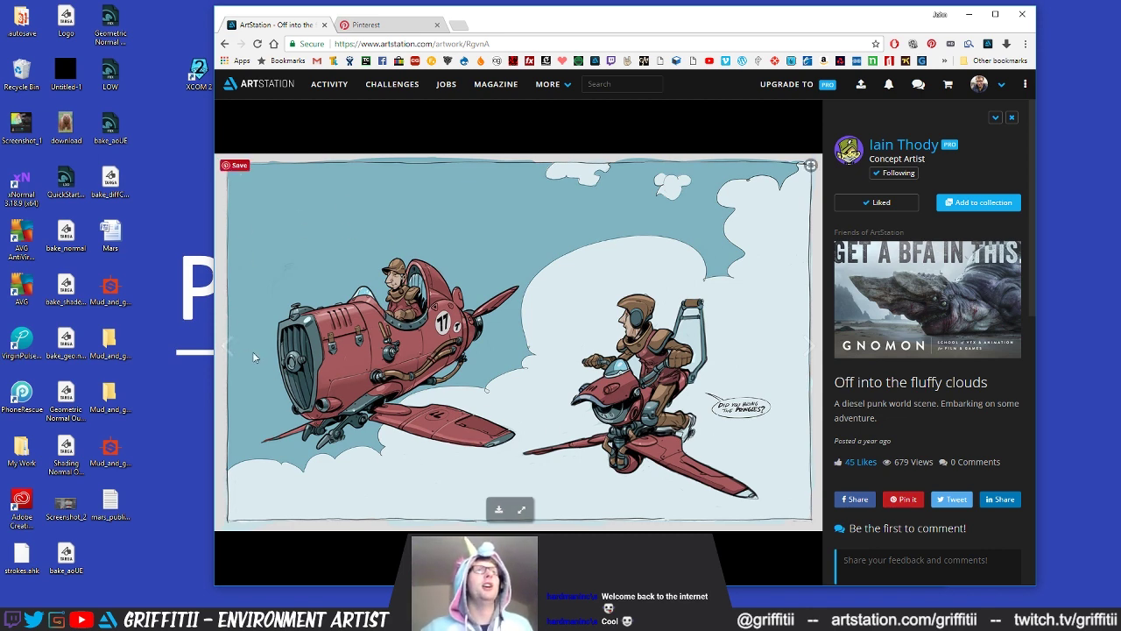
# Step: Return to the "Off into the fluffy clouds" artwork and arrange the browser and the Word project document side by side
pyautogui.press('Right')
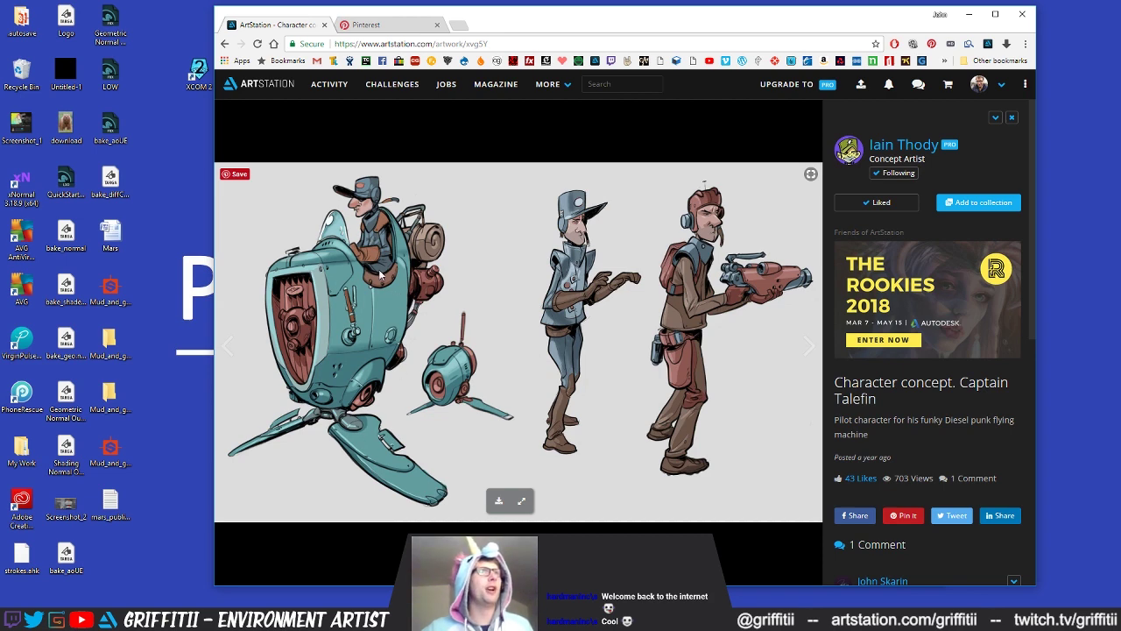
pyautogui.click(807, 350)
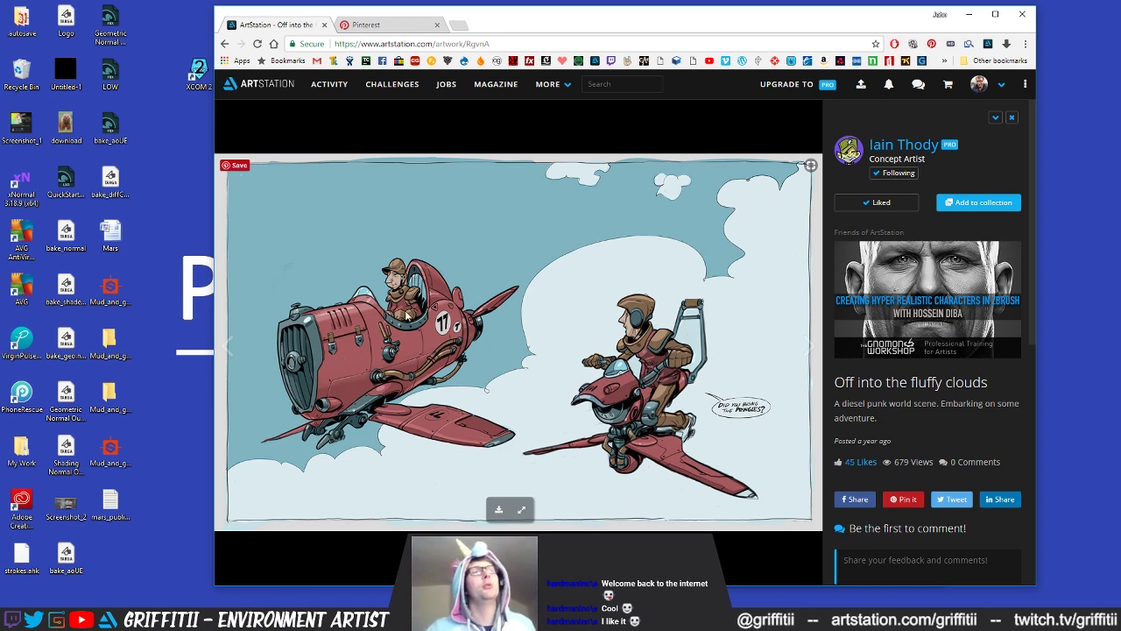
pyautogui.moveTo(763, 27); pyautogui.dragTo(571, 28)
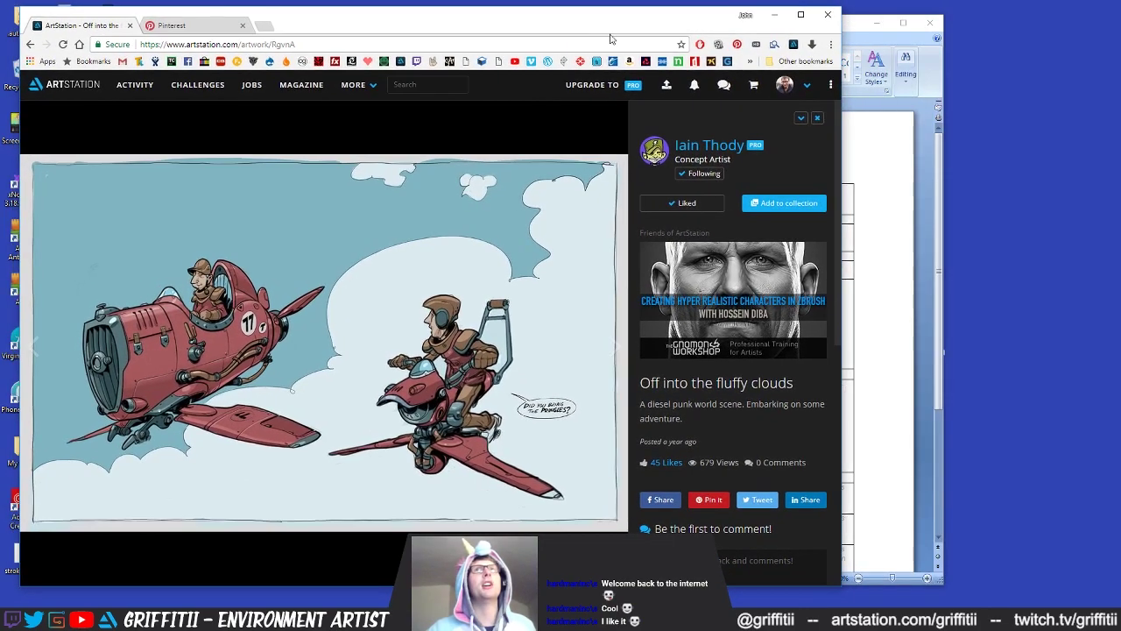
pyautogui.click(843, 28)
pyautogui.moveTo(789, 30); pyautogui.dragTo(960, 19)
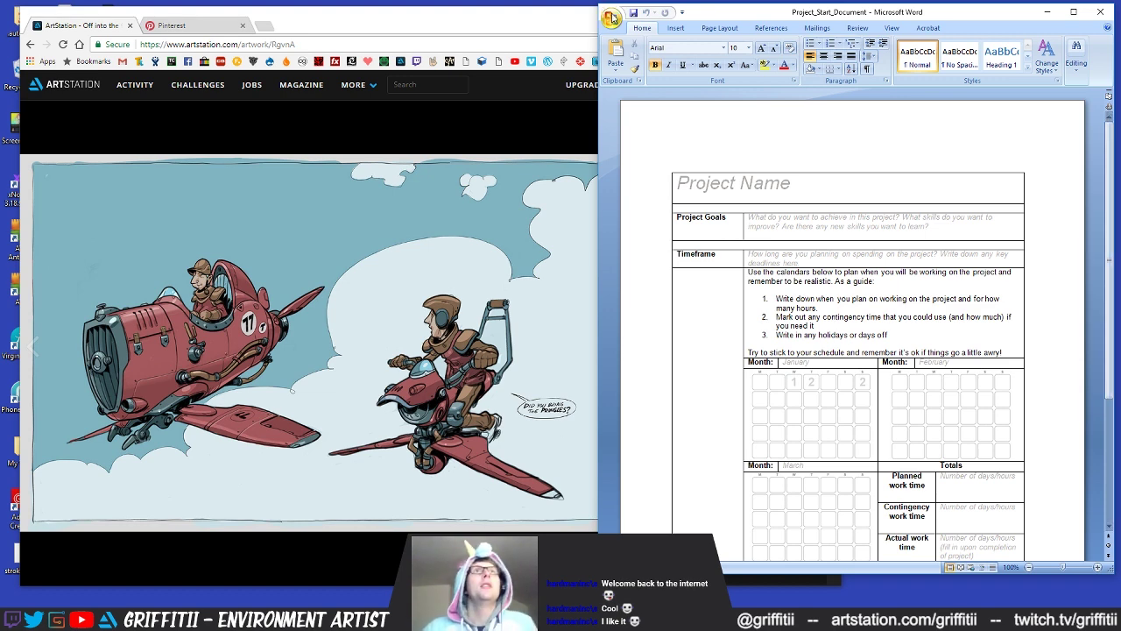
# Step: Start saving a copy as a Word Document and set the save location to the Mechanical_Plane project folder, using its path from File Explorer
pyautogui.click(610, 17)
pyautogui.moveTo(657, 124)
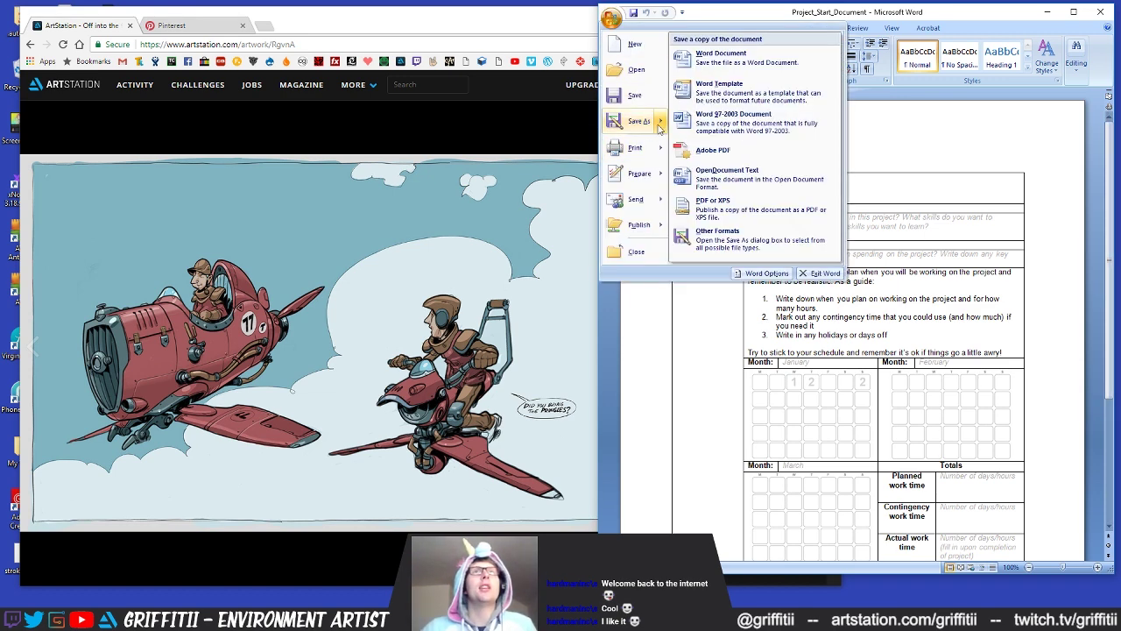
pyautogui.click(718, 61)
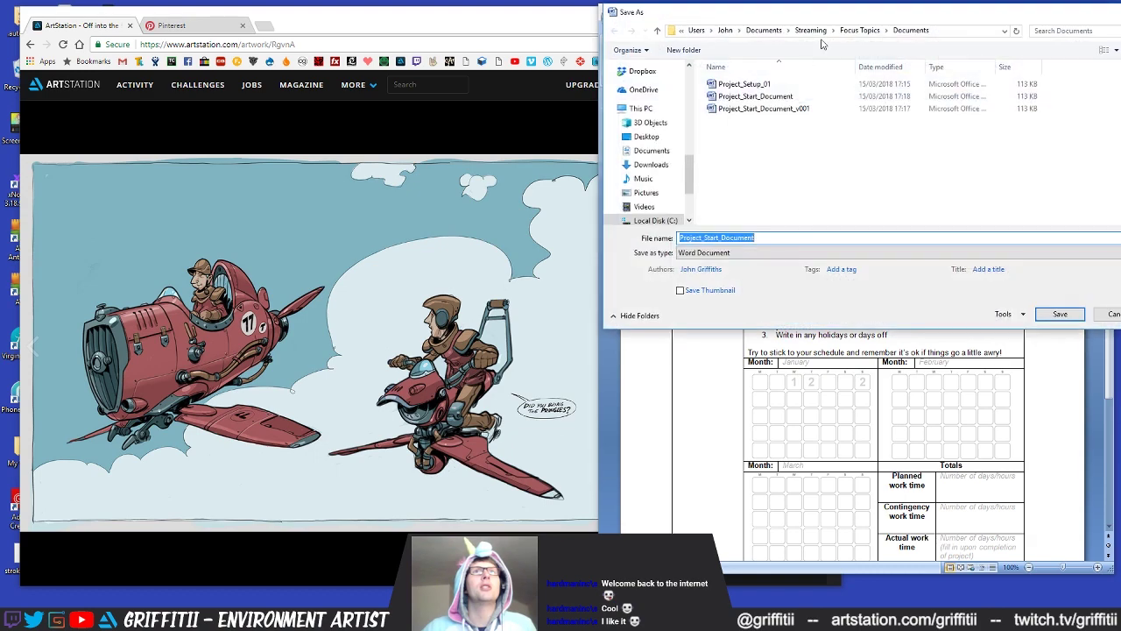
pyautogui.click(326, 616)
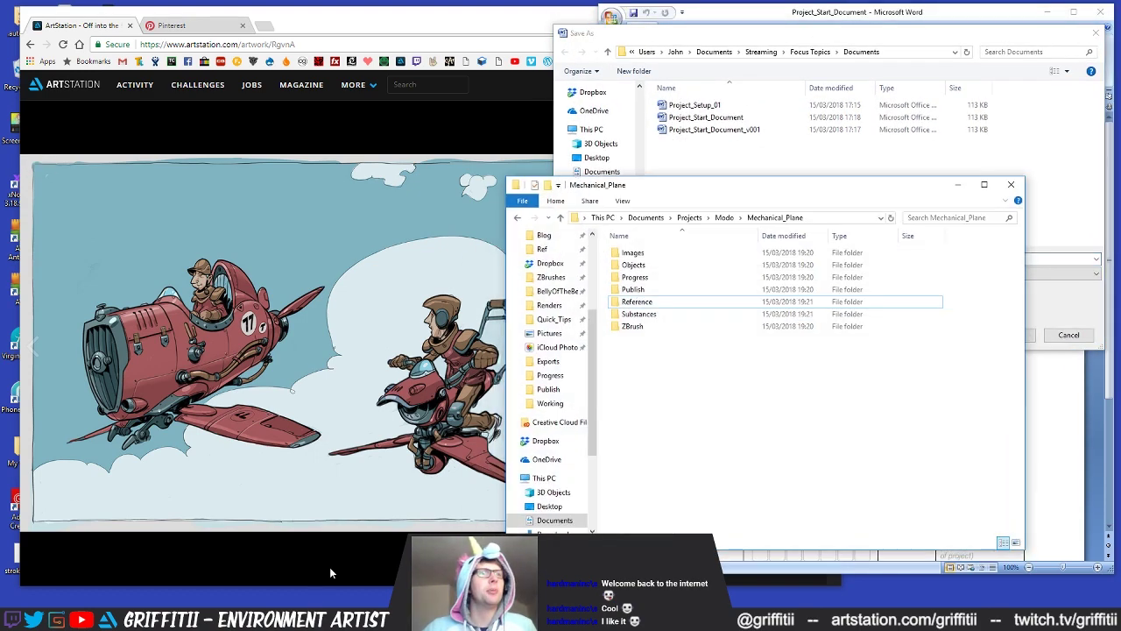
pyautogui.moveTo(726, 191); pyautogui.dragTo(572, 200)
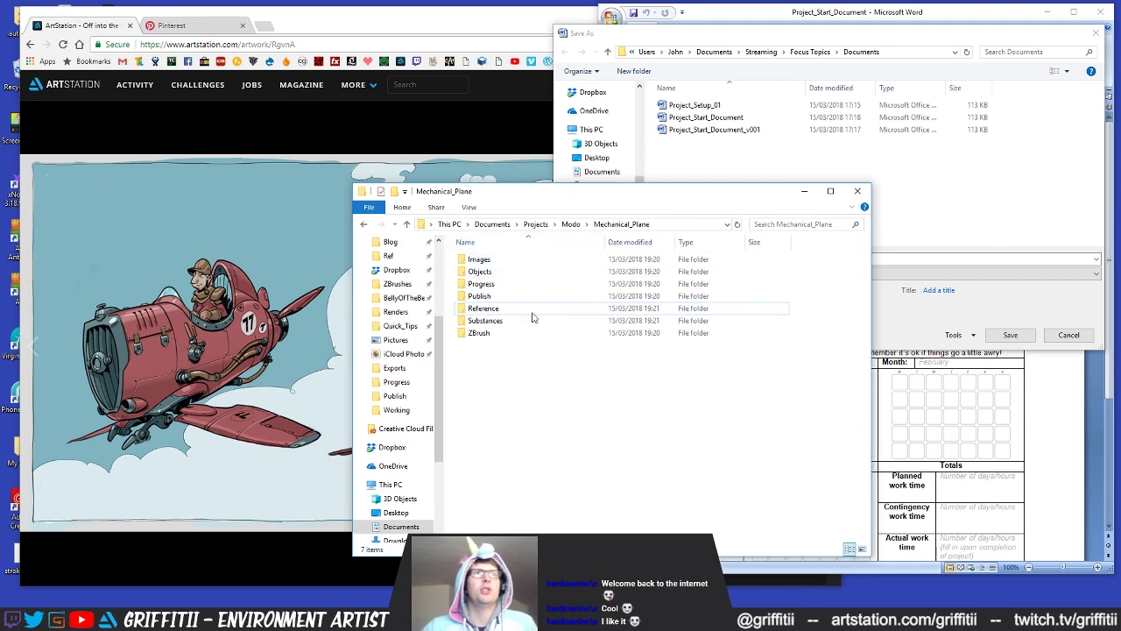
pyautogui.moveTo(683, 206); pyautogui.dragTo(495, 211)
pyautogui.click(490, 219)
pyautogui.hotkey('ctrl', 'c')
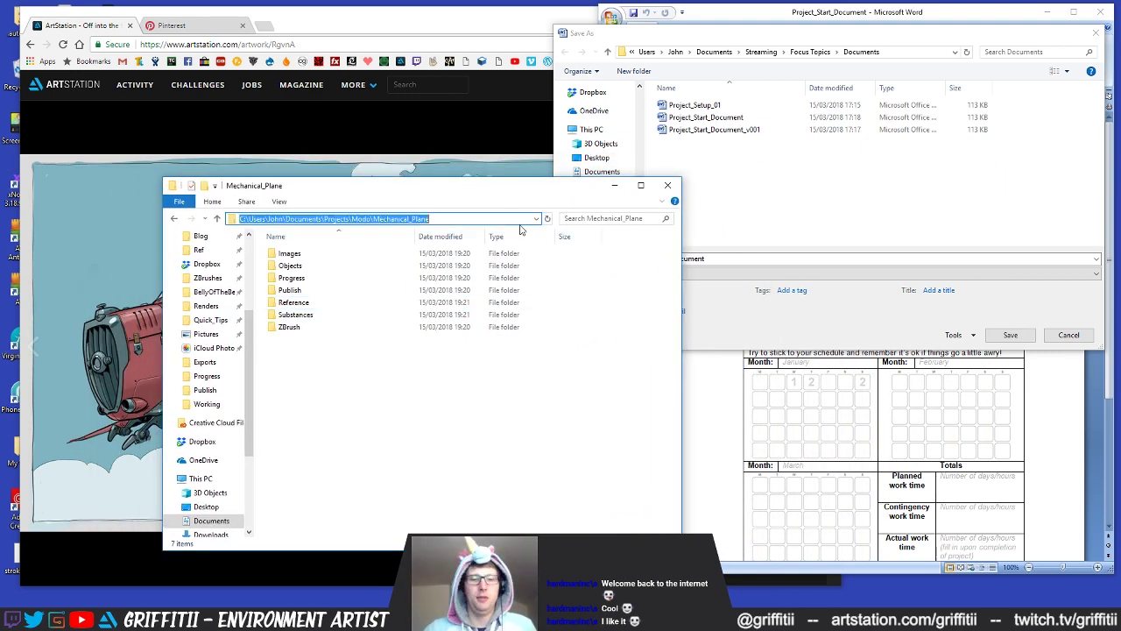
pyautogui.click(897, 53)
pyautogui.hotkey('ctrl', 'v')
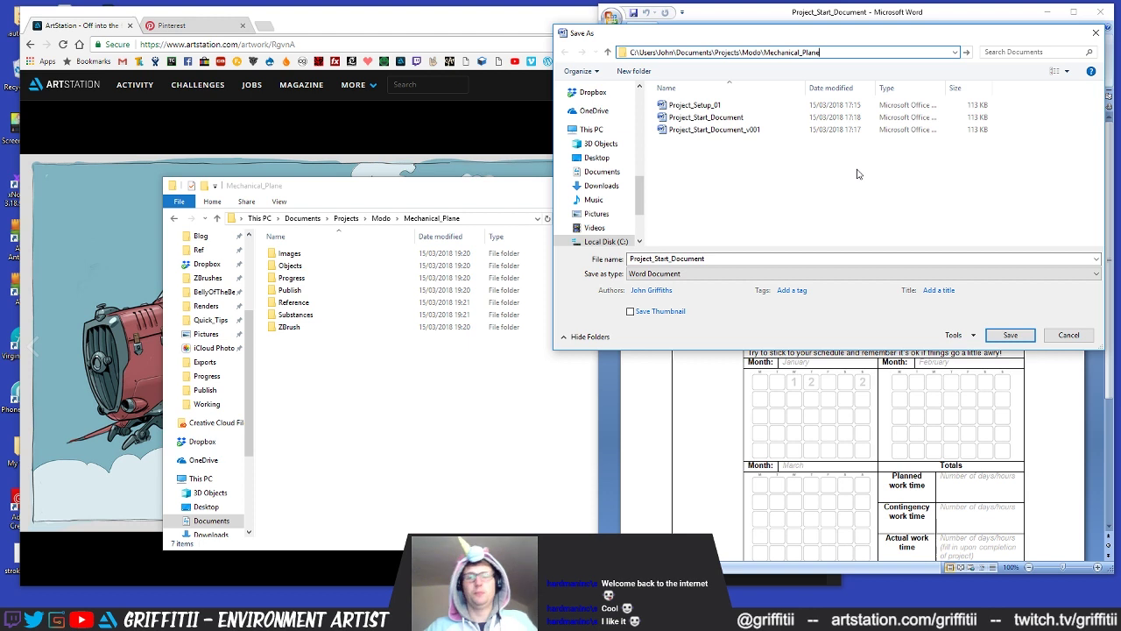
pyautogui.press('Return')
# Step: Name the copy Mechanical_Plane_Project_Doc and save it
pyautogui.doubleClick(733, 259)
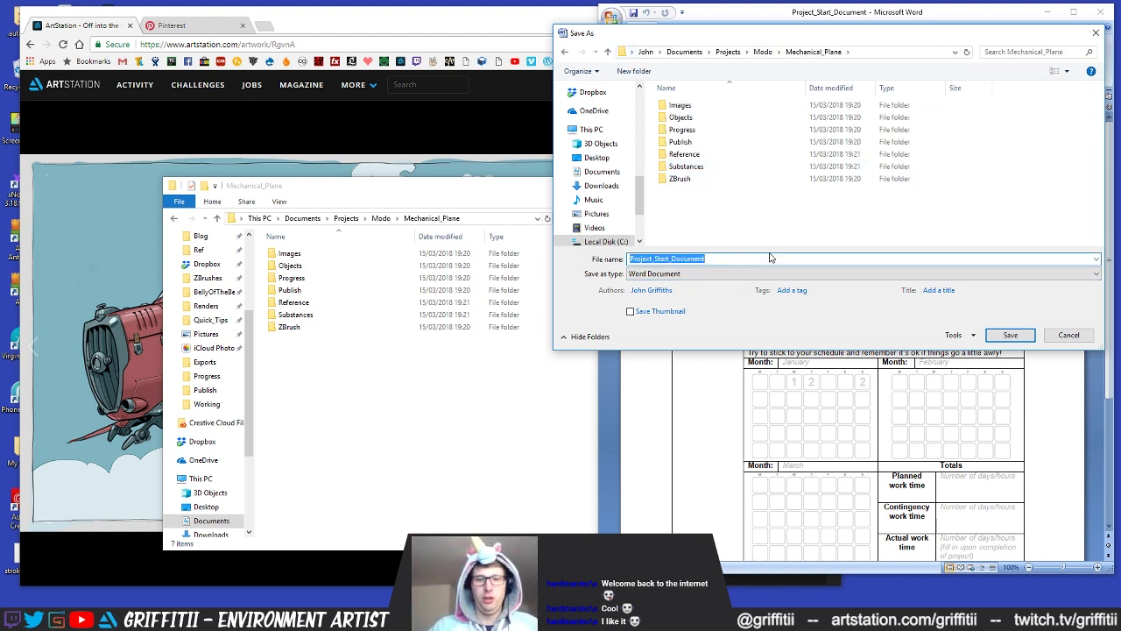
pyautogui.write('Project_')
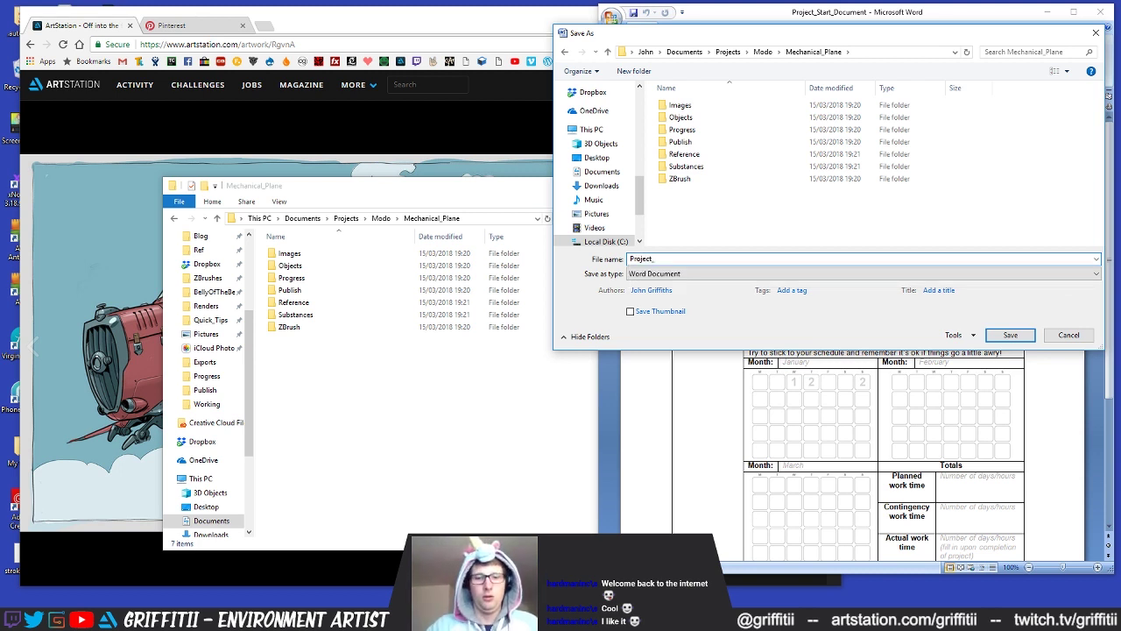
pyautogui.press('BackSpace')
pyautogui.press('BackSpace')
pyautogui.press('BackSpace')
pyautogui.press('BackSpace')
pyautogui.press('BackSpace')
pyautogui.press('BackSpace')
pyautogui.press('BackSpace')
pyautogui.write('Me')
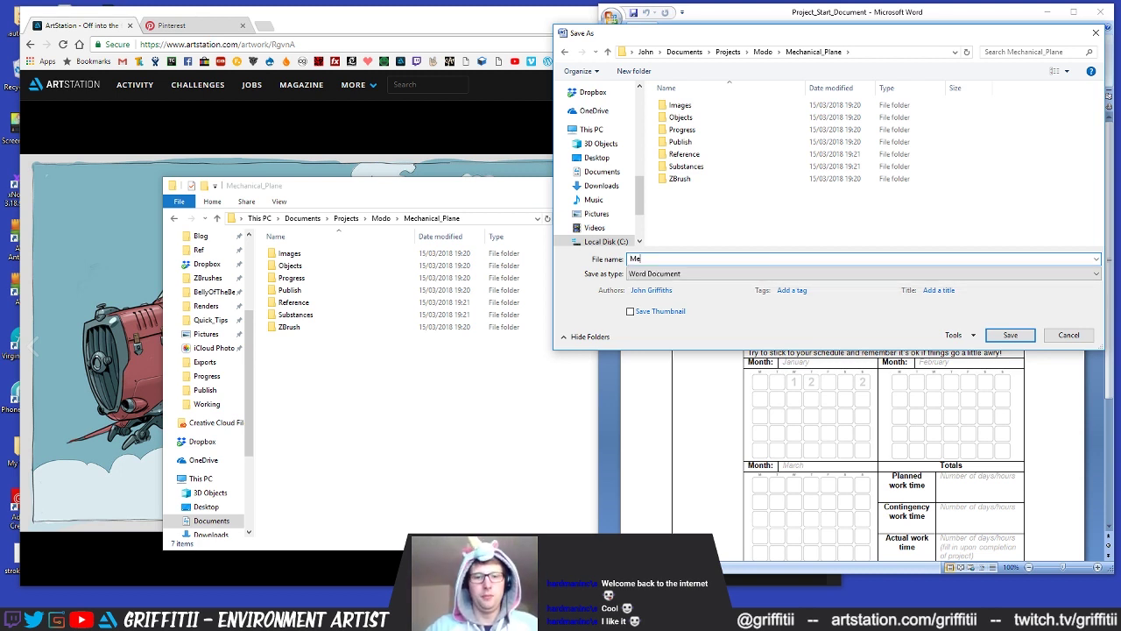
pyautogui.write('chanical')
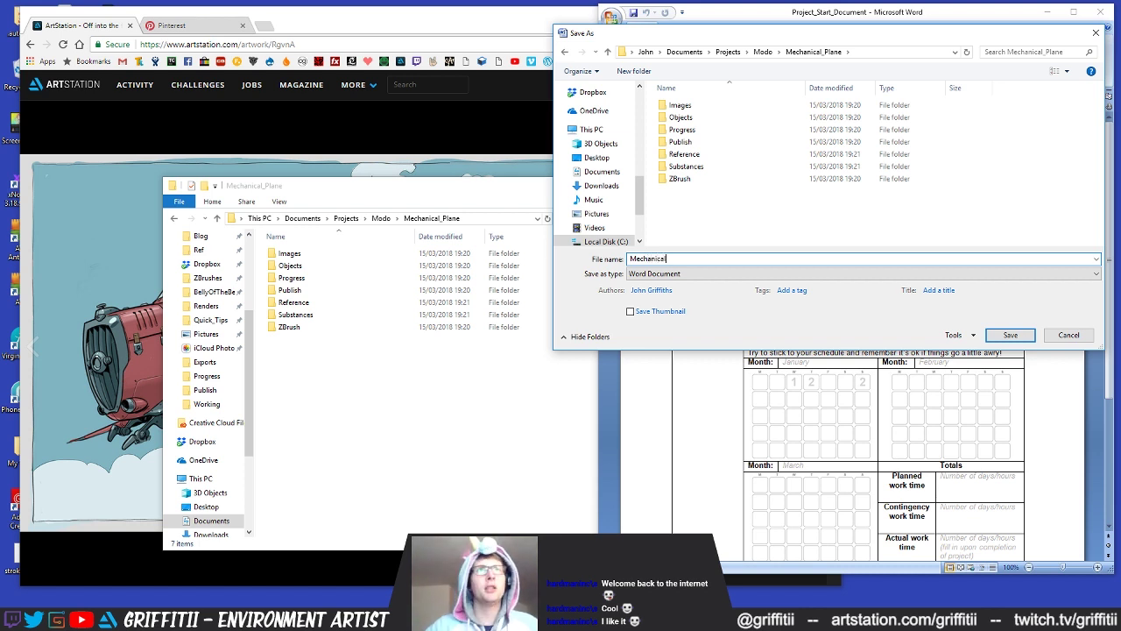
pyautogui.write('_Plane')
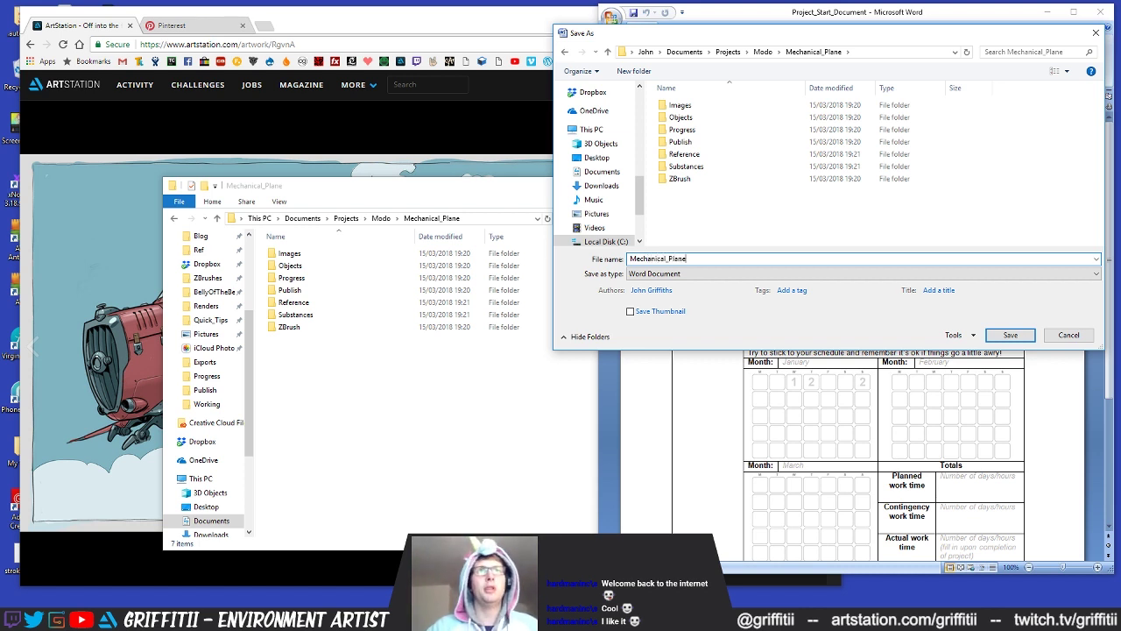
pyautogui.write('_Project_Doc')
pyautogui.press('Return')
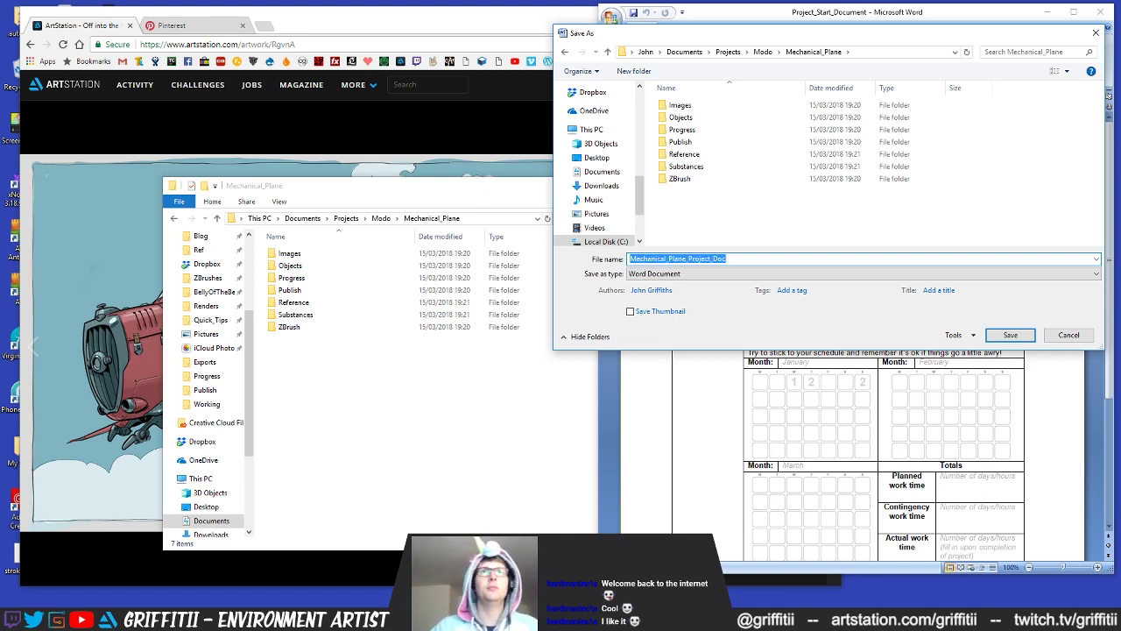
pyautogui.moveTo(470, 189); pyautogui.dragTo(445, 188)
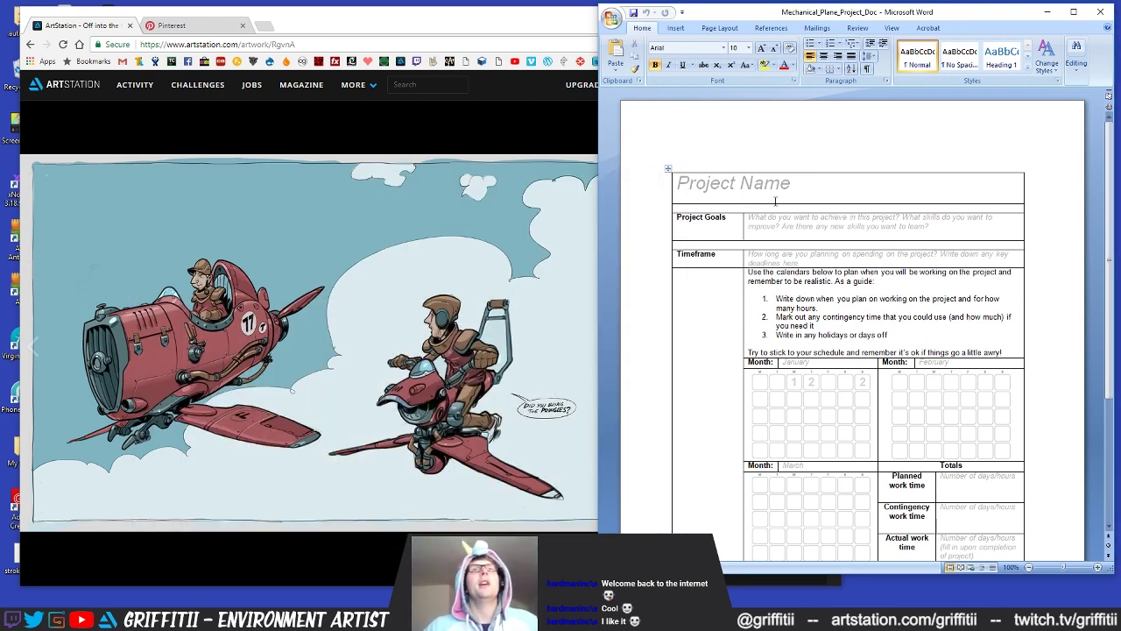
# Step: Replace the "Project Name" placeholder in the document's title row with "Mechanical Plane"
pyautogui.click(858, 188)
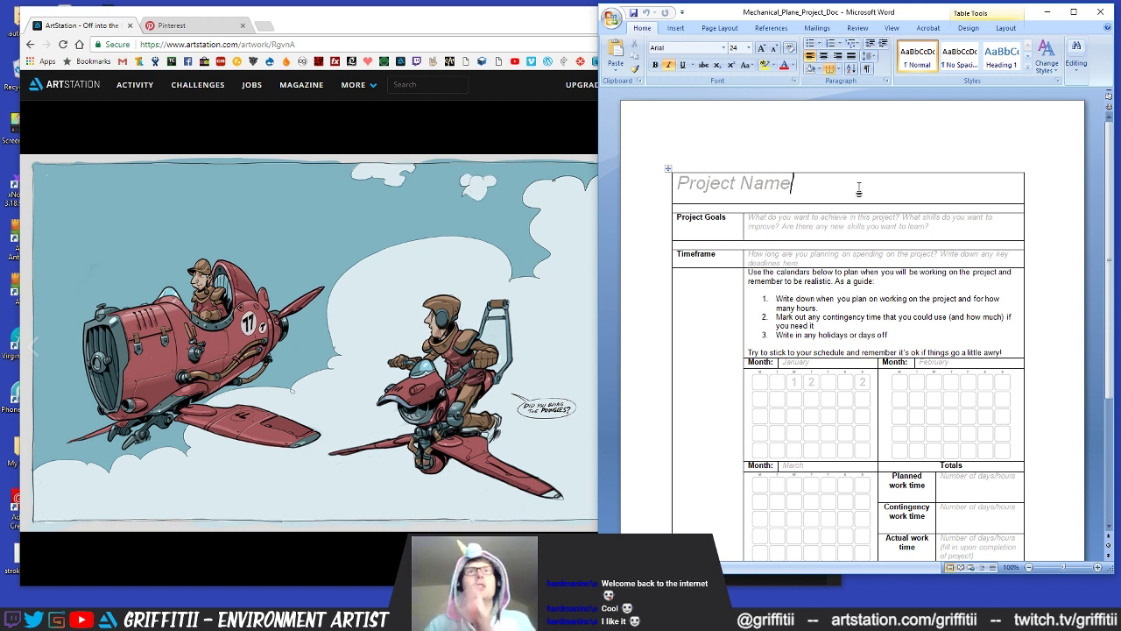
pyautogui.tripleClick(795, 183)
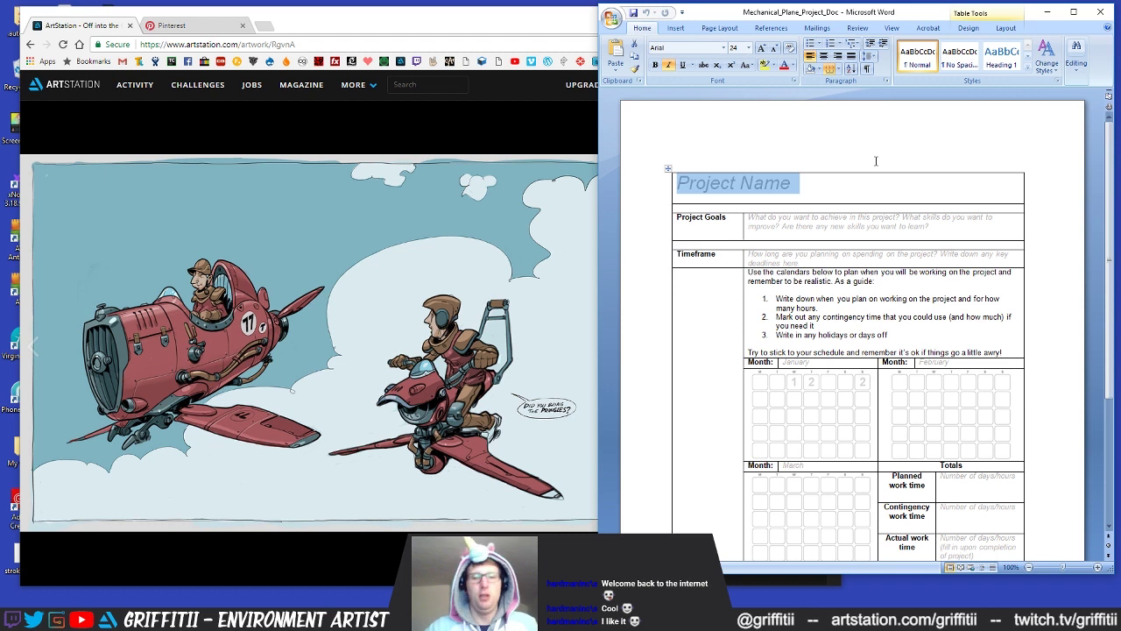
pyautogui.write('Mechanical')
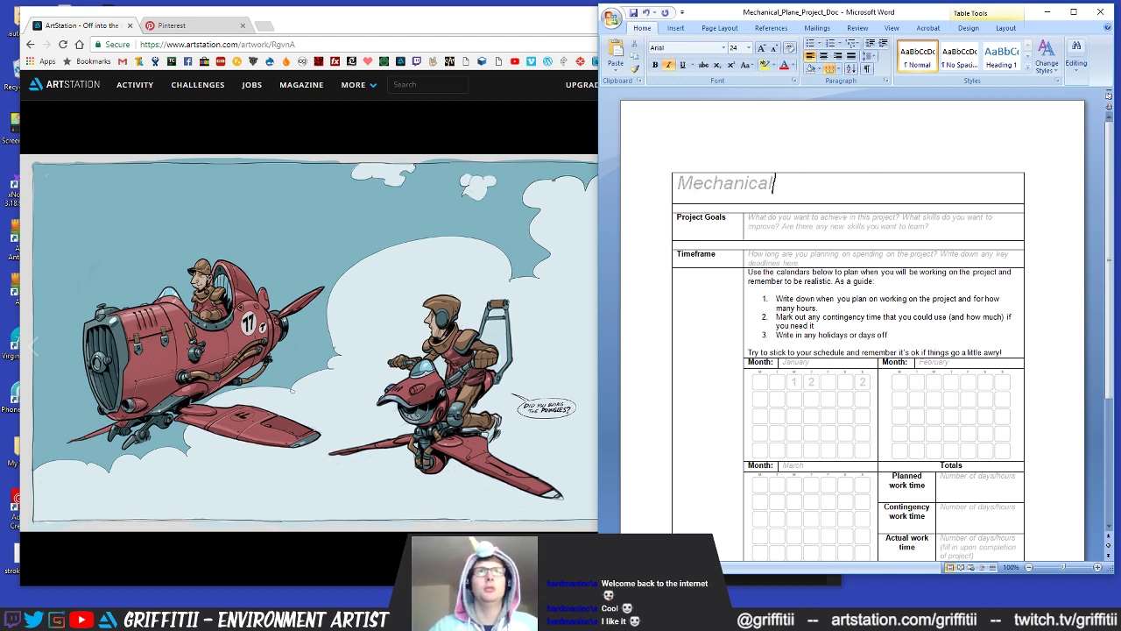
pyautogui.write(' Plabe')
pyautogui.press('BackSpace')
pyautogui.press('BackSpace')
pyautogui.write('ne')
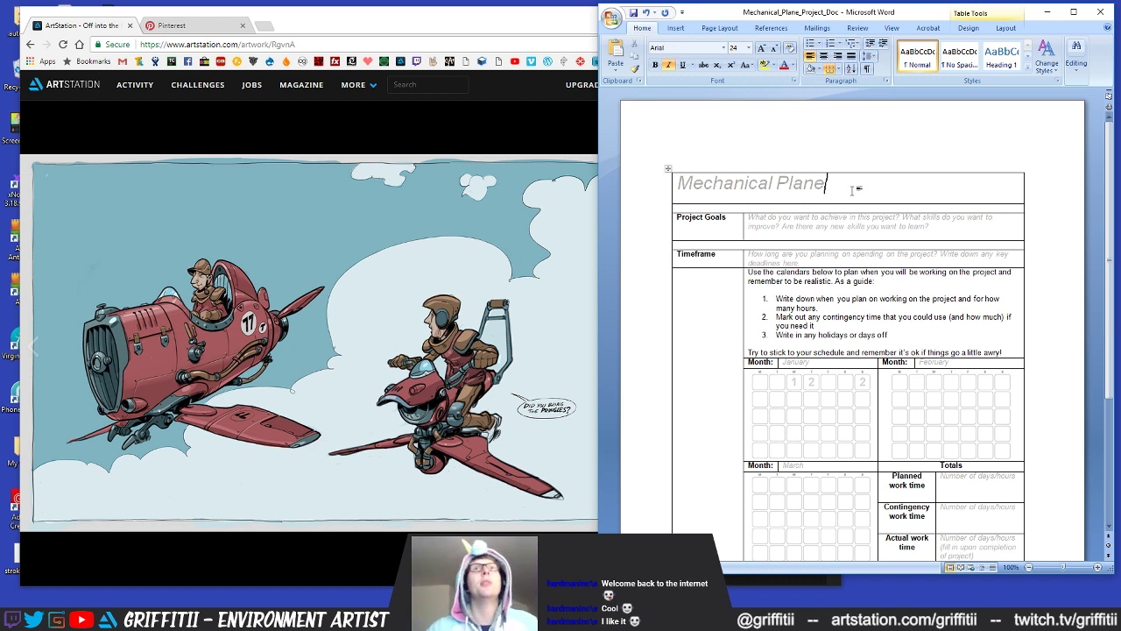
# Step: Format the "Mechanical Plane" title as bold, non-italic black text
pyautogui.moveTo(854, 190); pyautogui.dragTo(660, 187)
pyautogui.click(668, 65)
pyautogui.click(655, 65)
pyautogui.click(869, 186)
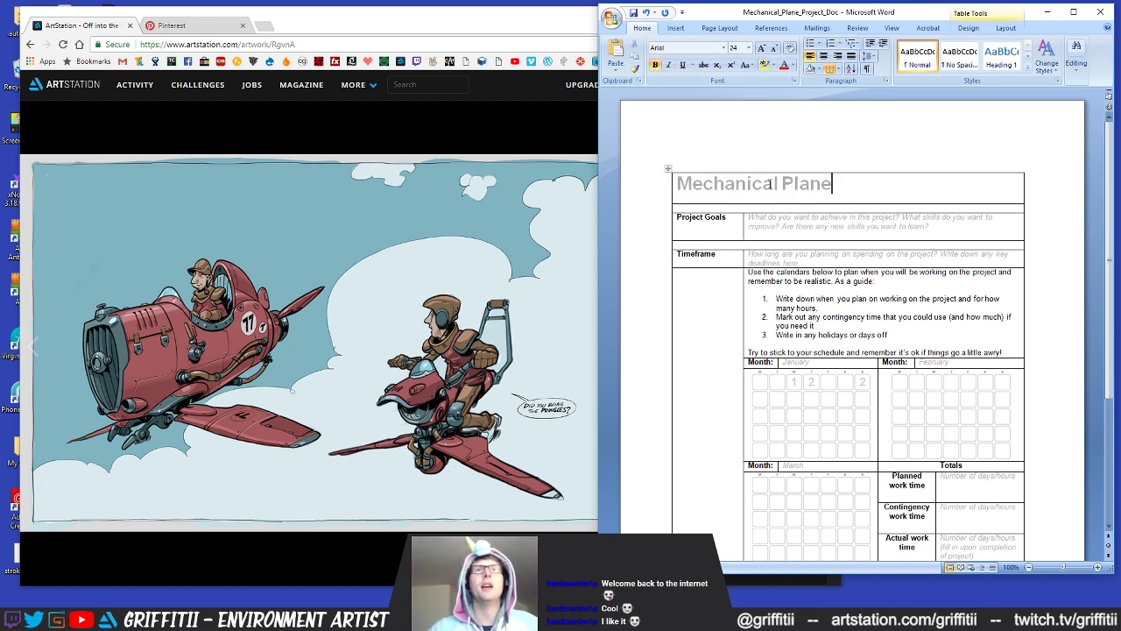
pyautogui.tripleClick(847, 184)
pyautogui.click(791, 66)
pyautogui.click(810, 157)
# Step: Insert three blank lines above the grey prompt in the Project Goals cell and turn off italics for the new text
pyautogui.click(779, 227)
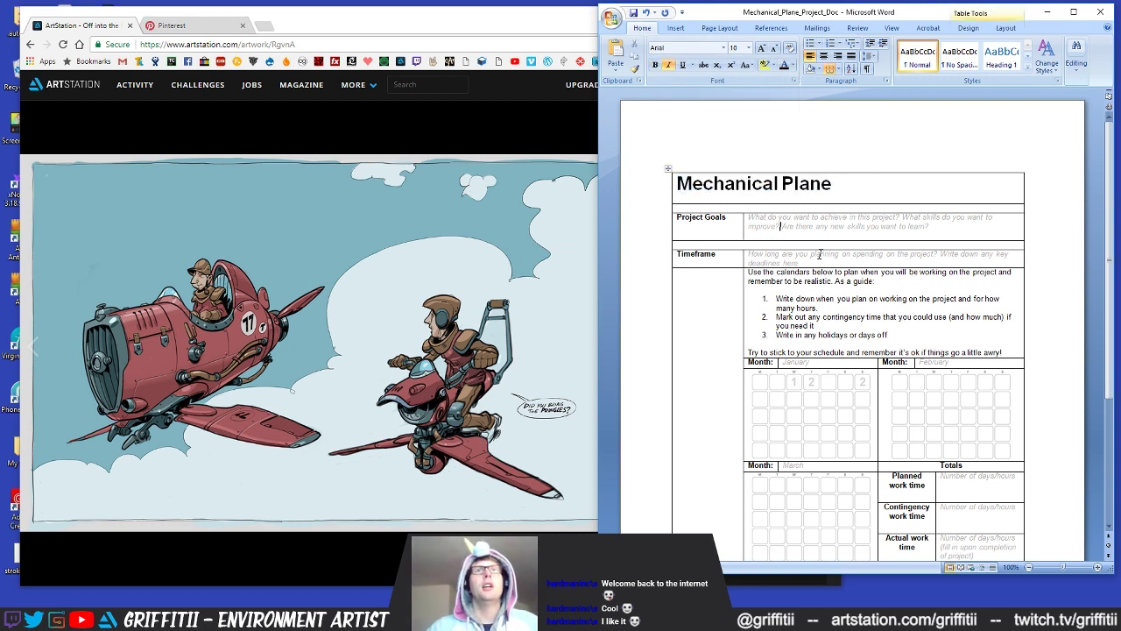
pyautogui.click(749, 217)
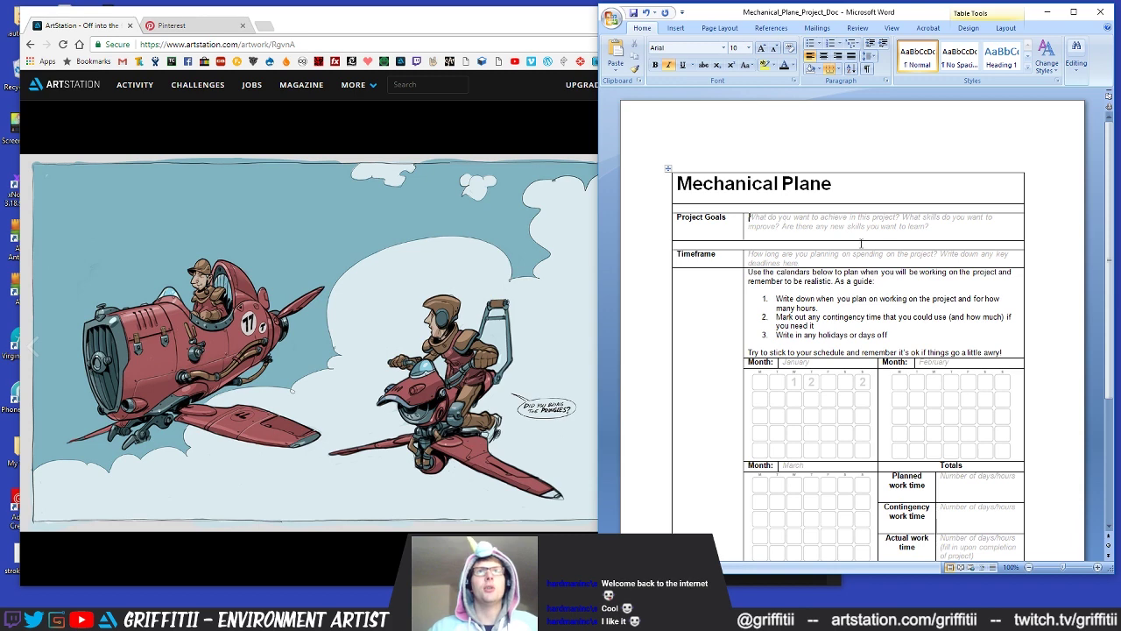
pyautogui.press('Return')
pyautogui.press('Return')
pyautogui.press('Return')
pyautogui.press('Up')
pyautogui.press('Up')
pyautogui.press('Up')
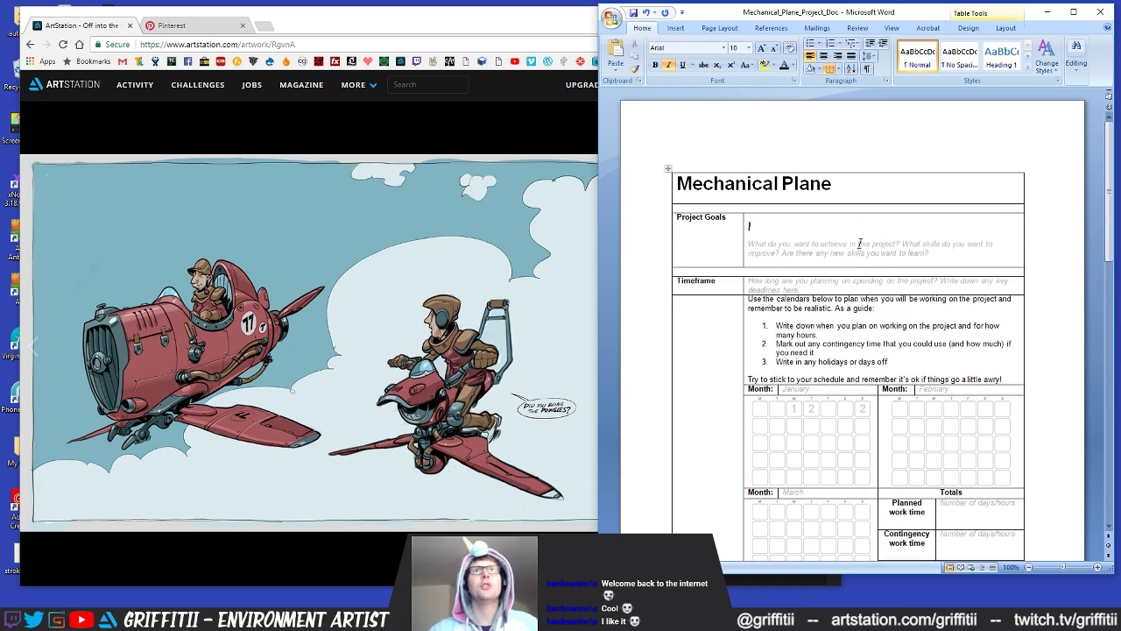
pyautogui.hotkey('ctrl', 'i')
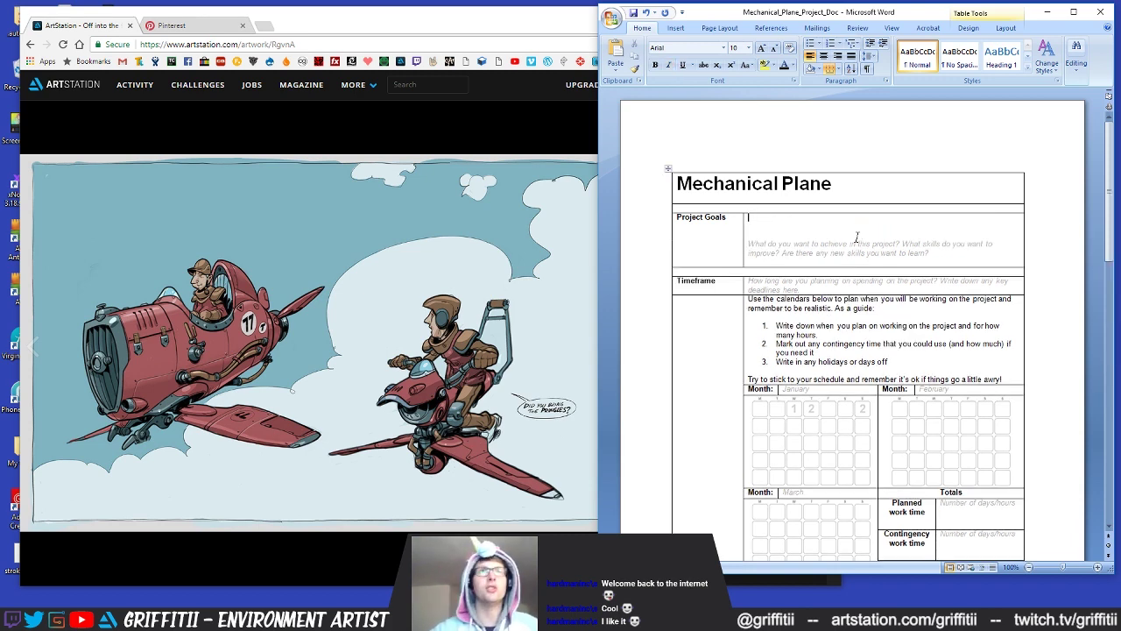
pyautogui.click(783, 65)
pyautogui.hotkey('ctrl', 'i')
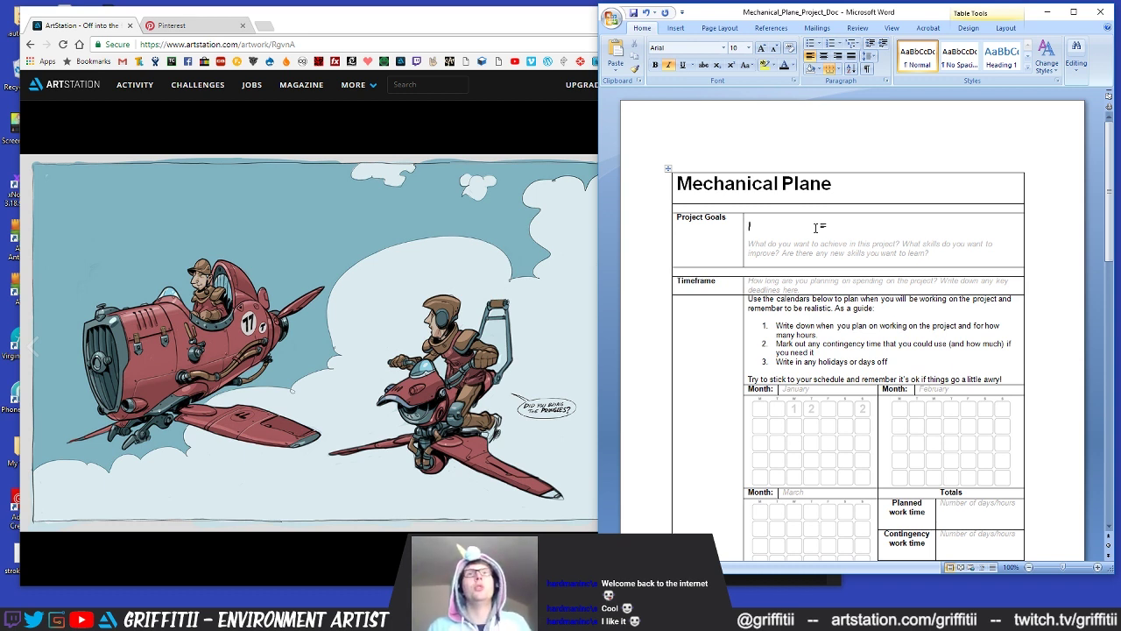
pyautogui.hotkey('ctrl', 'i')
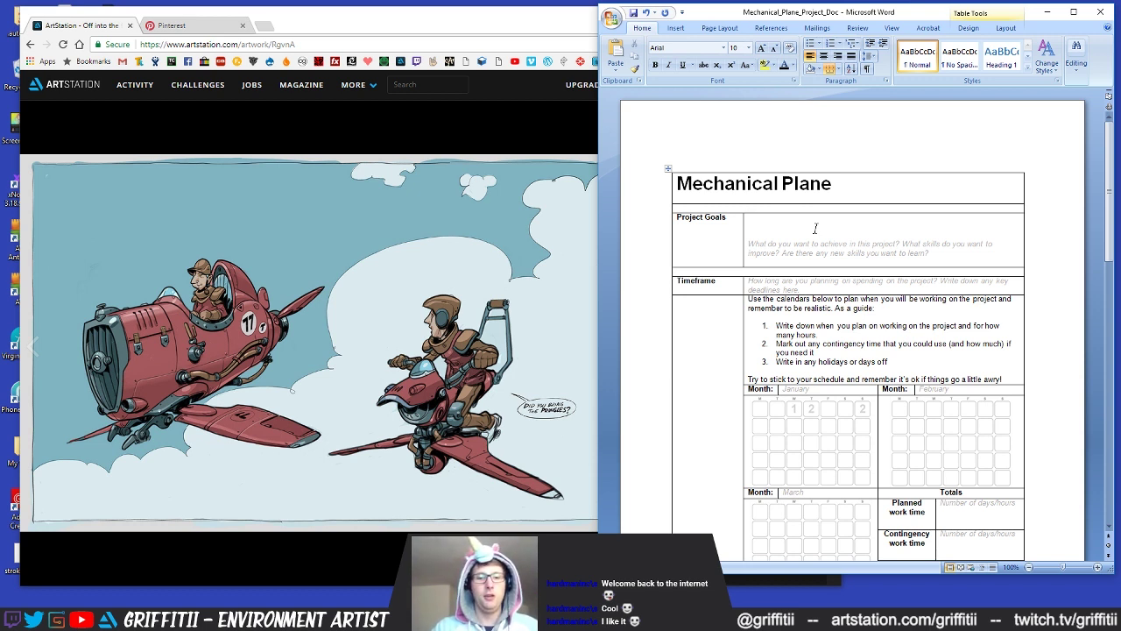
# Step: Write "Create a vehicle." in black text at the start of the Project Goals cell
pyautogui.write('Create')
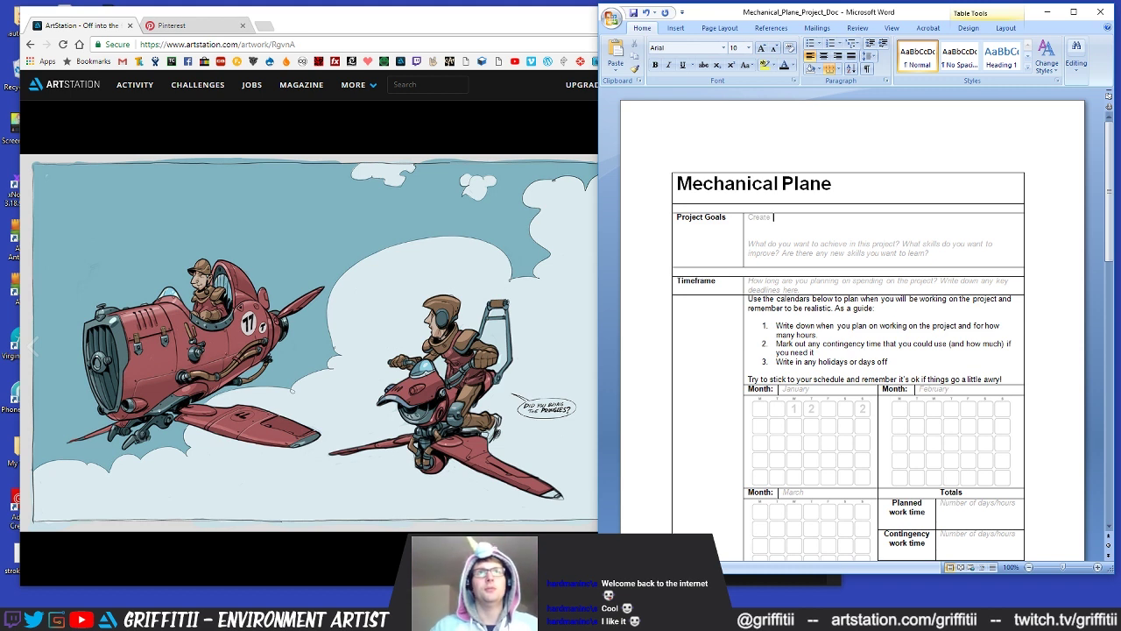
pyautogui.moveTo(776, 218); pyautogui.dragTo(748, 218)
pyautogui.click(785, 66)
pyautogui.write('Create')
pyautogui.press('BackSpace')
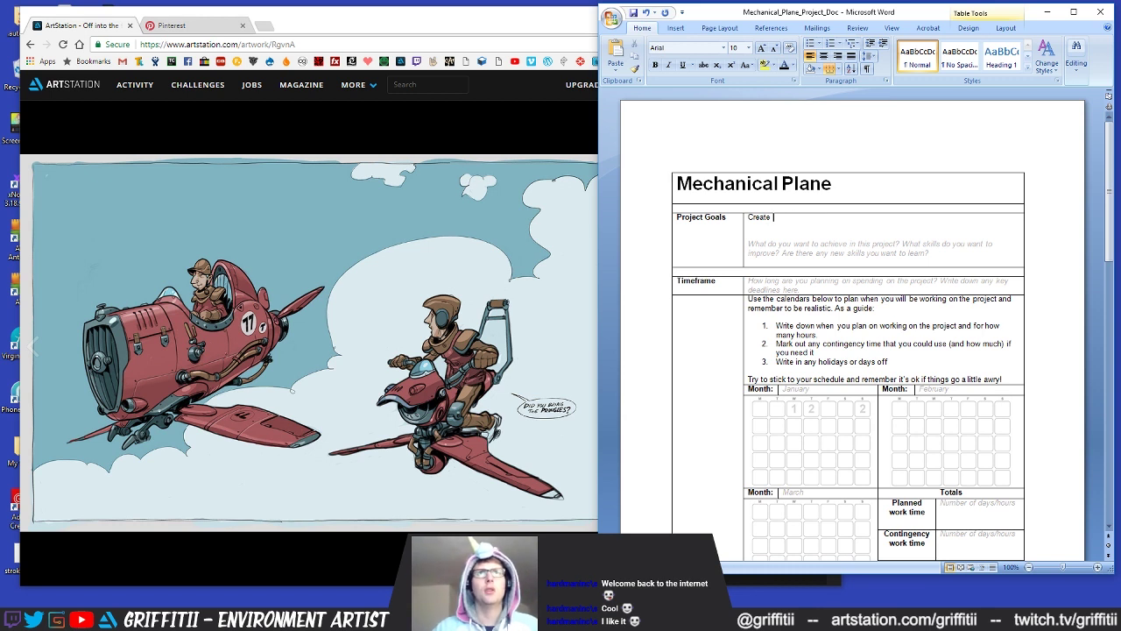
pyautogui.write('a vehcile')
pyautogui.press('BackSpace')
pyautogui.press('BackSpace')
pyautogui.press('BackSpace')
pyautogui.press('BackSpace')
pyautogui.write('ile')
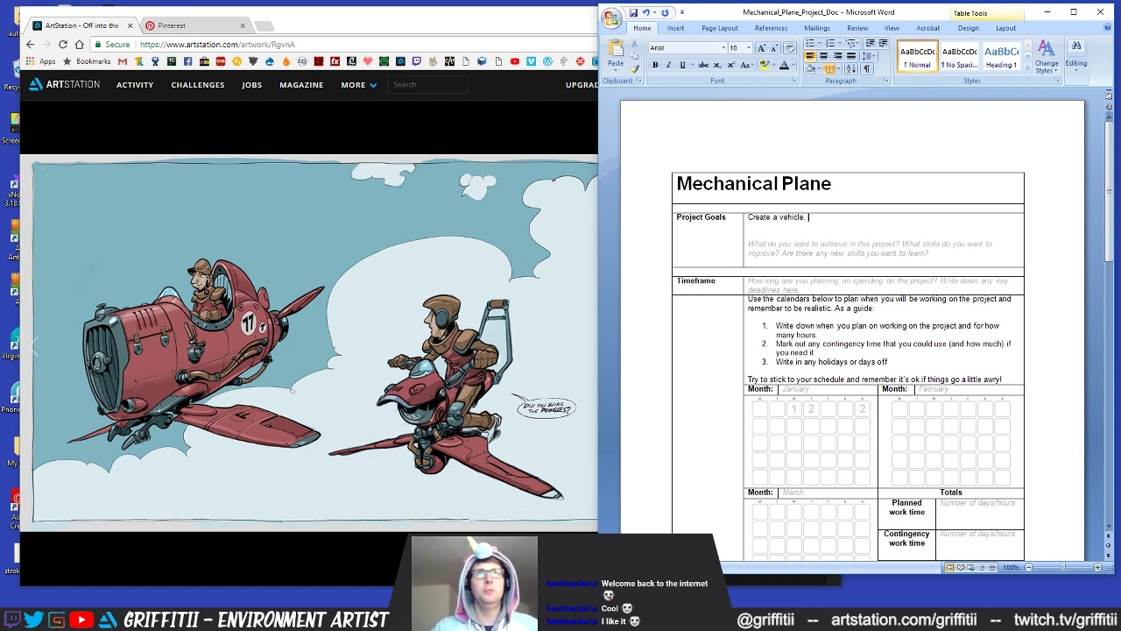
# Step: Add the sentence "Work high to low pipeline." after "Create a vehicle." in the Project Goals cell
pyautogui.write('Work')
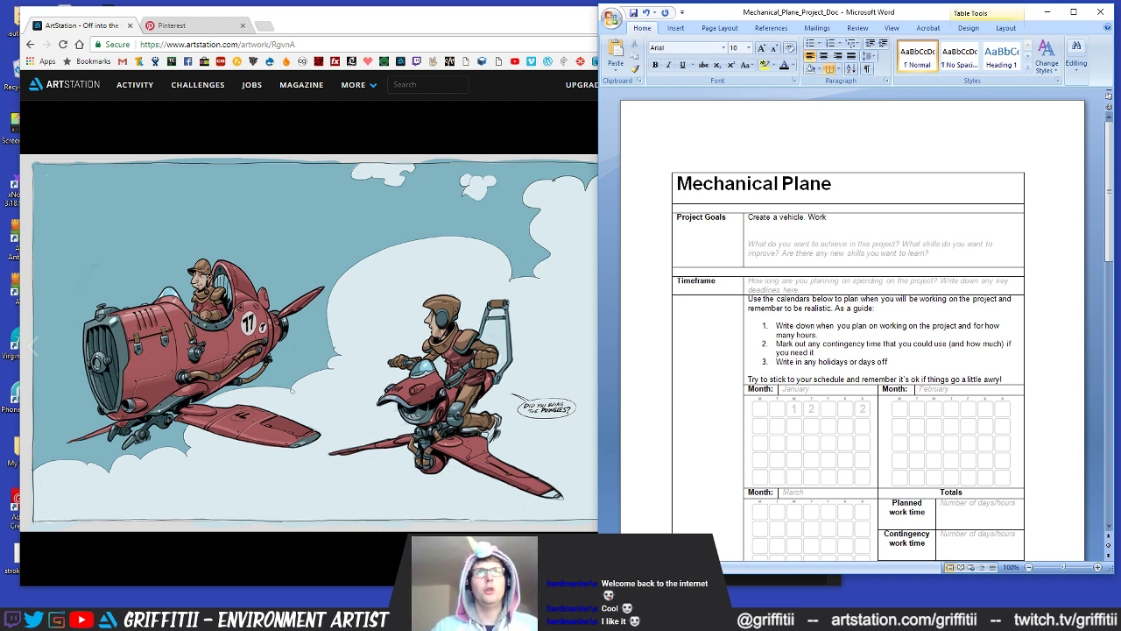
pyautogui.write('on')
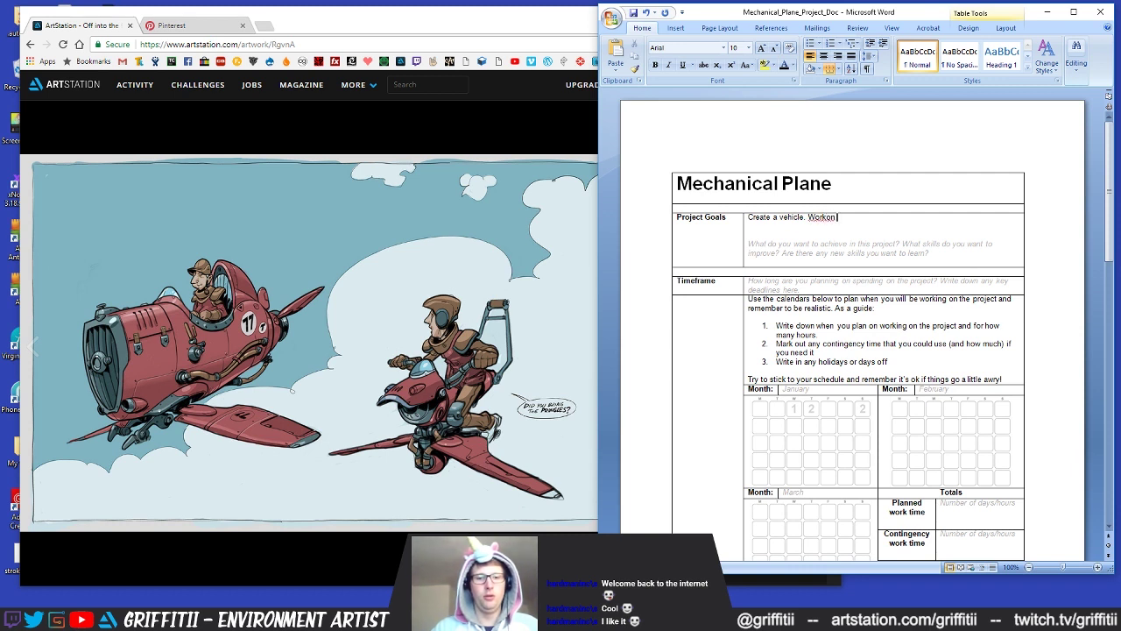
pyautogui.press('BackSpace')
pyautogui.press('BackSpace')
pyautogui.press('BackSpace')
pyautogui.press('BackSpace')
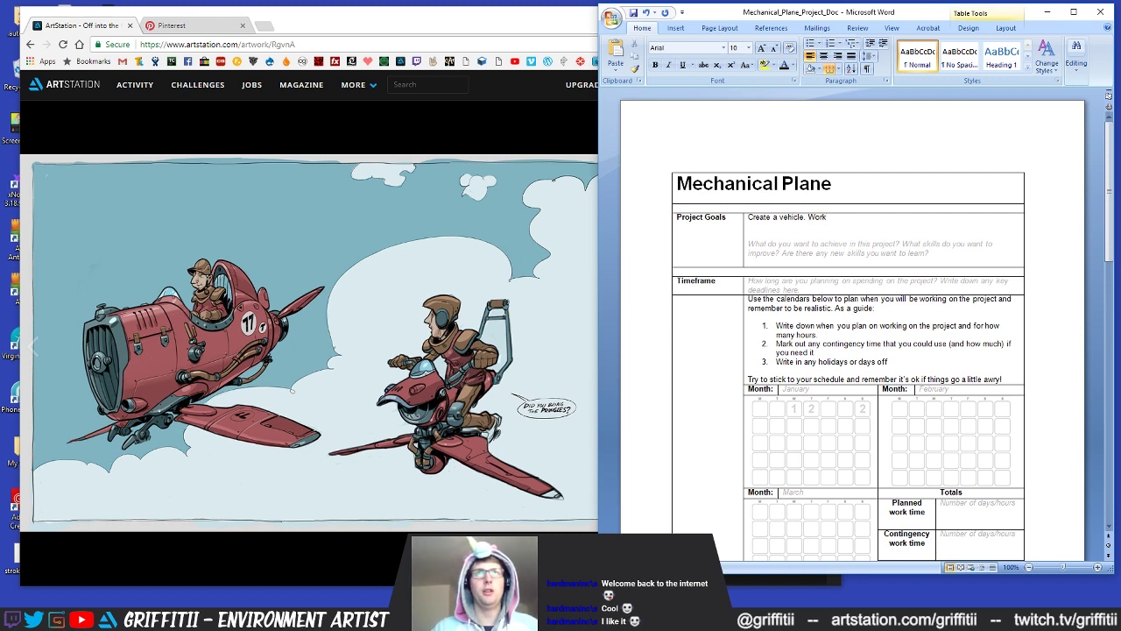
pyautogui.write('high')
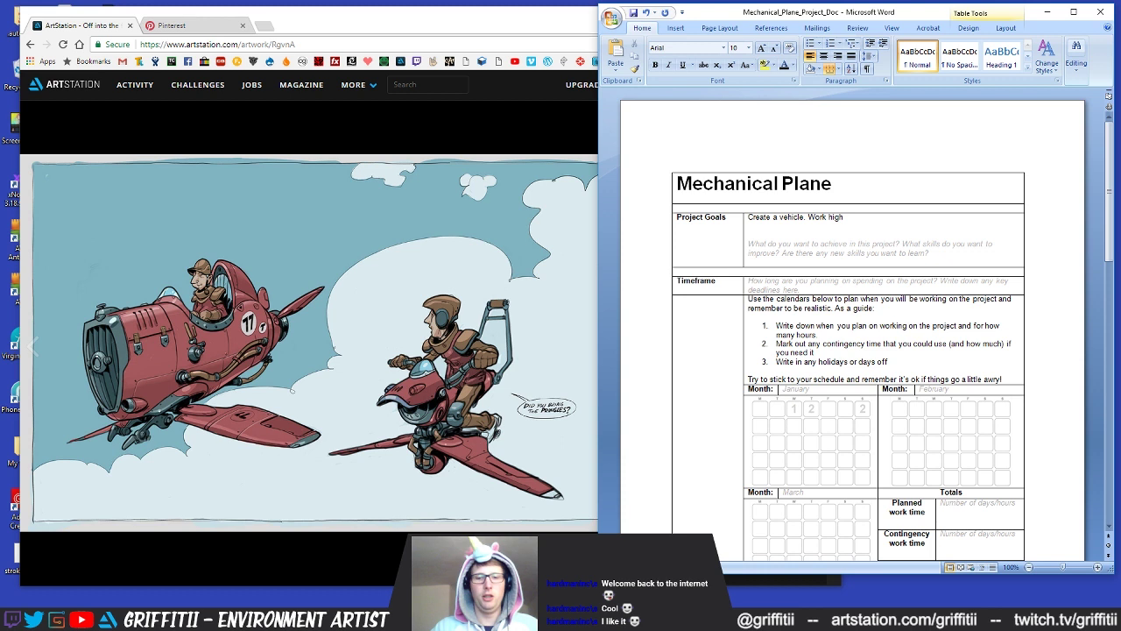
pyautogui.write(' to low')
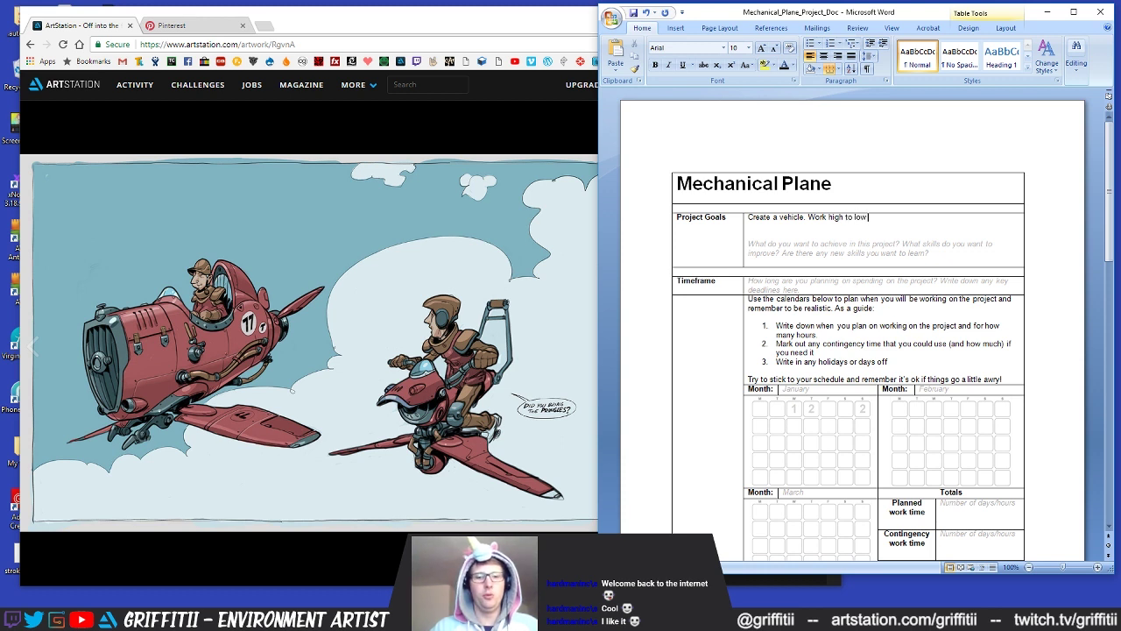
pyautogui.write(' pipeline.')
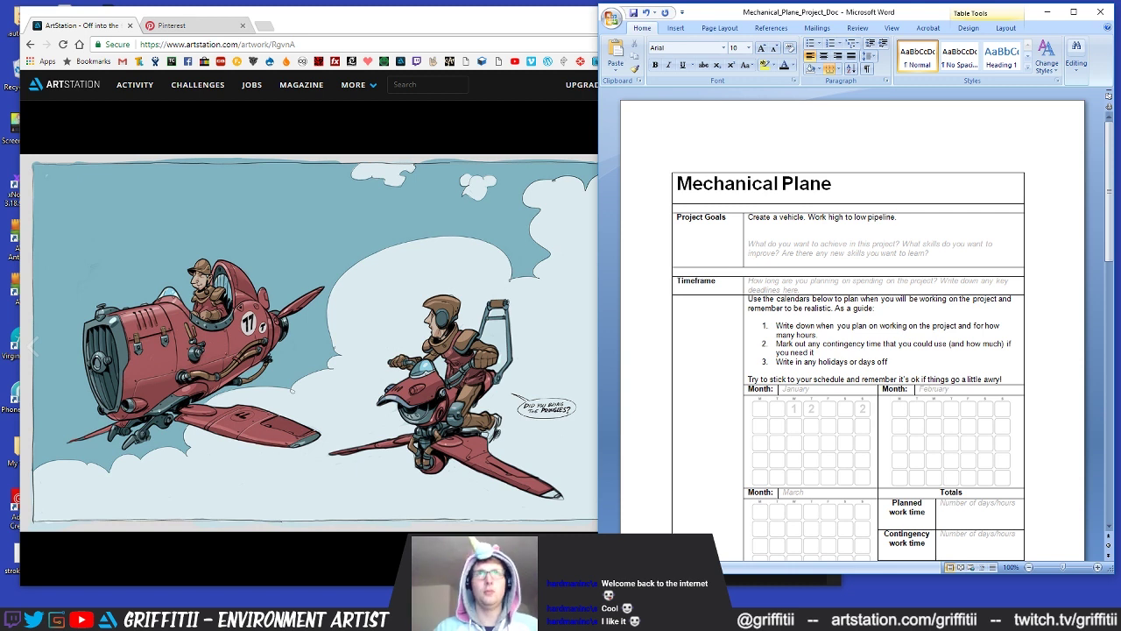
# Step: Continue the project goals with "More experience with Substance Painter. More experience with Marmoset."
pyautogui.write(' More')
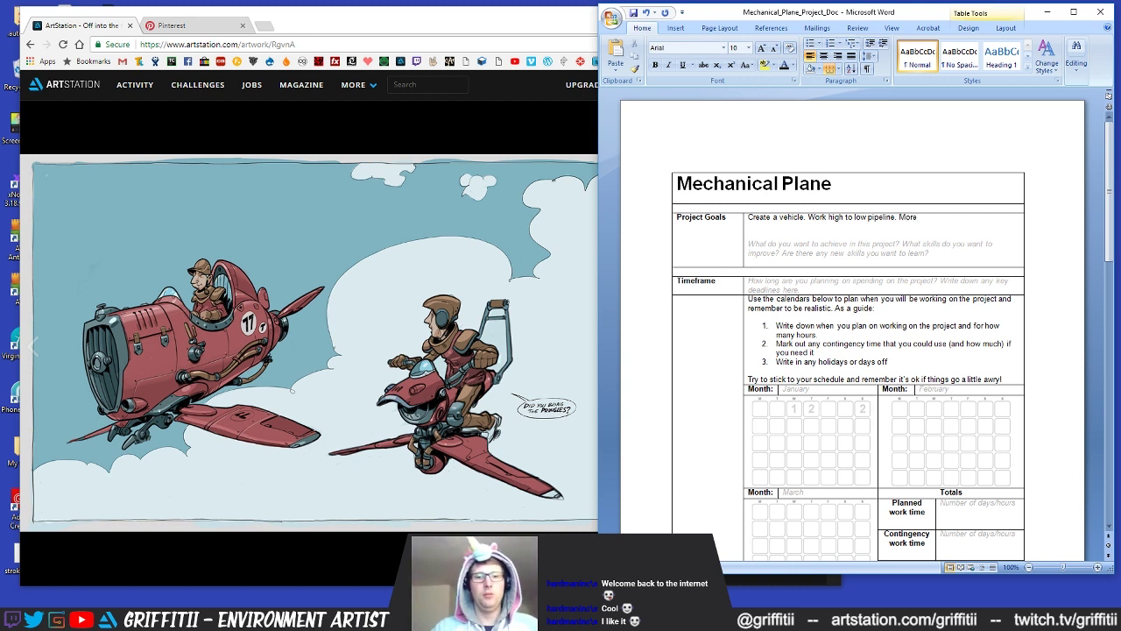
pyautogui.write(' exp')
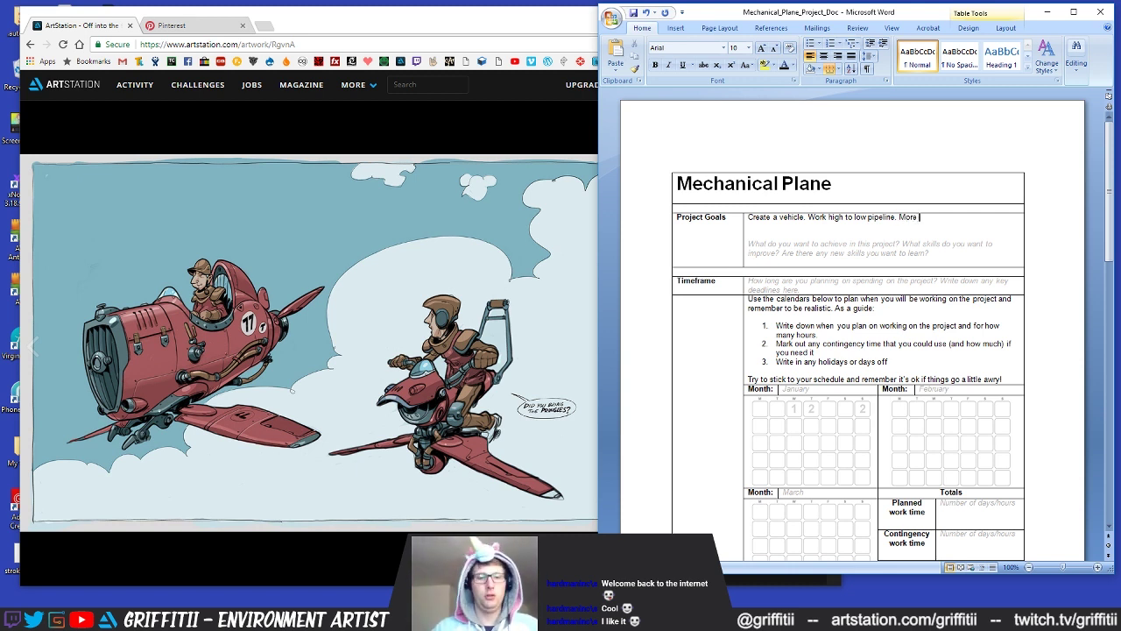
pyautogui.write('erience with Substanc')
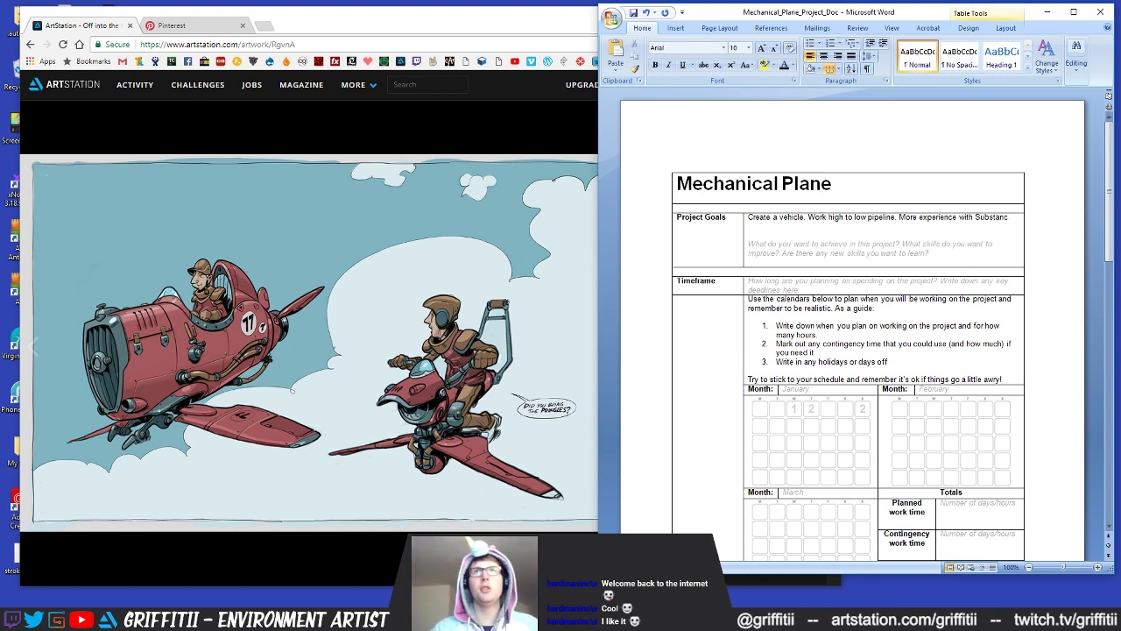
pyautogui.write('e Painter')
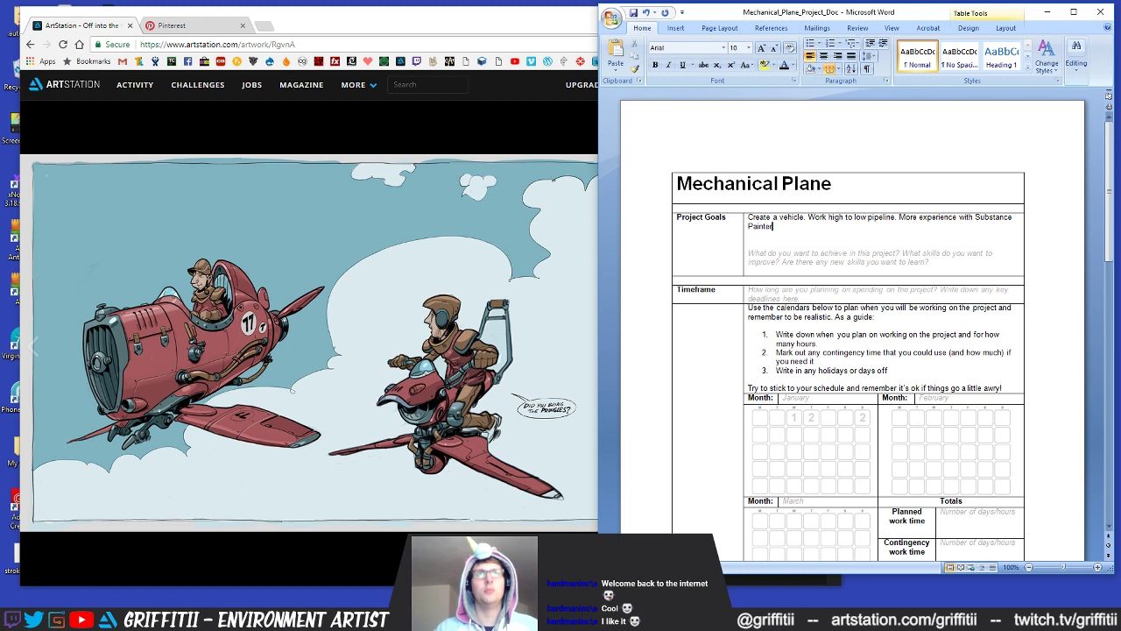
pyautogui.write('. More experience with')
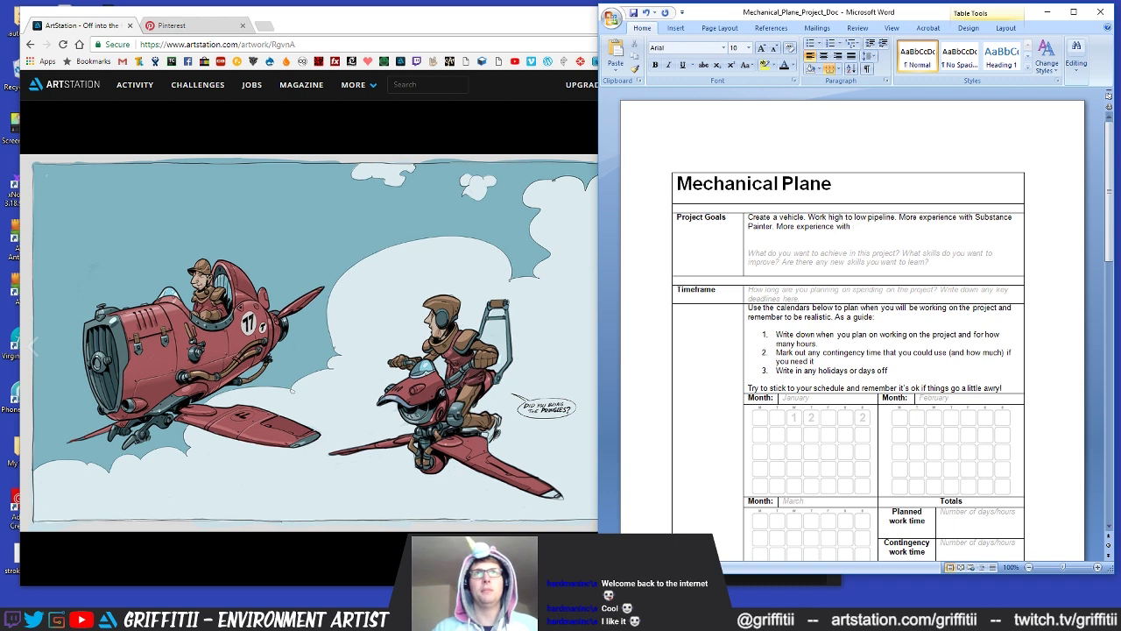
pyautogui.write(' Marmoset.')
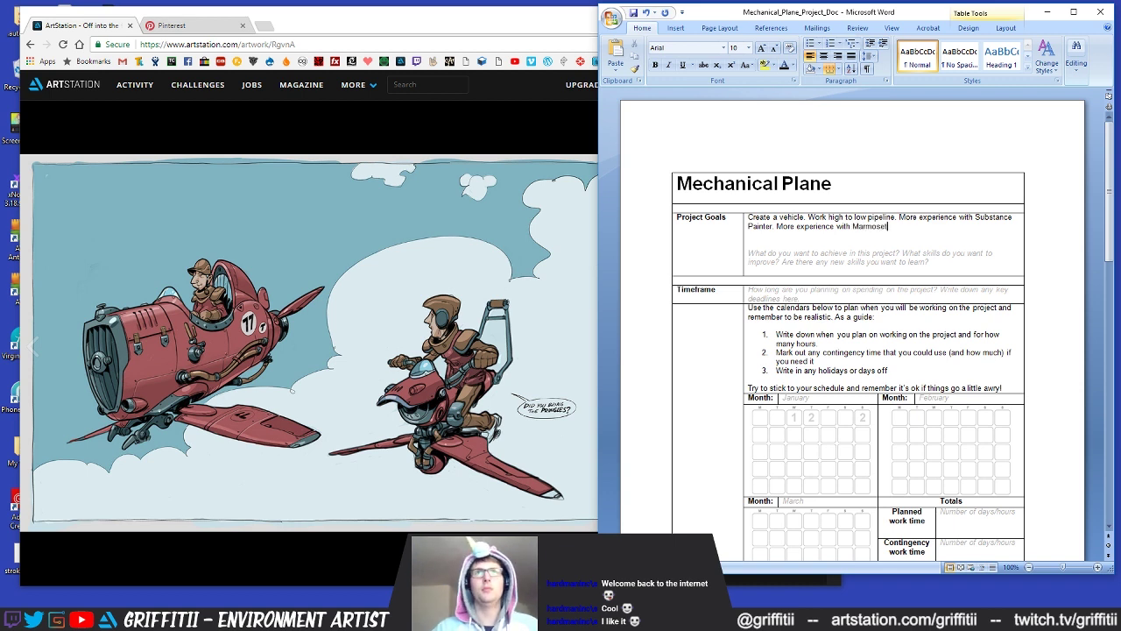
# Step: Delete the grey prompt and the leftover blank lines below the written goals in the Project Goals cell
pyautogui.click(897, 270)
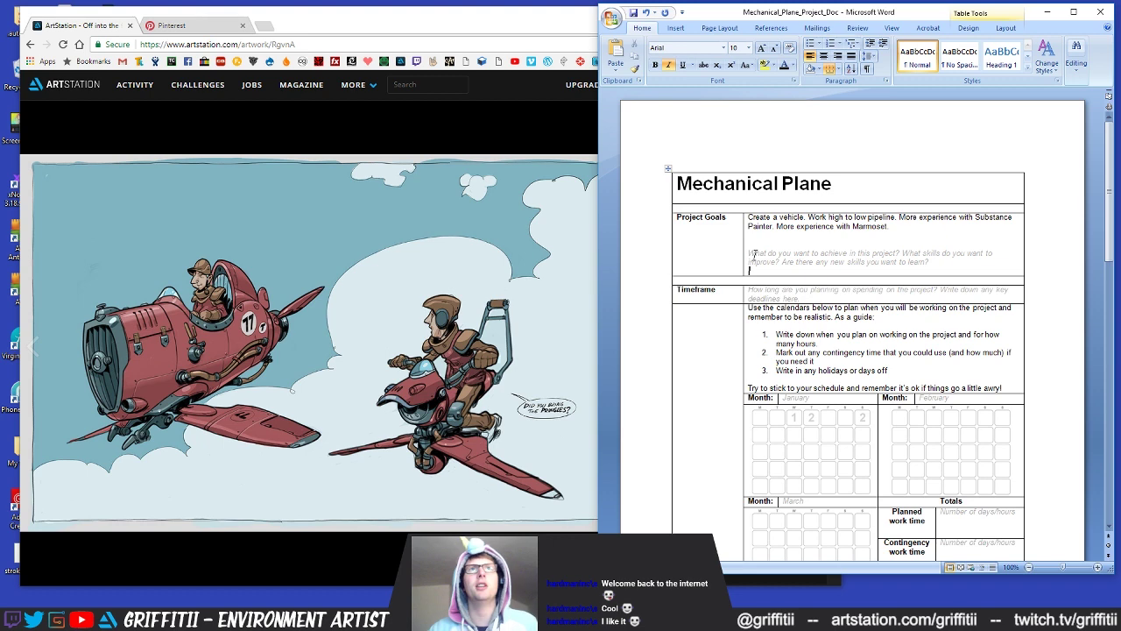
pyautogui.moveTo(755, 237); pyautogui.dragTo(976, 266)
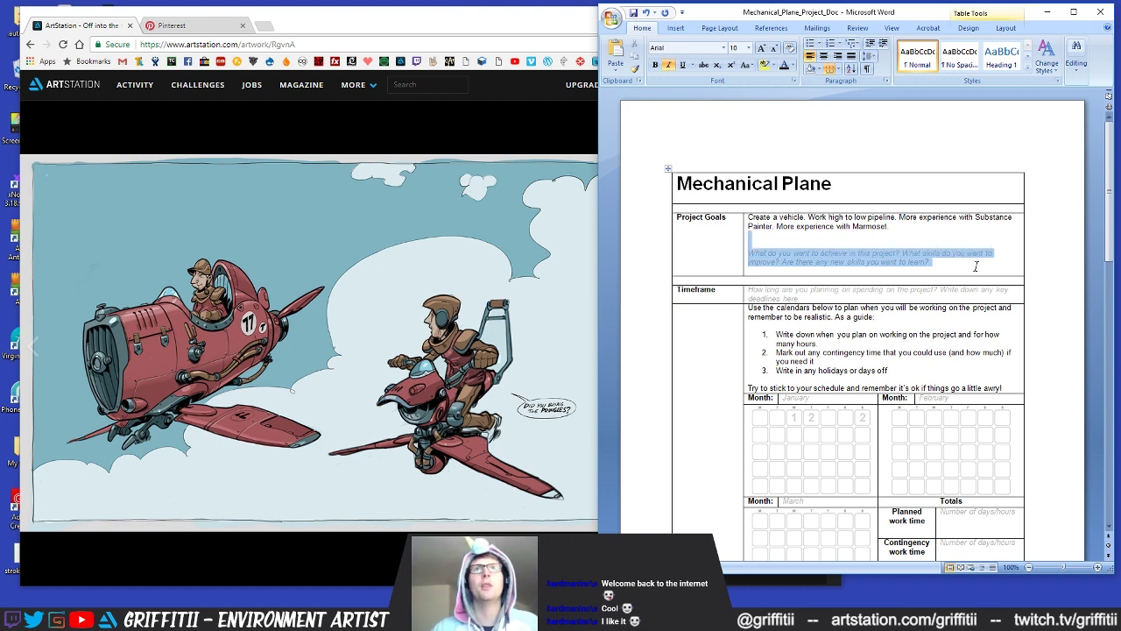
pyautogui.press('BackSpace')
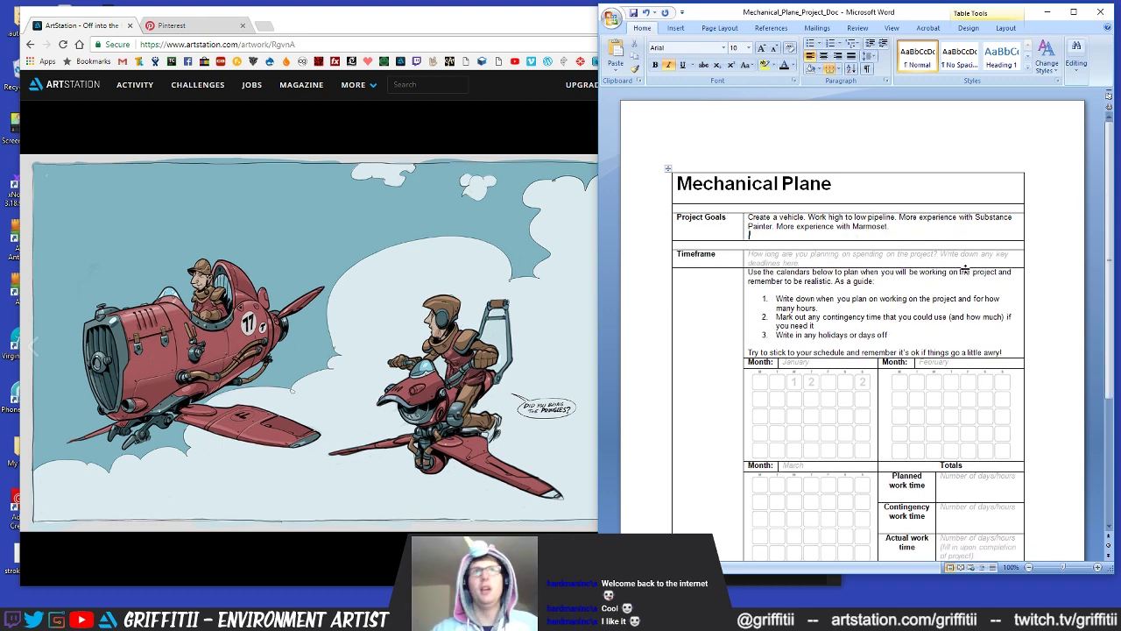
pyautogui.press('BackSpace')
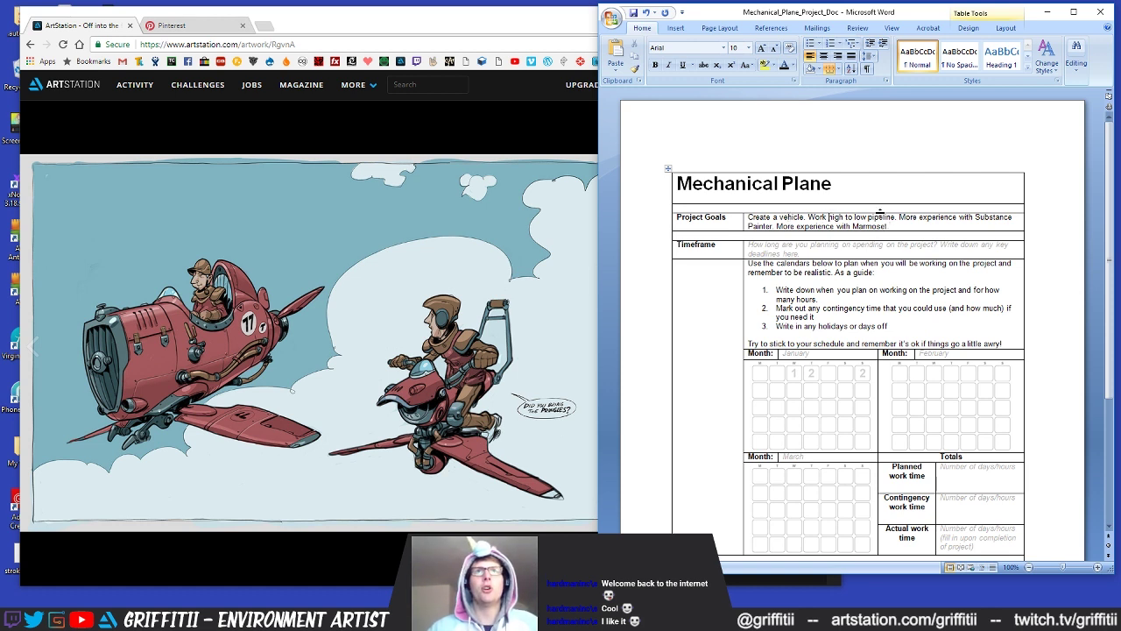
# Step: Reword the second project goal to read "Work on high-to-low pipeline."
pyautogui.write('on')
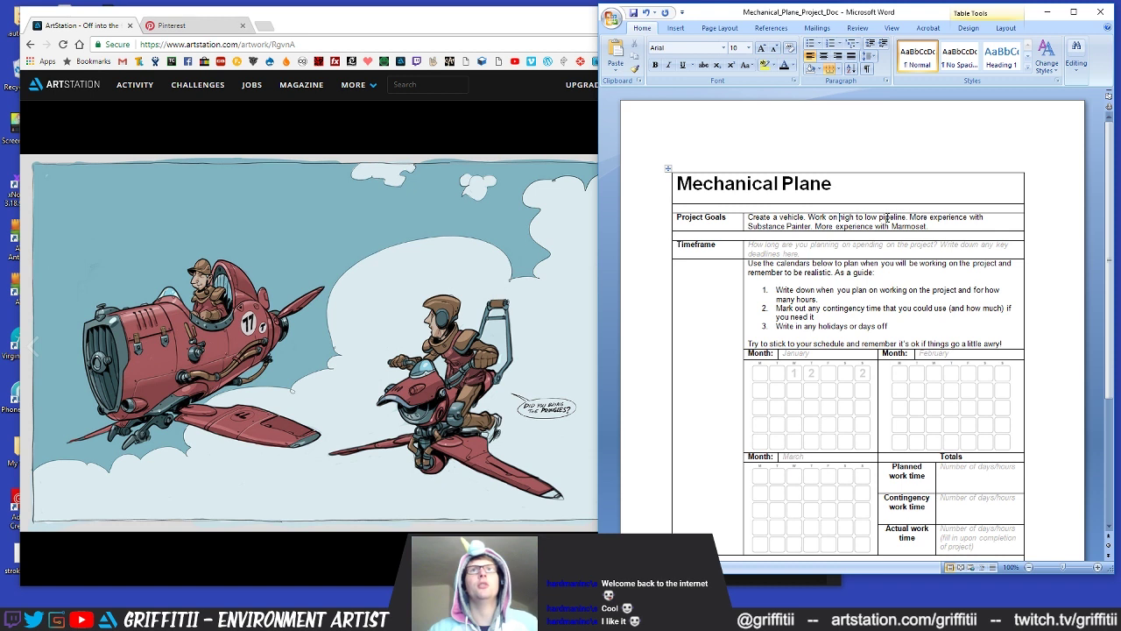
pyautogui.moveTo(860, 218); pyautogui.dragTo(856, 218)
pyautogui.press('BackSpace')
pyautogui.write('-to-')
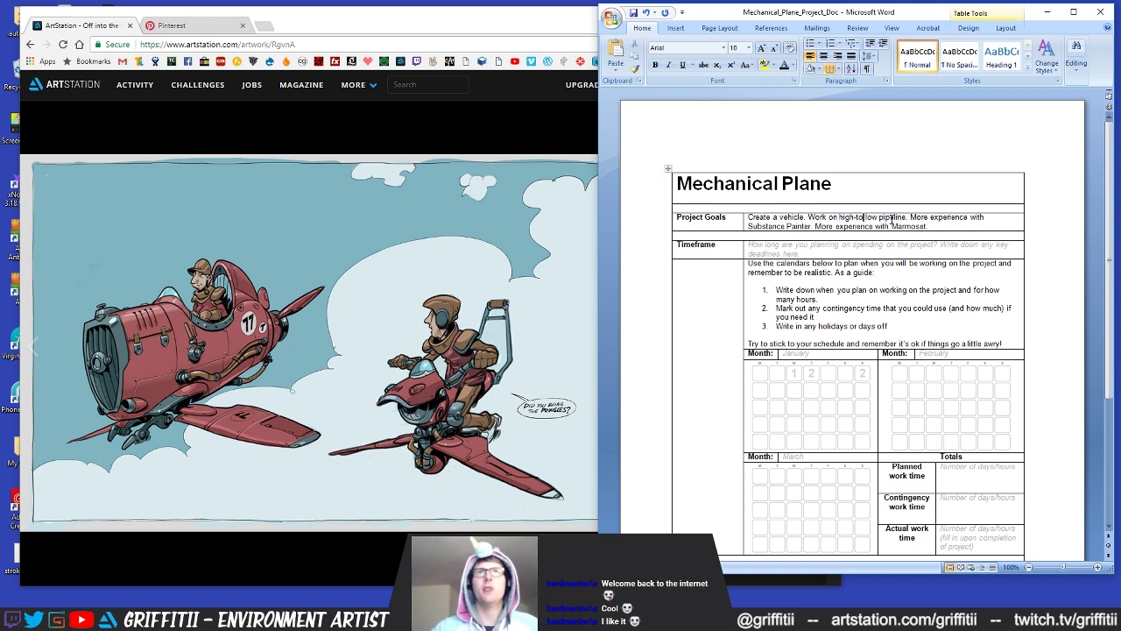
pyautogui.press('BackSpace')
pyautogui.write('-')
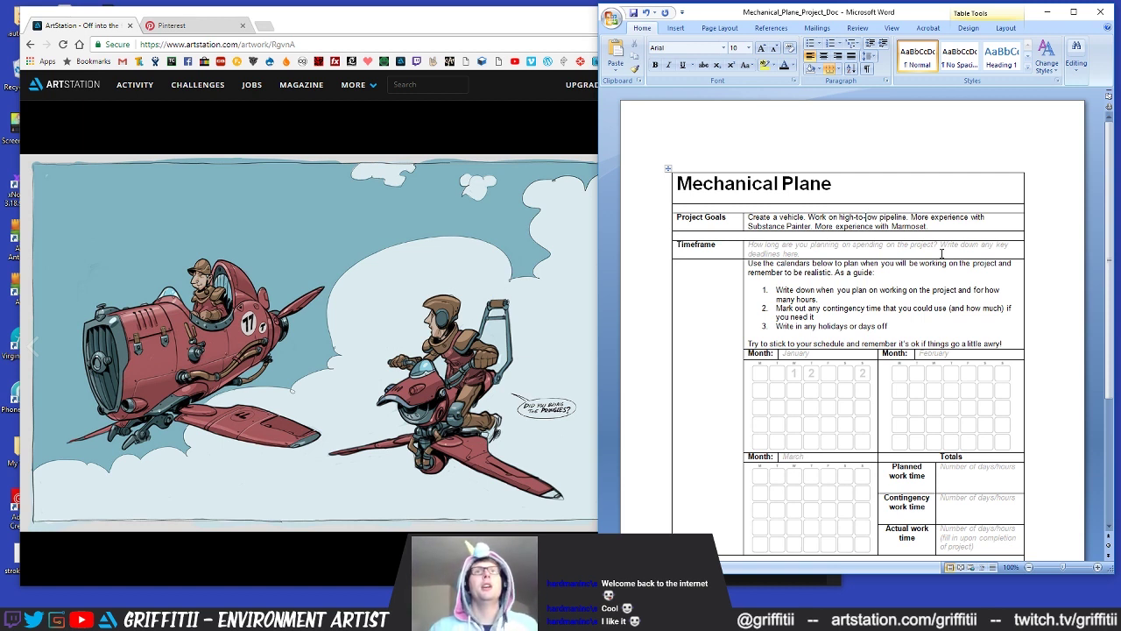
# Step: Insert two blank lines above the grey prompt in the Timeframe cell and place the cursor on the first one
pyautogui.click(857, 254)
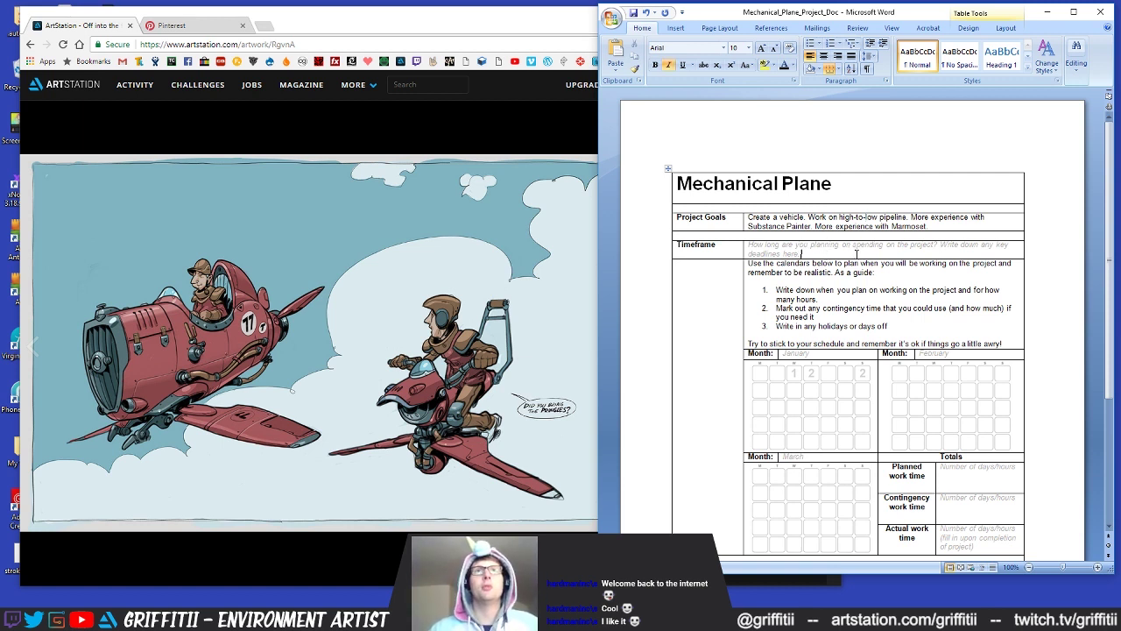
pyautogui.moveTo(806, 253); pyautogui.dragTo(762, 246)
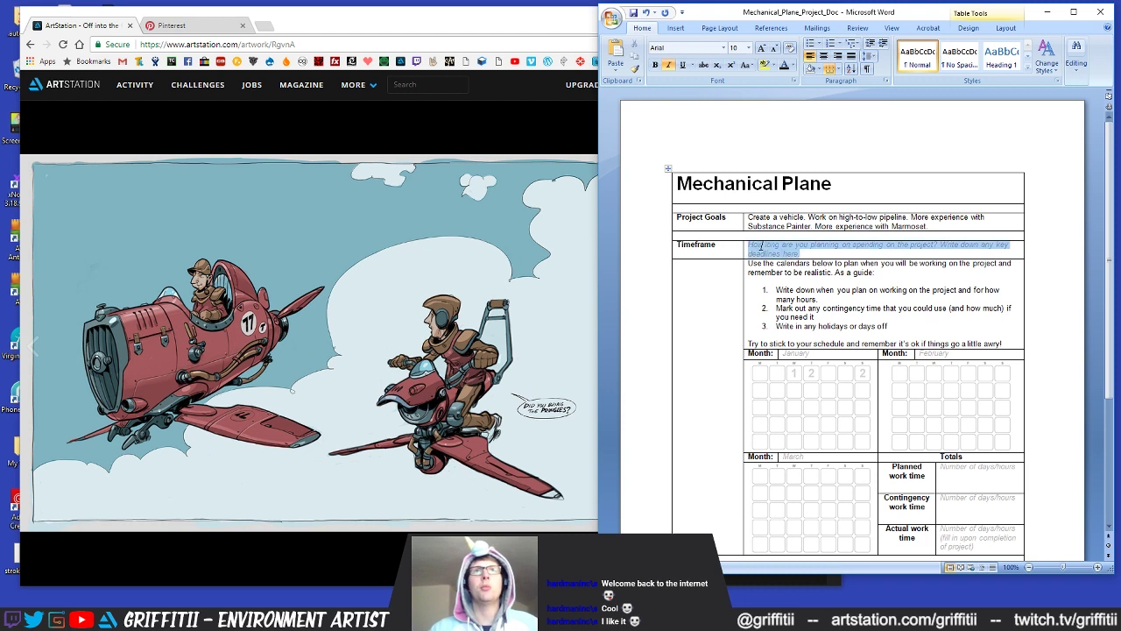
pyautogui.click(752, 246)
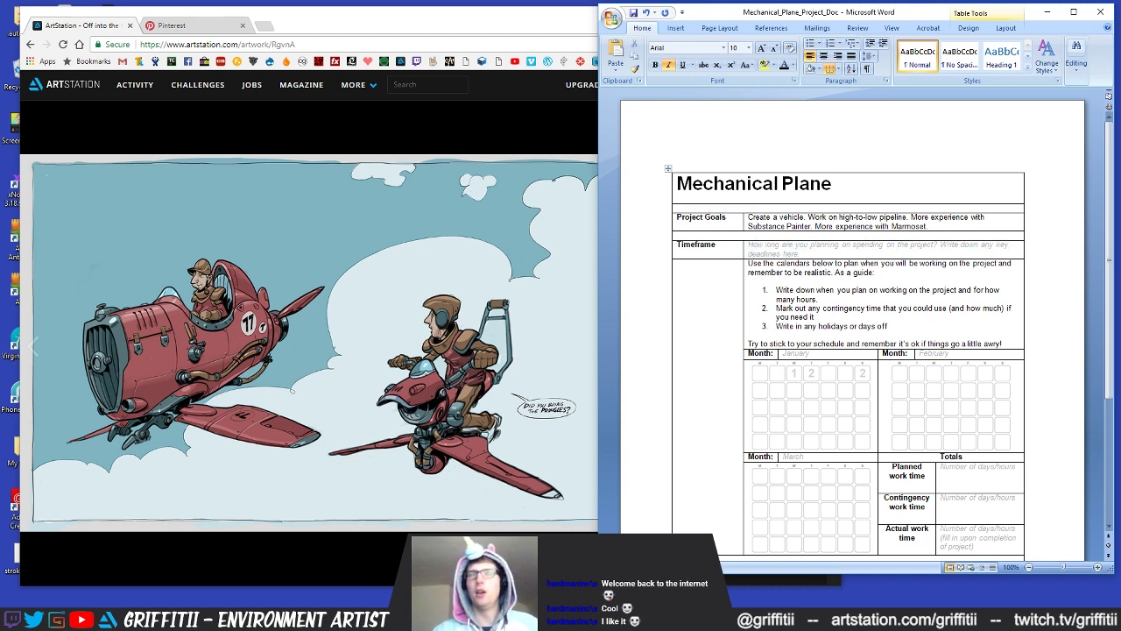
pyautogui.press('Return')
pyautogui.press('Return')
pyautogui.press('Up')
pyautogui.click(752, 243)
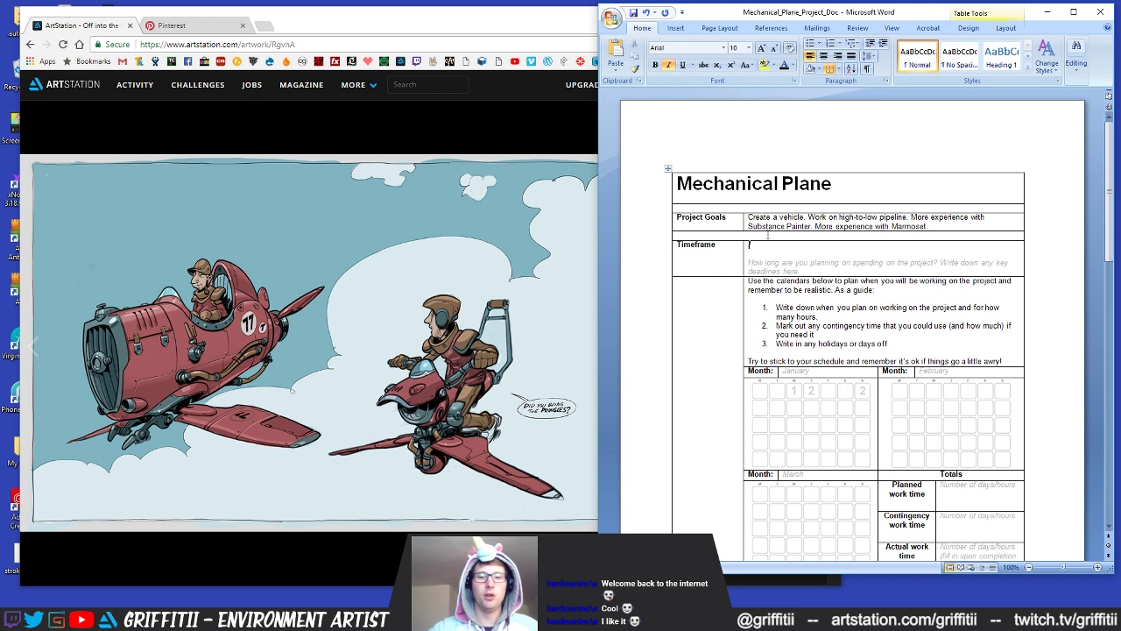
pyautogui.click(758, 247)
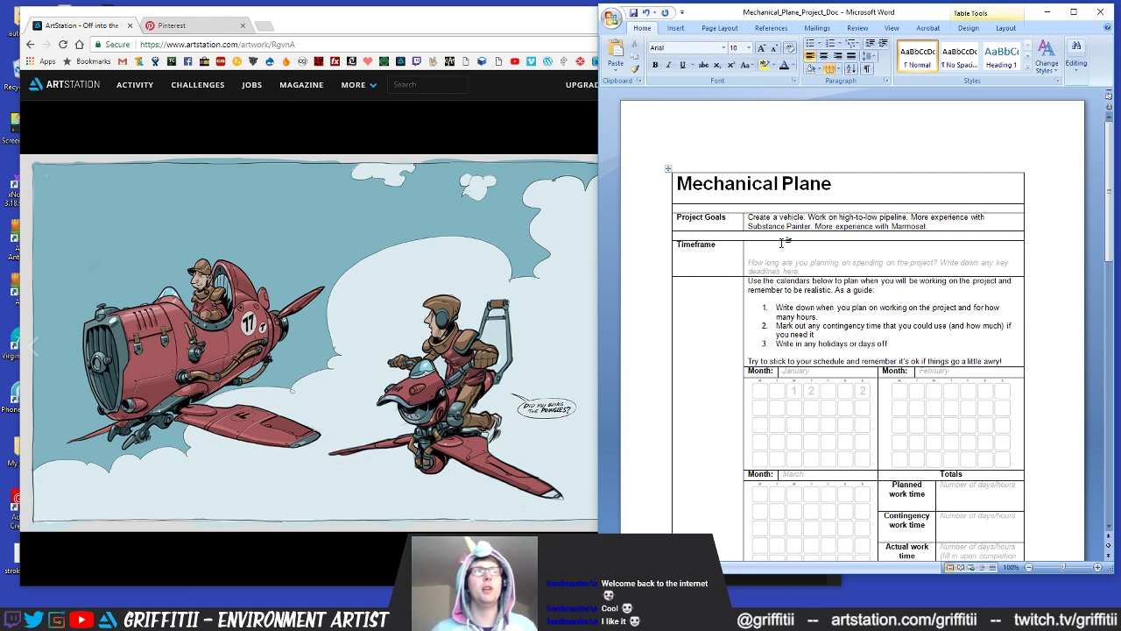
# Step: Write "One month" in non-italic black text in the Timeframe cell and delete the grey prompt below it
pyautogui.click(781, 243)
pyautogui.write('MO')
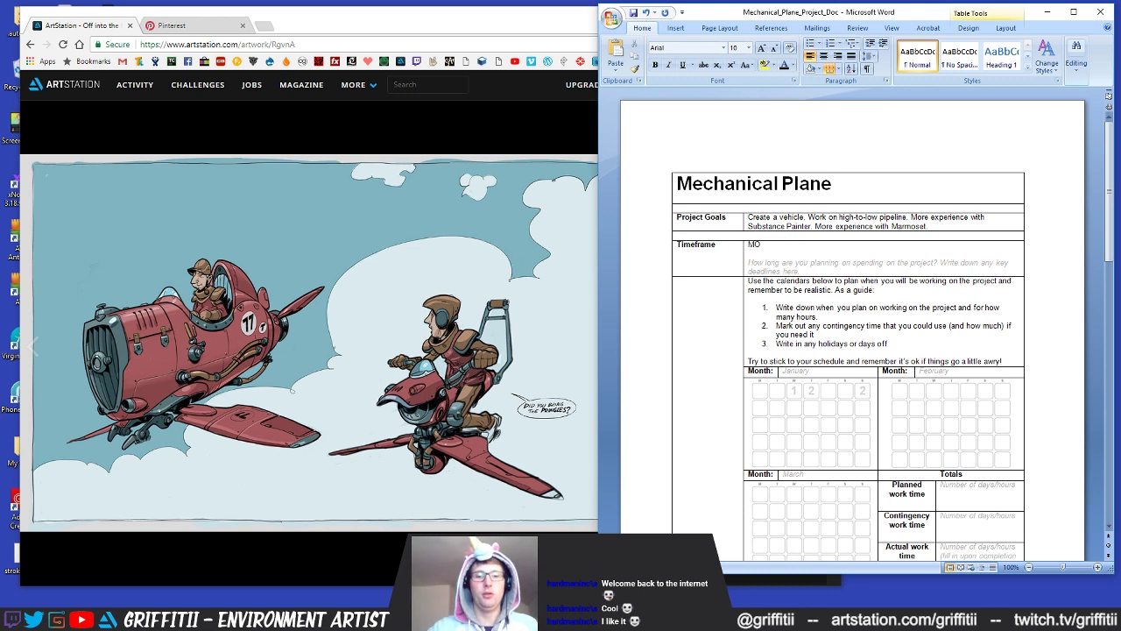
pyautogui.press('BackSpace')
pyautogui.press('BackSpace')
pyautogui.write('One month')
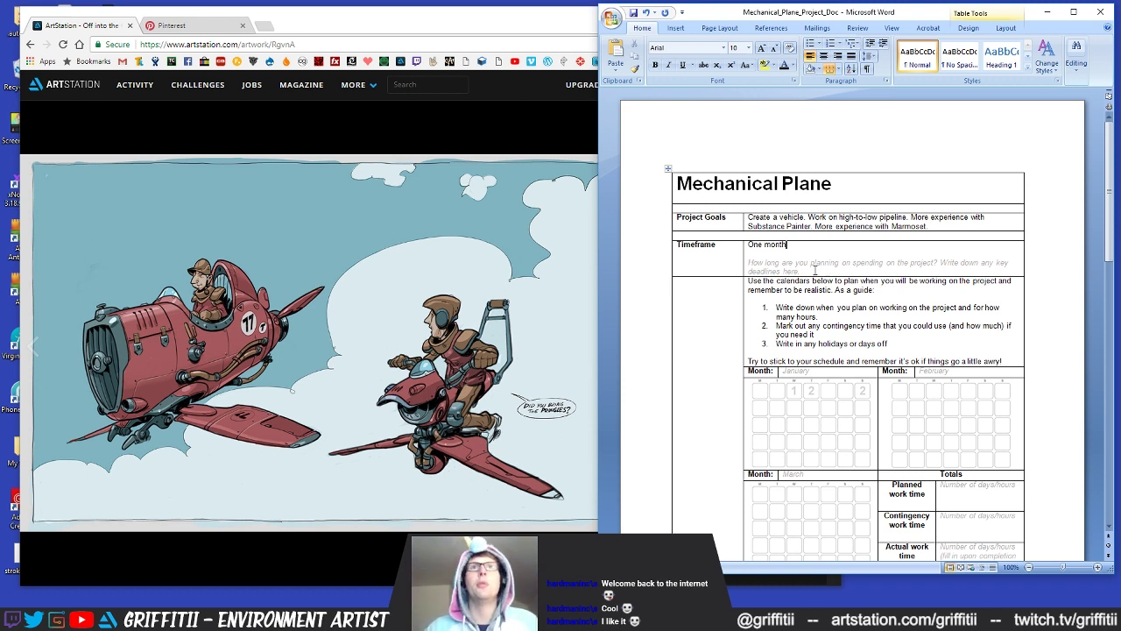
pyautogui.moveTo(814, 271); pyautogui.dragTo(768, 256)
pyautogui.press('Delete')
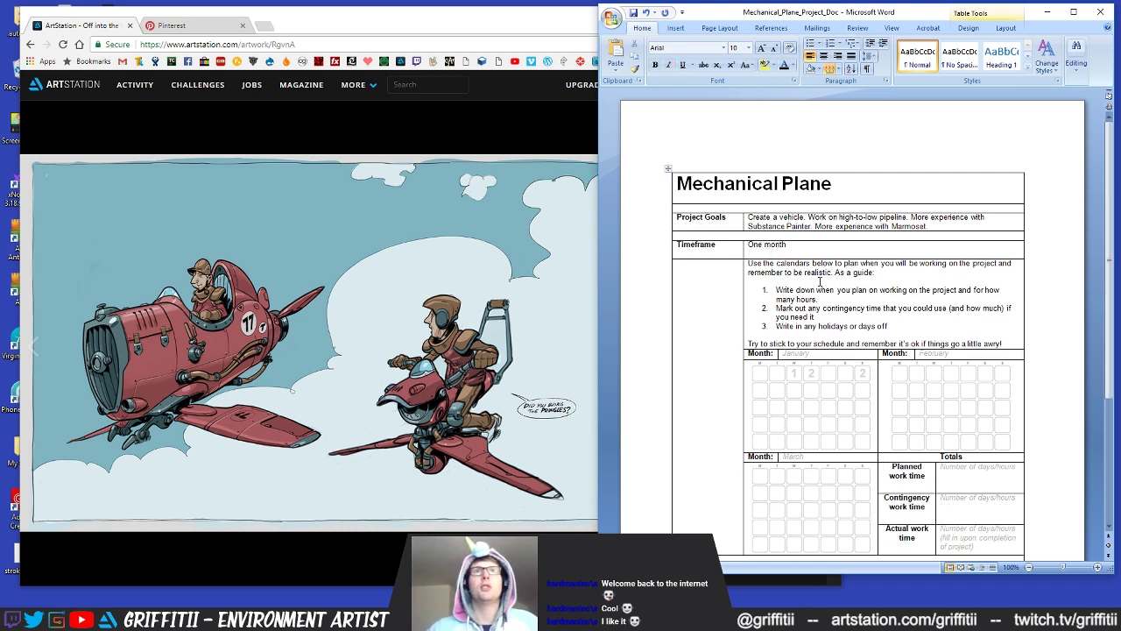
# Step: Insert two blank lines above the grey prompt in the Risks cell and place the cursor on the first one
pyautogui.scroll(-2, 872, 316)
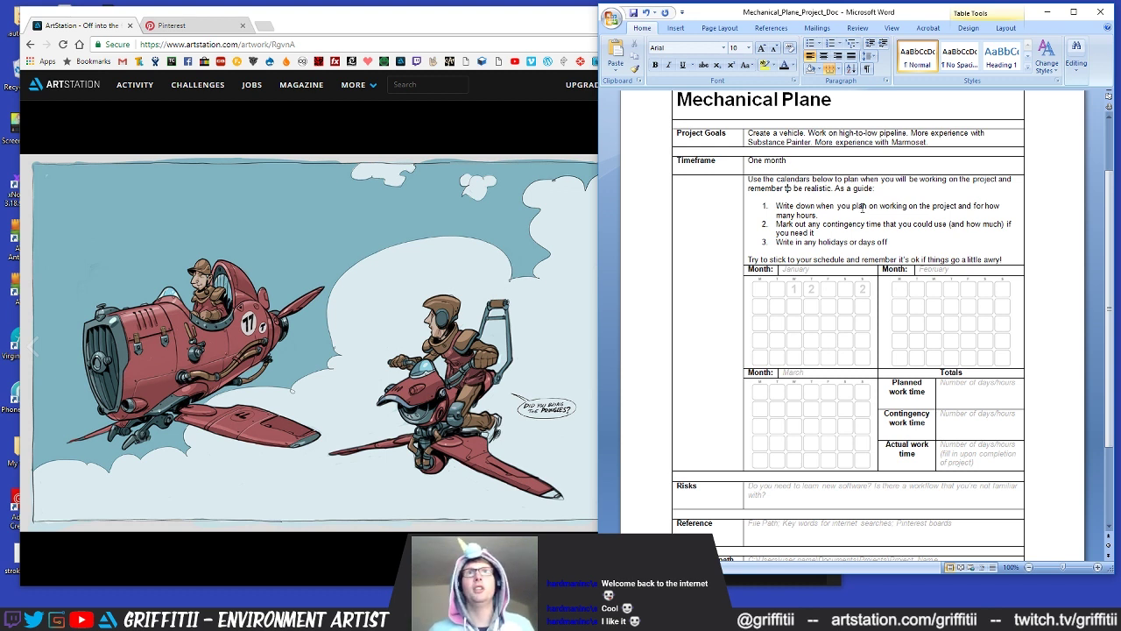
pyautogui.scroll(-1, 779, 287)
pyautogui.scroll(1, 859, 323)
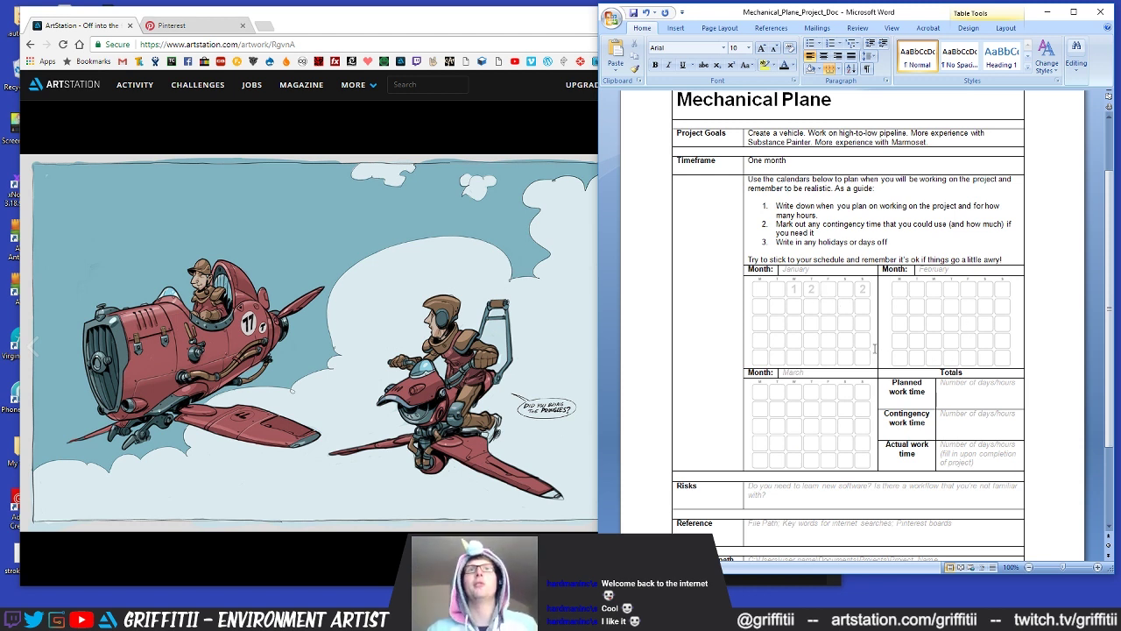
pyautogui.scroll(1, 876, 351)
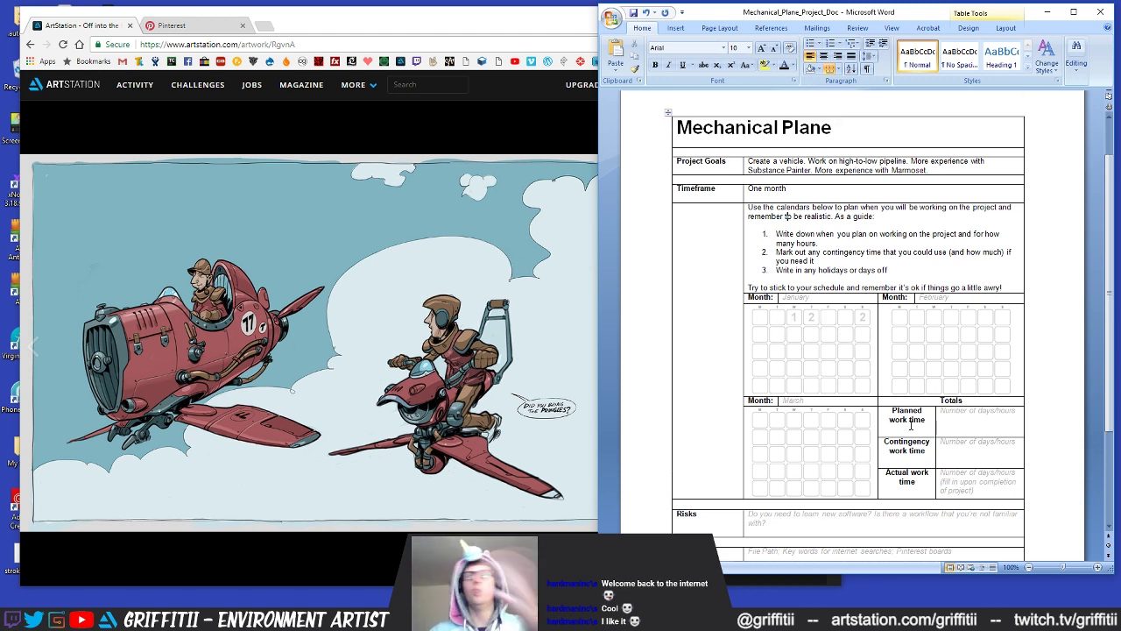
pyautogui.scroll(-3, 876, 421)
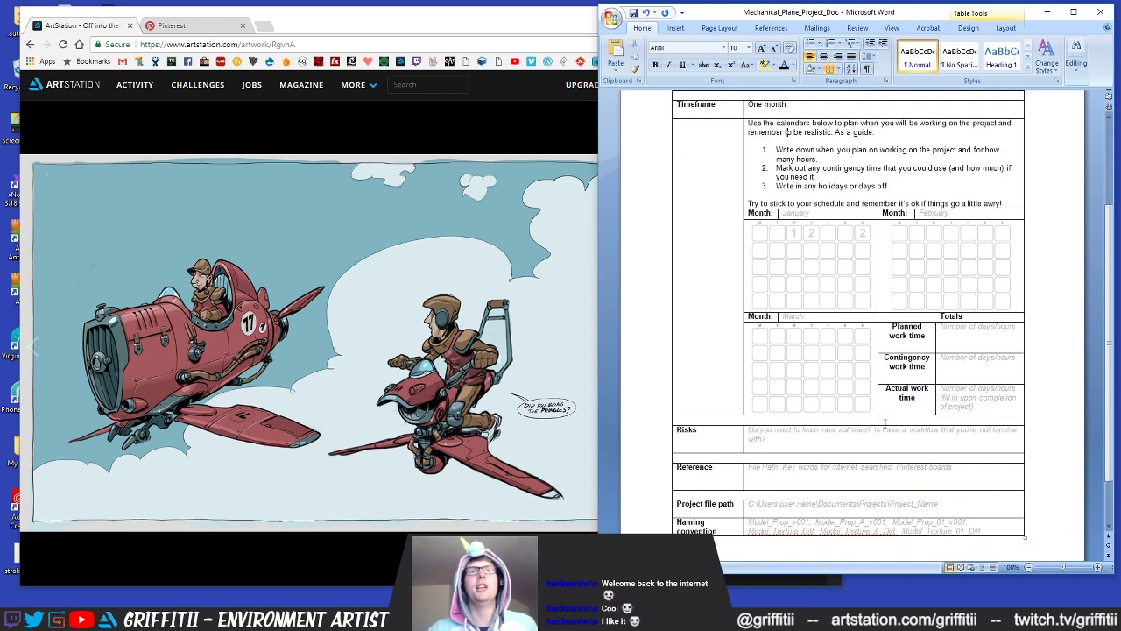
pyautogui.click(846, 437)
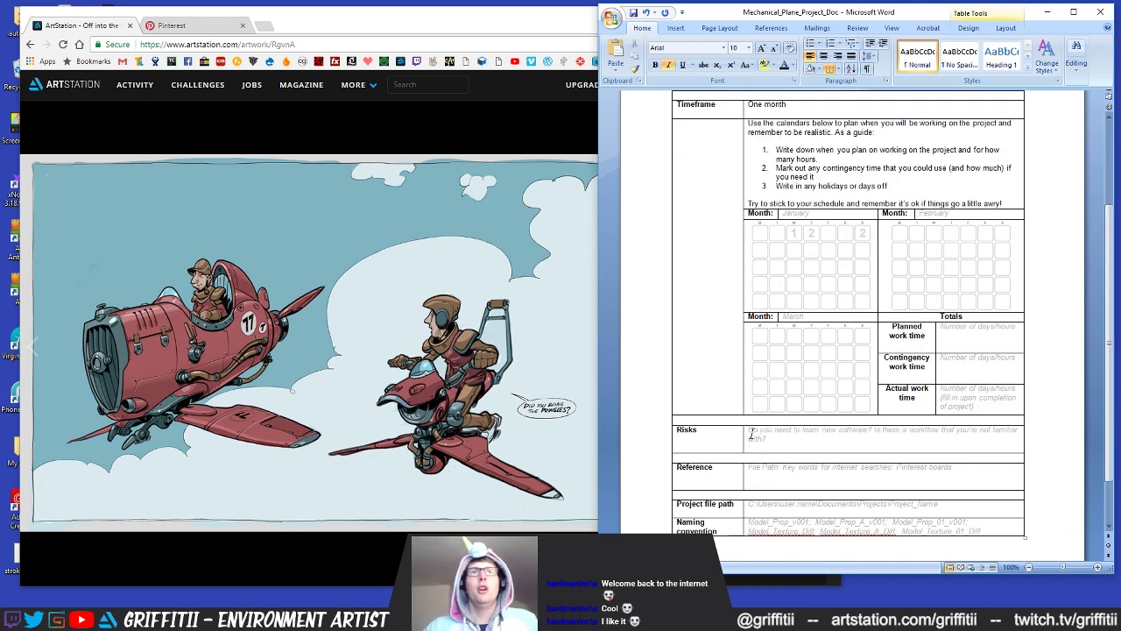
pyautogui.moveTo(751, 430); pyautogui.dragTo(794, 431)
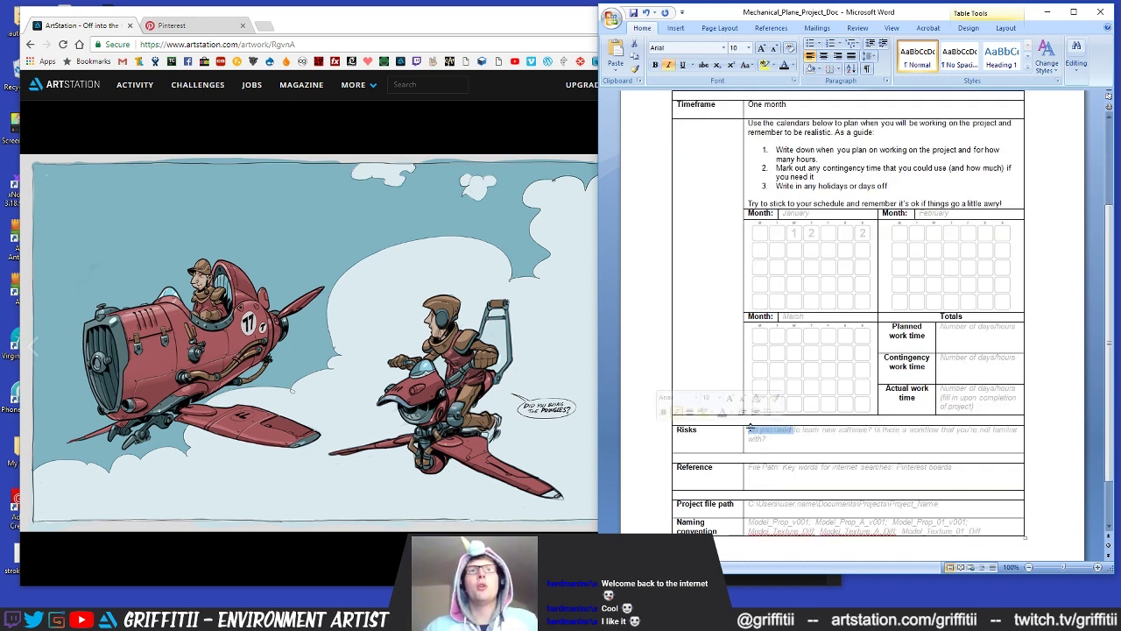
pyautogui.click(750, 429)
pyautogui.press('Return')
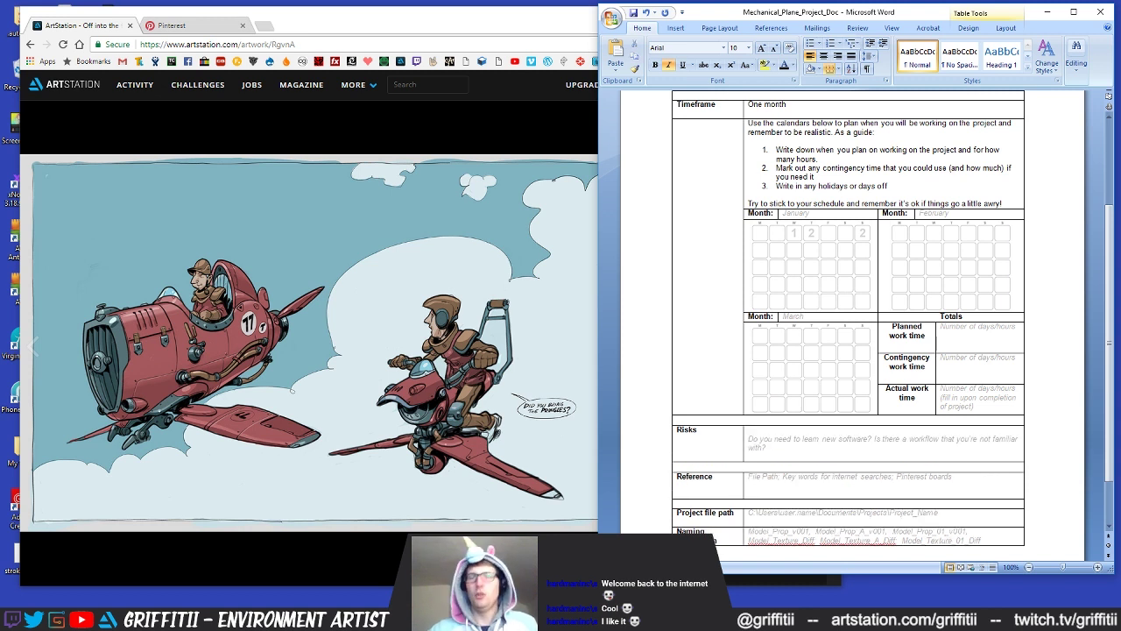
pyautogui.press('Return')
pyautogui.click(757, 430)
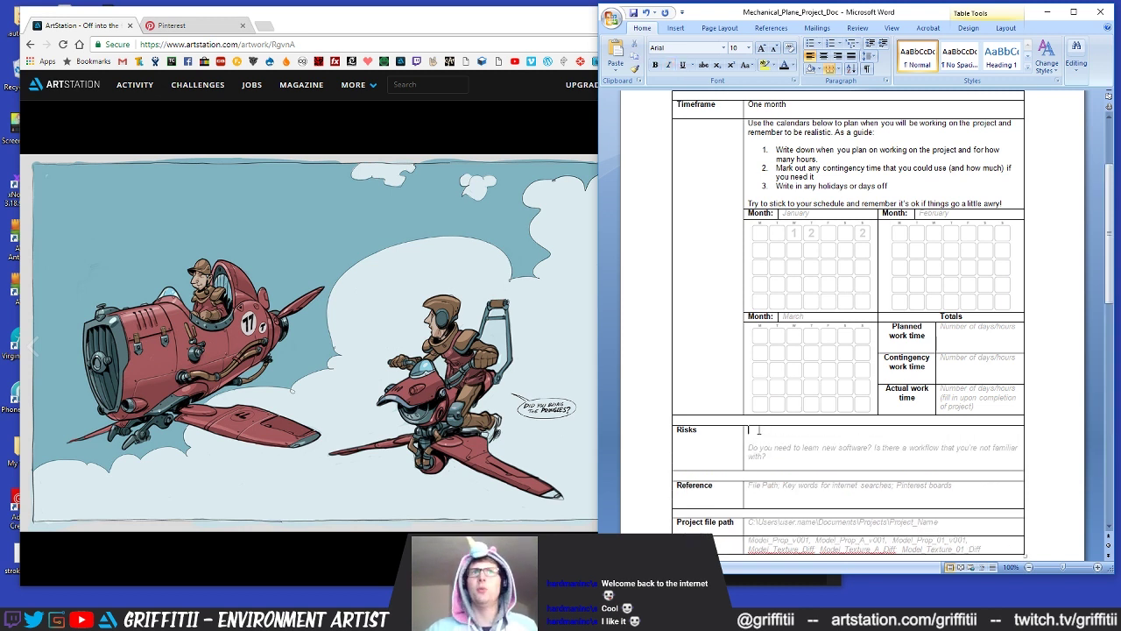
# Step: Write "Getting to grips with Substance Painter. Getting to grips with Marmoset" in the Risks cell and delete the grey prompt below it
pyautogui.click(790, 49)
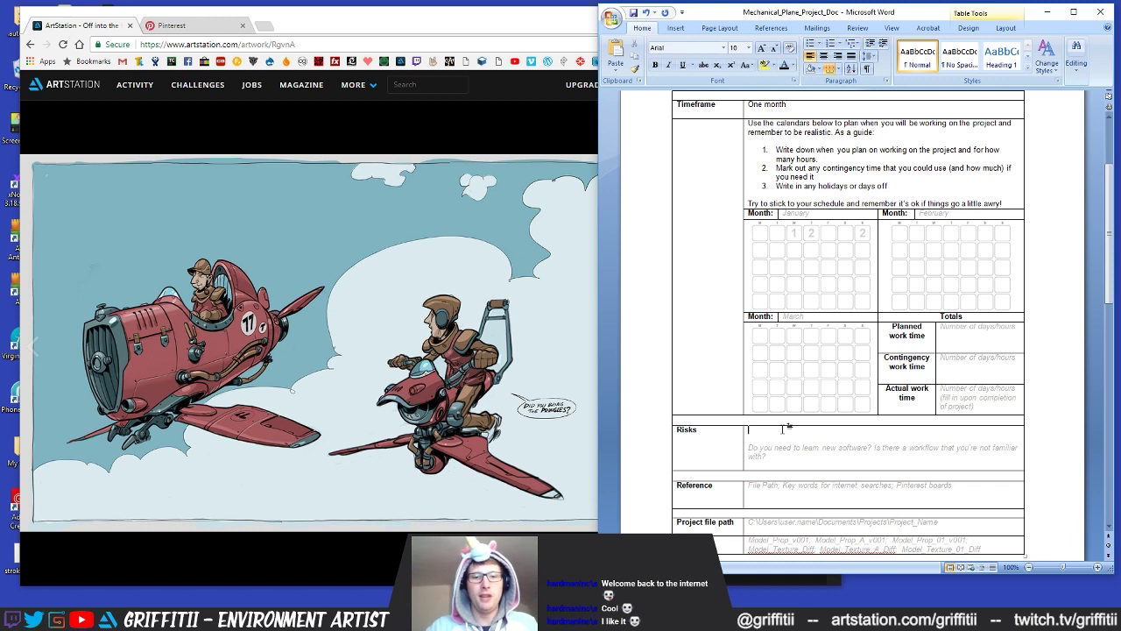
pyautogui.write('ett')
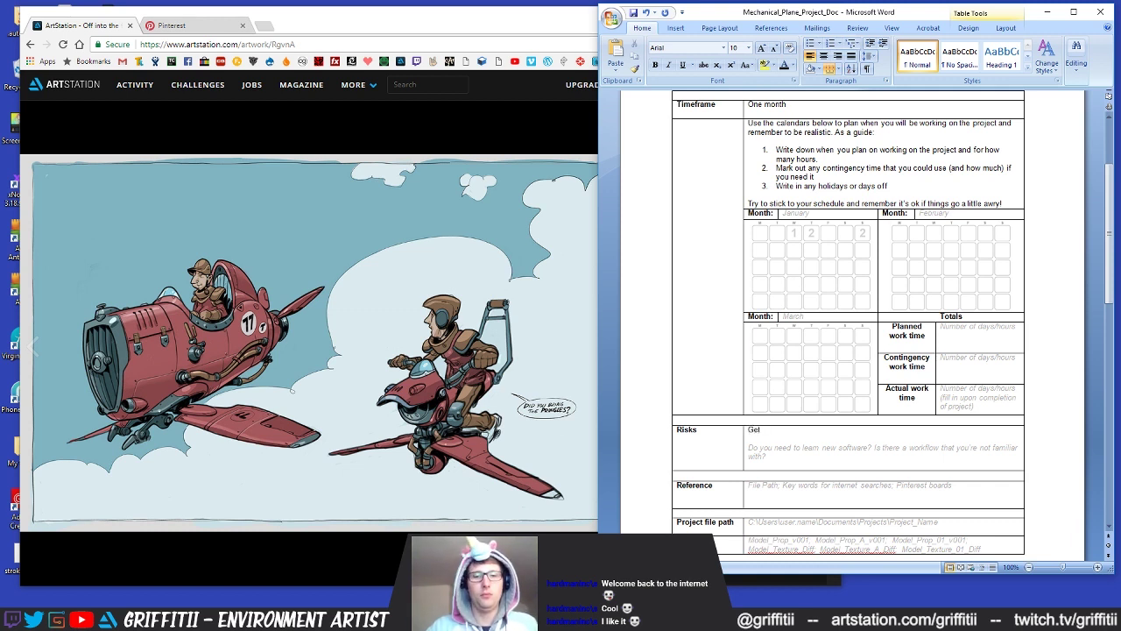
pyautogui.write('ting to grips with Substance Painter. G')
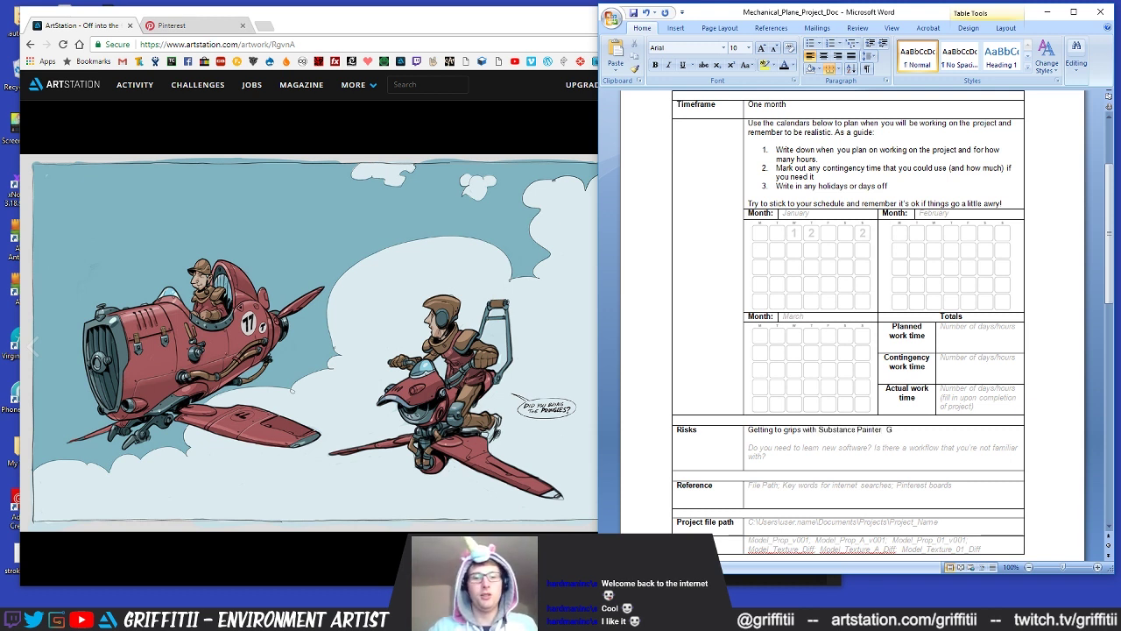
pyautogui.write('etting to grip')
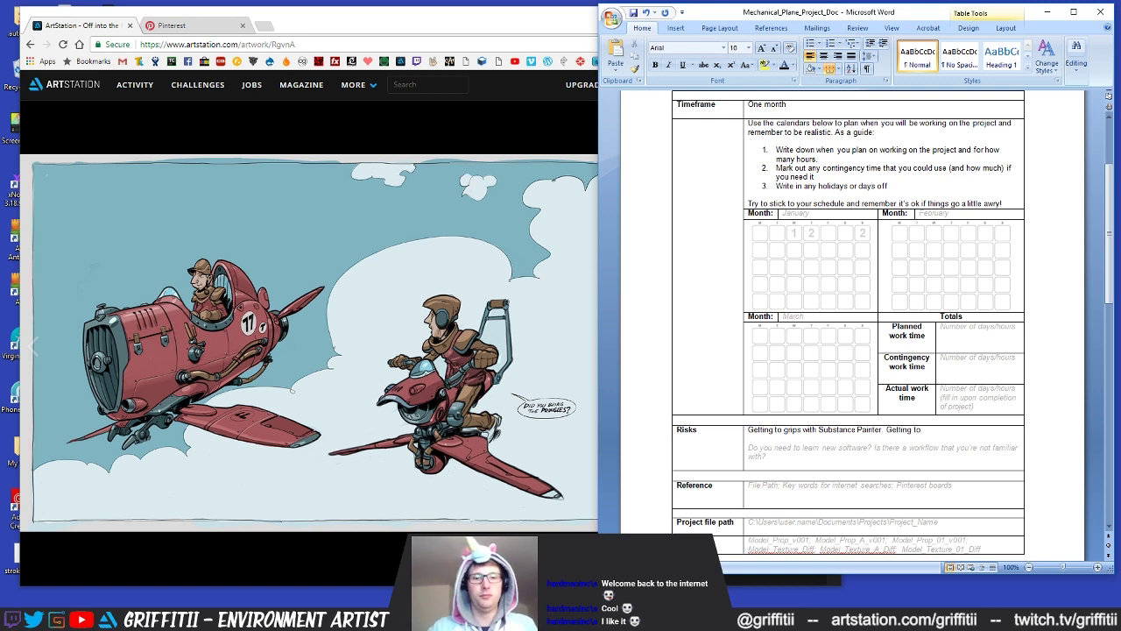
pyautogui.write('s w')
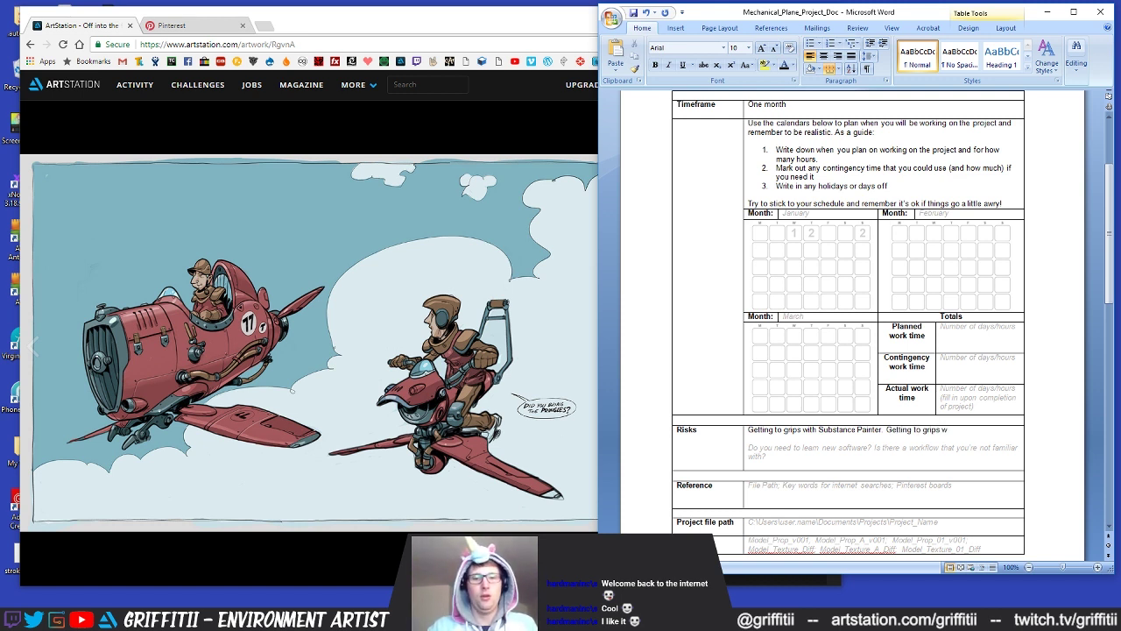
pyautogui.write('ith Marmoset')
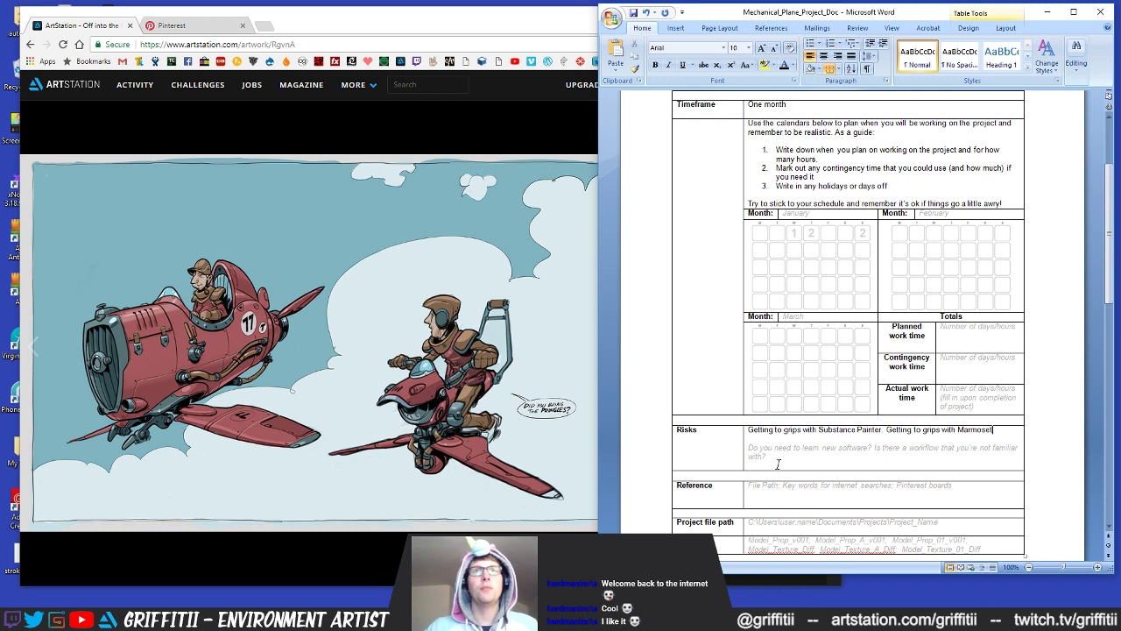
pyautogui.moveTo(777, 464); pyautogui.dragTo(750, 441)
pyautogui.press('Delete')
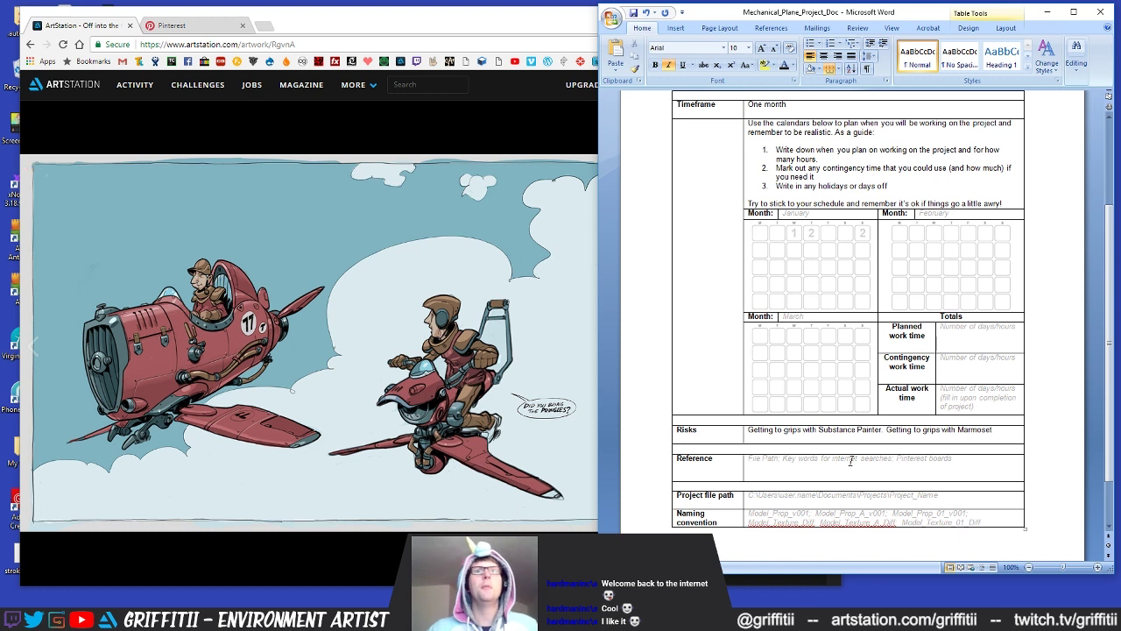
# Step: Insert two blank lines above the grey prompt in the Reference cell and set the first one to non-italic black text
pyautogui.click(751, 459)
pyautogui.doubleClick(753, 458)
pyautogui.press('Return')
pyautogui.press('Return')
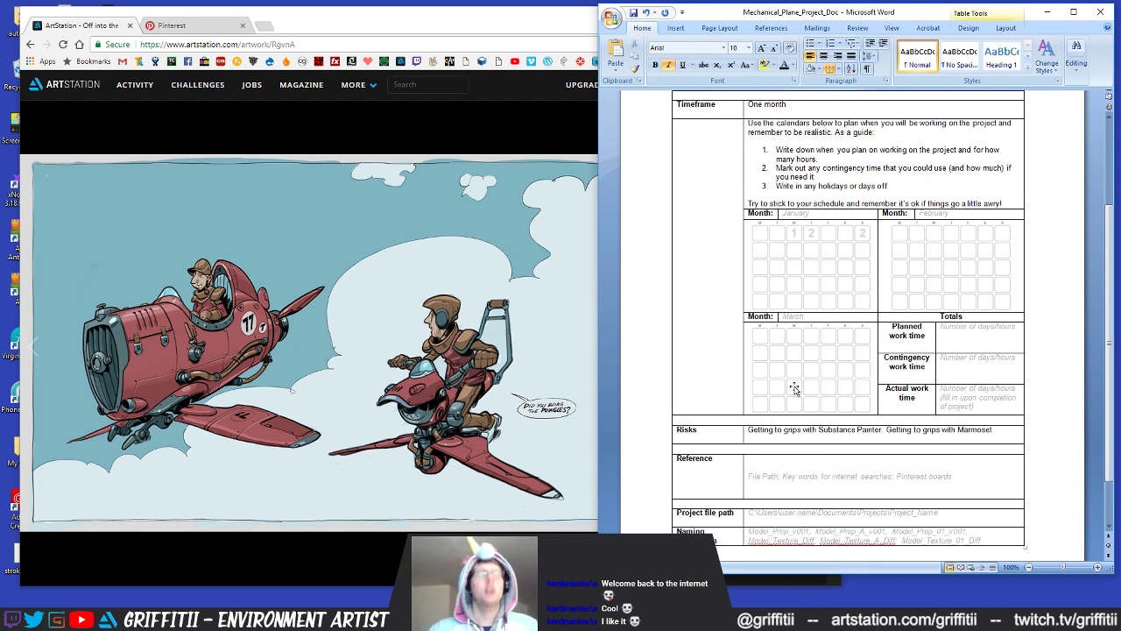
pyautogui.hotkey('ctrl', 'i')
pyautogui.click(784, 66)
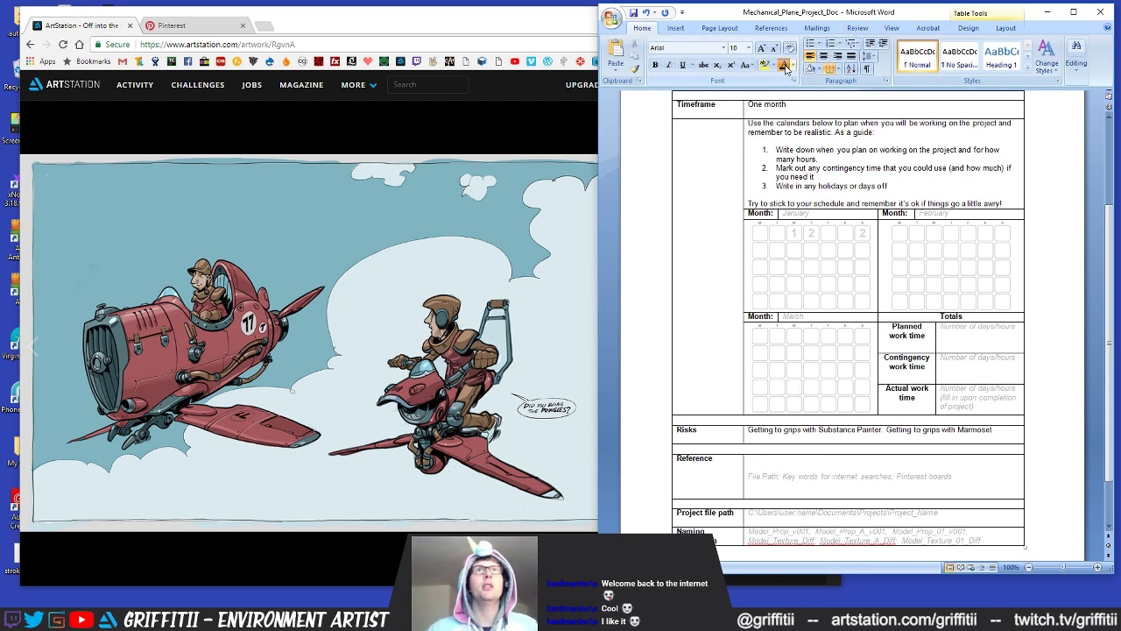
# Step: Copy the ArtStation artwork's web address from the browser into the Reference cell and add the line "WW2 Aircarft" below it
pyautogui.click(386, 47)
pyautogui.click(385, 45)
pyautogui.hotkey('ctrl', 'c')
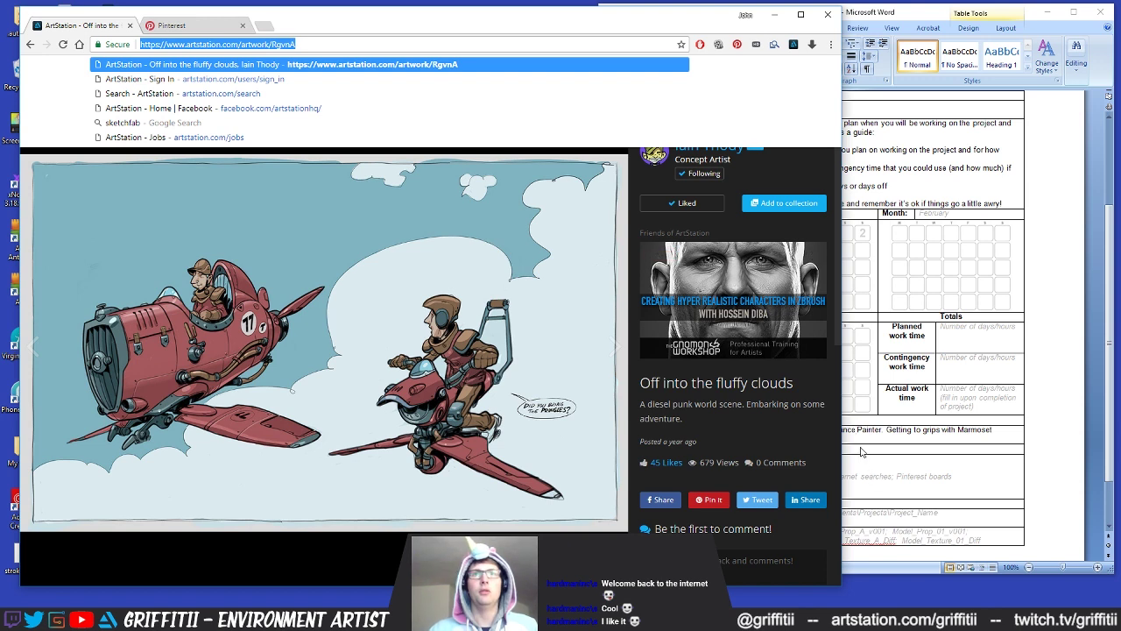
pyautogui.click(863, 451)
pyautogui.hotkey('ctrl', 'v')
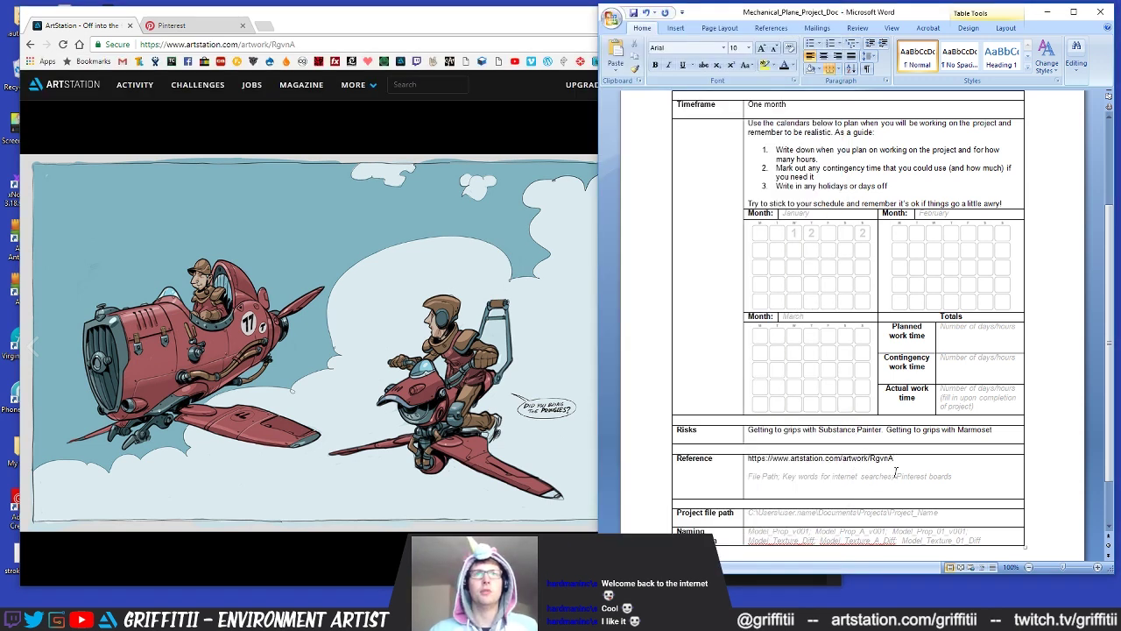
pyautogui.press('Return')
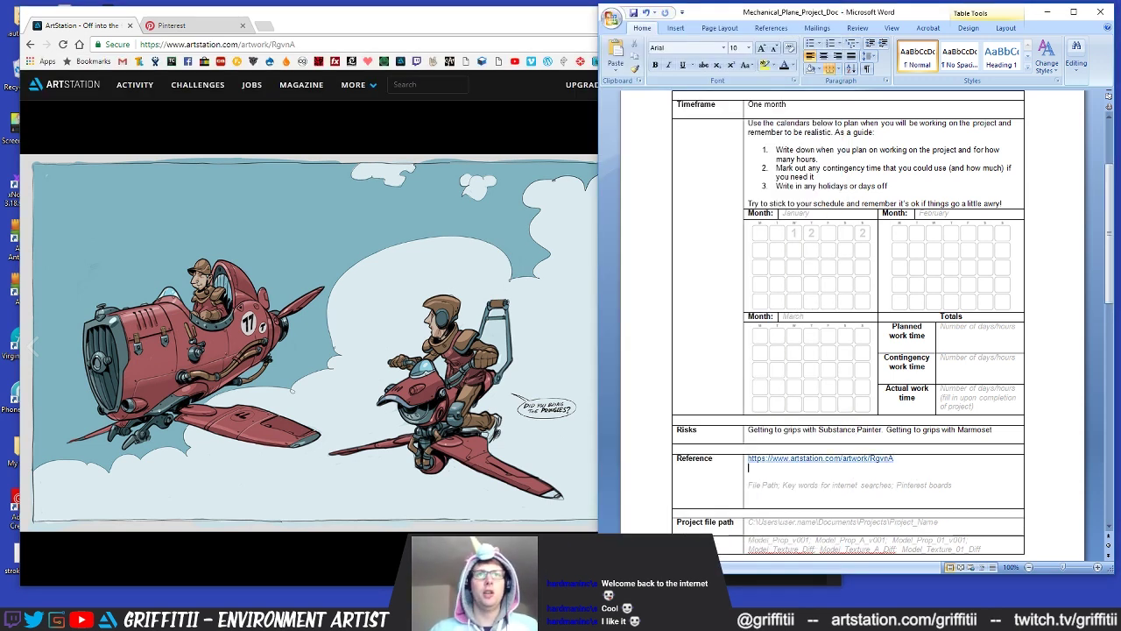
pyautogui.write('WW2 Aircarft')
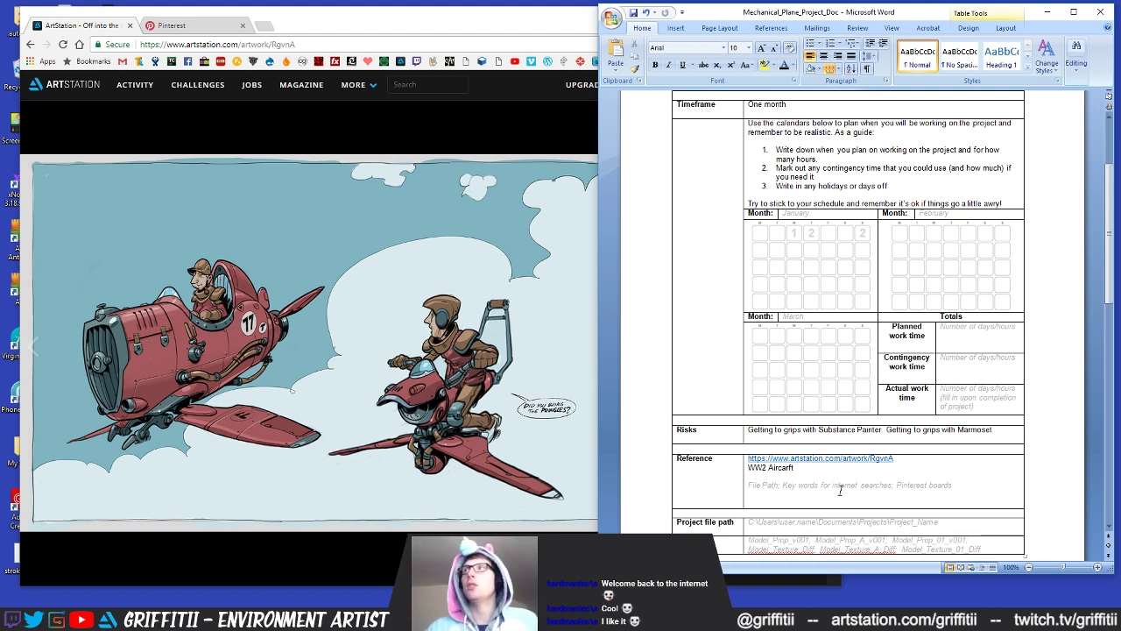
# Step: Delete the grey prompt and its leftover blank lines from the Reference cell
pyautogui.click(758, 487)
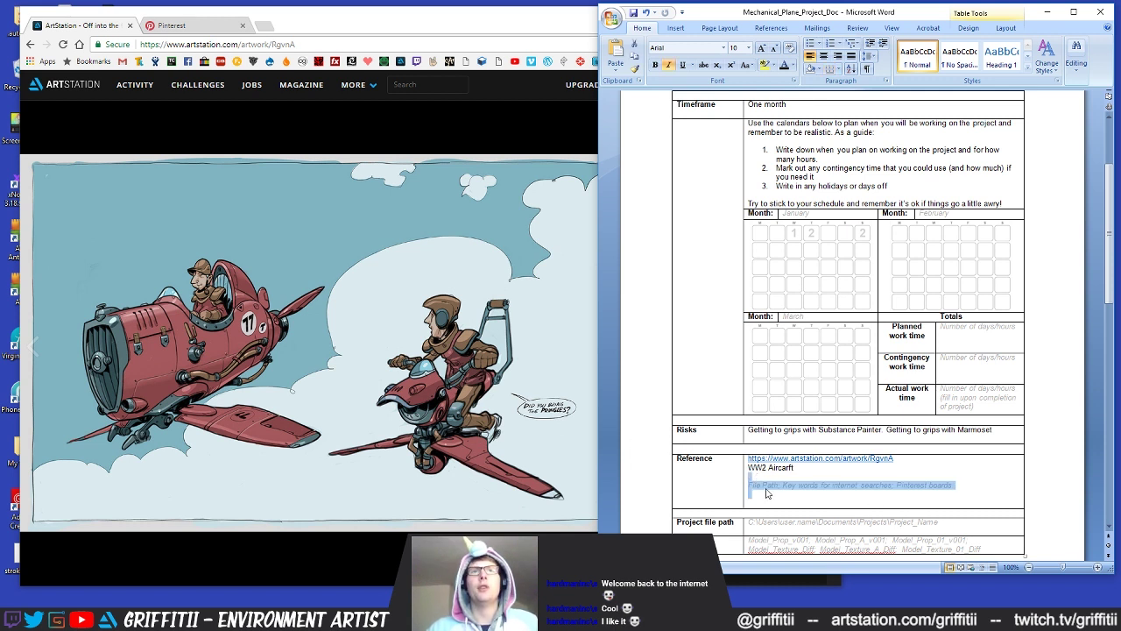
pyautogui.click(784, 490)
pyautogui.moveTo(783, 487); pyautogui.dragTo(748, 484)
pyautogui.press('BackSpace')
pyautogui.moveTo(816, 509); pyautogui.dragTo(751, 479)
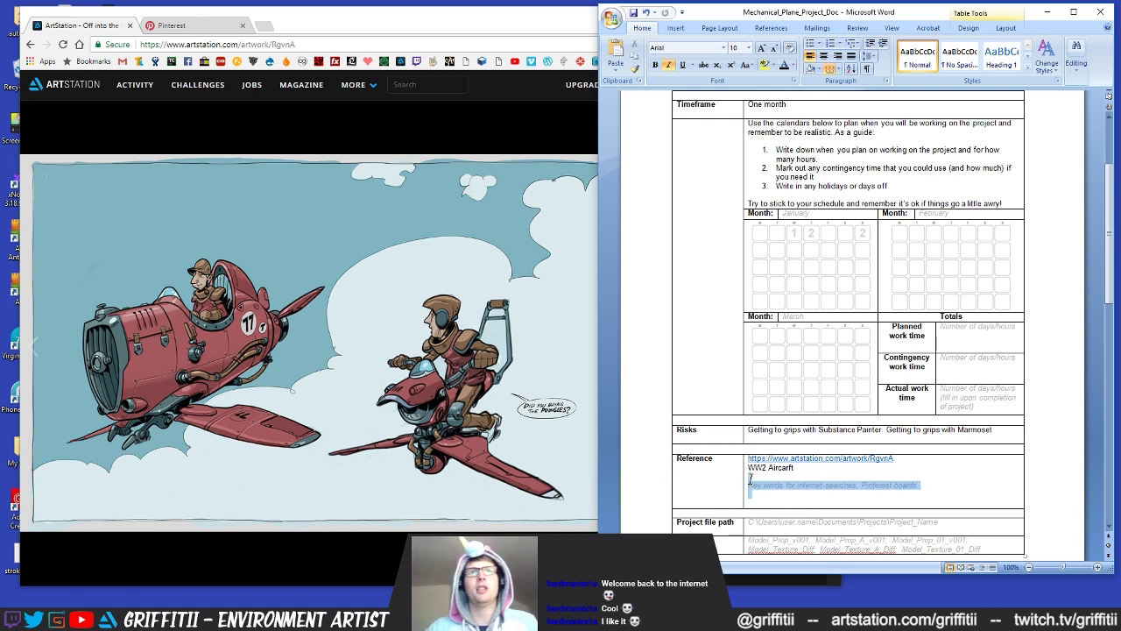
pyautogui.press('BackSpace')
pyautogui.press('BackSpace')
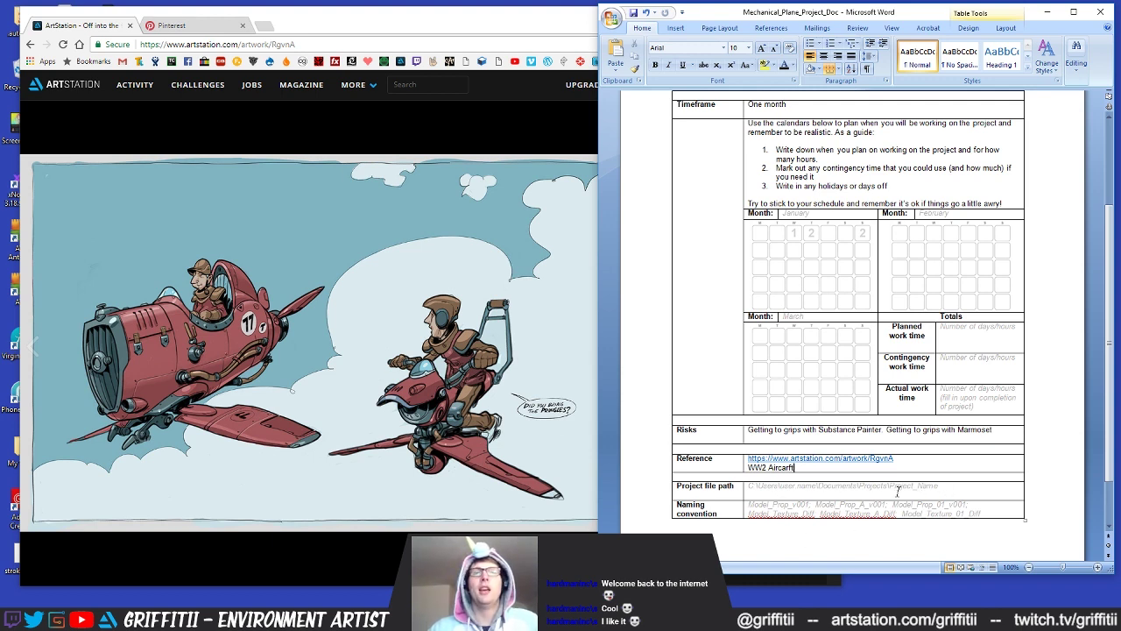
# Step: Switch to File Explorer, copy the Mechanical_Plane folder's full path and paste it over the grey prompt in the Project file path cell
pyautogui.click(421, 619)
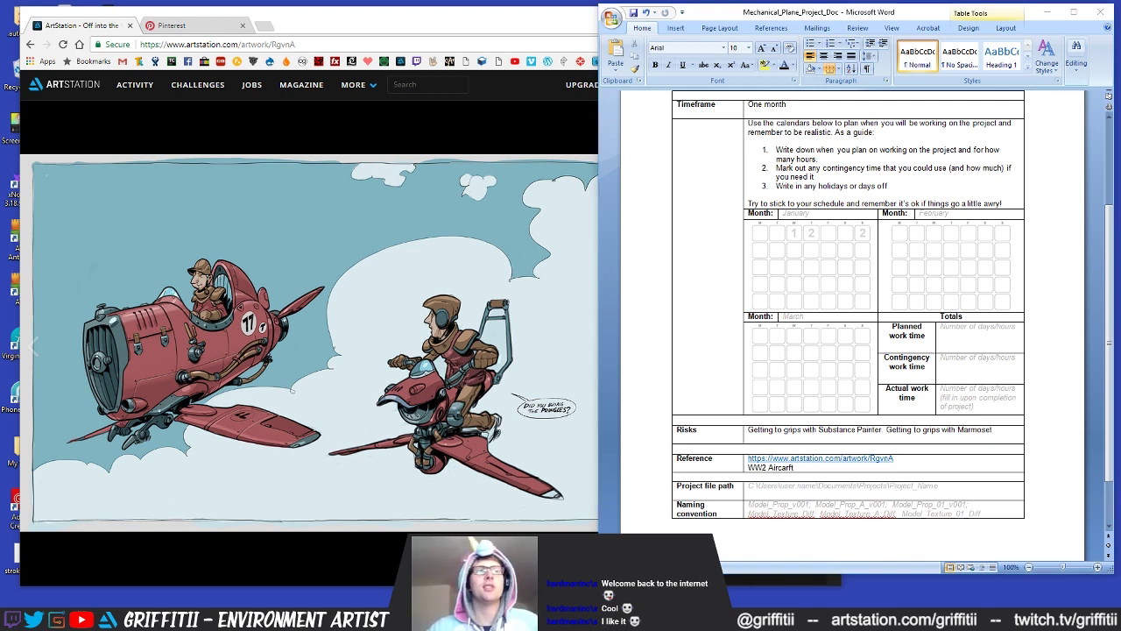
pyautogui.click(456, 220)
pyautogui.hotkey('ctrl', 'c')
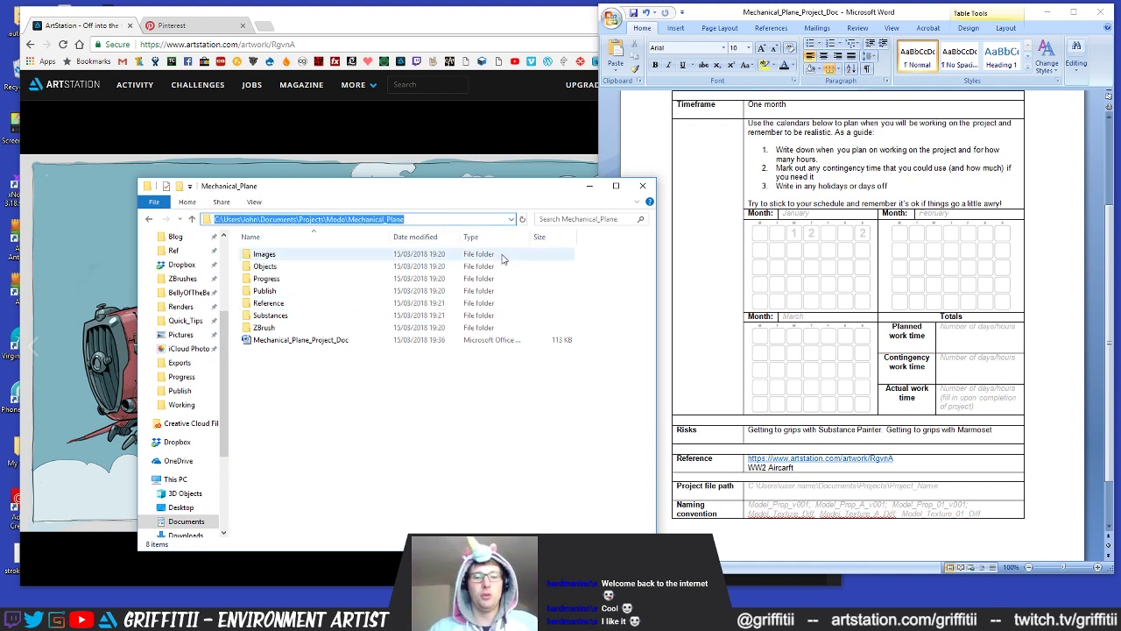
pyautogui.click(847, 487)
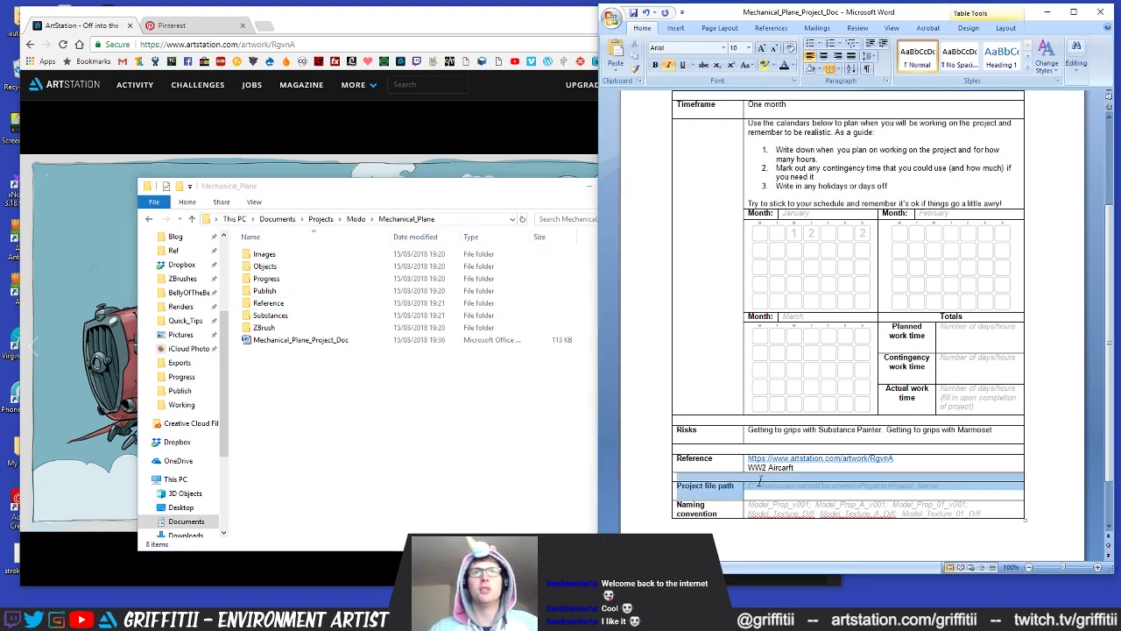
pyautogui.hotkey('ctrl', 'v')
# Step: Format the pasted project file path as non-italic black text and minimise the File Explorer window
pyautogui.moveTo(956, 485); pyautogui.dragTo(748, 485)
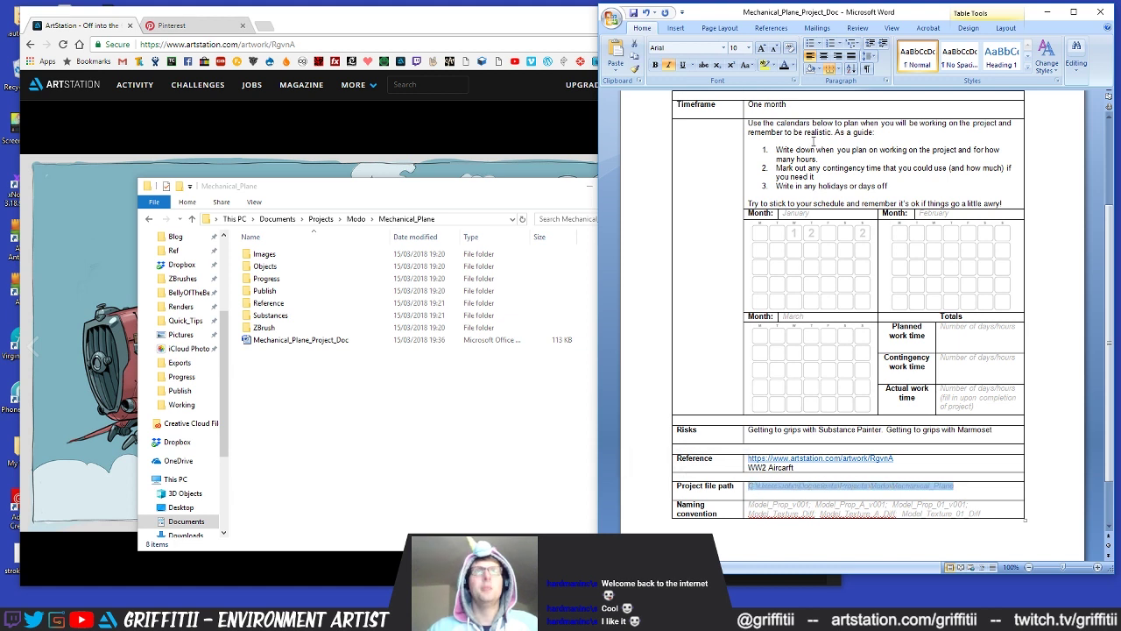
pyautogui.hotkey('ctrl', 'i')
pyautogui.click(784, 66)
pyautogui.click(555, 193)
pyautogui.click(589, 186)
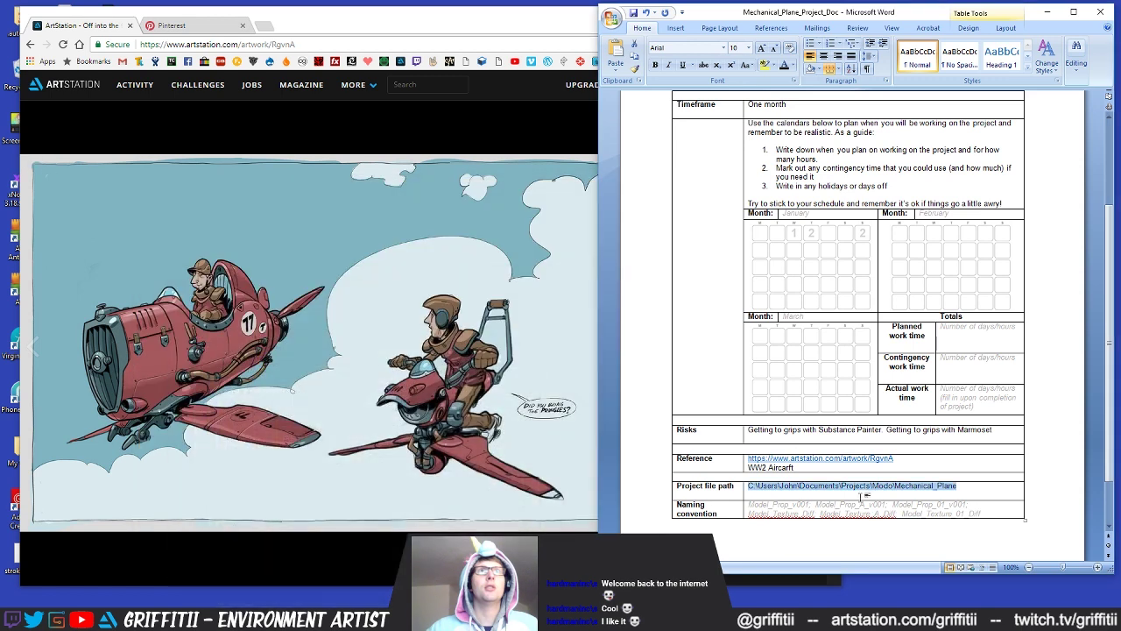
# Step: Format the first line of example model names in the Naming convention cell as non-italic black text
pyautogui.click(832, 506)
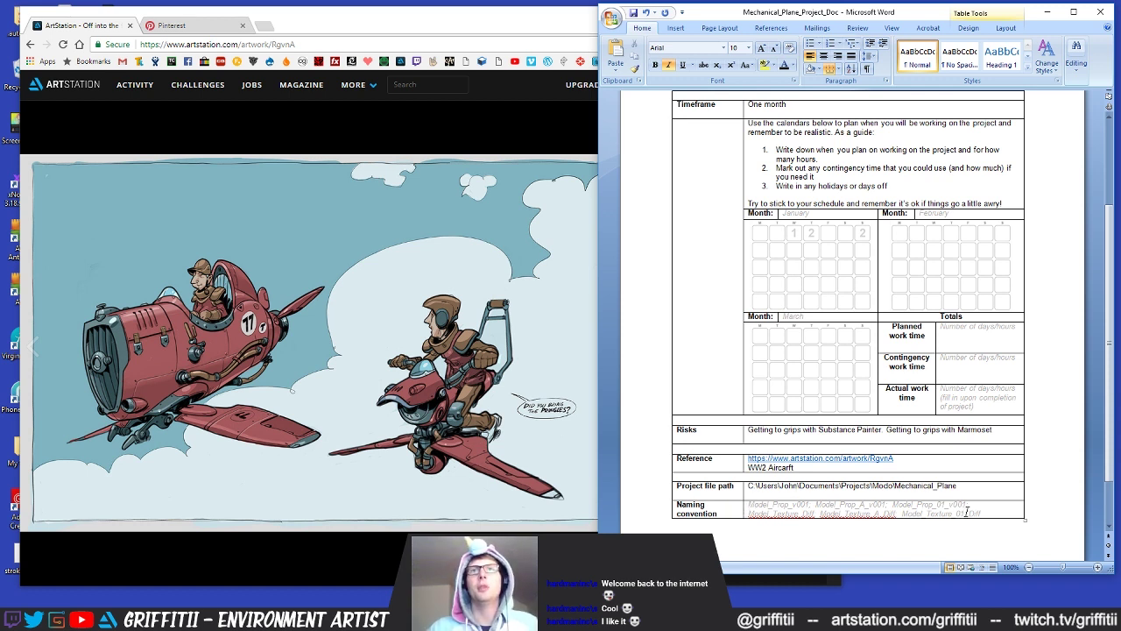
pyautogui.moveTo(973, 505); pyautogui.dragTo(748, 505)
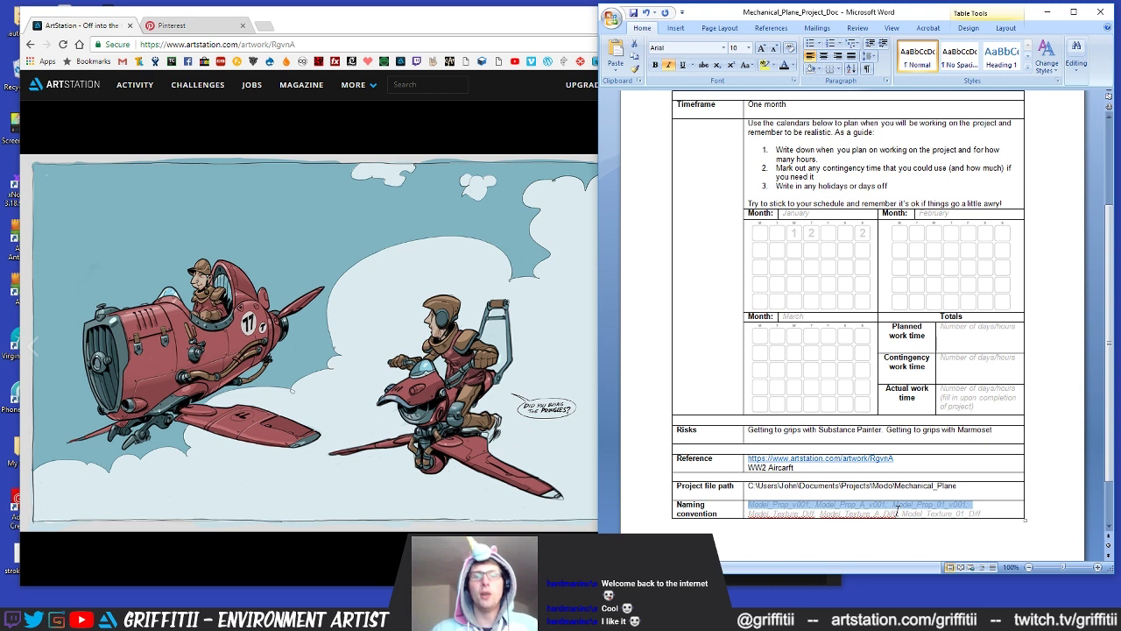
pyautogui.hotkey('ctrl', 'i')
pyautogui.click(784, 66)
# Step: Reduce the black naming examples to the single name "Model_Prop_A_v001" and move the grey texture examples down below a blank line
pyautogui.click(798, 506)
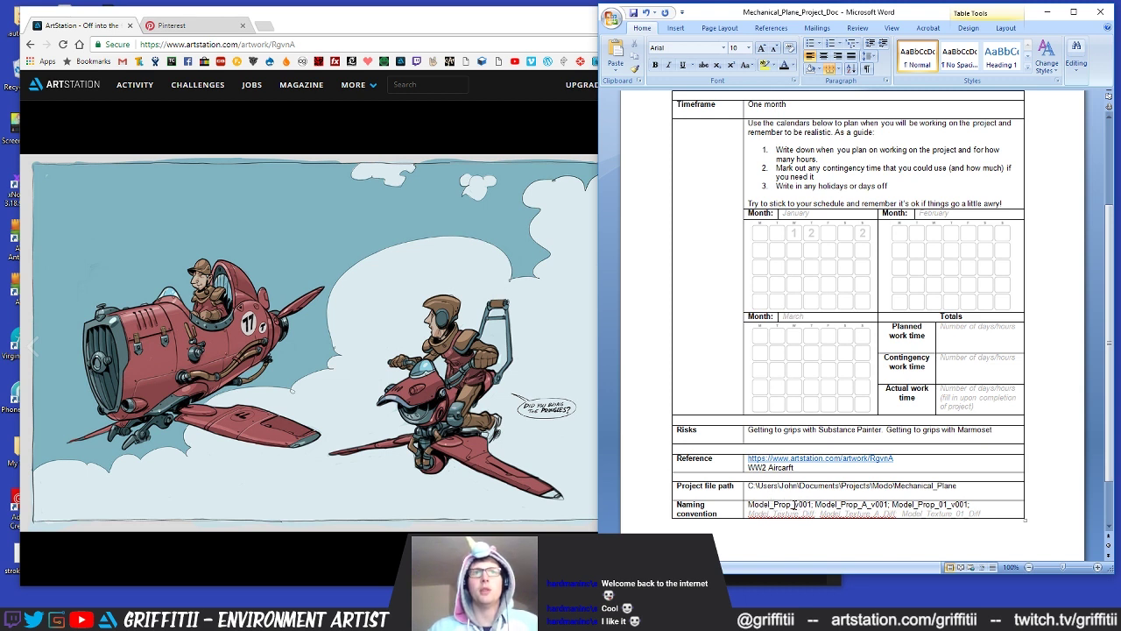
pyautogui.write('A_')
pyautogui.moveTo(821, 506); pyautogui.dragTo(979, 502)
pyautogui.press('BackSpace')
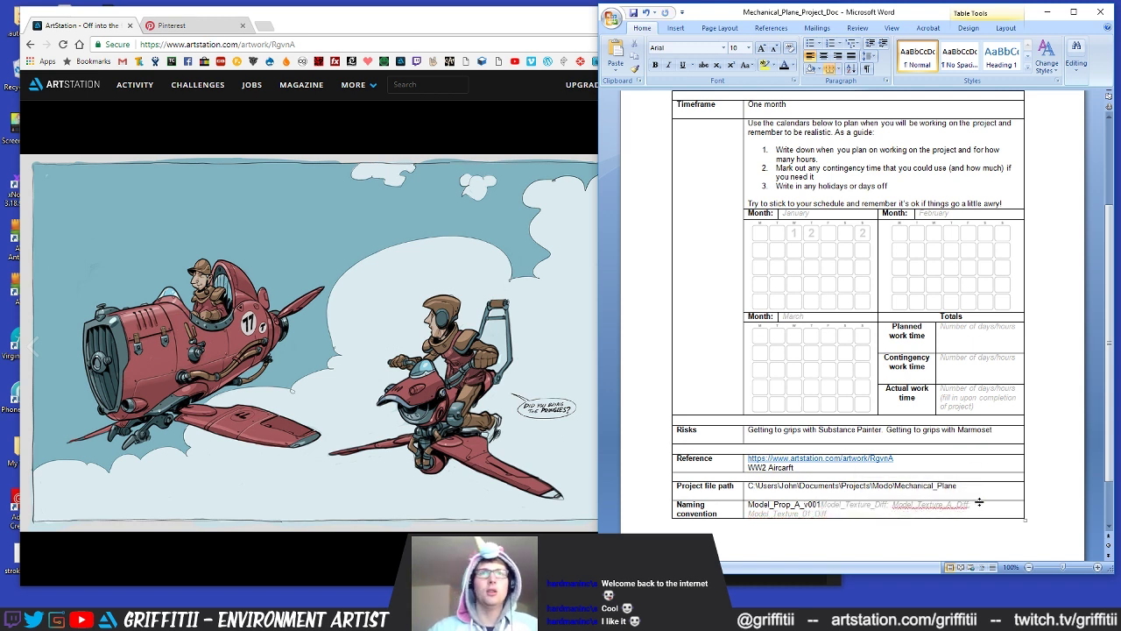
pyautogui.press('Return')
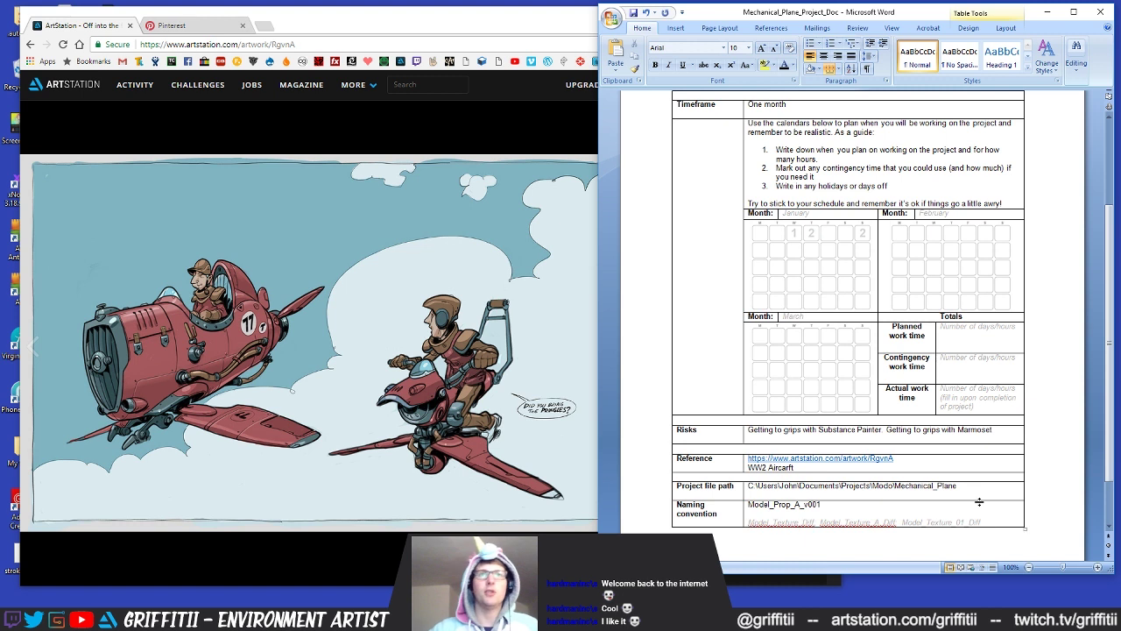
# Step: Duplicate the model name on the next line, change the copy to "Model_Prop_A_Diffuse" and delete the grey texture examples
pyautogui.click(747, 512)
pyautogui.click(833, 505)
pyautogui.moveTo(832, 505); pyautogui.dragTo(757, 503)
pyautogui.hotkey('ctrl', 'c')
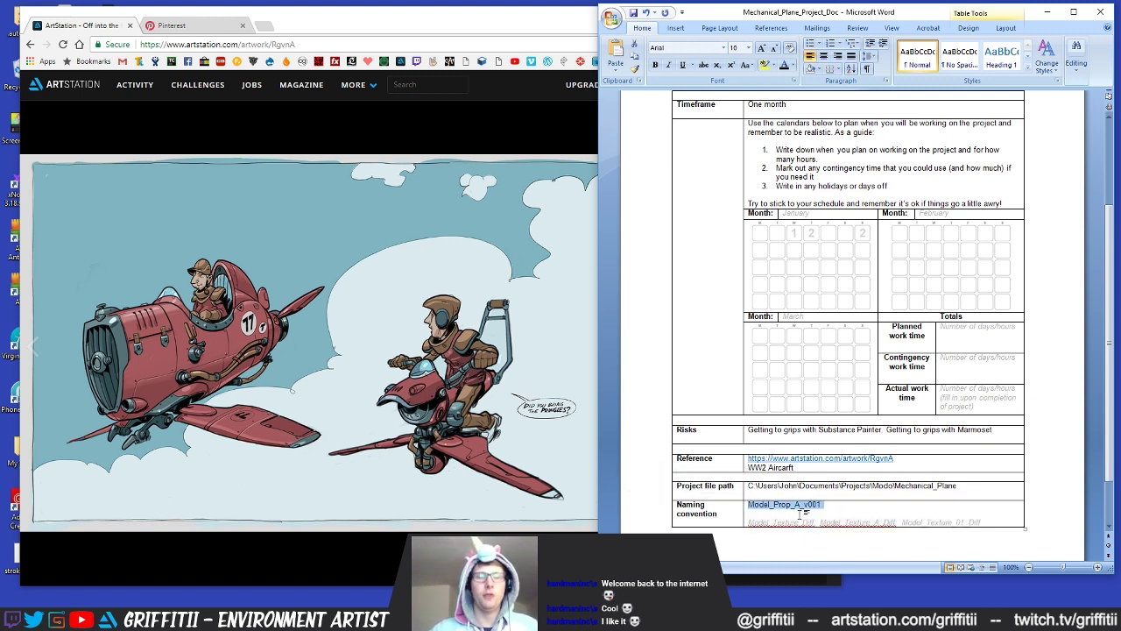
pyautogui.click(769, 515)
pyautogui.hotkey('ctrl', 'v')
pyautogui.moveTo(804, 513); pyautogui.dragTo(821, 513)
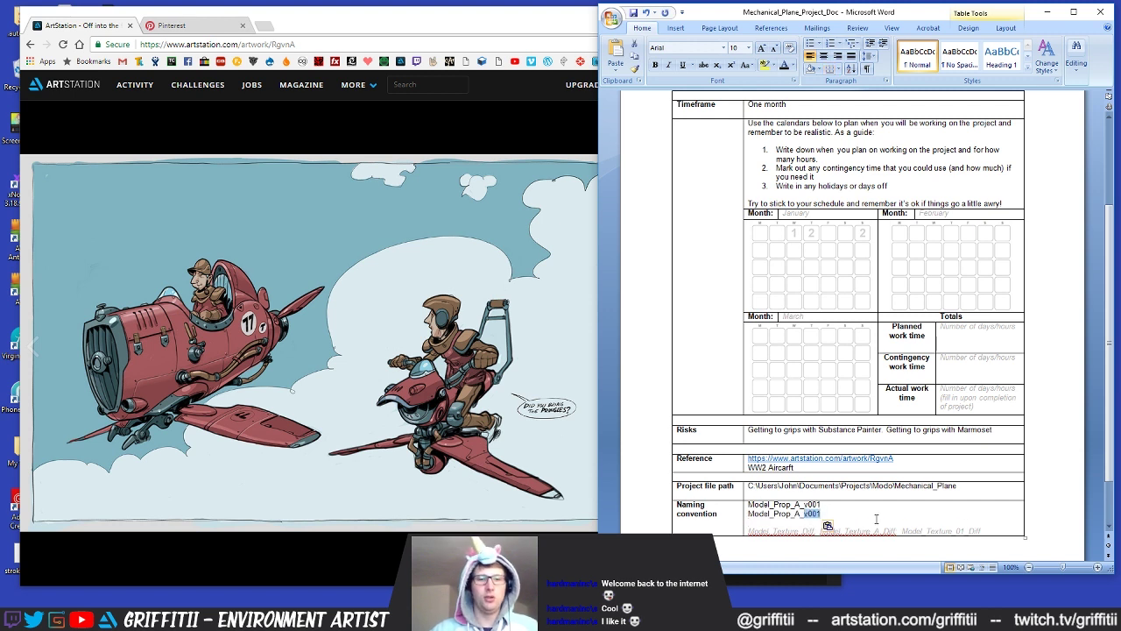
pyautogui.write('Diffuse')
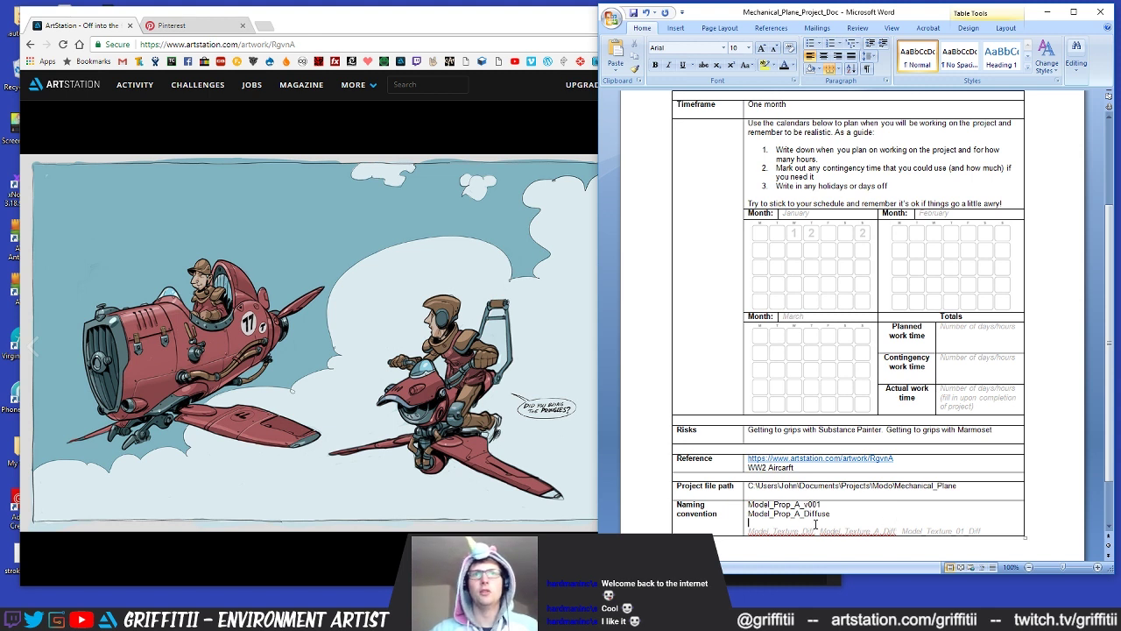
pyautogui.moveTo(786, 529); pyautogui.dragTo(987, 529)
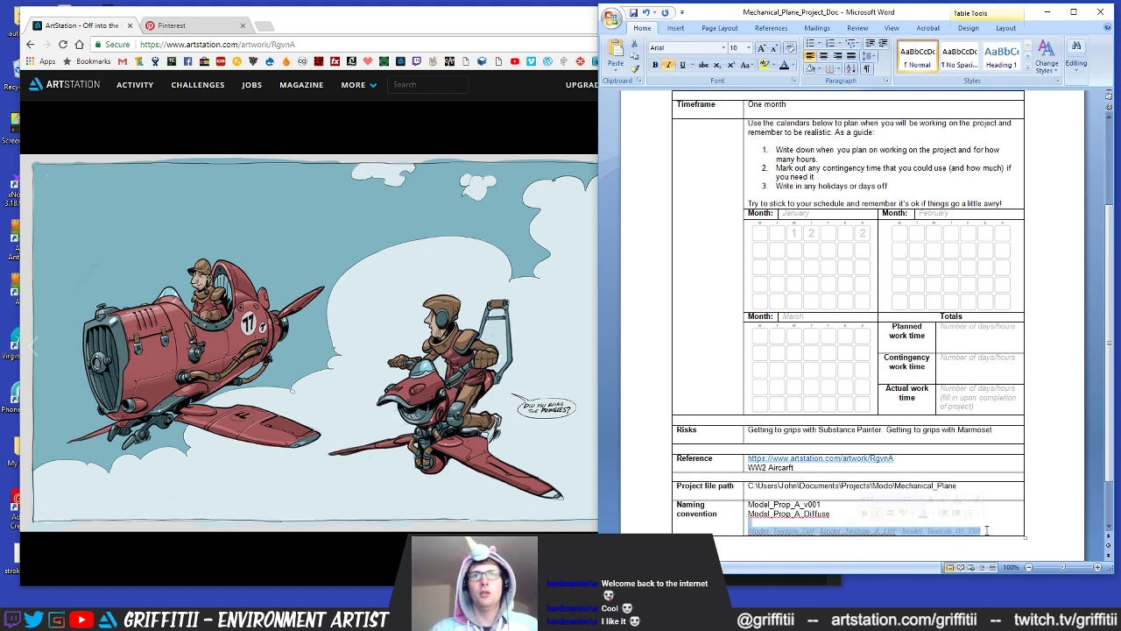
pyautogui.press('BackSpace')
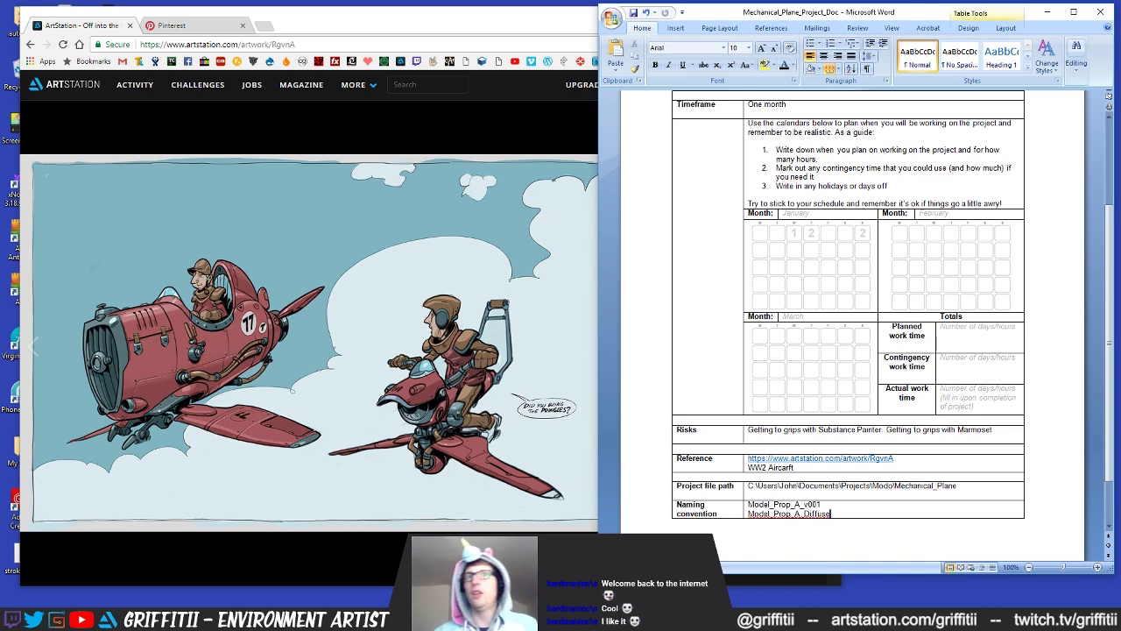
# Step: Maximise the document window, remove the trailing blank line in the Naming convention cell and save the document
pyautogui.scroll(2, 873, 461)
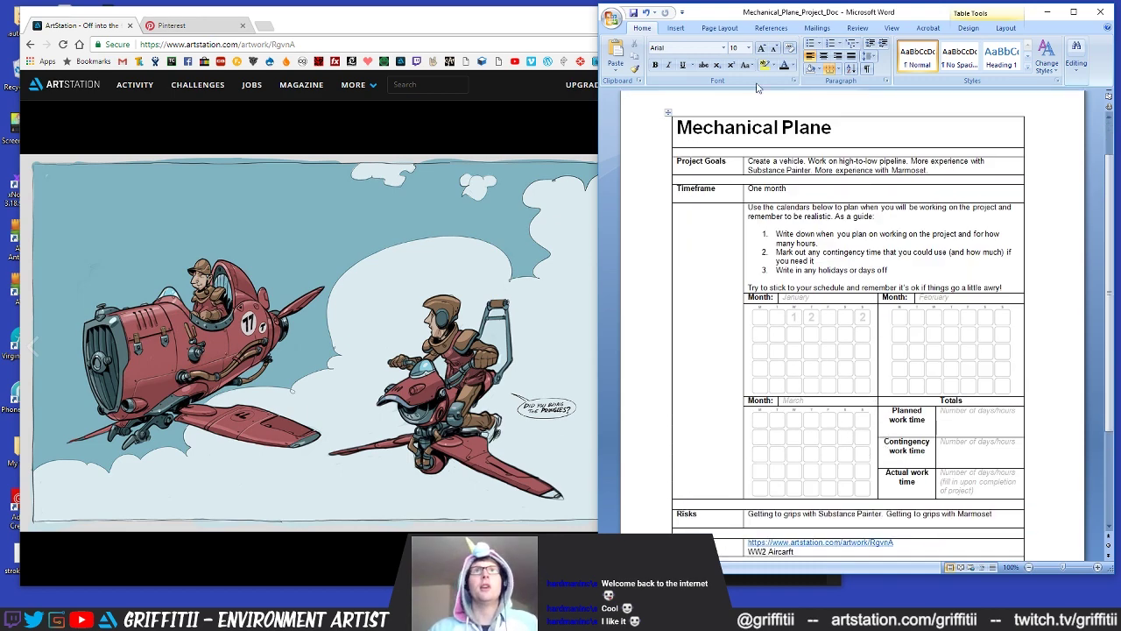
pyautogui.doubleClick(788, 15)
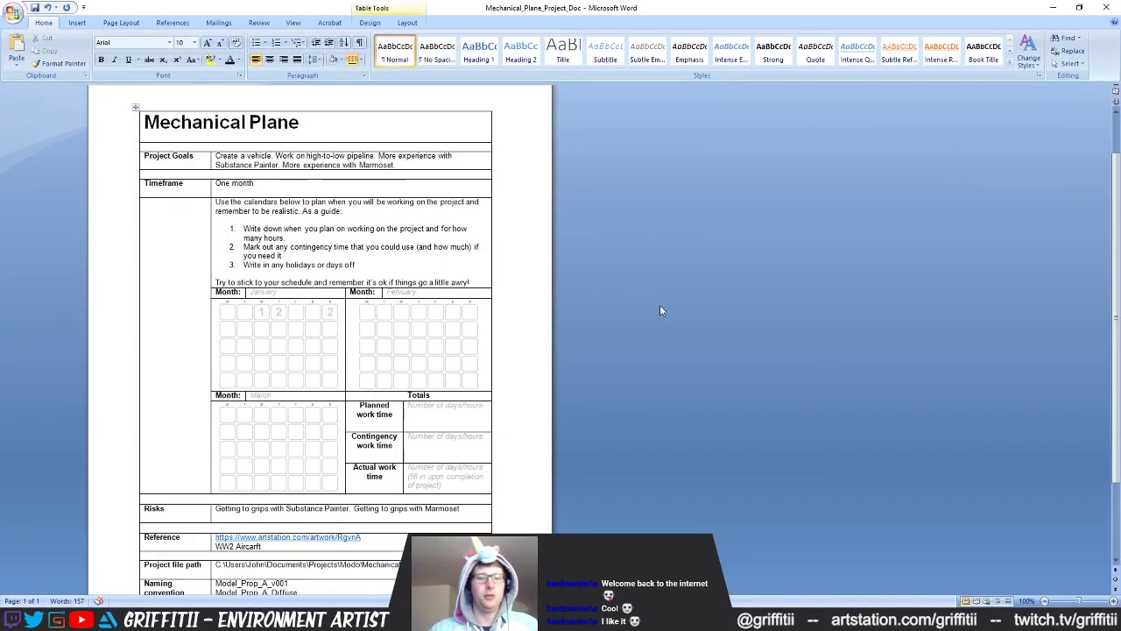
pyautogui.scroll(-1, 659, 305)
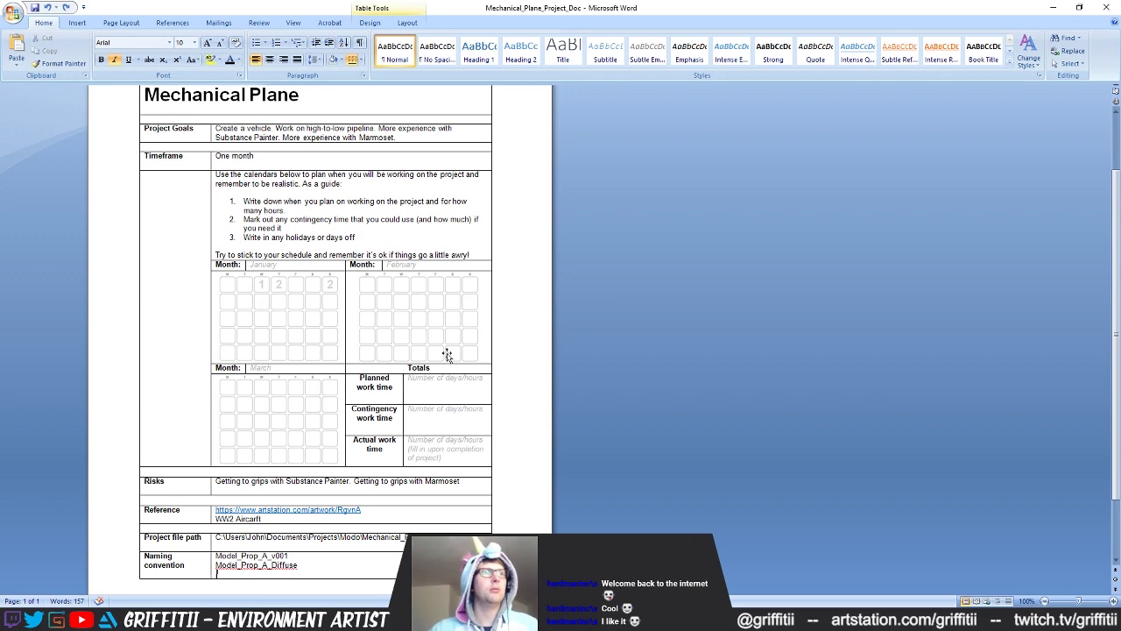
pyautogui.press('BackSpace')
pyautogui.hotkey('ctrl', 's')
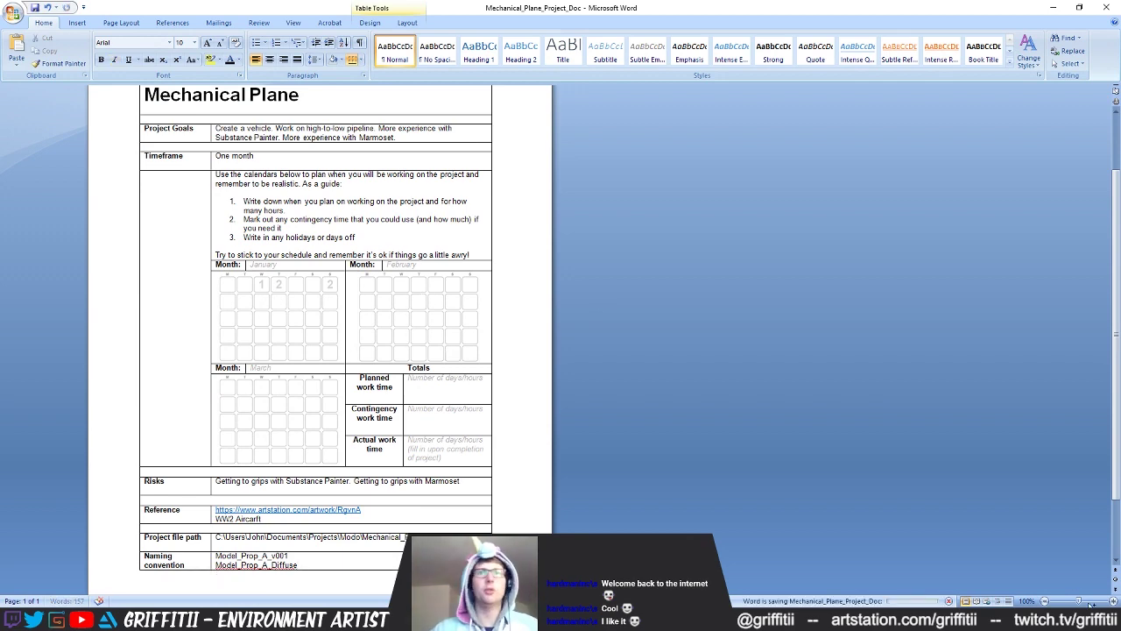
# Step: Capture a screenshot of the whole Mechanical Plane planning table and copy it to the clipboard
pyautogui.moveTo(1082, 603); pyautogui.dragTo(1079, 602)
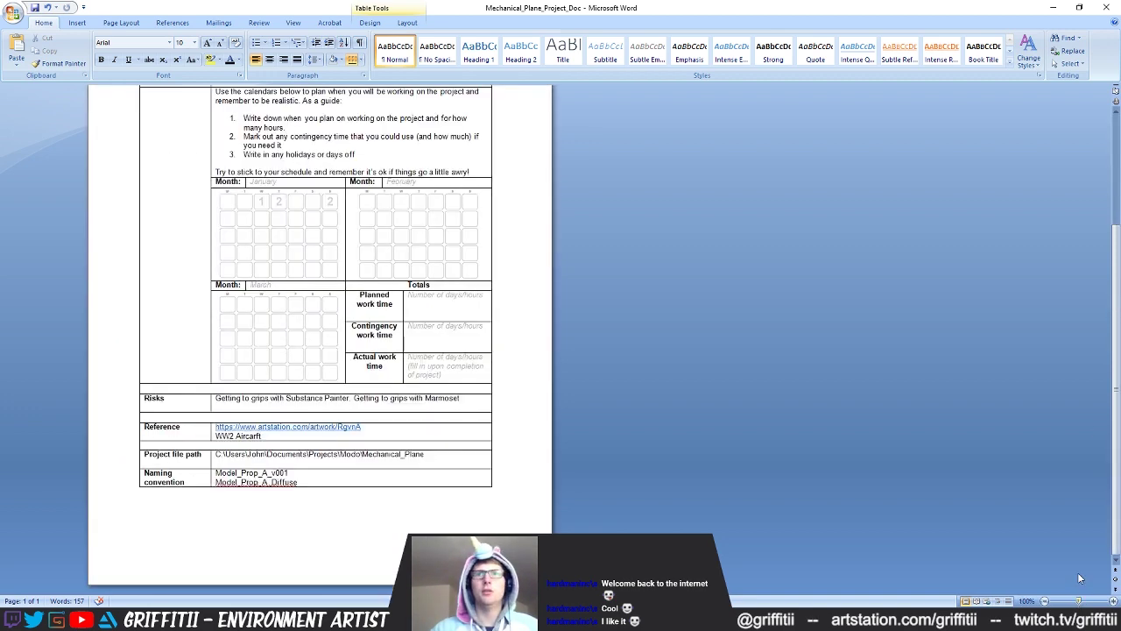
pyautogui.moveTo(1116, 356); pyautogui.dragTo(1116, 311)
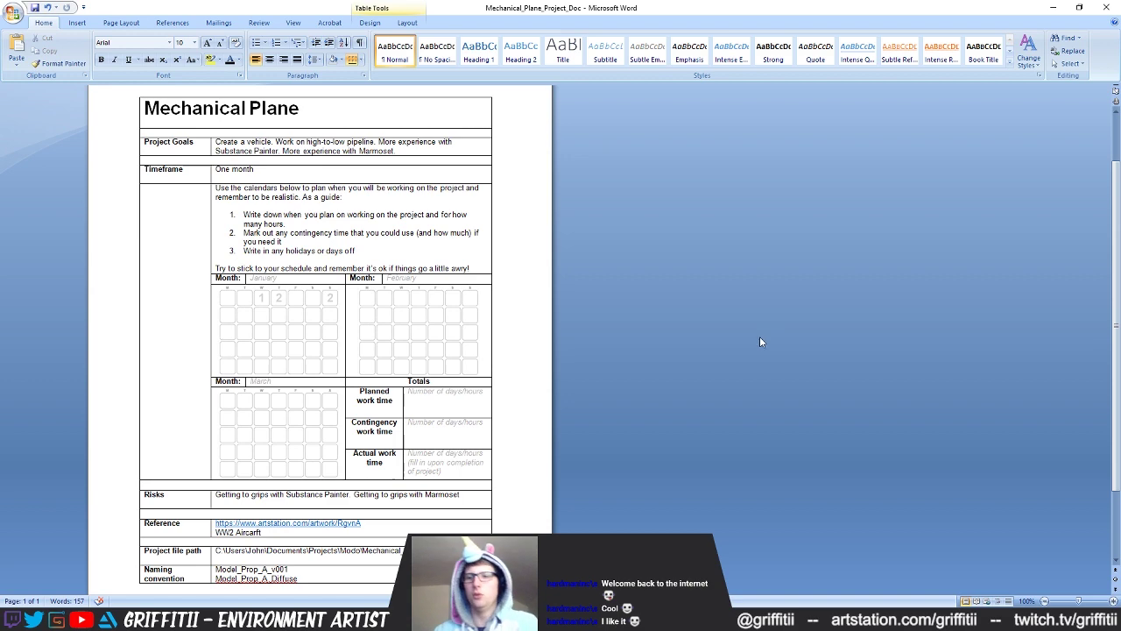
pyautogui.press('Print')
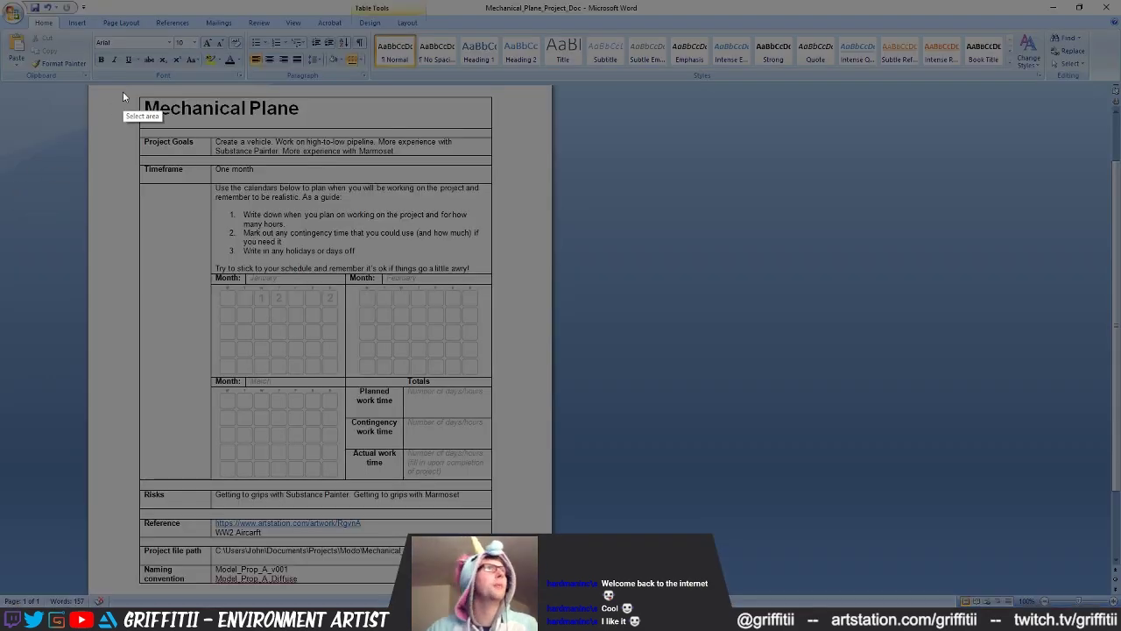
pyautogui.moveTo(130, 88); pyautogui.dragTo(500, 592)
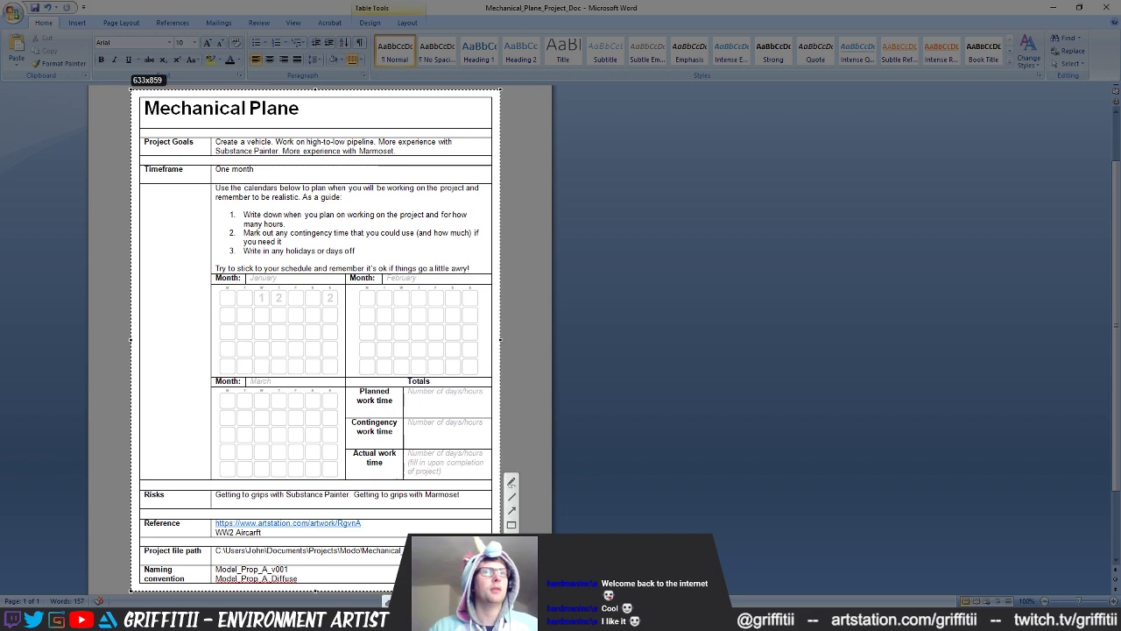
pyautogui.hotkey('ctrl', 'c')
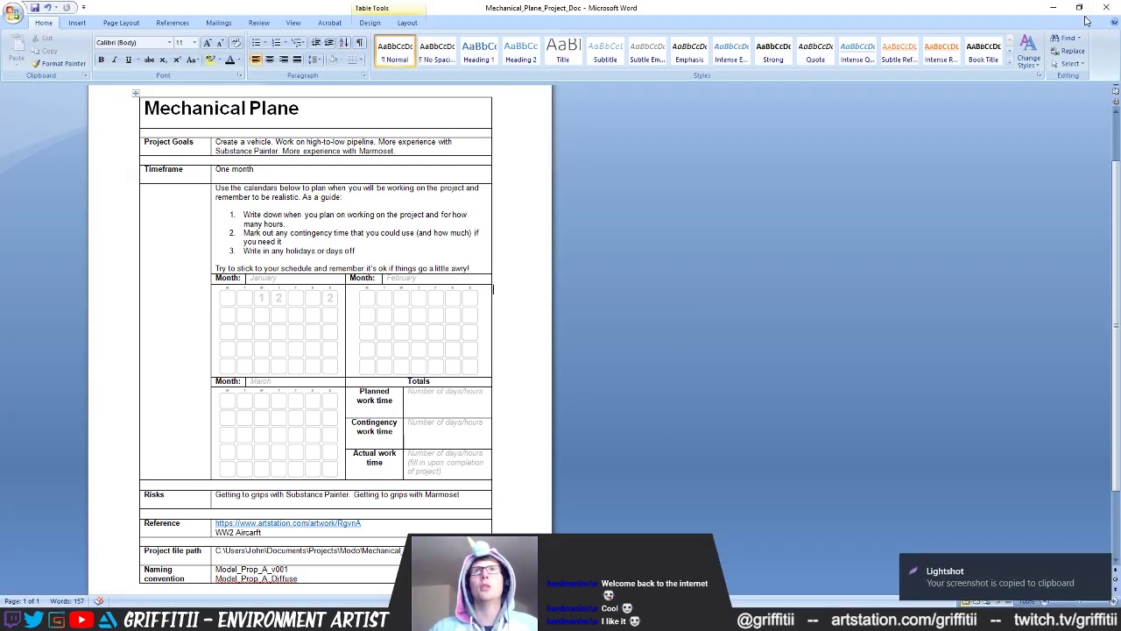
pyautogui.click(1079, 7)
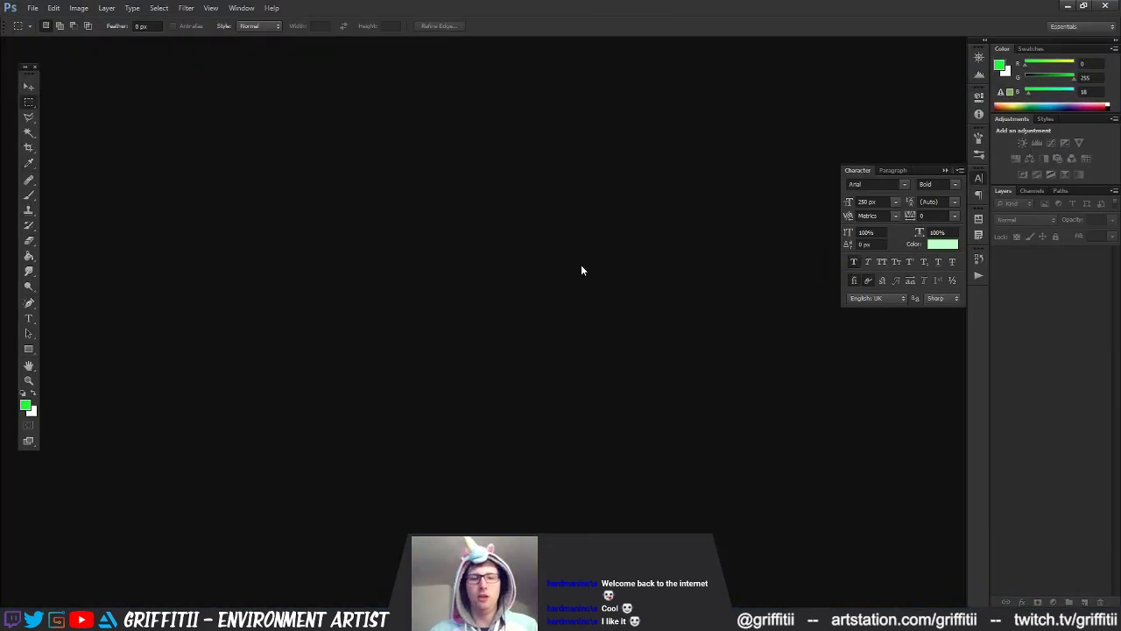
# Step: Paste the table screenshot into a new Photoshop document and add two empty layers above it
pyautogui.hotkey('ctrl', 'n')
pyautogui.click(728, 190)
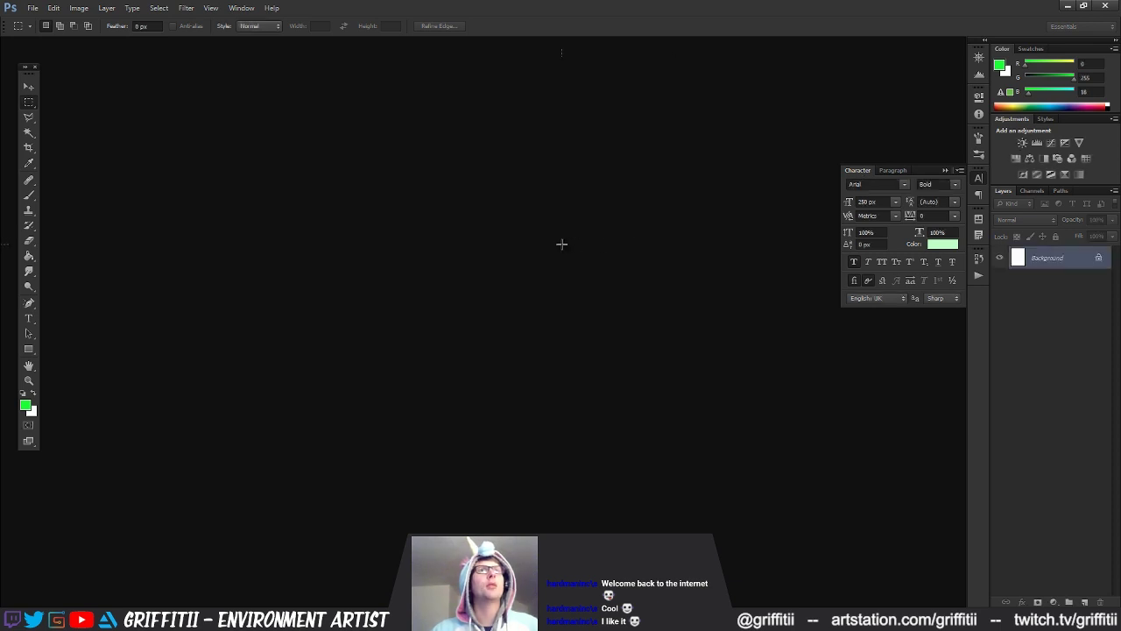
pyautogui.hotkey('ctrl', 'v')
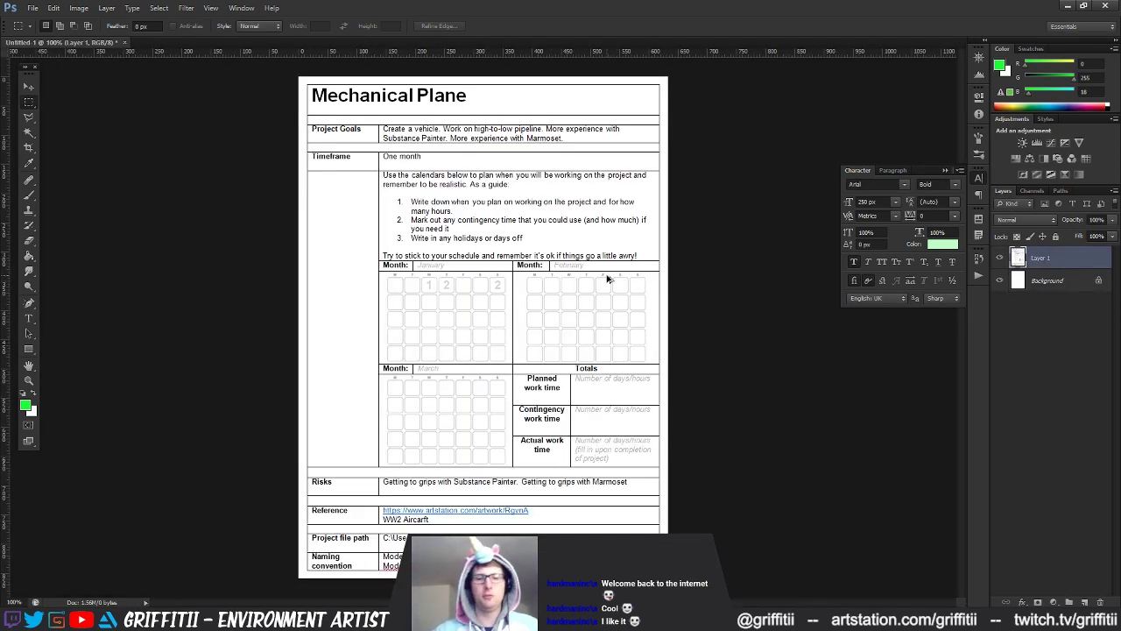
pyautogui.hotkey('ctrl', 'alt', 'shift', 'n')
pyautogui.hotkey('ctrl', 'alt', 'shift', 'n')
# Step: Zoom in on the calendars at 200% and set the foreground colour to pure red
pyautogui.press('z')
pyautogui.click(457, 299)
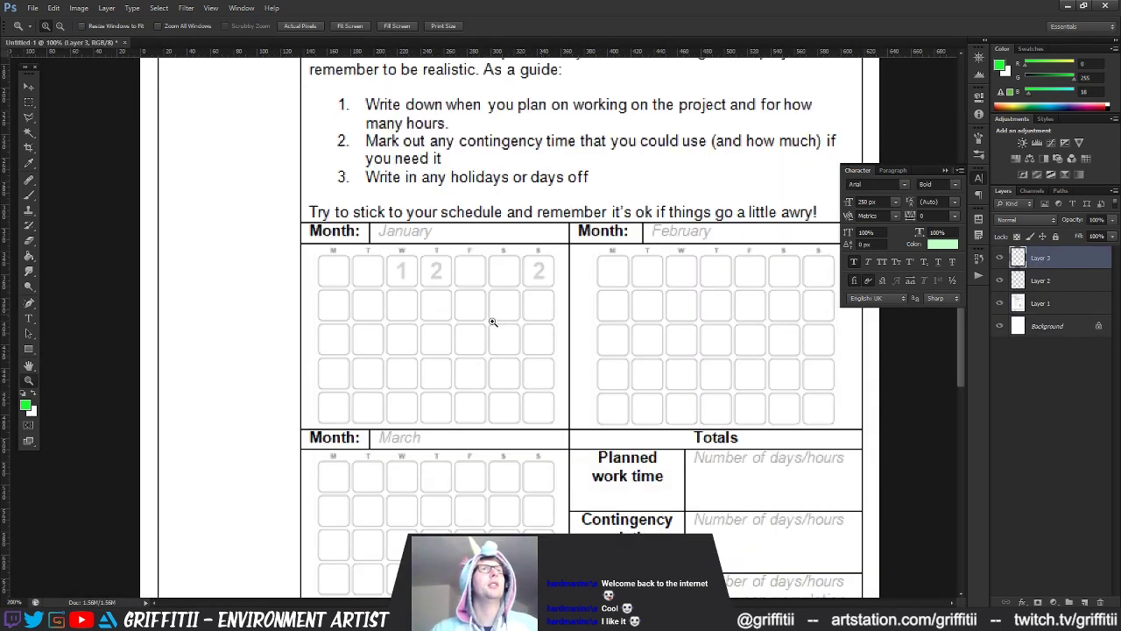
pyautogui.click(523, 321)
pyautogui.keyDown('alt'); pyautogui.click(635, 344); pyautogui.keyUp('alt')
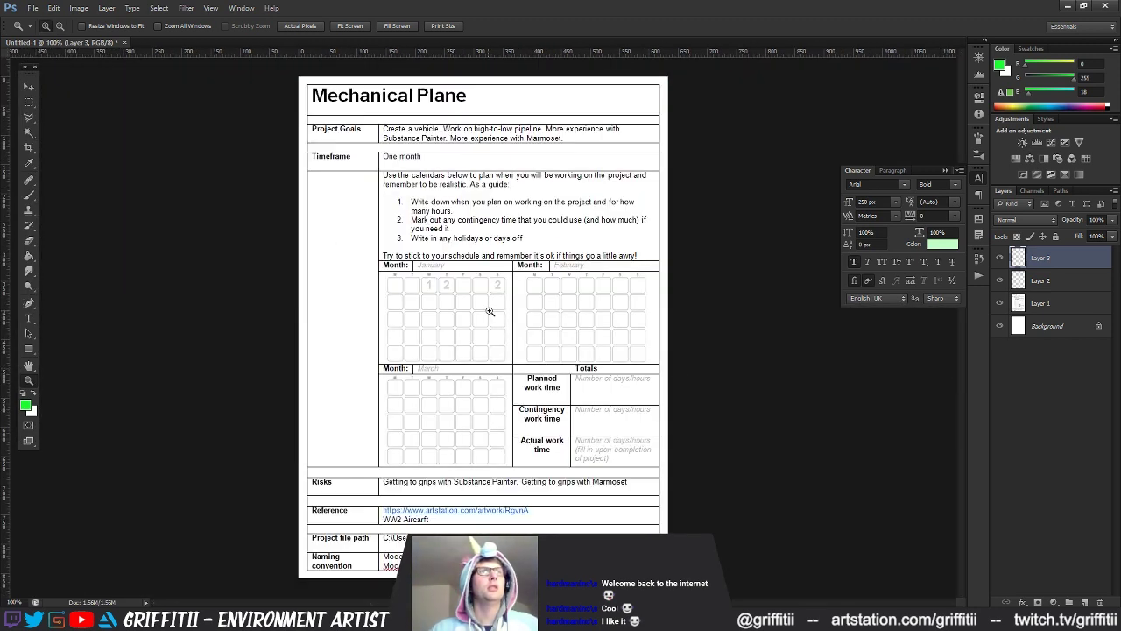
pyautogui.click(491, 313)
pyautogui.moveTo(496, 358); pyautogui.dragTo(569, 436)
pyautogui.press('m')
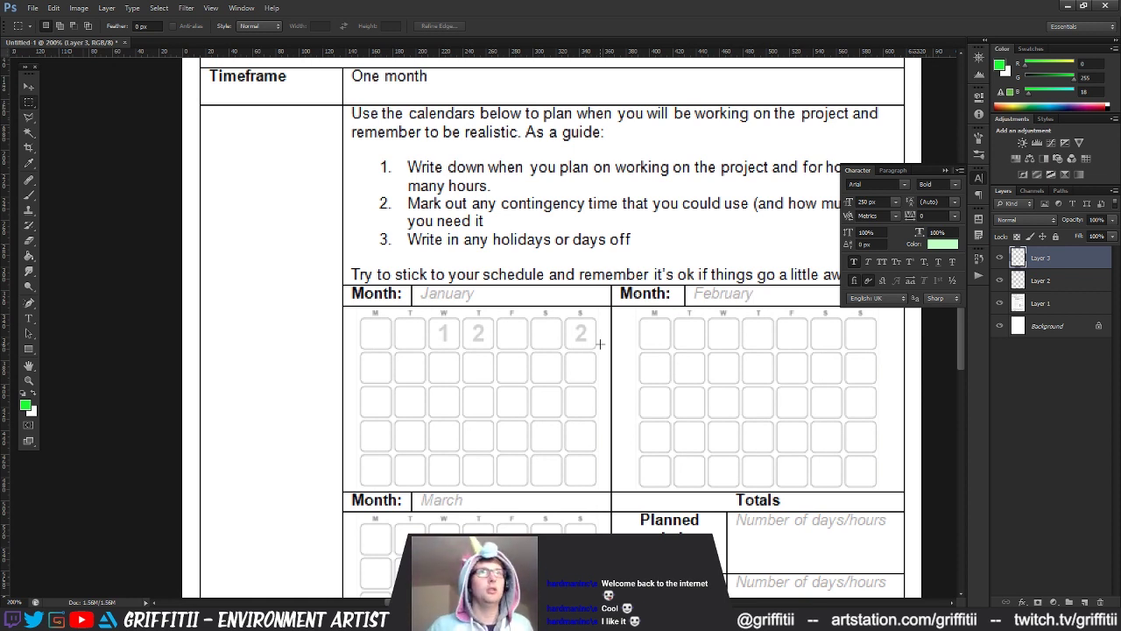
pyautogui.click(25, 406)
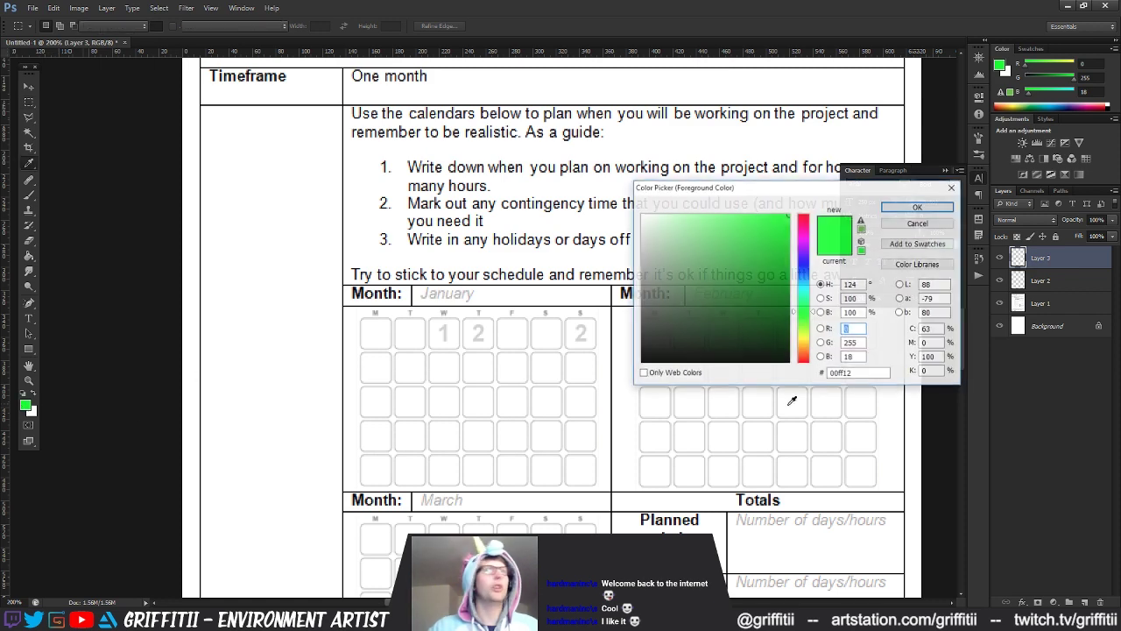
pyautogui.click(805, 214)
pyautogui.click(915, 208)
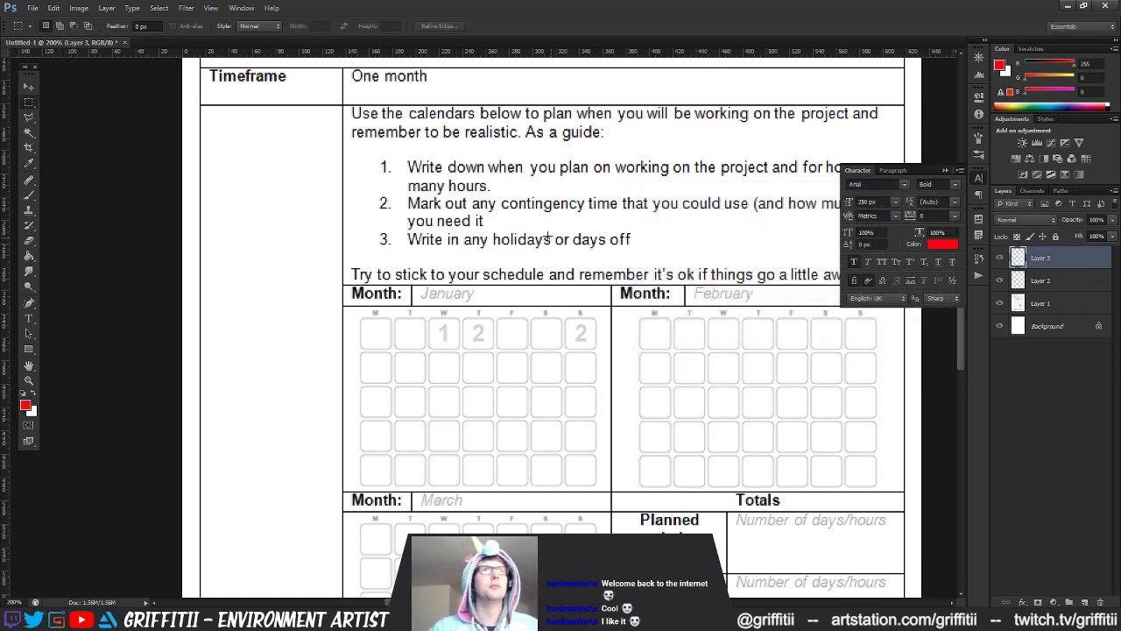
# Step: Set the Brush tool's opacity to 100%
pyautogui.press('b')
pyautogui.moveTo(515, 341)
pyautogui.mouseDown()
pyautogui.moveTo(536, 385)
pyautogui.moveTo(503, 398)
pyautogui.mouseUp()
pyautogui.hotkey('ctrl', 'z')
pyautogui.click(242, 27)
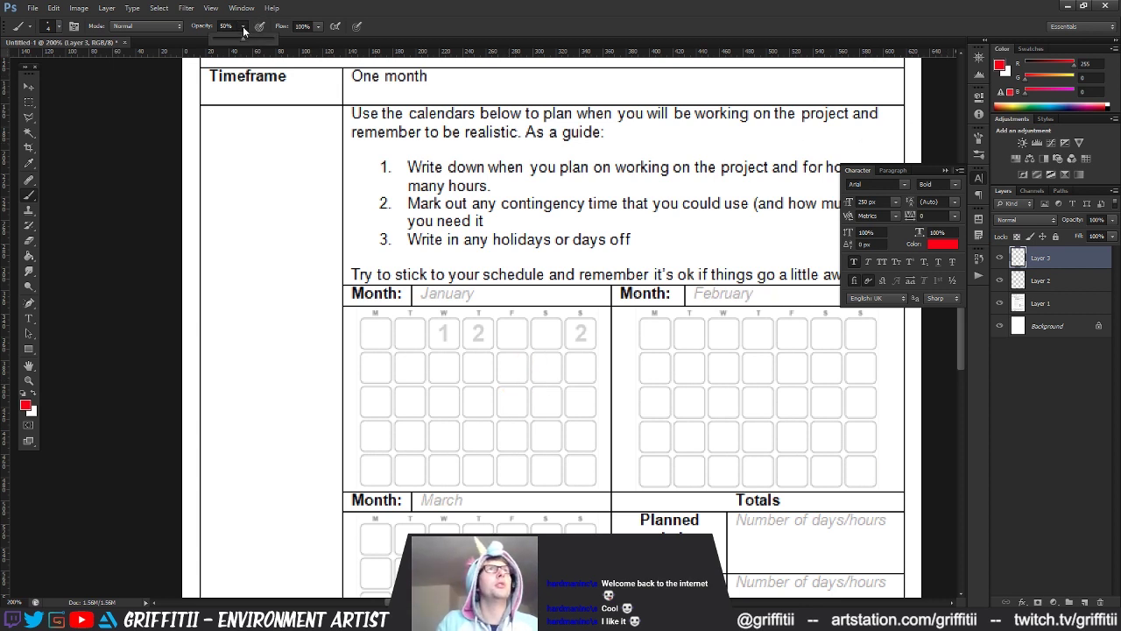
pyautogui.click(268, 40)
pyautogui.moveTo(478, 362)
pyautogui.mouseDown()
pyautogui.moveTo(513, 405)
pyautogui.moveTo(458, 438)
pyautogui.mouseUp()
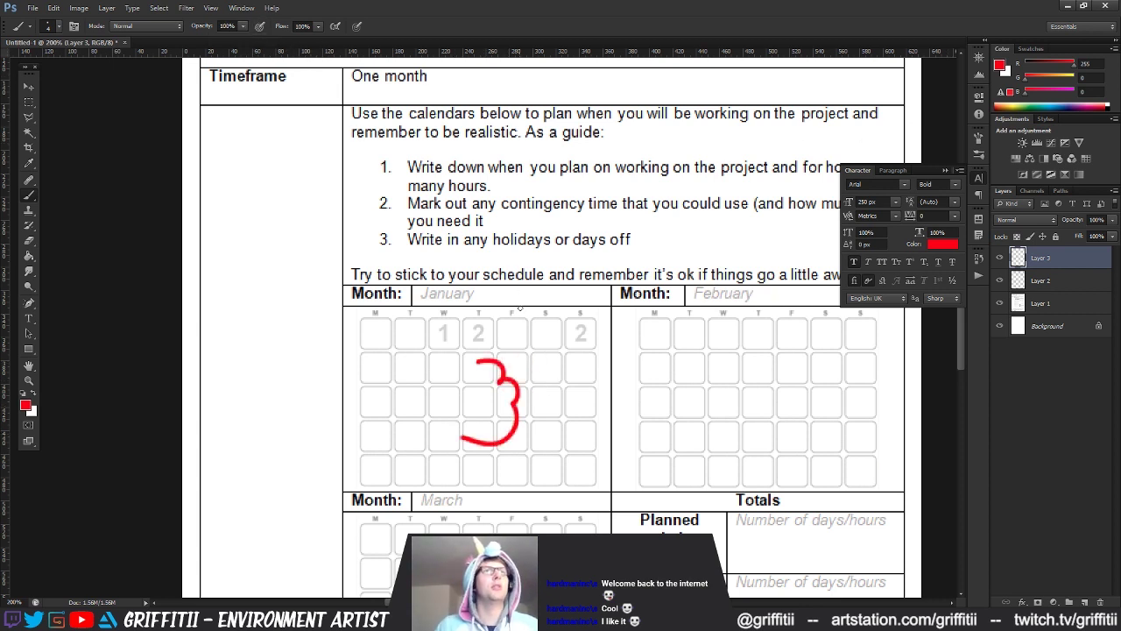
pyautogui.hotkey('ctrl', 'z')
pyautogui.moveTo(506, 334)
pyautogui.mouseDown()
pyautogui.moveTo(523, 352)
pyautogui.moveTo(506, 364)
pyautogui.moveTo(522, 364)
pyautogui.moveTo(505, 394)
pyautogui.mouseUp()
pyautogui.hotkey('ctrl', 'z')
pyautogui.hotkey('ctrl', 'z')
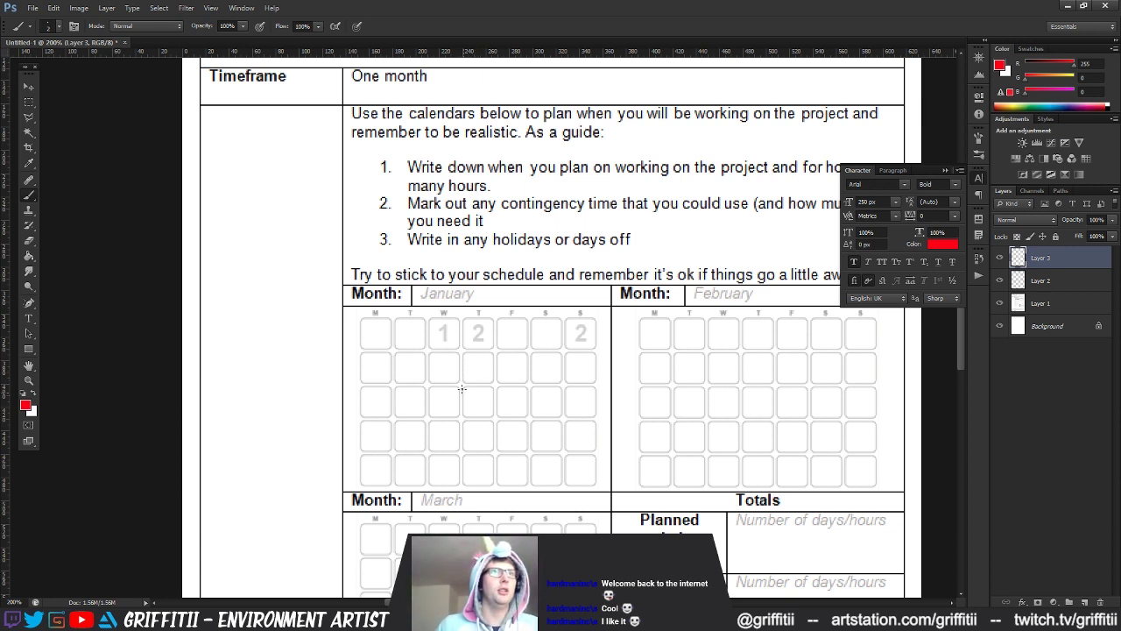
# Step: Paint a red start corner on the first calendar's third-row Thursday and a red end corner on the second calendar's second-row Thursday
pyautogui.moveTo(461, 401); pyautogui.dragTo(462, 383)
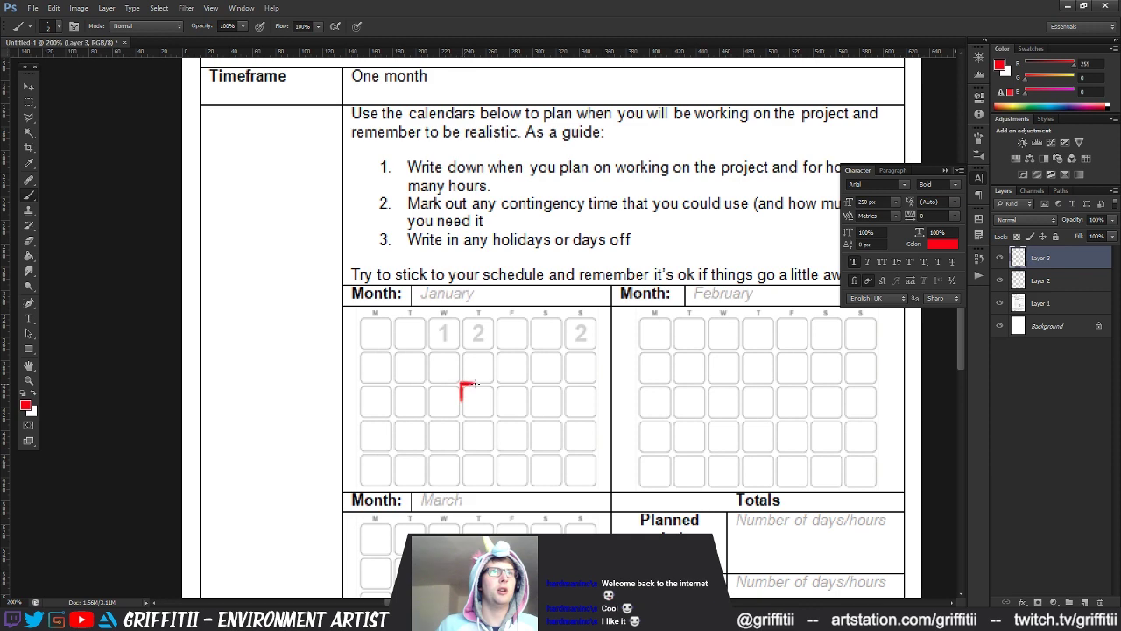
pyautogui.moveTo(559, 471); pyautogui.dragTo(560, 304)
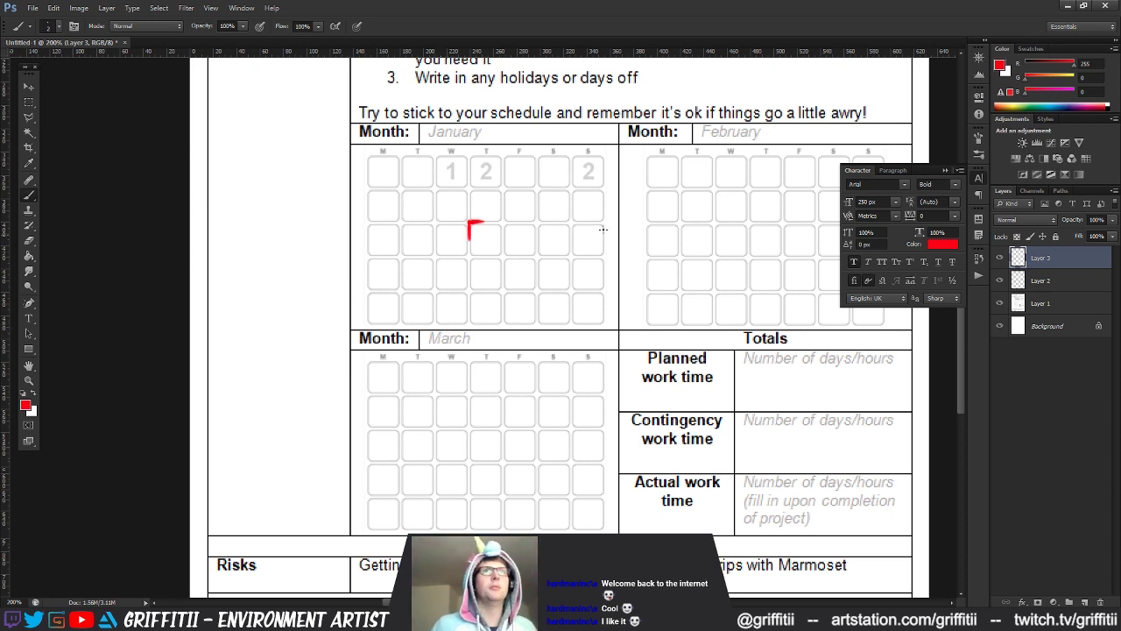
pyautogui.moveTo(707, 262); pyautogui.dragTo(593, 287)
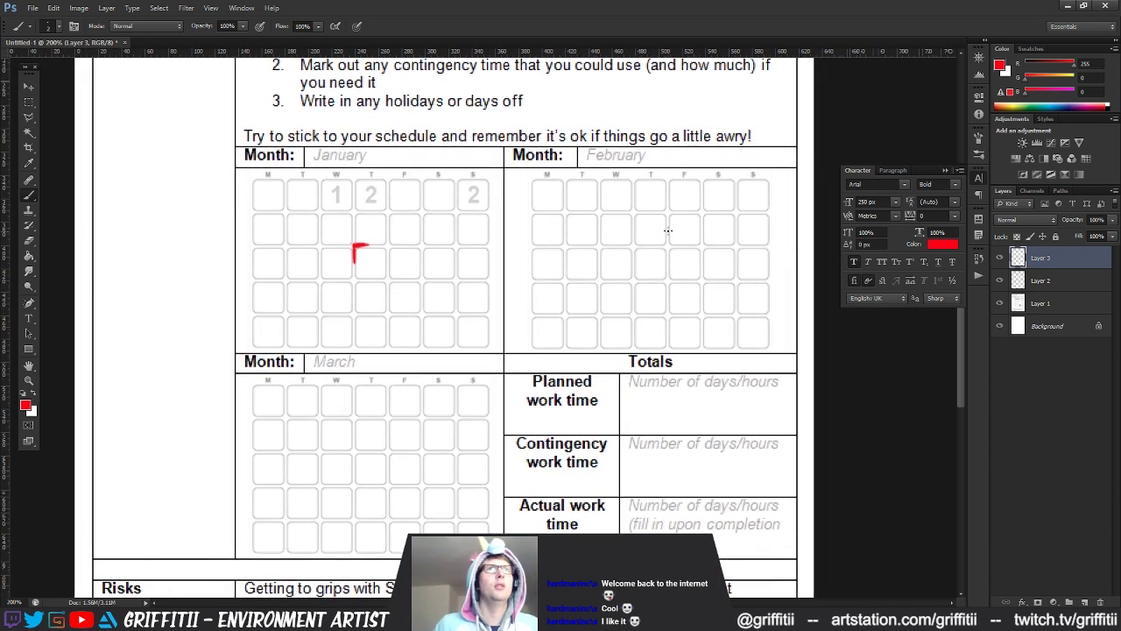
pyautogui.moveTo(667, 235)
pyautogui.mouseDown()
pyautogui.moveTo(667, 254)
pyautogui.moveTo(657, 248)
pyautogui.moveTo(667, 236)
pyautogui.mouseUp()
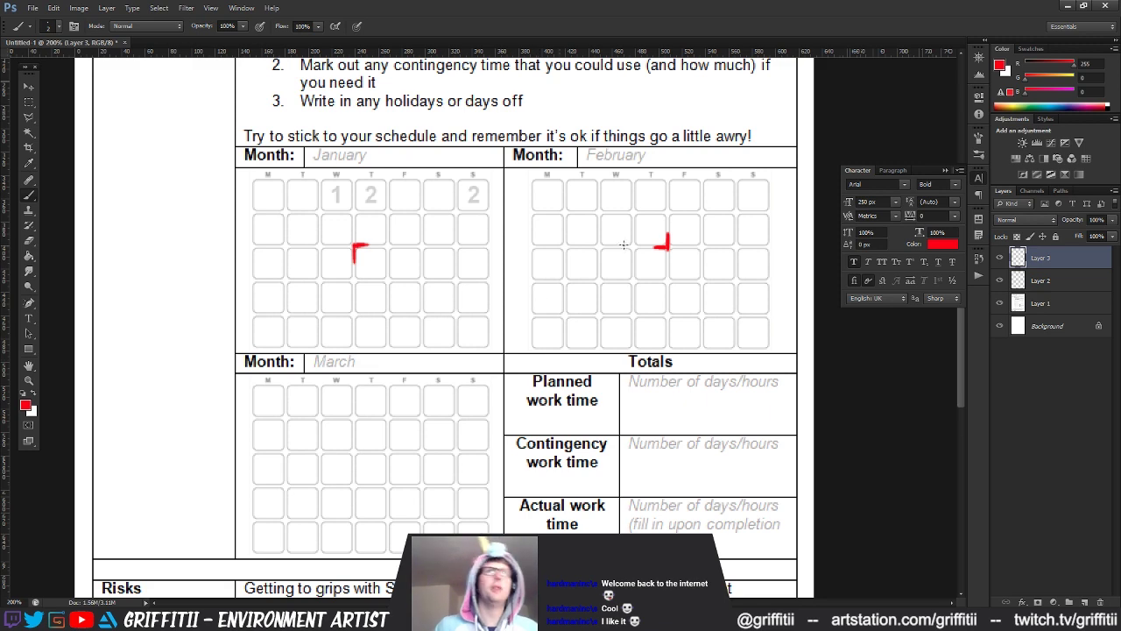
# Step: Handwrite "March" and "April" in red over the month names of the first and second calendars
pyautogui.moveTo(600, 279); pyautogui.dragTo(619, 431)
pyautogui.moveTo(423, 327); pyautogui.dragTo(475, 343)
pyautogui.moveTo(388, 333); pyautogui.dragTo(402, 334)
pyautogui.moveTo(407, 325); pyautogui.dragTo(456, 330)
pyautogui.moveTo(667, 322)
pyautogui.mouseDown()
pyautogui.moveTo(674, 332)
pyautogui.moveTo(715, 325)
pyautogui.moveTo(720, 337)
pyautogui.mouseUp()
# Step: Change the drawing colour to orange with RGB values 255, 168, 0
pyautogui.moveTo(548, 386); pyautogui.dragTo(576, 304)
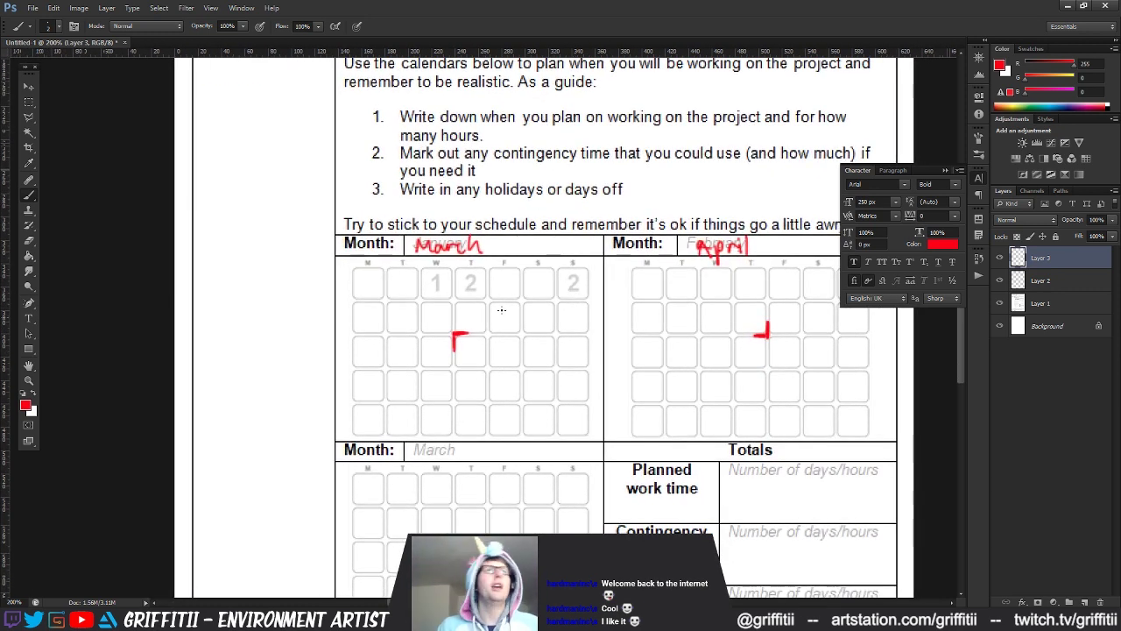
pyautogui.moveTo(555, 356); pyautogui.dragTo(506, 416)
pyautogui.moveTo(544, 331); pyautogui.dragTo(552, 346)
pyautogui.click(943, 244)
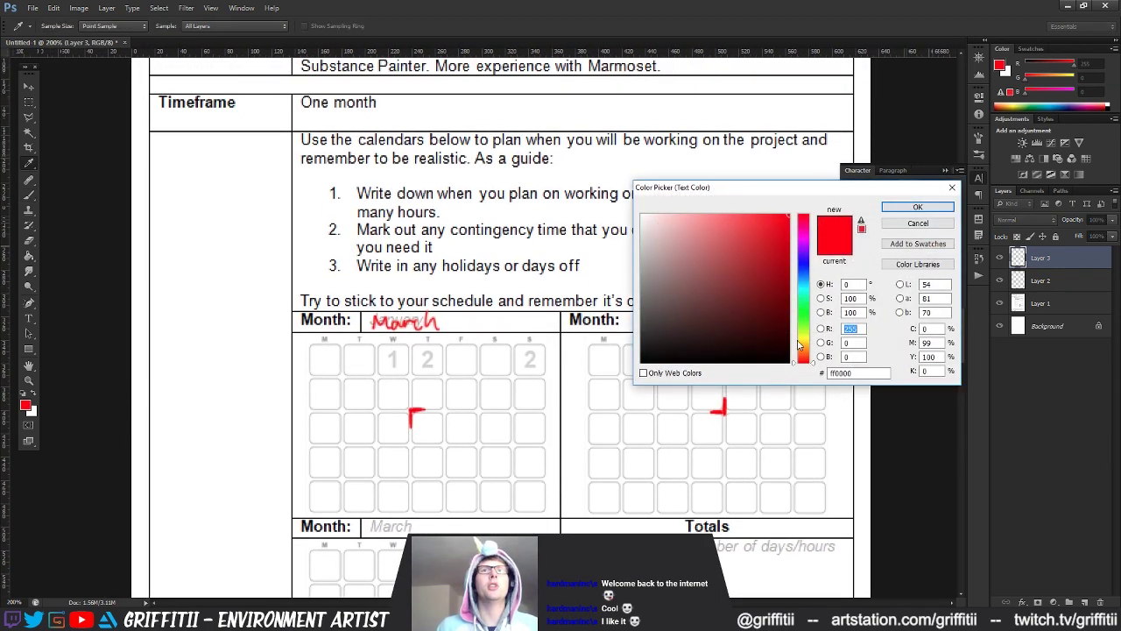
pyautogui.click(802, 343)
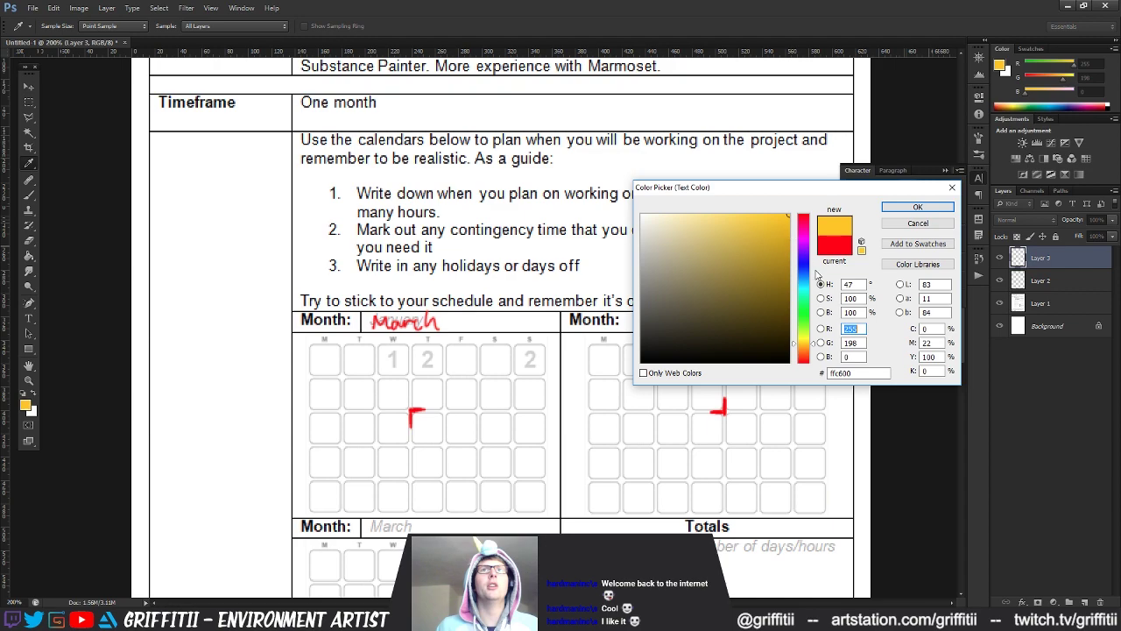
pyautogui.click(803, 347)
pyautogui.click(917, 206)
# Step: Handwrite an orange 3 on the March calendar's third-row Thursday and on the Tuesdays and Thursdays of the last two rows
pyautogui.press('b')
pyautogui.moveTo(521, 419); pyautogui.dragTo(558, 353)
pyautogui.moveTo(496, 380); pyautogui.dragTo(527, 385)
pyautogui.moveTo(529, 341); pyautogui.dragTo(491, 380)
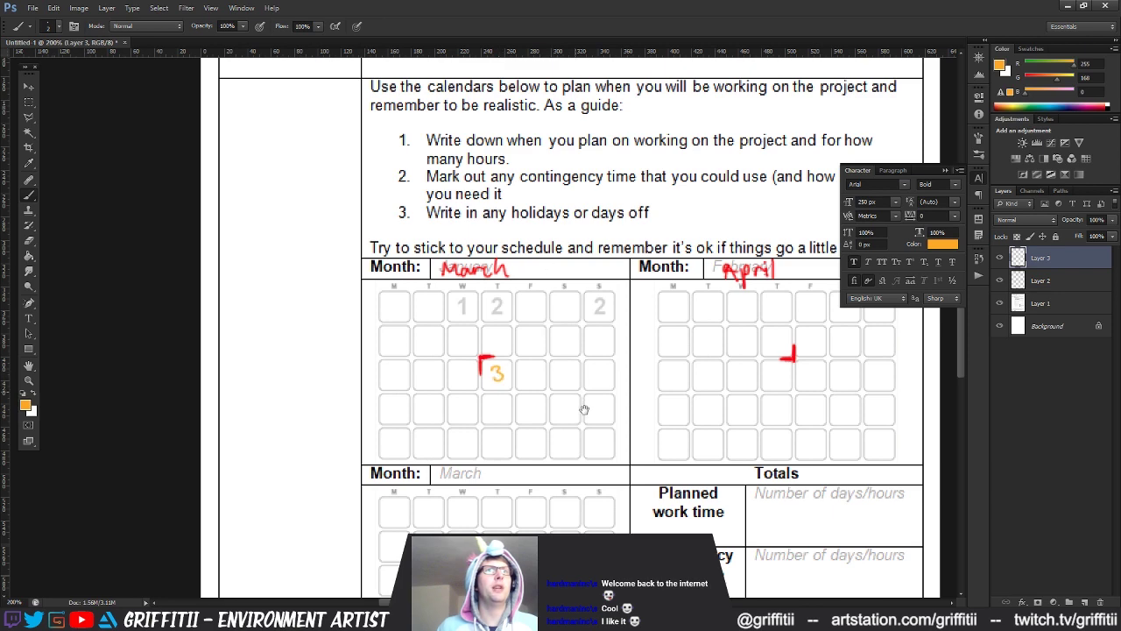
pyautogui.moveTo(583, 405); pyautogui.dragTo(581, 377)
pyautogui.moveTo(499, 394); pyautogui.dragTo(517, 378)
pyautogui.moveTo(441, 355)
pyautogui.mouseDown()
pyautogui.moveTo(451, 361)
pyautogui.moveTo(441, 372)
pyautogui.mouseUp()
pyautogui.moveTo(506, 356); pyautogui.dragTo(505, 372)
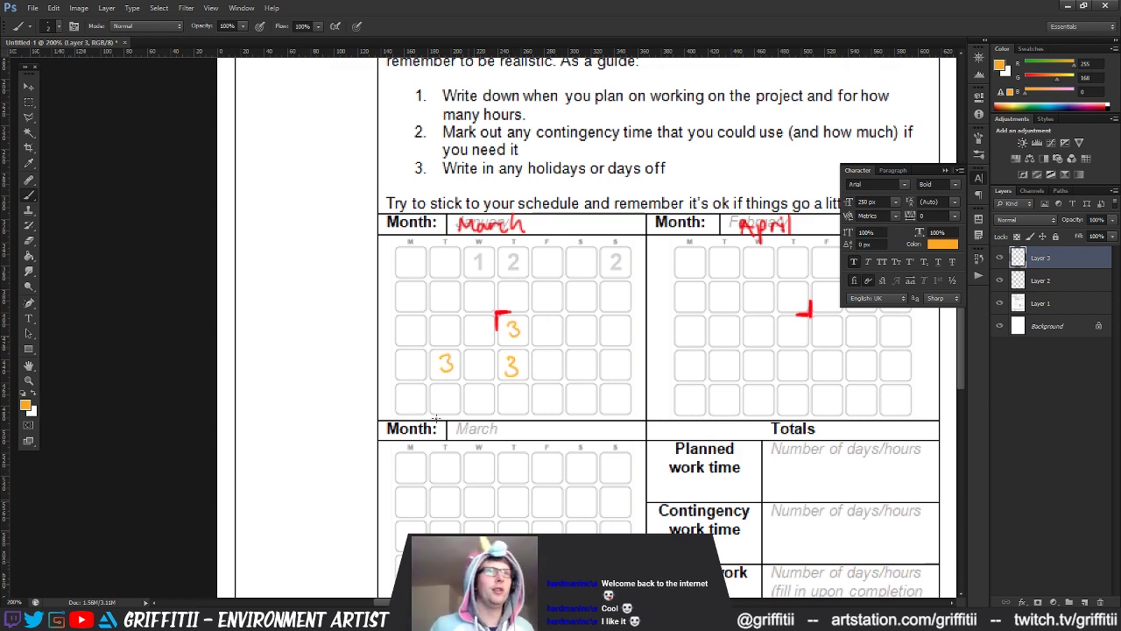
pyautogui.moveTo(441, 390); pyautogui.dragTo(514, 404)
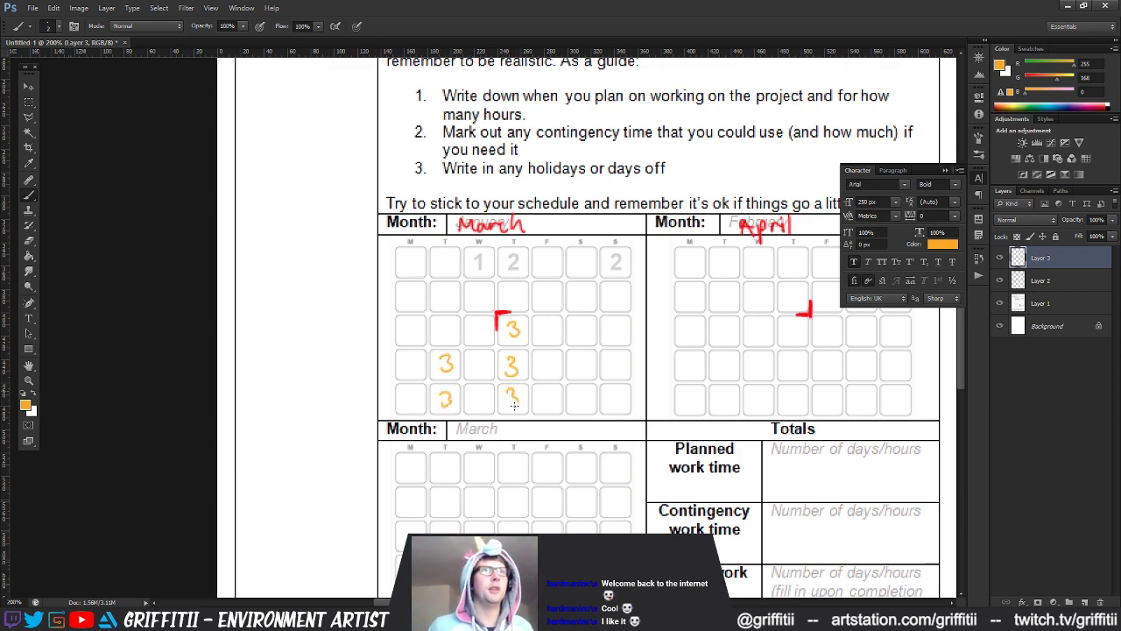
# Step: Handwrite an orange 3 on the Tuesdays and Thursdays in the April calendar's second and third rows
pyautogui.moveTo(726, 310); pyautogui.dragTo(576, 340)
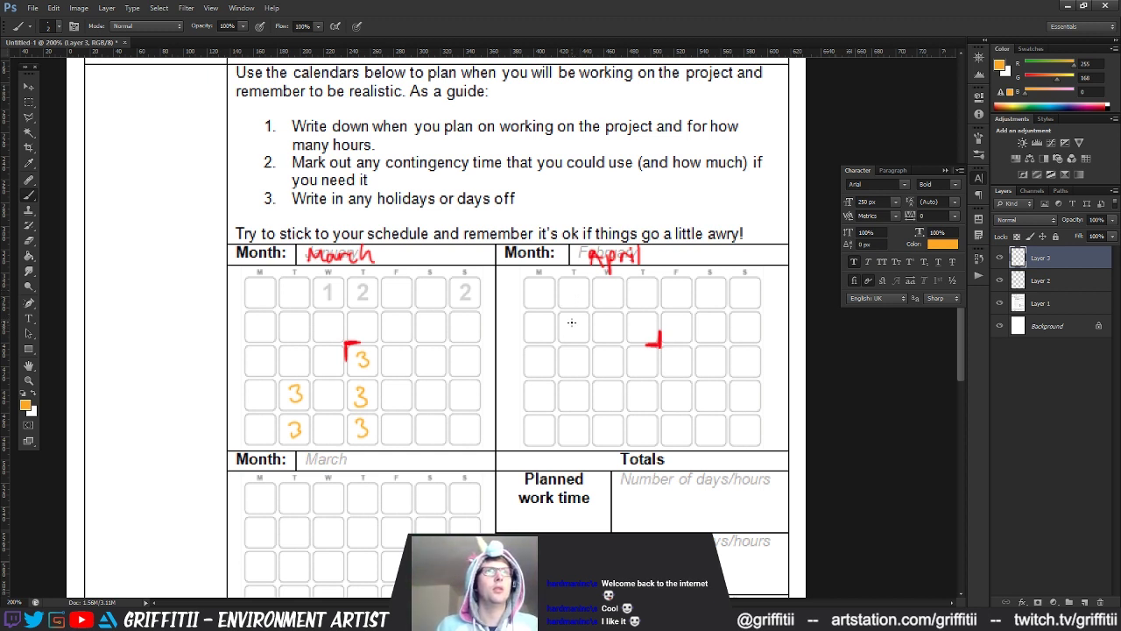
pyautogui.moveTo(568, 318); pyautogui.dragTo(567, 338)
pyautogui.moveTo(636, 319)
pyautogui.mouseDown()
pyautogui.moveTo(647, 327)
pyautogui.moveTo(637, 335)
pyautogui.mouseUp()
pyautogui.moveTo(568, 354); pyautogui.dragTo(566, 368)
pyautogui.moveTo(636, 353); pyautogui.dragTo(635, 367)
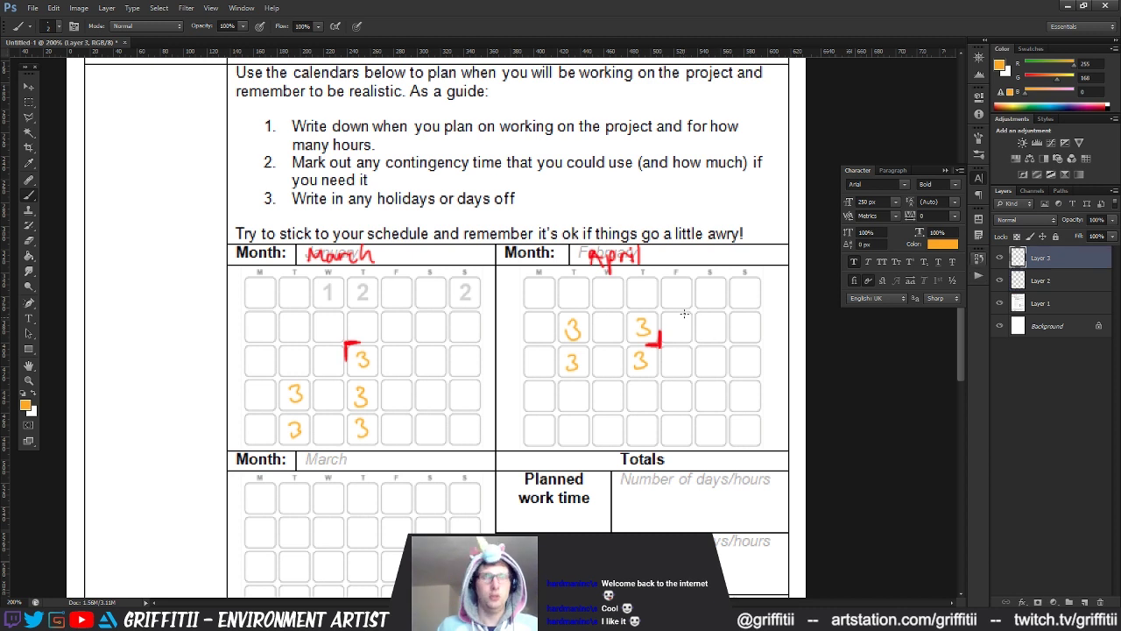
# Step: Erase the red end corner from the April calendar's second-row Thursday with a smaller Eraser
pyautogui.press('e')
pyautogui.press('[')
pyautogui.press('[')
pyautogui.press('[')
pyautogui.press('[')
pyautogui.press('[')
pyautogui.moveTo(647, 345); pyautogui.dragTo(657, 346)
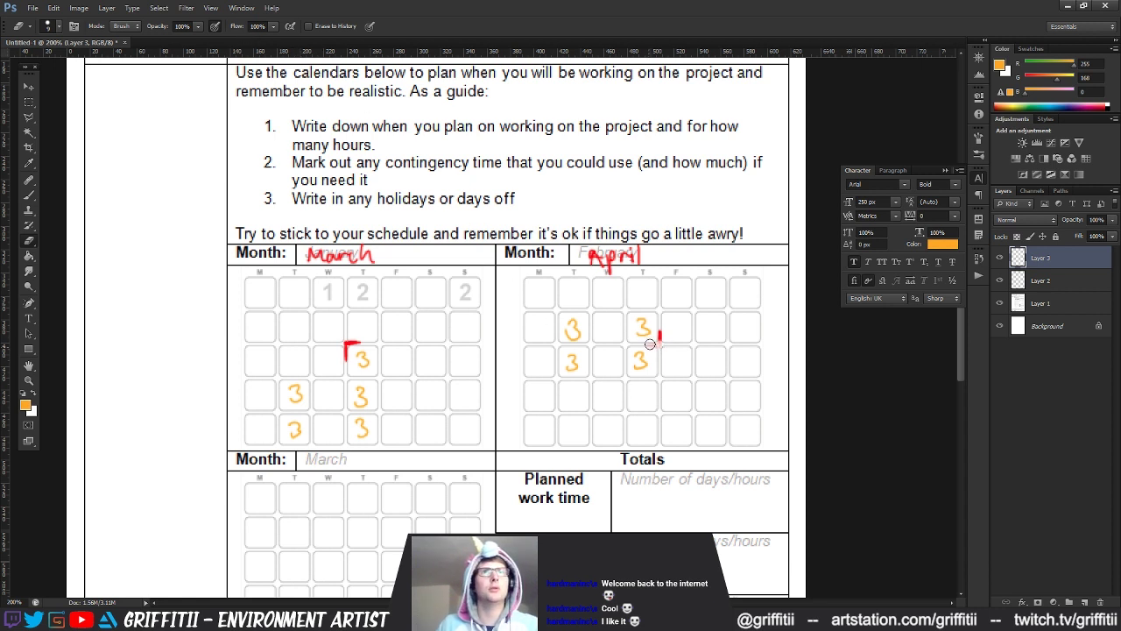
pyautogui.moveTo(652, 344); pyautogui.dragTo(658, 327)
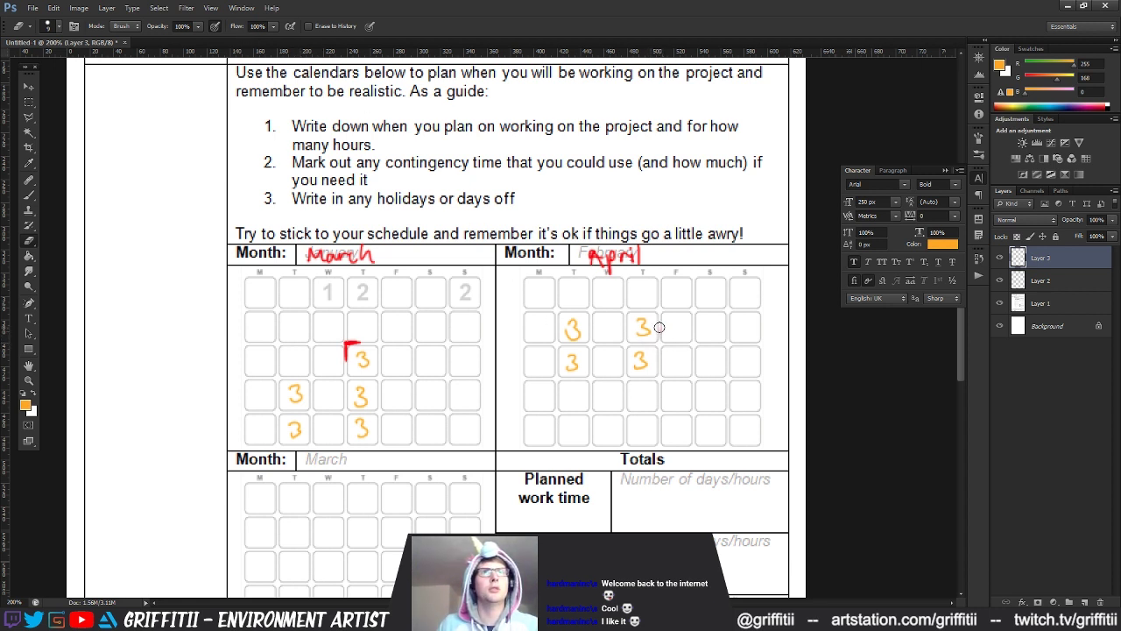
# Step: Sample the red and paint a new end corner around April's third-row Thursday, then lengthen the start corner in March
pyautogui.press('b')
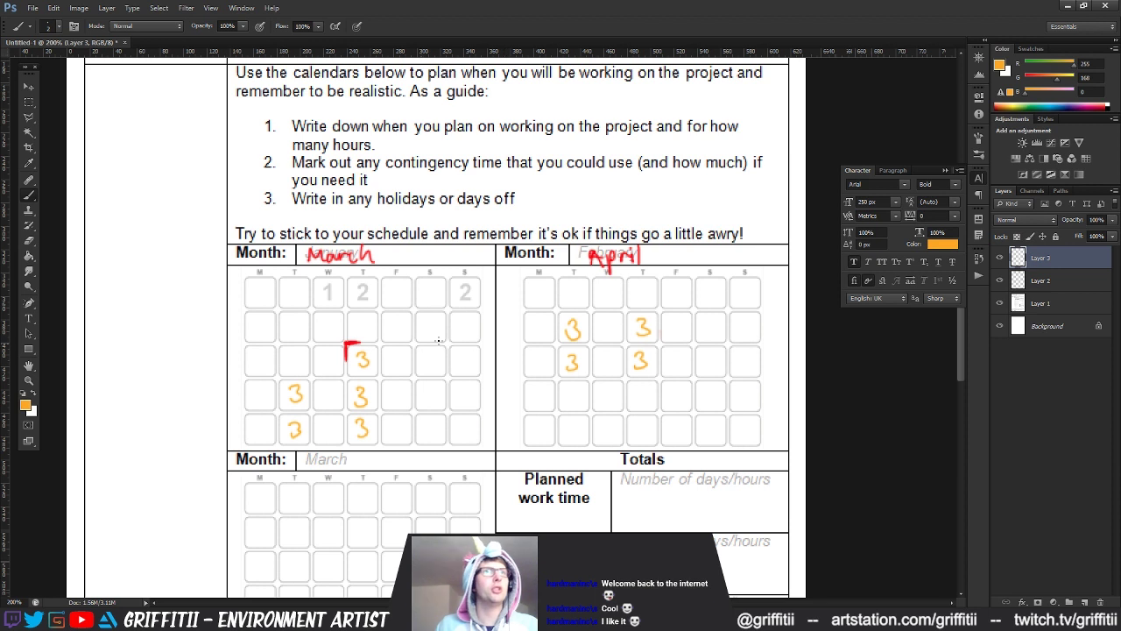
pyautogui.keyDown('alt'); pyautogui.click(351, 342); pyautogui.keyUp('alt')
pyautogui.moveTo(658, 369)
pyautogui.mouseDown()
pyautogui.moveTo(648, 379)
pyautogui.moveTo(659, 345)
pyautogui.moveTo(647, 378)
pyautogui.moveTo(628, 379)
pyautogui.mouseUp()
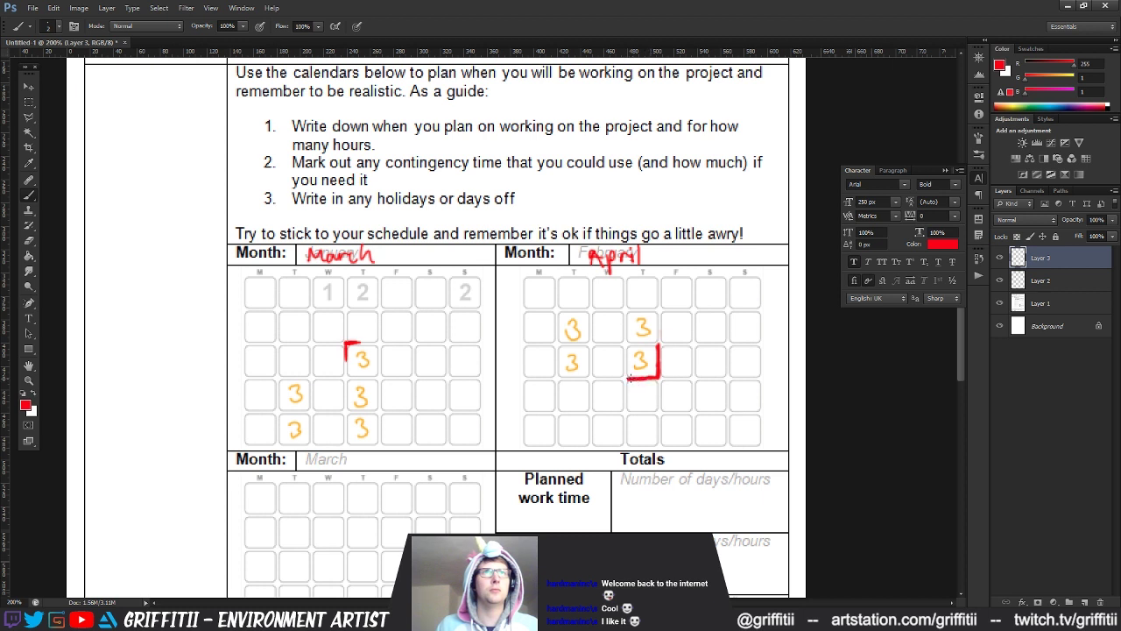
pyautogui.moveTo(345, 351)
pyautogui.mouseDown()
pyautogui.moveTo(345, 374)
pyautogui.moveTo(378, 343)
pyautogui.mouseUp()
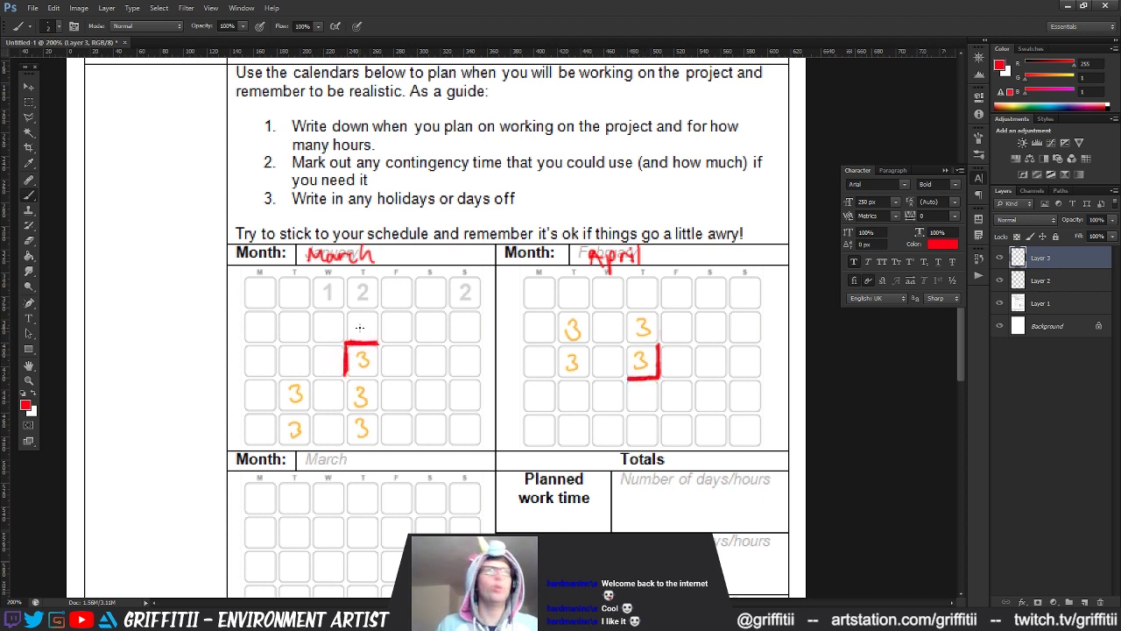
pyautogui.moveTo(475, 412); pyautogui.dragTo(488, 398)
pyautogui.moveTo(636, 314); pyautogui.dragTo(657, 316)
pyautogui.moveTo(519, 362); pyautogui.dragTo(519, 310)
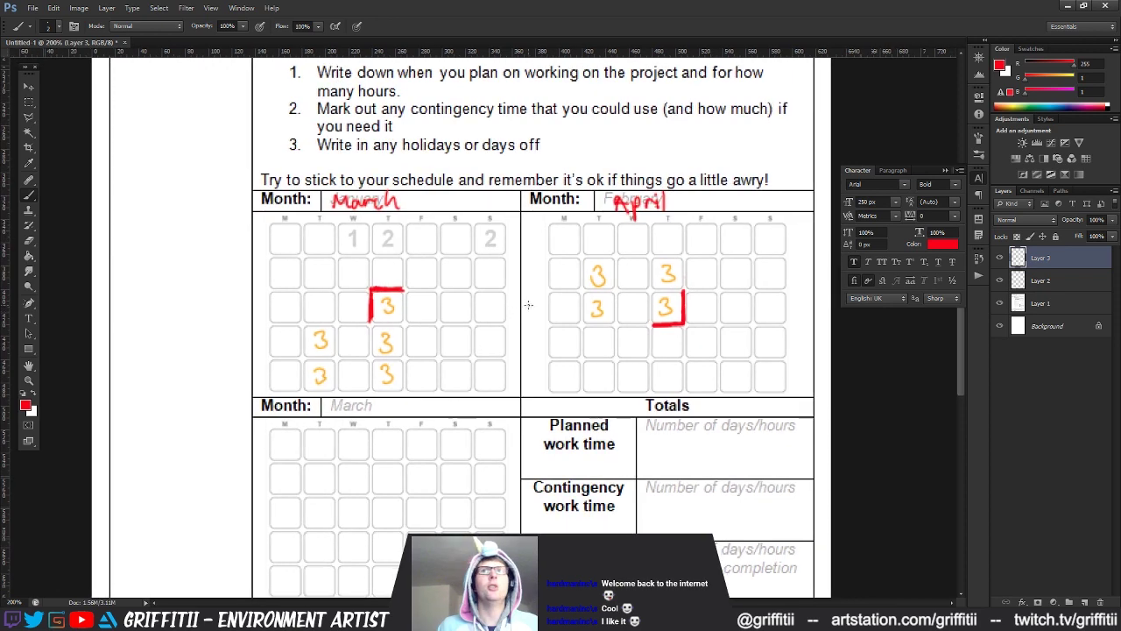
pyautogui.moveTo(591, 299); pyautogui.dragTo(604, 376)
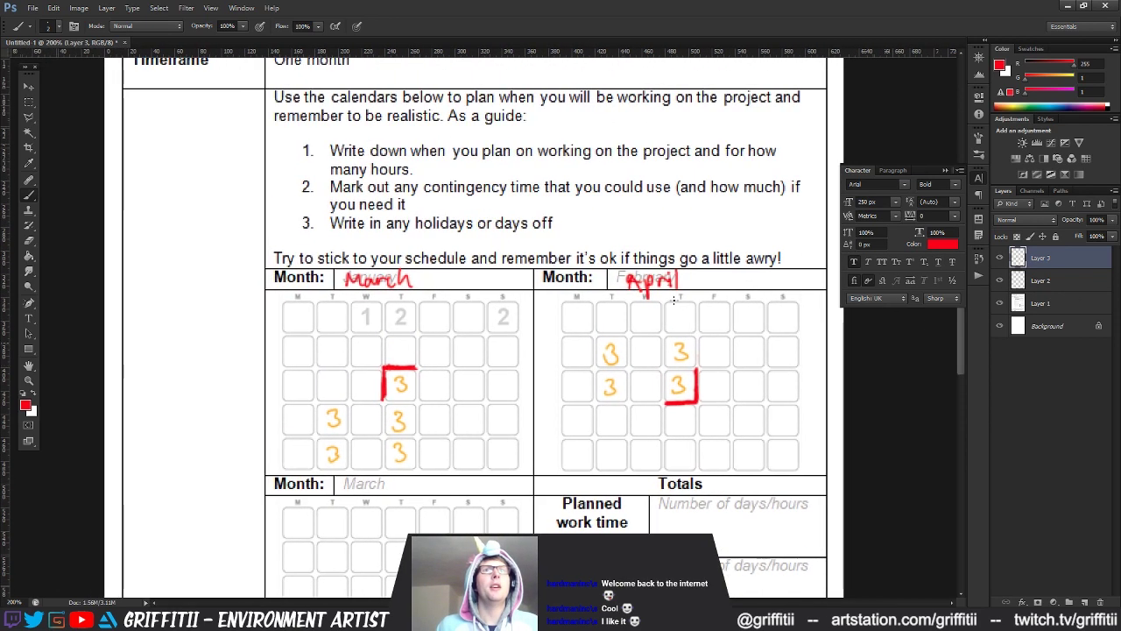
# Step: Choose a bright blue and handwrite a 3 on March's last-row Wednesday and Saturday and on April's second- and third-row Wednesdays
pyautogui.moveTo(445, 399); pyautogui.dragTo(448, 398)
pyautogui.press('i')
pyautogui.click(931, 249)
pyautogui.moveTo(805, 332)
pyautogui.mouseDown()
pyautogui.moveTo(809, 268)
pyautogui.moveTo(810, 289)
pyautogui.moveTo(809, 279)
pyautogui.mouseUp()
pyautogui.click(917, 207)
pyautogui.press('b')
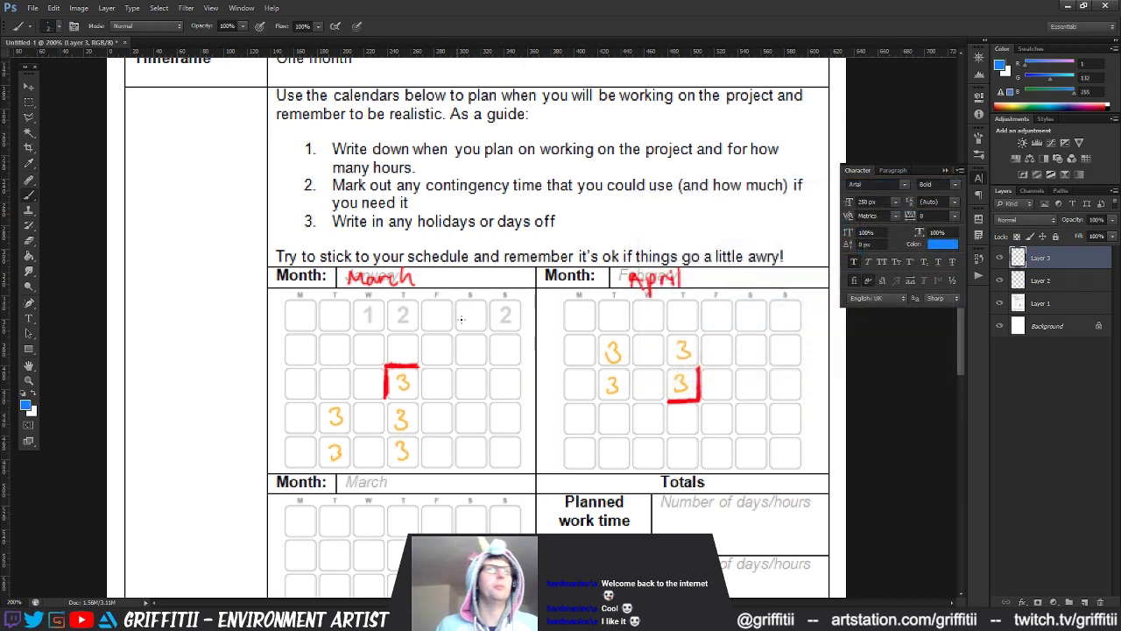
pyautogui.moveTo(543, 362); pyautogui.dragTo(540, 358)
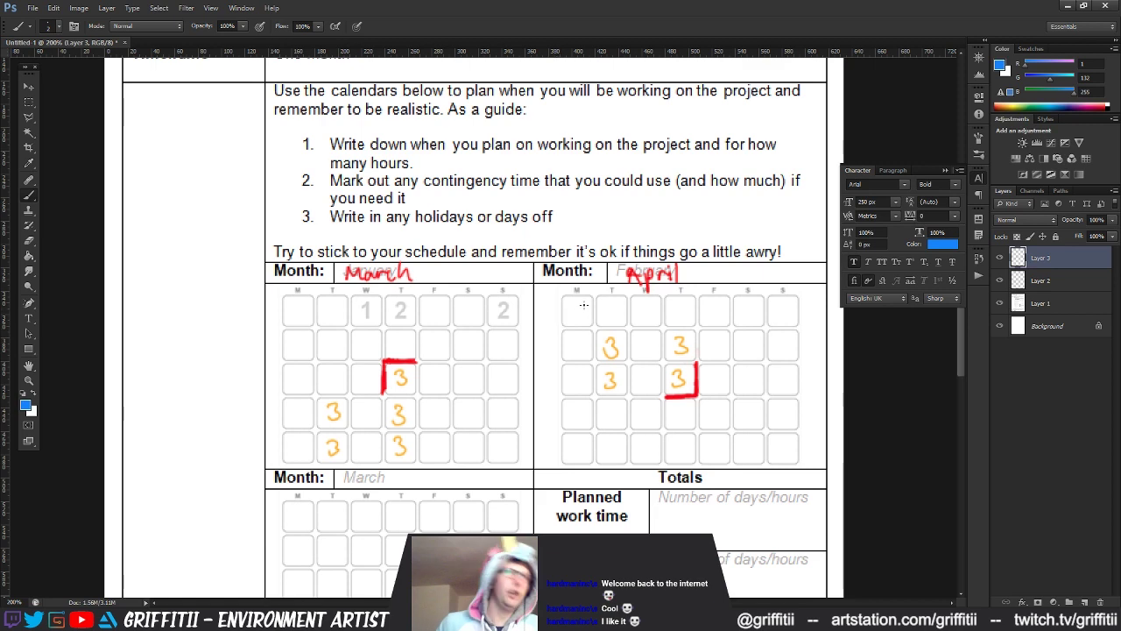
pyautogui.moveTo(464, 400); pyautogui.dragTo(476, 368)
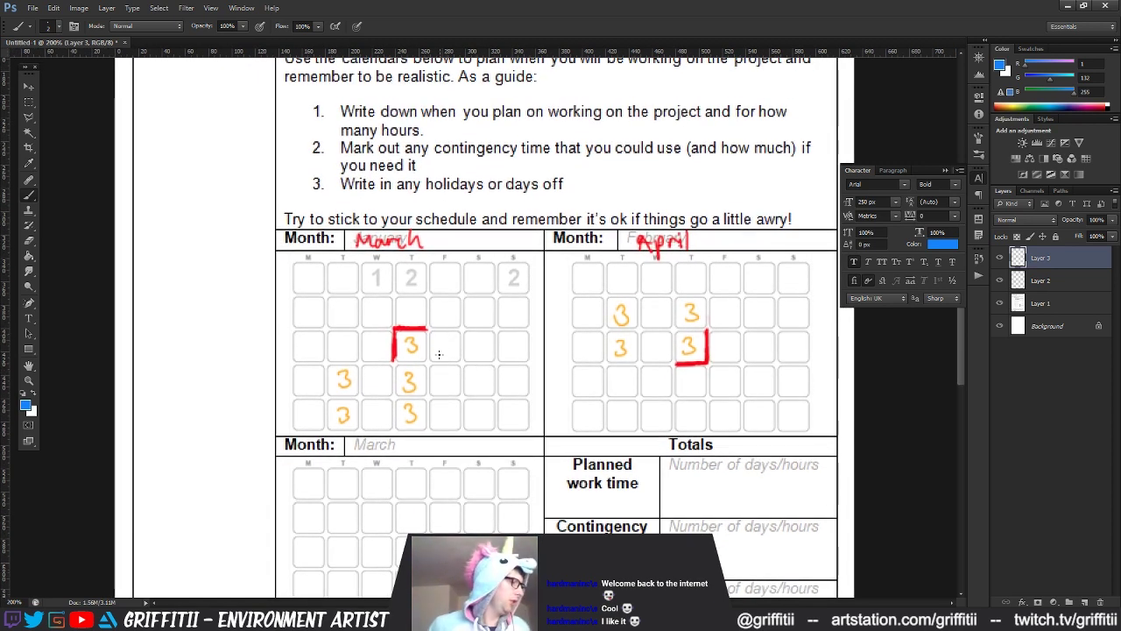
pyautogui.moveTo(369, 407)
pyautogui.mouseDown()
pyautogui.moveTo(380, 411)
pyautogui.moveTo(371, 418)
pyautogui.mouseUp()
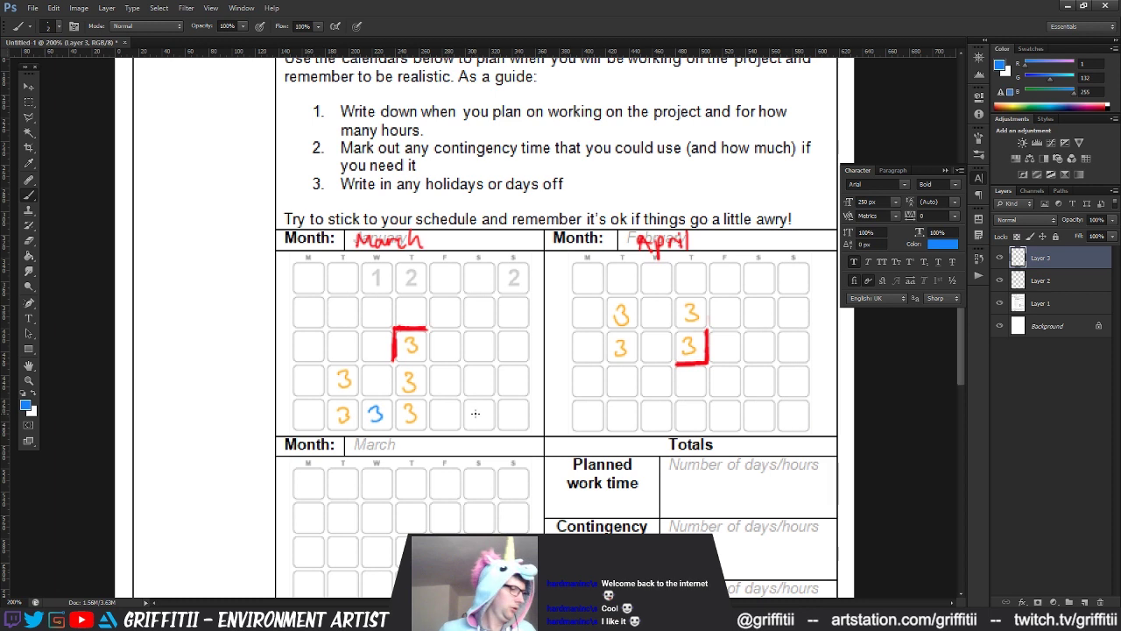
pyautogui.moveTo(473, 408); pyautogui.dragTo(471, 423)
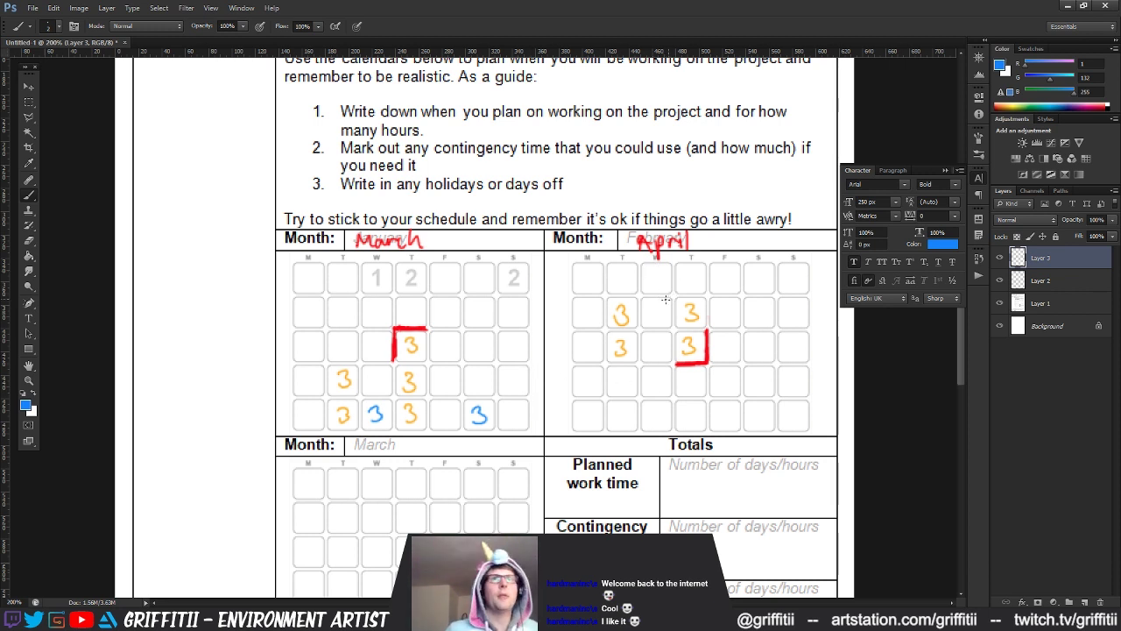
pyautogui.moveTo(650, 307); pyautogui.dragTo(650, 355)
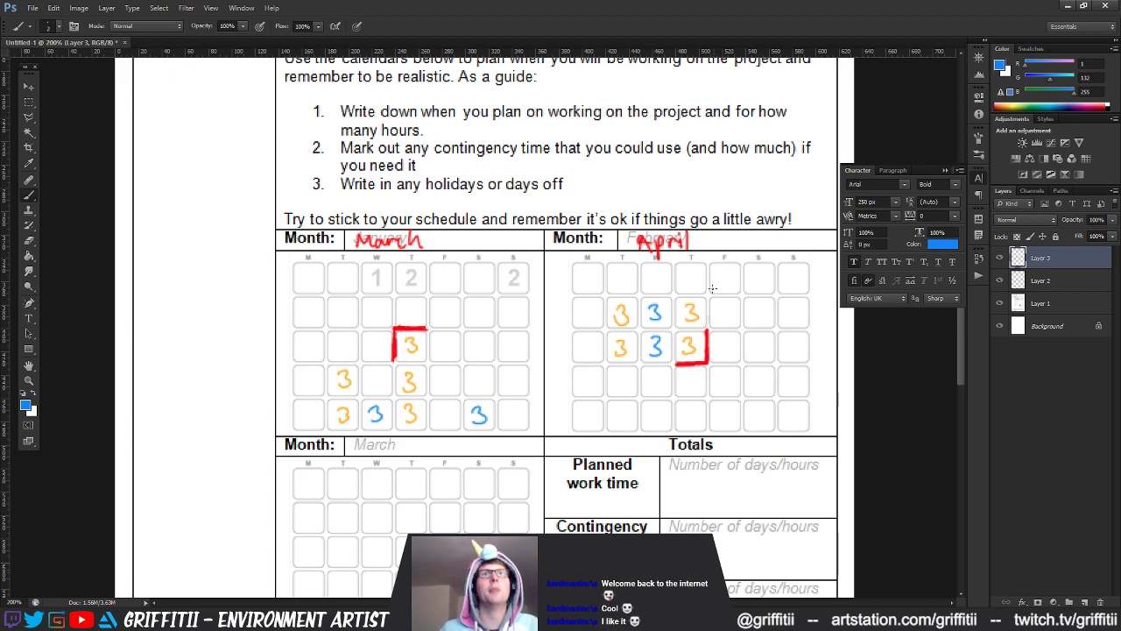
# Step: Erase the blue 3 from the April calendar's second-row Wednesday
pyautogui.press('e')
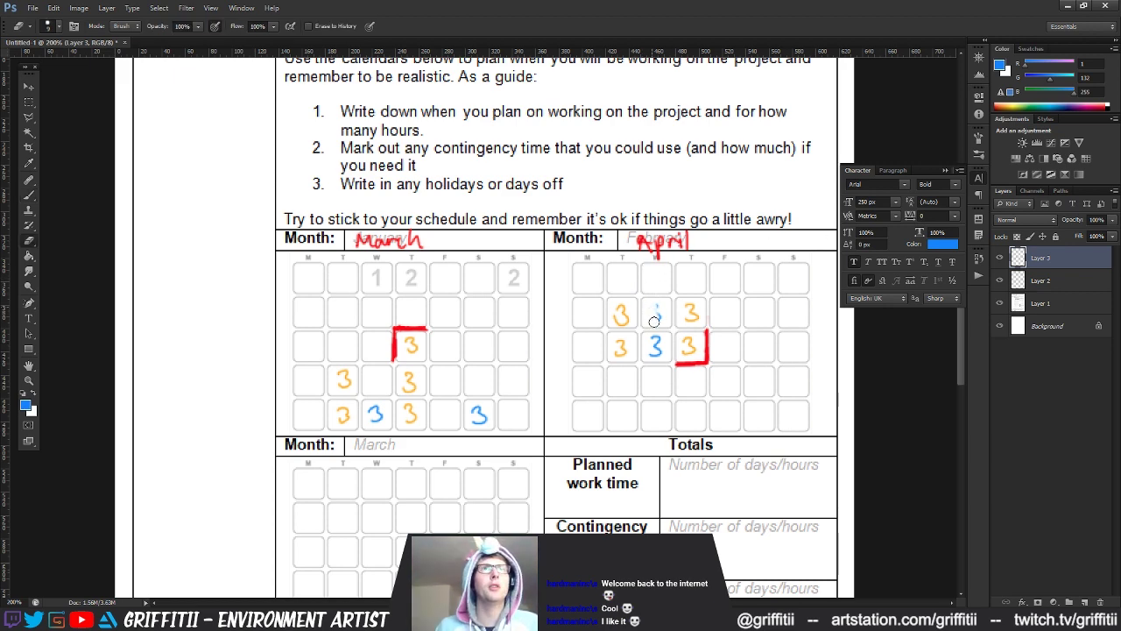
pyautogui.moveTo(652, 306); pyautogui.dragTo(656, 313)
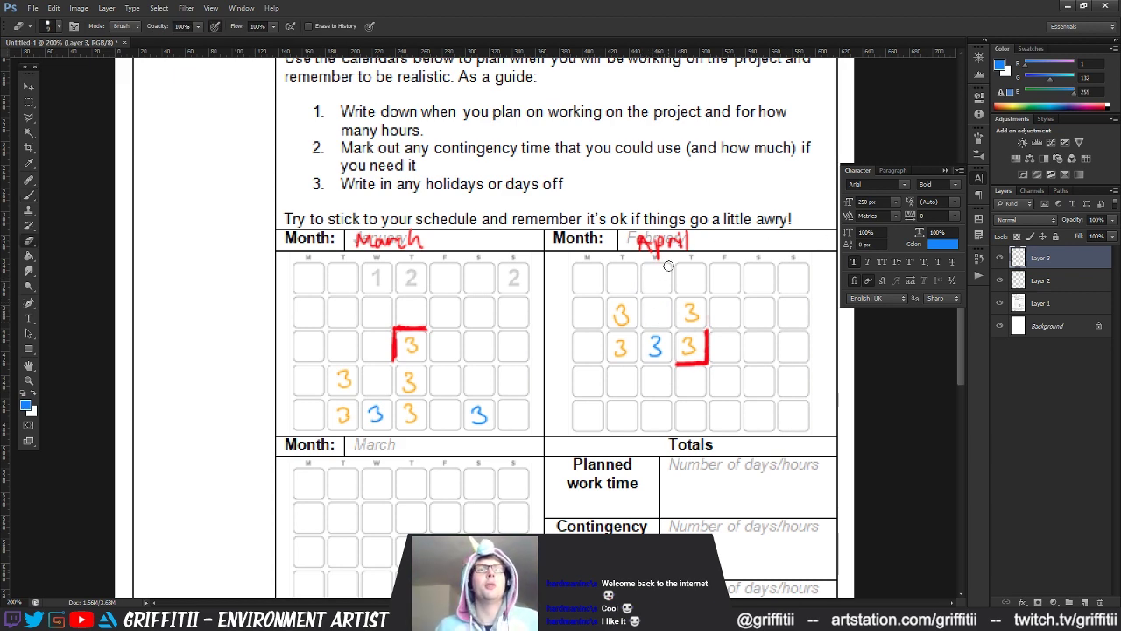
# Step: Paint a blue dot beside guide item 2 and a dot beside item 1 in the orange sampled from the calendar
pyautogui.moveTo(613, 257)
pyautogui.mouseDown()
pyautogui.moveTo(676, 362)
pyautogui.moveTo(644, 301)
pyautogui.moveTo(634, 343)
pyautogui.mouseUp()
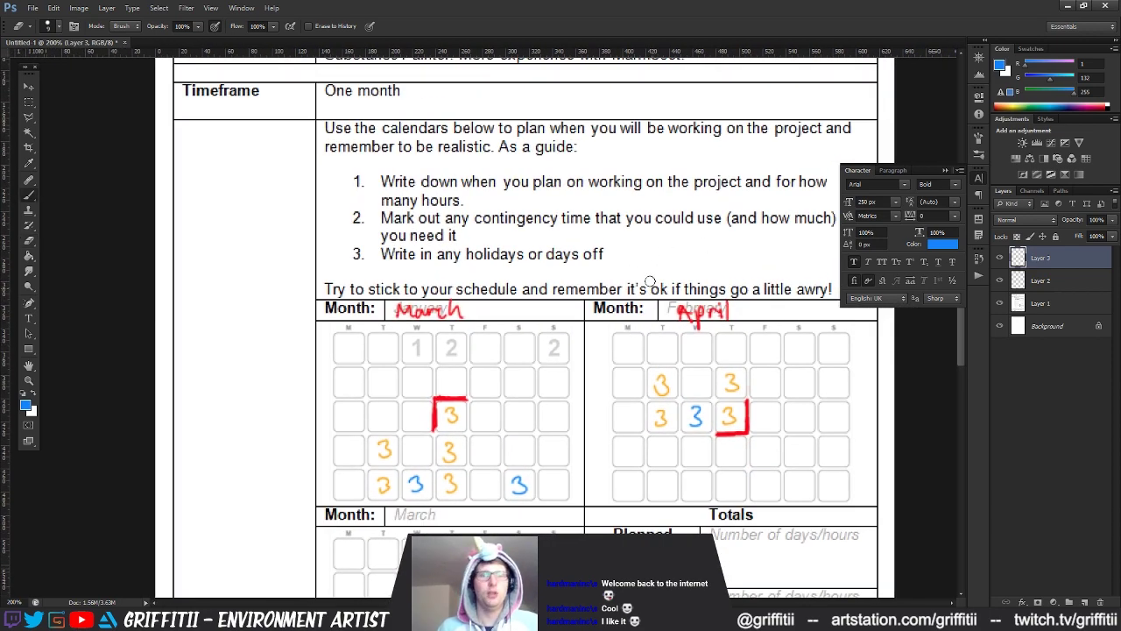
pyautogui.press('b')
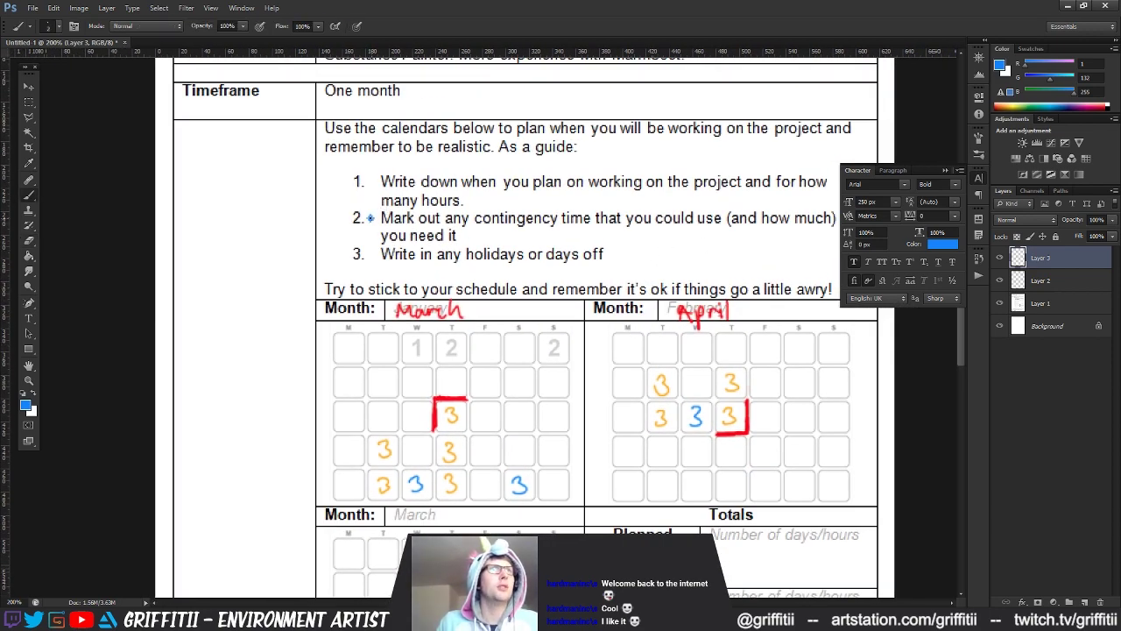
pyautogui.keyDown('alt'); pyautogui.click(388, 430); pyautogui.keyUp('alt')
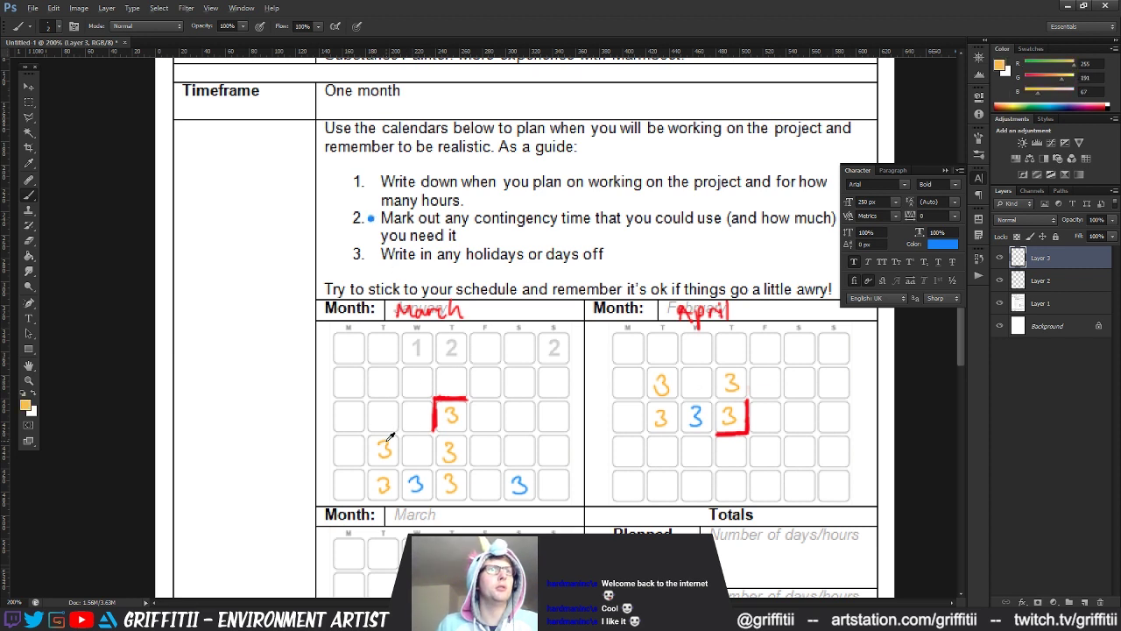
pyautogui.keyDown('alt'); pyautogui.click(388, 439); pyautogui.keyUp('alt')
pyautogui.keyDown('alt'); pyautogui.click(449, 411); pyautogui.keyUp('alt')
pyautogui.keyDown('alt'); pyautogui.click(449, 411); pyautogui.keyUp('alt')
pyautogui.keyDown('alt'); pyautogui.click(447, 411); pyautogui.keyUp('alt')
pyautogui.keyDown('alt'); pyautogui.click(447, 412); pyautogui.keyUp('alt')
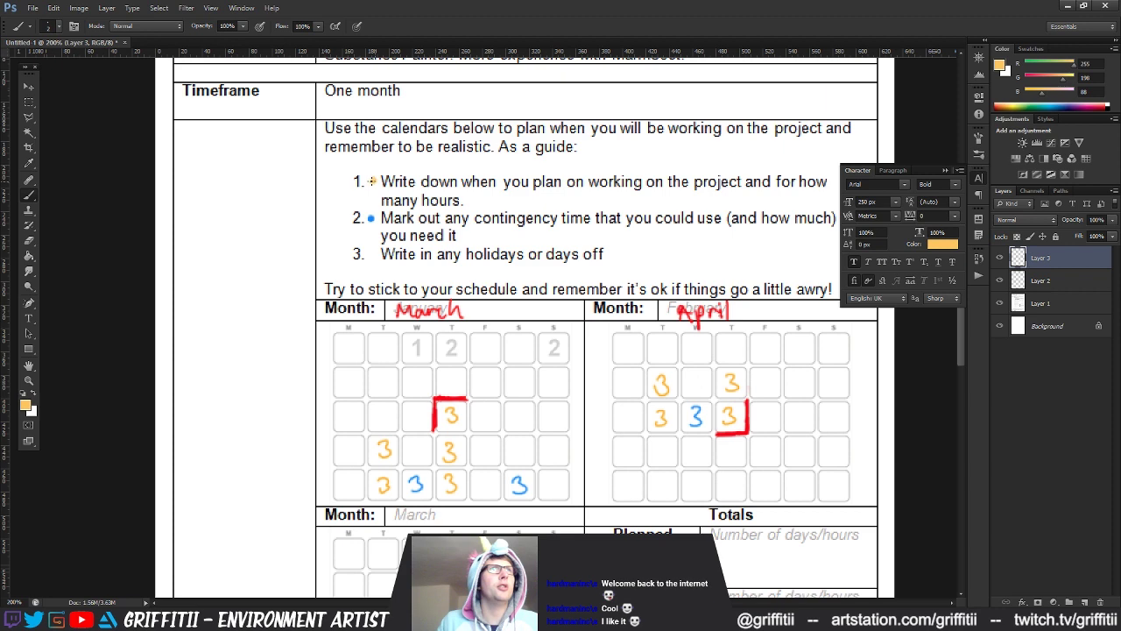
# Step: Choose purple as the colour for days off and paint a dot beside guide item 3
pyautogui.scroll(-1, 652, 253)
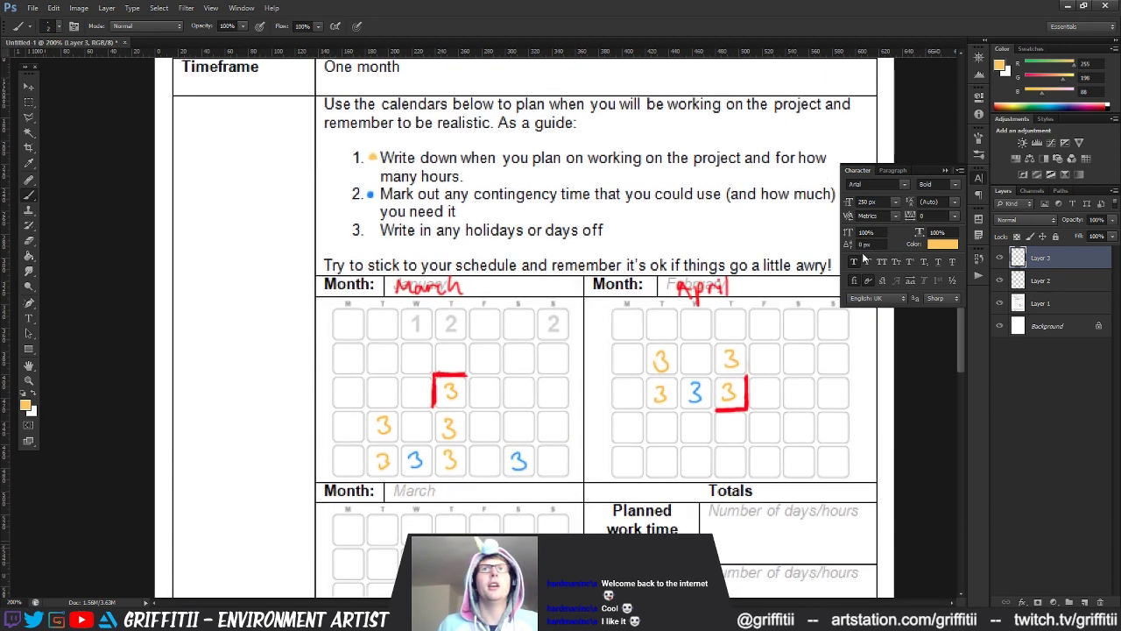
pyautogui.click(934, 245)
pyautogui.click(803, 233)
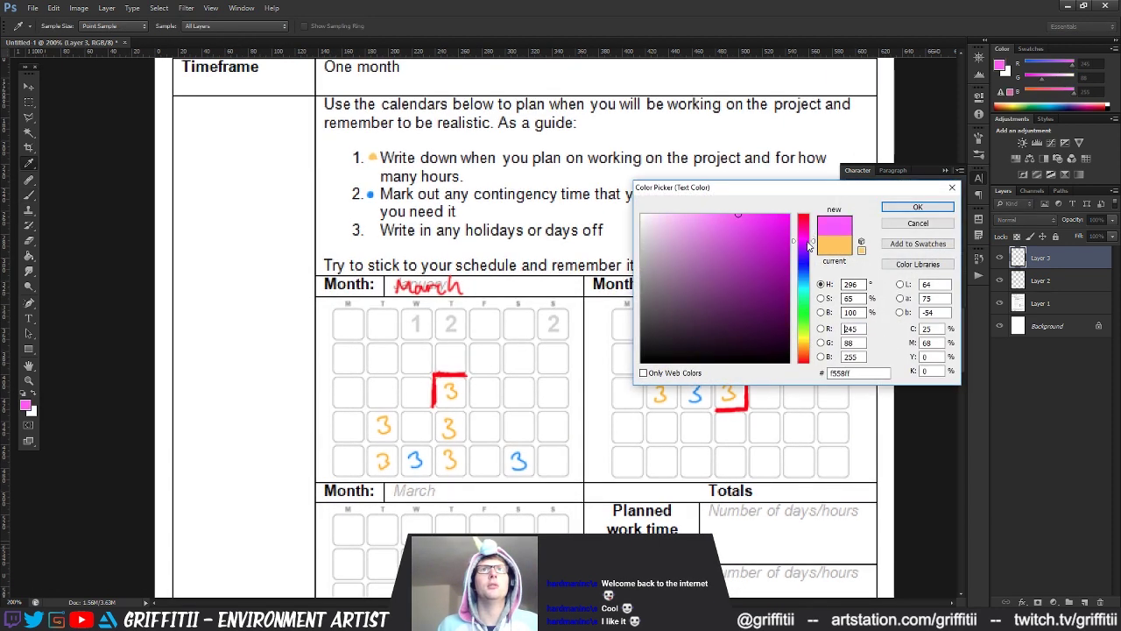
pyautogui.moveTo(811, 235)
pyautogui.mouseDown()
pyautogui.moveTo(801, 247)
pyautogui.moveTo(785, 224)
pyautogui.mouseUp()
pyautogui.click(911, 207)
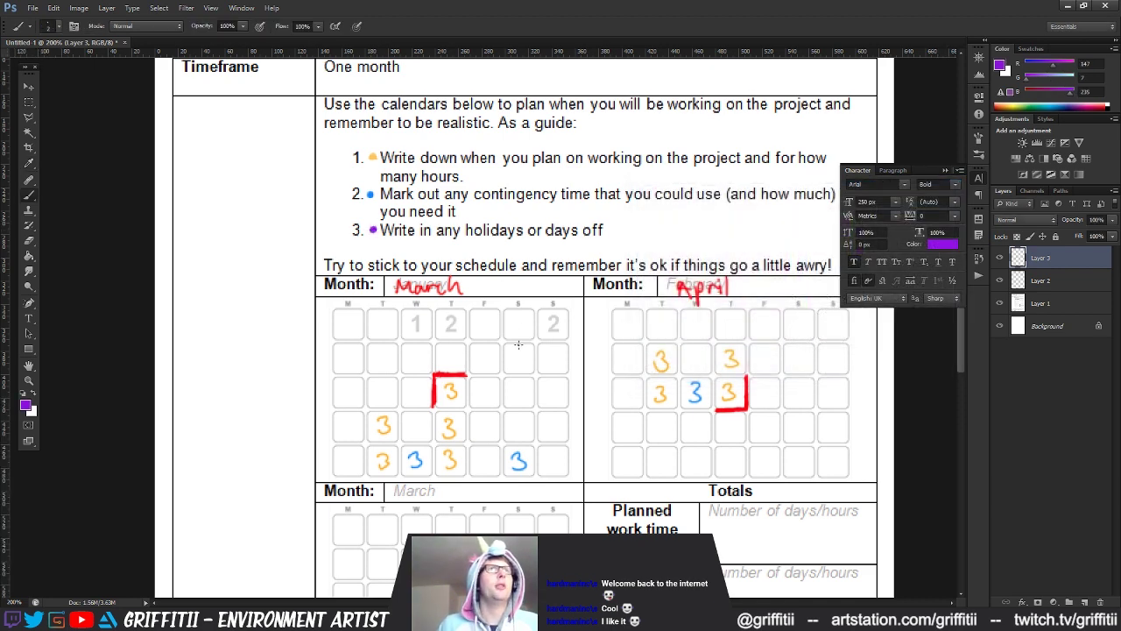
# Step: Draw purple crosses on March's fourth-row Saturday, April's second-row Wednesday and April's first-row Sunday, and collapse the character settings covering the calendar
pyautogui.scroll(-1, 518, 345)
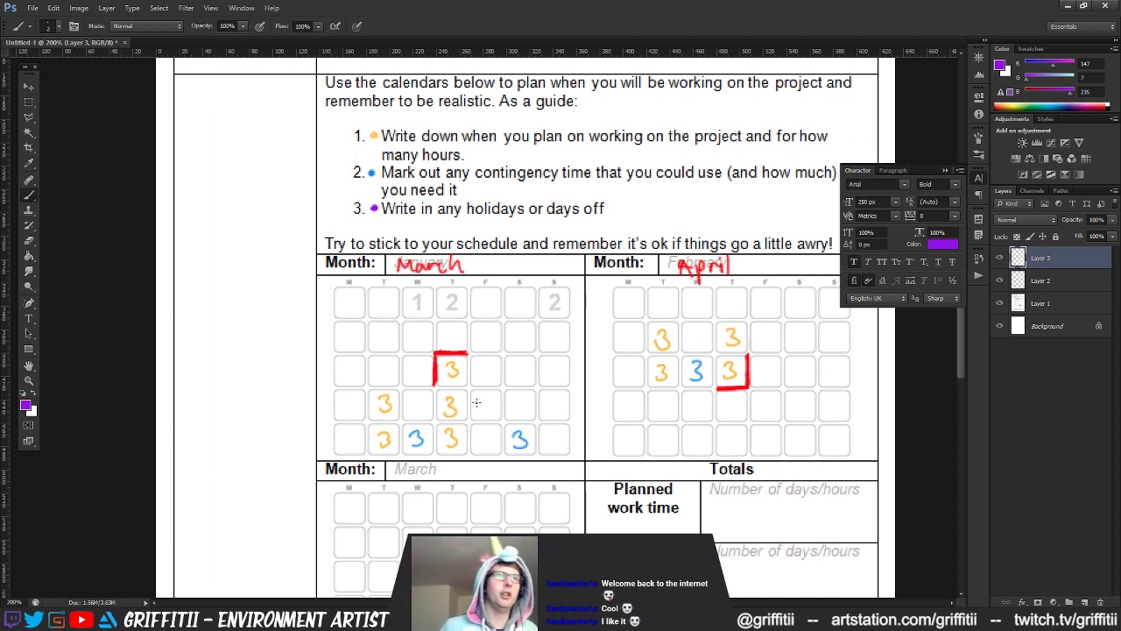
pyautogui.moveTo(507, 390)
pyautogui.mouseDown()
pyautogui.moveTo(532, 419)
pyautogui.moveTo(512, 418)
pyautogui.mouseUp()
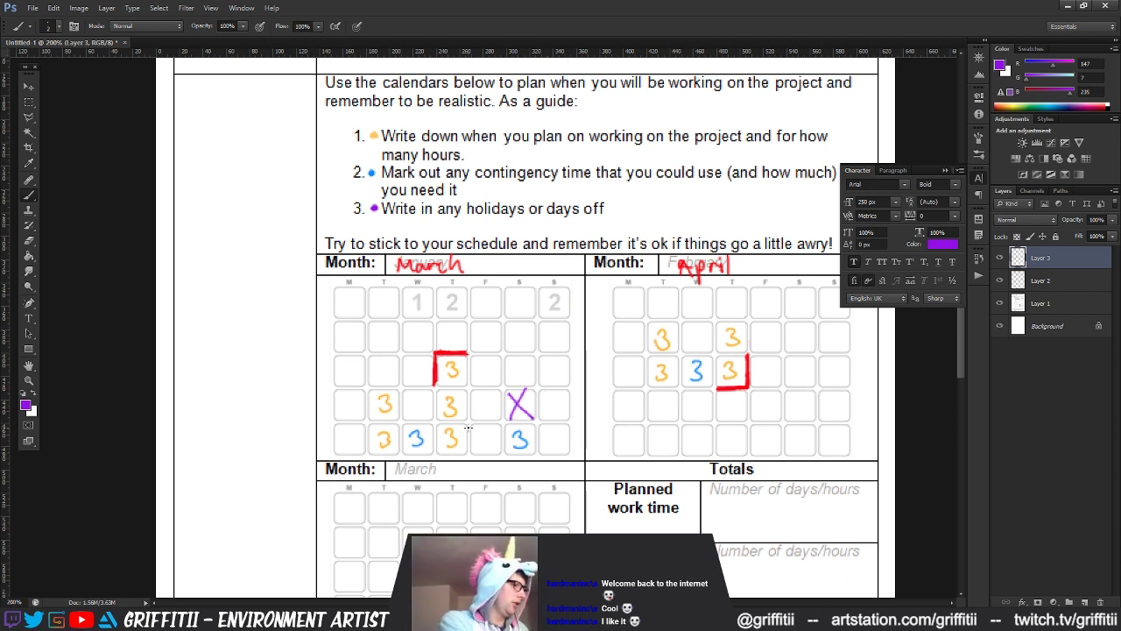
pyautogui.moveTo(680, 322); pyautogui.dragTo(720, 353)
pyautogui.moveTo(708, 320); pyautogui.dragTo(683, 350)
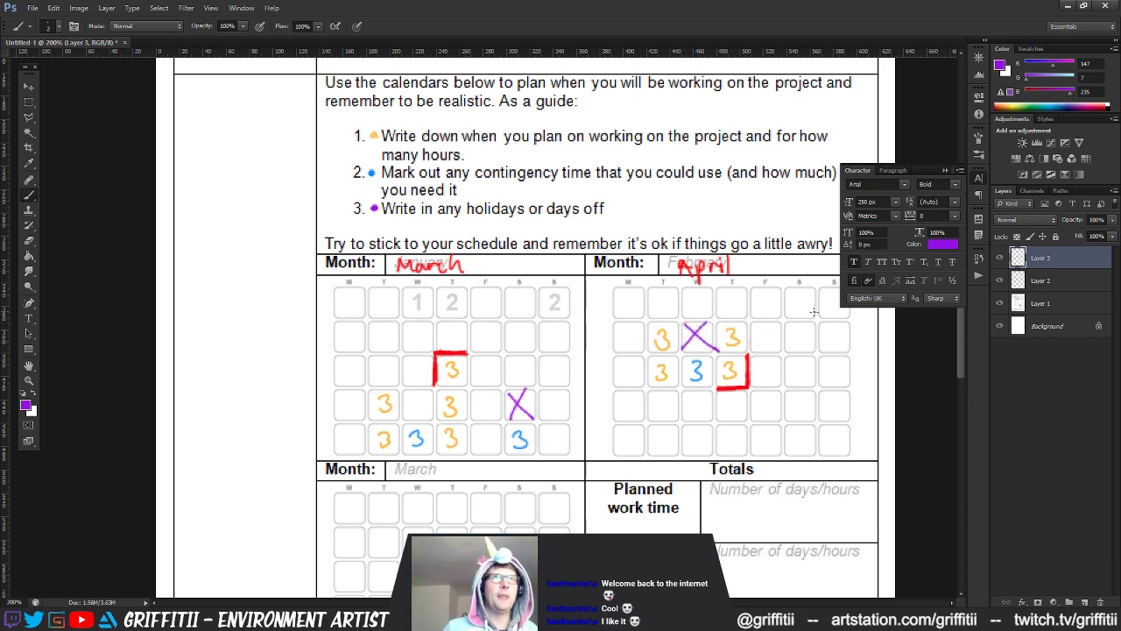
pyautogui.moveTo(837, 307); pyautogui.dragTo(842, 312)
pyautogui.moveTo(844, 291); pyautogui.dragTo(822, 313)
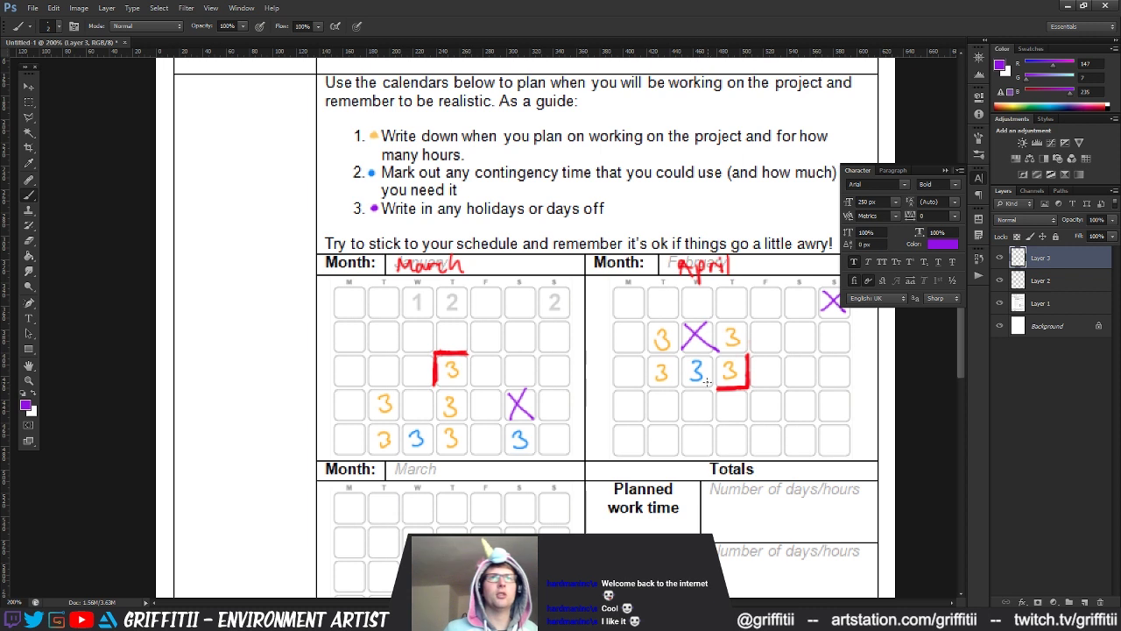
pyautogui.click(943, 170)
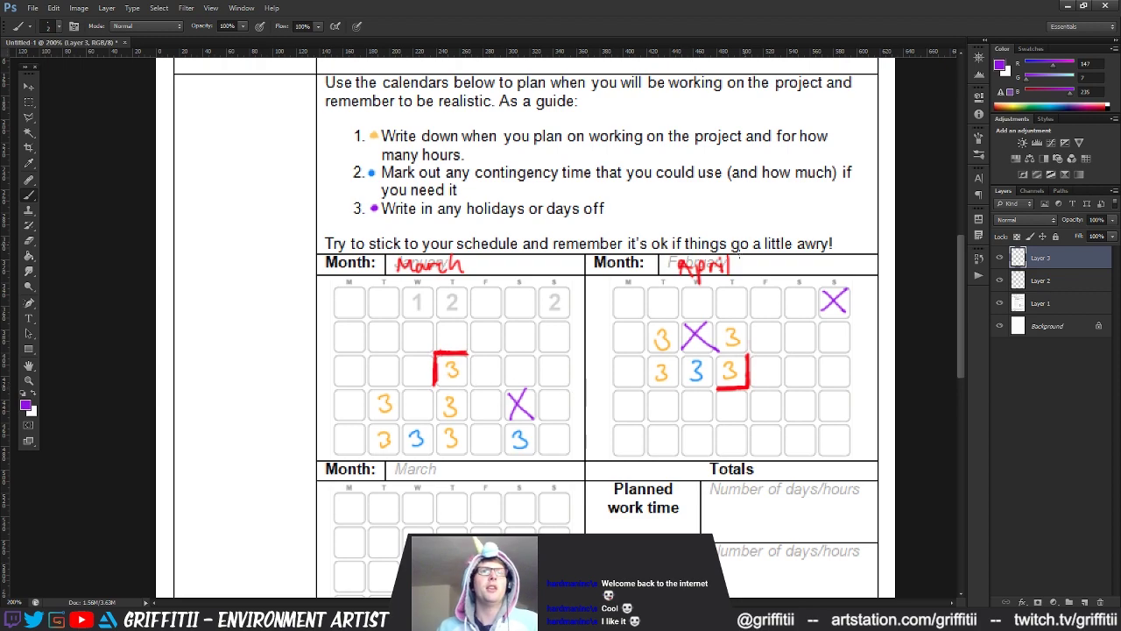
# Step: Sample the orange from the calendar and handwrite 27hrs in the Planned work time total
pyautogui.moveTo(712, 376); pyautogui.dragTo(715, 293)
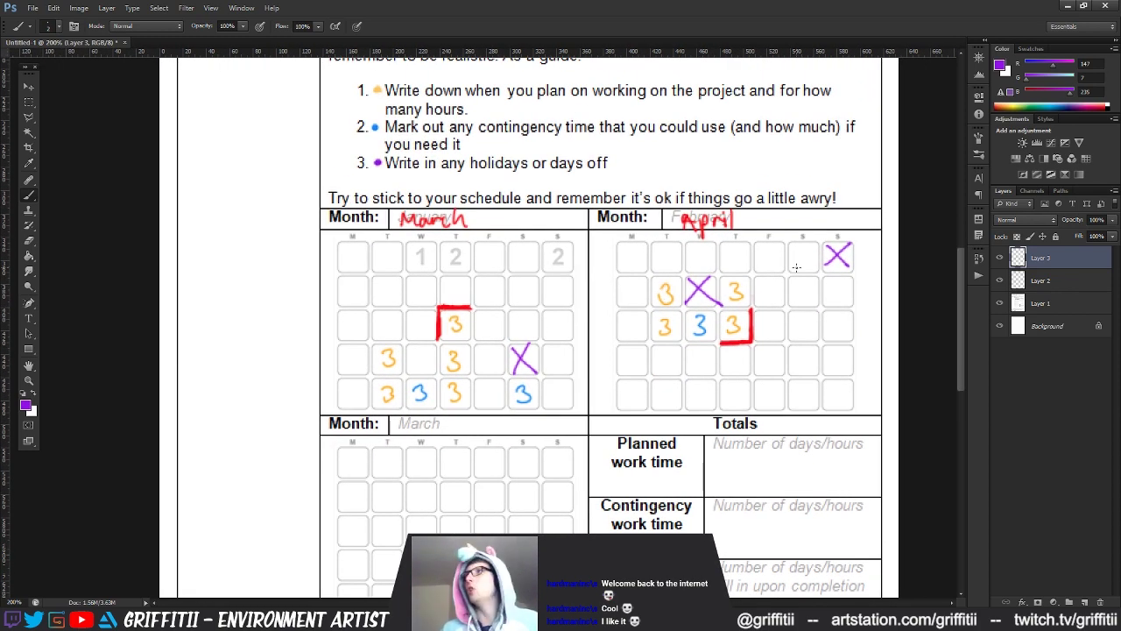
pyautogui.moveTo(655, 349); pyautogui.dragTo(634, 325)
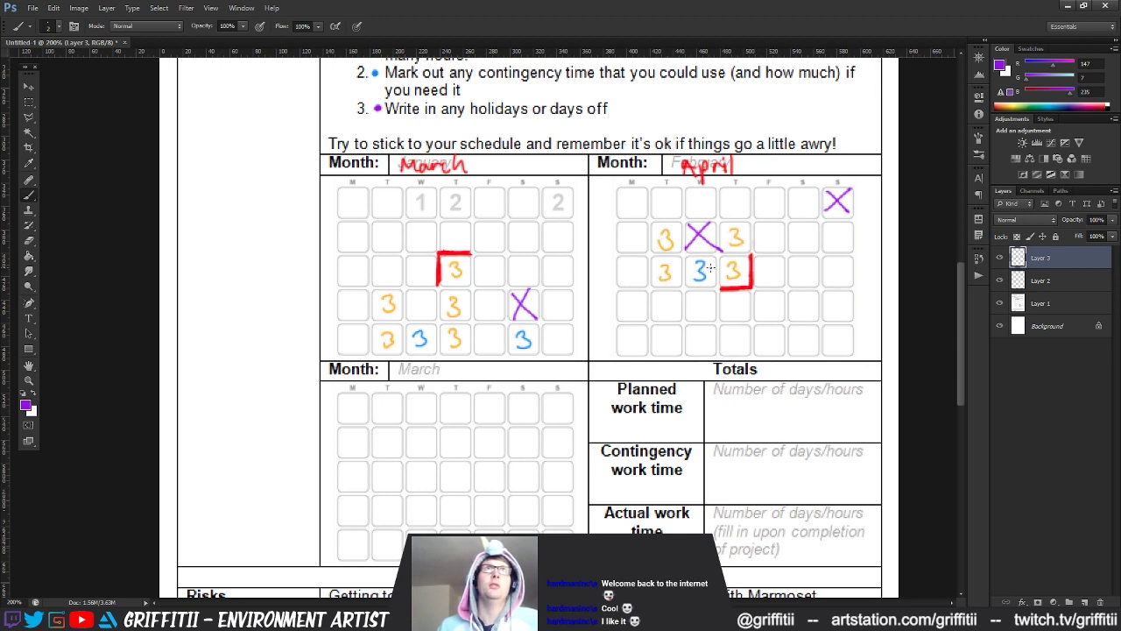
pyautogui.moveTo(704, 327); pyautogui.dragTo(687, 300)
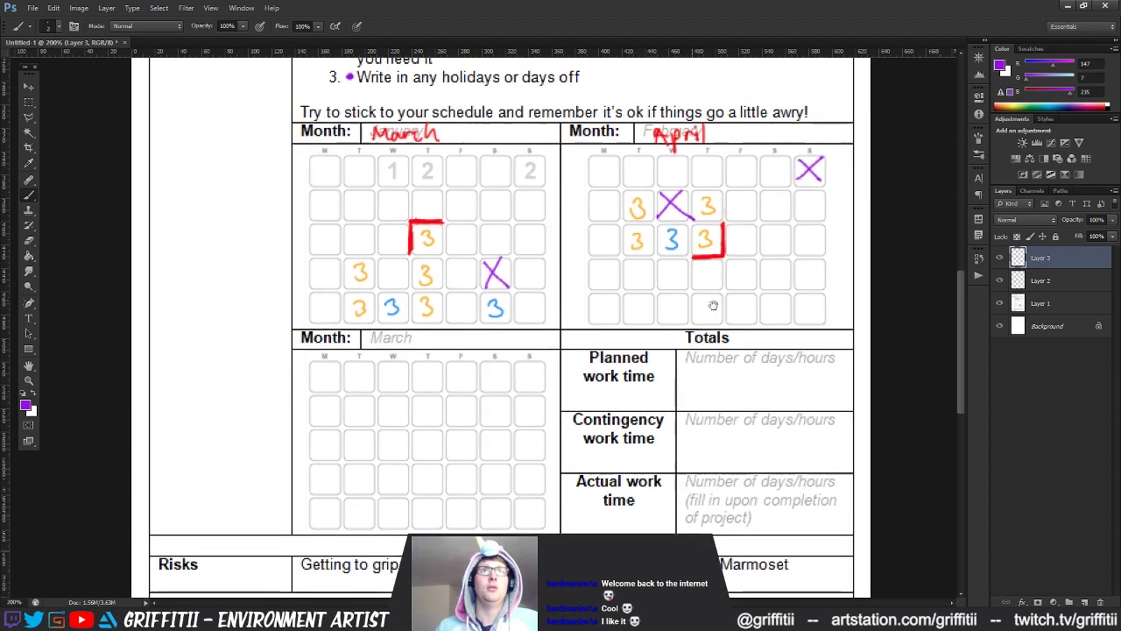
pyautogui.keyDown('alt'); pyautogui.click(427, 270); pyautogui.keyUp('alt')
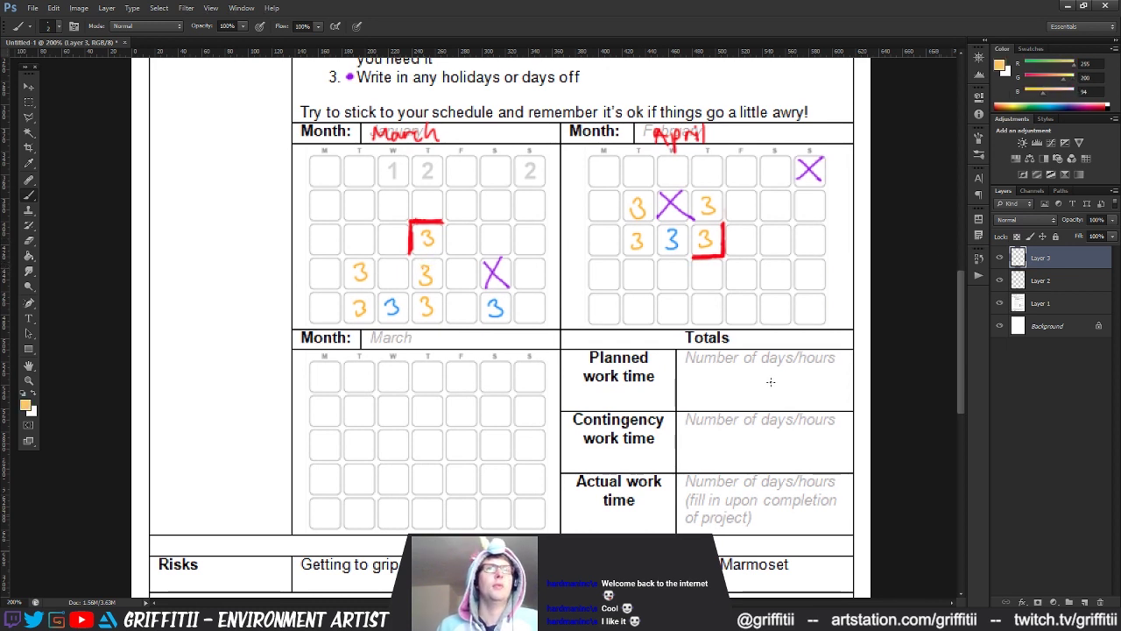
pyautogui.moveTo(735, 373)
pyautogui.mouseDown()
pyautogui.moveTo(765, 396)
pyautogui.moveTo(792, 382)
pyautogui.moveTo(794, 397)
pyautogui.mouseUp()
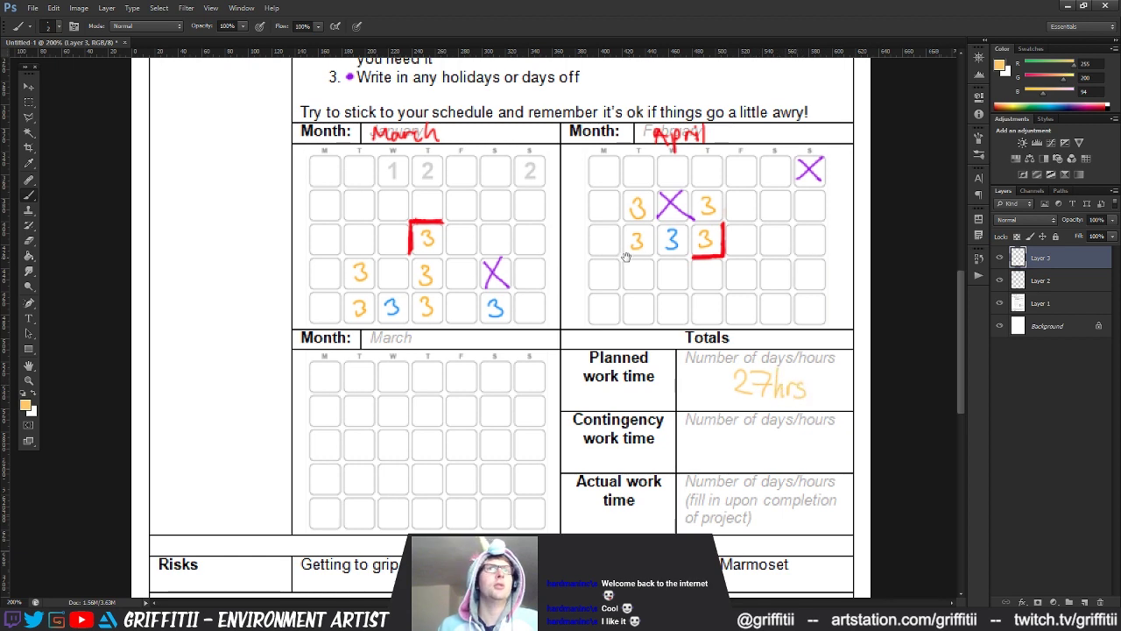
# Step: Sample the blue from the calendar and handwrite 9hrs in the Contingency work time total
pyautogui.scroll(1, 613, 350)
pyautogui.keyDown('alt'); pyautogui.click(496, 317); pyautogui.keyUp('alt')
pyautogui.keyDown('alt'); pyautogui.click(494, 319); pyautogui.keyUp('alt')
pyautogui.moveTo(788, 459)
pyautogui.mouseDown()
pyautogui.moveTo(789, 441)
pyautogui.moveTo(737, 436)
pyautogui.moveTo(738, 455)
pyautogui.moveTo(760, 457)
pyautogui.mouseUp()
pyautogui.moveTo(764, 446); pyautogui.dragTo(776, 457)
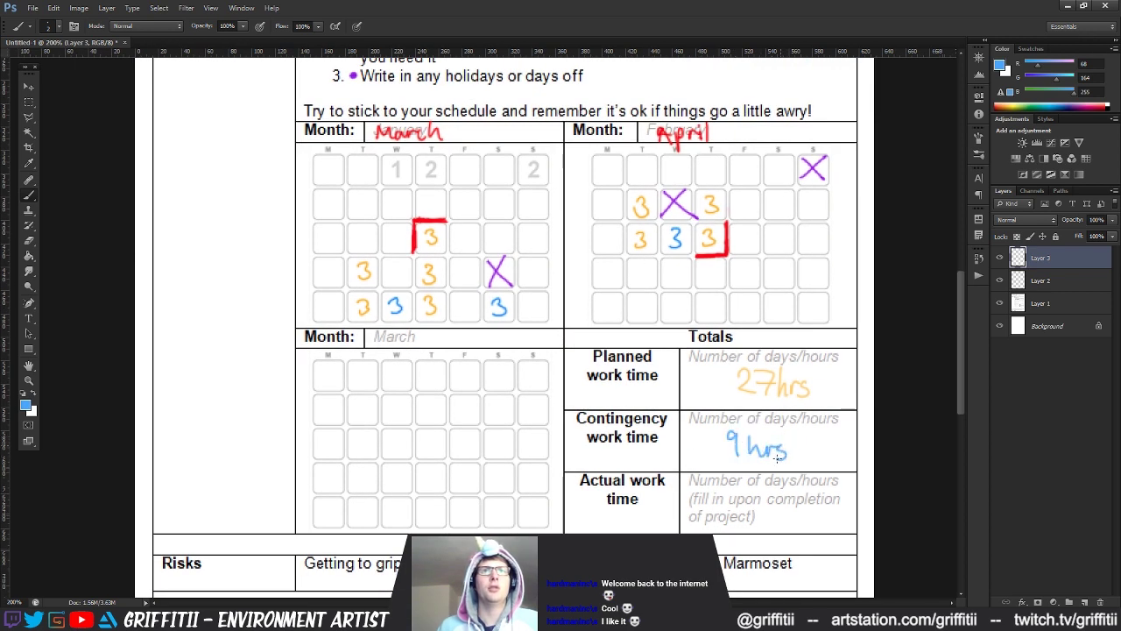
pyautogui.moveTo(646, 428); pyautogui.dragTo(643, 371)
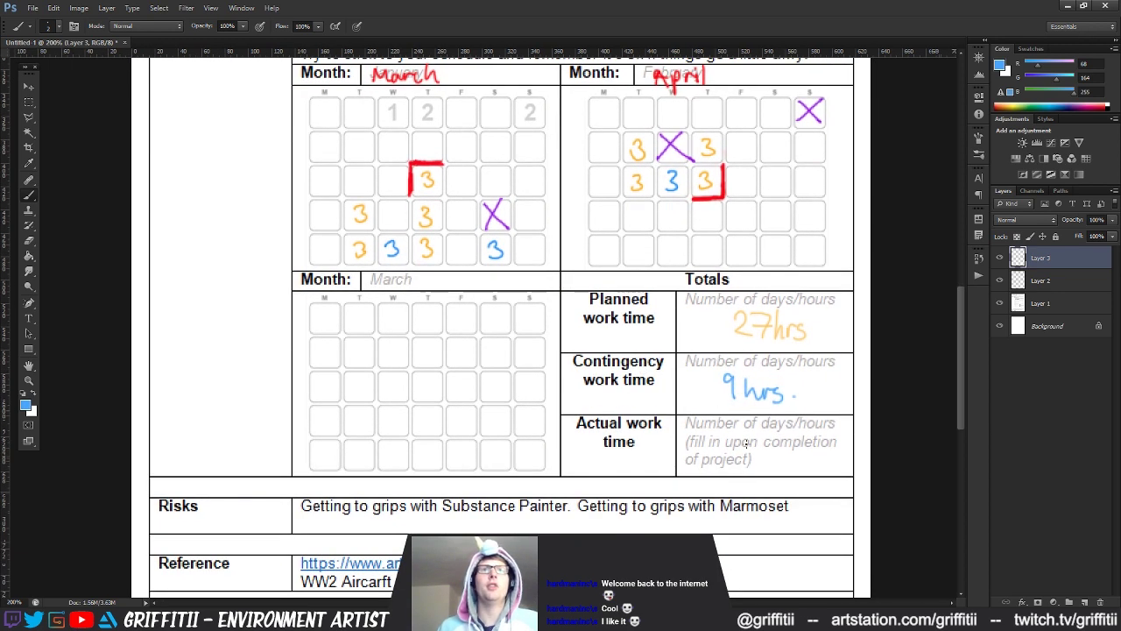
pyautogui.press('z')
pyautogui.keyDown('alt'); pyautogui.click(728, 406); pyautogui.keyUp('alt')
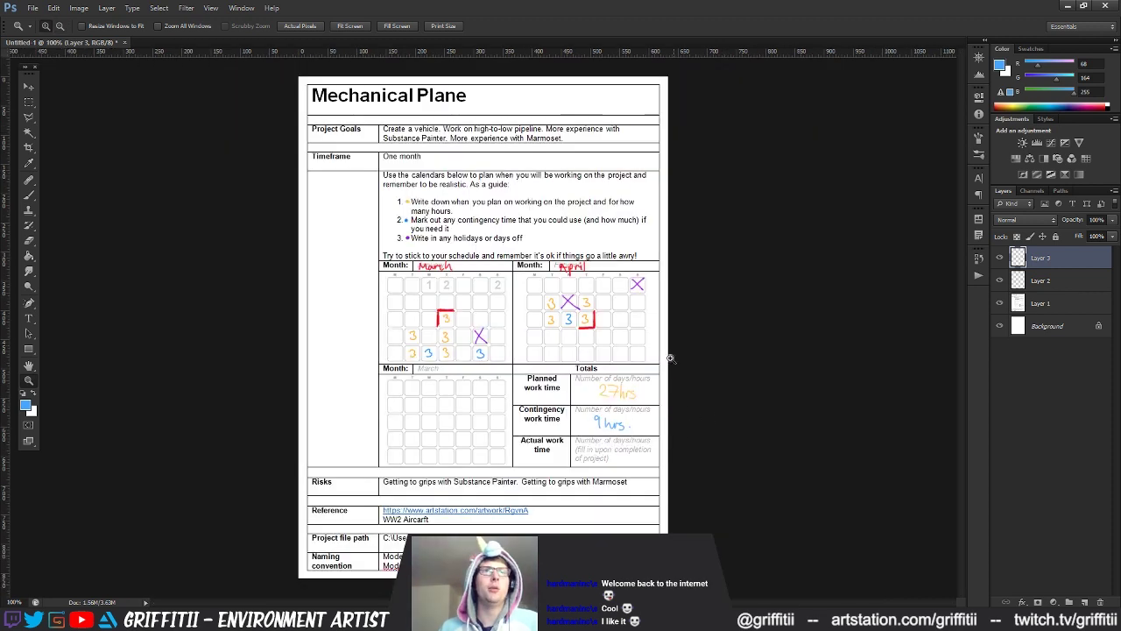
pyautogui.press('b')
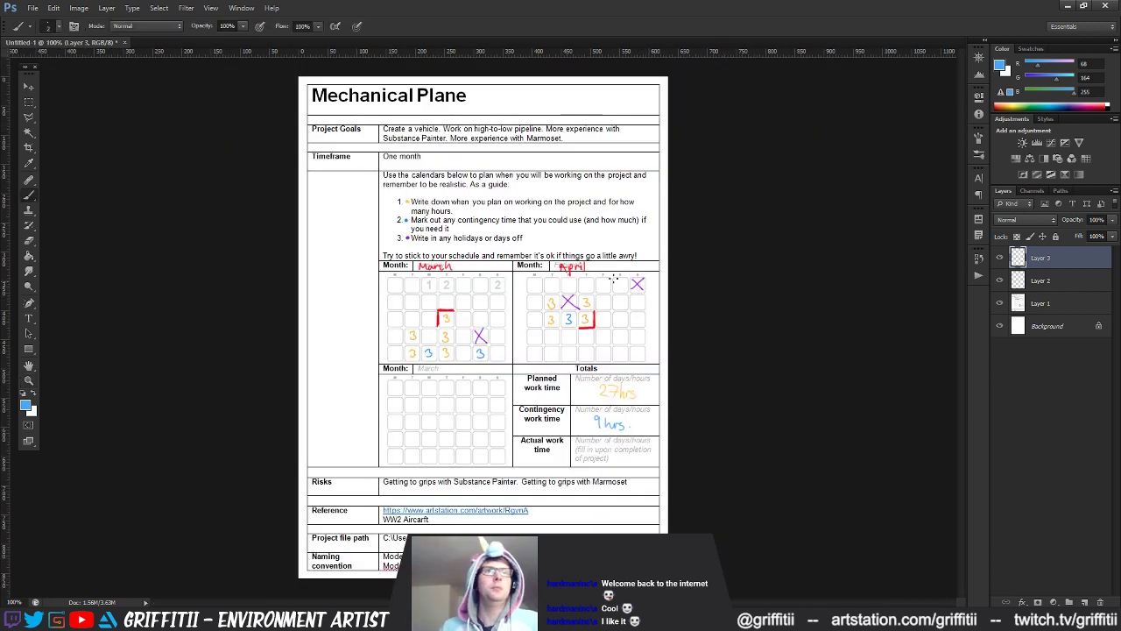
pyautogui.press('z')
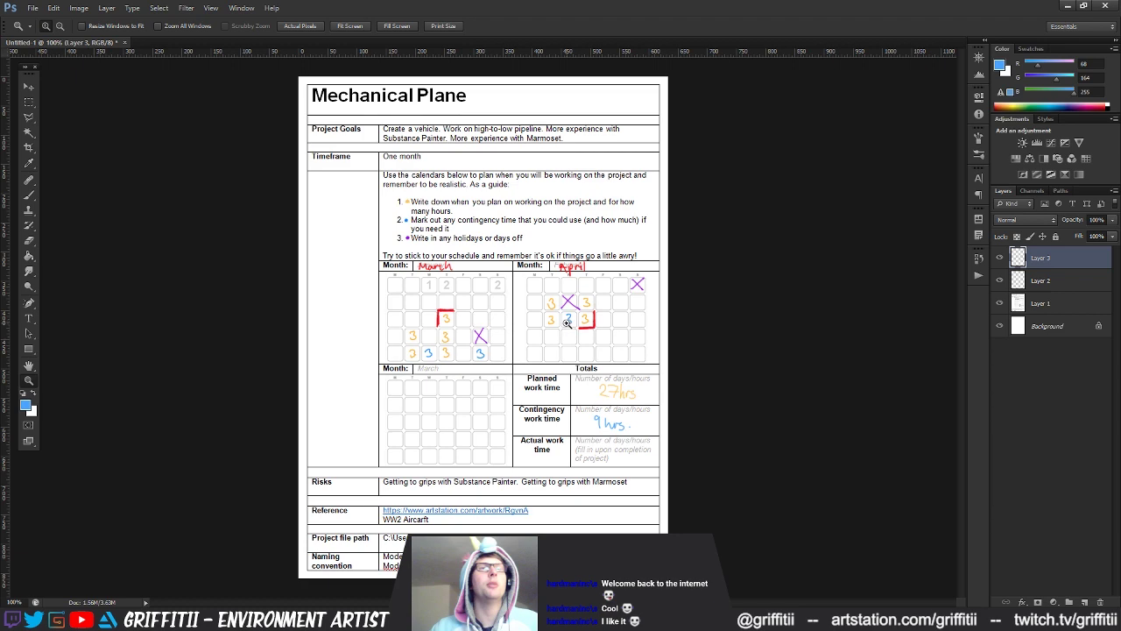
pyautogui.click(575, 343)
pyautogui.press('m')
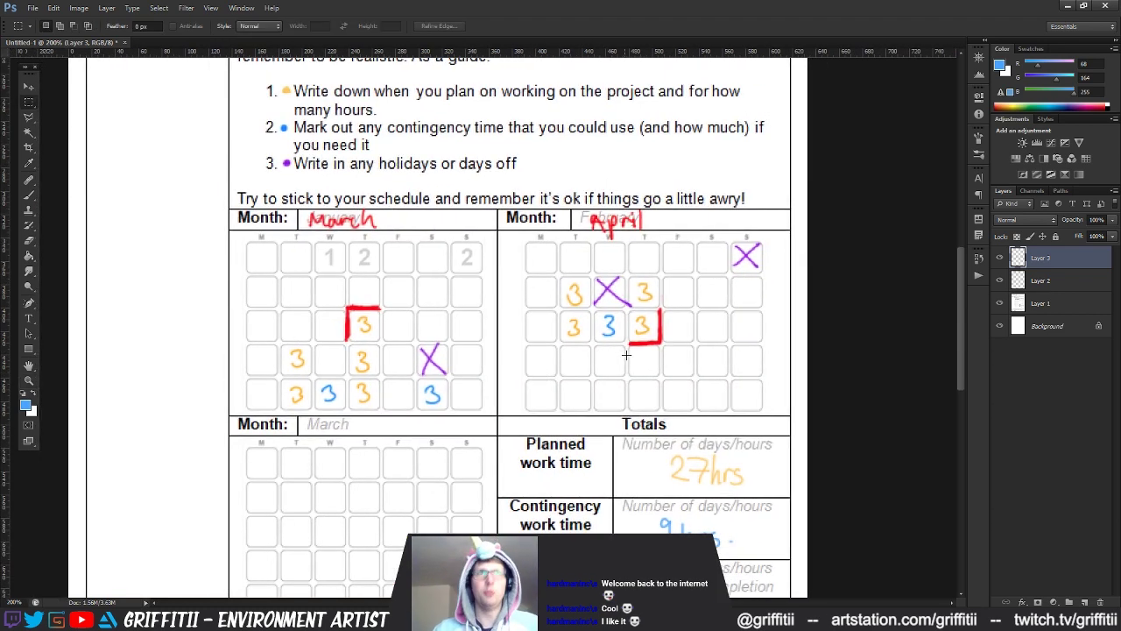
pyautogui.moveTo(662, 308); pyautogui.dragTo(765, 411)
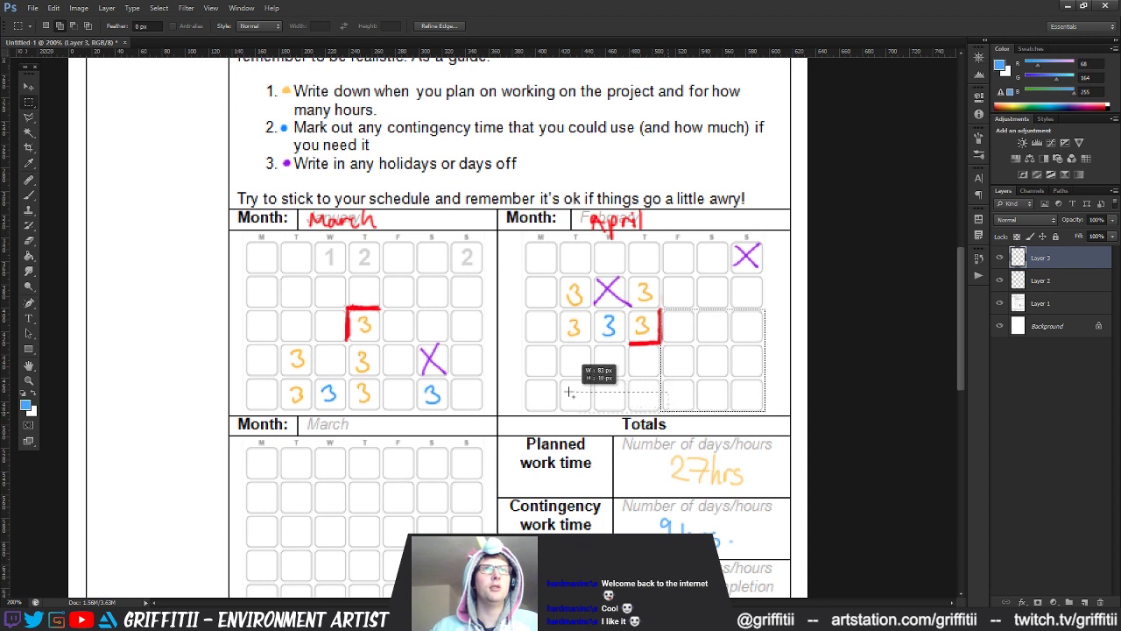
pyautogui.keyDown('shift'); pyautogui.moveTo(523, 342); pyautogui.dragTo(667, 412); pyautogui.keyUp('shift')
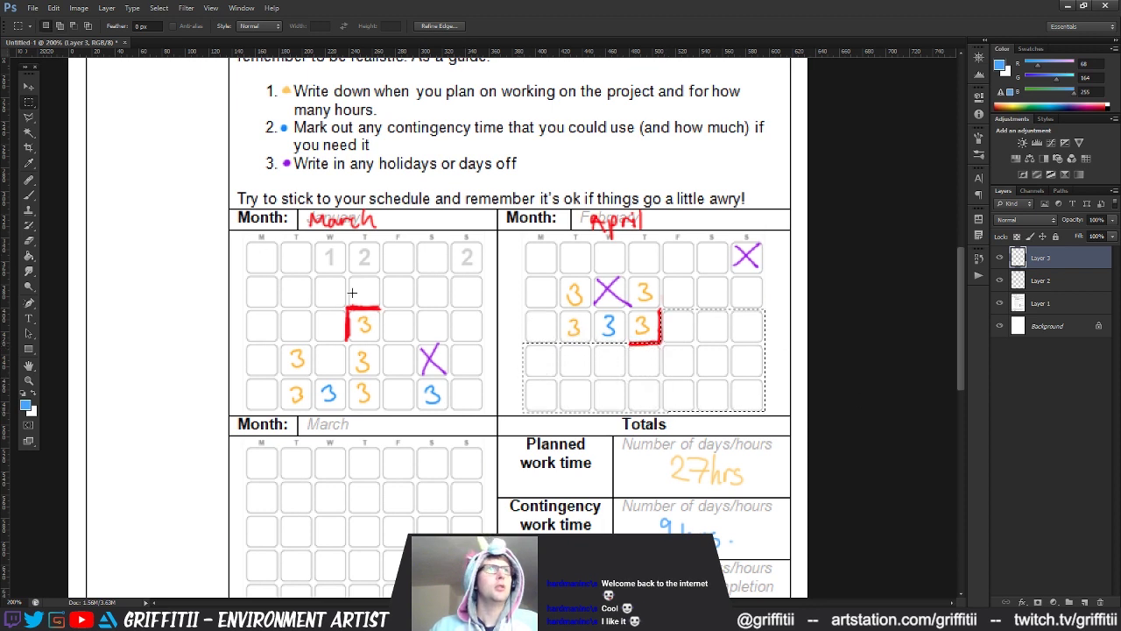
pyautogui.keyDown('shift'); pyautogui.moveTo(244, 239); pyautogui.dragTo(483, 309); pyautogui.keyUp('shift')
pyautogui.keyDown('shift'); pyautogui.moveTo(237, 302); pyautogui.dragTo(329, 325); pyautogui.keyUp('shift')
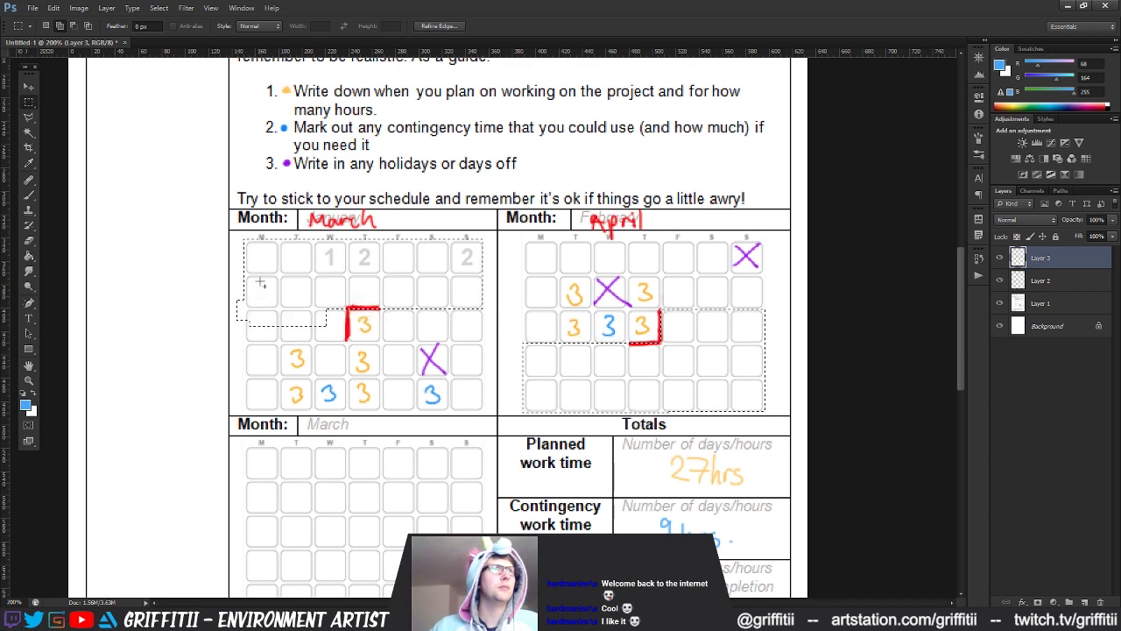
pyautogui.click(288, 231)
# Step: Select the March days before the red start corner and the April days after the red end corner, and add a new layer
pyautogui.moveTo(245, 241); pyautogui.dragTo(345, 343)
pyautogui.keyDown('shift'); pyautogui.moveTo(333, 240); pyautogui.dragTo(487, 309); pyautogui.keyUp('shift')
pyautogui.keyDown('shift'); pyautogui.moveTo(524, 342); pyautogui.dragTo(761, 413); pyautogui.keyUp('shift')
pyautogui.keyDown('shift'); pyautogui.moveTo(503, 317); pyautogui.dragTo(662, 385); pyautogui.keyUp('shift')
pyautogui.hotkey('ctrl', 'shift', 'alt', 'n')
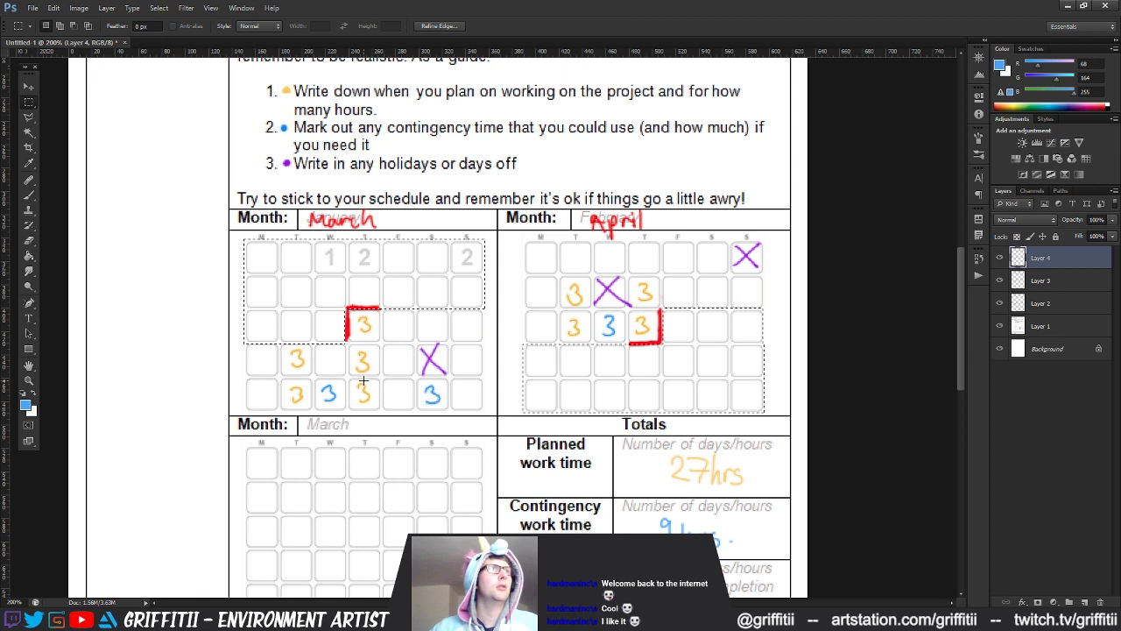
# Step: Fill the selected March and April days with red sampled from the start corner, and remove the selection
pyautogui.press('g')
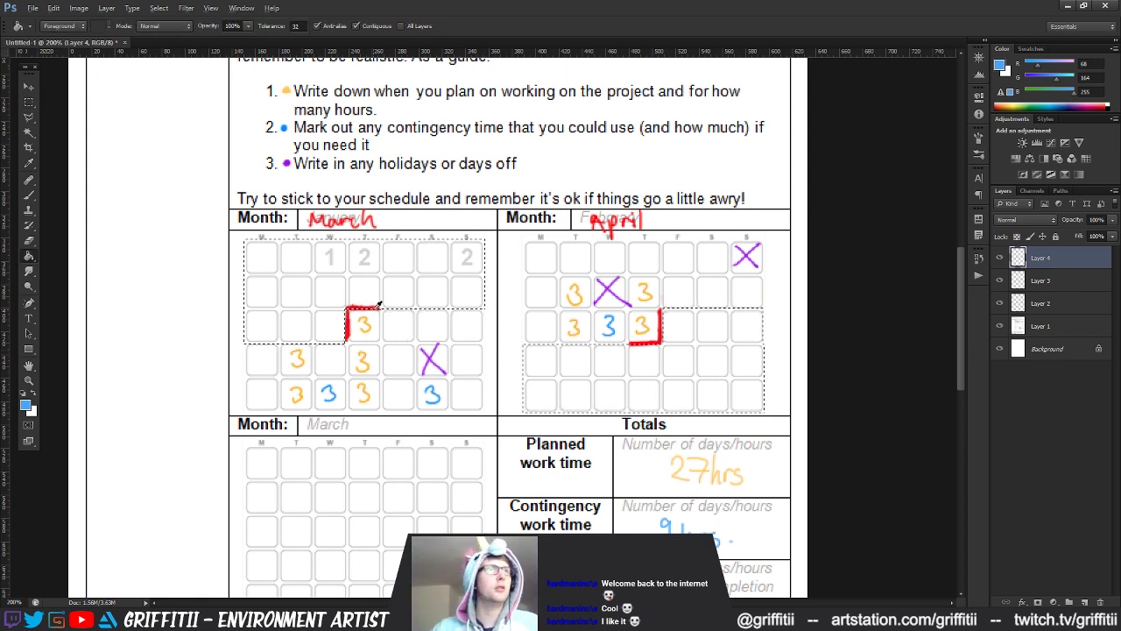
pyautogui.keyDown('alt'); pyautogui.click(377, 308); pyautogui.keyUp('alt')
pyautogui.click(401, 289)
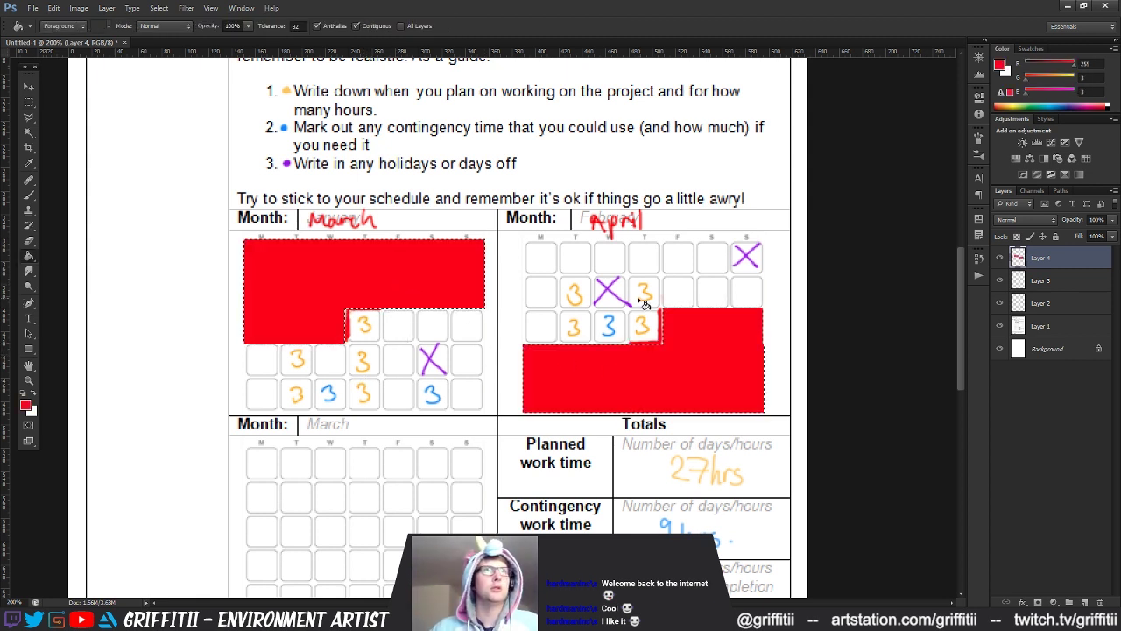
pyautogui.press('m')
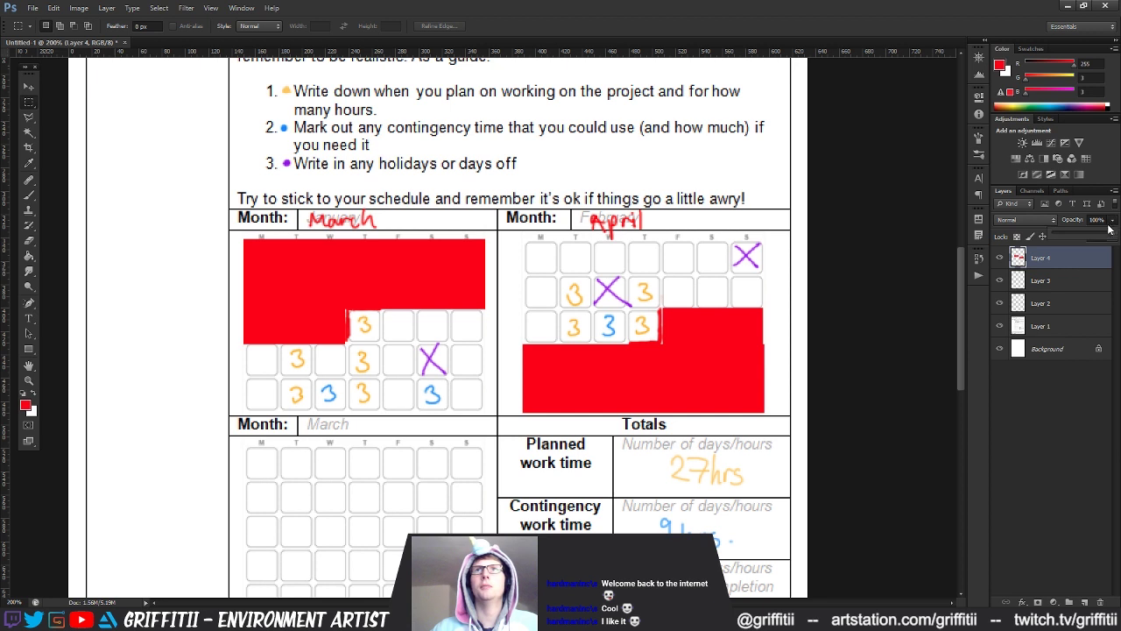
# Step: Lower the red fill layer's opacity to 38% so the calendar days show through
pyautogui.click(1111, 220)
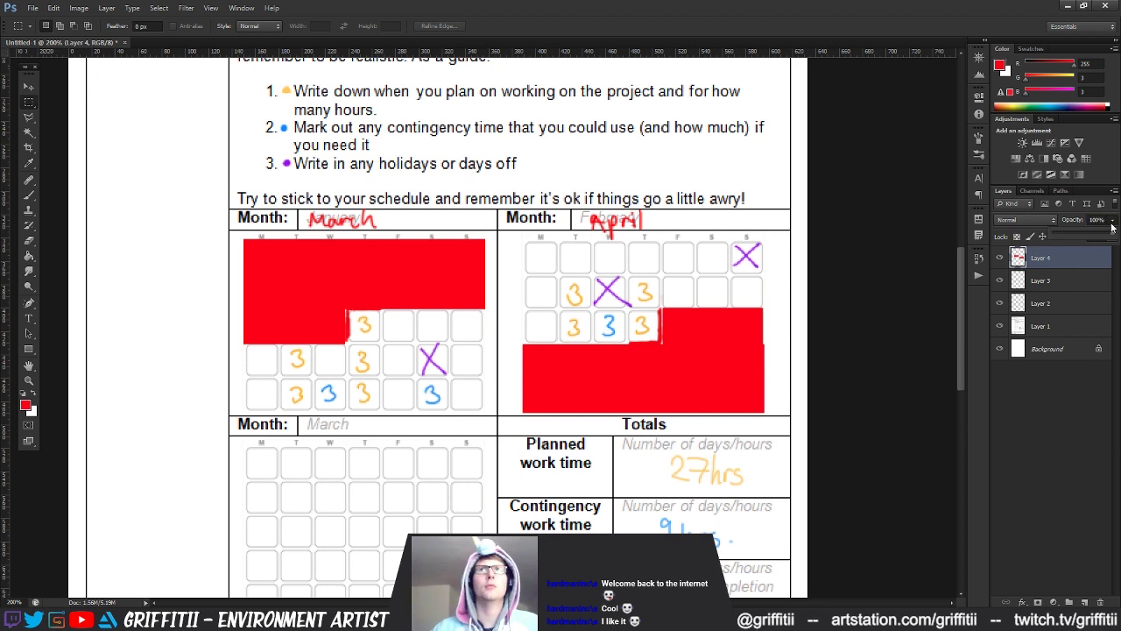
pyautogui.moveTo(1094, 237); pyautogui.dragTo(1077, 237)
pyautogui.press('z')
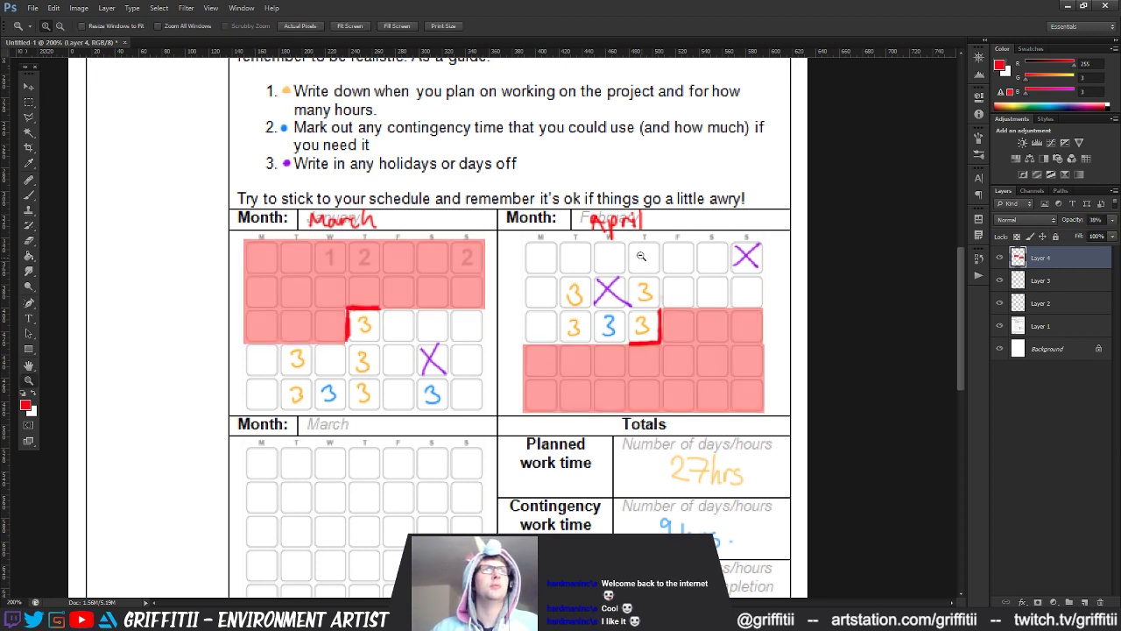
pyautogui.keyDown('alt'); pyautogui.click(607, 335); pyautogui.keyUp('alt')
pyautogui.press('m')
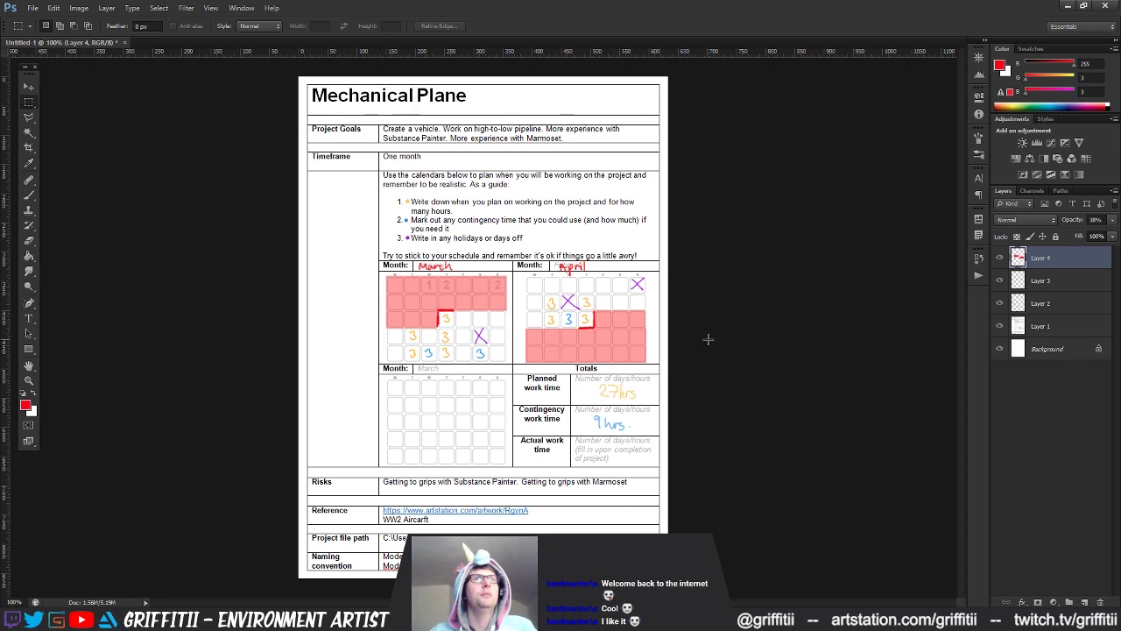
# Step: Add a new layer and sample the calendar's grey box outline as the brush colour
pyautogui.press('z')
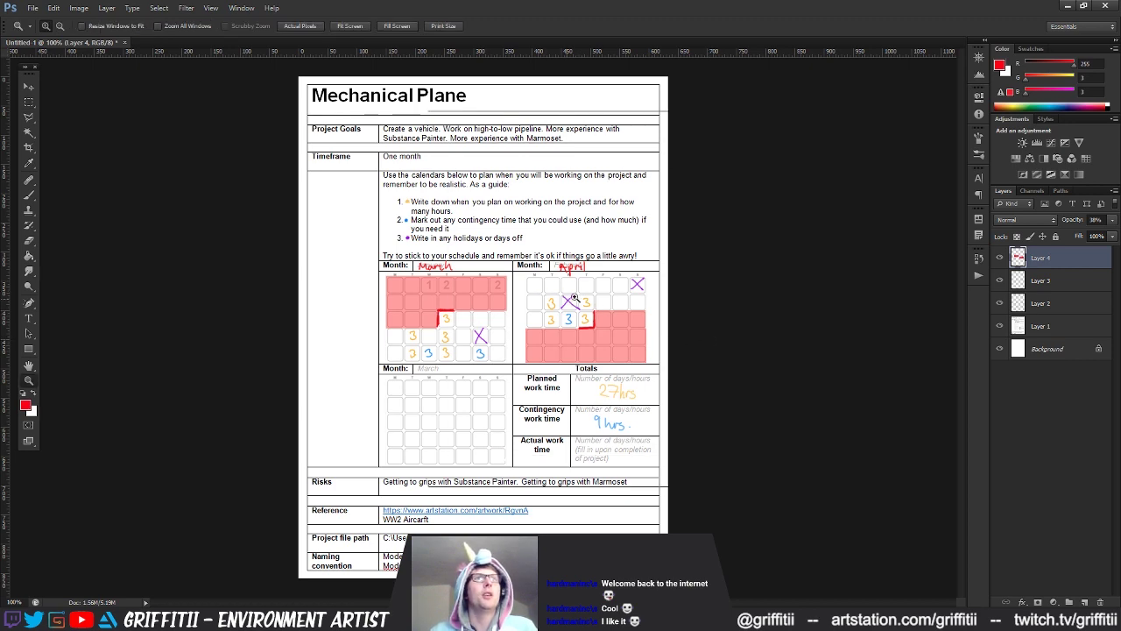
pyautogui.click(567, 298)
pyautogui.hotkey('ctrl', 'shift', 'alt', 'n')
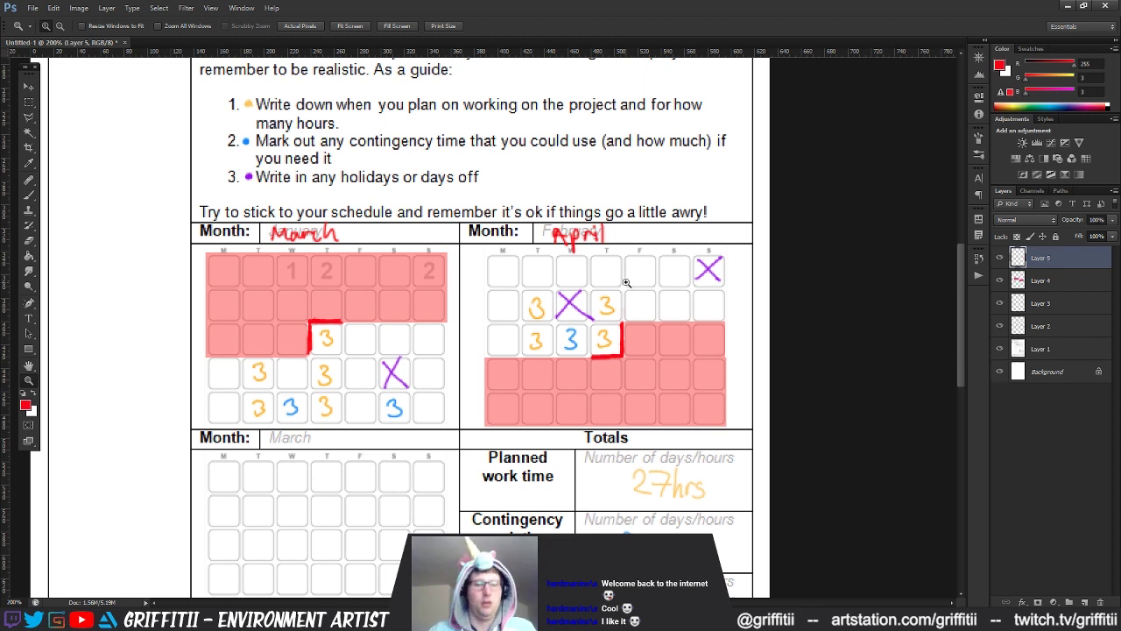
pyautogui.press('b')
pyautogui.press('x')
pyautogui.keyDown('alt'); pyautogui.click(510, 287); pyautogui.keyUp('alt')
pyautogui.keyDown('alt'); pyautogui.click(509, 279); pyautogui.keyUp('alt')
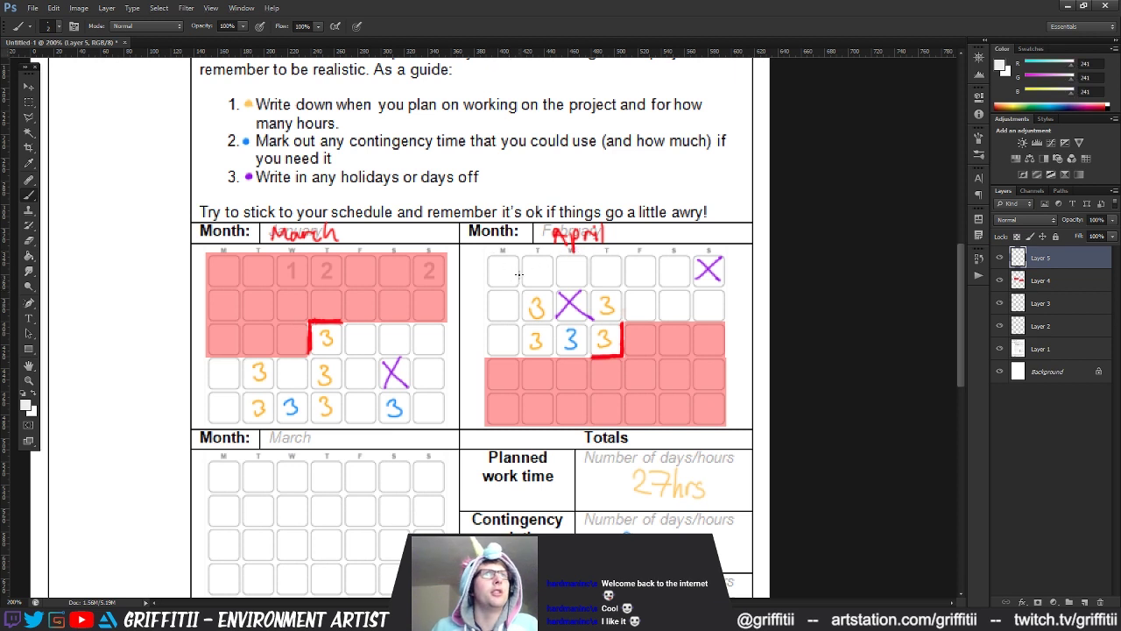
pyautogui.moveTo(514, 259); pyautogui.dragTo(496, 283)
pyautogui.keyDown('alt'); pyautogui.click(503, 285); pyautogui.keyUp('alt')
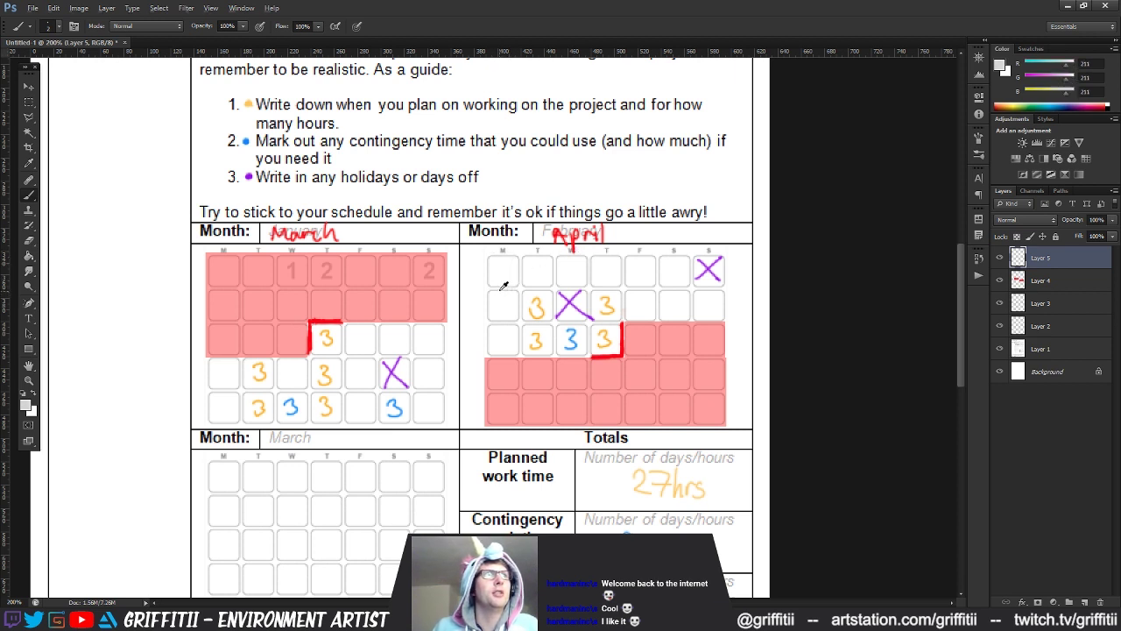
# Step: Draw grey diagonal strokes through April's first-row Monday to Saturday and March's last-row Sunday
pyautogui.moveTo(517, 258); pyautogui.dragTo(495, 283)
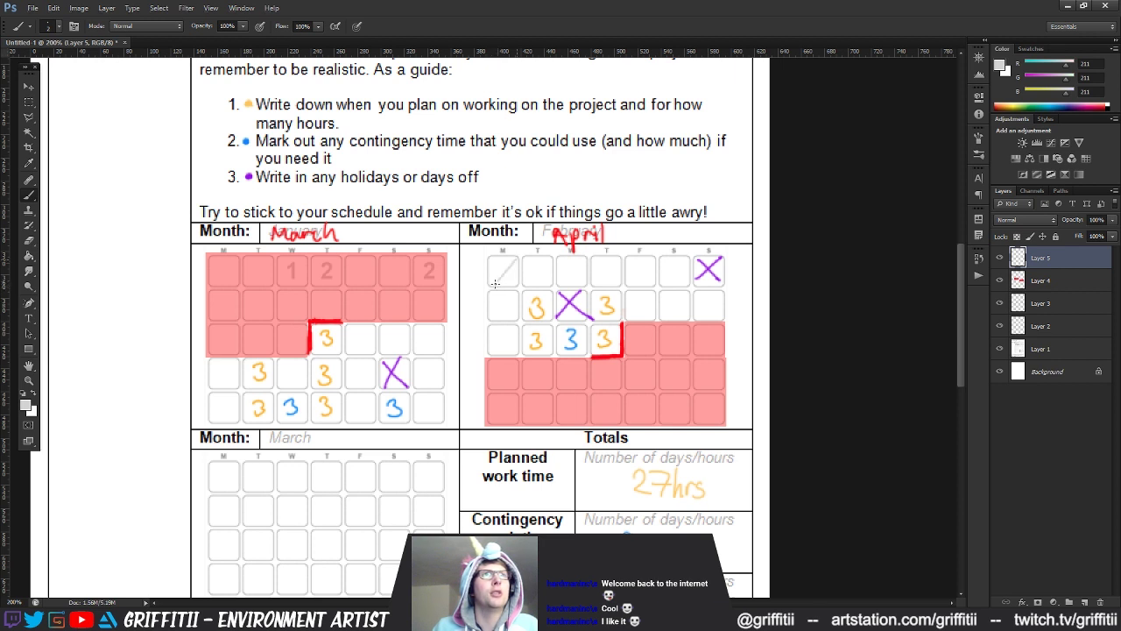
pyautogui.moveTo(549, 258); pyautogui.dragTo(526, 284)
pyautogui.moveTo(585, 257)
pyautogui.mouseDown()
pyautogui.moveTo(559, 283)
pyautogui.moveTo(589, 286)
pyautogui.mouseUp()
pyautogui.moveTo(653, 255); pyautogui.dragTo(628, 281)
pyautogui.moveTo(685, 258); pyautogui.dragTo(658, 281)
pyautogui.moveTo(443, 395); pyautogui.dragTo(415, 421)
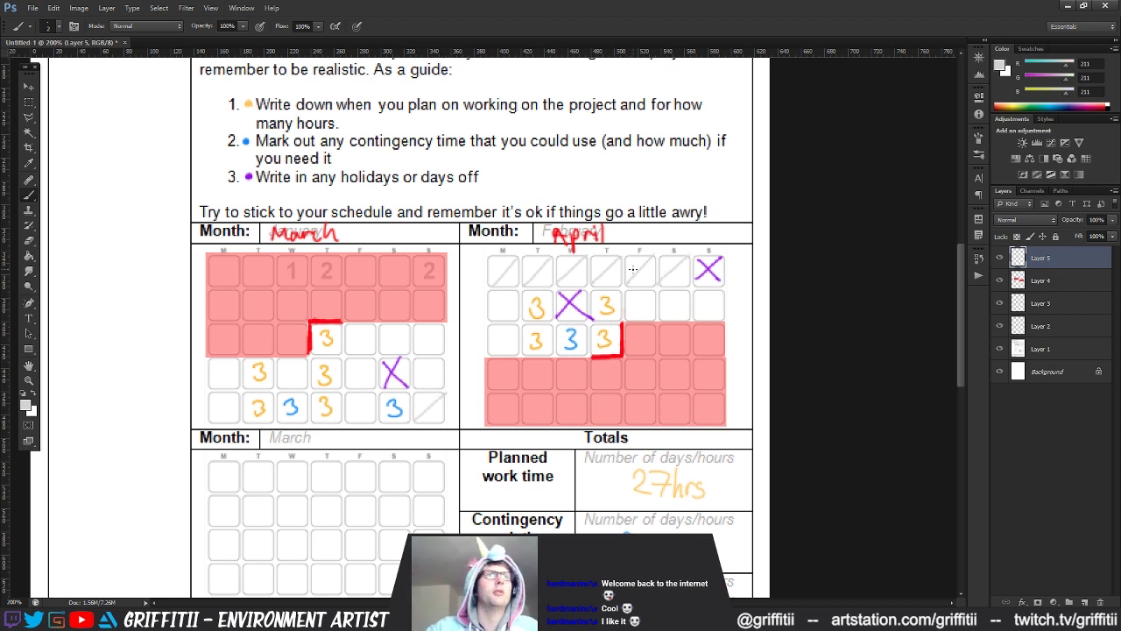
pyautogui.press('z')
pyautogui.keyDown('alt'); pyautogui.click(555, 307); pyautogui.keyUp('alt')
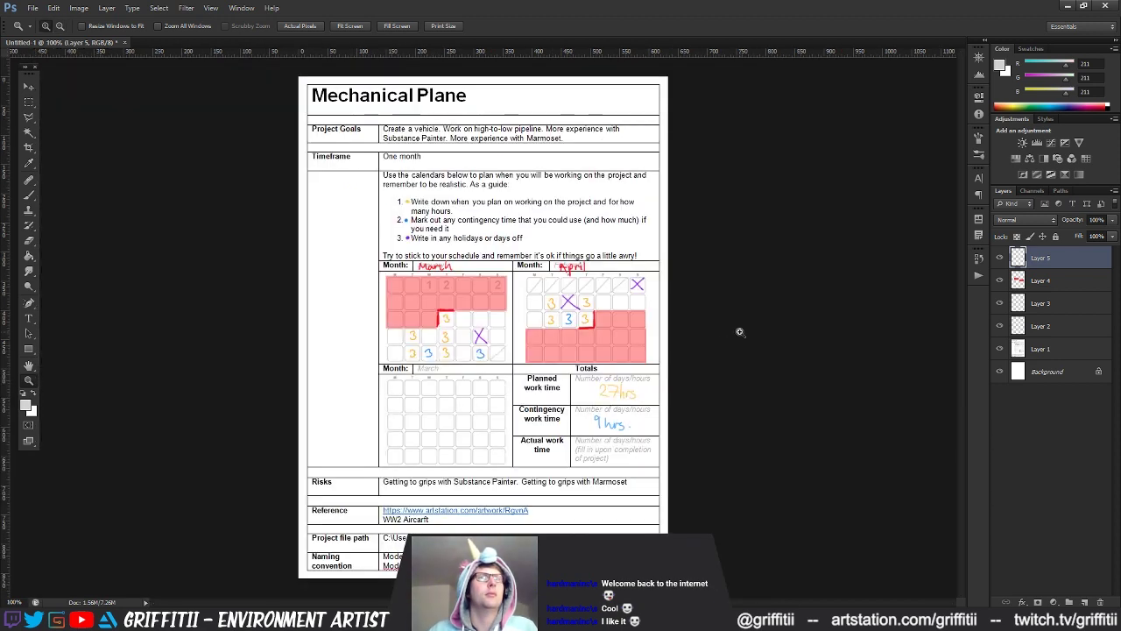
pyautogui.press('b')
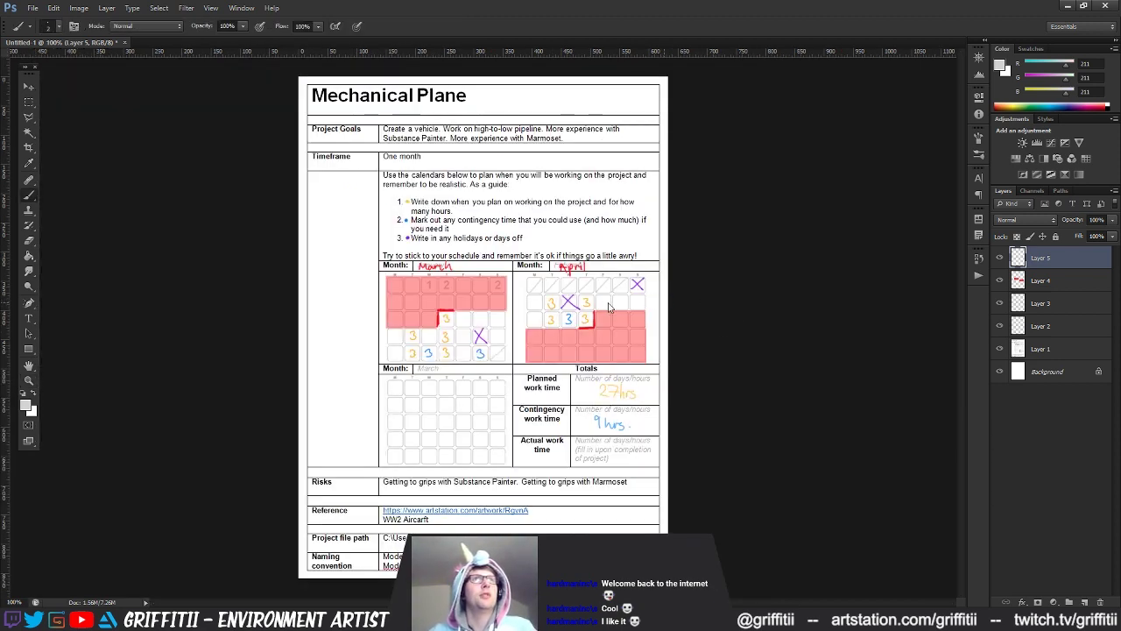
# Step: Start saving the document under a new name in JPEG format, in the Mechanical_Plane folder inside Modo
pyautogui.hotkey('ctrl', 'shift', 's')
pyautogui.click(491, 337)
pyautogui.click(477, 408)
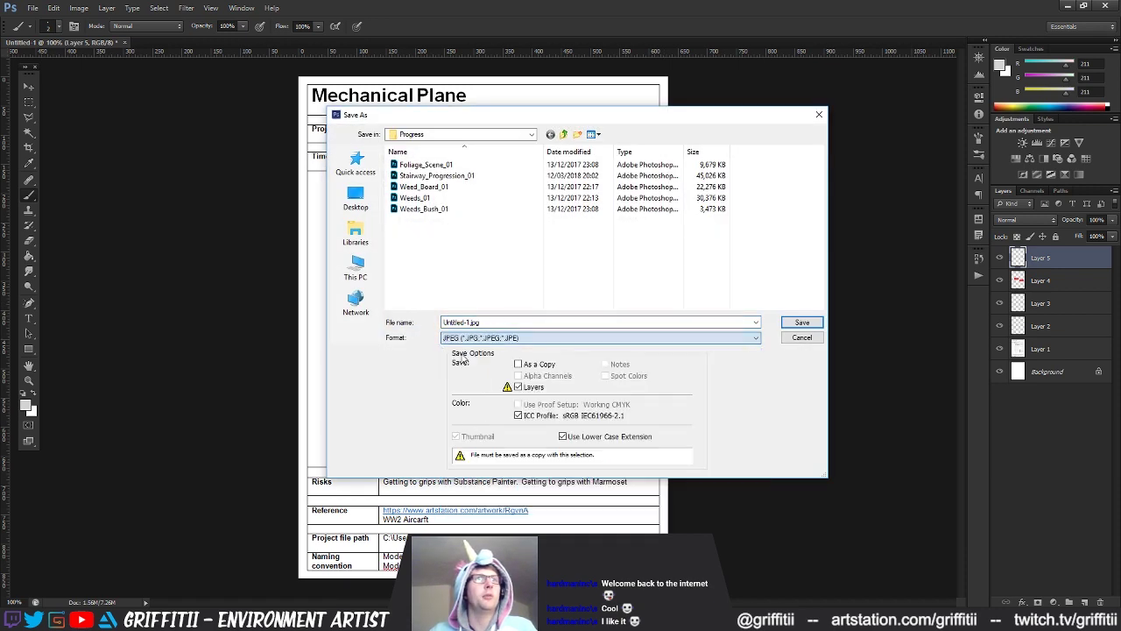
pyautogui.click(456, 134)
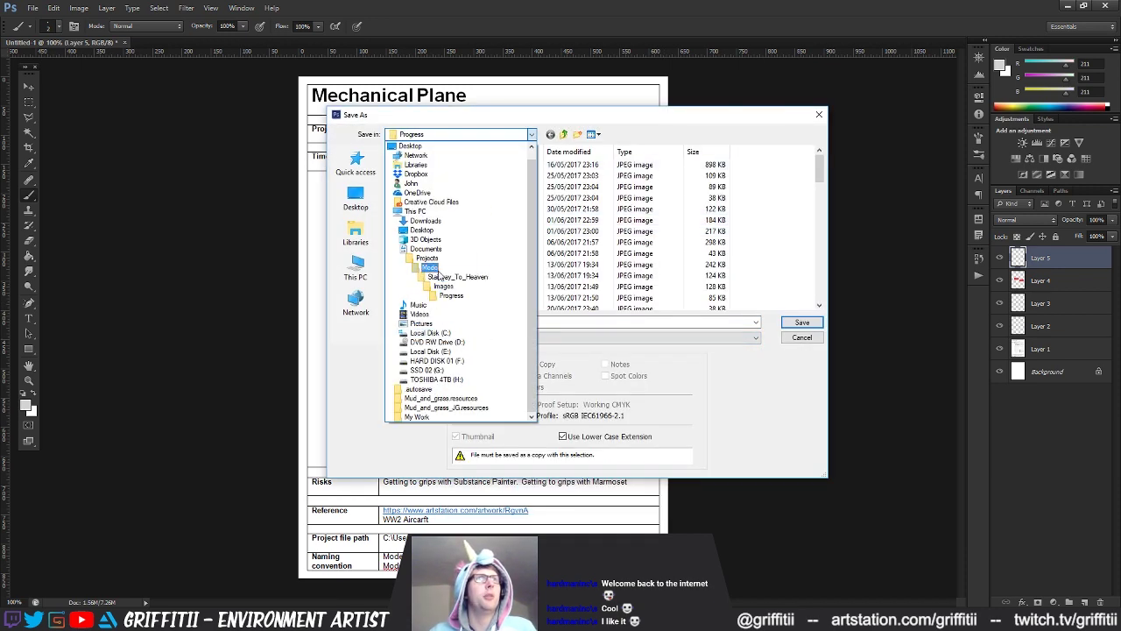
pyautogui.click(433, 269)
pyautogui.doubleClick(434, 277)
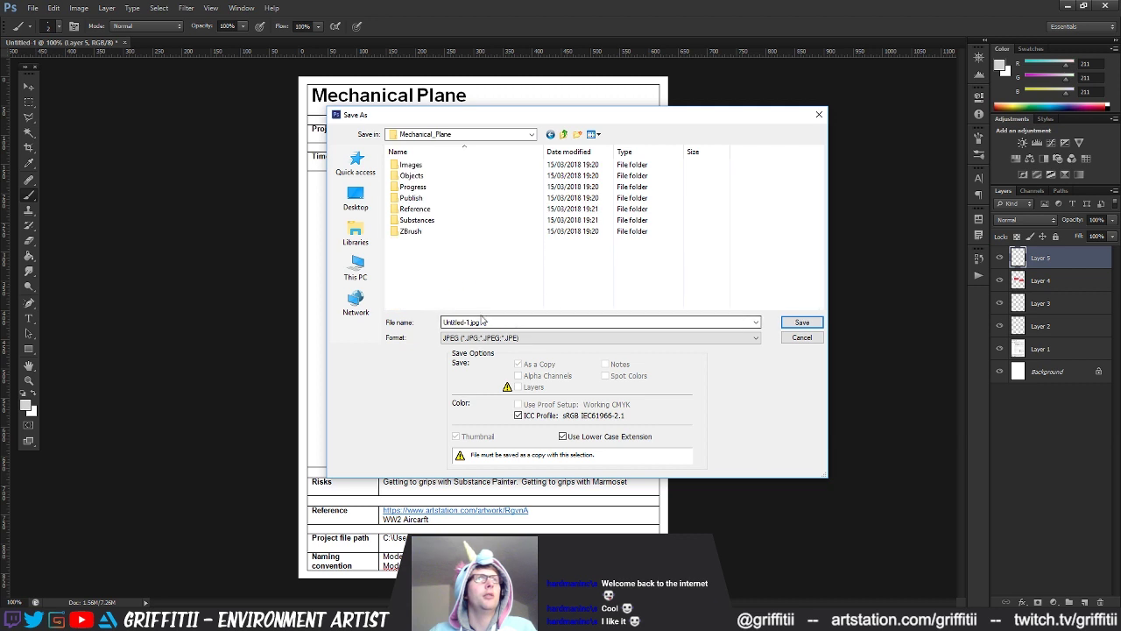
# Step: Name the file Mechanical_Plane_Project_Doc without the docx extension and save the JPEG
pyautogui.write('Me')
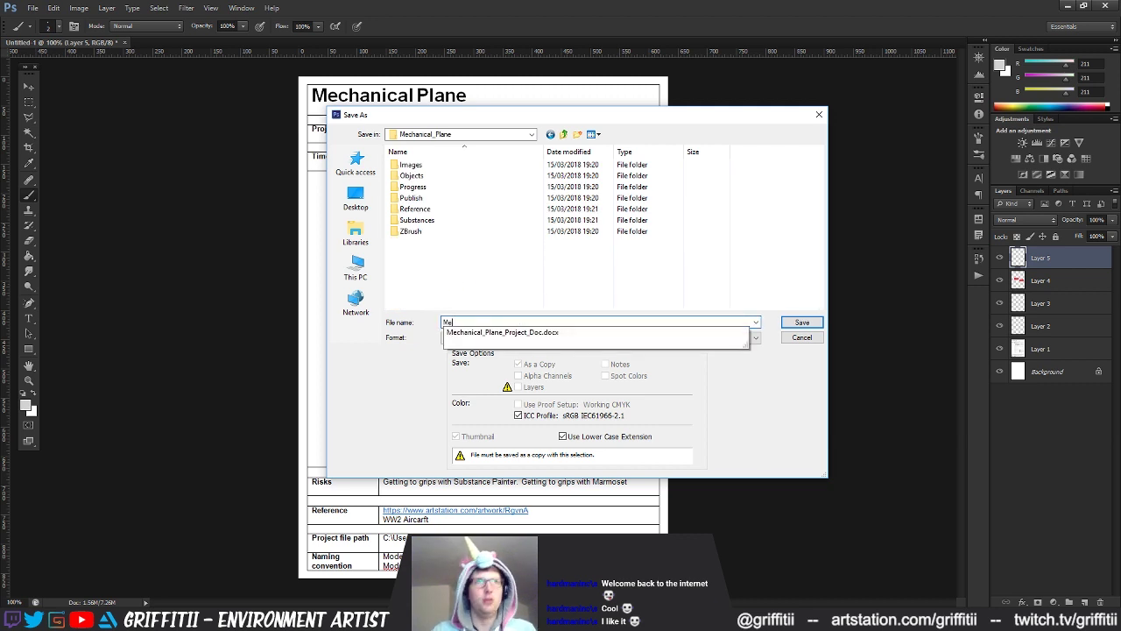
pyautogui.write('c')
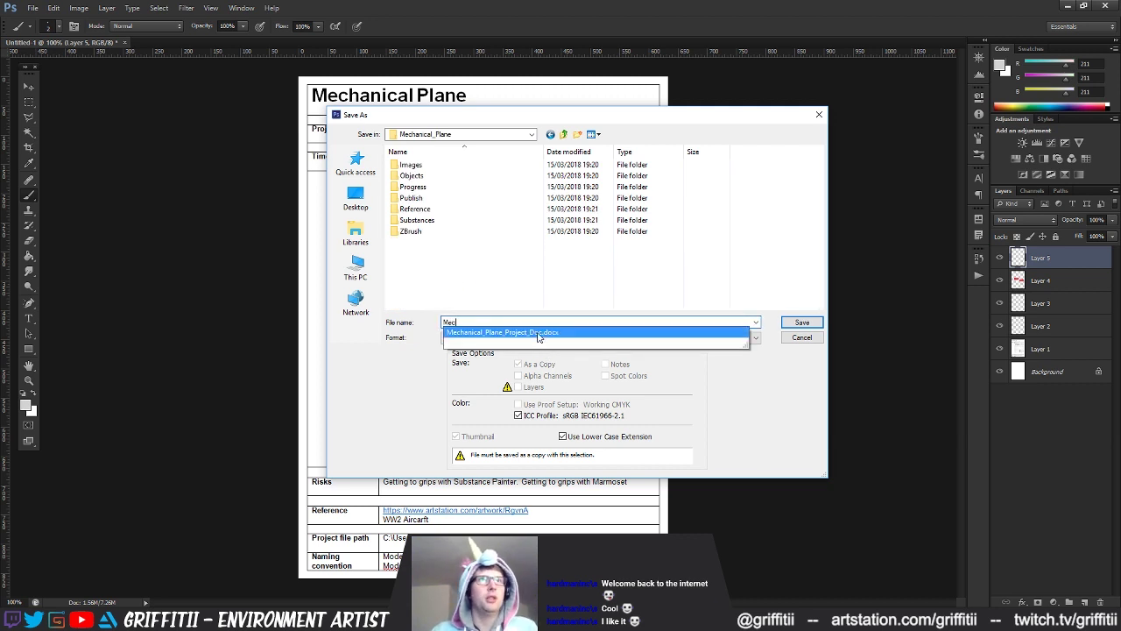
pyautogui.click(538, 333)
pyautogui.moveTo(535, 323); pyautogui.dragTo(550, 322)
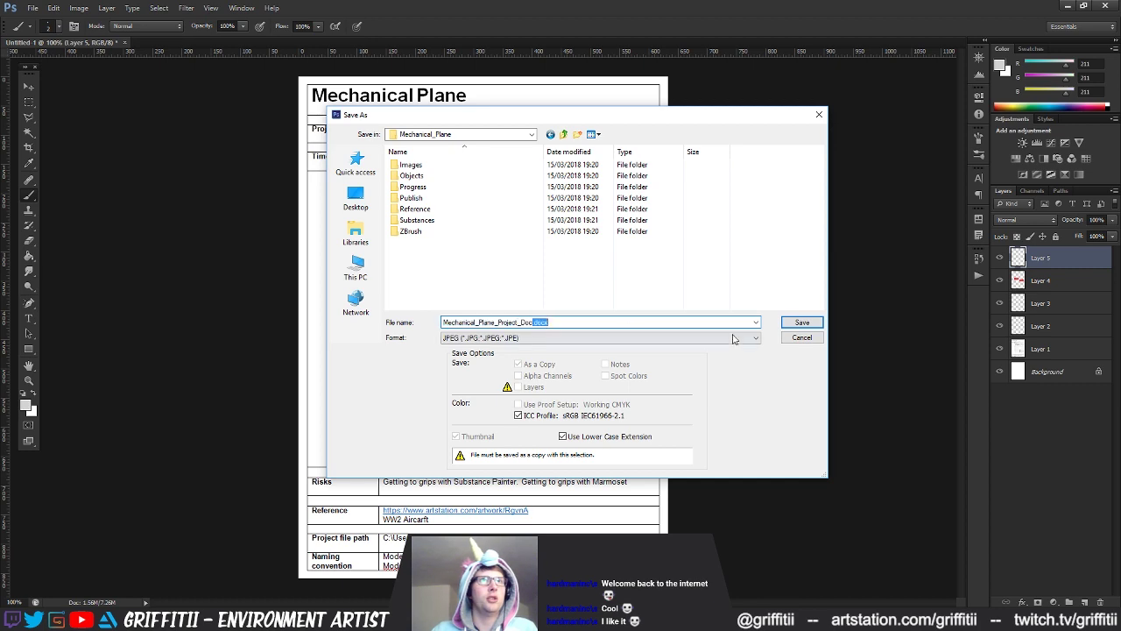
pyautogui.press('BackSpace')
pyautogui.click(590, 300)
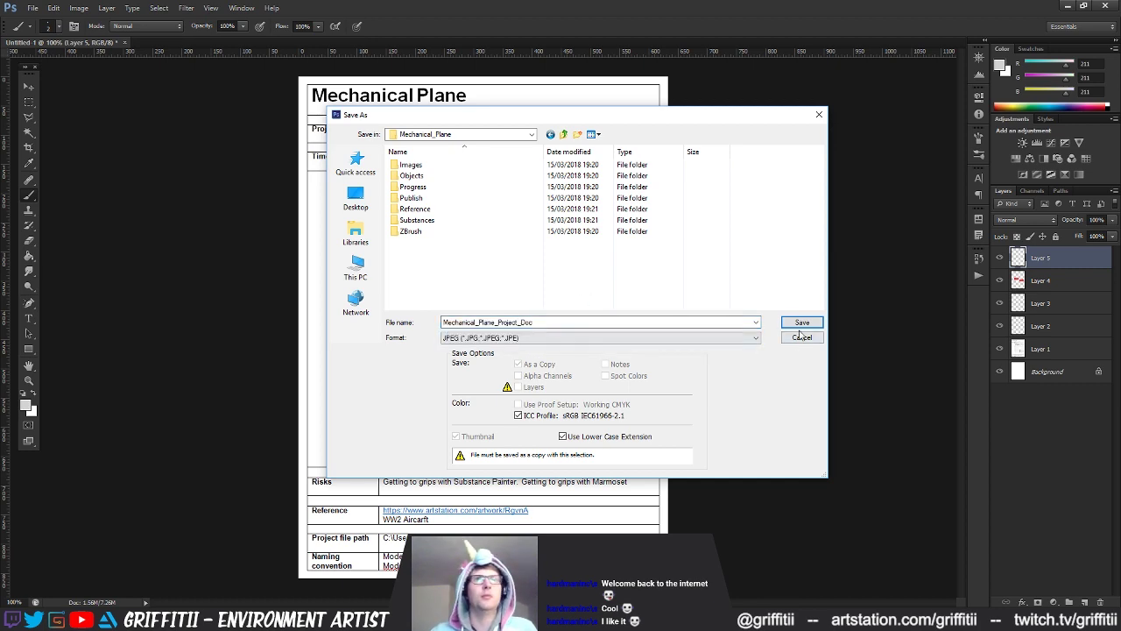
pyautogui.click(802, 322)
pyautogui.click(759, 180)
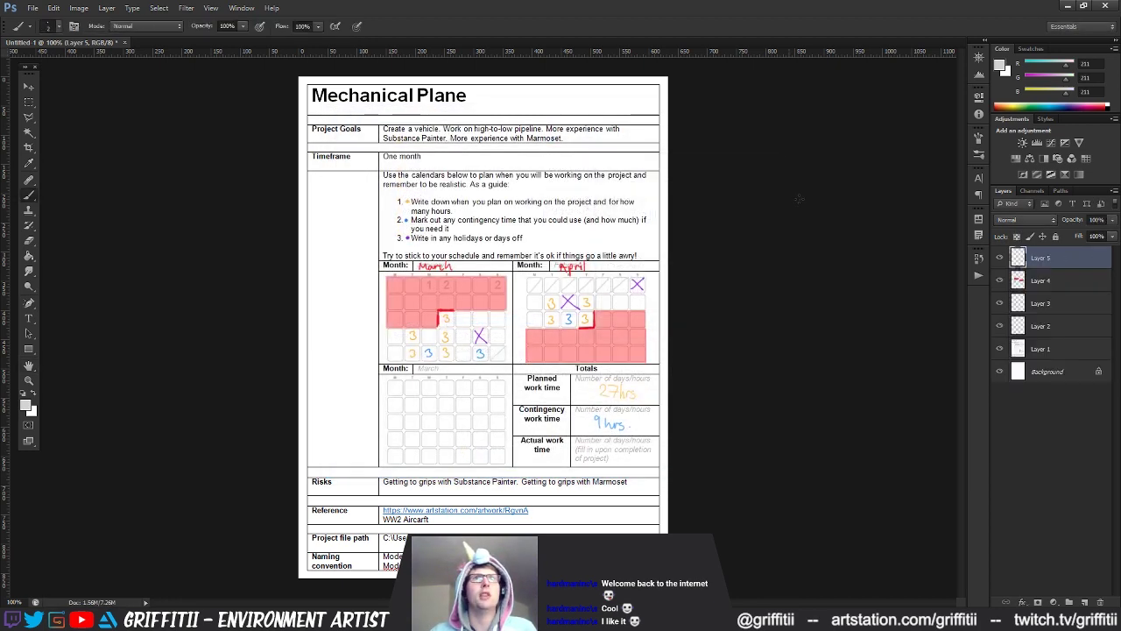
# Step: Minimise Photoshop and open the saved Mechanical_Plane_Project_Doc JPEG from its project folder to check it
pyautogui.click(1066, 5)
pyautogui.click(305, 616)
pyautogui.doubleClick(259, 354)
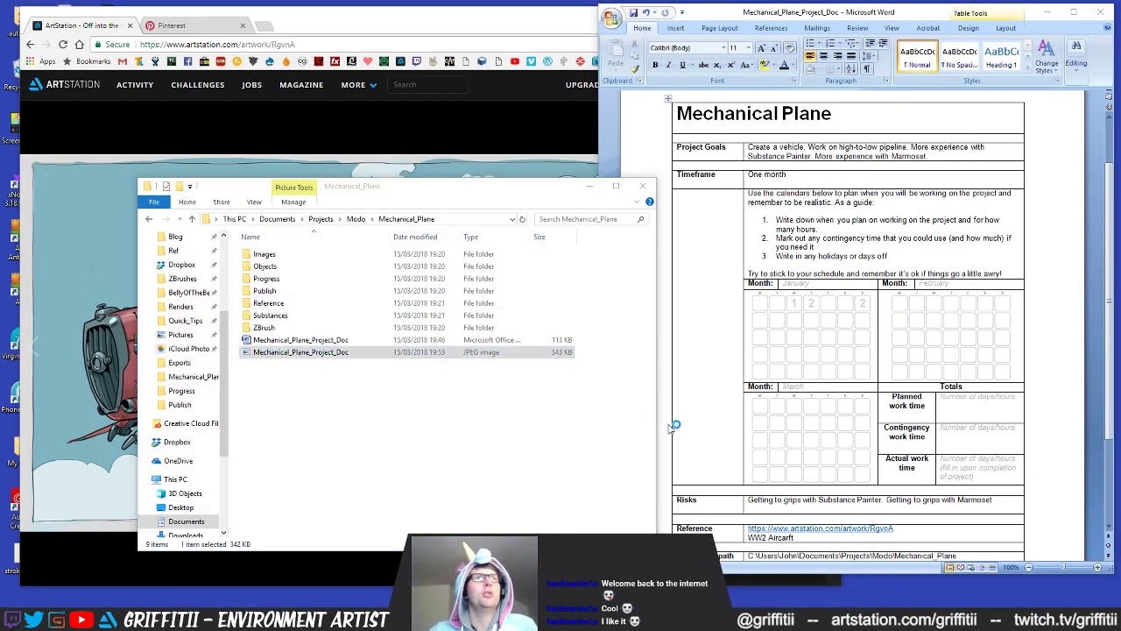
pyautogui.moveTo(564, 88); pyautogui.dragTo(433, 55)
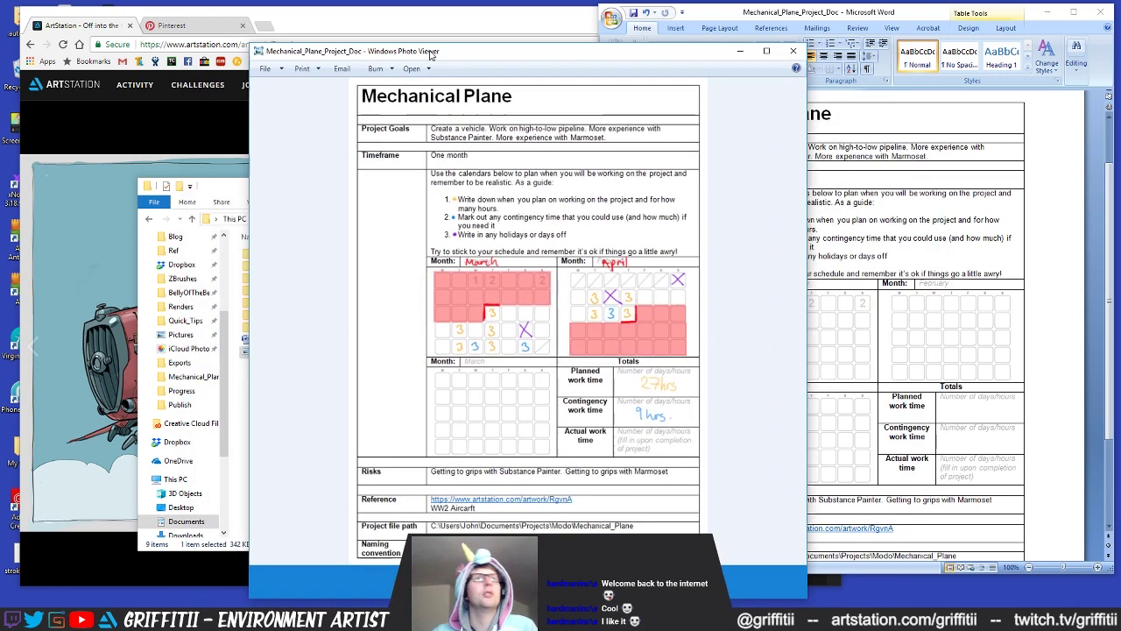
pyautogui.scroll(1, 675, 416)
pyautogui.scroll(-1, 628, 291)
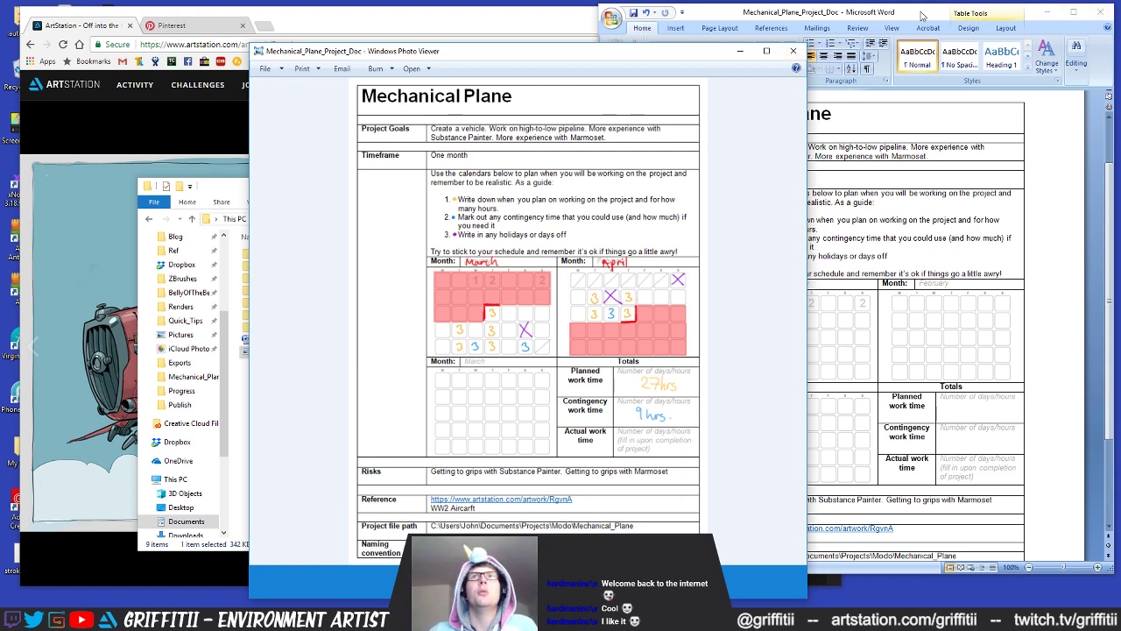
# Step: Minimise the Word document and the project folder window, and move the picture viewer to the side of the browser
pyautogui.click(878, 14)
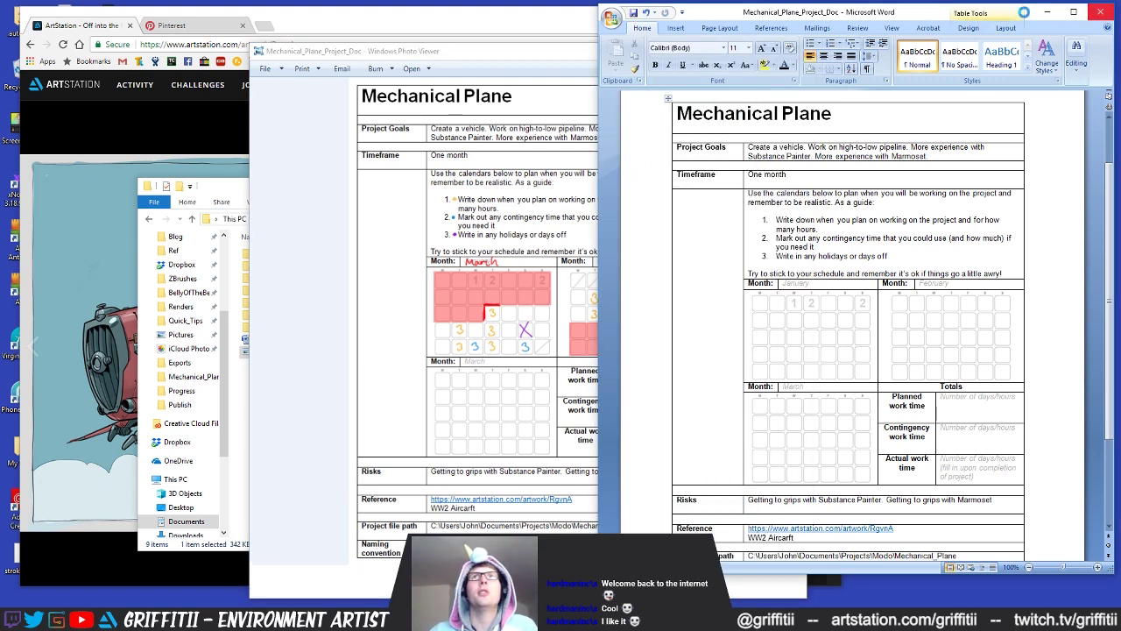
pyautogui.click(1047, 12)
pyautogui.moveTo(553, 46); pyautogui.dragTo(1119, 35)
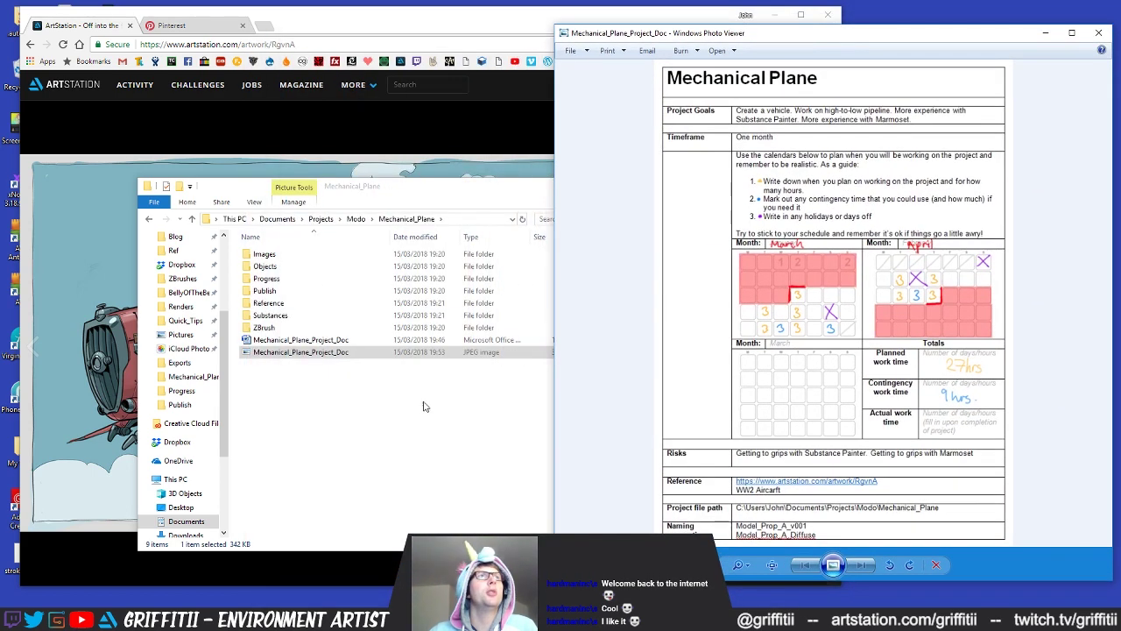
pyautogui.click(590, 186)
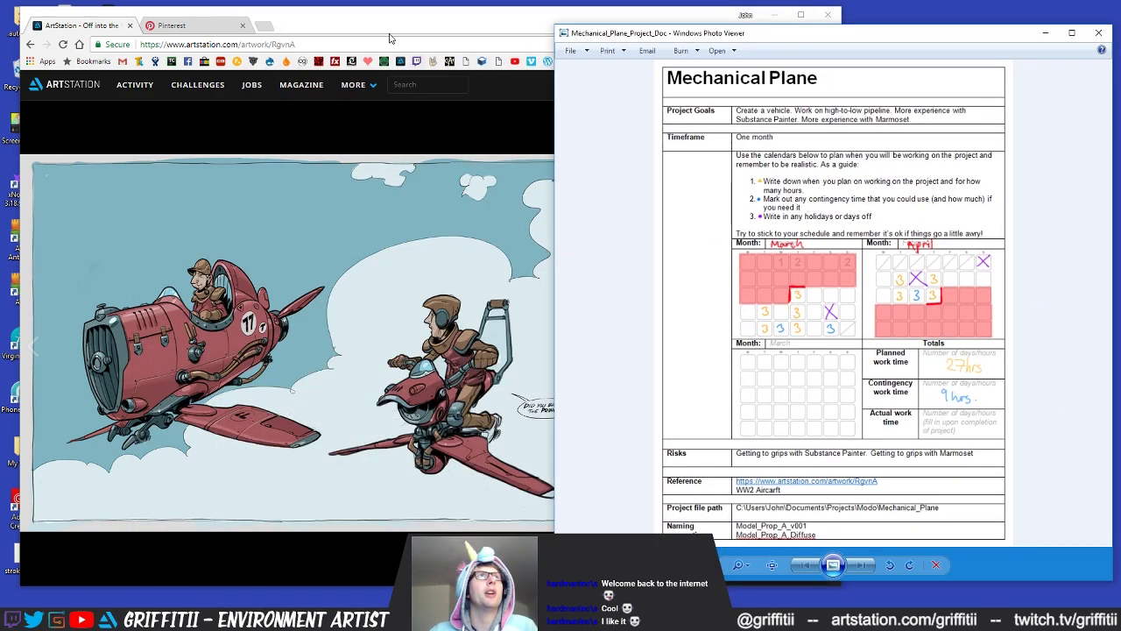
# Step: Switch to the browser, move it beside the desktop icons, and review the ArtStation artwork and Pinterest's ww2 aircraft pins
pyautogui.click(426, 44)
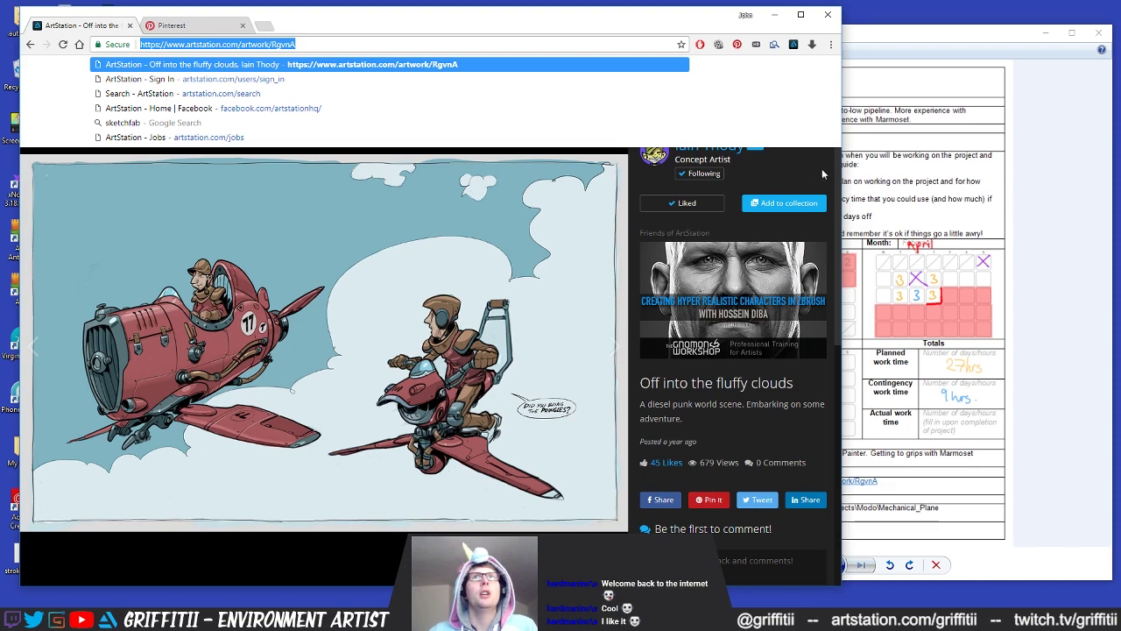
pyautogui.click(823, 173)
pyautogui.moveTo(414, 34); pyautogui.dragTo(485, 33)
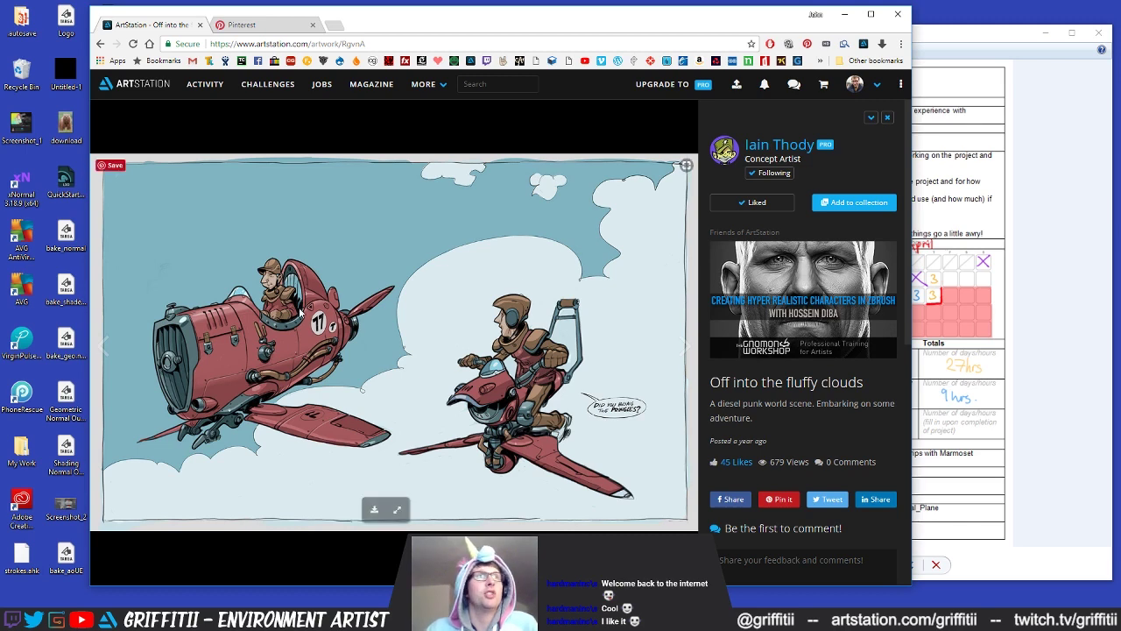
pyautogui.click(260, 26)
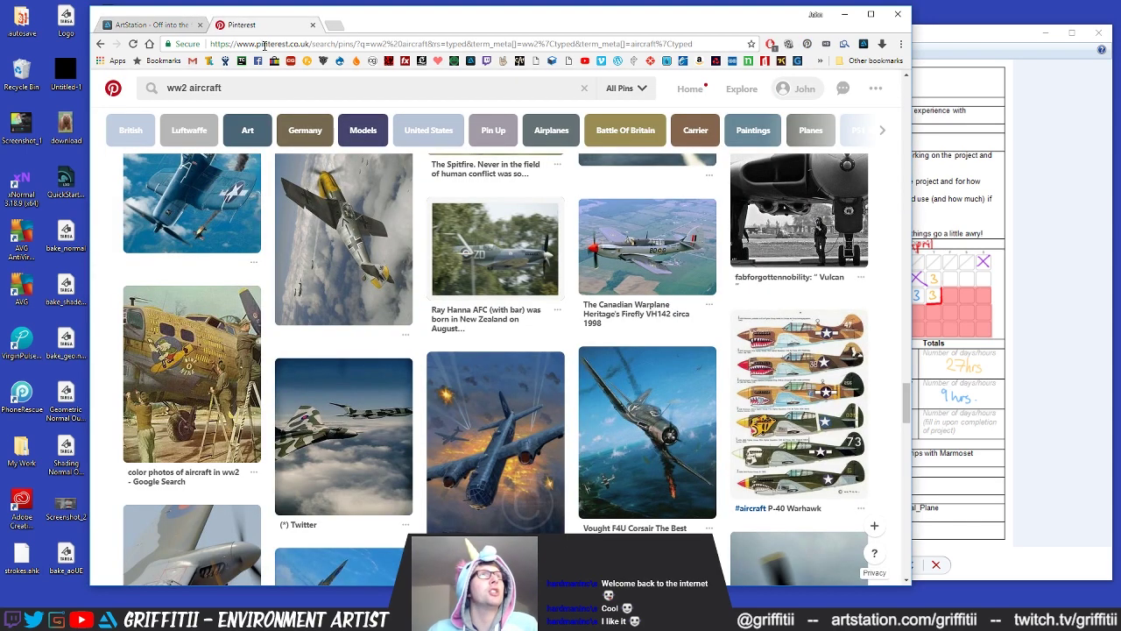
pyautogui.moveTo(907, 399); pyautogui.dragTo(902, 147)
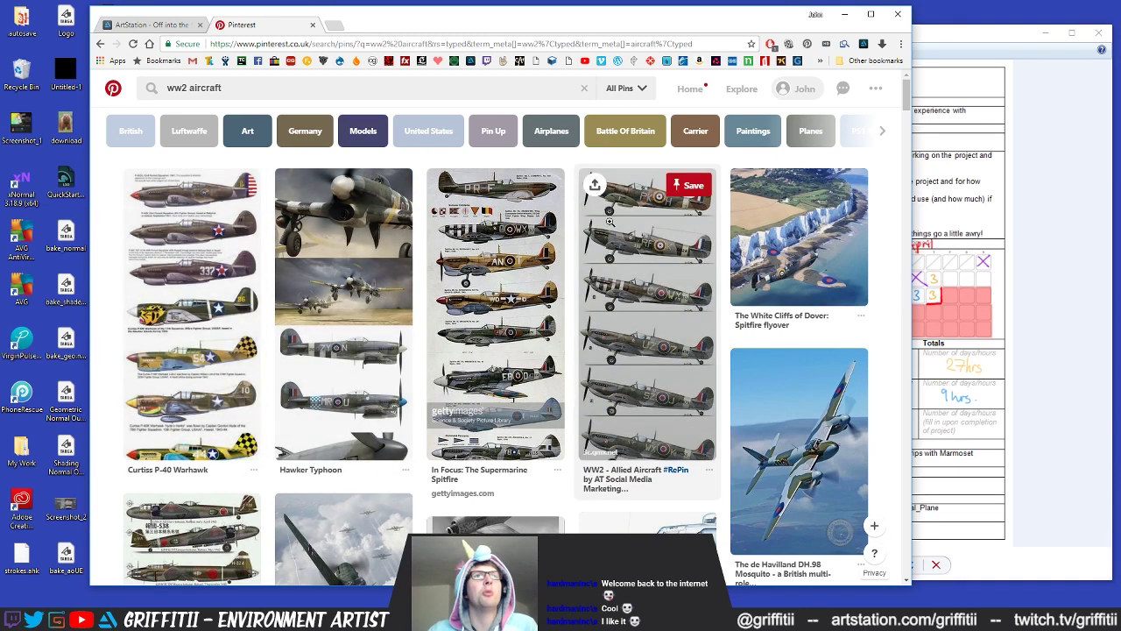
# Step: Dismiss PureRef's update notice, copy the "Off into the fluffy clouds" artwork from ArtStation, and paste it onto the PureRef board
pyautogui.click(145, 26)
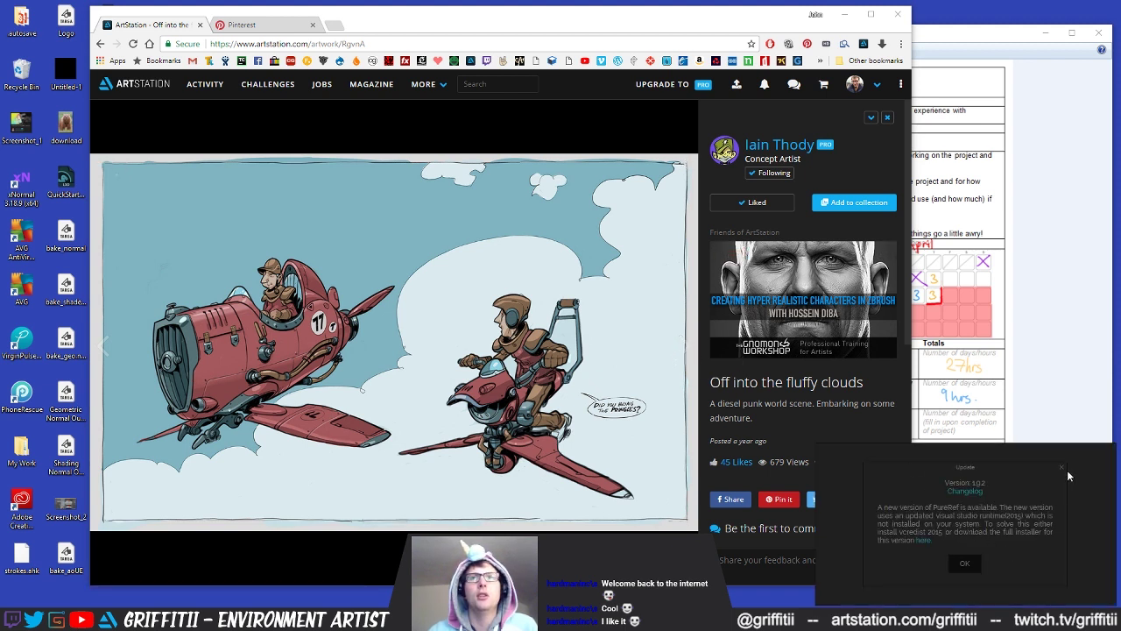
pyautogui.click(1062, 470)
pyautogui.rightClick(484, 345)
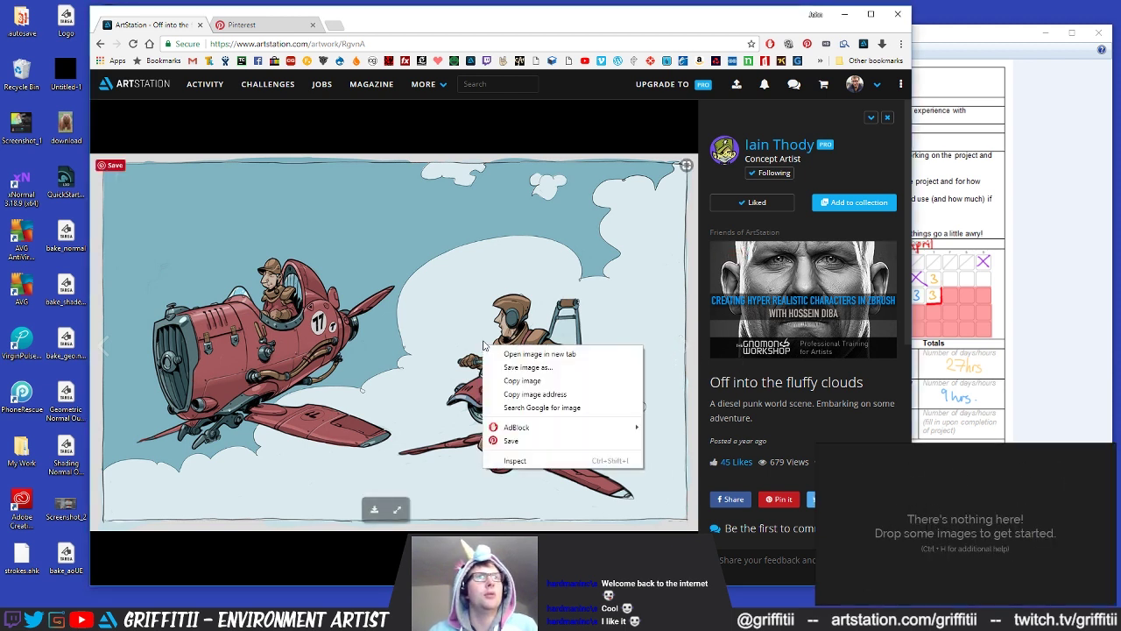
pyautogui.click(533, 378)
pyautogui.rightClick(953, 496)
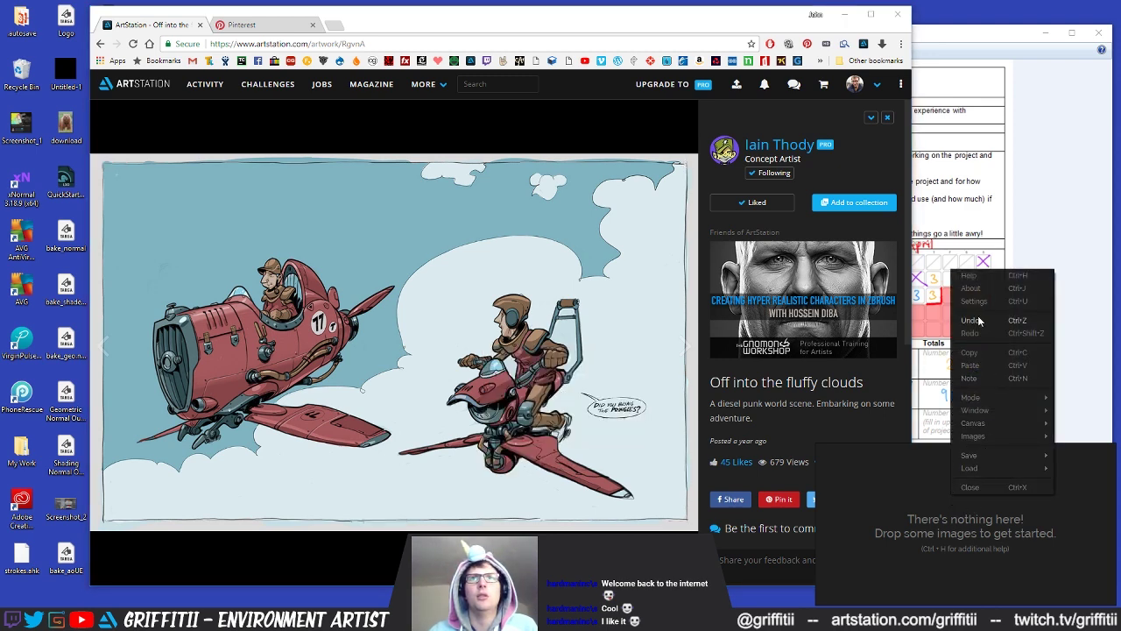
pyautogui.click(970, 364)
pyautogui.scroll(-5, 902, 510)
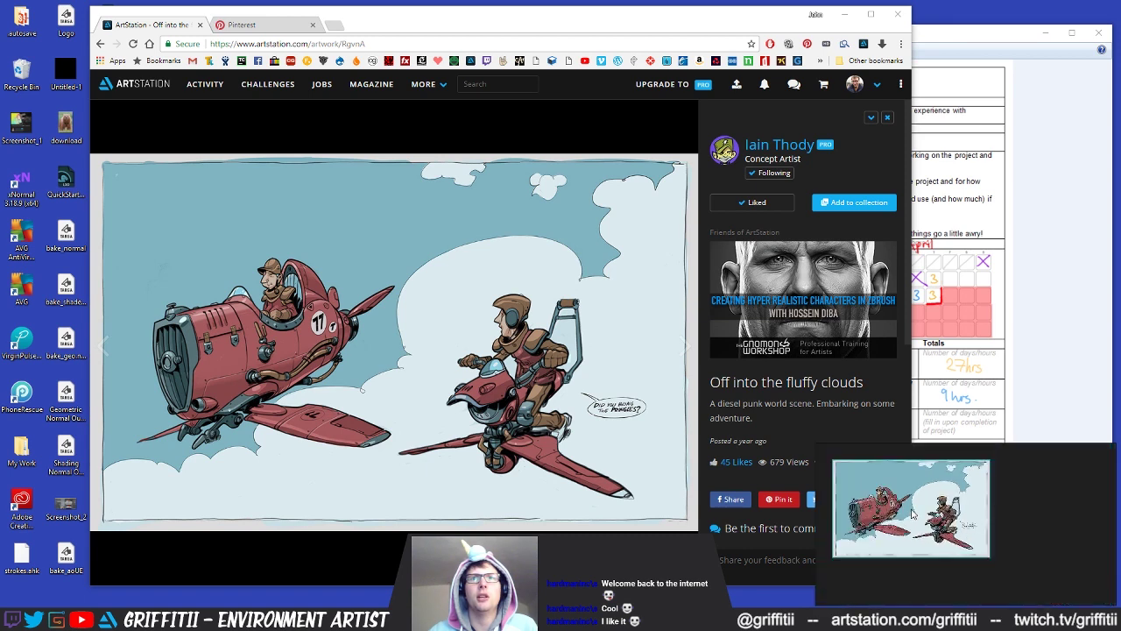
pyautogui.scroll(6, 908, 509)
pyautogui.moveTo(883, 519); pyautogui.dragTo(934, 513)
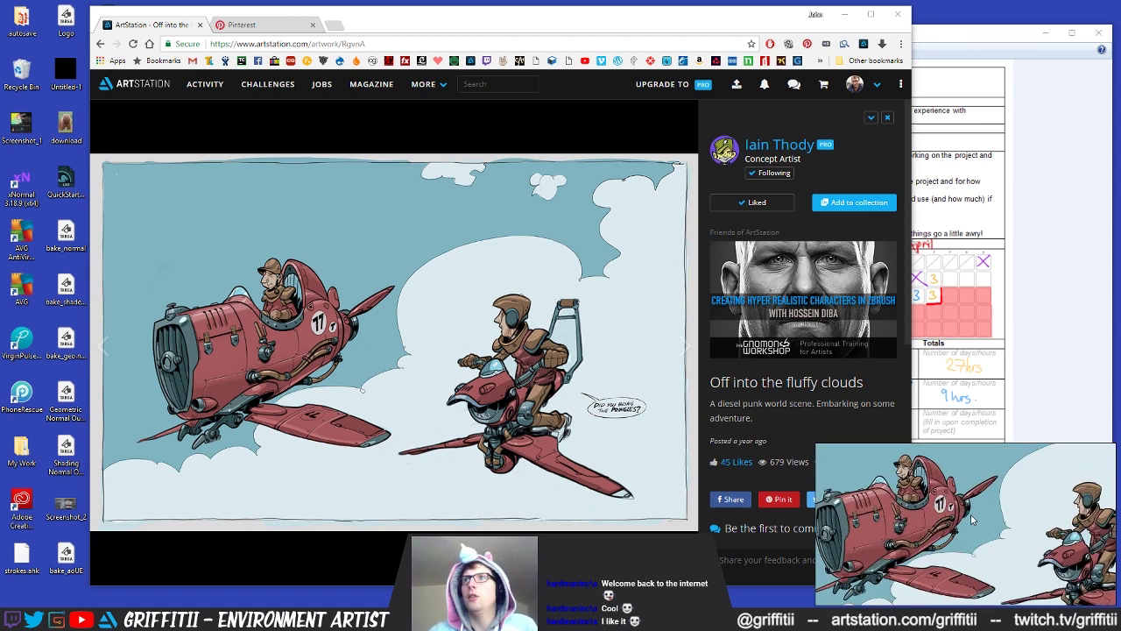
# Step: Save the PureRef scene as PureRef_Board_0 in the Mechanical_Plane project's Reference folder
pyautogui.rightClick(946, 477)
pyautogui.moveTo(983, 438)
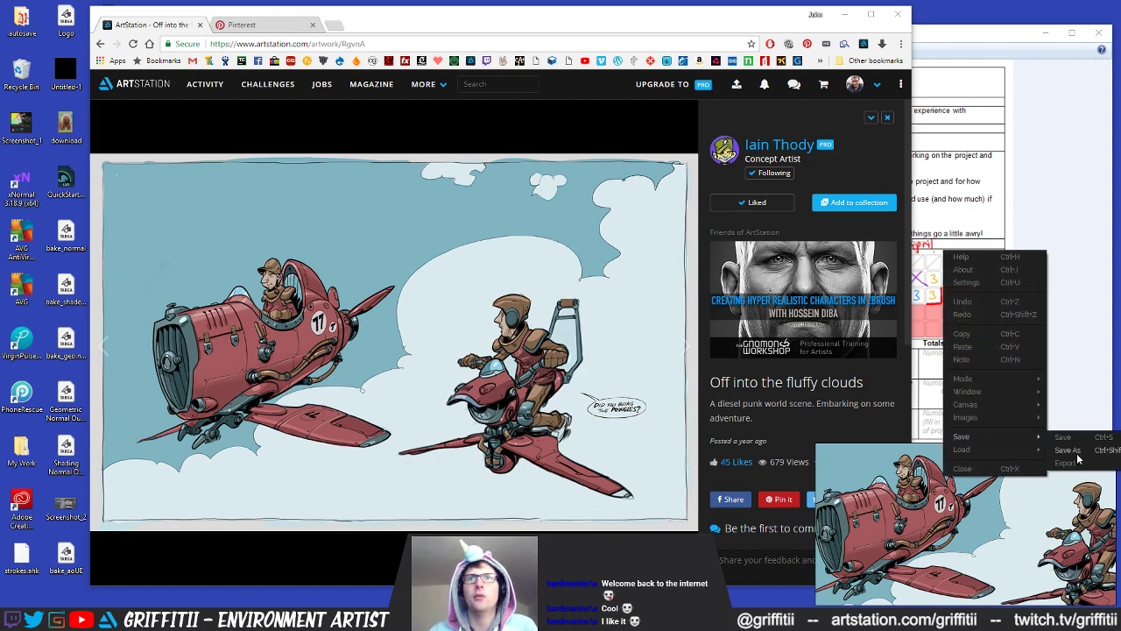
pyautogui.click(1075, 450)
pyautogui.moveTo(764, 307); pyautogui.dragTo(567, 220)
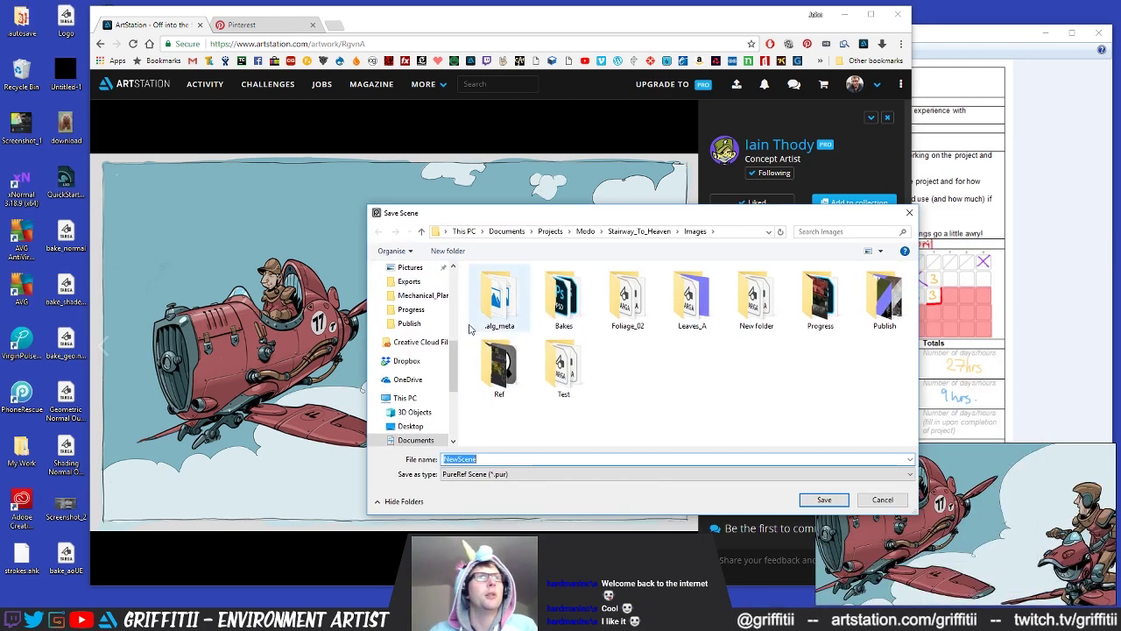
pyautogui.click(423, 295)
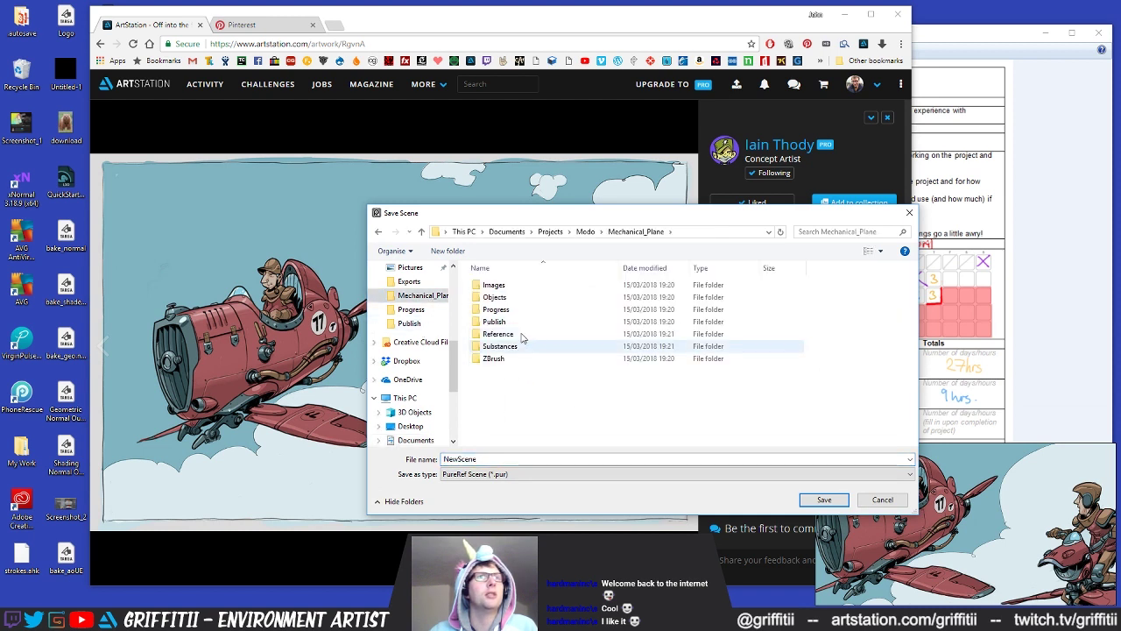
pyautogui.doubleClick(532, 333)
pyautogui.doubleClick(505, 459)
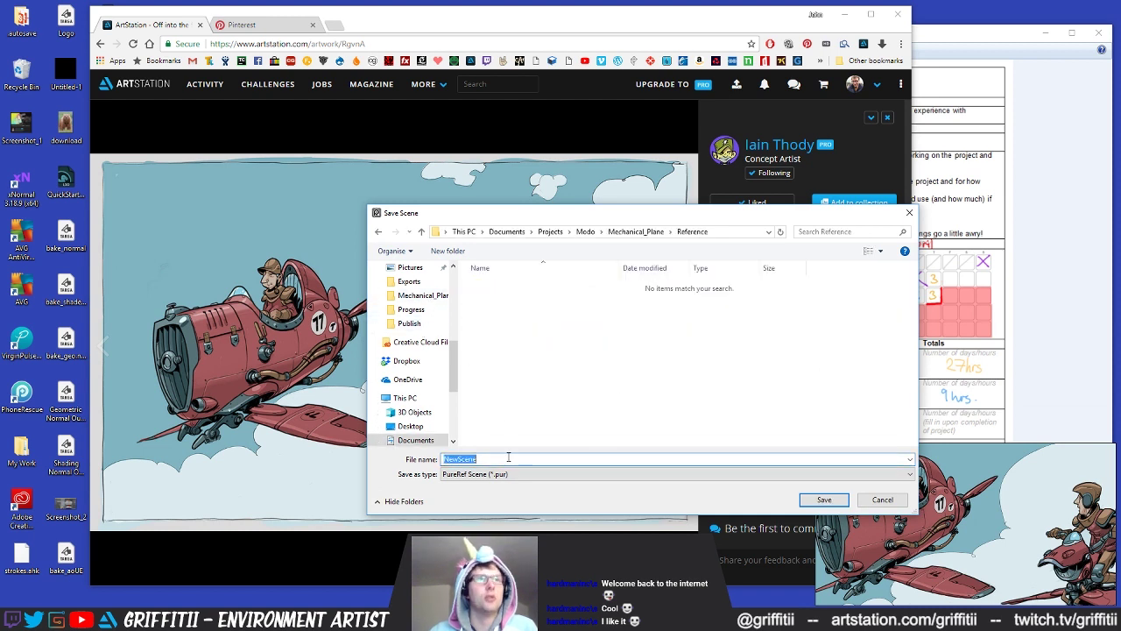
pyautogui.write('PureRef_Board_0')
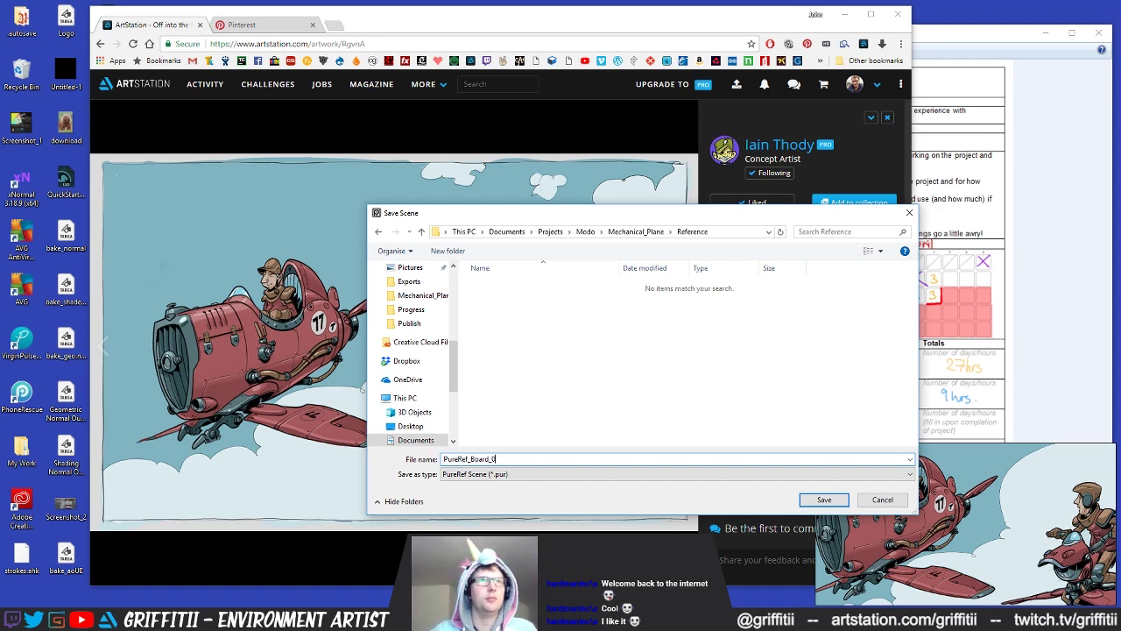
pyautogui.press('Return')
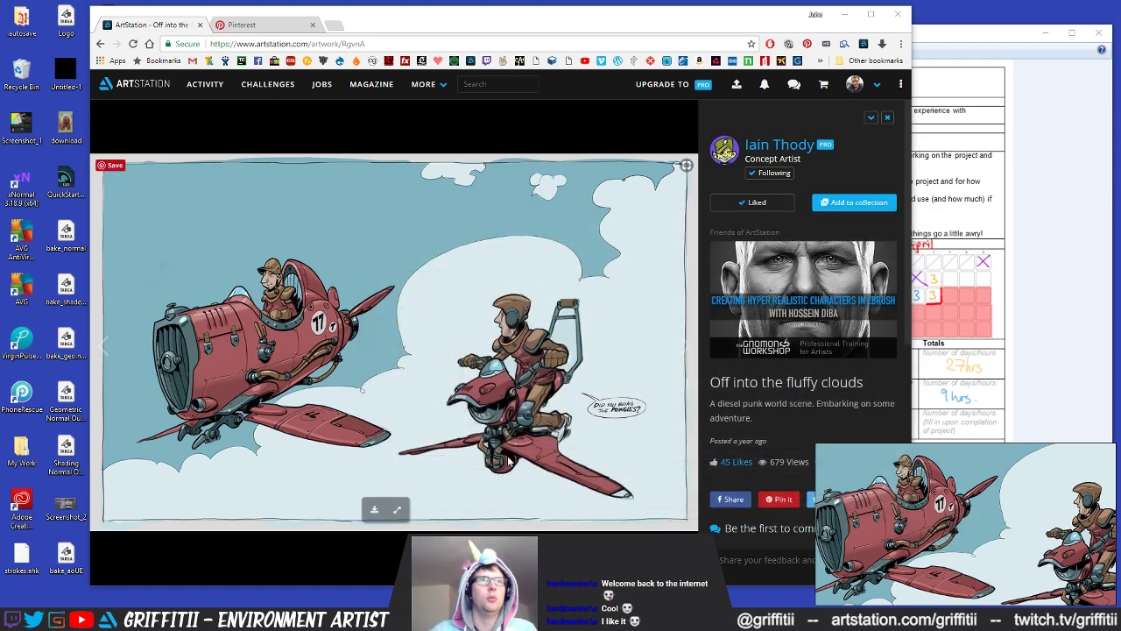
# Step: Reposition the PureRef window slightly and frame the red plane with its pilot in it
pyautogui.scroll(2, 913, 523)
pyautogui.scroll(-2, 914, 524)
pyautogui.scroll(4, 915, 526)
pyautogui.scroll(-2, 914, 526)
pyautogui.moveTo(899, 526)
pyautogui.mouseDown(button='right')
pyautogui.moveTo(938, 531)
pyautogui.moveTo(877, 509)
pyautogui.moveTo(897, 523)
pyautogui.mouseUp(button='right')
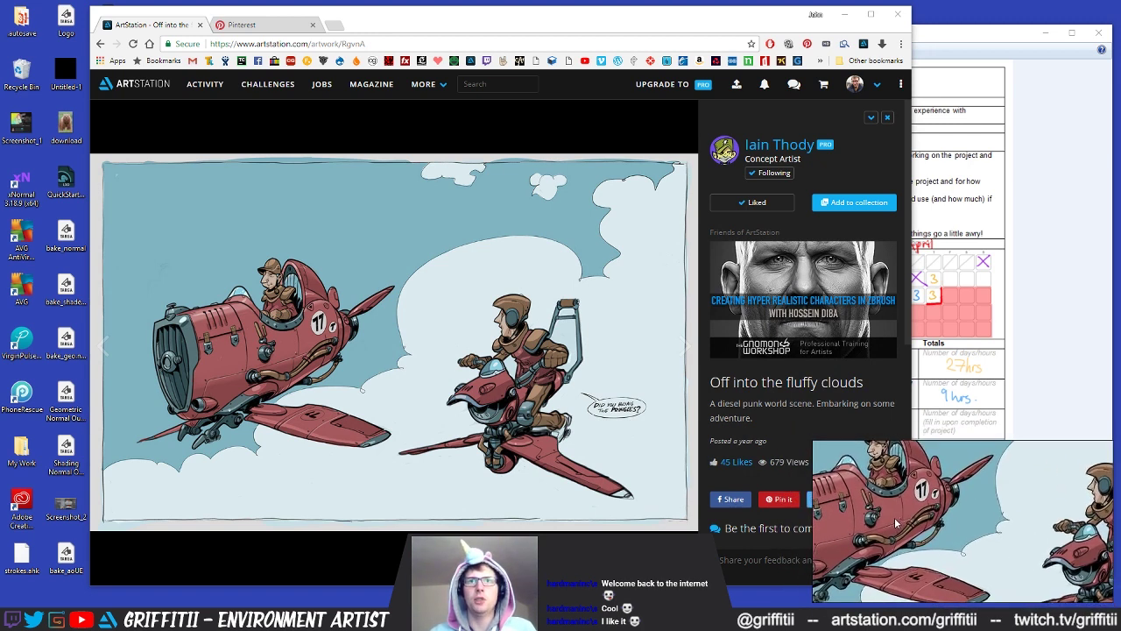
pyautogui.moveTo(897, 523); pyautogui.dragTo(957, 531, button='middle')
pyautogui.scroll(-2, 955, 522)
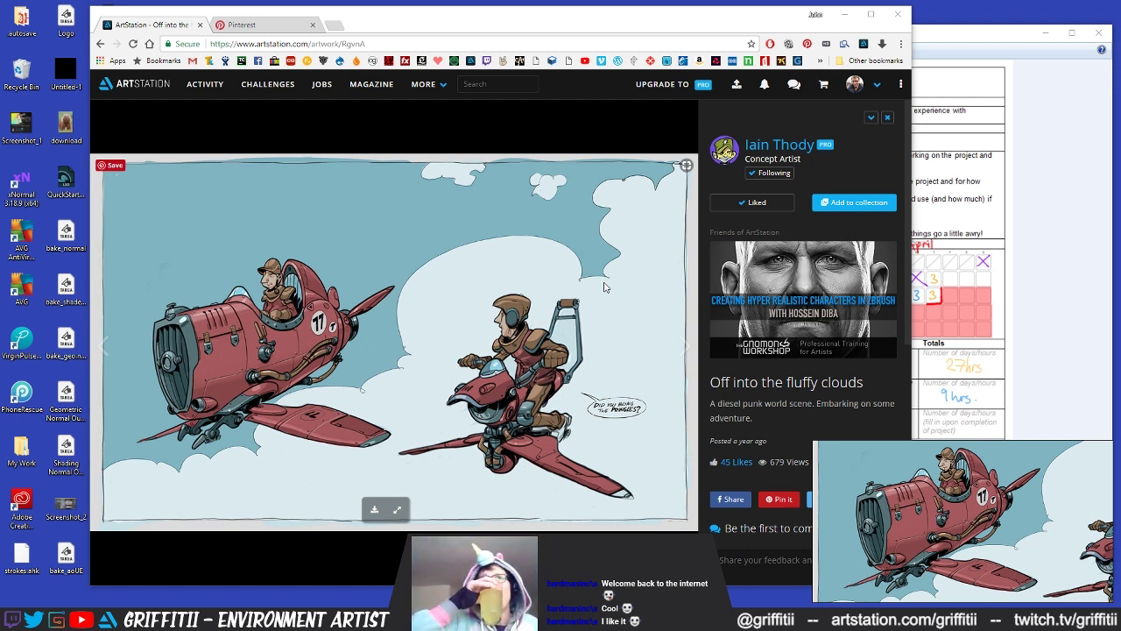
# Step: Switch to MODO and import the scale_ref FBX from the Setup folder in Projects
pyautogui.hotkey('alt', 'Tab')
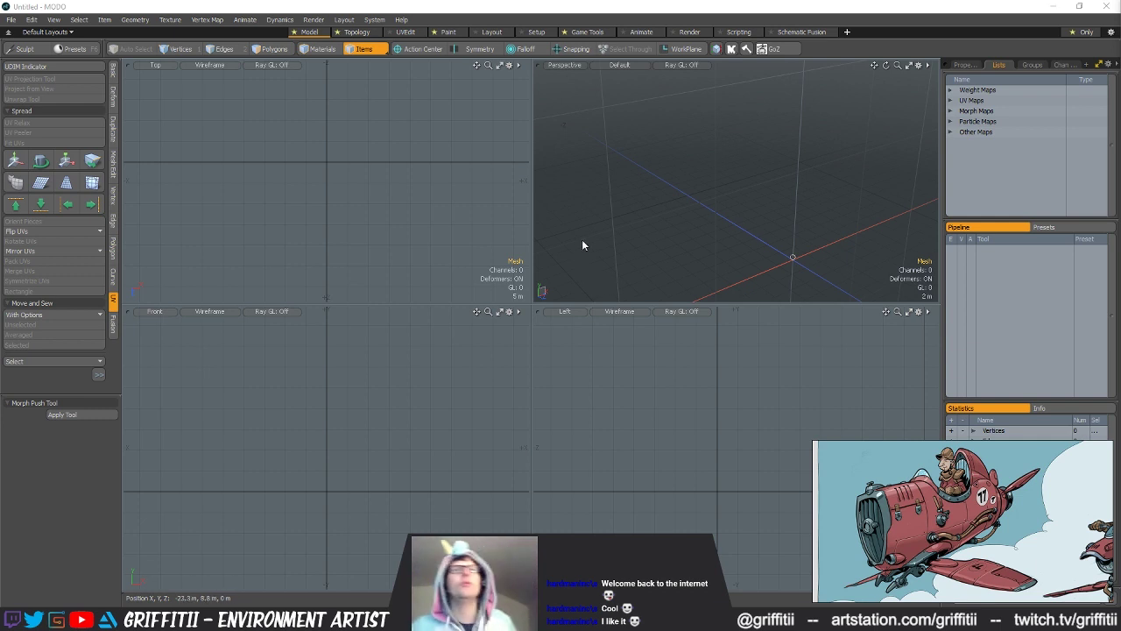
pyautogui.click(659, 147)
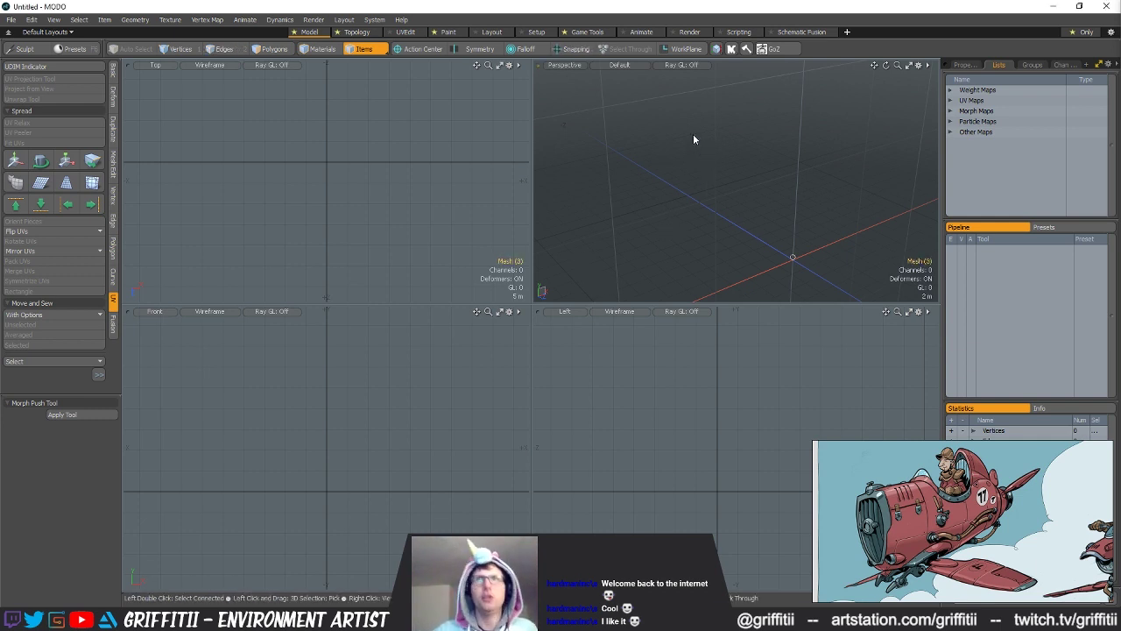
pyautogui.keyDown('alt'); pyautogui.keyDown('shift'); pyautogui.moveTo(789, 254); pyautogui.dragTo(763, 204); pyautogui.keyUp('shift'); pyautogui.keyUp('alt')
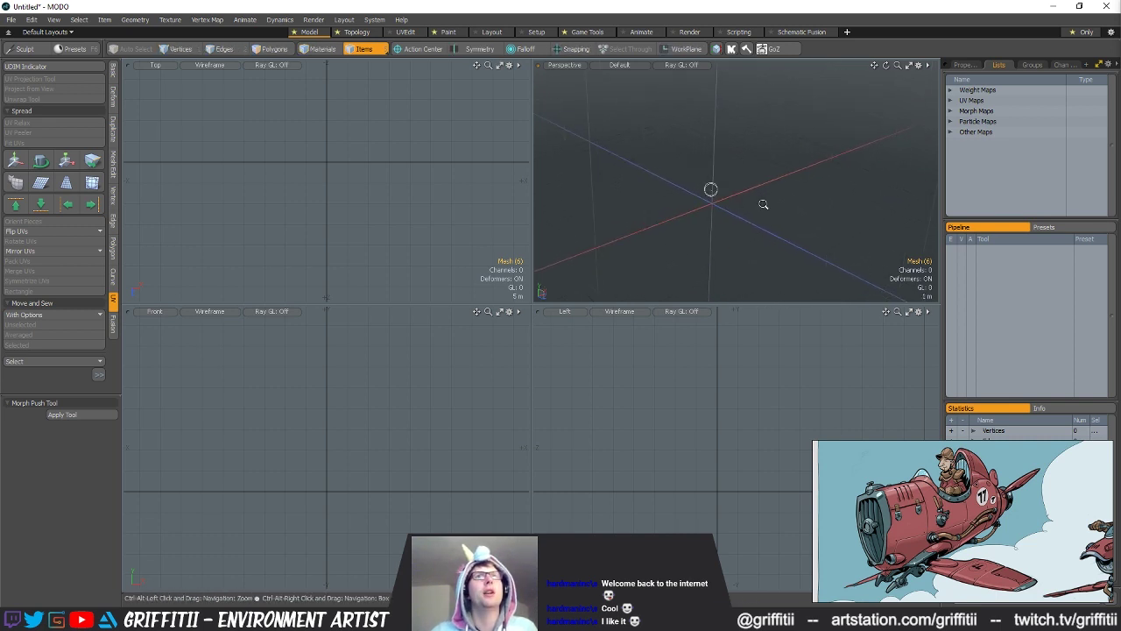
pyautogui.click(12, 20)
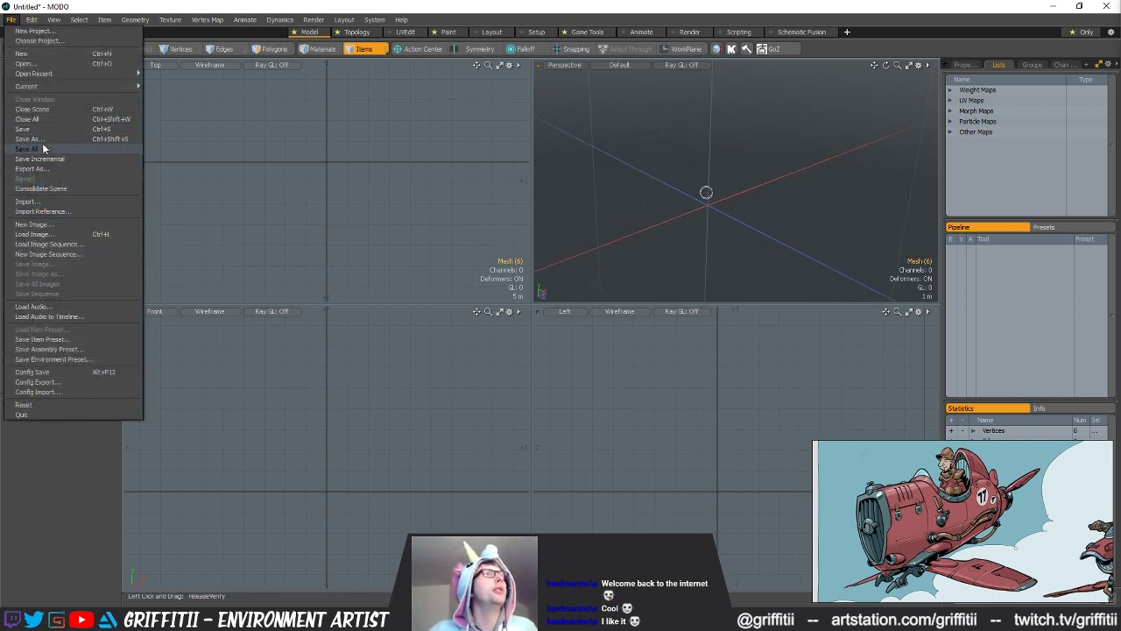
pyautogui.click(37, 202)
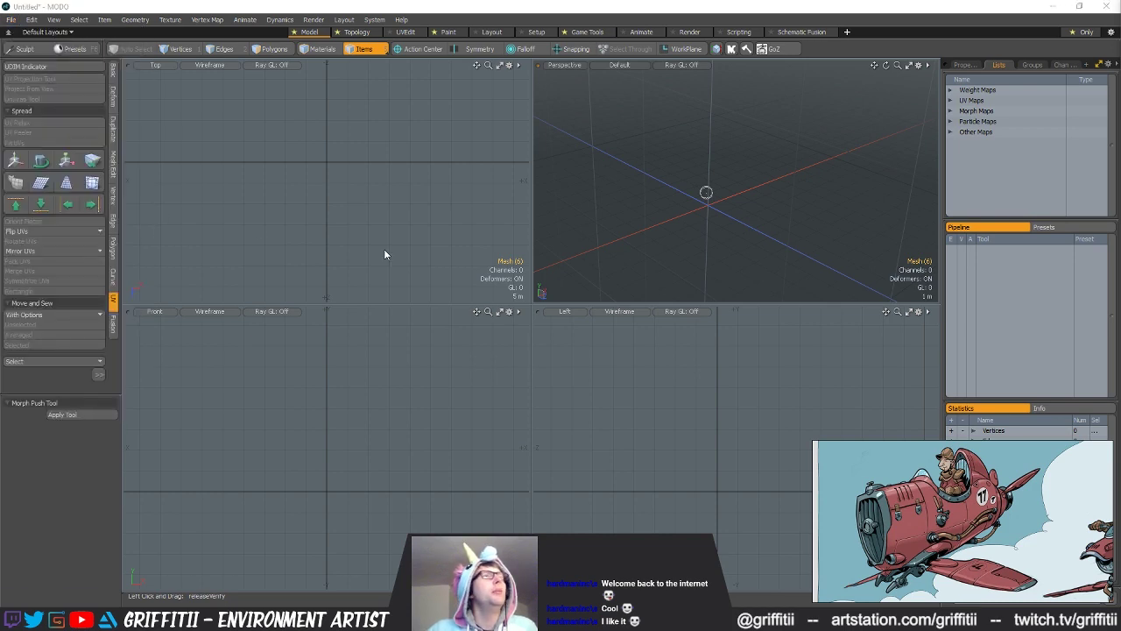
pyautogui.moveTo(274, 25); pyautogui.dragTo(466, 143)
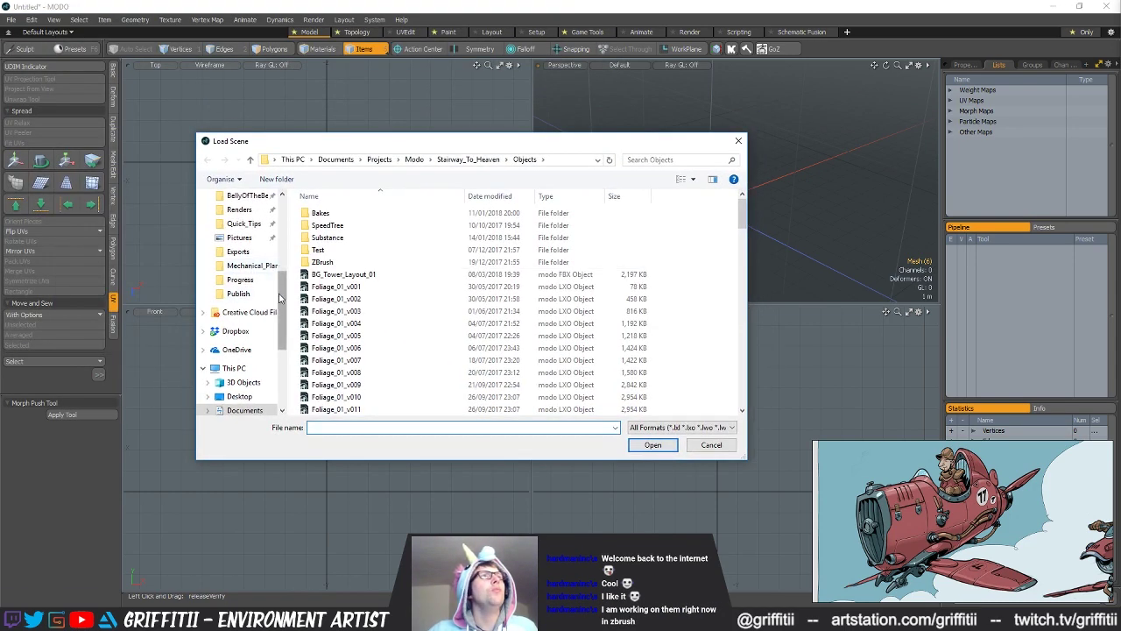
pyautogui.moveTo(282, 293); pyautogui.dragTo(282, 266)
pyautogui.scroll(3, 283, 271)
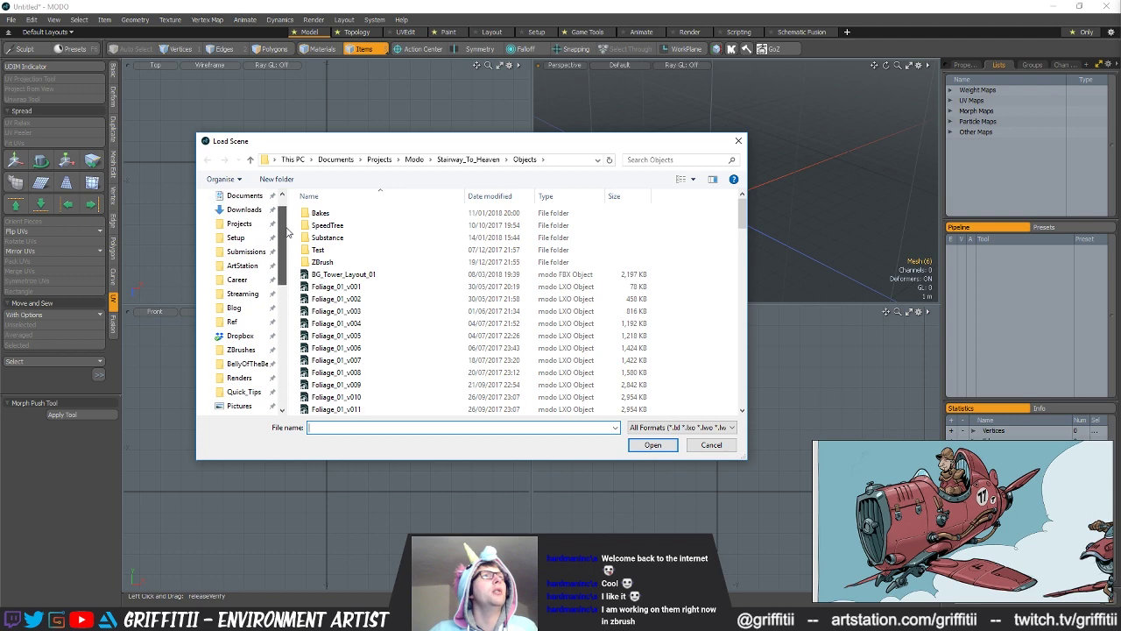
pyautogui.click(239, 223)
pyautogui.click(235, 237)
pyautogui.click(372, 374)
pyautogui.scroll(-3, 377, 375)
pyautogui.doubleClick(376, 372)
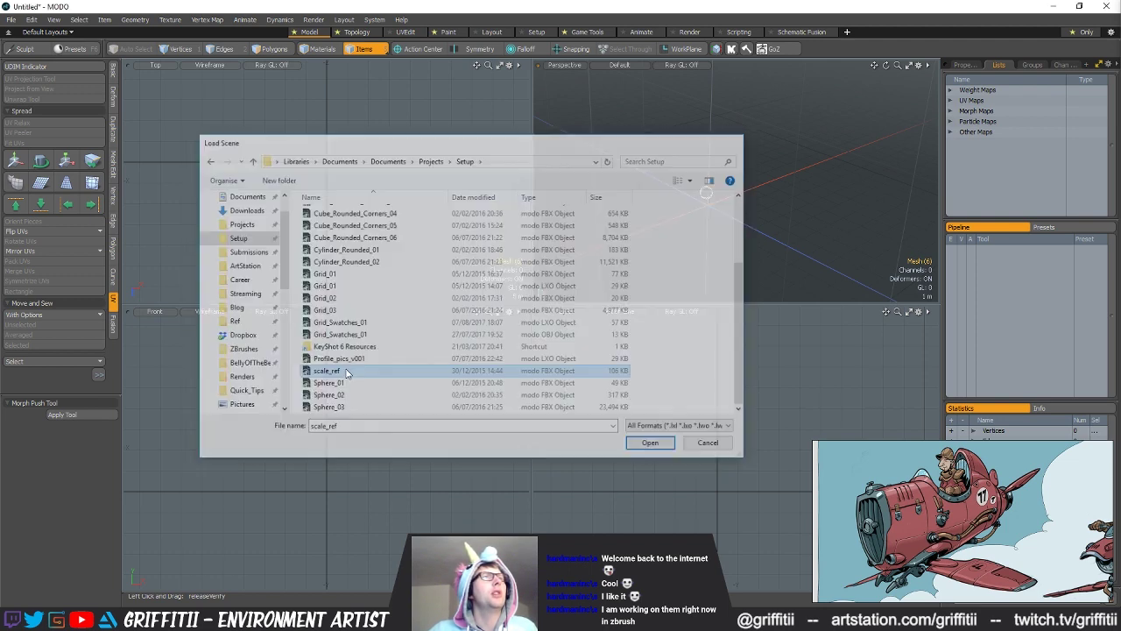
# Step: Switch the imported human figure to polygon selection mode and open the Vertex Normal Toolkit
pyautogui.click(720, 134)
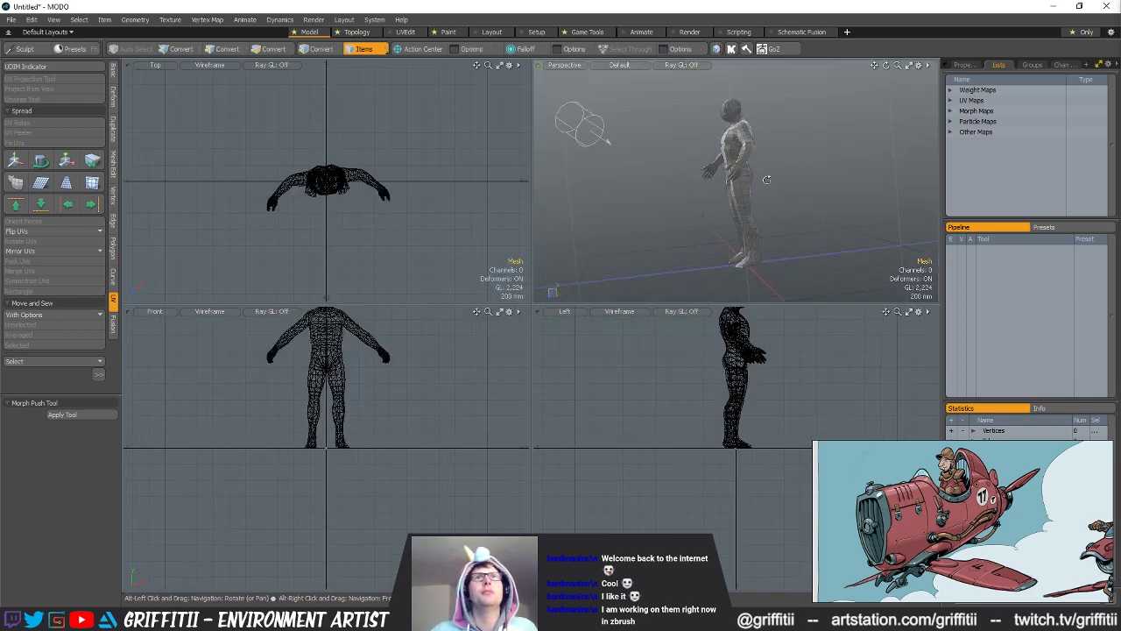
pyautogui.click(717, 48)
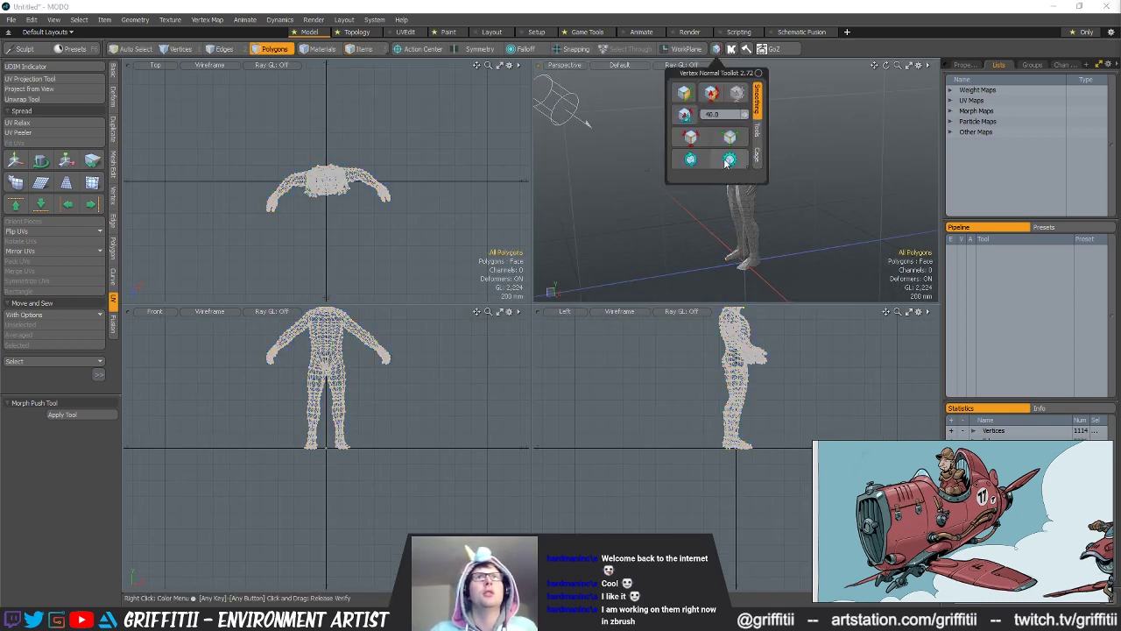
pyautogui.keyDown('alt'); pyautogui.moveTo(838, 198); pyautogui.dragTo(921, 131); pyautogui.keyUp('alt')
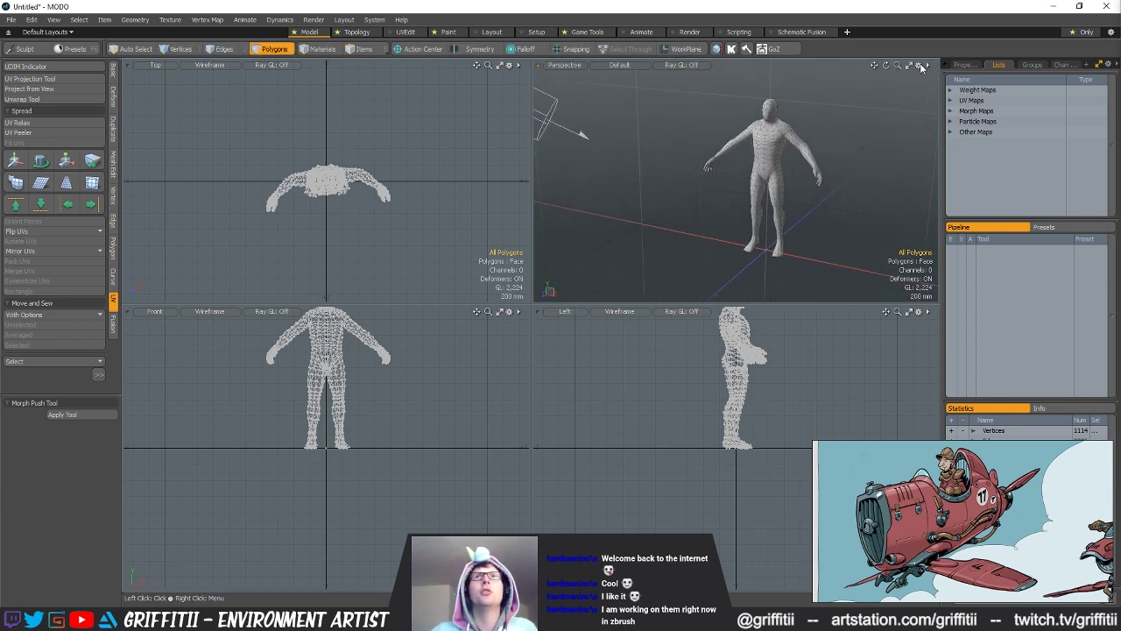
# Step: Turn off Show Lights in the perspective viewport's visibility properties
pyautogui.click(918, 66)
pyautogui.click(1030, 175)
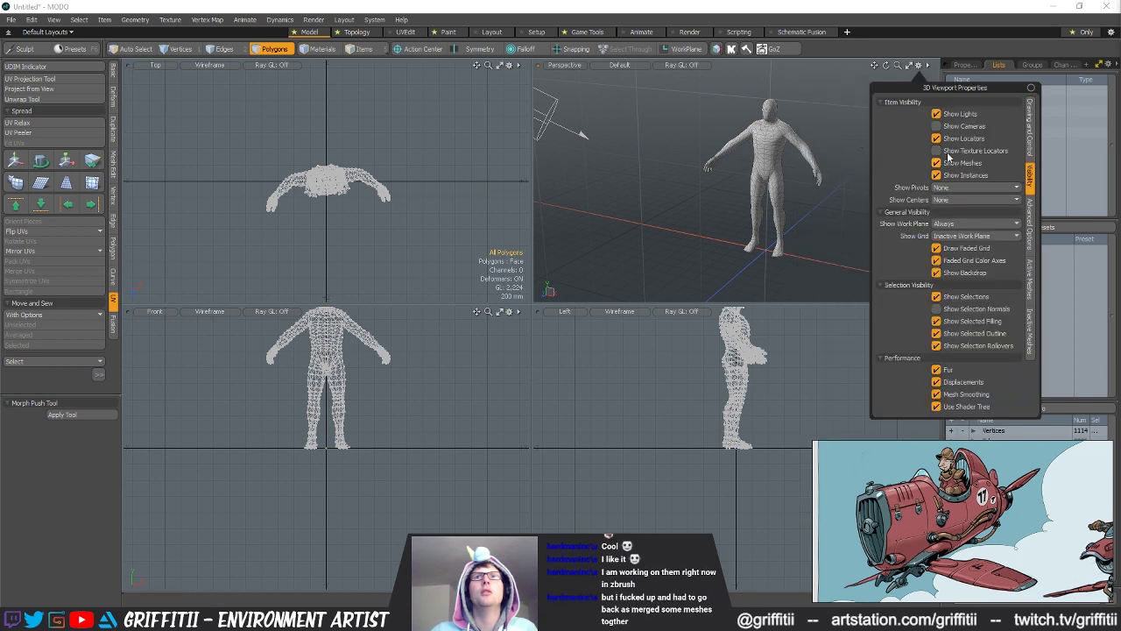
pyautogui.click(957, 115)
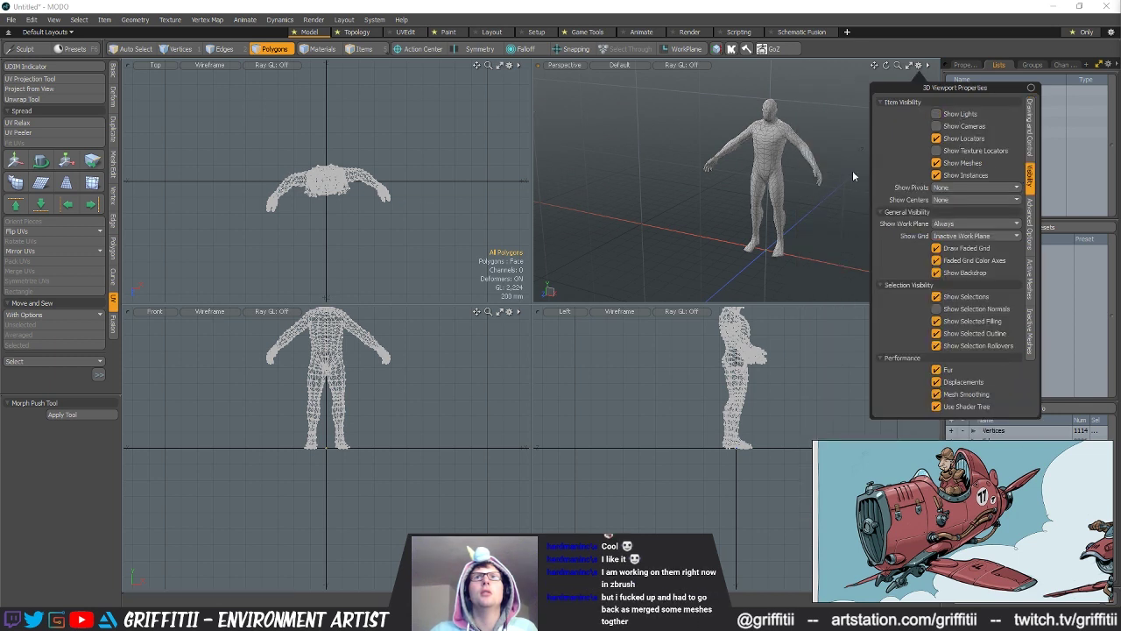
pyautogui.keyDown('alt'); pyautogui.moveTo(813, 201); pyautogui.dragTo(765, 180); pyautogui.keyUp('alt')
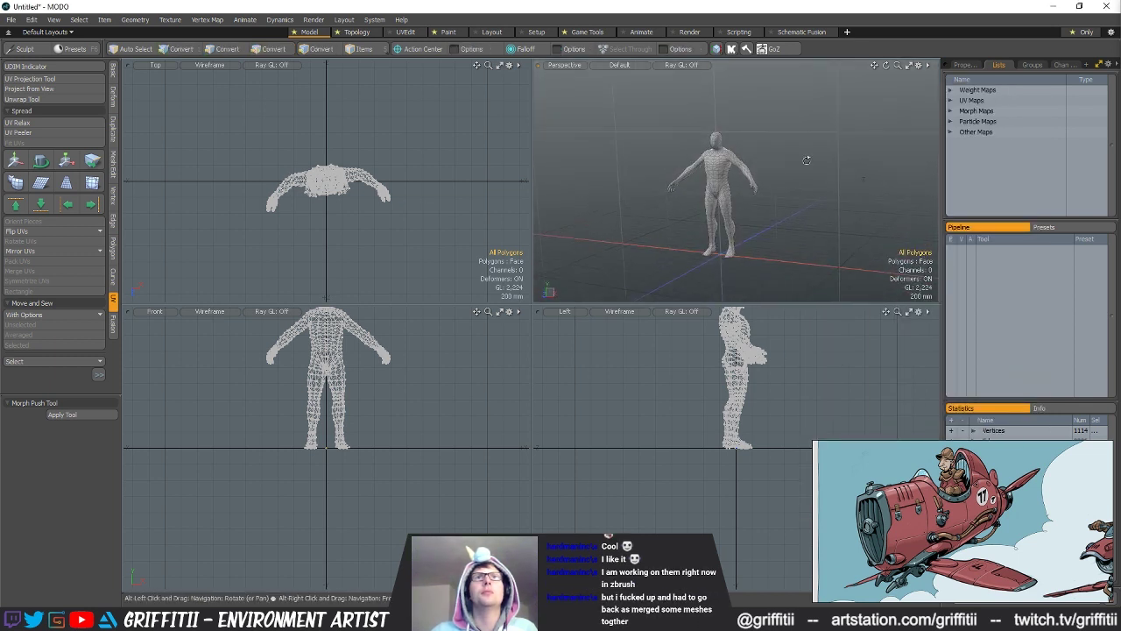
# Step: Set Show Grid to Never in the perspective viewport's visibility properties
pyautogui.click(918, 66)
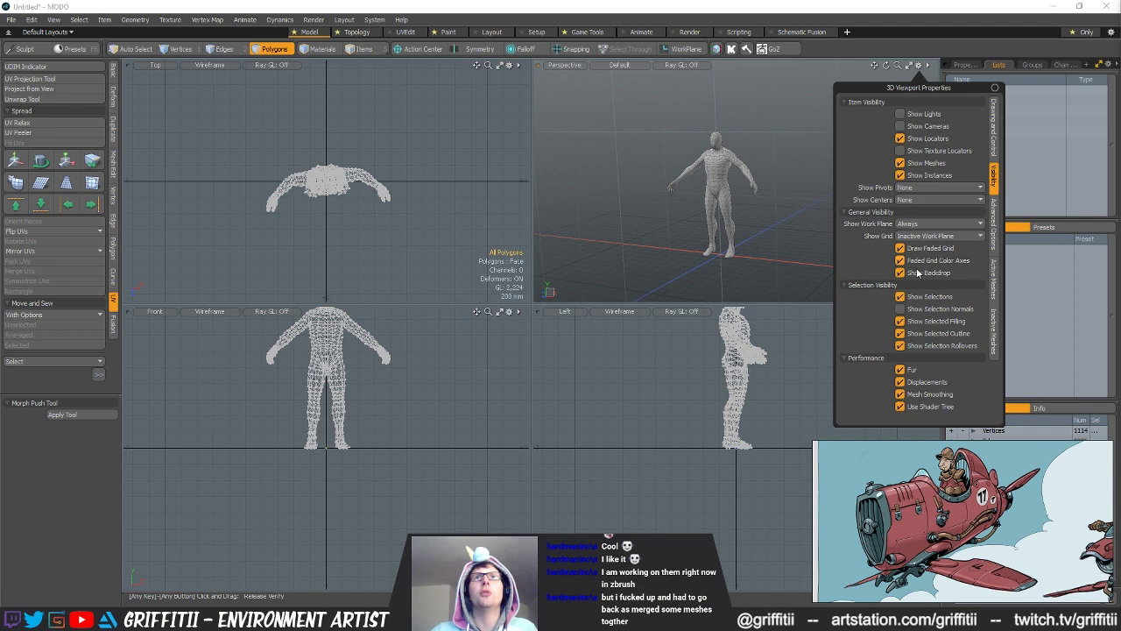
pyautogui.click(995, 130)
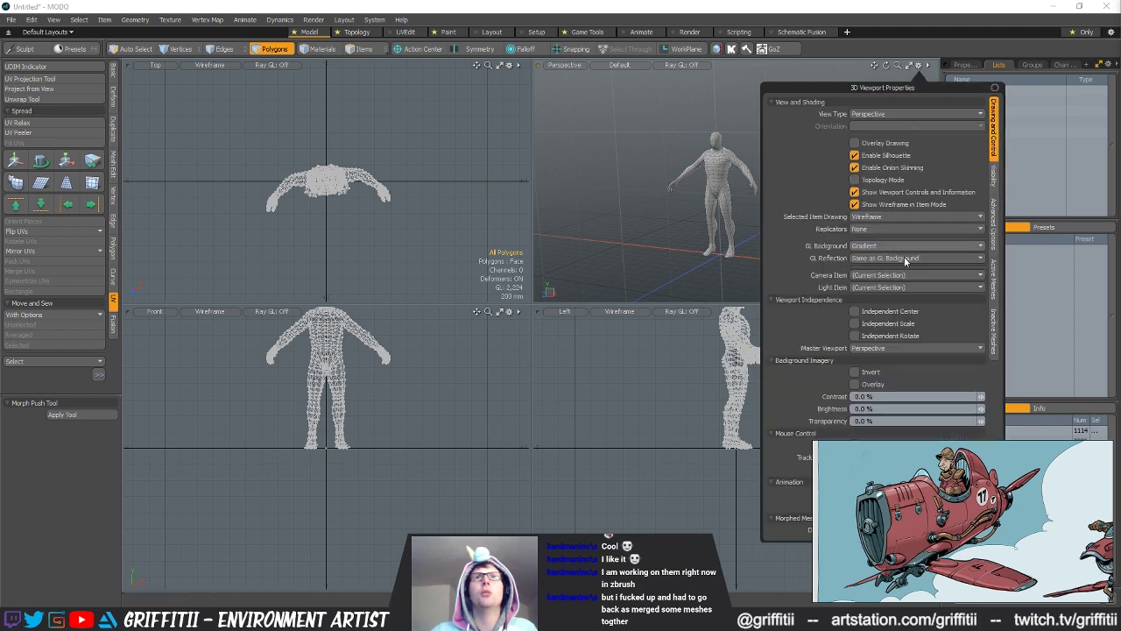
pyautogui.moveTo(879, 88); pyautogui.dragTo(581, 88)
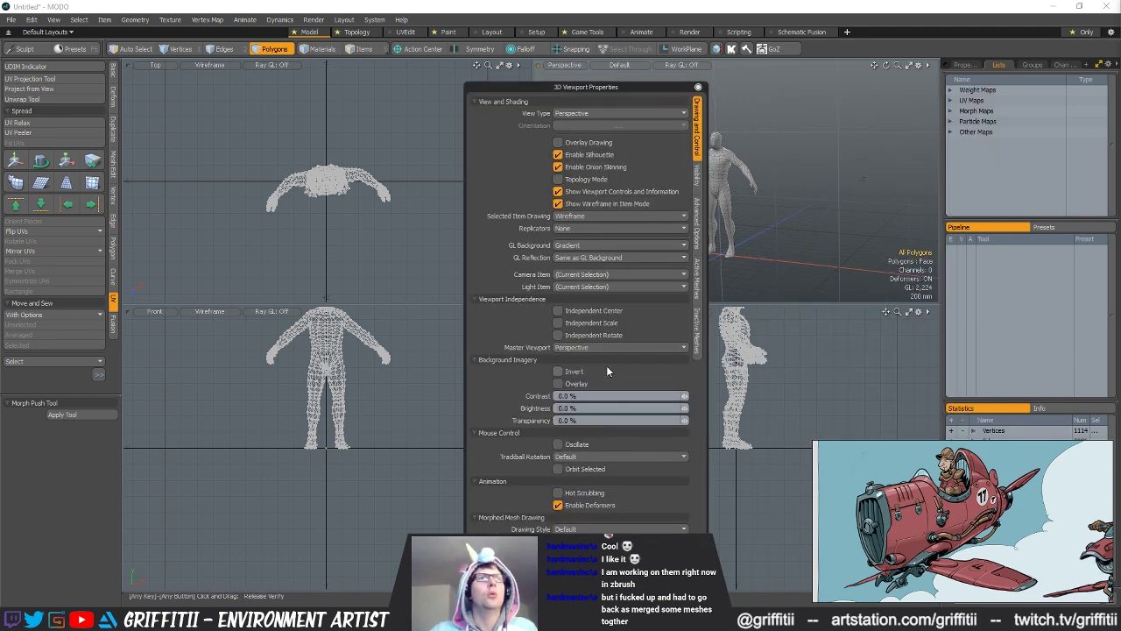
pyautogui.click(697, 219)
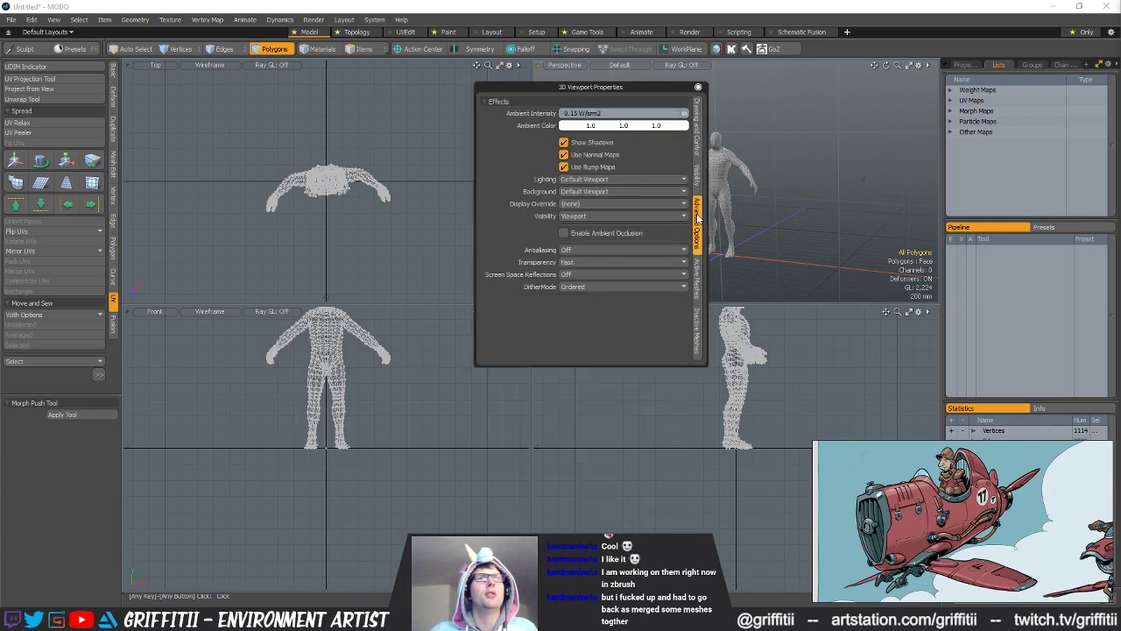
pyautogui.click(698, 279)
pyautogui.click(698, 150)
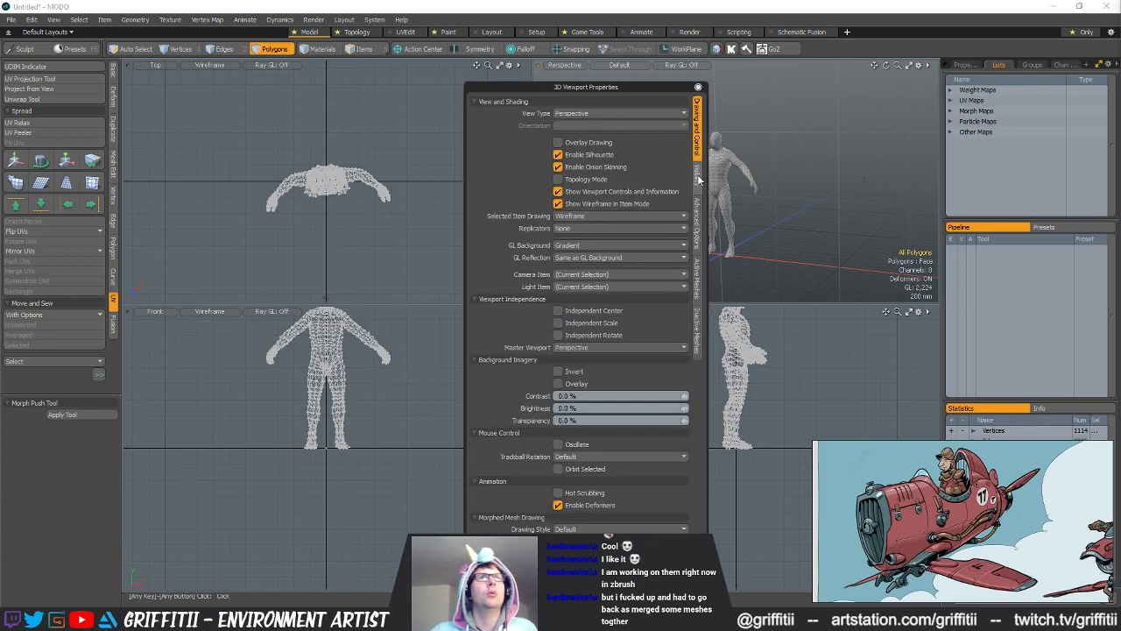
pyautogui.click(698, 180)
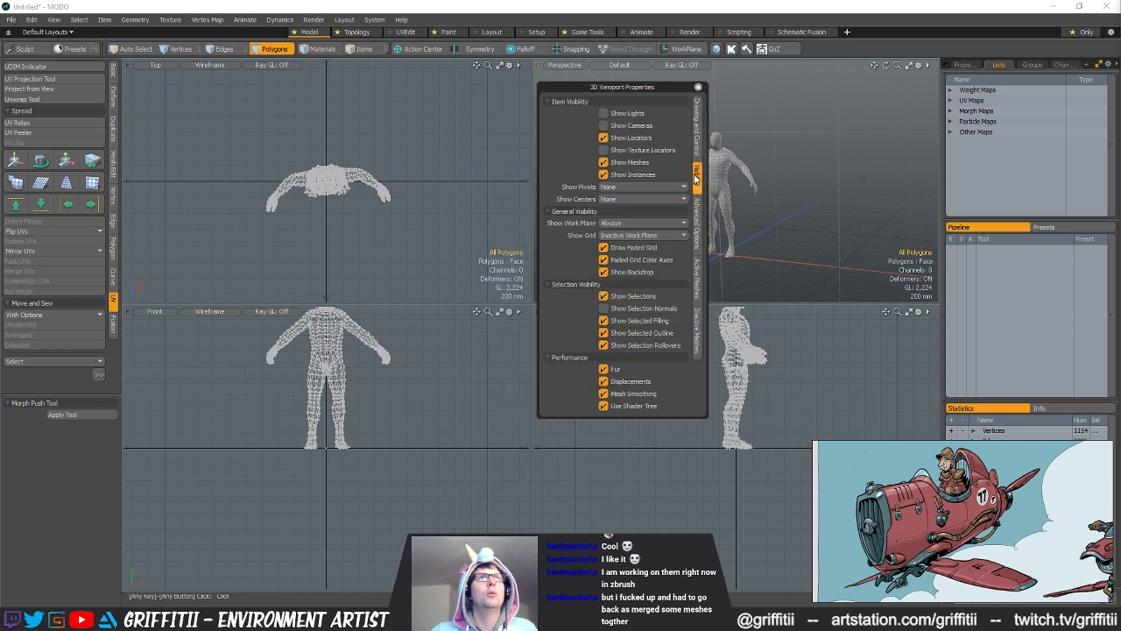
pyautogui.click(634, 236)
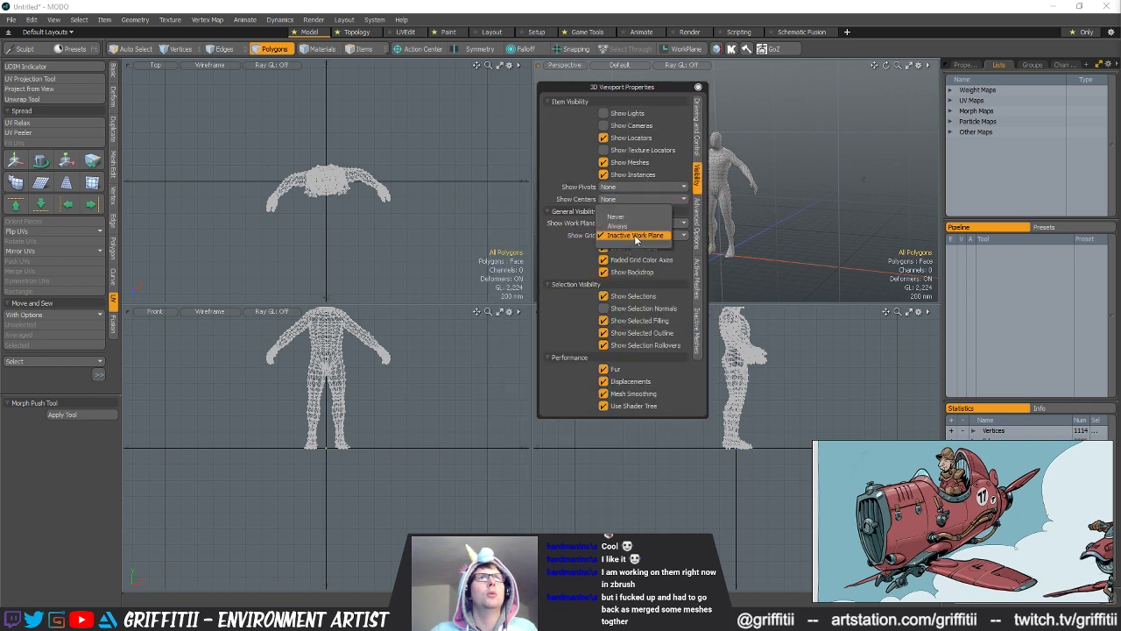
pyautogui.click(627, 221)
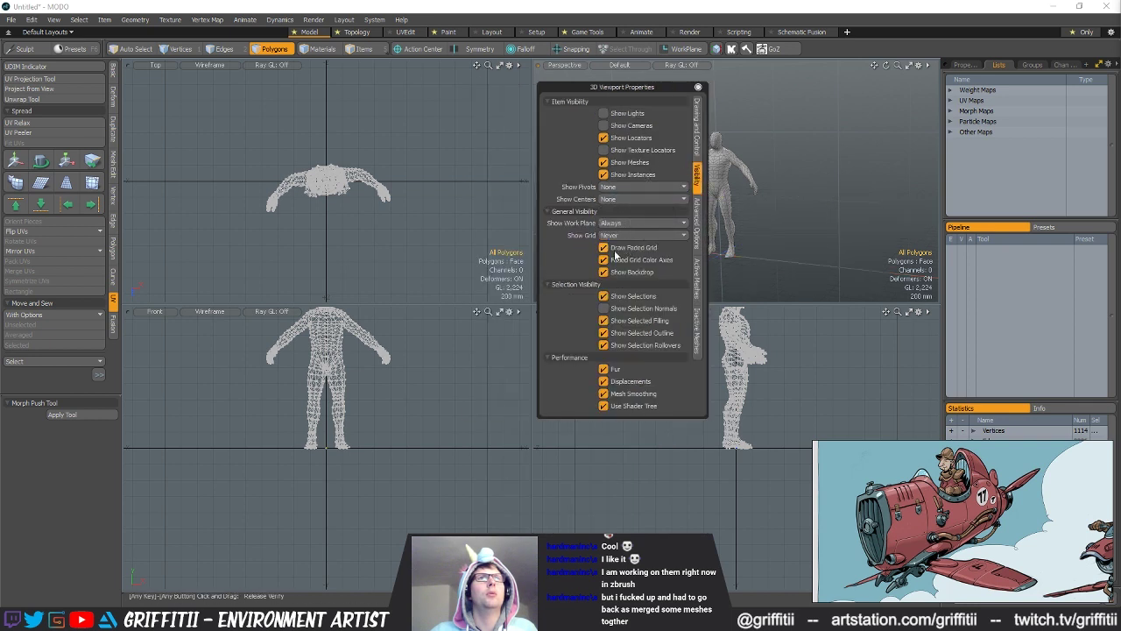
# Step: Set Show Grid to Inactive Work Plane and Show Work Plane to Never for the perspective viewport, closing its properties
pyautogui.click(634, 235)
pyautogui.click(627, 240)
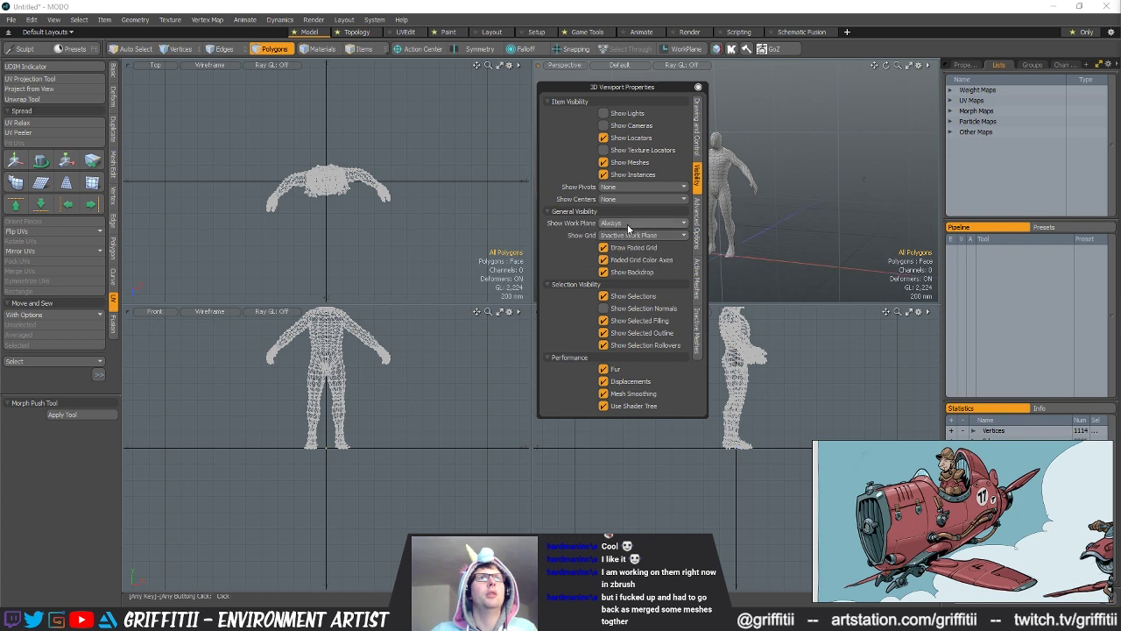
pyautogui.click(628, 225)
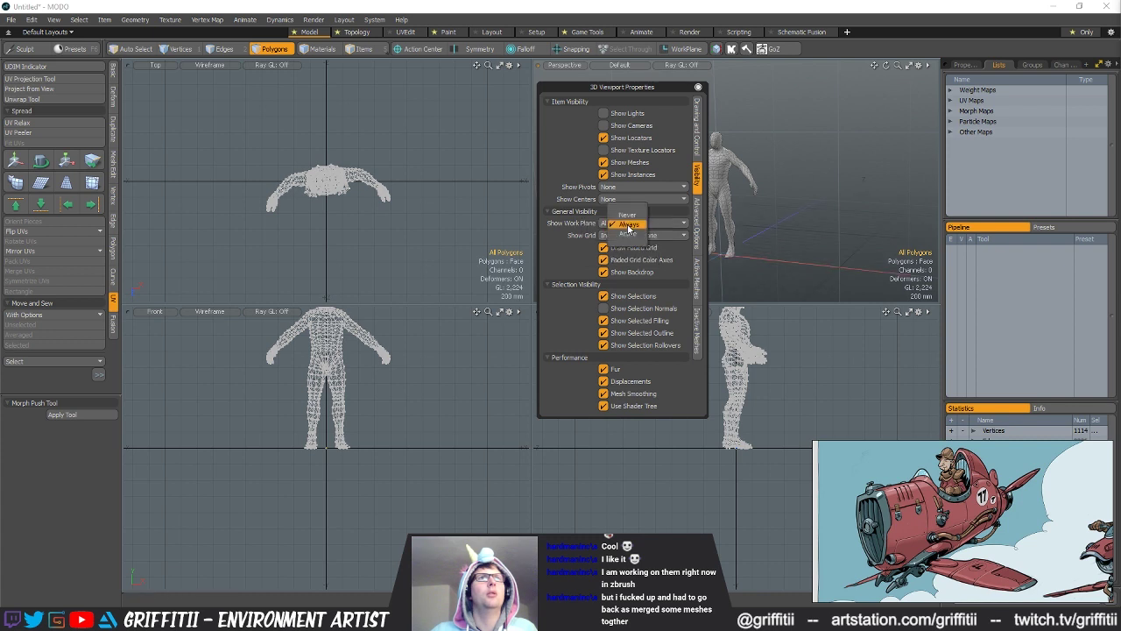
pyautogui.click(627, 215)
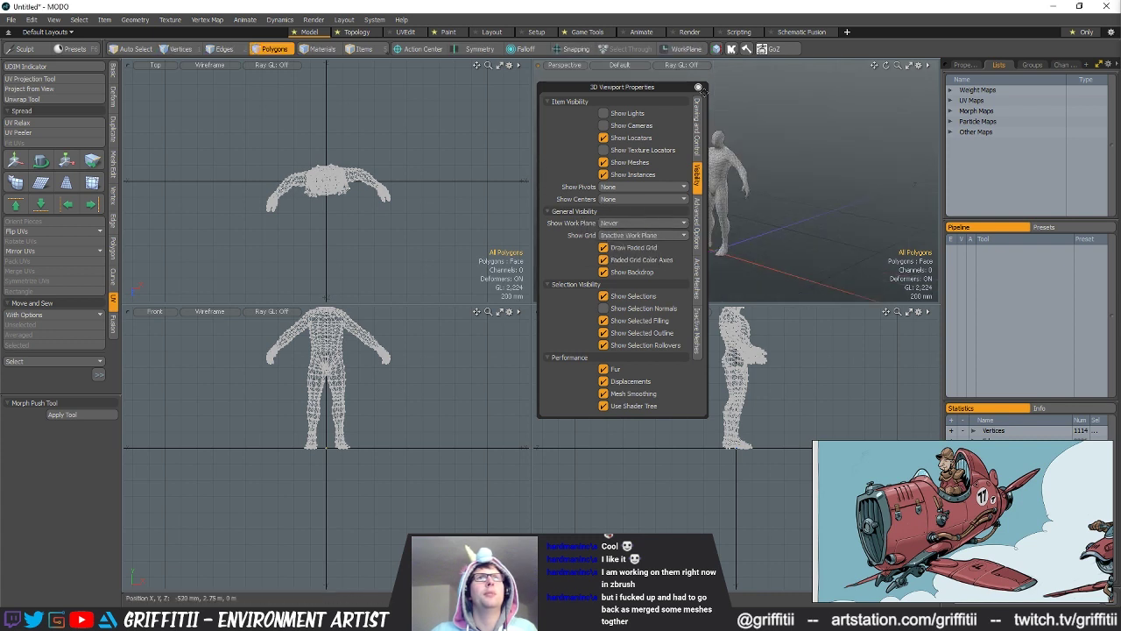
pyautogui.click(699, 88)
pyautogui.keyDown('alt'); pyautogui.moveTo(772, 207); pyautogui.dragTo(826, 288); pyautogui.keyUp('alt')
pyautogui.keyDown('alt'); pyautogui.keyDown('shift'); pyautogui.moveTo(827, 189); pyautogui.dragTo(820, 190); pyautogui.keyUp('shift'); pyautogui.keyUp('alt')
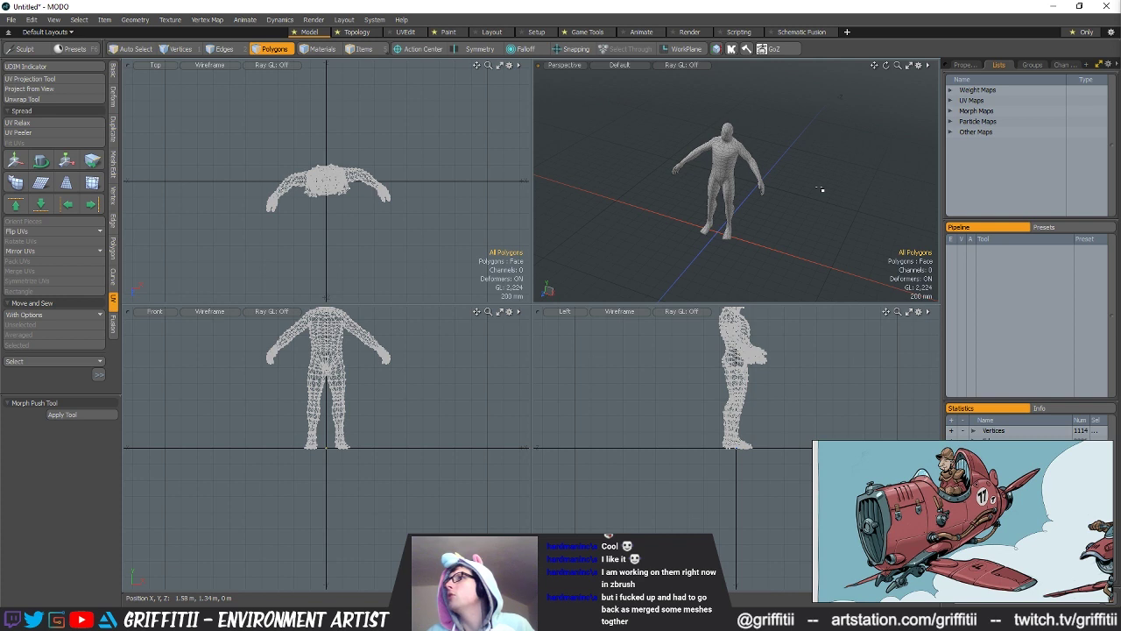
# Step: Select all of the human figure's polygons, paste them into a separate mesh, and select that mesh item
pyautogui.keyDown('alt'); pyautogui.moveTo(765, 161); pyautogui.dragTo(718, 179); pyautogui.keyUp('alt')
pyautogui.doubleClick(718, 180)
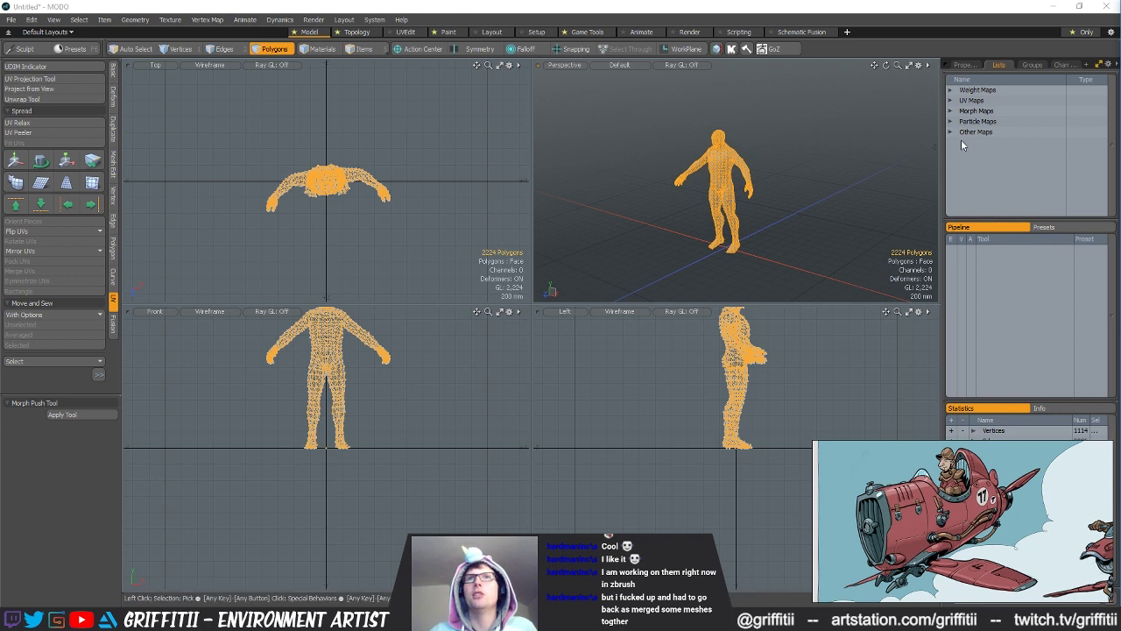
pyautogui.keyDown('alt'); pyautogui.keyDown('shift'); pyautogui.moveTo(817, 173); pyautogui.dragTo(803, 201); pyautogui.keyUp('shift'); pyautogui.keyUp('alt')
pyautogui.click(558, 125)
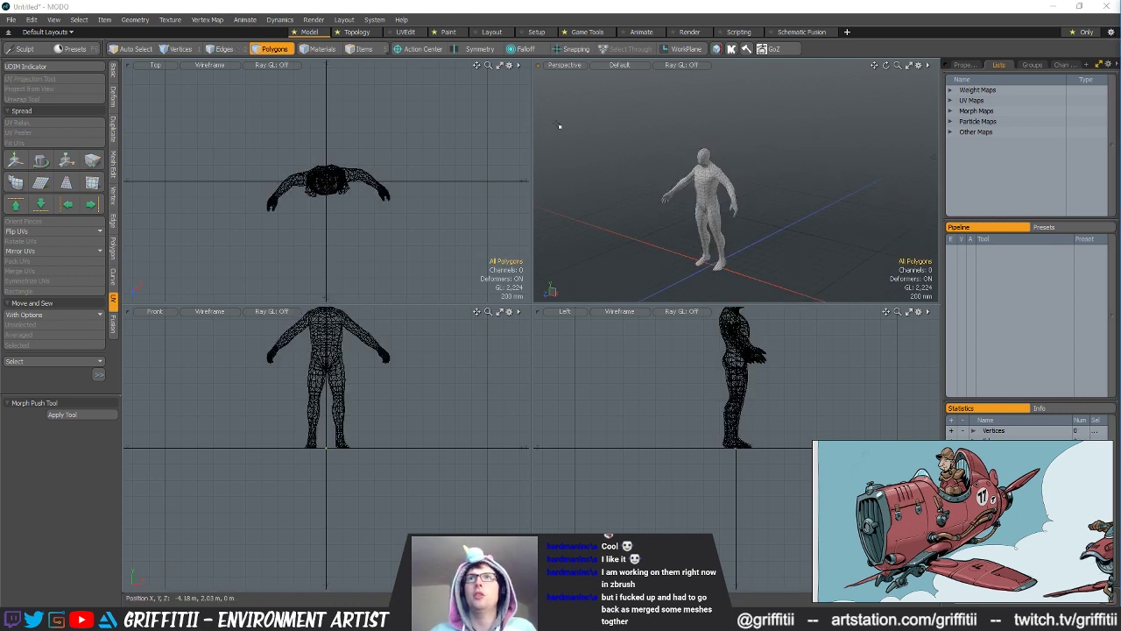
pyautogui.hotkey('ctrl', 'v')
pyautogui.keyDown('alt'); pyautogui.keyDown('shift'); pyautogui.moveTo(846, 205); pyautogui.dragTo(853, 177); pyautogui.keyUp('shift'); pyautogui.keyUp('alt')
pyautogui.click(853, 178)
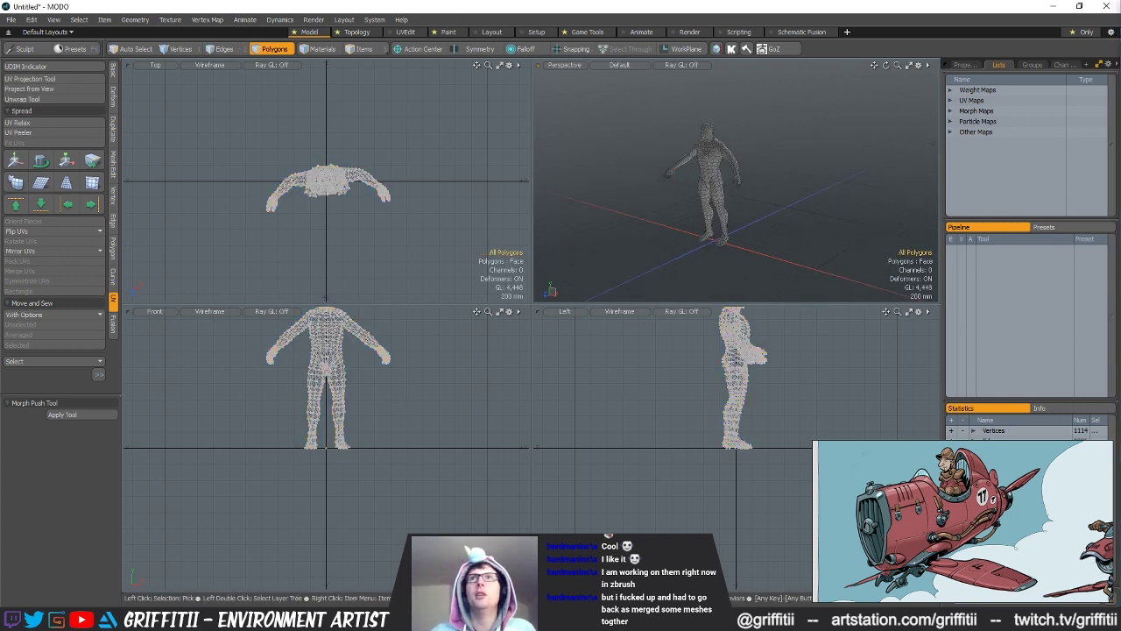
pyautogui.press('5')
pyautogui.keyDown('ctrl'); pyautogui.keyDown('alt'); pyautogui.moveTo(768, 115); pyautogui.dragTo(749, 153); pyautogui.keyUp('alt'); pyautogui.keyUp('ctrl')
pyautogui.click(751, 151)
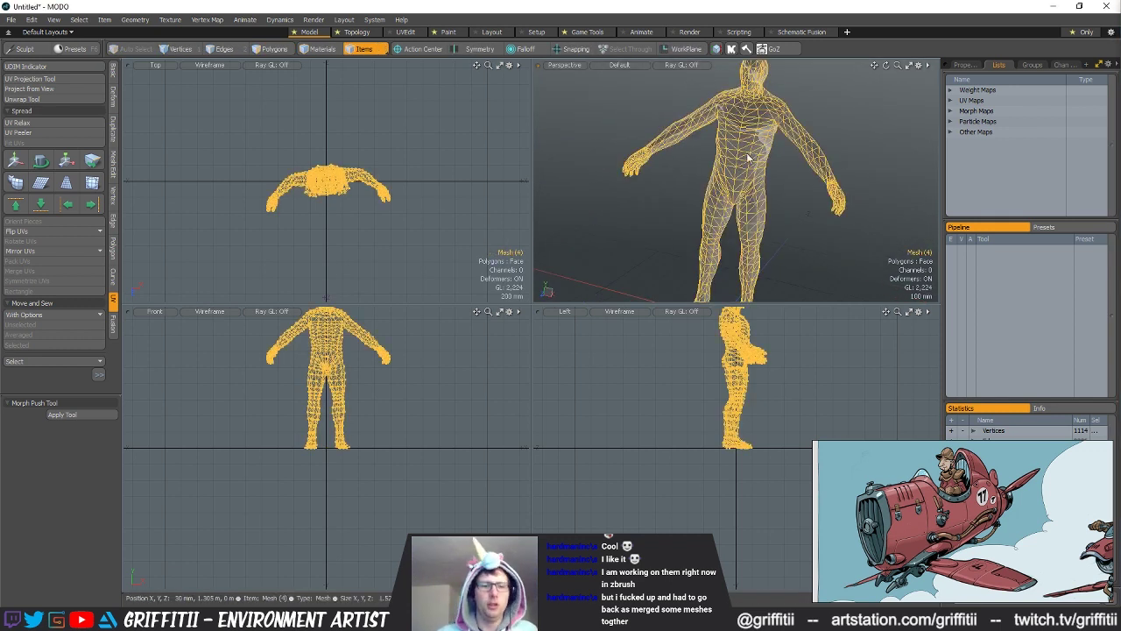
# Step: Assign a material named Default to the human figure's polygons
pyautogui.press('3')
pyautogui.hotkey('shift', 'd')
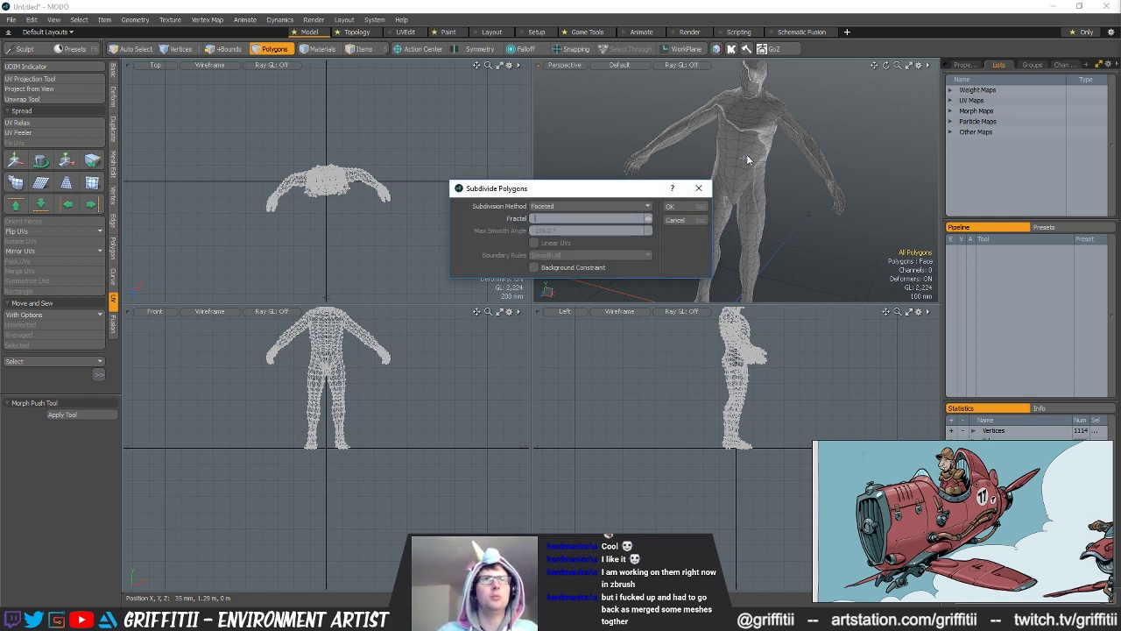
pyautogui.press('Escape')
pyautogui.write('mDefa')
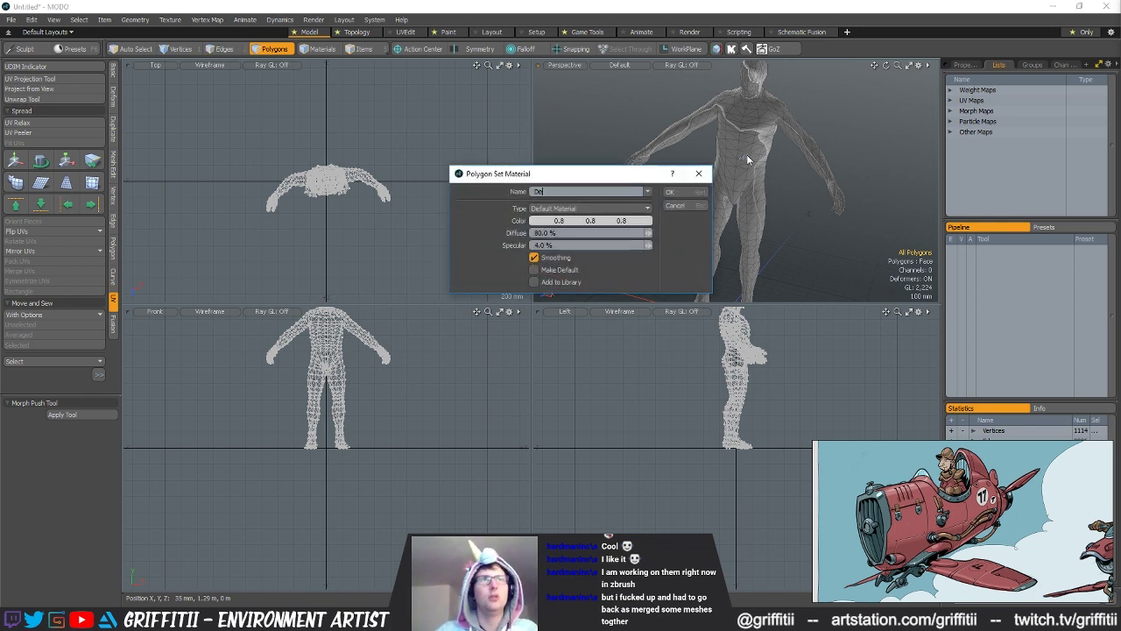
pyautogui.write('ult')
pyautogui.press('Return')
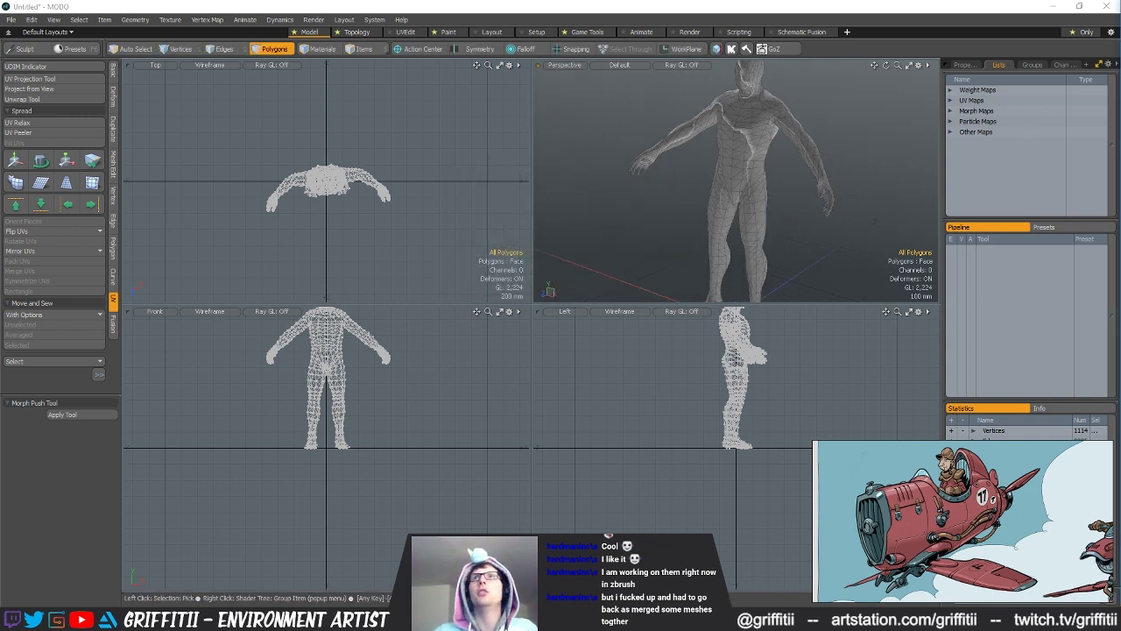
# Step: Set the Default material's specular amount, Fresnel and roughness to 0% and its diffuse amount to 100%
pyautogui.click(964, 65)
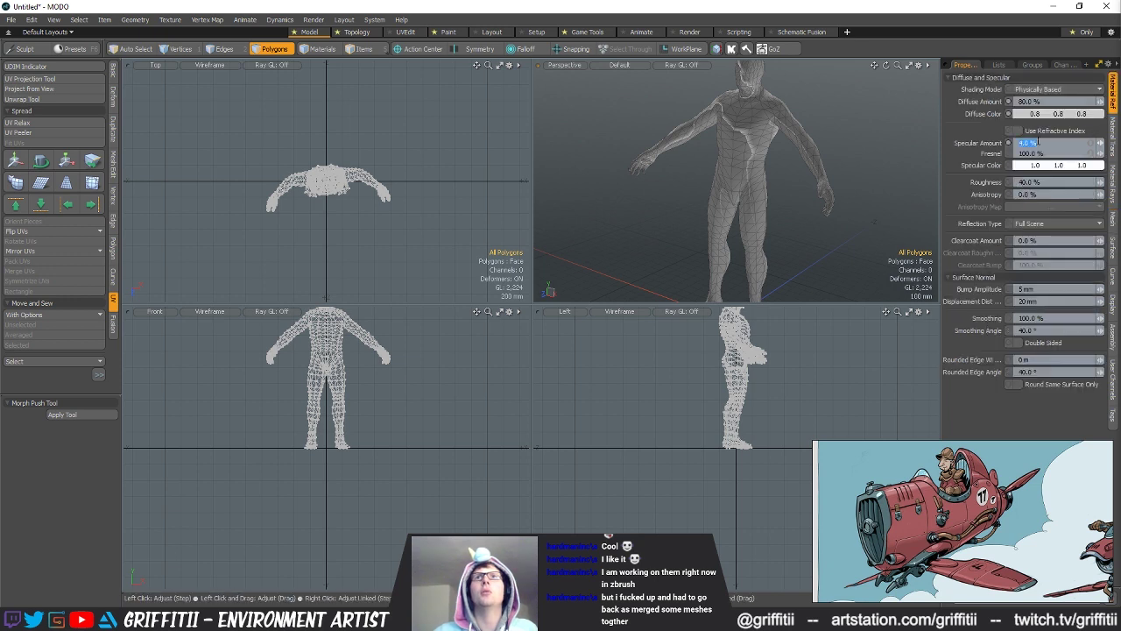
pyautogui.write('0')
pyautogui.press('Tab')
pyautogui.press('Return')
pyautogui.keyDown('alt'); pyautogui.moveTo(893, 202); pyautogui.dragTo(889, 131); pyautogui.keyUp('alt')
pyautogui.moveTo(1049, 102); pyautogui.dragTo(963, 94)
pyautogui.write('100')
pyautogui.press('Return')
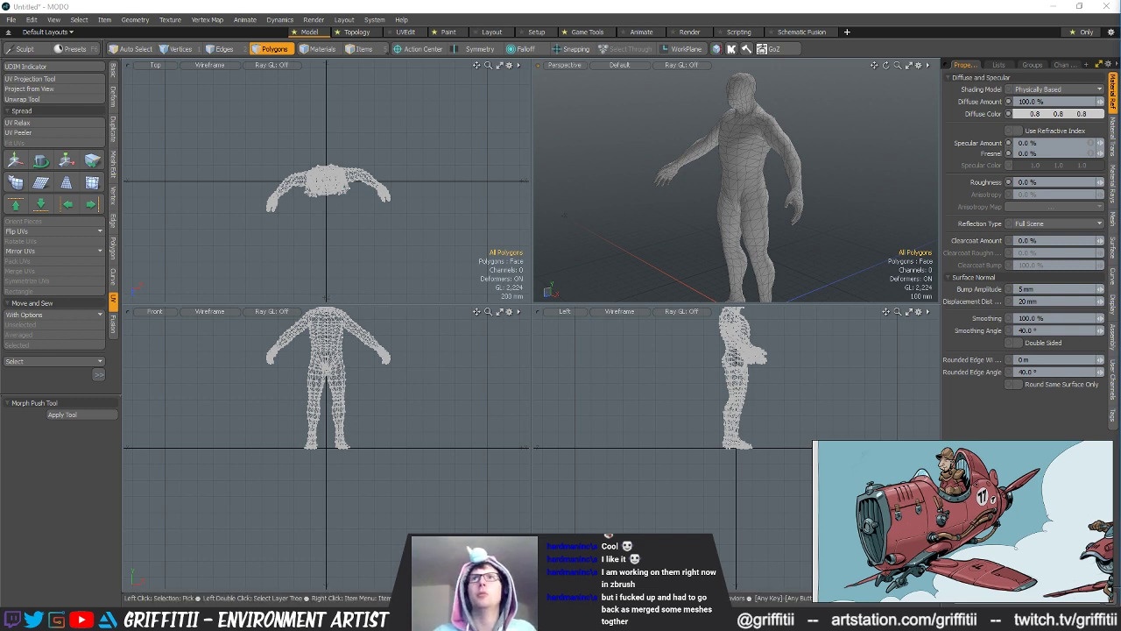
# Step: Try to duplicate all of the human figure's polygons in place
pyautogui.keyDown('alt'); pyautogui.moveTo(758, 217); pyautogui.dragTo(828, 186); pyautogui.keyUp('alt')
pyautogui.doubleClick(764, 208)
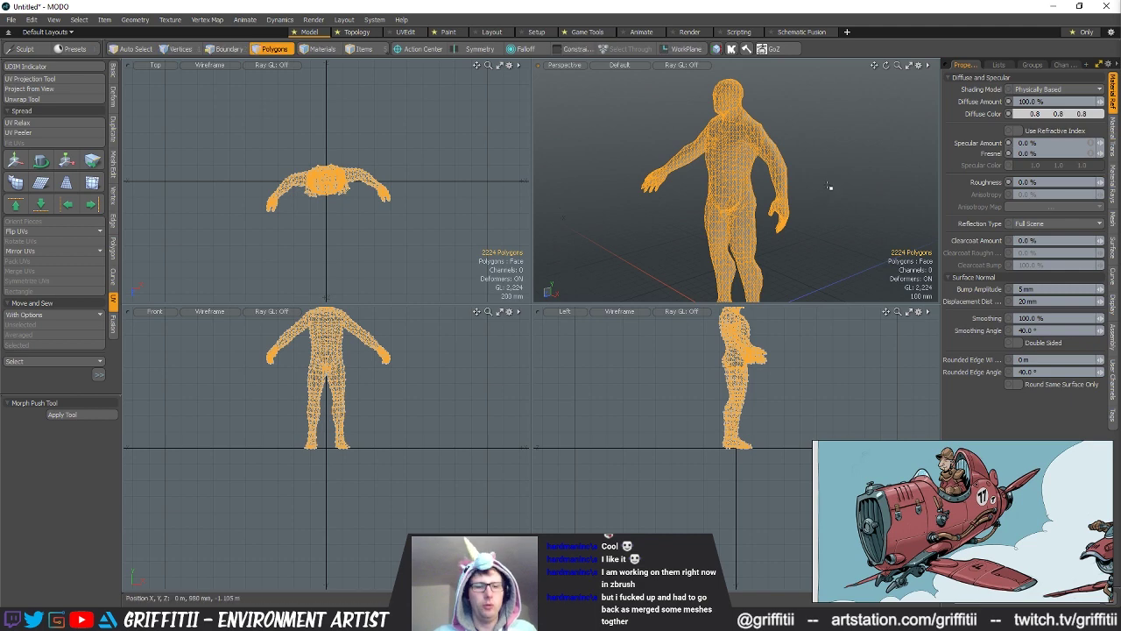
pyautogui.hotkey('ctrl', 'c')
pyautogui.hotkey('ctrl', 'v')
pyautogui.keyDown('alt'); pyautogui.keyDown('shift'); pyautogui.moveTo(754, 344); pyautogui.dragTo(648, 384); pyautogui.keyUp('shift'); pyautogui.keyUp('alt')
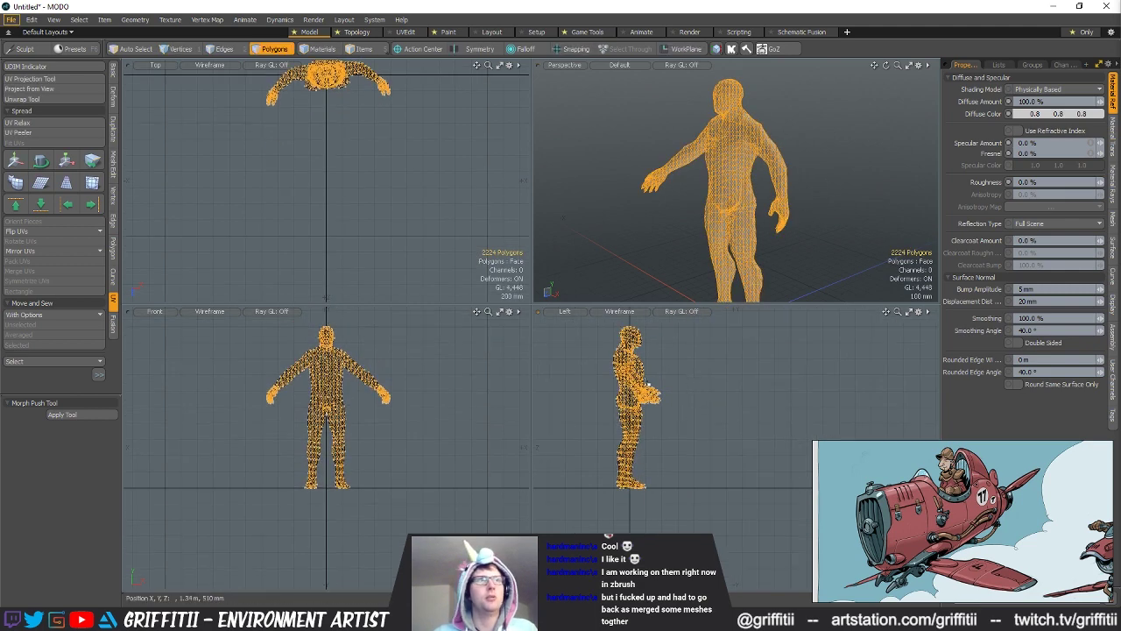
pyautogui.hotkey('ctrl', 'z')
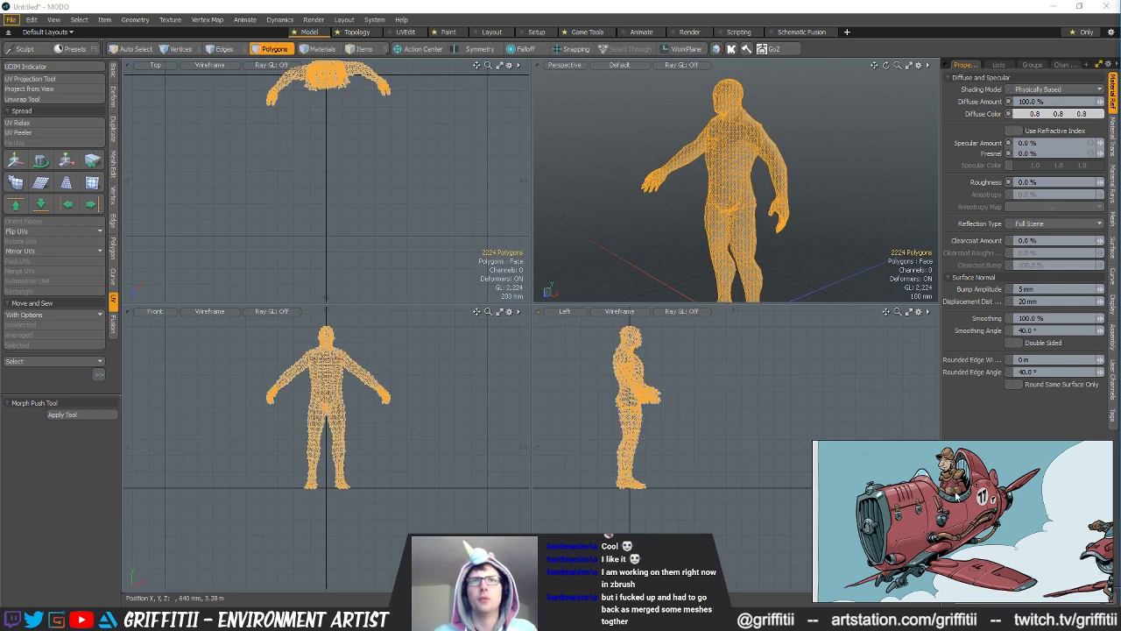
# Step: Switch to vertex selection mode and select the vertices of both legs from the knees down to the feet
pyautogui.scroll(2, 673, 438)
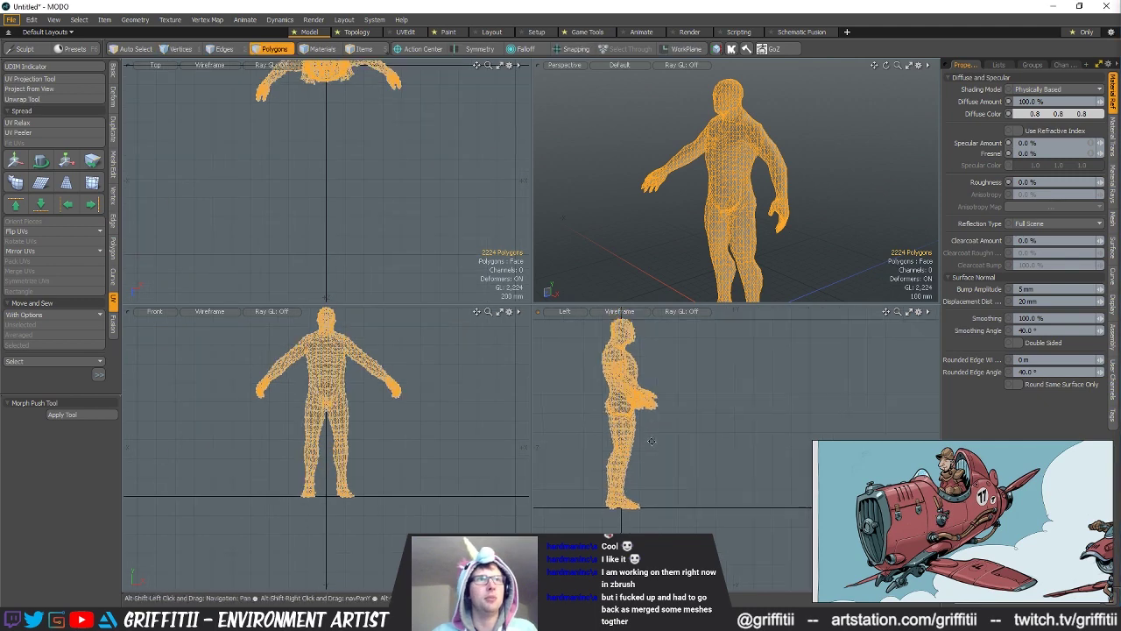
pyautogui.keyDown('alt'); pyautogui.keyDown('shift'); pyautogui.moveTo(672, 416); pyautogui.dragTo(685, 462); pyautogui.keyUp('shift'); pyautogui.keyUp('alt')
pyautogui.click(684, 462)
pyautogui.press('1')
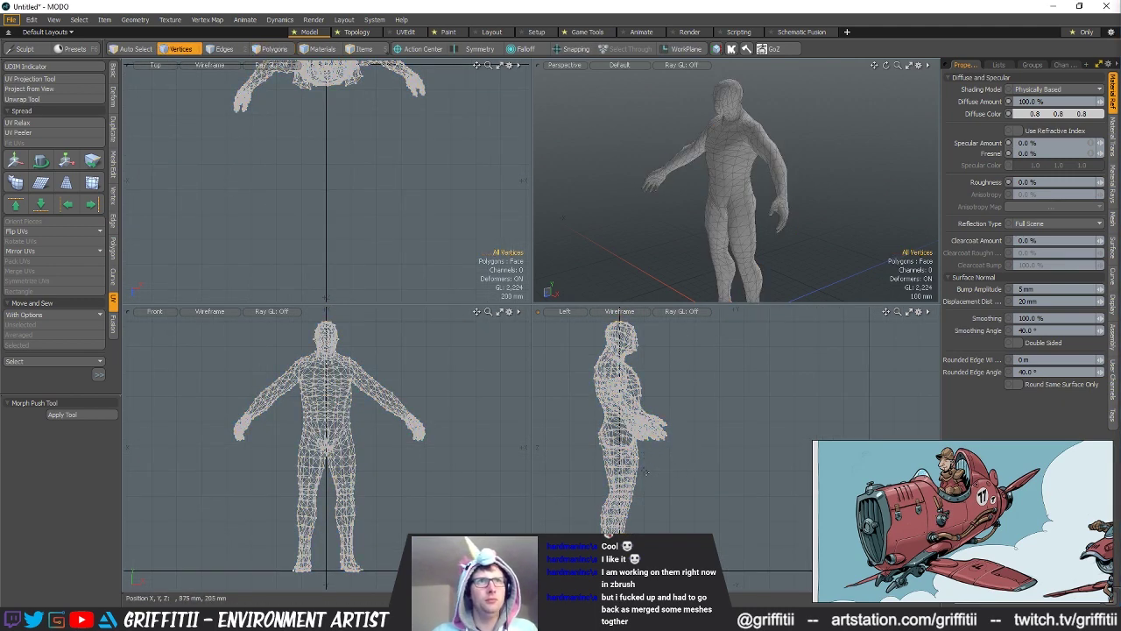
pyautogui.moveTo(750, 551); pyautogui.dragTo(740, 578, button='right')
pyautogui.keyDown('alt'); pyautogui.moveTo(736, 193); pyautogui.dragTo(766, 190); pyautogui.keyUp('alt')
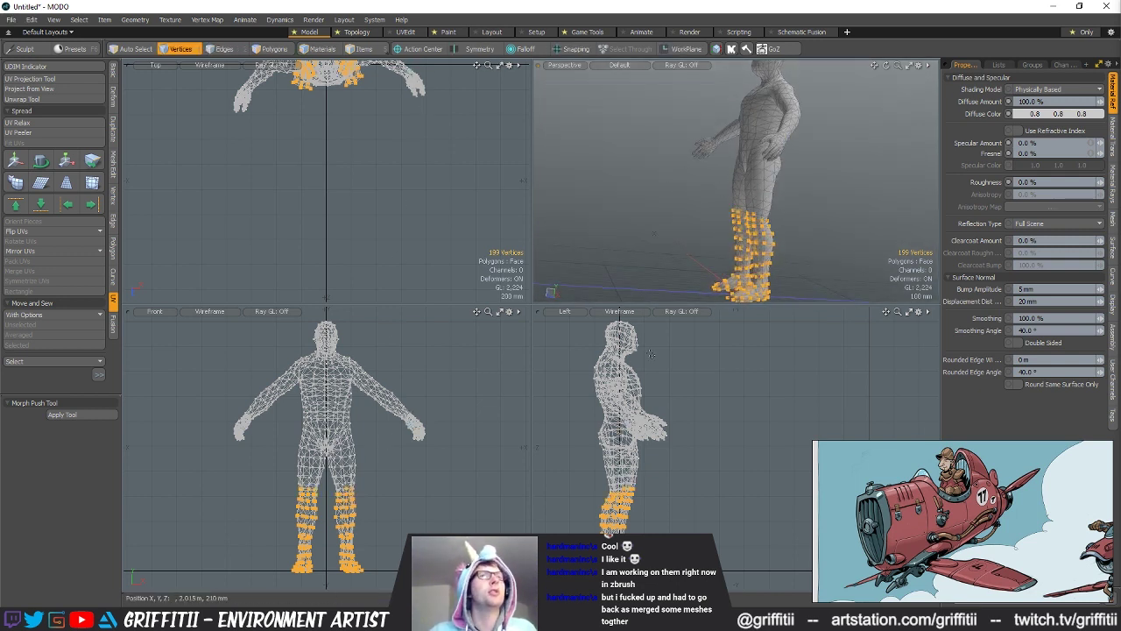
pyautogui.keyDown('shift'); pyautogui.moveTo(574, 515); pyautogui.dragTo(740, 452, button='right'); pyautogui.keyUp('shift')
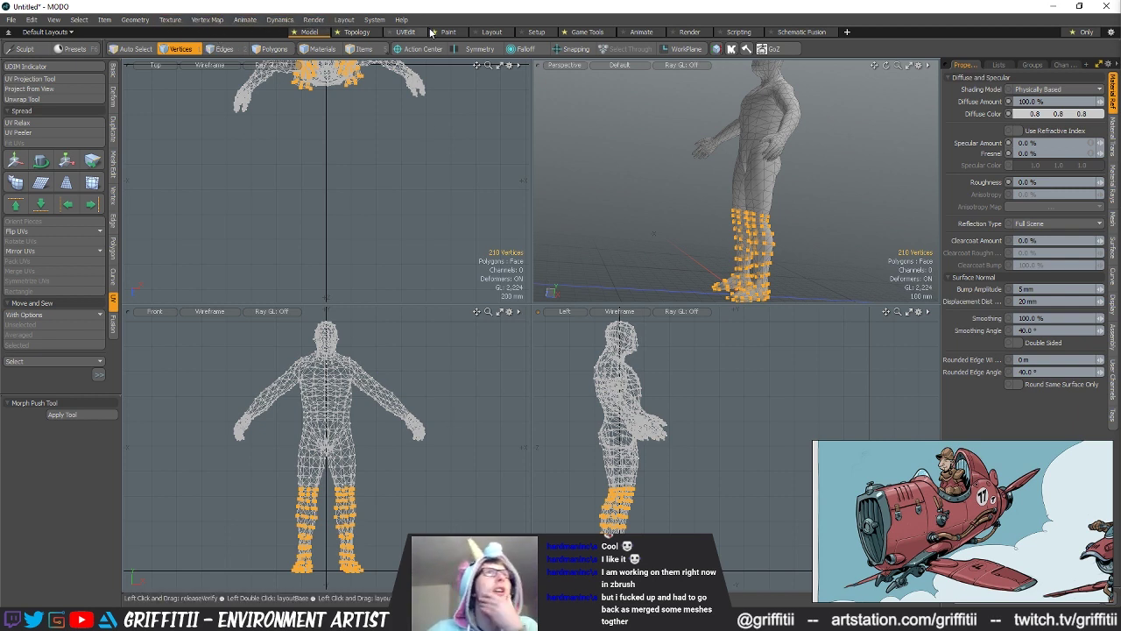
# Step: Try moving the lower legs forward about 105 mm with a Soft Selection falloff radius of about 365 mm
pyautogui.click(534, 54)
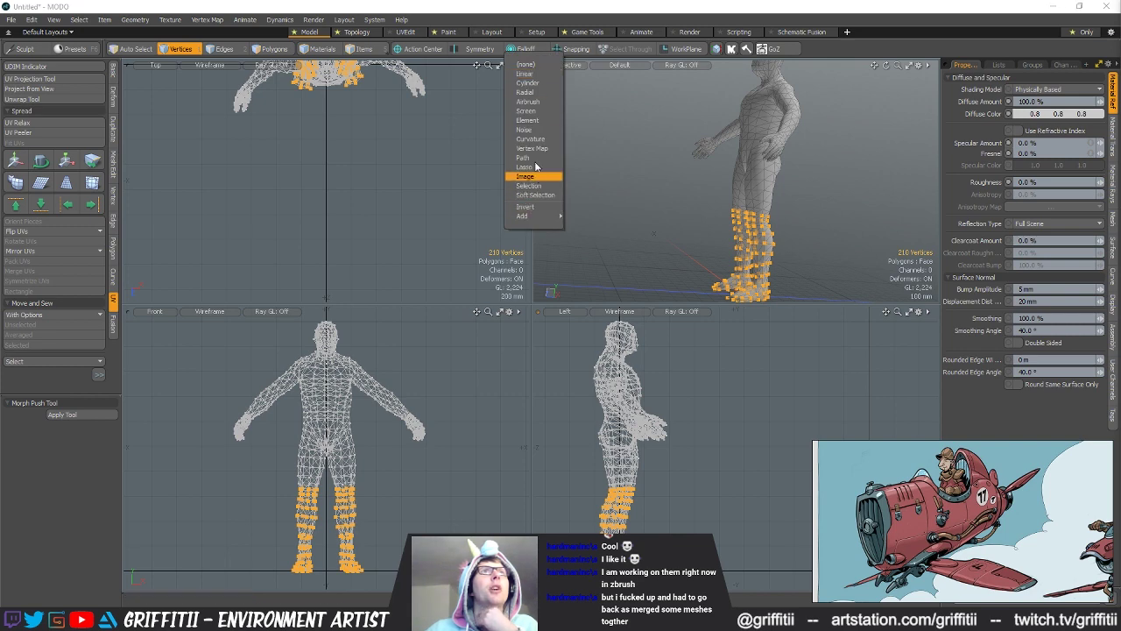
pyautogui.click(536, 194)
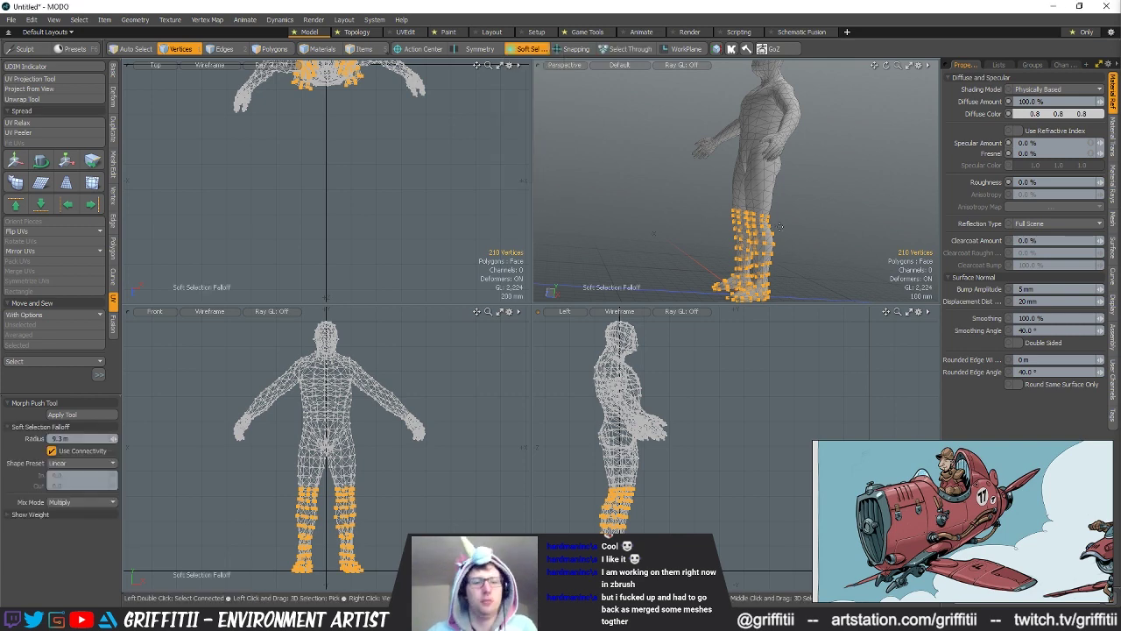
pyautogui.press('w')
pyautogui.moveTo(779, 227)
pyautogui.mouseDown(button='right')
pyautogui.moveTo(713, 228)
pyautogui.moveTo(768, 225)
pyautogui.mouseUp(button='right')
pyautogui.moveTo(770, 228); pyautogui.dragTo(771, 229)
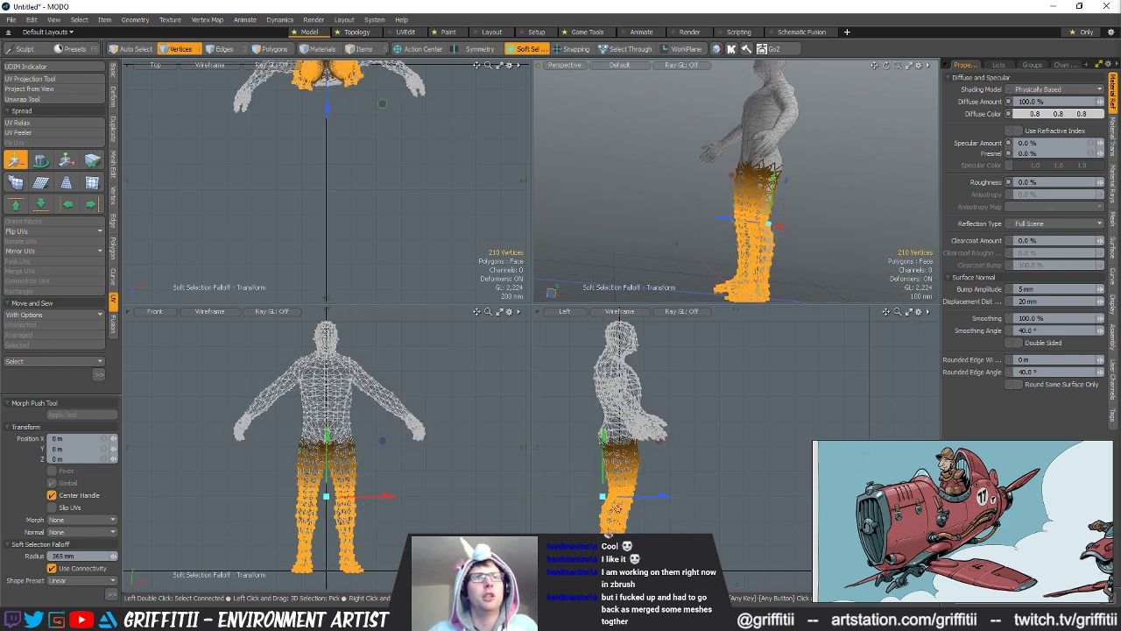
pyautogui.moveTo(639, 502)
pyautogui.mouseDown()
pyautogui.moveTo(662, 502)
pyautogui.moveTo(650, 502)
pyautogui.mouseUp()
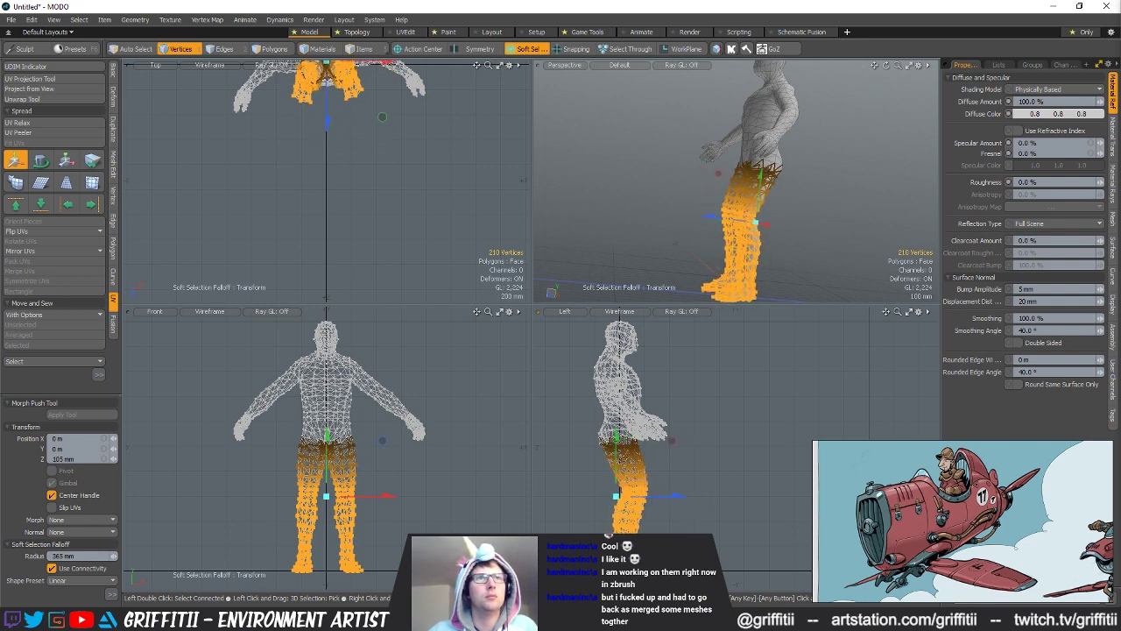
pyautogui.moveTo(670, 481); pyautogui.dragTo(678, 481, button='right')
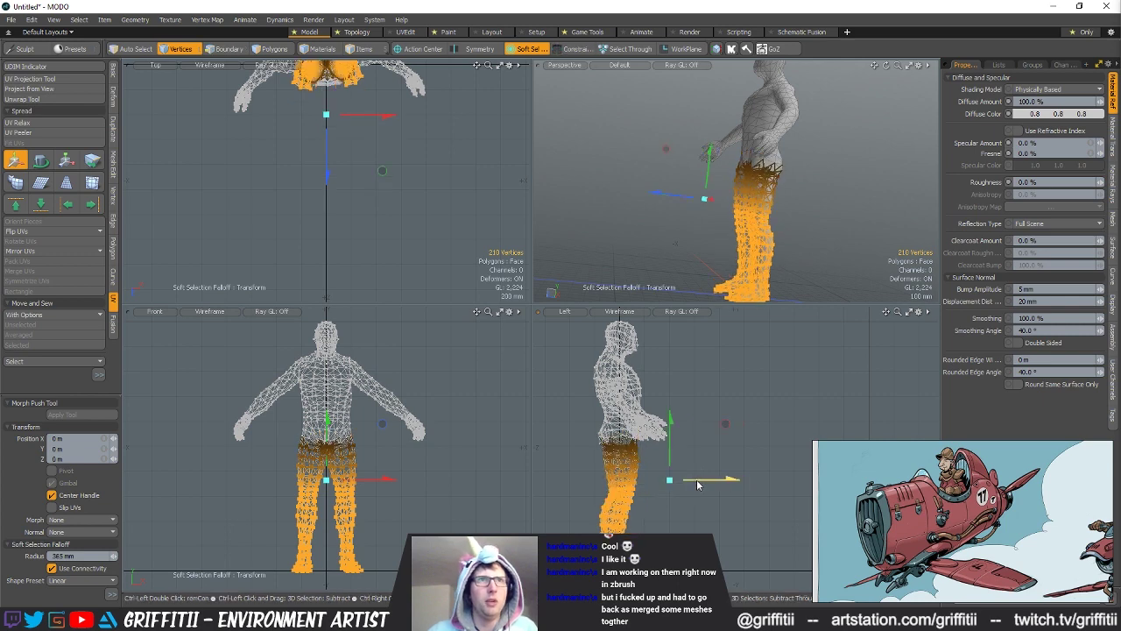
# Step: Set the falloff to none and try moving the selected lower-leg vertices without it
pyautogui.press('space')
pyautogui.press('space')
pyautogui.press('space')
pyautogui.press('space')
pyautogui.click(528, 50)
pyautogui.click(523, 64)
pyautogui.press('w')
pyautogui.moveTo(691, 470); pyautogui.dragTo(701, 484)
pyautogui.hotkey('ctrl', 'z')
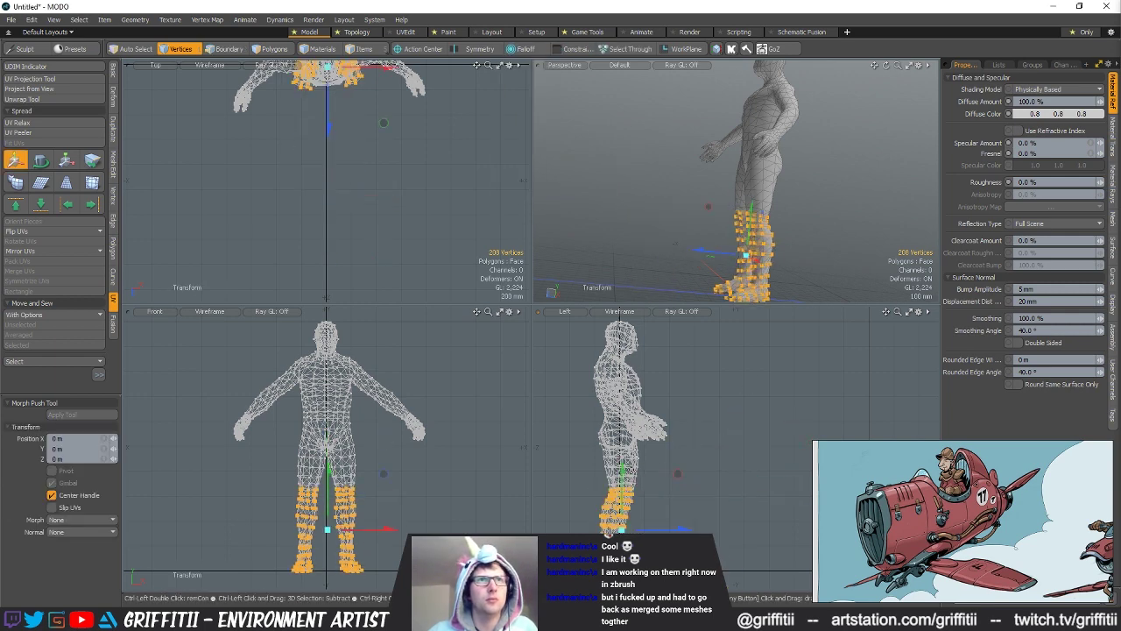
# Step: Extend the vertex selection up to the hips, rotate both legs forward, and shift them about 5 mm in Y and -65 mm in Z
pyautogui.keyDown('shift'); pyautogui.moveTo(649, 448); pyautogui.dragTo(650, 450, button='right'); pyautogui.keyUp('shift')
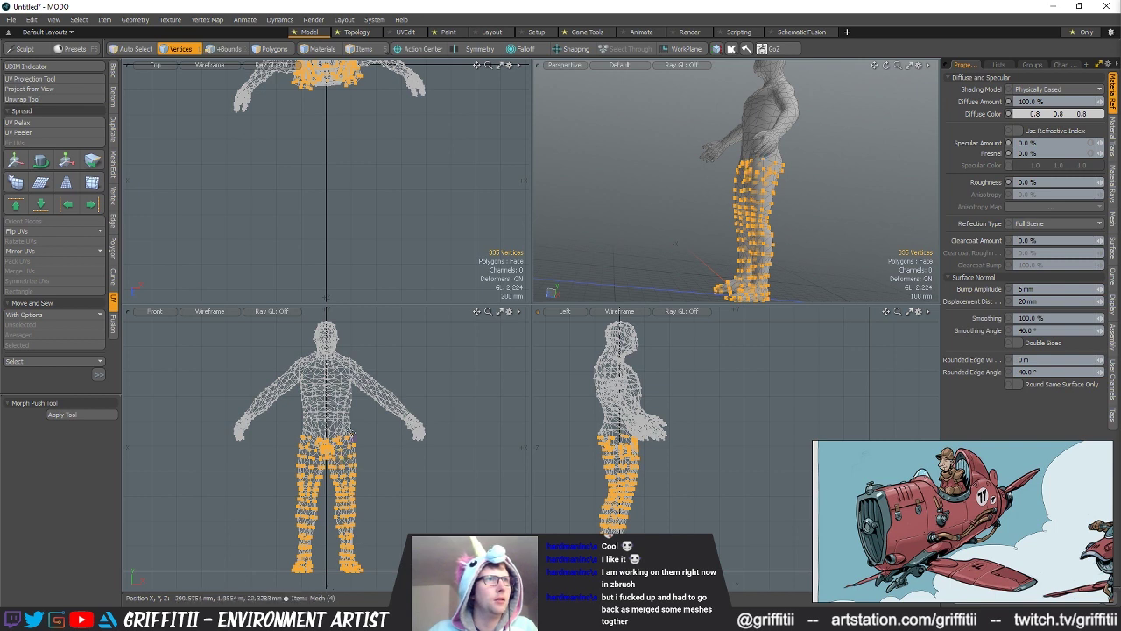
pyautogui.keyDown('shift'); pyautogui.moveTo(287, 429); pyautogui.dragTo(444, 484, button='right'); pyautogui.keyUp('shift')
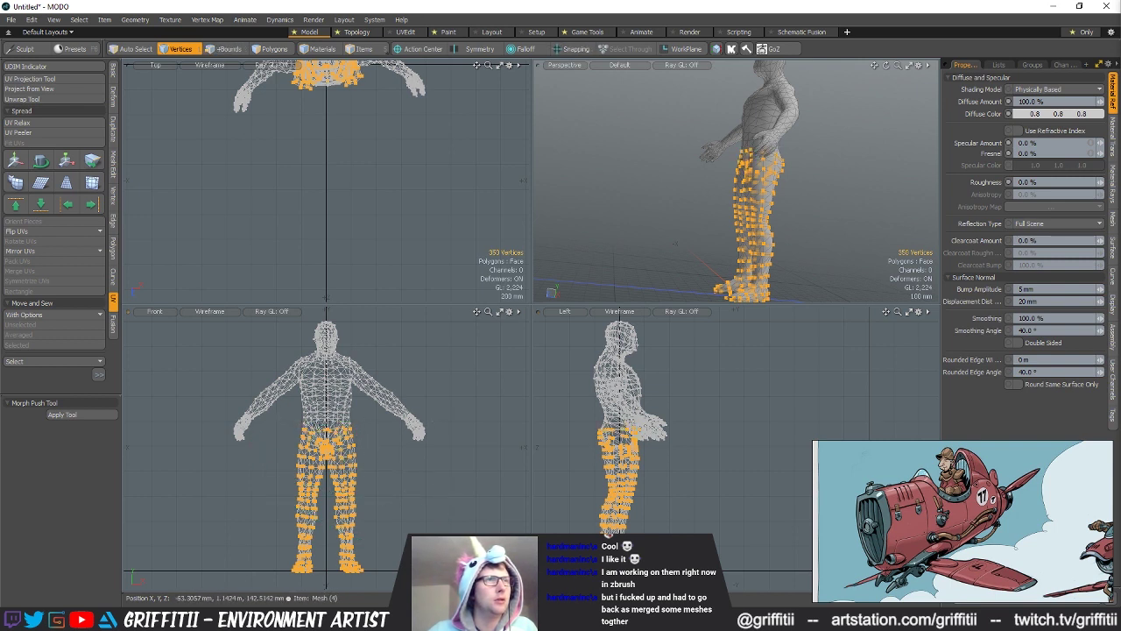
pyautogui.press('e')
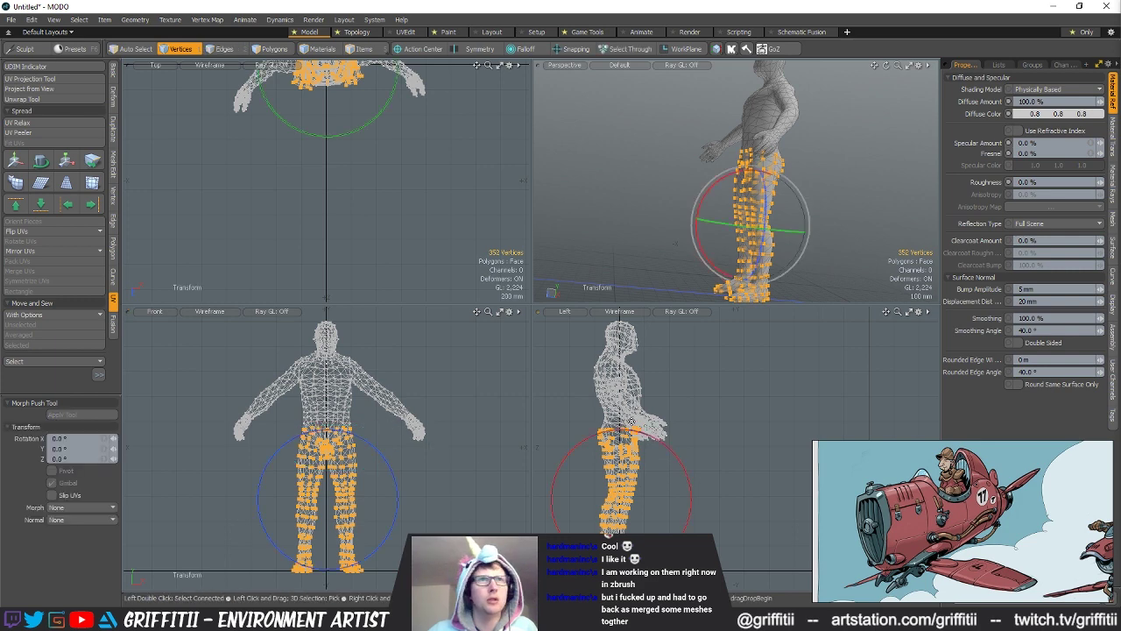
pyautogui.moveTo(662, 355); pyautogui.dragTo(597, 363)
pyautogui.press('w')
pyautogui.moveTo(703, 381); pyautogui.dragTo(694, 380)
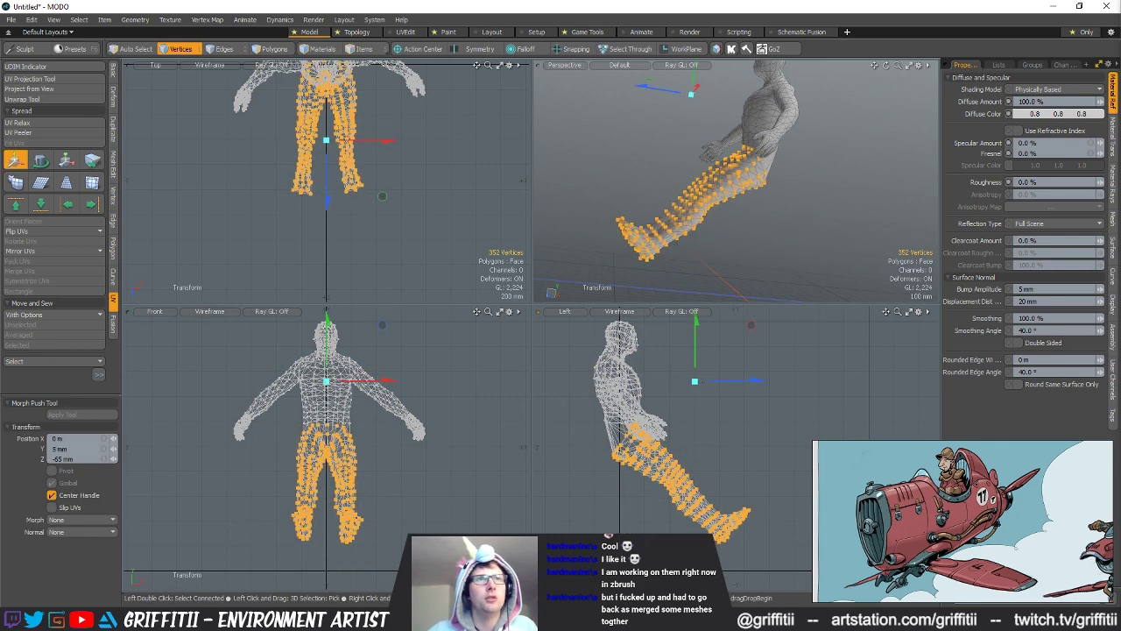
pyautogui.keyDown('alt'); pyautogui.moveTo(799, 191); pyautogui.dragTo(766, 218); pyautogui.keyUp('alt')
pyautogui.press('space')
# Step: Remove the rear hip vertices from the selection and rotate the legs further up towards horizontal
pyautogui.keyDown('ctrl'); pyautogui.moveTo(592, 459); pyautogui.dragTo(634, 423, button='right'); pyautogui.keyUp('ctrl')
pyautogui.press('e')
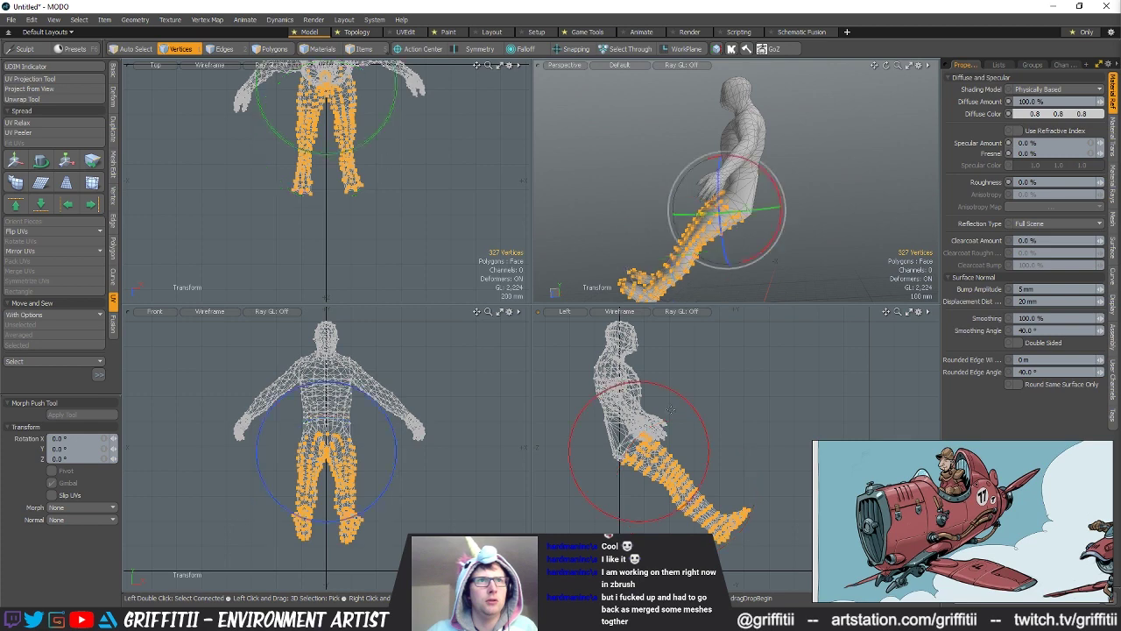
pyautogui.moveTo(669, 383)
pyautogui.mouseDown()
pyautogui.moveTo(637, 379)
pyautogui.moveTo(665, 389)
pyautogui.mouseUp()
pyautogui.press('w')
pyautogui.press('space')
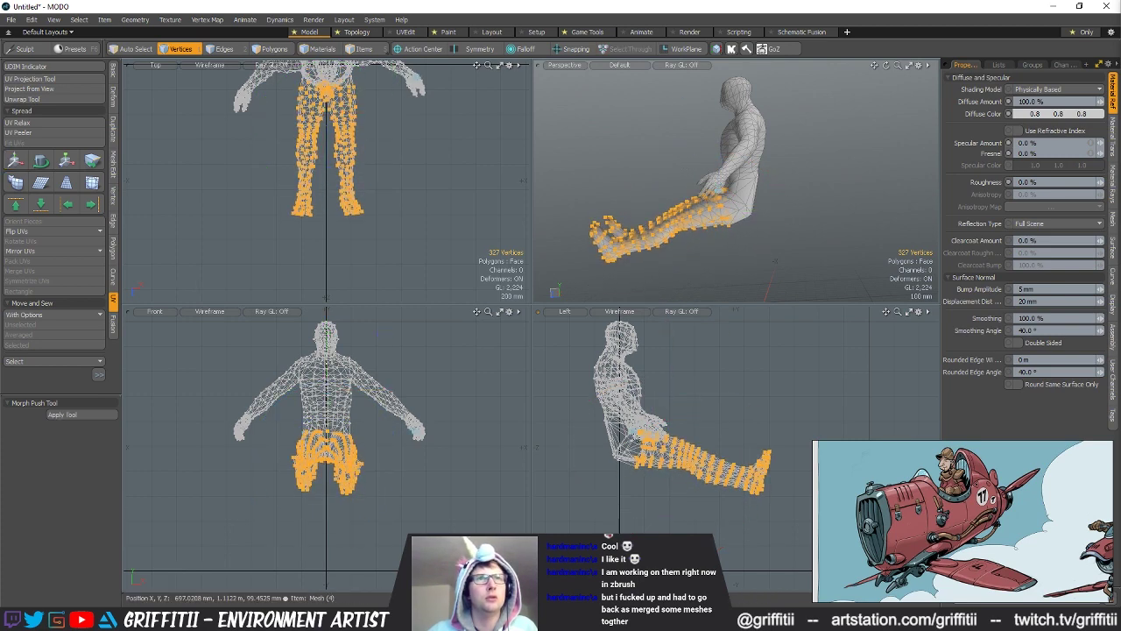
# Step: Deselect the uppermost thigh vertices and raise the remaining leg vertices further into a seated pose
pyautogui.keyDown('ctrl'); pyautogui.moveTo(651, 520); pyautogui.dragTo(642, 516, button='right'); pyautogui.keyUp('ctrl')
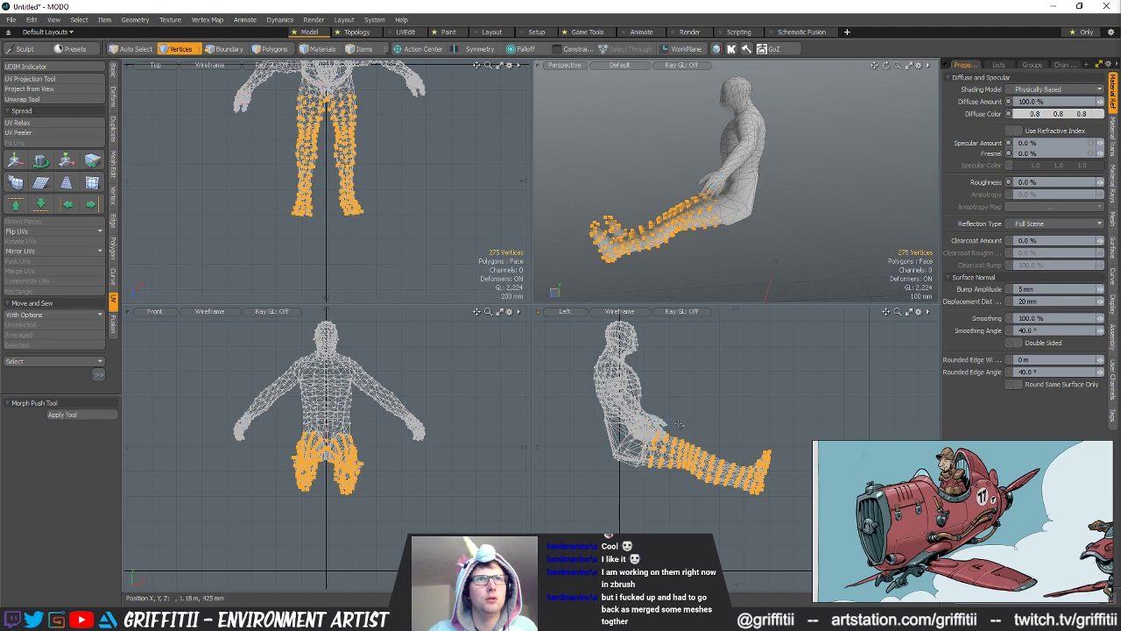
pyautogui.press('e')
pyautogui.moveTo(676, 400); pyautogui.dragTo(631, 396)
pyautogui.press('w')
pyautogui.press('q')
# Step: Limit the selection to the lower legs, rotate them downward at the knees, and shift them about 30 mm in Z
pyautogui.keyDown('ctrl'); pyautogui.moveTo(655, 513); pyautogui.dragTo(652, 430, button='right'); pyautogui.keyUp('ctrl')
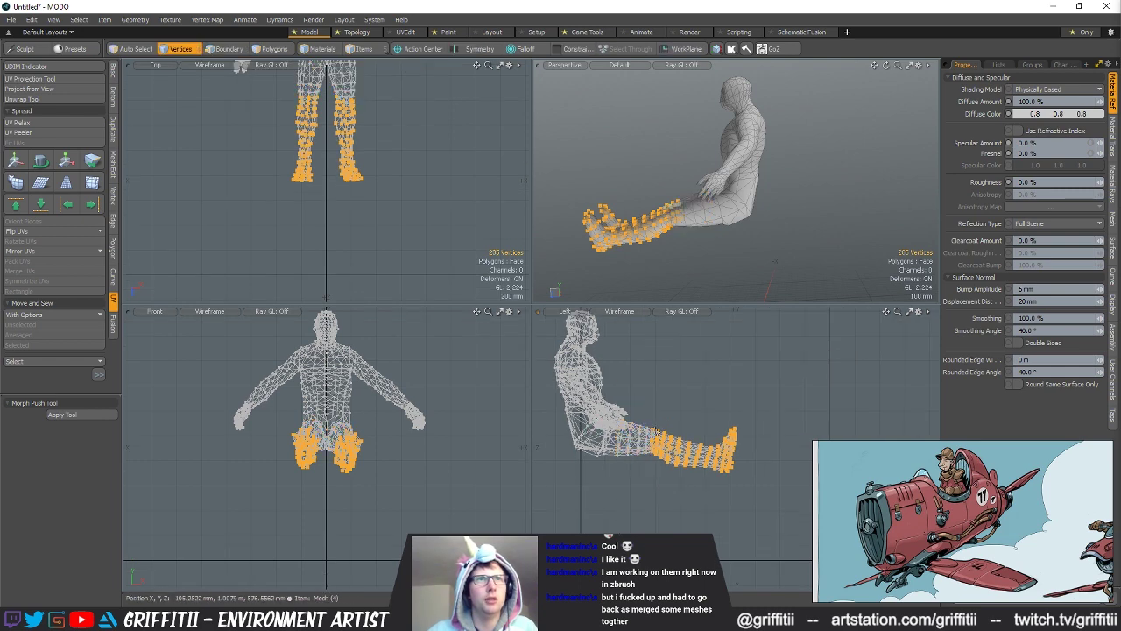
pyautogui.press('e')
pyautogui.moveTo(652, 431); pyautogui.dragTo(693, 410)
pyautogui.press('q')
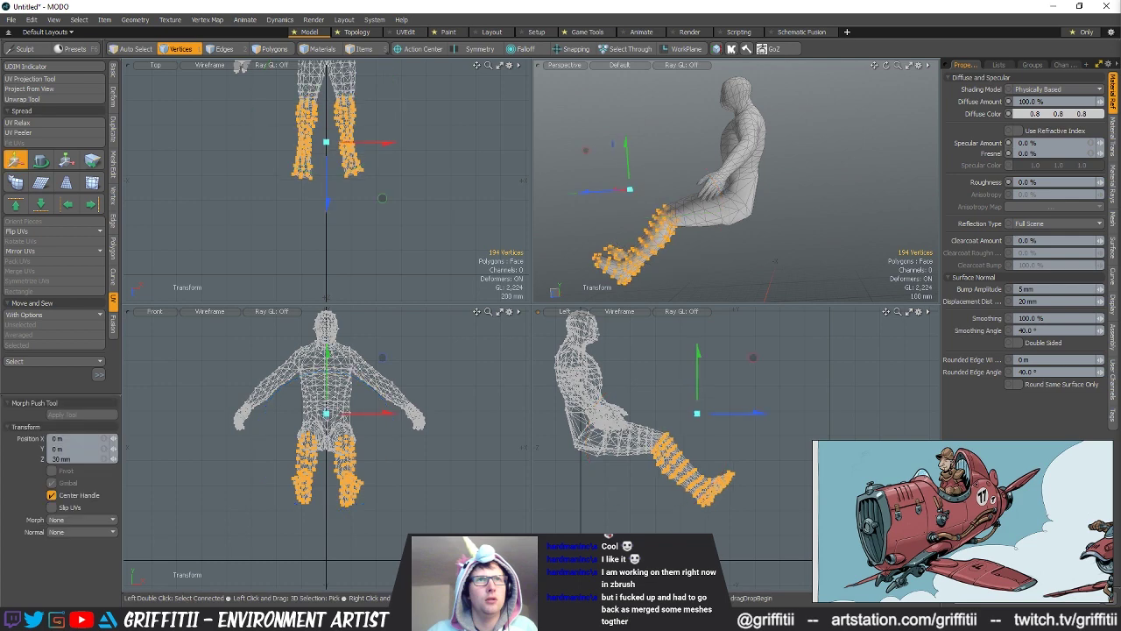
# Step: Rotate the lower legs further down at the knees, dropping the uppermost knee vertices from the selection between rotations
pyautogui.press('e')
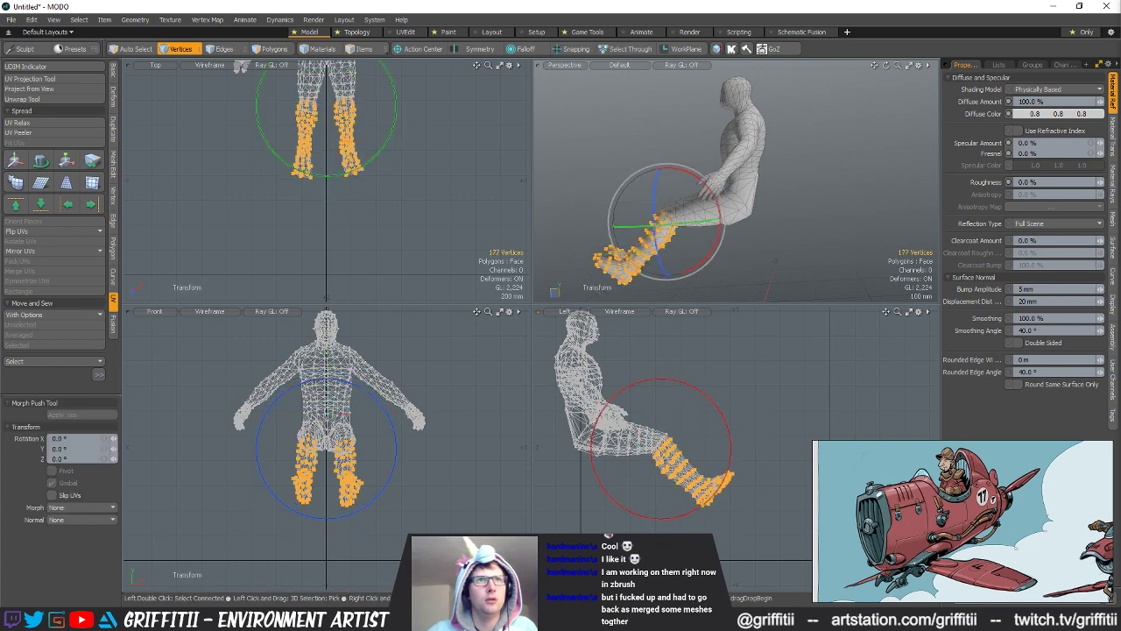
pyautogui.moveTo(680, 394); pyautogui.dragTo(679, 438)
pyautogui.press('q')
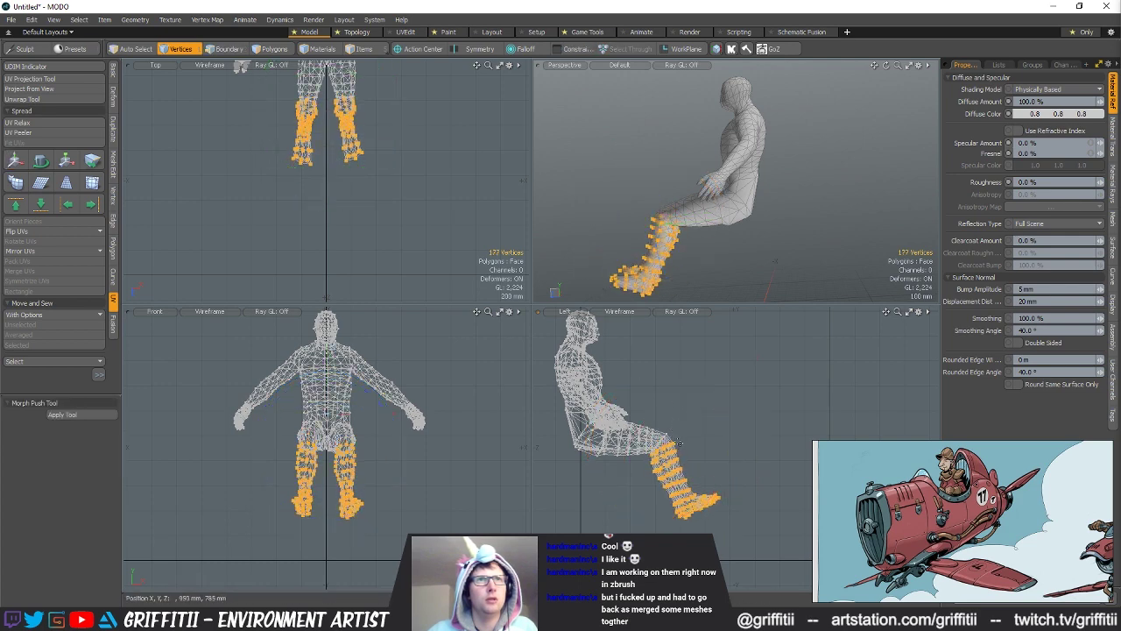
pyautogui.press('e')
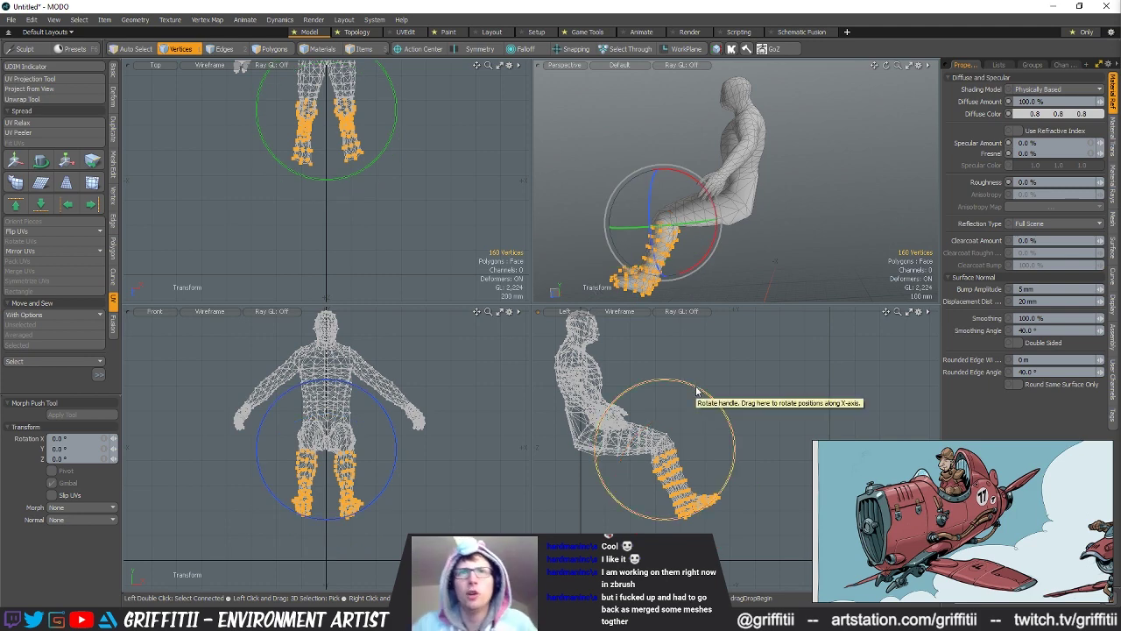
pyautogui.moveTo(696, 390); pyautogui.dragTo(679, 407)
pyautogui.press('w')
pyautogui.press('q')
# Step: Adjust the vertex selection around the knees and rotate the lower legs until they hang nearly vertical, then clear the selection
pyautogui.keyDown('ctrl'); pyautogui.keyDown('alt'); pyautogui.moveTo(662, 460); pyautogui.dragTo(737, 454); pyautogui.keyUp('alt'); pyautogui.keyUp('ctrl')
pyautogui.moveTo(651, 442)
pyautogui.keyDown('shift'); pyautogui.mouseDown(button='right')
pyautogui.moveTo(742, 487)
pyautogui.moveTo(732, 455)
pyautogui.mouseUp(button='right'); pyautogui.keyUp('shift')
pyautogui.keyDown('ctrl'); pyautogui.keyDown('alt'); pyautogui.moveTo(713, 440); pyautogui.dragTo(656, 444); pyautogui.keyUp('alt'); pyautogui.keyUp('ctrl')
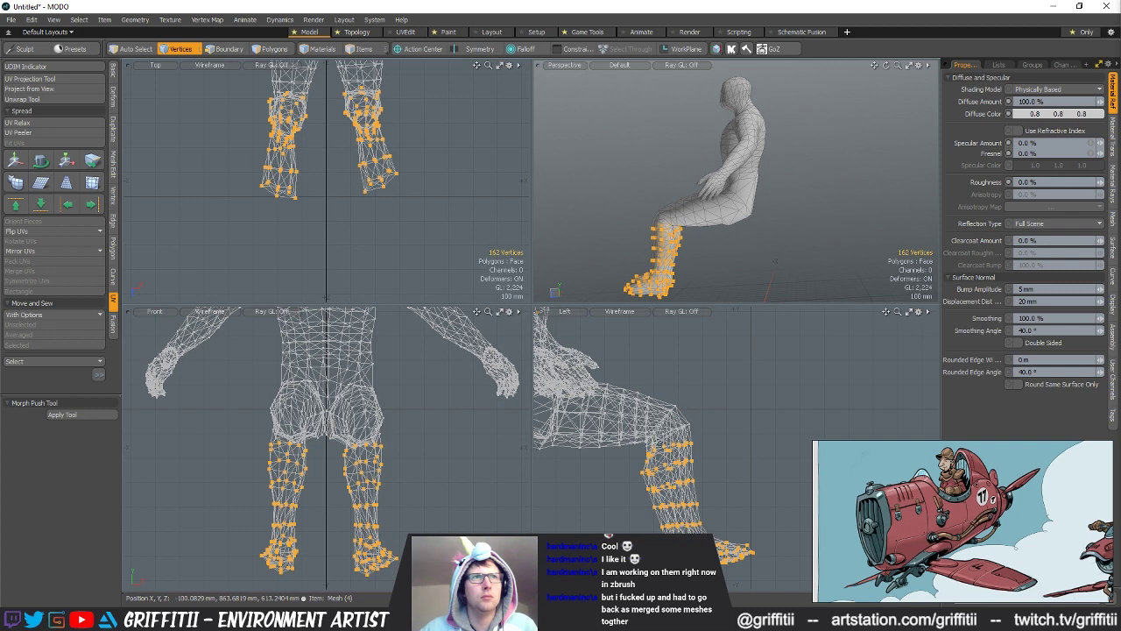
pyautogui.press('w')
pyautogui.press('e')
pyautogui.scroll(-3, 788, 230)
pyautogui.moveTo(788, 229)
pyautogui.keyDown('alt'); pyautogui.mouseDown()
pyautogui.moveTo(843, 232)
pyautogui.moveTo(784, 247)
pyautogui.mouseUp(); pyautogui.keyUp('alt')
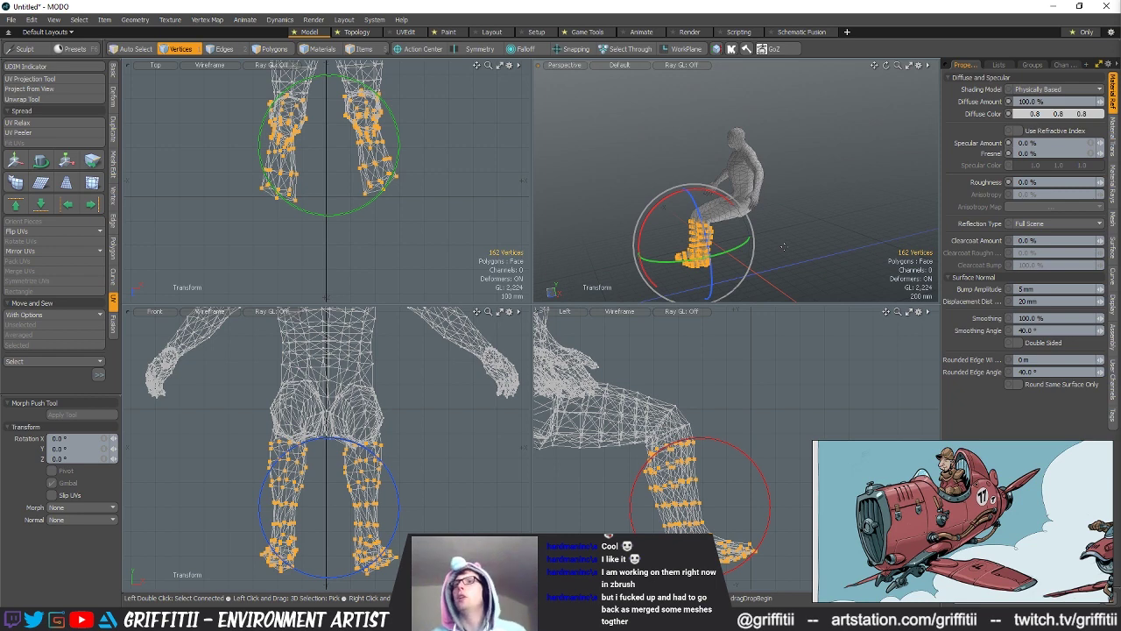
pyautogui.keyDown('alt'); pyautogui.moveTo(760, 253); pyautogui.dragTo(774, 249); pyautogui.keyUp('alt')
pyautogui.moveTo(706, 444); pyautogui.dragTo(729, 437)
pyautogui.press('w')
pyautogui.press('q')
pyautogui.click(730, 437)
# Step: Select the rear lower buttock vertices of the seated figure, shift them, and rotate them to smooth the bent hips
pyautogui.moveTo(730, 258)
pyautogui.keyDown('alt'); pyautogui.mouseDown()
pyautogui.moveTo(718, 246)
pyautogui.moveTo(869, 172)
pyautogui.moveTo(695, 184)
pyautogui.moveTo(716, 172)
pyautogui.moveTo(737, 105)
pyautogui.moveTo(732, 182)
pyautogui.mouseUp(); pyautogui.keyUp('alt')
pyautogui.scroll(4, 695, 183)
pyautogui.keyDown('alt'); pyautogui.keyDown('shift'); pyautogui.moveTo(604, 438); pyautogui.dragTo(740, 456); pyautogui.keyUp('shift'); pyautogui.keyUp('alt')
pyautogui.scroll(3, 736, 451)
pyautogui.moveTo(628, 460); pyautogui.dragTo(596, 484, button='right')
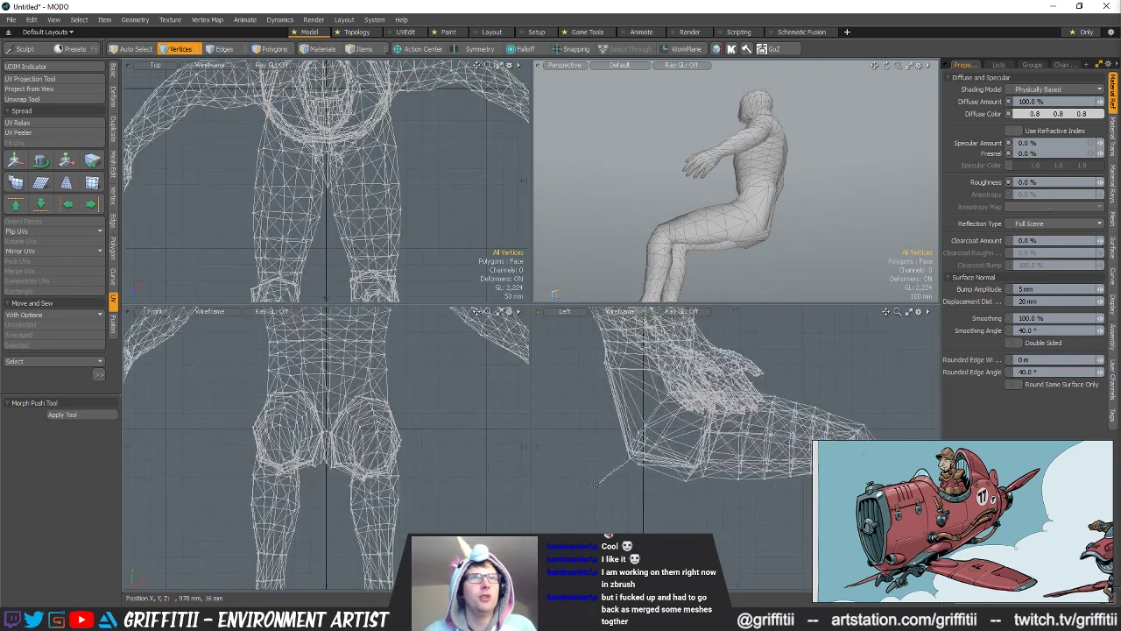
pyautogui.press('w')
pyautogui.moveTo(663, 487); pyautogui.dragTo(654, 476)
pyautogui.press('e')
pyautogui.moveTo(656, 368)
pyautogui.mouseDown()
pyautogui.moveTo(677, 391)
pyautogui.moveTo(668, 383)
pyautogui.mouseUp()
pyautogui.press('w')
# Step: Select four vertices at the underside of the buttocks and move them about -6 mm in Y and -12 mm in Z
pyautogui.press('q')
pyautogui.moveTo(672, 431); pyautogui.dragTo(637, 473, button='right')
pyautogui.press('w')
pyautogui.moveTo(679, 483); pyautogui.dragTo(675, 483)
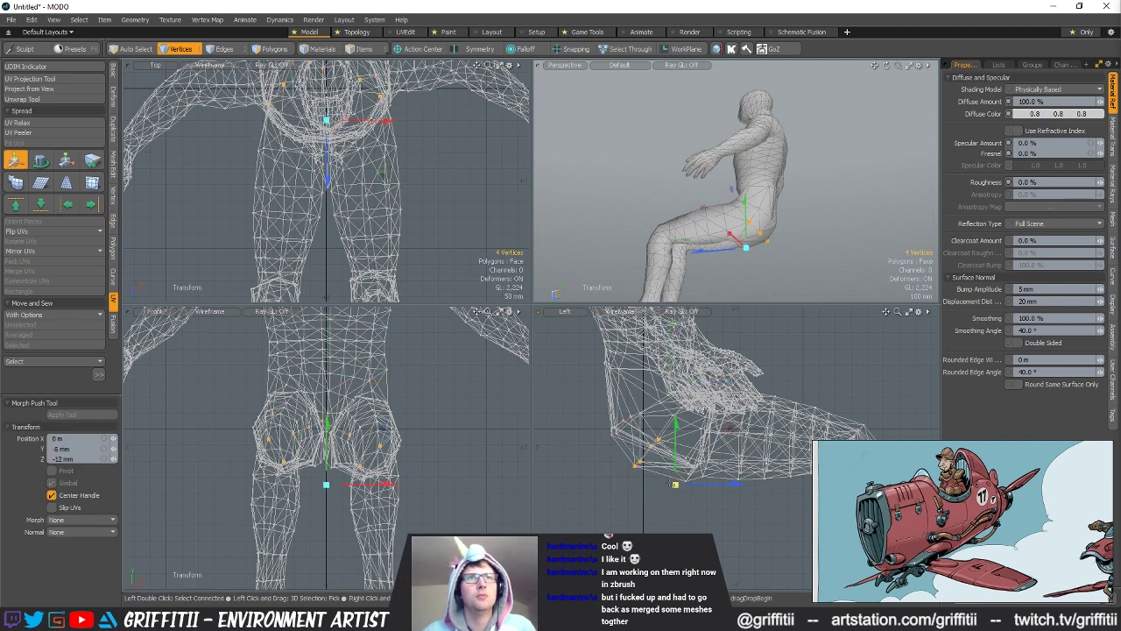
pyautogui.press('q')
pyautogui.click(677, 487)
# Step: Examine the seated figure from several angles and against the standing reference, leaving only the seated one displayed
pyautogui.keyDown('alt'); pyautogui.moveTo(750, 218); pyautogui.dragTo(831, 297); pyautogui.keyUp('alt')
pyautogui.scroll(2, 831, 296)
pyautogui.scroll(-2, 789, 245)
pyautogui.keyDown('alt'); pyautogui.moveTo(718, 206); pyautogui.dragTo(755, 188); pyautogui.keyUp('alt')
pyautogui.scroll(-3, 744, 208)
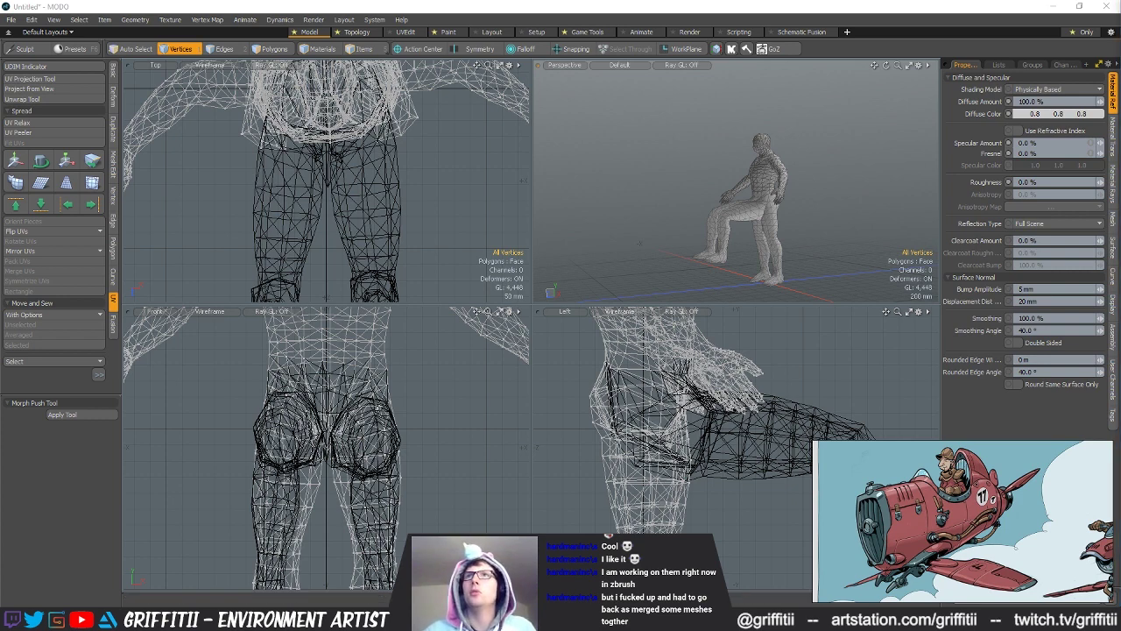
pyautogui.hotkey('ctrl', 'z')
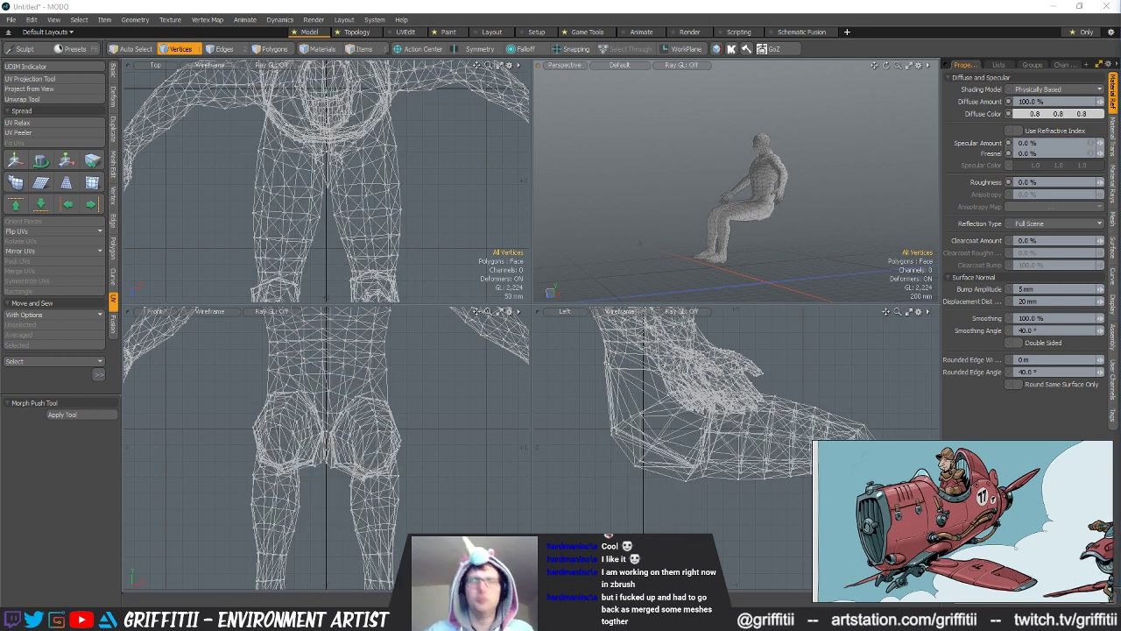
pyautogui.keyDown('alt'); pyautogui.moveTo(667, 234); pyautogui.dragTo(717, 271); pyautogui.keyUp('alt')
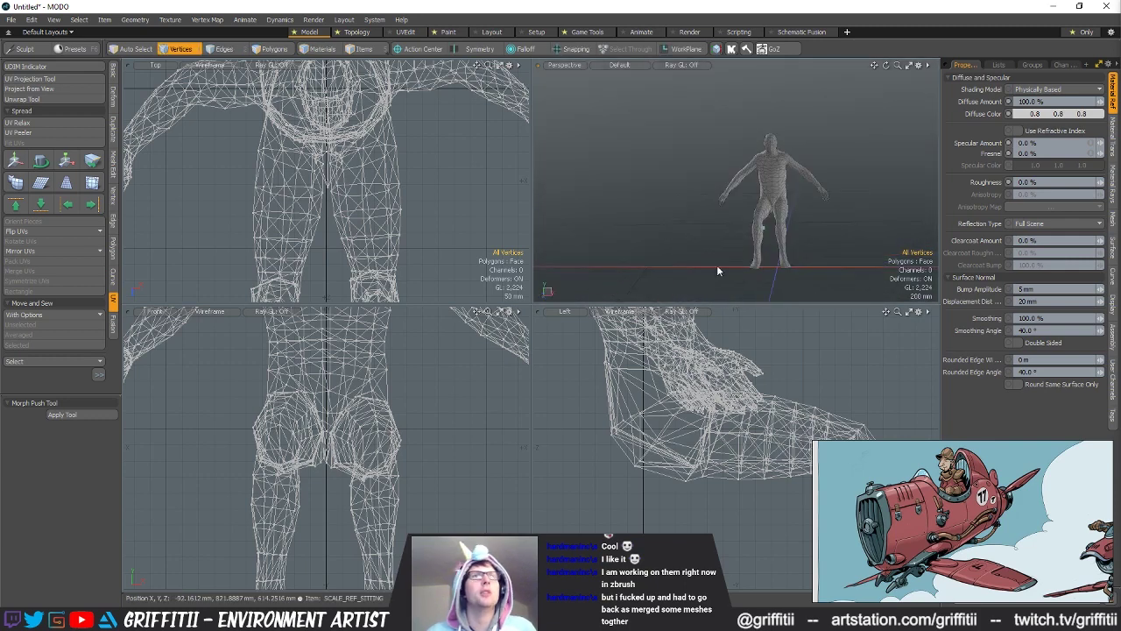
# Step: Save the scene as Mechanical_Plane_A_v001 in the Objects folder of the Mechanical_Plane project
pyautogui.hotkey('ctrl', 's')
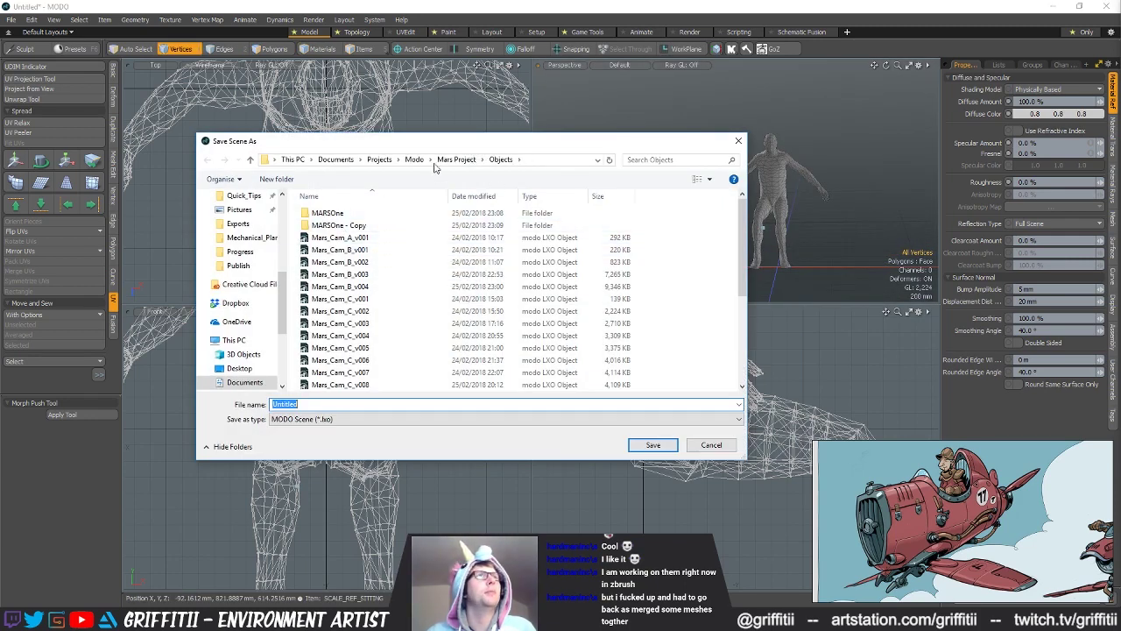
pyautogui.click(379, 160)
pyautogui.click(322, 275)
pyautogui.doubleClick(324, 276)
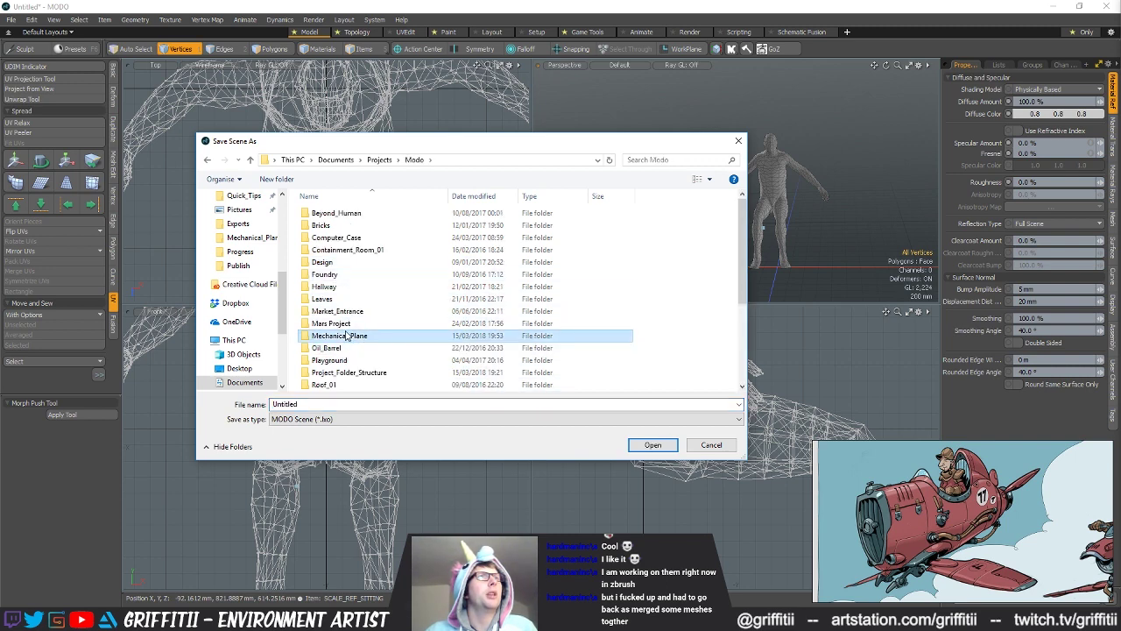
pyautogui.doubleClick(359, 335)
pyautogui.click(322, 225)
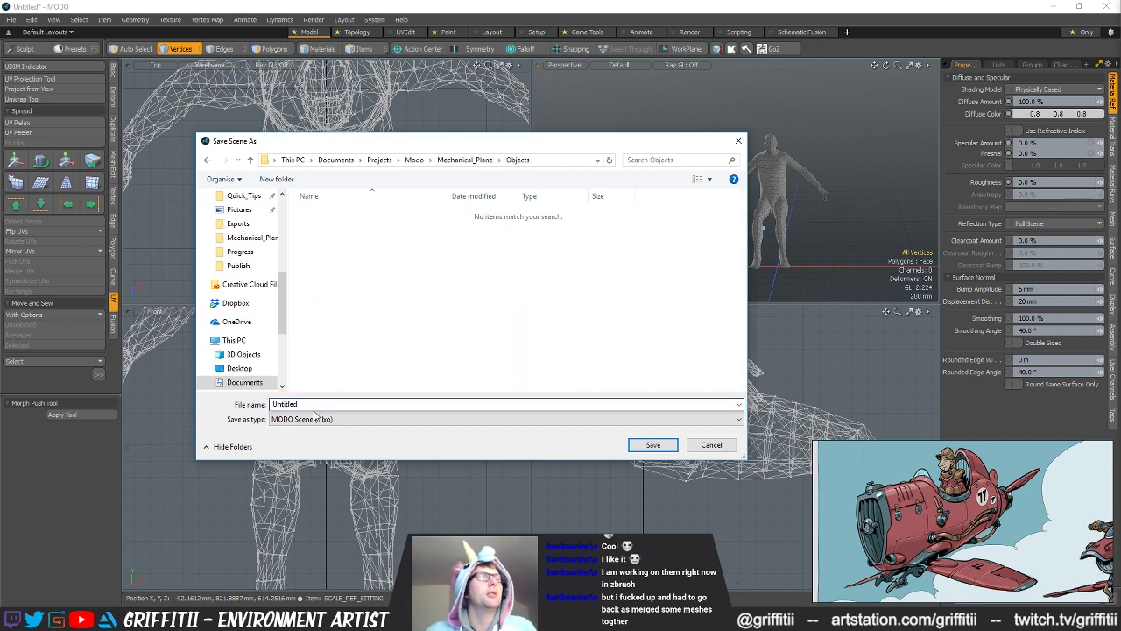
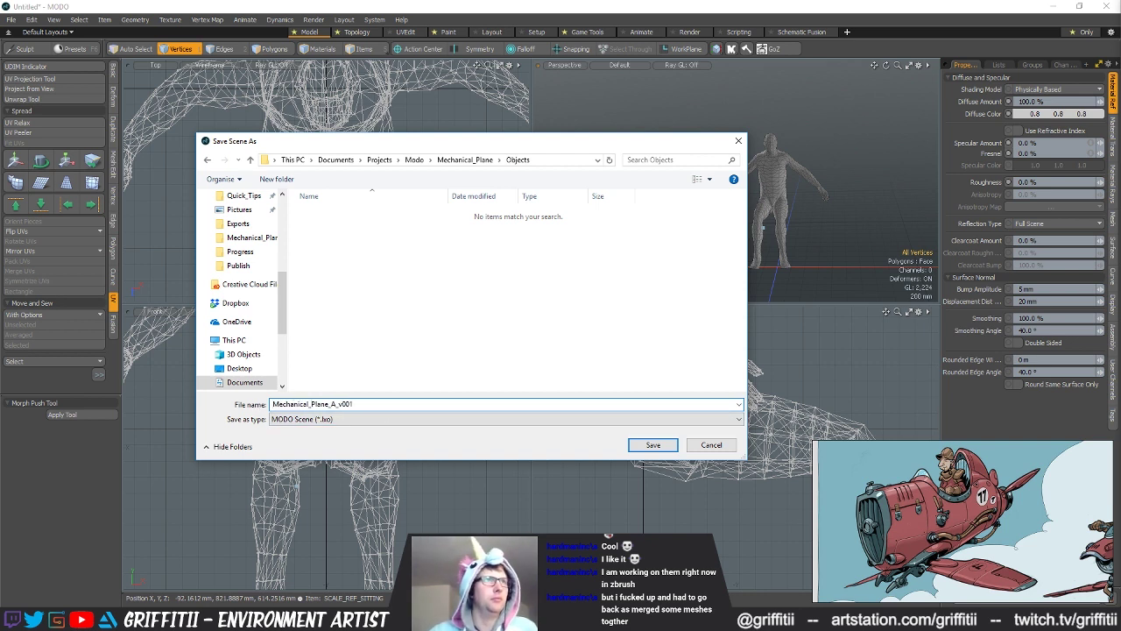
pyautogui.click(637, 448)
# Step: Create a unit cube and move it 680 mm in Y and 400 mm in Z around the figure's legs
pyautogui.moveTo(804, 214)
pyautogui.keyDown('alt'); pyautogui.mouseDown()
pyautogui.moveTo(738, 206)
pyautogui.moveTo(802, 201)
pyautogui.mouseUp(); pyautogui.keyUp('alt')
pyautogui.moveTo(720, 202)
pyautogui.keyDown('alt'); pyautogui.mouseDown()
pyautogui.moveTo(739, 206)
pyautogui.moveTo(735, 197)
pyautogui.mouseUp(); pyautogui.keyUp('alt')
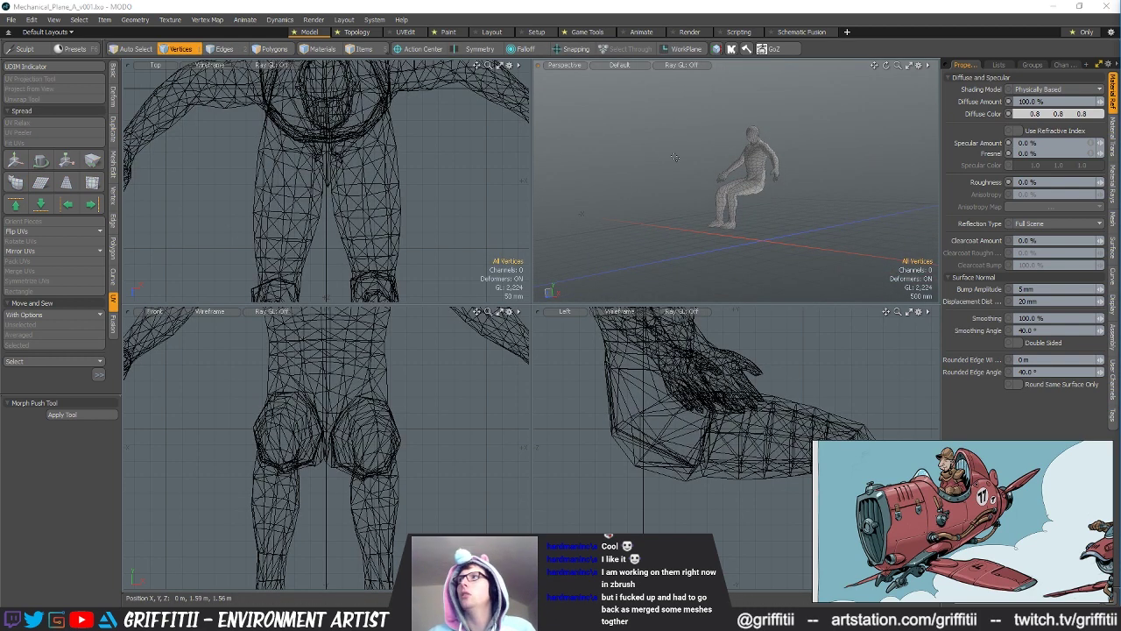
pyautogui.keyDown('alt'); pyautogui.keyDown('shift'); pyautogui.moveTo(714, 144); pyautogui.dragTo(713, 154); pyautogui.keyUp('shift'); pyautogui.keyUp('alt')
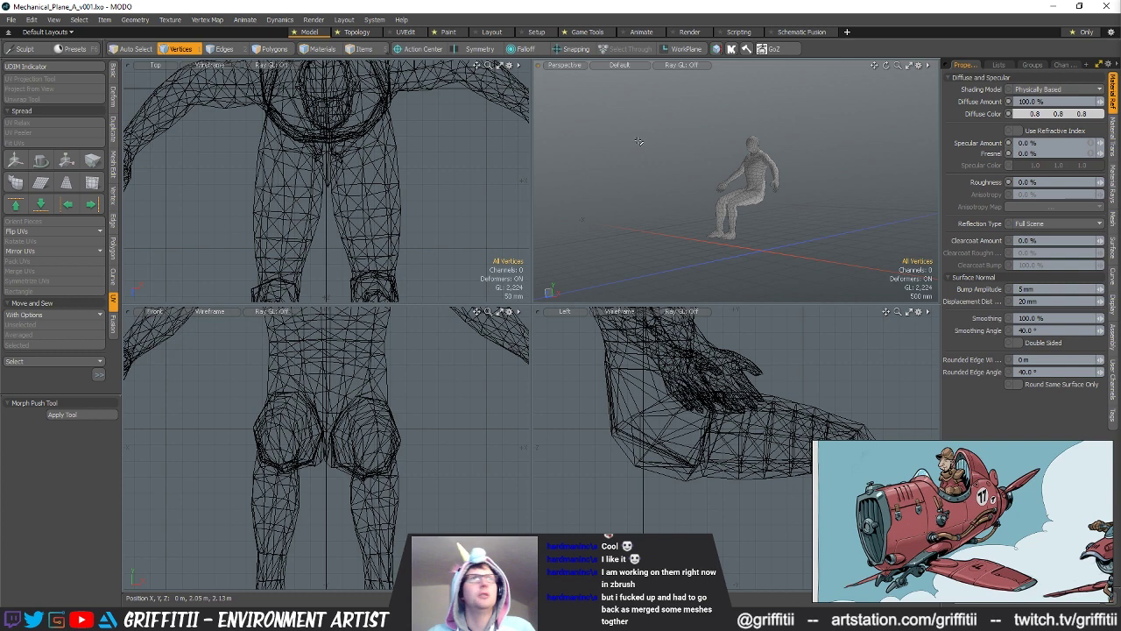
pyautogui.keyDown('alt'); pyautogui.moveTo(646, 143); pyautogui.dragTo(658, 143); pyautogui.keyUp('alt')
pyautogui.click(114, 73)
pyautogui.keyDown('shift'); pyautogui.click(15, 74); pyautogui.keyUp('shift')
pyautogui.keyDown('alt'); pyautogui.moveTo(728, 215); pyautogui.dragTo(711, 245); pyautogui.keyUp('alt')
pyautogui.press('a')
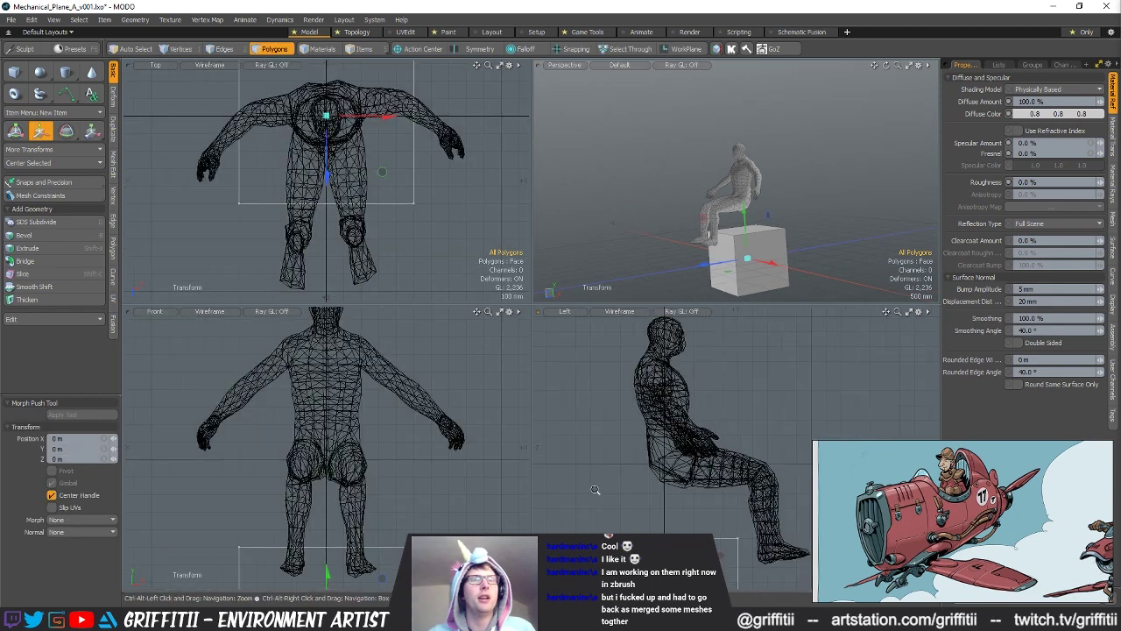
pyautogui.press('w')
pyautogui.moveTo(698, 456); pyautogui.dragTo(698, 418)
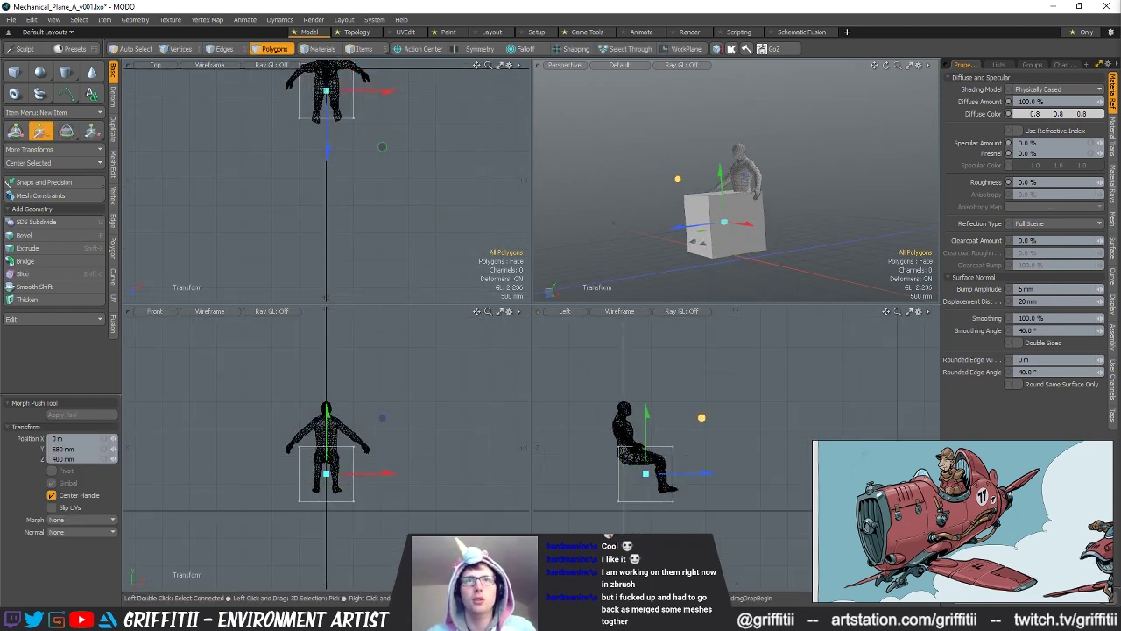
# Step: Select all of the cube's polygons and scale it to about 70% in X to suit the pilot's width
pyautogui.scroll(4, 750, 173)
pyautogui.keyDown('alt'); pyautogui.moveTo(751, 173); pyautogui.dragTo(849, 219); pyautogui.keyUp('alt')
pyautogui.press('q')
pyautogui.click(699, 197)
pyautogui.doubleClick(699, 197)
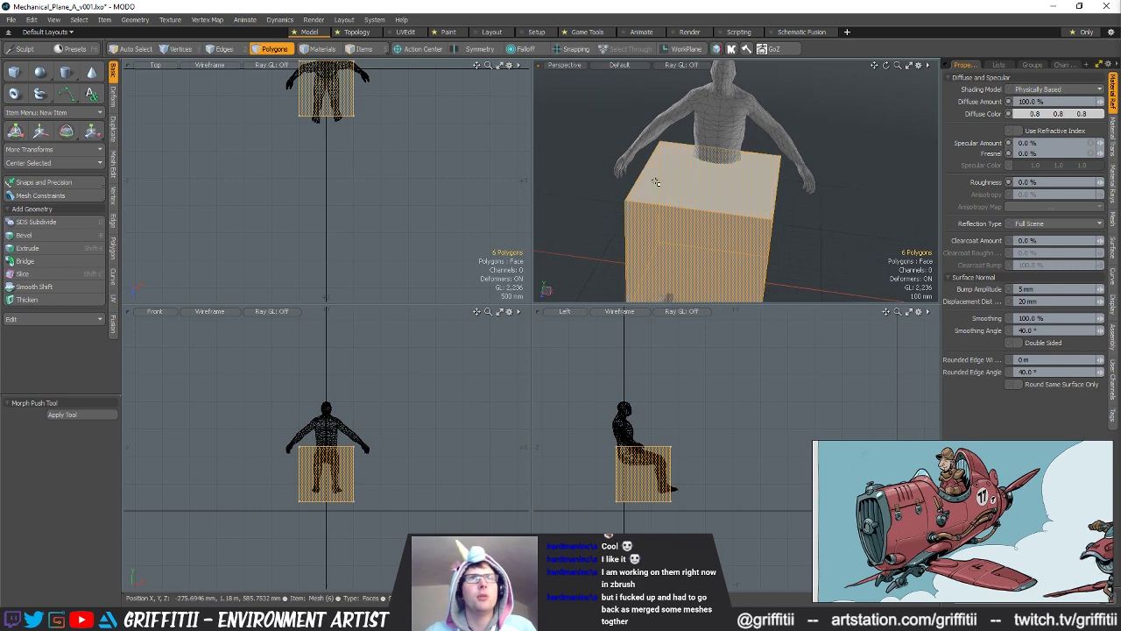
pyautogui.press('r')
pyautogui.keyDown('alt'); pyautogui.moveTo(355, 99); pyautogui.dragTo(356, 192); pyautogui.keyUp('alt')
pyautogui.moveTo(356, 193)
pyautogui.keyDown('ctrl'); pyautogui.keyDown('alt'); pyautogui.mouseDown()
pyautogui.moveTo(434, 191)
pyautogui.moveTo(372, 187)
pyautogui.mouseUp(); pyautogui.keyUp('alt'); pyautogui.keyUp('ctrl')
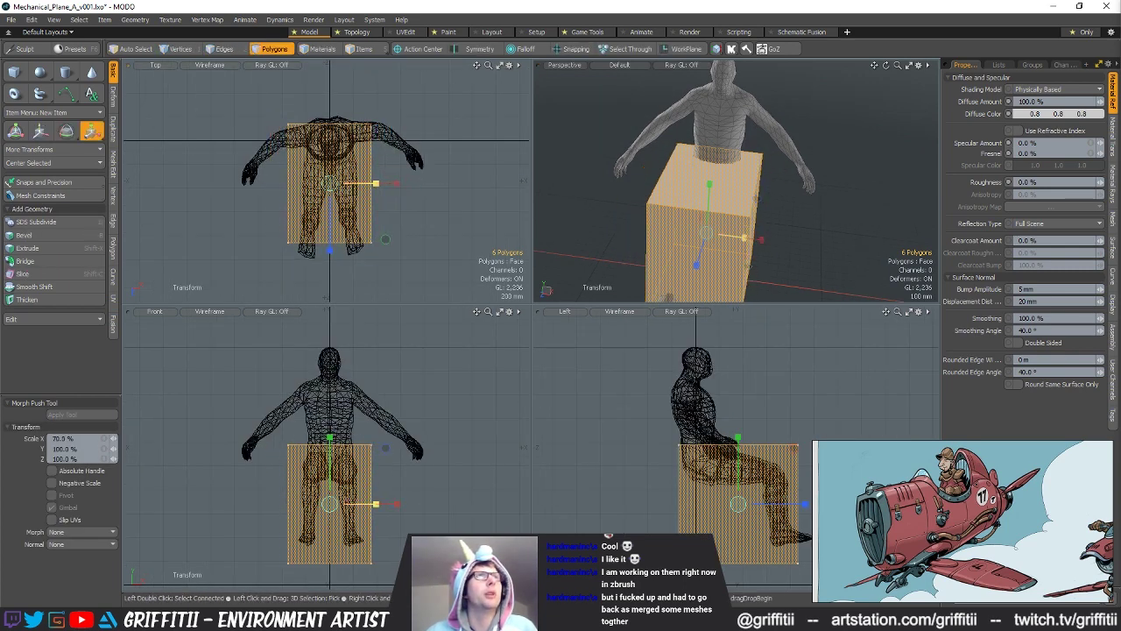
pyautogui.press('space')
# Step: Duplicate the box and move the copy behind the pilot, about 765 mm in Y and -1.06 m in Z
pyautogui.press('w')
pyautogui.moveTo(798, 430); pyautogui.dragTo(673, 336)
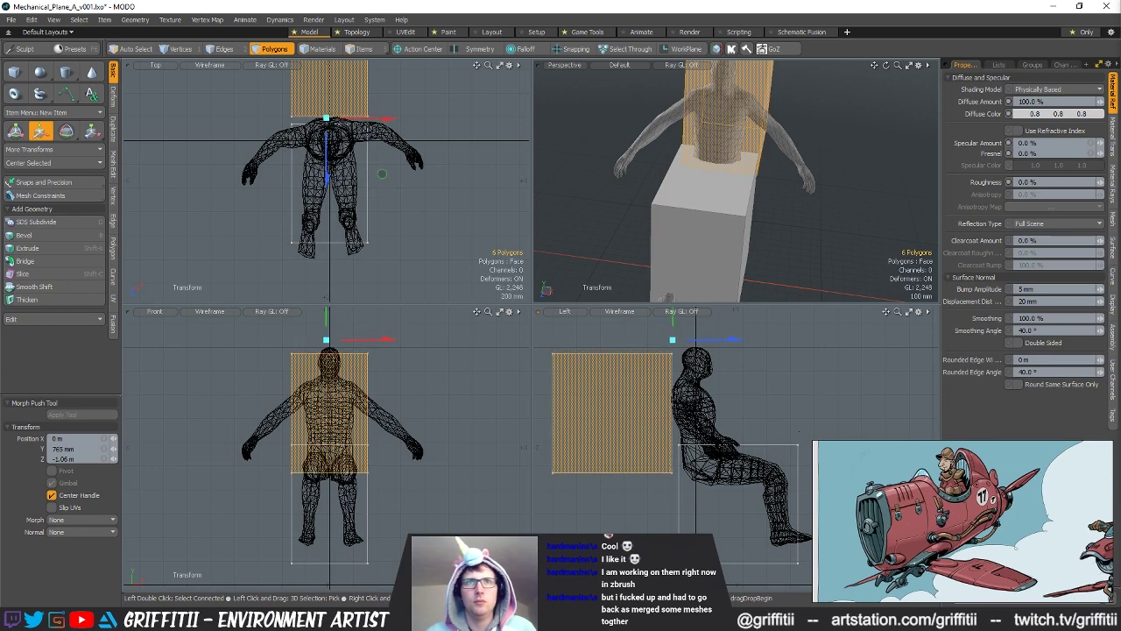
pyautogui.press('space')
# Step: Select the rear box's polygons across its width and loop slice it vertically down the middle
pyautogui.moveTo(331, 371); pyautogui.dragTo(329, 348)
pyautogui.hotkey('alt', 'c')
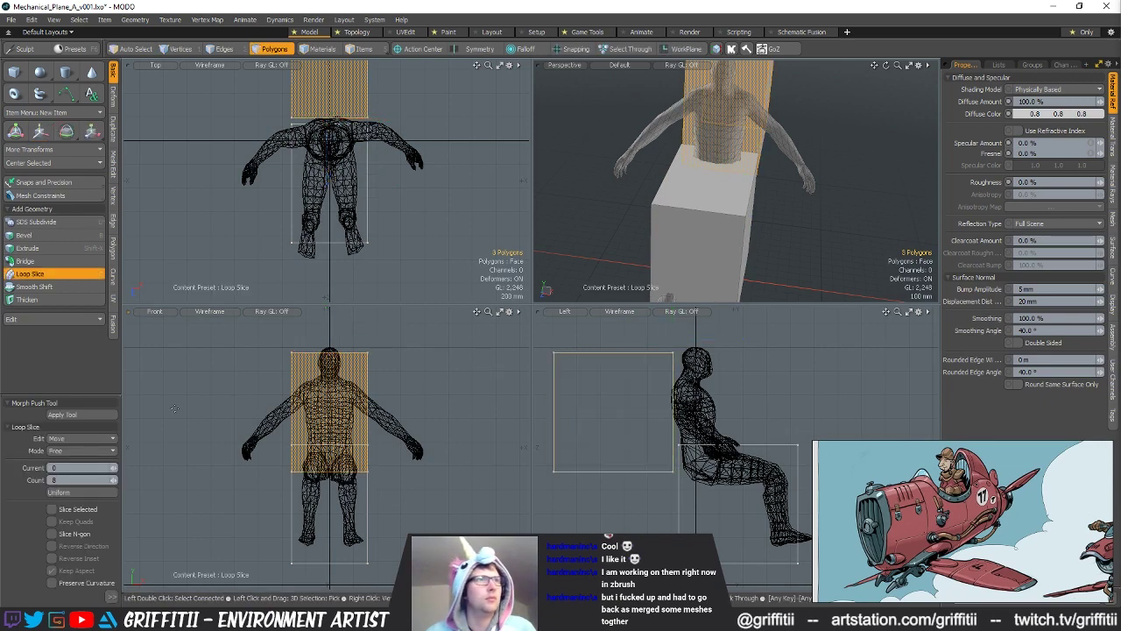
pyautogui.click(401, 406)
pyautogui.press('space')
# Step: Bevel the rear box's two upper side edges by about 217 mm with a round level of 0
pyautogui.press('1')
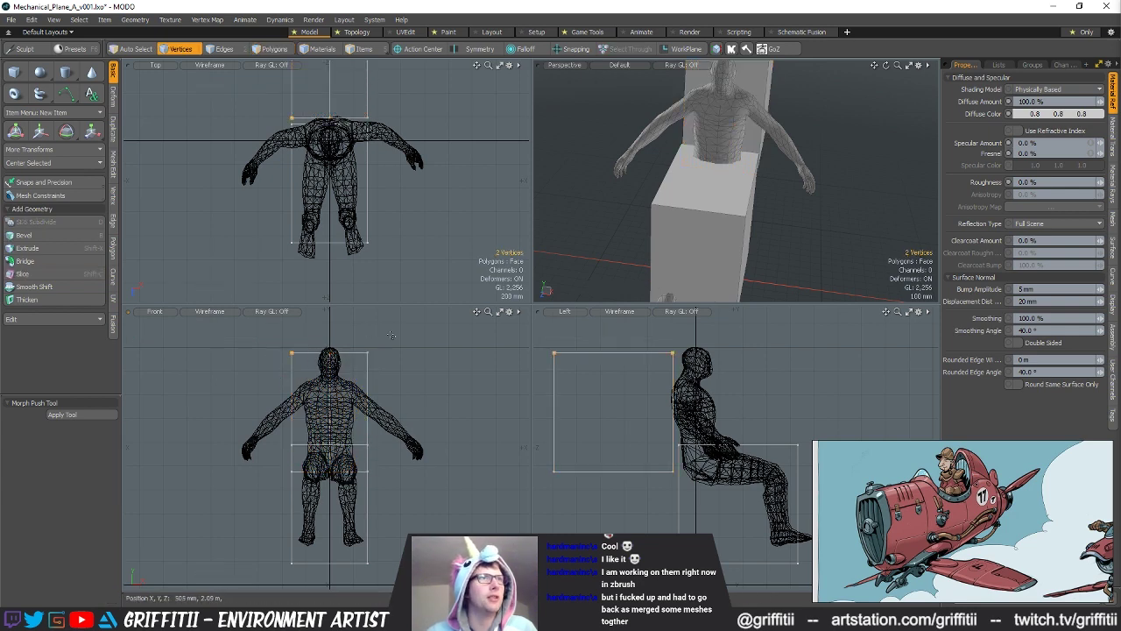
pyautogui.press('2')
pyautogui.keyDown('alt'); pyautogui.keyDown('shift'); pyautogui.moveTo(399, 425); pyautogui.dragTo(446, 423); pyautogui.keyUp('shift'); pyautogui.keyUp('alt')
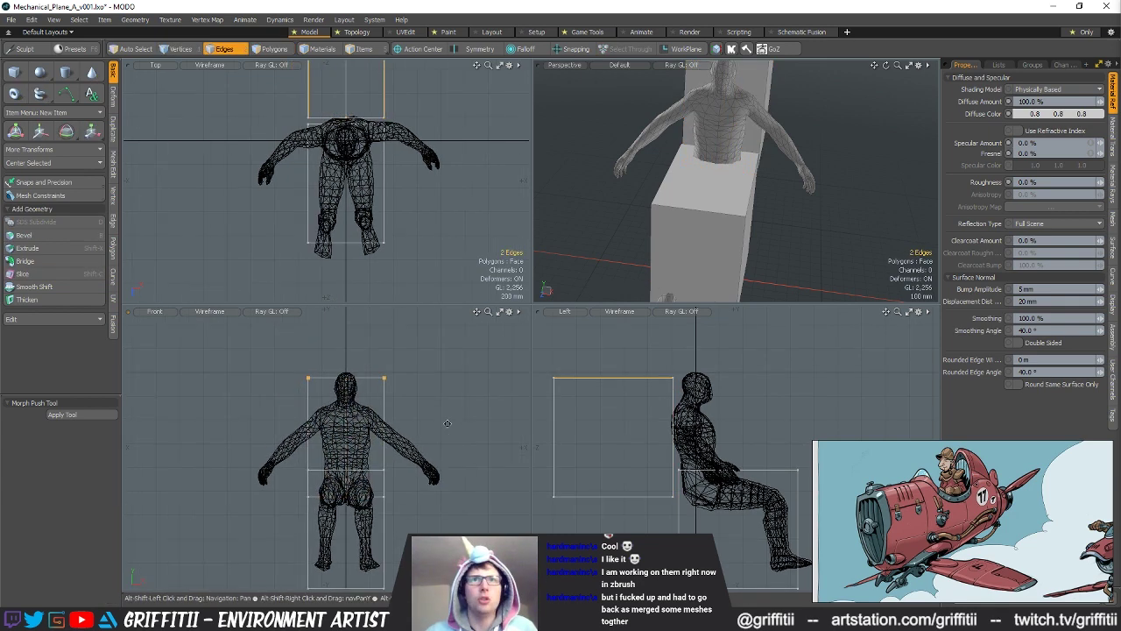
pyautogui.press('b')
pyautogui.moveTo(415, 459); pyautogui.dragTo(441, 459)
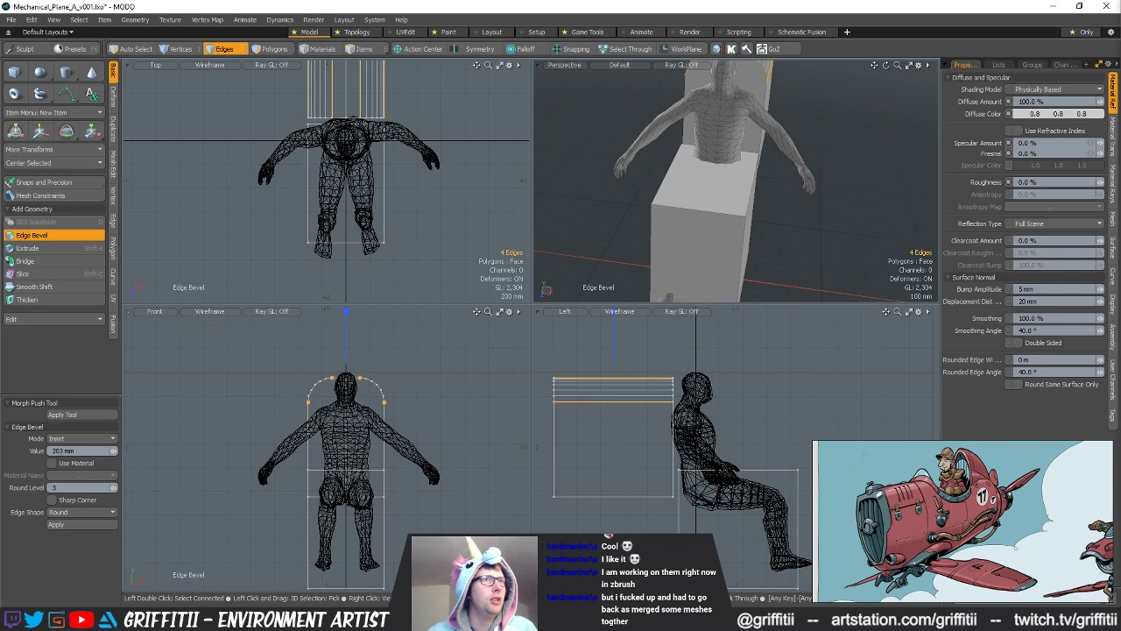
pyautogui.write('0')
pyautogui.press('Return')
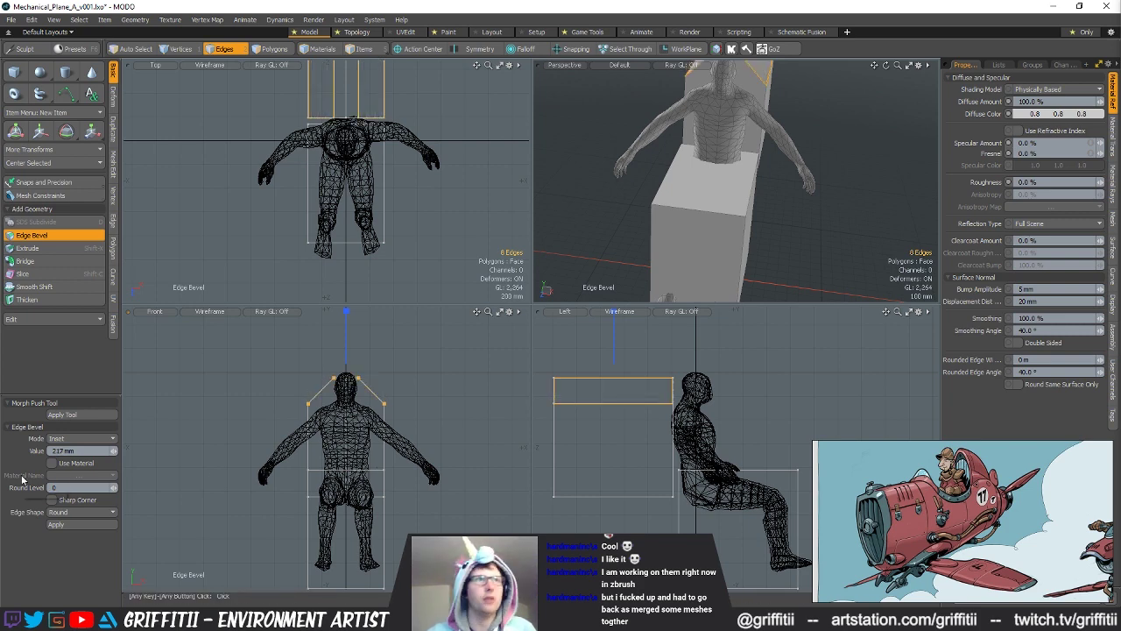
# Step: Raise the top centre vertices of the rear box slightly to form a ridge, then clear the selection
pyautogui.keyDown('alt'); pyautogui.keyDown('shift'); pyautogui.moveTo(345, 378); pyautogui.dragTo(345, 409); pyautogui.keyUp('shift'); pyautogui.keyUp('alt')
pyautogui.scroll(4, 345, 409)
pyautogui.press('space')
pyautogui.press('space')
pyautogui.press('space')
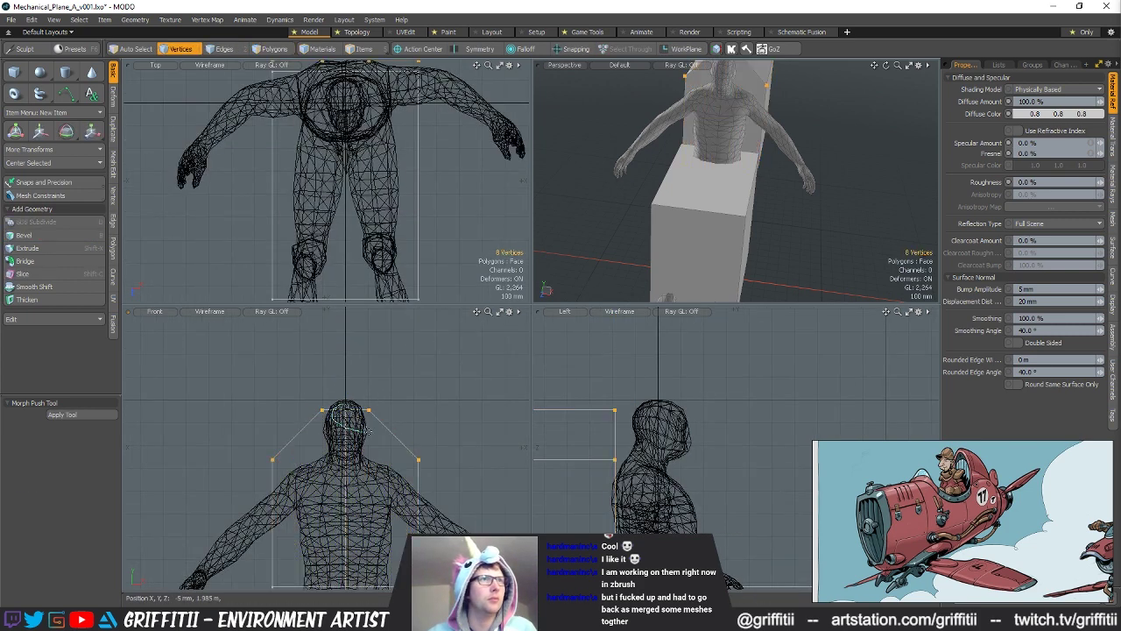
pyautogui.click(345, 409)
pyautogui.press('w')
pyautogui.press('space')
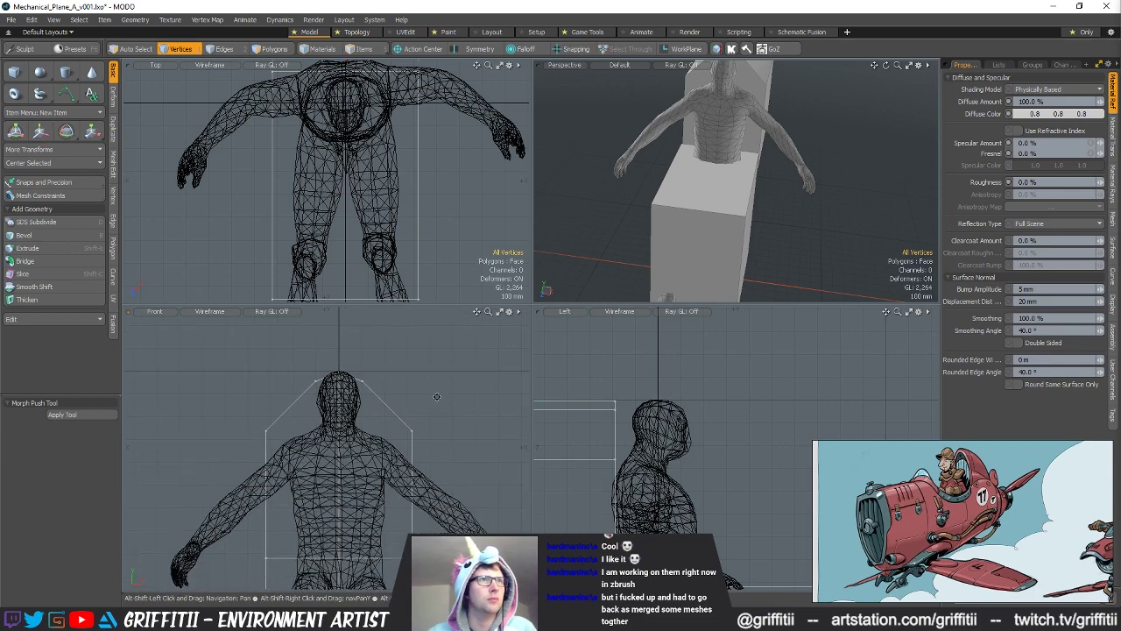
# Step: Scale the seated human figure to about 87.5% in X
pyautogui.scroll(-3, 432, 436)
pyautogui.scroll(4, 430, 421)
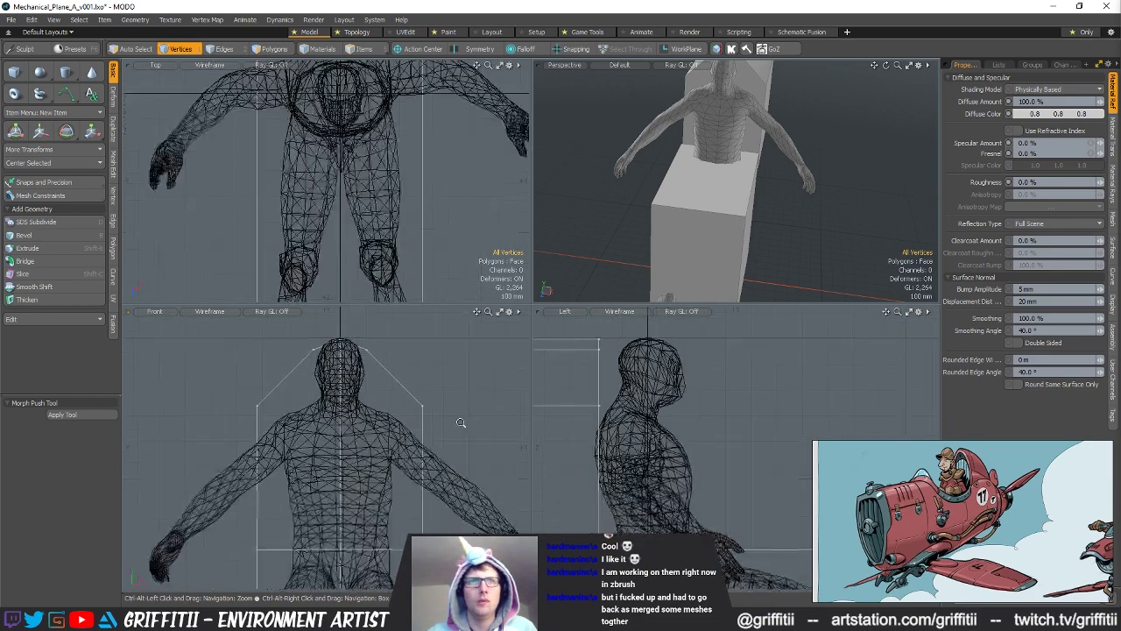
pyautogui.keyDown('alt'); pyautogui.moveTo(767, 183); pyautogui.dragTo(819, 188); pyautogui.keyUp('alt')
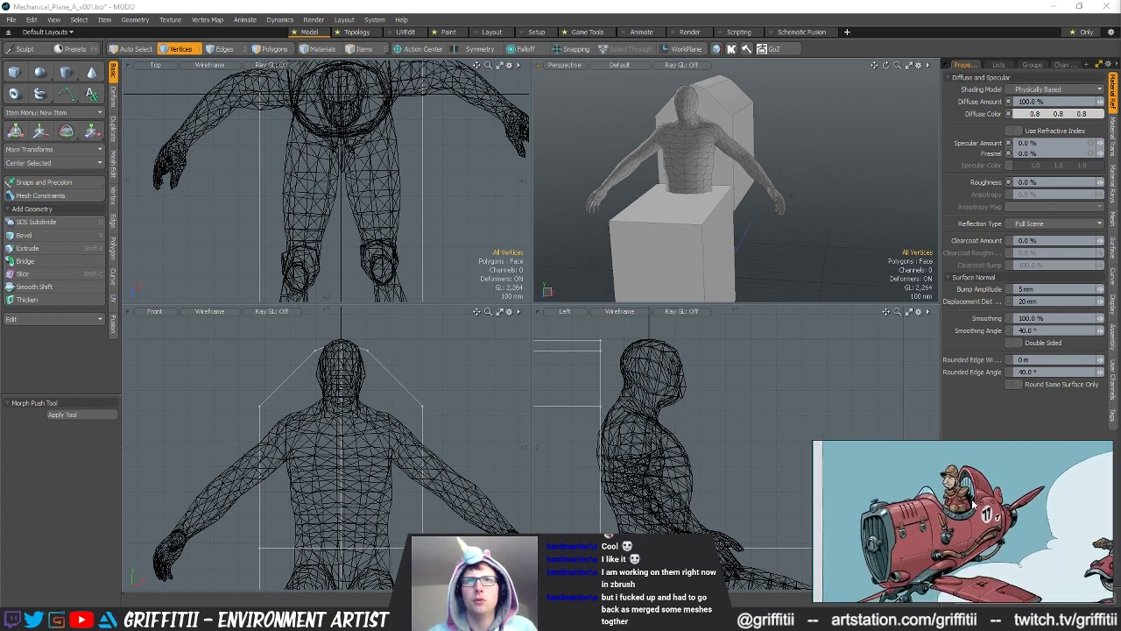
pyautogui.keyDown('alt'); pyautogui.moveTo(769, 182); pyautogui.dragTo(744, 188); pyautogui.keyUp('alt')
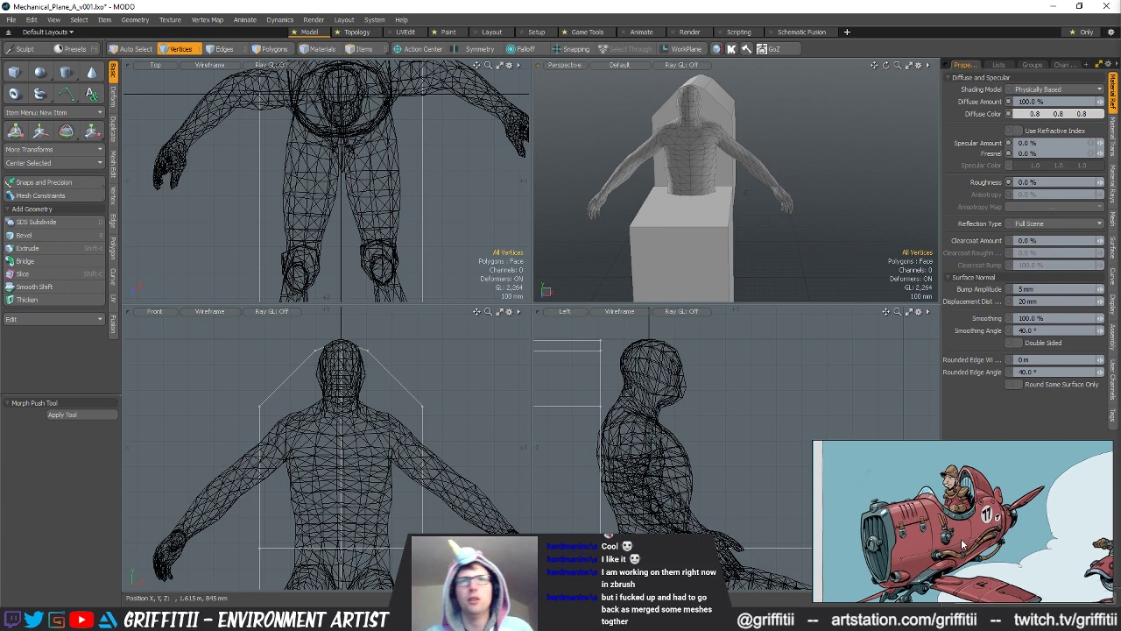
pyautogui.press('3')
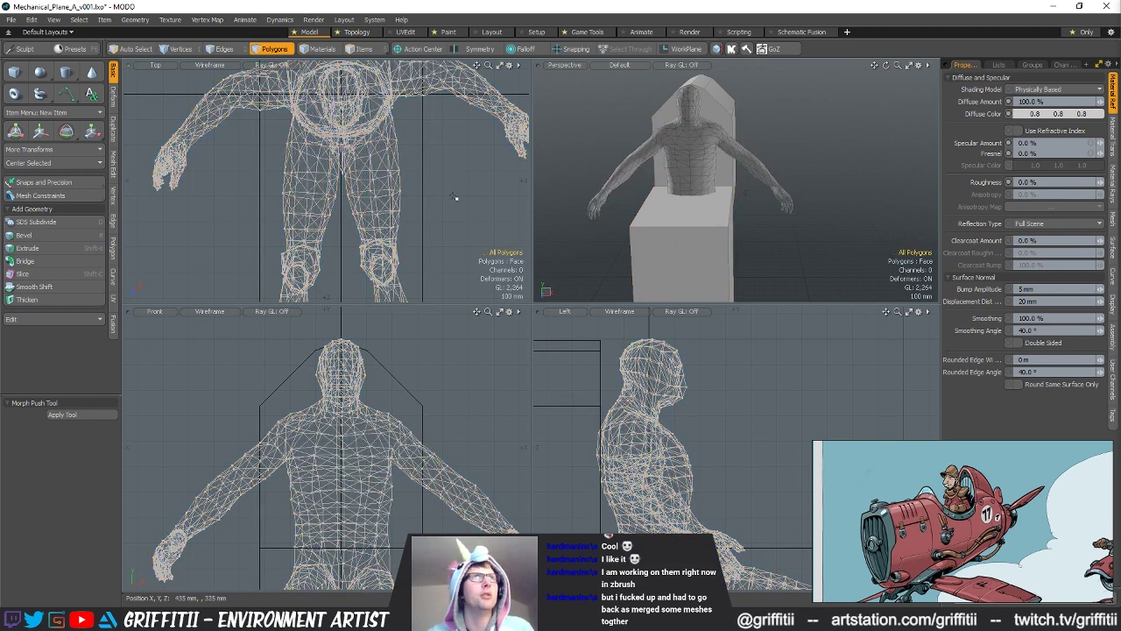
pyautogui.press('y')
pyautogui.moveTo(414, 193); pyautogui.dragTo(404, 193)
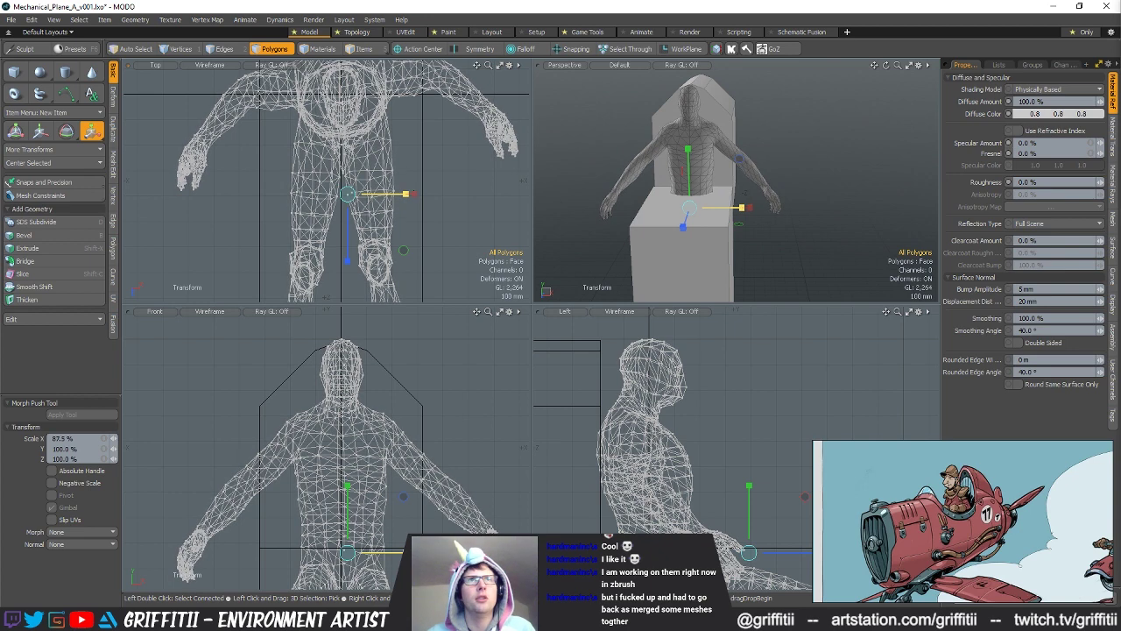
# Step: Select the polygons of the bevelled box behind the pilot and narrow it in X
pyautogui.keyDown('alt'); pyautogui.moveTo(778, 166); pyautogui.dragTo(760, 149); pyautogui.keyUp('alt')
pyautogui.press('5')
pyautogui.click(738, 127)
pyautogui.press('3')
pyautogui.click(723, 121)
pyautogui.keyDown('alt'); pyautogui.keyDown('shift'); pyautogui.moveTo(439, 420); pyautogui.dragTo(446, 376); pyautogui.keyUp('shift'); pyautogui.keyUp('alt')
pyautogui.moveTo(449, 377); pyautogui.dragTo(426, 366)
pyautogui.doubleClick(428, 368)
pyautogui.press('y')
pyautogui.moveTo(413, 429); pyautogui.dragTo(400, 429)
pyautogui.press('space')
# Step: Select all polygons of the box around the pilot's legs and widen it in X
pyautogui.click(610, 165)
pyautogui.keyDown('alt'); pyautogui.moveTo(676, 176); pyautogui.dragTo(751, 138); pyautogui.keyUp('alt')
pyautogui.press('y')
pyautogui.moveTo(696, 191); pyautogui.dragTo(795, 226)
pyautogui.press('space')
pyautogui.press('space')
pyautogui.press('space')
pyautogui.press('space')
pyautogui.doubleClick(734, 210)
pyautogui.press('r')
pyautogui.moveTo(758, 195); pyautogui.dragTo(766, 194)
pyautogui.press('space')
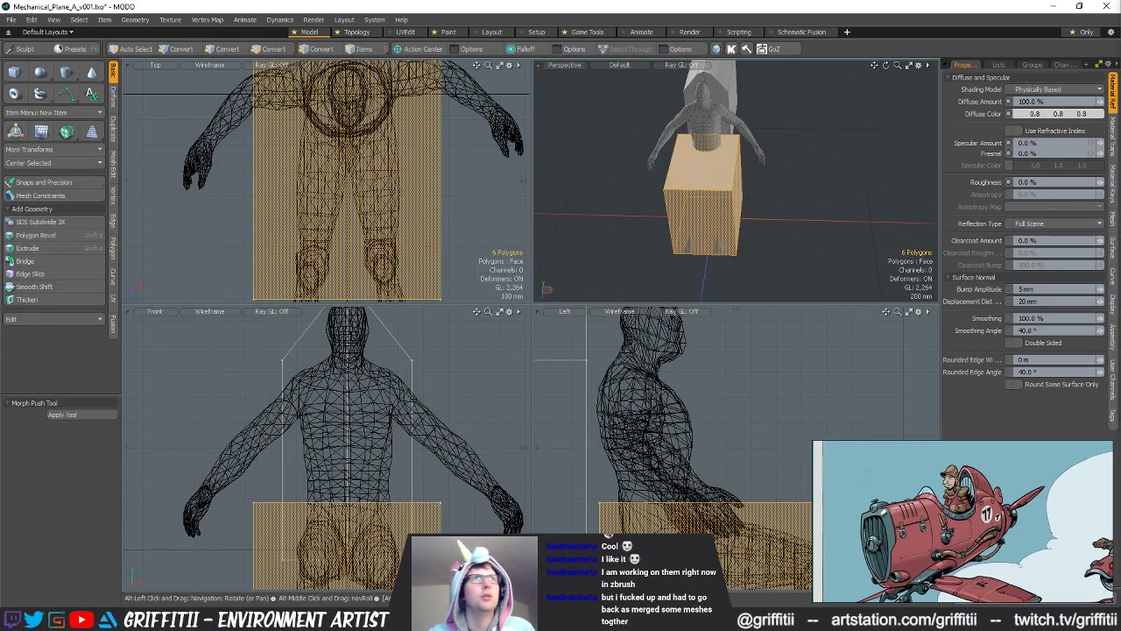
# Step: Select the four front edges of the box around the pilot's legs and move them forward to lengthen it
pyautogui.scroll(-8, 403, 209)
pyautogui.press('space')
pyautogui.press('space')
pyautogui.press('w')
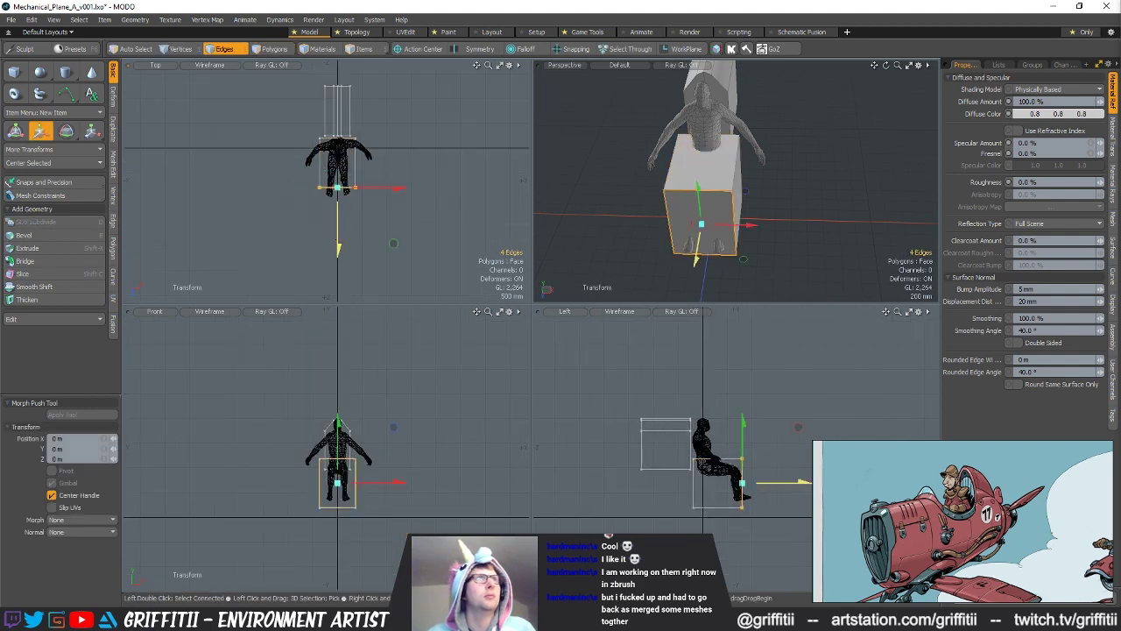
pyautogui.moveTo(338, 246); pyautogui.dragTo(339, 303)
pyautogui.press('space')
# Step: Move the rear face of the long box about 640 mm backward in Z, beneath the box behind the pilot
pyautogui.keyDown('alt'); pyautogui.moveTo(766, 215); pyautogui.dragTo(720, 222); pyautogui.keyUp('alt')
pyautogui.press('space')
pyautogui.click(787, 181)
pyautogui.keyDown('alt'); pyautogui.moveTo(772, 181); pyautogui.dragTo(811, 179); pyautogui.keyUp('alt')
pyautogui.press('w')
pyautogui.moveTo(704, 196); pyautogui.dragTo(751, 184)
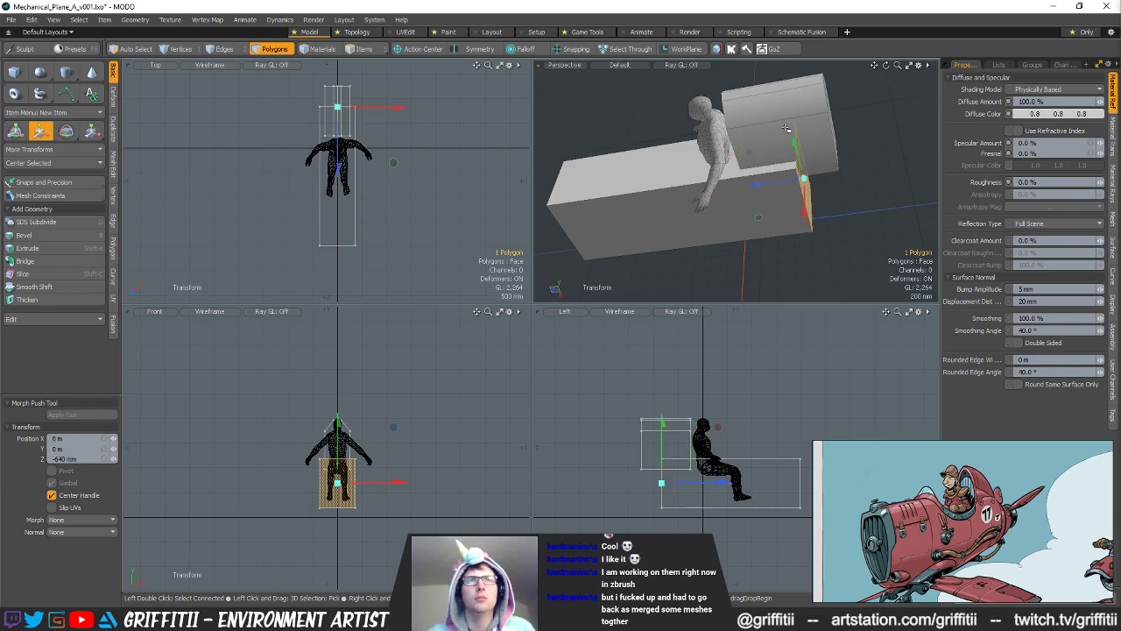
pyautogui.press('space')
# Step: Select the rear vertices of the box behind the pilot and scale them to 70% in Y
pyautogui.click(815, 111)
pyautogui.press('5')
pyautogui.keyDown('alt'); pyautogui.keyDown('shift'); pyautogui.moveTo(333, 152); pyautogui.dragTo(347, 238); pyautogui.keyUp('shift'); pyautogui.keyUp('alt')
pyautogui.press('1')
pyautogui.moveTo(310, 159); pyautogui.dragTo(367, 184, button='right')
pyautogui.press('w')
pyautogui.keyDown('alt'); pyautogui.moveTo(764, 154); pyautogui.dragTo(780, 113); pyautogui.keyUp('alt')
pyautogui.press('r')
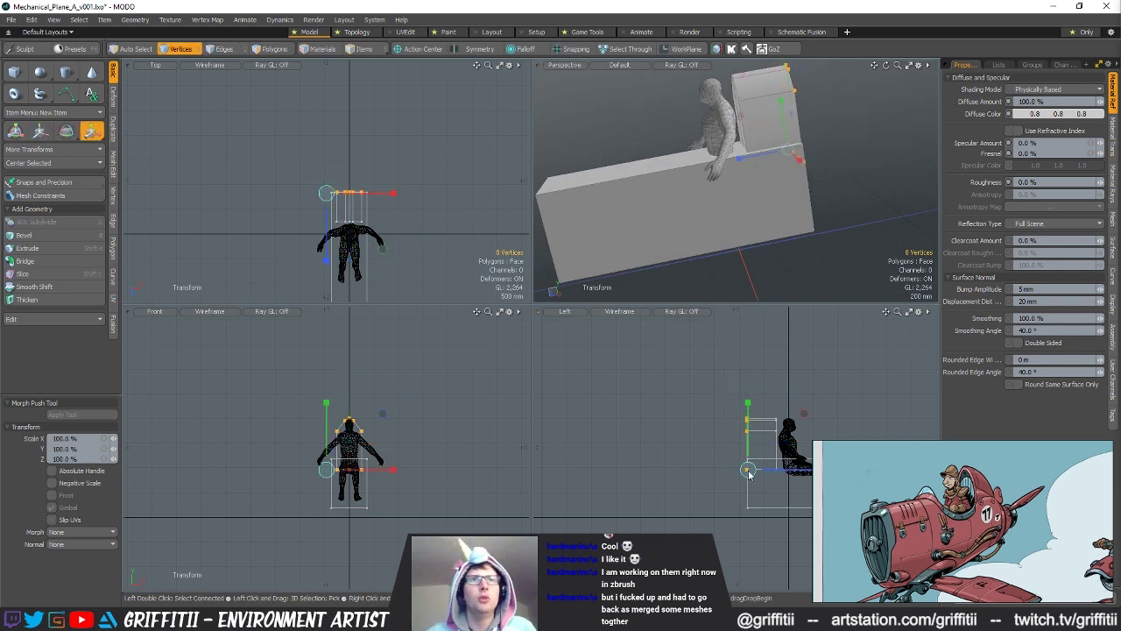
pyautogui.moveTo(783, 112); pyautogui.dragTo(783, 114)
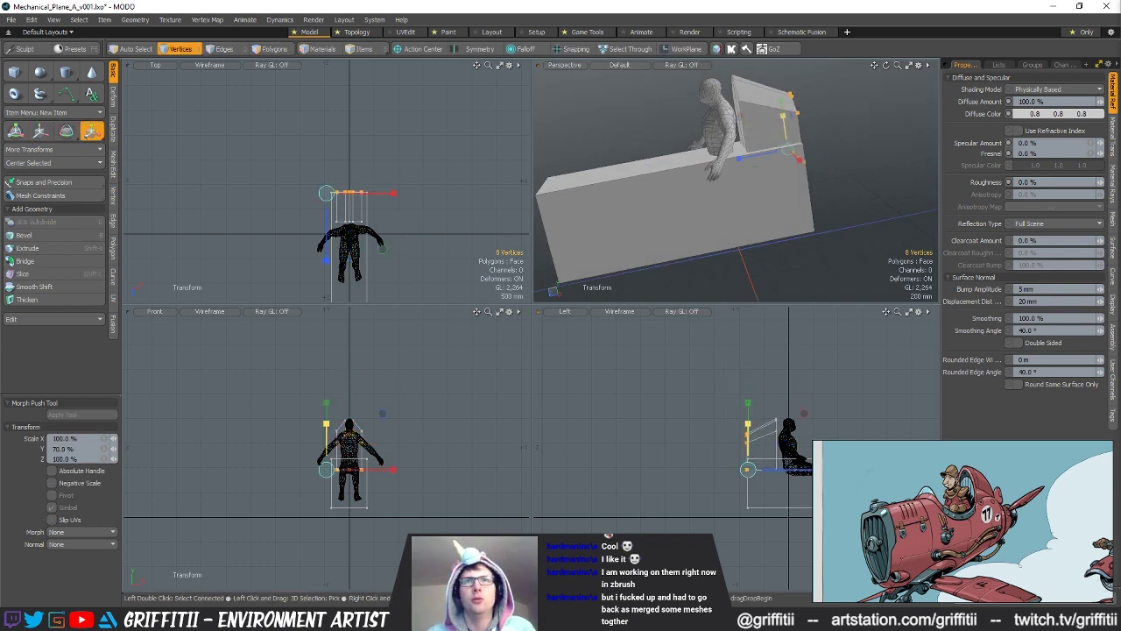
pyautogui.press('space')
pyautogui.click(771, 188)
pyautogui.keyDown('alt'); pyautogui.moveTo(771, 188); pyautogui.dragTo(804, 219); pyautogui.keyUp('alt')
pyautogui.scroll(3, 1003, 527)
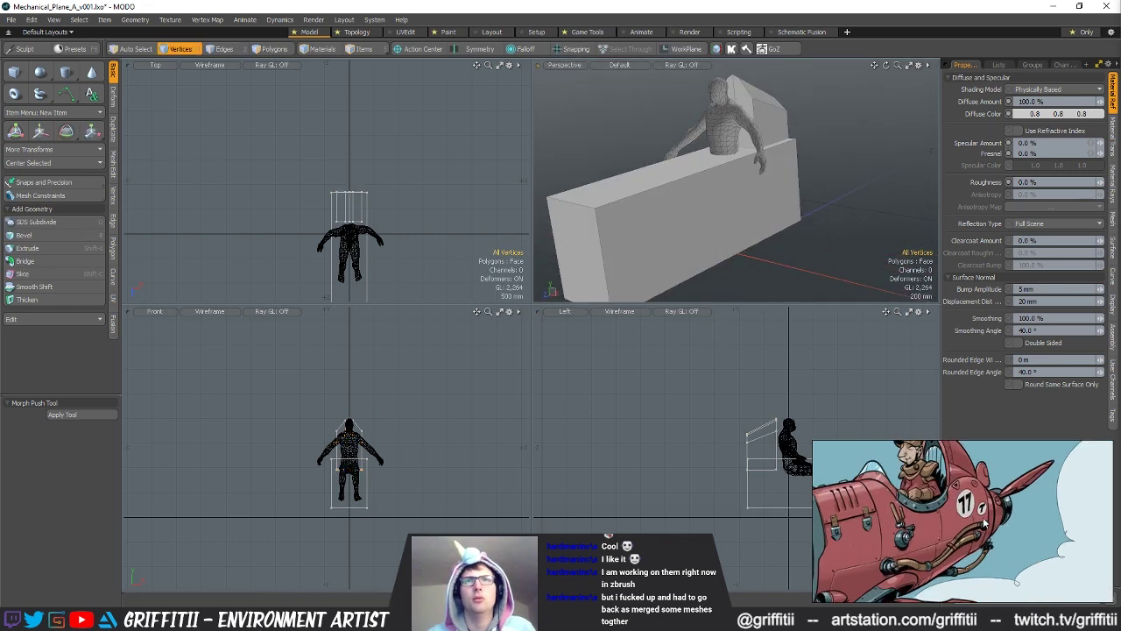
pyautogui.keyDown('alt'); pyautogui.moveTo(799, 303); pyautogui.dragTo(736, 217); pyautogui.keyUp('alt')
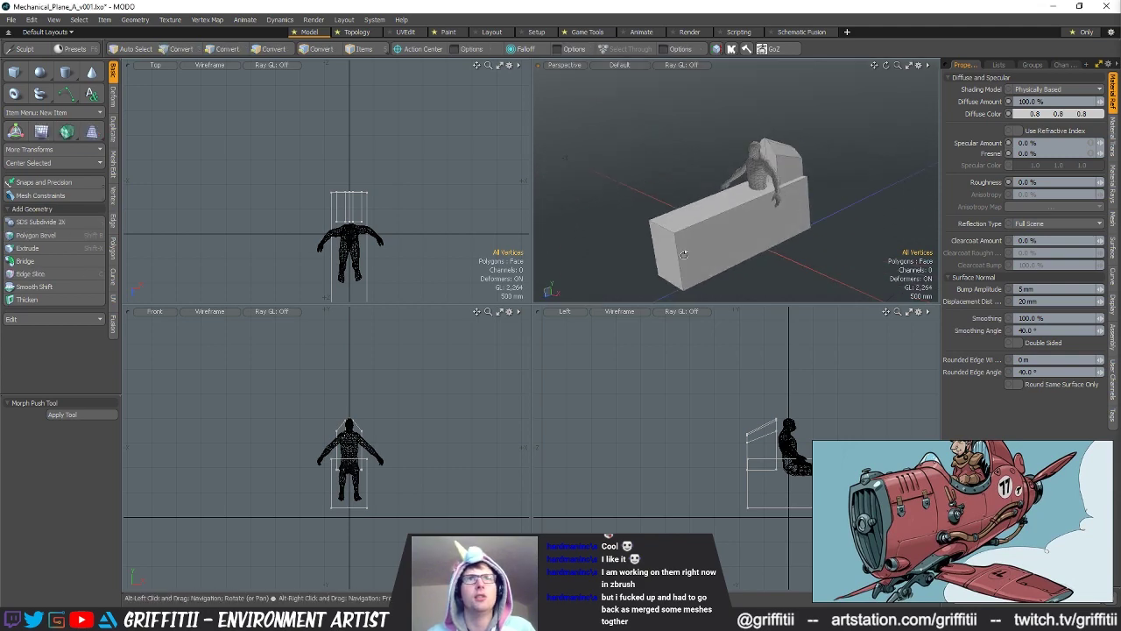
pyautogui.press('5')
pyautogui.press('3')
pyautogui.doubleClick(729, 212)
pyautogui.doubleClick(726, 217)
pyautogui.moveTo(727, 219)
pyautogui.keyDown('alt'); pyautogui.mouseDown()
pyautogui.moveTo(696, 230)
pyautogui.moveTo(717, 213)
pyautogui.moveTo(734, 216)
pyautogui.moveTo(718, 213)
pyautogui.mouseUp(); pyautogui.keyUp('alt')
pyautogui.press('Escape')
# Step: Bevel the two long top edges of the fuselage box with an inset of about 70 mm
pyautogui.press('space')
pyautogui.press('space')
pyautogui.click(727, 225)
pyautogui.keyDown('shift'); pyautogui.click(734, 216); pyautogui.keyUp('shift')
pyautogui.press('b')
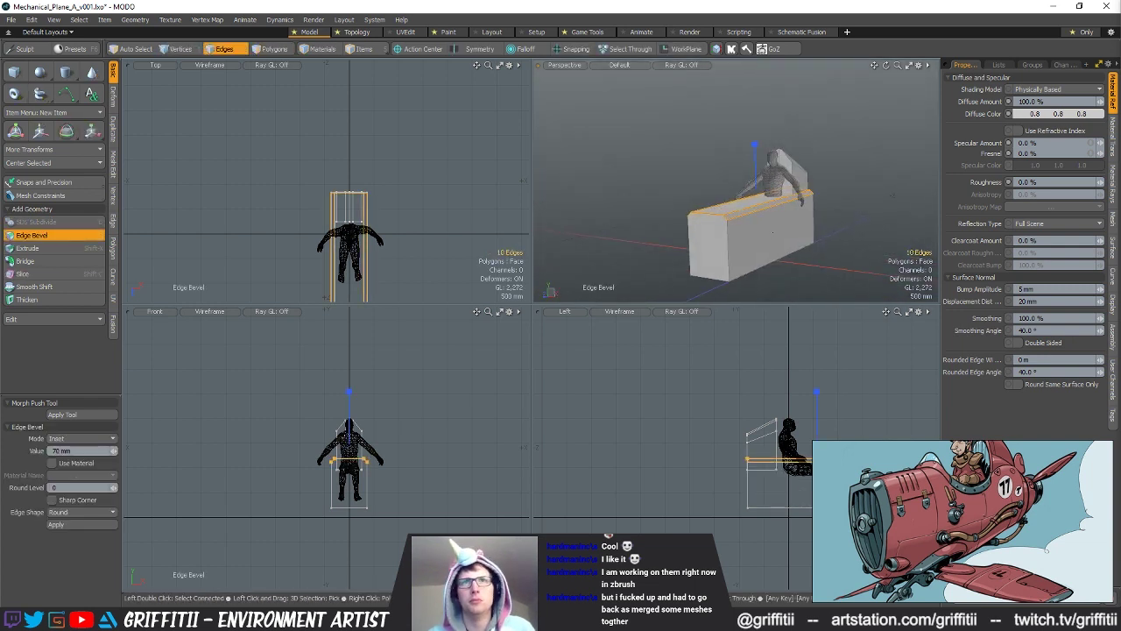
pyautogui.press('Escape')
pyautogui.press('Escape')
# Step: Select all polygons of the fuselage box and raise it about 430 mm in Y
pyautogui.moveTo(772, 233)
pyautogui.keyDown('alt'); pyautogui.mouseDown()
pyautogui.moveTo(843, 241)
pyautogui.moveTo(803, 221)
pyautogui.moveTo(826, 203)
pyautogui.moveTo(775, 252)
pyautogui.mouseUp(); pyautogui.keyUp('alt')
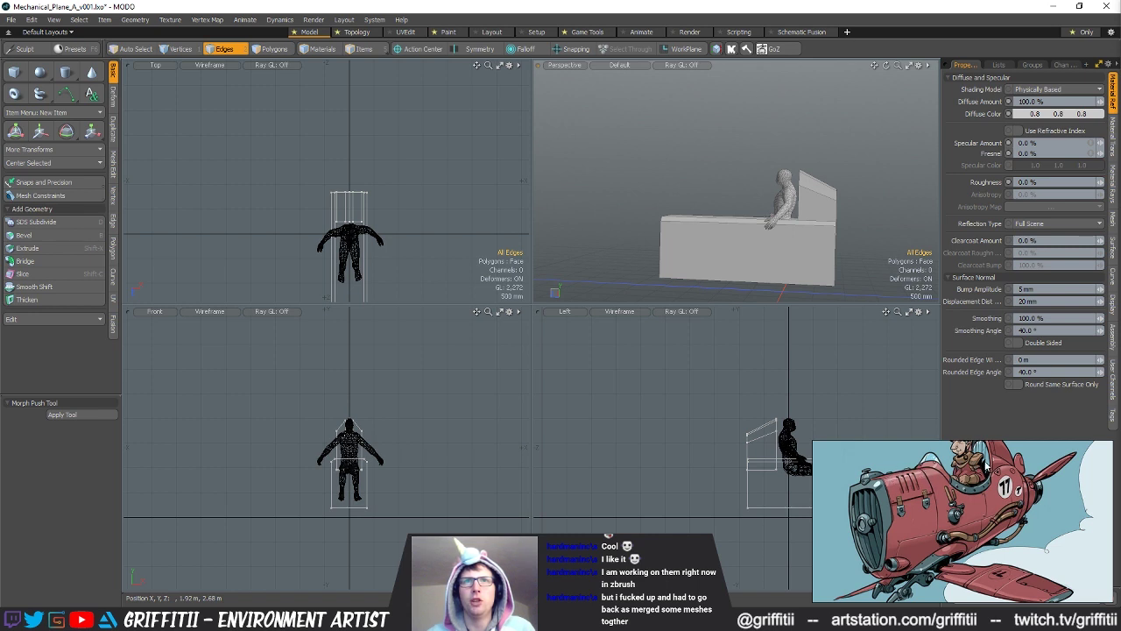
pyautogui.press('5')
pyautogui.press('3')
pyautogui.doubleClick(749, 245)
pyautogui.keyDown('alt'); pyautogui.moveTo(749, 245); pyautogui.dragTo(753, 184); pyautogui.keyUp('alt')
pyautogui.press('w')
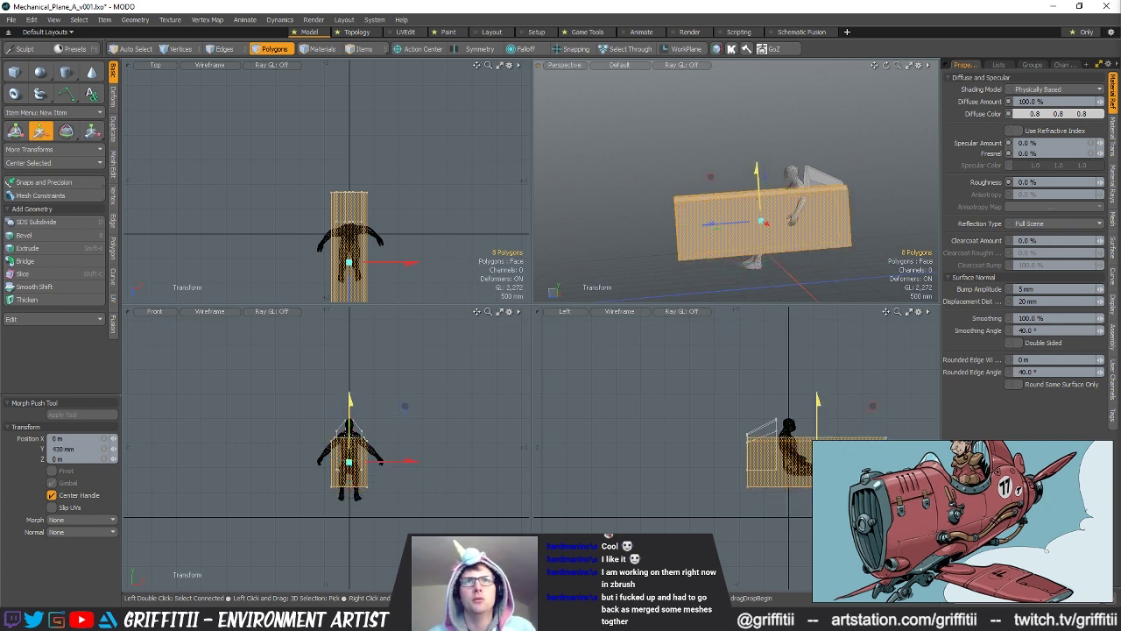
pyautogui.keyDown('alt'); pyautogui.moveTo(757, 169); pyautogui.dragTo(801, 245); pyautogui.keyUp('alt')
pyautogui.press('q')
pyautogui.press('Escape')
# Step: Select the whole fuselage box again and narrow it slightly in X
pyautogui.press('1')
pyautogui.press('space')
pyautogui.press('space')
pyautogui.doubleClick(775, 200)
pyautogui.press('r')
pyautogui.keyDown('alt'); pyautogui.moveTo(802, 246); pyautogui.dragTo(720, 185); pyautogui.keyUp('alt')
pyautogui.press('space')
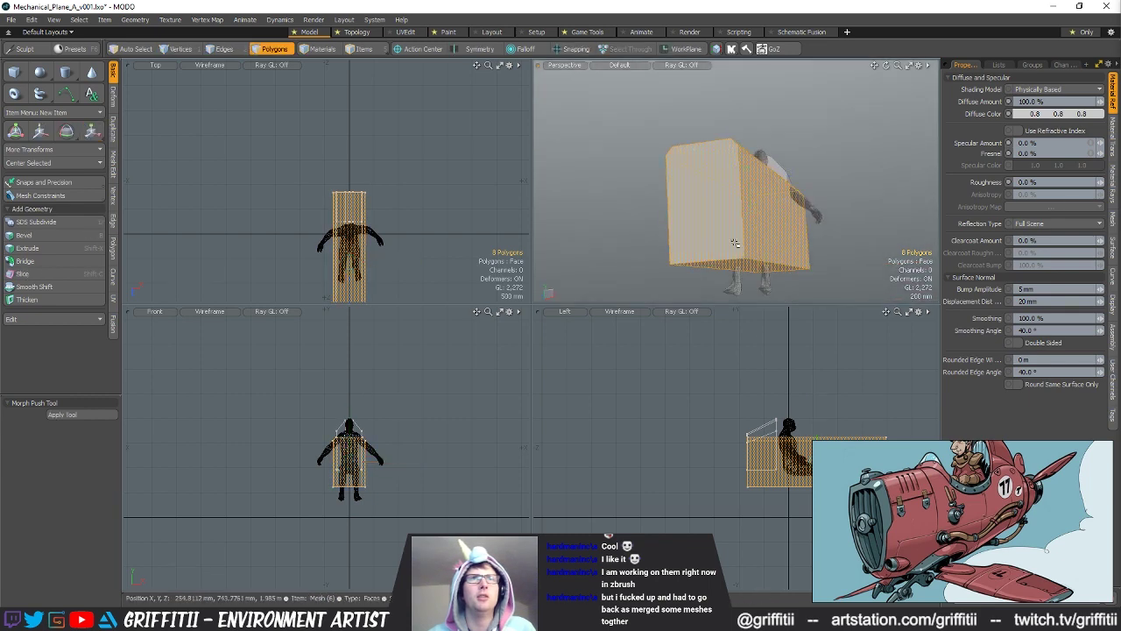
pyautogui.moveTo(764, 223); pyautogui.dragTo(724, 226)
pyautogui.hotkey('alt', 'c')
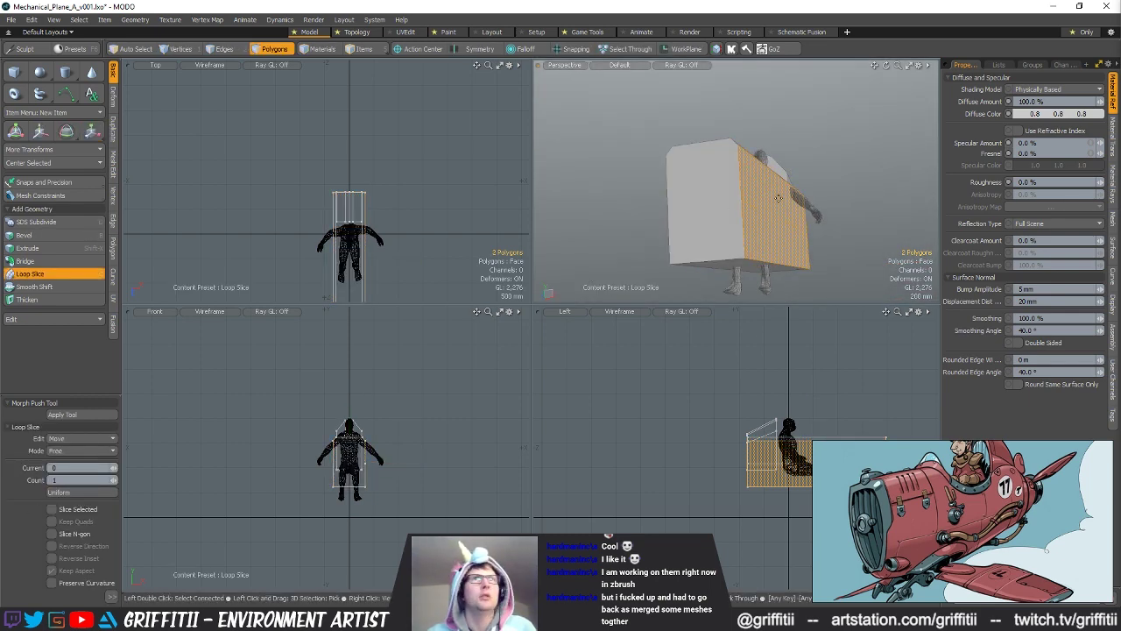
pyautogui.press('space')
pyautogui.click(842, 239)
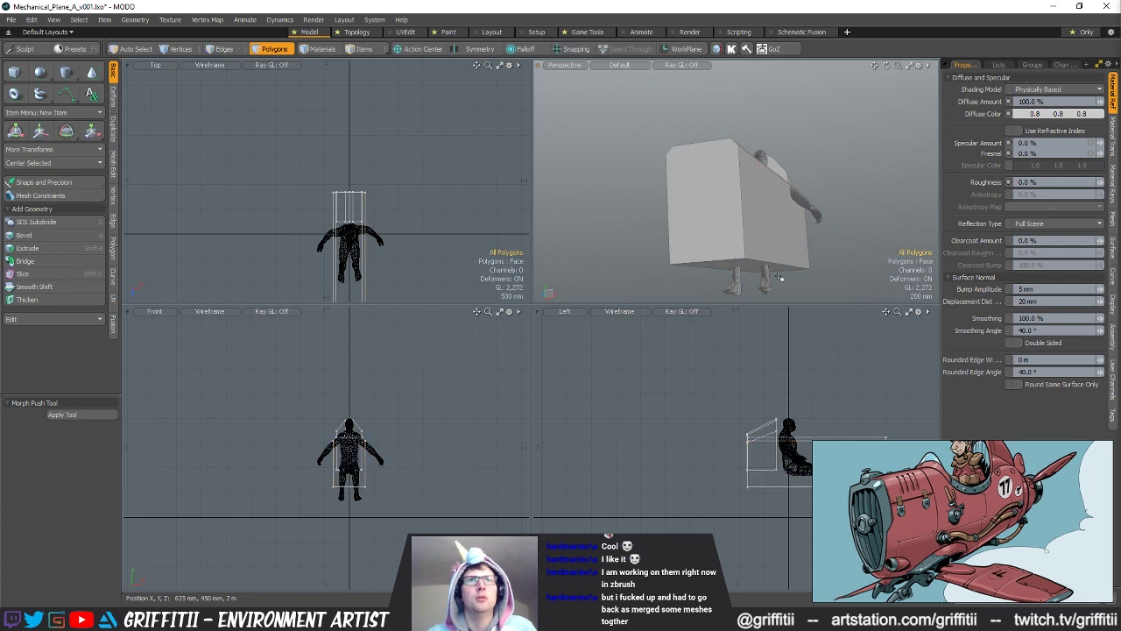
# Step: Select the bottom polygon of the fuselage box and scale it to about 52% in X
pyautogui.keyDown('alt'); pyautogui.keyDown('shift'); pyautogui.moveTo(738, 274); pyautogui.dragTo(709, 269); pyautogui.keyUp('shift'); pyautogui.keyUp('alt')
pyautogui.click(714, 265)
pyautogui.press('y')
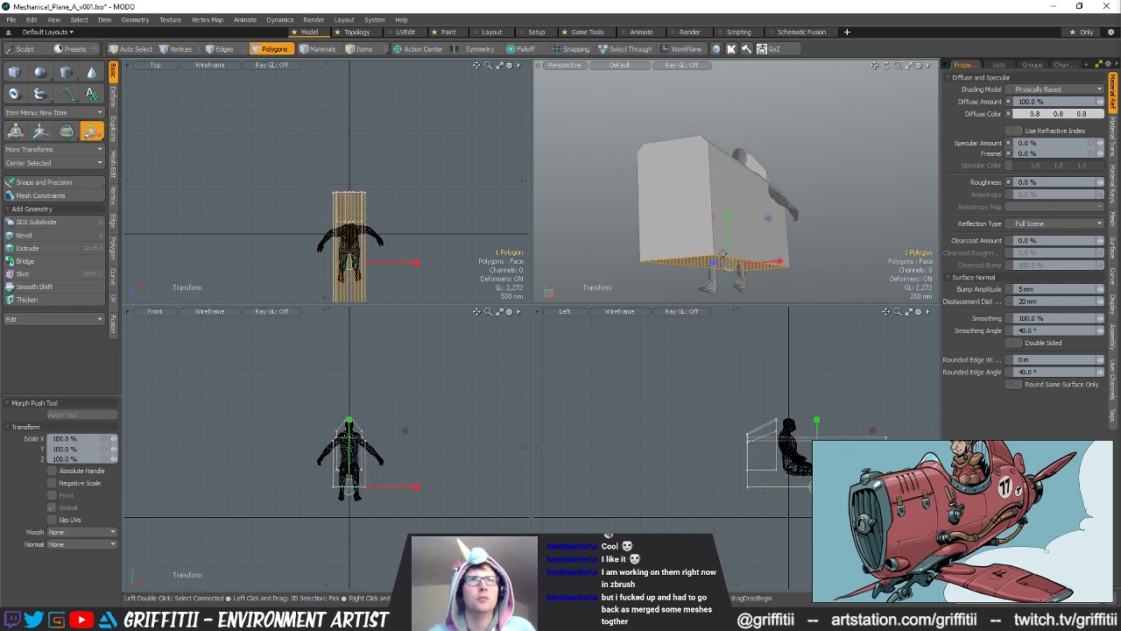
pyautogui.moveTo(779, 265); pyautogui.dragTo(755, 263)
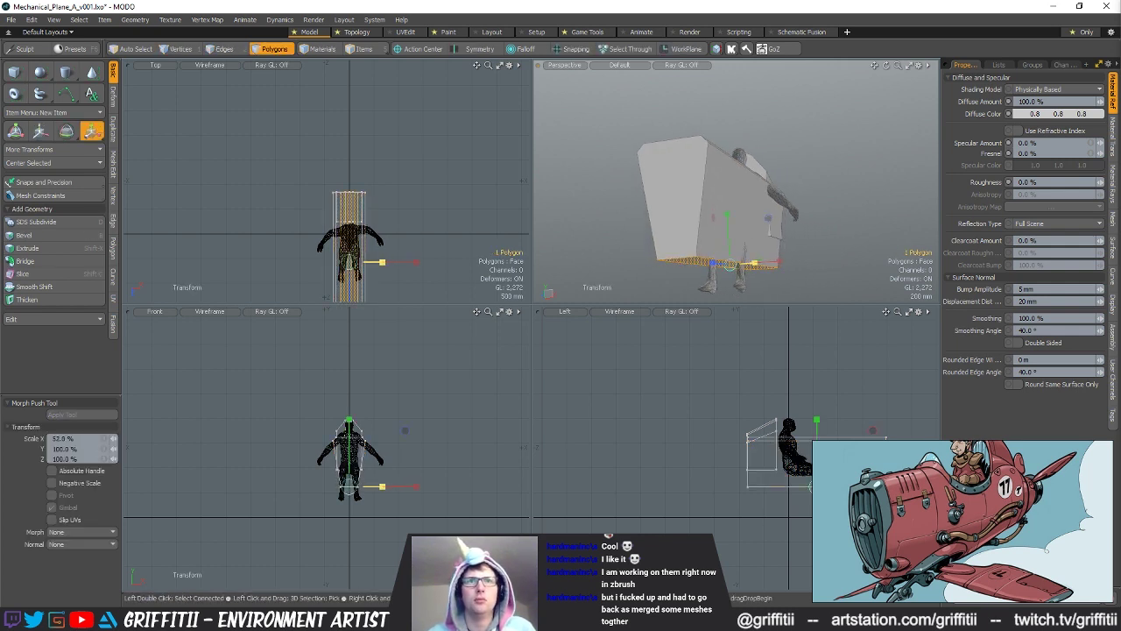
pyautogui.press('q')
pyautogui.click(828, 253)
# Step: Select the whole fuselage box and slice it horizontally along its full length at about mid-height
pyautogui.keyDown('alt'); pyautogui.moveTo(828, 254); pyautogui.dragTo(766, 272); pyautogui.keyUp('alt')
pyautogui.keyDown('alt'); pyautogui.keyDown('shift'); pyautogui.moveTo(810, 415); pyautogui.dragTo(710, 410); pyautogui.keyUp('shift'); pyautogui.keyUp('alt')
pyautogui.keyDown('ctrl'); pyautogui.keyDown('alt'); pyautogui.moveTo(710, 409); pyautogui.dragTo(729, 409); pyautogui.keyUp('alt'); pyautogui.keyUp('ctrl')
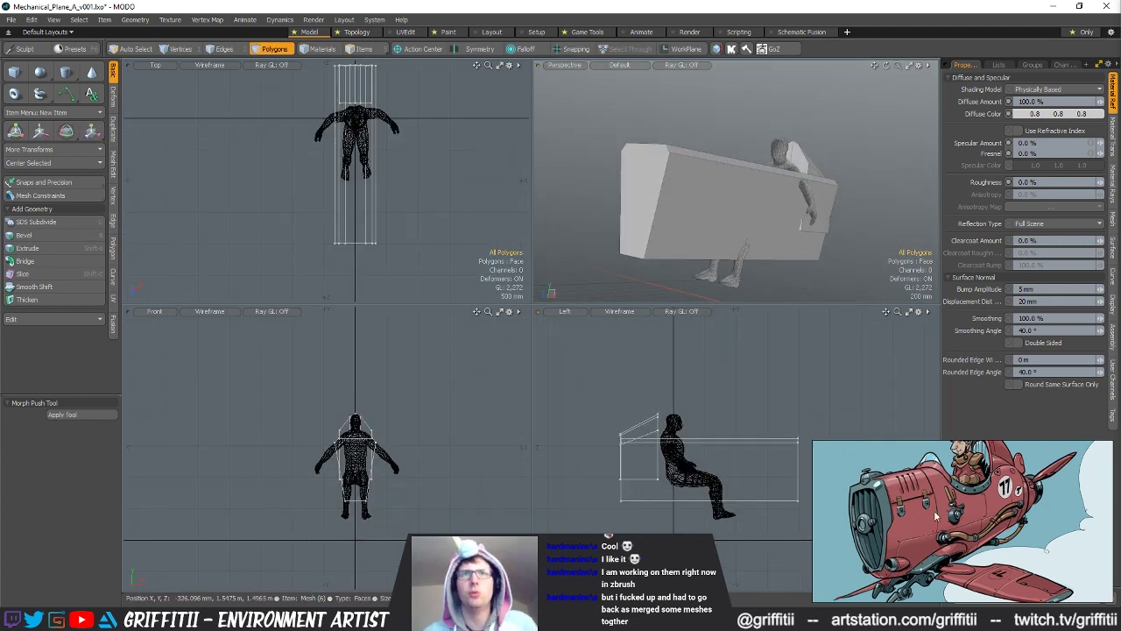
pyautogui.keyDown('alt'); pyautogui.keyDown('shift'); pyautogui.moveTo(709, 466); pyautogui.dragTo(717, 458); pyautogui.keyUp('shift'); pyautogui.keyUp('alt')
pyautogui.keyDown('alt'); pyautogui.moveTo(797, 219); pyautogui.dragTo(816, 230); pyautogui.keyUp('alt')
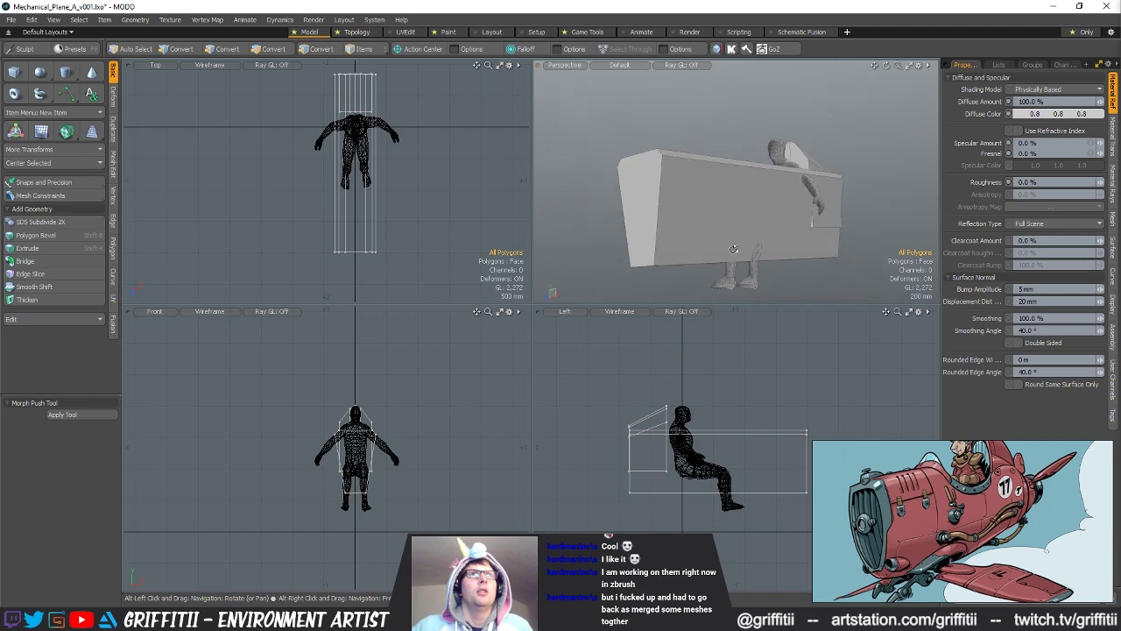
pyautogui.keyDown('alt'); pyautogui.keyDown('shift'); pyautogui.moveTo(673, 479); pyautogui.dragTo(584, 475); pyautogui.keyUp('shift'); pyautogui.keyUp('alt')
pyautogui.doubleClick(669, 473)
pyautogui.keyDown('alt'); pyautogui.keyDown('shift'); pyautogui.moveTo(672, 501); pyautogui.dragTo(703, 510); pyautogui.keyUp('shift'); pyautogui.keyUp('alt')
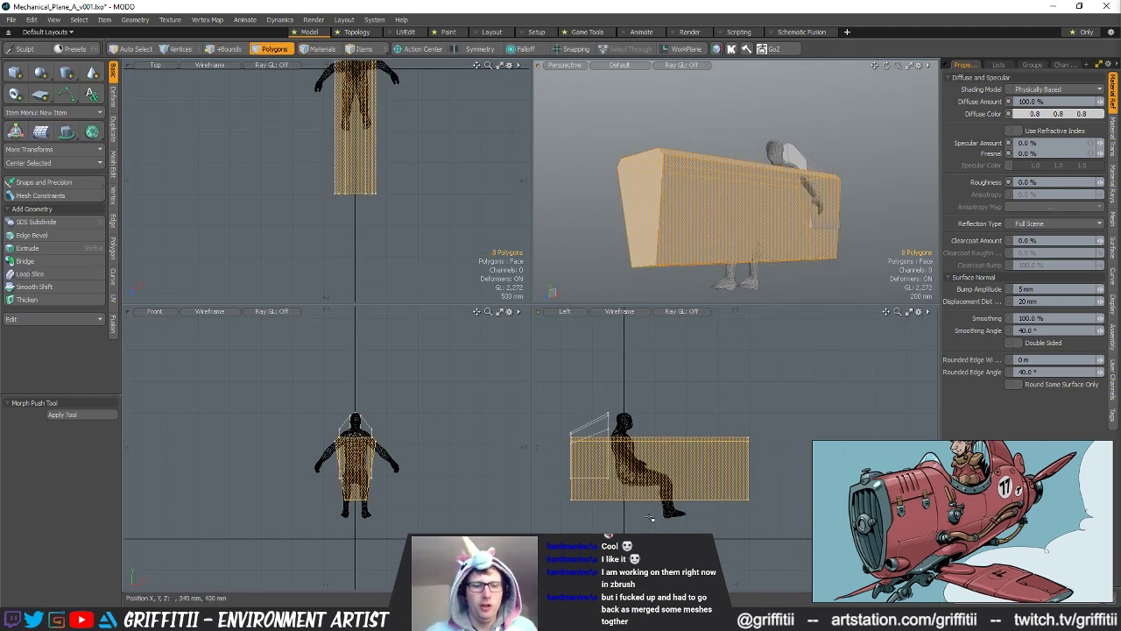
pyautogui.hotkey('shift', 'c')
pyautogui.moveTo(549, 471); pyautogui.dragTo(819, 471)
pyautogui.press('q')
pyautogui.press('Escape')
pyautogui.keyDown('alt'); pyautogui.keyDown('shift'); pyautogui.moveTo(685, 464); pyautogui.dragTo(690, 462); pyautogui.keyUp('shift'); pyautogui.keyUp('alt')
# Step: Select the edge loop made by the horizontal slice and widen it in X to bulge the fuselage sides
pyautogui.press('1')
pyautogui.keyDown('alt'); pyautogui.moveTo(719, 202); pyautogui.dragTo(746, 214); pyautogui.keyUp('alt')
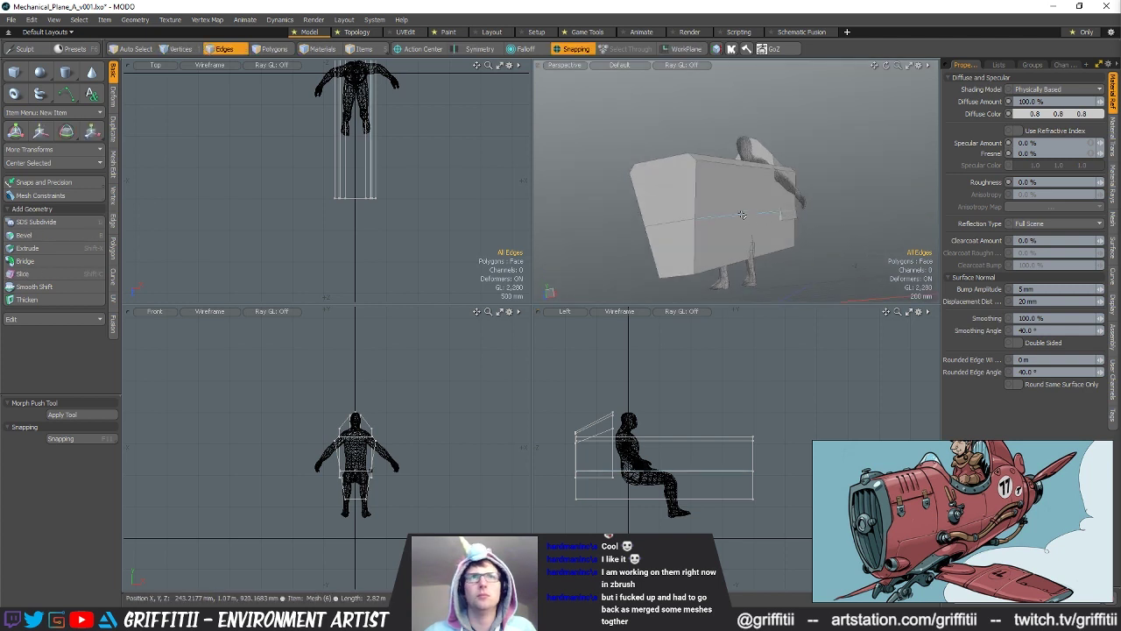
pyautogui.click(729, 216)
pyautogui.press('r')
pyautogui.press('q')
pyautogui.doubleClick(729, 216)
pyautogui.press('r')
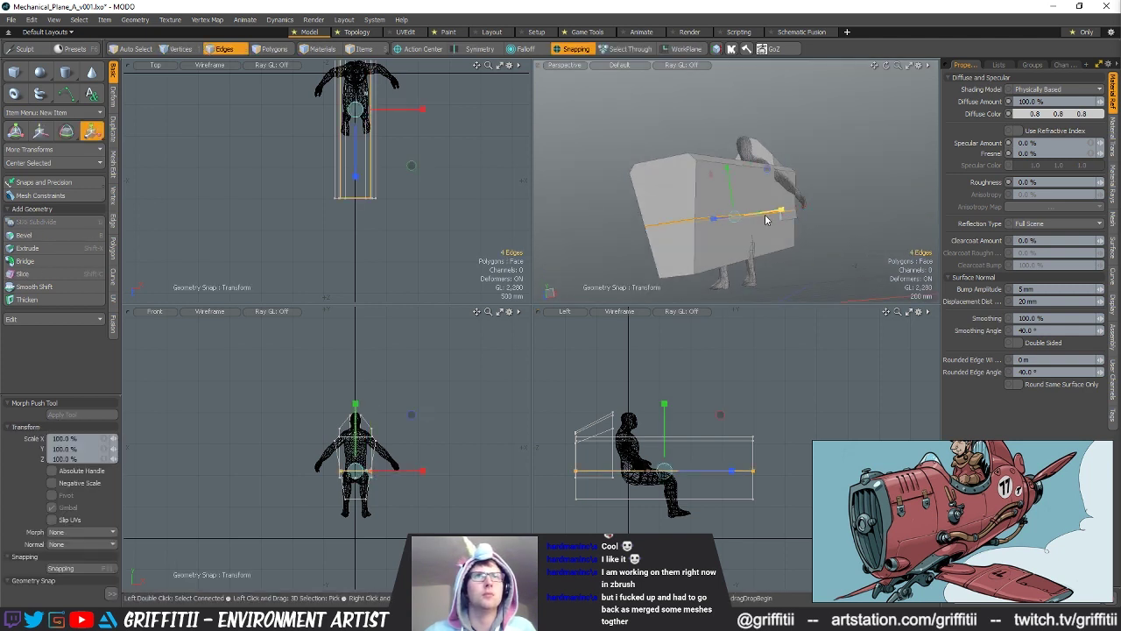
pyautogui.press('q')
pyautogui.click(793, 262)
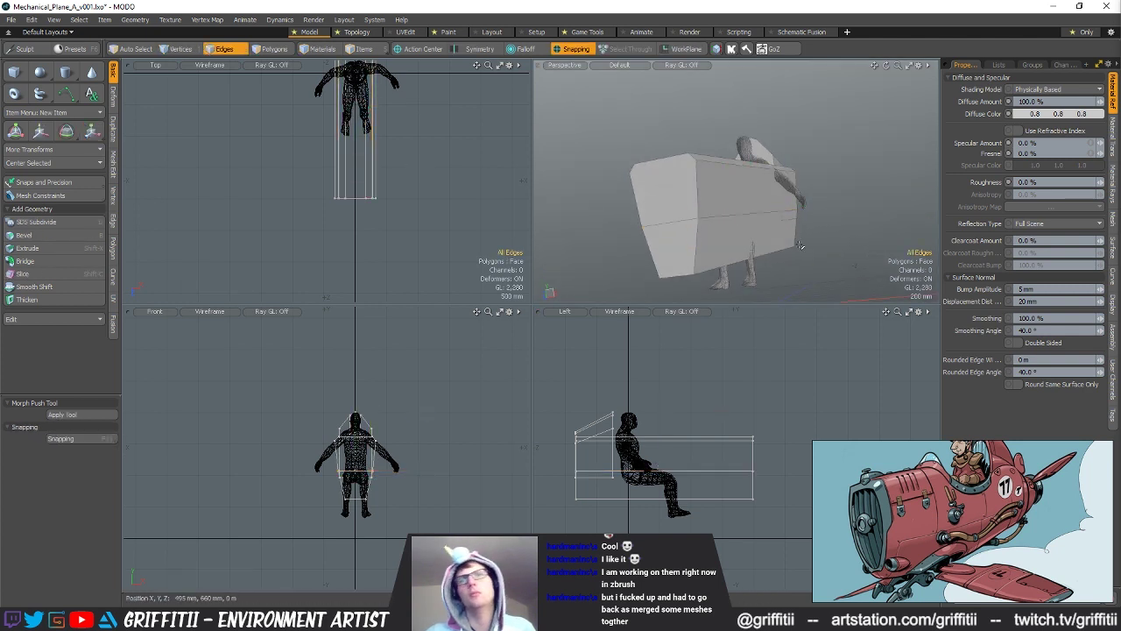
# Step: Select the eight front vertices of the fuselage and move them backward to shorten the nose
pyautogui.keyDown('alt'); pyautogui.moveTo(753, 232); pyautogui.dragTo(825, 209); pyautogui.keyUp('alt')
pyautogui.moveTo(825, 208)
pyautogui.keyDown('alt'); pyautogui.mouseDown()
pyautogui.moveTo(796, 186)
pyautogui.moveTo(827, 207)
pyautogui.mouseUp(); pyautogui.keyUp('alt')
pyautogui.keyDown('alt'); pyautogui.keyDown('shift'); pyautogui.moveTo(827, 207); pyautogui.dragTo(851, 182); pyautogui.keyUp('shift'); pyautogui.keyUp('alt')
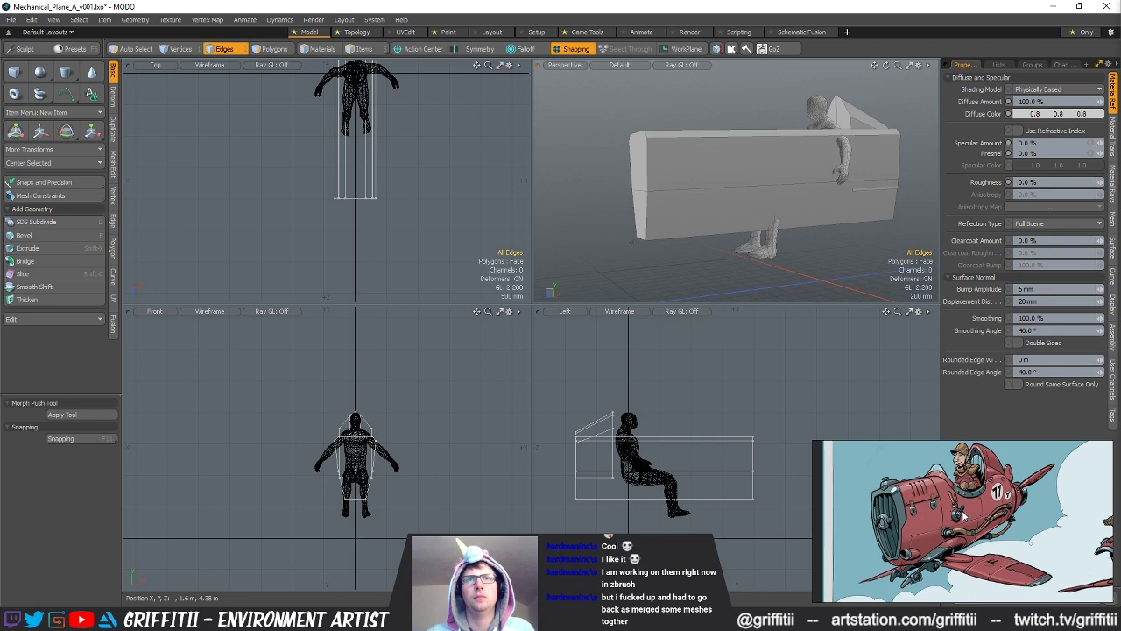
pyautogui.keyDown('alt'); pyautogui.moveTo(734, 210); pyautogui.dragTo(733, 167); pyautogui.keyUp('alt')
pyautogui.press('3')
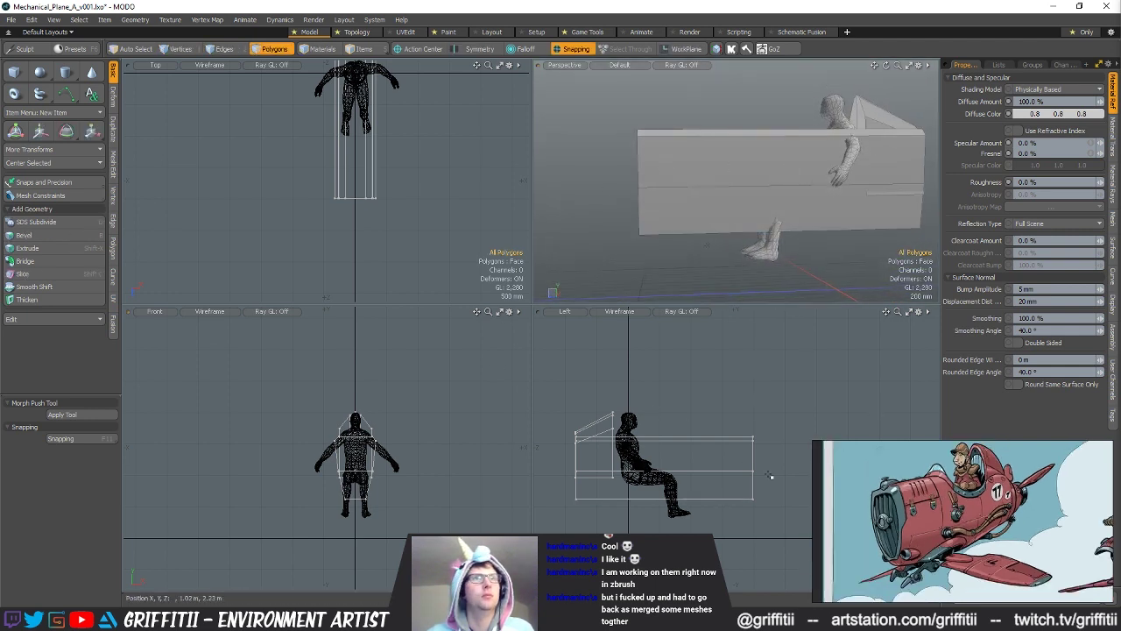
pyautogui.moveTo(786, 577); pyautogui.dragTo(784, 574, button='right')
pyautogui.keyDown('alt'); pyautogui.moveTo(771, 468); pyautogui.dragTo(735, 472); pyautogui.keyUp('alt')
pyautogui.press('w')
pyautogui.press('space')
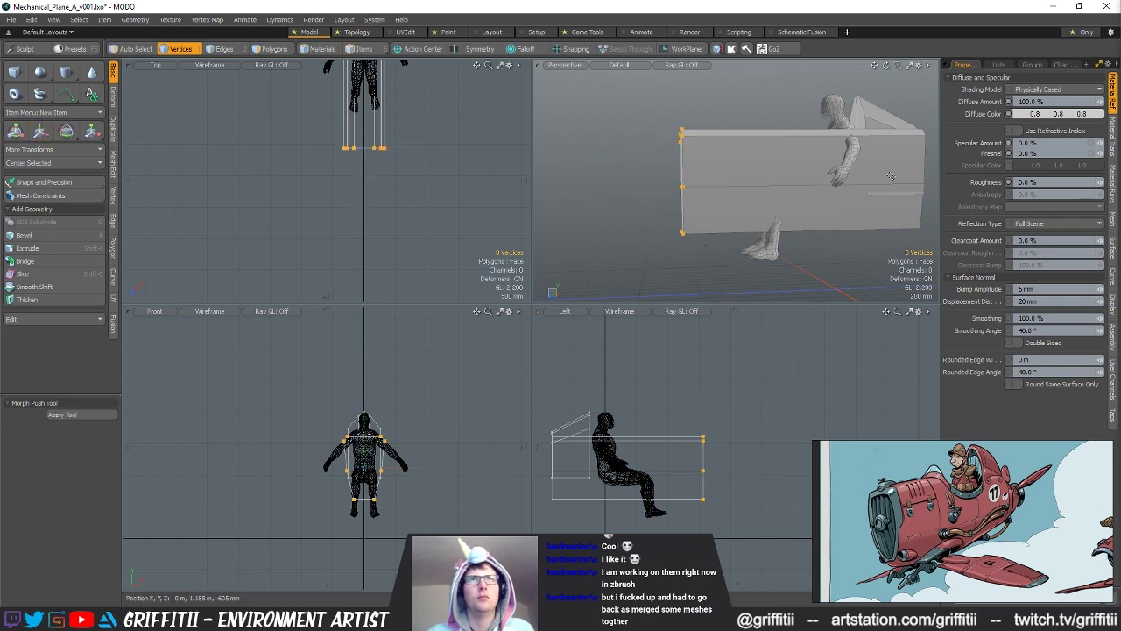
# Step: Move the fuselage's front vertices slightly forward to extend the nose, and clear the selection
pyautogui.press('5')
pyautogui.press('1')
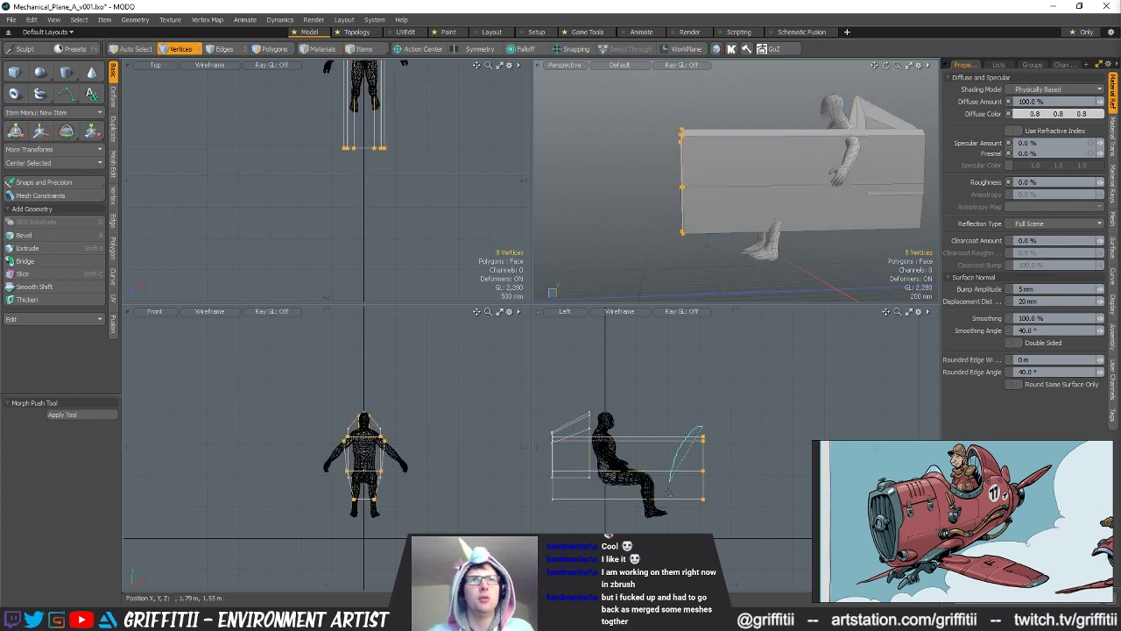
pyautogui.press('w')
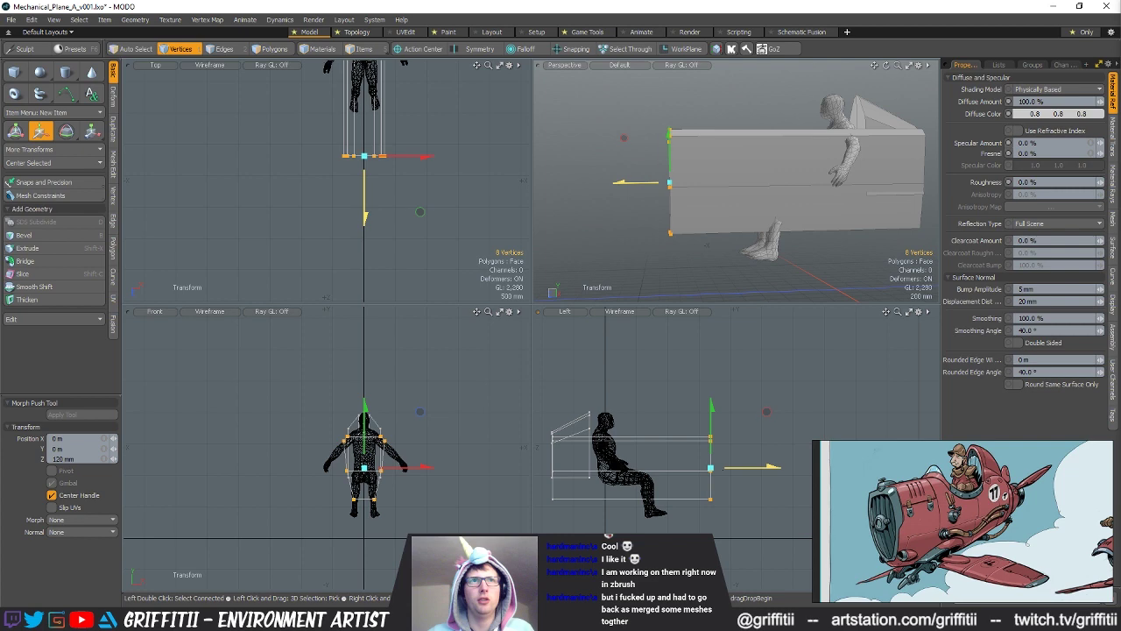
pyautogui.press('space')
pyautogui.moveTo(784, 173)
pyautogui.keyDown('alt'); pyautogui.mouseDown()
pyautogui.moveTo(707, 159)
pyautogui.moveTo(764, 250)
pyautogui.moveTo(781, 242)
pyautogui.moveTo(785, 187)
pyautogui.mouseUp(); pyautogui.keyUp('alt')
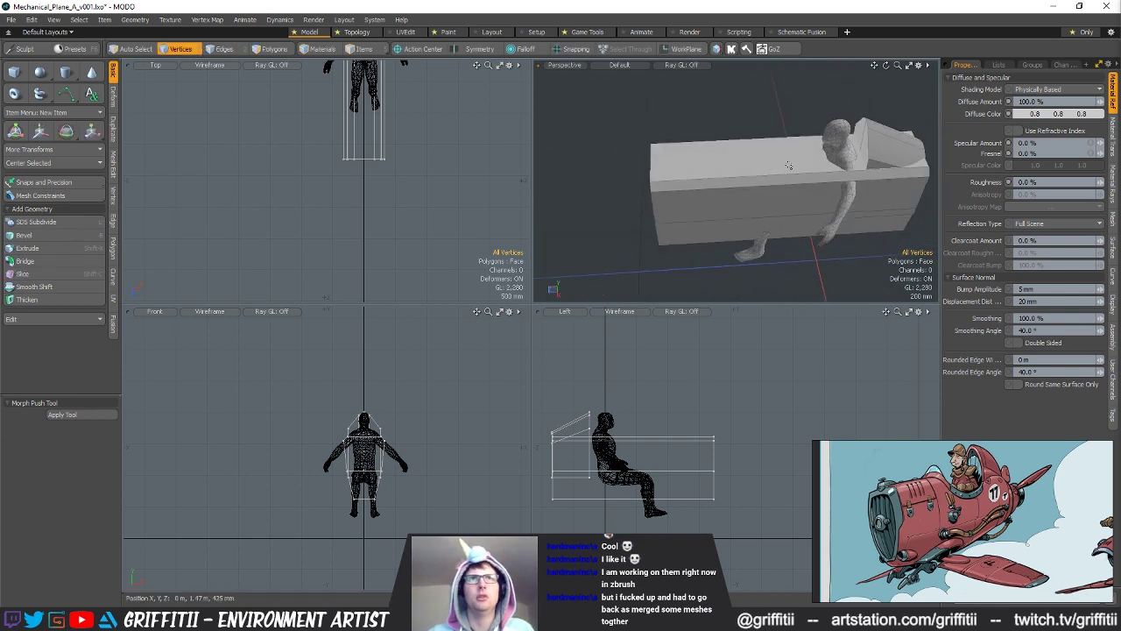
# Step: Select the fuselage's top and upper side polygons and loop slice the body crosswise near the pilot
pyautogui.press('space')
pyautogui.press('space')
pyautogui.click(792, 161)
pyautogui.keyDown('shift'); pyautogui.click(806, 189); pyautogui.keyUp('shift')
pyautogui.hotkey('alt', 'c')
pyautogui.click(806, 188)
pyautogui.press('space')
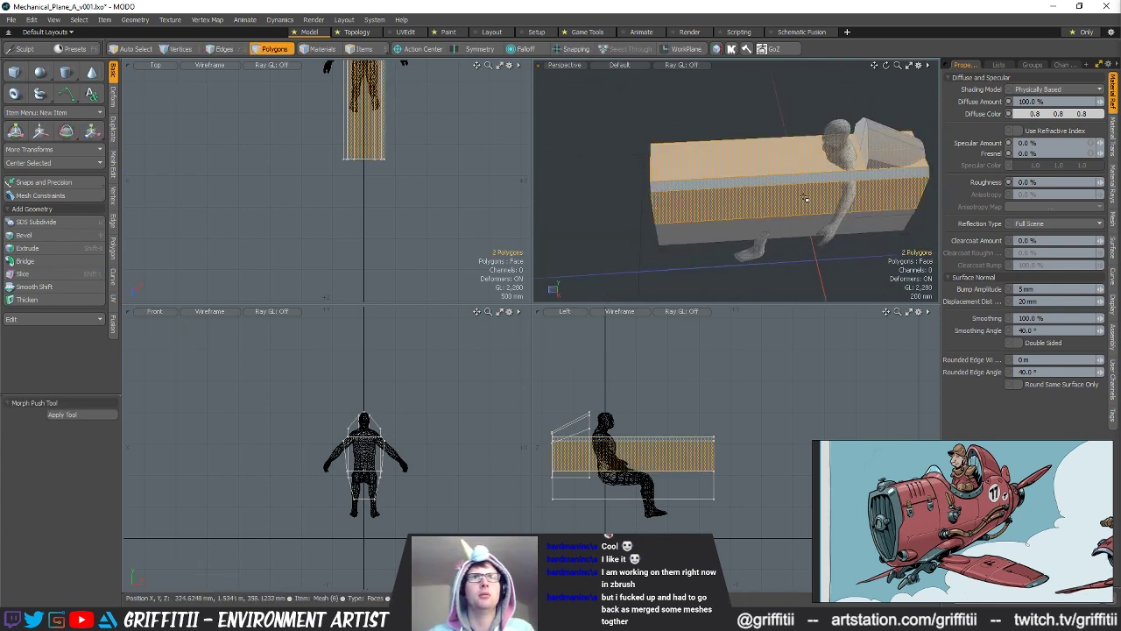
pyautogui.hotkey('alt', 'c')
pyautogui.click(798, 192)
pyautogui.keyDown('alt'); pyautogui.keyDown('shift'); pyautogui.moveTo(798, 192); pyautogui.dragTo(759, 198); pyautogui.keyUp('shift'); pyautogui.keyUp('alt')
pyautogui.press('space')
# Step: Add a second crosswise loop slice so the two cuts bracket the pilot's torso
pyautogui.hotkey('alt', 'c')
pyautogui.click(783, 197)
pyautogui.press('space')
pyautogui.press('space')
pyautogui.press('space')
pyautogui.press('space')
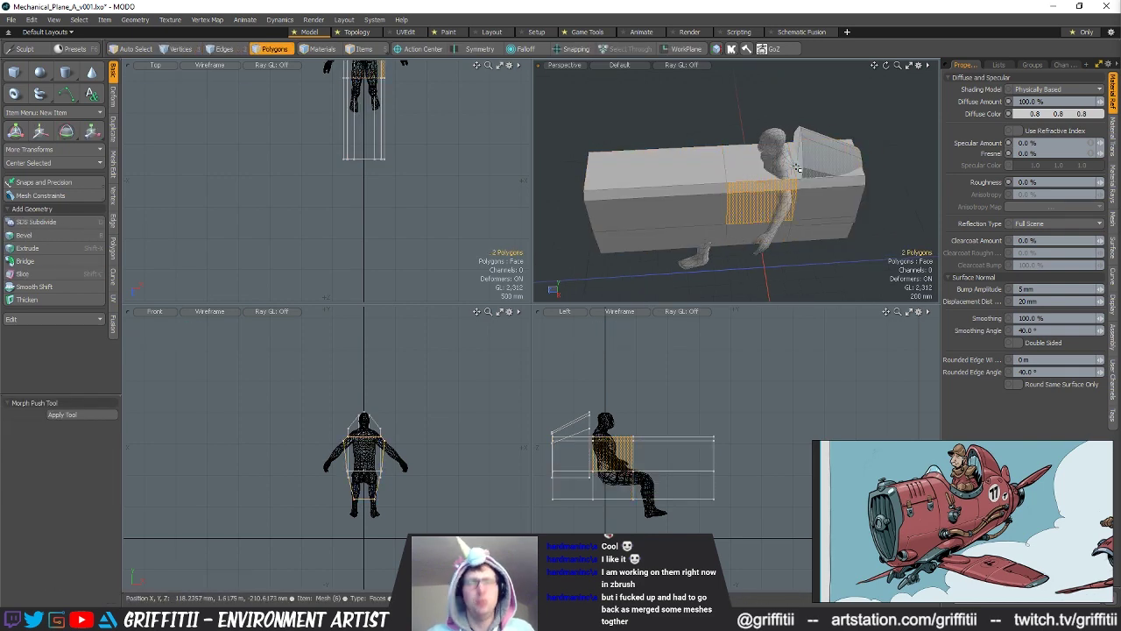
# Step: Scale the band of polygons around the pilot to about 117% in X
pyautogui.keyDown('alt'); pyautogui.keyDown('shift'); pyautogui.moveTo(311, 180); pyautogui.dragTo(309, 265); pyautogui.keyUp('shift'); pyautogui.keyUp('alt')
pyautogui.press('r')
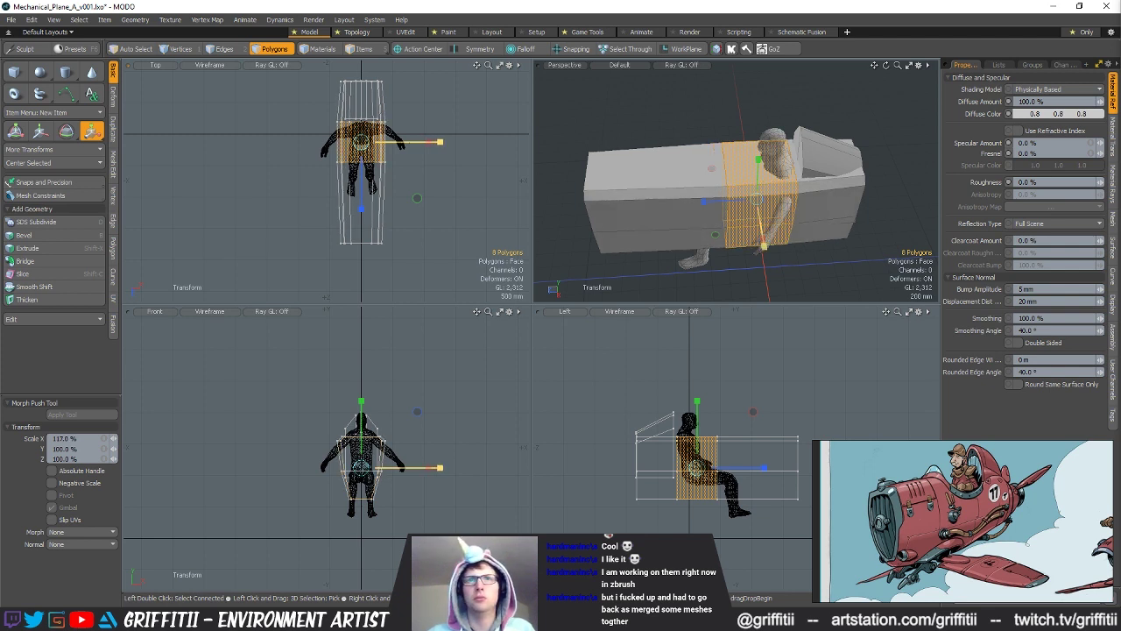
pyautogui.press('space')
pyautogui.click(394, 183)
# Step: Loop slice the fuselage underside and lower nose lengthwise down the centre in Uniform mode
pyautogui.keyDown('alt'); pyautogui.moveTo(655, 179); pyautogui.dragTo(791, 177); pyautogui.keyUp('alt')
pyautogui.keyDown('alt'); pyautogui.moveTo(685, 196); pyautogui.dragTo(741, 198); pyautogui.keyUp('alt')
pyautogui.hotkey('alt', 'c')
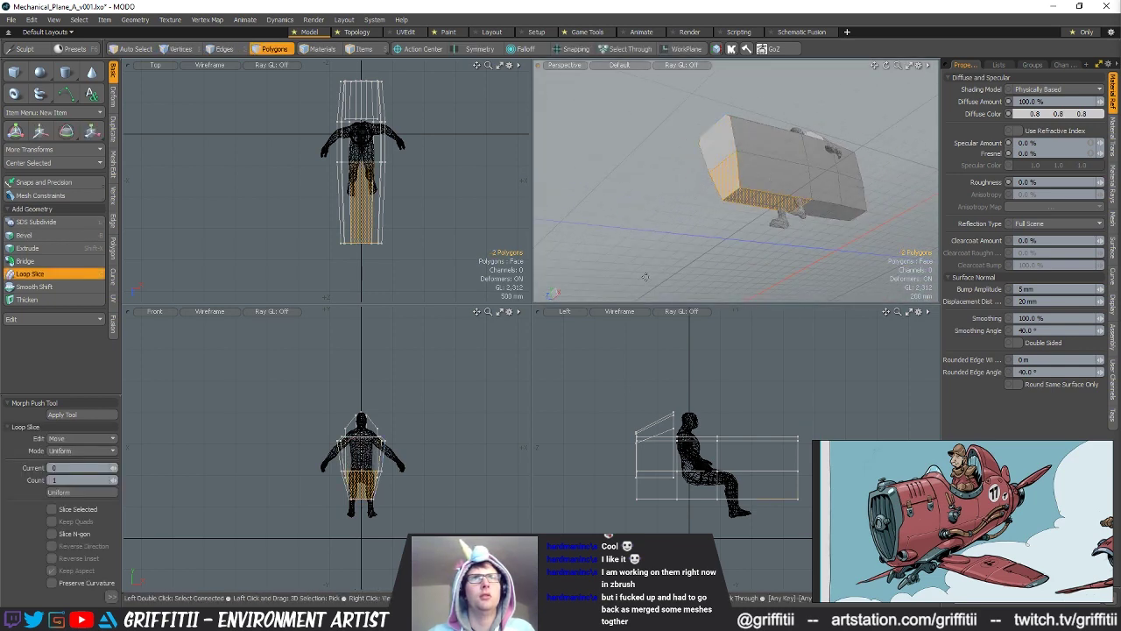
pyautogui.press('1')
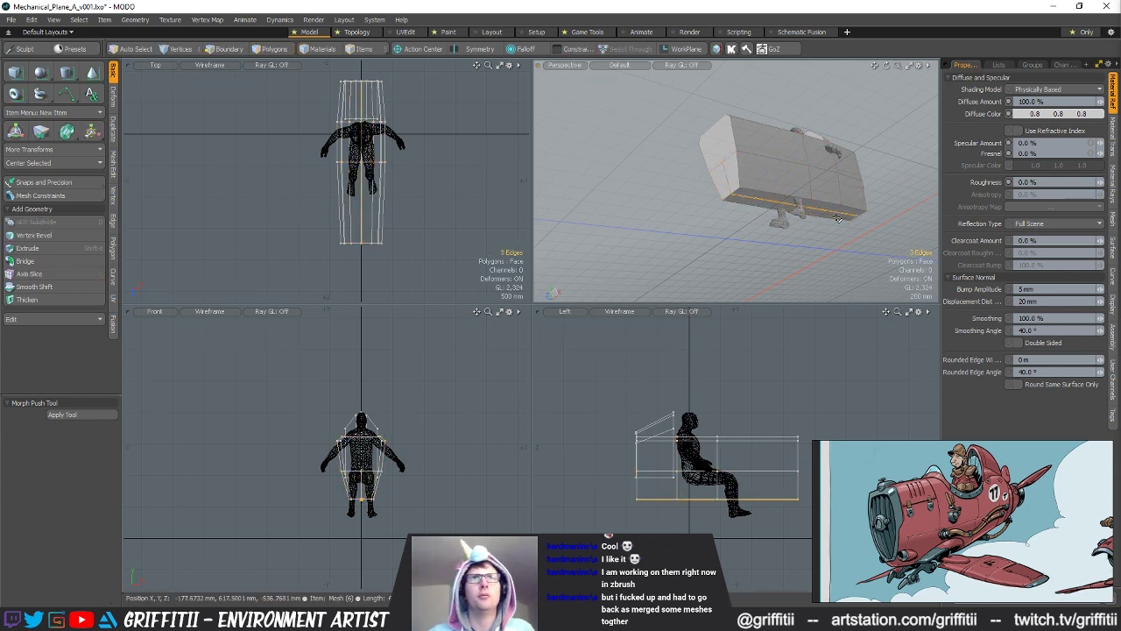
# Step: Lower the centre edges of the fuselage underside by about 40 mm in Y to form a keel
pyautogui.press('2')
pyautogui.press('w')
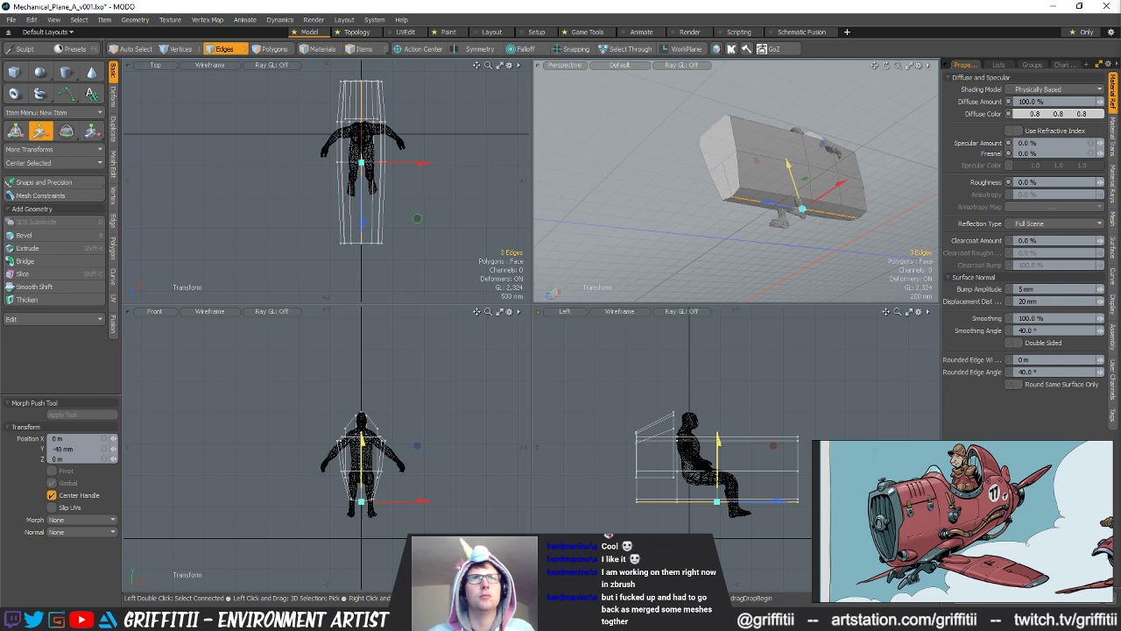
pyautogui.press('q')
pyautogui.click(743, 370)
# Step: Add a lengthwise centre loop slice along the upper part of the fuselage
pyautogui.keyDown('alt'); pyautogui.moveTo(758, 131); pyautogui.dragTo(842, 150); pyautogui.keyUp('alt')
pyautogui.press('3')
pyautogui.hotkey('alt', 'c')
pyautogui.click(868, 257)
pyautogui.press('q')
pyautogui.press('1')
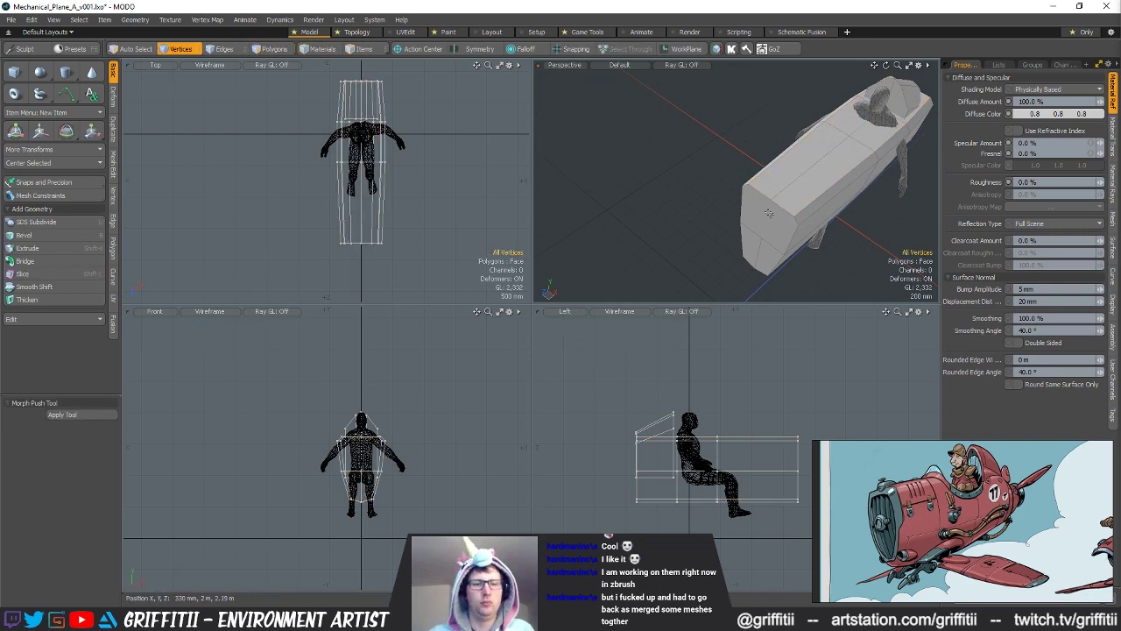
# Step: Isolate the connected main fuselage polygons, examine the body's shape from several sides, and unhide all the geometry
pyautogui.hotkey('alt', 'c')
pyautogui.keyDown('alt'); pyautogui.moveTo(856, 228); pyautogui.dragTo(791, 201); pyautogui.keyUp('alt')
pyautogui.press('q')
pyautogui.press('3')
pyautogui.doubleClick(681, 236)
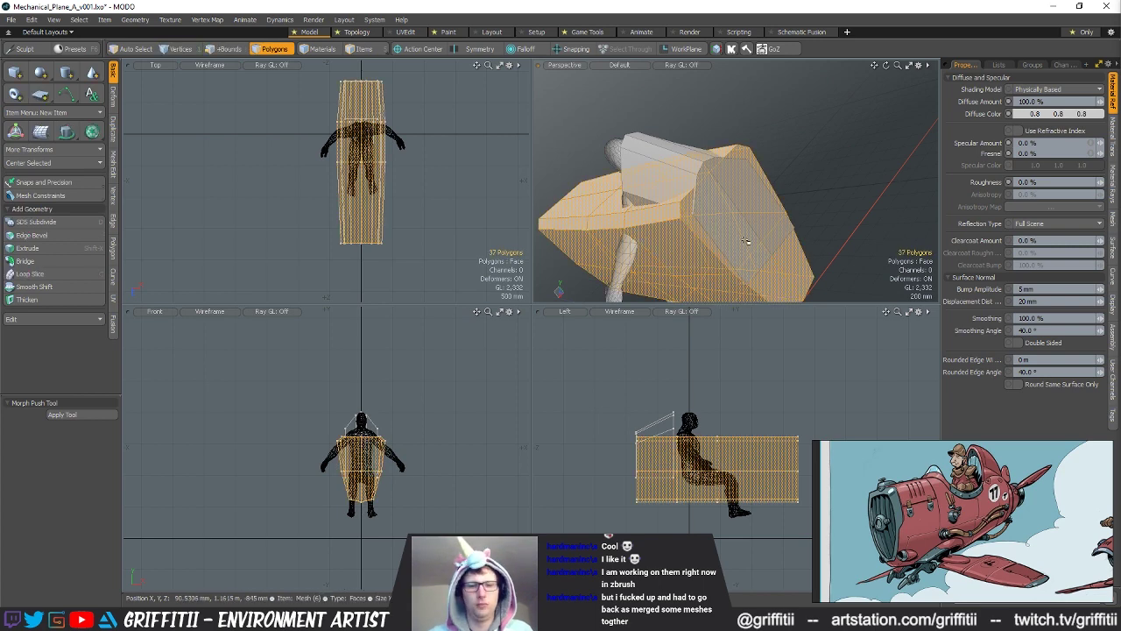
pyautogui.hotkey('shift', 'h')
pyautogui.click(851, 172)
pyautogui.hotkey('alt', 'c')
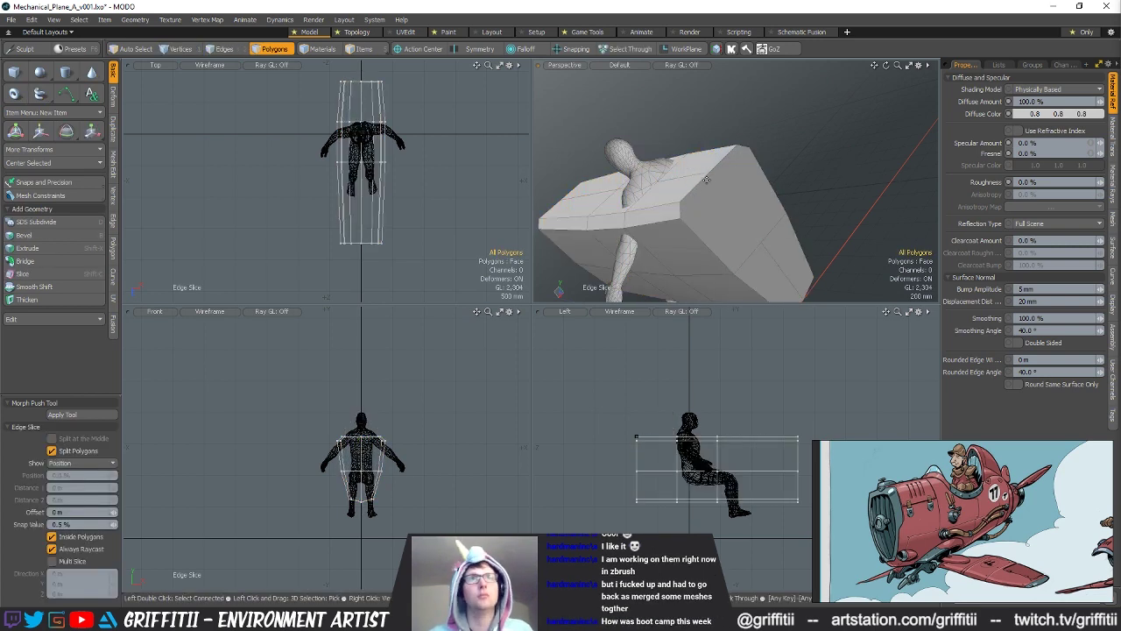
pyautogui.press('q')
pyautogui.keyDown('alt'); pyautogui.moveTo(813, 163); pyautogui.dragTo(872, 205); pyautogui.keyUp('alt')
pyautogui.scroll(5, 726, 205)
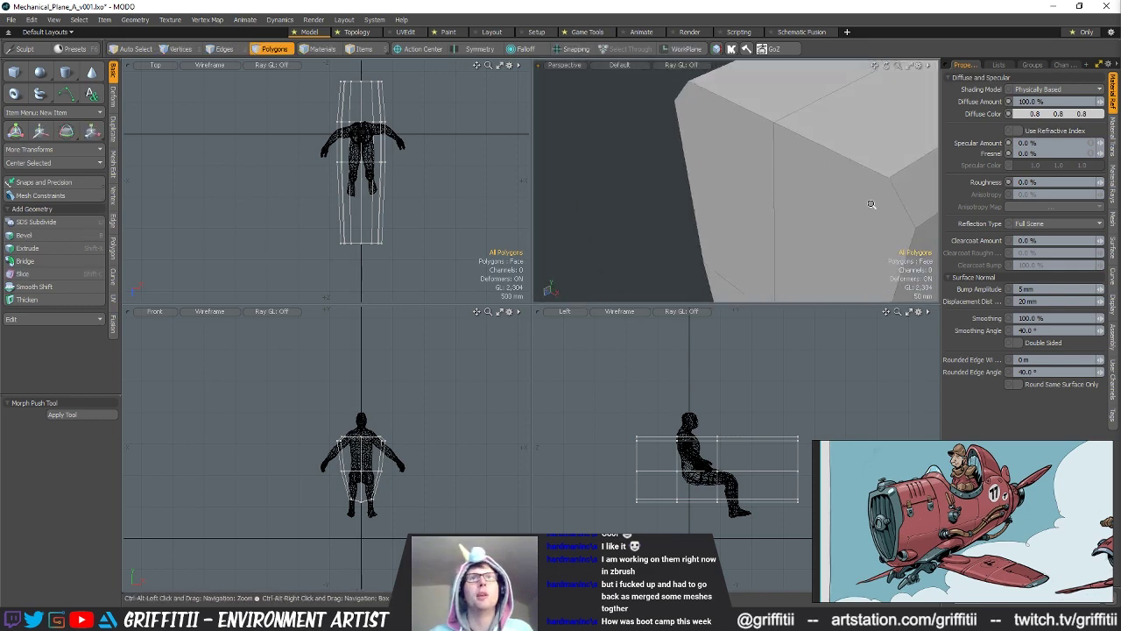
pyautogui.scroll(-5, 871, 205)
pyautogui.press('u')
pyautogui.keyDown('alt'); pyautogui.moveTo(823, 241); pyautogui.dragTo(714, 228); pyautogui.keyUp('alt')
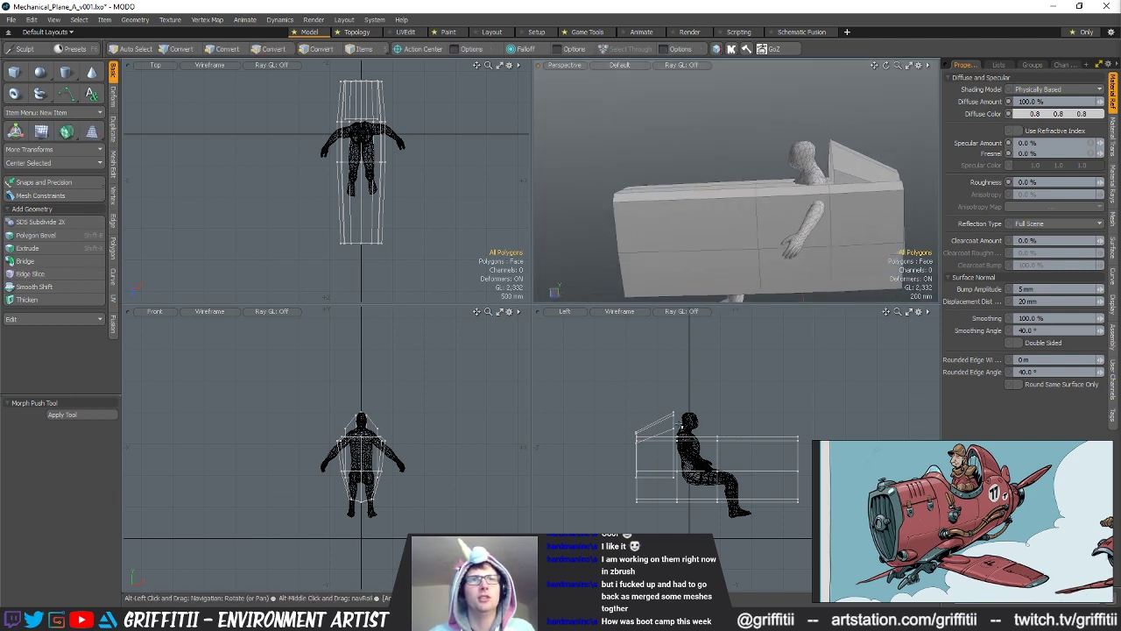
# Step: Create a 16-sided cylinder along Y at the origin with radii of 500 mm in X and Z and 750 mm in Y
pyautogui.press('2')
pyautogui.keyDown('alt'); pyautogui.moveTo(781, 203); pyautogui.dragTo(742, 137); pyautogui.keyUp('alt')
pyautogui.click(194, 165)
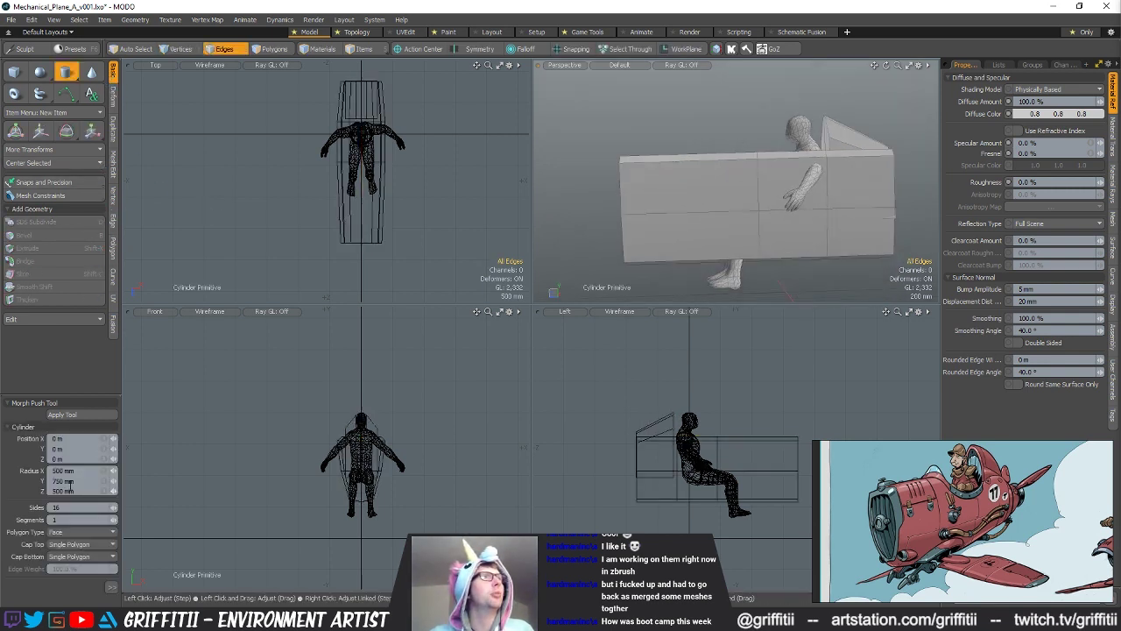
pyautogui.press('space')
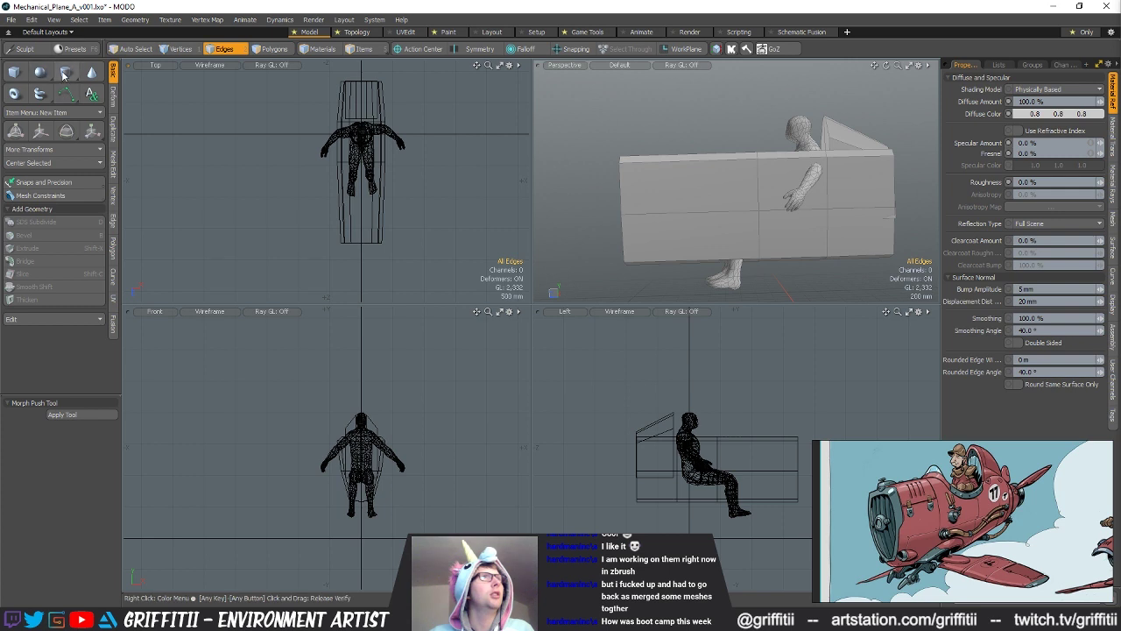
pyautogui.click(66, 73)
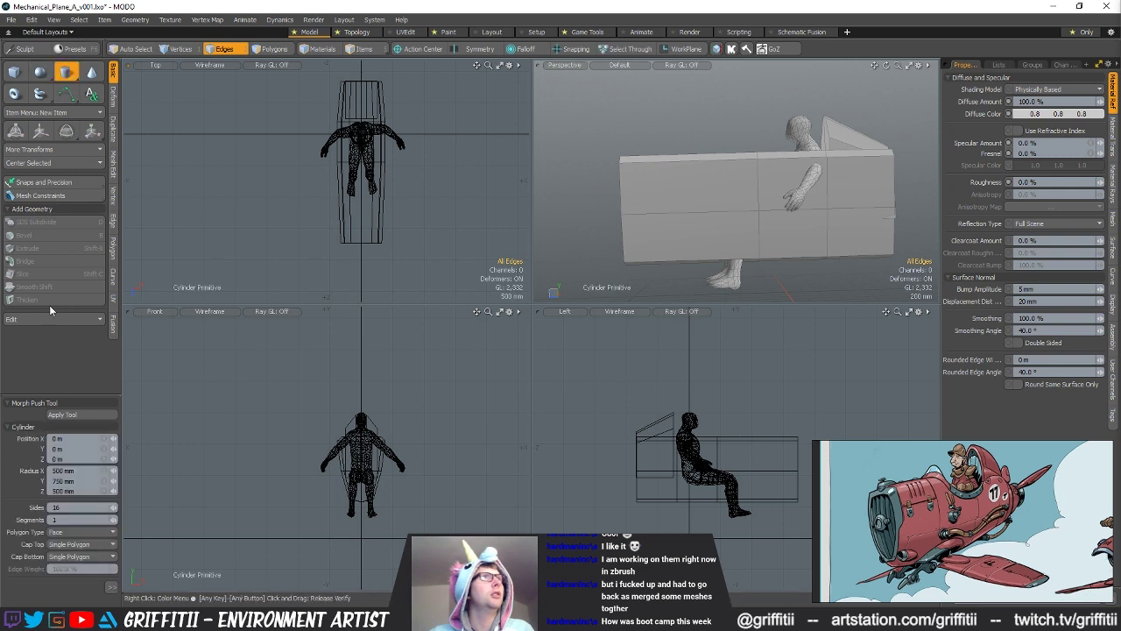
pyautogui.click(111, 588)
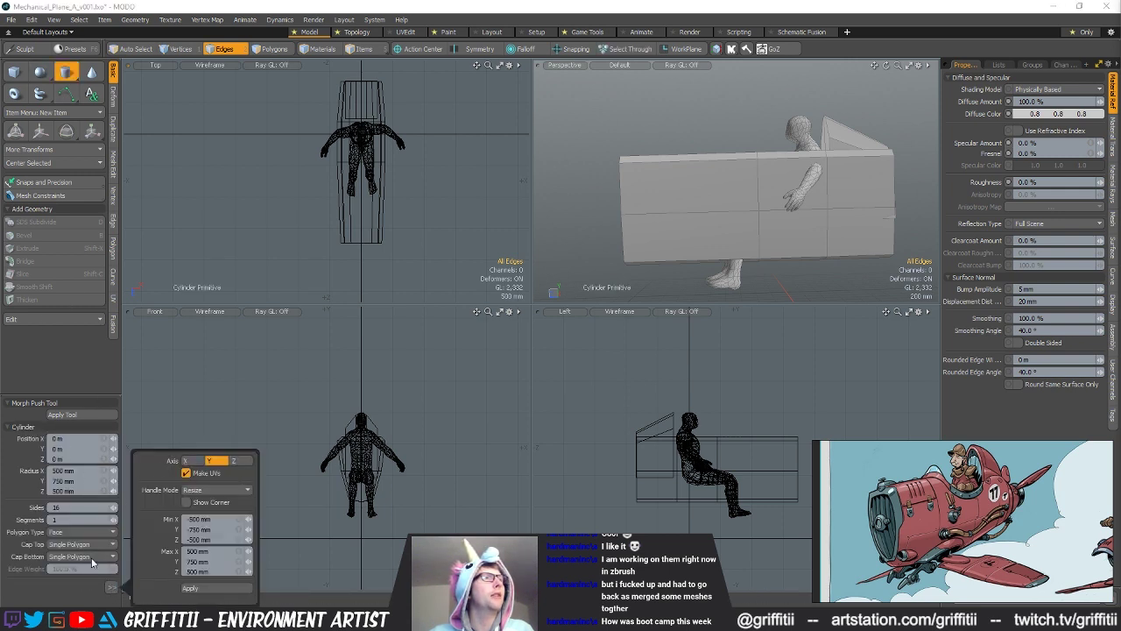
pyautogui.click(112, 588)
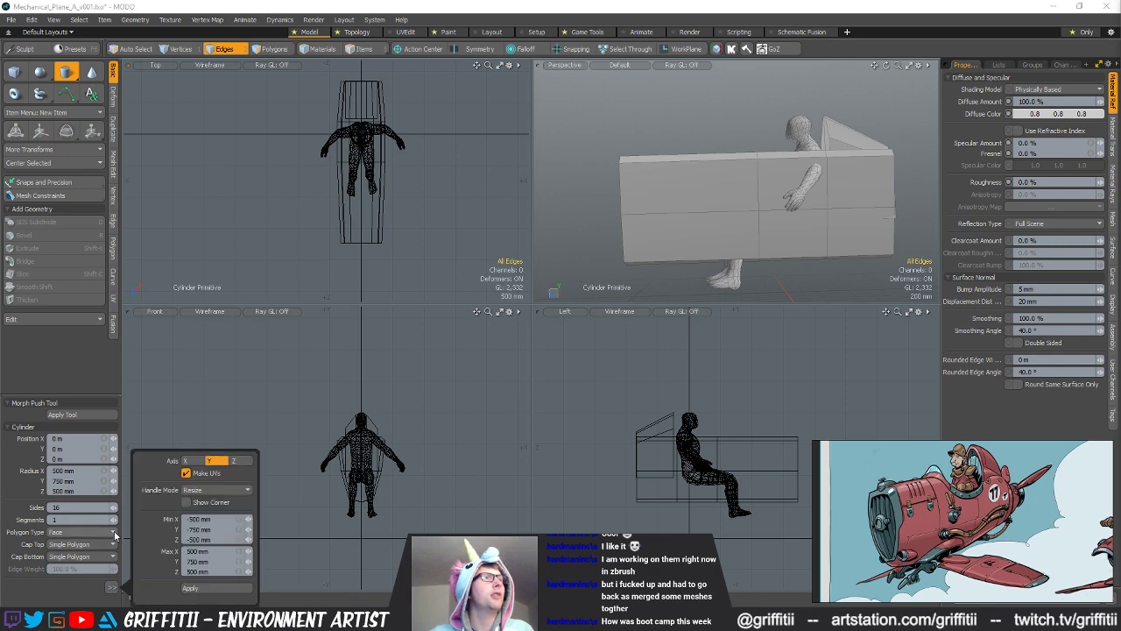
pyautogui.click(77, 413)
pyautogui.scroll(-4, 447, 457)
pyautogui.press('space')
pyautogui.press('space')
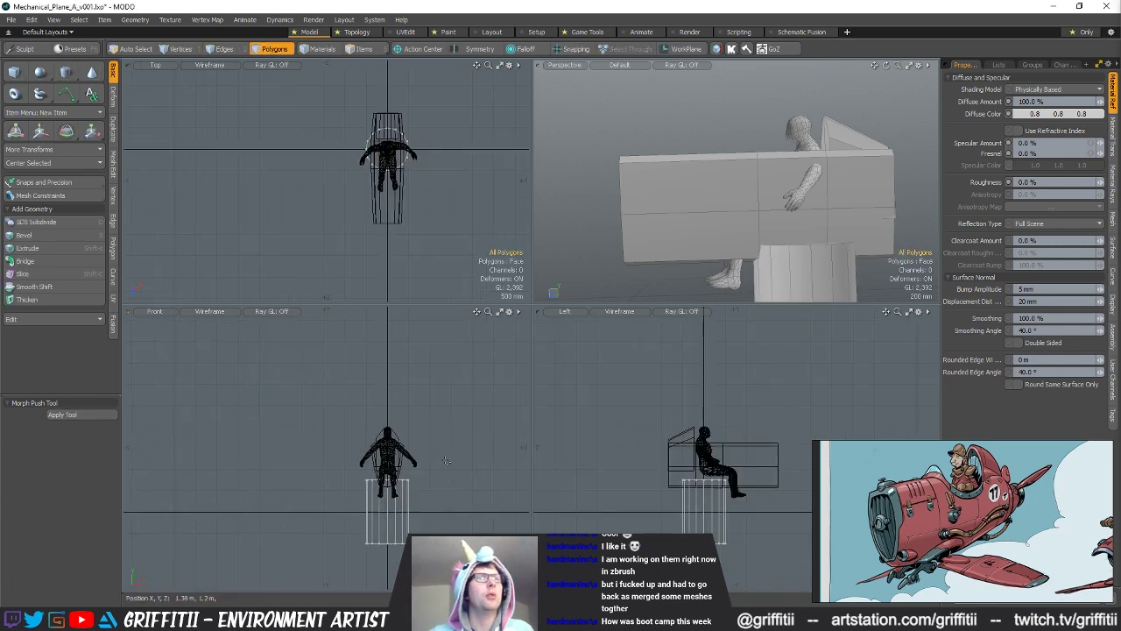
# Step: Rotate the cylinder so that it lies crosswise to the fuselage and raise it to the pilot's upper body
pyautogui.press('e')
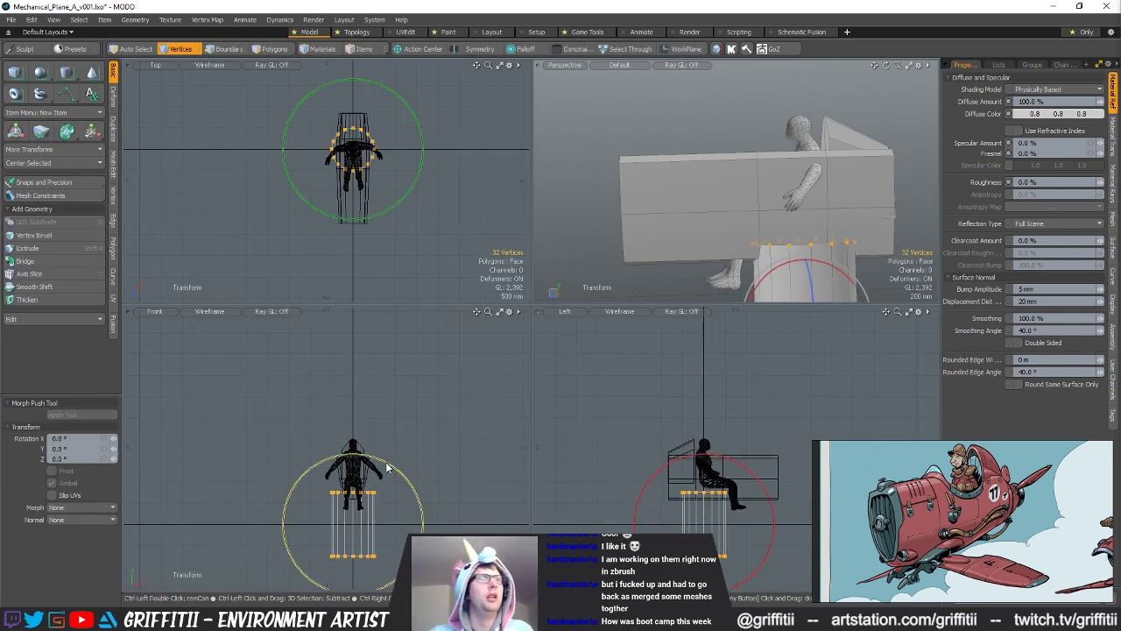
pyautogui.keyDown('ctrl'); pyautogui.moveTo(386, 467); pyautogui.dragTo(409, 531); pyautogui.keyUp('ctrl')
pyautogui.press('w')
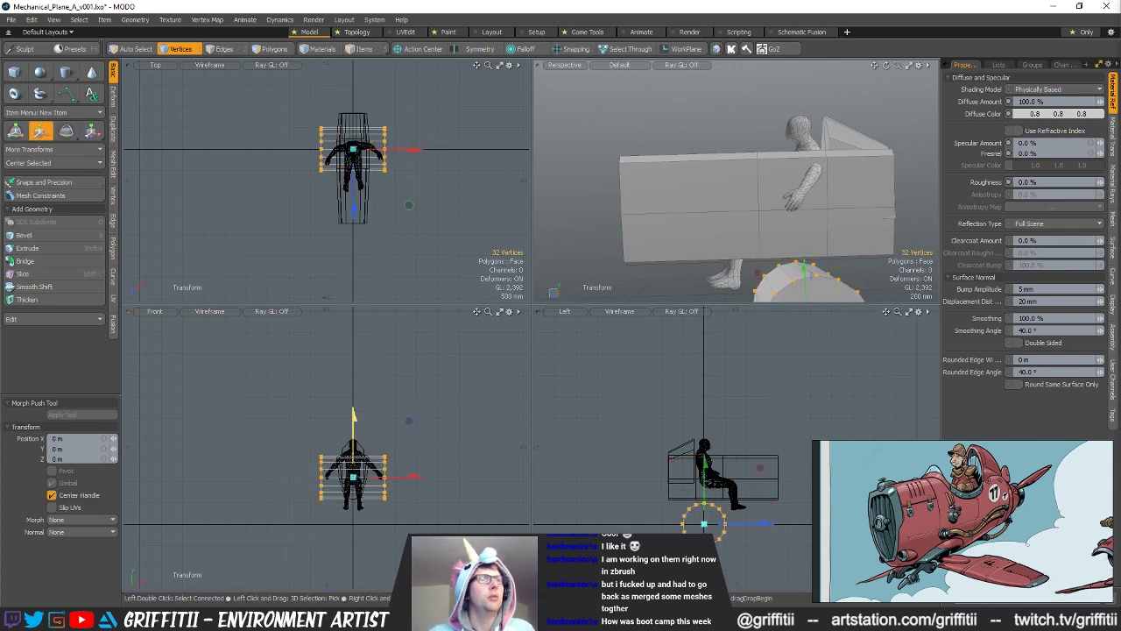
pyautogui.moveTo(354, 419); pyautogui.dragTo(353, 405)
# Step: Shrink the cylinder in Y and Z, move it in front of the pilot's chest, and narrow it in X to about the fuselage's width
pyautogui.hotkey('shift', 'a')
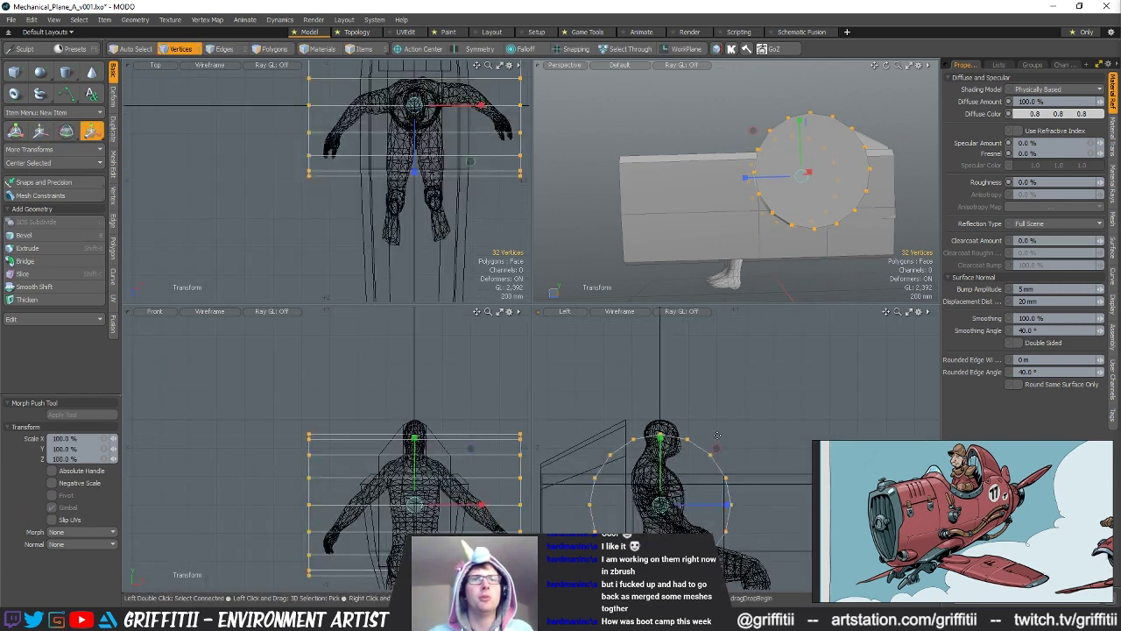
pyautogui.moveTo(716, 448); pyautogui.dragTo(772, 450)
pyautogui.press('w')
pyautogui.keyDown('alt'); pyautogui.moveTo(779, 225); pyautogui.dragTo(802, 200); pyautogui.keyUp('alt')
pyautogui.press('r')
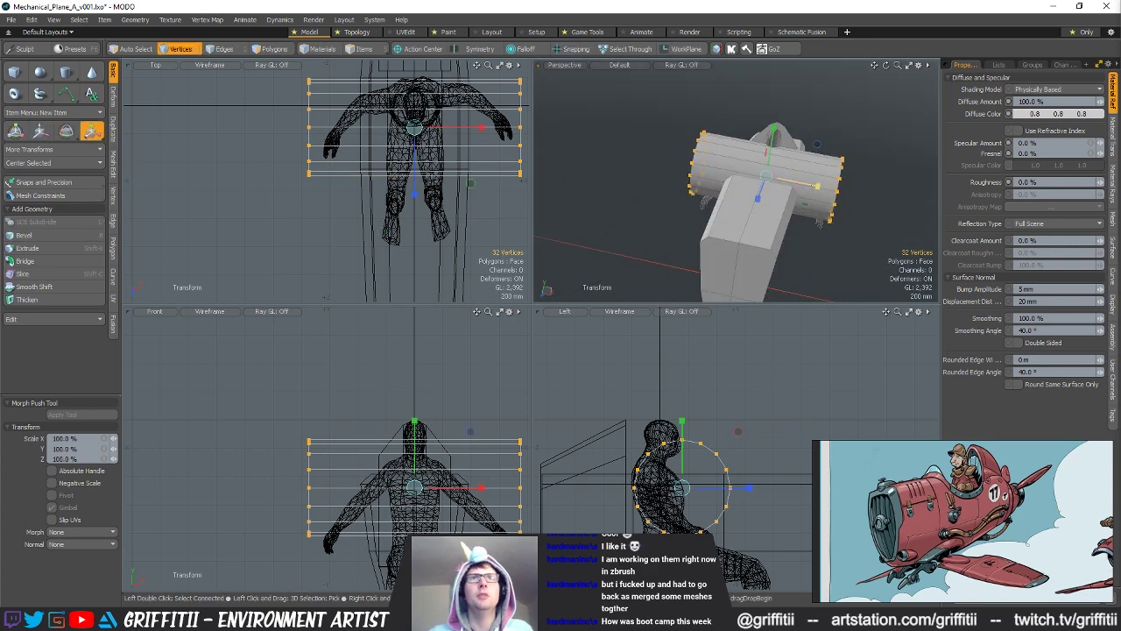
pyautogui.moveTo(480, 128); pyautogui.dragTo(451, 128)
# Step: Delete both end cap polygons of the cylinder to leave an open tube
pyautogui.keyDown('alt'); pyautogui.moveTo(888, 249); pyautogui.dragTo(710, 173); pyautogui.keyUp('alt')
pyautogui.press('space')
pyautogui.press('space')
pyautogui.press('space')
pyautogui.click(785, 188)
pyautogui.keyDown('shift'); pyautogui.click(709, 173); pyautogui.keyUp('shift')
# Step: Edge-extend the tube's two open end loops and scale them outward to form a flat rim on each side
pyautogui.keyDown('alt'); pyautogui.moveTo(843, 187); pyautogui.dragTo(756, 175); pyautogui.keyUp('alt')
pyautogui.press('1')
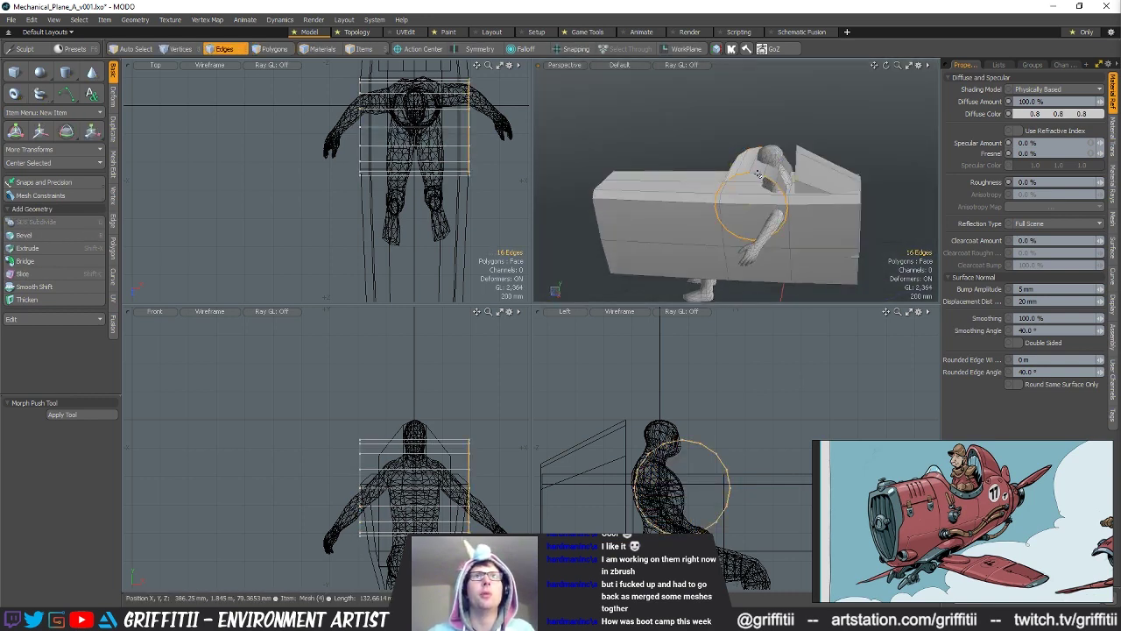
pyautogui.hotkey('ctrl', '3')
pyautogui.click(863, 186)
pyautogui.click(706, 151)
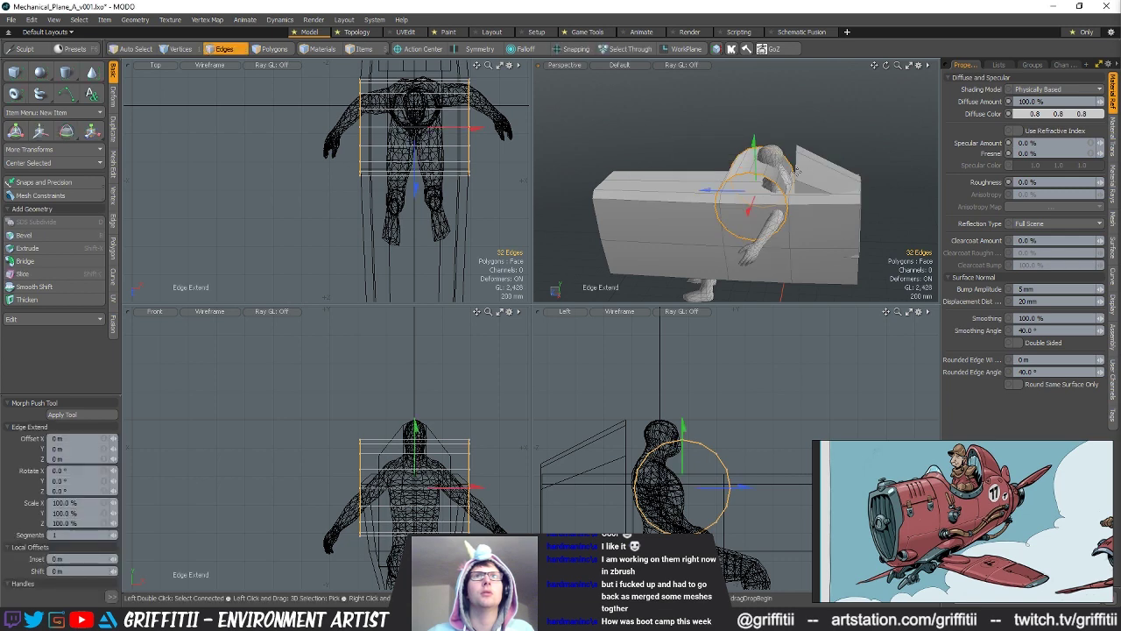
pyautogui.press('r')
pyautogui.press('space')
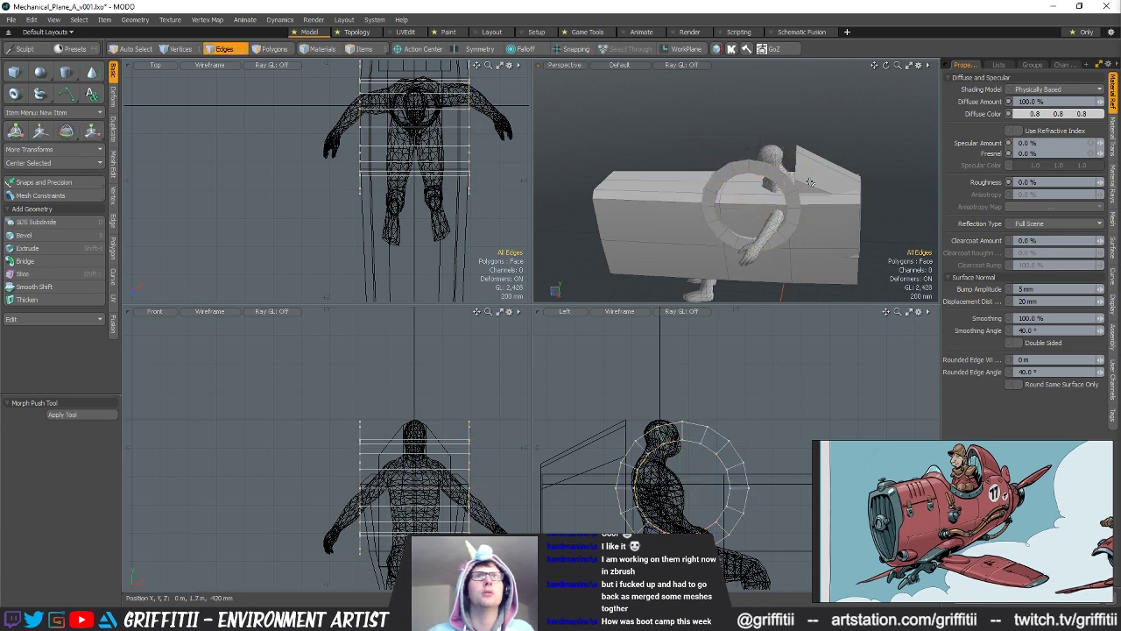
# Step: Delete the upper half of the rimmed tube, keeping only the lower U-shaped part
pyautogui.keyDown('alt'); pyautogui.moveTo(817, 167); pyautogui.dragTo(788, 202); pyautogui.keyUp('alt')
pyautogui.press('3')
pyautogui.press('3')
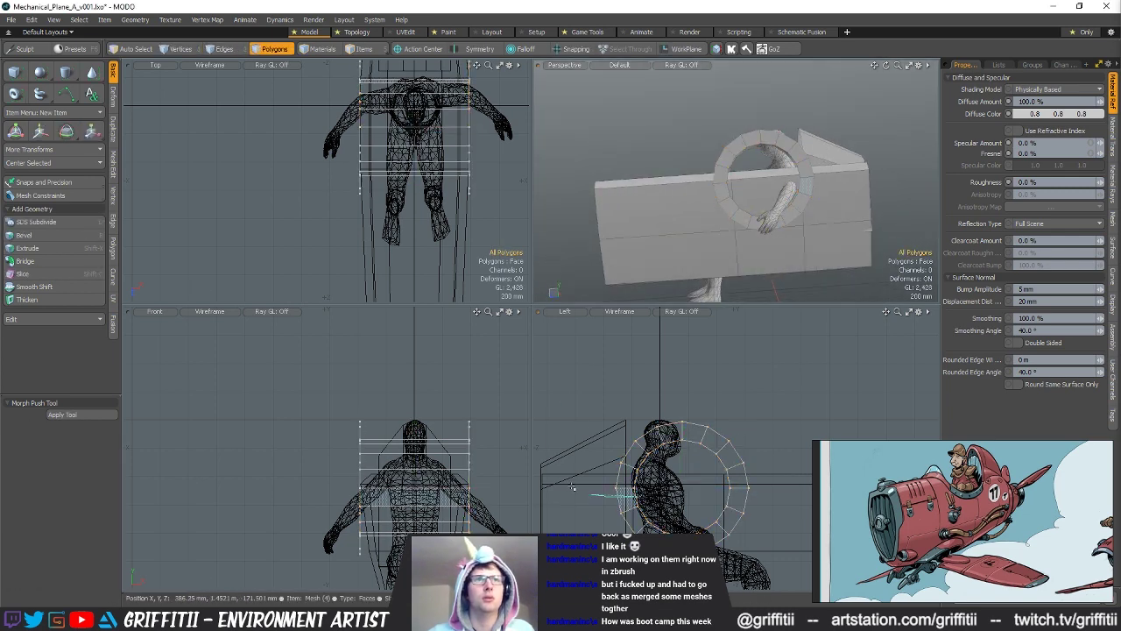
pyautogui.moveTo(834, 506); pyautogui.dragTo(809, 485, button='right')
pyautogui.press('Delete')
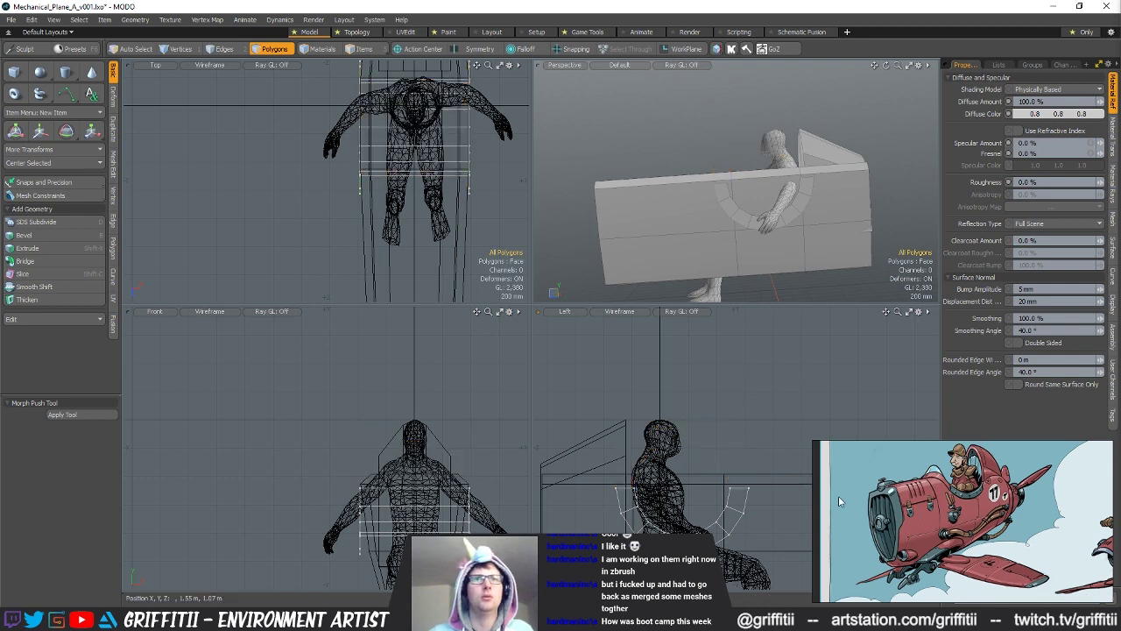
# Step: Scale the U-shaped piece to about 63.5% in Y and raise it to the fuselage's top edge
pyautogui.press('y')
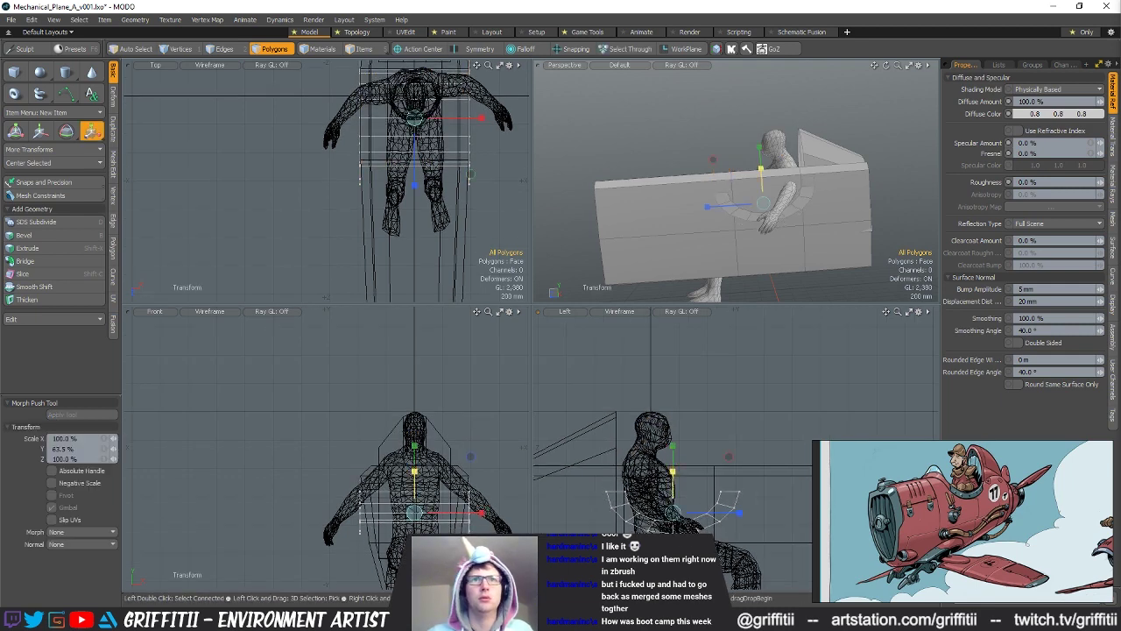
pyautogui.press('w')
pyautogui.moveTo(671, 449); pyautogui.dragTo(674, 431)
pyautogui.press('q')
pyautogui.keyDown('alt'); pyautogui.moveTo(759, 212); pyautogui.dragTo(708, 228); pyautogui.keyUp('alt')
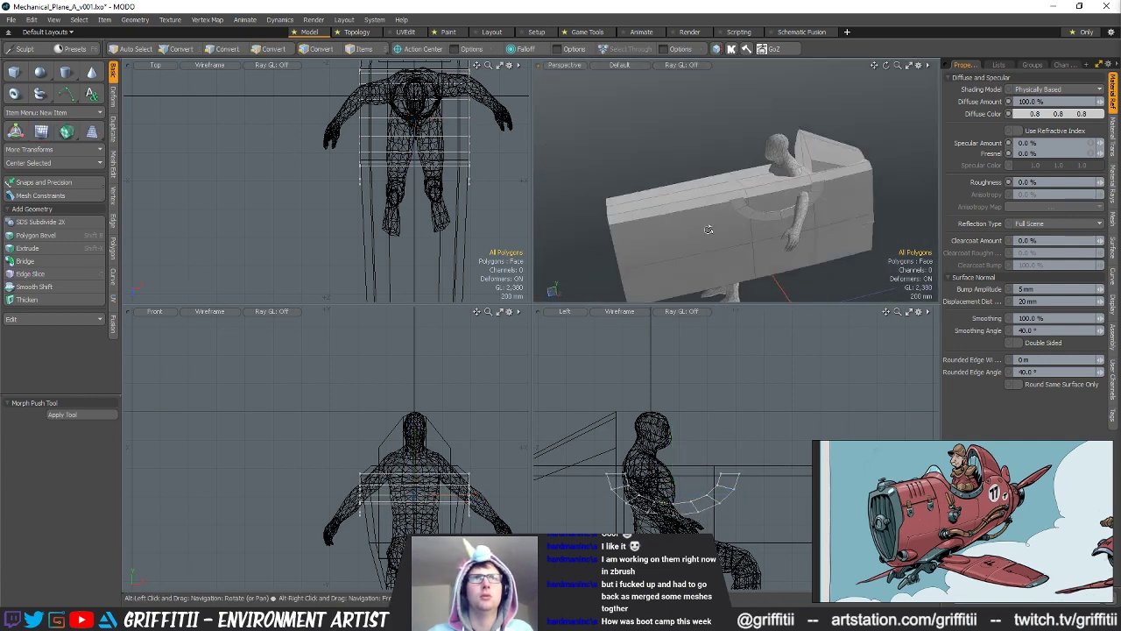
# Step: Move the fuselage's upper vertices in front of and behind the pilot apart in Z to line up with the ends of the U-shaped piece
pyautogui.press('5')
pyautogui.click(768, 195)
pyautogui.press('3')
pyautogui.click(770, 189)
pyautogui.keyDown('alt'); pyautogui.keyDown('shift'); pyautogui.moveTo(673, 437); pyautogui.dragTo(693, 452); pyautogui.keyUp('shift'); pyautogui.keyUp('alt')
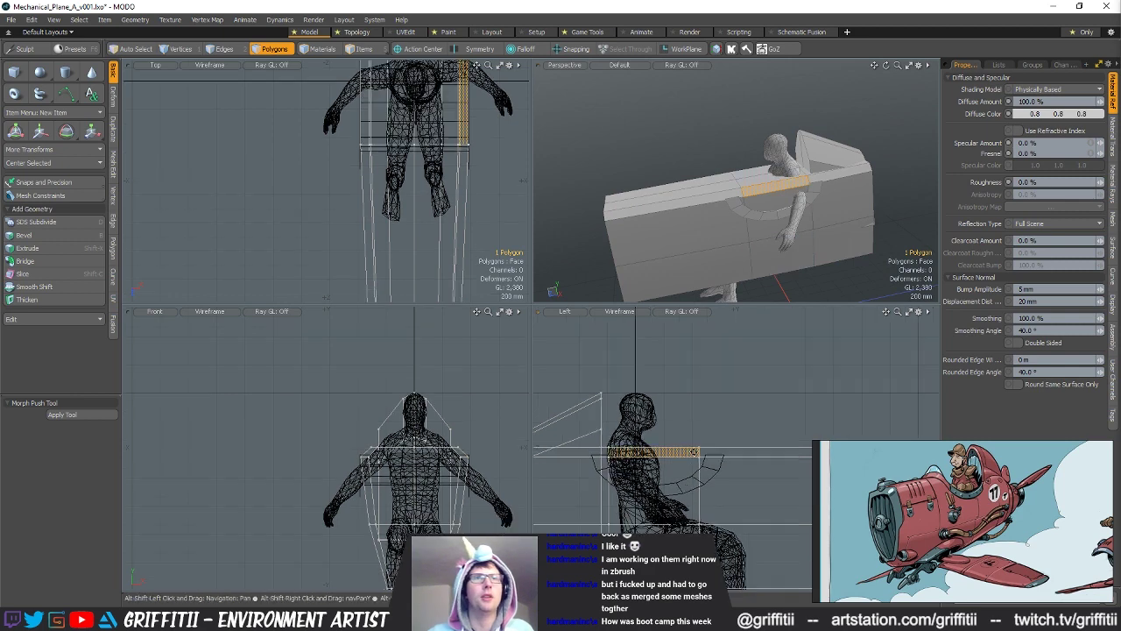
pyautogui.press('y')
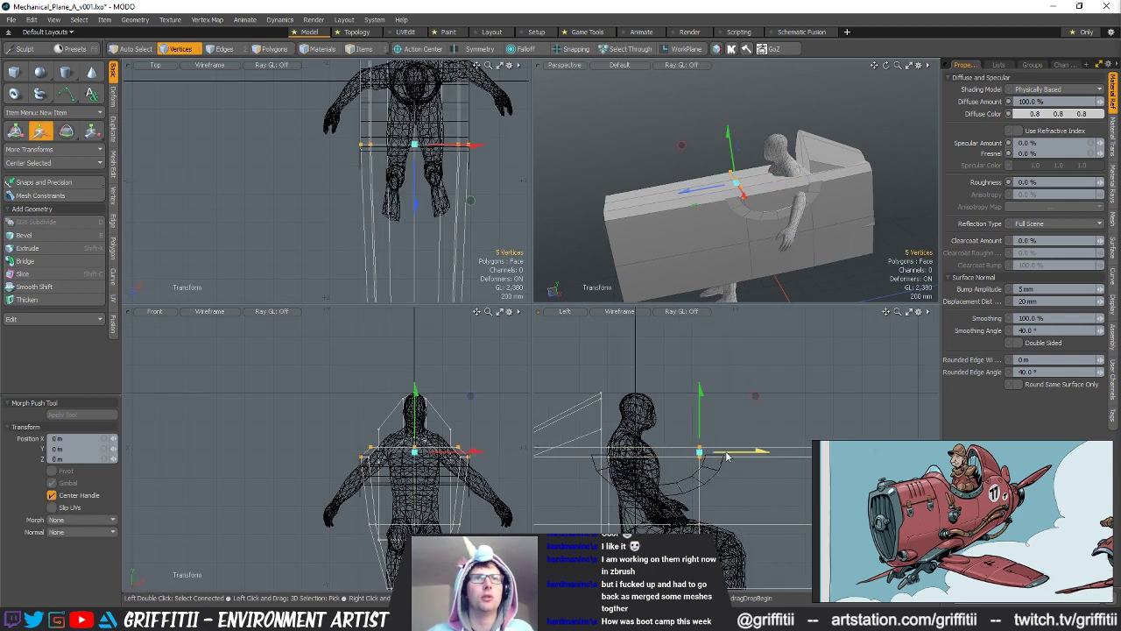
pyautogui.press('q')
pyautogui.moveTo(604, 438)
pyautogui.mouseDown(button='right')
pyautogui.moveTo(633, 467)
pyautogui.moveTo(637, 458)
pyautogui.mouseUp(button='right')
pyautogui.press('w')
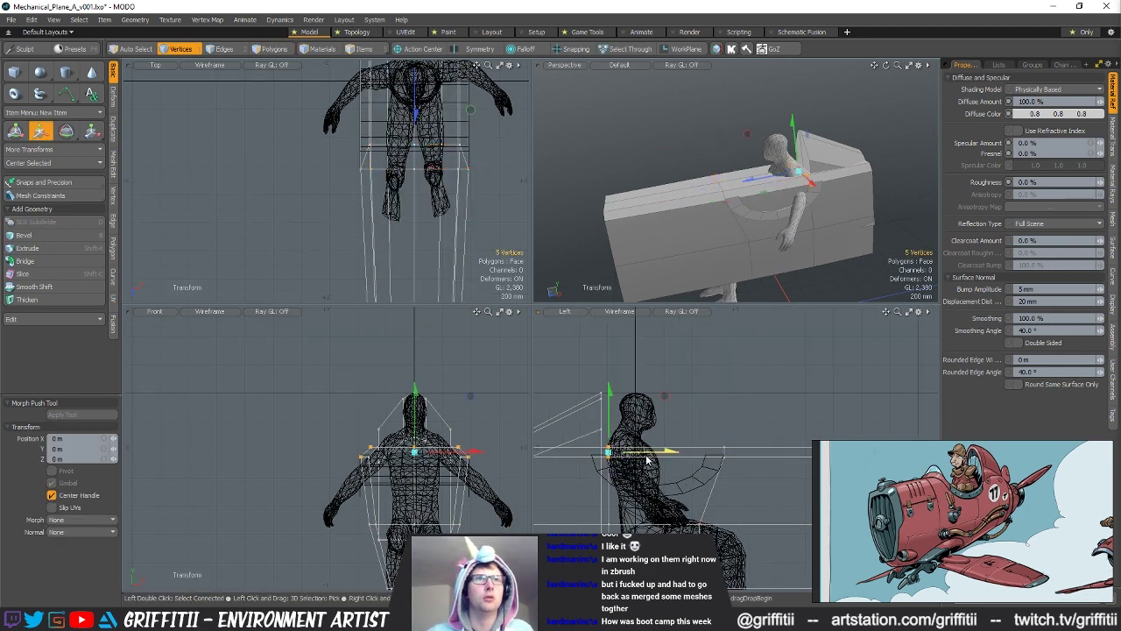
# Step: Delete the six upper fuselage polygons around the pilot to open the cockpit area
pyautogui.press('space')
pyautogui.press('3')
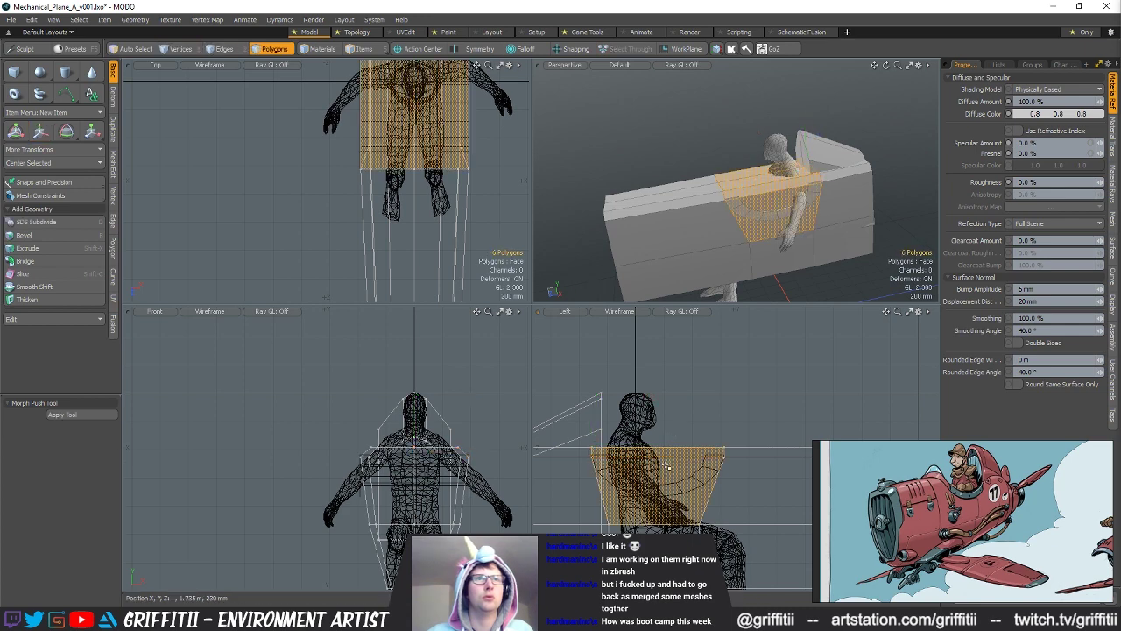
pyautogui.press('Delete')
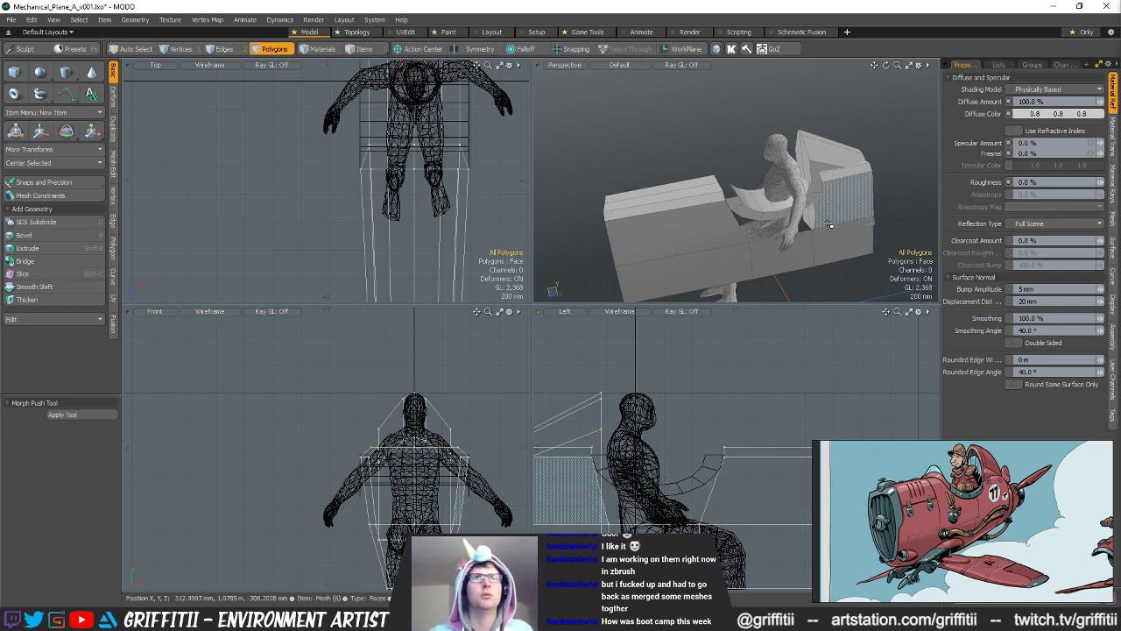
# Step: Bridge the left and right rim end edges of the U-shaped cockpit piece at both its front and rear
pyautogui.keyDown('alt'); pyautogui.moveTo(764, 213); pyautogui.dragTo(748, 217); pyautogui.keyUp('alt')
pyautogui.press('5')
pyautogui.click(731, 200)
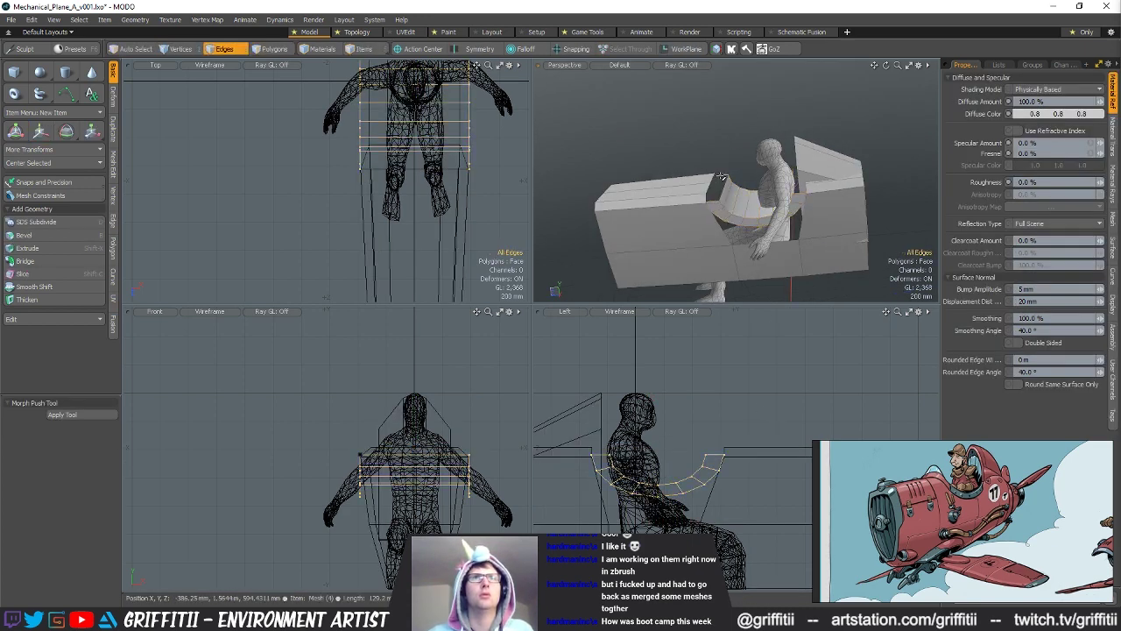
pyautogui.click(41, 265)
pyautogui.keyDown('alt'); pyautogui.moveTo(852, 235); pyautogui.dragTo(844, 207); pyautogui.keyUp('alt')
pyautogui.scroll(2, 844, 207)
pyautogui.press('space')
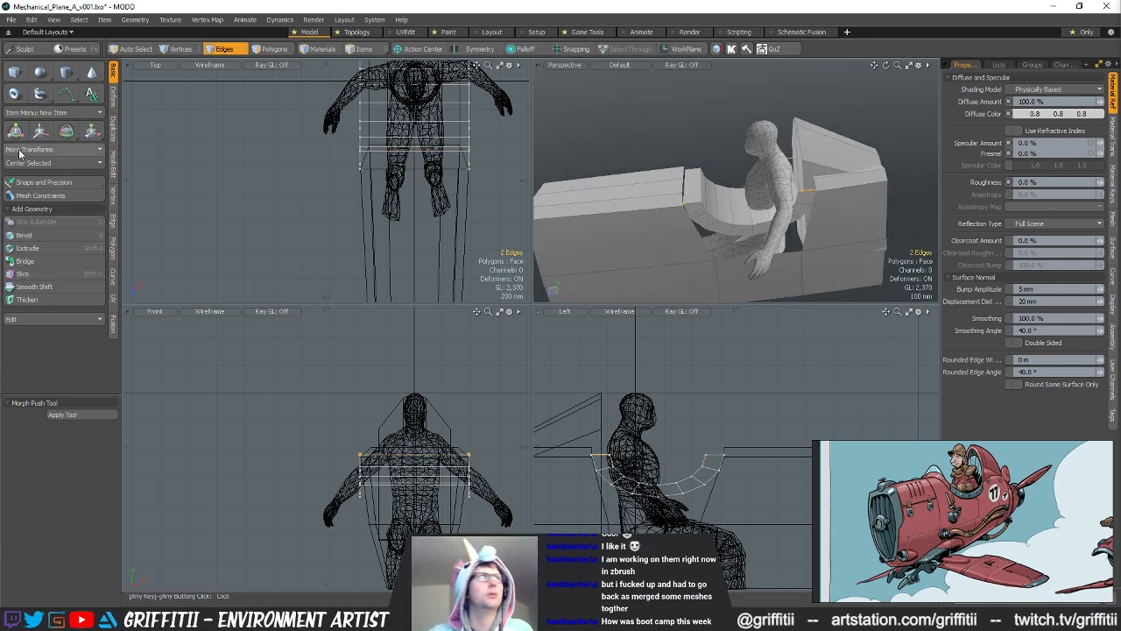
pyautogui.click(27, 262)
# Step: Loop slice the cockpit piece's cross-span polygons lengthwise in Uniform mode with a count of 3
pyautogui.press('3')
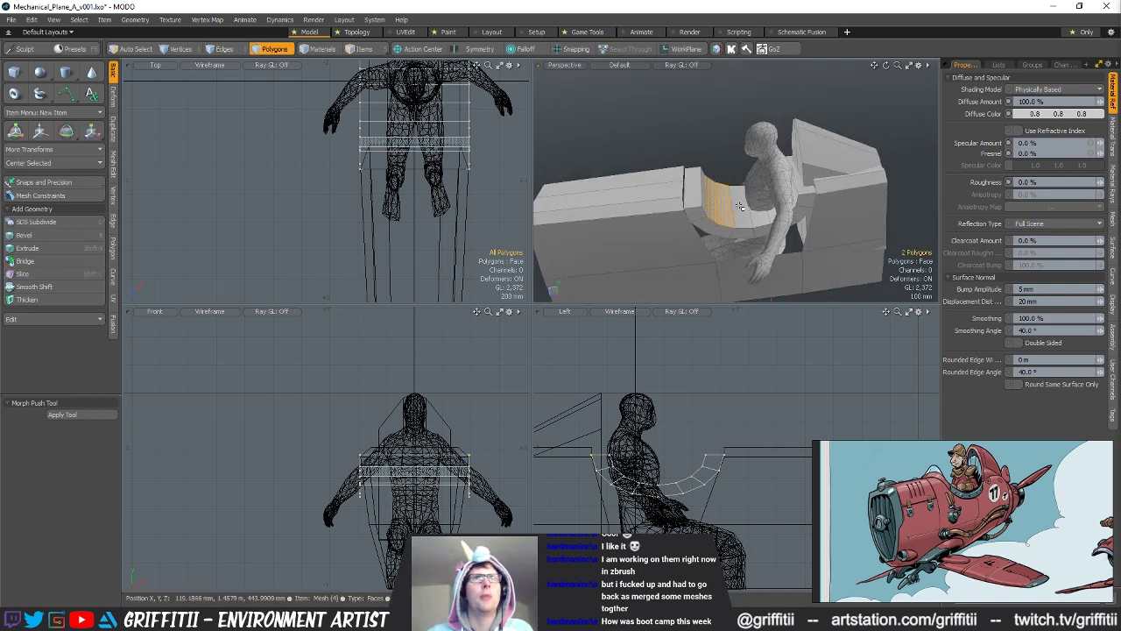
pyautogui.moveTo(735, 207); pyautogui.dragTo(742, 208)
pyautogui.hotkey('alt', 'c')
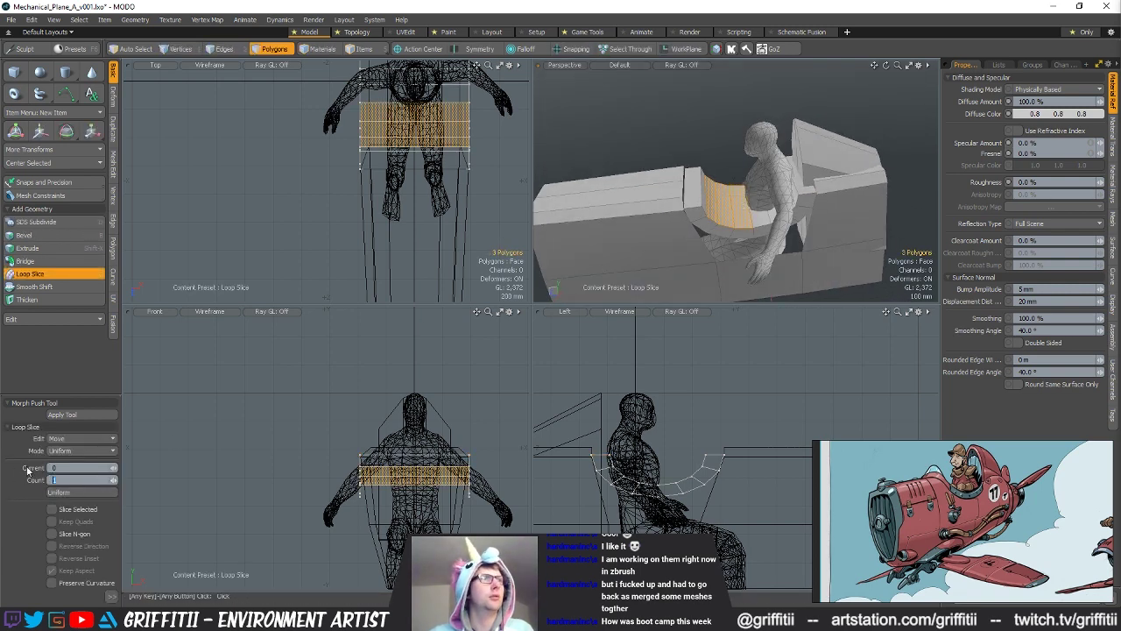
pyautogui.write('3')
pyautogui.press('Return')
pyautogui.click(426, 120)
# Step: Scale the two outer lengthwise loops of the cockpit piece apart in X, towards the side rims
pyautogui.keyDown('alt'); pyautogui.moveTo(428, 117); pyautogui.dragTo(390, 218); pyautogui.keyUp('alt')
pyautogui.press('2')
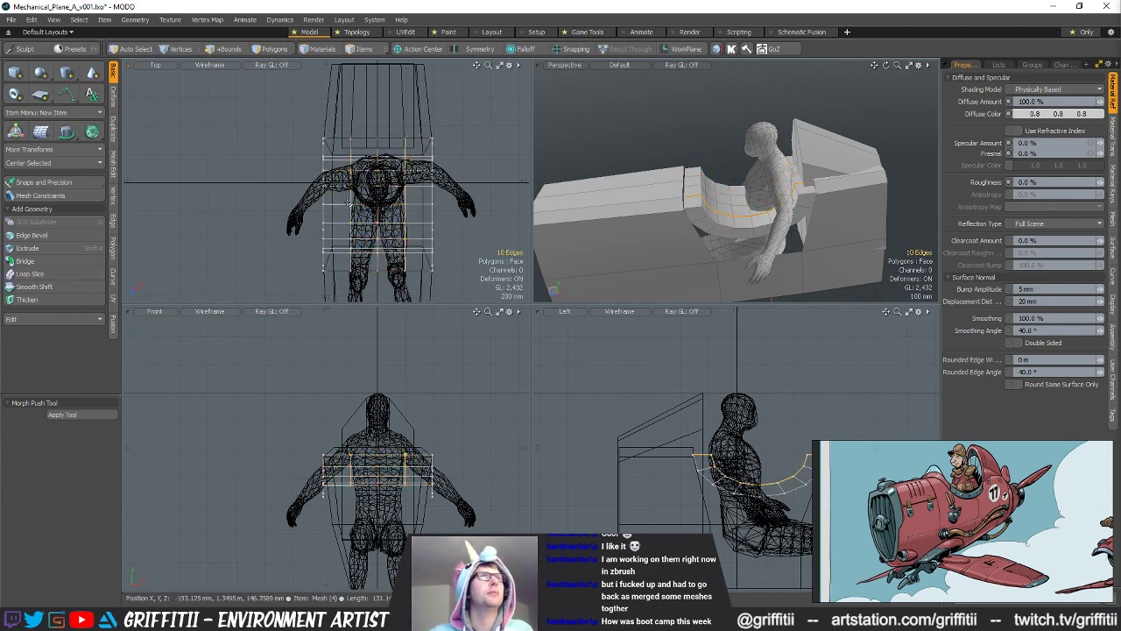
pyautogui.keyDown('shift'); pyautogui.doubleClick(350, 199); pyautogui.keyUp('shift')
pyautogui.press('r')
pyautogui.keyDown('alt'); pyautogui.moveTo(696, 162); pyautogui.dragTo(760, 220); pyautogui.keyUp('alt')
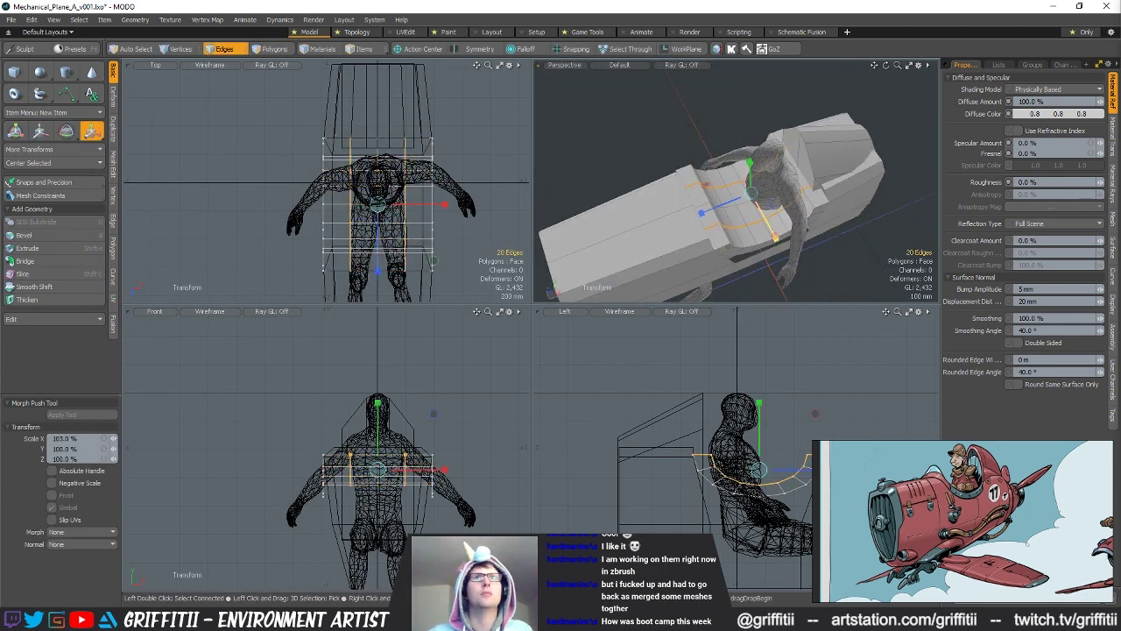
pyautogui.press('q')
# Step: Extrude the 12 inner polygons of the cockpit piece downward and flatten them to 0% in Y as a cockpit floor
pyautogui.moveTo(802, 230)
pyautogui.keyDown('alt'); pyautogui.mouseDown()
pyautogui.moveTo(729, 182)
pyautogui.moveTo(739, 203)
pyautogui.moveTo(724, 175)
pyautogui.mouseUp(); pyautogui.keyUp('alt')
pyautogui.press('3')
pyautogui.moveTo(714, 161)
pyautogui.keyDown('alt'); pyautogui.mouseDown()
pyautogui.moveTo(736, 189)
pyautogui.moveTo(779, 197)
pyautogui.mouseUp(); pyautogui.keyUp('alt')
pyautogui.hotkey('alt', 'space')
pyautogui.click(767, 132)
pyautogui.click(760, 182)
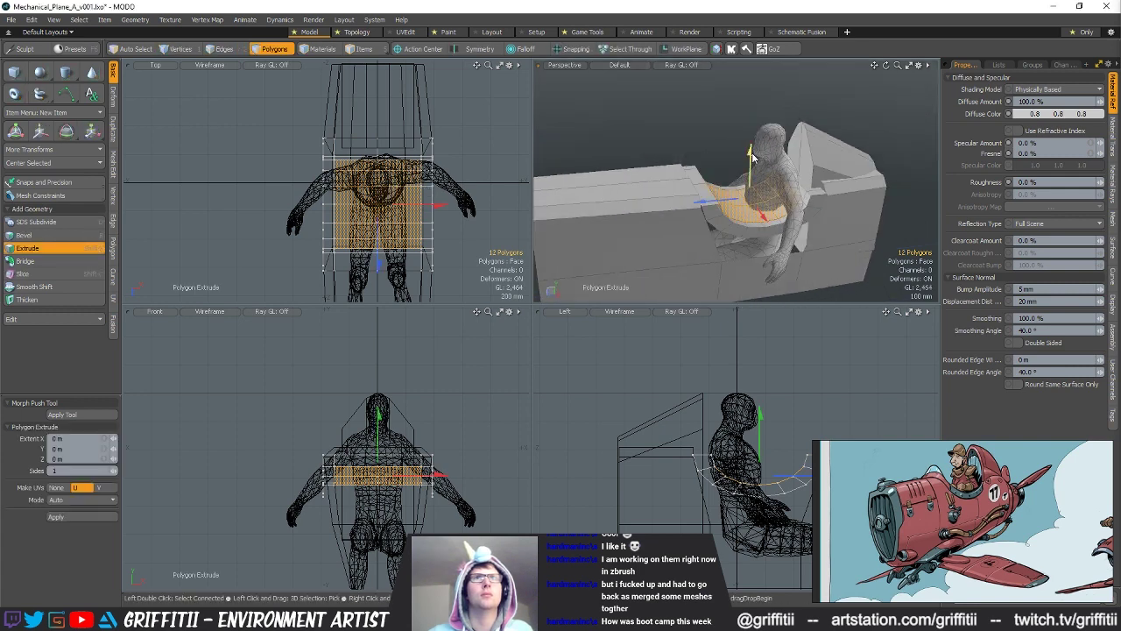
pyautogui.moveTo(747, 210); pyautogui.dragTo(748, 215)
pyautogui.press('r')
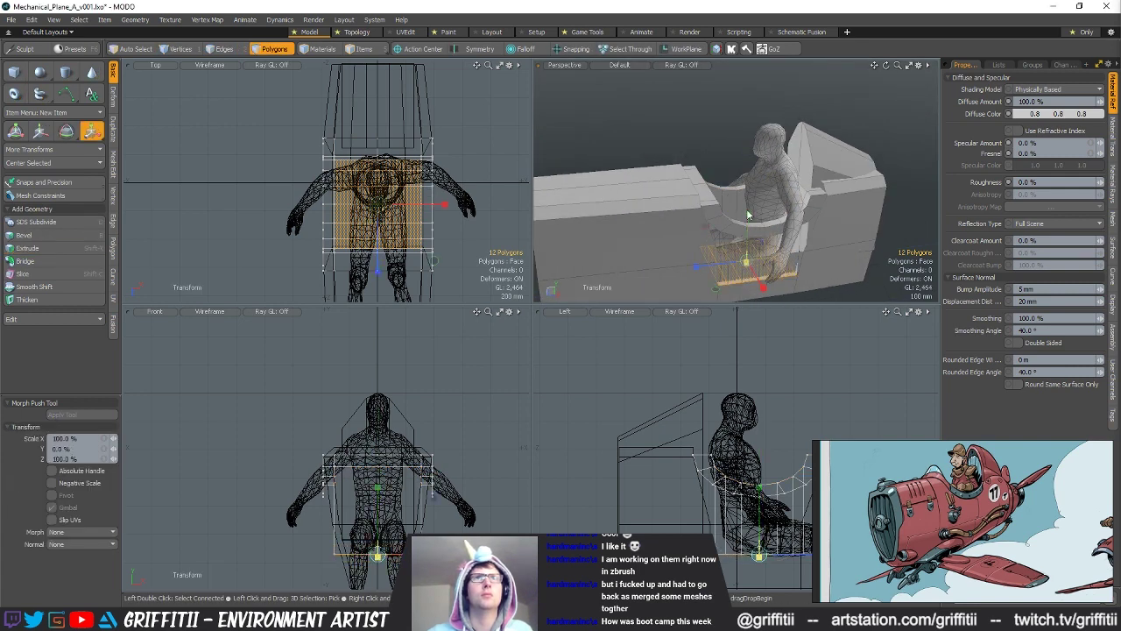
pyautogui.press('q')
# Step: Inspect the cockpit and its floor against the seated scale reference from several angles
pyautogui.click(703, 140)
pyautogui.keyDown('alt'); pyautogui.moveTo(705, 148); pyautogui.dragTo(754, 187); pyautogui.keyUp('alt')
pyautogui.scroll(-2, 719, 194)
pyautogui.press('5')
pyautogui.click(797, 205)
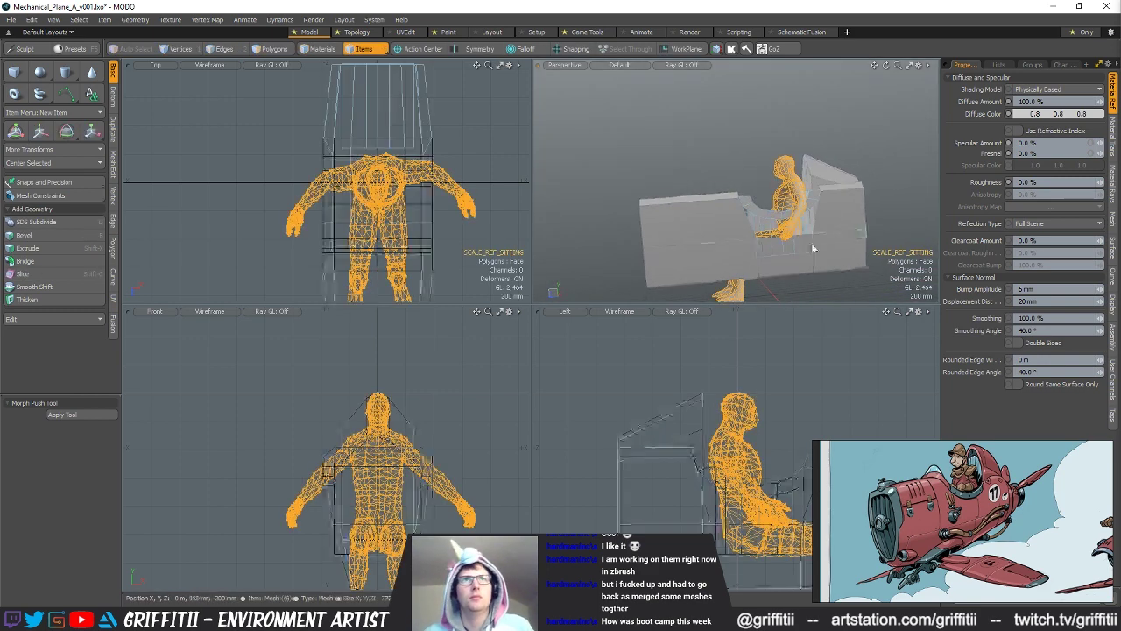
pyautogui.press('3')
pyautogui.keyDown('alt'); pyautogui.moveTo(811, 242); pyautogui.dragTo(747, 217); pyautogui.keyUp('alt')
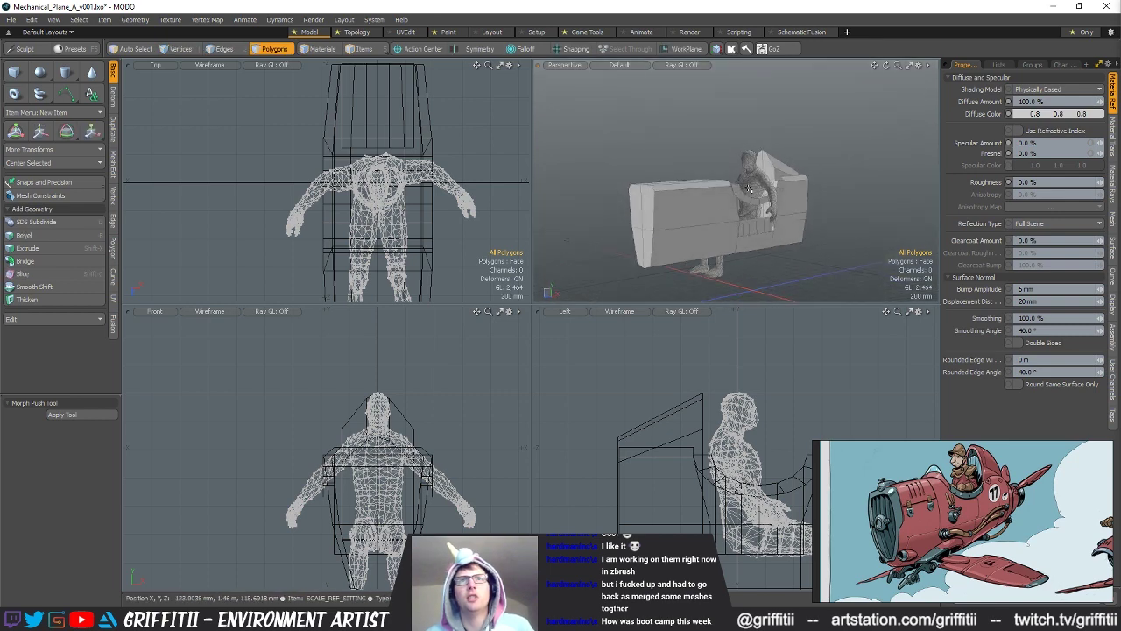
pyautogui.keyDown('alt'); pyautogui.moveTo(791, 224); pyautogui.dragTo(754, 198); pyautogui.keyUp('alt')
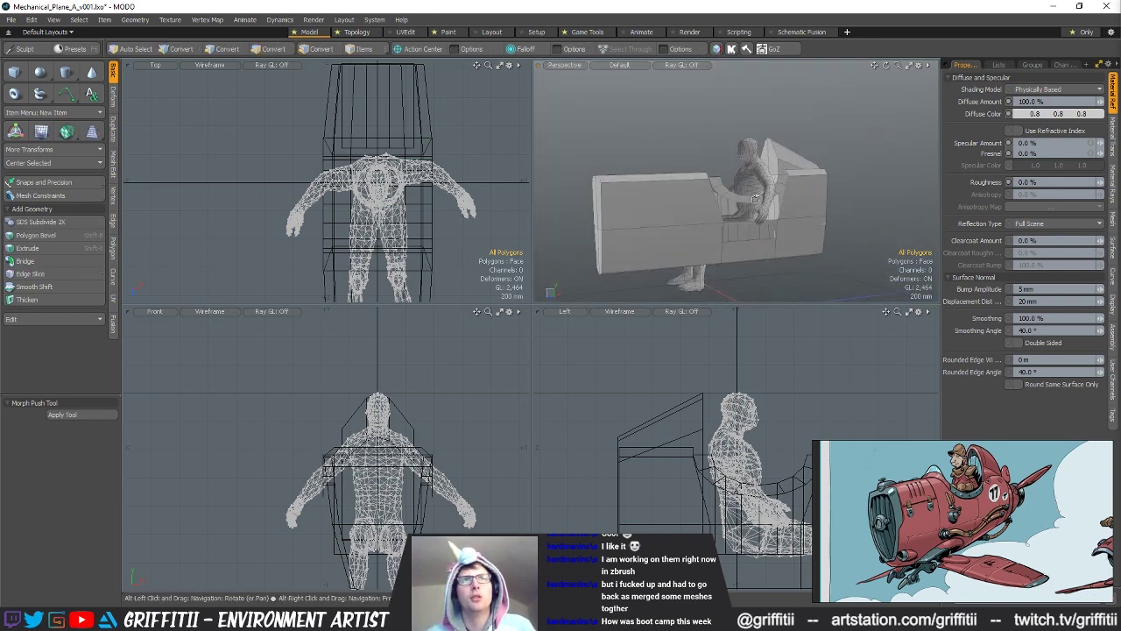
# Step: Scale up the fuselage and cockpit meshes together and reposition them so the seated figure's legs fit inside
pyautogui.press('5')
pyautogui.click(783, 203)
pyautogui.keyDown('shift'); pyautogui.click(791, 163); pyautogui.keyUp('shift')
pyautogui.press('3')
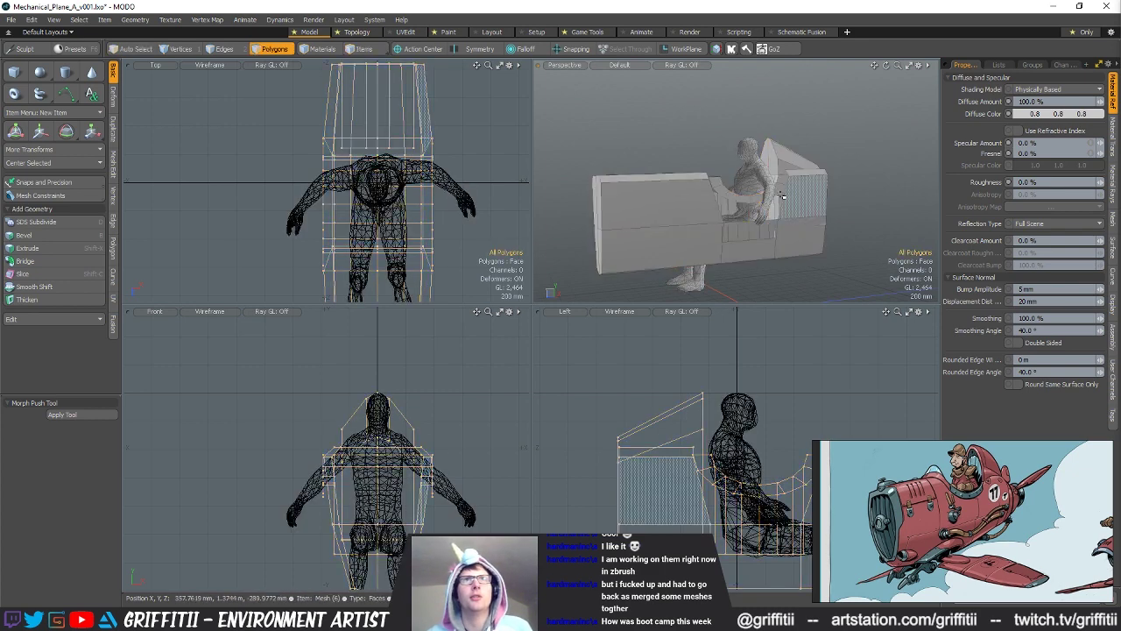
pyautogui.scroll(-3, 727, 438)
pyautogui.press('r')
pyautogui.keyDown('alt'); pyautogui.keyDown('shift'); pyautogui.moveTo(727, 438); pyautogui.dragTo(671, 425); pyautogui.keyUp('shift'); pyautogui.keyUp('alt')
pyautogui.moveTo(685, 456); pyautogui.dragTo(722, 446)
pyautogui.press('w')
pyautogui.scroll(-5, 714, 189)
pyautogui.keyDown('alt'); pyautogui.moveTo(714, 189); pyautogui.dragTo(818, 224); pyautogui.keyUp('alt')
pyautogui.scroll(4, 864, 206)
pyautogui.keyDown('alt'); pyautogui.moveTo(817, 224); pyautogui.dragTo(814, 285); pyautogui.keyUp('alt')
pyautogui.scroll(3, 729, 250)
# Step: Narrow the fuselage and cockpit meshes by scaling them to 88.5% in X
pyautogui.press('q')
pyautogui.keyDown('alt'); pyautogui.moveTo(428, 139); pyautogui.dragTo(412, 203); pyautogui.keyUp('alt')
pyautogui.press('r')
pyautogui.keyDown('alt'); pyautogui.moveTo(810, 276); pyautogui.dragTo(706, 245); pyautogui.keyUp('alt')
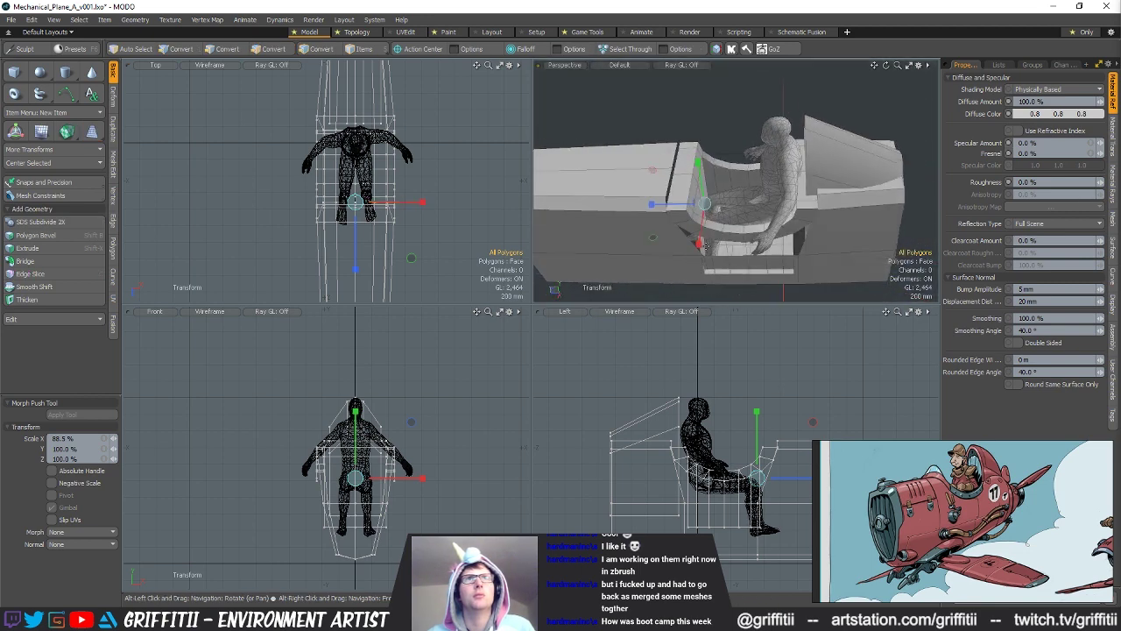
# Step: Make the cockpit mesh active and select all its connected polygons
pyautogui.press('q')
pyautogui.press('5')
pyautogui.click(677, 180)
pyautogui.doubleClick(679, 197)
pyautogui.keyDown('alt'); pyautogui.moveTo(679, 197); pyautogui.dragTo(700, 266); pyautogui.keyUp('alt')
pyautogui.keyDown('alt'); pyautogui.moveTo(301, 227); pyautogui.dragTo(318, 214); pyautogui.keyUp('alt')
pyautogui.scroll(5, 319, 216)
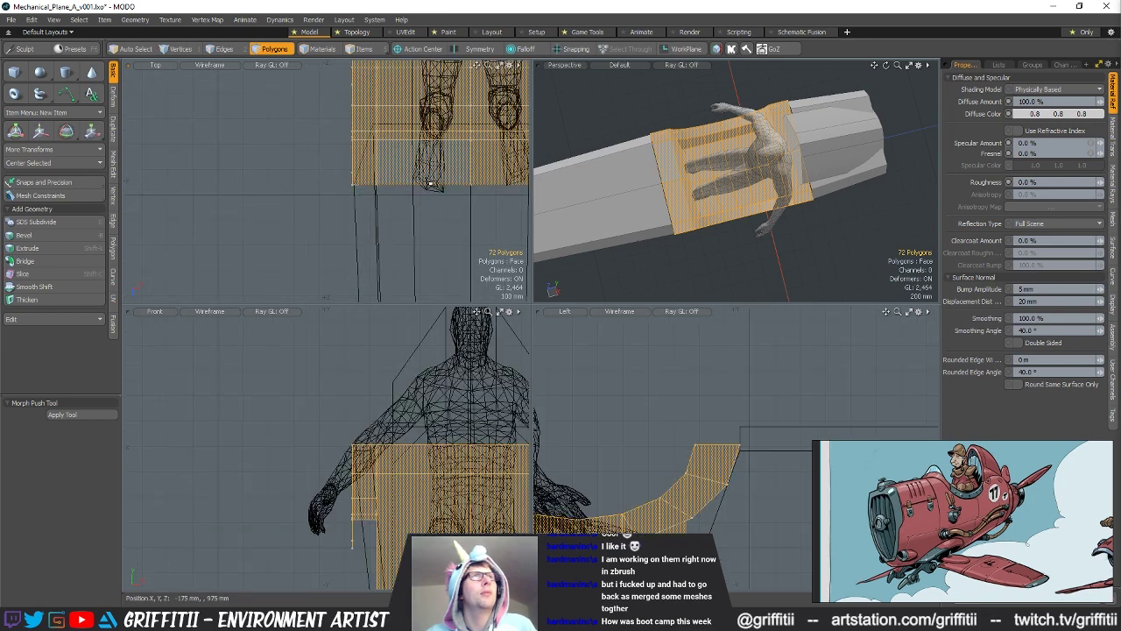
# Step: Scale the cockpit piece's nine mid-length vertices to 126% in X using Soft Selection falloff with a 365 mm radius
pyautogui.keyDown('alt'); pyautogui.moveTo(428, 190); pyautogui.dragTo(331, 233); pyautogui.keyUp('alt')
pyautogui.press('1')
pyautogui.scroll(-3, 770, 477)
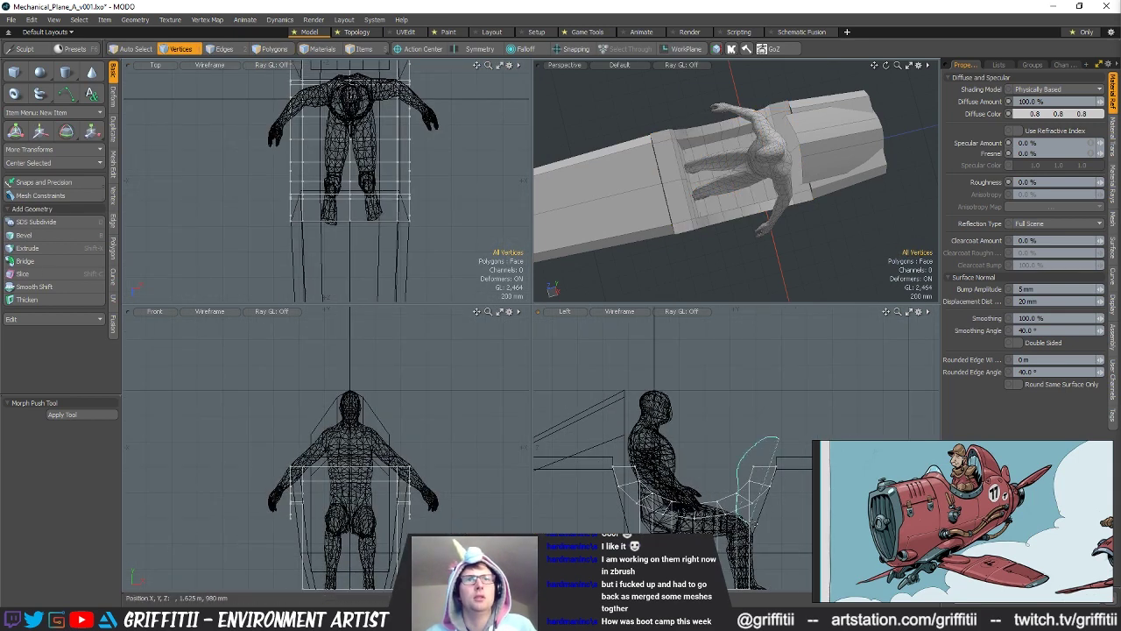
pyautogui.moveTo(778, 439); pyautogui.dragTo(743, 513, button='right')
pyautogui.keyDown('alt'); pyautogui.moveTo(733, 498); pyautogui.dragTo(699, 492); pyautogui.keyUp('alt')
pyautogui.keyDown('alt'); pyautogui.moveTo(789, 273); pyautogui.dragTo(793, 250); pyautogui.keyUp('alt')
pyautogui.press('b')
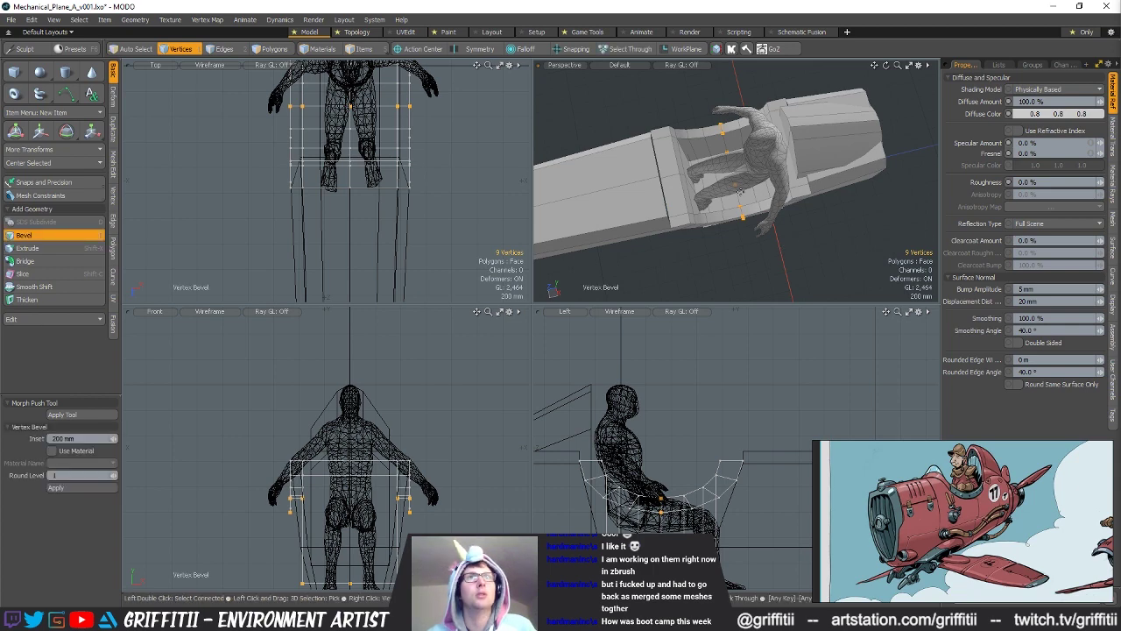
pyautogui.press('space')
pyautogui.click(516, 50)
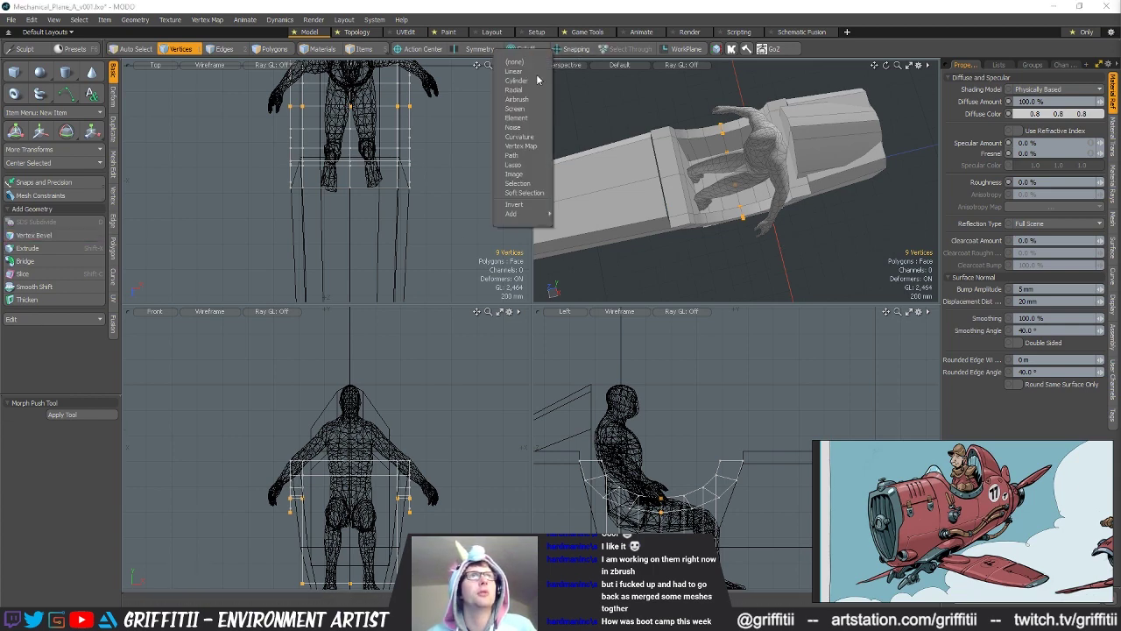
pyautogui.click(523, 208)
pyautogui.keyDown('alt'); pyautogui.moveTo(692, 199); pyautogui.dragTo(740, 242); pyautogui.keyUp('alt')
pyautogui.press('r')
pyautogui.keyDown('alt'); pyautogui.keyDown('shift'); pyautogui.moveTo(295, 122); pyautogui.dragTo(305, 192); pyautogui.keyUp('shift'); pyautogui.keyUp('alt')
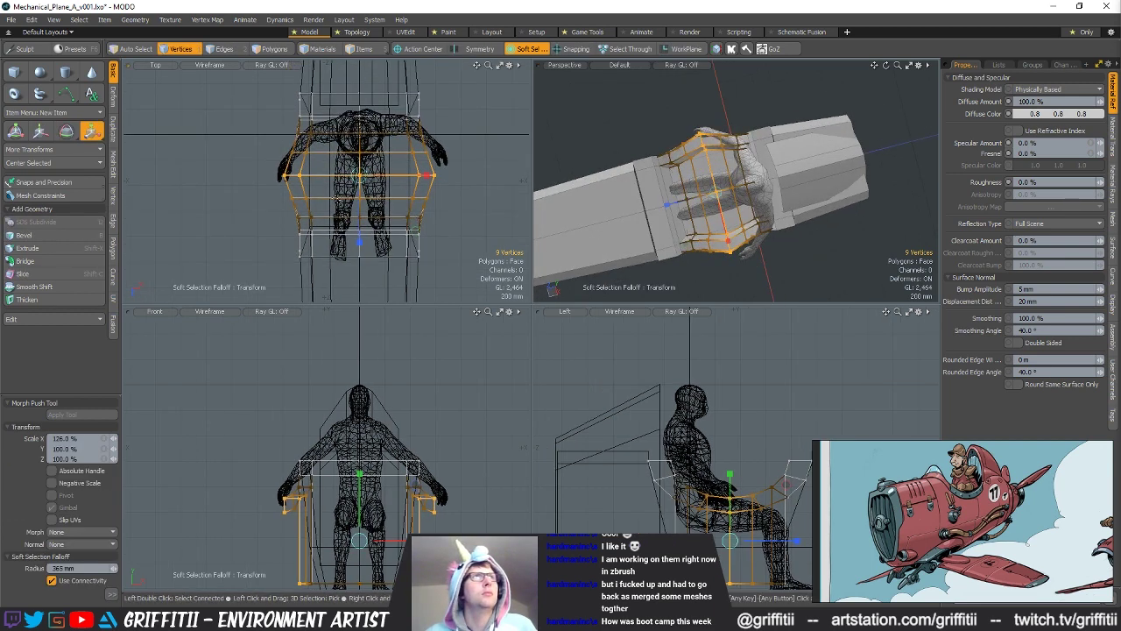
pyautogui.press('space')
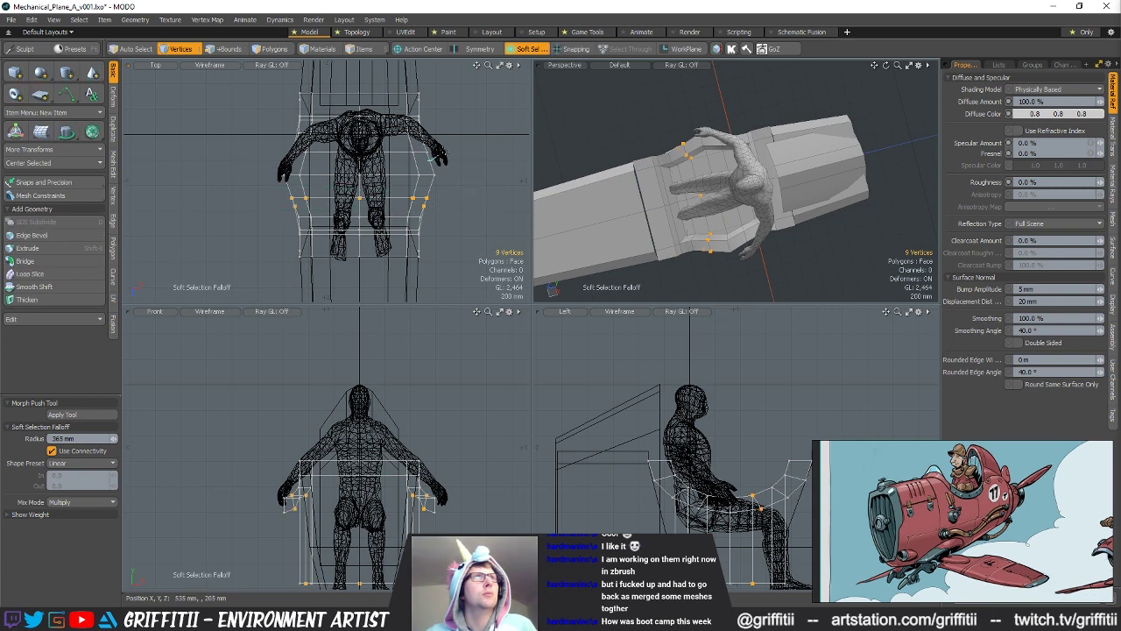
# Step: Scale the 18 vertices in the rows just ahead of and behind the cockpit's middle to 112% in X
pyautogui.press('y')
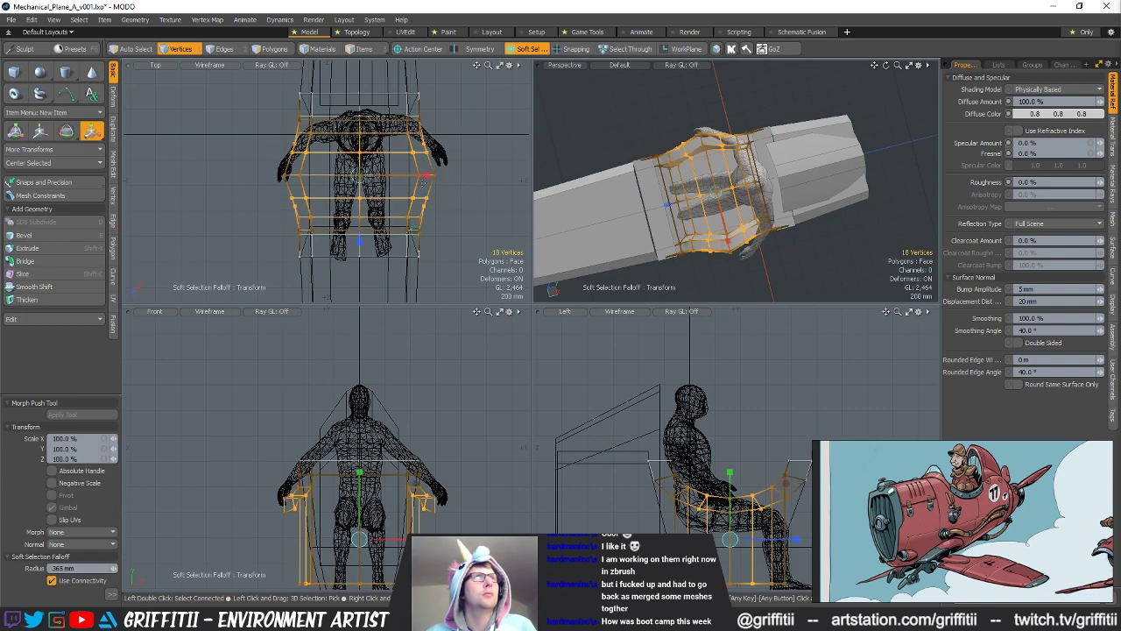
pyautogui.moveTo(428, 175); pyautogui.dragTo(435, 175)
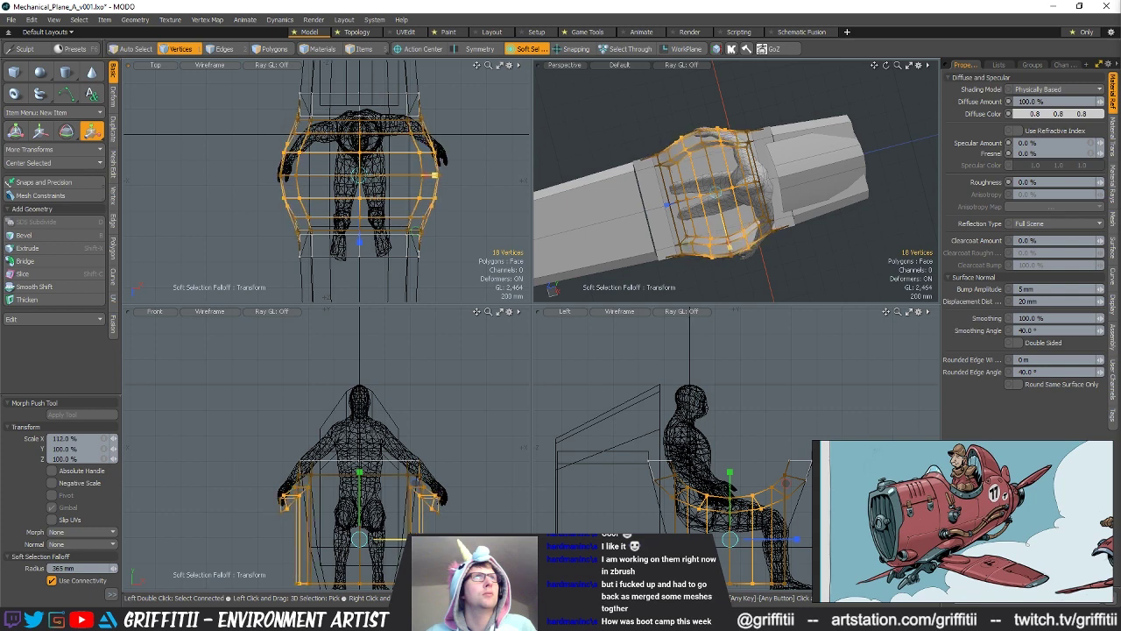
pyautogui.press('space')
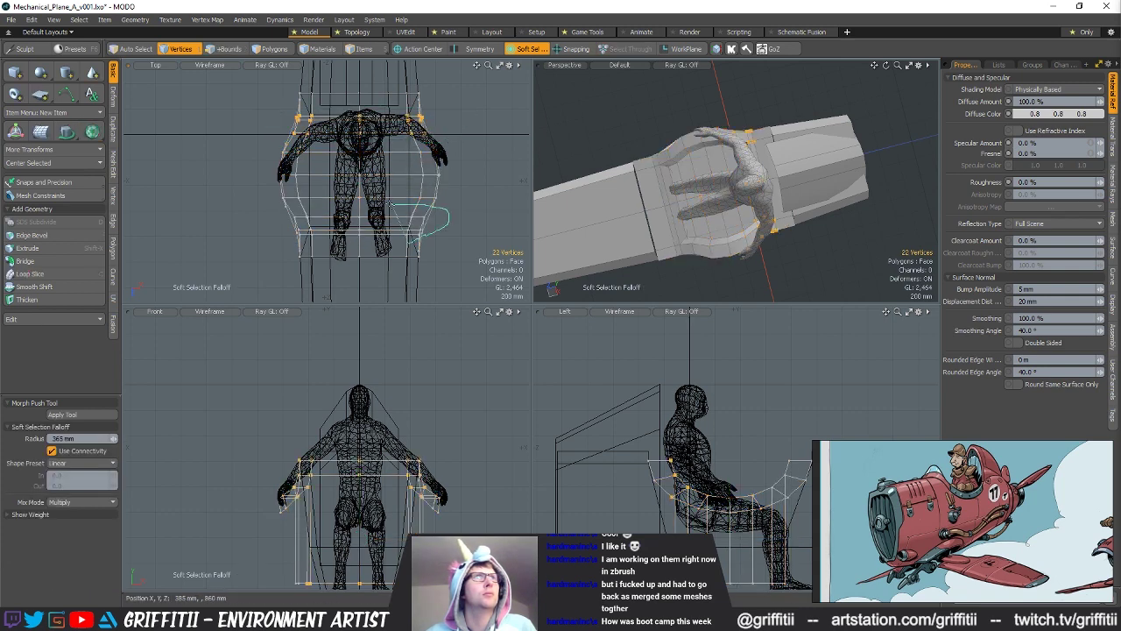
# Step: Scale the 44 vertices in the cockpit piece's outer front and rear rows to 108% in X
pyautogui.press('r')
pyautogui.moveTo(427, 175); pyautogui.dragTo(432, 175)
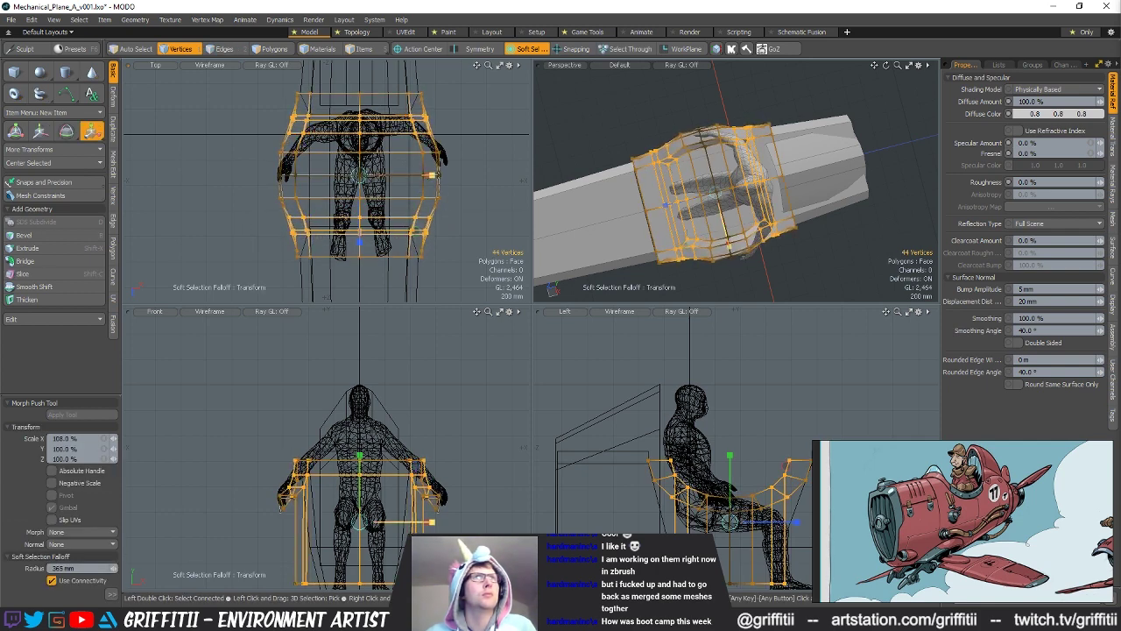
pyautogui.press('space')
# Step: Scale the cockpit piece's front and rear end vertices inward in X, towards the adjoining fuselage sections
pyautogui.moveTo(475, 93); pyautogui.dragTo(471, 106, button='right')
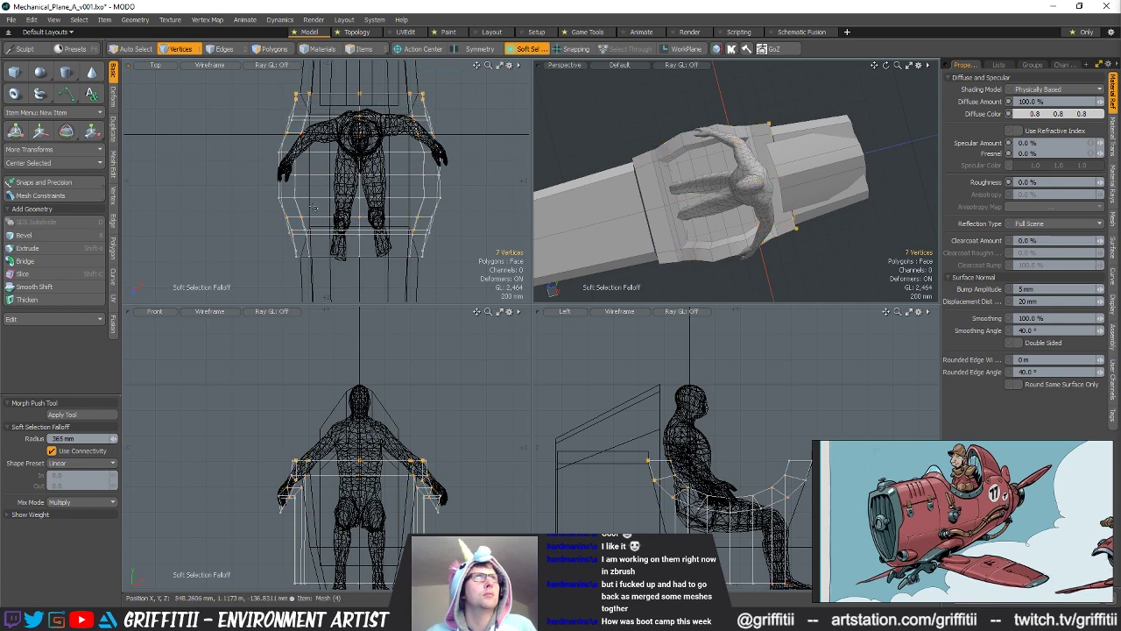
pyautogui.press('r')
pyautogui.moveTo(427, 175); pyautogui.dragTo(415, 175)
pyautogui.press('space')
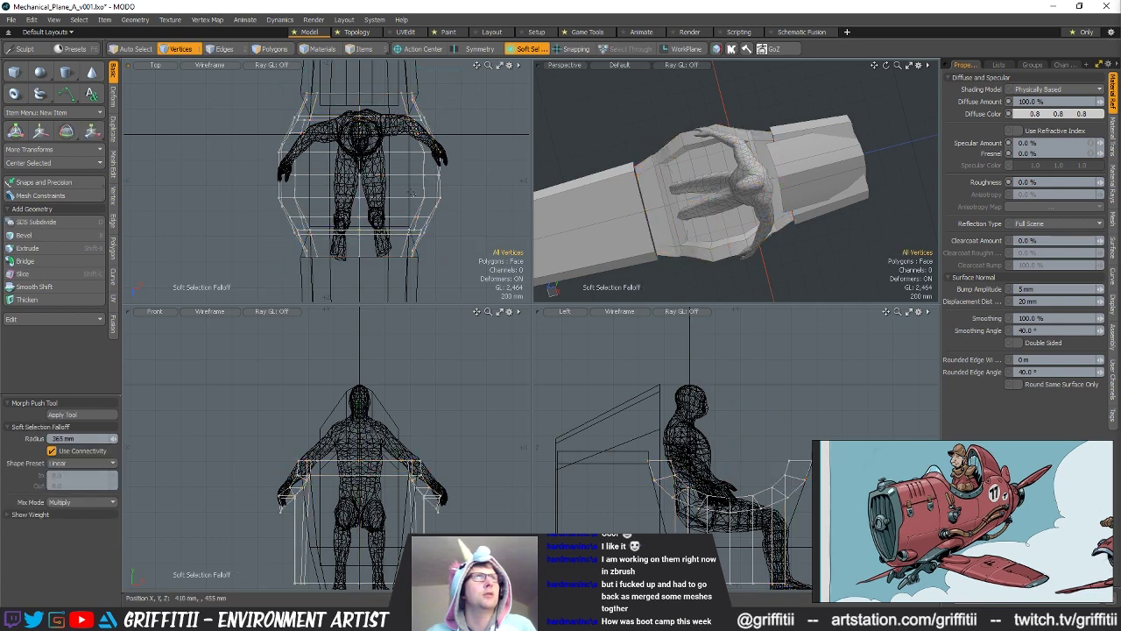
# Step: Turn the falloff off and scale the cockpit's middle cross-span edge loop to 105% in X
pyautogui.press('2')
pyautogui.doubleClick(396, 175)
pyautogui.press('y')
pyautogui.click(532, 51)
pyautogui.click(526, 59)
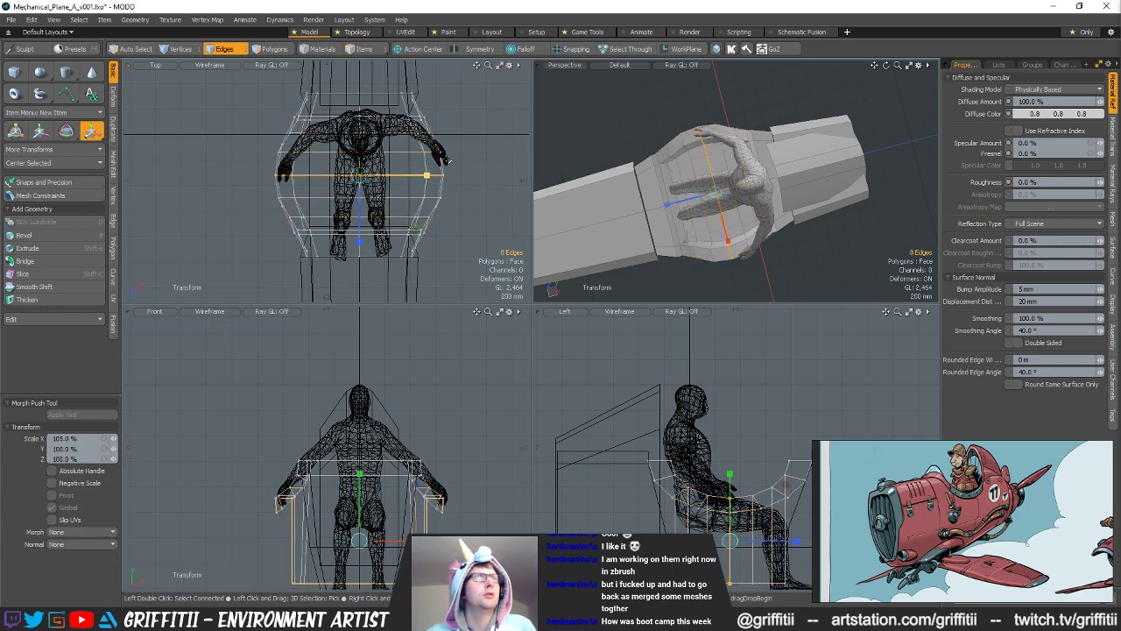
pyautogui.press('space')
pyautogui.click(511, 224)
# Step: Scale the whole cockpit piece narrower in X so its sides bulge out less from the fuselage
pyautogui.keyDown('alt'); pyautogui.moveTo(701, 188); pyautogui.dragTo(748, 182); pyautogui.keyUp('alt')
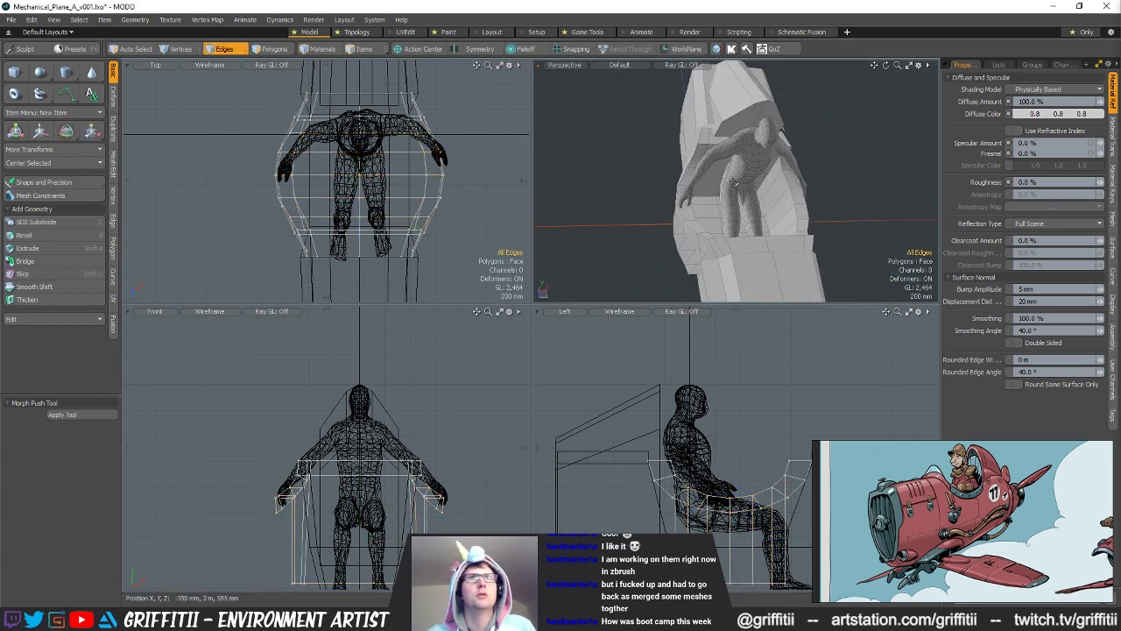
pyautogui.click(845, 190)
pyautogui.keyDown('alt'); pyautogui.moveTo(845, 190); pyautogui.dragTo(752, 198); pyautogui.keyUp('alt')
pyautogui.press('r')
pyautogui.press('space')
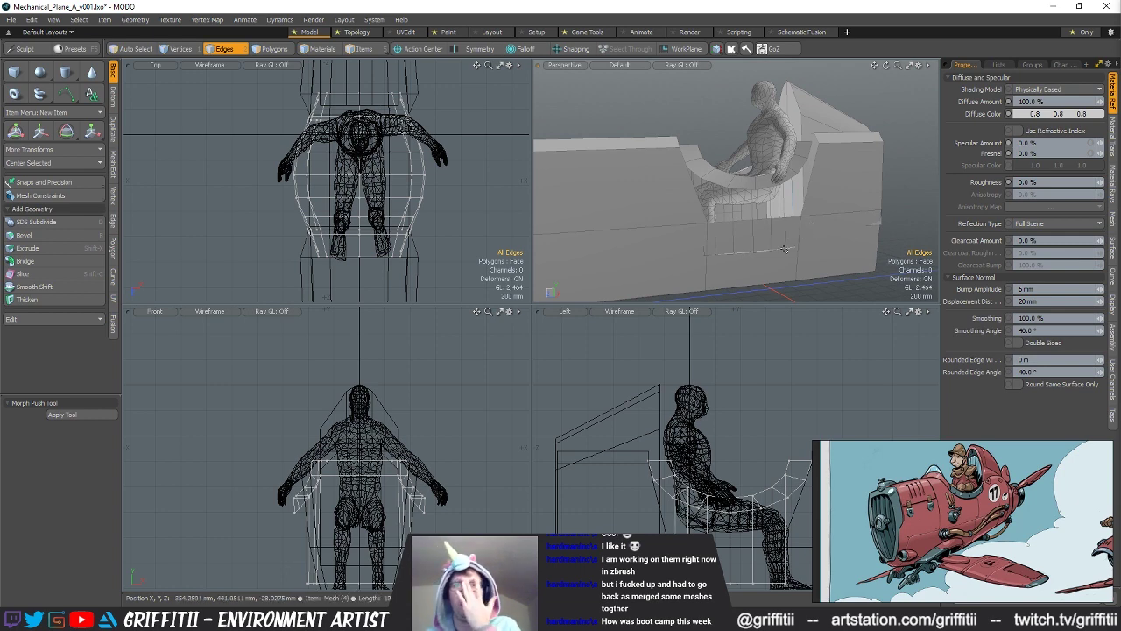
# Step: Scale the cockpit floor vertices narrower in X so the lower walls taper with the fuselage sides
pyautogui.moveTo(775, 239)
pyautogui.keyDown('alt'); pyautogui.mouseDown()
pyautogui.moveTo(859, 261)
pyautogui.moveTo(790, 251)
pyautogui.mouseUp(); pyautogui.keyUp('alt')
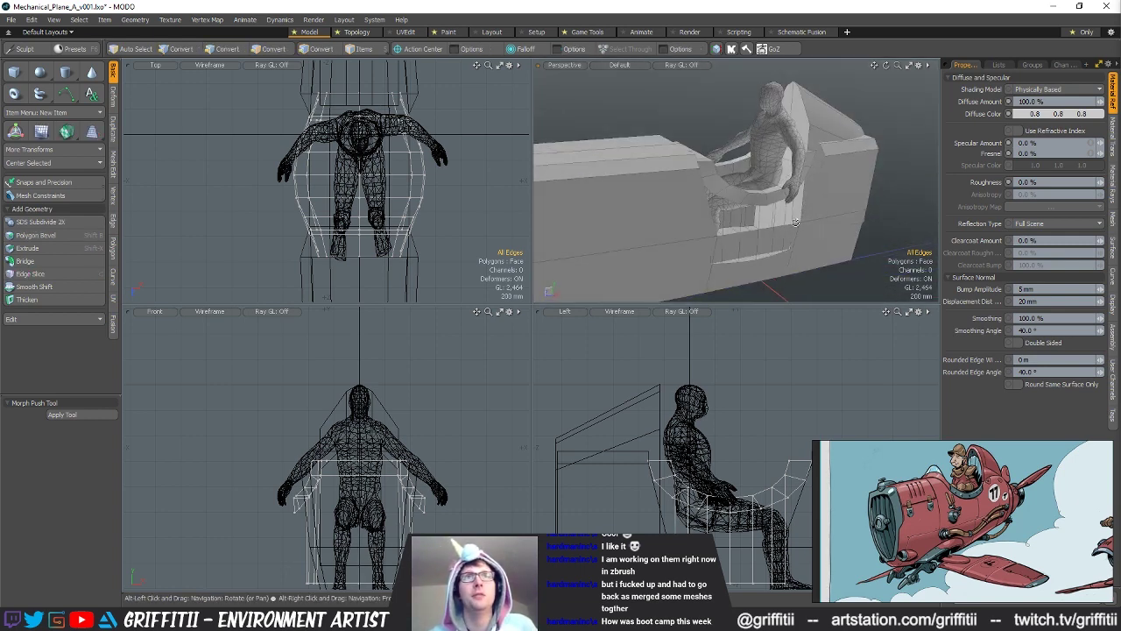
pyautogui.press('1')
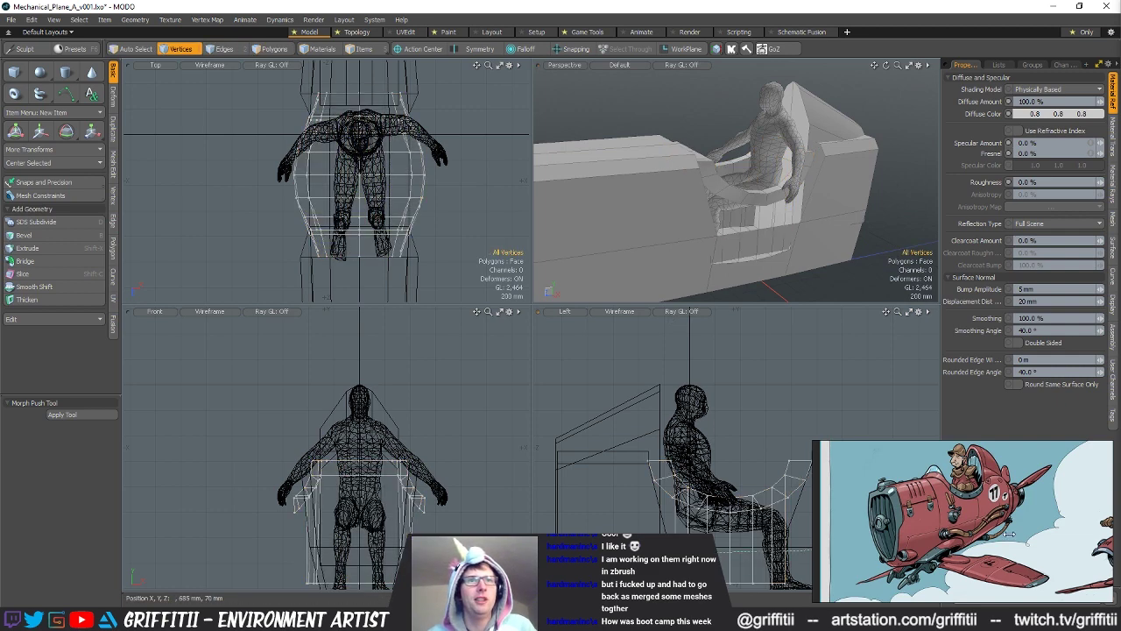
pyautogui.press('r')
pyautogui.keyDown('alt'); pyautogui.keyDown('shift'); pyautogui.moveTo(436, 549); pyautogui.dragTo(397, 545); pyautogui.keyUp('shift'); pyautogui.keyUp('alt')
pyautogui.press('q')
pyautogui.press('Escape')
pyautogui.keyDown('alt'); pyautogui.moveTo(863, 216); pyautogui.dragTo(798, 219); pyautogui.keyUp('alt')
pyautogui.keyDown('alt'); pyautogui.keyDown('shift'); pyautogui.moveTo(758, 452); pyautogui.dragTo(701, 450); pyautogui.keyUp('shift'); pyautogui.keyUp('alt')
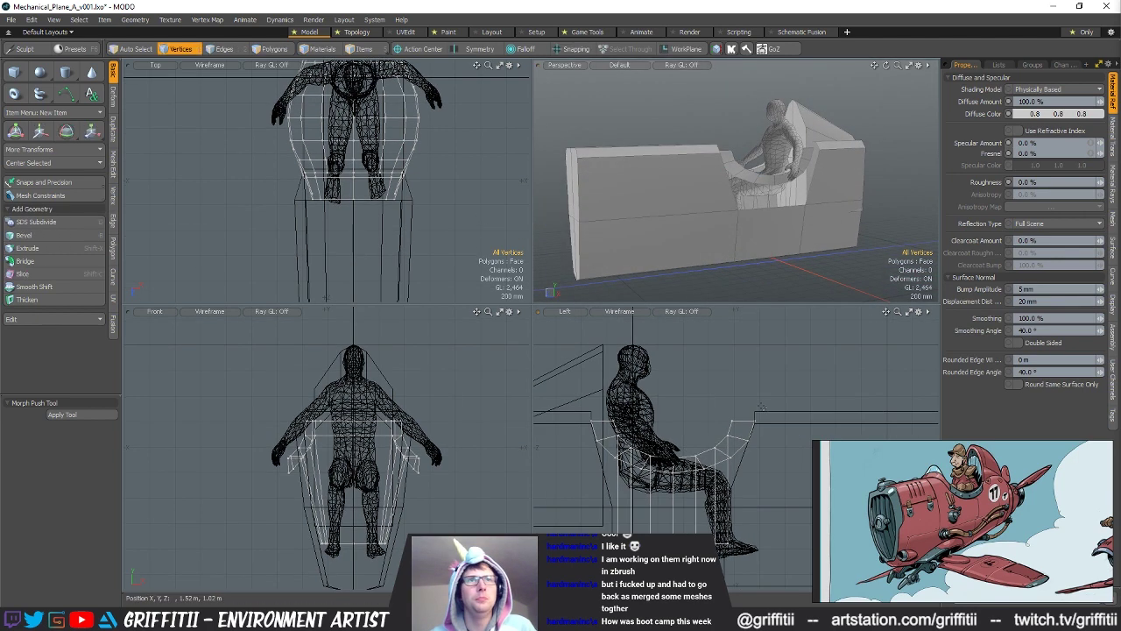
pyautogui.press('3')
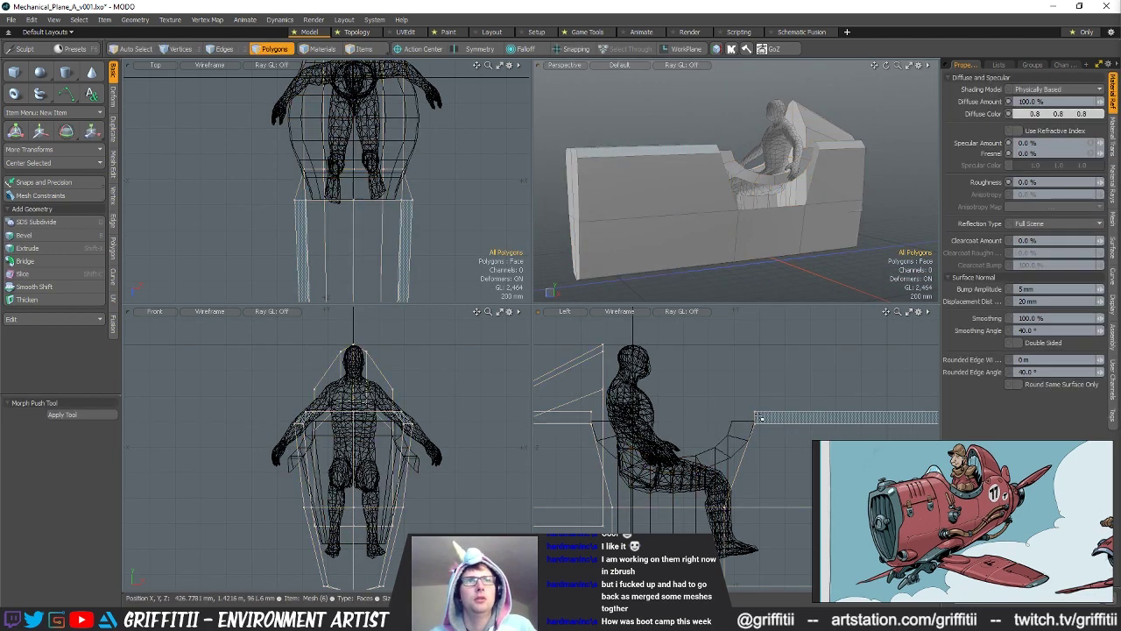
# Step: Select the entire fuselage body and move it 100 mm up in Y
pyautogui.doubleClick(763, 412)
pyautogui.press('y')
pyautogui.moveTo(725, 441); pyautogui.dragTo(725, 432)
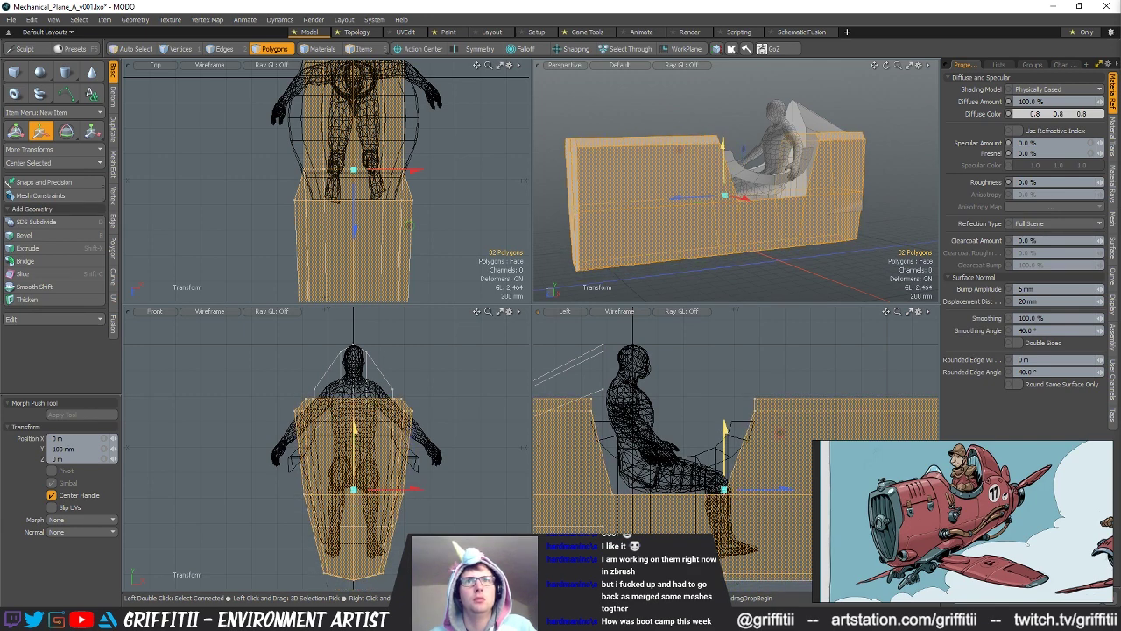
pyautogui.press('q')
pyautogui.click(747, 388)
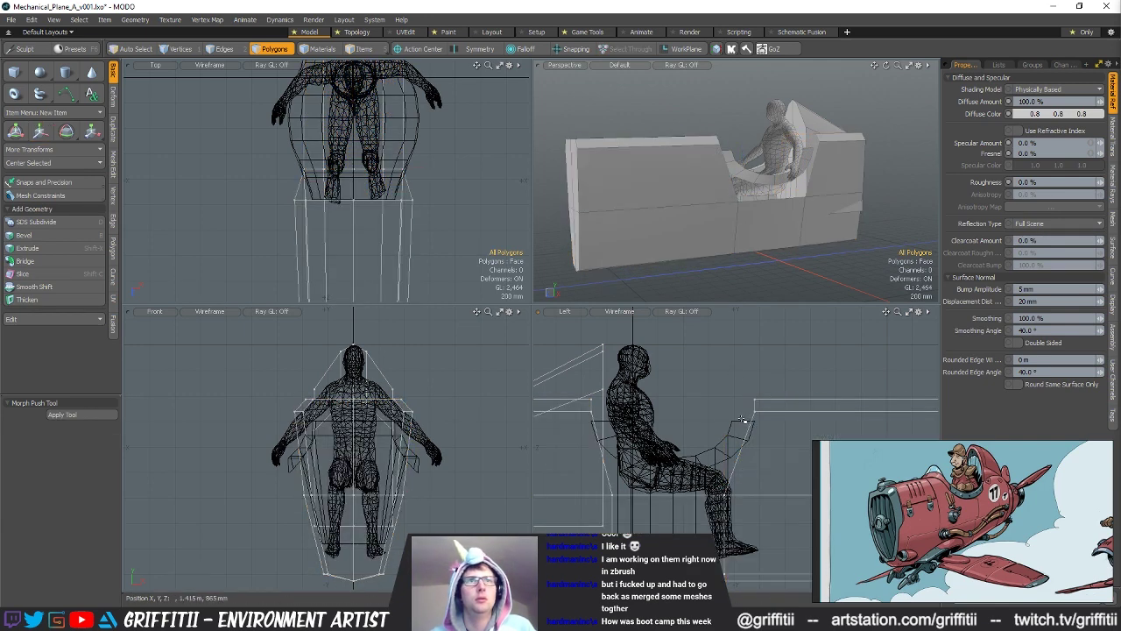
# Step: Move the cockpit surround's front rim vertices 170 mm up in Y and 100 mm in Z
pyautogui.press('1')
pyautogui.moveTo(824, 449); pyautogui.dragTo(818, 453, button='right')
pyautogui.press('w')
pyautogui.moveTo(767, 389)
pyautogui.mouseDown()
pyautogui.moveTo(790, 369)
pyautogui.moveTo(779, 369)
pyautogui.mouseUp()
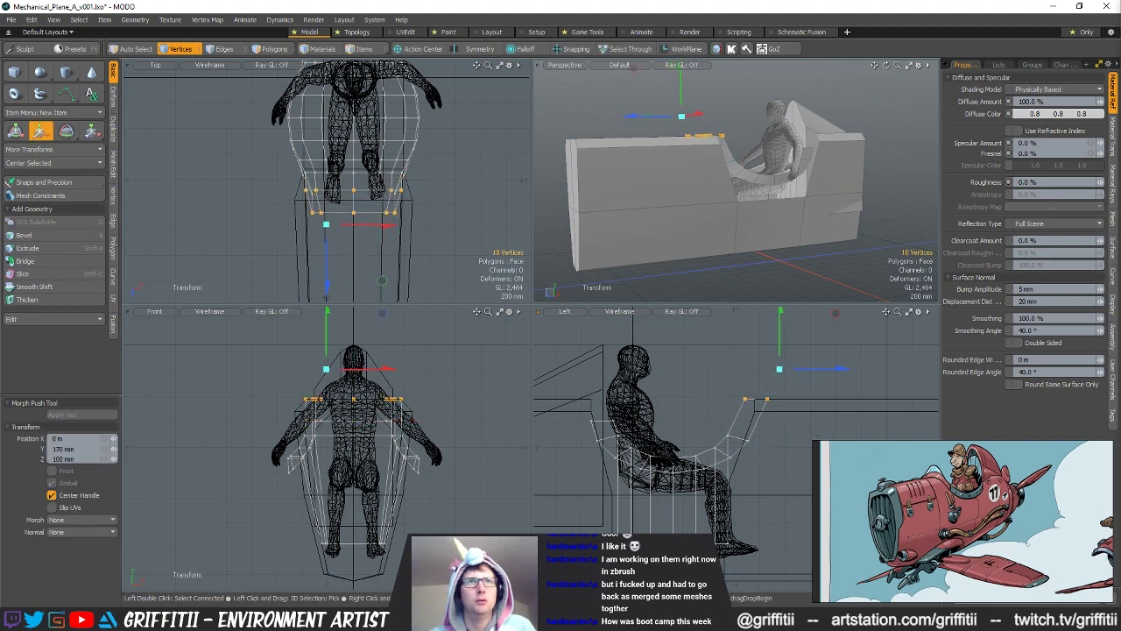
pyautogui.press('q')
pyautogui.click(778, 360)
# Step: Select the cockpit surround's outer rim edge loop and extend it downward with Edge Extend
pyautogui.keyDown('alt'); pyautogui.moveTo(694, 198); pyautogui.dragTo(719, 196); pyautogui.keyUp('alt')
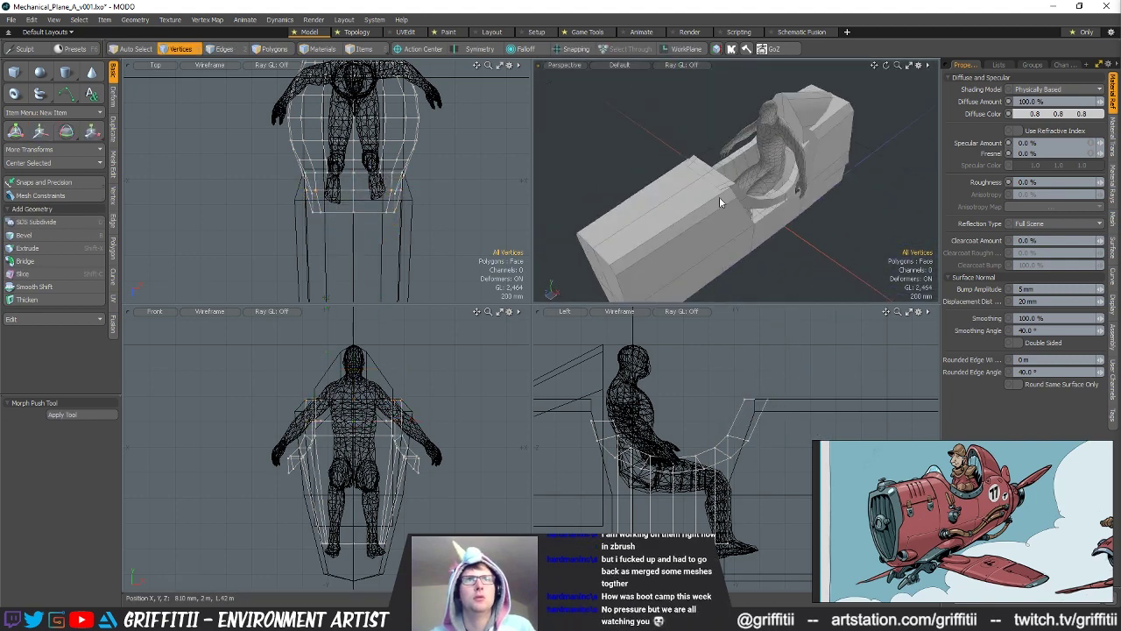
pyautogui.press('5')
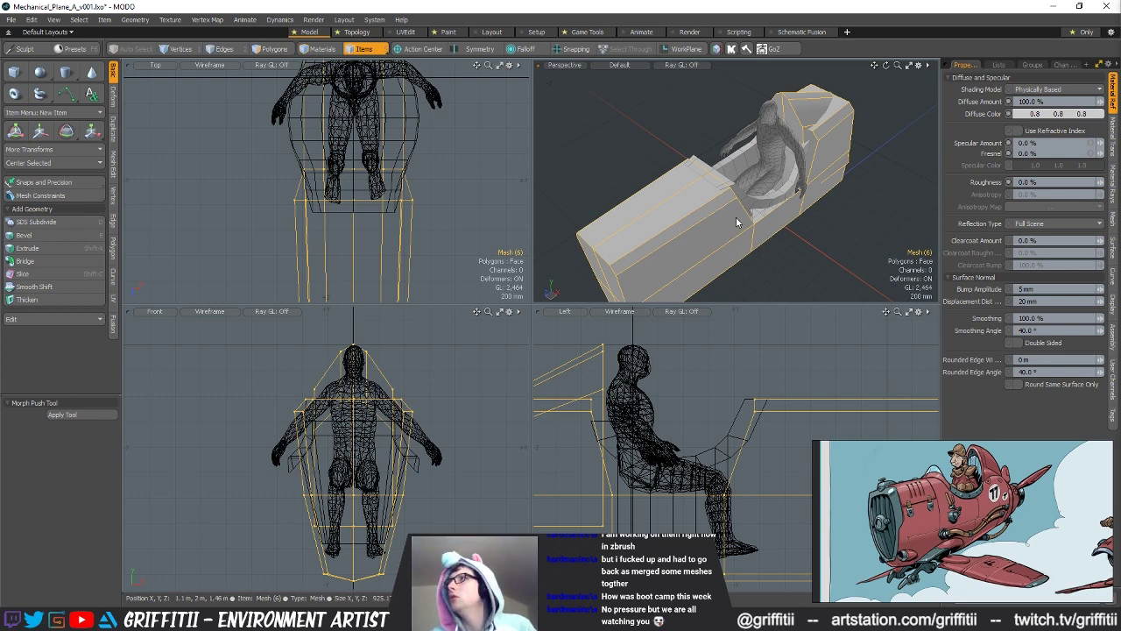
pyautogui.keyDown('alt'); pyautogui.moveTo(744, 215); pyautogui.dragTo(670, 196); pyautogui.keyUp('alt')
pyautogui.click(697, 210)
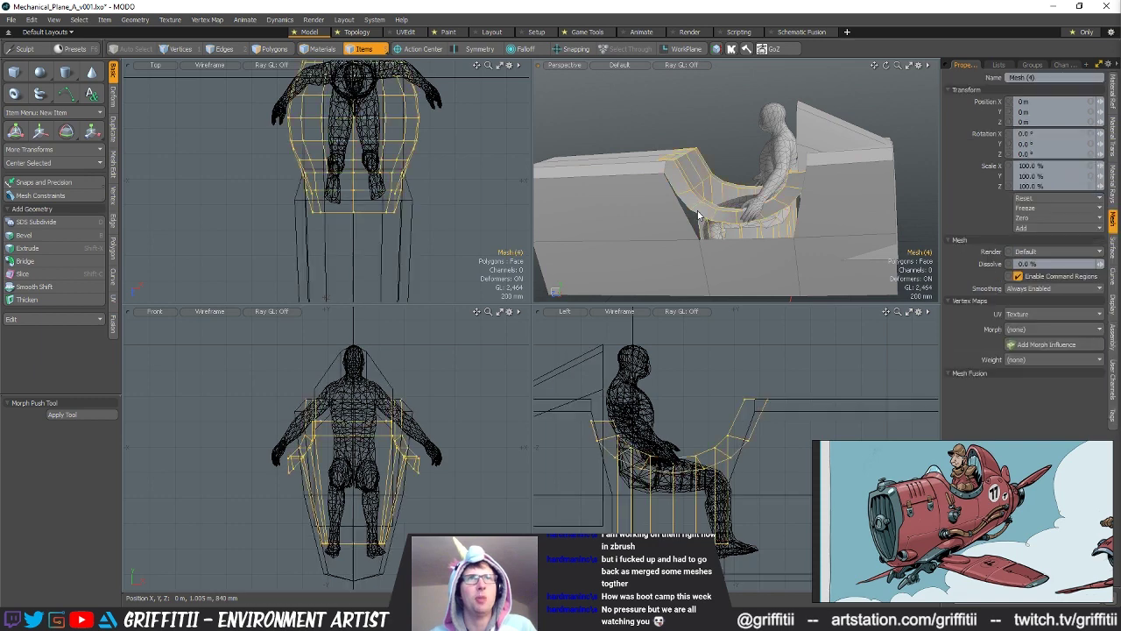
pyautogui.press('2')
pyautogui.click(697, 211)
pyautogui.doubleClick(696, 210)
pyautogui.keyDown('alt'); pyautogui.moveTo(761, 194); pyautogui.dragTo(786, 182); pyautogui.keyUp('alt')
pyautogui.hotkey('ctrl', '1')
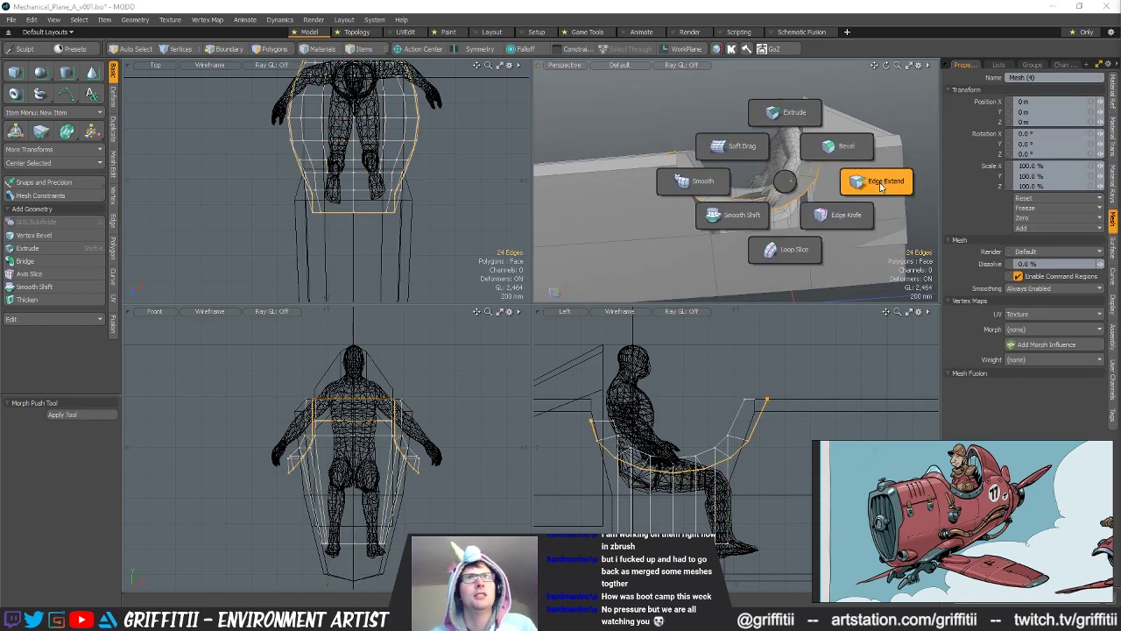
pyautogui.click(873, 180)
pyautogui.click(774, 177)
pyautogui.moveTo(741, 126); pyautogui.dragTo(749, 226)
# Step: Adjust the extended rim loop's position and scale it inward across the width
pyautogui.press('r')
pyautogui.press('w')
pyautogui.moveTo(744, 164); pyautogui.dragTo(747, 189)
pyautogui.press('r')
pyautogui.moveTo(422, 516); pyautogui.dragTo(403, 517)
pyautogui.press('space')
pyautogui.click(832, 215)
# Step: Select all vertices of the fuselage body and scale them narrower in X
pyautogui.keyDown('alt'); pyautogui.moveTo(832, 215); pyautogui.dragTo(763, 196); pyautogui.keyUp('alt')
pyautogui.press('3')
pyautogui.click(726, 265)
pyautogui.doubleClick(726, 265)
pyautogui.hotkey('alt', '1')
pyautogui.scroll(-3, 666, 469)
pyautogui.keyDown('alt'); pyautogui.keyDown('shift'); pyautogui.moveTo(630, 468); pyautogui.dragTo(591, 447); pyautogui.keyUp('shift'); pyautogui.keyUp('alt')
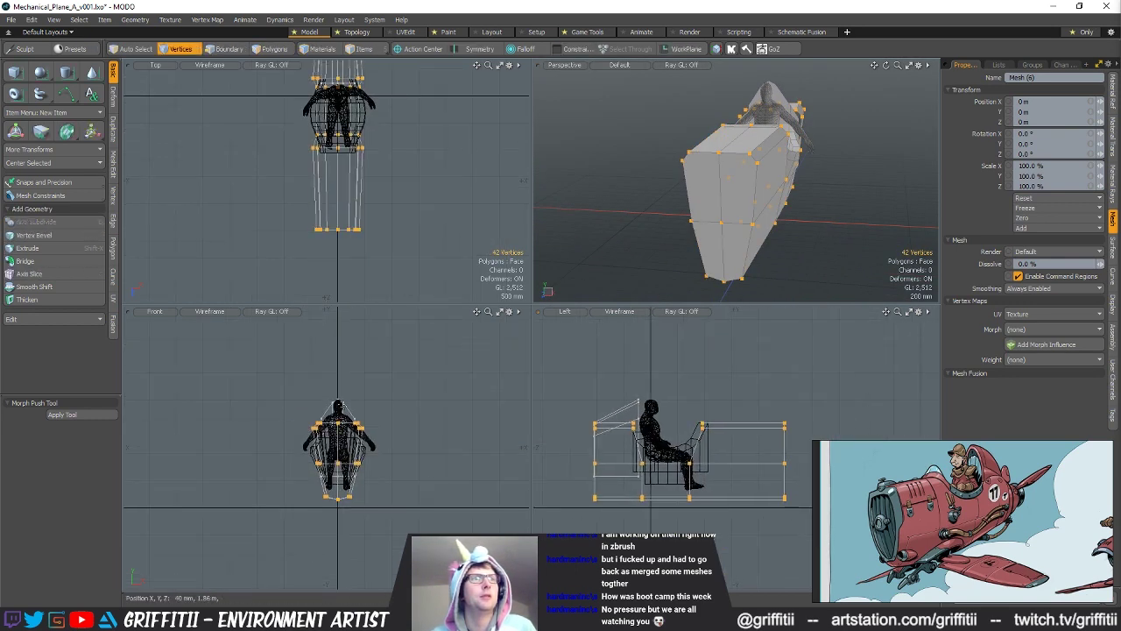
pyautogui.press('r')
pyautogui.moveTo(405, 134); pyautogui.dragTo(397, 134)
pyautogui.press('space')
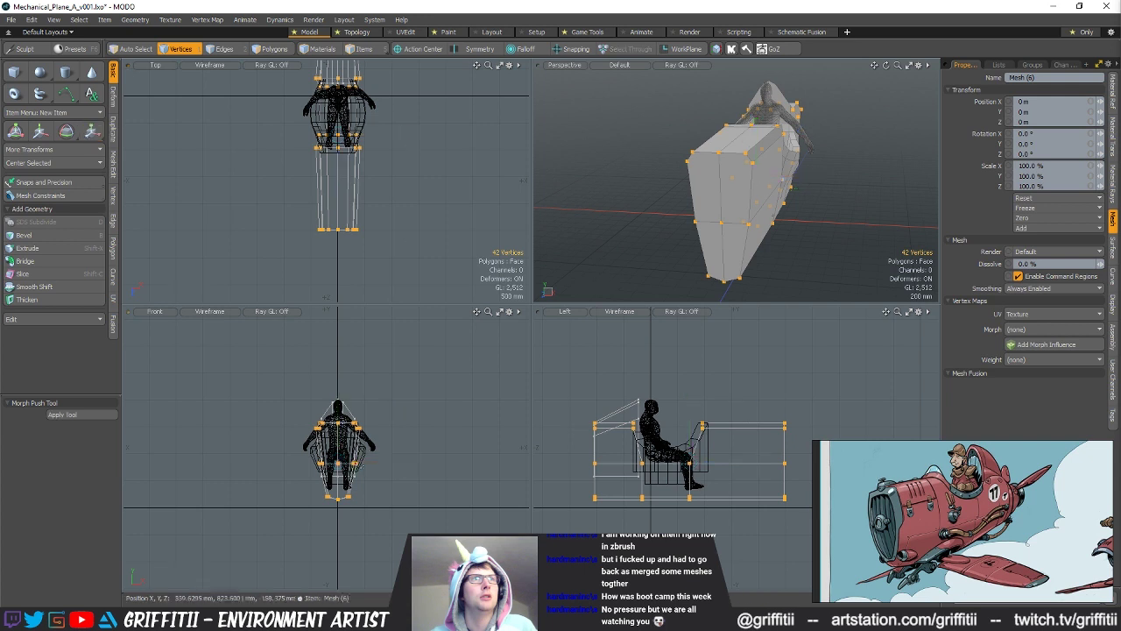
# Step: Scale the fuselage's upper vertices to 103% in X and adjust the width of its middle edge row
pyautogui.keyDown('ctrl'); pyautogui.moveTo(274, 522); pyautogui.dragTo(400, 401, button='right'); pyautogui.keyUp('ctrl')
pyautogui.press('r')
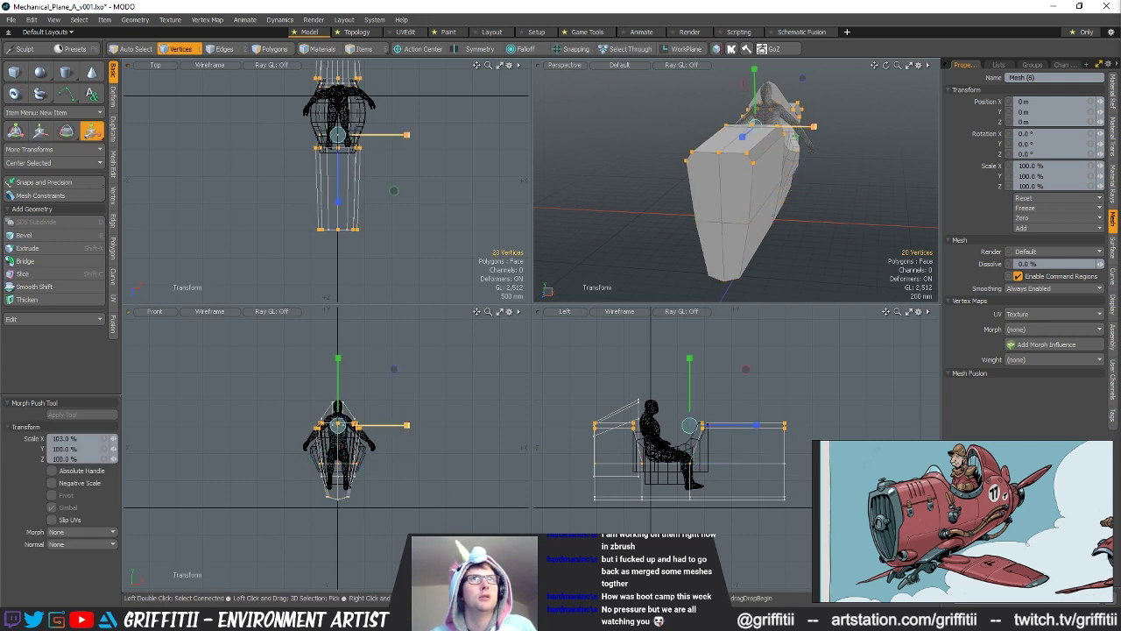
pyautogui.press('space')
pyautogui.press('2')
pyautogui.press('r')
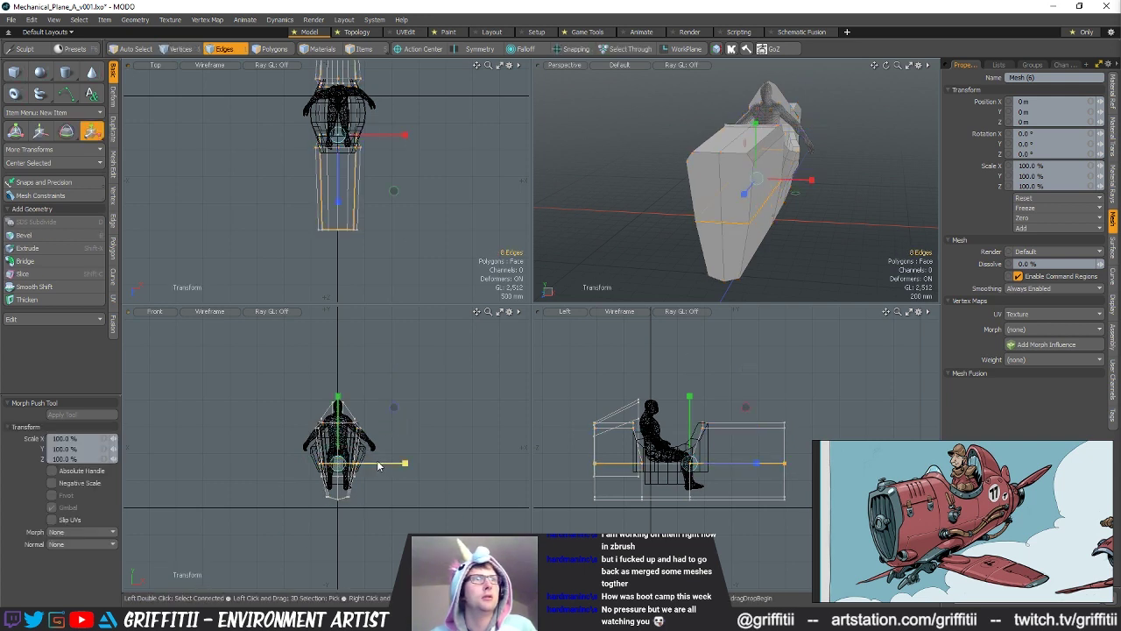
pyautogui.press('space')
pyautogui.click(819, 181)
pyautogui.moveTo(819, 180)
pyautogui.keyDown('alt'); pyautogui.mouseDown()
pyautogui.moveTo(687, 189)
pyautogui.moveTo(792, 208)
pyautogui.moveTo(739, 210)
pyautogui.moveTo(759, 228)
pyautogui.moveTo(761, 219)
pyautogui.moveTo(769, 255)
pyautogui.moveTo(801, 190)
pyautogui.mouseUp(); pyautogui.keyUp('alt')
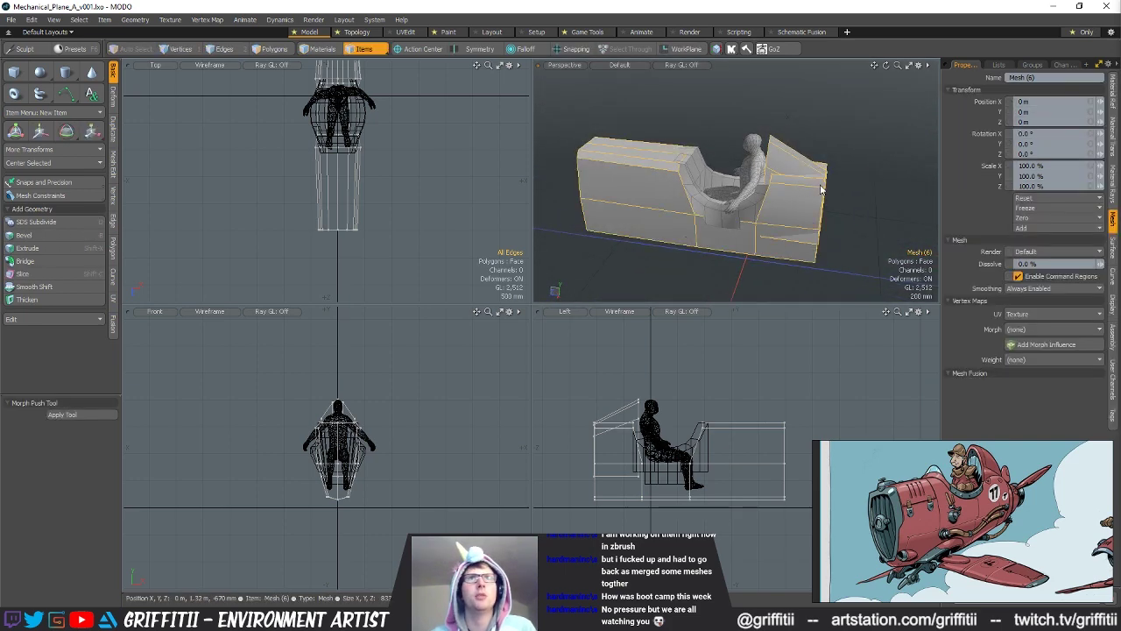
# Step: Isolate the fuselage body by hiding all other geometry
pyautogui.keyDown('alt'); pyautogui.moveTo(657, 461); pyautogui.dragTo(682, 504); pyautogui.keyUp('alt')
pyautogui.press('1')
pyautogui.press('2')
pyautogui.keyDown('alt'); pyautogui.moveTo(821, 181); pyautogui.dragTo(746, 194); pyautogui.keyUp('alt')
pyautogui.moveTo(746, 194)
pyautogui.keyDown('alt'); pyautogui.keyDown('shift'); pyautogui.mouseDown()
pyautogui.moveTo(685, 231)
pyautogui.moveTo(680, 217)
pyautogui.mouseUp(); pyautogui.keyUp('shift'); pyautogui.keyUp('alt')
pyautogui.scroll(5, 624, 478)
pyautogui.moveTo(619, 469); pyautogui.dragTo(584, 455, button='right')
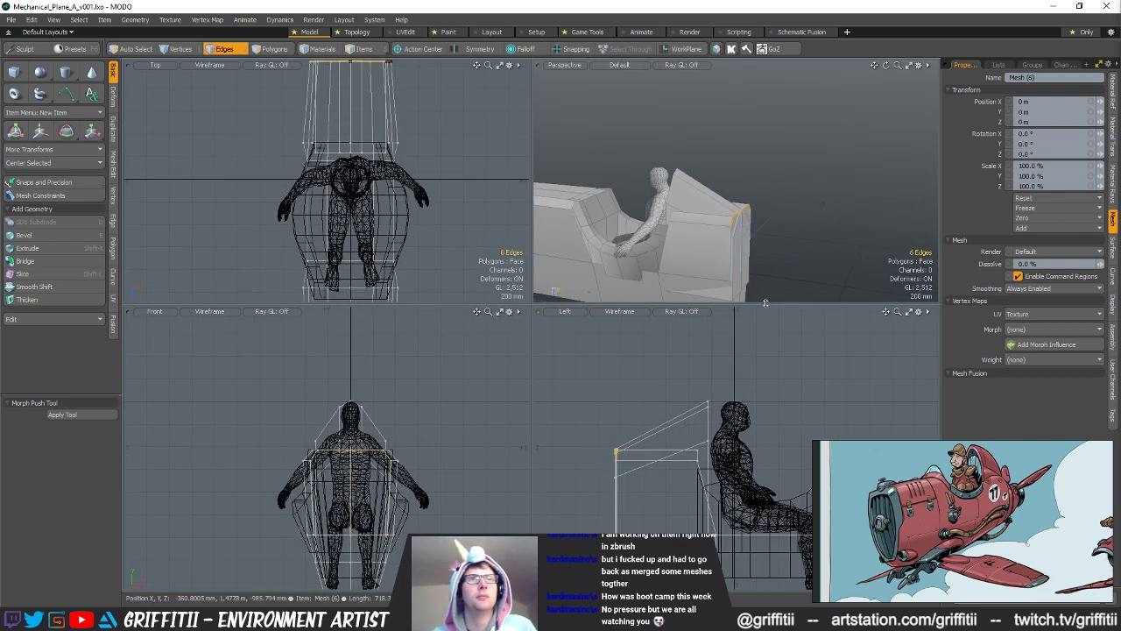
pyautogui.press('3')
pyautogui.doubleClick(706, 233)
pyautogui.hotkey('shift', 'h')
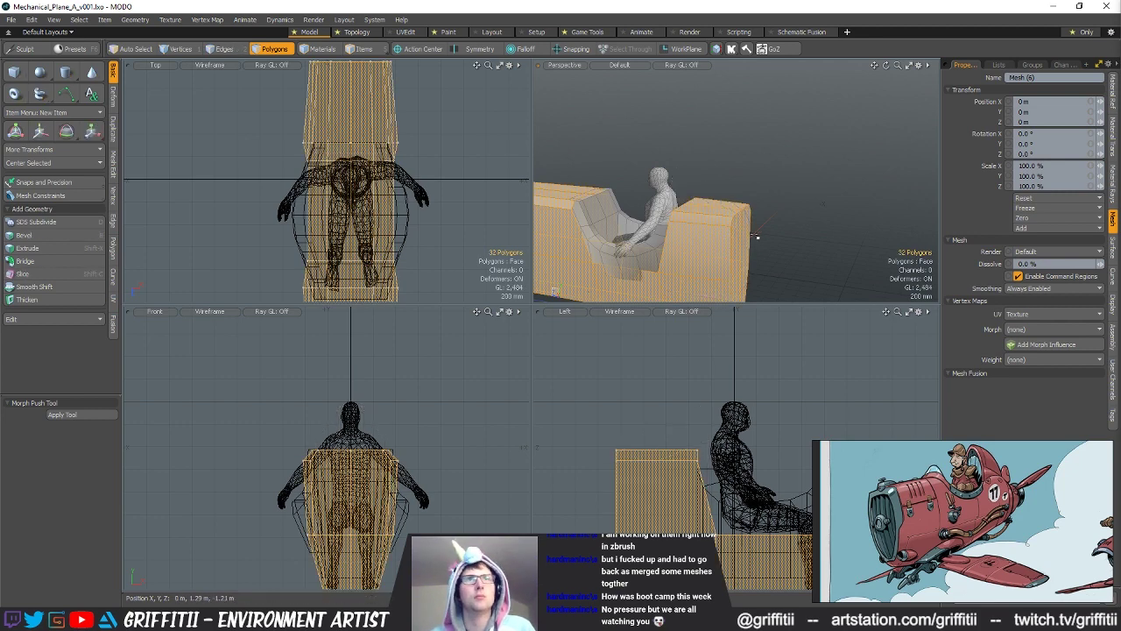
# Step: Bevel the top edges at the fuselage's tail end by 318 mm with round level 0, and unhide the other geometry
pyautogui.press('2')
pyautogui.doubleClick(727, 216)
pyautogui.keyDown('alt'); pyautogui.moveTo(741, 194); pyautogui.dragTo(795, 228); pyautogui.keyUp('alt')
pyautogui.press('b')
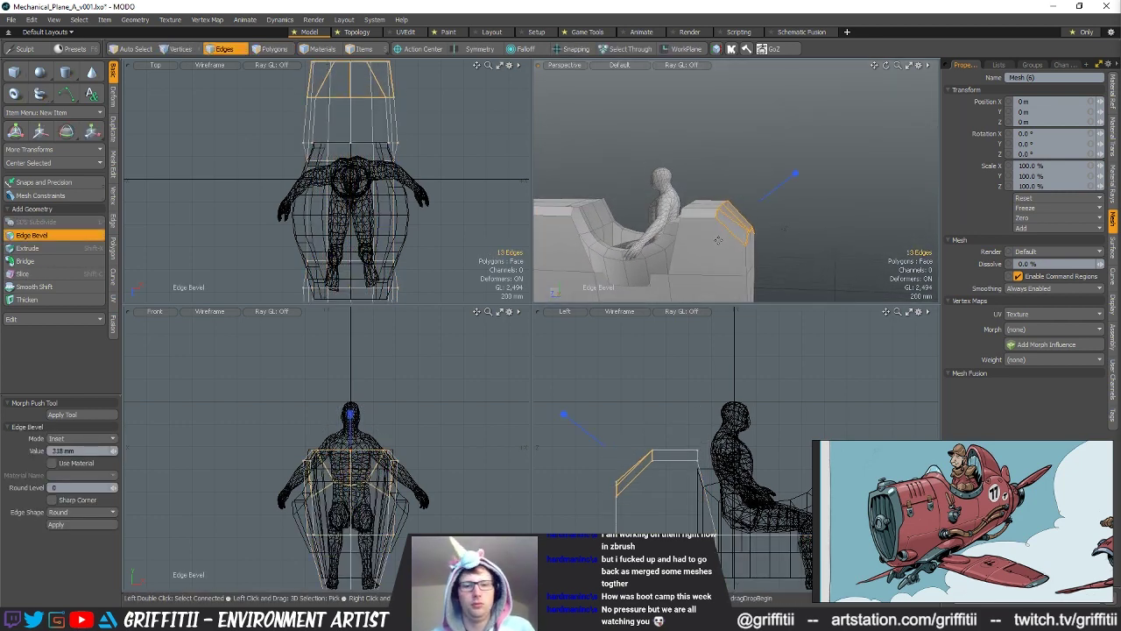
pyautogui.press('u')
pyautogui.keyDown('alt'); pyautogui.moveTo(708, 240); pyautogui.dragTo(718, 216); pyautogui.keyUp('alt')
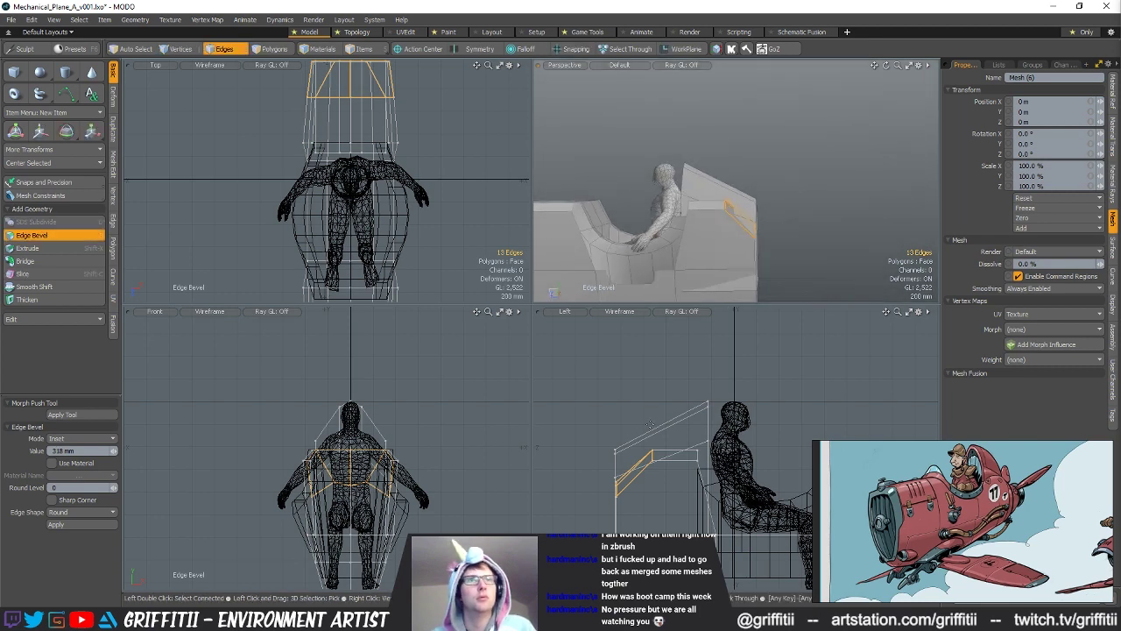
pyautogui.press('space')
pyautogui.press('space')
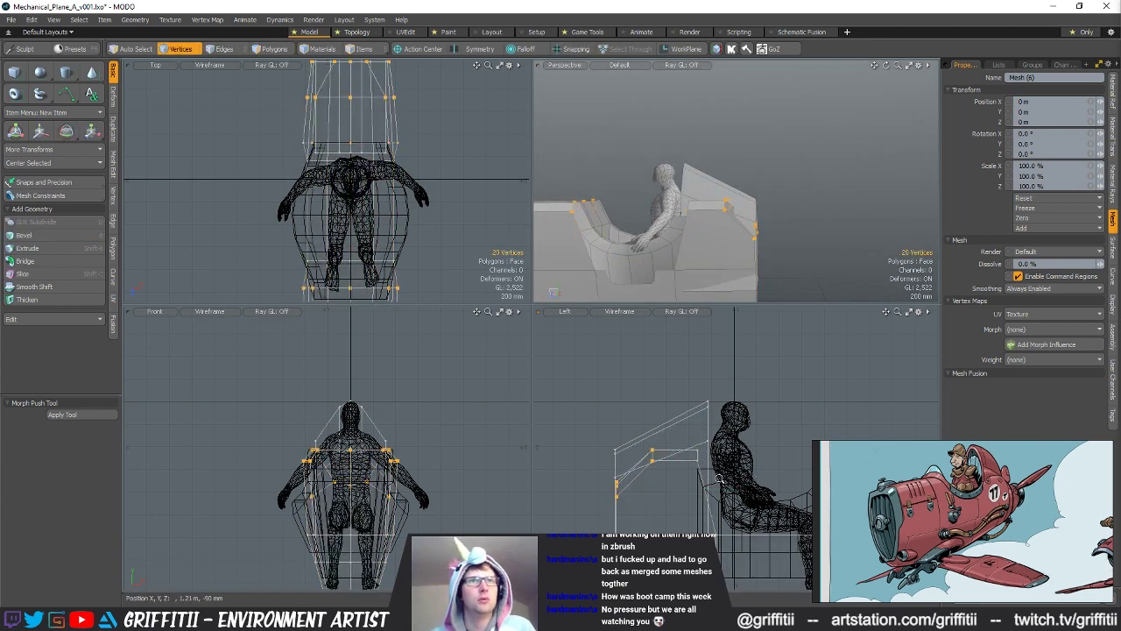
# Step: Move the tail bevel's upper vertices -25 mm in Z and raise its lower vertices
pyautogui.press('a')
pyautogui.scroll(5, 613, 467)
pyautogui.moveTo(613, 470); pyautogui.dragTo(630, 420, button='right')
pyautogui.press('w')
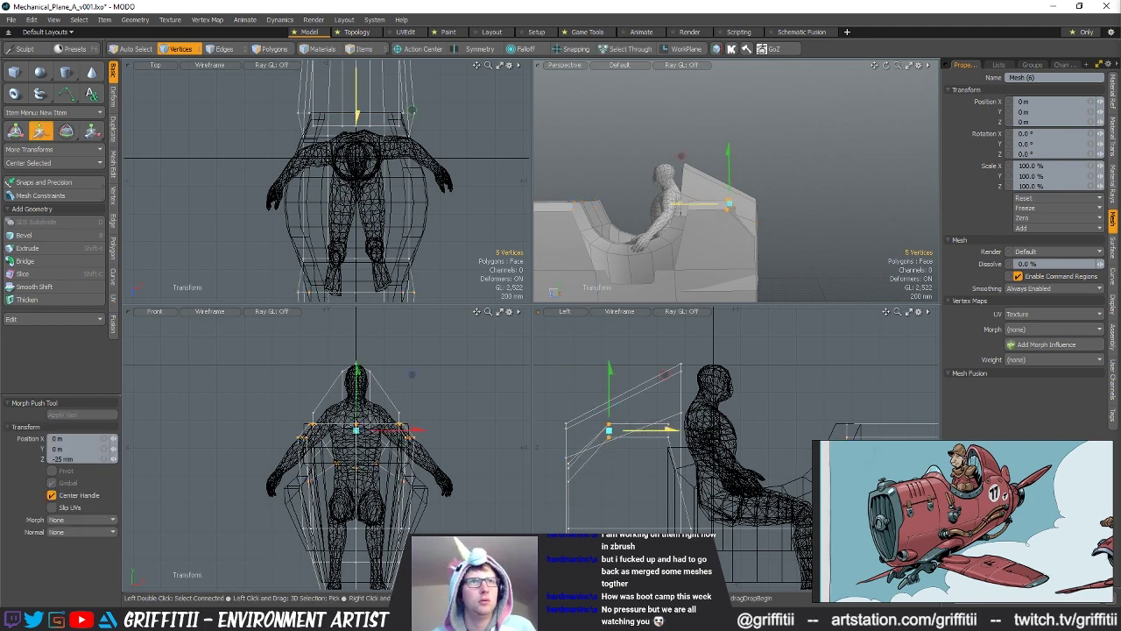
pyautogui.press('space')
pyautogui.moveTo(571, 461); pyautogui.dragTo(590, 462, button='right')
pyautogui.press('w')
pyautogui.moveTo(572, 444); pyautogui.dragTo(571, 431)
pyautogui.press('space')
pyautogui.click(620, 482)
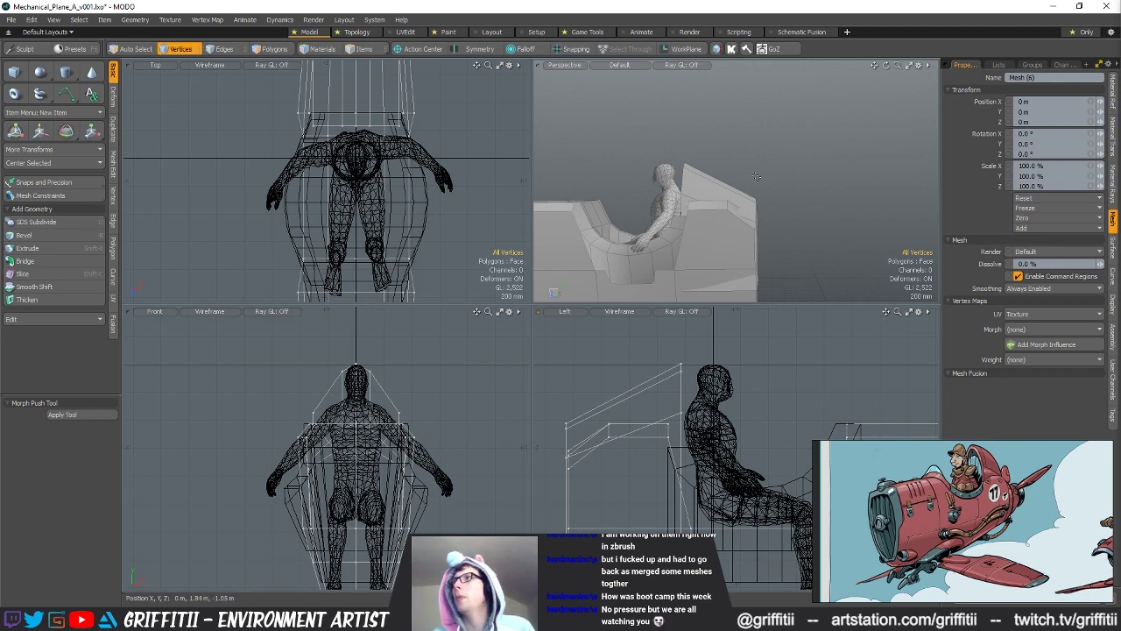
# Step: Isolate the fuselage body and cap the rear section's open end behind the pilot with a polygon
pyautogui.keyDown('alt'); pyautogui.moveTo(773, 186); pyautogui.dragTo(749, 262); pyautogui.keyUp('alt')
pyautogui.press('2')
pyautogui.doubleClick(750, 232)
pyautogui.press('3')
pyautogui.doubleClick(798, 263)
pyautogui.hotkey('shift', 'h')
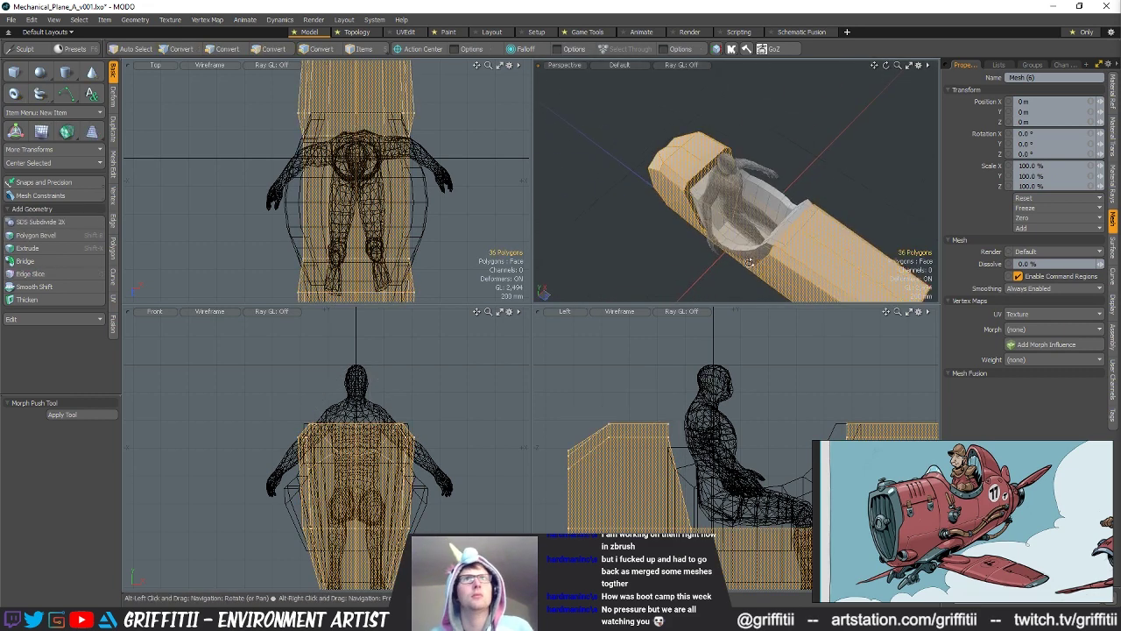
pyautogui.press('space')
pyautogui.press('space')
pyautogui.click(692, 209)
pyautogui.keyDown('shift'); pyautogui.click(734, 162); pyautogui.keyUp('shift')
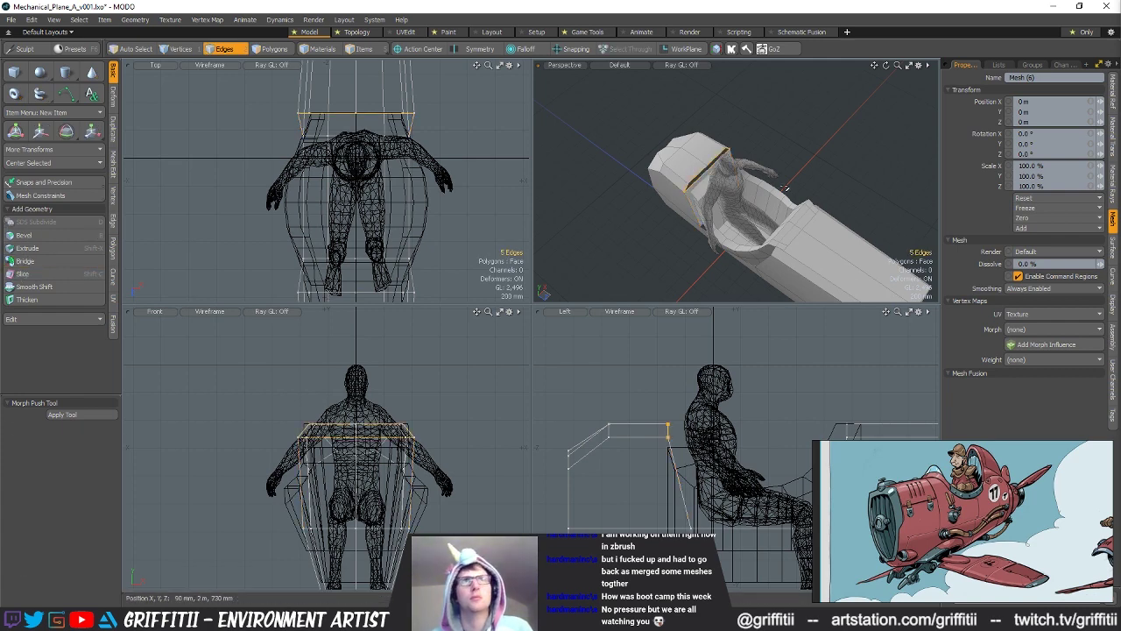
pyautogui.click(807, 147)
pyautogui.keyDown('alt'); pyautogui.moveTo(807, 147); pyautogui.dragTo(826, 131); pyautogui.keyUp('alt')
pyautogui.press('u')
# Step: Select the two short side edges at the tail section's bevel and scale them to 82.5% in X
pyautogui.keyDown('alt'); pyautogui.moveTo(825, 219); pyautogui.dragTo(730, 191); pyautogui.keyUp('alt')
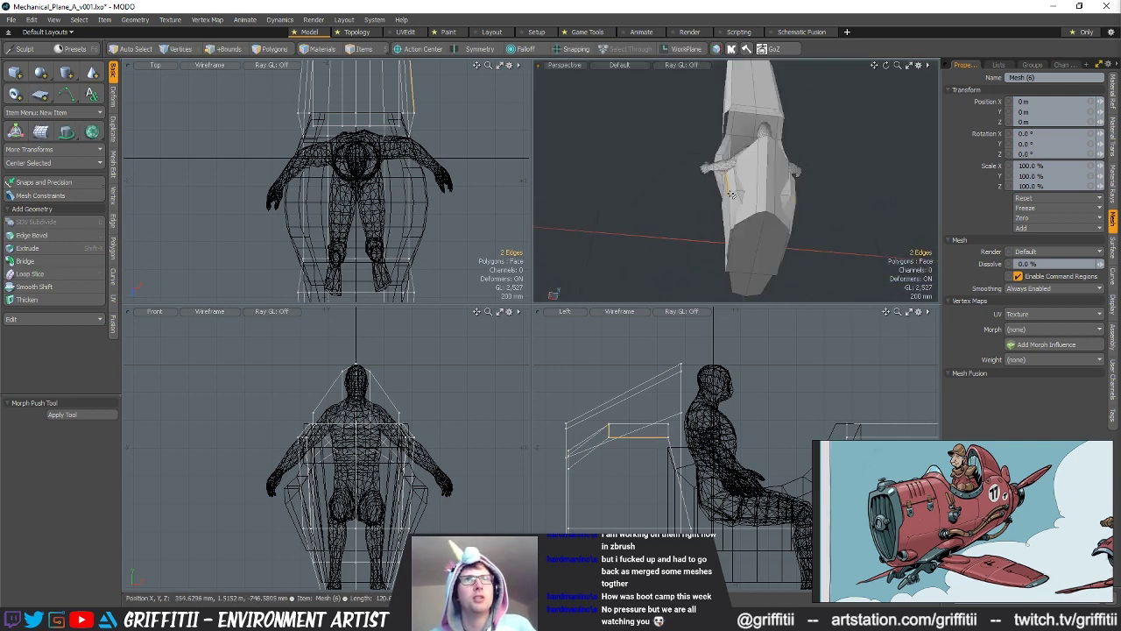
pyautogui.hotkey('ctrl', 'z')
pyautogui.keyDown('shift'); pyautogui.click(733, 194); pyautogui.keyUp('shift')
pyautogui.keyDown('alt'); pyautogui.moveTo(733, 196); pyautogui.dragTo(778, 220); pyautogui.keyUp('alt')
pyautogui.press('r')
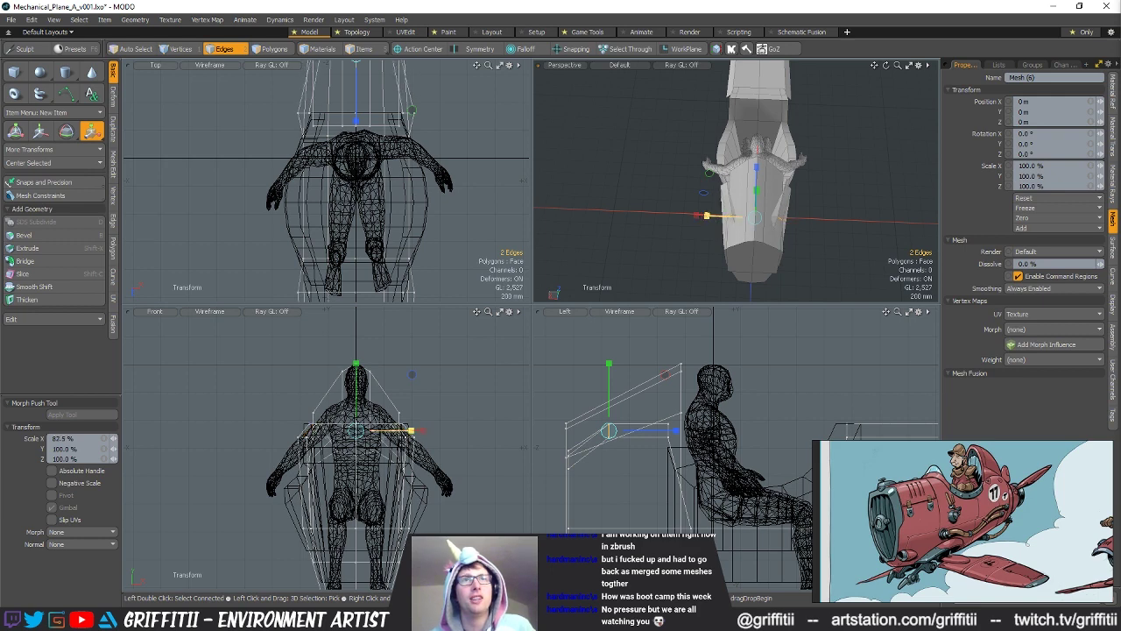
pyautogui.keyDown('alt'); pyautogui.moveTo(701, 217); pyautogui.dragTo(786, 191); pyautogui.keyUp('alt')
pyautogui.press('q')
pyautogui.click(605, 236)
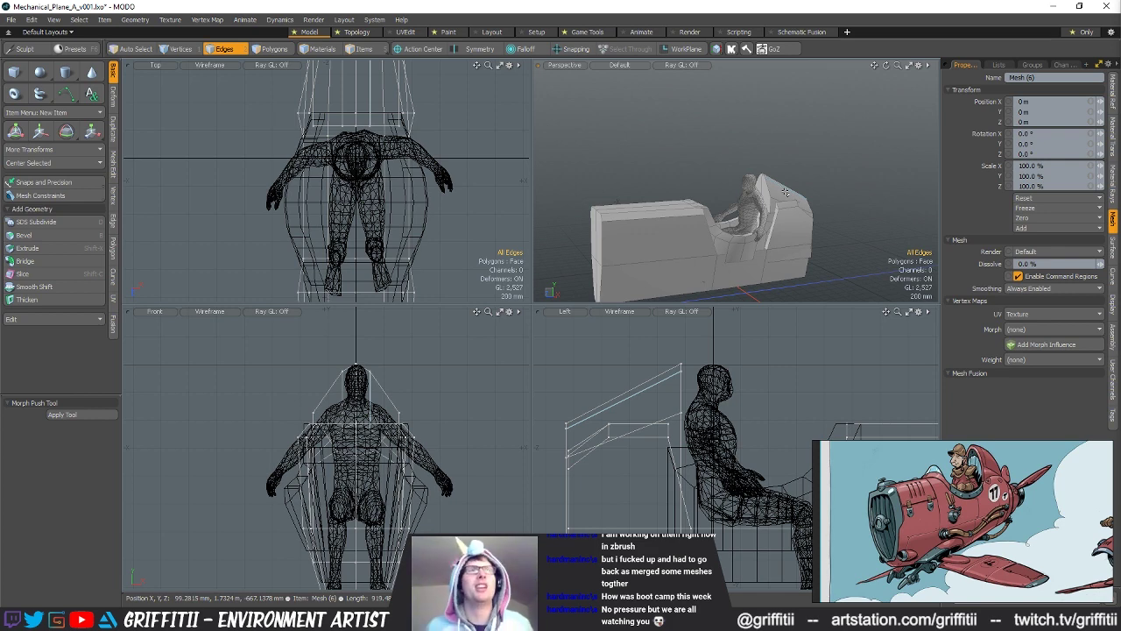
# Step: Examine the proportions of the fuselage and cockpit blockout from several angles
pyautogui.keyDown('alt'); pyautogui.moveTo(763, 221); pyautogui.dragTo(696, 211); pyautogui.keyUp('alt')
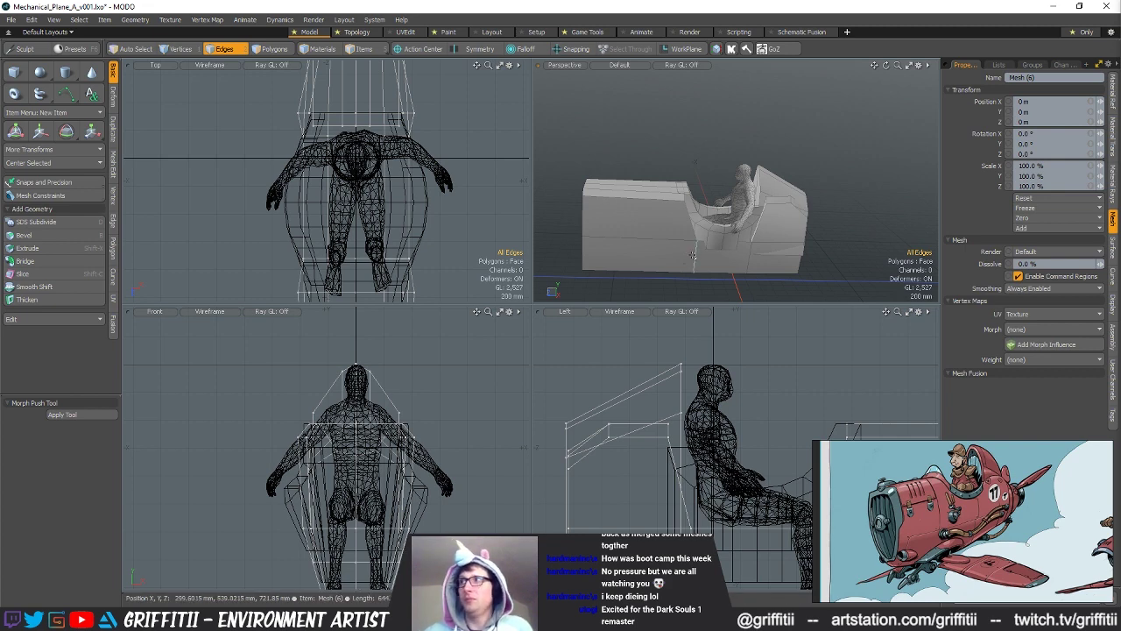
pyautogui.keyDown('alt'); pyautogui.moveTo(715, 244); pyautogui.dragTo(675, 219); pyautogui.keyUp('alt')
pyautogui.scroll(5, 753, 216)
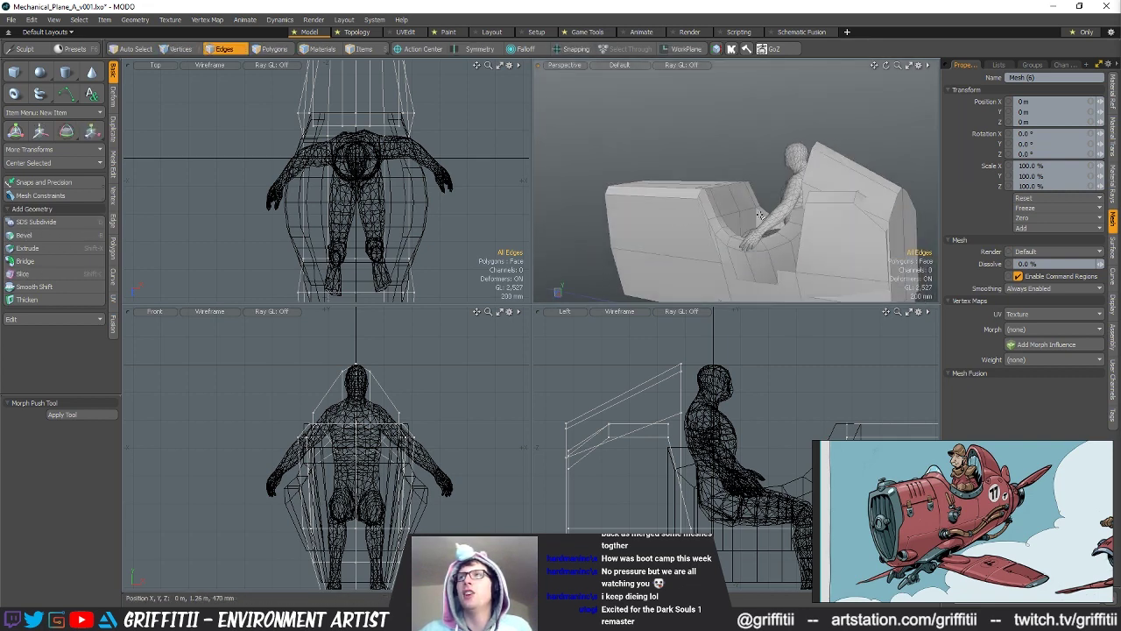
pyautogui.keyDown('alt'); pyautogui.moveTo(784, 219); pyautogui.dragTo(765, 277); pyautogui.keyUp('alt')
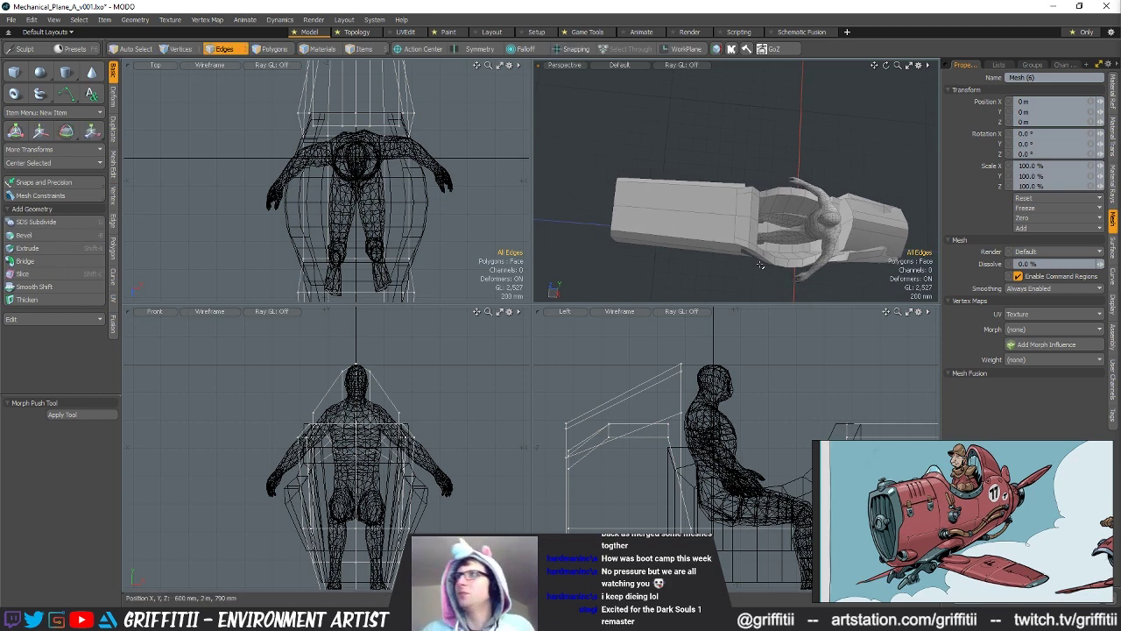
pyautogui.keyDown('alt'); pyautogui.moveTo(760, 264); pyautogui.dragTo(745, 221); pyautogui.keyUp('alt')
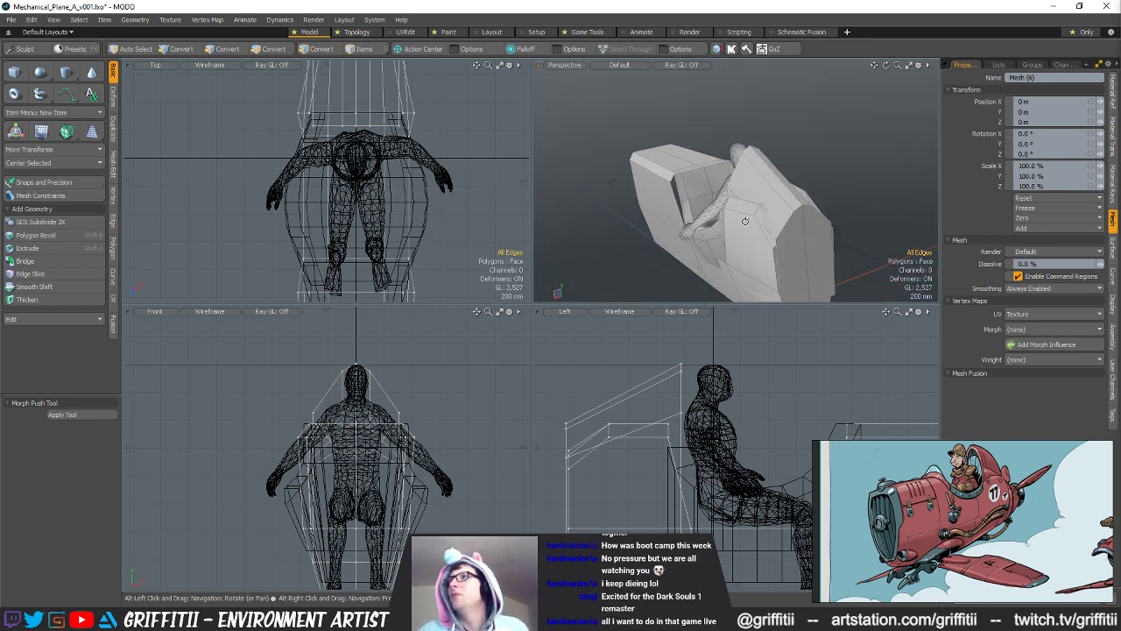
pyautogui.keyDown('alt'); pyautogui.moveTo(749, 224); pyautogui.dragTo(792, 230); pyautogui.keyUp('alt')
pyautogui.scroll(4, 703, 220)
# Step: Select the matching pair of side polygons at the cockpit surround's front and scale them outward in X
pyautogui.press('3')
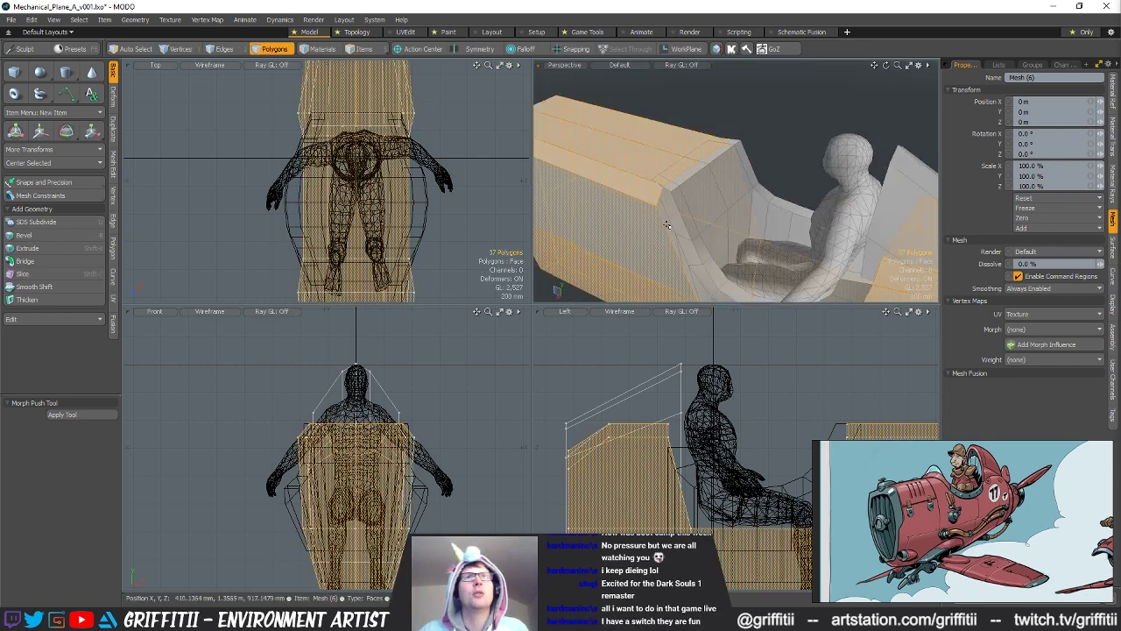
pyautogui.click(666, 224)
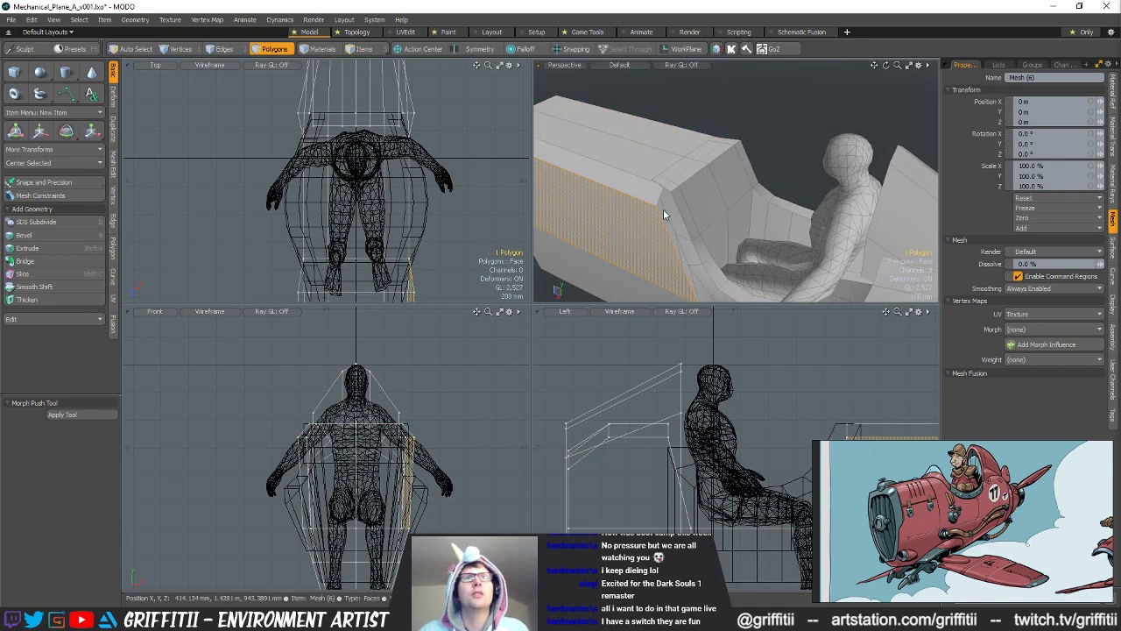
pyautogui.keyDown('alt'); pyautogui.moveTo(663, 214); pyautogui.dragTo(731, 196); pyautogui.keyUp('alt')
pyautogui.keyDown('shift'); pyautogui.click(731, 196); pyautogui.keyUp('shift')
pyautogui.press('y')
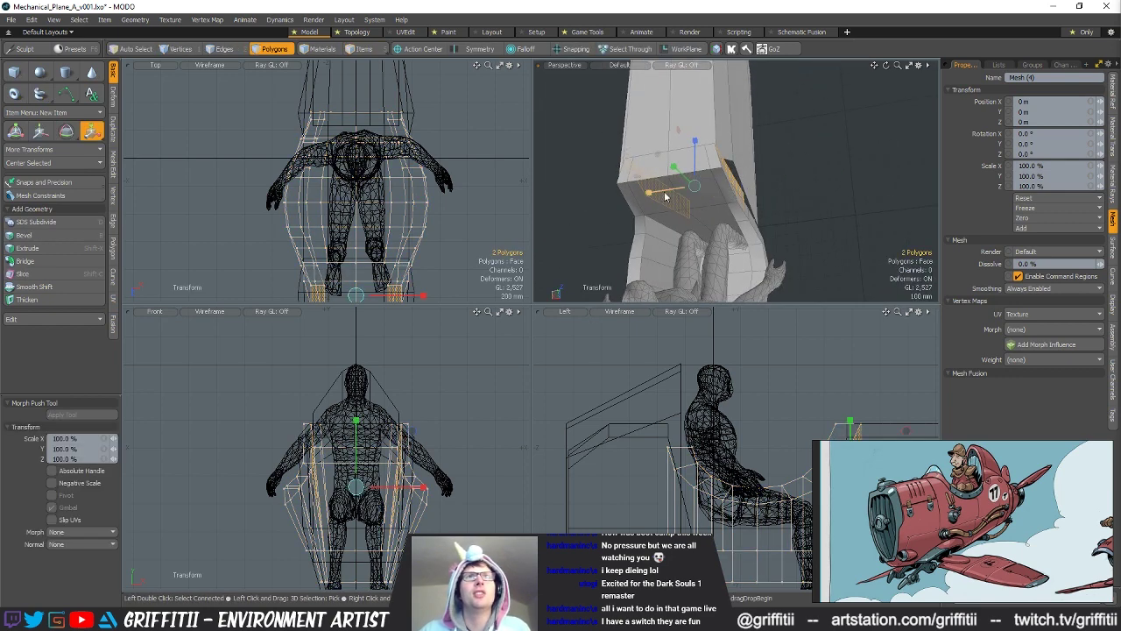
pyautogui.moveTo(665, 197); pyautogui.dragTo(641, 194)
pyautogui.keyDown('alt'); pyautogui.moveTo(806, 168); pyautogui.dragTo(743, 207); pyautogui.keyUp('alt')
pyautogui.press('Escape')
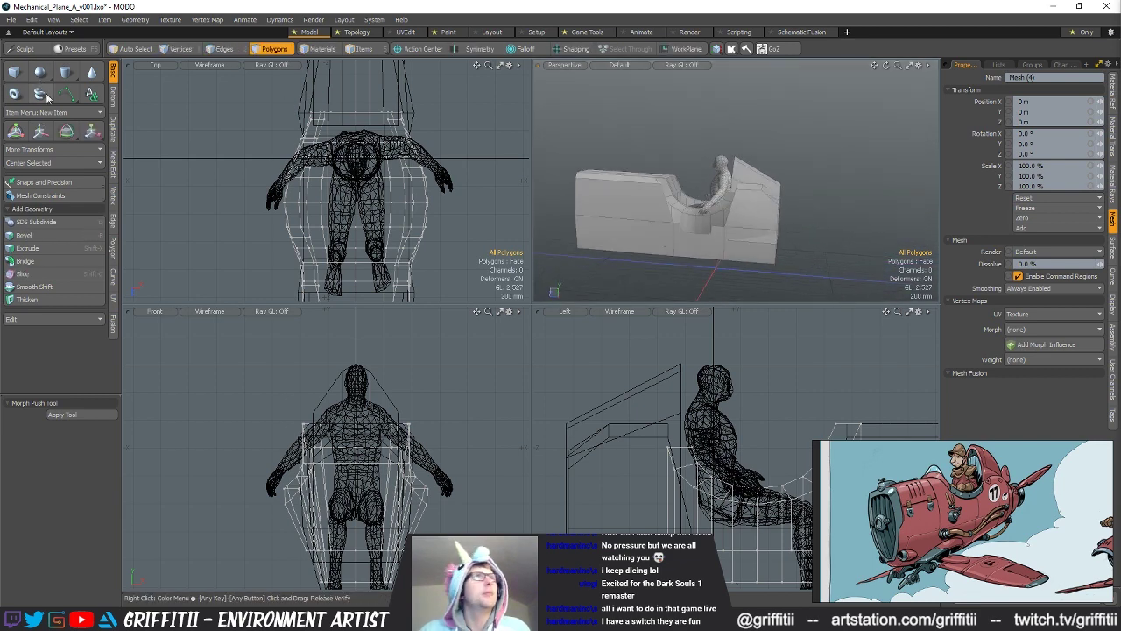
# Step: Create a 16-sided cylinder with 500 mm, 750 mm and 500 mm radii and rotate it to lie along the fuselage
pyautogui.click(64, 74)
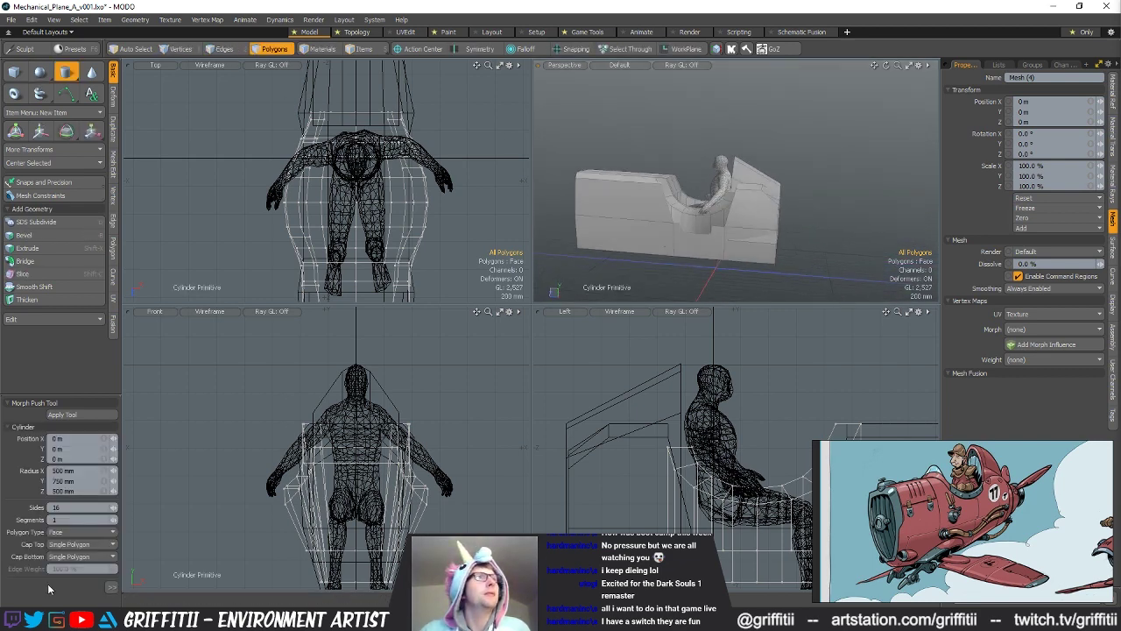
pyautogui.click(84, 412)
pyautogui.press('space')
pyautogui.doubleClick(718, 263)
pyautogui.scroll(-3, 698, 520)
pyautogui.keyDown('alt'); pyautogui.moveTo(698, 520); pyautogui.dragTo(746, 490); pyautogui.keyUp('alt')
pyautogui.press('e')
pyautogui.press('space')
# Step: Transfer the cylinder into a new mesh item of its own and scale it uniformly to 64%
pyautogui.hotkey('ctrl', 'x')
pyautogui.press('n')
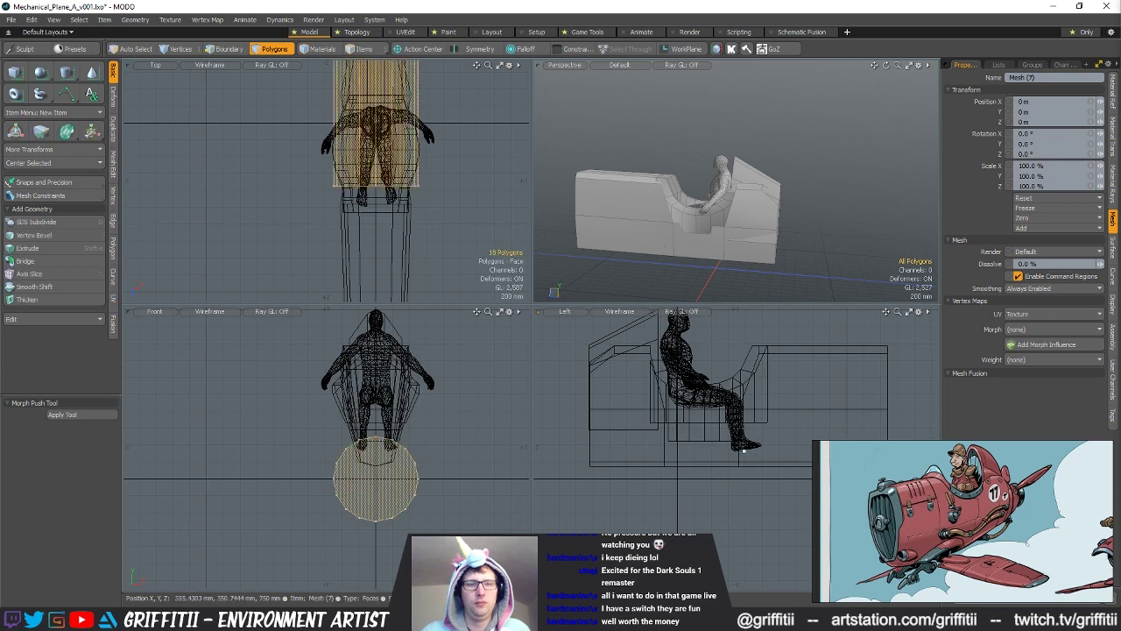
pyautogui.hotkey('ctrl', 'v')
pyautogui.keyDown('alt'); pyautogui.keyDown('shift'); pyautogui.moveTo(674, 480); pyautogui.dragTo(684, 495); pyautogui.keyUp('shift'); pyautogui.keyUp('alt')
pyautogui.press('1')
pyautogui.press('w')
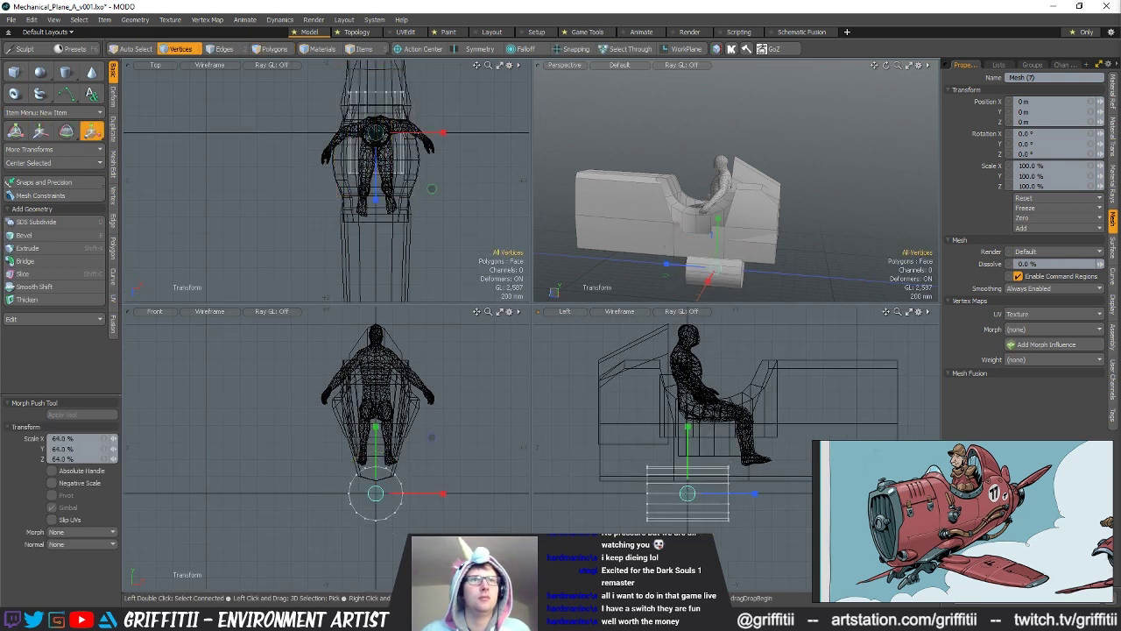
# Step: Move the cylinder up to the fuselage's tail end and scale it to 129.5% in Y
pyautogui.moveTo(642, 406); pyautogui.dragTo(646, 408)
pyautogui.moveTo(886, 226)
pyautogui.keyDown('alt'); pyautogui.mouseDown()
pyautogui.moveTo(843, 231)
pyautogui.moveTo(869, 229)
pyautogui.mouseUp(); pyautogui.keyUp('alt')
pyautogui.press('r')
pyautogui.moveTo(754, 180); pyautogui.dragTo(786, 208)
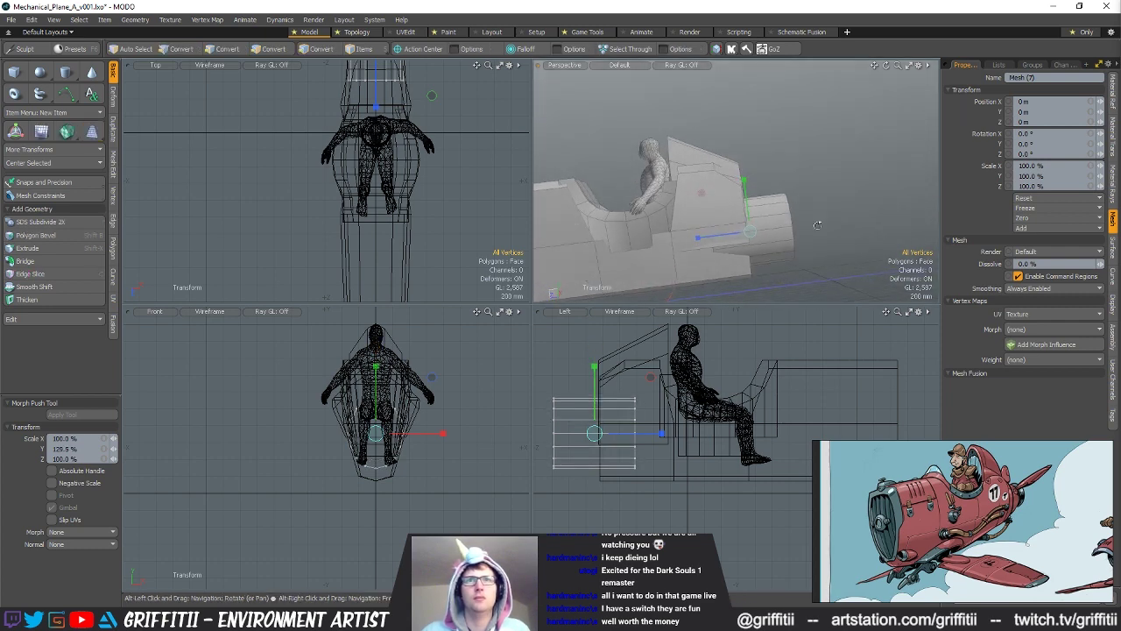
# Step: Position the cylinder flush against the rear face of the fuselage behind the pilot
pyautogui.press('w')
pyautogui.moveTo(701, 196); pyautogui.dragTo(733, 175)
pyautogui.keyDown('alt'); pyautogui.keyDown('shift'); pyautogui.moveTo(664, 442); pyautogui.dragTo(708, 465); pyautogui.keyUp('shift'); pyautogui.keyUp('alt')
pyautogui.moveTo(669, 409); pyautogui.dragTo(668, 406)
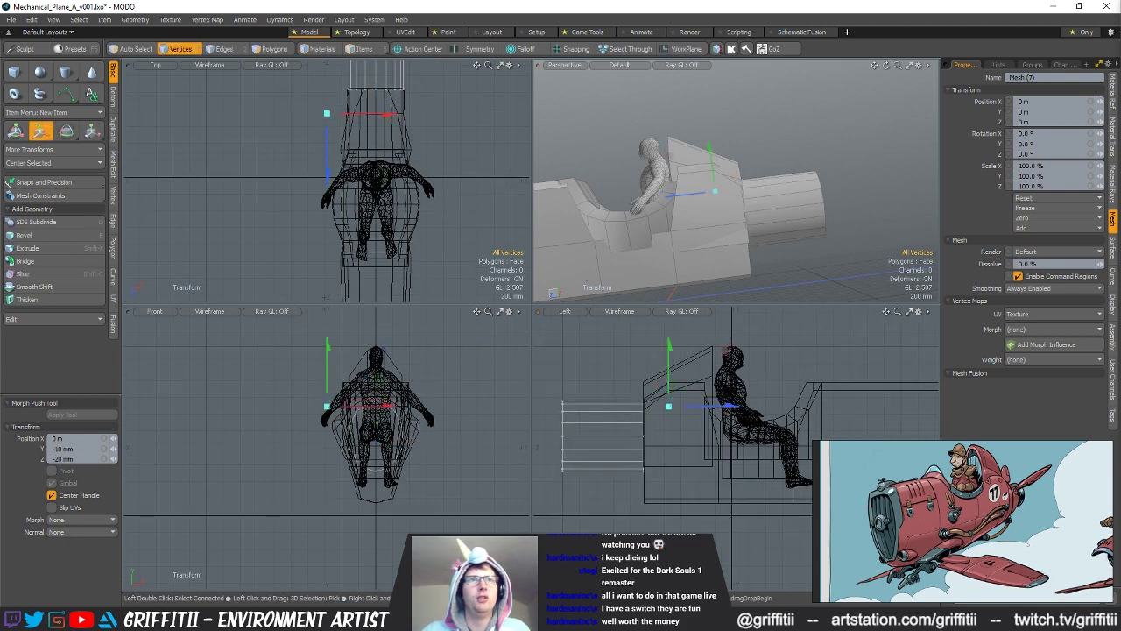
# Step: Shorten the cylinder by moving its outer edge loop in toward the fuselage along Z
pyautogui.press('2')
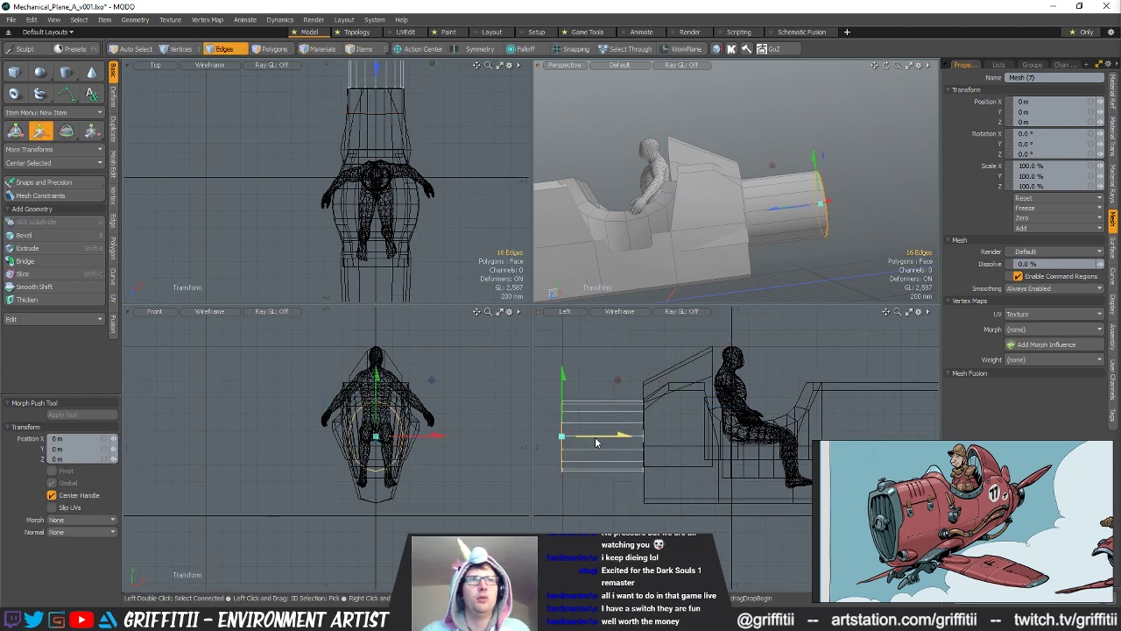
pyautogui.moveTo(595, 443); pyautogui.dragTo(651, 442)
pyautogui.press('Escape')
pyautogui.keyDown('alt'); pyautogui.moveTo(702, 404); pyautogui.dragTo(718, 410); pyautogui.keyUp('alt')
pyautogui.moveTo(705, 217)
pyautogui.keyDown('alt'); pyautogui.mouseDown()
pyautogui.moveTo(720, 210)
pyautogui.moveTo(670, 235)
pyautogui.moveTo(732, 206)
pyautogui.moveTo(639, 203)
pyautogui.moveTo(701, 206)
pyautogui.mouseUp(); pyautogui.keyUp('alt')
pyautogui.press('y')
pyautogui.scroll(4, 692, 418)
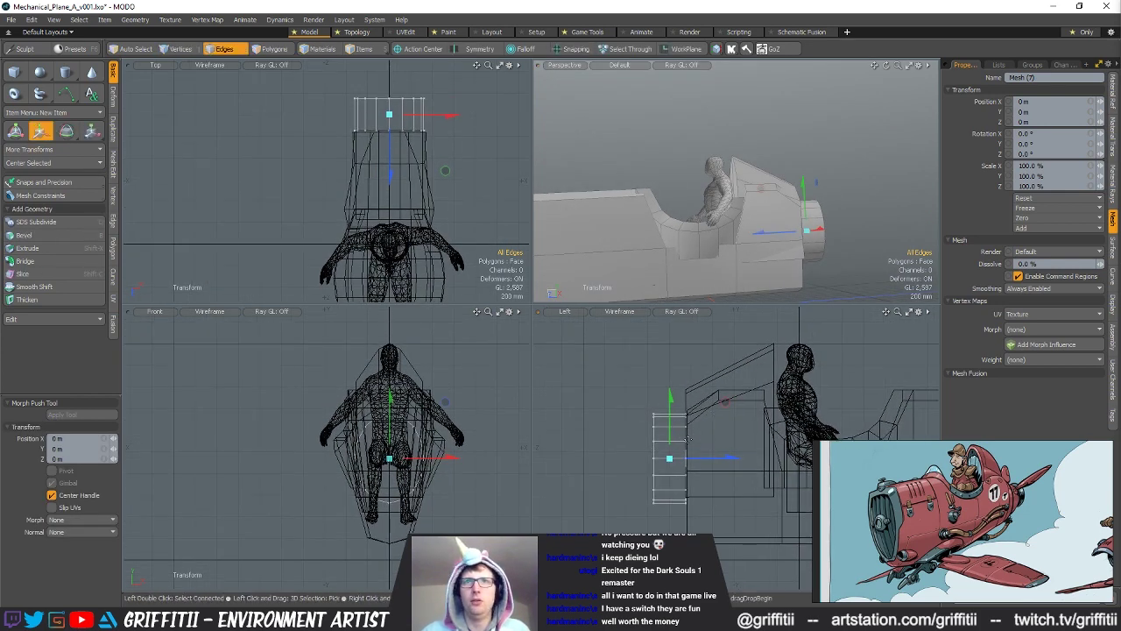
# Step: Taper the cylinder into a tail cone by scaling down its outer end polygon
pyautogui.press('3')
pyautogui.moveTo(665, 402); pyautogui.dragTo(658, 527, button='right')
pyautogui.press('r')
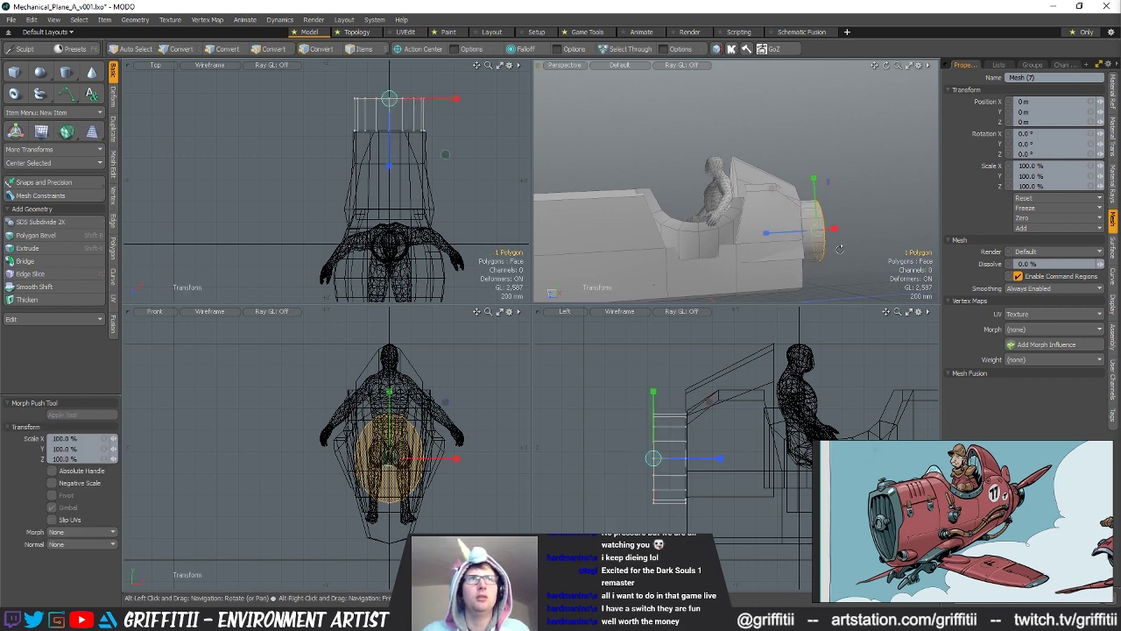
pyautogui.moveTo(390, 99); pyautogui.dragTo(365, 99)
pyautogui.press('q')
pyautogui.click(444, 174)
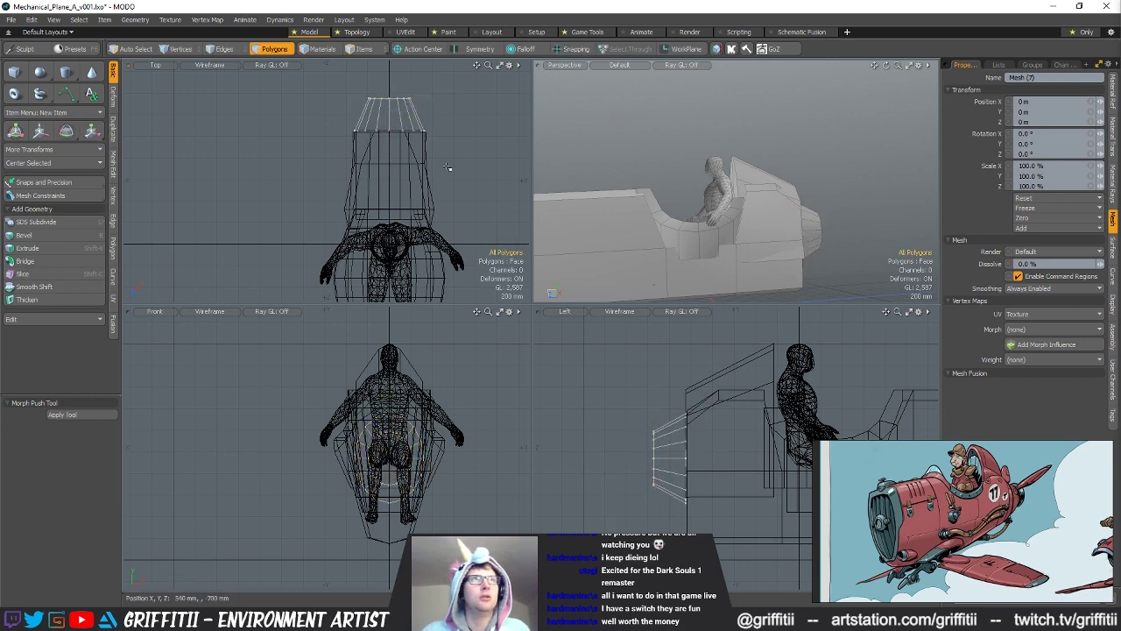
# Step: Add one uniform loop slice across the middle of the hump behind the pilot
pyautogui.press('2')
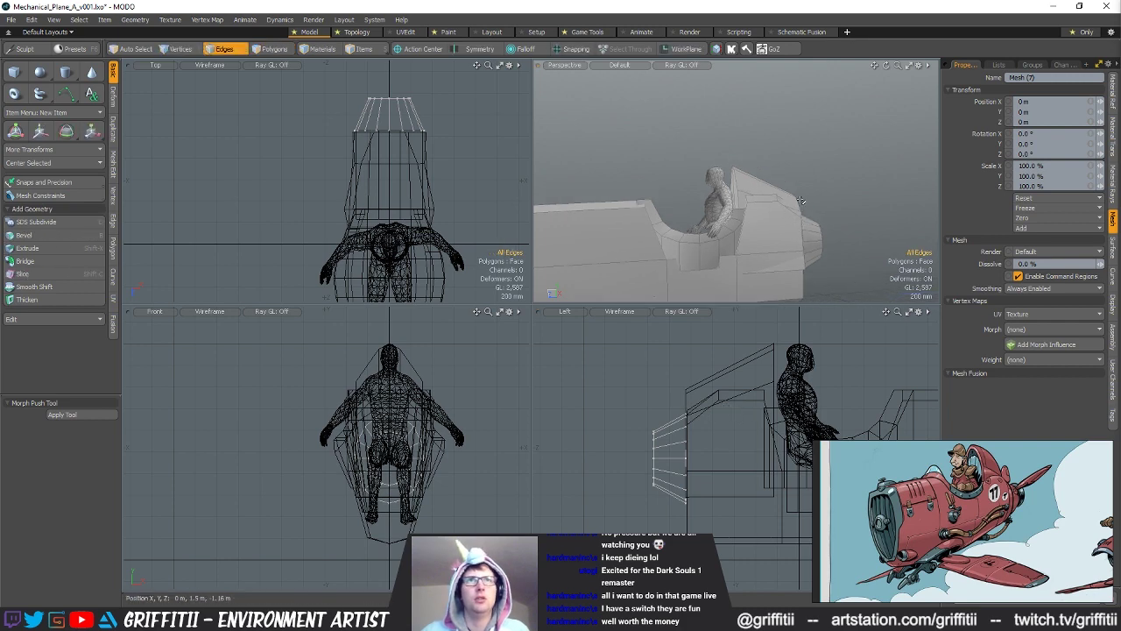
pyautogui.press('3')
pyautogui.click(766, 188)
pyautogui.moveTo(765, 187); pyautogui.dragTo(770, 195)
pyautogui.hotkey('alt', 'c')
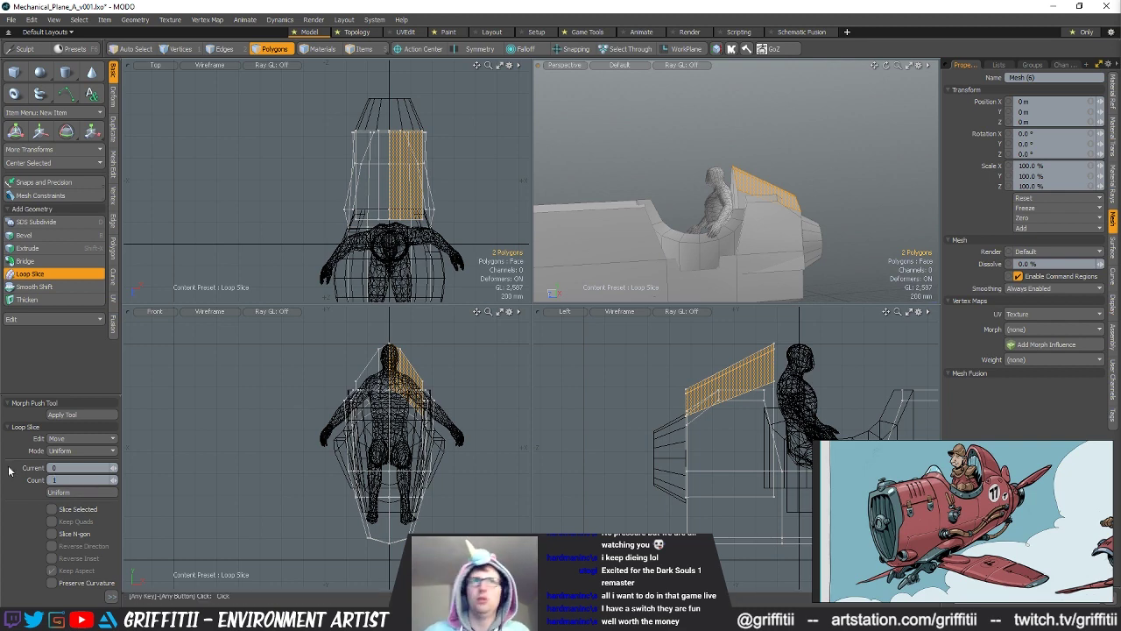
pyautogui.click(773, 232)
pyautogui.press('space')
pyautogui.press('space')
pyautogui.press('space')
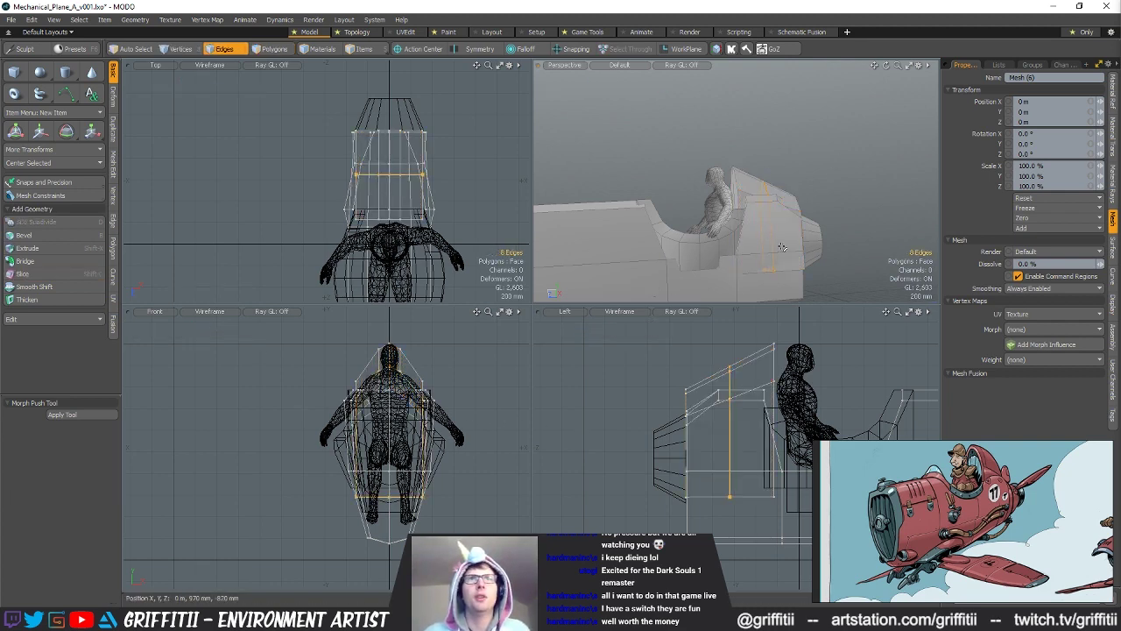
# Step: Raise the top vertices of the hump's new middle loop to round its profile
pyautogui.press('y')
pyautogui.press('1')
pyautogui.moveTo(731, 343); pyautogui.dragTo(732, 329)
pyautogui.press('space')
# Step: Select only the hump's eight rear vertices and move them 160 mm in Z toward the pilot
pyautogui.press('3')
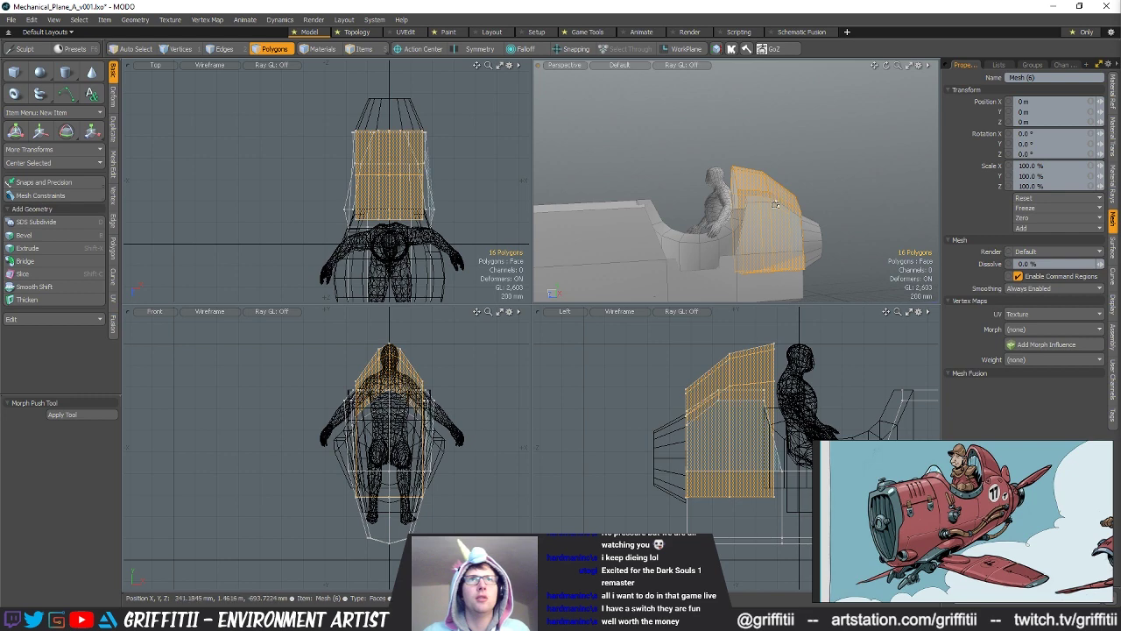
pyautogui.hotkey('ctrl', '1')
pyautogui.keyDown('ctrl'); pyautogui.moveTo(718, 386); pyautogui.dragTo(716, 407, button='right'); pyautogui.keyUp('ctrl')
pyautogui.press('w')
pyautogui.moveTo(747, 443); pyautogui.dragTo(764, 442)
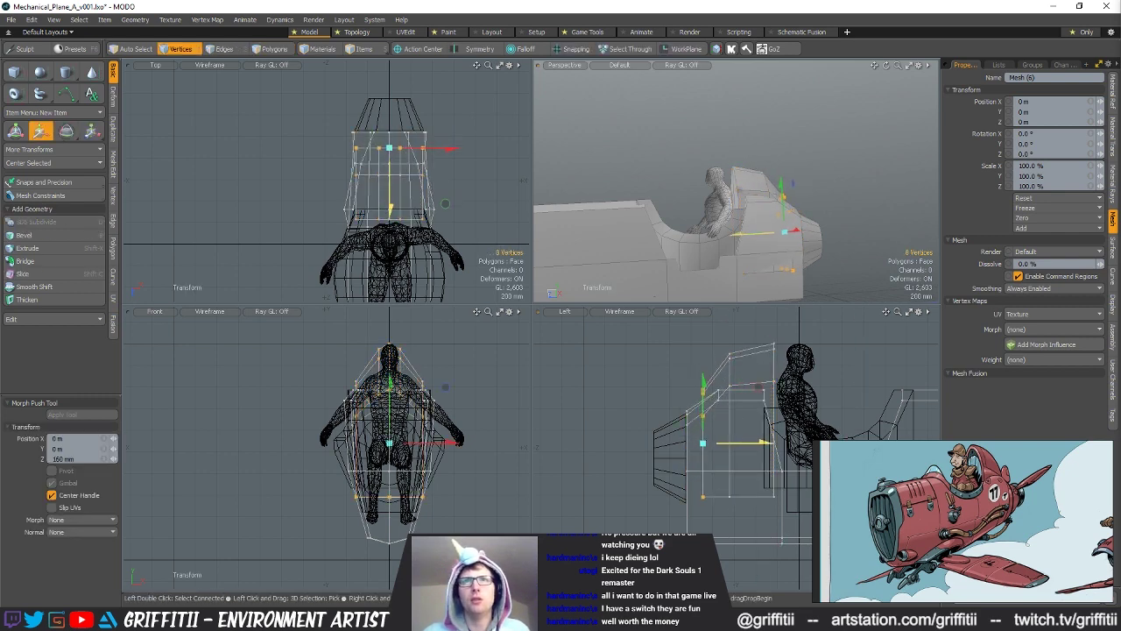
pyautogui.press('space')
pyautogui.click(808, 157)
pyautogui.keyDown('alt'); pyautogui.moveTo(808, 158); pyautogui.dragTo(791, 235); pyautogui.keyUp('alt')
# Step: Select the fuselage's rear end vertices and move them along Z toward the cockpit
pyautogui.press('5')
pyautogui.click(786, 235)
pyautogui.press('1')
pyautogui.keyDown('alt'); pyautogui.moveTo(681, 425); pyautogui.dragTo(658, 418); pyautogui.keyUp('alt')
pyautogui.moveTo(654, 394)
pyautogui.mouseDown(button='right')
pyautogui.moveTo(646, 535)
pyautogui.moveTo(679, 387)
pyautogui.mouseUp(button='right')
pyautogui.press('w')
pyautogui.moveTo(698, 476); pyautogui.dragTo(714, 476)
pyautogui.press('q')
pyautogui.click(823, 262)
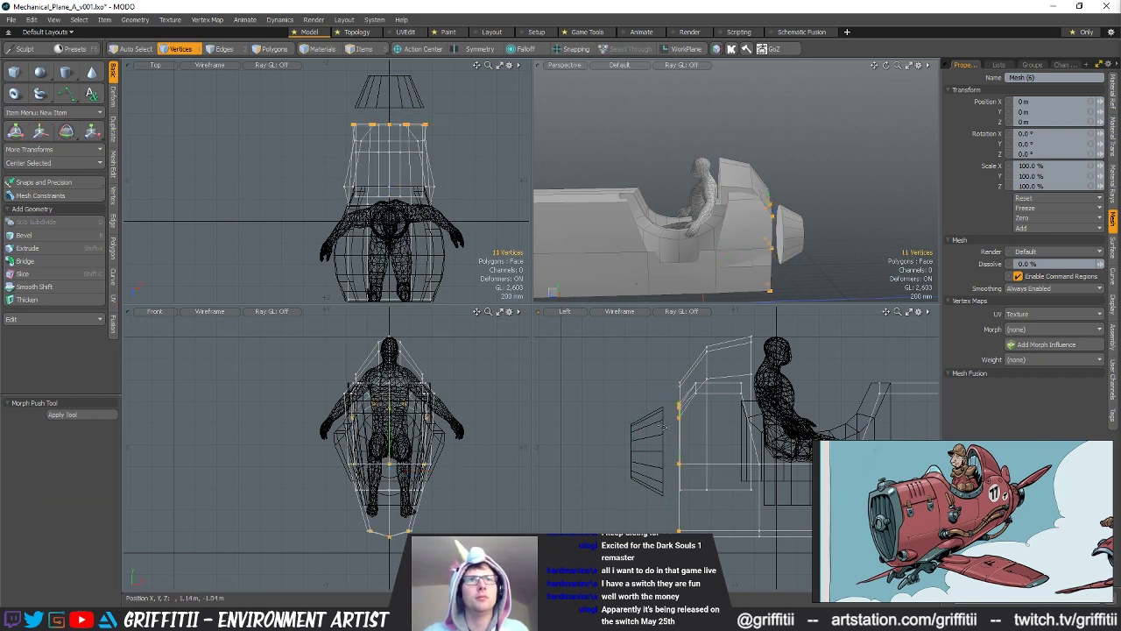
# Step: Select the tail cone mesh and move it 140 mm in Z to meet the shortened fuselage
pyautogui.press('5')
pyautogui.click(795, 235)
pyautogui.press('2')
pyautogui.press('3')
pyautogui.keyDown('alt'); pyautogui.moveTo(846, 224); pyautogui.dragTo(806, 238); pyautogui.keyUp('alt')
pyautogui.press('w')
pyautogui.moveTo(704, 451); pyautogui.dragTo(708, 450)
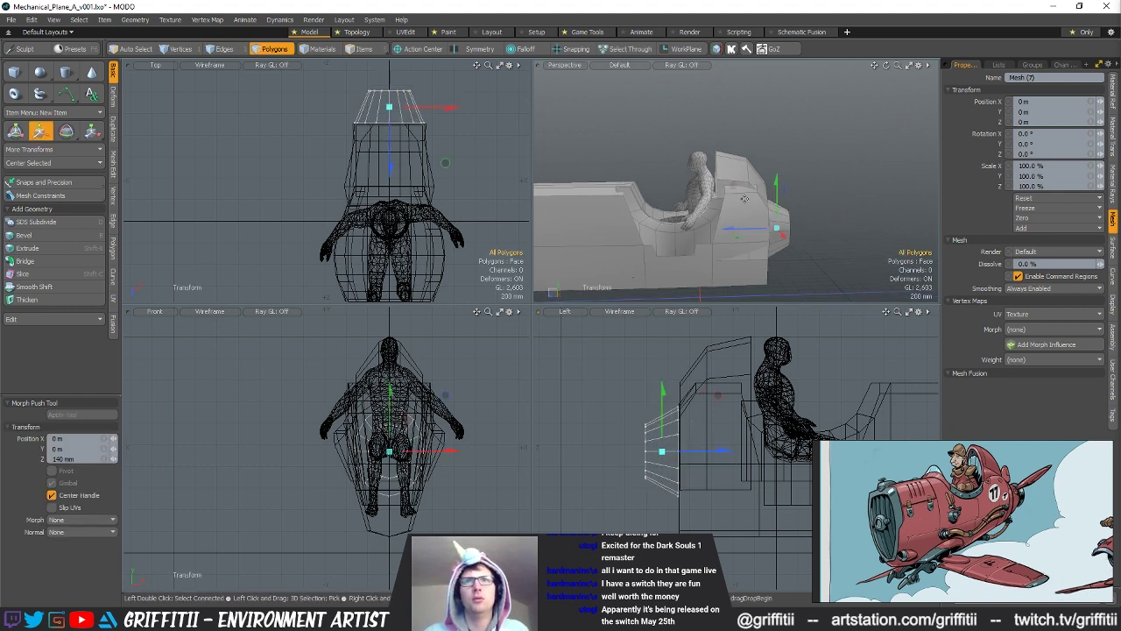
pyautogui.keyDown('alt'); pyautogui.moveTo(841, 273); pyautogui.dragTo(768, 253); pyautogui.keyUp('alt')
pyautogui.press('q')
# Step: Select the fuselage's three bottom vertices at the rear end and raise them 360 mm in Y
pyautogui.press('5')
pyautogui.click(754, 245)
pyautogui.press('1')
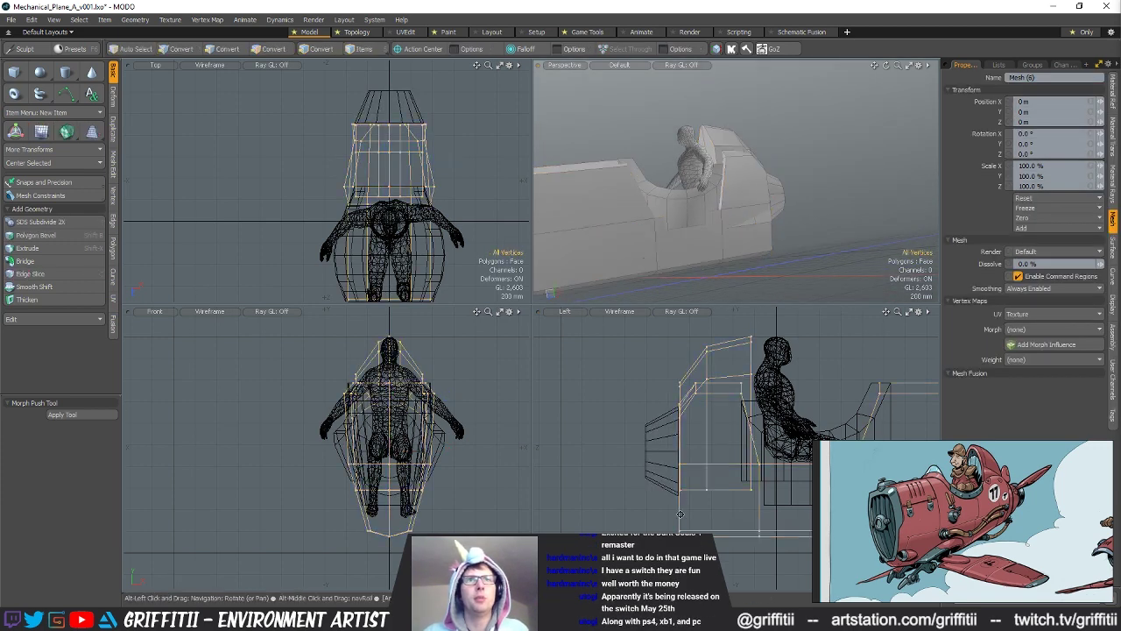
pyautogui.keyDown('alt'); pyautogui.keyDown('shift'); pyautogui.moveTo(687, 503); pyautogui.dragTo(648, 486); pyautogui.keyUp('shift'); pyautogui.keyUp('alt')
pyautogui.moveTo(630, 506); pyautogui.dragTo(650, 526, button='right')
pyautogui.press('w')
pyautogui.moveTo(641, 430); pyautogui.dragTo(642, 414)
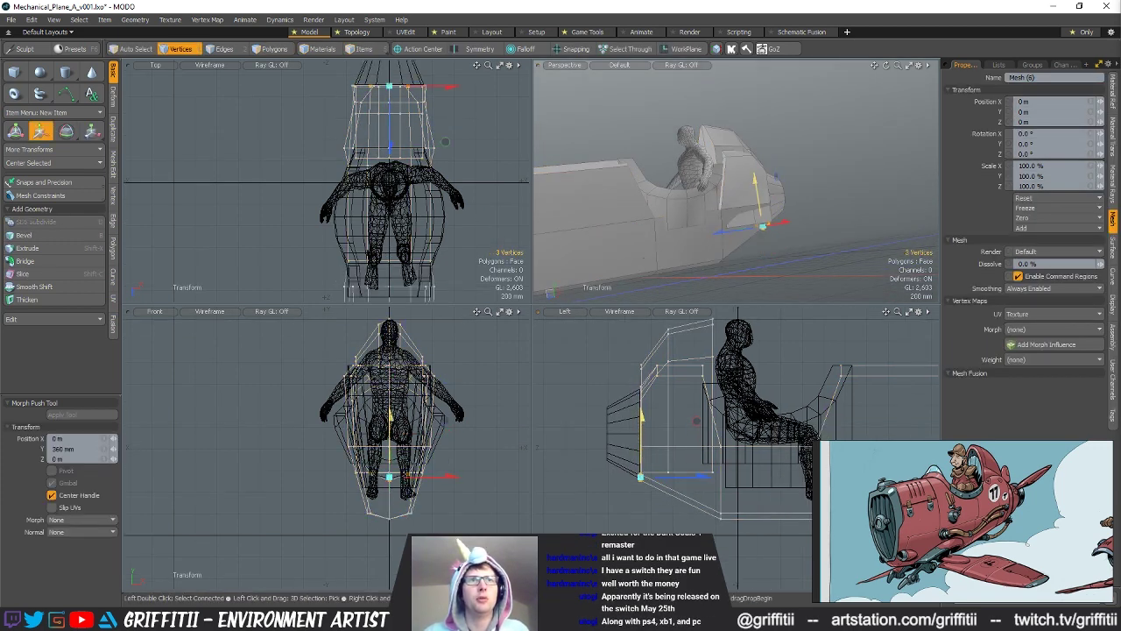
pyautogui.press('q')
# Step: Add a loop slice through the fuselage section below the cockpit, just ahead of the underside's corner
pyautogui.click(730, 491)
pyautogui.keyDown('alt'); pyautogui.keyDown('shift'); pyautogui.moveTo(731, 492); pyautogui.dragTo(627, 479); pyautogui.keyUp('shift'); pyautogui.keyUp('alt')
pyautogui.moveTo(628, 475); pyautogui.dragTo(683, 519, button='right')
pyautogui.press('w')
pyautogui.press('q')
pyautogui.press('2')
pyautogui.press('3')
pyautogui.hotkey('alt', 'c')
pyautogui.press('q')
# Step: Raise the underside's three corner vertices beneath the pilot by 230 mm in Y
pyautogui.press('1')
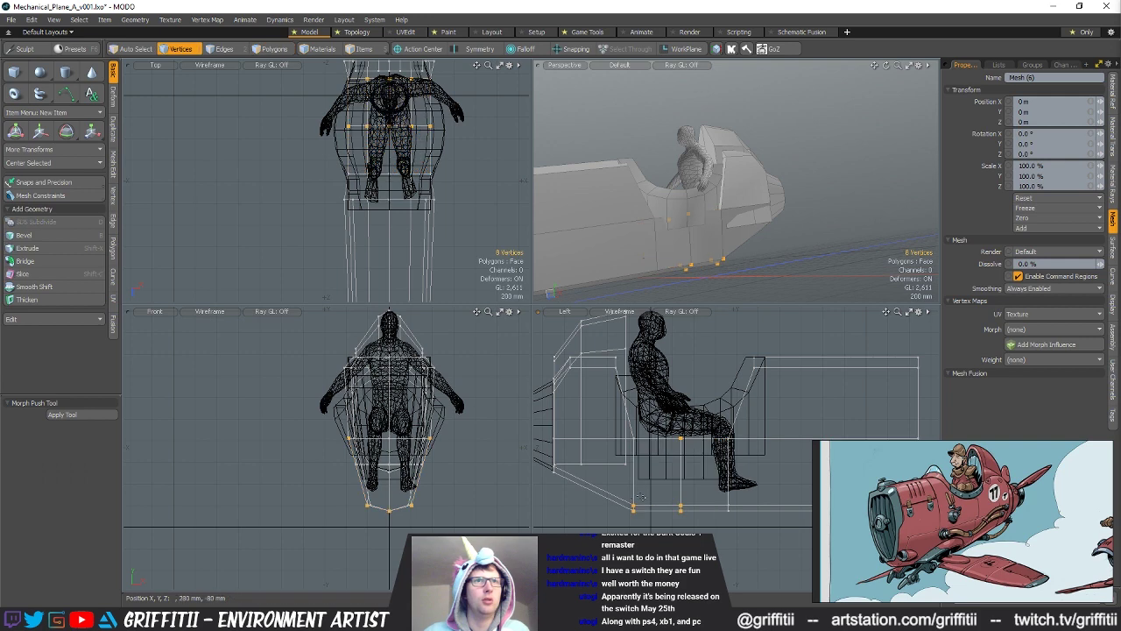
pyautogui.press('w')
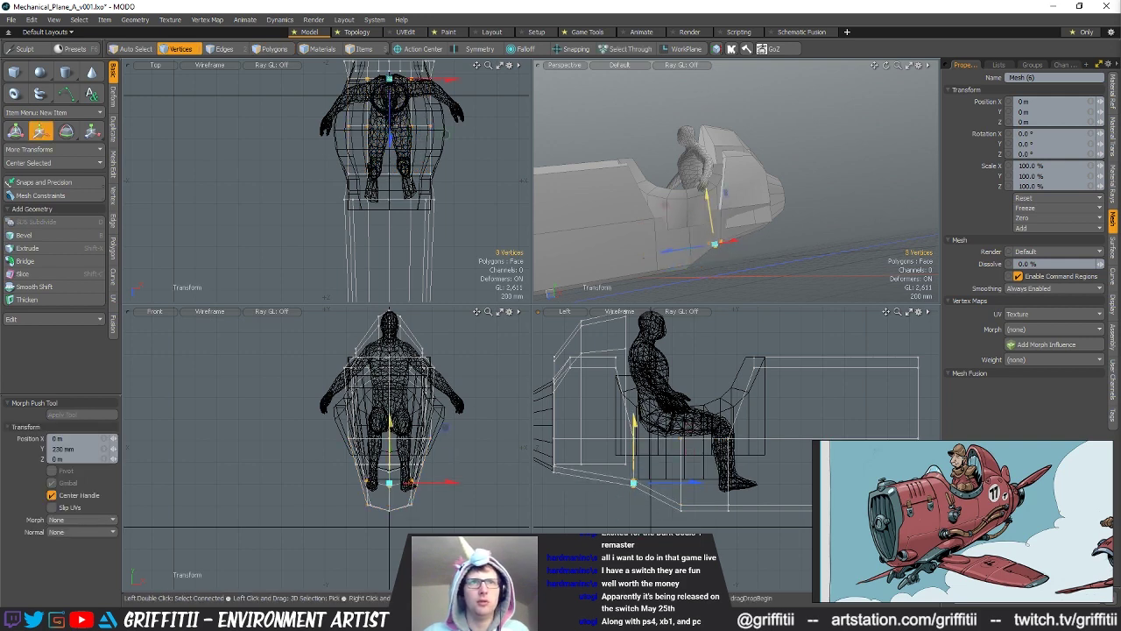
pyautogui.scroll(-1, 642, 466)
pyautogui.keyDown('alt'); pyautogui.moveTo(735, 219); pyautogui.dragTo(765, 196); pyautogui.keyUp('alt')
# Step: Lower the underside's three corner vertices beneath the pilot by 40 mm in Y
pyautogui.press('q')
pyautogui.click(810, 131)
pyautogui.scroll(-2, 771, 193)
pyautogui.moveTo(626, 473); pyautogui.dragTo(624, 468, button='right')
pyautogui.press('w')
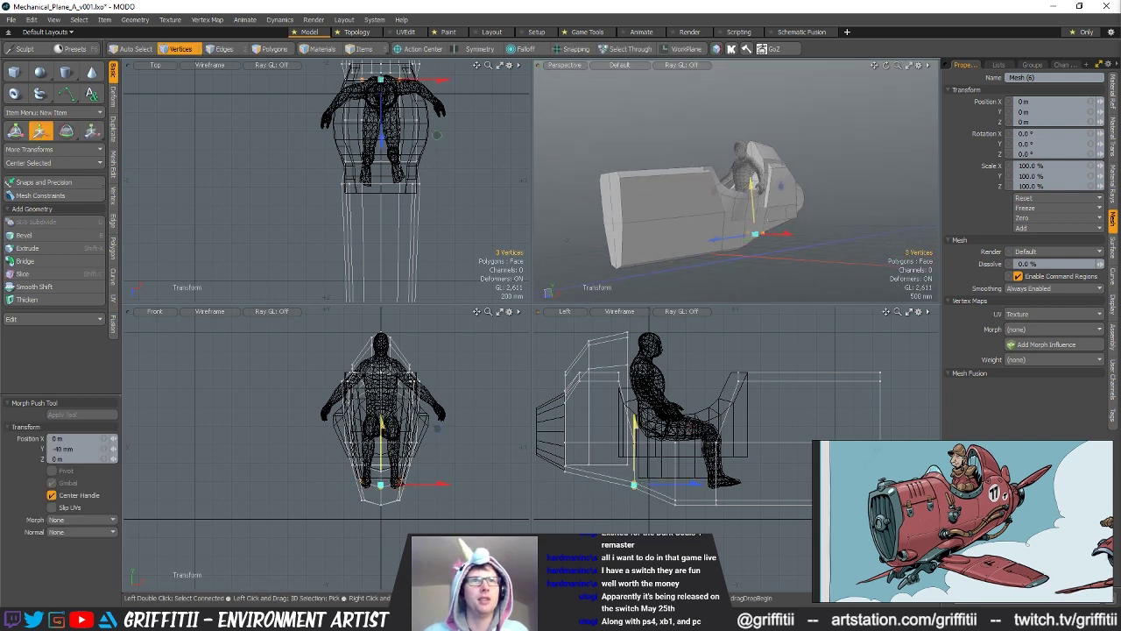
pyautogui.press('q')
# Step: Select the six bottom vertices of the front fuselage section and lower them slightly in Y
pyautogui.keyDown('alt'); pyautogui.moveTo(793, 238); pyautogui.dragTo(736, 223); pyautogui.keyUp('alt')
pyautogui.keyDown('alt'); pyautogui.keyDown('shift'); pyautogui.moveTo(771, 490); pyautogui.dragTo(718, 476); pyautogui.keyUp('shift'); pyautogui.keyUp('alt')
pyautogui.press('w')
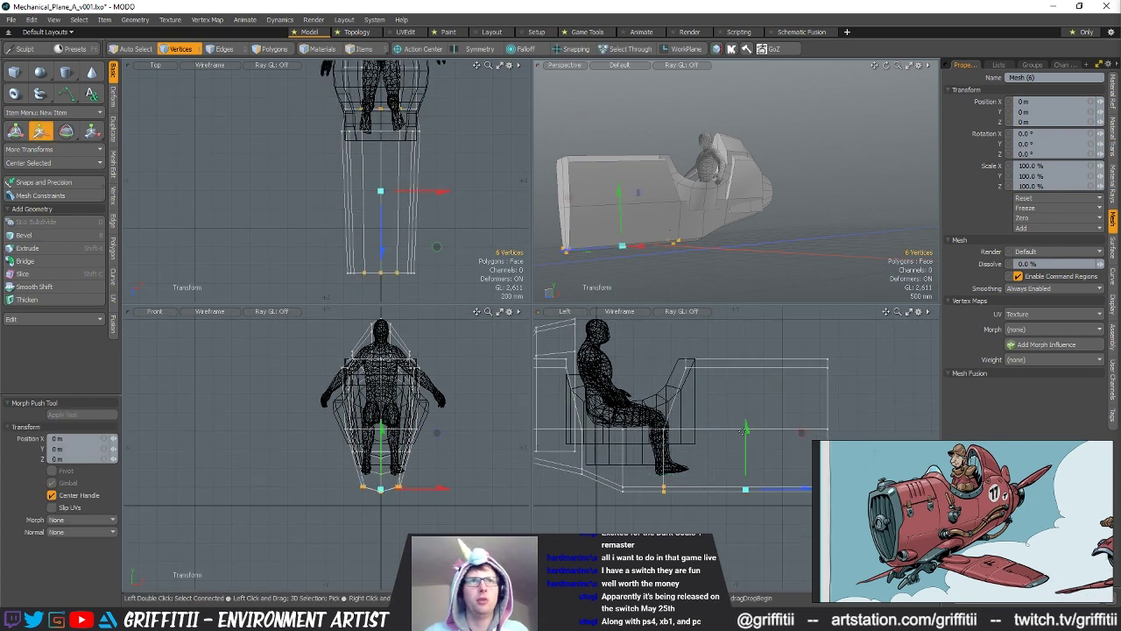
pyautogui.moveTo(746, 427); pyautogui.dragTo(746, 434)
pyautogui.press('q')
pyautogui.click(755, 238)
pyautogui.moveTo(755, 238)
pyautogui.keyDown('alt'); pyautogui.mouseDown()
pyautogui.moveTo(734, 214)
pyautogui.moveTo(746, 229)
pyautogui.mouseUp(); pyautogui.keyUp('alt')
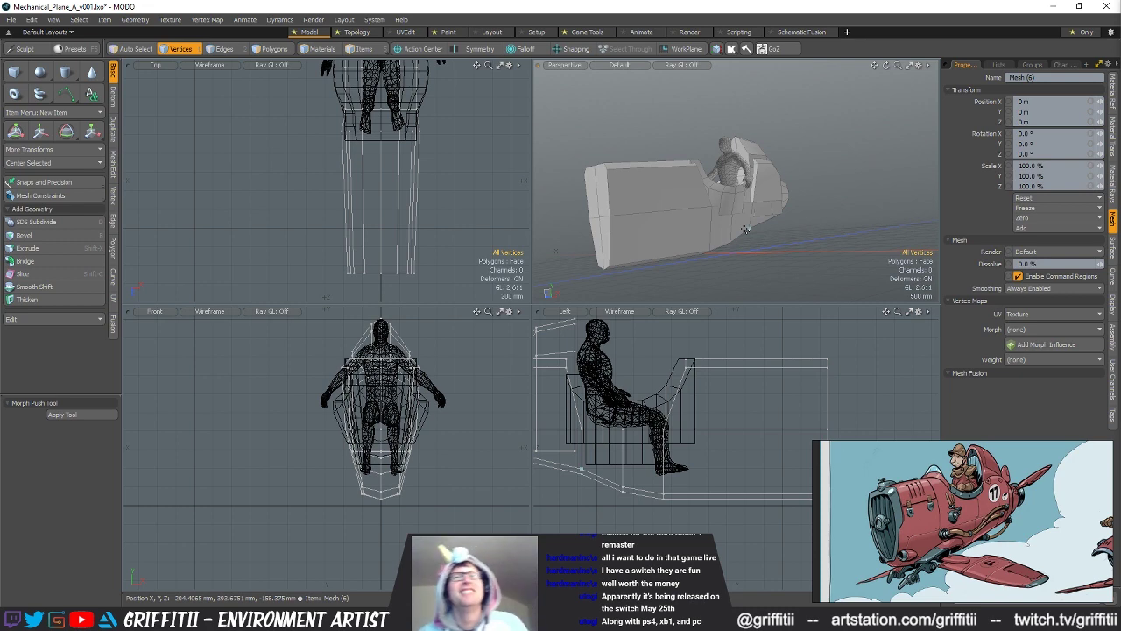
pyautogui.keyDown('alt'); pyautogui.moveTo(740, 232); pyautogui.dragTo(804, 224); pyautogui.keyUp('alt')
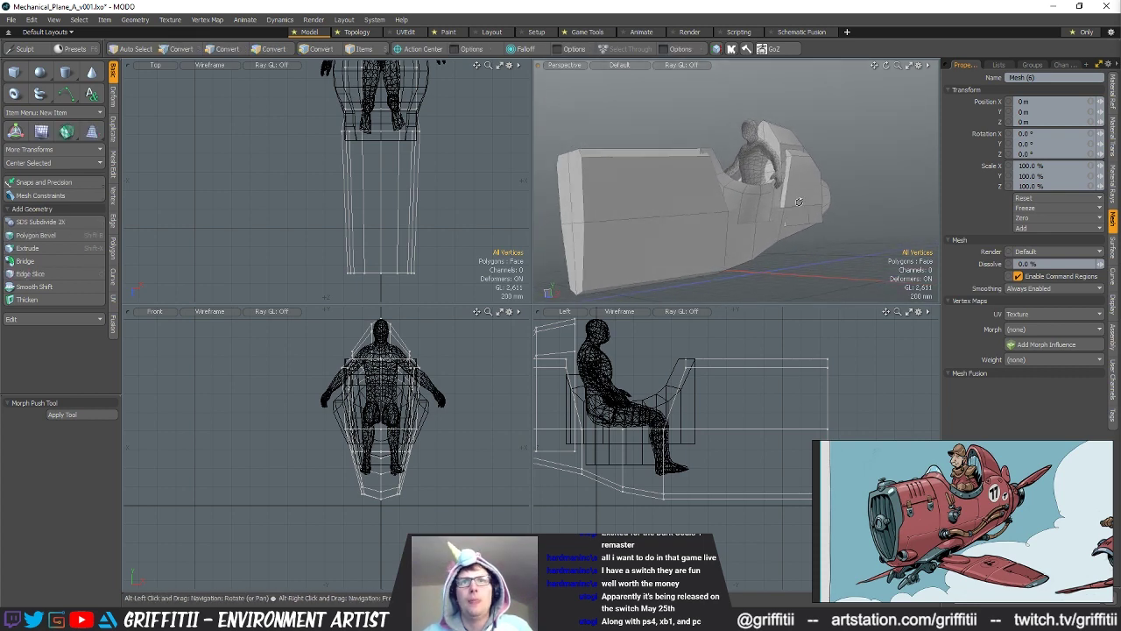
# Step: Select the nine lower vertices of the shell behind the pilot and raise them 180 mm in Y
pyautogui.press('5')
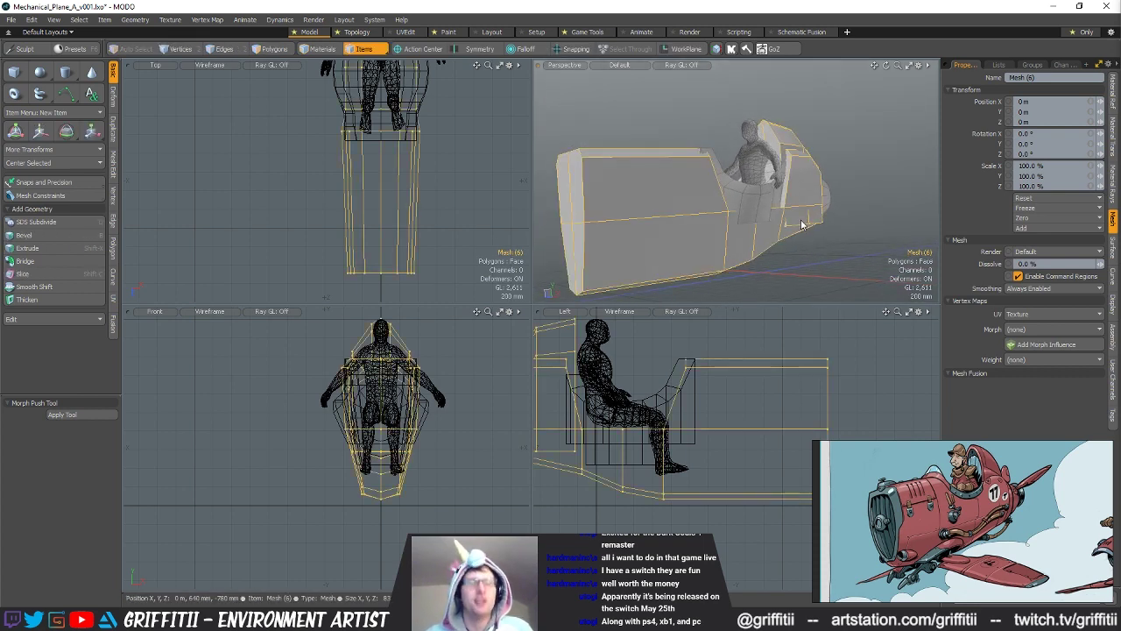
pyautogui.press('2')
pyautogui.press('space')
pyautogui.press('space')
pyautogui.keyDown('alt'); pyautogui.moveTo(798, 220); pyautogui.dragTo(792, 220); pyautogui.keyUp('alt')
pyautogui.scroll(3, 796, 223)
pyautogui.press('5')
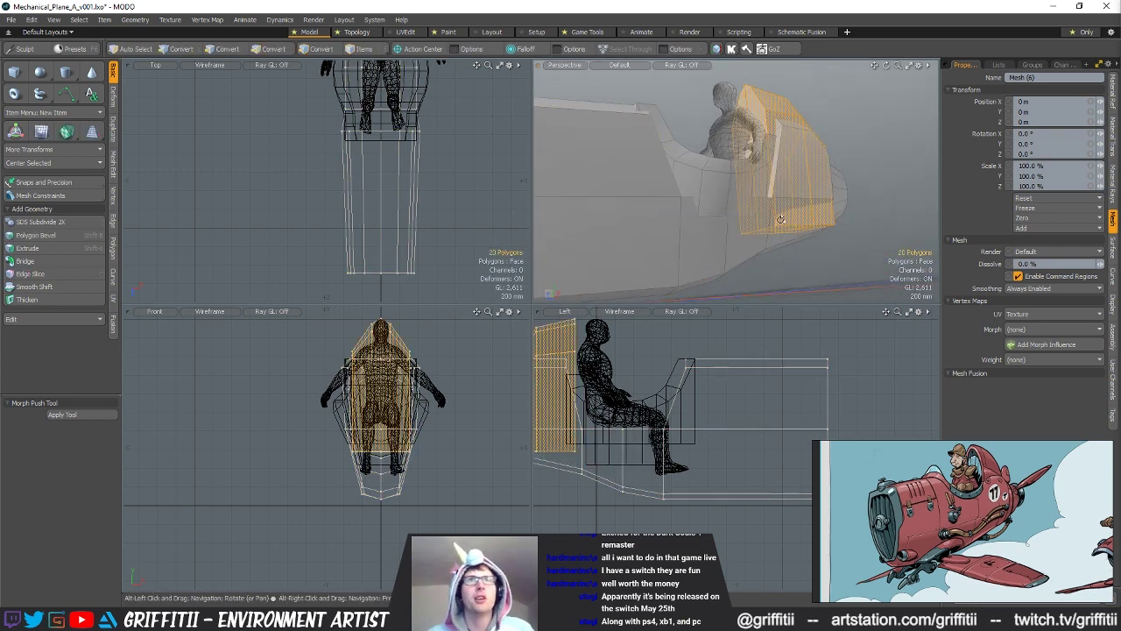
pyautogui.press('1')
pyautogui.keyDown('alt'); pyautogui.moveTo(620, 386); pyautogui.dragTo(701, 399); pyautogui.keyUp('alt')
pyautogui.keyDown('alt'); pyautogui.moveTo(858, 105); pyautogui.dragTo(810, 217); pyautogui.keyUp('alt')
pyautogui.press('y')
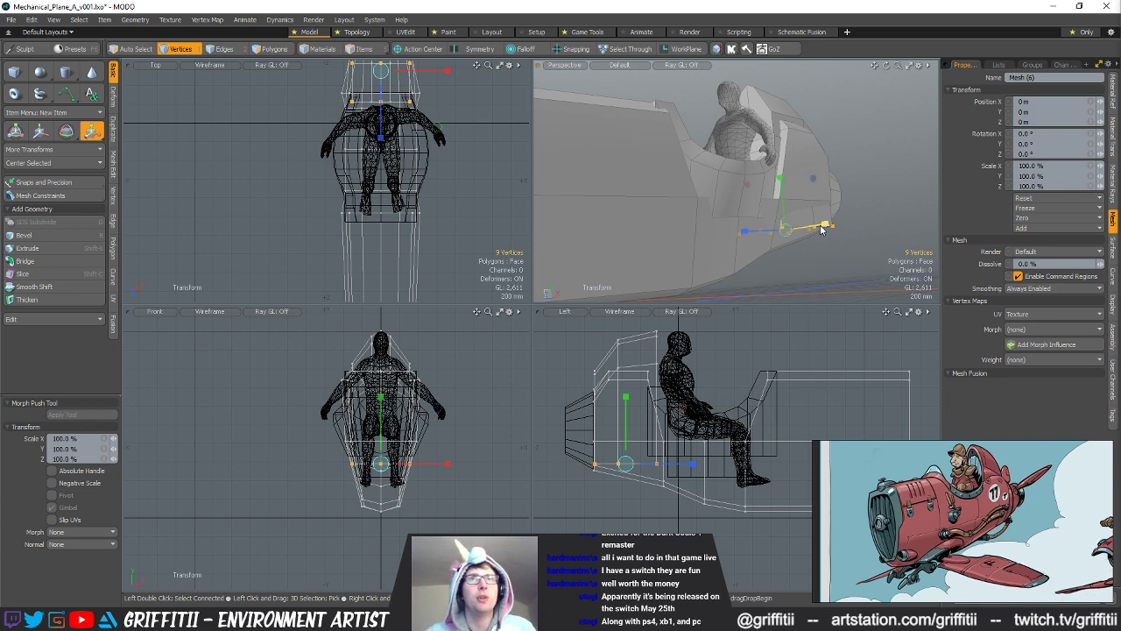
pyautogui.press('w')
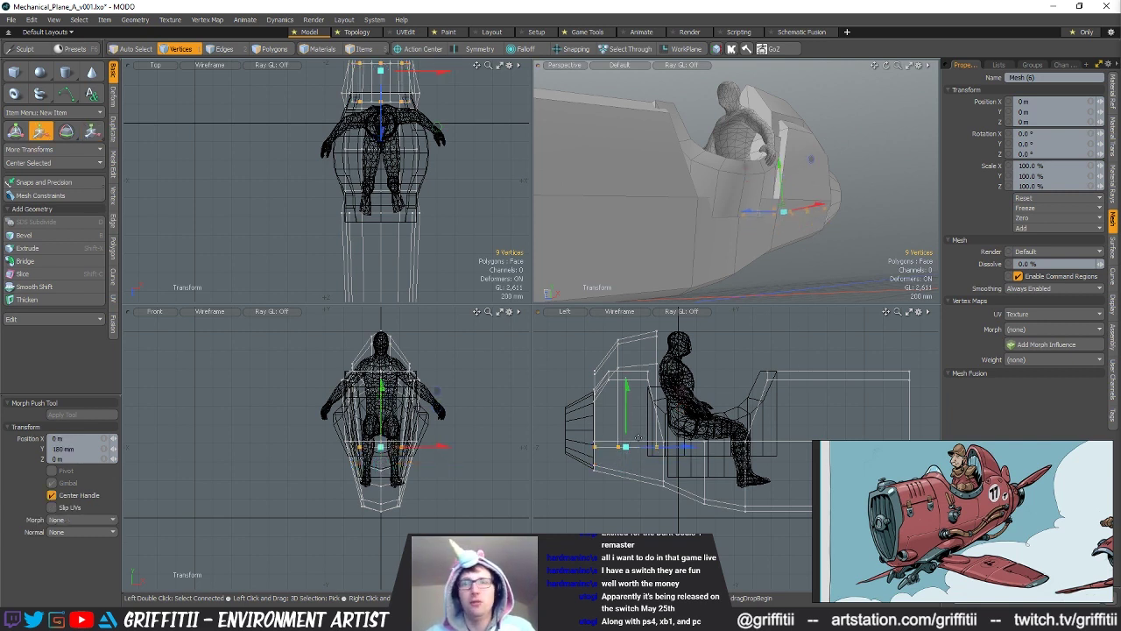
pyautogui.keyDown('alt'); pyautogui.moveTo(745, 257); pyautogui.dragTo(842, 214); pyautogui.keyUp('alt')
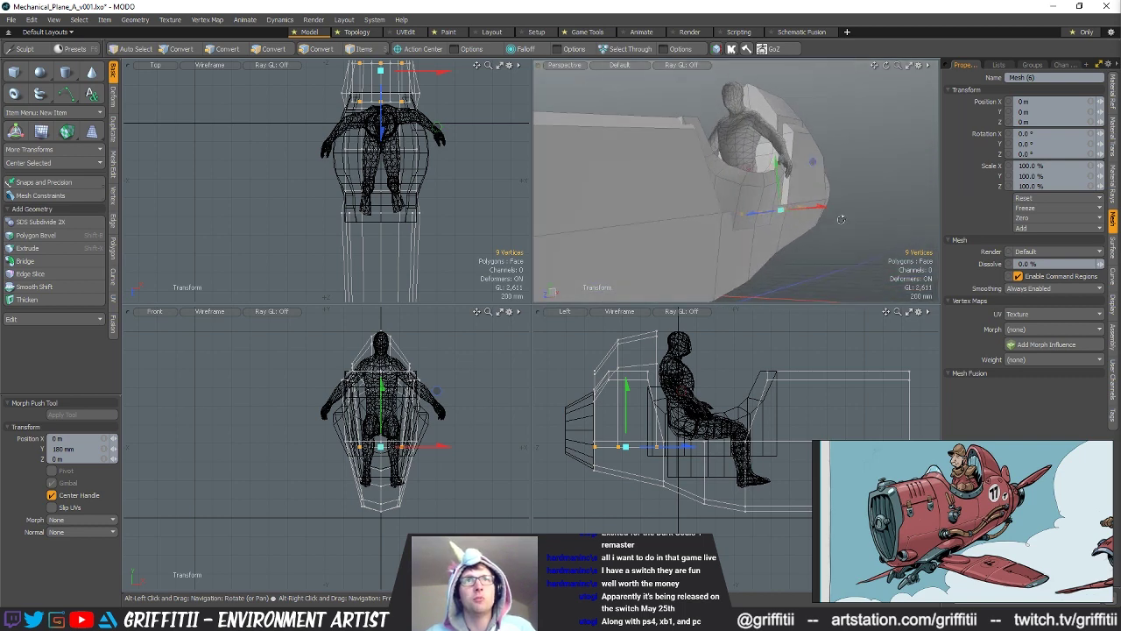
# Step: Reposition the vertices at the middle slice of the hump's side behind the pilot
pyautogui.press('q')
pyautogui.click(841, 212)
pyautogui.scroll(-5, 751, 206)
pyautogui.moveTo(713, 203)
pyautogui.keyDown('alt'); pyautogui.mouseDown()
pyautogui.moveTo(760, 210)
pyautogui.moveTo(644, 196)
pyautogui.moveTo(692, 199)
pyautogui.mouseUp(); pyautogui.keyUp('alt')
pyautogui.scroll(5, 692, 199)
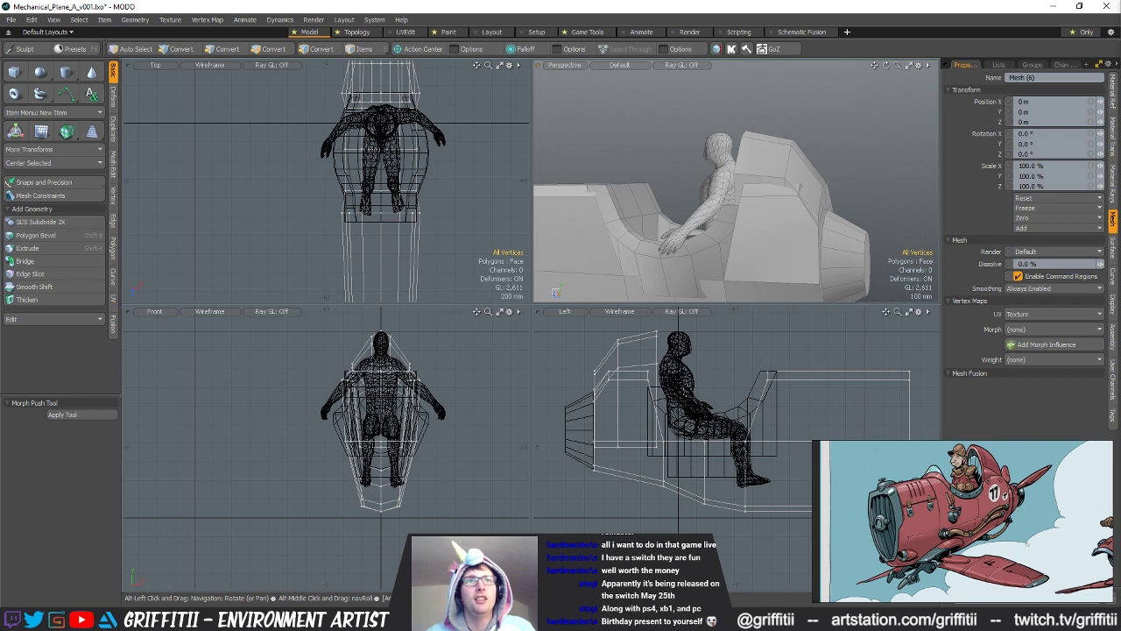
pyautogui.keyDown('alt'); pyautogui.moveTo(582, 378); pyautogui.dragTo(606, 392); pyautogui.keyUp('alt')
pyautogui.scroll(2, 605, 392)
pyautogui.moveTo(657, 410); pyautogui.dragTo(651, 384, button='right')
pyautogui.press('w')
pyautogui.moveTo(737, 194)
pyautogui.keyDown('alt'); pyautogui.mouseDown()
pyautogui.moveTo(829, 163)
pyautogui.moveTo(826, 133)
pyautogui.moveTo(819, 178)
pyautogui.moveTo(785, 179)
pyautogui.moveTo(775, 166)
pyautogui.mouseUp(); pyautogui.keyUp('alt')
pyautogui.press('Escape')
# Step: Examine the fuselage, hump and tail cone proportions from several angles
pyautogui.scroll(-3, 770, 181)
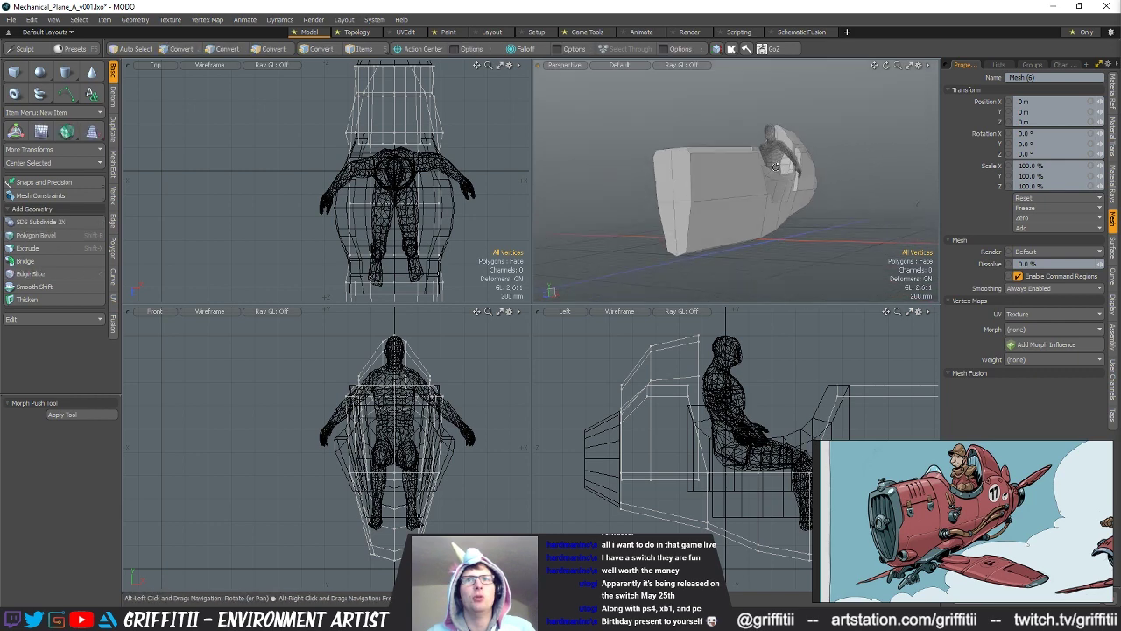
pyautogui.keyDown('alt'); pyautogui.moveTo(673, 173); pyautogui.dragTo(774, 186); pyautogui.keyUp('alt')
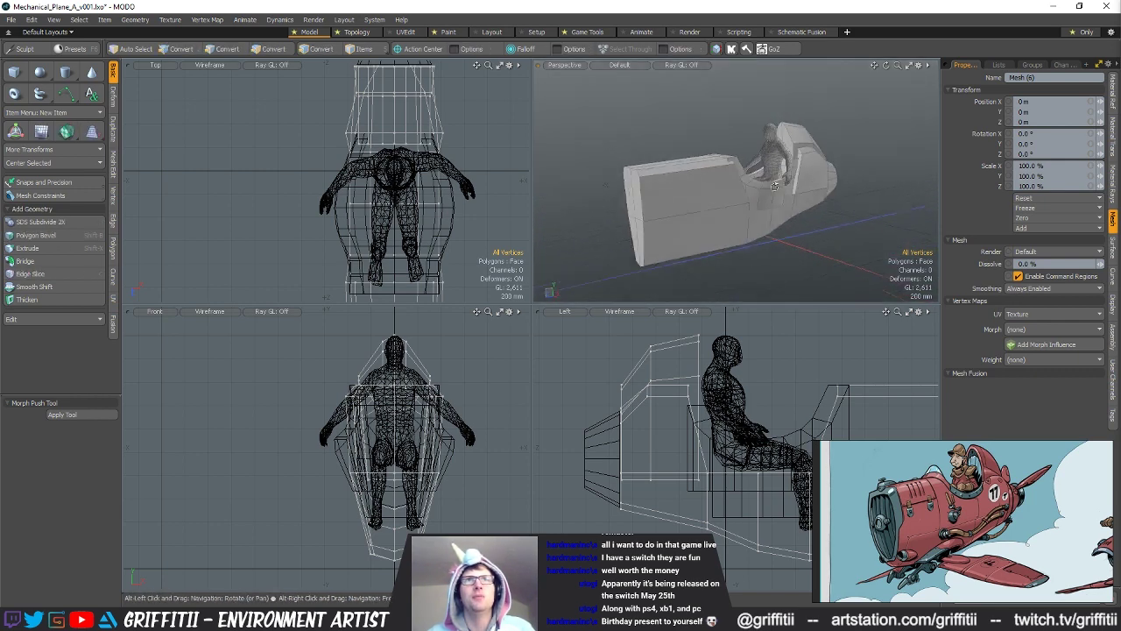
pyautogui.keyDown('alt'); pyautogui.moveTo(892, 191); pyautogui.dragTo(769, 186); pyautogui.keyUp('alt')
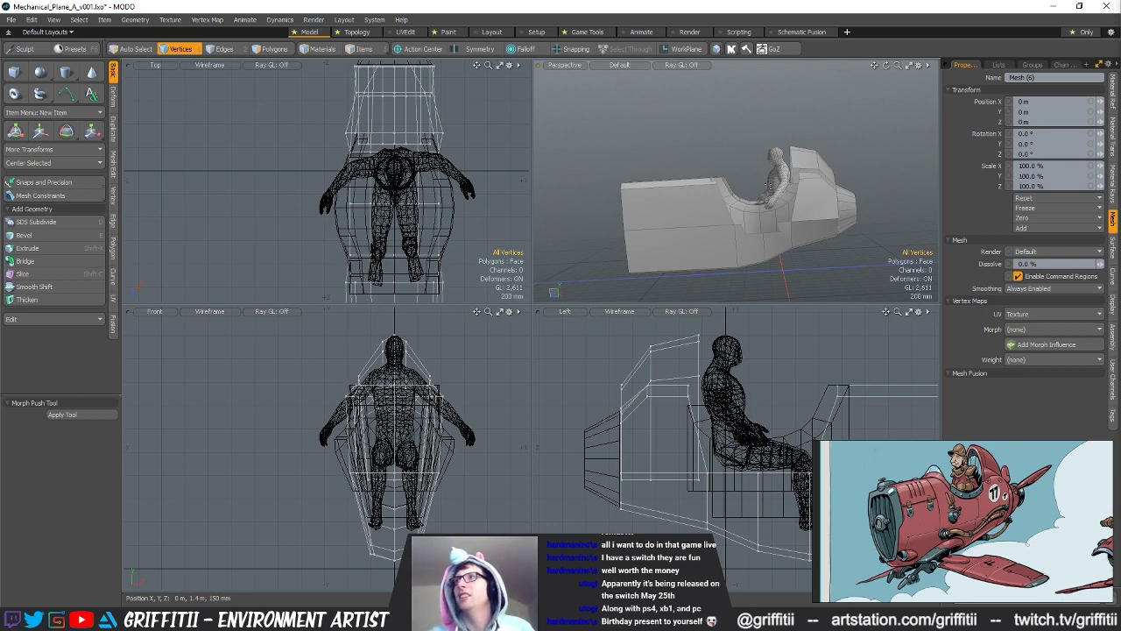
pyautogui.keyDown('alt'); pyautogui.moveTo(744, 184); pyautogui.dragTo(715, 223); pyautogui.keyUp('alt')
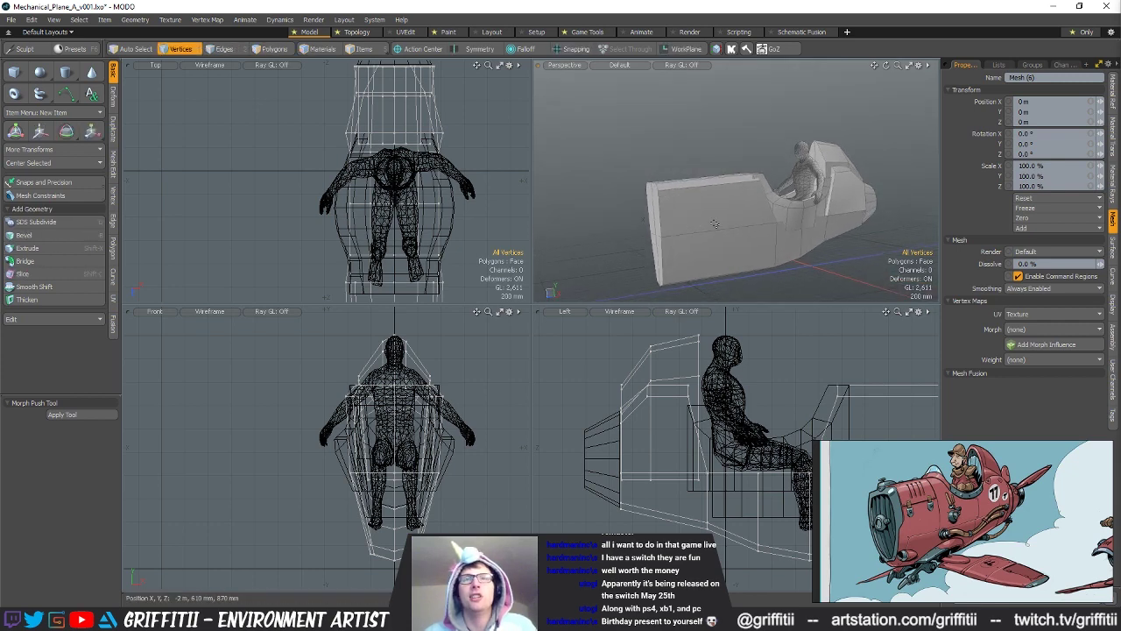
pyautogui.moveTo(816, 215)
pyautogui.keyDown('alt'); pyautogui.mouseDown()
pyautogui.moveTo(853, 189)
pyautogui.moveTo(782, 285)
pyautogui.moveTo(795, 195)
pyautogui.moveTo(807, 223)
pyautogui.mouseUp(); pyautogui.keyUp('alt')
# Step: Create a 16-sided cylinder primitive along the Y axis with radii of 500, 750 and 500 mm
pyautogui.press('space')
pyautogui.press('space')
pyautogui.press('5')
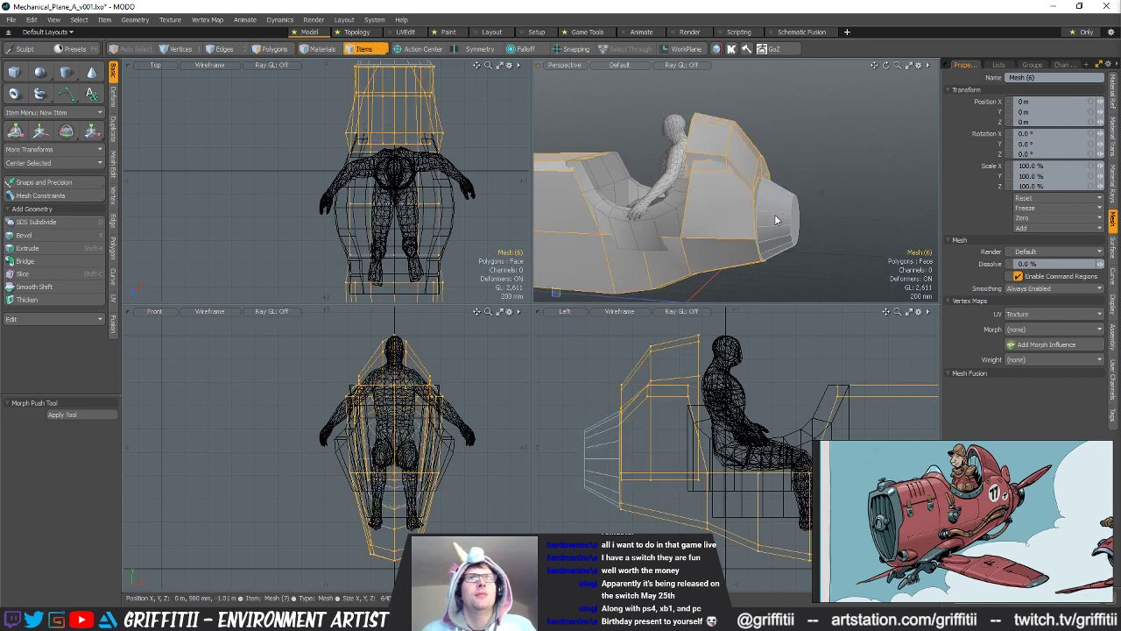
pyautogui.press('3')
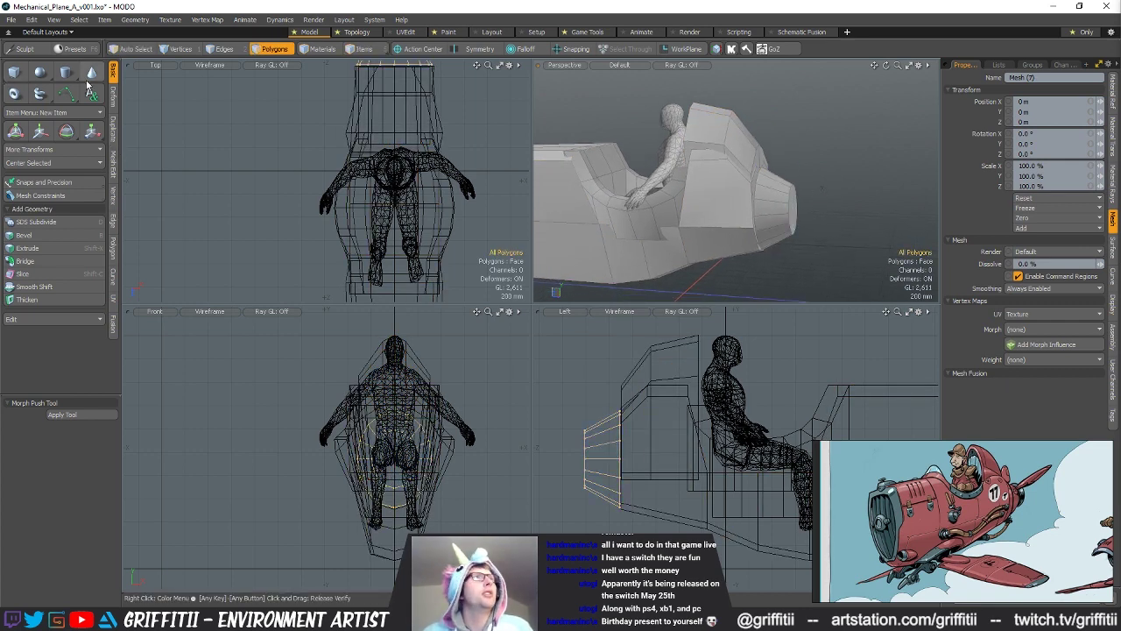
pyautogui.click(67, 73)
pyautogui.click(111, 588)
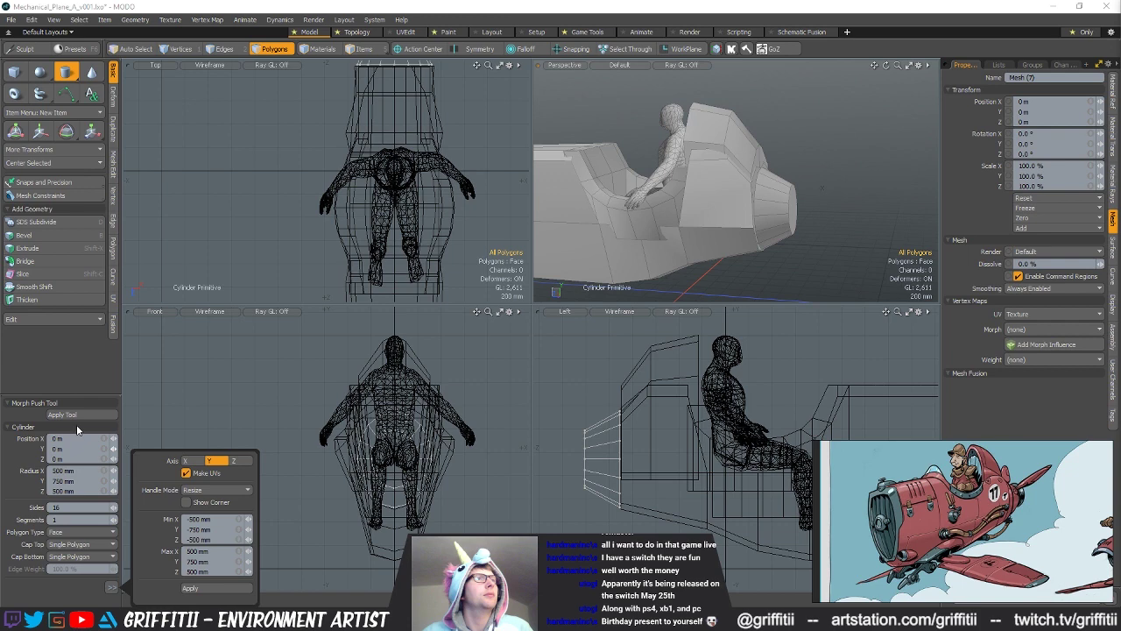
pyautogui.click(75, 415)
pyautogui.press('space')
# Step: Cut the cylinder's polygons out of the tail cone mesh and paste them into a new mesh item
pyautogui.doubleClick(454, 524)
pyautogui.keyDown('alt'); pyautogui.keyDown('shift'); pyautogui.moveTo(482, 492); pyautogui.dragTo(450, 446); pyautogui.keyUp('shift'); pyautogui.keyUp('alt')
pyautogui.hotkey('ctrl', 'x')
pyautogui.press('n')
pyautogui.hotkey('ctrl', 'v')
pyautogui.keyDown('alt'); pyautogui.keyDown('shift'); pyautogui.moveTo(777, 548); pyautogui.dragTo(753, 545); pyautogui.keyUp('shift'); pyautogui.keyUp('alt')
pyautogui.scroll(-2, 753, 546)
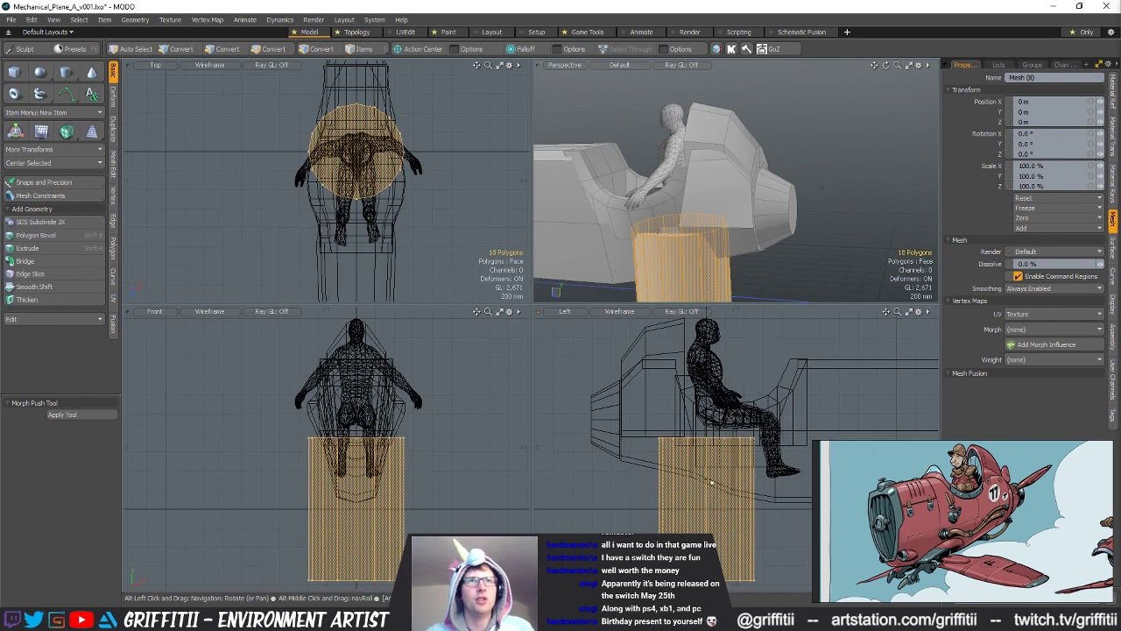
# Step: Rotate the cylinder to lie along the plane's length and move it behind the tail cone
pyautogui.press('e')
pyautogui.keyDown('ctrl'); pyautogui.moveTo(722, 441); pyautogui.dragTo(731, 515); pyautogui.keyUp('ctrl')
pyautogui.press('w')
pyautogui.moveTo(756, 466); pyautogui.dragTo(607, 368)
pyautogui.keyDown('alt'); pyautogui.keyDown('shift'); pyautogui.moveTo(607, 368); pyautogui.dragTo(667, 410); pyautogui.keyUp('shift'); pyautogui.keyUp('alt')
# Step: Scale the cylinder uniformly to 26.5% and move it up against the end of the tail cone
pyautogui.press('r')
pyautogui.moveTo(617, 453); pyautogui.dragTo(580, 452)
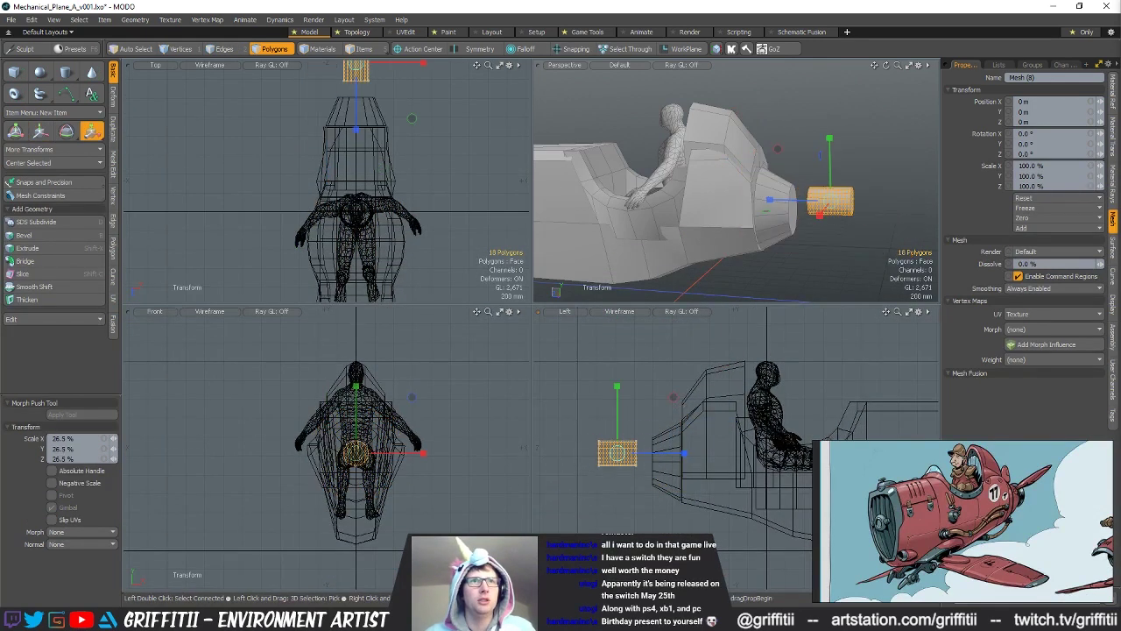
pyautogui.press('w')
pyautogui.moveTo(643, 426); pyautogui.dragTo(659, 431)
pyautogui.press('r')
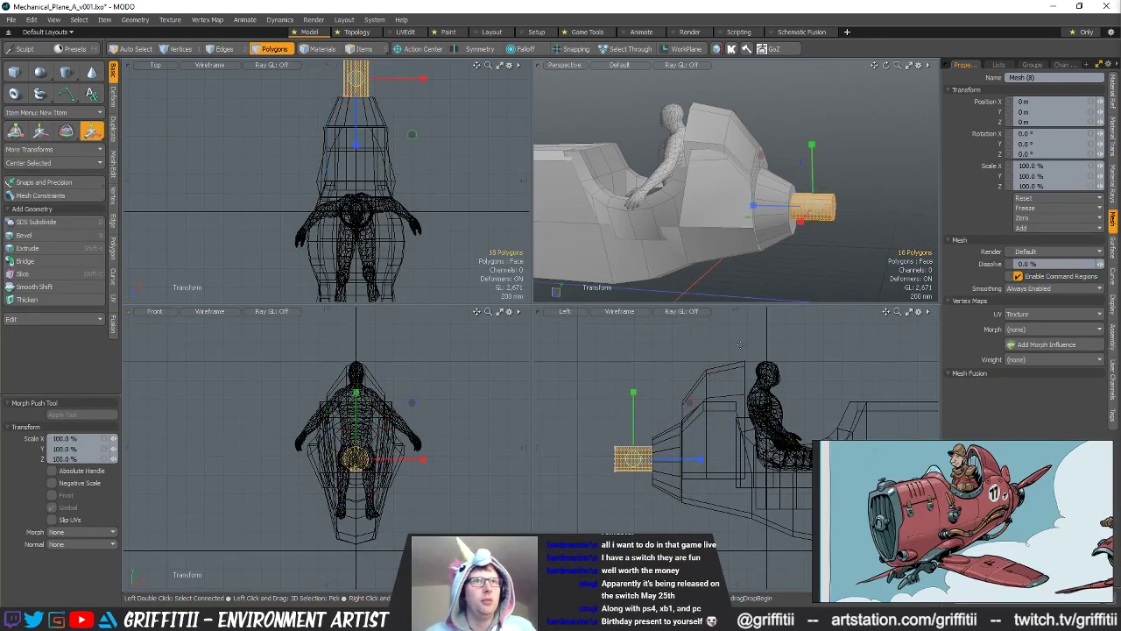
# Step: Flatten and widen the cylinder into a short disc and move it 136 mm in Z onto the tail cone's end
pyautogui.hotkey('shift', 'a')
pyautogui.keyDown('alt'); pyautogui.moveTo(765, 197); pyautogui.dragTo(692, 203); pyautogui.keyUp('alt')
pyautogui.moveTo(686, 144); pyautogui.dragTo(712, 145)
pyautogui.keyDown('alt'); pyautogui.moveTo(574, 172); pyautogui.dragTo(628, 169); pyautogui.keyUp('alt')
pyautogui.press('w')
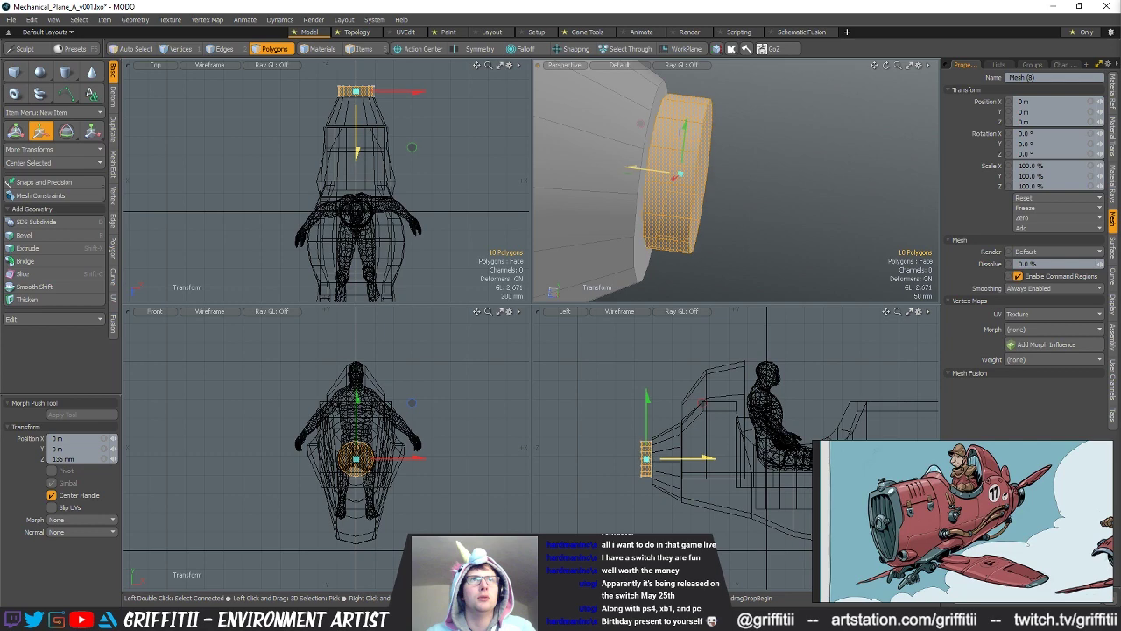
# Step: Select the disc's 16 rear vertices and move them forward to make the disc thinner
pyautogui.keyDown('alt'); pyautogui.keyDown('shift'); pyautogui.moveTo(651, 388); pyautogui.dragTo(667, 406); pyautogui.keyUp('shift'); pyautogui.keyUp('alt')
pyautogui.scroll(4, 663, 479)
pyautogui.press('q')
pyautogui.press('1')
pyautogui.moveTo(680, 429)
pyautogui.mouseDown(button='right')
pyautogui.moveTo(634, 474)
pyautogui.moveTo(680, 529)
pyautogui.mouseUp(button='right')
pyautogui.press('w')
pyautogui.press('space')
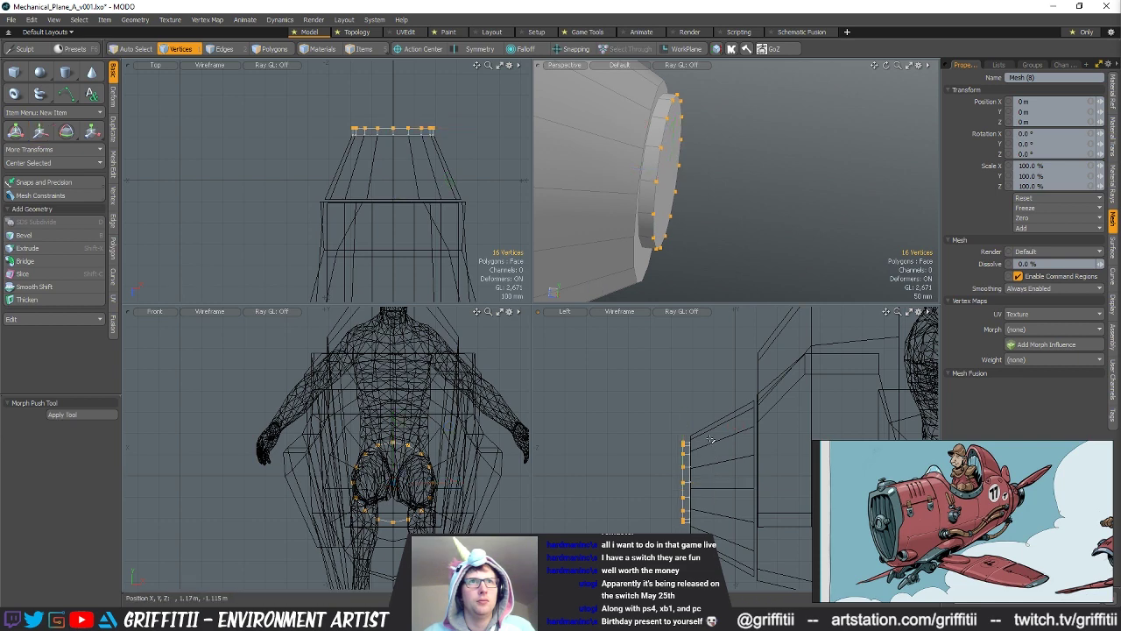
# Step: Duplicate the disc, enlarge the copy, offset it -35 mm in Z and scale it to 94% in X and Y
pyautogui.press('3')
pyautogui.press('w')
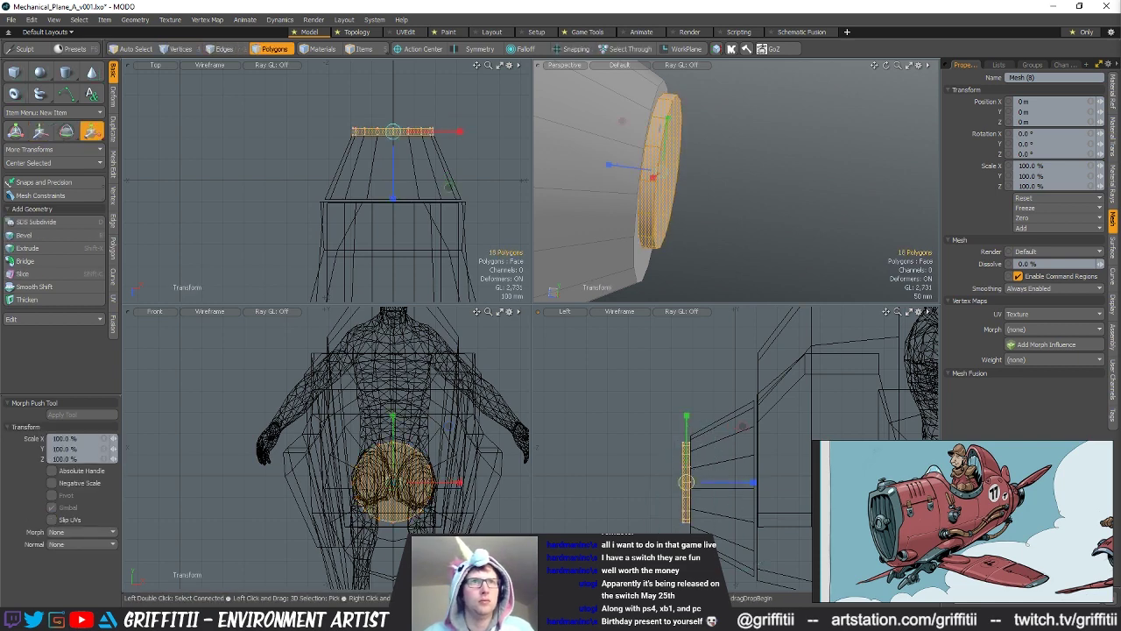
pyautogui.moveTo(715, 487); pyautogui.dragTo(708, 487)
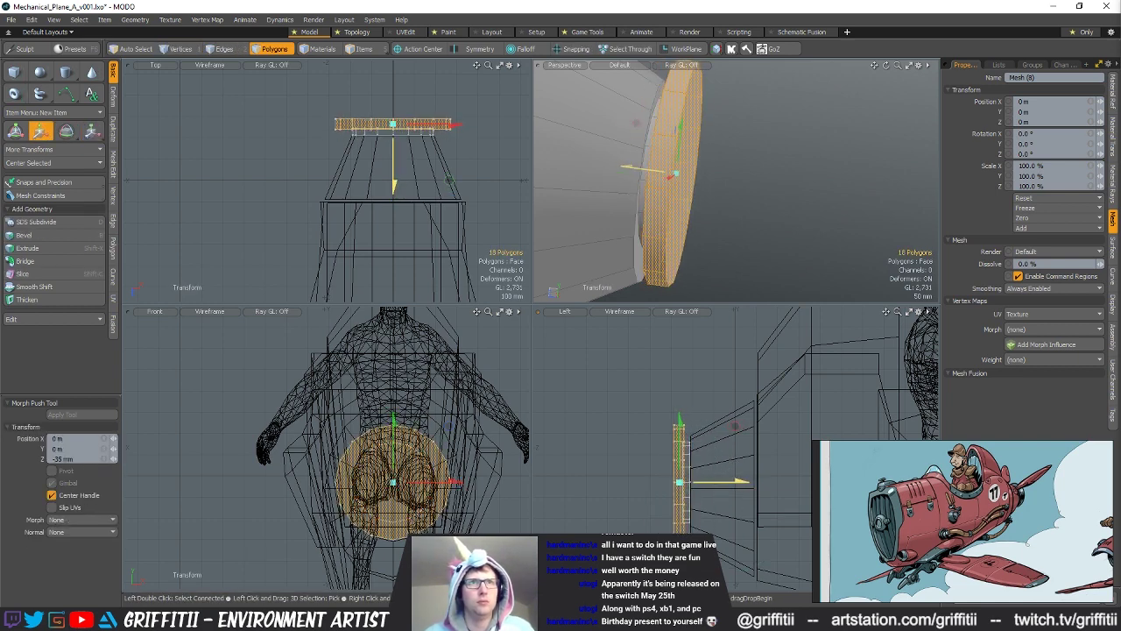
pyautogui.press('r')
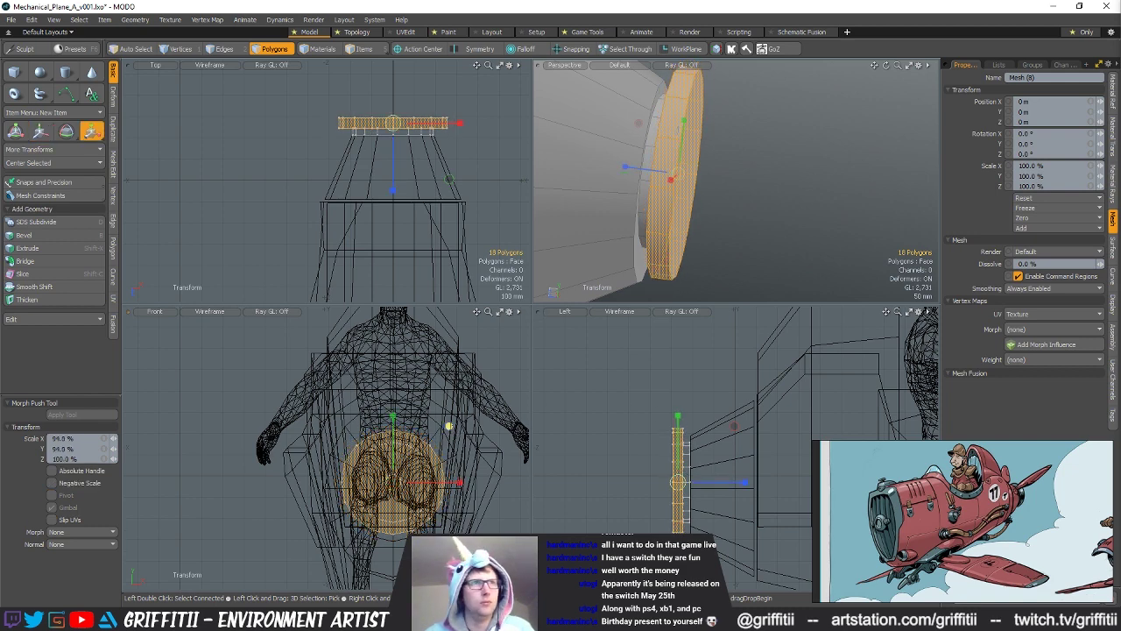
# Step: Move the outer disc's 16 rear vertices backward and scale them outward to flare the tail cap
pyautogui.press('1')
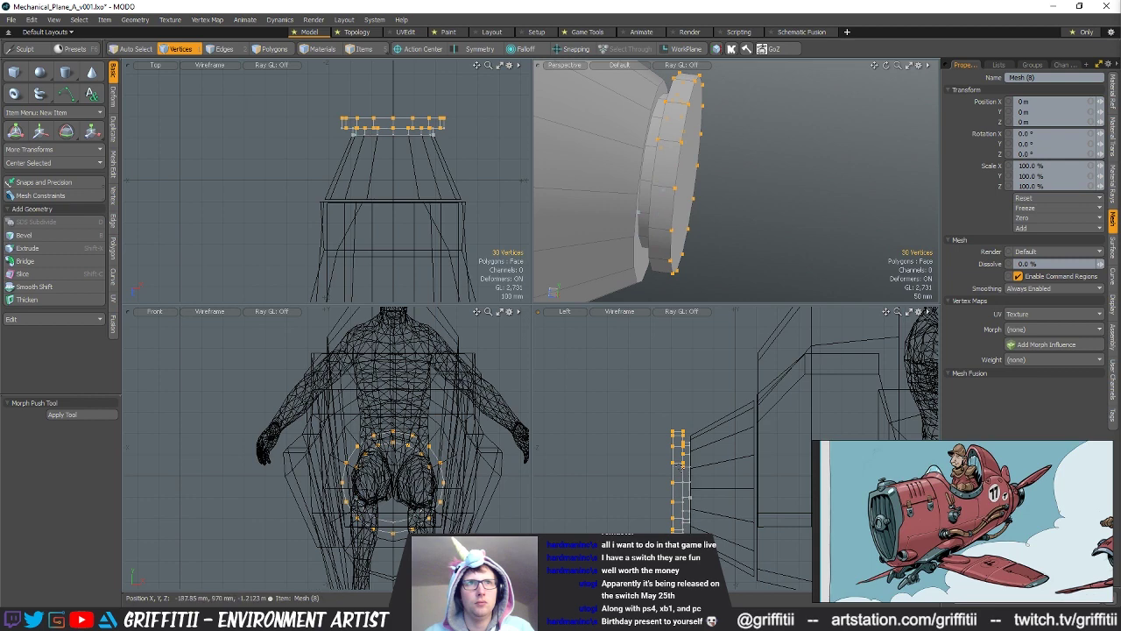
pyautogui.press('w')
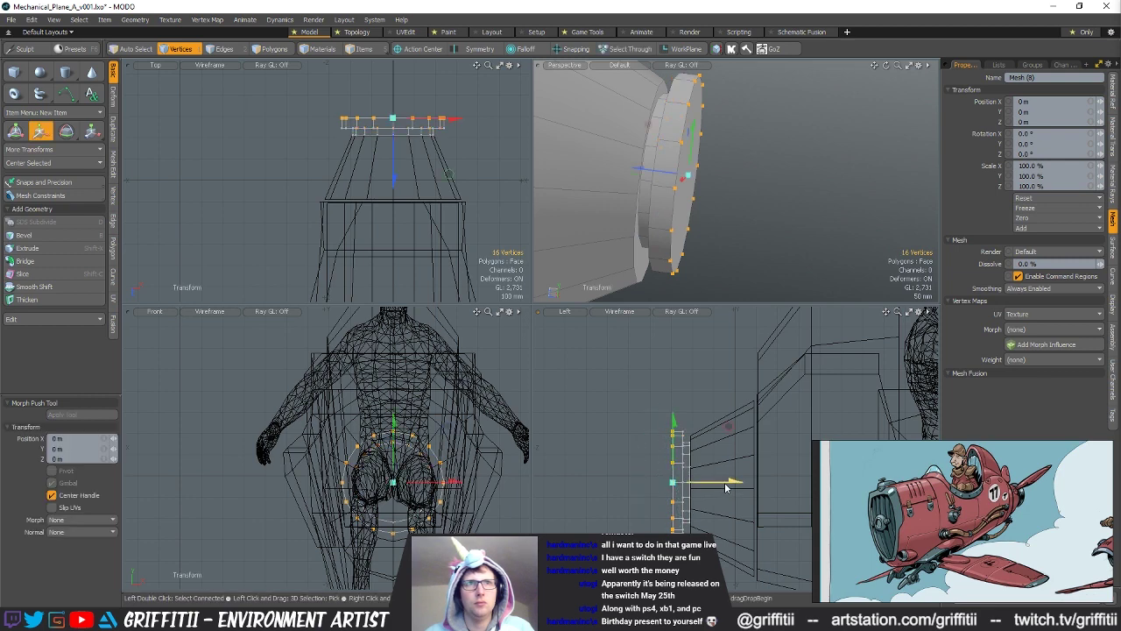
pyautogui.moveTo(728, 482)
pyautogui.mouseDown()
pyautogui.moveTo(674, 483)
pyautogui.moveTo(723, 481)
pyautogui.mouseUp()
pyautogui.press('r')
pyautogui.press('w')
pyautogui.press('q')
pyautogui.click(741, 465)
# Step: Select the flared cap's polygons and scale the cap down slightly around the tail axis
pyautogui.keyDown('alt'); pyautogui.moveTo(848, 213); pyautogui.dragTo(688, 184); pyautogui.keyUp('alt')
pyautogui.scroll(-4, 727, 198)
pyautogui.keyDown('alt'); pyautogui.moveTo(765, 177); pyautogui.dragTo(758, 202); pyautogui.keyUp('alt')
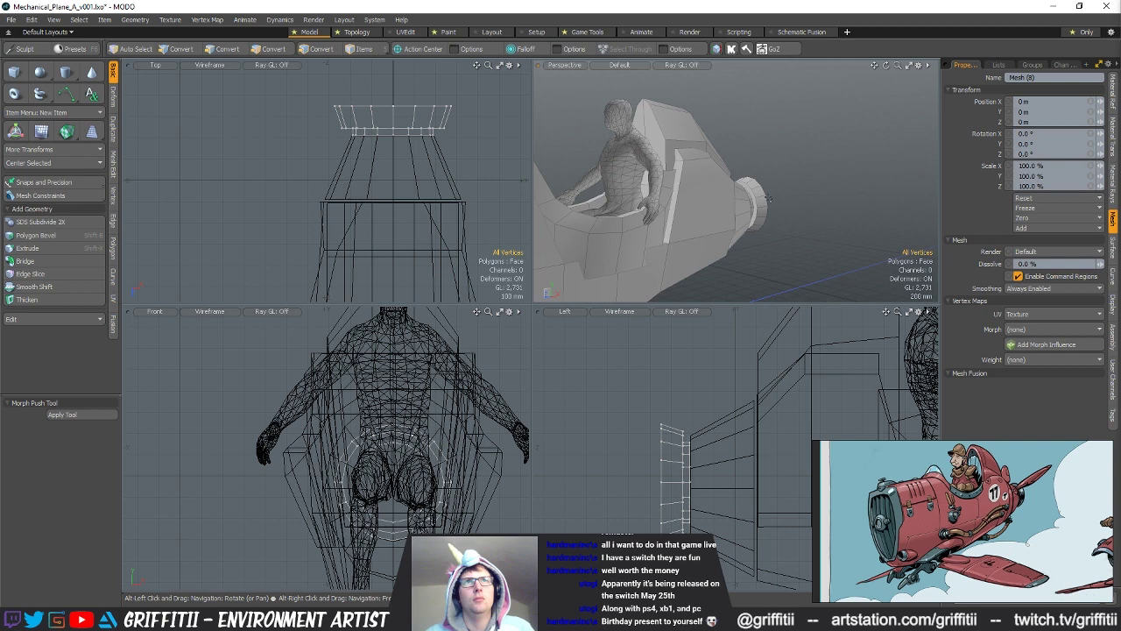
pyautogui.click(758, 197)
pyautogui.press('3')
pyautogui.press('r')
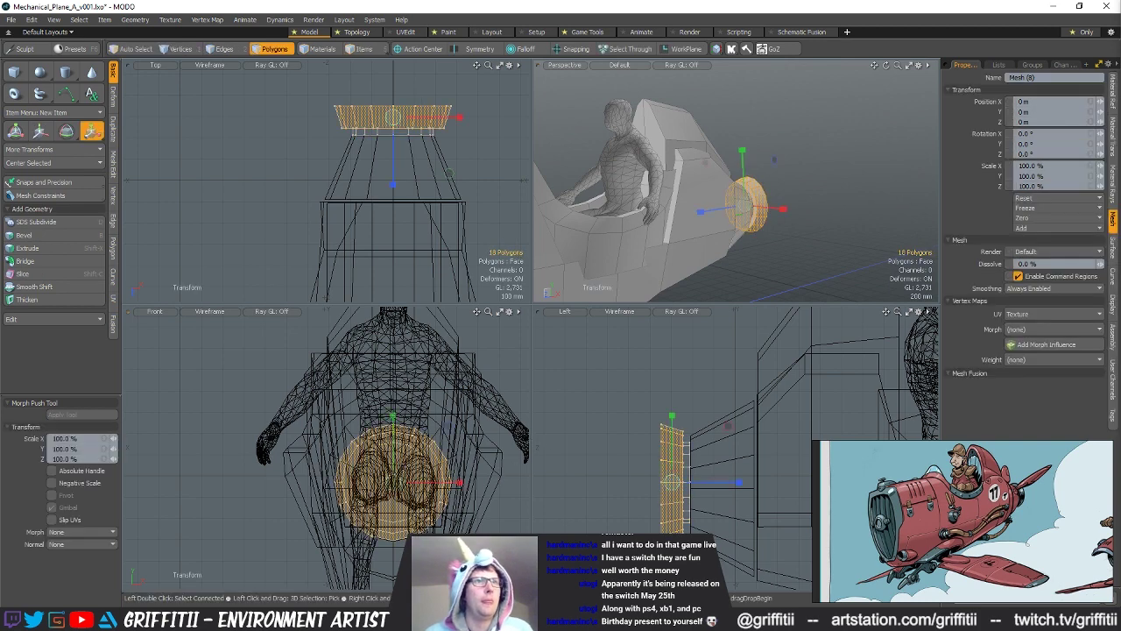
pyautogui.press('q')
pyautogui.click(671, 333)
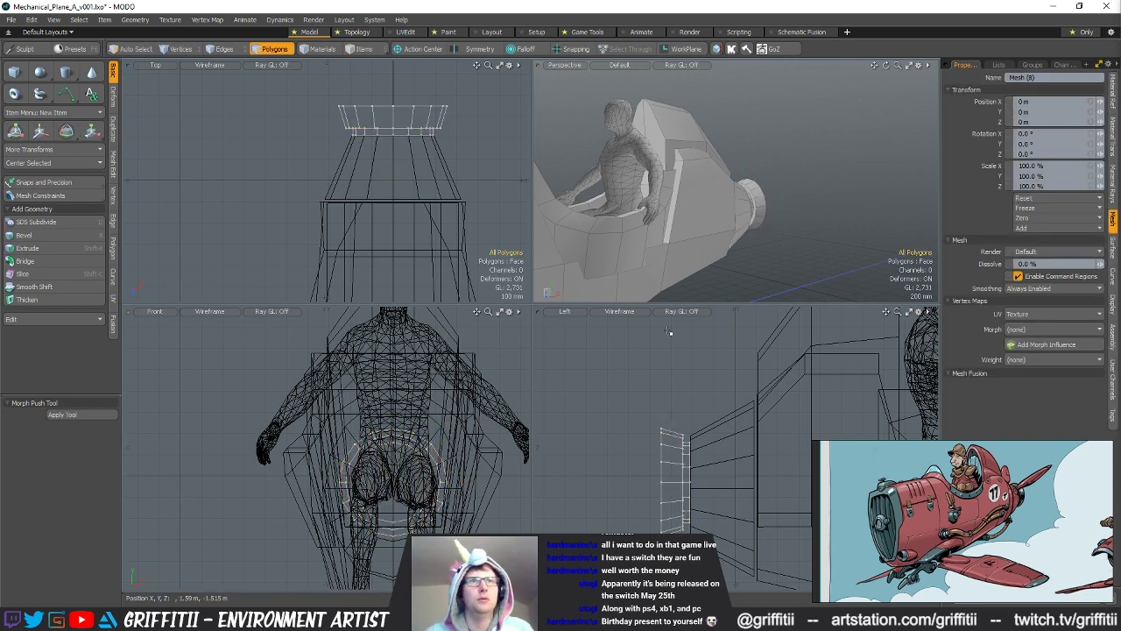
# Step: Select the large side panels of the shell behind the pilot and try a loop slice on them
pyautogui.keyDown('alt'); pyautogui.moveTo(788, 268); pyautogui.dragTo(809, 197); pyautogui.keyUp('alt')
pyautogui.scroll(3, 807, 200)
pyautogui.press('5')
pyautogui.click(802, 203)
pyautogui.press('3')
pyautogui.click(802, 206)
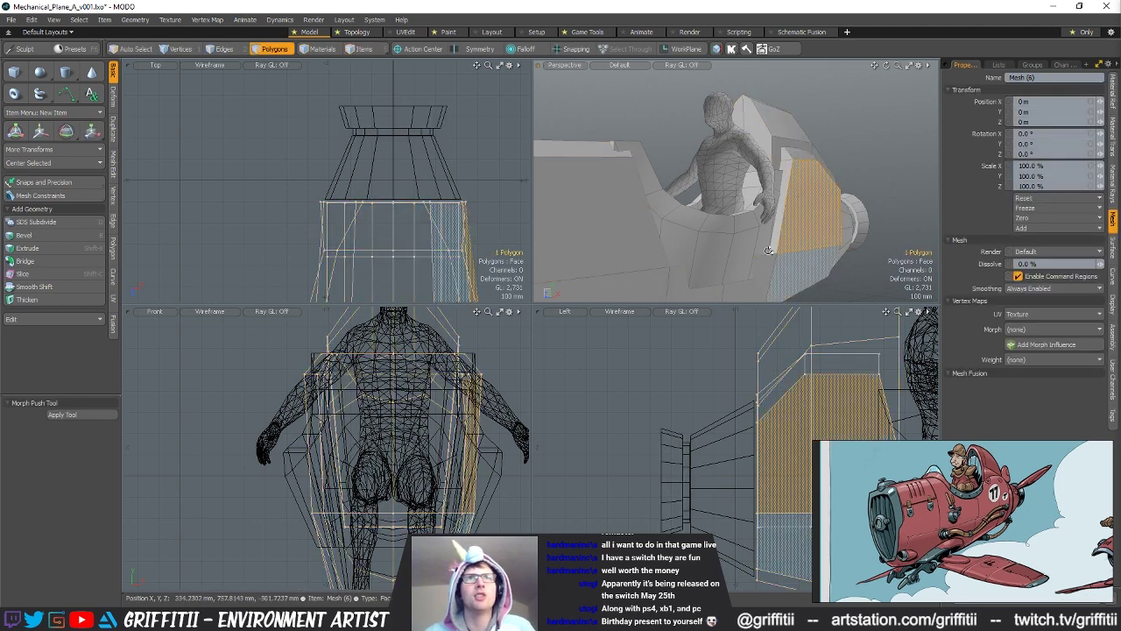
pyautogui.keyDown('alt'); pyautogui.moveTo(789, 260); pyautogui.dragTo(807, 271); pyautogui.keyUp('alt')
pyautogui.keyDown('shift'); pyautogui.click(796, 231); pyautogui.keyUp('shift')
pyautogui.hotkey('alt', 'c')
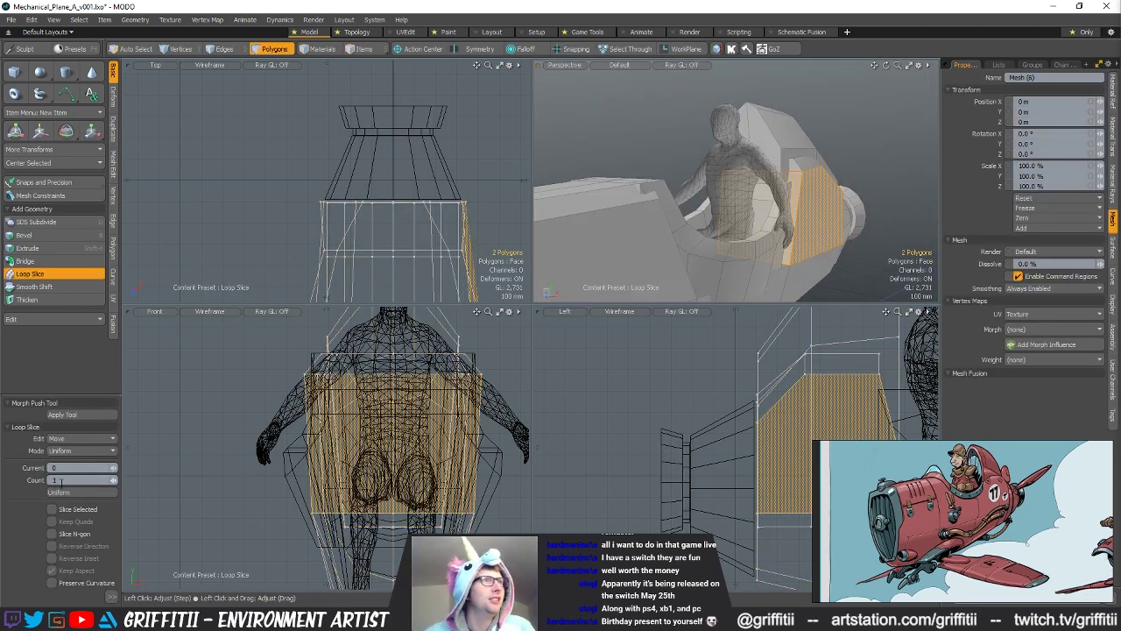
pyautogui.hotkey('ctrl', 'z')
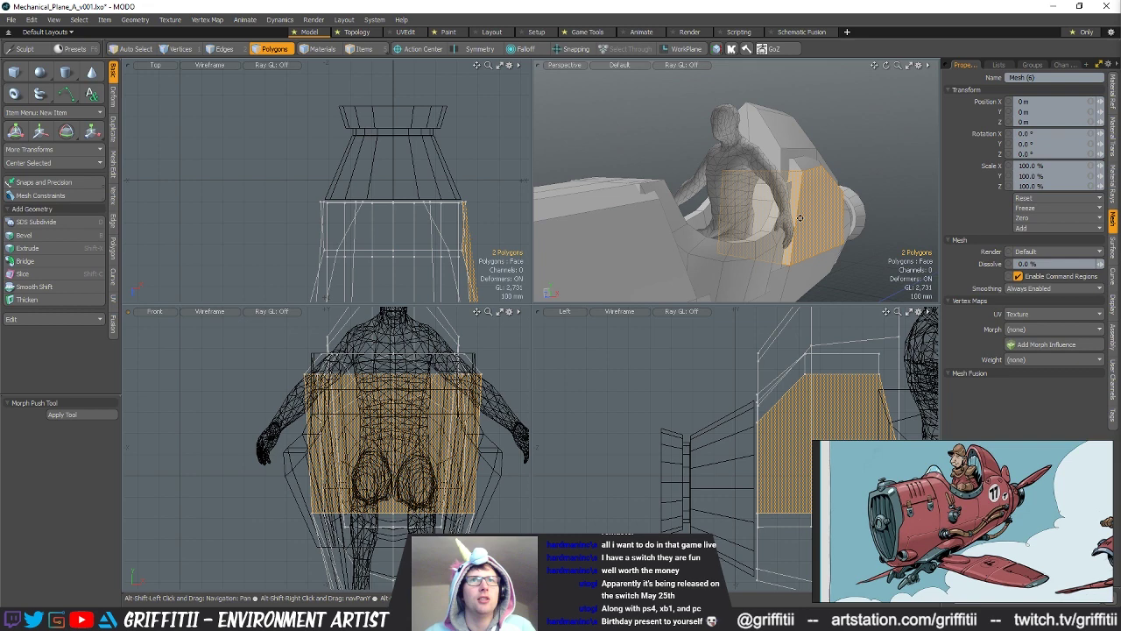
# Step: Add the adjoining panels to the selection and slice the rear shell horizontally across its middle
pyautogui.keyDown('alt'); pyautogui.moveTo(834, 220); pyautogui.dragTo(554, 227); pyautogui.keyUp('alt')
pyautogui.doubleClick(682, 224)
pyautogui.keyDown('shift'); pyautogui.click(733, 209); pyautogui.keyUp('shift')
pyautogui.keyDown('alt'); pyautogui.moveTo(733, 208); pyautogui.dragTo(577, 201); pyautogui.keyUp('alt')
pyautogui.keyDown('shift'); pyautogui.click(796, 194); pyautogui.keyUp('shift')
pyautogui.hotkey('shift', 'c')
pyautogui.keyDown('alt'); pyautogui.moveTo(854, 505); pyautogui.dragTo(711, 496); pyautogui.keyUp('alt')
pyautogui.moveTo(547, 445); pyautogui.dragTo(759, 453)
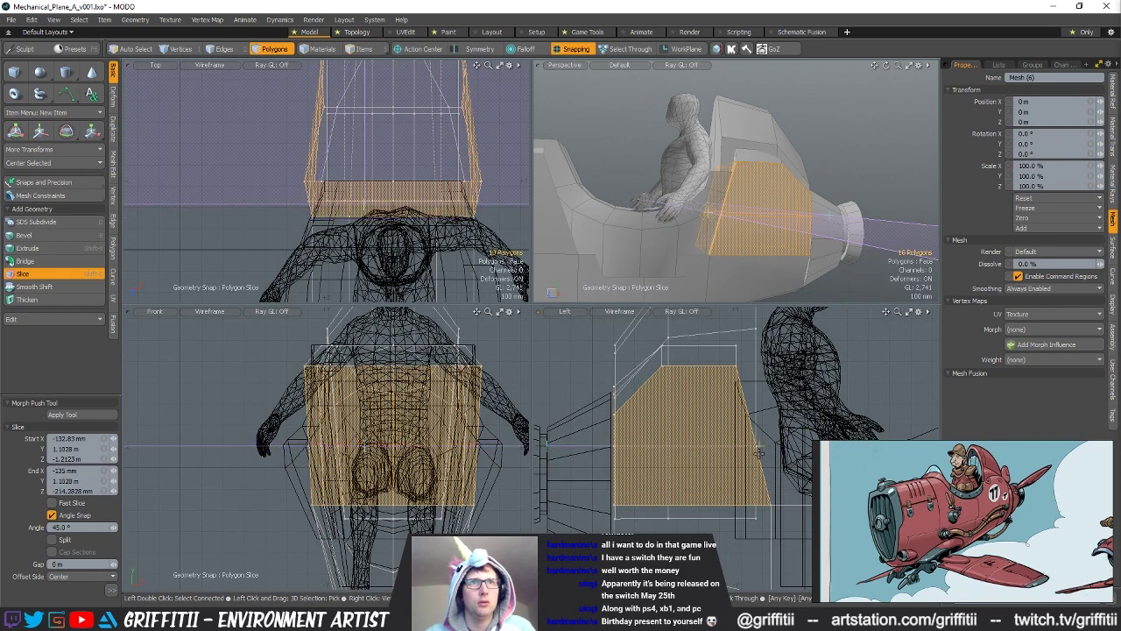
pyautogui.press('q')
pyautogui.keyDown('alt'); pyautogui.moveTo(770, 500); pyautogui.dragTo(791, 517); pyautogui.keyUp('alt')
pyautogui.moveTo(823, 212)
pyautogui.keyDown('alt'); pyautogui.mouseDown()
pyautogui.moveTo(781, 219)
pyautogui.moveTo(813, 214)
pyautogui.mouseUp(); pyautogui.keyUp('alt')
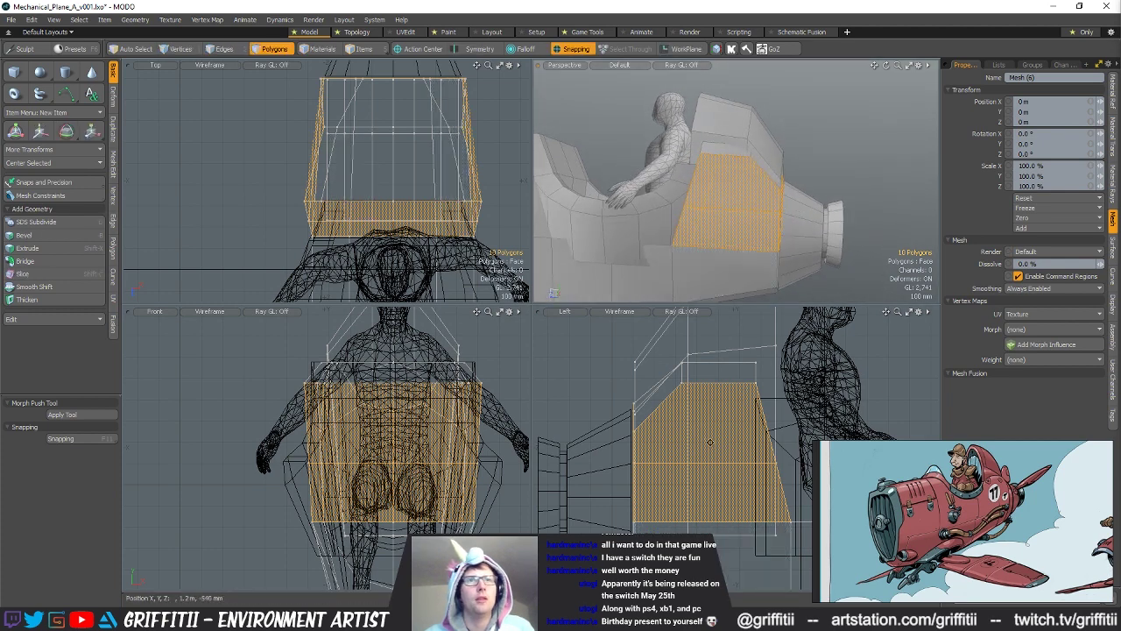
# Step: Select the three rear vertices along the new slice and move them -90 mm in Z
pyautogui.hotkey('alt', '1')
pyautogui.keyDown('ctrl'); pyautogui.moveTo(869, 356); pyautogui.dragTo(869, 361, button='right'); pyautogui.keyUp('ctrl')
pyautogui.keyDown('alt'); pyautogui.moveTo(840, 438); pyautogui.dragTo(709, 412); pyautogui.keyUp('alt')
pyautogui.keyDown('ctrl'); pyautogui.keyDown('alt'); pyautogui.moveTo(709, 416); pyautogui.dragTo(651, 444); pyautogui.keyUp('alt'); pyautogui.keyUp('ctrl')
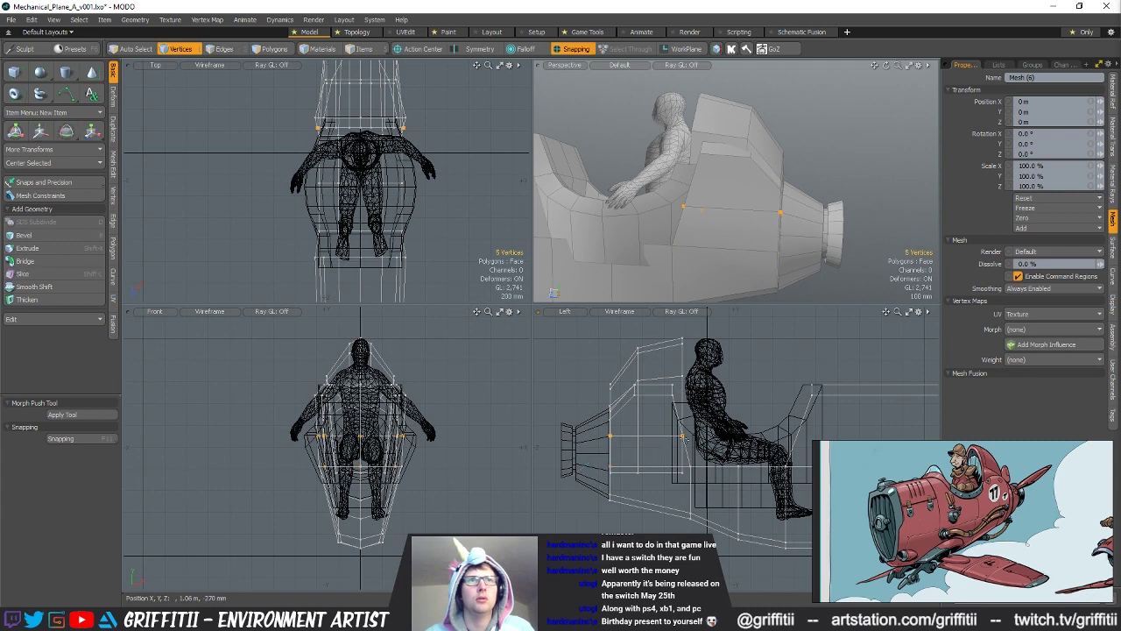
pyautogui.press('w')
pyautogui.keyDown('alt'); pyautogui.moveTo(817, 201); pyautogui.dragTo(762, 221); pyautogui.keyUp('alt')
pyautogui.moveTo(816, 245); pyautogui.dragTo(823, 249)
pyautogui.hotkey('ctrl', 'z')
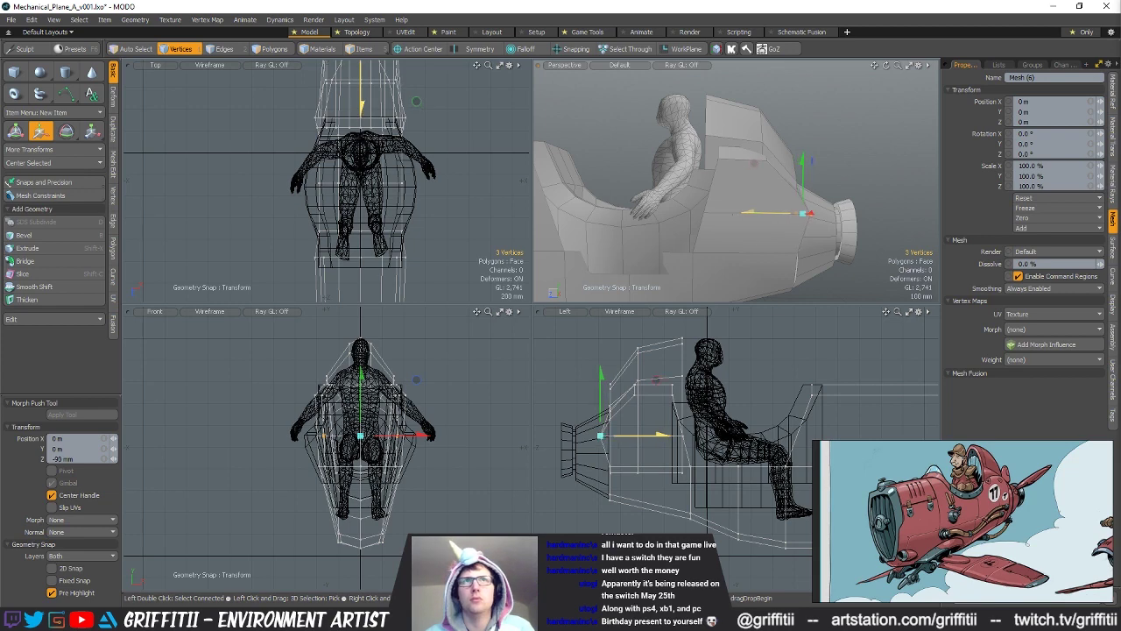
# Step: Move the three rear vertices just below the slice by -60 mm in Z to round the shell's back edge
pyautogui.press('q')
pyautogui.press('w')
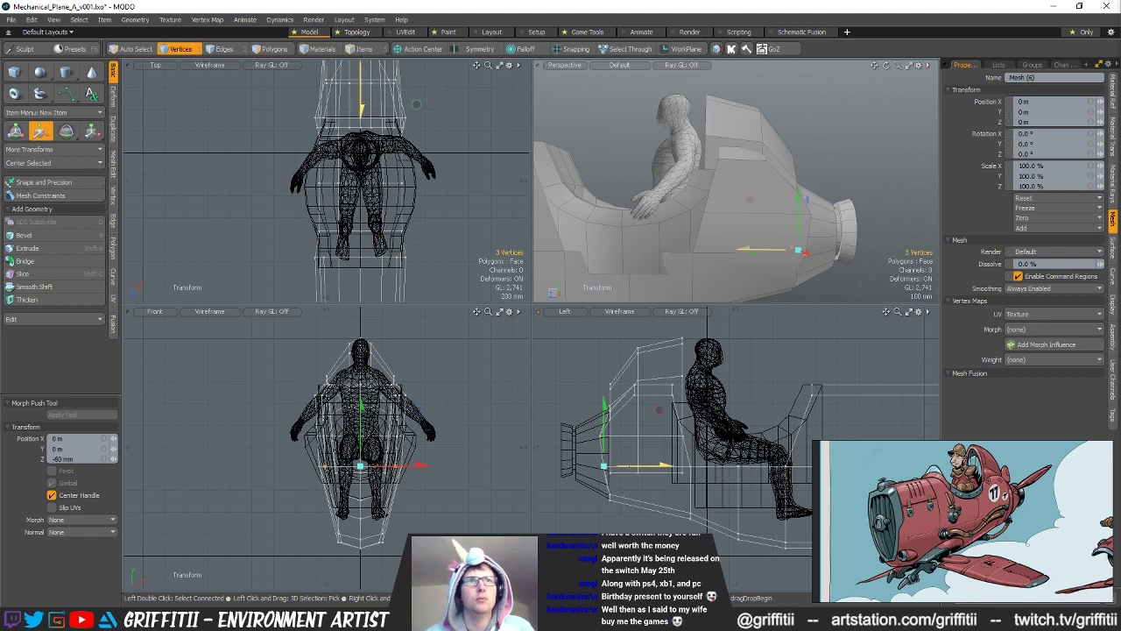
pyautogui.press('q')
pyautogui.moveTo(599, 426)
pyautogui.mouseDown(button='right')
pyautogui.moveTo(592, 468)
pyautogui.moveTo(615, 475)
pyautogui.mouseUp(button='right')
pyautogui.press('w')
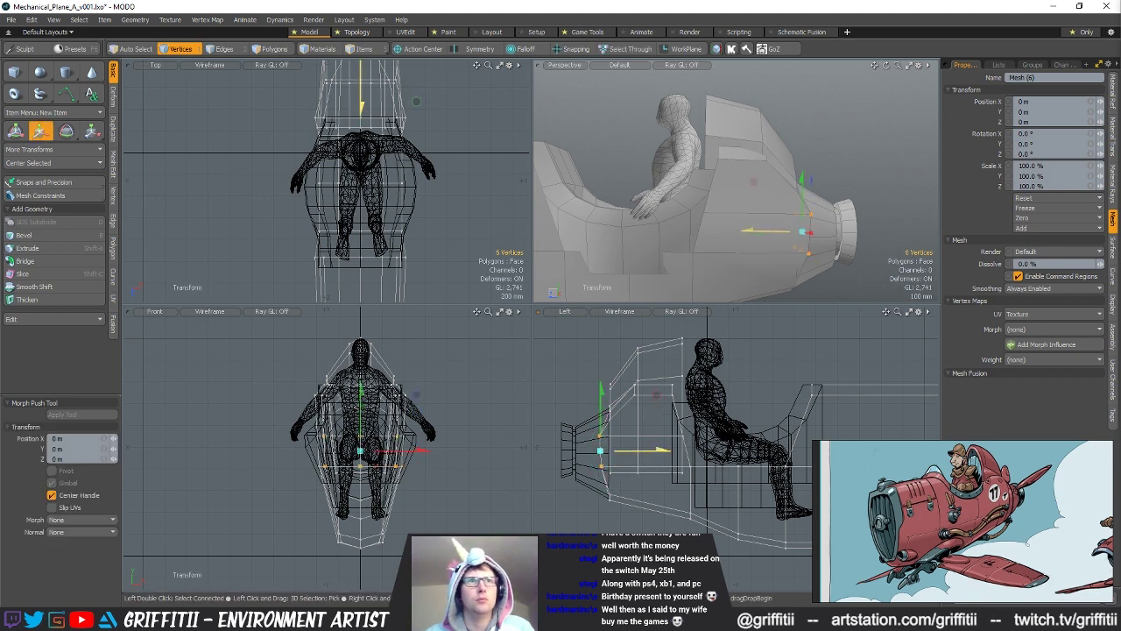
pyautogui.click(610, 498)
pyautogui.press('w')
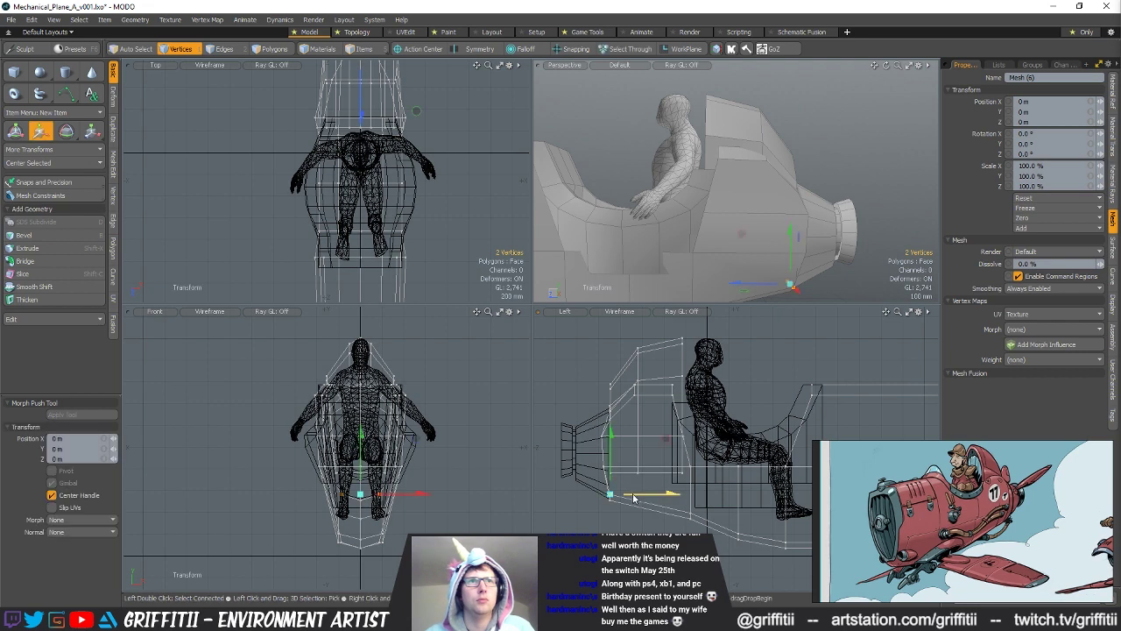
pyautogui.press('q')
pyautogui.click(648, 479)
# Step: Select the front-facing polygon of the shell behind the pilot and scale it to 79.5% in X
pyautogui.scroll(-3, 753, 189)
pyautogui.keyDown('alt'); pyautogui.moveTo(753, 188); pyautogui.dragTo(795, 195); pyautogui.keyUp('alt')
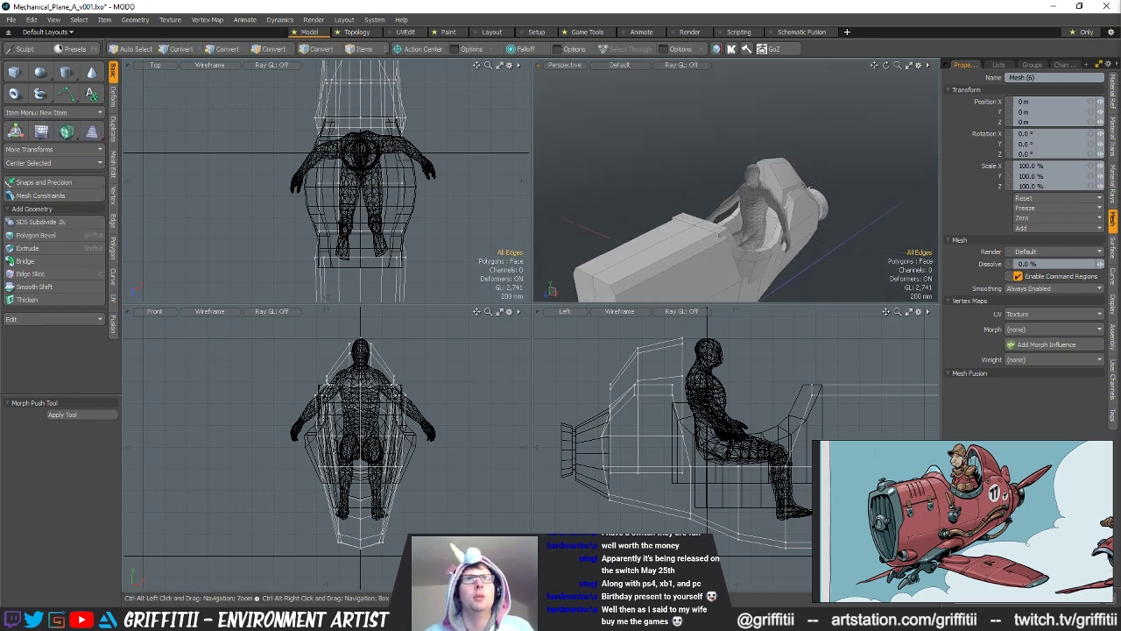
pyautogui.click(793, 194)
pyautogui.press('3')
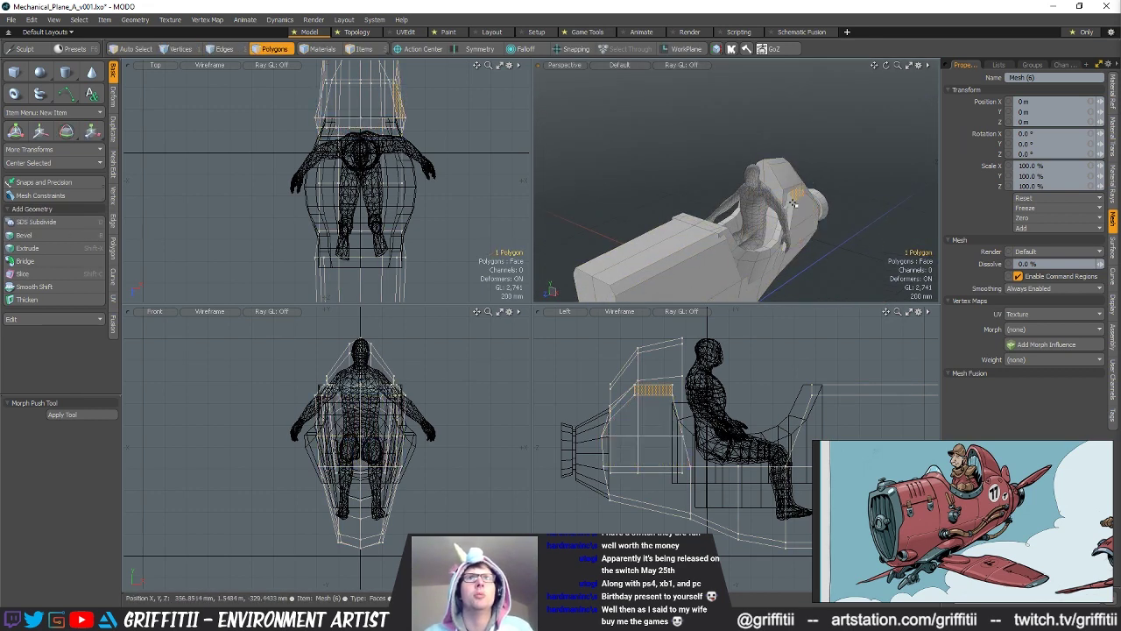
pyautogui.click(787, 198)
pyautogui.press('y')
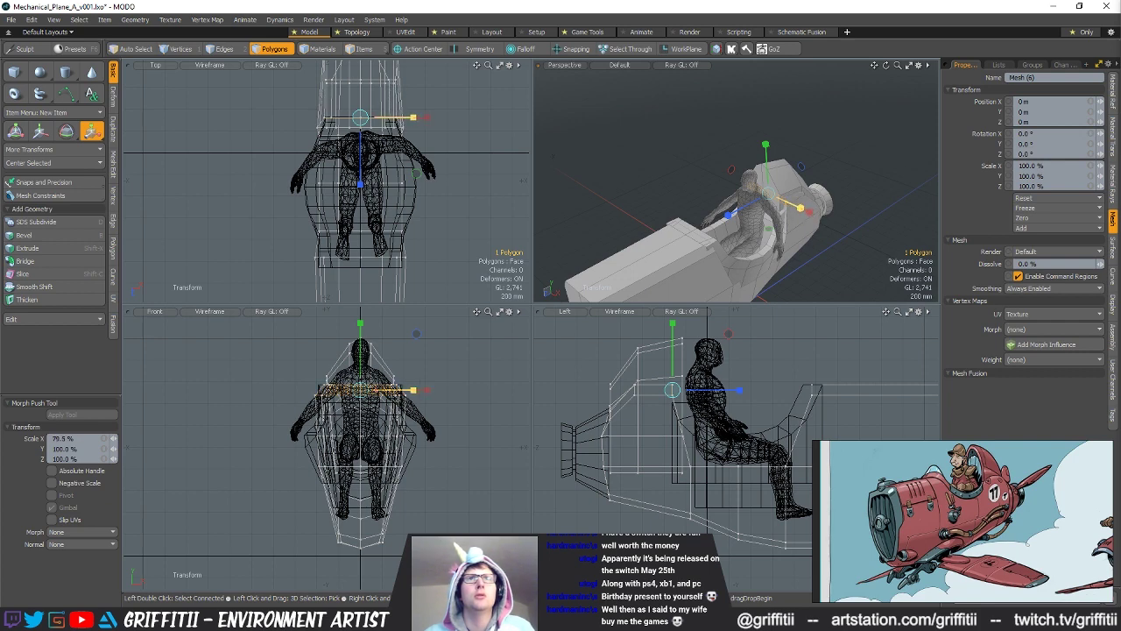
pyautogui.press('q')
pyautogui.click(843, 217)
# Step: Select the upper rim vertices of the cockpit surround mesh and scale them to 73.5% in X
pyautogui.keyDown('alt'); pyautogui.moveTo(842, 217); pyautogui.dragTo(785, 223); pyautogui.keyUp('alt')
pyautogui.scroll(-3, 829, 190)
pyautogui.click(774, 218)
pyautogui.doubleClick(784, 208)
pyautogui.press('3')
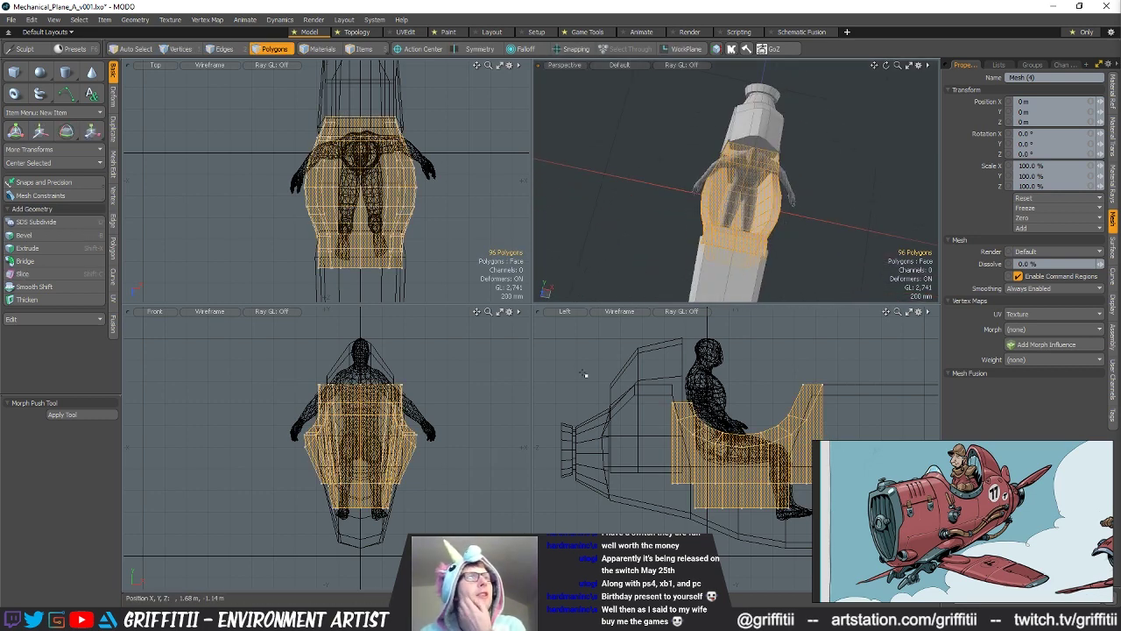
pyautogui.press('1')
pyautogui.press('r')
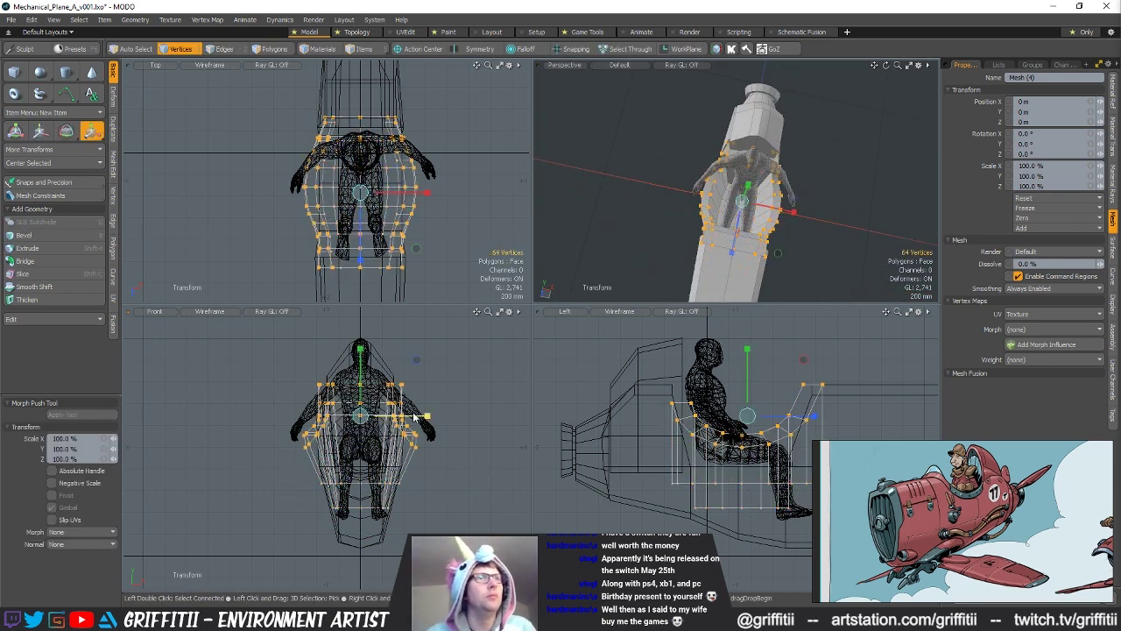
pyautogui.moveTo(428, 416); pyautogui.dragTo(416, 416)
pyautogui.moveTo(785, 210); pyautogui.dragTo(779, 210)
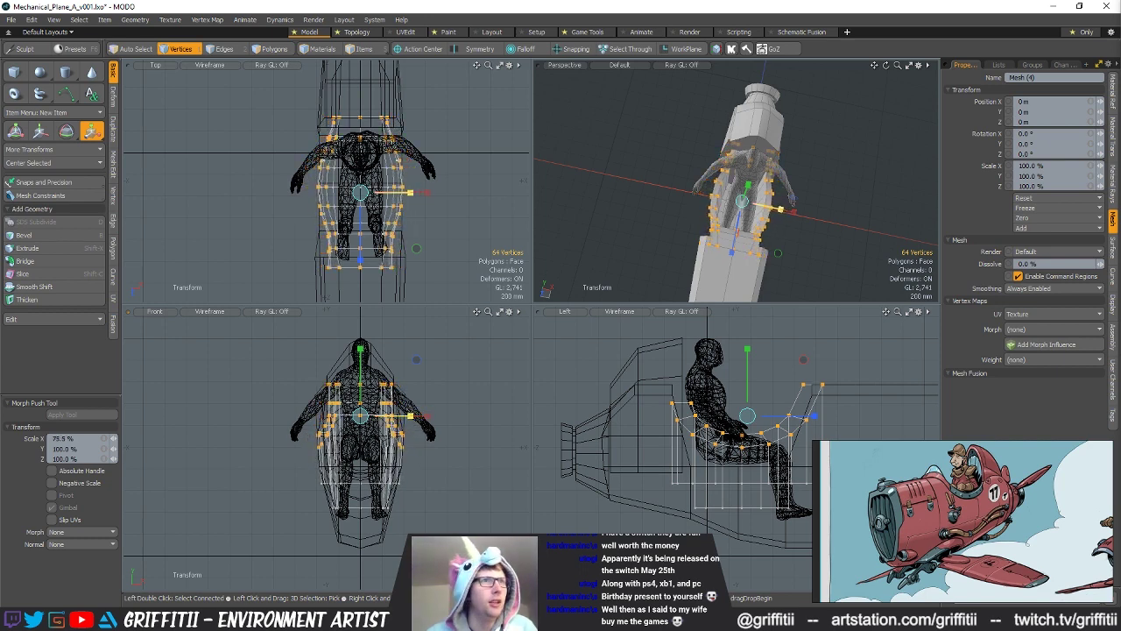
pyautogui.keyDown('alt'); pyautogui.moveTo(747, 248); pyautogui.dragTo(716, 251); pyautogui.keyUp('alt')
pyautogui.press('q')
# Step: Delete the two upper side polygons of the fuselage mesh at the rear end of the cockpit opening
pyautogui.press('2')
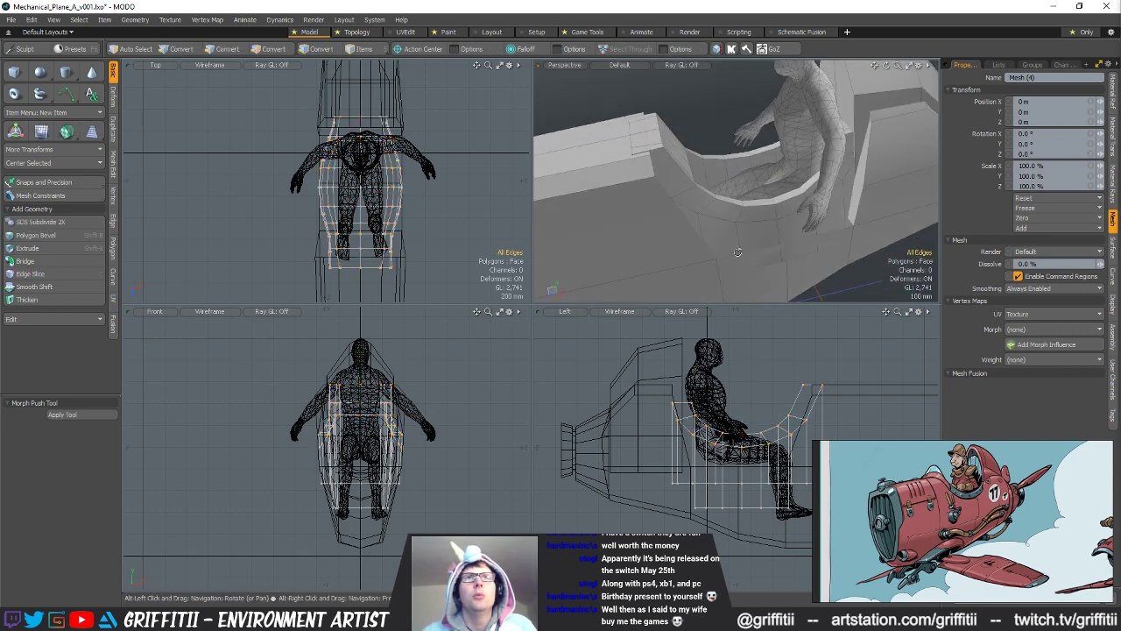
pyautogui.doubleClick(740, 258)
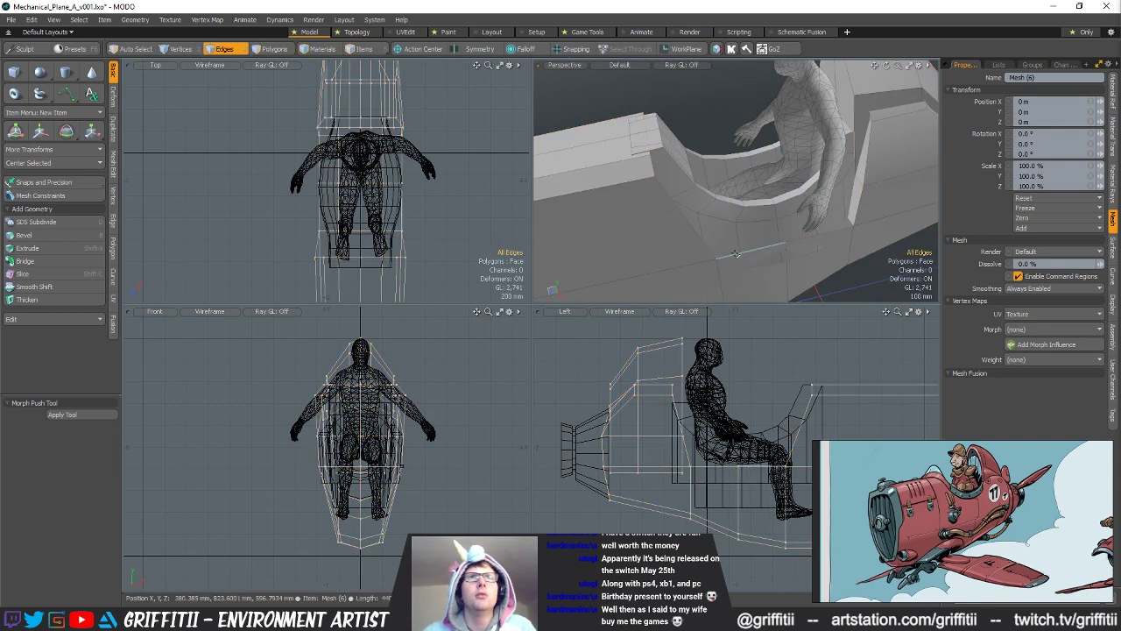
pyautogui.keyDown('alt'); pyautogui.moveTo(740, 260); pyautogui.dragTo(849, 197); pyautogui.keyUp('alt')
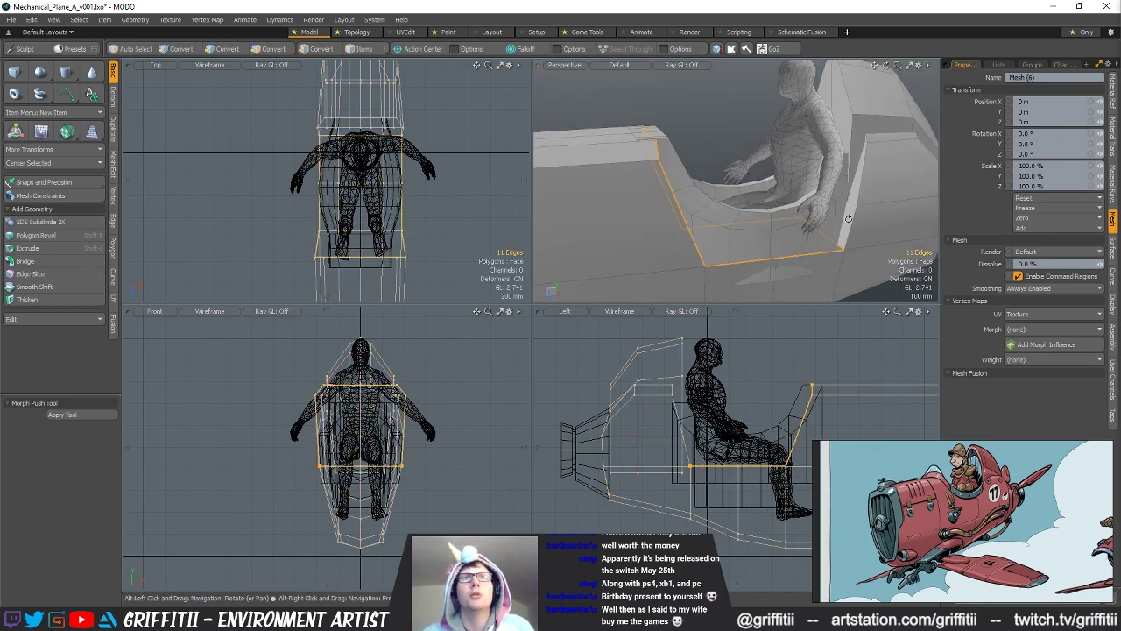
pyautogui.press('3')
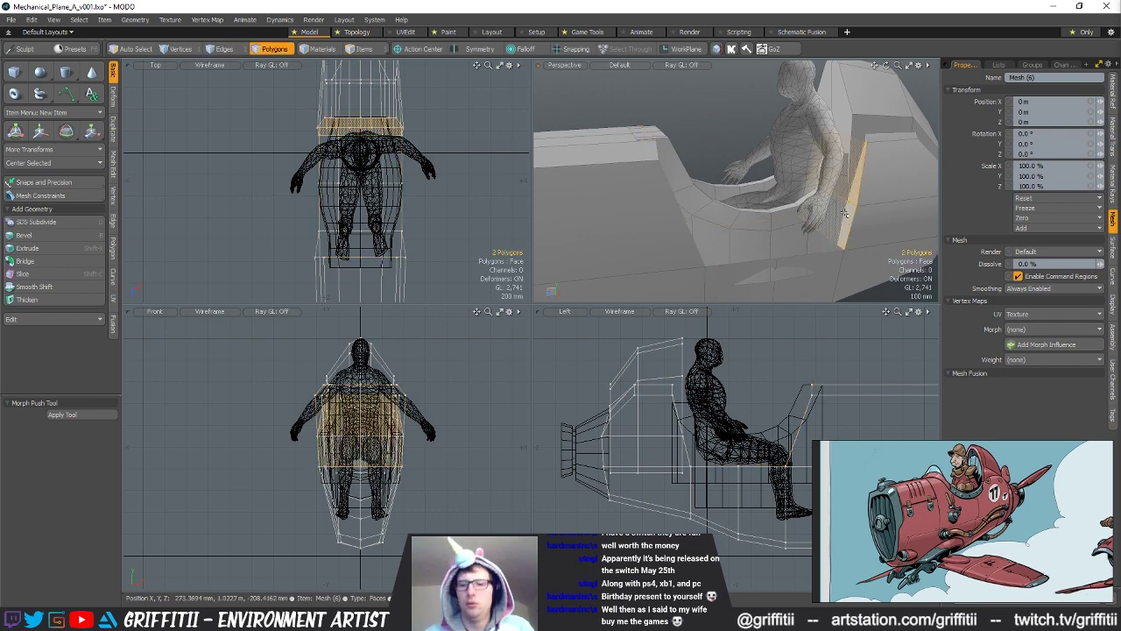
pyautogui.press('Delete')
# Step: Select the border edge loop of the fuselage's cockpit opening, extend it with Edge Extend and scale the new edges inward
pyautogui.press('2')
pyautogui.doubleClick(851, 213)
pyautogui.keyDown('alt'); pyautogui.moveTo(872, 228); pyautogui.dragTo(794, 226); pyautogui.keyUp('alt')
pyautogui.hotkey('ctrl', '3')
pyautogui.click(890, 227)
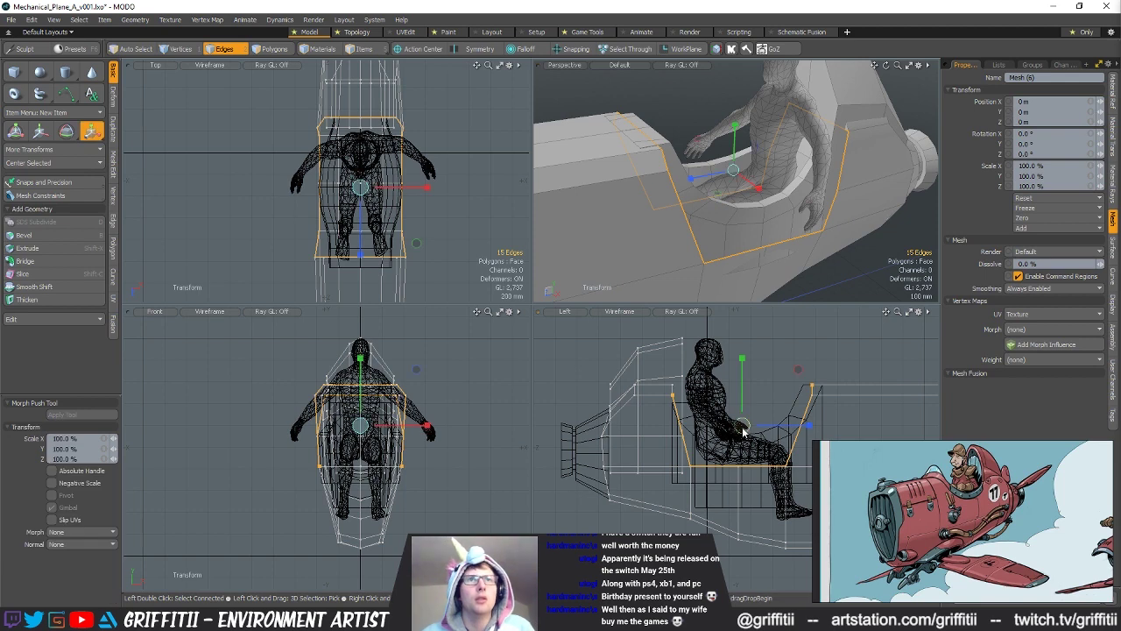
pyautogui.press('q')
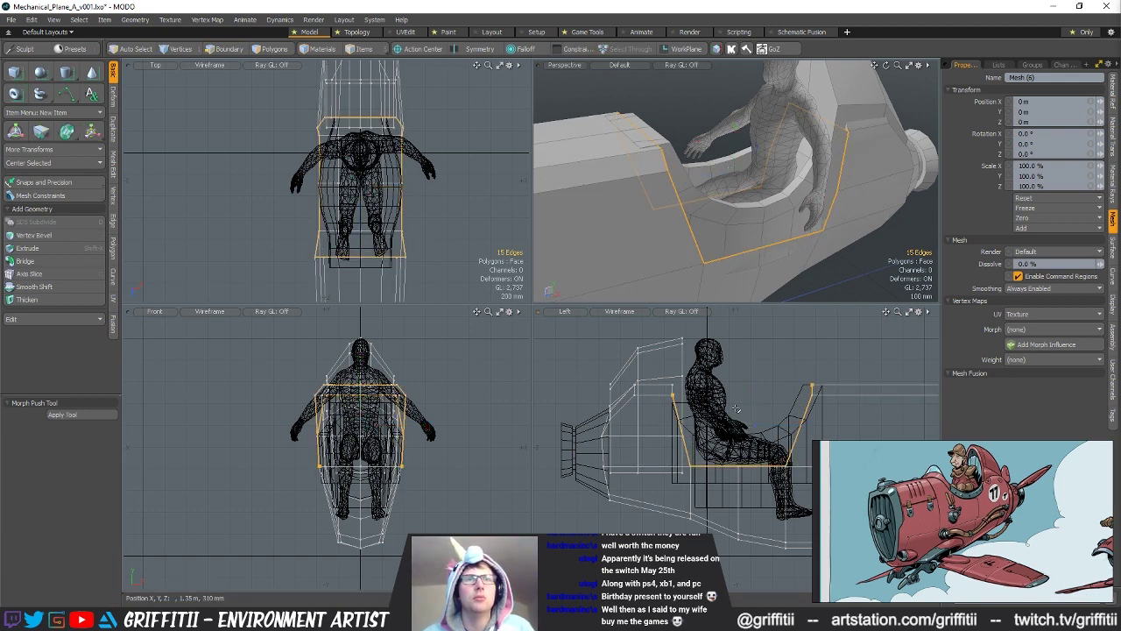
pyautogui.hotkey('ctrl', '3')
pyautogui.click(818, 408)
pyautogui.click(737, 421)
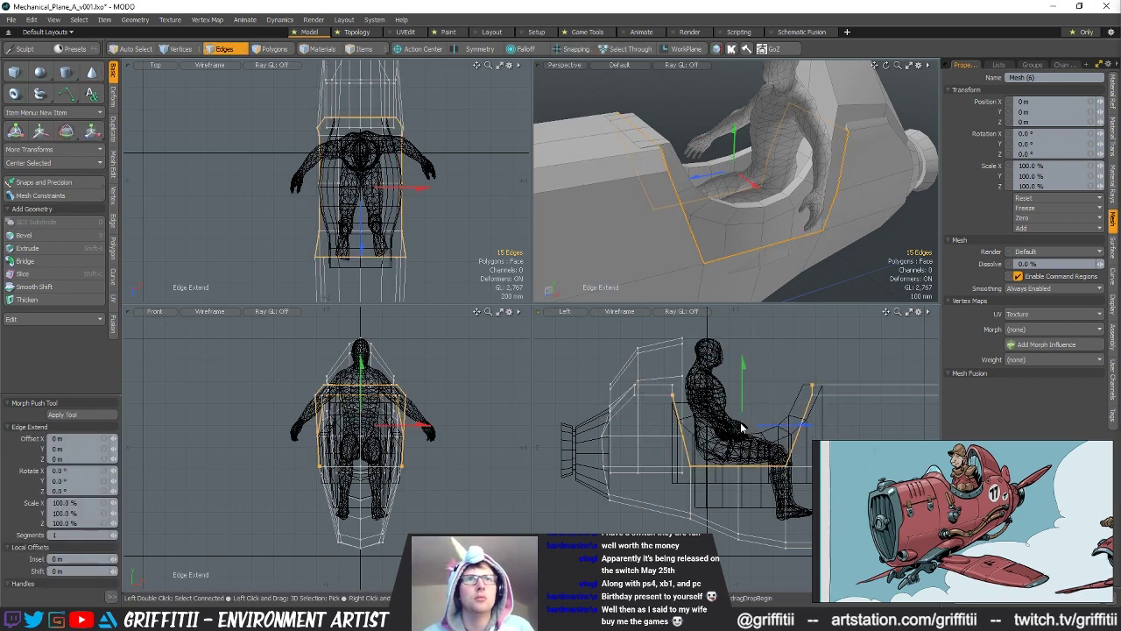
pyautogui.press('r')
pyautogui.moveTo(744, 426); pyautogui.dragTo(778, 370)
# Step: Select the six lower vertices of the extended cockpit rim and move them up 180 mm in Y
pyautogui.press('q')
pyautogui.hotkey('alt', '1')
pyautogui.keyDown('ctrl'); pyautogui.moveTo(646, 440); pyautogui.dragTo(924, 422, button='right'); pyautogui.keyUp('ctrl')
pyautogui.press('w')
pyautogui.moveTo(740, 401); pyautogui.dragTo(740, 380)
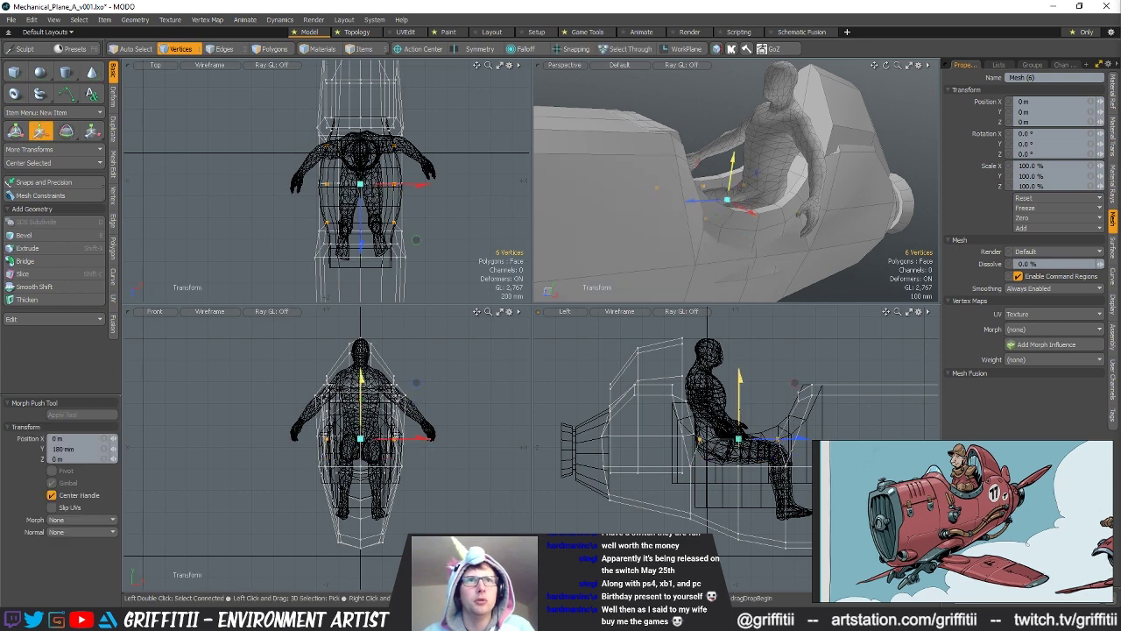
# Step: Select the two opposite rim vertices at the front of the cockpit opening and scale them in X to match the fuselage sides
pyautogui.keyDown('alt'); pyautogui.moveTo(745, 236); pyautogui.dragTo(703, 249); pyautogui.keyUp('alt')
pyautogui.press('q')
pyautogui.click(692, 260)
pyautogui.keyDown('shift'); pyautogui.click(637, 151); pyautogui.keyUp('shift')
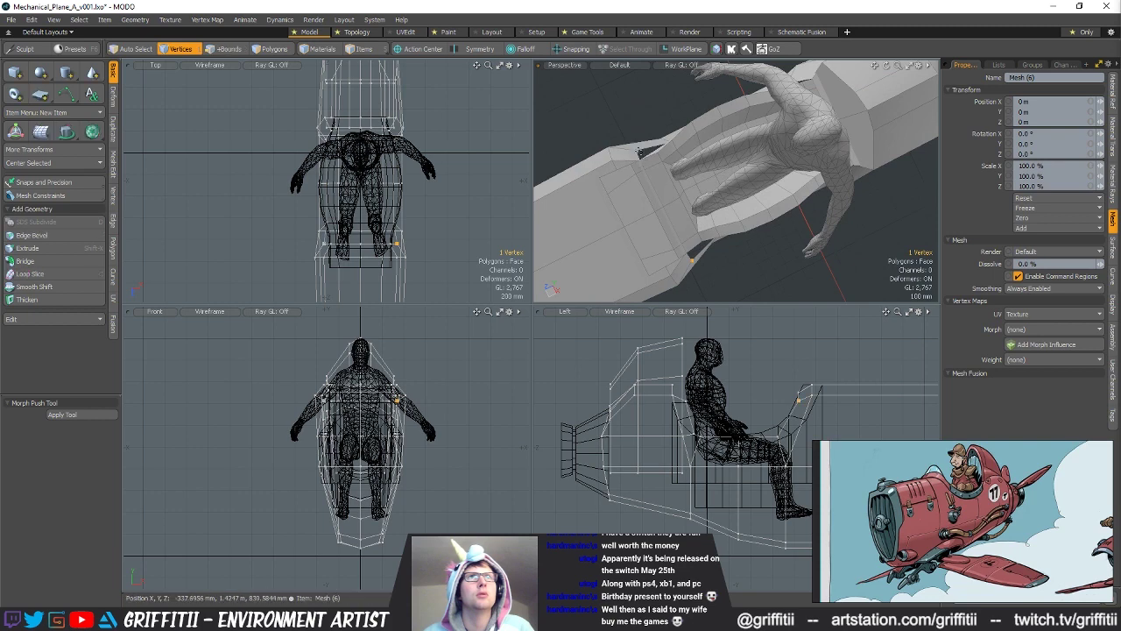
pyautogui.press('r')
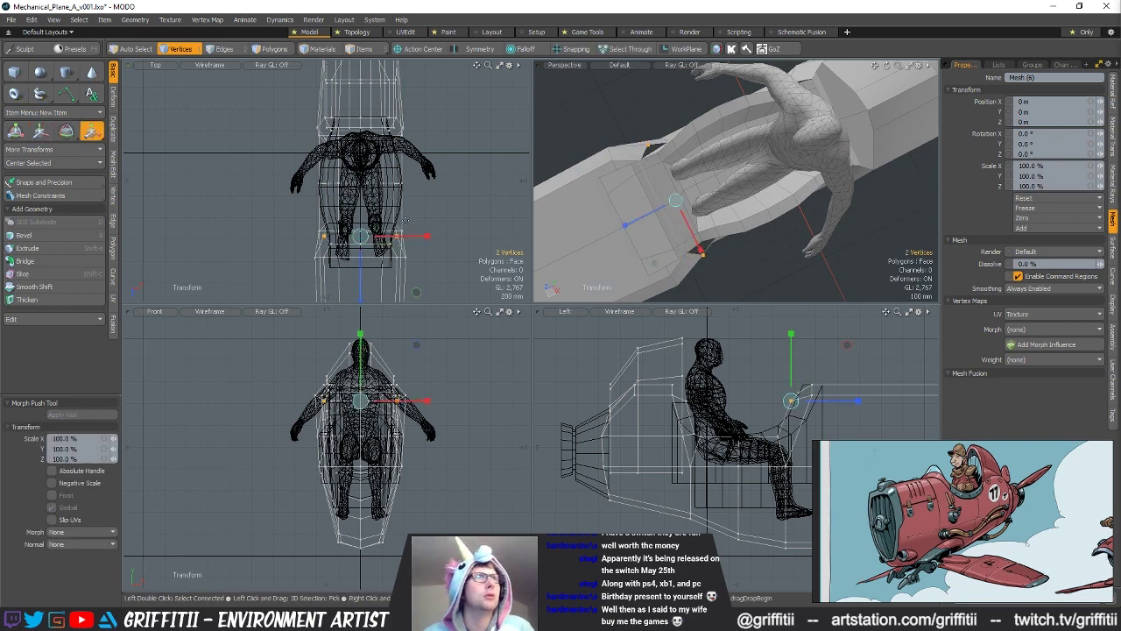
pyautogui.moveTo(701, 251); pyautogui.dragTo(718, 182)
pyautogui.press('space')
pyautogui.click(796, 432)
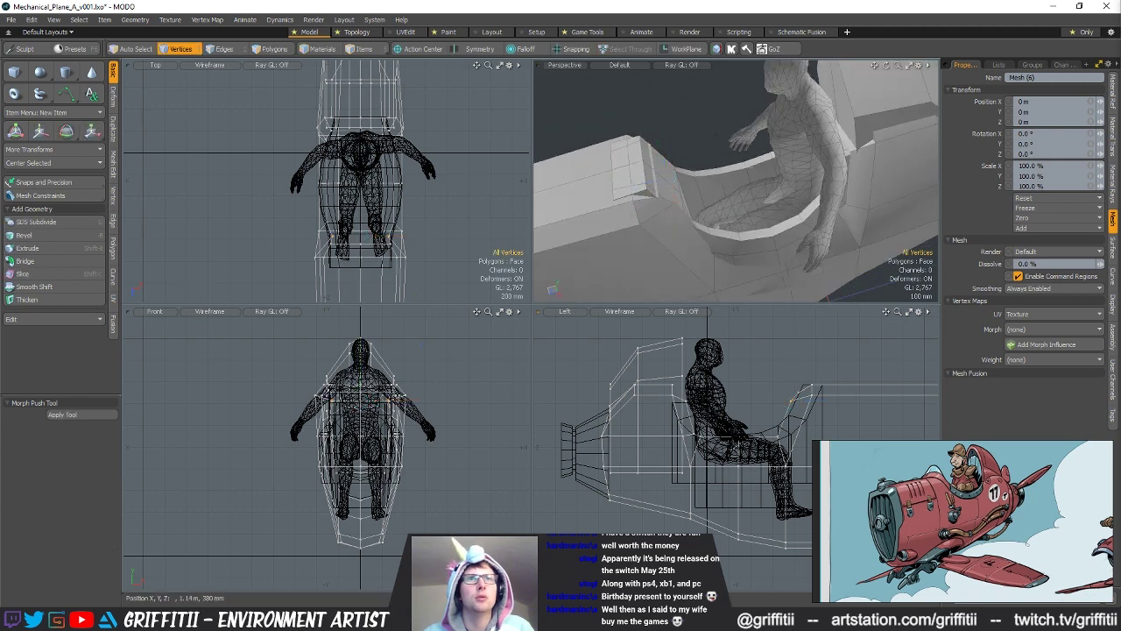
# Step: Select the rim vertices near the pilot's knees and adjust their height to smooth the cockpit's side curve
pyautogui.moveTo(760, 400); pyautogui.dragTo(753, 448, button='right')
pyautogui.press('r')
pyautogui.keyDown('alt'); pyautogui.moveTo(756, 219); pyautogui.dragTo(694, 233); pyautogui.keyUp('alt')
pyautogui.press('space')
pyautogui.press('r')
pyautogui.press('w')
pyautogui.moveTo(811, 416); pyautogui.dragTo(813, 406)
pyautogui.press('space')
# Step: Select the rim vertices on the sloping front part of the cockpit opening and shift them slightly forward and up
pyautogui.moveTo(798, 392); pyautogui.dragTo(794, 406, button='right')
pyautogui.press('w')
pyautogui.moveTo(791, 400); pyautogui.dragTo(799, 396)
pyautogui.press('space')
# Step: Select the two rear rim vertices beside the pilot's hips and scale them to 108% in X
pyautogui.moveTo(719, 175)
pyautogui.keyDown('alt'); pyautogui.mouseDown()
pyautogui.moveTo(707, 176)
pyautogui.moveTo(760, 144)
pyautogui.moveTo(851, 195)
pyautogui.moveTo(792, 200)
pyautogui.moveTo(841, 190)
pyautogui.moveTo(773, 231)
pyautogui.mouseUp(); pyautogui.keyUp('alt')
pyautogui.press('1')
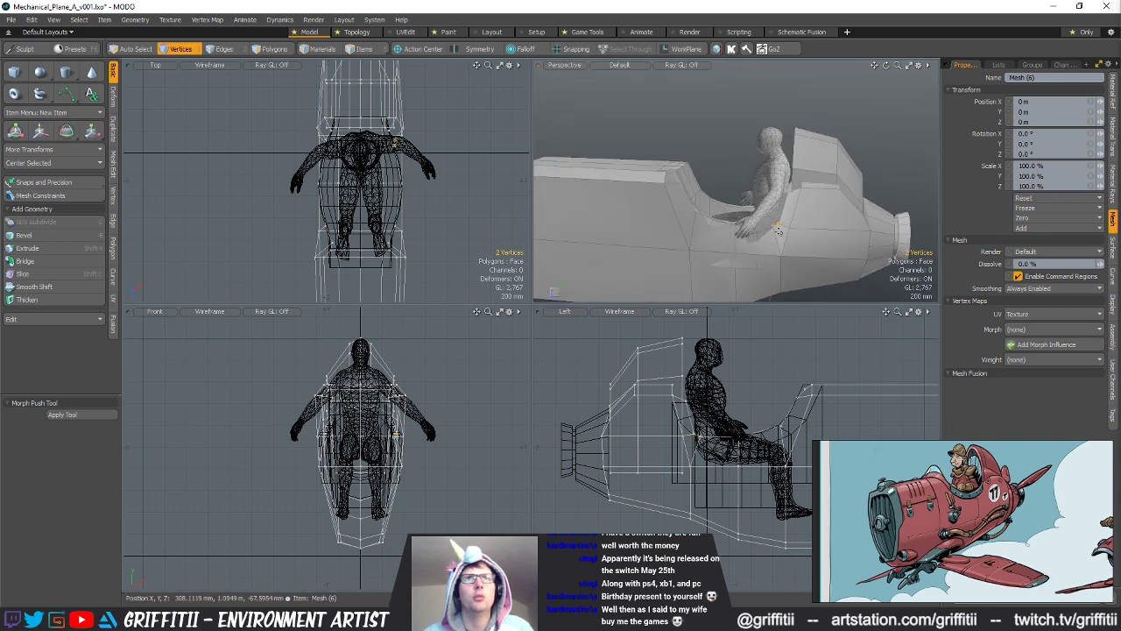
pyautogui.click(775, 224)
pyautogui.press('r')
pyautogui.keyDown('alt'); pyautogui.moveTo(796, 210); pyautogui.dragTo(657, 126); pyautogui.keyUp('alt')
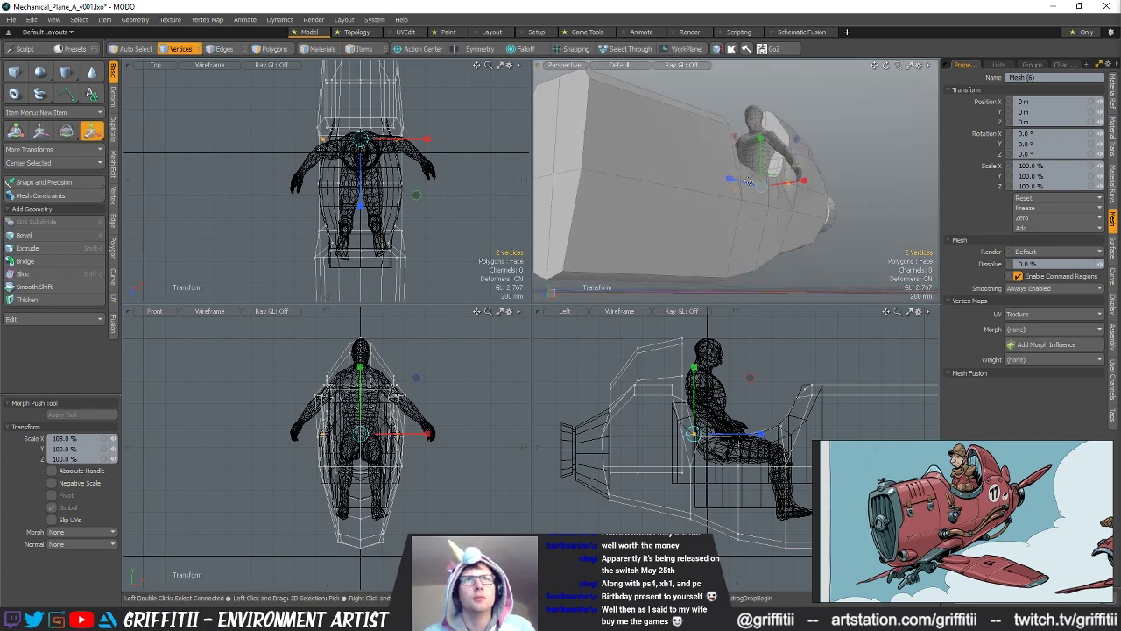
pyautogui.press('q')
# Step: Bevel the horizontal edges running along both fuselage sides by 150 mm with a round level of 0
pyautogui.press('2')
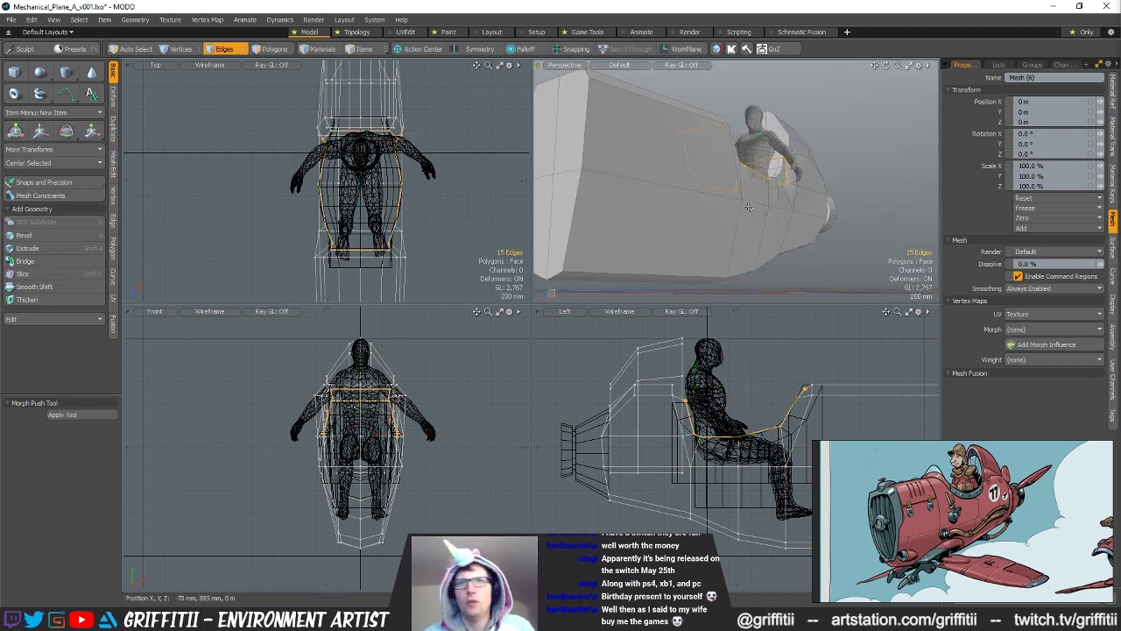
pyautogui.keyDown('alt'); pyautogui.moveTo(749, 203); pyautogui.dragTo(696, 219); pyautogui.keyUp('alt')
pyautogui.doubleClick(727, 218)
pyautogui.keyDown('alt'); pyautogui.keyDown('shift'); pyautogui.moveTo(763, 460); pyautogui.dragTo(722, 436); pyautogui.keyUp('shift'); pyautogui.keyUp('alt')
pyautogui.keyDown('shift'); pyautogui.click(722, 438); pyautogui.keyUp('shift')
pyautogui.keyDown('shift'); pyautogui.click(682, 441); pyautogui.keyUp('shift')
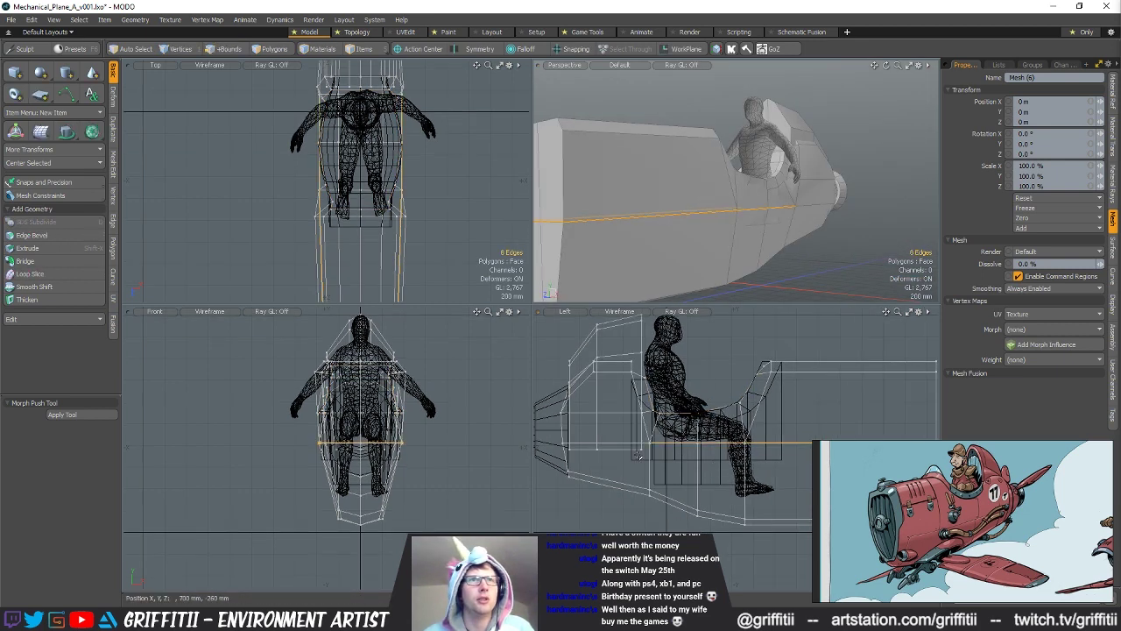
pyautogui.press('l')
pyautogui.keyDown('ctrl'); pyautogui.click(568, 448); pyautogui.keyUp('ctrl')
pyautogui.keyDown('alt'); pyautogui.keyDown('shift'); pyautogui.moveTo(659, 403); pyautogui.dragTo(582, 396); pyautogui.keyUp('shift'); pyautogui.keyUp('alt')
pyautogui.moveTo(718, 167)
pyautogui.keyDown('ctrl'); pyautogui.keyDown('alt'); pyautogui.mouseDown()
pyautogui.moveTo(674, 168)
pyautogui.moveTo(700, 168)
pyautogui.mouseUp(); pyautogui.keyUp('alt'); pyautogui.keyUp('ctrl')
pyautogui.press('b')
pyautogui.click(107, 487)
pyautogui.moveTo(543, 119); pyautogui.dragTo(589, 119)
pyautogui.moveTo(69, 487); pyautogui.dragTo(2, 485)
pyautogui.write('0')
pyautogui.press('Return')
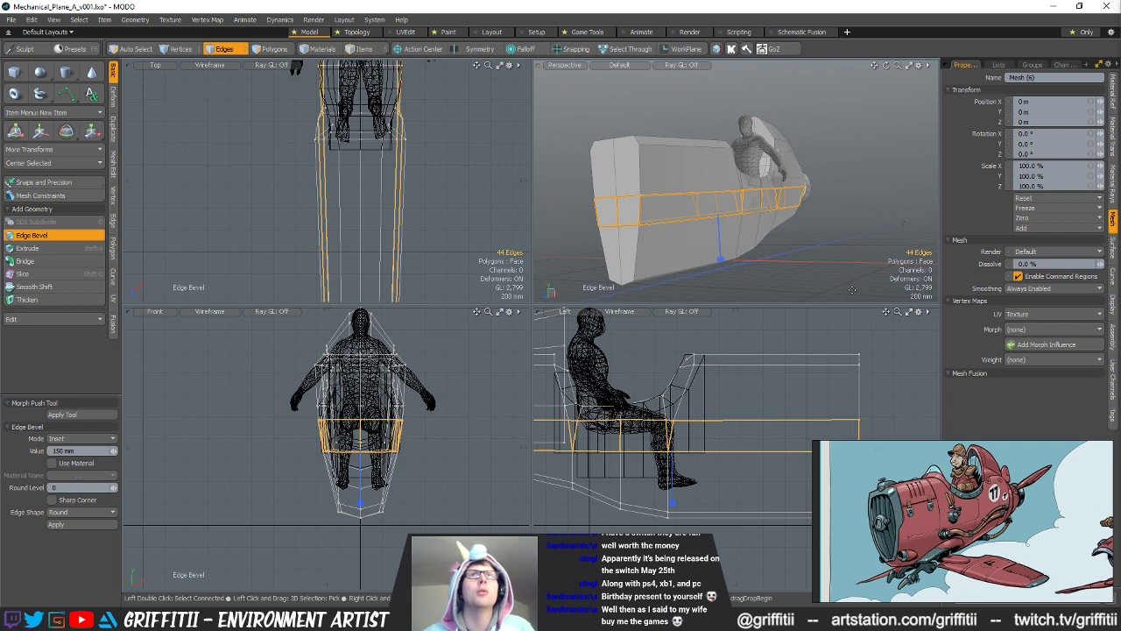
# Step: Scale the bevelled side edges to refine the fuselage's side profile, leaving nothing selected
pyautogui.moveTo(775, 250); pyautogui.dragTo(832, 178)
pyautogui.press('r')
pyautogui.moveTo(784, 205); pyautogui.dragTo(749, 219)
pyautogui.press('space')
pyautogui.click(839, 258)
pyautogui.keyDown('alt'); pyautogui.moveTo(839, 257); pyautogui.dragTo(781, 226); pyautogui.keyUp('alt')
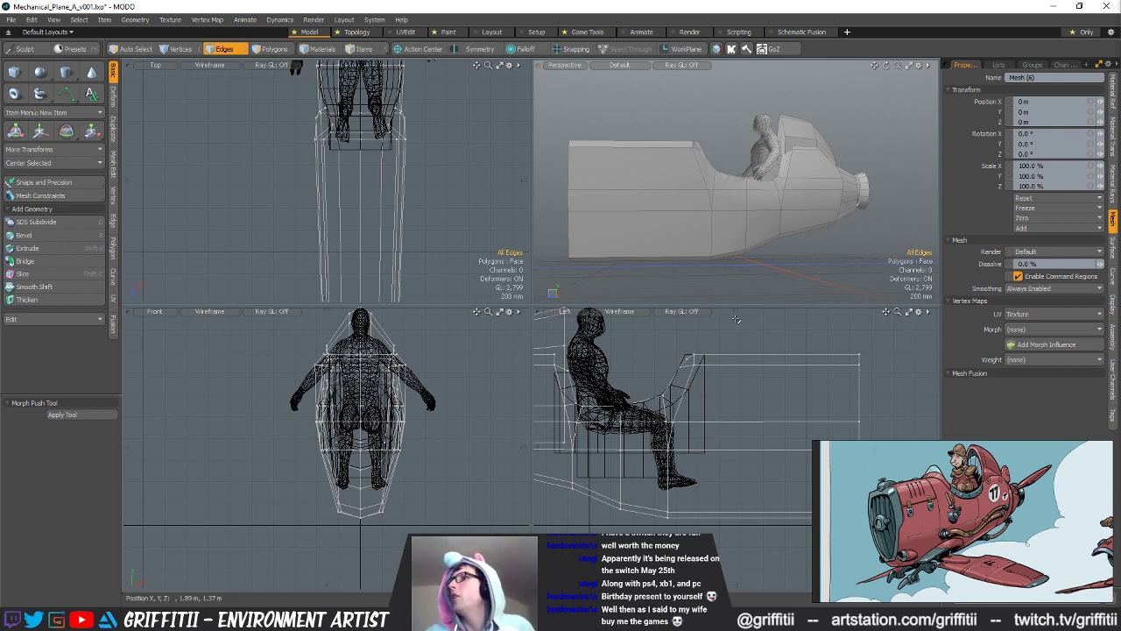
pyautogui.keyDown('alt'); pyautogui.moveTo(742, 229); pyautogui.dragTo(776, 200); pyautogui.keyUp('alt')
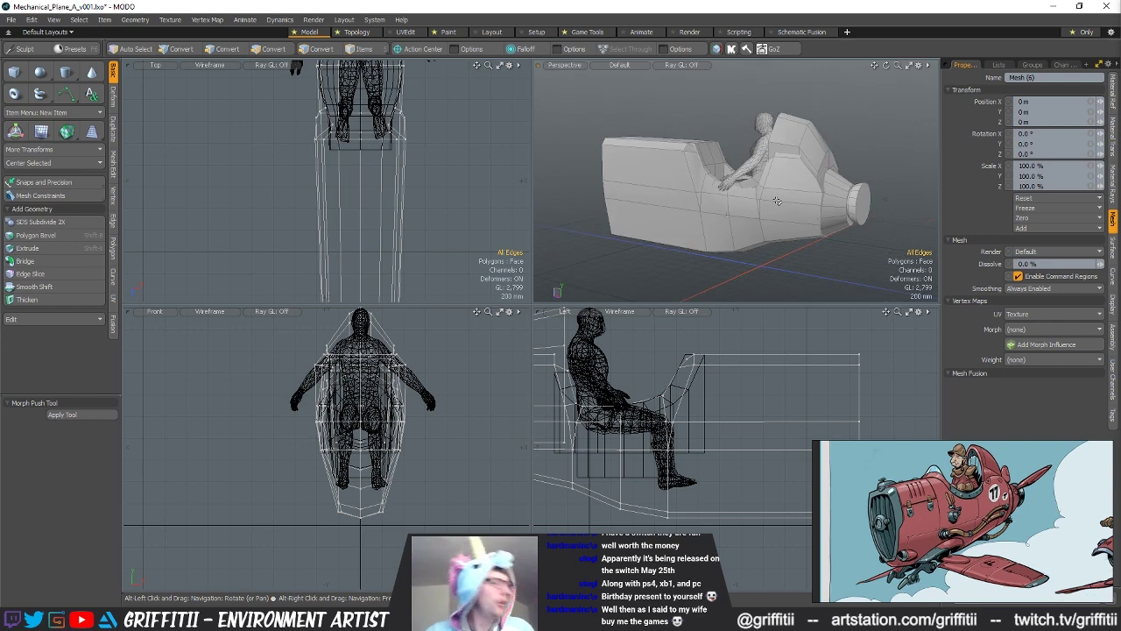
pyautogui.moveTo(776, 200)
pyautogui.keyDown('alt'); pyautogui.mouseDown()
pyautogui.moveTo(858, 194)
pyautogui.moveTo(769, 197)
pyautogui.moveTo(758, 186)
pyautogui.moveTo(767, 184)
pyautogui.mouseUp(); pyautogui.keyUp('alt')
# Step: Select the two rear corner vertices of the fuselage's cockpit rim and nudge them slightly up and back beside the pilot
pyautogui.scroll(3, 769, 196)
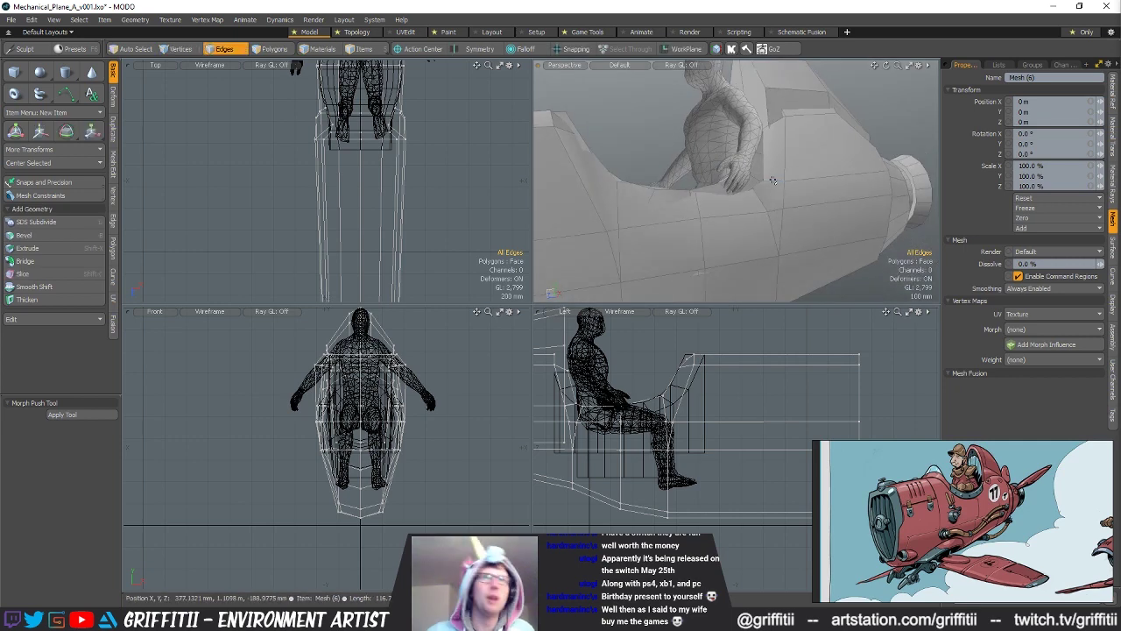
pyautogui.press('3')
pyautogui.click(776, 183)
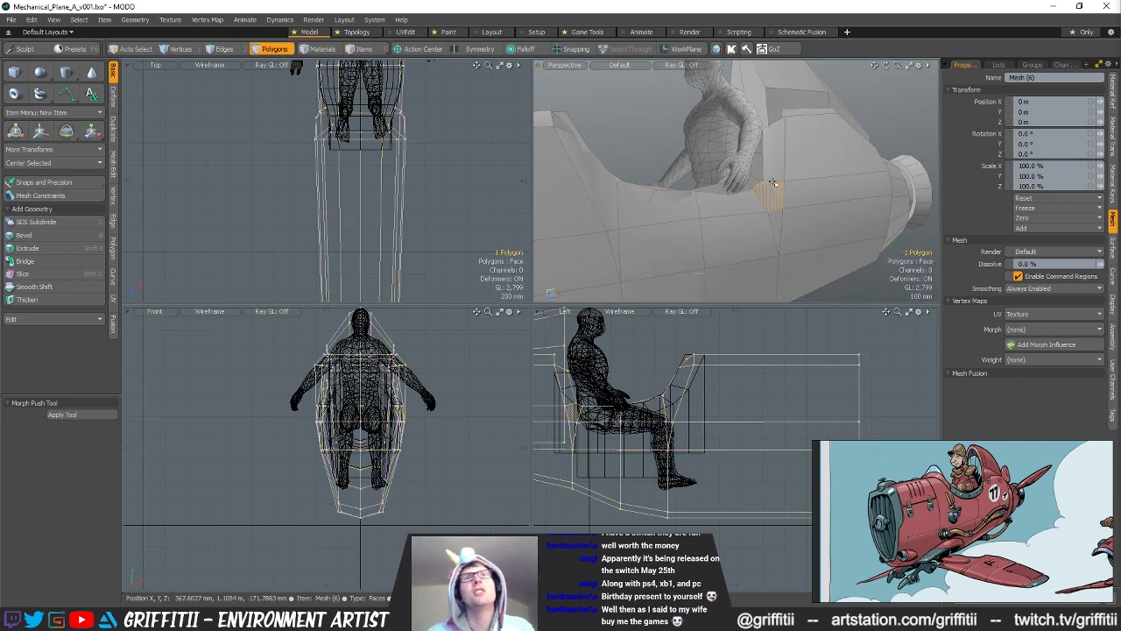
pyautogui.keyDown('alt'); pyautogui.moveTo(738, 394); pyautogui.dragTo(826, 409); pyautogui.keyUp('alt')
pyautogui.keyDown('ctrl'); pyautogui.keyDown('alt'); pyautogui.moveTo(826, 408); pyautogui.dragTo(875, 408); pyautogui.keyUp('alt'); pyautogui.keyUp('ctrl')
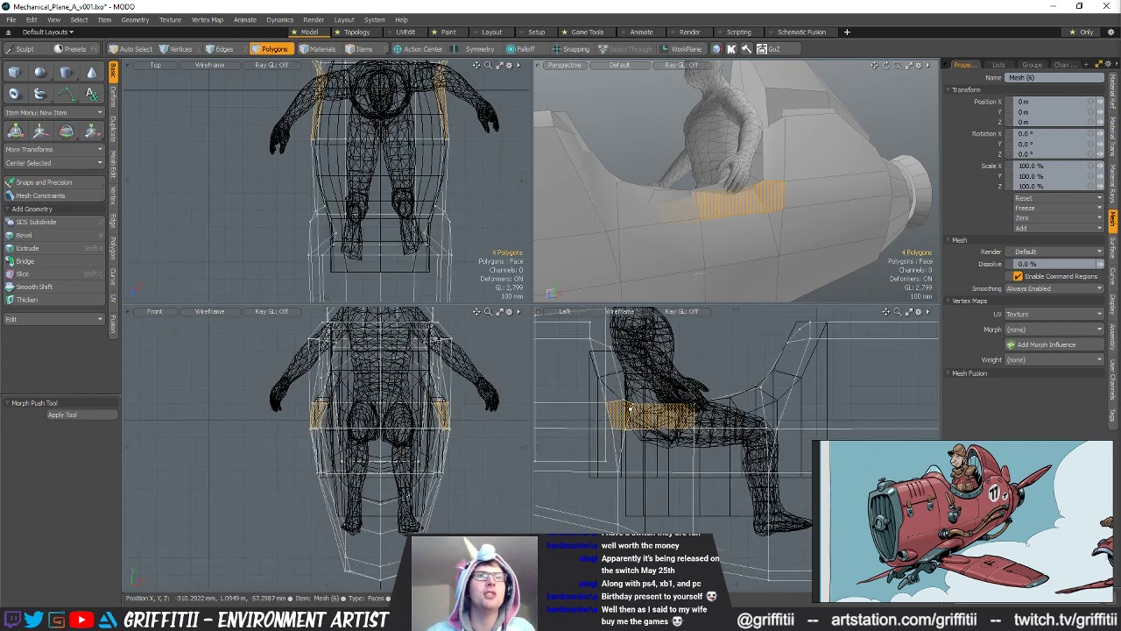
pyautogui.press('1')
pyautogui.keyDown('ctrl'); pyautogui.moveTo(628, 415); pyautogui.dragTo(693, 478, button='right'); pyautogui.keyUp('ctrl')
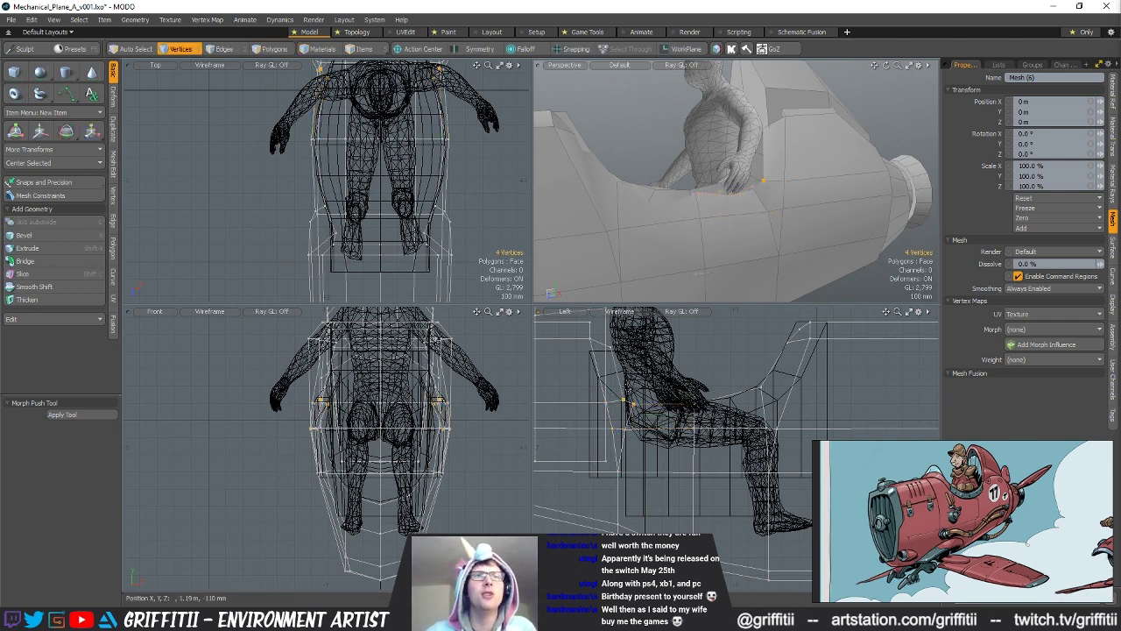
pyautogui.keyDown('ctrl'); pyautogui.moveTo(640, 398); pyautogui.dragTo(632, 410, button='right'); pyautogui.keyUp('ctrl')
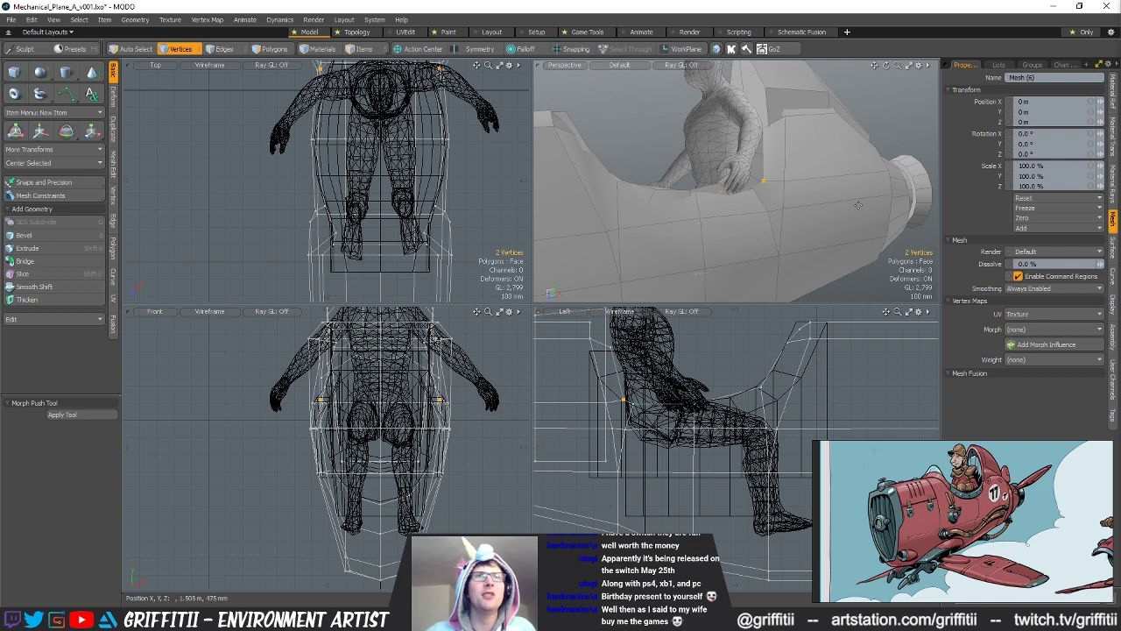
pyautogui.press('r')
pyautogui.keyDown('alt'); pyautogui.moveTo(703, 182); pyautogui.dragTo(753, 180); pyautogui.keyUp('alt')
pyautogui.press('w')
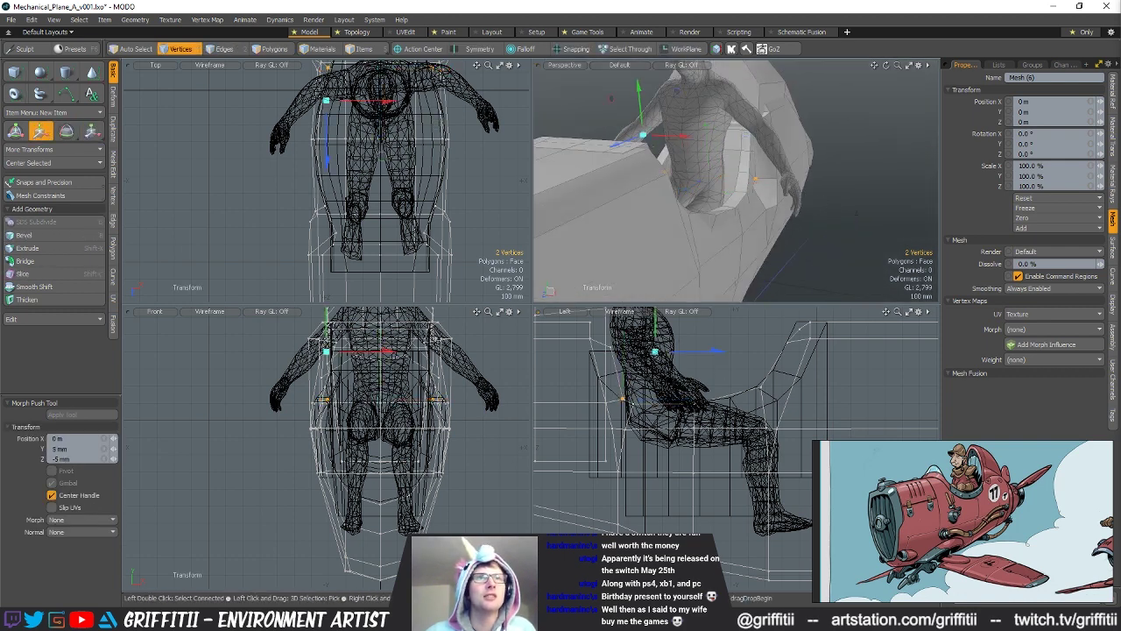
pyautogui.click(633, 128)
pyautogui.press('q')
pyautogui.click(846, 208)
pyautogui.keyDown('alt'); pyautogui.moveTo(846, 207); pyautogui.dragTo(804, 209); pyautogui.keyUp('alt')
pyautogui.keyDown('ctrl'); pyautogui.keyDown('alt'); pyautogui.moveTo(804, 209); pyautogui.dragTo(763, 208); pyautogui.keyUp('alt'); pyautogui.keyUp('ctrl')
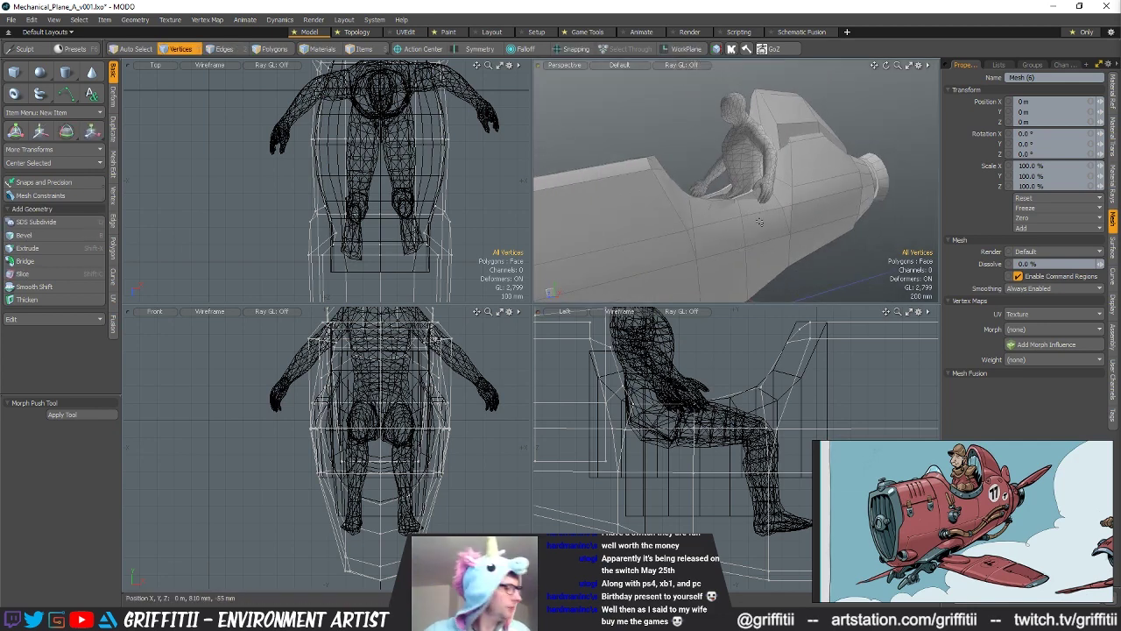
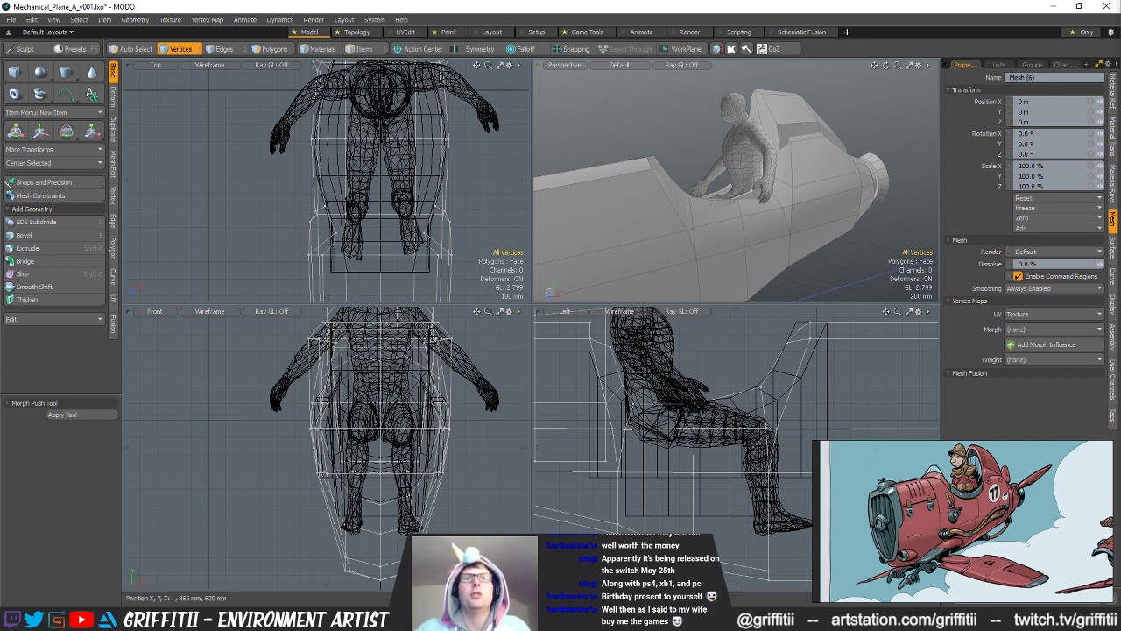
pyautogui.keyDown('alt'); pyautogui.moveTo(771, 219); pyautogui.dragTo(718, 176); pyautogui.keyUp('alt')
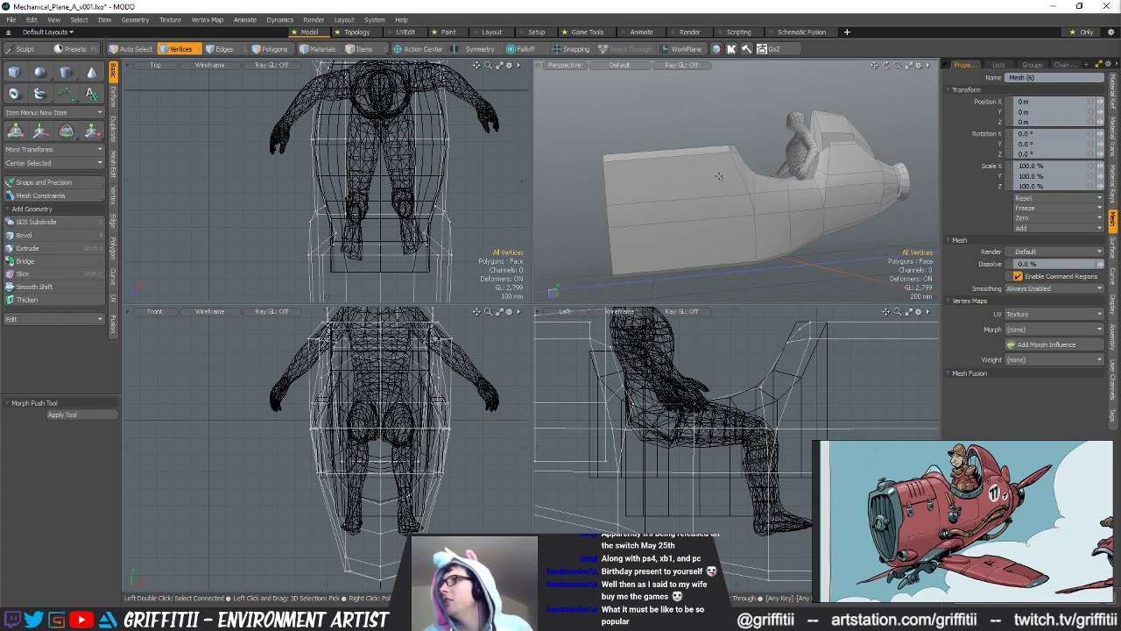
pyautogui.moveTo(760, 205)
pyautogui.keyDown('alt'); pyautogui.mouseDown()
pyautogui.moveTo(742, 273)
pyautogui.moveTo(769, 206)
pyautogui.mouseUp(); pyautogui.keyUp('alt')
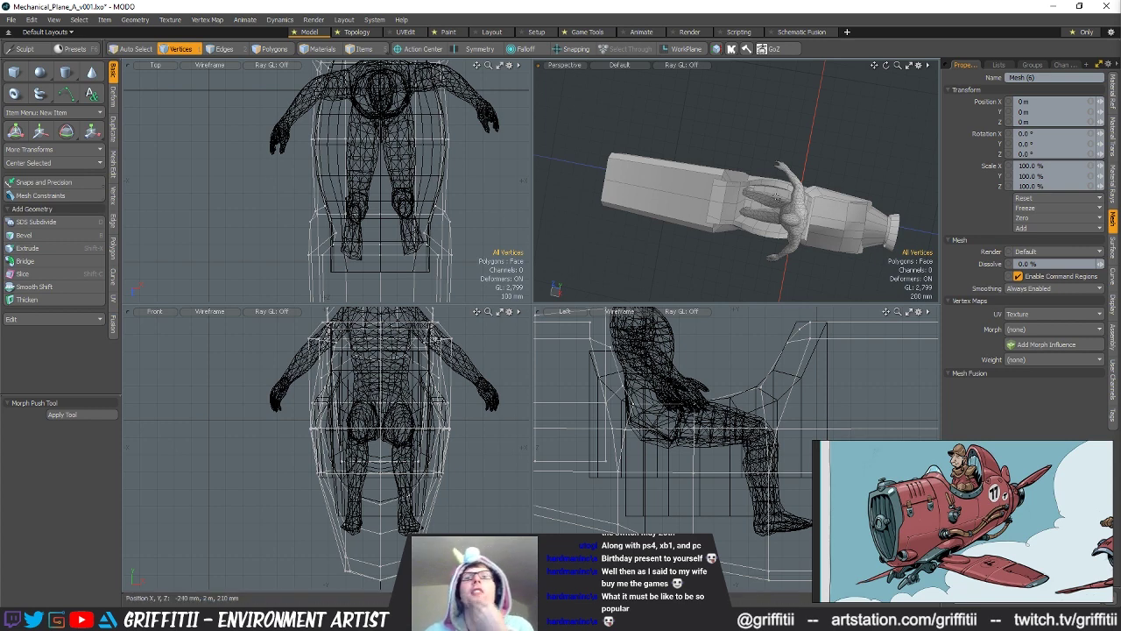
# Step: Select the two opposite fuselage side vertices level with the pilot's knees and scale them to 109% in X
pyautogui.keyDown('alt'); pyautogui.moveTo(792, 208); pyautogui.dragTo(759, 177); pyautogui.keyUp('alt')
pyautogui.scroll(5, 722, 140)
pyautogui.press('1')
pyautogui.click(750, 180)
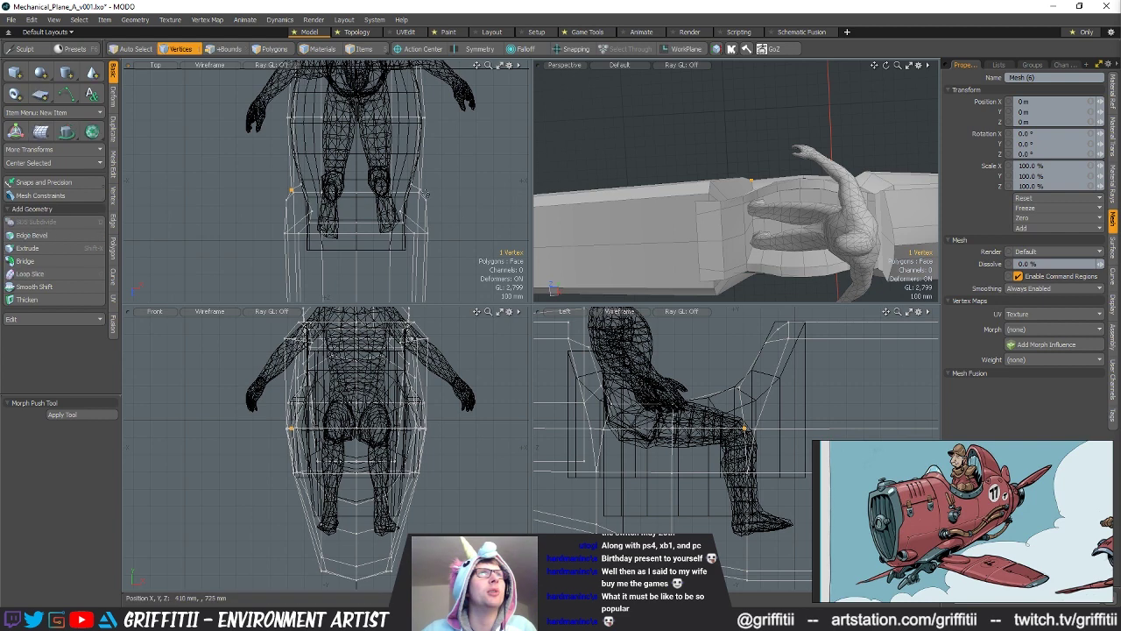
pyautogui.press('r')
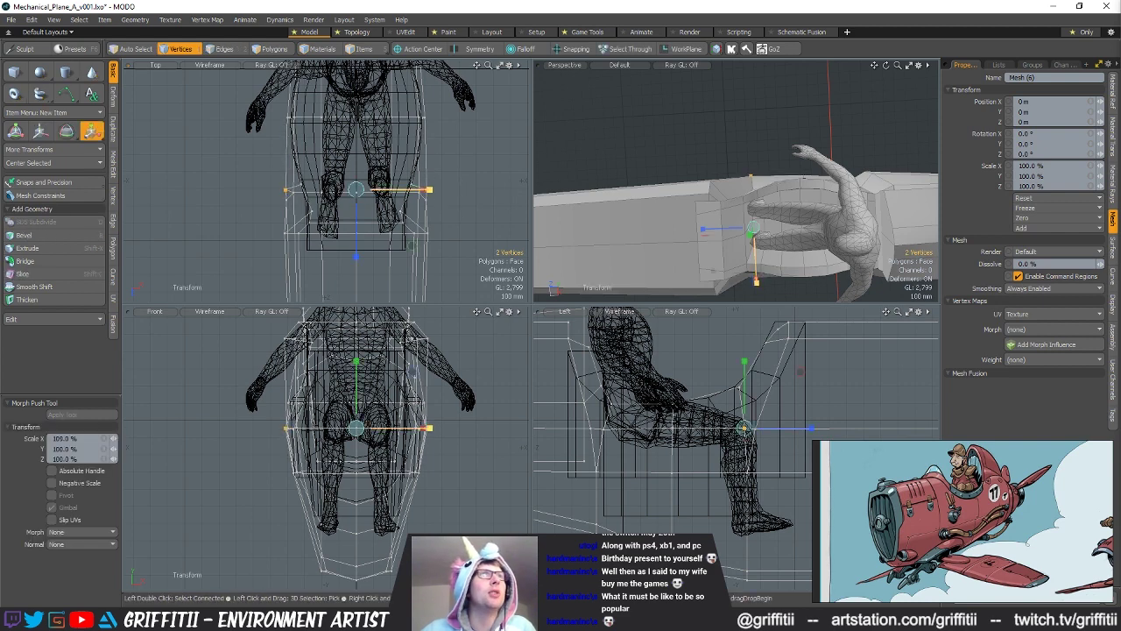
pyautogui.press('space')
# Step: Bevel the fuselage edges leading to the front corners of the cockpit opening
pyautogui.keyDown('alt'); pyautogui.moveTo(703, 183); pyautogui.dragTo(758, 182); pyautogui.keyUp('alt')
pyautogui.press('space')
pyautogui.keyDown('alt'); pyautogui.moveTo(734, 230); pyautogui.dragTo(704, 96); pyautogui.keyUp('alt')
pyautogui.press('space')
pyautogui.press('space')
pyautogui.press('space')
pyautogui.moveTo(714, 252)
pyautogui.keyDown('shift'); pyautogui.mouseDown()
pyautogui.moveTo(706, 265)
pyautogui.moveTo(730, 276)
pyautogui.mouseUp(); pyautogui.keyUp('shift')
pyautogui.keyDown('alt'); pyautogui.moveTo(736, 270); pyautogui.dragTo(788, 208); pyautogui.keyUp('alt')
pyautogui.press('b')
pyautogui.keyDown('alt'); pyautogui.moveTo(719, 188); pyautogui.dragTo(742, 173); pyautogui.keyUp('alt')
pyautogui.press('space')
# Step: With snapping on, move the extra side vertex on each fuselage flank by ±25.8301 mm X, -158.4268 mm Y and -28.5414 mm Z onto the vertex below
pyautogui.scroll(3, 687, 107)
pyautogui.press('3')
pyautogui.press('1')
pyautogui.click(745, 167)
pyautogui.press('x')
pyautogui.press('w')
pyautogui.moveTo(745, 171); pyautogui.dragTo(692, 113)
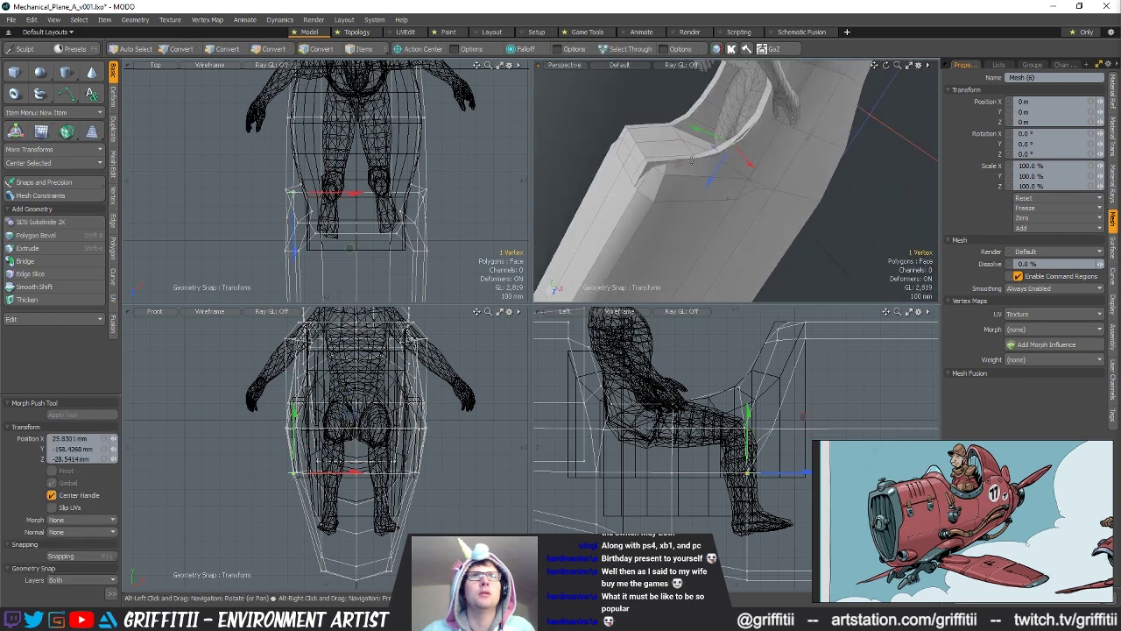
pyautogui.press('space')
pyautogui.click(759, 191)
pyautogui.press('w')
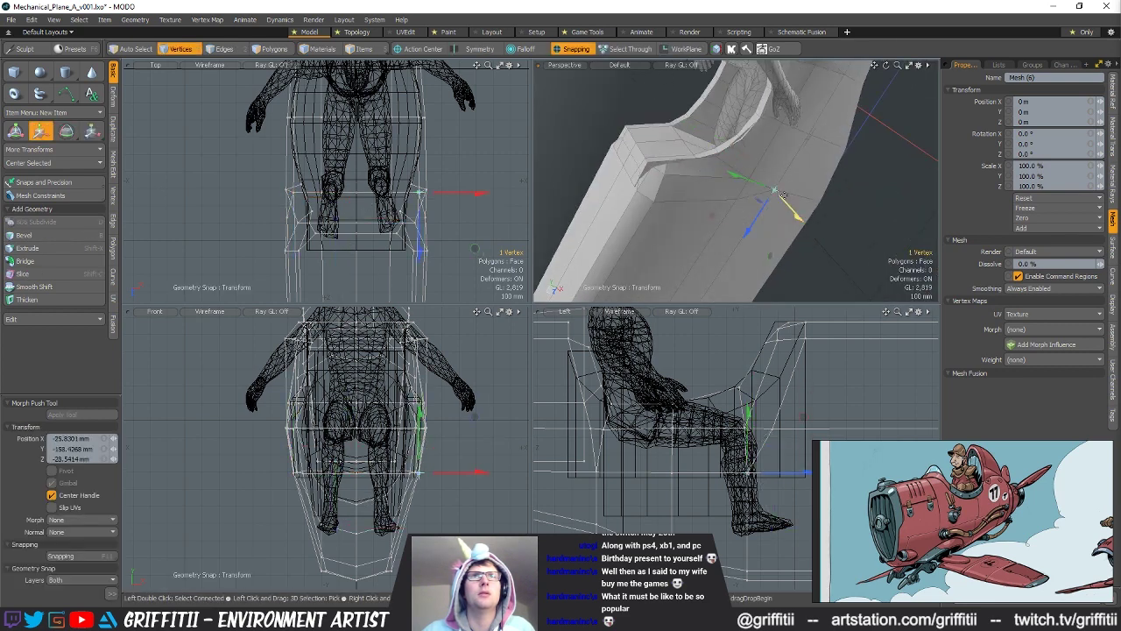
pyautogui.press('space')
# Step: Try to merge the snapped fuselage vertices with the Merge Tool
pyautogui.click(114, 196)
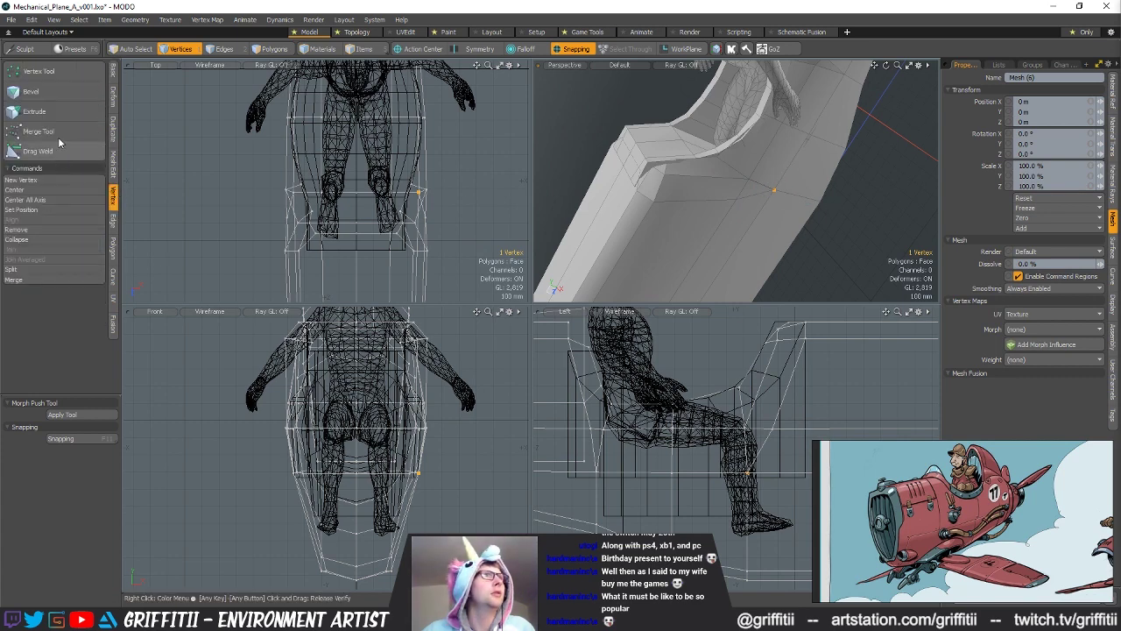
pyautogui.click(61, 134)
pyautogui.keyDown('alt'); pyautogui.moveTo(764, 186); pyautogui.dragTo(789, 194); pyautogui.keyUp('alt')
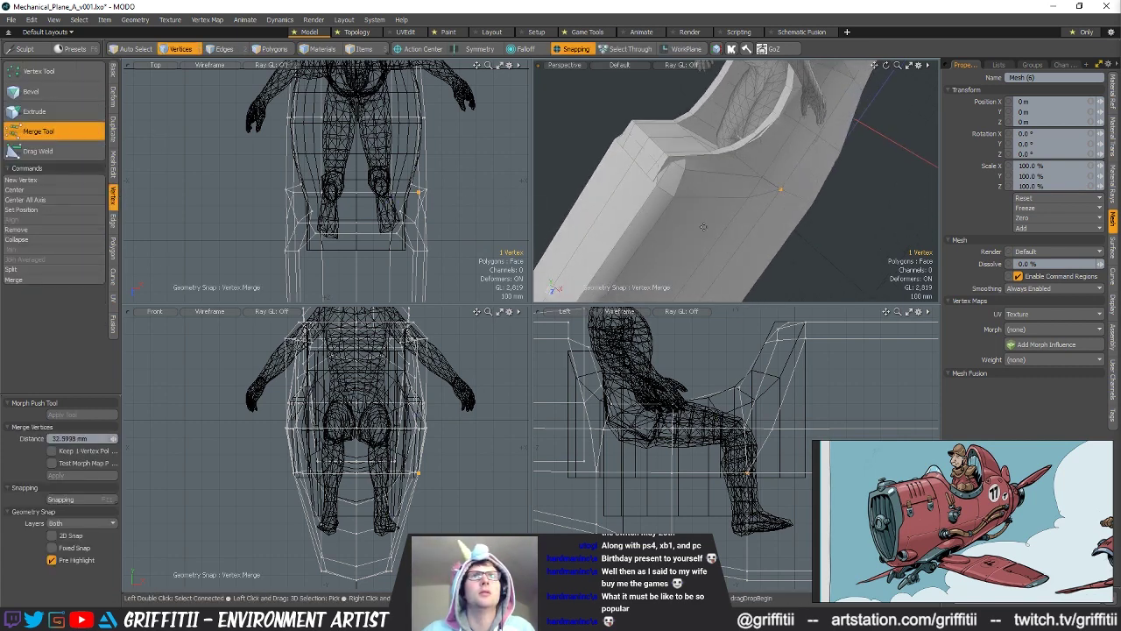
pyautogui.press('space')
pyautogui.keyDown('alt'); pyautogui.moveTo(861, 201); pyautogui.dragTo(882, 204); pyautogui.keyUp('alt')
pyautogui.press('3')
pyautogui.doubleClick(772, 160)
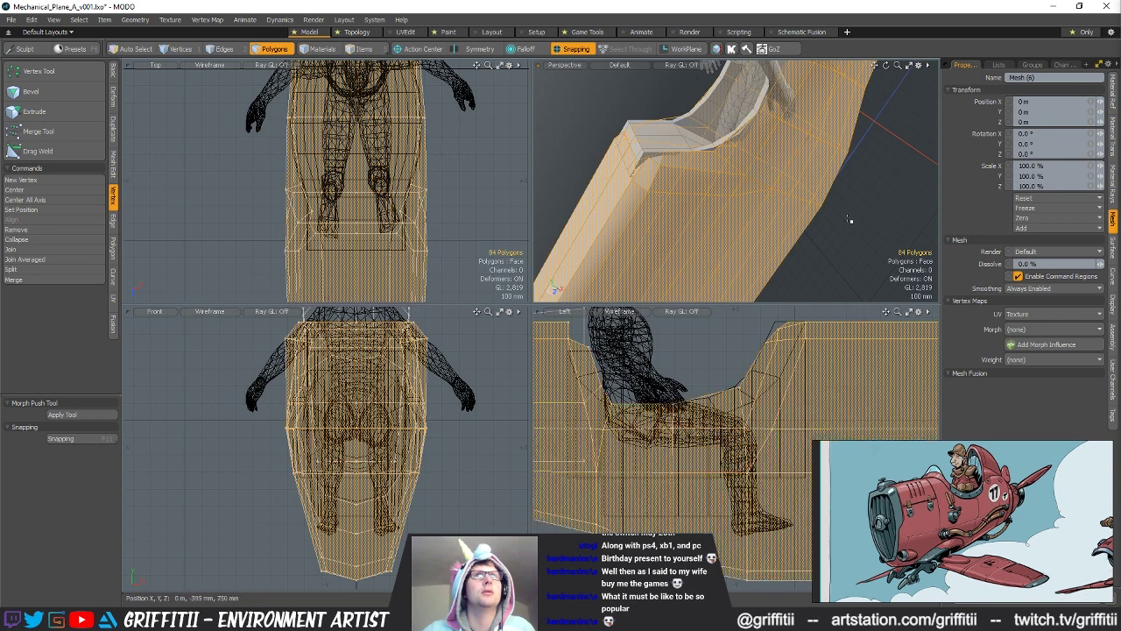
pyautogui.press('2')
pyautogui.press('1')
# Step: Turn off snapping and merge the overlapping vertices on one fuselage flank beside the pilot's knees with the Merge Tool at 1 mm
pyautogui.click(755, 187)
pyautogui.moveTo(760, 182)
pyautogui.keyDown('ctrl'); pyautogui.keyDown('alt'); pyautogui.mouseDown()
pyautogui.moveTo(821, 177)
pyautogui.moveTo(771, 191)
pyautogui.moveTo(780, 188)
pyautogui.mouseUp(); pyautogui.keyUp('alt'); pyautogui.keyUp('ctrl')
pyautogui.keyDown('shift'); pyautogui.click(733, 208); pyautogui.keyUp('shift')
pyautogui.keyDown('alt'); pyautogui.moveTo(770, 238); pyautogui.dragTo(734, 223); pyautogui.keyUp('alt')
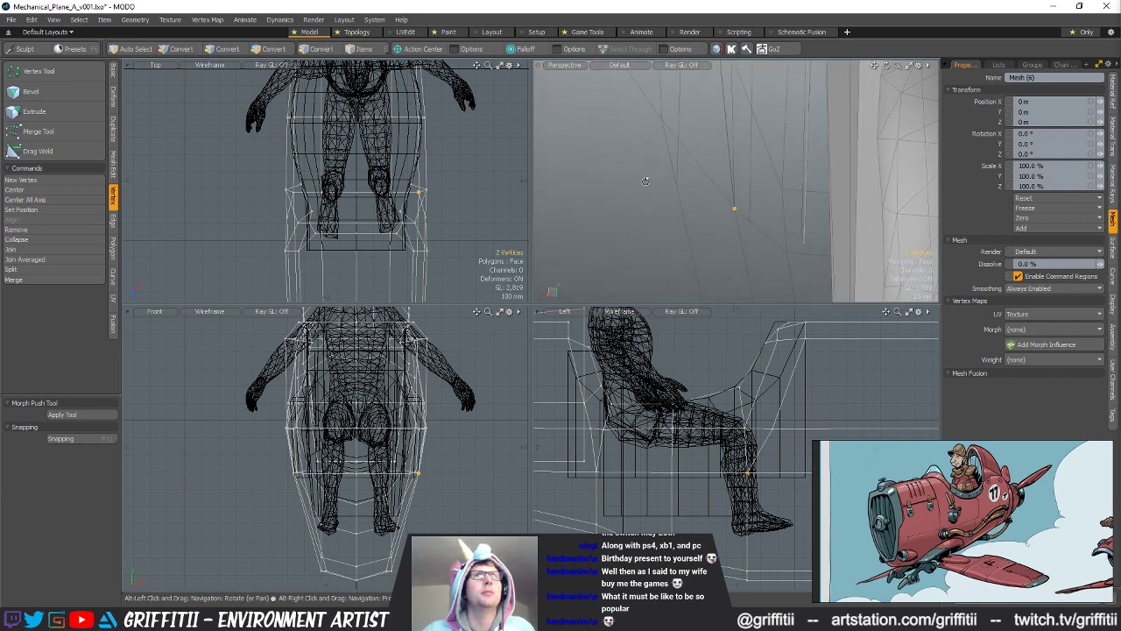
pyautogui.click(39, 132)
pyautogui.click(573, 49)
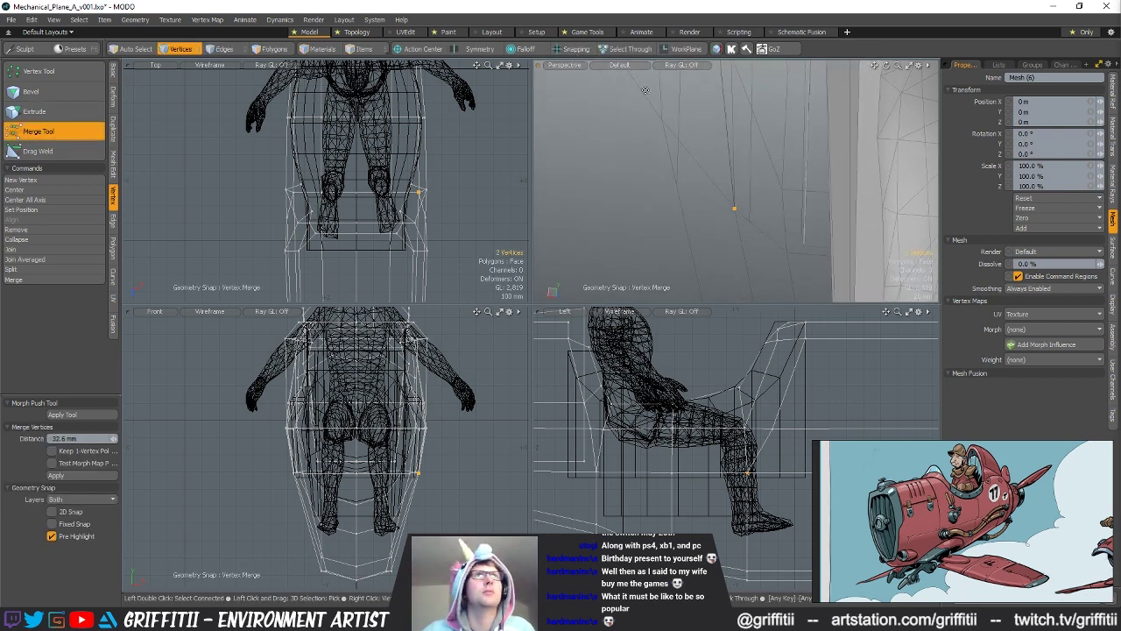
pyautogui.hotkey('ctrl', 'z')
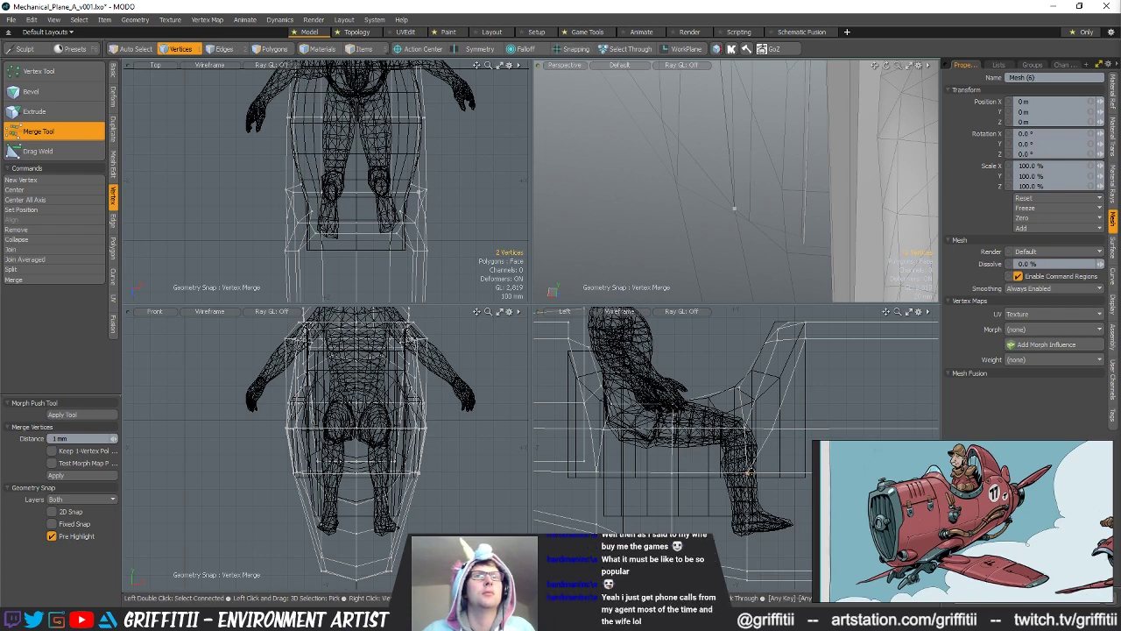
pyautogui.press('space')
pyautogui.click(47, 133)
pyautogui.moveTo(700, 194)
pyautogui.keyDown('alt'); pyautogui.mouseDown()
pyautogui.moveTo(772, 189)
pyautogui.moveTo(760, 210)
pyautogui.mouseUp(); pyautogui.keyUp('alt')
# Step: Select the overlapping vertices on the opposite fuselage flank and merge them as well
pyautogui.press('space')
pyautogui.moveTo(742, 418); pyautogui.dragTo(781, 455, button='right')
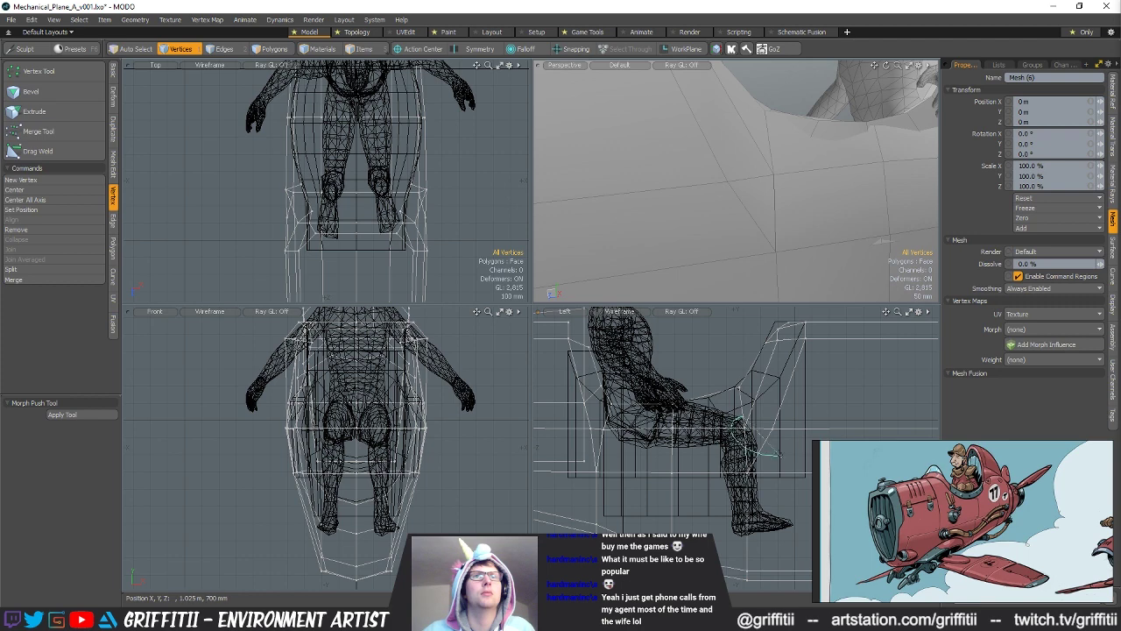
pyautogui.click(64, 137)
pyautogui.press('space')
# Step: Select all connected polygons of the fuselage shell and hide the unselected polygons
pyautogui.scroll(-8, 770, 193)
pyautogui.moveTo(757, 197)
pyautogui.keyDown('alt'); pyautogui.mouseDown()
pyautogui.moveTo(808, 302)
pyautogui.moveTo(753, 177)
pyautogui.moveTo(780, 184)
pyautogui.moveTo(746, 213)
pyautogui.mouseUp(); pyautogui.keyUp('alt')
pyautogui.scroll(4, 753, 177)
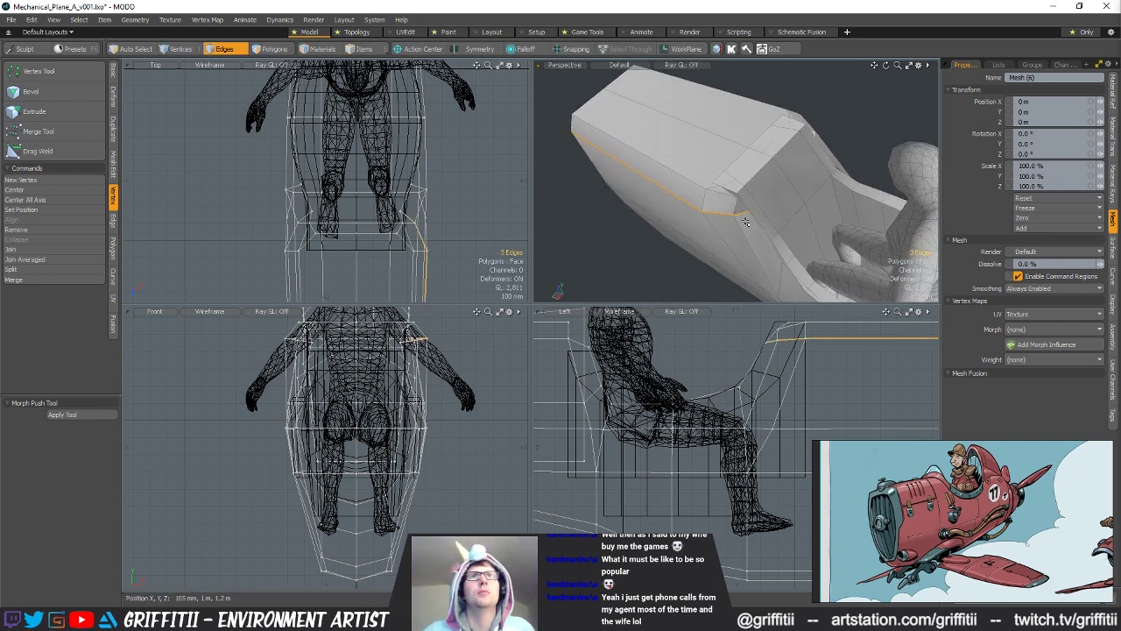
pyautogui.press('3')
pyautogui.doubleClick(762, 234)
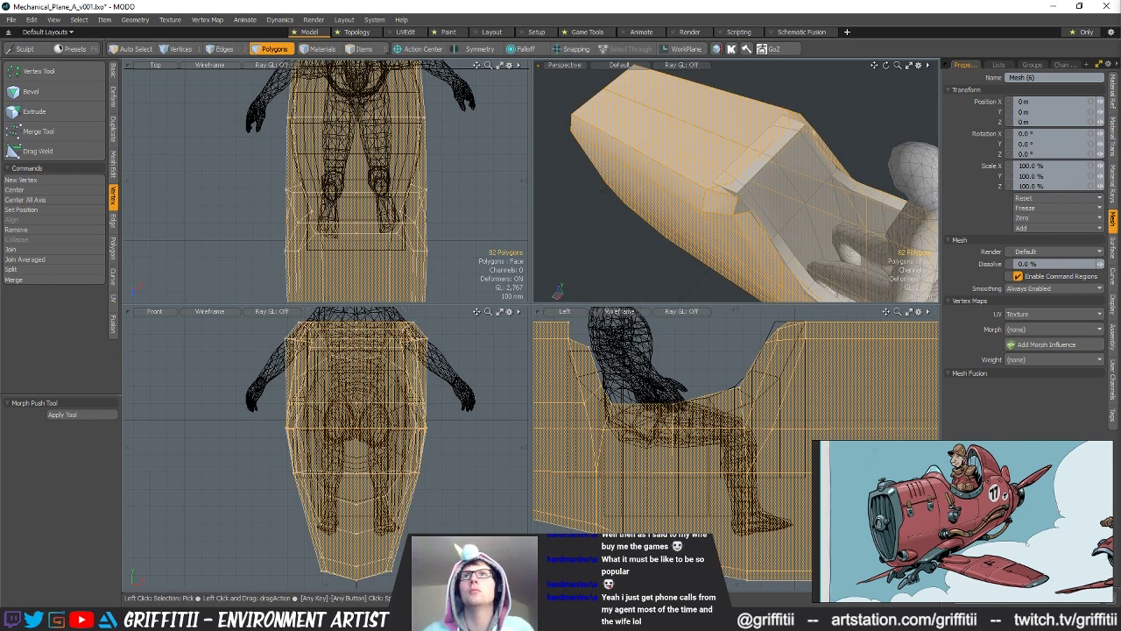
pyautogui.hotkey('shift', 'h')
# Step: Delete the unwanted polygons around the front corners of the cockpit opening
pyautogui.keyDown('alt'); pyautogui.moveTo(794, 189); pyautogui.dragTo(806, 215); pyautogui.keyUp('alt')
pyautogui.scroll(2, 783, 195)
pyautogui.press('1')
pyautogui.press('space')
pyautogui.press('space')
pyautogui.scroll(3, 819, 211)
pyautogui.click(815, 149)
pyautogui.keyDown('alt'); pyautogui.moveTo(815, 150); pyautogui.dragTo(727, 179); pyautogui.keyUp('alt')
pyautogui.click(663, 266)
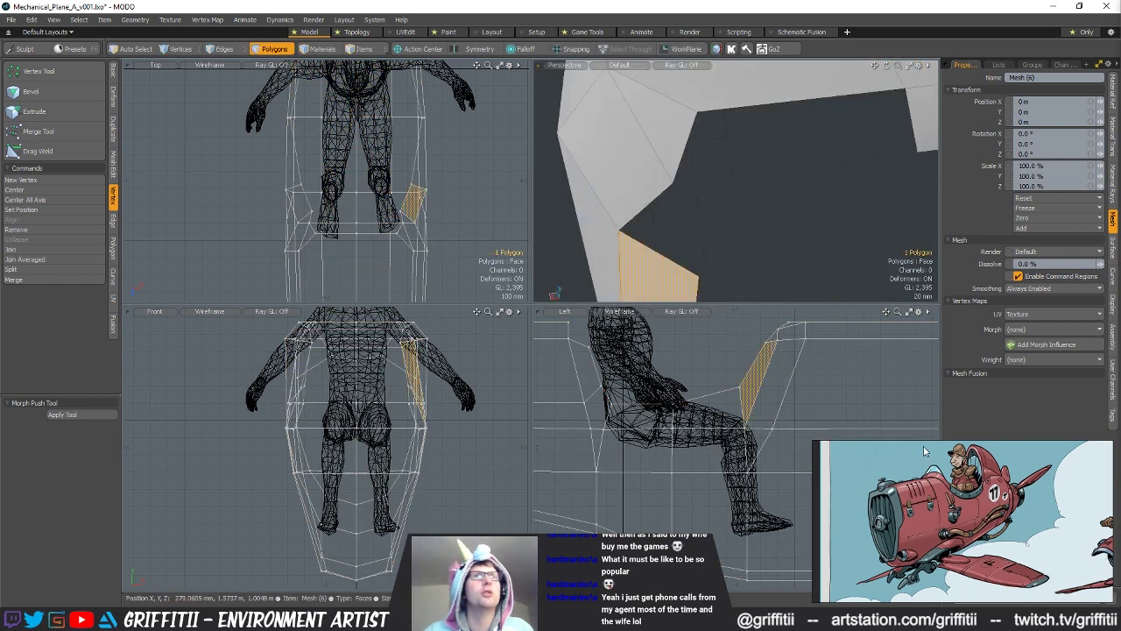
pyautogui.moveTo(811, 362); pyautogui.dragTo(760, 325, button='right')
pyautogui.keyDown('alt'); pyautogui.moveTo(856, 166); pyautogui.dragTo(741, 195); pyautogui.keyUp('alt')
pyautogui.scroll(-3, 843, 155)
pyautogui.press('Delete')
# Step: Bridge the two short corner edges across the front lip of the cockpit opening
pyautogui.press('space')
pyautogui.press('space')
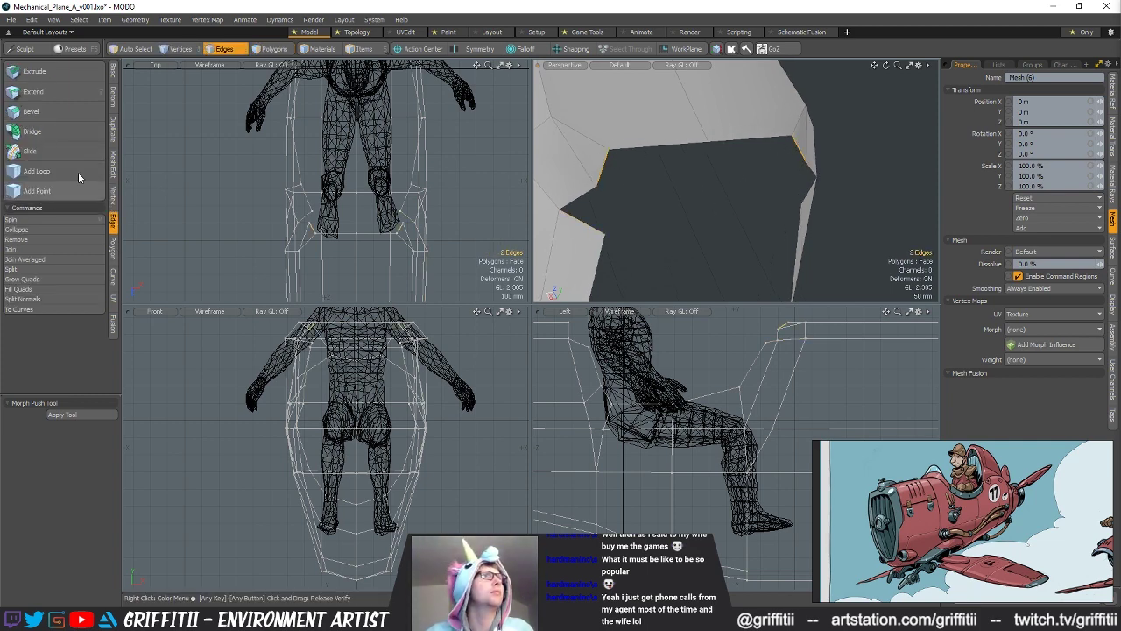
pyautogui.click(14, 131)
pyautogui.press('space')
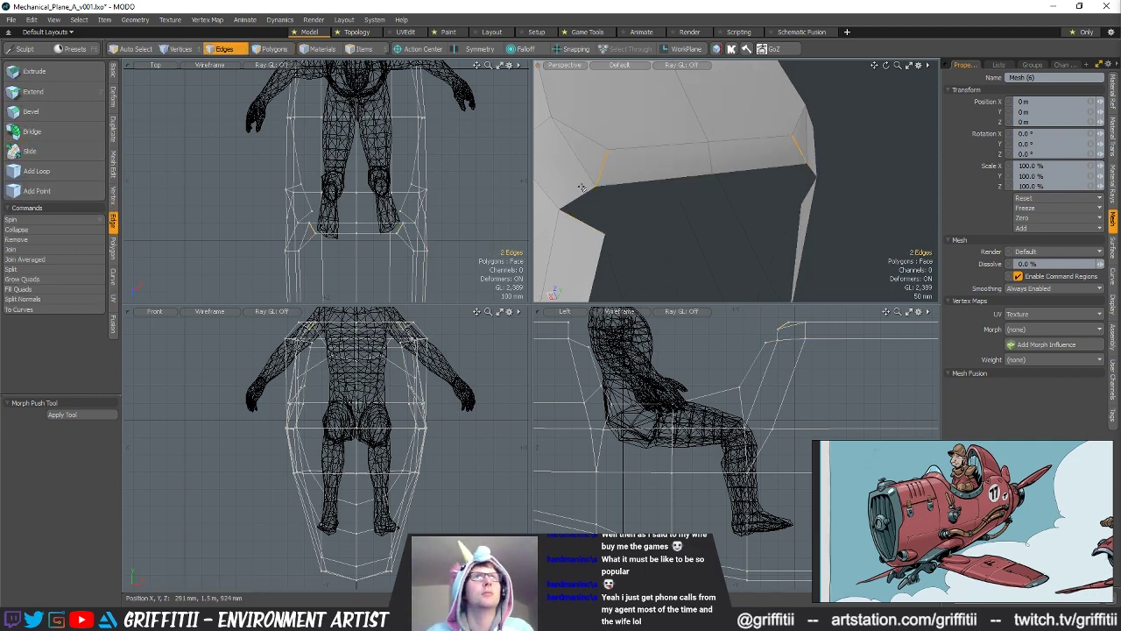
# Step: Close the triangular gaps at both front corners of the cockpit opening with polygons
pyautogui.press('1')
pyautogui.press('2')
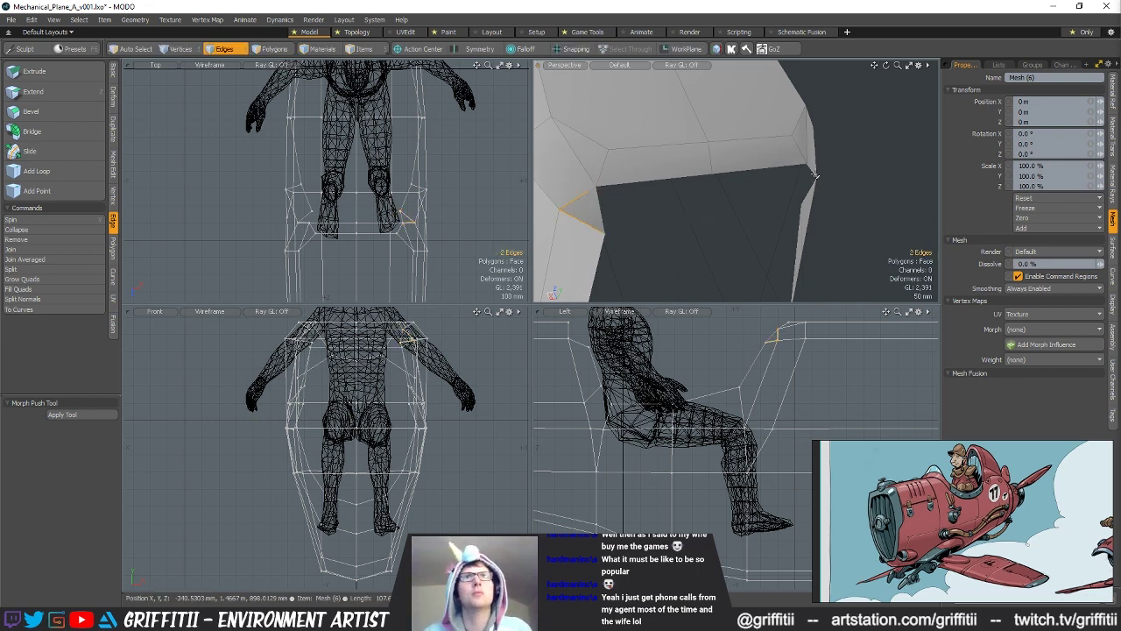
pyautogui.click(707, 141)
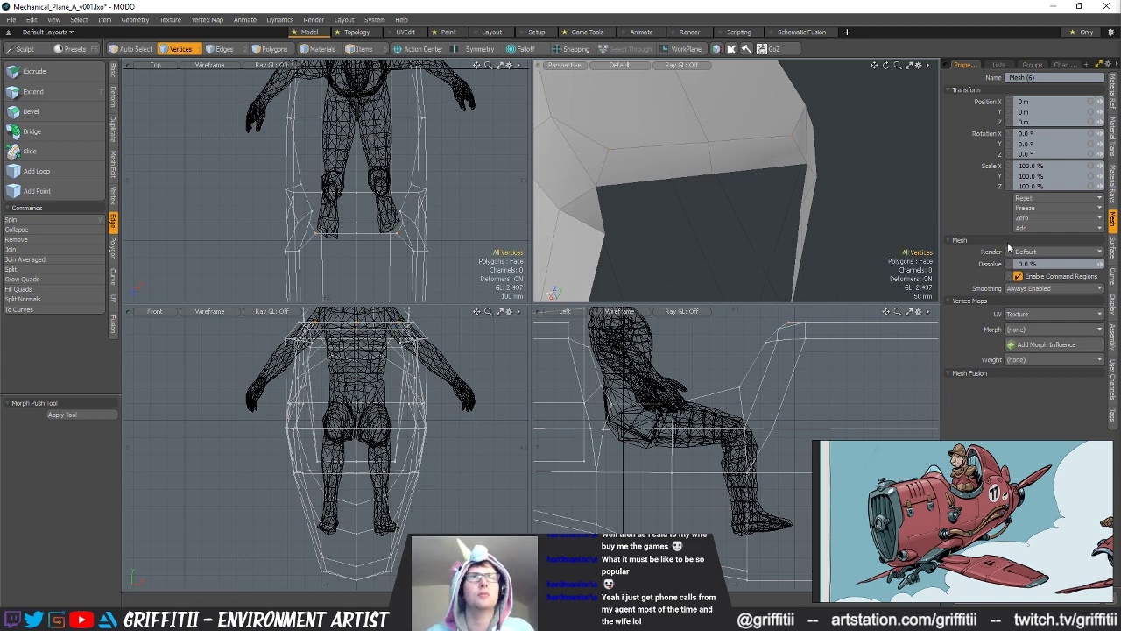
# Step: Select the two opposite fuselage side vertices just behind the pilot's hips and scale them to 113.5% in X
pyautogui.keyDown('alt'); pyautogui.moveTo(655, 200); pyautogui.dragTo(601, 170); pyautogui.keyUp('alt')
pyautogui.keyDown('ctrl'); pyautogui.keyDown('alt'); pyautogui.moveTo(701, 211); pyautogui.dragTo(797, 236); pyautogui.keyUp('alt'); pyautogui.keyUp('ctrl')
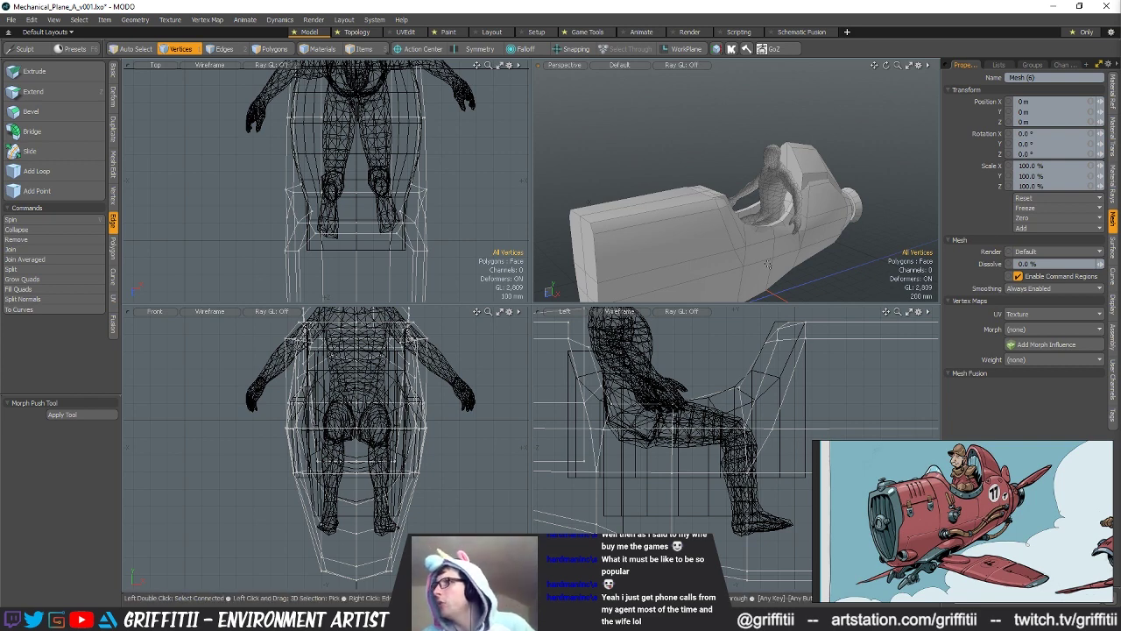
pyautogui.keyDown('alt'); pyautogui.moveTo(762, 262); pyautogui.dragTo(772, 277); pyautogui.keyUp('alt')
pyautogui.scroll(2, 860, 233)
pyautogui.keyDown('alt'); pyautogui.moveTo(861, 233); pyautogui.dragTo(832, 187); pyautogui.keyUp('alt')
pyautogui.scroll(4, 795, 245)
pyautogui.scroll(-3, 873, 186)
pyautogui.click(797, 218)
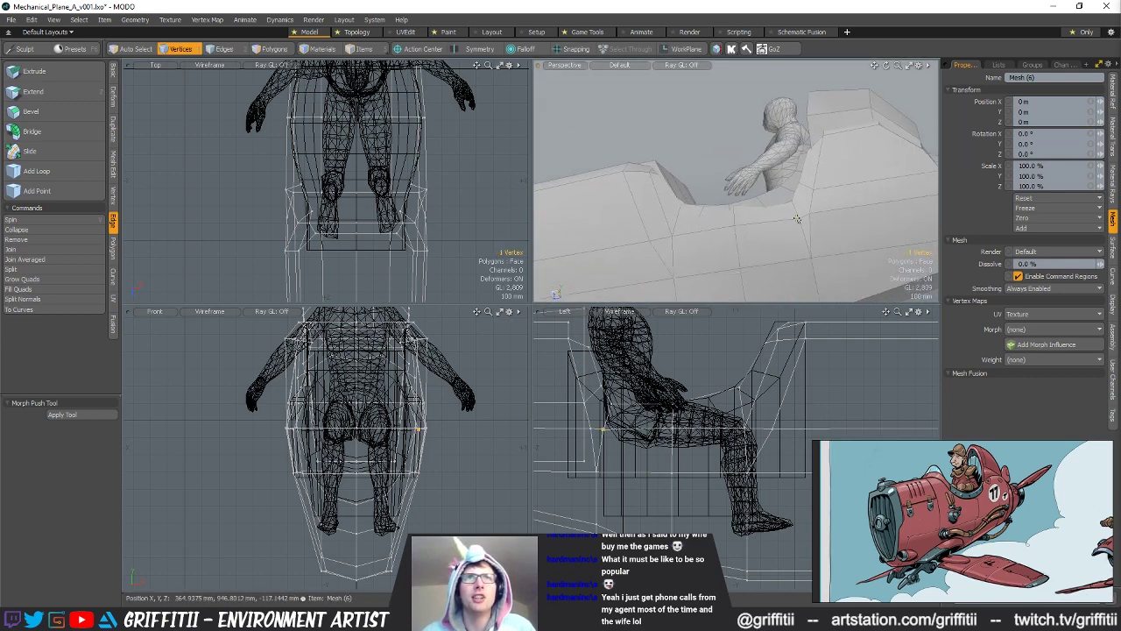
pyautogui.keyDown('alt'); pyautogui.keyDown('shift'); pyautogui.moveTo(416, 83); pyautogui.dragTo(467, 172); pyautogui.keyUp('shift'); pyautogui.keyUp('alt')
pyautogui.press('r')
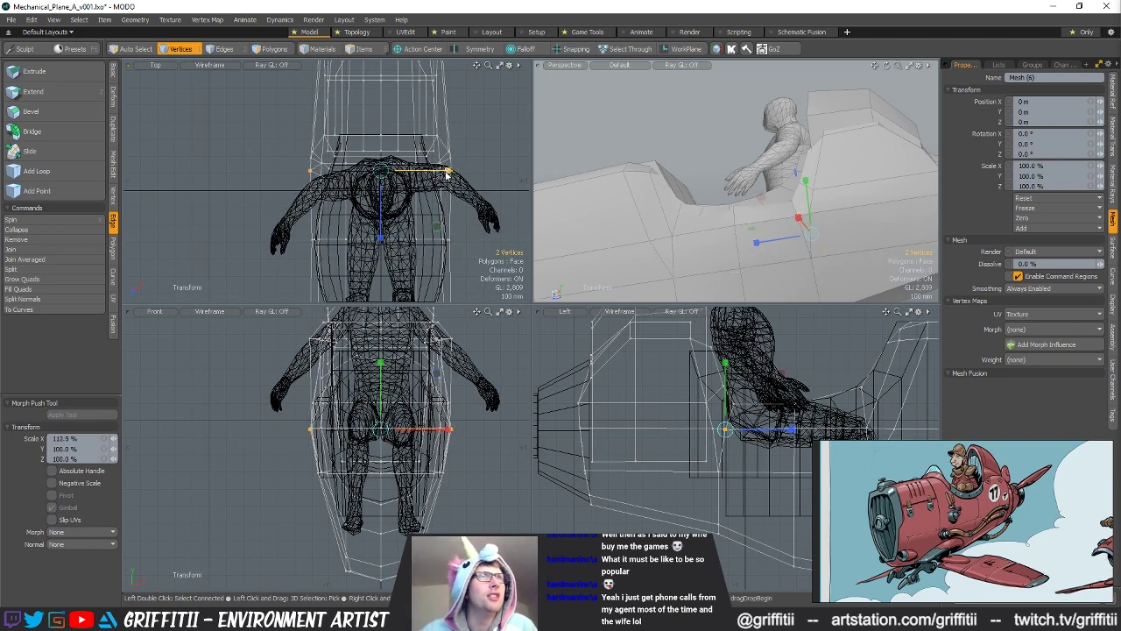
pyautogui.press('Escape')
# Step: Select all fuselage vertices at the rear end next to the tail cone and scale them to 79.5% in X
pyautogui.scroll(-3, 497, 194)
pyautogui.keyDown('alt'); pyautogui.keyDown('shift'); pyautogui.moveTo(497, 194); pyautogui.dragTo(496, 215); pyautogui.keyUp('shift'); pyautogui.keyUp('alt')
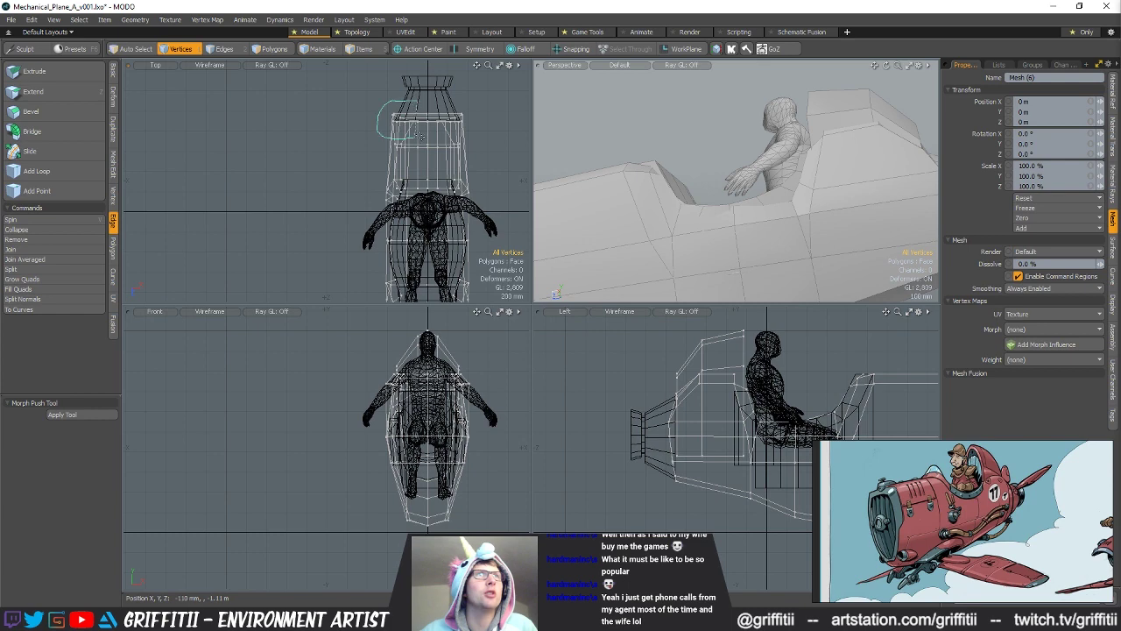
pyautogui.press('r')
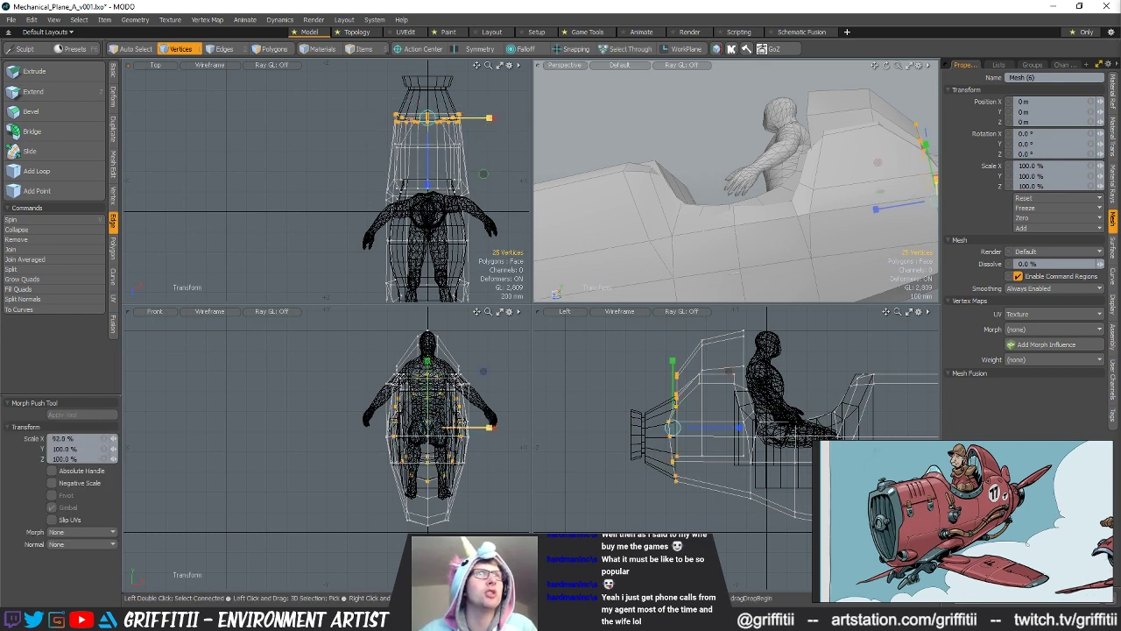
pyautogui.moveTo(487, 428); pyautogui.dragTo(482, 428)
pyautogui.keyDown('alt'); pyautogui.moveTo(652, 180); pyautogui.dragTo(819, 237); pyautogui.keyUp('alt')
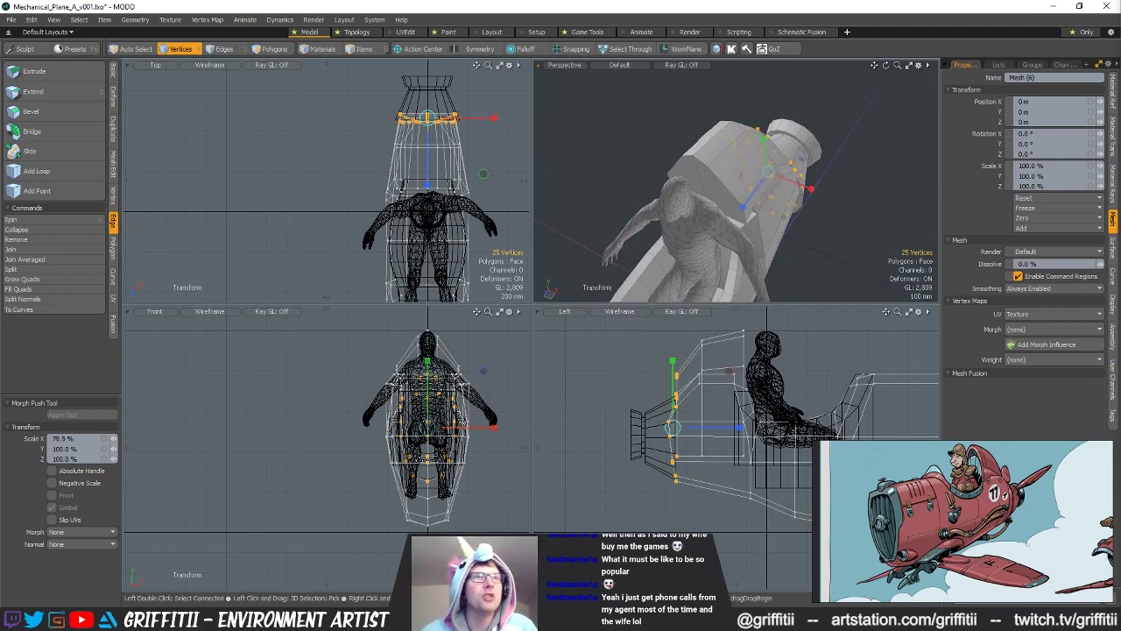
pyautogui.scroll(2, 420, 451)
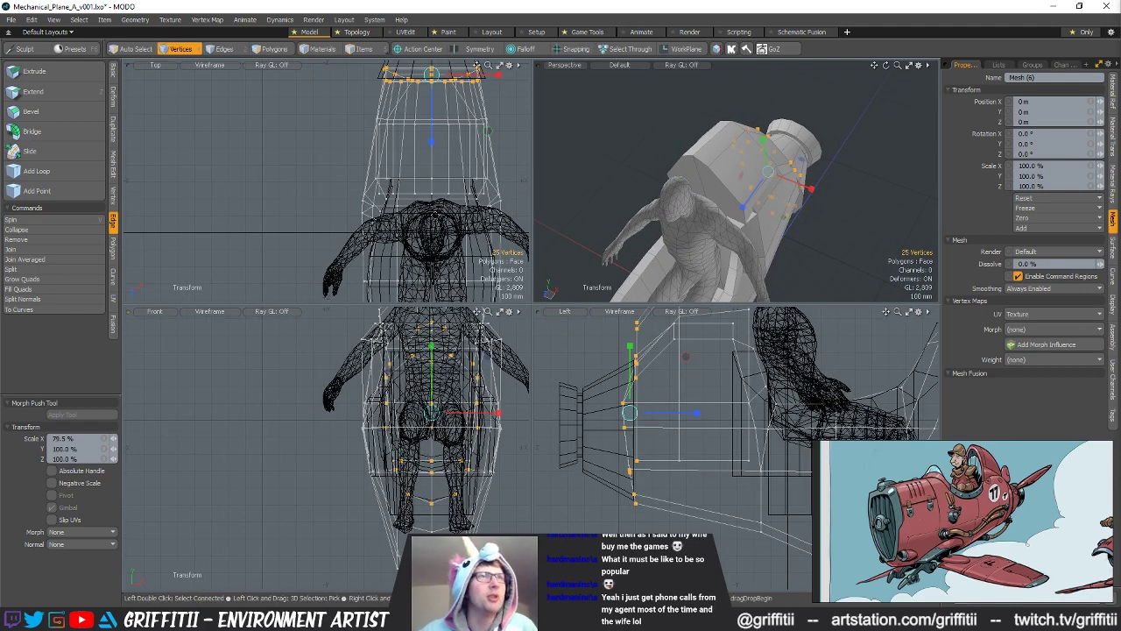
# Step: Try to scale the row of vertices midway along the rear fuselage to 104.5% in X
pyautogui.keyDown('alt'); pyautogui.keyDown('shift'); pyautogui.moveTo(381, 109); pyautogui.dragTo(379, 126); pyautogui.keyUp('shift'); pyautogui.keyUp('alt')
pyautogui.click(377, 123)
pyautogui.press('space')
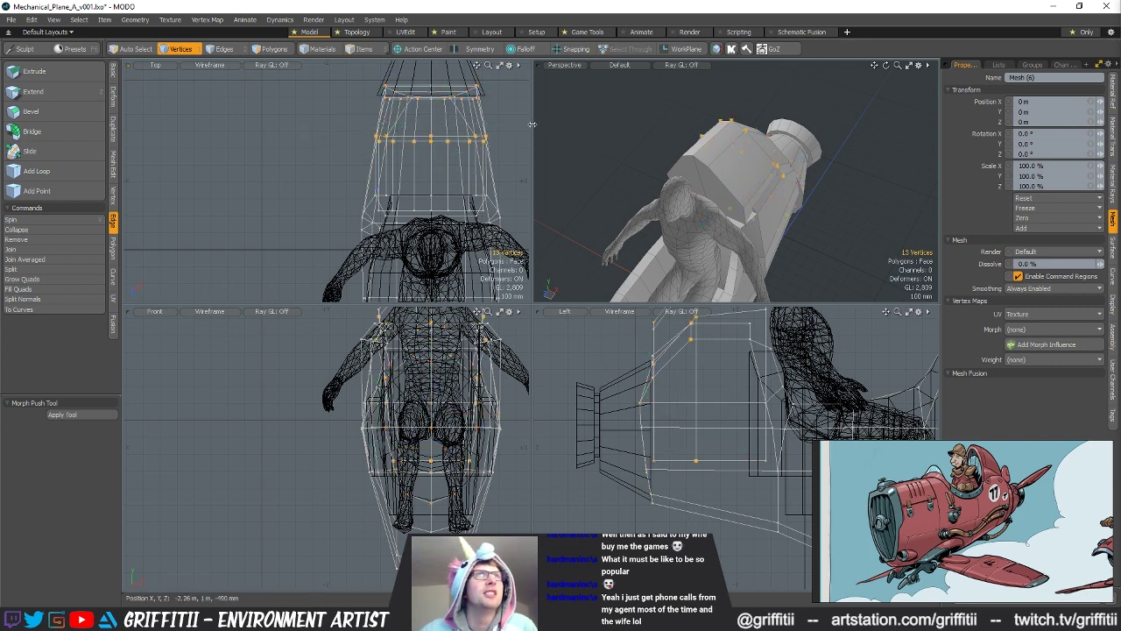
pyautogui.press('r')
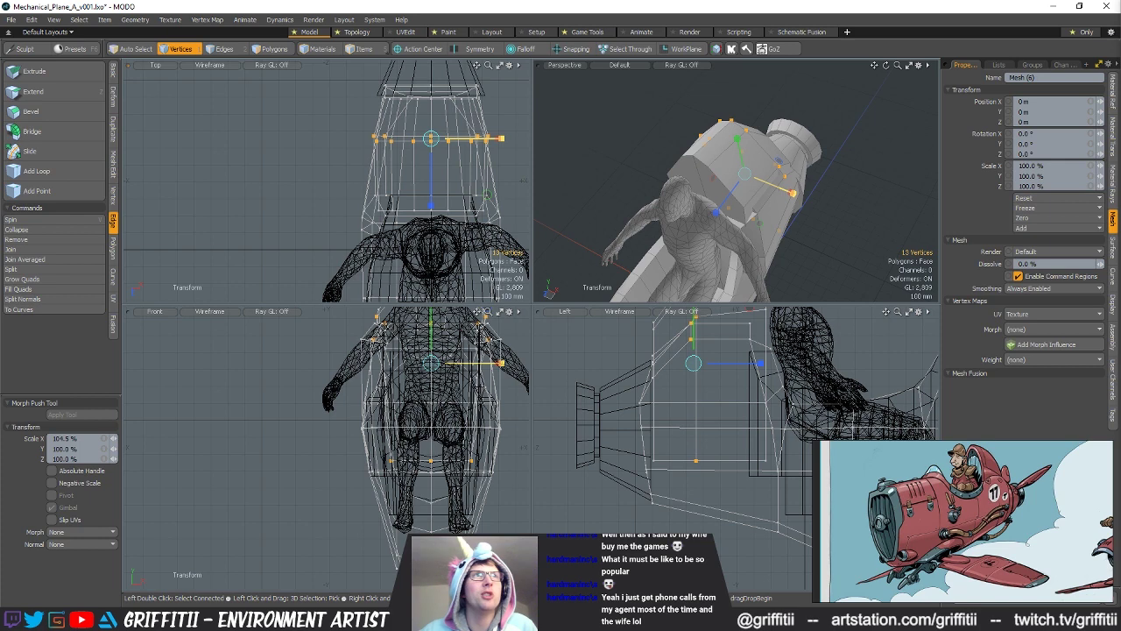
pyautogui.keyDown('alt'); pyautogui.moveTo(815, 188); pyautogui.dragTo(742, 191); pyautogui.keyUp('alt')
pyautogui.hotkey('ctrl', 'z')
# Step: Select the inner edge loop midway along the rear fuselage and scale it to 86.5% in X
pyautogui.press('space')
pyautogui.press('2')
pyautogui.doubleClick(744, 179)
pyautogui.press('r')
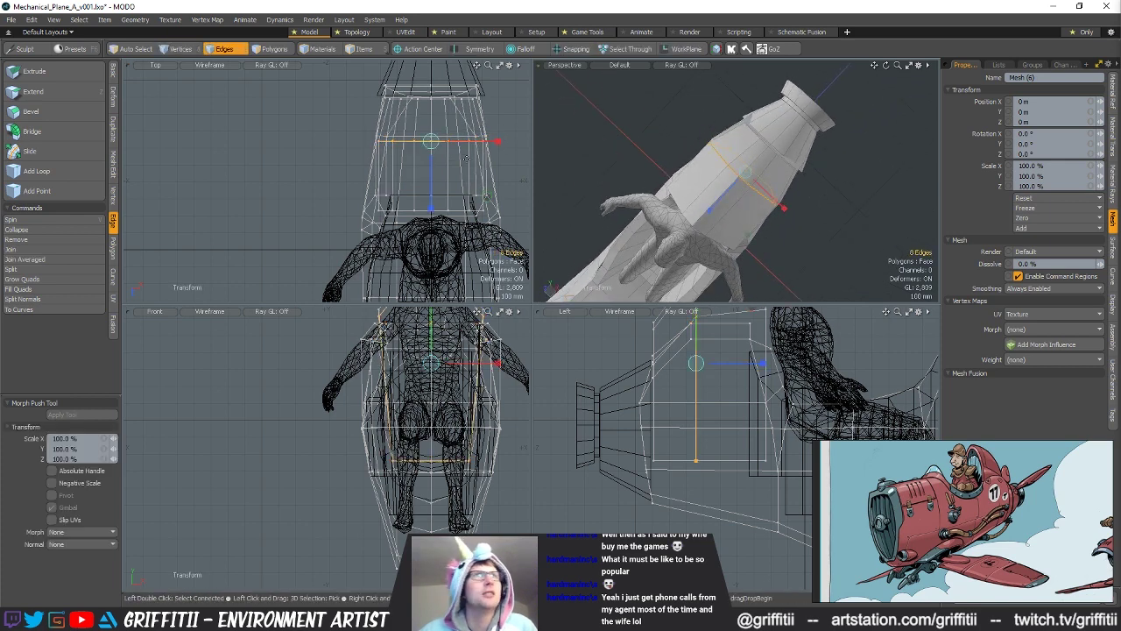
pyautogui.moveTo(500, 145); pyautogui.dragTo(488, 141)
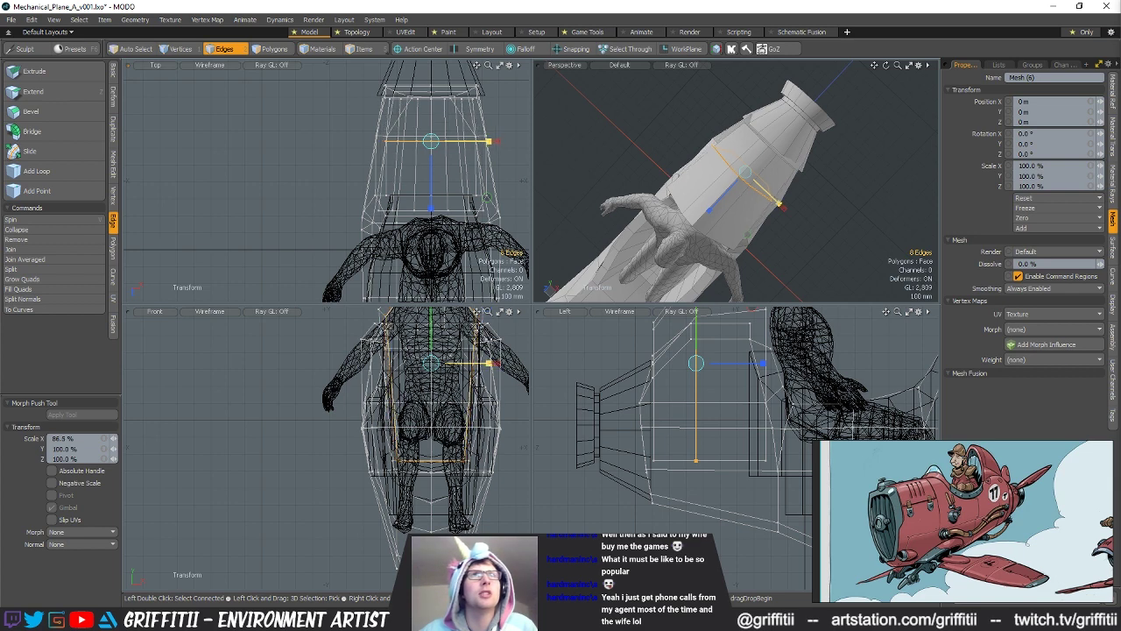
pyautogui.press('space')
# Step: Select the two opposite upper side vertices midway along the rear fuselage and scale them to 91% in X
pyautogui.press('space')
pyautogui.press('space')
pyautogui.click(375, 134)
pyautogui.keyDown('alt'); pyautogui.moveTo(421, 110); pyautogui.dragTo(413, 130); pyautogui.keyUp('alt')
pyautogui.keyDown('alt'); pyautogui.moveTo(823, 175); pyautogui.dragTo(776, 179); pyautogui.keyUp('alt')
pyautogui.keyDown('shift'); pyautogui.click(776, 210); pyautogui.keyUp('shift')
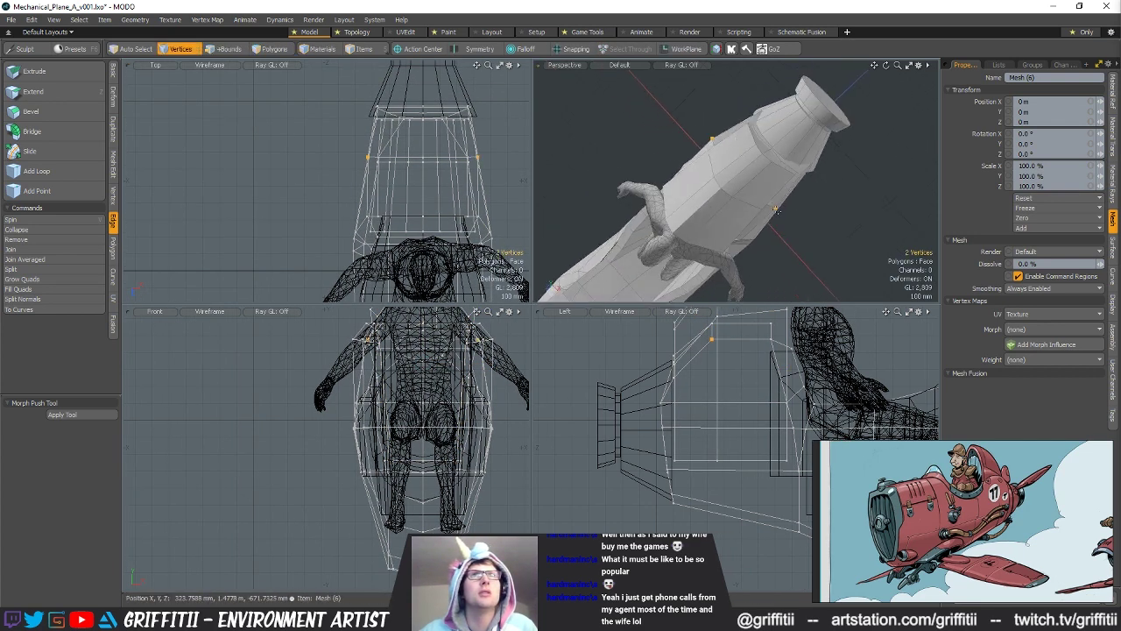
pyautogui.press('r')
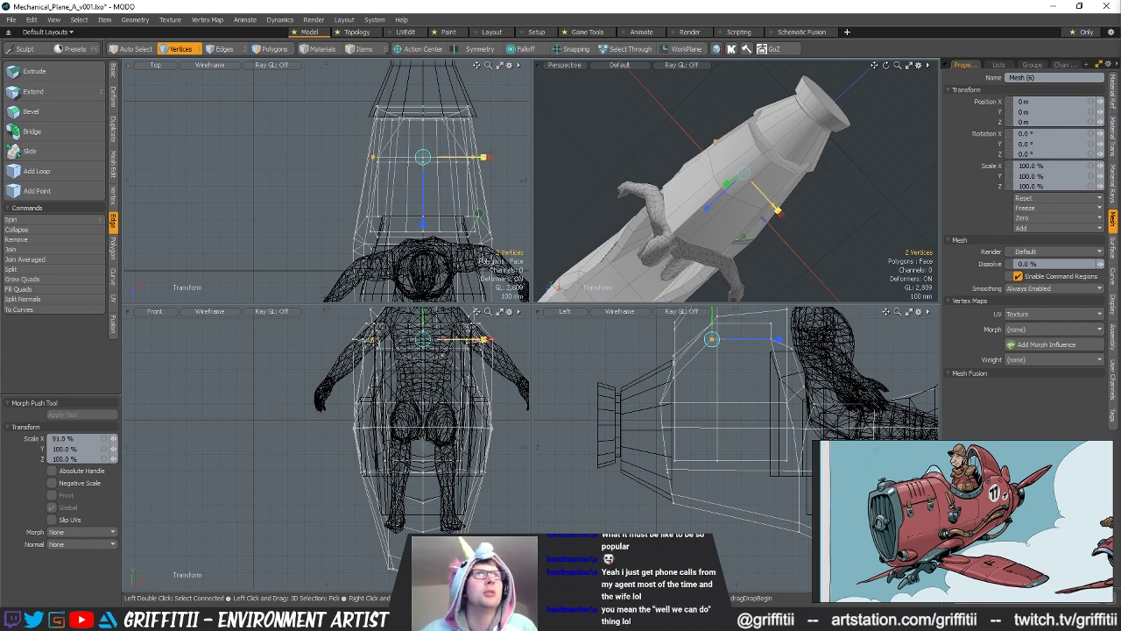
pyautogui.press('space')
# Step: Switch to the tail cone mesh, select its polygons and narrow them slightly in X to fit the slimmer fuselage end
pyautogui.click(821, 239)
pyautogui.keyDown('alt'); pyautogui.moveTo(820, 238); pyautogui.dragTo(795, 166); pyautogui.keyUp('alt')
pyautogui.press('space')
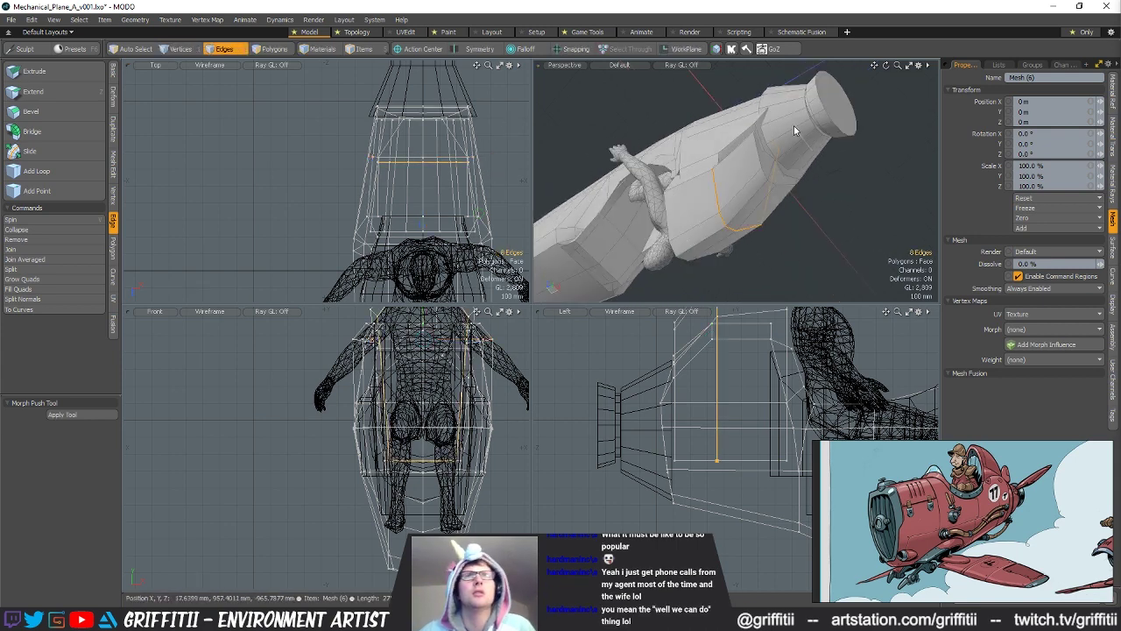
pyautogui.press('5')
pyautogui.click(804, 129)
pyautogui.press('3')
pyautogui.press('r')
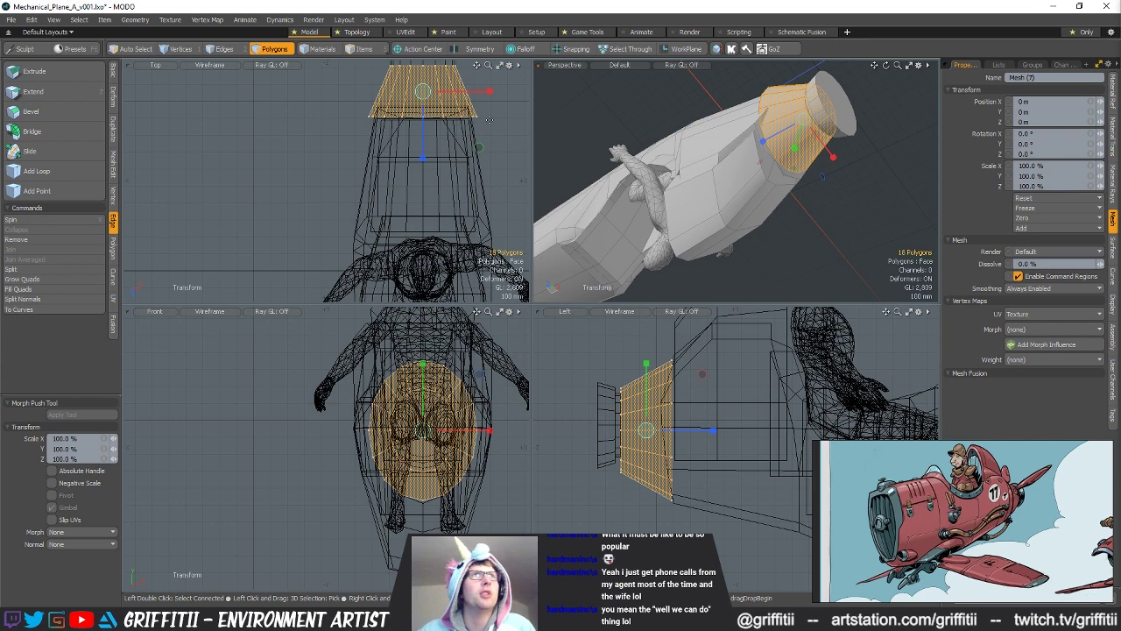
pyautogui.moveTo(489, 430); pyautogui.dragTo(482, 430)
pyautogui.press('space')
# Step: Return to the fuselage mesh, select the opposite side edges of its rear section and scale them in X
pyautogui.click(846, 213)
pyautogui.keyDown('alt'); pyautogui.moveTo(846, 213); pyautogui.dragTo(718, 136); pyautogui.keyUp('alt')
pyautogui.press('1')
pyautogui.press('5')
pyautogui.click(782, 172)
pyautogui.press('2')
pyautogui.click(782, 172)
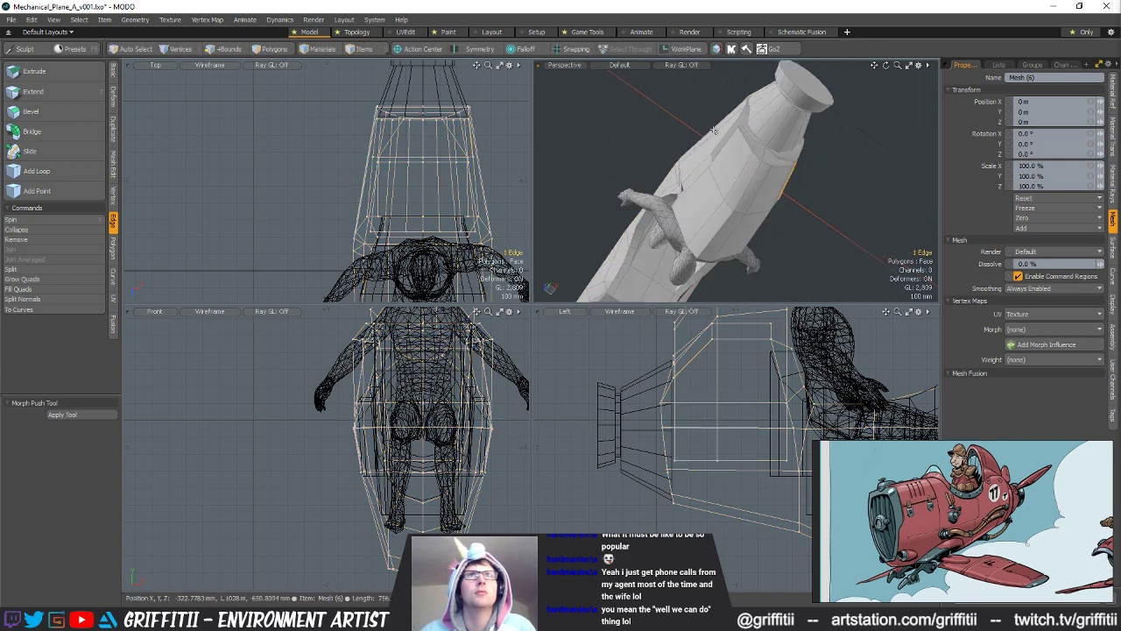
pyautogui.press('r')
pyautogui.moveTo(796, 184); pyautogui.dragTo(866, 172)
pyautogui.press('q')
# Step: Select the two lower horizontal edges across the fuselage's front face and widen them slightly in X
pyautogui.click(815, 197)
pyautogui.scroll(-5, 817, 194)
pyautogui.keyDown('alt'); pyautogui.moveTo(817, 195); pyautogui.dragTo(781, 193); pyautogui.keyUp('alt')
pyautogui.scroll(5, 777, 196)
pyautogui.press('3')
pyautogui.press('space')
pyautogui.press('space')
pyautogui.doubleClick(781, 187)
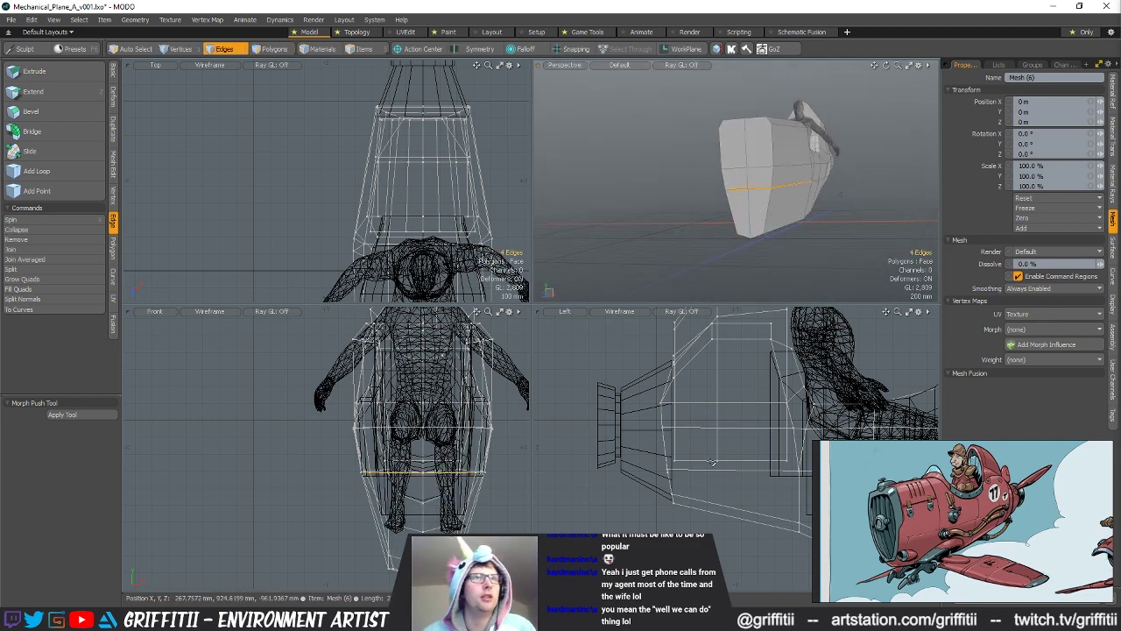
pyautogui.hotkey('shift', 'a')
pyautogui.scroll(-4, 741, 416)
pyautogui.keyDown('alt'); pyautogui.moveTo(741, 188); pyautogui.dragTo(757, 202); pyautogui.keyUp('alt')
pyautogui.moveTo(712, 422)
pyautogui.mouseDown(button='right')
pyautogui.moveTo(746, 424)
pyautogui.moveTo(720, 446)
pyautogui.mouseUp(button='right')
pyautogui.press('r')
pyautogui.keyDown('alt'); pyautogui.moveTo(787, 204); pyautogui.dragTo(815, 206); pyautogui.keyUp('alt')
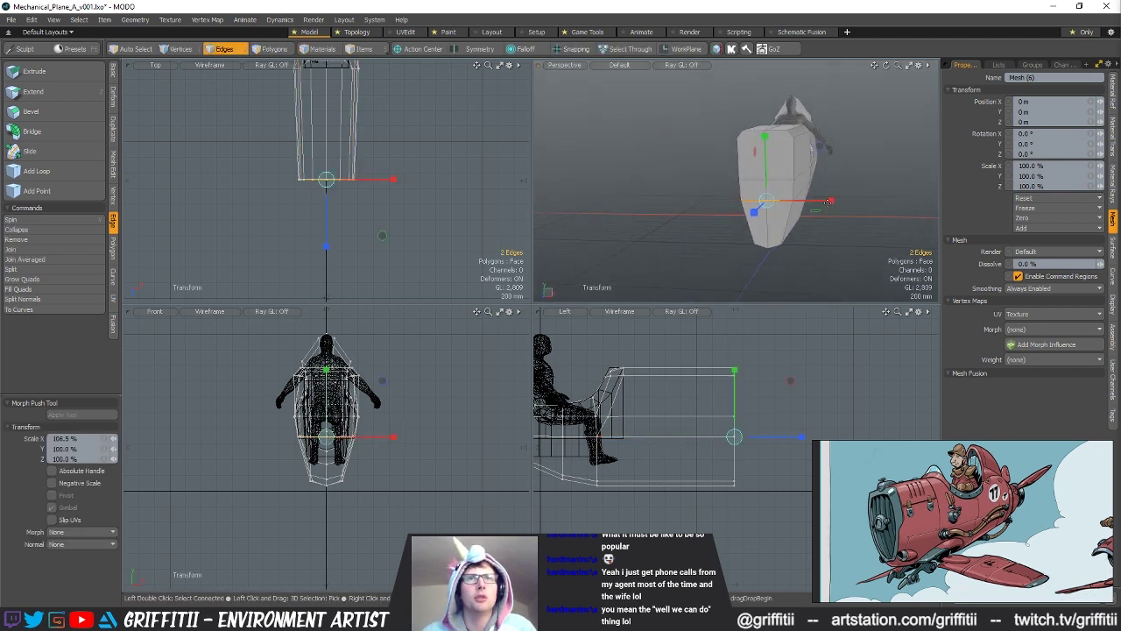
pyautogui.press('q')
# Step: Select the two bottom edges of the fuselage's front face and bevel them into a chamfered chin
pyautogui.scroll(3, 789, 215)
pyautogui.keyDown('alt'); pyautogui.moveTo(825, 233); pyautogui.dragTo(716, 234); pyautogui.keyUp('alt')
pyautogui.keyDown('alt'); pyautogui.moveTo(750, 255); pyautogui.dragTo(812, 255); pyautogui.keyUp('alt')
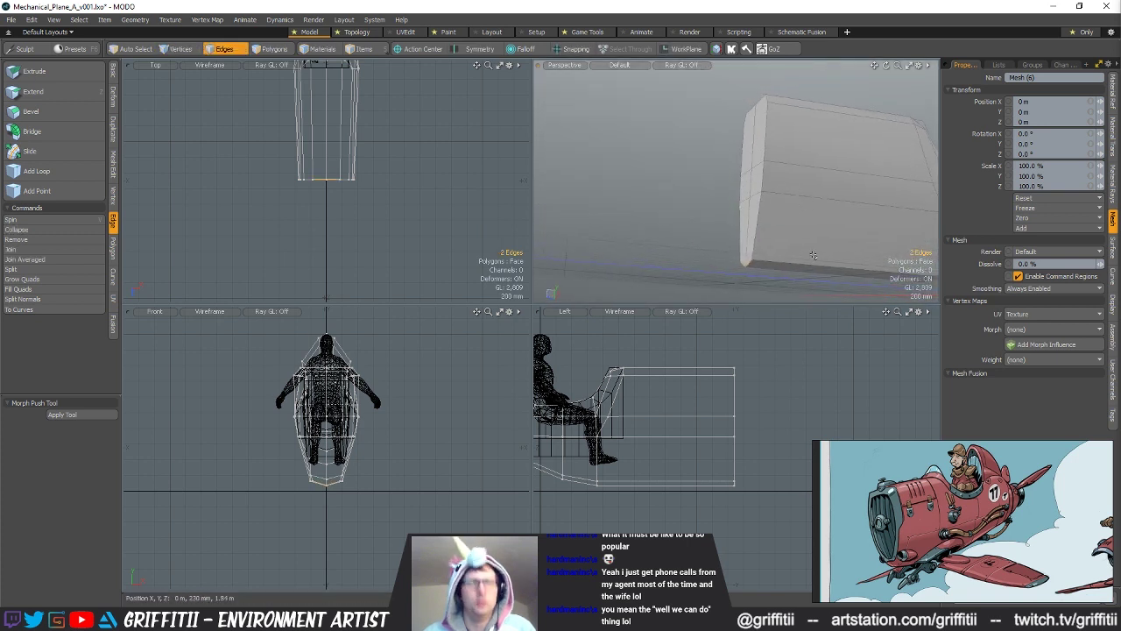
pyautogui.press('b')
pyautogui.keyDown('alt'); pyautogui.moveTo(798, 254); pyautogui.dragTo(799, 299); pyautogui.keyUp('alt')
pyautogui.press('space')
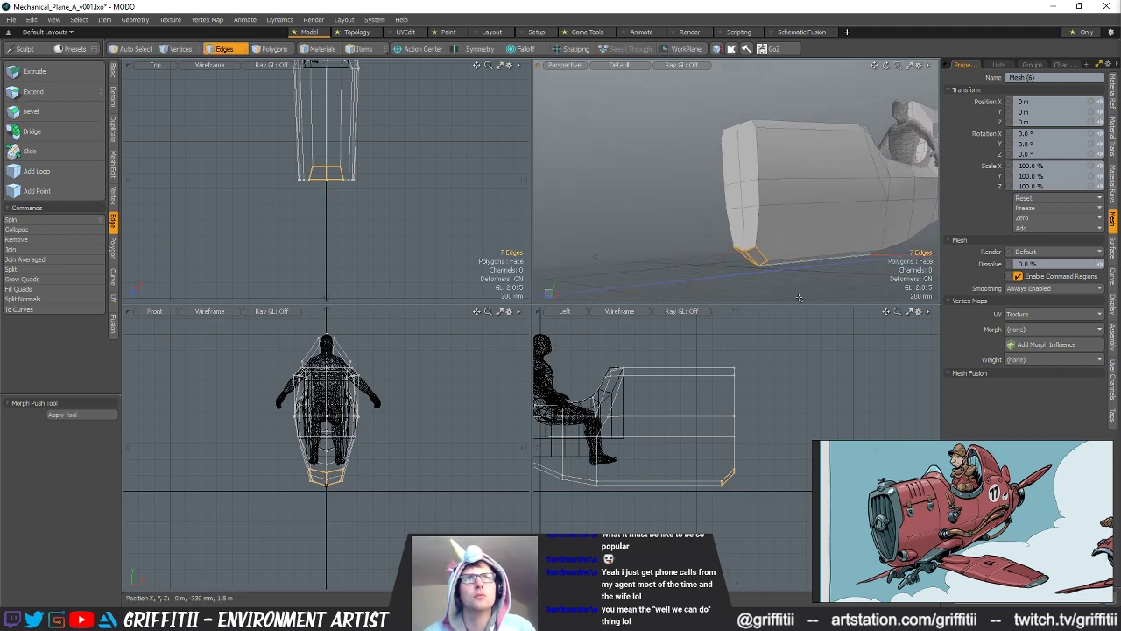
# Step: Compare the fuselage blockout with the concept art, examining the nose underside and the wing
pyautogui.click(699, 209)
pyautogui.keyDown('alt'); pyautogui.moveTo(699, 209); pyautogui.dragTo(724, 195); pyautogui.keyUp('alt')
pyautogui.keyDown('ctrl'); pyautogui.keyDown('alt'); pyautogui.moveTo(741, 440); pyautogui.dragTo(780, 440); pyautogui.keyUp('alt'); pyautogui.keyUp('ctrl')
pyautogui.keyDown('alt'); pyautogui.moveTo(804, 211); pyautogui.dragTo(829, 243); pyautogui.keyUp('alt')
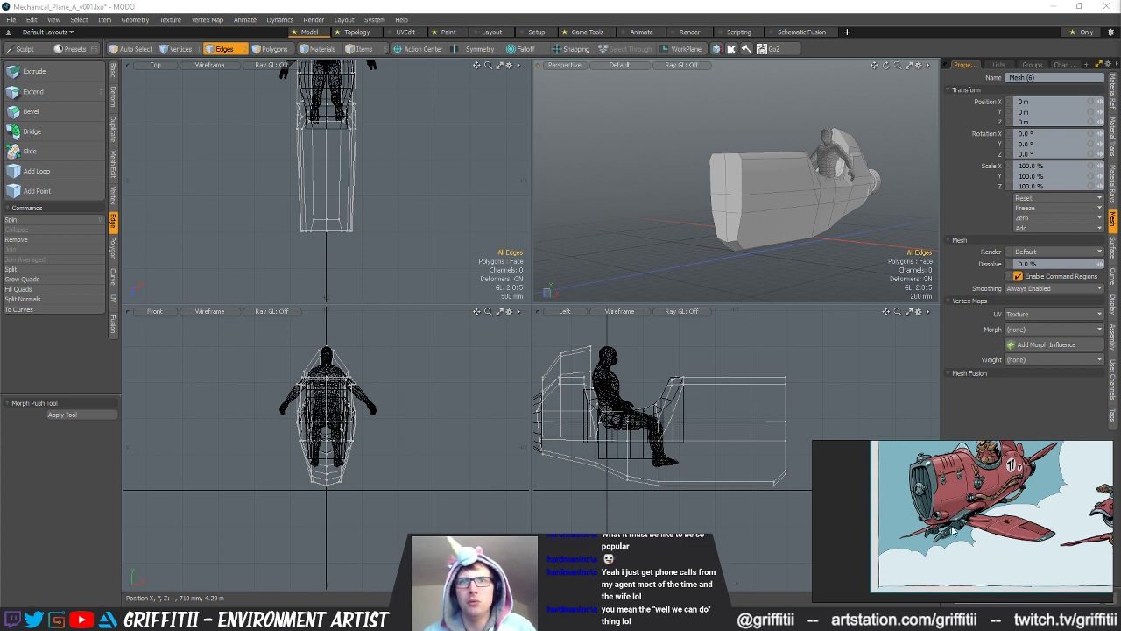
pyautogui.scroll(3, 1036, 542)
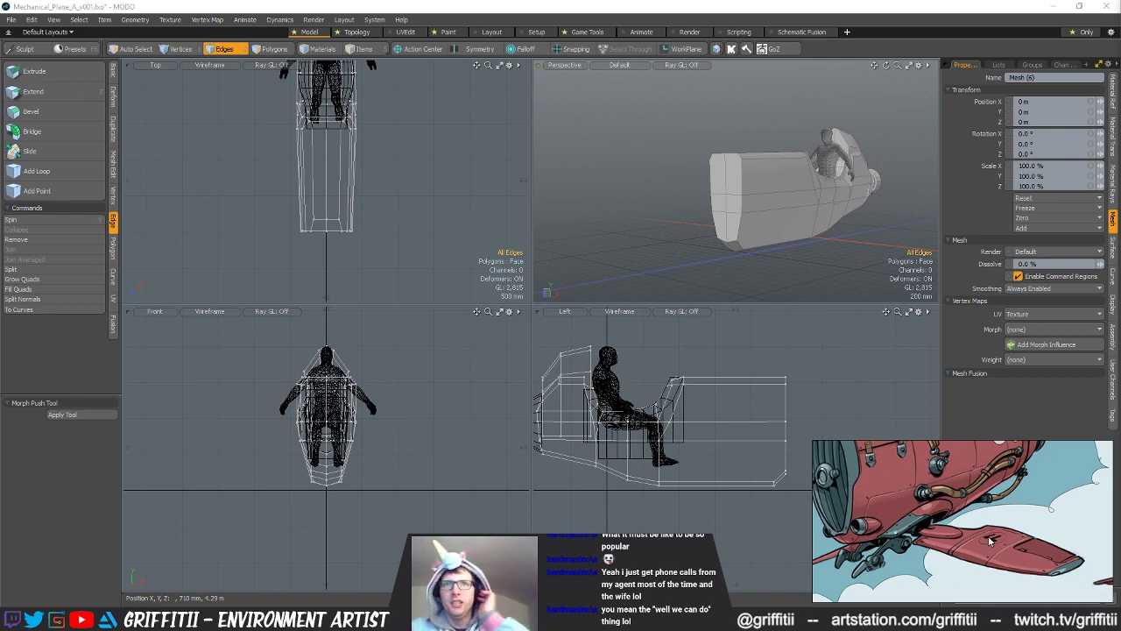
pyautogui.scroll(-4, 1001, 533)
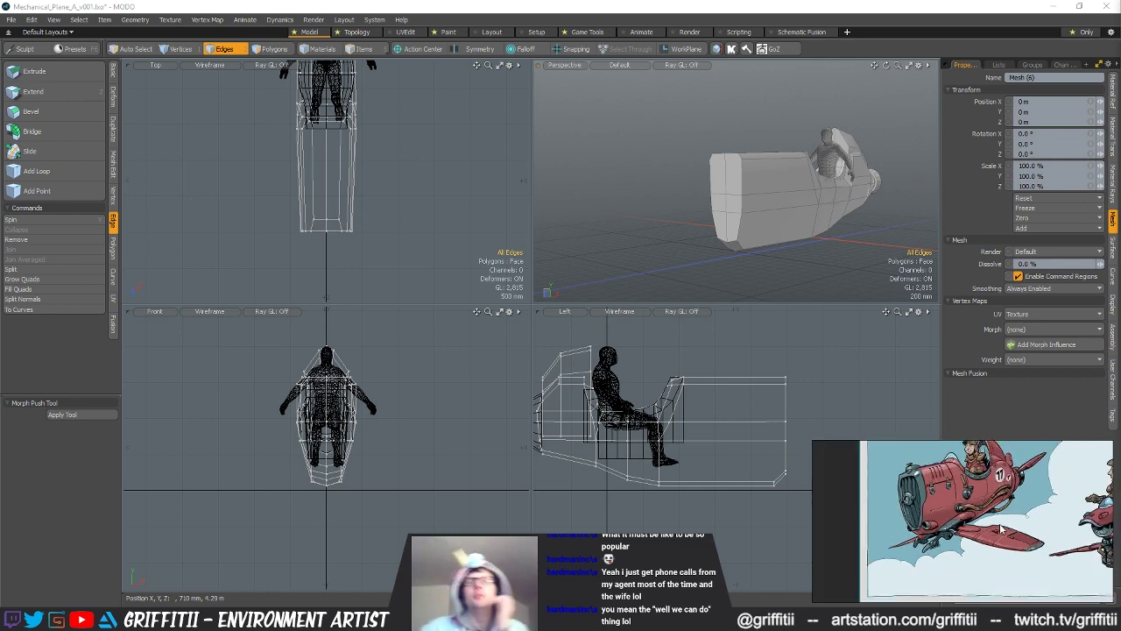
# Step: Loop slice the polygons along one side of the front fuselage in Free mode, placing the cut at 90% toward the nose
pyautogui.scroll(1, 998, 533)
pyautogui.scroll(3, 991, 536)
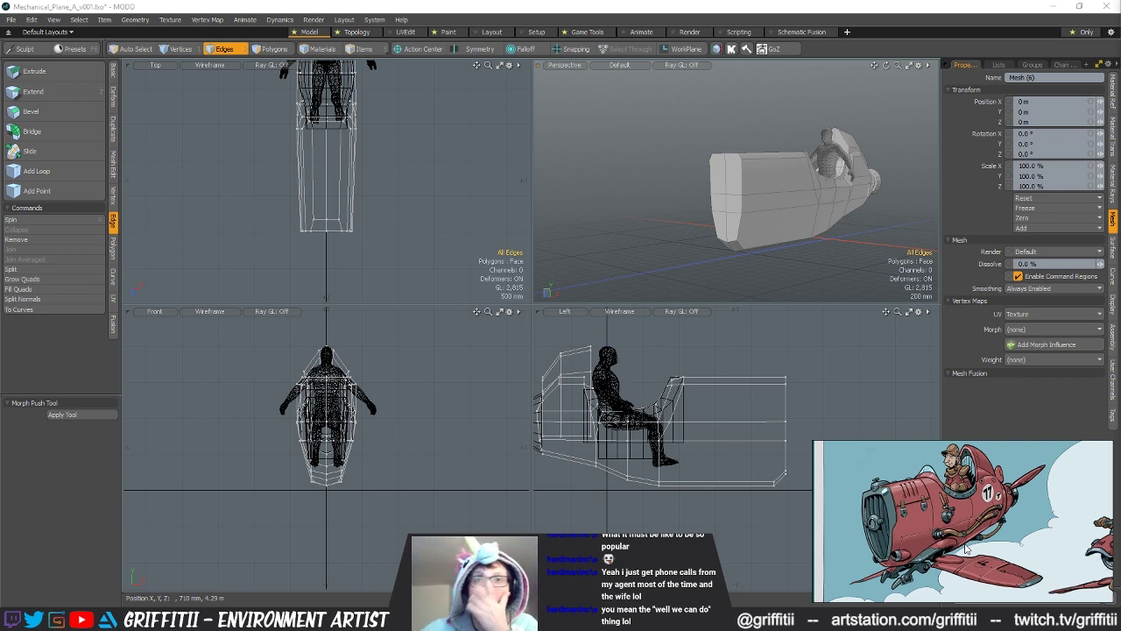
pyautogui.keyDown('alt'); pyautogui.moveTo(744, 200); pyautogui.dragTo(743, 229); pyautogui.keyUp('alt')
pyautogui.click(760, 202)
pyautogui.press('3')
pyautogui.click(760, 212)
pyautogui.press('1')
pyautogui.click(726, 162)
pyautogui.press('space')
pyautogui.press('space')
pyautogui.keyDown('alt'); pyautogui.moveTo(748, 163); pyautogui.dragTo(755, 188); pyautogui.keyUp('alt')
pyautogui.hotkey('alt', 'c')
pyautogui.click(755, 191)
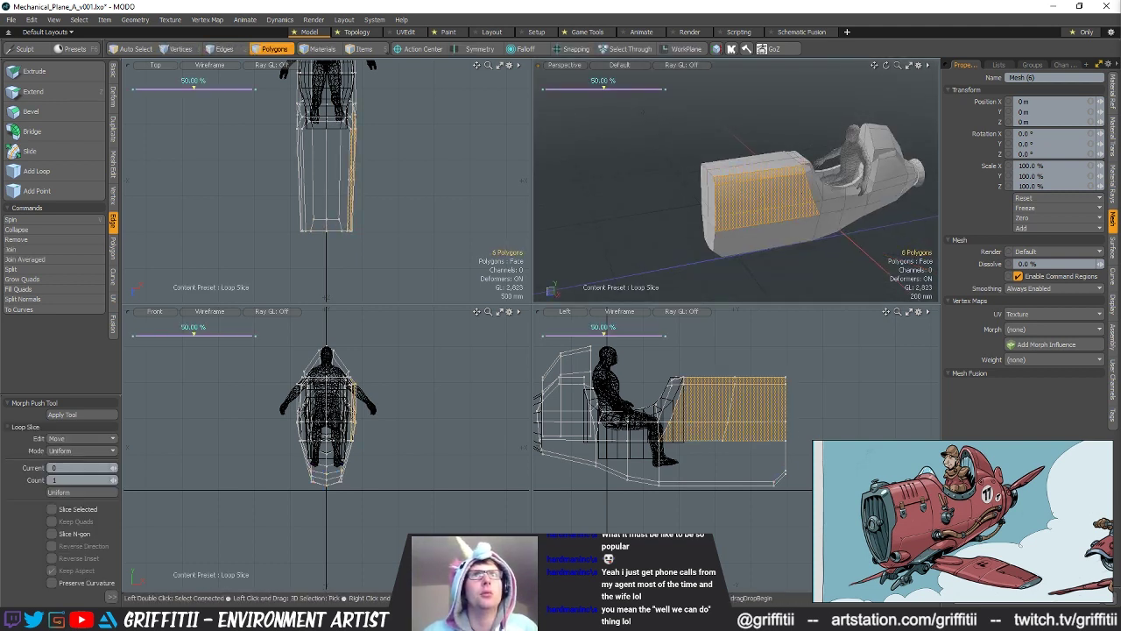
pyautogui.click(63, 449)
pyautogui.click(57, 437)
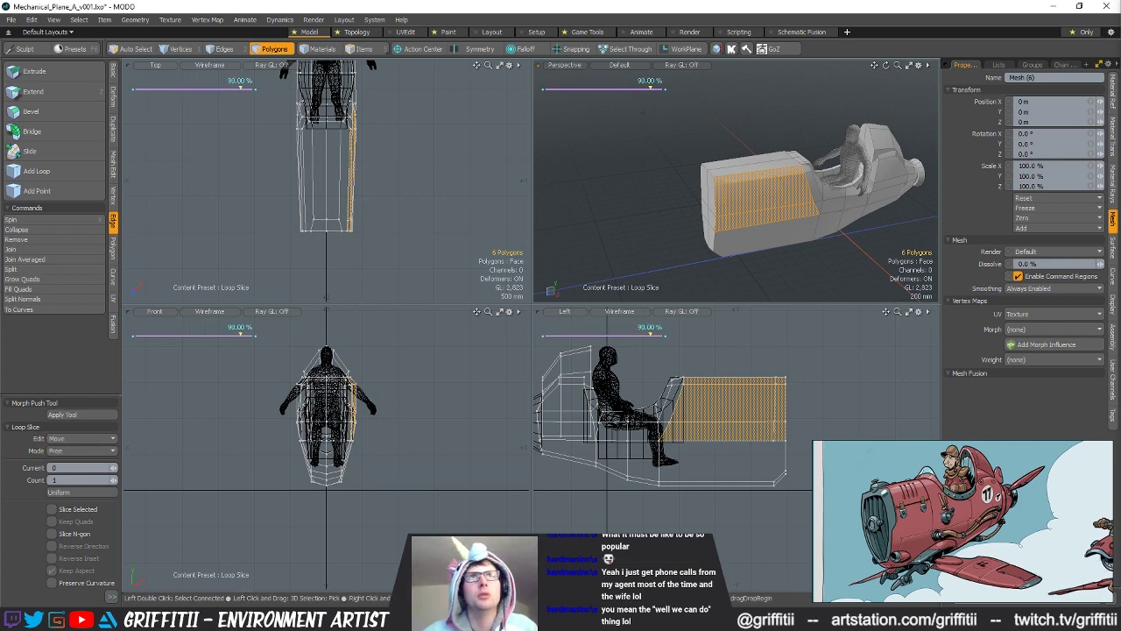
pyautogui.keyDown('alt'); pyautogui.moveTo(755, 312); pyautogui.dragTo(724, 318); pyautogui.keyUp('alt')
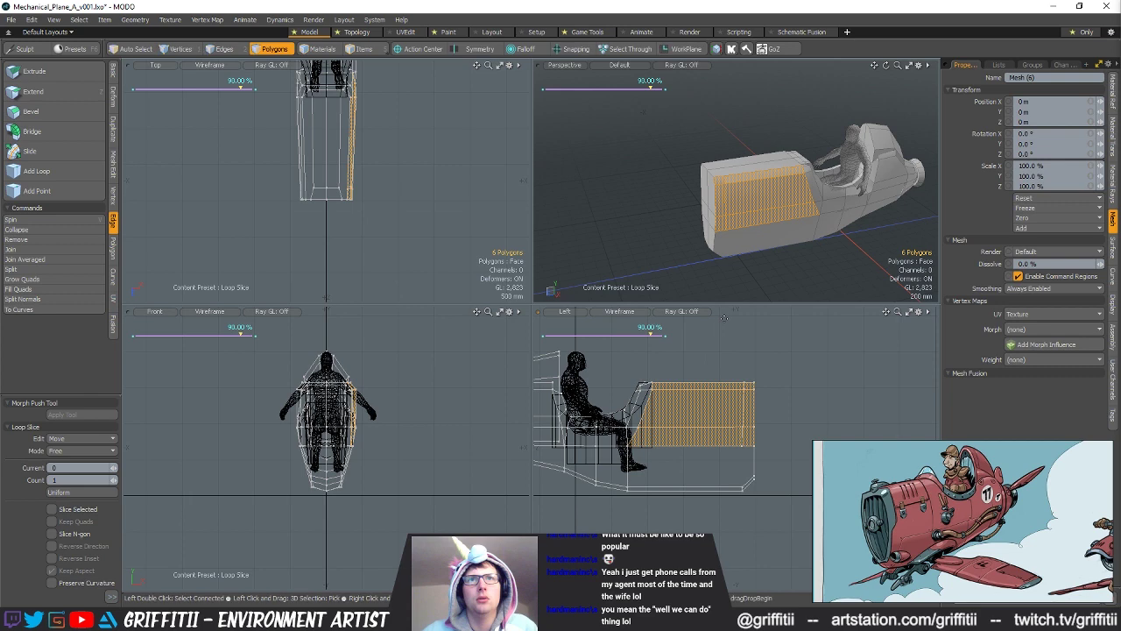
pyautogui.press('space')
# Step: Add the matching loop slice at 90% on the opposite side of the front fuselage
pyautogui.keyDown('alt'); pyautogui.moveTo(755, 201); pyautogui.dragTo(867, 236); pyautogui.keyUp('alt')
pyautogui.moveTo(739, 178)
pyautogui.mouseDown()
pyautogui.moveTo(730, 190)
pyautogui.moveTo(742, 163)
pyautogui.moveTo(736, 195)
pyautogui.moveTo(747, 177)
pyautogui.mouseUp()
pyautogui.hotkey('alt', 'c')
pyautogui.press('space')
pyautogui.hotkey('alt', 'c')
pyautogui.press('space')
# Step: Select the vertices of the new side cut near the nose and scale them in Z to straighten it
pyautogui.press('space')
pyautogui.press('3')
pyautogui.press('1')
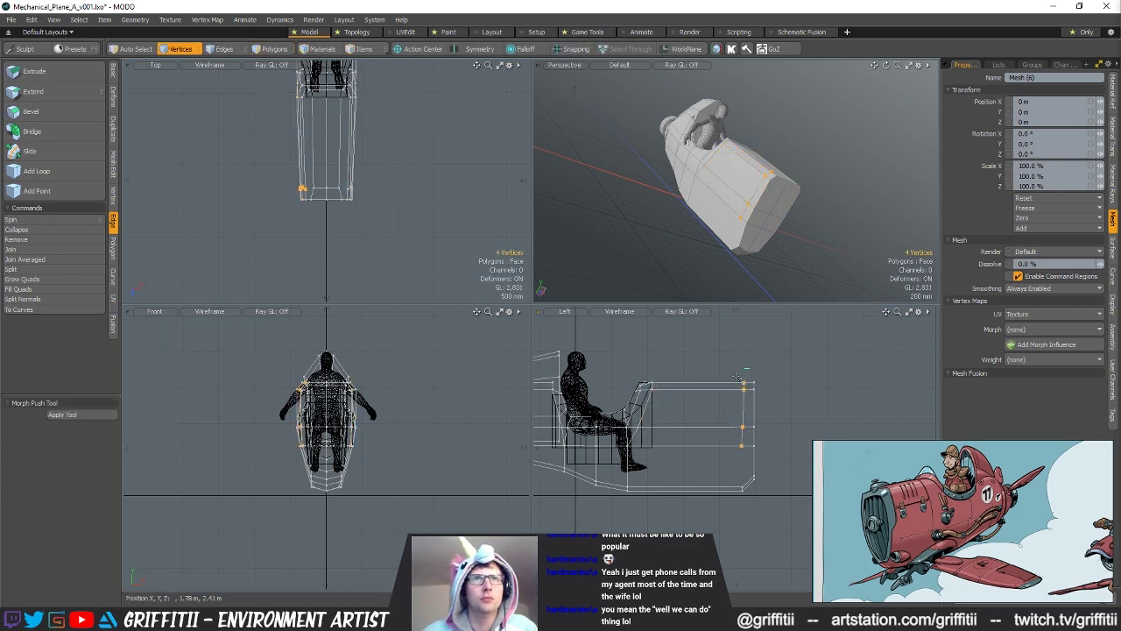
pyautogui.moveTo(750, 463); pyautogui.dragTo(751, 465, button='right')
pyautogui.press('r')
pyautogui.press('space')
# Step: Cut a diagonal edge on each side from the lower end of the new loop to the front face's edge
pyautogui.keyDown('alt'); pyautogui.moveTo(670, 185); pyautogui.dragTo(768, 205); pyautogui.keyUp('alt')
pyautogui.press('2')
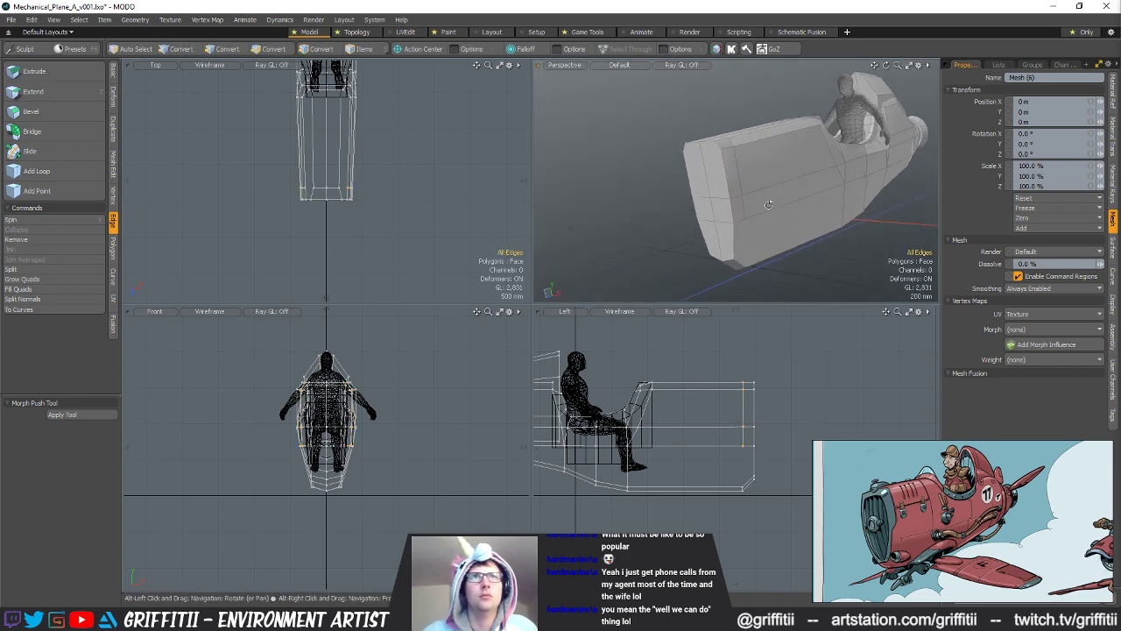
pyautogui.hotkey('alt', 'c')
pyautogui.click(736, 233)
pyautogui.keyDown('alt'); pyautogui.moveTo(673, 216); pyautogui.dragTo(743, 228); pyautogui.keyUp('alt')
pyautogui.press('space')
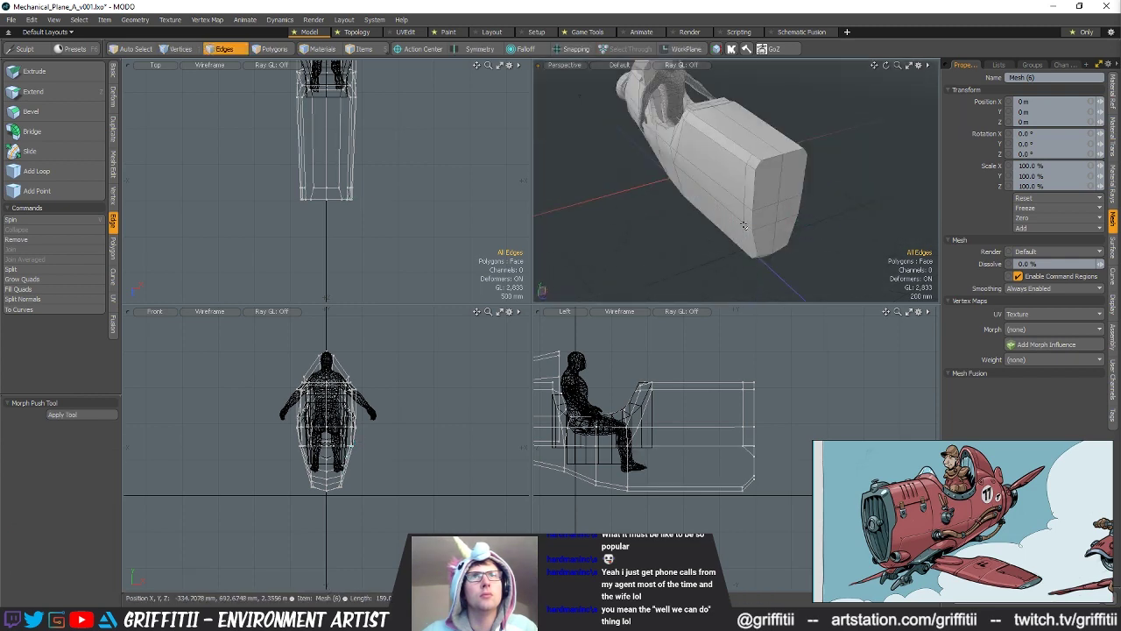
# Step: Select the two vertices where the diagonal cuts meet the front face and scale them flat in Y
pyautogui.press('1')
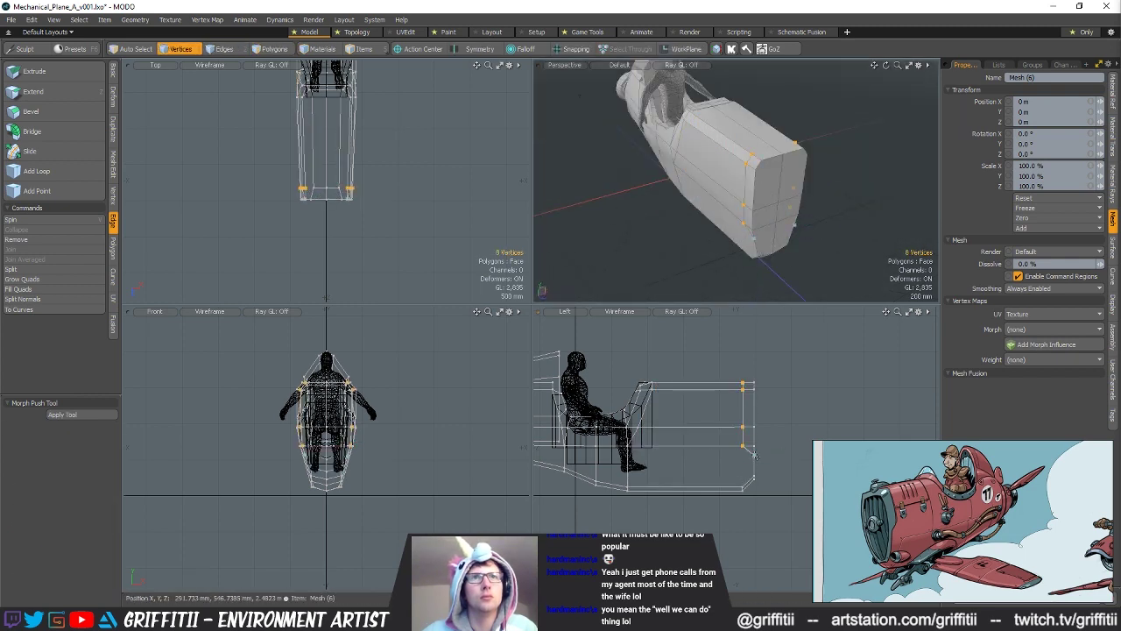
pyautogui.press('r')
pyautogui.moveTo(754, 390); pyautogui.dragTo(754, 456)
pyautogui.press('space')
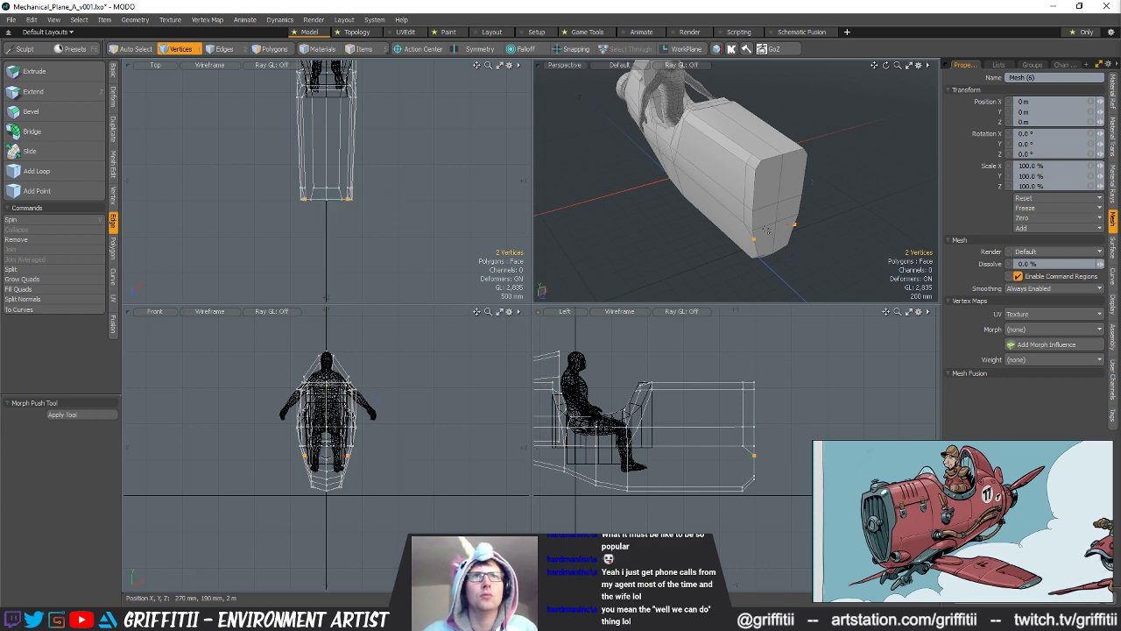
# Step: Slice across the front face between the two diagonal-cut vertices through the centre line
pyautogui.press('space')
pyautogui.press('space')
pyautogui.keyDown('alt'); pyautogui.moveTo(826, 235); pyautogui.dragTo(801, 234); pyautogui.keyUp('alt')
pyautogui.scroll(3, 801, 234)
pyautogui.click(803, 236)
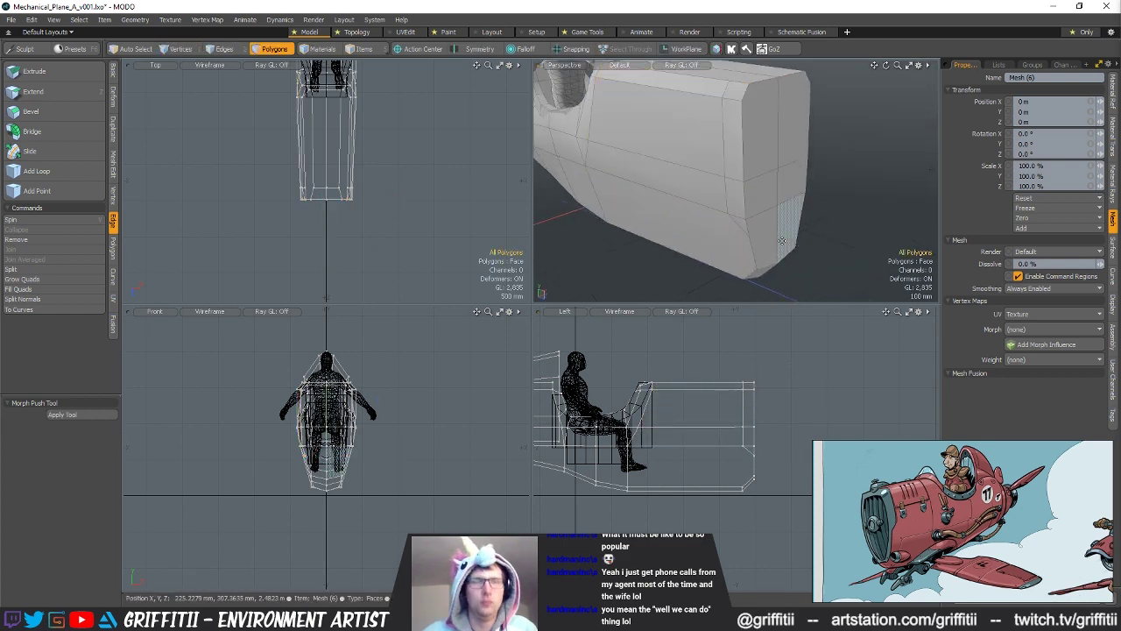
pyautogui.press('c')
pyautogui.click(749, 235)
pyautogui.click(776, 232)
pyautogui.keyDown('alt'); pyautogui.moveTo(808, 218); pyautogui.dragTo(744, 236); pyautogui.keyUp('alt')
pyautogui.press('space')
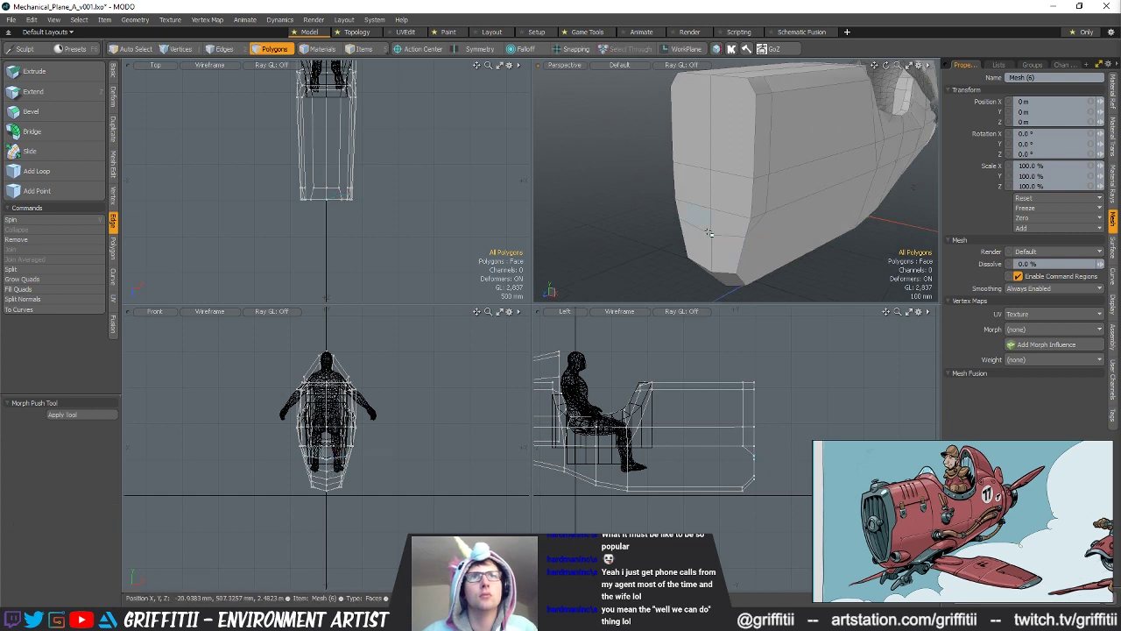
# Step: Snap the middle vertex of the front-face cut in Y to align it with the two side vertices
pyautogui.press('2')
pyautogui.press('1')
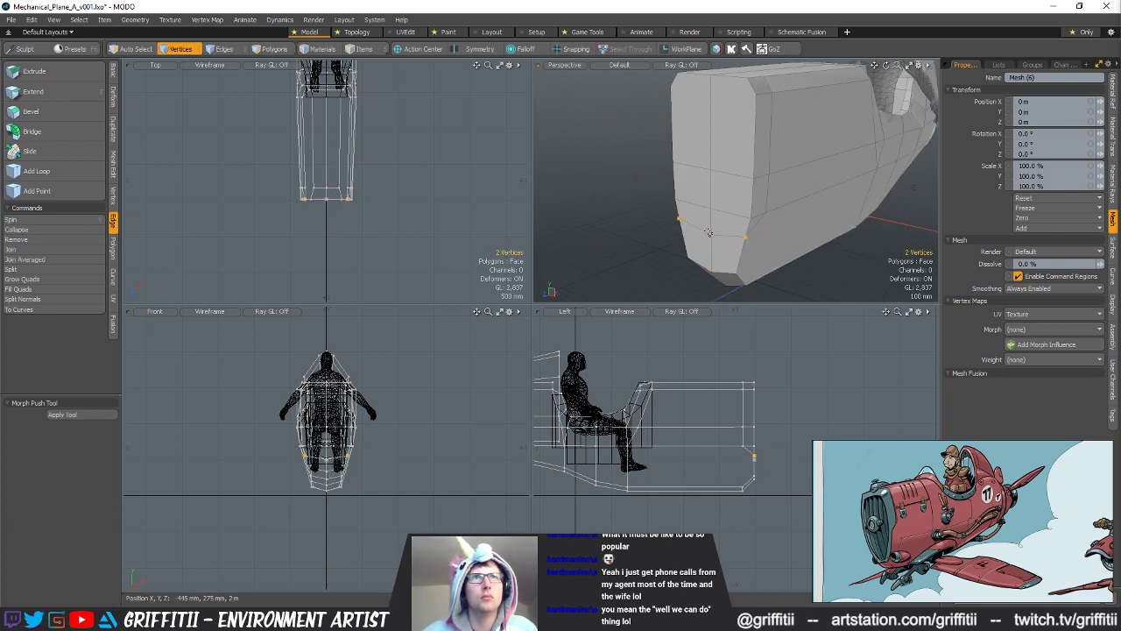
pyautogui.press('y')
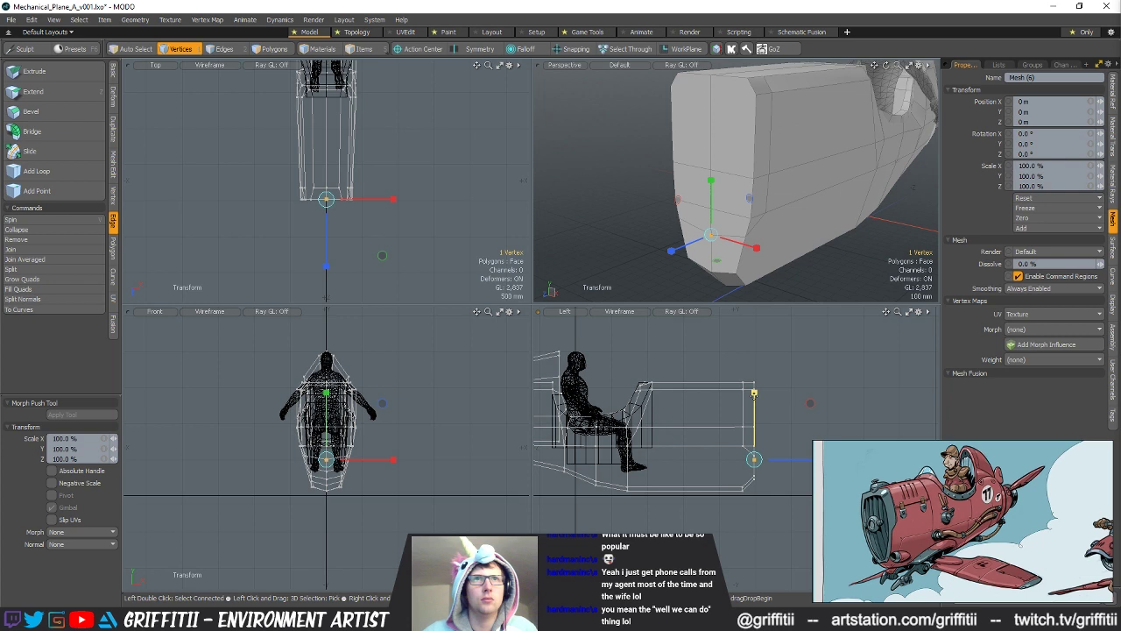
pyautogui.press('x')
pyautogui.moveTo(754, 398); pyautogui.dragTo(756, 394)
pyautogui.press('space')
# Step: Slice across the fuselage's top polygons with Edge Slice to connect the side cuts behind the nose
pyautogui.click(764, 453)
pyautogui.press('3')
pyautogui.keyDown('alt'); pyautogui.moveTo(718, 210); pyautogui.dragTo(747, 172); pyautogui.keyUp('alt')
pyautogui.keyDown('alt'); pyautogui.moveTo(755, 130); pyautogui.dragTo(802, 227); pyautogui.keyUp('alt')
pyautogui.keyDown('shift'); pyautogui.click(761, 169); pyautogui.keyUp('shift')
pyautogui.keyDown('alt'); pyautogui.moveTo(760, 169); pyautogui.dragTo(793, 188); pyautogui.keyUp('alt')
pyautogui.click(847, 238)
pyautogui.press('c')
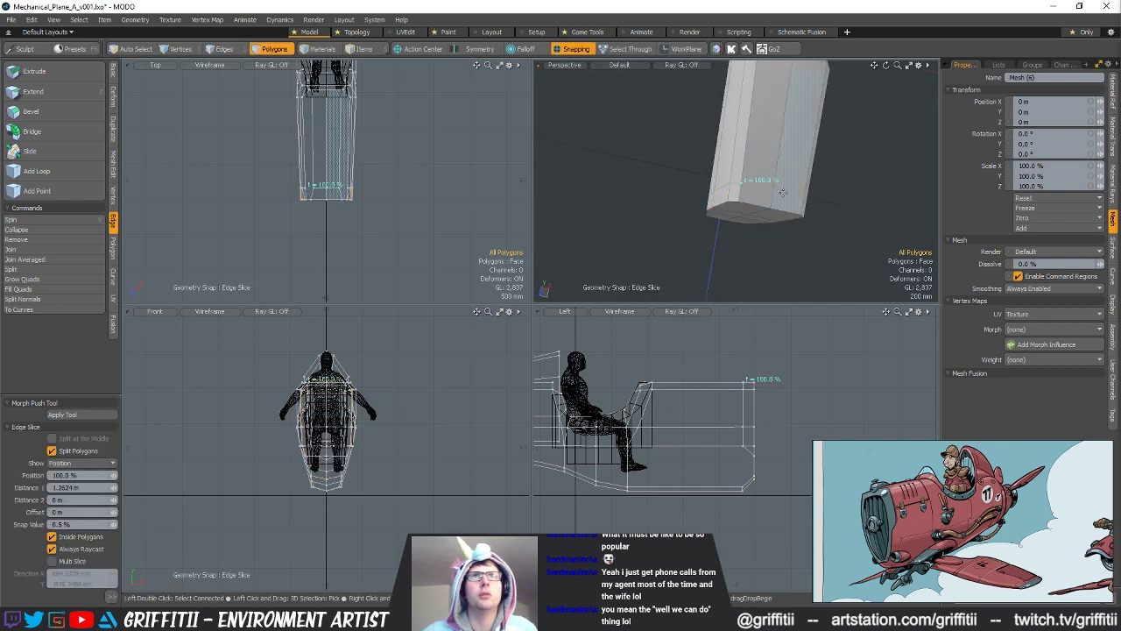
pyautogui.press('space')
pyautogui.press('space')
pyautogui.press('space')
pyautogui.press('space')
pyautogui.press('space')
# Step: Snap the centre vertex of the top cut in Z to line it up with the side cuts
pyautogui.click(774, 189)
pyautogui.press('w')
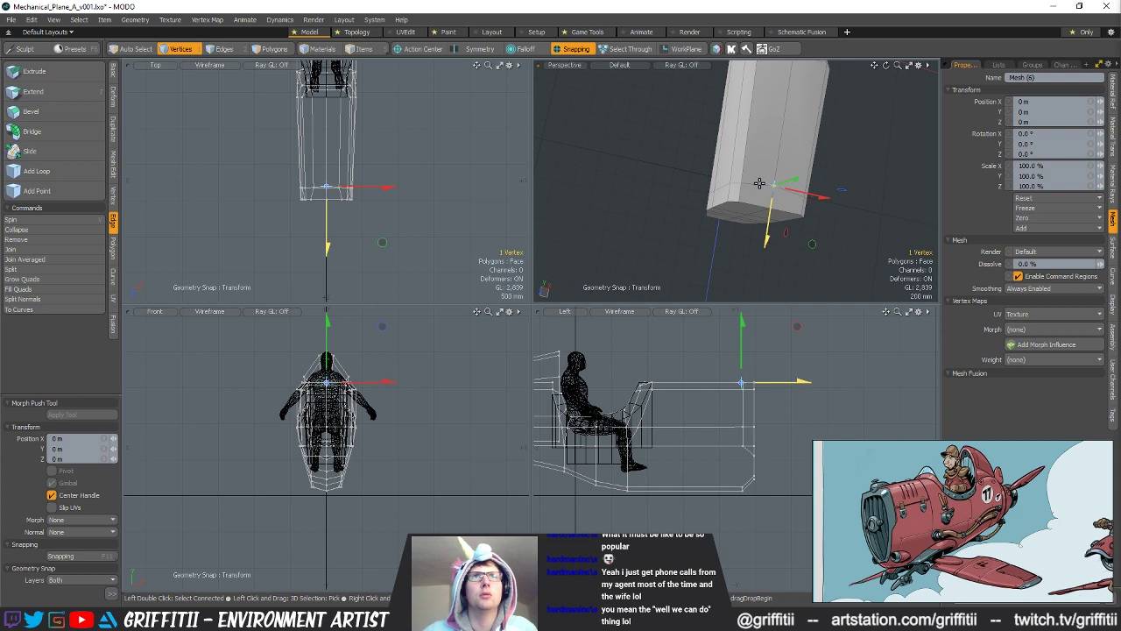
pyautogui.press('space')
pyautogui.press('space')
pyautogui.press('space')
# Step: Select the 18 polygons of the nose section, cut them from the fuselage and paste them into a new mesh
pyautogui.moveTo(760, 198)
pyautogui.mouseDown()
pyautogui.moveTo(788, 213)
pyautogui.moveTo(753, 206)
pyautogui.moveTo(718, 225)
pyautogui.mouseUp()
pyautogui.keyDown('alt'); pyautogui.moveTo(799, 210); pyautogui.dragTo(758, 234); pyautogui.keyUp('alt')
pyautogui.hotkey('ctrl', 'x')
pyautogui.press('n')
pyautogui.hotkey('ctrl', 'v')
pyautogui.press('space')
pyautogui.press('3')
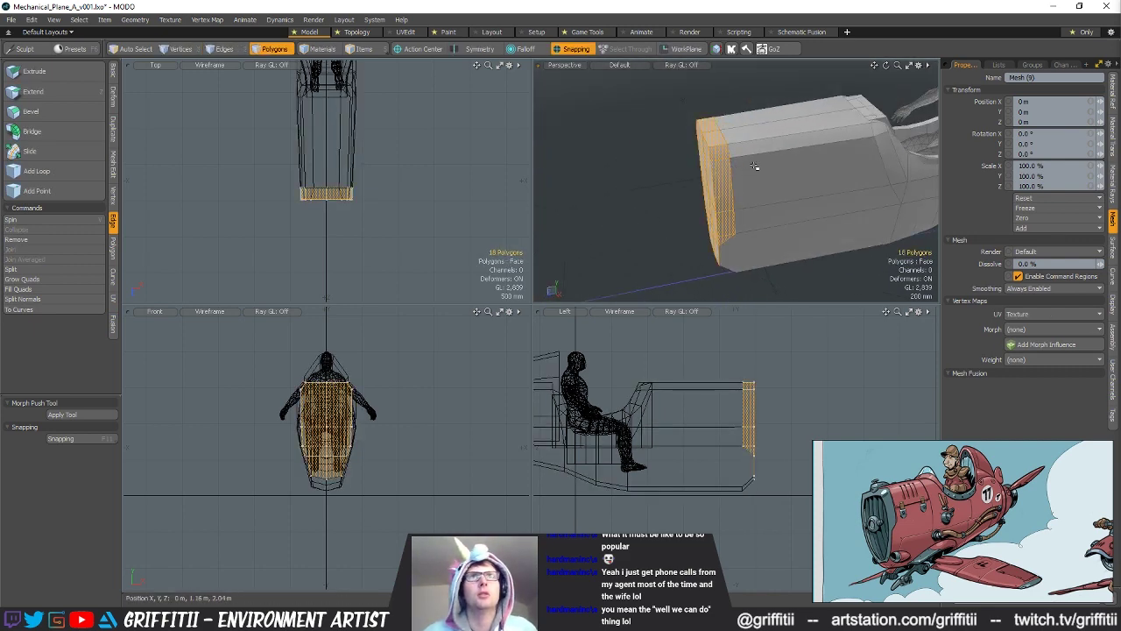
# Step: Isolate the nose section and bridge the opposing lower side edges across its open back with one segment
pyautogui.keyDown('alt'); pyautogui.moveTo(729, 168); pyautogui.dragTo(732, 144); pyautogui.keyUp('alt')
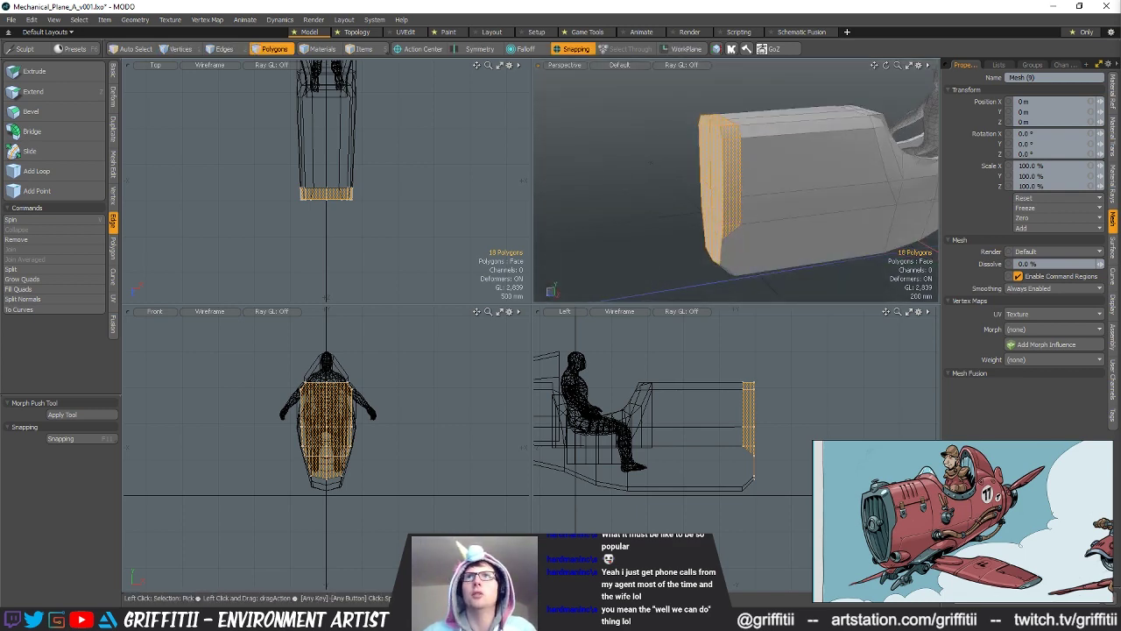
pyautogui.hotkey('shift', 'h')
pyautogui.keyDown('alt'); pyautogui.moveTo(779, 156); pyautogui.dragTo(707, 205); pyautogui.keyUp('alt')
pyautogui.press('space')
pyautogui.press('space')
pyautogui.keyDown('shift'); pyautogui.click(734, 179); pyautogui.keyUp('shift')
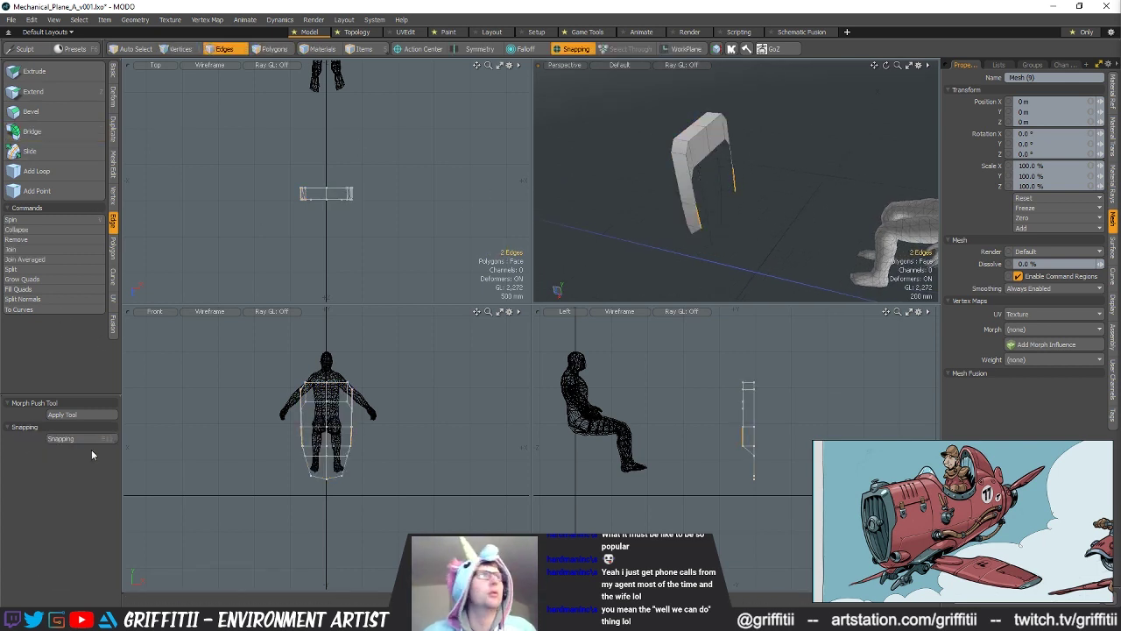
pyautogui.hotkey('ctrl', 'z')
pyautogui.hotkey('ctrl', 'z')
pyautogui.doubleClick(729, 182)
pyautogui.click(731, 179)
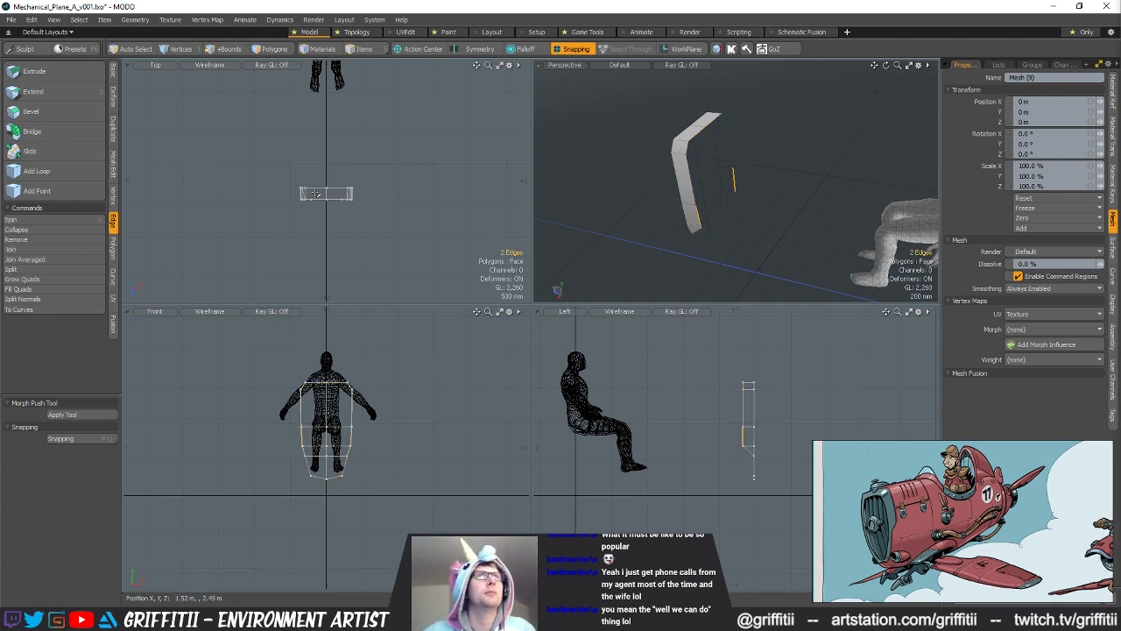
pyautogui.click(31, 131)
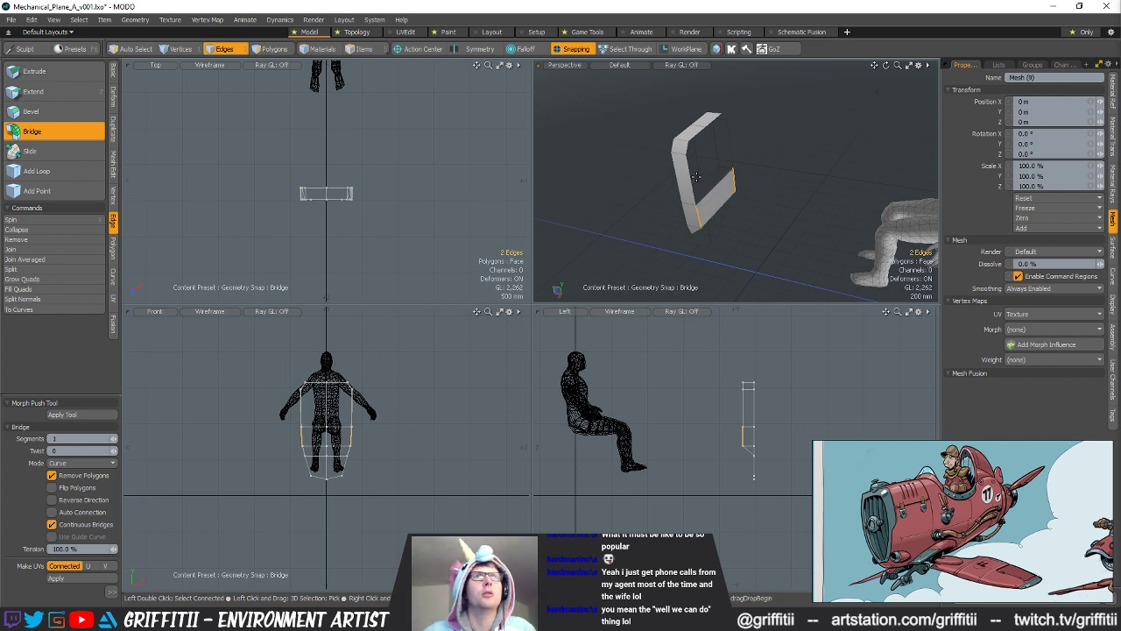
pyautogui.press('q')
# Step: Bridge the upper side edges across the nose section's back and loop slice the new panels through the centre
pyautogui.keyDown('alt'); pyautogui.moveTo(700, 177); pyautogui.dragTo(734, 184); pyautogui.keyUp('alt')
pyautogui.scroll(3, 734, 184)
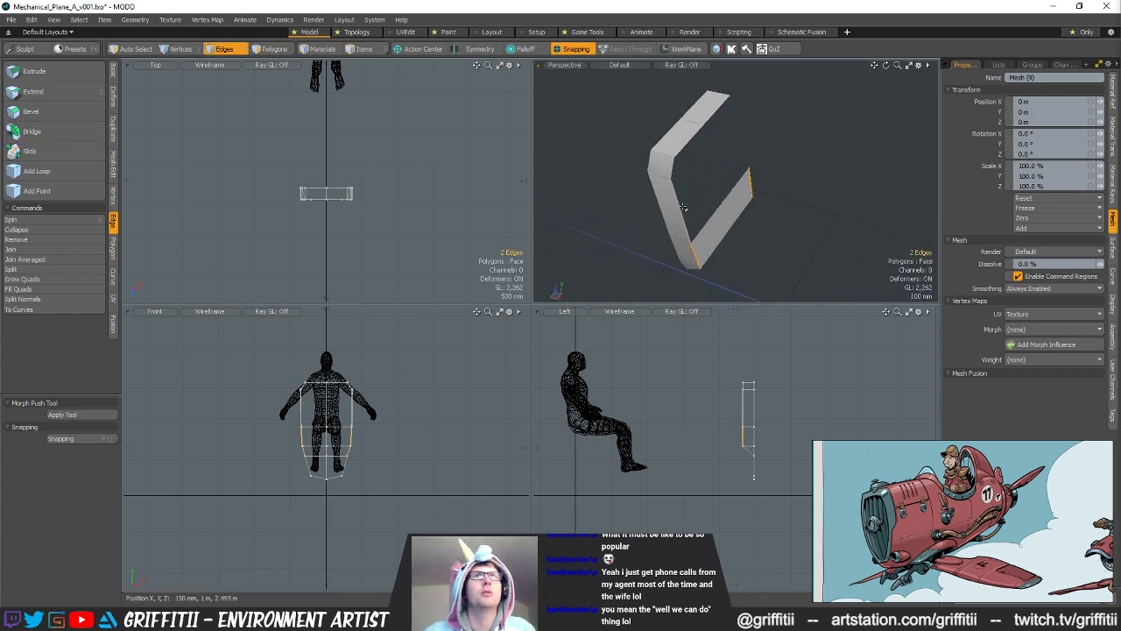
pyautogui.click(32, 131)
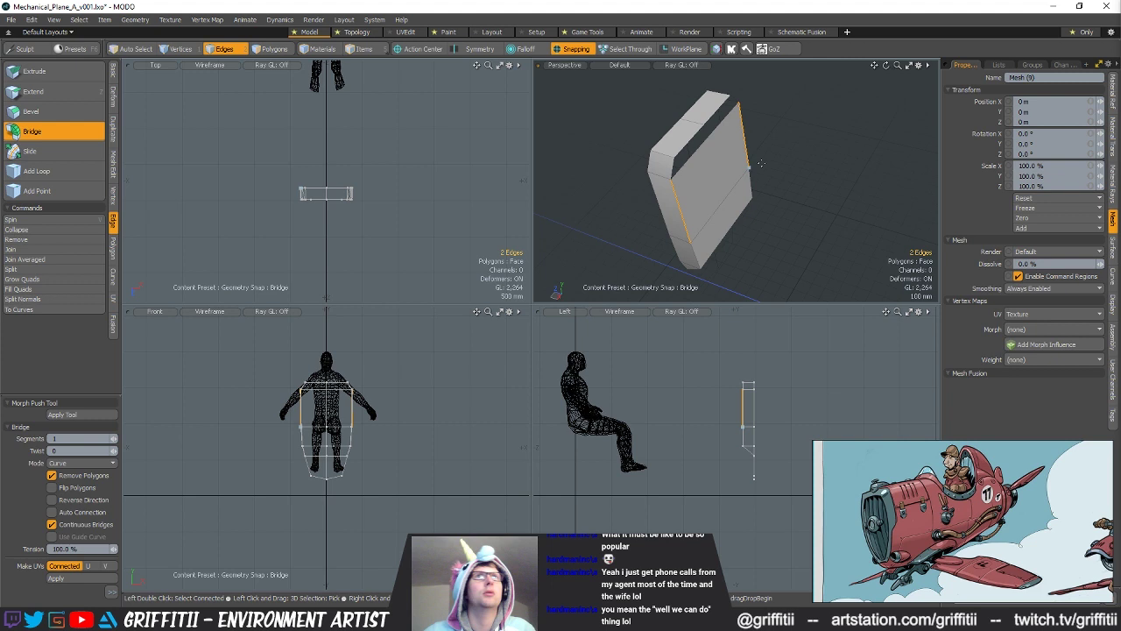
pyautogui.press('space')
pyautogui.press('3')
pyautogui.hotkey('alt', 'c')
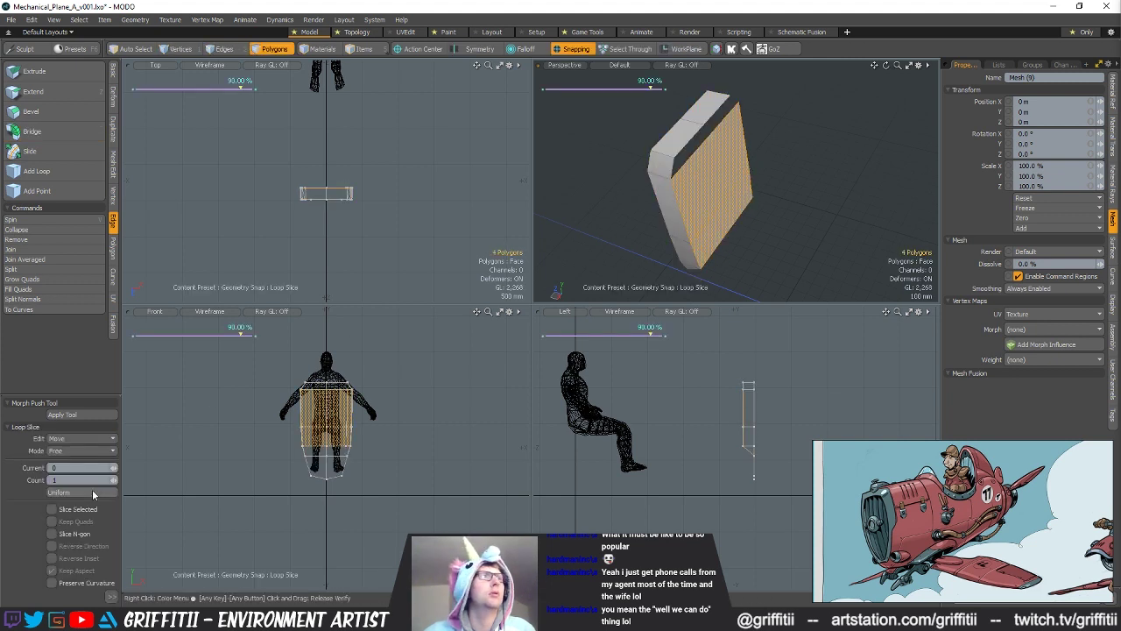
pyautogui.press('space')
pyautogui.press('2')
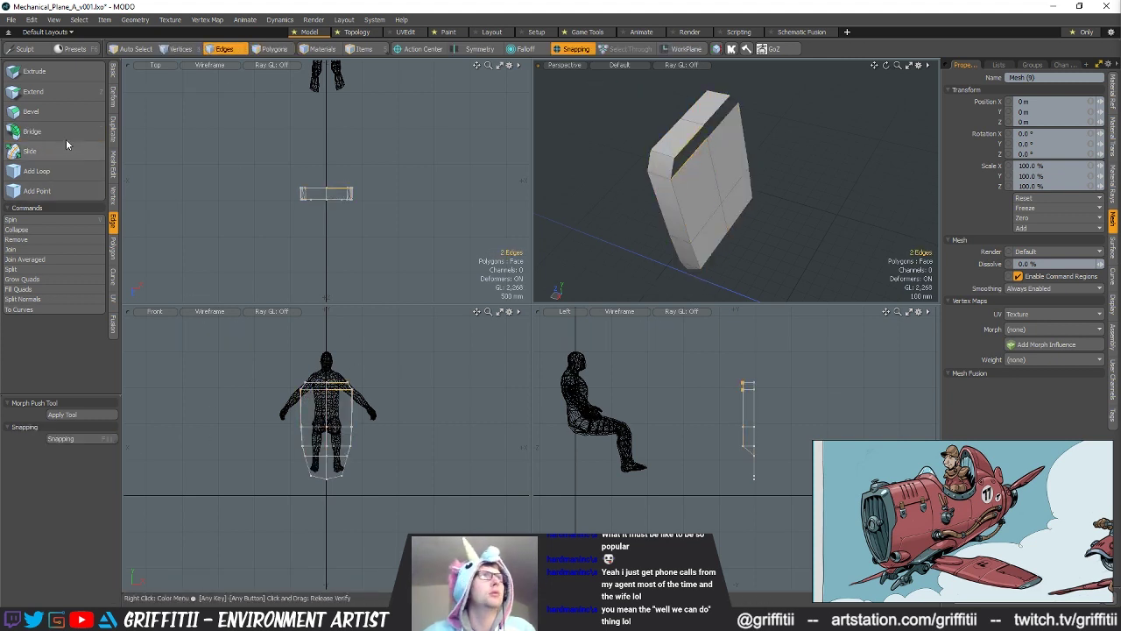
# Step: Fill the remaining gap at the top of the nose section's back using Bridge and Make Polygon
pyautogui.click(31, 131)
pyautogui.press('space')
pyautogui.press('p')
# Step: Edge Extend the four edges around the lower front plate backward in Z to give it thickness
pyautogui.keyDown('alt'); pyautogui.moveTo(759, 248); pyautogui.dragTo(674, 238); pyautogui.keyUp('alt')
pyautogui.hotkey('ctrl', '3')
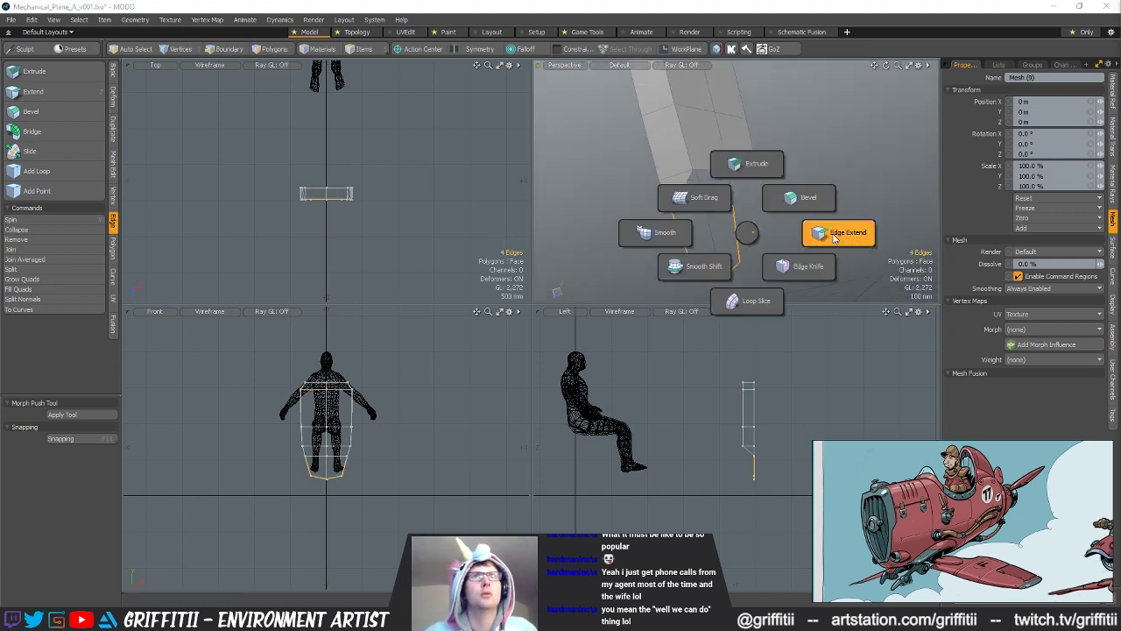
pyautogui.click(834, 233)
pyautogui.scroll(3, 776, 434)
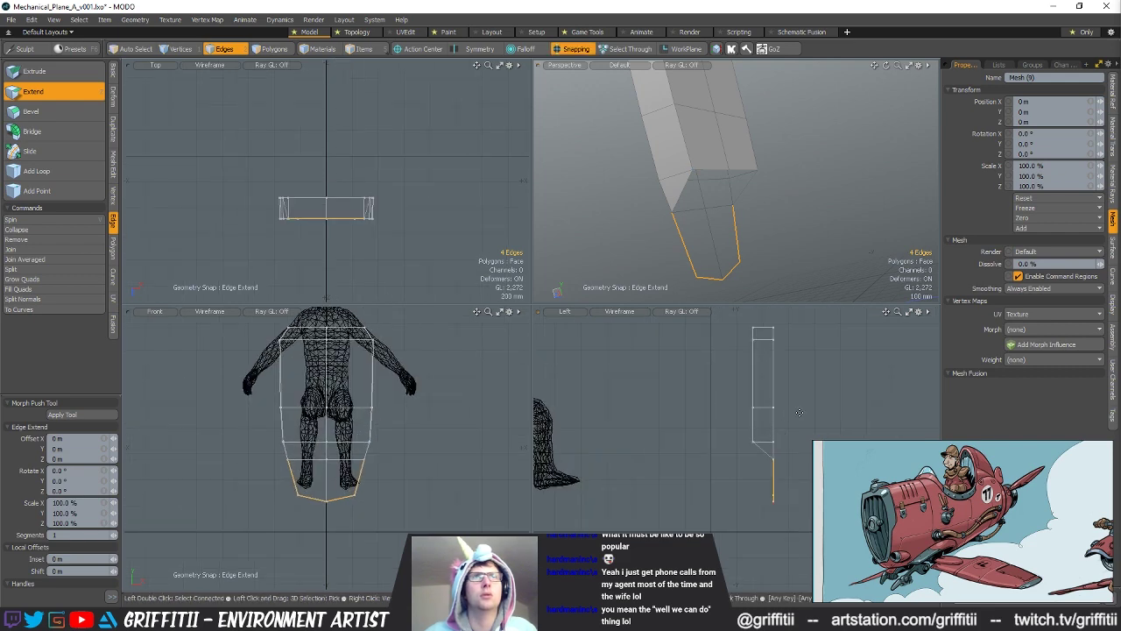
pyautogui.moveTo(672, 253); pyautogui.dragTo(750, 216)
pyautogui.press('Escape')
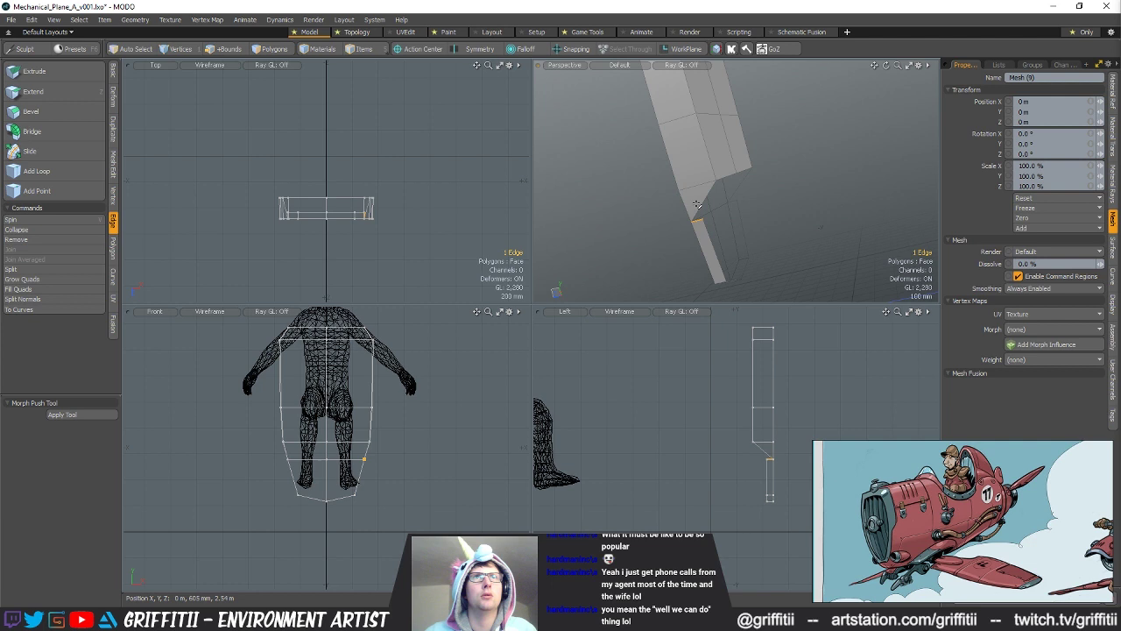
# Step: Create triangular polygons closing the side gaps between the nose section's upper block and lower plate
pyautogui.press('1')
pyautogui.press('2')
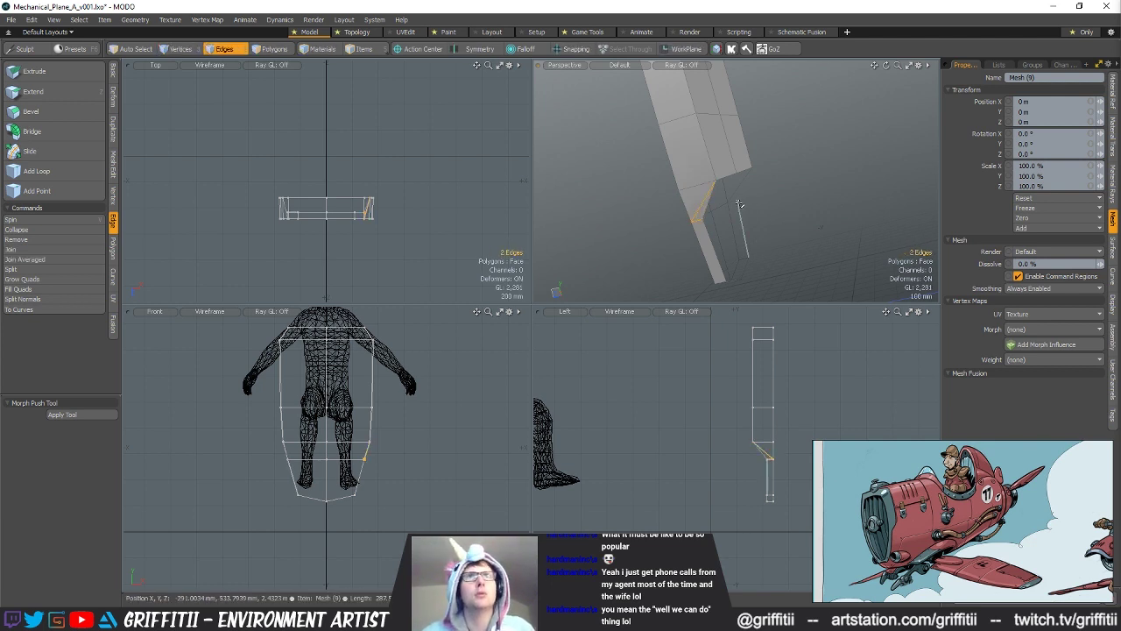
pyautogui.press('1')
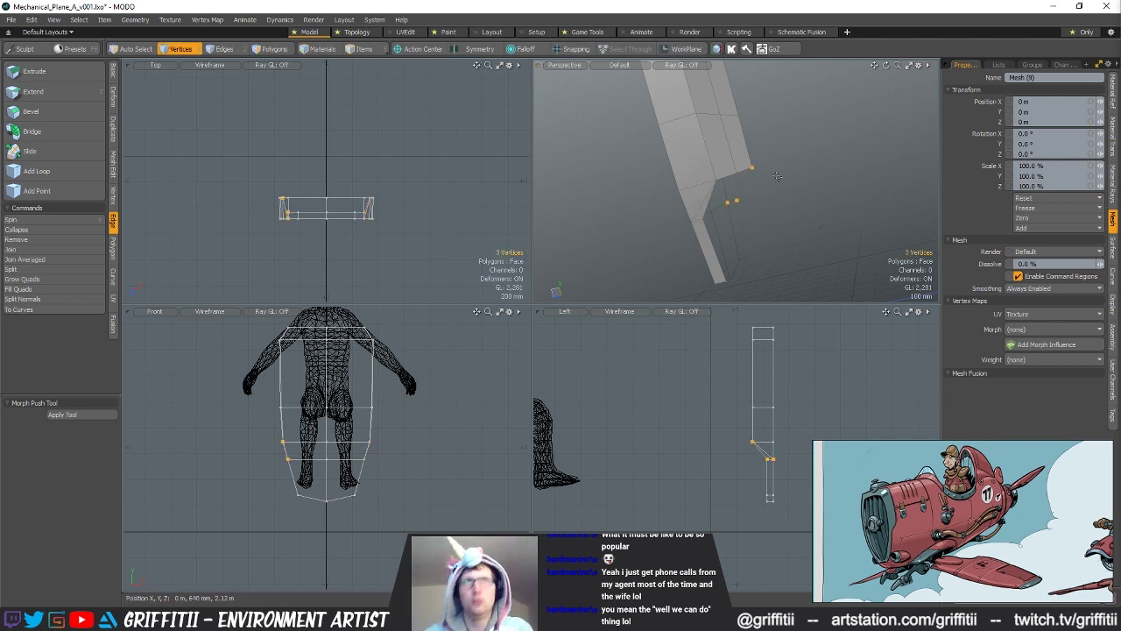
# Step: Bridge the side edges across the sloped underside and the back of the lower plate with 2 segments
pyautogui.press('2')
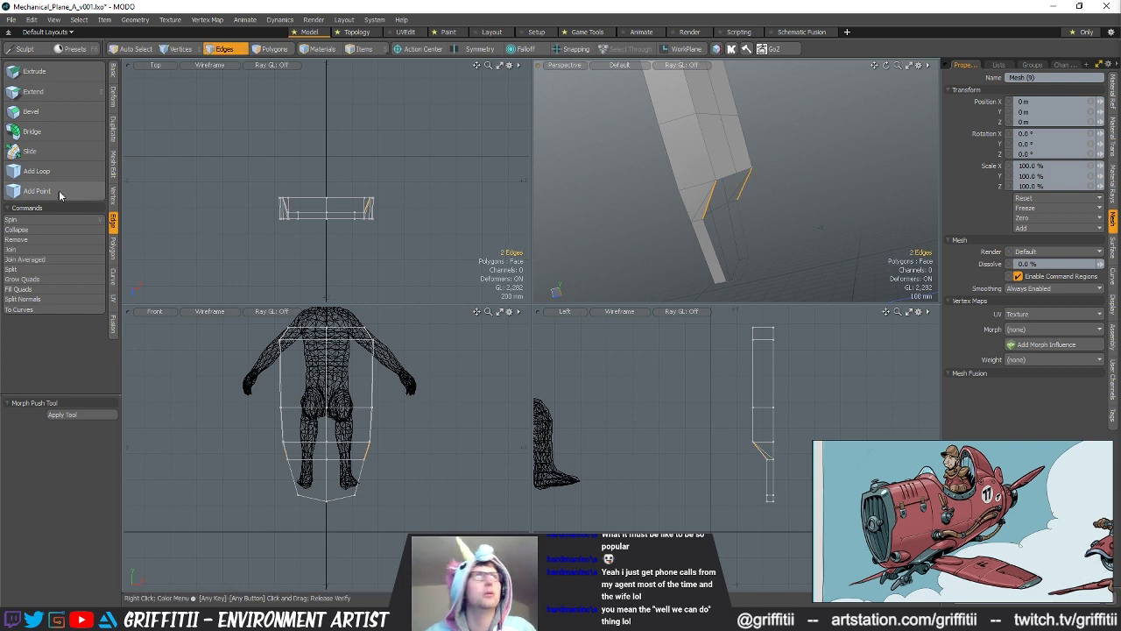
pyautogui.click(32, 131)
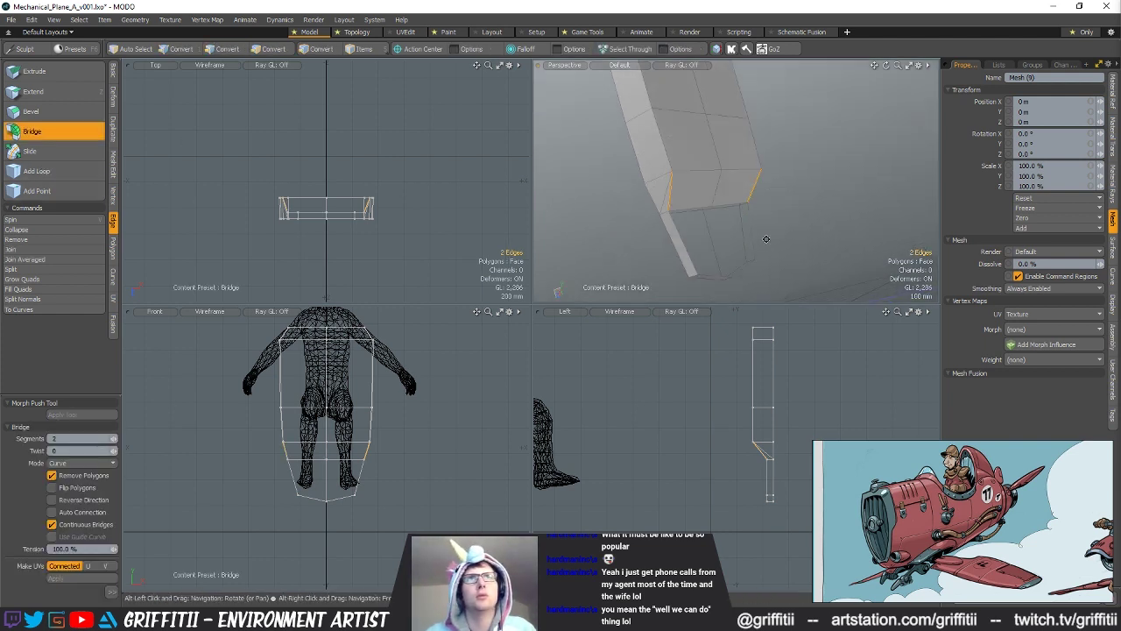
pyautogui.press('space')
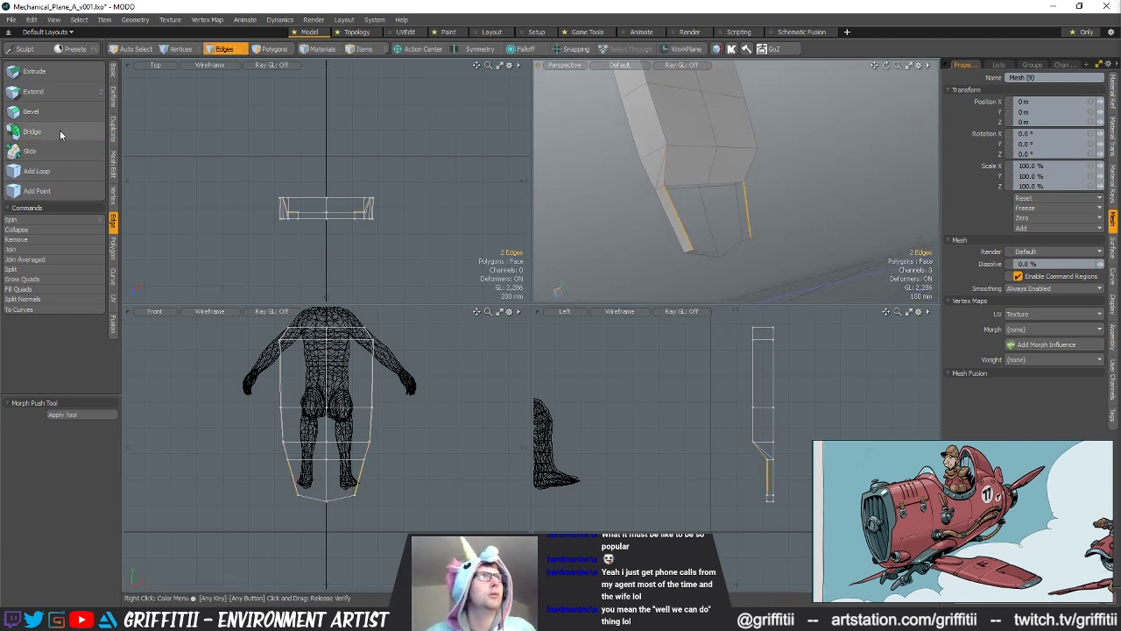
pyautogui.click(62, 134)
pyautogui.press('space')
# Step: Snap the bottom centre vertex of the bridged back panel onto the adjacent lower rim vertex
pyautogui.press('1')
pyautogui.click(724, 242)
pyautogui.press('w')
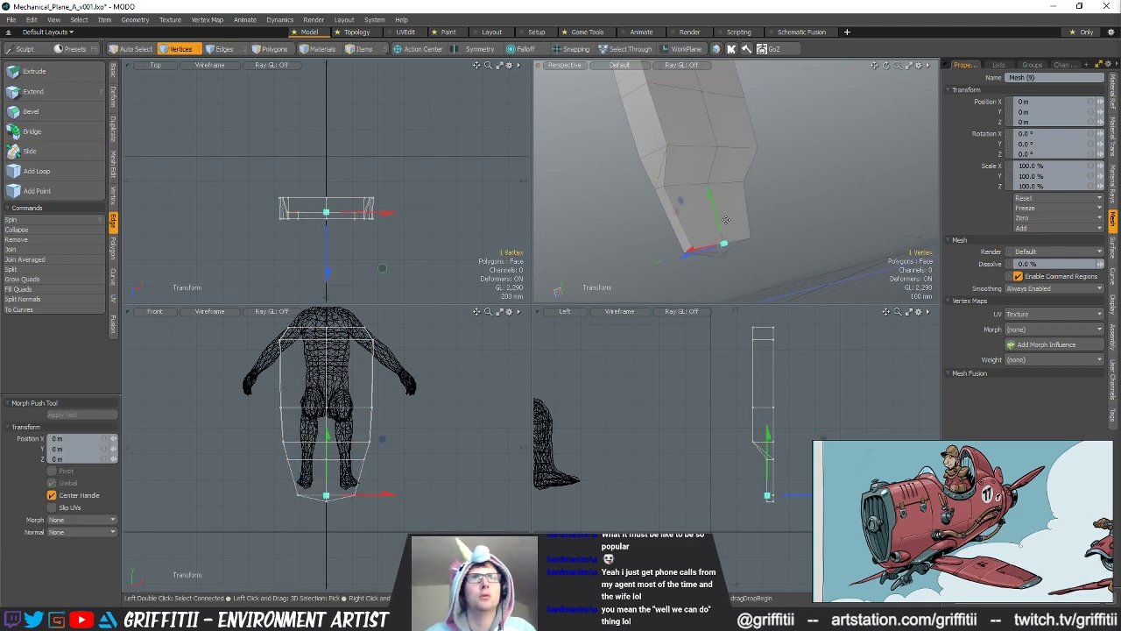
pyautogui.press('x')
pyautogui.moveTo(722, 234); pyautogui.dragTo(727, 250)
pyautogui.press('space')
# Step: Select the whole connected nose section and run the Merge Tool on its vertices
pyautogui.press('2')
pyautogui.press('3')
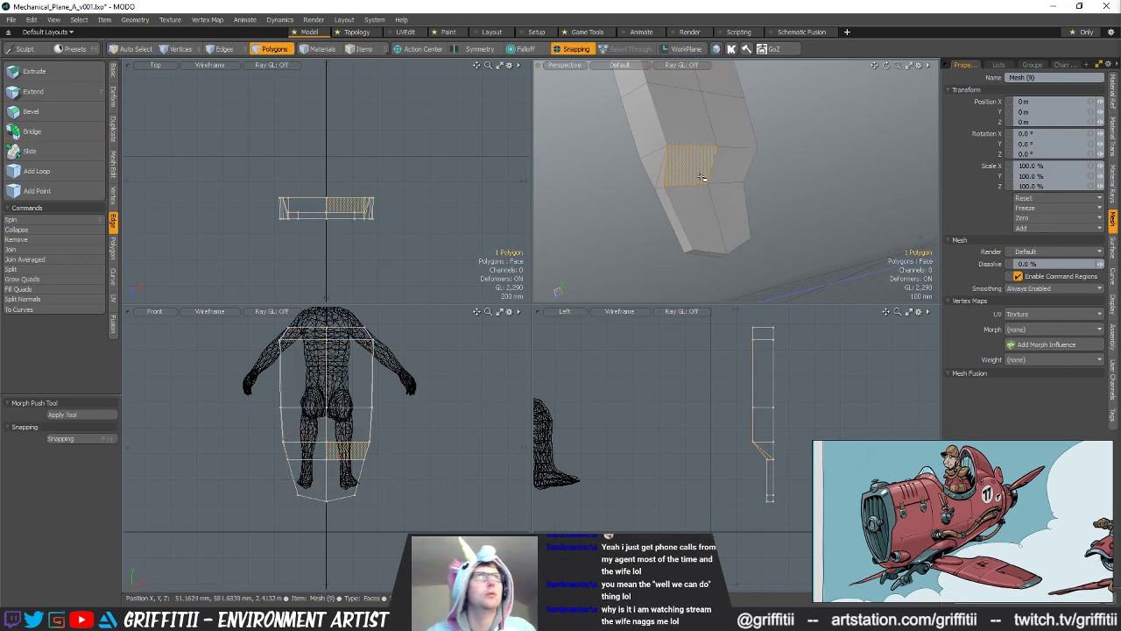
pyautogui.press(']')
pyautogui.click(113, 249)
pyautogui.click(113, 196)
pyautogui.click(40, 133)
pyautogui.click(733, 187)
pyautogui.keyDown('alt'); pyautogui.moveTo(733, 187); pyautogui.dragTo(741, 167); pyautogui.keyUp('alt')
pyautogui.press('space')
pyautogui.press('Escape')
# Step: Switch to the fuselage mesh and bridge the upper side edges across its open front end
pyautogui.keyDown('alt'); pyautogui.moveTo(683, 123); pyautogui.dragTo(711, 164); pyautogui.keyUp('alt')
pyautogui.press('5')
pyautogui.click(759, 196)
pyautogui.press('3')
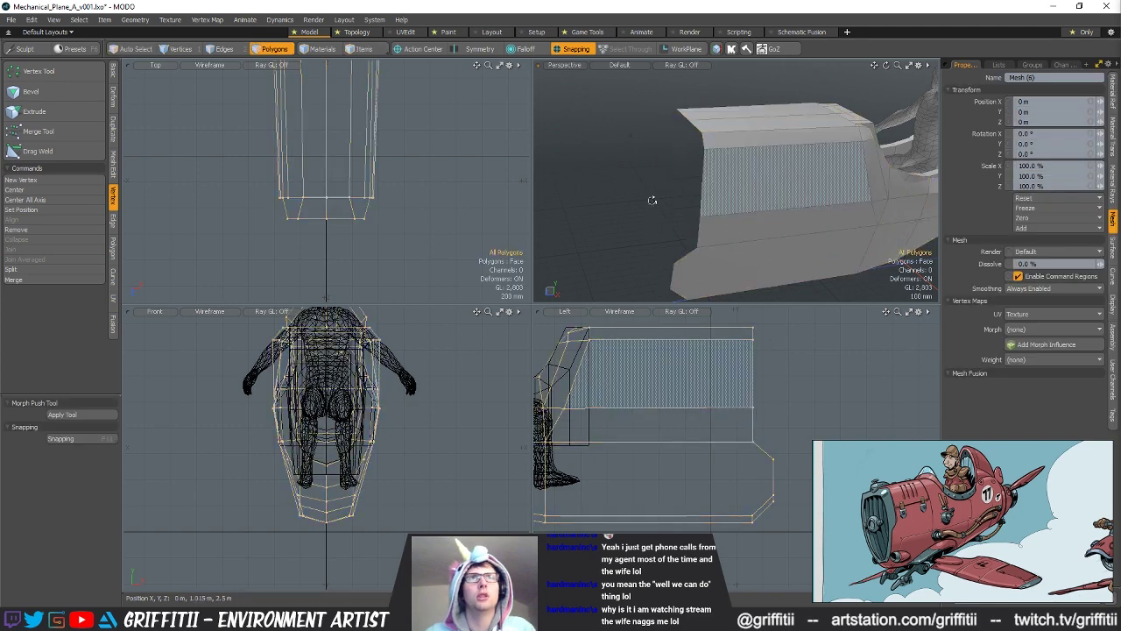
pyautogui.keyDown('alt'); pyautogui.moveTo(653, 200); pyautogui.dragTo(735, 204); pyautogui.keyUp('alt')
pyautogui.press('2')
pyautogui.click(736, 203)
pyautogui.press('2')
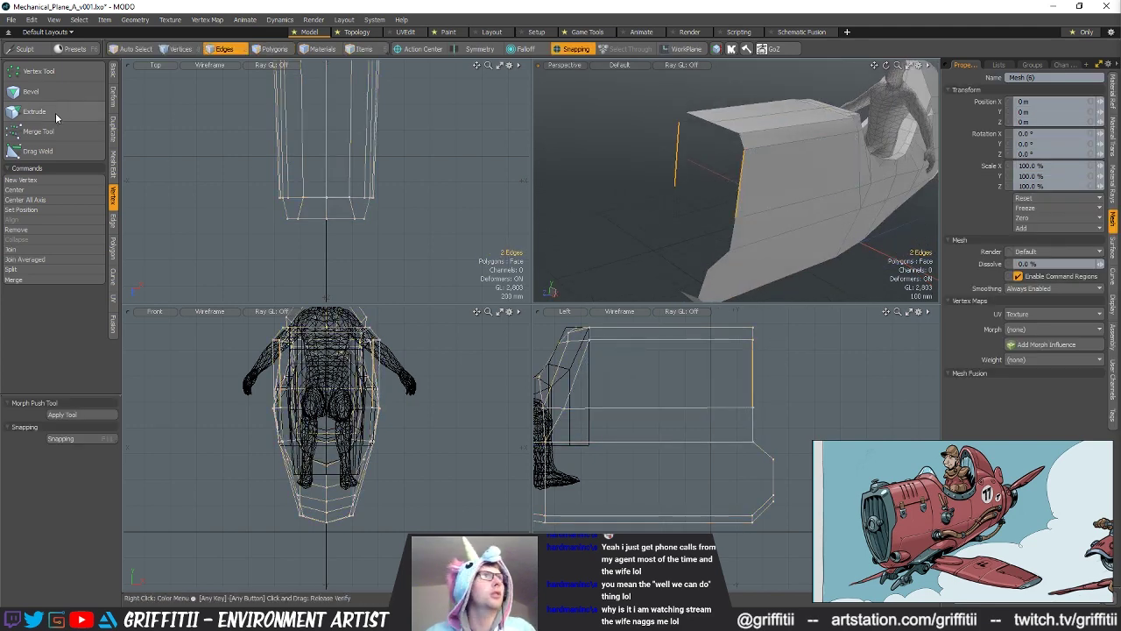
pyautogui.click(113, 221)
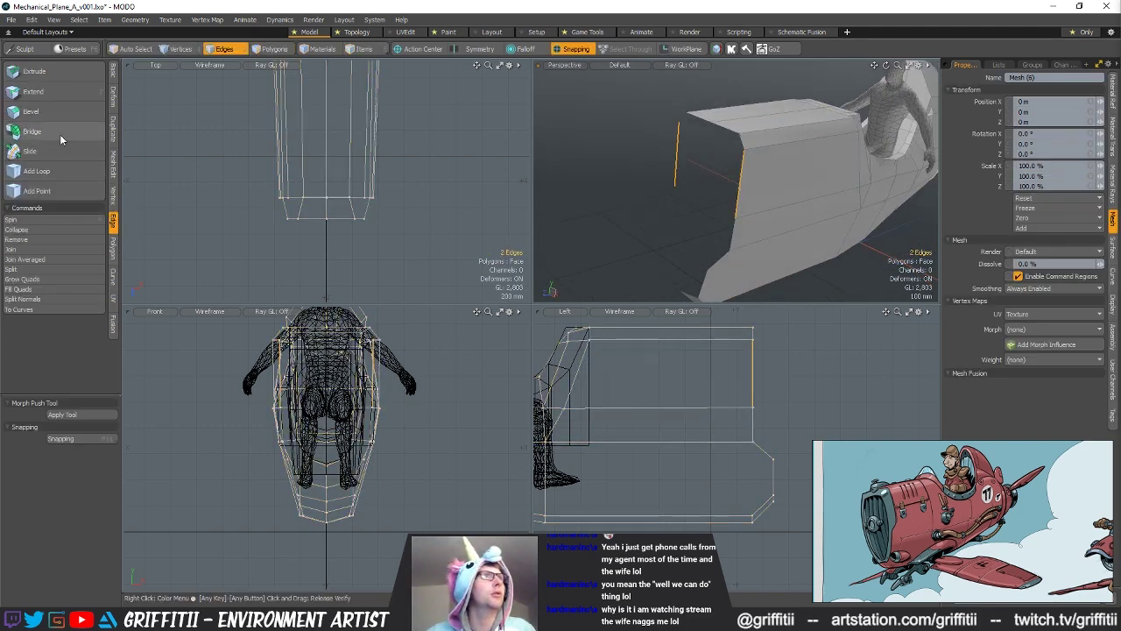
pyautogui.click(78, 131)
pyautogui.press('space')
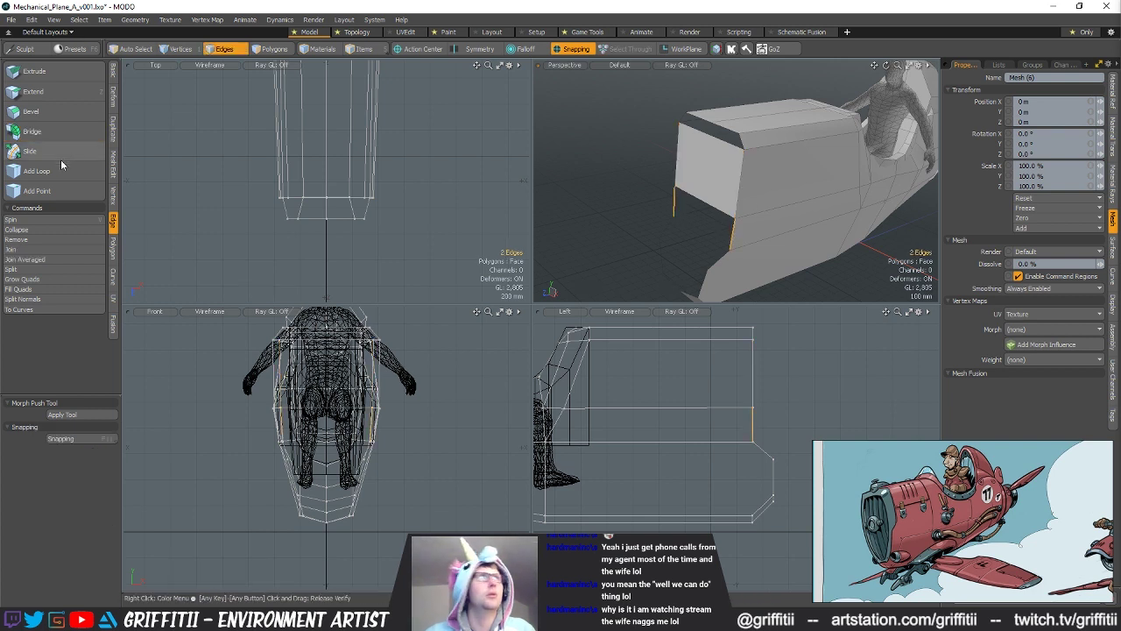
# Step: Bridge the remaining middle and sloped lower side edge pairs across the fuselage's open front end
pyautogui.click(35, 132)
pyautogui.press('space')
pyautogui.click(659, 221)
pyautogui.keyDown('shift'); pyautogui.click(726, 264); pyautogui.keyUp('shift')
pyautogui.click(54, 138)
pyautogui.keyDown('alt'); pyautogui.moveTo(715, 140); pyautogui.dragTo(723, 104); pyautogui.keyUp('alt')
pyautogui.press('space')
# Step: Fill the remaining upper and lower openings of the fuselage front with polygons from their border edges
pyautogui.click(718, 113)
pyautogui.doubleClick(731, 114)
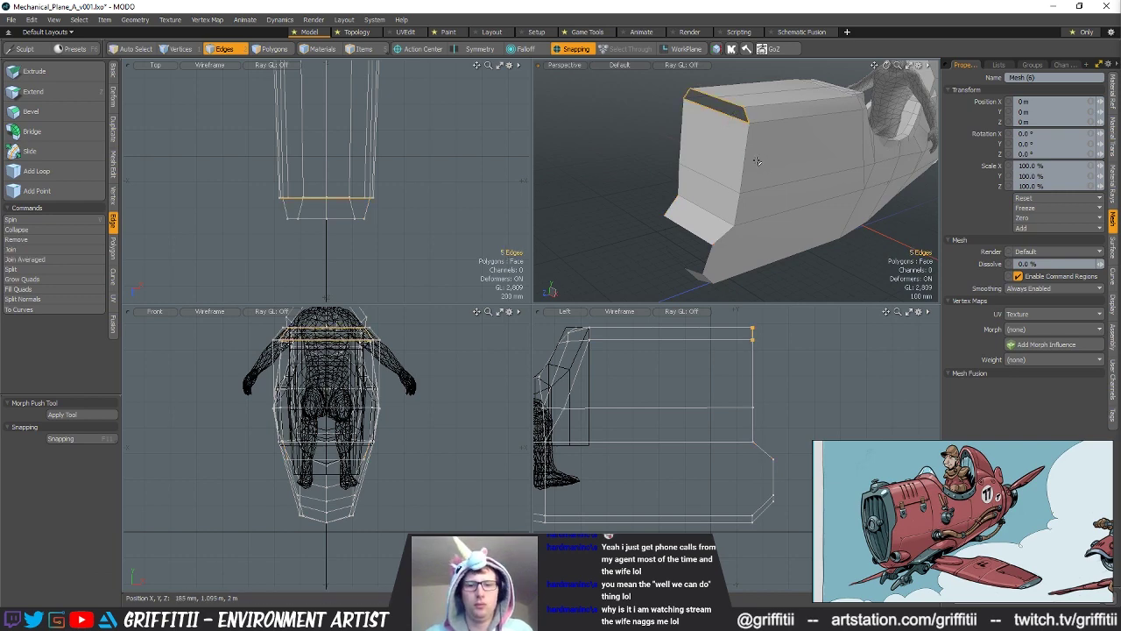
pyautogui.press('p')
pyautogui.doubleClick(680, 231)
pyautogui.press('p')
pyautogui.click(637, 203)
# Step: Loop Slice the fuselage's new front panels uniformly down the centre line
pyautogui.keyDown('alt'); pyautogui.moveTo(636, 202); pyautogui.dragTo(642, 217); pyautogui.keyUp('alt')
pyautogui.press('3')
pyautogui.moveTo(714, 151); pyautogui.dragTo(692, 213)
pyautogui.hotkey('alt', 'c')
pyautogui.click(66, 495)
pyautogui.press('space')
pyautogui.click(656, 238)
pyautogui.keyDown('alt'); pyautogui.moveTo(698, 231); pyautogui.dragTo(703, 202); pyautogui.keyUp('alt')
pyautogui.press('c')
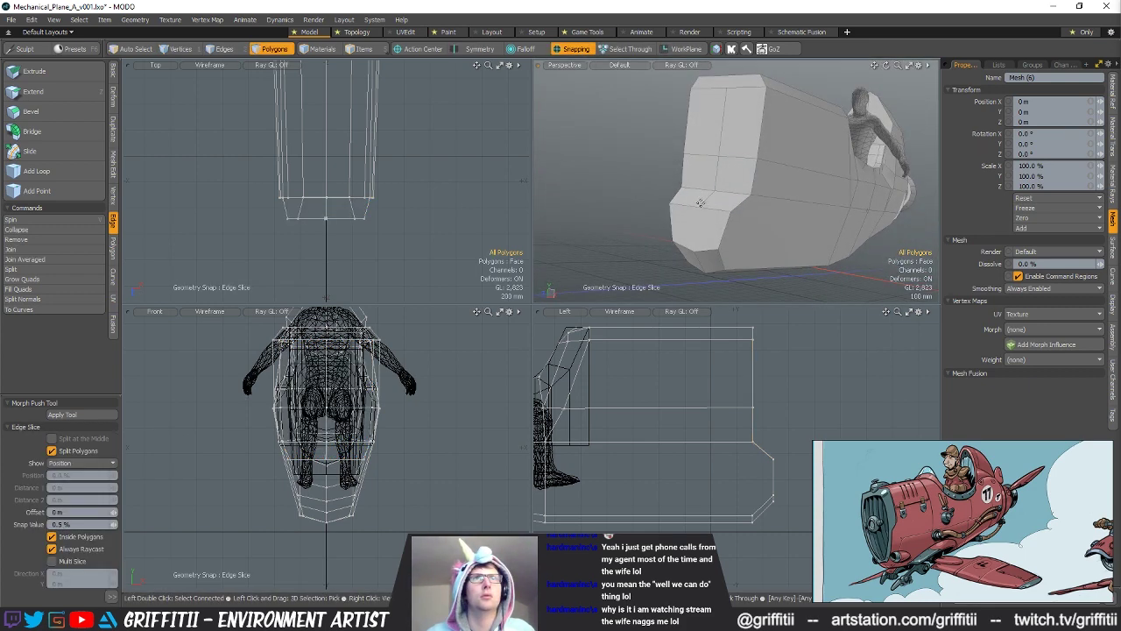
pyautogui.press('space')
pyautogui.keyDown('alt'); pyautogui.moveTo(702, 202); pyautogui.dragTo(725, 144); pyautogui.keyUp('alt')
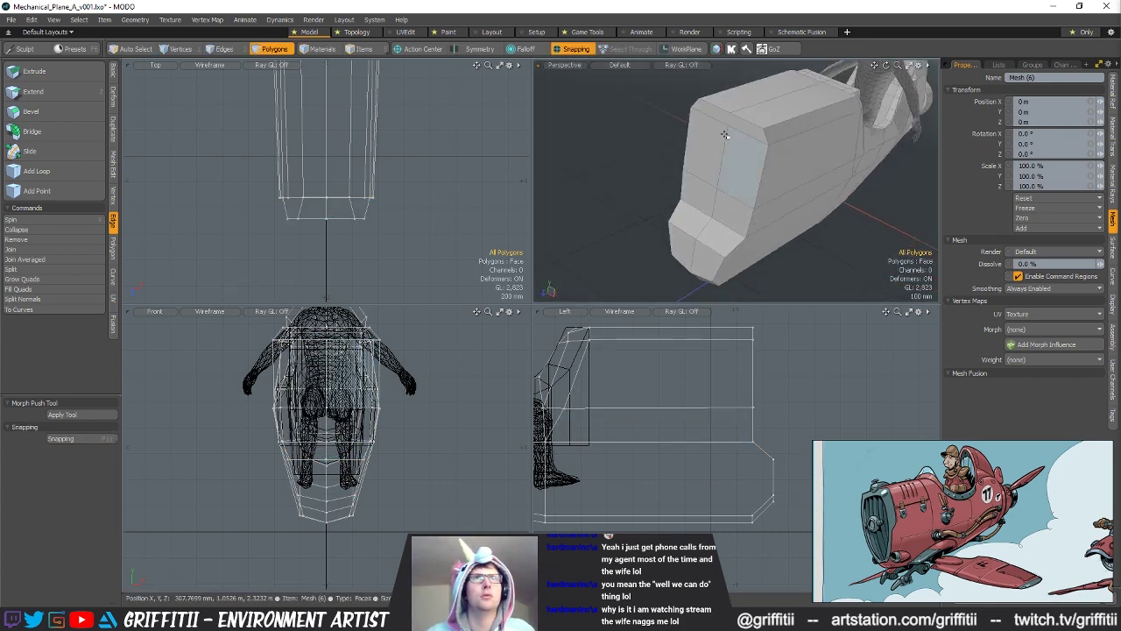
# Step: Switch to the nose section mesh and scale it down slightly
pyautogui.keyDown('alt'); pyautogui.moveTo(781, 175); pyautogui.dragTo(728, 207); pyautogui.keyUp('alt')
pyautogui.press('5')
pyautogui.click(682, 179)
pyautogui.press('3')
pyautogui.press('r')
pyautogui.moveTo(735, 248); pyautogui.dragTo(694, 111)
pyautogui.press('q')
pyautogui.click(615, 121)
pyautogui.keyDown('alt'); pyautogui.moveTo(615, 121); pyautogui.dragTo(760, 175); pyautogui.keyUp('alt')
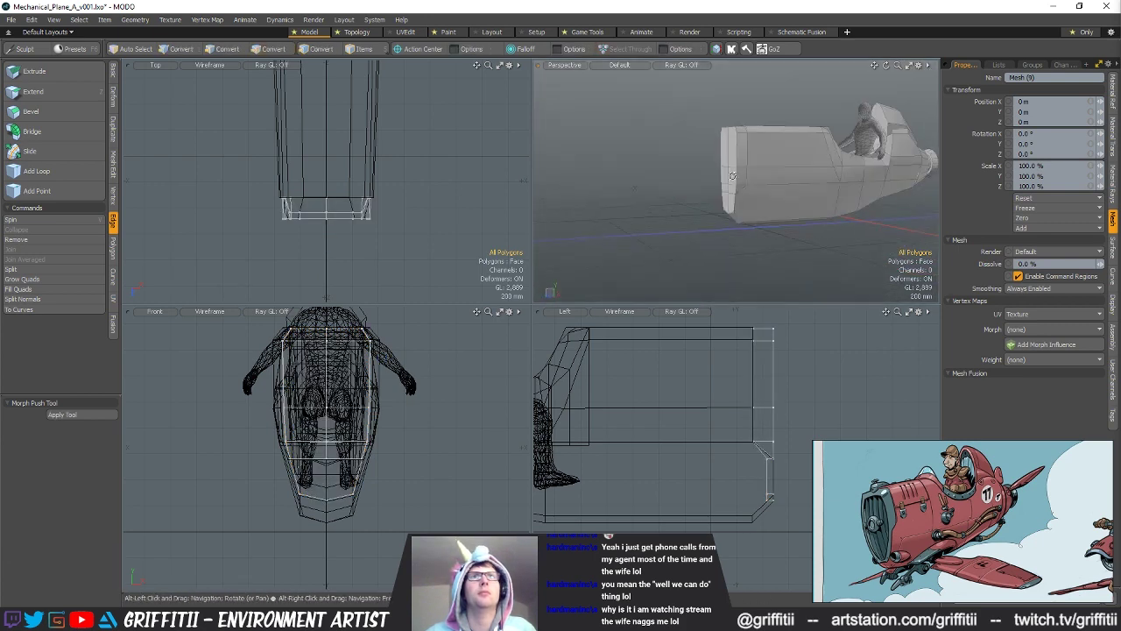
# Step: Move the lower front vertices of the fuselage slightly back along its length
pyautogui.scroll(2, 760, 192)
pyautogui.press('5')
pyautogui.click(760, 214)
pyautogui.press('1')
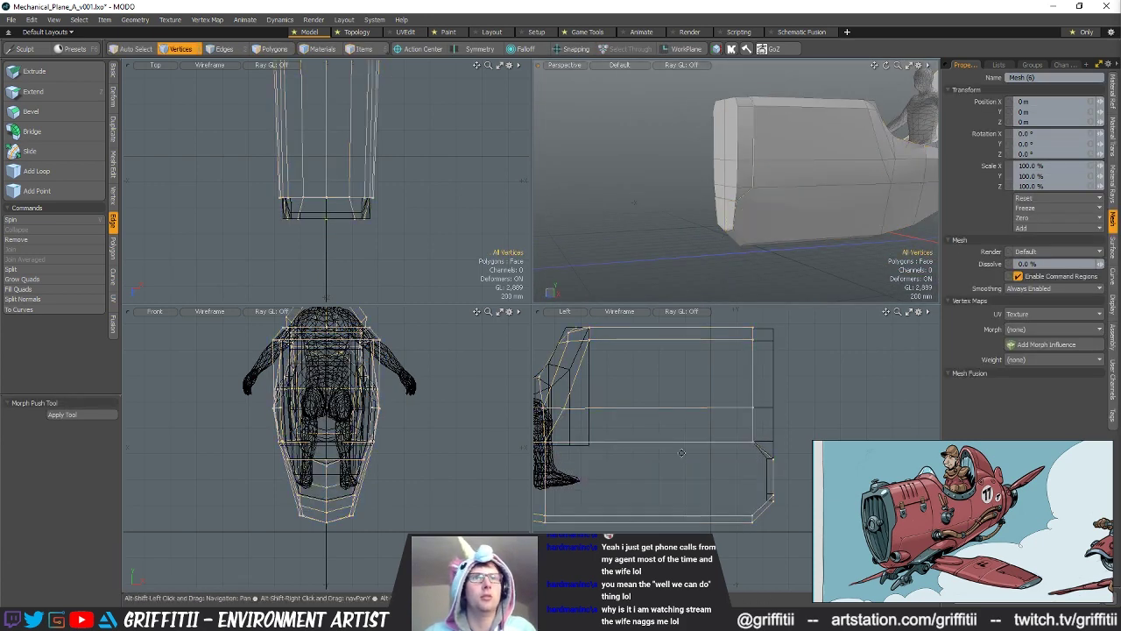
pyautogui.moveTo(746, 445); pyautogui.dragTo(793, 517, button='right')
pyautogui.keyDown('alt'); pyautogui.keyDown('shift'); pyautogui.moveTo(793, 513); pyautogui.dragTo(741, 510); pyautogui.keyUp('shift'); pyautogui.keyUp('alt')
pyautogui.moveTo(741, 510)
pyautogui.mouseDown(button='right')
pyautogui.moveTo(728, 418)
pyautogui.moveTo(735, 498)
pyautogui.mouseUp(button='right')
pyautogui.press('w')
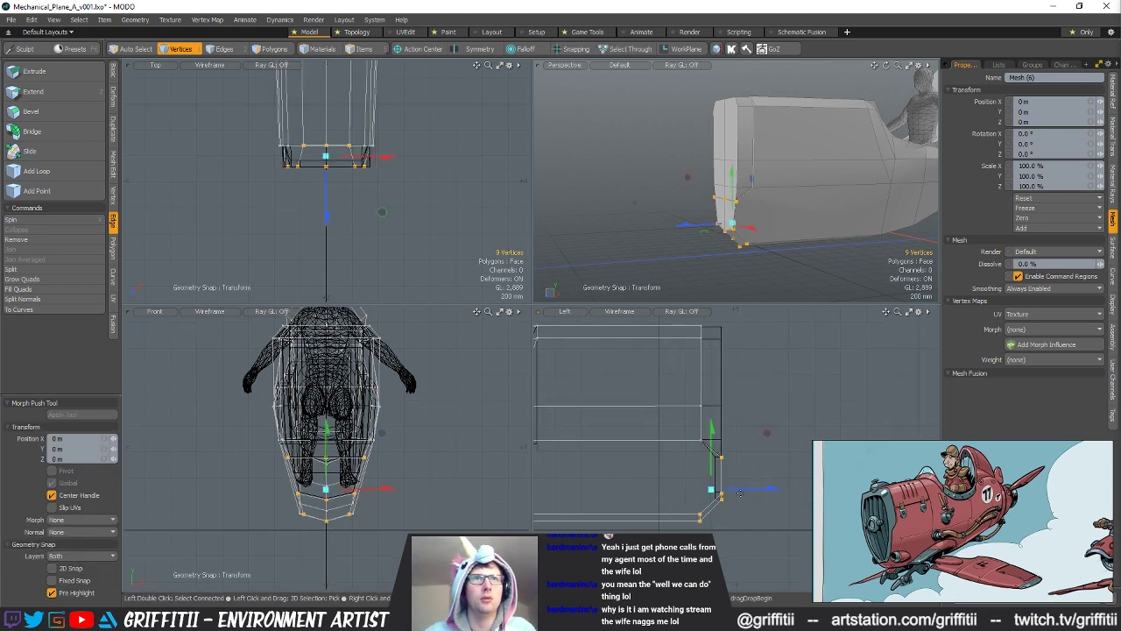
pyautogui.moveTo(770, 488); pyautogui.dragTo(767, 488)
pyautogui.press('Escape')
pyautogui.press('Escape')
# Step: Create a 16-sided cylinder with 500 mm X and Z radii and transfer it into a new mesh item
pyautogui.keyDown('alt'); pyautogui.moveTo(771, 179); pyautogui.dragTo(748, 203); pyautogui.keyUp('alt')
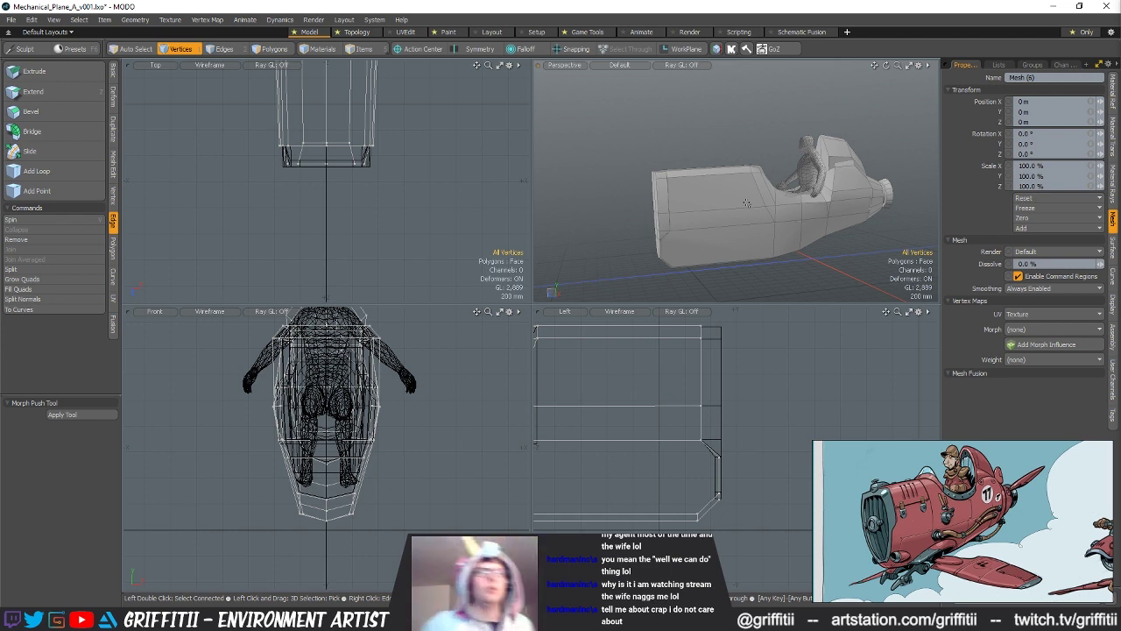
pyautogui.moveTo(745, 203)
pyautogui.keyDown('alt'); pyautogui.mouseDown()
pyautogui.moveTo(593, 191)
pyautogui.moveTo(744, 194)
pyautogui.moveTo(706, 132)
pyautogui.moveTo(674, 150)
pyautogui.moveTo(774, 231)
pyautogui.moveTo(758, 200)
pyautogui.mouseUp(); pyautogui.keyUp('alt')
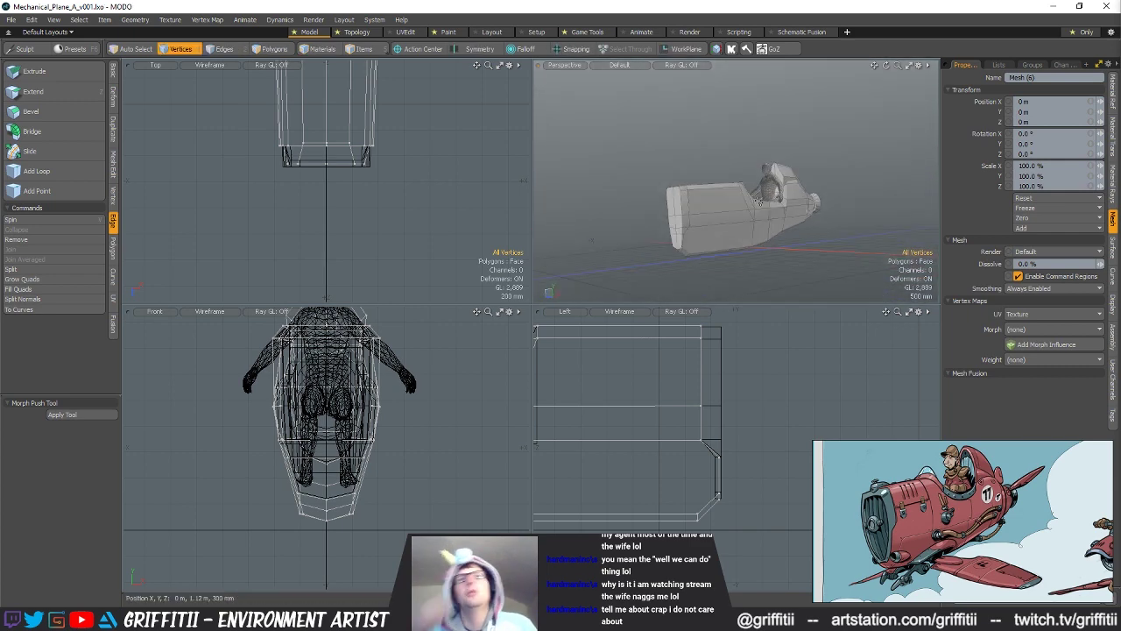
pyautogui.keyDown('alt'); pyautogui.moveTo(786, 179); pyautogui.dragTo(703, 204); pyautogui.keyUp('alt')
pyautogui.scroll(5, 792, 230)
pyautogui.click(113, 72)
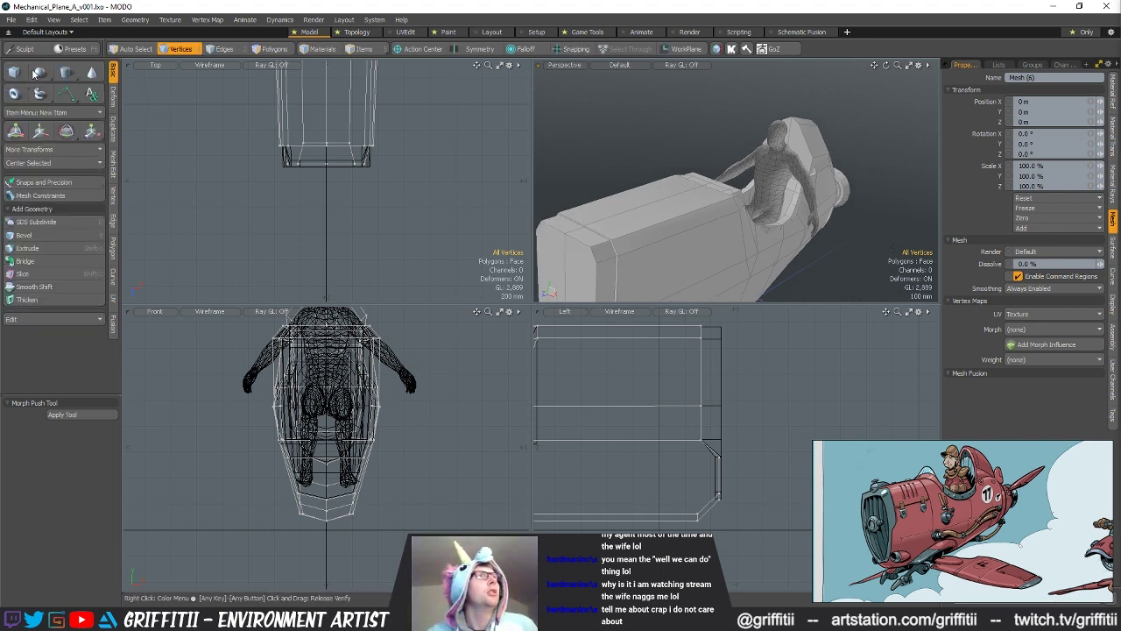
pyautogui.click(66, 74)
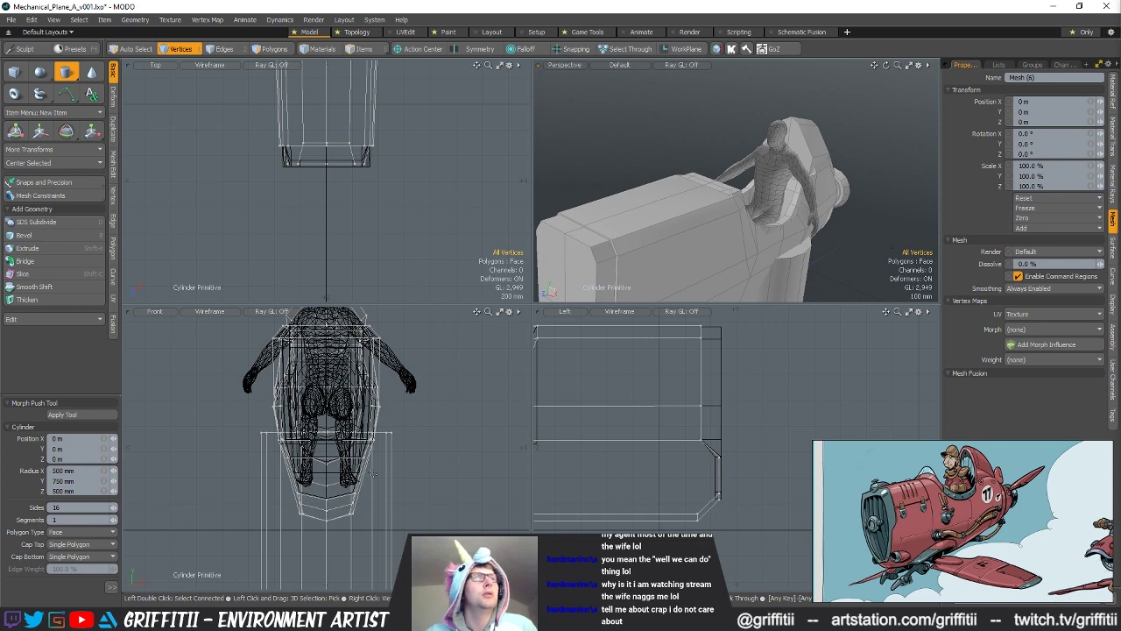
pyautogui.press('space')
pyautogui.press('3')
pyautogui.press('Delete')
pyautogui.press('n')
pyautogui.hotkey('ctrl', 'v')
# Step: Rotate the cylinder to lie lengthwise along the fuselage and move it up ahead of the pilot
pyautogui.scroll(-6, 641, 513)
pyautogui.keyDown('alt'); pyautogui.moveTo(642, 502); pyautogui.dragTo(668, 500); pyautogui.keyUp('alt')
pyautogui.press('e')
pyautogui.moveTo(633, 443); pyautogui.dragTo(659, 536)
pyautogui.hotkey('ctrl', 'z')
pyautogui.moveTo(633, 443); pyautogui.dragTo(662, 535)
pyautogui.press('w')
pyautogui.moveTo(643, 477); pyautogui.dragTo(696, 430)
# Step: Flatten the cylinder into a tall thin disc, scaling it to 3% on Z and 138% on Y
pyautogui.scroll(3, 623, 456)
pyautogui.press('r')
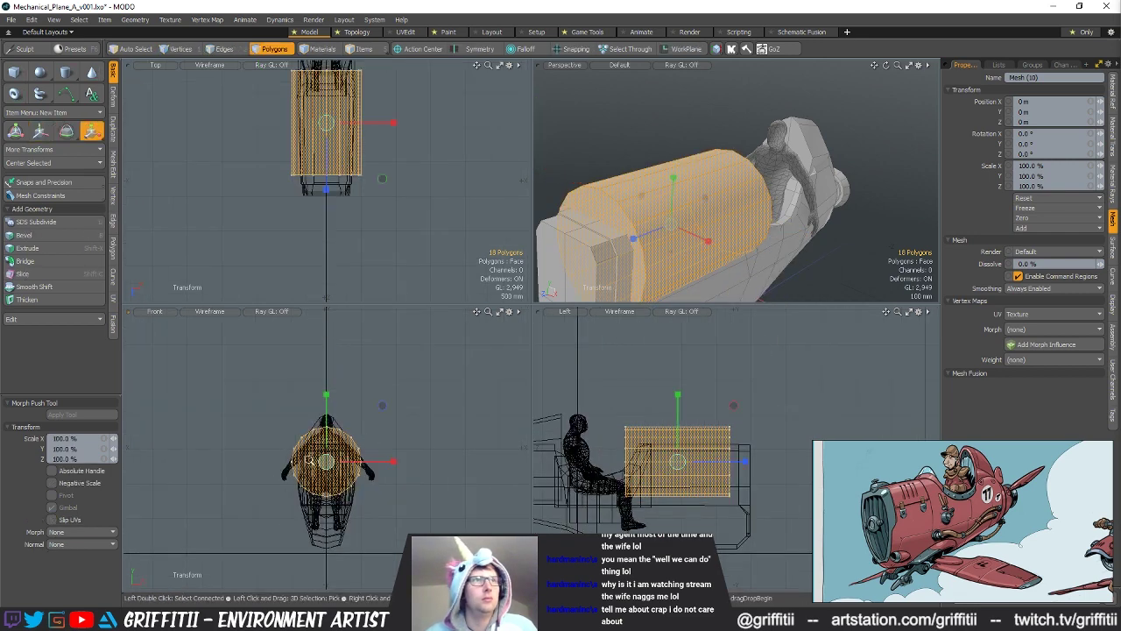
pyautogui.scroll(3, 315, 459)
pyautogui.moveTo(690, 470); pyautogui.dragTo(620, 464)
pyautogui.moveTo(619, 401); pyautogui.dragTo(619, 373)
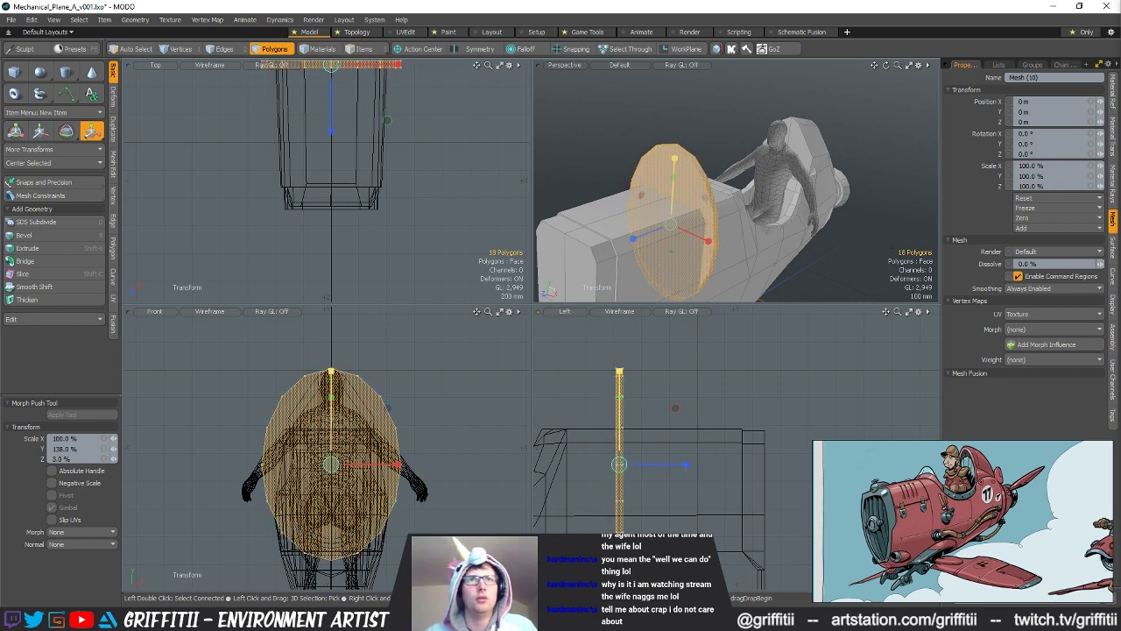
# Step: Move the disc to the front edge of the cockpit opening and tilt its top back toward the pilot
pyautogui.press('w')
pyautogui.moveTo(668, 450); pyautogui.dragTo(763, 438)
pyautogui.scroll(2, 764, 438)
pyautogui.press('e')
pyautogui.keyDown('ctrl'); pyautogui.moveTo(637, 449); pyautogui.dragTo(660, 441); pyautogui.keyUp('ctrl')
# Step: Scale the tilted disc to 70.5% on X and nudge it into place at the cockpit's front edge
pyautogui.press('w')
pyautogui.press('r')
pyautogui.press('q')
pyautogui.press('r')
pyautogui.moveTo(738, 249); pyautogui.dragTo(725, 242)
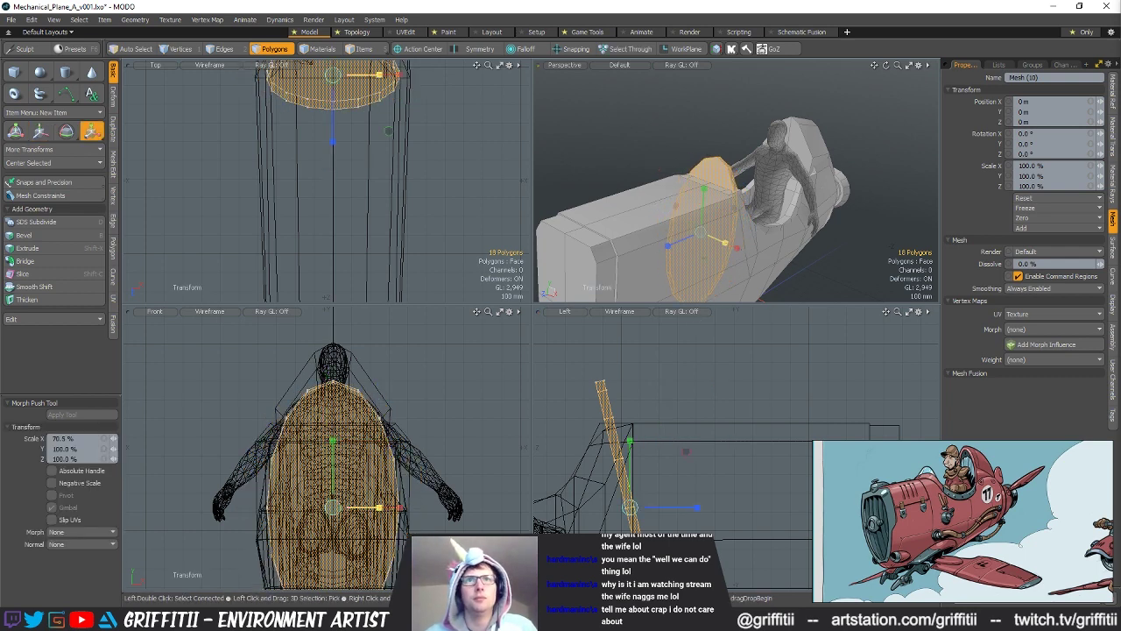
pyautogui.press('w')
pyautogui.moveTo(663, 479); pyautogui.dragTo(659, 476)
pyautogui.press('q')
pyautogui.keyDown('alt'); pyautogui.moveTo(720, 201); pyautogui.dragTo(699, 202); pyautogui.keyUp('alt')
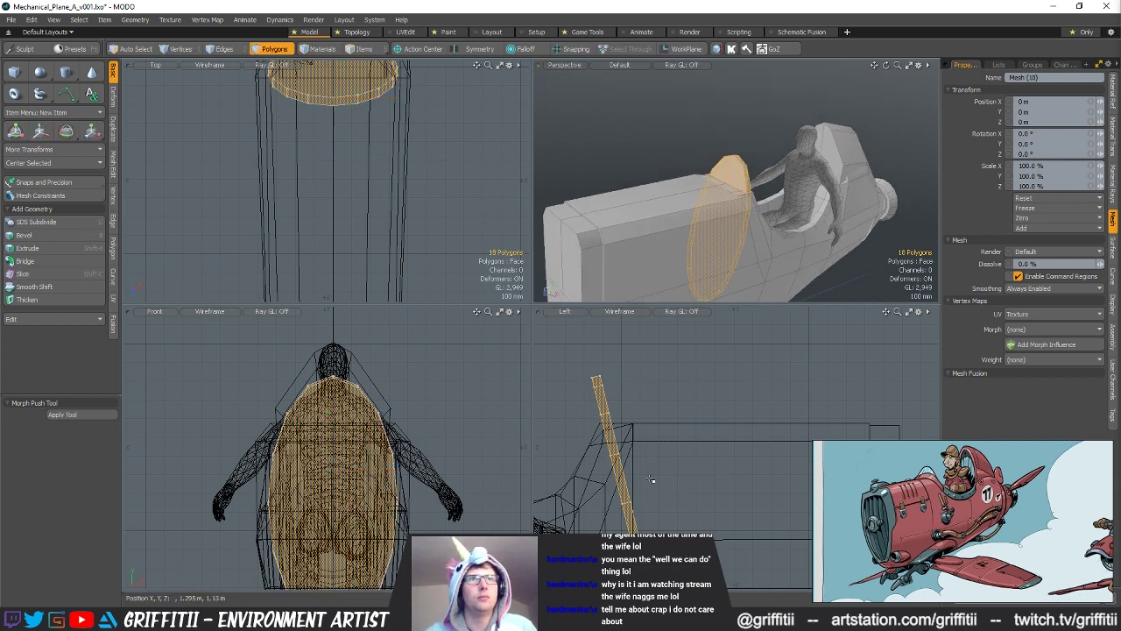
# Step: Delete the disc's flat faces and lower part, keeping only the upper arched rim strip
pyautogui.scroll(-3, 643, 473)
pyautogui.moveTo(648, 393); pyautogui.dragTo(838, 492, button='right')
pyautogui.click(838, 493)
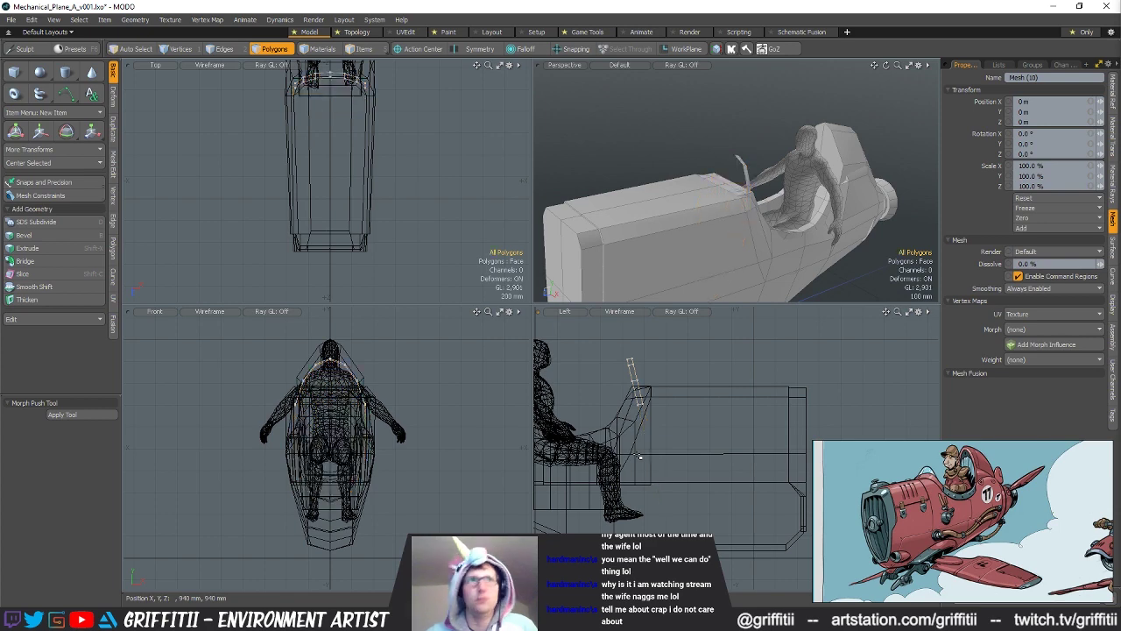
# Step: Bridge the two lower end edges of the arched strip to close its underside
pyautogui.press('2')
pyautogui.click(669, 438)
pyautogui.scroll(4, 669, 438)
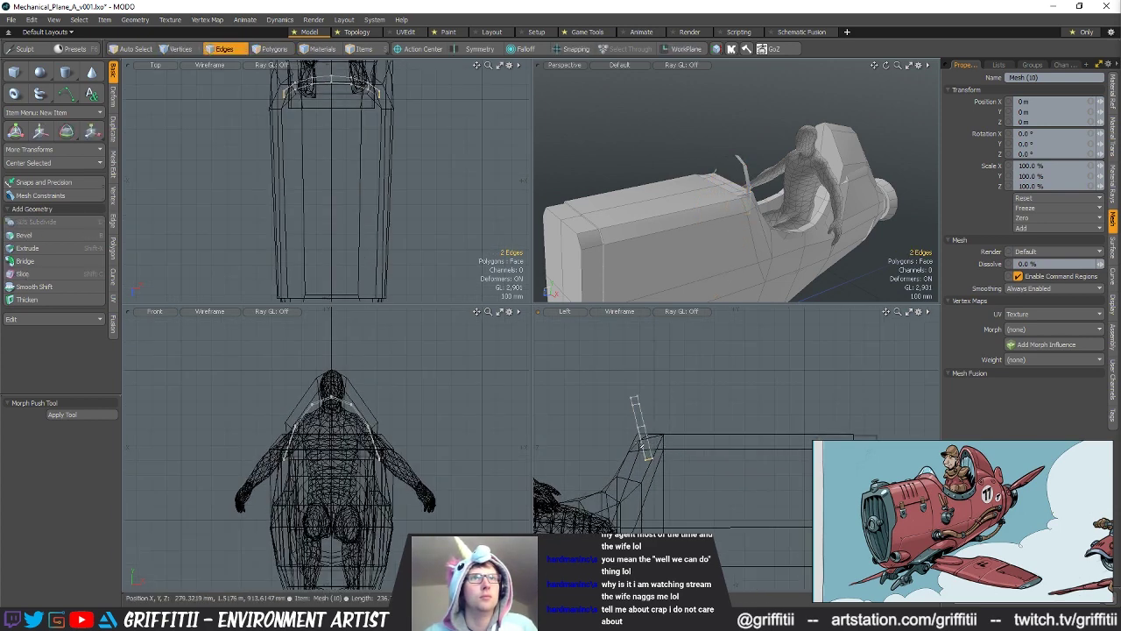
pyautogui.click(24, 261)
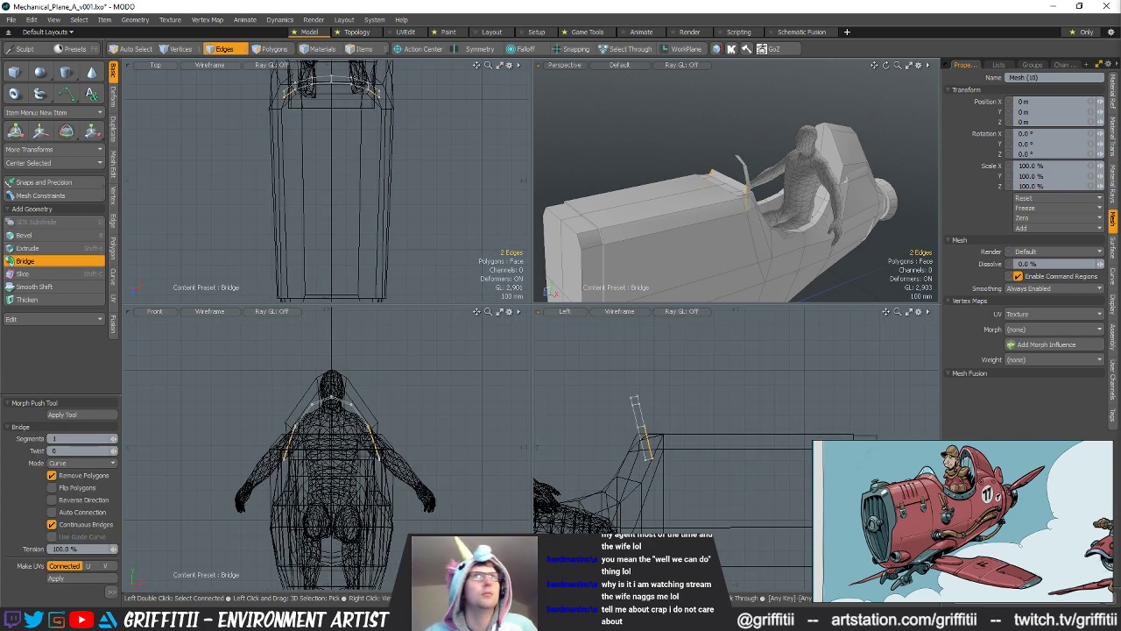
pyautogui.scroll(4, 738, 245)
pyautogui.press('space')
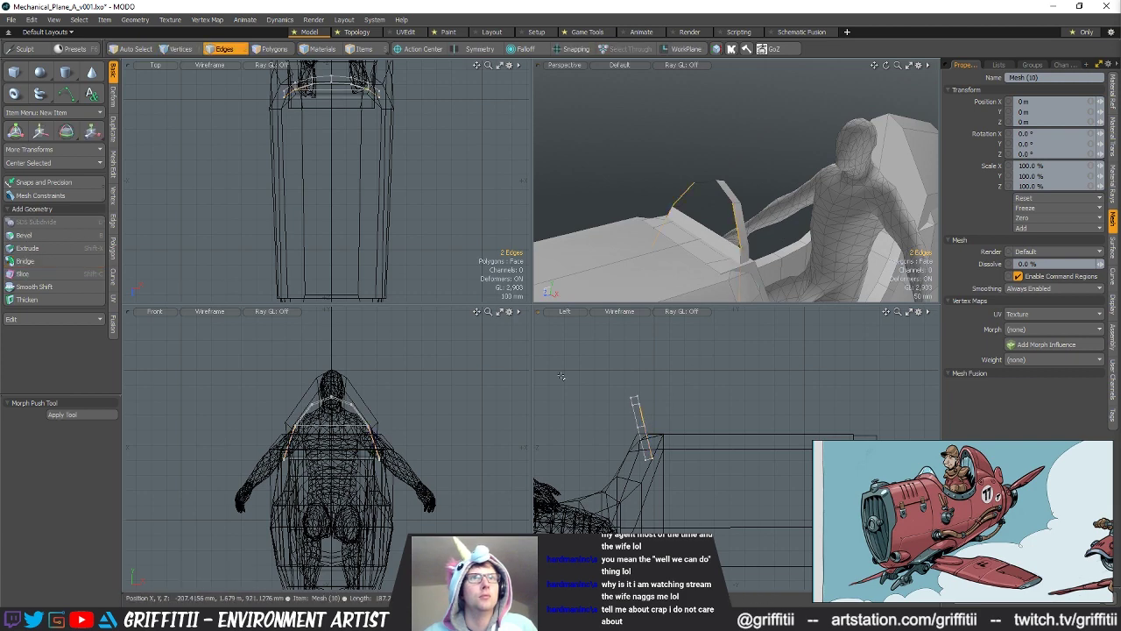
# Step: Bridge the opposite side edges of the arched strip to fill its front and back faces
pyautogui.click(39, 261)
pyautogui.press('space')
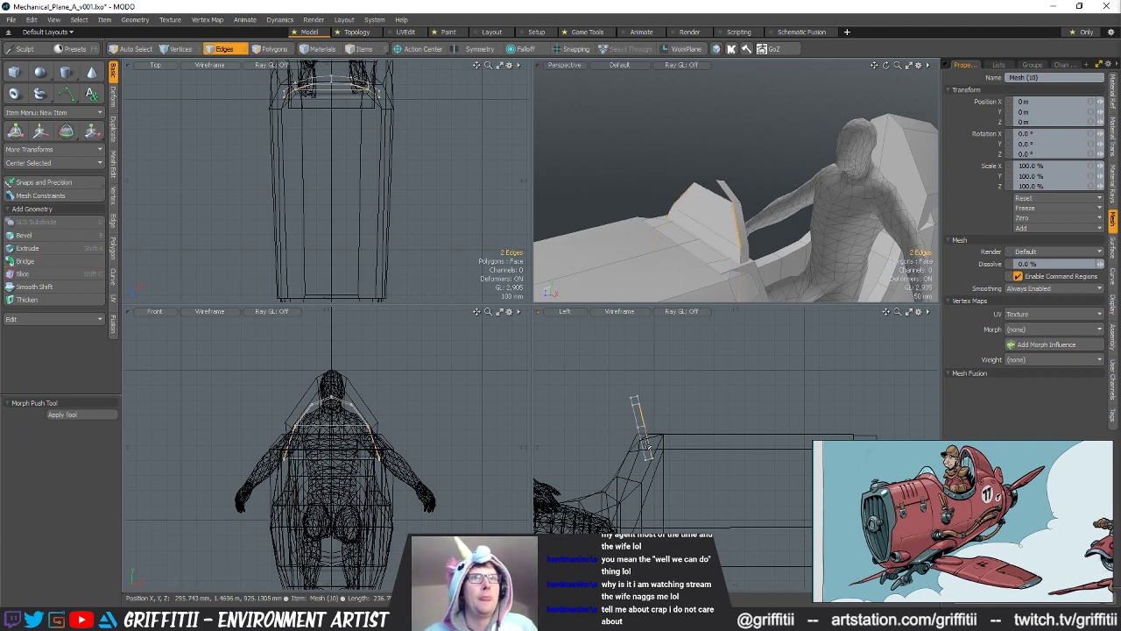
pyautogui.click(26, 261)
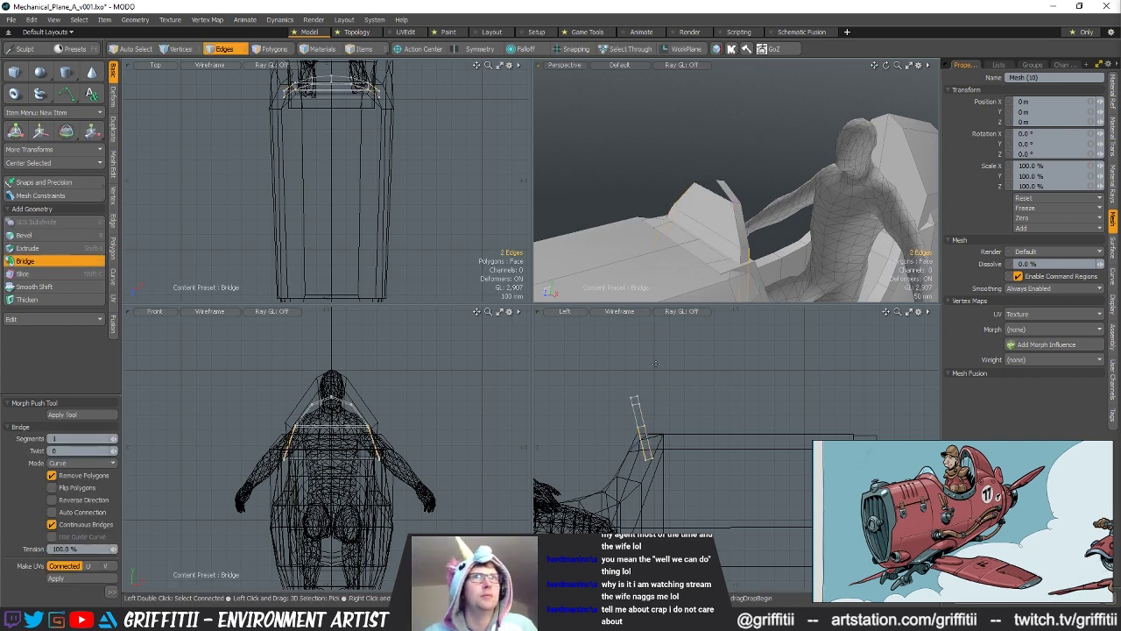
pyautogui.press('space')
pyautogui.click(39, 261)
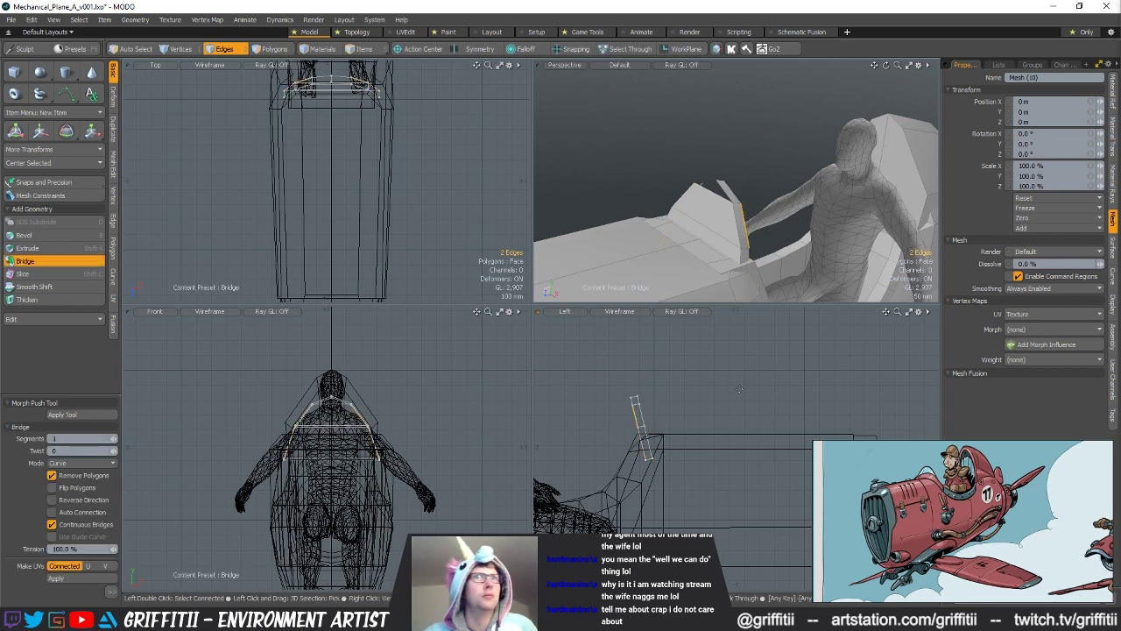
pyautogui.press('space')
pyautogui.keyDown('alt'); pyautogui.moveTo(840, 210); pyautogui.dragTo(738, 233); pyautogui.keyUp('alt')
pyautogui.press('space')
pyautogui.press('space')
pyautogui.press('space')
# Step: Loop Slice the arched panel's front and back faces down the centre with a count of 1
pyautogui.press('3')
pyautogui.click(30, 273)
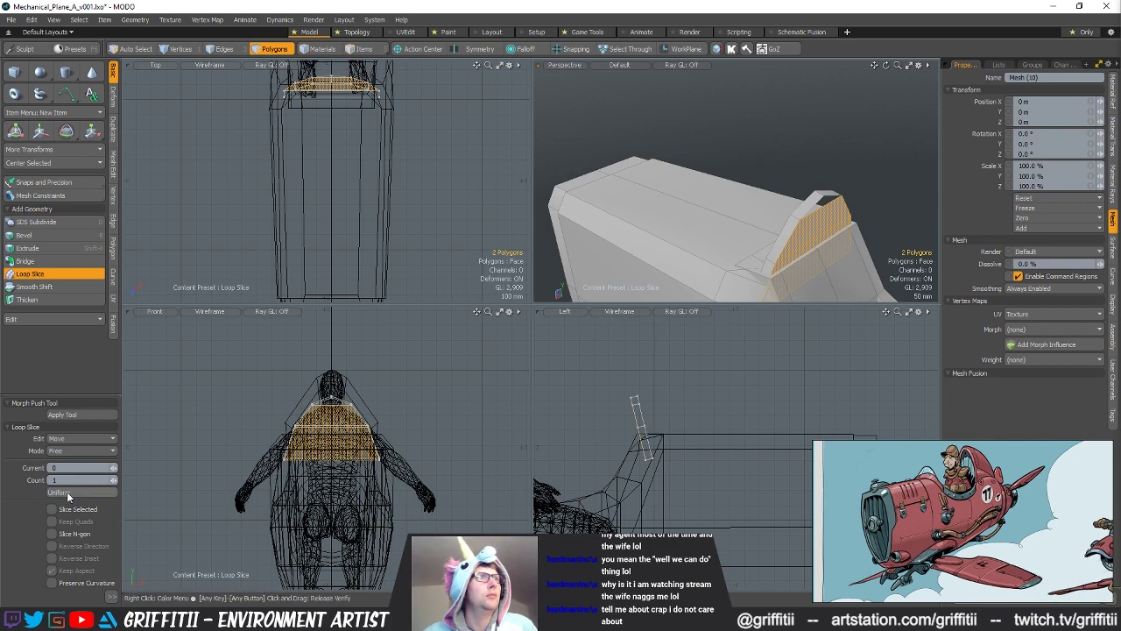
pyautogui.keyDown('alt'); pyautogui.moveTo(687, 372); pyautogui.dragTo(796, 380); pyautogui.keyUp('alt')
pyautogui.keyDown('alt'); pyautogui.moveTo(736, 236); pyautogui.dragTo(726, 184); pyautogui.keyUp('alt')
pyautogui.press('space')
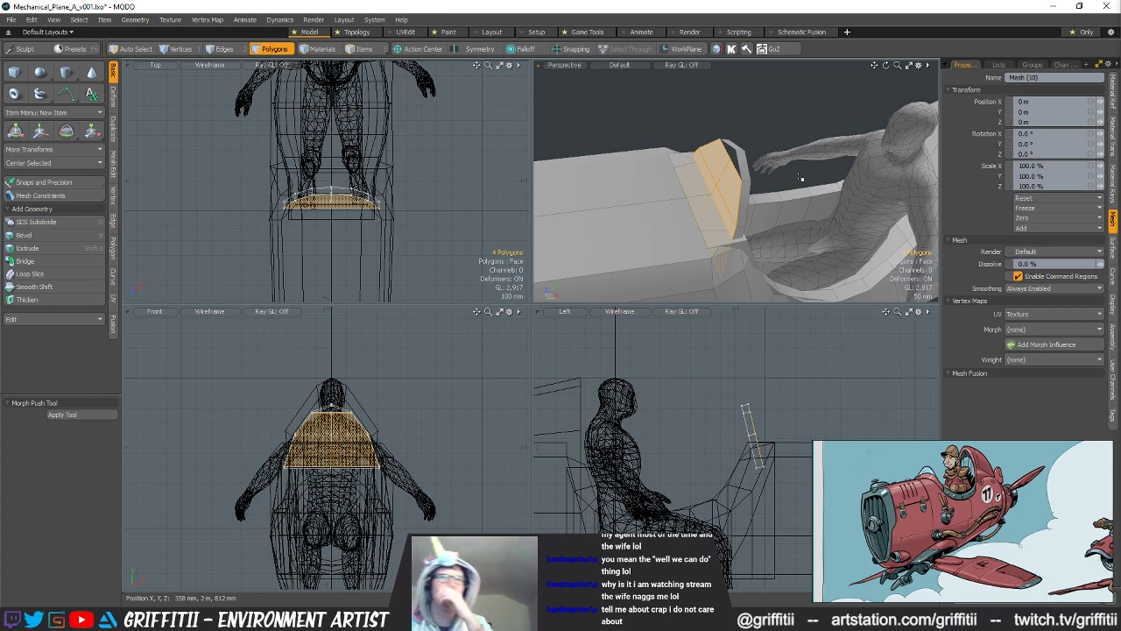
# Step: Select the whole connected arched panel and run the Merge Tool on its vertices
pyautogui.press('2')
pyautogui.doubleClick(737, 165)
pyautogui.keyDown('alt'); pyautogui.moveTo(739, 168); pyautogui.dragTo(751, 194); pyautogui.keyUp('alt')
pyautogui.scroll(3, 761, 191)
pyautogui.hotkey('ctrl', 'z')
pyautogui.press('3')
pyautogui.click(773, 179)
pyautogui.doubleClick(774, 179)
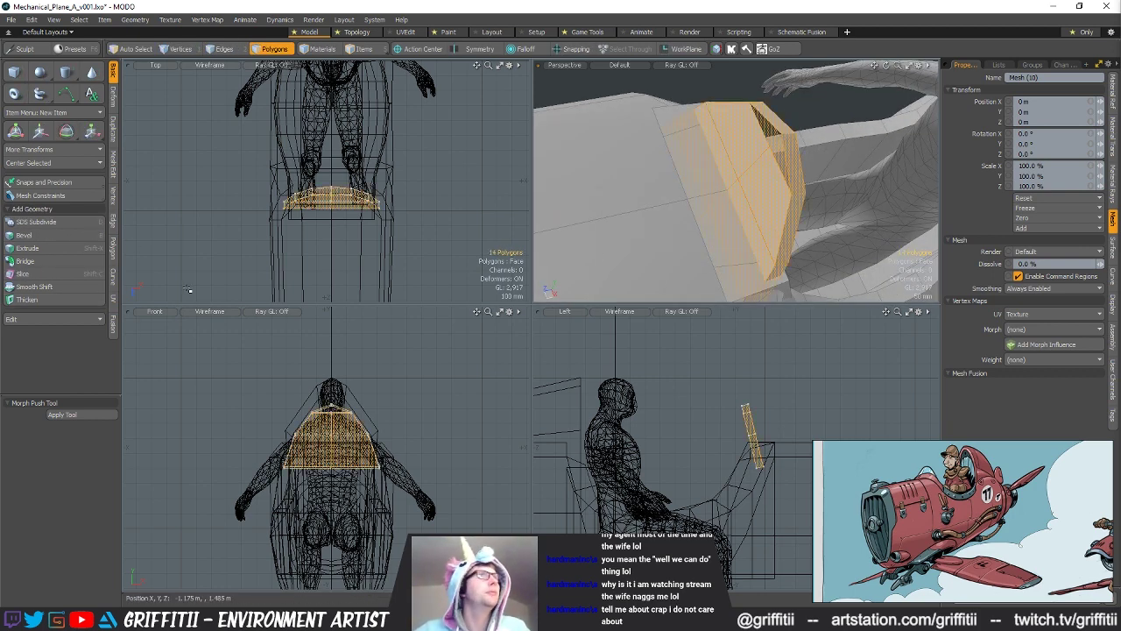
pyautogui.click(113, 195)
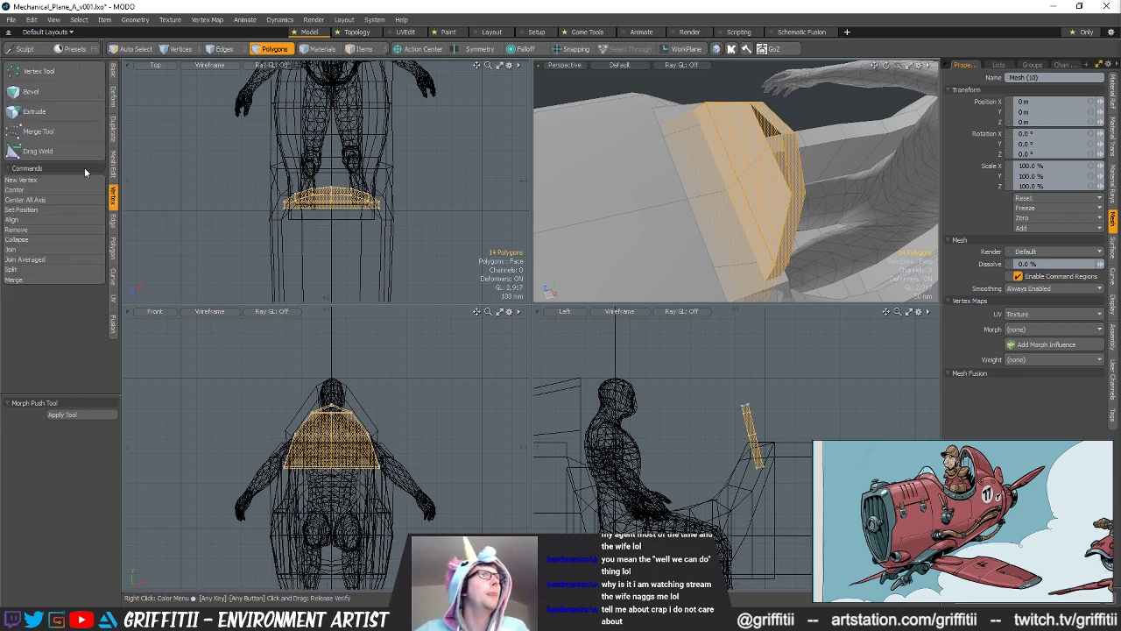
pyautogui.click(39, 131)
pyautogui.press('space')
pyautogui.keyDown('alt'); pyautogui.moveTo(849, 198); pyautogui.dragTo(830, 211); pyautogui.keyUp('alt')
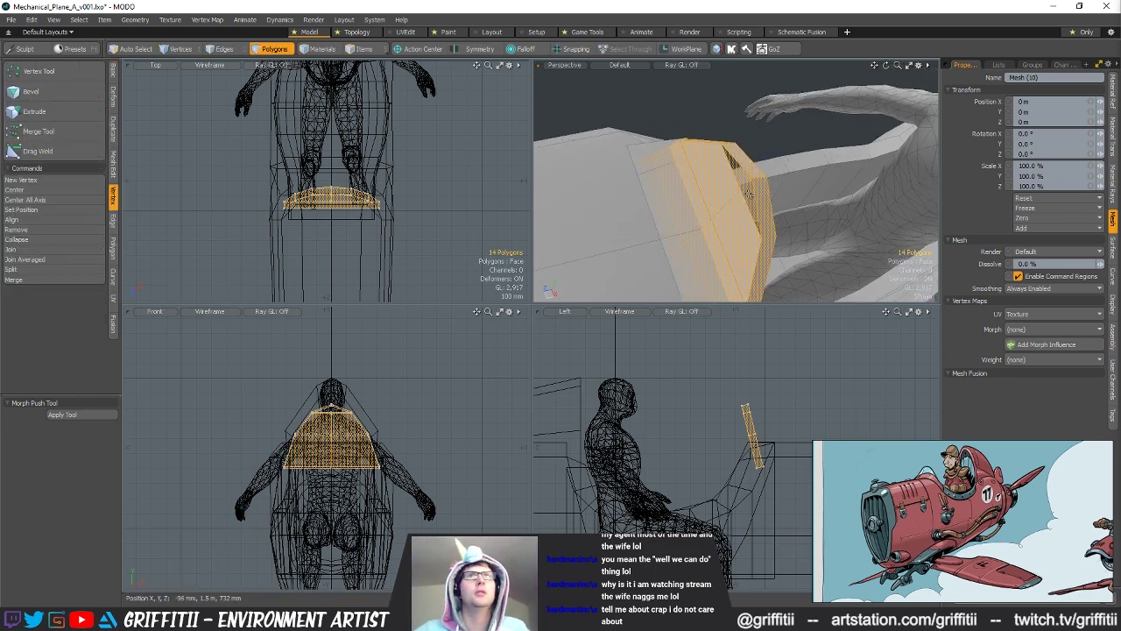
# Step: Fill the openings at the top of the arched panel's front and back faces with polygons
pyautogui.press('2')
pyautogui.click(753, 191)
pyautogui.keyDown('alt'); pyautogui.moveTo(791, 219); pyautogui.dragTo(796, 193); pyautogui.keyUp('alt')
pyautogui.press('p')
pyautogui.press('3')
pyautogui.click(706, 179)
pyautogui.keyDown('alt'); pyautogui.moveTo(711, 182); pyautogui.dragTo(832, 207); pyautogui.keyUp('alt')
pyautogui.keyDown('shift'); pyautogui.click(740, 182); pyautogui.keyUp('shift')
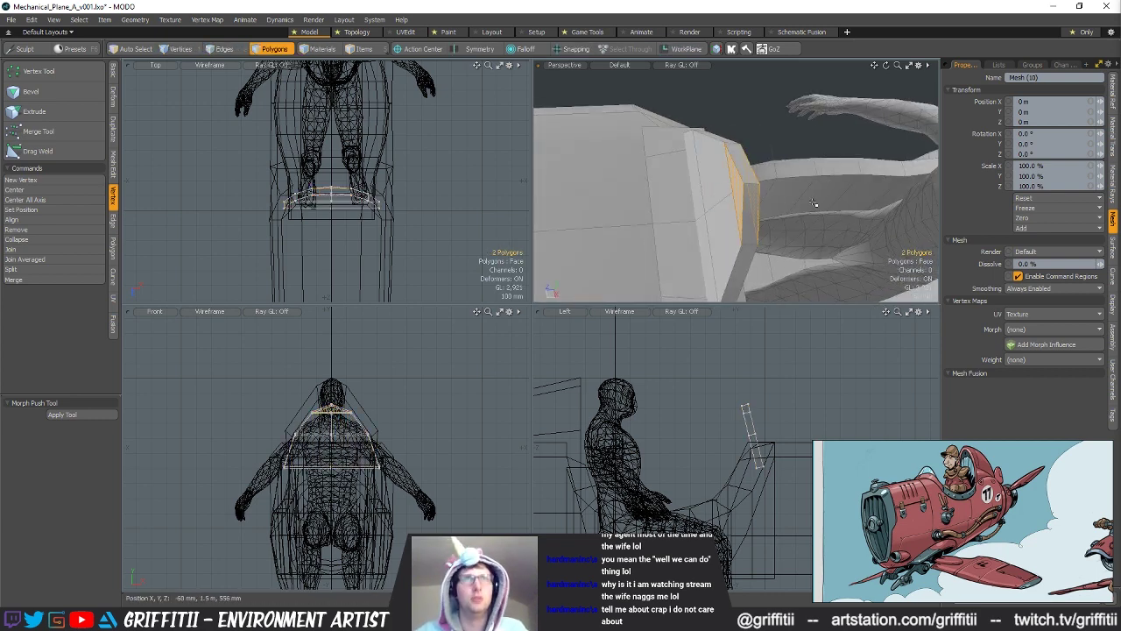
pyautogui.click(784, 184)
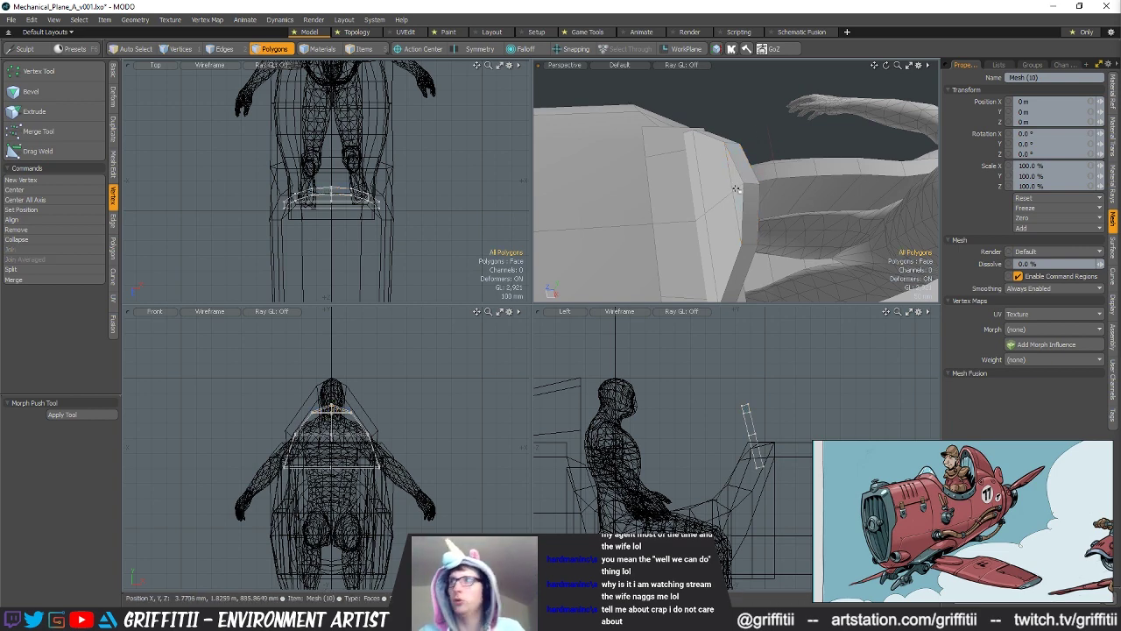
# Step: Move the six vertices down the centre of the arched panel forward to bow its faces
pyautogui.keyDown('alt'); pyautogui.moveTo(753, 179); pyautogui.dragTo(767, 256); pyautogui.keyUp('alt')
pyautogui.keyDown('alt'); pyautogui.moveTo(788, 215); pyautogui.dragTo(804, 212); pyautogui.keyUp('alt')
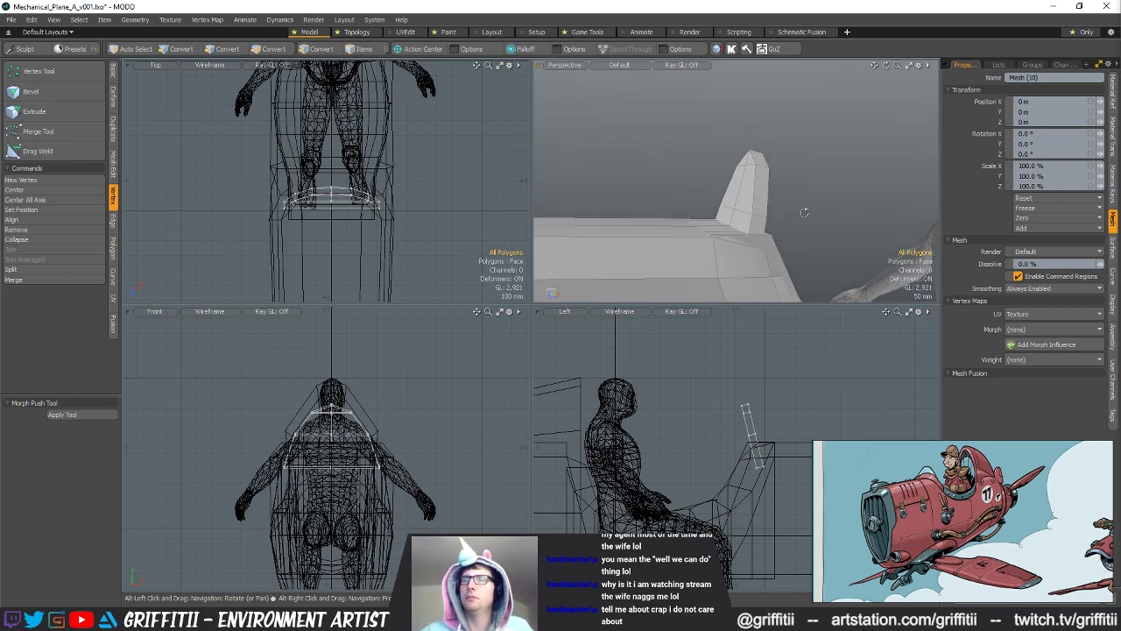
pyautogui.keyDown('alt'); pyautogui.moveTo(804, 212); pyautogui.dragTo(792, 237); pyautogui.keyUp('alt')
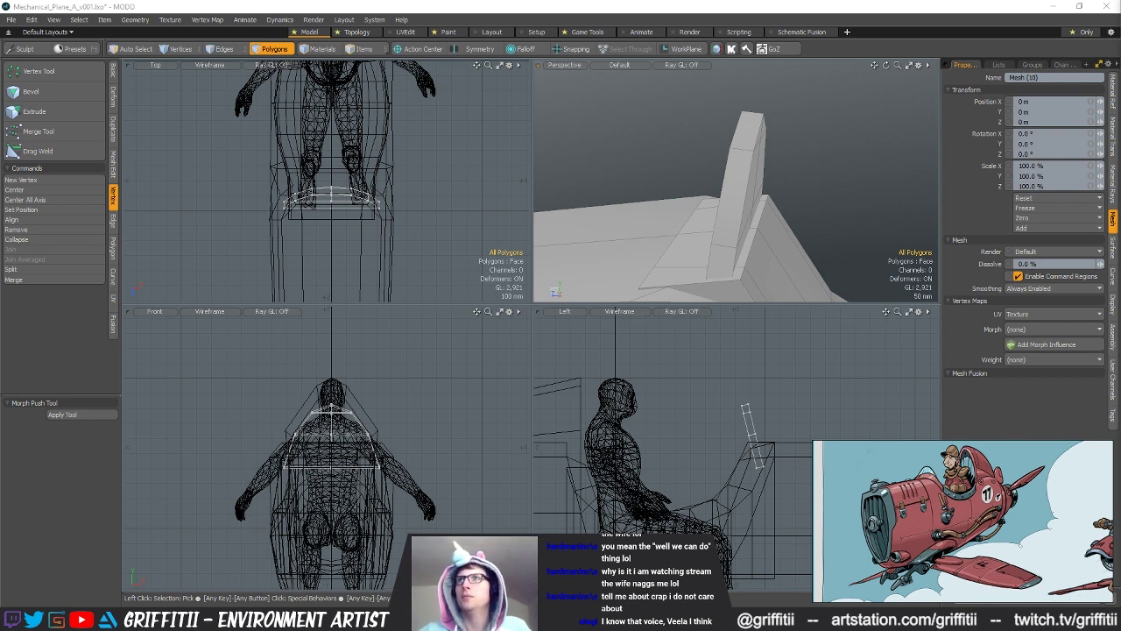
pyautogui.keyDown('alt'); pyautogui.moveTo(657, 230); pyautogui.dragTo(814, 244); pyautogui.keyUp('alt')
pyautogui.press('1')
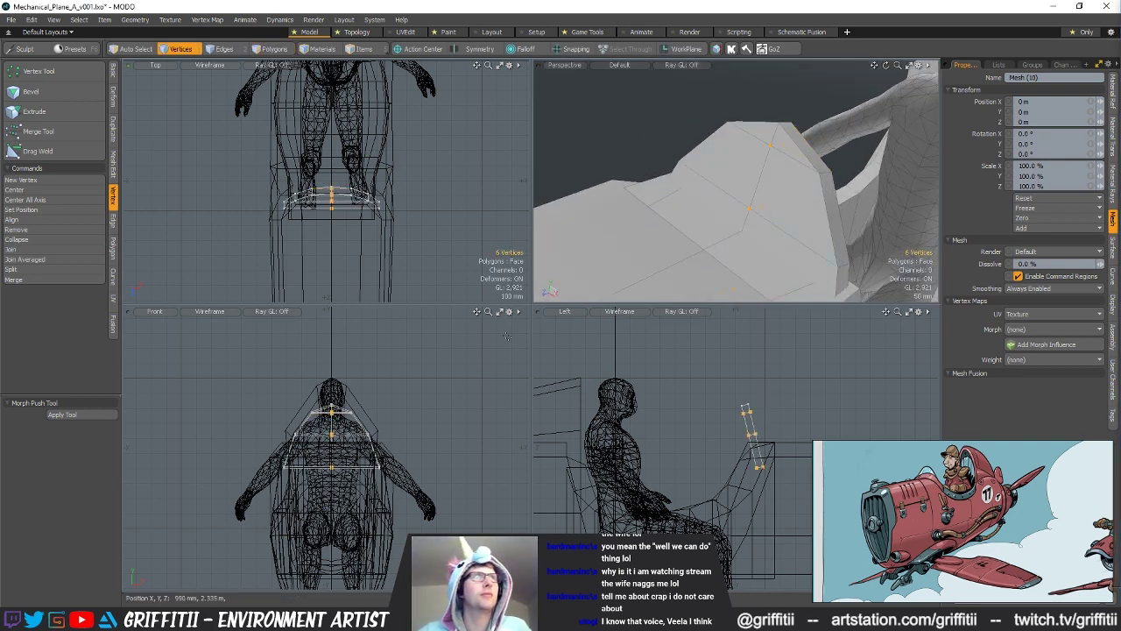
pyautogui.press('w')
pyautogui.keyDown('alt'); pyautogui.moveTo(811, 207); pyautogui.dragTo(703, 221); pyautogui.keyUp('alt')
pyautogui.press('space')
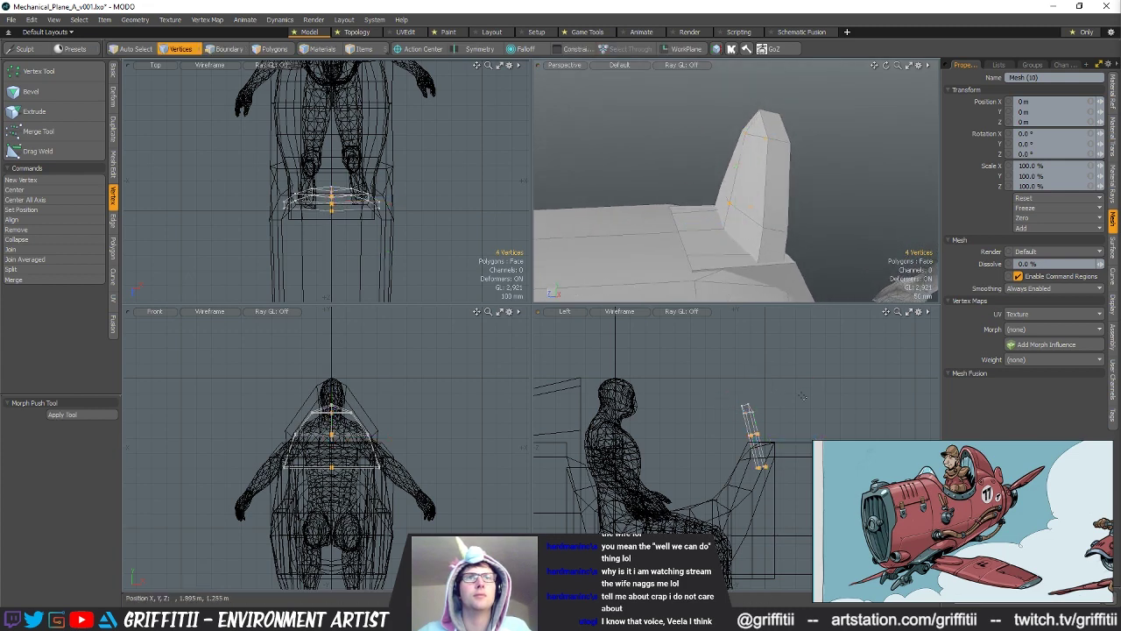
# Step: Move the arched panel's four lower centre vertices forward 28 mm, and shift its bottom centre pair further forward
pyautogui.press('w')
pyautogui.moveTo(332, 256); pyautogui.dragTo(333, 267)
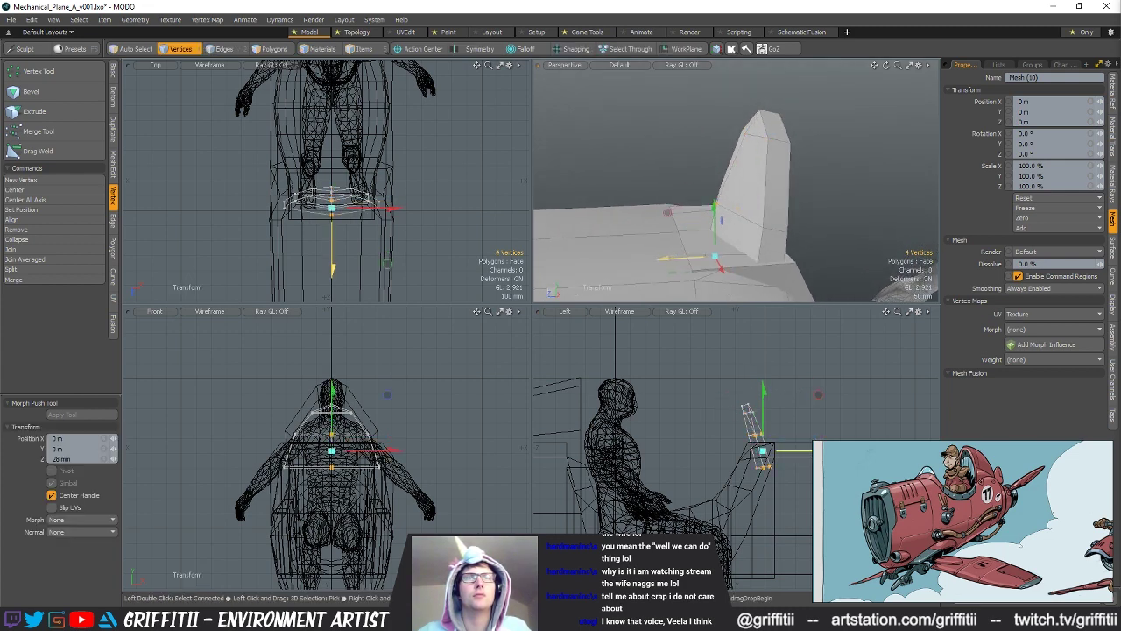
pyautogui.press('space')
pyautogui.keyDown('ctrl'); pyautogui.moveTo(768, 445); pyautogui.dragTo(772, 429, button='right'); pyautogui.keyUp('ctrl')
pyautogui.press('w')
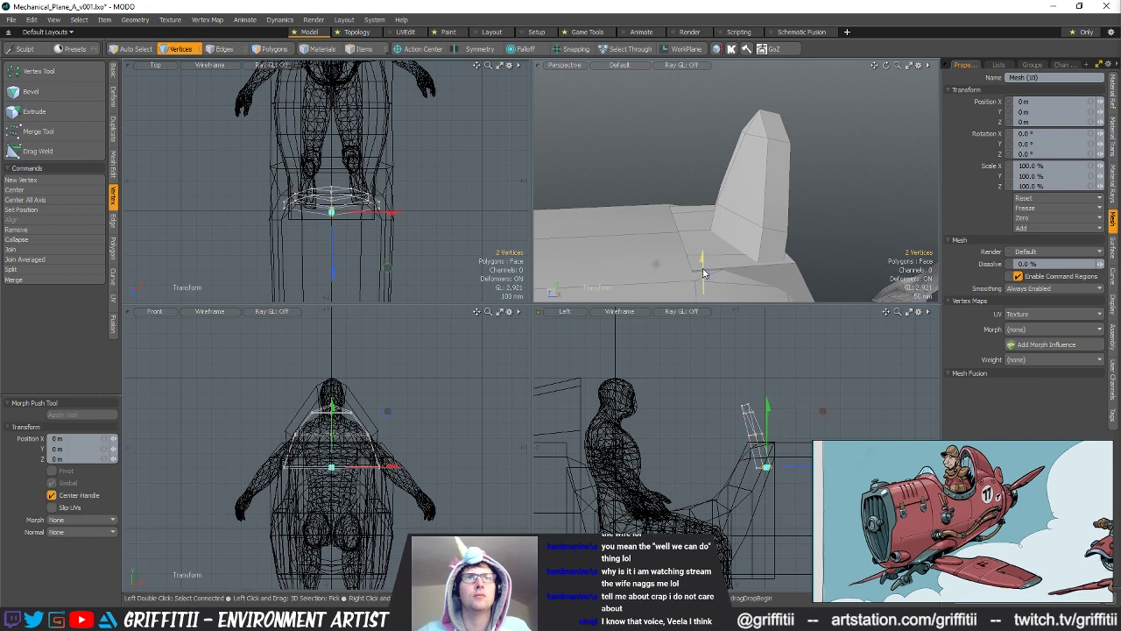
pyautogui.keyDown('alt'); pyautogui.moveTo(702, 273); pyautogui.dragTo(734, 197); pyautogui.keyUp('alt')
pyautogui.press('space')
pyautogui.keyDown('alt'); pyautogui.moveTo(702, 248); pyautogui.dragTo(696, 213); pyautogui.keyUp('alt')
# Step: Thin the arched panel by scaling its depth with the Local action center
pyautogui.scroll(-2, 631, 219)
pyautogui.click(758, 114)
pyautogui.press('r')
pyautogui.hotkey('alt', 'a')
pyautogui.moveTo(765, 198); pyautogui.dragTo(721, 238)
pyautogui.press('space')
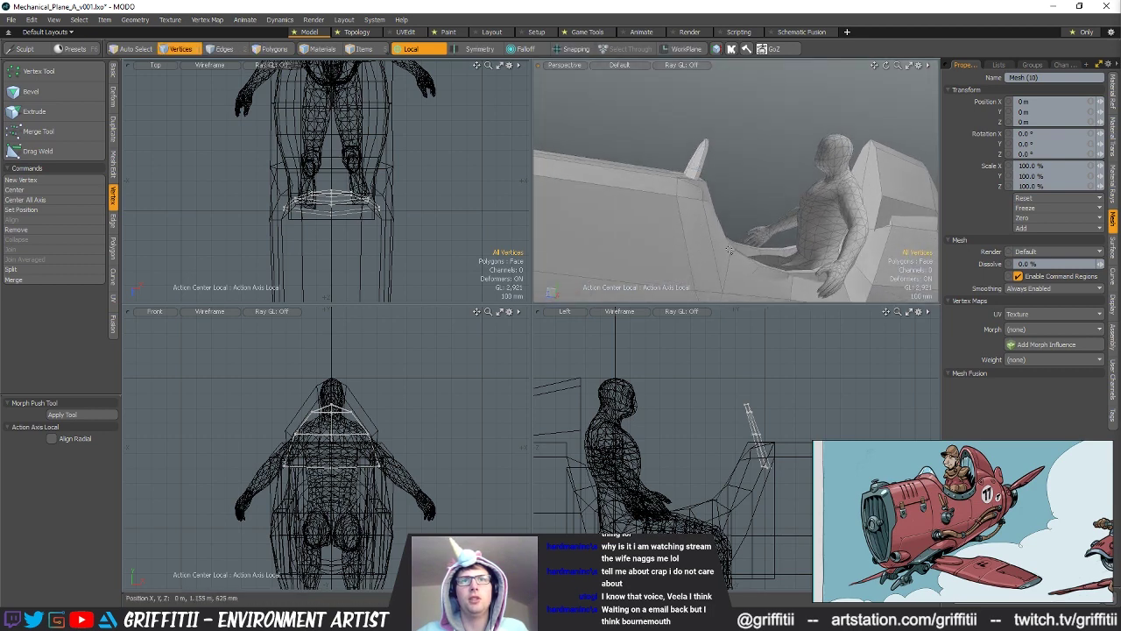
# Step: Select the top vertices along the fuselage mesh's front section and scale them in X to about 87.5%
pyautogui.moveTo(694, 150)
pyautogui.keyDown('alt'); pyautogui.mouseDown()
pyautogui.moveTo(801, 189)
pyautogui.moveTo(753, 213)
pyautogui.moveTo(789, 216)
pyautogui.moveTo(772, 210)
pyautogui.mouseUp(); pyautogui.keyUp('alt')
pyautogui.scroll(2, 755, 213)
pyautogui.press('5')
pyautogui.click(781, 207)
pyautogui.press('3')
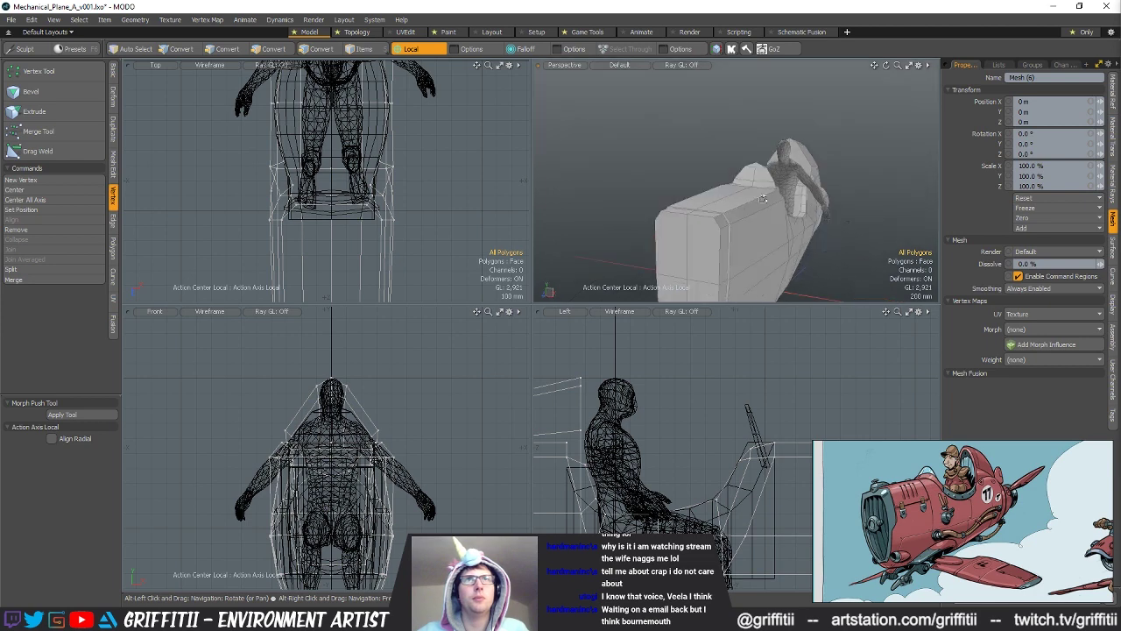
pyautogui.press('1')
pyautogui.keyDown('alt'); pyautogui.keyDown('shift'); pyautogui.moveTo(387, 459); pyautogui.dragTo(337, 459); pyautogui.keyUp('shift'); pyautogui.keyUp('alt')
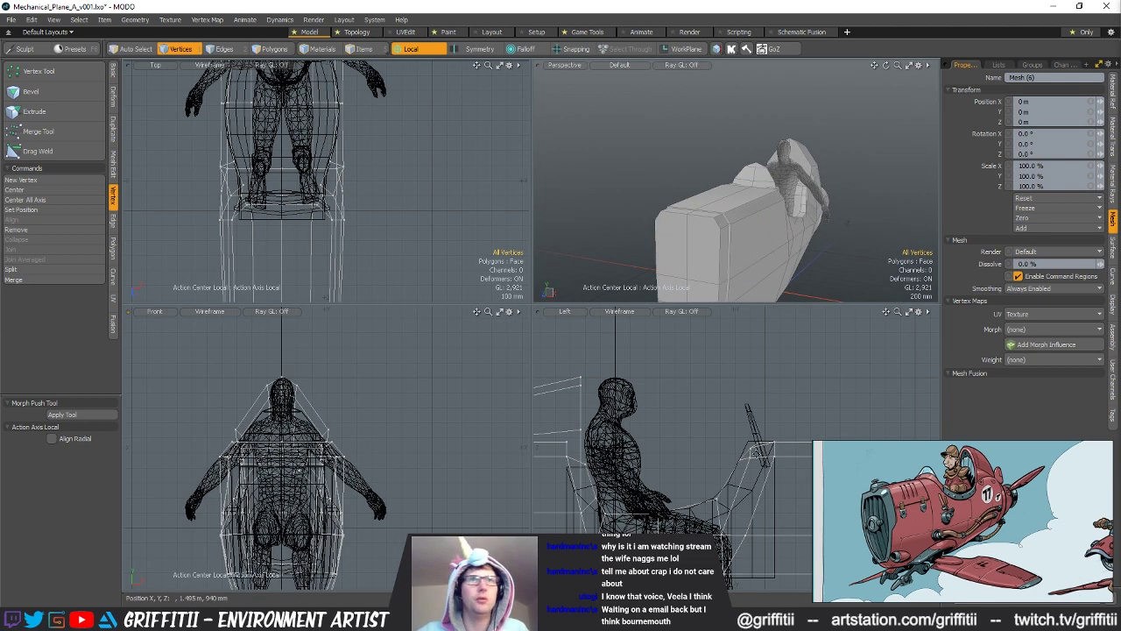
pyautogui.keyDown('alt'); pyautogui.keyDown('shift'); pyautogui.moveTo(809, 469); pyautogui.dragTo(643, 468); pyautogui.keyUp('shift'); pyautogui.keyUp('alt')
pyautogui.scroll(-3, 643, 466)
pyautogui.moveTo(855, 485); pyautogui.dragTo(851, 488, button='right')
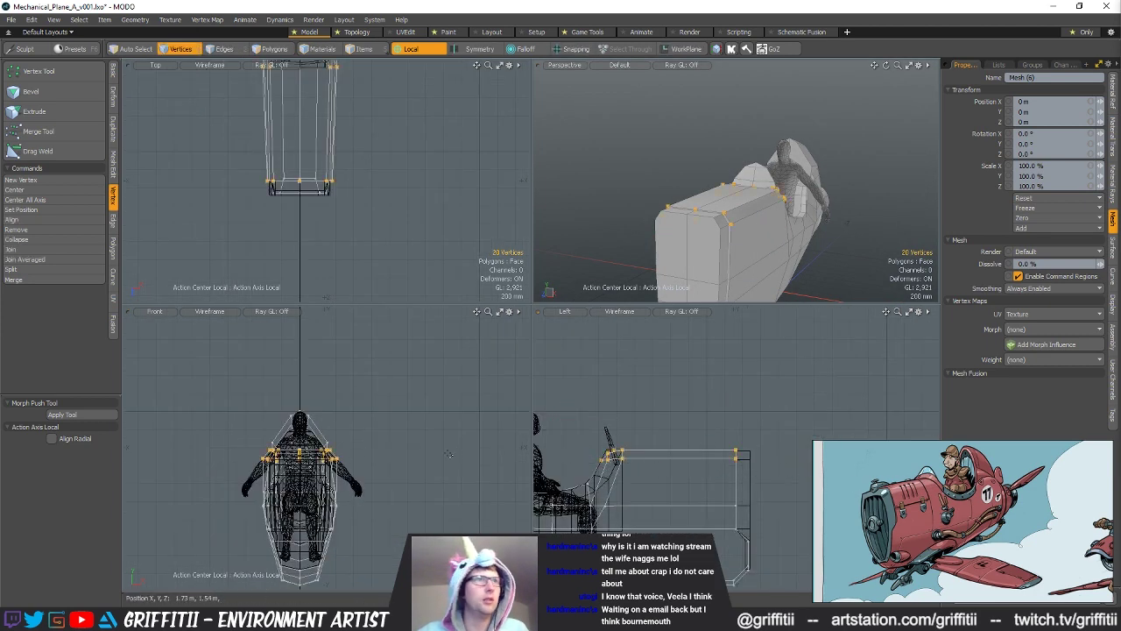
pyautogui.scroll(3, 287, 468)
pyautogui.press('r')
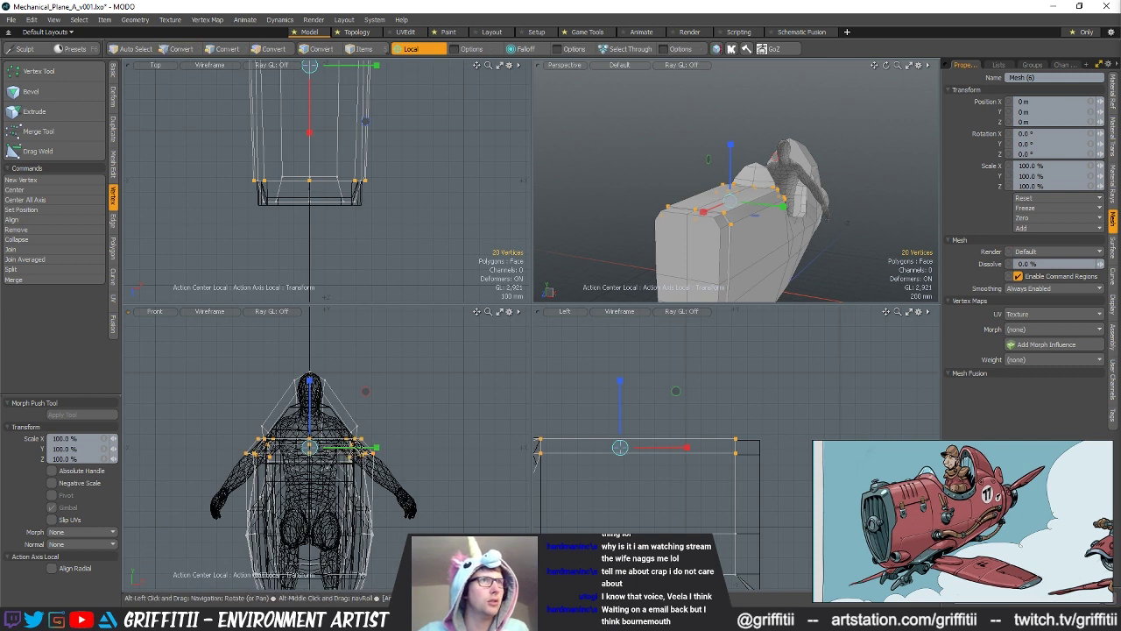
pyautogui.moveTo(374, 447); pyautogui.dragTo(368, 447)
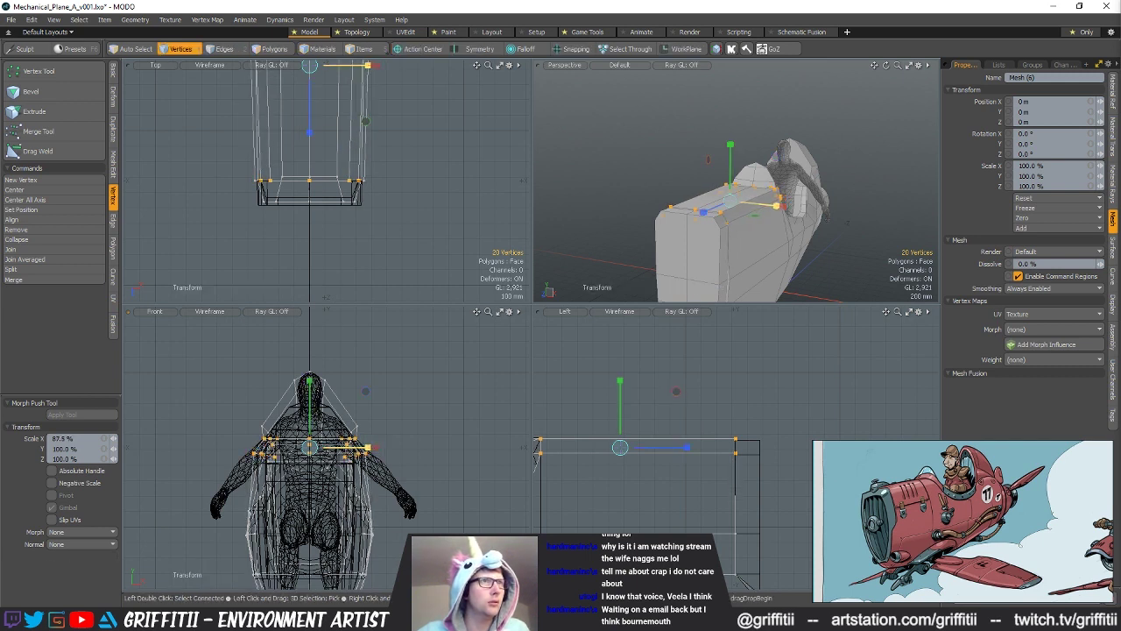
pyautogui.keyDown('alt'); pyautogui.moveTo(735, 263); pyautogui.dragTo(755, 226); pyautogui.keyUp('alt')
pyautogui.press('space')
# Step: Try a Loop Slice with a count of 1 through the polygons along the front fuselage's side, and undo it
pyautogui.press('space')
pyautogui.press('space')
pyautogui.hotkey('alt', 'c')
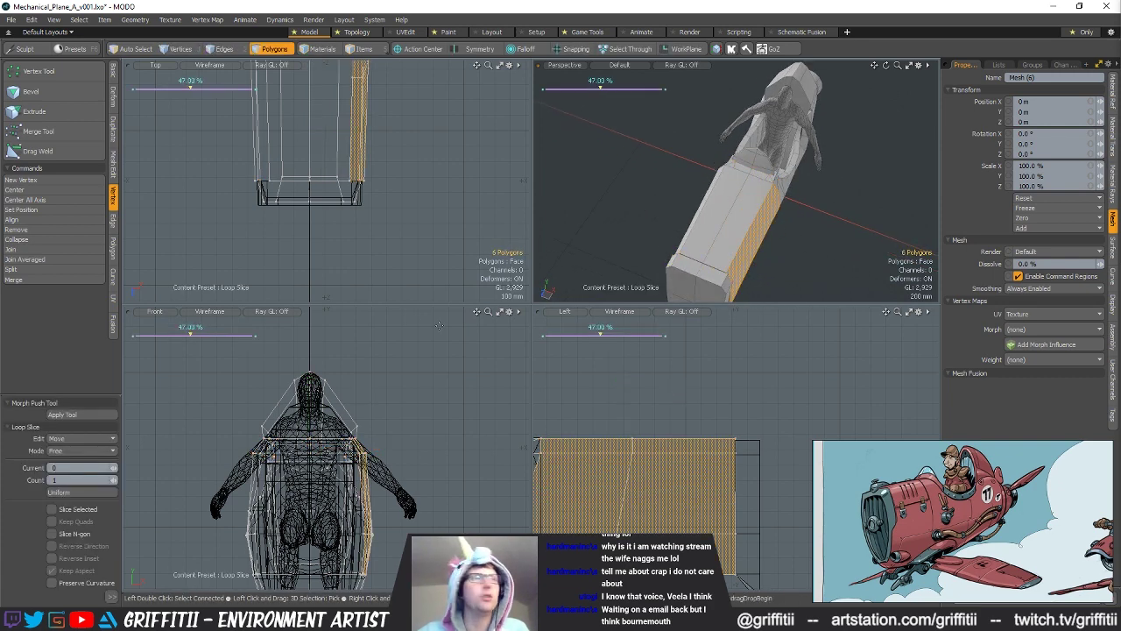
pyautogui.hotkey('ctrl', 'z')
pyautogui.hotkey('ctrl', 'z')
# Step: Slice straight across the front fuselage section between the cockpit and the nose in the top view
pyautogui.press('space')
pyautogui.keyDown('alt'); pyautogui.keyDown('shift'); pyautogui.moveTo(382, 118); pyautogui.dragTo(392, 207); pyautogui.keyUp('shift'); pyautogui.keyUp('alt')
pyautogui.press('space')
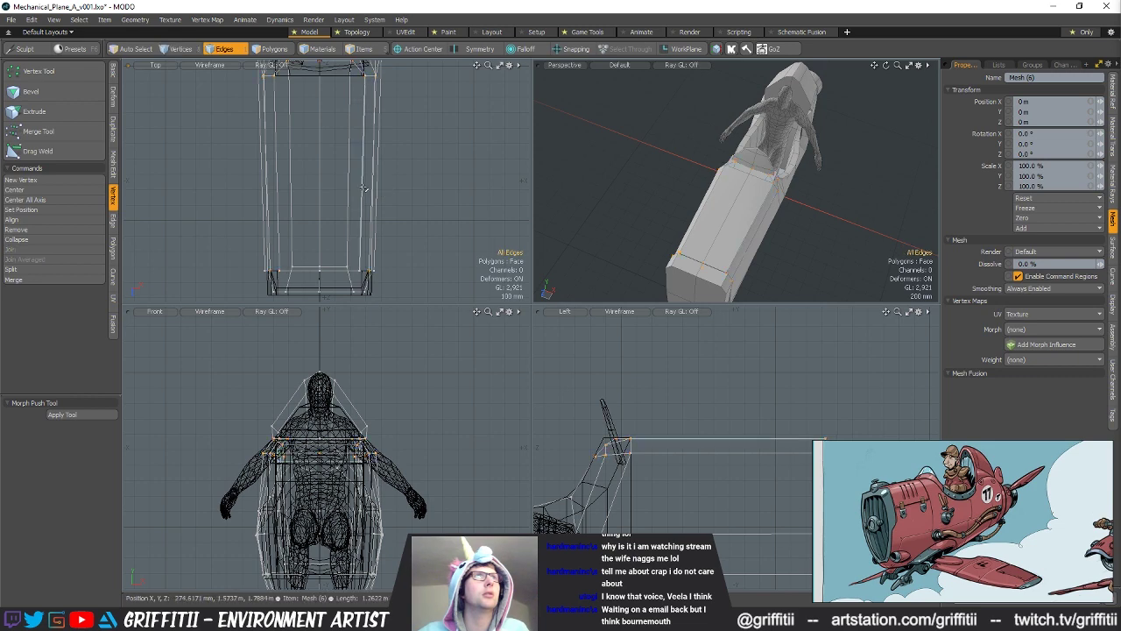
pyautogui.press('space')
pyautogui.doubleClick(364, 187)
pyautogui.hotkey('shift', 'c')
pyautogui.moveTo(214, 160); pyautogui.dragTo(438, 159)
pyautogui.press('space')
# Step: Select the sliced edge ring around the front fuselage and move it -285 mm in Z toward the cockpit
pyautogui.click(424, 165)
pyautogui.press('space')
pyautogui.press('space')
pyautogui.moveTo(473, 165); pyautogui.dragTo(515, 183, button='right')
pyautogui.press('w')
pyautogui.moveTo(317, 222)
pyautogui.keyDown('alt'); pyautogui.keyDown('shift'); pyautogui.mouseDown()
pyautogui.moveTo(331, 256)
pyautogui.moveTo(339, 146)
pyautogui.mouseUp(); pyautogui.keyUp('shift'); pyautogui.keyUp('alt')
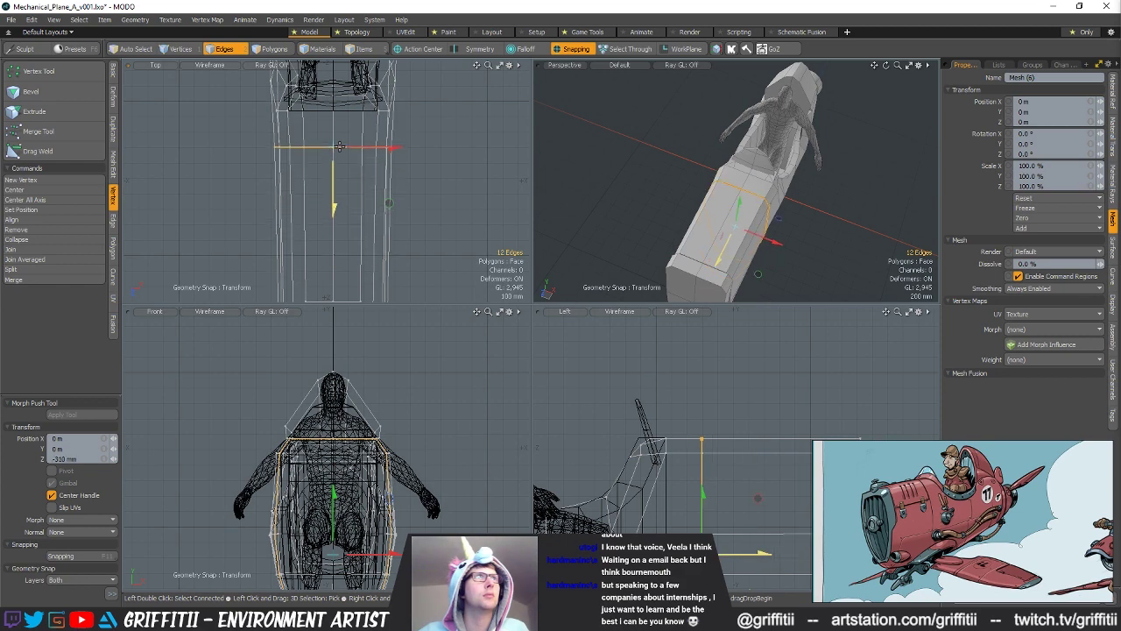
pyautogui.scroll(-3, 432, 149)
pyautogui.keyDown('alt'); pyautogui.moveTo(433, 151); pyautogui.dragTo(430, 236); pyautogui.keyUp('alt')
pyautogui.keyDown('alt'); pyautogui.moveTo(744, 205); pyautogui.dragTo(769, 271); pyautogui.keyUp('alt')
pyautogui.keyDown('alt'); pyautogui.keyDown('shift'); pyautogui.moveTo(430, 243); pyautogui.dragTo(428, 190); pyautogui.keyUp('shift'); pyautogui.keyUp('alt')
pyautogui.scroll(1, 412, 206)
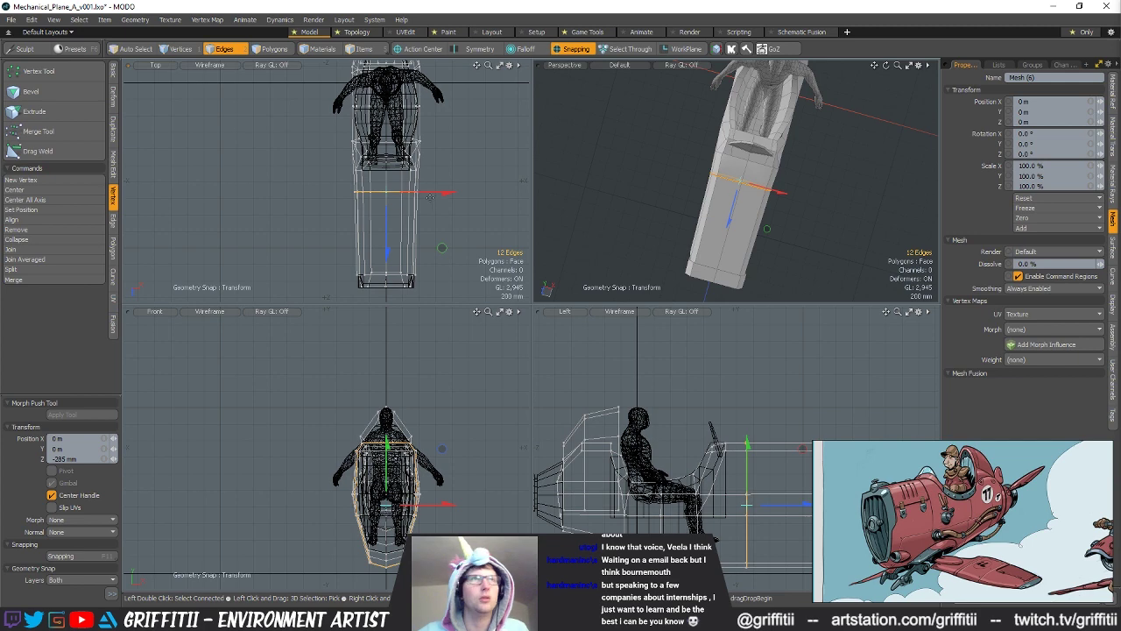
# Step: Turn off snapping and scale the front fuselage's new edge ring in X to 94%
pyautogui.press('x')
pyautogui.press('r')
pyautogui.moveTo(437, 197); pyautogui.dragTo(445, 196)
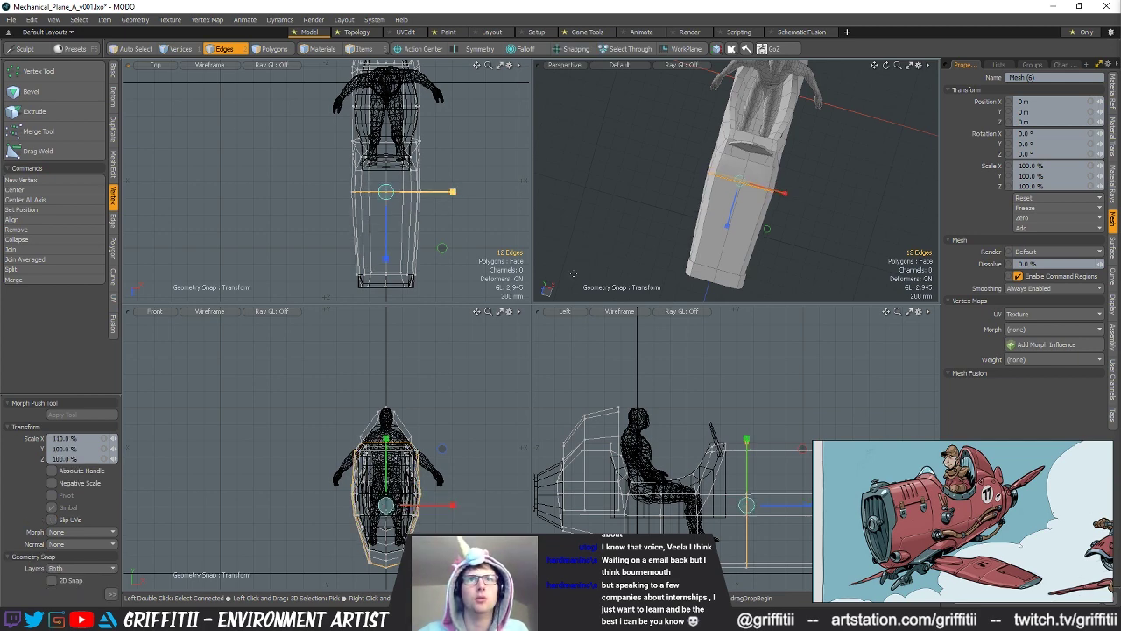
pyautogui.scroll(3, 979, 496)
pyautogui.moveTo(915, 490); pyautogui.dragTo(944, 498, button='middle')
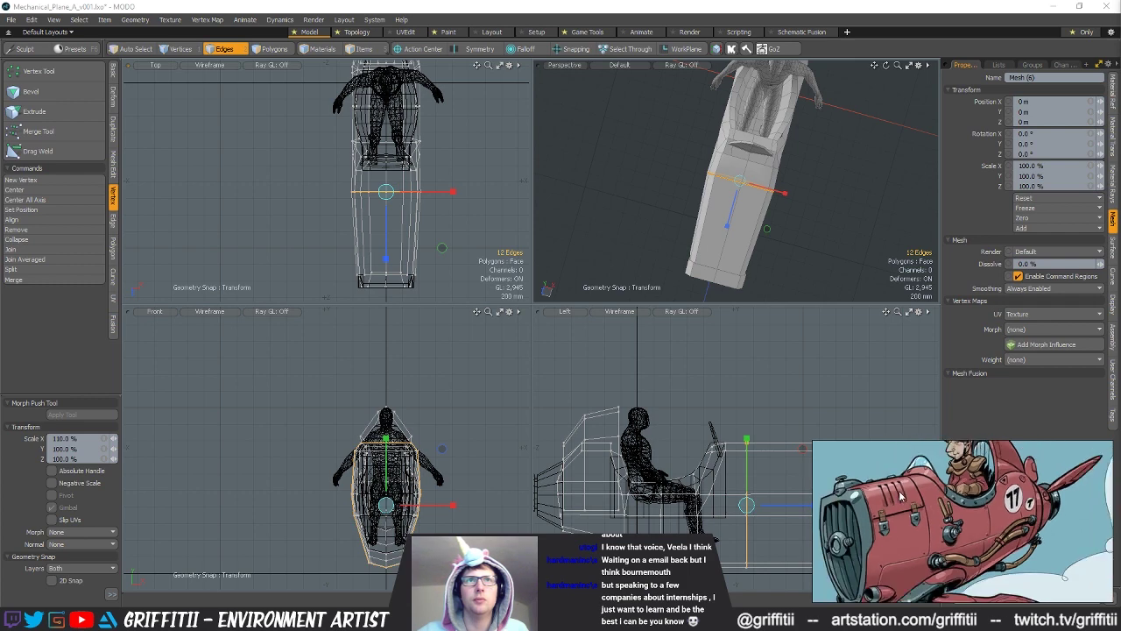
pyautogui.moveTo(449, 197); pyautogui.dragTo(442, 191)
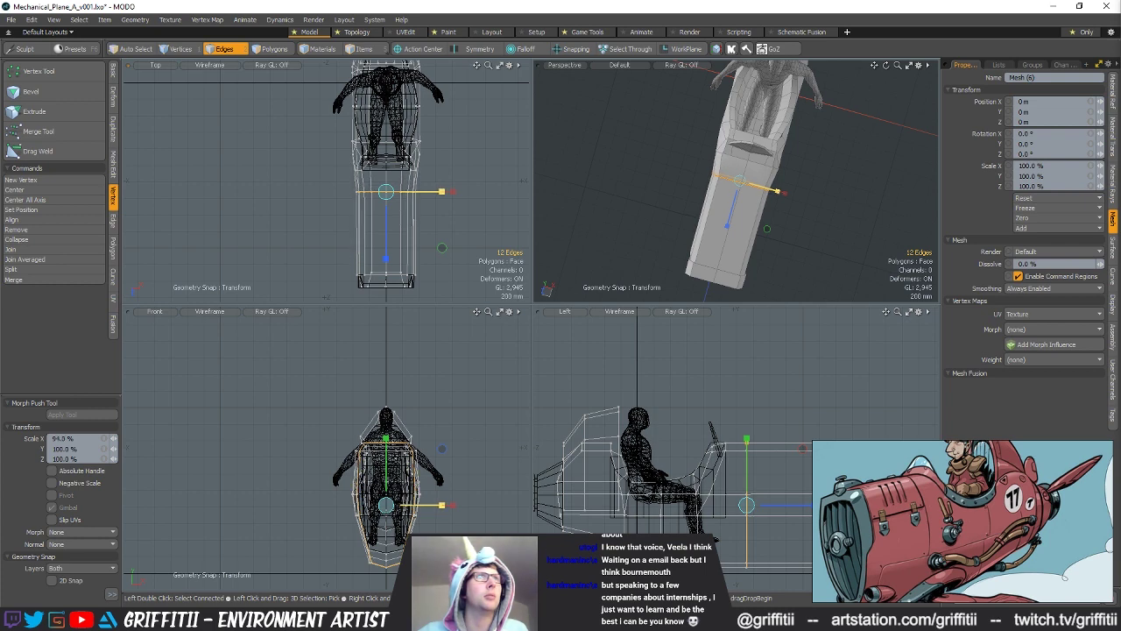
pyautogui.press('space')
pyautogui.click(424, 195)
pyautogui.press('space')
pyautogui.press('space')
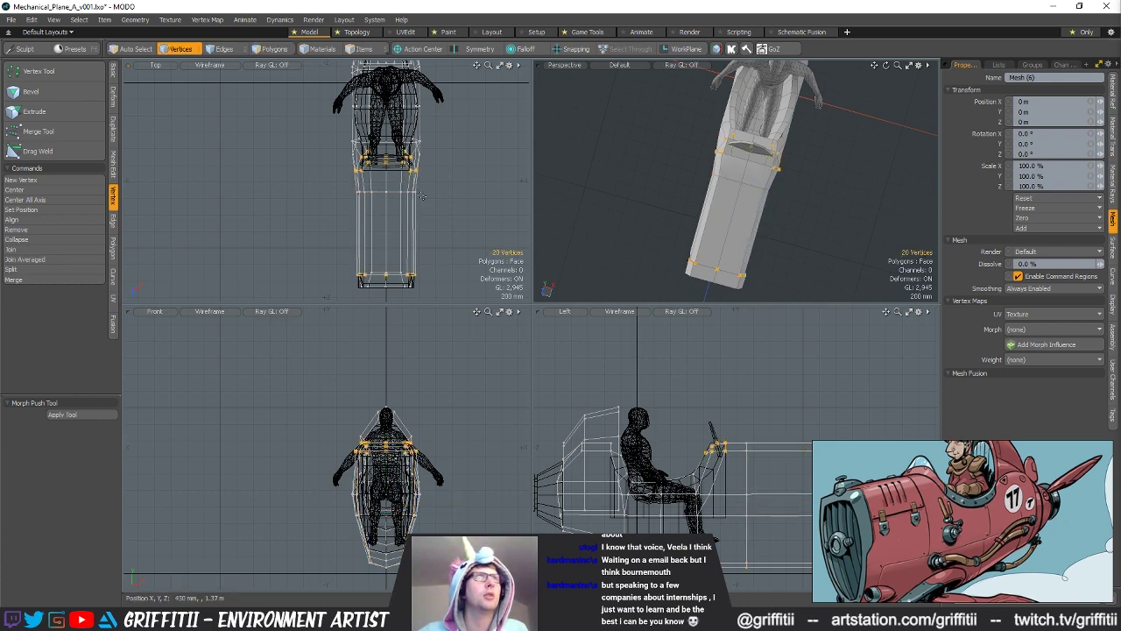
# Step: Select the front fuselage and nose frame vertices, including the new ring, and scale them in X to 117%
pyautogui.keyDown('alt'); pyautogui.moveTo(763, 179); pyautogui.dragTo(758, 187); pyautogui.keyUp('alt')
pyautogui.press('5')
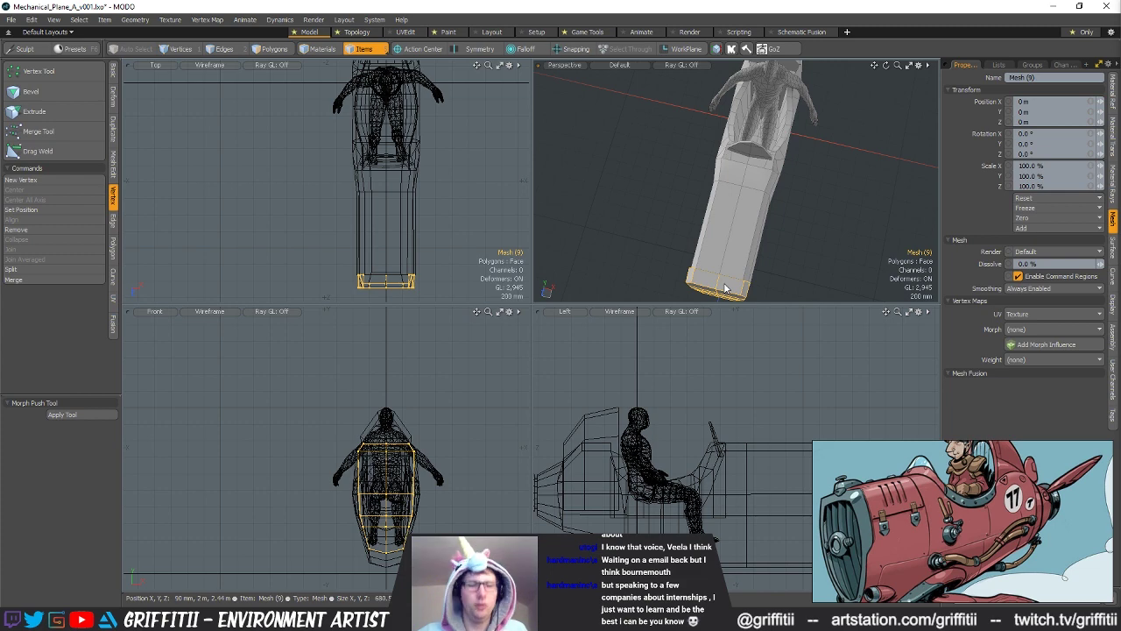
pyautogui.press('3')
pyautogui.press('1')
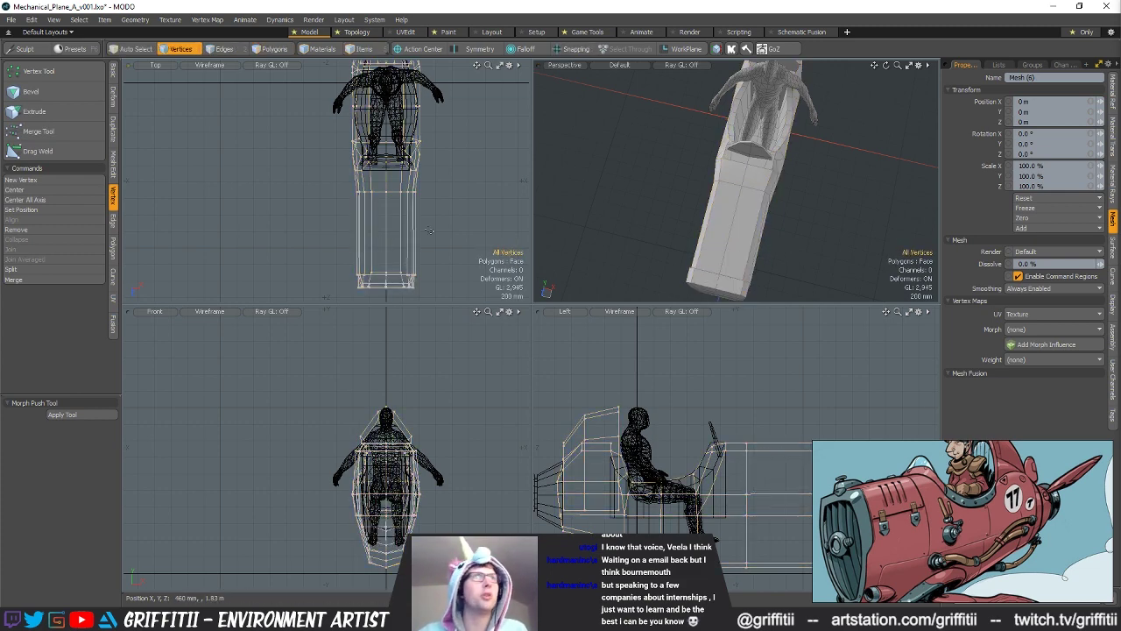
pyautogui.press('space')
pyautogui.press('space')
pyautogui.moveTo(453, 247)
pyautogui.mouseDown(button='right')
pyautogui.moveTo(276, 301)
pyautogui.moveTo(420, 301)
pyautogui.mouseUp(button='right')
pyautogui.press('r')
pyautogui.moveTo(453, 240); pyautogui.dragTo(465, 239)
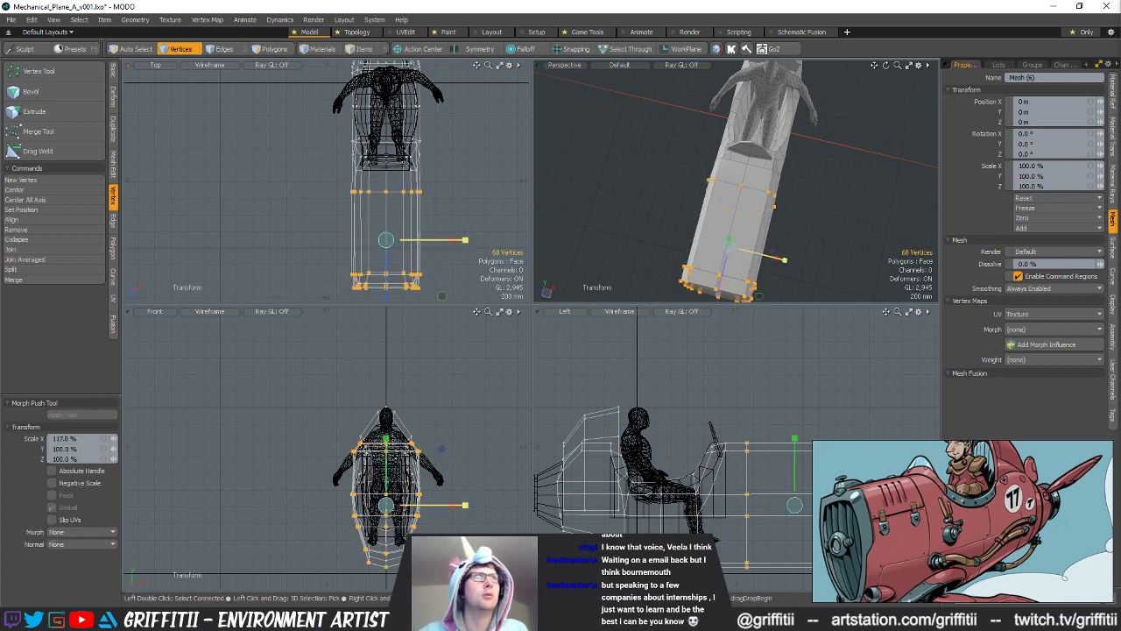
# Step: Select only the vertices at the nose end of the fuselage and scale them in X to 95%
pyautogui.press('space')
pyautogui.moveTo(456, 255)
pyautogui.mouseDown(button='right')
pyautogui.moveTo(293, 302)
pyautogui.moveTo(436, 300)
pyautogui.mouseUp(button='right')
pyautogui.press('r')
pyautogui.moveTo(451, 280); pyautogui.dragTo(448, 280)
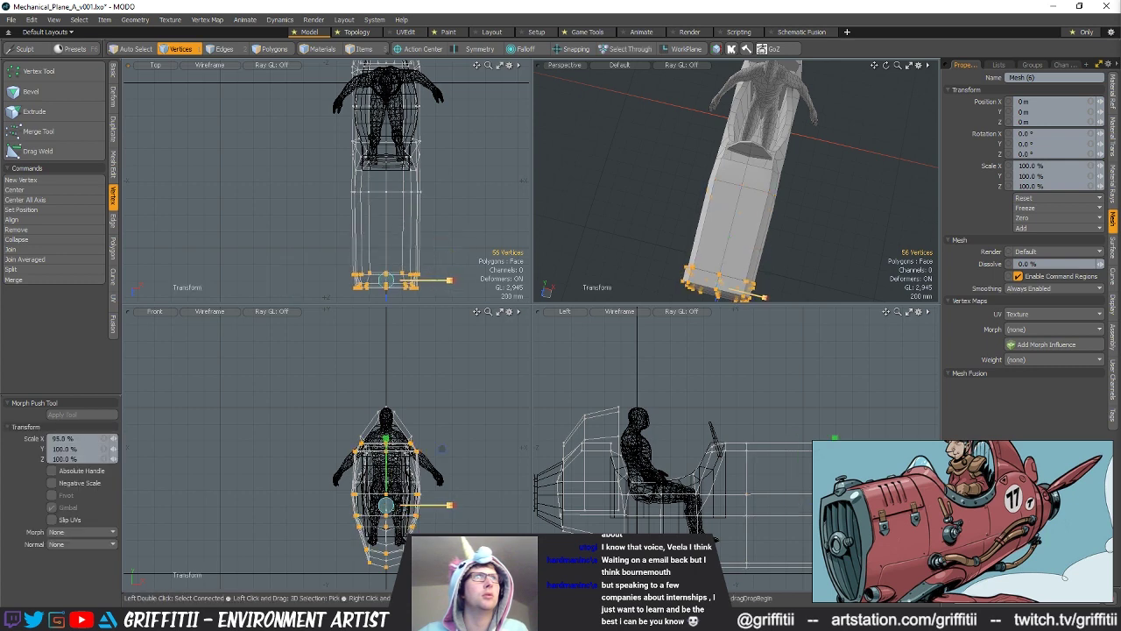
pyautogui.press('space')
pyautogui.click(830, 219)
pyautogui.keyDown('alt'); pyautogui.moveTo(830, 219); pyautogui.dragTo(719, 141); pyautogui.keyUp('alt')
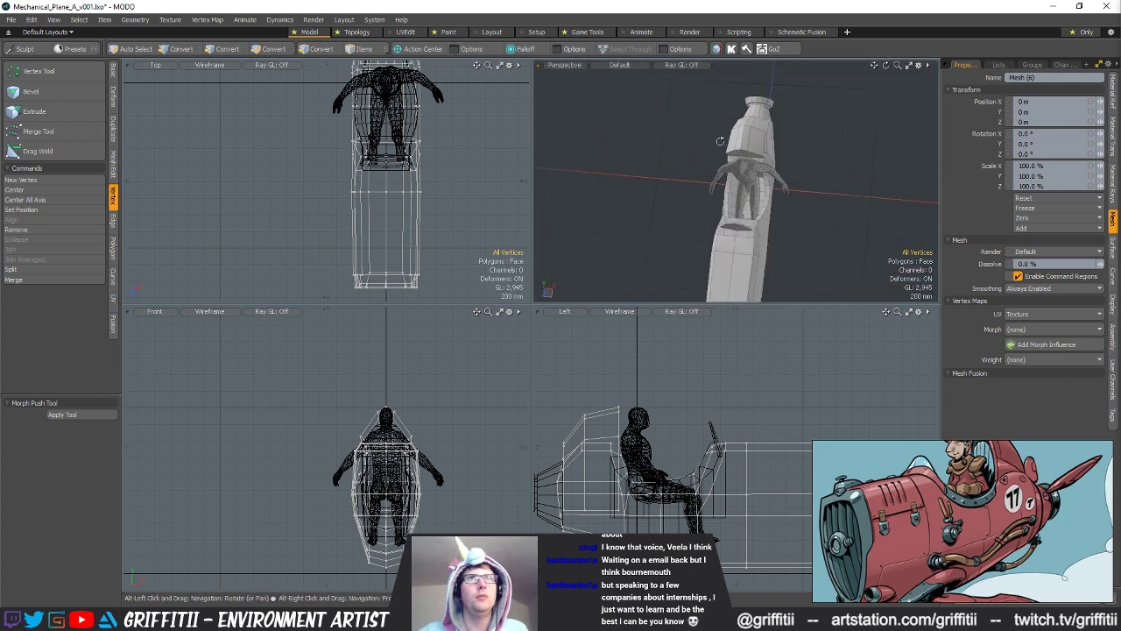
# Step: Select all fuselage vertices from the front cockpit area to the nose and scale them in X to 96%
pyautogui.keyDown('alt'); pyautogui.moveTo(726, 226); pyautogui.dragTo(711, 190); pyautogui.keyUp('alt')
pyautogui.keyDown('alt'); pyautogui.moveTo(462, 222); pyautogui.dragTo(445, 173); pyautogui.keyUp('alt')
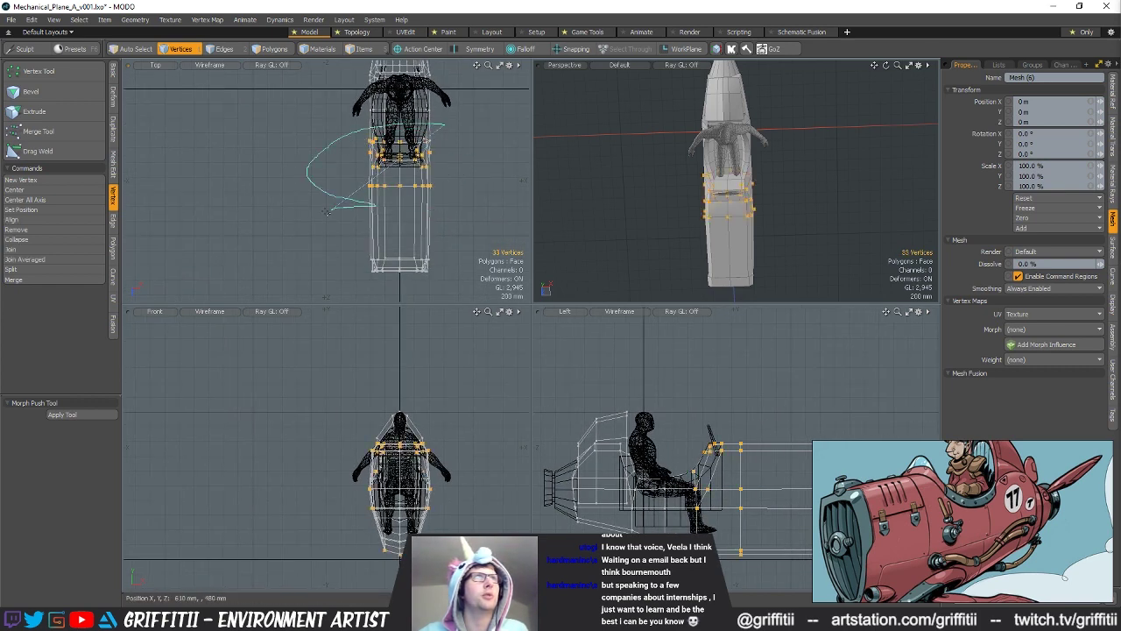
pyautogui.press('r')
pyautogui.keyDown('alt'); pyautogui.keyDown('shift'); pyautogui.moveTo(469, 175); pyautogui.dragTo(466, 229); pyautogui.keyUp('shift'); pyautogui.keyUp('alt')
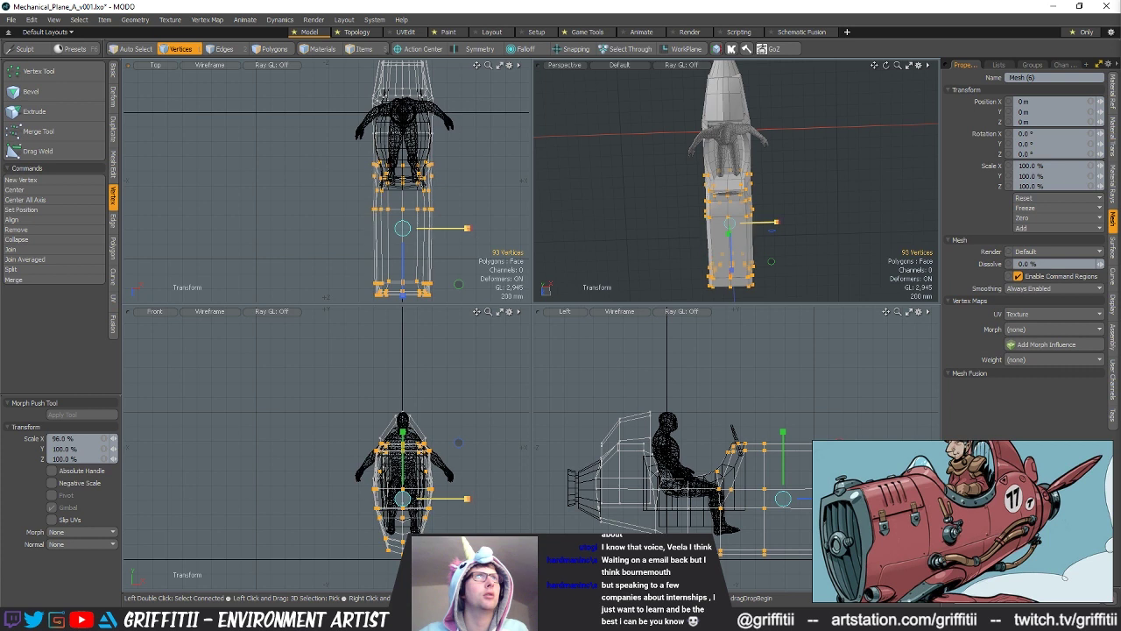
pyautogui.moveTo(755, 230)
pyautogui.keyDown('alt'); pyautogui.mouseDown()
pyautogui.moveTo(769, 220)
pyautogui.moveTo(760, 235)
pyautogui.mouseUp(); pyautogui.keyUp('alt')
pyautogui.press('q')
pyautogui.click(774, 175)
pyautogui.keyDown('alt'); pyautogui.keyDown('shift'); pyautogui.moveTo(741, 150); pyautogui.dragTo(773, 196); pyautogui.keyUp('shift'); pyautogui.keyUp('alt')
# Step: Select the upper vertices of the cockpit interior mesh, excluding its bottom row, and scale them in X to 93%
pyautogui.press('5')
pyautogui.click(739, 206)
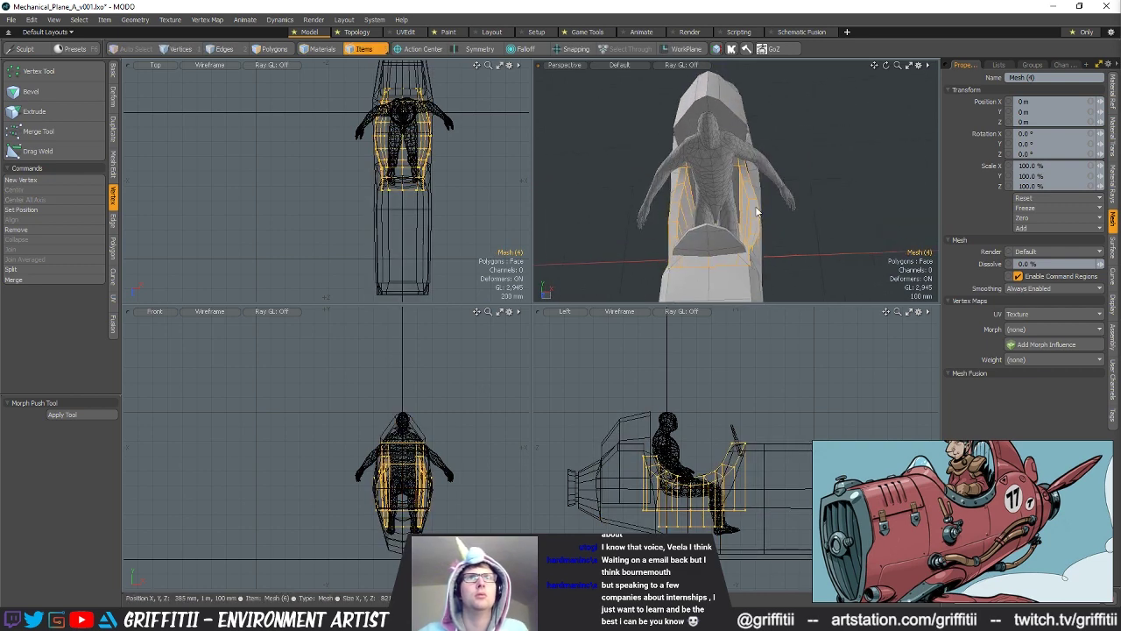
pyautogui.press('3')
pyautogui.doubleClick(748, 212)
pyautogui.press('r')
pyautogui.hotkey('alt', '1')
pyautogui.keyDown('ctrl'); pyautogui.moveTo(675, 495); pyautogui.dragTo(634, 492, button='right'); pyautogui.keyUp('ctrl')
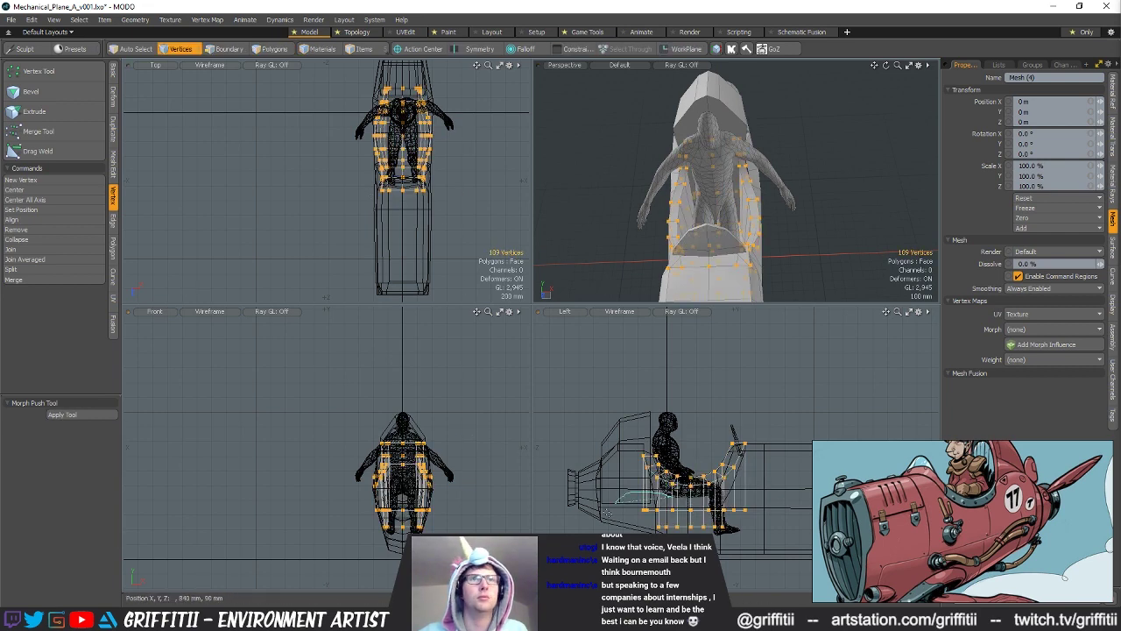
pyautogui.keyDown('alt'); pyautogui.moveTo(704, 273); pyautogui.dragTo(760, 202); pyautogui.keyUp('alt')
pyautogui.press('r')
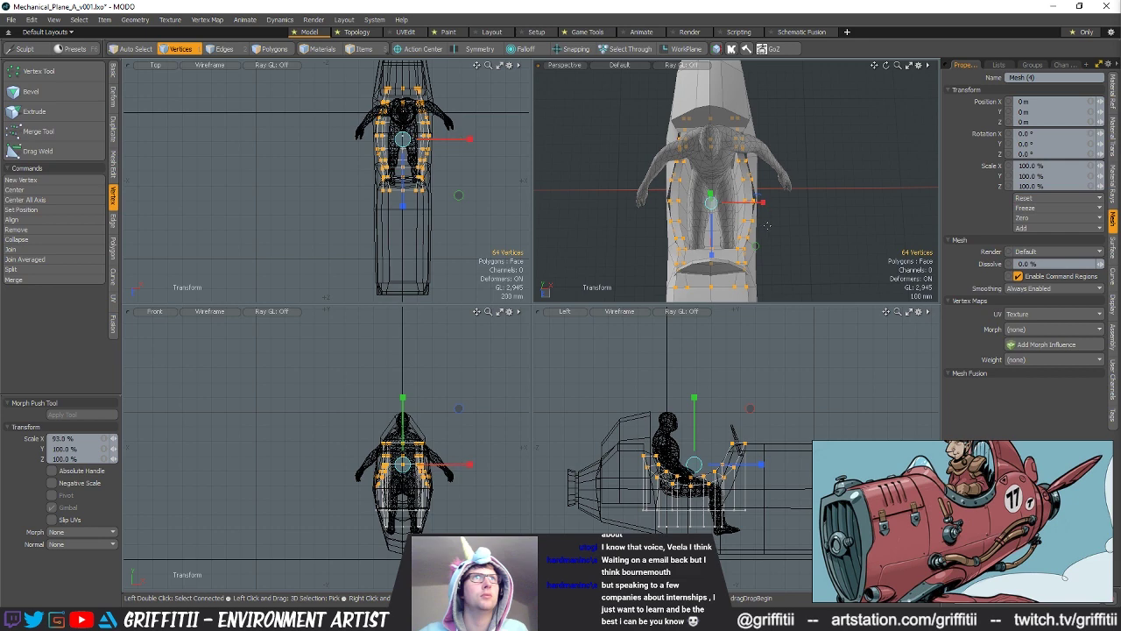
# Step: Select the edge loop around the fuselage's cockpit opening and scale its width
pyautogui.press('5')
pyautogui.click(756, 185)
pyautogui.press('2')
pyautogui.doubleClick(754, 190)
pyautogui.keyDown('alt'); pyautogui.moveTo(754, 190); pyautogui.dragTo(754, 208); pyautogui.keyUp('alt')
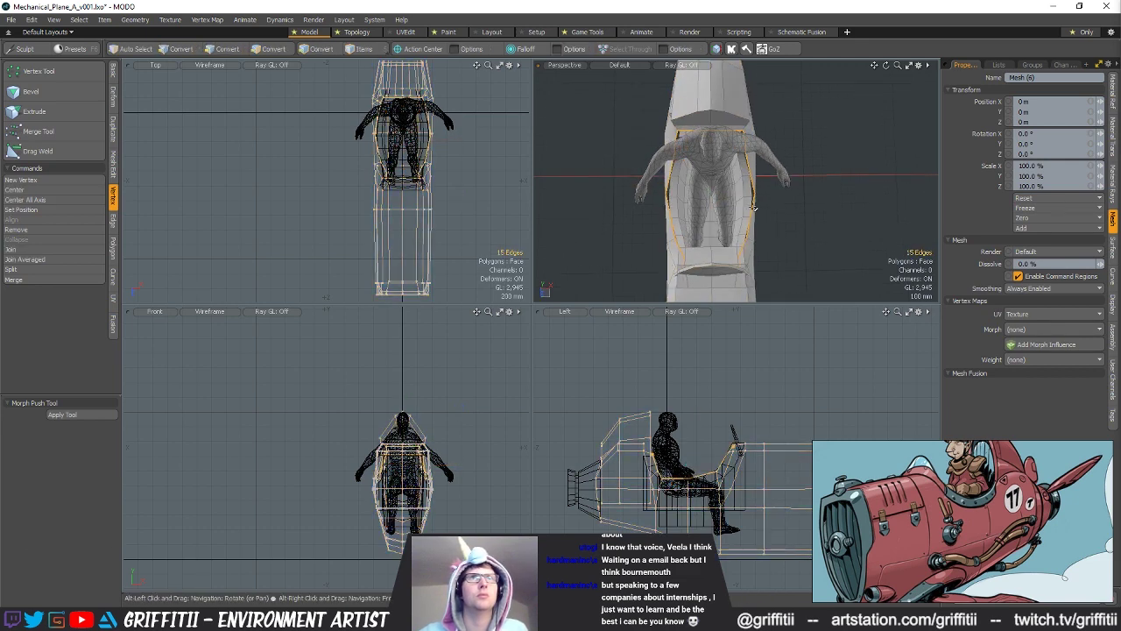
pyautogui.press('r')
pyautogui.press('q')
# Step: Select the side vertices of the fuselage at the rear of the cockpit opening and scale them in X to 95.5%
pyautogui.keyDown('alt'); pyautogui.moveTo(755, 198); pyautogui.dragTo(627, 142); pyautogui.keyUp('alt')
pyautogui.press('3')
pyautogui.press('1')
pyautogui.keyDown('alt'); pyautogui.keyDown('shift'); pyautogui.moveTo(396, 86); pyautogui.dragTo(396, 145); pyautogui.keyUp('shift'); pyautogui.keyUp('alt')
pyautogui.scroll(5, 395, 146)
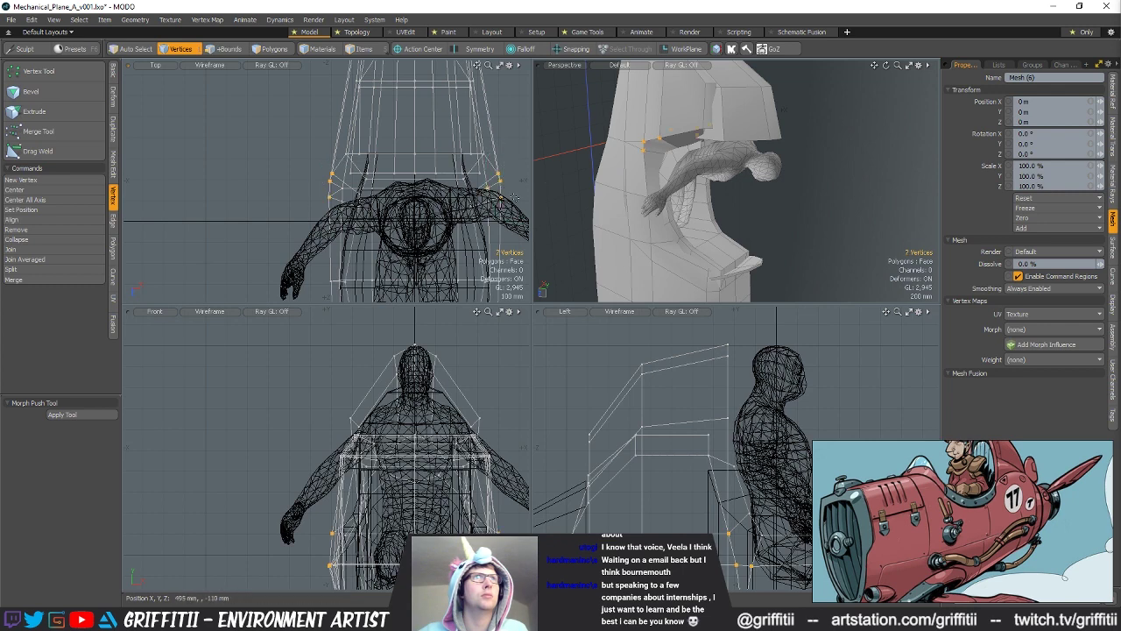
pyautogui.press('r')
pyautogui.moveTo(482, 185); pyautogui.dragTo(436, 130)
pyautogui.scroll(-5, 482, 189)
pyautogui.keyDown('alt'); pyautogui.moveTo(683, 175); pyautogui.dragTo(733, 191); pyautogui.keyUp('alt')
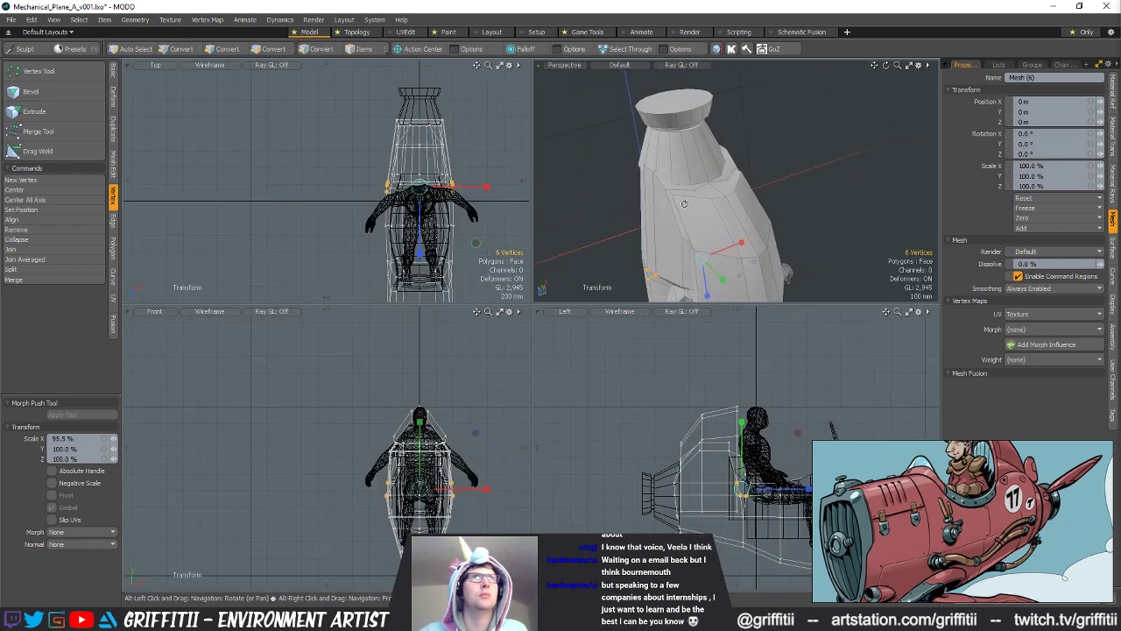
pyautogui.press('q')
# Step: Select the side edges around the fuselage's tail end and bevel them by 122 mm
pyautogui.keyDown('alt'); pyautogui.moveTo(464, 140); pyautogui.dragTo(417, 205); pyautogui.keyUp('alt')
pyautogui.keyDown('ctrl'); pyautogui.keyDown('alt'); pyautogui.moveTo(417, 205); pyautogui.dragTo(455, 202); pyautogui.keyUp('alt'); pyautogui.keyUp('ctrl')
pyautogui.press('2')
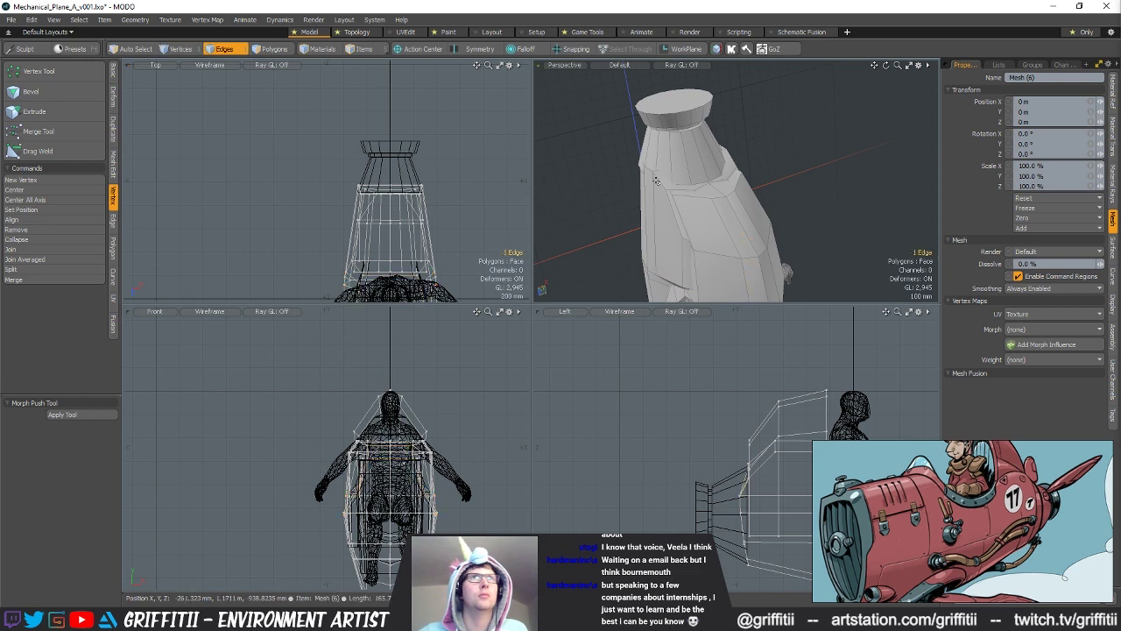
pyautogui.keyDown('alt'); pyautogui.moveTo(663, 183); pyautogui.dragTo(746, 153); pyautogui.keyUp('alt')
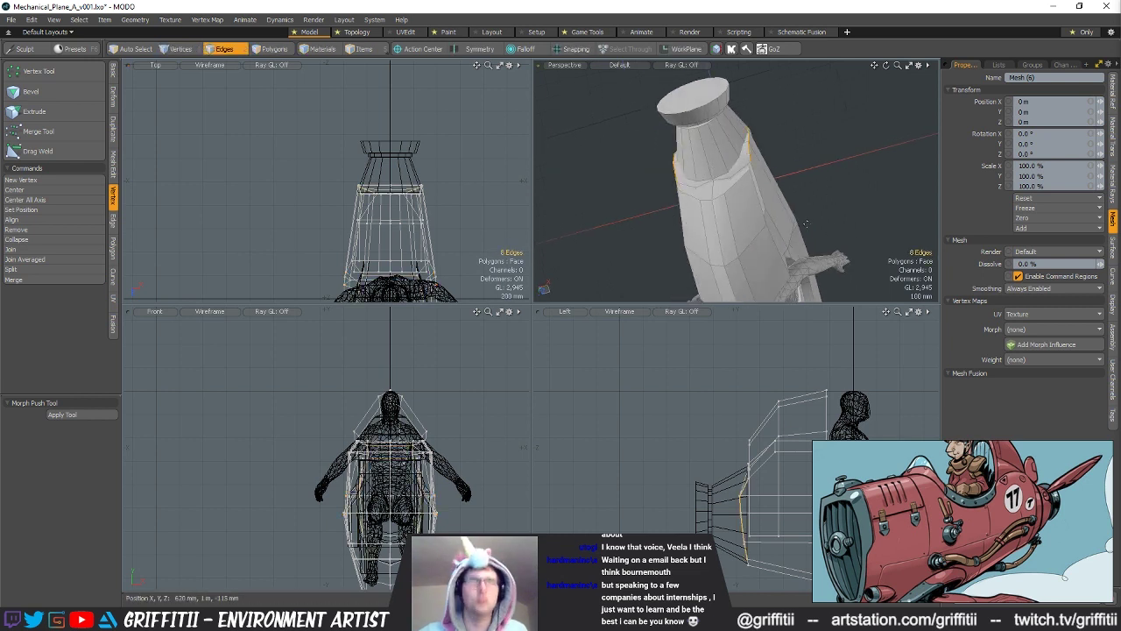
pyautogui.press('b')
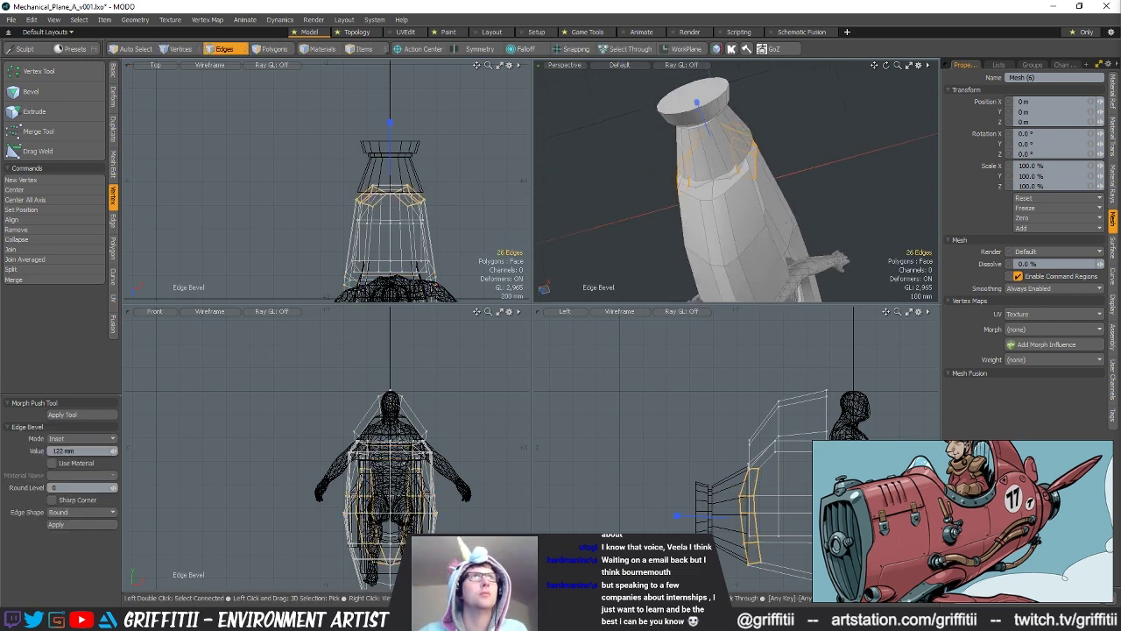
pyautogui.press('space')
# Step: Select the vertices at the fuselage's tail end and move them -70 mm in Z
pyautogui.press('1')
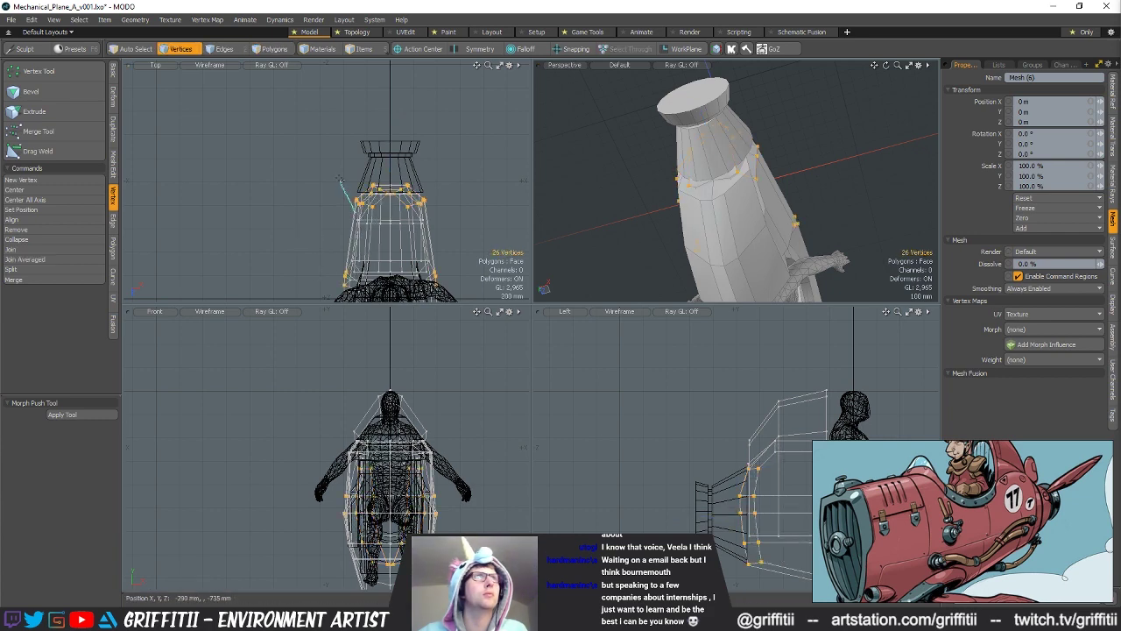
pyautogui.press('w')
pyautogui.moveTo(391, 232); pyautogui.dragTo(391, 223)
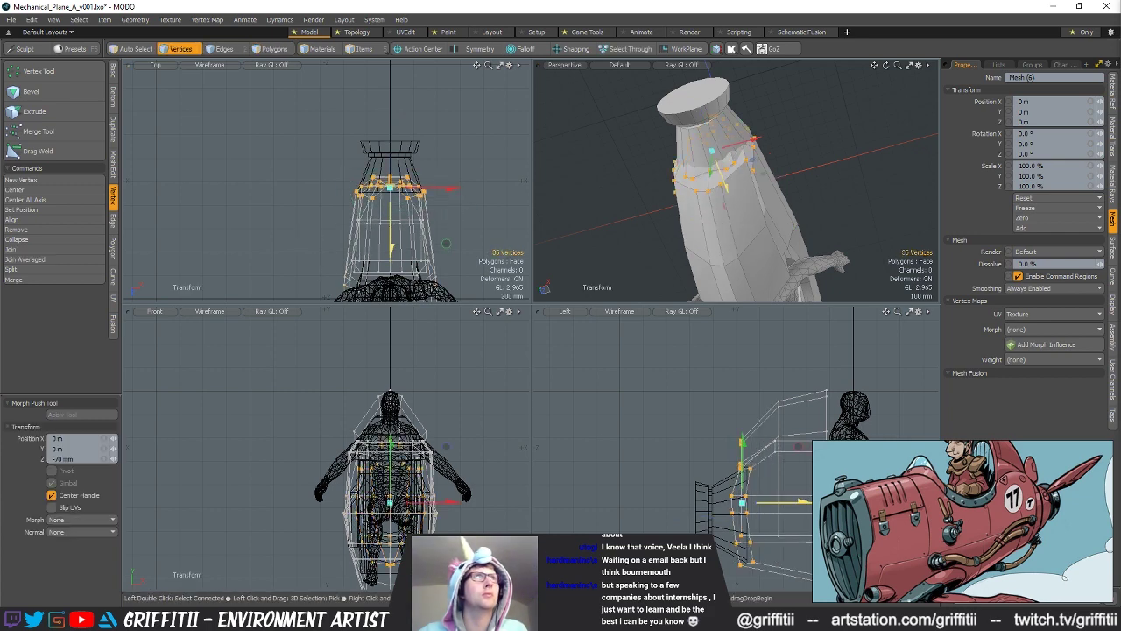
pyautogui.press('space')
pyautogui.click(839, 149)
# Step: Examine the overall plane shape and the cockpit area from several angles
pyautogui.keyDown('alt'); pyautogui.moveTo(838, 149); pyautogui.dragTo(792, 175); pyautogui.keyUp('alt')
pyautogui.keyDown('alt'); pyautogui.moveTo(792, 175); pyautogui.dragTo(629, 172); pyautogui.keyUp('alt')
pyautogui.keyDown('alt'); pyautogui.moveTo(784, 198); pyautogui.dragTo(770, 222); pyautogui.keyUp('alt')
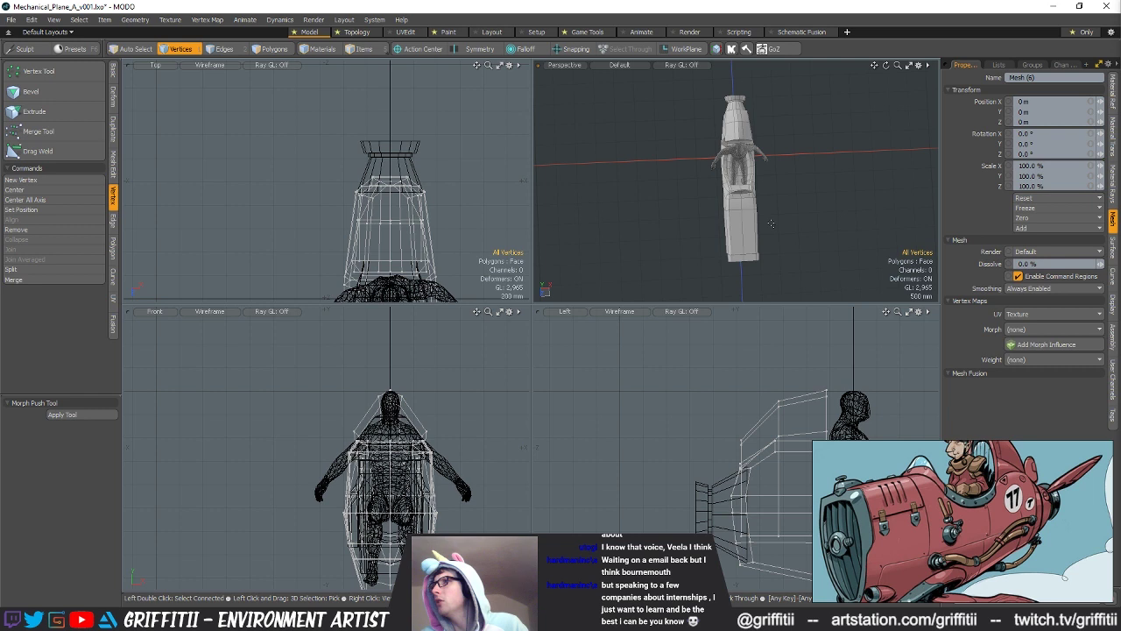
pyautogui.keyDown('alt'); pyautogui.moveTo(749, 215); pyautogui.dragTo(751, 217); pyautogui.keyUp('alt')
pyautogui.moveTo(751, 216)
pyautogui.keyDown('ctrl'); pyautogui.keyDown('alt'); pyautogui.mouseDown()
pyautogui.moveTo(818, 206)
pyautogui.moveTo(758, 233)
pyautogui.mouseUp(); pyautogui.keyUp('alt'); pyautogui.keyUp('ctrl')
pyautogui.keyDown('alt'); pyautogui.keyDown('shift'); pyautogui.moveTo(758, 233); pyautogui.dragTo(782, 198); pyautogui.keyUp('shift'); pyautogui.keyUp('alt')
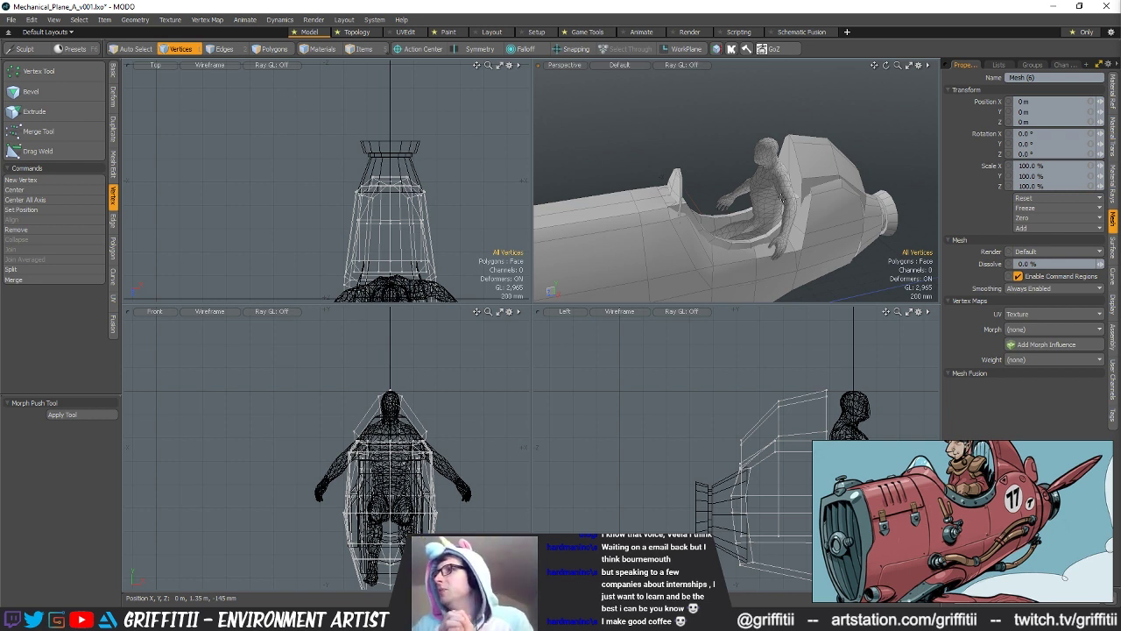
pyautogui.keyDown('alt'); pyautogui.moveTo(780, 197); pyautogui.dragTo(807, 241); pyautogui.keyUp('alt')
pyautogui.press('2')
pyautogui.press('3')
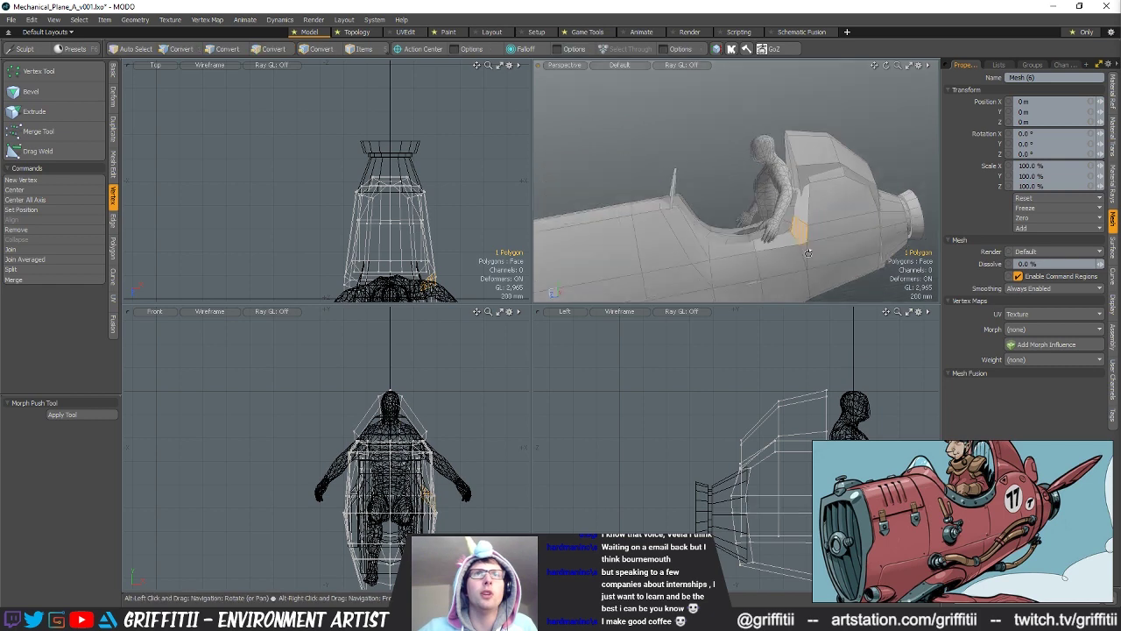
pyautogui.scroll(4, 806, 235)
pyautogui.press('Escape')
pyautogui.press('c')
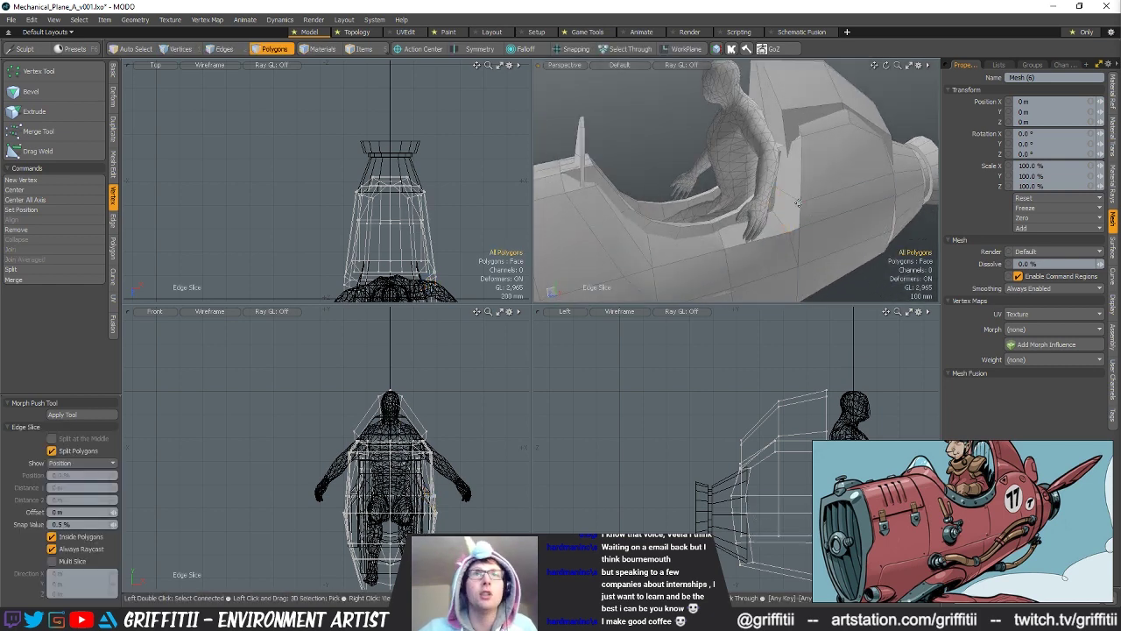
pyautogui.press('space')
pyautogui.keyDown('alt'); pyautogui.moveTo(792, 226); pyautogui.dragTo(657, 194); pyautogui.keyUp('alt')
pyautogui.press('c')
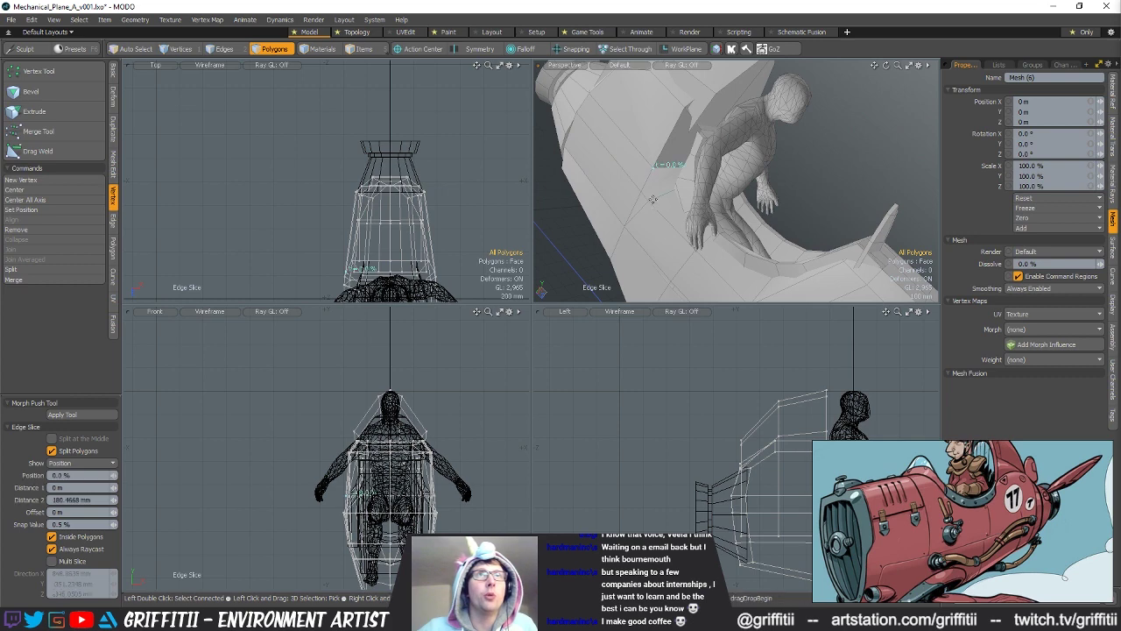
pyautogui.press('space')
# Step: Select the fuselage vertices on both sides at the rear of the cockpit opening and adjust them with the Transform tool
pyautogui.keyDown('alt'); pyautogui.moveTo(663, 195); pyautogui.dragTo(791, 159); pyautogui.keyUp('alt')
pyautogui.press('space')
pyautogui.press('space')
pyautogui.press('space')
pyautogui.doubleClick(795, 151)
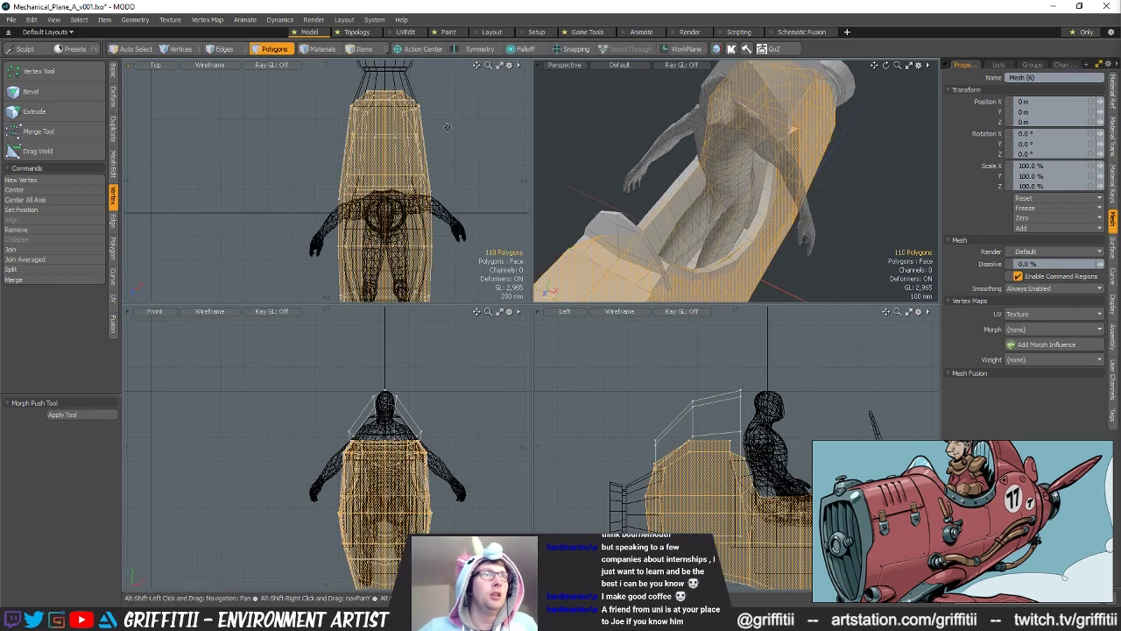
pyautogui.press('space')
pyautogui.keyDown('alt'); pyautogui.moveTo(866, 198); pyautogui.dragTo(764, 269); pyautogui.keyUp('alt')
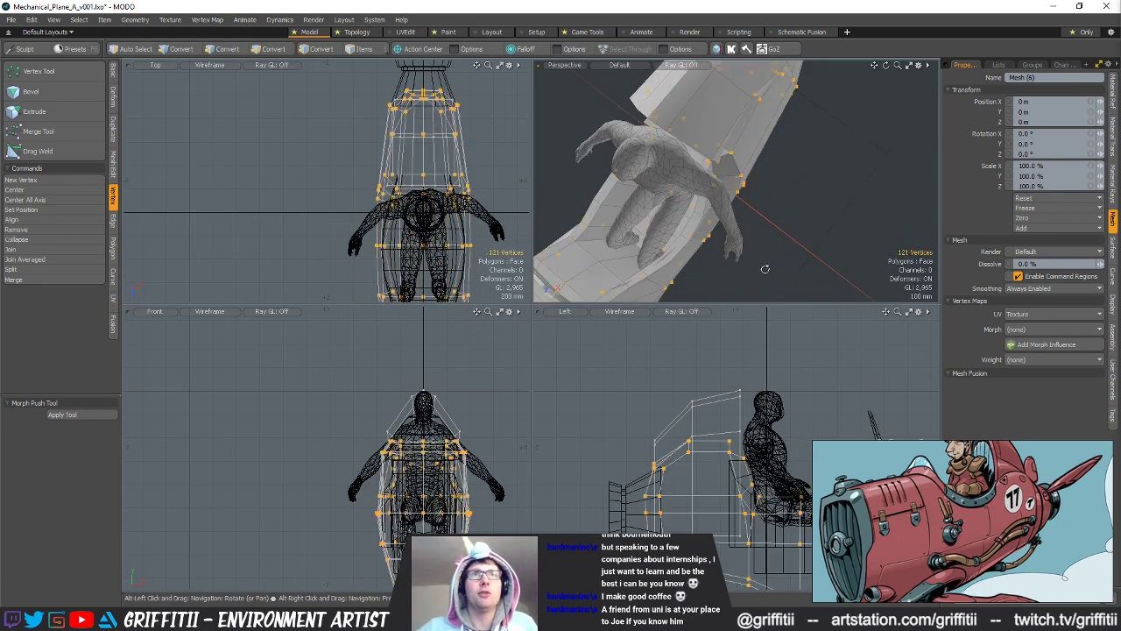
pyautogui.keyDown('alt'); pyautogui.moveTo(750, 169); pyautogui.dragTo(752, 180); pyautogui.keyUp('alt')
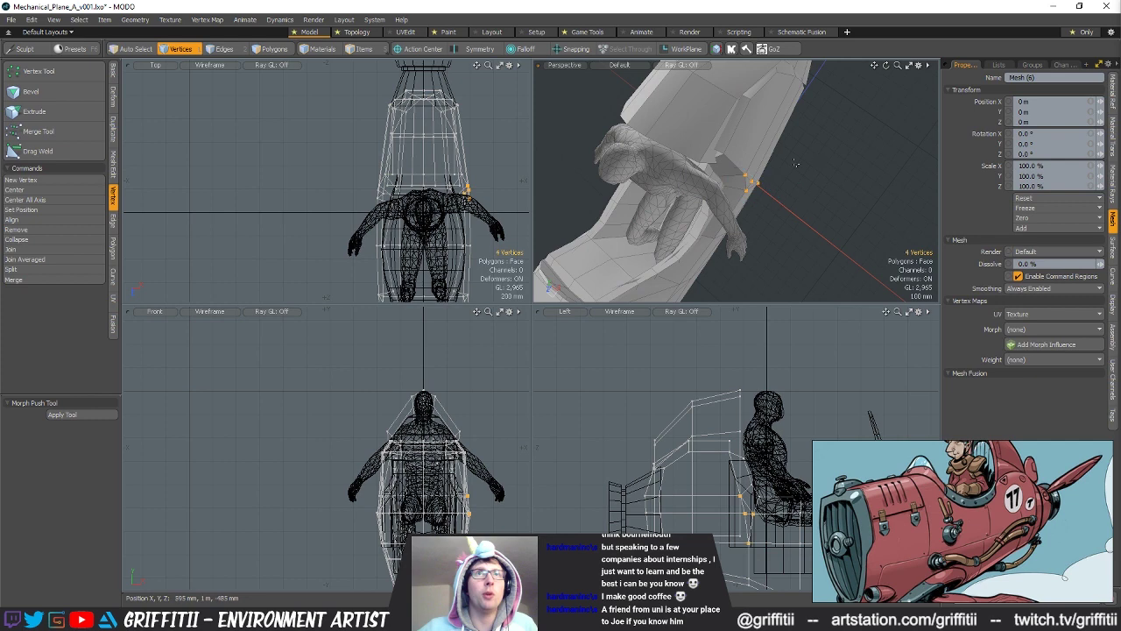
pyautogui.keyDown('shift'); pyautogui.click(728, 155); pyautogui.keyUp('shift')
pyautogui.keyDown('alt'); pyautogui.moveTo(816, 166); pyautogui.dragTo(793, 215); pyautogui.keyUp('alt')
pyautogui.keyDown('ctrl'); pyautogui.keyDown('alt'); pyautogui.moveTo(478, 194); pyautogui.dragTo(543, 179); pyautogui.keyUp('alt'); pyautogui.keyUp('ctrl')
pyautogui.keyDown('alt'); pyautogui.moveTo(543, 180); pyautogui.dragTo(600, 126); pyautogui.keyUp('alt')
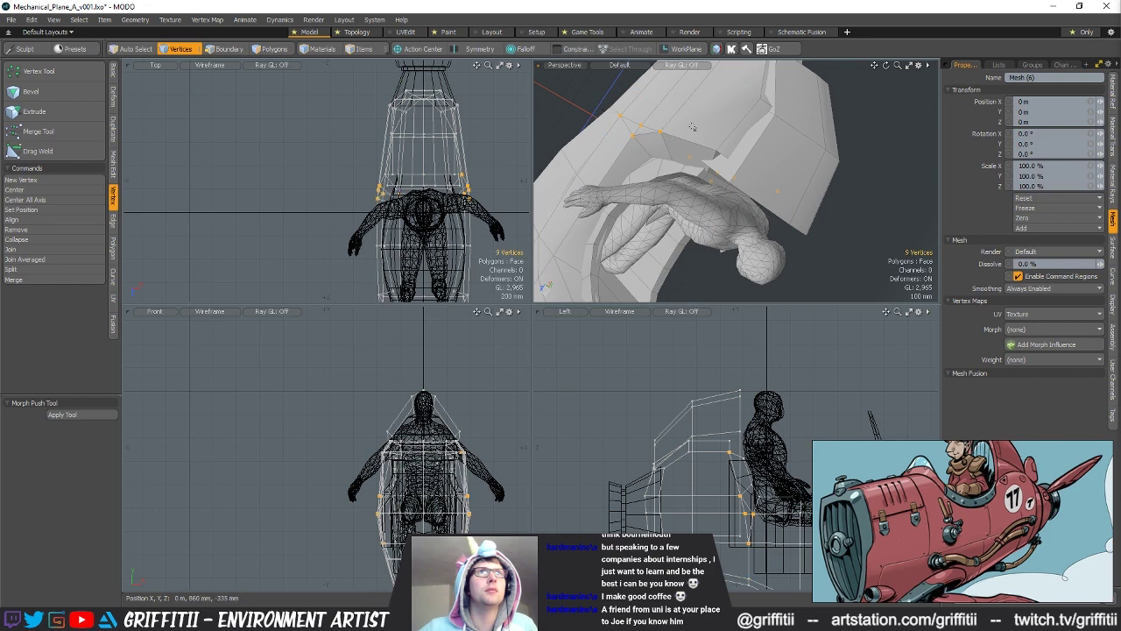
pyautogui.keyDown('alt'); pyautogui.moveTo(715, 151); pyautogui.dragTo(741, 189); pyautogui.keyUp('alt')
pyautogui.press('y')
pyautogui.keyDown('alt'); pyautogui.moveTo(811, 201); pyautogui.dragTo(683, 210); pyautogui.keyUp('alt')
pyautogui.press('q')
# Step: Select the centre-line vertices along the top of the fuselage, leaving out the canopy piece, and move them up 30 mm in Y
pyautogui.click(816, 151)
pyautogui.press('2')
pyautogui.doubleClick(742, 239)
pyautogui.hotkey('alt', '1')
pyautogui.keyDown('alt'); pyautogui.keyDown('shift'); pyautogui.moveTo(670, 482); pyautogui.dragTo(598, 420); pyautogui.keyUp('shift'); pyautogui.keyUp('alt')
pyautogui.scroll(-2, 598, 420)
pyautogui.keyDown('alt'); pyautogui.keyDown('shift'); pyautogui.moveTo(408, 415); pyautogui.dragTo(384, 419); pyautogui.keyUp('shift'); pyautogui.keyUp('alt')
pyautogui.moveTo(378, 413)
pyautogui.keyDown('ctrl'); pyautogui.mouseDown(button='right')
pyautogui.moveTo(317, 476)
pyautogui.moveTo(413, 437)
pyautogui.mouseUp(button='right'); pyautogui.keyUp('ctrl')
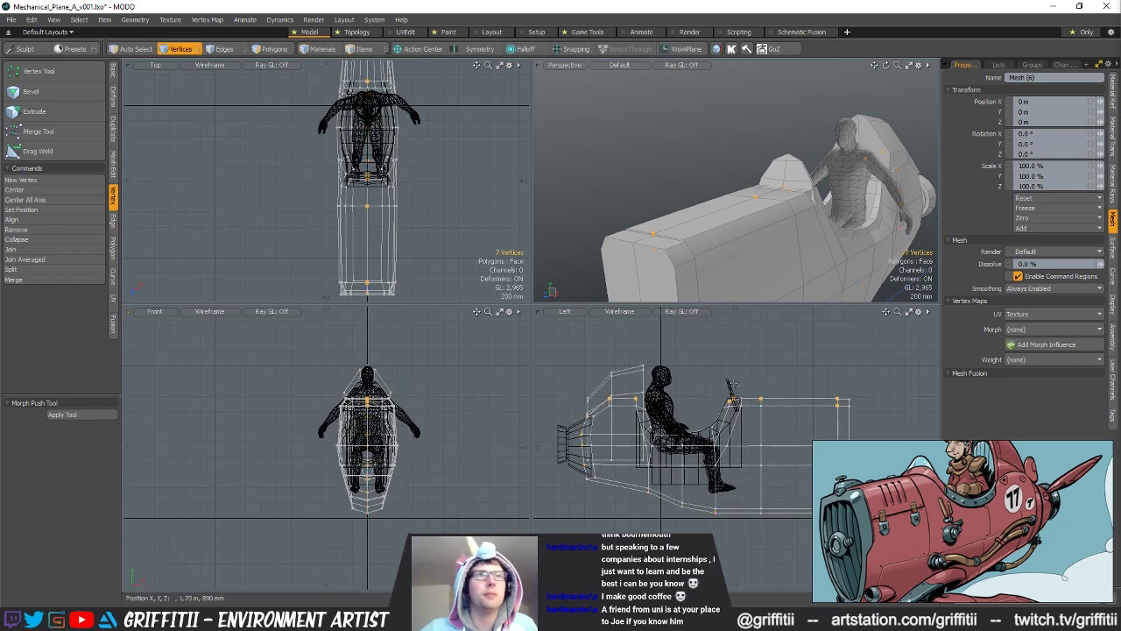
pyautogui.press('w')
pyautogui.keyDown('alt'); pyautogui.moveTo(780, 160); pyautogui.dragTo(788, 175); pyautogui.keyUp('alt')
pyautogui.moveTo(728, 385); pyautogui.dragTo(727, 382)
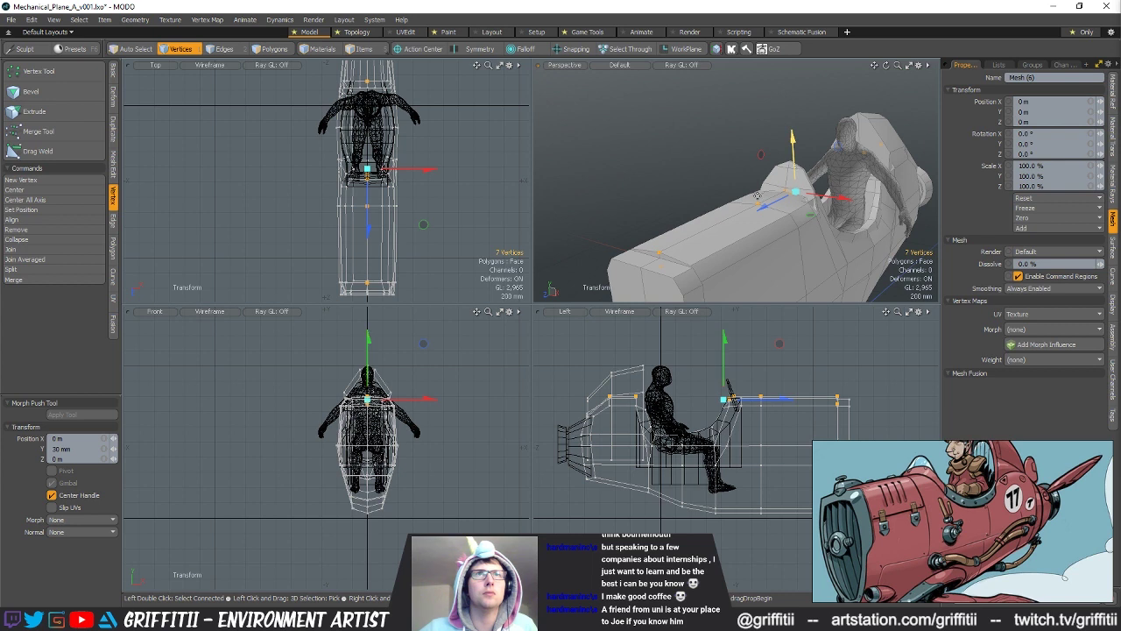
pyautogui.press('space')
# Step: Select the centre edge at the top front of the nose and reposition it with the Move tool
pyautogui.press('2')
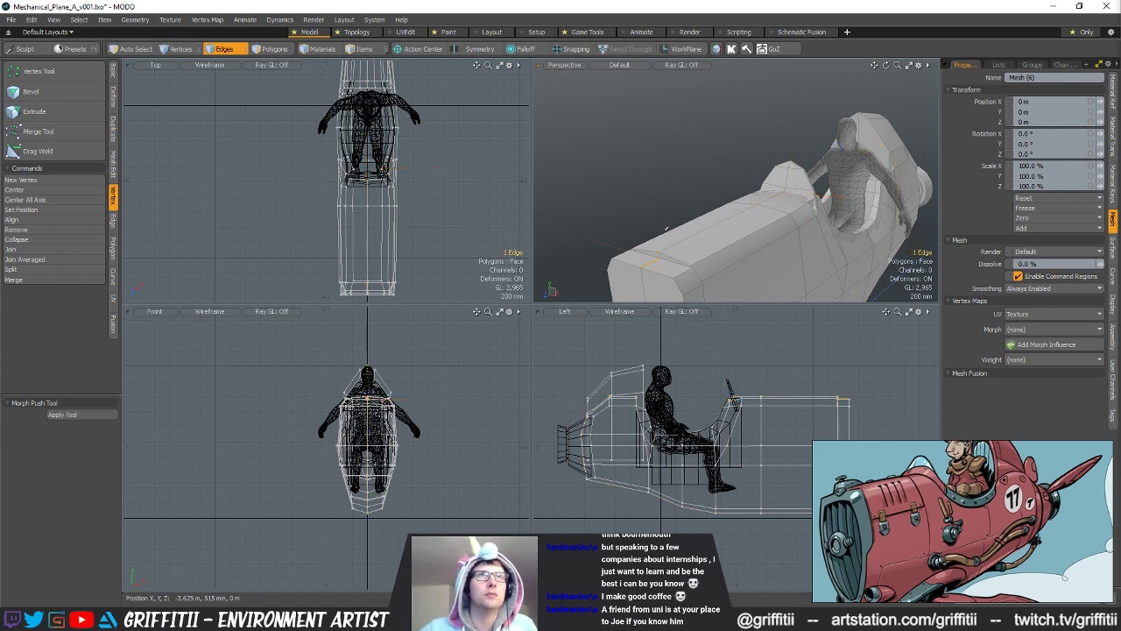
pyautogui.press('w')
pyautogui.moveTo(640, 191); pyautogui.dragTo(835, 191)
pyautogui.scroll(3, 670, 168)
pyautogui.press('space')
pyautogui.click(671, 167)
pyautogui.scroll(-2, 927, 507)
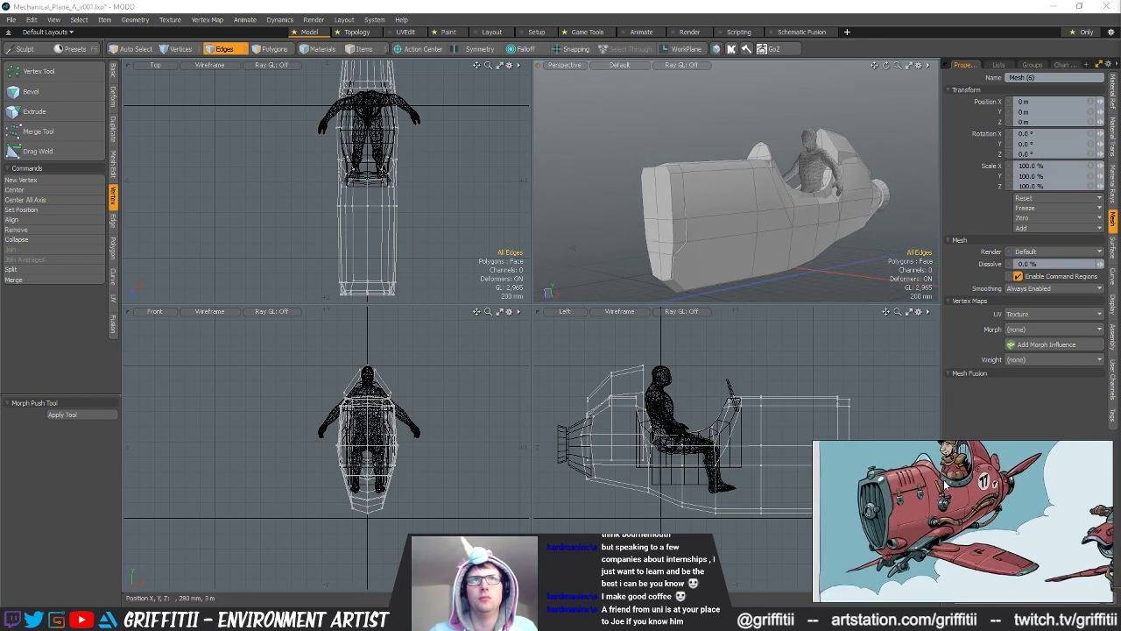
pyautogui.keyDown('alt'); pyautogui.moveTo(775, 238); pyautogui.dragTo(748, 162); pyautogui.keyUp('alt')
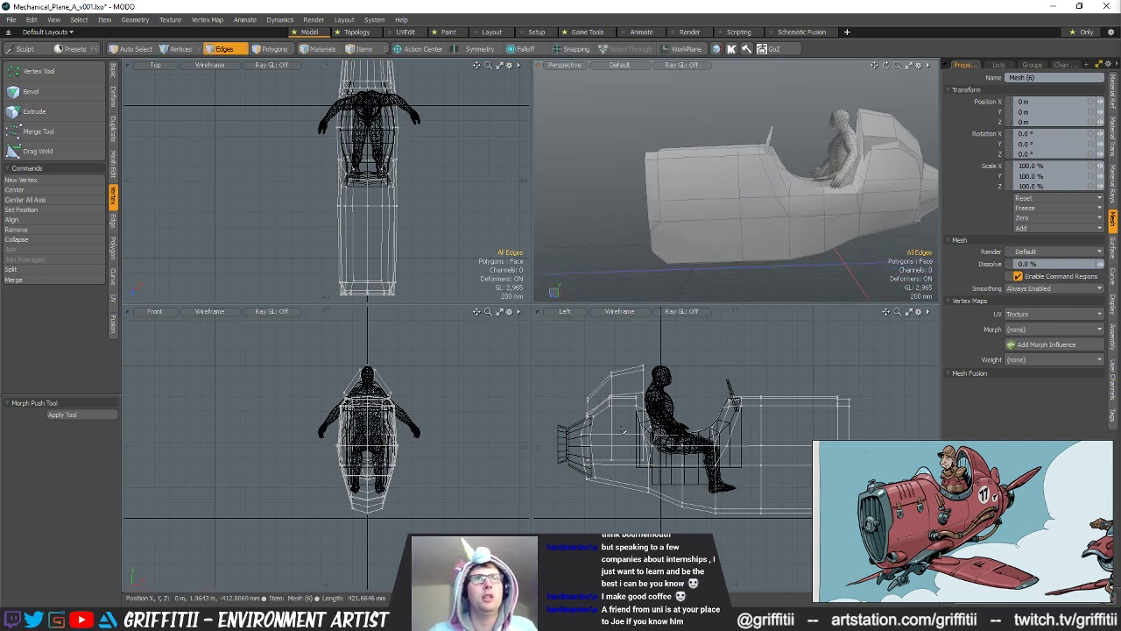
# Step: Select all vertices at the front end of the nose and move them -80 mm in Z
pyautogui.keyDown('alt'); pyautogui.keyDown('shift'); pyautogui.moveTo(723, 425); pyautogui.dragTo(623, 415); pyautogui.keyUp('shift'); pyautogui.keyUp('alt')
pyautogui.press('3')
pyautogui.press('2')
pyautogui.moveTo(725, 363); pyautogui.dragTo(781, 396, button='right')
pyautogui.press('w')
pyautogui.press('space')
pyautogui.press('space')
pyautogui.press('space')
pyautogui.moveTo(727, 363)
pyautogui.mouseDown(button='right')
pyautogui.moveTo(801, 405)
pyautogui.moveTo(732, 513)
pyautogui.mouseUp(button='right')
pyautogui.press('w')
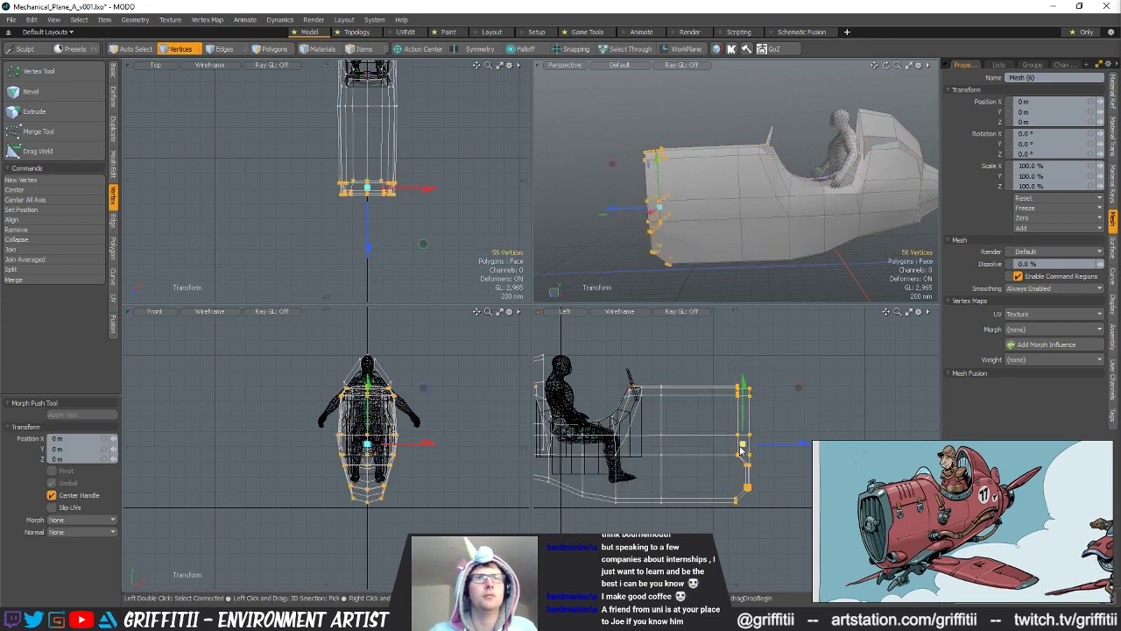
pyautogui.moveTo(772, 450); pyautogui.dragTo(766, 450)
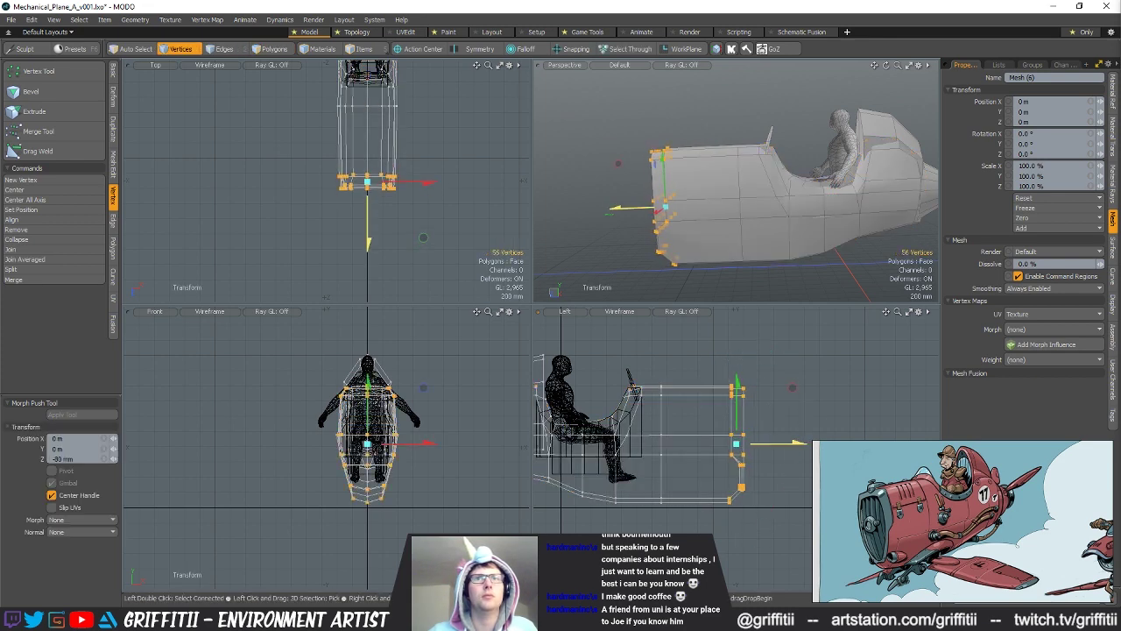
pyautogui.press('space')
pyautogui.click(674, 409)
# Step: Select the vertical ring of fuselage vertices midway between cockpit and nose and move it -90 mm in Z
pyautogui.moveTo(670, 360); pyautogui.dragTo(657, 530, button='right')
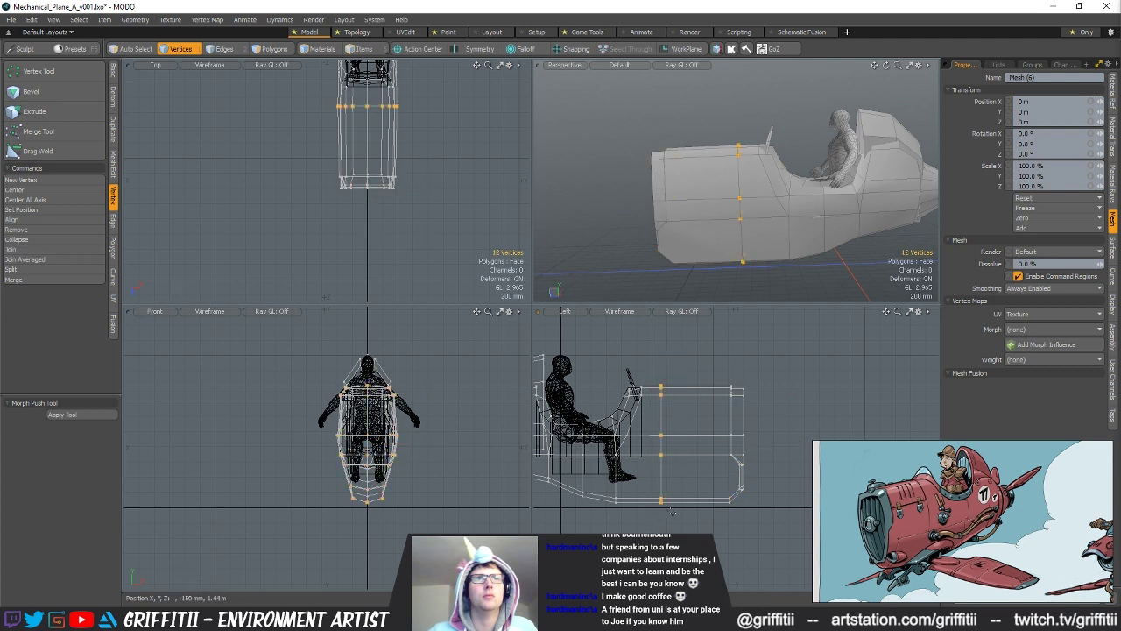
pyautogui.press('w')
pyautogui.moveTo(687, 448); pyautogui.dragTo(708, 443)
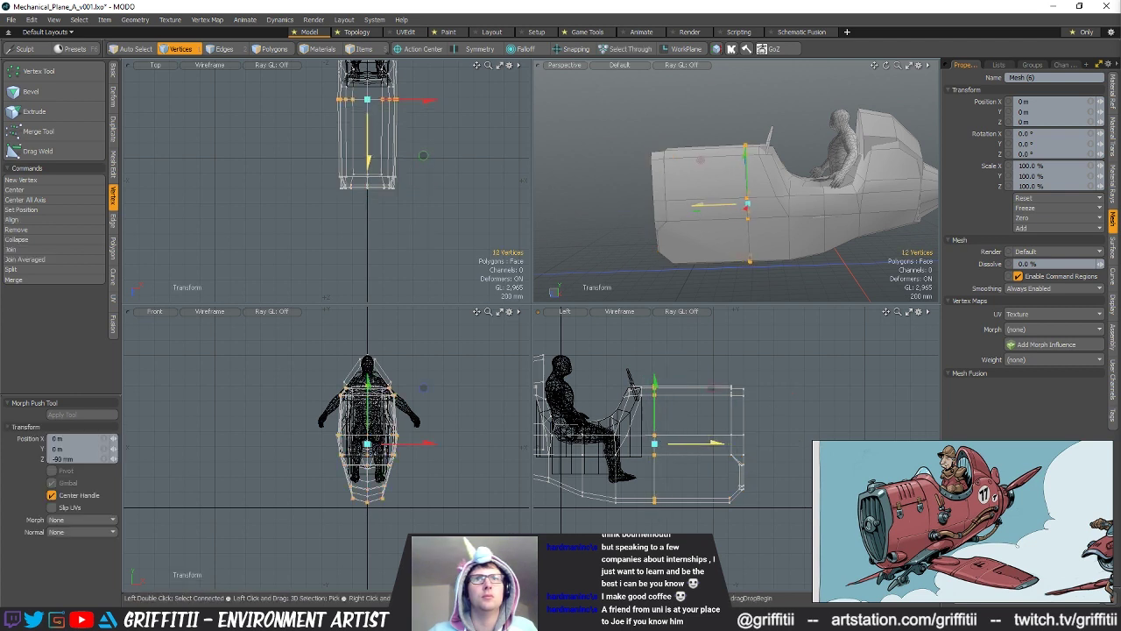
pyautogui.press('space')
pyautogui.click(704, 417)
# Step: Select the fuselage polygons and cut them with a horizontal Polygon Slice through the lower body at about 361 mm in Y
pyautogui.keyDown('alt'); pyautogui.moveTo(744, 187); pyautogui.dragTo(707, 230); pyautogui.keyUp('alt')
pyautogui.press('2')
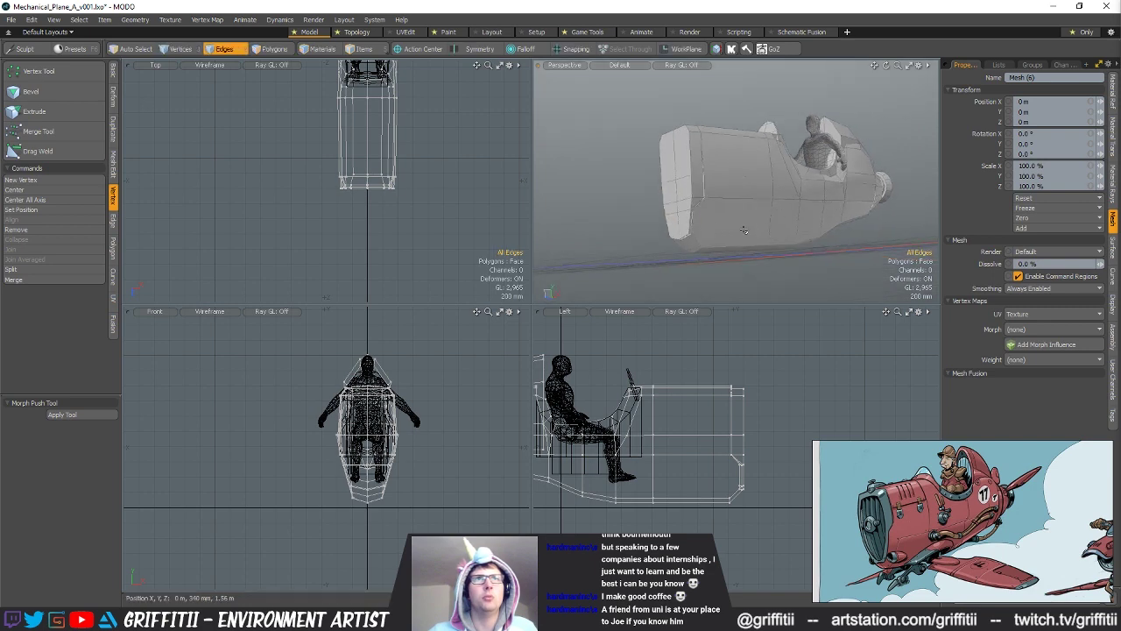
pyautogui.press('5')
pyautogui.press('3')
pyautogui.keyDown('alt'); pyautogui.keyDown('shift'); pyautogui.moveTo(755, 210); pyautogui.dragTo(757, 183); pyautogui.keyUp('shift'); pyautogui.keyUp('alt')
pyautogui.keyDown('alt'); pyautogui.keyDown('shift'); pyautogui.moveTo(706, 471); pyautogui.dragTo(537, 486); pyautogui.keyUp('shift'); pyautogui.keyUp('alt')
pyautogui.hotkey('shift', 'c')
pyautogui.press('x')
pyautogui.press('x')
pyautogui.moveTo(640, 473); pyautogui.dragTo(653, 467)
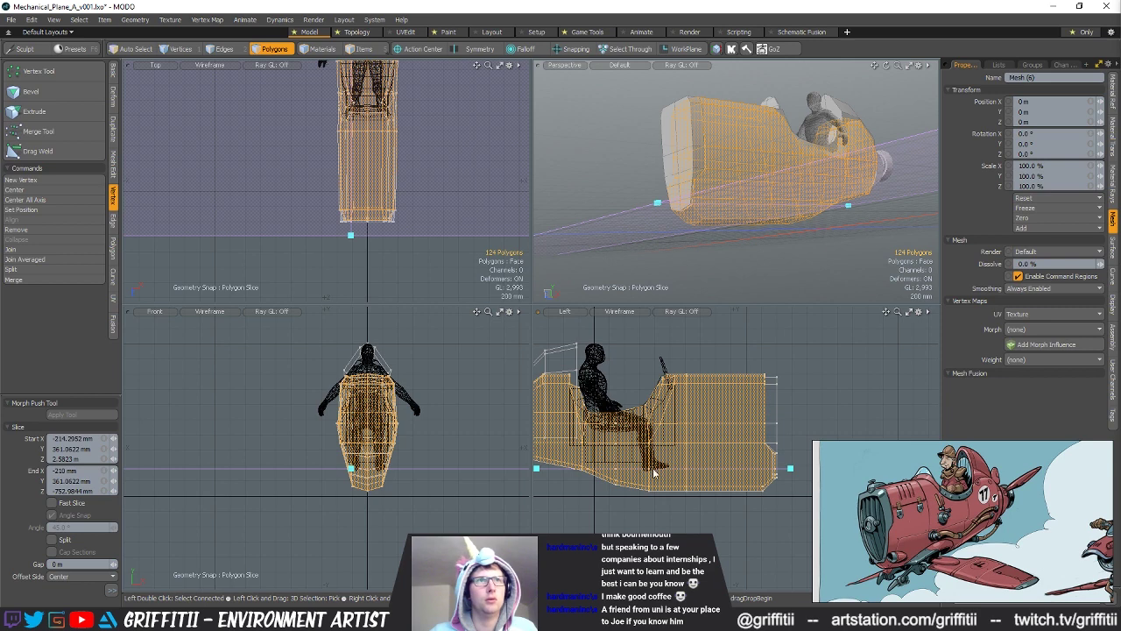
pyautogui.press('Escape')
# Step: Select the front side edges of the new lower fuselage cut on both sides and scale them in X to 106.5%
pyautogui.keyDown('alt'); pyautogui.moveTo(769, 226); pyautogui.dragTo(796, 217); pyautogui.keyUp('alt')
pyautogui.press('1')
pyautogui.press('space')
pyautogui.press('space')
pyautogui.press('space')
pyautogui.press('space')
pyautogui.doubleClick(752, 203)
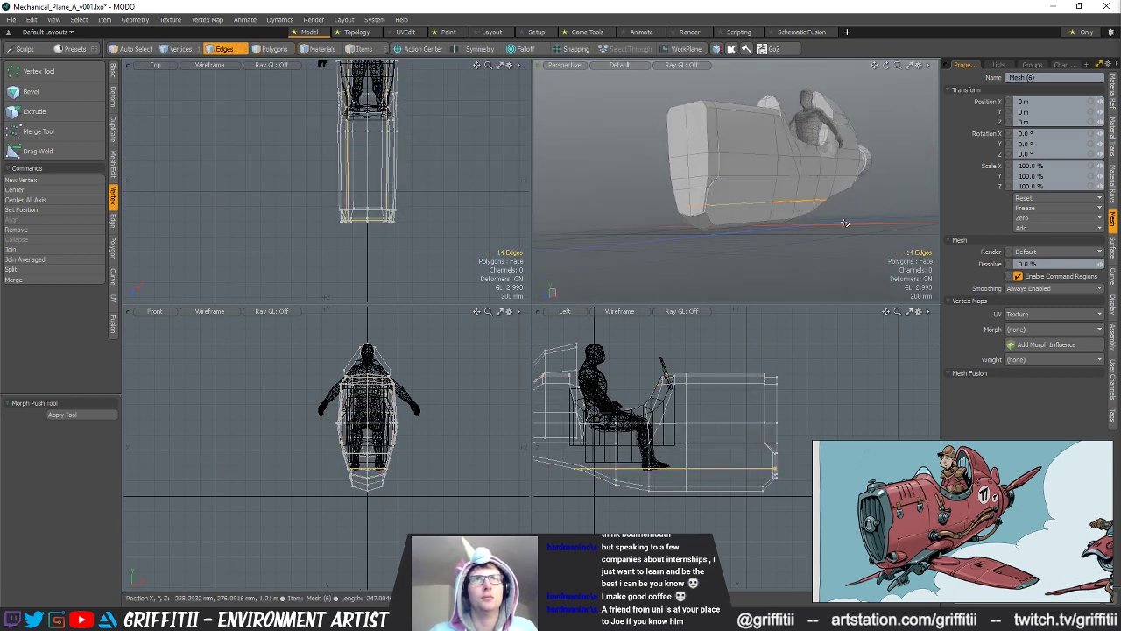
pyautogui.keyDown('alt'); pyautogui.moveTo(785, 295); pyautogui.dragTo(810, 292); pyautogui.keyUp('alt')
pyautogui.keyDown('alt'); pyautogui.keyDown('shift'); pyautogui.moveTo(366, 155); pyautogui.dragTo(372, 263); pyautogui.keyUp('shift'); pyautogui.keyUp('alt')
pyautogui.moveTo(322, 155)
pyautogui.keyDown('ctrl'); pyautogui.mouseDown(button='right')
pyautogui.moveTo(430, 145)
pyautogui.moveTo(422, 159)
pyautogui.mouseUp(button='right'); pyautogui.keyUp('ctrl')
pyautogui.moveTo(725, 168)
pyautogui.keyDown('alt'); pyautogui.mouseDown()
pyautogui.moveTo(748, 158)
pyautogui.moveTo(756, 190)
pyautogui.mouseUp(); pyautogui.keyUp('alt')
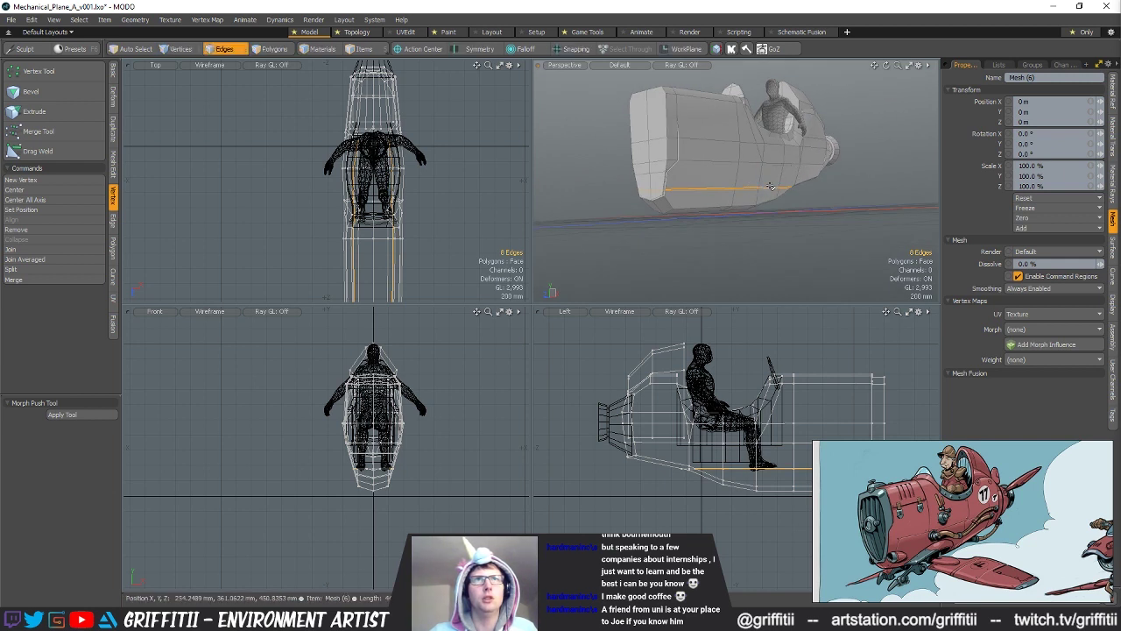
pyautogui.keyDown('alt'); pyautogui.moveTo(793, 215); pyautogui.dragTo(771, 191); pyautogui.keyUp('alt')
pyautogui.press('r')
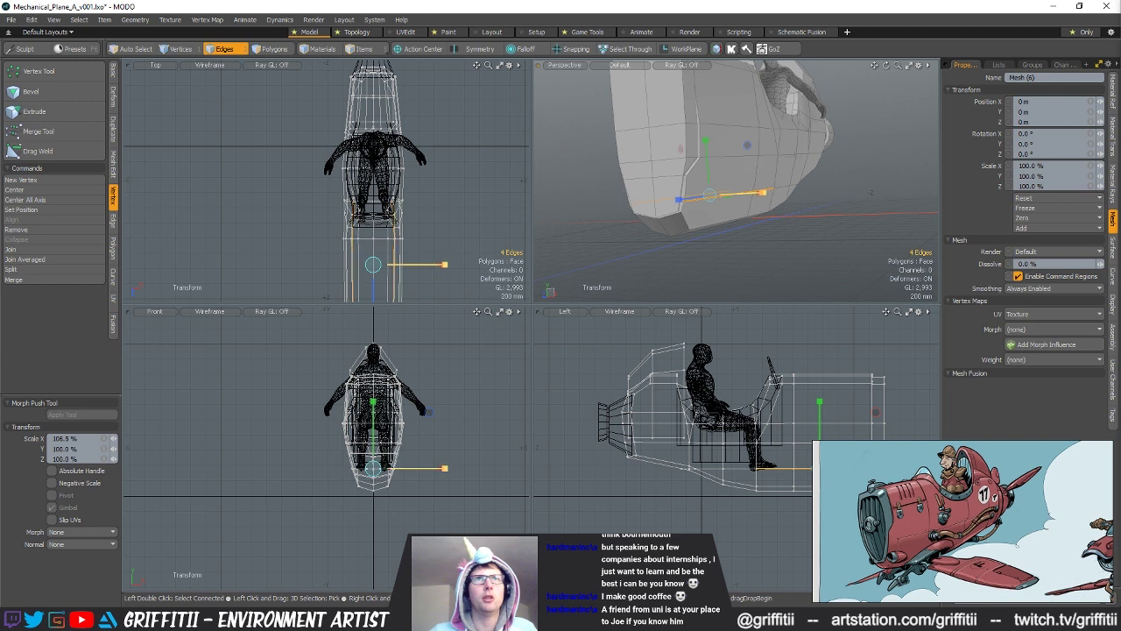
pyautogui.press('space')
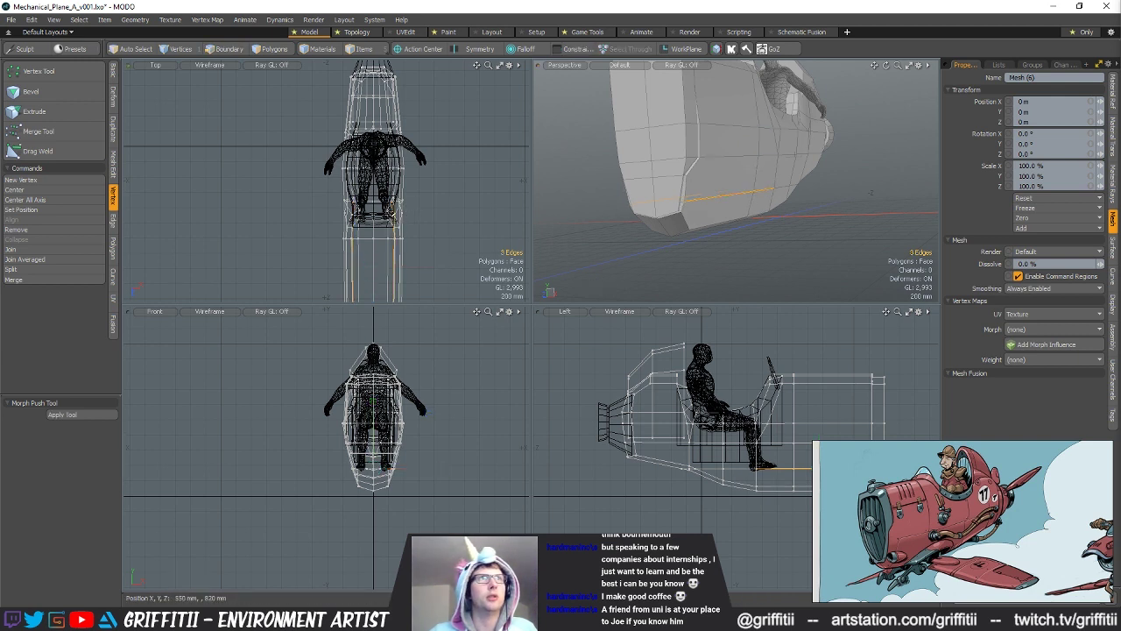
# Step: Scale only the frontmost pair of lower side edges in X to 103%
pyautogui.press('y')
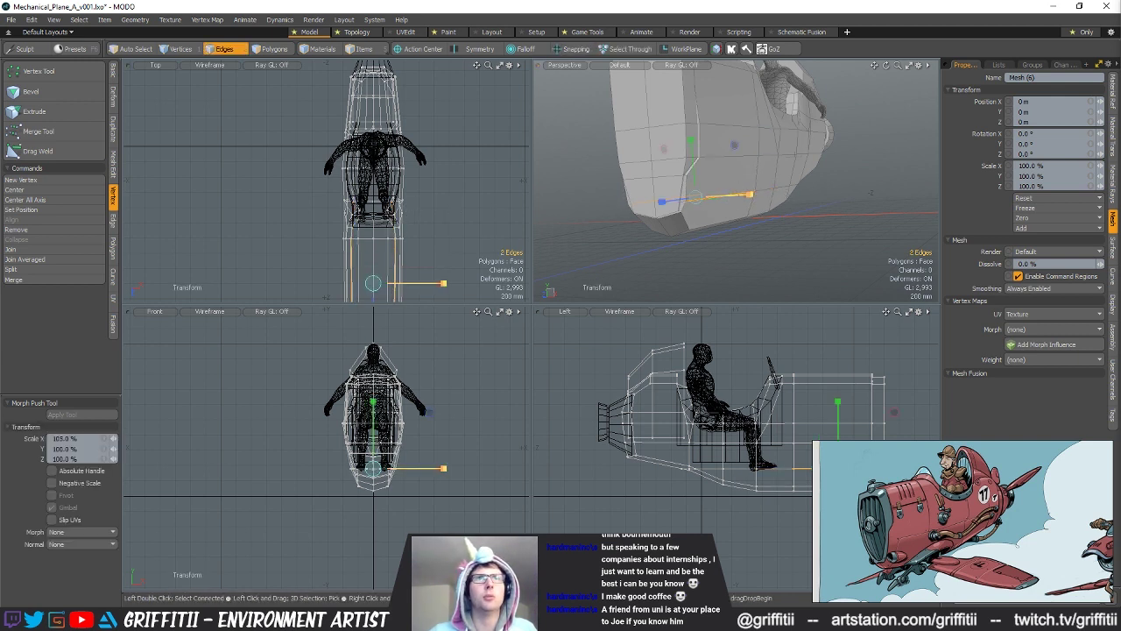
pyautogui.keyDown('alt'); pyautogui.moveTo(751, 194); pyautogui.dragTo(612, 177); pyautogui.keyUp('alt')
pyautogui.press('space')
# Step: Add the neighbouring lower side edges to the selection and move all four edges -30 mm in Y
pyautogui.keyDown('shift'); pyautogui.click(762, 182); pyautogui.keyUp('shift')
pyautogui.keyDown('alt'); pyautogui.moveTo(762, 181); pyautogui.dragTo(819, 179); pyautogui.keyUp('alt')
pyautogui.press('r')
pyautogui.press('w')
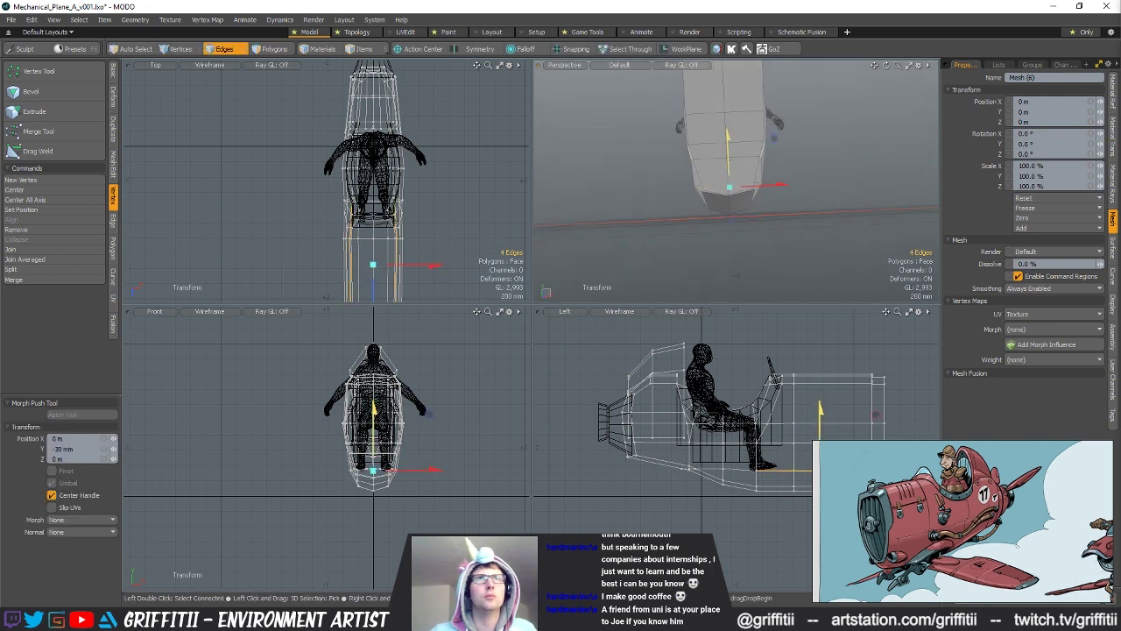
pyautogui.keyDown('alt'); pyautogui.moveTo(728, 165); pyautogui.dragTo(757, 154); pyautogui.keyUp('alt')
pyautogui.press('q')
# Step: Select the matching edges on both sides of the nose above the lower cut and rescale them
pyautogui.click(711, 157)
pyautogui.keyDown('shift'); pyautogui.click(756, 151); pyautogui.keyUp('shift')
pyautogui.moveTo(773, 145)
pyautogui.keyDown('alt'); pyautogui.mouseDown()
pyautogui.moveTo(813, 151)
pyautogui.moveTo(784, 154)
pyautogui.mouseUp(); pyautogui.keyUp('alt')
pyautogui.press('r')
pyautogui.moveTo(777, 192)
pyautogui.keyDown('alt'); pyautogui.mouseDown()
pyautogui.moveTo(839, 189)
pyautogui.moveTo(737, 191)
pyautogui.moveTo(770, 198)
pyautogui.mouseUp(); pyautogui.keyUp('alt')
pyautogui.press('q')
pyautogui.click(812, 189)
# Step: Select the outer vertices at the lower front of the nose and scale them in X to 104%
pyautogui.press('5')
pyautogui.press('3')
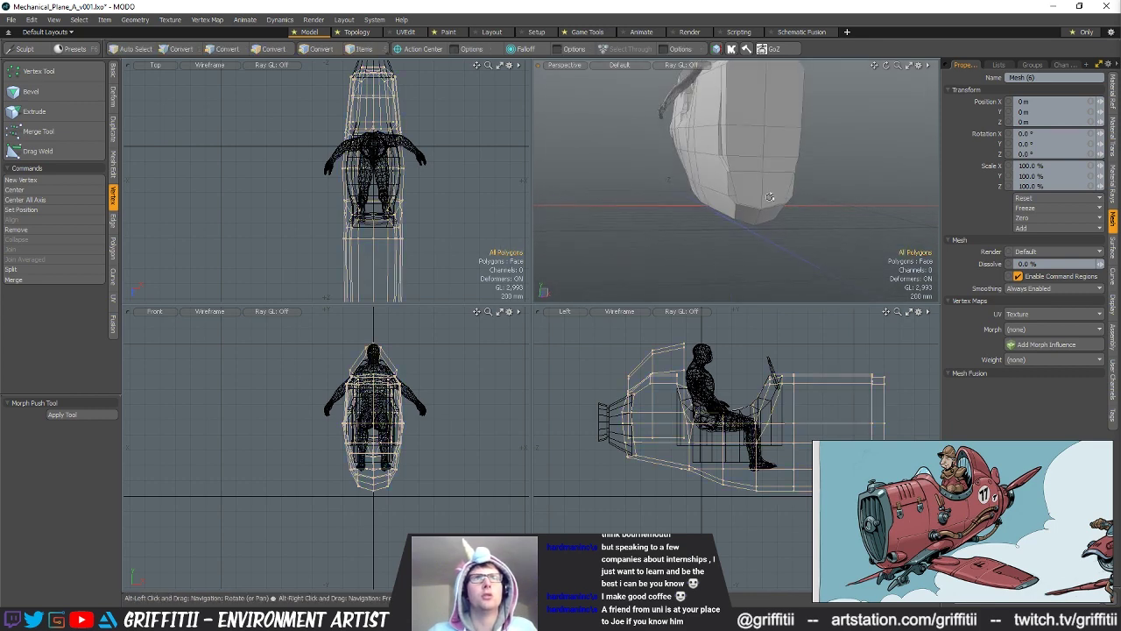
pyautogui.scroll(2, 770, 198)
pyautogui.doubleClick(760, 182)
pyautogui.hotkey('alt', '1')
pyautogui.moveTo(871, 438)
pyautogui.keyDown('alt'); pyautogui.keyDown('shift'); pyautogui.mouseDown()
pyautogui.moveTo(757, 427)
pyautogui.moveTo(742, 407)
pyautogui.moveTo(722, 405)
pyautogui.mouseUp(); pyautogui.keyUp('shift'); pyautogui.keyUp('alt')
pyautogui.scroll(-2, 758, 427)
pyautogui.moveTo(676, 403)
pyautogui.mouseDown(button='right')
pyautogui.moveTo(742, 427)
pyautogui.moveTo(732, 445)
pyautogui.mouseUp(button='right')
pyautogui.keyDown('alt'); pyautogui.moveTo(674, 249); pyautogui.dragTo(653, 235); pyautogui.keyUp('alt')
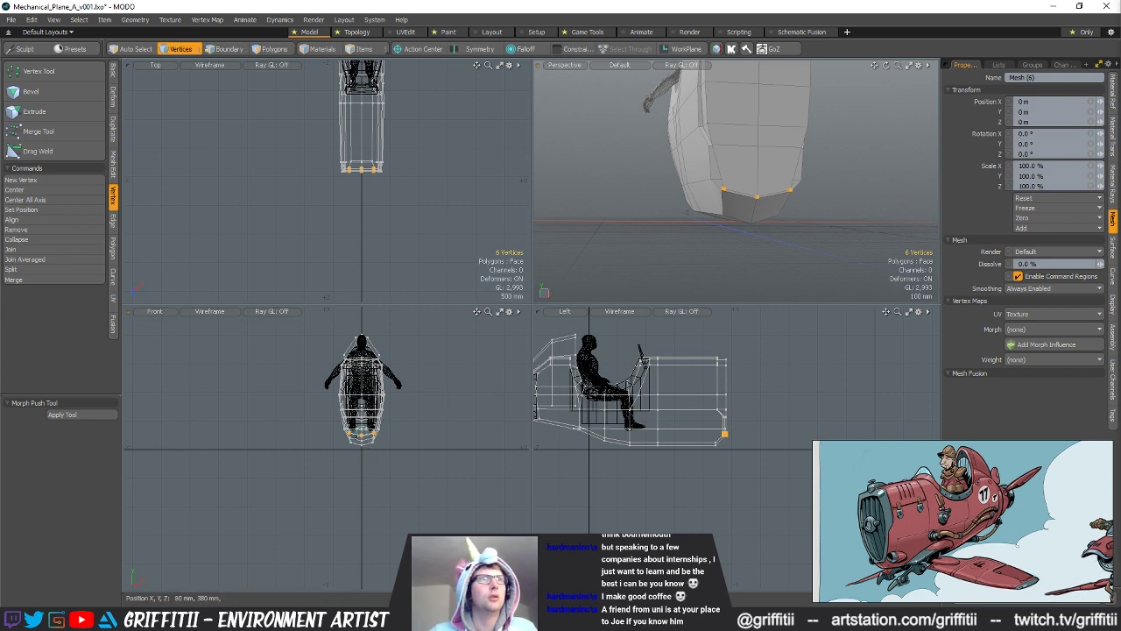
pyautogui.press('y')
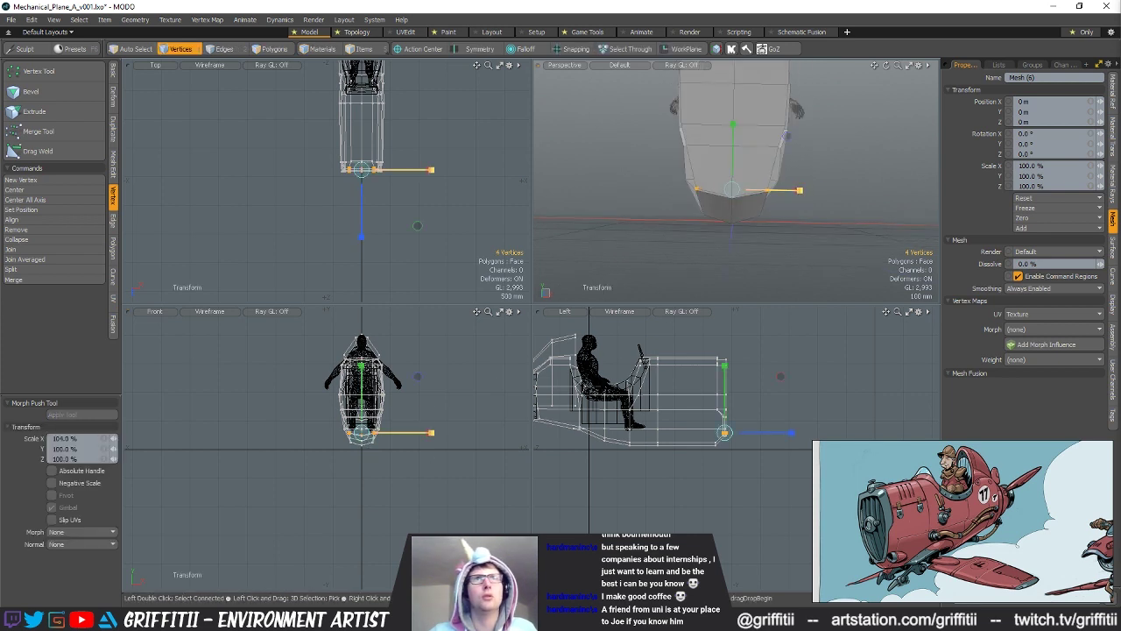
# Step: Insert an edge loop across the lower front of the nose with Loop Slice
pyautogui.scroll(2, 718, 182)
pyautogui.keyDown('alt'); pyautogui.moveTo(718, 182); pyautogui.dragTo(821, 182); pyautogui.keyUp('alt')
pyautogui.press('space')
pyautogui.press('space')
pyautogui.press('space')
pyautogui.click(782, 178)
pyautogui.press('l')
pyautogui.hotkey('alt', 'c')
pyautogui.click(810, 175)
# Step: Select the new edge loop across the lower front of the nose and rescale it in X
pyautogui.press('space')
pyautogui.press('space')
pyautogui.press('space')
pyautogui.doubleClick(825, 182)
pyautogui.press('r')
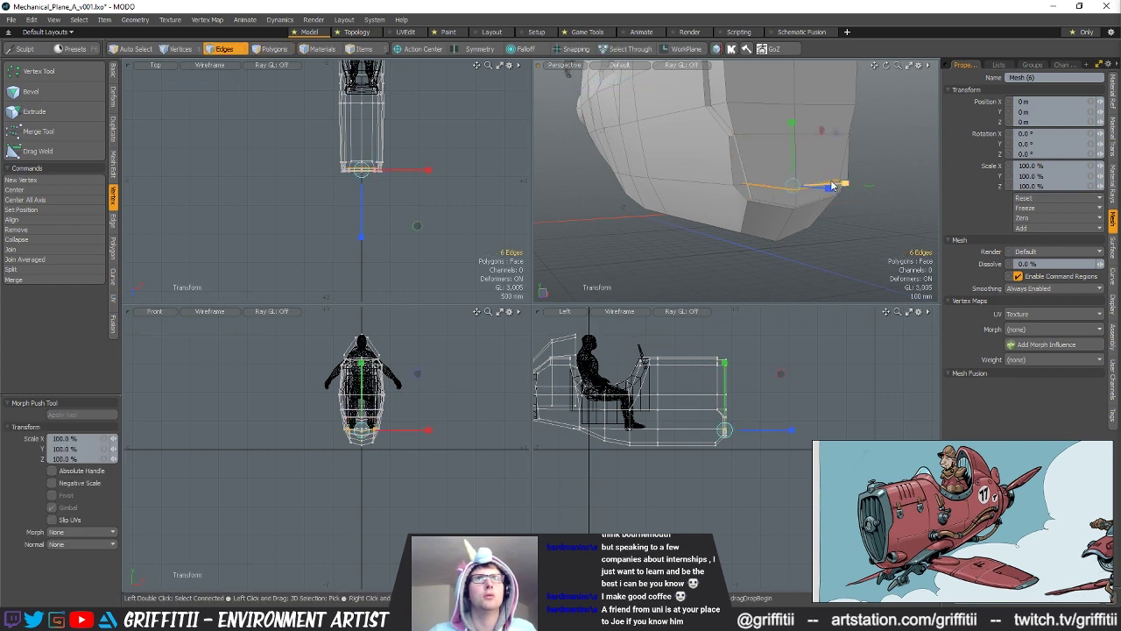
pyautogui.moveTo(850, 183); pyautogui.dragTo(852, 183)
pyautogui.keyDown('alt'); pyautogui.moveTo(851, 183); pyautogui.dragTo(795, 189); pyautogui.keyUp('alt')
pyautogui.press('space')
pyautogui.press('r')
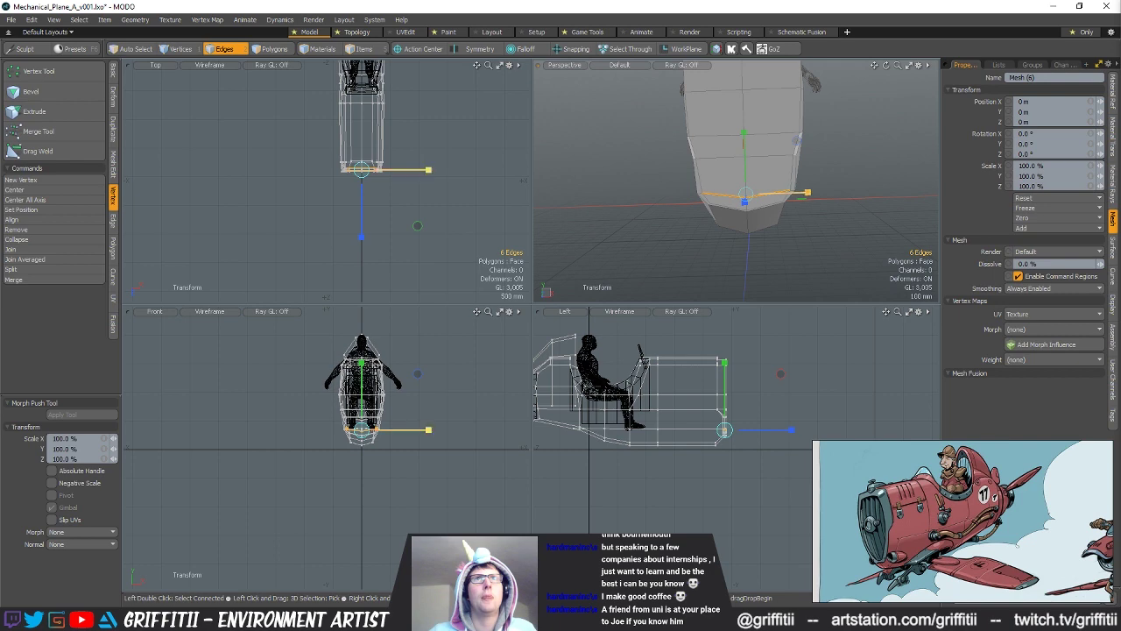
# Step: Select the two outer vertices at the sides of the lower nose and scale them in X to 92%
pyautogui.press('space')
pyautogui.keyDown('alt'); pyautogui.moveTo(742, 196); pyautogui.dragTo(733, 198); pyautogui.keyUp('alt')
pyautogui.keyDown('alt'); pyautogui.moveTo(406, 458); pyautogui.dragTo(375, 468); pyautogui.keyUp('alt')
pyautogui.keyDown('ctrl'); pyautogui.keyDown('alt'); pyautogui.moveTo(376, 469); pyautogui.dragTo(484, 407); pyautogui.keyUp('alt'); pyautogui.keyUp('ctrl')
pyautogui.keyDown('alt'); pyautogui.moveTo(700, 195); pyautogui.dragTo(788, 186); pyautogui.keyUp('alt')
pyautogui.press('space')
pyautogui.press('space')
pyautogui.press('y')
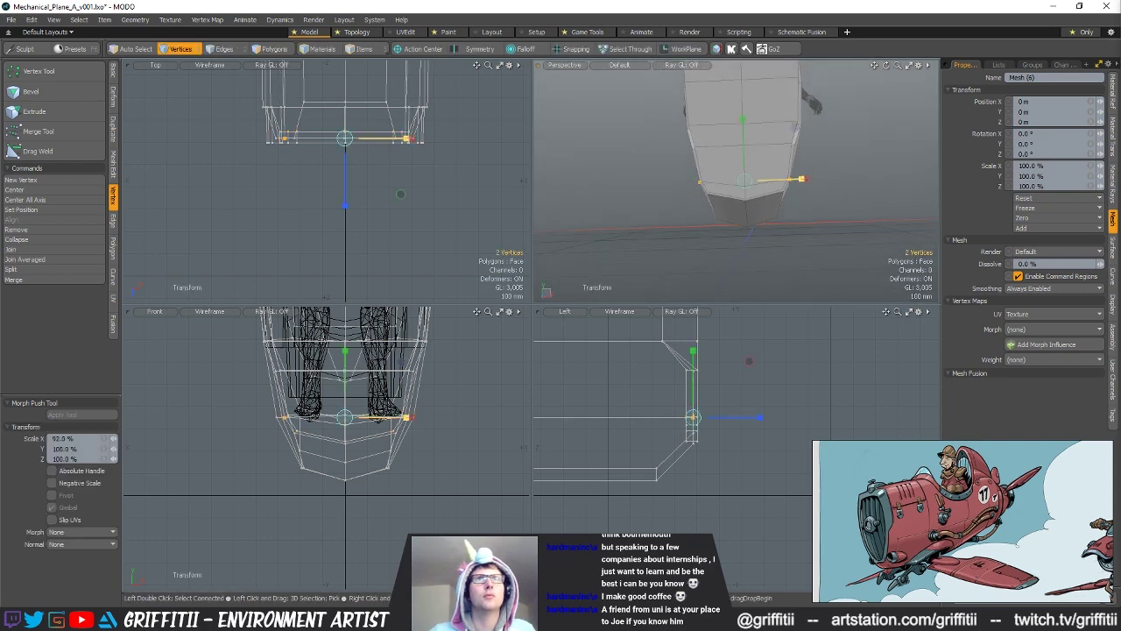
pyautogui.press('space')
# Step: Try to bevel the corner vertex on the underside of the nose
pyautogui.click(828, 215)
pyautogui.keyDown('alt'); pyautogui.moveTo(828, 215); pyautogui.dragTo(691, 190); pyautogui.keyUp('alt')
pyautogui.scroll(-3, 824, 196)
pyautogui.press('3')
pyautogui.press('1')
pyautogui.click(768, 202)
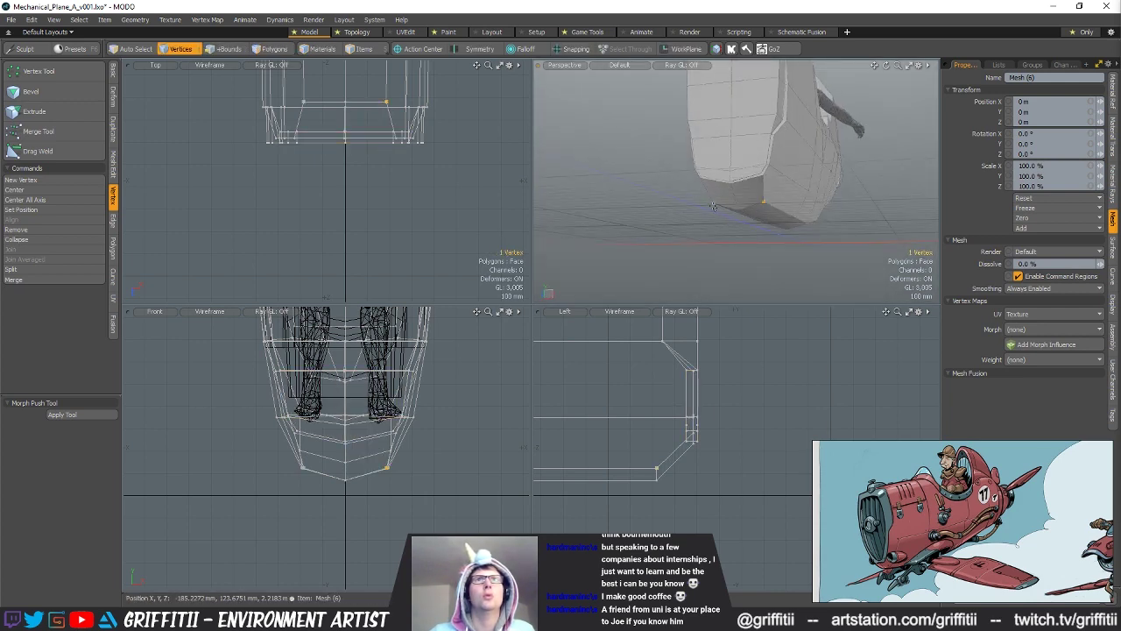
pyautogui.press('b')
pyautogui.keyDown('alt'); pyautogui.moveTo(771, 206); pyautogui.dragTo(747, 208); pyautogui.keyUp('alt')
pyautogui.hotkey('ctrl', 'z')
pyautogui.click(613, 188)
# Step: Try to cut the edges around the lower front corner of the nose with the slice tools
pyautogui.press('2')
pyautogui.click(700, 197)
pyautogui.hotkey('alt', 'c')
pyautogui.click(747, 207)
pyautogui.click(733, 181)
pyautogui.press('space')
pyautogui.keyDown('alt'); pyautogui.moveTo(652, 189); pyautogui.dragTo(739, 202); pyautogui.keyUp('alt')
pyautogui.hotkey('alt', 'c')
pyautogui.click(755, 170)
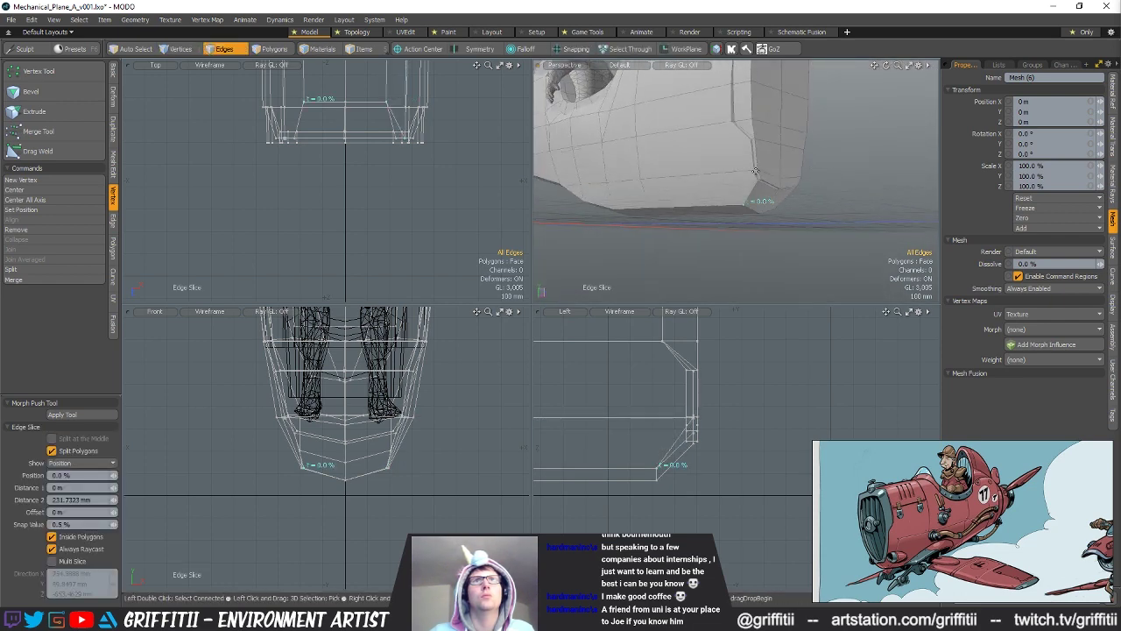
pyautogui.press('space')
# Step: Examine the front face and lower end of the nose from several angles
pyautogui.keyDown('alt'); pyautogui.moveTo(836, 230); pyautogui.dragTo(702, 220); pyautogui.keyUp('alt')
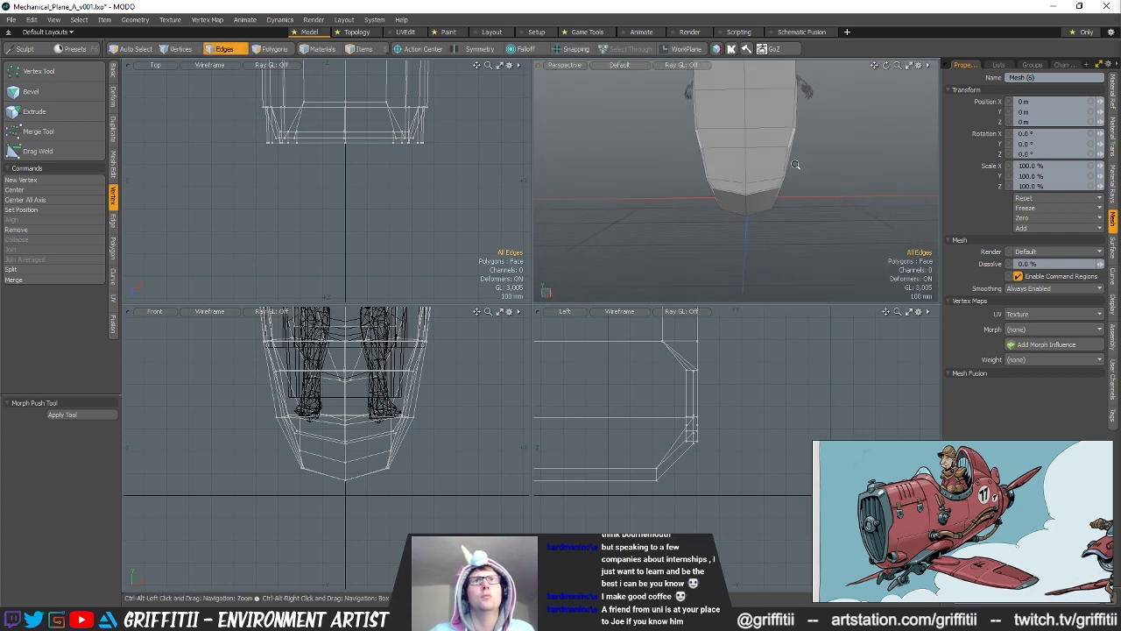
pyautogui.keyDown('alt'); pyautogui.keyDown('shift'); pyautogui.moveTo(782, 190); pyautogui.dragTo(779, 211); pyautogui.keyUp('shift'); pyautogui.keyUp('alt')
pyautogui.press('5')
pyautogui.press('3')
pyautogui.doubleClick(755, 173)
pyautogui.hotkey('alt', '1')
pyautogui.moveTo(750, 183)
pyautogui.keyDown('alt'); pyautogui.keyDown('shift'); pyautogui.mouseDown()
pyautogui.moveTo(747, 210)
pyautogui.moveTo(751, 198)
pyautogui.mouseUp(); pyautogui.keyUp('shift'); pyautogui.keyUp('alt')
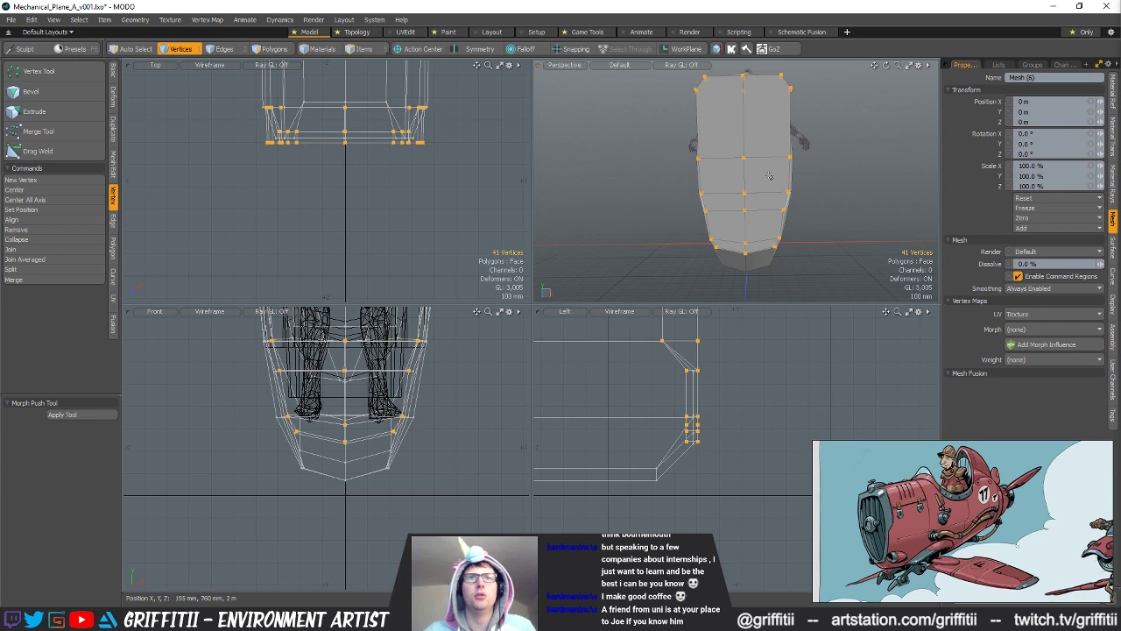
pyautogui.keyDown('alt'); pyautogui.moveTo(702, 115); pyautogui.dragTo(775, 193); pyautogui.keyUp('alt')
pyautogui.press('2')
pyautogui.keyDown('alt'); pyautogui.moveTo(718, 224); pyautogui.dragTo(763, 175); pyautogui.keyUp('alt')
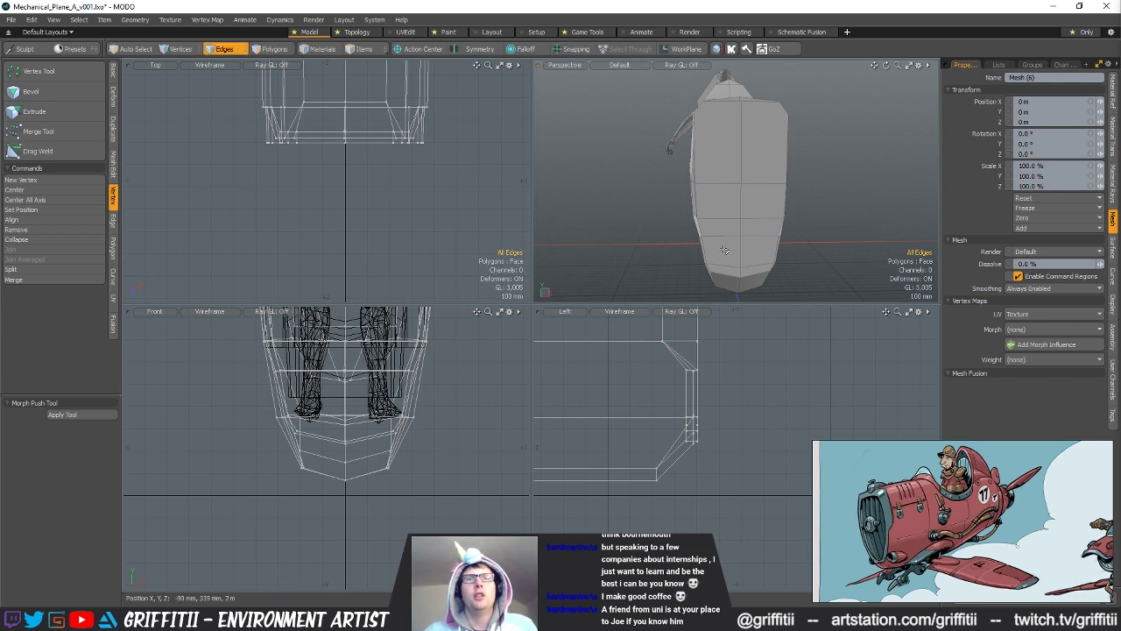
pyautogui.keyDown('alt'); pyautogui.moveTo(769, 254); pyautogui.dragTo(820, 210); pyautogui.keyUp('alt')
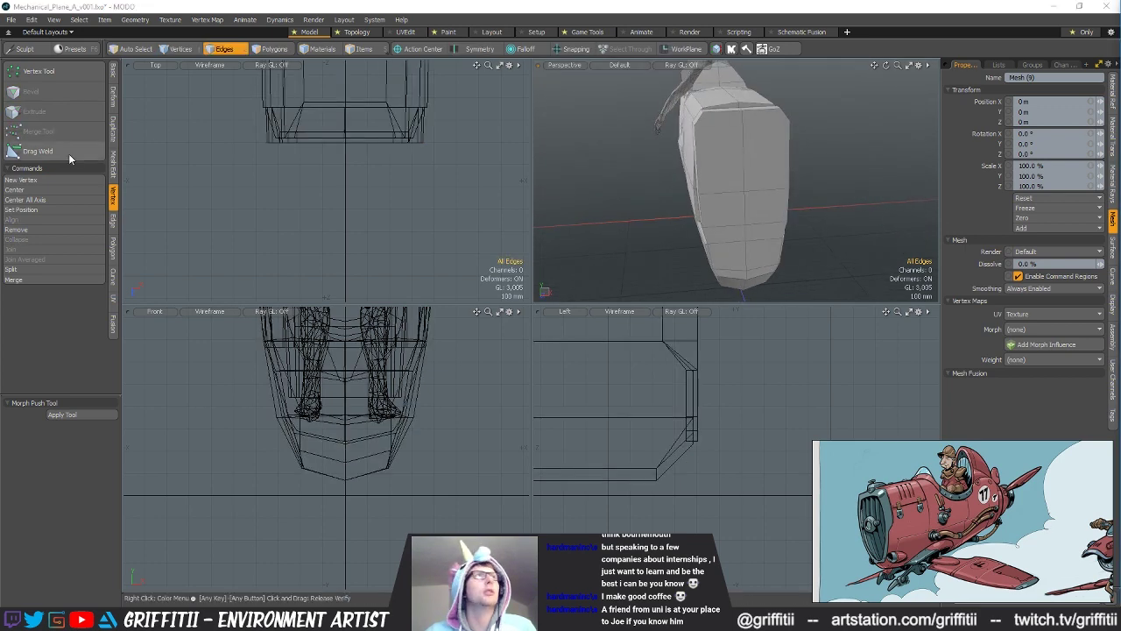
# Step: Add a unit cube to the empty mesh and scale it down in X and Y
pyautogui.click(112, 70)
pyautogui.click(14, 72)
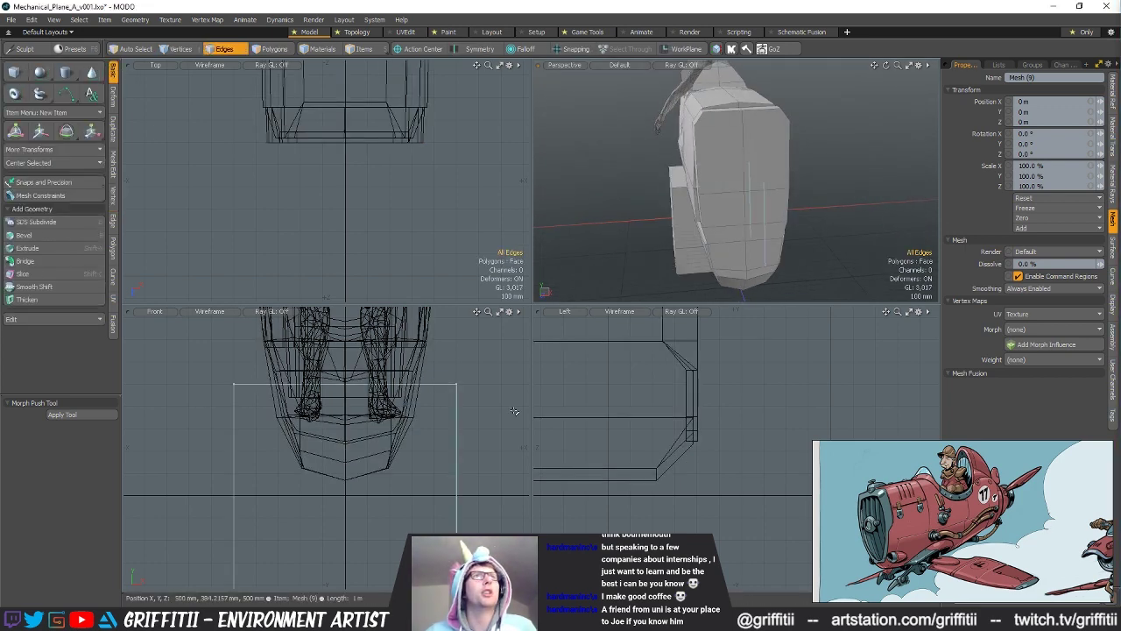
pyautogui.scroll(-3, 421, 451)
pyautogui.press('r')
pyautogui.scroll(-2, 420, 458)
pyautogui.moveTo(437, 447); pyautogui.dragTo(444, 303)
# Step: Move the box 1.26 m in Y and 2.45 m in Z to the front of the nose
pyautogui.press('w')
pyautogui.hotkey('ctrl', 'z')
pyautogui.press('w')
pyautogui.scroll(-2, 679, 448)
pyautogui.moveTo(635, 423); pyautogui.dragTo(807, 336)
pyautogui.keyDown('alt'); pyautogui.moveTo(804, 184); pyautogui.dragTo(805, 233); pyautogui.keyUp('alt')
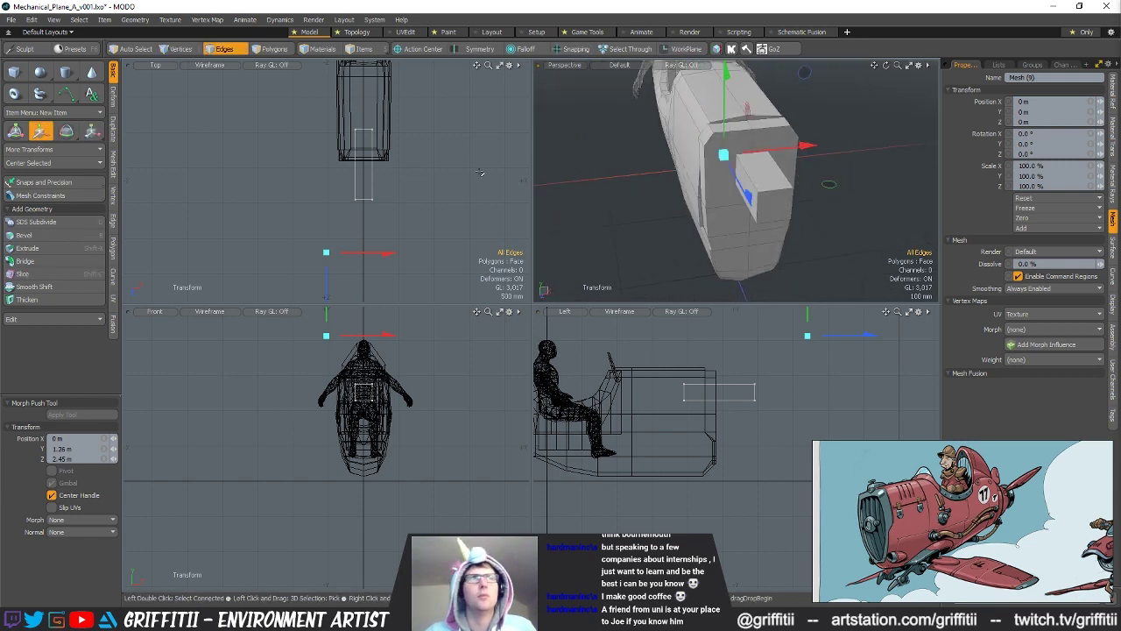
# Step: Flatten the box in Z into a thin plate and move it -50 mm in Z into the nose
pyautogui.press('r')
pyautogui.scroll(2, 391, 216)
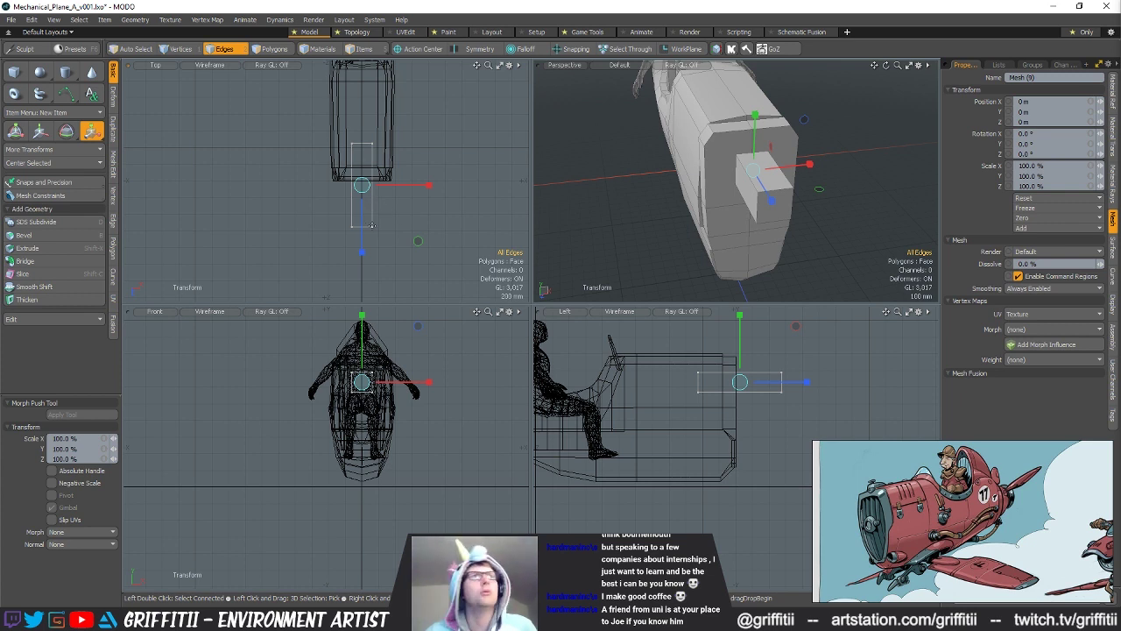
pyautogui.moveTo(360, 252); pyautogui.dragTo(362, 206)
pyautogui.press('w')
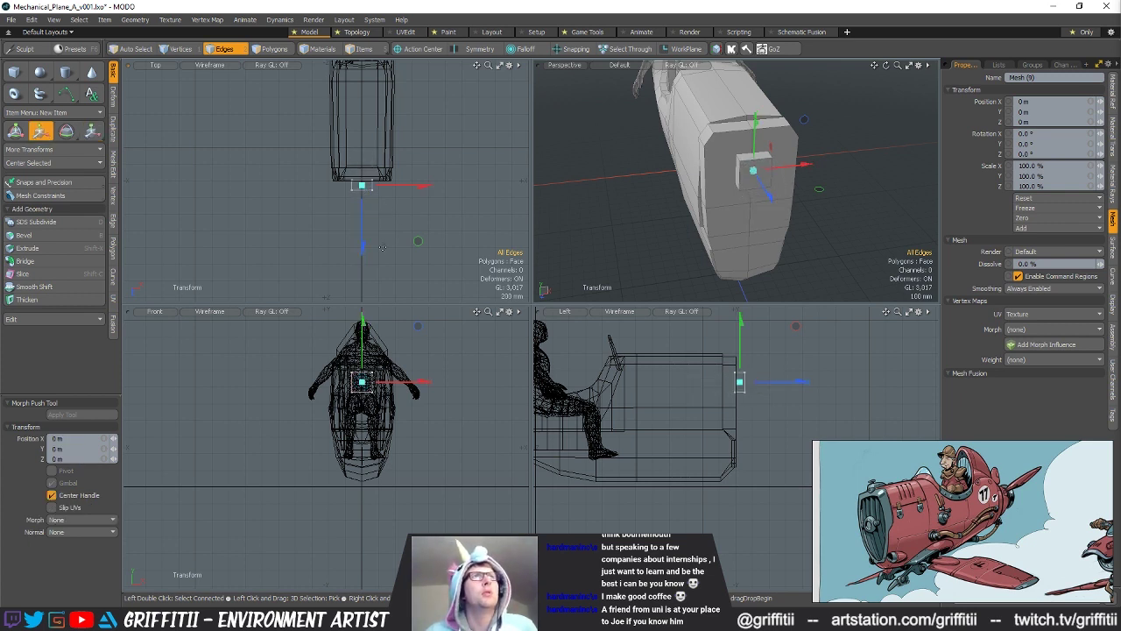
pyautogui.moveTo(792, 381); pyautogui.dragTo(789, 381)
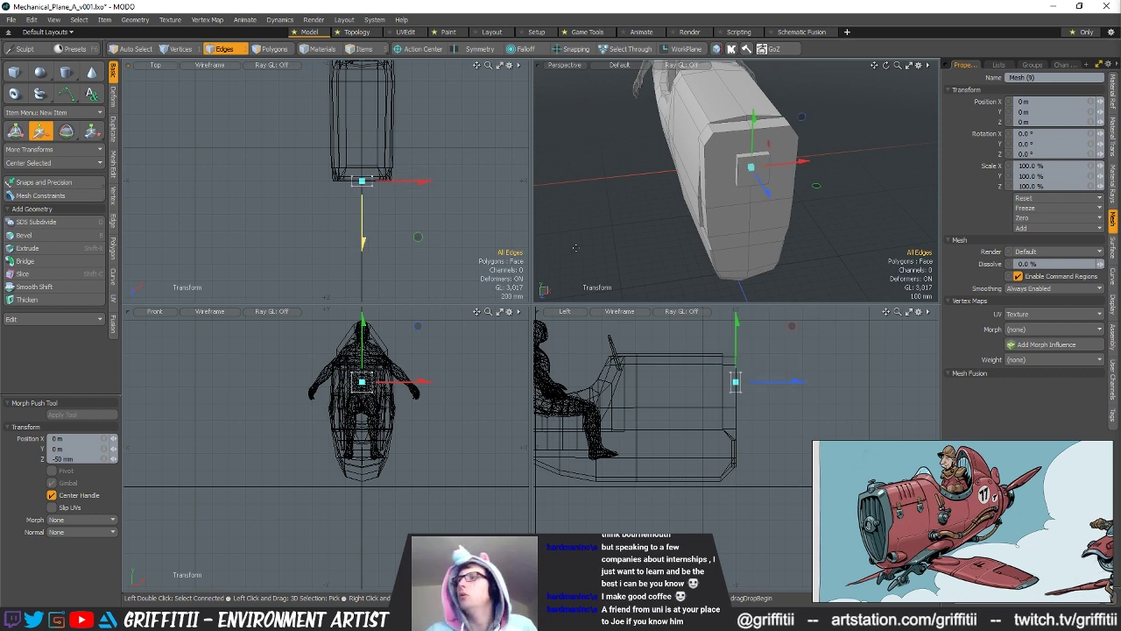
# Step: Select the plate's four lower vertices and move them -580 mm in Y
pyautogui.keyDown('alt'); pyautogui.moveTo(693, 235); pyautogui.dragTo(646, 177); pyautogui.keyUp('alt')
pyautogui.press('space')
pyautogui.press('space')
pyautogui.press('1')
pyautogui.press('w')
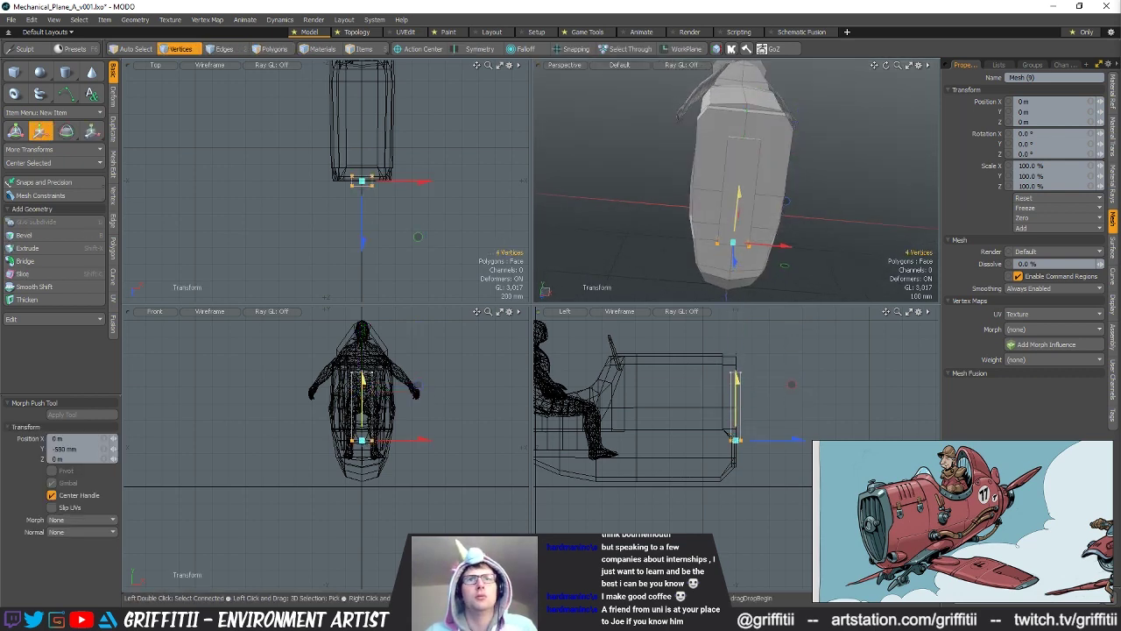
# Step: Widen the plate in X to cover more of the nose's front face
pyautogui.press('space')
pyautogui.keyDown('alt'); pyautogui.moveTo(734, 197); pyautogui.dragTo(830, 223); pyautogui.keyUp('alt')
pyautogui.press('space')
pyautogui.press('r')
pyautogui.press('space')
pyautogui.press('space')
pyautogui.press('space')
# Step: Insert a horizontal edge loop around the middle of the plate with Loop Slice
pyautogui.keyDown('alt'); pyautogui.moveTo(673, 245); pyautogui.dragTo(734, 231); pyautogui.keyUp('alt')
pyautogui.press('space')
pyautogui.press('space')
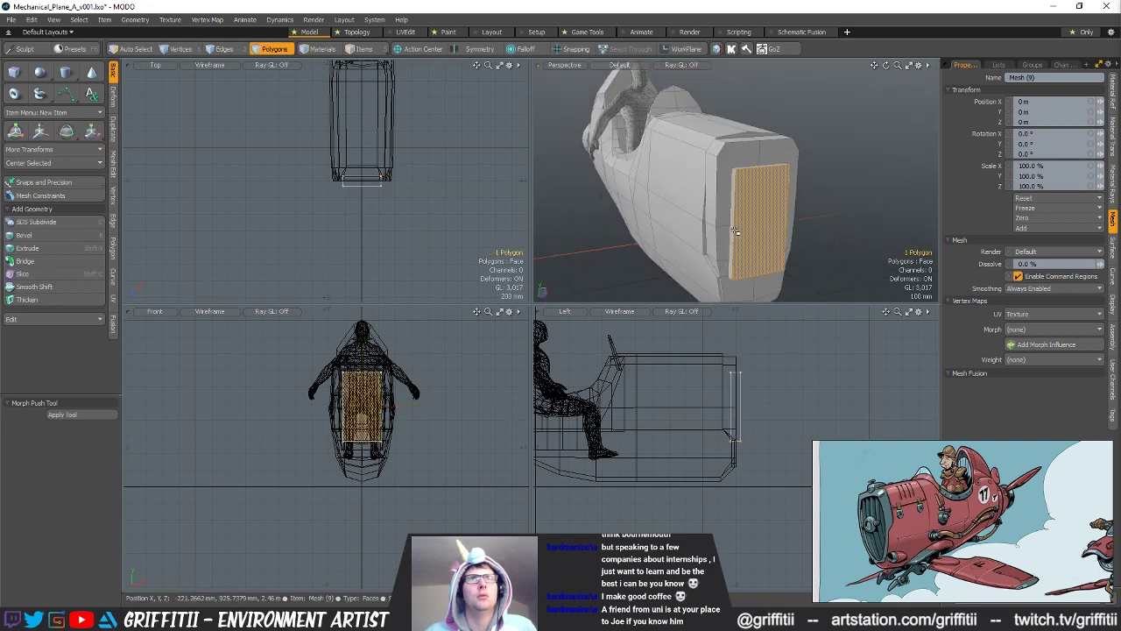
pyautogui.hotkey('alt', 'c')
pyautogui.keyDown('alt'); pyautogui.moveTo(779, 215); pyautogui.dragTo(730, 211); pyautogui.keyUp('alt')
pyautogui.press('space')
pyautogui.press('space')
# Step: Select the plate's horizontal middle edge loop and scale it in X to 114%
pyautogui.press('2')
pyautogui.doubleClick(755, 221)
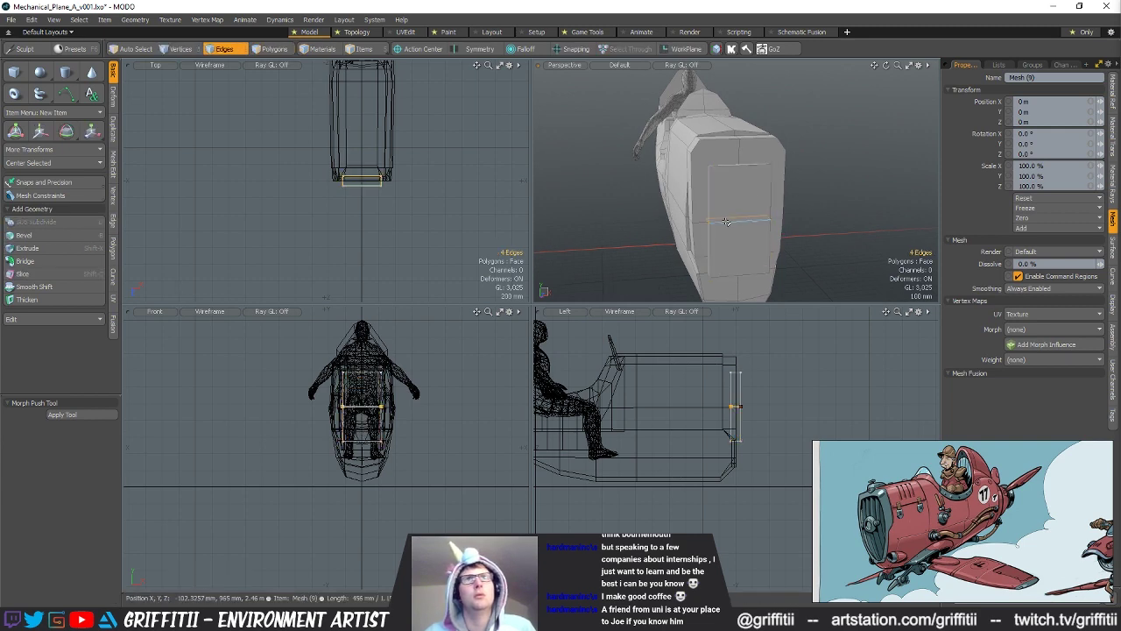
pyautogui.press('w')
pyautogui.moveTo(793, 217); pyautogui.dragTo(804, 216)
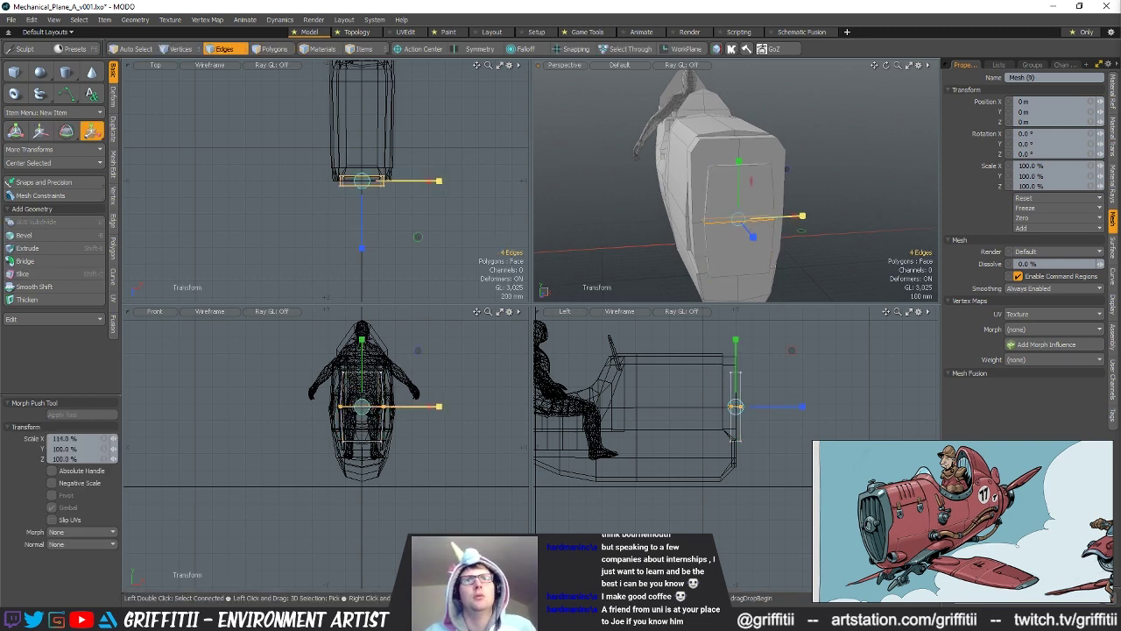
pyautogui.press('space')
pyautogui.press('space')
# Step: Insert a vertical edge loop down the plate's centre and scale that loop in Y to 102.5%
pyautogui.hotkey('alt', 'c')
pyautogui.click(738, 206)
pyautogui.press('space')
pyautogui.press('space')
pyautogui.press('2')
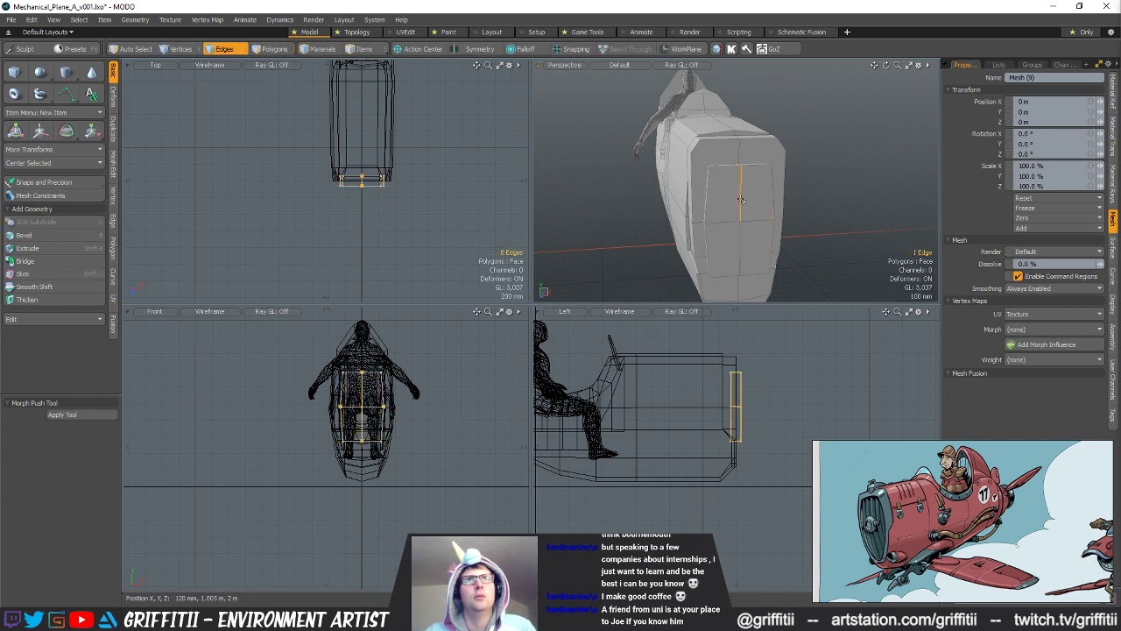
pyautogui.press('y')
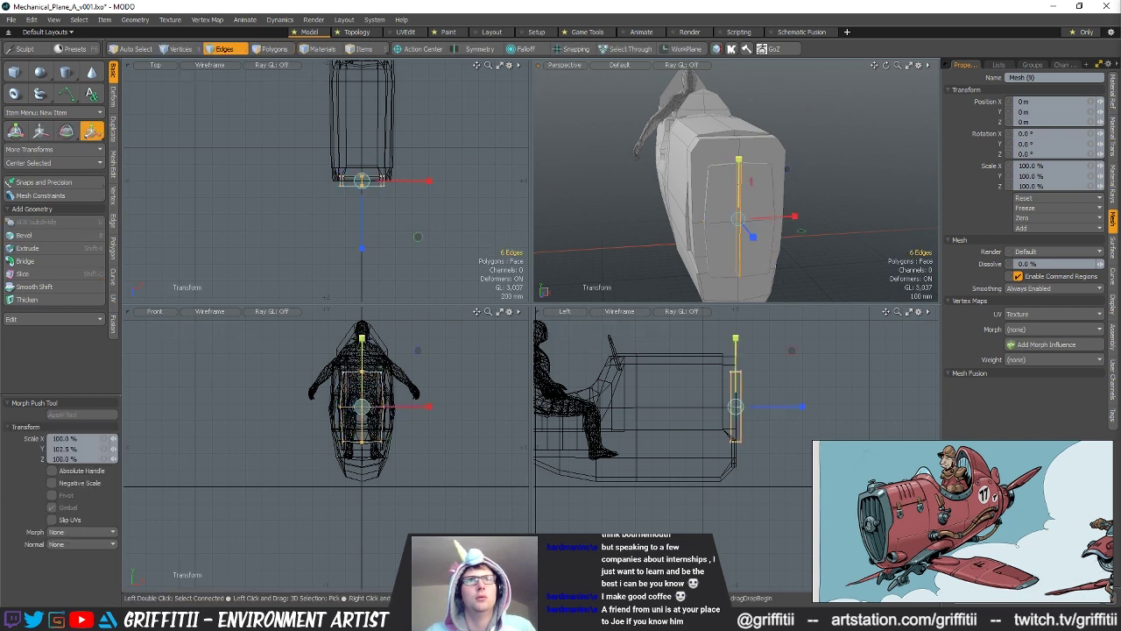
pyautogui.press('space')
# Step: Select the plate's two lower corner edges and scale them in X to 41.5%
pyautogui.click(814, 229)
pyautogui.keyDown('alt'); pyautogui.moveTo(815, 228); pyautogui.dragTo(774, 219); pyautogui.keyUp('alt')
pyautogui.scroll(2, 361, 442)
pyautogui.moveTo(326, 427); pyautogui.dragTo(348, 431, button='right')
pyautogui.keyDown('shift'); pyautogui.moveTo(427, 431); pyautogui.dragTo(398, 430, button='right'); pyautogui.keyUp('shift')
pyautogui.press('y')
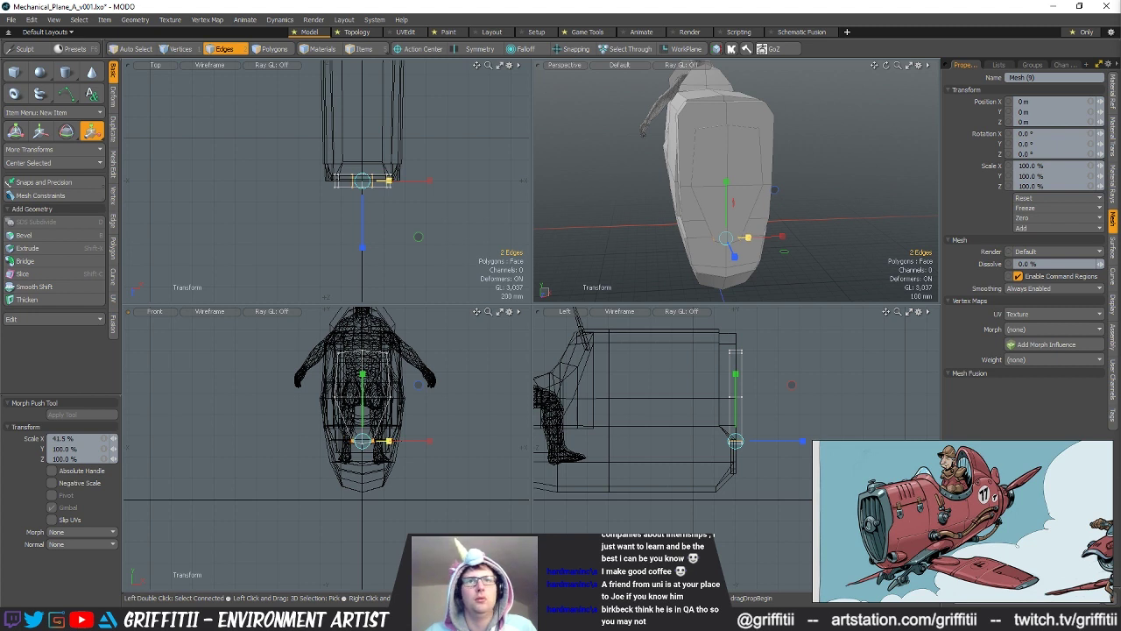
# Step: Scale the plate's two mid-height side edges in X to 94%
pyautogui.press('w')
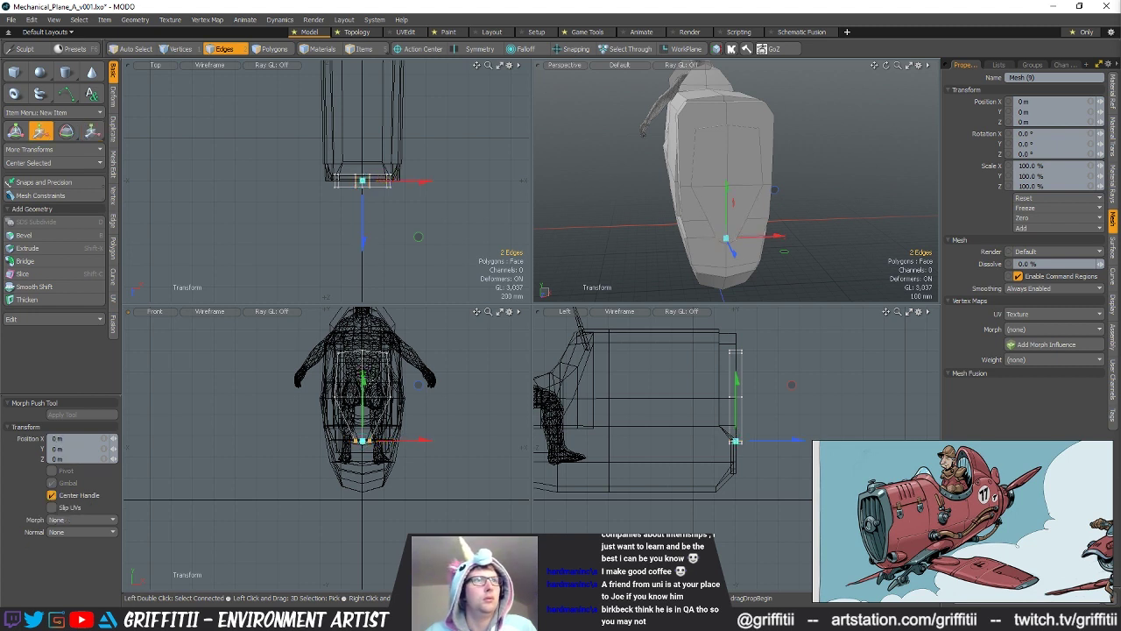
pyautogui.press('r')
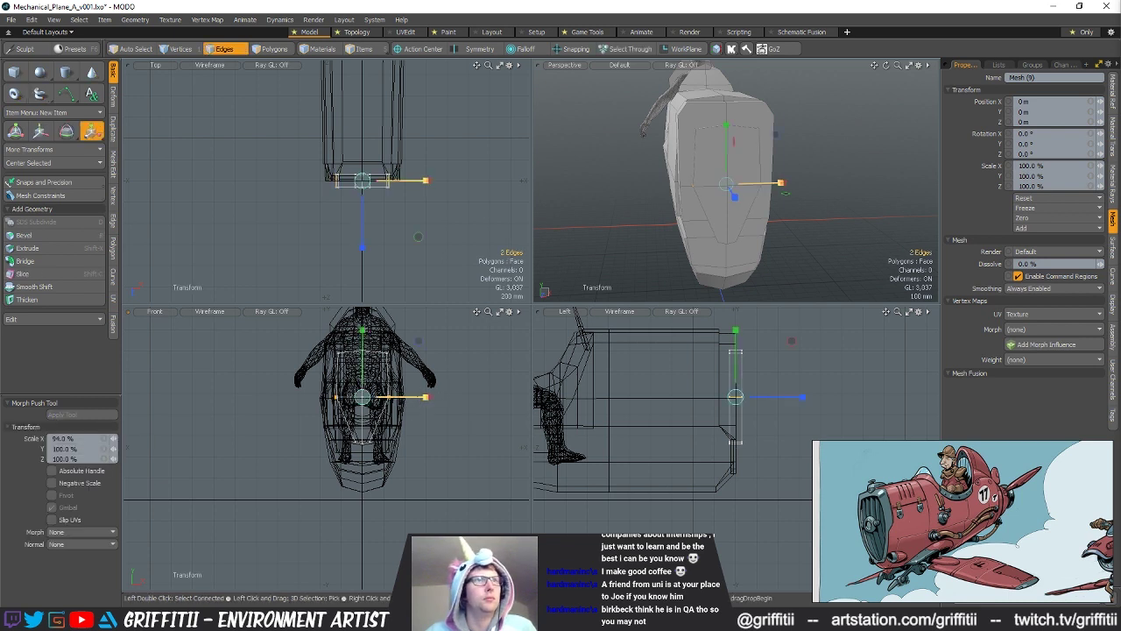
pyautogui.press('q')
# Step: Try to bevel the plate's top corner edges and mid-height side edges together
pyautogui.keyDown('alt'); pyautogui.moveTo(687, 226); pyautogui.dragTo(688, 189); pyautogui.keyUp('alt')
pyautogui.keyDown('ctrl'); pyautogui.click(391, 397); pyautogui.keyUp('ctrl')
pyautogui.keyDown('shift'); pyautogui.click(390, 398); pyautogui.keyUp('shift')
pyautogui.keyDown('shift'); pyautogui.moveTo(420, 373); pyautogui.dragTo(412, 352, button='right'); pyautogui.keyUp('shift')
pyautogui.moveTo(352, 347)
pyautogui.keyDown('shift'); pyautogui.mouseDown(button='right')
pyautogui.moveTo(333, 373)
pyautogui.moveTo(350, 371)
pyautogui.mouseUp(button='right'); pyautogui.keyUp('shift')
pyautogui.press('b')
pyautogui.moveTo(448, 406)
pyautogui.mouseDown()
pyautogui.moveTo(465, 406)
pyautogui.moveTo(449, 407)
pyautogui.mouseUp()
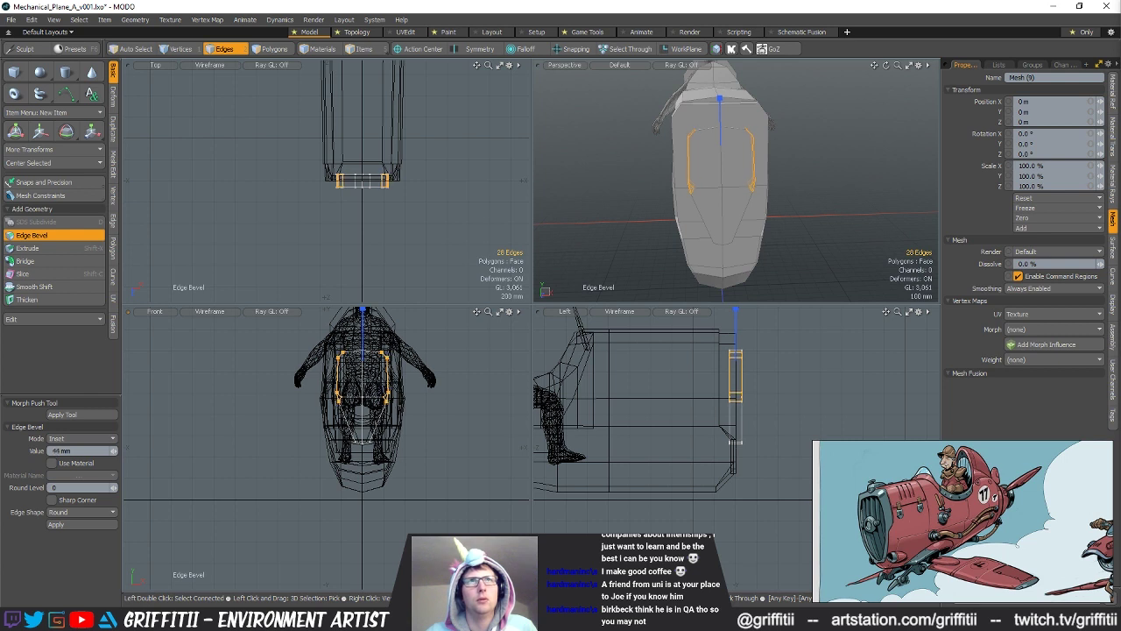
pyautogui.press('space')
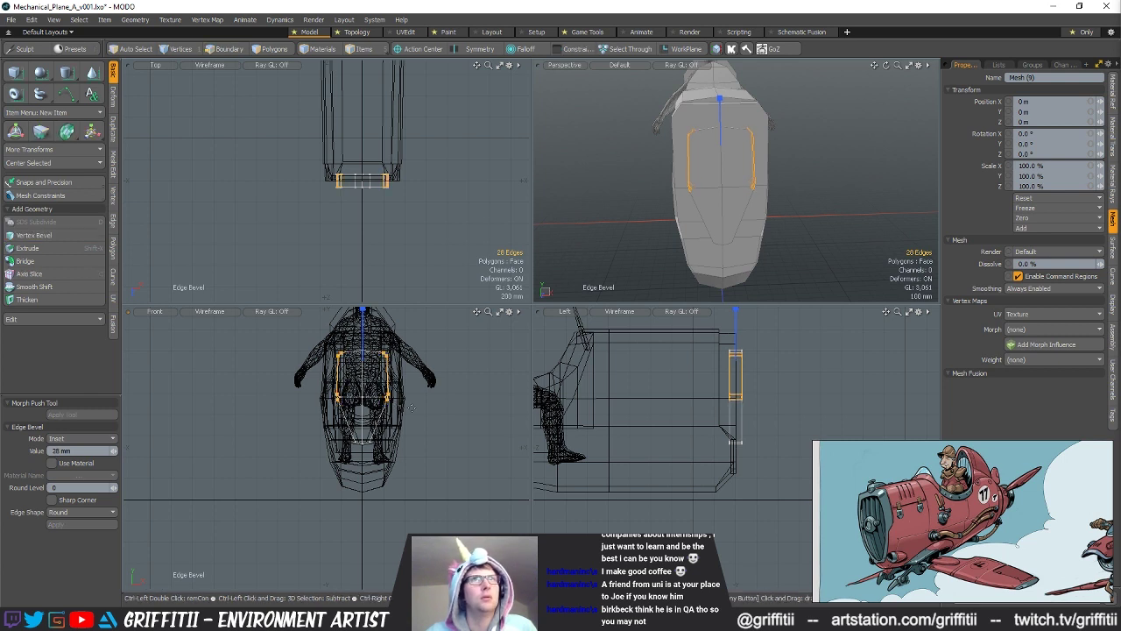
# Step: Select only the plate's two top corner edges and bevel them
pyautogui.click(396, 361)
pyautogui.keyDown('shift'); pyautogui.moveTo(396, 361); pyautogui.dragTo(378, 349, button='right'); pyautogui.keyUp('shift')
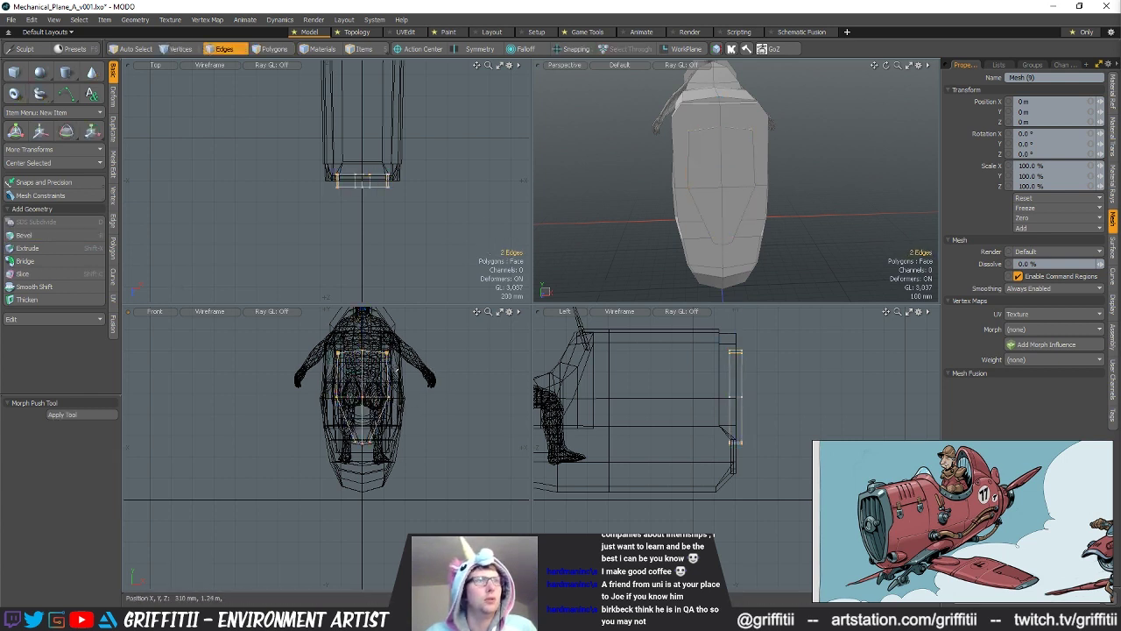
pyautogui.press('b')
pyautogui.moveTo(427, 392); pyautogui.dragTo(438, 393)
pyautogui.press('space')
# Step: Select the plate's two mid-height side edges and bevel them
pyautogui.moveTo(324, 388); pyautogui.dragTo(415, 418, button='right')
pyautogui.press('b')
pyautogui.moveTo(415, 417); pyautogui.dragTo(429, 417)
pyautogui.press('space')
pyautogui.click(496, 391)
# Step: Scale the whole plate in X and Y to 128%
pyautogui.keyDown('alt'); pyautogui.moveTo(845, 198); pyautogui.dragTo(756, 198); pyautogui.keyUp('alt')
pyautogui.press('y')
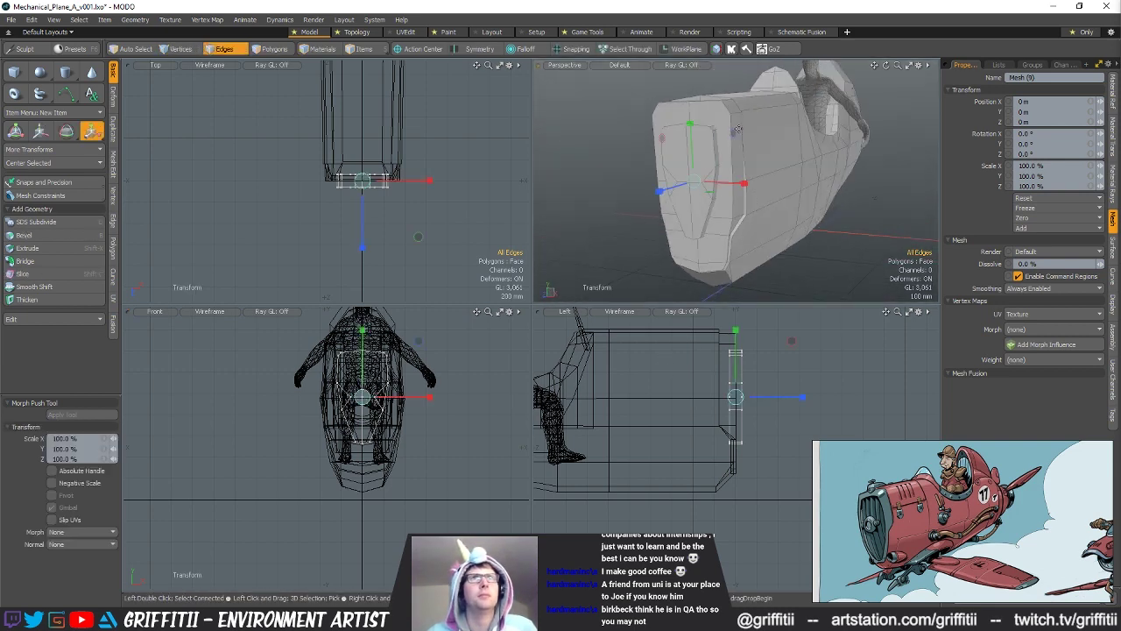
pyautogui.moveTo(418, 341); pyautogui.dragTo(437, 341)
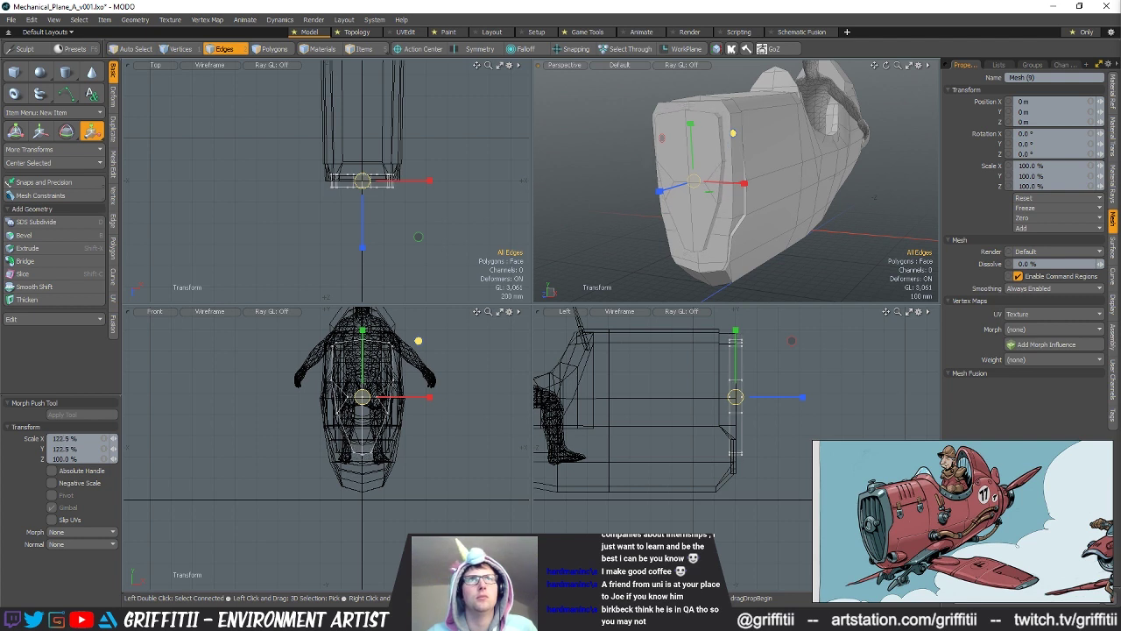
pyautogui.moveTo(384, 397); pyautogui.dragTo(389, 397)
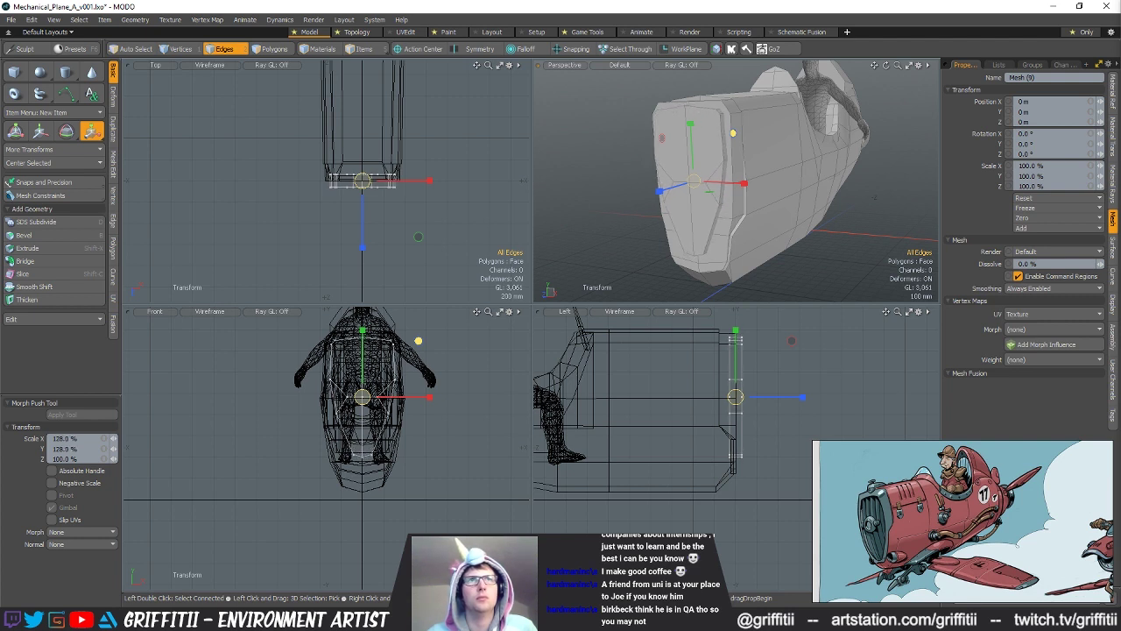
# Step: Stretch the plate in Y and move it -85 mm in Y
pyautogui.moveTo(690, 124); pyautogui.dragTo(691, 137)
pyautogui.press('w')
pyautogui.moveTo(362, 356); pyautogui.dragTo(361, 359)
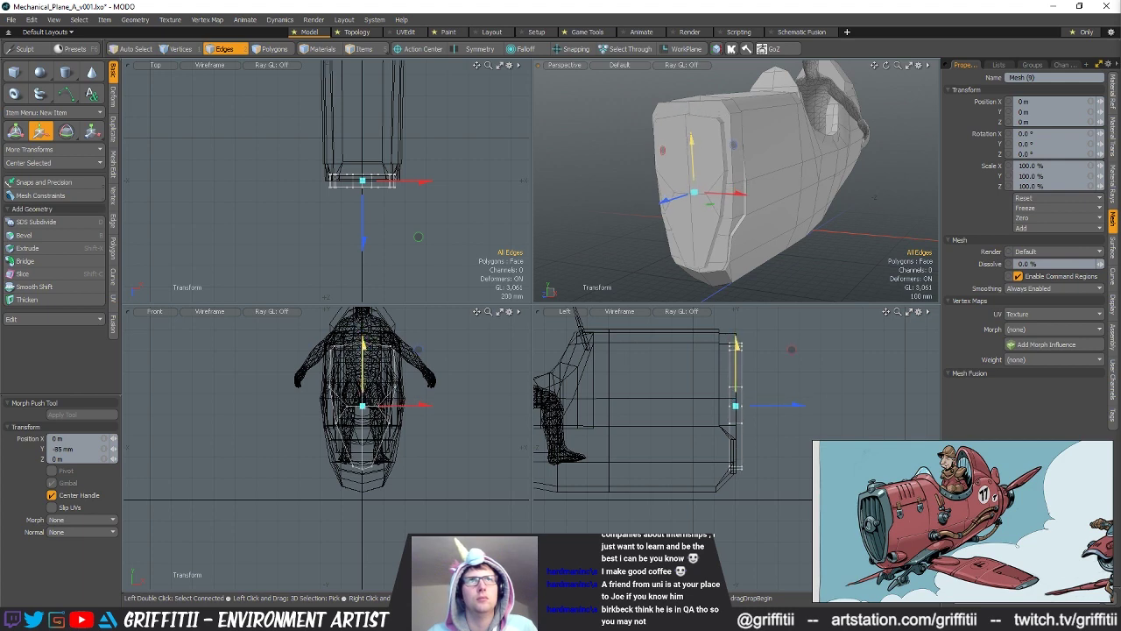
# Step: Delete the plate's side and back polygons, keeping only its front face
pyautogui.keyDown('alt'); pyautogui.moveTo(737, 150); pyautogui.dragTo(752, 218); pyautogui.keyUp('alt')
pyautogui.press('space')
pyautogui.press('space')
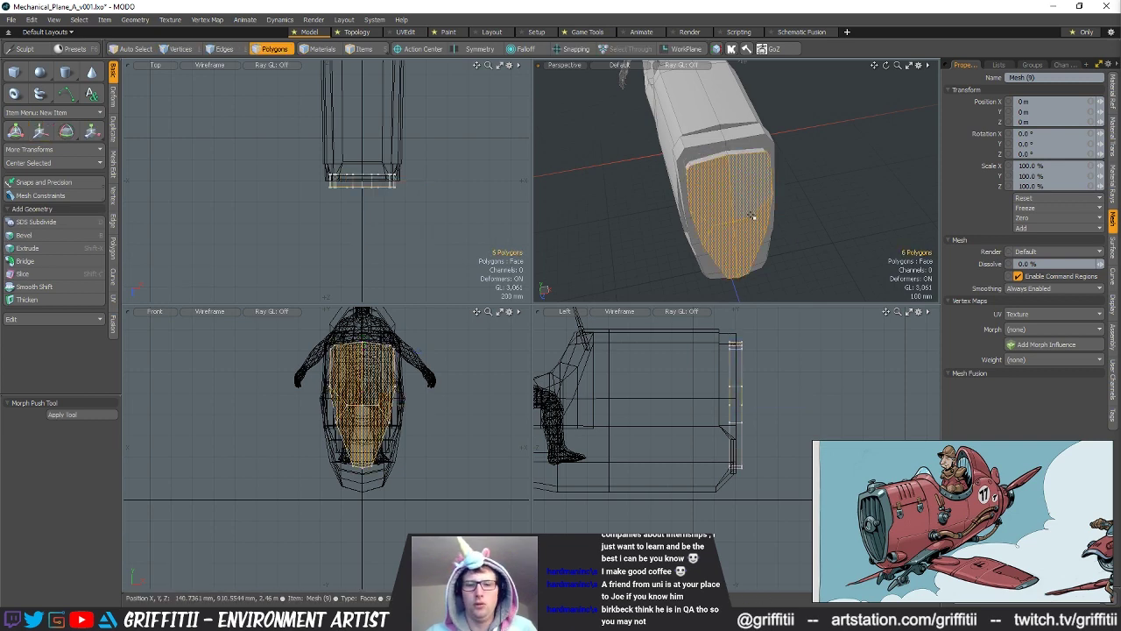
pyautogui.hotkey('shift', 'Up')
pyautogui.moveTo(752, 215); pyautogui.dragTo(714, 227)
pyautogui.press('[')
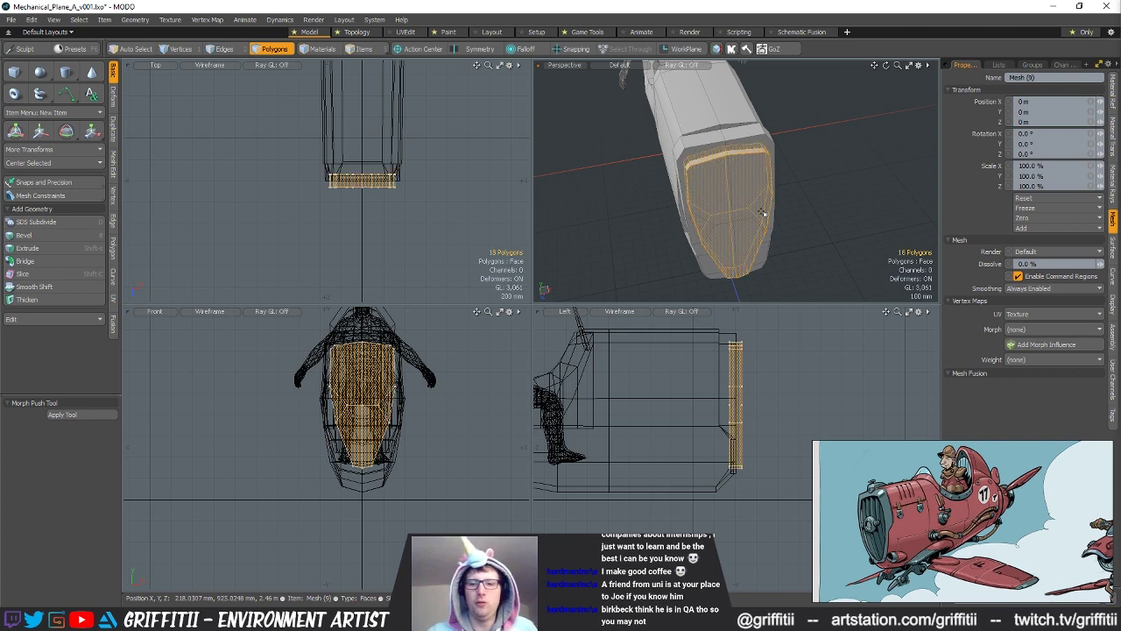
pyautogui.press('Delete')
# Step: Select the grille plate's border edges and use Edge Extend to pull them backward and slightly outward
pyautogui.press('space')
pyautogui.press('space')
pyautogui.doubleClick(709, 161)
pyautogui.rightClick(709, 161)
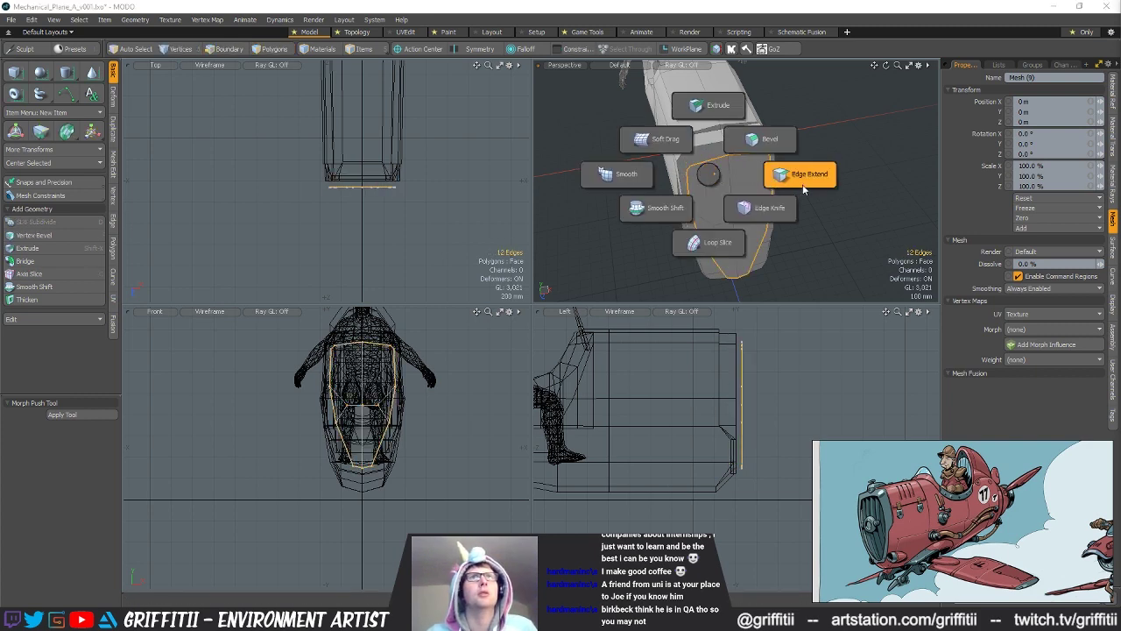
pyautogui.click(800, 178)
pyautogui.scroll(3, 361, 211)
pyautogui.click(363, 220)
pyautogui.moveTo(375, 261); pyautogui.dragTo(374, 247)
pyautogui.moveTo(432, 441); pyautogui.dragTo(429, 389)
# Step: Move the extended border edges with snapping so they meet the front of the nose
pyautogui.keyDown('alt'); pyautogui.moveTo(604, 247); pyautogui.dragTo(771, 197); pyautogui.keyUp('alt')
pyautogui.press('w')
pyautogui.press('x')
pyautogui.moveTo(658, 193); pyautogui.dragTo(761, 219)
pyautogui.press('x')
pyautogui.press('space')
pyautogui.scroll(-2, 746, 238)
pyautogui.press('3')
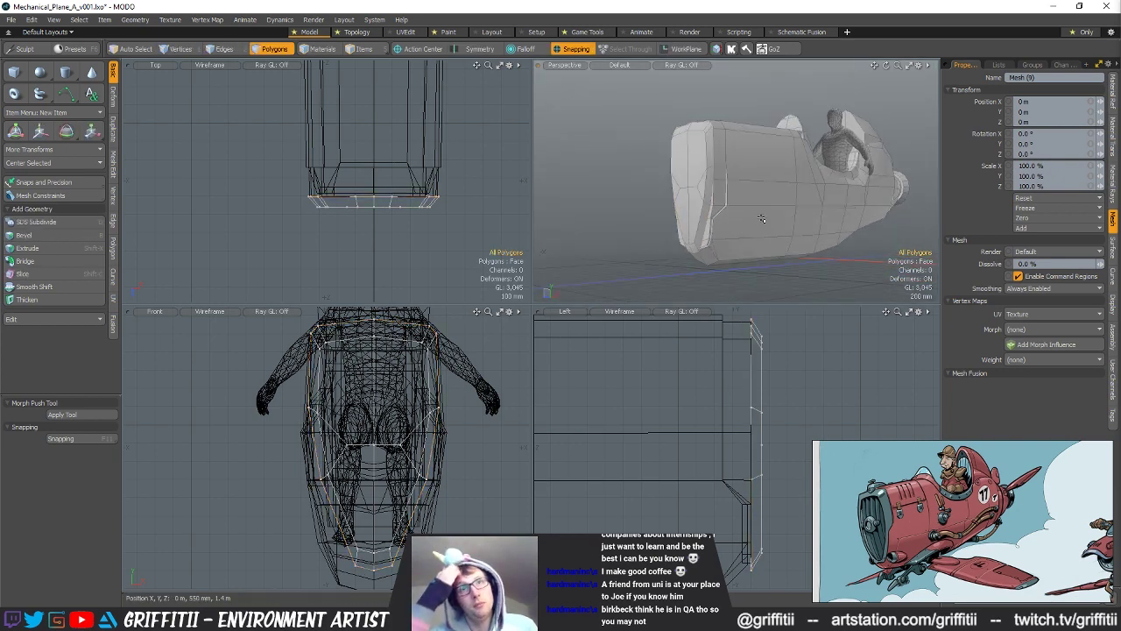
pyautogui.keyDown('alt'); pyautogui.moveTo(820, 210); pyautogui.dragTo(723, 221); pyautogui.keyUp('alt')
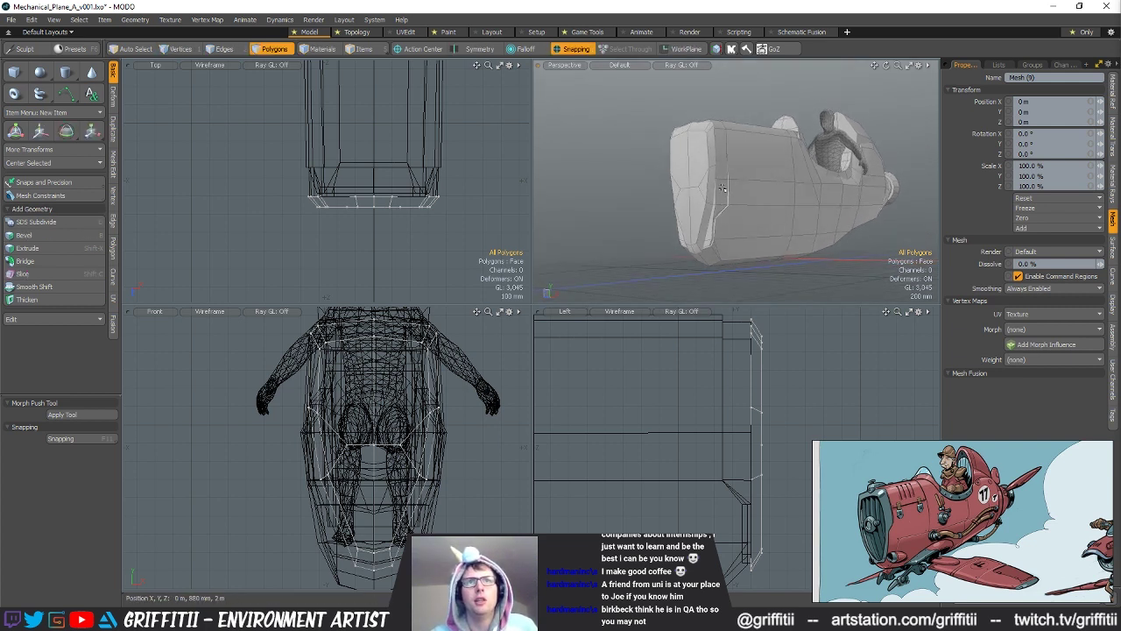
pyautogui.press('5')
pyautogui.click(728, 197)
pyautogui.press('3')
pyautogui.doubleClick(708, 170)
pyautogui.keyDown('alt'); pyautogui.moveTo(708, 170); pyautogui.dragTo(708, 161); pyautogui.keyUp('alt')
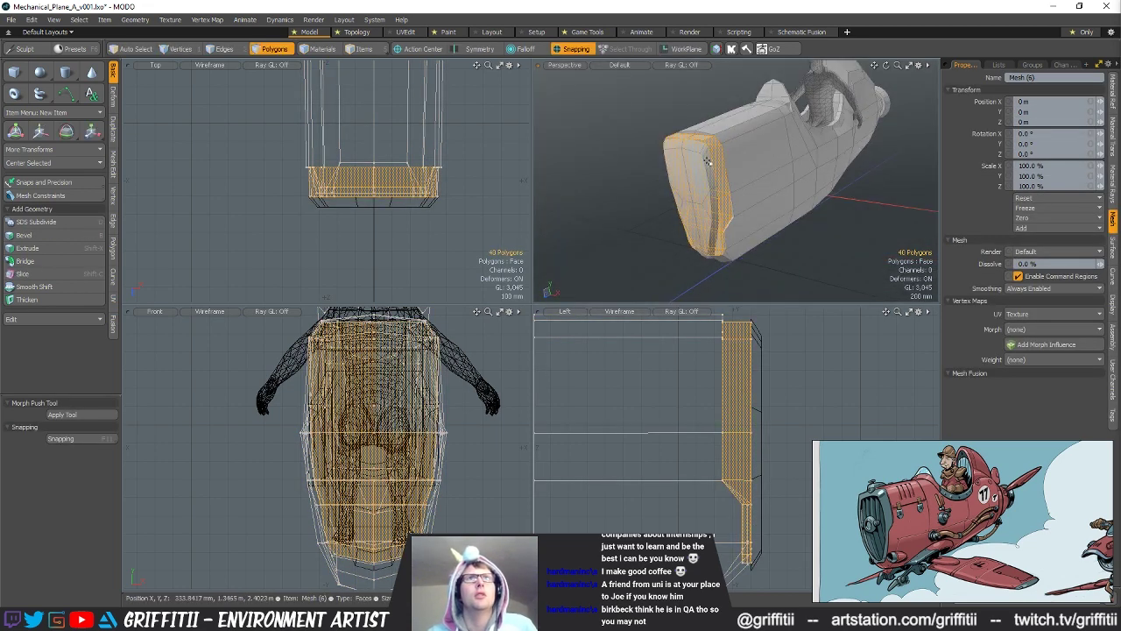
# Step: Edge-extend the plate's back border loop straight backward in Z to give the plate a side wall
pyautogui.press('5')
pyautogui.press('2')
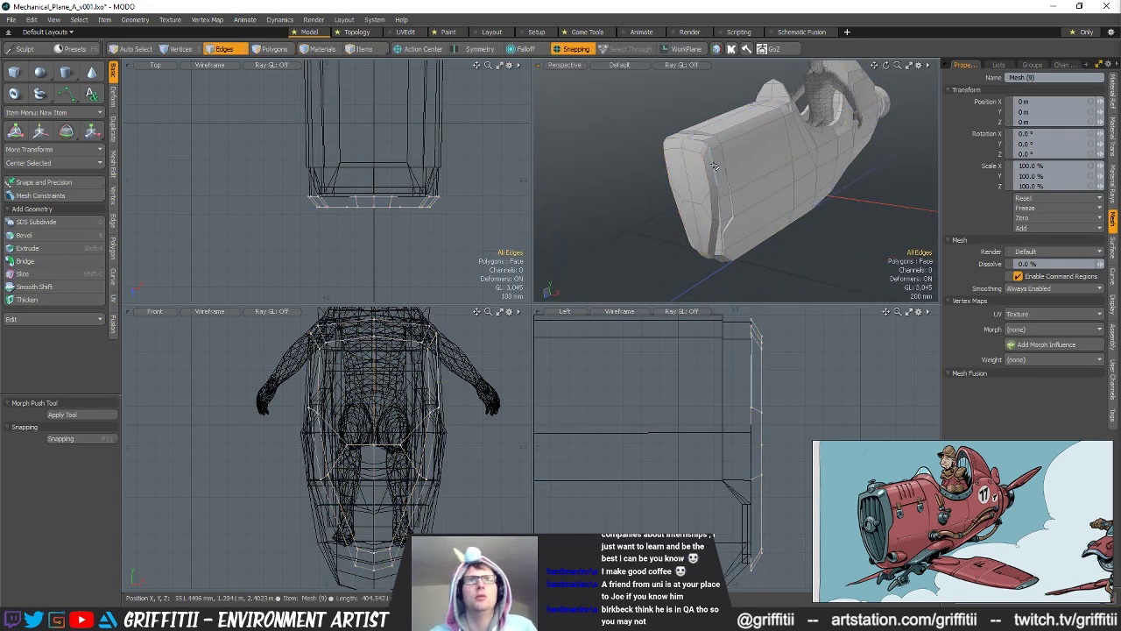
pyautogui.doubleClick(717, 164)
pyautogui.keyDown('alt'); pyautogui.moveTo(716, 164); pyautogui.dragTo(721, 181); pyautogui.keyUp('alt')
pyautogui.hotkey('ctrl', 'q')
pyautogui.click(792, 182)
pyautogui.click(703, 246)
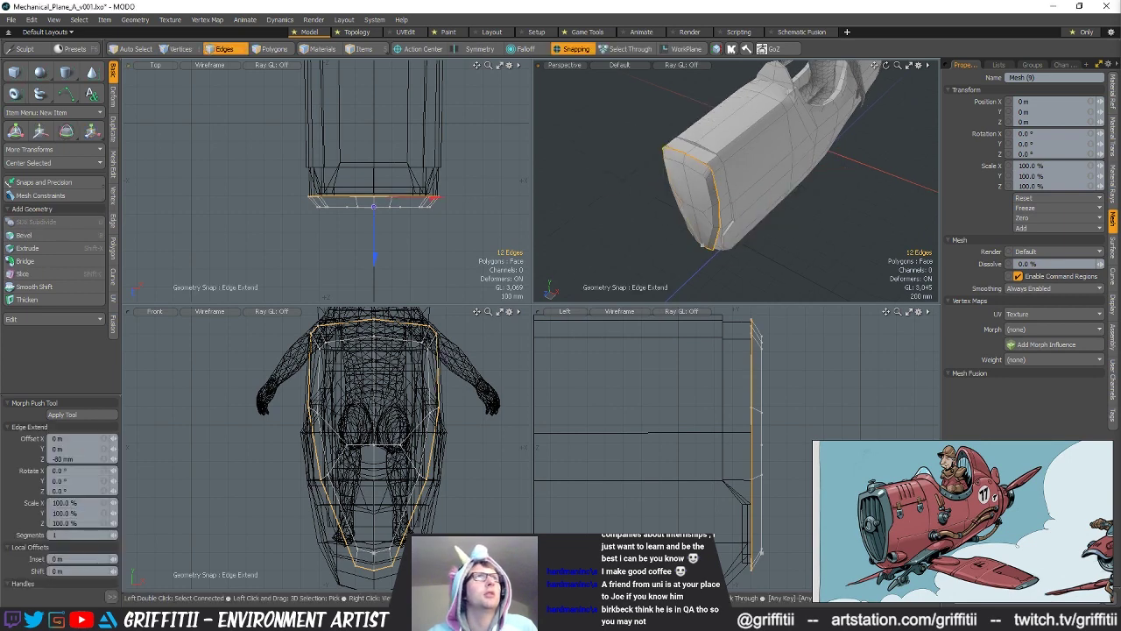
pyautogui.moveTo(374, 198); pyautogui.dragTo(376, 189)
pyautogui.press('space')
# Step: Select the connected front cap polygons of the nose behind the plate and cut them out
pyautogui.keyDown('alt'); pyautogui.moveTo(737, 175); pyautogui.dragTo(727, 204); pyautogui.keyUp('alt')
pyautogui.scroll(3, 730, 190)
pyautogui.press('3')
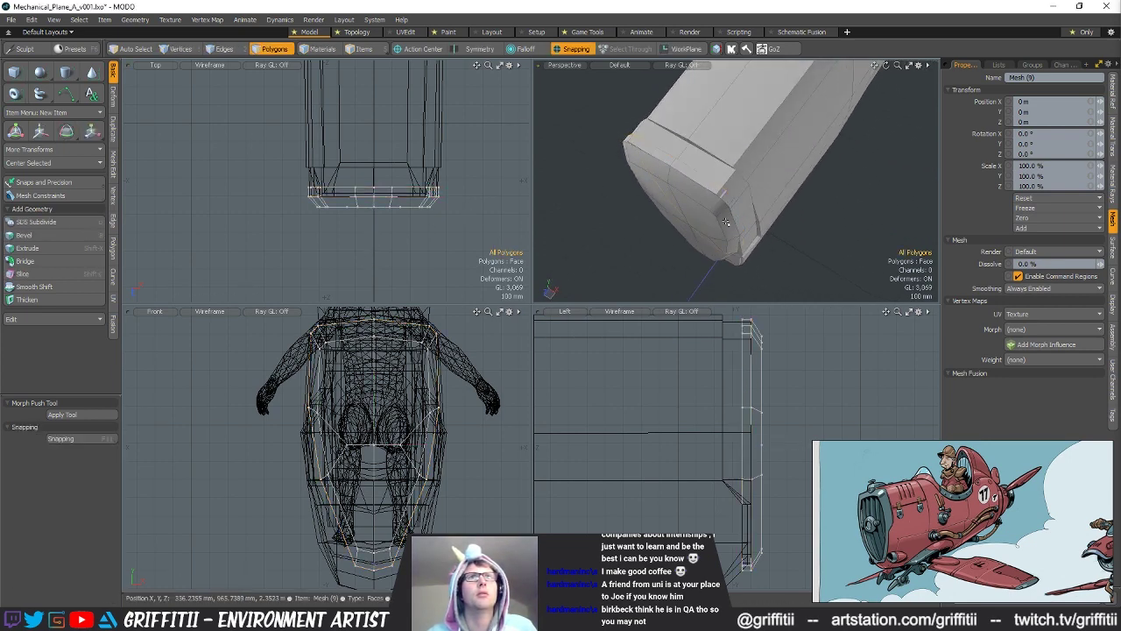
pyautogui.doubleClick(747, 179)
pyautogui.keyDown('alt'); pyautogui.moveTo(747, 179); pyautogui.dragTo(754, 201); pyautogui.keyUp('alt')
pyautogui.hotkey('ctrl', 'x')
# Step: Try to paste the cut cap polygons into a new mesh item
pyautogui.press('n')
pyautogui.hotkey('ctrl', 'v')
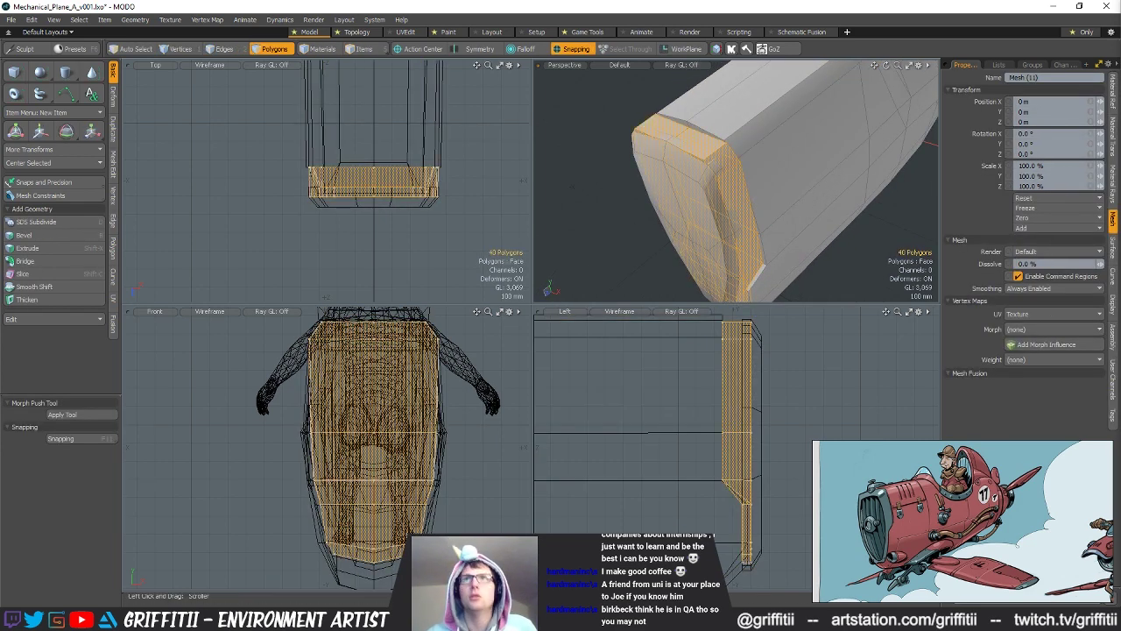
pyautogui.hotkey('ctrl', 'z')
pyautogui.hotkey('ctrl', 'z')
# Step: Select the plate's back border edge loop and move it backward in Z toward the fuselage
pyautogui.keyDown('alt'); pyautogui.moveTo(655, 207); pyautogui.dragTo(668, 165); pyautogui.keyUp('alt')
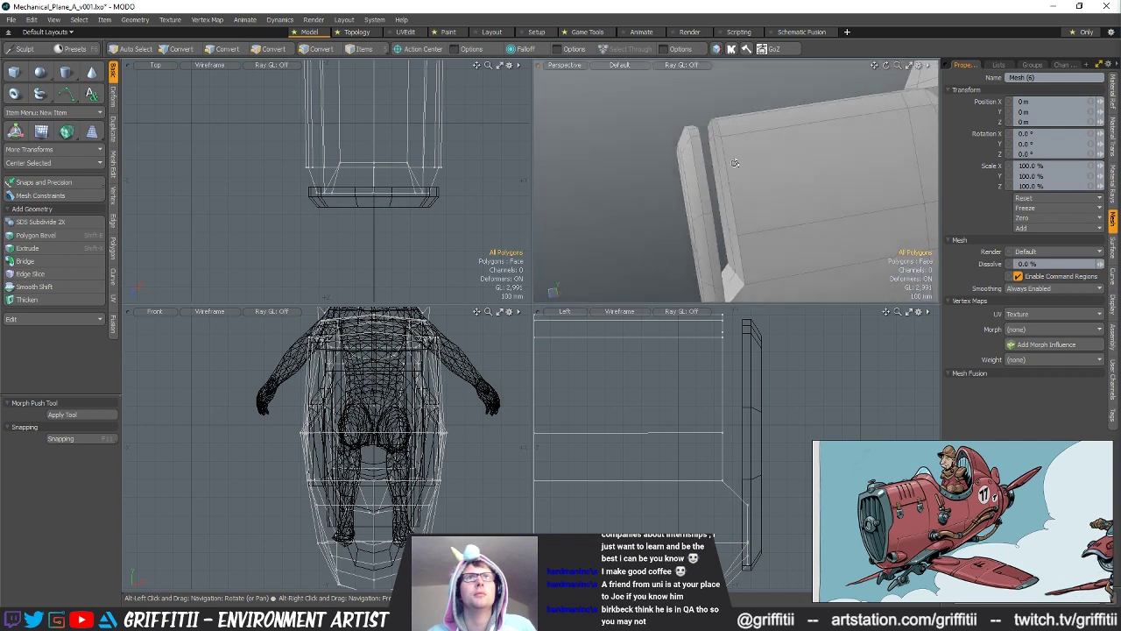
pyautogui.scroll(-3, 758, 175)
pyautogui.press('5')
pyautogui.click(773, 177)
pyautogui.keyDown('alt'); pyautogui.moveTo(773, 176); pyautogui.dragTo(767, 173); pyautogui.keyUp('alt')
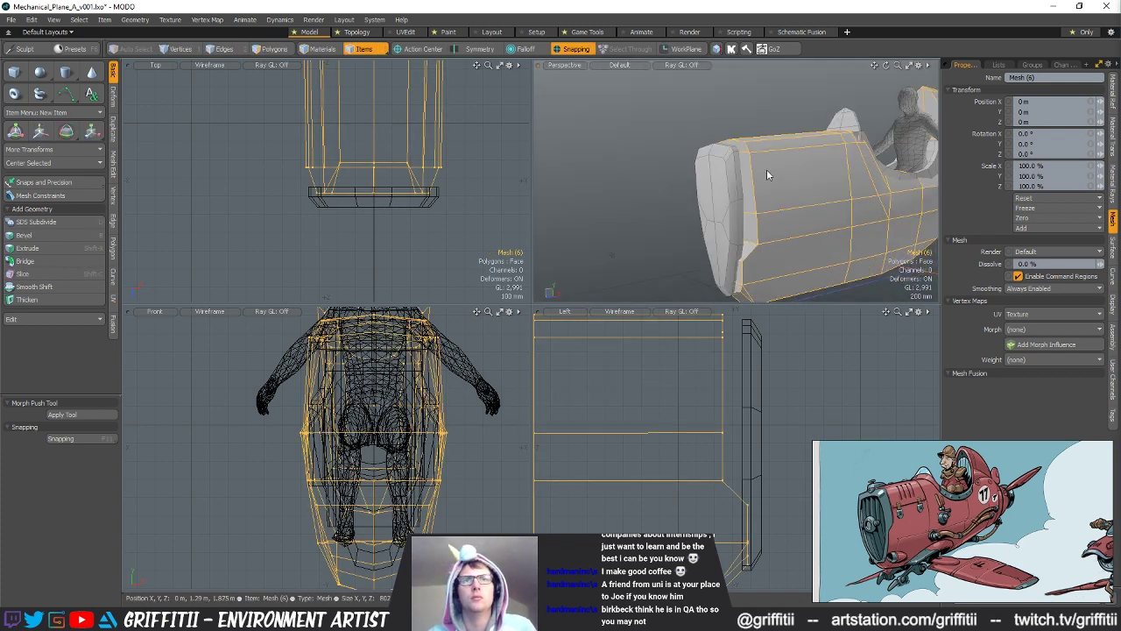
pyautogui.press('2')
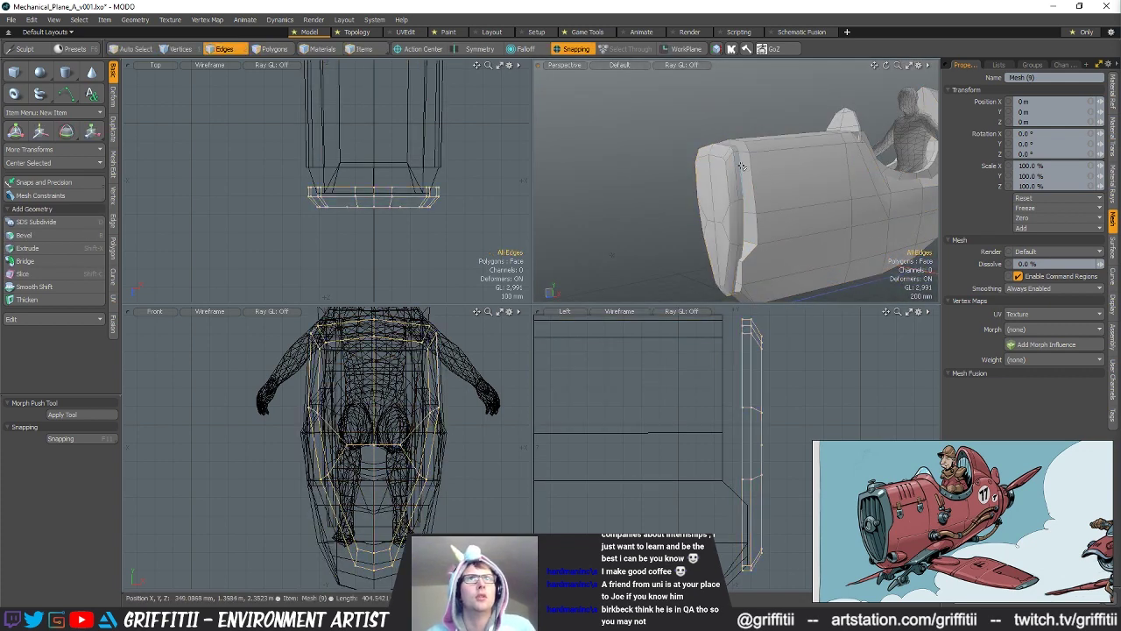
pyautogui.press('w')
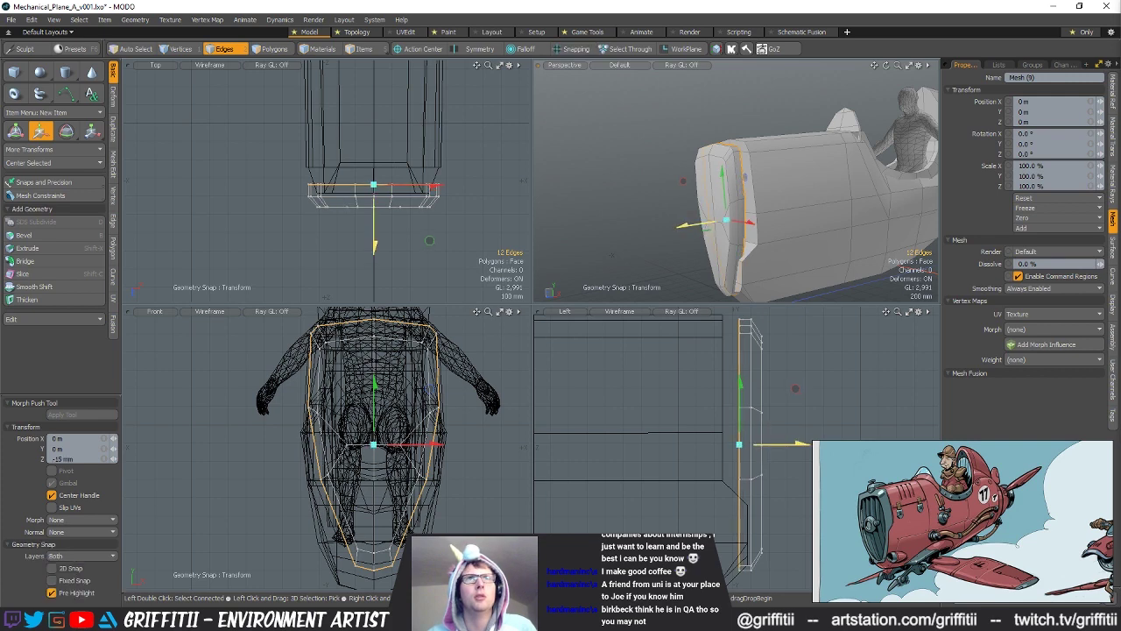
pyautogui.press('Escape')
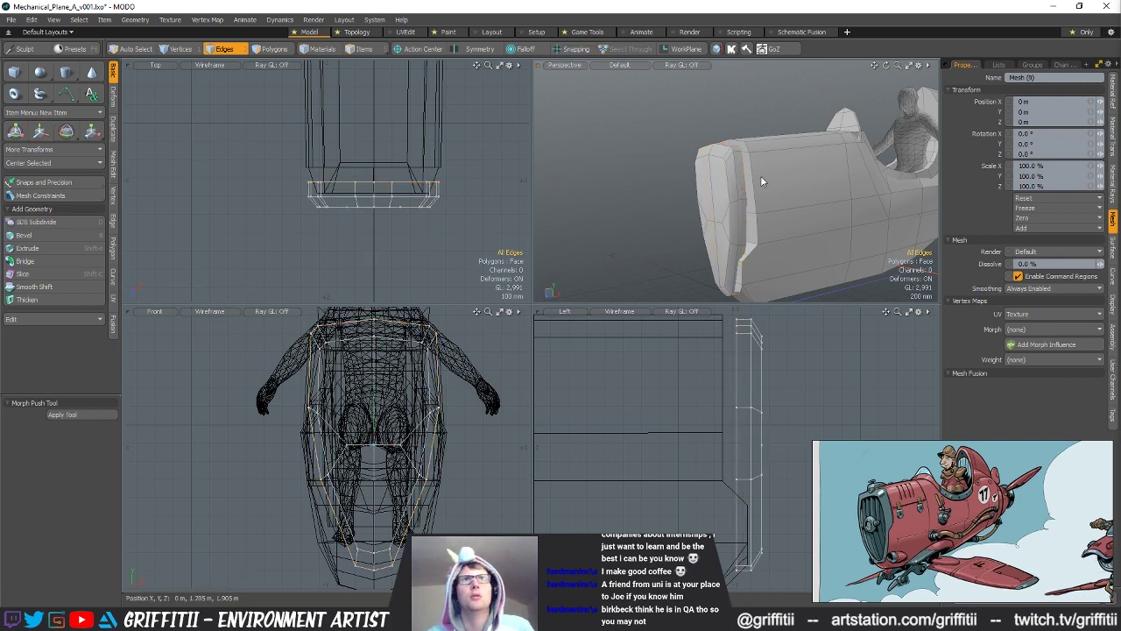
# Step: Select the plate's twelve back border edges and scale them in X to 102.5%
pyautogui.press('5')
pyautogui.click(760, 182)
pyautogui.click(705, 197)
pyautogui.keyDown('alt'); pyautogui.moveTo(705, 198); pyautogui.dragTo(780, 215); pyautogui.keyUp('alt')
pyautogui.press('3')
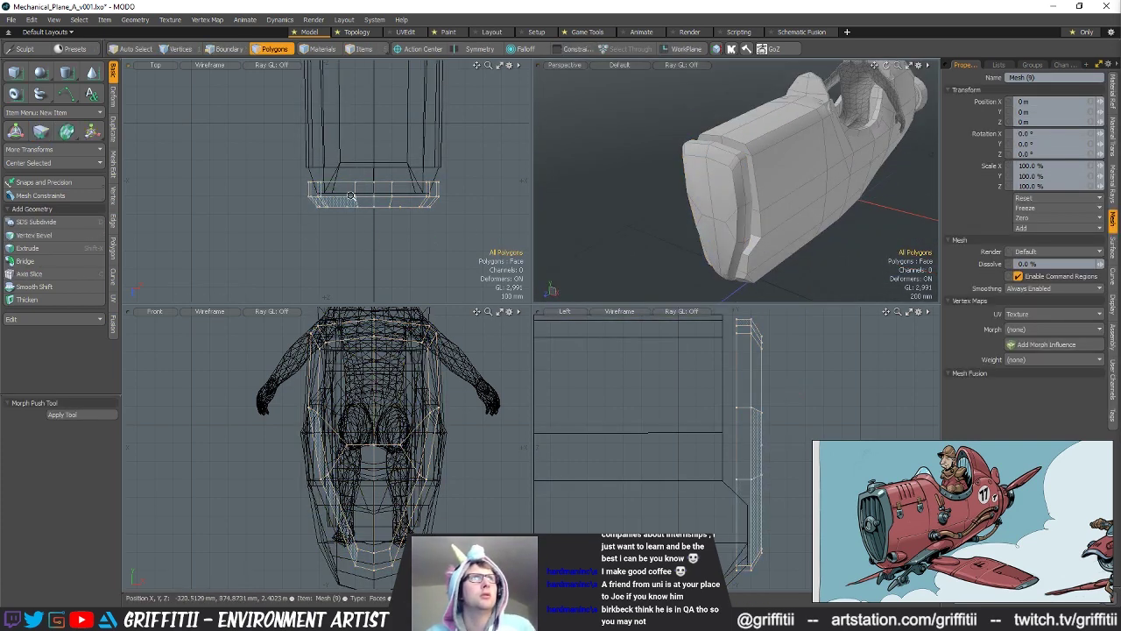
pyautogui.scroll(2, 325, 195)
pyautogui.press('2')
pyautogui.moveTo(266, 148); pyautogui.dragTo(571, 194, button='right')
pyautogui.press('r')
pyautogui.moveTo(449, 179); pyautogui.dragTo(453, 177)
pyautogui.keyDown('alt'); pyautogui.moveTo(692, 180); pyautogui.dragTo(734, 188); pyautogui.keyUp('alt')
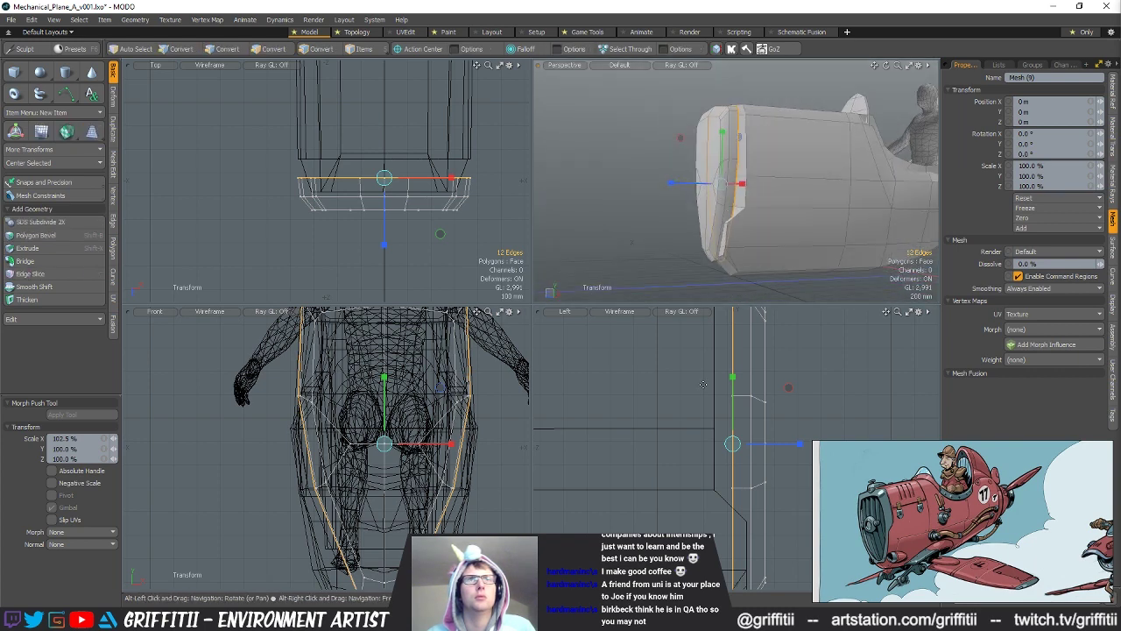
pyautogui.press('space')
# Step: Select the nine vertices at the bottom tip of the plate and adjust their height in Y
pyautogui.press('g')
pyautogui.press('space')
pyautogui.press('y')
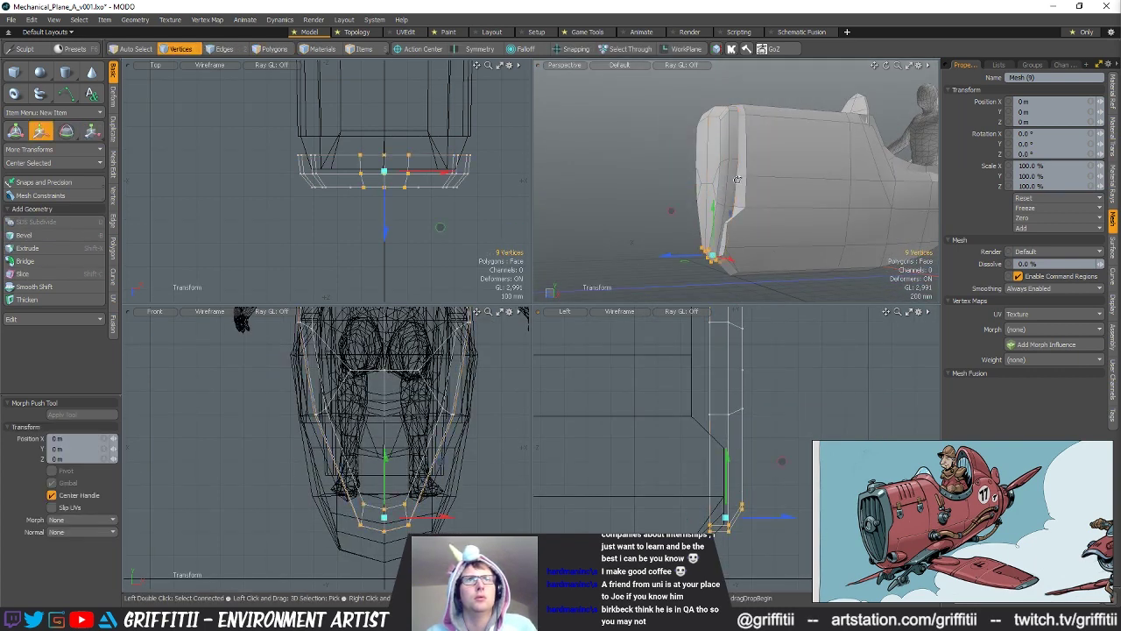
pyautogui.keyDown('alt'); pyautogui.moveTo(737, 180); pyautogui.dragTo(717, 186); pyautogui.keyUp('alt')
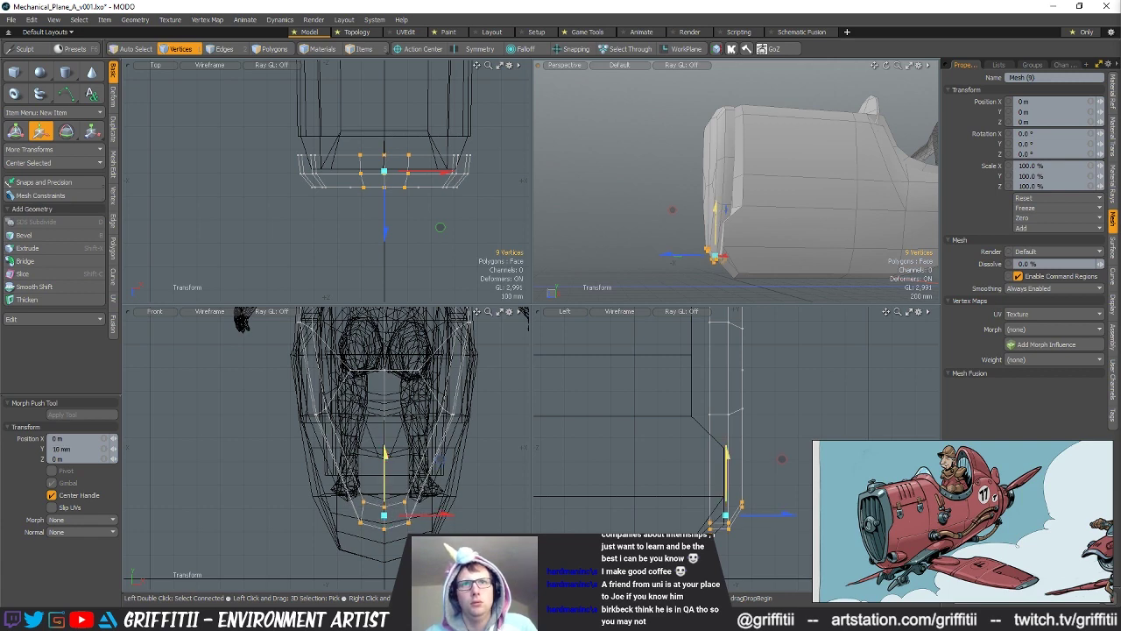
pyautogui.moveTo(384, 453); pyautogui.dragTo(385, 464)
pyautogui.press('space')
# Step: Select the fuselage nose's three vertices at the lower front corner and scale them inward in X
pyautogui.keyDown('alt'); pyautogui.moveTo(728, 217); pyautogui.dragTo(797, 167); pyautogui.keyUp('alt')
pyautogui.press('5')
pyautogui.click(726, 211)
pyautogui.press('3')
pyautogui.scroll(2, 774, 183)
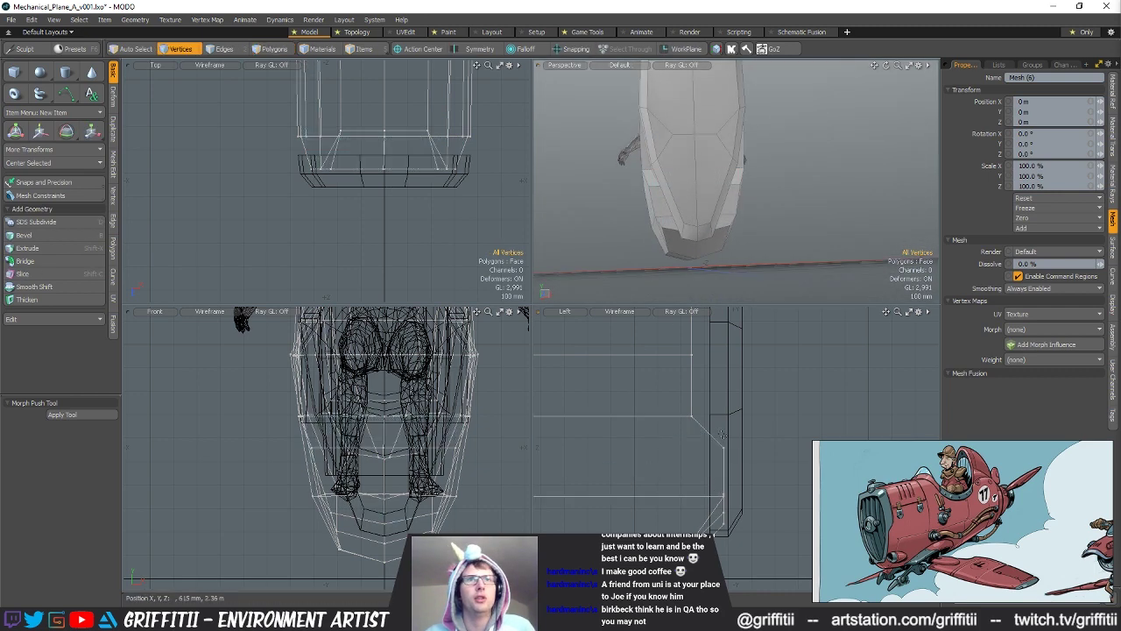
pyautogui.press('y')
pyautogui.keyDown('alt'); pyautogui.moveTo(756, 254); pyautogui.dragTo(754, 191); pyautogui.keyUp('alt')
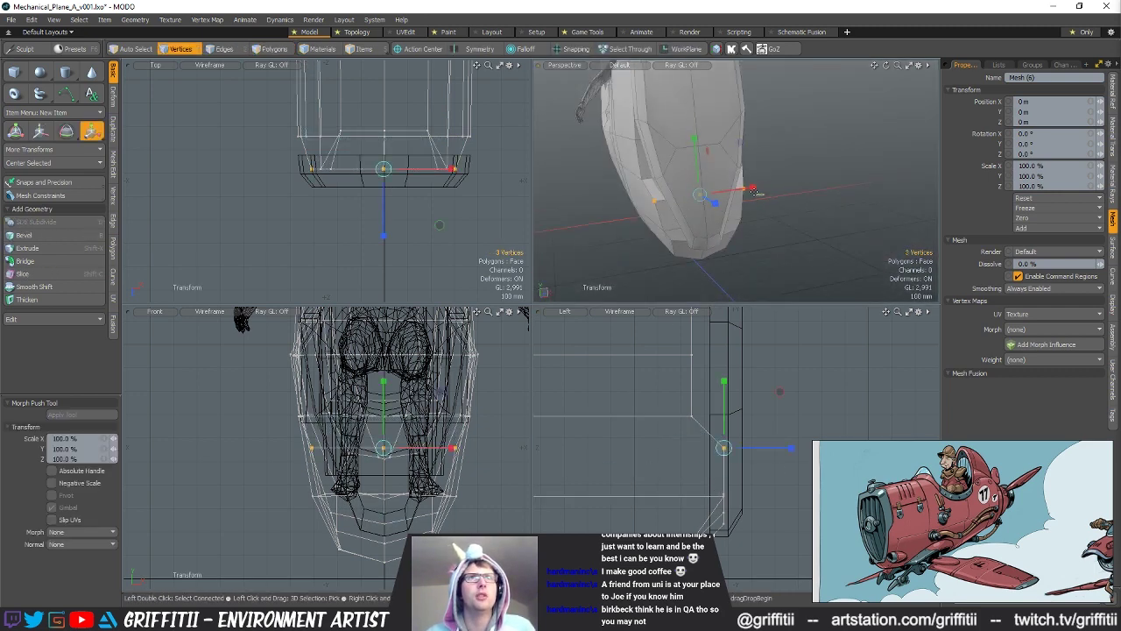
pyautogui.keyDown('alt'); pyautogui.moveTo(755, 209); pyautogui.dragTo(826, 192); pyautogui.keyUp('alt')
pyautogui.press('space')
# Step: Move the next vertex row up on the nose's front forward in Z, in line with the row below
pyautogui.keyDown('alt'); pyautogui.moveTo(684, 445); pyautogui.dragTo(681, 506); pyautogui.keyUp('alt')
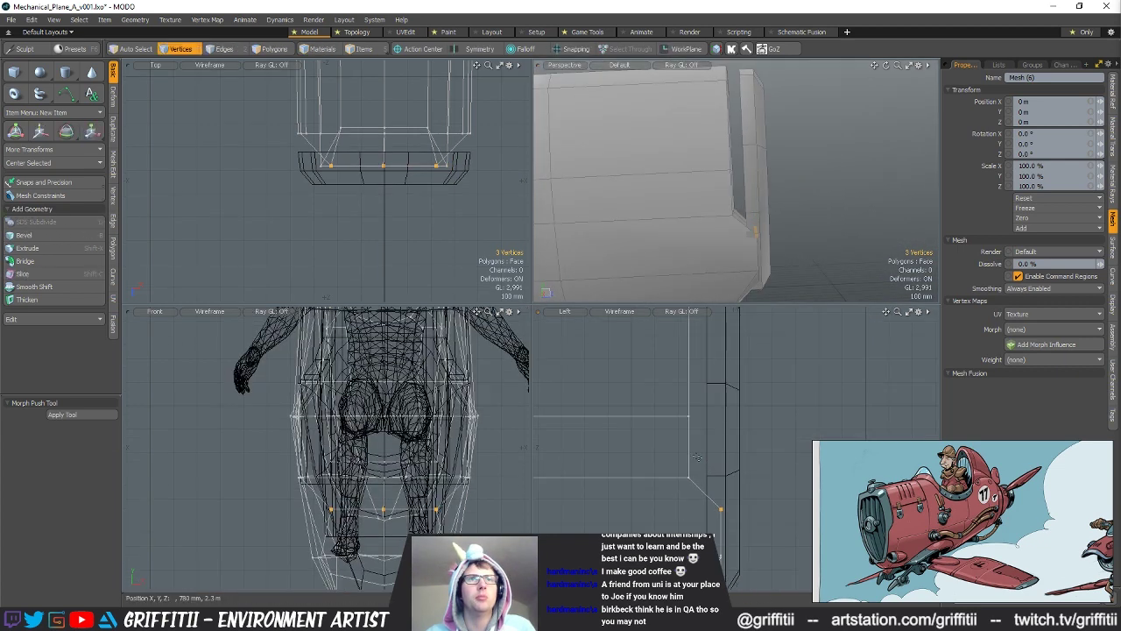
pyautogui.moveTo(662, 492); pyautogui.dragTo(712, 456, button='right')
pyautogui.press('w')
pyautogui.moveTo(713, 482)
pyautogui.mouseDown()
pyautogui.moveTo(747, 481)
pyautogui.moveTo(712, 494)
pyautogui.mouseUp()
pyautogui.press('x')
pyautogui.press('space')
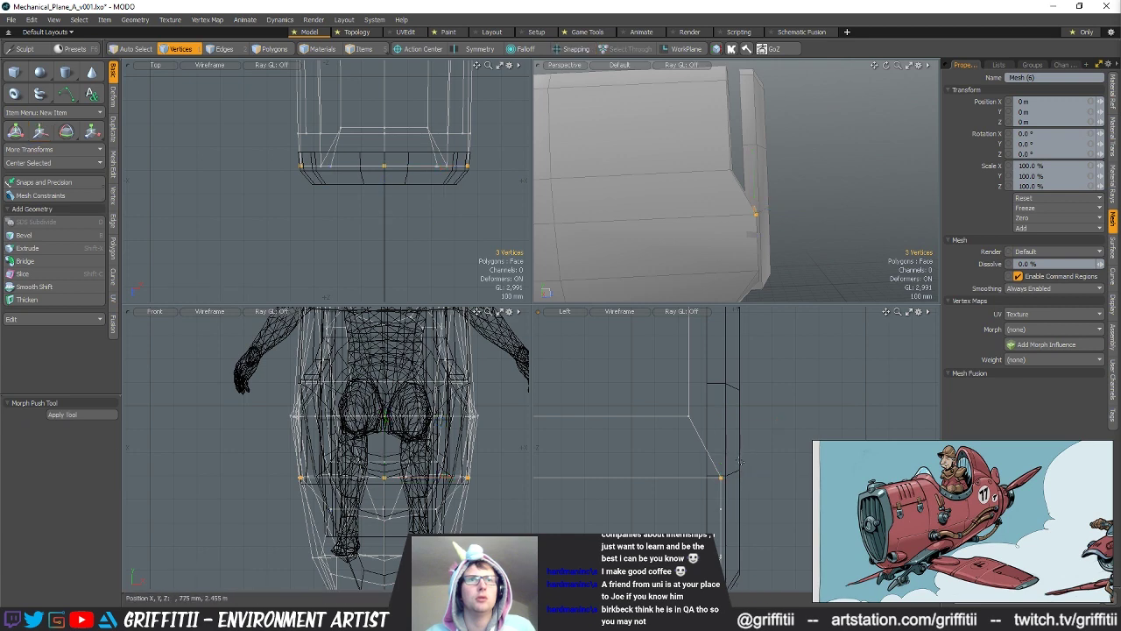
# Step: Select the nine upper front vertices of the fuselage nose and move them 75 mm in Z
pyautogui.keyDown('alt'); pyautogui.moveTo(719, 378); pyautogui.dragTo(723, 459); pyautogui.keyUp('alt')
pyautogui.scroll(-3, 723, 463)
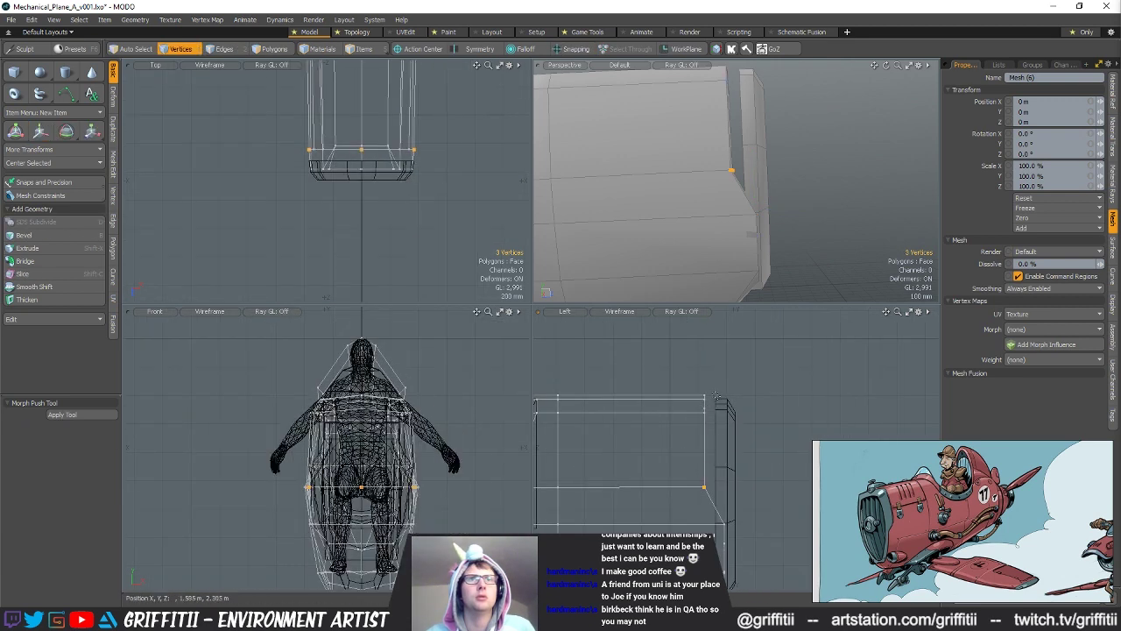
pyautogui.moveTo(706, 511); pyautogui.dragTo(706, 508, button='right')
pyautogui.press('w')
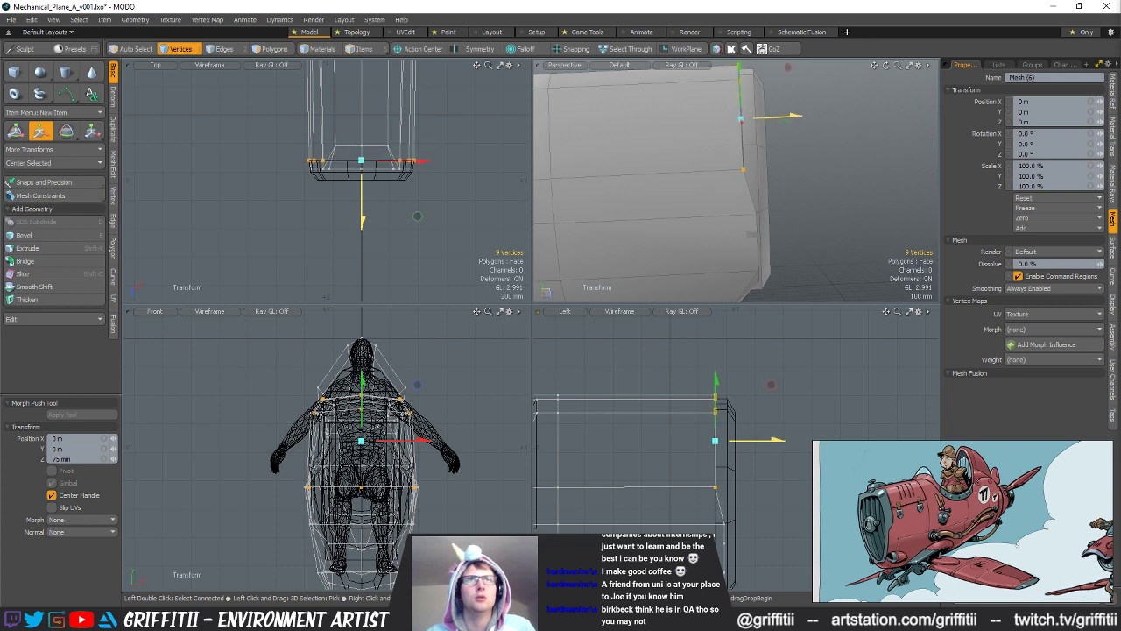
pyautogui.press('space')
# Step: Raise the three lower front corner vertices of the fuselage nose 160 mm in Y
pyautogui.press('w')
pyautogui.moveTo(780, 456); pyautogui.dragTo(779, 441)
pyautogui.hotkey('ctrl', 'z')
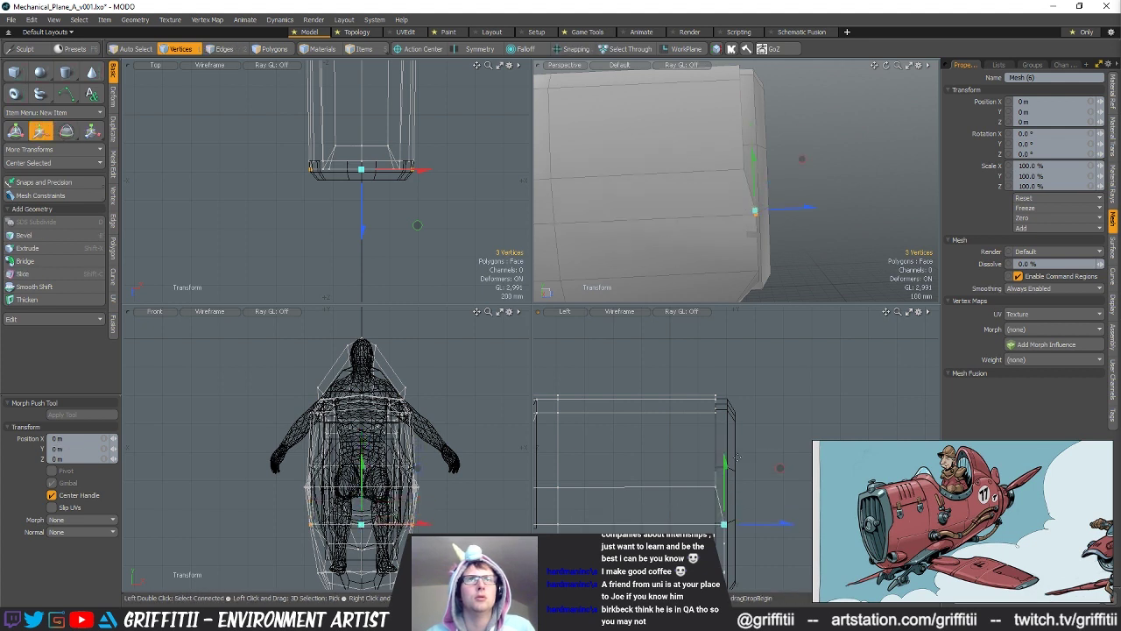
pyautogui.moveTo(725, 466); pyautogui.dragTo(725, 438)
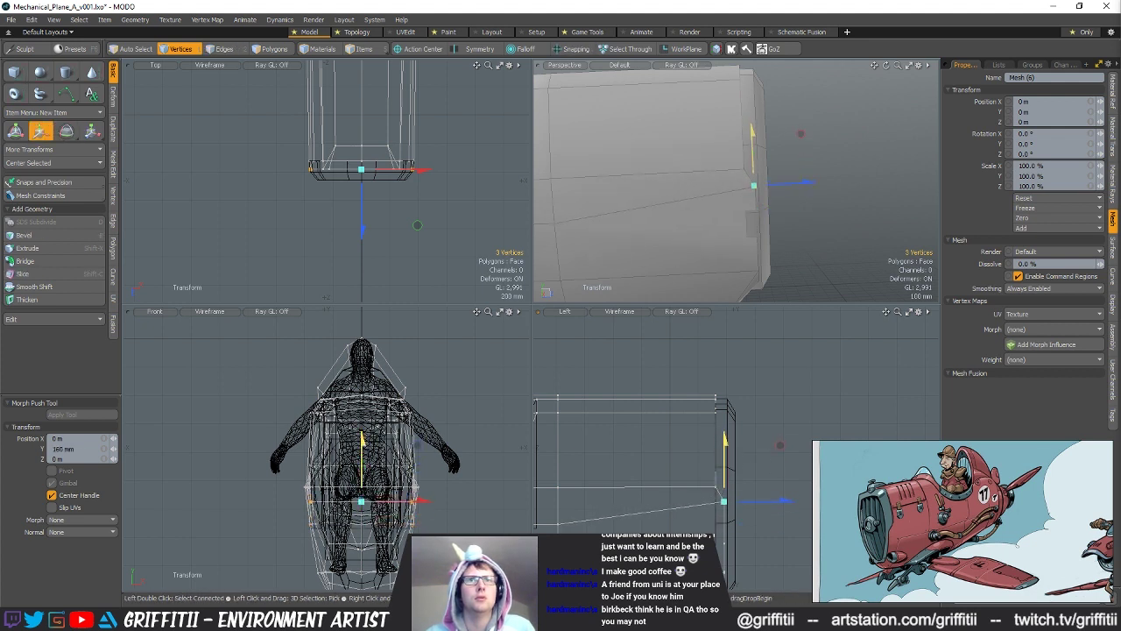
pyautogui.press('space')
# Step: Select the twelve lower front vertices of the fuselage nose and move them 20 mm in Z
pyautogui.keyDown('alt'); pyautogui.keyDown('shift'); pyautogui.moveTo(745, 518); pyautogui.dragTo(735, 471); pyautogui.keyUp('shift'); pyautogui.keyUp('alt')
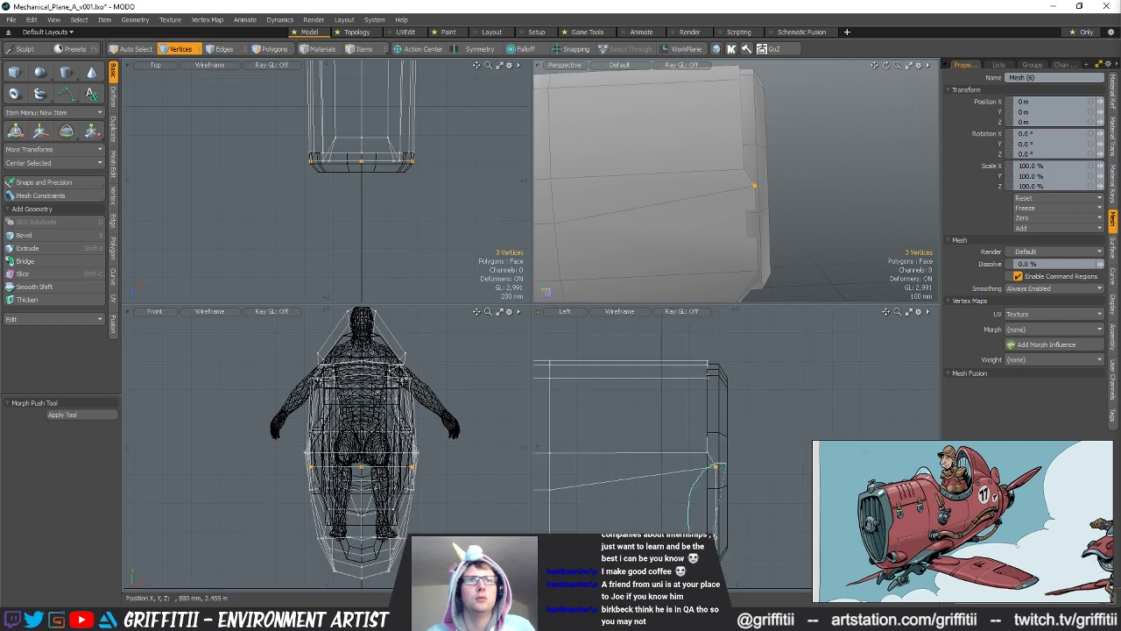
pyautogui.press('w')
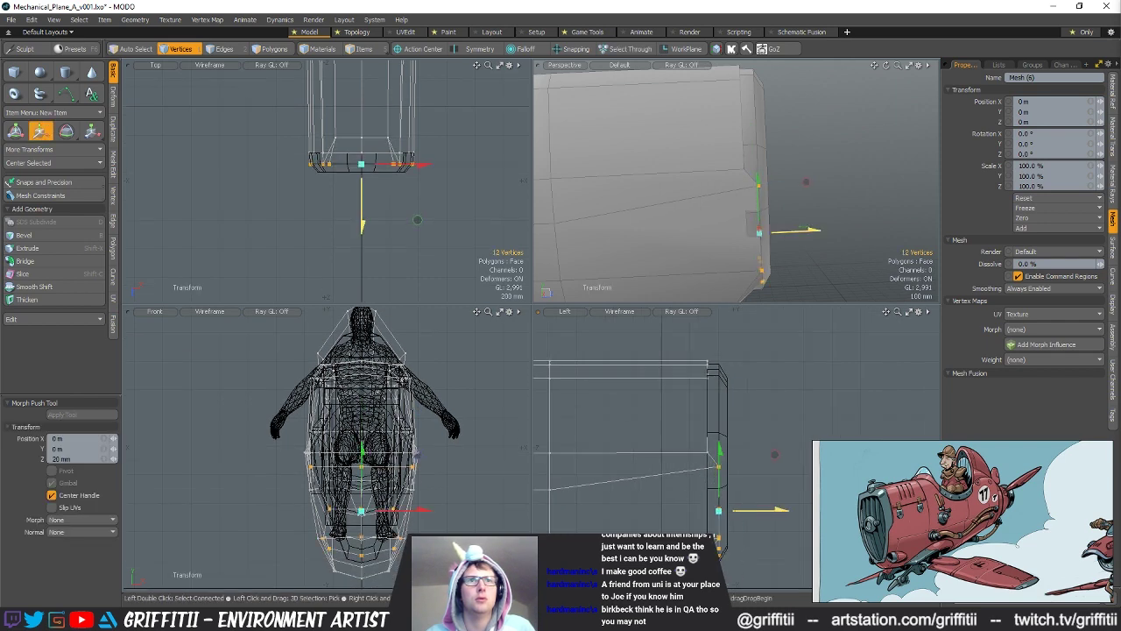
pyautogui.press('space')
# Step: Scale the three mid-height front vertices of the nose in X to 94.5%
pyautogui.click(786, 210)
pyautogui.keyDown('alt'); pyautogui.moveTo(787, 210); pyautogui.dragTo(781, 186); pyautogui.keyUp('alt')
pyautogui.press('r')
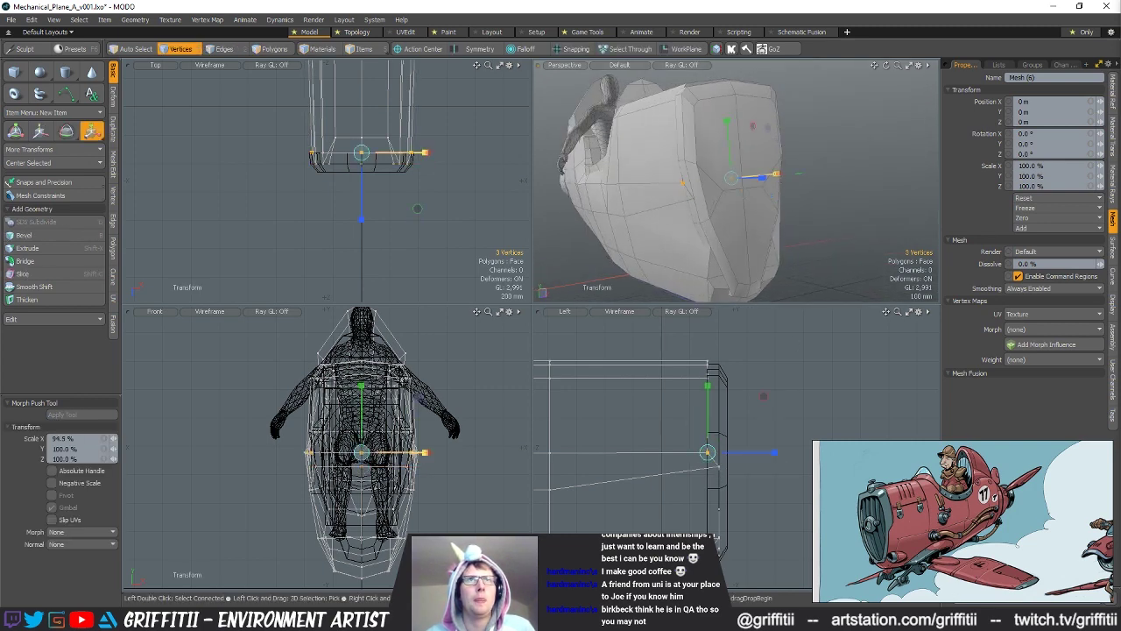
pyautogui.keyDown('alt'); pyautogui.moveTo(772, 175); pyautogui.dragTo(719, 203); pyautogui.keyUp('alt')
# Step: Narrow the nose's nine lower front vertices in X, and scale the lowest six in X to 53.5%
pyautogui.press('q')
pyautogui.press('r')
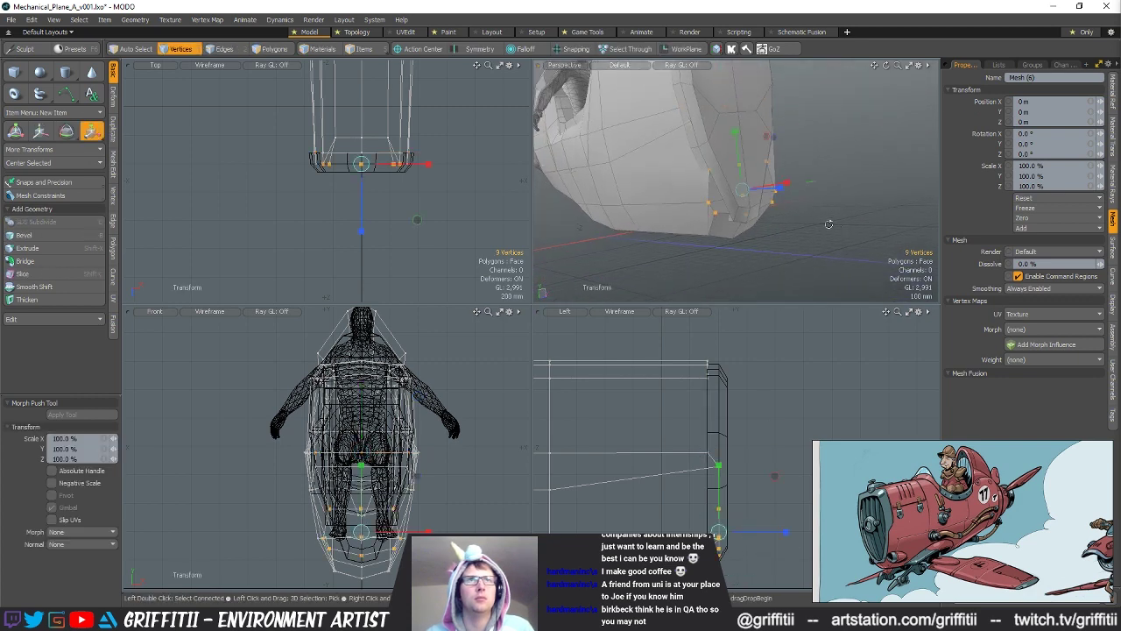
pyautogui.keyDown('alt'); pyautogui.moveTo(836, 225); pyautogui.dragTo(741, 232); pyautogui.keyUp('alt')
pyautogui.press('q')
pyautogui.keyDown('ctrl'); pyautogui.moveTo(811, 447); pyautogui.dragTo(814, 445, button='right'); pyautogui.keyUp('ctrl')
pyautogui.press('r')
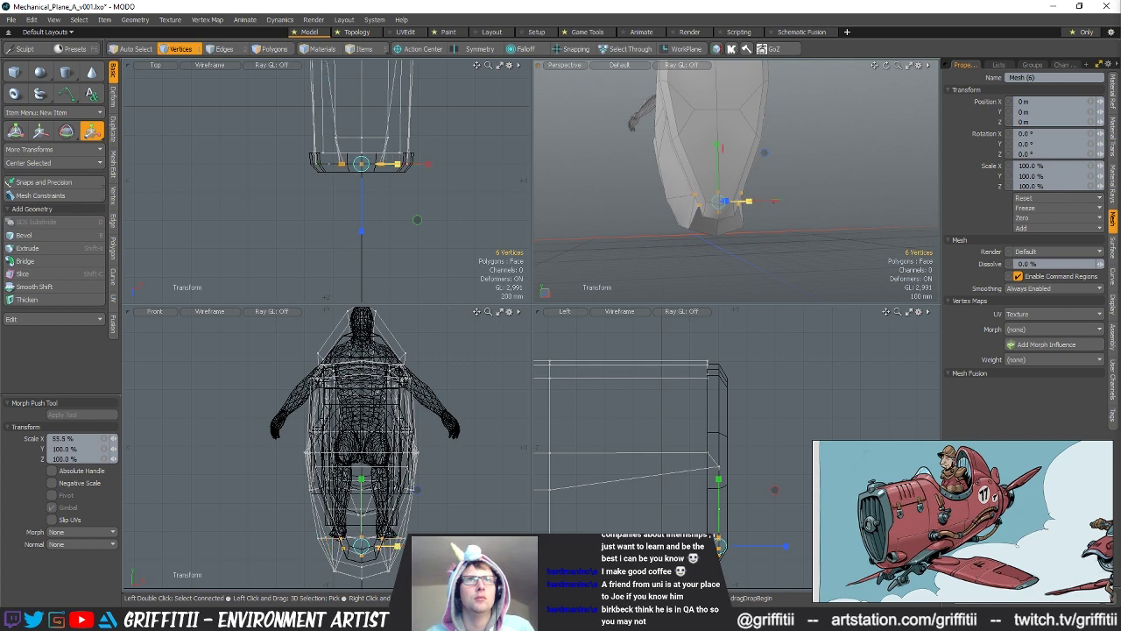
pyautogui.keyDown('alt'); pyautogui.moveTo(736, 184); pyautogui.dragTo(800, 208); pyautogui.keyUp('alt')
pyautogui.press('q')
# Step: Raise the nose's three mid-height front vertices in Y and scale them in X to 110%
pyautogui.click(802, 214)
pyautogui.moveTo(711, 453); pyautogui.dragTo(709, 433, button='right')
pyautogui.press('w')
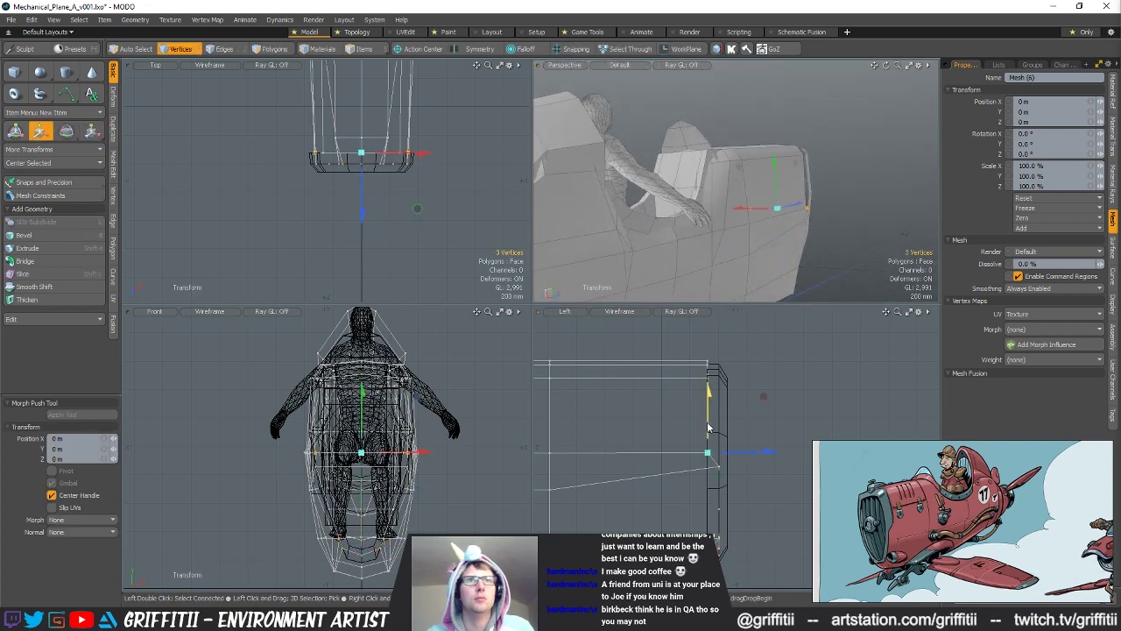
pyautogui.press('r')
pyautogui.keyDown('alt'); pyautogui.moveTo(770, 189); pyautogui.dragTo(739, 194); pyautogui.keyUp('alt')
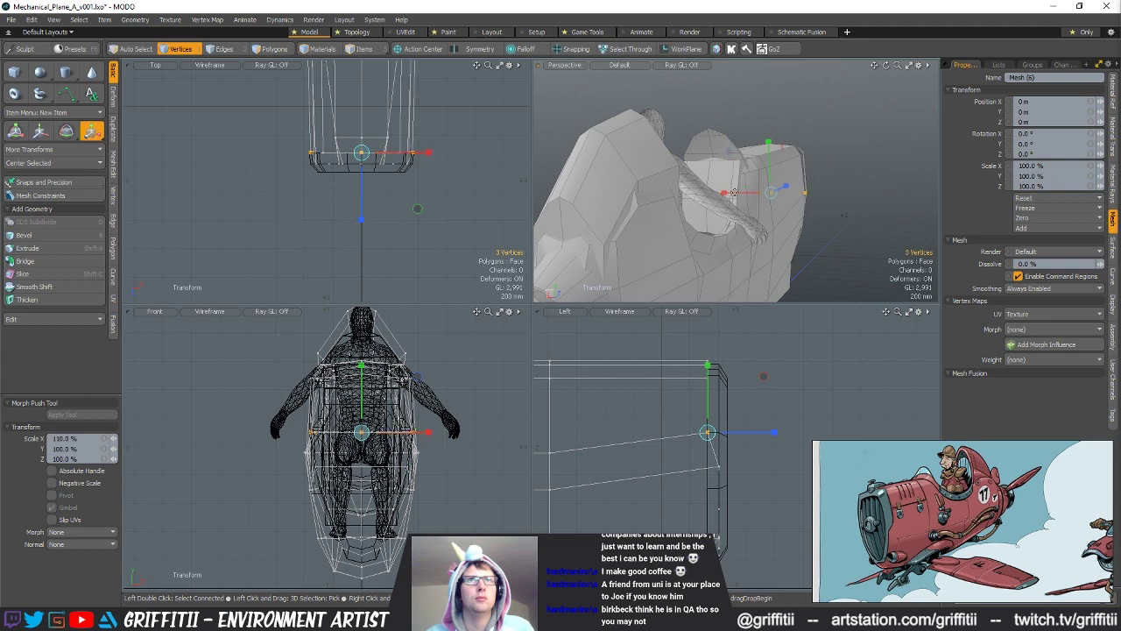
# Step: Select the six top front vertices of the fuselage nose and scale them in X to 107%
pyautogui.press('q')
pyautogui.keyDown('alt'); pyautogui.keyDown('shift'); pyautogui.moveTo(678, 343); pyautogui.dragTo(670, 375); pyautogui.keyUp('shift'); pyautogui.keyUp('alt')
pyautogui.moveTo(644, 372); pyautogui.dragTo(709, 428, button='right')
pyautogui.press('r')
pyautogui.moveTo(755, 140)
pyautogui.keyDown('alt'); pyautogui.mouseDown()
pyautogui.moveTo(750, 186)
pyautogui.moveTo(761, 110)
pyautogui.moveTo(750, 122)
pyautogui.mouseUp(); pyautogui.keyUp('alt')
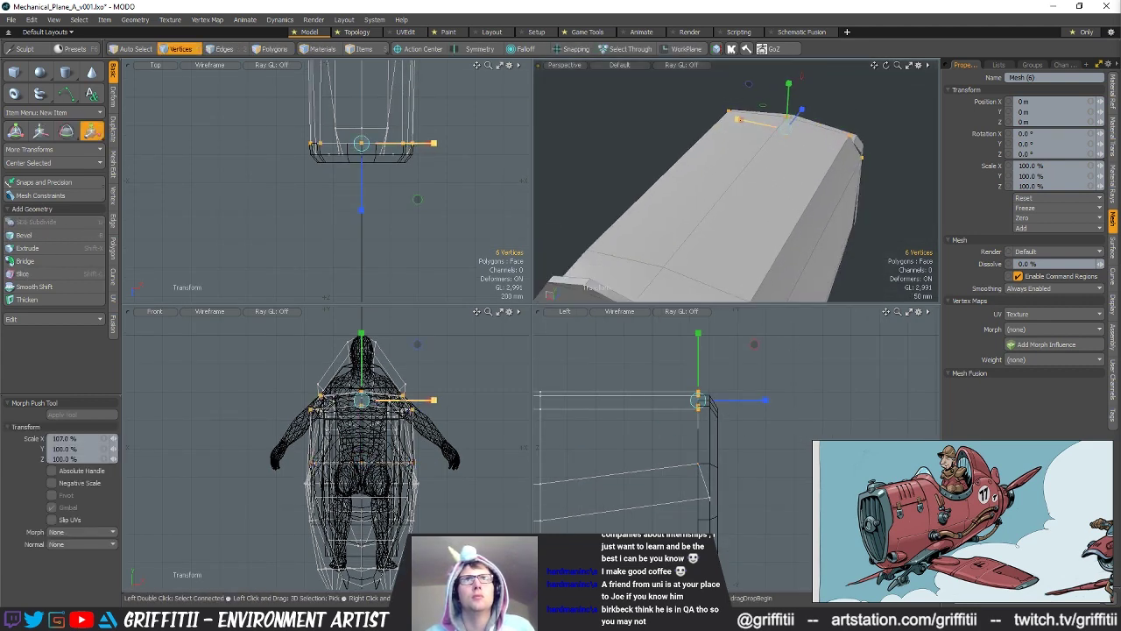
pyautogui.keyDown('alt'); pyautogui.moveTo(742, 179); pyautogui.dragTo(842, 164); pyautogui.keyUp('alt')
pyautogui.press('space')
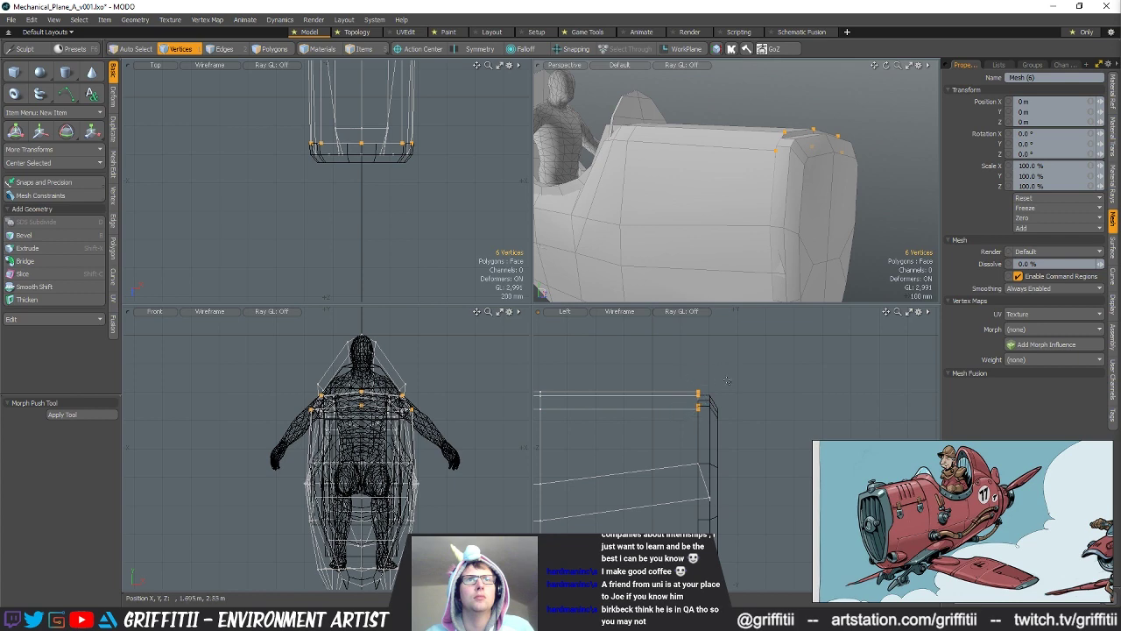
# Step: Select the 15 upper vertices of the front grille plate and raise them slightly in Y
pyautogui.click(713, 408)
pyautogui.moveTo(742, 403); pyautogui.dragTo(717, 382, button='right')
pyautogui.press('w')
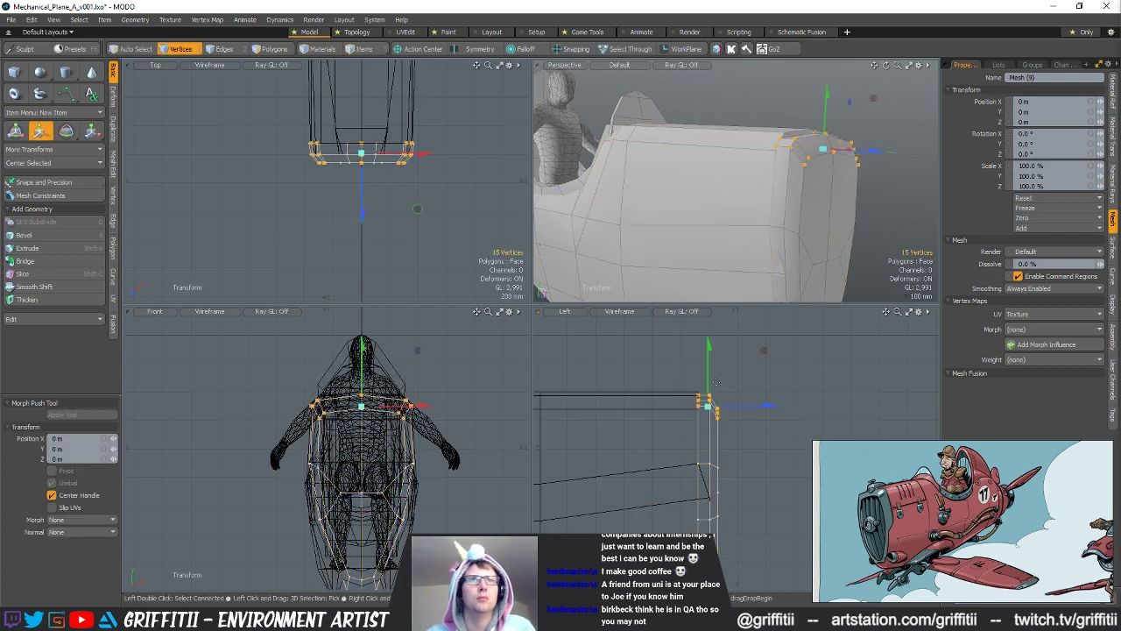
pyautogui.press('space')
# Step: Switch to the fuselage mesh and scale its nine lower front vertices in X to 112%
pyautogui.keyDown('alt'); pyautogui.moveTo(793, 206); pyautogui.dragTo(806, 226); pyautogui.keyUp('alt')
pyautogui.press('5')
pyautogui.press('1')
pyautogui.click(808, 210)
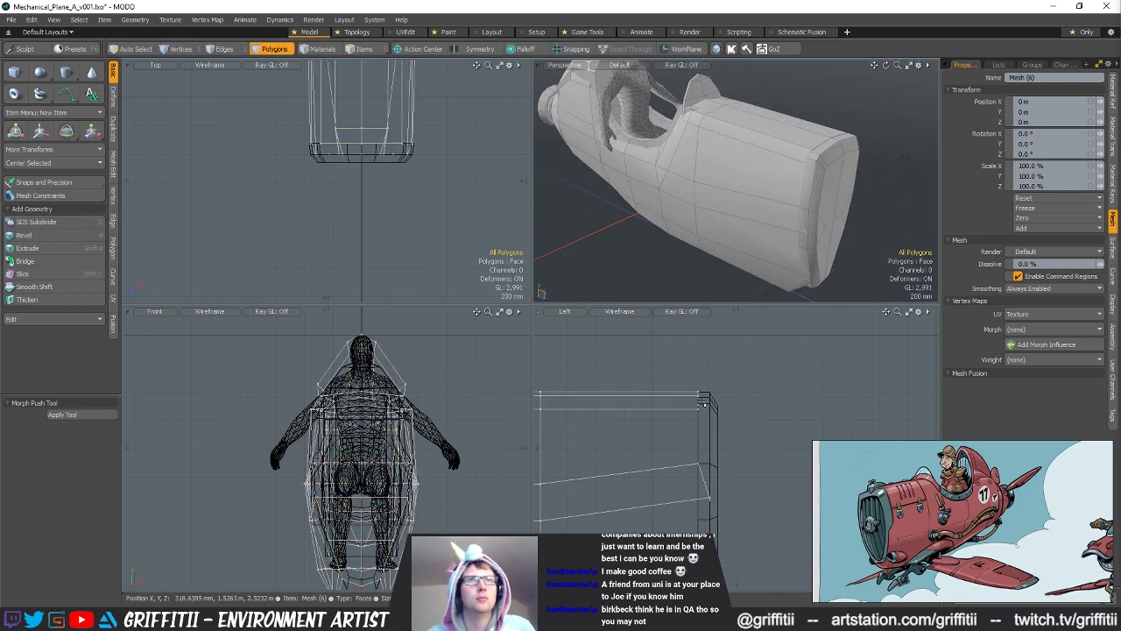
pyautogui.keyDown('alt'); pyautogui.moveTo(819, 228); pyautogui.dragTo(748, 194); pyautogui.keyUp('alt')
pyautogui.press('y')
pyautogui.press('space')
pyautogui.click(734, 210)
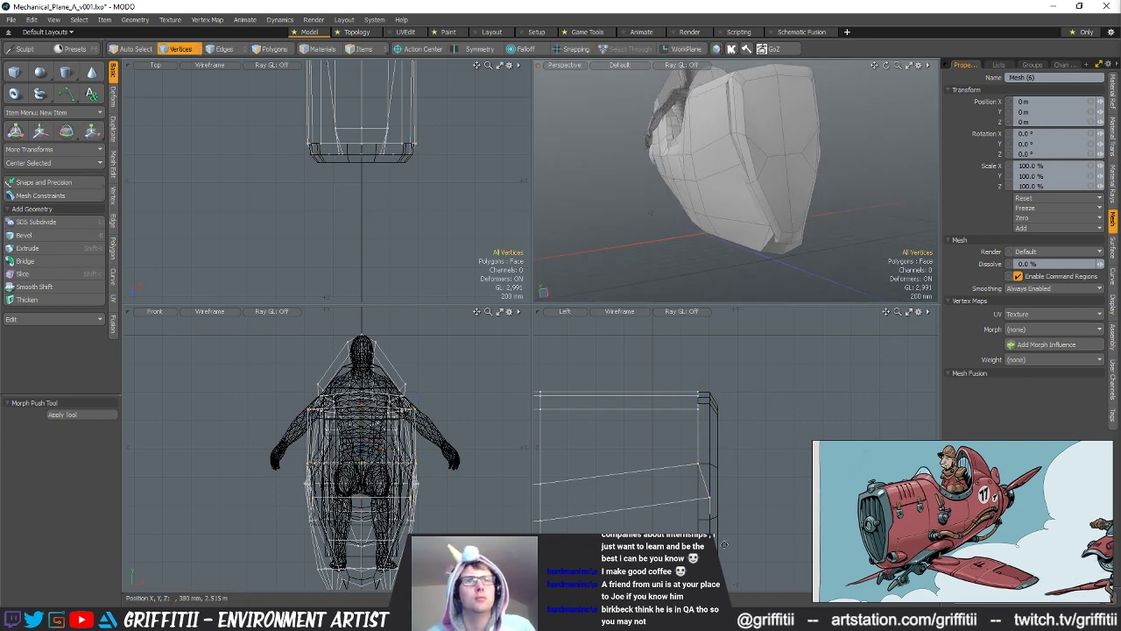
pyautogui.press('g')
pyautogui.keyDown('alt'); pyautogui.moveTo(815, 229); pyautogui.dragTo(782, 228); pyautogui.keyUp('alt')
pyautogui.press('r')
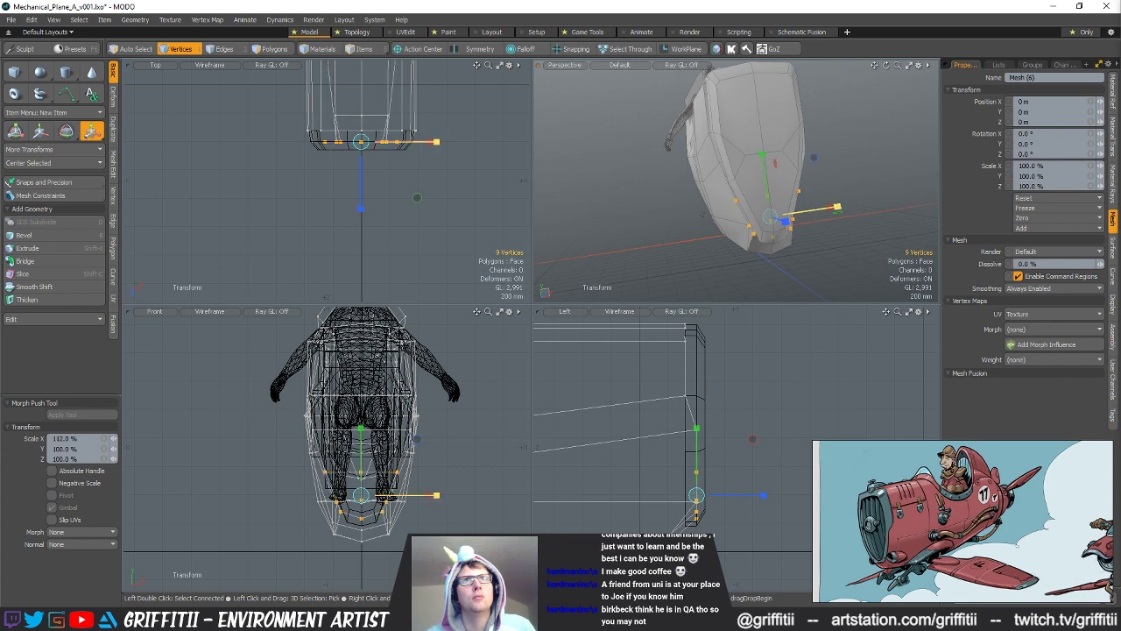
# Step: Scale the pair of vertices low on the fuselage's front rim in X to 89.5%
pyautogui.moveTo(838, 209)
pyautogui.keyDown('alt'); pyautogui.mouseDown()
pyautogui.moveTo(800, 215)
pyautogui.moveTo(811, 186)
pyautogui.moveTo(845, 180)
pyautogui.moveTo(823, 197)
pyautogui.mouseUp(); pyautogui.keyUp('alt')
pyautogui.scroll(4, 799, 216)
pyautogui.press('q')
pyautogui.click(758, 229)
pyautogui.keyDown('alt'); pyautogui.moveTo(761, 226); pyautogui.dragTo(701, 207); pyautogui.keyUp('alt')
pyautogui.keyDown('shift'); pyautogui.click(766, 195); pyautogui.keyUp('shift')
pyautogui.press('y')
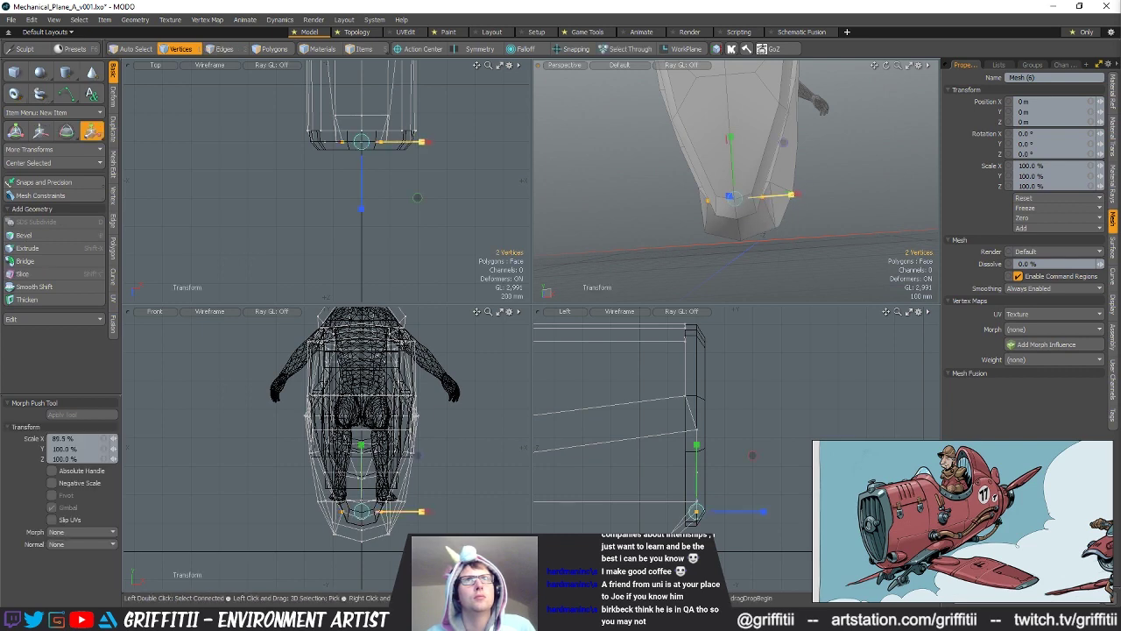
pyautogui.press('space')
# Step: Pick the two lowest polygons of the front grille plate and adjust their vertices in Y
pyautogui.press('3')
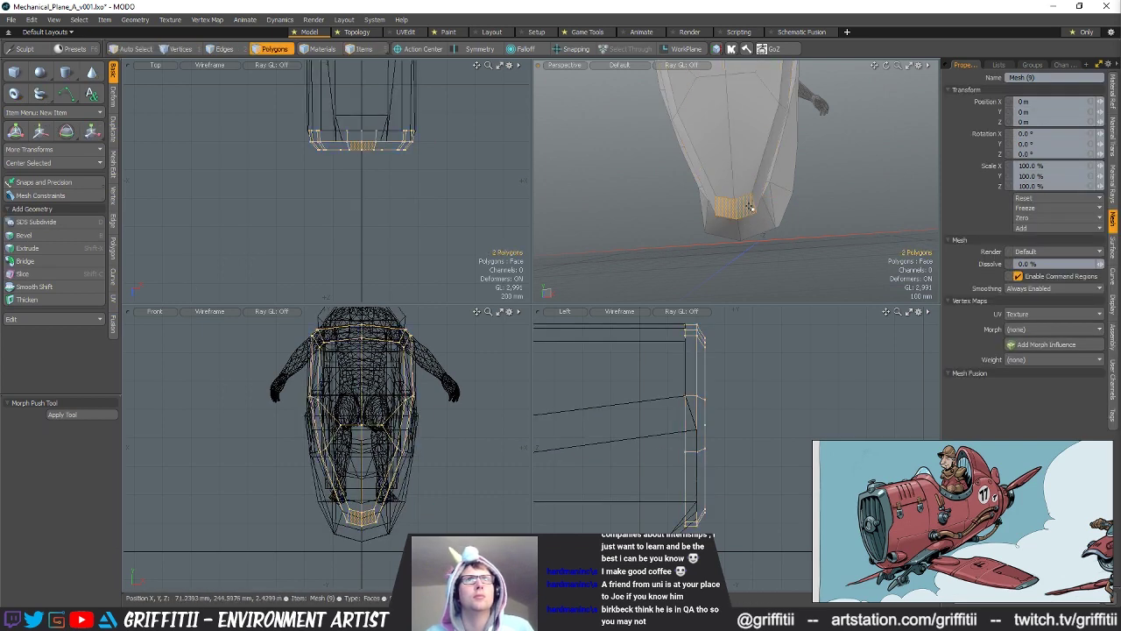
pyautogui.press('1')
pyautogui.press('y')
pyautogui.moveTo(732, 148); pyautogui.dragTo(731, 135)
pyautogui.press('space')
pyautogui.click(648, 197)
pyautogui.scroll(-5, 666, 193)
# Step: Lower the three mid-height front vertices of the fuselage in Y
pyautogui.keyDown('alt'); pyautogui.moveTo(665, 193); pyautogui.dragTo(790, 219); pyautogui.keyUp('alt')
pyautogui.press('2')
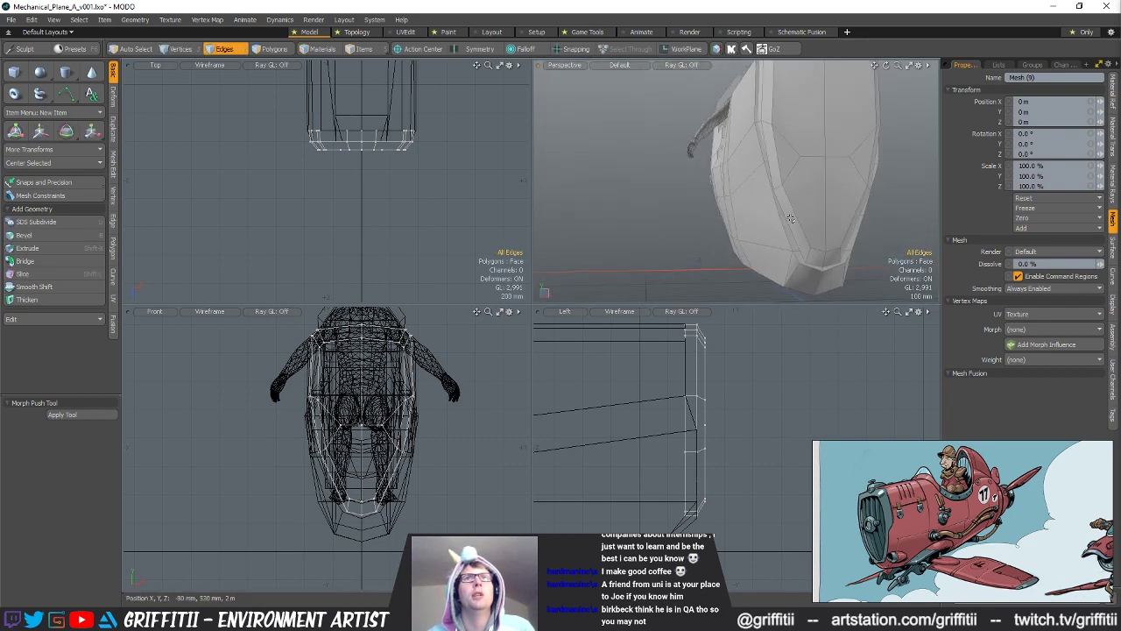
pyautogui.keyDown('alt'); pyautogui.moveTo(765, 163); pyautogui.dragTo(727, 175); pyautogui.keyUp('alt')
pyautogui.keyDown('alt'); pyautogui.moveTo(711, 363); pyautogui.dragTo(744, 411); pyautogui.keyUp('alt')
pyautogui.keyDown('alt'); pyautogui.moveTo(737, 244); pyautogui.dragTo(732, 246); pyautogui.keyUp('alt')
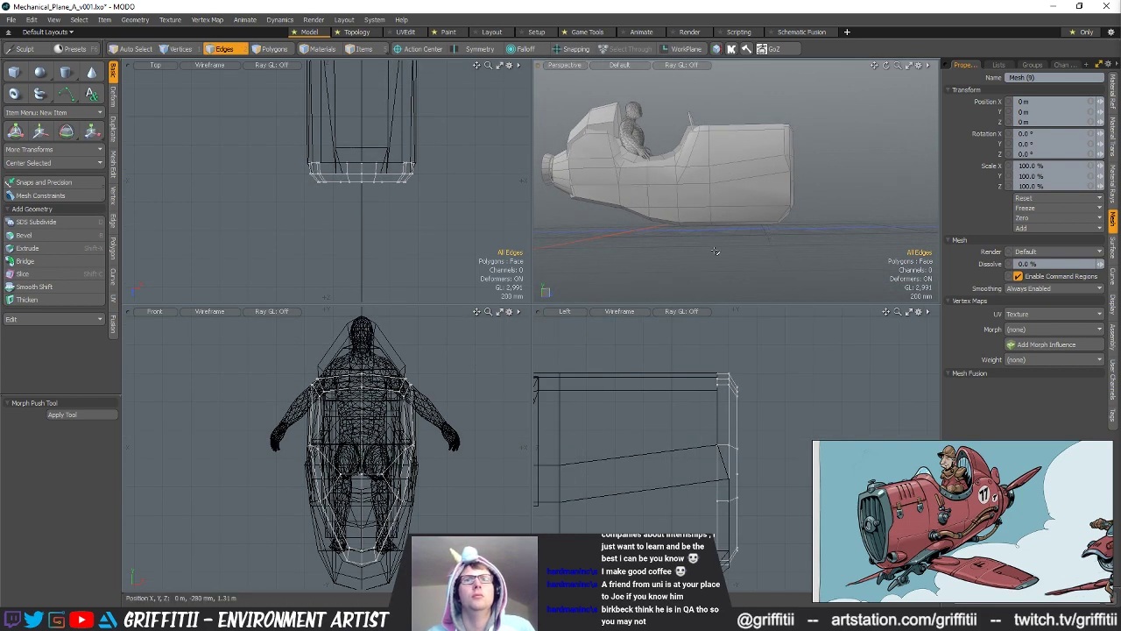
pyautogui.press('1')
pyautogui.press('w')
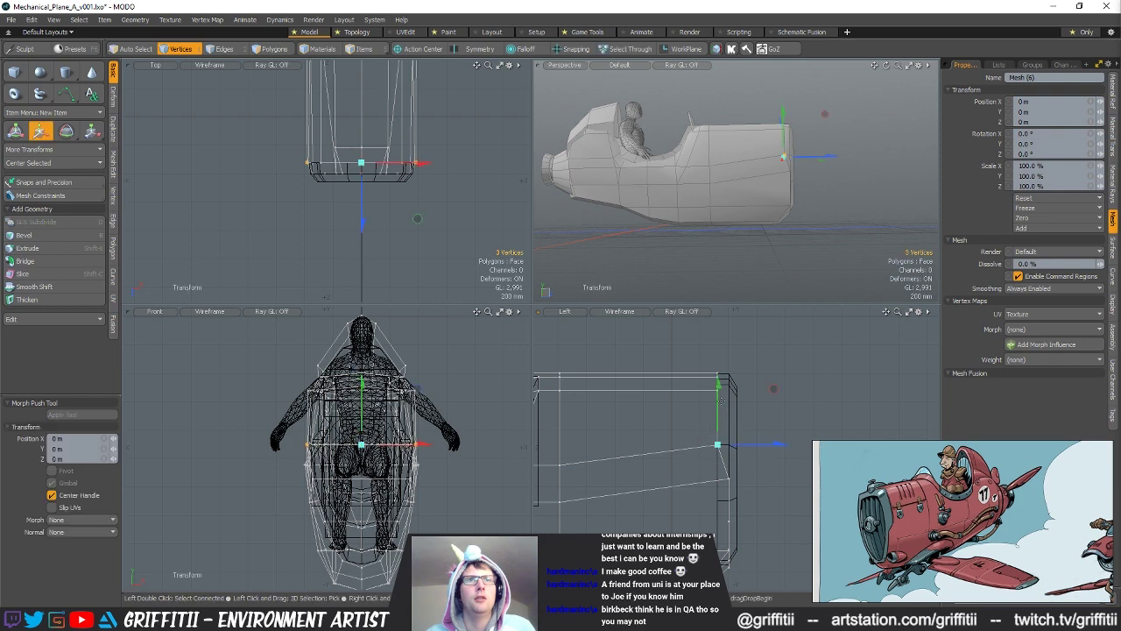
pyautogui.press('Escape')
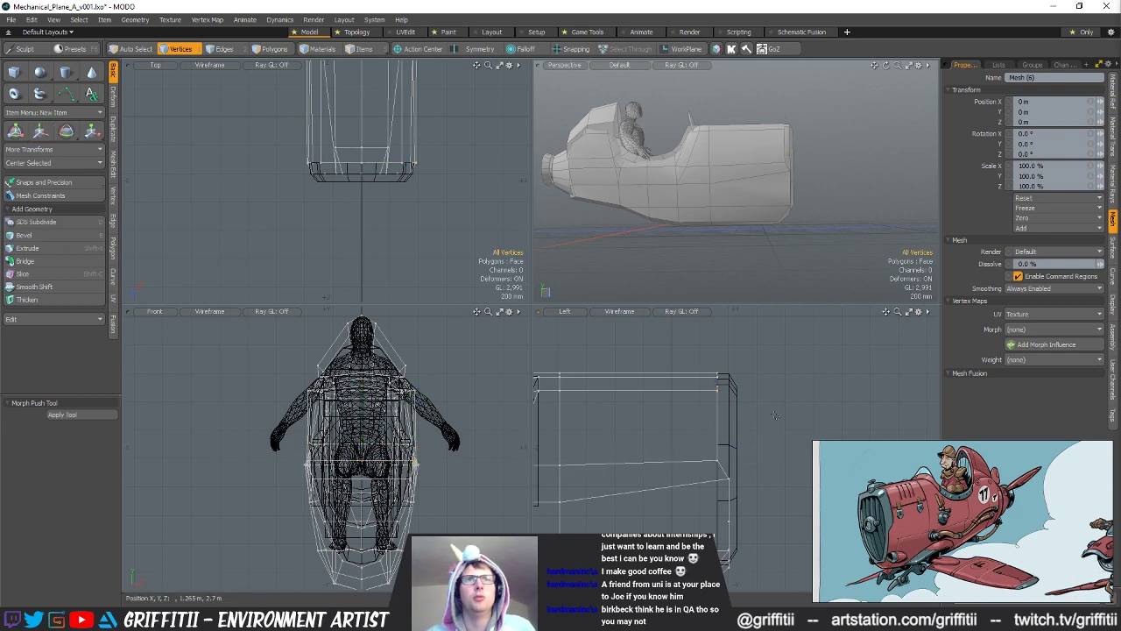
# Step: Loop slice the fuselage's lower side polygons to add a lengthwise edge running to the nose
pyautogui.keyDown('alt'); pyautogui.moveTo(783, 189); pyautogui.dragTo(629, 188); pyautogui.keyUp('alt')
pyautogui.press('5')
pyautogui.scroll(3, 769, 194)
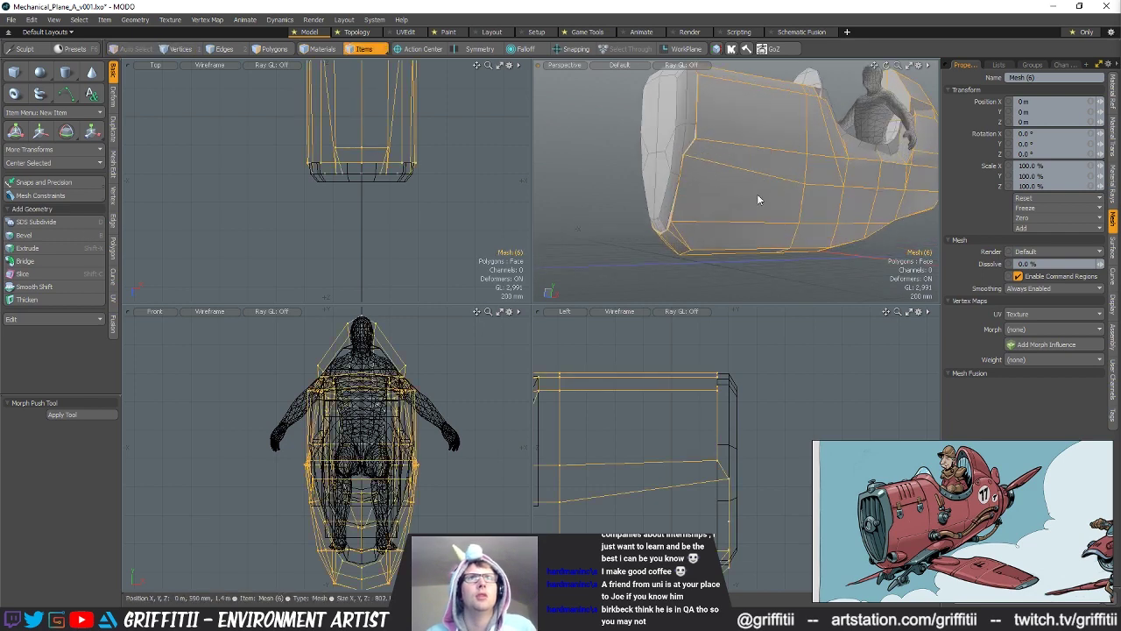
pyautogui.press('3')
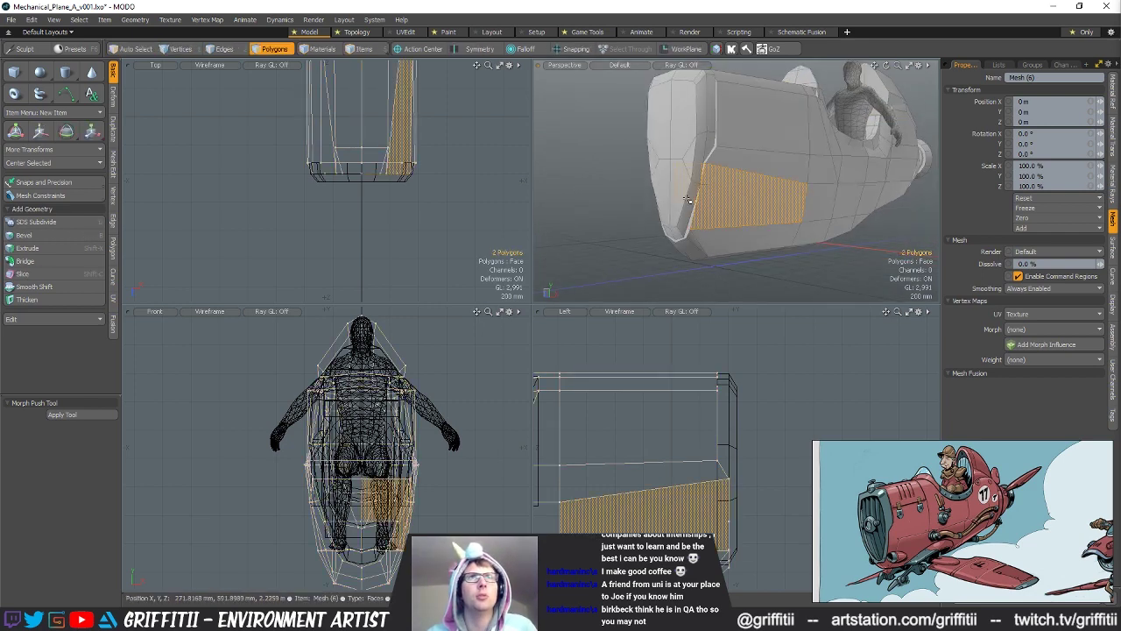
pyautogui.scroll(2, 769, 200)
pyautogui.keyDown('alt'); pyautogui.moveTo(689, 200); pyautogui.dragTo(725, 207); pyautogui.keyUp('alt')
pyautogui.doubleClick(772, 203)
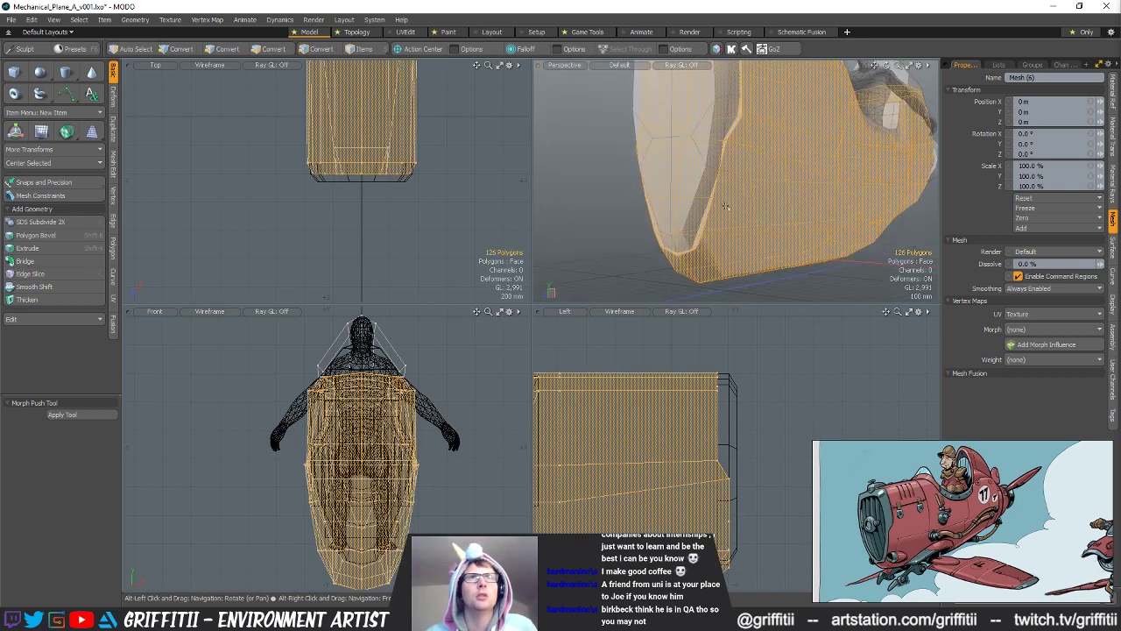
pyautogui.press('2')
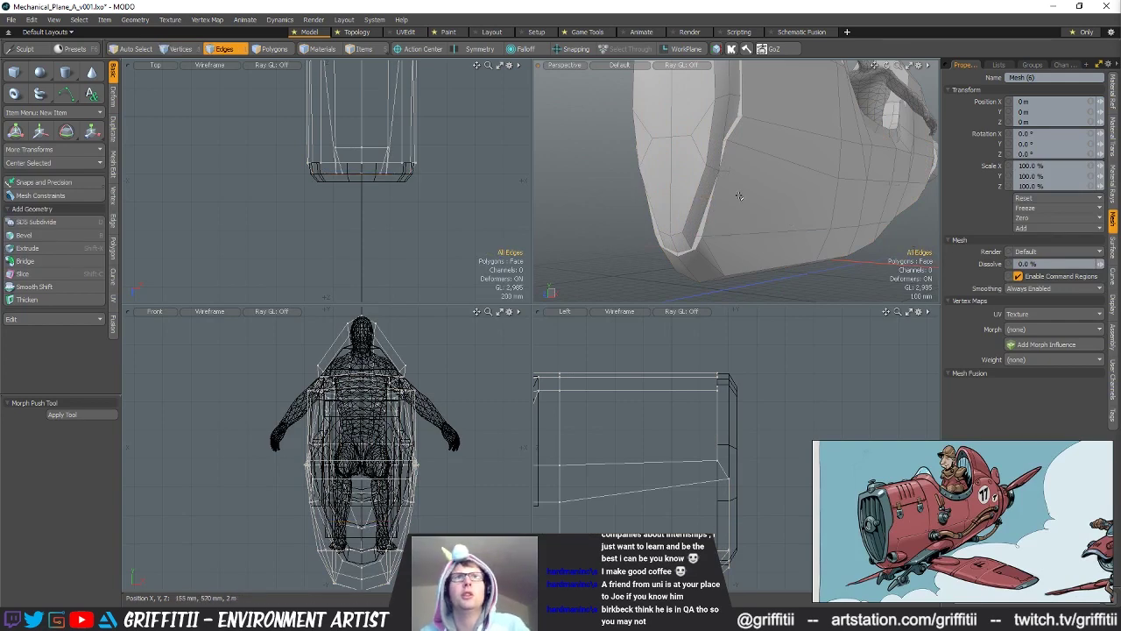
pyautogui.hotkey('ctrl', 'z')
pyautogui.hotkey('ctrl', 'z')
pyautogui.moveTo(787, 212); pyautogui.dragTo(843, 205)
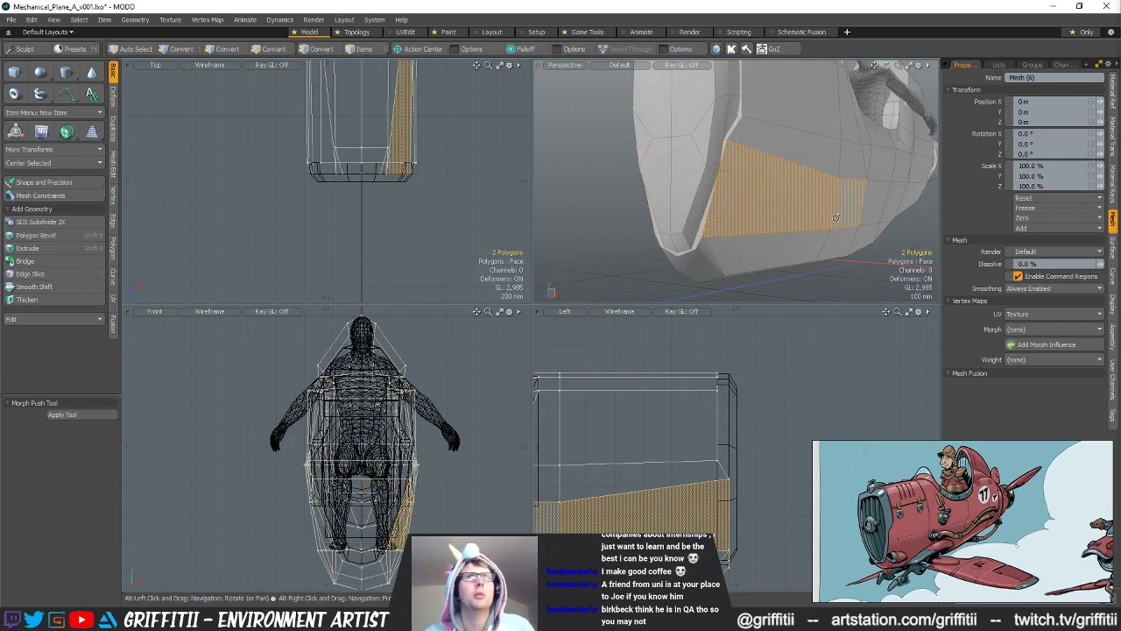
pyautogui.hotkey('alt', 'c')
pyautogui.click(659, 229)
# Step: Select the two new front edges created by the slice and scale them in X to 109%
pyautogui.click(743, 202)
pyautogui.press('space')
pyautogui.press('r')
pyautogui.keyDown('alt'); pyautogui.moveTo(756, 224); pyautogui.dragTo(781, 222); pyautogui.keyUp('alt')
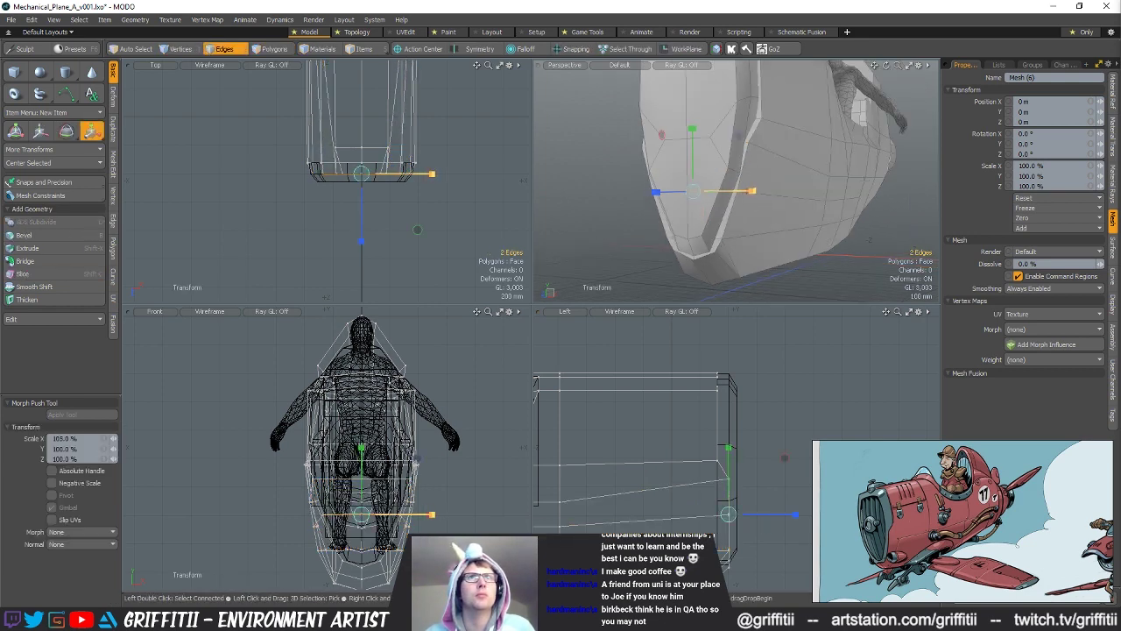
pyautogui.keyDown('alt'); pyautogui.moveTo(701, 207); pyautogui.dragTo(709, 227); pyautogui.keyUp('alt')
pyautogui.scroll(-4, 746, 212)
pyautogui.scroll(3, 739, 230)
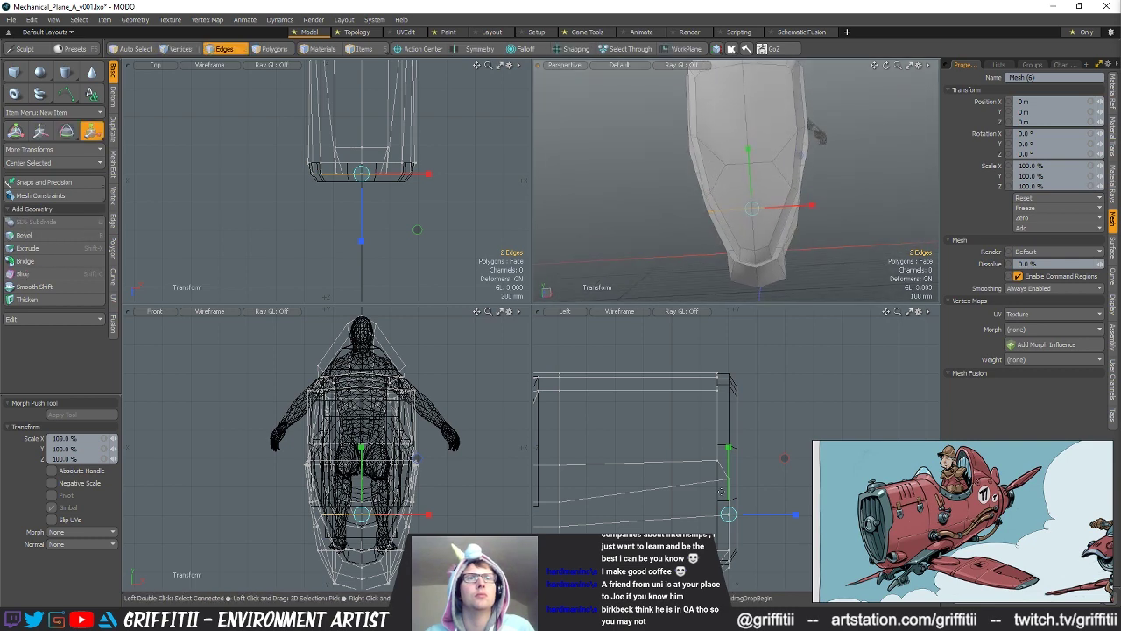
pyautogui.press('q')
# Step: Scale the pair of front edges above the new slice in X, and scale the next pair up in X to 94.5%
pyautogui.keyDown('alt'); pyautogui.moveTo(811, 146); pyautogui.dragTo(799, 176); pyautogui.keyUp('alt')
pyautogui.click(796, 169)
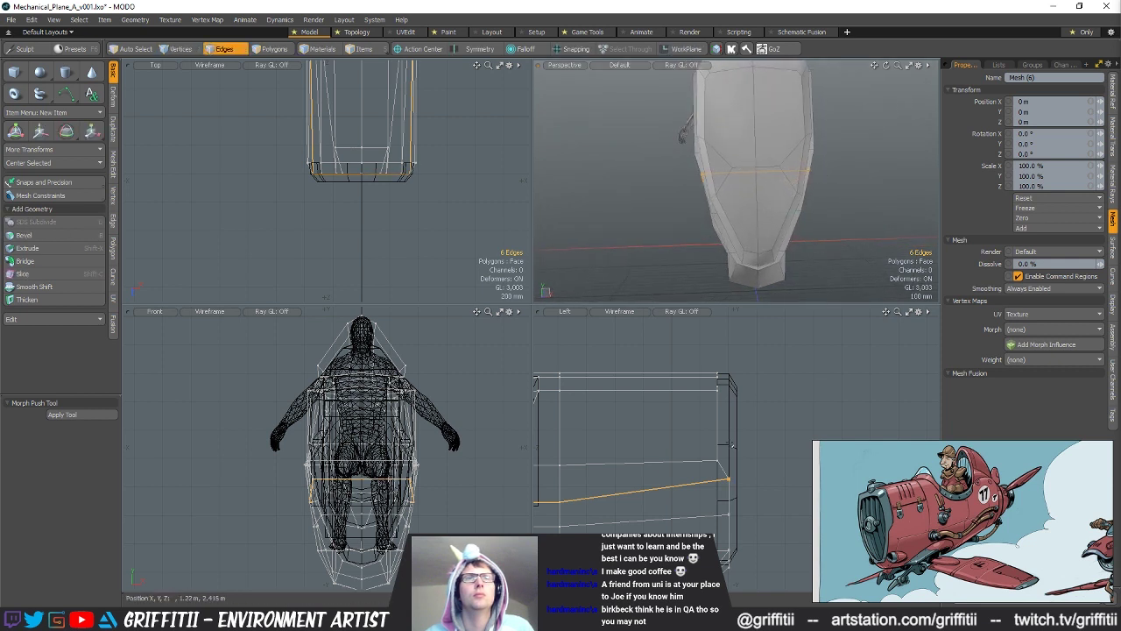
pyautogui.moveTo(715, 492); pyautogui.dragTo(740, 478, button='right')
pyautogui.press('r')
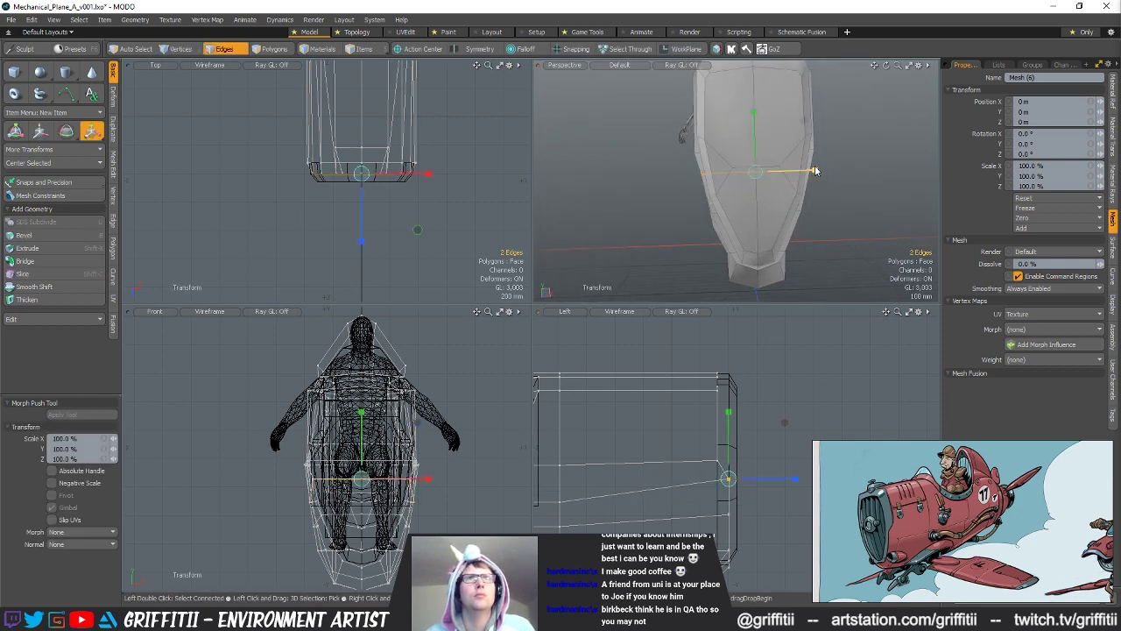
pyautogui.press('space')
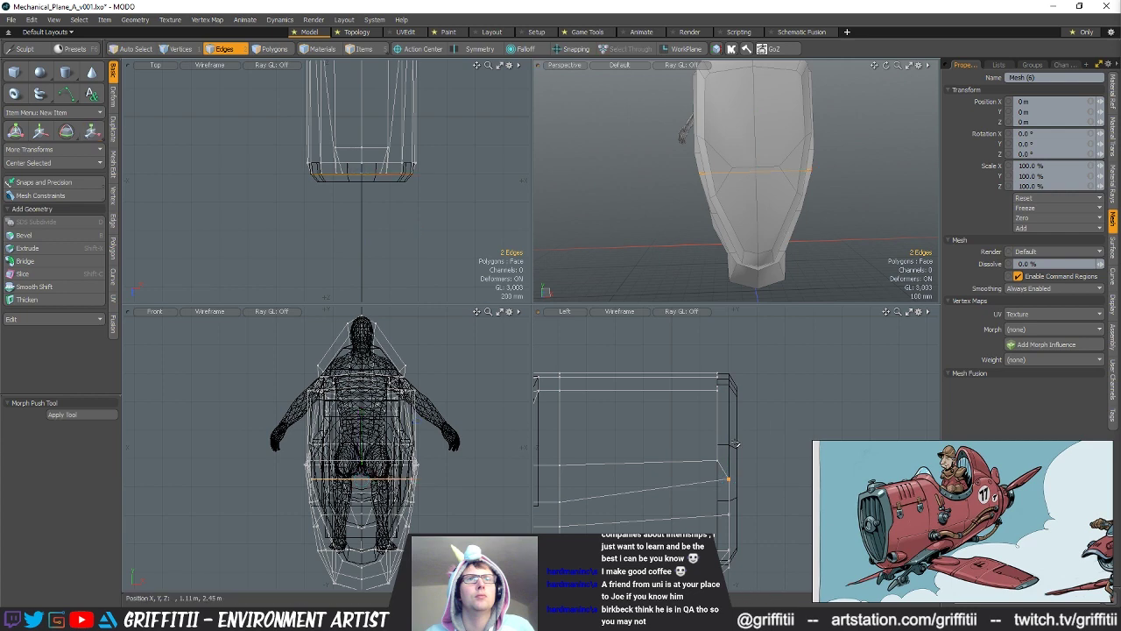
pyautogui.press('r')
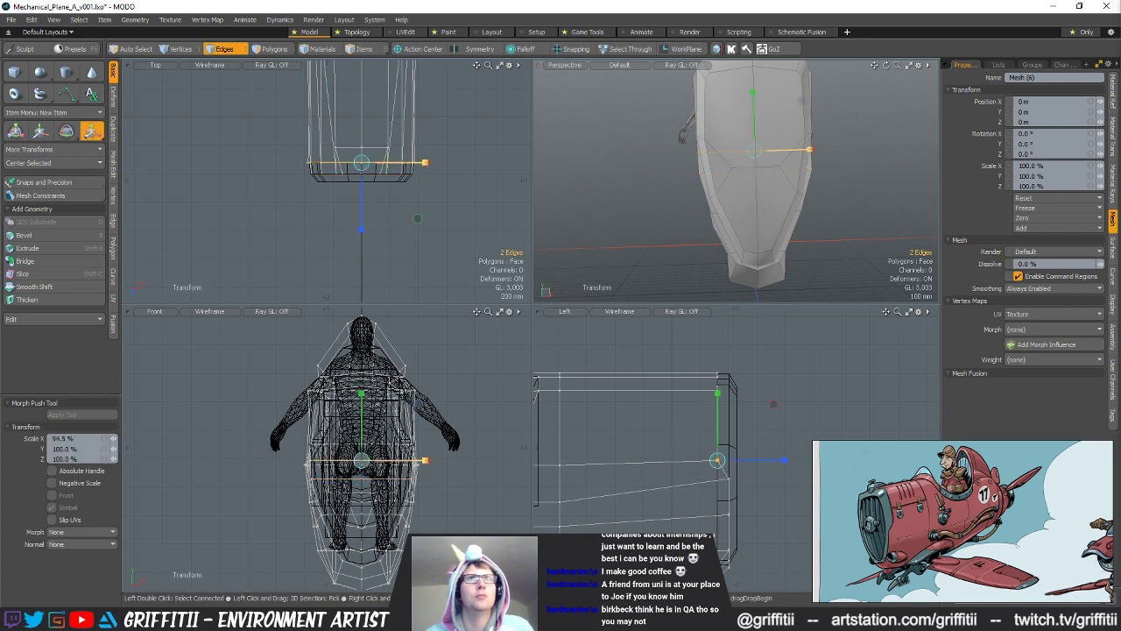
pyautogui.press('space')
# Step: Try scaling the six mid-height front vertices of the fuselage in X to 99%
pyautogui.press('space')
pyautogui.press('space')
pyautogui.press('r')
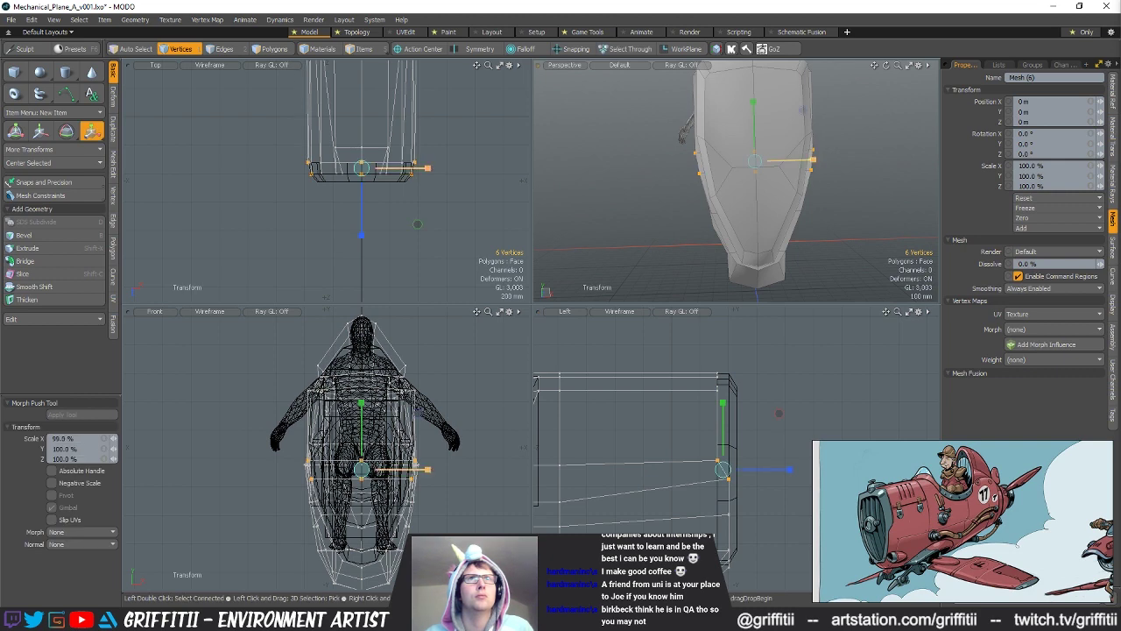
pyautogui.keyDown('alt'); pyautogui.moveTo(723, 175); pyautogui.dragTo(734, 204); pyautogui.keyUp('alt')
pyautogui.hotkey('ctrl', 'z')
pyautogui.press('space')
# Step: Scale the three front vertices on the new slice in X to 93.5%, and adjust the X width of the six lowest front-rim vertices
pyautogui.click(812, 198)
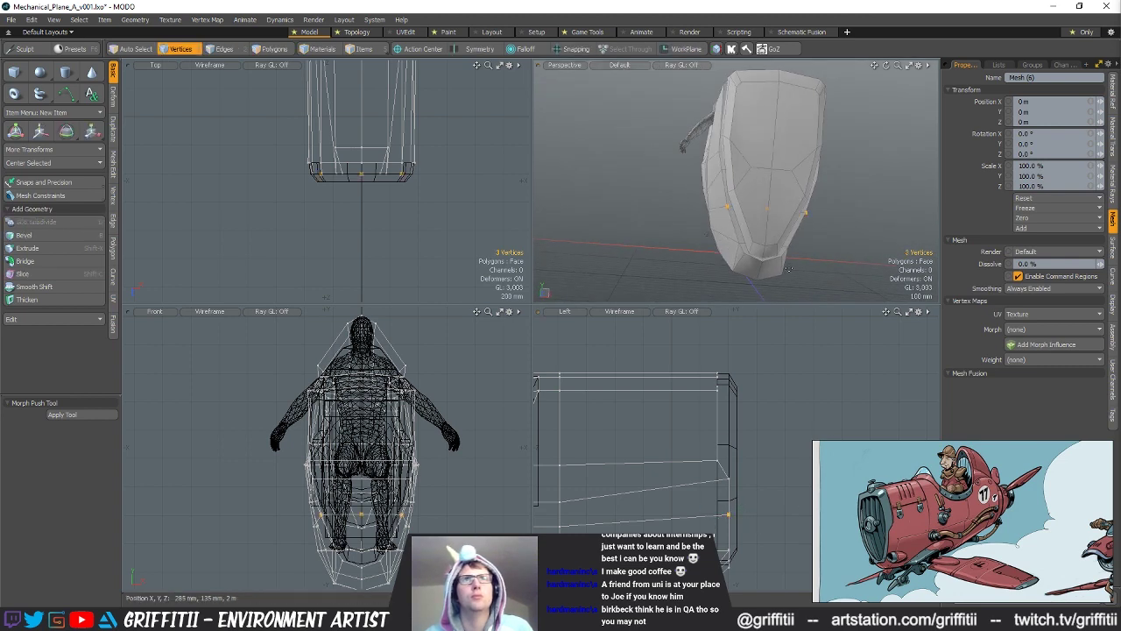
pyautogui.press('y')
pyautogui.keyDown('alt'); pyautogui.moveTo(789, 269); pyautogui.dragTo(809, 221); pyautogui.keyUp('alt')
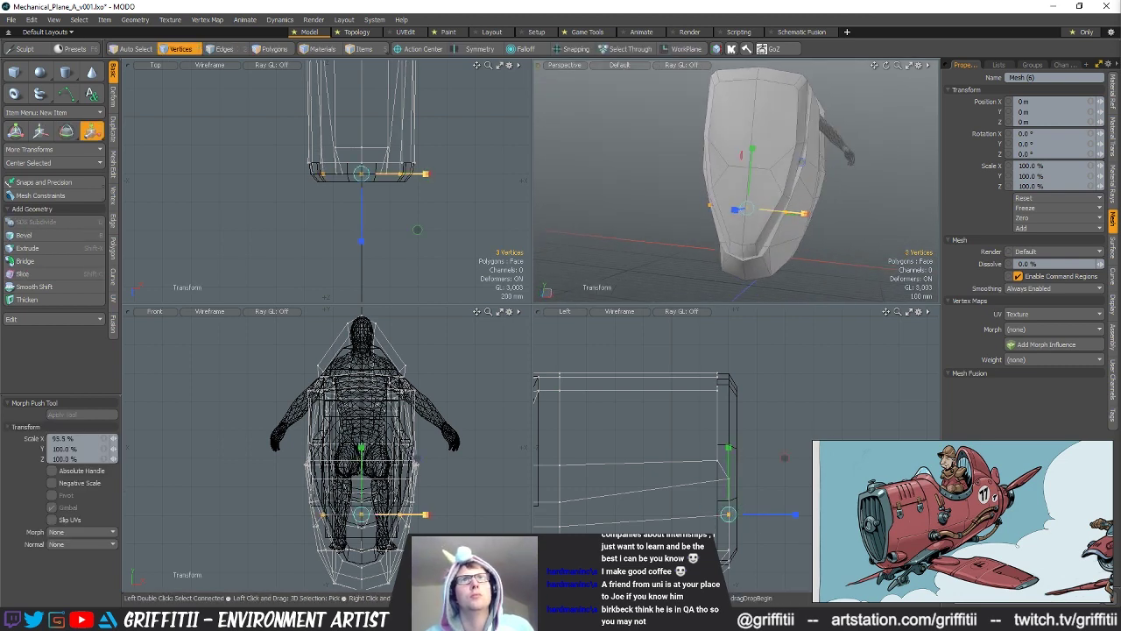
pyautogui.press('space')
pyautogui.press('r')
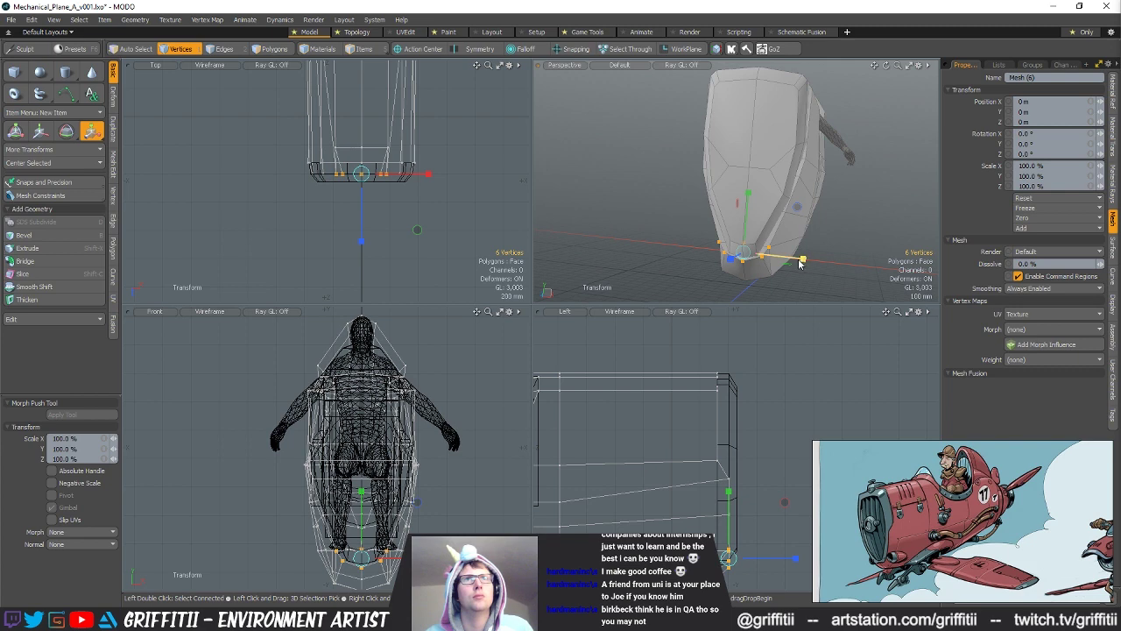
pyautogui.moveTo(801, 258); pyautogui.dragTo(828, 210)
pyautogui.press('space')
# Step: Select the three bottom vertices on the nose's underside and scale them in X to 62%
pyautogui.keyDown('alt'); pyautogui.keyDown('shift'); pyautogui.moveTo(716, 522); pyautogui.dragTo(715, 420); pyautogui.keyUp('shift'); pyautogui.keyUp('alt')
pyautogui.moveTo(716, 473); pyautogui.dragTo(690, 475, button='right')
pyautogui.press('r')
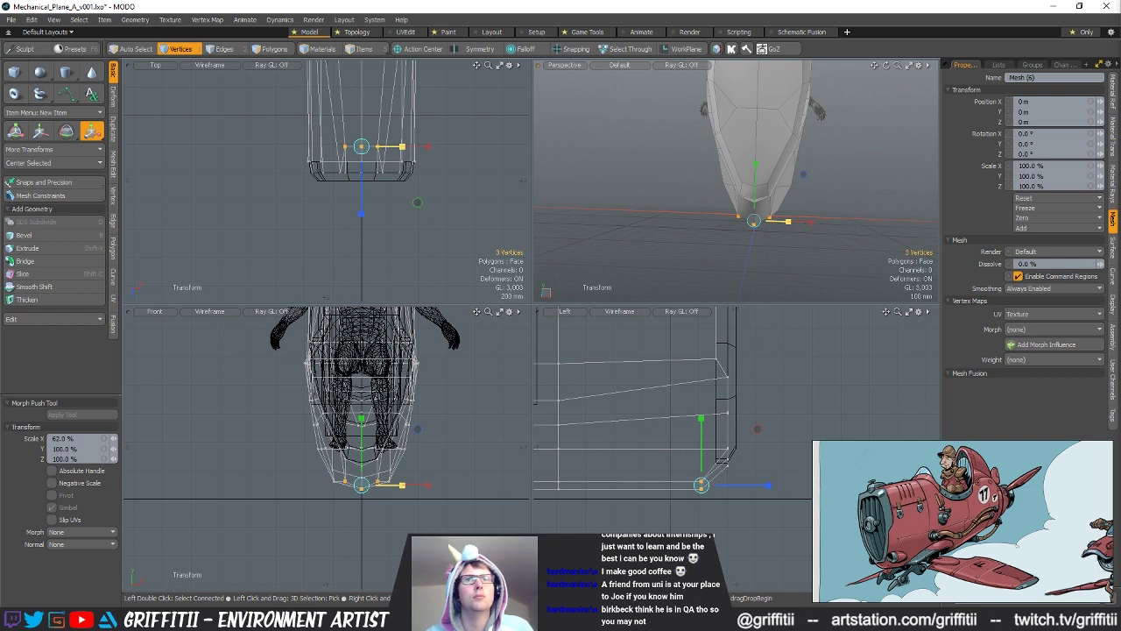
pyautogui.keyDown('alt'); pyautogui.moveTo(807, 231); pyautogui.dragTo(897, 147); pyautogui.keyUp('alt')
pyautogui.keyDown('alt'); pyautogui.moveTo(801, 177); pyautogui.dragTo(741, 194); pyautogui.keyUp('alt')
pyautogui.press('q')
# Step: Bevel the edges at the nose's underside with an 82 mm inset and move the resulting edges forward in Z
pyautogui.press('2')
pyautogui.press('b')
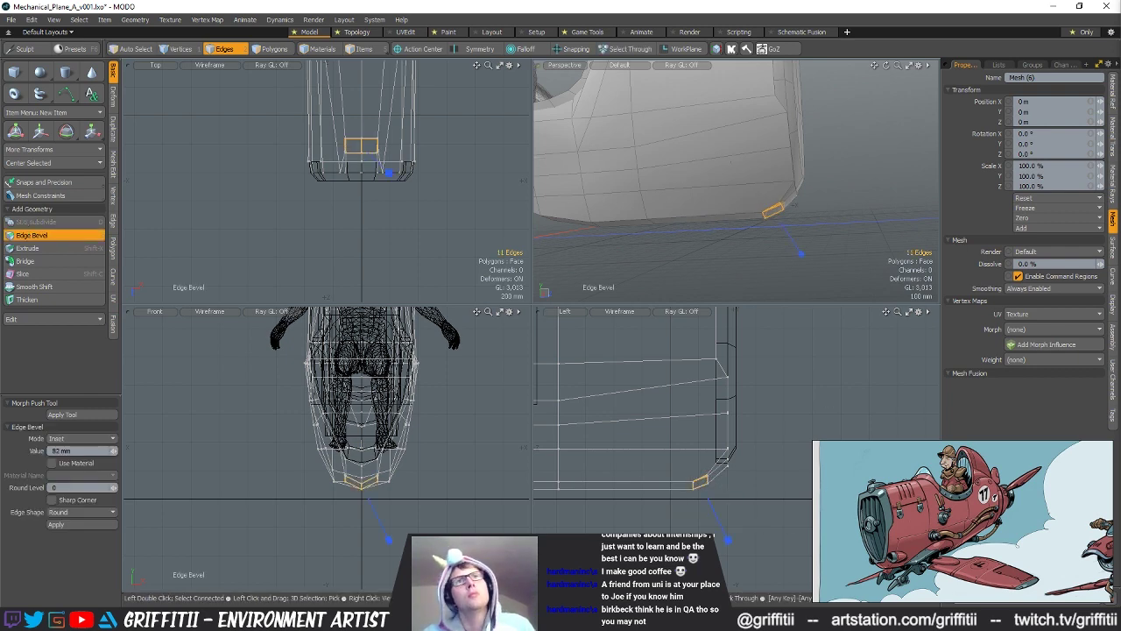
pyautogui.press('w')
pyautogui.moveTo(734, 488); pyautogui.dragTo(740, 488)
pyautogui.press('q')
# Step: Try to loop slice the fuselage's side polygons near the nose
pyautogui.click(753, 465)
pyautogui.scroll(-4, 782, 172)
pyautogui.moveTo(779, 171)
pyautogui.keyDown('alt'); pyautogui.mouseDown()
pyautogui.moveTo(795, 168)
pyautogui.moveTo(680, 201)
pyautogui.moveTo(748, 228)
pyautogui.moveTo(764, 195)
pyautogui.moveTo(756, 207)
pyautogui.moveTo(788, 181)
pyautogui.moveTo(772, 182)
pyautogui.mouseUp(); pyautogui.keyUp('alt')
pyautogui.press('3')
pyautogui.hotkey('alt', 'c')
pyautogui.hotkey('ctrl', 'z')
pyautogui.hotkey('ctrl', 'z')
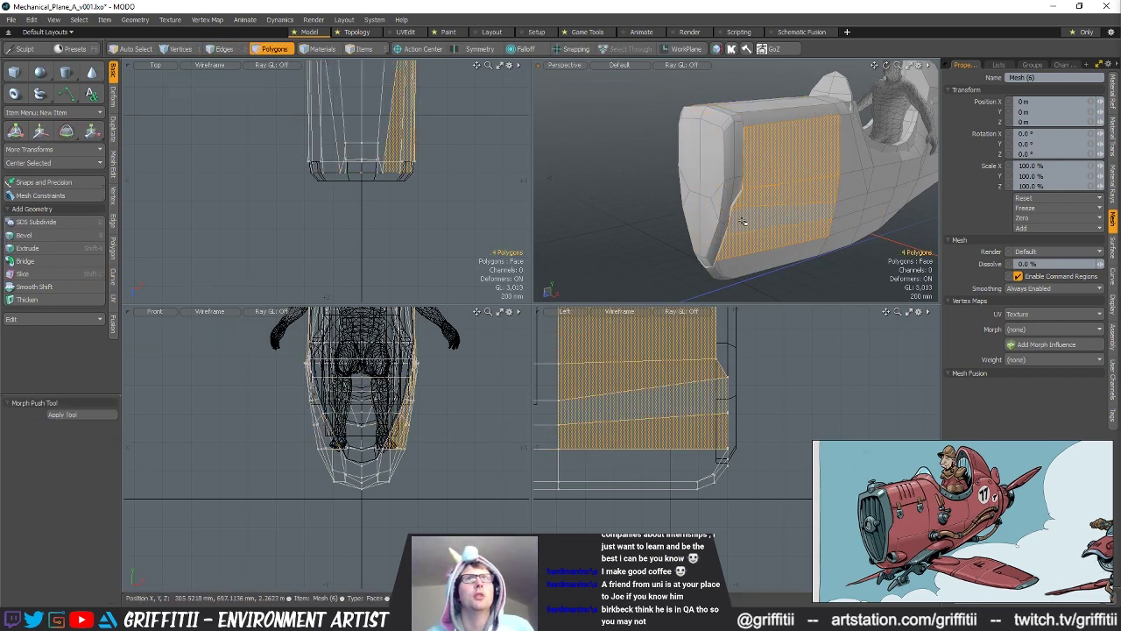
# Step: Slice the fuselage with a straight vertical cut just behind the nose, using snapping
pyautogui.keyDown('alt'); pyautogui.moveTo(779, 336); pyautogui.dragTo(786, 395); pyautogui.keyUp('alt')
pyautogui.scroll(-3, 786, 395)
pyautogui.click(787, 395)
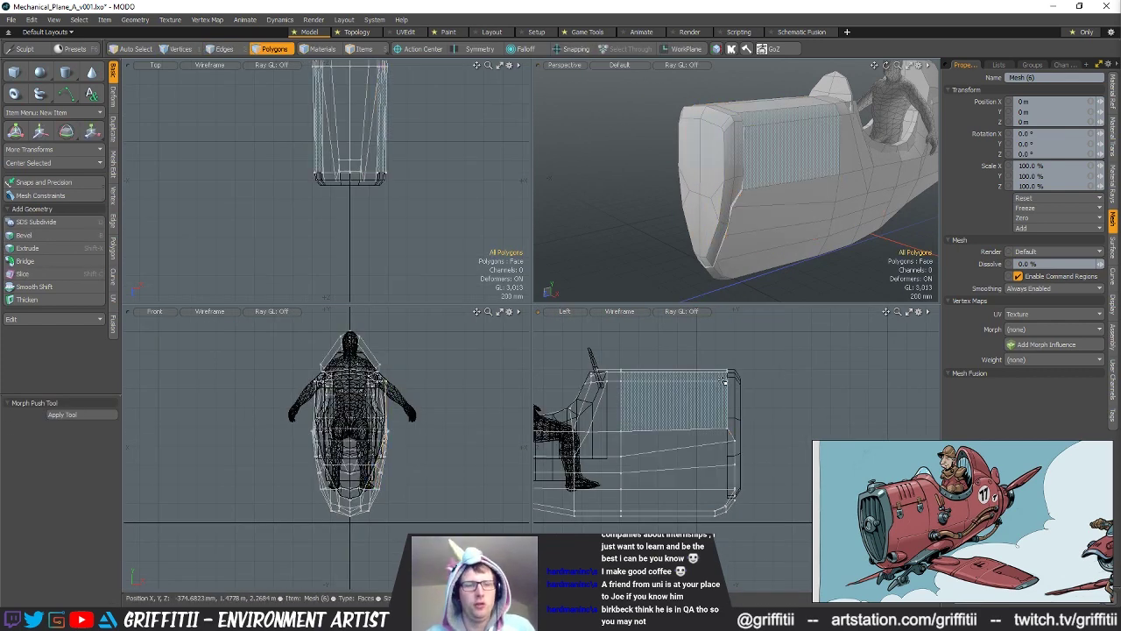
pyautogui.press('x')
pyautogui.hotkey('shift', 'c')
pyautogui.moveTo(691, 358); pyautogui.dragTo(691, 530)
pyautogui.press('space')
pyautogui.press('space')
# Step: Select the new vertical edge loop and move it forward in Z, closer to the nose front
pyautogui.keyDown('alt'); pyautogui.moveTo(698, 366); pyautogui.dragTo(694, 428); pyautogui.keyUp('alt')
pyautogui.press('2')
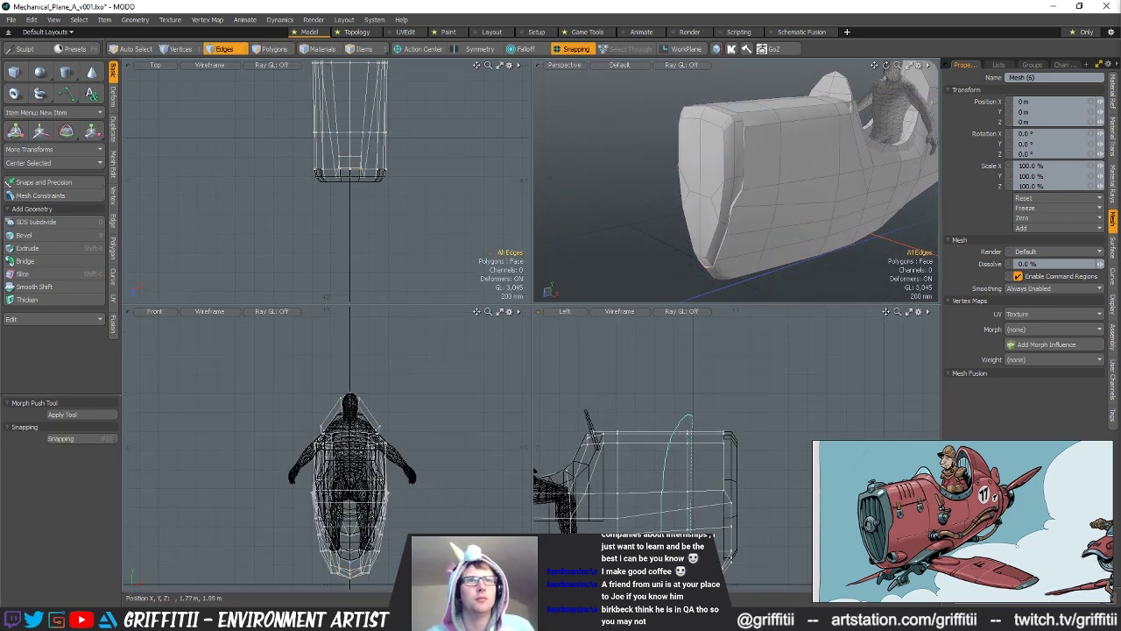
pyautogui.doubleClick(690, 429)
pyautogui.press('w')
pyautogui.moveTo(703, 449); pyautogui.dragTo(720, 449)
pyautogui.keyDown('alt'); pyautogui.moveTo(822, 210); pyautogui.dragTo(727, 168); pyautogui.keyUp('alt')
pyautogui.press('q')
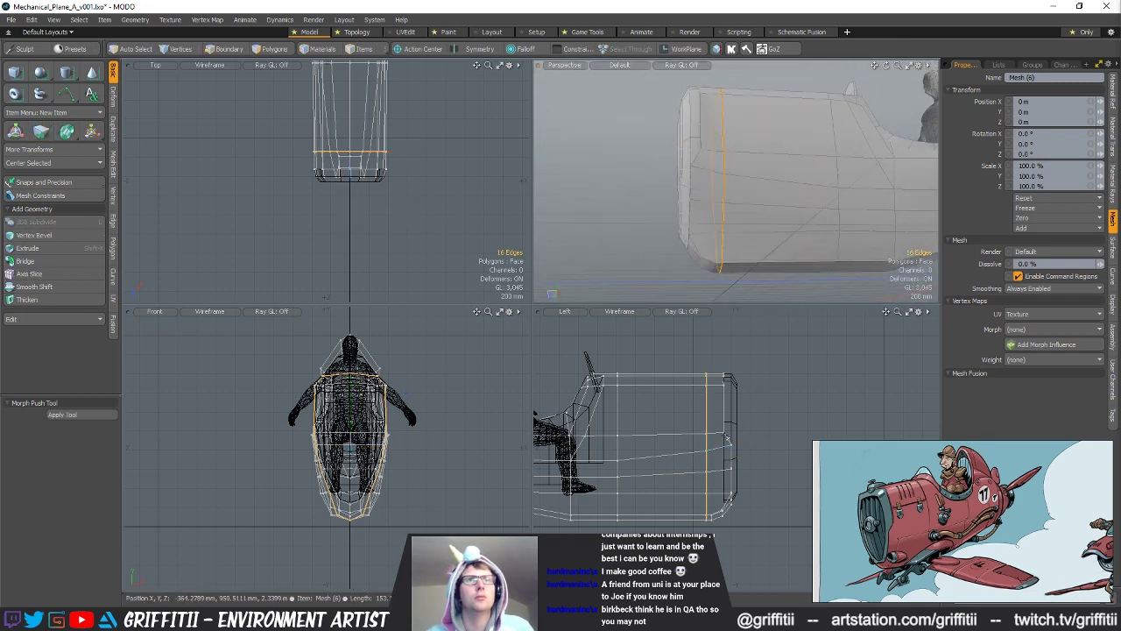
# Step: Reduce the selection to the vertical loop's two lower side edges and scale them in X to 101%
pyautogui.keyDown('alt'); pyautogui.moveTo(814, 210); pyautogui.dragTo(815, 247); pyautogui.keyUp('alt')
pyautogui.press('r')
pyautogui.keyDown('alt'); pyautogui.click(798, 255); pyautogui.keyUp('alt')
pyautogui.press('space')
pyautogui.moveTo(750, 274)
pyautogui.keyDown('ctrl'); pyautogui.mouseDown()
pyautogui.moveTo(828, 241)
pyautogui.moveTo(803, 221)
pyautogui.mouseUp(); pyautogui.keyUp('ctrl')
pyautogui.keyDown('ctrl'); pyautogui.click(778, 250); pyautogui.keyUp('ctrl')
pyautogui.keyDown('ctrl'); pyautogui.click(755, 256); pyautogui.keyUp('ctrl')
pyautogui.press('y')
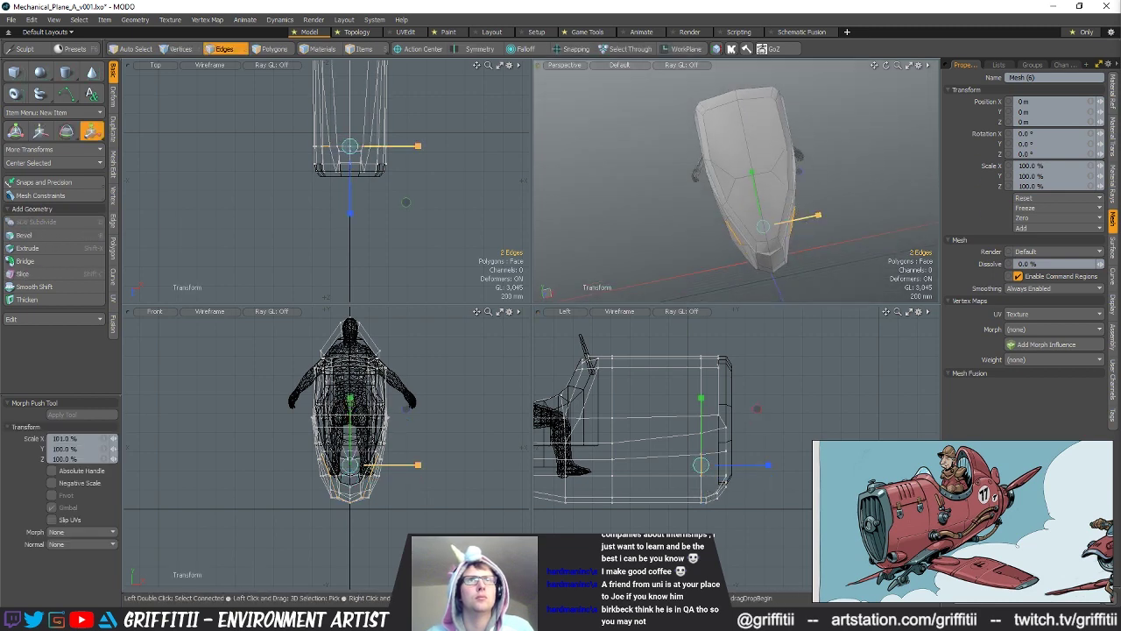
pyautogui.press('1')
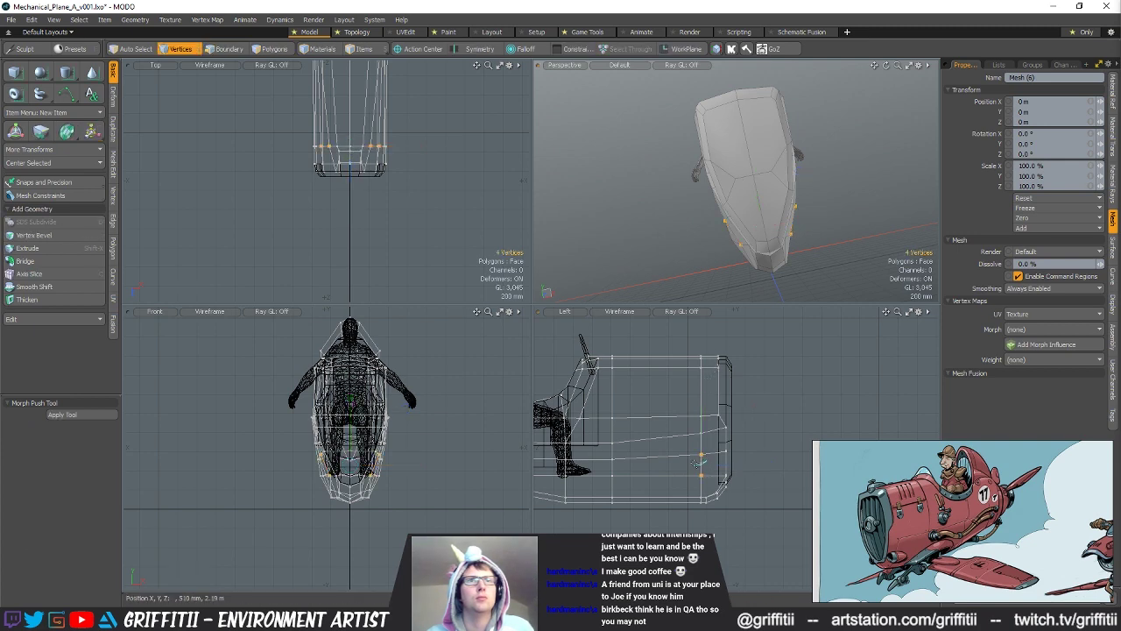
# Step: Remove the unneeded geometry at the lower end of the fuselage's nose
pyautogui.keyDown('alt'); pyautogui.moveTo(822, 228); pyautogui.dragTo(560, 187); pyautogui.keyUp('alt')
pyautogui.press('Escape')
pyautogui.scroll(5, 701, 210)
pyautogui.press('space')
pyautogui.press('space')
pyautogui.click(730, 238)
pyautogui.press('space')
pyautogui.press('space')
pyautogui.press('BackSpace')
pyautogui.scroll(-3, 768, 243)
# Step: Extrude the six front polygons of the nose cap and scale them to 76% in X and 88% in Y
pyautogui.moveTo(707, 132)
pyautogui.keyDown('alt'); pyautogui.mouseDown()
pyautogui.moveTo(755, 213)
pyautogui.moveTo(782, 173)
pyautogui.moveTo(730, 184)
pyautogui.moveTo(845, 182)
pyautogui.moveTo(685, 181)
pyautogui.moveTo(765, 203)
pyautogui.moveTo(715, 182)
pyautogui.moveTo(722, 208)
pyautogui.moveTo(730, 195)
pyautogui.moveTo(731, 240)
pyautogui.moveTo(748, 230)
pyautogui.moveTo(724, 191)
pyautogui.mouseUp(); pyautogui.keyUp('alt')
pyautogui.press('5')
pyautogui.click(718, 201)
pyautogui.press('3')
pyautogui.hotkey('ctrl', '1')
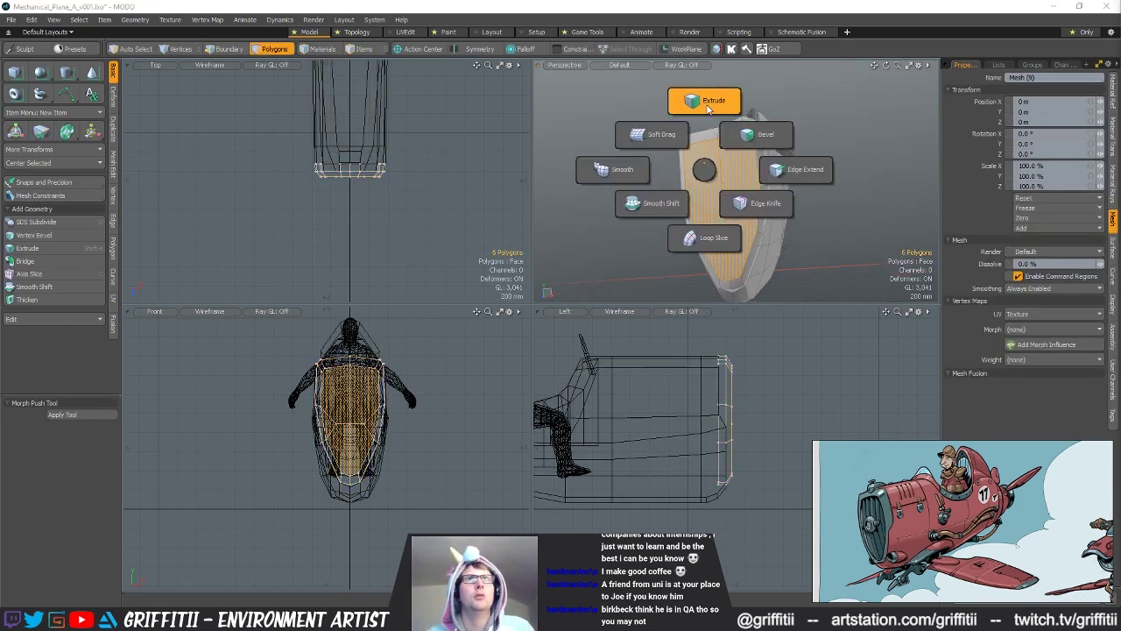
pyautogui.click(707, 104)
pyautogui.moveTo(762, 157); pyautogui.dragTo(752, 158)
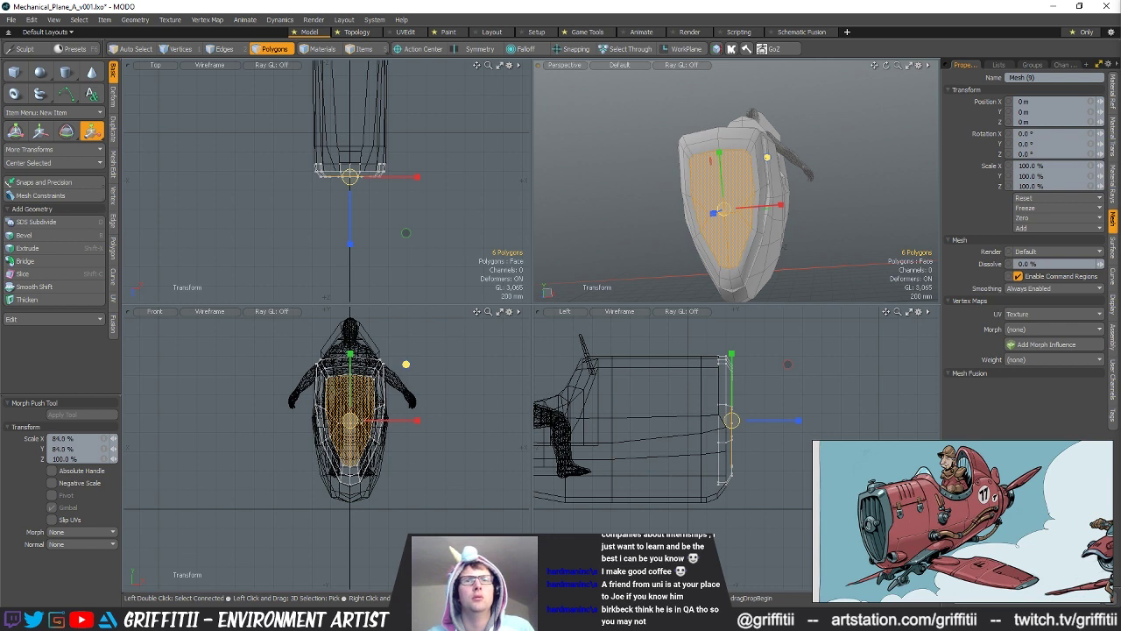
pyautogui.moveTo(753, 158); pyautogui.dragTo(762, 158)
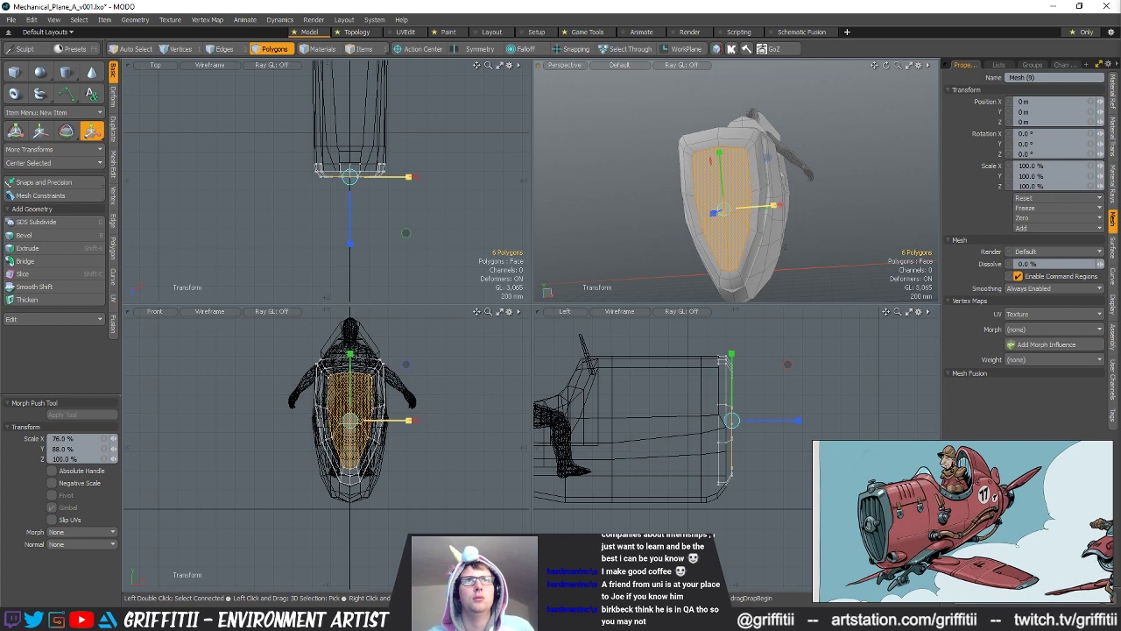
# Step: Move the inset nose polygons down 25 mm
pyautogui.press('w')
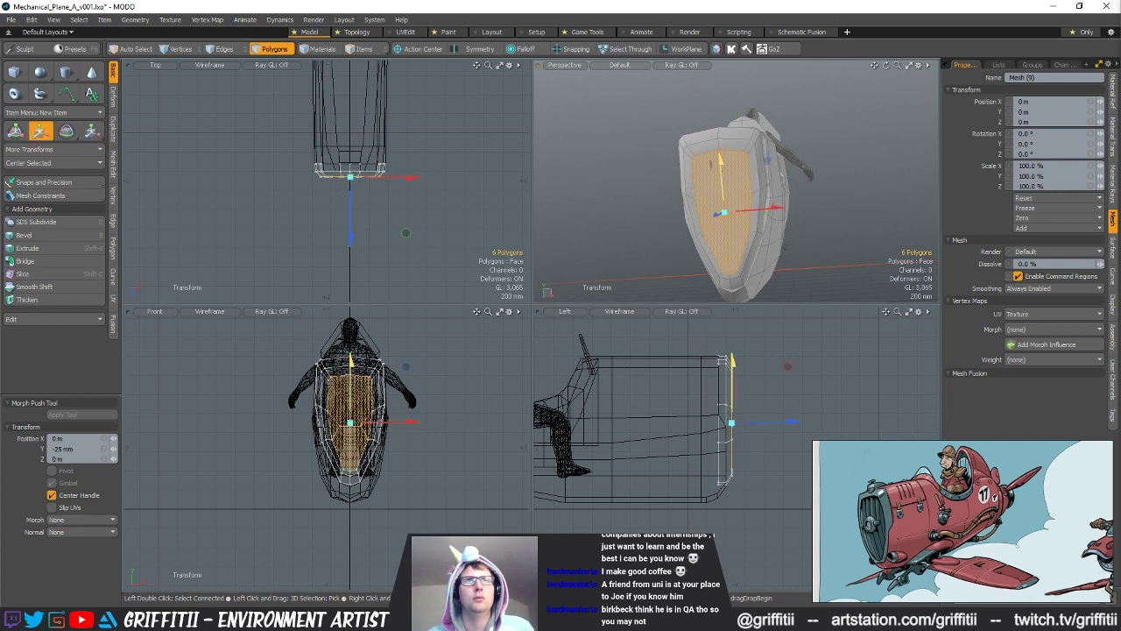
pyautogui.keyDown('alt'); pyautogui.moveTo(768, 184); pyautogui.dragTo(792, 187); pyautogui.keyUp('alt')
pyautogui.press('q')
# Step: Select all vertices on the nose cap's front face and scale them flat into one plane along Z
pyautogui.keyDown('alt'); pyautogui.keyDown('shift'); pyautogui.moveTo(749, 393); pyautogui.dragTo(741, 420); pyautogui.keyUp('shift'); pyautogui.keyUp('alt')
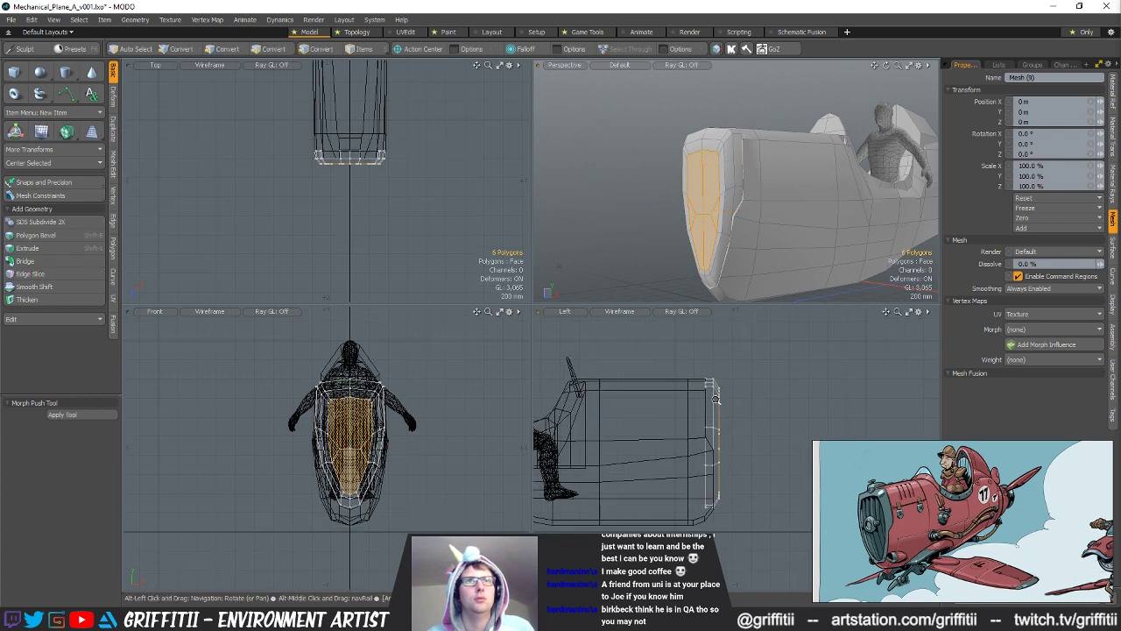
pyautogui.scroll(3, 742, 420)
pyautogui.press('1')
pyautogui.press('space')
pyautogui.rightClick(716, 380)
pyautogui.press('Escape')
pyautogui.press('space')
pyautogui.press('space')
pyautogui.moveTo(717, 378); pyautogui.dragTo(760, 469, button='right')
pyautogui.moveTo(718, 584); pyautogui.dragTo(716, 578, button='right')
pyautogui.press('r')
pyautogui.moveTo(719, 393); pyautogui.dragTo(718, 388)
pyautogui.keyDown('alt'); pyautogui.moveTo(672, 198); pyautogui.dragTo(775, 219); pyautogui.keyUp('alt')
pyautogui.press('space')
pyautogui.press('space')
pyautogui.press('space')
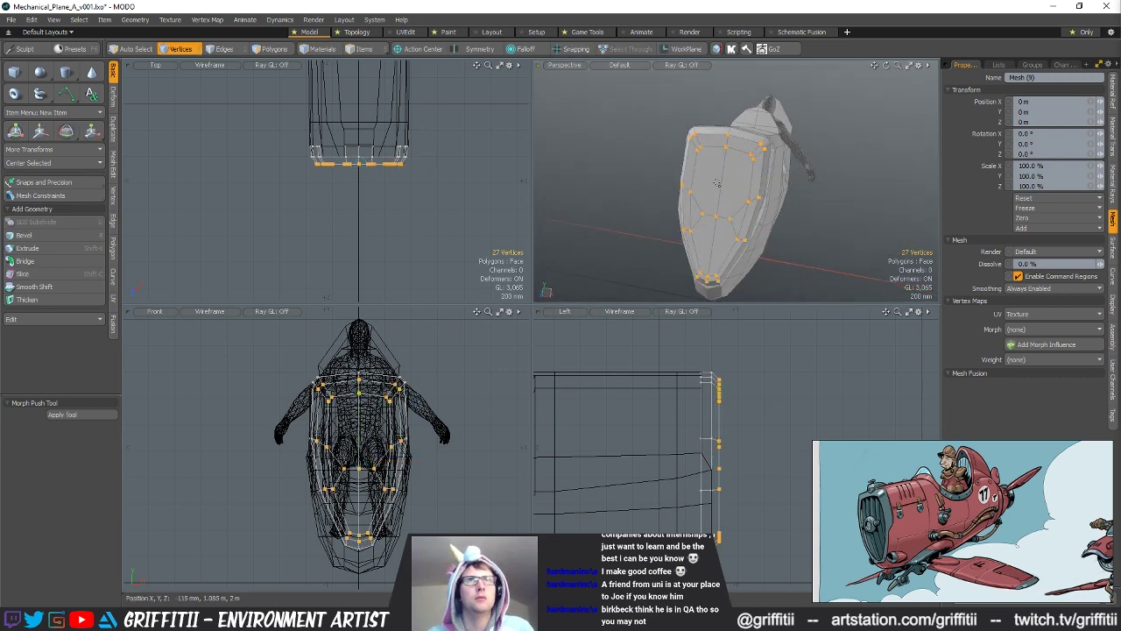
# Step: Extrude the six inset nose polygons 45 mm inward to form a recess and fine-tune its depth
pyautogui.keyDown('alt'); pyautogui.moveTo(713, 196); pyautogui.dragTo(674, 219); pyautogui.keyUp('alt')
pyautogui.hotkey('alt', 'd')
pyautogui.click(711, 140)
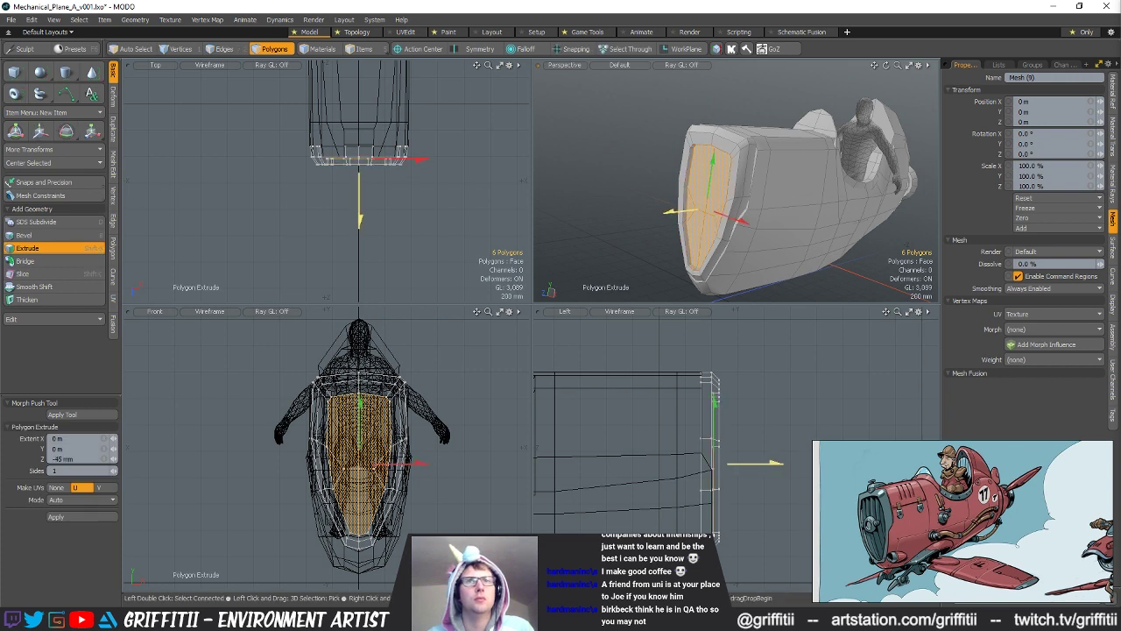
pyautogui.press('space')
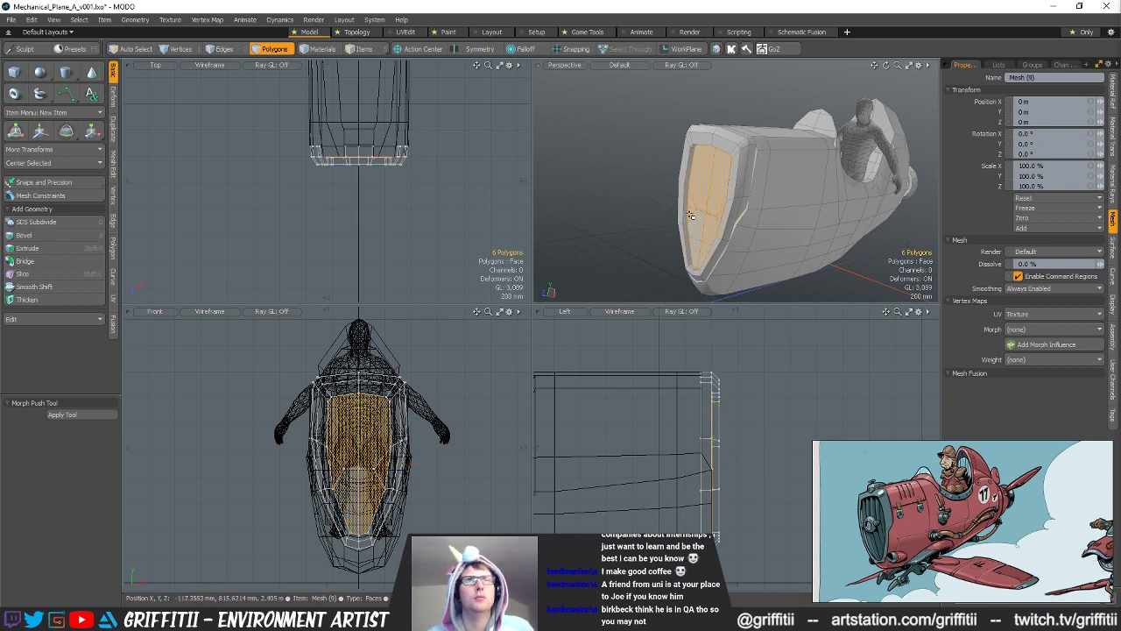
pyautogui.press('w')
pyautogui.press('space')
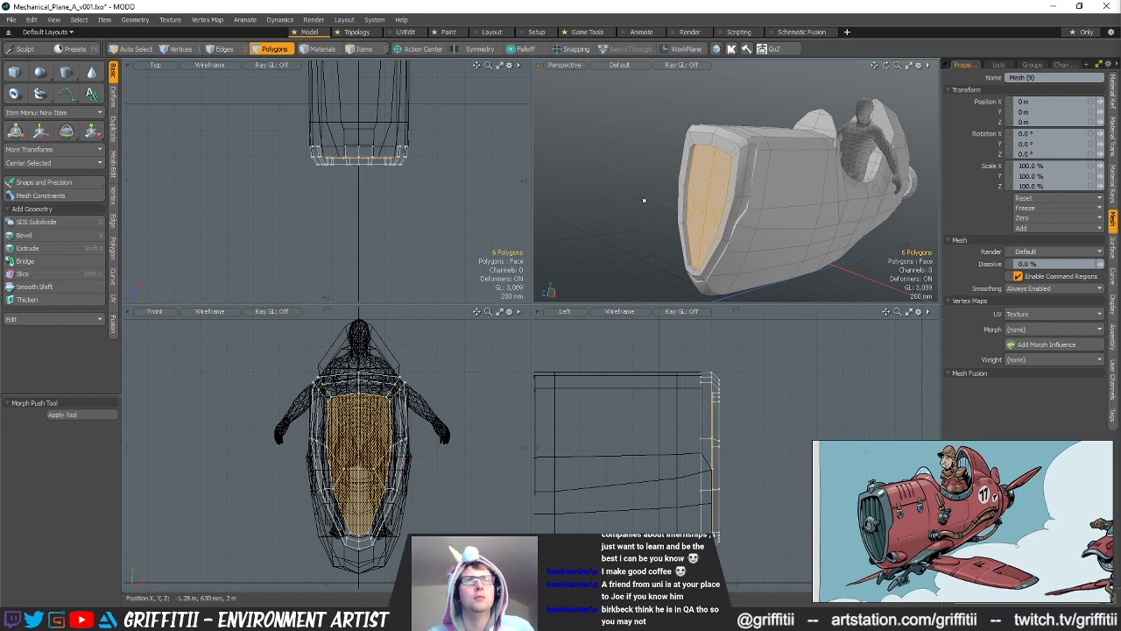
pyautogui.click(646, 201)
# Step: Save the scene as a new version, Mechanical_Plane_A_v002.lxo
pyautogui.keyDown('alt'); pyautogui.moveTo(645, 201); pyautogui.dragTo(658, 182); pyautogui.keyUp('alt')
pyautogui.scroll(-4, 740, 197)
pyautogui.keyDown('alt'); pyautogui.moveTo(754, 200); pyautogui.dragTo(764, 246); pyautogui.keyUp('alt')
pyautogui.hotkey('ctrl', 's')
pyautogui.hotkey('ctrl', 's')
pyautogui.press('Return')
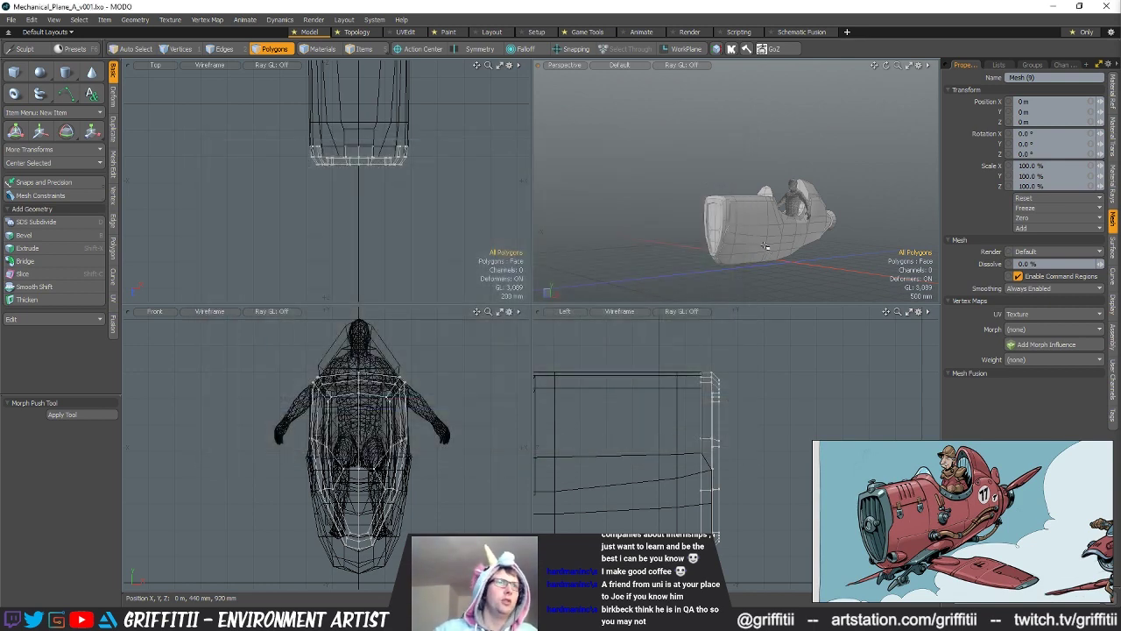
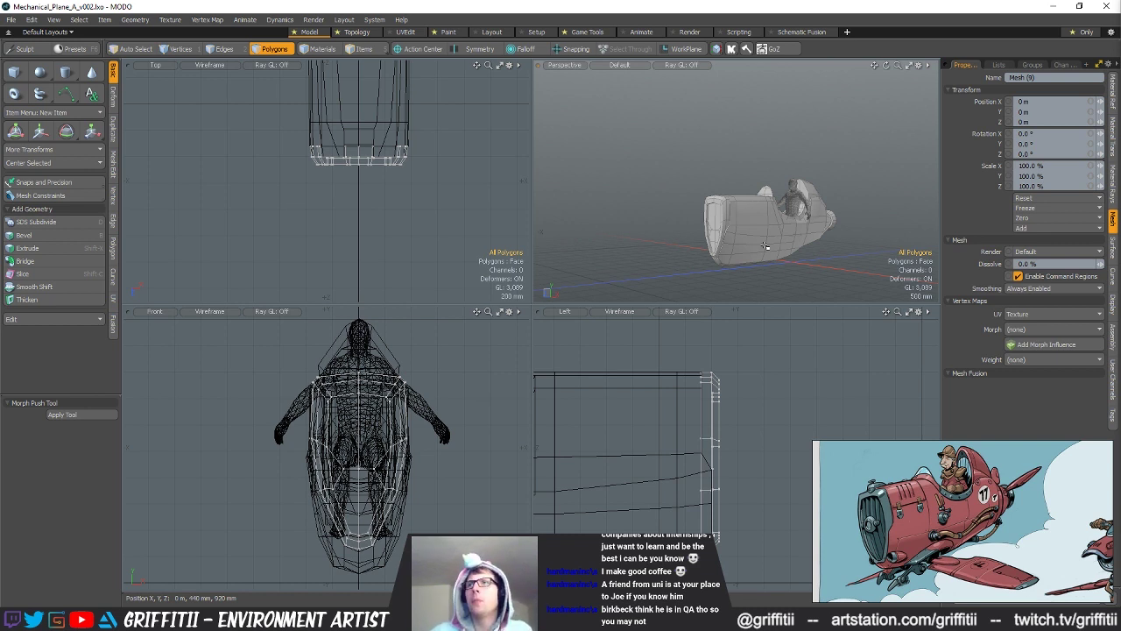
# Step: Raise the nine upper vertices at the wide end of the tail cone by 105 mm
pyautogui.keyDown('alt'); pyautogui.moveTo(784, 269); pyautogui.dragTo(789, 225); pyautogui.keyUp('alt')
pyautogui.press('4')
pyautogui.click(792, 224)
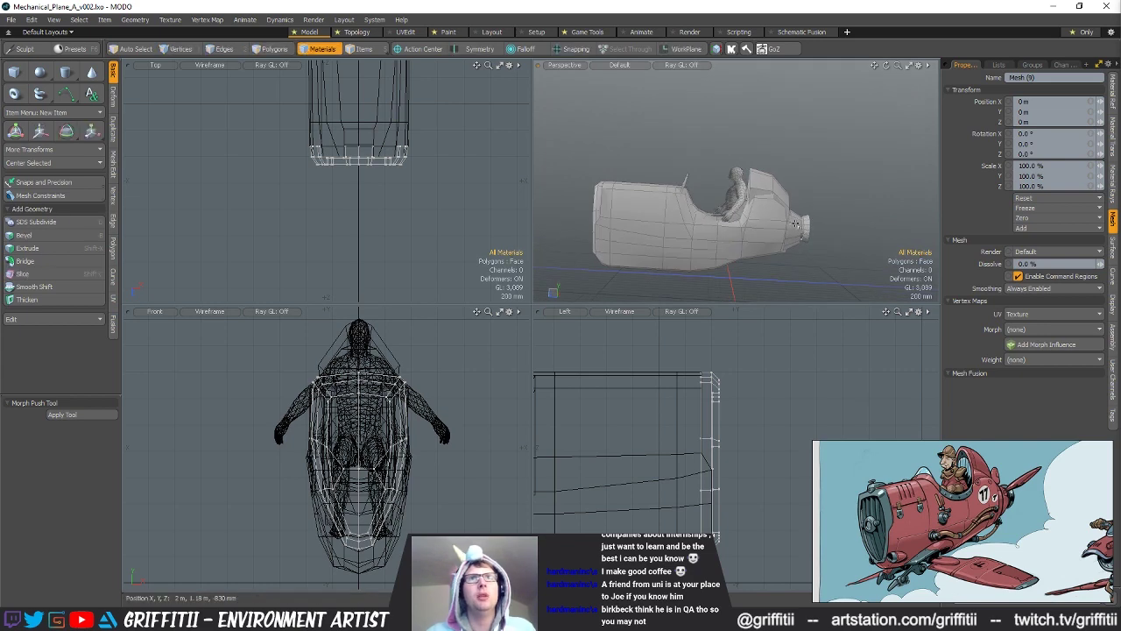
pyautogui.press('5')
pyautogui.click(798, 237)
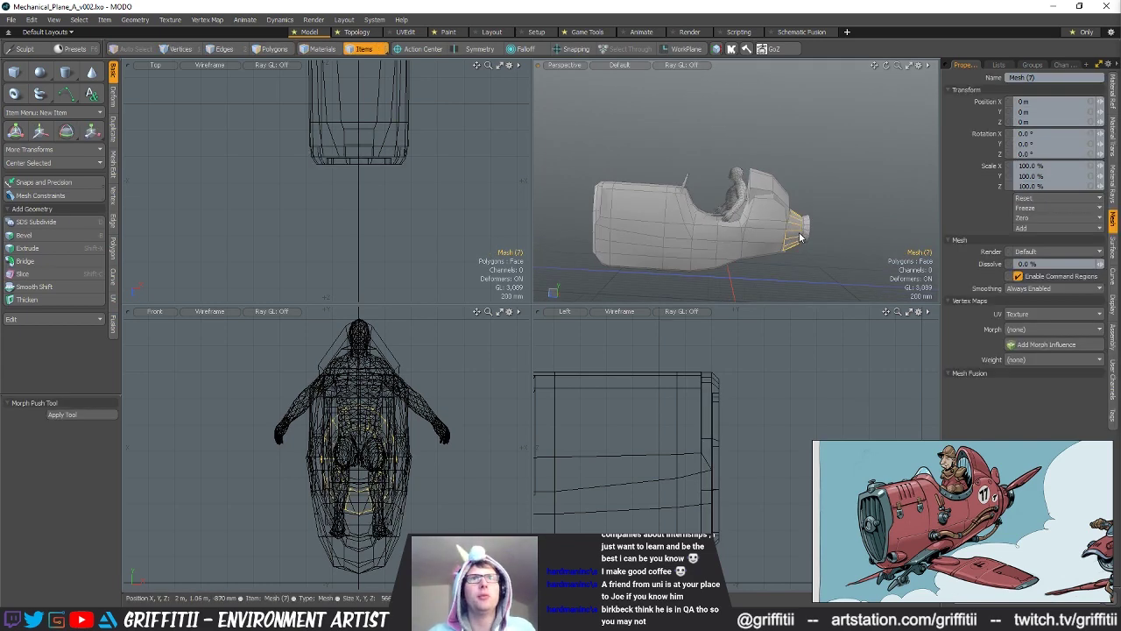
pyautogui.press('1')
pyautogui.keyDown('alt'); pyautogui.keyDown('shift'); pyautogui.moveTo(728, 474); pyautogui.dragTo(604, 519); pyautogui.keyUp('shift'); pyautogui.keyUp('alt')
pyautogui.hotkey('shift', 'a')
pyautogui.scroll(-3, 711, 467)
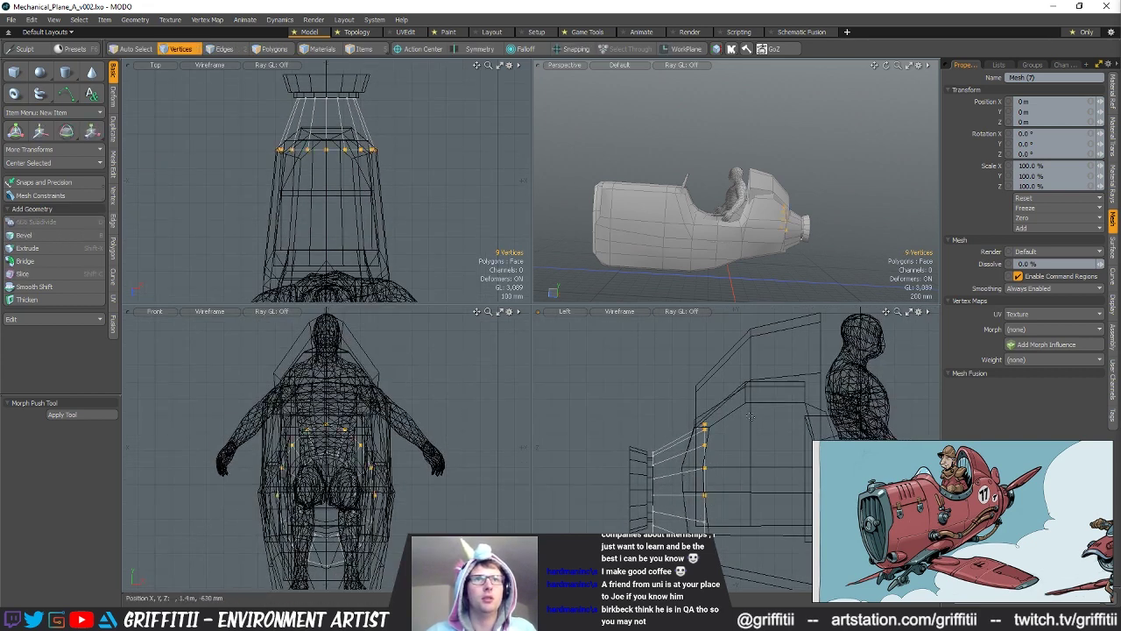
pyautogui.press('w')
pyautogui.moveTo(706, 406); pyautogui.dragTo(705, 390)
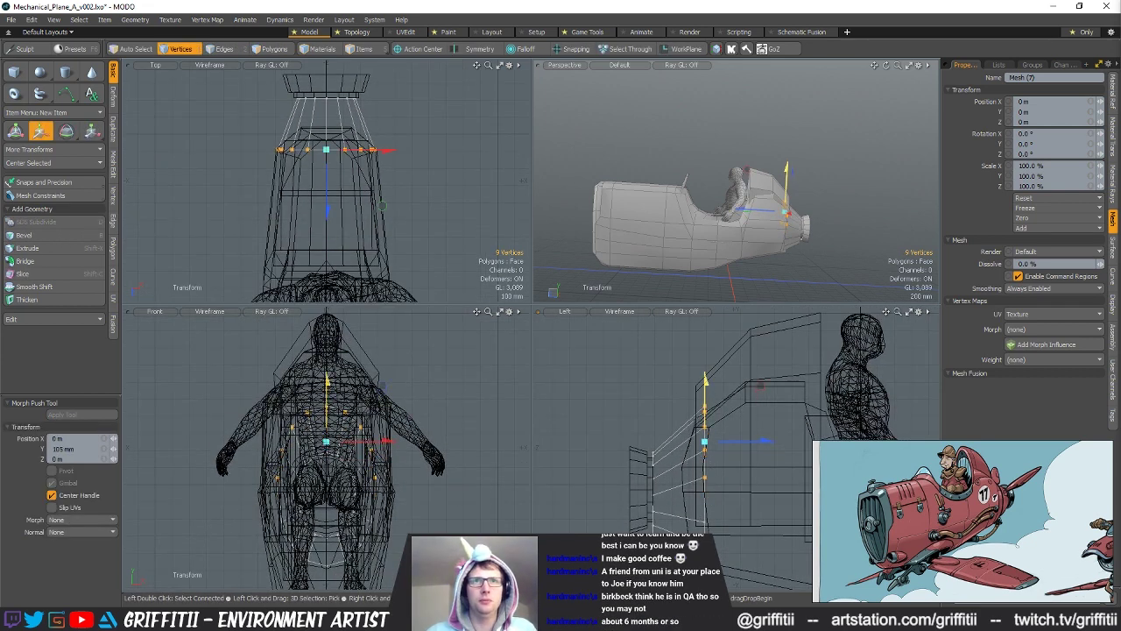
pyautogui.keyDown('alt'); pyautogui.moveTo(762, 210); pyautogui.dragTo(809, 231); pyautogui.keyUp('alt')
pyautogui.press('q')
pyautogui.click(797, 226)
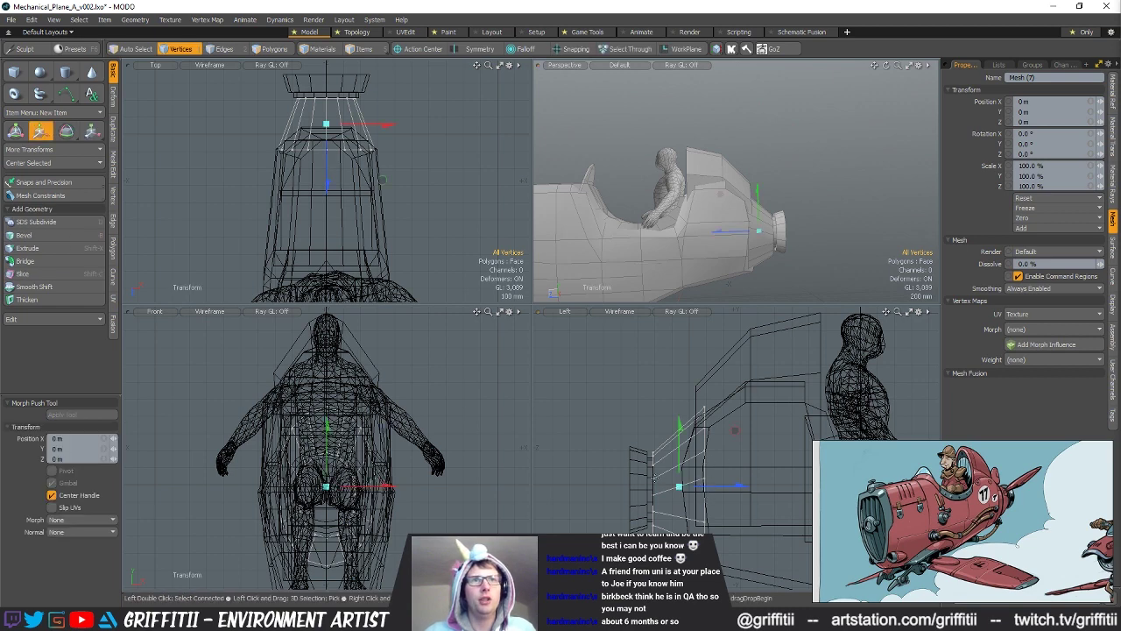
# Step: Merge the tail end cap's geometry into the tail cone mesh
pyautogui.press('space')
pyautogui.press('5')
pyautogui.click(642, 479)
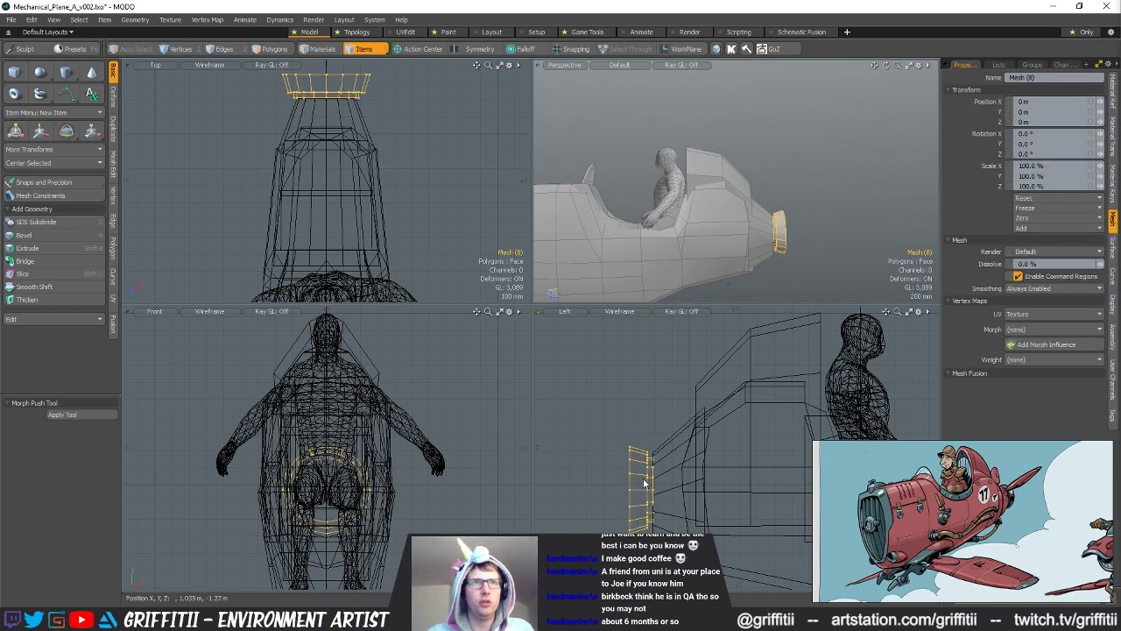
pyautogui.press('h')
pyautogui.click(669, 457)
pyautogui.press('3')
pyautogui.hotkey('ctrl', 'v')
# Step: Move the combined tail cone and end cap -60 mm along Z
pyautogui.keyDown('alt'); pyautogui.keyDown('shift'); pyautogui.moveTo(746, 434); pyautogui.dragTo(731, 427); pyautogui.keyUp('shift'); pyautogui.keyUp('alt')
pyautogui.click(729, 429)
pyautogui.press('w')
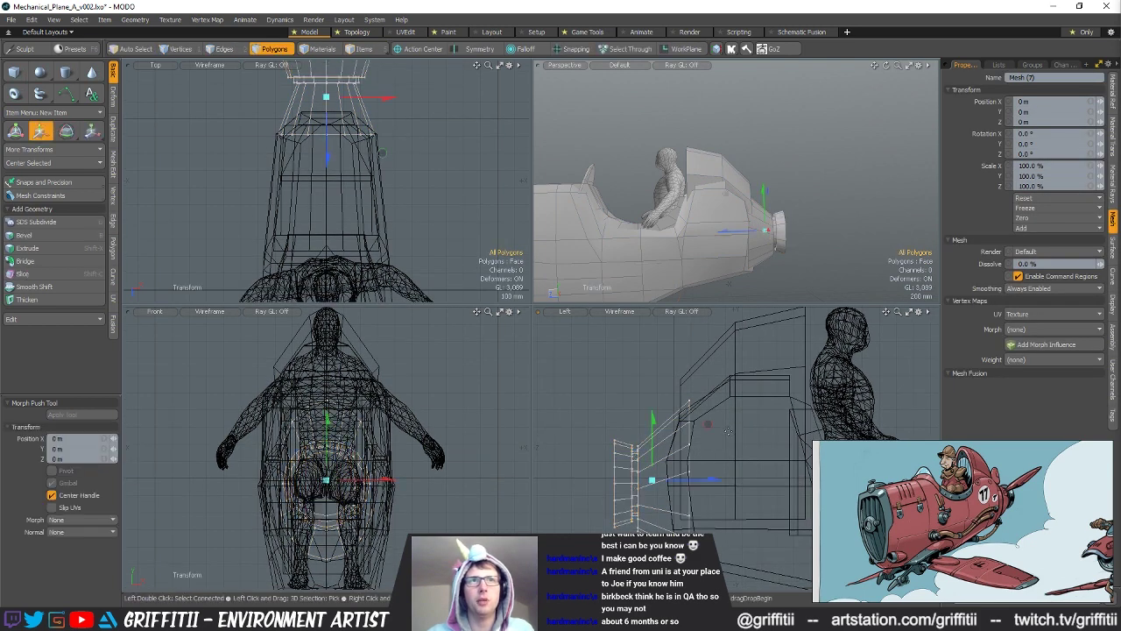
pyautogui.moveTo(701, 484); pyautogui.dragTo(692, 482)
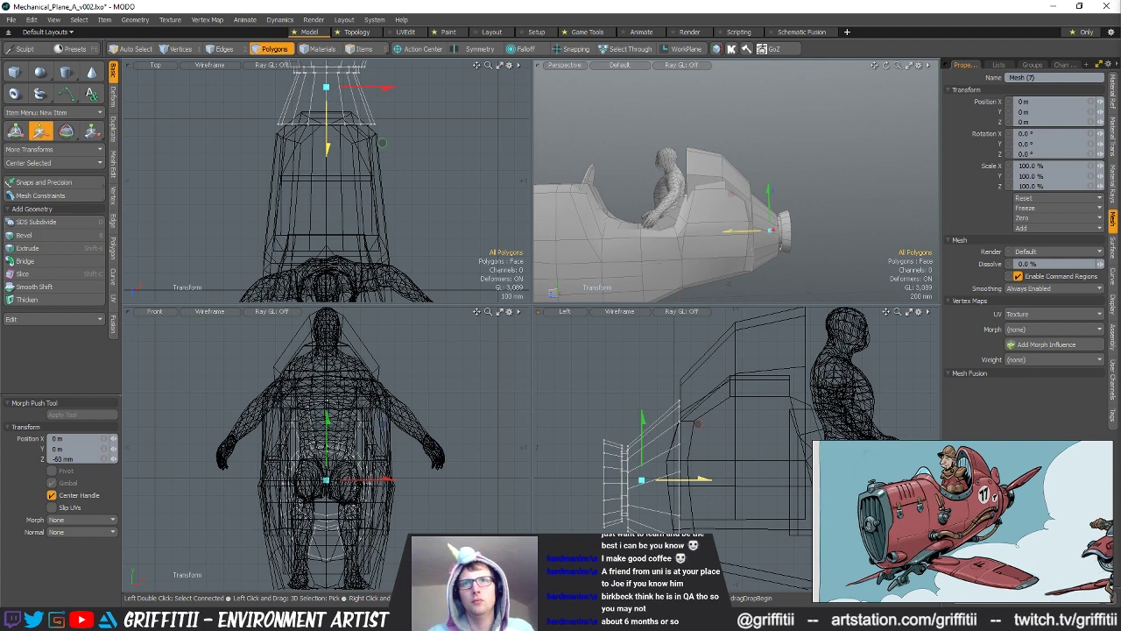
pyautogui.press('q')
# Step: Copy the thin disc between the tail cone and end cap into a new mesh
pyautogui.keyDown('alt'); pyautogui.moveTo(707, 276); pyautogui.dragTo(801, 223); pyautogui.keyUp('alt')
pyautogui.keyDown('alt'); pyautogui.keyDown('shift'); pyautogui.moveTo(801, 223); pyautogui.dragTo(785, 186); pyautogui.keyUp('shift'); pyautogui.keyUp('alt')
pyautogui.doubleClick(783, 181)
pyautogui.press('[')
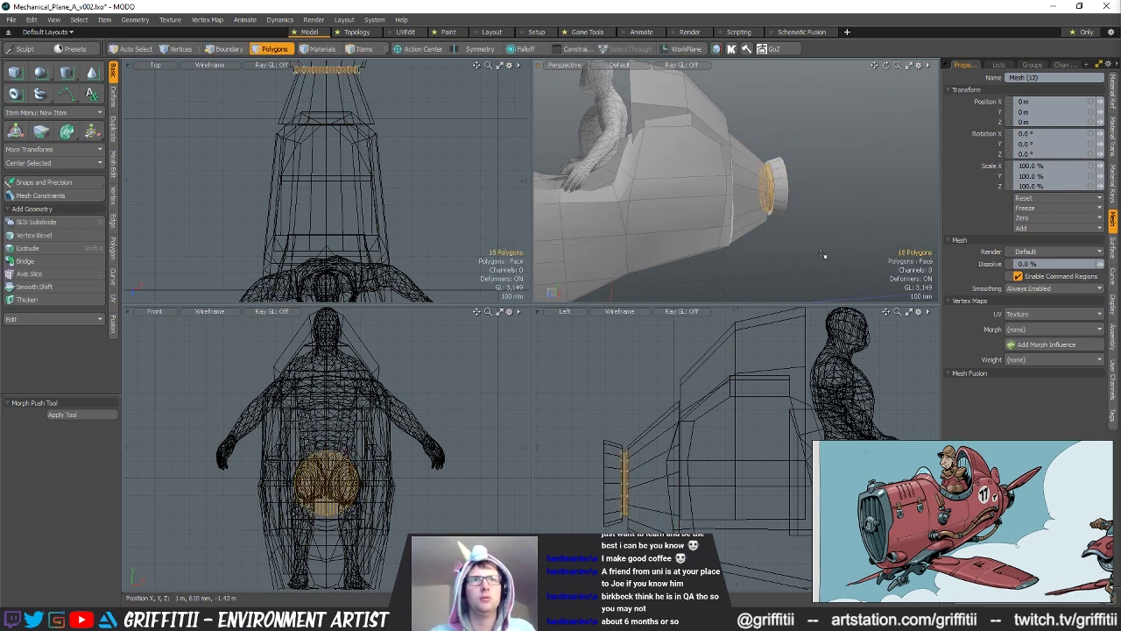
# Step: Move the copied disc to the wide end of the tail cone and scale it to 182.5% in X and 198% in Y
pyautogui.press('w')
pyautogui.moveTo(655, 487); pyautogui.dragTo(761, 484)
pyautogui.press('r')
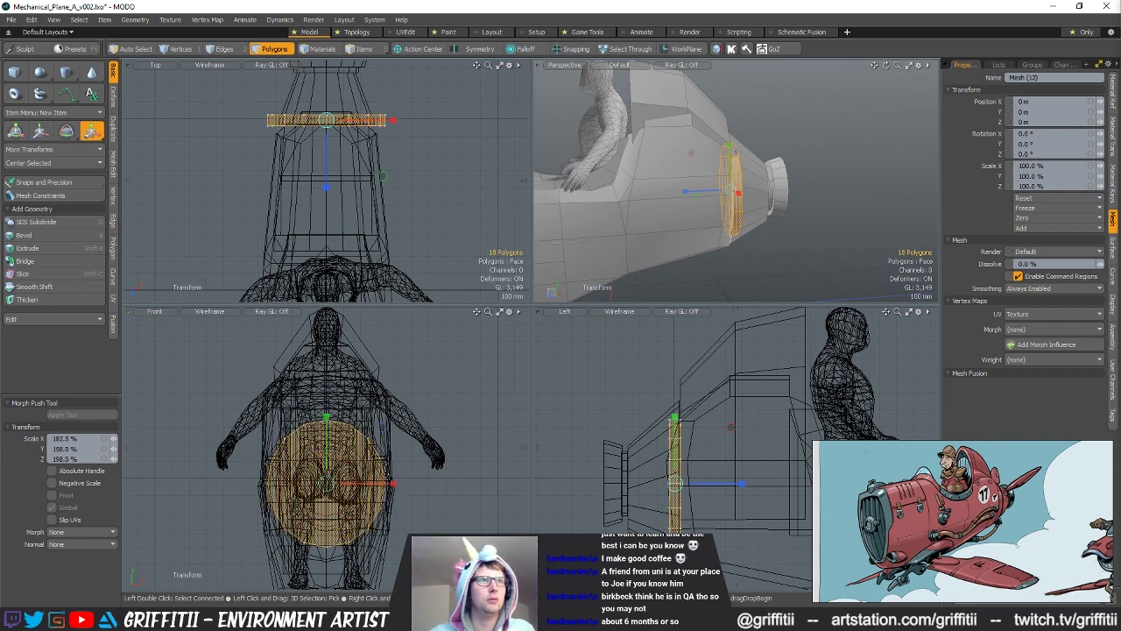
pyautogui.press('w')
pyautogui.press('r')
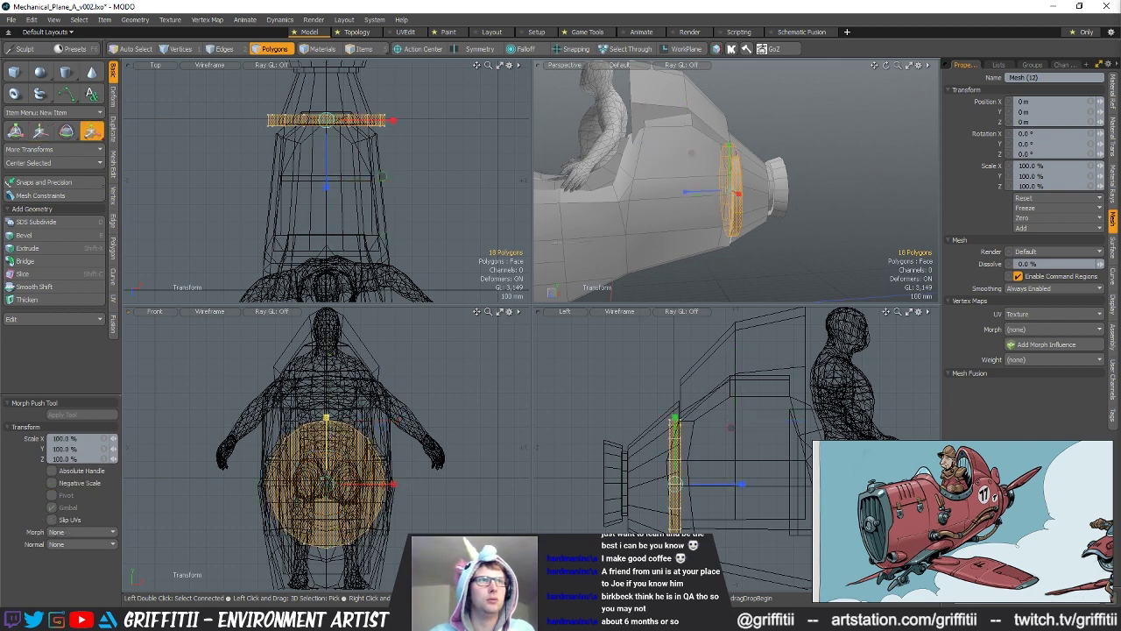
# Step: Stretch the disc vertically and raise it to match the oval end of the fuselage
pyautogui.moveTo(326, 416); pyautogui.dragTo(325, 393)
pyautogui.press('w')
pyautogui.moveTo(684, 445); pyautogui.dragTo(684, 435)
pyautogui.keyDown('alt'); pyautogui.moveTo(770, 253); pyautogui.dragTo(745, 170); pyautogui.keyUp('alt')
pyautogui.press('q')
pyautogui.scroll(3, 749, 158)
# Step: Scale the disc's rim edge loop inward and bevel it
pyautogui.press('1')
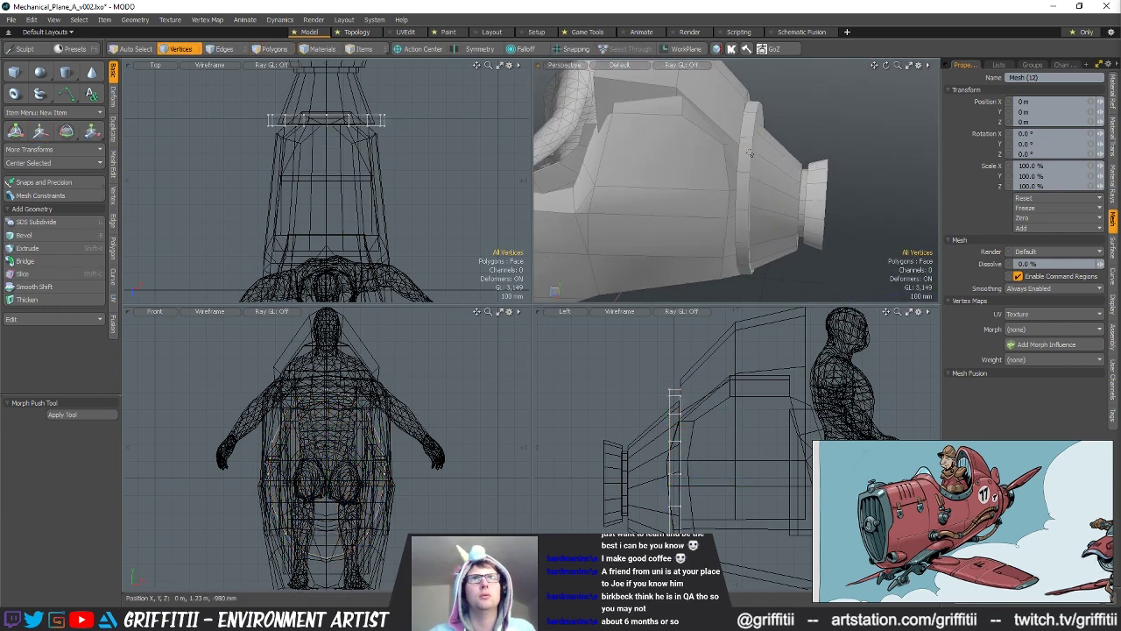
pyautogui.press('2')
pyautogui.doubleClick(752, 157)
pyautogui.press('r')
pyautogui.moveTo(756, 188); pyautogui.dragTo(705, 197)
pyautogui.press('w')
pyautogui.press('b')
# Step: Select the entire disc and adjust its size and position to fit between the fuselage and tail cone
pyautogui.press('3')
pyautogui.doubleClick(746, 170)
pyautogui.press('r')
pyautogui.keyDown('alt'); pyautogui.moveTo(706, 198); pyautogui.dragTo(722, 171); pyautogui.keyUp('alt')
pyautogui.press('w')
pyautogui.scroll(-3, 710, 169)
# Step: Select the disc's two rear vertex rings and move them -10 mm along Z
pyautogui.press('space')
pyautogui.keyDown('ctrl'); pyautogui.moveTo(682, 366); pyautogui.dragTo(684, 361, button='right'); pyautogui.keyUp('ctrl')
pyautogui.press('w')
pyautogui.moveTo(736, 187); pyautogui.dragTo(776, 171)
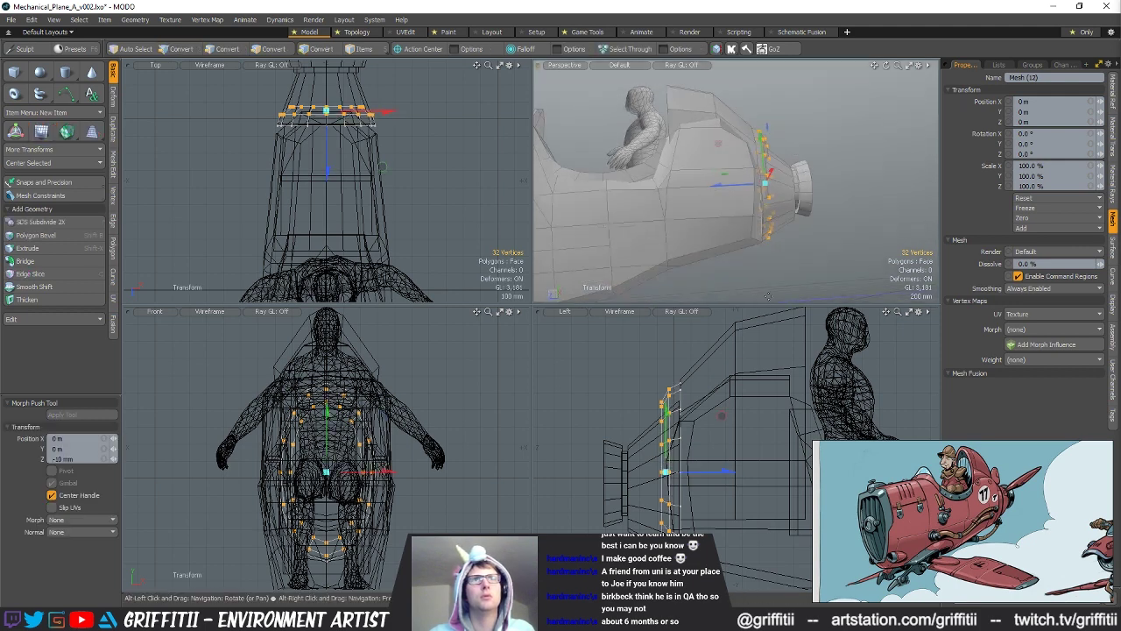
# Step: Lower the 14 upper vertices of the disc's rear rings by 20 mm
pyautogui.press('space')
pyautogui.press('w')
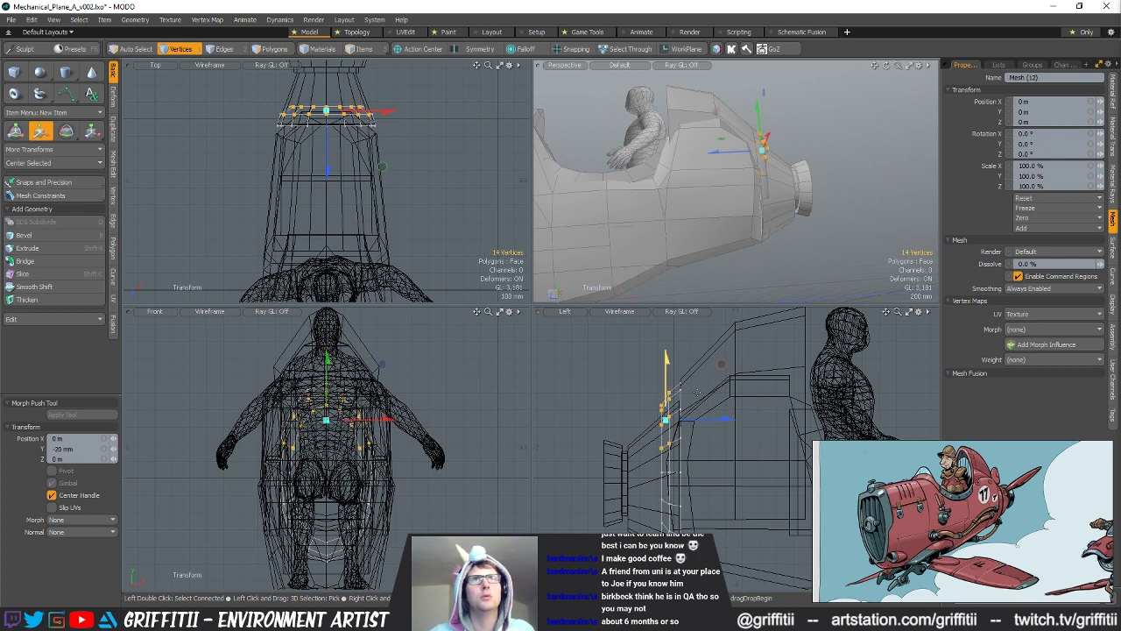
pyautogui.press('space')
pyautogui.click(810, 145)
pyautogui.keyDown('alt'); pyautogui.moveTo(788, 157); pyautogui.dragTo(691, 216); pyautogui.keyUp('alt')
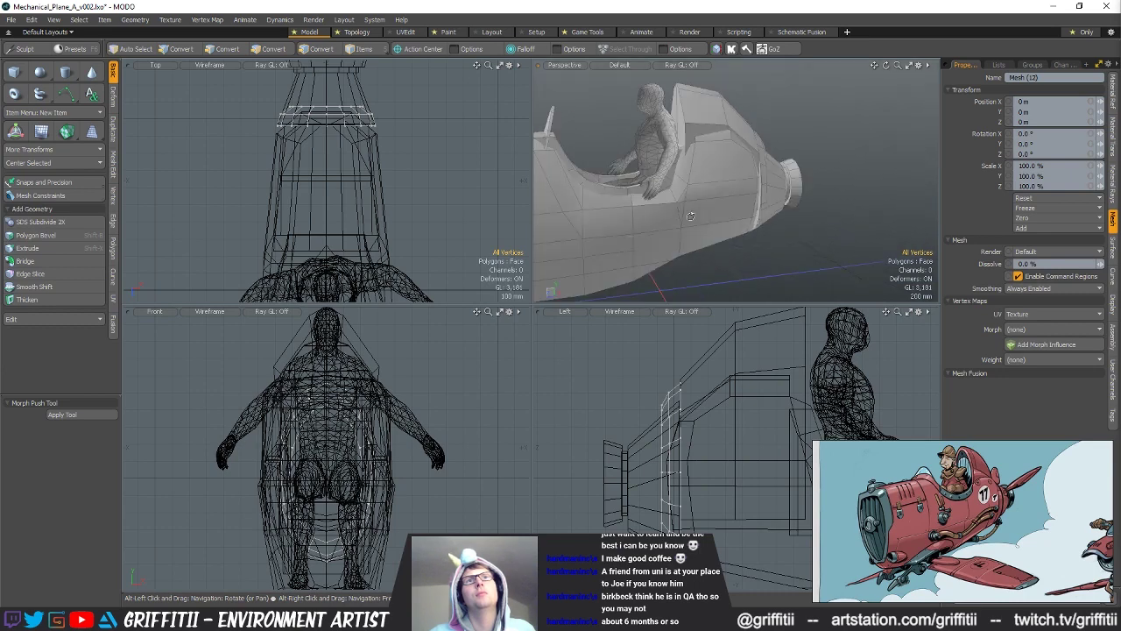
# Step: Fill the disc's front edge loop with a polygon and extrude it forward into the fuselage
pyautogui.scroll(3, 746, 206)
pyautogui.press('2')
pyautogui.doubleClick(778, 175)
pyautogui.press('p')
pyautogui.press('3')
pyautogui.hotkey('ctrl', '3')
pyautogui.click(763, 101)
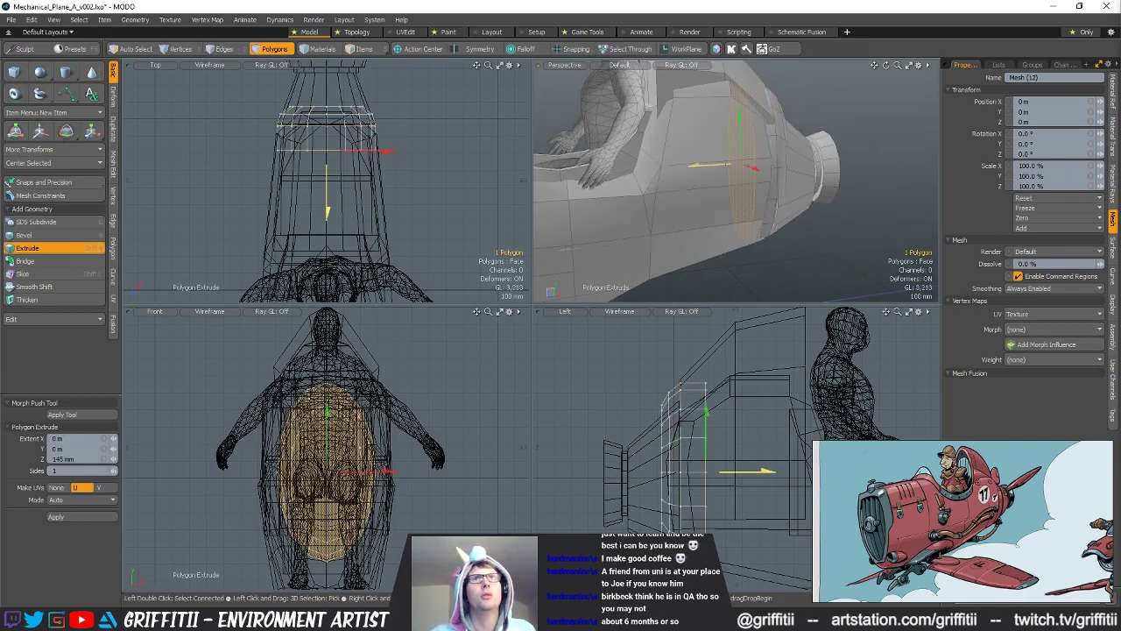
pyautogui.moveTo(693, 165); pyautogui.dragTo(687, 165)
pyautogui.press('q')
pyautogui.click(804, 246)
# Step: Select the 28 upper vertices of the extruded tail ring and lower them to follow the fuselage line
pyautogui.keyDown('alt'); pyautogui.moveTo(804, 246); pyautogui.dragTo(774, 218); pyautogui.keyUp('alt')
pyautogui.scroll(-3, 778, 205)
pyautogui.keyDown('alt'); pyautogui.moveTo(788, 131); pyautogui.dragTo(778, 166); pyautogui.keyUp('alt')
pyautogui.doubleClick(765, 180)
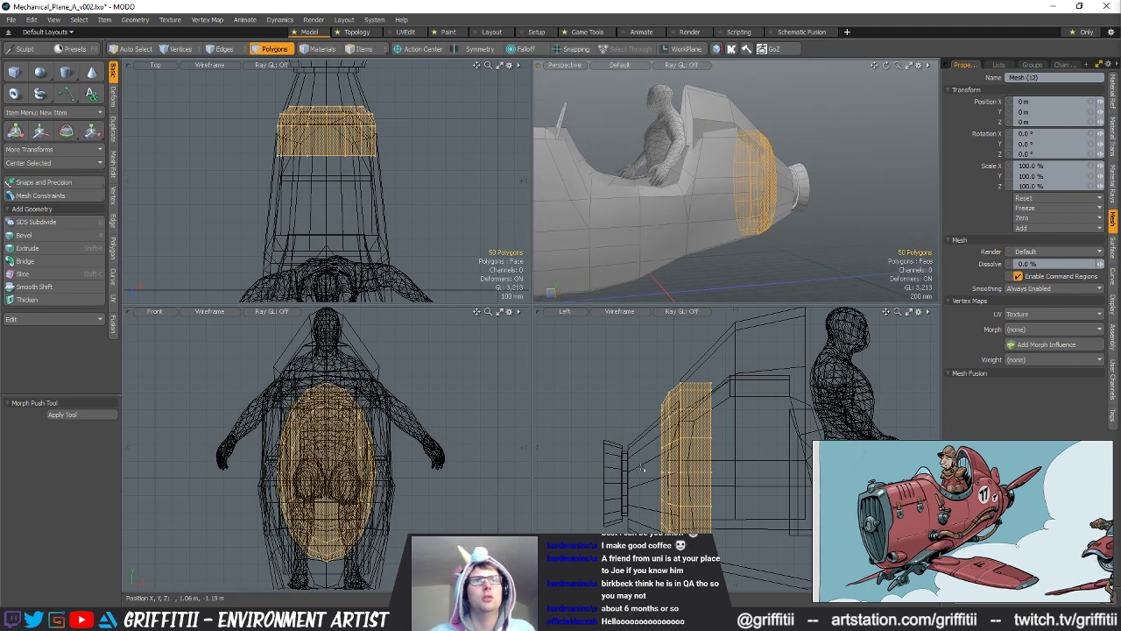
pyautogui.press('1')
pyautogui.press('r')
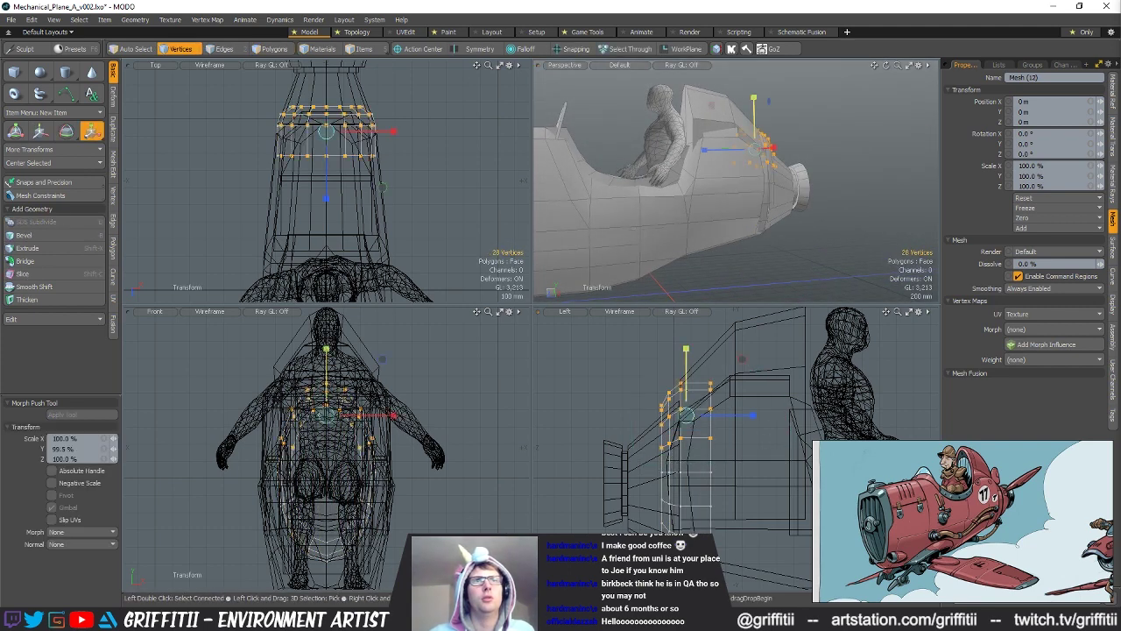
pyautogui.press('w')
pyautogui.moveTo(687, 381); pyautogui.dragTo(688, 402)
pyautogui.press('space')
pyautogui.click(763, 378)
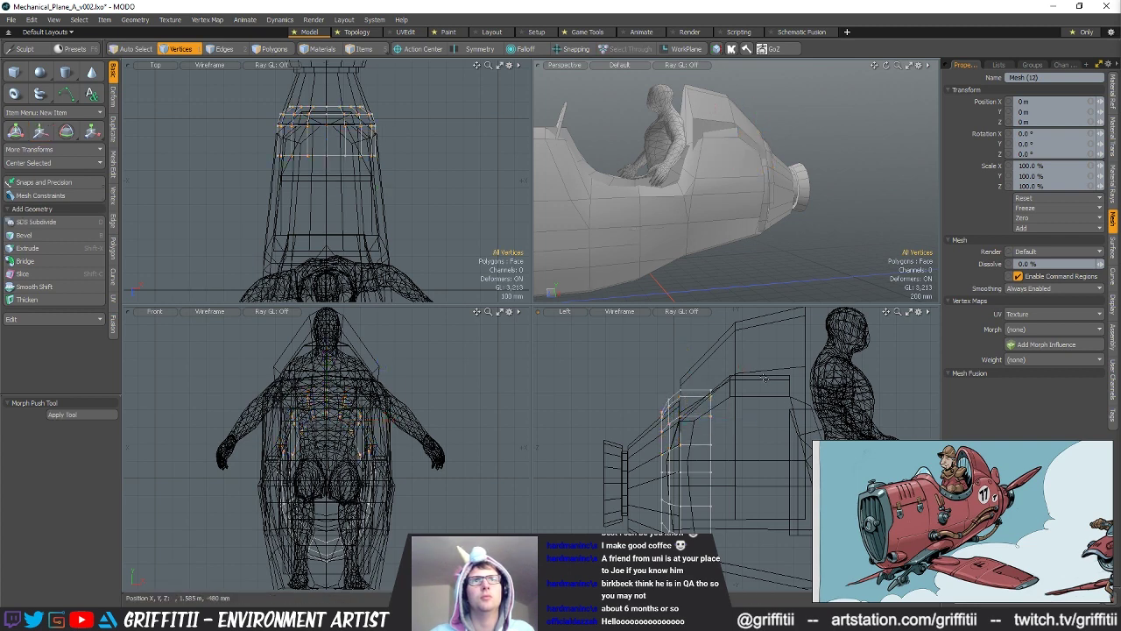
# Step: Cut the fairing behind the pilot out of the fuselage mesh and paste it into a new mesh
pyautogui.press('5')
pyautogui.click(759, 143)
pyautogui.press('1')
pyautogui.keyDown('alt'); pyautogui.moveTo(764, 145); pyautogui.dragTo(688, 164); pyautogui.keyUp('alt')
pyautogui.press('2')
pyautogui.click(755, 136)
pyautogui.doubleClick(754, 136)
pyautogui.press('3')
pyautogui.doubleClick(750, 147)
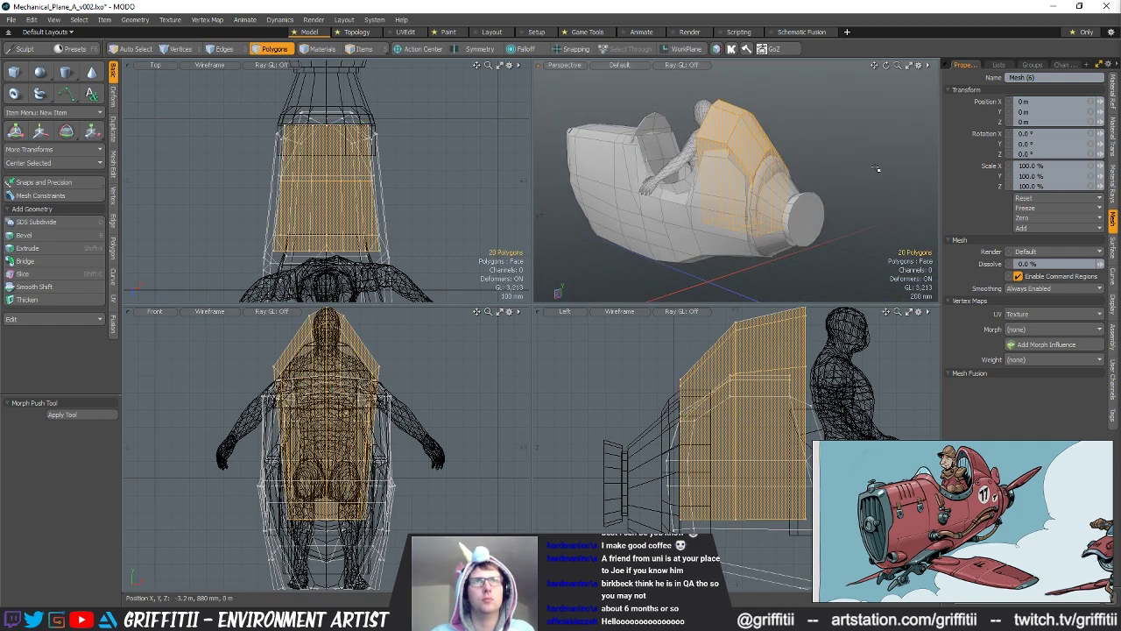
pyautogui.hotkey('ctrl', 'x')
pyautogui.press('n')
pyautogui.hotkey('ctrl', 'v')
# Step: Select the four rear edges of the fairing behind the pilot and bevel them
pyautogui.keyDown('alt'); pyautogui.moveTo(878, 167); pyautogui.dragTo(781, 175); pyautogui.keyUp('alt')
pyautogui.press('1')
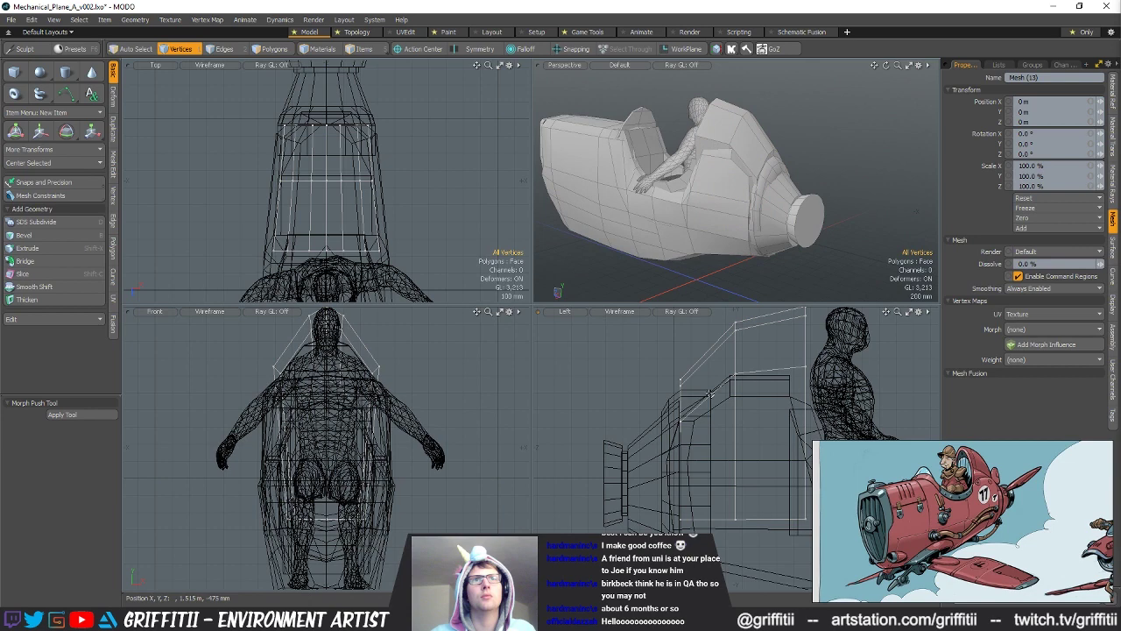
pyautogui.moveTo(660, 478); pyautogui.dragTo(702, 415, button='right')
pyautogui.press('b')
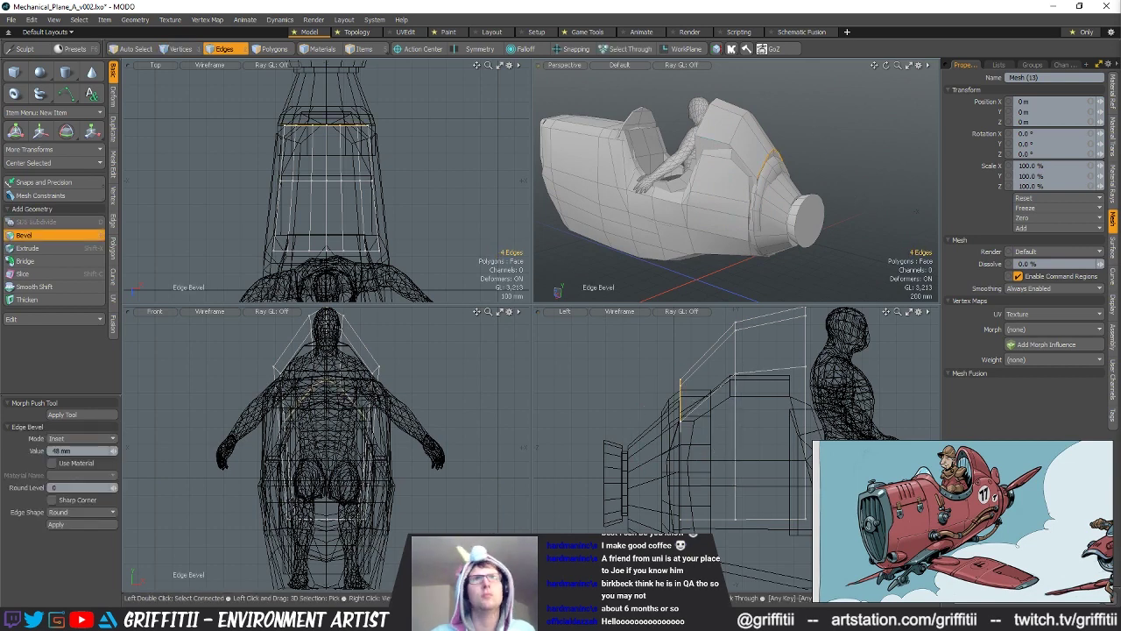
pyautogui.keyDown('alt'); pyautogui.moveTo(696, 186); pyautogui.dragTo(820, 186); pyautogui.keyUp('alt')
pyautogui.press('space')
pyautogui.click(757, 148)
pyautogui.scroll(-5, 728, 390)
pyautogui.keyDown('alt'); pyautogui.keyDown('shift'); pyautogui.moveTo(803, 412); pyautogui.dragTo(760, 457); pyautogui.keyUp('shift'); pyautogui.keyUp('alt')
pyautogui.scroll(3, 733, 186)
pyautogui.moveTo(734, 186)
pyautogui.keyDown('alt'); pyautogui.mouseDown()
pyautogui.moveTo(754, 170)
pyautogui.moveTo(810, 182)
pyautogui.moveTo(687, 178)
pyautogui.moveTo(854, 182)
pyautogui.moveTo(727, 203)
pyautogui.mouseUp(); pyautogui.keyUp('alt')
pyautogui.keyDown('ctrl'); pyautogui.keyDown('alt'); pyautogui.moveTo(836, 204); pyautogui.dragTo(771, 200); pyautogui.keyUp('alt'); pyautogui.keyUp('ctrl')
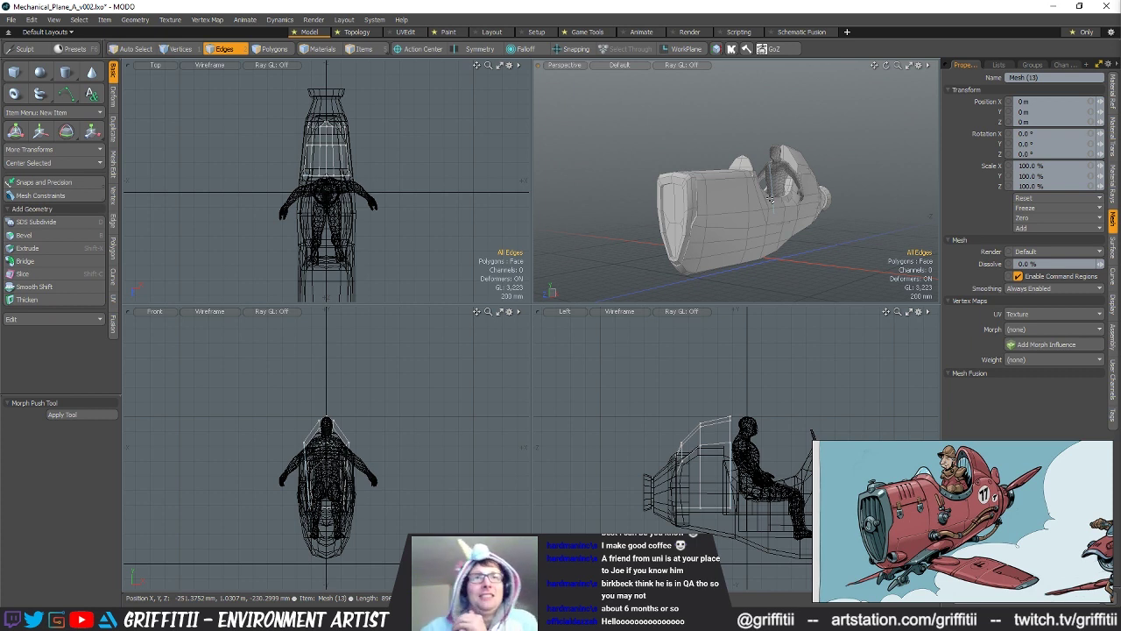
# Step: Select the two fuselage vertices just below the tail ring and bevel them with Vertex Bevel
pyautogui.keyDown('alt'); pyautogui.moveTo(693, 259); pyautogui.dragTo(765, 220); pyautogui.keyUp('alt')
pyautogui.scroll(3, 713, 248)
pyautogui.press('space')
pyautogui.press('space')
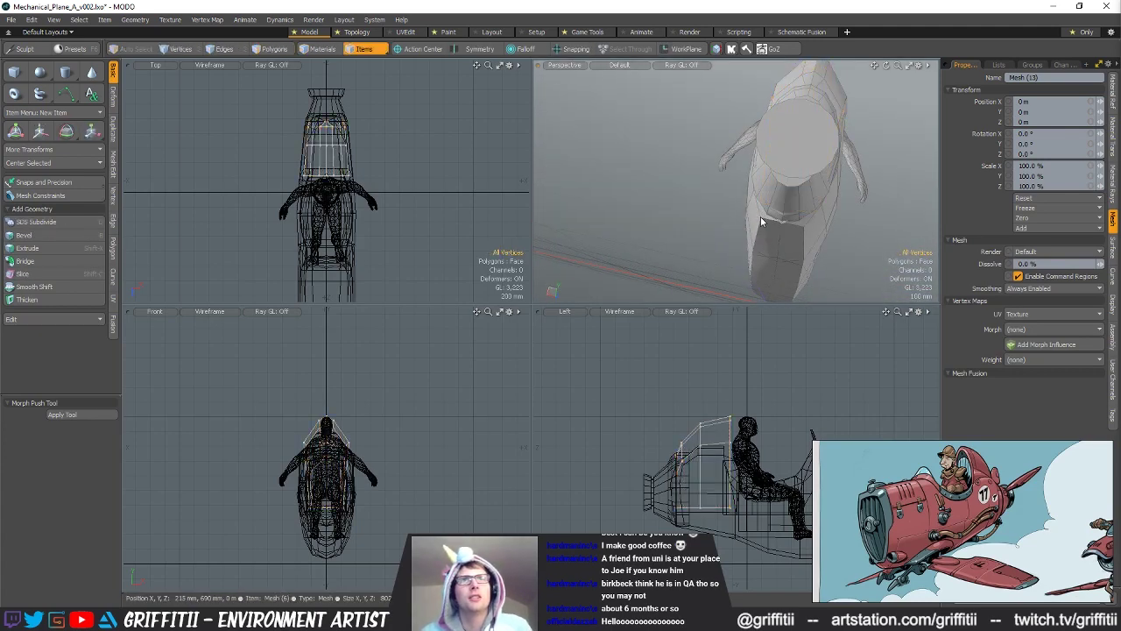
pyautogui.click(761, 221)
pyautogui.press('1')
pyautogui.keyDown('shift'); pyautogui.click(804, 226); pyautogui.keyUp('shift')
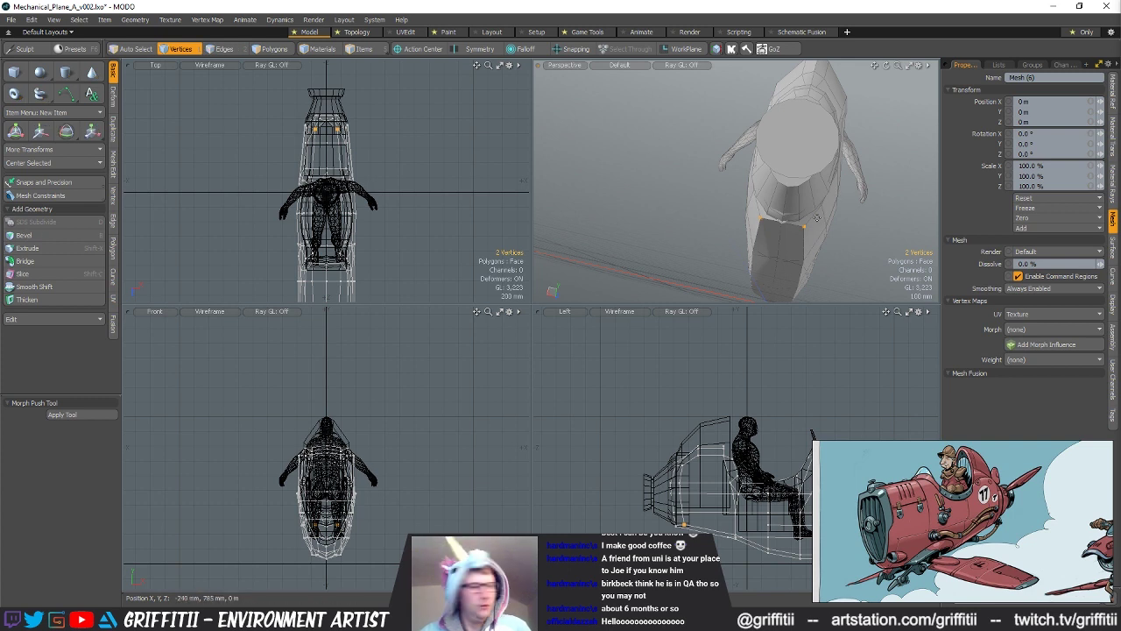
pyautogui.press('b')
pyautogui.keyDown('alt'); pyautogui.moveTo(817, 217); pyautogui.dragTo(824, 219); pyautogui.keyUp('alt')
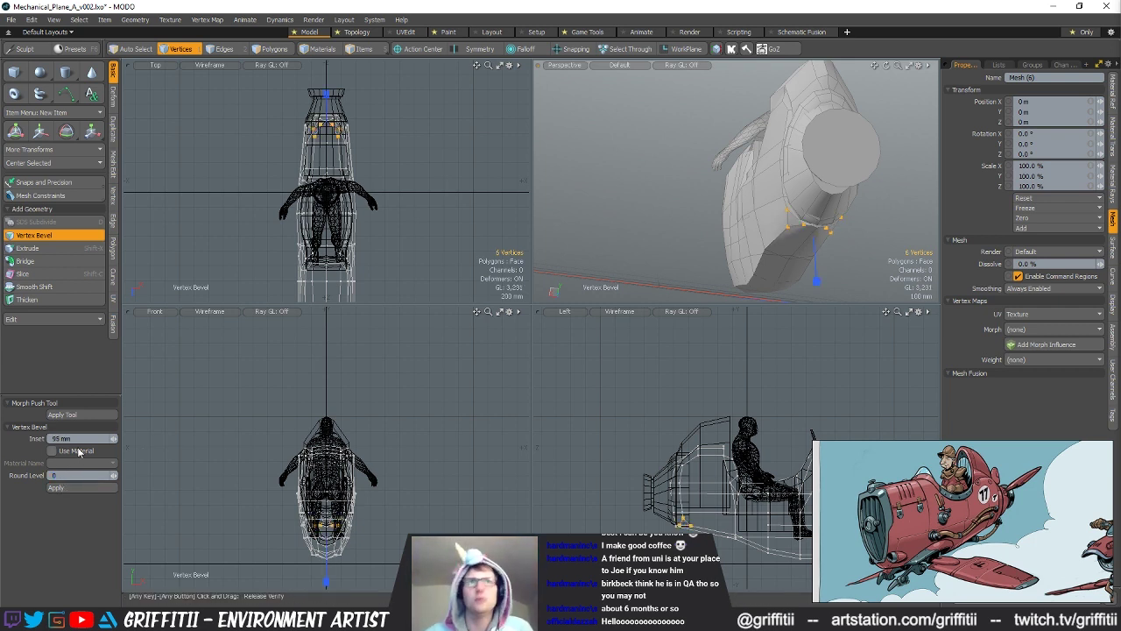
pyautogui.keyDown('alt'); pyautogui.moveTo(780, 179); pyautogui.dragTo(671, 254); pyautogui.keyUp('alt')
pyautogui.press('space')
pyautogui.click(718, 127)
# Step: Loop-slice the polygon band along the fuselage's front side, placing the cut at 70%
pyautogui.scroll(4, 632, 188)
pyautogui.press('space')
pyautogui.press('space')
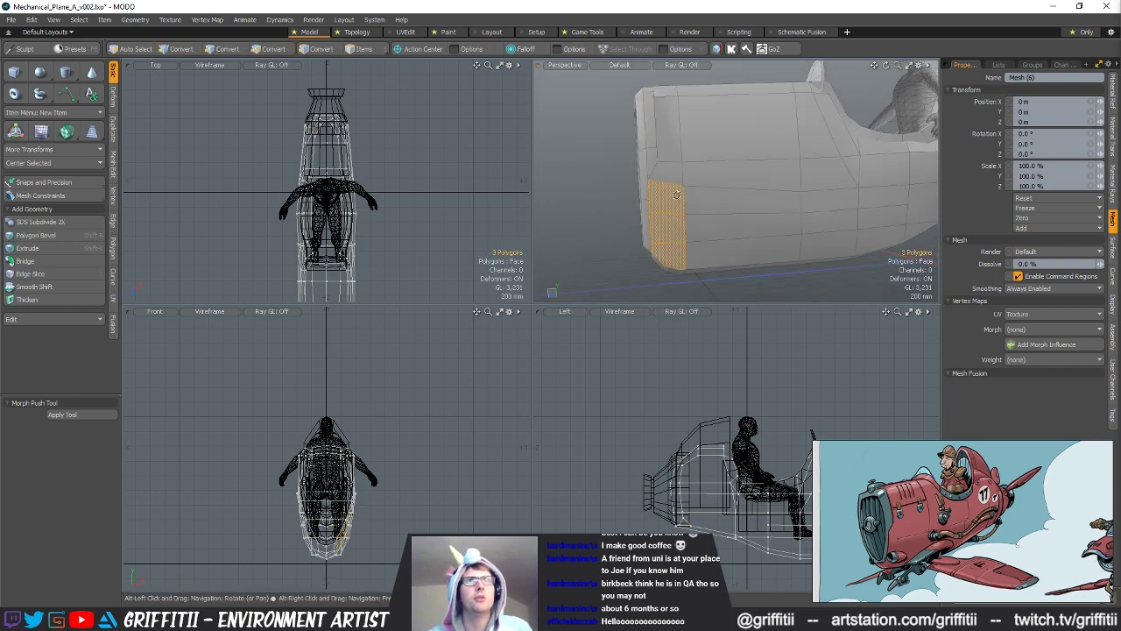
pyautogui.hotkey('alt', 'c')
pyautogui.click(666, 232)
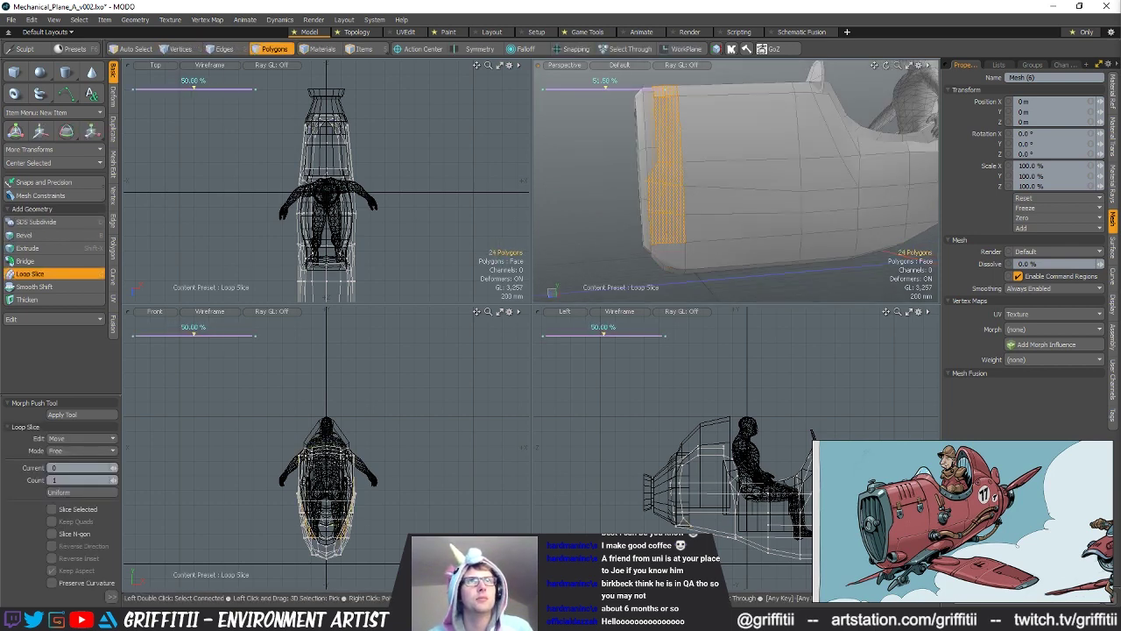
pyautogui.keyDown('alt'); pyautogui.keyDown('shift'); pyautogui.moveTo(699, 169); pyautogui.dragTo(771, 183); pyautogui.keyUp('shift'); pyautogui.keyUp('alt')
pyautogui.keyDown('alt'); pyautogui.keyDown('shift'); pyautogui.moveTo(885, 415); pyautogui.dragTo(763, 362); pyautogui.keyUp('shift'); pyautogui.keyUp('alt')
pyautogui.scroll(4, 663, 380)
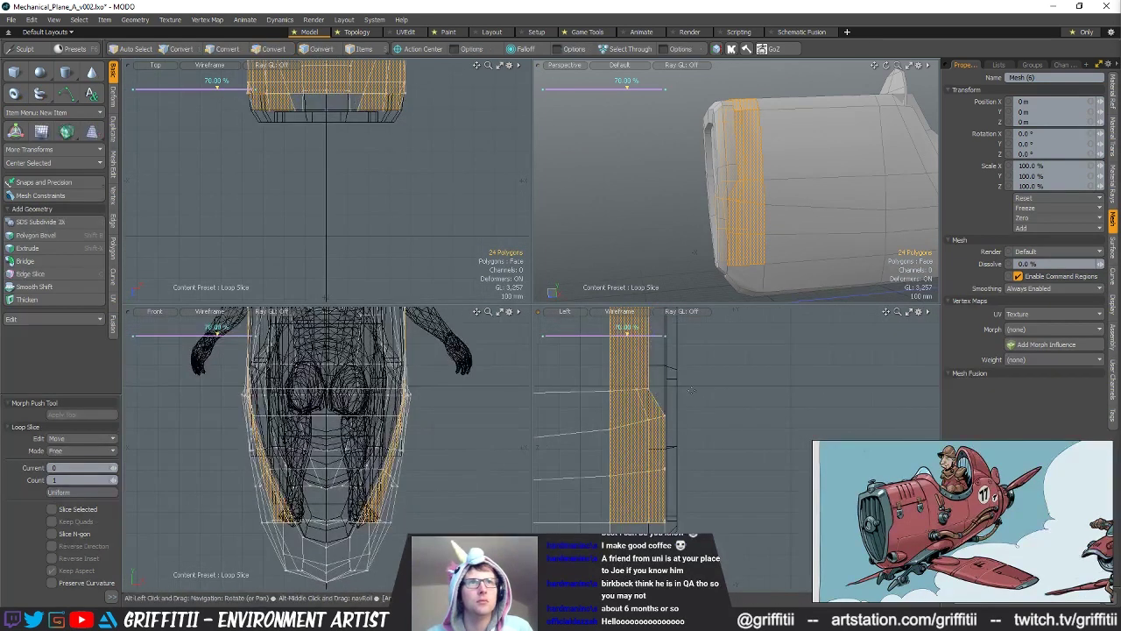
pyautogui.keyDown('alt'); pyautogui.keyDown('shift'); pyautogui.moveTo(700, 412); pyautogui.dragTo(711, 435); pyautogui.keyUp('shift'); pyautogui.keyUp('alt')
# Step: Select the upper edges of the new loop on both sides of the fuselage and remove them
pyautogui.press('space')
pyautogui.press('space')
pyautogui.press('space')
pyautogui.moveTo(652, 466); pyautogui.dragTo(649, 399)
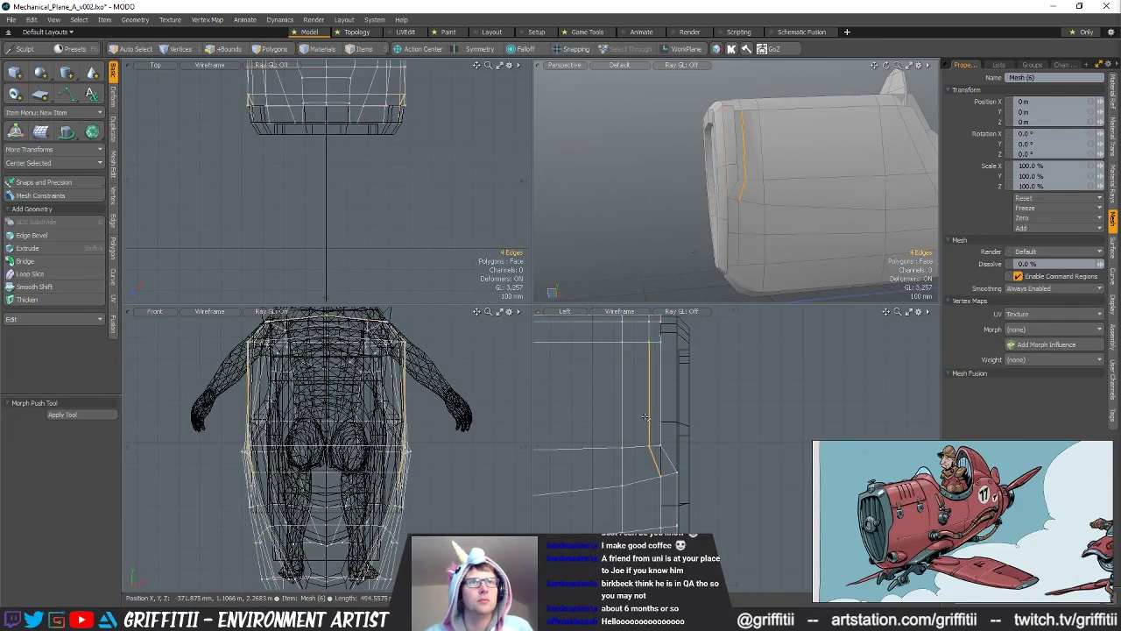
pyautogui.keyDown('alt'); pyautogui.keyDown('shift'); pyautogui.moveTo(648, 342); pyautogui.dragTo(651, 399); pyautogui.keyUp('shift'); pyautogui.keyUp('alt')
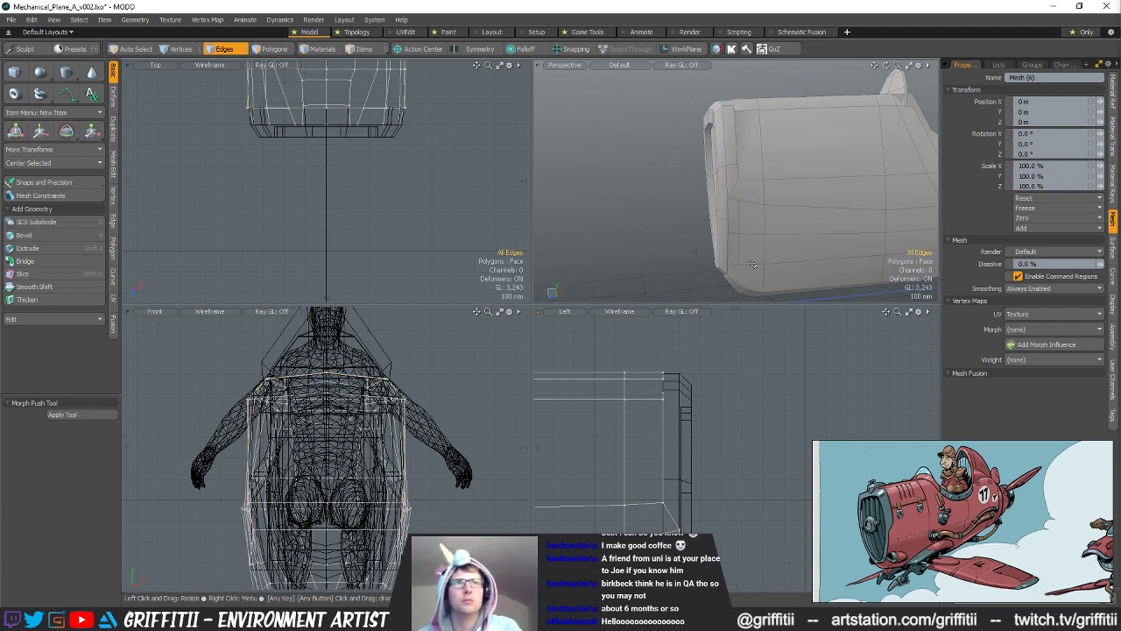
# Step: Use Edge Slice to connect the cut's remaining upper end to the neighbouring vertex on both sides of the fuselage
pyautogui.keyDown('alt'); pyautogui.moveTo(752, 263); pyautogui.dragTo(750, 224); pyautogui.keyUp('alt')
pyautogui.scroll(2, 751, 212)
pyautogui.press('c')
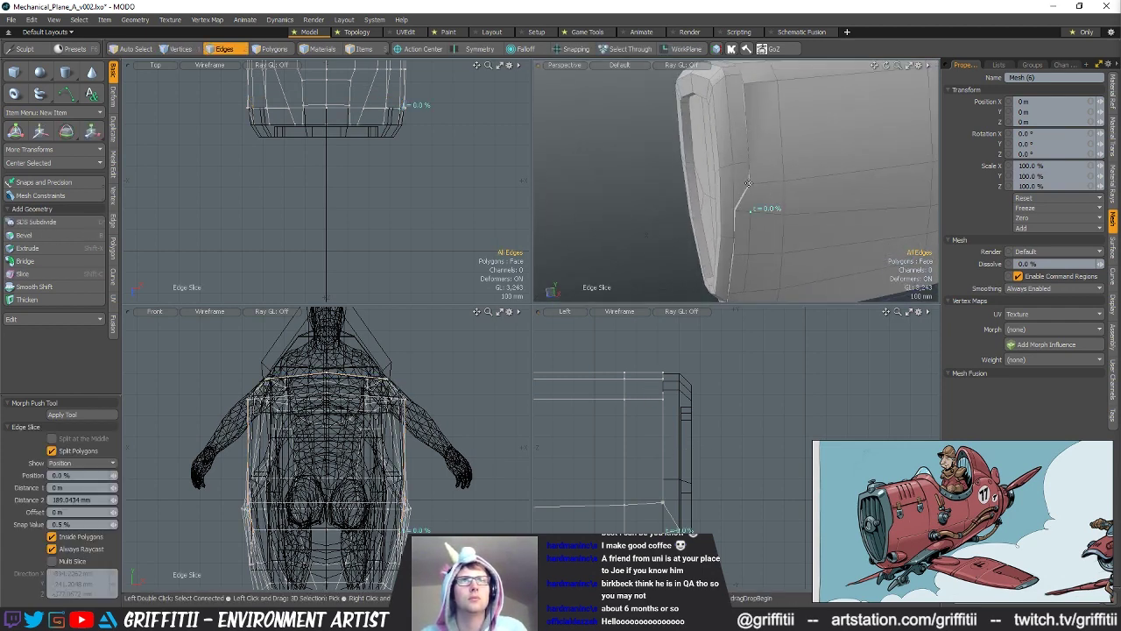
pyautogui.click(749, 183)
pyautogui.press('space')
pyautogui.keyDown('alt'); pyautogui.moveTo(625, 177); pyautogui.dragTo(623, 213); pyautogui.keyUp('alt')
pyautogui.press('c')
pyautogui.press('space')
# Step: Select the four lower side edges of the fuselage's front cut and scale them to 103.5% in X
pyautogui.press('3')
pyautogui.click(683, 192)
pyautogui.press('2')
pyautogui.click(679, 187)
pyautogui.keyDown('shift'); pyautogui.doubleClick(763, 166); pyautogui.keyUp('shift')
pyautogui.keyDown('alt'); pyautogui.moveTo(763, 166); pyautogui.dragTo(924, 131); pyautogui.keyUp('alt')
pyautogui.keyDown('ctrl'); pyautogui.click(782, 130); pyautogui.keyUp('ctrl')
pyautogui.keyDown('alt'); pyautogui.keyDown('shift'); pyautogui.moveTo(458, 453); pyautogui.dragTo(443, 382); pyautogui.keyUp('shift'); pyautogui.keyUp('alt')
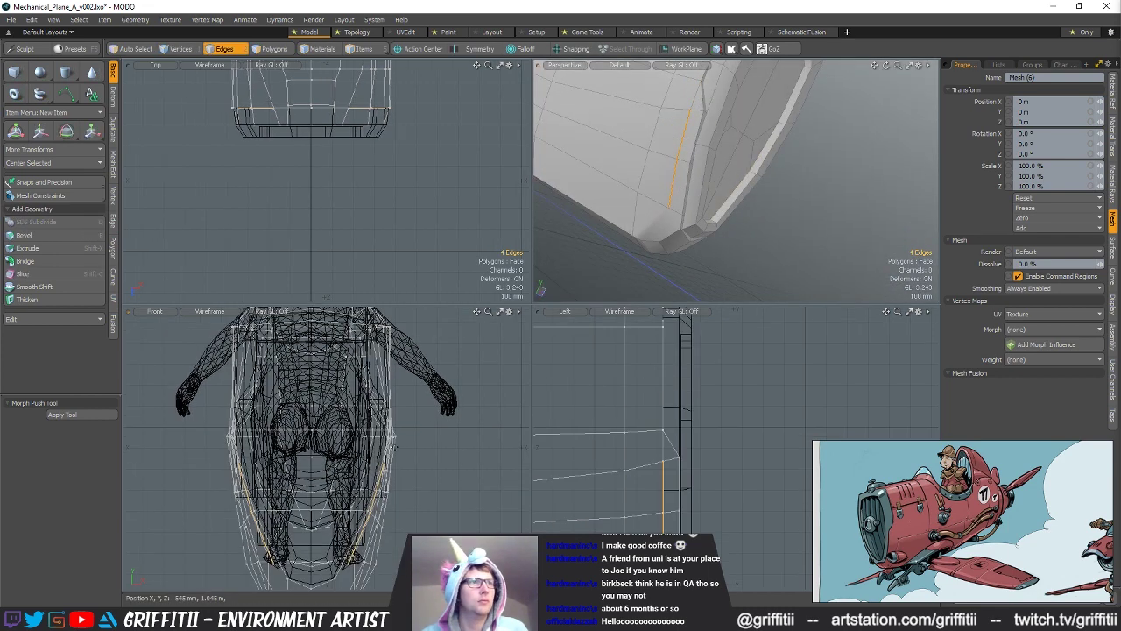
pyautogui.press('r')
pyautogui.moveTo(378, 513); pyautogui.dragTo(380, 514)
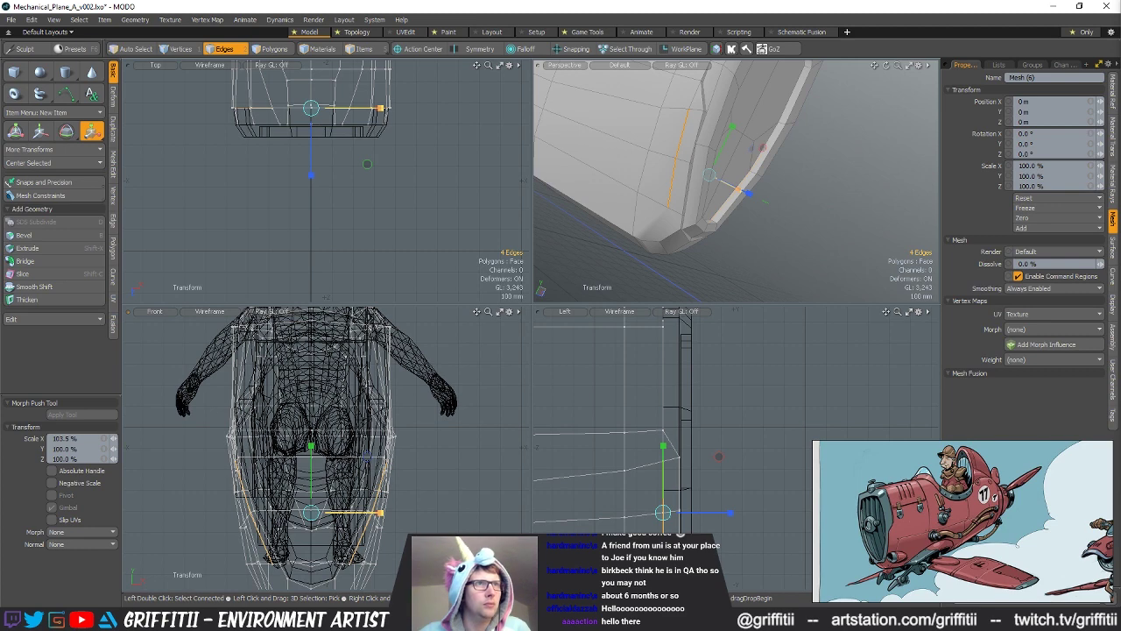
# Step: Narrow the selection to the two lowest side edges and scale their width in X
pyautogui.press('space')
pyautogui.keyDown('ctrl'); pyautogui.click(663, 487); pyautogui.keyUp('ctrl')
pyautogui.press('r')
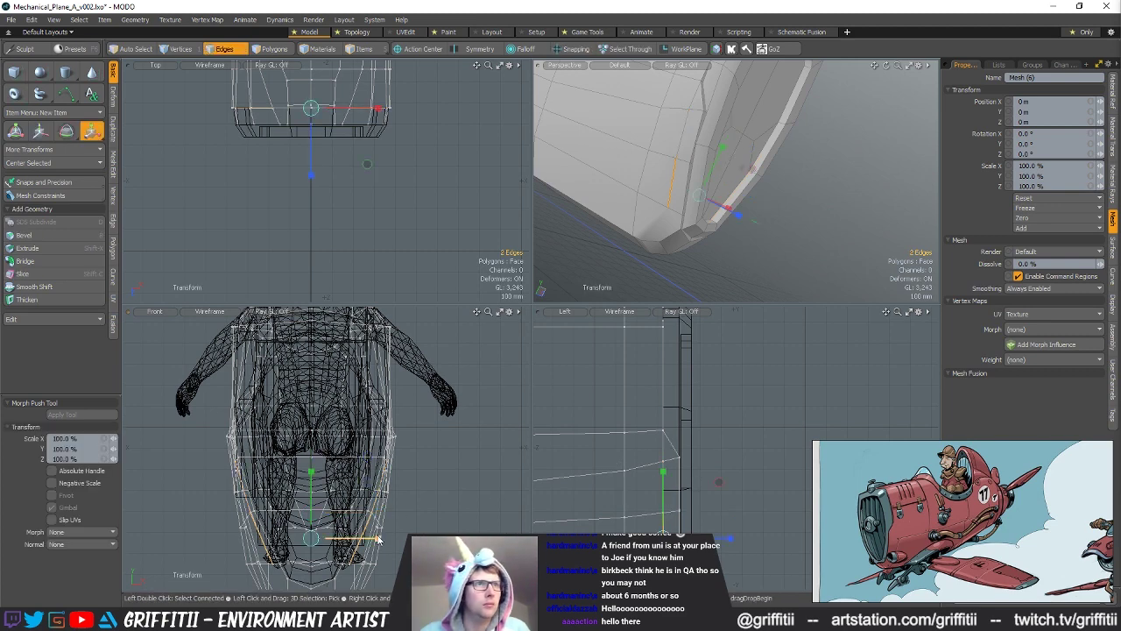
pyautogui.press('space')
# Step: Cut the polygon at the fuselage's lower front corner with Edge Slice
pyautogui.keyDown('alt'); pyautogui.moveTo(699, 201); pyautogui.dragTo(742, 188); pyautogui.keyUp('alt')
pyautogui.press('3')
pyautogui.click(811, 256)
pyautogui.press('c')
pyautogui.press('space')
pyautogui.keyDown('alt'); pyautogui.moveTo(743, 187); pyautogui.dragTo(757, 200); pyautogui.keyUp('alt')
# Step: Select the two bottom centre edges of the fuselage's front cut and move them forward about 14 mm with snapping enabled
pyautogui.press('1')
pyautogui.keyDown('alt'); pyautogui.keyDown('shift'); pyautogui.moveTo(652, 578); pyautogui.dragTo(655, 453); pyautogui.keyUp('shift'); pyautogui.keyUp('alt')
pyautogui.press('2')
pyautogui.moveTo(674, 470); pyautogui.dragTo(655, 497, button='right')
pyautogui.press('w')
pyautogui.press('x')
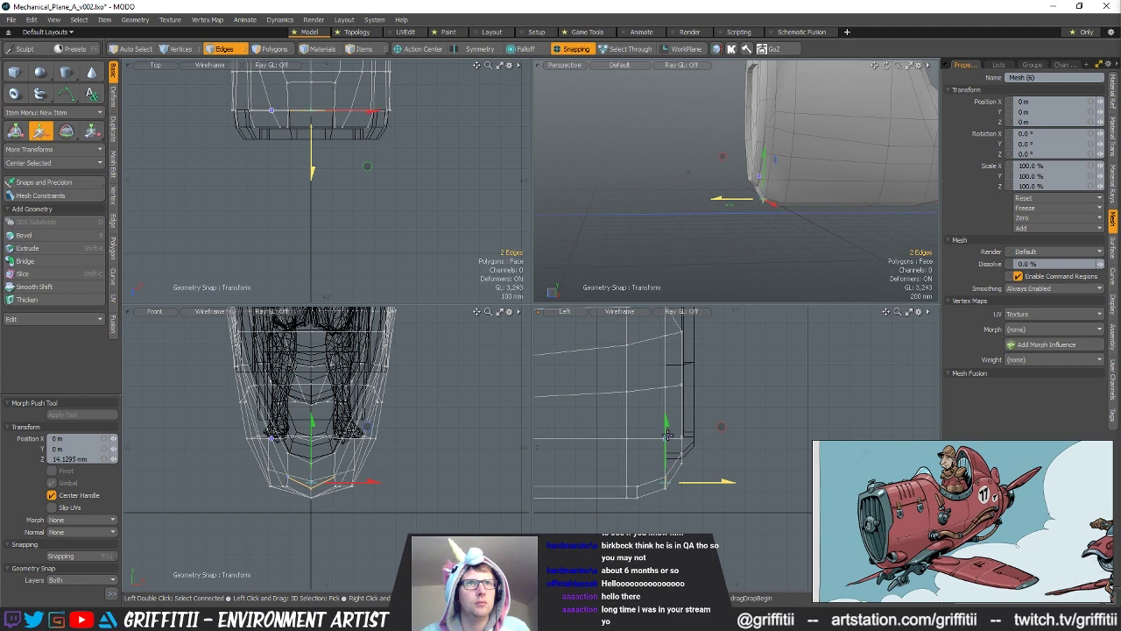
pyautogui.press('space')
pyautogui.click(719, 461)
# Step: Select the small front side polygons on both sides of the fuselage and scale them with snapping turned off
pyautogui.keyDown('alt'); pyautogui.moveTo(764, 212); pyautogui.dragTo(791, 169); pyautogui.keyUp('alt')
pyautogui.keyDown('ctrl'); pyautogui.keyDown('alt'); pyautogui.moveTo(792, 169); pyautogui.dragTo(832, 167); pyautogui.keyUp('alt'); pyautogui.keyUp('ctrl')
pyautogui.moveTo(832, 167)
pyautogui.keyDown('alt'); pyautogui.mouseDown()
pyautogui.moveTo(722, 173)
pyautogui.moveTo(806, 151)
pyautogui.moveTo(716, 181)
pyautogui.moveTo(823, 179)
pyautogui.mouseUp(); pyautogui.keyUp('alt')
pyautogui.press('3')
pyautogui.click(716, 180)
pyautogui.keyDown('shift'); pyautogui.click(561, 174); pyautogui.keyUp('shift')
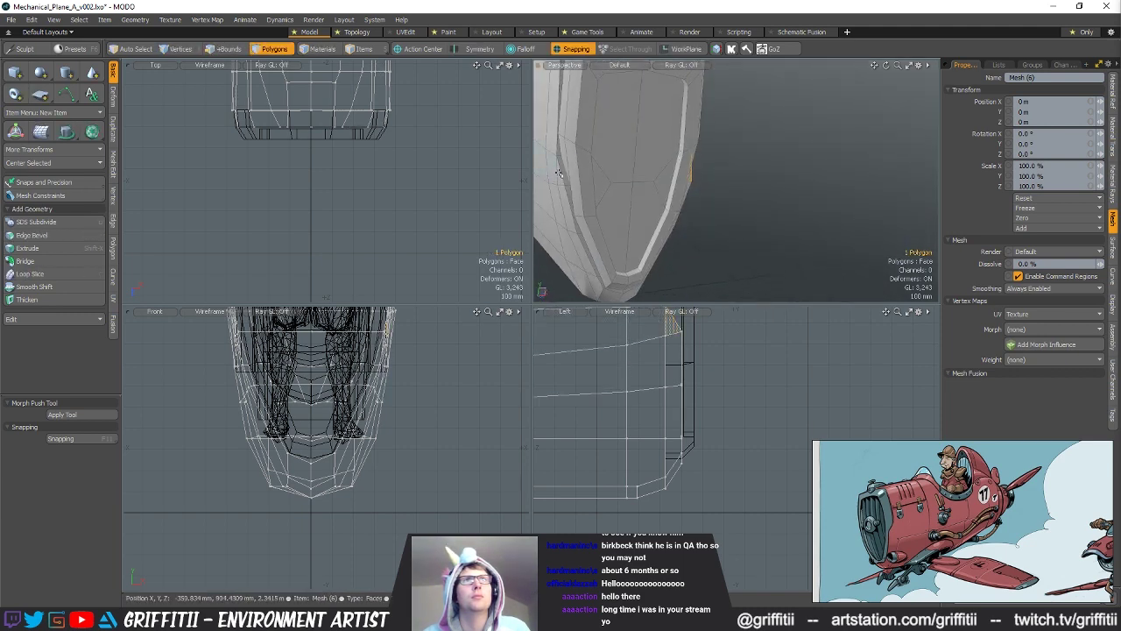
pyautogui.press('x')
pyautogui.press('r')
pyautogui.moveTo(717, 205)
pyautogui.keyDown('alt'); pyautogui.mouseDown()
pyautogui.moveTo(666, 179)
pyautogui.moveTo(729, 212)
pyautogui.mouseUp(); pyautogui.keyUp('alt')
pyautogui.press('q')
pyautogui.click(826, 251)
# Step: Examine the nose and fuselage shape from the side and the front
pyautogui.scroll(-4, 826, 251)
pyautogui.keyDown('alt'); pyautogui.moveTo(826, 251); pyautogui.dragTo(776, 195); pyautogui.keyUp('alt')
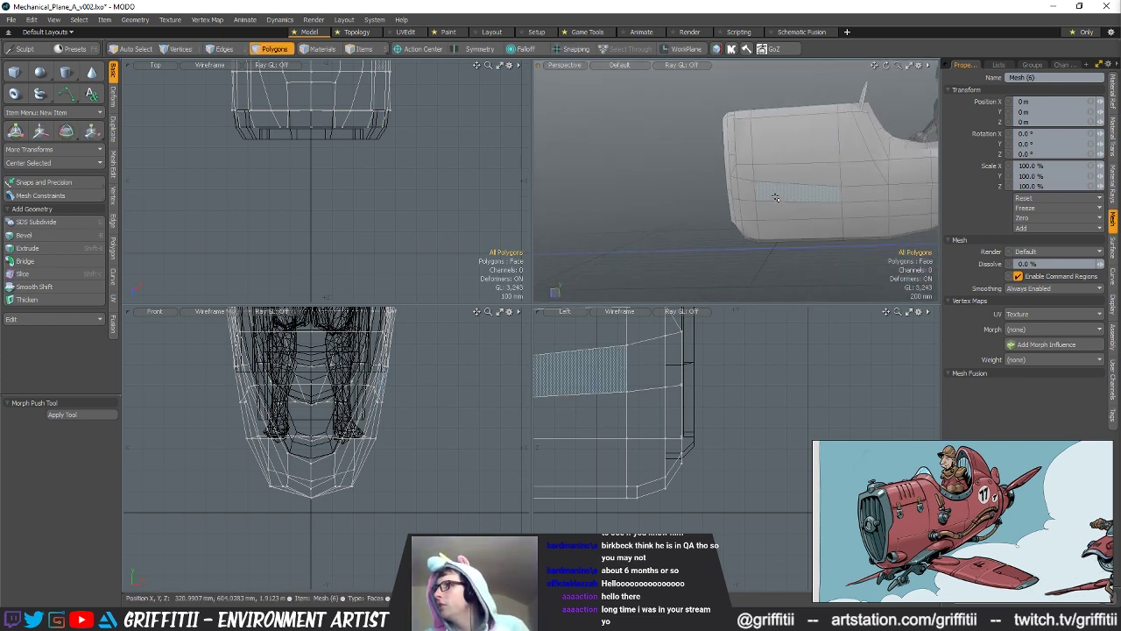
pyautogui.moveTo(776, 200)
pyautogui.keyDown('alt'); pyautogui.mouseDown()
pyautogui.moveTo(740, 210)
pyautogui.moveTo(770, 215)
pyautogui.mouseUp(); pyautogui.keyUp('alt')
pyautogui.keyDown('ctrl'); pyautogui.keyDown('alt'); pyautogui.moveTo(771, 215); pyautogui.dragTo(657, 225); pyautogui.keyUp('alt'); pyautogui.keyUp('ctrl')
pyautogui.keyDown('ctrl'); pyautogui.keyDown('alt'); pyautogui.moveTo(657, 225); pyautogui.dragTo(699, 228); pyautogui.keyUp('alt'); pyautogui.keyUp('ctrl')
pyautogui.moveTo(699, 228)
pyautogui.keyDown('ctrl'); pyautogui.keyDown('alt'); pyautogui.mouseDown()
pyautogui.moveTo(754, 230)
pyautogui.moveTo(688, 221)
pyautogui.mouseUp(); pyautogui.keyUp('alt'); pyautogui.keyUp('ctrl')
pyautogui.keyDown('ctrl'); pyautogui.keyDown('alt'); pyautogui.moveTo(759, 211); pyautogui.dragTo(701, 213); pyautogui.keyUp('alt'); pyautogui.keyUp('ctrl')
pyautogui.keyDown('alt'); pyautogui.moveTo(700, 213); pyautogui.dragTo(744, 194); pyautogui.keyUp('alt')
# Step: Select the nose ring mesh and loop-slice the band of polygons around its sides
pyautogui.press('5')
pyautogui.click(726, 199)
pyautogui.press('3')
pyautogui.keyDown('ctrl'); pyautogui.keyDown('alt'); pyautogui.moveTo(744, 194); pyautogui.dragTo(778, 191); pyautogui.keyUp('alt'); pyautogui.keyUp('ctrl')
pyautogui.hotkey('alt', 'c')
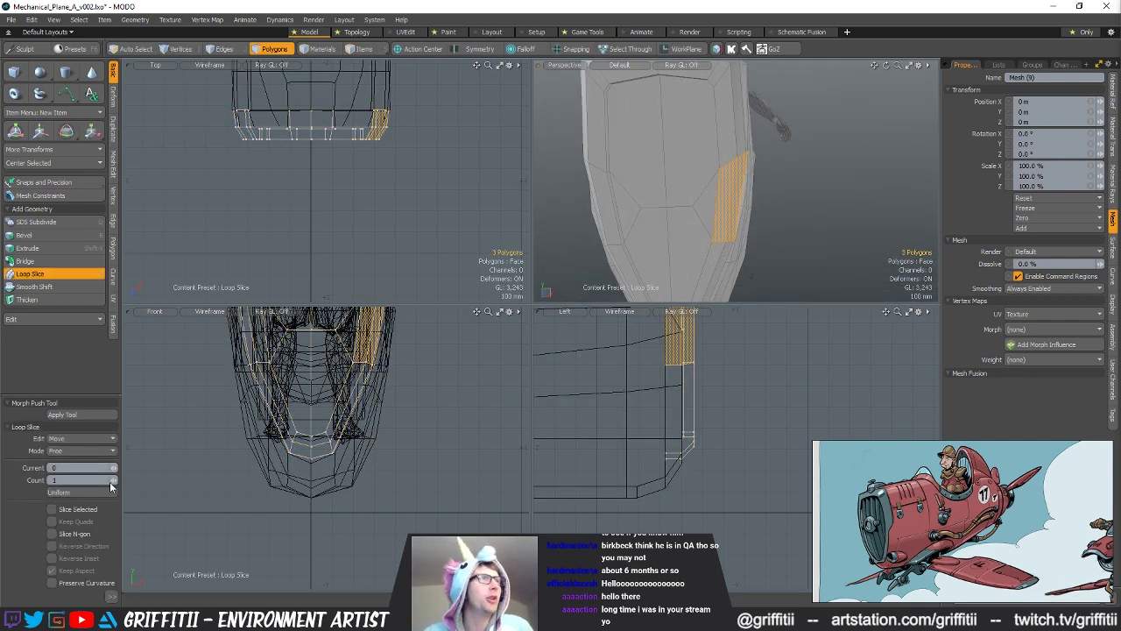
pyautogui.click(549, 255)
pyautogui.keyDown('alt'); pyautogui.moveTo(549, 255); pyautogui.dragTo(760, 204); pyautogui.keyUp('alt')
pyautogui.press('q')
# Step: Split the triangular polygons on both sides of the nose's recessed face along a horizontal edge
pyautogui.click(679, 209)
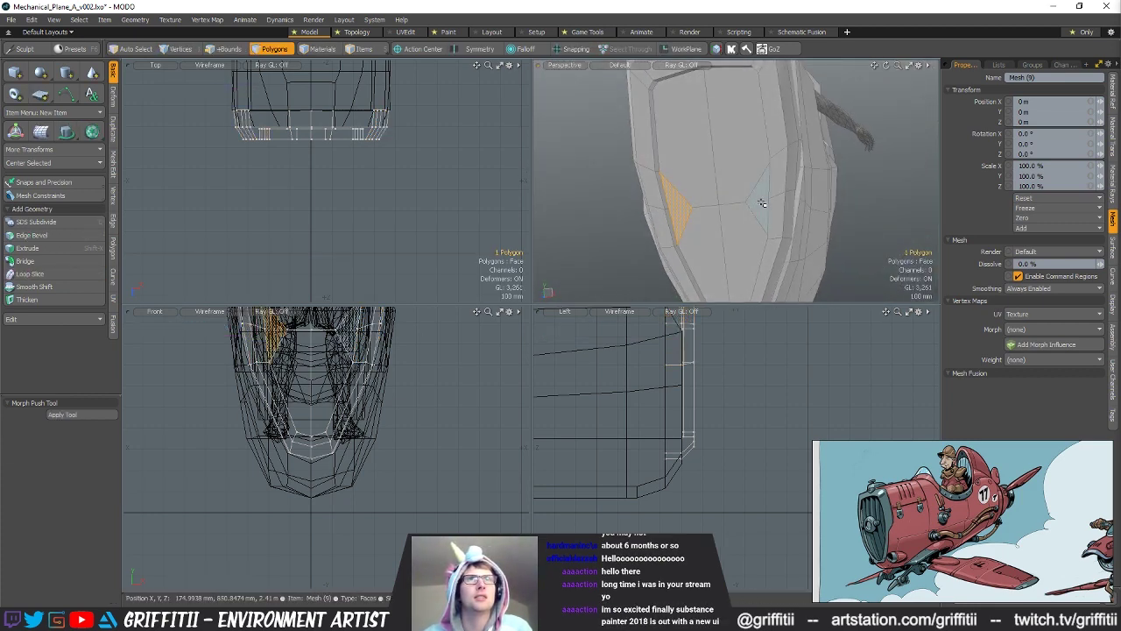
pyautogui.keyDown('alt'); pyautogui.moveTo(754, 277); pyautogui.dragTo(725, 210); pyautogui.keyUp('alt')
pyautogui.press('1')
pyautogui.click(825, 228)
# Step: Select the horizontal edges running across both sides of the nose ring and scale them to 102.5% in X
pyautogui.keyDown('alt'); pyautogui.keyDown('shift'); pyautogui.moveTo(638, 375); pyautogui.dragTo(655, 380); pyautogui.keyUp('shift'); pyautogui.keyUp('alt')
pyautogui.keyDown('alt'); pyautogui.keyDown('shift'); pyautogui.moveTo(385, 385); pyautogui.dragTo(387, 483); pyautogui.keyUp('shift'); pyautogui.keyUp('alt')
pyautogui.press('space')
pyautogui.press('space')
pyautogui.press('space')
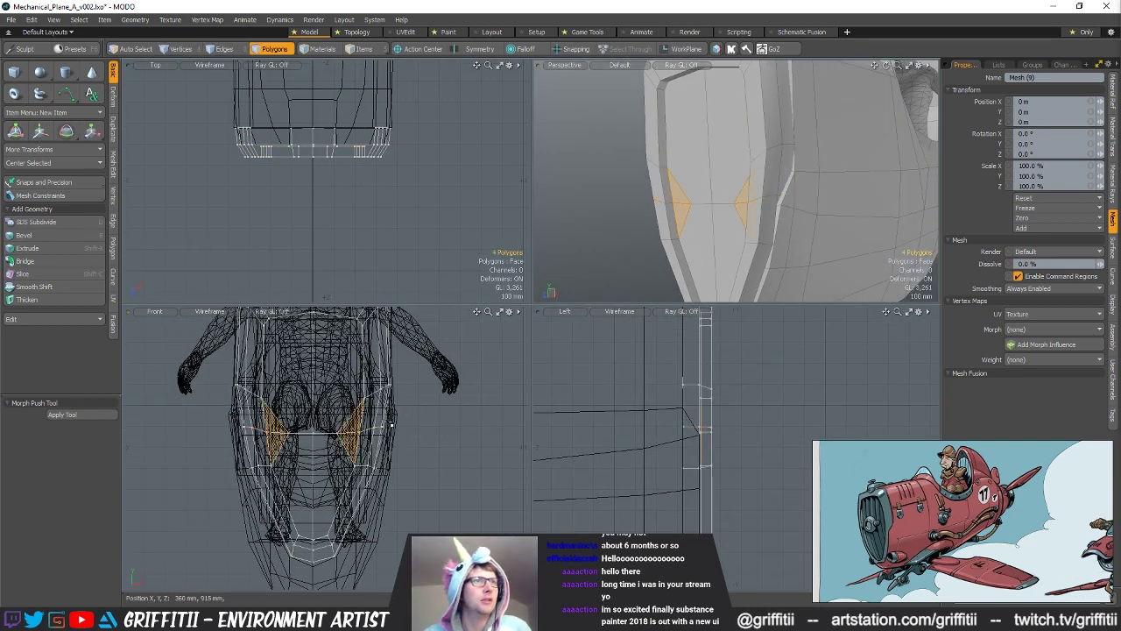
pyautogui.press('r')
pyautogui.keyDown('alt'); pyautogui.moveTo(731, 202); pyautogui.dragTo(808, 191); pyautogui.keyUp('alt')
pyautogui.scroll(-4, 780, 179)
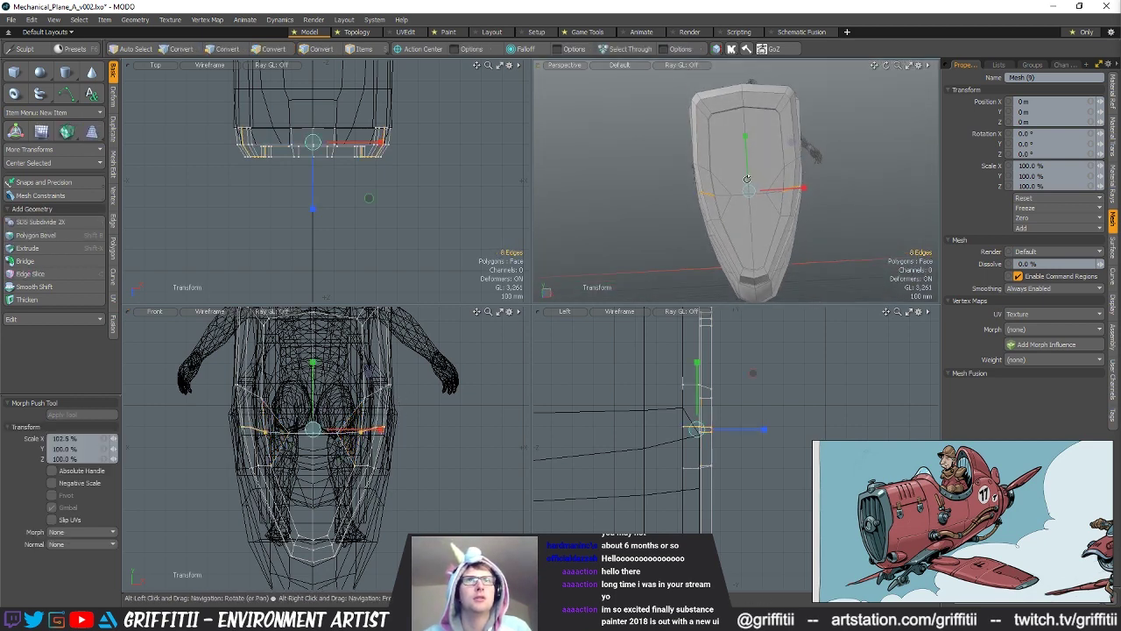
# Step: Select the vertex row above the nose ring's widest point, raise it slightly and scale it to 98% in X
pyautogui.press('space')
pyautogui.press('space')
pyautogui.moveTo(247, 368)
pyautogui.mouseDown(button='right')
pyautogui.moveTo(220, 377)
pyautogui.moveTo(263, 403)
pyautogui.mouseUp(button='right')
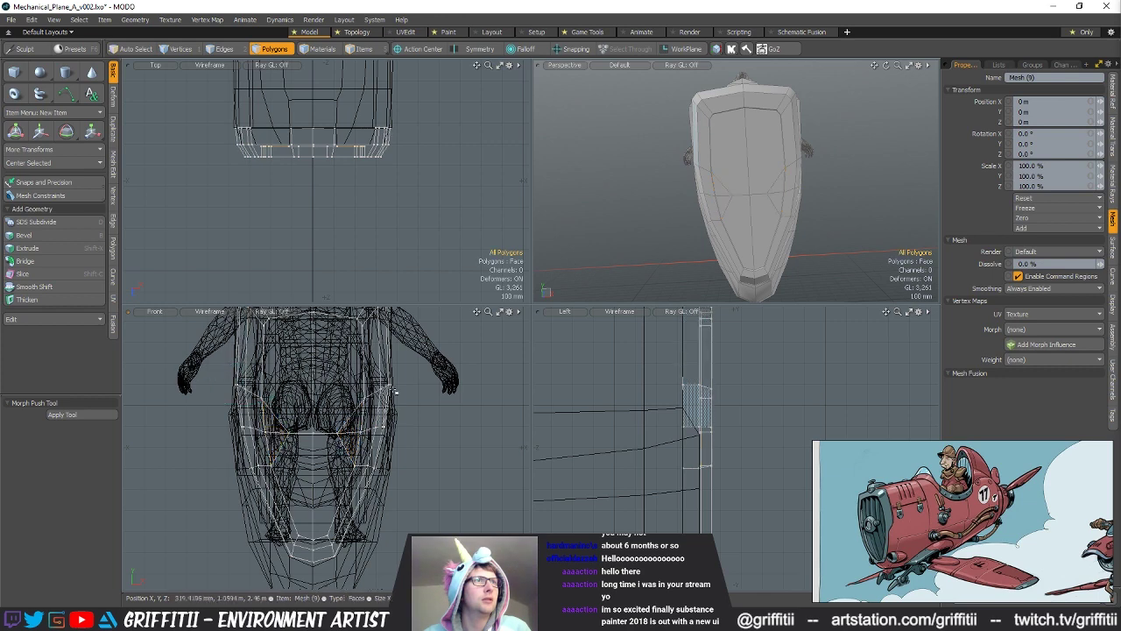
pyautogui.press('w')
pyautogui.press('space')
pyautogui.press('1')
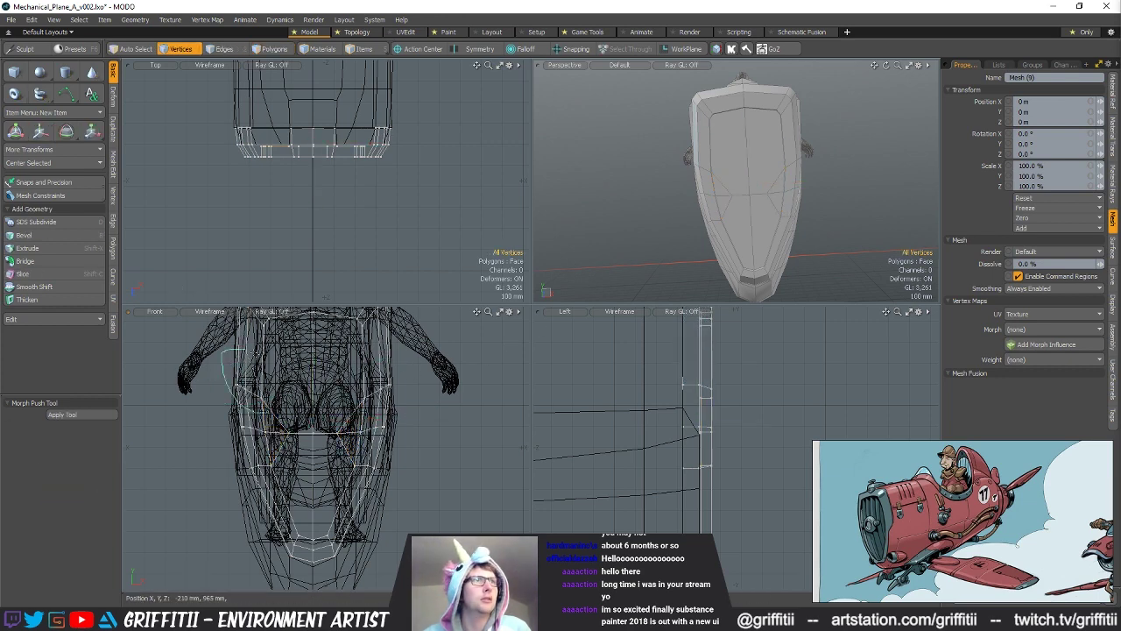
pyautogui.keyDown('shift'); pyautogui.moveTo(419, 403); pyautogui.dragTo(420, 402, button='right'); pyautogui.keyUp('shift')
pyautogui.keyDown('alt'); pyautogui.moveTo(699, 162); pyautogui.dragTo(735, 183); pyautogui.keyUp('alt')
pyautogui.press('w')
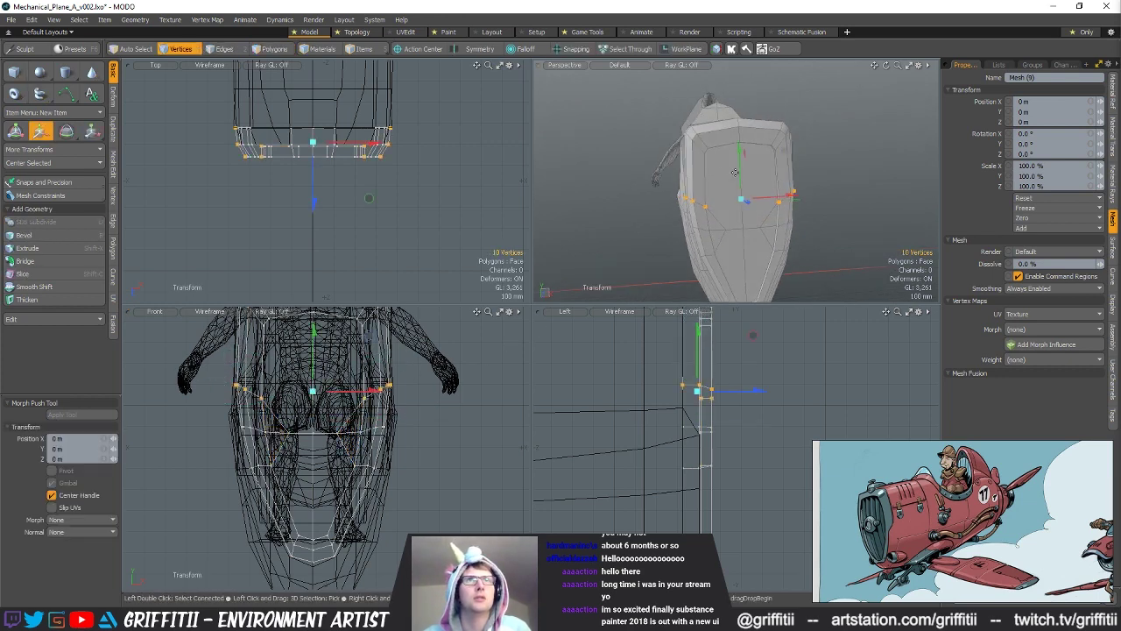
pyautogui.press('r')
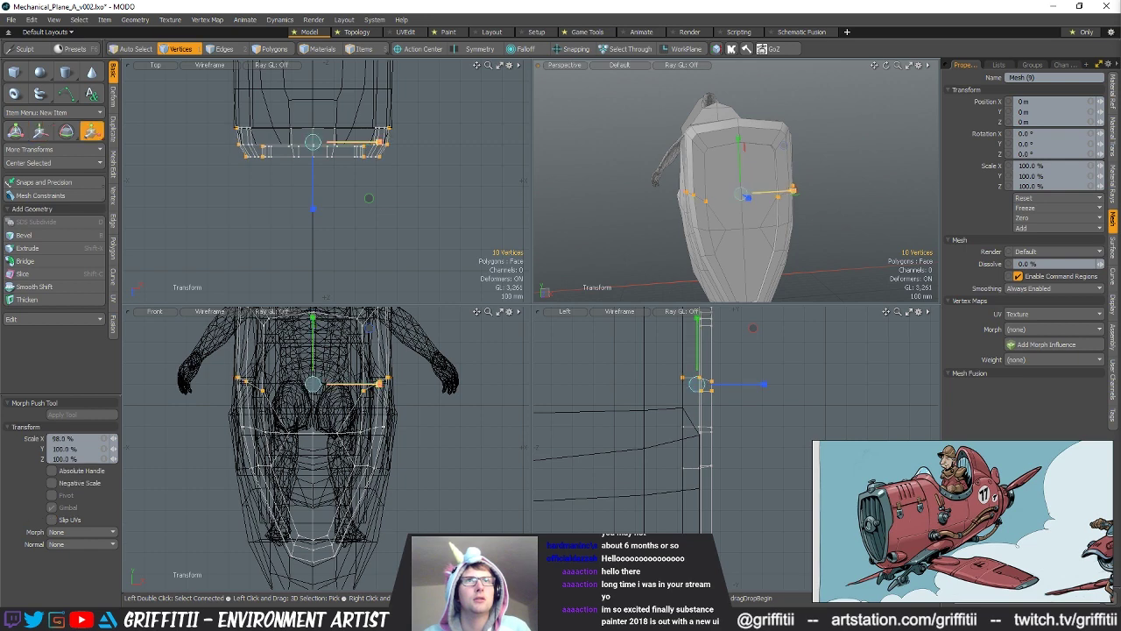
pyautogui.keyDown('alt'); pyautogui.moveTo(793, 191); pyautogui.dragTo(704, 193); pyautogui.keyUp('alt')
pyautogui.press('space')
pyautogui.click(841, 215)
# Step: Select the side edges below the nose ring's widest point, lower them about 60 mm and scale their width
pyautogui.keyDown('ctrl'); pyautogui.keyDown('alt'); pyautogui.moveTo(835, 216); pyautogui.dragTo(763, 219); pyautogui.keyUp('alt'); pyautogui.keyUp('ctrl')
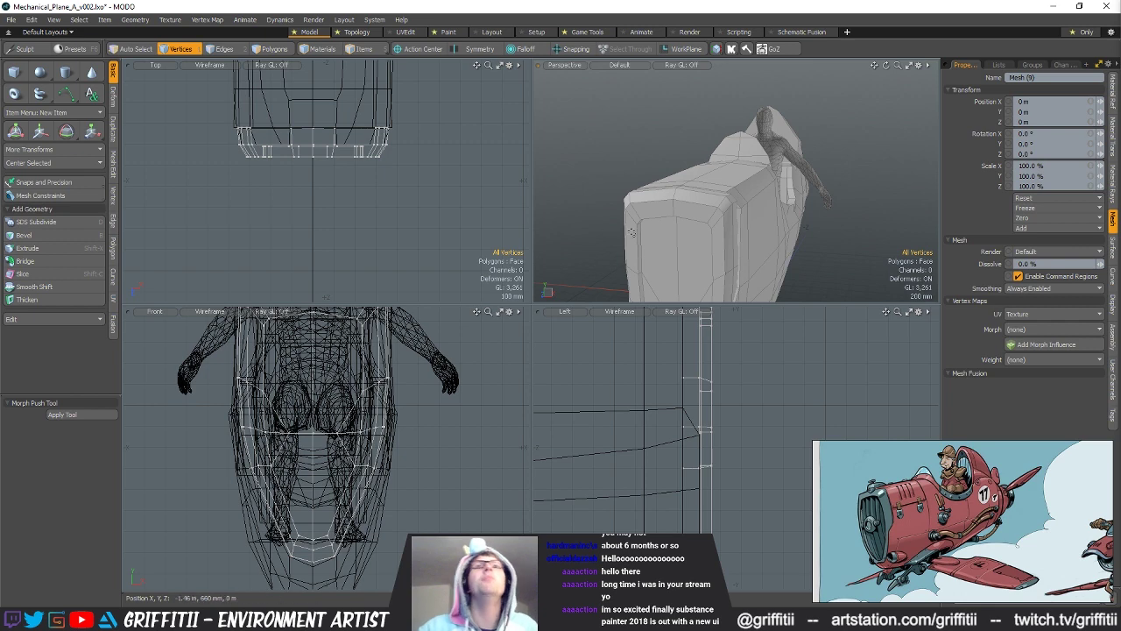
pyautogui.keyDown('alt'); pyautogui.moveTo(751, 182); pyautogui.dragTo(794, 211); pyautogui.keyUp('alt')
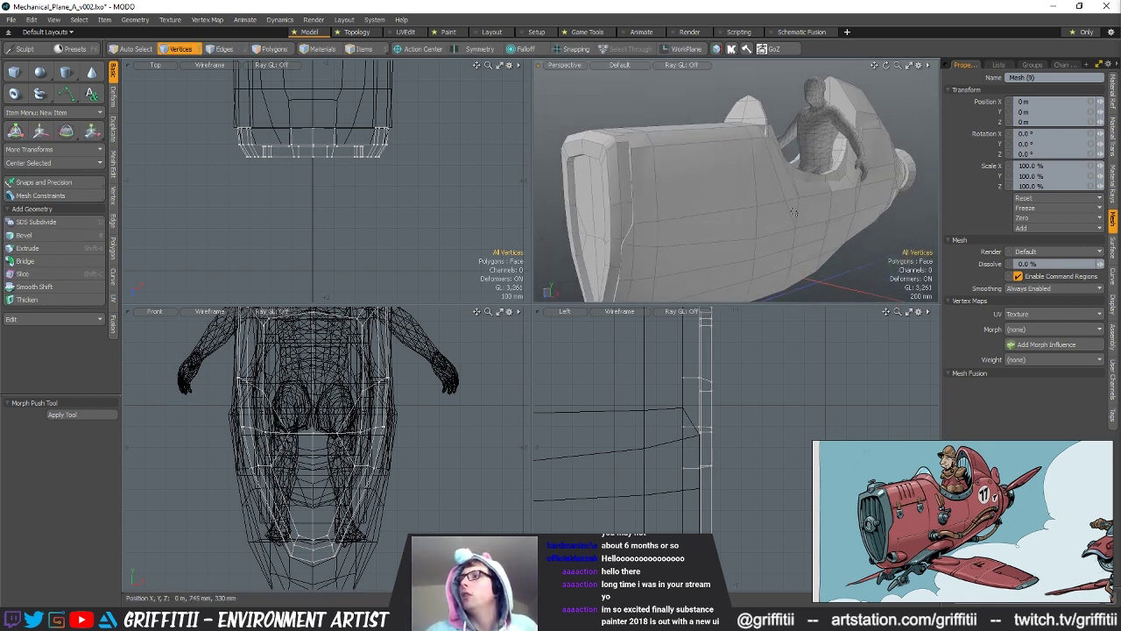
pyautogui.keyDown('alt'); pyautogui.moveTo(751, 232); pyautogui.dragTo(738, 210); pyautogui.keyUp('alt')
pyautogui.press('5')
pyautogui.press('1')
pyautogui.press('2')
pyautogui.moveTo(384, 448); pyautogui.dragTo(345, 480, button='right')
pyautogui.keyDown('shift'); pyautogui.moveTo(285, 440); pyautogui.dragTo(235, 473, button='right'); pyautogui.keyUp('shift')
pyautogui.press('w')
pyautogui.keyDown('alt'); pyautogui.moveTo(736, 185); pyautogui.dragTo(683, 148); pyautogui.keyUp('alt')
pyautogui.press('q')
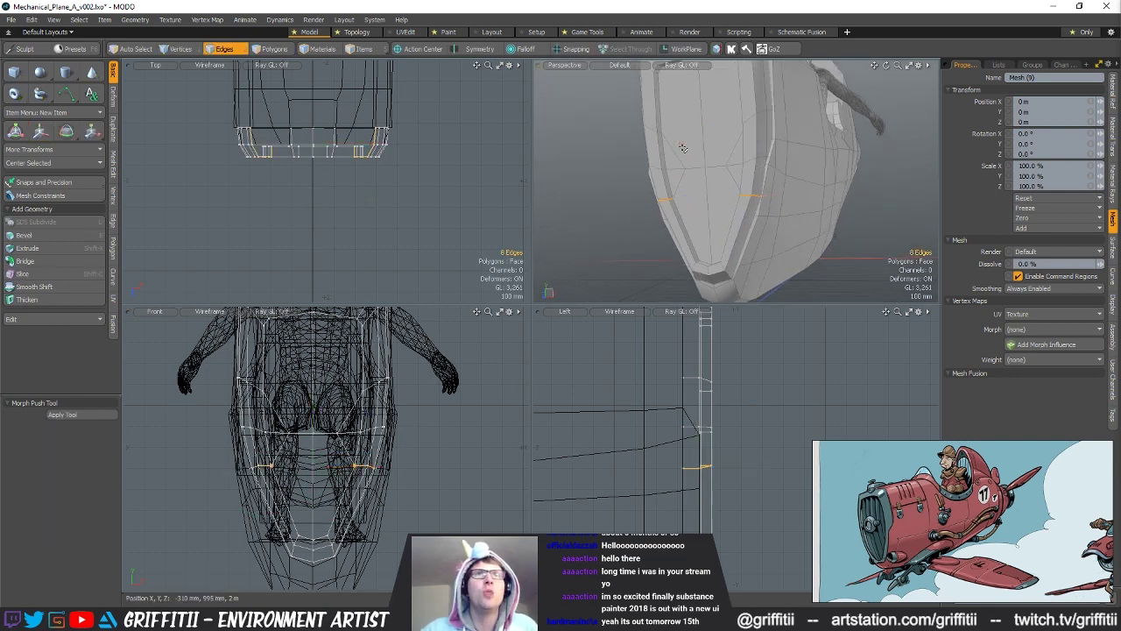
pyautogui.press('r')
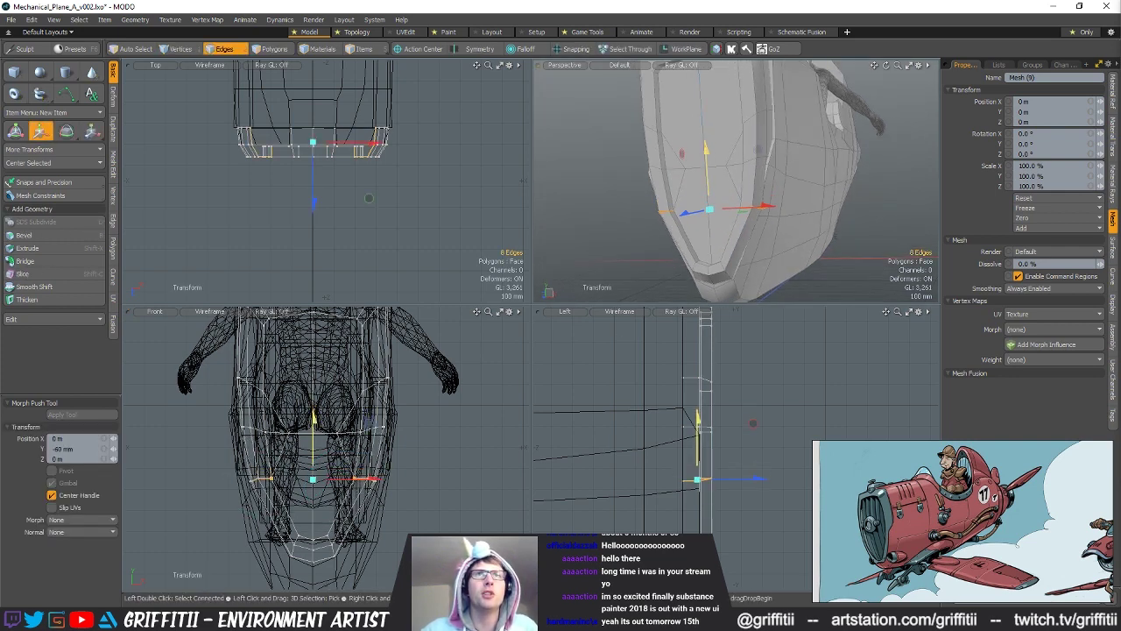
pyautogui.moveTo(772, 208); pyautogui.dragTo(700, 169)
pyautogui.press('w')
pyautogui.press('q')
pyautogui.click(883, 225)
# Step: Select the 27 vertices across the middle of the nose ring and move them 25 mm forward
pyautogui.keyDown('ctrl'); pyautogui.keyDown('alt'); pyautogui.moveTo(882, 225); pyautogui.dragTo(736, 200); pyautogui.keyUp('alt'); pyautogui.keyUp('ctrl')
pyautogui.moveTo(736, 200)
pyautogui.keyDown('alt'); pyautogui.keyDown('shift'); pyautogui.mouseDown()
pyautogui.moveTo(788, 226)
pyautogui.moveTo(723, 218)
pyautogui.moveTo(767, 230)
pyautogui.moveTo(792, 220)
pyautogui.moveTo(740, 219)
pyautogui.mouseUp(); pyautogui.keyUp('shift'); pyautogui.keyUp('alt')
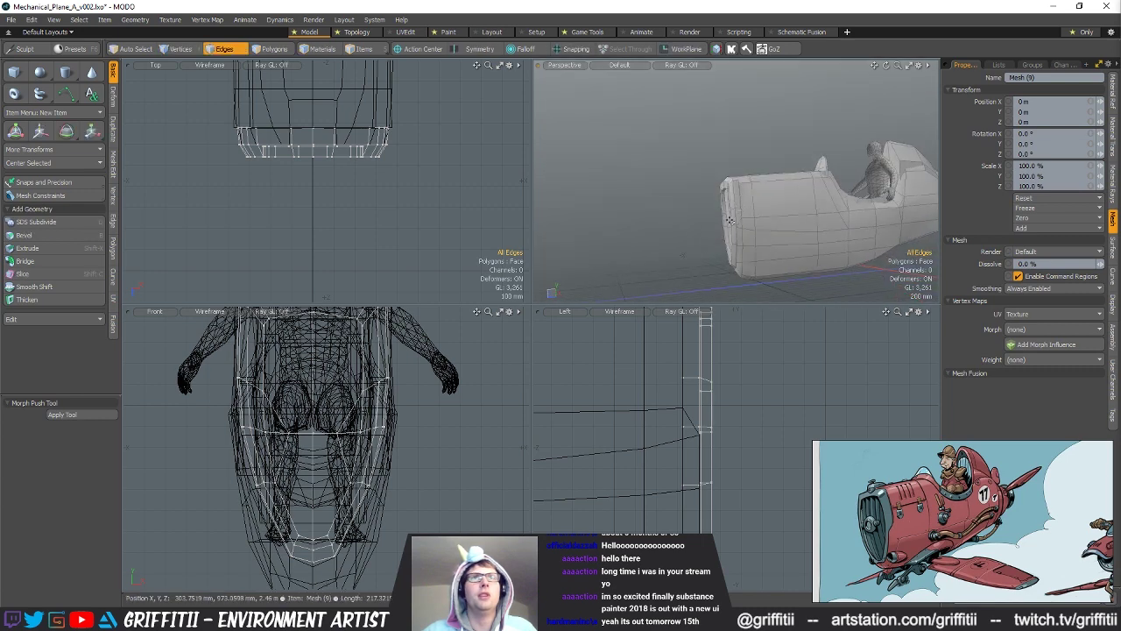
pyautogui.press('5')
pyautogui.click(741, 219)
pyautogui.press('1')
pyautogui.keyDown('alt'); pyautogui.keyDown('shift'); pyautogui.moveTo(727, 445); pyautogui.dragTo(680, 396); pyautogui.keyUp('shift'); pyautogui.keyUp('alt')
pyautogui.press('2')
pyautogui.press('1')
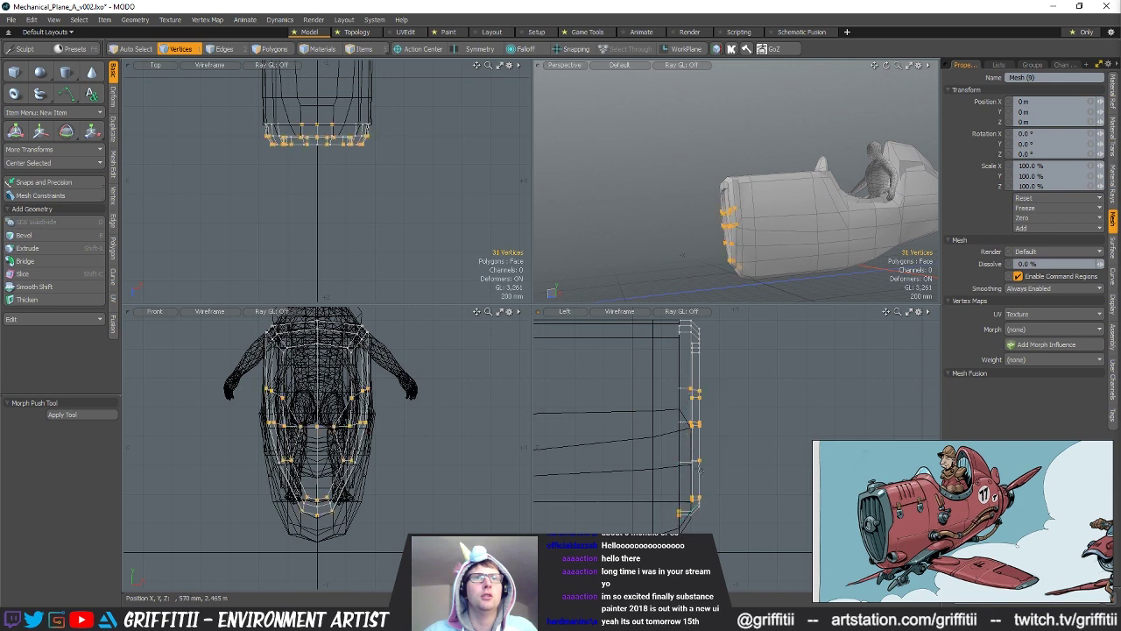
pyautogui.keyDown('alt'); pyautogui.keyDown('shift'); pyautogui.moveTo(759, 438); pyautogui.dragTo(747, 477); pyautogui.keyUp('shift'); pyautogui.keyUp('alt')
pyautogui.press('w')
pyautogui.keyDown('alt'); pyautogui.moveTo(745, 229); pyautogui.dragTo(714, 226); pyautogui.keyUp('alt')
pyautogui.moveTo(713, 226)
pyautogui.keyDown('ctrl'); pyautogui.keyDown('alt'); pyautogui.mouseDown()
pyautogui.moveTo(736, 227)
pyautogui.moveTo(698, 229)
pyautogui.mouseUp(); pyautogui.keyUp('alt'); pyautogui.keyUp('ctrl')
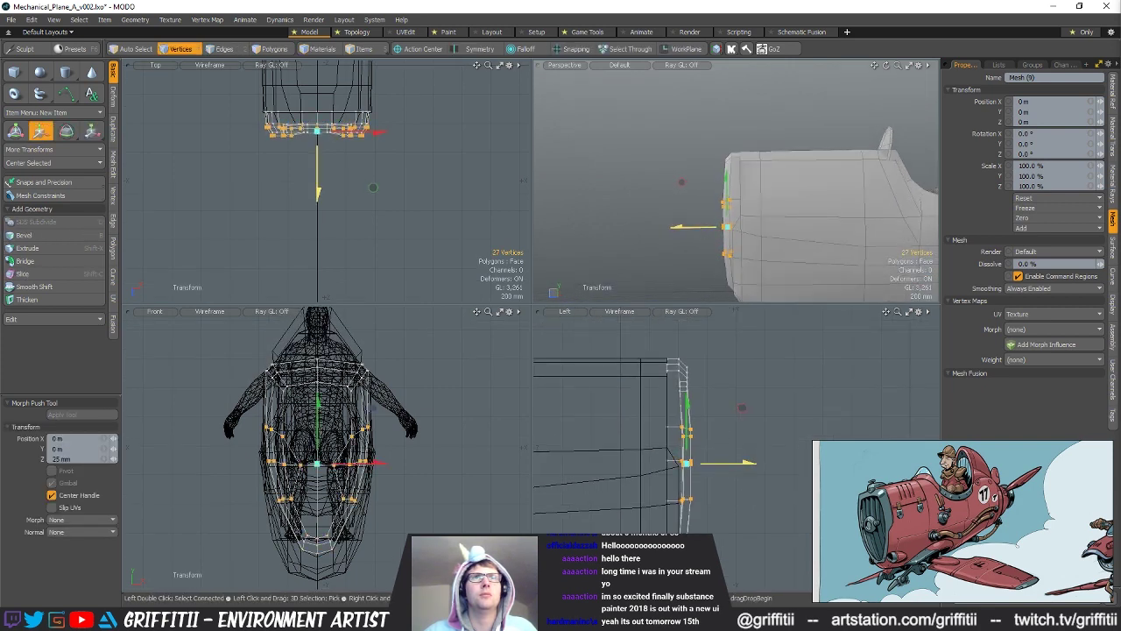
# Step: Reduce the selection to the 11 vertices at the nose ring's widest row and move them 10 mm forward
pyautogui.press('space')
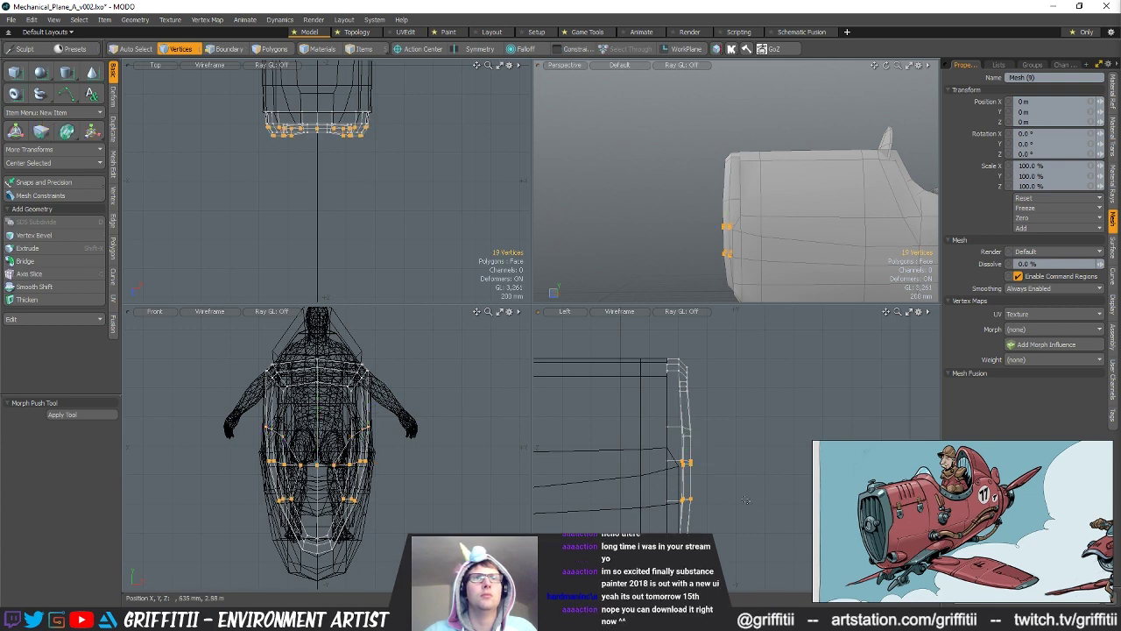
pyautogui.press('w')
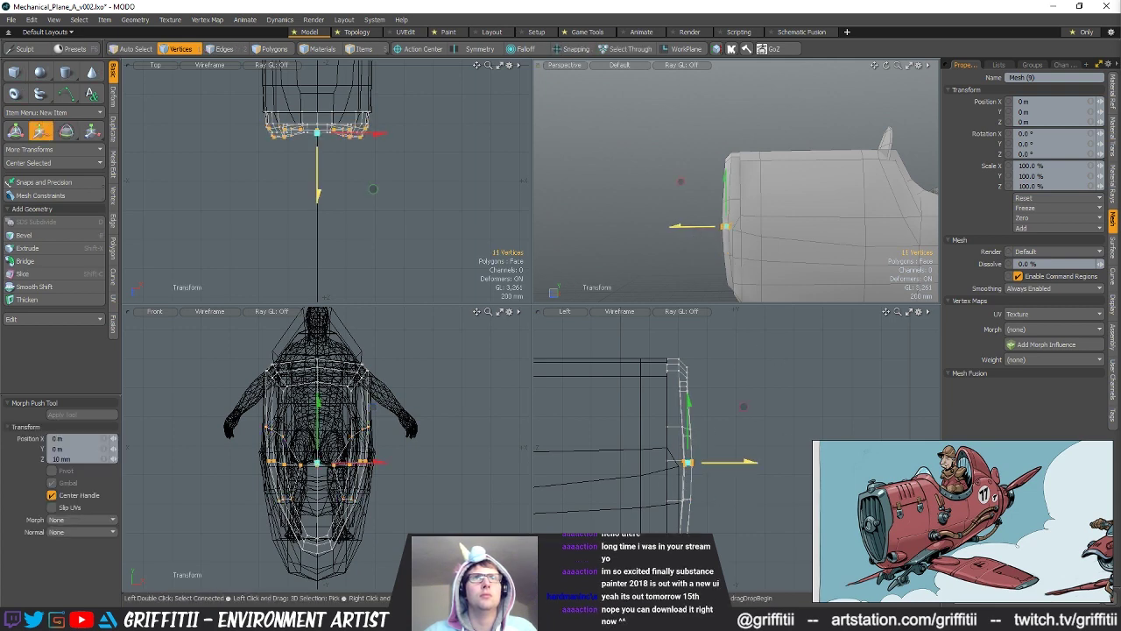
pyautogui.press('space')
pyautogui.keyDown('alt'); pyautogui.moveTo(814, 198); pyautogui.dragTo(808, 201); pyautogui.keyUp('alt')
pyautogui.press('w')
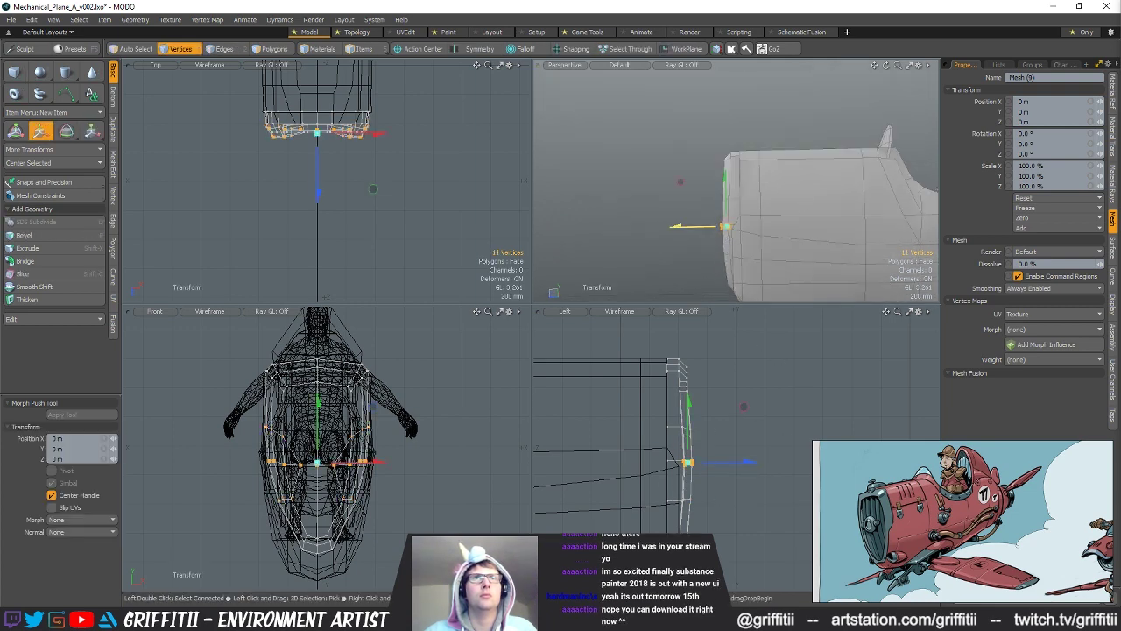
pyautogui.press('space')
pyautogui.click(705, 226)
pyautogui.keyDown('alt'); pyautogui.moveTo(705, 227); pyautogui.dragTo(737, 235); pyautogui.keyUp('alt')
# Step: Select the upper front vertices of the nose ring and nudge them along the fuselage's length
pyautogui.keyDown('alt'); pyautogui.keyDown('shift'); pyautogui.moveTo(696, 396); pyautogui.dragTo(698, 446); pyautogui.keyUp('shift'); pyautogui.keyUp('alt')
pyautogui.scroll(2, 699, 441)
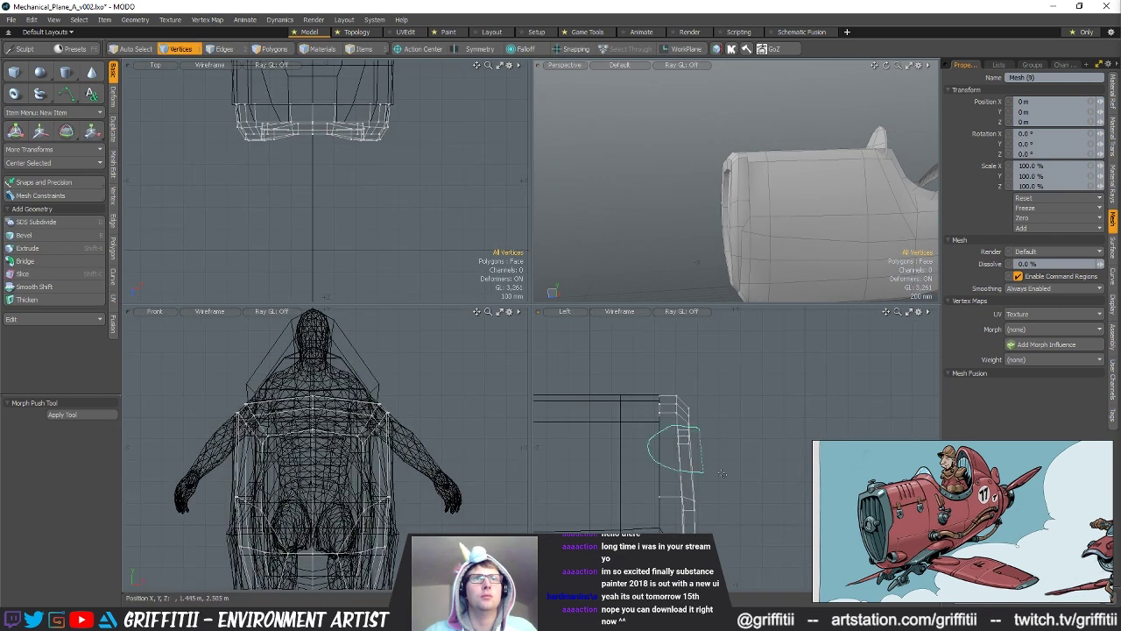
pyautogui.moveTo(675, 468); pyautogui.dragTo(682, 463, button='right')
pyautogui.press('w')
pyautogui.moveTo(741, 380); pyautogui.dragTo(739, 380)
pyautogui.press('q')
pyautogui.click(758, 458)
# Step: Select the six vertices at the bottom of the nose ring's inner opening and adjust their position
pyautogui.moveTo(776, 251)
pyautogui.keyDown('alt'); pyautogui.mouseDown()
pyautogui.moveTo(797, 220)
pyautogui.moveTo(794, 254)
pyautogui.mouseUp(); pyautogui.keyUp('alt')
pyautogui.keyDown('alt'); pyautogui.keyDown('shift'); pyautogui.moveTo(706, 569); pyautogui.dragTo(698, 476); pyautogui.keyUp('shift'); pyautogui.keyUp('alt')
pyautogui.press('w')
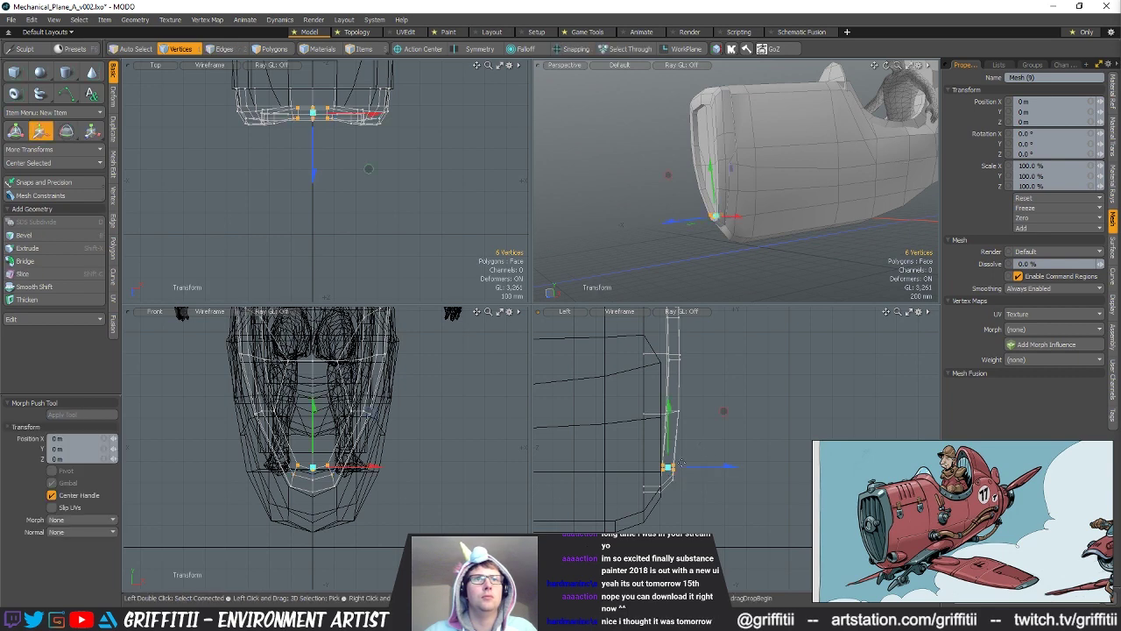
pyautogui.press('q')
pyautogui.click(695, 457)
# Step: Select the ten vertices along the top of the nose ring's inner opening and rotate them -1.5° about X
pyautogui.keyDown('alt'); pyautogui.keyDown('shift'); pyautogui.moveTo(695, 412); pyautogui.dragTo(692, 548); pyautogui.keyUp('shift'); pyautogui.keyUp('alt')
pyautogui.scroll(-3, 692, 525)
pyautogui.scroll(5, 679, 430)
pyautogui.moveTo(714, 417); pyautogui.dragTo(752, 482, button='right')
pyautogui.press('w')
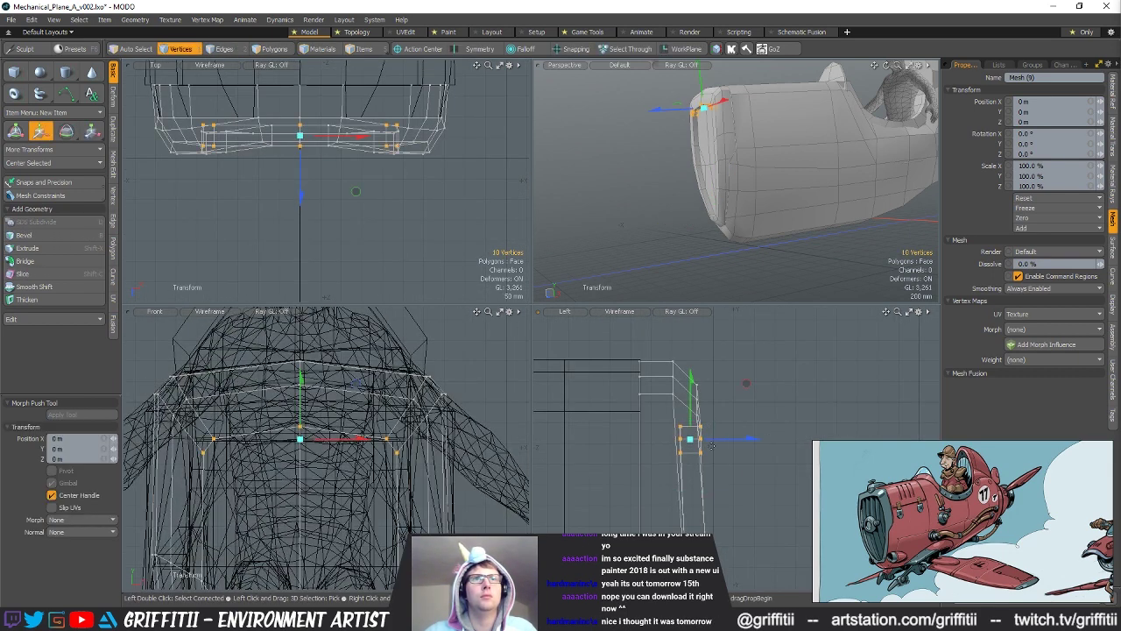
pyautogui.press('e')
pyautogui.moveTo(710, 371); pyautogui.dragTo(707, 371)
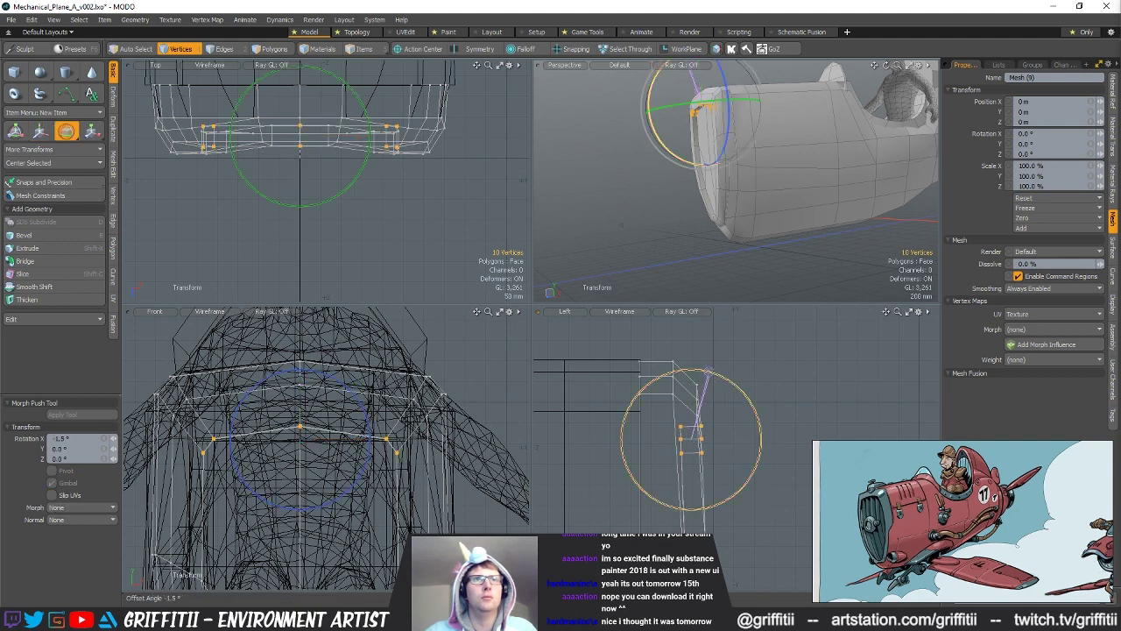
pyautogui.press('q')
pyautogui.click(746, 419)
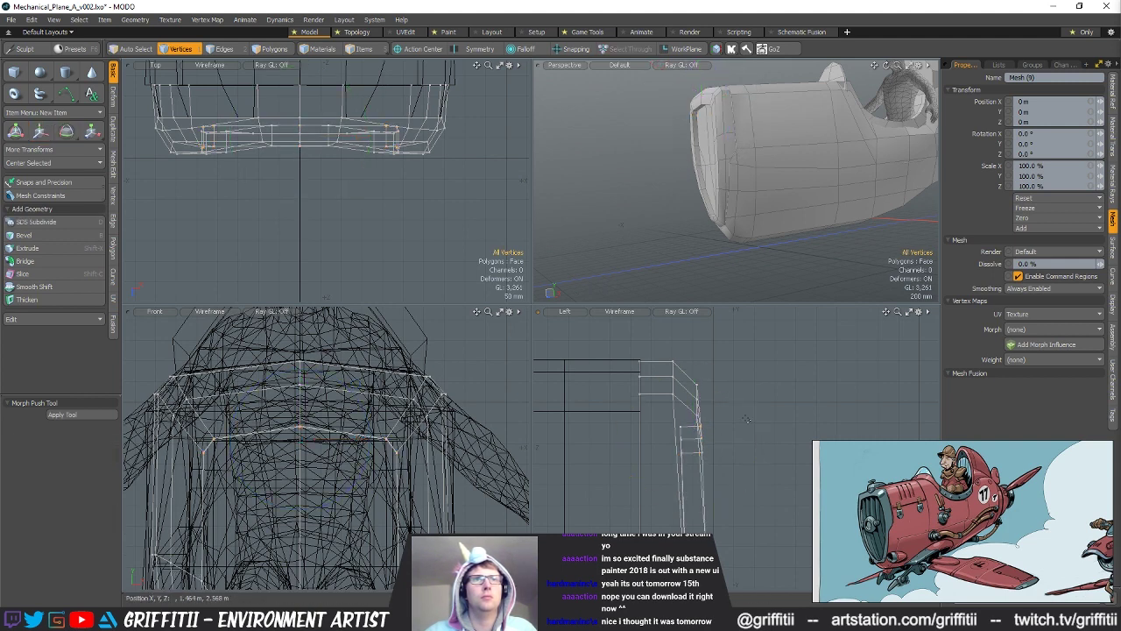
# Step: Select the 15 upper front vertices of the nose ring and move them 2 mm forward
pyautogui.keyDown('alt'); pyautogui.moveTo(772, 188); pyautogui.dragTo(752, 210); pyautogui.keyUp('alt')
pyautogui.moveTo(674, 492); pyautogui.dragTo(720, 465, button='right')
pyautogui.keyDown('alt'); pyautogui.moveTo(722, 459); pyautogui.dragTo(713, 436); pyautogui.keyUp('alt')
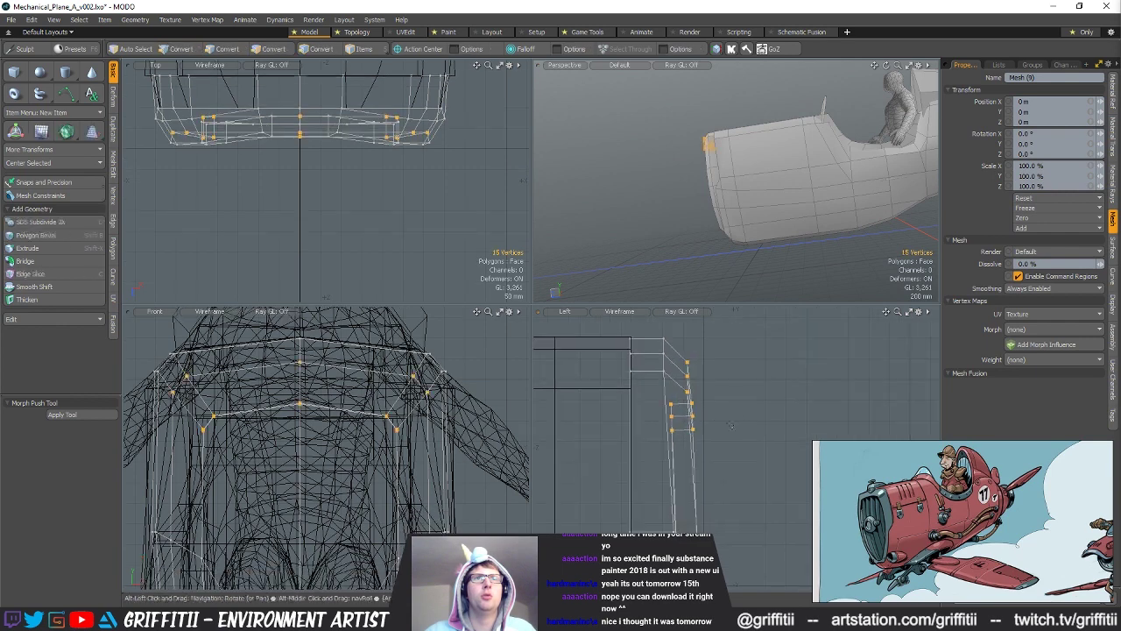
pyautogui.press('w')
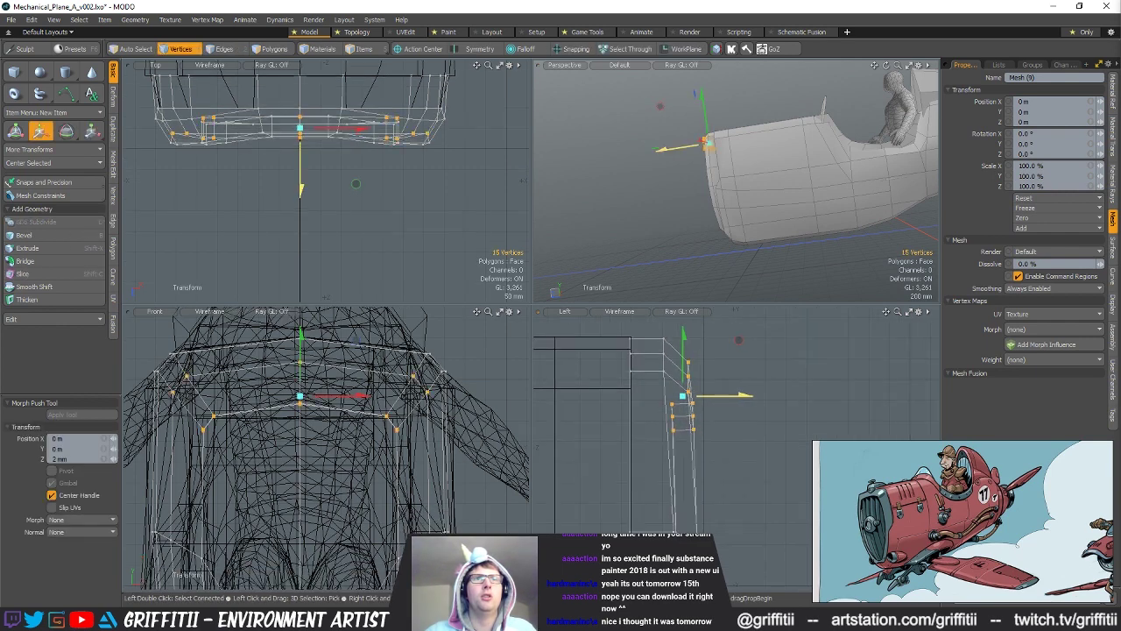
# Step: Reduce the selection to the ten inner opening vertices and nudge them slightly back toward the fuselage
pyautogui.press('e')
pyautogui.press('space')
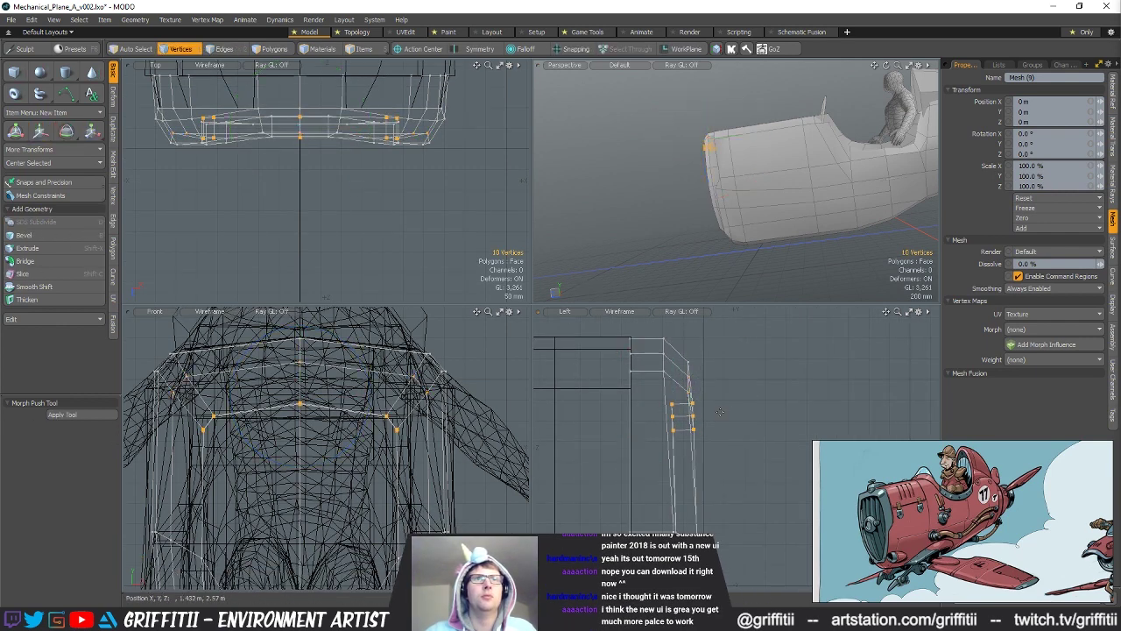
pyautogui.press('w')
pyautogui.moveTo(723, 417); pyautogui.dragTo(718, 417)
pyautogui.press('space')
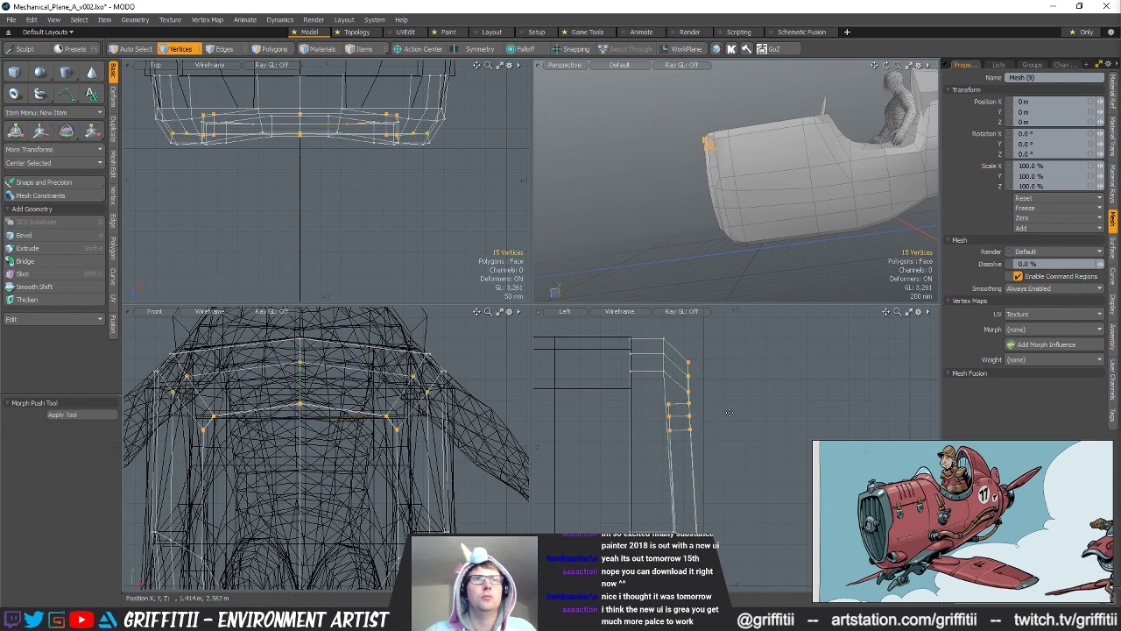
# Step: Try moving the 15 upper front vertices of the nose ring about 12 mm forward, and undo the move
pyautogui.press('y')
pyautogui.moveTo(729, 415); pyautogui.dragTo(734, 397)
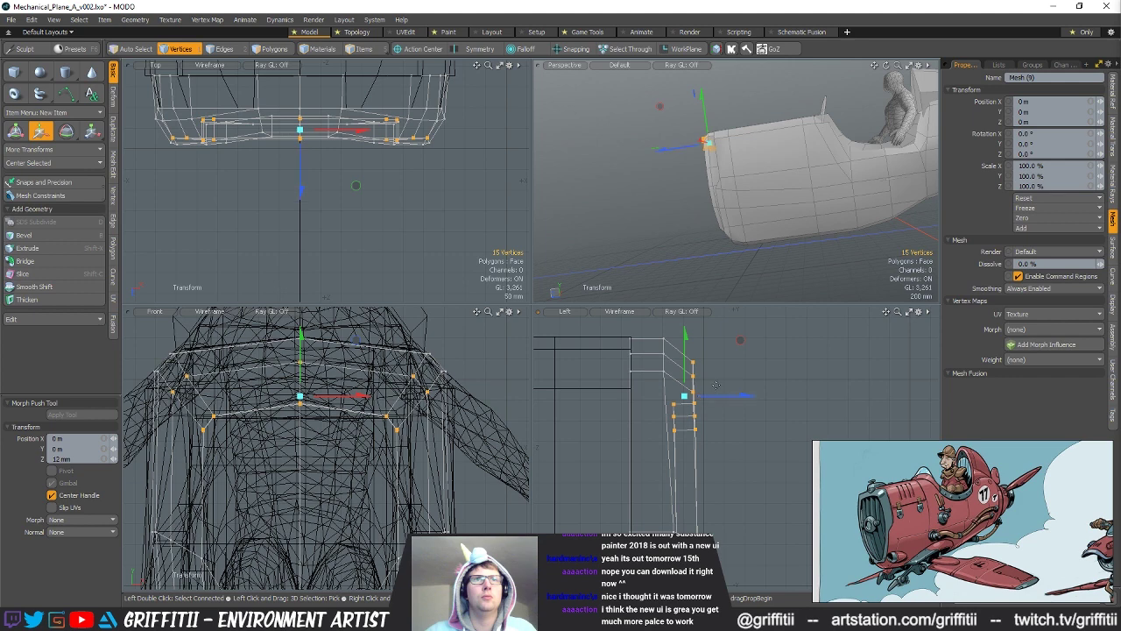
pyautogui.scroll(-3, 742, 442)
pyautogui.moveTo(721, 203)
pyautogui.keyDown('alt'); pyautogui.mouseDown()
pyautogui.moveTo(718, 185)
pyautogui.moveTo(698, 207)
pyautogui.moveTo(718, 211)
pyautogui.mouseUp(); pyautogui.keyUp('alt')
pyautogui.hotkey('ctrl', 'z')
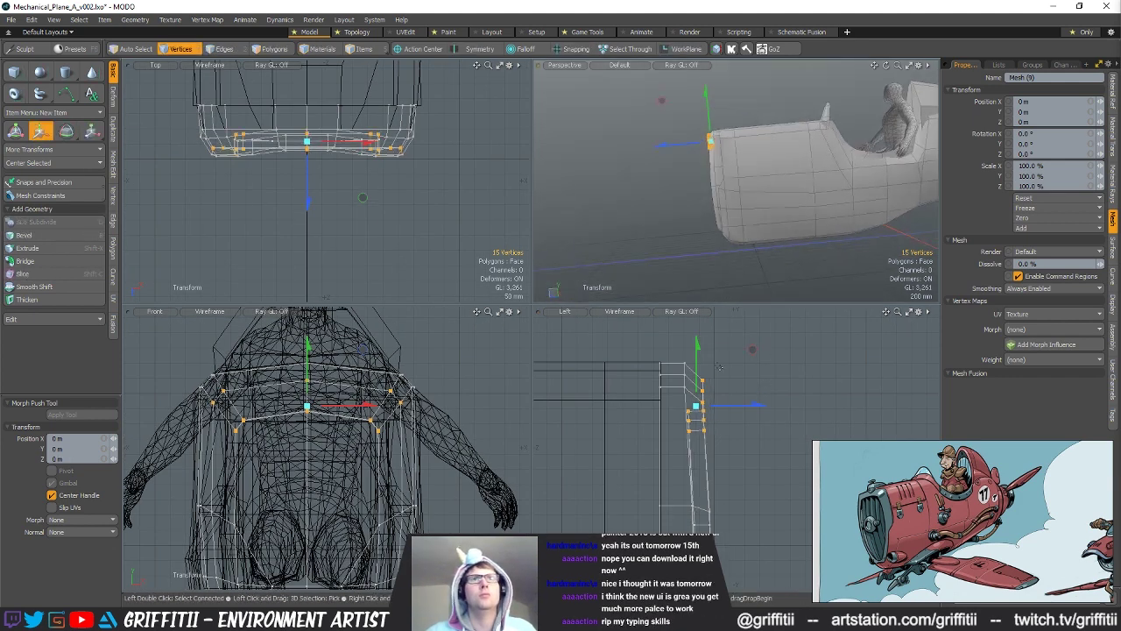
# Step: Extend the selection to the 20 upper vertices of the nose ring and move them 16 mm forward
pyautogui.press('q')
pyautogui.moveTo(683, 470); pyautogui.dragTo(684, 469, button='right')
pyautogui.press('w')
pyautogui.moveTo(738, 399); pyautogui.dragTo(742, 399)
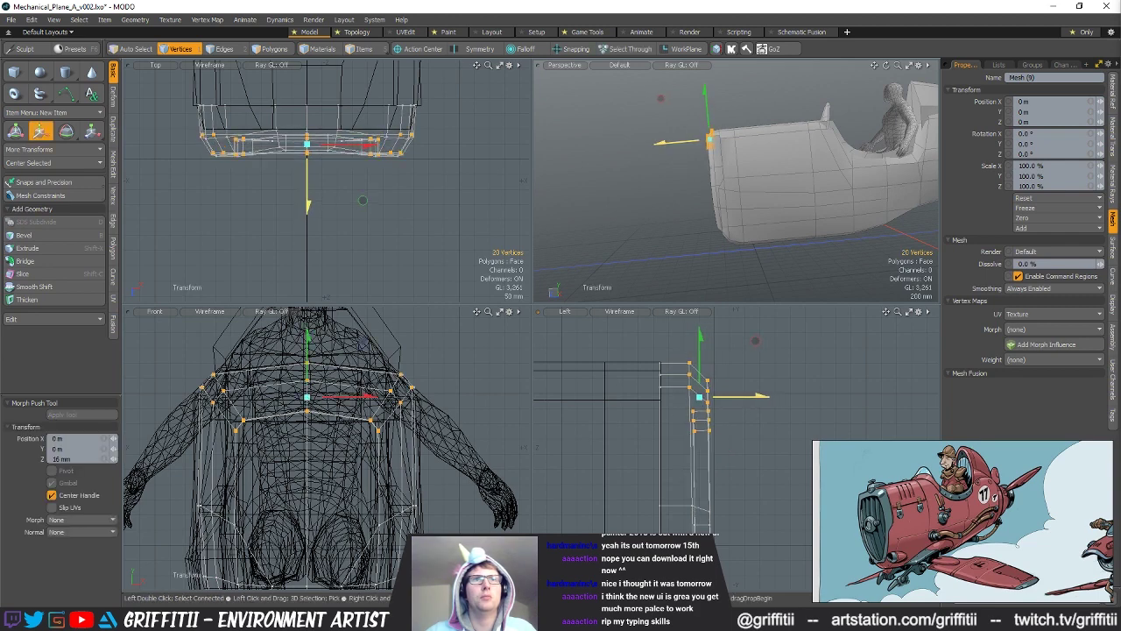
# Step: Select only the ten vertices along the top of the inner opening and straighten their rows in the side view
pyautogui.press('q')
pyautogui.scroll(3, 701, 427)
pyautogui.moveTo(714, 398); pyautogui.dragTo(799, 435, button='right')
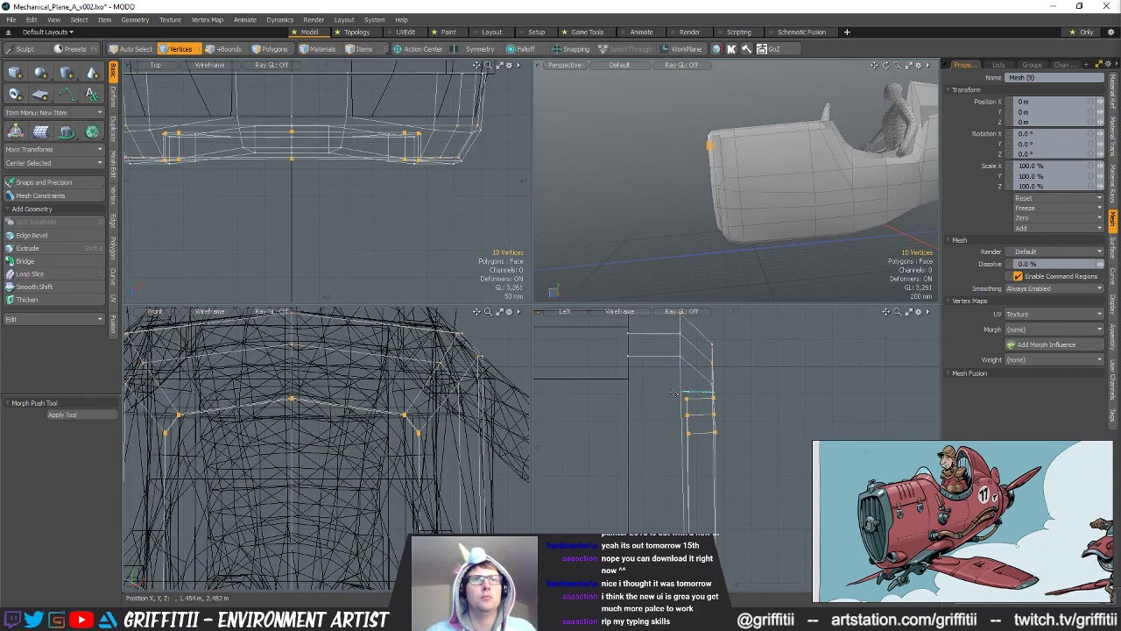
pyautogui.press('y')
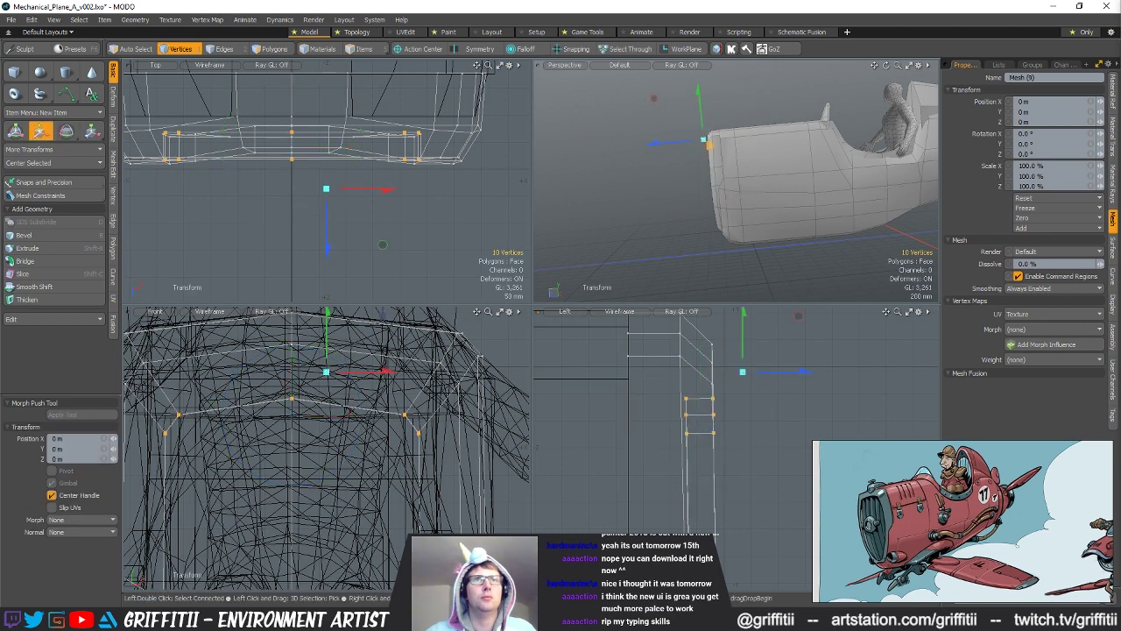
pyautogui.press('q')
pyautogui.click(752, 420)
pyautogui.scroll(-3, 746, 423)
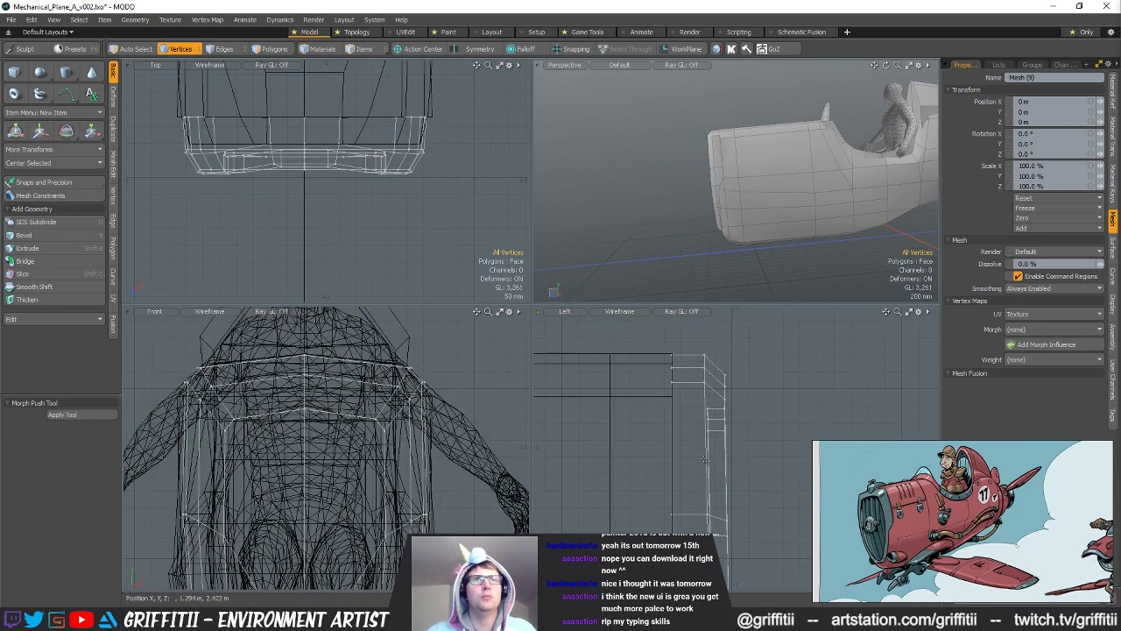
# Step: Select the 20 upper vertices of the nose ring and move them 2 mm forward
pyautogui.moveTo(764, 461); pyautogui.dragTo(764, 461, button='right')
pyautogui.press('y')
pyautogui.press('space')
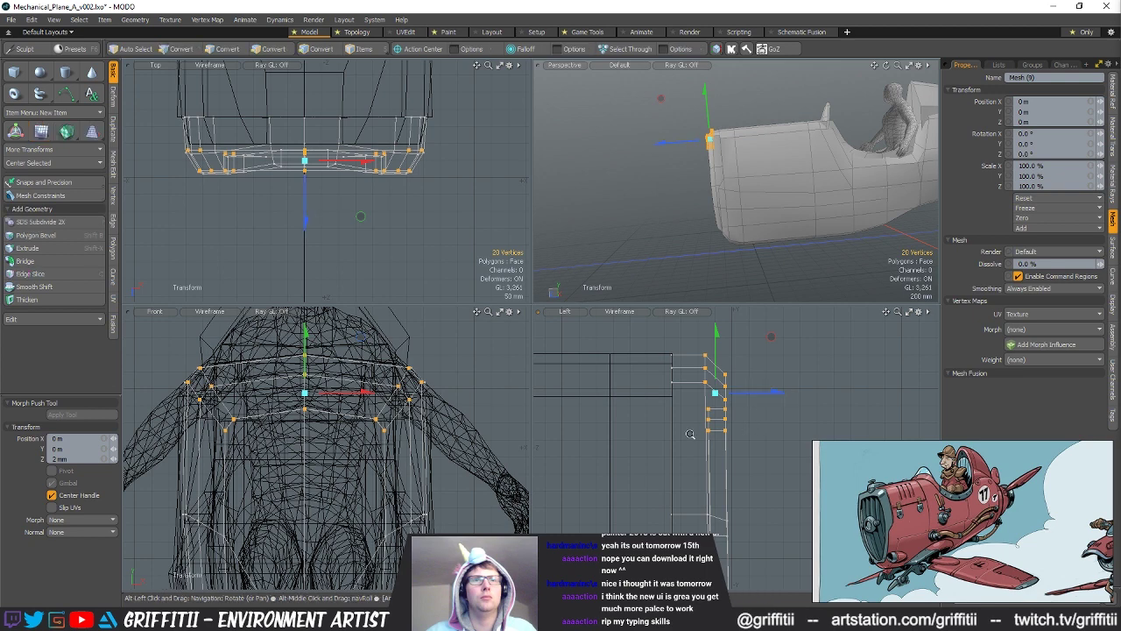
# Step: Nudge 28 vertices, including the ring's next row down, along the fuselage's length, and move the upper 20 forward 5 mm
pyautogui.press('a')
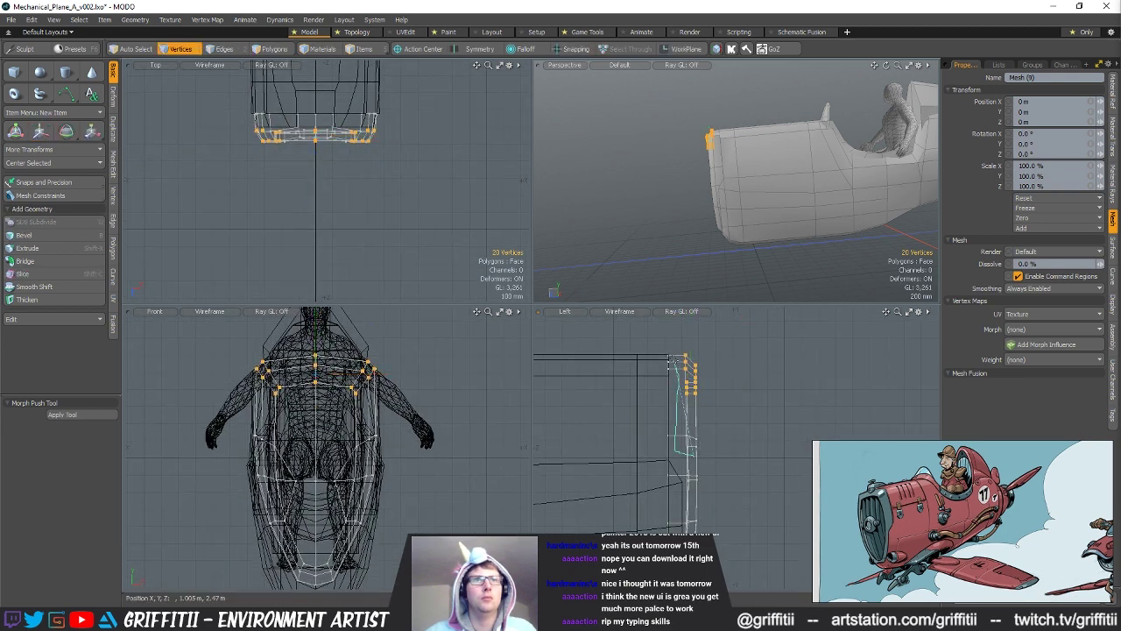
pyautogui.press('y')
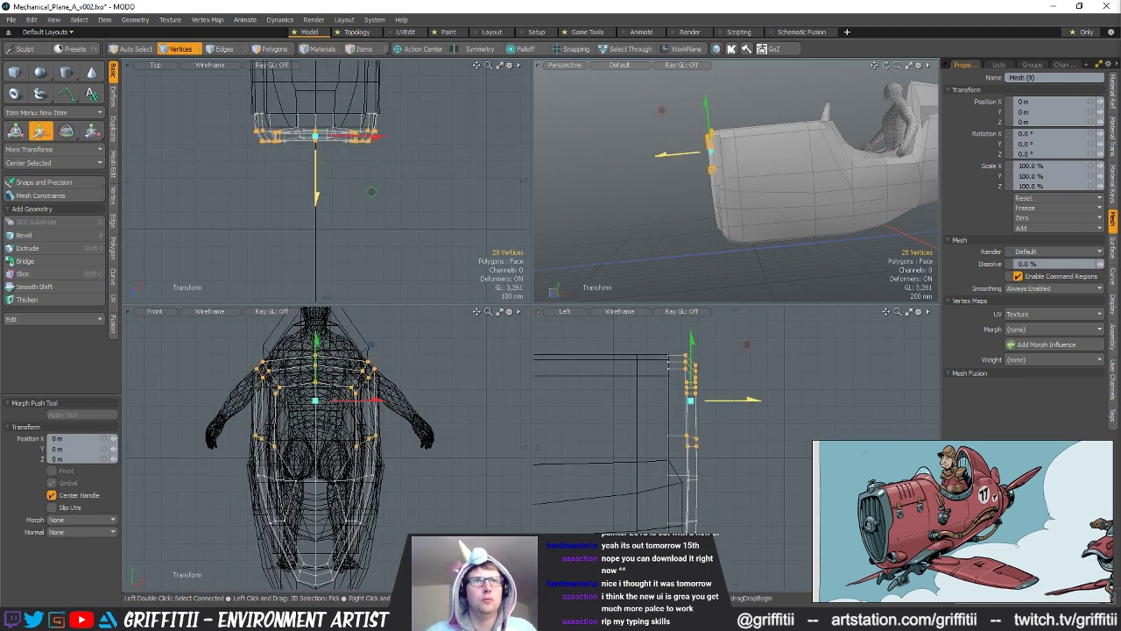
pyautogui.press('space')
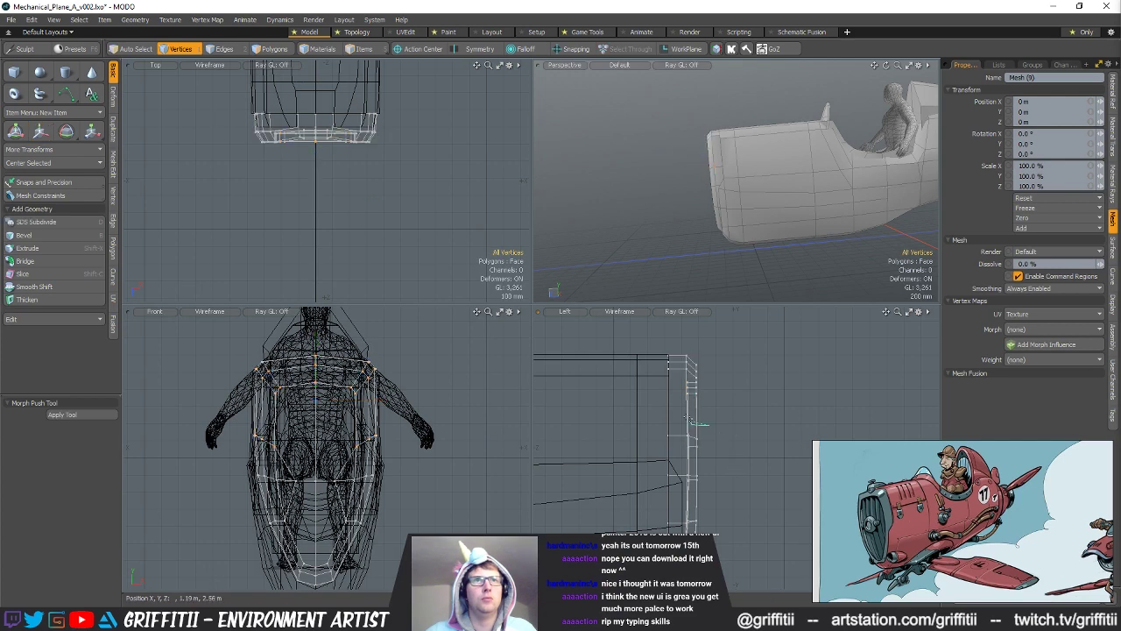
pyautogui.press('w')
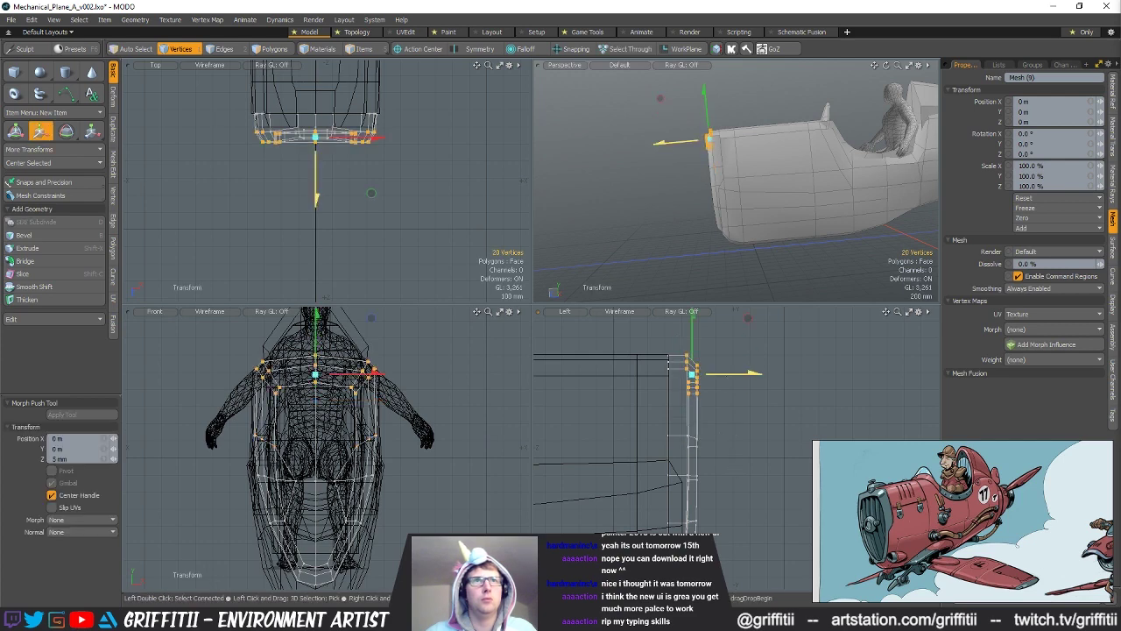
pyautogui.press('q')
# Step: Examine the reshaped nose ring and the whole fuselage from the side and front
pyautogui.click(832, 254)
pyautogui.scroll(-2, 832, 225)
pyautogui.keyDown('alt'); pyautogui.moveTo(814, 210); pyautogui.dragTo(688, 184); pyautogui.keyUp('alt')
pyautogui.keyDown('alt'); pyautogui.keyDown('shift'); pyautogui.moveTo(691, 417); pyautogui.dragTo(699, 474); pyautogui.keyUp('shift'); pyautogui.keyUp('alt')
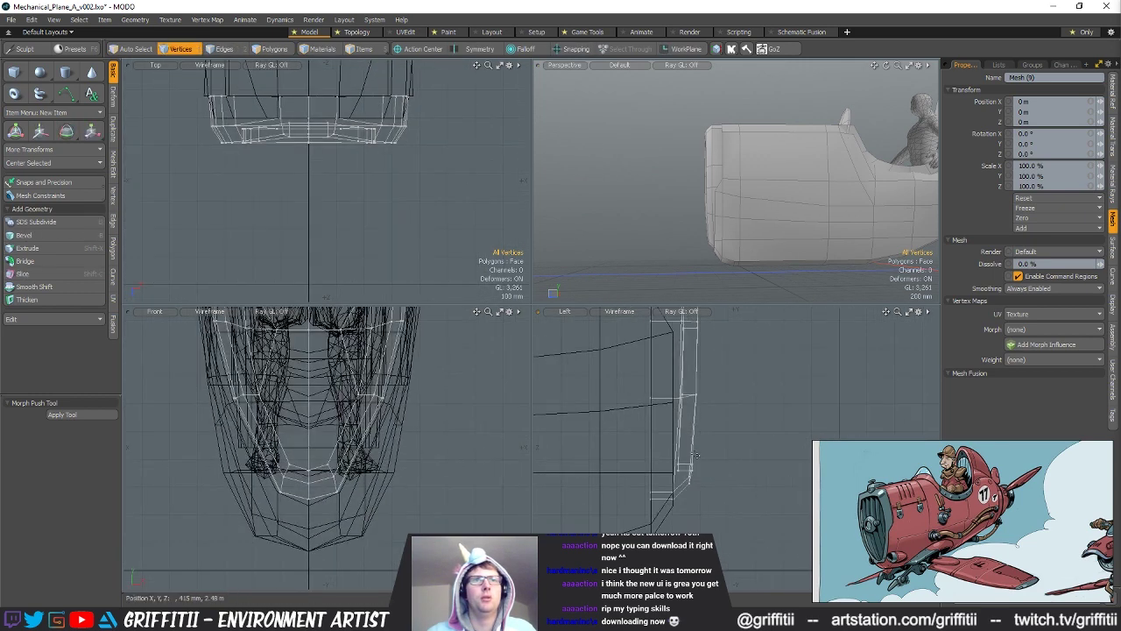
pyautogui.keyDown('alt'); pyautogui.keyDown('shift'); pyautogui.moveTo(708, 388); pyautogui.dragTo(707, 456); pyautogui.keyUp('shift'); pyautogui.keyUp('alt')
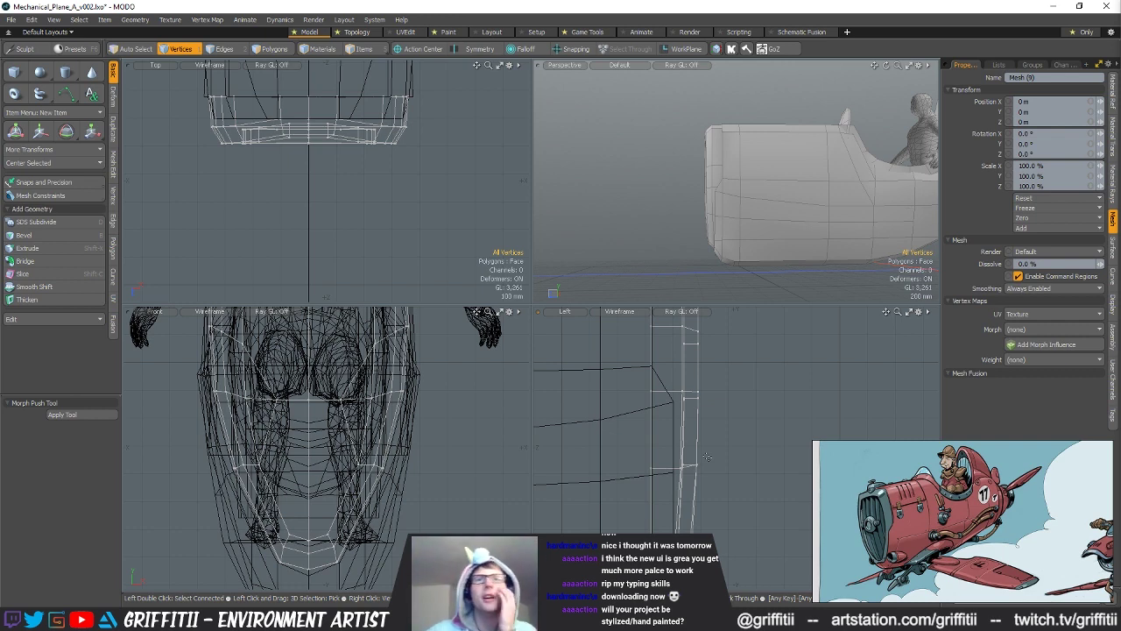
pyautogui.keyDown('alt'); pyautogui.moveTo(909, 130); pyautogui.dragTo(776, 194); pyautogui.keyUp('alt')
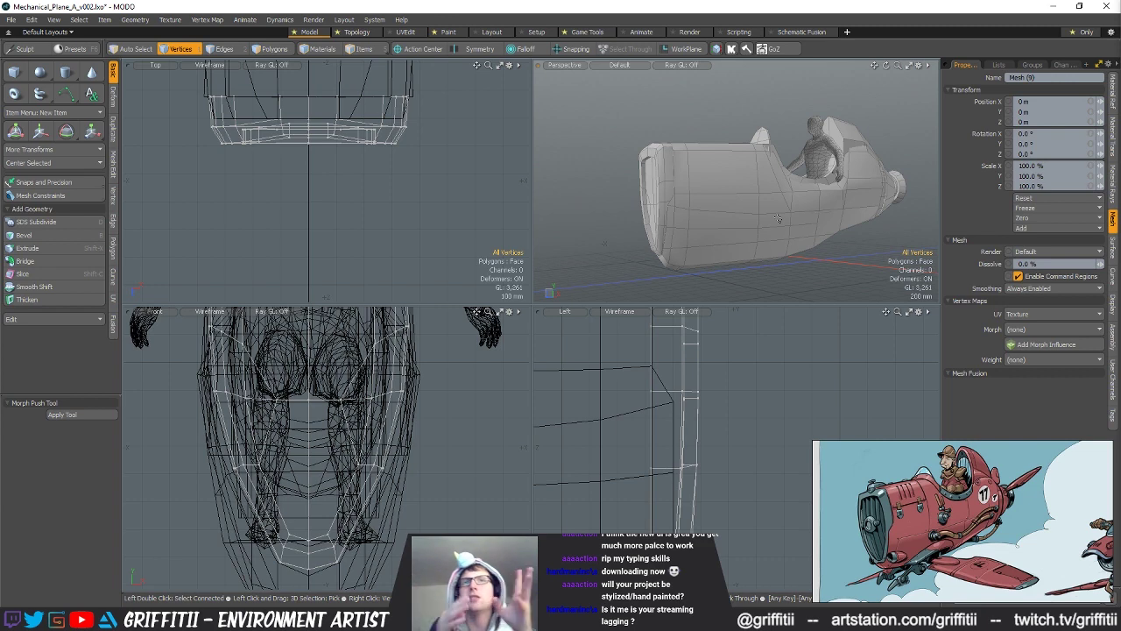
pyautogui.keyDown('alt'); pyautogui.moveTo(824, 172); pyautogui.dragTo(728, 192); pyautogui.keyUp('alt')
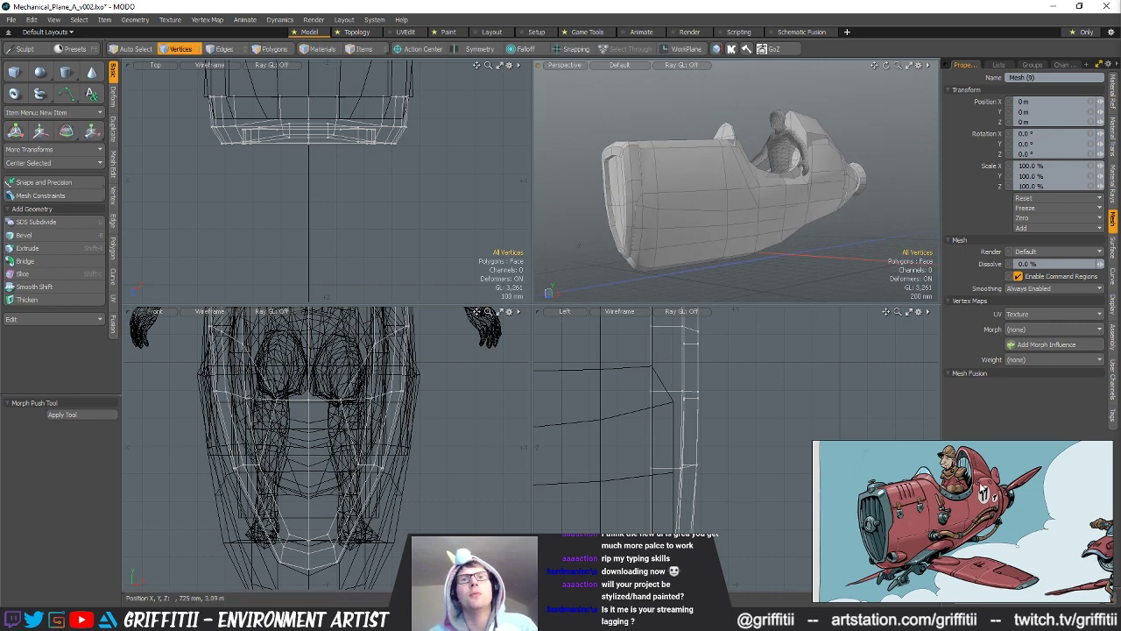
pyautogui.keyDown('alt'); pyautogui.moveTo(761, 197); pyautogui.dragTo(711, 236); pyautogui.keyUp('alt')
# Step: Select the strip of polygons along the side of the cockpit opening on the fuselage mesh and delete it
pyautogui.scroll(3, 711, 234)
pyautogui.press('5')
pyautogui.click(711, 220)
pyautogui.press('3')
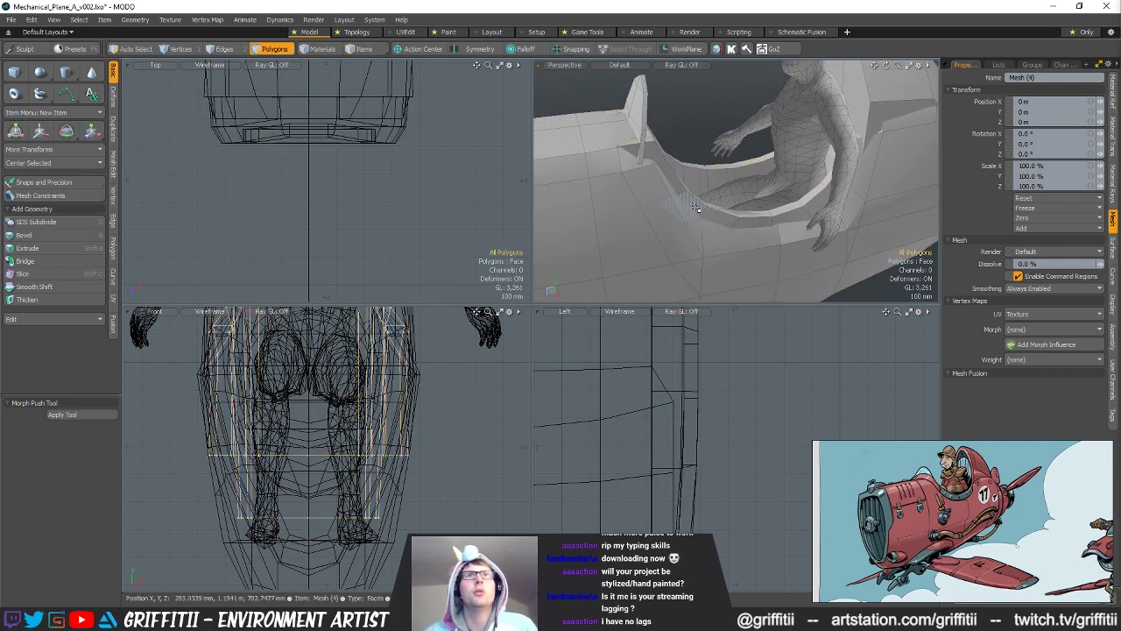
pyautogui.keyDown('shift'); pyautogui.click(791, 224); pyautogui.keyUp('shift')
pyautogui.keyDown('alt'); pyautogui.moveTo(791, 225); pyautogui.dragTo(665, 188); pyautogui.keyUp('alt')
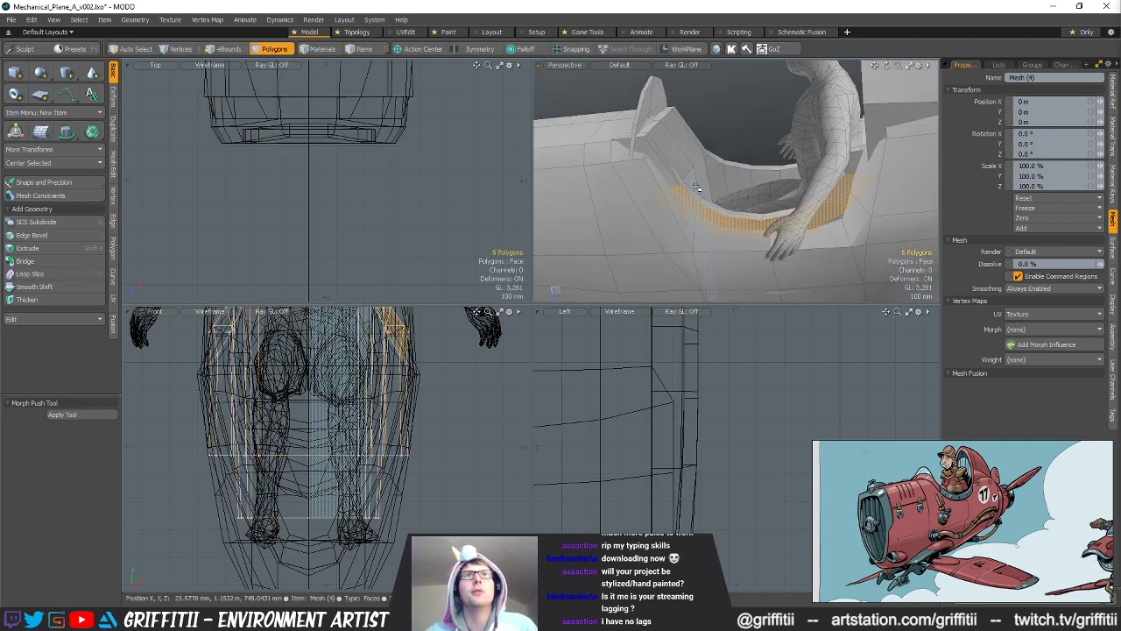
pyautogui.keyDown('alt'); pyautogui.moveTo(708, 219); pyautogui.dragTo(875, 236); pyautogui.keyUp('alt')
pyautogui.press('Delete')
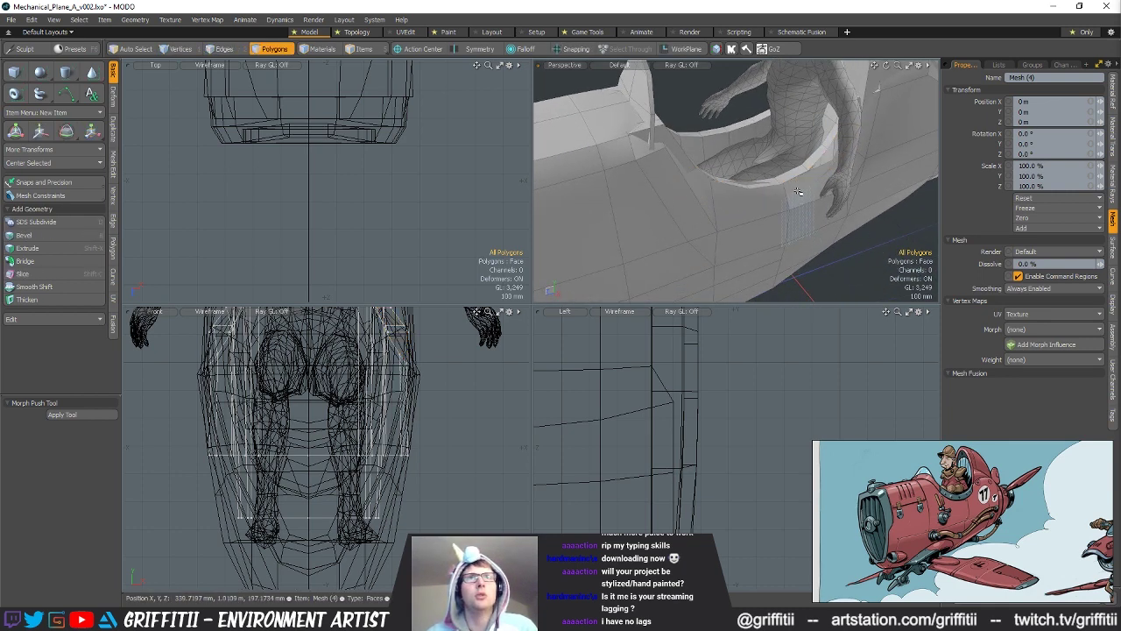
# Step: Copy the polygon strip along the side of the cockpit opening, paste it into a new mesh and reposition it
pyautogui.doubleClick(799, 191)
pyautogui.hotkey('ctrl', 'c')
pyautogui.press('n')
pyautogui.hotkey('ctrl', 'v')
pyautogui.moveTo(816, 196)
pyautogui.keyDown('alt'); pyautogui.mouseDown()
pyautogui.moveTo(738, 257)
pyautogui.moveTo(805, 201)
pyautogui.moveTo(815, 209)
pyautogui.mouseUp(); pyautogui.keyUp('alt')
pyautogui.press('w')
pyautogui.keyDown('alt'); pyautogui.keyDown('shift'); pyautogui.moveTo(457, 392); pyautogui.dragTo(462, 527); pyautogui.keyUp('shift'); pyautogui.keyUp('alt')
pyautogui.press('space')
# Step: Select vertices of the pasted cockpit strip and adjust their position against the fuselage side
pyautogui.press('1')
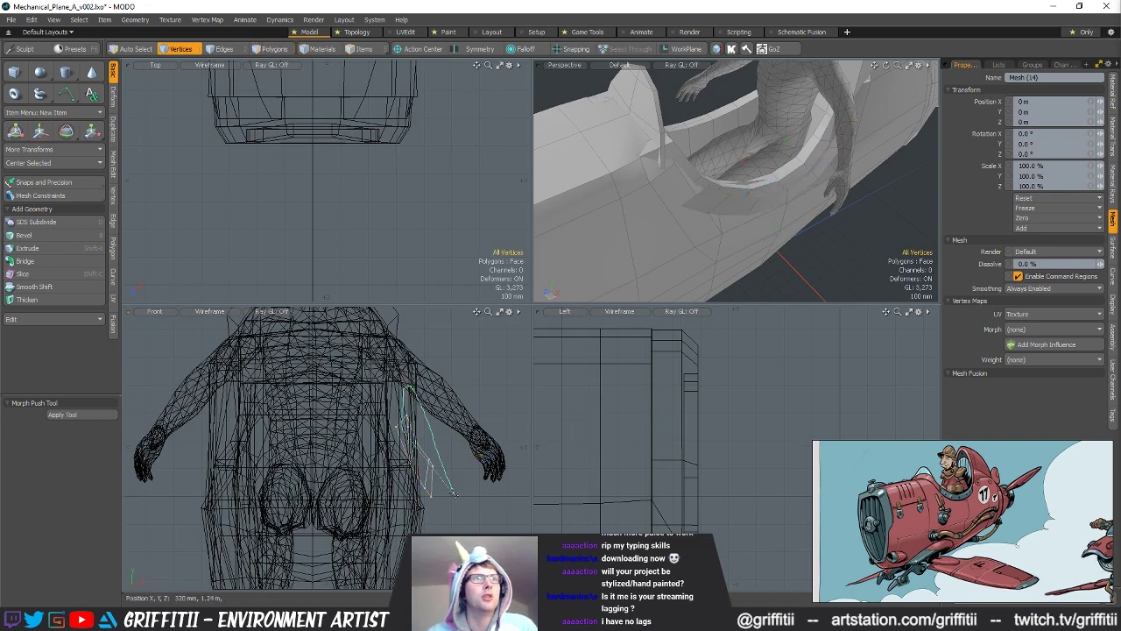
pyautogui.keyDown('alt'); pyautogui.moveTo(767, 227); pyautogui.dragTo(794, 203); pyautogui.keyUp('alt')
pyautogui.press('w')
pyautogui.press('space')
pyautogui.moveTo(737, 225)
pyautogui.keyDown('alt'); pyautogui.mouseDown()
pyautogui.moveTo(734, 210)
pyautogui.moveTo(738, 228)
pyautogui.mouseUp(); pyautogui.keyUp('alt')
# Step: Extend the strip's 14 border edges with Edge Extend, offset -20 mm in X and -15 mm in Y
pyautogui.press('space')
pyautogui.press('space')
pyautogui.press('space')
pyautogui.press('space')
pyautogui.hotkey('ctrl', '3')
pyautogui.click(815, 237)
pyautogui.moveTo(416, 453); pyautogui.dragTo(412, 456)
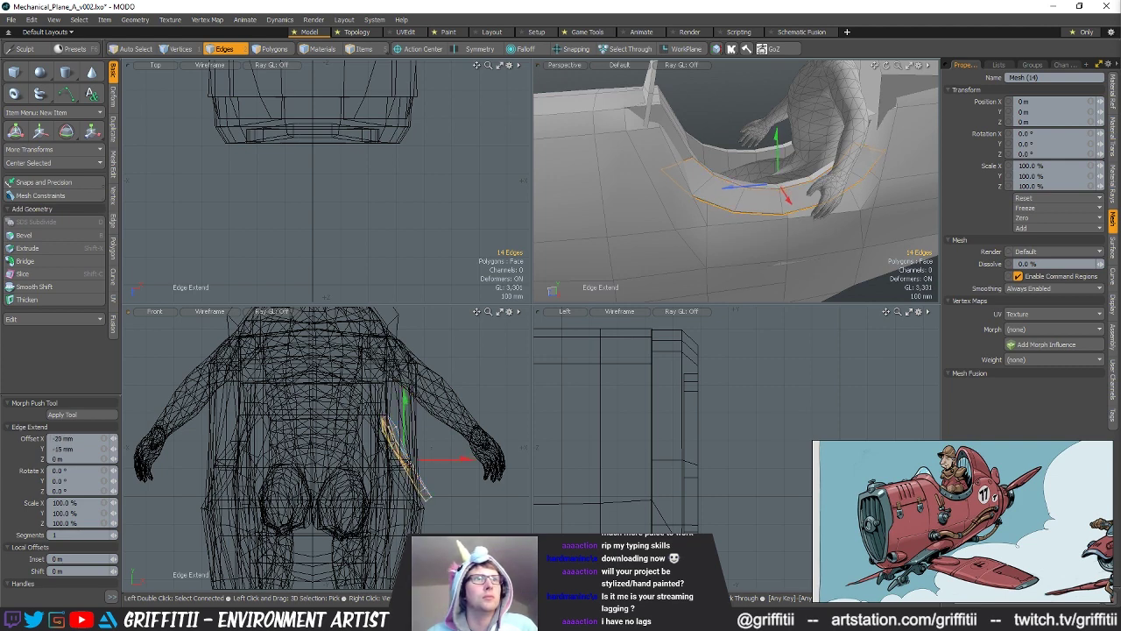
pyautogui.press('space')
pyautogui.press('Escape')
# Step: Rotate the cockpit strip about -3.5° around Z and adjust its position to follow the fuselage side
pyautogui.keyDown('alt'); pyautogui.moveTo(744, 295); pyautogui.dragTo(836, 200); pyautogui.keyUp('alt')
pyautogui.press('e')
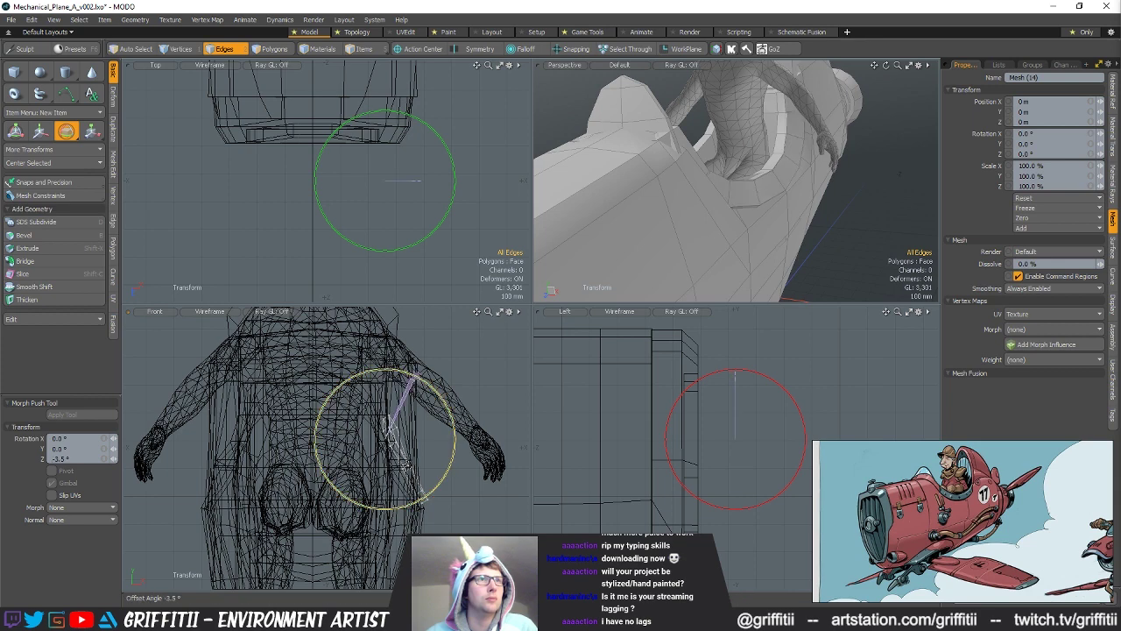
pyautogui.press('space')
pyautogui.keyDown('alt'); pyautogui.moveTo(726, 237); pyautogui.dragTo(788, 258); pyautogui.keyUp('alt')
pyautogui.press('w')
pyautogui.moveTo(791, 158)
pyautogui.keyDown('alt'); pyautogui.mouseDown()
pyautogui.moveTo(782, 179)
pyautogui.moveTo(814, 155)
pyautogui.moveTo(646, 84)
pyautogui.moveTo(592, 75)
pyautogui.moveTo(650, 195)
pyautogui.moveTo(745, 198)
pyautogui.moveTo(804, 166)
pyautogui.mouseUp(); pyautogui.keyUp('alt')
# Step: Move the cockpit strip -5 mm in X and fine-tune its height against the fuselage side
pyautogui.press('e')
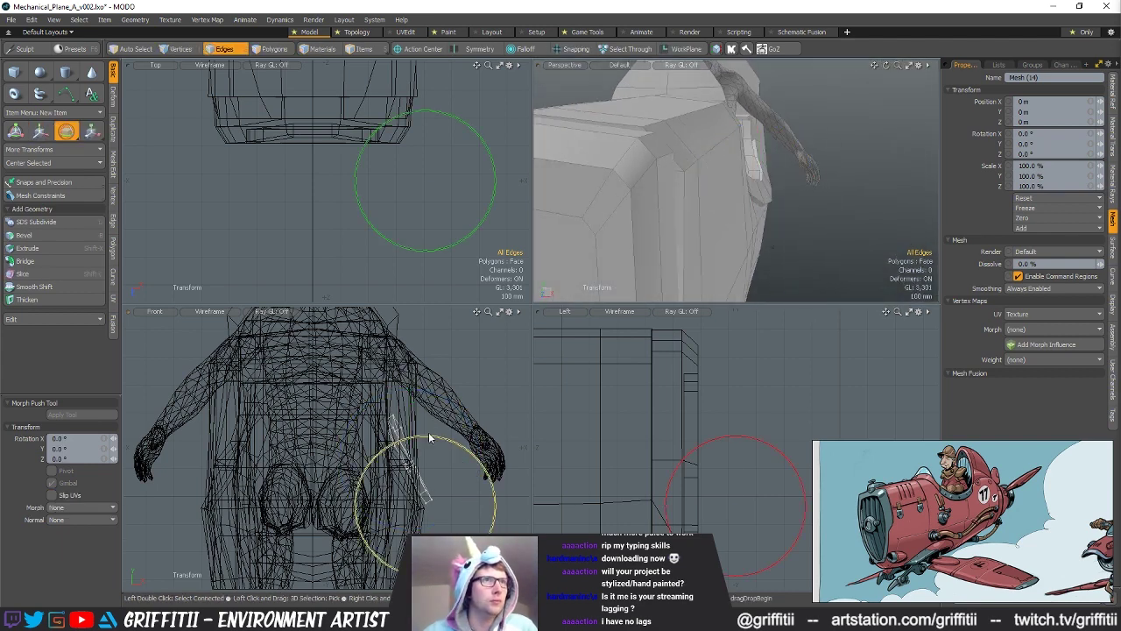
pyautogui.press('w')
pyautogui.moveTo(435, 479); pyautogui.dragTo(430, 479)
pyautogui.keyDown('alt'); pyautogui.moveTo(845, 158); pyautogui.dragTo(784, 180); pyautogui.keyUp('alt')
pyautogui.click(799, 214)
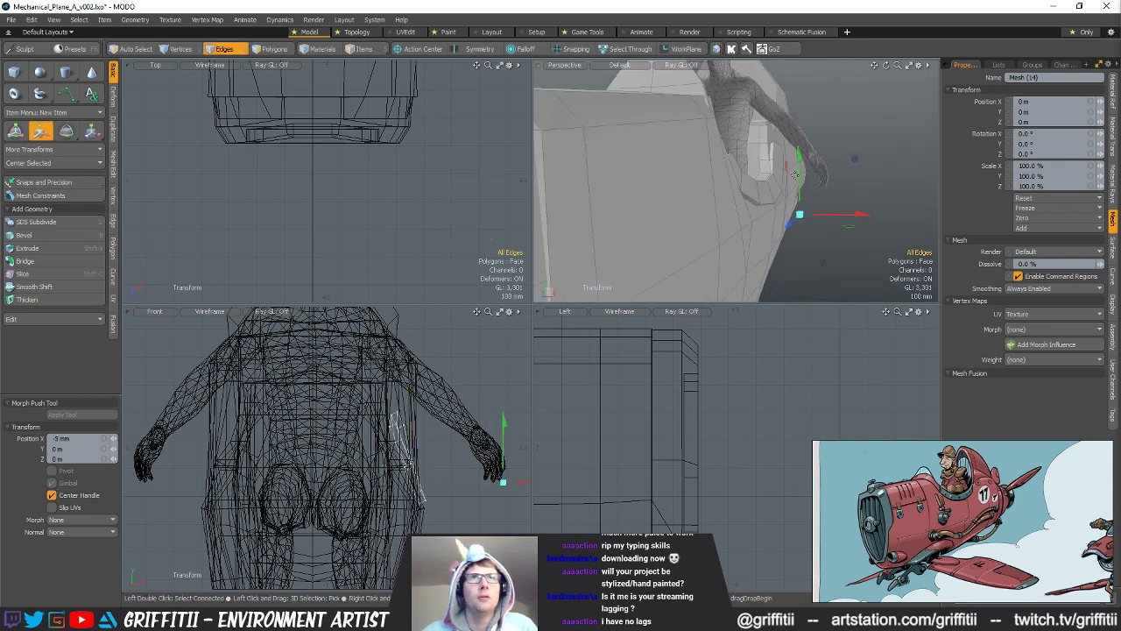
pyautogui.moveTo(503, 481); pyautogui.dragTo(502, 484)
pyautogui.keyDown('alt'); pyautogui.moveTo(753, 201); pyautogui.dragTo(818, 188); pyautogui.keyUp('alt')
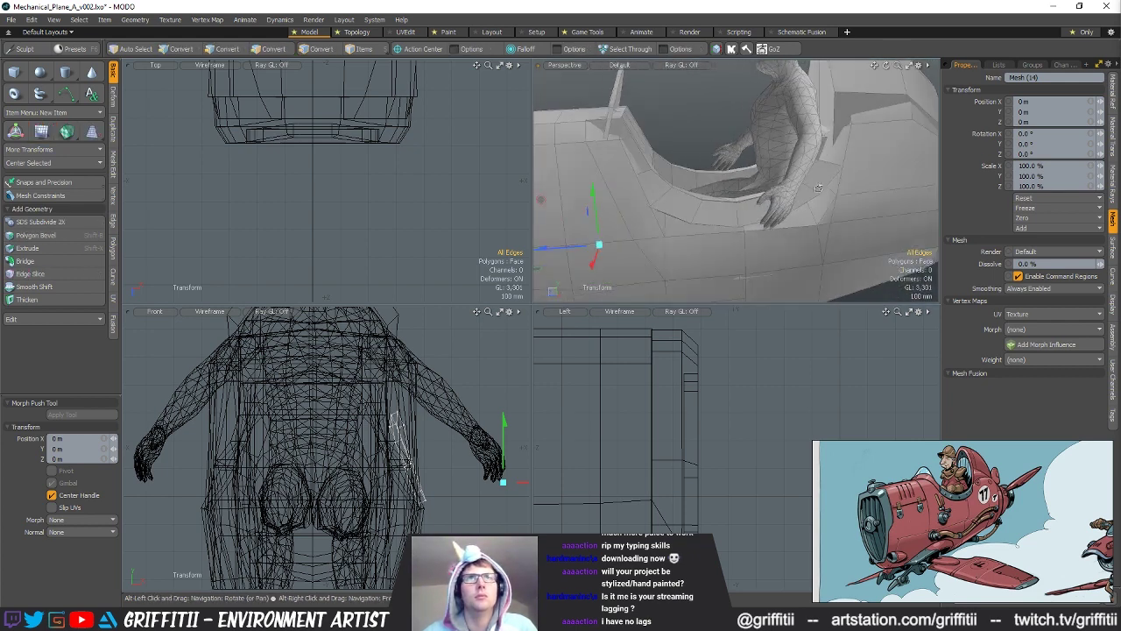
# Step: Select the edge at the cockpit strip's rear end and move it 35 mm in Y and 125 mm in Z
pyautogui.press('space')
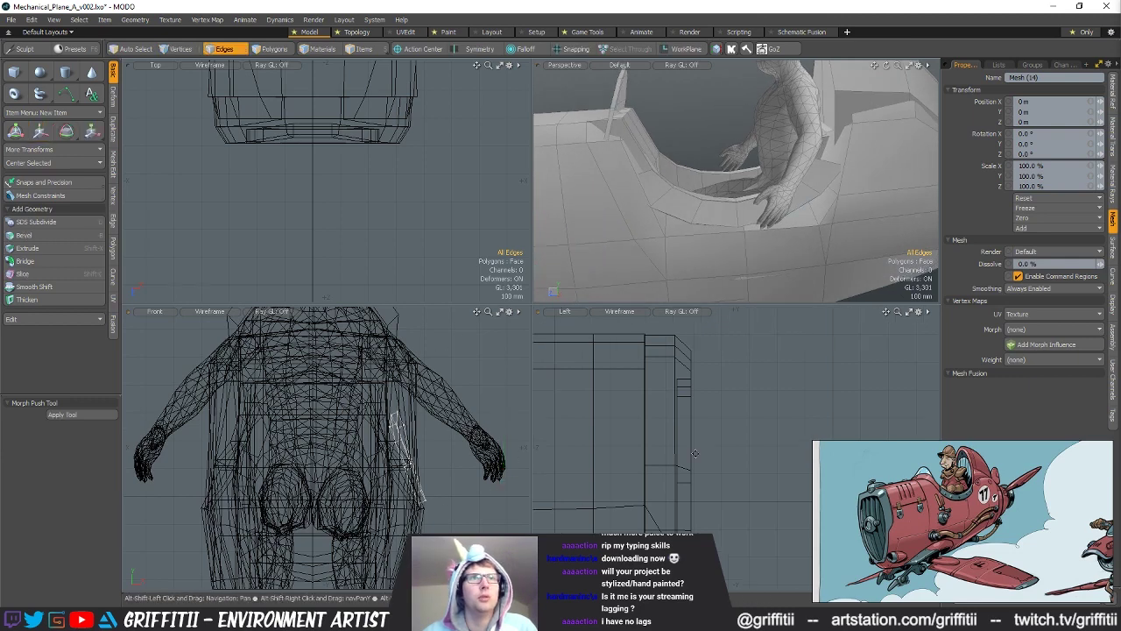
pyautogui.hotkey('shift', 'a')
pyautogui.press('2')
pyautogui.click(622, 417)
pyautogui.keyDown('alt'); pyautogui.moveTo(929, 170); pyautogui.dragTo(852, 203); pyautogui.keyUp('alt')
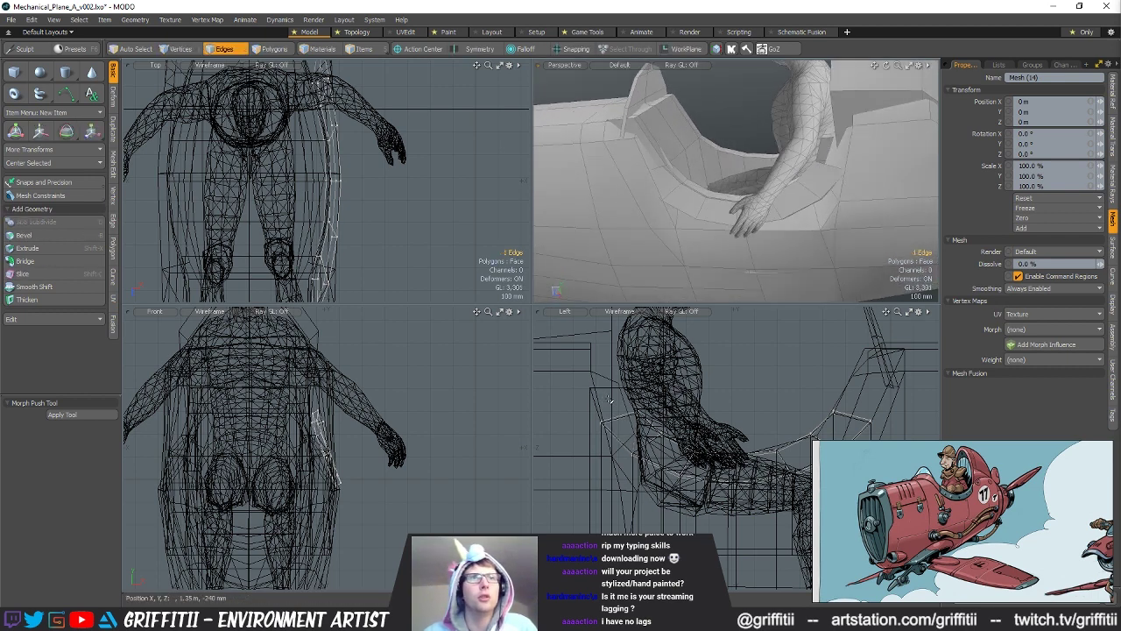
pyautogui.press('w')
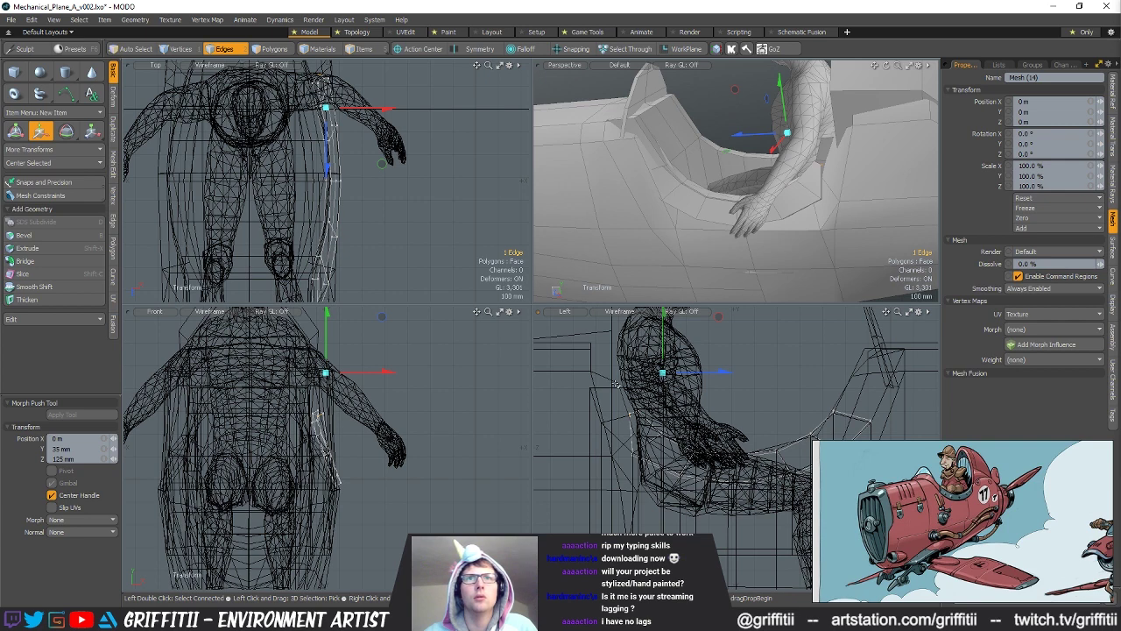
# Step: Select the fuselage mesh and reposition the vertices at the lower rear corner of the cockpit opening
pyautogui.press('space')
pyautogui.click(713, 244)
pyautogui.keyDown('alt'); pyautogui.moveTo(720, 219); pyautogui.dragTo(846, 134); pyautogui.keyUp('alt')
pyautogui.press('2')
pyautogui.moveTo(784, 254)
pyautogui.keyDown('alt'); pyautogui.mouseDown()
pyautogui.moveTo(720, 225)
pyautogui.moveTo(774, 237)
pyautogui.mouseUp(); pyautogui.keyUp('alt')
pyautogui.press('5')
pyautogui.click(774, 234)
pyautogui.press('1')
pyautogui.keyDown('alt'); pyautogui.keyDown('shift'); pyautogui.moveTo(700, 429); pyautogui.dragTo(729, 425); pyautogui.keyUp('shift'); pyautogui.keyUp('alt')
pyautogui.moveTo(659, 492); pyautogui.dragTo(666, 482, button='right')
pyautogui.press('w')
pyautogui.keyDown('alt'); pyautogui.moveTo(714, 215); pyautogui.dragTo(721, 190); pyautogui.keyUp('alt')
pyautogui.moveTo(721, 424); pyautogui.dragTo(728, 409)
# Step: Move the two opposite vertices on the rear edge of the cockpit opening to smooth its curve
pyautogui.press('q')
pyautogui.moveTo(646, 441); pyautogui.dragTo(627, 466, button='right')
pyautogui.press('w')
pyautogui.moveTo(692, 400); pyautogui.dragTo(714, 391)
pyautogui.press('space')
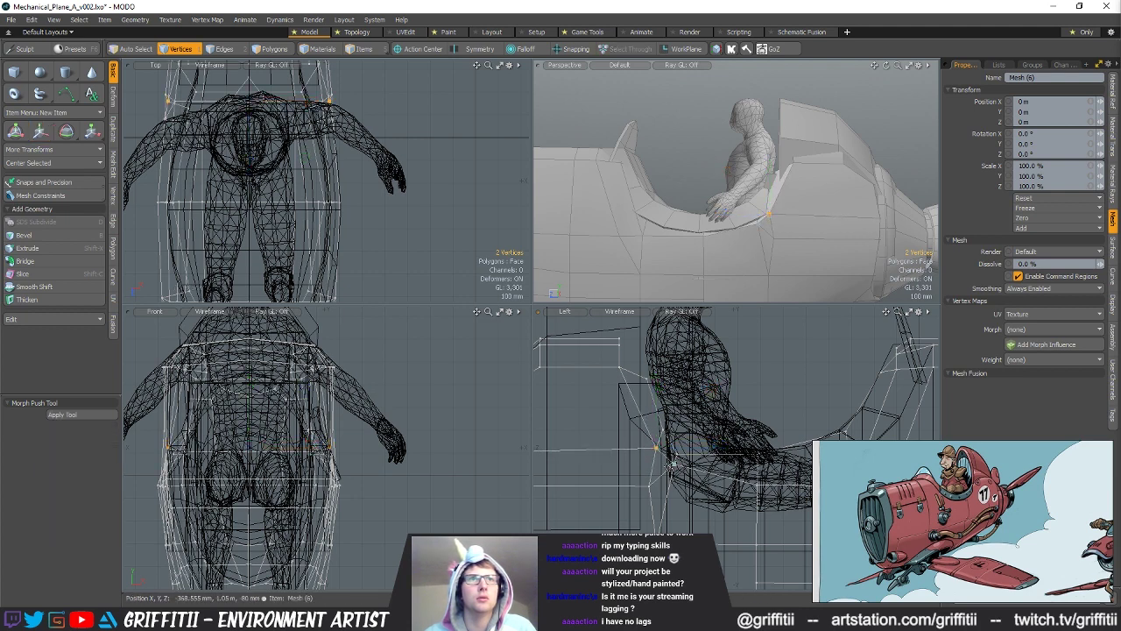
pyautogui.press('w')
pyautogui.moveTo(731, 405); pyautogui.dragTo(737, 411)
pyautogui.press('space')
# Step: Select the loop of side polygons behind the cockpit and slice it horizontally at about 1.27 m height with snapping on
pyautogui.moveTo(744, 305); pyautogui.dragTo(746, 313)
pyautogui.keyDown('alt'); pyautogui.moveTo(755, 210); pyautogui.dragTo(818, 187); pyautogui.keyUp('alt')
pyautogui.press('space')
pyautogui.press('space')
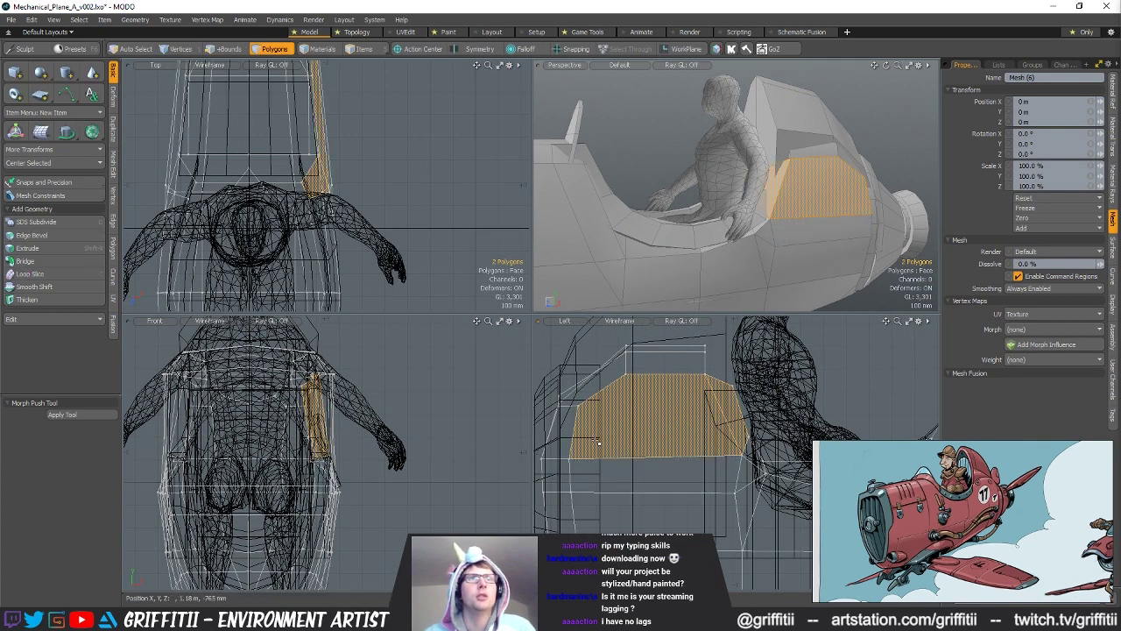
pyautogui.press('l')
pyautogui.hotkey('shift', 'c')
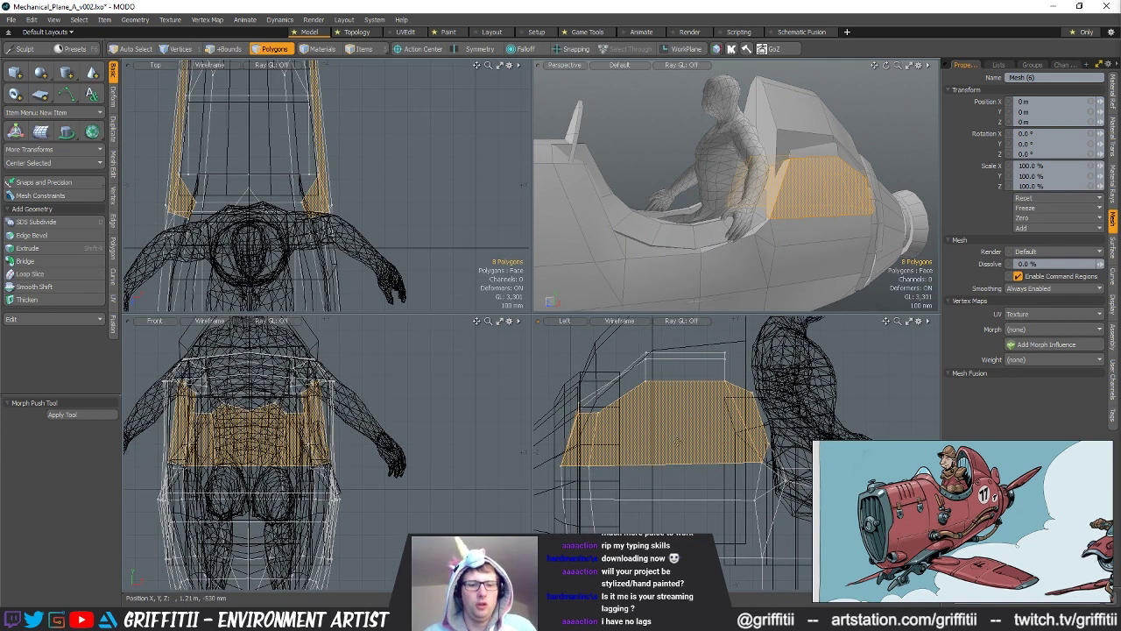
pyautogui.press('x')
pyautogui.moveTo(550, 426); pyautogui.dragTo(791, 429)
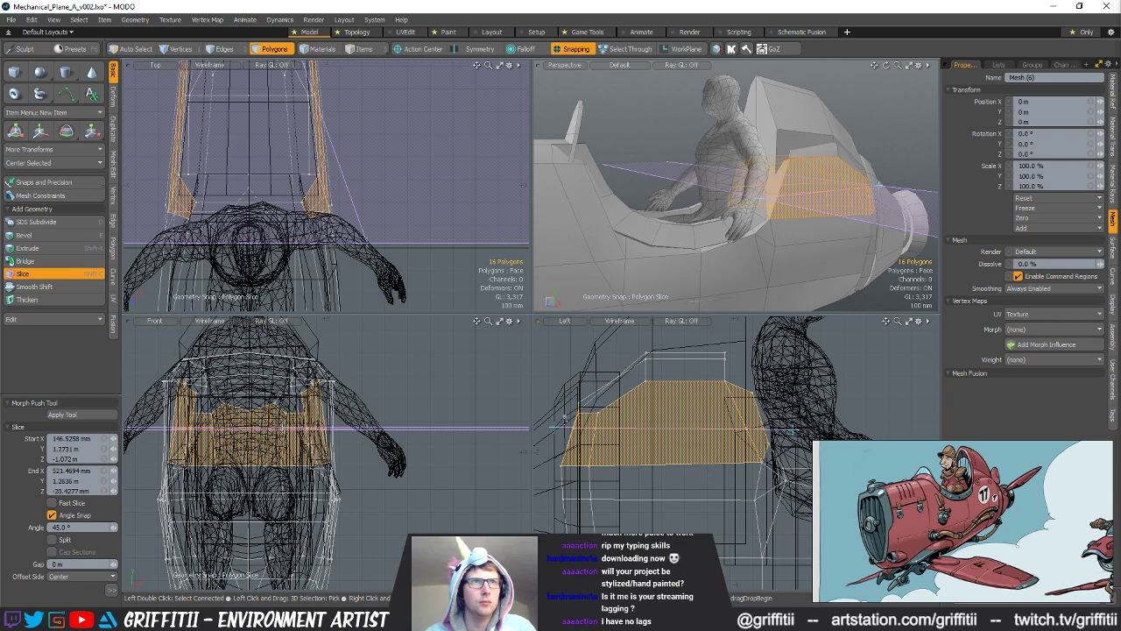
pyautogui.press('space')
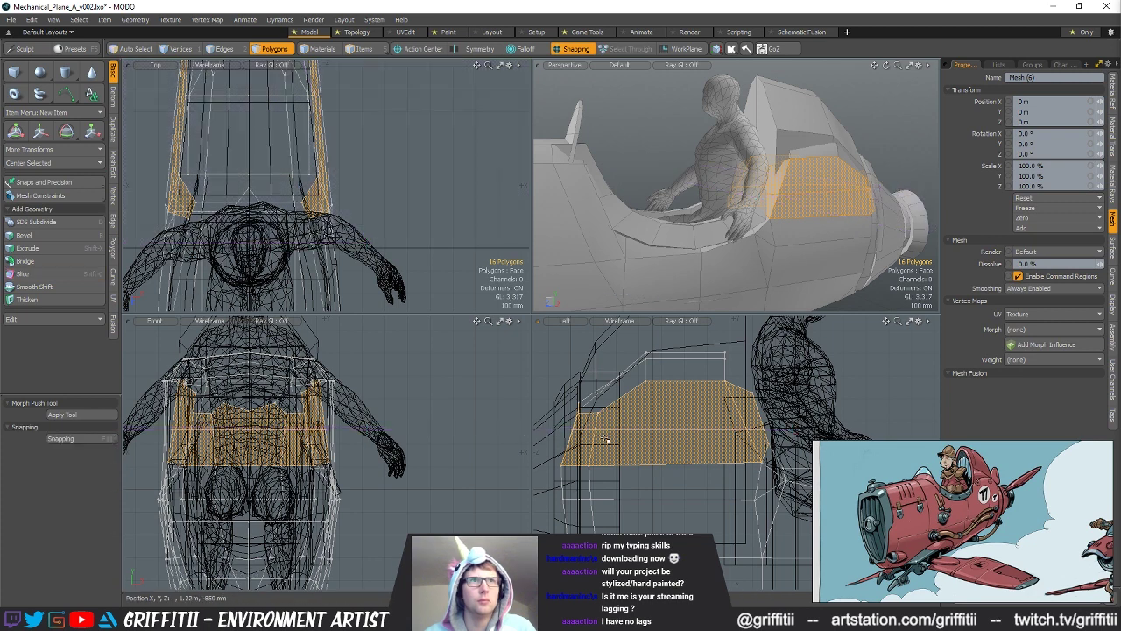
# Step: Move the two vertices of the slice at the cockpit's rear edge 55 mm in Z
pyautogui.press('2')
pyautogui.press('3')
pyautogui.press('1')
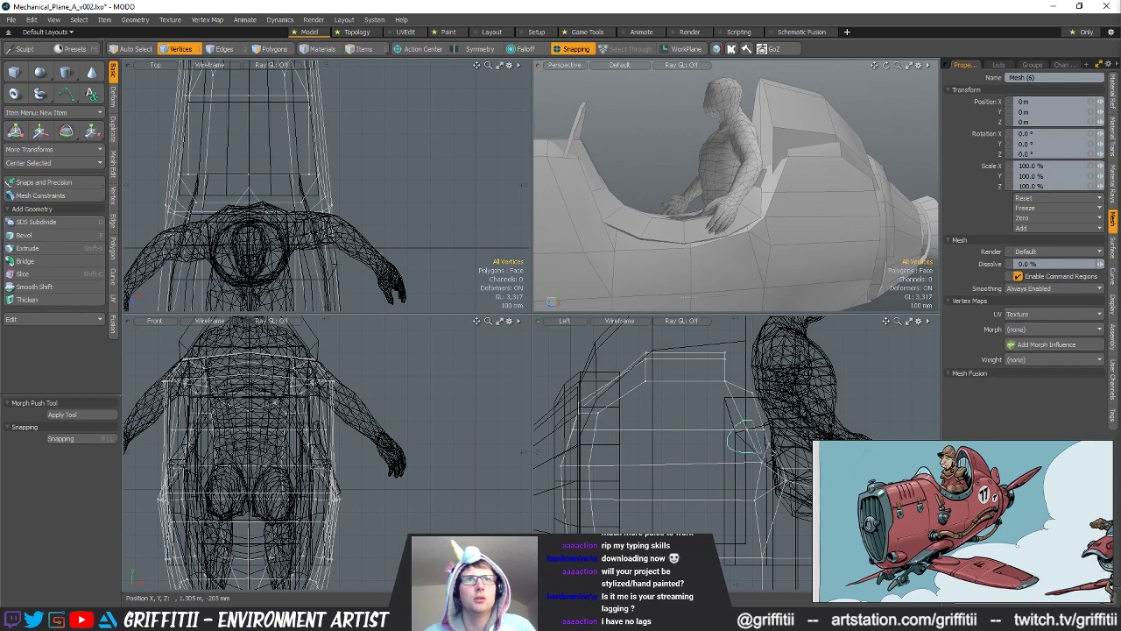
pyautogui.moveTo(755, 453); pyautogui.dragTo(762, 435, button='right')
pyautogui.press('w')
pyautogui.press('x')
pyautogui.moveTo(806, 429); pyautogui.dragTo(820, 429)
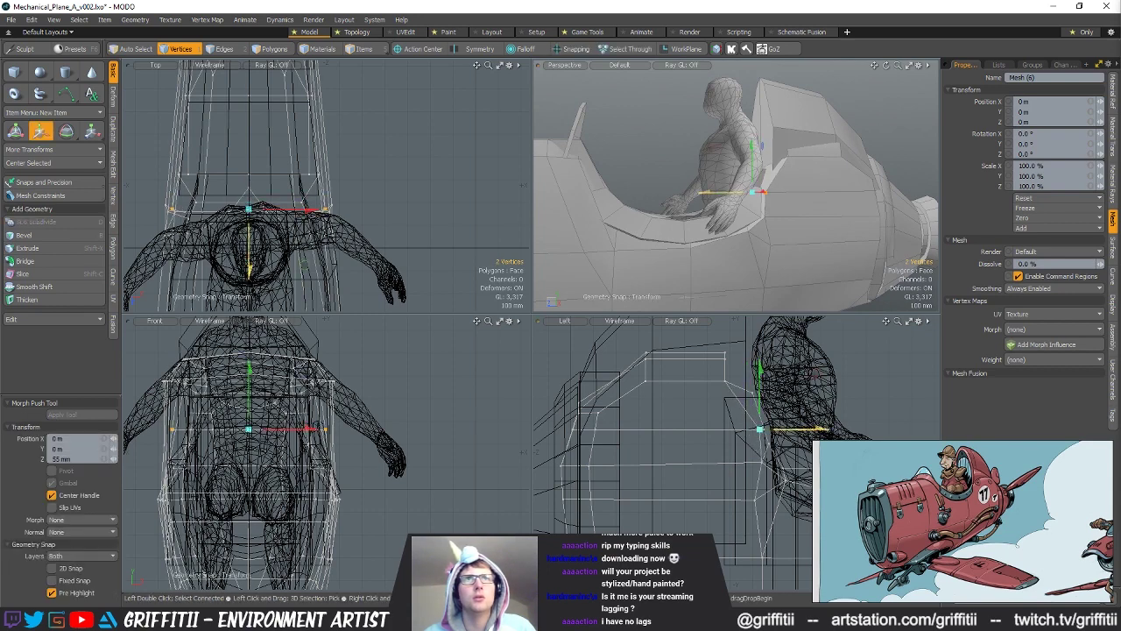
pyautogui.press('space')
# Step: Bevel the edge at the upper corner of the fuselage just behind the cockpit opening
pyautogui.keyDown('alt'); pyautogui.moveTo(775, 249); pyautogui.dragTo(718, 270); pyautogui.keyUp('alt')
pyautogui.press('space')
pyautogui.keyDown('alt'); pyautogui.moveTo(753, 175); pyautogui.dragTo(774, 172); pyautogui.keyUp('alt')
pyautogui.press('b')
pyautogui.moveTo(786, 237); pyautogui.dragTo(776, 232)
pyautogui.press('space')
pyautogui.press('space')
pyautogui.press('space')
# Step: Move the bevelled corner's vertices along Z to shape the upper rear of the cockpit opening
pyautogui.moveTo(727, 380); pyautogui.dragTo(744, 380, button='right')
pyautogui.press('w')
pyautogui.moveTo(765, 356); pyautogui.dragTo(778, 355)
pyautogui.press('space')
pyautogui.click(743, 179)
pyautogui.keyDown('alt'); pyautogui.moveTo(744, 179); pyautogui.dragTo(798, 211); pyautogui.keyUp('alt')
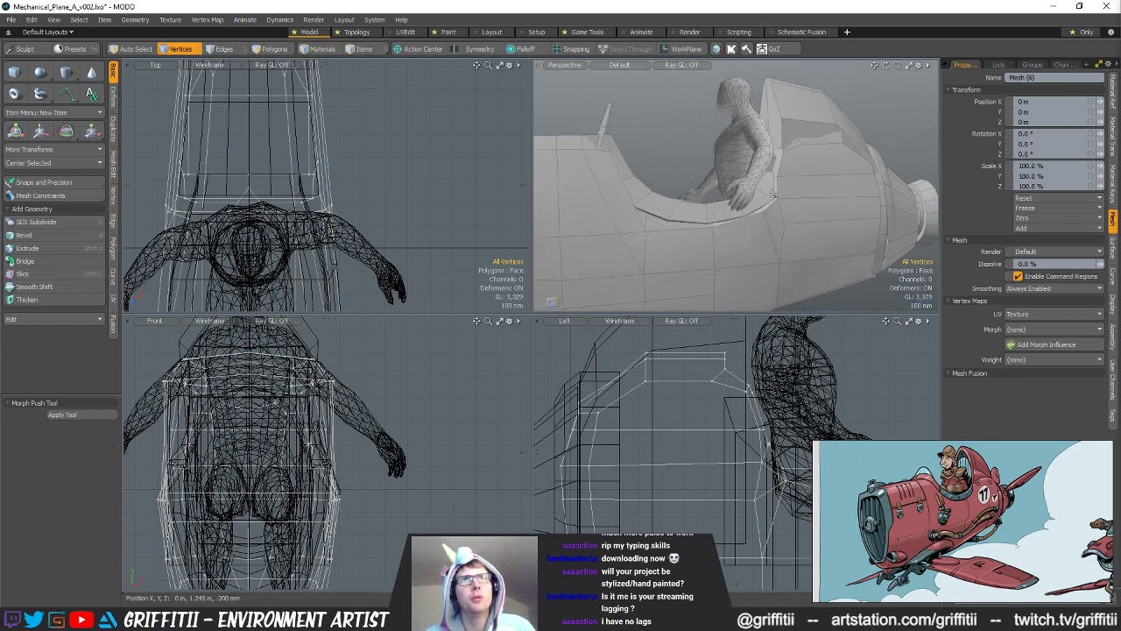
# Step: Remove the extra edge at the upper rear corner of the cockpit opening
pyautogui.scroll(2, 758, 396)
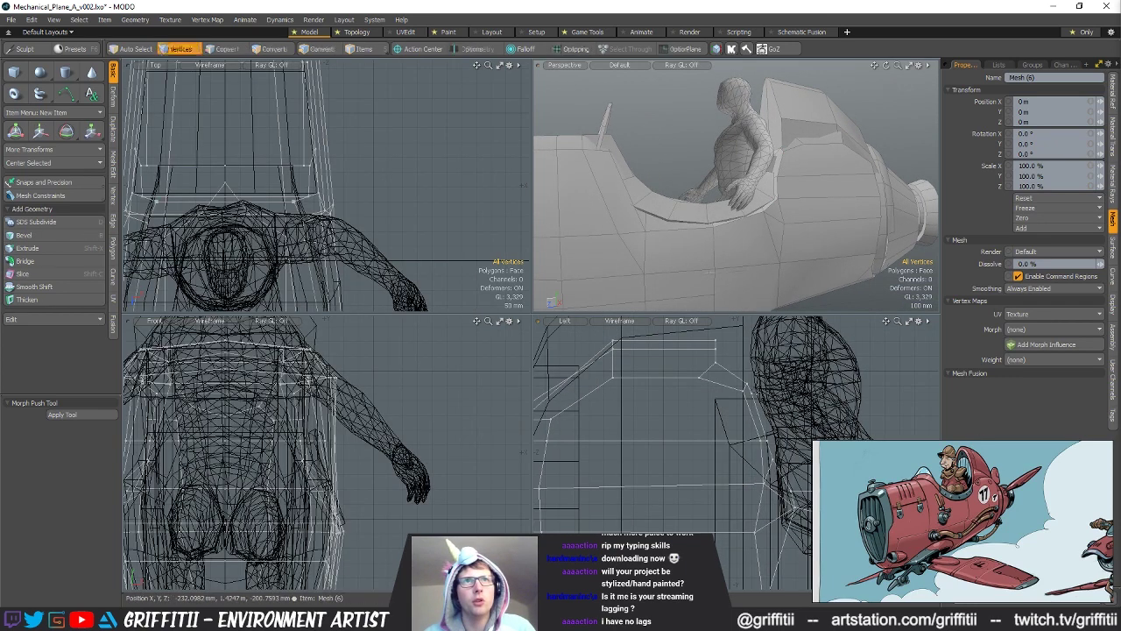
pyautogui.press('2')
pyautogui.press('1')
pyautogui.press('2')
pyautogui.click(751, 392)
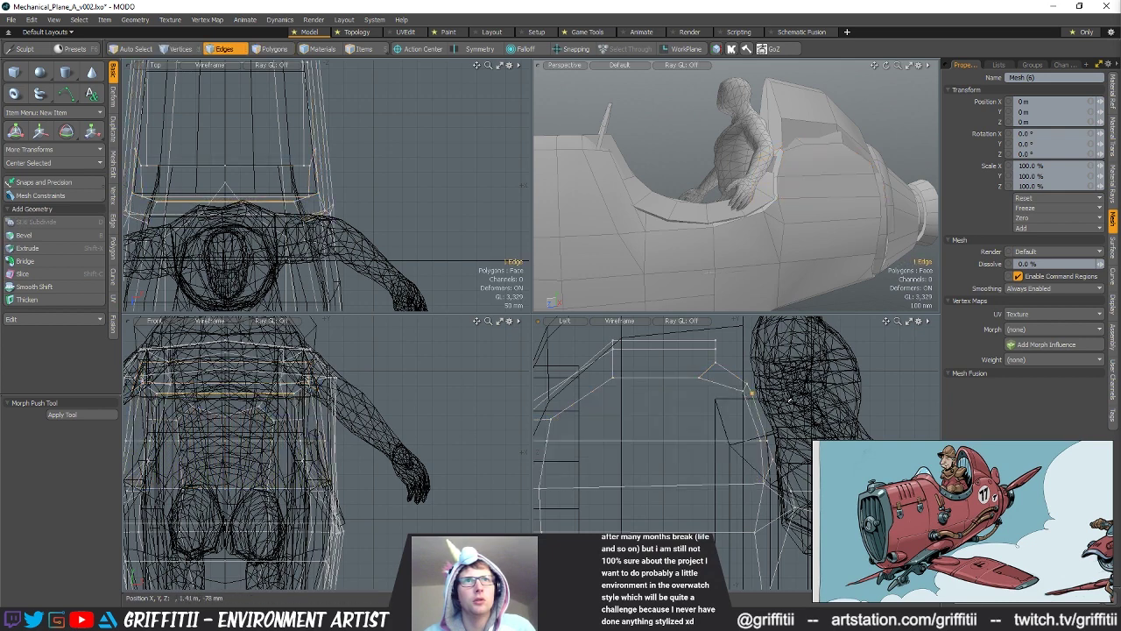
pyautogui.press('1')
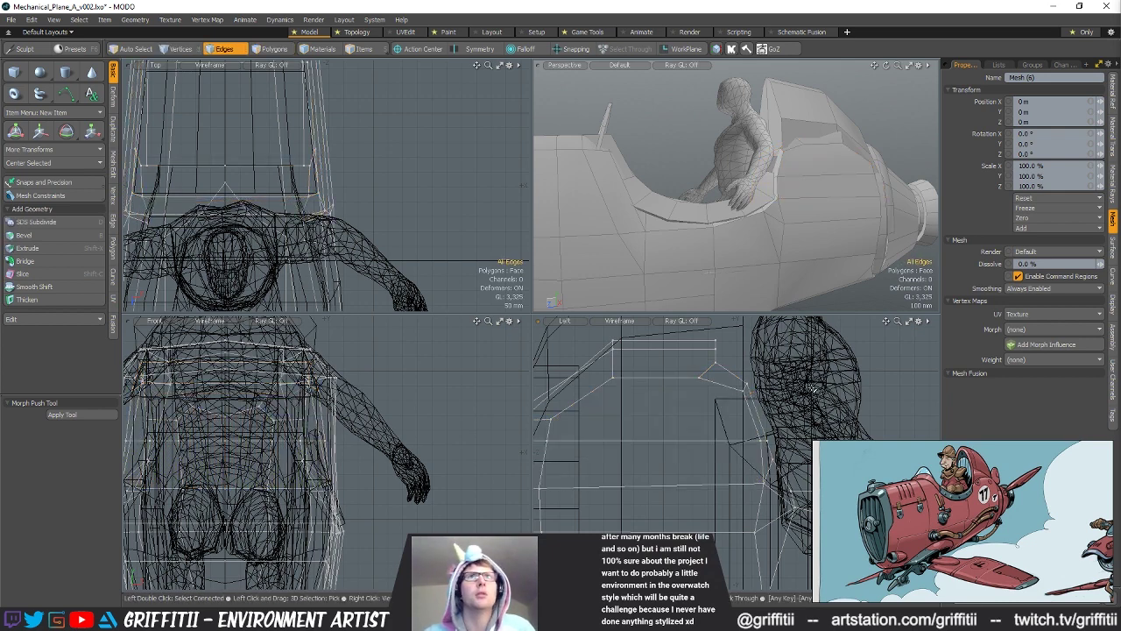
# Step: Rotate and reposition the four vertices at the upper rear corner of the cockpit opening
pyautogui.moveTo(751, 374); pyautogui.dragTo(760, 377, button='right')
pyautogui.press('e')
pyautogui.click(743, 393)
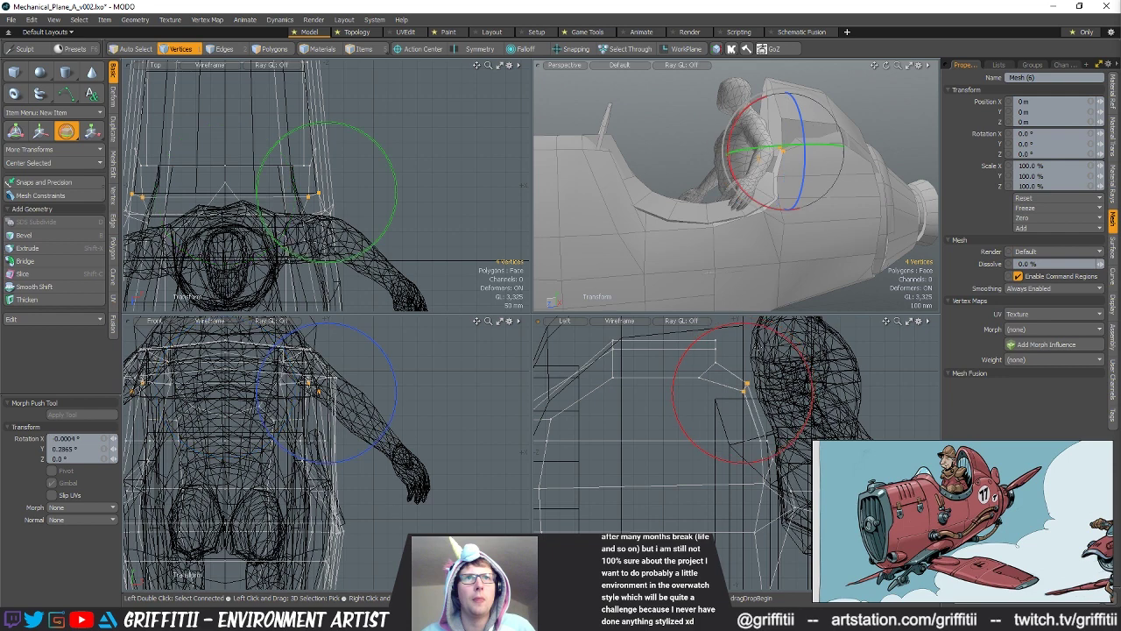
pyautogui.moveTo(767, 331); pyautogui.dragTo(780, 349)
pyautogui.press('w')
pyautogui.press('Escape')
pyautogui.keyDown('alt'); pyautogui.moveTo(814, 189); pyautogui.dragTo(761, 195); pyautogui.keyUp('alt')
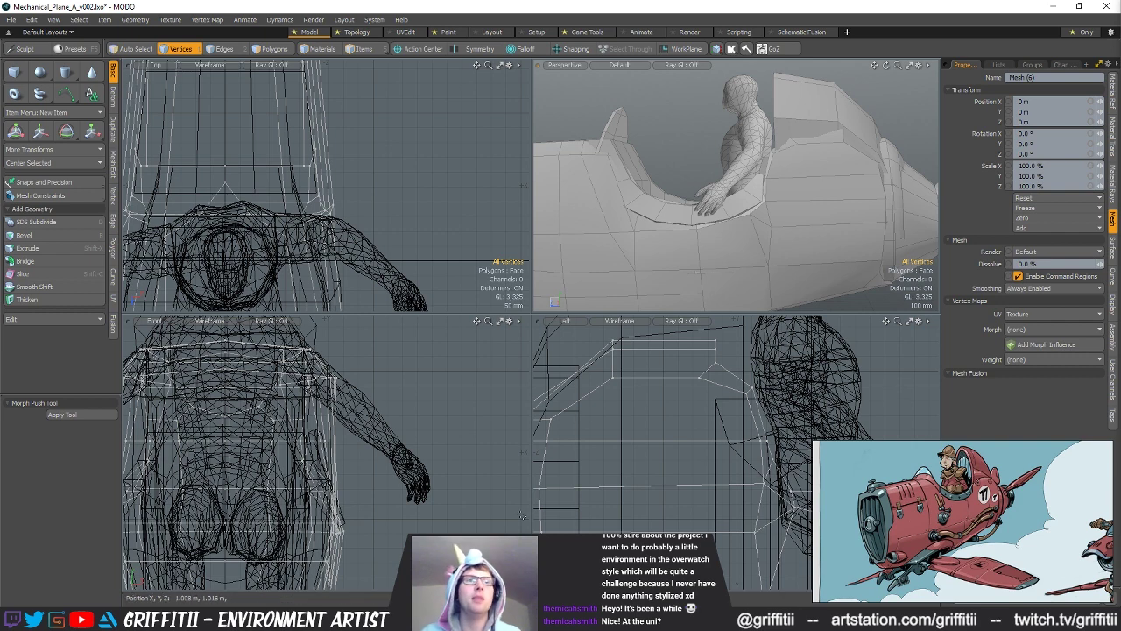
# Step: Switch to Windows Photo Viewer, review the Mechanical Plane project document, and return to MODO
pyautogui.hotkey('alt', 'Tab')
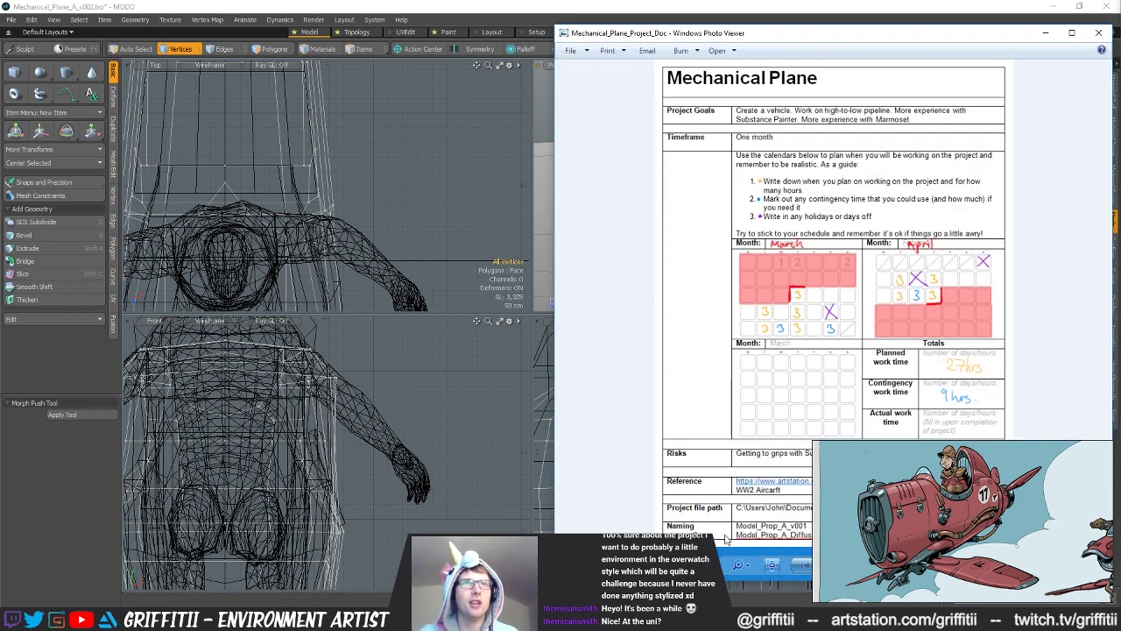
pyautogui.moveTo(772, 38); pyautogui.dragTo(415, 43)
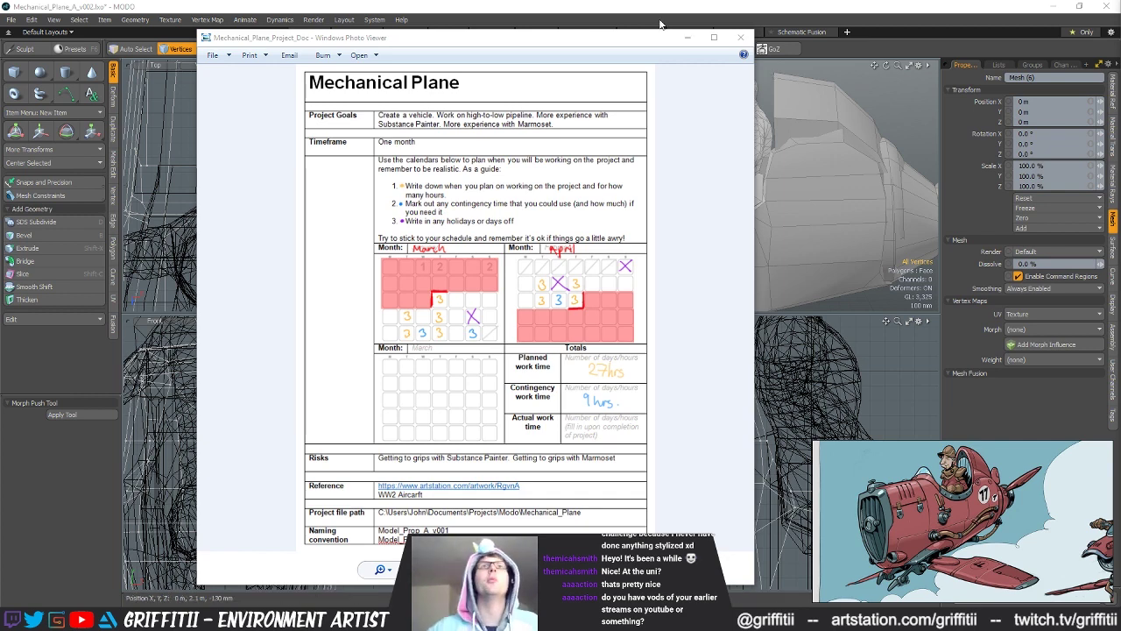
pyautogui.click(687, 37)
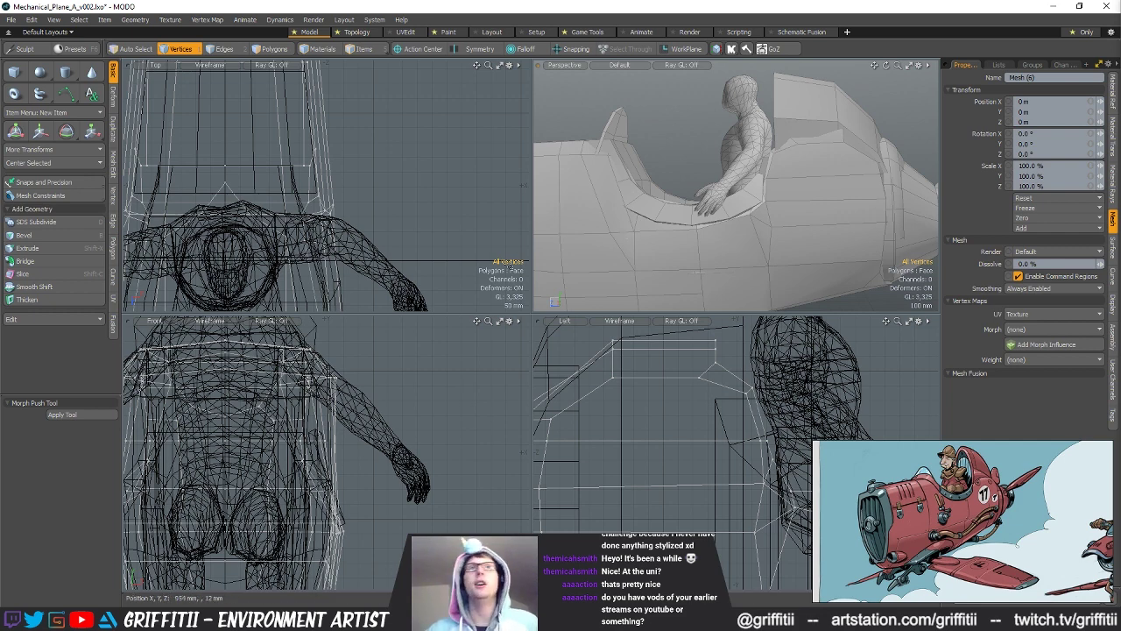
# Step: Examine the fuselage, nose and cockpit opening from several angles and distances
pyautogui.keyDown('alt'); pyautogui.moveTo(791, 207); pyautogui.dragTo(762, 247); pyautogui.keyUp('alt')
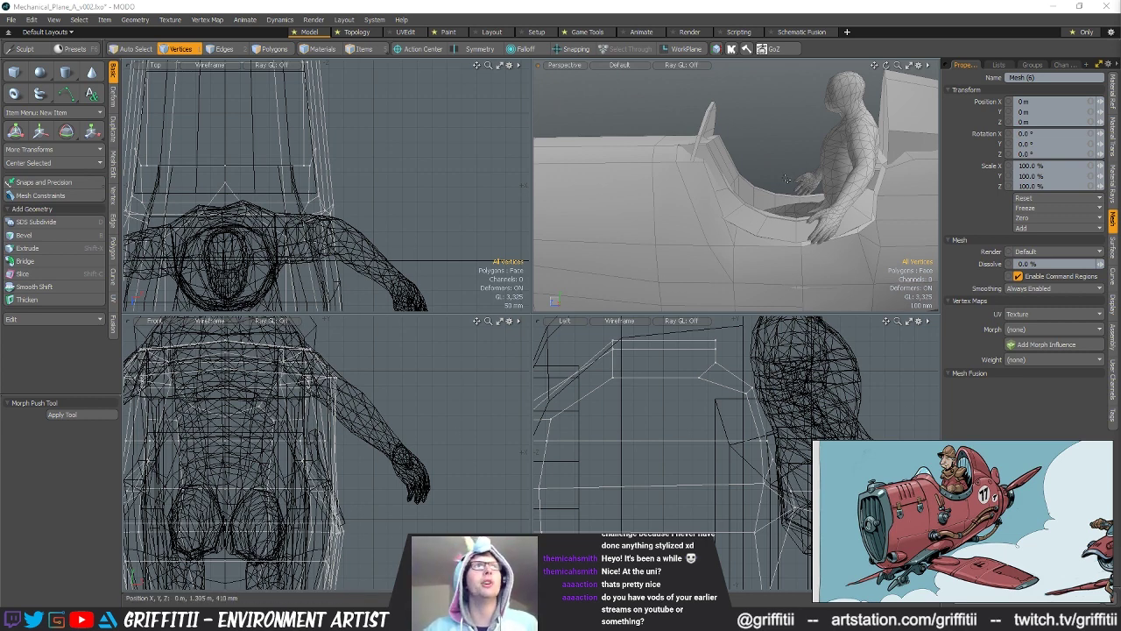
pyautogui.keyDown('alt'); pyautogui.moveTo(784, 180); pyautogui.dragTo(678, 184); pyautogui.keyUp('alt')
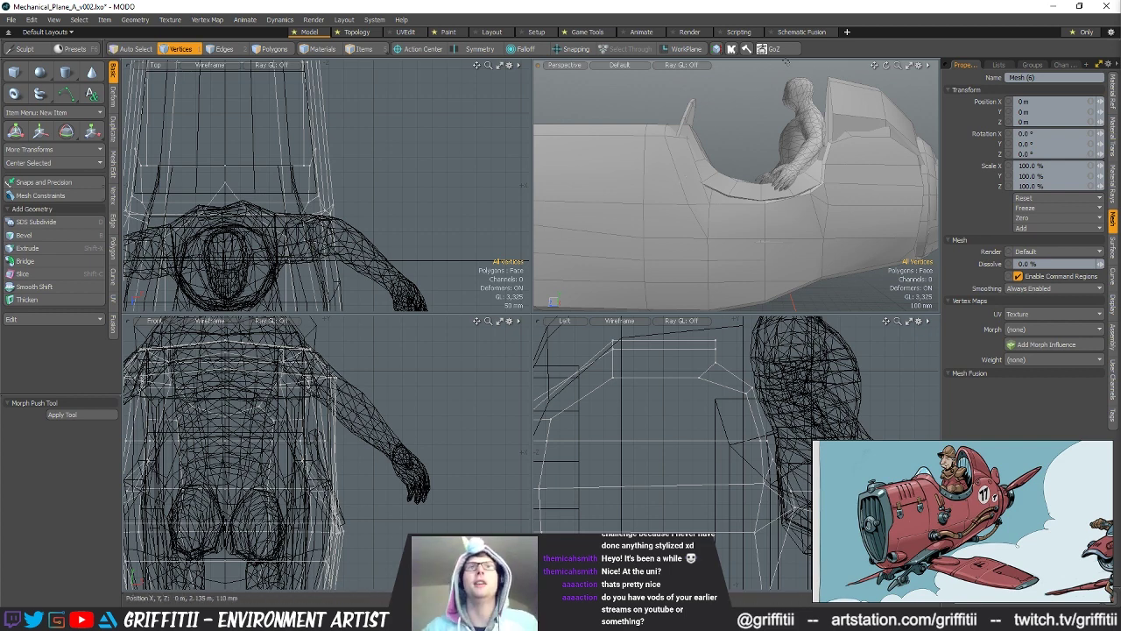
pyautogui.keyDown('alt'); pyautogui.moveTo(678, 181); pyautogui.dragTo(837, 275); pyautogui.keyUp('alt')
pyautogui.keyDown('alt'); pyautogui.moveTo(761, 225); pyautogui.dragTo(782, 164); pyautogui.keyUp('alt')
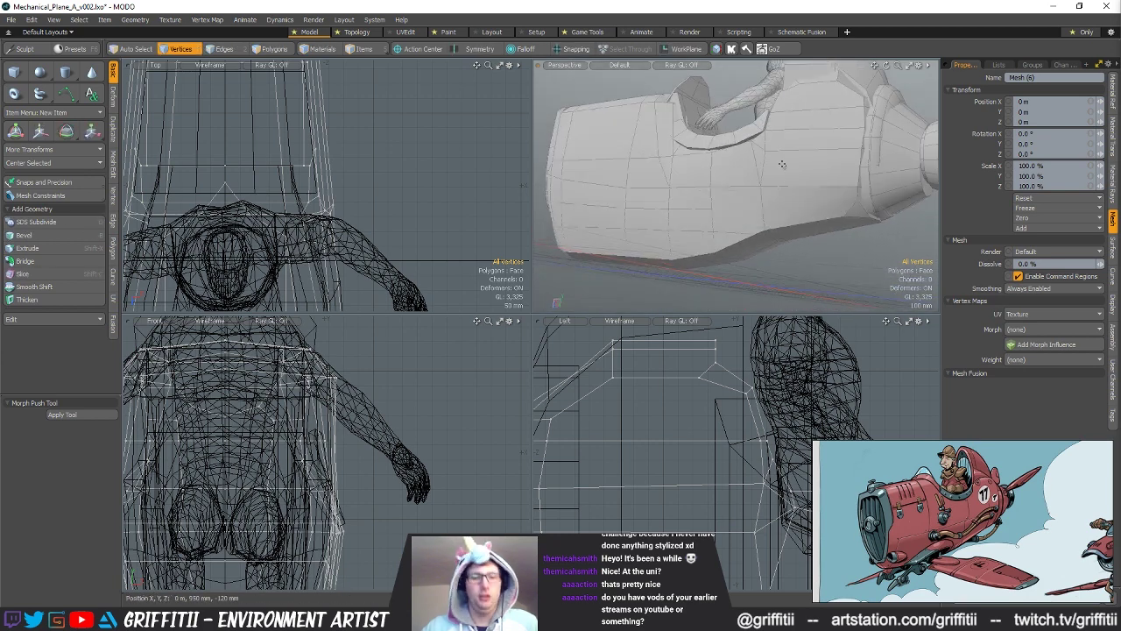
pyautogui.keyDown('alt'); pyautogui.moveTo(714, 211); pyautogui.dragTo(891, 199); pyautogui.keyUp('alt')
pyautogui.scroll(-5, 890, 200)
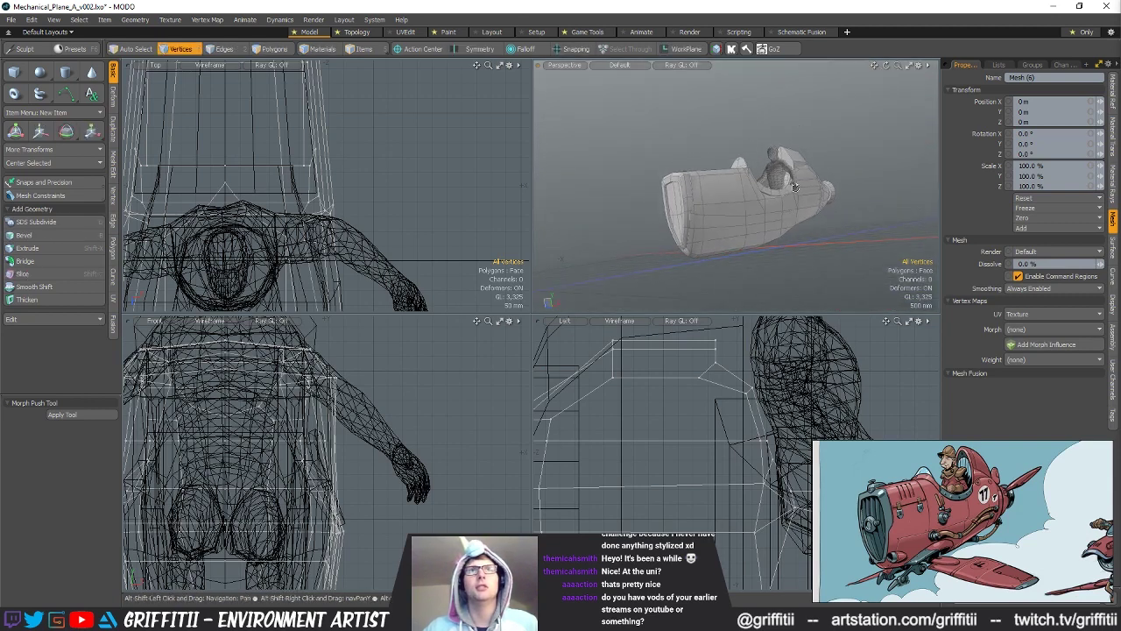
pyautogui.keyDown('alt'); pyautogui.moveTo(770, 207); pyautogui.dragTo(813, 238); pyautogui.keyUp('alt')
pyautogui.scroll(3, 813, 238)
pyautogui.keyDown('alt'); pyautogui.keyDown('shift'); pyautogui.moveTo(869, 149); pyautogui.dragTo(814, 155); pyautogui.keyUp('shift'); pyautogui.keyUp('alt')
pyautogui.scroll(5, 853, 165)
# Step: Select an edge loop on the headrest fairing behind the pilot and bevel it
pyautogui.click(812, 151)
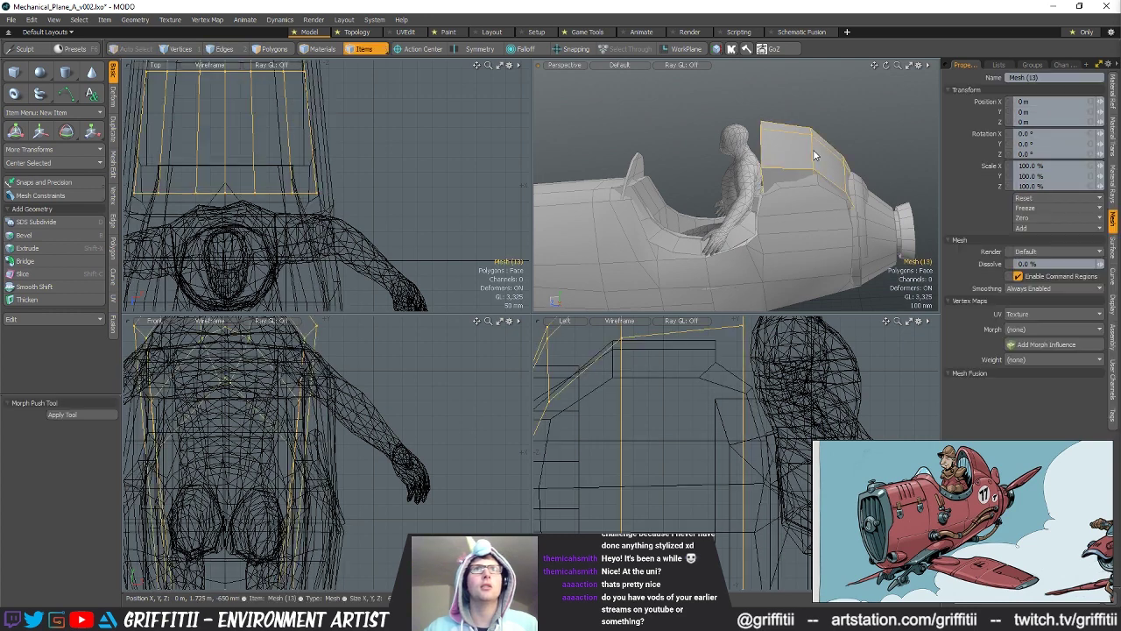
pyautogui.press('2')
pyautogui.doubleClick(812, 150)
pyautogui.keyDown('alt'); pyautogui.moveTo(812, 150); pyautogui.dragTo(836, 179); pyautogui.keyUp('alt')
pyautogui.press('b')
pyautogui.press('q')
pyautogui.click(833, 100)
pyautogui.keyDown('alt'); pyautogui.moveTo(832, 100); pyautogui.dragTo(744, 311); pyautogui.keyUp('alt')
# Step: Select the fuselage mesh and lower the two opposite side vertices beneath the cockpit strip
pyautogui.press('5')
pyautogui.click(736, 177)
pyautogui.click(757, 182)
pyautogui.press('3')
pyautogui.doubleClick(766, 175)
pyautogui.keyDown('alt'); pyautogui.moveTo(889, 468); pyautogui.dragTo(692, 435); pyautogui.keyUp('alt')
pyautogui.press('space')
pyautogui.press('space')
pyautogui.press('space')
pyautogui.press('1')
pyautogui.press('w')
pyautogui.keyDown('alt'); pyautogui.moveTo(727, 296); pyautogui.dragTo(740, 224); pyautogui.keyUp('alt')
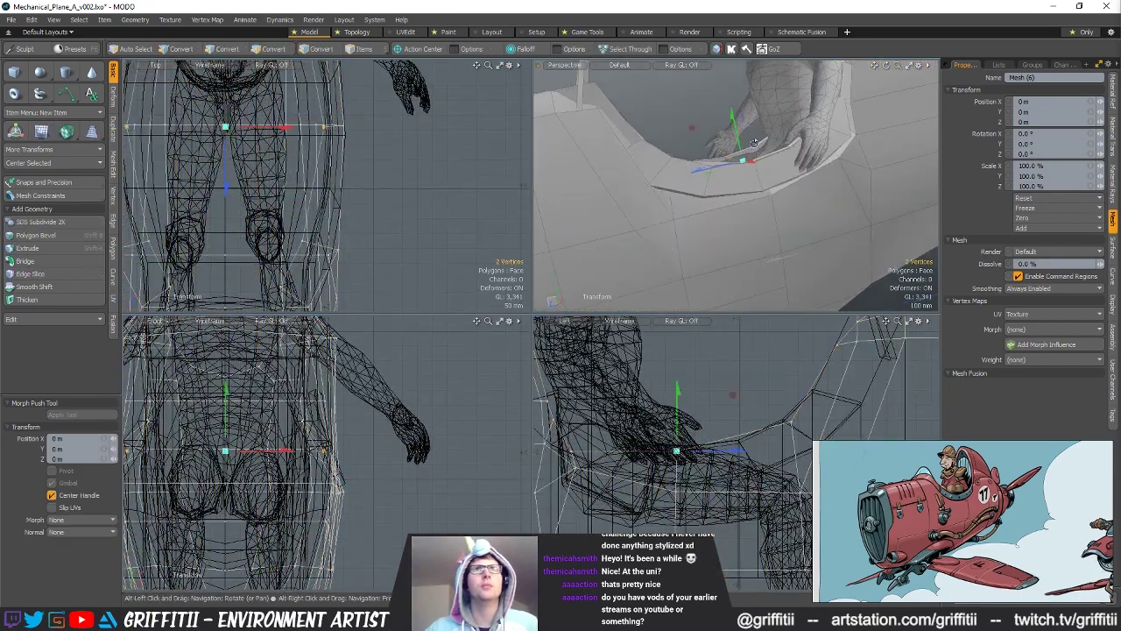
pyautogui.moveTo(736, 131); pyautogui.dragTo(774, 189)
# Step: Scale the two lowered vertices to 114.5% in X, checking the fit against the cockpit strip
pyautogui.press('r')
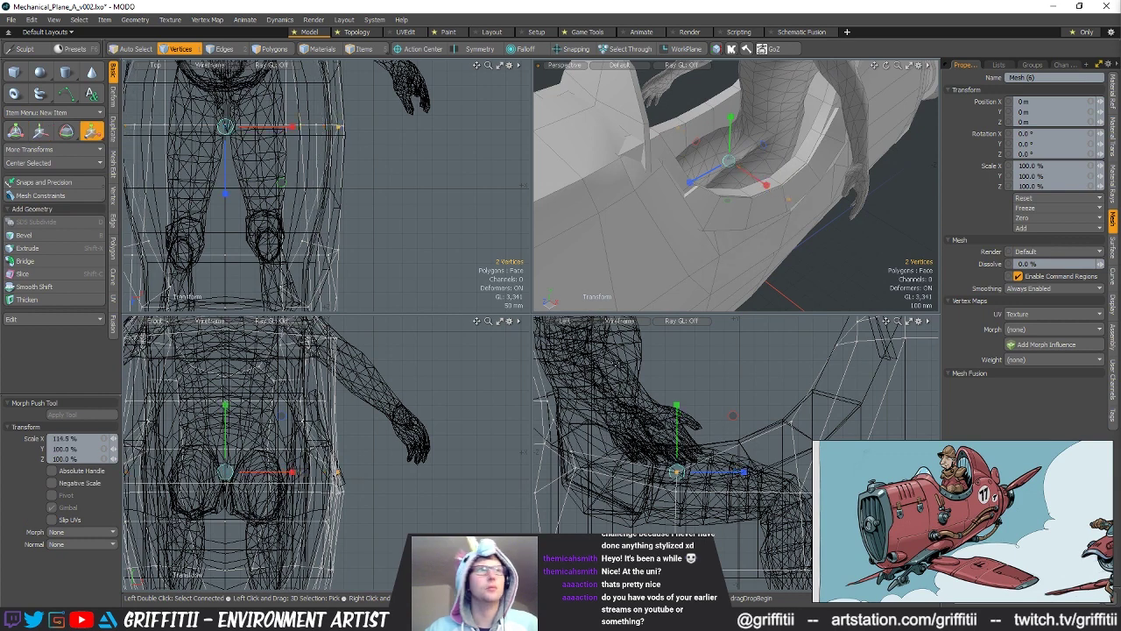
pyautogui.keyDown('alt'); pyautogui.moveTo(862, 188); pyautogui.dragTo(745, 152); pyautogui.keyUp('alt')
pyautogui.scroll(4, 827, 183)
pyautogui.scroll(-3, 744, 153)
pyautogui.keyDown('alt'); pyautogui.moveTo(770, 201); pyautogui.dragTo(753, 150); pyautogui.keyUp('alt')
pyautogui.scroll(-3, 779, 201)
pyautogui.scroll(4, 778, 132)
pyautogui.press('space')
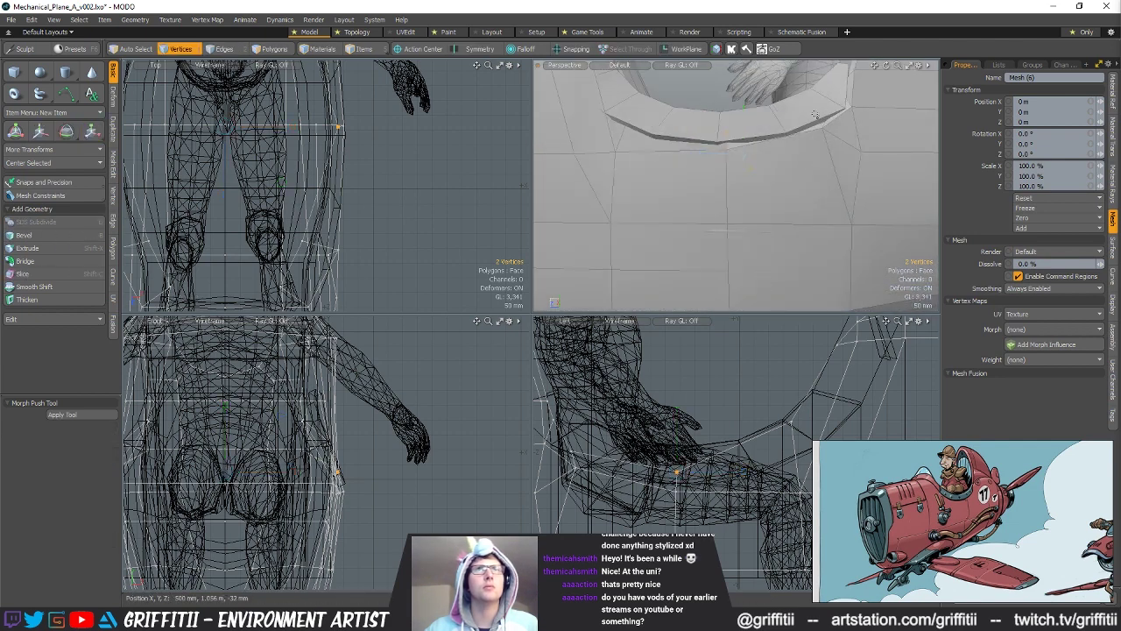
# Step: Move the next vertex pair towards the cockpit's rear 72 mm in Z and scale it to 137.6% in X
pyautogui.moveTo(788, 155)
pyautogui.keyDown('alt'); pyautogui.mouseDown()
pyautogui.moveTo(819, 121)
pyautogui.moveTo(788, 142)
pyautogui.mouseUp(); pyautogui.keyUp('alt')
pyautogui.press('w')
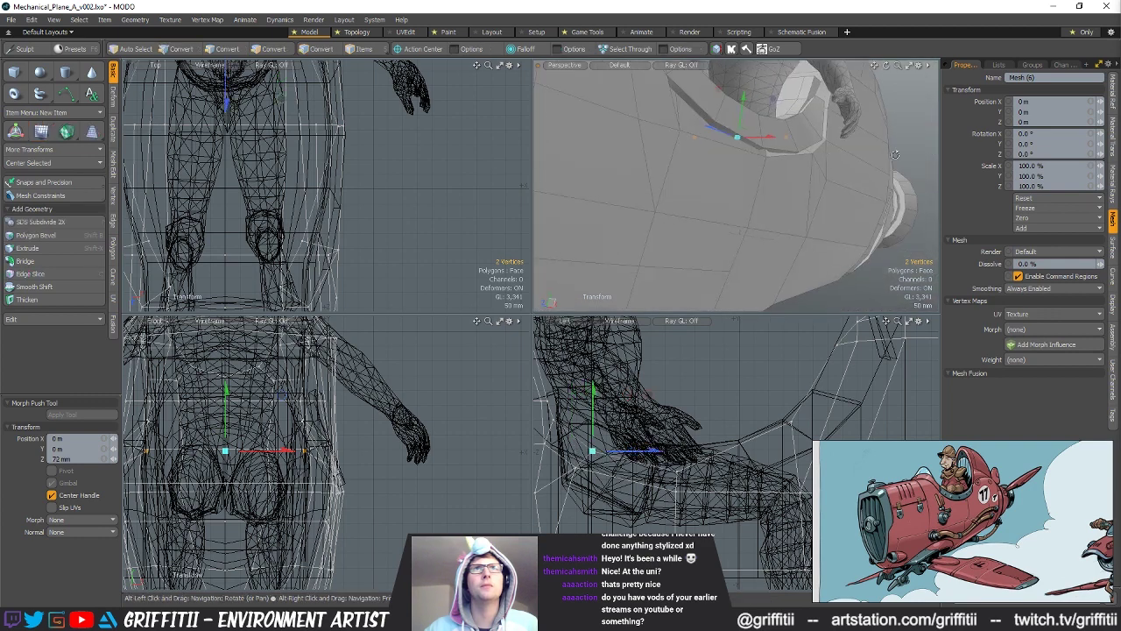
pyautogui.press('r')
pyautogui.moveTo(289, 451); pyautogui.dragTo(308, 451)
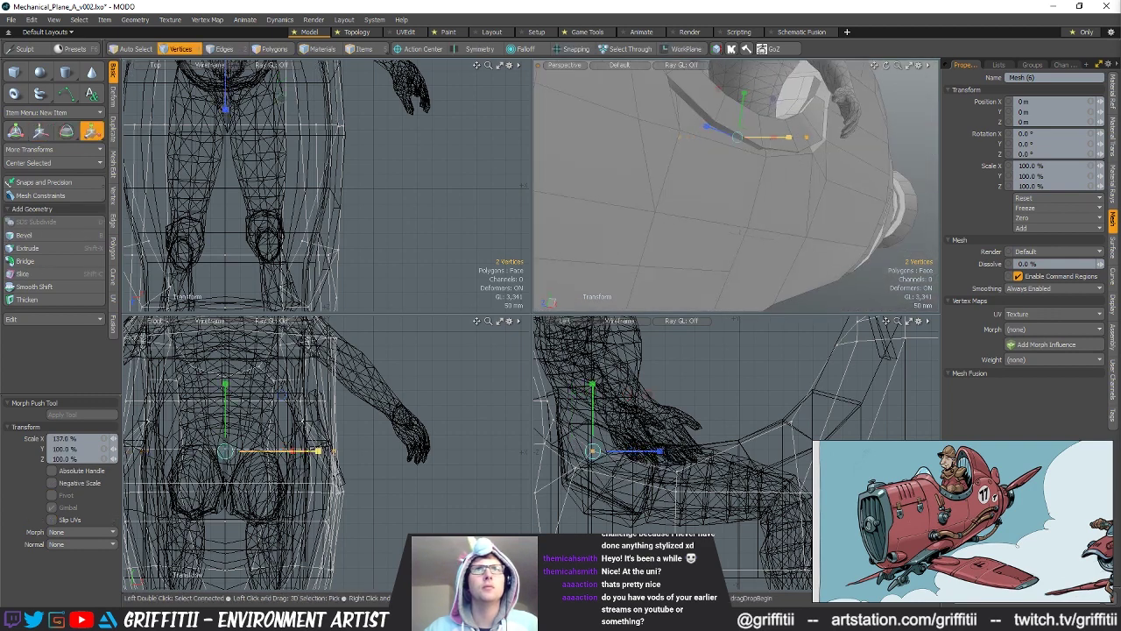
pyautogui.keyDown('alt'); pyautogui.moveTo(740, 232); pyautogui.dragTo(716, 239); pyautogui.keyUp('alt')
# Step: Reposition the vertex pair at the strip's rear end and scale it to 116.5% in X
pyautogui.press('q')
pyautogui.keyDown('alt'); pyautogui.moveTo(815, 131); pyautogui.dragTo(744, 197); pyautogui.keyUp('alt')
pyautogui.press('w')
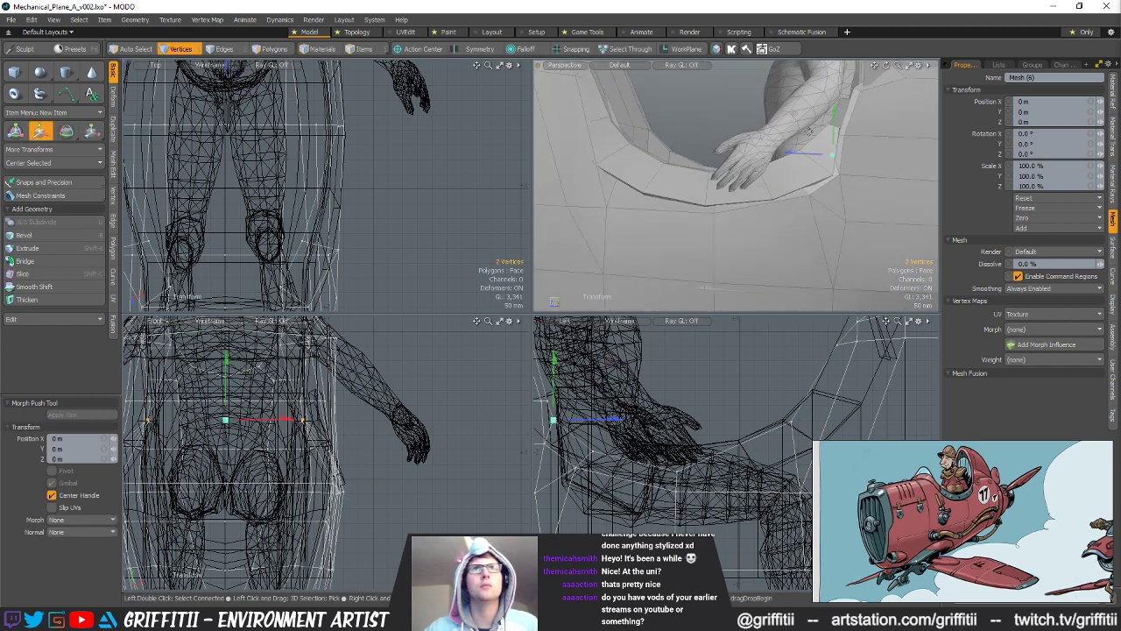
pyautogui.moveTo(609, 364); pyautogui.dragTo(620, 372)
pyautogui.keyDown('alt'); pyautogui.moveTo(845, 140); pyautogui.dragTo(788, 151); pyautogui.keyUp('alt')
pyautogui.press('r')
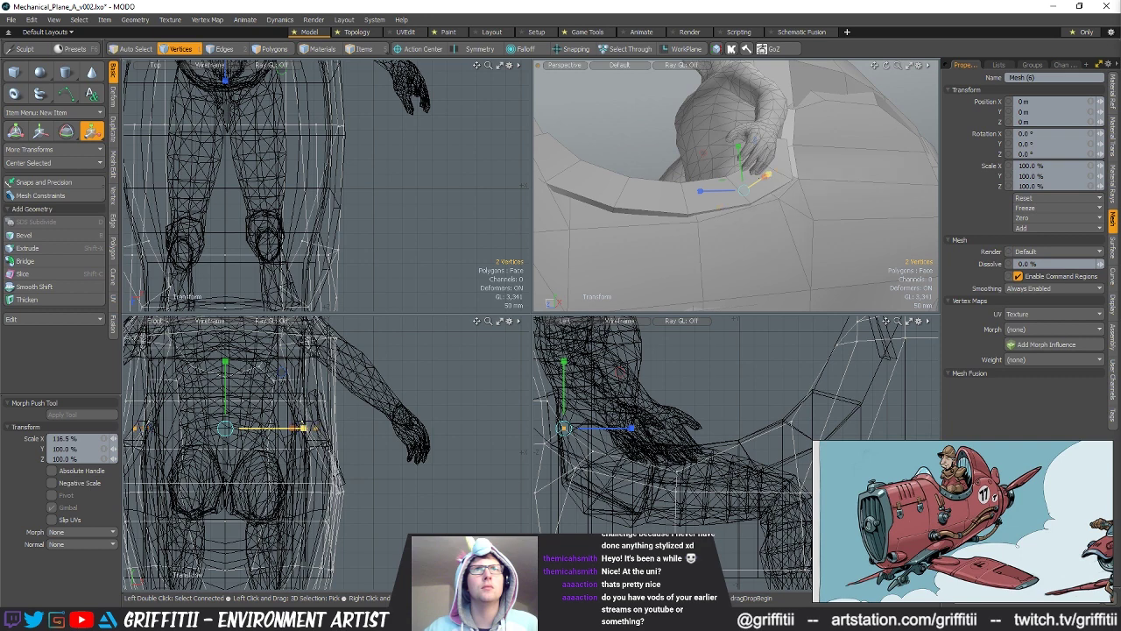
# Step: Scale the next higher vertex pair on the cockpit's rear edge to 121% in X
pyautogui.keyDown('alt'); pyautogui.moveTo(769, 175); pyautogui.dragTo(729, 183); pyautogui.keyUp('alt')
pyautogui.press('q')
pyautogui.click(778, 192)
pyautogui.press('r')
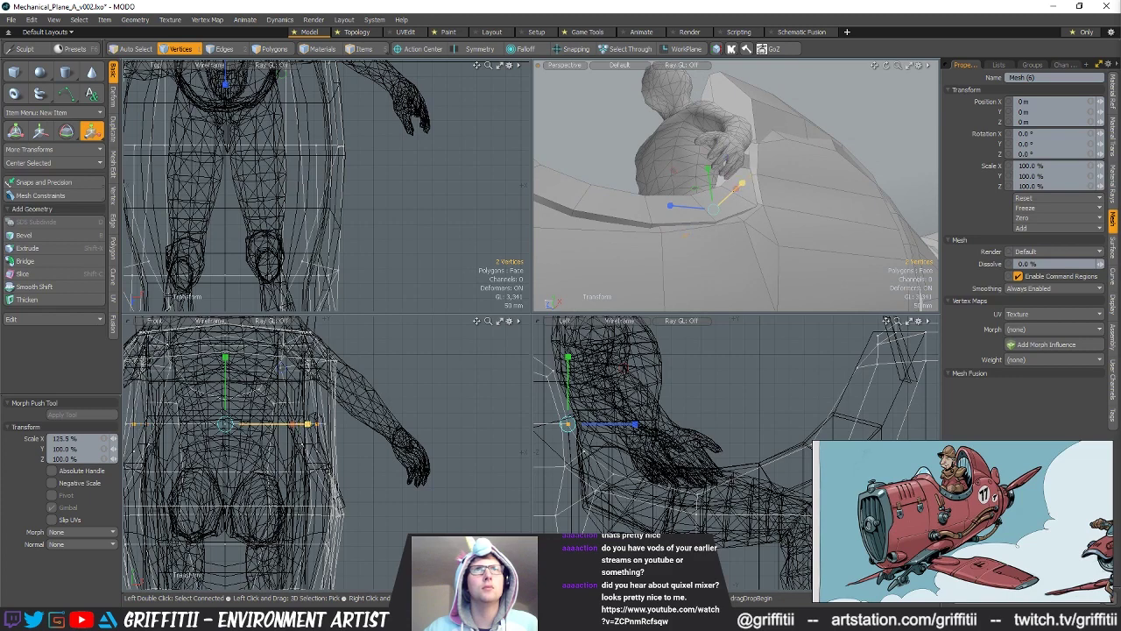
pyautogui.moveTo(736, 188)
pyautogui.keyDown('alt'); pyautogui.mouseDown()
pyautogui.moveTo(748, 203)
pyautogui.moveTo(718, 168)
pyautogui.moveTo(726, 185)
pyautogui.mouseUp(); pyautogui.keyUp('alt')
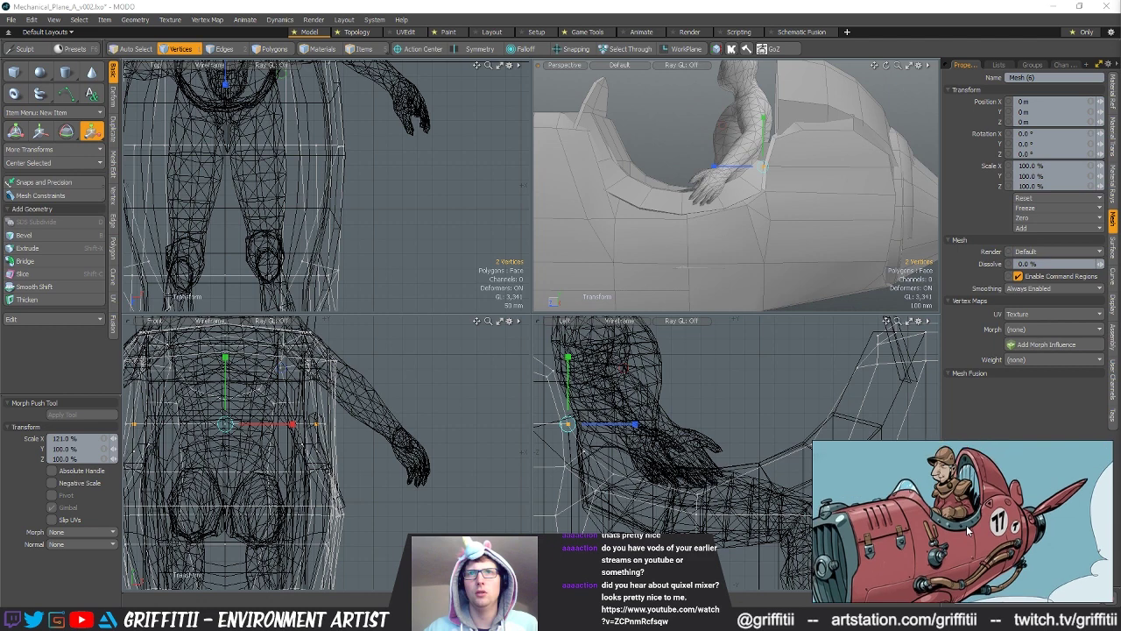
# Step: Extrude the two front polygons of the headrest fairing and scale them inward to form a border
pyautogui.keyDown('alt'); pyautogui.moveTo(753, 219); pyautogui.dragTo(782, 130); pyautogui.keyUp('alt')
pyautogui.press('5')
pyautogui.click(797, 115)
pyautogui.press('3')
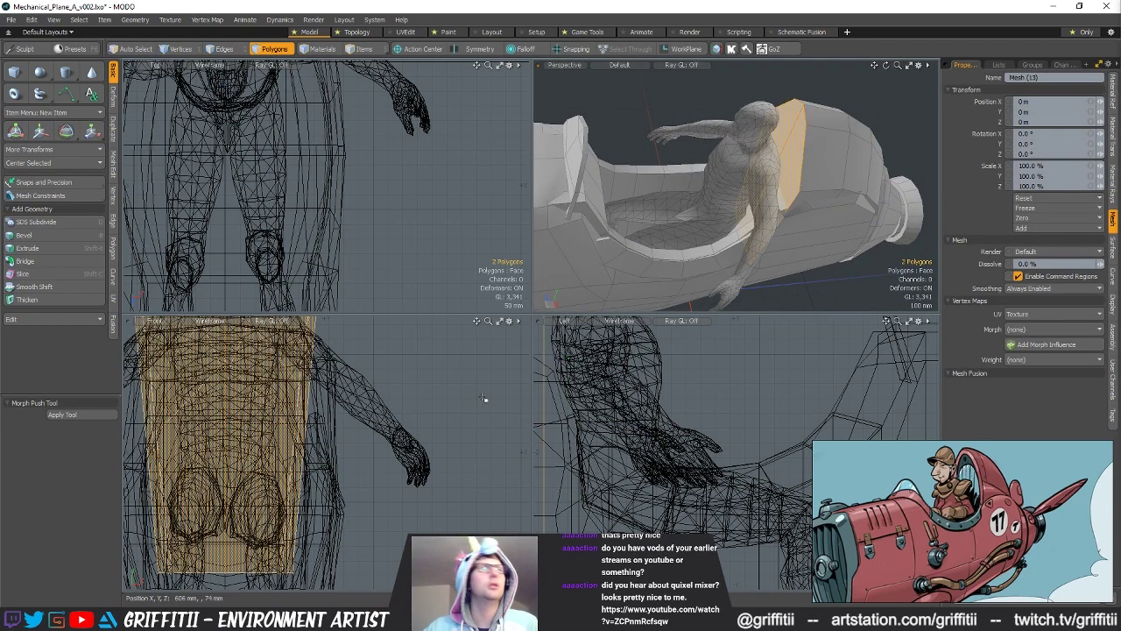
pyautogui.keyDown('alt'); pyautogui.keyDown('shift'); pyautogui.moveTo(386, 385); pyautogui.dragTo(445, 419); pyautogui.keyUp('shift'); pyautogui.keyUp('alt')
pyautogui.hotkey('ctrl', '3')
pyautogui.click(813, 66)
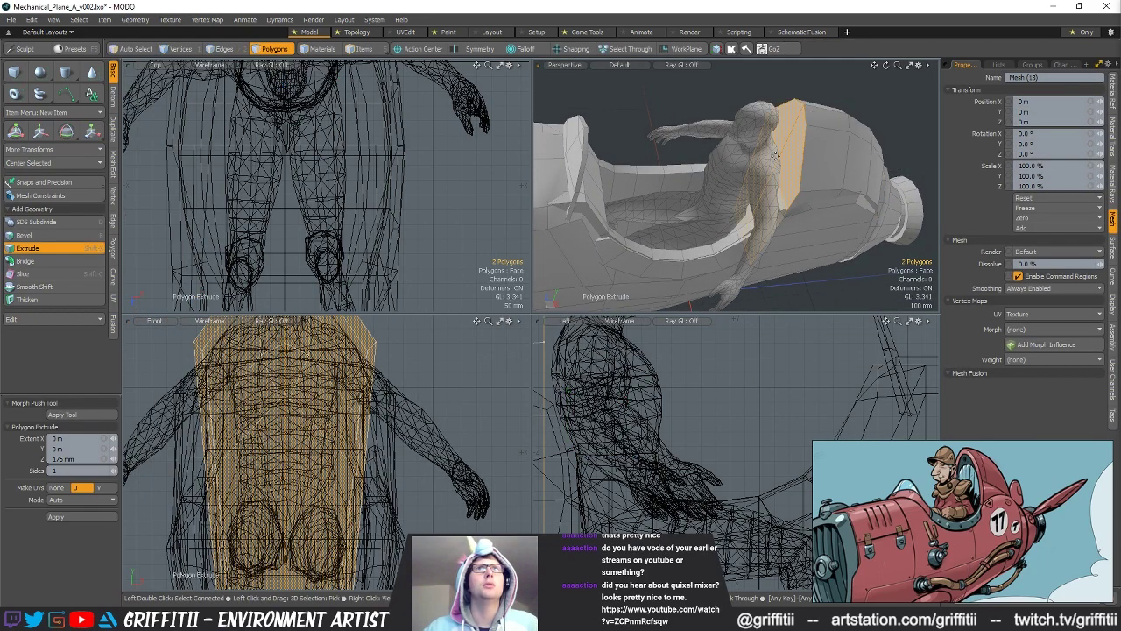
pyautogui.press('y')
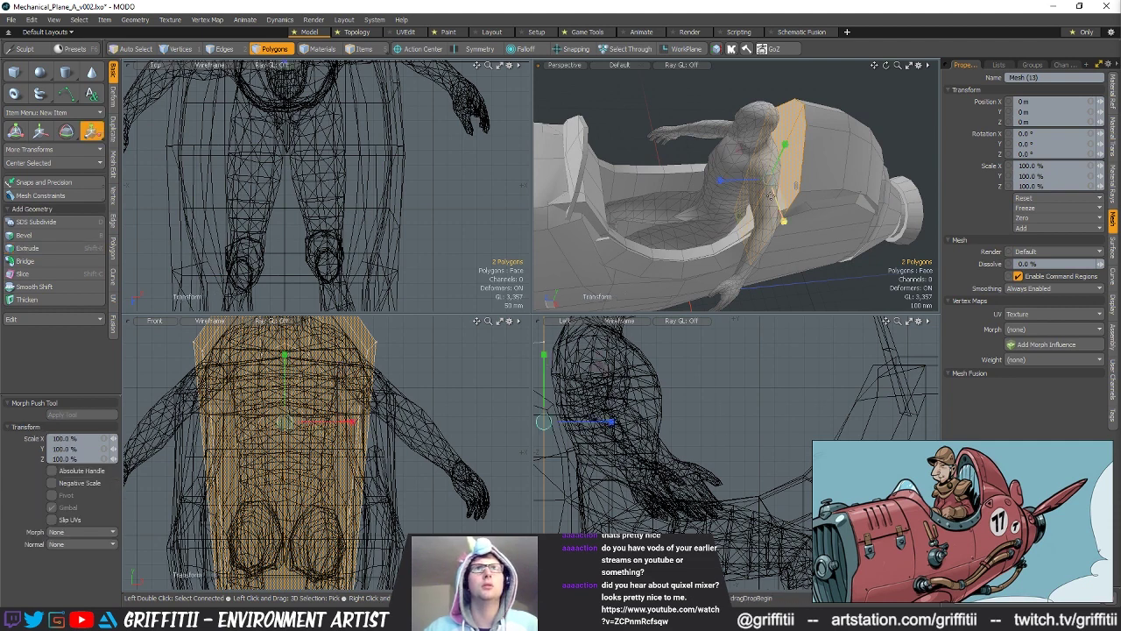
pyautogui.moveTo(799, 190); pyautogui.dragTo(770, 180)
pyautogui.press('q')
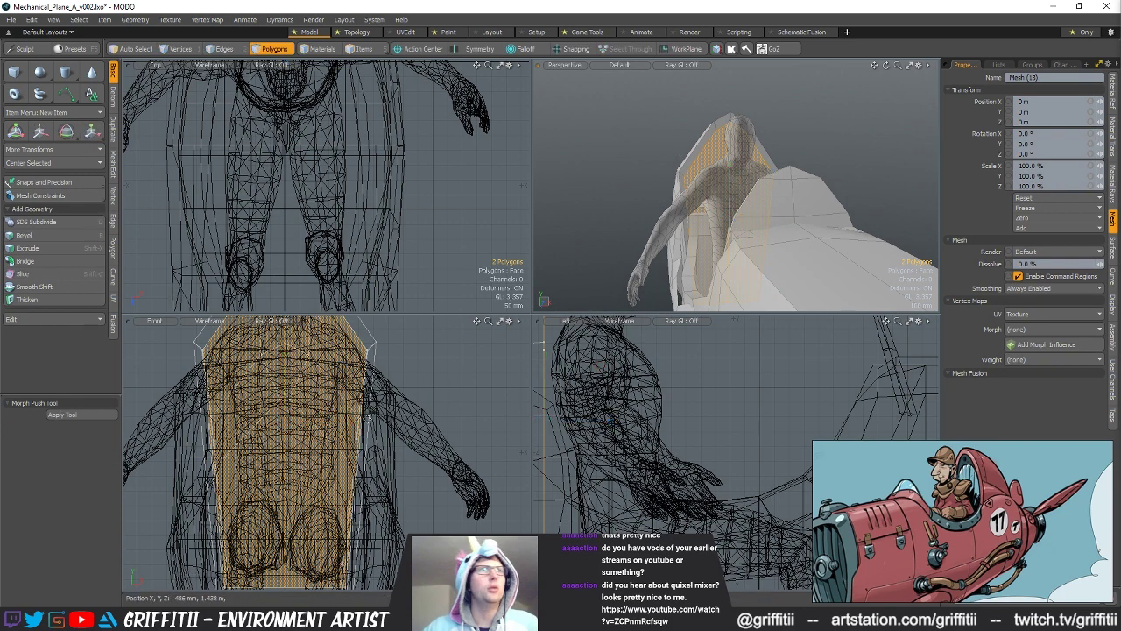
# Step: Slice the whole headrest fairing horizontally at the pilot's neck level, at a height of about 1.79 m
pyautogui.keyDown('alt'); pyautogui.keyDown('shift'); pyautogui.moveTo(367, 418); pyautogui.dragTo(403, 517); pyautogui.keyUp('shift'); pyautogui.keyUp('alt')
pyautogui.moveTo(390, 399); pyautogui.dragTo(372, 410)
pyautogui.keyDown('alt'); pyautogui.moveTo(819, 162); pyautogui.dragTo(771, 143); pyautogui.keyUp('alt')
pyautogui.click(750, 153)
pyautogui.doubleClick(355, 388)
pyautogui.keyDown('alt'); pyautogui.keyDown('shift'); pyautogui.moveTo(348, 384); pyautogui.dragTo(349, 405); pyautogui.keyUp('shift'); pyautogui.keyUp('alt')
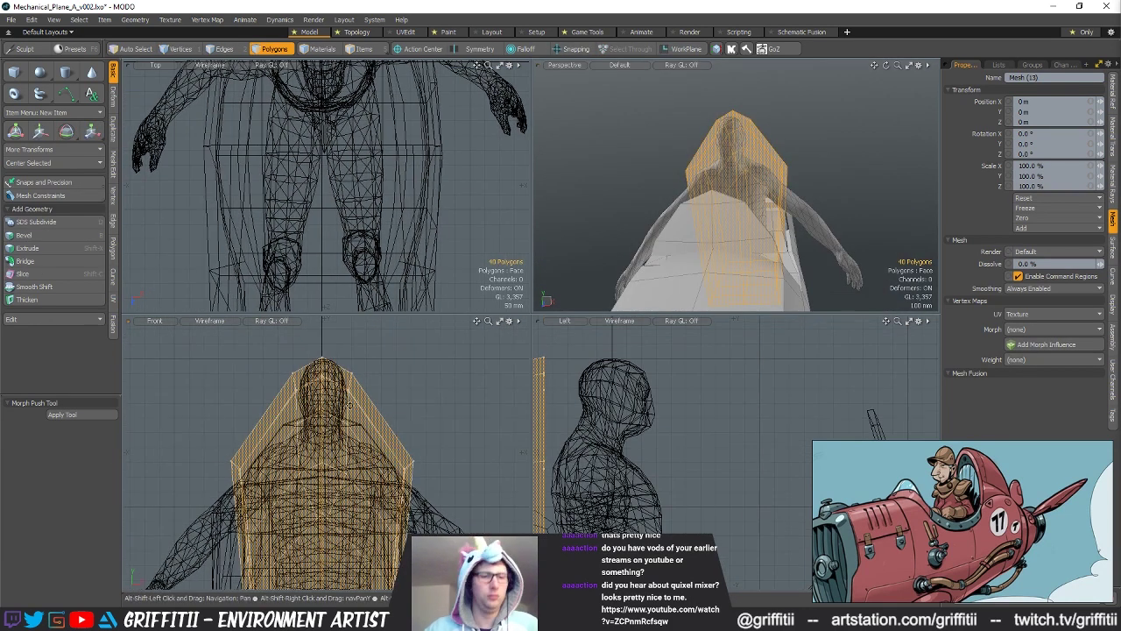
pyautogui.hotkey('shift', 'c')
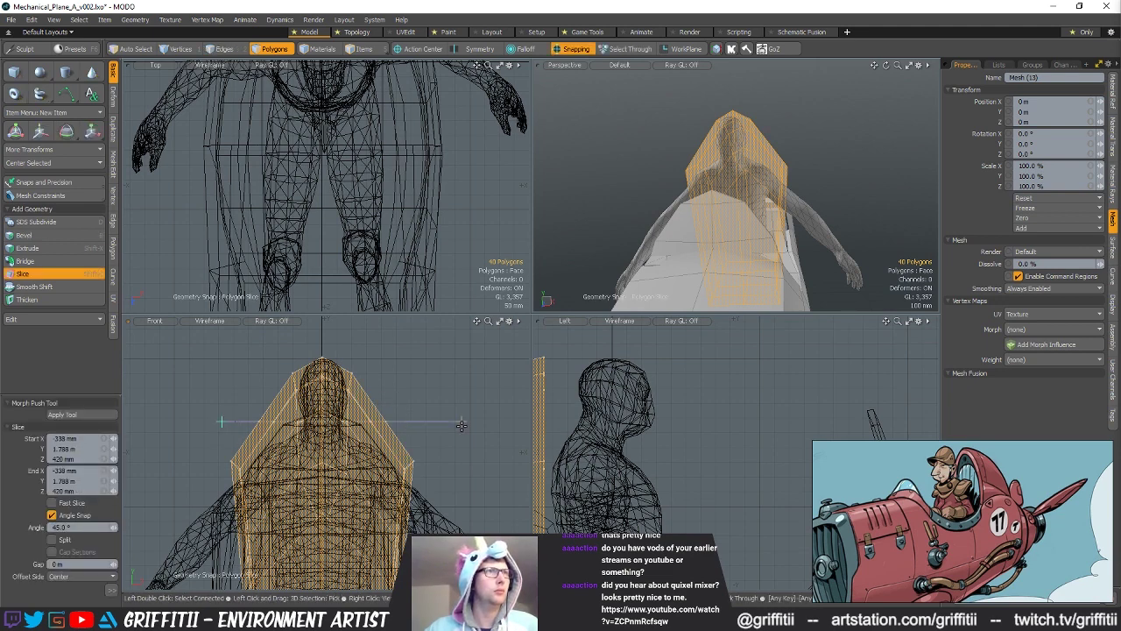
pyautogui.moveTo(409, 426); pyautogui.dragTo(526, 427)
pyautogui.press('q')
pyautogui.press('Escape')
# Step: Scale the new horizontal edge loop around the headrest fairing to 118.5% in X
pyautogui.press('2')
pyautogui.click(267, 419)
pyautogui.press('l')
pyautogui.press('r')
pyautogui.moveTo(390, 421); pyautogui.dragTo(402, 422)
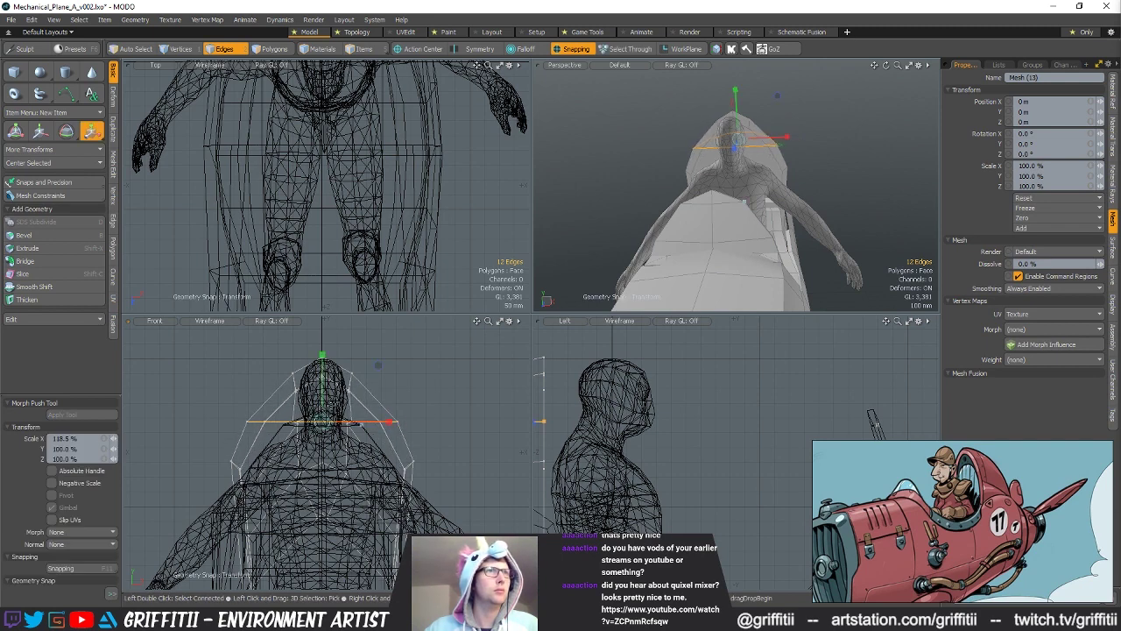
pyautogui.press('space')
# Step: Raise the two outermost vertices of the sliced loop slightly and scale them to 97% in X
pyautogui.press('3')
pyautogui.press('1')
pyautogui.click(248, 417)
pyautogui.keyDown('shift'); pyautogui.click(397, 416); pyautogui.keyUp('shift')
pyautogui.press('x')
pyautogui.press('w')
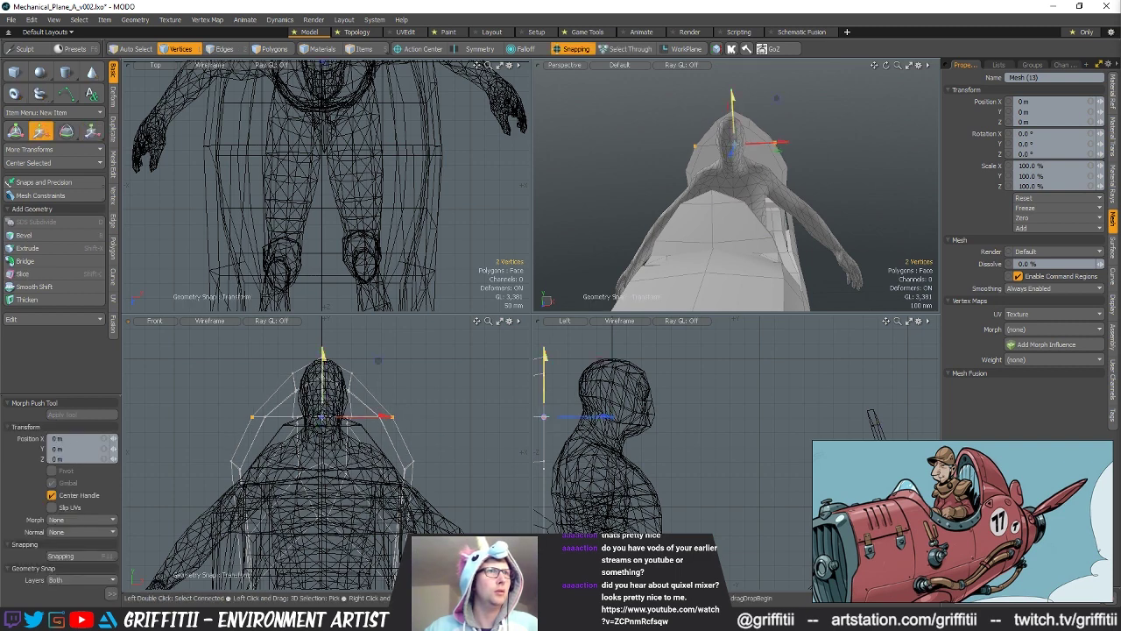
pyautogui.moveTo(323, 416); pyautogui.dragTo(323, 410)
pyautogui.press('r')
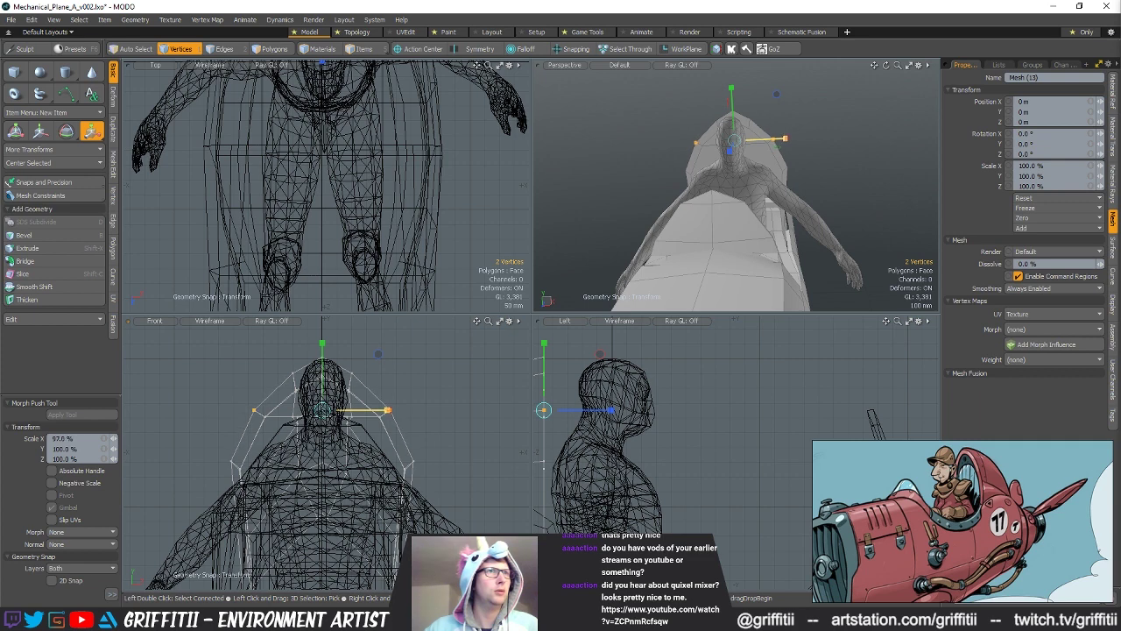
pyautogui.press('q')
# Step: Delete the two small sliver triangles left by the slice on either side of the headrest fairing
pyautogui.click(411, 389)
pyautogui.keyDown('alt'); pyautogui.moveTo(746, 239); pyautogui.dragTo(821, 217); pyautogui.keyUp('alt')
pyautogui.press('3')
pyautogui.click(748, 207)
pyautogui.keyDown('alt'); pyautogui.moveTo(749, 207); pyautogui.dragTo(822, 191); pyautogui.keyUp('alt')
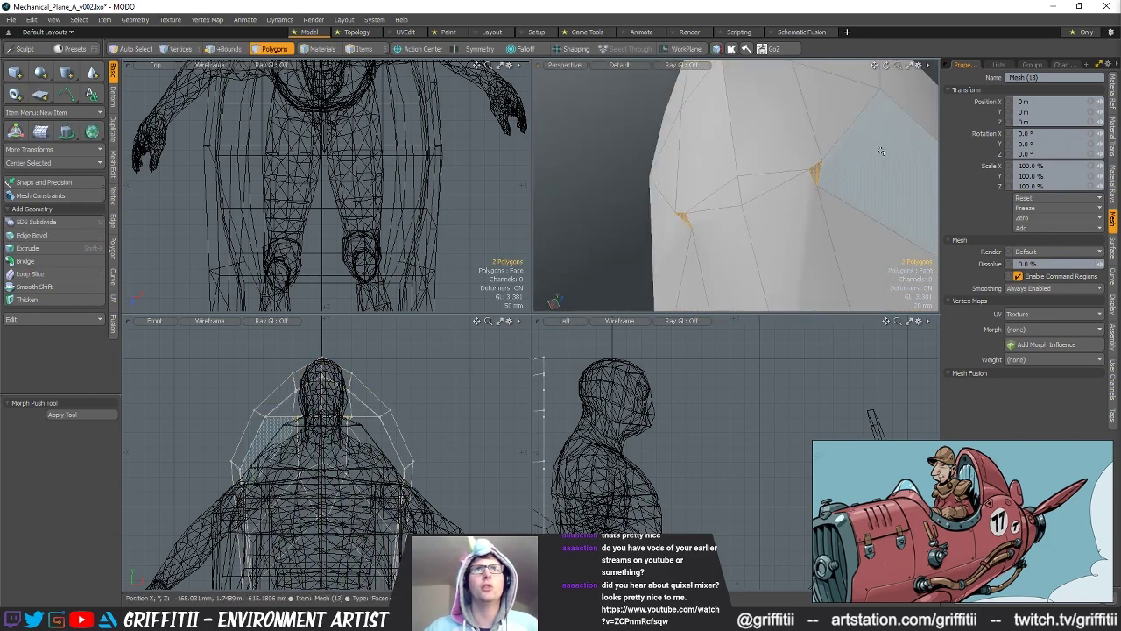
# Step: Merge the clustered vertices around the sliver gap on each side of the headrest fairing
pyautogui.press('1')
pyautogui.press('r')
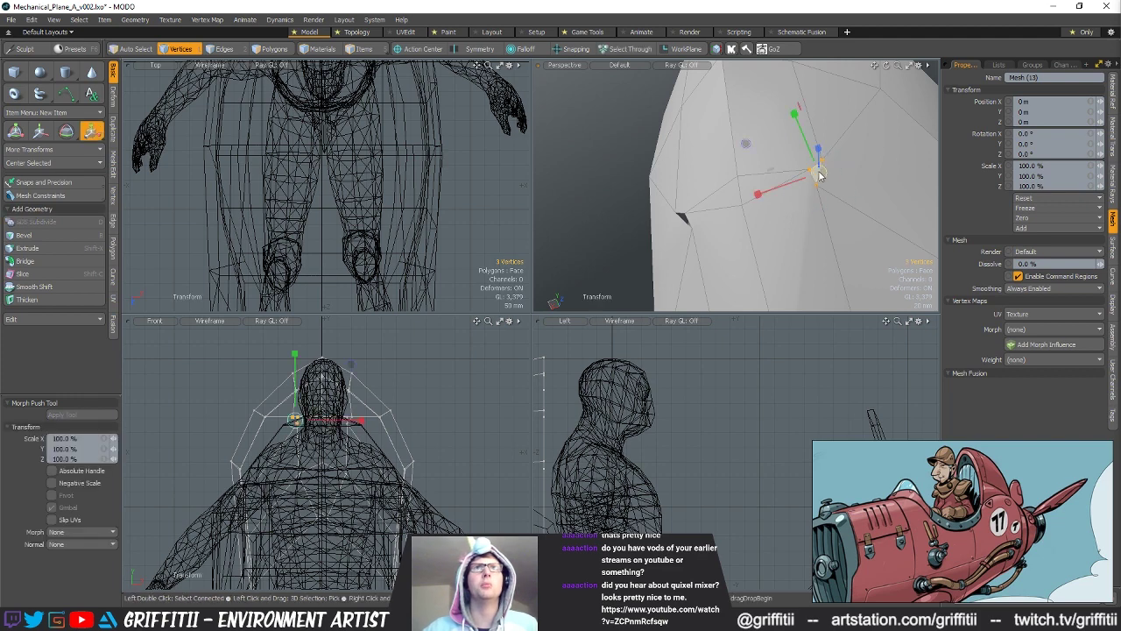
pyautogui.keyDown('alt'); pyautogui.moveTo(814, 184); pyautogui.dragTo(755, 224); pyautogui.keyUp('alt')
pyautogui.moveTo(842, 248); pyautogui.dragTo(817, 213, button='right')
pyautogui.press('r')
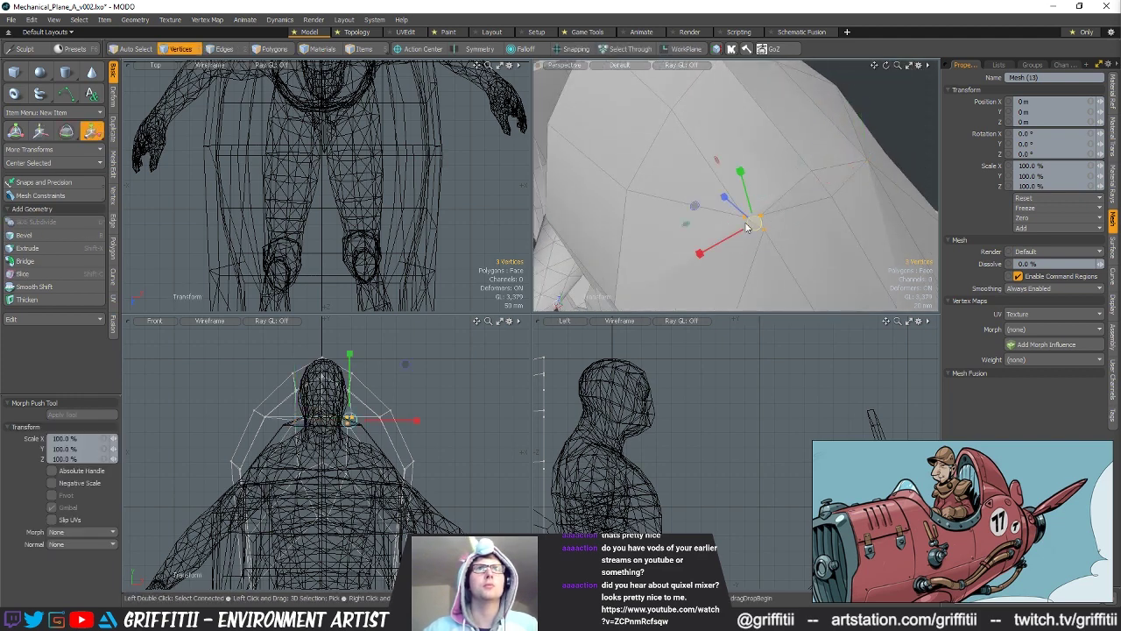
pyautogui.press('space')
pyautogui.moveTo(893, 203)
pyautogui.keyDown('alt'); pyautogui.mouseDown()
pyautogui.moveTo(828, 195)
pyautogui.moveTo(819, 180)
pyautogui.mouseUp(); pyautogui.keyUp('alt')
pyautogui.keyDown('shift'); pyautogui.moveTo(826, 138); pyautogui.dragTo(890, 197, button='right'); pyautogui.keyUp('shift')
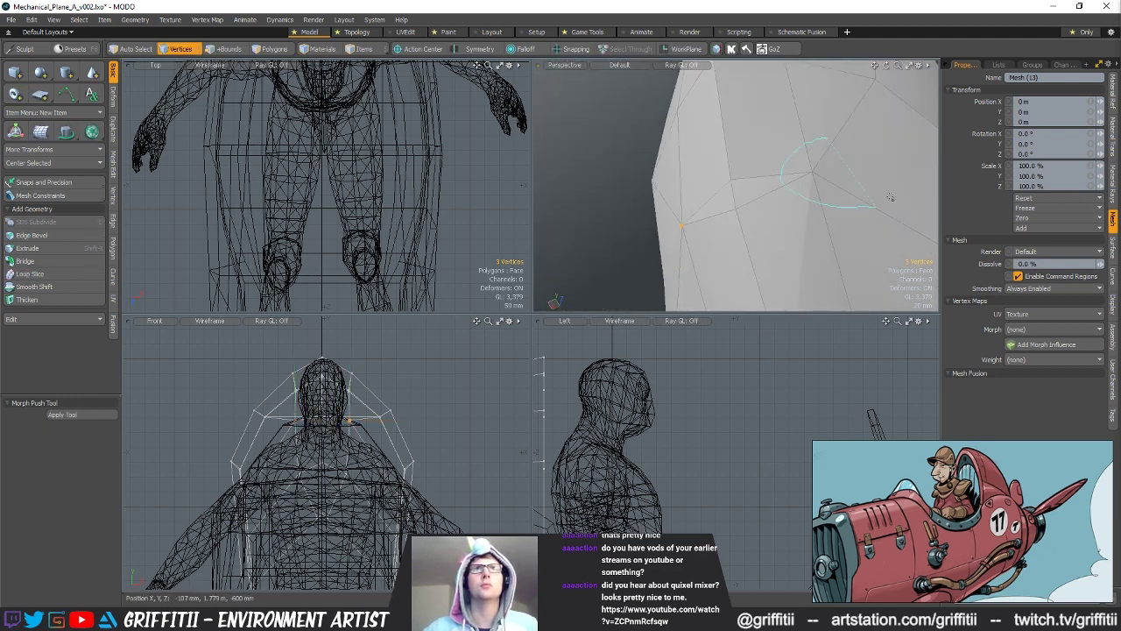
pyautogui.click(114, 197)
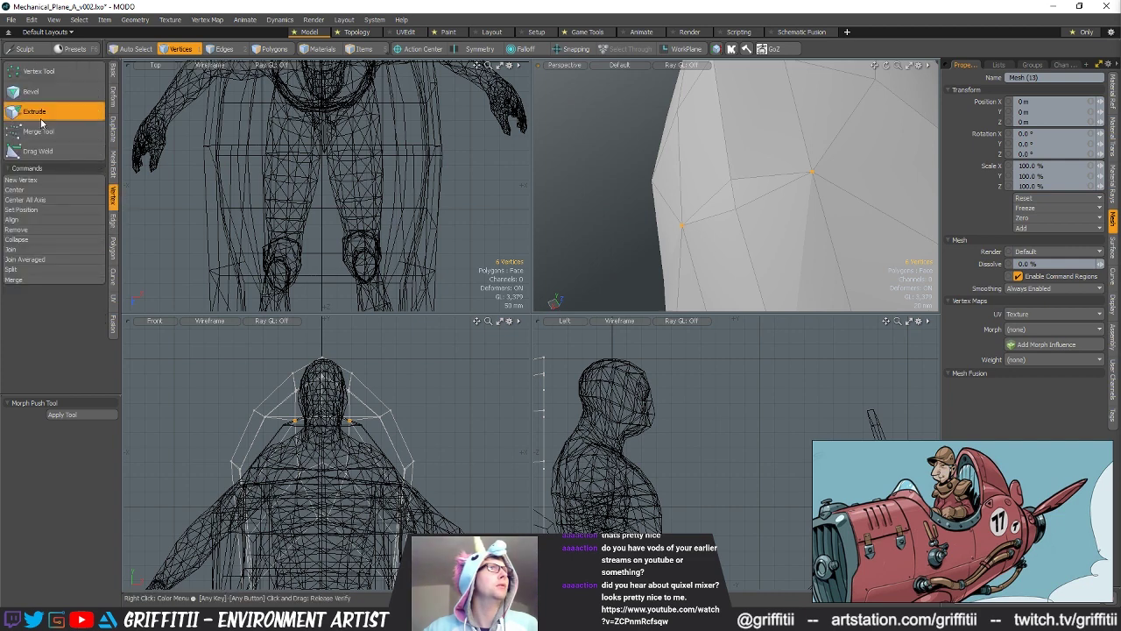
pyautogui.click(39, 131)
pyautogui.keyDown('alt'); pyautogui.moveTo(686, 175); pyautogui.dragTo(850, 212); pyautogui.keyUp('alt')
# Step: Clean up the fairing's upper profile by repositioning its vertices in the side view
pyautogui.press('2')
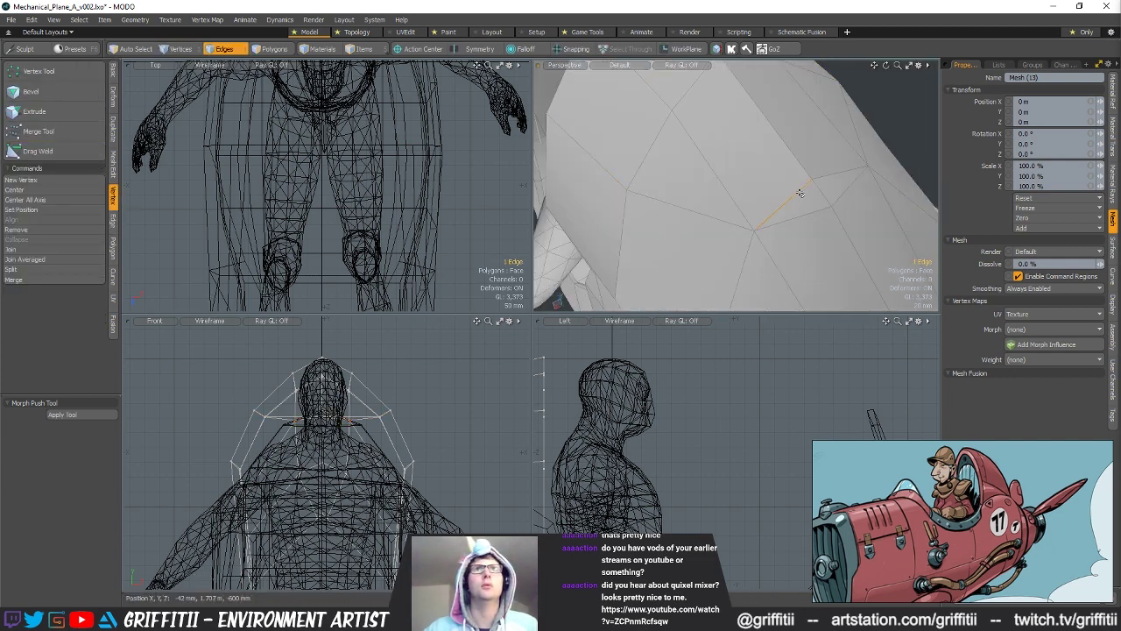
pyautogui.press('3')
pyautogui.keyDown('alt'); pyautogui.moveTo(847, 185); pyautogui.dragTo(784, 190); pyautogui.keyUp('alt')
pyautogui.press('1')
pyautogui.keyDown('alt'); pyautogui.moveTo(562, 408); pyautogui.dragTo(842, 387); pyautogui.keyUp('alt')
pyautogui.press('2')
pyautogui.moveTo(702, 376); pyautogui.dragTo(650, 417)
pyautogui.press('1')
pyautogui.click(669, 395)
pyautogui.press('w')
pyautogui.moveTo(692, 369); pyautogui.dragTo(698, 366)
pyautogui.press('q')
pyautogui.click(810, 144)
pyautogui.keyDown('alt'); pyautogui.moveTo(810, 149); pyautogui.dragTo(730, 211); pyautogui.keyUp('alt')
pyautogui.scroll(-5, 847, 208)
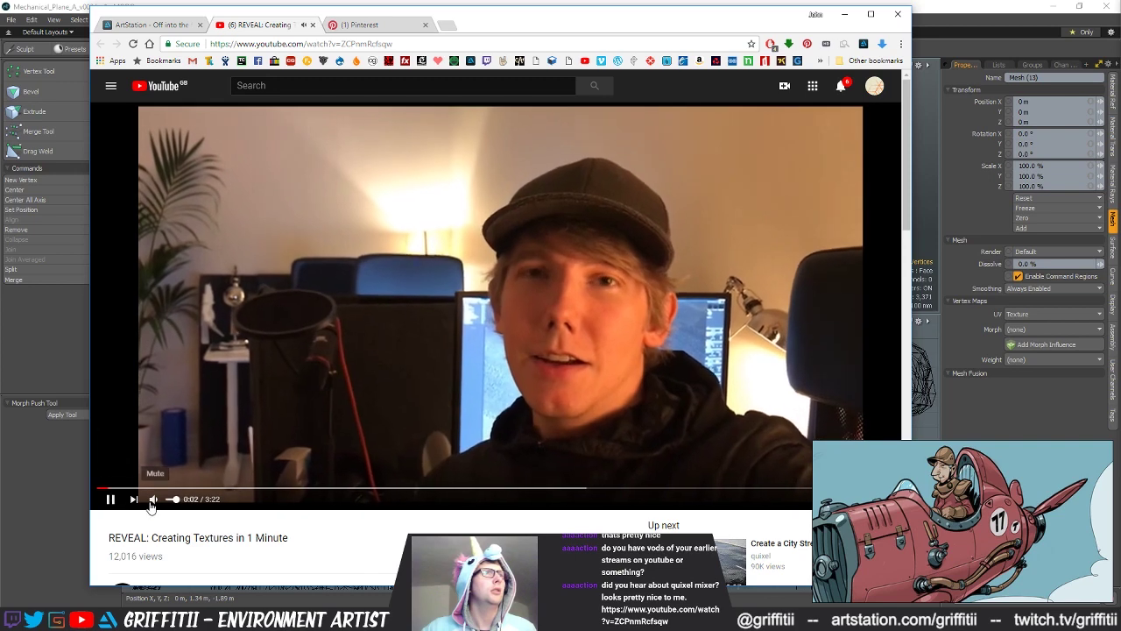
# Step: Skim through the Quixel Mixer video "REVEAL: Creating Textures in 1 Minute" on YouTube with its sound muted
pyautogui.click(151, 499)
pyautogui.click(168, 488)
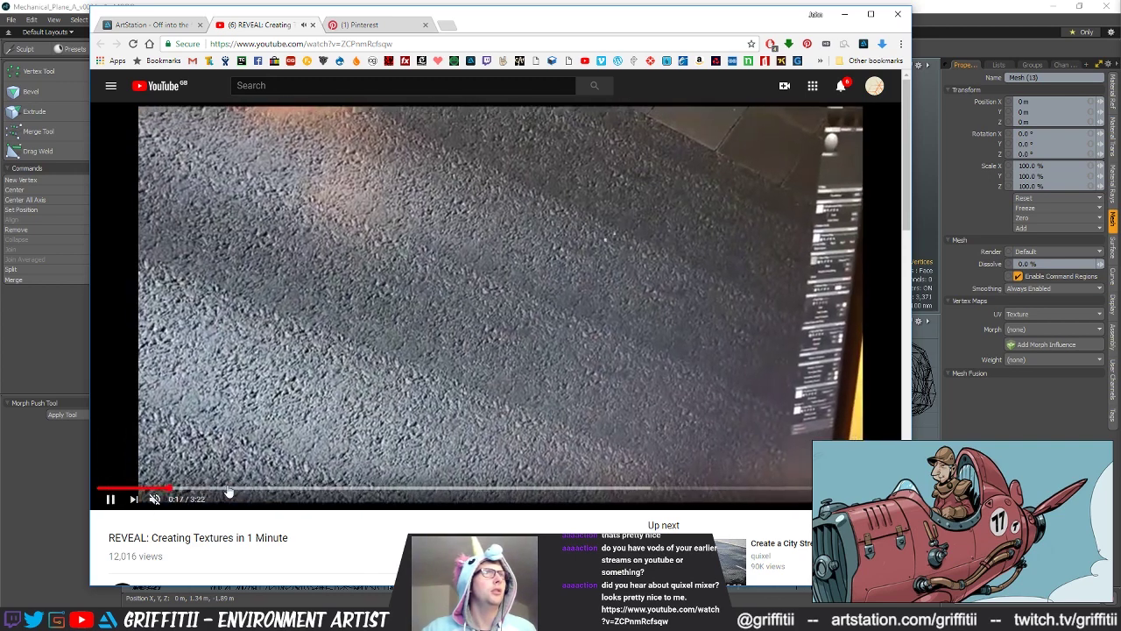
pyautogui.click(229, 491)
pyautogui.click(284, 492)
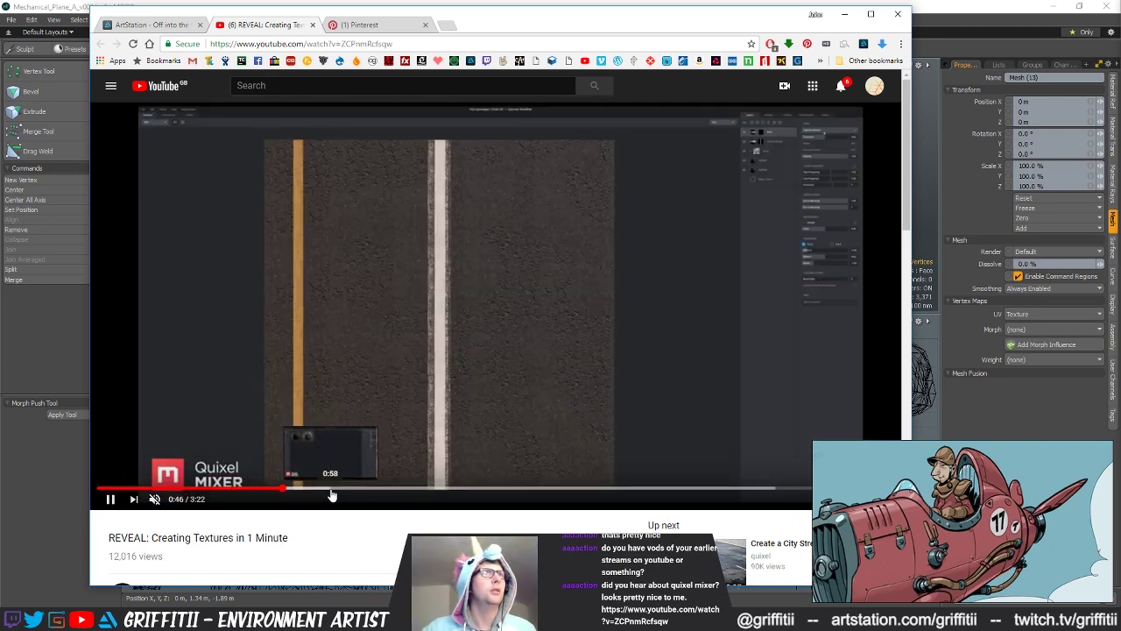
pyautogui.click(335, 493)
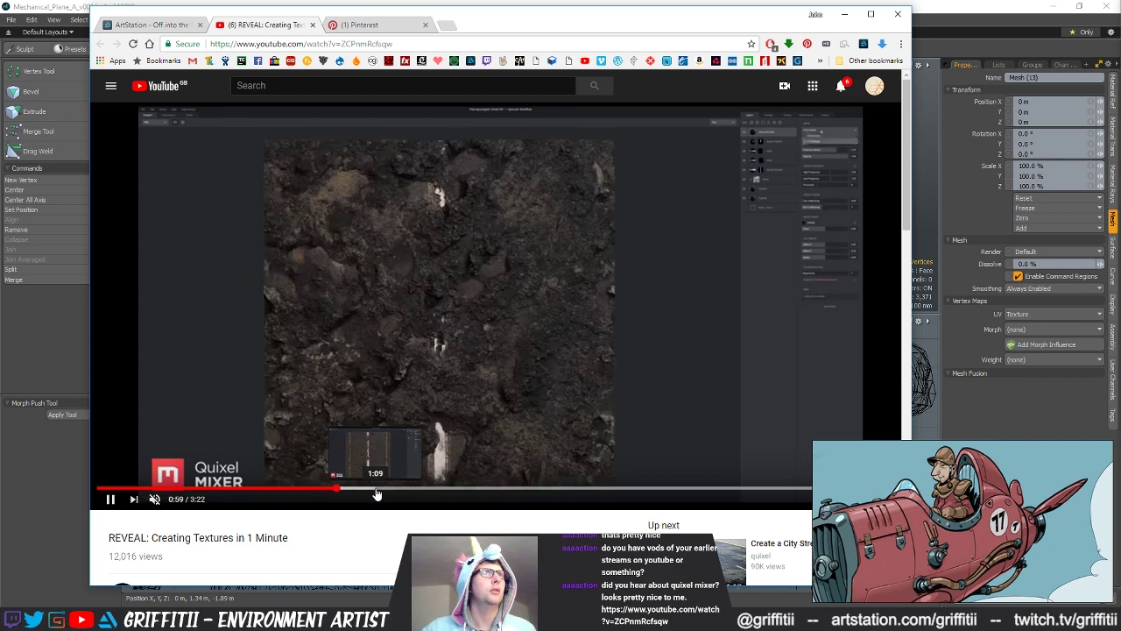
pyautogui.click(377, 494)
pyautogui.click(429, 496)
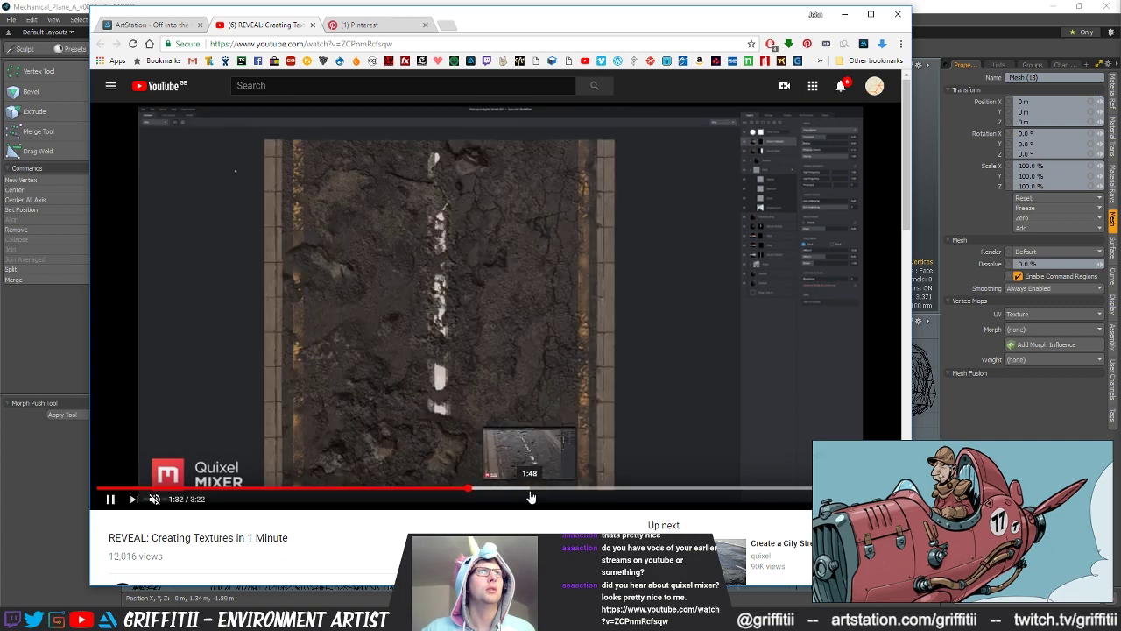
pyautogui.click(532, 492)
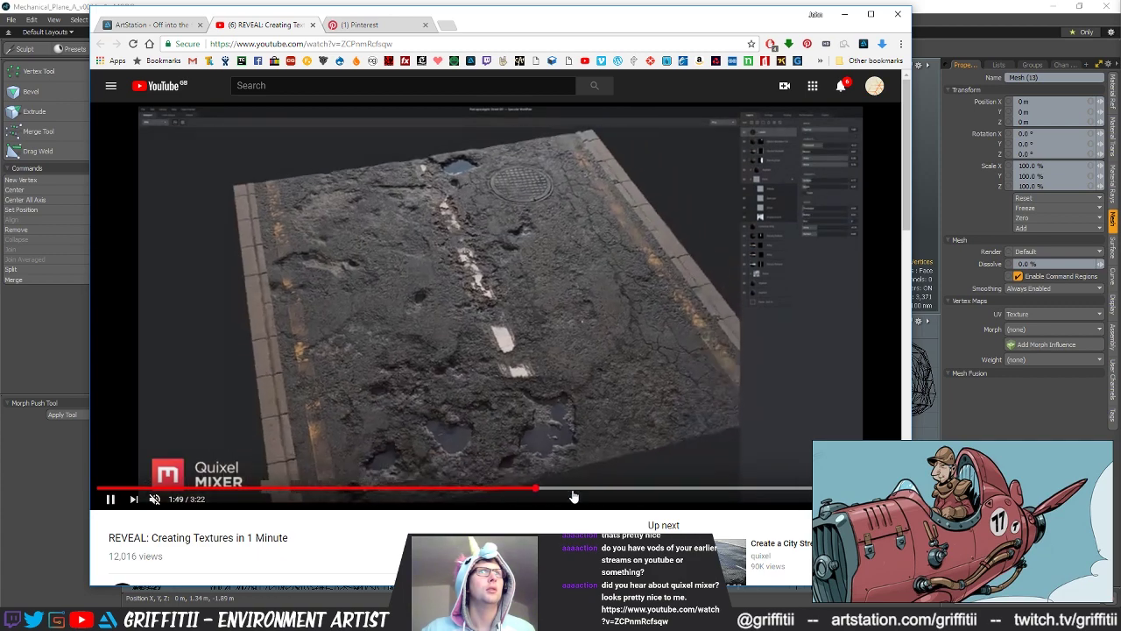
pyautogui.moveTo(573, 497); pyautogui.dragTo(590, 495)
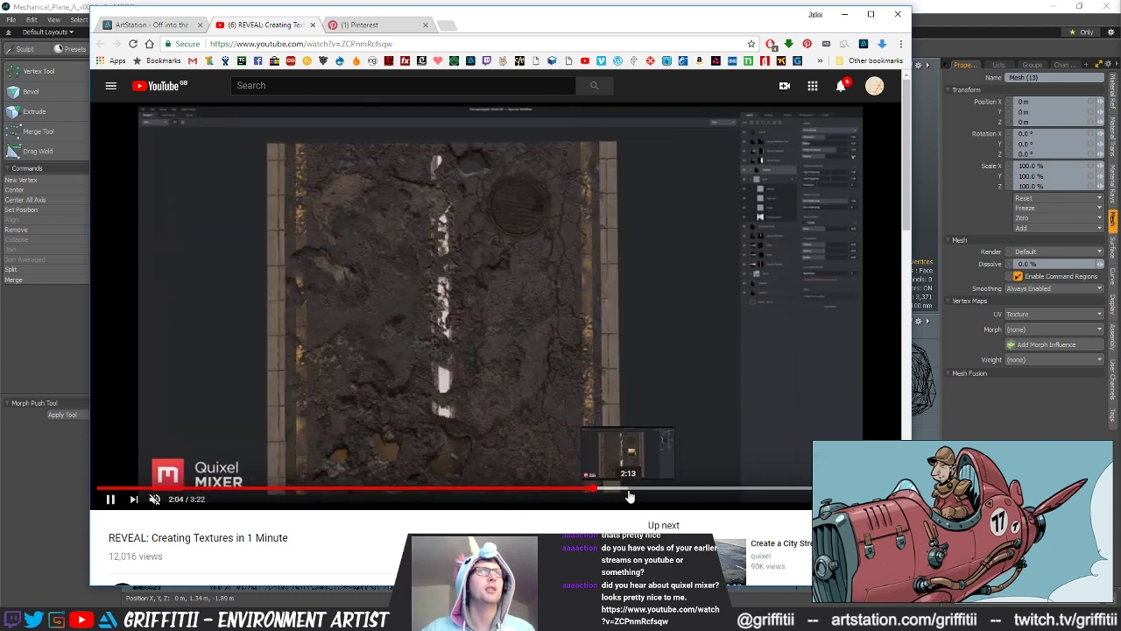
pyautogui.click(629, 497)
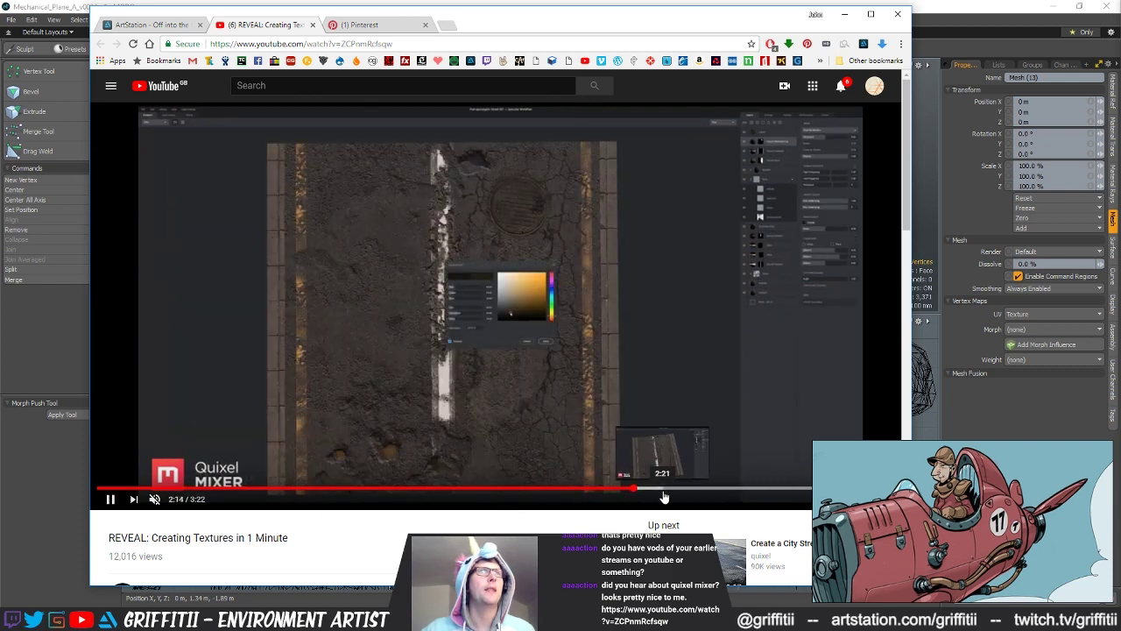
pyautogui.click(663, 496)
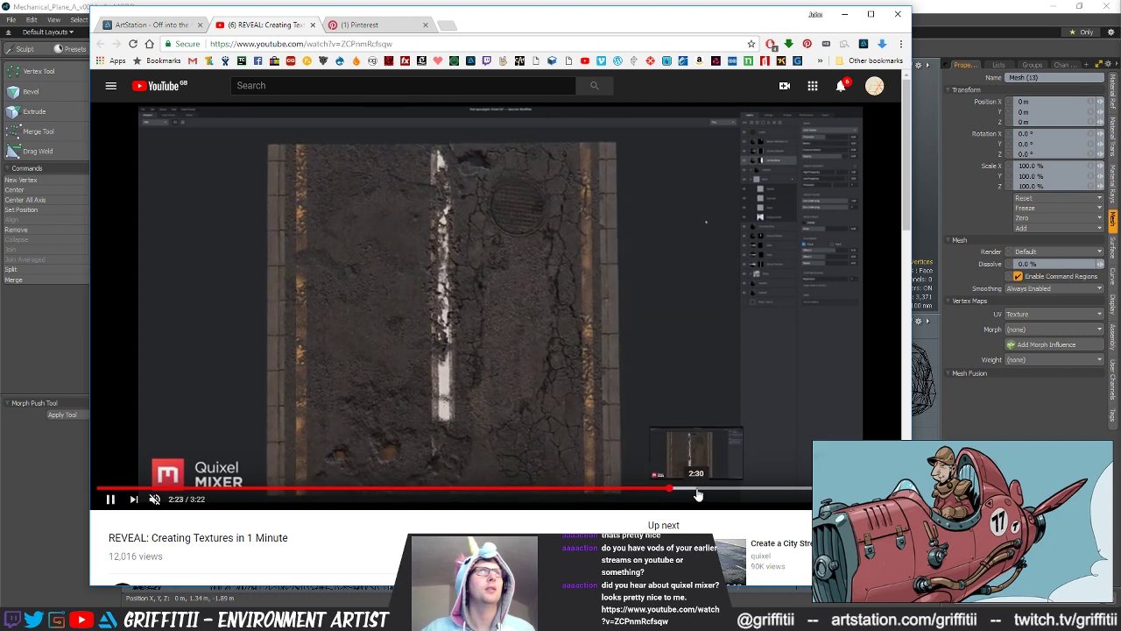
pyautogui.click(698, 496)
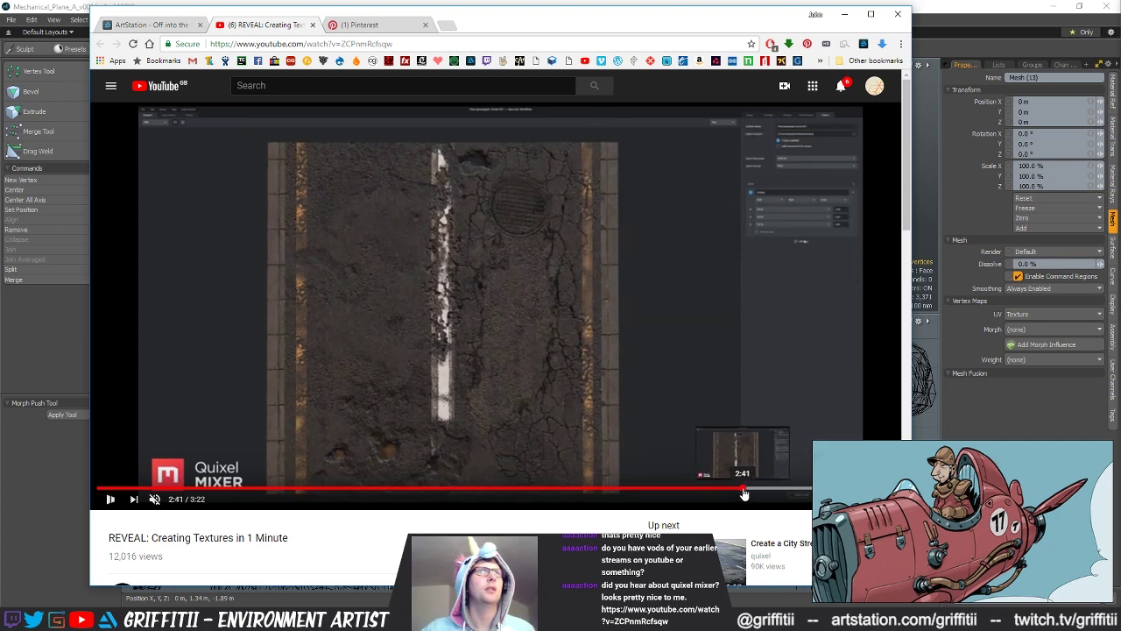
pyautogui.click(761, 491)
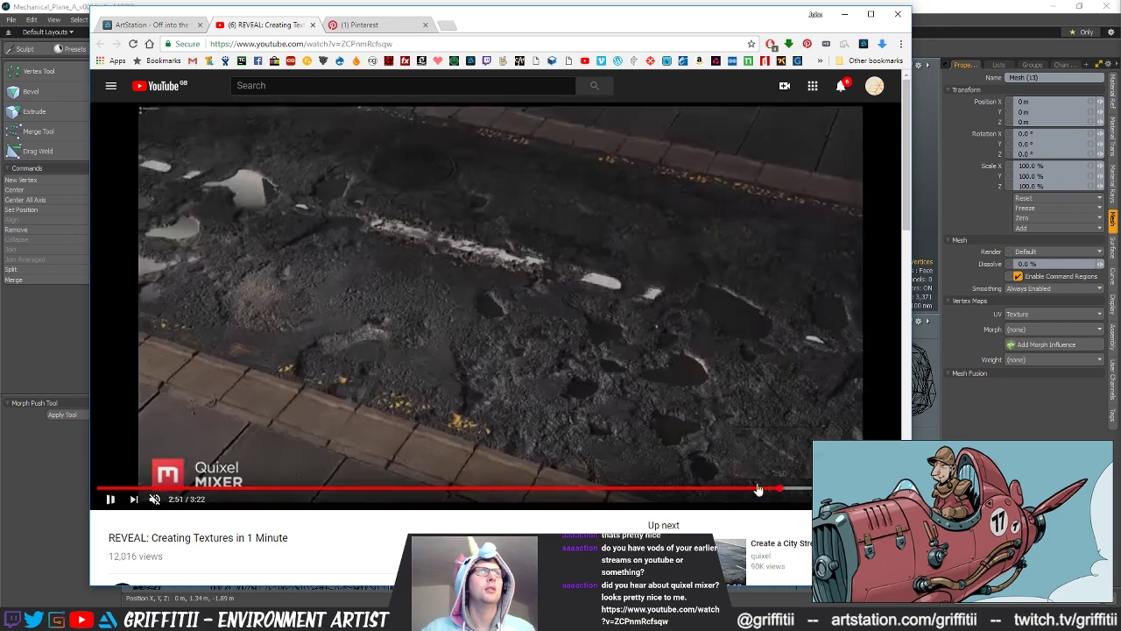
pyautogui.scroll(-3, 129, 337)
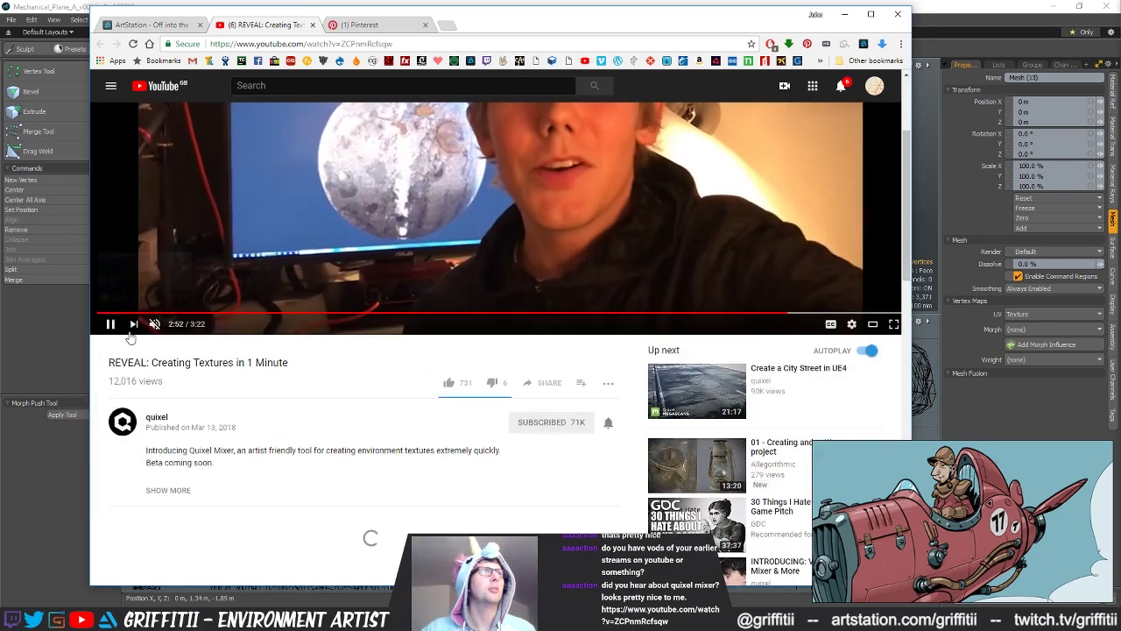
pyautogui.moveTo(544, 314); pyautogui.dragTo(570, 317)
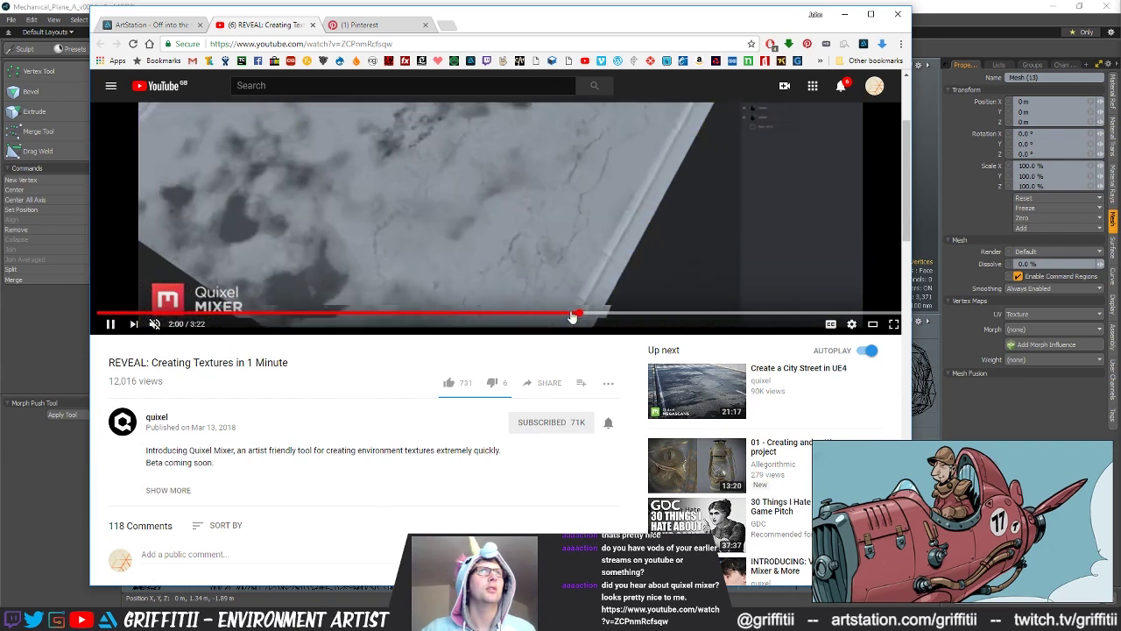
pyautogui.click(598, 314)
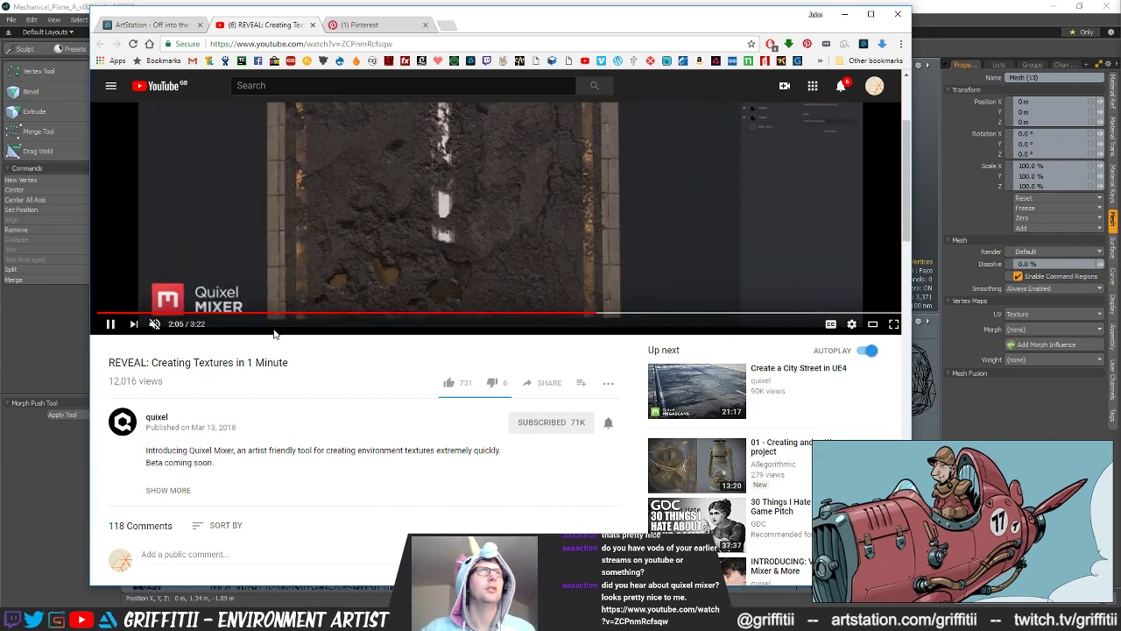
# Step: Pause the video to read its full description, then close it and return to MODO
pyautogui.click(109, 325)
pyautogui.scroll(-2, 383, 465)
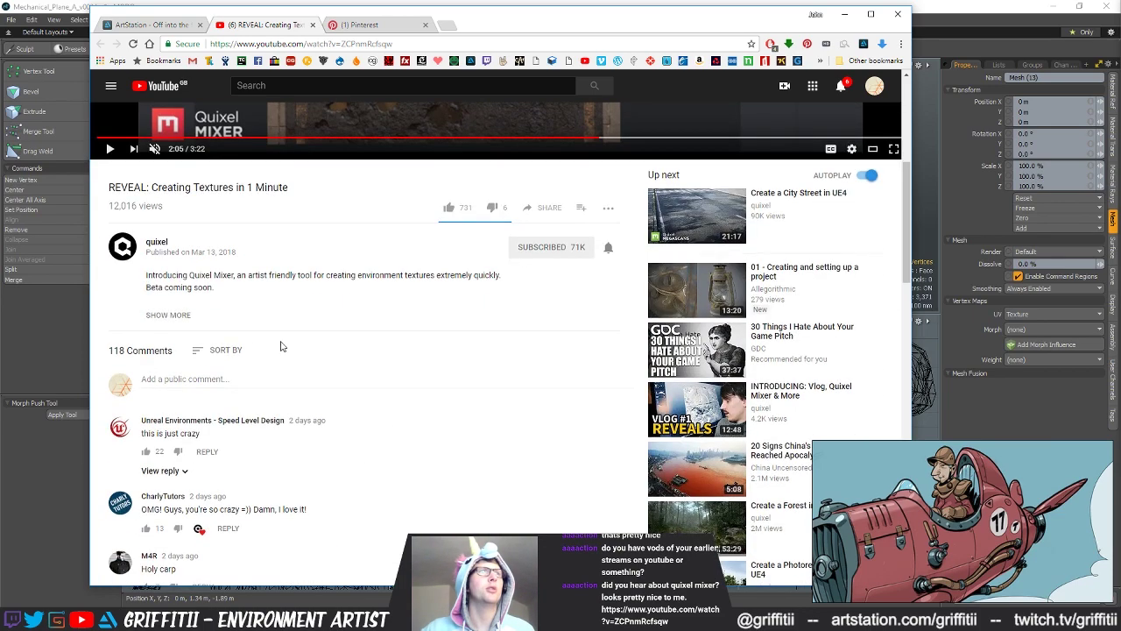
pyautogui.click(172, 319)
pyautogui.scroll(3, 634, 225)
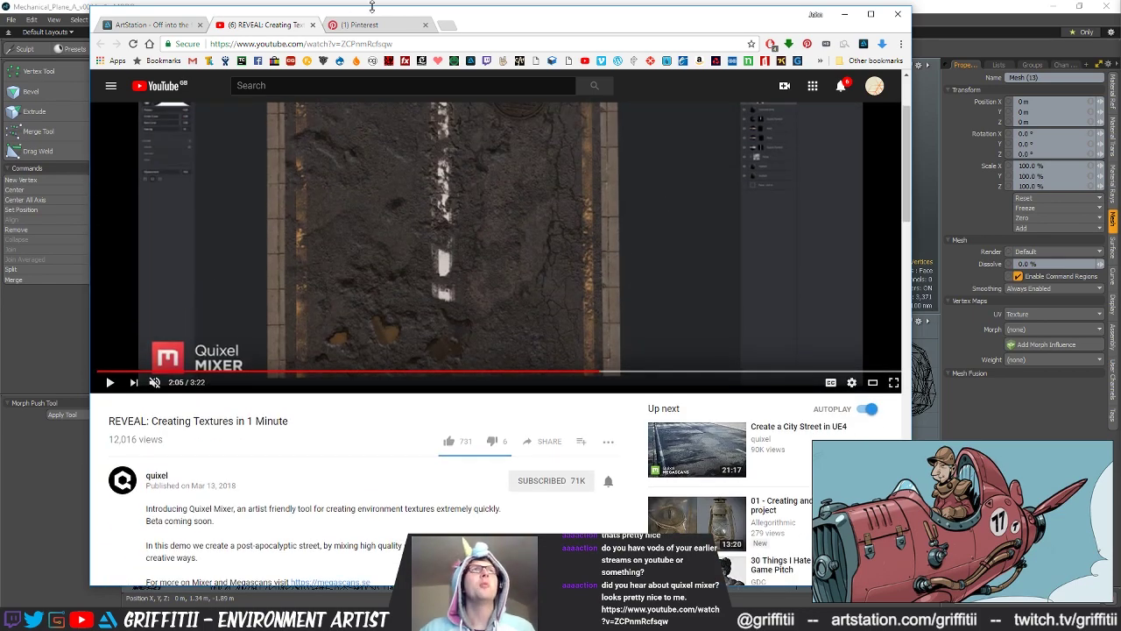
pyautogui.click(313, 24)
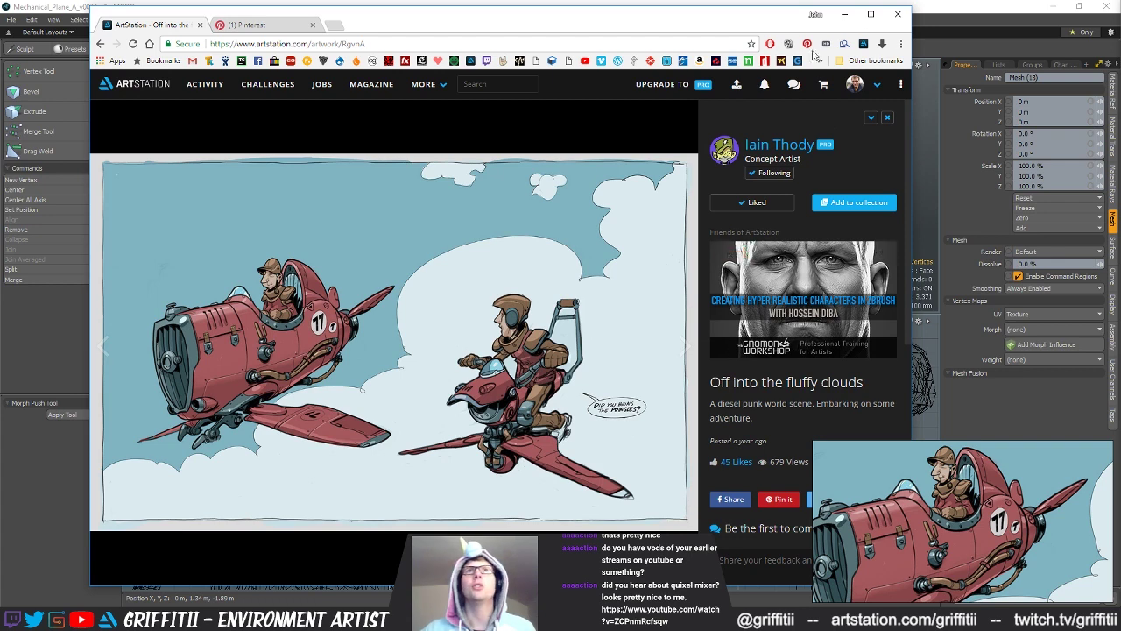
pyautogui.click(986, 19)
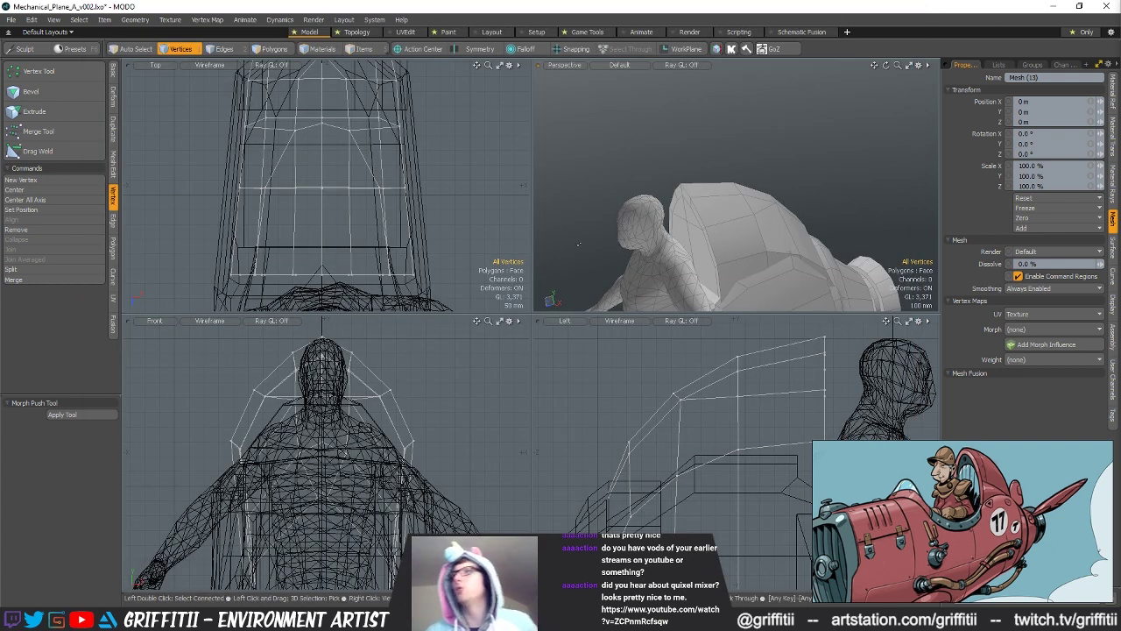
# Step: Extrude the four front polygons of the headrest fairing and push them back to form a recess
pyautogui.moveTo(728, 218)
pyautogui.keyDown('alt'); pyautogui.mouseDown()
pyautogui.moveTo(716, 186)
pyautogui.moveTo(679, 184)
pyautogui.mouseUp(); pyautogui.keyUp('alt')
pyautogui.press('3')
pyautogui.keyDown('alt'); pyautogui.moveTo(755, 239); pyautogui.dragTo(784, 230); pyautogui.keyUp('alt')
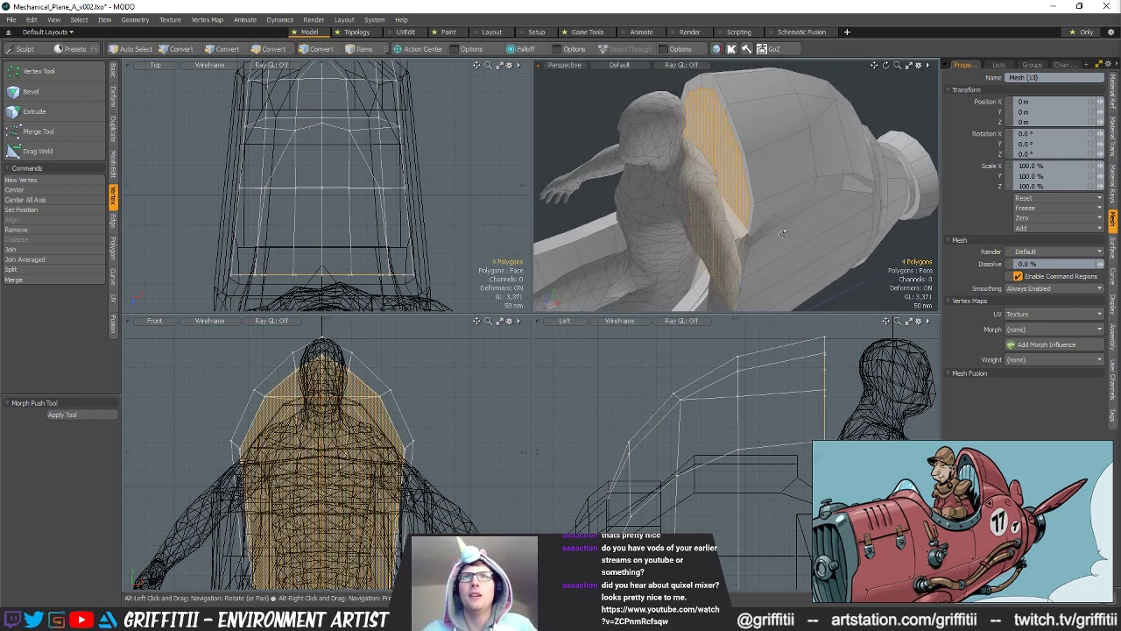
pyautogui.hotkey('ctrl', '3')
pyautogui.click(724, 104)
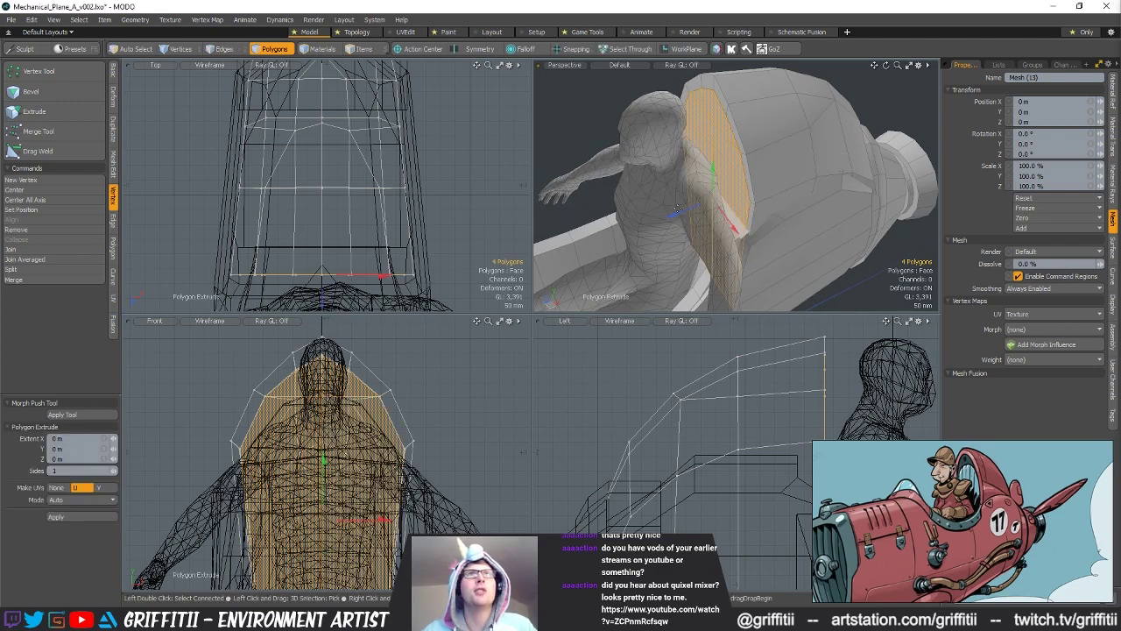
pyautogui.press('space')
pyautogui.moveTo(689, 212)
pyautogui.keyDown('alt'); pyautogui.mouseDown()
pyautogui.moveTo(740, 164)
pyautogui.moveTo(692, 216)
pyautogui.mouseUp(); pyautogui.keyUp('alt')
pyautogui.press('w')
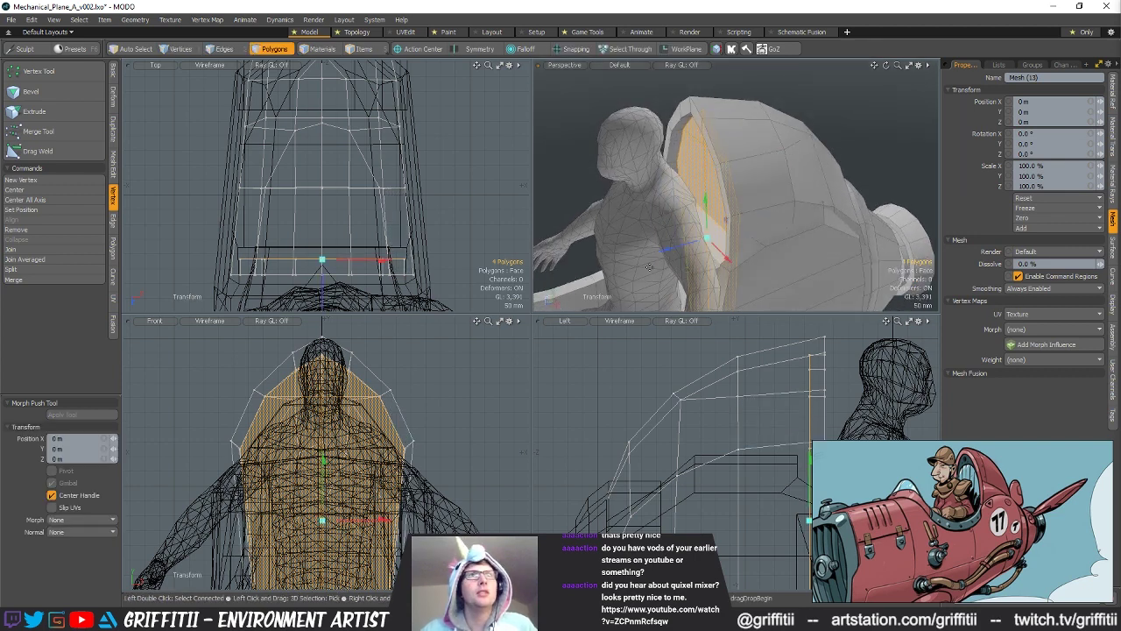
# Step: Cut the recessed front polygons out of the fairing and paste them into a new mesh item
pyautogui.hotkey('ctrl', 'x')
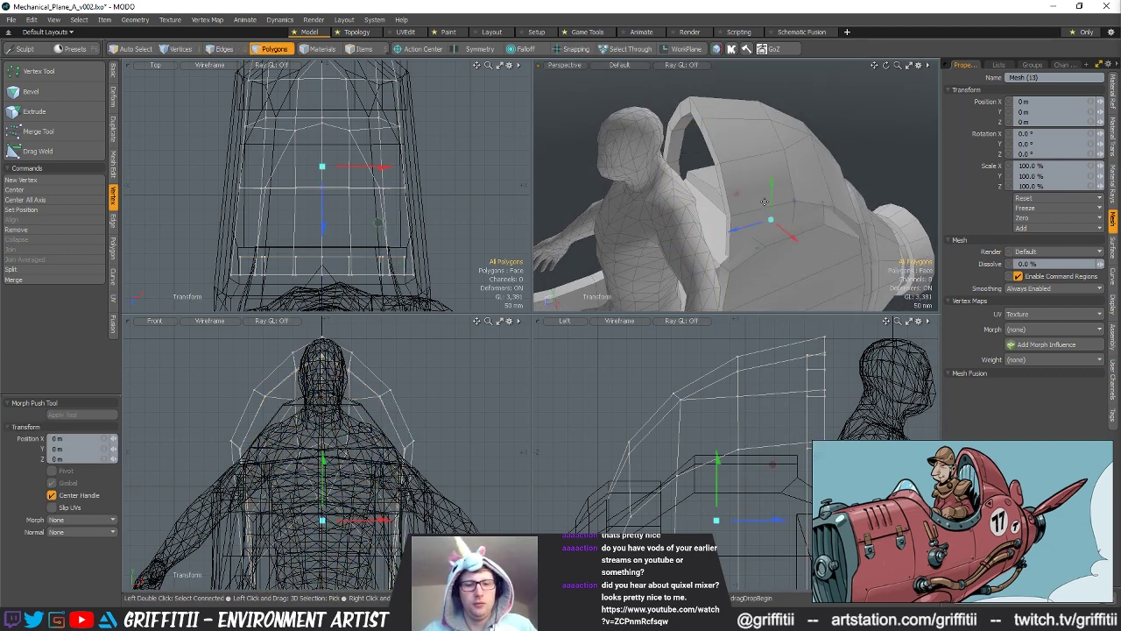
pyautogui.press('n')
pyautogui.hotkey('ctrl', 'v')
pyautogui.keyDown('alt'); pyautogui.moveTo(764, 202); pyautogui.dragTo(697, 232); pyautogui.keyUp('alt')
# Step: Scale the separate front panel slightly larger to fill the recess in the headrest fairing
pyautogui.press('space')
pyautogui.press('w')
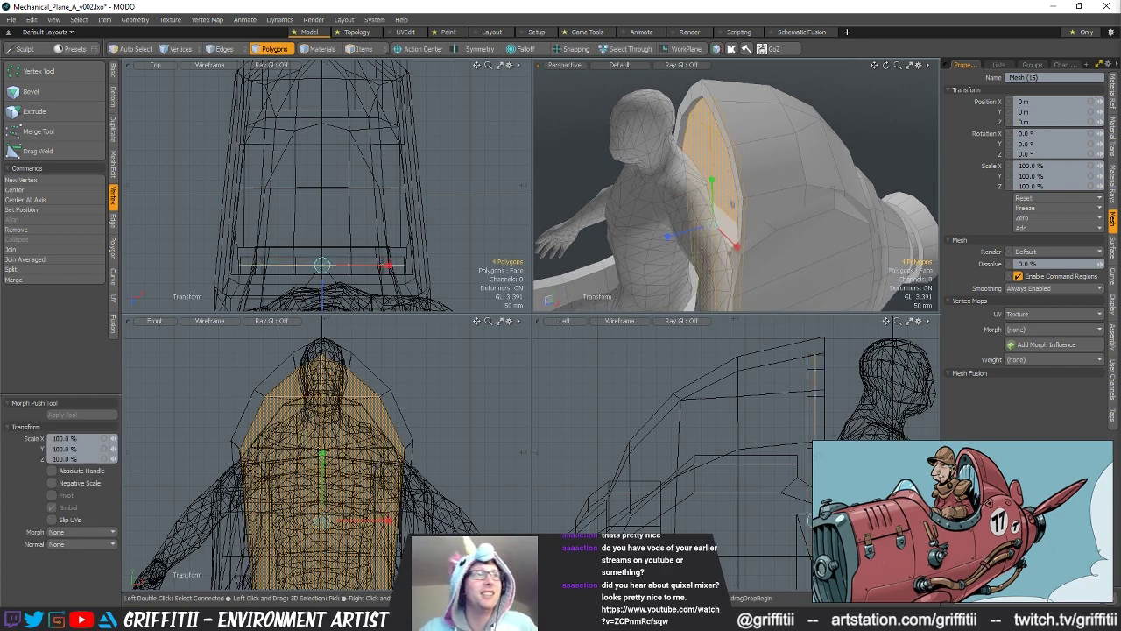
pyautogui.keyDown('alt'); pyautogui.moveTo(732, 203); pyautogui.dragTo(688, 172); pyautogui.keyUp('alt')
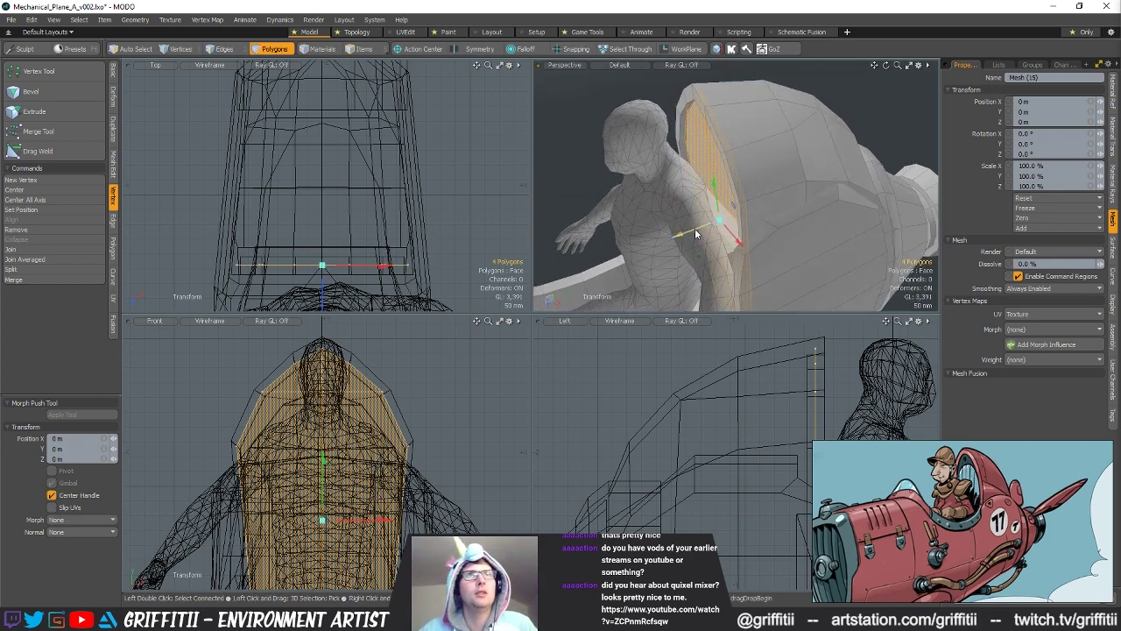
pyautogui.press('q')
pyautogui.keyDown('alt'); pyautogui.moveTo(730, 206); pyautogui.dragTo(731, 179); pyautogui.keyUp('alt')
pyautogui.click(873, 190)
pyautogui.moveTo(732, 178)
pyautogui.keyDown('ctrl'); pyautogui.keyDown('alt'); pyautogui.mouseDown()
pyautogui.moveTo(706, 180)
pyautogui.moveTo(681, 161)
pyautogui.moveTo(776, 148)
pyautogui.moveTo(771, 172)
pyautogui.moveTo(736, 172)
pyautogui.moveTo(743, 233)
pyautogui.moveTo(680, 174)
pyautogui.moveTo(736, 192)
pyautogui.moveTo(743, 317)
pyautogui.moveTo(833, 234)
pyautogui.moveTo(727, 237)
pyautogui.moveTo(708, 261)
pyautogui.moveTo(714, 222)
pyautogui.mouseUp(); pyautogui.keyUp('alt'); pyautogui.keyUp('ctrl')
pyautogui.hotkey('ctrl', 'z')
pyautogui.scroll(5, 753, 219)
# Step: Make the cockpit tub the active mesh and try to move its six rear wall polygons
pyautogui.press('3')
pyautogui.press('5')
pyautogui.click(719, 230)
pyautogui.press('3')
pyautogui.keyDown('alt'); pyautogui.moveTo(401, 286); pyautogui.dragTo(400, 164); pyautogui.keyUp('alt')
pyautogui.keyDown('alt'); pyautogui.moveTo(727, 210); pyautogui.dragTo(703, 194); pyautogui.keyUp('alt')
pyautogui.press('w')
pyautogui.hotkey('ctrl', 'z')
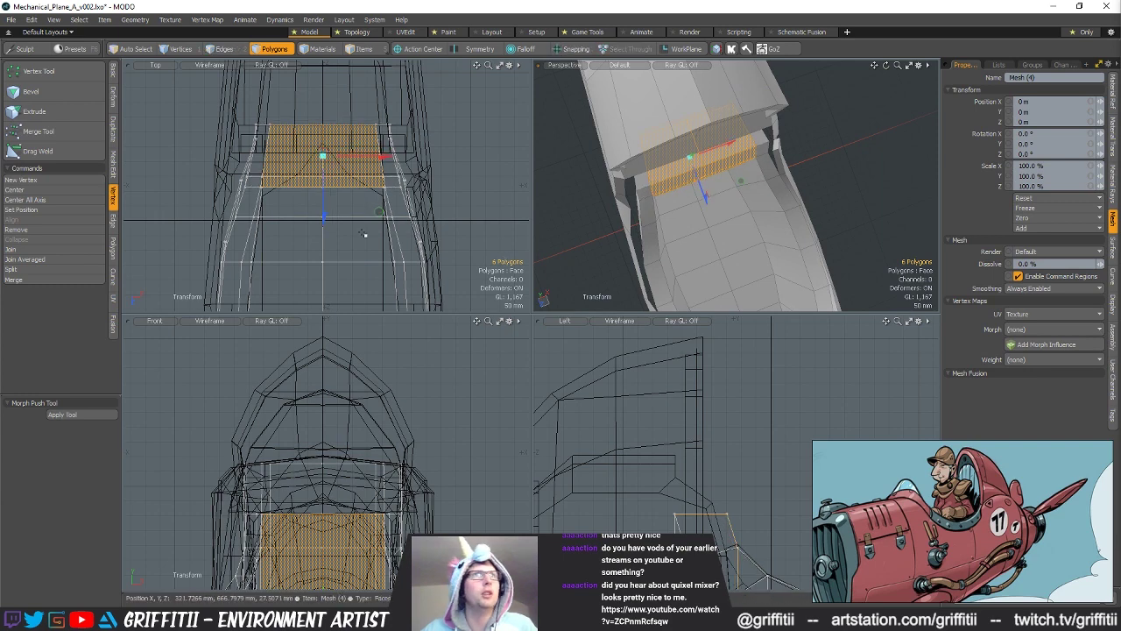
# Step: Select the vertices around the cockpit tub's rear wall and scale them slightly narrower along X
pyautogui.press('1')
pyautogui.keyDown('shift'); pyautogui.moveTo(329, 184); pyautogui.dragTo(337, 177, button='right'); pyautogui.keyUp('shift')
pyautogui.scroll(-2, 736, 491)
pyautogui.keyDown('alt'); pyautogui.keyDown('shift'); pyautogui.moveTo(736, 491); pyautogui.dragTo(683, 365); pyautogui.keyUp('shift'); pyautogui.keyUp('alt')
pyautogui.press('w')
pyautogui.keyDown('alt'); pyautogui.moveTo(757, 159); pyautogui.dragTo(696, 190); pyautogui.keyUp('alt')
pyautogui.keyDown('alt'); pyautogui.keyDown('shift'); pyautogui.moveTo(386, 158); pyautogui.dragTo(388, 193); pyautogui.keyUp('shift'); pyautogui.keyUp('alt')
pyautogui.press('r')
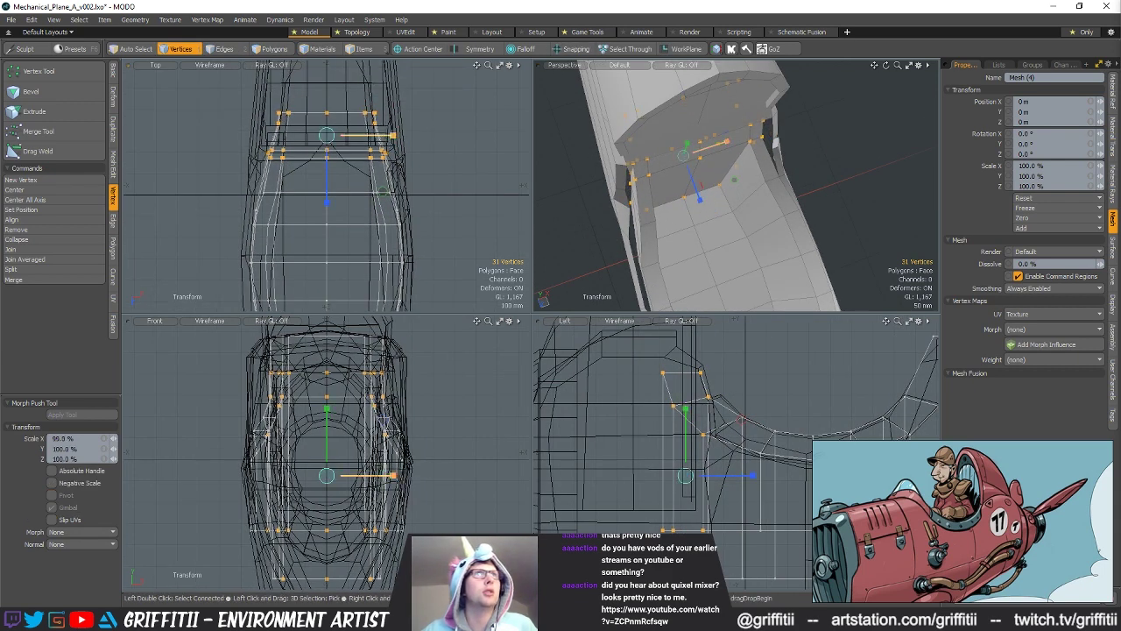
pyautogui.moveTo(394, 136); pyautogui.dragTo(388, 136)
pyautogui.keyDown('alt'); pyautogui.moveTo(777, 228); pyautogui.dragTo(823, 220); pyautogui.keyUp('alt')
# Step: Move the cockpit tub's rear wall vertices slightly backward and scale them to 91% in X
pyautogui.press('w')
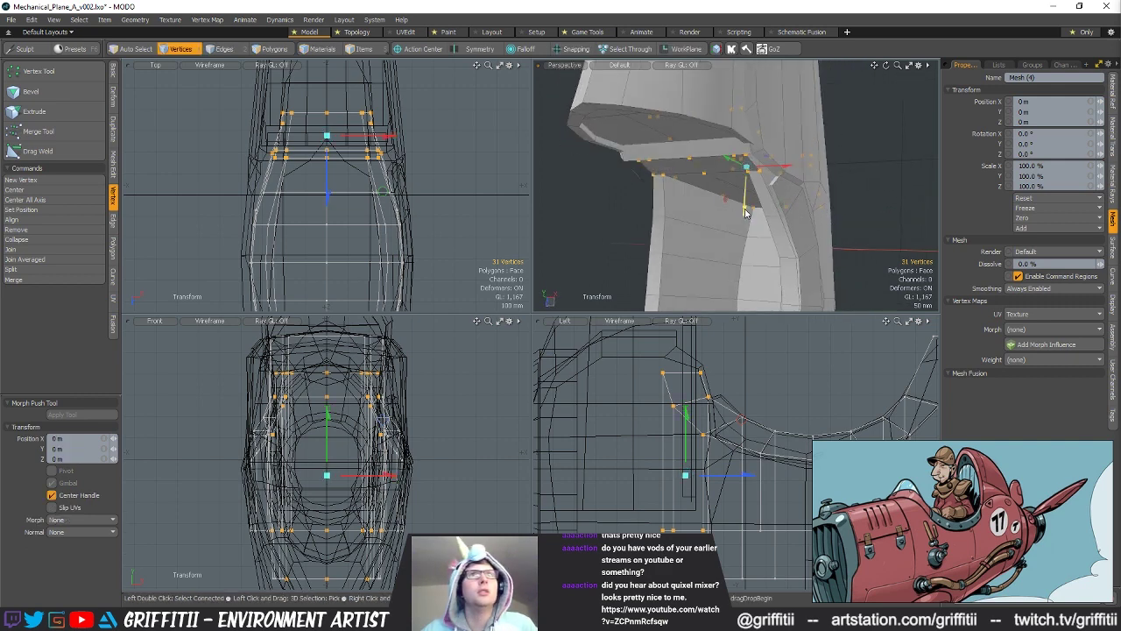
pyautogui.keyDown('alt'); pyautogui.moveTo(745, 213); pyautogui.dragTo(770, 150); pyautogui.keyUp('alt')
pyautogui.moveTo(742, 263); pyautogui.dragTo(735, 262)
pyautogui.keyDown('alt'); pyautogui.moveTo(790, 230); pyautogui.dragTo(718, 251); pyautogui.keyUp('alt')
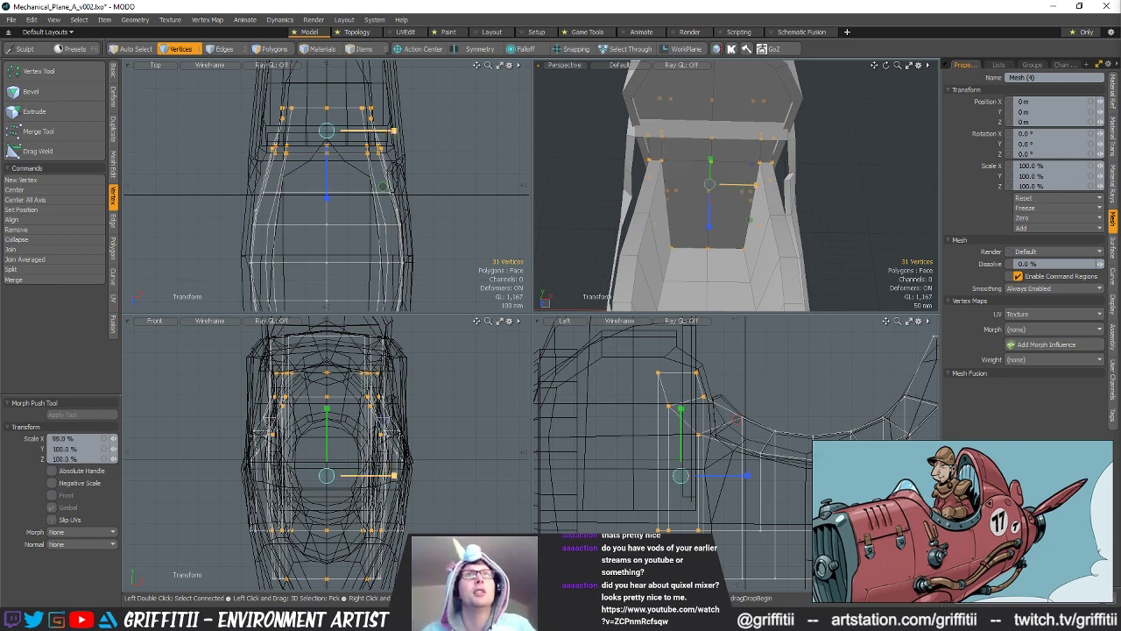
pyautogui.moveTo(756, 185); pyautogui.dragTo(752, 185)
pyautogui.keyDown('alt'); pyautogui.moveTo(699, 226); pyautogui.dragTo(760, 244); pyautogui.keyUp('alt')
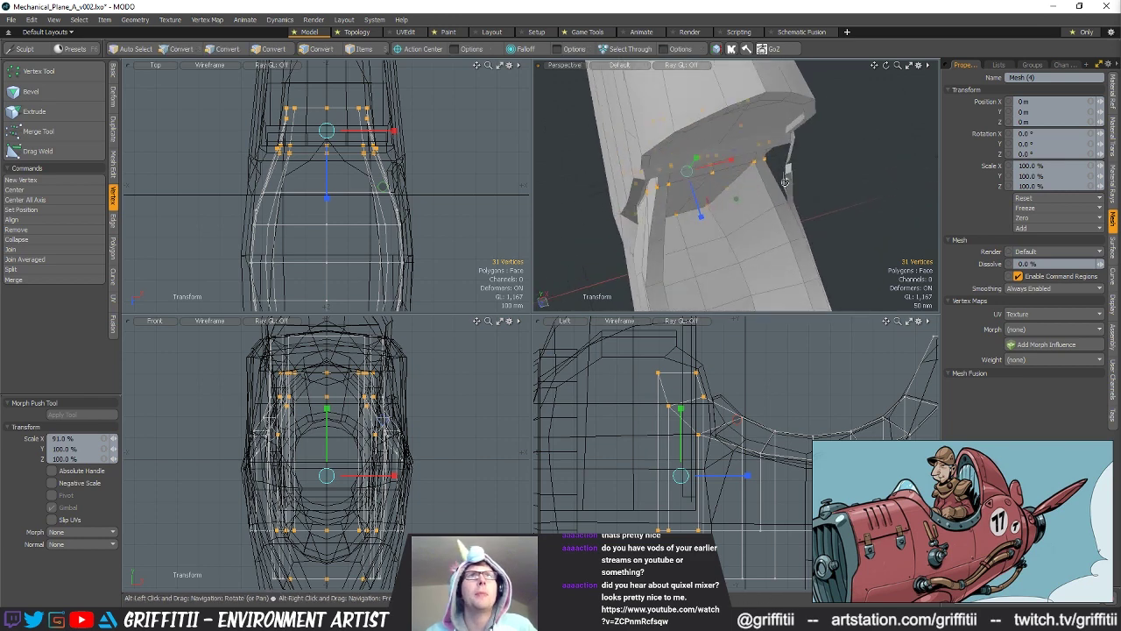
pyautogui.keyDown('alt'); pyautogui.moveTo(711, 147); pyautogui.dragTo(755, 221); pyautogui.keyUp('alt')
pyautogui.press('space')
pyautogui.press('Escape')
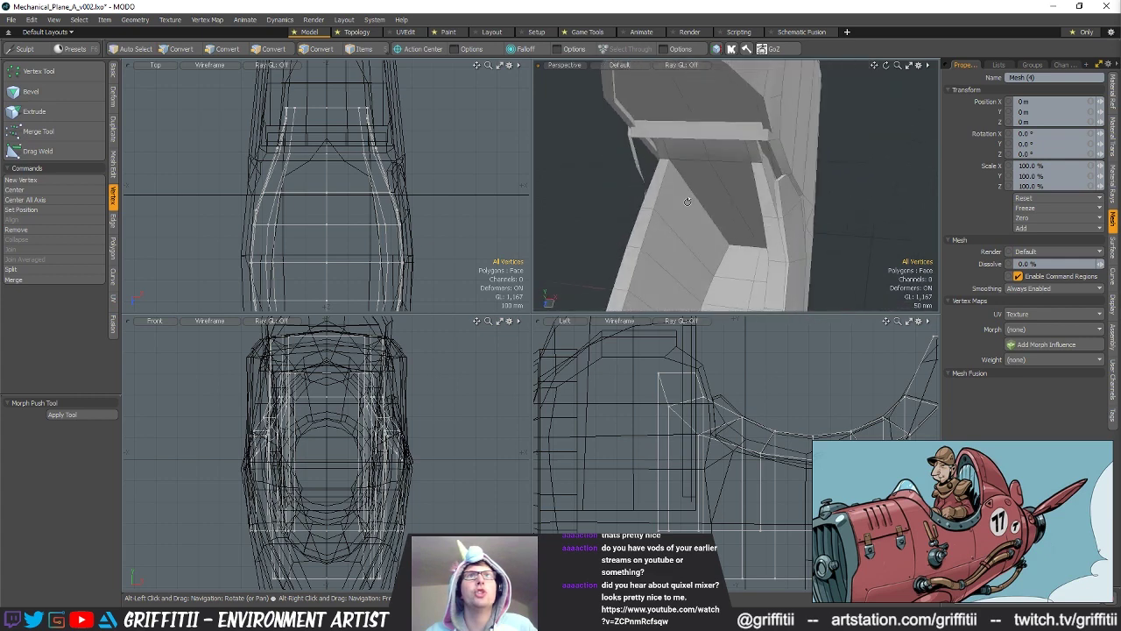
# Step: Delete the fuselage polygon behind the cockpit, beneath the front of the headrest fairing
pyautogui.keyDown('alt'); pyautogui.moveTo(687, 201); pyautogui.dragTo(767, 218); pyautogui.keyUp('alt')
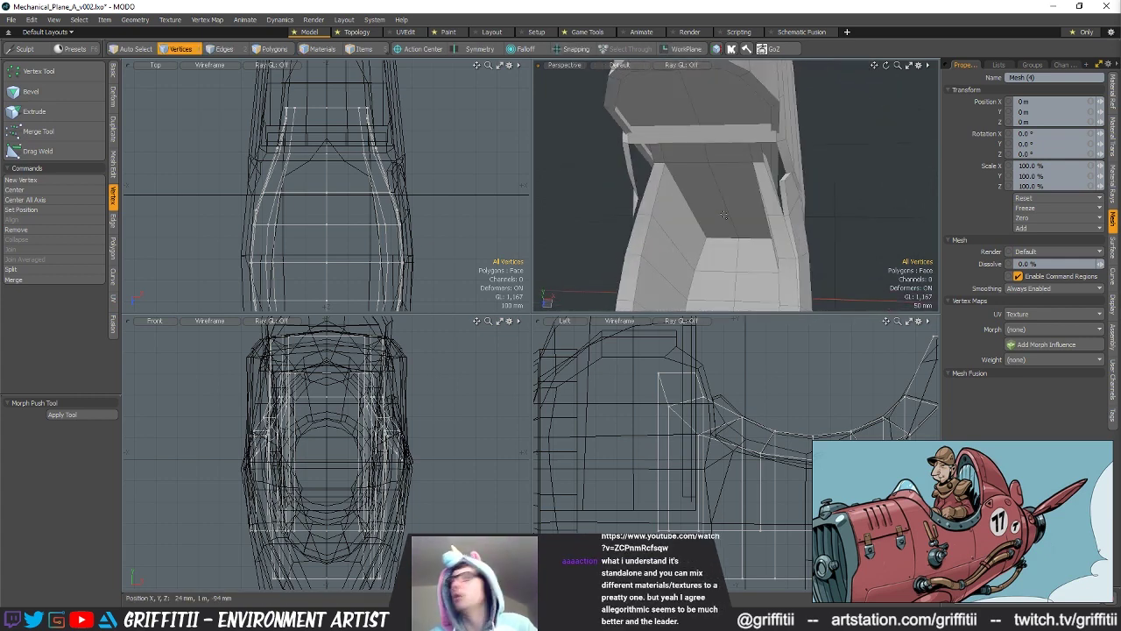
pyautogui.keyDown('alt'); pyautogui.moveTo(724, 214); pyautogui.dragTo(764, 185); pyautogui.keyUp('alt')
pyautogui.press('5')
pyautogui.click(717, 100)
pyautogui.press('3')
pyautogui.doubleClick(716, 100)
pyautogui.click(764, 166)
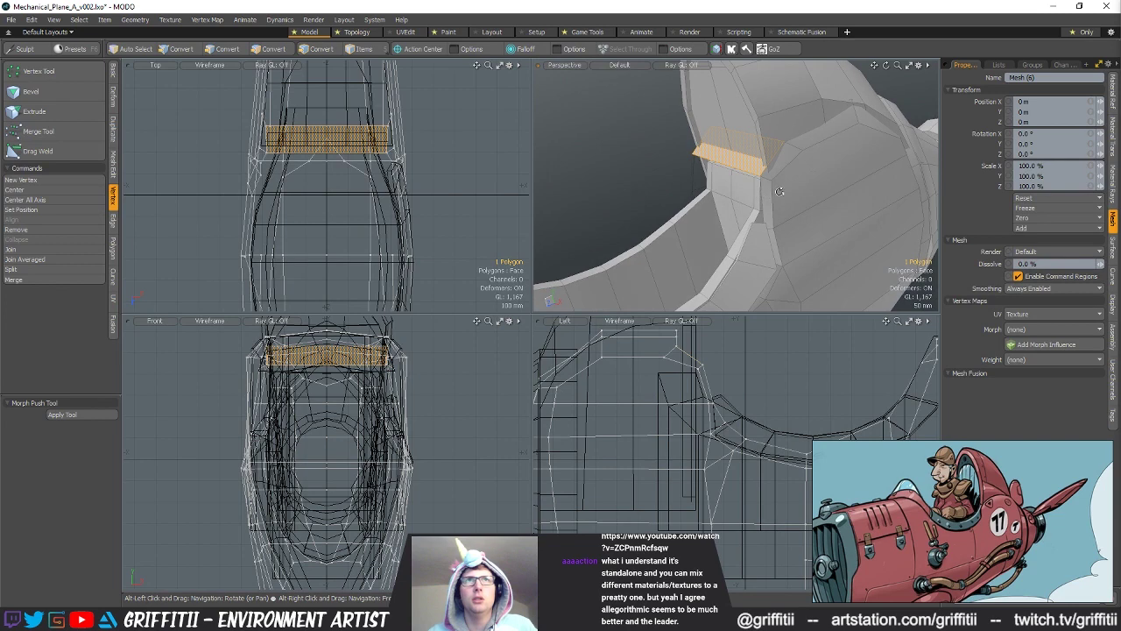
pyautogui.press('Delete')
pyautogui.keyDown('alt'); pyautogui.moveTo(733, 191); pyautogui.dragTo(780, 192); pyautogui.keyUp('alt')
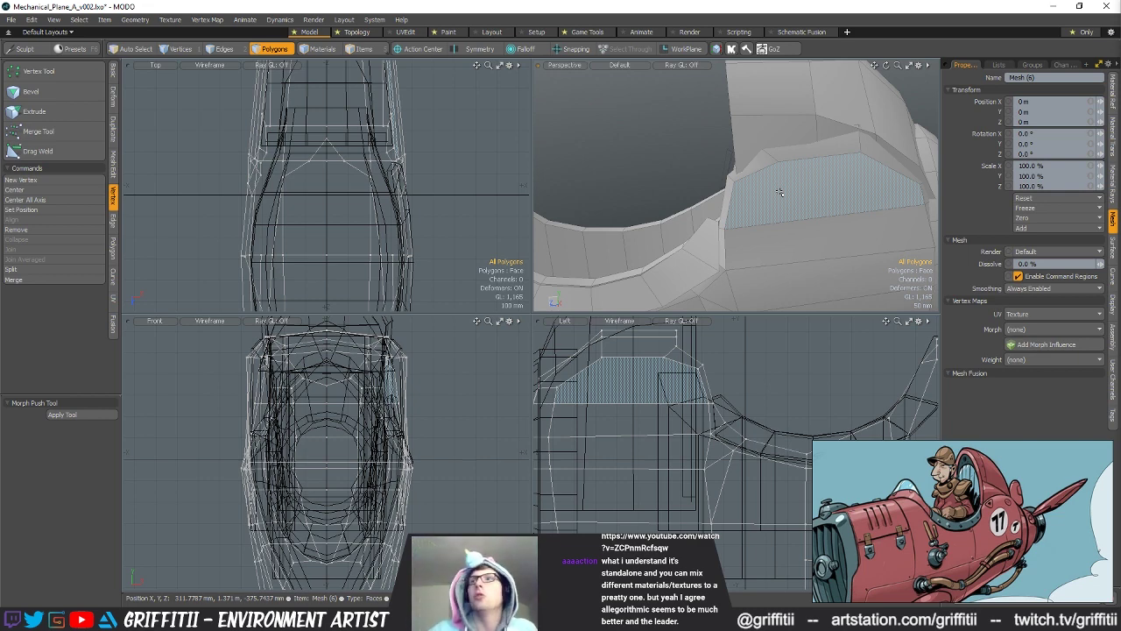
# Step: Make the separate panel in front of the headrest fairing the active mesh for polygon editing
pyautogui.moveTo(750, 186)
pyautogui.keyDown('alt'); pyautogui.mouseDown()
pyautogui.moveTo(741, 184)
pyautogui.moveTo(759, 145)
pyautogui.moveTo(800, 159)
pyautogui.mouseUp(); pyautogui.keyUp('alt')
pyautogui.press('5')
pyautogui.click(767, 149)
pyautogui.press('3')
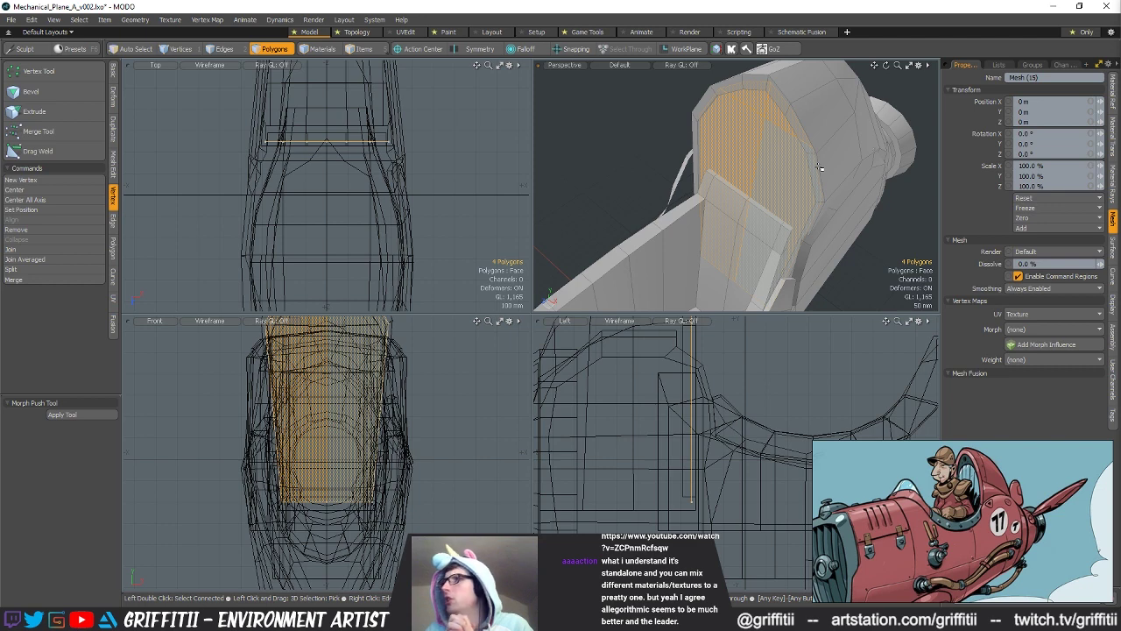
pyautogui.keyDown('alt'); pyautogui.moveTo(732, 157); pyautogui.dragTo(770, 180); pyautogui.keyUp('alt')
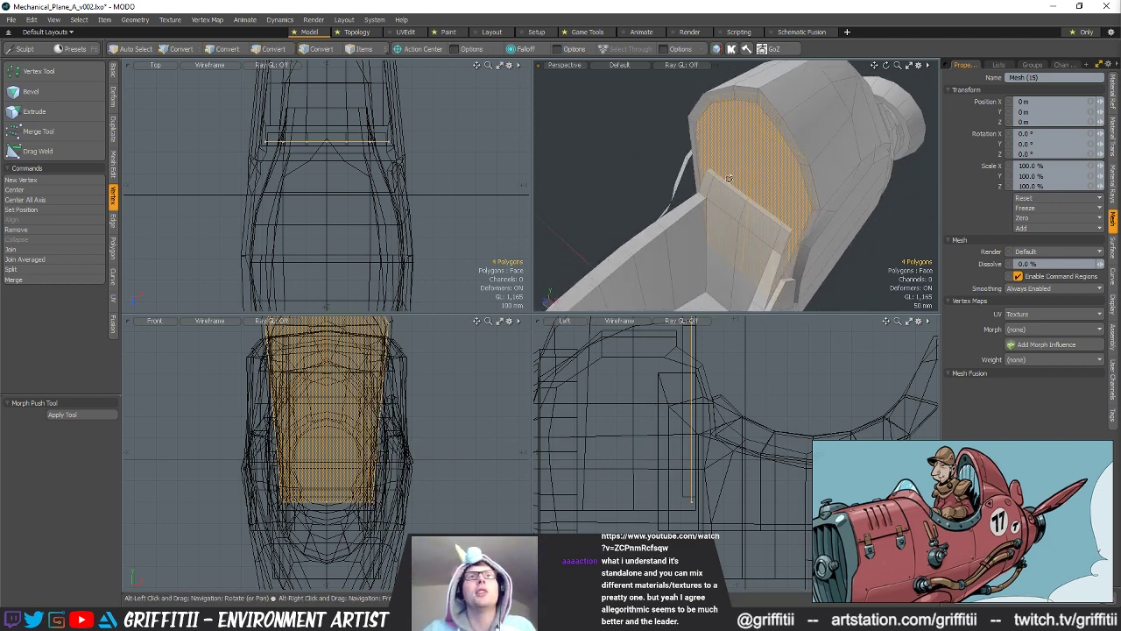
pyautogui.click(1039, 206)
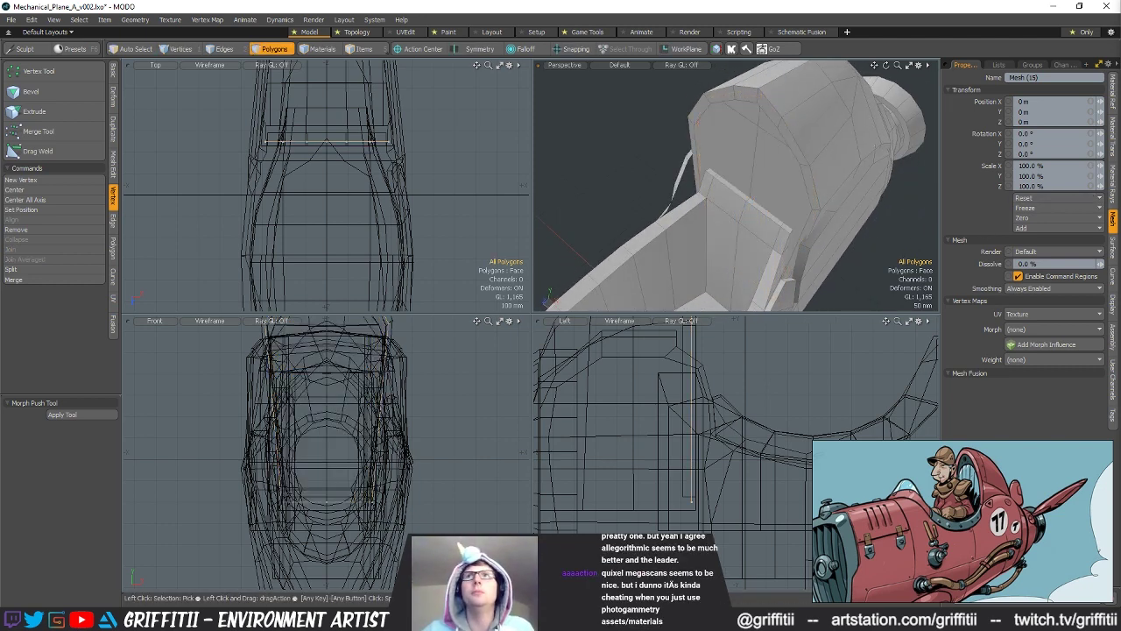
pyautogui.press('w')
pyautogui.moveTo(780, 187); pyautogui.dragTo(788, 213)
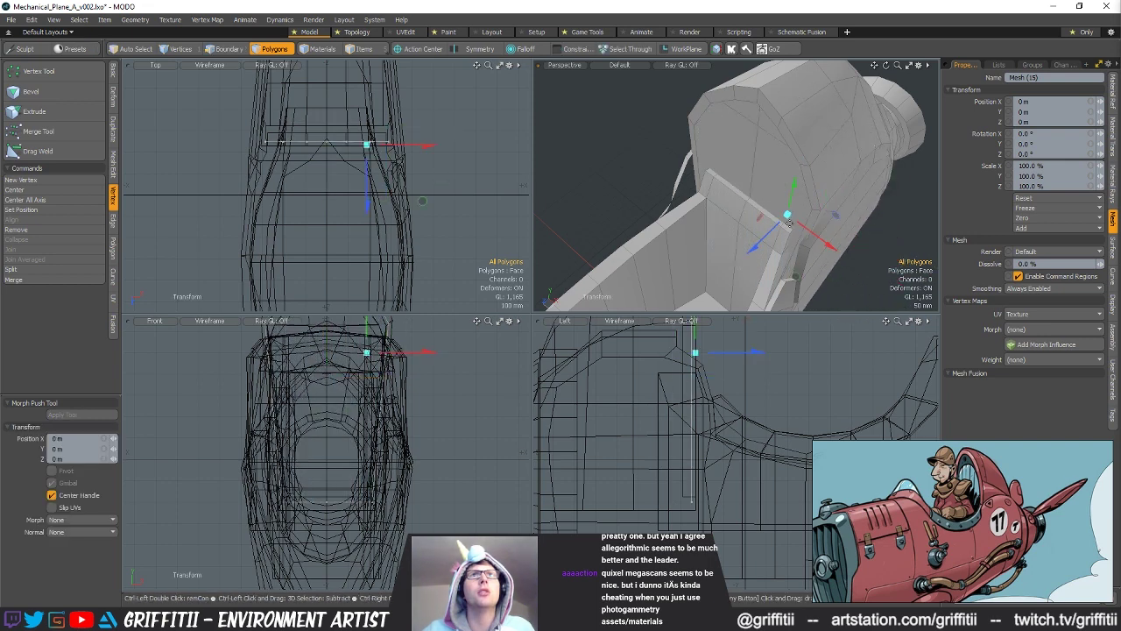
pyautogui.hotkey('ctrl', 'z')
# Step: Copy the headrest panel's four polygons and paste them into a new mesh item
pyautogui.doubleClick(744, 172)
pyautogui.hotkey('ctrl', 'c')
pyautogui.press('n')
pyautogui.hotkey('ctrl', 'v')
# Step: Scale the copied panel down to about 90.5% in X and 76% in Y for a headrest pad
pyautogui.moveTo(815, 179)
pyautogui.keyDown('alt'); pyautogui.mouseDown()
pyautogui.moveTo(691, 179)
pyautogui.moveTo(800, 200)
pyautogui.moveTo(825, 191)
pyautogui.moveTo(816, 158)
pyautogui.moveTo(798, 169)
pyautogui.mouseUp(); pyautogui.keyUp('alt')
pyautogui.press('y')
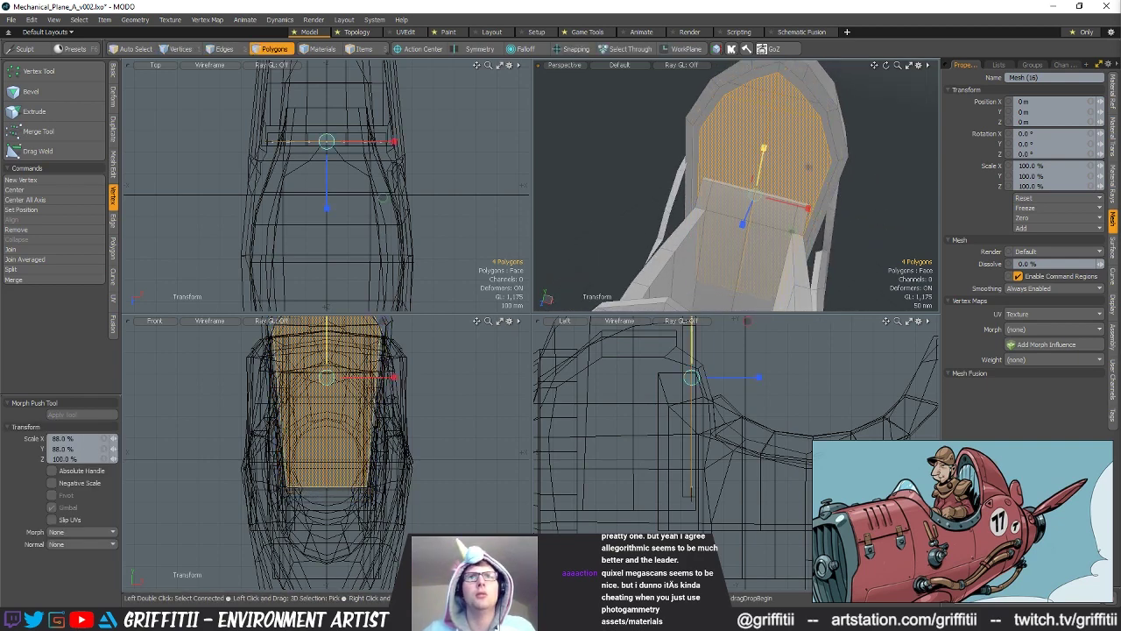
pyautogui.moveTo(763, 152); pyautogui.dragTo(763, 153)
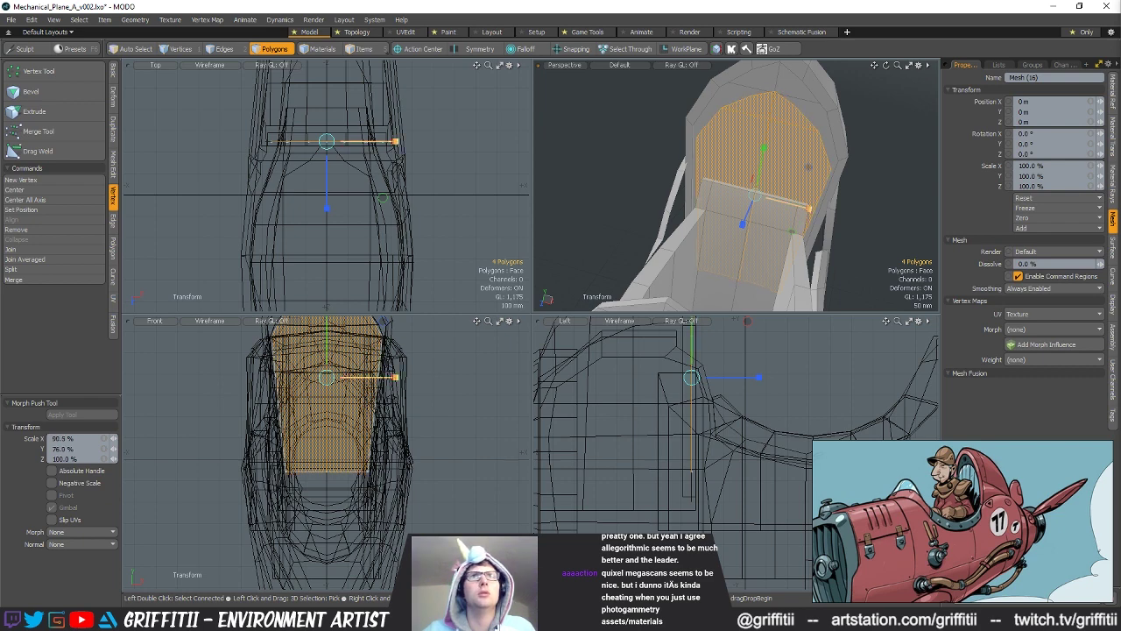
pyautogui.press('q')
pyautogui.keyDown('alt'); pyautogui.moveTo(793, 150); pyautogui.dragTo(756, 167); pyautogui.keyUp('alt')
pyautogui.press('space')
pyautogui.press('space')
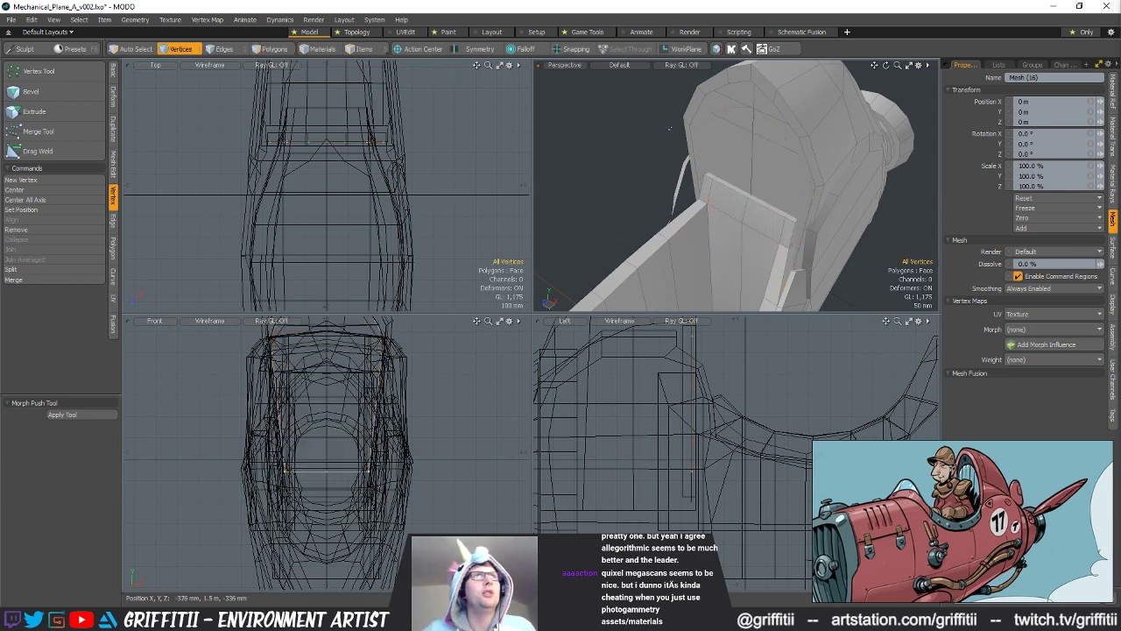
# Step: Extend the copied panel's boundary edges to give it depth and move the piece 15 mm forward along Z
pyautogui.doubleClick(354, 142)
pyautogui.hotkey('ctrl', '2')
pyautogui.click(847, 147)
pyautogui.moveTo(328, 182); pyautogui.dragTo(328, 178)
pyautogui.press('Escape')
pyautogui.press('Escape')
pyautogui.press('w')
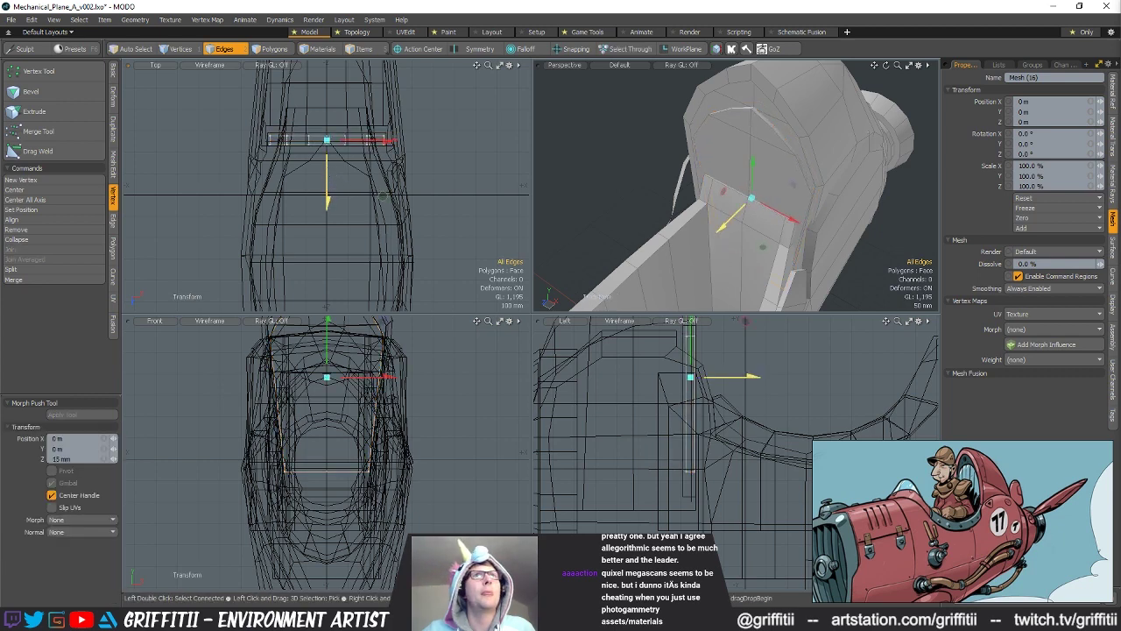
# Step: Bevel the headrest pad's front edges along its sides and arched top with a 21 mm inset
pyautogui.press('space')
pyautogui.press('space')
pyautogui.press('space')
pyautogui.press('space')
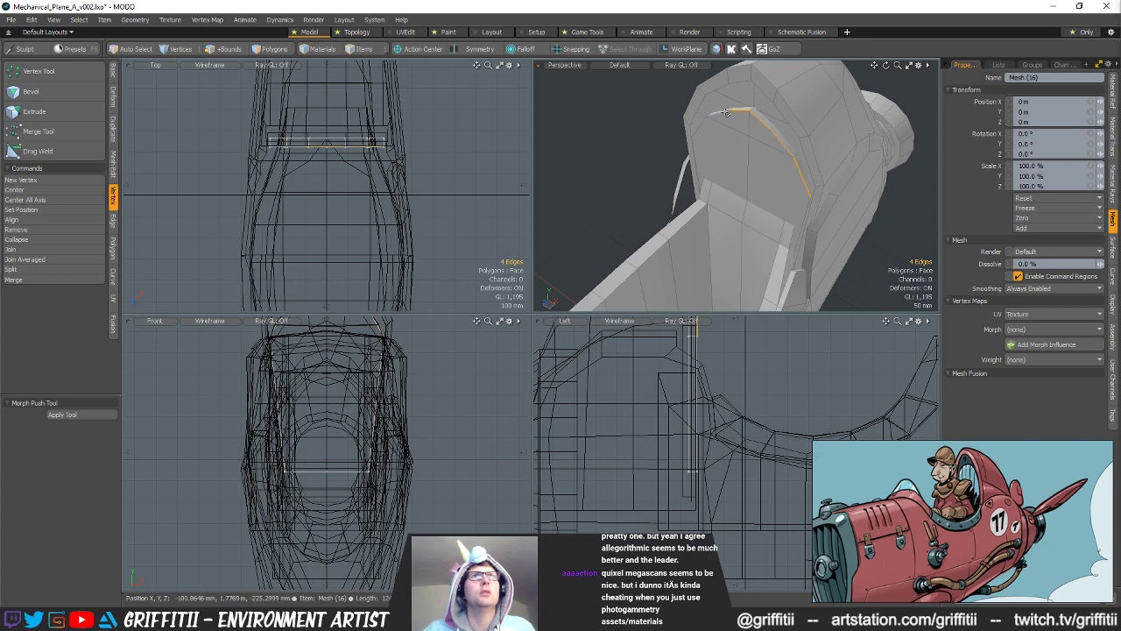
pyautogui.moveTo(636, 168); pyautogui.dragTo(721, 167, button='middle')
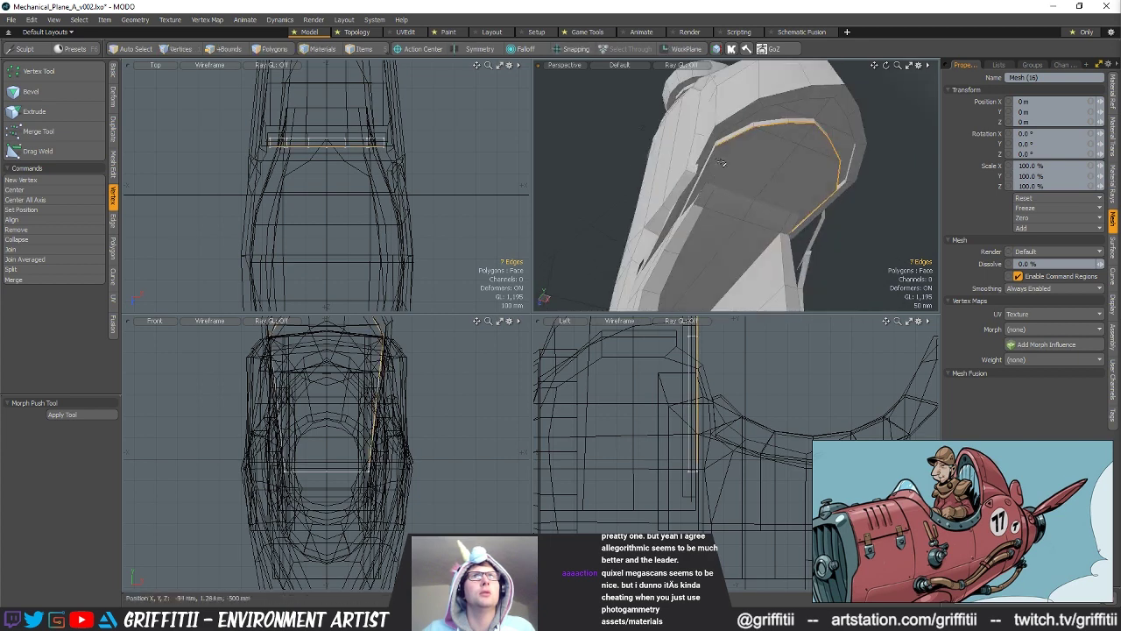
pyautogui.keyDown('shift'); pyautogui.click(714, 154); pyautogui.keyUp('shift')
pyautogui.keyDown('alt'); pyautogui.moveTo(713, 154); pyautogui.dragTo(758, 216); pyautogui.keyUp('alt')
pyautogui.press('b')
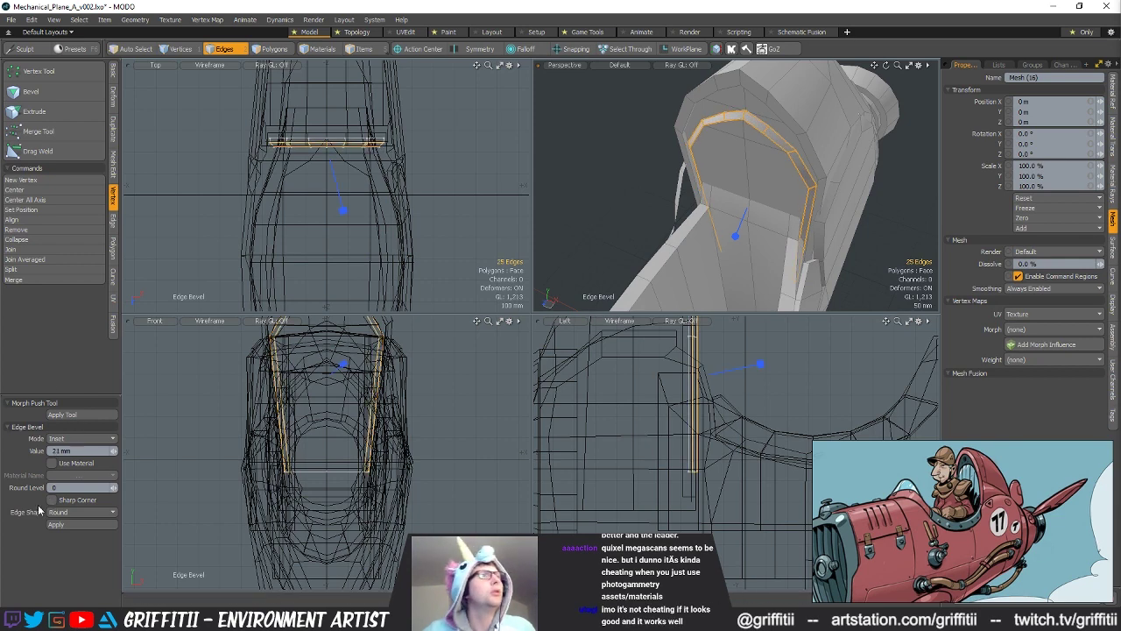
pyautogui.press('Return')
pyautogui.hotkey('ctrl', 'z')
# Step: Move the whole headrest pad slightly forward from the recessed panel
pyautogui.moveTo(810, 206)
pyautogui.keyDown('alt'); pyautogui.mouseDown()
pyautogui.moveTo(705, 175)
pyautogui.moveTo(808, 215)
pyautogui.mouseUp(); pyautogui.keyUp('alt')
pyautogui.press('space')
pyautogui.press('Escape')
pyautogui.press('w')
pyautogui.moveTo(326, 204); pyautogui.dragTo(326, 208)
pyautogui.keyDown('alt'); pyautogui.moveTo(753, 184); pyautogui.dragTo(710, 227); pyautogui.keyUp('alt')
pyautogui.keyDown('alt'); pyautogui.moveTo(711, 167); pyautogui.dragTo(754, 177); pyautogui.keyUp('alt')
# Step: Pull the vertical centre edge of the headrest pad's front face slightly forward
pyautogui.press('space')
pyautogui.press('space')
pyautogui.click(755, 178)
pyautogui.press('space')
pyautogui.press('space')
pyautogui.click(764, 198)
pyautogui.press('w')
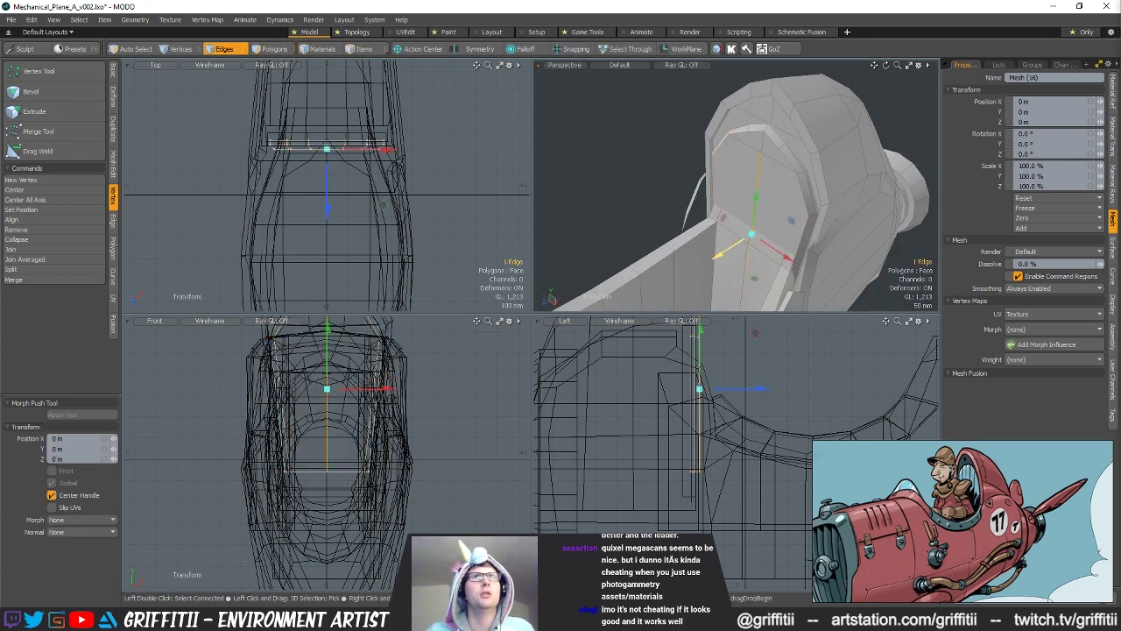
pyautogui.press('space')
pyautogui.moveTo(747, 229)
pyautogui.keyDown('alt'); pyautogui.mouseDown()
pyautogui.moveTo(793, 202)
pyautogui.moveTo(799, 174)
pyautogui.mouseUp(); pyautogui.keyUp('alt')
# Step: Delete the polygons on the underside of the headrest pad
pyautogui.press('space')
pyautogui.moveTo(726, 481); pyautogui.dragTo(720, 443, button='right')
pyautogui.press('Delete')
pyautogui.scroll(-5, 688, 136)
pyautogui.keyDown('alt'); pyautogui.moveTo(688, 136); pyautogui.dragTo(703, 212); pyautogui.keyUp('alt')
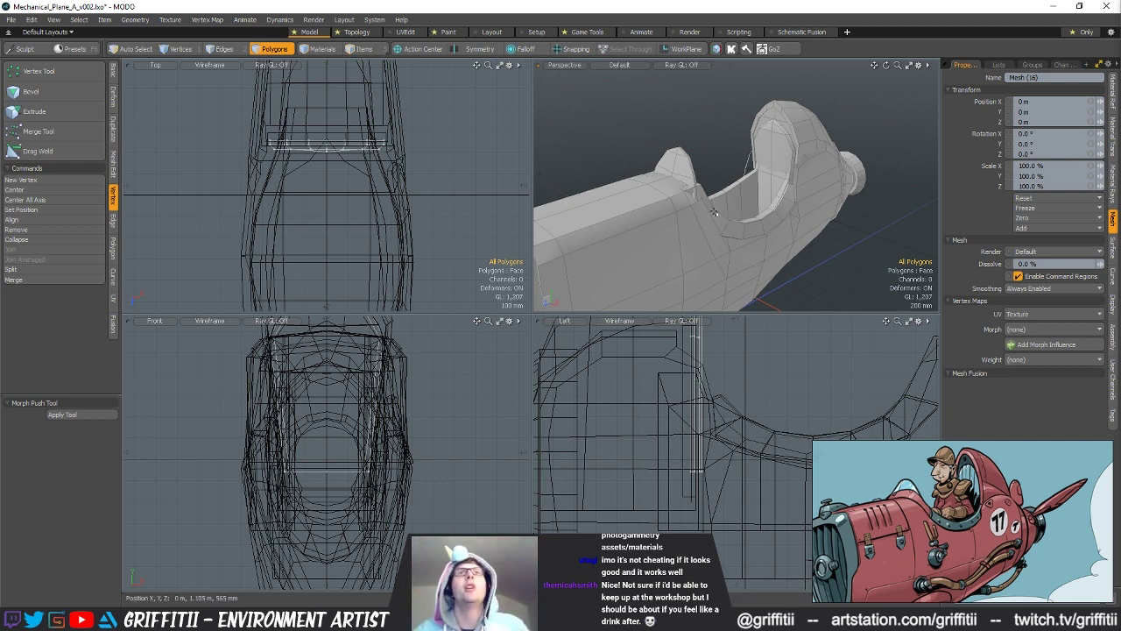
# Step: Select the four rear wall polygons of the cockpit tub and scale them to 94.5% in X
pyautogui.moveTo(698, 251)
pyautogui.keyDown('alt'); pyautogui.mouseDown()
pyautogui.moveTo(745, 213)
pyautogui.moveTo(788, 208)
pyautogui.moveTo(794, 177)
pyautogui.mouseUp(); pyautogui.keyUp('alt')
pyautogui.scroll(3, 744, 214)
pyautogui.click(771, 210)
pyautogui.click(775, 212)
pyautogui.scroll(3, 788, 209)
pyautogui.click(783, 186)
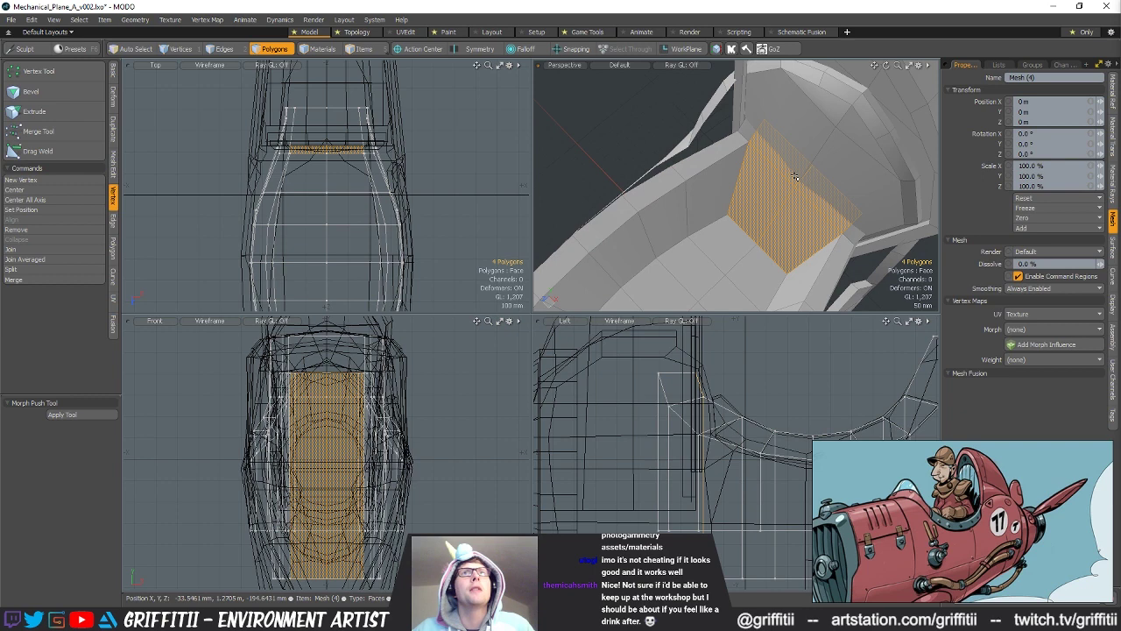
pyautogui.press('y')
pyautogui.moveTo(394, 155); pyautogui.dragTo(391, 152)
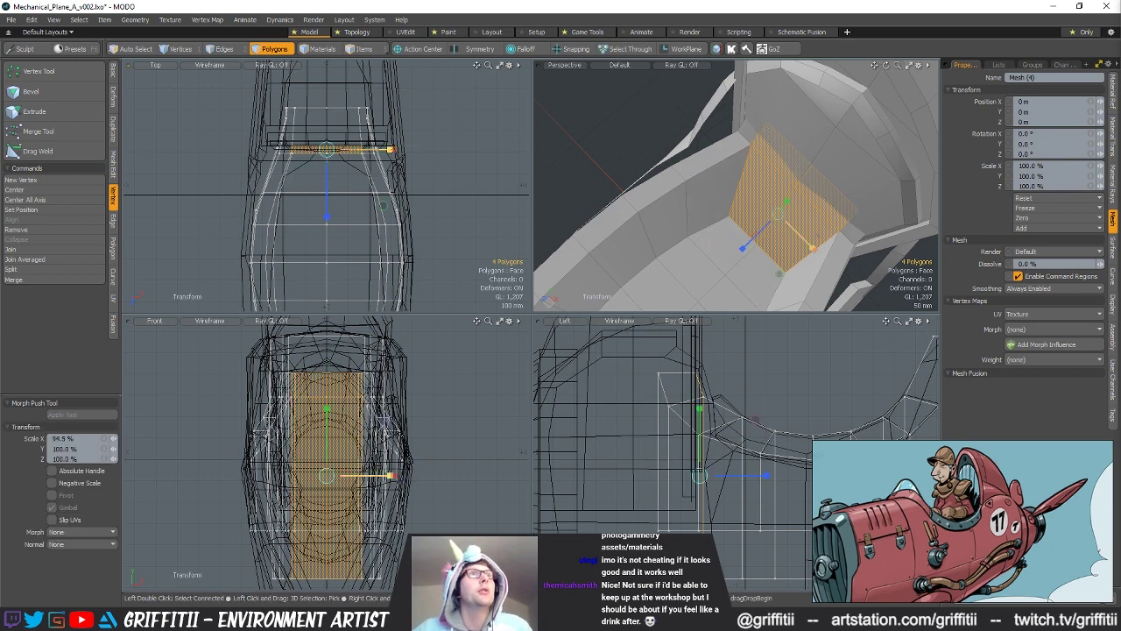
pyautogui.keyDown('alt'); pyautogui.moveTo(732, 203); pyautogui.dragTo(935, 167); pyautogui.keyUp('alt')
pyautogui.press('w')
pyautogui.press('q')
# Step: Lower the fuselage's upper vertices where the body meets the sides of the headrest fairing
pyautogui.moveTo(734, 175)
pyautogui.mouseDown()
pyautogui.moveTo(771, 175)
pyautogui.moveTo(823, 210)
pyautogui.mouseUp()
pyautogui.click(868, 257)
pyautogui.keyDown('alt'); pyautogui.moveTo(863, 250); pyautogui.dragTo(746, 173); pyautogui.keyUp('alt')
pyautogui.press('5')
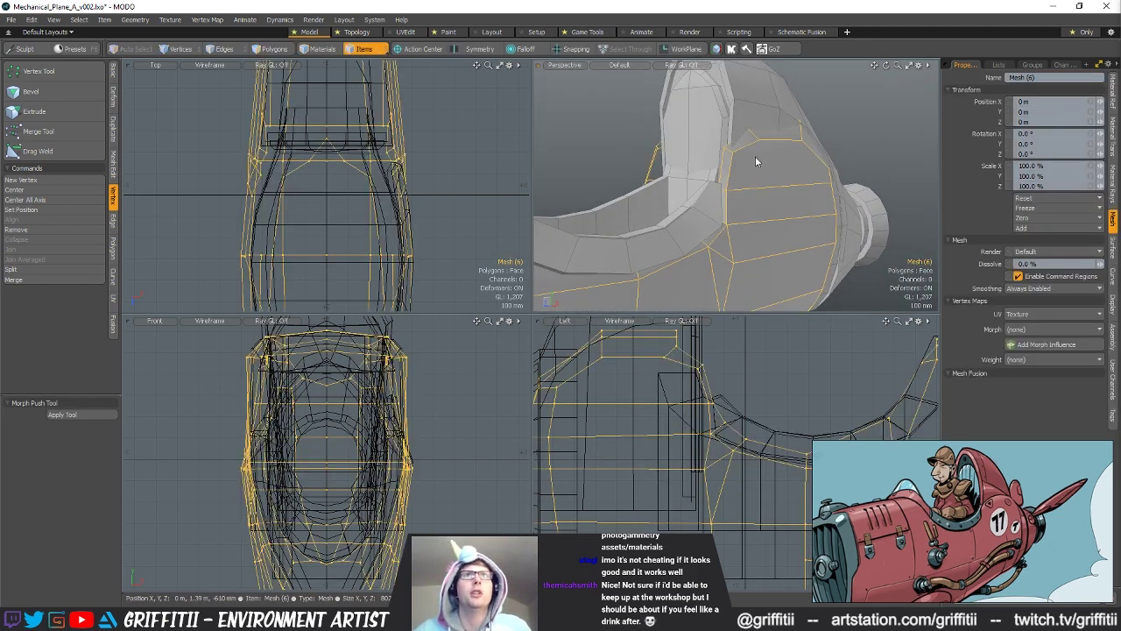
pyautogui.press('1')
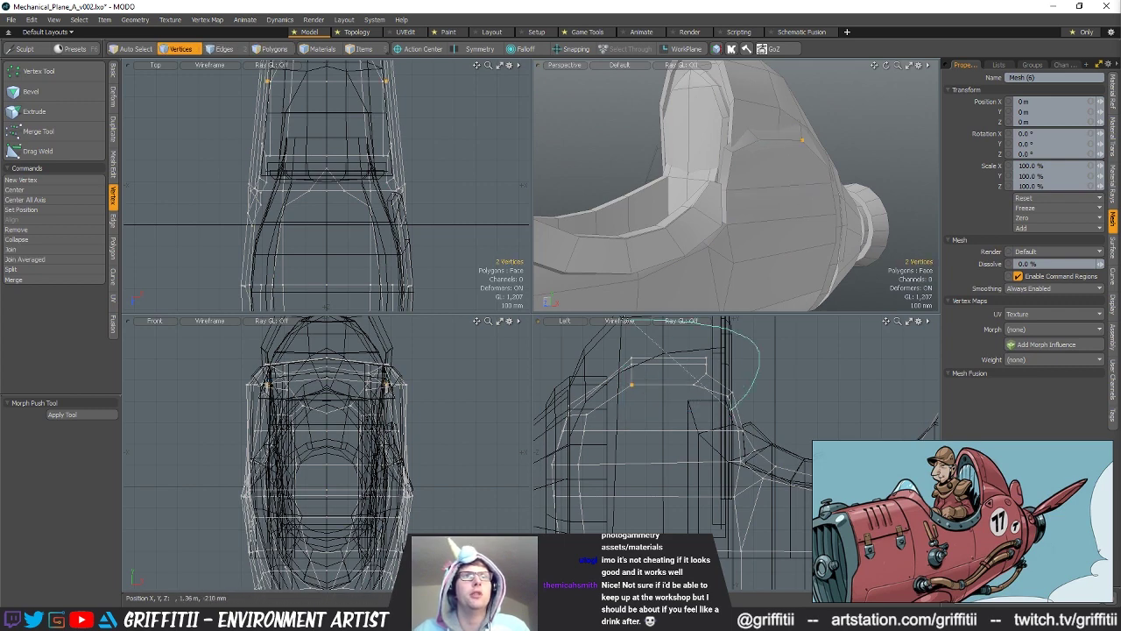
pyautogui.press('y')
pyautogui.moveTo(730, 90); pyautogui.dragTo(730, 110)
pyautogui.press('q')
pyautogui.click(628, 117)
# Step: Create a new mesh item from one side polygon near the cockpit's rear corner
pyautogui.keyDown('alt'); pyautogui.moveTo(629, 117); pyautogui.dragTo(742, 179); pyautogui.keyUp('alt')
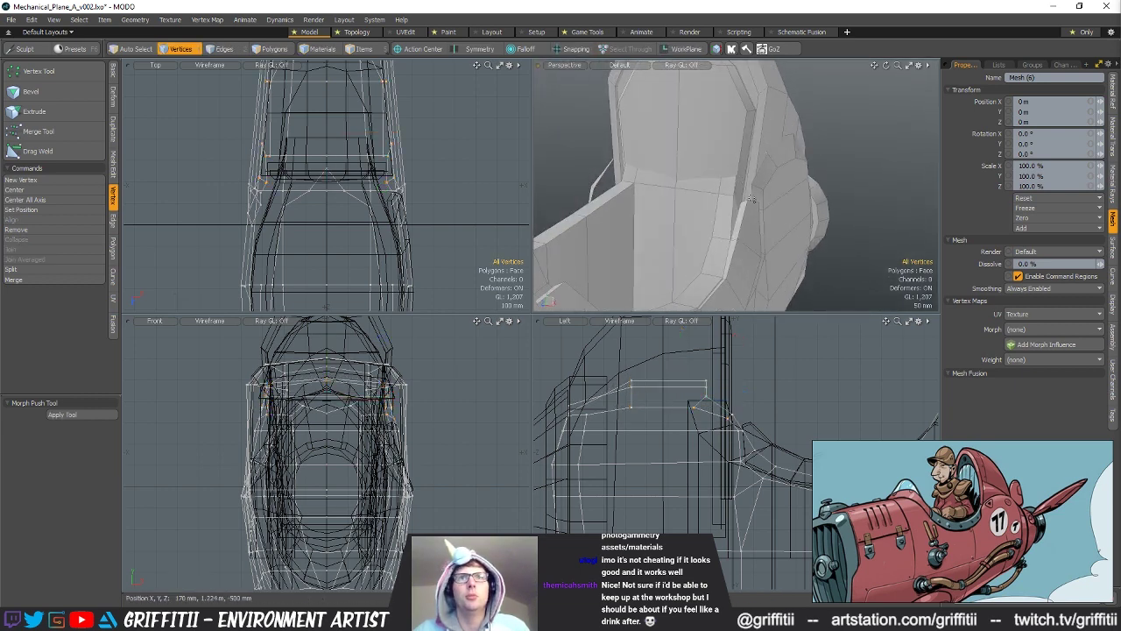
pyautogui.keyDown('alt'); pyautogui.moveTo(743, 183); pyautogui.dragTo(726, 206); pyautogui.keyUp('alt')
pyautogui.keyDown('alt'); pyautogui.moveTo(725, 207); pyautogui.dragTo(673, 246); pyautogui.keyUp('alt')
pyautogui.press('3')
pyautogui.click(757, 247)
pyautogui.press('w')
pyautogui.moveTo(667, 182); pyautogui.dragTo(754, 207)
pyautogui.press('q')
pyautogui.press('2')
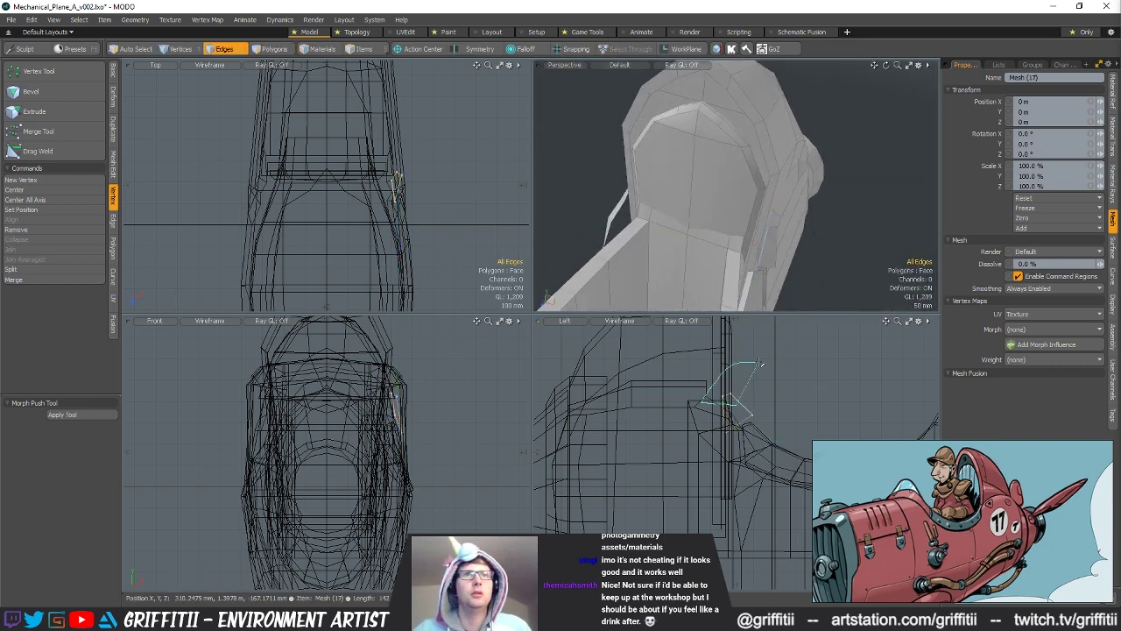
# Step: Move the side patch's upper rear vertex about -27 mm in X and -45 mm in Z
pyautogui.press('w')
pyautogui.keyDown('alt'); pyautogui.moveTo(666, 215); pyautogui.dragTo(791, 227); pyautogui.keyUp('alt')
pyautogui.keyDown('alt'); pyautogui.moveTo(674, 226); pyautogui.dragTo(776, 209); pyautogui.keyUp('alt')
pyautogui.press('1')
pyautogui.press('2')
pyautogui.press('3')
pyautogui.click(776, 210)
pyautogui.press('1')
pyautogui.press('w')
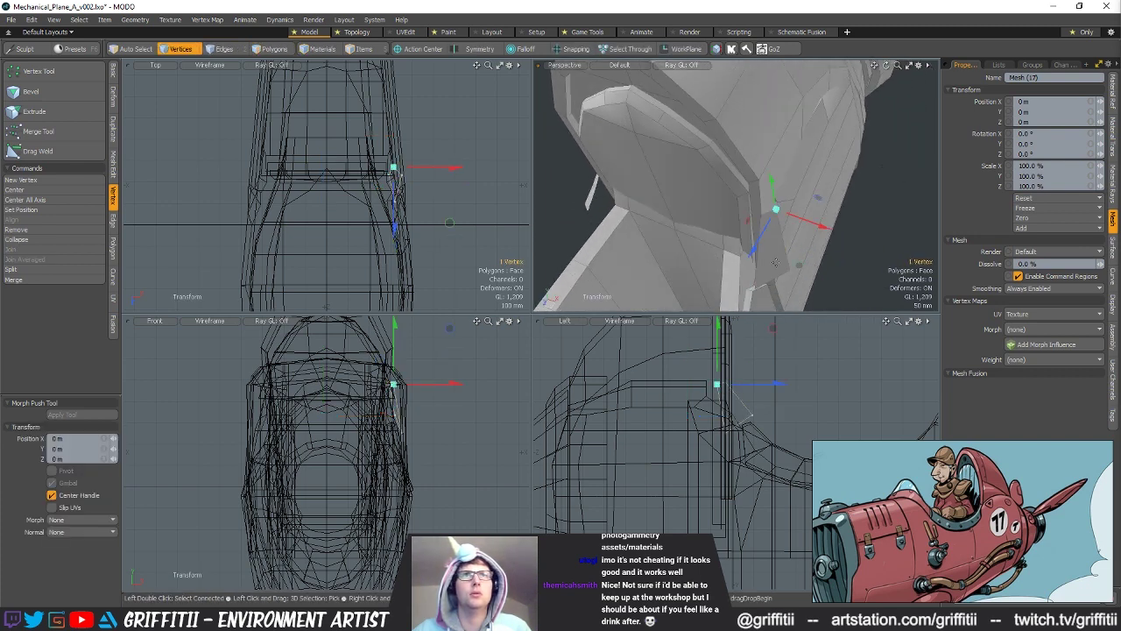
pyautogui.moveTo(802, 267); pyautogui.dragTo(791, 246)
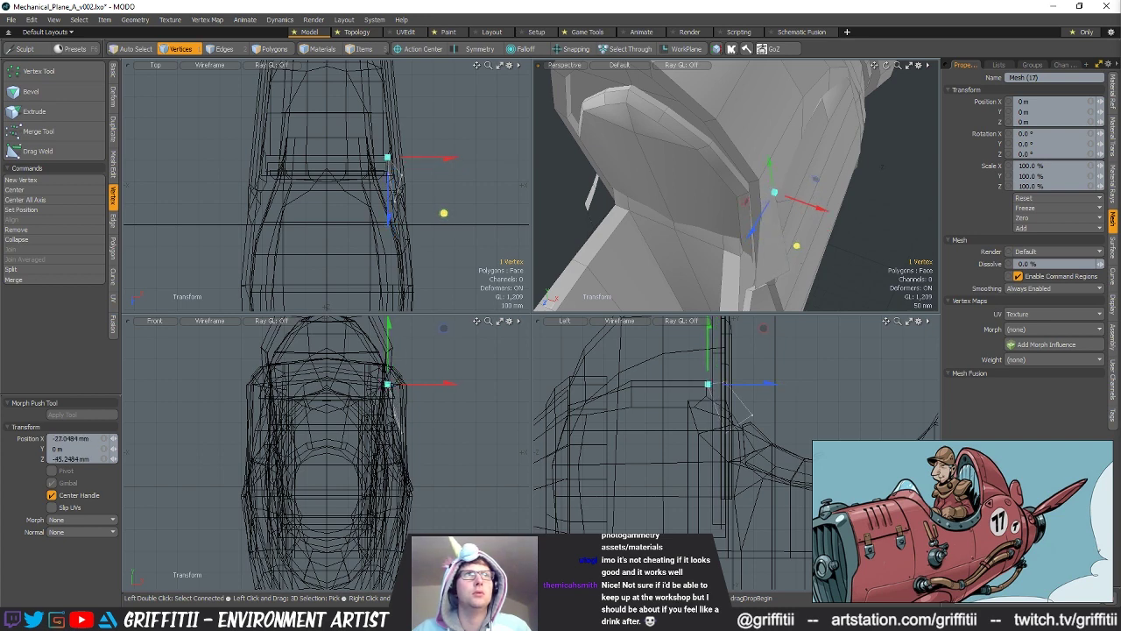
pyautogui.press('q')
pyautogui.click(836, 247)
# Step: Adjust the position of the side patch's lower rear vertex against the fuselage
pyautogui.keyDown('alt'); pyautogui.moveTo(836, 247); pyautogui.dragTo(810, 289); pyautogui.keyUp('alt')
pyautogui.keyDown('alt'); pyautogui.moveTo(782, 246); pyautogui.dragTo(754, 233); pyautogui.keyUp('alt')
pyautogui.press('2')
pyautogui.click(764, 292)
pyautogui.press('1')
pyautogui.click(765, 292)
pyautogui.keyDown('alt'); pyautogui.moveTo(764, 292); pyautogui.dragTo(745, 293); pyautogui.keyUp('alt')
pyautogui.press('w')
pyautogui.press('q')
# Step: Extend the side patch's rear edge and reposition the new edge's vertices against the fuselage
pyautogui.press('2')
pyautogui.click(757, 255)
pyautogui.hotkey('ctrl', '2')
pyautogui.click(862, 255)
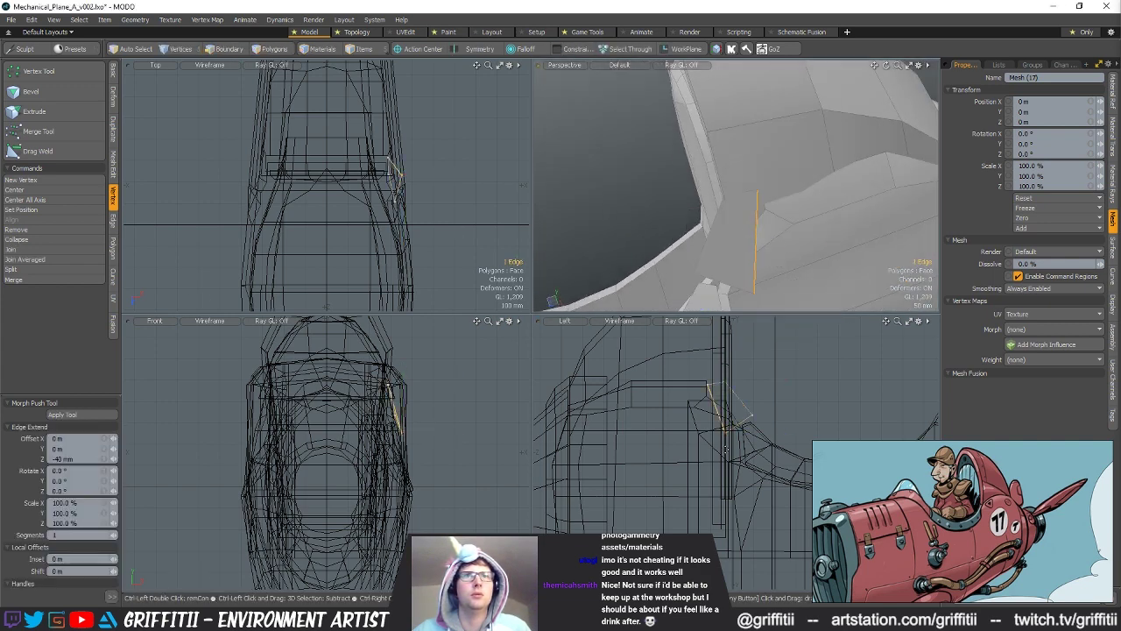
pyautogui.press('space')
pyautogui.press('1')
pyautogui.press('w')
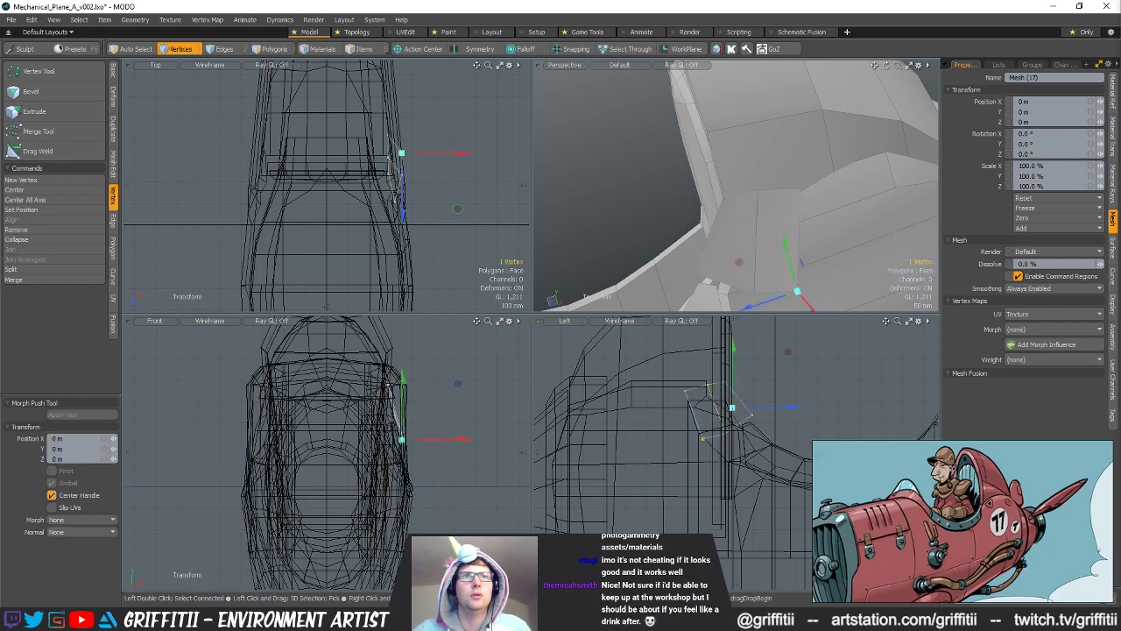
pyautogui.moveTo(732, 407); pyautogui.dragTo(730, 381)
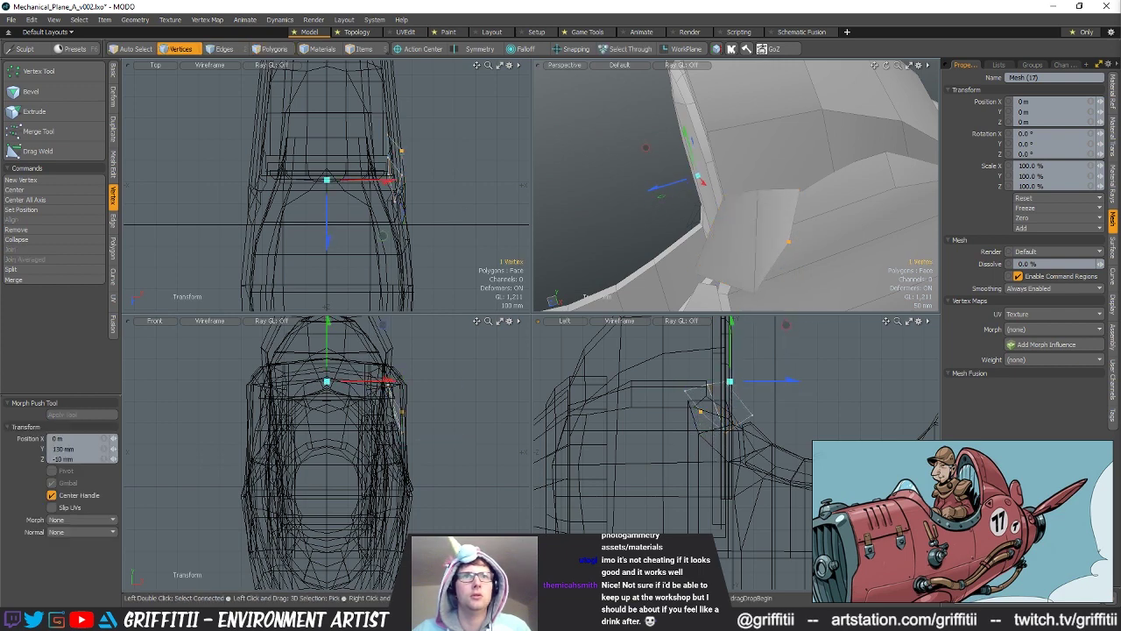
# Step: Extend the side patch's outer edge about -135 mm in Z along the headrest fairing
pyautogui.press('space')
pyautogui.press('2')
pyautogui.hotkey('ctrl', '2')
pyautogui.click(801, 409)
pyautogui.moveTo(756, 400); pyautogui.dragTo(727, 394)
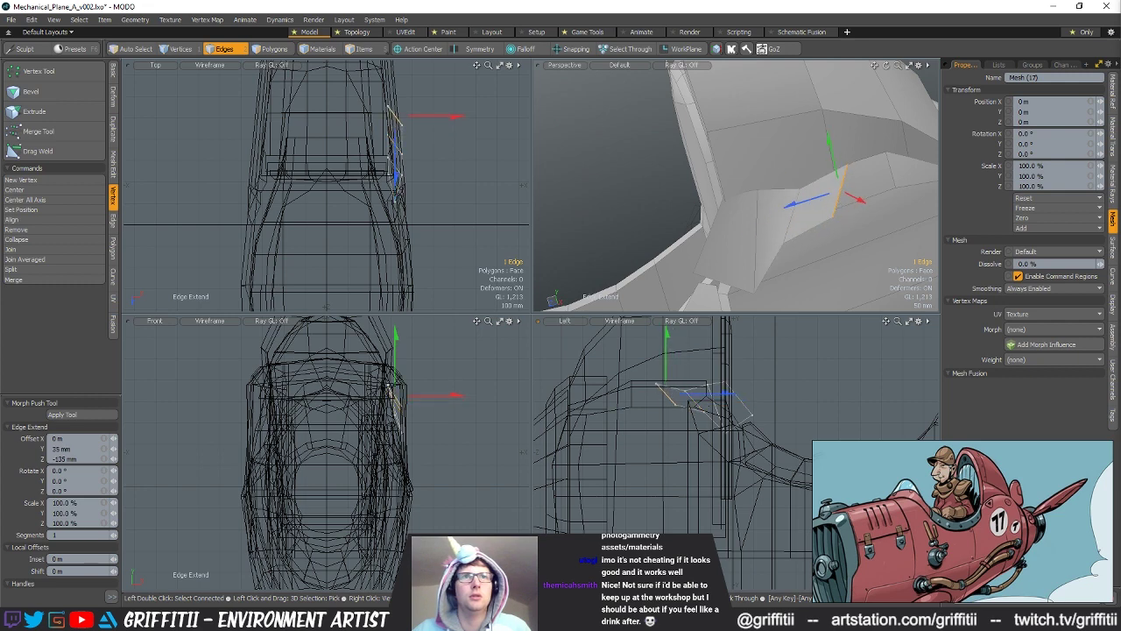
pyautogui.press('space')
# Step: Delete the extension's upper end vertex and reposition the remaining end vertices against the fuselage side
pyautogui.press('1')
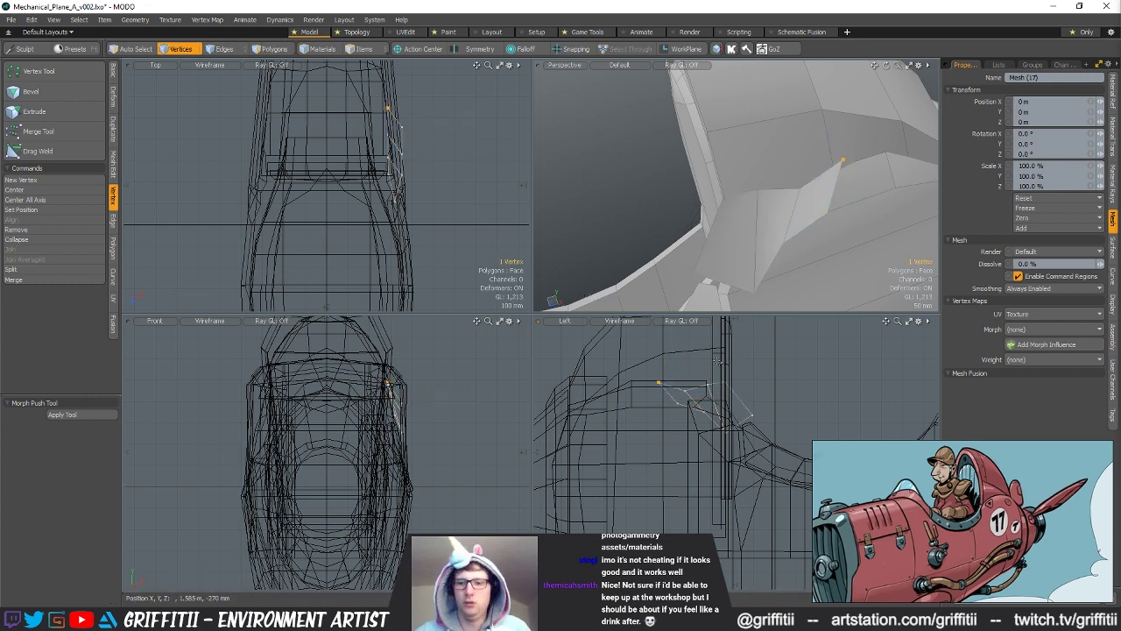
pyautogui.press('Delete')
pyautogui.keyDown('alt'); pyautogui.moveTo(884, 227); pyautogui.dragTo(821, 240); pyautogui.keyUp('alt')
pyautogui.click(813, 204)
pyautogui.press('w')
pyautogui.keyDown('alt'); pyautogui.moveTo(430, 142); pyautogui.dragTo(457, 172); pyautogui.keyUp('alt')
pyautogui.scroll(2, 450, 167)
pyautogui.press('q')
pyautogui.click(419, 187)
pyautogui.press('w')
pyautogui.press('q')
pyautogui.click(834, 212)
# Step: Extend the side patch's complete outer edge loop inward to give it a border
pyautogui.keyDown('alt'); pyautogui.moveTo(833, 212); pyautogui.dragTo(778, 206); pyautogui.keyUp('alt')
pyautogui.press('2')
pyautogui.doubleClick(768, 233)
pyautogui.hotkey('ctrl', '2')
pyautogui.click(879, 231)
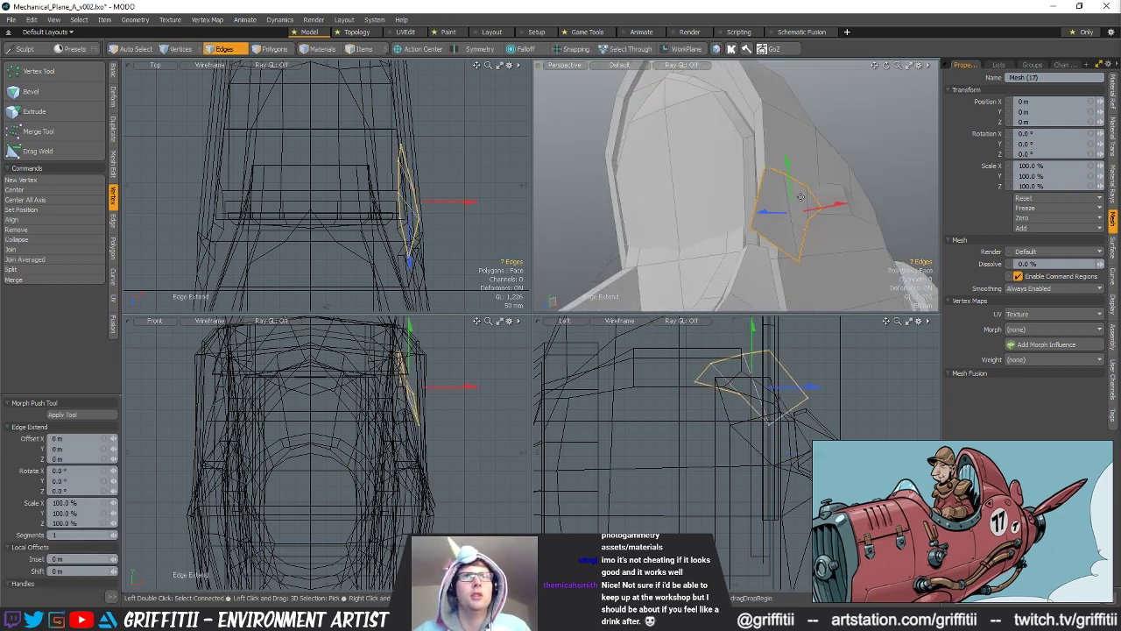
pyautogui.moveTo(846, 205); pyautogui.dragTo(683, 220)
pyautogui.press('w')
pyautogui.press('q')
# Step: Delete all polygons of the side patch
pyautogui.press('3')
pyautogui.doubleClick(777, 222)
pyautogui.click(768, 232)
pyautogui.doubleClick(760, 233)
pyautogui.keyDown('alt'); pyautogui.moveTo(760, 235); pyautogui.dragTo(753, 268); pyautogui.keyUp('alt')
pyautogui.press('Delete')
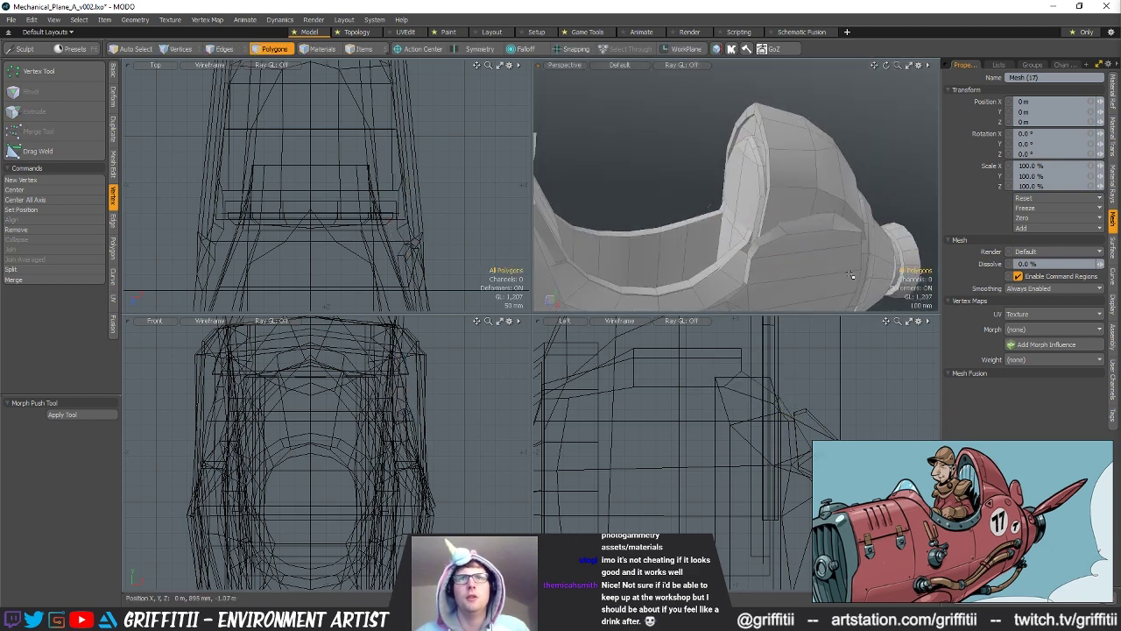
# Step: Create a separate side panel from the headrest fairing's side polygons and move it outward
pyautogui.moveTo(808, 239)
pyautogui.keyDown('alt'); pyautogui.mouseDown()
pyautogui.moveTo(684, 168)
pyautogui.moveTo(705, 137)
pyautogui.moveTo(760, 155)
pyautogui.moveTo(774, 104)
pyautogui.moveTo(789, 191)
pyautogui.mouseUp(); pyautogui.keyUp('alt')
pyautogui.press('w')
pyautogui.keyDown('alt'); pyautogui.moveTo(798, 267); pyautogui.dragTo(760, 235); pyautogui.keyUp('alt')
pyautogui.press('q')
# Step: Merge the headrest pad and the back panel behind it into the headrest fairing's mesh
pyautogui.press('5')
pyautogui.click(731, 182)
pyautogui.press('3')
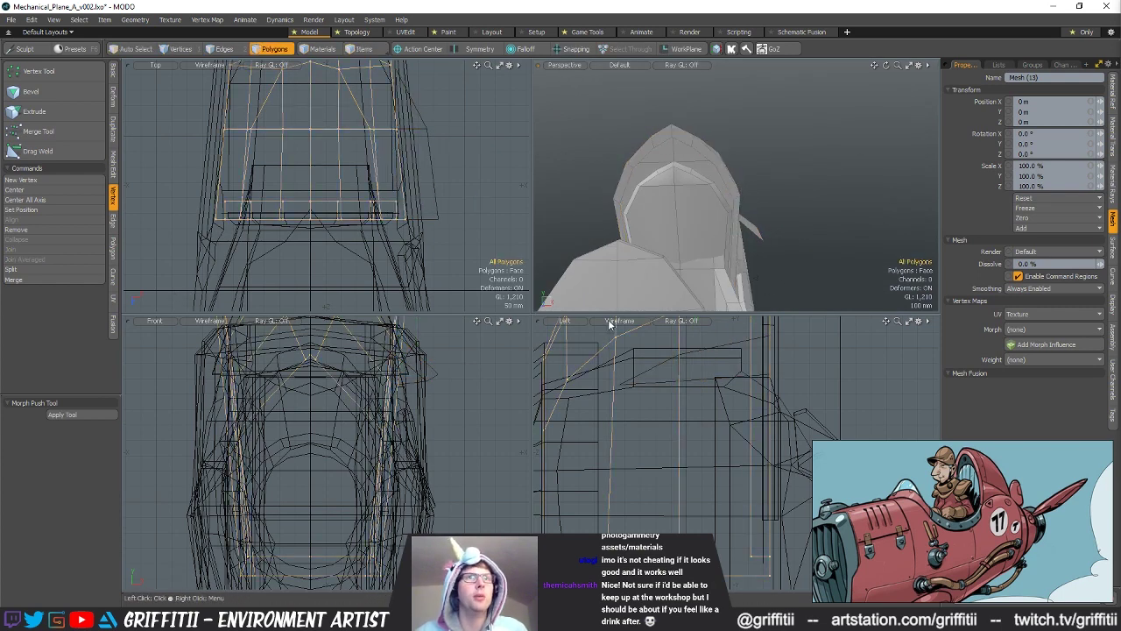
pyautogui.press('5')
pyautogui.click(694, 217)
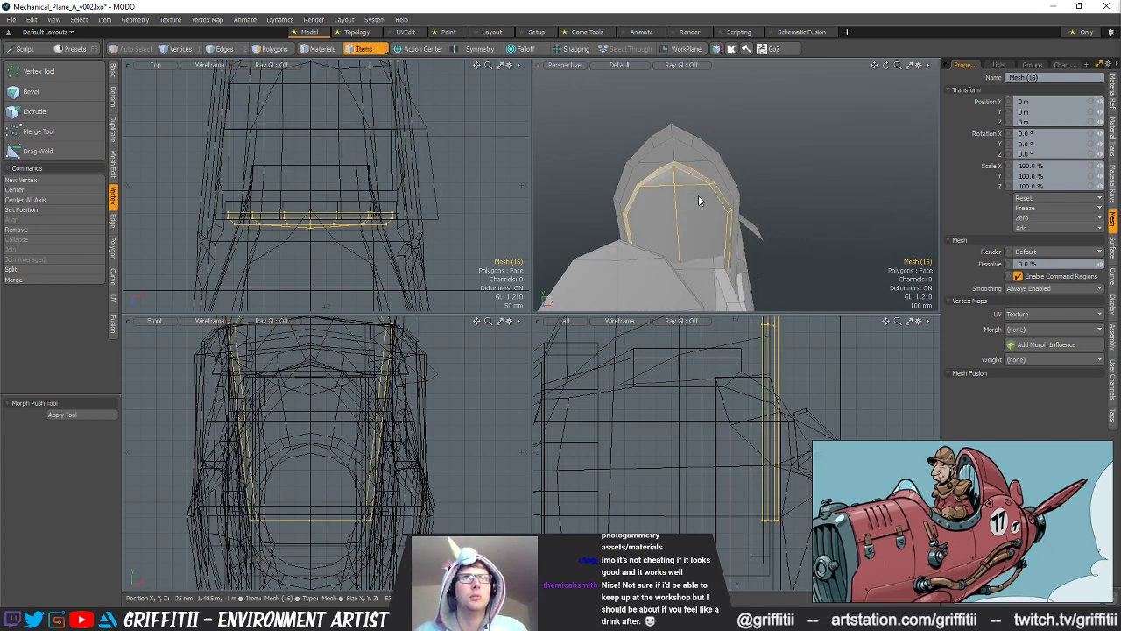
pyautogui.click(710, 209)
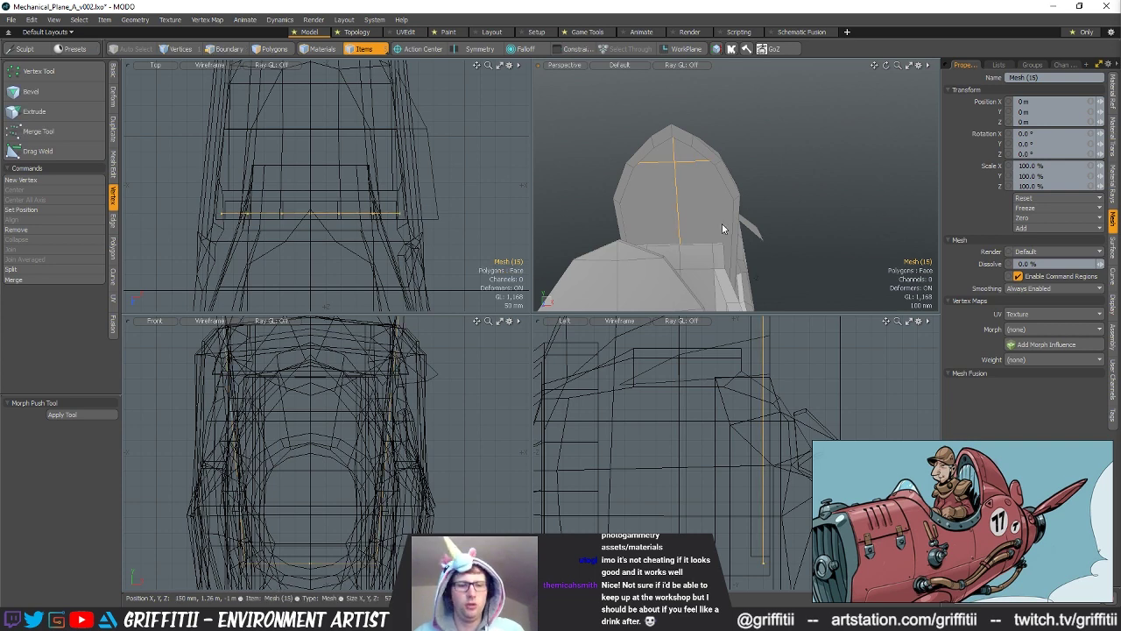
pyautogui.press('3')
pyautogui.hotkey('ctrl', 'x')
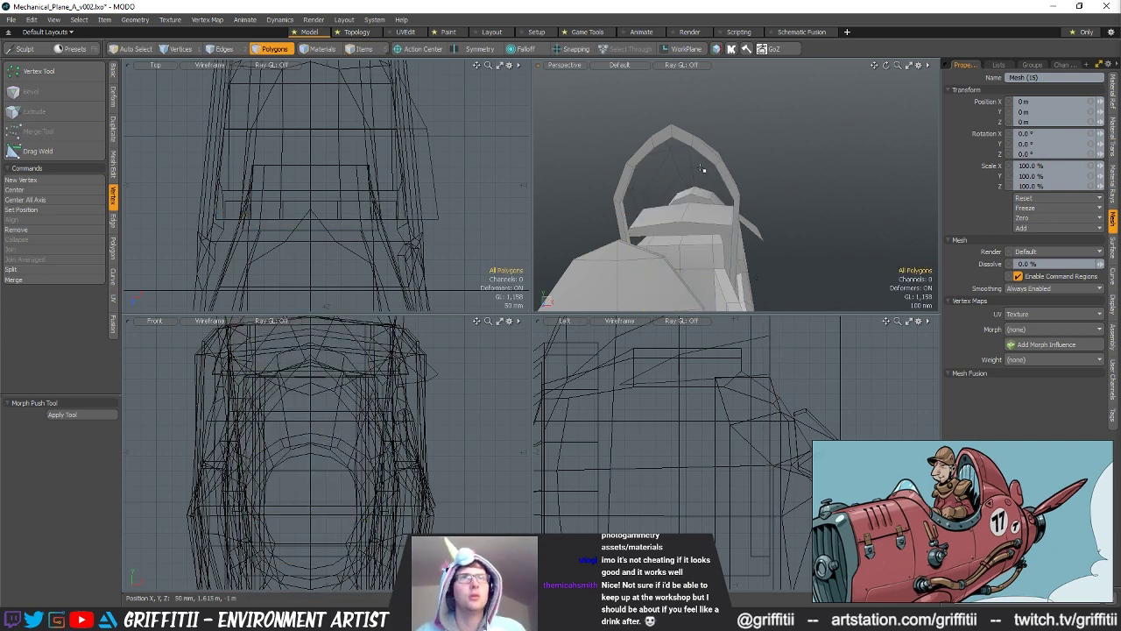
pyautogui.hotkey('ctrl', 'z')
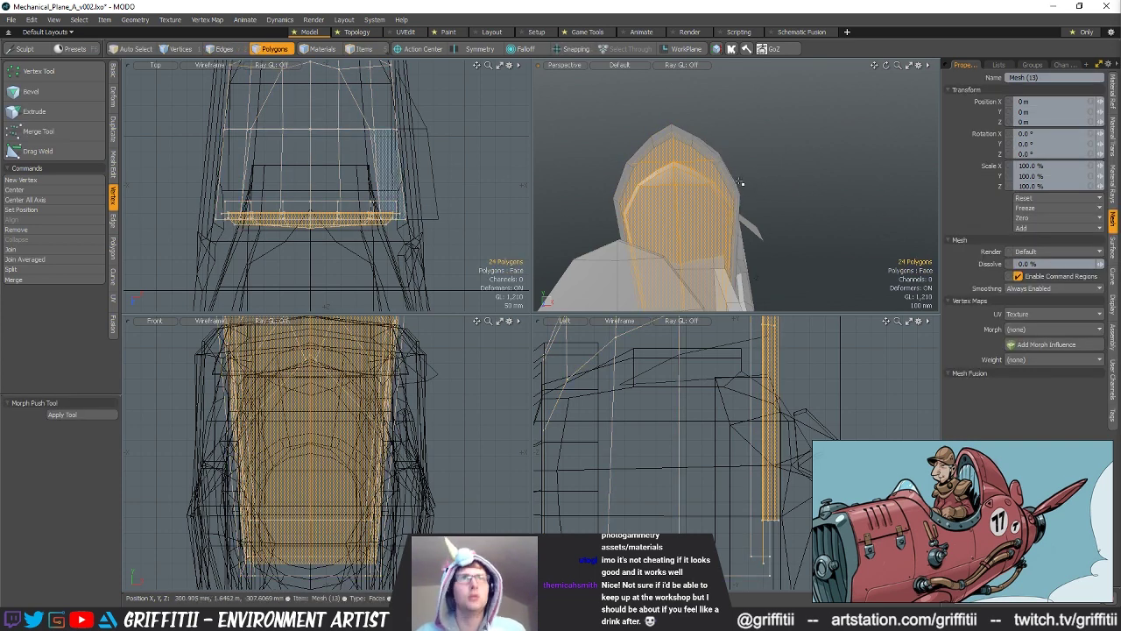
pyautogui.click(811, 172)
# Step: Scale the headrest fairing's vertices inward in width to narrow it
pyautogui.keyDown('ctrl'); pyautogui.keyDown('alt'); pyautogui.moveTo(760, 429); pyautogui.dragTo(626, 451); pyautogui.keyUp('alt'); pyautogui.keyUp('ctrl')
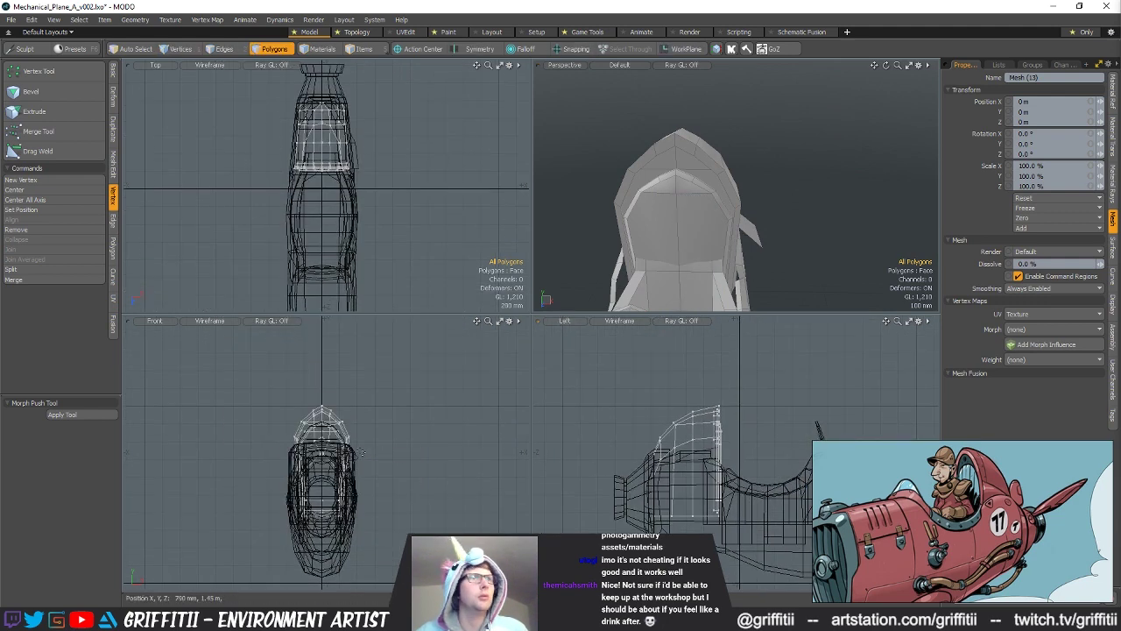
pyautogui.press('1')
pyautogui.keyDown('ctrl'); pyautogui.keyDown('alt'); pyautogui.moveTo(280, 466); pyautogui.dragTo(358, 461); pyautogui.keyUp('alt'); pyautogui.keyUp('ctrl')
pyautogui.press('space')
pyautogui.press('space')
pyautogui.press('space')
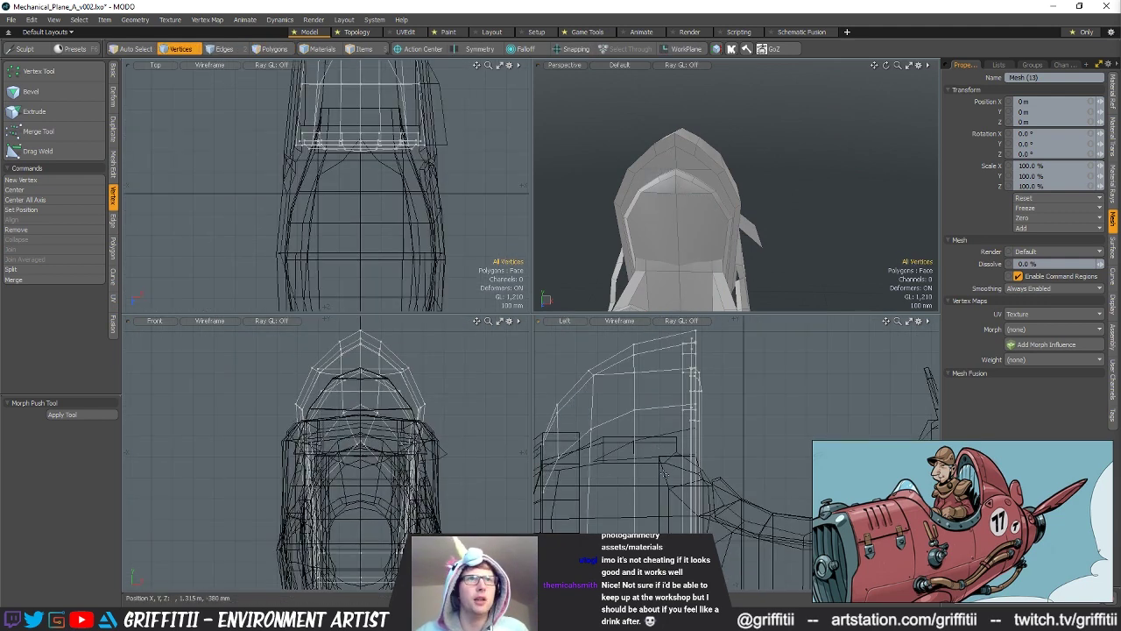
pyautogui.keyDown('ctrl'); pyautogui.keyDown('alt'); pyautogui.moveTo(682, 455); pyautogui.dragTo(606, 489); pyautogui.keyUp('alt'); pyautogui.keyUp('ctrl')
pyautogui.moveTo(804, 360); pyautogui.dragTo(819, 425, button='right')
pyautogui.press('r')
pyautogui.moveTo(751, 180)
pyautogui.keyDown('alt'); pyautogui.mouseDown()
pyautogui.moveTo(678, 215)
pyautogui.moveTo(732, 182)
pyautogui.mouseUp(); pyautogui.keyUp('alt')
pyautogui.keyDown('alt'); pyautogui.moveTo(731, 181); pyautogui.dragTo(773, 213); pyautogui.keyUp('alt')
pyautogui.press('q')
# Step: Move the separate side panel about -42 mm in X and raise it to sit against the fairing
pyautogui.press('3')
pyautogui.click(731, 224)
pyautogui.click(774, 213)
pyautogui.scroll(4, 447, 433)
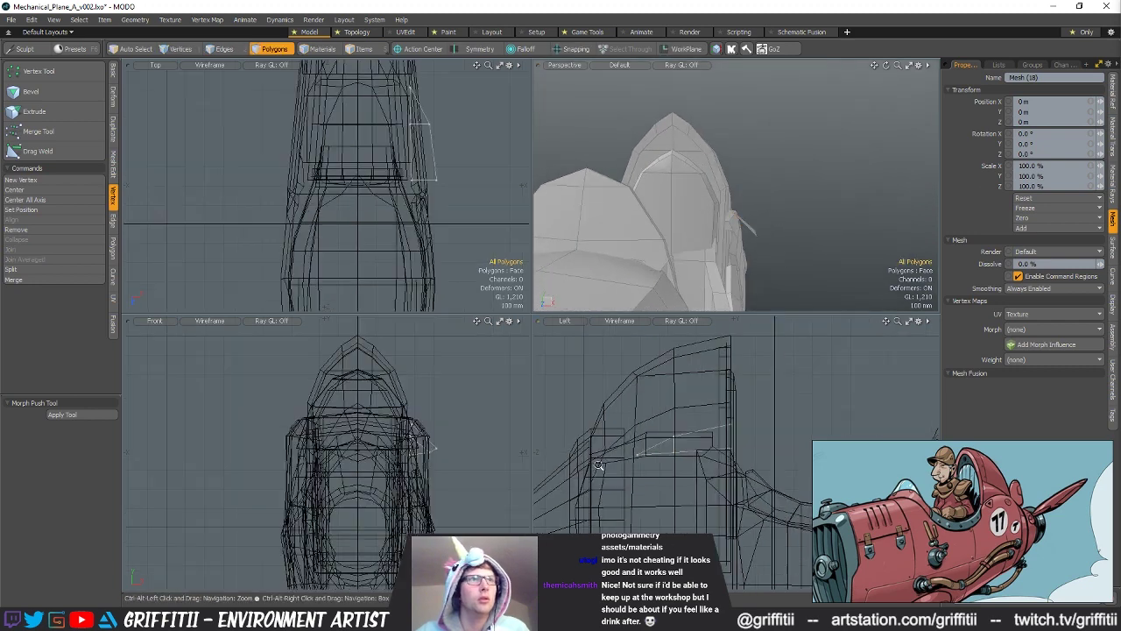
pyautogui.keyDown('ctrl'); pyautogui.keyDown('alt'); pyautogui.moveTo(446, 433); pyautogui.dragTo(457, 427); pyautogui.keyUp('alt'); pyautogui.keyUp('ctrl')
pyautogui.press('w')
pyautogui.moveTo(455, 421); pyautogui.dragTo(439, 404)
pyautogui.keyDown('alt'); pyautogui.moveTo(735, 289); pyautogui.dragTo(745, 230); pyautogui.keyUp('alt')
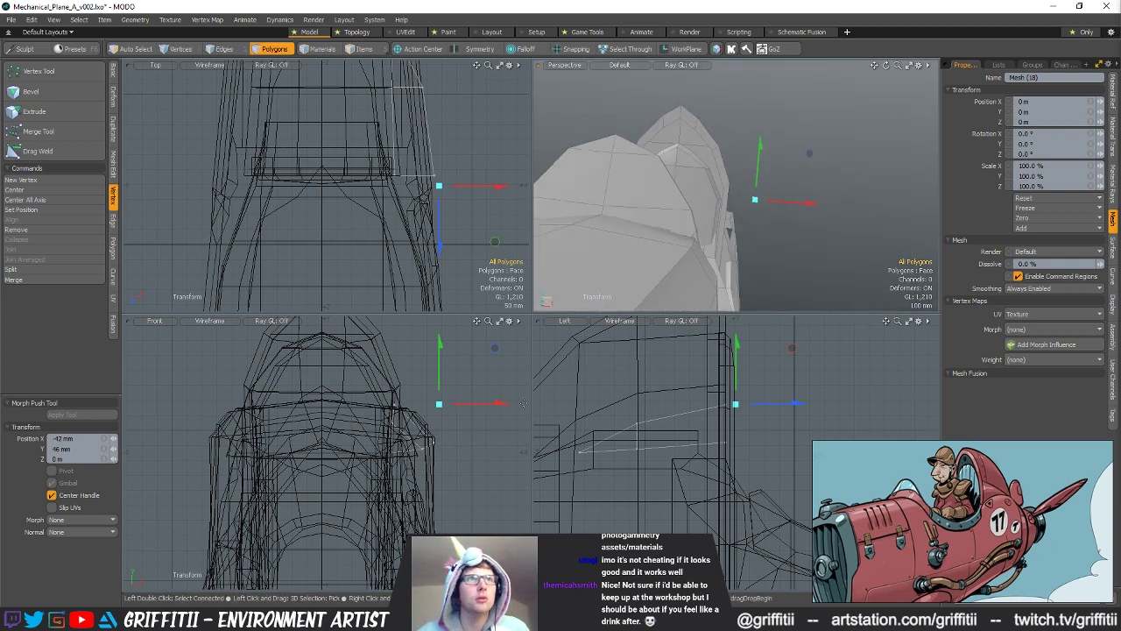
pyautogui.moveTo(439, 364); pyautogui.dragTo(441, 382)
# Step: Extrude the side panel's polygons downward to turn it into a solid block beside the fairing
pyautogui.keyDown('alt'); pyautogui.moveTo(771, 214); pyautogui.dragTo(715, 246); pyautogui.keyUp('alt')
pyautogui.press('space')
pyautogui.press('space')
pyautogui.press('space')
pyautogui.doubleClick(714, 246)
pyautogui.hotkey('ctrl', '3')
pyautogui.click(854, 254)
pyautogui.moveTo(736, 166); pyautogui.dragTo(732, 212)
pyautogui.keyDown('alt'); pyautogui.moveTo(670, 249); pyautogui.dragTo(693, 212); pyautogui.keyUp('alt')
# Step: Move the side block's two inner lower vertices -116 mm in Y
pyautogui.press('space')
pyautogui.click(788, 205)
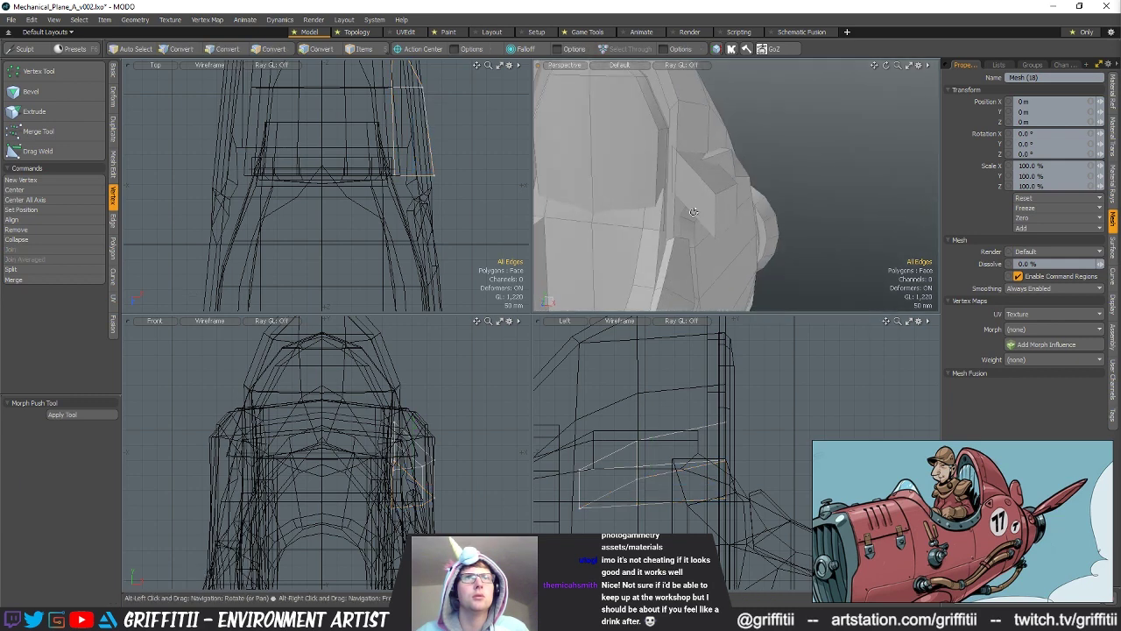
pyautogui.press('1')
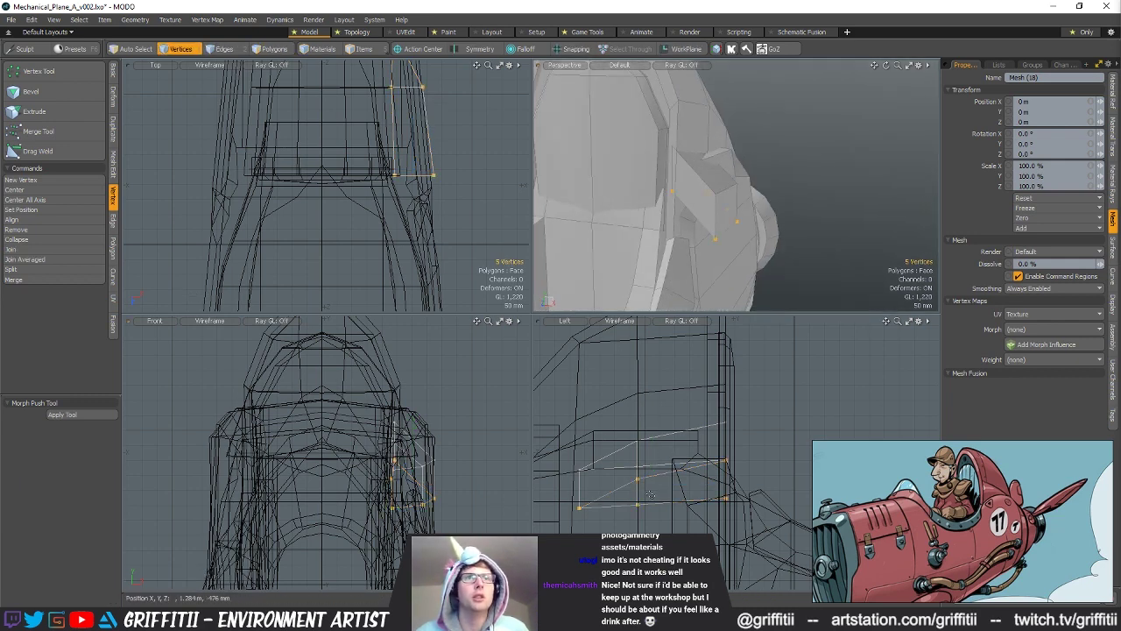
pyautogui.keyDown('alt'); pyautogui.moveTo(738, 133); pyautogui.dragTo(692, 201); pyautogui.keyUp('alt')
pyautogui.press('w')
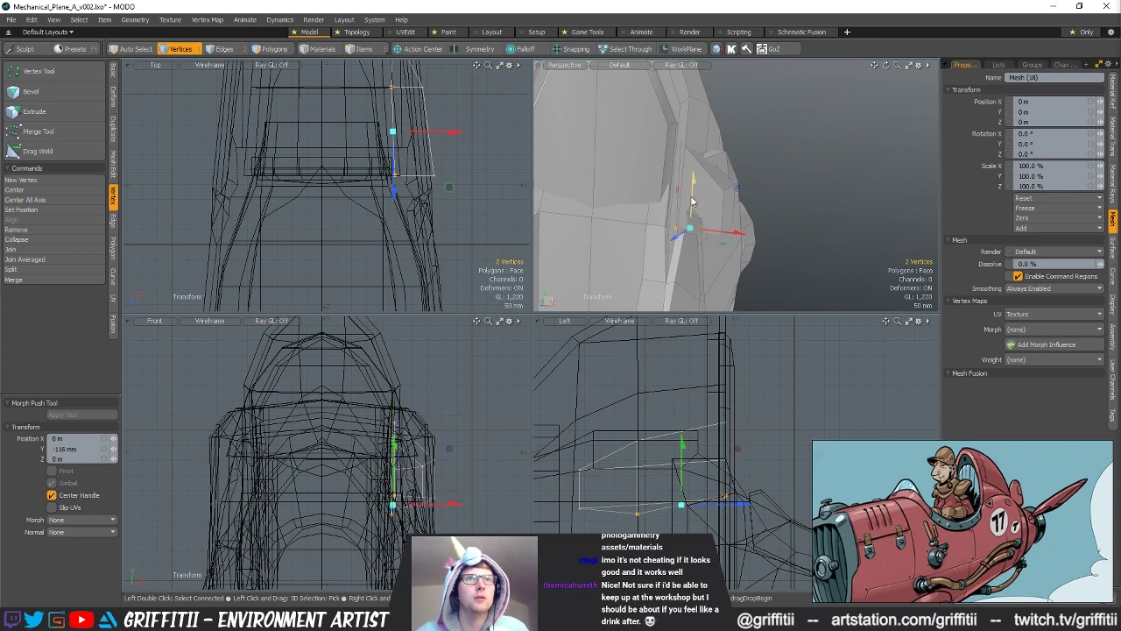
# Step: Flatten the side block's five bottom vertices to one height by scaling them in Y
pyautogui.press('space')
pyautogui.moveTo(555, 491); pyautogui.dragTo(741, 525, button='right')
pyautogui.press('r')
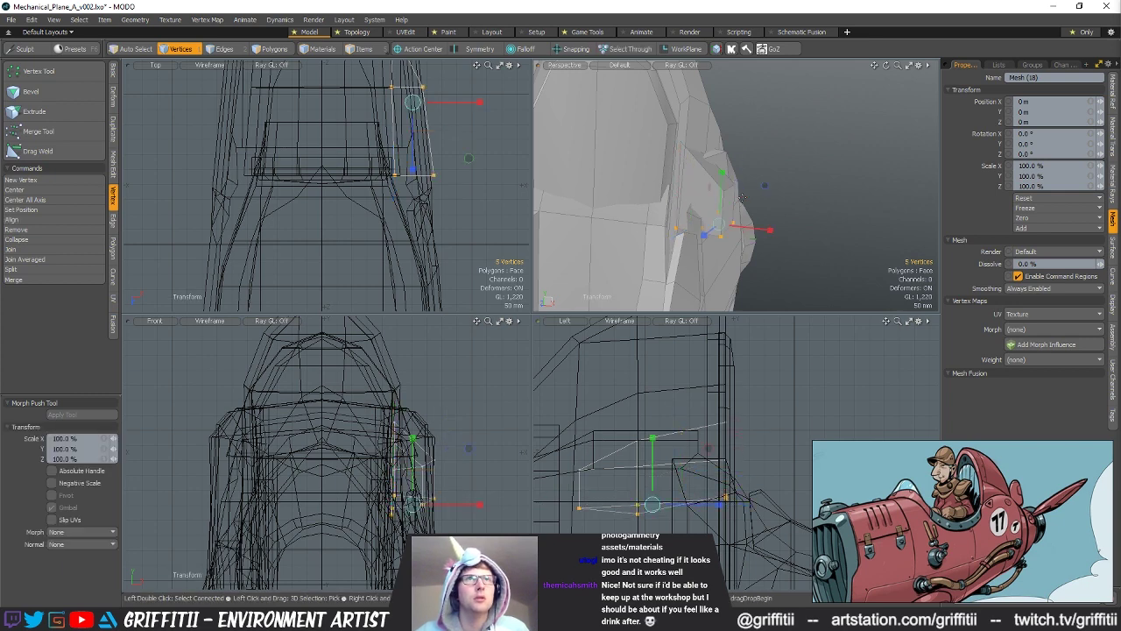
pyautogui.press('space')
# Step: Move the side block's lower front edge forward toward the cockpit
pyautogui.keyDown('alt'); pyautogui.moveTo(773, 205); pyautogui.dragTo(757, 233); pyautogui.keyUp('alt')
pyautogui.press('2')
pyautogui.click(674, 236)
pyautogui.press('w')
pyautogui.press('space')
pyautogui.click(770, 235)
pyautogui.press('w')
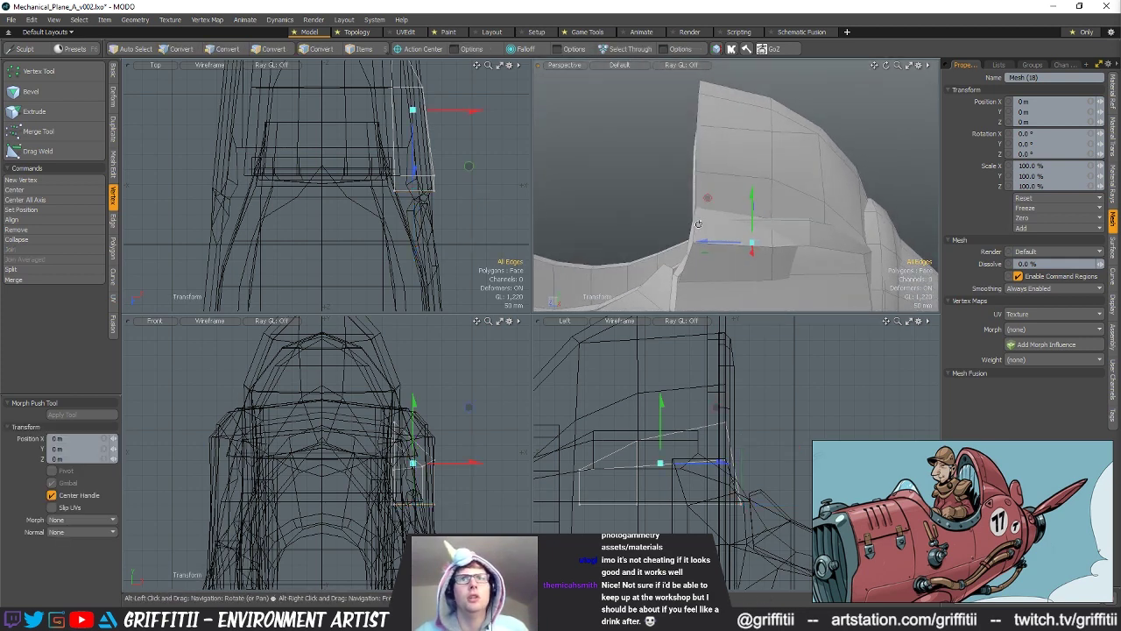
pyautogui.press('space')
# Step: Move the middle and bottom vertices of the headrest fairing's cockpit-facing side 18 mm in Z
pyautogui.press('5')
pyautogui.click(711, 168)
pyautogui.press('3')
pyautogui.click(712, 186)
pyautogui.scroll(-4, 729, 434)
pyautogui.doubleClick(730, 175)
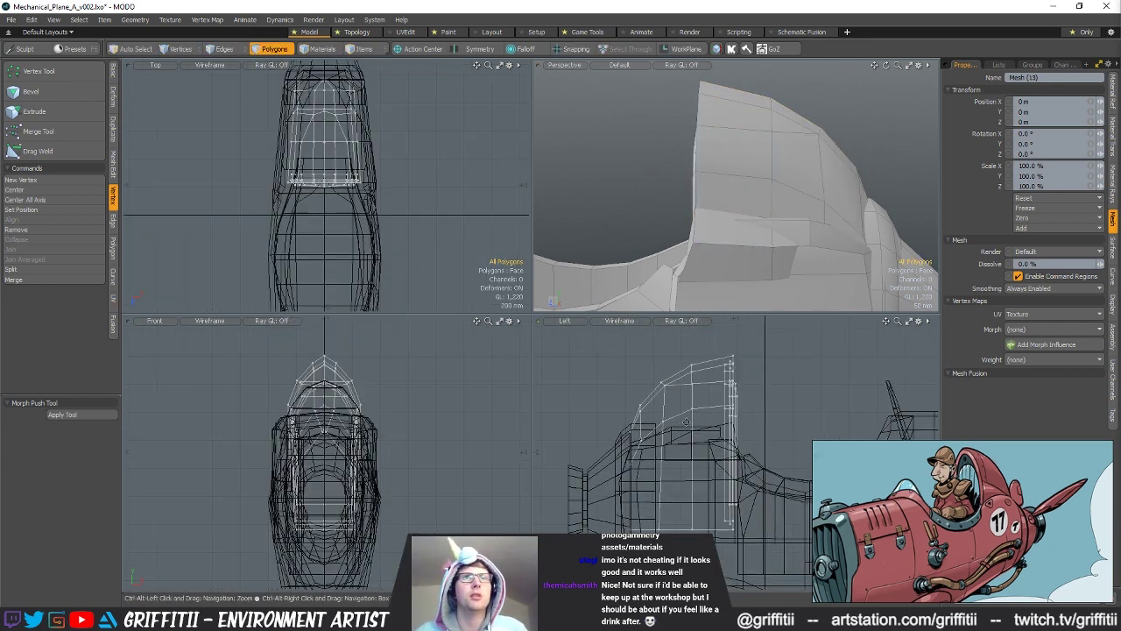
pyautogui.press('1')
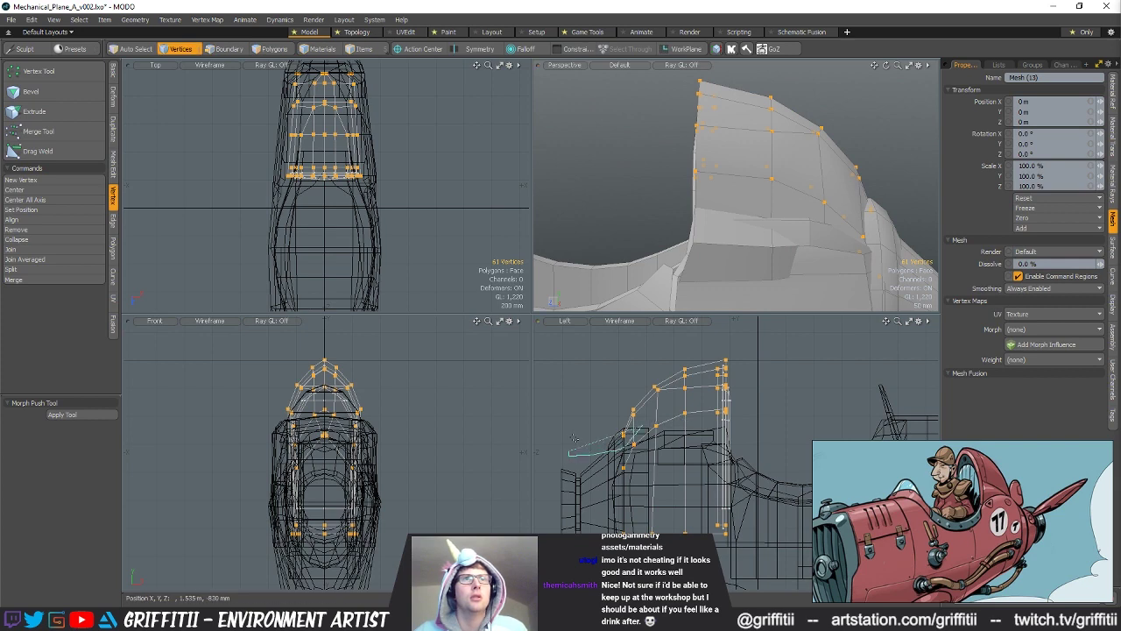
pyautogui.keyDown('ctrl'); pyautogui.moveTo(777, 345); pyautogui.dragTo(776, 386, button='right'); pyautogui.keyUp('ctrl')
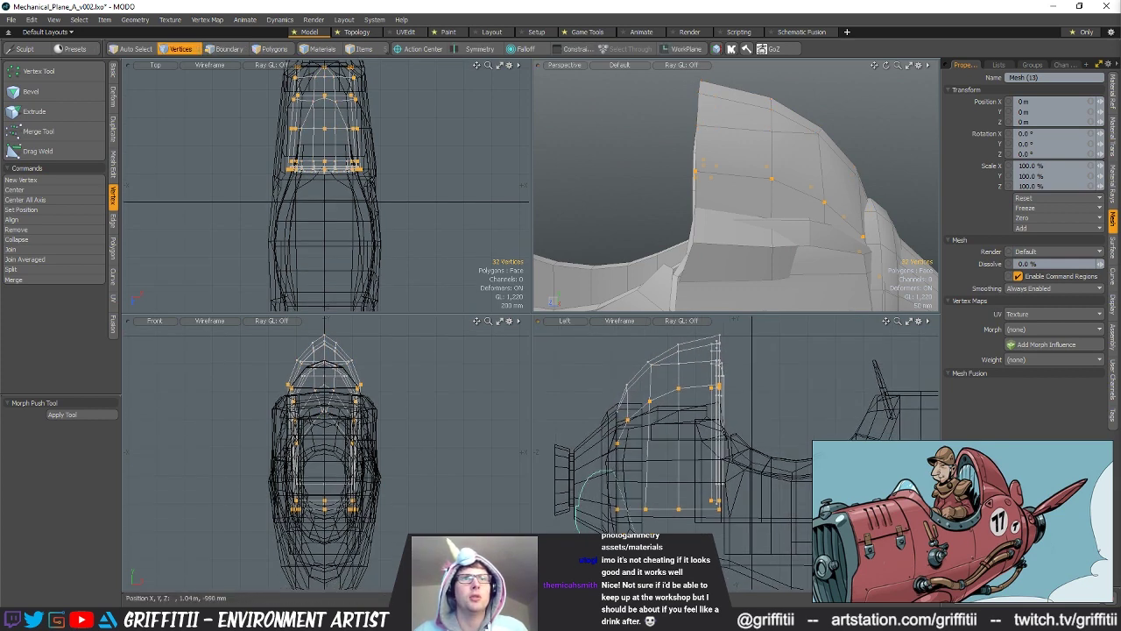
pyautogui.keyDown('ctrl'); pyautogui.moveTo(690, 403); pyautogui.dragTo(689, 400, button='right'); pyautogui.keyUp('ctrl')
pyautogui.keyDown('alt'); pyautogui.moveTo(761, 155); pyautogui.dragTo(801, 159); pyautogui.keyUp('alt')
pyautogui.press('w')
pyautogui.moveTo(663, 262); pyautogui.dragTo(660, 262)
pyautogui.moveTo(772, 390); pyautogui.dragTo(773, 390)
pyautogui.keyDown('alt'); pyautogui.keyDown('shift'); pyautogui.moveTo(692, 219); pyautogui.dragTo(717, 186); pyautogui.keyUp('shift'); pyautogui.keyUp('alt')
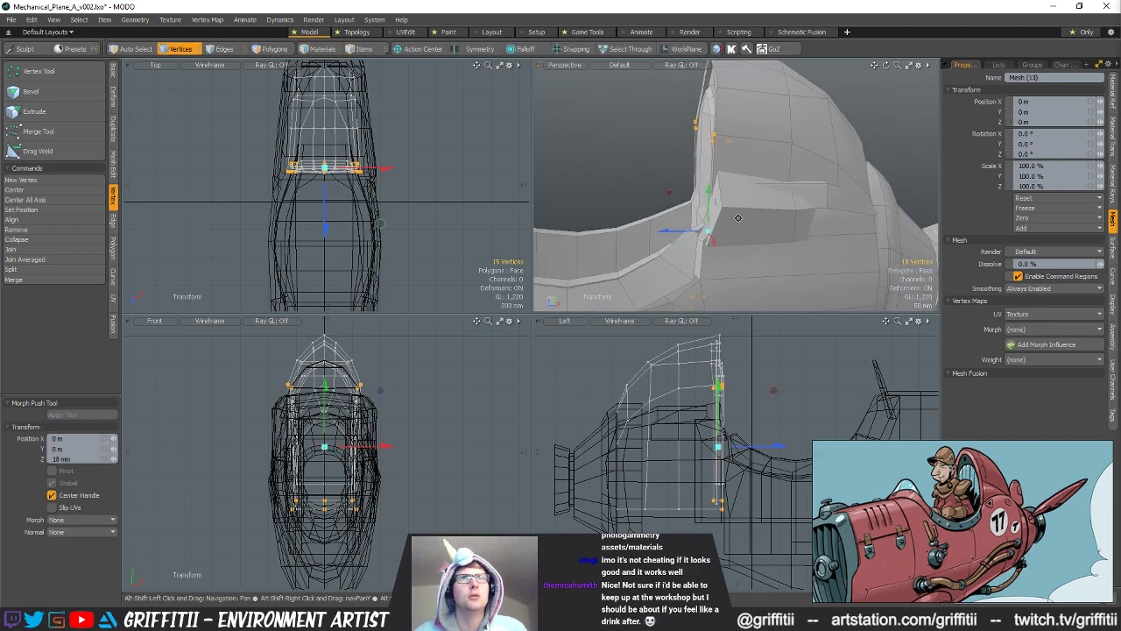
# Step: Move only the bottom vertices of the fairing's cockpit-facing side further forward so it slants toward the cockpit
pyautogui.press('q')
pyautogui.keyDown('ctrl'); pyautogui.moveTo(740, 361); pyautogui.dragTo(743, 403, button='right'); pyautogui.keyUp('ctrl')
pyautogui.press('w')
pyautogui.keyDown('alt'); pyautogui.keyDown('shift'); pyautogui.moveTo(696, 293); pyautogui.dragTo(651, 285); pyautogui.keyUp('shift'); pyautogui.keyUp('alt')
pyautogui.press('q')
pyautogui.click(620, 140)
# Step: Delete the polygons along the underside of the headrest fairing
pyautogui.keyDown('alt'); pyautogui.moveTo(620, 145); pyautogui.dragTo(731, 218); pyautogui.keyUp('alt')
pyautogui.press('3')
pyautogui.doubleClick(711, 216)
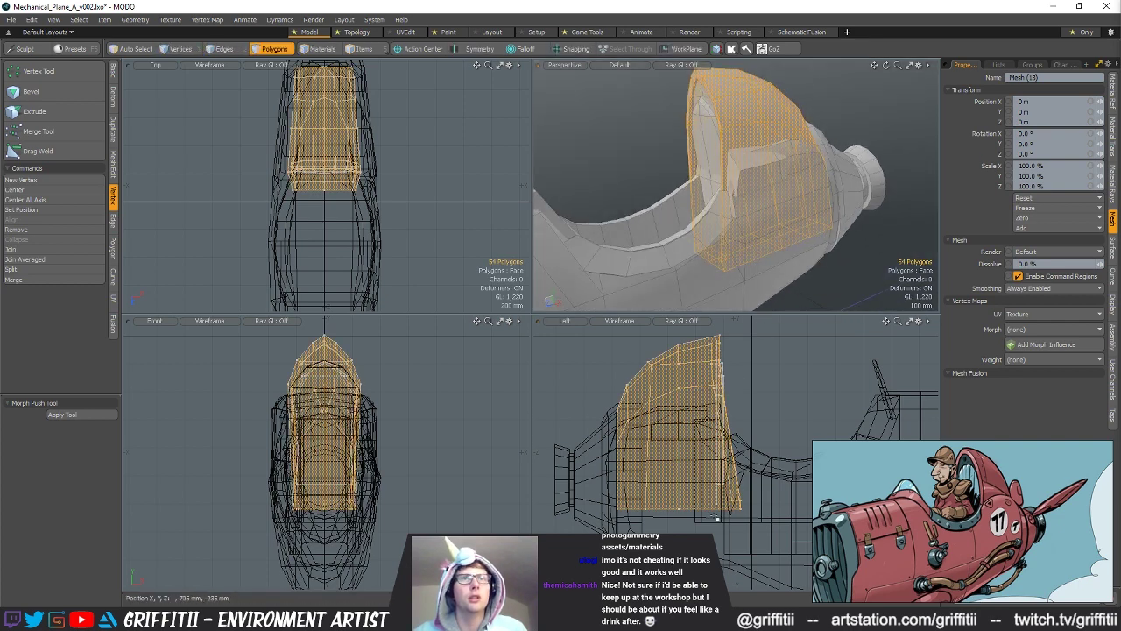
pyautogui.moveTo(569, 508); pyautogui.dragTo(565, 506, button='right')
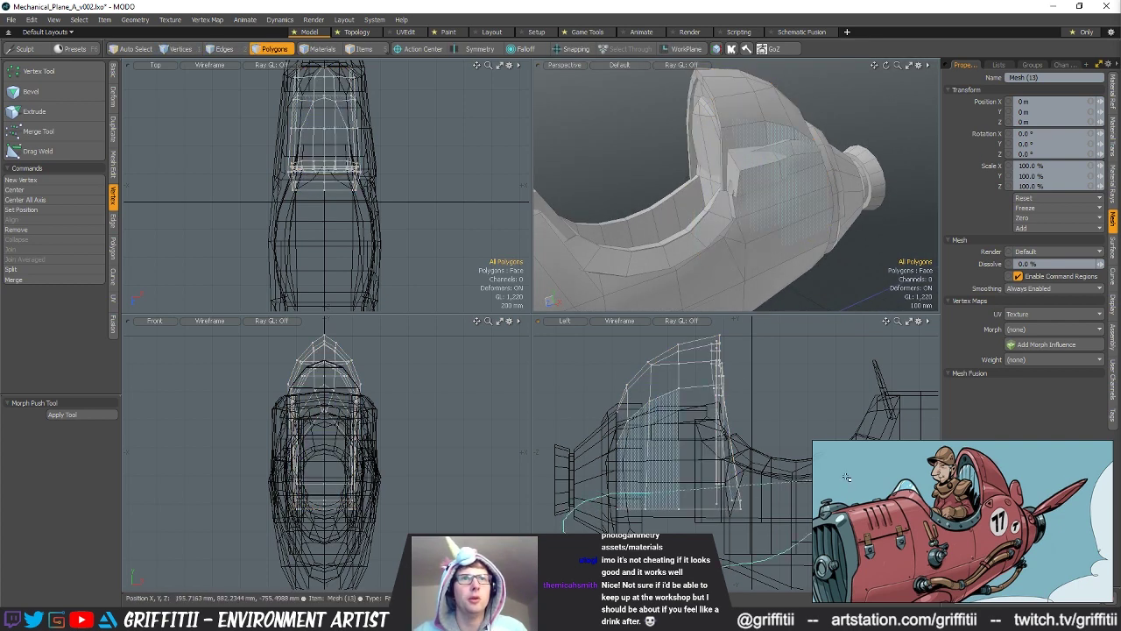
pyautogui.press('Delete')
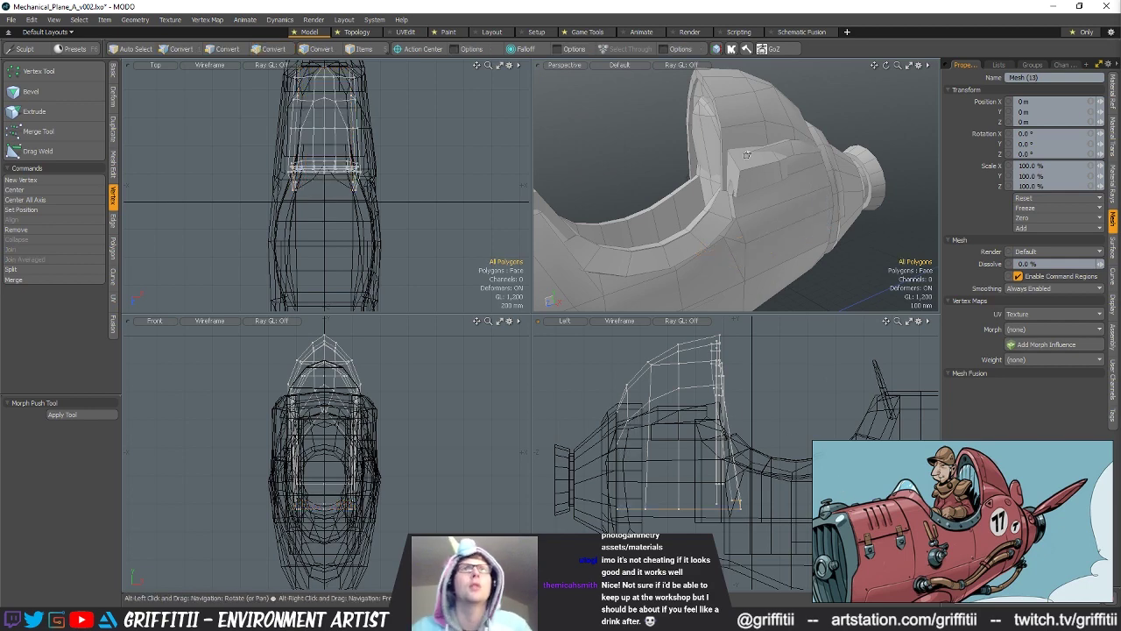
# Step: Add one uniform loop slice across the polygons of the fairing's lower sides
pyautogui.keyDown('alt'); pyautogui.moveTo(819, 210); pyautogui.dragTo(814, 188); pyautogui.keyUp('alt')
pyautogui.moveTo(633, 477); pyautogui.dragTo(662, 482)
pyautogui.hotkey('alt', 'c')
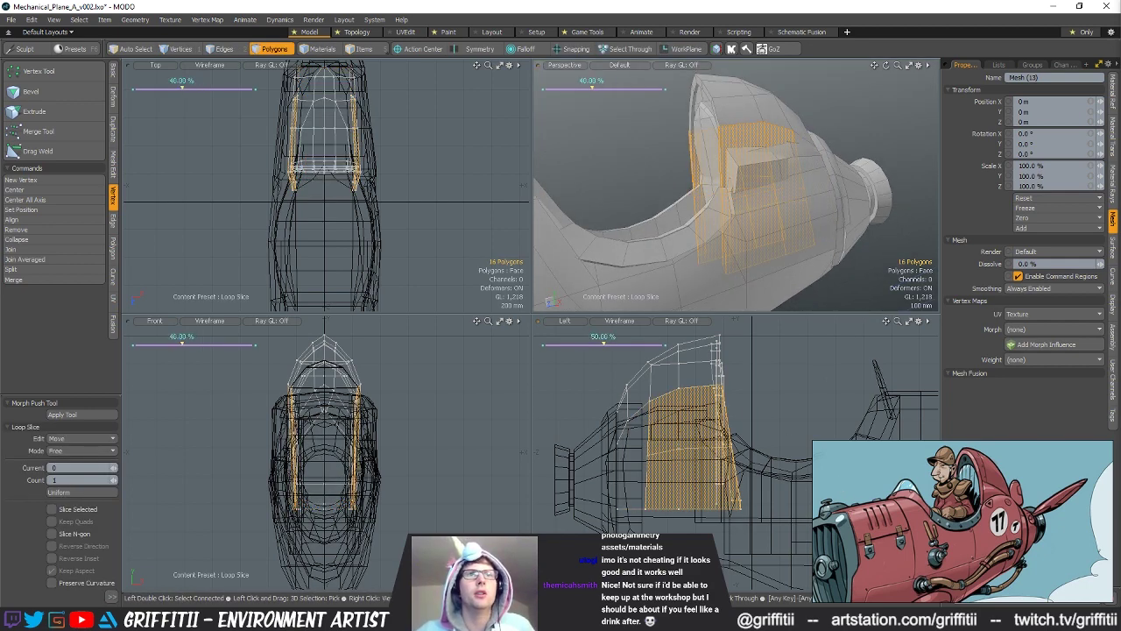
pyautogui.click(75, 492)
pyautogui.press('q')
pyautogui.keyDown('alt'); pyautogui.moveTo(707, 179); pyautogui.dragTo(760, 201); pyautogui.keyUp('alt')
# Step: Move the new loop's vertices -10 mm in Z and raise them to the fuselage edge
pyautogui.press('1')
pyautogui.press('w')
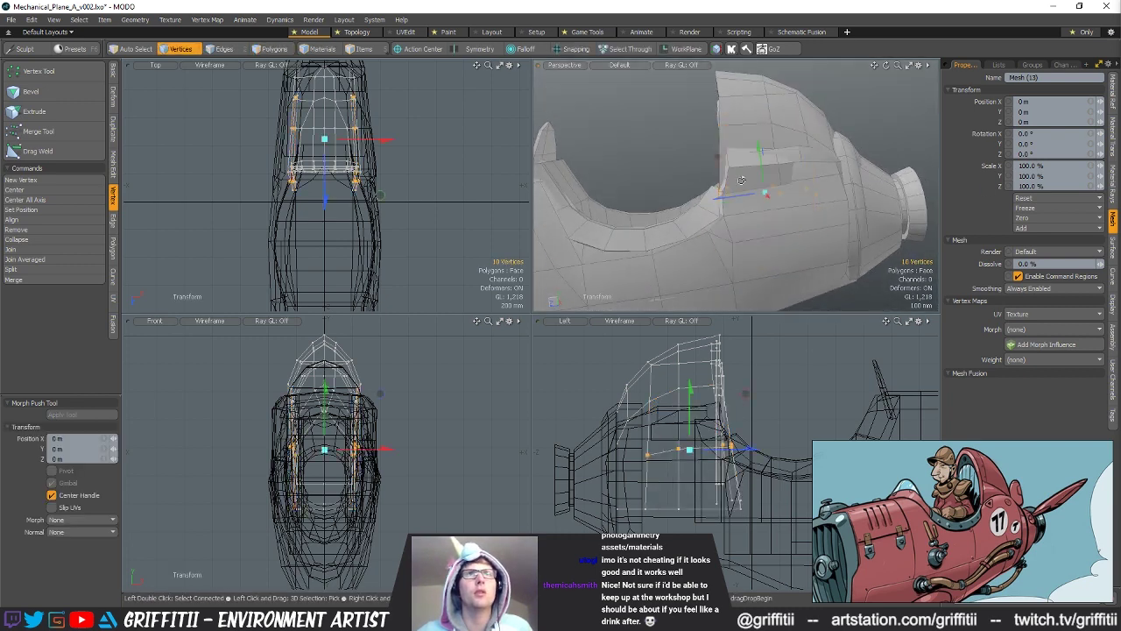
pyautogui.moveTo(719, 195); pyautogui.dragTo(722, 196)
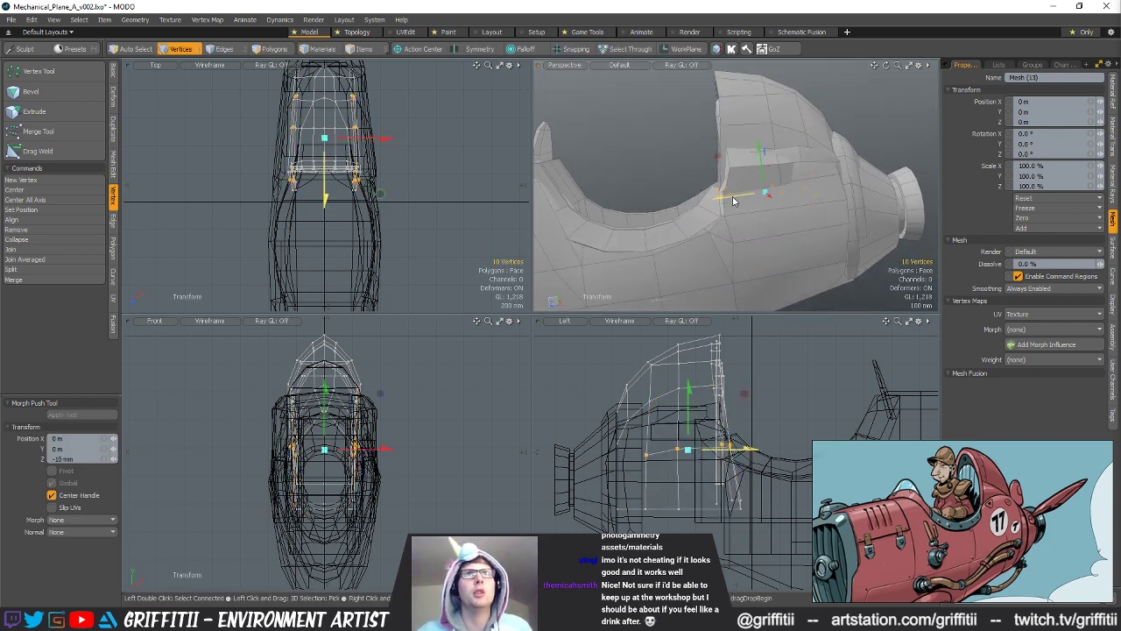
pyautogui.press('space')
pyautogui.press('w')
pyautogui.moveTo(688, 423); pyautogui.dragTo(687, 406)
pyautogui.press('space')
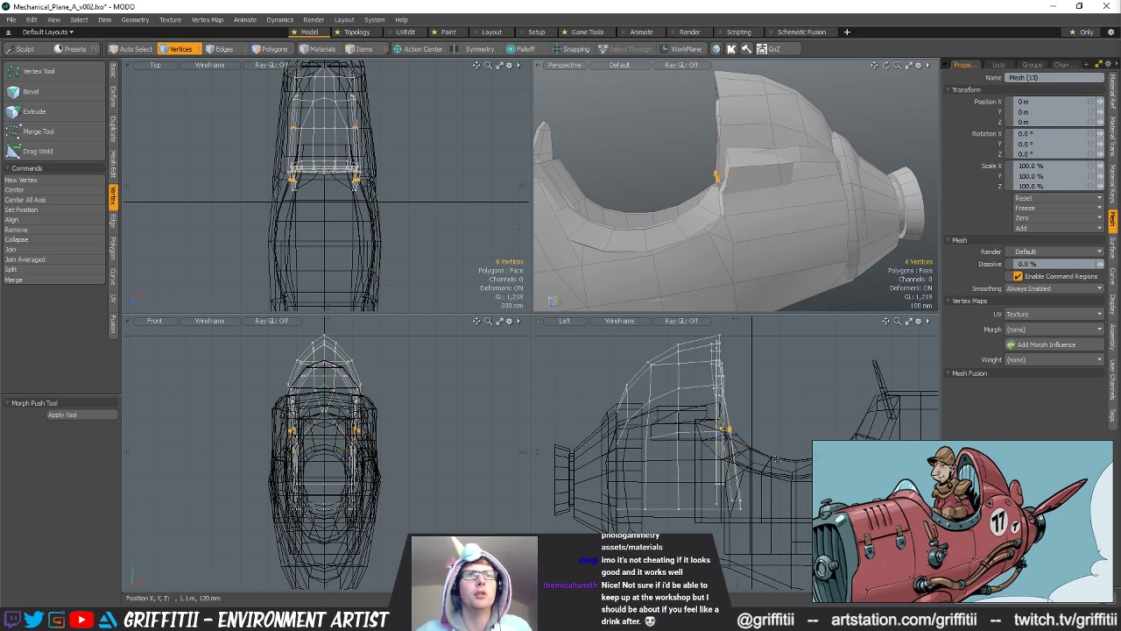
# Step: Nudge the loop's six front vertices slightly backward in Z
pyautogui.press('w')
pyautogui.moveTo(781, 429); pyautogui.dragTo(778, 429)
pyautogui.press('space')
pyautogui.click(770, 433)
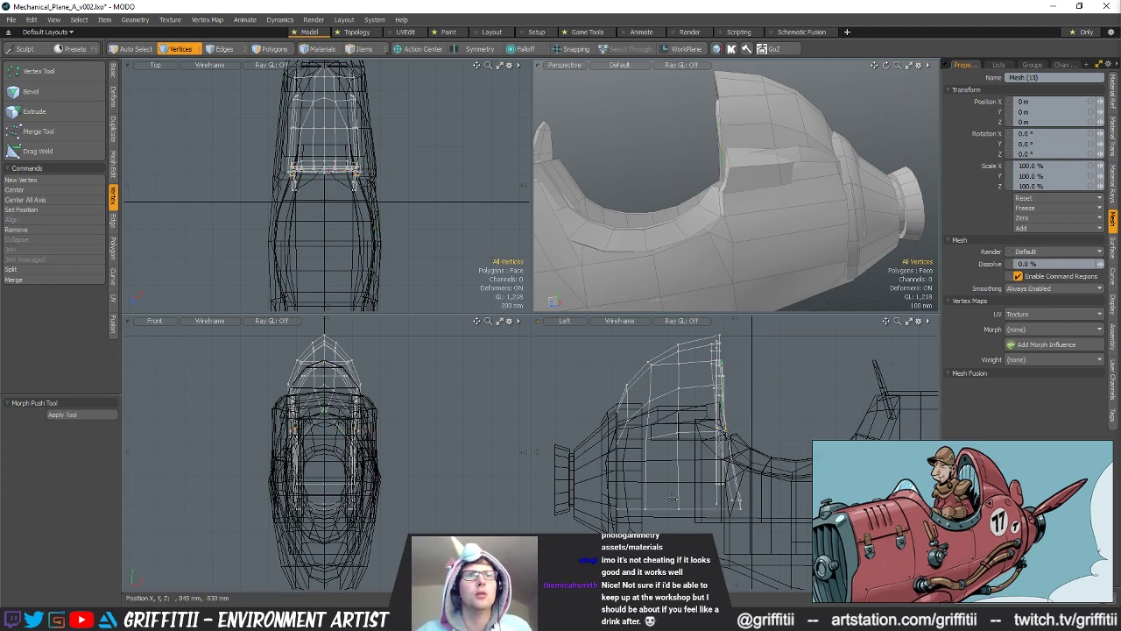
# Step: Raise the fairing's bottom row of vertices in Y to just below the fuselage's upper edge
pyautogui.moveTo(753, 551); pyautogui.dragTo(574, 536, button='right')
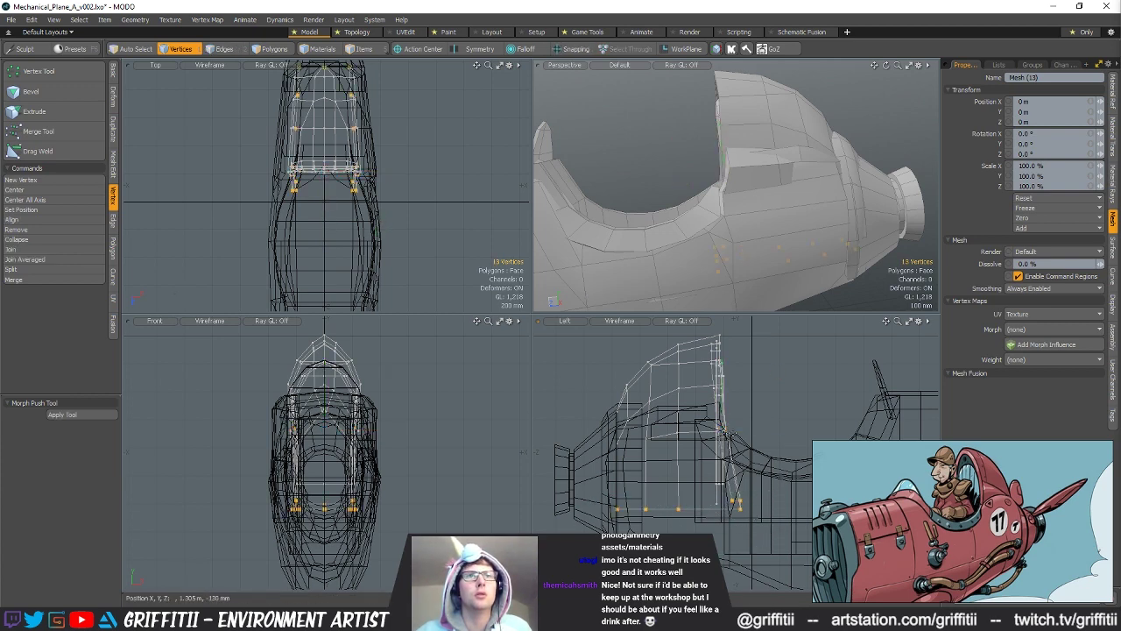
pyautogui.press('w')
pyautogui.moveTo(680, 445); pyautogui.dragTo(680, 406)
pyautogui.keyDown('alt'); pyautogui.moveTo(699, 230); pyautogui.dragTo(712, 187); pyautogui.keyUp('alt')
pyautogui.moveTo(791, 194); pyautogui.dragTo(791, 189)
pyautogui.press('space')
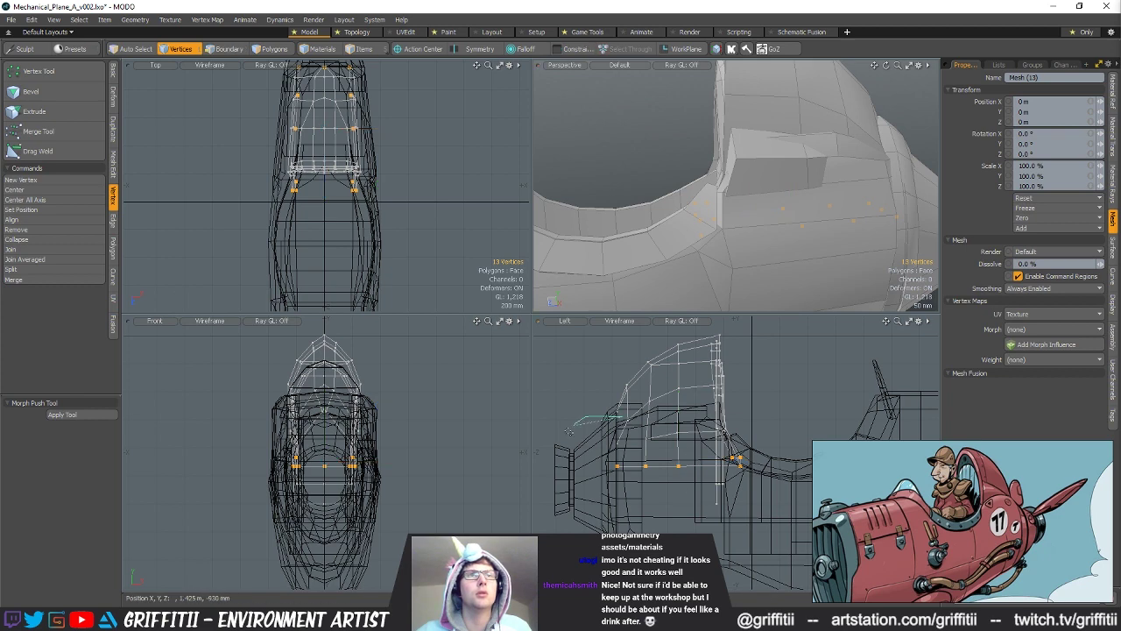
# Step: Narrow the selection to the six lower front vertices of the headrest fairing and move them -14 mm in Z
pyautogui.keyDown('ctrl'); pyautogui.moveTo(626, 419); pyautogui.dragTo(634, 422, button='right'); pyautogui.keyUp('ctrl')
pyautogui.press('w')
pyautogui.moveTo(671, 219); pyautogui.dragTo(675, 219)
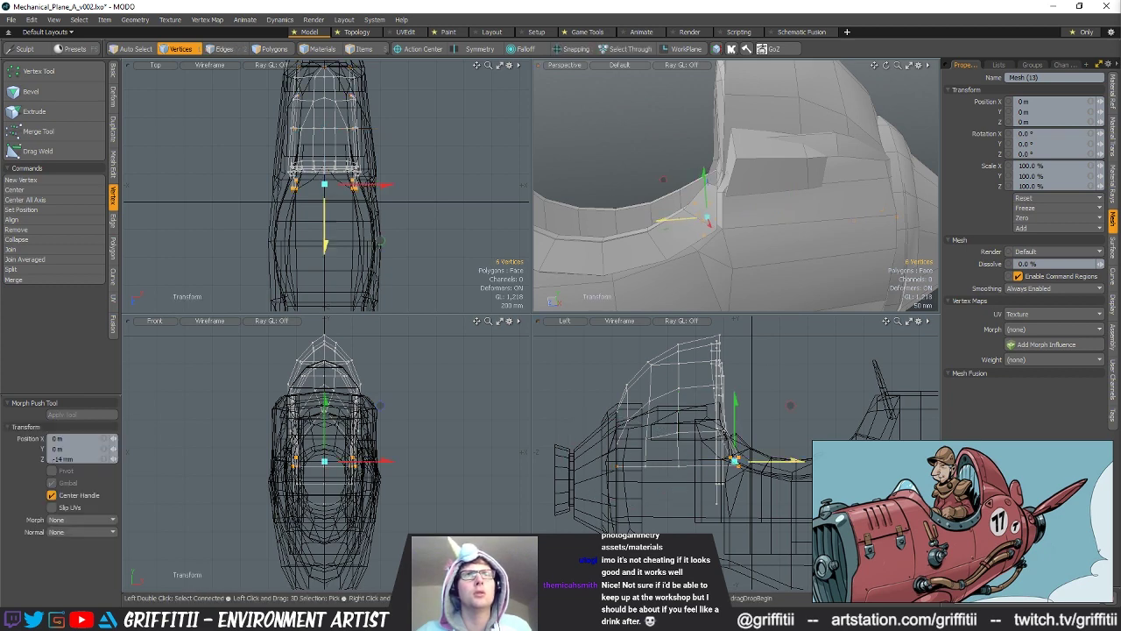
pyautogui.press('space')
# Step: Nudge the six front vertices just above them slightly in Z along the fairing's front edge
pyautogui.scroll(3, 725, 427)
pyautogui.press('2')
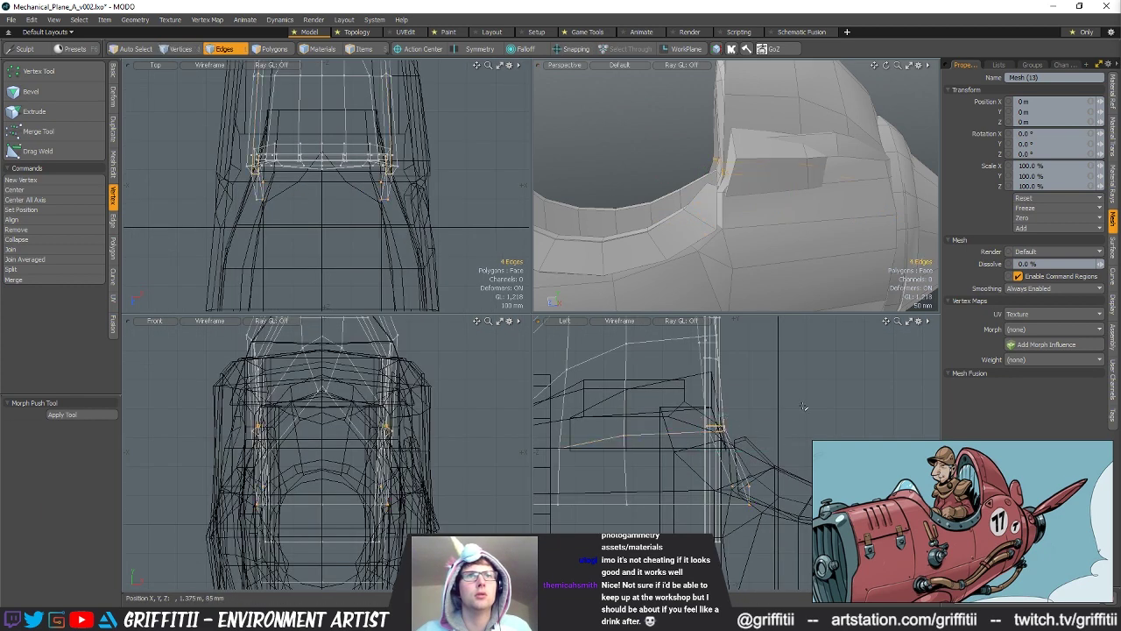
pyautogui.press('1')
pyautogui.press('w')
pyautogui.keyDown('alt'); pyautogui.moveTo(738, 177); pyautogui.dragTo(774, 195); pyautogui.keyUp('alt')
pyautogui.scroll(-3, 717, 194)
pyautogui.press('space')
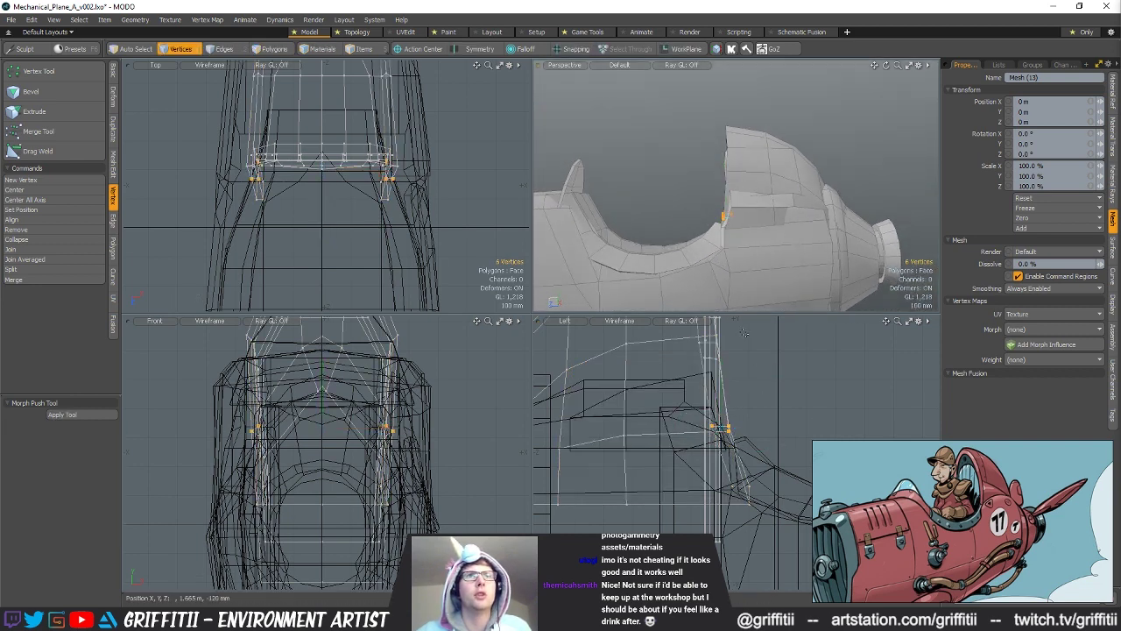
# Step: Adjust the four vertices about halfway up the fairing's front edge in Z
pyautogui.hotkey('shift', 'a')
pyautogui.moveTo(732, 188)
pyautogui.keyDown('alt'); pyautogui.mouseDown()
pyautogui.moveTo(779, 195)
pyautogui.moveTo(741, 185)
pyautogui.mouseUp(); pyautogui.keyUp('alt')
pyautogui.scroll(2, 731, 182)
pyautogui.press('w')
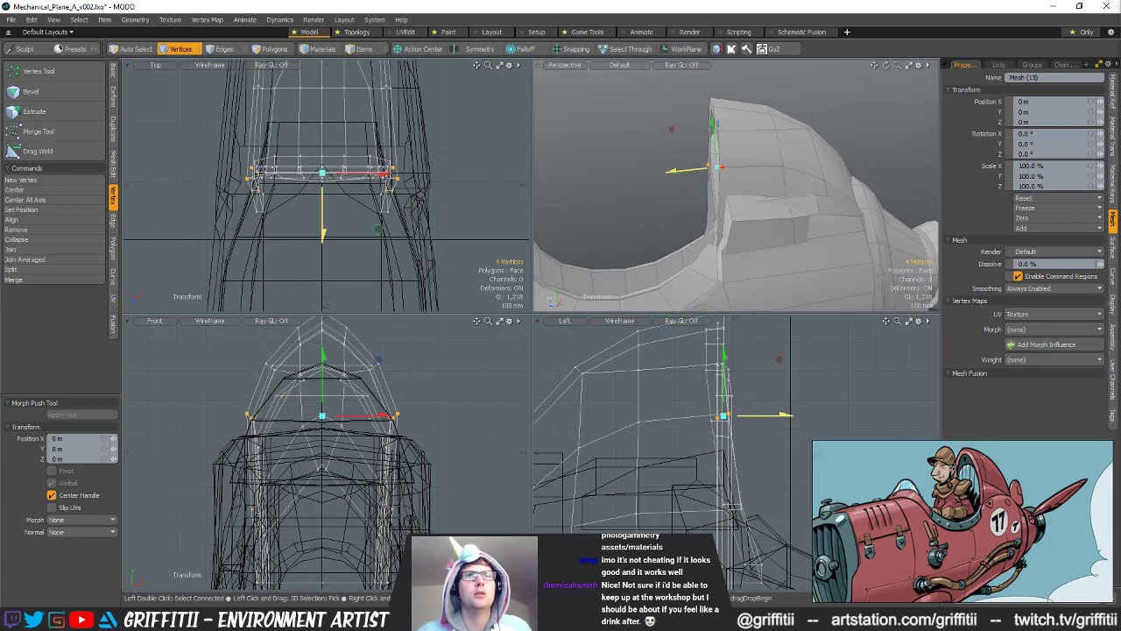
pyautogui.press('space')
# Step: Isolate the six front vertices below the fairing's peak from its upper polygons and move them 10 mm in Z
pyautogui.keyDown('alt'); pyautogui.moveTo(727, 153); pyautogui.dragTo(754, 137); pyautogui.keyUp('alt')
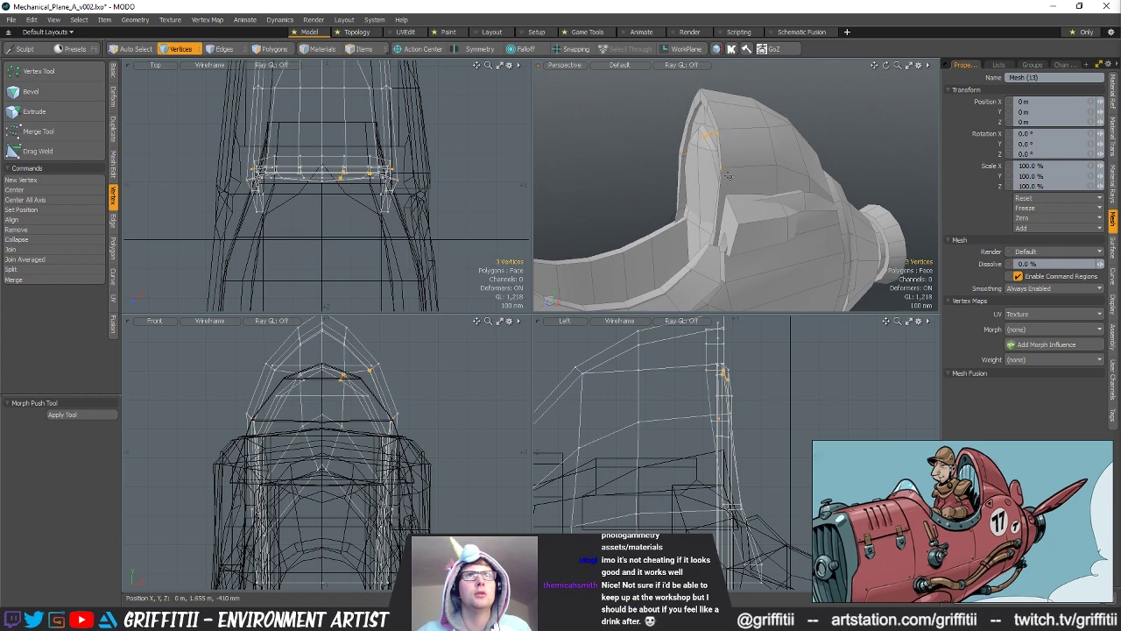
pyautogui.press('3')
pyautogui.click(746, 166)
pyautogui.doubleClick(747, 166)
pyautogui.hotkey('alt', '1')
pyautogui.keyDown('ctrl'); pyautogui.keyDown('alt'); pyautogui.moveTo(755, 464); pyautogui.dragTo(698, 469); pyautogui.keyUp('alt'); pyautogui.keyUp('ctrl')
pyautogui.keyDown('ctrl'); pyautogui.moveTo(885, 528); pyautogui.dragTo(877, 548, button='right'); pyautogui.keyUp('ctrl')
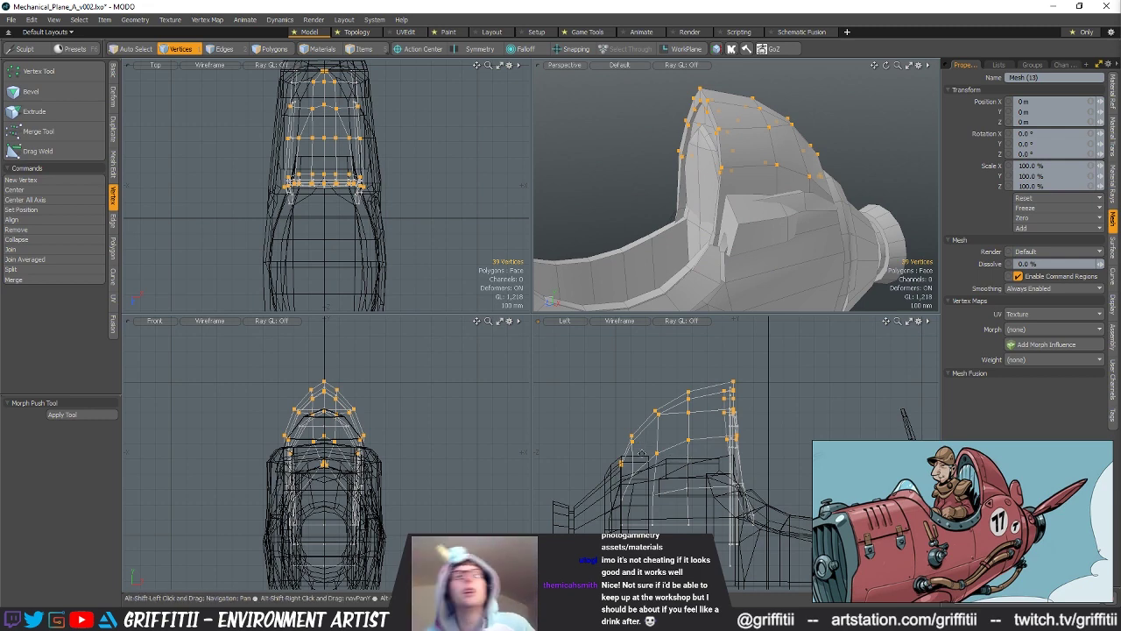
pyautogui.keyDown('alt'); pyautogui.keyDown('shift'); pyautogui.moveTo(677, 449); pyautogui.dragTo(647, 453); pyautogui.keyUp('shift'); pyautogui.keyUp('alt')
pyautogui.moveTo(648, 445)
pyautogui.keyDown('ctrl'); pyautogui.mouseDown(button='right')
pyautogui.moveTo(534, 464)
pyautogui.moveTo(673, 472)
pyautogui.mouseUp(button='right'); pyautogui.keyUp('ctrl')
pyautogui.keyDown('ctrl'); pyautogui.moveTo(700, 344); pyautogui.dragTo(690, 344, button='right'); pyautogui.keyUp('ctrl')
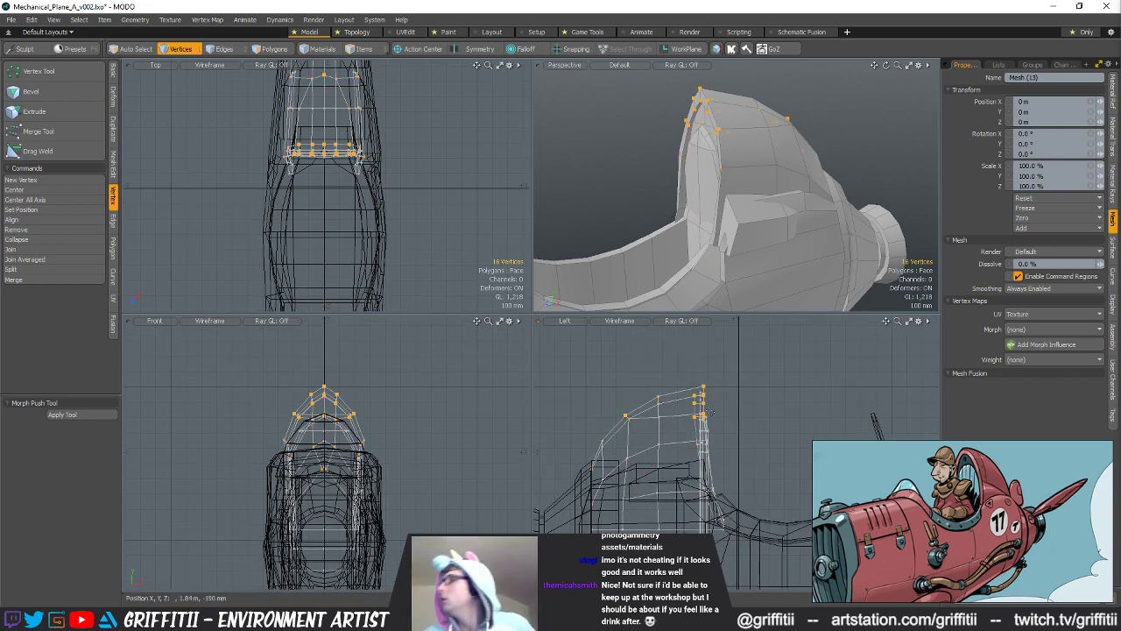
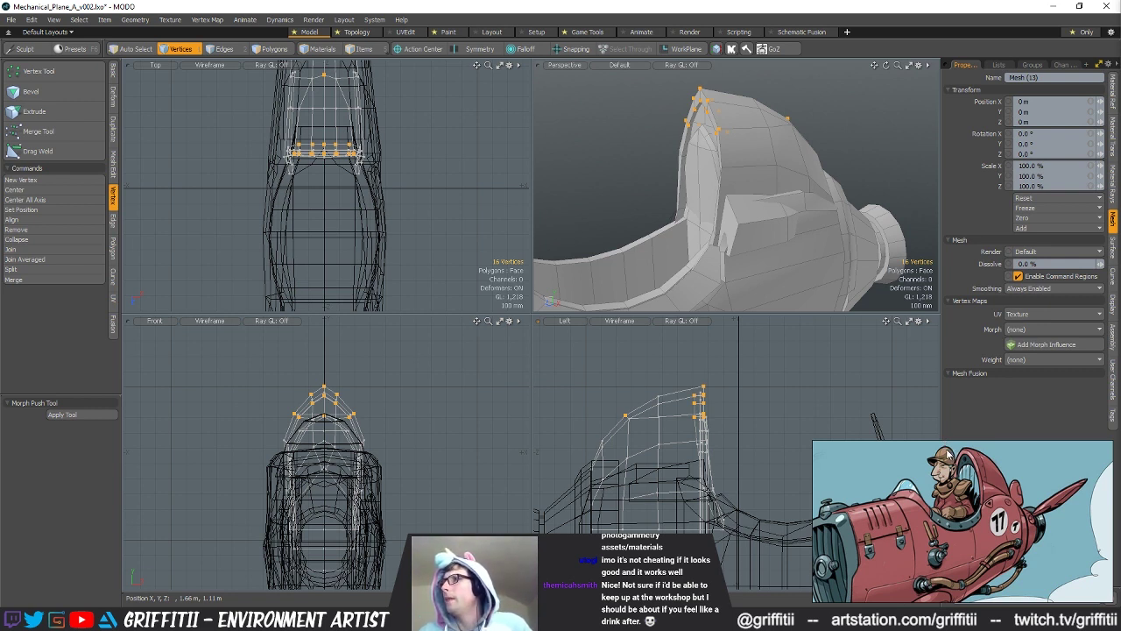
pyautogui.keyDown('alt'); pyautogui.moveTo(810, 250); pyautogui.dragTo(787, 241); pyautogui.keyUp('alt')
pyautogui.keyDown('ctrl'); pyautogui.keyDown('alt'); pyautogui.moveTo(692, 430); pyautogui.dragTo(626, 412); pyautogui.keyUp('alt'); pyautogui.keyUp('ctrl')
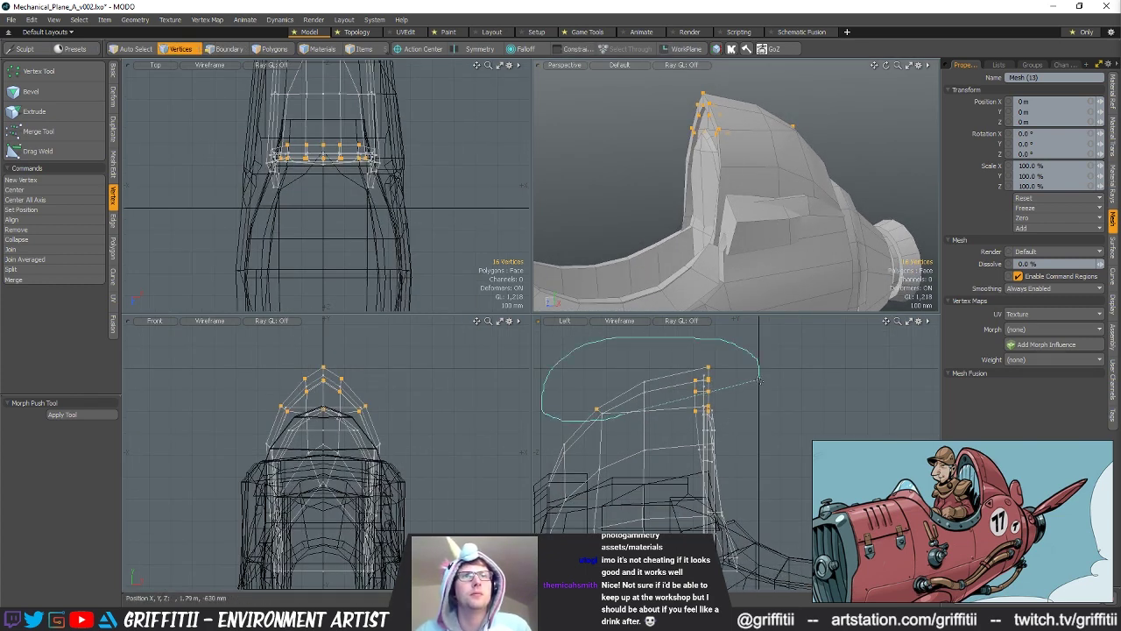
pyautogui.press('w')
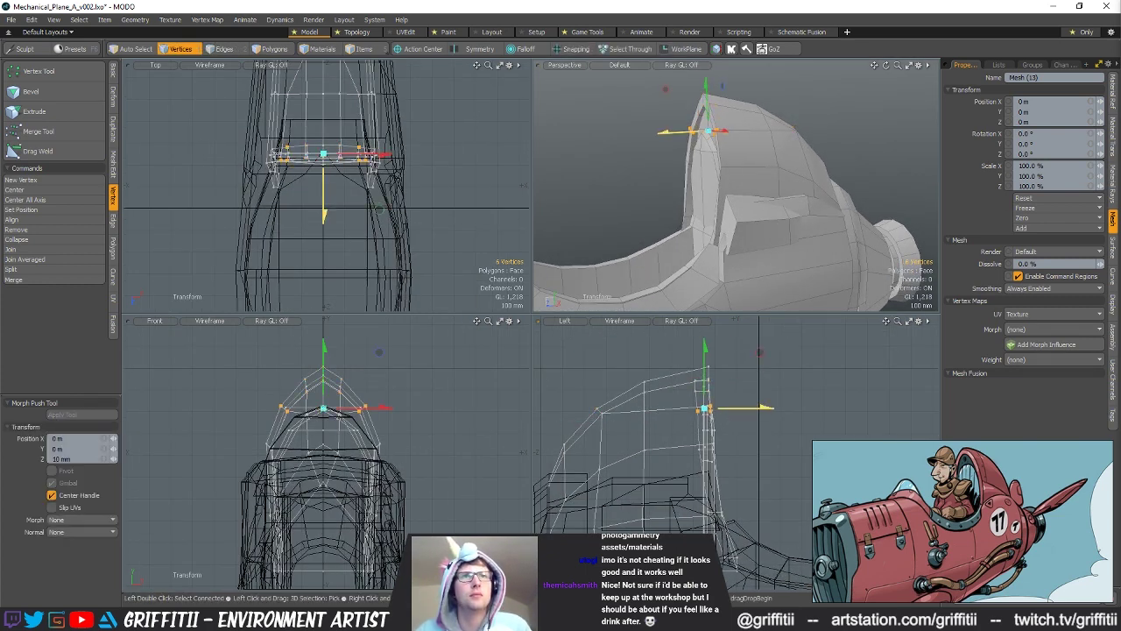
pyautogui.press('q')
# Step: Move the six front vertices just above the fairing's joint with the cockpit rim 10 mm in Z
pyautogui.click(821, 189)
pyautogui.moveTo(810, 190)
pyautogui.keyDown('alt'); pyautogui.mouseDown()
pyautogui.moveTo(828, 190)
pyautogui.moveTo(799, 196)
pyautogui.mouseUp(); pyautogui.keyUp('alt')
pyautogui.scroll(3, 688, 451)
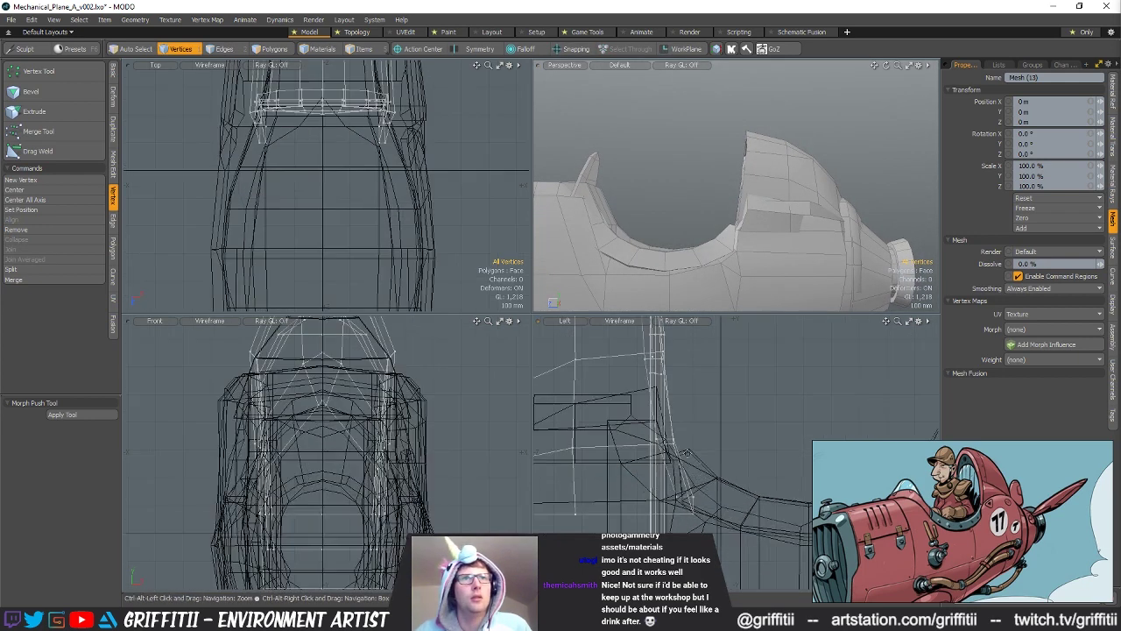
pyautogui.moveTo(753, 445); pyautogui.dragTo(743, 452, button='right')
pyautogui.press('w')
pyautogui.moveTo(700, 229)
pyautogui.keyDown('alt'); pyautogui.mouseDown()
pyautogui.moveTo(718, 230)
pyautogui.moveTo(692, 222)
pyautogui.moveTo(733, 232)
pyautogui.moveTo(721, 219)
pyautogui.mouseUp(); pyautogui.keyUp('alt')
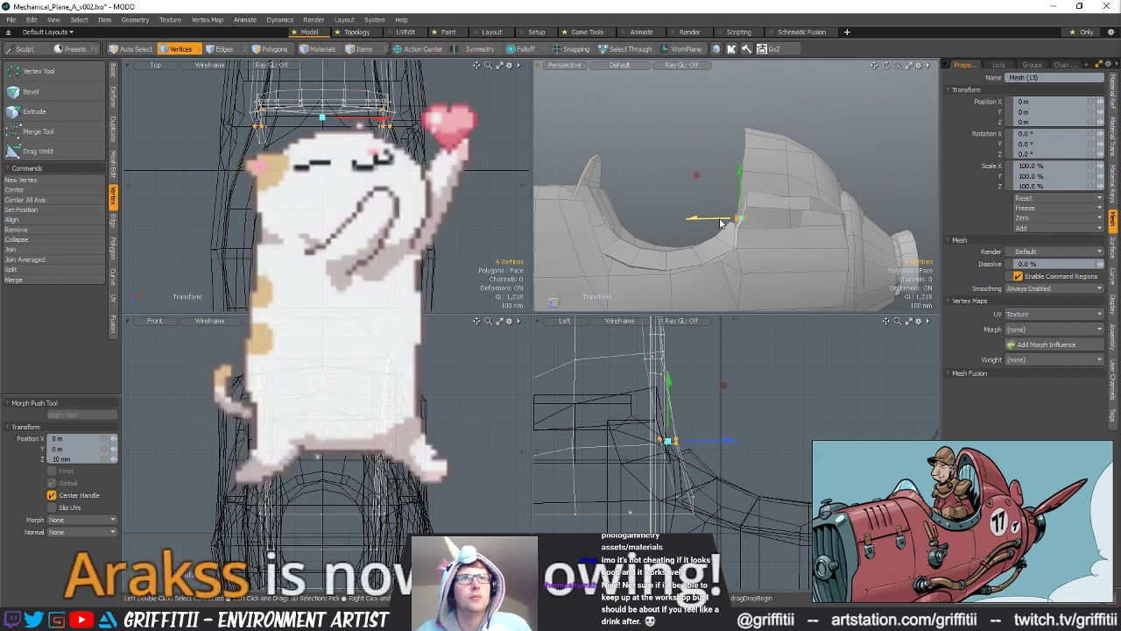
pyautogui.press('q')
# Step: Shift the six lowest front vertices of the fairing slightly forward in Z
pyautogui.moveTo(692, 483)
pyautogui.mouseDown(button='right')
pyautogui.moveTo(747, 506)
pyautogui.moveTo(731, 478)
pyautogui.mouseUp(button='right')
pyautogui.press('w')
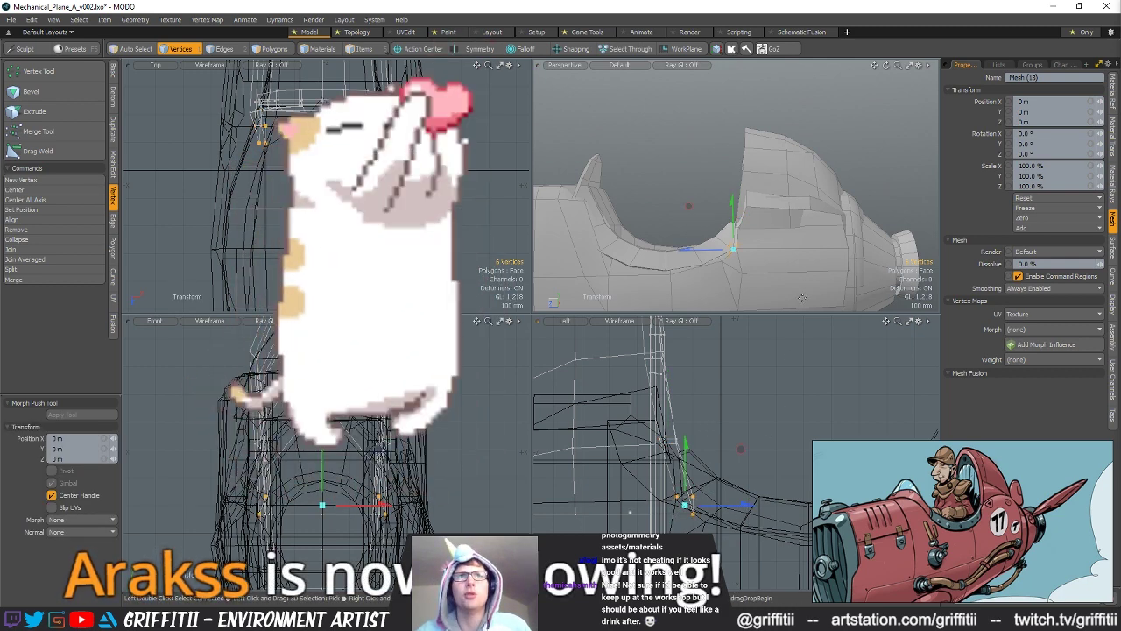
pyautogui.keyDown('alt'); pyautogui.keyDown('shift'); pyautogui.moveTo(759, 258); pyautogui.dragTo(776, 272); pyautogui.keyUp('shift'); pyautogui.keyUp('alt')
pyautogui.press('space')
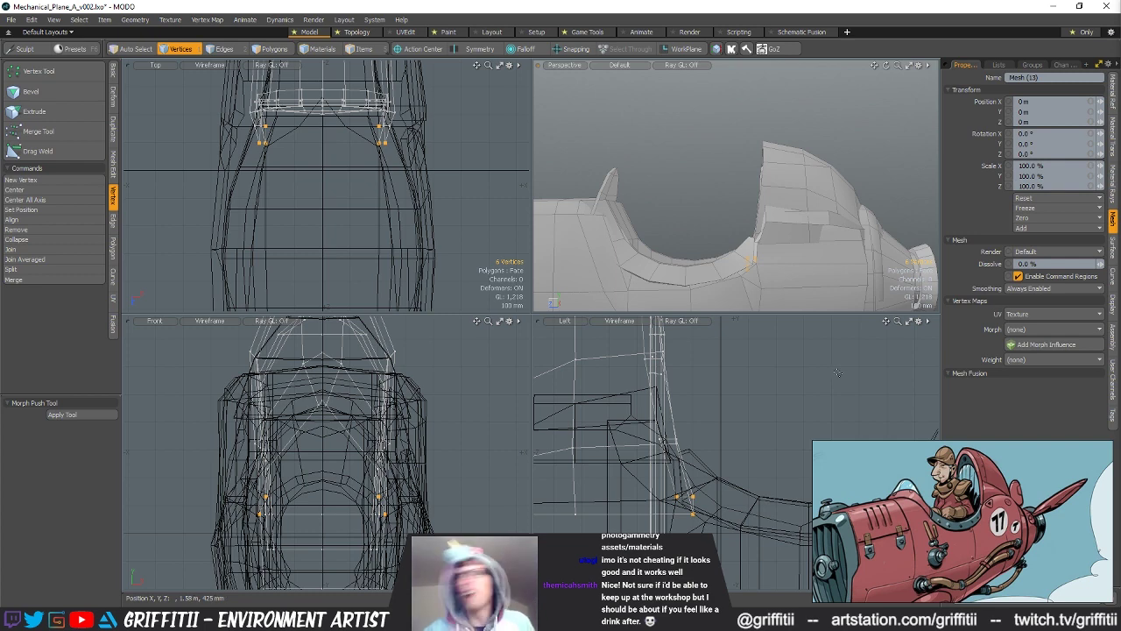
pyautogui.press('y')
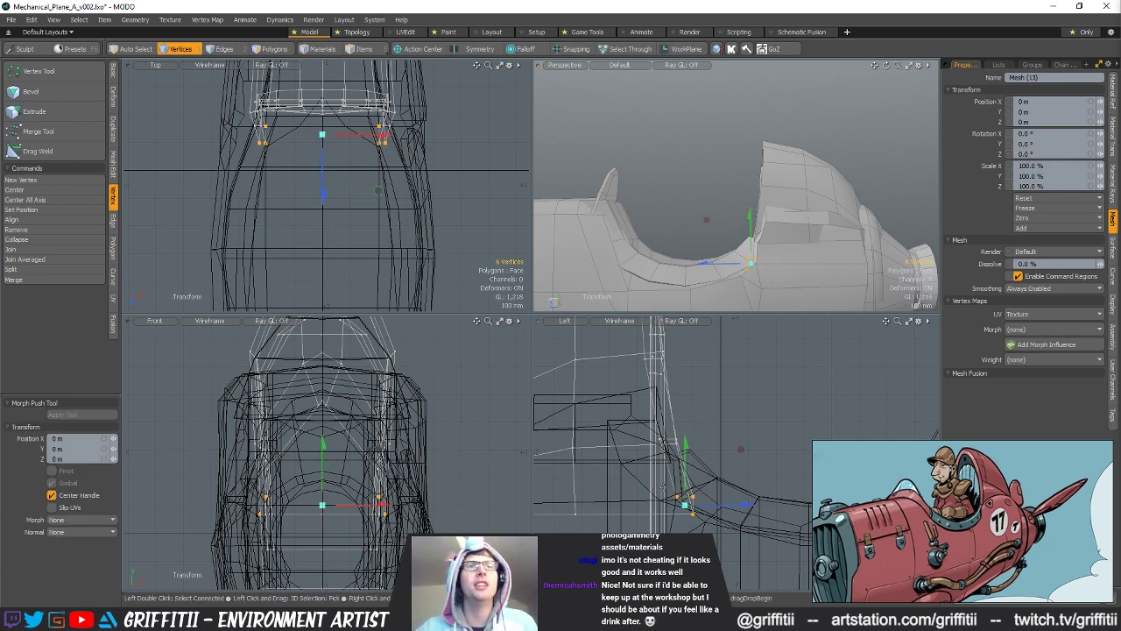
pyautogui.moveTo(719, 510); pyautogui.dragTo(726, 510)
pyautogui.press('q')
# Step: Move the separate side fairing piece slightly forward and up beside the headrest fairing
pyautogui.keyDown('alt'); pyautogui.moveTo(701, 194); pyautogui.dragTo(811, 196); pyautogui.keyUp('alt')
pyautogui.click(814, 189)
pyautogui.press('5')
pyautogui.click(773, 196)
pyautogui.press('3')
pyautogui.press('w')
pyautogui.moveTo(672, 389); pyautogui.dragTo(683, 380)
pyautogui.keyDown('alt'); pyautogui.moveTo(792, 209); pyautogui.dragTo(718, 235); pyautogui.keyUp('alt')
pyautogui.press('space')
# Step: Move the side fairing's inner bottom front vertex 32 mm in Z toward the cockpit rim
pyautogui.press('1')
pyautogui.moveTo(413, 452)
pyautogui.mouseDown(button='right')
pyautogui.moveTo(376, 464)
pyautogui.moveTo(404, 473)
pyautogui.mouseUp(button='right')
pyautogui.press('w')
pyautogui.keyDown('alt'); pyautogui.moveTo(781, 217); pyautogui.dragTo(734, 221); pyautogui.keyUp('alt')
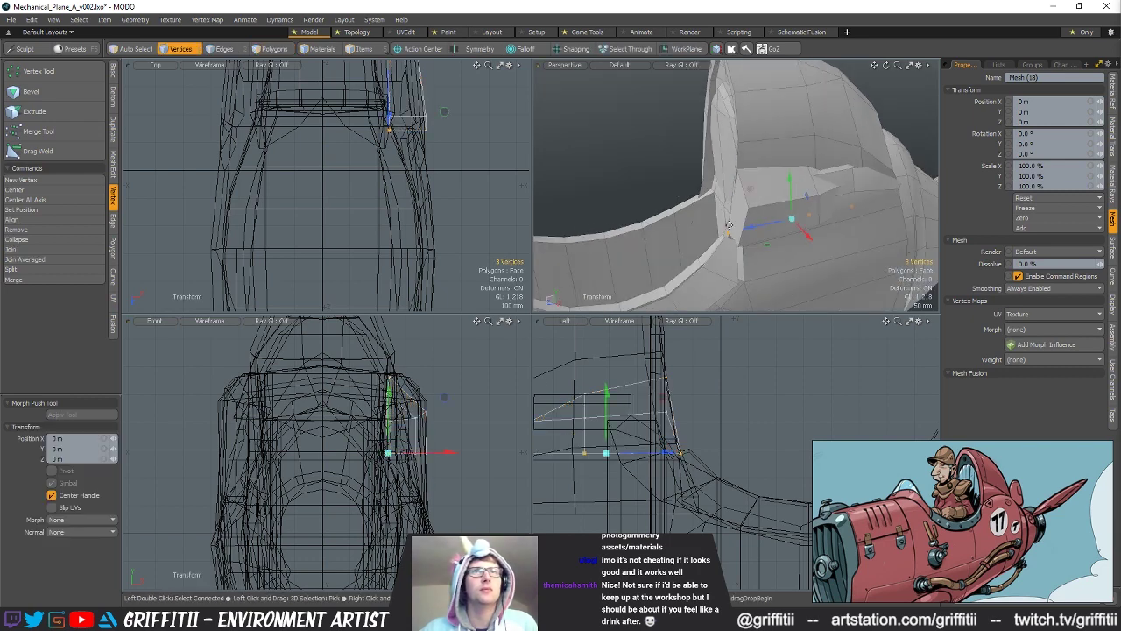
pyautogui.press('space')
pyautogui.keyDown('alt'); pyautogui.keyDown('shift'); pyautogui.moveTo(645, 437); pyautogui.dragTo(704, 435); pyautogui.keyUp('shift'); pyautogui.keyUp('alt')
pyautogui.click(741, 450)
pyautogui.press('w')
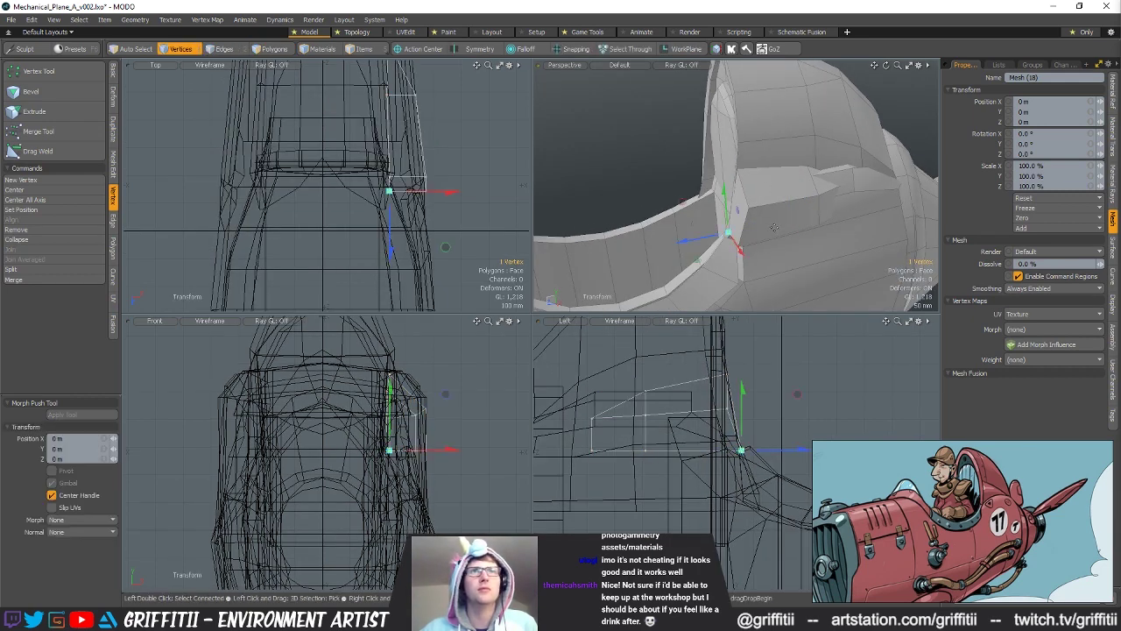
pyautogui.moveTo(691, 234); pyautogui.dragTo(755, 203)
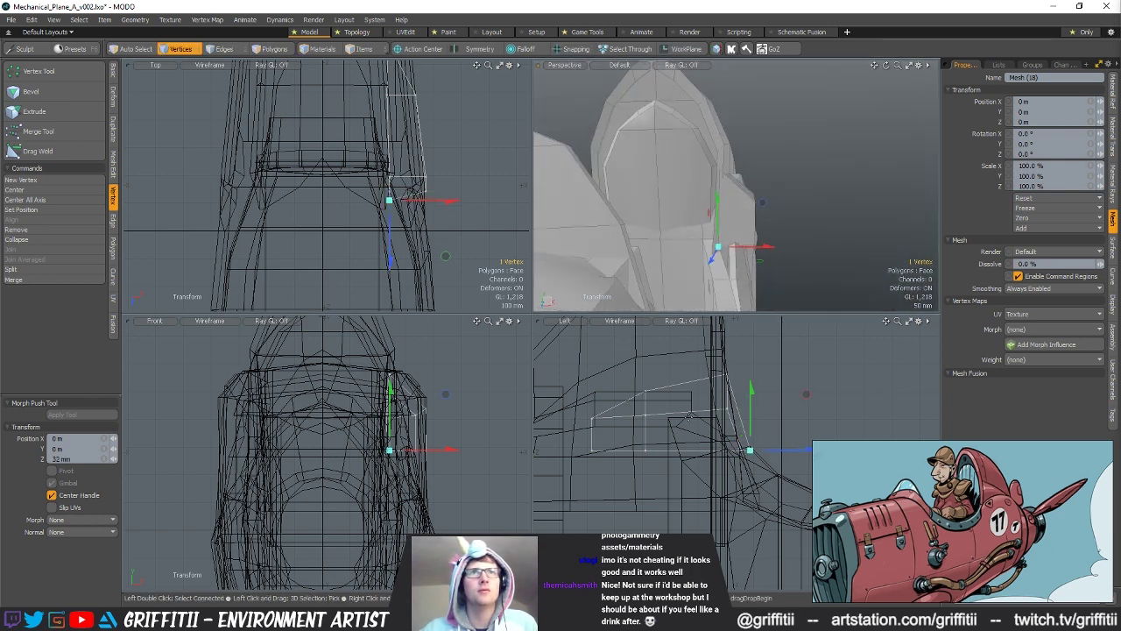
pyautogui.press('space')
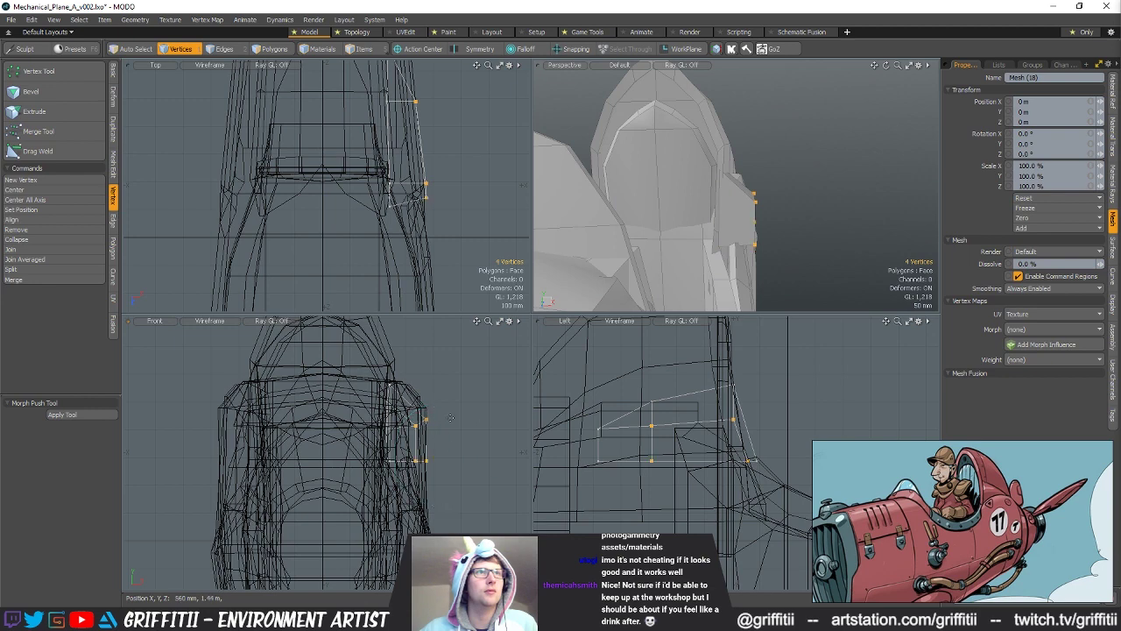
# Step: Move the side fairing's four outer vertices inward in X
pyautogui.press('w')
pyautogui.moveTo(451, 444); pyautogui.dragTo(439, 443)
pyautogui.press('space')
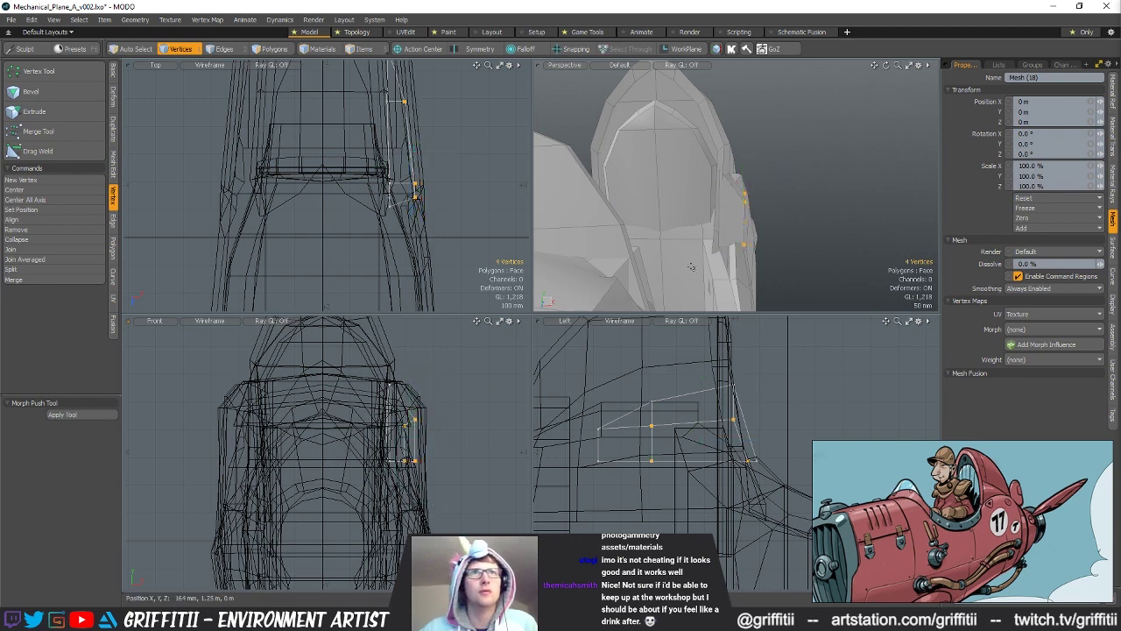
# Step: Raise the front segment of the side fairing's outer ridge edge slightly in Y
pyautogui.keyDown('alt'); pyautogui.moveTo(741, 219); pyautogui.dragTo(692, 185); pyautogui.keyUp('alt')
pyautogui.click(810, 166)
pyautogui.keyDown('alt'); pyautogui.moveTo(814, 206); pyautogui.dragTo(786, 222); pyautogui.keyUp('alt')
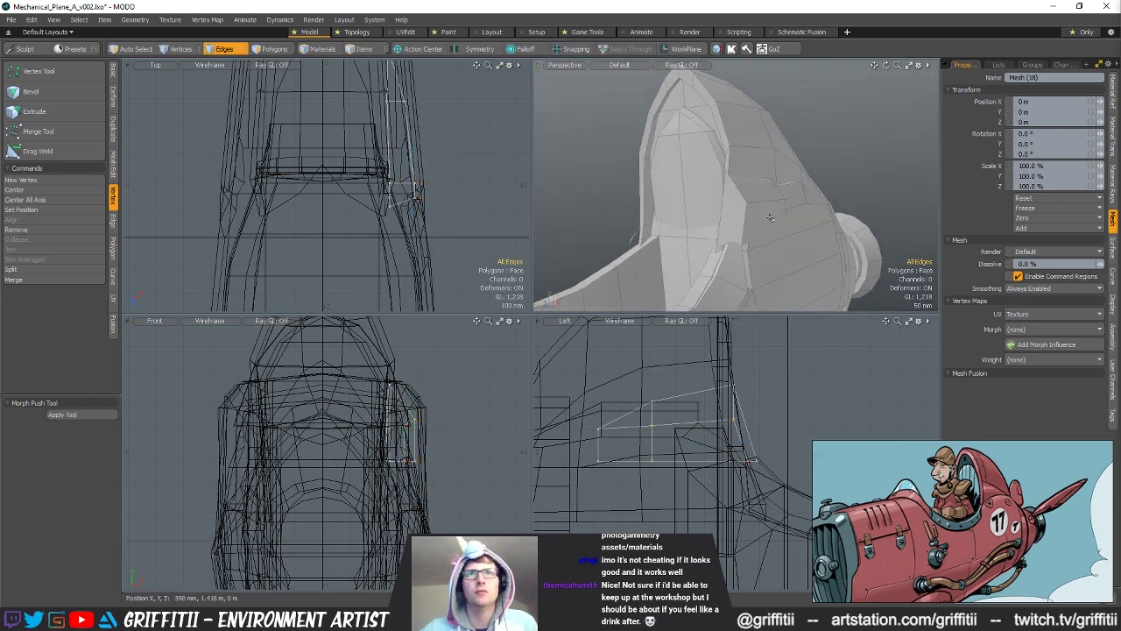
pyautogui.click(762, 203)
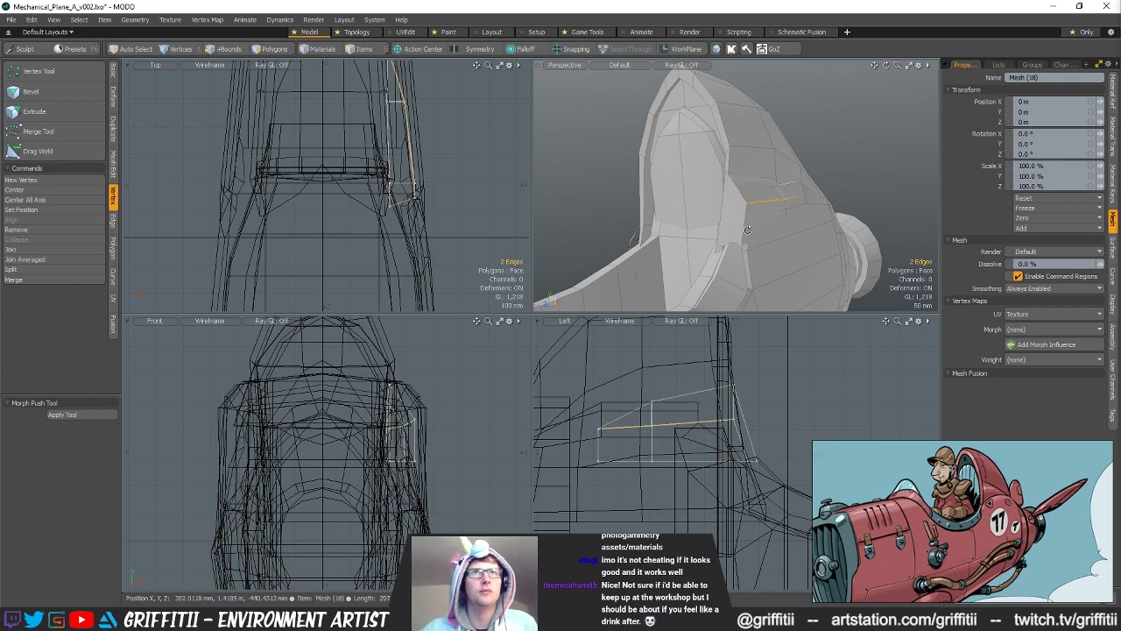
pyautogui.keyDown('alt'); pyautogui.moveTo(747, 230); pyautogui.dragTo(771, 230); pyautogui.keyUp('alt')
pyautogui.press('w')
pyautogui.press('q')
pyautogui.click(677, 423)
pyautogui.press('w')
pyautogui.moveTo(692, 396); pyautogui.dragTo(692, 391)
pyautogui.press('q')
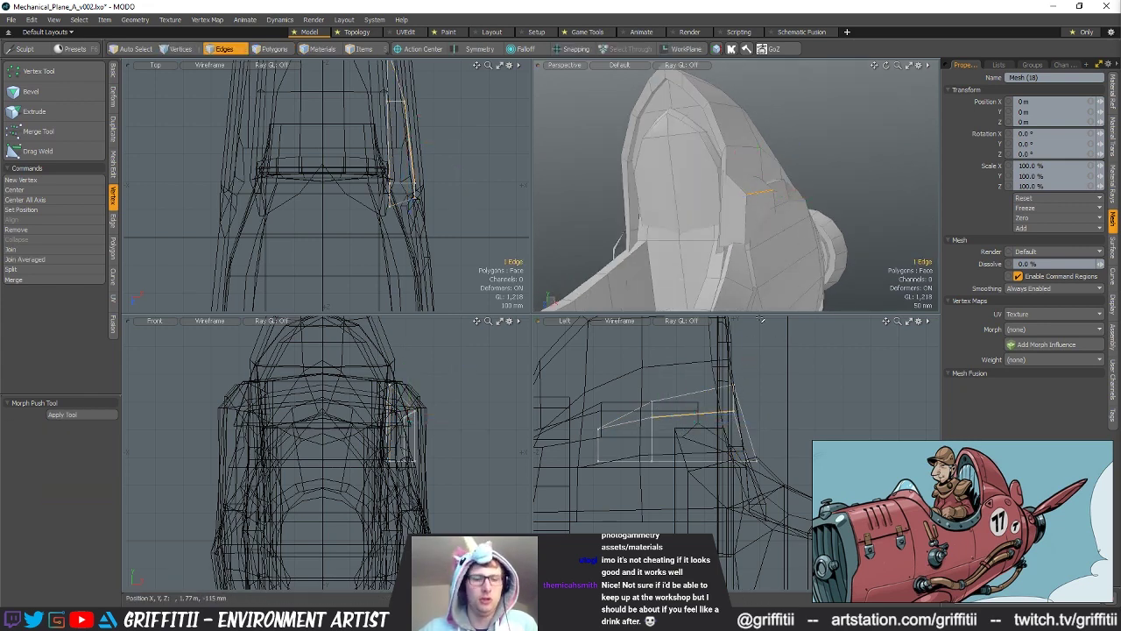
# Step: Bevel the two edges along the side fairing's outer ridge
pyautogui.keyDown('shift'); pyautogui.click(637, 420); pyautogui.keyUp('shift')
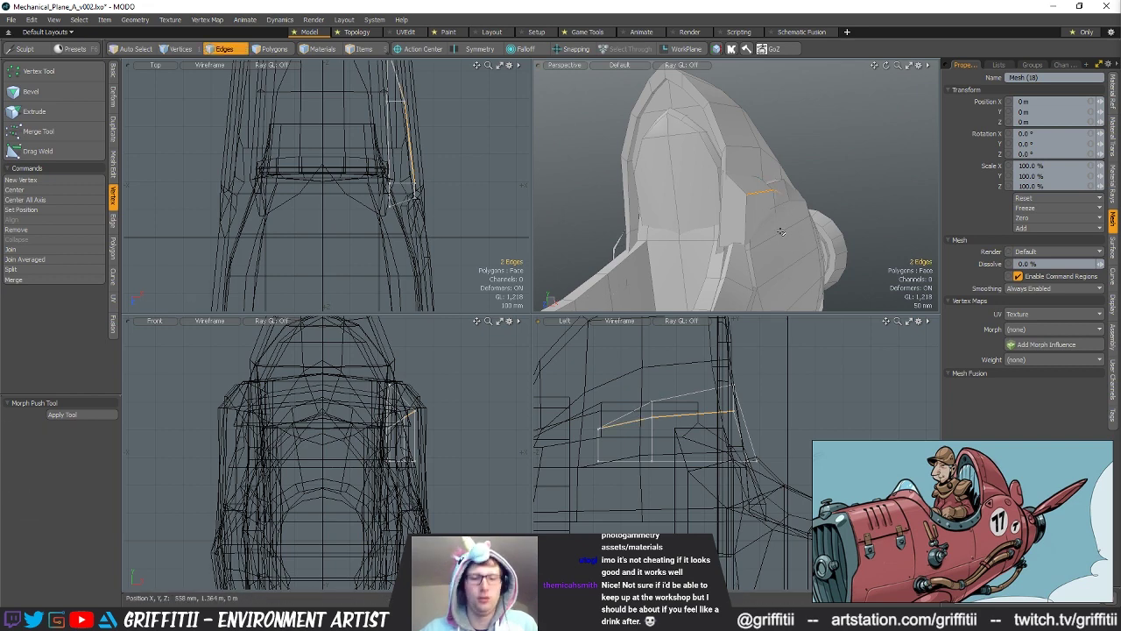
pyautogui.press('b')
pyautogui.moveTo(780, 230); pyautogui.dragTo(801, 224)
pyautogui.press('q')
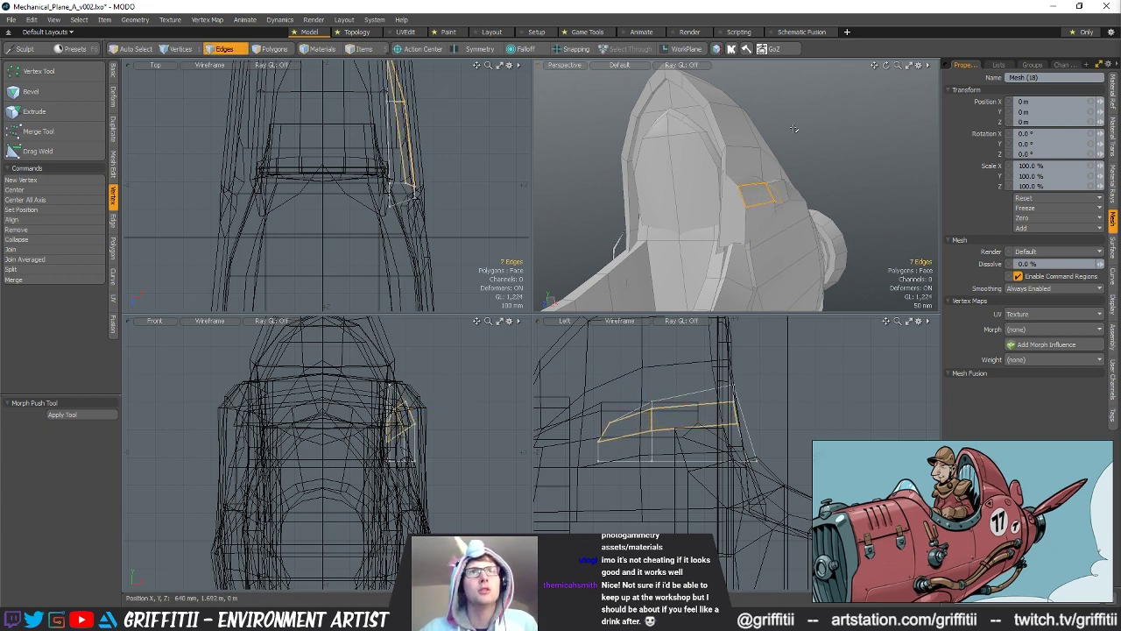
# Step: Select the headrest fairing mesh for vertex editing
pyautogui.click(793, 128)
pyautogui.keyDown('alt'); pyautogui.moveTo(793, 128); pyautogui.dragTo(796, 145); pyautogui.keyUp('alt')
pyautogui.scroll(-4, 796, 145)
pyautogui.keyDown('alt'); pyautogui.moveTo(767, 226); pyautogui.dragTo(690, 205); pyautogui.keyUp('alt')
pyautogui.scroll(3, 780, 210)
pyautogui.press('5')
pyautogui.click(763, 161)
pyautogui.press('1')
# Step: Select the 23 vertices of the headrest fairing's lower sides and widen them slightly in X
pyautogui.press('space')
pyautogui.press('space')
pyautogui.doubleClick(736, 128)
pyautogui.doubleClick(738, 115)
pyautogui.keyDown('alt'); pyautogui.moveTo(738, 115); pyautogui.dragTo(741, 96); pyautogui.keyUp('alt')
pyautogui.hotkey('alt', '1')
pyautogui.scroll(-4, 644, 445)
pyautogui.keyDown('alt'); pyautogui.moveTo(644, 445); pyautogui.dragTo(643, 451); pyautogui.keyUp('alt')
pyautogui.moveTo(644, 451)
pyautogui.keyDown('ctrl'); pyautogui.mouseDown(button='right')
pyautogui.moveTo(715, 318)
pyautogui.moveTo(771, 420)
pyautogui.mouseUp(button='right'); pyautogui.keyUp('ctrl')
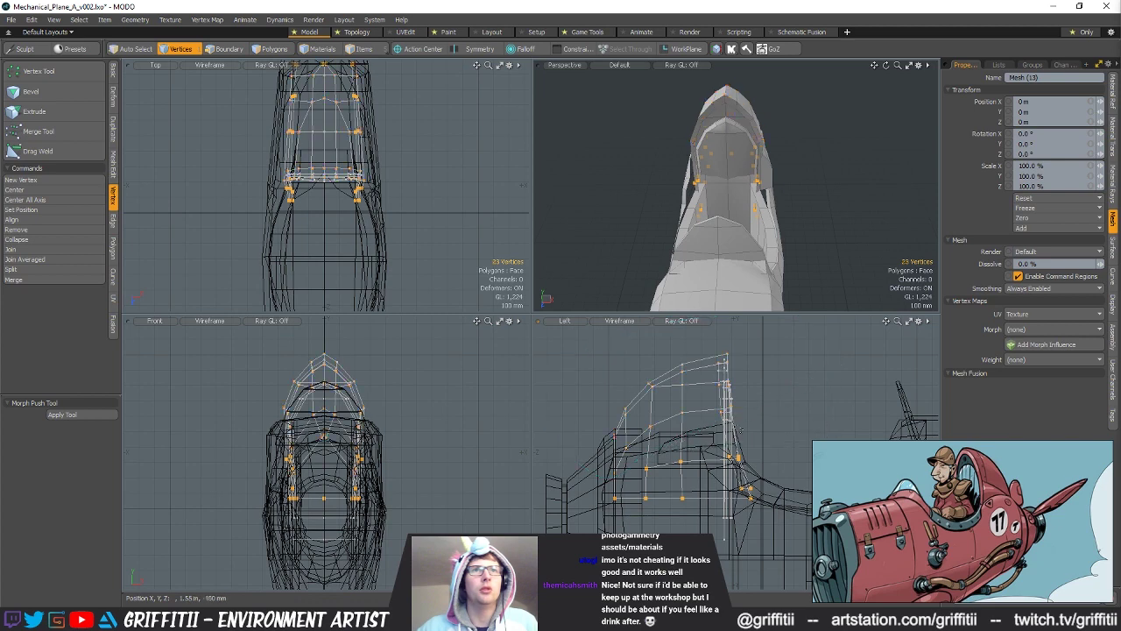
pyautogui.keyDown('alt'); pyautogui.moveTo(760, 127); pyautogui.dragTo(775, 149); pyautogui.keyUp('alt')
pyautogui.scroll(3, 776, 149)
pyautogui.press('r')
pyautogui.press('space')
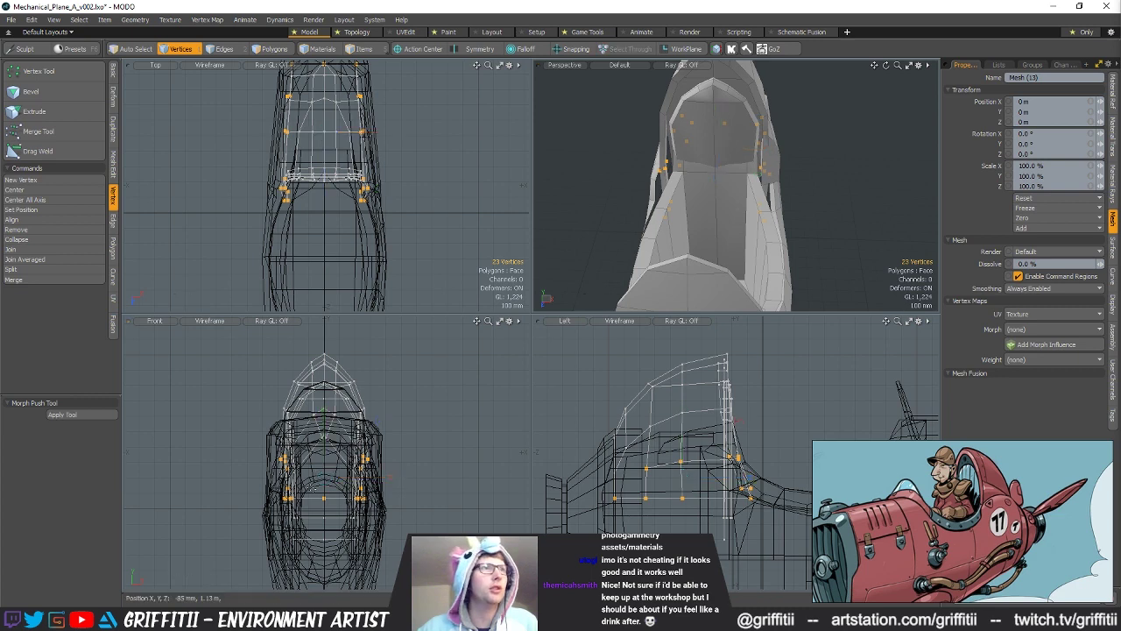
# Step: Scale the fairing's 13 lowest vertices to 119.5% in X
pyautogui.press('r')
pyautogui.moveTo(766, 164); pyautogui.dragTo(775, 164)
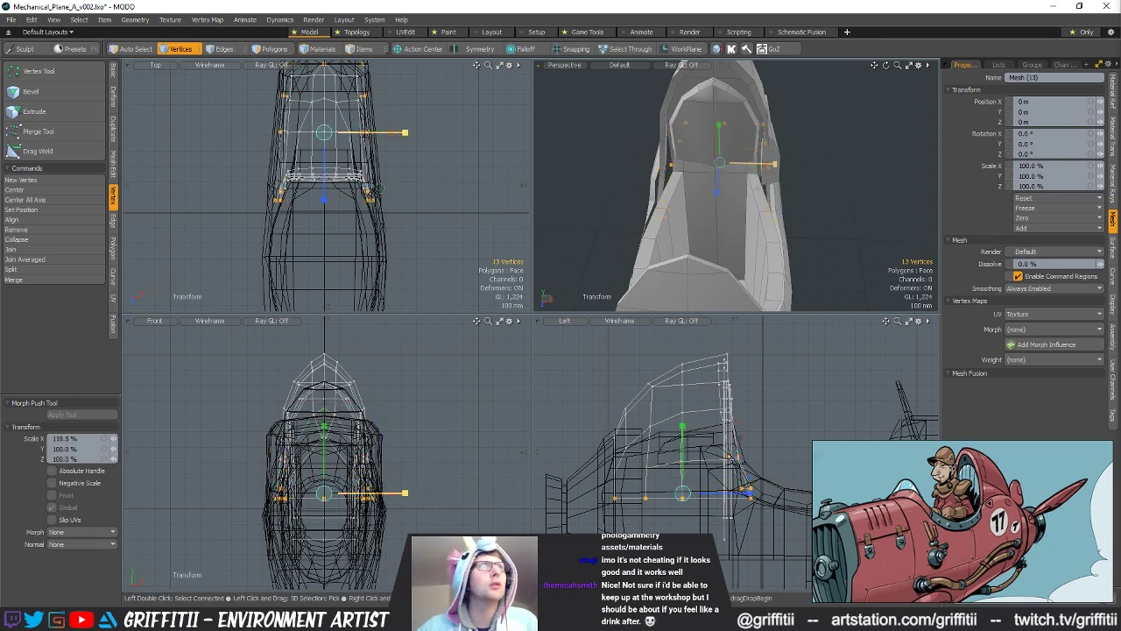
pyautogui.press('space')
# Step: Select the cockpit rim mesh beside the headrest fairing's front edge for vertex editing
pyautogui.keyDown('alt'); pyautogui.moveTo(800, 250); pyautogui.dragTo(746, 270); pyautogui.keyUp('alt')
pyautogui.press('5')
pyautogui.click(785, 166)
pyautogui.press('3')
pyautogui.press('1')
pyautogui.press('3')
pyautogui.click(744, 208)
pyautogui.press('1')
pyautogui.press('r')
pyautogui.keyDown('alt'); pyautogui.moveTo(680, 165); pyautogui.dragTo(727, 236); pyautogui.keyUp('alt')
pyautogui.press('space')
pyautogui.click(858, 212)
pyautogui.keyDown('alt'); pyautogui.moveTo(858, 212); pyautogui.dragTo(770, 219); pyautogui.keyUp('alt')
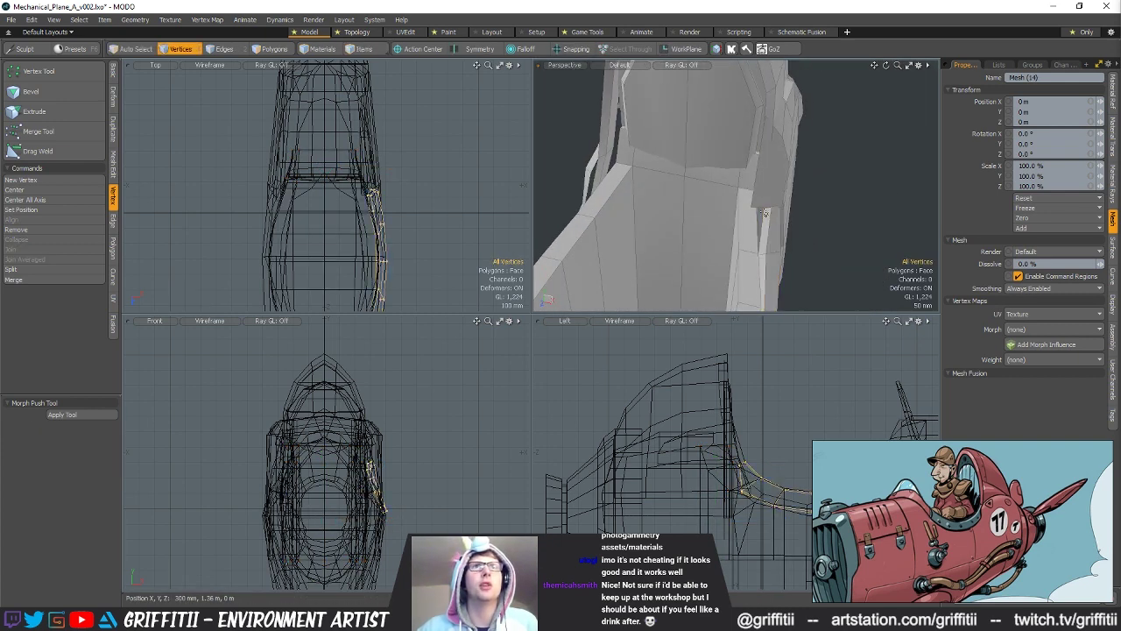
# Step: Move the inner edge at the cockpit rim's rear end -30 mm in X
pyautogui.scroll(2, 418, 187)
pyautogui.press('2')
pyautogui.press('w')
pyautogui.moveTo(420, 182); pyautogui.dragTo(412, 183)
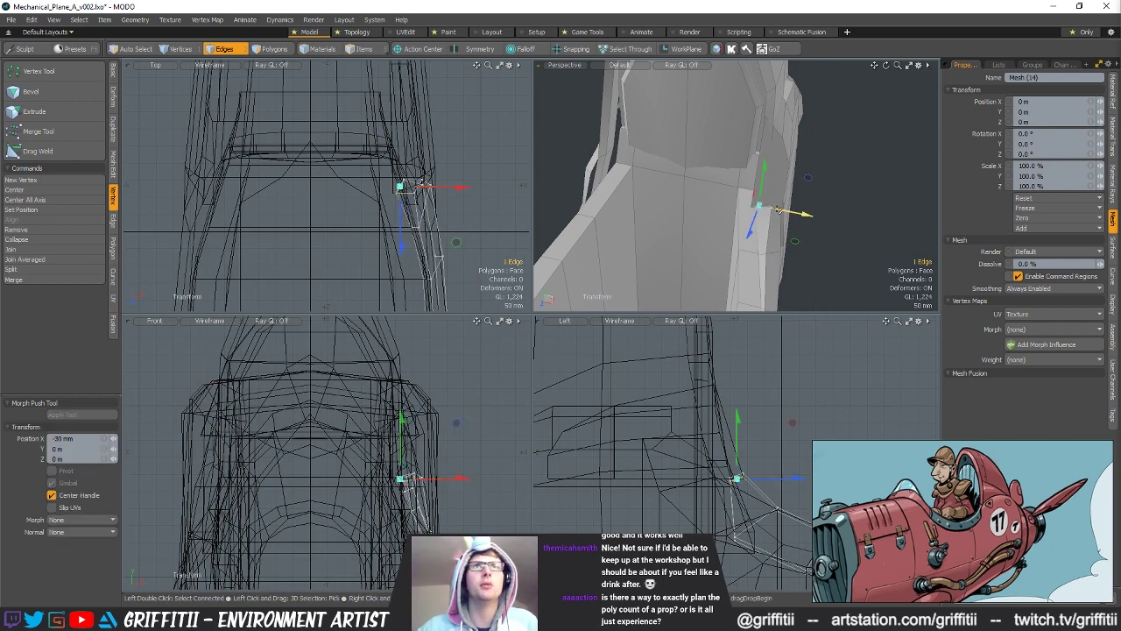
pyautogui.press('q')
# Step: Move the three vertices at the cockpit rim's rear end -6 mm in Z
pyautogui.click(823, 207)
pyautogui.moveTo(823, 207)
pyautogui.keyDown('alt'); pyautogui.mouseDown()
pyautogui.moveTo(752, 203)
pyautogui.moveTo(832, 207)
pyautogui.moveTo(816, 218)
pyautogui.mouseUp(); pyautogui.keyUp('alt')
pyautogui.scroll(-2, 768, 205)
pyautogui.scroll(3, 838, 207)
pyautogui.press('3')
pyautogui.press('1')
pyautogui.click(794, 216)
pyautogui.press('w')
pyautogui.press('q')
pyautogui.press('w')
pyautogui.moveTo(773, 431); pyautogui.dragTo(763, 468)
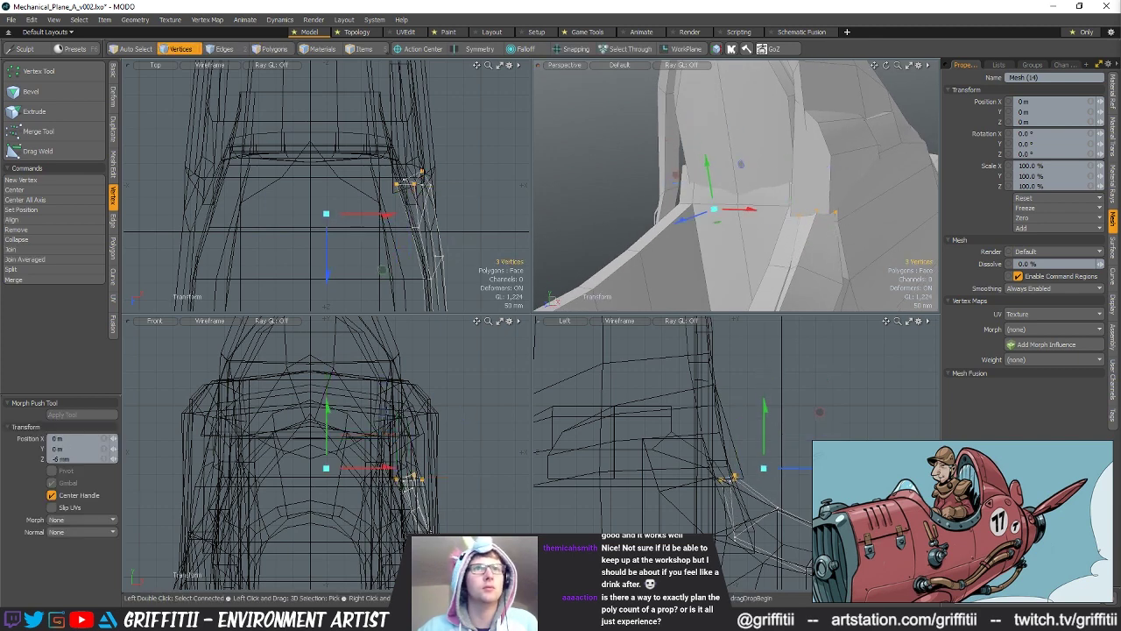
# Step: Move the side fairing's two bottom front vertices -28 mm in Z
pyautogui.keyDown('alt'); pyautogui.moveTo(792, 215); pyautogui.dragTo(823, 214); pyautogui.keyUp('alt')
pyautogui.press('5')
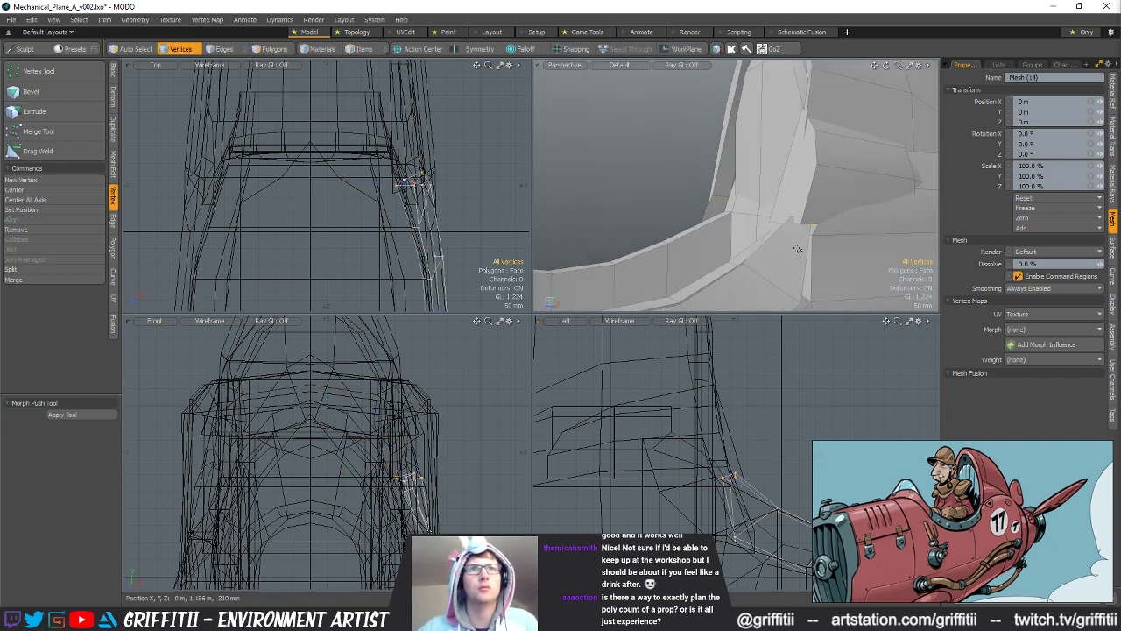
pyautogui.click(819, 208)
pyautogui.press('1')
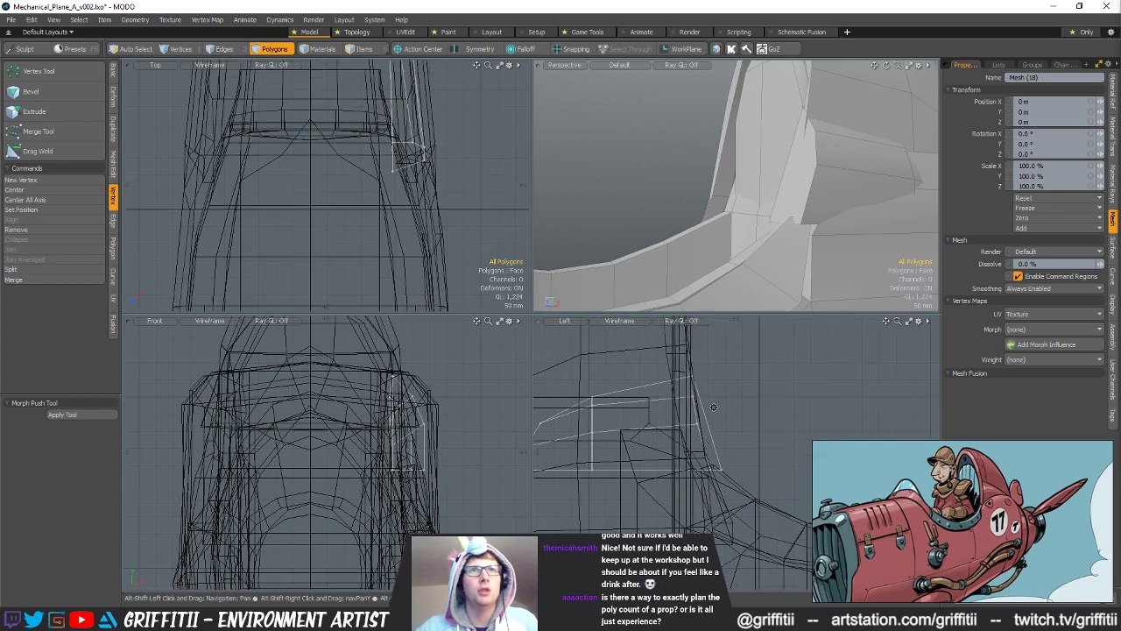
pyautogui.moveTo(690, 482); pyautogui.dragTo(734, 464, button='right')
pyautogui.press('w')
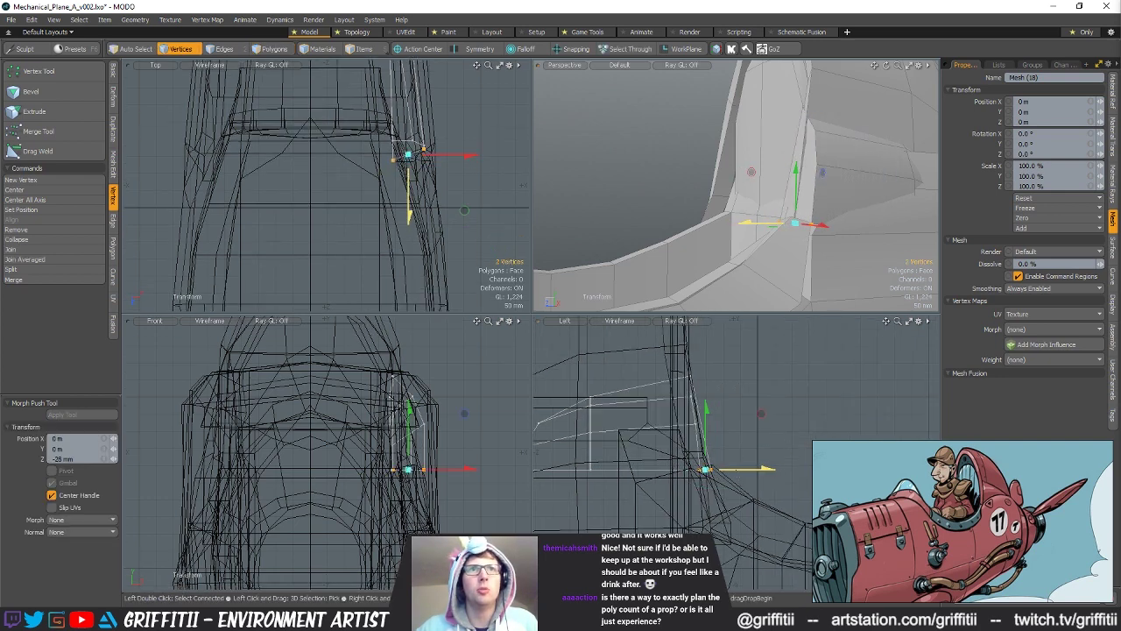
# Step: Nudge the side fairing's front vertices above the bottom pair slightly backward in Z
pyautogui.press('space')
pyautogui.moveTo(736, 438); pyautogui.dragTo(737, 429, button='right')
pyautogui.press('w')
pyautogui.moveTo(731, 411); pyautogui.dragTo(729, 411)
pyautogui.press('space')
pyautogui.moveTo(732, 417); pyautogui.dragTo(742, 426, button='right')
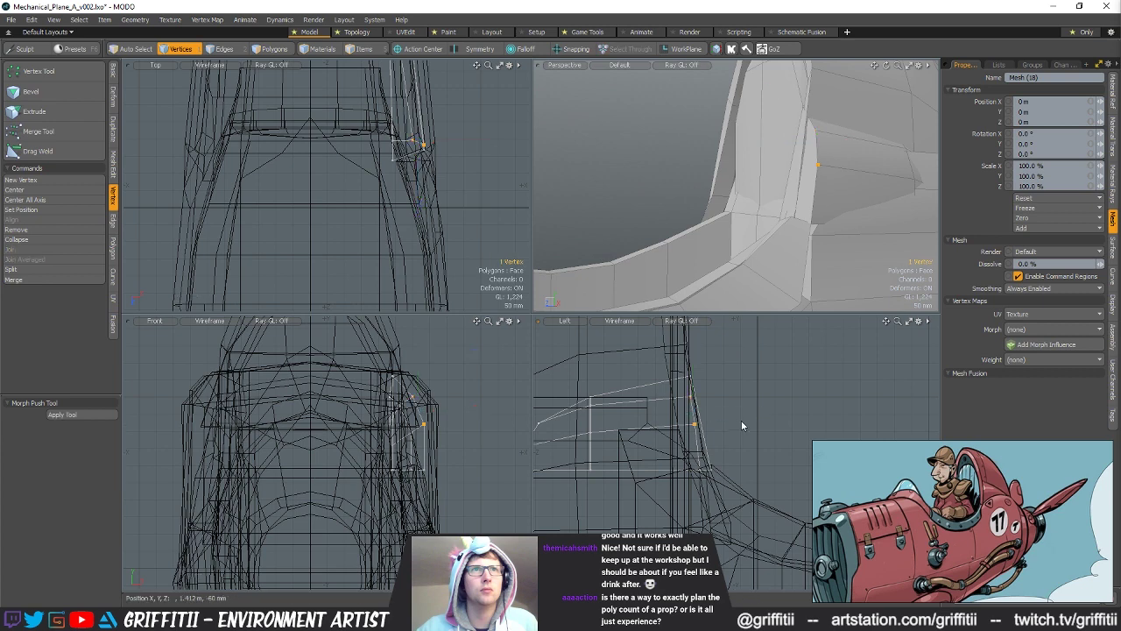
# Step: Move the side fairing's front vertex above the bottom pair -6 mm in Z
pyautogui.press('w')
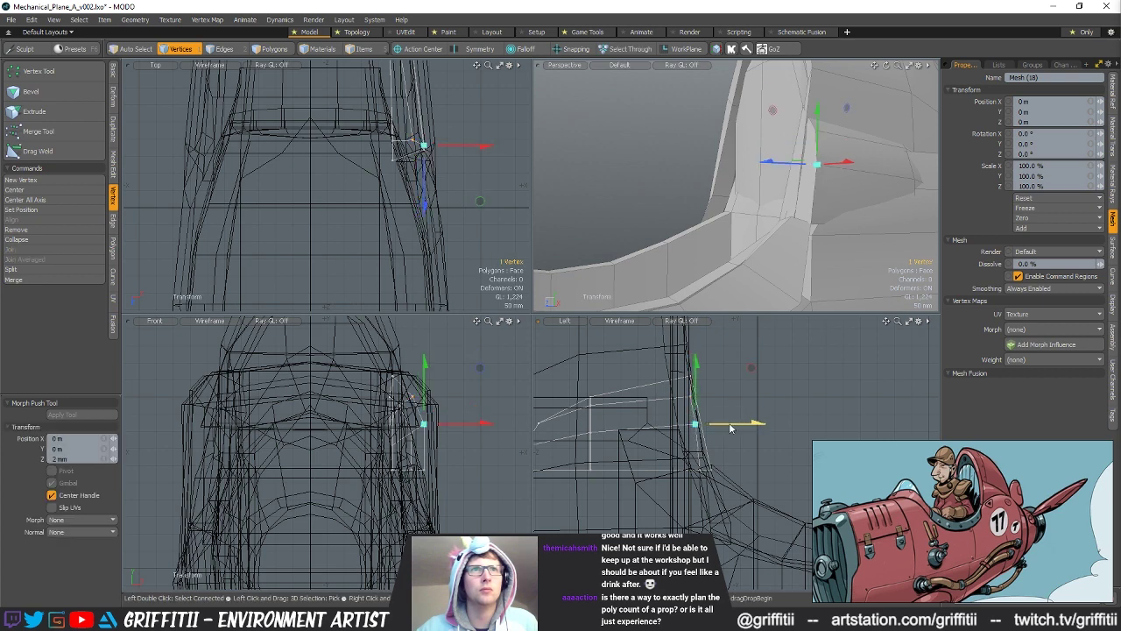
pyautogui.press('space')
pyautogui.click(717, 424)
pyautogui.press('w')
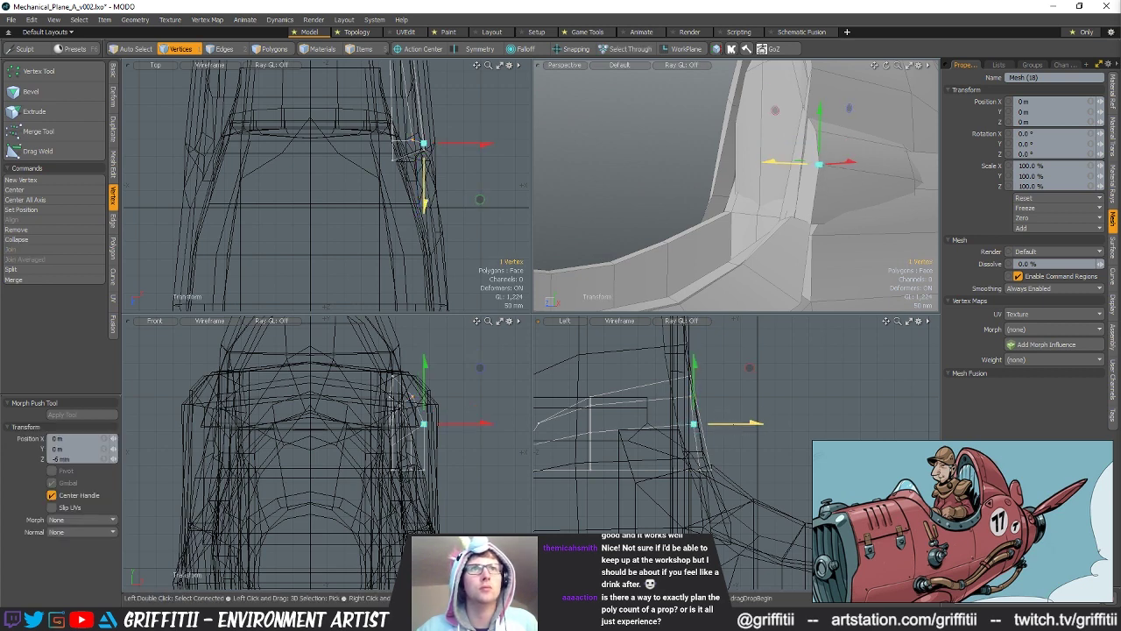
pyautogui.press('space')
pyautogui.click(736, 399)
# Step: Switch to the cockpit rim mesh and nudge the vertices at its rear end slightly
pyautogui.keyDown('alt'); pyautogui.moveTo(738, 206); pyautogui.dragTo(778, 220); pyautogui.keyUp('alt')
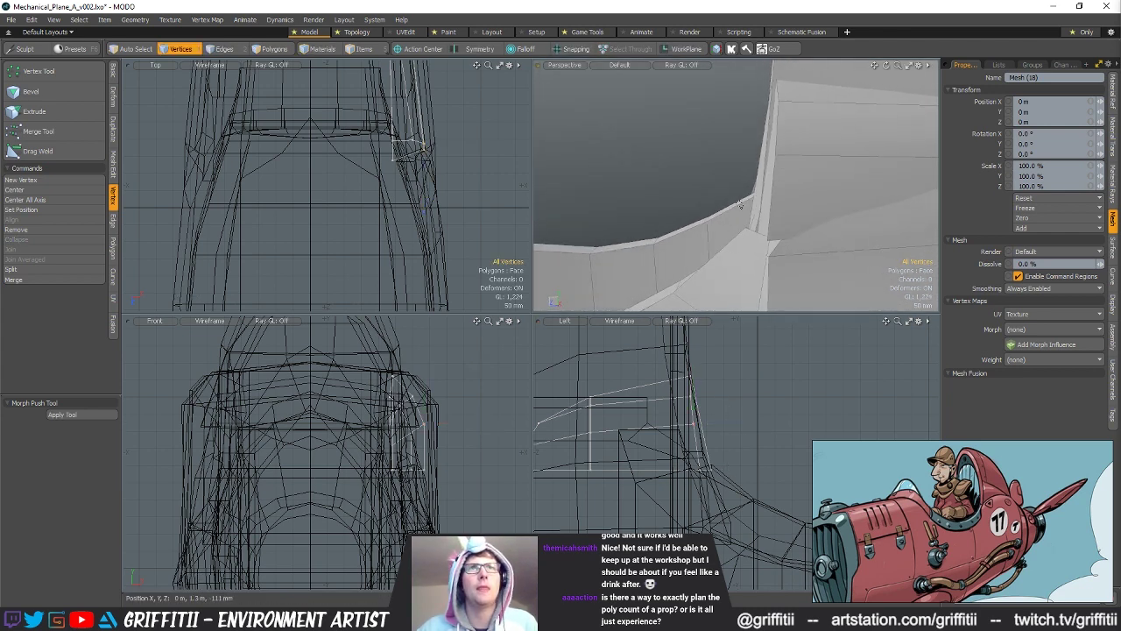
pyautogui.press('5')
pyautogui.click(748, 255)
pyautogui.press('1')
pyautogui.moveTo(688, 483); pyautogui.dragTo(711, 484, button='right')
pyautogui.press('w')
pyautogui.moveTo(730, 388); pyautogui.dragTo(728, 390)
pyautogui.press('space')
pyautogui.click(782, 337)
# Step: Move the short edge at the cockpit rim's rear end -22 mm in X
pyautogui.moveTo(716, 212)
pyautogui.keyDown('alt'); pyautogui.mouseDown()
pyautogui.moveTo(755, 216)
pyautogui.moveTo(733, 219)
pyautogui.moveTo(751, 250)
pyautogui.mouseUp(); pyautogui.keyUp('alt')
pyautogui.press('2')
pyautogui.click(754, 219)
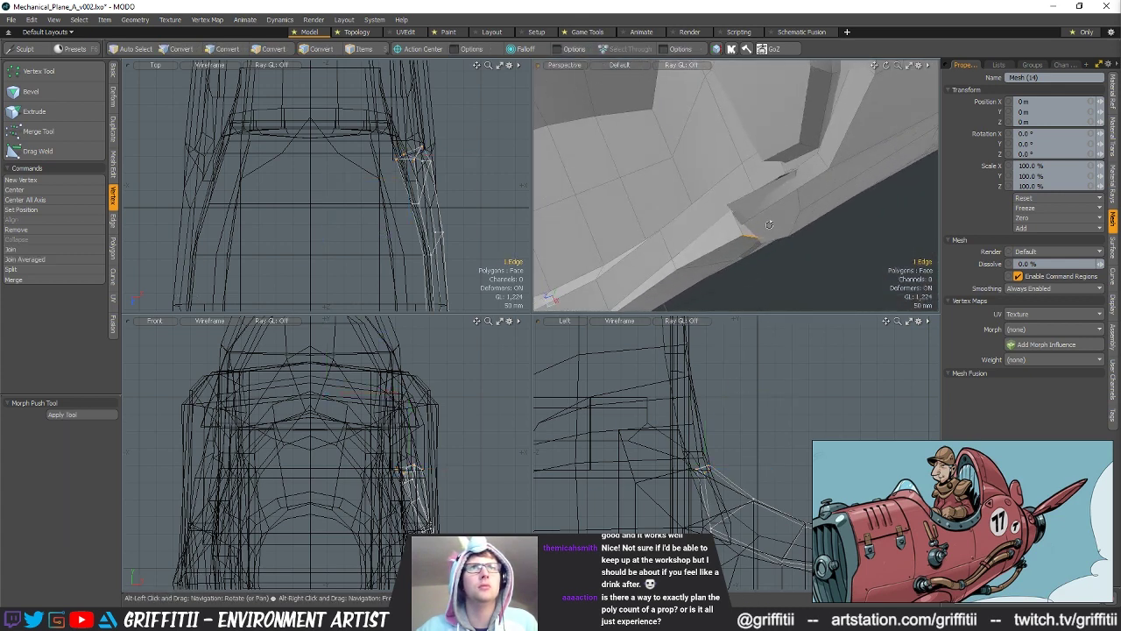
pyautogui.press('w')
pyautogui.moveTo(474, 155); pyautogui.dragTo(468, 155)
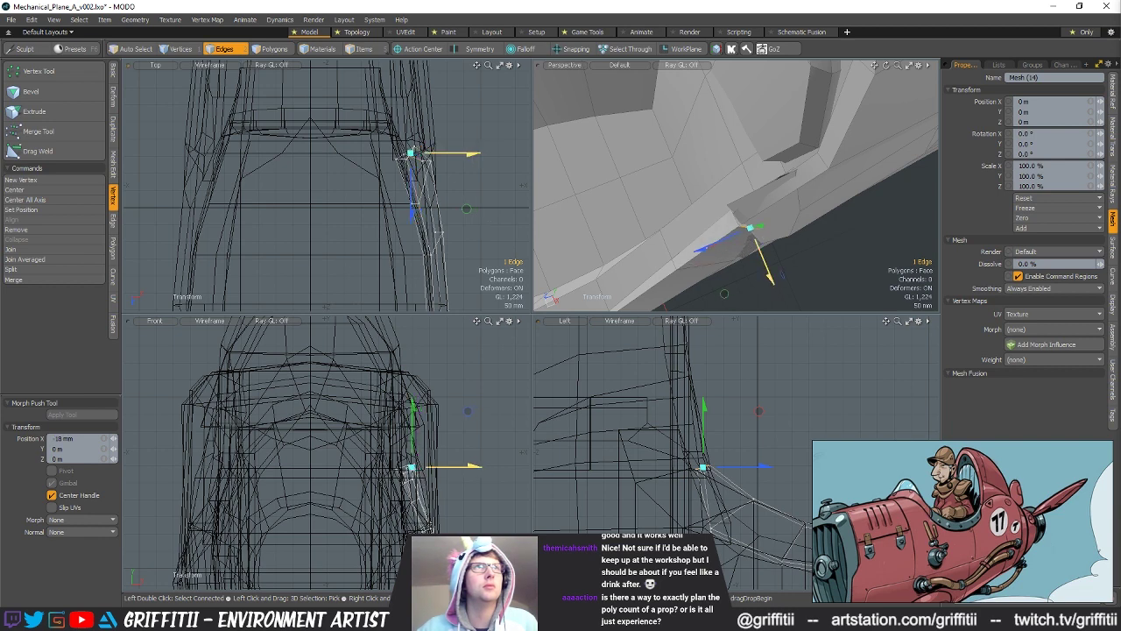
pyautogui.moveTo(770, 158)
pyautogui.keyDown('alt'); pyautogui.mouseDown()
pyautogui.moveTo(795, 134)
pyautogui.moveTo(778, 171)
pyautogui.mouseUp(); pyautogui.keyUp('alt')
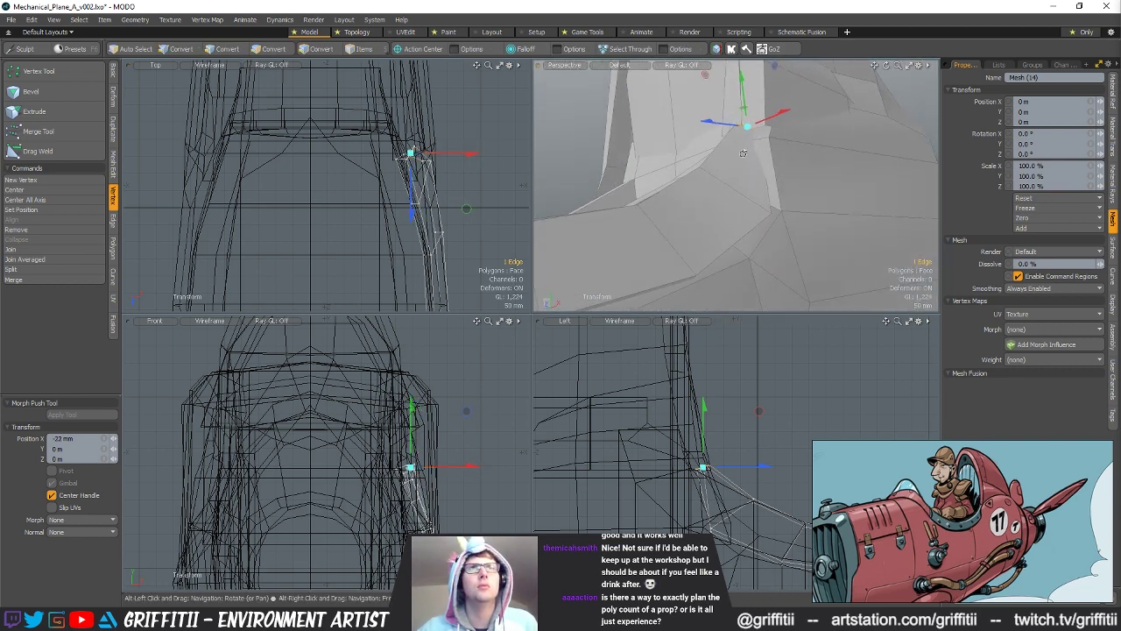
pyautogui.press('space')
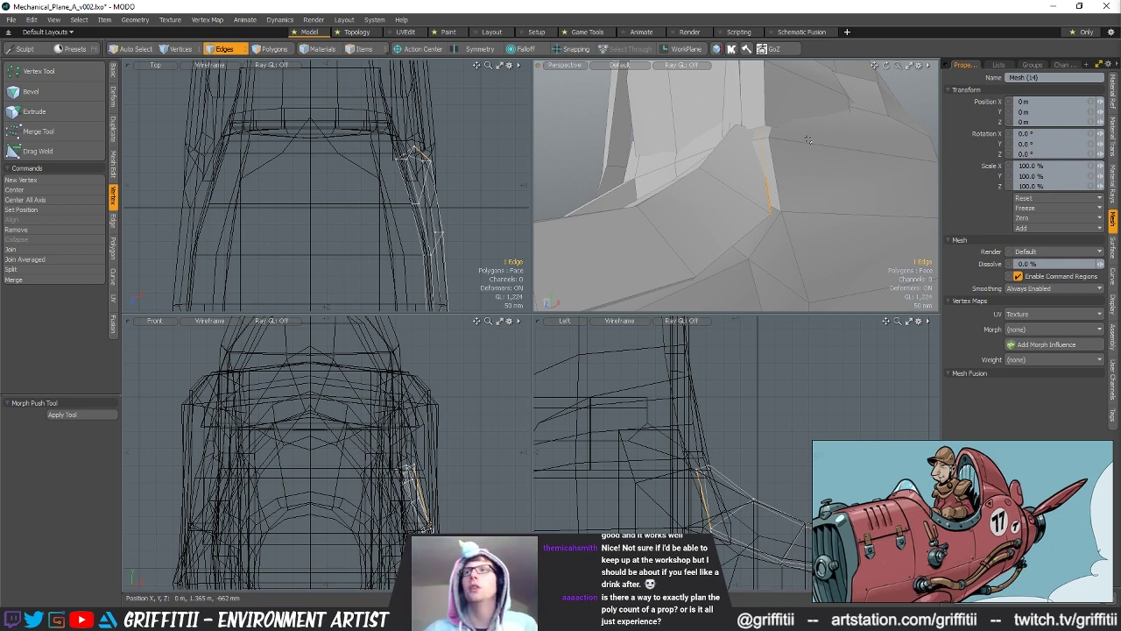
# Step: Move the corner vertex at the cockpit rim's rear end 2 mm in X and -20 mm in Z
pyautogui.keyDown('alt'); pyautogui.moveTo(820, 233); pyautogui.dragTo(753, 179); pyautogui.keyUp('alt')
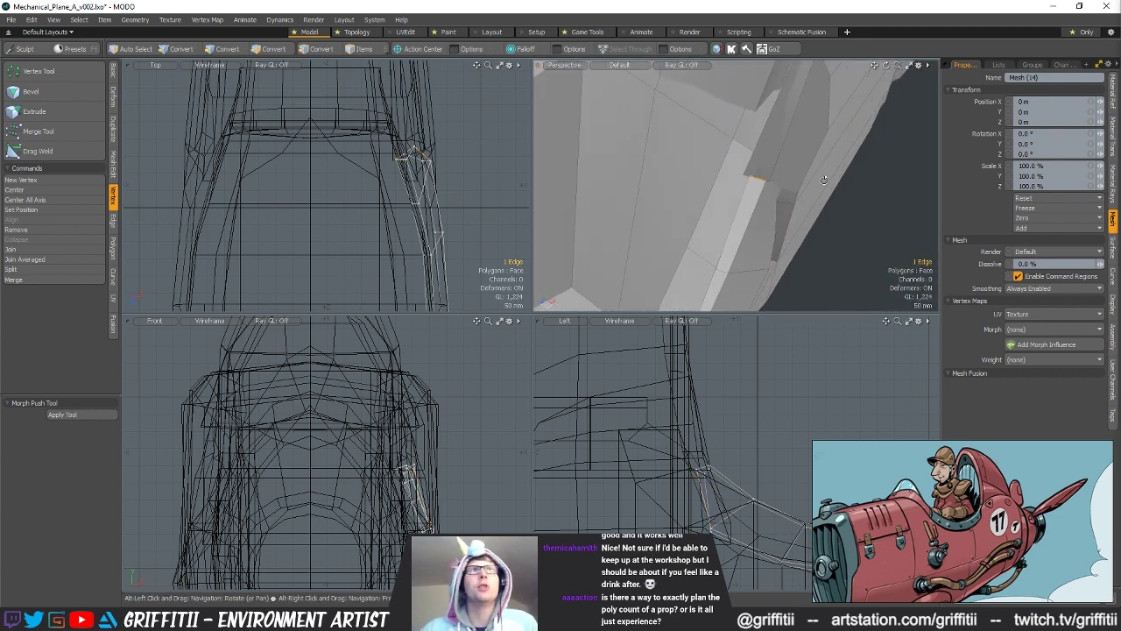
pyautogui.keyDown('alt'); pyautogui.moveTo(833, 217); pyautogui.dragTo(792, 209); pyautogui.keyUp('alt')
pyautogui.press('3')
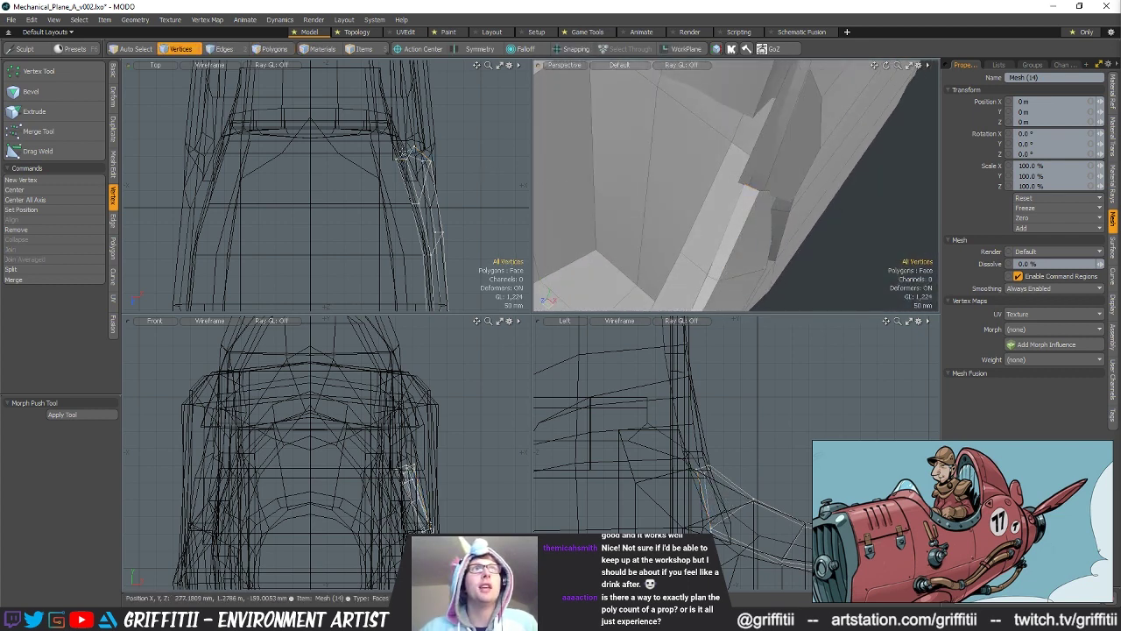
pyautogui.click(401, 153)
pyautogui.press('1')
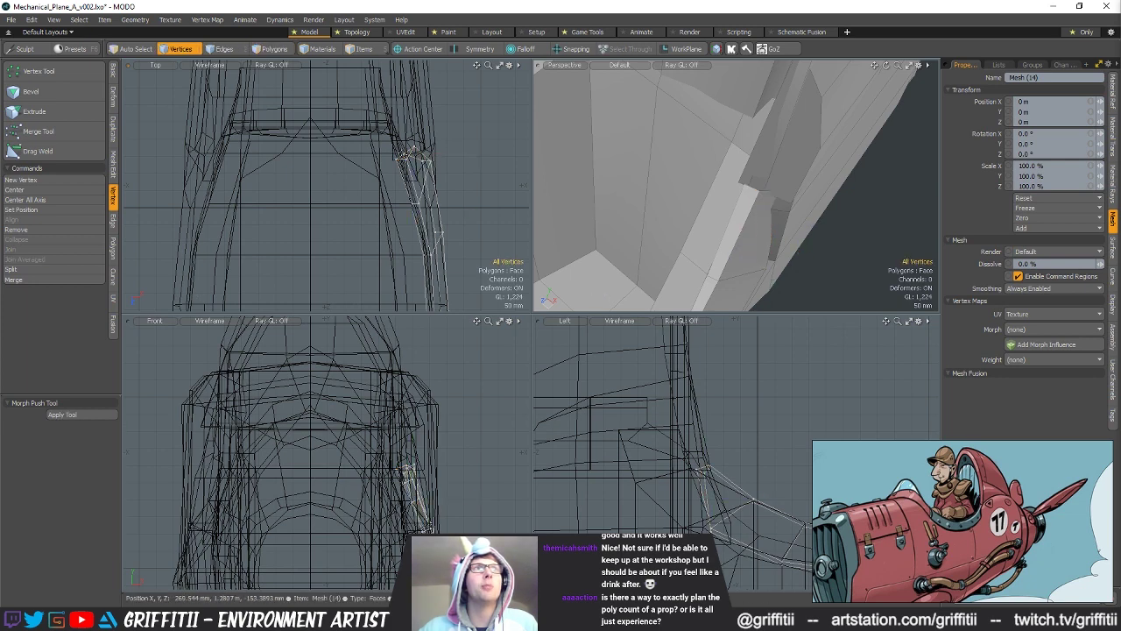
pyautogui.press('w')
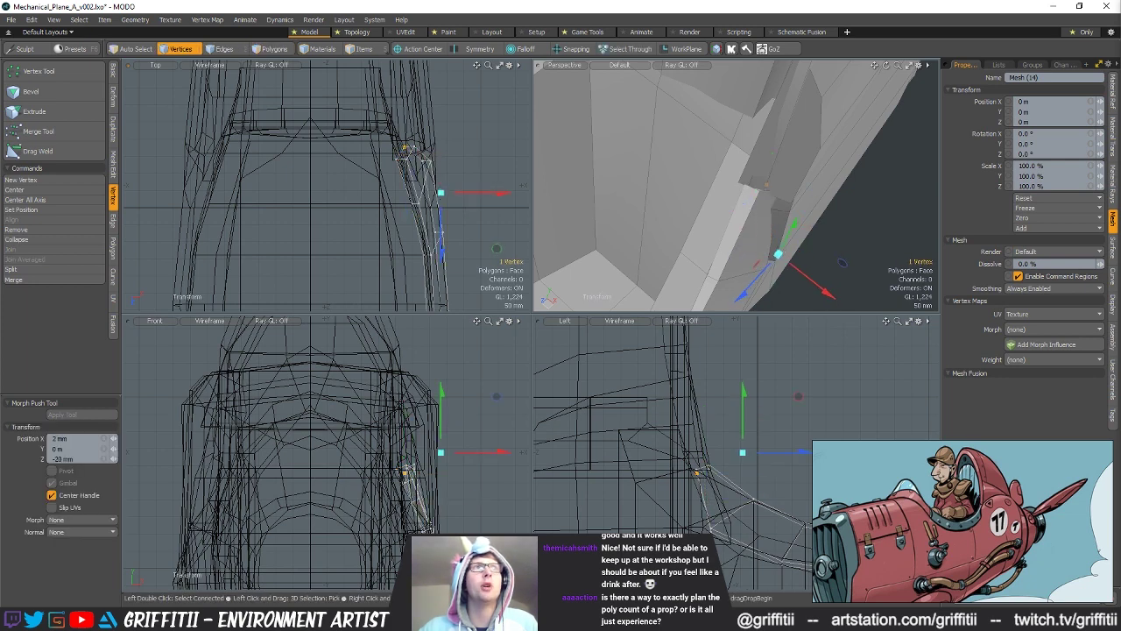
pyautogui.press('q')
pyautogui.click(862, 215)
# Step: Fine-tune the corner vertex and short edge at the cockpit rim's rear end where it meets the side fairing
pyautogui.keyDown('alt'); pyautogui.moveTo(863, 215); pyautogui.dragTo(788, 175); pyautogui.keyUp('alt')
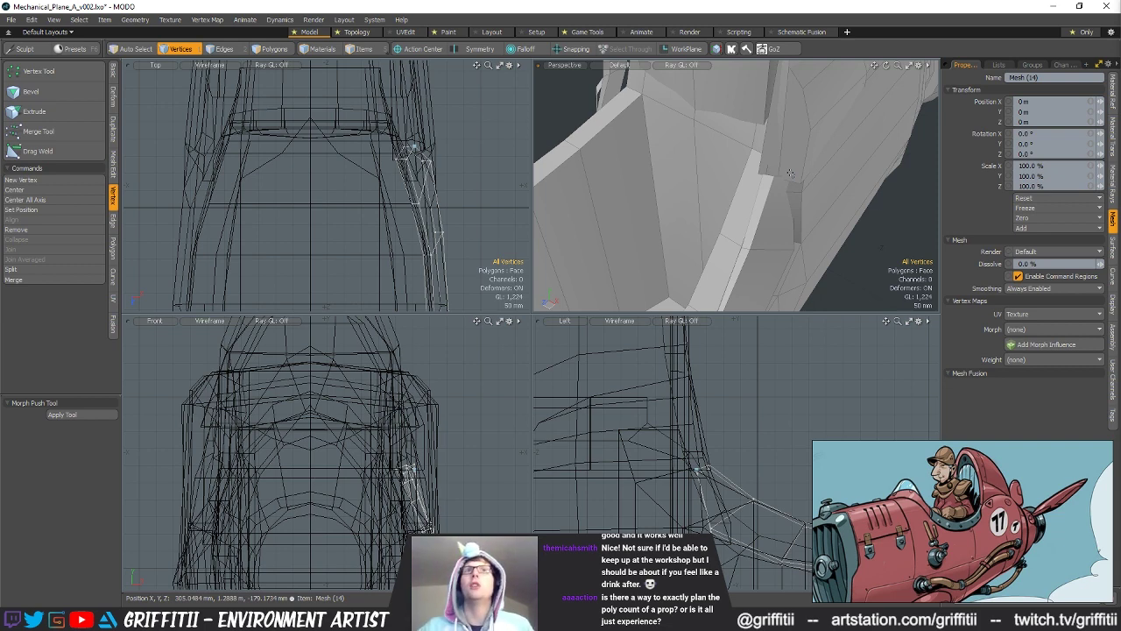
pyautogui.keyDown('alt'); pyautogui.moveTo(811, 258); pyautogui.dragTo(735, 375); pyautogui.keyUp('alt')
pyautogui.moveTo(792, 165)
pyautogui.keyDown('alt'); pyautogui.mouseDown()
pyautogui.moveTo(744, 180)
pyautogui.moveTo(751, 167)
pyautogui.moveTo(713, 155)
pyautogui.moveTo(843, 175)
pyautogui.moveTo(835, 145)
pyautogui.moveTo(775, 161)
pyautogui.mouseUp(); pyautogui.keyUp('alt')
pyautogui.scroll(3, 758, 178)
pyautogui.press('w')
pyautogui.press('q')
pyautogui.click(843, 175)
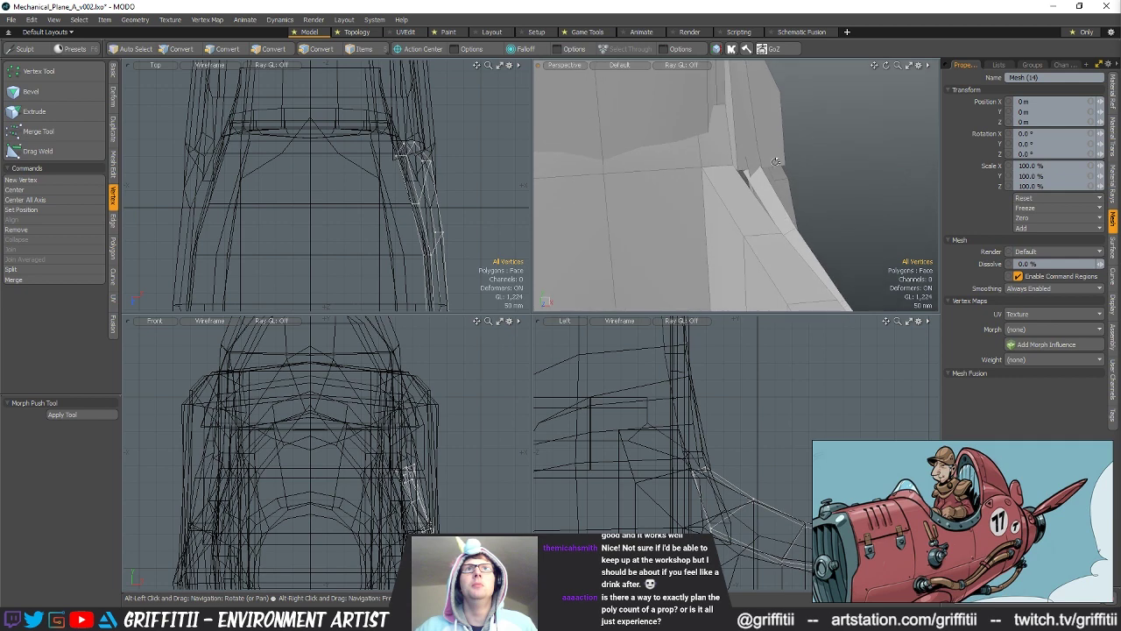
pyautogui.press('2')
pyautogui.click(751, 170)
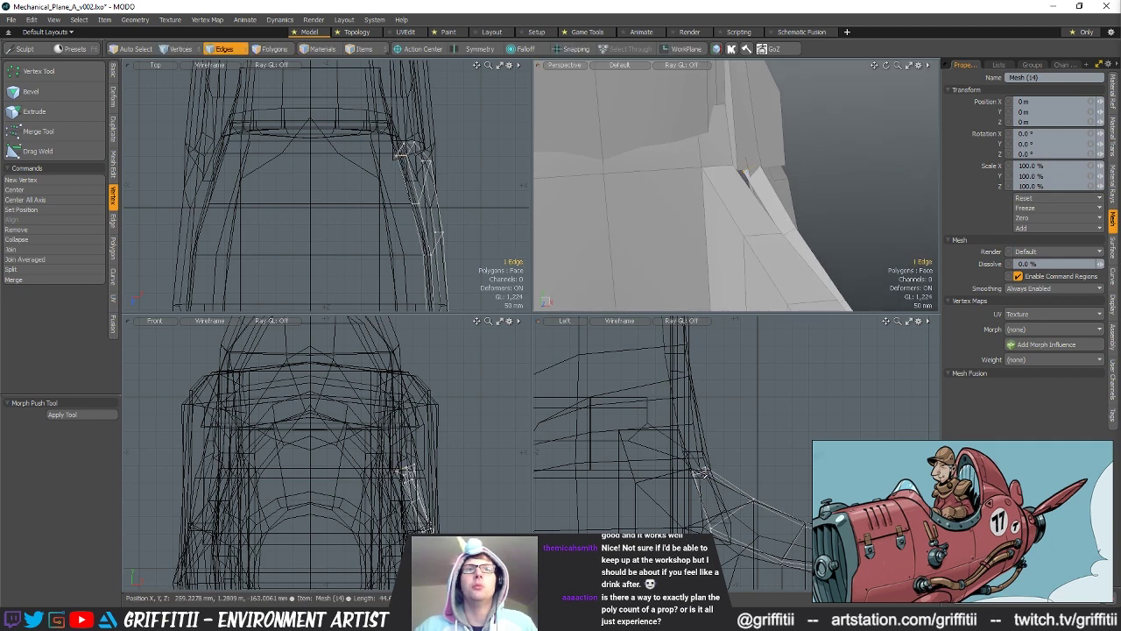
pyautogui.press('w')
pyautogui.moveTo(751, 170)
pyautogui.keyDown('alt'); pyautogui.mouseDown()
pyautogui.moveTo(788, 178)
pyautogui.moveTo(771, 171)
pyautogui.mouseUp(); pyautogui.keyUp('alt')
pyautogui.press('q')
pyautogui.click(838, 172)
# Step: Adjust the side fairing's lower front corner against the cockpit rim's rear end
pyautogui.keyDown('alt'); pyautogui.moveTo(838, 172); pyautogui.dragTo(755, 182); pyautogui.keyUp('alt')
pyautogui.press('5')
pyautogui.click(767, 174)
pyautogui.press('1')
pyautogui.click(755, 187)
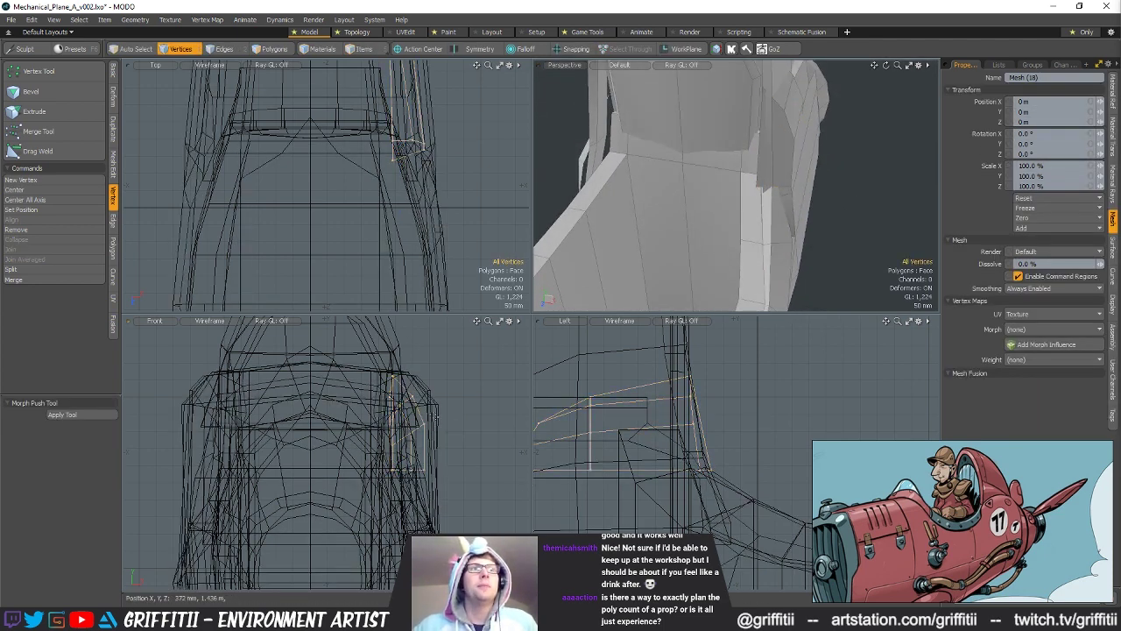
pyautogui.press('e')
pyautogui.press('q')
pyautogui.press('2')
pyautogui.moveTo(399, 452); pyautogui.dragTo(407, 457, button='right')
pyautogui.click(832, 196)
pyautogui.keyDown('alt'); pyautogui.moveTo(832, 197); pyautogui.dragTo(856, 198); pyautogui.keyUp('alt')
pyautogui.keyDown('alt'); pyautogui.moveTo(753, 171); pyautogui.dragTo(834, 207); pyautogui.keyUp('alt')
pyautogui.press('w')
pyautogui.press('space')
pyautogui.press('space')
pyautogui.press('space')
pyautogui.click(712, 124)
# Step: Shift the fuselage body's side vertices forward to meet the cockpit rim's rear end
pyautogui.press('2')
pyautogui.press('5')
pyautogui.click(832, 203)
pyautogui.press('3')
pyautogui.keyDown('alt'); pyautogui.keyDown('shift'); pyautogui.moveTo(676, 464); pyautogui.dragTo(749, 475); pyautogui.keyUp('shift'); pyautogui.keyUp('alt')
pyautogui.scroll(-3, 750, 475)
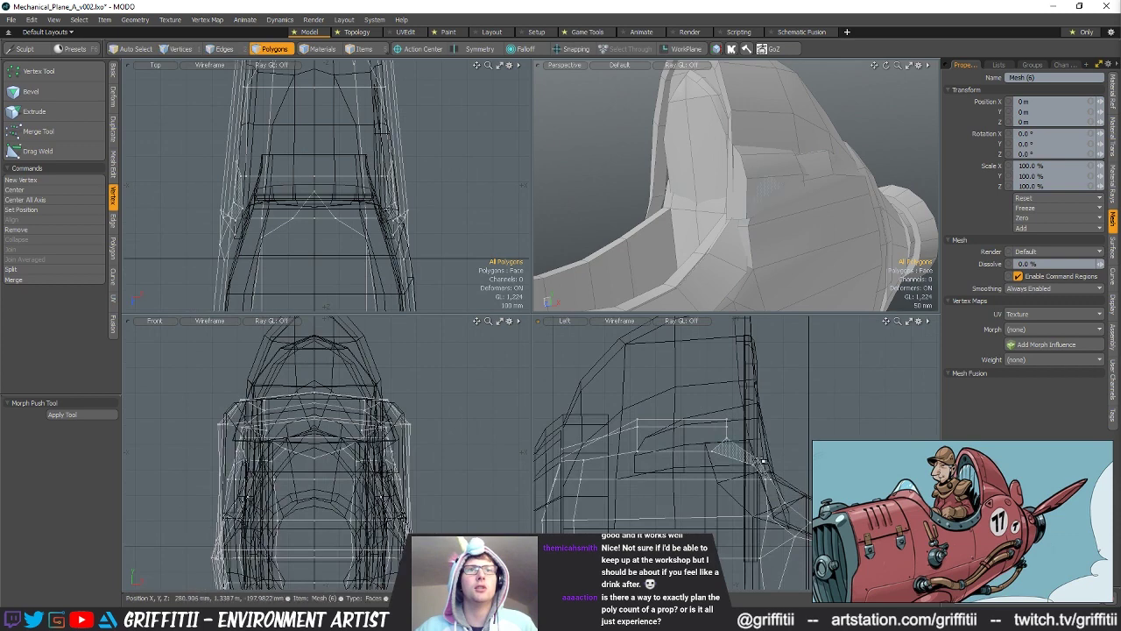
pyautogui.press('1')
pyautogui.press('w')
pyautogui.moveTo(753, 442); pyautogui.dragTo(777, 442)
pyautogui.press('space')
pyautogui.moveTo(767, 450); pyautogui.dragTo(757, 450, button='right')
pyautogui.press('w')
pyautogui.moveTo(784, 445); pyautogui.dragTo(784, 440)
pyautogui.press('space')
pyautogui.click(776, 476)
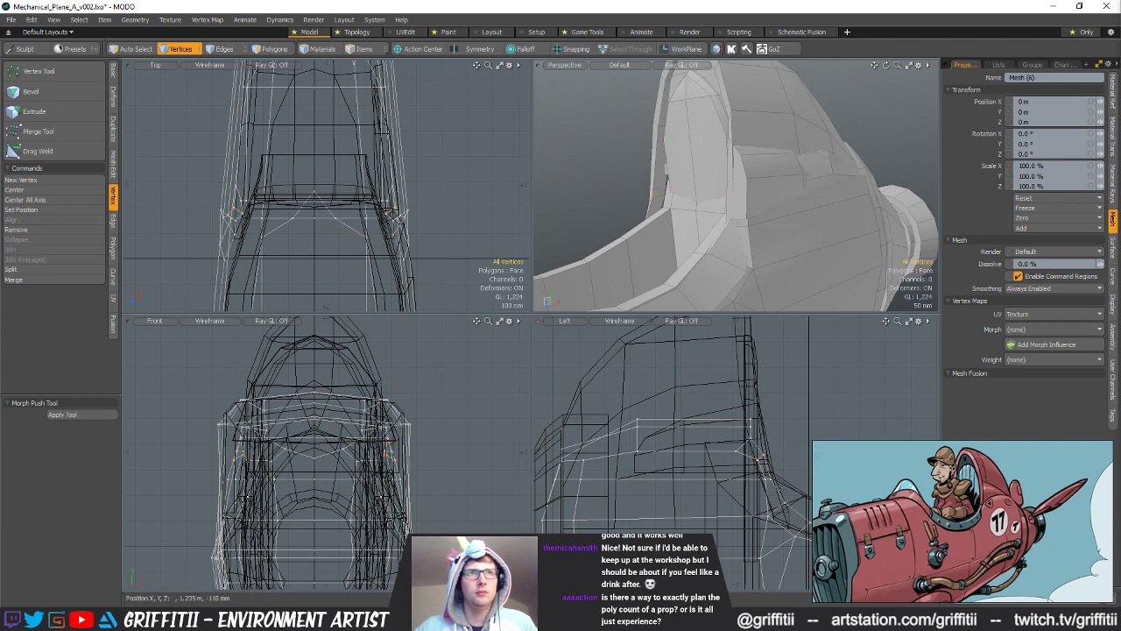
# Step: Shift the fuselage body's upper vertices beneath the headrest fairing slightly downward
pyautogui.moveTo(536, 401); pyautogui.dragTo(539, 398, button='right')
pyautogui.press('w')
pyautogui.moveTo(762, 140); pyautogui.dragTo(781, 180)
pyautogui.scroll(1, 781, 182)
pyautogui.press('space')
# Step: Scale the side fairing to 81% in X about a point on its inner side
pyautogui.press('5')
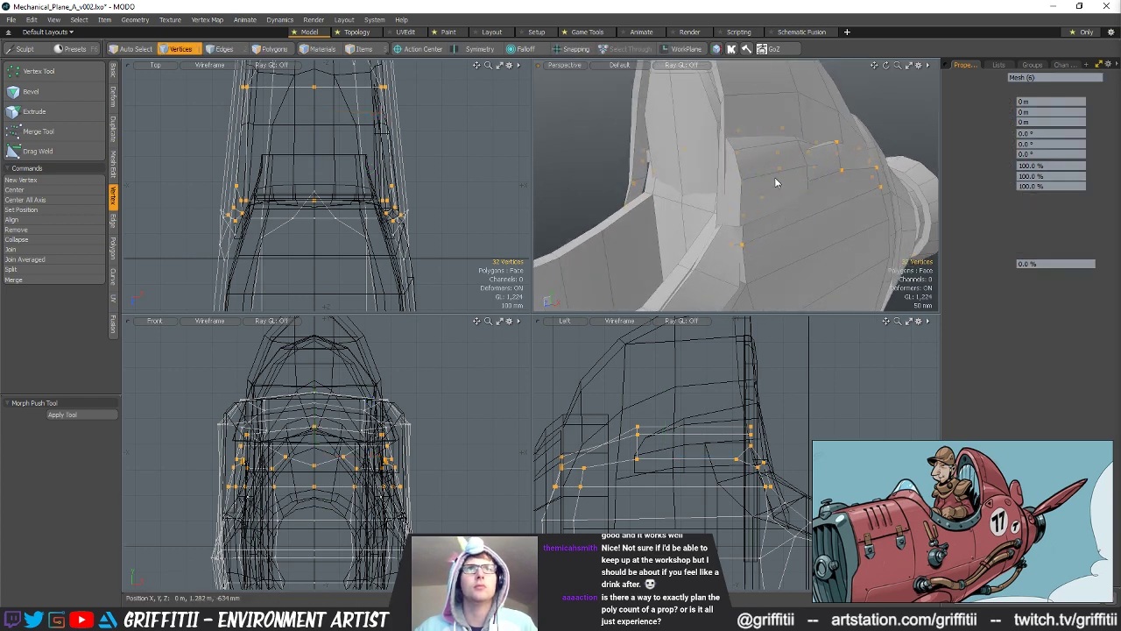
pyautogui.click(775, 177)
pyautogui.press('1')
pyautogui.press('r')
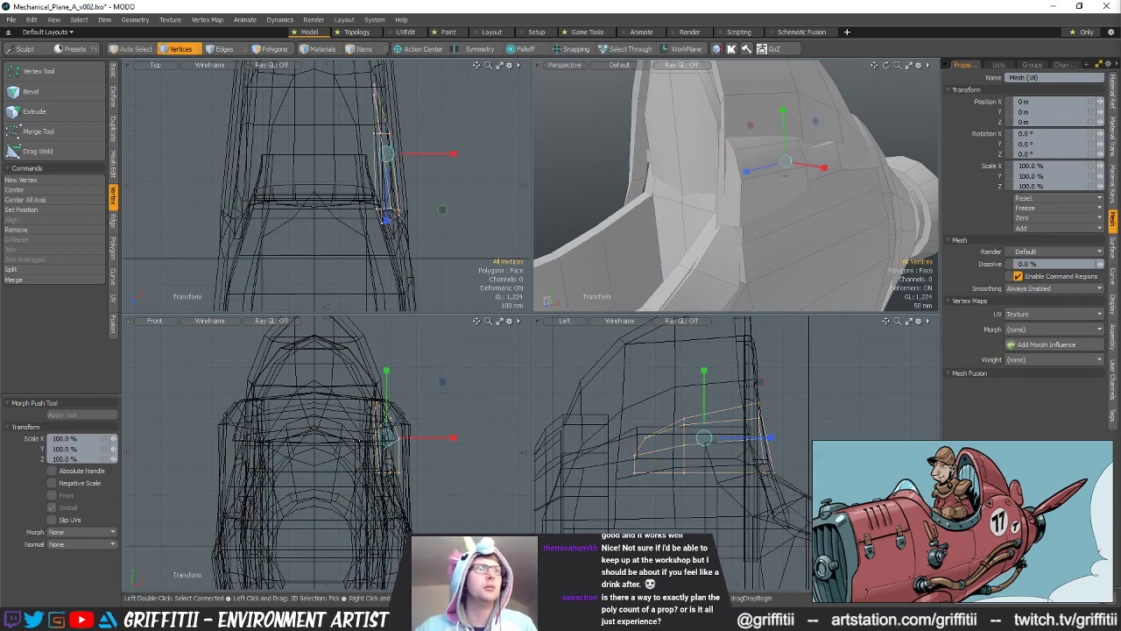
pyautogui.click(372, 431)
pyautogui.moveTo(437, 431); pyautogui.dragTo(427, 431)
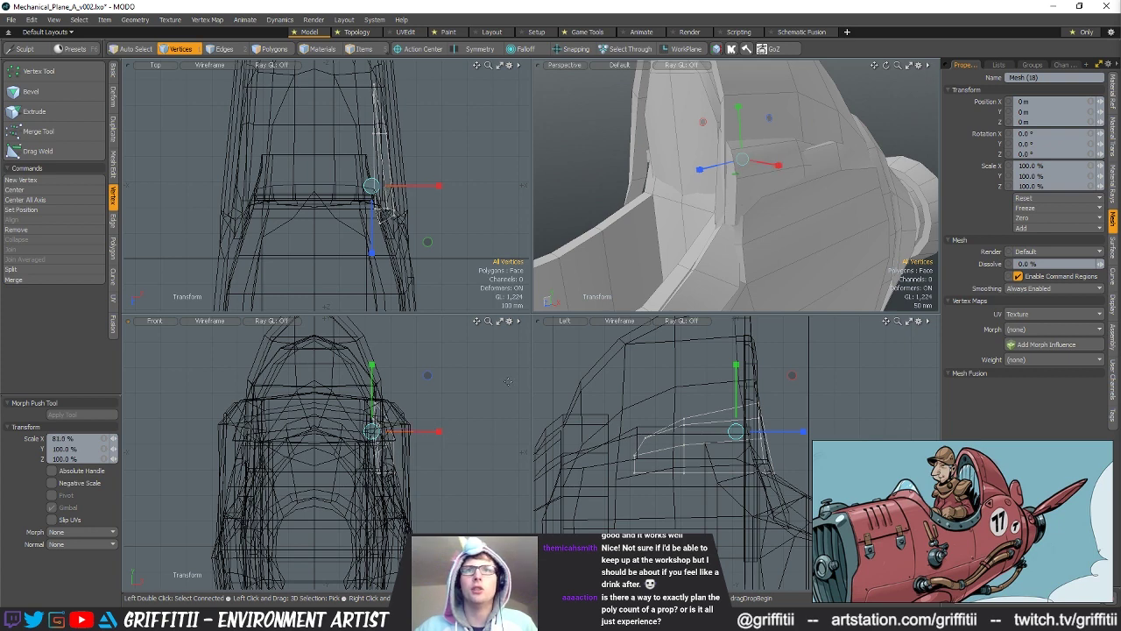
# Step: Move the side fairing's four rear polygons forward toward the cockpit to shorten the fairing
pyautogui.press('w')
pyautogui.keyDown('alt'); pyautogui.moveTo(747, 145); pyautogui.dragTo(653, 165); pyautogui.keyUp('alt')
pyautogui.press('space')
pyautogui.press('space')
pyautogui.press('space')
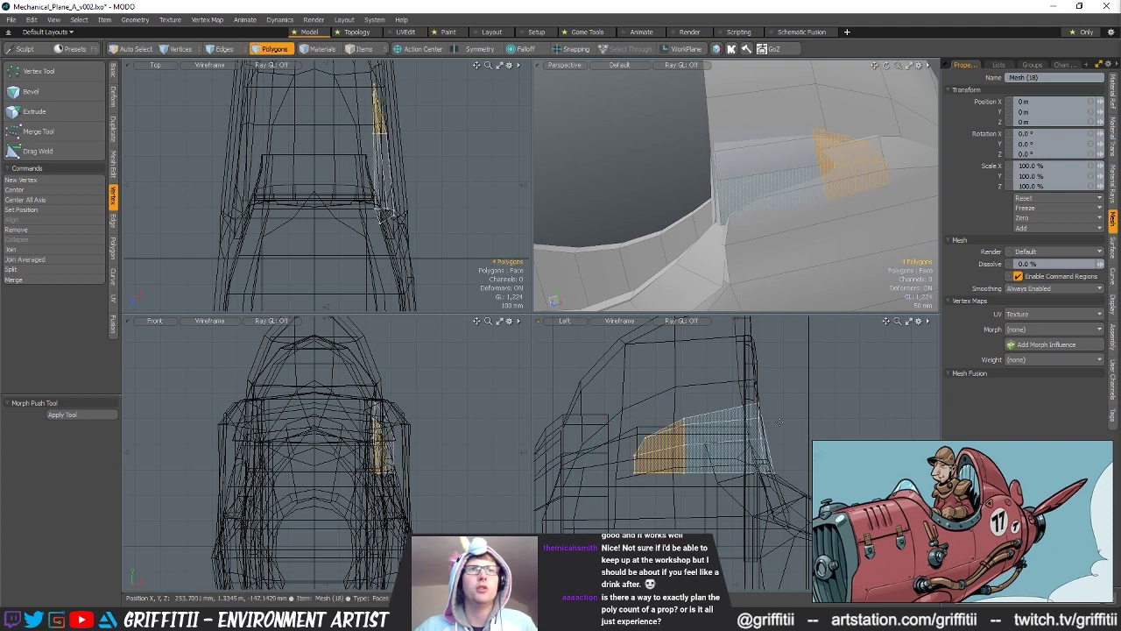
pyautogui.press('w')
pyautogui.moveTo(810, 162); pyautogui.dragTo(790, 191)
pyautogui.press('space')
pyautogui.click(820, 228)
# Step: Scale the side fairing up slightly in X
pyautogui.keyDown('alt'); pyautogui.moveTo(821, 228); pyautogui.dragTo(732, 210); pyautogui.keyUp('alt')
pyautogui.press('r')
pyautogui.click(746, 170)
pyautogui.moveTo(438, 182); pyautogui.dragTo(449, 182)
pyautogui.moveTo(343, 261)
pyautogui.keyDown('alt'); pyautogui.mouseDown()
pyautogui.moveTo(272, 230)
pyautogui.moveTo(330, 246)
pyautogui.mouseUp(); pyautogui.keyUp('alt')
# Step: Move the four vertices at the side fairing's middle section 20 mm in X
pyautogui.press('space')
pyautogui.press('space')
pyautogui.press('space')
pyautogui.press('space')
pyautogui.press('space')
pyautogui.moveTo(370, 161); pyautogui.dragTo(398, 179, button='right')
pyautogui.press('w')
pyautogui.moveTo(400, 175); pyautogui.dragTo(407, 175)
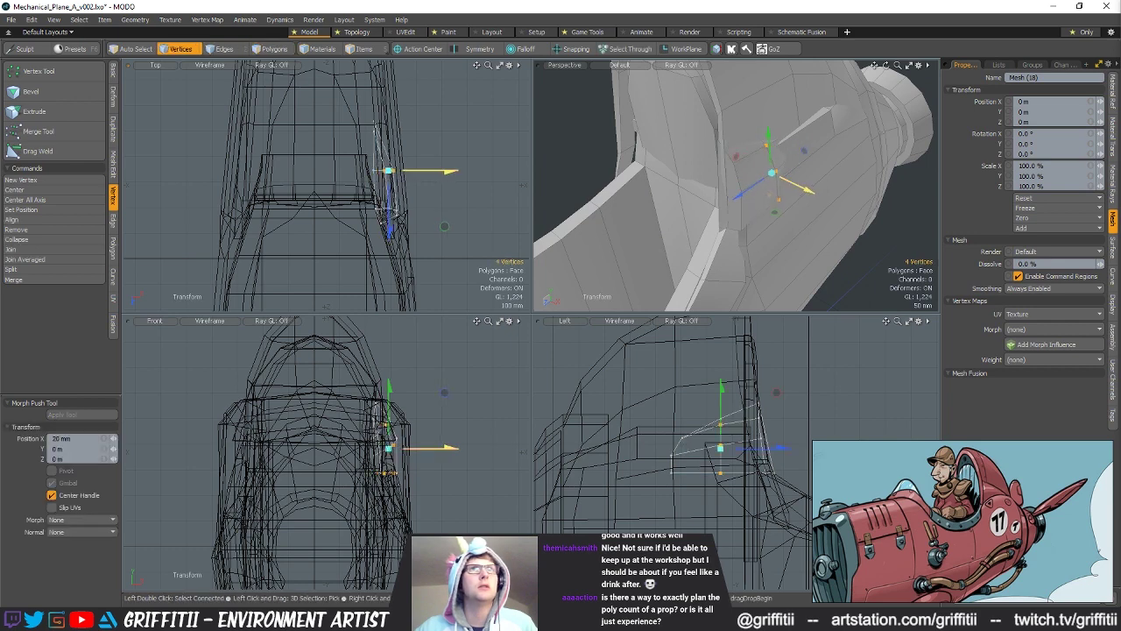
pyautogui.press('q')
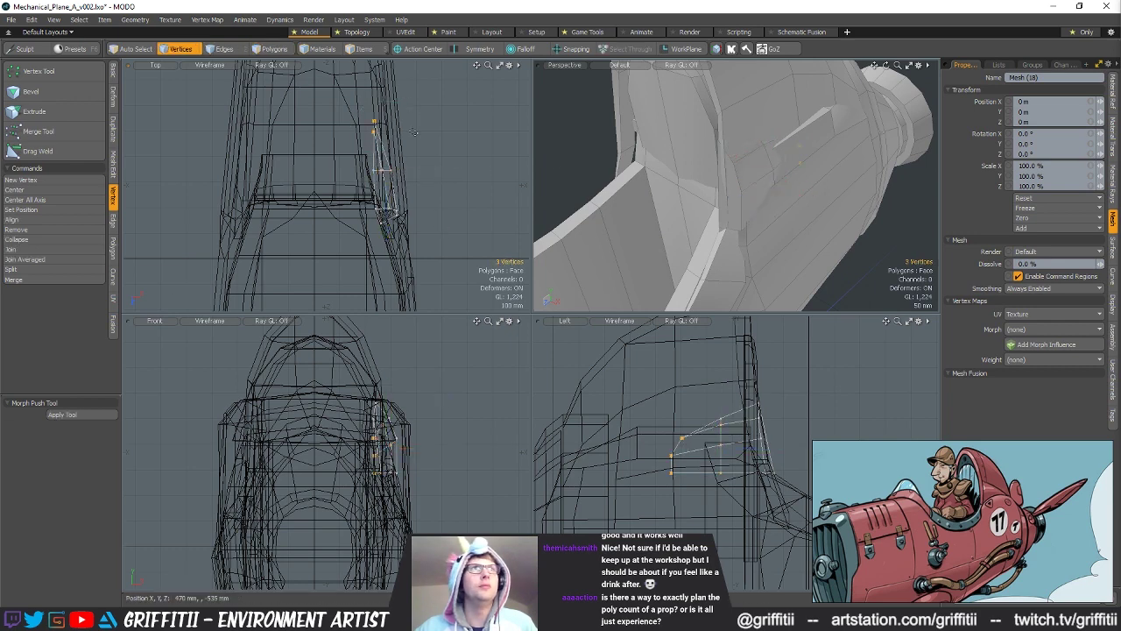
# Step: Adjust the position of the side fairing's three rear vertices
pyautogui.press('w')
pyautogui.press('q')
pyautogui.click(464, 168)
# Step: Delete the nine top polygons of the fuselage body hidden beneath the headrest fairing
pyautogui.keyDown('alt'); pyautogui.moveTo(683, 184); pyautogui.dragTo(788, 194); pyautogui.keyUp('alt')
pyautogui.press('5')
pyautogui.click(795, 198)
pyautogui.press('1')
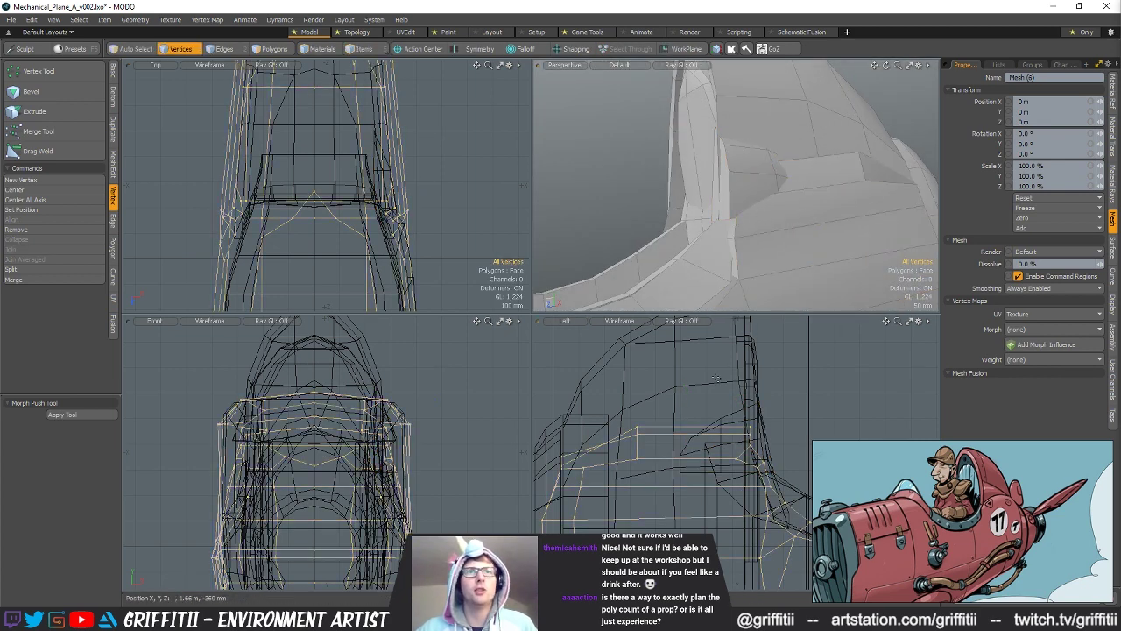
pyautogui.scroll(4, 750, 446)
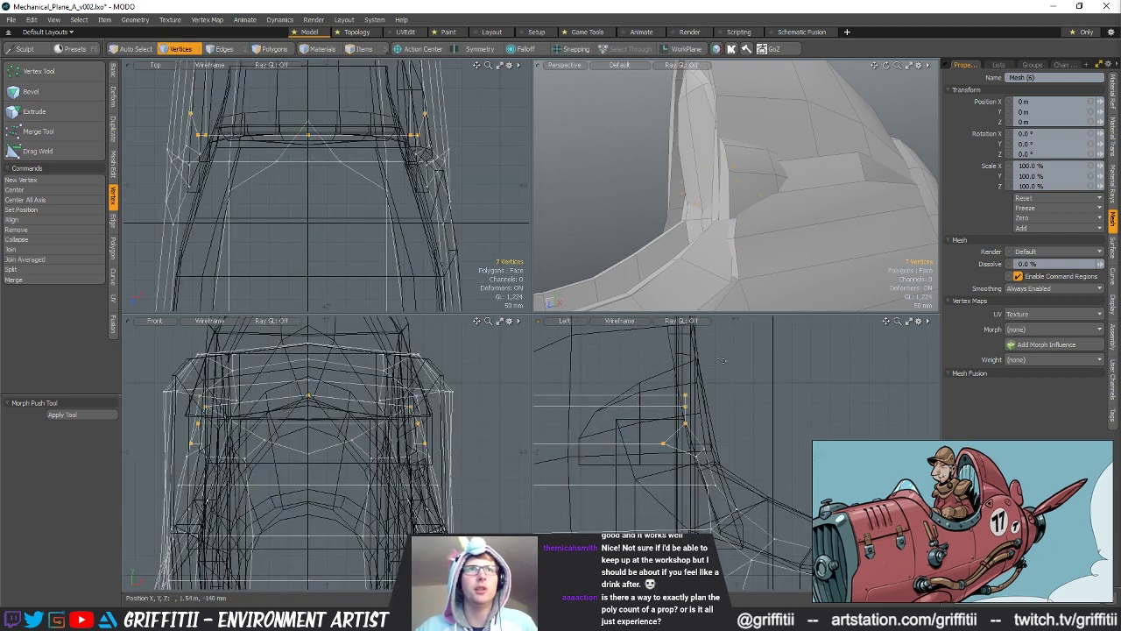
pyautogui.keyDown('alt'); pyautogui.moveTo(818, 256); pyautogui.dragTo(784, 268); pyautogui.keyUp('alt')
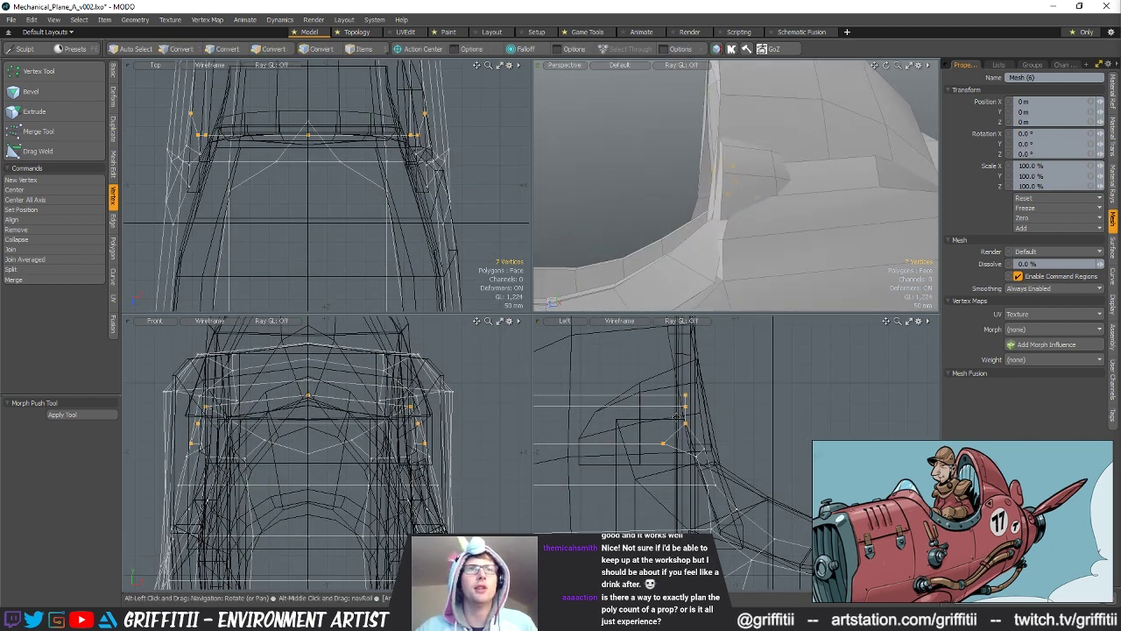
pyautogui.scroll(-4, 673, 419)
pyautogui.keyDown('ctrl'); pyautogui.keyDown('alt'); pyautogui.moveTo(775, 197); pyautogui.dragTo(753, 178); pyautogui.keyUp('alt'); pyautogui.keyUp('ctrl')
pyautogui.moveTo(754, 177)
pyautogui.keyDown('alt'); pyautogui.mouseDown()
pyautogui.moveTo(714, 196)
pyautogui.moveTo(742, 181)
pyautogui.mouseUp(); pyautogui.keyUp('alt')
pyautogui.press('space')
pyautogui.press('space')
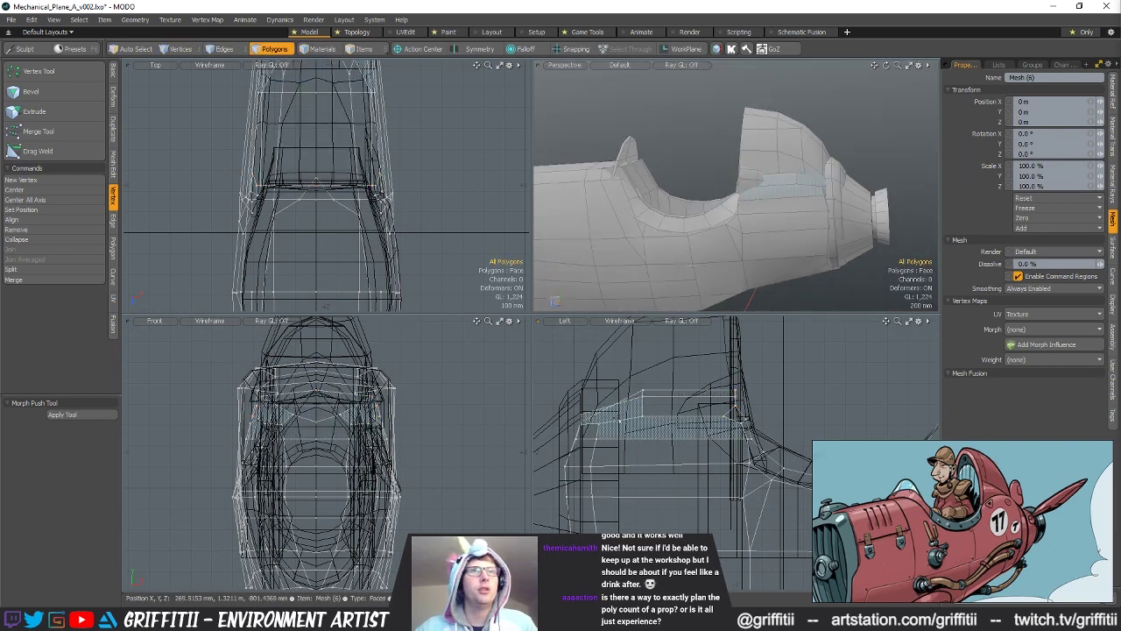
pyautogui.moveTo(719, 426); pyautogui.dragTo(725, 428, button='right')
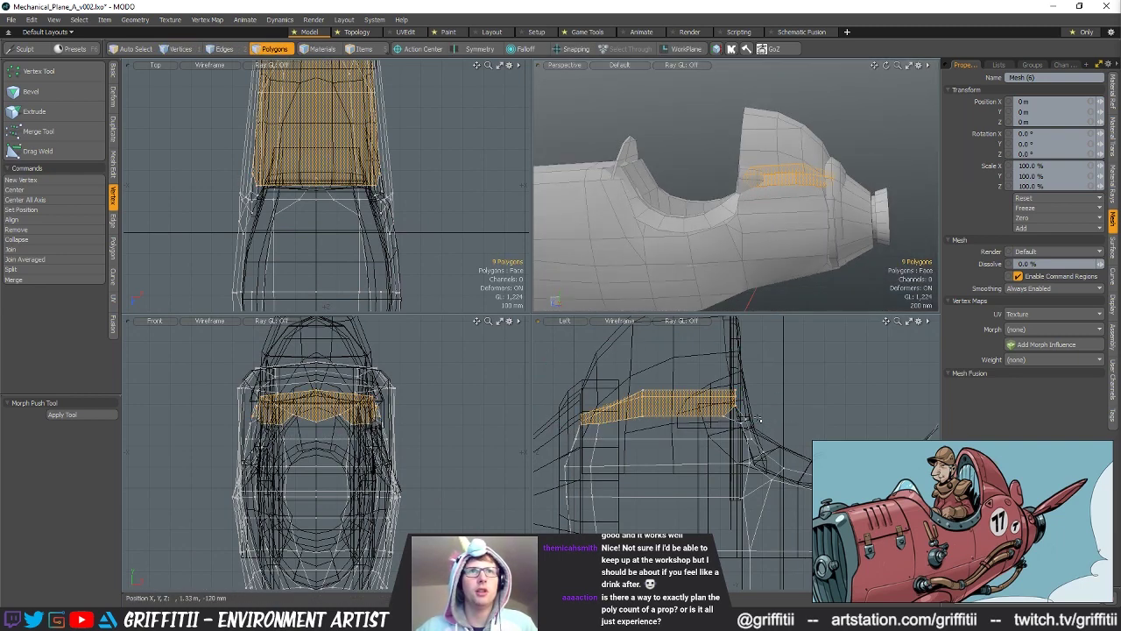
pyautogui.press('Delete')
# Step: Delete the fuselage body's rear end polygons hidden behind the tail section
pyautogui.keyDown('ctrl'); pyautogui.keyDown('alt'); pyautogui.moveTo(564, 420); pyautogui.dragTo(596, 422); pyautogui.keyUp('alt'); pyautogui.keyUp('ctrl')
pyautogui.keyDown('alt'); pyautogui.moveTo(595, 422); pyautogui.dragTo(632, 425); pyautogui.keyUp('alt')
pyautogui.moveTo(620, 427); pyautogui.dragTo(596, 439, button='right')
pyautogui.moveTo(613, 400)
pyautogui.mouseDown(button='right')
pyautogui.moveTo(578, 541)
pyautogui.moveTo(611, 453)
pyautogui.mouseUp(button='right')
pyautogui.moveTo(862, 164)
pyautogui.keyDown('alt'); pyautogui.mouseDown()
pyautogui.moveTo(738, 250)
pyautogui.moveTo(747, 273)
pyautogui.mouseUp(); pyautogui.keyUp('alt')
pyautogui.hotkey('shift', 'a')
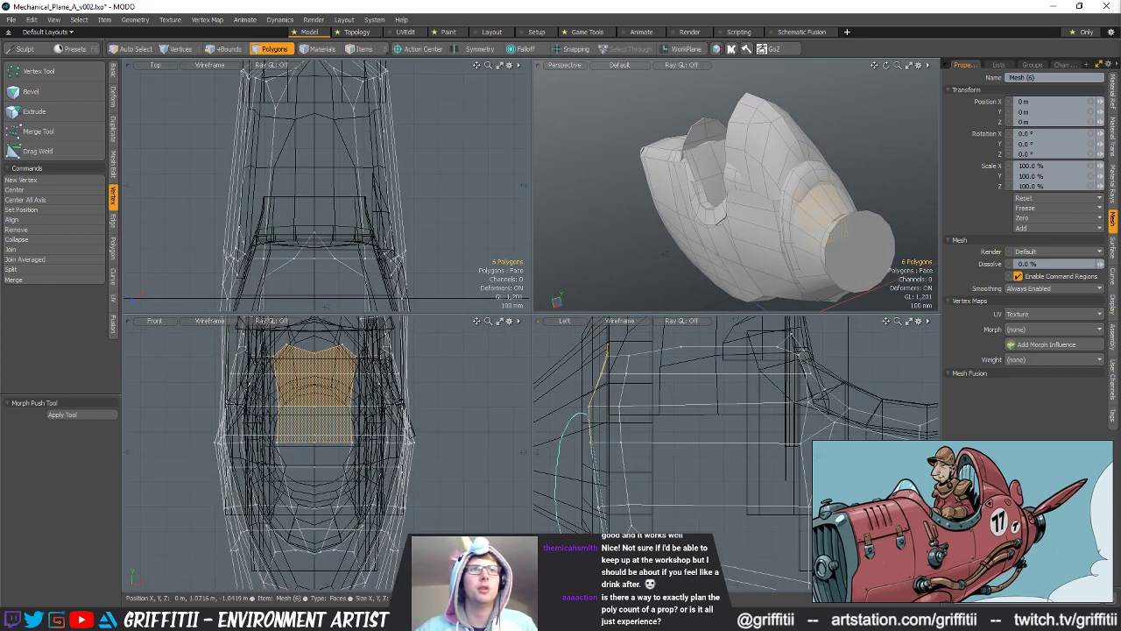
pyautogui.keyDown('shift'); pyautogui.moveTo(610, 519); pyautogui.dragTo(614, 510, button='right'); pyautogui.keyUp('shift')
pyautogui.moveTo(810, 280)
pyautogui.keyDown('alt'); pyautogui.mouseDown()
pyautogui.moveTo(823, 195)
pyautogui.moveTo(843, 245)
pyautogui.mouseUp(); pyautogui.keyUp('alt')
pyautogui.press('Delete')
# Step: Extend the fuselage body's open upper side edges a short distance upward on both sides
pyautogui.keyDown('alt'); pyautogui.keyDown('shift'); pyautogui.moveTo(686, 341); pyautogui.dragTo(662, 447); pyautogui.keyUp('shift'); pyautogui.keyUp('alt')
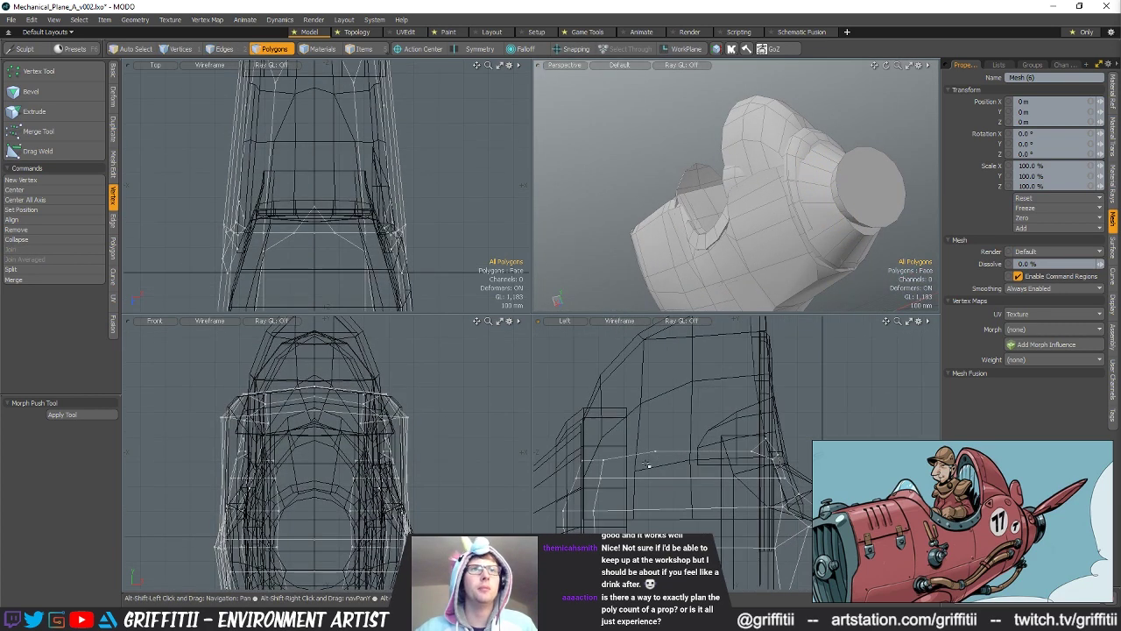
pyautogui.press('2')
pyautogui.press('1')
pyautogui.click(655, 451)
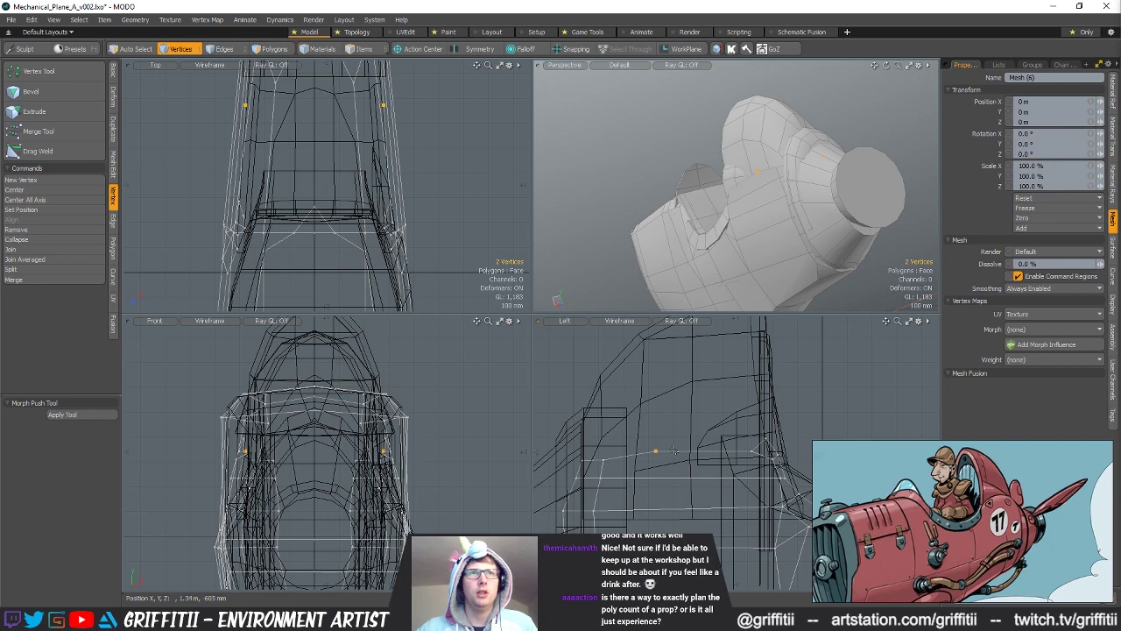
pyautogui.press('2')
pyautogui.click(663, 453)
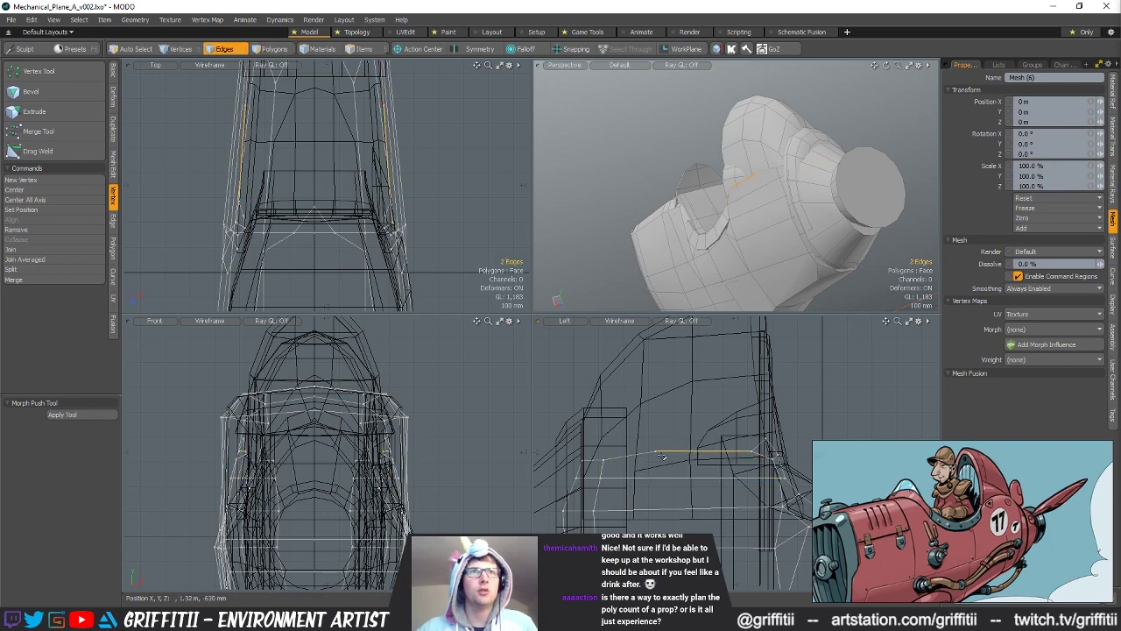
pyautogui.keyDown('ctrl'); pyautogui.rightClick(733, 459); pyautogui.keyUp('ctrl')
pyautogui.click(802, 461)
pyautogui.moveTo(678, 389); pyautogui.dragTo(678, 378)
pyautogui.press('Escape')
# Step: Select the four extended upper side edges of the fuselage body and scale them inward in X
pyautogui.keyDown('alt'); pyautogui.moveTo(714, 194); pyautogui.dragTo(737, 177); pyautogui.keyUp('alt')
pyautogui.scroll(4, 771, 177)
pyautogui.click(705, 439)
pyautogui.keyDown('shift'); pyautogui.click(638, 440); pyautogui.keyUp('shift')
pyautogui.keyDown('alt'); pyautogui.moveTo(690, 219); pyautogui.dragTo(723, 245); pyautogui.keyUp('alt')
pyautogui.press('space')
pyautogui.doubleClick(731, 210)
pyautogui.press('space')
pyautogui.press('space')
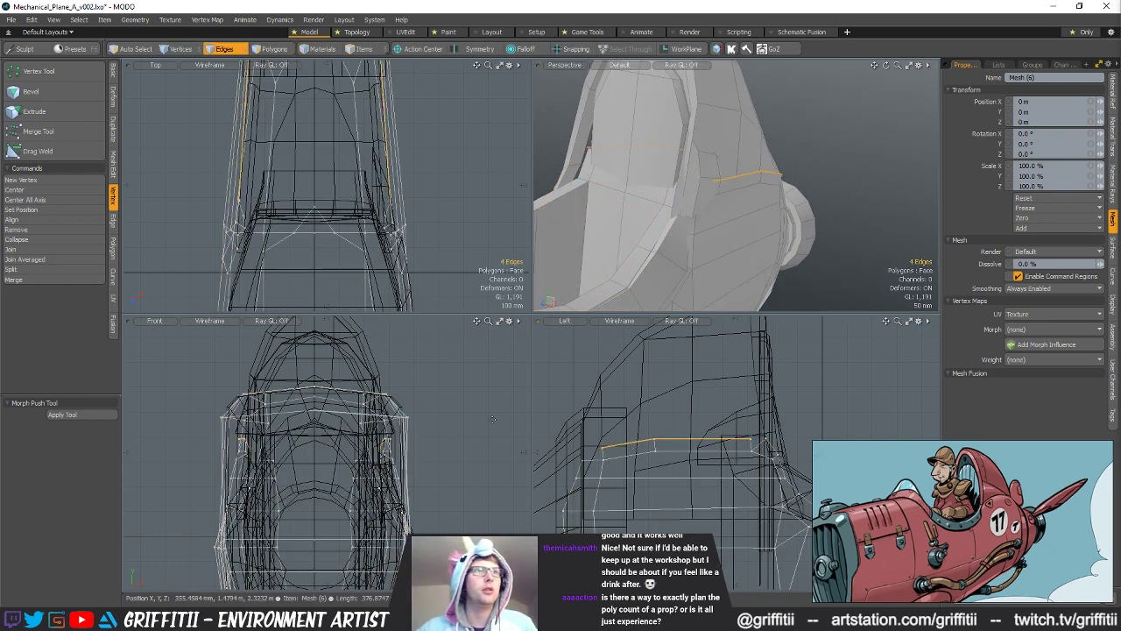
pyautogui.press('r')
pyautogui.moveTo(381, 444); pyautogui.dragTo(367, 444)
# Step: Select all connected polygons of the fuselage body and isolate that mesh from the rest of the plane
pyautogui.press('space')
pyautogui.press('space')
pyautogui.doubleClick(737, 206)
pyautogui.keyDown('alt'); pyautogui.moveTo(759, 217); pyautogui.dragTo(798, 228); pyautogui.keyUp('alt')
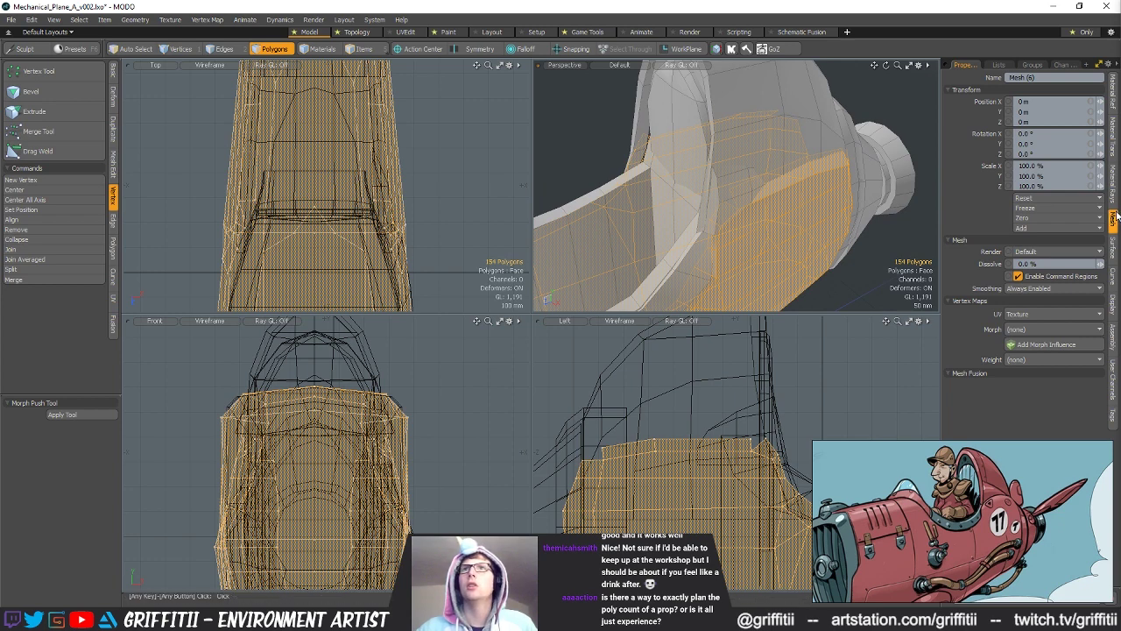
pyautogui.keyDown('alt'); pyautogui.moveTo(850, 163); pyautogui.dragTo(788, 221); pyautogui.keyUp('alt')
pyautogui.press('space')
pyautogui.press('space')
pyautogui.press('space')
# Step: Turn on snapping and move the front corner vertices of the body's extended upper side edges to close the corner
pyautogui.click(719, 220)
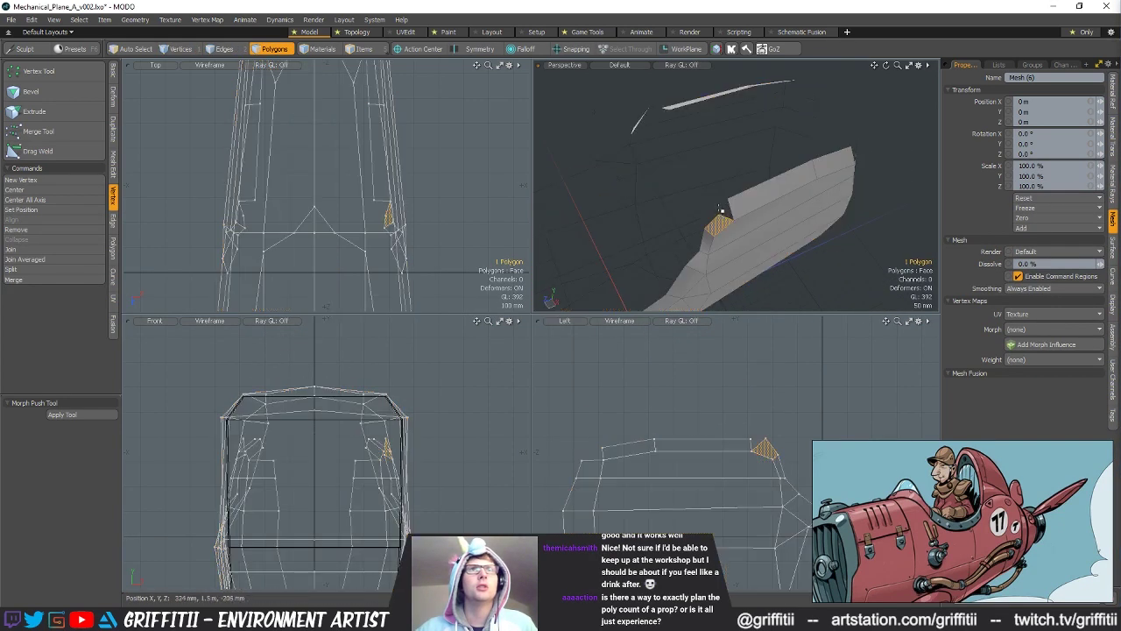
pyautogui.press('space')
pyautogui.press('space')
pyautogui.click(761, 437)
pyautogui.press('space')
pyautogui.click(766, 440)
pyautogui.press('space')
pyautogui.click(769, 439)
pyautogui.press('x')
pyautogui.press('w')
pyautogui.keyDown('alt'); pyautogui.moveTo(789, 407); pyautogui.dragTo(738, 424); pyautogui.keyUp('alt')
# Step: Snap the rear corner vertices of the body's extended upper edges together, moving them 30 mm in Y and 5 mm in Z
pyautogui.moveTo(657, 426); pyautogui.dragTo(568, 447)
pyautogui.press('space')
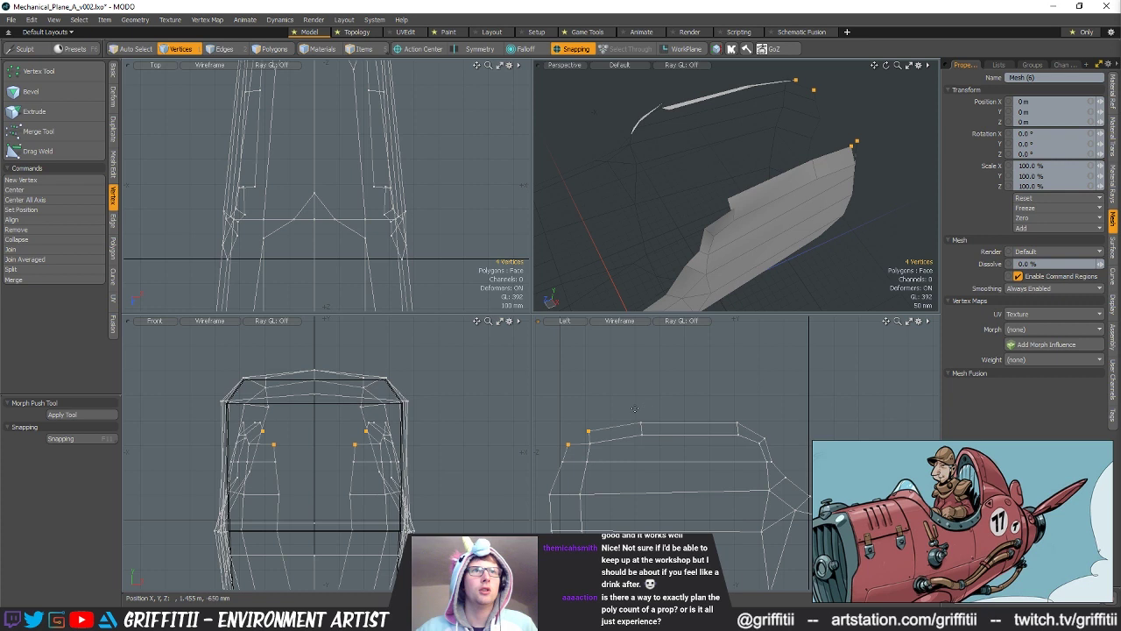
pyautogui.press('w')
pyautogui.moveTo(634, 382); pyautogui.dragTo(625, 395)
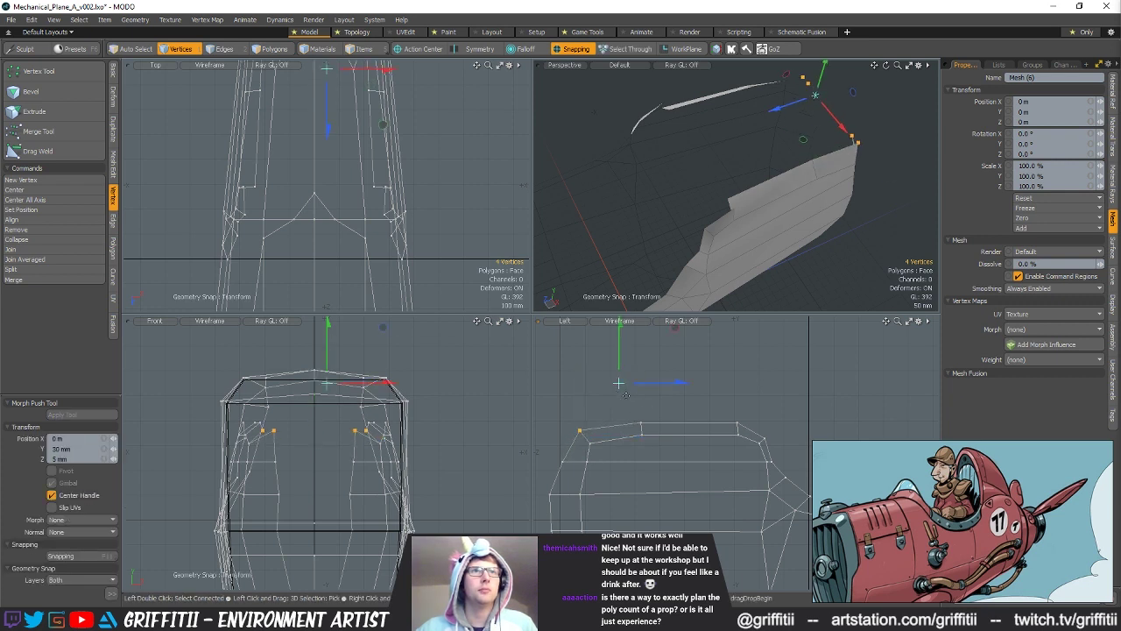
pyautogui.press('space')
pyautogui.press('w')
pyautogui.press('space')
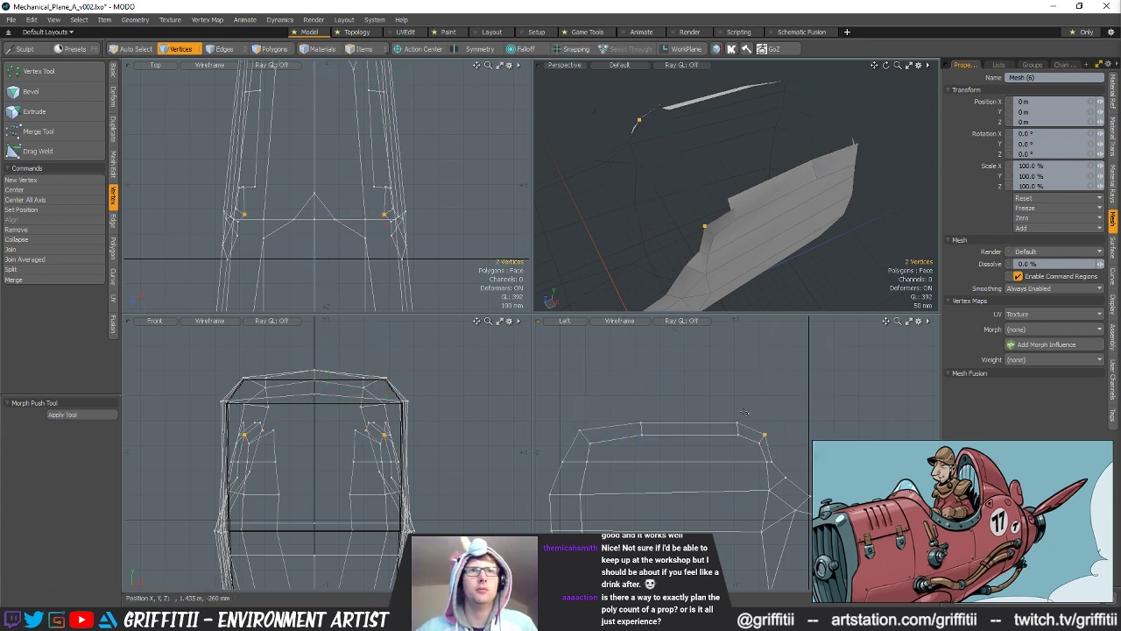
pyautogui.press('w')
pyautogui.press('space')
pyautogui.press('w')
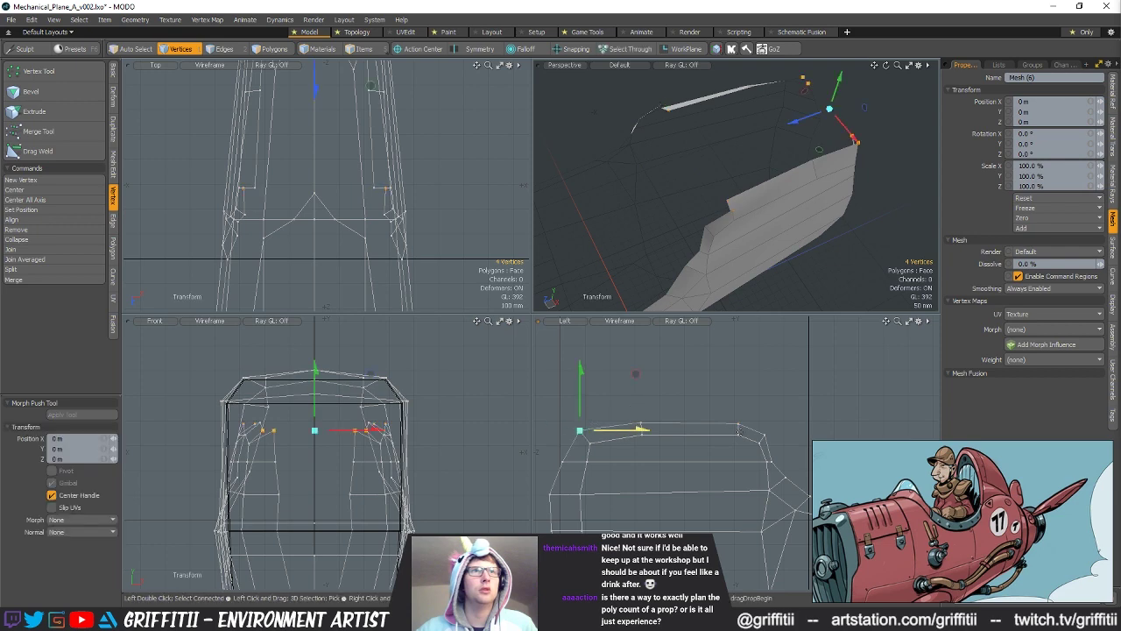
# Step: Select the connected polygons of the fuselage body to check whether the upper edge strips are attached
pyautogui.press('space')
pyautogui.press('space')
pyautogui.press('space')
pyautogui.doubleClick(709, 242)
pyautogui.press('space')
pyautogui.press('space')
pyautogui.press('space')
pyautogui.press('space')
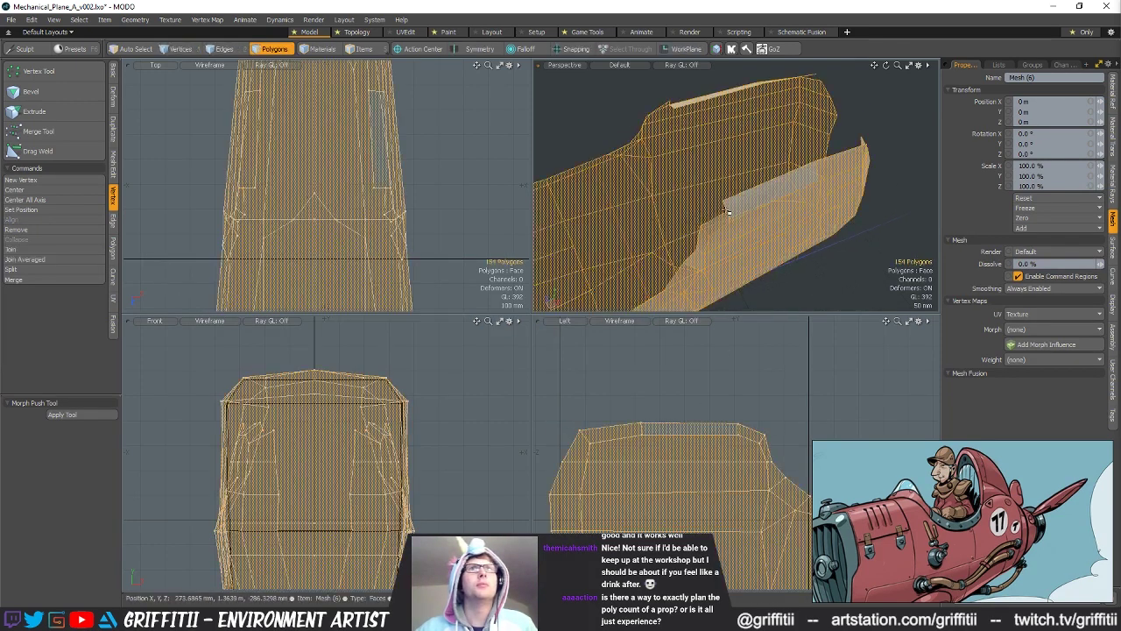
# Step: Clean up the loose polygon along the fuselage body's upper side edge
pyautogui.press('w')
pyautogui.moveTo(726, 204)
pyautogui.keyDown('alt'); pyautogui.mouseDown()
pyautogui.moveTo(703, 163)
pyautogui.moveTo(668, 145)
pyautogui.moveTo(689, 203)
pyautogui.moveTo(707, 154)
pyautogui.moveTo(718, 216)
pyautogui.moveTo(707, 194)
pyautogui.mouseUp(); pyautogui.keyUp('alt')
pyautogui.press('space')
pyautogui.press('w')
pyautogui.press('w')
pyautogui.press('q')
pyautogui.press('3')
pyautogui.click(651, 284)
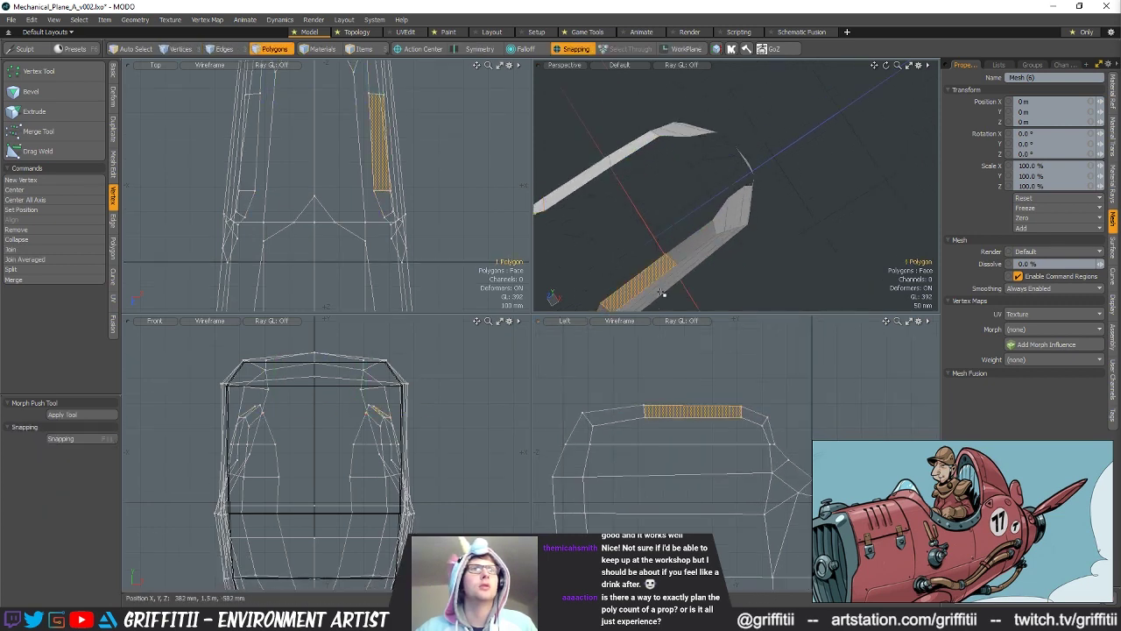
pyautogui.doubleClick(656, 308)
pyautogui.click(57, 136)
# Step: Try to scale the vertices along the inner rear edge of the body's side, then undo it
pyautogui.keyDown('alt'); pyautogui.moveTo(854, 203); pyautogui.dragTo(728, 91); pyautogui.keyUp('alt')
pyautogui.press('q')
pyautogui.click(772, 223)
pyautogui.press('w')
pyautogui.moveTo(708, 202)
pyautogui.keyDown('alt'); pyautogui.mouseDown()
pyautogui.moveTo(726, 190)
pyautogui.moveTo(707, 224)
pyautogui.mouseUp(); pyautogui.keyUp('alt')
pyautogui.press('q')
pyautogui.keyDown('alt'); pyautogui.keyDown('shift'); pyautogui.moveTo(377, 131); pyautogui.dragTo(402, 240); pyautogui.keyUp('shift'); pyautogui.keyUp('alt')
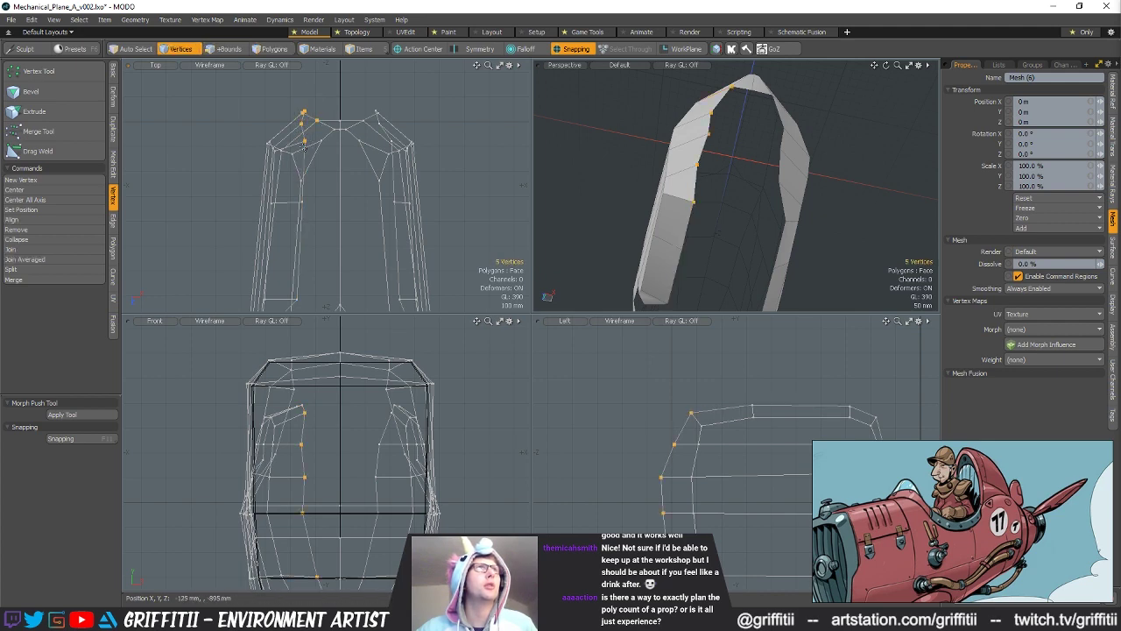
pyautogui.keyDown('shift'); pyautogui.click(303, 201); pyautogui.keyUp('shift')
pyautogui.keyDown('alt'); pyautogui.moveTo(319, 227); pyautogui.dragTo(361, 182); pyautogui.keyUp('alt')
pyautogui.keyDown('shift'); pyautogui.click(299, 254); pyautogui.keyUp('shift')
pyautogui.keyDown('alt'); pyautogui.moveTo(698, 191); pyautogui.dragTo(750, 166); pyautogui.keyUp('alt')
pyautogui.press('r')
pyautogui.keyDown('alt'); pyautogui.moveTo(753, 105); pyautogui.dragTo(739, 54); pyautogui.keyUp('alt')
pyautogui.moveTo(753, 199); pyautogui.dragTo(706, 190)
pyautogui.keyDown('alt'); pyautogui.moveTo(822, 198); pyautogui.dragTo(760, 178); pyautogui.keyUp('alt')
pyautogui.hotkey('ctrl', 'z')
# Step: Select the four upper side edges of the fuselage body and scale them outward in X
pyautogui.press('q')
pyautogui.click(749, 185)
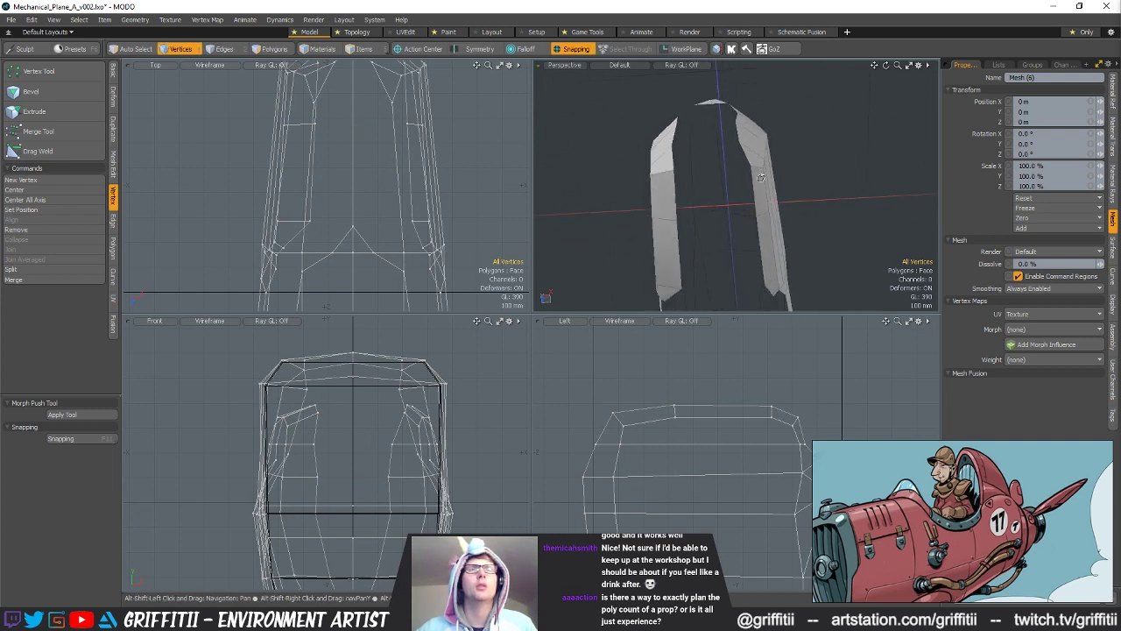
pyautogui.press('w')
pyautogui.moveTo(785, 229); pyautogui.dragTo(742, 143)
pyautogui.moveTo(749, 206)
pyautogui.keyDown('alt'); pyautogui.mouseDown()
pyautogui.moveTo(780, 313)
pyautogui.moveTo(692, 151)
pyautogui.moveTo(664, 137)
pyautogui.moveTo(750, 203)
pyautogui.mouseUp(); pyautogui.keyUp('alt')
pyautogui.press('q')
pyautogui.click(711, 201)
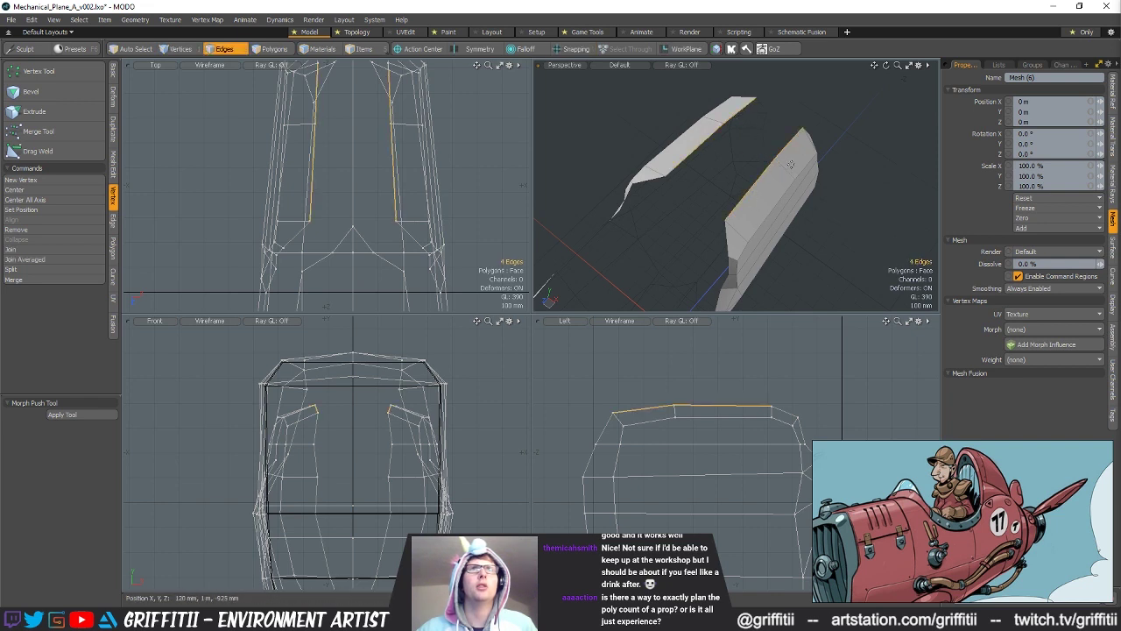
pyautogui.press('r')
pyautogui.moveTo(778, 172); pyautogui.dragTo(797, 192)
pyautogui.keyDown('alt'); pyautogui.moveTo(796, 193); pyautogui.dragTo(772, 189); pyautogui.keyUp('alt')
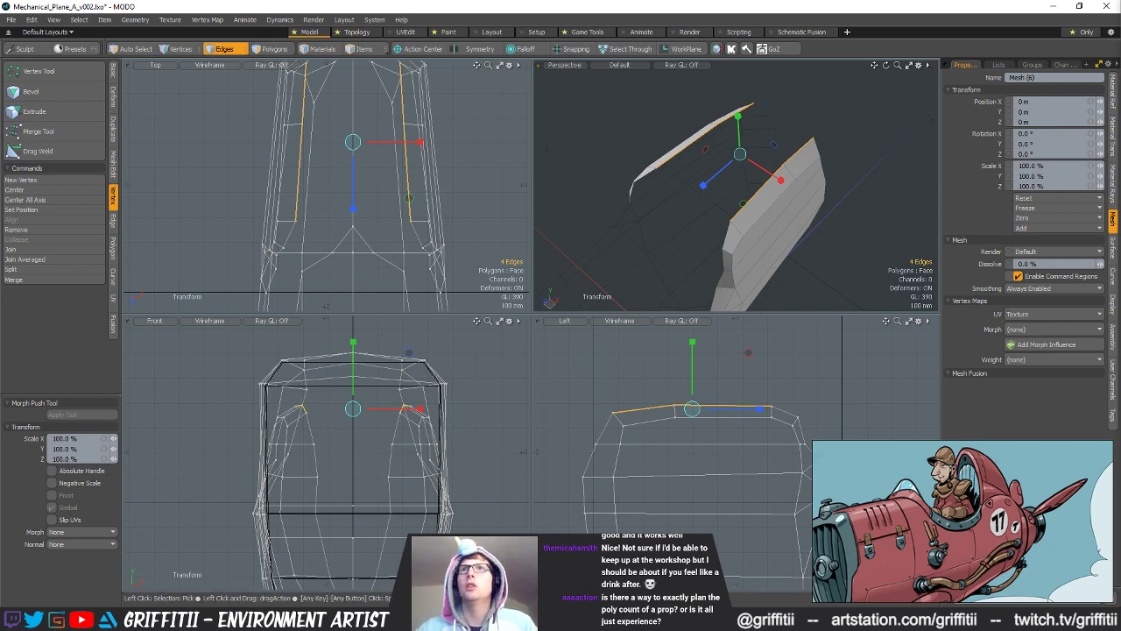
# Step: Unhide the remaining plane meshes around the fuselage body
pyautogui.press('u')
pyautogui.scroll(3, 746, 189)
pyautogui.keyDown('alt'); pyautogui.moveTo(746, 189); pyautogui.dragTo(768, 177); pyautogui.keyUp('alt')
pyautogui.scroll(-3, 755, 188)
pyautogui.keyDown('alt'); pyautogui.moveTo(818, 420); pyautogui.dragTo(732, 395); pyautogui.keyUp('alt')
pyautogui.scroll(3, 734, 419)
# Step: Move the body's front upper corner vertices on both sides and rotate the four vertices slightly to follow the fairing
pyautogui.press('space')
pyautogui.press('space')
pyautogui.press('space')
pyautogui.press('w')
pyautogui.press('space')
pyautogui.moveTo(692, 431); pyautogui.dragTo(734, 460, button='right')
pyautogui.press('w')
pyautogui.moveTo(748, 421)
pyautogui.mouseDown()
pyautogui.moveTo(760, 448)
pyautogui.moveTo(766, 431)
pyautogui.mouseUp()
pyautogui.press('space')
pyautogui.click(738, 440)
pyautogui.press('e')
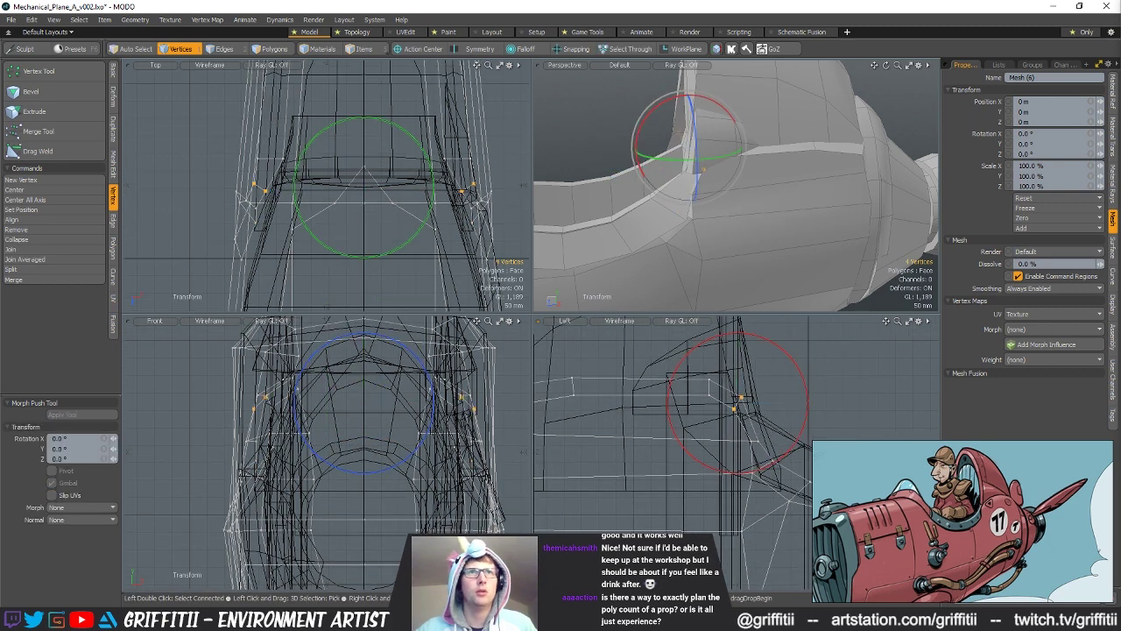
pyautogui.press('q')
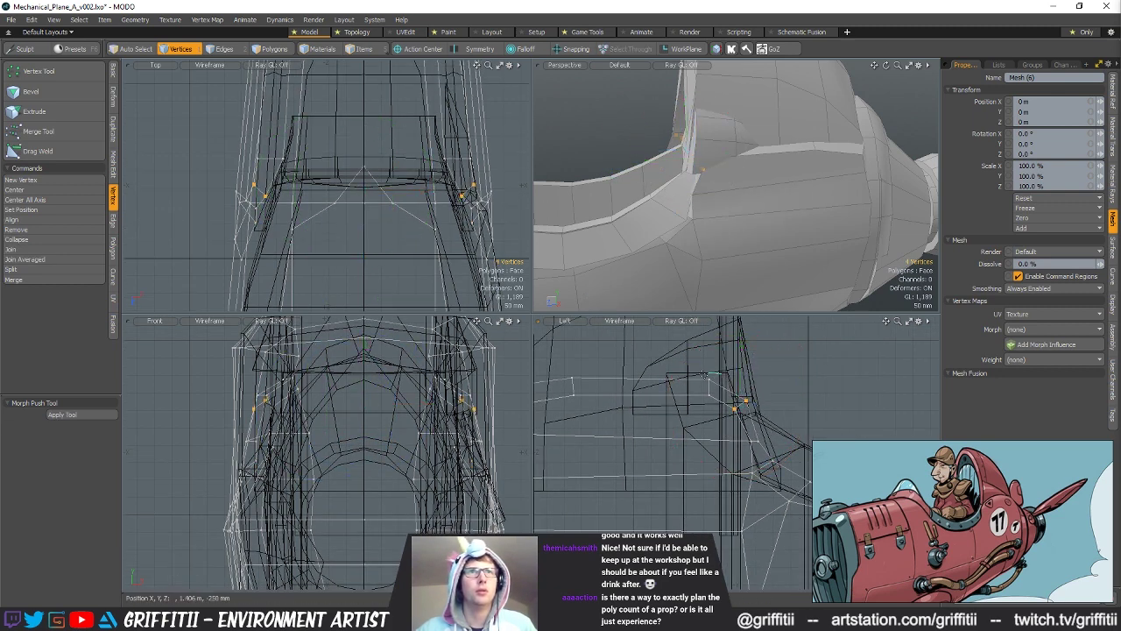
# Step: Move the front vertex pair of the body's upper edge -2 mm in Y and 14 mm in Z
pyautogui.press('a')
pyautogui.click(762, 393)
pyautogui.press('w')
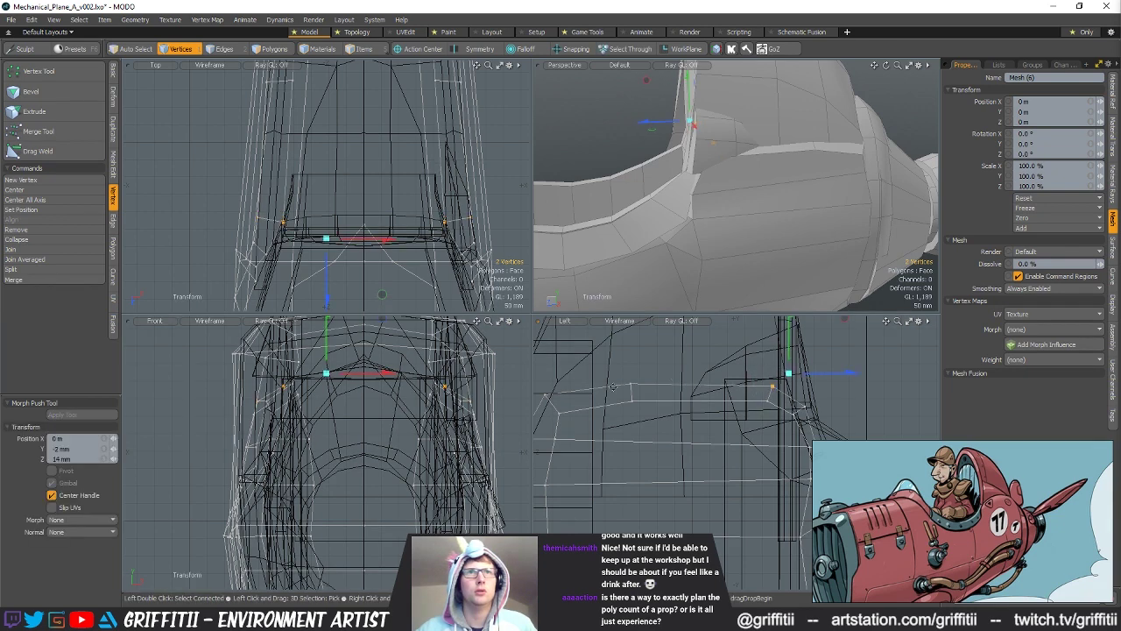
pyautogui.press('q')
# Step: Move the four rear upper corner vertices -10 mm in Y and -2 mm in Z, and raise their lower pair slightly
pyautogui.press('a')
pyautogui.moveTo(650, 405); pyautogui.dragTo(649, 398, button='right')
pyautogui.press('w')
pyautogui.moveTo(631, 392); pyautogui.dragTo(631, 394)
pyautogui.keyDown('alt'); pyautogui.moveTo(810, 225); pyautogui.dragTo(770, 226); pyautogui.keyUp('alt')
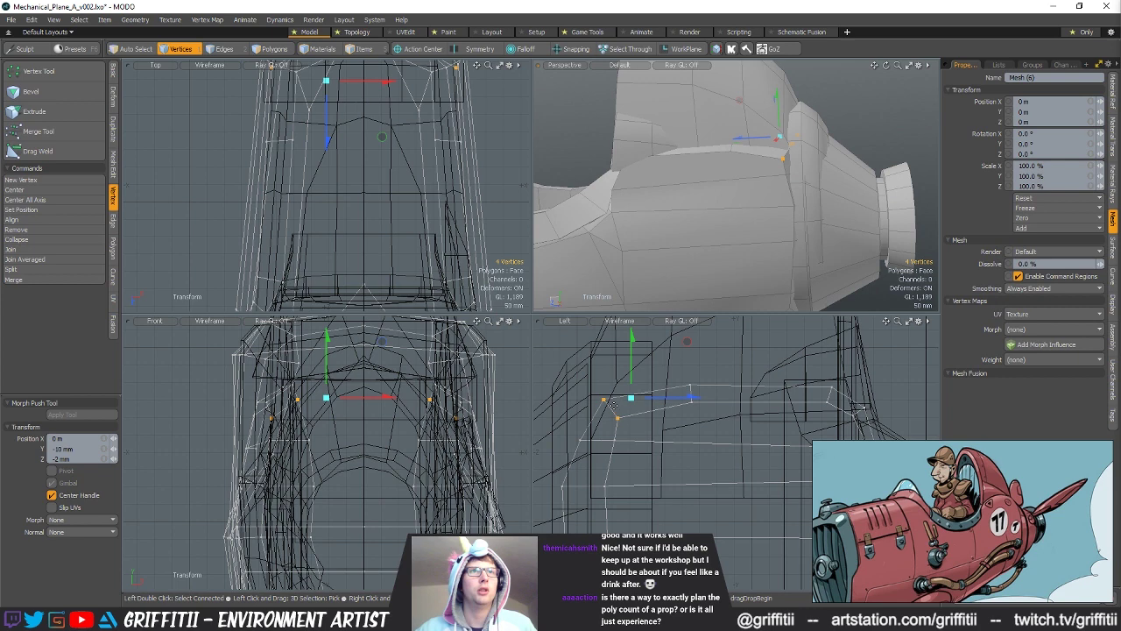
pyautogui.press('q')
pyautogui.moveTo(632, 422); pyautogui.dragTo(625, 417, button='right')
pyautogui.press('w')
pyautogui.moveTo(636, 404); pyautogui.dragTo(632, 399)
pyautogui.press('q')
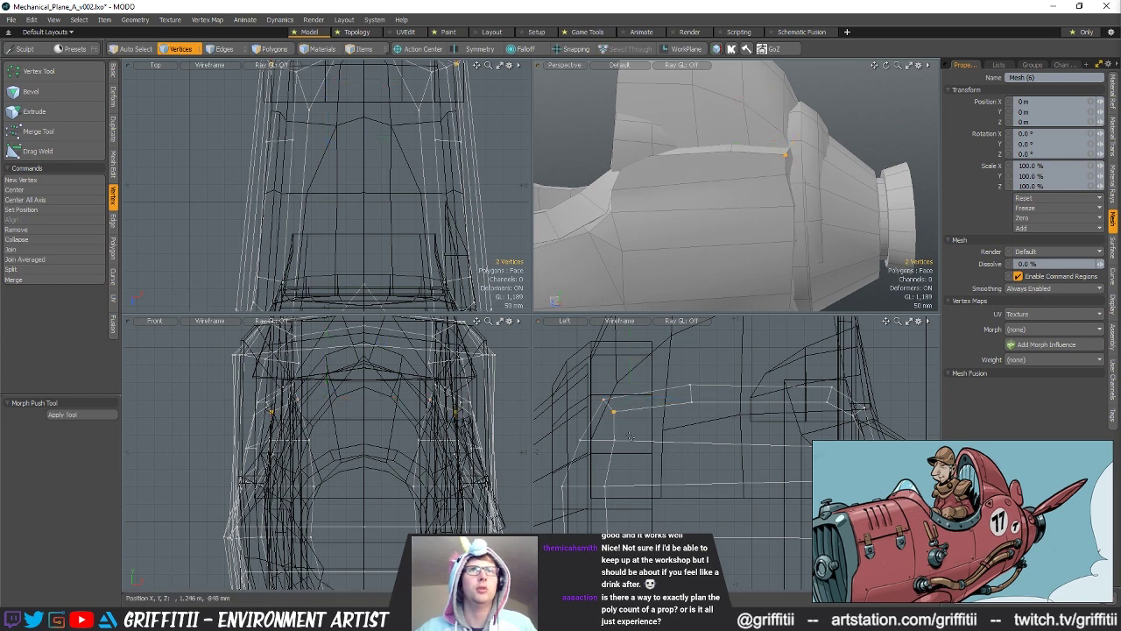
# Step: Move the next two vertex pairs down the body's rear edge backward, by -50 mm and -52 mm in Z
pyautogui.keyDown('alt'); pyautogui.keyDown('shift'); pyautogui.moveTo(619, 469); pyautogui.dragTo(645, 429); pyautogui.keyUp('shift'); pyautogui.keyUp('alt')
pyautogui.moveTo(663, 411); pyautogui.dragTo(665, 416, button='right')
pyautogui.press('w')
pyautogui.moveTo(691, 387); pyautogui.dragTo(675, 385)
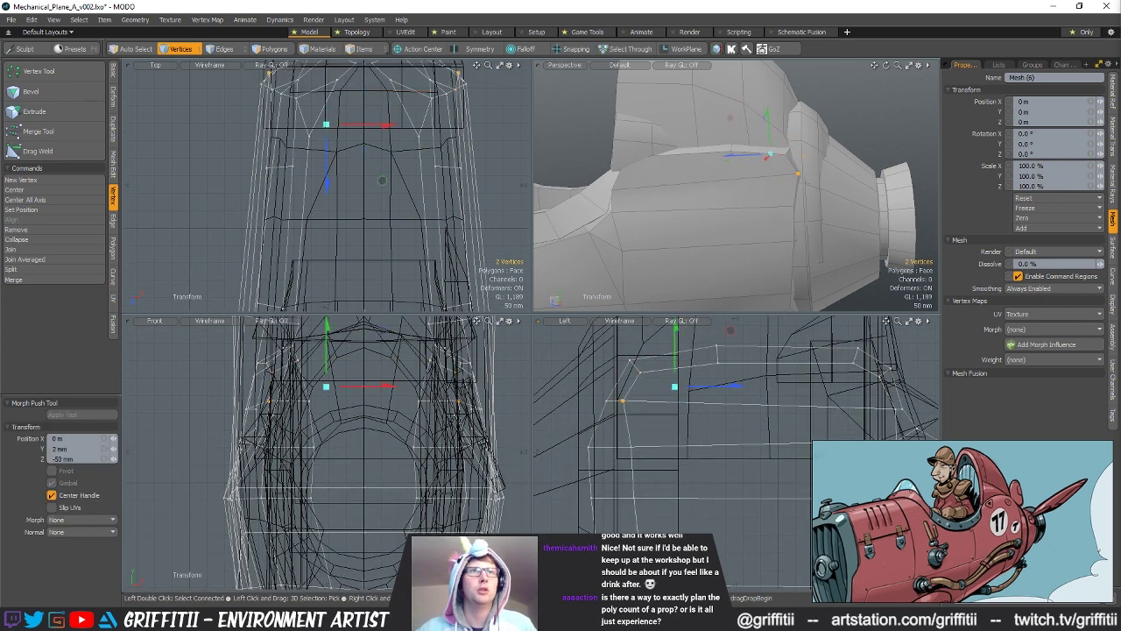
pyautogui.press('q')
pyautogui.moveTo(636, 421); pyautogui.dragTo(683, 417, button='right')
pyautogui.keyDown('alt'); pyautogui.keyDown('shift'); pyautogui.moveTo(685, 412); pyautogui.dragTo(700, 381); pyautogui.keyUp('shift'); pyautogui.keyUp('alt')
pyautogui.press('w')
pyautogui.moveTo(699, 380); pyautogui.dragTo(685, 386)
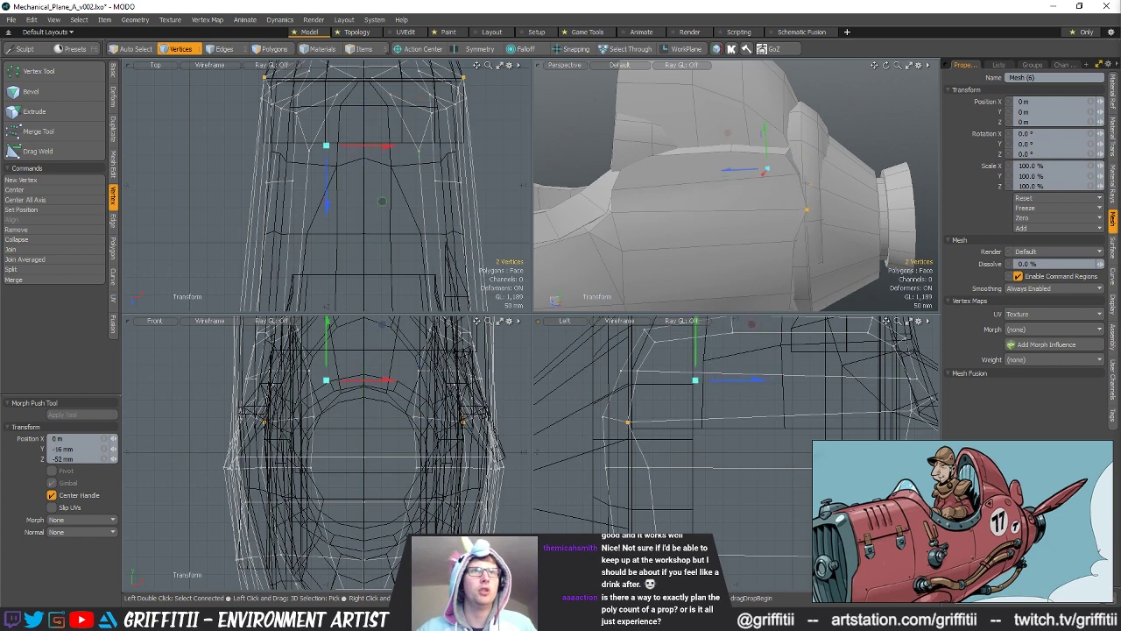
# Step: Move the remaining lower vertex pairs of the body's rear edge backward to tuck them under the rear band
pyautogui.keyDown('alt'); pyautogui.keyDown('shift'); pyautogui.moveTo(685, 452); pyautogui.dragTo(696, 377); pyautogui.keyUp('shift'); pyautogui.keyUp('alt')
pyautogui.press('q')
pyautogui.moveTo(683, 370); pyautogui.dragTo(688, 385, button='right')
pyautogui.press('w')
pyautogui.moveTo(723, 379); pyautogui.dragTo(703, 380)
pyautogui.press('q')
pyautogui.moveTo(686, 433)
pyautogui.mouseDown(button='right')
pyautogui.moveTo(661, 471)
pyautogui.moveTo(683, 476)
pyautogui.mouseUp(button='right')
pyautogui.press('w')
pyautogui.moveTo(730, 432); pyautogui.dragTo(709, 442)
pyautogui.press('q')
pyautogui.moveTo(678, 496)
pyautogui.mouseDown(button='right')
pyautogui.moveTo(683, 517)
pyautogui.moveTo(687, 510)
pyautogui.mouseUp(button='right')
pyautogui.press('w')
pyautogui.moveTo(715, 478); pyautogui.dragTo(705, 494)
pyautogui.press('q')
# Step: Select the four middle vertices of the body's upper side strips and move them 58 mm in Y and -4 mm in Z
pyautogui.keyDown('alt'); pyautogui.moveTo(734, 229); pyautogui.dragTo(720, 221); pyautogui.keyUp('alt')
pyautogui.keyDown('alt'); pyautogui.keyDown('shift'); pyautogui.moveTo(679, 368); pyautogui.dragTo(673, 489); pyautogui.keyUp('shift'); pyautogui.keyUp('alt')
pyautogui.keyDown('alt'); pyautogui.keyDown('shift'); pyautogui.moveTo(662, 408); pyautogui.dragTo(681, 403); pyautogui.keyUp('shift'); pyautogui.keyUp('alt')
pyautogui.moveTo(681, 379); pyautogui.dragTo(688, 357, button='right')
pyautogui.keyDown('alt'); pyautogui.keyDown('shift'); pyautogui.moveTo(733, 357); pyautogui.dragTo(696, 359); pyautogui.keyUp('shift'); pyautogui.keyUp('alt')
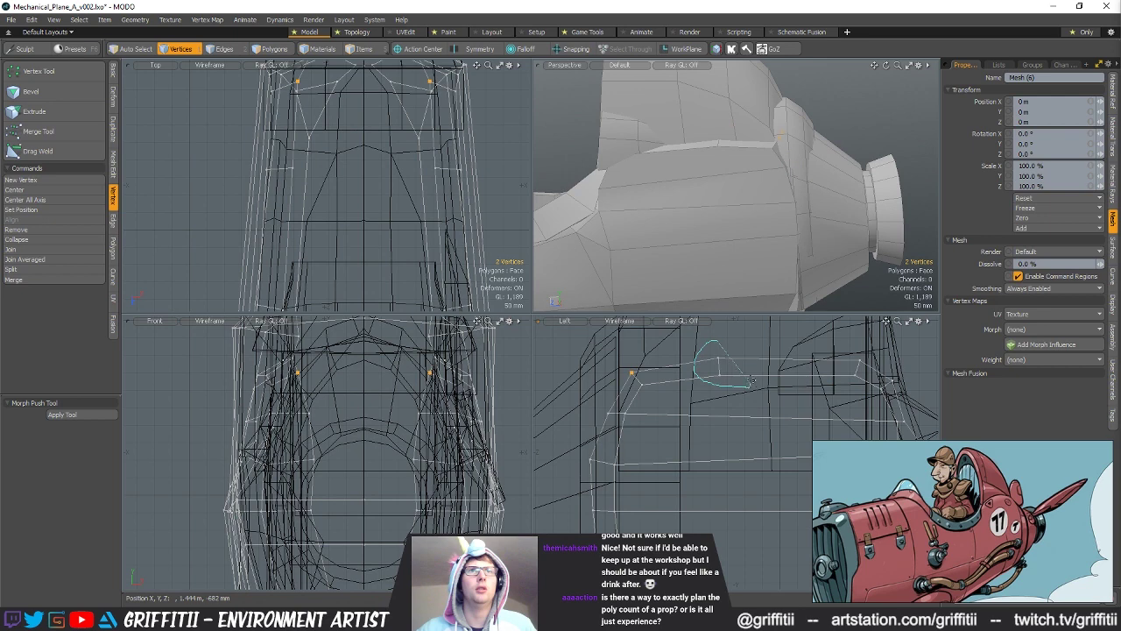
pyautogui.moveTo(748, 386); pyautogui.dragTo(753, 383, button='right')
pyautogui.press('w')
pyautogui.keyDown('alt'); pyautogui.keyDown('shift'); pyautogui.moveTo(774, 405); pyautogui.dragTo(743, 403); pyautogui.keyUp('shift'); pyautogui.keyUp('alt')
pyautogui.moveTo(740, 413); pyautogui.dragTo(738, 391)
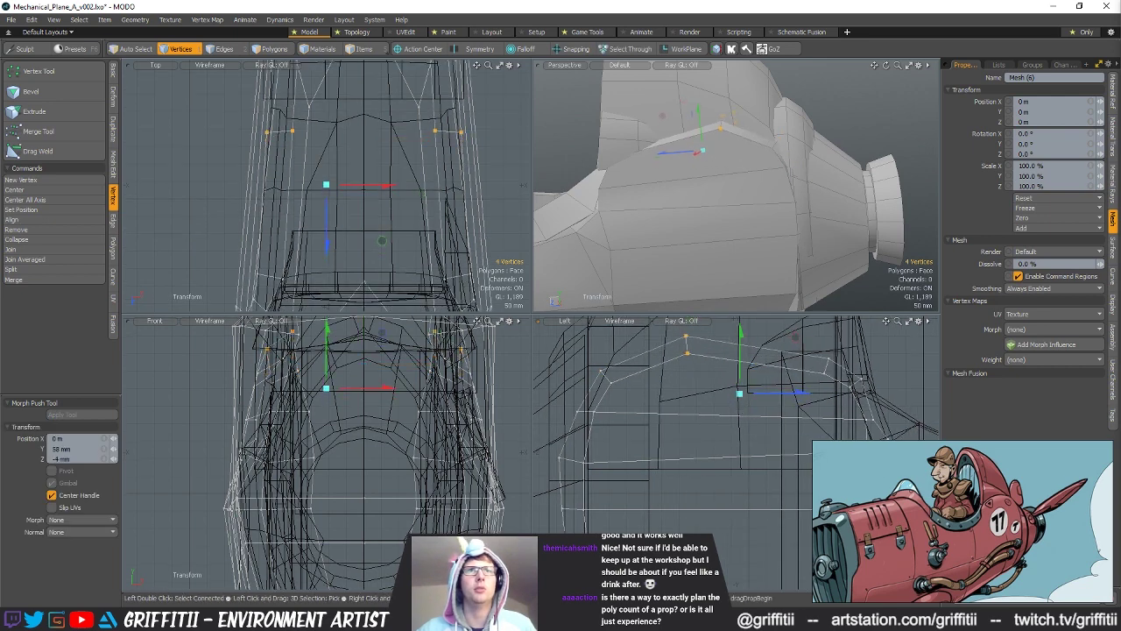
# Step: Bevel the middle cross edges of the upper side strips to split each into two edges
pyautogui.press('2')
pyautogui.press('b')
pyautogui.moveTo(683, 365); pyautogui.dragTo(707, 364)
pyautogui.keyDown('alt'); pyautogui.keyDown('shift'); pyautogui.moveTo(707, 365); pyautogui.dragTo(662, 378); pyautogui.keyUp('shift'); pyautogui.keyUp('alt')
pyautogui.press('space')
# Step: Move the four front vertices of the beveled strip edges forward and rotate them to follow the fairing's curve
pyautogui.press('space')
pyautogui.press('space')
pyautogui.press('w')
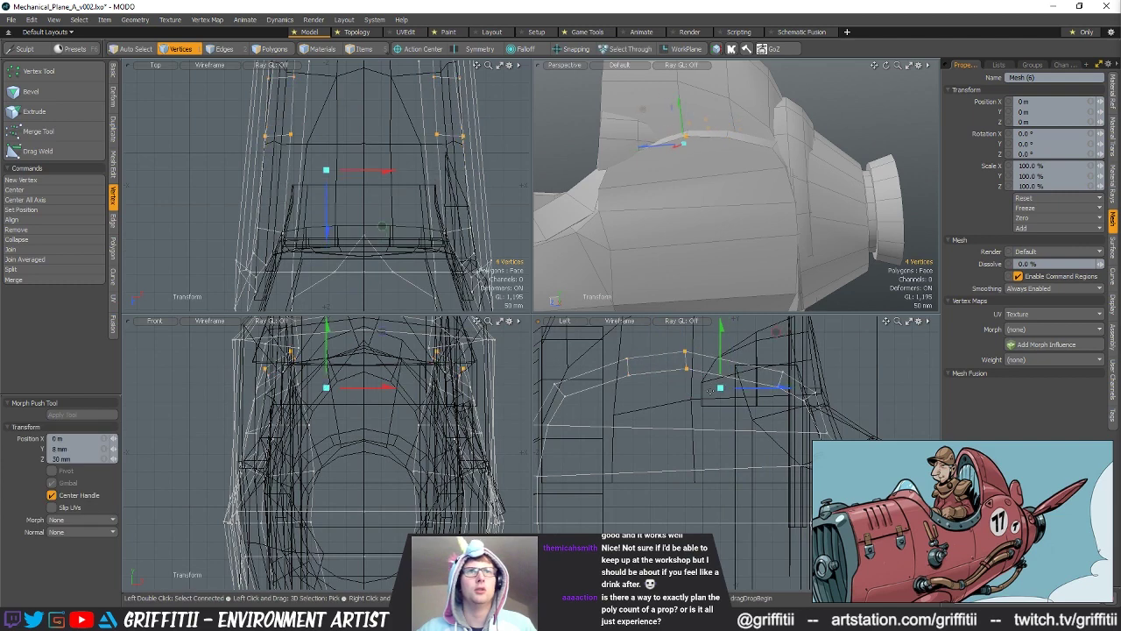
pyautogui.press('e')
pyautogui.moveTo(755, 352); pyautogui.dragTo(757, 360)
pyautogui.press('w')
pyautogui.moveTo(726, 348); pyautogui.dragTo(769, 348)
# Step: Move the four rear vertices of the beveled strip edges 30 mm in Y and 6 mm in Z
pyautogui.press('q')
pyautogui.moveTo(642, 361); pyautogui.dragTo(638, 382, button='right')
pyautogui.press('w')
pyautogui.moveTo(673, 391); pyautogui.dragTo(676, 382)
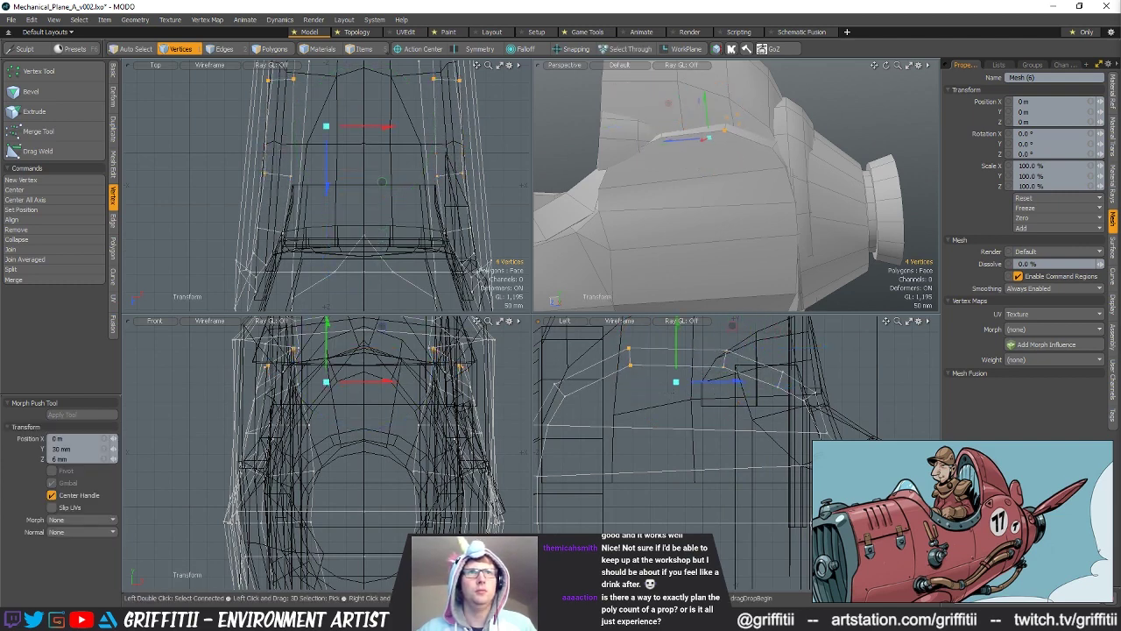
# Step: Select the four rearmost vertices of the body's upper side strips and rotate them slightly to follow the tail's curve
pyautogui.press('q')
pyautogui.click(675, 392)
pyautogui.scroll(-3, 723, 178)
pyautogui.moveTo(723, 178)
pyautogui.keyDown('alt'); pyautogui.mouseDown()
pyautogui.moveTo(711, 180)
pyautogui.moveTo(727, 183)
pyautogui.mouseUp(); pyautogui.keyUp('alt')
pyautogui.keyDown('alt'); pyautogui.moveTo(760, 438); pyautogui.dragTo(686, 399); pyautogui.keyUp('alt')
pyautogui.scroll(-3, 685, 412)
pyautogui.scroll(2, 685, 400)
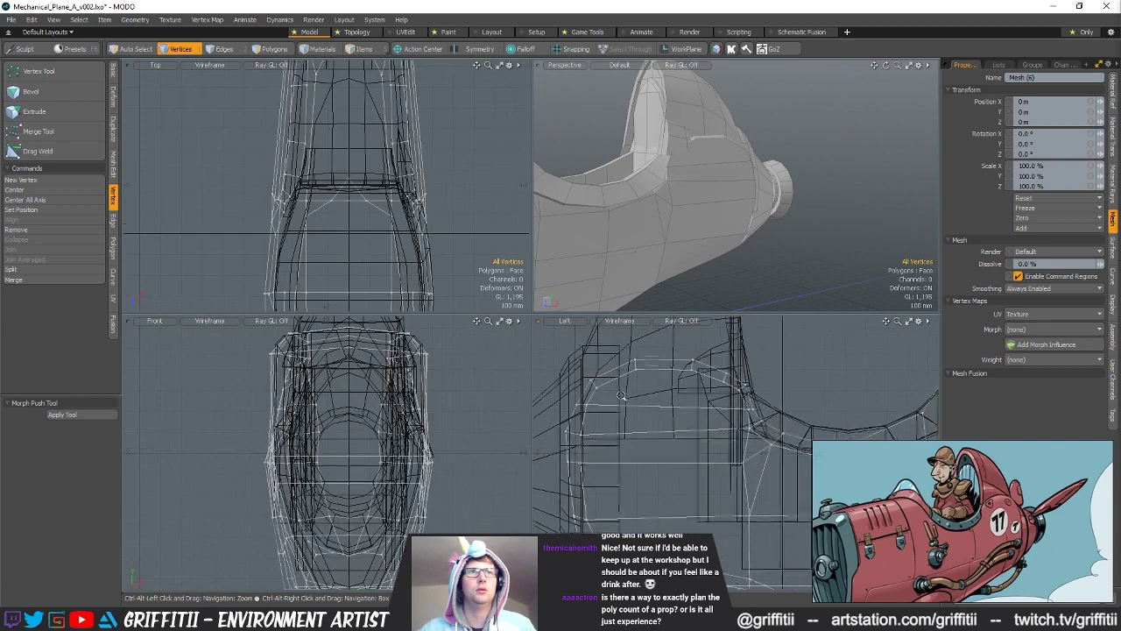
pyautogui.scroll(-1, 685, 399)
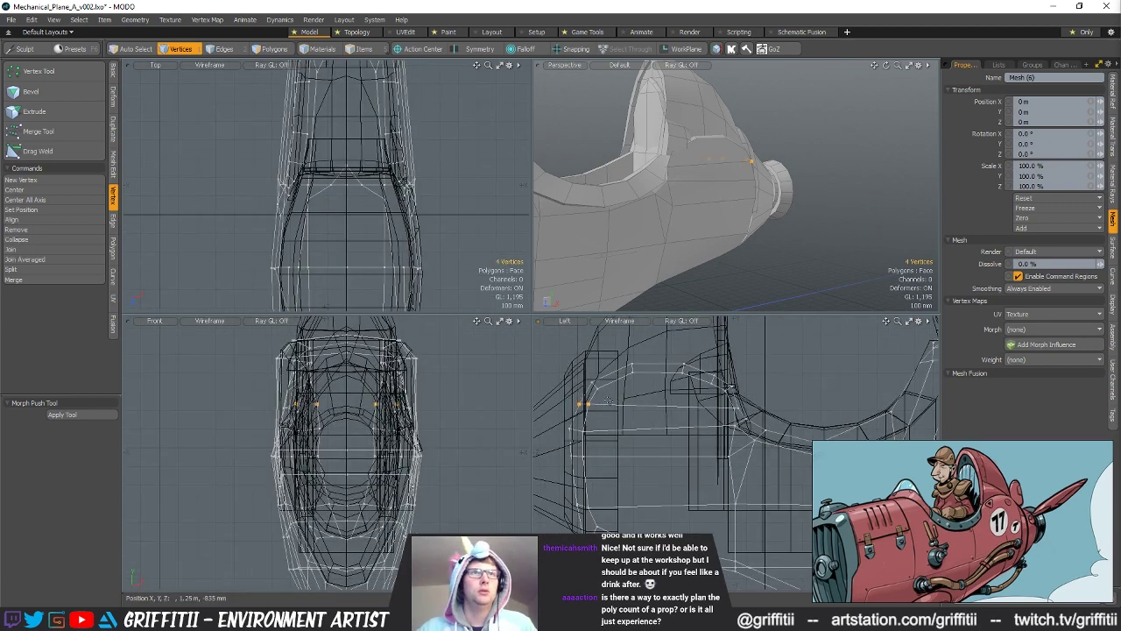
pyautogui.press('e')
pyautogui.press('w')
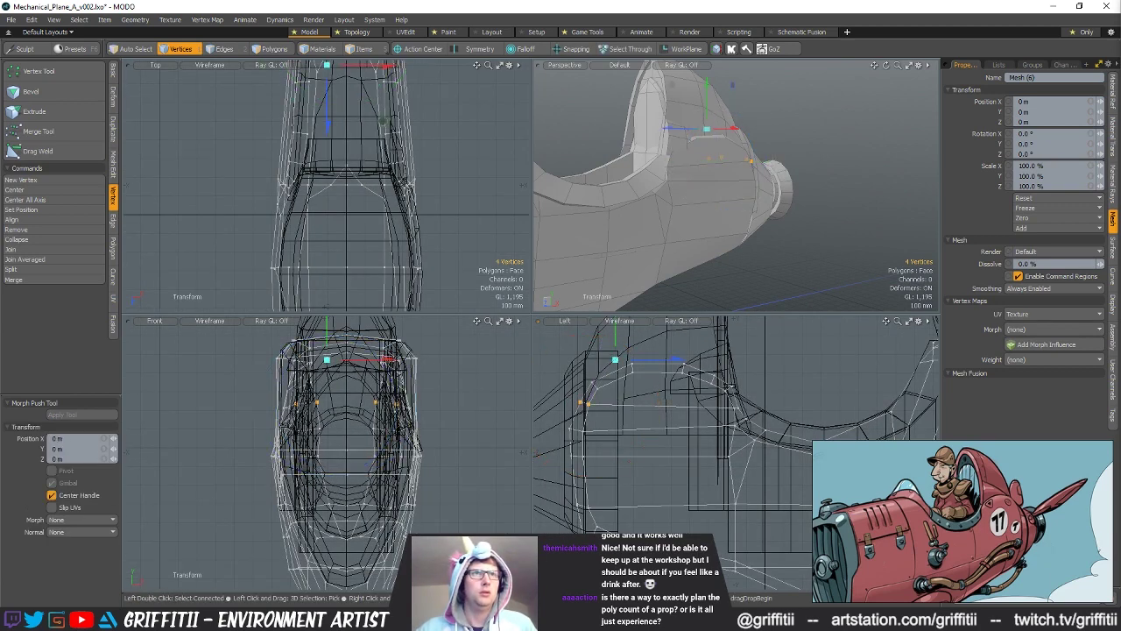
pyautogui.press('q')
# Step: Move the next four rear strip vertices 50 mm in Y and 35 mm in Z, and reposition the neighbouring vertices along the curve
pyautogui.moveTo(585, 373); pyautogui.dragTo(604, 393, button='right')
pyautogui.press('w')
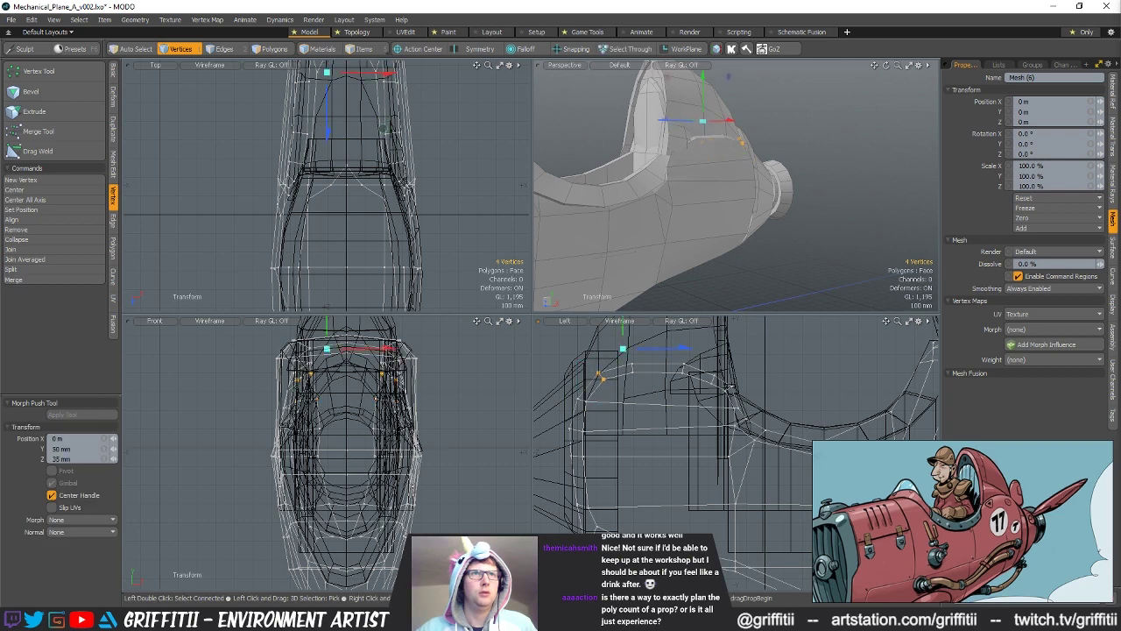
pyautogui.press('q')
pyautogui.moveTo(619, 353)
pyautogui.mouseDown(button='right')
pyautogui.moveTo(627, 382)
pyautogui.moveTo(641, 376)
pyautogui.mouseUp(button='right')
pyautogui.press('w')
pyautogui.moveTo(670, 384)
pyautogui.mouseDown()
pyautogui.moveTo(722, 390)
pyautogui.moveTo(721, 372)
pyautogui.mouseUp()
pyautogui.press('q')
pyautogui.click(751, 377)
# Step: Scale the small side panel behind the cockpit to 83% in Y using the local action center
pyautogui.scroll(-2, 740, 222)
pyautogui.moveTo(772, 192)
pyautogui.keyDown('alt'); pyautogui.mouseDown()
pyautogui.moveTo(821, 169)
pyautogui.moveTo(701, 175)
pyautogui.moveTo(782, 182)
pyautogui.moveTo(690, 182)
pyautogui.moveTo(772, 174)
pyautogui.moveTo(739, 154)
pyautogui.moveTo(700, 180)
pyautogui.moveTo(715, 187)
pyautogui.moveTo(718, 219)
pyautogui.moveTo(743, 226)
pyautogui.moveTo(771, 197)
pyautogui.moveTo(774, 219)
pyautogui.moveTo(778, 173)
pyautogui.moveTo(764, 173)
pyautogui.mouseUp(); pyautogui.keyUp('alt')
pyautogui.press('2')
pyautogui.press('5')
pyautogui.click(710, 156)
pyautogui.press('3')
pyautogui.press('w')
pyautogui.press('r')
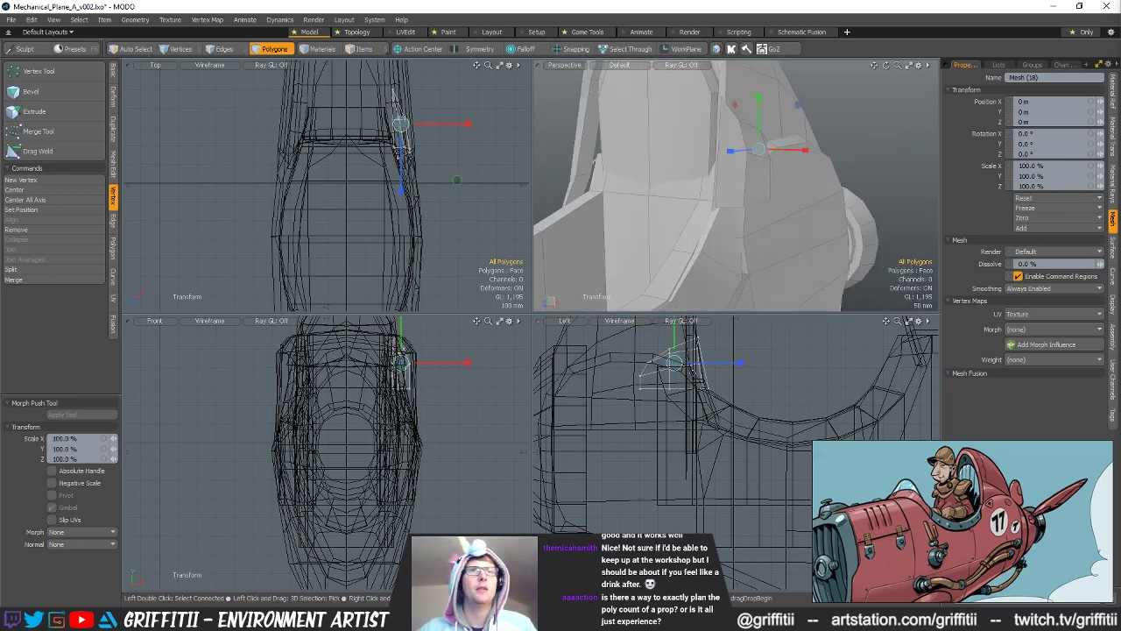
pyautogui.keyDown('alt'); pyautogui.keyDown('shift'); pyautogui.moveTo(681, 389); pyautogui.dragTo(695, 429); pyautogui.keyUp('shift'); pyautogui.keyUp('alt')
pyautogui.hotkey('alt', 'a')
pyautogui.keyDown('alt'); pyautogui.moveTo(761, 147); pyautogui.dragTo(788, 149); pyautogui.keyUp('alt')
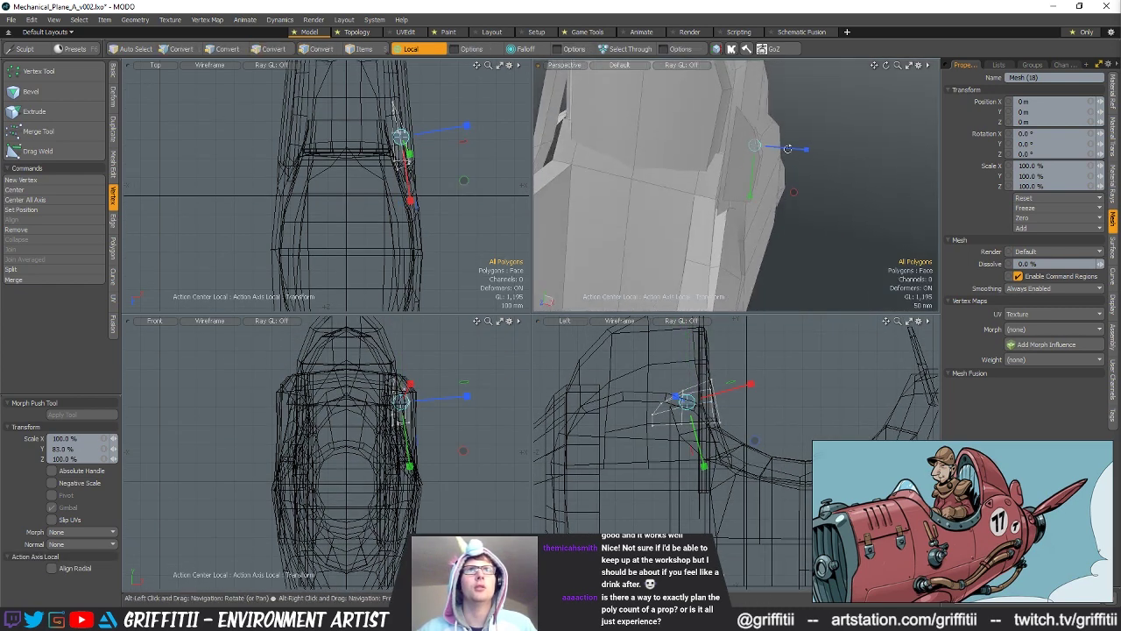
pyautogui.hotkey('alt', 'a')
pyautogui.moveTo(765, 257); pyautogui.dragTo(733, 150)
pyautogui.press('q')
# Step: Select the fuselage body's front vertex pairs beneath the fairing and widen them symmetrically, scaling the second pair to 106.5% in X
pyautogui.press('5')
pyautogui.click(720, 230)
pyautogui.click(753, 192)
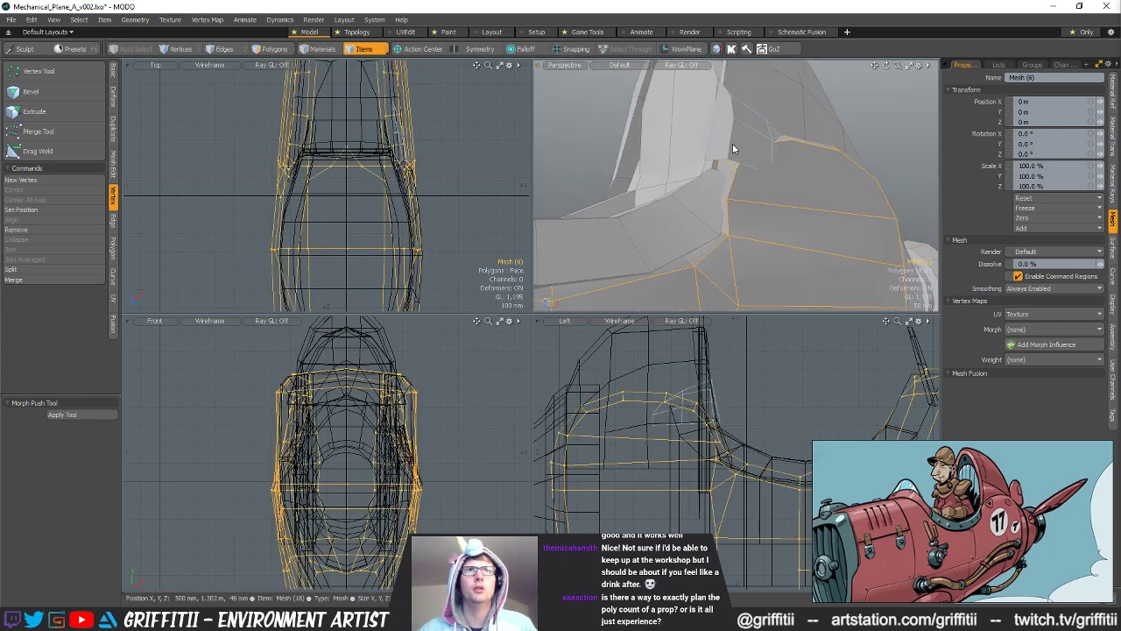
pyautogui.press('1')
pyautogui.keyDown('alt'); pyautogui.moveTo(778, 249); pyautogui.dragTo(706, 186); pyautogui.keyUp('alt')
pyautogui.hotkey('ctrl', '1')
pyautogui.click(822, 175)
pyautogui.press('q')
pyautogui.press('Escape')
pyautogui.keyDown('alt'); pyautogui.moveTo(705, 185); pyautogui.dragTo(744, 171); pyautogui.keyUp('alt')
pyautogui.press('5')
pyautogui.click(794, 163)
pyautogui.press('3')
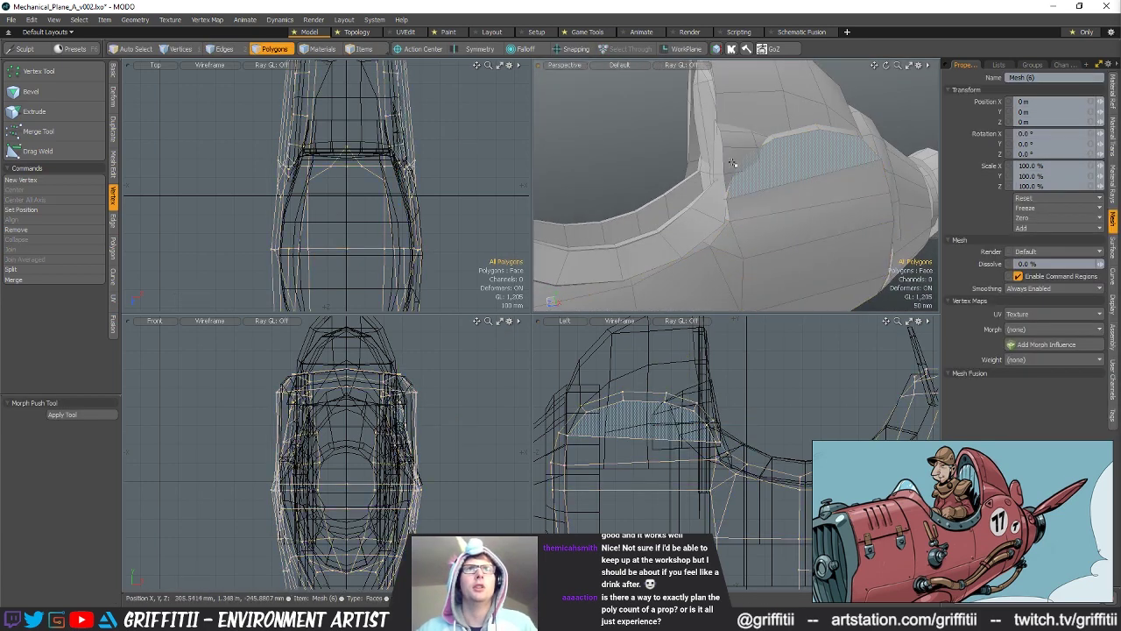
pyautogui.keyDown('alt'); pyautogui.moveTo(735, 191); pyautogui.dragTo(695, 166); pyautogui.keyUp('alt')
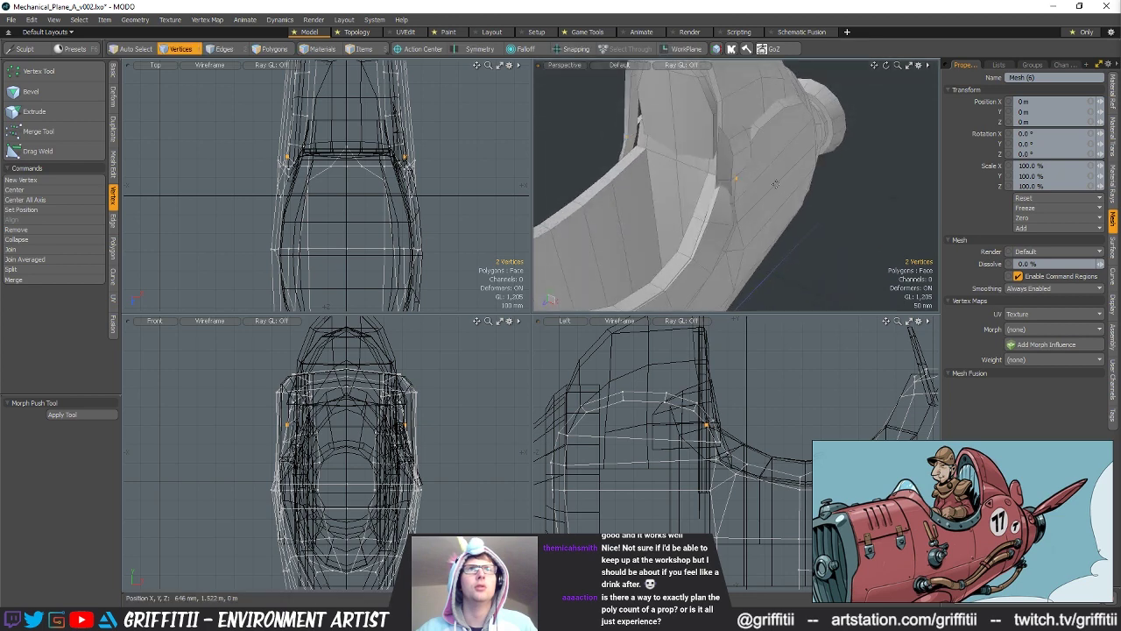
pyautogui.press('y')
pyautogui.press('space')
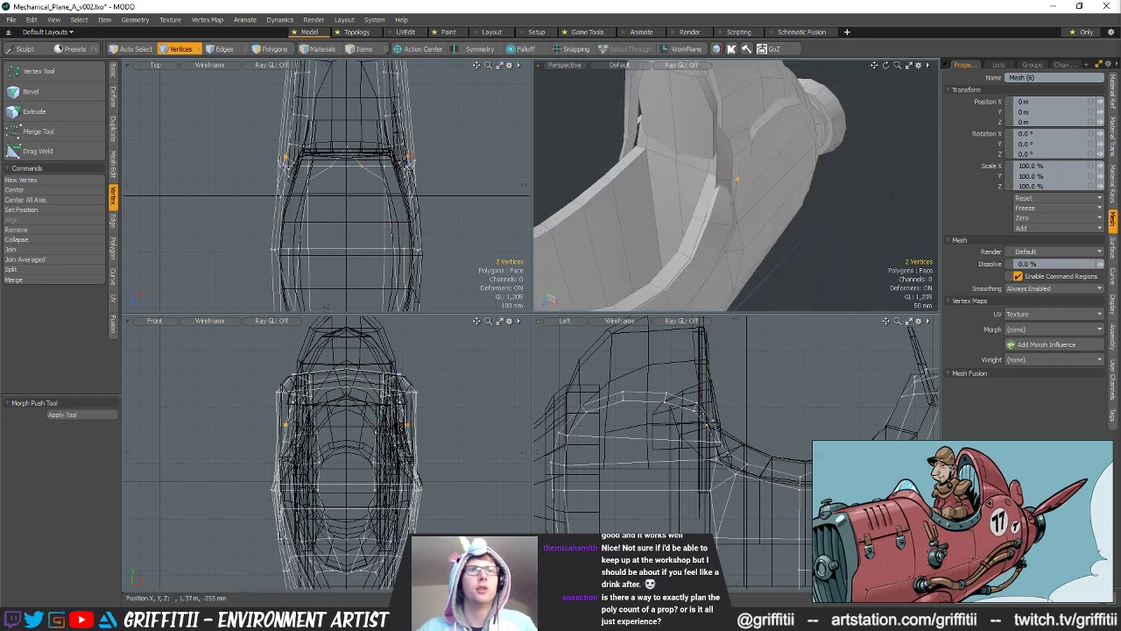
pyautogui.press('y')
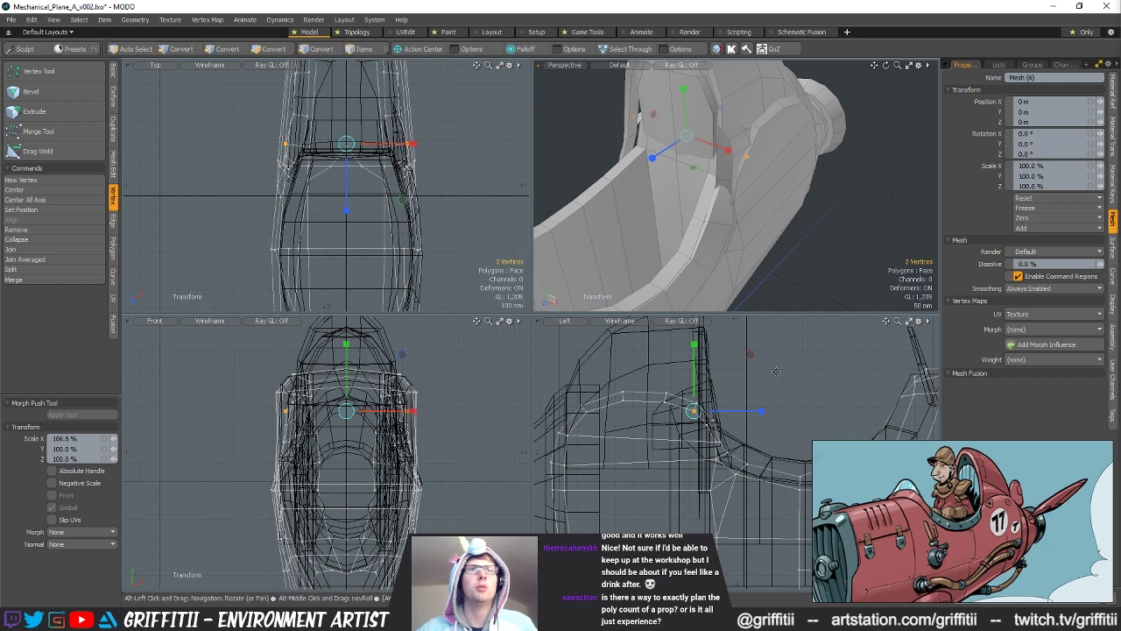
pyautogui.press('space')
# Step: Scale the middle vertex pair of the body's upper edge to 109% in X and adjust the width of the pair behind it
pyautogui.click(836, 210)
pyautogui.keyDown('alt'); pyautogui.moveTo(836, 210); pyautogui.dragTo(726, 147); pyautogui.keyUp('alt')
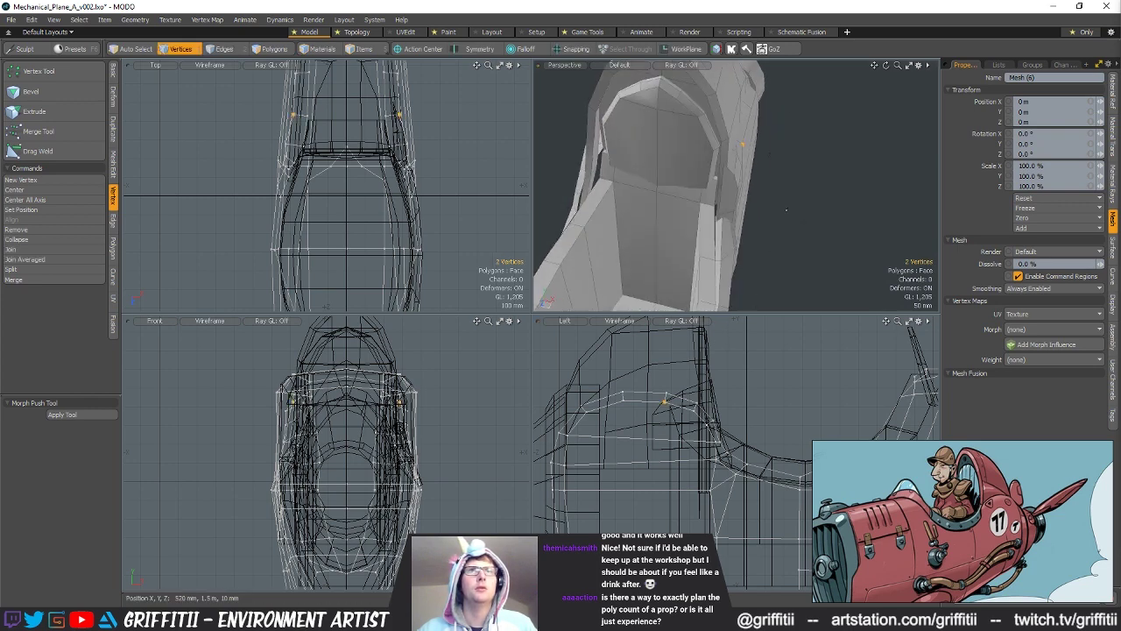
pyautogui.press('r')
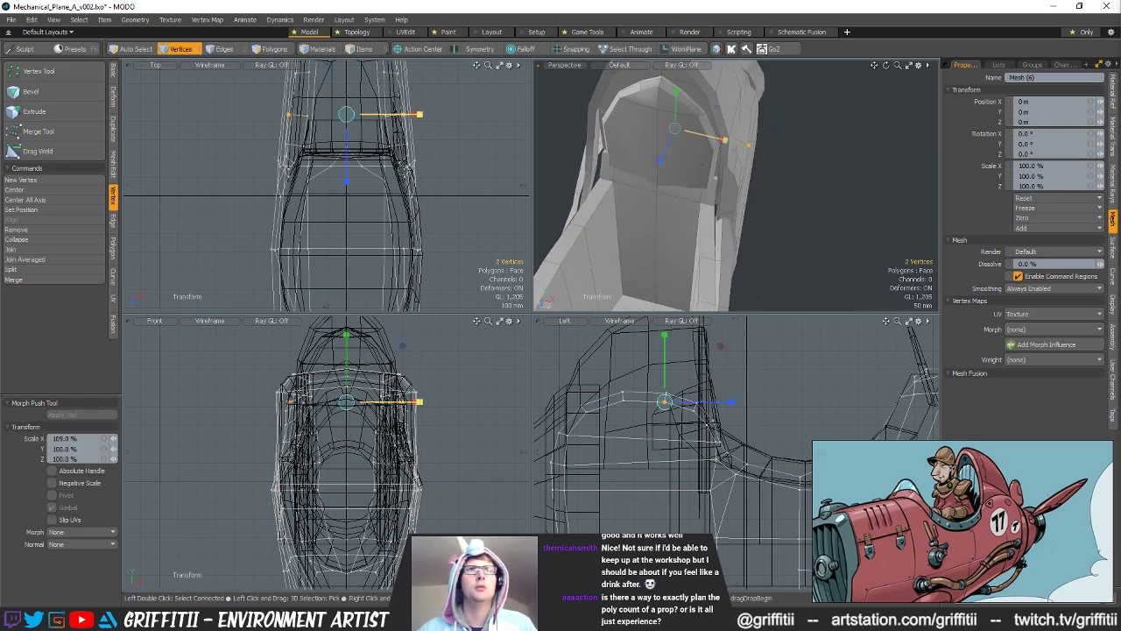
pyautogui.press('space')
pyautogui.press('r')
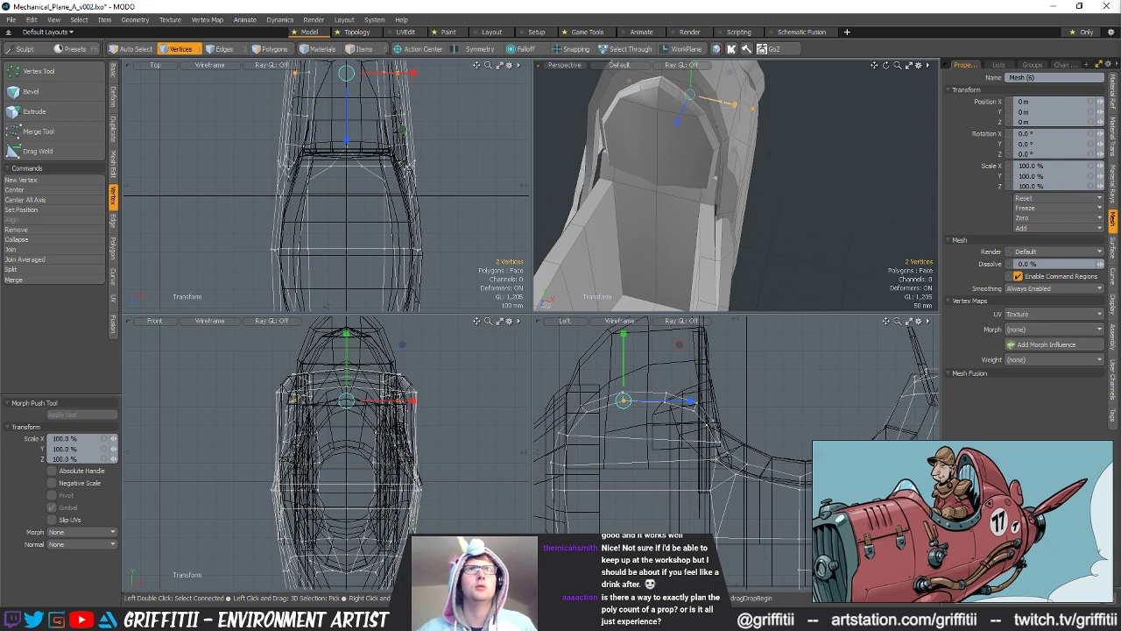
pyautogui.moveTo(769, 155)
pyautogui.keyDown('alt'); pyautogui.mouseDown()
pyautogui.moveTo(703, 147)
pyautogui.moveTo(769, 159)
pyautogui.mouseUp(); pyautogui.keyUp('alt')
pyautogui.press('space')
# Step: Mirror the side panel behind the cockpit across the X axis with the Mirror Generator's centre at 0 m
pyautogui.click(722, 151)
pyautogui.press('3')
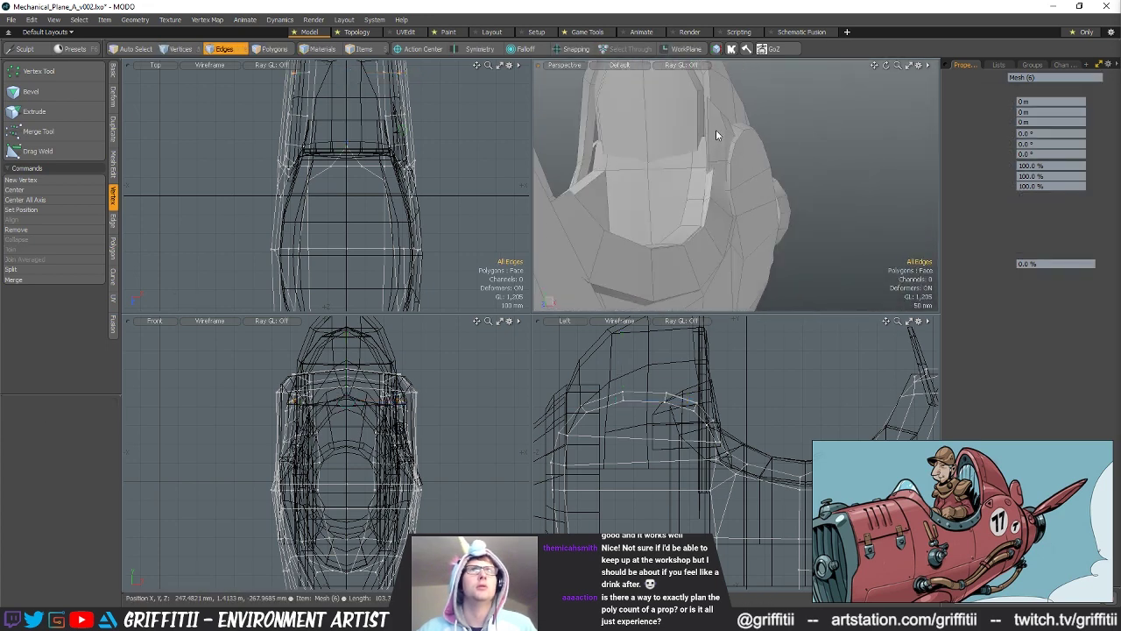
pyautogui.doubleClick(715, 129)
pyautogui.keyDown('alt'); pyautogui.moveTo(715, 130); pyautogui.dragTo(692, 238); pyautogui.keyUp('alt')
pyautogui.keyDown('alt'); pyautogui.moveTo(749, 182); pyautogui.dragTo(727, 189); pyautogui.keyUp('alt')
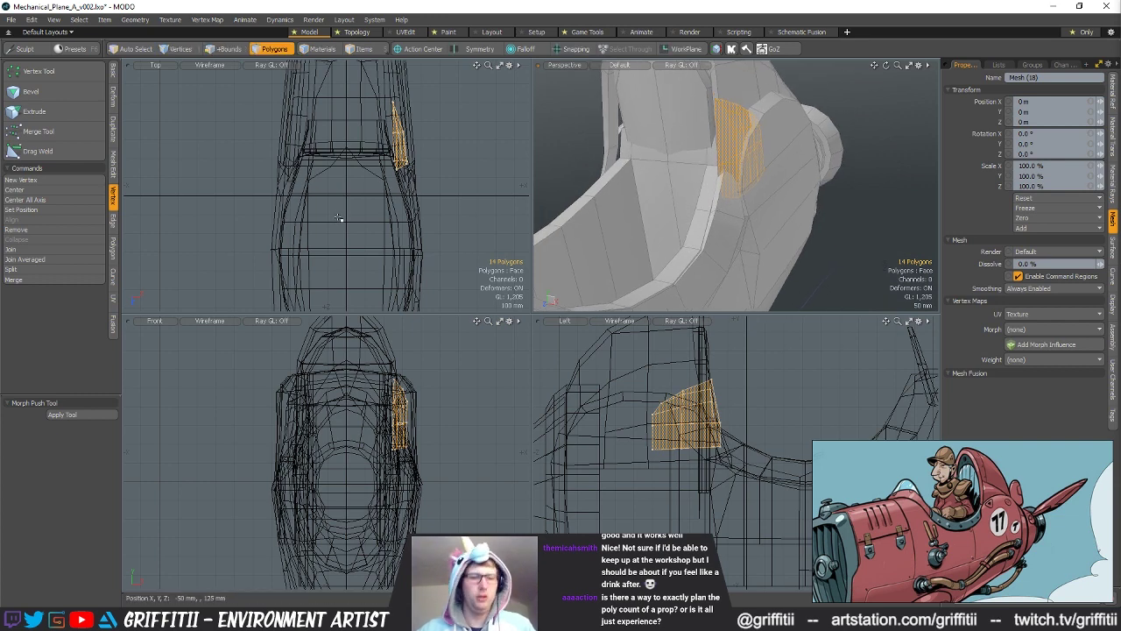
pyautogui.hotkey('shift', 'v')
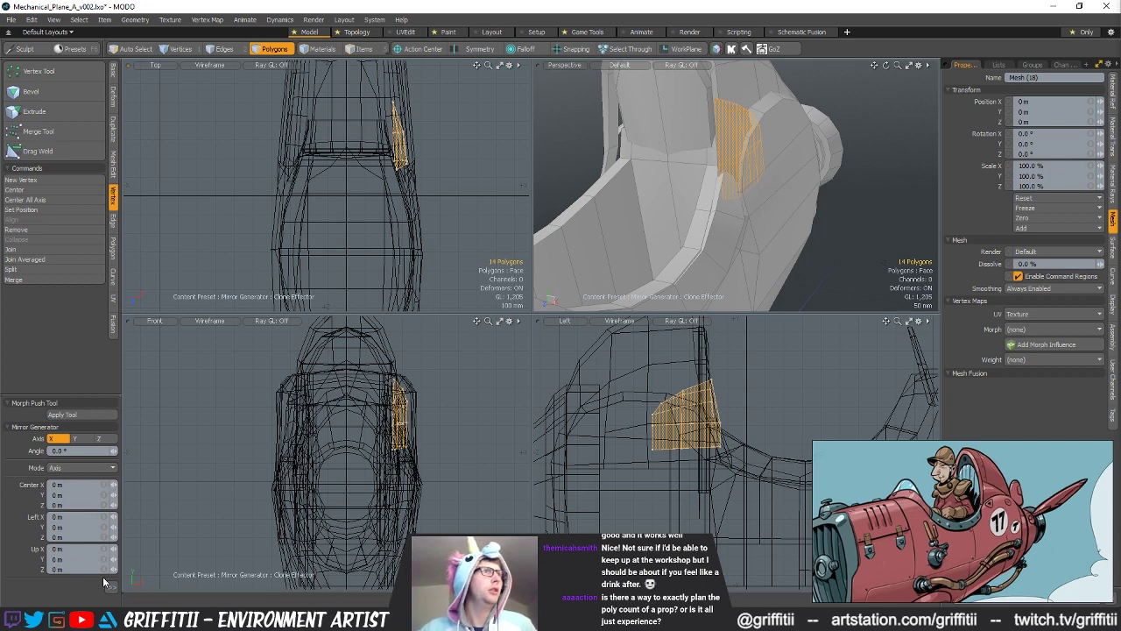
pyautogui.click(110, 586)
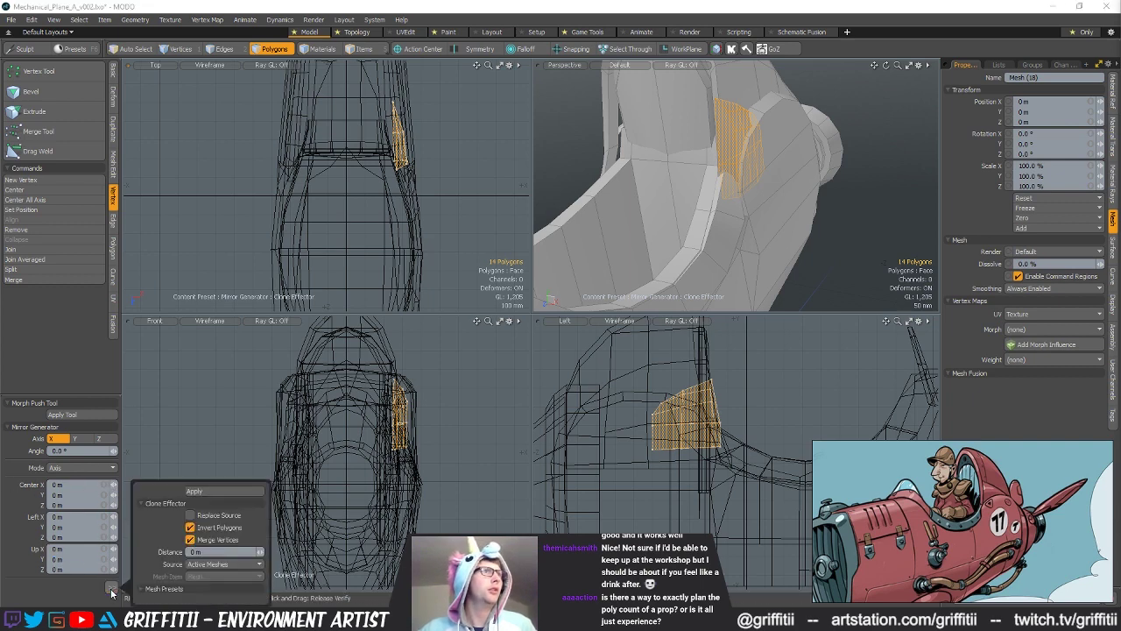
pyautogui.click(66, 415)
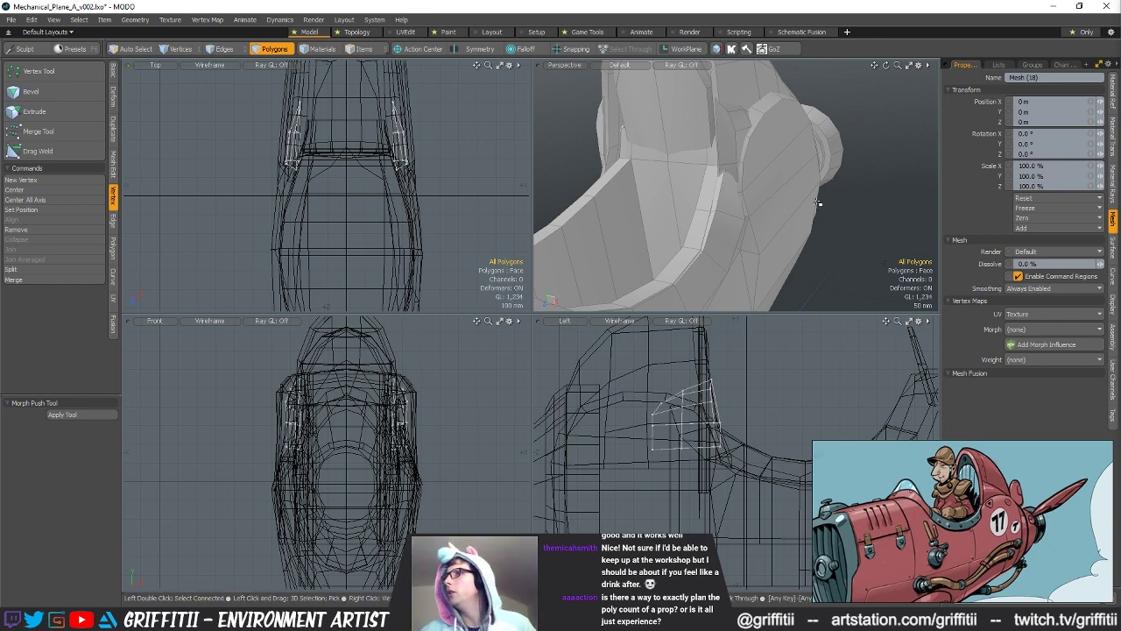
# Step: Select the fairing's flat bulkhead polygons behind the cockpit and hide the rest of that mesh
pyautogui.keyDown('alt'); pyautogui.moveTo(746, 254); pyautogui.dragTo(690, 173); pyautogui.keyUp('alt')
pyautogui.scroll(3, 690, 172)
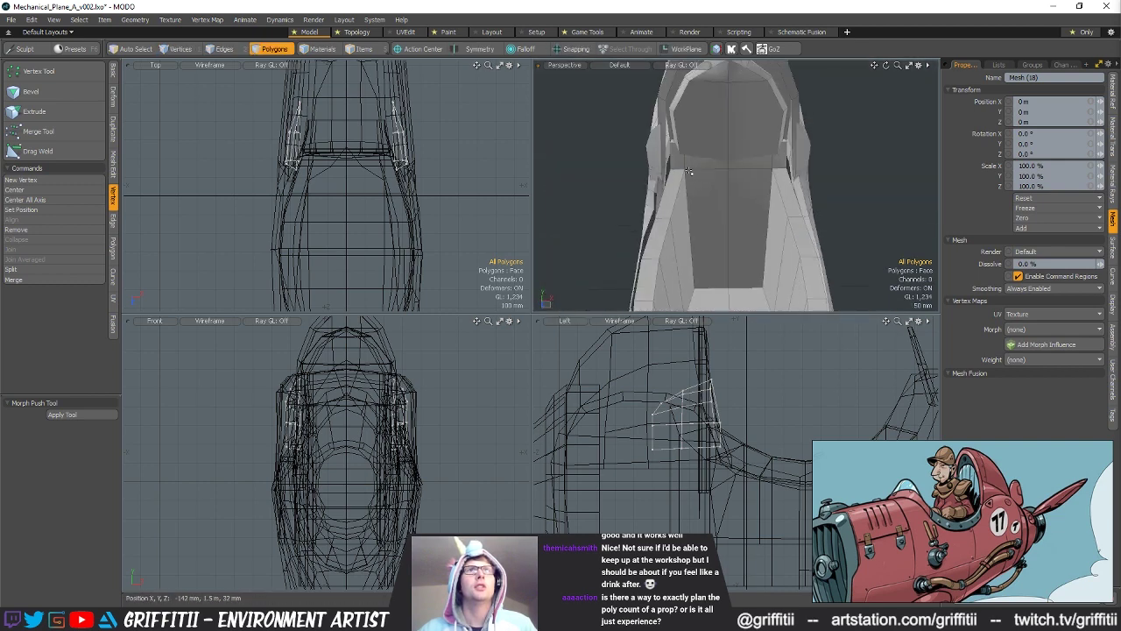
pyautogui.press('5')
pyautogui.click(676, 127)
pyautogui.press('space')
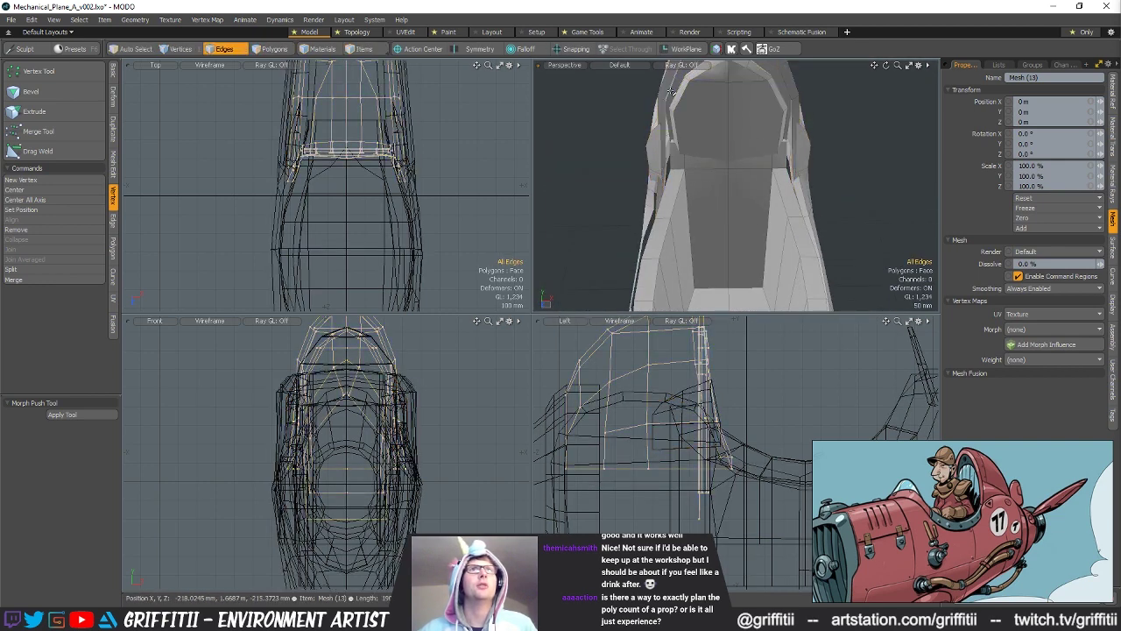
pyautogui.press('space')
pyautogui.doubleClick(720, 174)
pyautogui.keyDown('alt'); pyautogui.moveTo(723, 177); pyautogui.dragTo(734, 202); pyautogui.keyUp('alt')
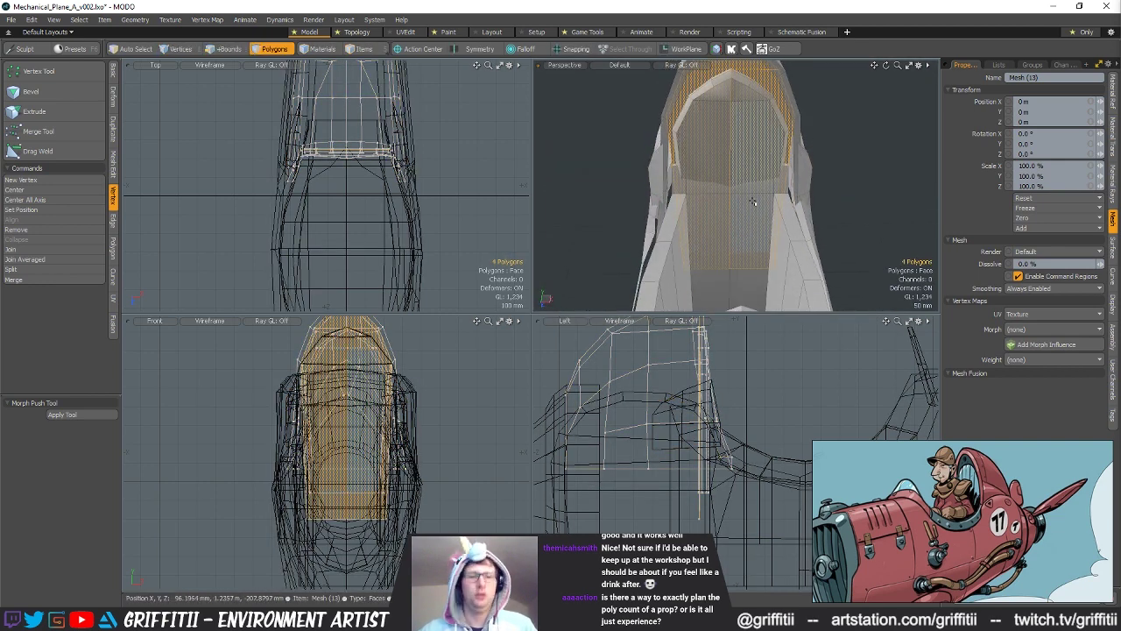
pyautogui.hotkey('shift', 'h')
pyautogui.press('space')
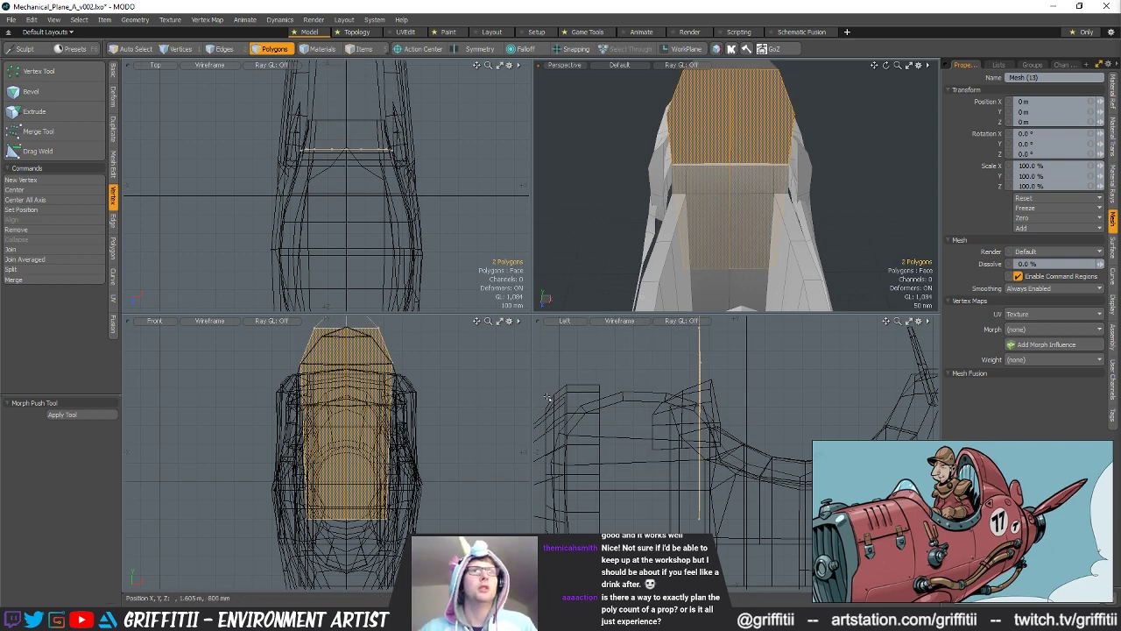
# Step: Cut two horizontal edge lines across the isolated bulkhead, using geometry snapping to align the cut
pyautogui.keyDown('alt'); pyautogui.moveTo(739, 202); pyautogui.dragTo(796, 216); pyautogui.keyUp('alt')
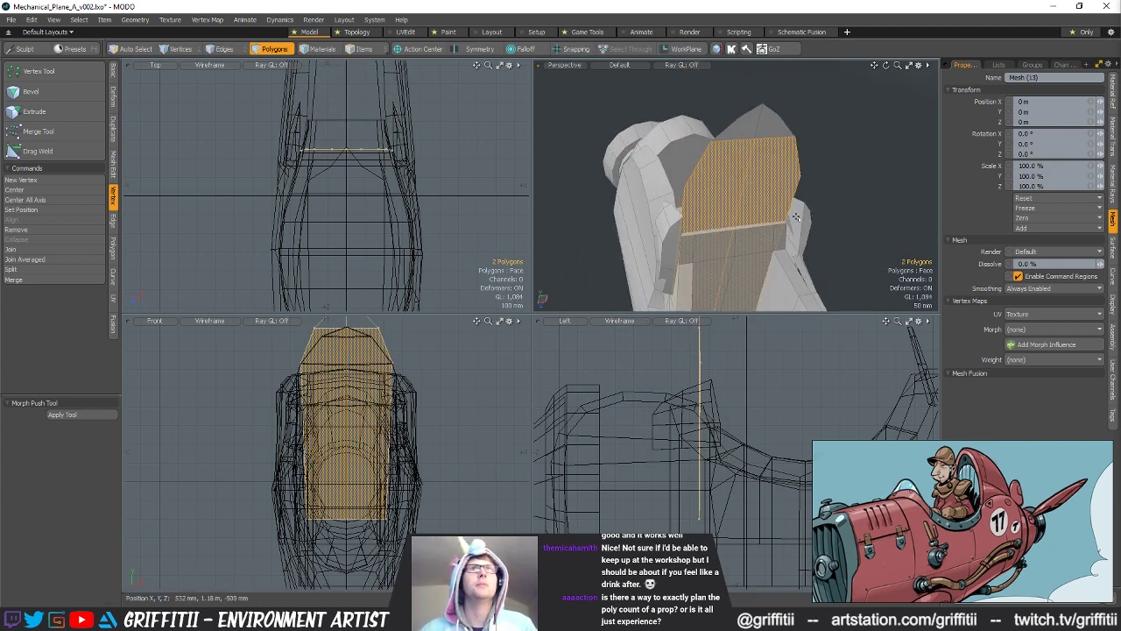
pyautogui.hotkey('shift', 'c')
pyautogui.moveTo(683, 186); pyautogui.dragTo(732, 195)
pyautogui.press('space')
pyautogui.moveTo(725, 186)
pyautogui.mouseDown()
pyautogui.moveTo(756, 187)
pyautogui.moveTo(733, 266)
pyautogui.mouseUp()
pyautogui.hotkey('alt', 'c')
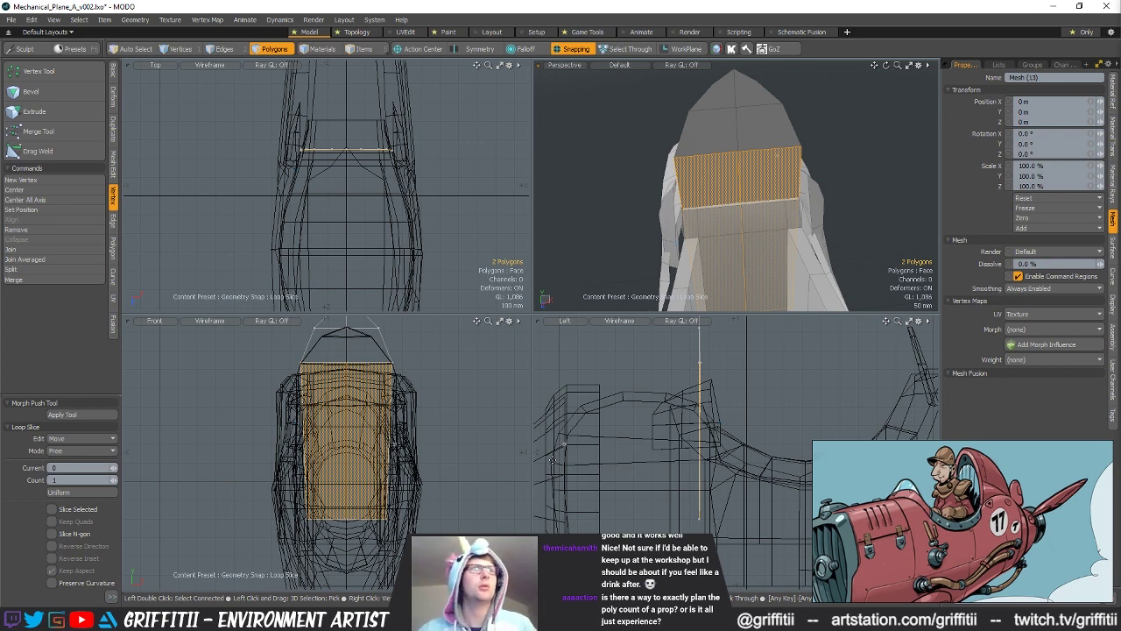
# Step: Scale the bulkhead's six lower vertices along X and unhide the rest of the fairing
pyautogui.press('1')
pyautogui.press('x')
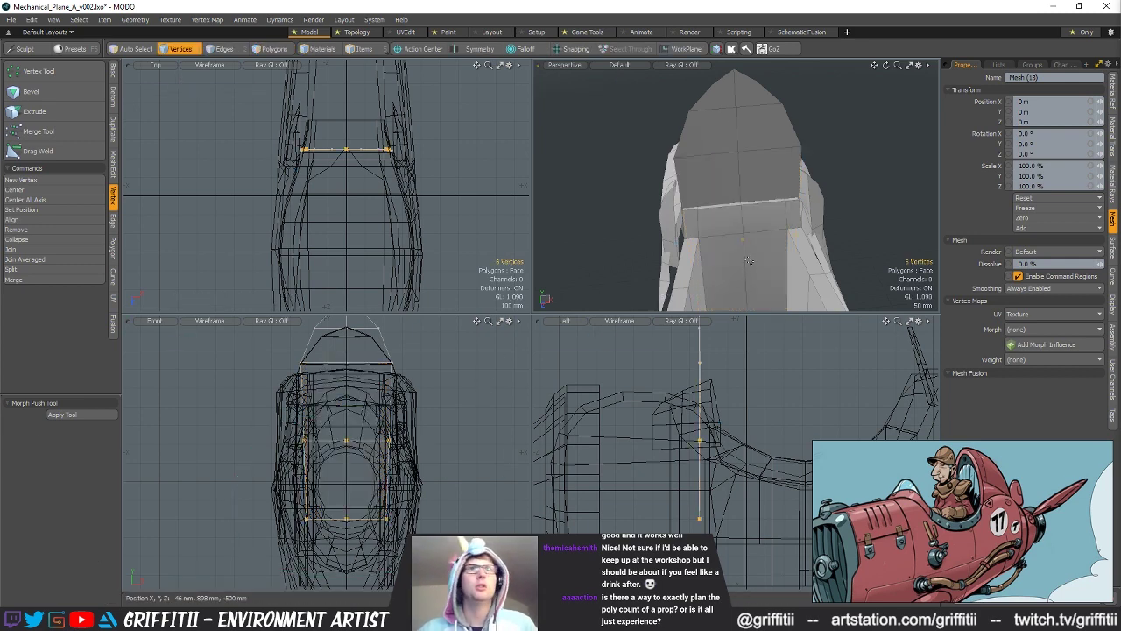
pyautogui.press('r')
pyautogui.keyDown('alt'); pyautogui.moveTo(749, 261); pyautogui.dragTo(796, 245); pyautogui.keyUp('alt')
pyautogui.press('u')
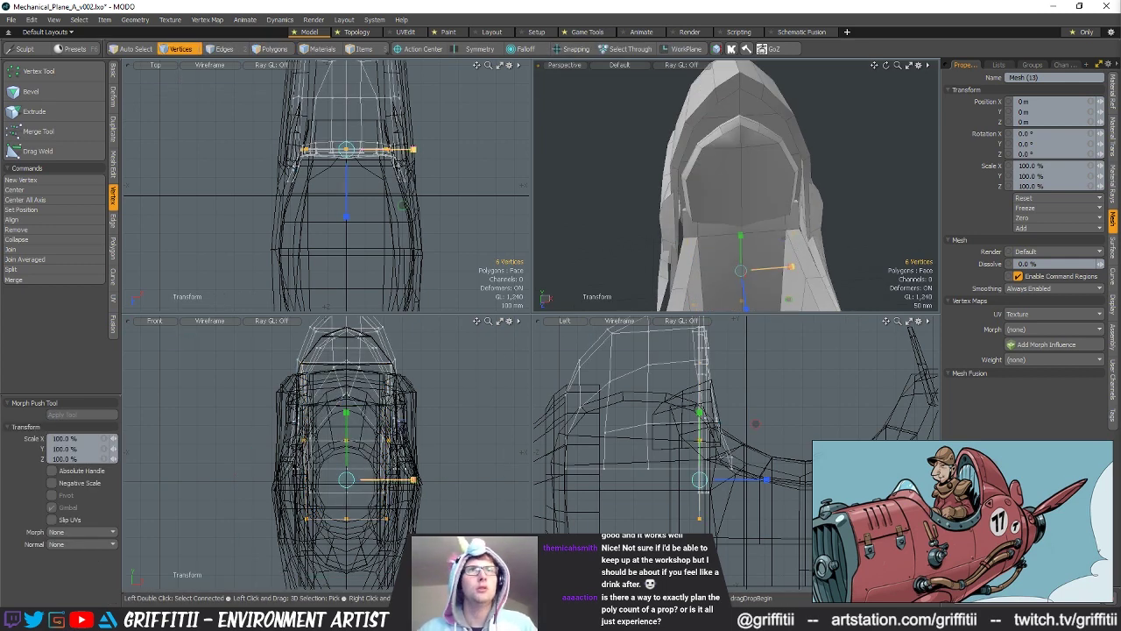
pyautogui.keyDown('alt'); pyautogui.moveTo(785, 269); pyautogui.dragTo(854, 180); pyautogui.keyUp('alt')
pyautogui.press('q')
# Step: Mirror the curved cockpit rim trim onto the opposite side of the fuselage
pyautogui.press('5')
pyautogui.click(838, 178)
pyautogui.press('3')
pyautogui.doubleClick(836, 179)
pyautogui.hotkey('shift', 'v')
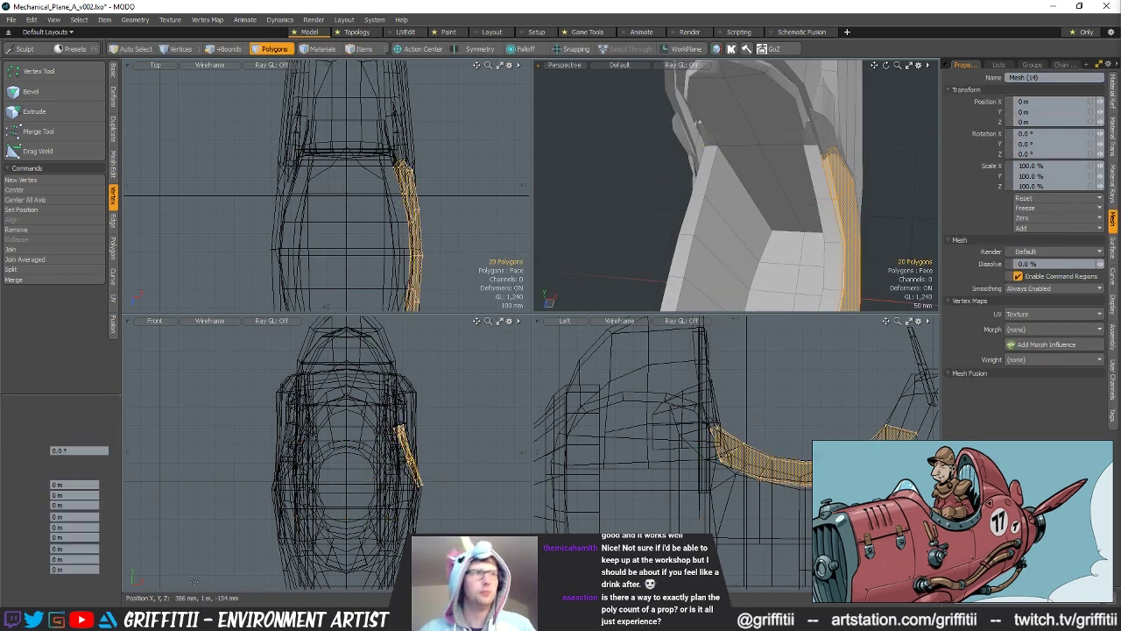
pyautogui.press('q')
pyautogui.press('Escape')
# Step: Select the upper rear edges of the cockpit interior and move them vertically to fit beneath the fairing
pyautogui.keyDown('alt'); pyautogui.moveTo(735, 205); pyautogui.dragTo(752, 165); pyautogui.keyUp('alt')
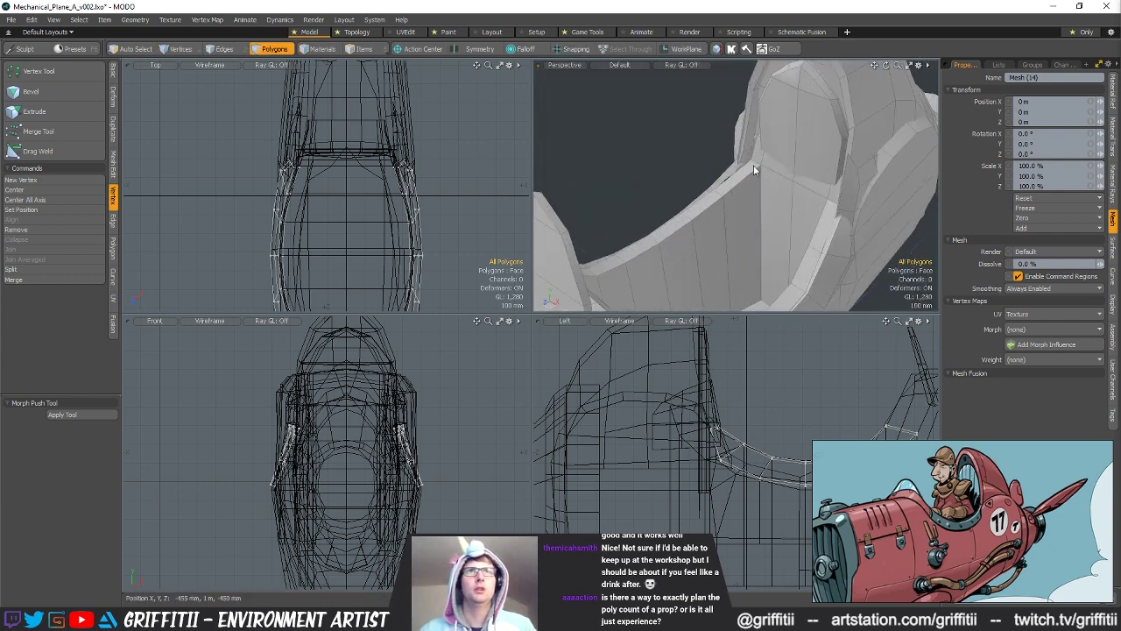
pyautogui.press('5')
pyautogui.click(756, 211)
pyautogui.moveTo(757, 211)
pyautogui.keyDown('alt'); pyautogui.mouseDown()
pyautogui.moveTo(742, 181)
pyautogui.moveTo(755, 208)
pyautogui.moveTo(709, 184)
pyautogui.moveTo(745, 205)
pyautogui.mouseUp(); pyautogui.keyUp('alt')
pyautogui.press('1')
pyautogui.moveTo(655, 379); pyautogui.dragTo(734, 440, button='right')
pyautogui.moveTo(756, 229)
pyautogui.keyDown('alt'); pyautogui.mouseDown()
pyautogui.moveTo(811, 242)
pyautogui.moveTo(791, 197)
pyautogui.mouseUp(); pyautogui.keyUp('alt')
pyautogui.press('w')
pyautogui.press('x')
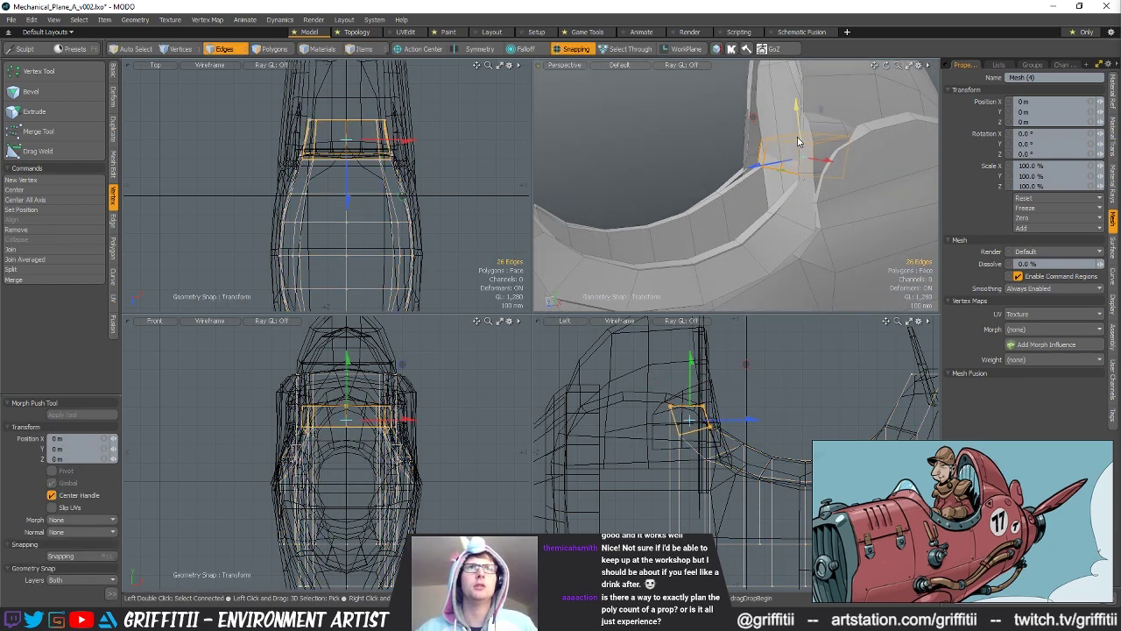
pyautogui.press('x')
pyautogui.moveTo(800, 130); pyautogui.dragTo(810, 158)
pyautogui.press('space')
# Step: Add a single uniform loop slice through the rearmost segment of the cockpit's side wall
pyautogui.press('3')
pyautogui.keyDown('alt'); pyautogui.keyDown('shift'); pyautogui.moveTo(775, 342); pyautogui.dragTo(751, 348); pyautogui.keyUp('shift'); pyautogui.keyUp('alt')
pyautogui.moveTo(748, 205); pyautogui.dragTo(744, 179)
pyautogui.hotkey('alt', 'c')
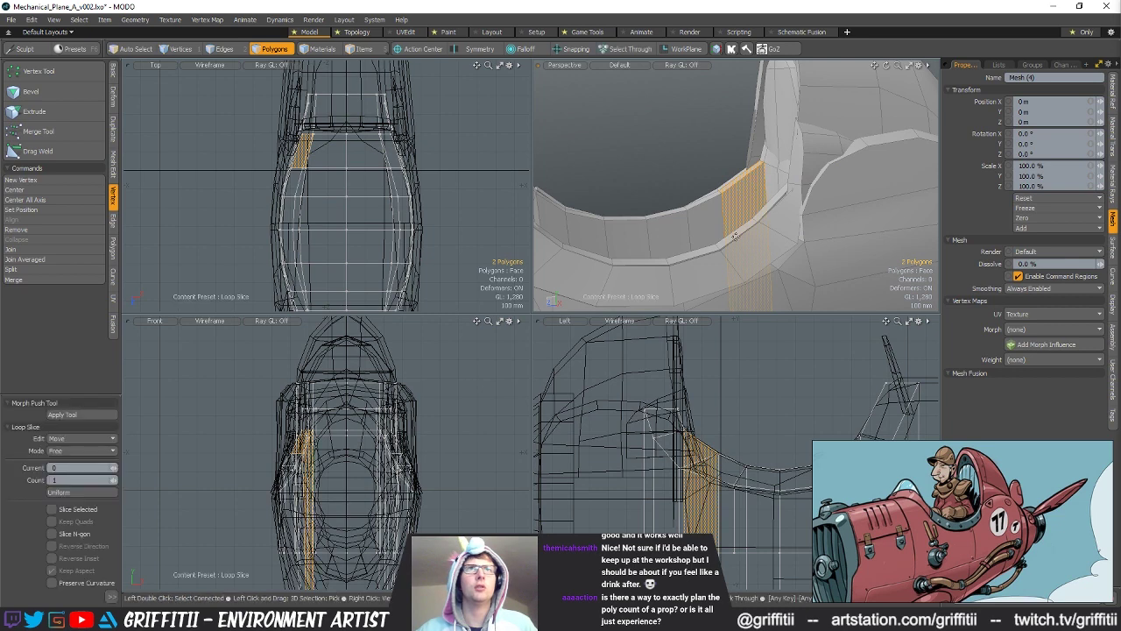
pyautogui.click(58, 493)
pyautogui.press('space')
# Step: Select the four upper vertices of the new cockpit wall loop and shift them slightly along Z
pyautogui.keyDown('alt'); pyautogui.moveTo(792, 226); pyautogui.dragTo(777, 230); pyautogui.keyUp('alt')
pyautogui.keyDown('alt'); pyautogui.keyDown('shift'); pyautogui.moveTo(699, 435); pyautogui.dragTo(744, 414); pyautogui.keyUp('shift'); pyautogui.keyUp('alt')
pyautogui.scroll(2, 716, 432)
pyautogui.press('1')
pyautogui.press('space')
pyautogui.press('space')
pyautogui.press('space')
pyautogui.click(713, 435)
pyautogui.press('w')
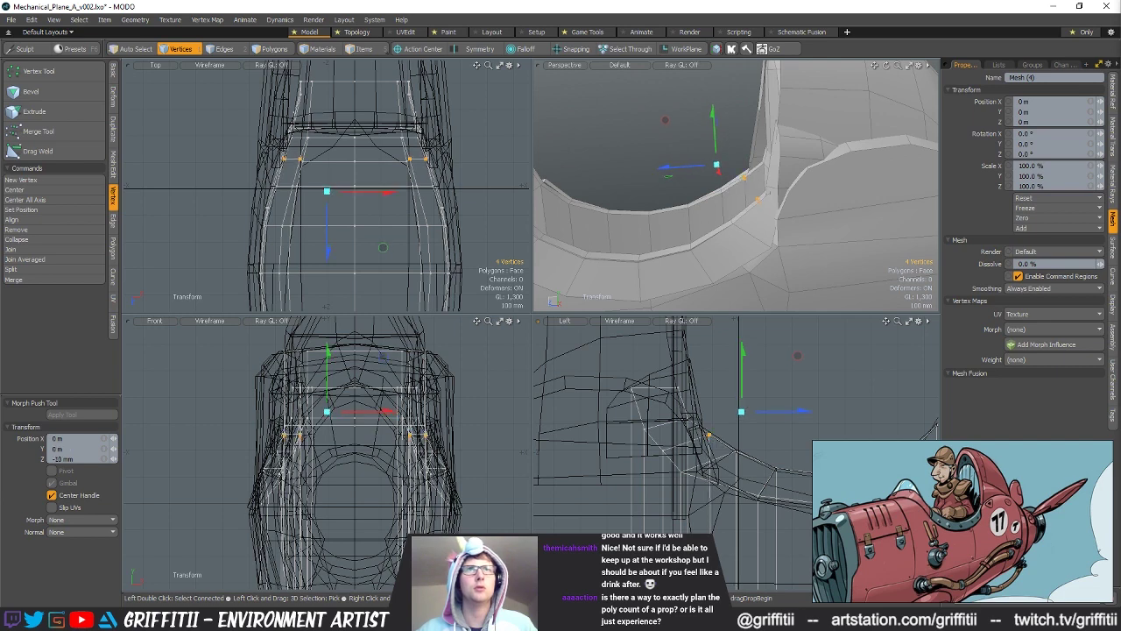
pyautogui.press('space')
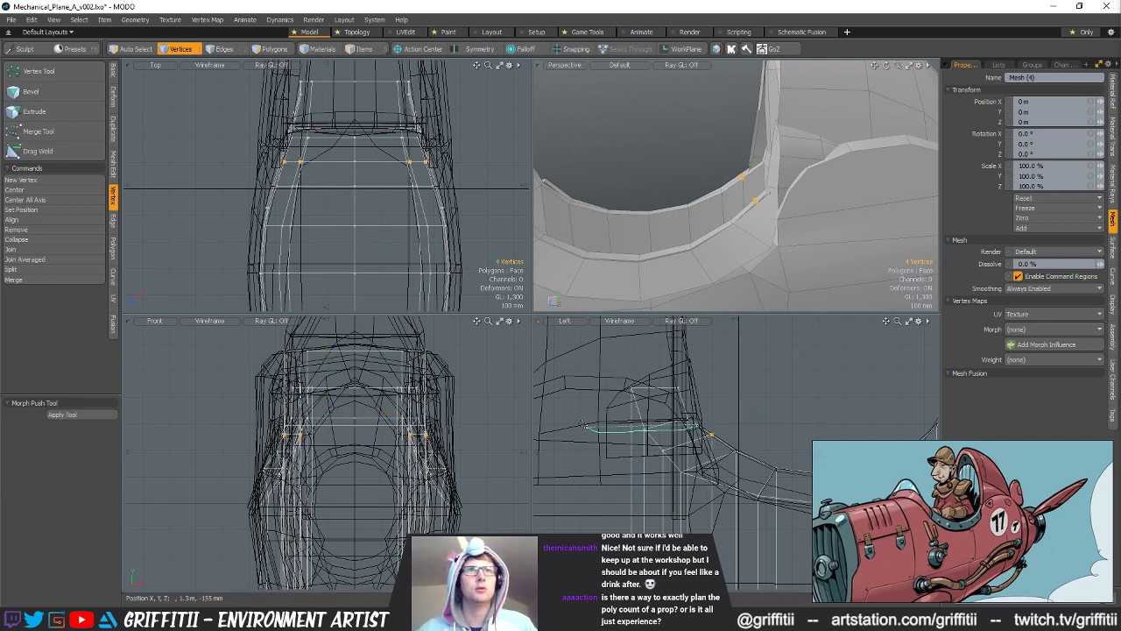
# Step: Select the upper rear vertices of the cockpit interior and move them up 46 mm in Y
pyautogui.moveTo(595, 431); pyautogui.dragTo(734, 386, button='right')
pyautogui.press('w')
pyautogui.moveTo(660, 349); pyautogui.dragTo(661, 338)
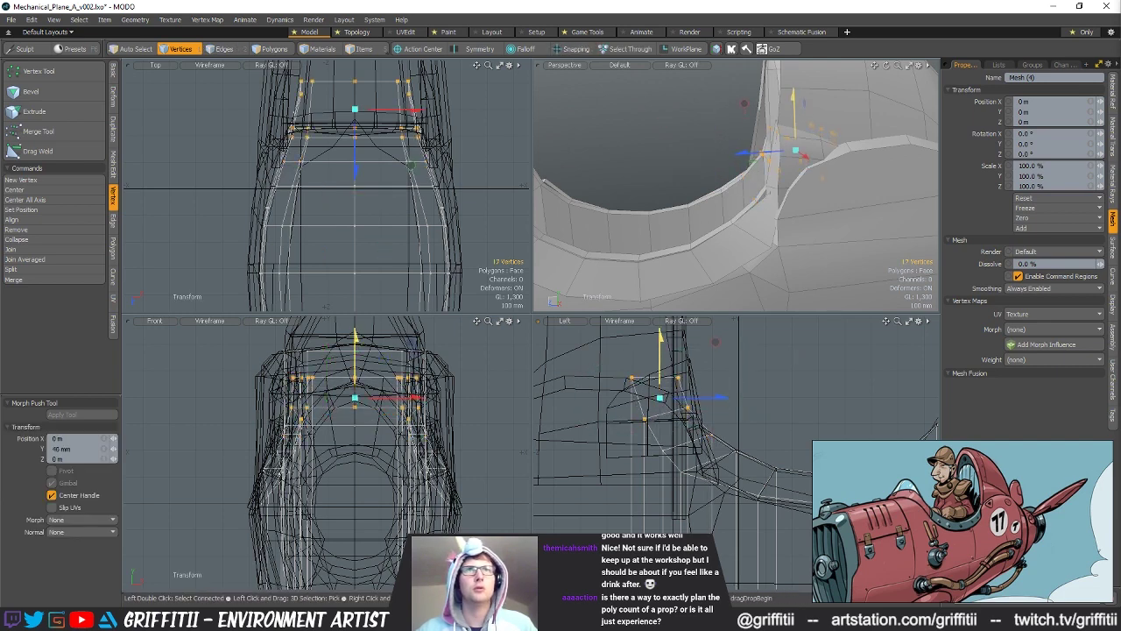
pyautogui.press('space')
pyautogui.press('Escape')
# Step: Select the central vertical edge of the cockpit's back wall and move it rearward along Z
pyautogui.scroll(-5, 744, 193)
pyautogui.keyDown('alt'); pyautogui.moveTo(701, 192); pyautogui.dragTo(703, 272); pyautogui.keyUp('alt')
pyautogui.press('5')
pyautogui.press('2')
pyautogui.click(782, 208)
pyautogui.press('w')
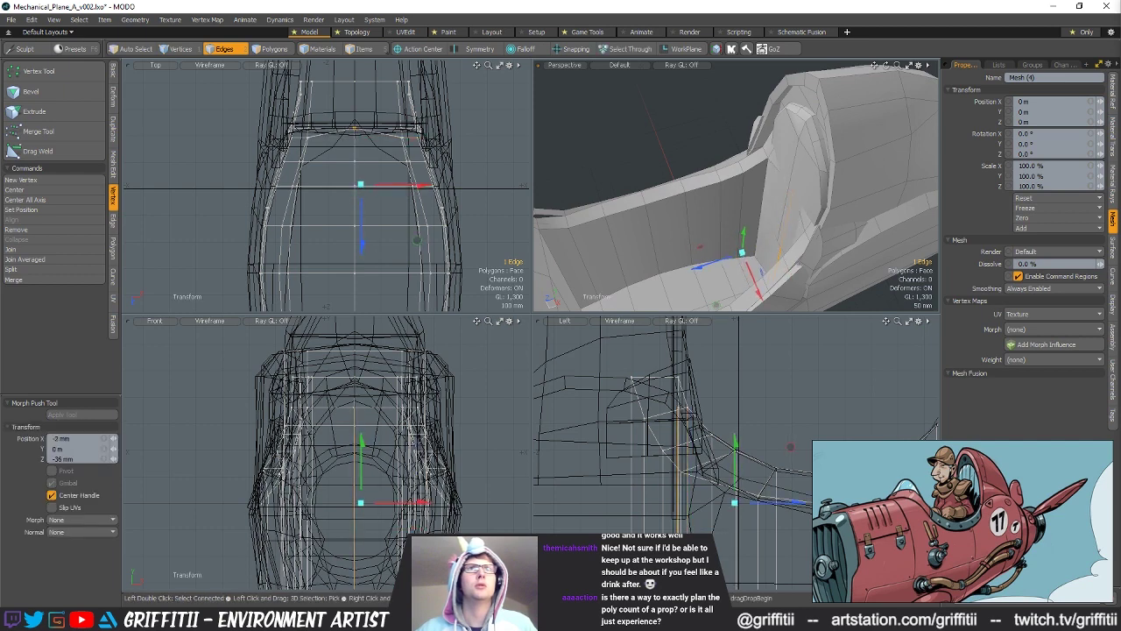
# Step: Select the bottom edges of the fairing bulkhead and move them down along Y
pyautogui.keyDown('alt'); pyautogui.moveTo(696, 136); pyautogui.dragTo(750, 119); pyautogui.keyUp('alt')
pyautogui.press('3')
pyautogui.press('w')
pyautogui.press('q')
pyautogui.press('5')
pyautogui.click(780, 143)
pyautogui.press('3')
pyautogui.press('1')
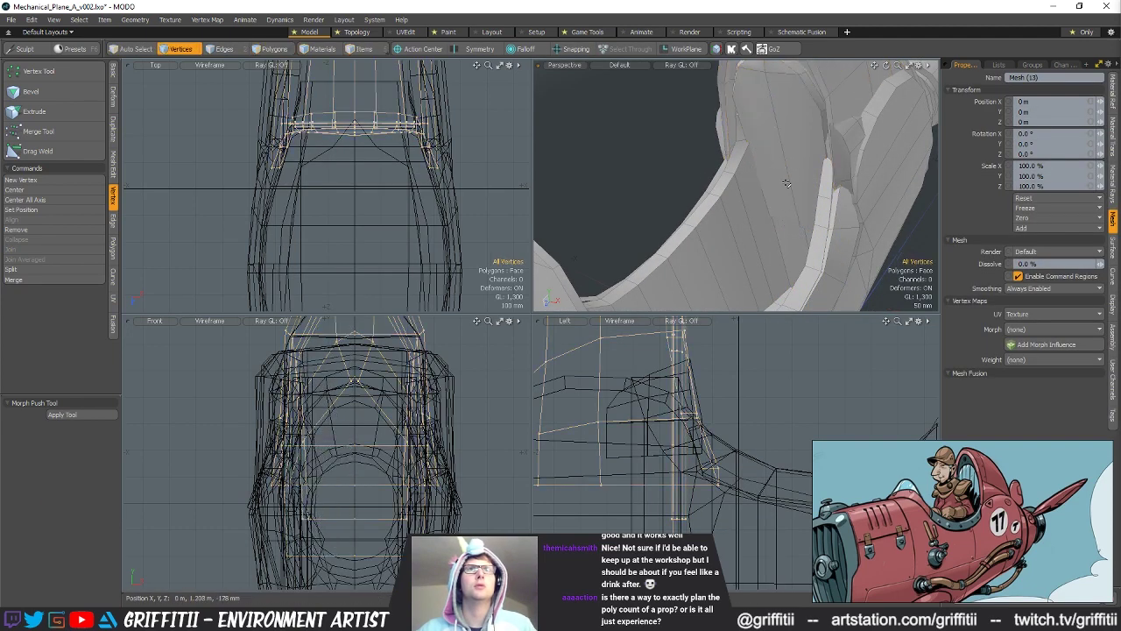
pyautogui.click(780, 221)
pyautogui.keyDown('alt'); pyautogui.moveTo(769, 183); pyautogui.dragTo(787, 234); pyautogui.keyUp('alt')
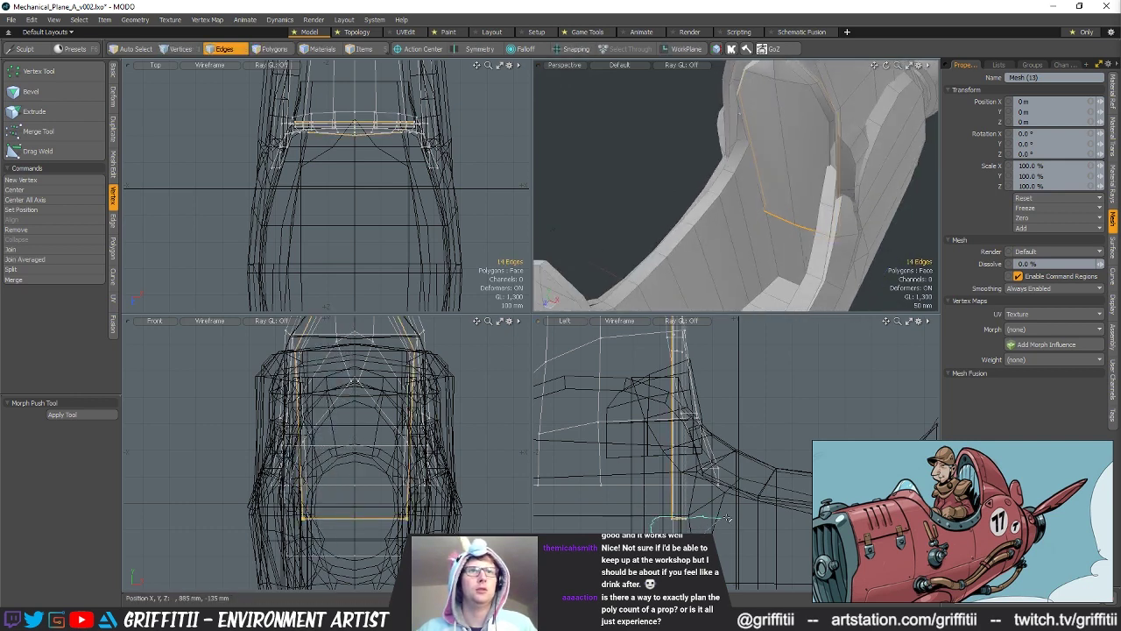
pyautogui.moveTo(727, 517); pyautogui.dragTo(731, 520, button='right')
pyautogui.keyDown('alt'); pyautogui.moveTo(729, 517); pyautogui.dragTo(721, 489); pyautogui.keyUp('alt')
pyautogui.moveTo(772, 219)
pyautogui.keyDown('alt'); pyautogui.mouseDown()
pyautogui.moveTo(805, 229)
pyautogui.moveTo(799, 279)
pyautogui.mouseUp(); pyautogui.keyUp('alt')
pyautogui.press('w')
pyautogui.press('q')
# Step: Select the bulkhead's large front and back polygons and slice them horizontally from shoulder to shoulder
pyautogui.press('3')
pyautogui.keyDown('alt'); pyautogui.moveTo(810, 214); pyautogui.dragTo(893, 210); pyautogui.keyUp('alt')
pyautogui.moveTo(757, 173); pyautogui.dragTo(866, 186)
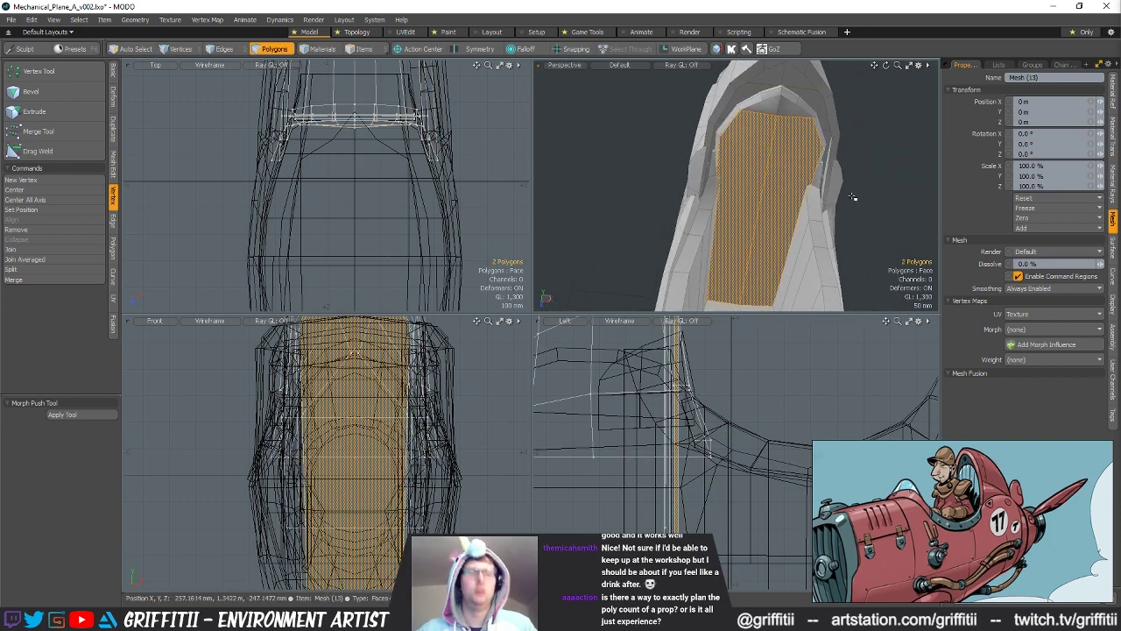
pyautogui.hotkey('shift', 'c')
pyautogui.moveTo(719, 136); pyautogui.dragTo(816, 145)
pyautogui.press('q')
# Step: Add a single vertical loop slice down the centre of the bulkhead
pyautogui.keyDown('alt'); pyautogui.moveTo(838, 203); pyautogui.dragTo(780, 207); pyautogui.keyUp('alt')
pyautogui.hotkey('alt', 'c')
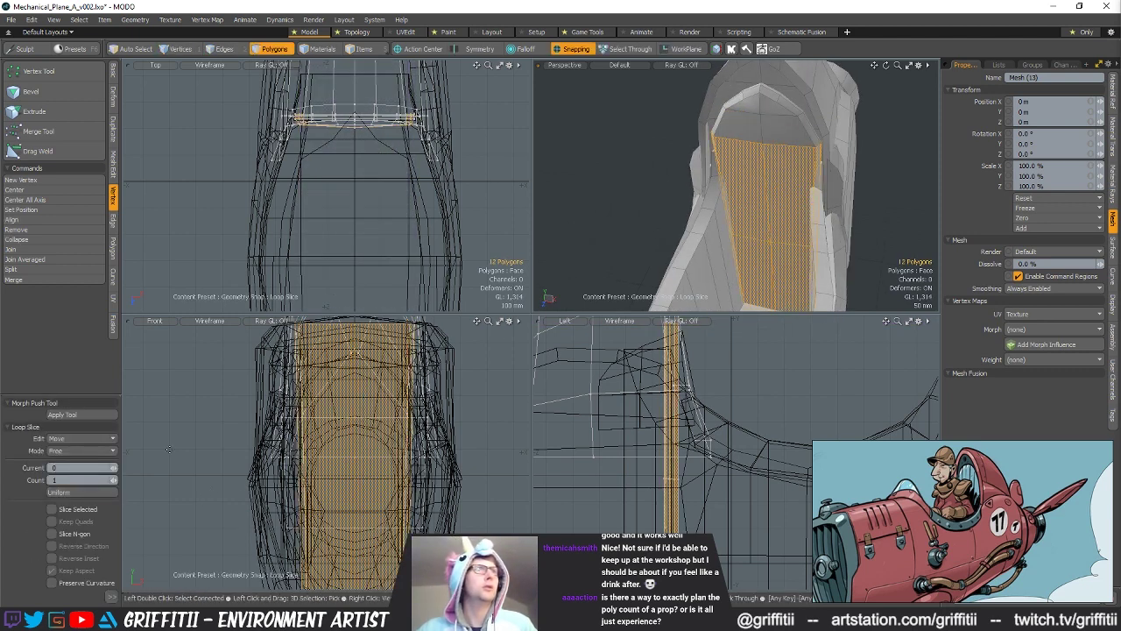
pyautogui.press('q')
pyautogui.click(648, 155)
pyautogui.keyDown('alt'); pyautogui.moveTo(648, 155); pyautogui.dragTo(835, 189); pyautogui.keyUp('alt')
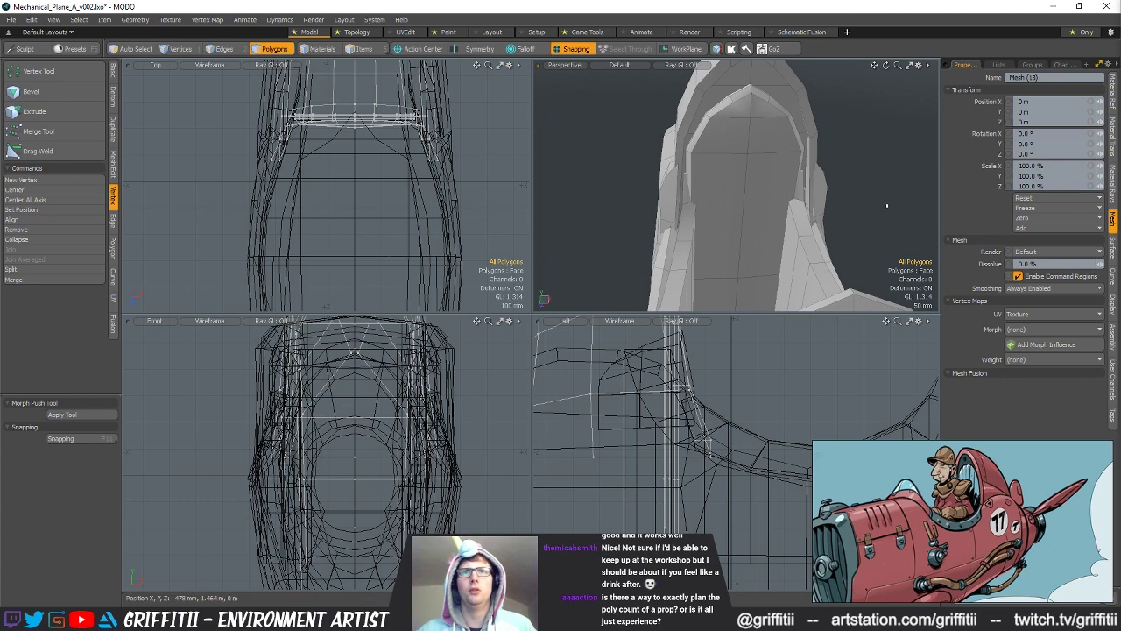
pyautogui.keyDown('alt'); pyautogui.moveTo(841, 218); pyautogui.dragTo(796, 169); pyautogui.keyUp('alt')
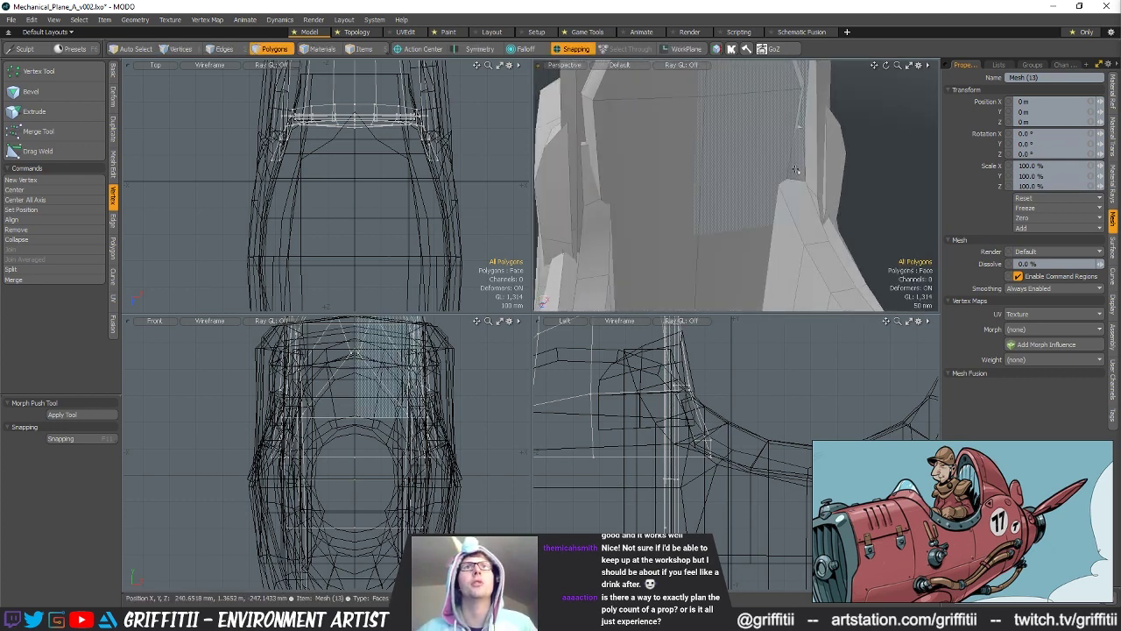
# Step: Copy the upper rear polygon of the cockpit interior's side wall into a new mesh and frame it
pyautogui.click(792, 202)
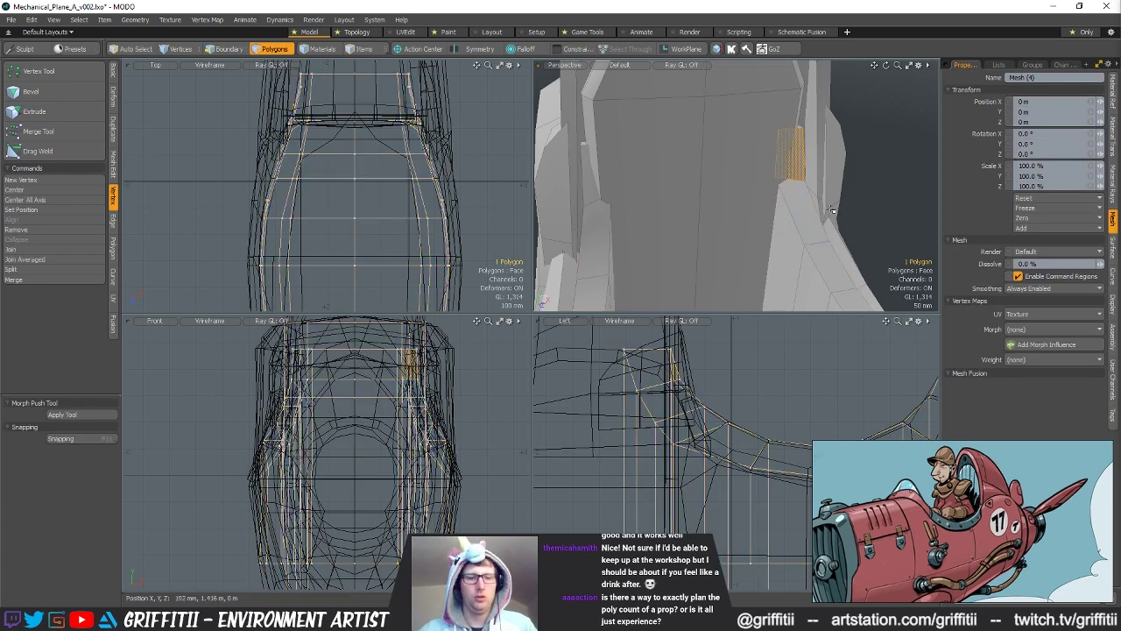
pyautogui.press('n')
pyautogui.hotkey('ctrl', 'v')
pyautogui.keyDown('alt'); pyautogui.keyDown('shift'); pyautogui.moveTo(830, 210); pyautogui.dragTo(803, 237); pyautogui.keyUp('shift'); pyautogui.keyUp('alt')
pyautogui.hotkey('shift', 'a')
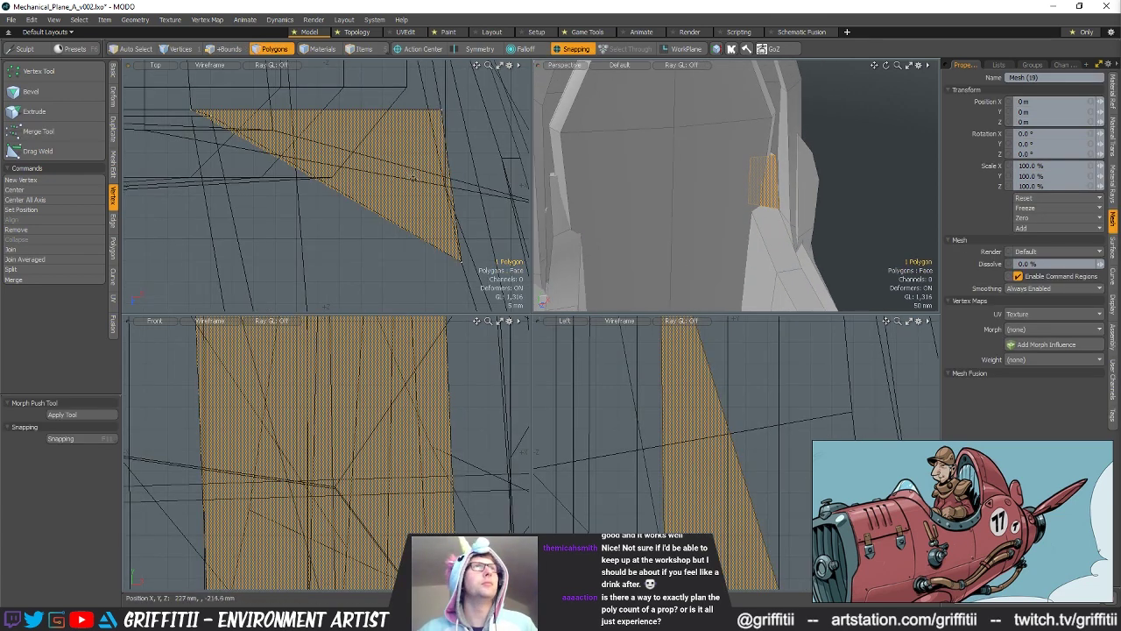
# Step: Square up the copied polygon with the Transform tool and move its top edge up and rearward using the Automatic action center
pyautogui.scroll(-6, 354, 221)
pyautogui.press('y')
pyautogui.keyDown('alt'); pyautogui.moveTo(728, 218); pyautogui.dragTo(768, 166); pyautogui.keyUp('alt')
pyautogui.press('space')
pyautogui.press('space')
pyautogui.press('space')
pyautogui.press('space')
pyautogui.press('2')
pyautogui.click(770, 165)
pyautogui.press('w')
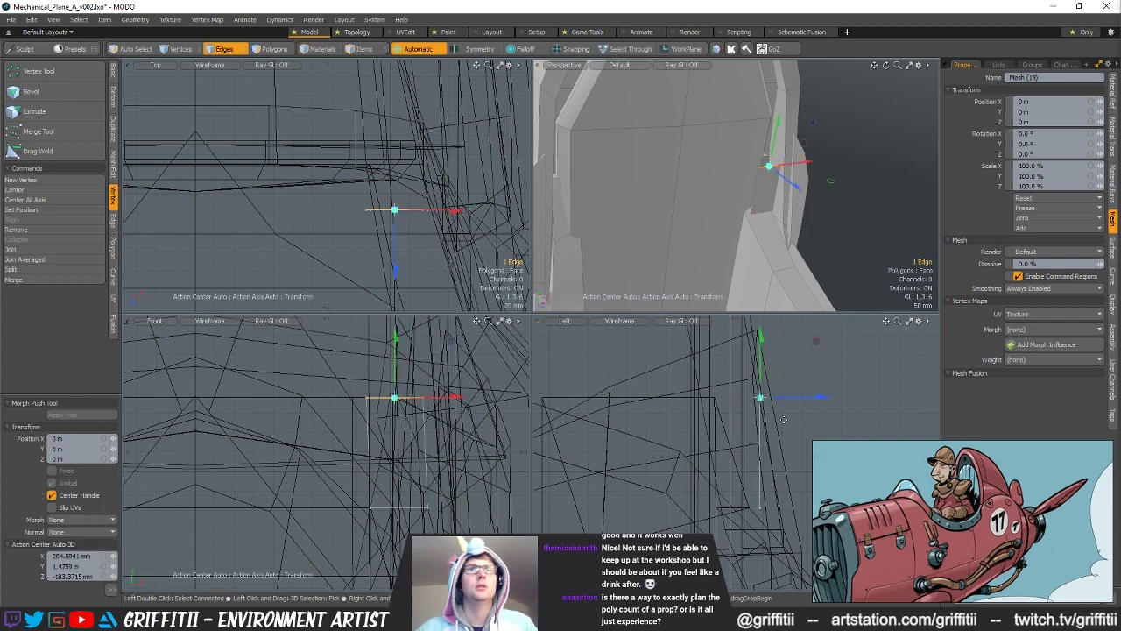
pyautogui.press('space')
pyautogui.click(826, 430)
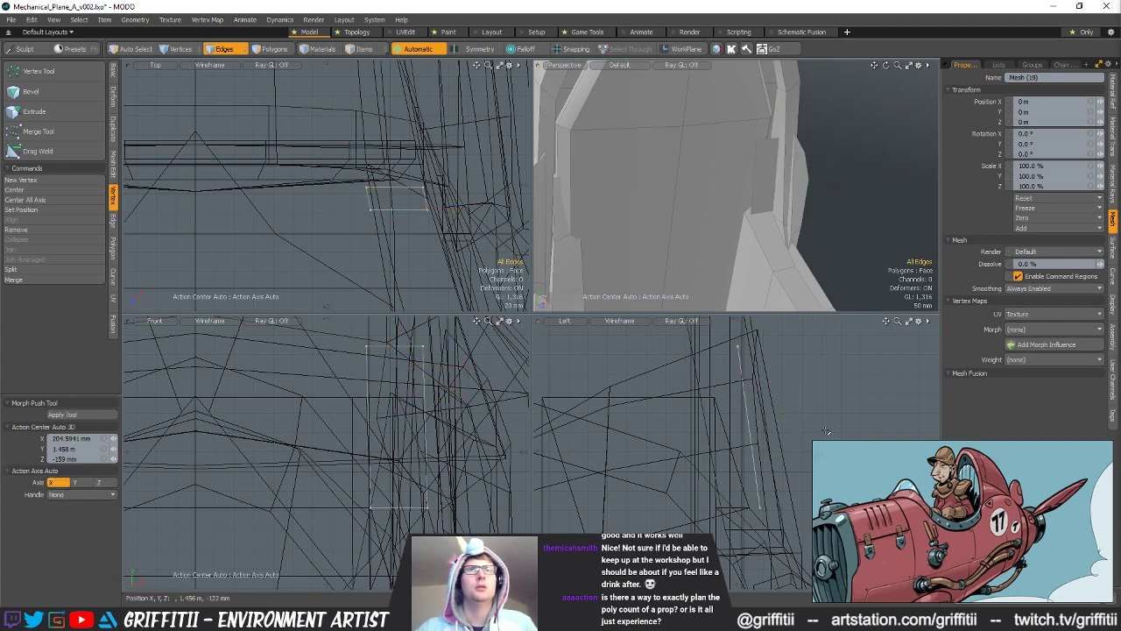
# Step: Extend the panel's four border edges rearward with Edge Extend and flatten the new edges along Z
pyautogui.hotkey('ctrl', '1')
pyautogui.click(493, 203)
pyautogui.click(404, 167)
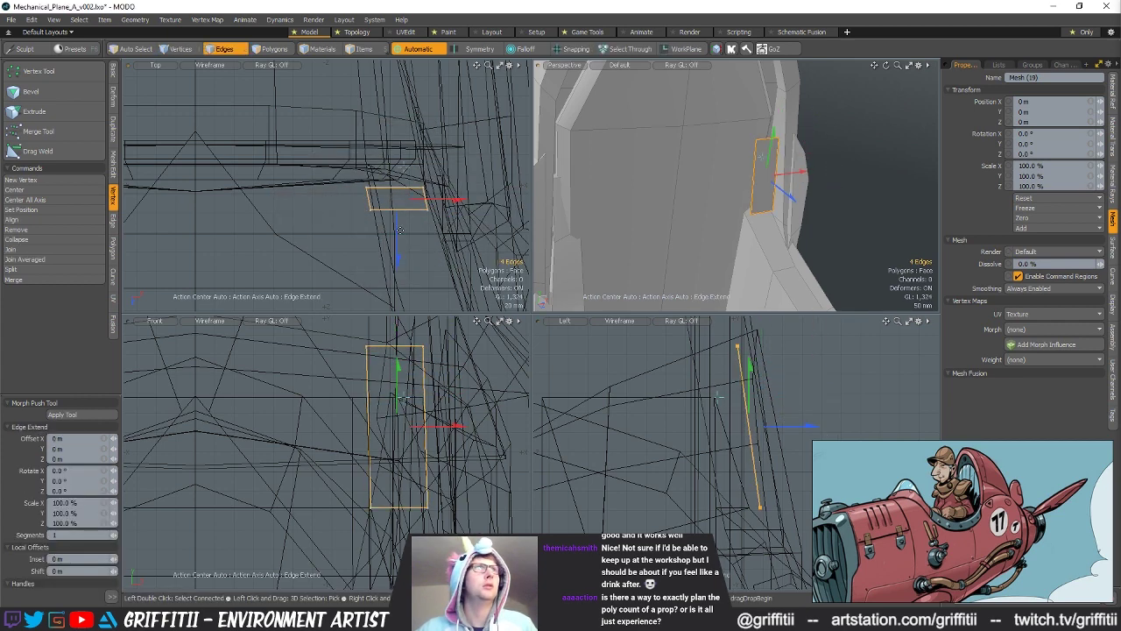
pyautogui.press('r')
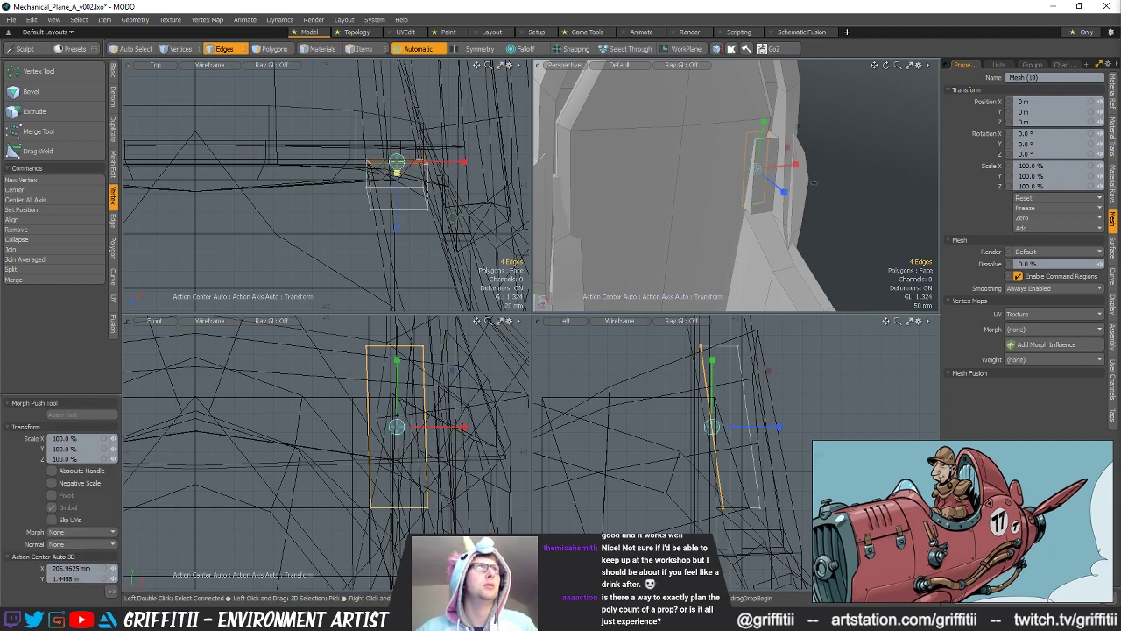
pyautogui.press('space')
pyautogui.click(876, 190)
pyautogui.keyDown('alt'); pyautogui.moveTo(876, 190); pyautogui.dragTo(810, 239); pyautogui.keyUp('alt')
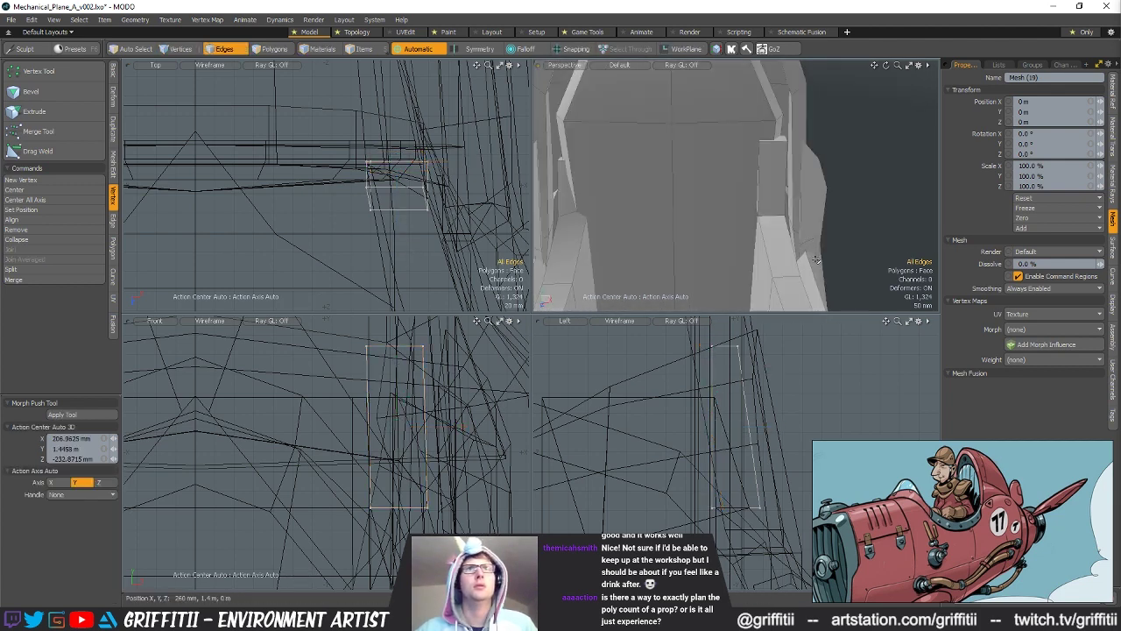
# Step: Move the whole trim block 12 mm along X and lower its four bottom edges
pyautogui.press('w')
pyautogui.moveTo(812, 197)
pyautogui.keyDown('alt'); pyautogui.mouseDown()
pyautogui.moveTo(823, 197)
pyautogui.moveTo(805, 178)
pyautogui.mouseUp(); pyautogui.keyUp('alt')
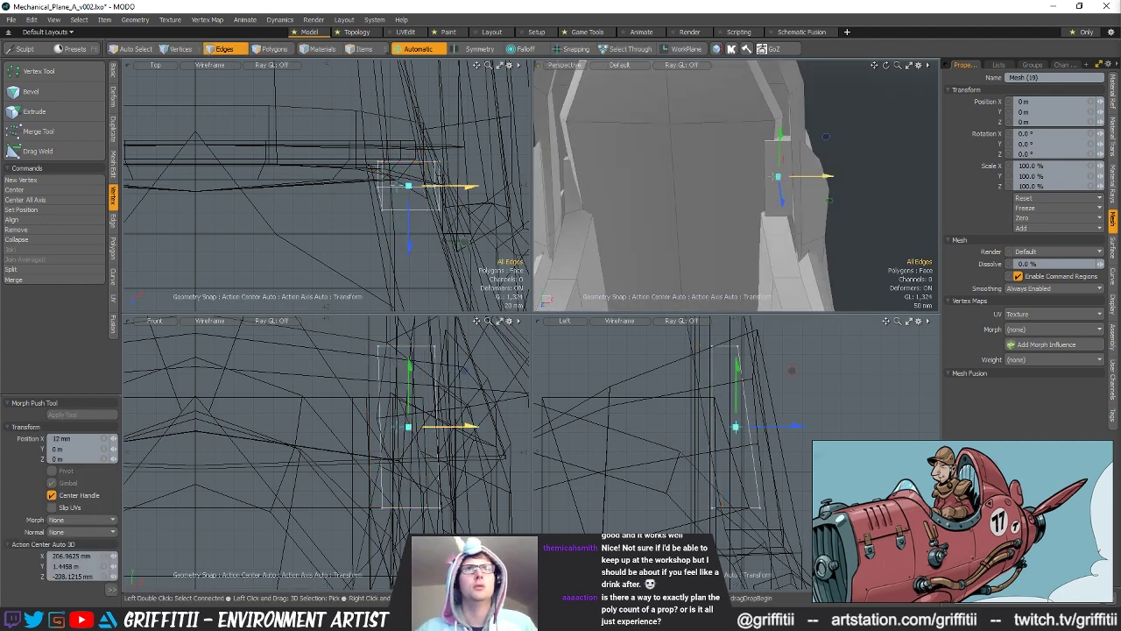
pyautogui.keyDown('alt'); pyautogui.moveTo(762, 226); pyautogui.dragTo(810, 222); pyautogui.keyUp('alt')
pyautogui.press('space')
pyautogui.doubleClick(758, 212)
pyautogui.press('w')
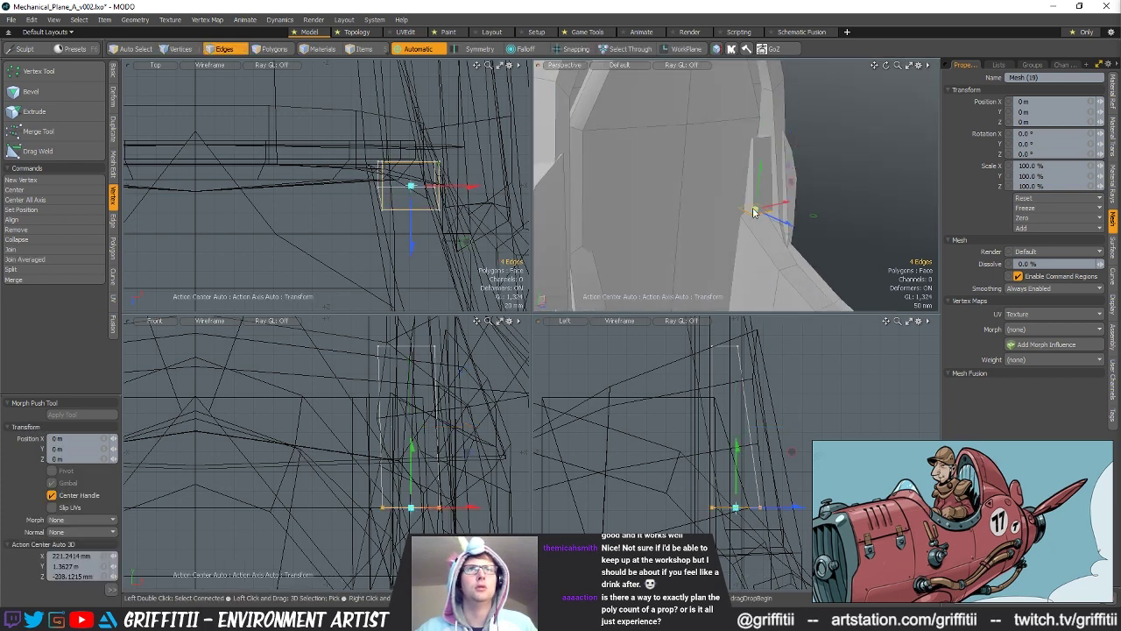
pyautogui.moveTo(764, 165); pyautogui.dragTo(758, 195)
# Step: Select the block's front bottom edge and move it forward along Z
pyautogui.keyDown('alt'); pyautogui.moveTo(770, 206); pyautogui.dragTo(793, 229); pyautogui.keyUp('alt')
pyautogui.press('space')
pyautogui.keyDown('alt'); pyautogui.keyDown('shift'); pyautogui.moveTo(812, 580); pyautogui.dragTo(788, 559); pyautogui.keyUp('shift'); pyautogui.keyUp('alt')
pyautogui.moveTo(788, 560); pyautogui.dragTo(808, 529, button='right')
pyautogui.press('w')
pyautogui.moveTo(777, 242); pyautogui.dragTo(795, 243)
pyautogui.press('space')
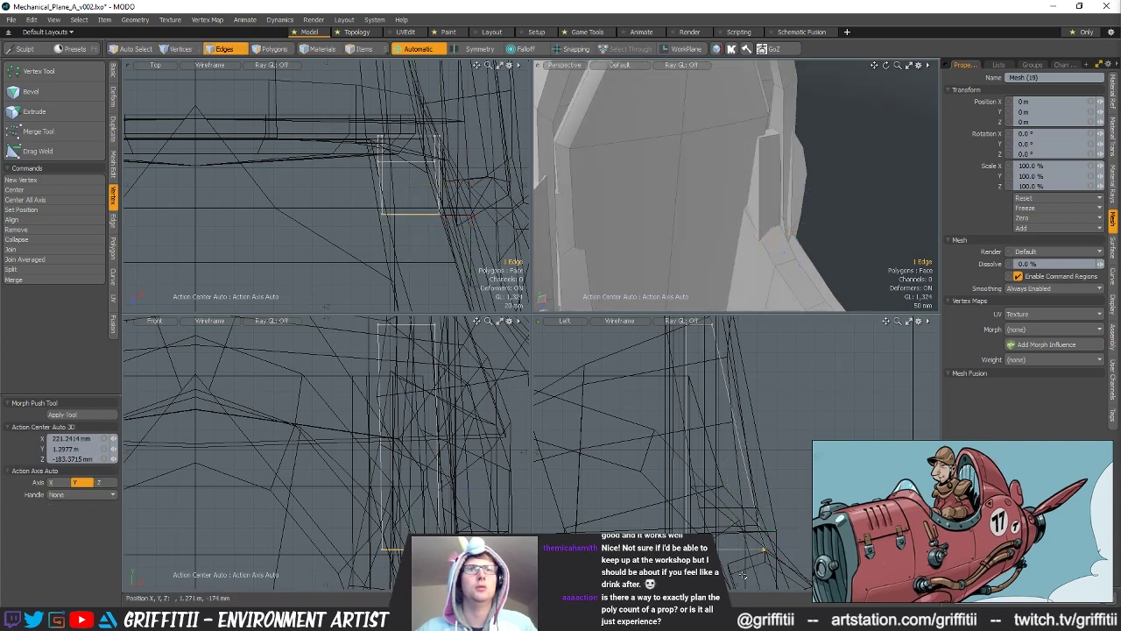
# Step: Select the block's bottom polygon and extrude it downward
pyautogui.press('3')
pyautogui.click(770, 186)
pyautogui.click(762, 228)
pyautogui.keyDown('alt'); pyautogui.keyDown('shift'); pyautogui.moveTo(750, 463); pyautogui.dragTo(750, 398); pyautogui.keyUp('shift'); pyautogui.keyUp('alt')
pyautogui.hotkey('ctrl', '1')
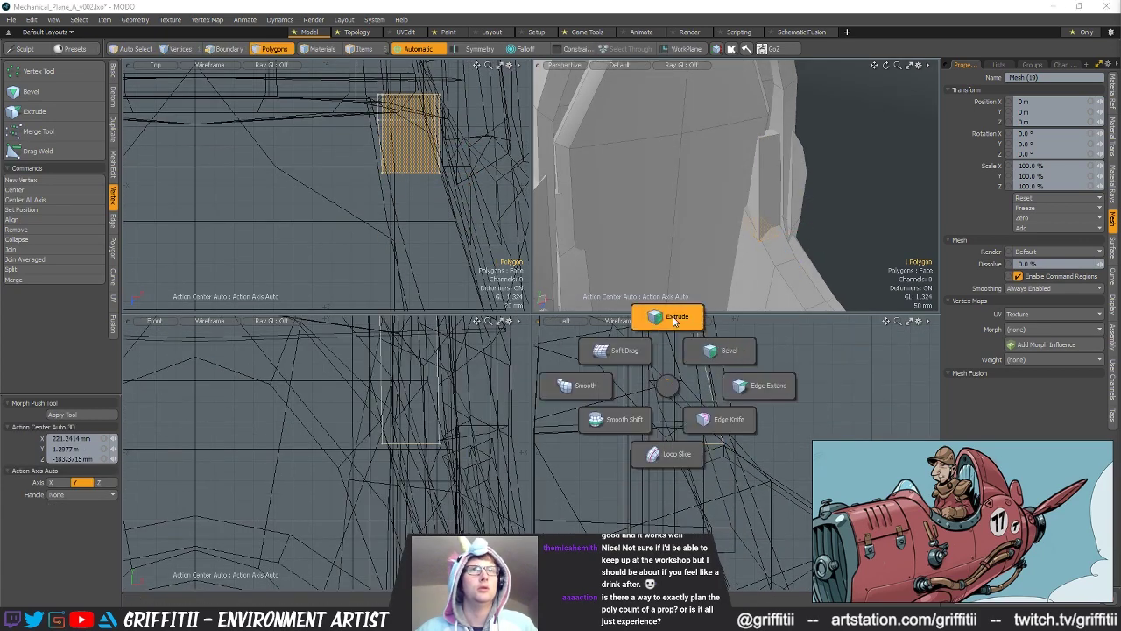
pyautogui.click(673, 320)
pyautogui.click(699, 410)
pyautogui.press('space')
# Step: Move the block's top inner edge 33 mm along X and shift the lower front inner edge in X and Z
pyautogui.keyDown('alt'); pyautogui.moveTo(726, 276); pyautogui.dragTo(745, 227); pyautogui.keyUp('alt')
pyautogui.press('space')
pyautogui.press('space')
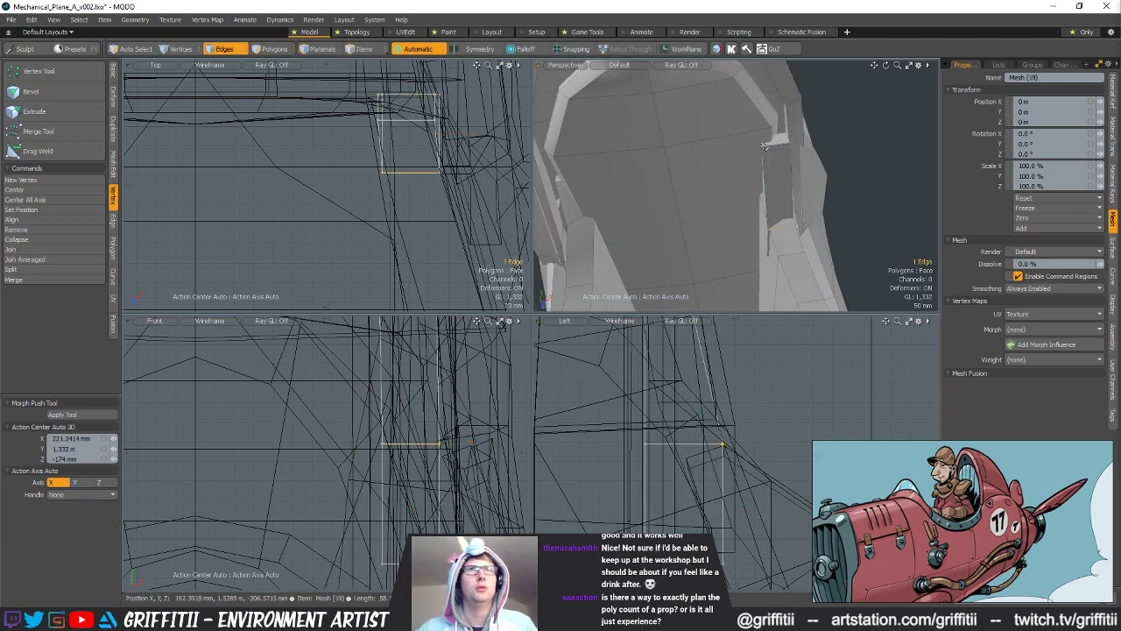
pyautogui.press('w')
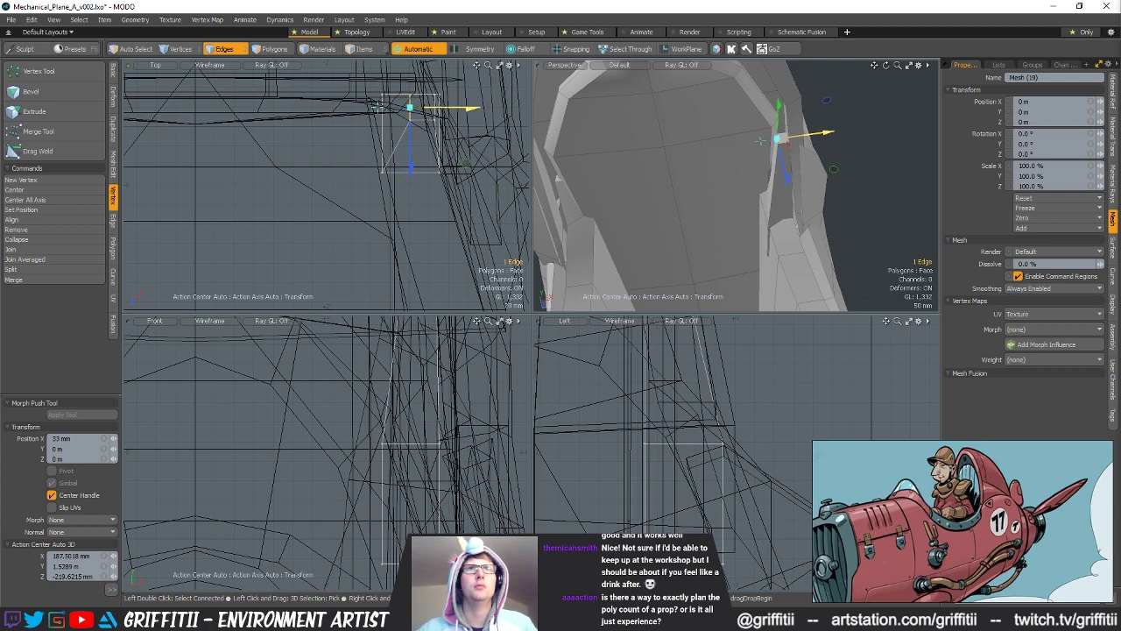
pyautogui.press('space')
pyautogui.moveTo(408, 210); pyautogui.dragTo(409, 212, button='right')
pyautogui.press('w')
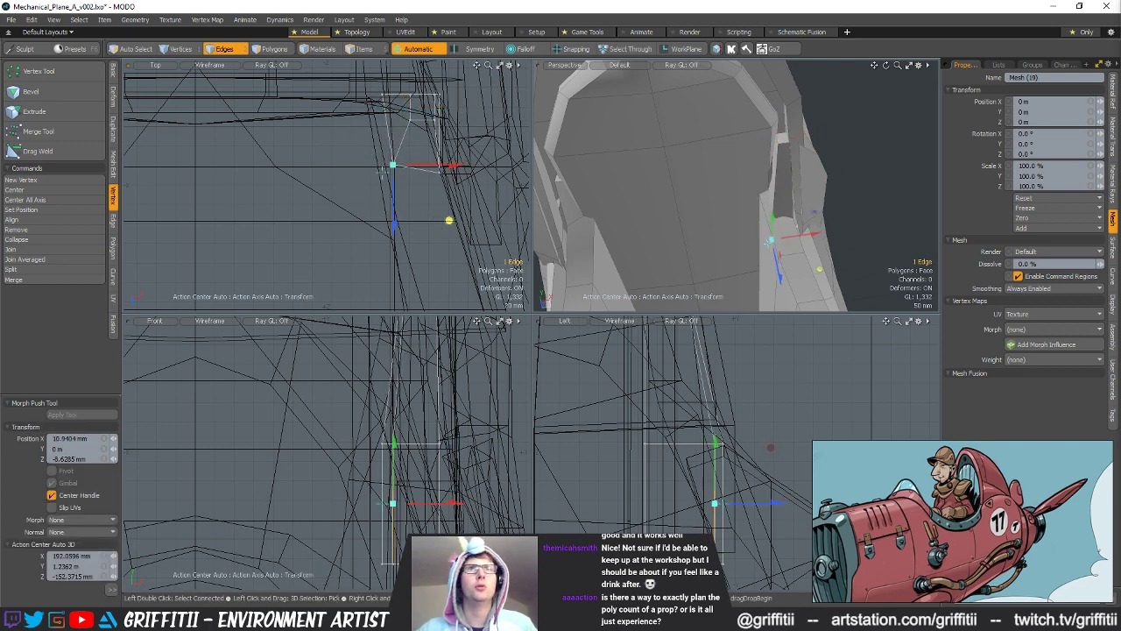
pyautogui.keyDown('alt'); pyautogui.moveTo(788, 175); pyautogui.dragTo(778, 254); pyautogui.keyUp('alt')
# Step: Select the block's four lower front vertices and scale them along Z to flatten them
pyautogui.press('q')
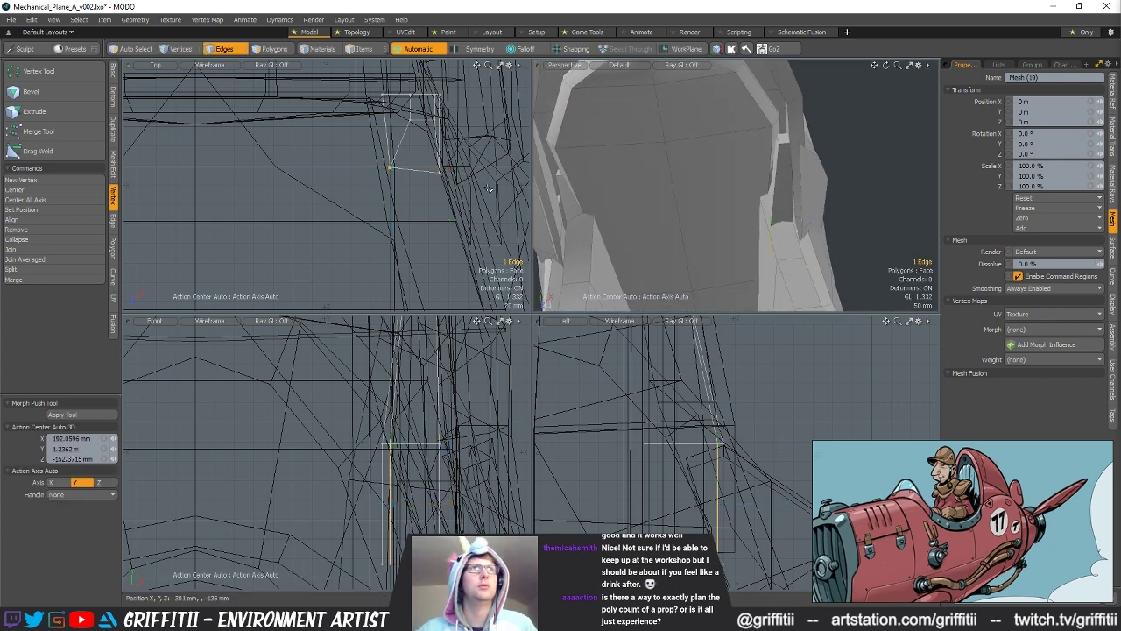
pyautogui.press('r')
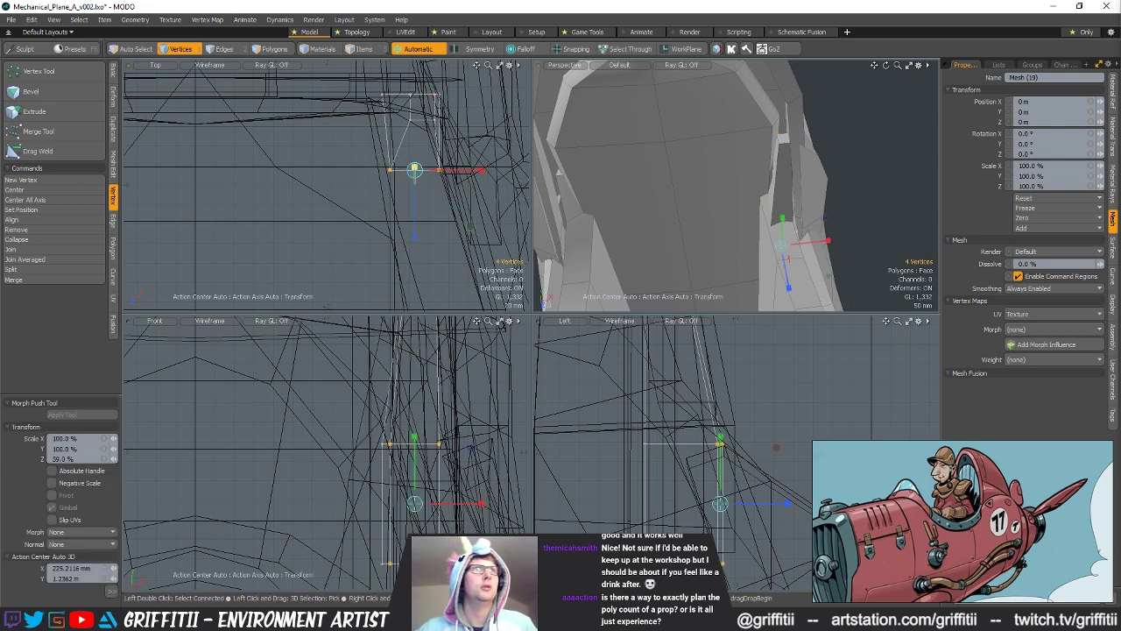
pyautogui.moveTo(787, 259); pyautogui.dragTo(783, 249)
pyautogui.press('q')
pyautogui.click(851, 231)
pyautogui.keyDown('alt'); pyautogui.moveTo(851, 231); pyautogui.dragTo(727, 207); pyautogui.keyUp('alt')
# Step: Select the block's four top vertices and move them inward along X
pyautogui.keyDown('alt'); pyautogui.moveTo(389, 177); pyautogui.dragTo(384, 212); pyautogui.keyUp('alt')
pyautogui.keyDown('alt'); pyautogui.moveTo(683, 368); pyautogui.dragTo(683, 474); pyautogui.keyUp('alt')
pyautogui.moveTo(669, 340); pyautogui.dragTo(717, 321, button='right')
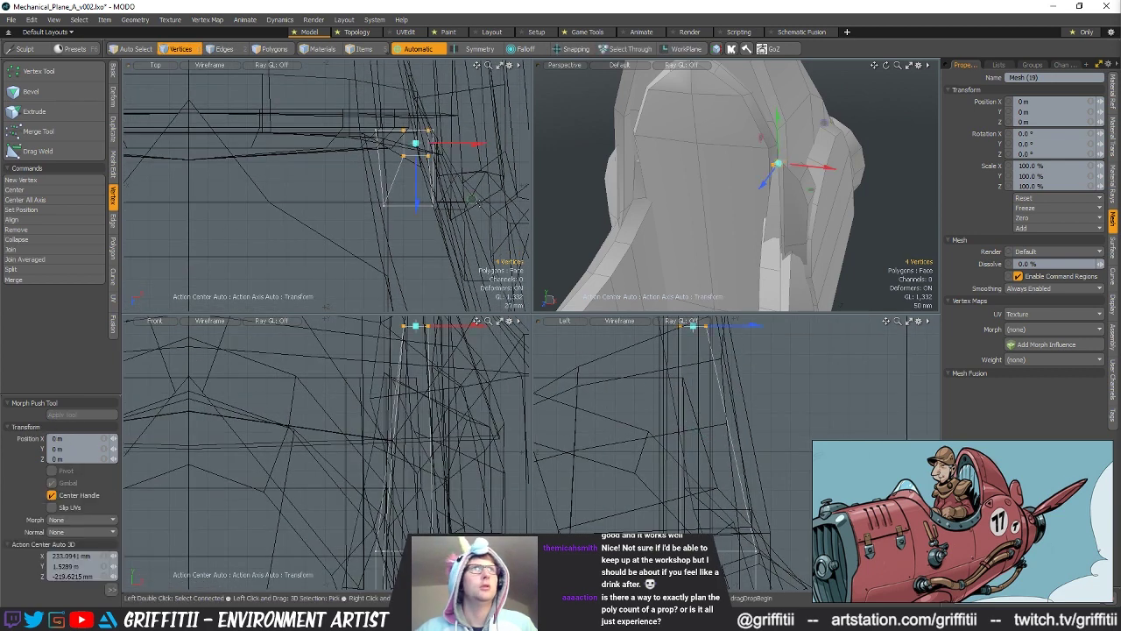
pyautogui.moveTo(465, 147); pyautogui.dragTo(452, 147)
pyautogui.keyDown('alt'); pyautogui.moveTo(667, 170); pyautogui.dragTo(783, 202); pyautogui.keyUp('alt')
pyautogui.press('space')
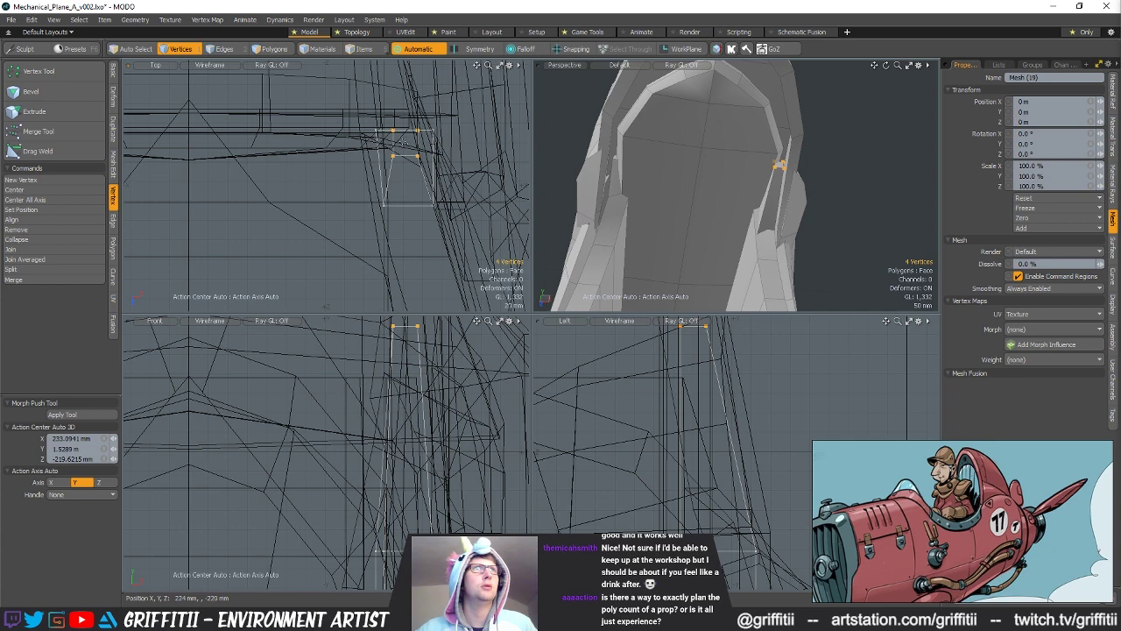
# Step: Select the two front vertices on the block's top and move them slightly rearward along Z with snapping
pyautogui.press('w')
pyautogui.press('x')
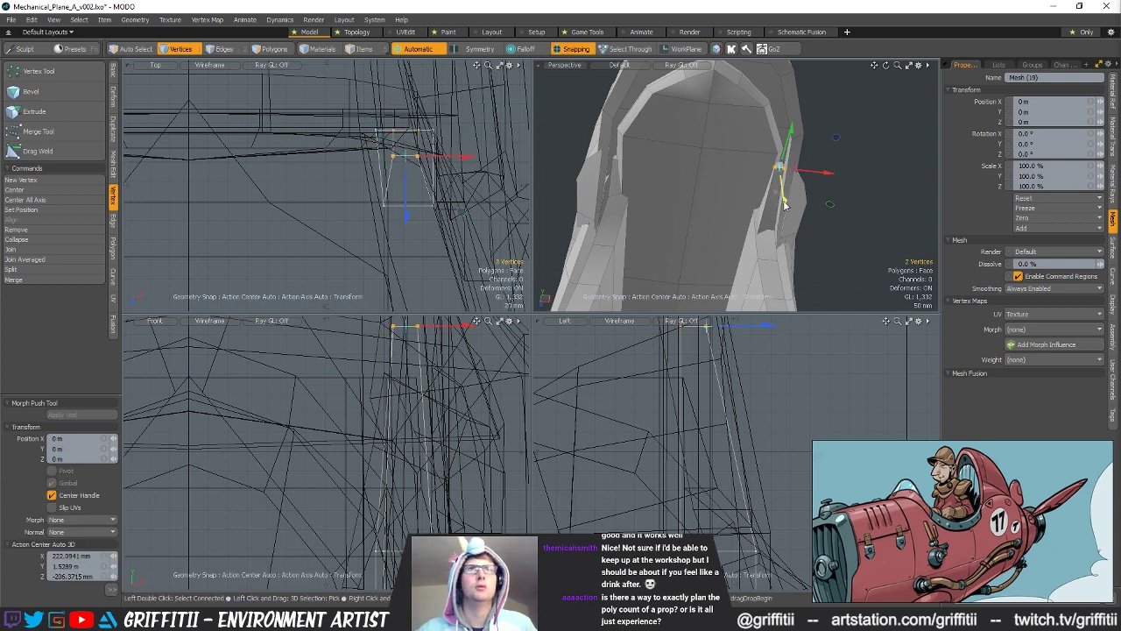
pyautogui.press('space')
pyautogui.keyDown('alt'); pyautogui.moveTo(784, 202); pyautogui.dragTo(858, 213); pyautogui.keyUp('alt')
pyautogui.press('space')
pyautogui.press('space')
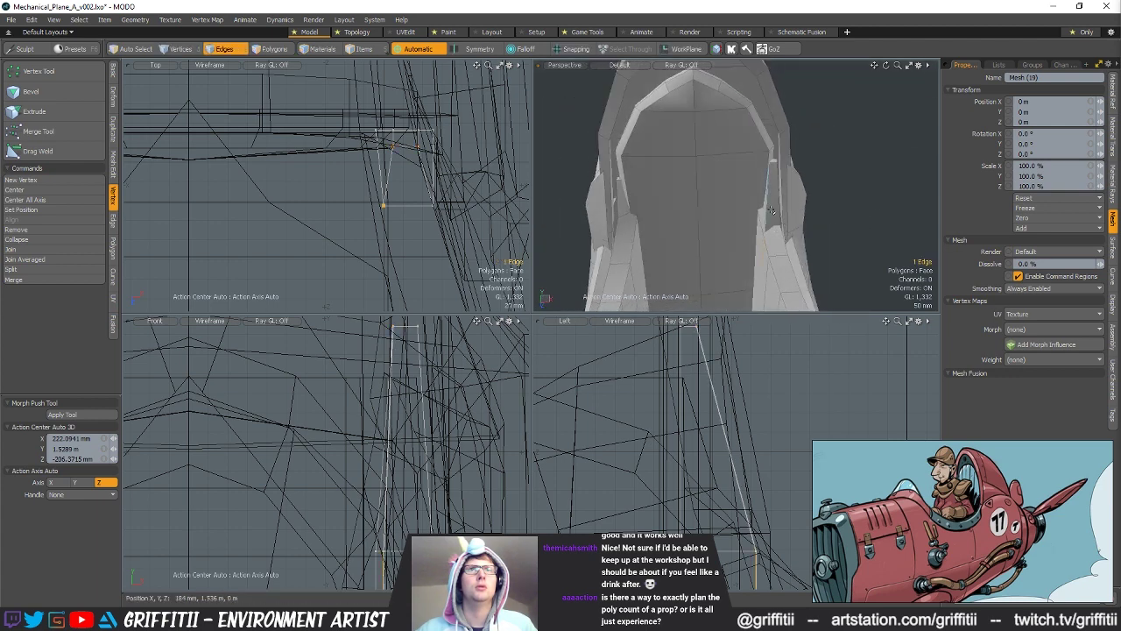
pyautogui.keyDown('alt'); pyautogui.moveTo(772, 229); pyautogui.dragTo(770, 185); pyautogui.keyUp('alt')
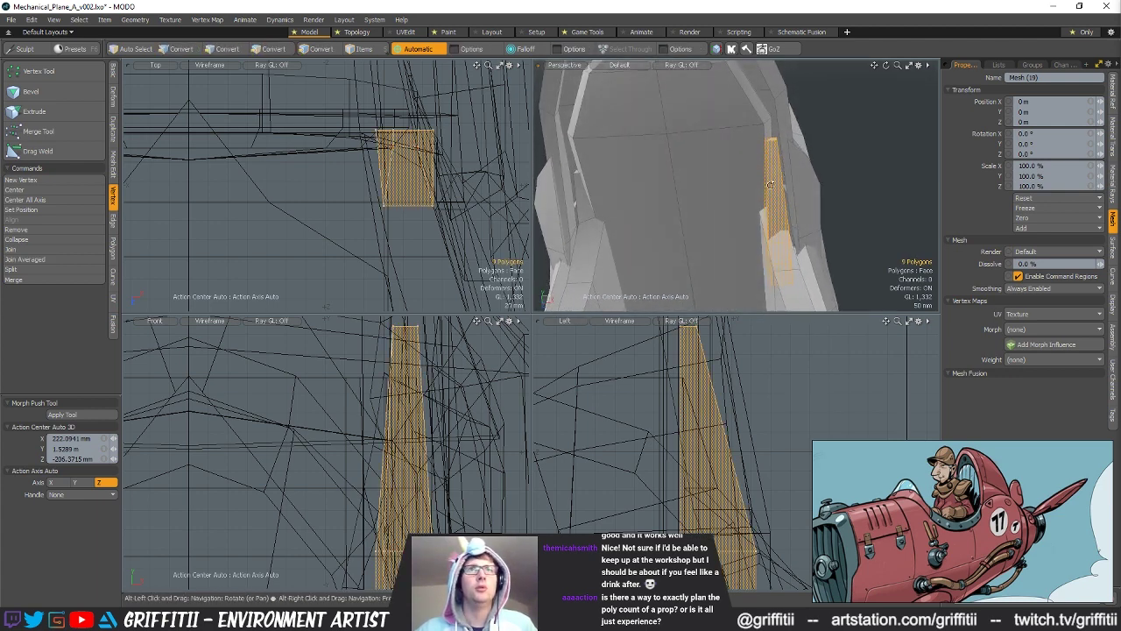
# Step: Select the six outer vertices of the block and move them outward along X
pyautogui.press('1')
pyautogui.moveTo(414, 286); pyautogui.dragTo(415, 287, button='right')
pyautogui.press('w')
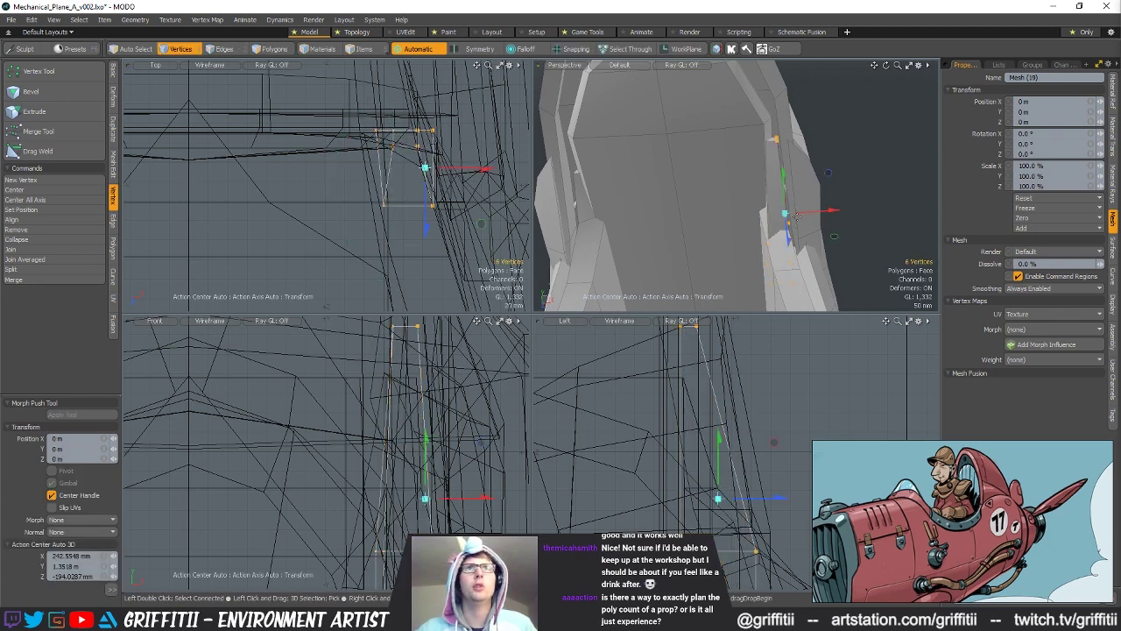
pyautogui.moveTo(807, 212); pyautogui.dragTo(841, 238)
pyautogui.press('q')
# Step: Bevel the block's inner front vertical edge
pyautogui.press('2')
pyautogui.press('b')
pyautogui.scroll(2, 828, 256)
pyautogui.press('q')
pyautogui.click(832, 238)
# Step: Select the block's three inner top vertices and move them 10 mm along X
pyautogui.keyDown('alt'); pyautogui.moveTo(743, 237); pyautogui.dragTo(769, 219); pyautogui.keyUp('alt')
pyautogui.press('3')
pyautogui.doubleClick(769, 216)
pyautogui.hotkey('alt', '1')
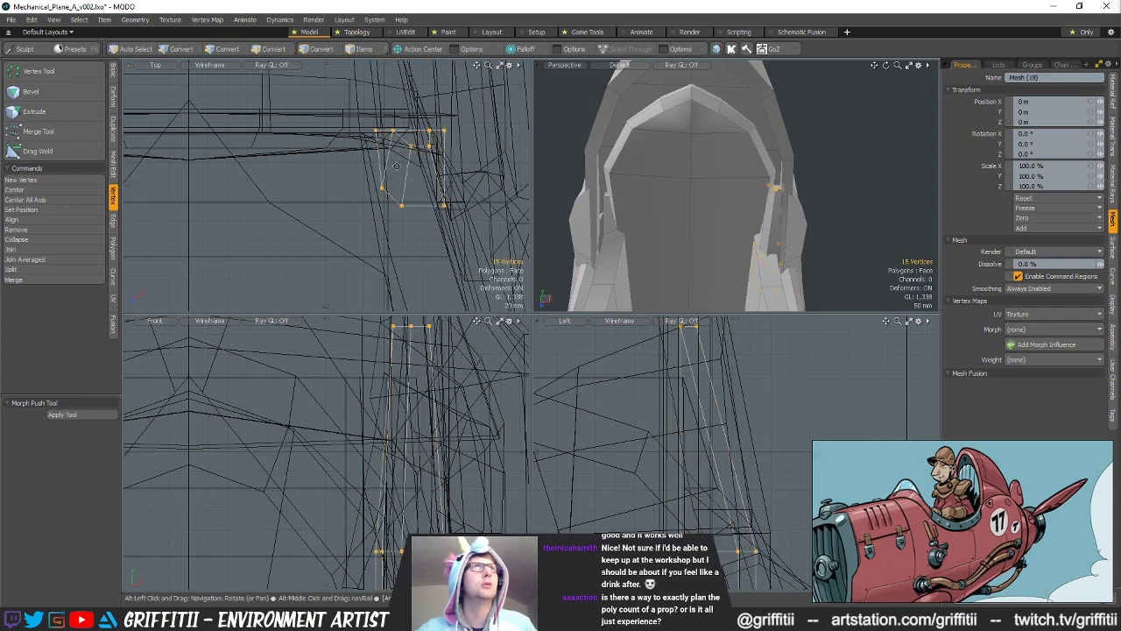
pyautogui.keyDown('alt'); pyautogui.moveTo(738, 360); pyautogui.dragTo(739, 400); pyautogui.keyUp('alt')
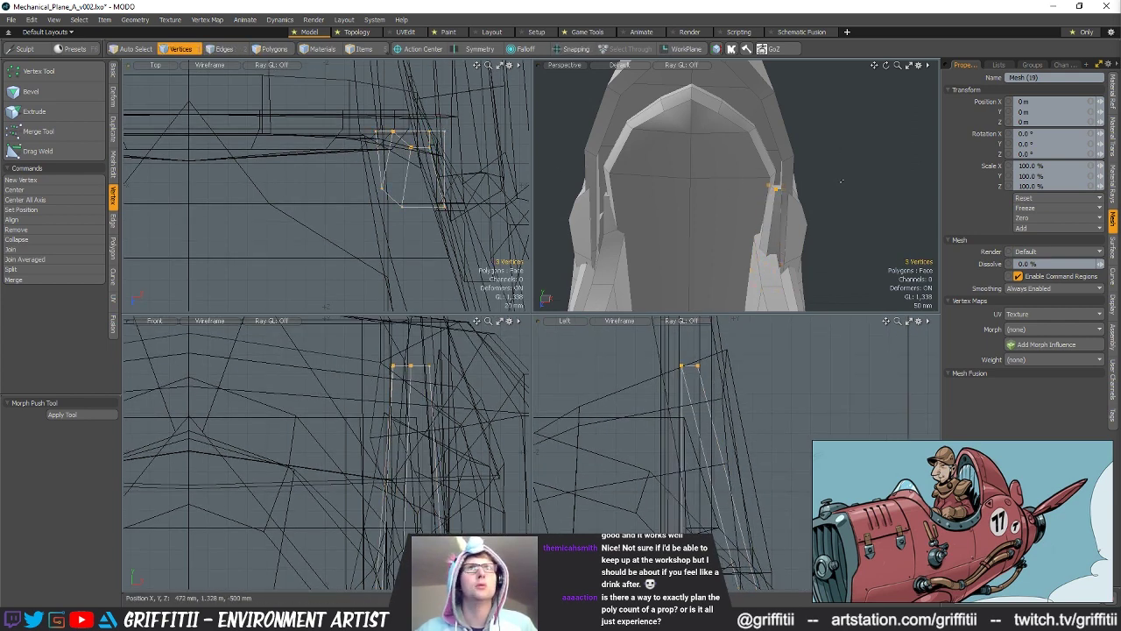
pyautogui.press('w')
pyautogui.moveTo(789, 188); pyautogui.dragTo(793, 188)
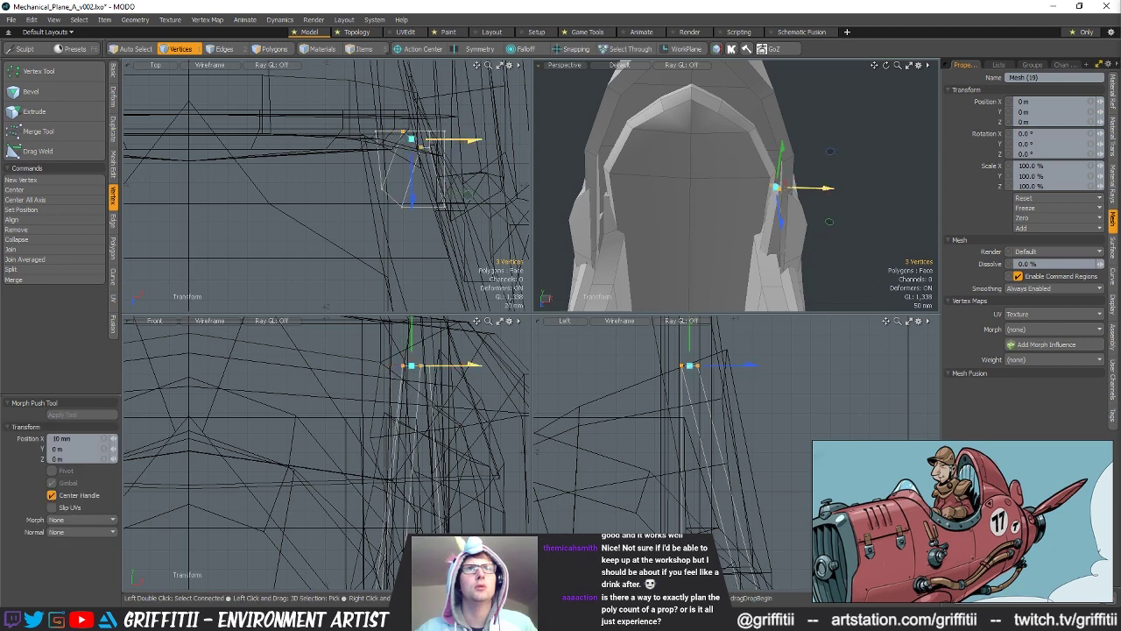
# Step: Select the two rear inner top vertices of the block and shift them further outward along X
pyautogui.press('space')
pyautogui.press('w')
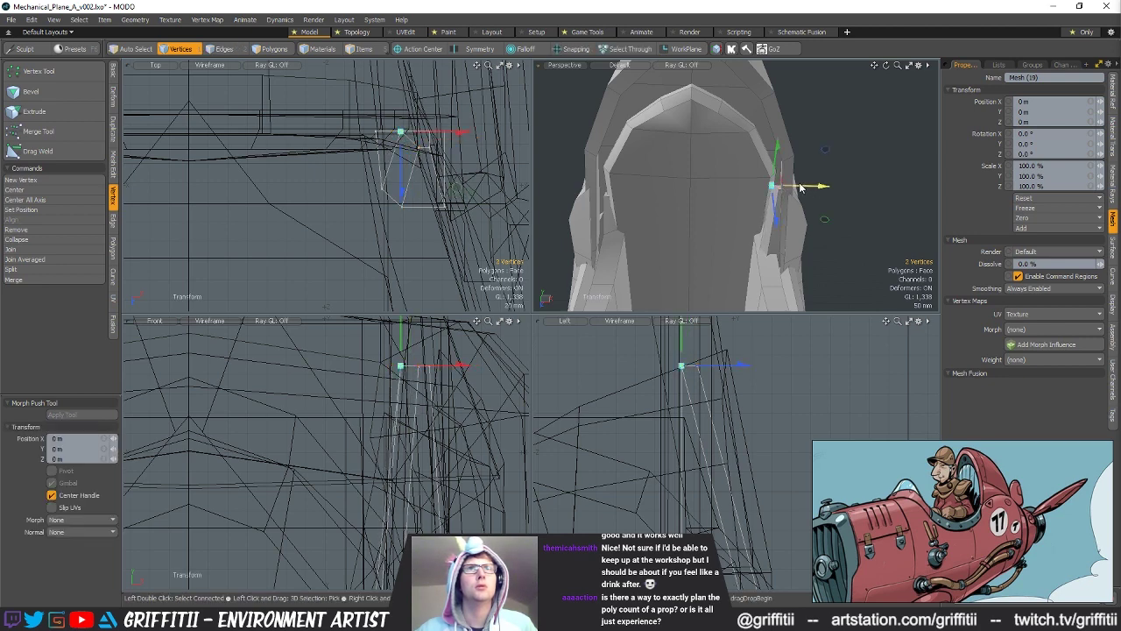
pyautogui.press('space')
pyautogui.click(828, 187)
# Step: Mirror the trim block to the other side of the cockpit across the X axis
pyautogui.keyDown('alt'); pyautogui.moveTo(828, 187); pyautogui.dragTo(843, 190); pyautogui.keyUp('alt')
pyautogui.hotkey('shift', 'v')
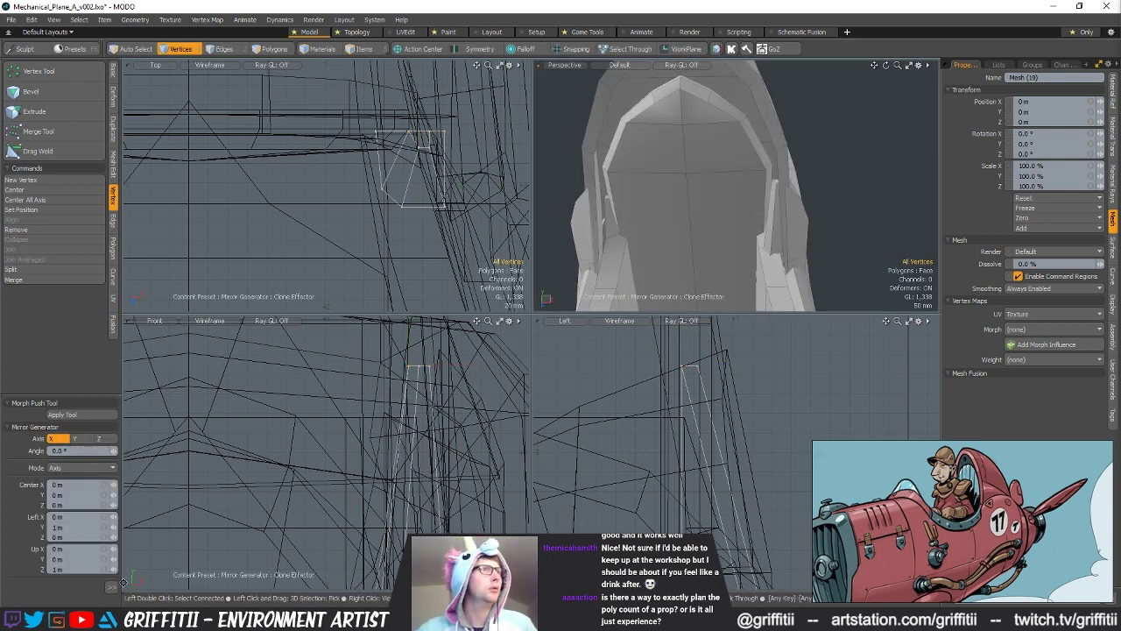
pyautogui.press('space')
pyautogui.keyDown('alt'); pyautogui.moveTo(595, 210); pyautogui.dragTo(704, 131); pyautogui.keyUp('alt')
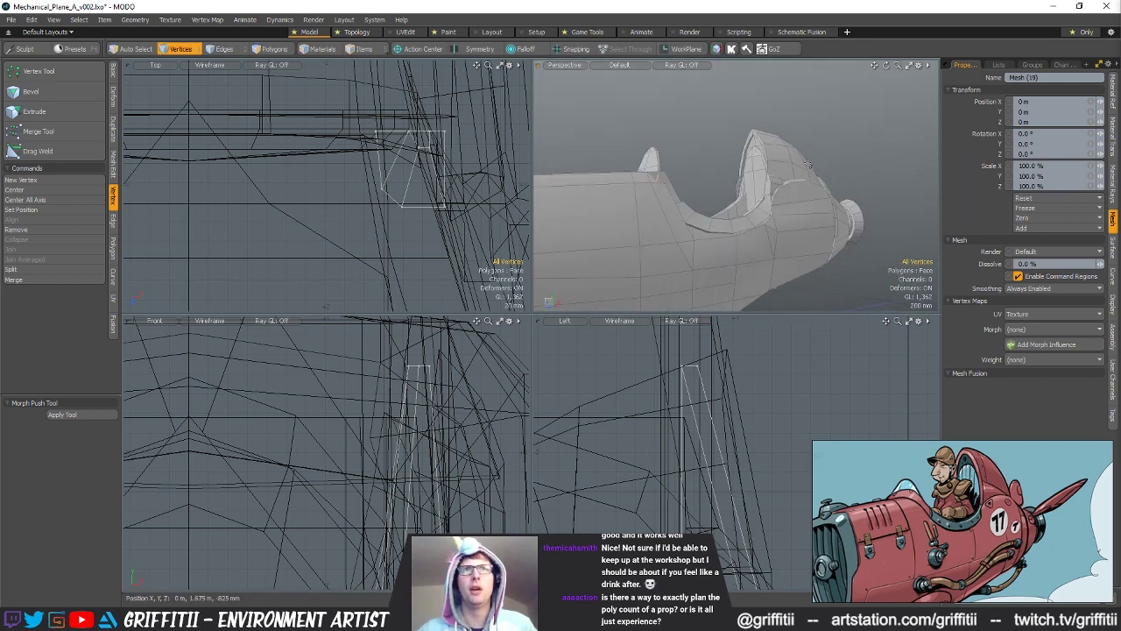
# Step: Select the two top edges of the cockpit interior's back wall and move them down 128 mm in Y
pyautogui.keyDown('alt'); pyautogui.moveTo(810, 204); pyautogui.dragTo(691, 155); pyautogui.keyUp('alt')
pyautogui.press('5')
pyautogui.click(769, 204)
pyautogui.keyDown('alt'); pyautogui.moveTo(769, 205); pyautogui.dragTo(711, 181); pyautogui.keyUp('alt')
pyautogui.press('1')
pyautogui.keyDown('alt'); pyautogui.moveTo(800, 162); pyautogui.dragTo(714, 132); pyautogui.keyUp('alt')
pyautogui.keyDown('shift'); pyautogui.click(795, 108); pyautogui.keyUp('shift')
pyautogui.press('w')
pyautogui.moveTo(741, 94); pyautogui.dragTo(780, 205)
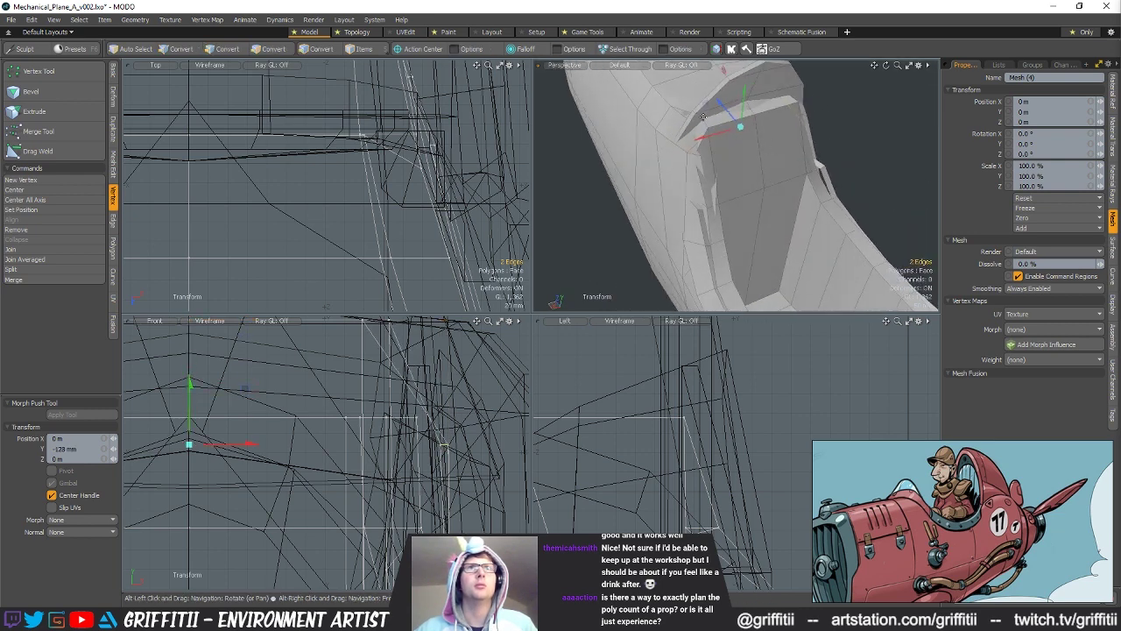
# Step: Convert the selected edges to vertices, refine that selection and move the cockpit liner's front corner vertices
pyautogui.press('q')
pyautogui.hotkey('alt', '1')
pyautogui.hotkey('shift', 'a')
pyautogui.scroll(-4, 369, 230)
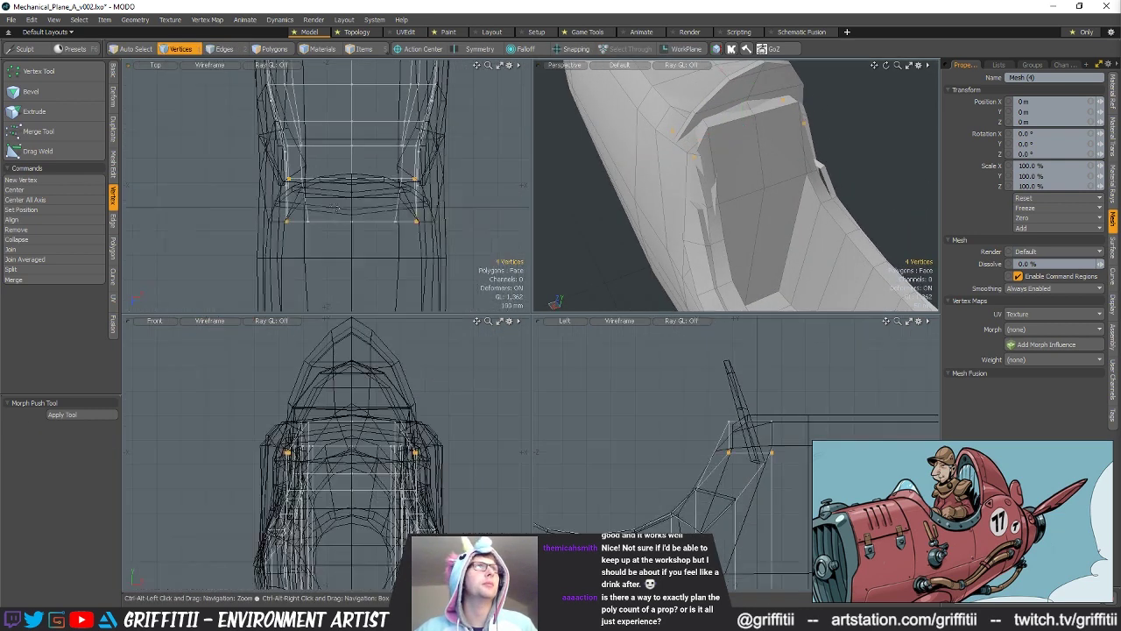
pyautogui.keyDown('ctrl'); pyautogui.moveTo(256, 200); pyautogui.dragTo(307, 254, button='right'); pyautogui.keyUp('ctrl')
pyautogui.press('w')
pyautogui.keyDown('alt'); pyautogui.moveTo(727, 149); pyautogui.dragTo(719, 170); pyautogui.keyUp('alt')
pyautogui.moveTo(724, 103); pyautogui.dragTo(734, 114)
pyautogui.keyDown('alt'); pyautogui.moveTo(681, 185); pyautogui.dragTo(718, 195); pyautogui.keyUp('alt')
# Step: Select the upper front vertices of the cockpit liner and move them slightly down
pyautogui.press('q')
pyautogui.click(718, 379)
pyautogui.keyDown('alt'); pyautogui.keyDown('shift'); pyautogui.moveTo(646, 451); pyautogui.dragTo(596, 461); pyautogui.keyUp('shift'); pyautogui.keyUp('alt')
pyautogui.moveTo(674, 477); pyautogui.dragTo(641, 470, button='right')
pyautogui.press('w')
pyautogui.keyDown('alt'); pyautogui.moveTo(731, 164); pyautogui.dragTo(781, 140); pyautogui.keyUp('alt')
pyautogui.moveTo(686, 121); pyautogui.dragTo(686, 140)
# Step: Scale the liner's upper front vertices and adjust their placement beneath the windscreen
pyautogui.keyDown('alt'); pyautogui.moveTo(758, 183); pyautogui.dragTo(788, 177); pyautogui.keyUp('alt')
pyautogui.press('r')
pyautogui.moveTo(709, 154); pyautogui.dragTo(737, 169)
pyautogui.press('space')
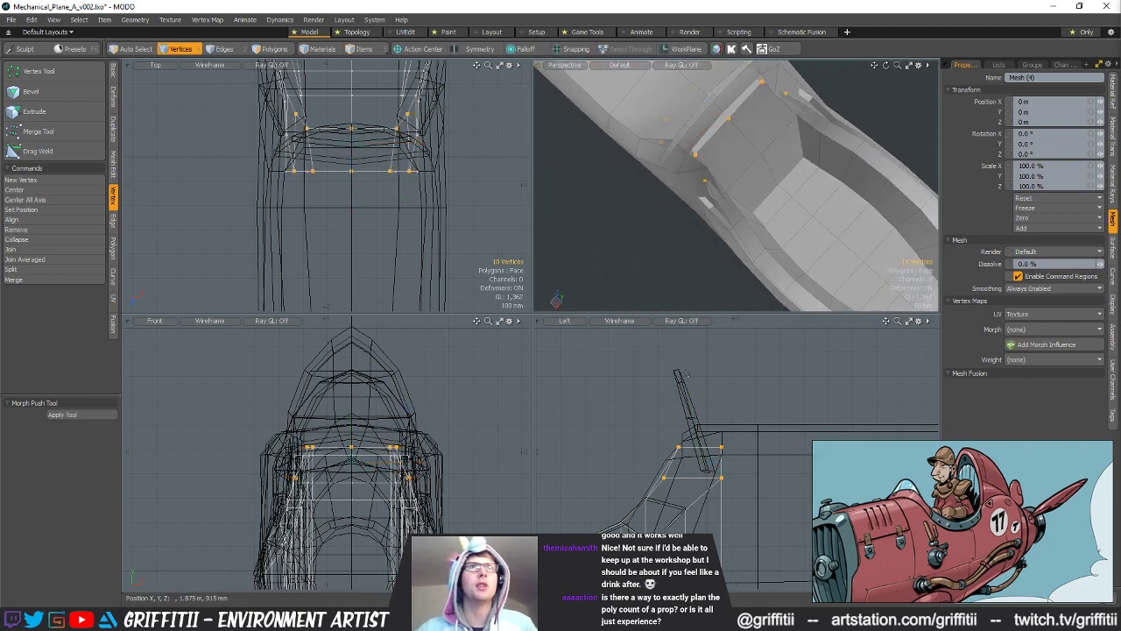
pyautogui.press('y')
pyautogui.moveTo(677, 139); pyautogui.dragTo(824, 204)
pyautogui.press('space')
pyautogui.click(623, 175)
# Step: Move the two side vertices on the liner's sloped front edge by -20 mm in Z
pyautogui.keyDown('alt'); pyautogui.moveTo(648, 175); pyautogui.dragTo(731, 171); pyautogui.keyUp('alt')
pyautogui.click(849, 181)
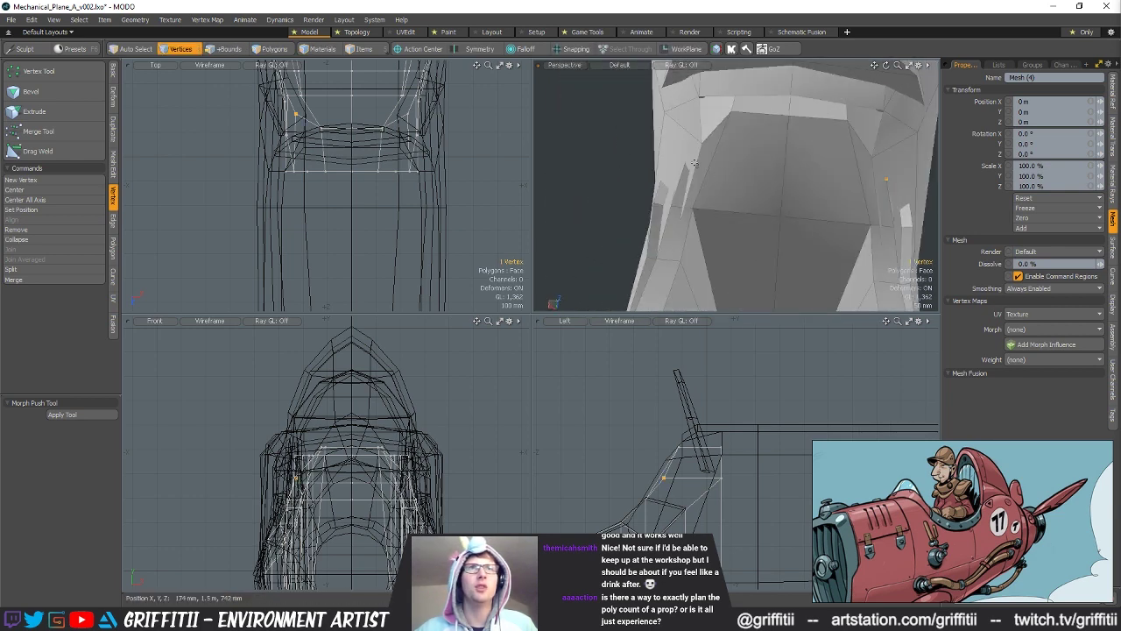
pyautogui.moveTo(751, 490); pyautogui.dragTo(797, 477, button='right')
pyautogui.press('w')
pyautogui.press('space')
pyautogui.keyDown('ctrl'); pyautogui.click(720, 479); pyautogui.keyUp('ctrl')
pyautogui.press('w')
pyautogui.moveTo(685, 481); pyautogui.dragTo(678, 481)
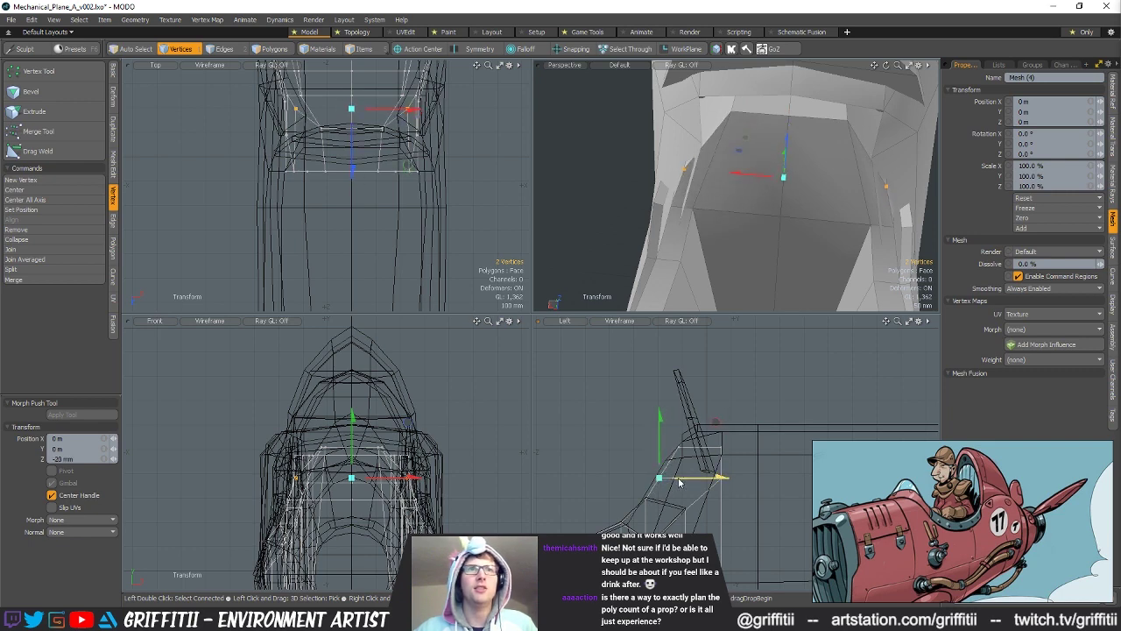
pyautogui.press('space')
pyautogui.click(644, 407)
# Step: Select the front fuselage mesh and add edge loops to it with Loop Slice
pyautogui.keyDown('alt'); pyautogui.moveTo(690, 163); pyautogui.dragTo(815, 187); pyautogui.keyUp('alt')
pyautogui.keyDown('alt'); pyautogui.moveTo(718, 186); pyautogui.dragTo(658, 185); pyautogui.keyUp('alt')
pyautogui.keyDown('alt'); pyautogui.moveTo(770, 185); pyautogui.dragTo(794, 160); pyautogui.keyUp('alt')
pyautogui.keyDown('ctrl'); pyautogui.keyDown('alt'); pyautogui.moveTo(782, 221); pyautogui.dragTo(729, 213); pyautogui.keyUp('alt'); pyautogui.keyUp('ctrl')
pyautogui.press('4')
pyautogui.press('5')
pyautogui.click(750, 194)
pyautogui.press('3')
pyautogui.hotkey('alt', 'c')
pyautogui.press('space')
# Step: Select the horizontal edges running along the upper side of the front fuselage and remove them
pyautogui.scroll(-2, 714, 504)
pyautogui.keyDown('alt'); pyautogui.keyDown('shift'); pyautogui.moveTo(714, 495); pyautogui.dragTo(604, 455); pyautogui.keyUp('shift'); pyautogui.keyUp('alt')
pyautogui.press('2')
pyautogui.click(636, 448)
pyautogui.moveTo(730, 473); pyautogui.dragTo(741, 425, button='right')
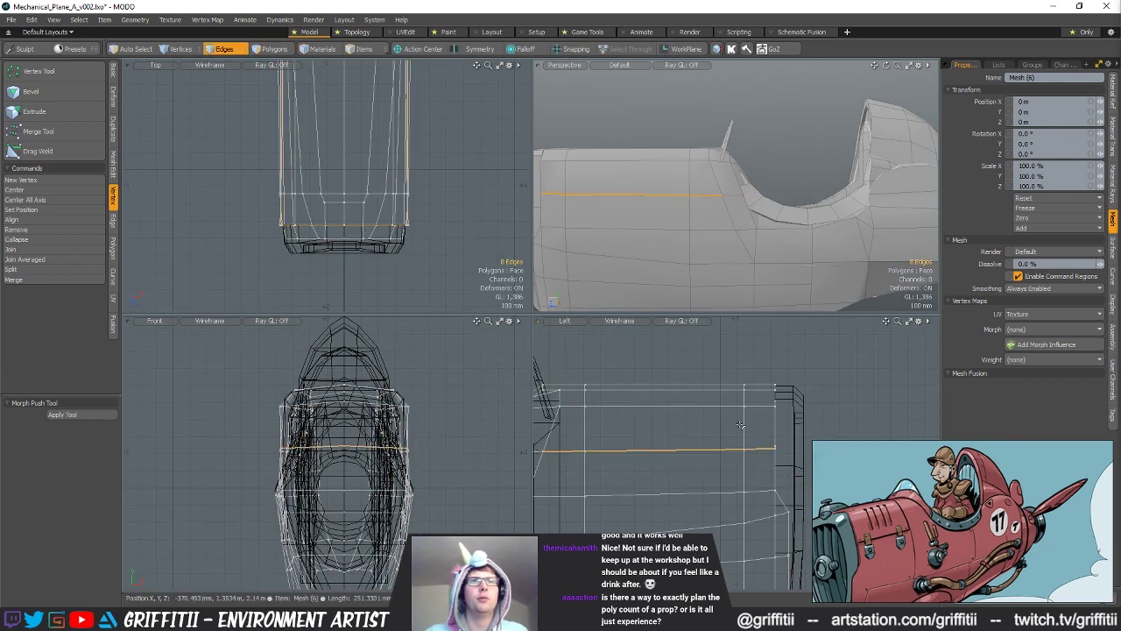
pyautogui.press('BackSpace')
pyautogui.keyDown('alt'); pyautogui.moveTo(745, 249); pyautogui.dragTo(698, 234); pyautogui.keyUp('alt')
# Step: Reposition the upper vertices at the front fuselage's cockpit end, just below the windscreen, in the side view
pyautogui.keyDown('alt'); pyautogui.keyDown('shift'); pyautogui.moveTo(631, 458); pyautogui.dragTo(804, 450); pyautogui.keyUp('shift'); pyautogui.keyUp('alt')
pyautogui.scroll(2, 753, 454)
pyautogui.press('3')
pyautogui.press('1')
pyautogui.click(643, 411)
pyautogui.press('w')
pyautogui.moveTo(688, 383); pyautogui.dragTo(697, 386)
pyautogui.press('q')
pyautogui.moveTo(647, 425); pyautogui.dragTo(663, 427, button='right')
pyautogui.press('w')
pyautogui.moveTo(685, 410); pyautogui.dragTo(702, 400)
pyautogui.press('q')
# Step: Adjust the lower vertices along the front fuselage's cockpit edge in the side view
pyautogui.click(707, 451)
pyautogui.press('w')
pyautogui.moveTo(759, 431); pyautogui.dragTo(755, 431)
pyautogui.press('q')
pyautogui.moveTo(648, 498); pyautogui.dragTo(676, 529, button='right')
pyautogui.press('w')
pyautogui.moveTo(722, 448); pyautogui.dragTo(739, 449)
pyautogui.press('q')
pyautogui.click(736, 430)
# Step: Bridge the two open fuselage edges on either side of the cockpit front beneath the windscreen
pyautogui.keyDown('alt'); pyautogui.moveTo(788, 210); pyautogui.dragTo(740, 164); pyautogui.keyUp('alt')
pyautogui.scroll(-5, 735, 394)
pyautogui.keyDown('alt'); pyautogui.moveTo(742, 394); pyautogui.dragTo(731, 383); pyautogui.keyUp('alt')
pyautogui.keyDown('alt'); pyautogui.moveTo(762, 159); pyautogui.dragTo(790, 234); pyautogui.keyUp('alt')
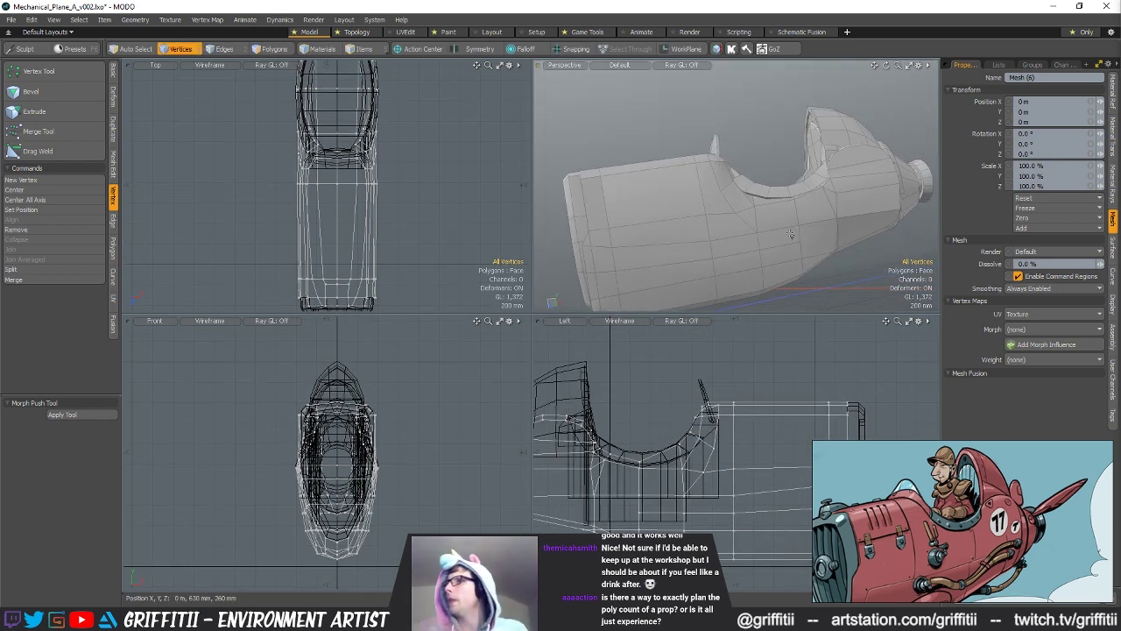
pyautogui.keyDown('alt'); pyautogui.moveTo(790, 234); pyautogui.dragTo(758, 163); pyautogui.keyUp('alt')
pyautogui.press('2')
pyautogui.click(718, 172)
pyautogui.keyDown('shift'); pyautogui.click(799, 149); pyautogui.keyUp('shift')
pyautogui.click(114, 222)
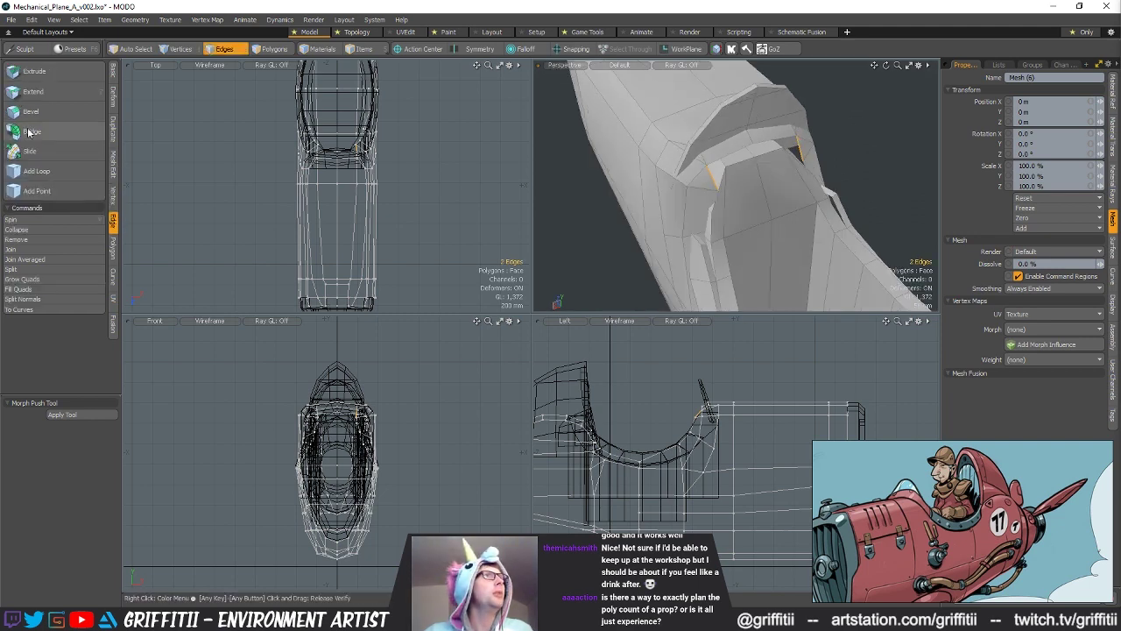
pyautogui.click(32, 130)
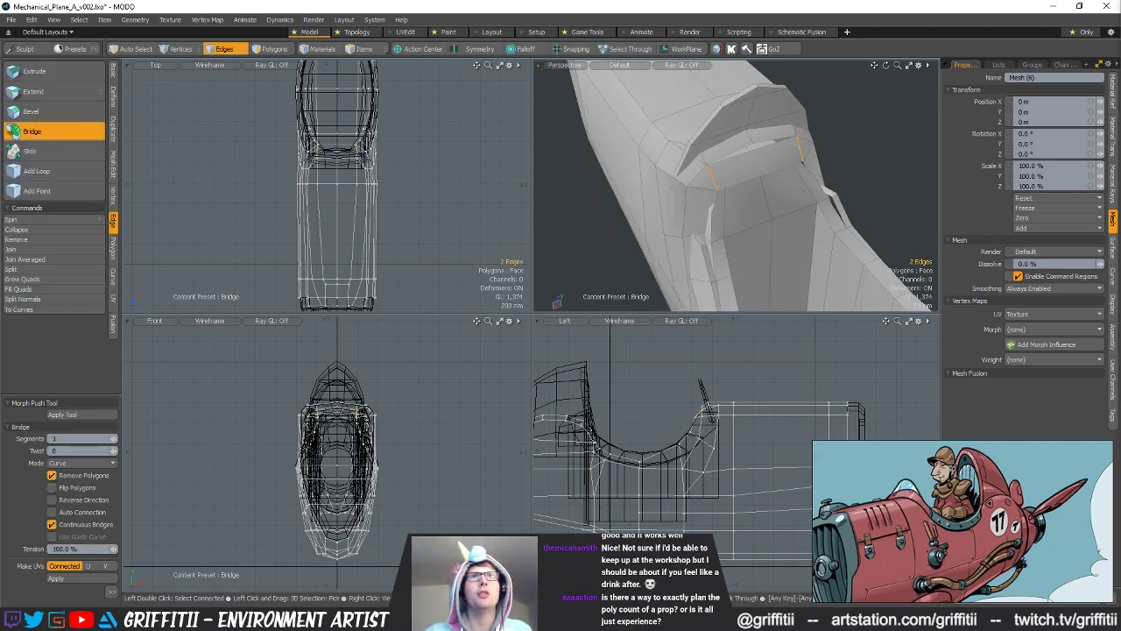
# Step: Move the edge at the middle of the bridged gap onto the adjacent geometry with snapping enabled
pyautogui.scroll(3, 774, 169)
pyautogui.keyDown('alt'); pyautogui.moveTo(774, 169); pyautogui.dragTo(754, 180); pyautogui.keyUp('alt')
pyautogui.press('q')
pyautogui.click(766, 202)
pyautogui.press('w')
pyautogui.press('x')
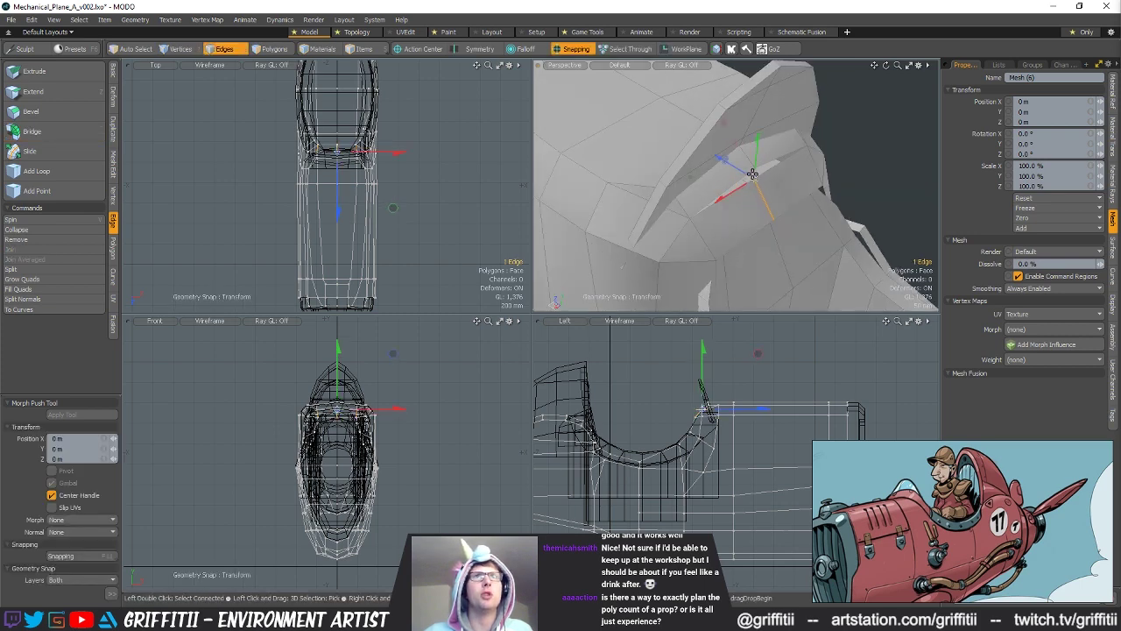
pyautogui.press('space')
# Step: Merge the coincident vertices at the middle of the bridge with a 1 mm distance and turn snapping off
pyautogui.press('1')
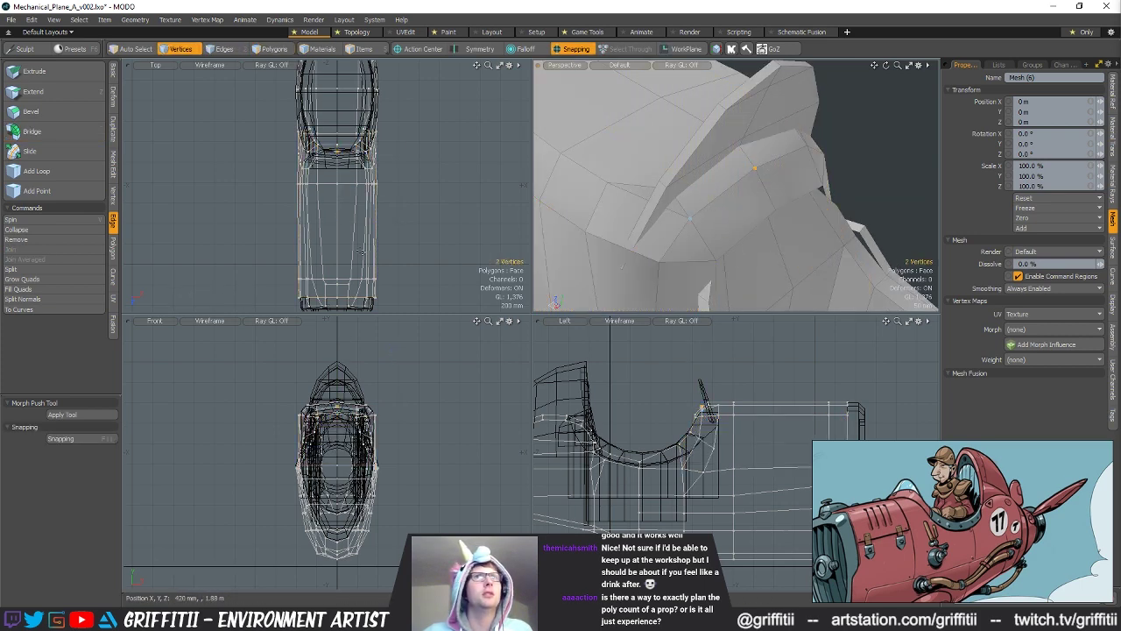
pyautogui.click(112, 193)
pyautogui.click(38, 130)
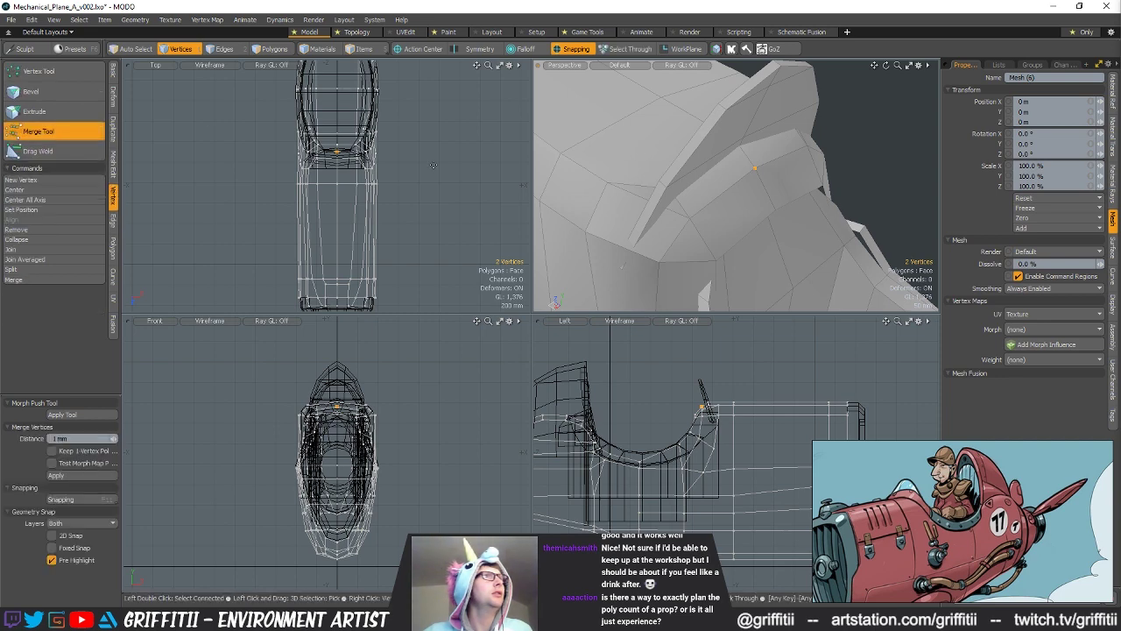
pyautogui.press('space')
pyautogui.keyDown('alt'); pyautogui.moveTo(668, 249); pyautogui.dragTo(853, 178); pyautogui.keyUp('alt')
pyautogui.scroll(-3, 745, 221)
pyautogui.press('x')
pyautogui.scroll(-3, 853, 179)
# Step: Make the cockpit rim mesh active and select the edges at its front ends
pyautogui.keyDown('alt'); pyautogui.moveTo(727, 175); pyautogui.dragTo(749, 200); pyautogui.keyUp('alt')
pyautogui.press('5')
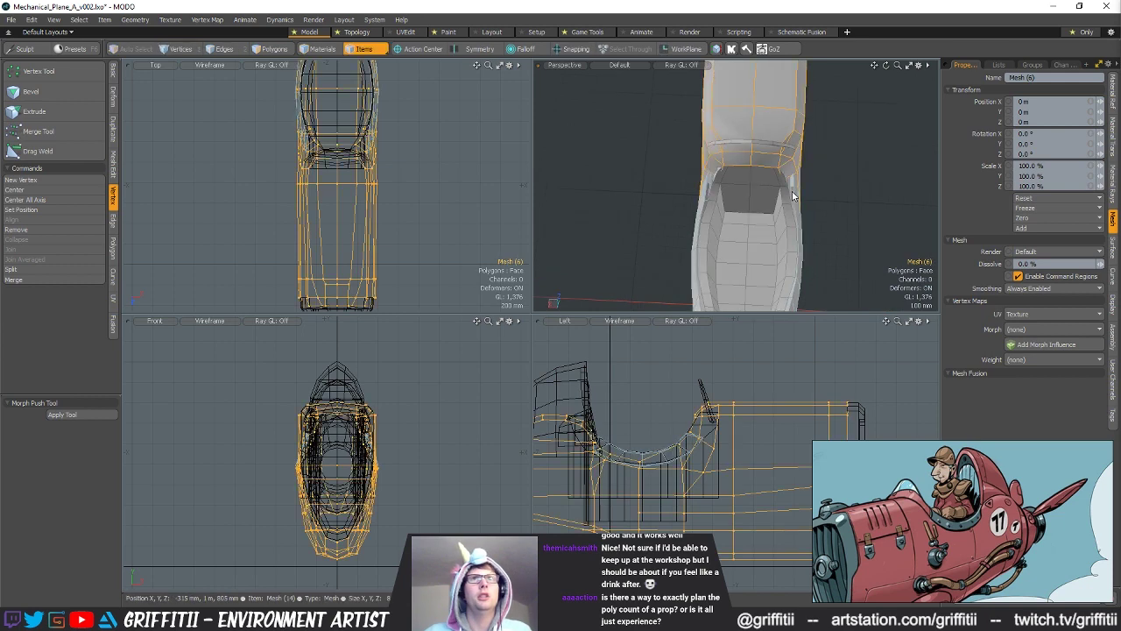
pyautogui.click(793, 195)
pyautogui.press('3')
pyautogui.press('2')
pyautogui.moveTo(710, 470); pyautogui.dragTo(714, 442, button='right')
pyautogui.scroll(3, 765, 191)
pyautogui.moveTo(779, 184)
pyautogui.keyDown('alt'); pyautogui.mouseDown()
pyautogui.moveTo(854, 105)
pyautogui.moveTo(899, 166)
pyautogui.moveTo(808, 147)
pyautogui.moveTo(760, 188)
pyautogui.mouseUp(); pyautogui.keyUp('alt')
pyautogui.keyDown('alt'); pyautogui.moveTo(350, 140); pyautogui.dragTo(347, 177); pyautogui.keyUp('alt')
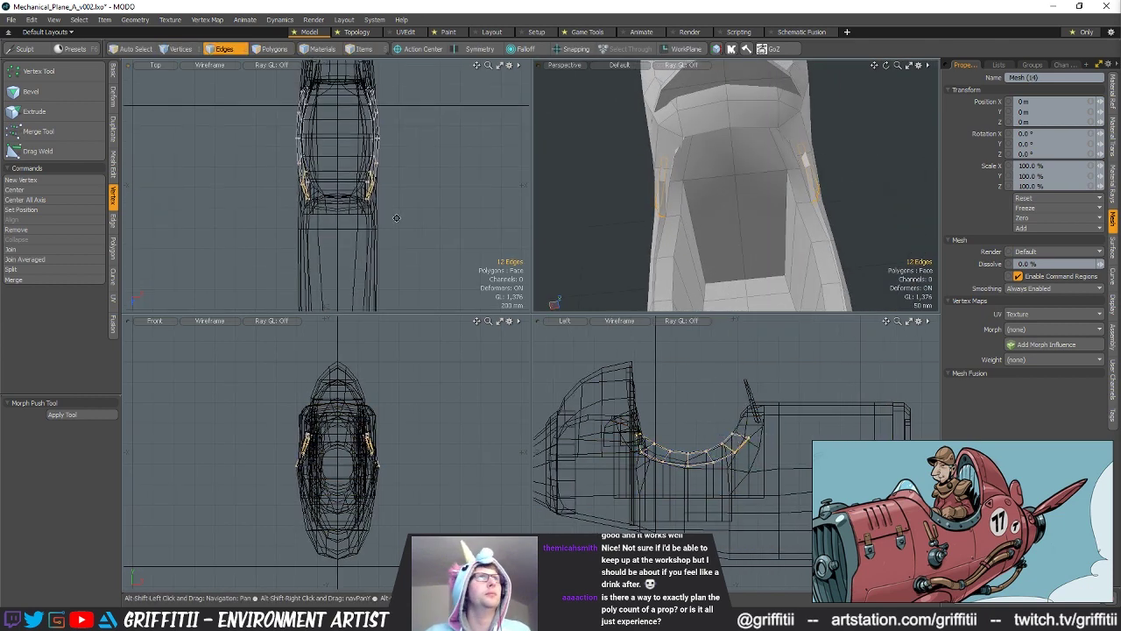
# Step: Scale the two front end edges of the cockpit rim to about 92% in X
pyautogui.scroll(5, 347, 179)
pyautogui.keyDown('alt'); pyautogui.moveTo(747, 203); pyautogui.dragTo(760, 240); pyautogui.keyUp('alt')
pyautogui.click(739, 238)
pyautogui.keyDown('shift'); pyautogui.click(671, 197); pyautogui.keyUp('shift')
pyautogui.press('r')
pyautogui.moveTo(680, 195); pyautogui.dragTo(686, 195)
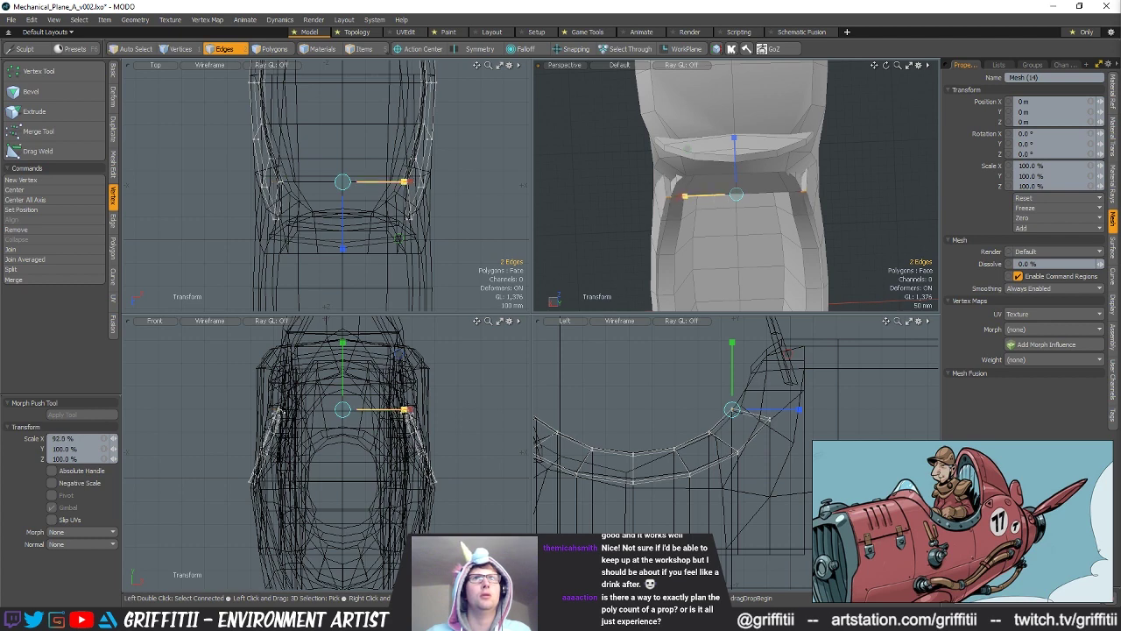
pyautogui.press('space')
# Step: Select the four rim vertices just behind the front ends and scale them inward in X
pyautogui.keyDown('alt'); pyautogui.moveTo(672, 217); pyautogui.dragTo(663, 211); pyautogui.keyUp('alt')
pyautogui.keyDown('alt'); pyautogui.moveTo(774, 158); pyautogui.dragTo(813, 208); pyautogui.keyUp('alt')
pyautogui.keyDown('alt'); pyautogui.moveTo(811, 211); pyautogui.dragTo(805, 274); pyautogui.keyUp('alt')
pyautogui.press('y')
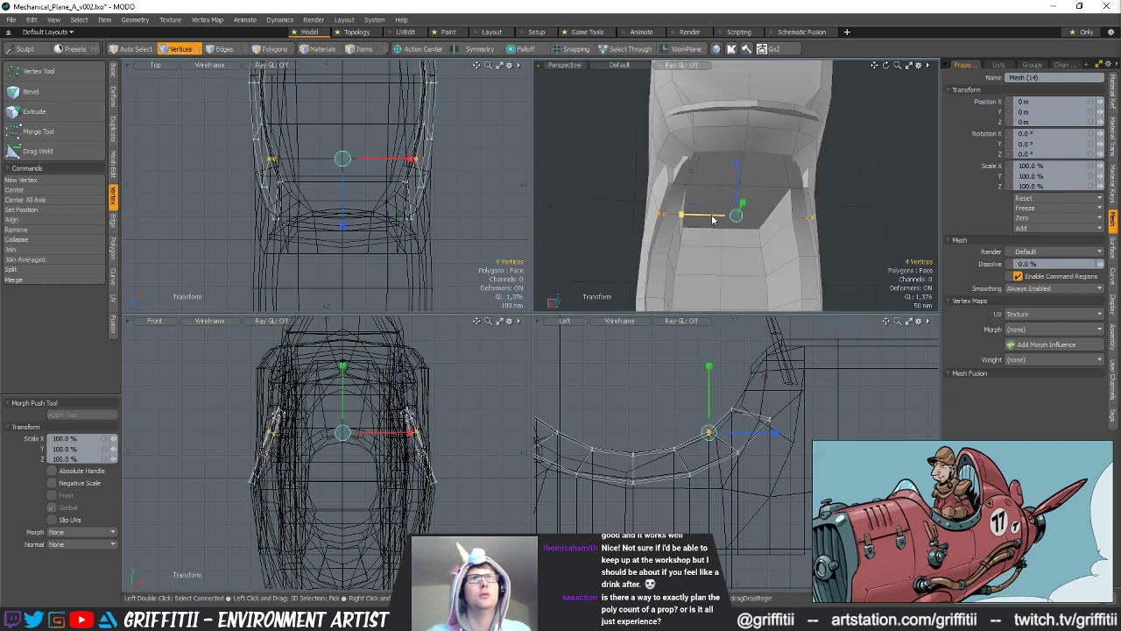
pyautogui.moveTo(679, 215)
pyautogui.mouseDown()
pyautogui.moveTo(681, 224)
pyautogui.moveTo(691, 212)
pyautogui.mouseUp()
pyautogui.press('q')
# Step: Select the edge loop across the front part of the cockpit liner and scale it to about 104.5% in X
pyautogui.press('5')
pyautogui.click(685, 237)
pyautogui.press('1')
pyautogui.press('2')
pyautogui.doubleClick(677, 215)
pyautogui.press('r')
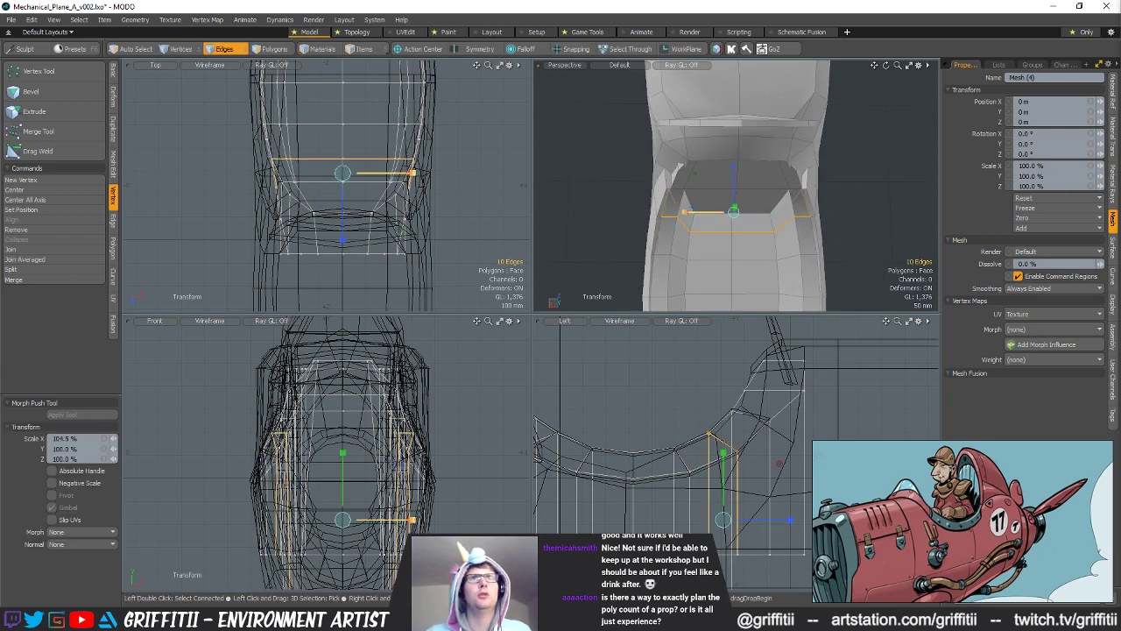
pyautogui.click(699, 216)
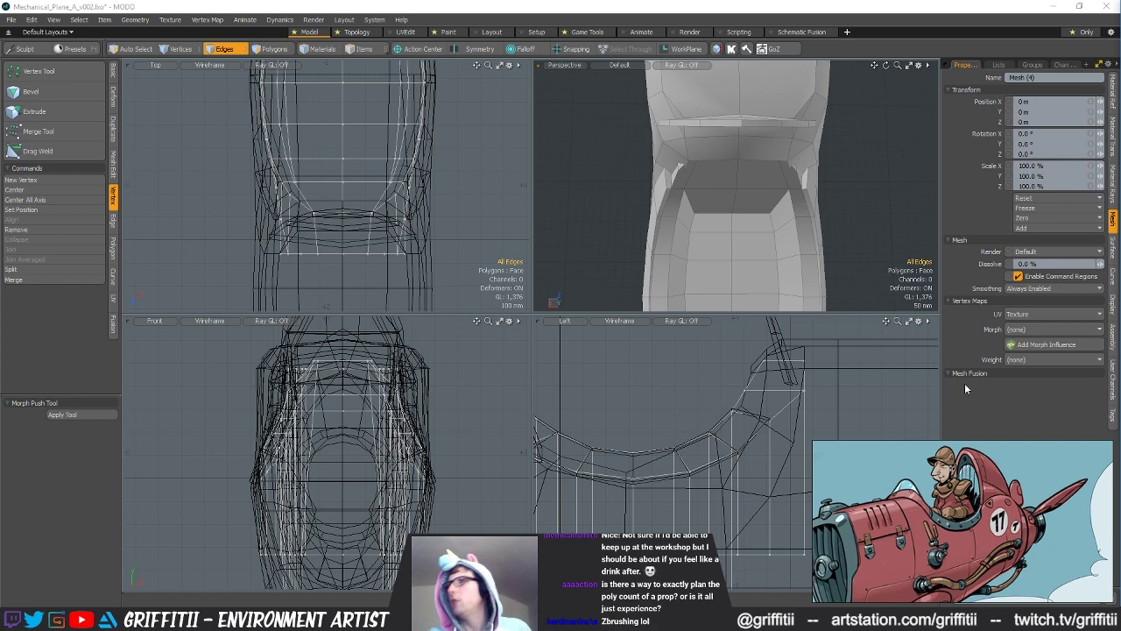
# Step: Examine the fuselage, cockpit opening, liner and rim meshes from several angles for fit and gaps
pyautogui.keyDown('alt'); pyautogui.moveTo(828, 283); pyautogui.dragTo(785, 203); pyautogui.keyUp('alt')
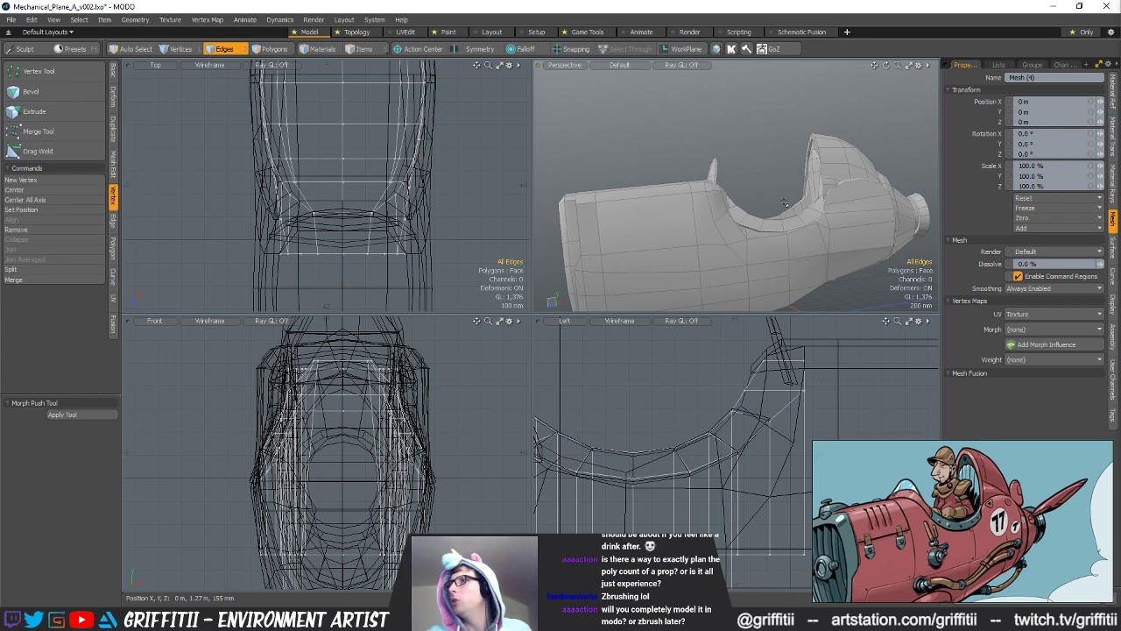
pyautogui.keyDown('alt'); pyautogui.moveTo(785, 203); pyautogui.dragTo(761, 229); pyautogui.keyUp('alt')
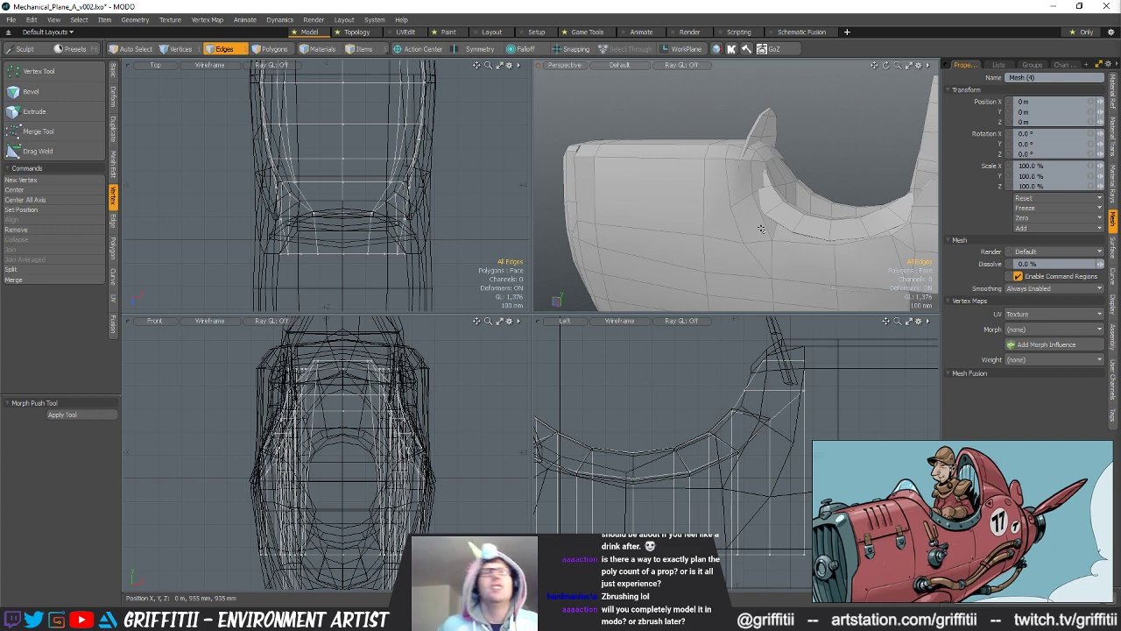
pyautogui.keyDown('alt'); pyautogui.moveTo(744, 201); pyautogui.dragTo(818, 191); pyautogui.keyUp('alt')
pyautogui.scroll(-4, 775, 206)
pyautogui.moveTo(782, 200)
pyautogui.keyDown('alt'); pyautogui.mouseDown()
pyautogui.moveTo(824, 226)
pyautogui.moveTo(799, 228)
pyautogui.moveTo(768, 209)
pyautogui.mouseUp(); pyautogui.keyUp('alt')
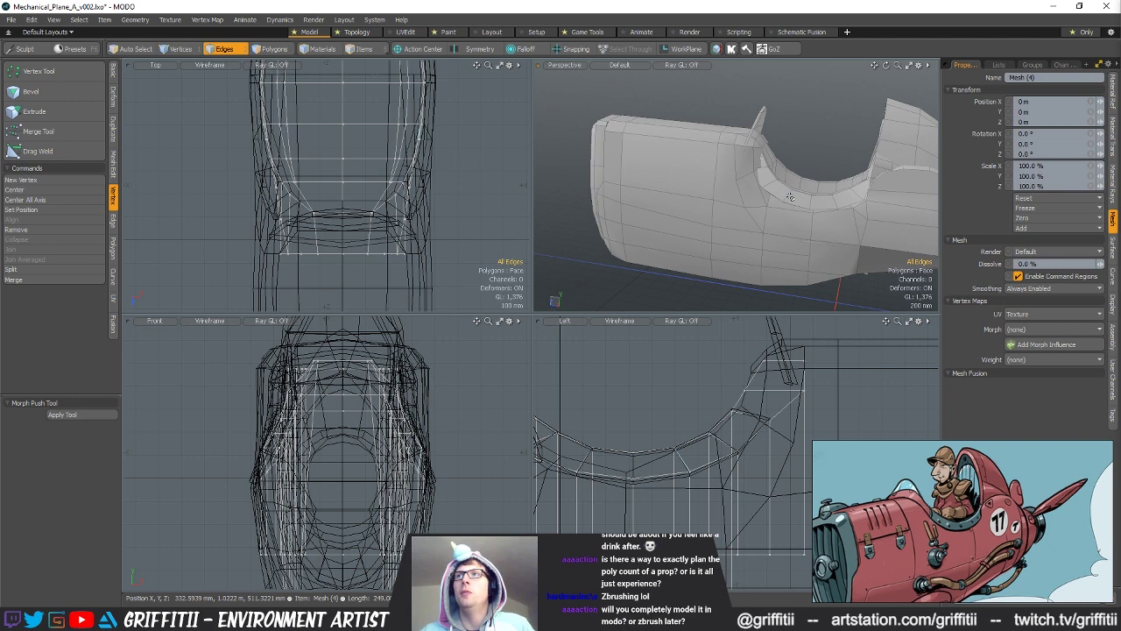
pyautogui.keyDown('alt'); pyautogui.moveTo(832, 182); pyautogui.dragTo(725, 227); pyautogui.keyUp('alt')
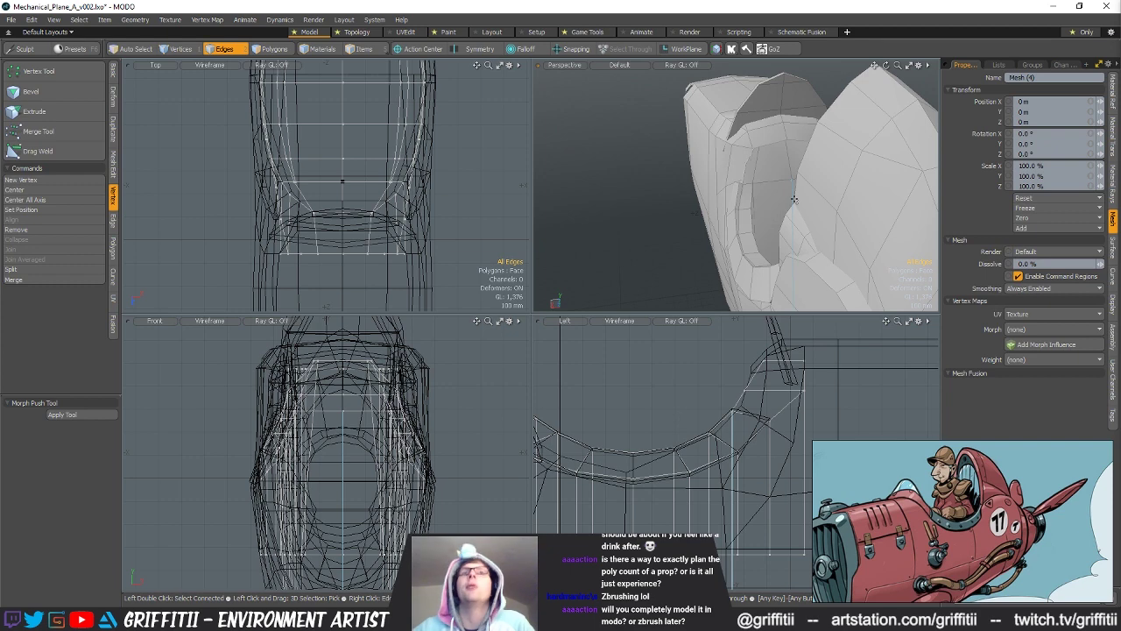
pyautogui.keyDown('alt'); pyautogui.moveTo(803, 254); pyautogui.dragTo(842, 217); pyautogui.keyUp('alt')
pyautogui.press('4')
pyautogui.click(771, 239)
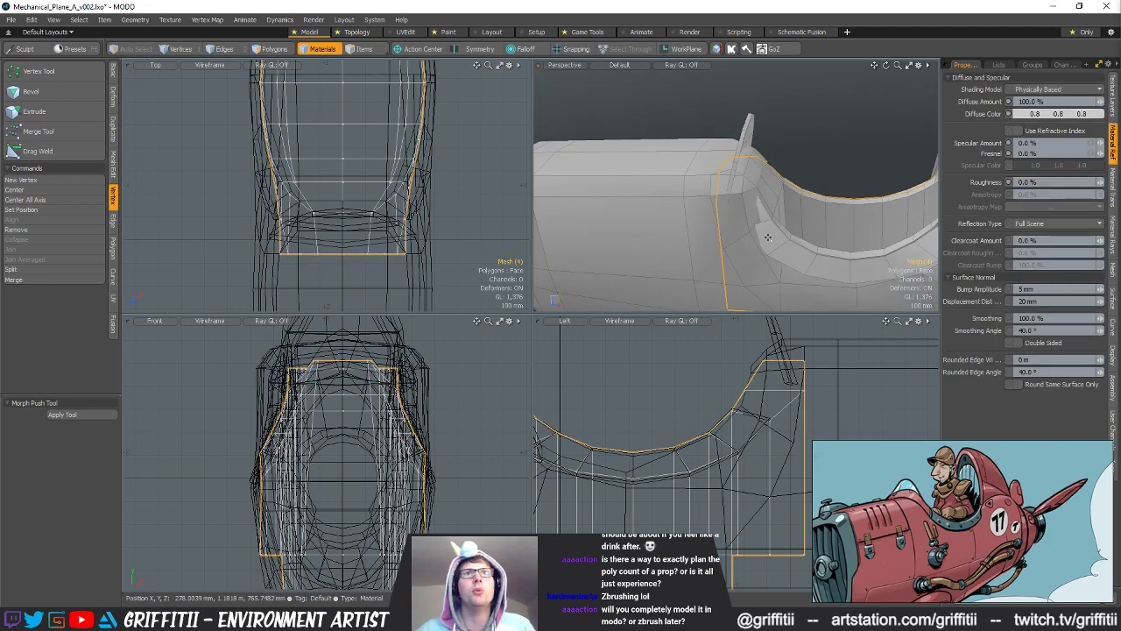
pyautogui.press('5')
pyautogui.click(778, 240)
pyautogui.press('2')
pyautogui.keyDown('alt'); pyautogui.moveTo(778, 242); pyautogui.dragTo(791, 239); pyautogui.keyUp('alt')
pyautogui.keyDown('alt'); pyautogui.moveTo(757, 391); pyautogui.dragTo(770, 414); pyautogui.keyUp('alt')
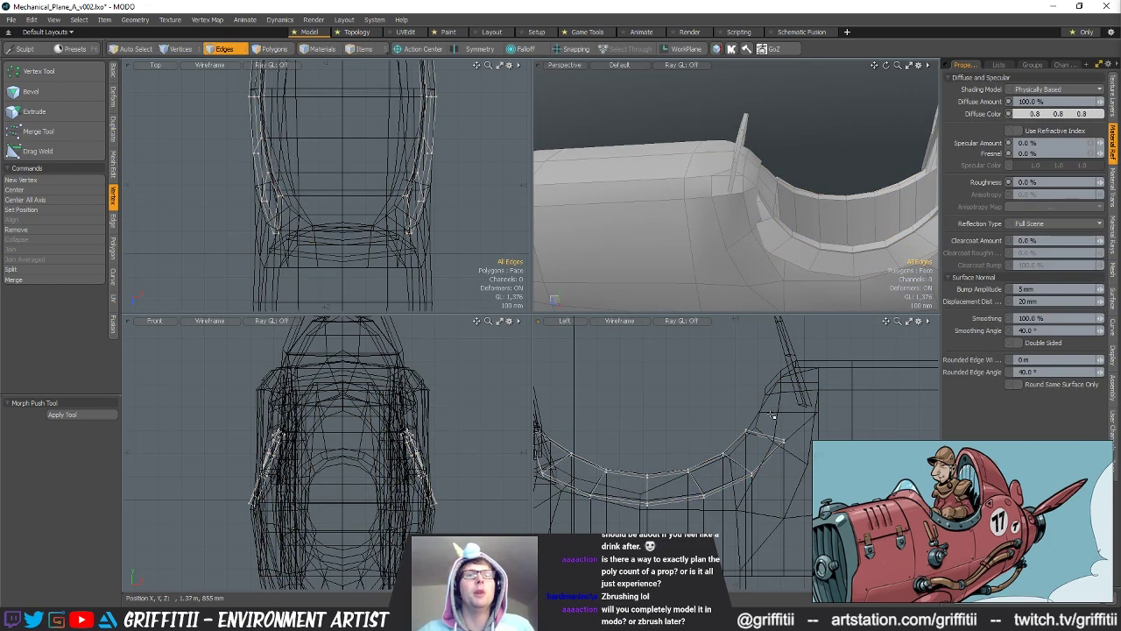
pyautogui.keyDown('alt'); pyautogui.moveTo(755, 219); pyautogui.dragTo(792, 166); pyautogui.keyUp('alt')
pyautogui.press('2')
# Step: Create a 16-sided cylinder at the origin with radii of 500 mm in X, 750 mm in Y and 500 mm in Z
pyautogui.press('3')
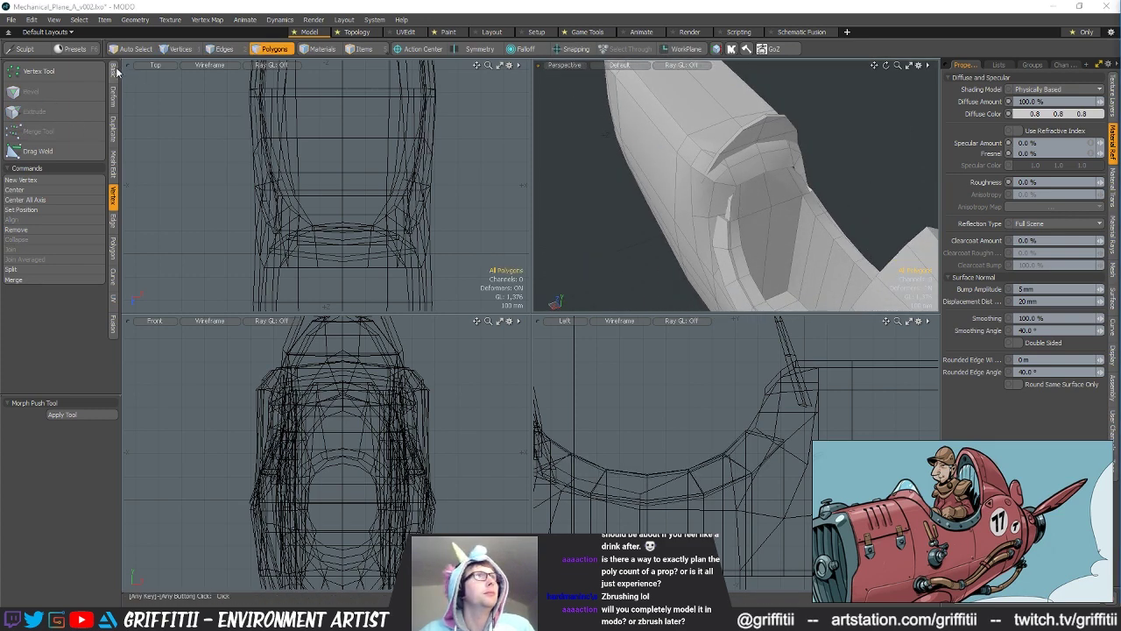
pyautogui.click(113, 72)
pyautogui.click(66, 72)
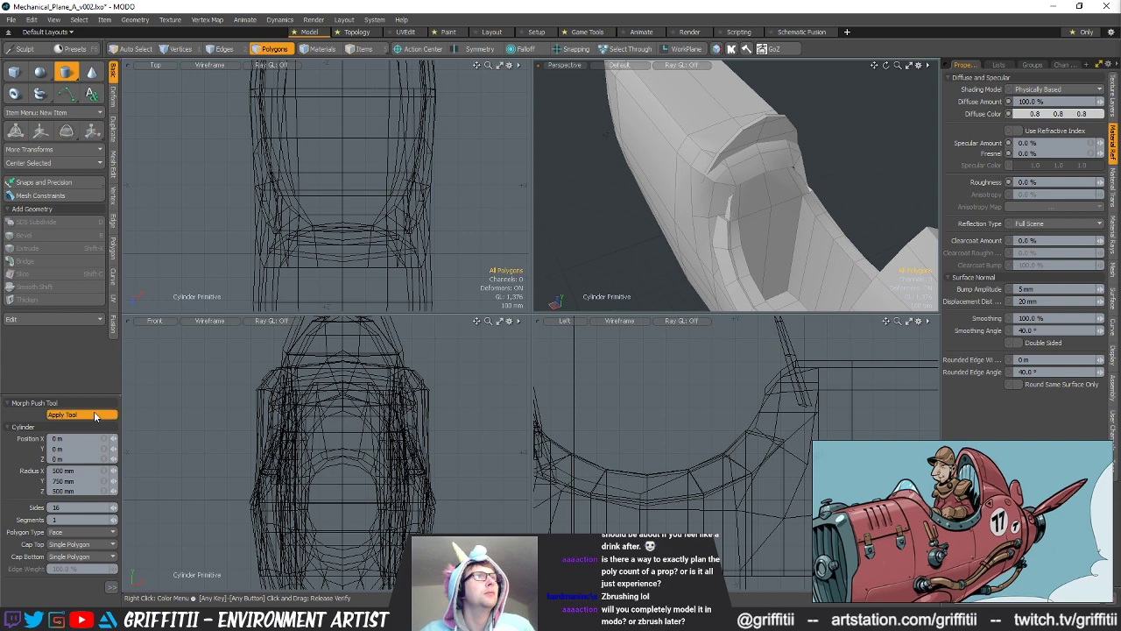
pyautogui.click(95, 416)
pyautogui.scroll(-5, 273, 221)
pyautogui.press('space')
# Step: Move the cylinder into the front of the cockpit and scale it to 44% in X and Z and 24% in Y
pyautogui.scroll(-1, 815, 234)
pyautogui.press('w')
pyautogui.moveTo(765, 464); pyautogui.dragTo(825, 373)
pyautogui.press('r')
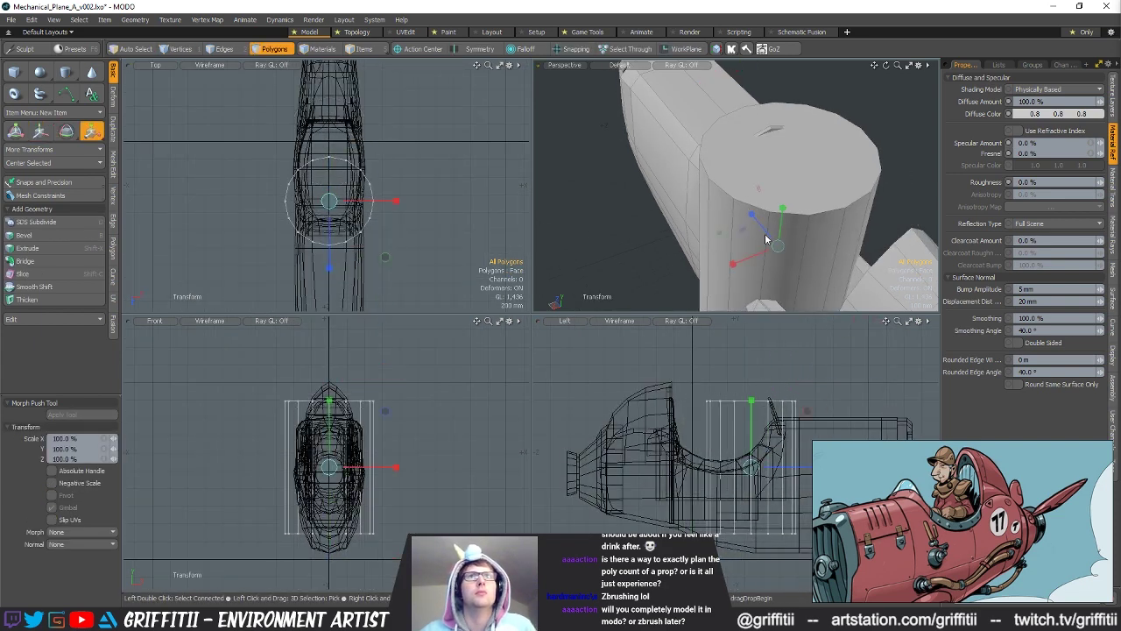
pyautogui.moveTo(719, 236); pyautogui.dragTo(776, 217)
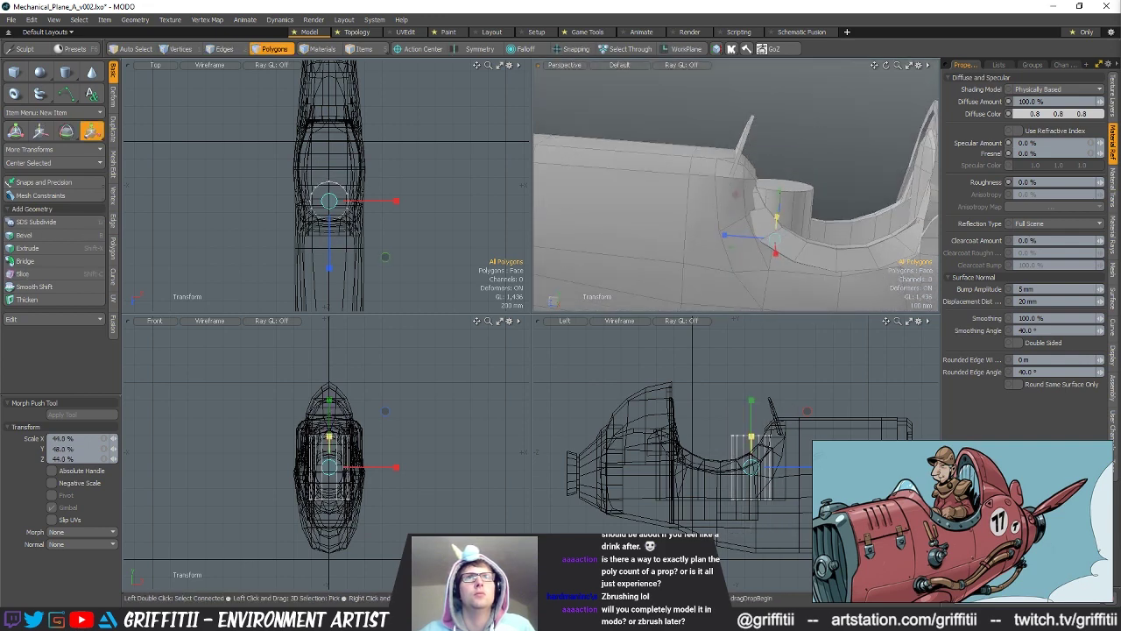
pyautogui.scroll(2, 686, 396)
pyautogui.keyDown('alt'); pyautogui.keyDown('shift'); pyautogui.moveTo(718, 395); pyautogui.dragTo(627, 376); pyautogui.keyUp('shift'); pyautogui.keyUp('alt')
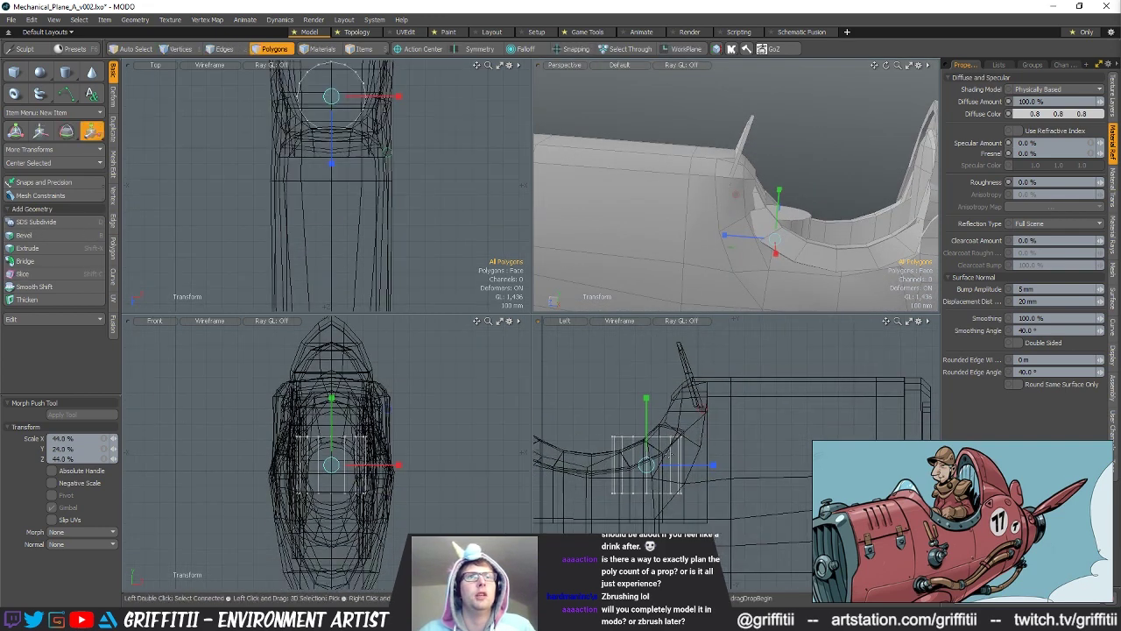
# Step: Enlarge and tilt the cylinder to match the windscreen slope, then move it 235 mm in Y and 360 mm in Z
pyautogui.press('q')
pyautogui.press('r')
pyautogui.press('e')
pyautogui.moveTo(669, 403); pyautogui.dragTo(596, 426)
pyautogui.press('w')
pyautogui.moveTo(634, 458); pyautogui.dragTo(690, 422)
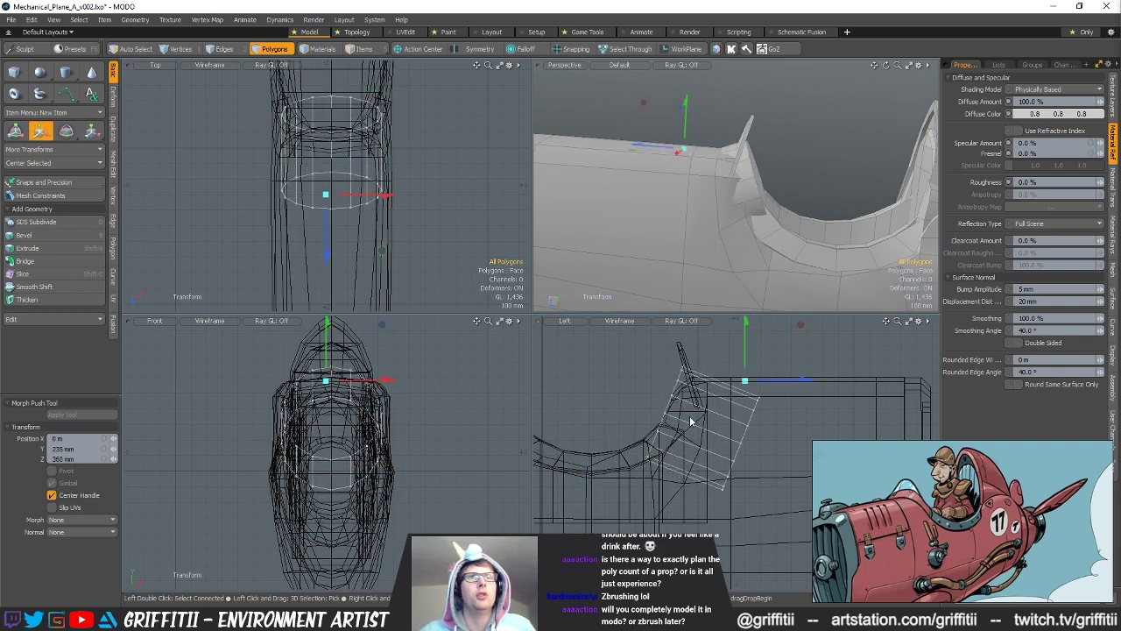
# Step: Delete both end caps and the lower side polygons of the tilted cylinder, leaving an open arch
pyautogui.keyDown('alt'); pyautogui.moveTo(701, 228); pyautogui.dragTo(702, 304); pyautogui.keyUp('alt')
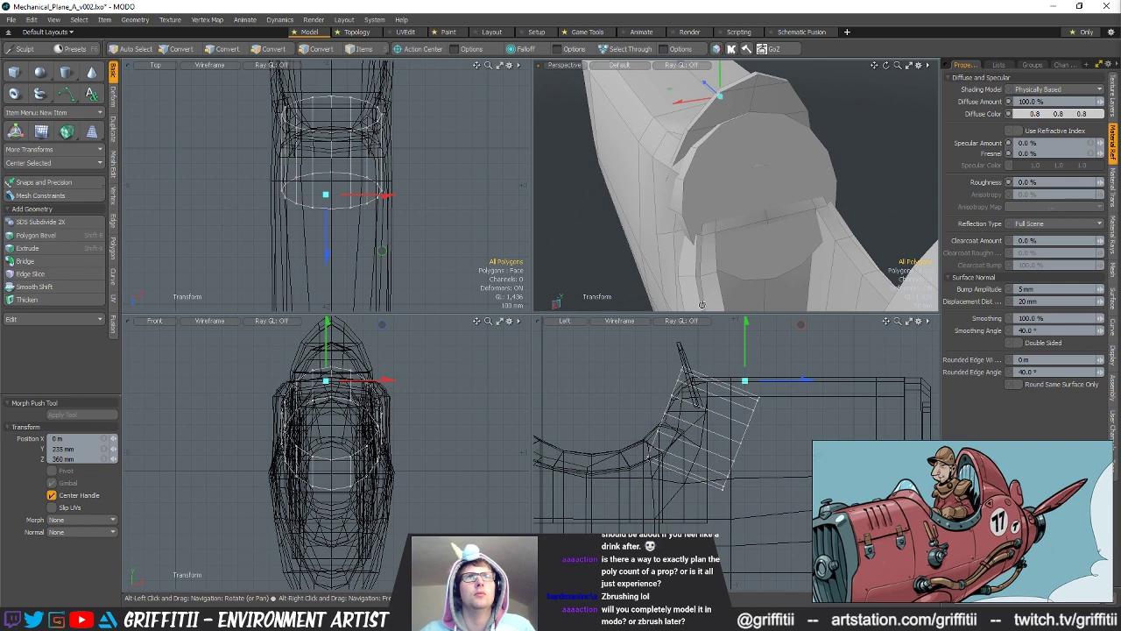
pyautogui.press('space')
pyautogui.doubleClick(800, 166)
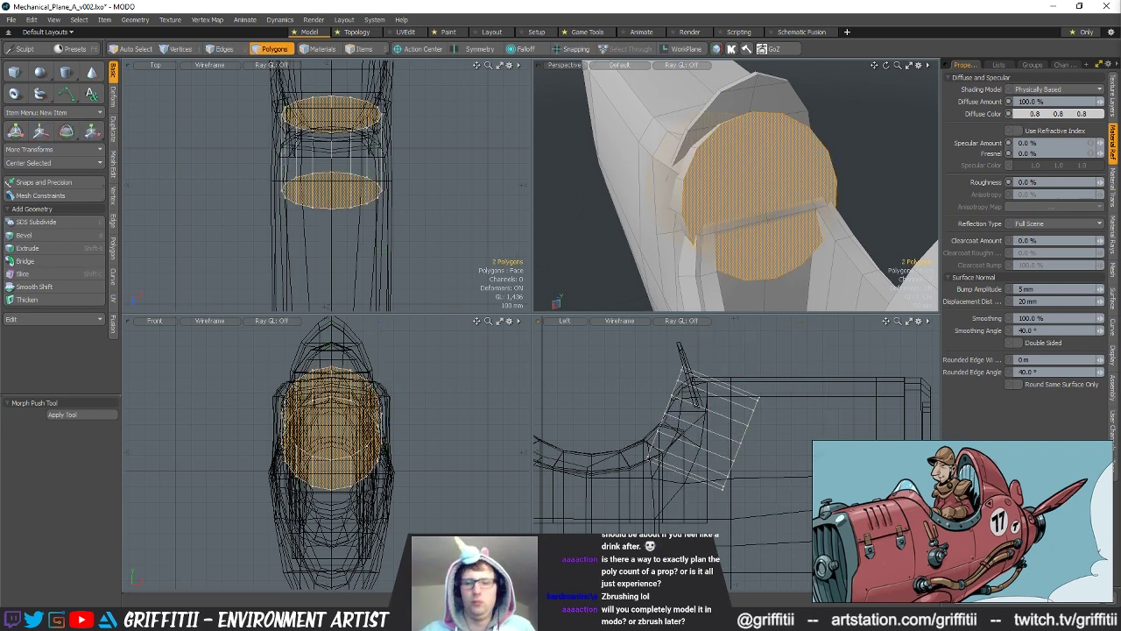
pyautogui.press('Delete')
pyautogui.press('space')
pyautogui.press('space')
pyautogui.moveTo(664, 431); pyautogui.dragTo(663, 468)
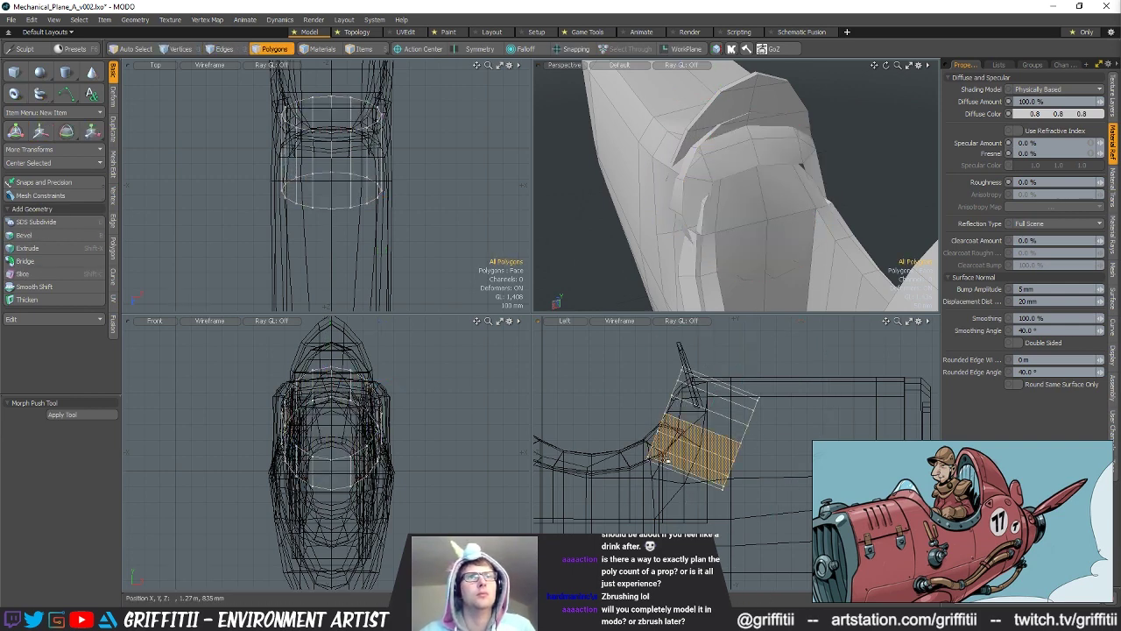
pyautogui.press('Delete')
# Step: Try scaling the arch along its local axes and deleting its lowest pair of side polygons
pyautogui.keyDown('alt'); pyautogui.moveTo(740, 235); pyautogui.dragTo(764, 135); pyautogui.keyUp('alt')
pyautogui.press('r')
pyautogui.hotkey('alt', 'a')
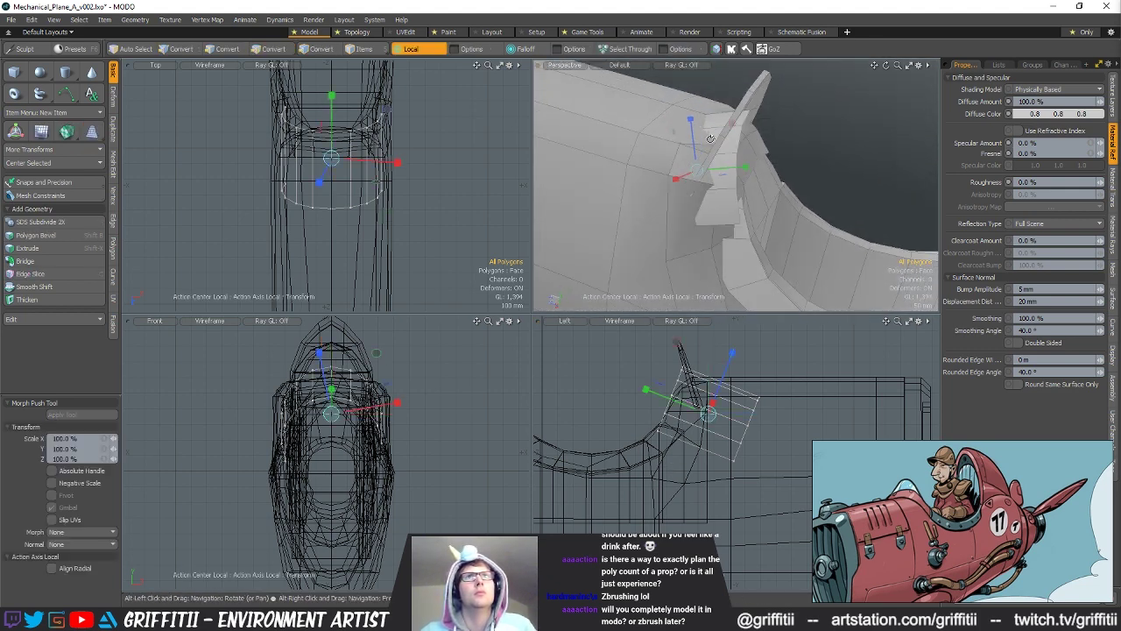
pyautogui.moveTo(691, 120); pyautogui.dragTo(692, 139)
pyautogui.keyDown('alt'); pyautogui.moveTo(693, 139); pyautogui.dragTo(617, 175); pyautogui.keyUp('alt')
pyautogui.moveTo(699, 158); pyautogui.dragTo(705, 159)
pyautogui.keyDown('alt'); pyautogui.moveTo(704, 159); pyautogui.dragTo(815, 186); pyautogui.keyUp('alt')
pyautogui.press('space')
pyautogui.press('space')
pyautogui.press('space')
pyautogui.click(698, 434)
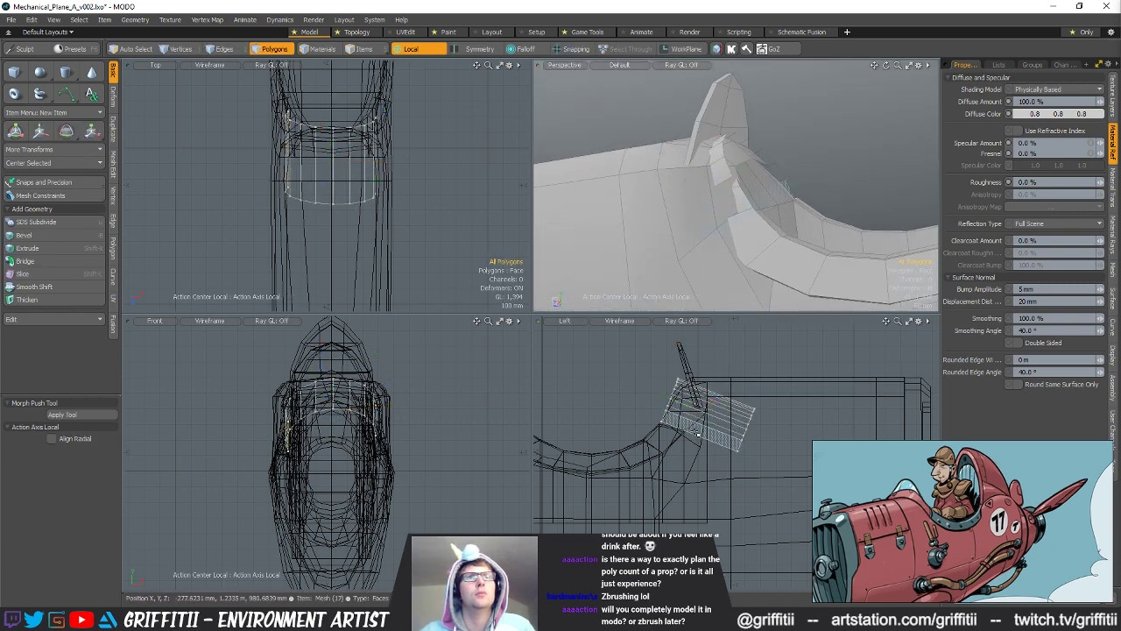
pyautogui.press('Delete')
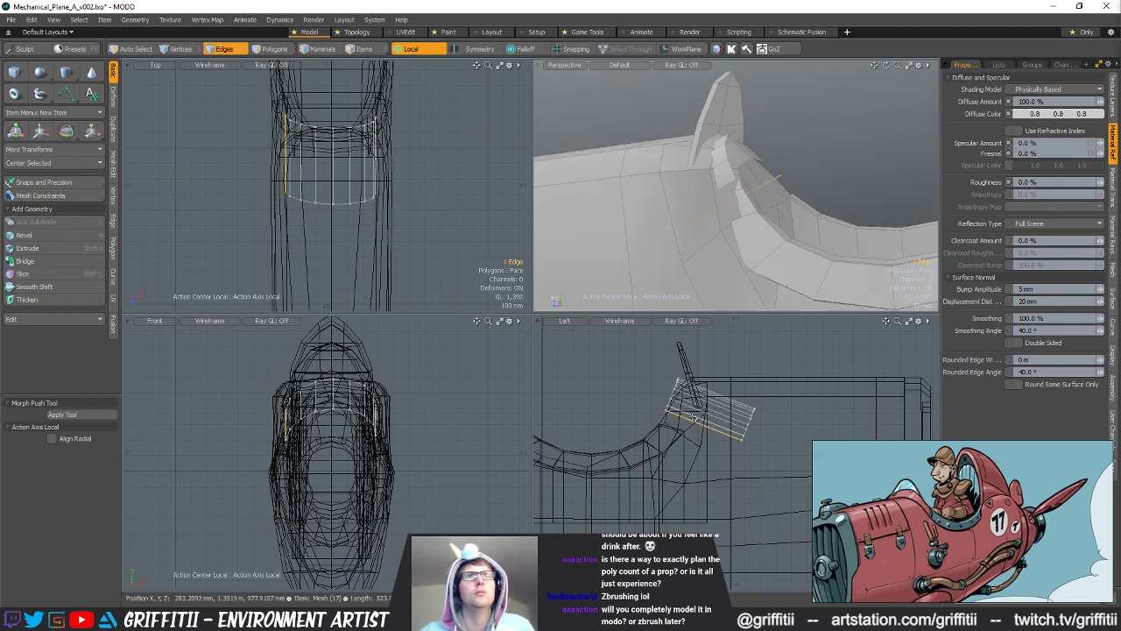
pyautogui.keyDown('alt'); pyautogui.moveTo(670, 153); pyautogui.dragTo(422, 202); pyautogui.keyUp('alt')
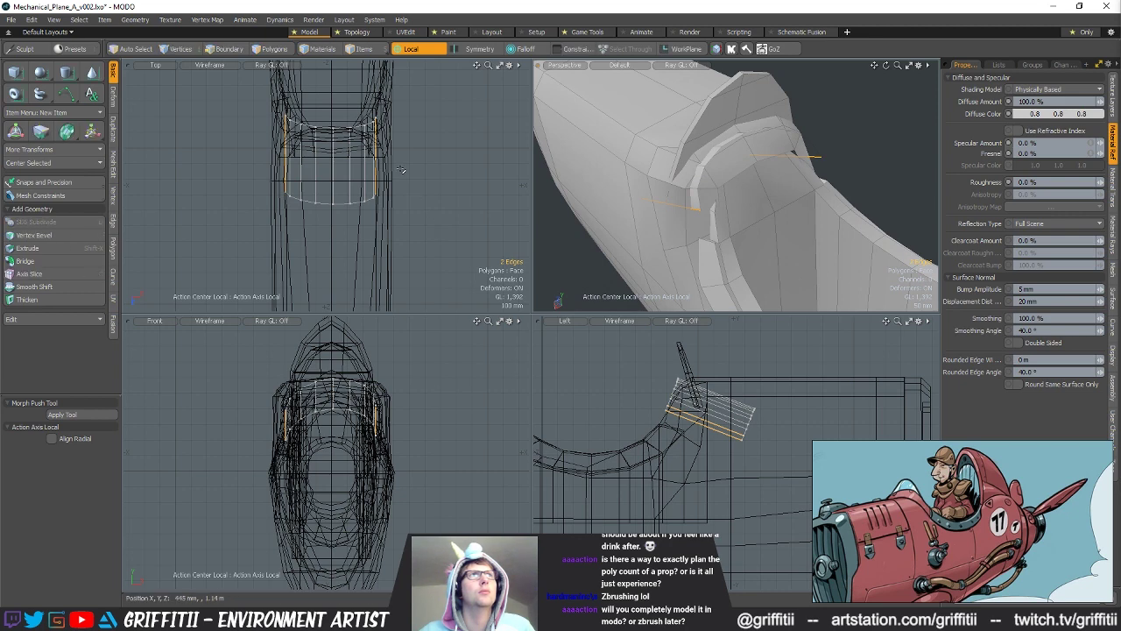
# Step: Undo the edge selection, the side polygon deletion and the local scaling of the arch
pyautogui.press('3')
pyautogui.press('2')
pyautogui.hotkey('ctrl', 'z')
pyautogui.hotkey('ctrl', 'z')
pyautogui.hotkey('ctrl', 'z')
pyautogui.hotkey('ctrl', 'z')
pyautogui.hotkey('ctrl', 'z')
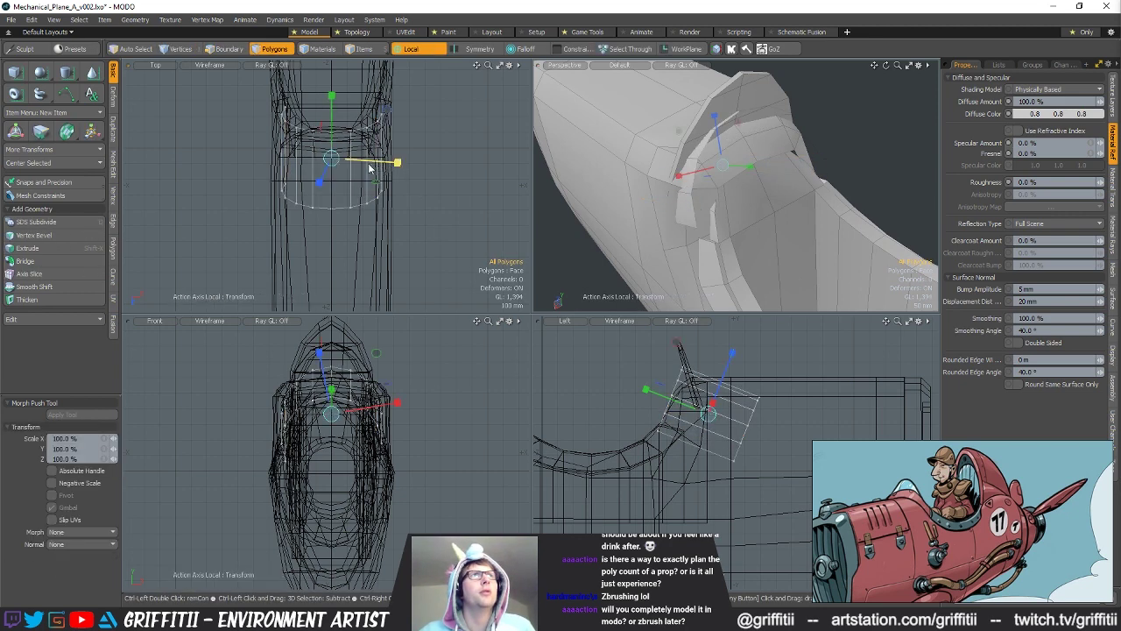
# Step: Delete the leftover lowest polygons of the arch and scale it locally to 92% in X and 81% in Z
pyautogui.moveTo(701, 437); pyautogui.dragTo(694, 496)
pyautogui.press('Delete')
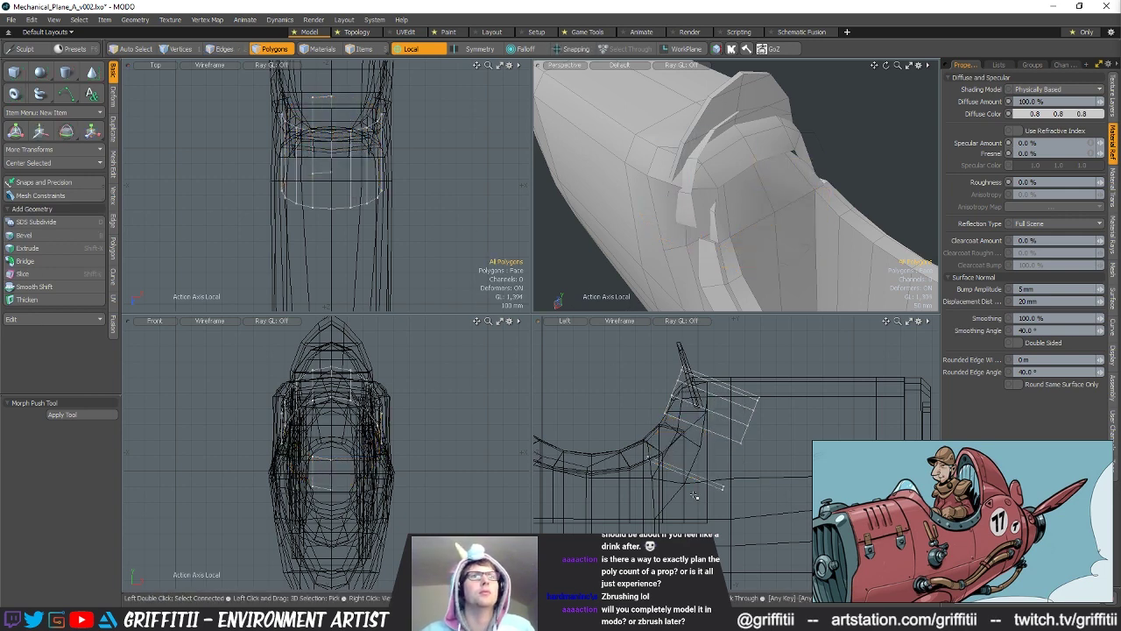
pyautogui.moveTo(771, 227)
pyautogui.keyDown('alt'); pyautogui.mouseDown()
pyautogui.moveTo(856, 201)
pyautogui.moveTo(755, 223)
pyautogui.mouseUp(); pyautogui.keyUp('alt')
pyautogui.press('r')
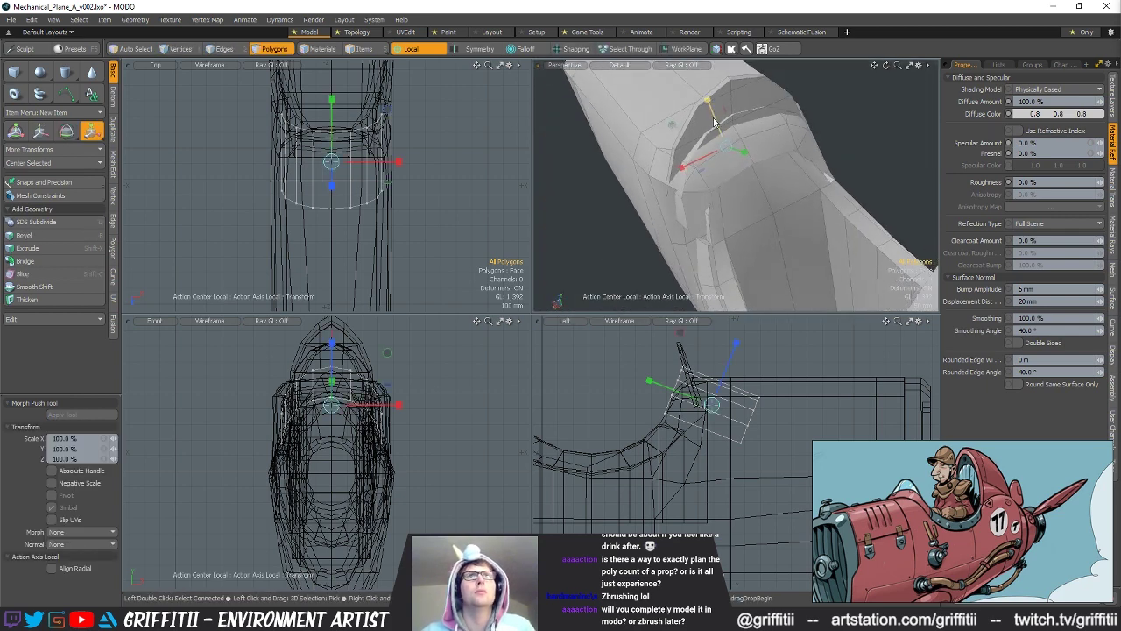
pyautogui.keyDown('alt'); pyautogui.moveTo(671, 124); pyautogui.dragTo(748, 234); pyautogui.keyUp('alt')
pyautogui.moveTo(705, 142); pyautogui.dragTo(761, 159)
pyautogui.keyDown('alt'); pyautogui.moveTo(721, 418); pyautogui.dragTo(712, 442); pyautogui.keyUp('alt')
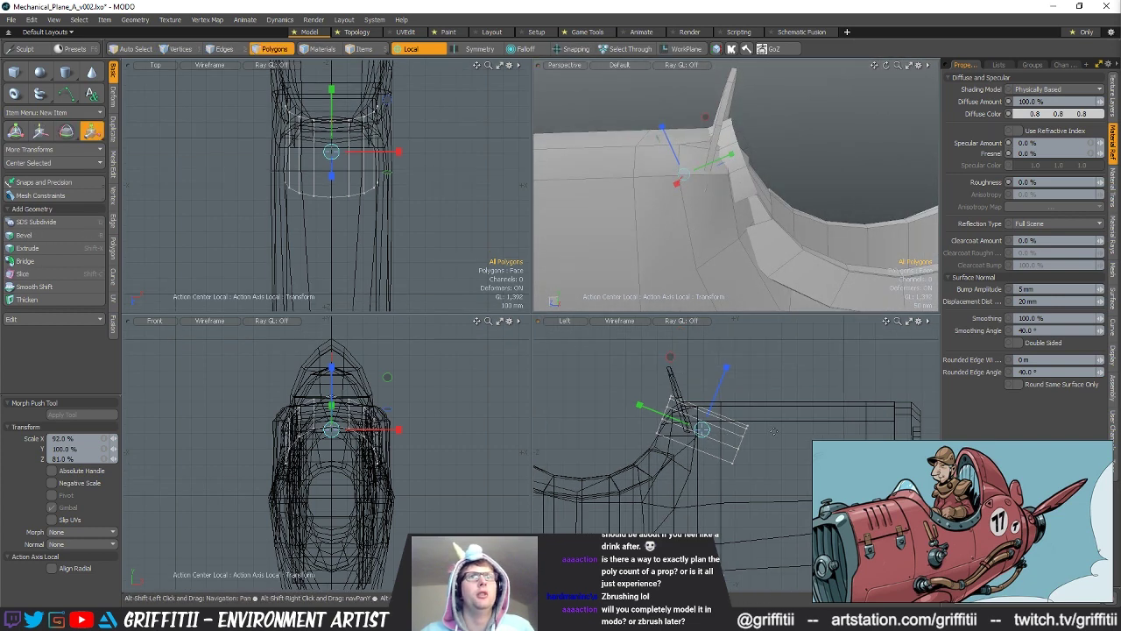
# Step: Shorten the arch by moving its forward end vertices back towards the windscreen
pyautogui.press('space')
pyautogui.press('space')
pyautogui.press('w')
pyautogui.moveTo(331, 245); pyautogui.dragTo(332, 185)
pyautogui.press('space')
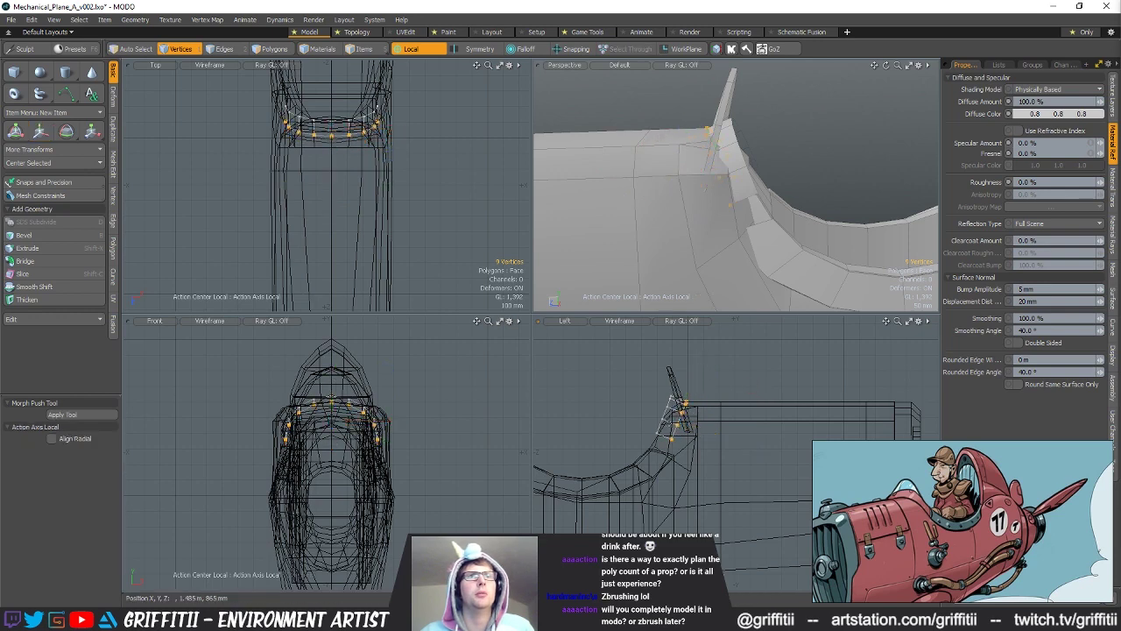
# Step: Move the arch's rear vertices 45 mm along local Y, and shift the whole arch 5 mm in Y and 30 mm in Z
pyautogui.moveTo(691, 372); pyautogui.dragTo(689, 371, button='right')
pyautogui.press('w')
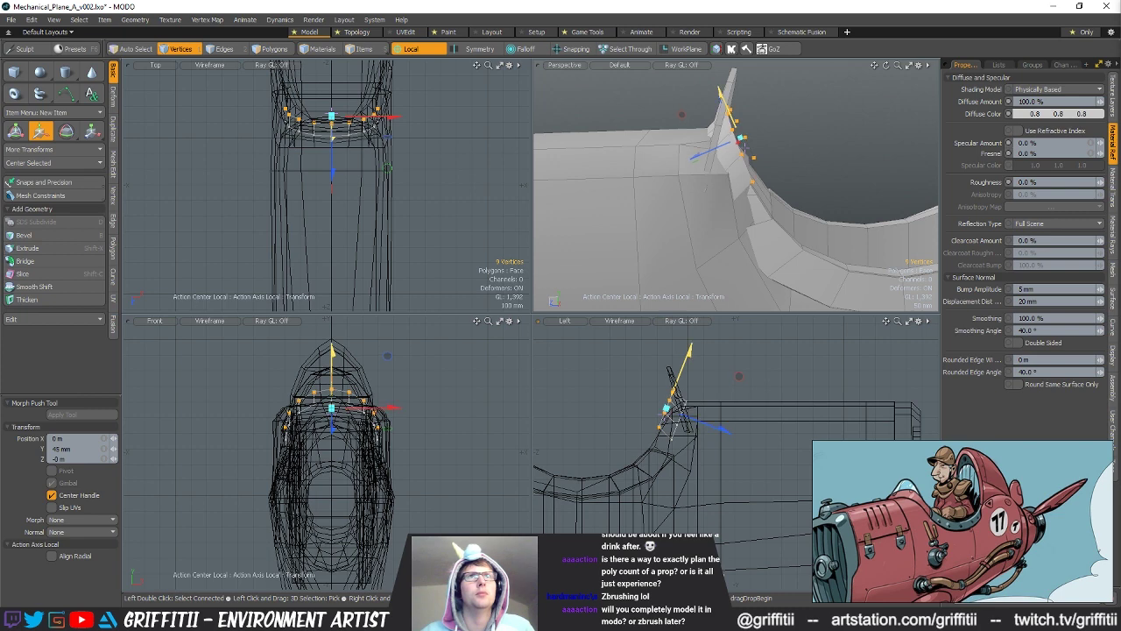
pyautogui.press('space')
pyautogui.press('space')
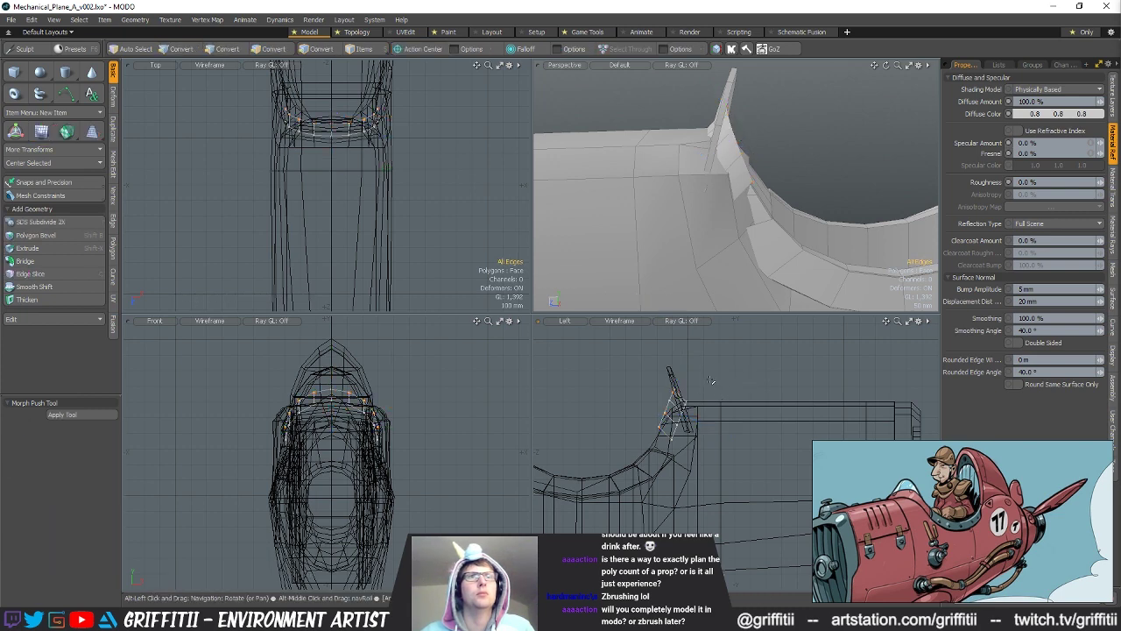
pyautogui.press('w')
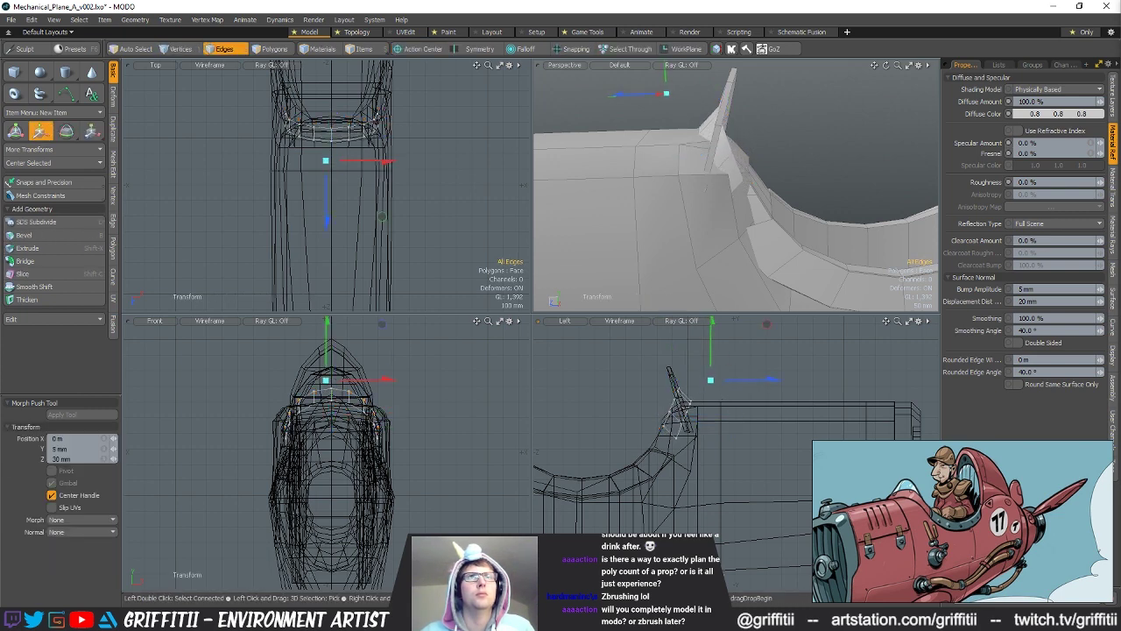
# Step: Extend the arch's rear edge loop inward at 92% in local X and Y, and offset the new edges 18 mm in local Y
pyautogui.keyDown('alt'); pyautogui.moveTo(801, 153); pyautogui.dragTo(744, 242); pyautogui.keyUp('alt')
pyautogui.press('space')
pyautogui.keyDown('alt'); pyautogui.moveTo(710, 164); pyautogui.dragTo(792, 149); pyautogui.keyUp('alt')
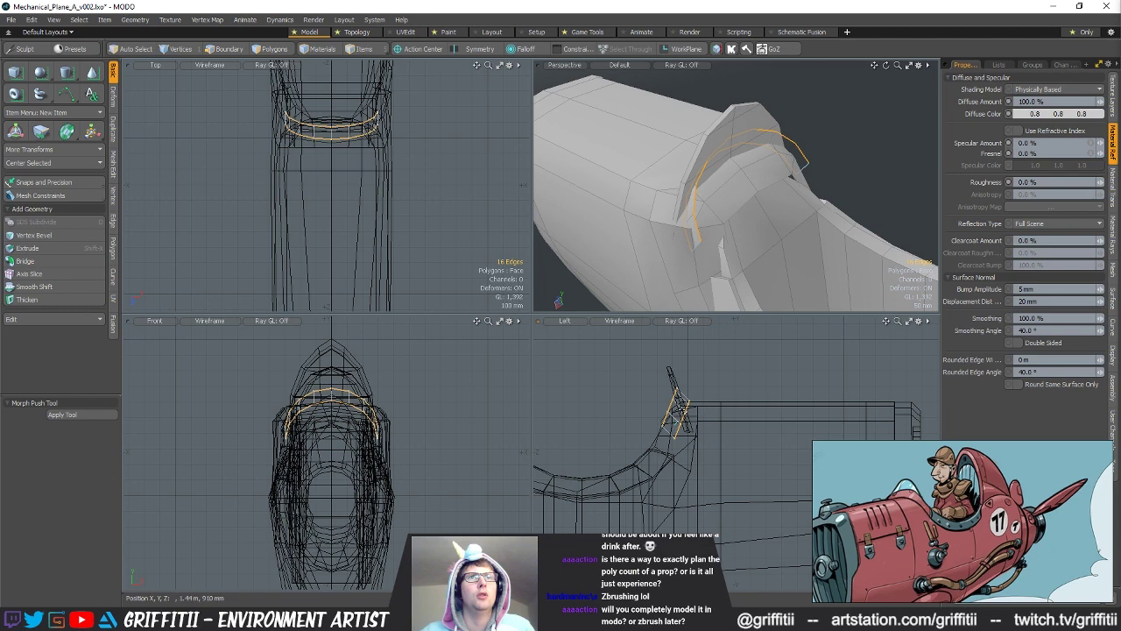
pyautogui.press('z')
pyautogui.click(848, 235)
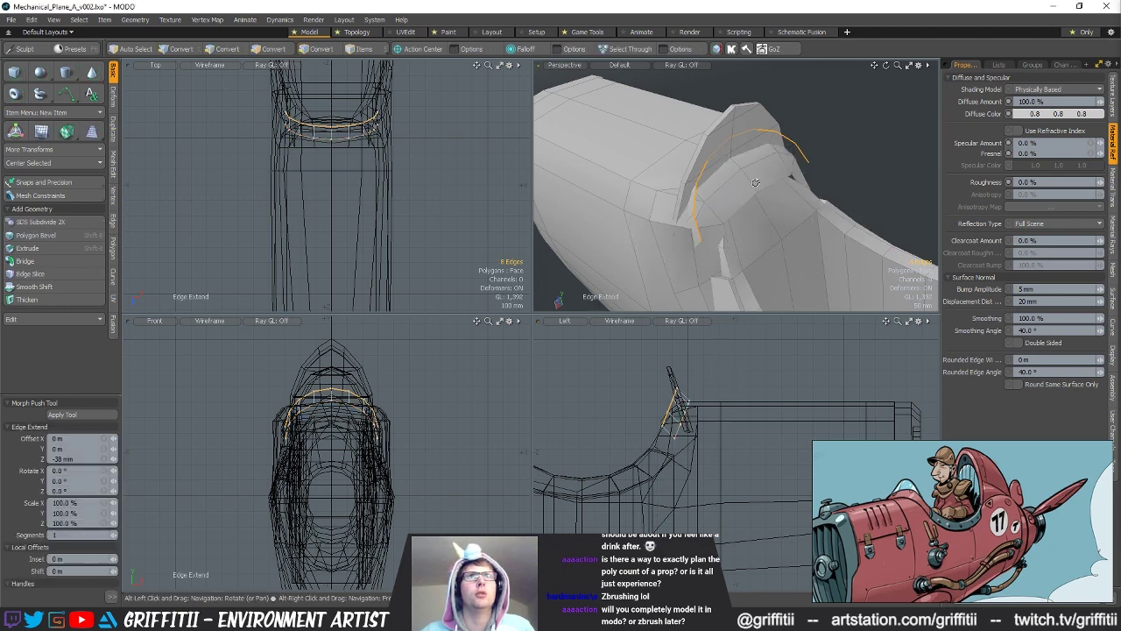
pyautogui.click(686, 152)
pyautogui.press('r')
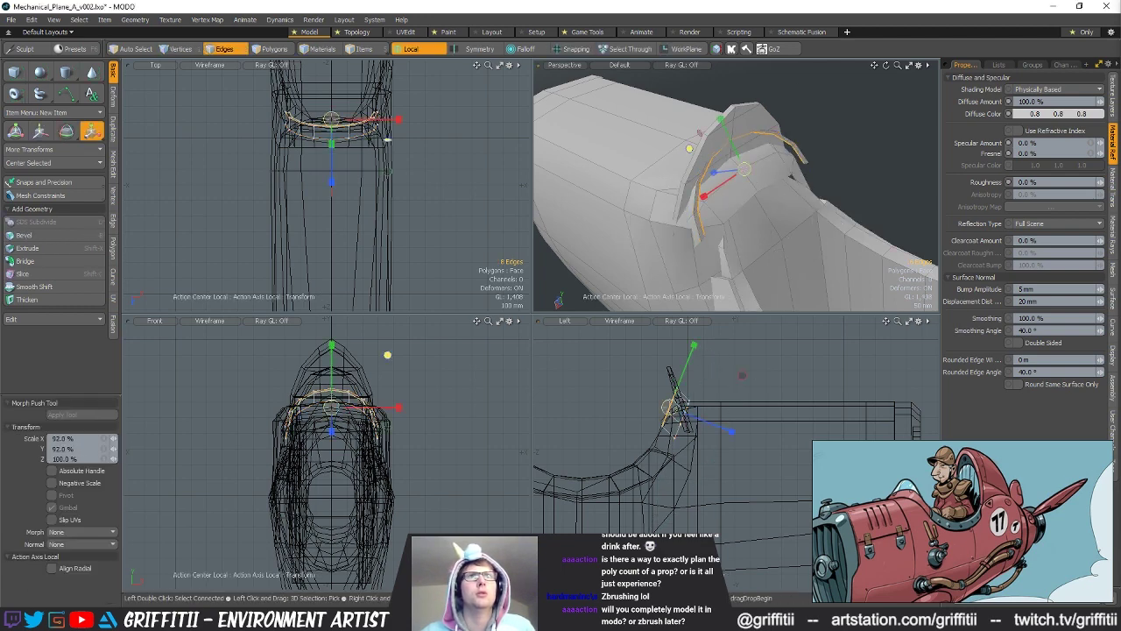
pyautogui.press('w')
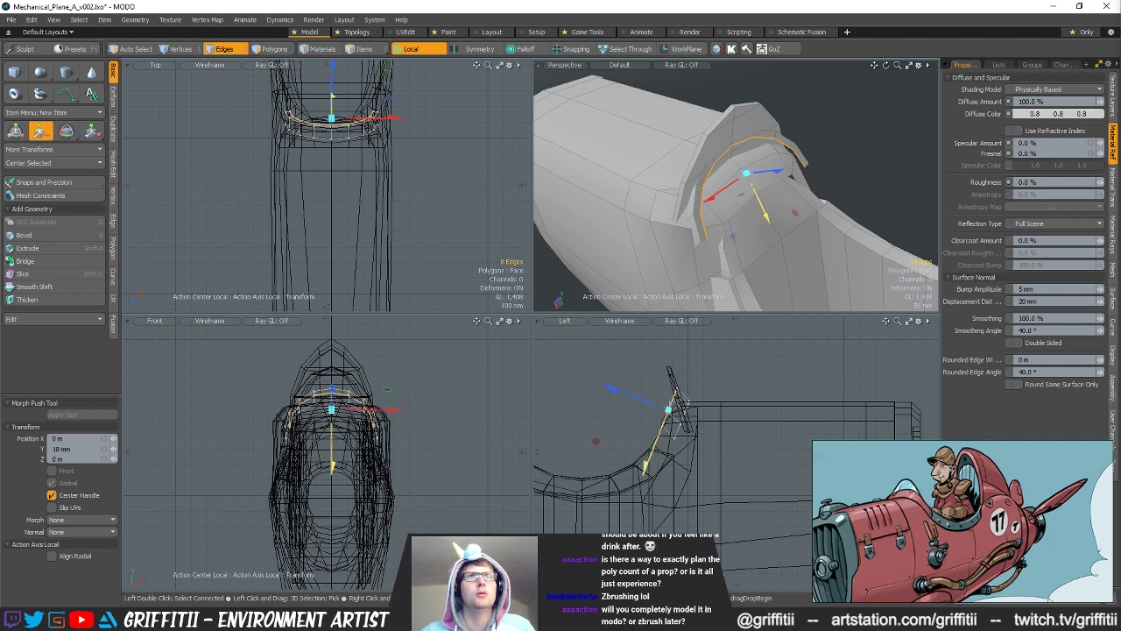
pyautogui.press('q')
# Step: Extend the inner edge loop again and move the new edges -60 mm in Y and 30 mm in Z
pyautogui.keyDown('alt'); pyautogui.moveTo(663, 247); pyautogui.dragTo(739, 205); pyautogui.keyUp('alt')
pyautogui.press('z')
pyautogui.click(778, 241)
pyautogui.scroll(3, 703, 408)
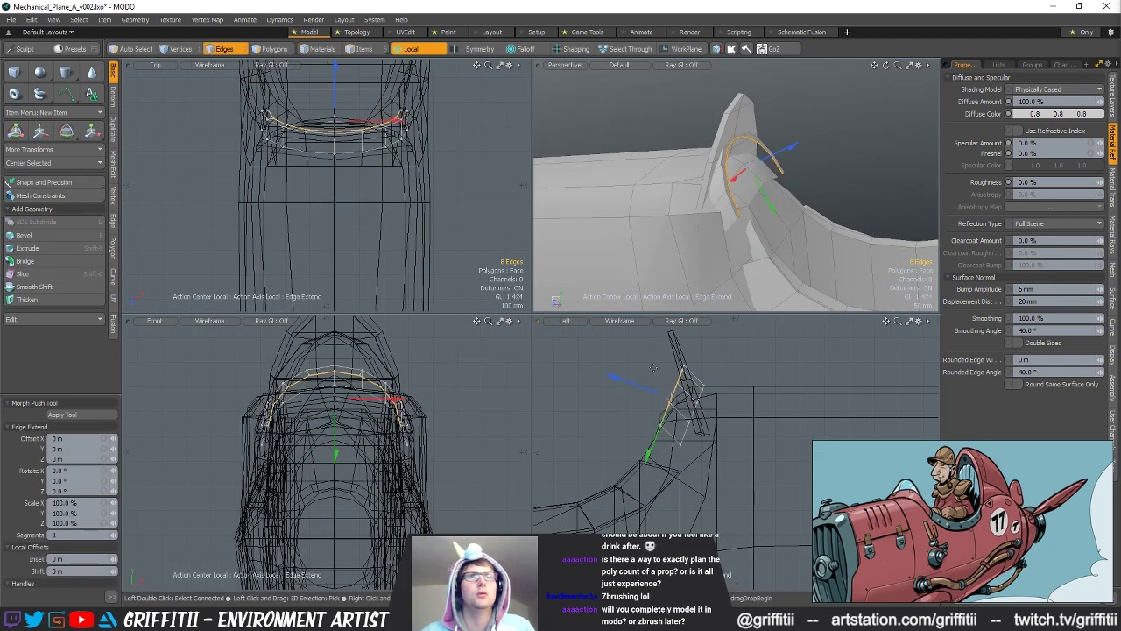
pyautogui.press('w')
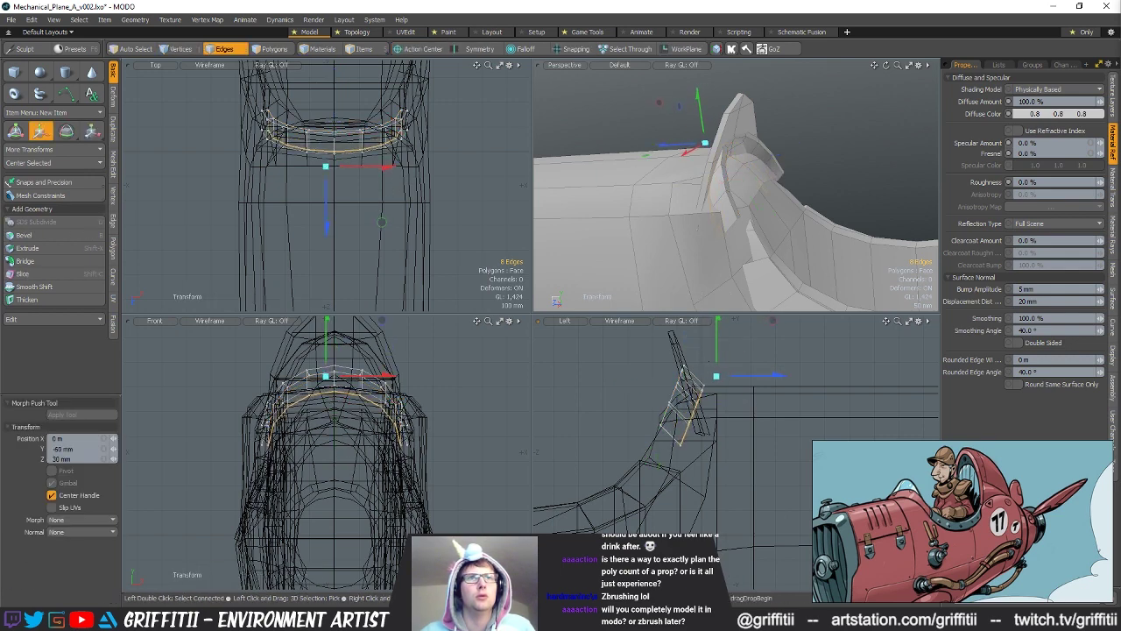
pyautogui.press('q')
pyautogui.press('Escape')
# Step: Bridge the open edges at the lower ends of the arch on both sides
pyautogui.keyDown('alt'); pyautogui.moveTo(763, 215); pyautogui.dragTo(711, 207); pyautogui.keyUp('alt')
pyautogui.press('2')
pyautogui.click(36, 263)
pyautogui.keyDown('alt'); pyautogui.moveTo(810, 194); pyautogui.dragTo(788, 197); pyautogui.keyUp('alt')
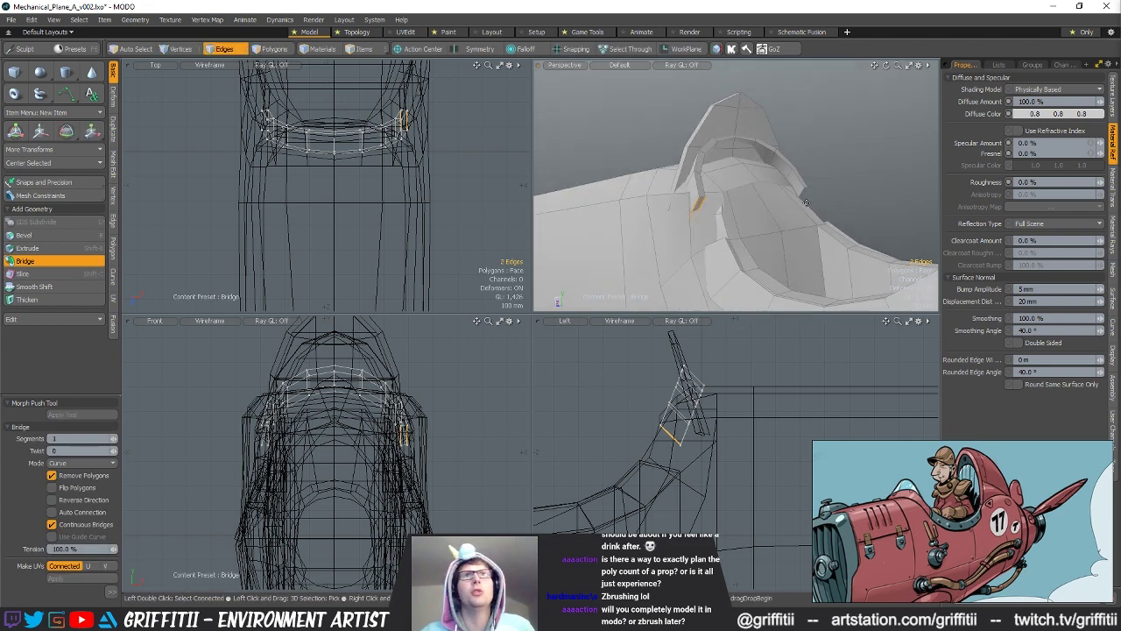
pyautogui.press('q')
pyautogui.click(801, 193)
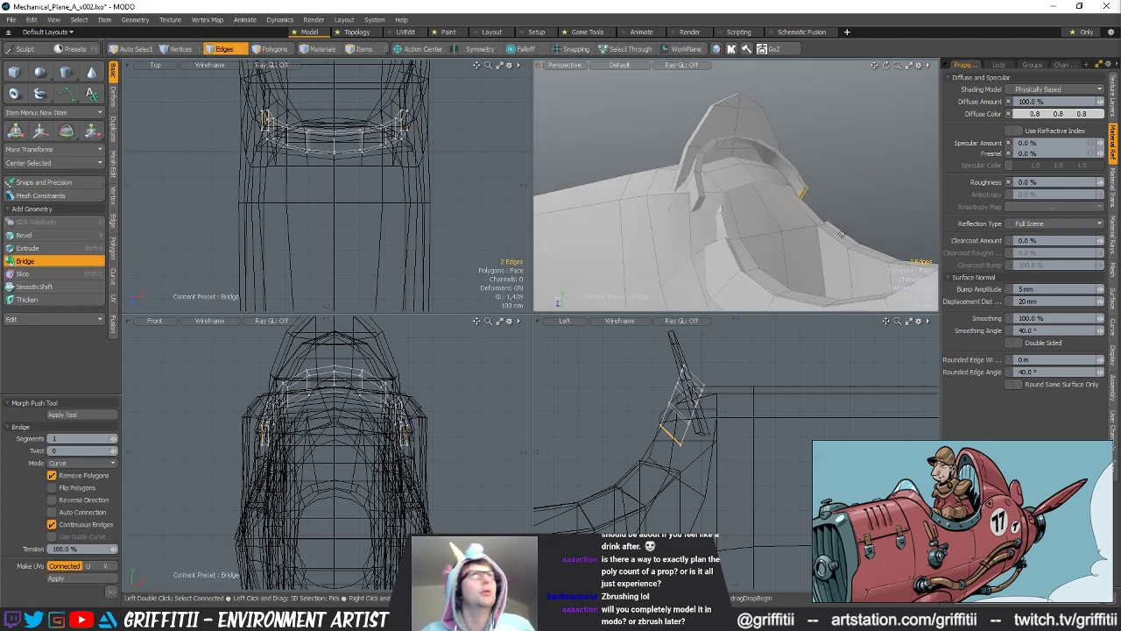
# Step: Extrude the two lower end polygons of the arch by -140 mm in Y and -115 mm in Z
pyautogui.keyDown('alt'); pyautogui.moveTo(746, 229); pyautogui.dragTo(727, 241); pyautogui.keyUp('alt')
pyautogui.press('3')
pyautogui.moveTo(680, 415); pyautogui.dragTo(711, 411, button='right')
pyautogui.hotkey('ctrl', '3')
pyautogui.click(747, 258)
pyautogui.moveTo(720, 395); pyautogui.dragTo(691, 428)
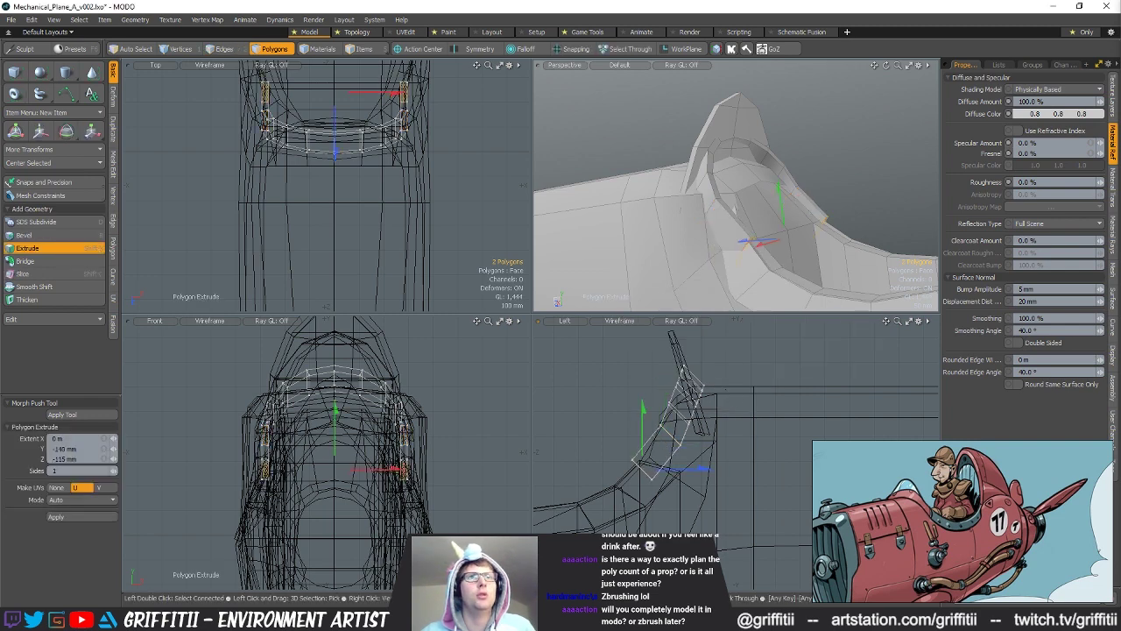
pyautogui.press('q')
pyautogui.press('Escape')
# Step: Select the eight vertices at the arch's extruded lower ends and scale them to 110.5% in X
pyautogui.keyDown('alt'); pyautogui.moveTo(725, 236); pyautogui.dragTo(824, 202); pyautogui.keyUp('alt')
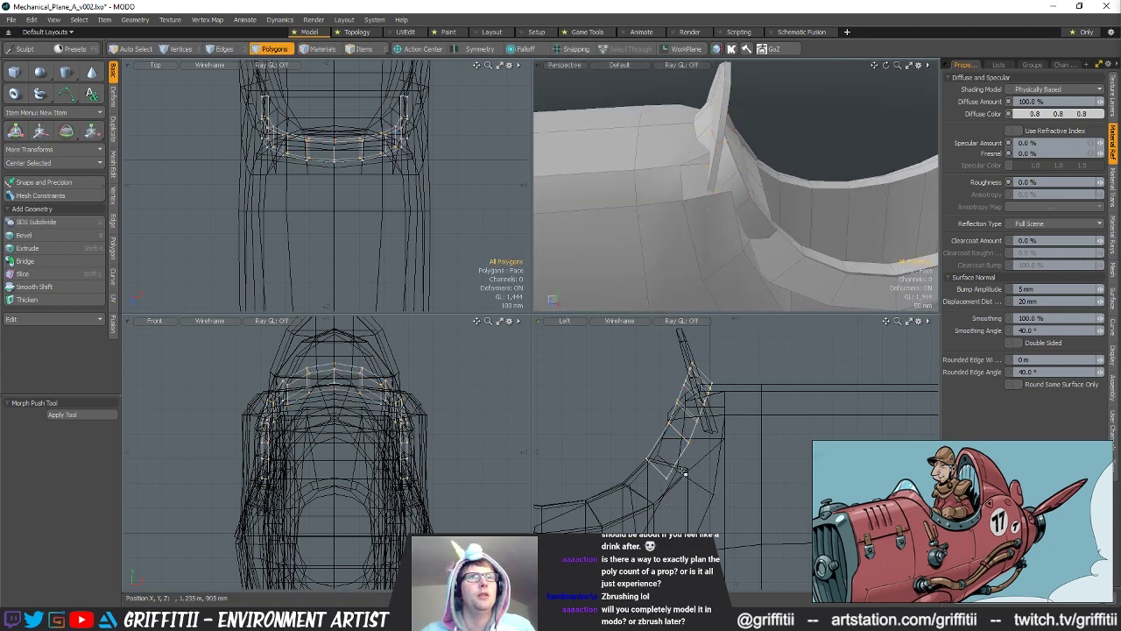
pyautogui.press('y')
pyautogui.keyDown('alt'); pyautogui.moveTo(739, 275); pyautogui.dragTo(770, 196); pyautogui.keyUp('alt')
pyautogui.press('space')
pyautogui.press('y')
pyautogui.press('space')
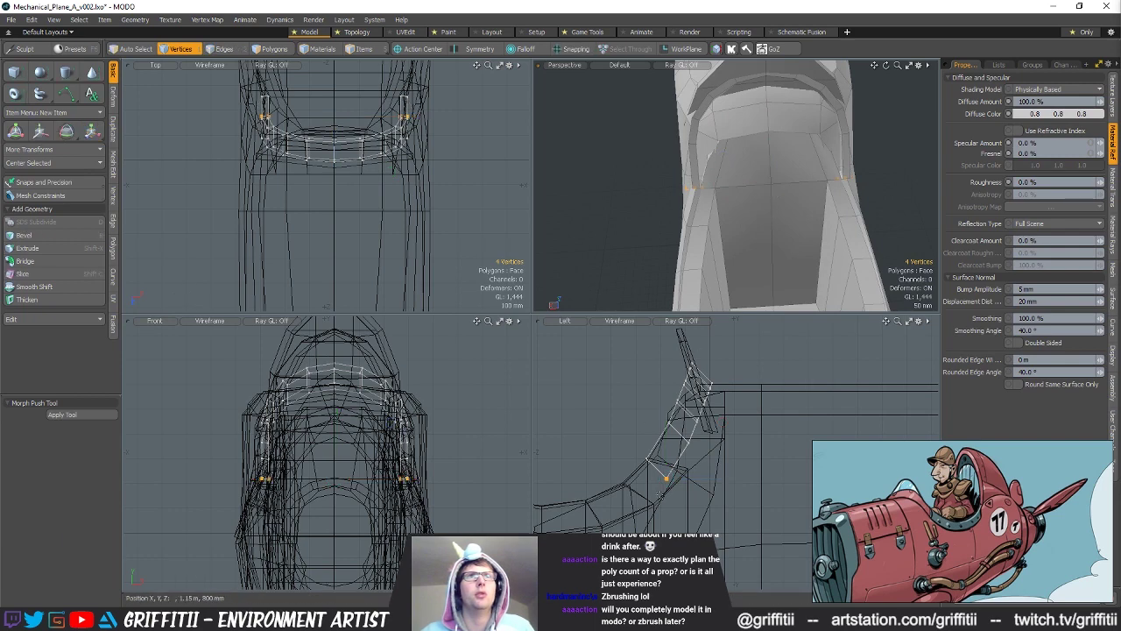
pyautogui.keyDown('shift'); pyautogui.moveTo(683, 525); pyautogui.dragTo(690, 499, button='right'); pyautogui.keyUp('shift')
pyautogui.press('r')
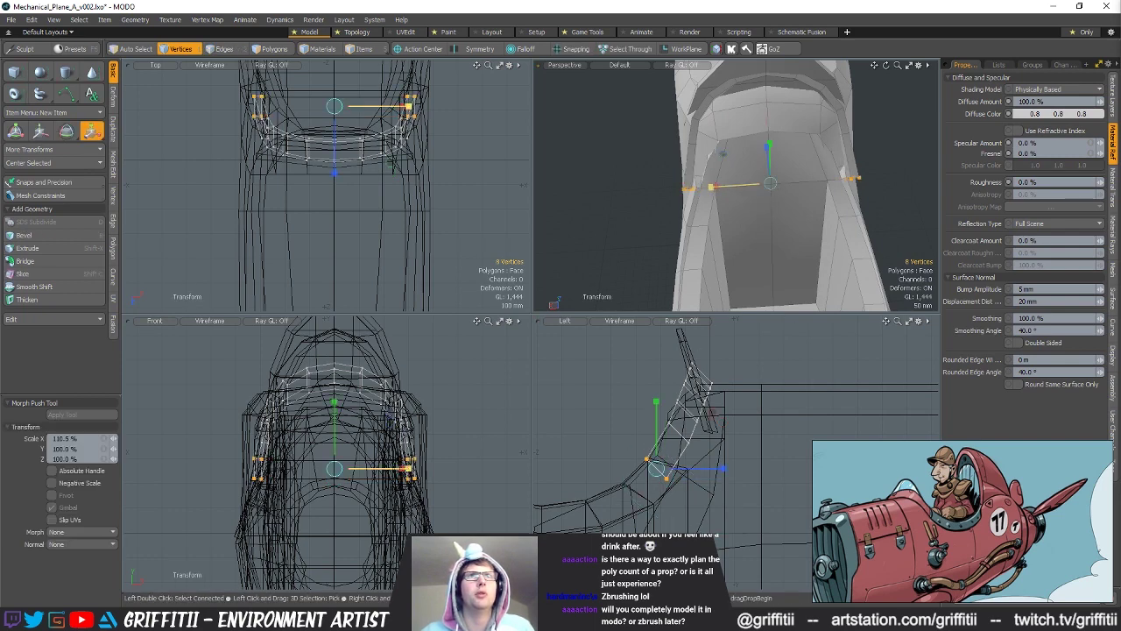
pyautogui.press('space')
# Step: Switch to the adjoining cockpit rim mesh and scale its eight front end vertices to about 108.5% in X
pyautogui.press('5')
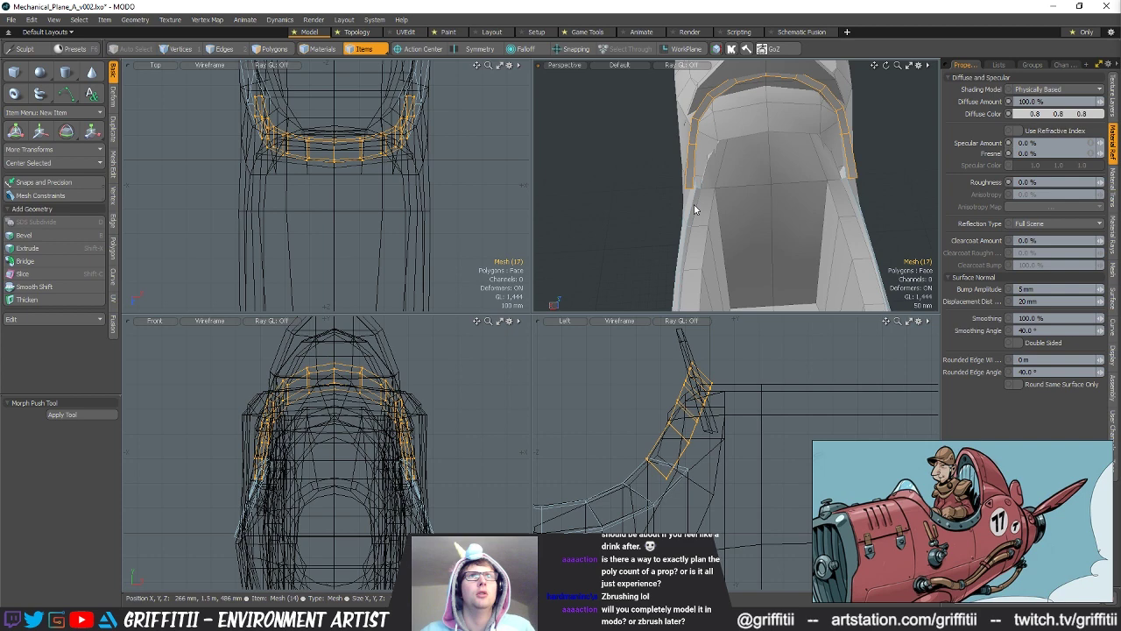
pyautogui.click(696, 211)
pyautogui.press('1')
pyautogui.press('y')
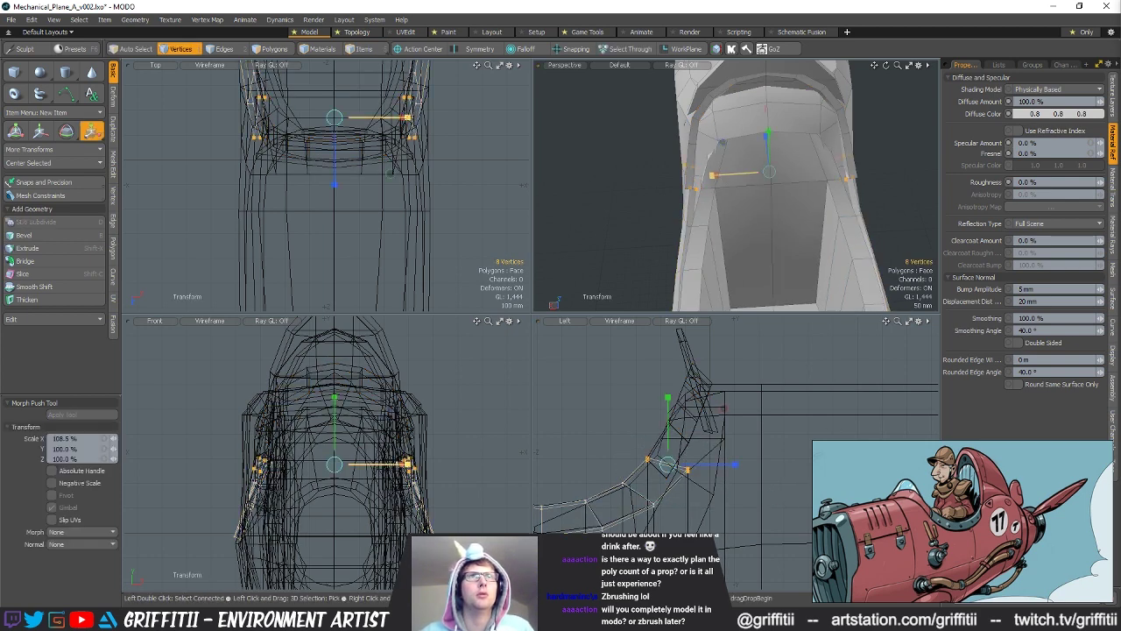
pyautogui.press('space')
# Step: Switch back to the arch mesh and scale all of it to 96% in X
pyautogui.press('5')
pyautogui.click(691, 175)
pyautogui.press('1')
pyautogui.press('y')
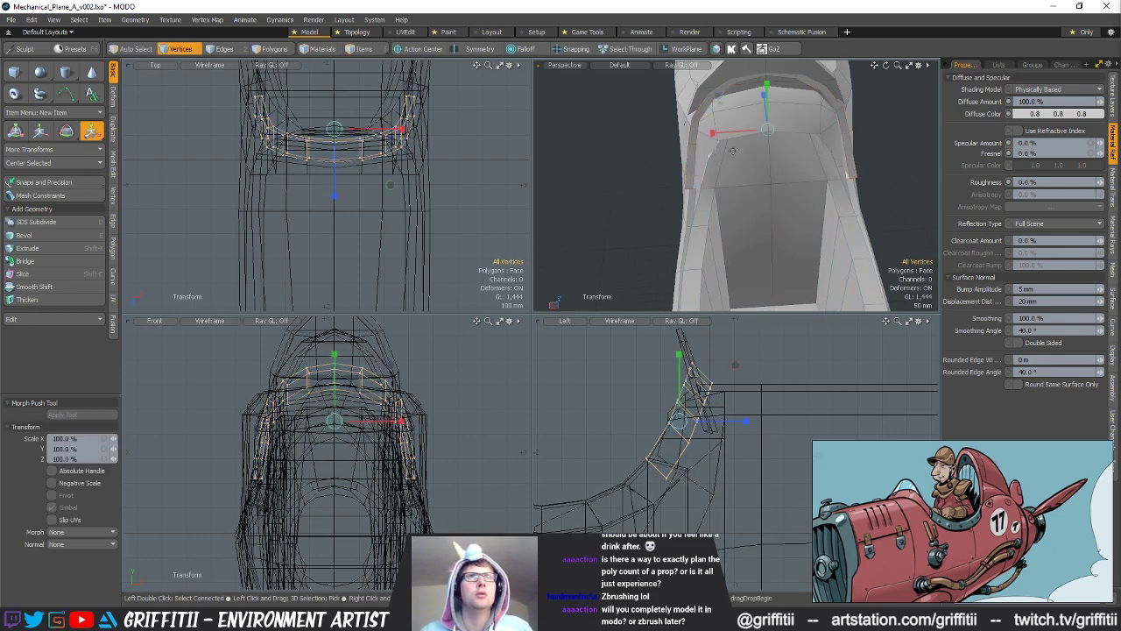
pyautogui.moveTo(400, 422); pyautogui.dragTo(397, 421)
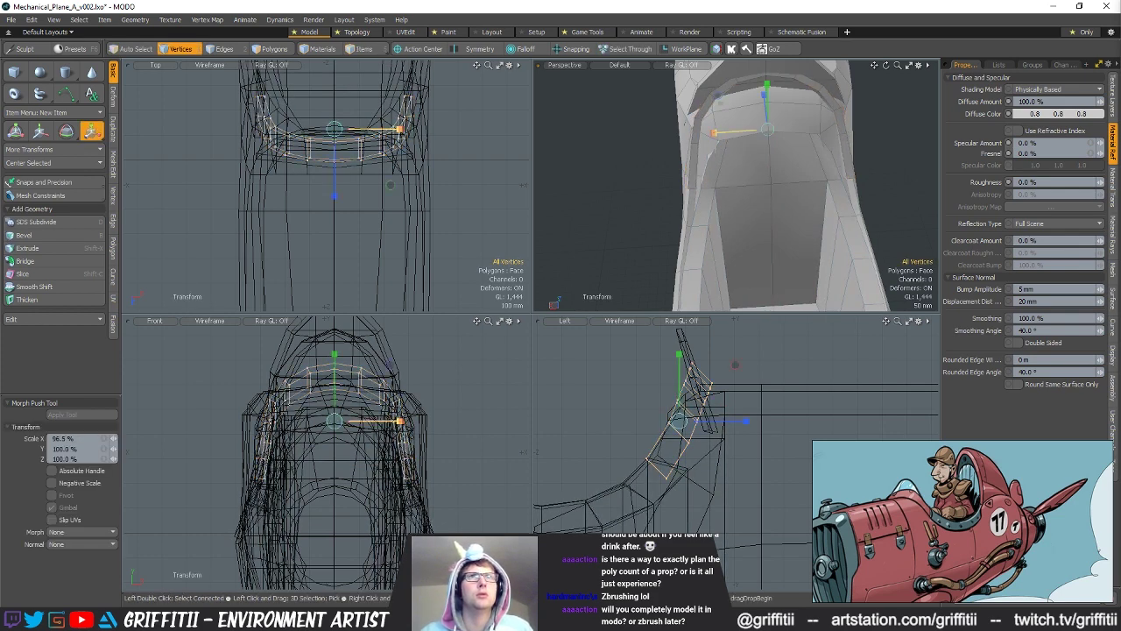
pyautogui.moveTo(832, 188)
pyautogui.keyDown('alt'); pyautogui.mouseDown()
pyautogui.moveTo(868, 175)
pyautogui.moveTo(824, 201)
pyautogui.mouseUp(); pyautogui.keyUp('alt')
pyautogui.click(660, 455)
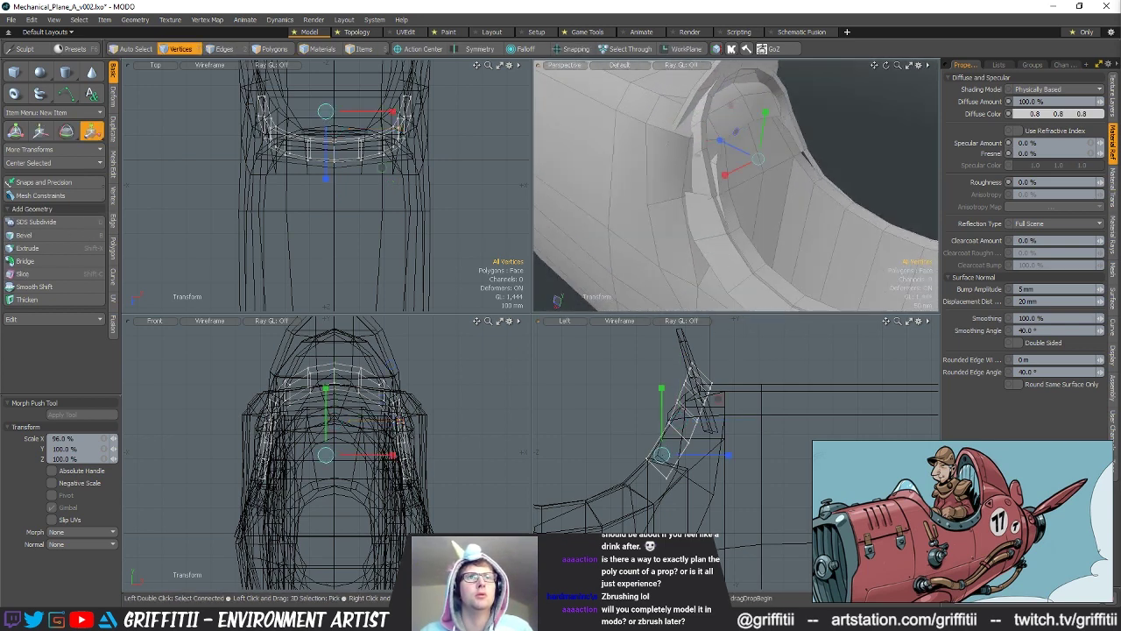
# Step: Widen the four lowest forward end vertices of the arch in X and move them 10 mm in Y and 25 mm in Z
pyautogui.press('space')
pyautogui.moveTo(671, 467); pyautogui.dragTo(669, 488, button='right')
pyautogui.keyDown('alt'); pyautogui.moveTo(780, 140); pyautogui.dragTo(729, 190); pyautogui.keyUp('alt')
pyautogui.press('r')
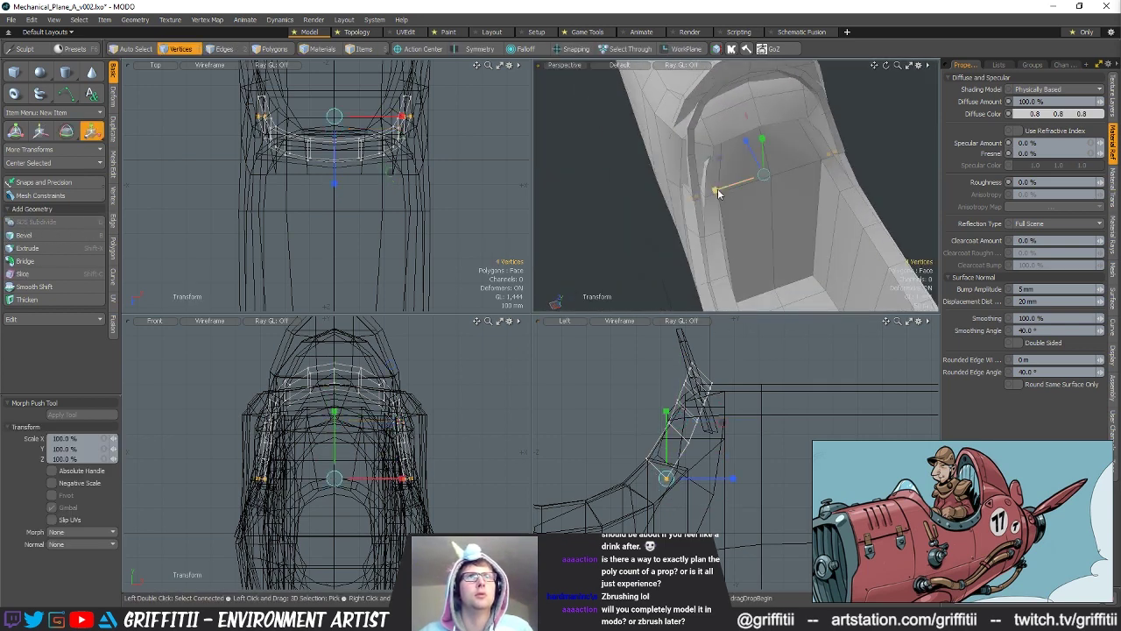
pyautogui.moveTo(638, 499)
pyautogui.keyDown('alt'); pyautogui.keyDown('shift'); pyautogui.mouseDown()
pyautogui.moveTo(728, 464)
pyautogui.moveTo(658, 497)
pyautogui.mouseUp(); pyautogui.keyUp('shift'); pyautogui.keyUp('alt')
pyautogui.keyDown('alt'); pyautogui.moveTo(712, 298); pyautogui.dragTo(838, 188); pyautogui.keyUp('alt')
pyautogui.press('w')
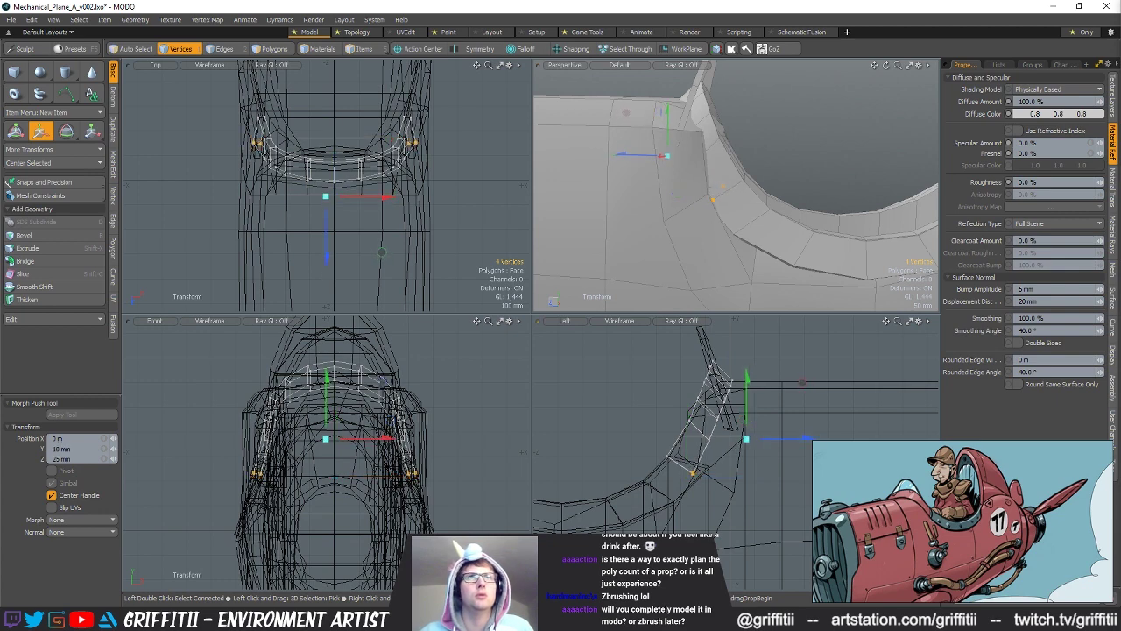
# Step: Switch to the cockpit rim mesh and move its four front end vertices -40 mm in Y and -60 mm in Z
pyautogui.press('space')
pyautogui.click(760, 229)
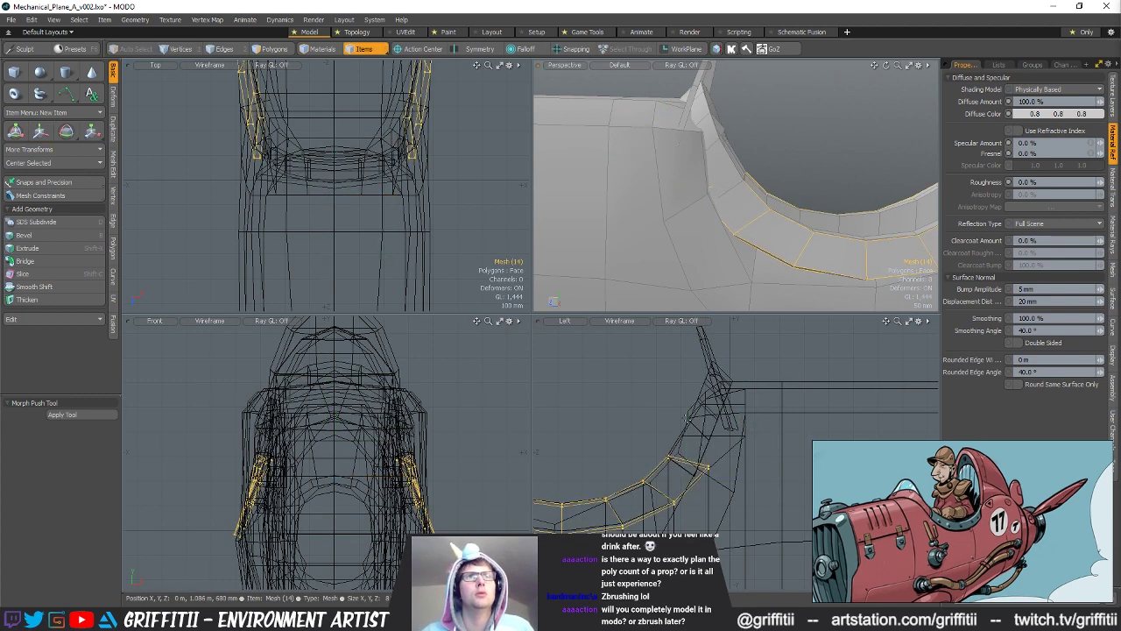
pyautogui.press('w')
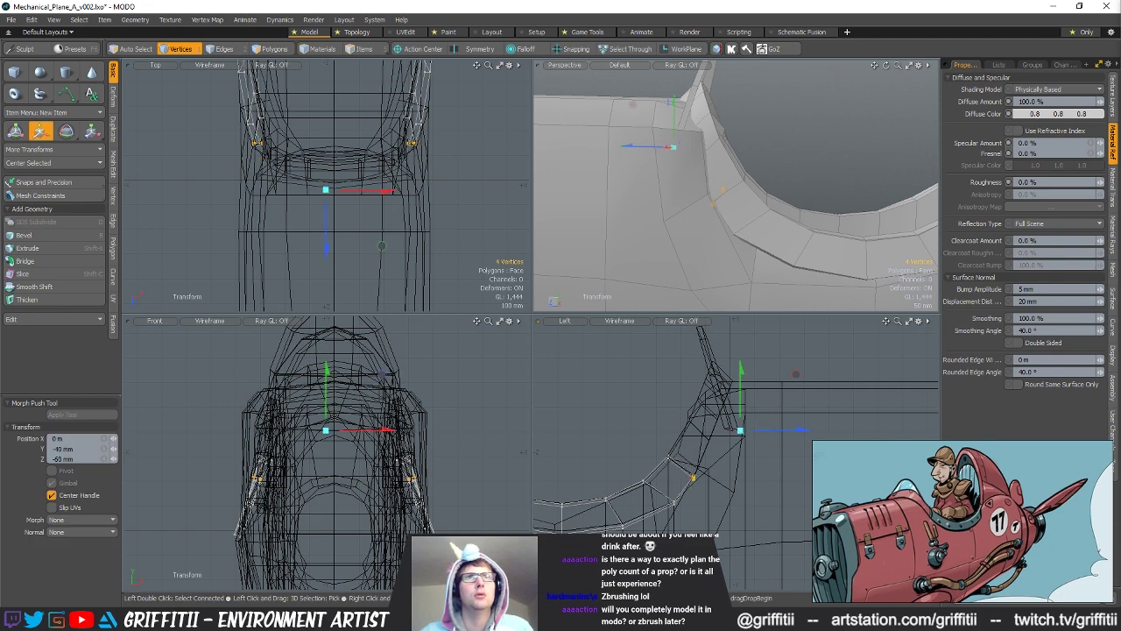
pyautogui.press('space')
# Step: Switch to the arch mesh, select the 14 vertices along its upper rear edge and scale them up in Y
pyautogui.click(832, 158)
pyautogui.keyDown('alt'); pyautogui.moveTo(832, 158); pyautogui.dragTo(758, 193); pyautogui.keyUp('alt')
pyautogui.press('5')
pyautogui.click(775, 211)
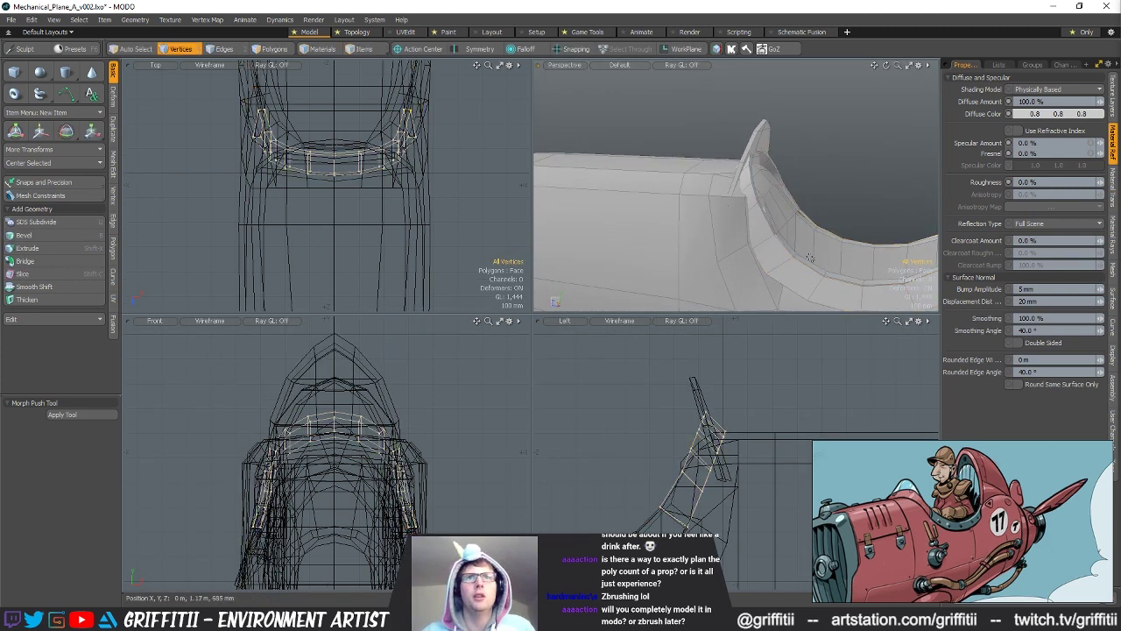
pyautogui.scroll(2, 726, 410)
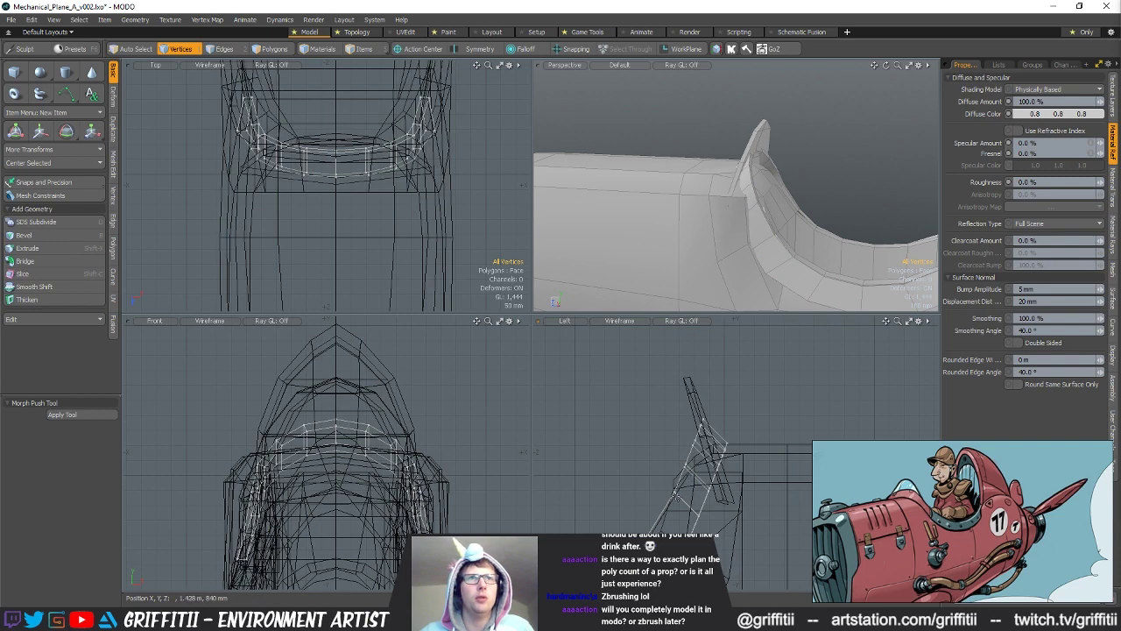
pyautogui.press('w')
pyautogui.press('q')
pyautogui.moveTo(669, 473)
pyautogui.mouseDown(button='right')
pyautogui.moveTo(743, 417)
pyautogui.moveTo(688, 477)
pyautogui.mouseUp(button='right')
pyautogui.press('e')
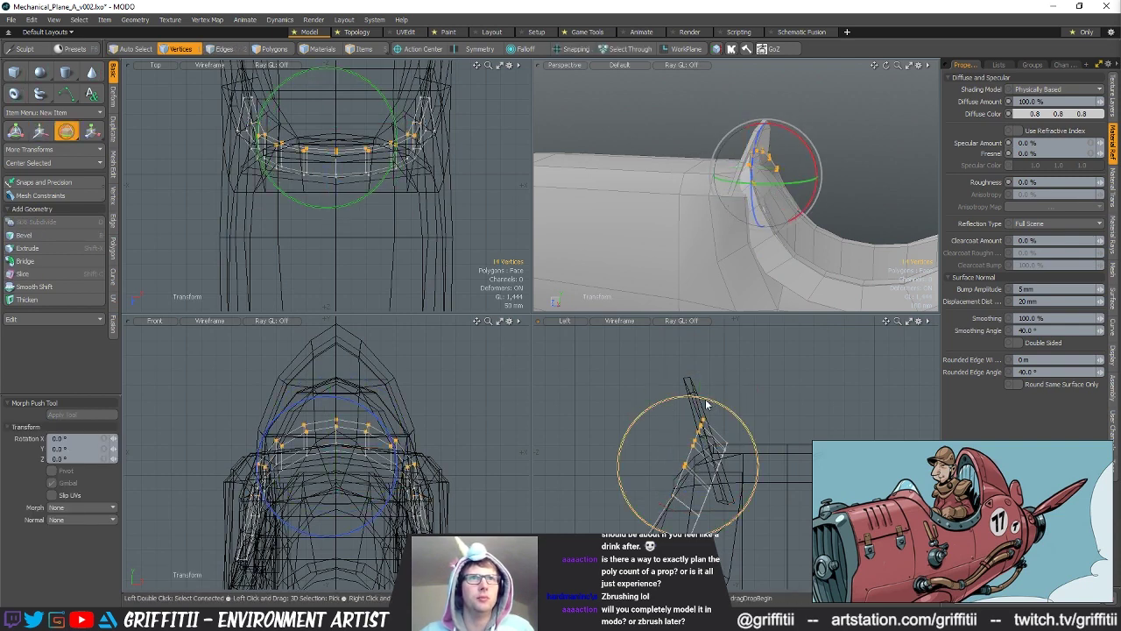
pyautogui.press('space')
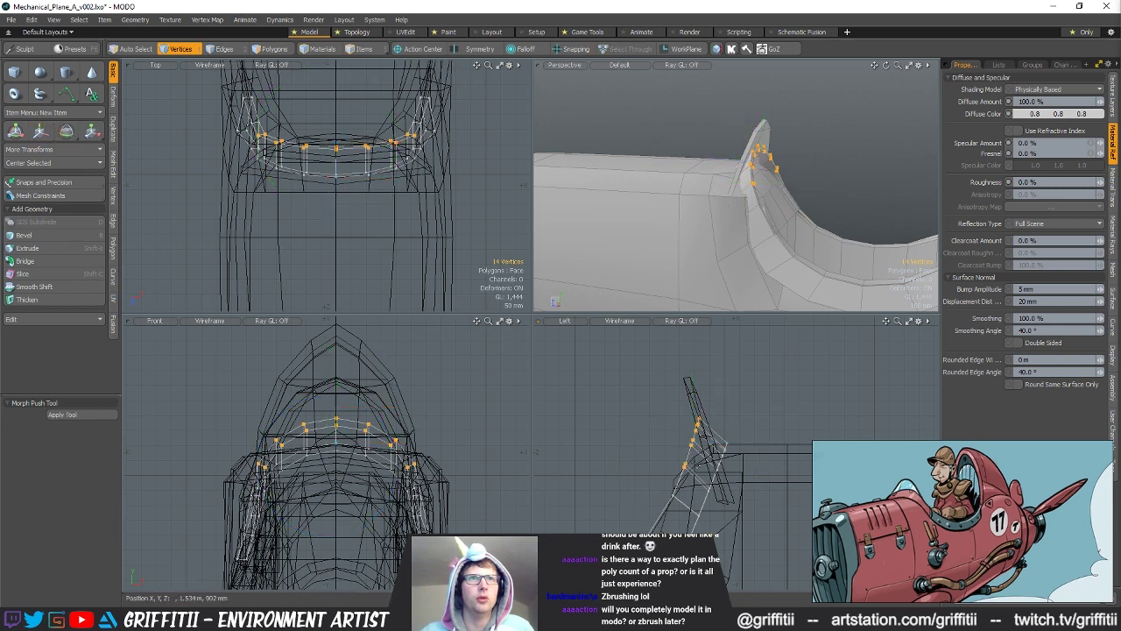
pyautogui.press('r')
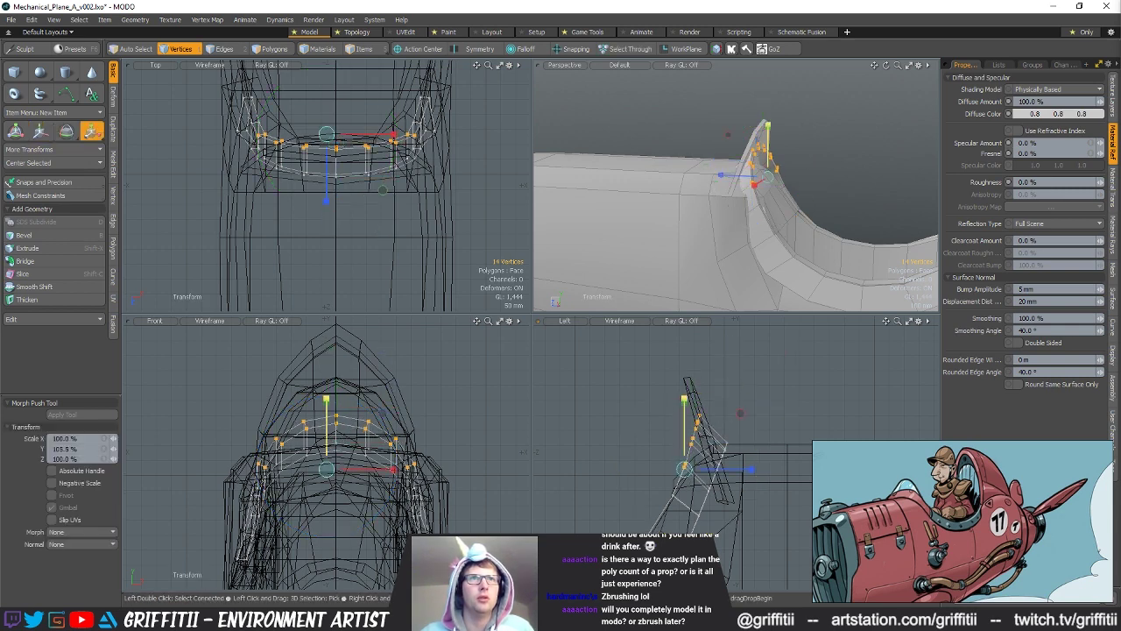
pyautogui.press('space')
# Step: Select the six edges at the arch's upper side corners and scale them to 112.5% in X
pyautogui.keyDown('alt'); pyautogui.moveTo(613, 203); pyautogui.dragTo(813, 247); pyautogui.keyUp('alt')
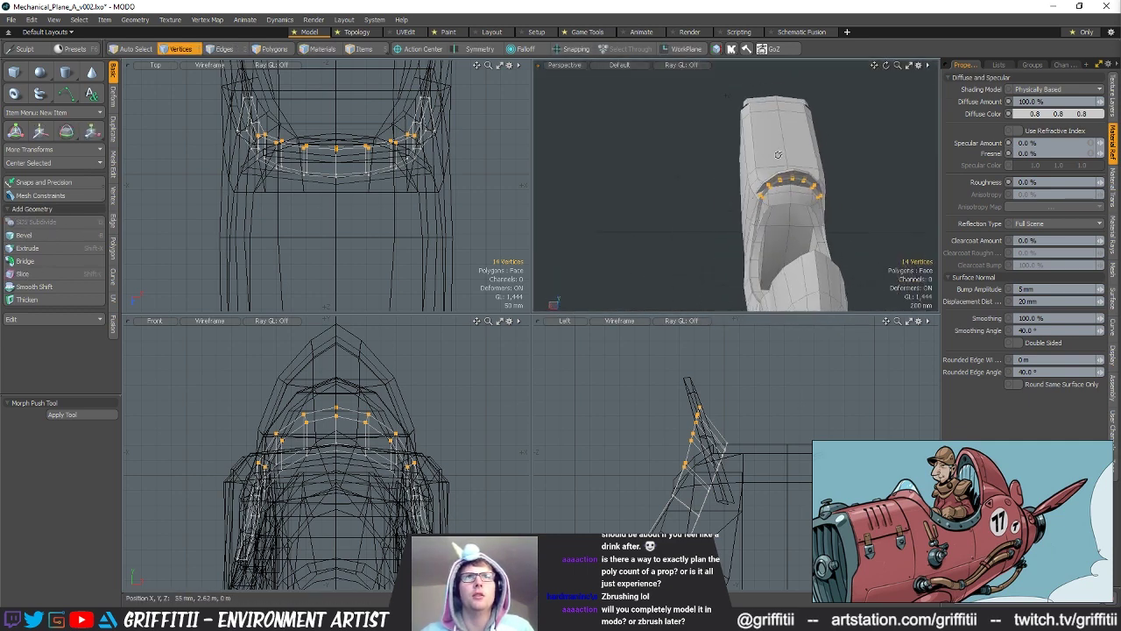
pyautogui.keyDown('alt'); pyautogui.moveTo(798, 155); pyautogui.dragTo(754, 215); pyautogui.keyUp('alt')
pyautogui.keyDown('alt'); pyautogui.moveTo(844, 274); pyautogui.dragTo(720, 230); pyautogui.keyUp('alt')
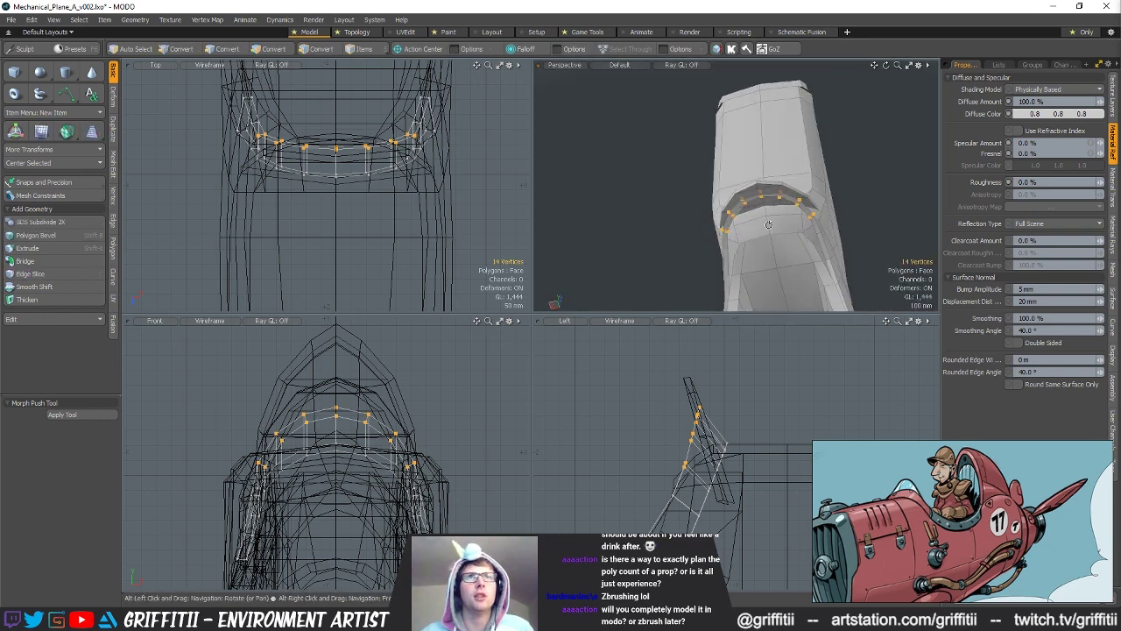
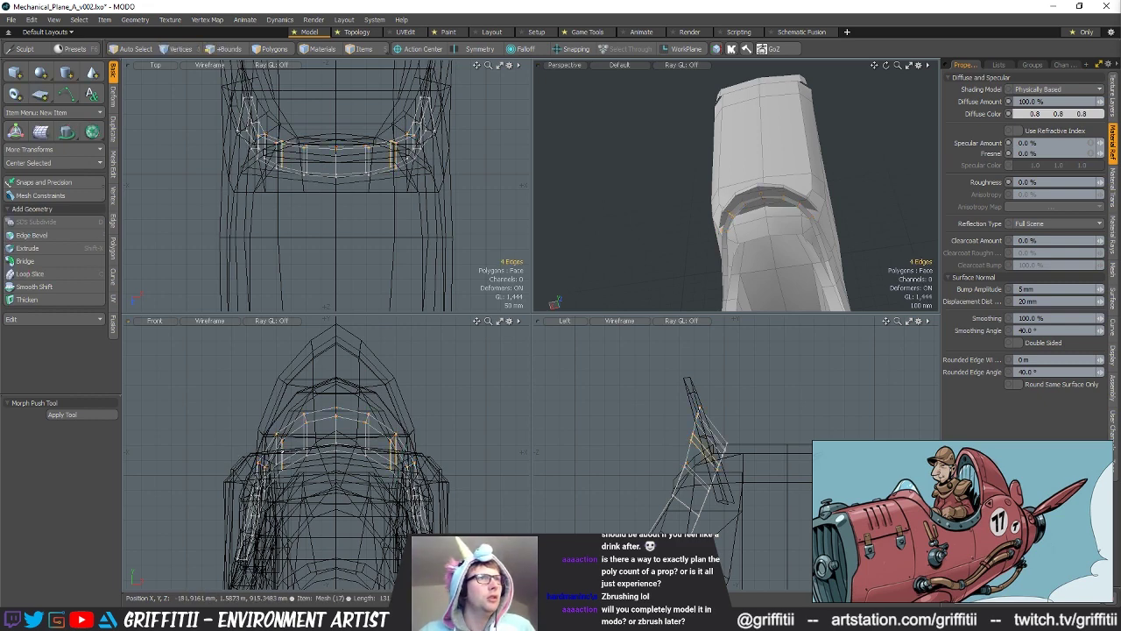
pyautogui.press('y')
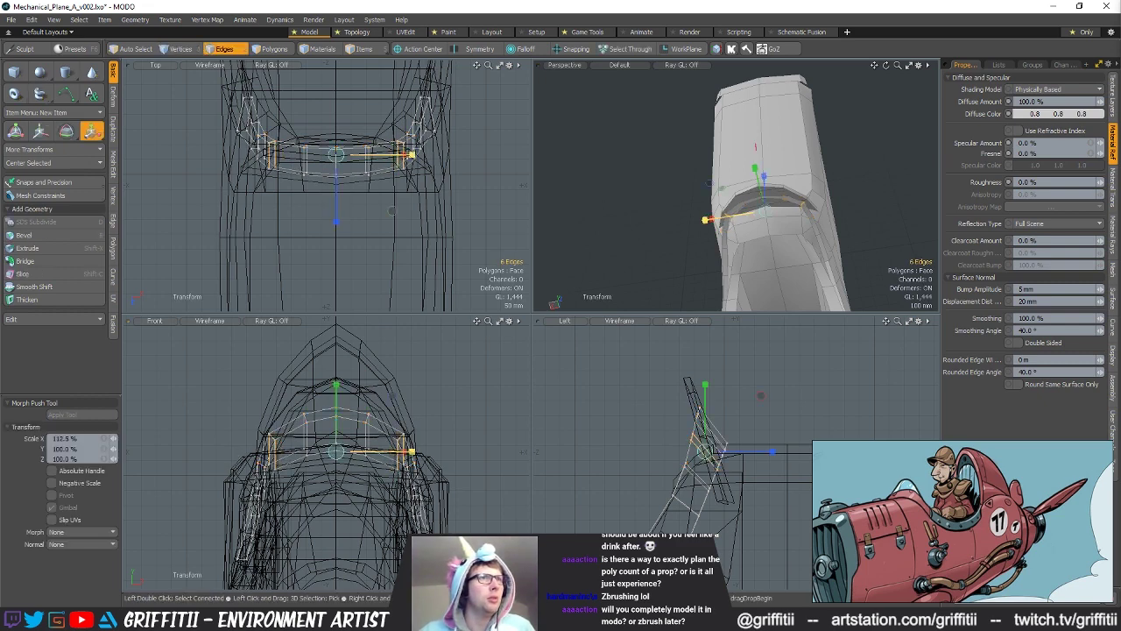
# Step: Select the six edges just below the arch's side corners and scale them to smooth its outline
pyautogui.keyDown('alt'); pyautogui.moveTo(652, 254); pyautogui.dragTo(711, 236); pyautogui.keyUp('alt')
pyautogui.scroll(2, 714, 236)
pyautogui.press('q')
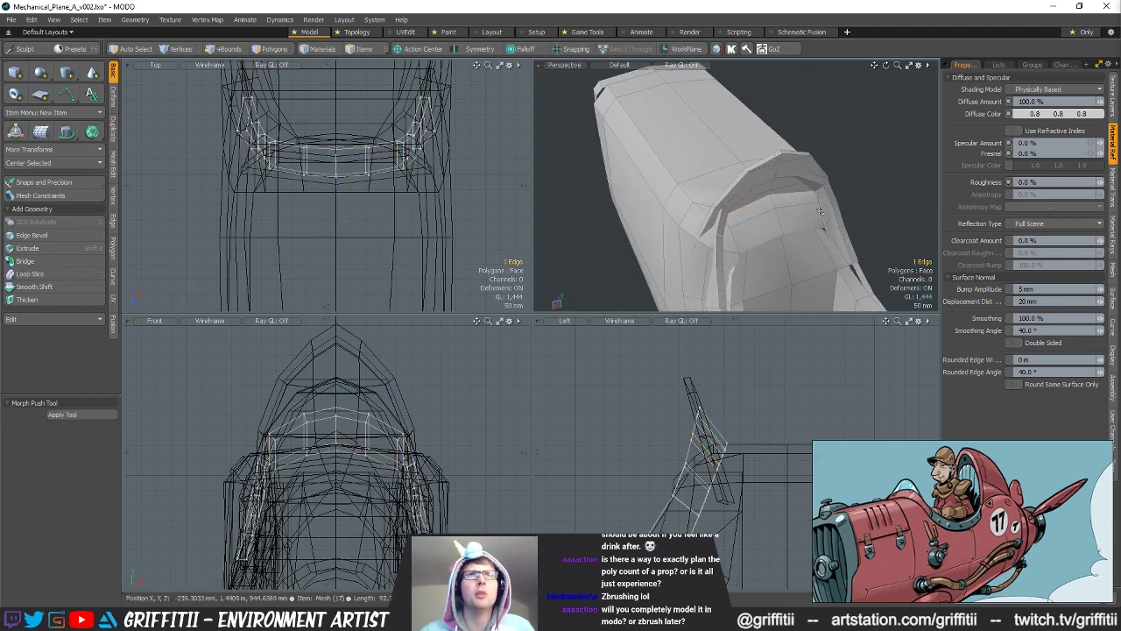
pyautogui.press('y')
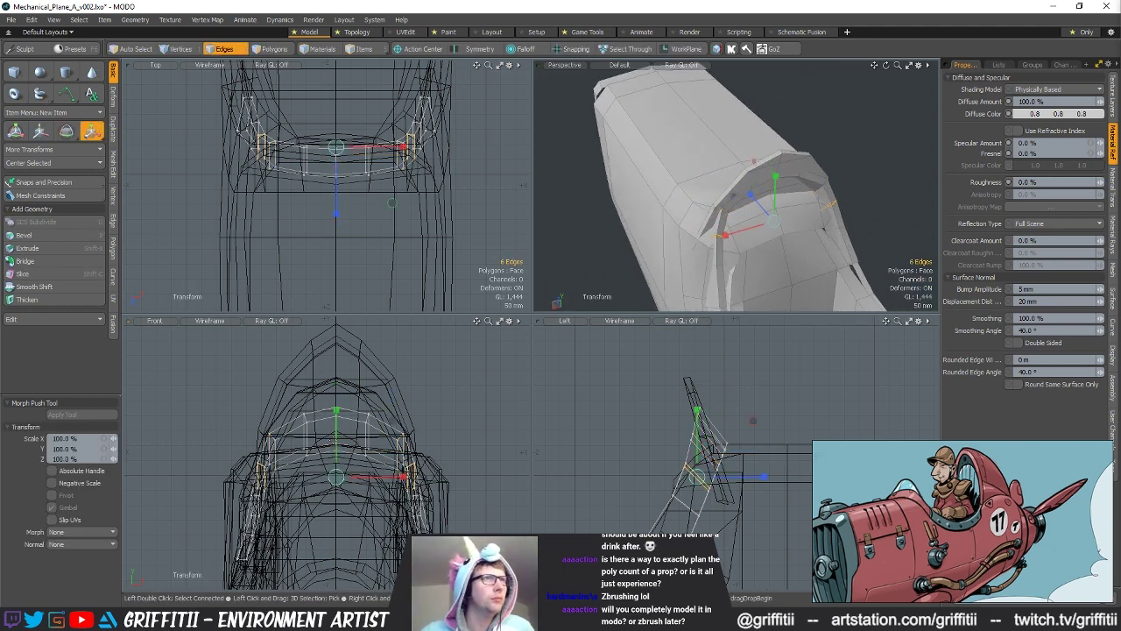
pyautogui.moveTo(337, 407); pyautogui.dragTo(338, 406)
# Step: Select the cross edges further down both legs of the arch and adjust their scale to match the rim
pyautogui.press('q')
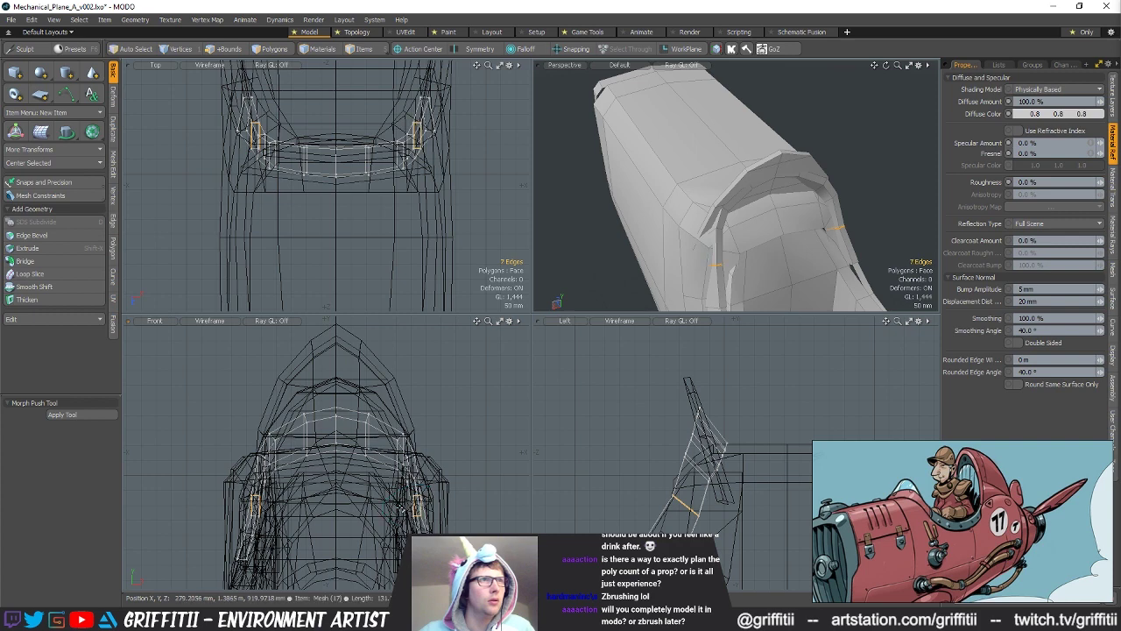
pyautogui.press('r')
pyautogui.keyDown('alt'); pyautogui.moveTo(710, 420); pyautogui.dragTo(666, 438); pyautogui.keyUp('alt')
pyautogui.keyDown('alt'); pyautogui.moveTo(732, 197); pyautogui.dragTo(793, 208); pyautogui.keyUp('alt')
pyautogui.press('q')
# Step: Switch to the main fuselage mesh, select the vertices of its front cowling section and narrow them slightly in X
pyautogui.press('5')
pyautogui.click(805, 255)
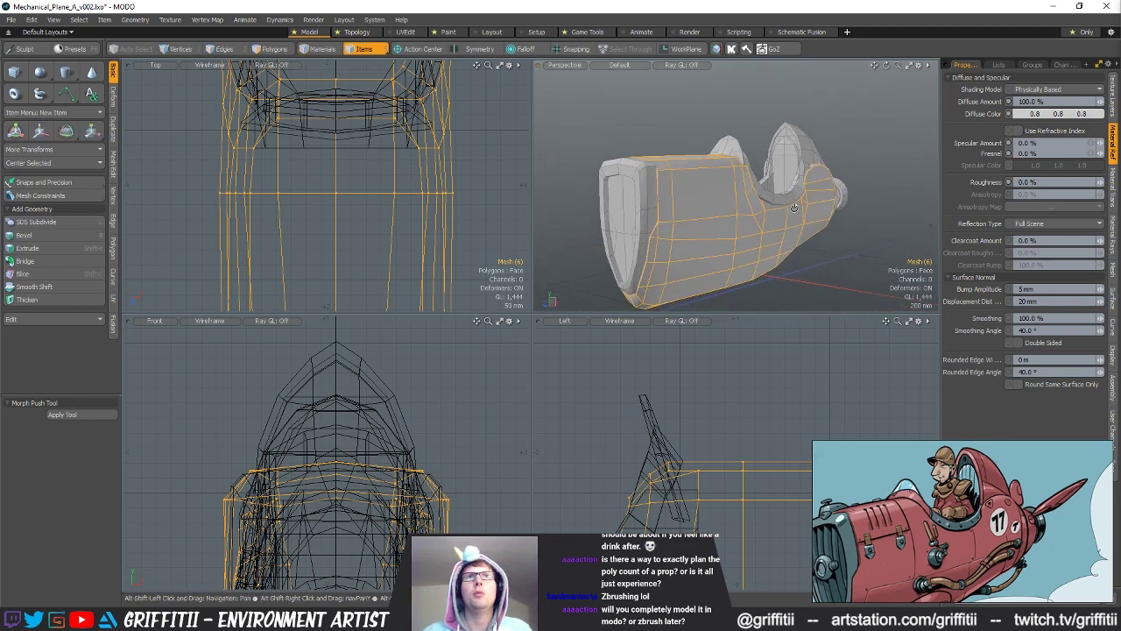
pyautogui.keyDown('alt'); pyautogui.moveTo(800, 220); pyautogui.dragTo(771, 263); pyautogui.keyUp('alt')
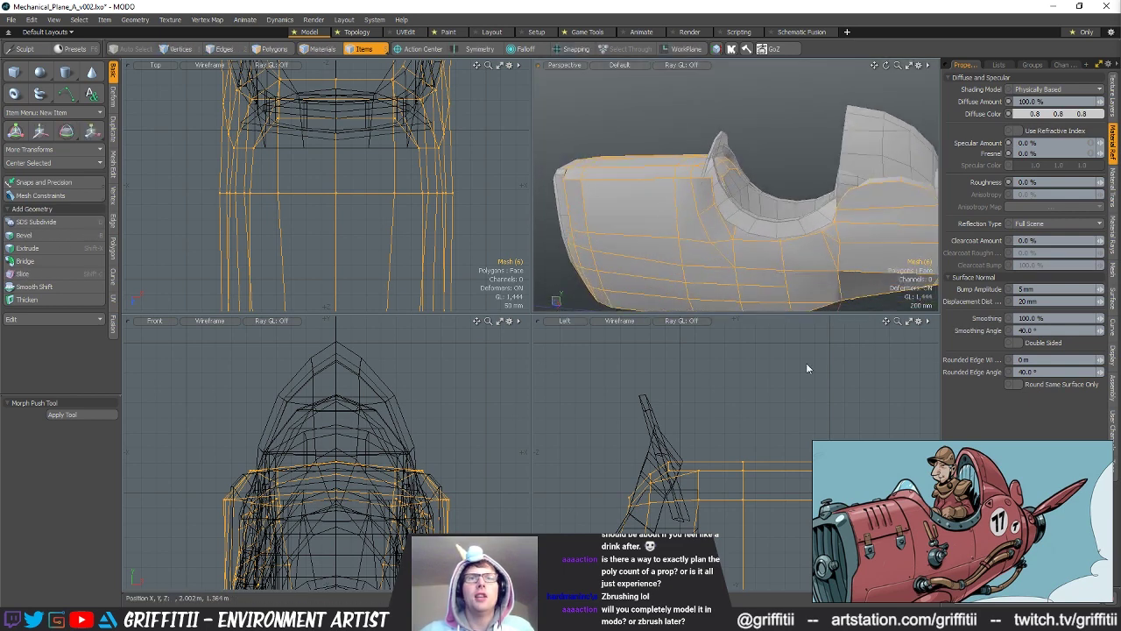
pyautogui.keyDown('alt'); pyautogui.moveTo(839, 323); pyautogui.dragTo(630, 245); pyautogui.keyUp('alt')
pyautogui.press('a')
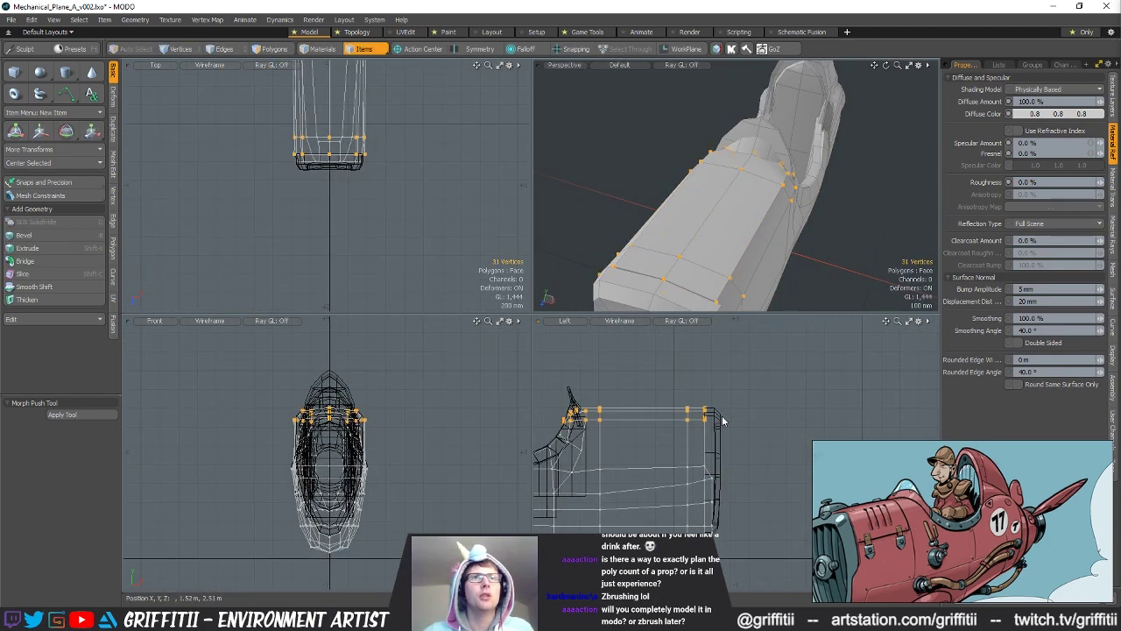
pyautogui.click(719, 418)
pyautogui.keyDown('shift'); pyautogui.click(684, 409); pyautogui.keyUp('shift')
pyautogui.press('1')
pyautogui.moveTo(574, 428); pyautogui.dragTo(735, 379, button='right')
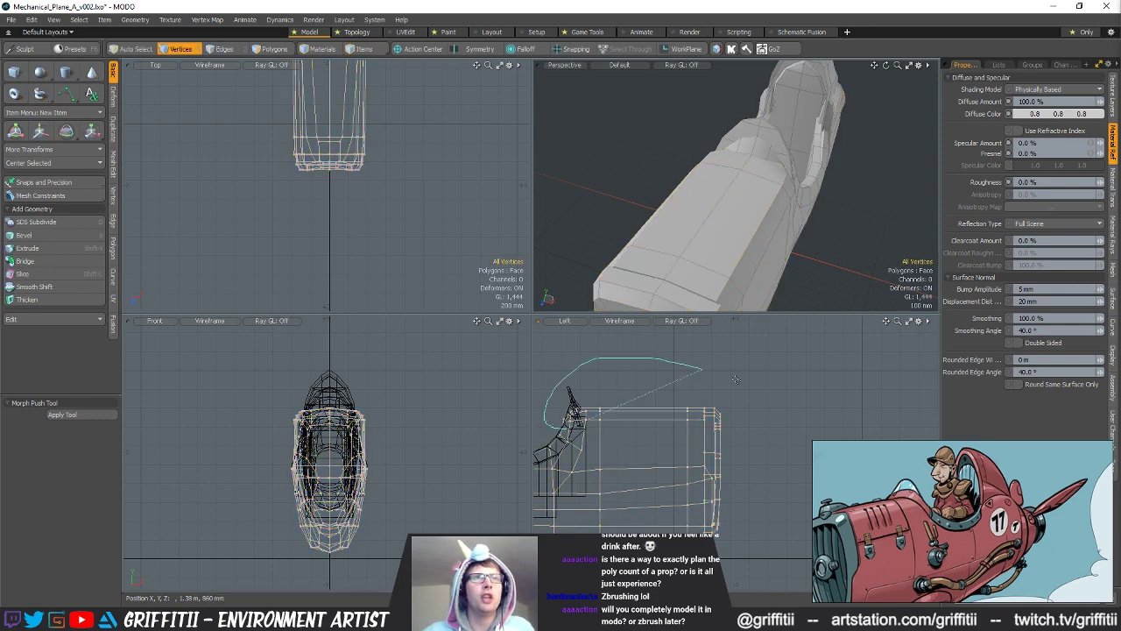
pyautogui.moveTo(718, 218)
pyautogui.keyDown('alt'); pyautogui.mouseDown()
pyautogui.moveTo(736, 214)
pyautogui.moveTo(722, 203)
pyautogui.mouseUp(); pyautogui.keyUp('alt')
pyautogui.keyDown('shift'); pyautogui.moveTo(211, 171); pyautogui.dragTo(389, 191, button='right'); pyautogui.keyUp('shift')
pyautogui.moveTo(777, 172)
pyautogui.keyDown('alt'); pyautogui.mouseDown()
pyautogui.moveTo(738, 188)
pyautogui.moveTo(783, 177)
pyautogui.moveTo(786, 251)
pyautogui.mouseUp(); pyautogui.keyUp('alt')
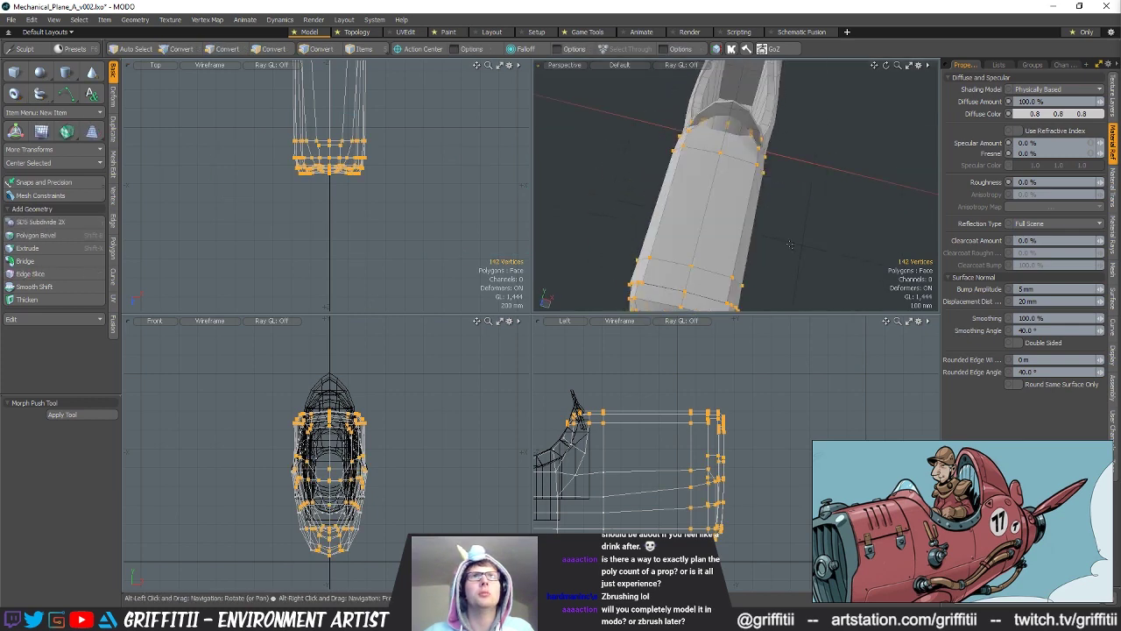
pyautogui.press('y')
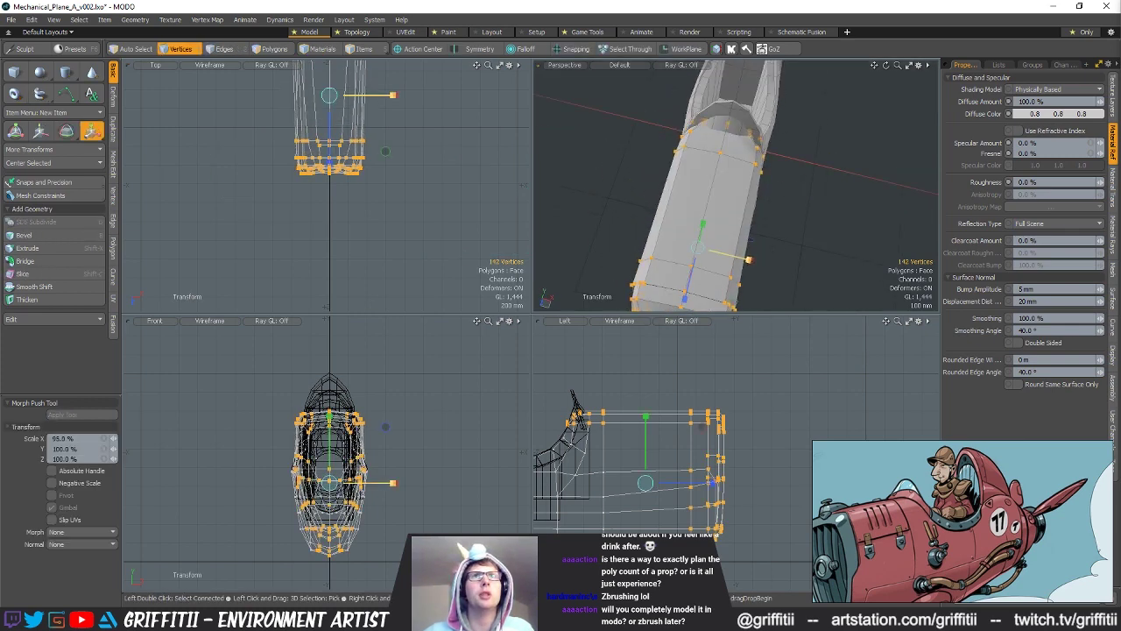
pyautogui.moveTo(747, 259); pyautogui.dragTo(746, 260)
pyautogui.keyDown('alt'); pyautogui.moveTo(793, 243); pyautogui.dragTo(778, 153); pyautogui.keyUp('alt')
# Step: Reduce the selection to the cowling's 56 upper vertices and scale them to about 98% in X
pyautogui.press('q')
pyautogui.press('y')
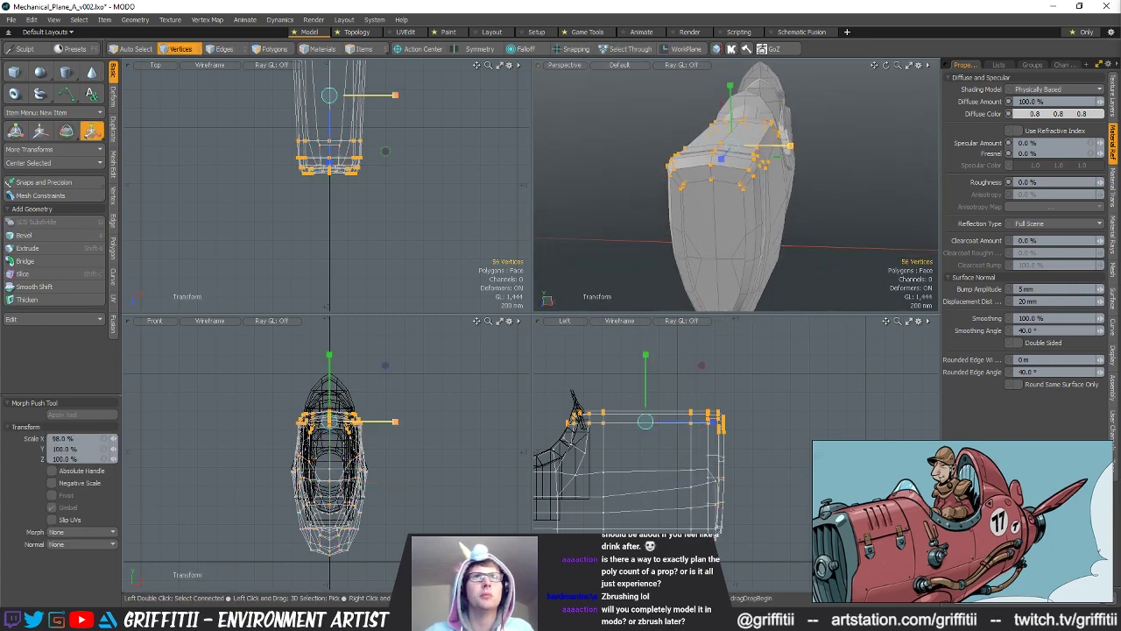
pyautogui.moveTo(789, 146); pyautogui.dragTo(788, 146)
# Step: Select the two fuselage polygons on either side just ahead of the windscreen and scale them to 99% in X
pyautogui.keyDown('alt'); pyautogui.moveTo(829, 202); pyautogui.dragTo(681, 142); pyautogui.keyUp('alt')
pyautogui.press('2')
pyautogui.click(757, 245)
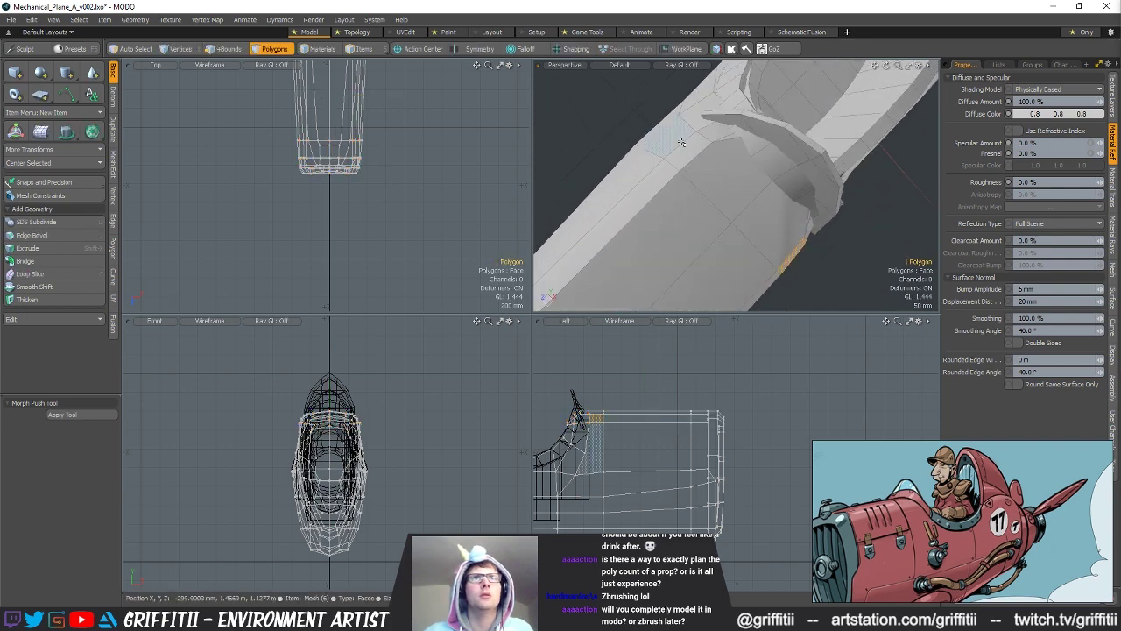
pyautogui.keyDown('alt'); pyautogui.moveTo(782, 208); pyautogui.dragTo(779, 226); pyautogui.keyUp('alt')
pyautogui.press('y')
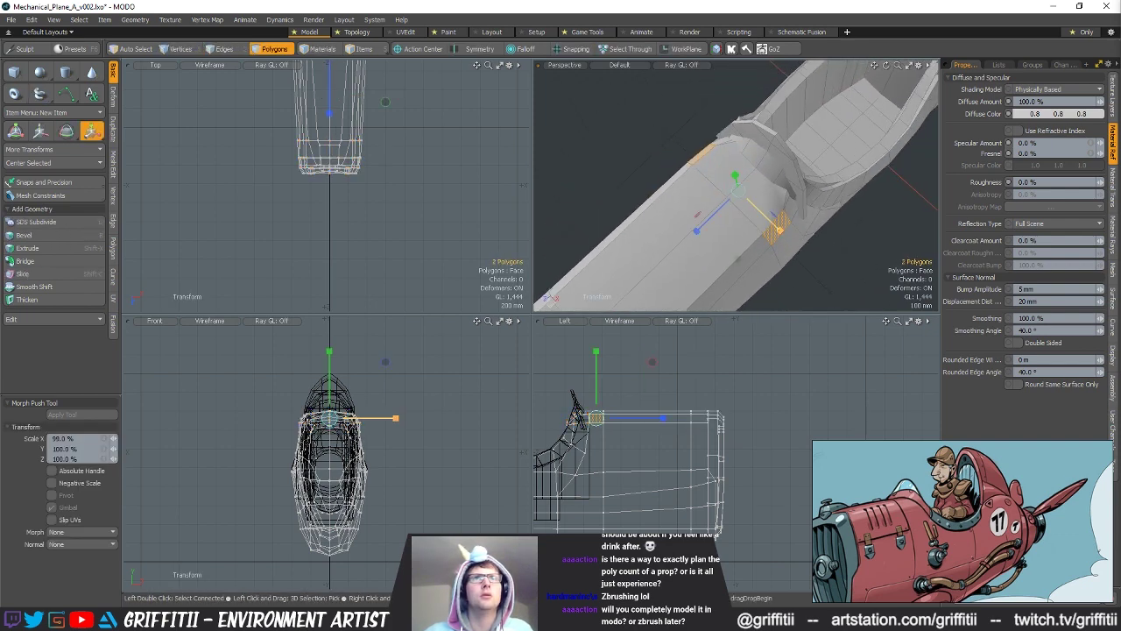
pyautogui.scroll(-3, 793, 231)
pyautogui.keyDown('alt'); pyautogui.moveTo(793, 232); pyautogui.dragTo(792, 207); pyautogui.keyUp('alt')
pyautogui.press('space')
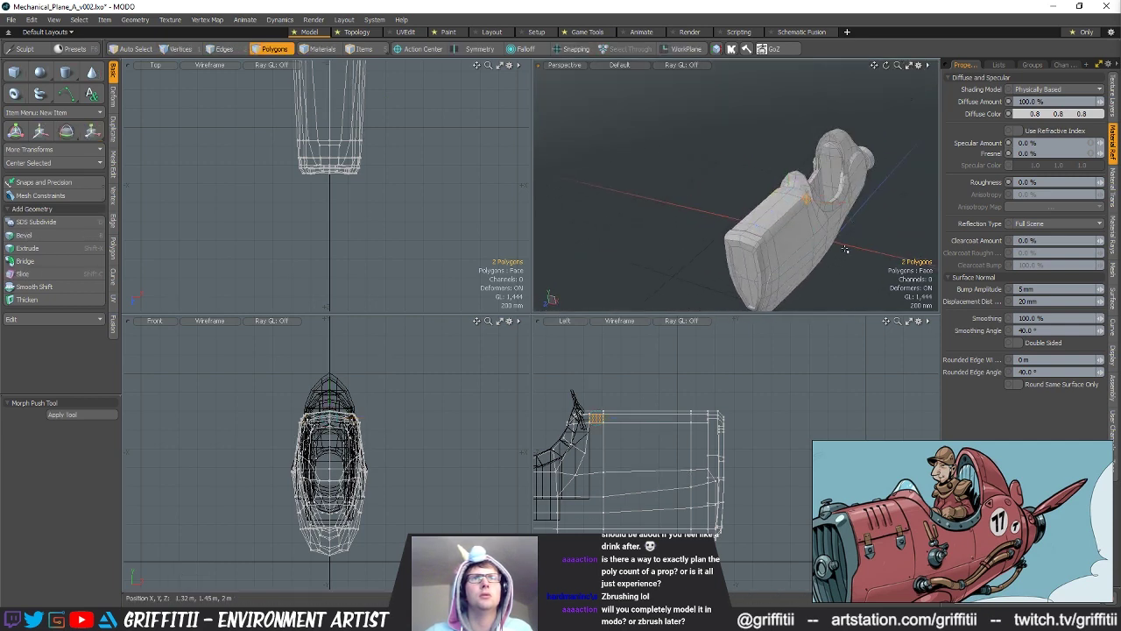
# Step: Switch to the arch mesh and move four forward vertices on its sides about -13 mm in Y and 18 mm in Z
pyautogui.keyDown('alt'); pyautogui.moveTo(832, 252); pyautogui.dragTo(751, 222); pyautogui.keyUp('alt')
pyautogui.click(705, 156)
pyautogui.keyDown('alt'); pyautogui.moveTo(706, 166); pyautogui.dragTo(738, 200); pyautogui.keyUp('alt')
pyautogui.scroll(3, 703, 210)
pyautogui.scroll(2, 735, 206)
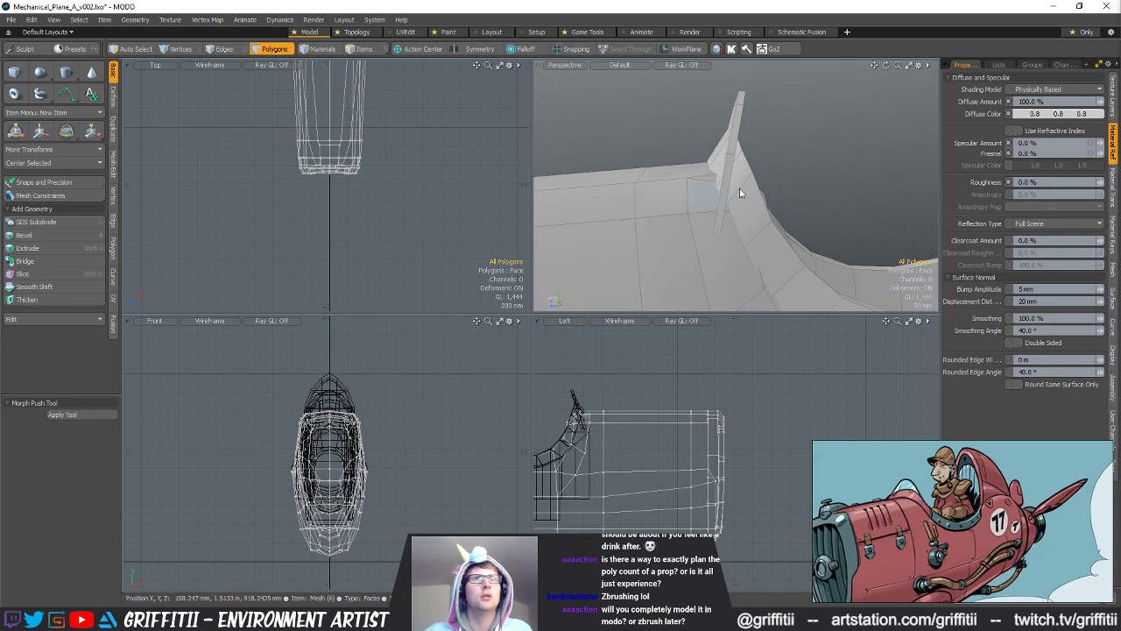
pyautogui.press('5')
pyautogui.click(747, 201)
pyautogui.scroll(4, 585, 413)
pyautogui.press('1')
pyautogui.hotkey('shift', 'a')
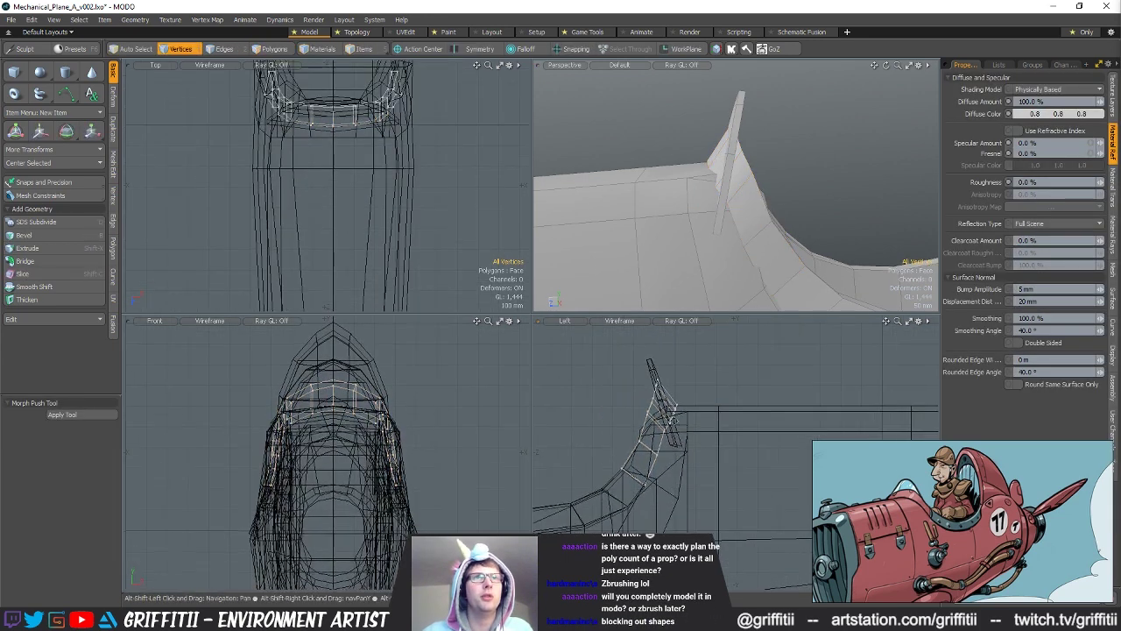
pyautogui.press('w')
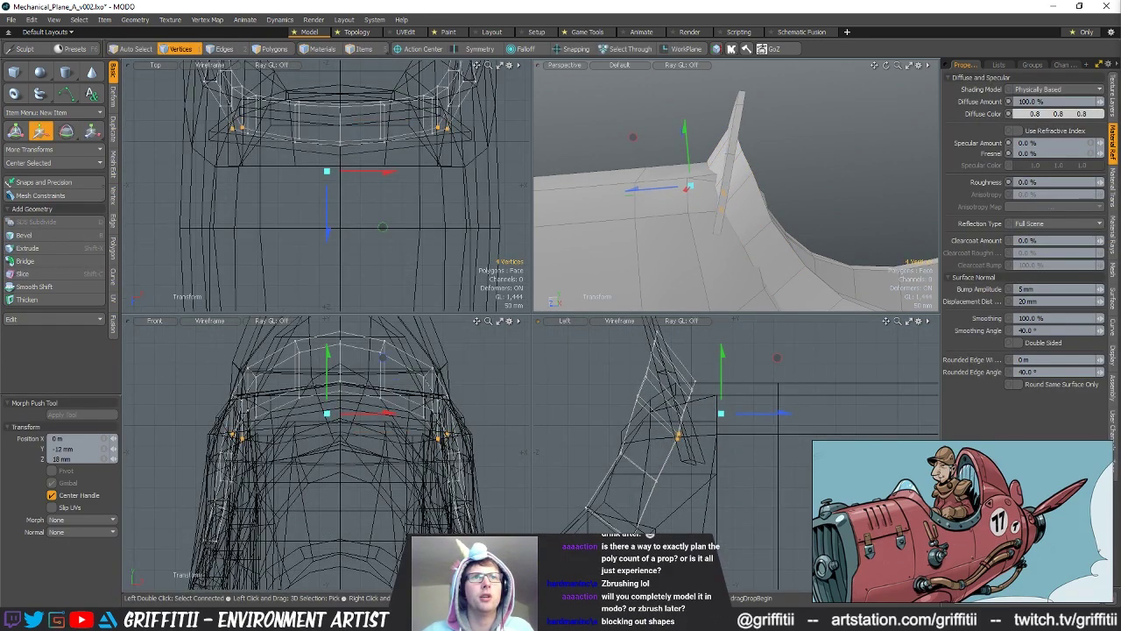
# Step: Select the four forward vertices flanking the arch's centre and move them -5 mm in Y and 10 mm in Z
pyautogui.keyDown('alt'); pyautogui.moveTo(776, 202); pyautogui.dragTo(776, 205); pyautogui.keyUp('alt')
pyautogui.press('q')
pyautogui.keyDown('ctrl'); pyautogui.keyDown('alt'); pyautogui.moveTo(675, 394); pyautogui.dragTo(708, 393); pyautogui.keyUp('alt'); pyautogui.keyUp('ctrl')
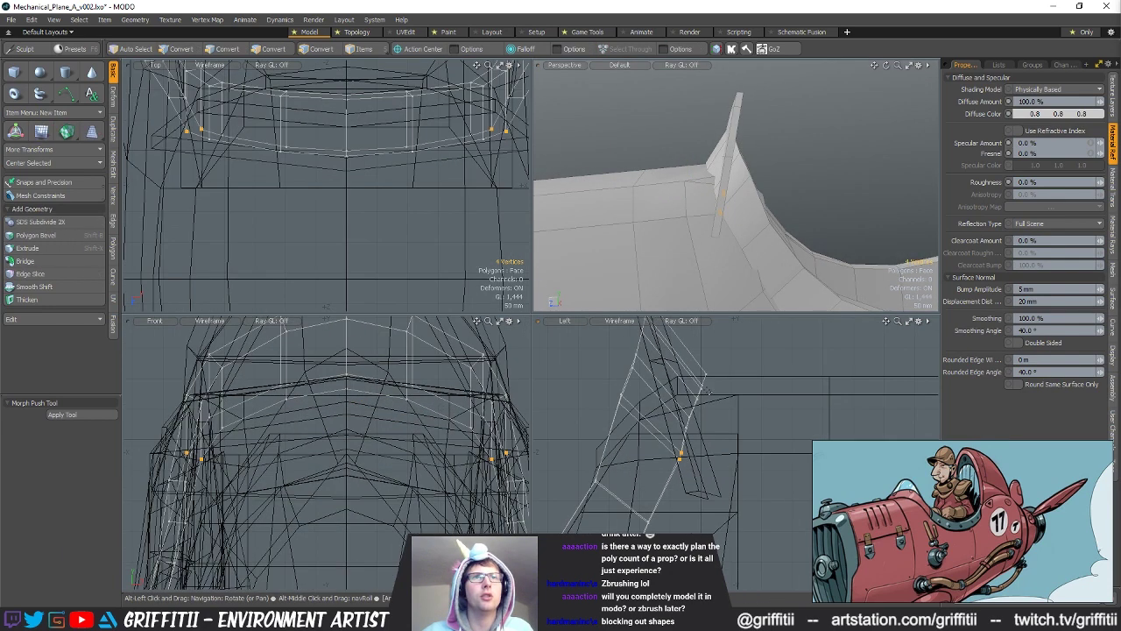
pyautogui.moveTo(720, 394); pyautogui.dragTo(722, 395, button='right')
pyautogui.moveTo(755, 198)
pyautogui.keyDown('alt'); pyautogui.mouseDown()
pyautogui.moveTo(776, 185)
pyautogui.moveTo(751, 194)
pyautogui.mouseUp(); pyautogui.keyUp('alt')
pyautogui.hotkey('shift', 'a')
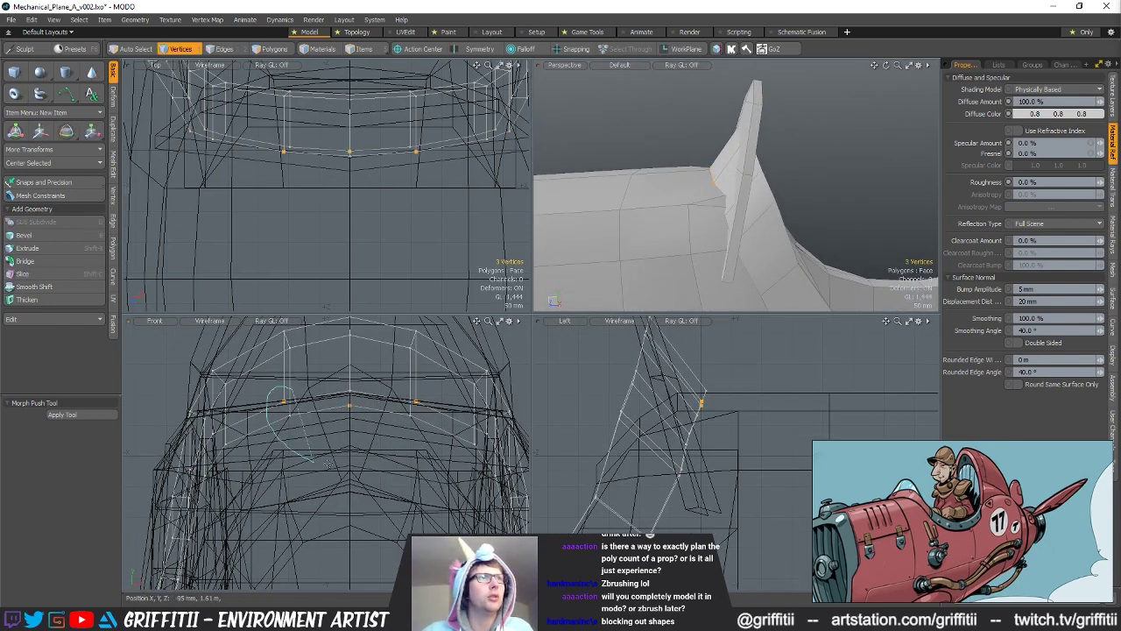
pyautogui.press('w')
pyautogui.moveTo(735, 398)
pyautogui.keyDown('alt'); pyautogui.keyDown('shift'); pyautogui.mouseDown()
pyautogui.moveTo(715, 415)
pyautogui.moveTo(716, 392)
pyautogui.mouseUp(); pyautogui.keyUp('shift'); pyautogui.keyUp('alt')
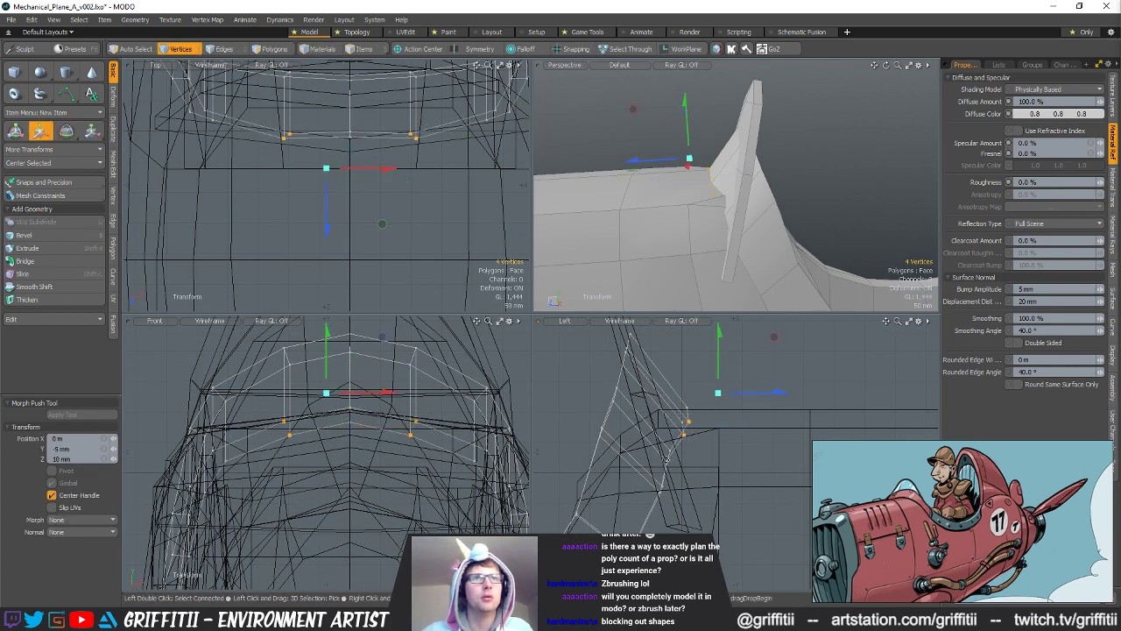
pyautogui.keyDown('alt'); pyautogui.keyDown('shift'); pyautogui.moveTo(667, 459); pyautogui.dragTo(663, 438); pyautogui.keyUp('shift'); pyautogui.keyUp('alt')
# Step: Move the four forward vertices at the arch's upper side corners about -11 mm in Y and 20 mm in Z
pyautogui.press('q')
pyautogui.moveTo(654, 426); pyautogui.dragTo(674, 428, button='right')
pyautogui.press('w')
pyautogui.moveTo(719, 417); pyautogui.dragTo(722, 422)
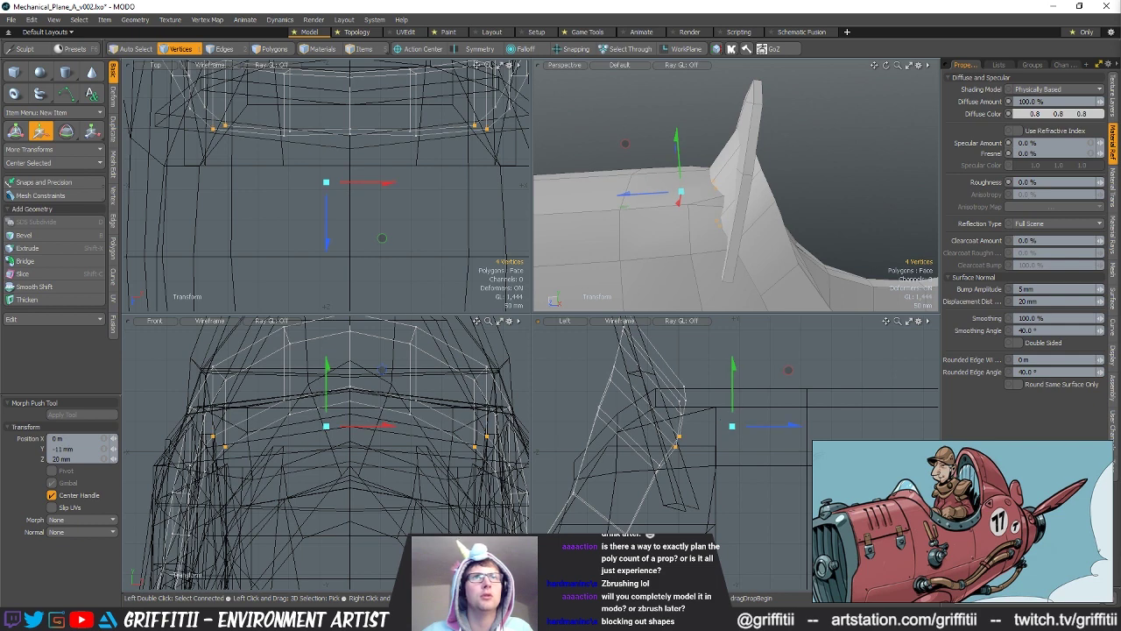
# Step: Select the next vertices down the arch's forward edge and reposition them in Y and Z to smooth its curve
pyautogui.keyDown('alt'); pyautogui.keyDown('shift'); pyautogui.moveTo(697, 455); pyautogui.dragTo(695, 409); pyautogui.keyUp('shift'); pyautogui.keyUp('alt')
pyautogui.press('q')
pyautogui.moveTo(643, 415); pyautogui.dragTo(667, 427, button='right')
pyautogui.press('w')
pyautogui.moveTo(718, 394); pyautogui.dragTo(726, 385)
# Step: Move the four forward vertices on the arch's lower legs about -13 mm in Y and 39 mm in Z
pyautogui.press('q')
pyautogui.moveTo(629, 449); pyautogui.dragTo(655, 466, button='right')
pyautogui.press('w')
pyautogui.moveTo(717, 421); pyautogui.dragTo(718, 422)
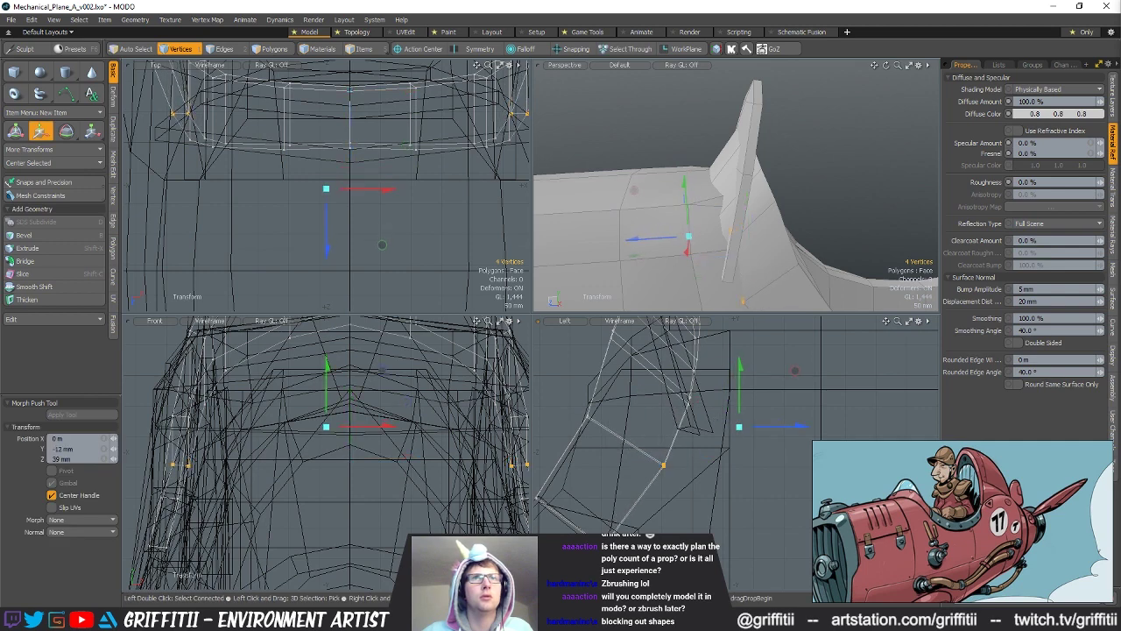
# Step: Select the four rear vertices on the arch's lower legs and shift them slightly in Y and Z
pyautogui.scroll(-3, 683, 466)
pyautogui.keyDown('alt'); pyautogui.keyDown('shift'); pyautogui.moveTo(684, 466); pyautogui.dragTo(696, 476); pyautogui.keyUp('shift'); pyautogui.keyUp('alt')
pyautogui.press('q')
pyautogui.moveTo(625, 434); pyautogui.dragTo(652, 457, button='right')
pyautogui.press('w')
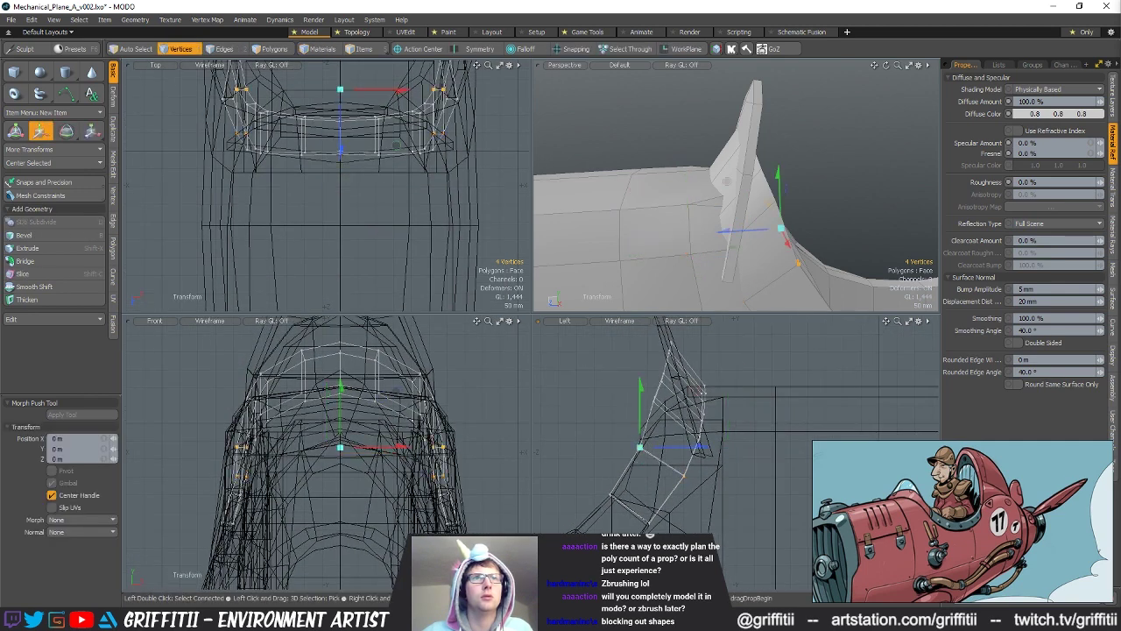
pyautogui.moveTo(684, 426); pyautogui.dragTo(686, 428)
# Step: Move the four rear vertices higher up the arch's sides about -10 mm in Y and 10 mm in Z
pyautogui.press('q')
pyautogui.press('w')
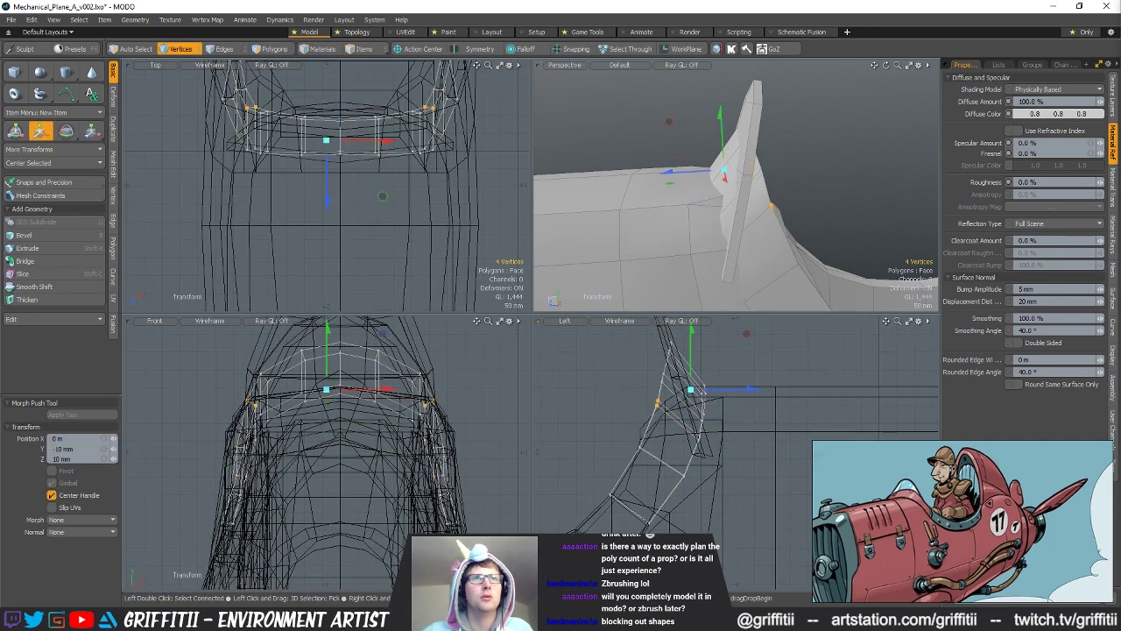
pyautogui.moveTo(690, 387); pyautogui.dragTo(687, 414)
pyautogui.press('space')
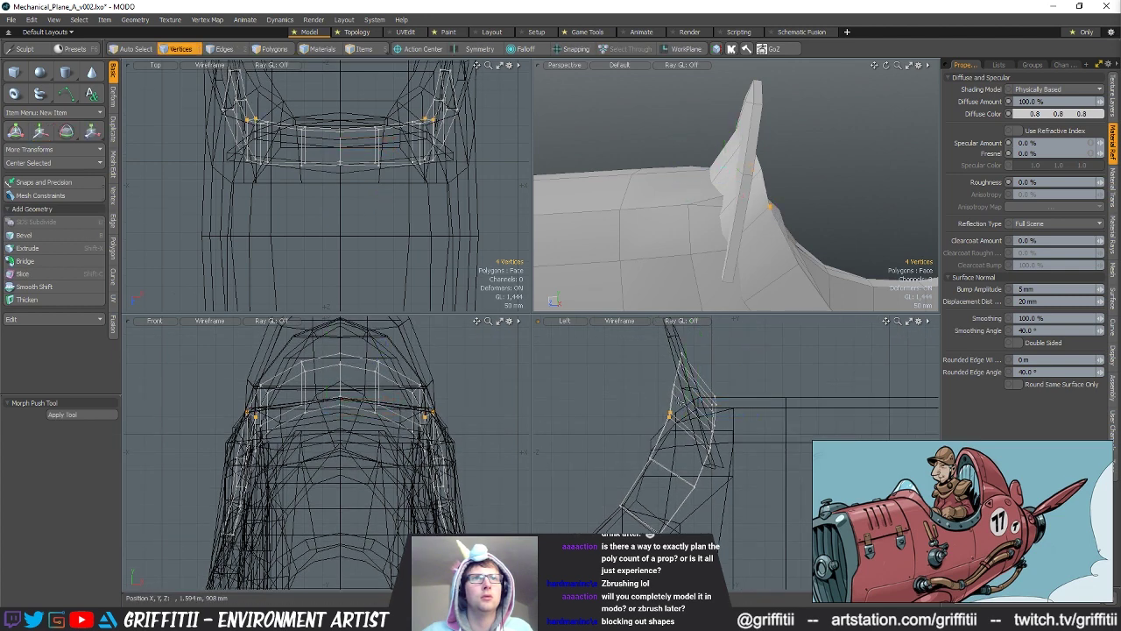
# Step: Move the arch's next four rear side vertices -4 mm in Y and 16 mm in Z, and adjust the six vertices above them
pyautogui.hotkey('ctrl', 'z')
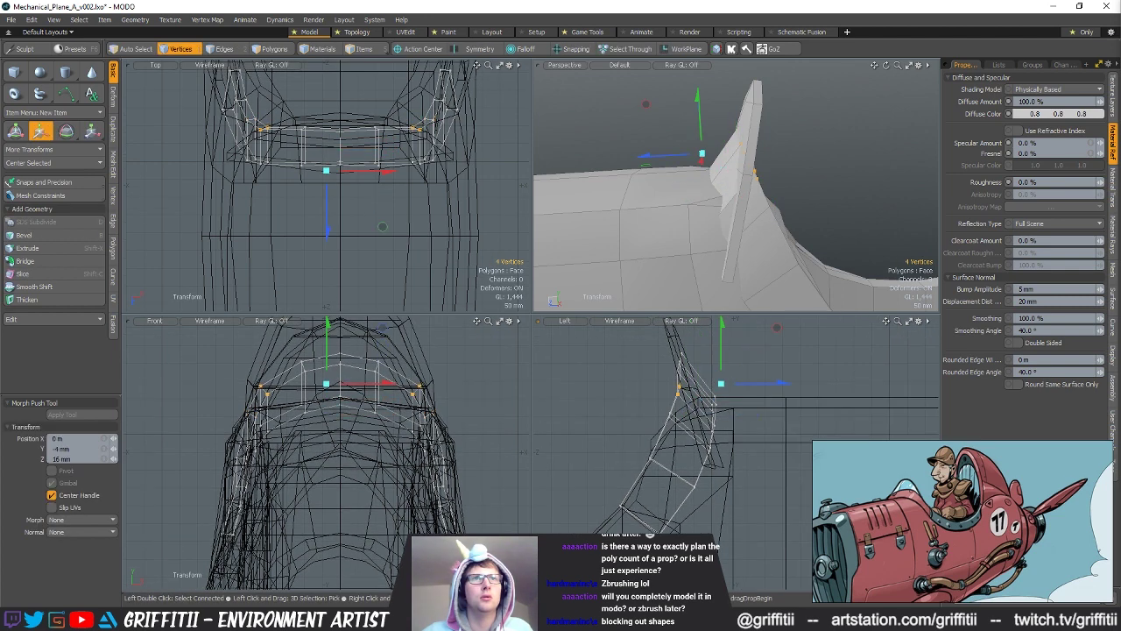
pyautogui.press('space')
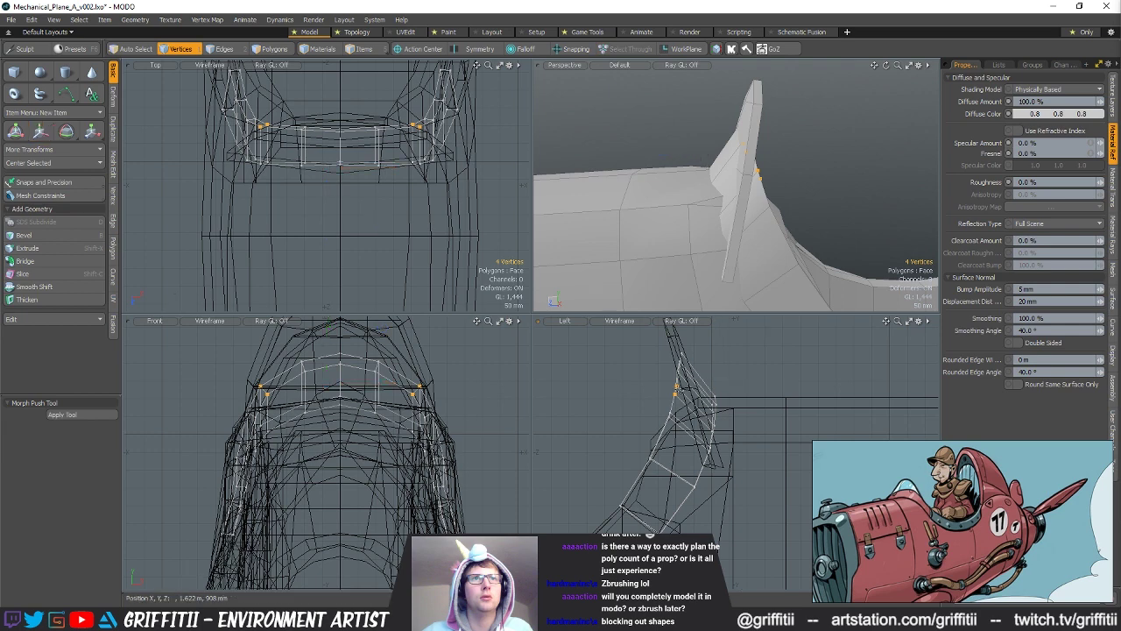
pyautogui.moveTo(701, 342); pyautogui.dragTo(697, 345, button='right')
pyautogui.press('e')
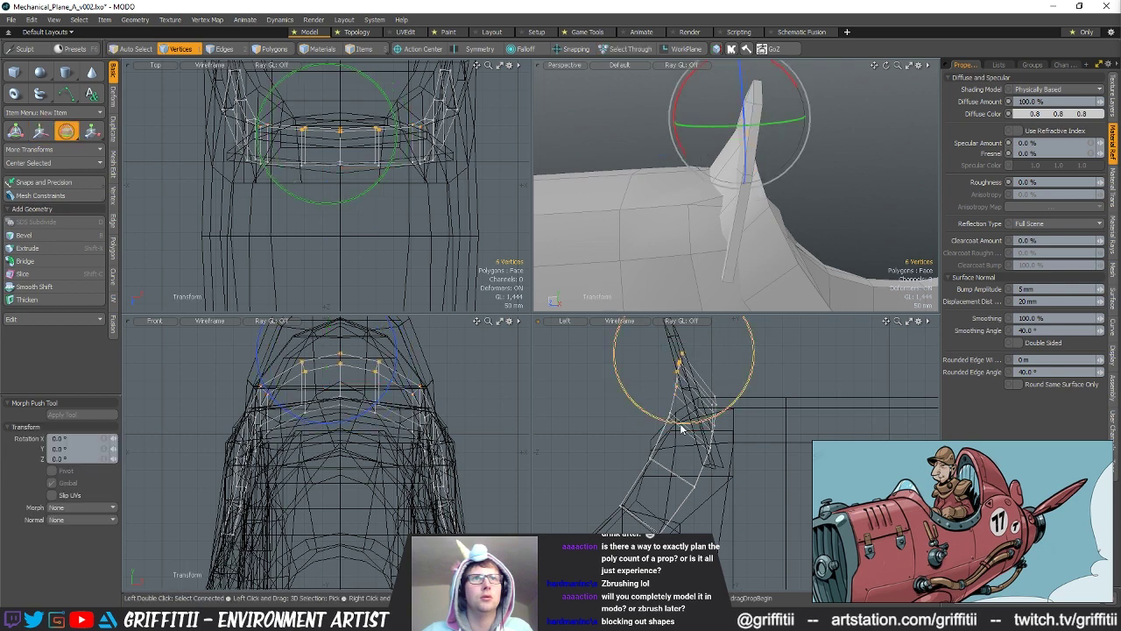
pyautogui.press('space')
pyautogui.click(656, 417)
# Step: On the fuselage mesh, spread the symmetric vertex pair on the surface under the dashboard in X and shift it 34 mm in Z
pyautogui.keyDown('alt'); pyautogui.moveTo(764, 253); pyautogui.dragTo(732, 199); pyautogui.keyUp('alt')
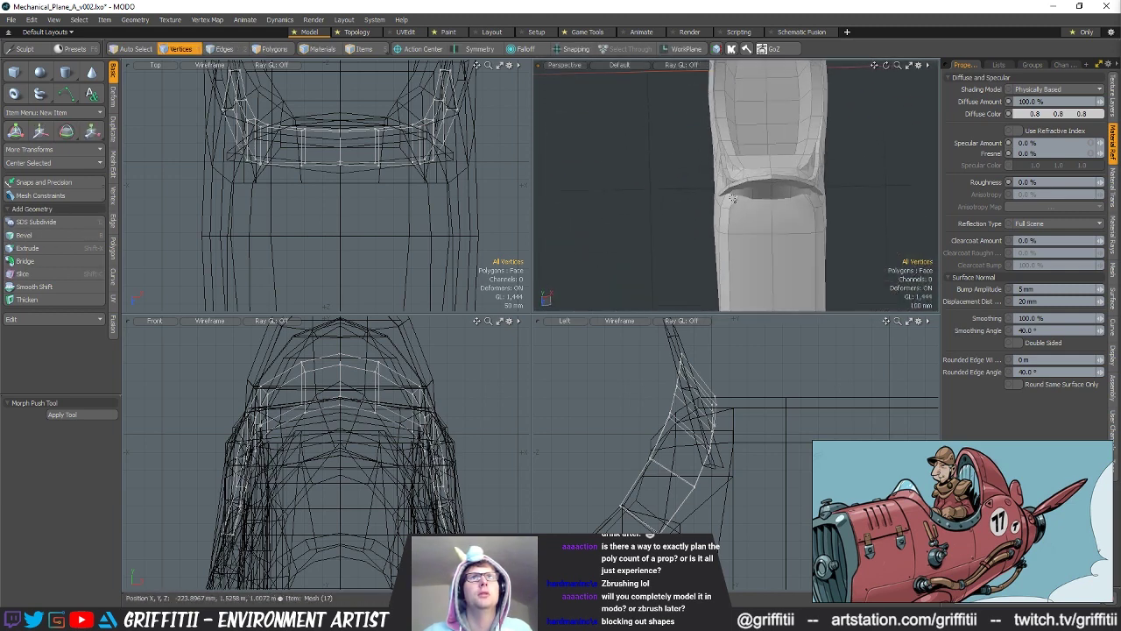
pyautogui.press('5')
pyautogui.click(759, 218)
pyautogui.press('3')
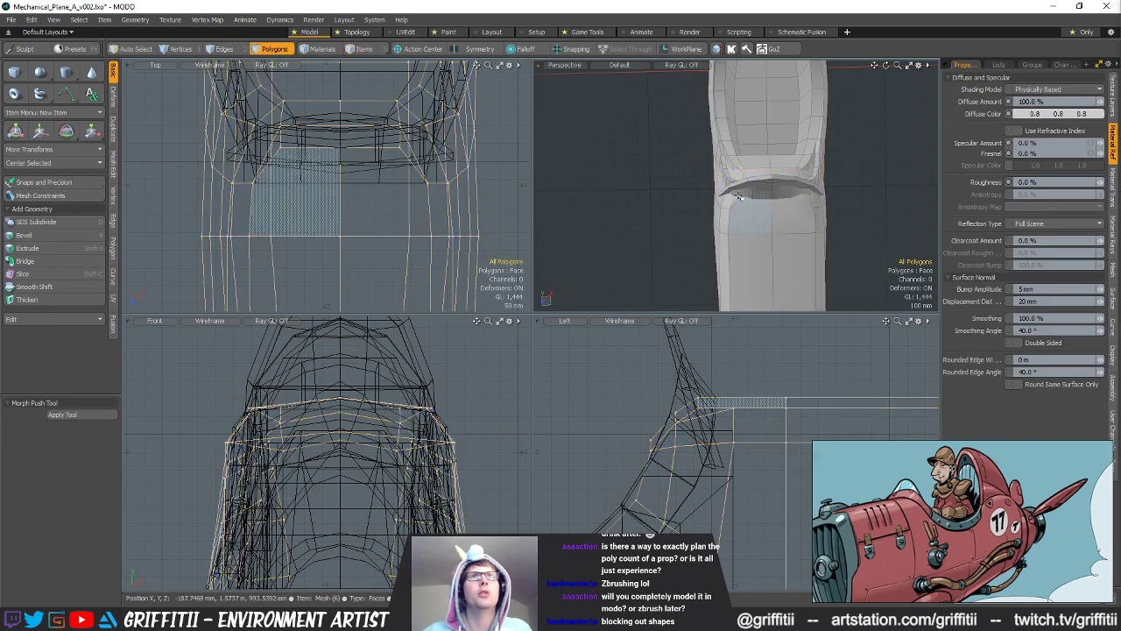
pyautogui.scroll(2, 738, 178)
pyautogui.click(738, 176)
pyautogui.moveTo(737, 176); pyautogui.dragTo(757, 173)
pyautogui.moveTo(756, 174)
pyautogui.keyDown('alt'); pyautogui.mouseDown()
pyautogui.moveTo(749, 187)
pyautogui.moveTo(743, 180)
pyautogui.mouseUp(); pyautogui.keyUp('alt')
pyautogui.press('1')
pyautogui.click(743, 179)
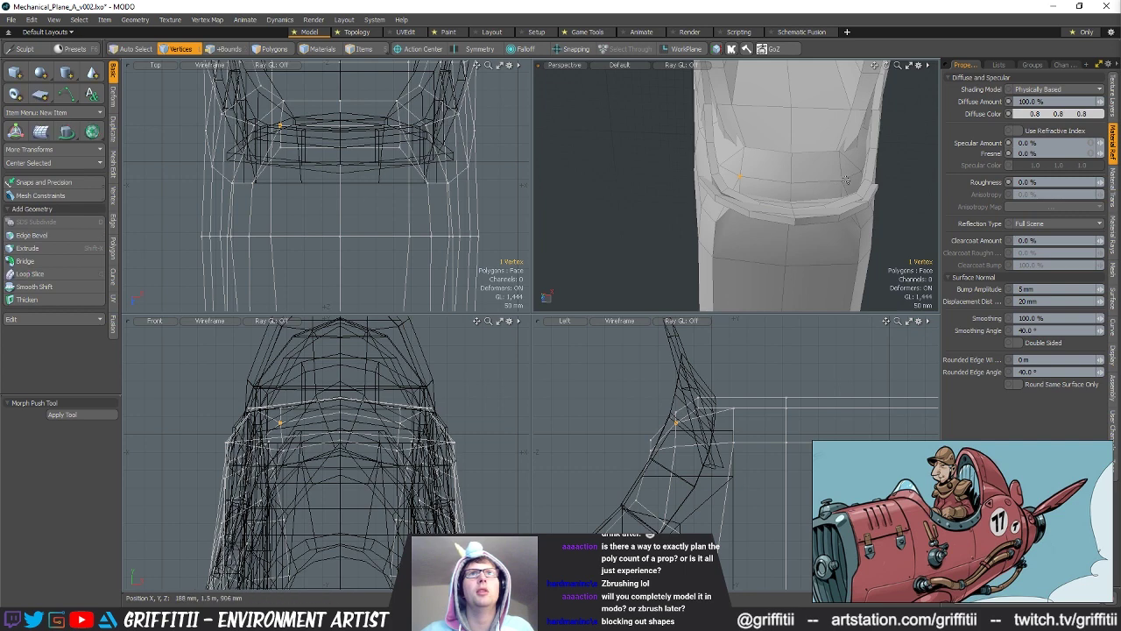
pyautogui.press('y')
pyautogui.moveTo(851, 190)
pyautogui.keyDown('alt'); pyautogui.mouseDown()
pyautogui.moveTo(822, 201)
pyautogui.moveTo(865, 190)
pyautogui.mouseUp(); pyautogui.keyUp('alt')
pyautogui.keyDown('alt'); pyautogui.moveTo(778, 186); pyautogui.dragTo(799, 218); pyautogui.keyUp('alt')
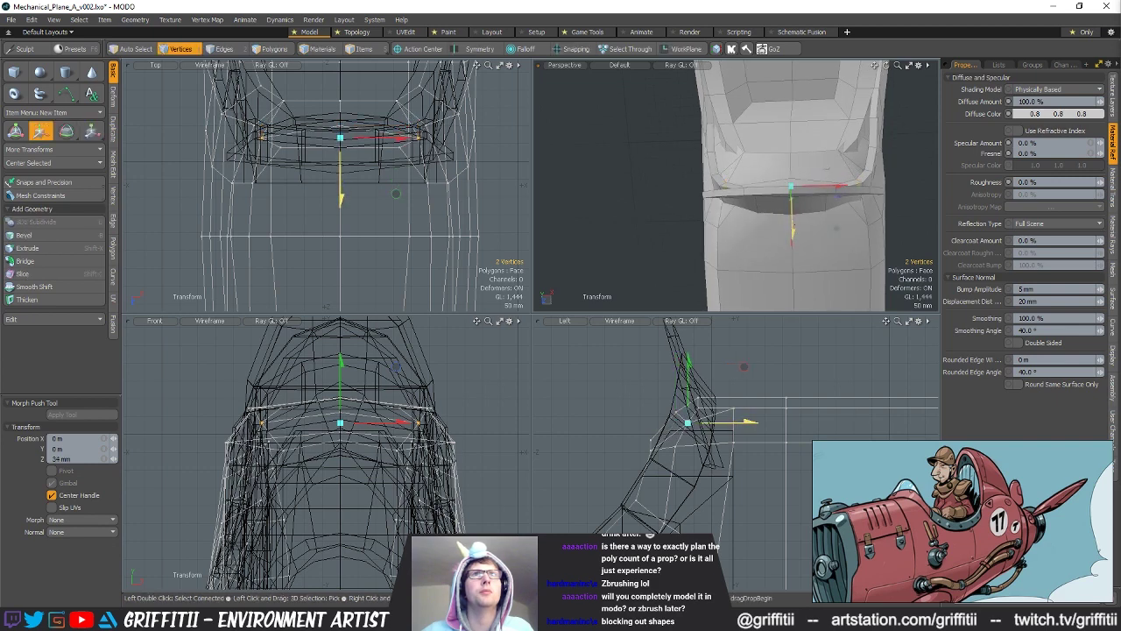
# Step: Scale the next outer vertex pair beneath the dashboard to 103.5% in X and move it -5 mm in Z
pyautogui.keyDown('alt'); pyautogui.moveTo(792, 239); pyautogui.dragTo(878, 180); pyautogui.keyUp('alt')
pyautogui.press('q')
pyautogui.click(738, 170)
pyautogui.press('r')
pyautogui.press('w')
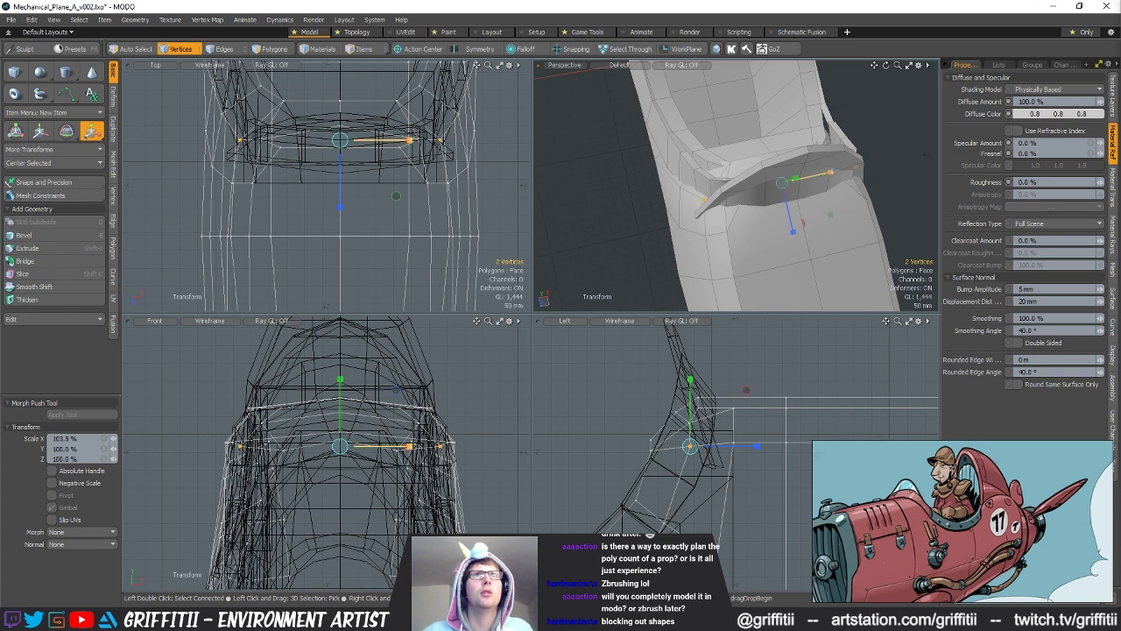
pyautogui.keyDown('alt'); pyautogui.moveTo(788, 227); pyautogui.dragTo(671, 138); pyautogui.keyUp('alt')
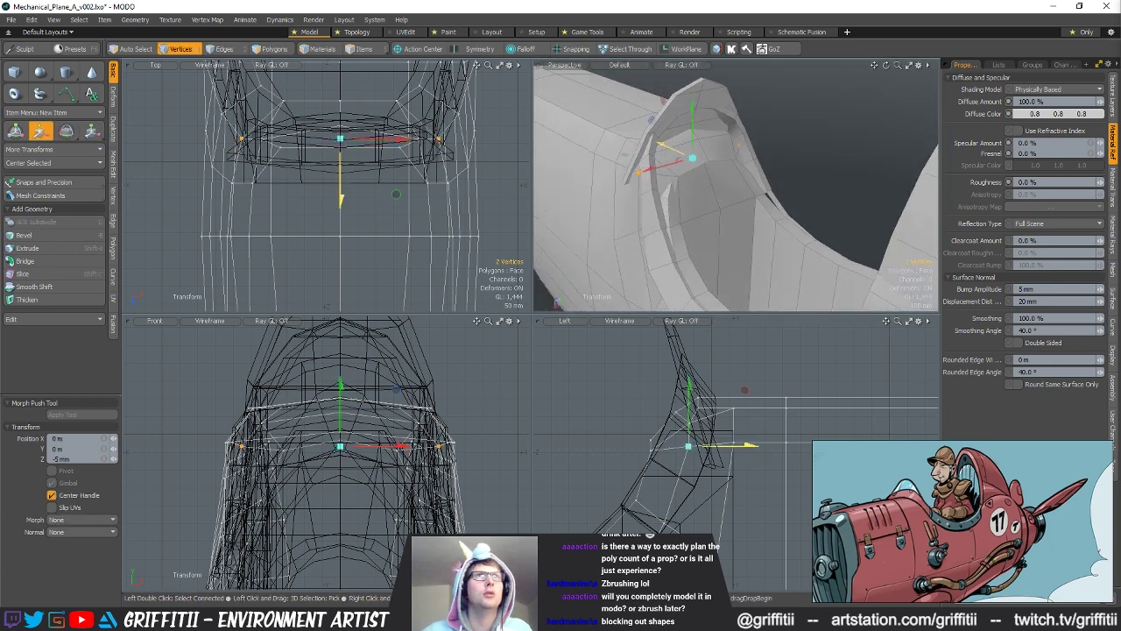
pyautogui.keyDown('alt'); pyautogui.moveTo(671, 138); pyautogui.dragTo(700, 145); pyautogui.keyUp('alt')
# Step: Select the fuselage vertex pair beside the lower curve of the cockpit rim and adjust its width in X
pyautogui.press('q')
pyautogui.click(814, 132)
pyautogui.keyDown('alt'); pyautogui.moveTo(815, 132); pyautogui.dragTo(698, 163); pyautogui.keyUp('alt')
pyautogui.press('5')
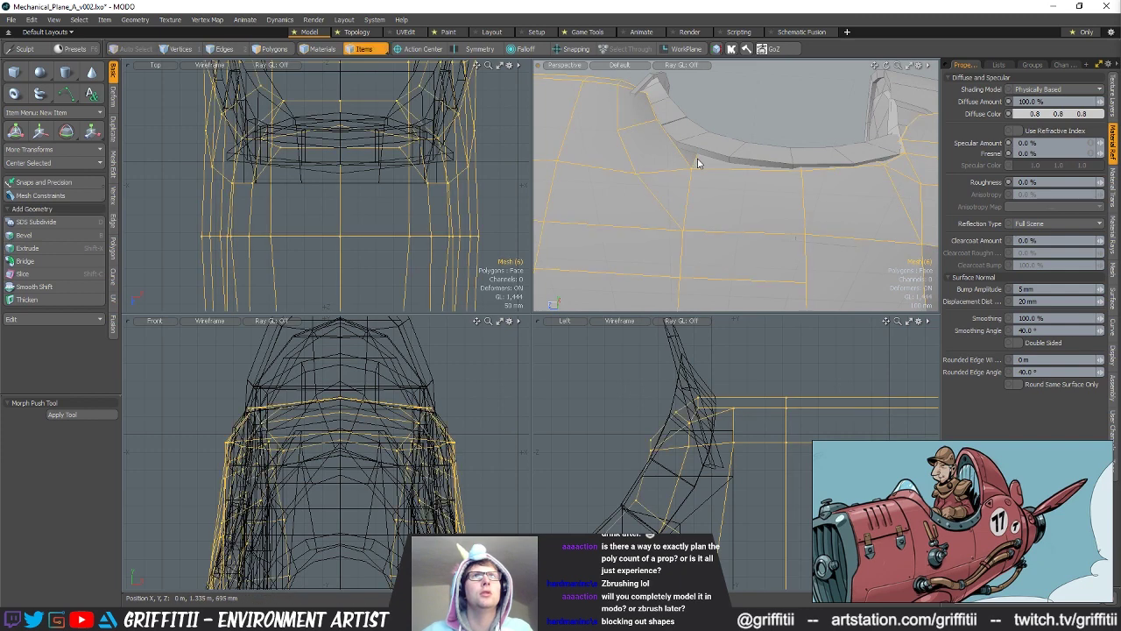
pyautogui.keyDown('alt'); pyautogui.moveTo(724, 332); pyautogui.dragTo(800, 275); pyautogui.keyUp('alt')
pyautogui.press('1')
pyautogui.press('r')
pyautogui.keyDown('alt'); pyautogui.moveTo(756, 204); pyautogui.dragTo(724, 234); pyautogui.keyUp('alt')
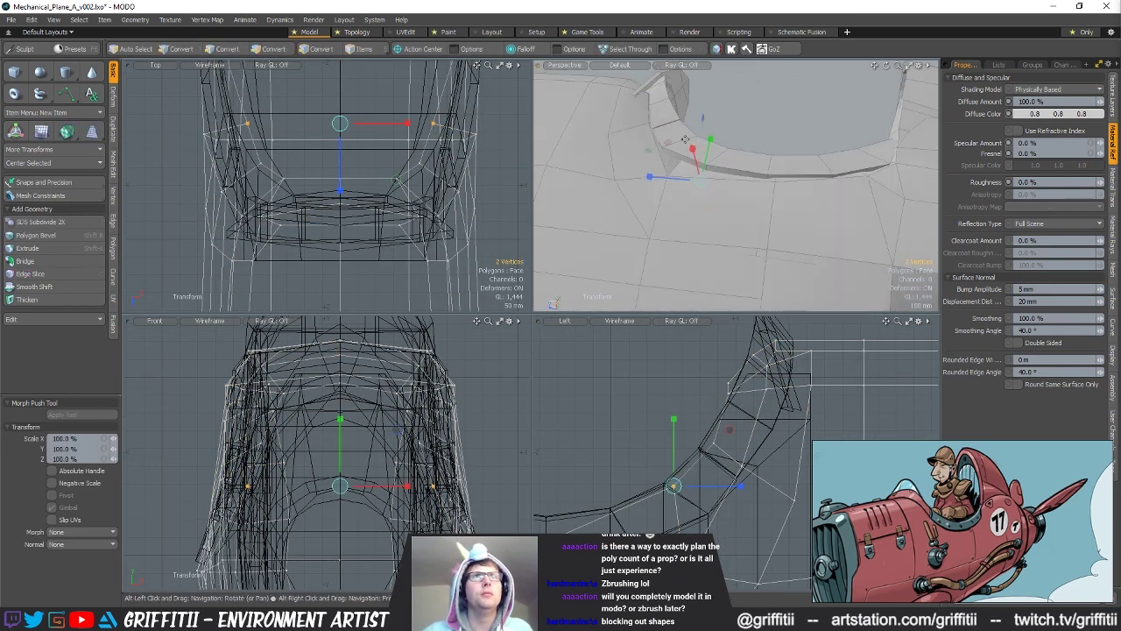
pyautogui.keyDown('alt'); pyautogui.moveTo(757, 253); pyautogui.dragTo(722, 230); pyautogui.keyUp('alt')
pyautogui.press('q')
# Step: Add a loop slice through the fuselage polygons beside the cockpit rim
pyautogui.press('2')
pyautogui.moveTo(708, 493)
pyautogui.keyDown('alt'); pyautogui.mouseDown()
pyautogui.moveTo(680, 449)
pyautogui.moveTo(711, 461)
pyautogui.moveTo(690, 465)
pyautogui.mouseUp(); pyautogui.keyUp('alt')
pyautogui.press('3')
pyautogui.hotkey('alt', 'c')
pyautogui.press('q')
# Step: Reposition the new vertex pair along the cockpit rim and scale it outward in X
pyautogui.press('1')
pyautogui.keyDown('alt'); pyautogui.moveTo(745, 213); pyautogui.dragTo(729, 180); pyautogui.keyUp('alt')
pyautogui.moveTo(678, 429); pyautogui.dragTo(650, 417, button='right')
pyautogui.press('w')
pyautogui.moveTo(760, 213)
pyautogui.keyDown('alt'); pyautogui.mouseDown()
pyautogui.moveTo(783, 179)
pyautogui.moveTo(793, 212)
pyautogui.mouseUp(); pyautogui.keyUp('alt')
pyautogui.press('r')
pyautogui.keyDown('alt'); pyautogui.moveTo(785, 174); pyautogui.dragTo(723, 131); pyautogui.keyUp('alt')
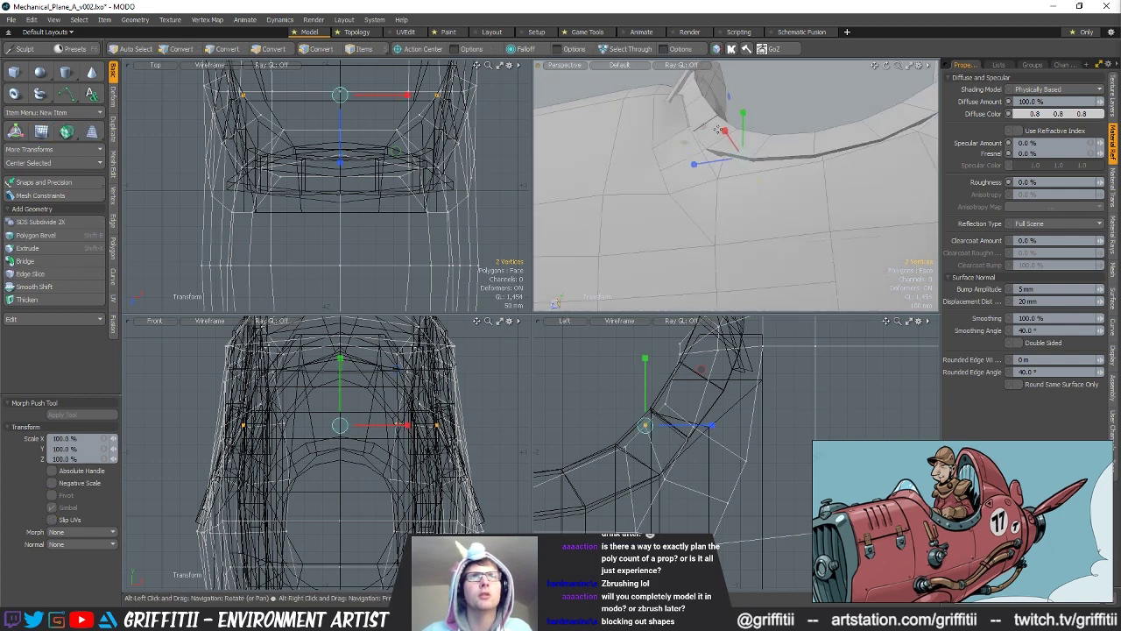
pyautogui.press('space')
# Step: Move the four fuselage vertices just below the dashboard legs 22 mm in Y and 12 mm in Z
pyautogui.keyDown('alt'); pyautogui.moveTo(723, 131); pyautogui.dragTo(730, 225); pyautogui.keyUp('alt')
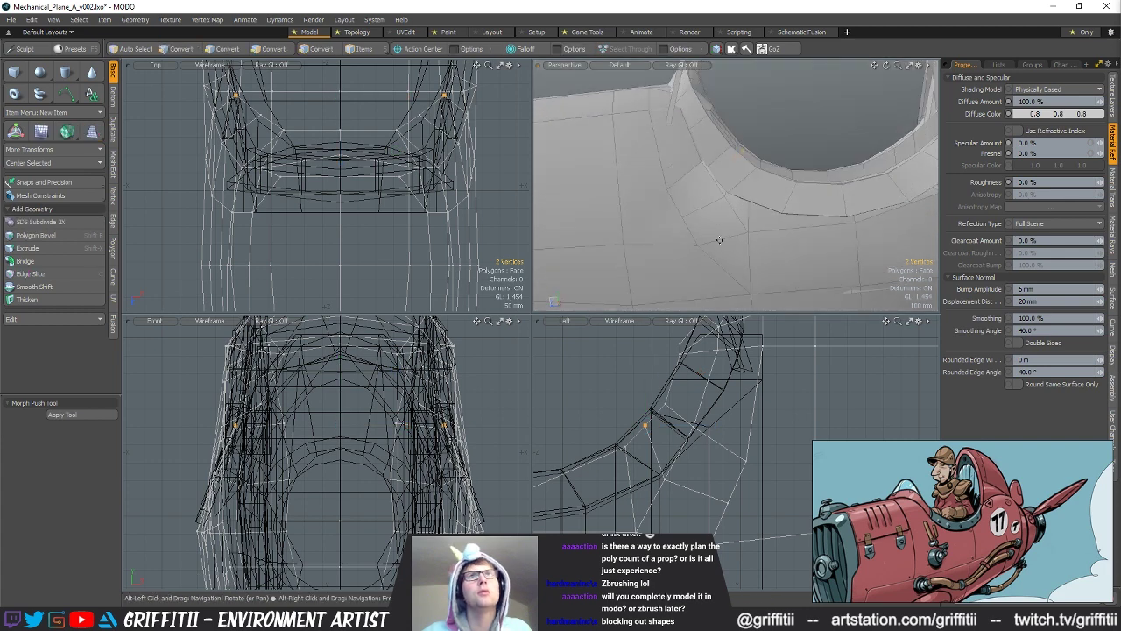
pyautogui.keyDown('alt'); pyautogui.keyDown('shift'); pyautogui.moveTo(695, 401); pyautogui.dragTo(663, 407); pyautogui.keyUp('shift'); pyautogui.keyUp('alt')
pyautogui.moveTo(700, 436); pyautogui.dragTo(673, 386, button='right')
pyautogui.press('w')
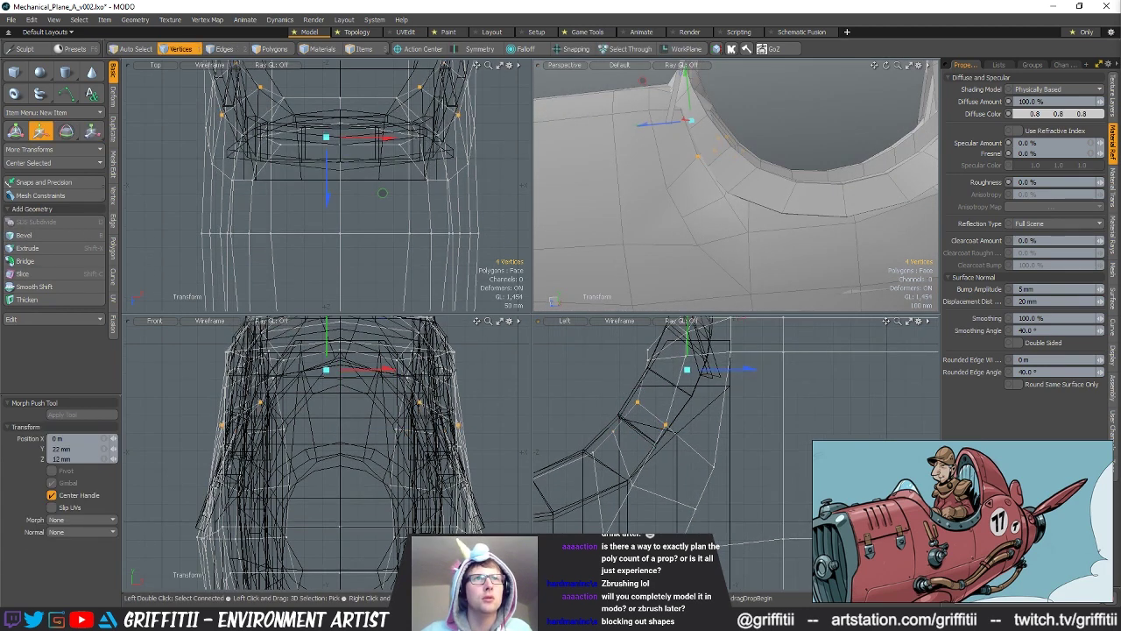
pyautogui.press('space')
# Step: Raise the two outer vertex pairs on the fuselage side and shift them slightly forward in Z
pyautogui.moveTo(741, 447); pyautogui.dragTo(708, 466, button='right')
pyautogui.press('w')
pyautogui.moveTo(699, 447); pyautogui.dragTo(707, 419)
pyautogui.press('space')
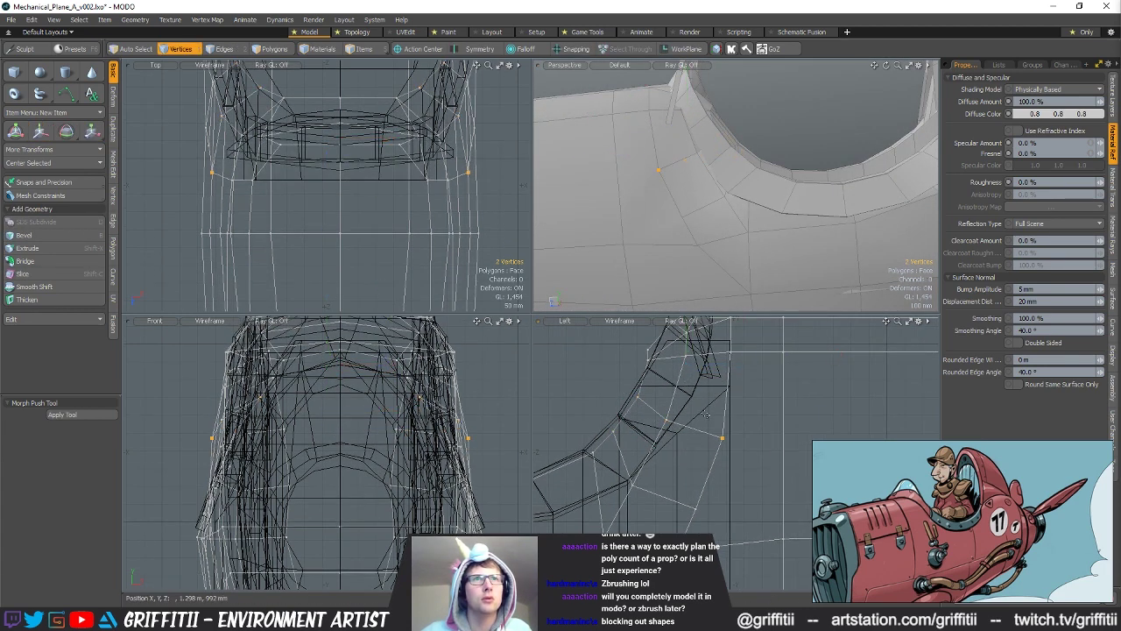
pyautogui.moveTo(655, 466); pyautogui.dragTo(743, 492, button='right')
pyautogui.press('w')
pyautogui.moveTo(752, 455); pyautogui.dragTo(766, 443)
pyautogui.press('space')
# Step: Nudge the remaining vertex pairs along the inner cockpit surround in Y and Z to even out the edge flow
pyautogui.moveTo(624, 418); pyautogui.dragTo(625, 437, button='right')
pyautogui.press('w')
pyautogui.moveTo(645, 413); pyautogui.dragTo(651, 413)
pyautogui.press('space')
pyautogui.moveTo(582, 438); pyautogui.dragTo(601, 458, button='right')
pyautogui.press('w')
pyautogui.moveTo(626, 435); pyautogui.dragTo(606, 446)
pyautogui.press('space')
pyautogui.press('w')
pyautogui.moveTo(662, 410); pyautogui.dragTo(651, 419)
pyautogui.moveTo(779, 145)
pyautogui.keyDown('alt'); pyautogui.mouseDown()
pyautogui.moveTo(801, 168)
pyautogui.moveTo(811, 139)
pyautogui.moveTo(756, 269)
pyautogui.moveTo(804, 294)
pyautogui.moveTo(779, 243)
pyautogui.moveTo(687, 148)
pyautogui.moveTo(728, 181)
pyautogui.moveTo(724, 215)
pyautogui.moveTo(737, 203)
pyautogui.mouseUp(); pyautogui.keyUp('alt')
# Step: Try to scale the outer side edges beside the cockpit, and undo the change
pyautogui.press('space')
pyautogui.press('2')
pyautogui.keyDown('shift'); pyautogui.click(690, 134); pyautogui.keyUp('shift')
pyautogui.press('r')
pyautogui.moveTo(736, 243); pyautogui.dragTo(716, 166)
pyautogui.press('space')
pyautogui.press('space')
pyautogui.press('space')
pyautogui.keyDown('alt'); pyautogui.moveTo(773, 221); pyautogui.dragTo(841, 178); pyautogui.keyUp('alt')
pyautogui.hotkey('ctrl', 'z')
pyautogui.scroll(3, 793, 184)
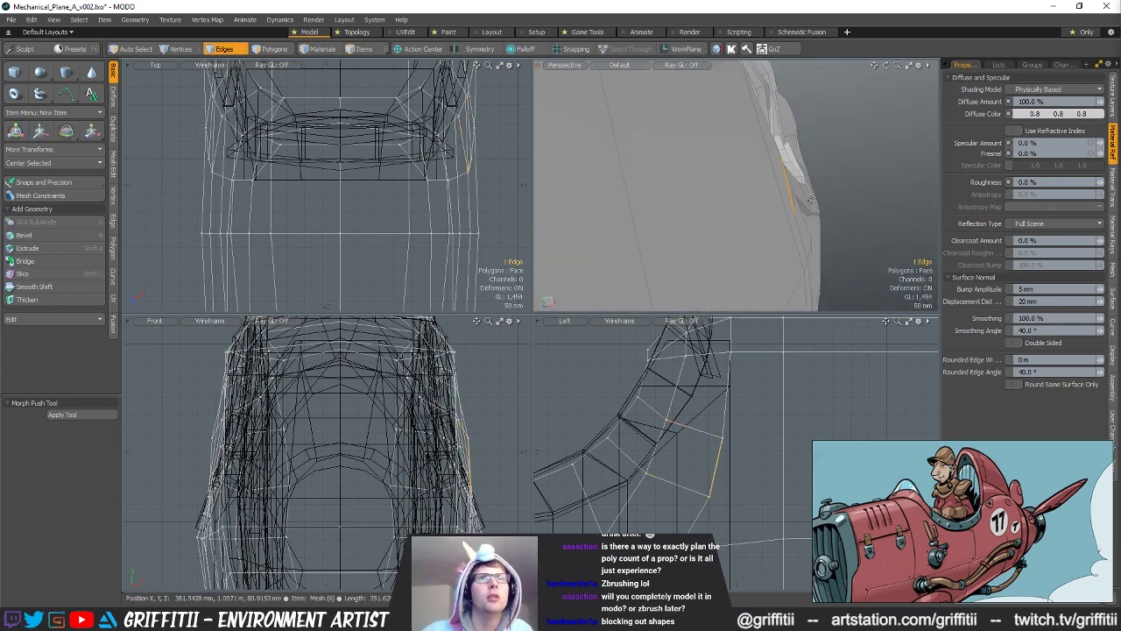
pyautogui.press('r')
pyautogui.press('e')
pyautogui.keyDown('alt'); pyautogui.moveTo(806, 133); pyautogui.dragTo(813, 171); pyautogui.keyUp('alt')
pyautogui.press('q')
pyautogui.press('Escape')
# Step: Select the lower outer vertex pair on the fuselage sides and scale it outward in X, undoing the first scaling
pyautogui.scroll(-3, 741, 190)
pyautogui.click(706, 196)
pyautogui.press('r')
pyautogui.press('q')
pyautogui.click(718, 178)
pyautogui.keyDown('shift'); pyautogui.click(726, 206); pyautogui.keyUp('shift')
pyautogui.keyDown('alt'); pyautogui.moveTo(708, 222); pyautogui.dragTo(776, 172); pyautogui.keyUp('alt')
pyautogui.press('3')
pyautogui.press('1')
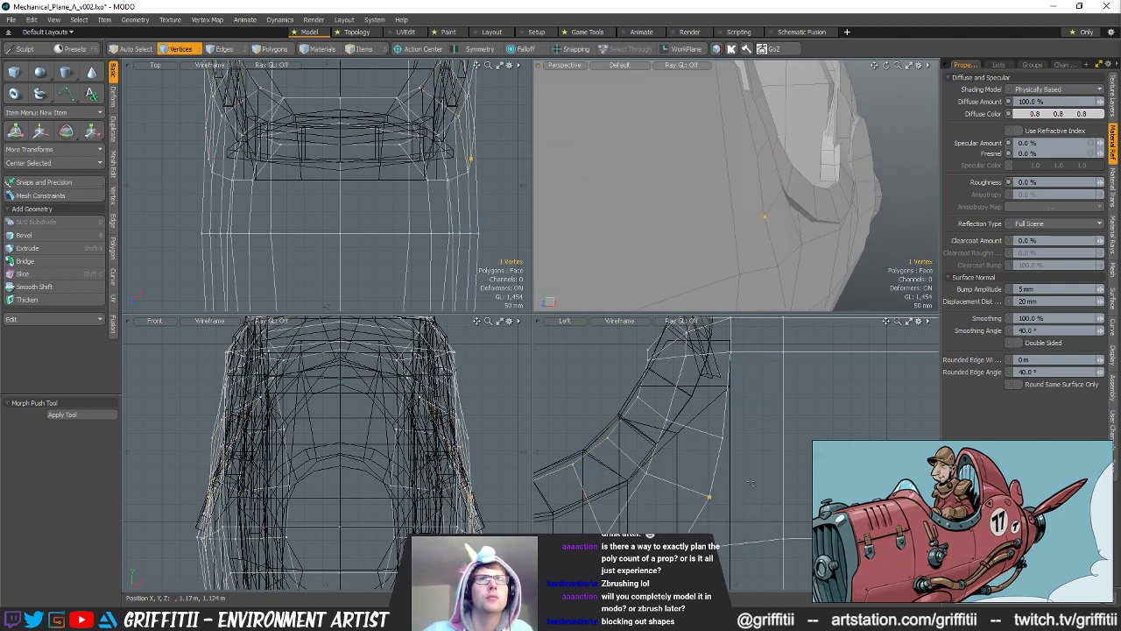
pyautogui.press('y')
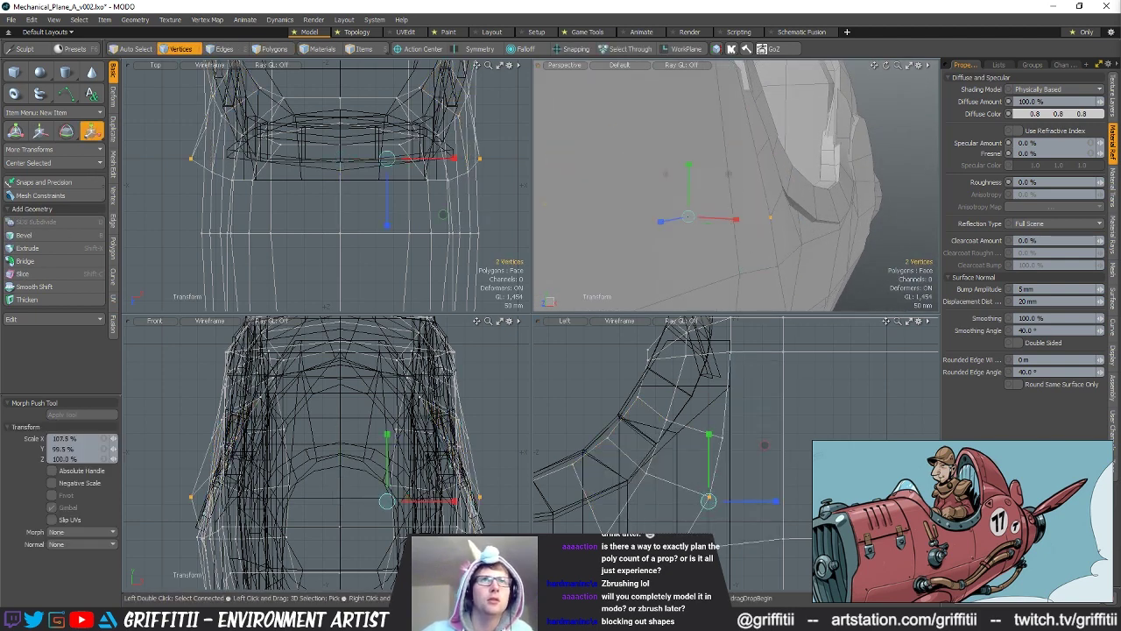
pyautogui.hotkey('ctrl', 'z')
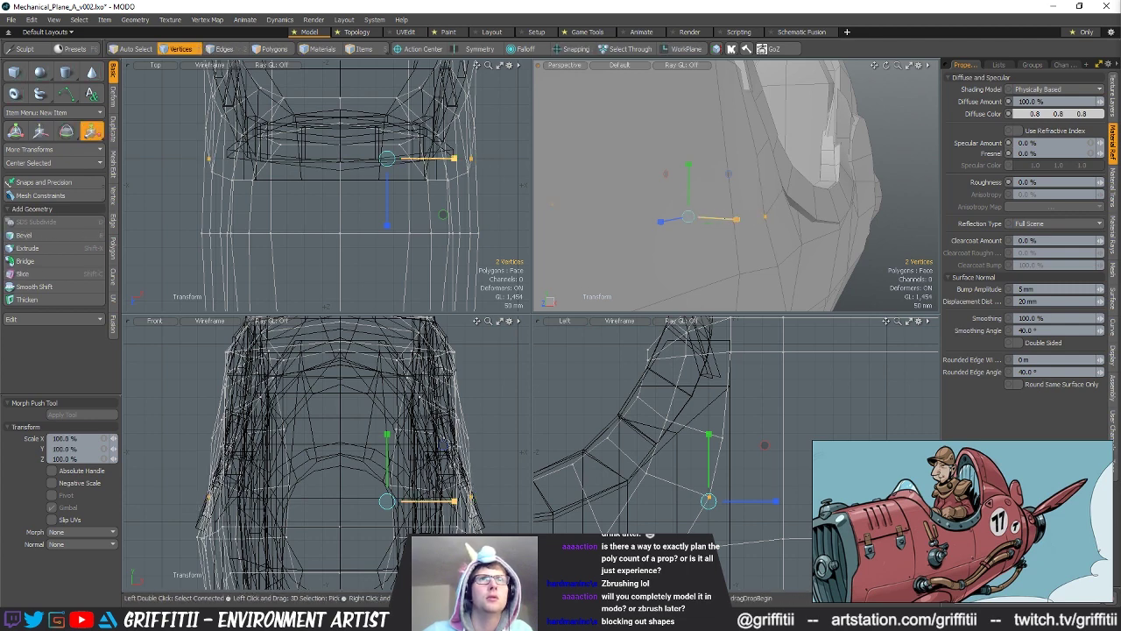
pyautogui.moveTo(725, 218); pyautogui.dragTo(817, 215)
pyautogui.scroll(-3, 738, 219)
pyautogui.press('space')
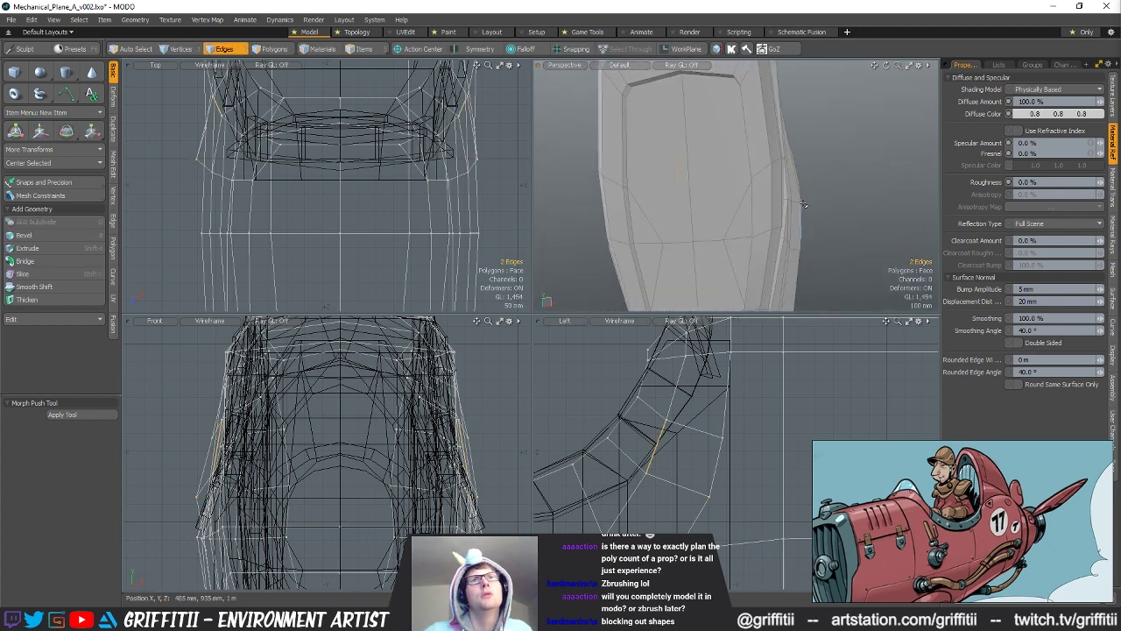
# Step: Select the vertical edge on each fuselage side ahead of the cockpit and scale the two inward in X
pyautogui.keyDown('ctrl'); pyautogui.keyDown('alt'); pyautogui.moveTo(817, 264); pyautogui.dragTo(752, 280); pyautogui.keyUp('alt'); pyautogui.keyUp('ctrl')
pyautogui.keyDown('alt'); pyautogui.keyDown('shift'); pyautogui.moveTo(748, 494); pyautogui.dragTo(706, 380); pyautogui.keyUp('shift'); pyautogui.keyUp('alt')
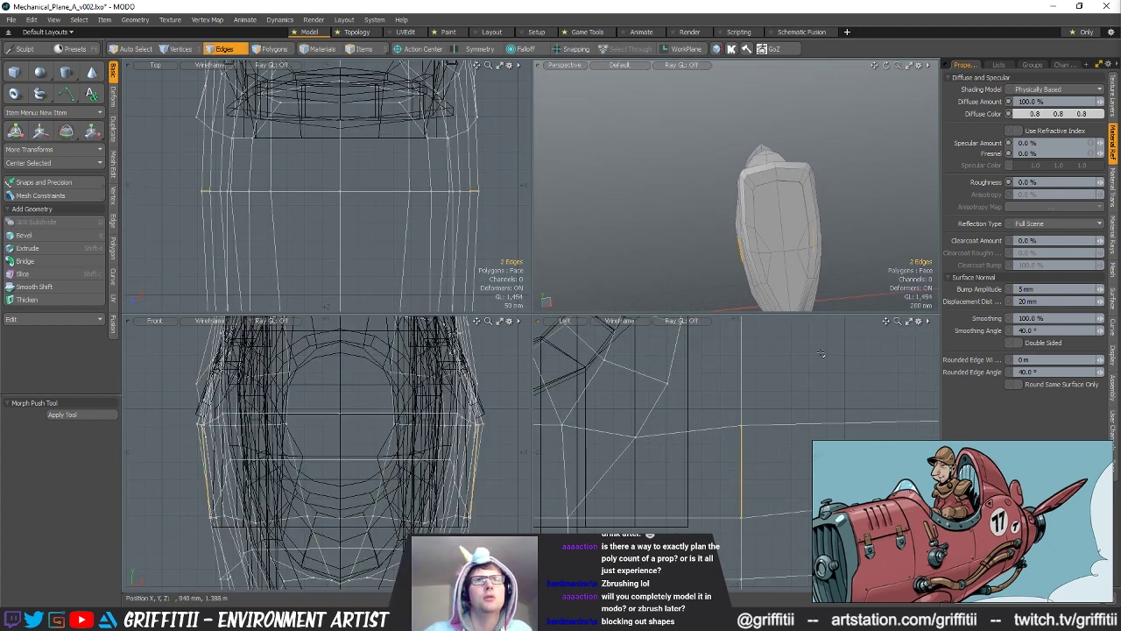
pyautogui.press('y')
pyautogui.moveTo(406, 471); pyautogui.dragTo(402, 471)
pyautogui.moveTo(843, 251)
pyautogui.keyDown('alt'); pyautogui.mouseDown()
pyautogui.moveTo(879, 260)
pyautogui.moveTo(832, 248)
pyautogui.moveTo(835, 260)
pyautogui.mouseUp(); pyautogui.keyUp('alt')
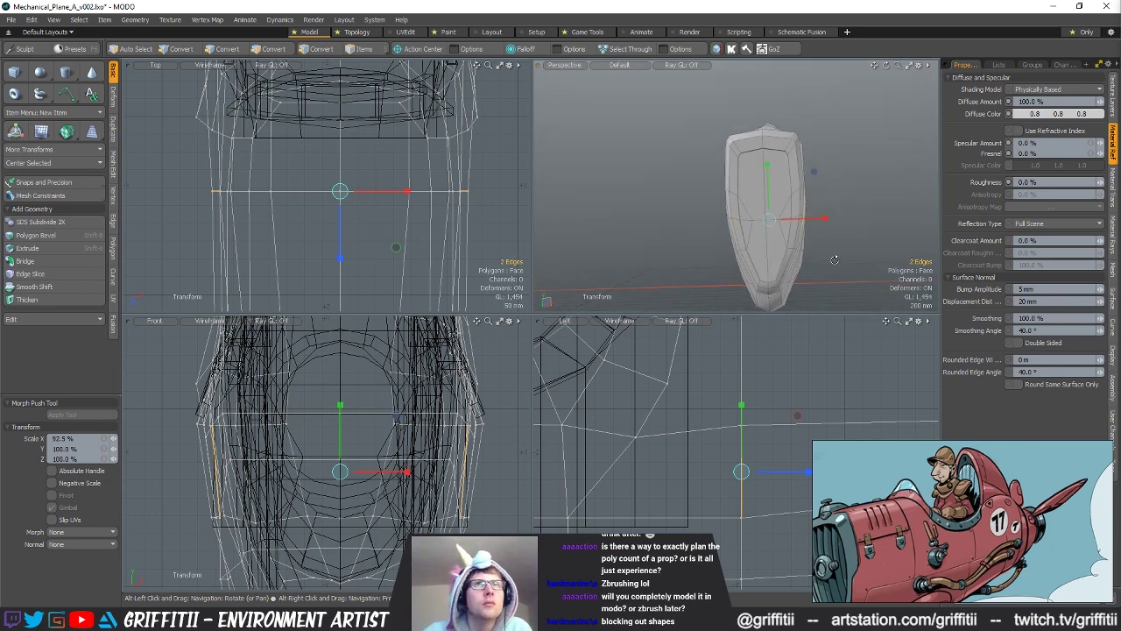
pyautogui.press('q')
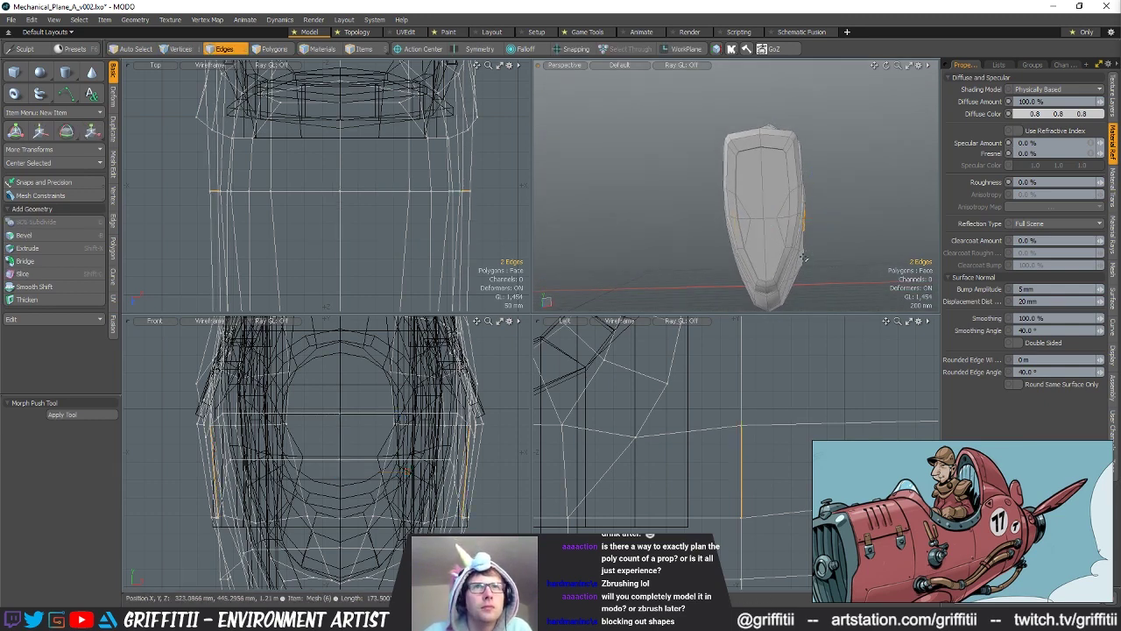
# Step: Scale the lower side edges of the fuselage to 93% in X and narrow their bottom ends further
pyautogui.keyDown('ctrl'); pyautogui.keyDown('alt'); pyautogui.moveTo(724, 492); pyautogui.dragTo(734, 463); pyautogui.keyUp('alt'); pyautogui.keyUp('ctrl')
pyautogui.press('r')
pyautogui.keyDown('alt'); pyautogui.moveTo(849, 270); pyautogui.dragTo(812, 262); pyautogui.keyUp('alt')
pyautogui.moveTo(818, 262)
pyautogui.keyDown('alt'); pyautogui.mouseDown()
pyautogui.moveTo(848, 260)
pyautogui.moveTo(832, 258)
pyautogui.moveTo(854, 224)
pyautogui.moveTo(810, 260)
pyautogui.moveTo(802, 249)
pyautogui.mouseUp(); pyautogui.keyUp('alt')
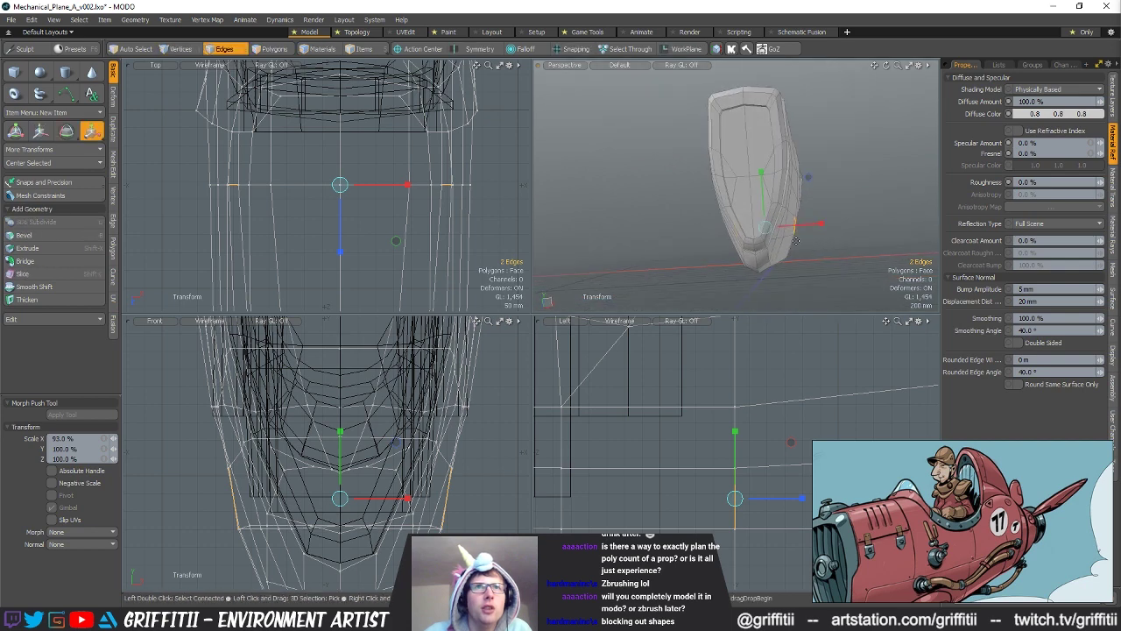
pyautogui.press('space')
pyautogui.moveTo(761, 538); pyautogui.dragTo(763, 528, button='right')
pyautogui.press('r')
pyautogui.moveTo(803, 239)
pyautogui.keyDown('alt'); pyautogui.mouseDown()
pyautogui.moveTo(880, 187)
pyautogui.moveTo(892, 156)
pyautogui.moveTo(760, 145)
pyautogui.moveTo(660, 227)
pyautogui.moveTo(764, 226)
pyautogui.moveTo(620, 235)
pyautogui.moveTo(648, 219)
pyautogui.moveTo(836, 226)
pyautogui.moveTo(906, 215)
pyautogui.mouseUp(); pyautogui.keyUp('alt')
pyautogui.press('space')
# Step: Add a loop slice running lengthwise through the side polygons of the forward fuselage
pyautogui.click(743, 127)
pyautogui.scroll(4, 659, 227)
pyautogui.scroll(2, 621, 235)
pyautogui.scroll(-5, 906, 216)
pyautogui.press('space')
pyautogui.press('space')
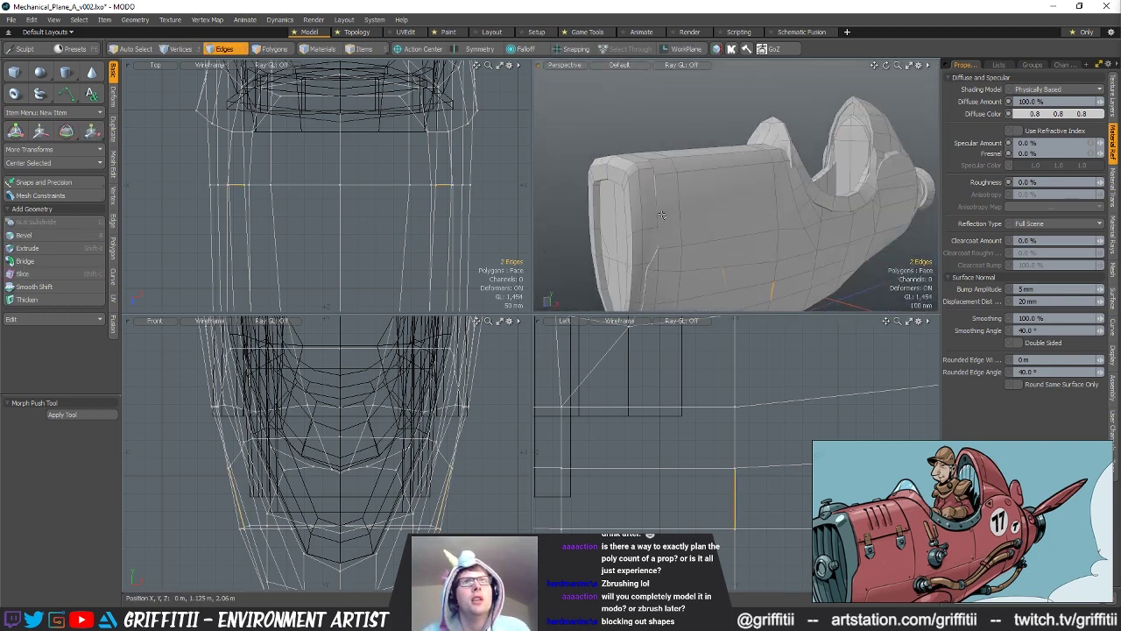
pyautogui.moveTo(663, 211); pyautogui.dragTo(700, 206)
pyautogui.hotkey('alt', 'c')
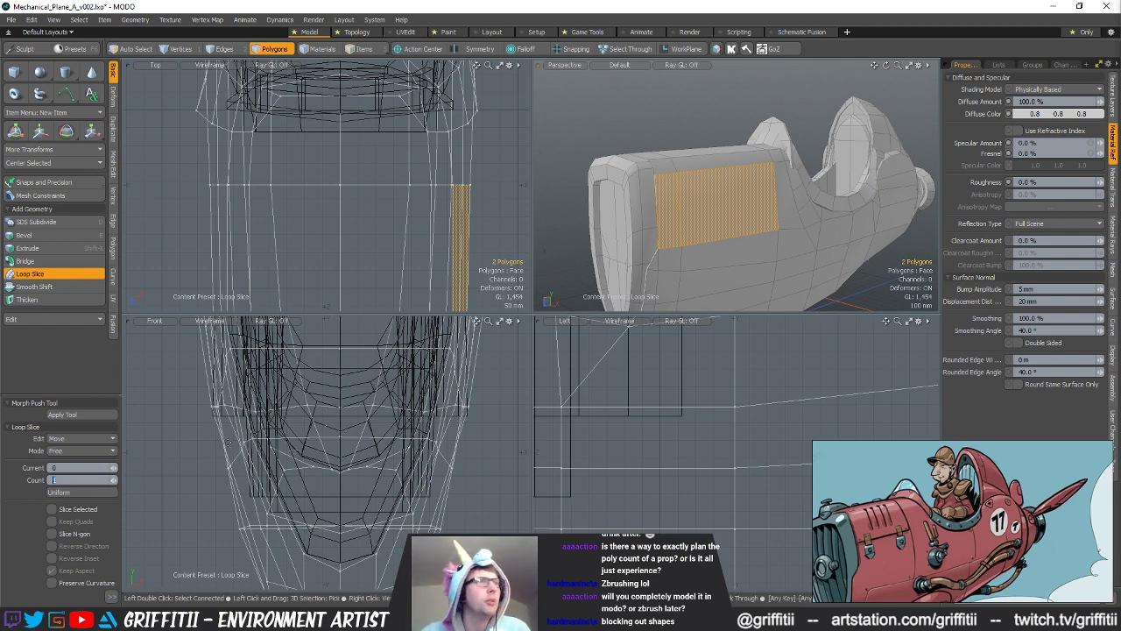
pyautogui.click(733, 200)
pyautogui.keyDown('alt'); pyautogui.moveTo(733, 200); pyautogui.dragTo(827, 215); pyautogui.keyUp('alt')
pyautogui.scroll(3, 657, 187)
pyautogui.press('space')
# Step: Undo the first scaling of the forward fuselage's side polygons and rescale them
pyautogui.click(754, 204)
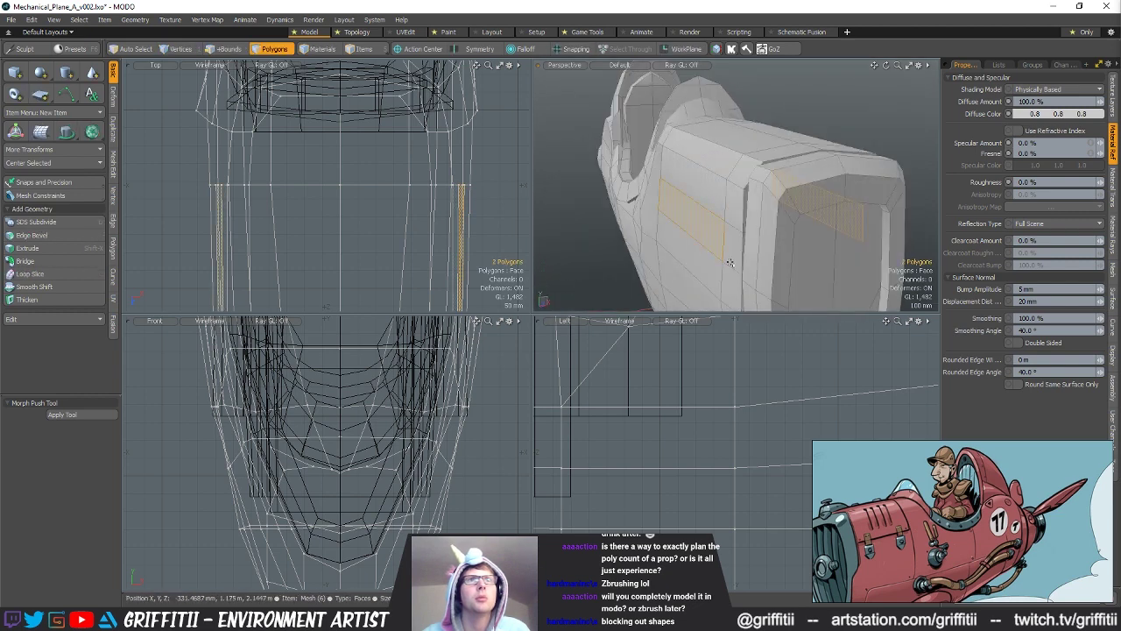
pyautogui.hotkey('shift', 'a')
pyautogui.press('r')
pyautogui.keyDown('alt'); pyautogui.moveTo(861, 193); pyautogui.dragTo(649, 209); pyautogui.keyUp('alt')
pyautogui.hotkey('ctrl', 'z')
pyautogui.hotkey('ctrl', 'z')
pyautogui.press('r')
pyautogui.moveTo(729, 201); pyautogui.dragTo(598, 232)
pyautogui.moveTo(744, 198)
pyautogui.keyDown('alt'); pyautogui.mouseDown()
pyautogui.moveTo(696, 194)
pyautogui.moveTo(729, 190)
pyautogui.mouseUp(); pyautogui.keyUp('alt')
pyautogui.press('Escape')
# Step: Use Edge Slice to join the new fuselage cuts to the existing vertices below the dashboard
pyautogui.press('c')
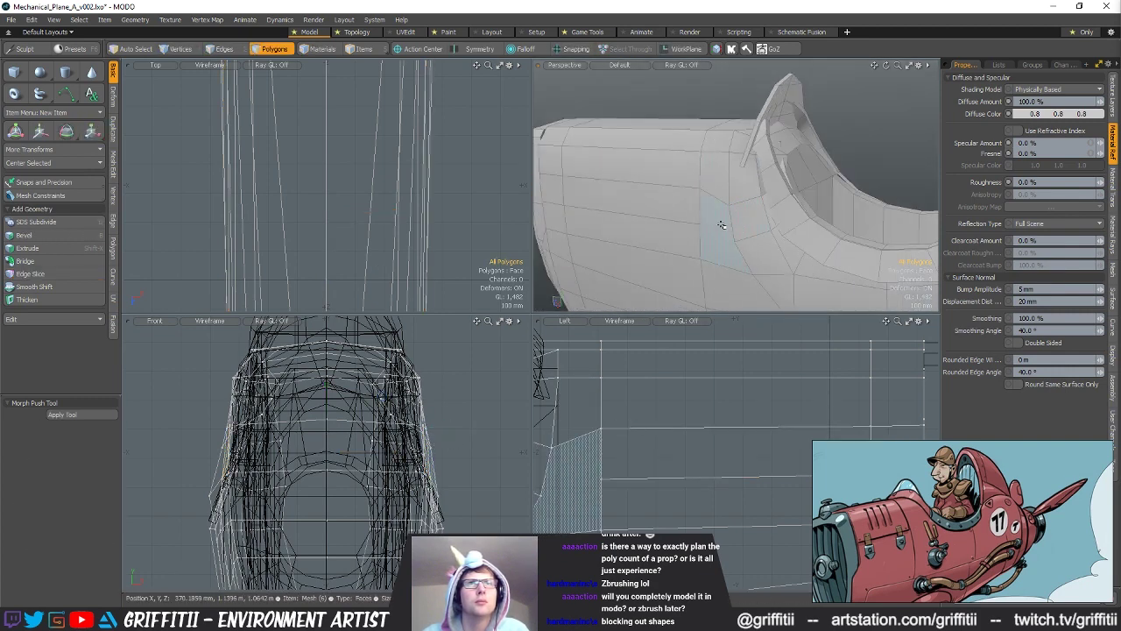
pyautogui.keyDown('alt'); pyautogui.moveTo(736, 240); pyautogui.dragTo(775, 202); pyautogui.keyUp('alt')
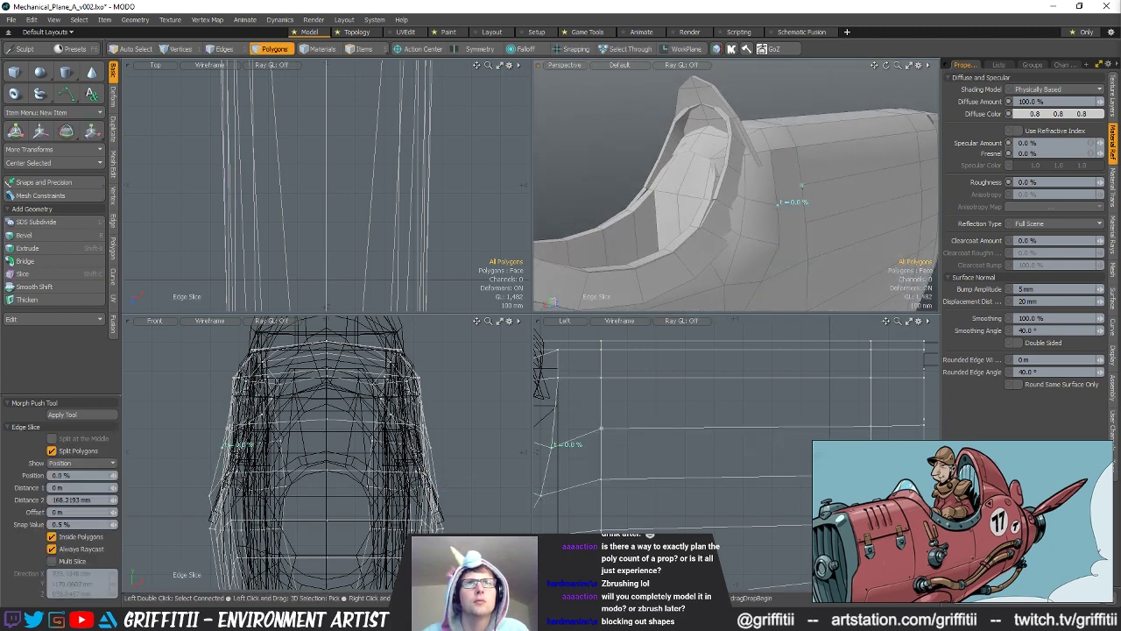
pyautogui.press('space')
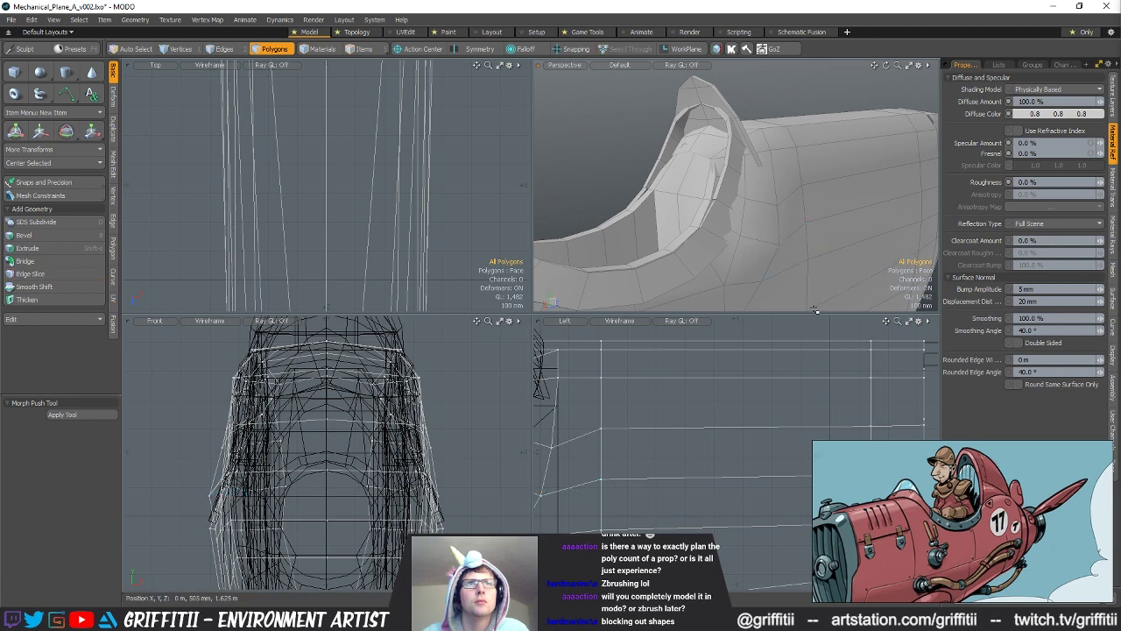
# Step: Raise the upper vertex pair where the new cuts meet the cockpit surround
pyautogui.keyDown('alt'); pyautogui.keyDown('shift'); pyautogui.moveTo(613, 446); pyautogui.dragTo(735, 444); pyautogui.keyUp('shift'); pyautogui.keyUp('alt')
pyautogui.press('2')
pyautogui.press('space')
pyautogui.press('space')
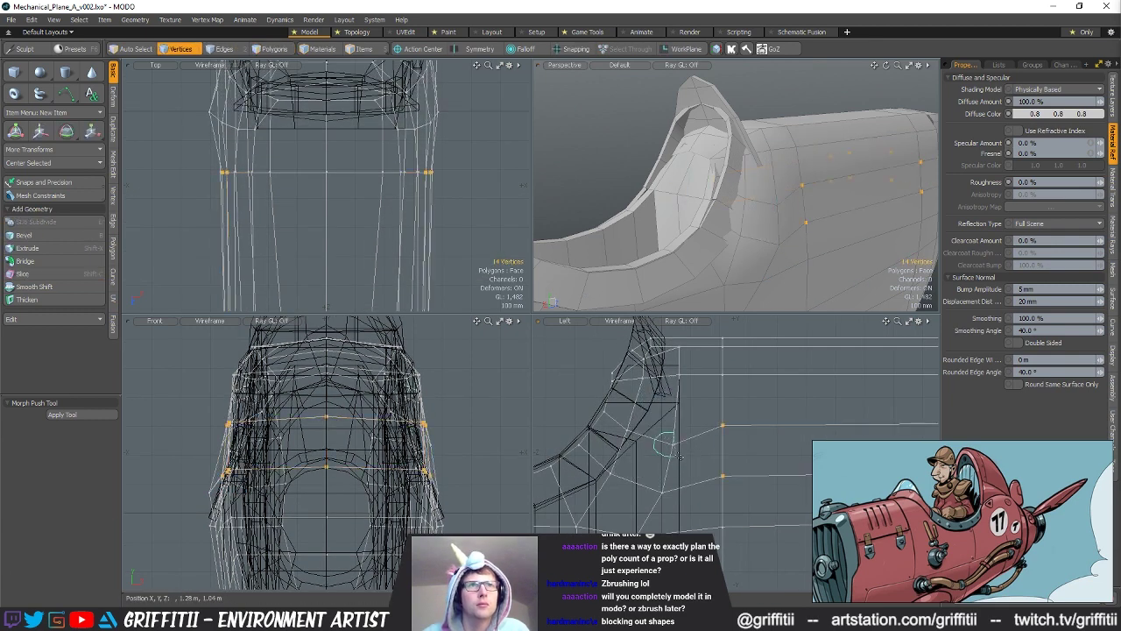
pyautogui.moveTo(668, 450); pyautogui.dragTo(680, 438, button='right')
pyautogui.press('w')
pyautogui.moveTo(714, 410); pyautogui.dragTo(712, 400)
pyautogui.press('space')
# Step: Move the vertex pair below it up 38 mm in Y
pyautogui.moveTo(662, 468)
pyautogui.mouseDown(button='right')
pyautogui.moveTo(659, 513)
pyautogui.moveTo(672, 490)
pyautogui.mouseUp(button='right')
pyautogui.press('w')
pyautogui.moveTo(699, 454); pyautogui.dragTo(699, 443)
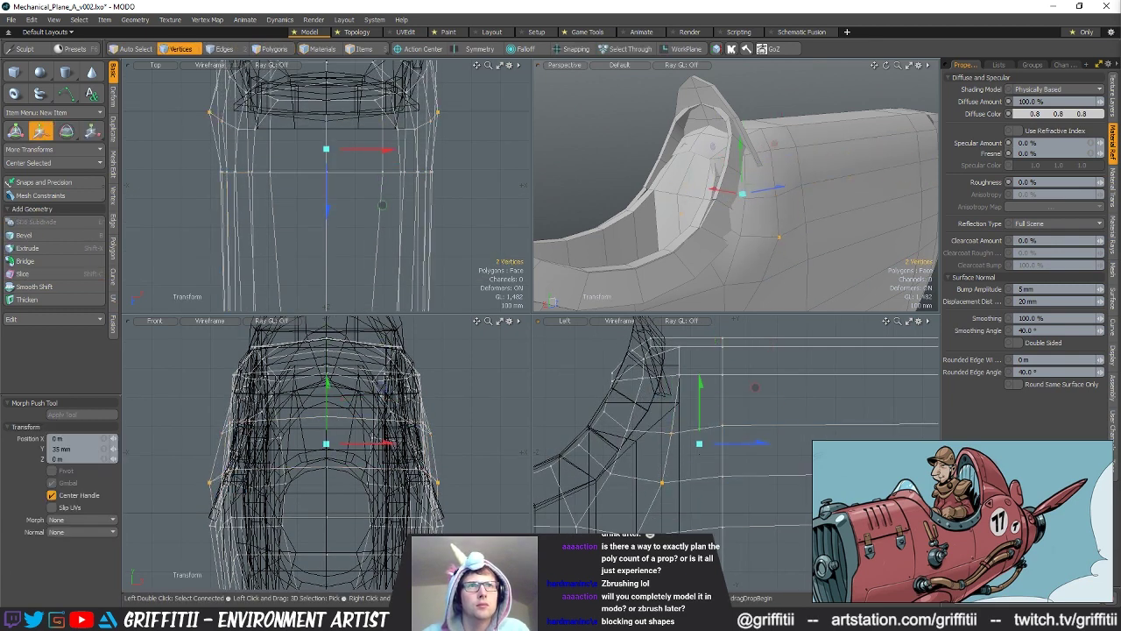
pyautogui.press('space')
# Step: Select the outer side edges beneath the dashboard on both sides and scale them to 94.5% in X
pyautogui.click(786, 210)
pyautogui.keyDown('alt'); pyautogui.moveTo(786, 211); pyautogui.dragTo(731, 183); pyautogui.keyUp('alt')
pyautogui.press('r')
pyautogui.moveTo(740, 230)
pyautogui.keyDown('alt'); pyautogui.mouseDown()
pyautogui.moveTo(670, 206)
pyautogui.moveTo(732, 209)
pyautogui.moveTo(793, 236)
pyautogui.moveTo(755, 220)
pyautogui.mouseUp(); pyautogui.keyUp('alt')
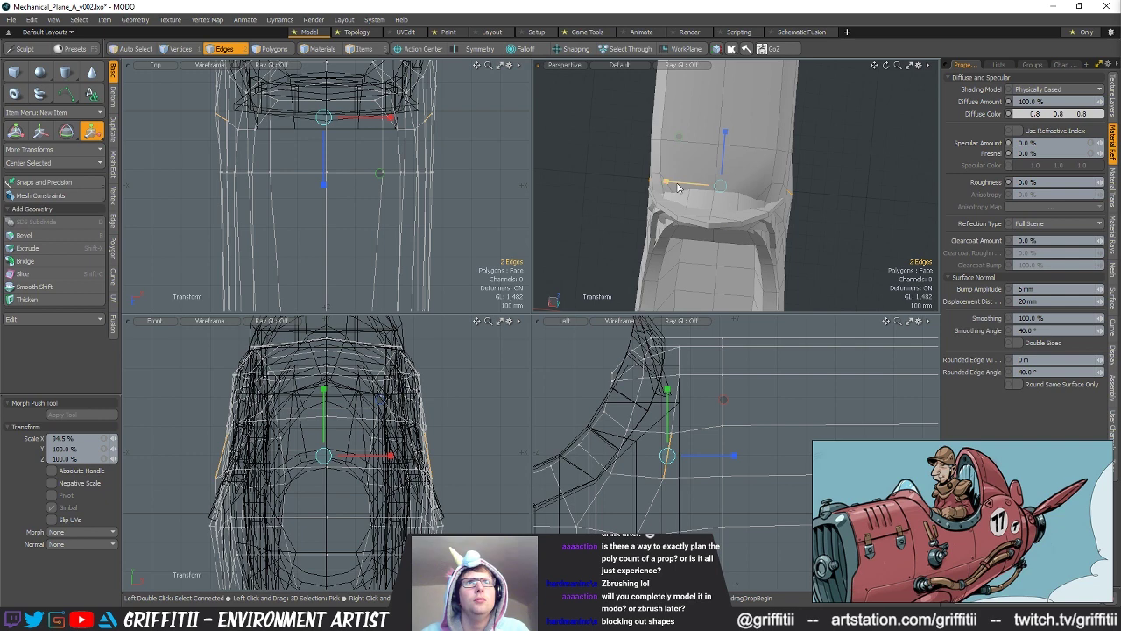
# Step: Select the lower vertex pair on the fuselage sides beneath the dashboard and scale it to 98% in X
pyautogui.press('space')
pyautogui.press('space')
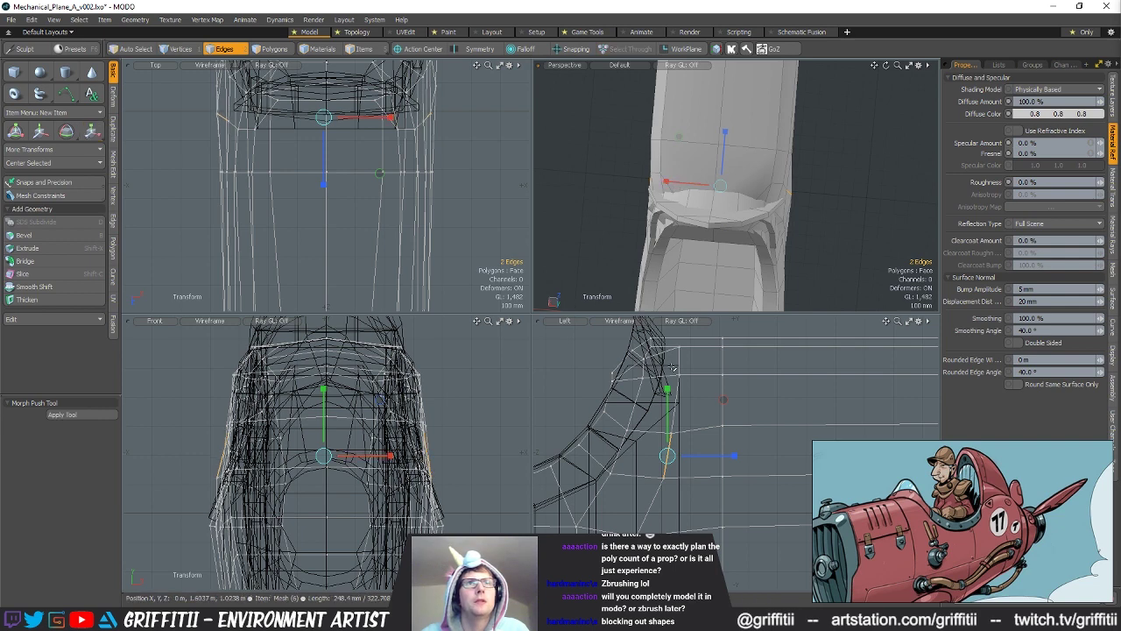
pyautogui.press('space')
pyautogui.keyDown('alt'); pyautogui.moveTo(672, 251); pyautogui.dragTo(678, 230); pyautogui.keyUp('alt')
pyautogui.press('r')
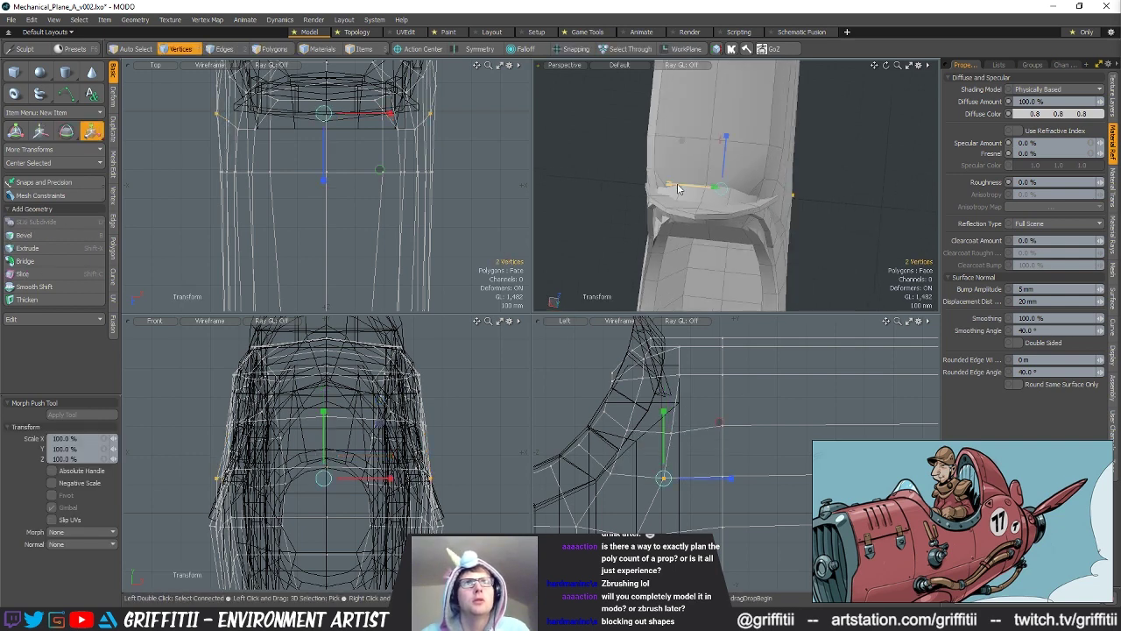
pyautogui.keyDown('alt'); pyautogui.moveTo(676, 188); pyautogui.dragTo(771, 157); pyautogui.keyUp('alt')
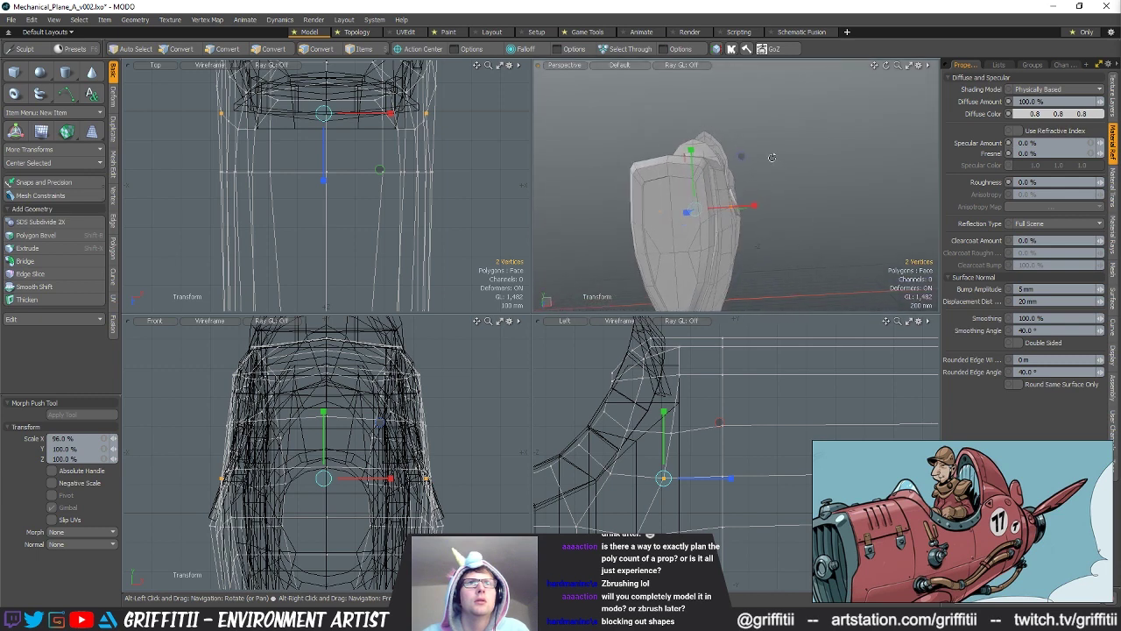
pyautogui.keyDown('alt'); pyautogui.scroll(5, 772, 158); pyautogui.keyUp('alt')
pyautogui.keyDown('alt'); pyautogui.moveTo(803, 191); pyautogui.dragTo(731, 228); pyautogui.keyUp('alt')
pyautogui.keyDown('alt'); pyautogui.moveTo(687, 231); pyautogui.dragTo(674, 234); pyautogui.keyUp('alt')
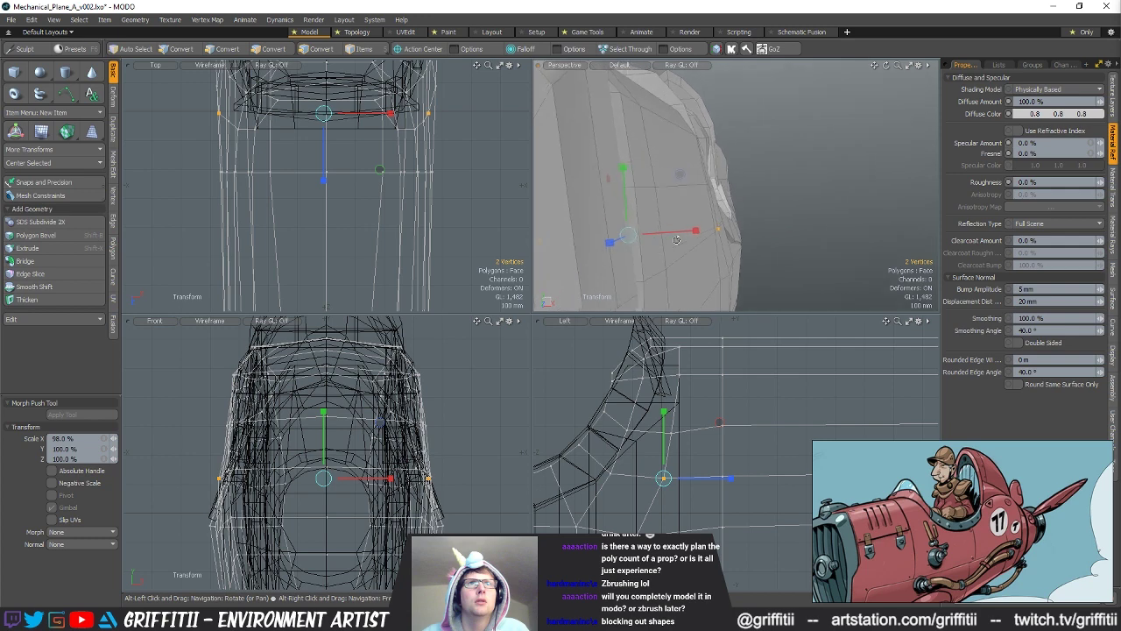
# Step: Adjust the upper vertex and edge pairs on the fuselage sides, and scale the adjacent side polygons to 101.5% in X
pyautogui.press('space')
pyautogui.press('y')
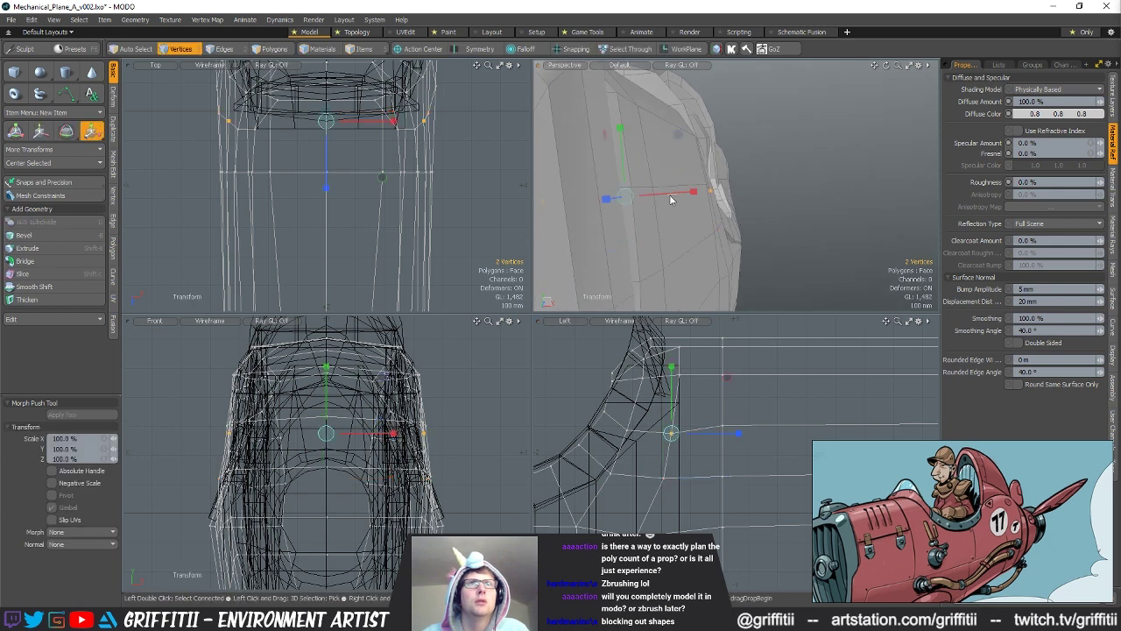
pyautogui.press('space')
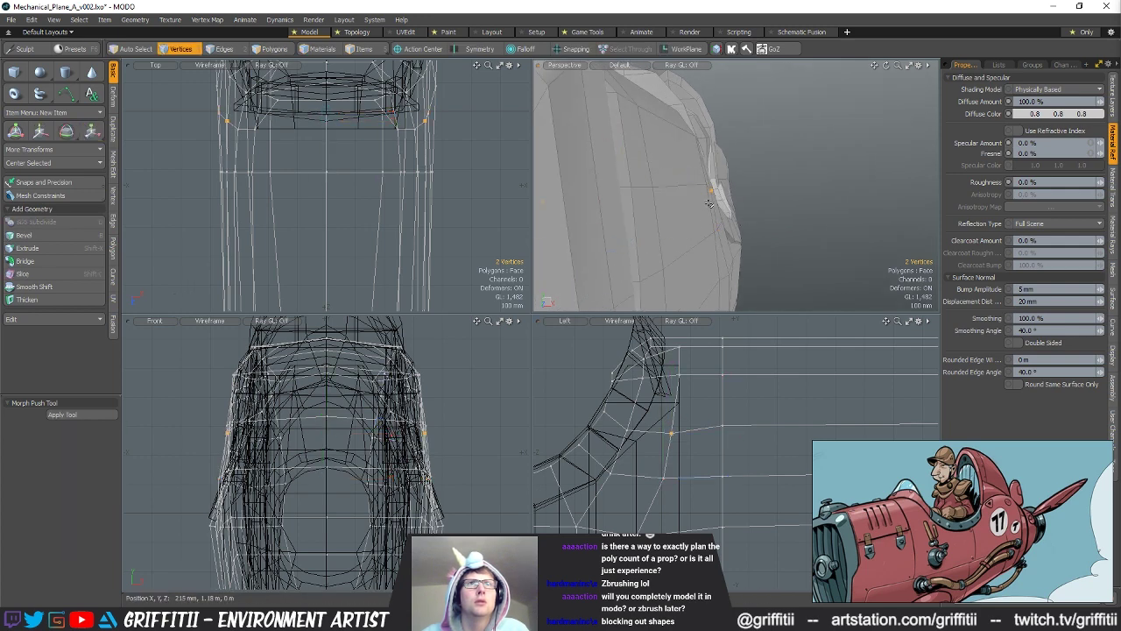
pyautogui.press('y')
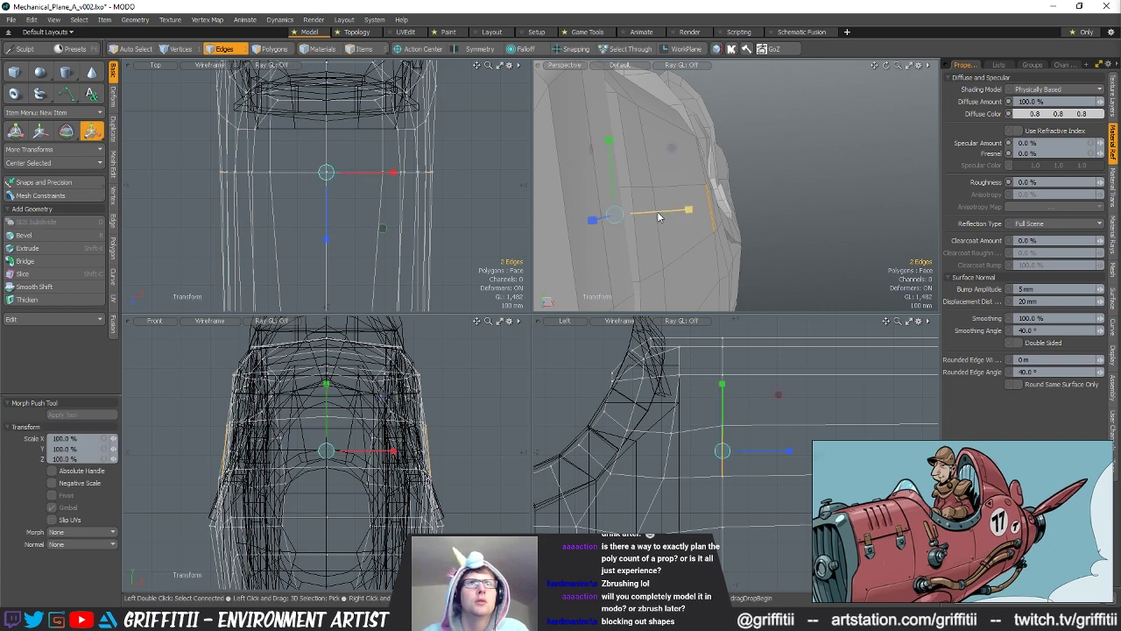
pyautogui.press('space')
pyautogui.click(808, 205)
pyautogui.keyDown('alt'); pyautogui.moveTo(808, 205); pyautogui.dragTo(727, 211); pyautogui.keyUp('alt')
pyautogui.click(715, 439)
pyautogui.press('y')
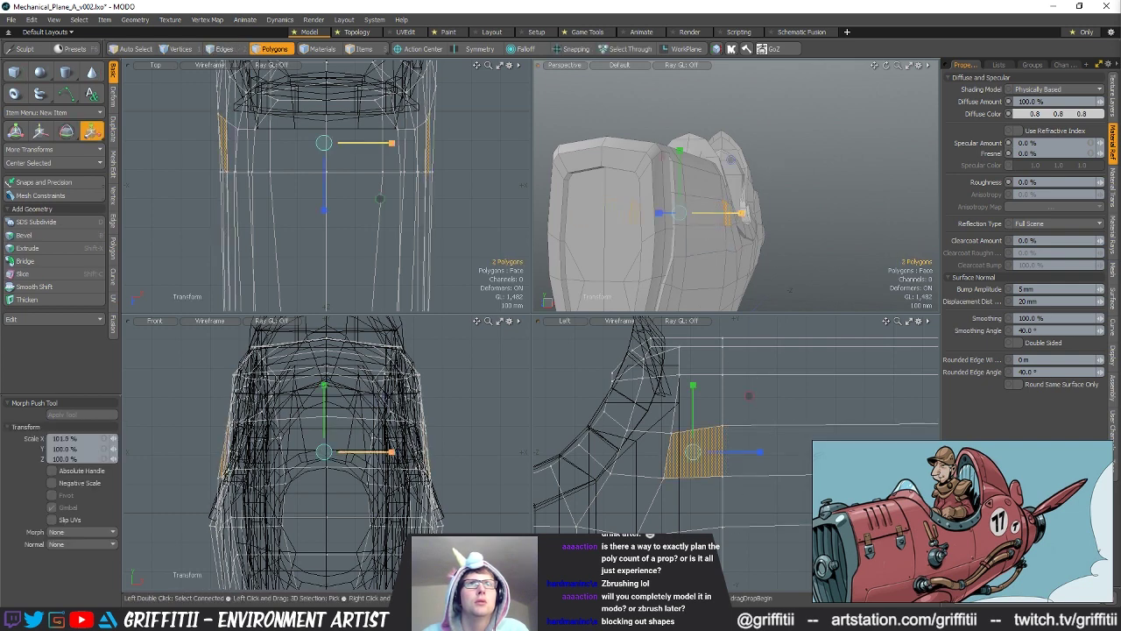
pyautogui.press('q')
# Step: Select the bottom edge loop of the cockpit's inner lining and raise it in Y
pyautogui.click(789, 171)
pyautogui.keyDown('alt'); pyautogui.moveTo(790, 174); pyautogui.dragTo(641, 191); pyautogui.keyUp('alt')
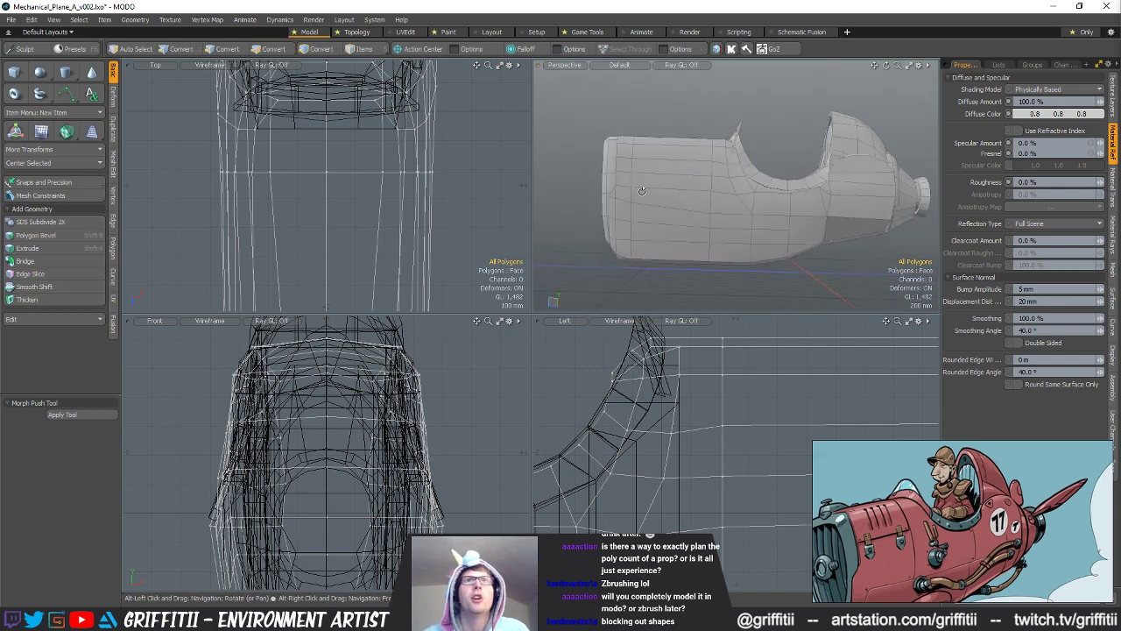
pyautogui.scroll(3, 802, 208)
pyautogui.press('5')
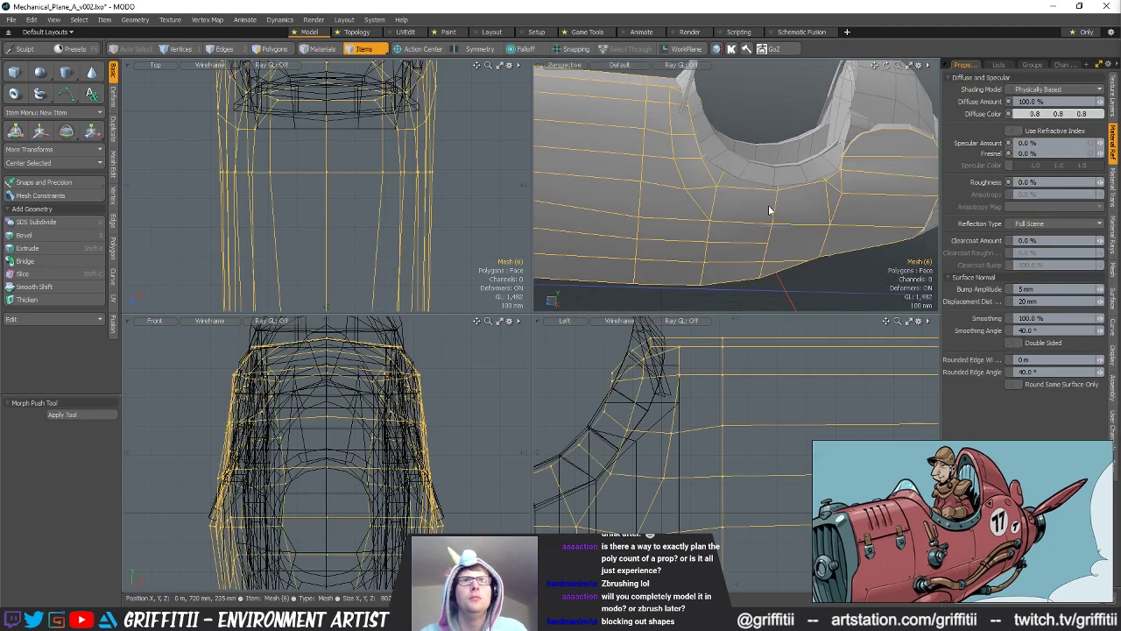
pyautogui.keyDown('alt'); pyautogui.moveTo(571, 552); pyautogui.dragTo(677, 486); pyautogui.keyUp('alt')
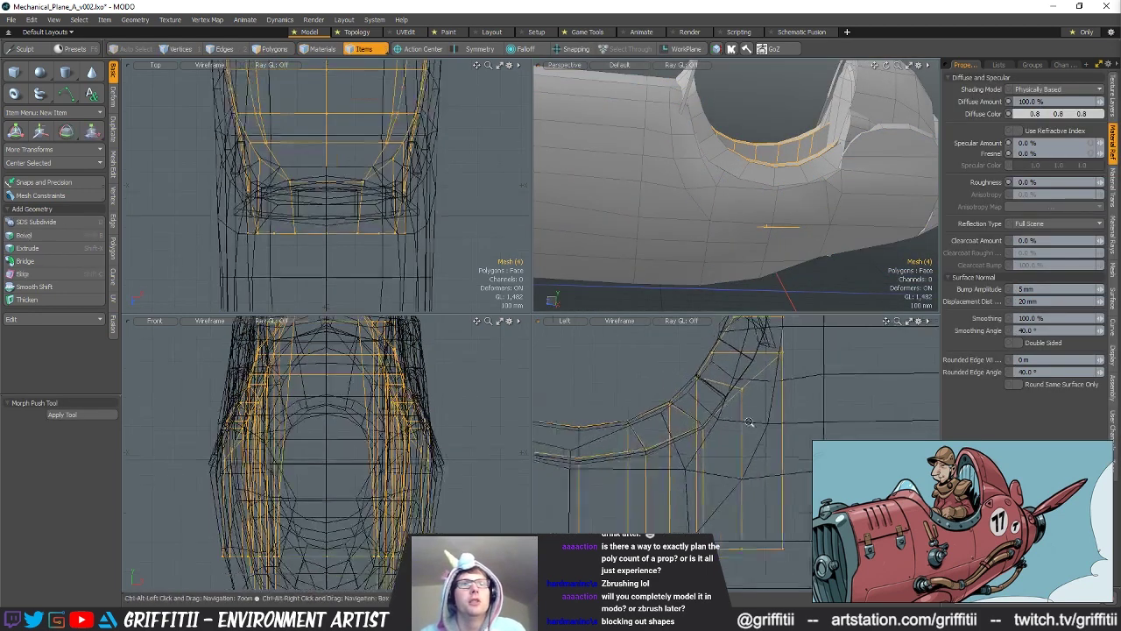
pyautogui.scroll(-3, 677, 486)
pyautogui.press('1')
pyautogui.doubleClick(661, 502)
pyautogui.keyDown('alt'); pyautogui.moveTo(735, 183); pyautogui.dragTo(758, 199); pyautogui.keyUp('alt')
pyautogui.press('w')
pyautogui.press('w')
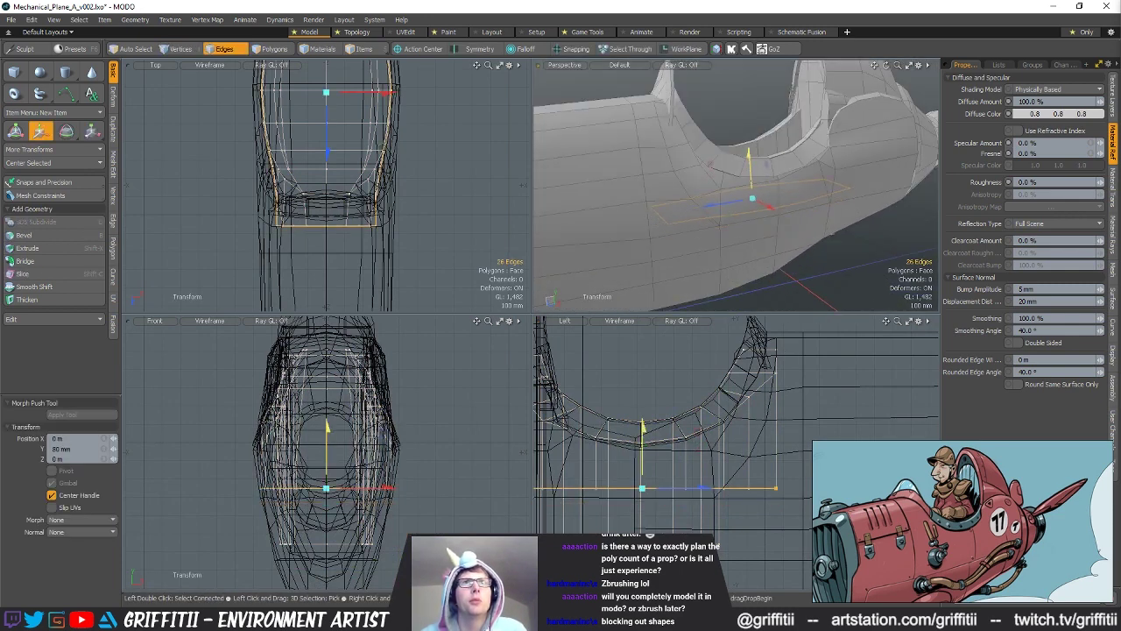
pyautogui.press('space')
# Step: Unhide the hidden geometry, select the curved panel in front of the pilot and move it down 8 mm in Y
pyautogui.keyDown('alt'); pyautogui.moveTo(856, 264); pyautogui.dragTo(828, 204); pyautogui.keyUp('alt')
pyautogui.keyDown('alt'); pyautogui.moveTo(827, 204); pyautogui.dragTo(963, 183); pyautogui.keyUp('alt')
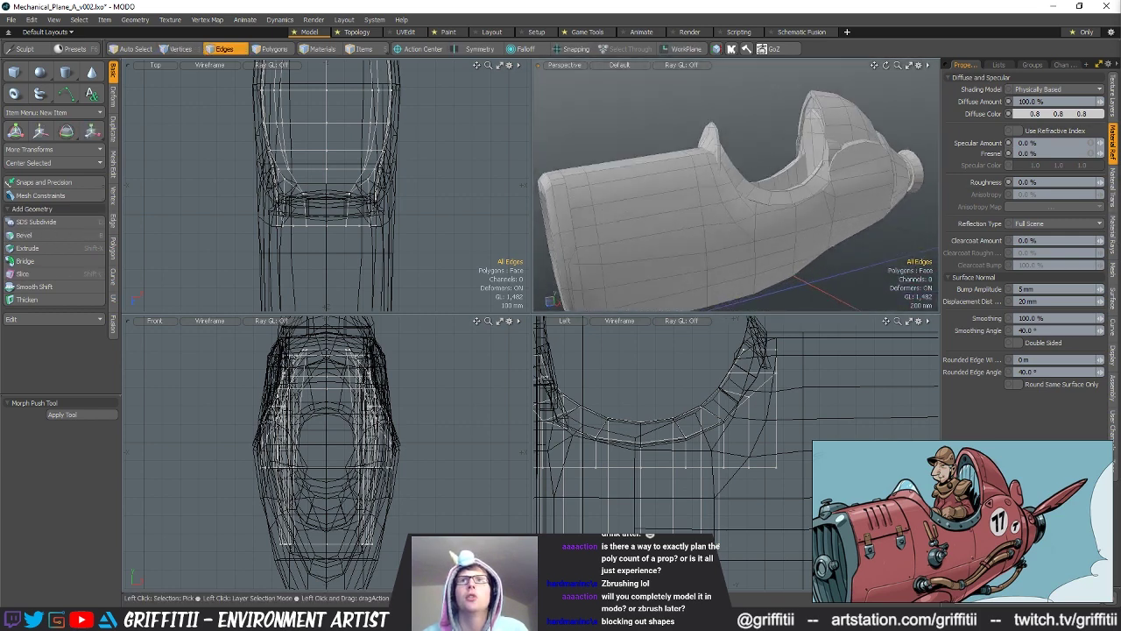
pyautogui.press('u')
pyautogui.keyDown('alt'); pyautogui.moveTo(736, 197); pyautogui.dragTo(795, 224); pyautogui.keyUp('alt')
pyautogui.press('5')
pyautogui.click(723, 149)
pyautogui.press('3')
pyautogui.doubleClick(723, 149)
pyautogui.hotkey('shift', 'a')
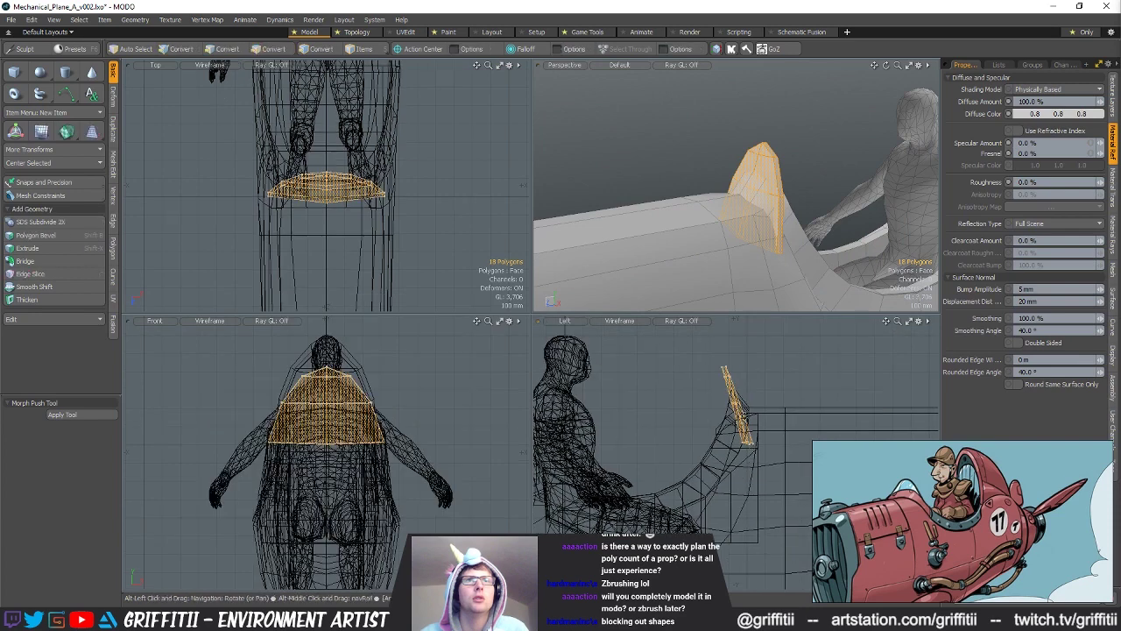
pyautogui.keyDown('alt'); pyautogui.moveTo(822, 235); pyautogui.dragTo(761, 414); pyautogui.keyUp('alt')
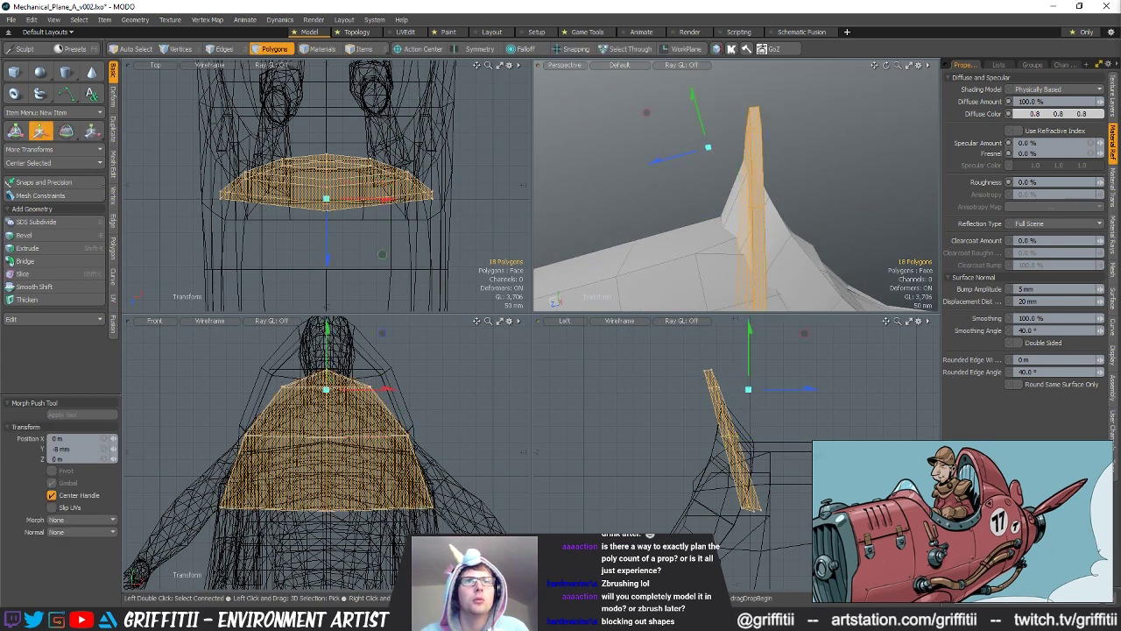
pyautogui.keyDown('alt'); pyautogui.moveTo(801, 219); pyautogui.dragTo(670, 219); pyautogui.keyUp('alt')
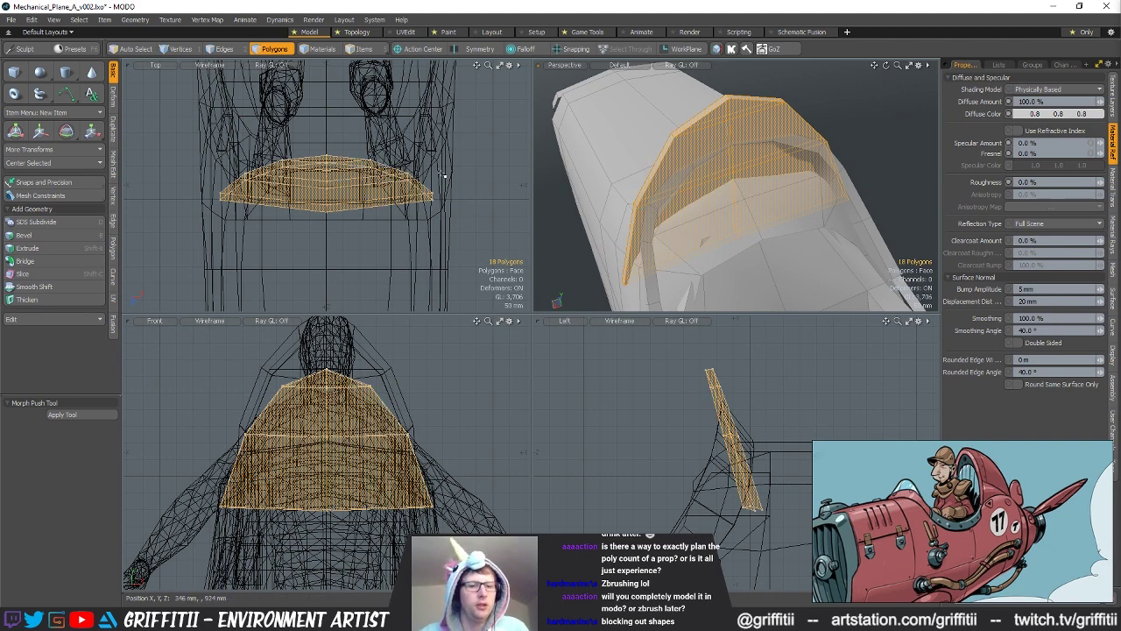
# Step: Slice the curved panel from front to back through its upper corner vertices on both sides, about 132 mm from the centre in X
pyautogui.hotkey('shift', 'c')
pyautogui.keyDown('ctrl'); pyautogui.keyDown('alt'); pyautogui.moveTo(368, 154); pyautogui.dragTo(343, 168); pyautogui.keyUp('alt'); pyautogui.keyUp('ctrl')
pyautogui.keyDown('alt'); pyautogui.keyDown('shift'); pyautogui.moveTo(343, 168); pyautogui.dragTo(389, 249); pyautogui.keyUp('shift'); pyautogui.keyUp('alt')
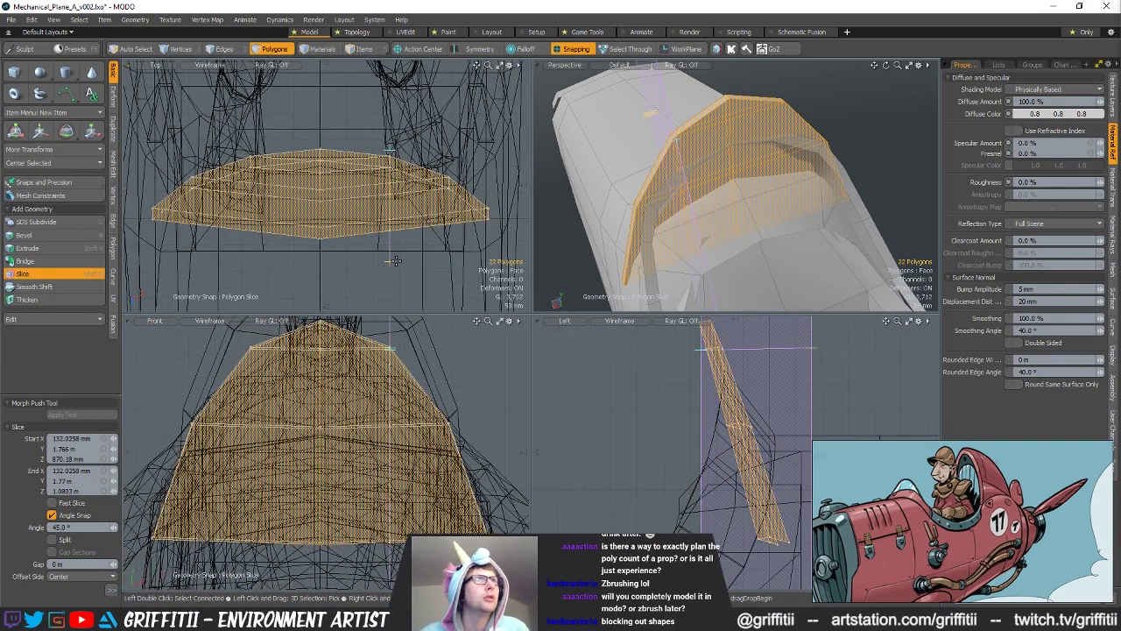
pyautogui.press('space')
pyautogui.keyDown('alt'); pyautogui.keyDown('shift'); pyautogui.moveTo(306, 190); pyautogui.dragTo(365, 200); pyautogui.keyUp('shift'); pyautogui.keyUp('alt')
pyautogui.hotkey('shift', 'c')
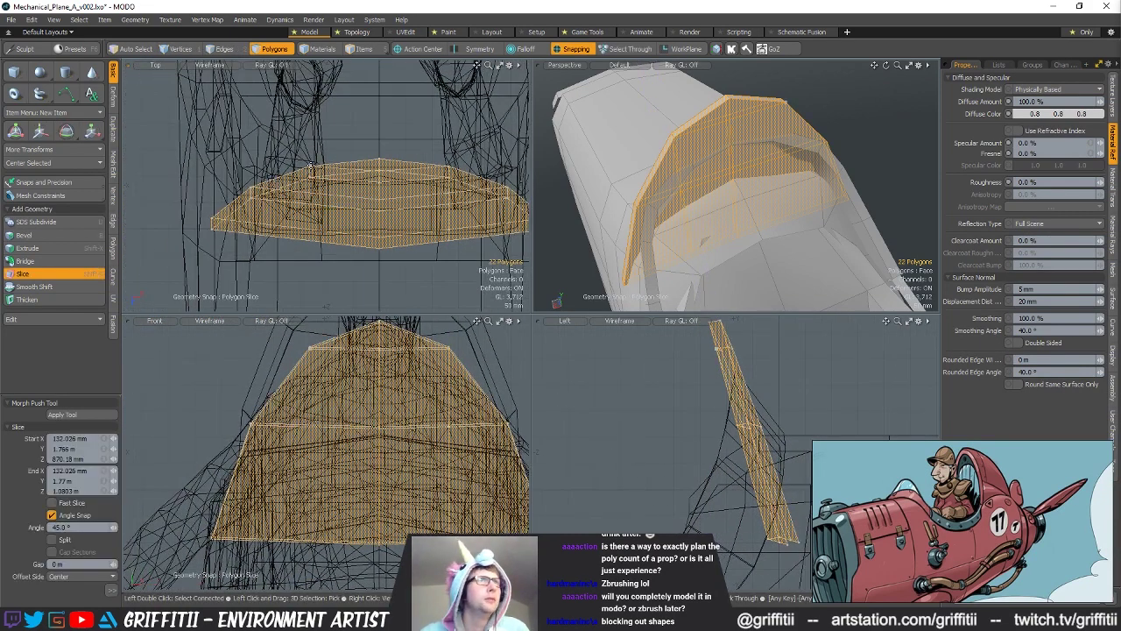
pyautogui.press('space')
# Step: Select the twelve vertices along both new panel cuts and move them -12 mm in Z
pyautogui.keyDown('alt'); pyautogui.moveTo(628, 177); pyautogui.dragTo(471, 235); pyautogui.keyUp('alt')
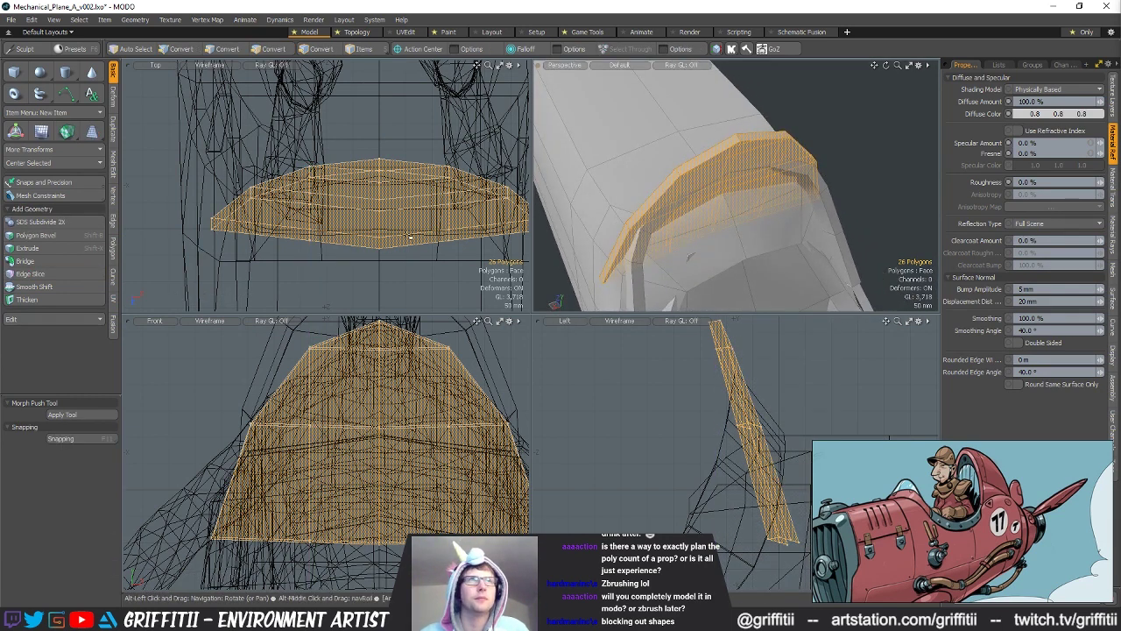
pyautogui.press('1')
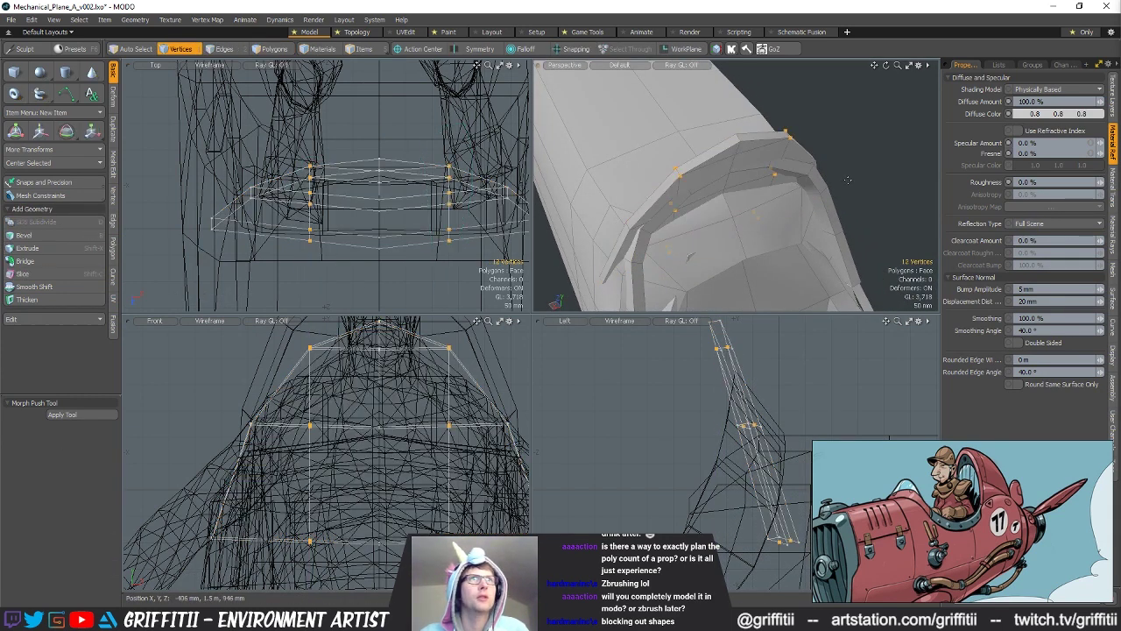
pyautogui.press('w')
pyautogui.moveTo(379, 261); pyautogui.dragTo(379, 255)
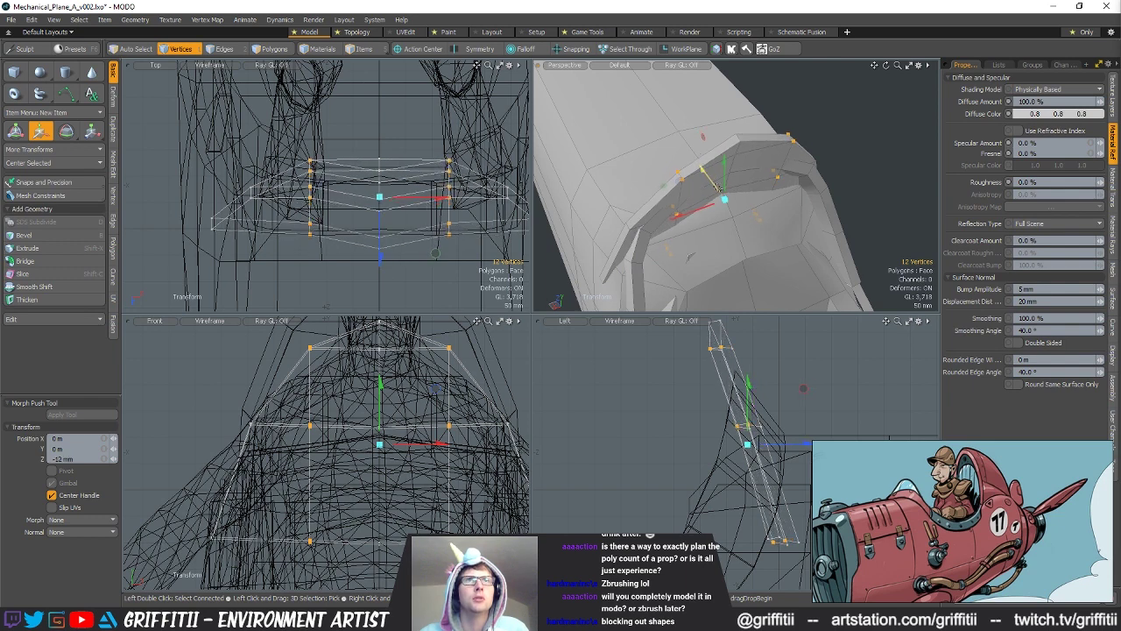
pyautogui.press('q')
# Step: Snap the panel's lower corner vertex pairs inward in X to line up with the outer vertices above them
pyautogui.keyDown('alt'); pyautogui.moveTo(718, 183); pyautogui.dragTo(718, 167); pyautogui.keyUp('alt')
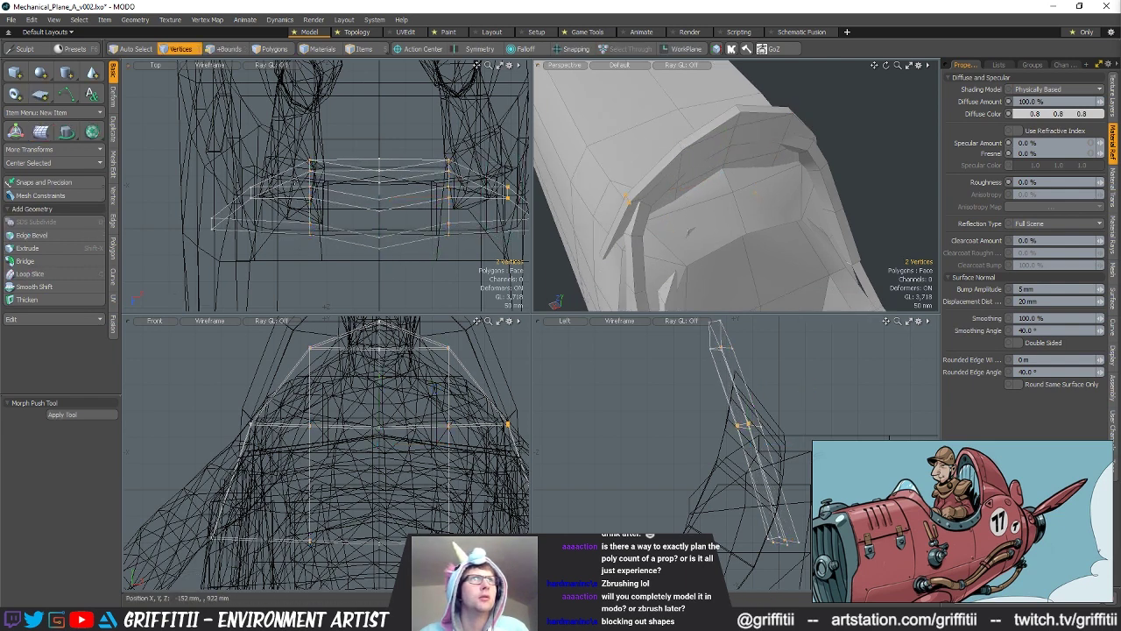
pyautogui.keyDown('alt'); pyautogui.keyDown('shift'); pyautogui.moveTo(725, 176); pyautogui.dragTo(725, 145); pyautogui.keyUp('shift'); pyautogui.keyUp('alt')
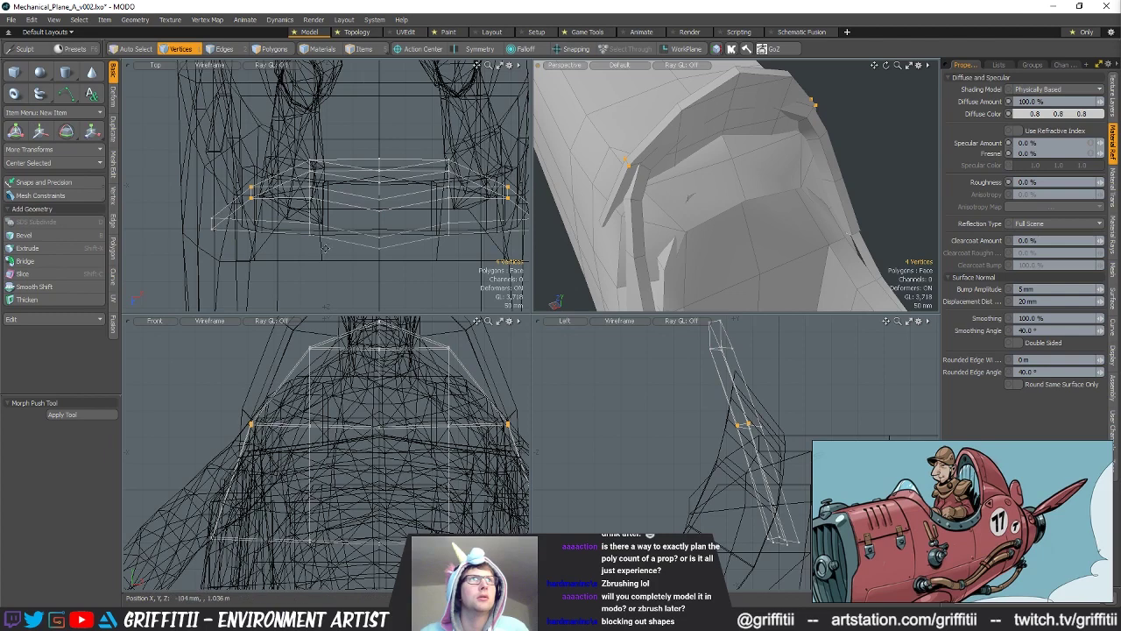
pyautogui.keyDown('alt'); pyautogui.keyDown('shift'); pyautogui.moveTo(480, 235); pyautogui.dragTo(410, 235); pyautogui.keyUp('shift'); pyautogui.keyUp('alt')
pyautogui.moveTo(520, 239); pyautogui.dragTo(515, 224, button='right')
pyautogui.press('w')
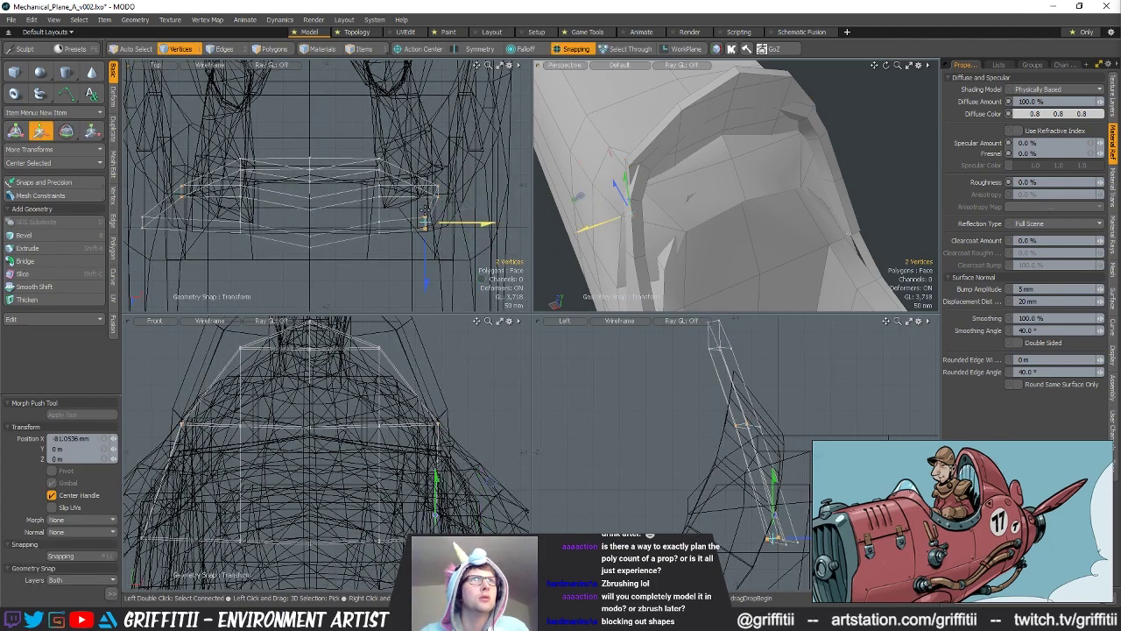
pyautogui.keyDown('alt'); pyautogui.keyDown('shift'); pyautogui.moveTo(438, 198); pyautogui.dragTo(500, 187); pyautogui.keyUp('shift'); pyautogui.keyUp('alt')
pyautogui.press('q')
pyautogui.moveTo(247, 205)
pyautogui.mouseDown(button='right')
pyautogui.moveTo(205, 198)
pyautogui.moveTo(221, 200)
pyautogui.mouseUp(button='right')
pyautogui.press('w')
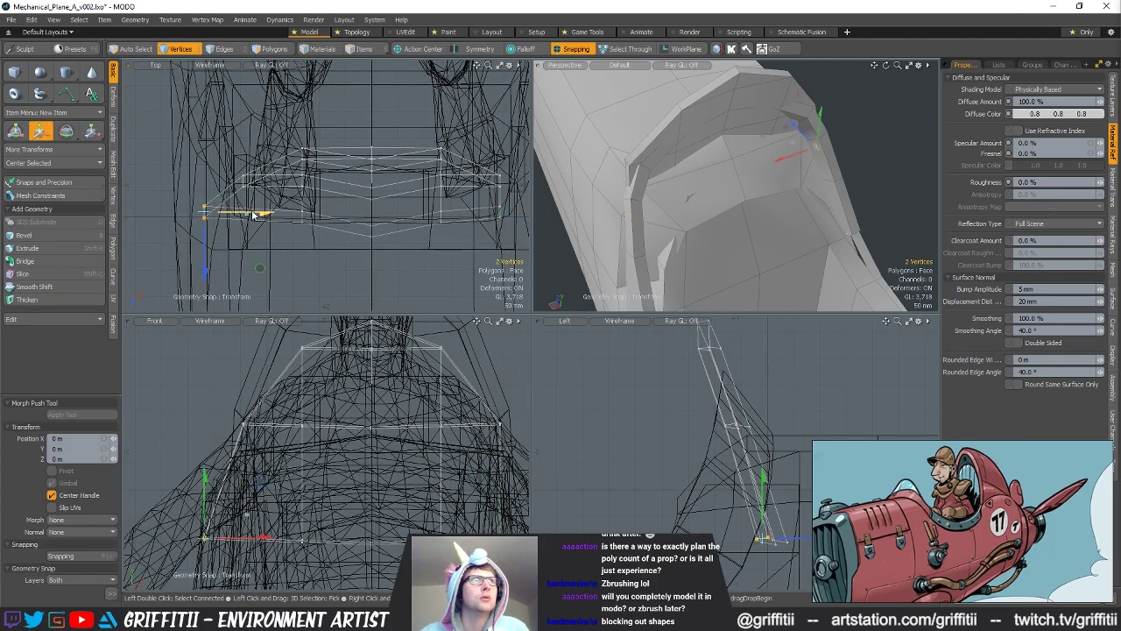
pyautogui.press('space')
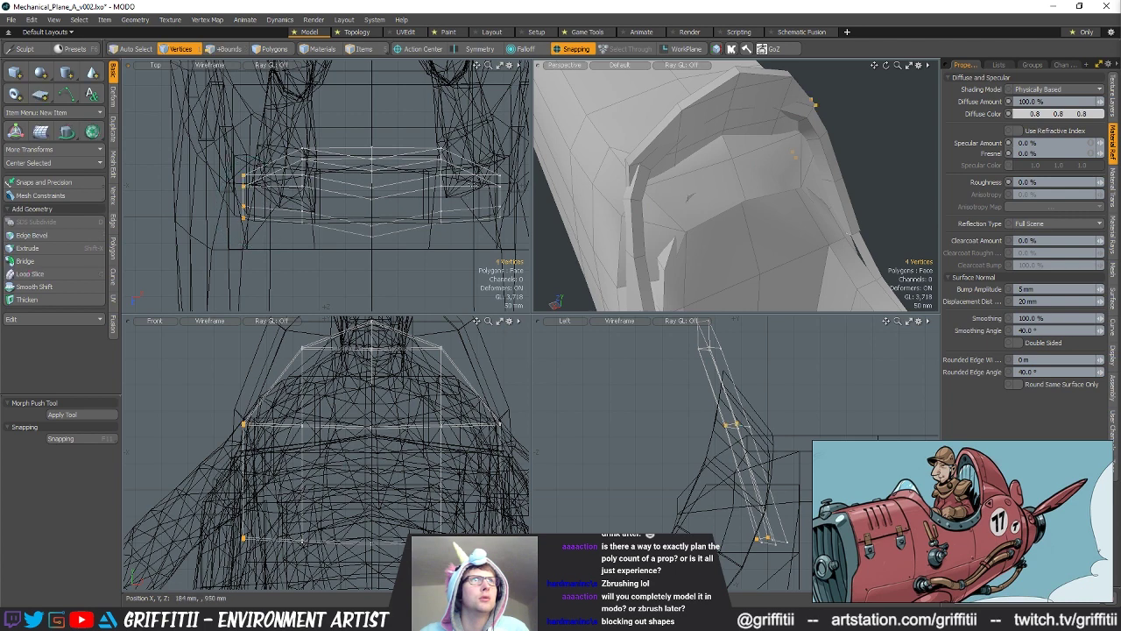
# Step: Turn off snapping, select the panel's eight outer vertices and move them -46 mm in Z
pyautogui.press('x')
pyautogui.press('w')
pyautogui.keyDown('alt'); pyautogui.moveTo(615, 225); pyautogui.dragTo(626, 226); pyautogui.keyUp('alt')
pyautogui.moveTo(696, 126); pyautogui.dragTo(702, 135)
pyautogui.moveTo(372, 241); pyautogui.dragTo(373, 229)
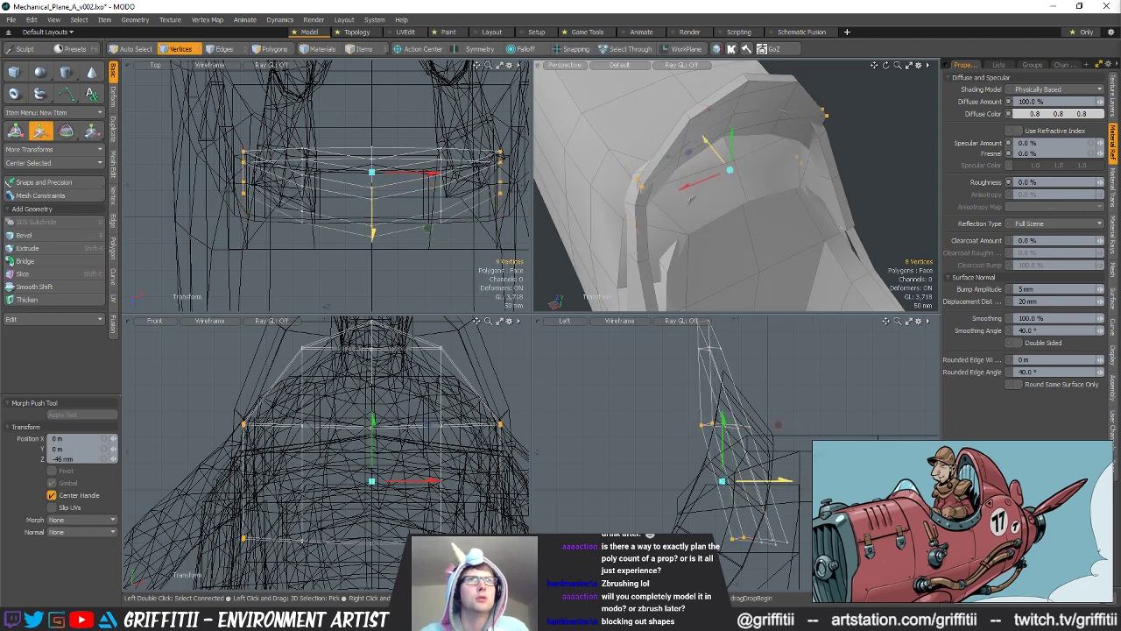
# Step: Lower the panel's outer vertices in Y and nudge them in Z to fit the dashboard arch
pyautogui.keyDown('alt'); pyautogui.moveTo(726, 165); pyautogui.dragTo(727, 137); pyautogui.keyUp('alt')
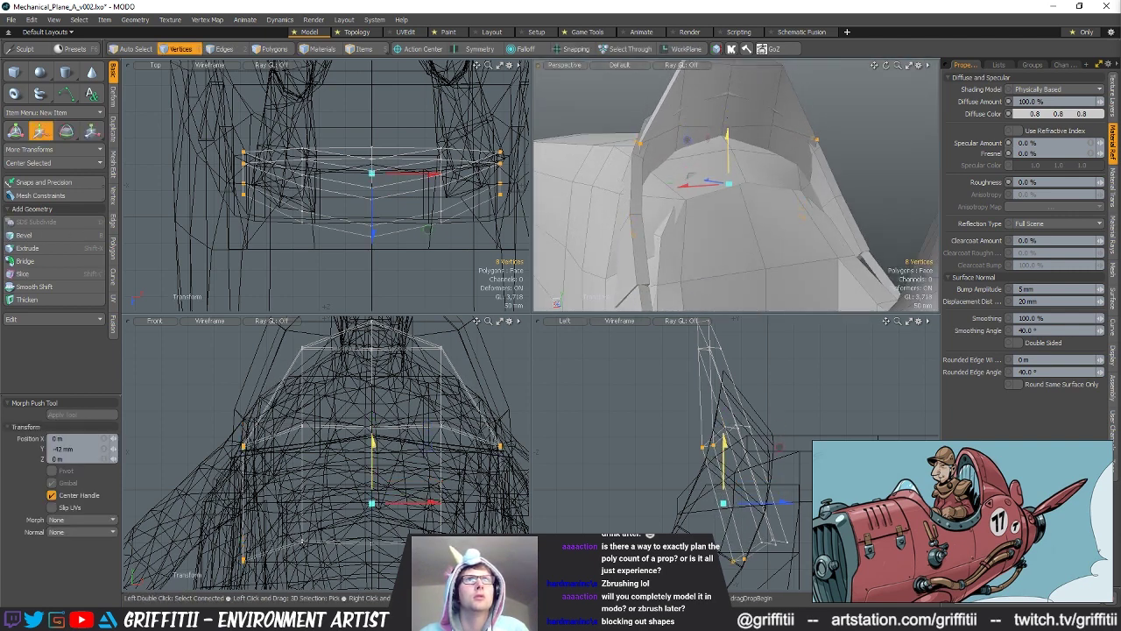
pyautogui.press('q')
pyautogui.moveTo(732, 147)
pyautogui.keyDown('alt'); pyautogui.mouseDown()
pyautogui.moveTo(833, 198)
pyautogui.moveTo(806, 193)
pyautogui.moveTo(774, 144)
pyautogui.moveTo(741, 161)
pyautogui.mouseUp(); pyautogui.keyUp('alt')
pyautogui.press('w')
pyautogui.moveTo(712, 196); pyautogui.dragTo(702, 195)
pyautogui.press('q')
pyautogui.keyDown('alt'); pyautogui.moveTo(752, 124); pyautogui.dragTo(701, 129); pyautogui.keyUp('alt')
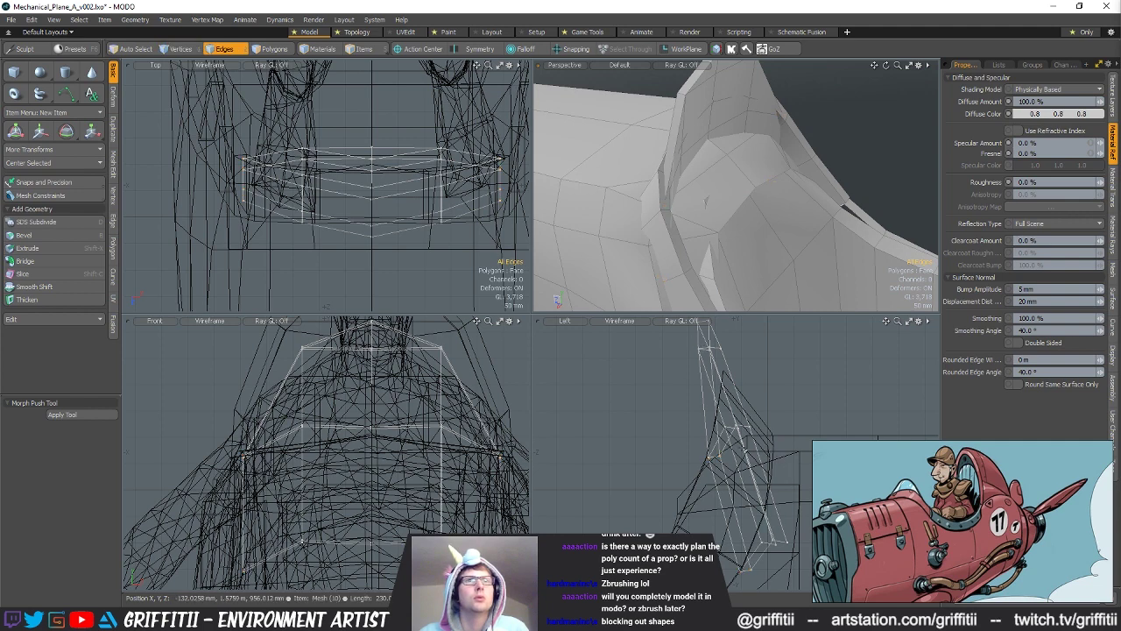
# Step: Undo the latest vertex edits on the curved panel and delete its lower row of polygons
pyautogui.press('1')
pyautogui.keyDown('alt'); pyautogui.moveTo(795, 237); pyautogui.dragTo(725, 86); pyautogui.keyUp('alt')
pyautogui.press('w')
pyautogui.press('q')
pyautogui.hotkey('ctrl', 'z')
pyautogui.hotkey('ctrl', 'z')
pyautogui.hotkey('ctrl', 'z')
pyautogui.hotkey('ctrl', 'z')
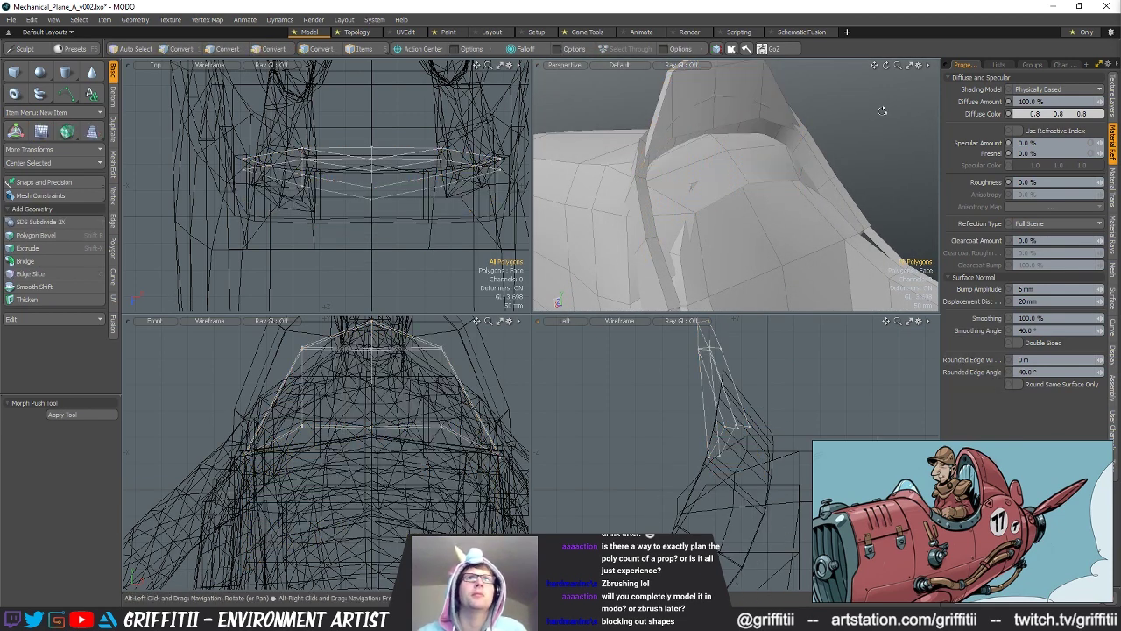
# Step: Select the centre vertex pair on the panel's lower edge and reposition it with the Move tool
pyautogui.press('1')
pyautogui.keyDown('alt'); pyautogui.moveTo(923, 107); pyautogui.dragTo(893, 127); pyautogui.keyUp('alt')
pyautogui.press('w')
pyautogui.keyDown('alt'); pyautogui.moveTo(716, 212); pyautogui.dragTo(789, 188); pyautogui.keyUp('alt')
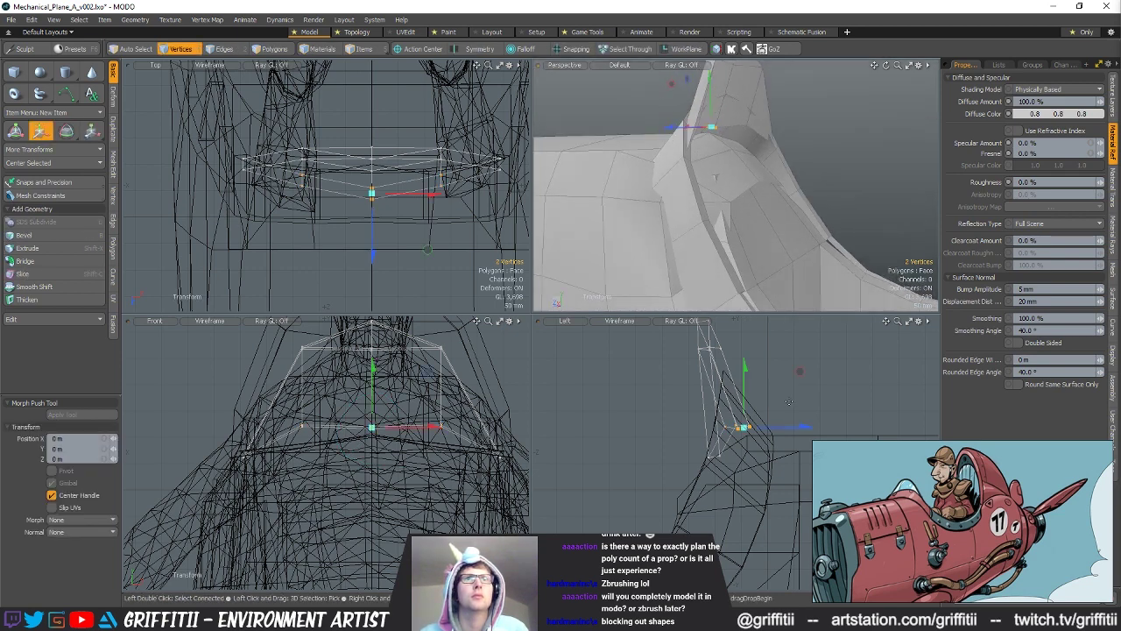
pyautogui.keyDown('alt'); pyautogui.moveTo(715, 178); pyautogui.dragTo(751, 216); pyautogui.keyUp('alt')
pyautogui.press('q')
# Step: Select the two inner edges of the fuselage beneath the dashboard arch, move them towards the nose in Z and scale them to 170.5% in X
pyautogui.click(850, 173)
pyautogui.press('2')
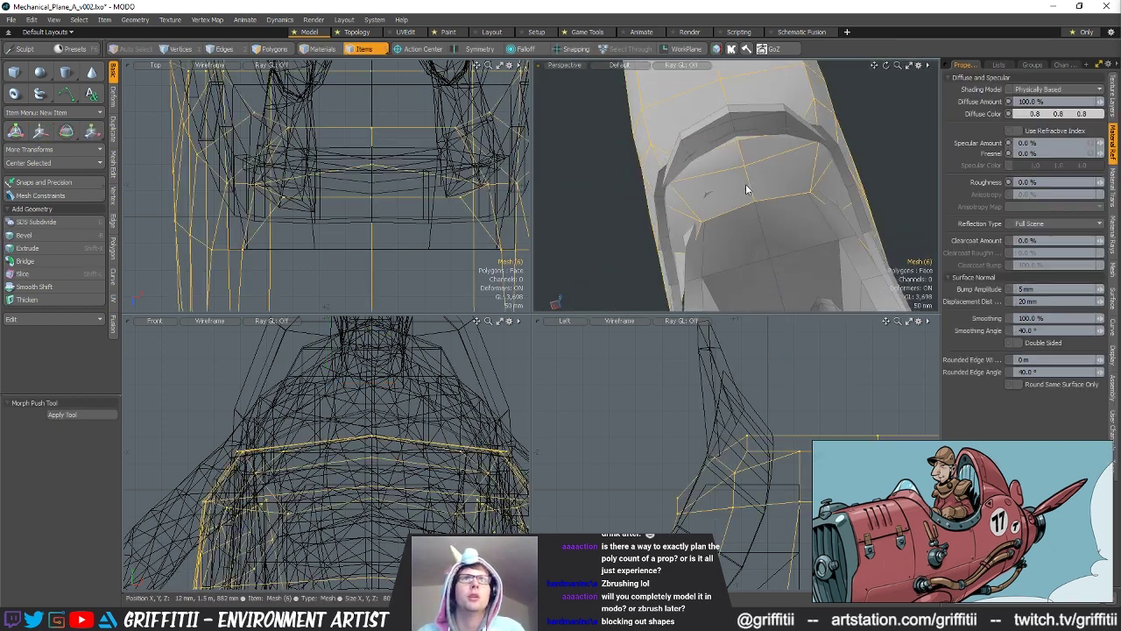
pyautogui.keyDown('shift'); pyautogui.click(773, 197); pyautogui.keyUp('shift')
pyautogui.press('w')
pyautogui.keyDown('alt'); pyautogui.moveTo(773, 197); pyautogui.dragTo(801, 193); pyautogui.keyUp('alt')
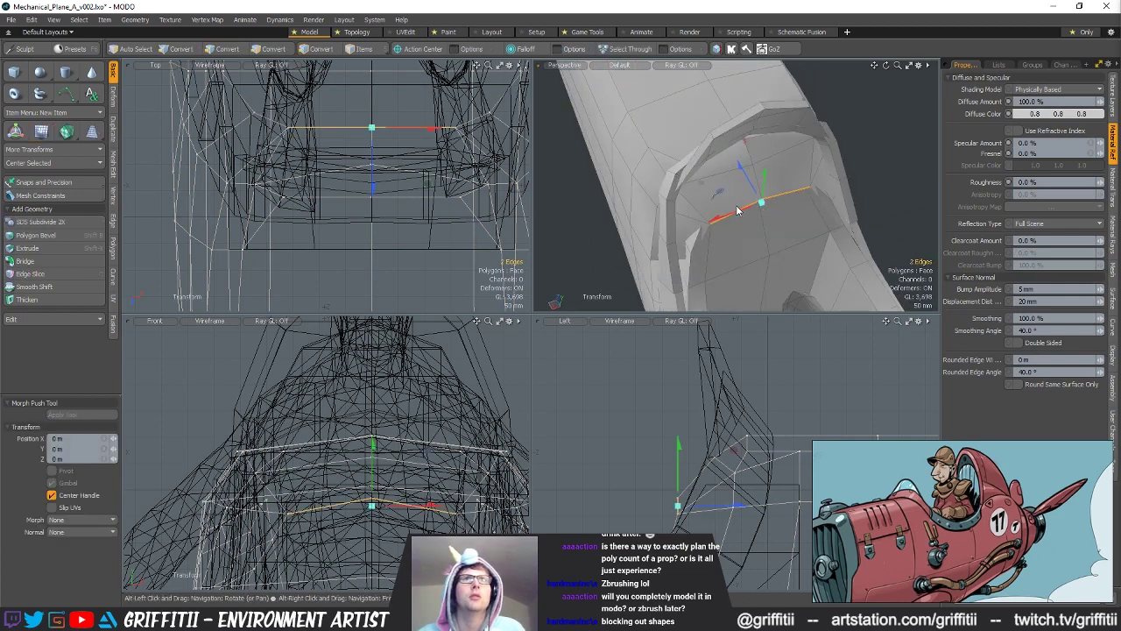
pyautogui.moveTo(741, 167); pyautogui.dragTo(734, 155)
pyautogui.keyDown('alt'); pyautogui.moveTo(731, 199); pyautogui.dragTo(722, 203); pyautogui.keyUp('alt')
pyautogui.press('r')
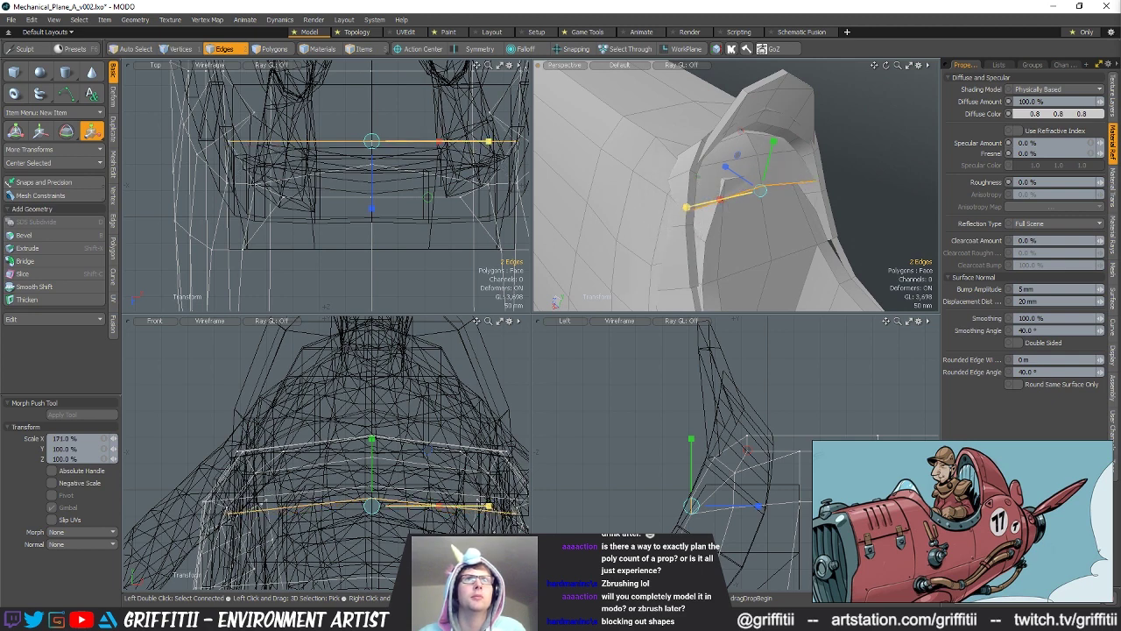
pyautogui.keyDown('alt'); pyautogui.moveTo(755, 210); pyautogui.dragTo(704, 224); pyautogui.keyUp('alt')
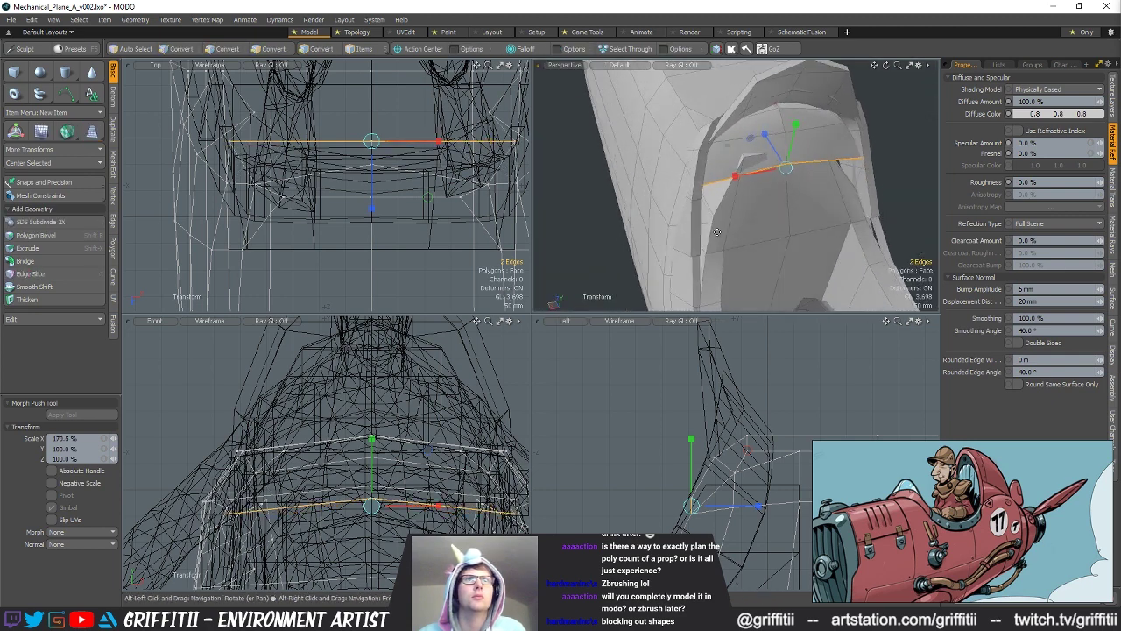
# Step: Select the vertex pair on the fuselage's inner sides below the dashboard arch and scale it to 132% in X
pyautogui.press('space')
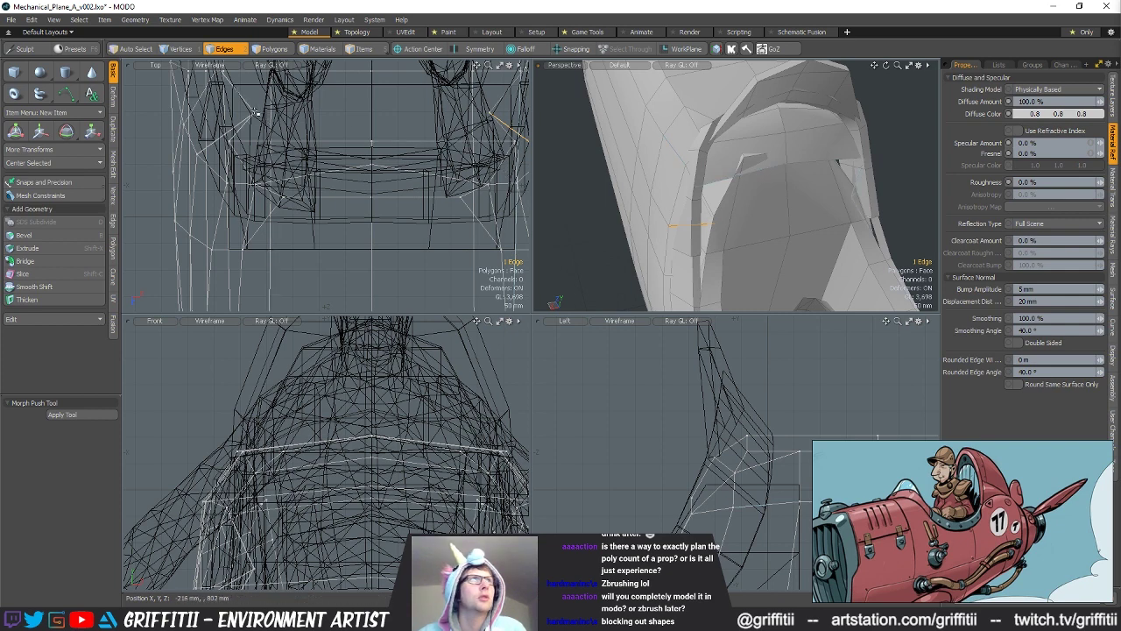
pyautogui.keyDown('shift'); pyautogui.click(490, 111); pyautogui.keyUp('shift')
pyautogui.press('r')
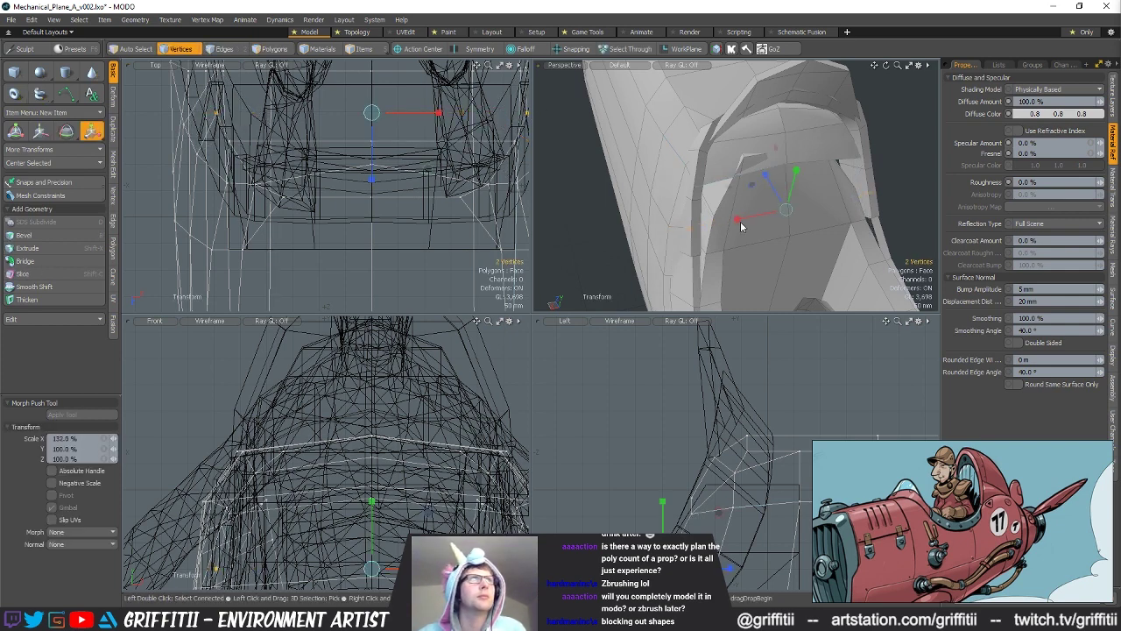
pyautogui.press('space')
pyautogui.keyDown('alt'); pyautogui.moveTo(740, 226); pyautogui.dragTo(762, 179); pyautogui.keyUp('alt')
# Step: Delete the remaining curved panel polygons spanning the opening beneath the dashboard arch
pyautogui.press('space')
pyautogui.press('space')
pyautogui.click(746, 150)
pyautogui.keyDown('alt'); pyautogui.moveTo(797, 141); pyautogui.dragTo(839, 151); pyautogui.keyUp('alt')
pyautogui.click(839, 152)
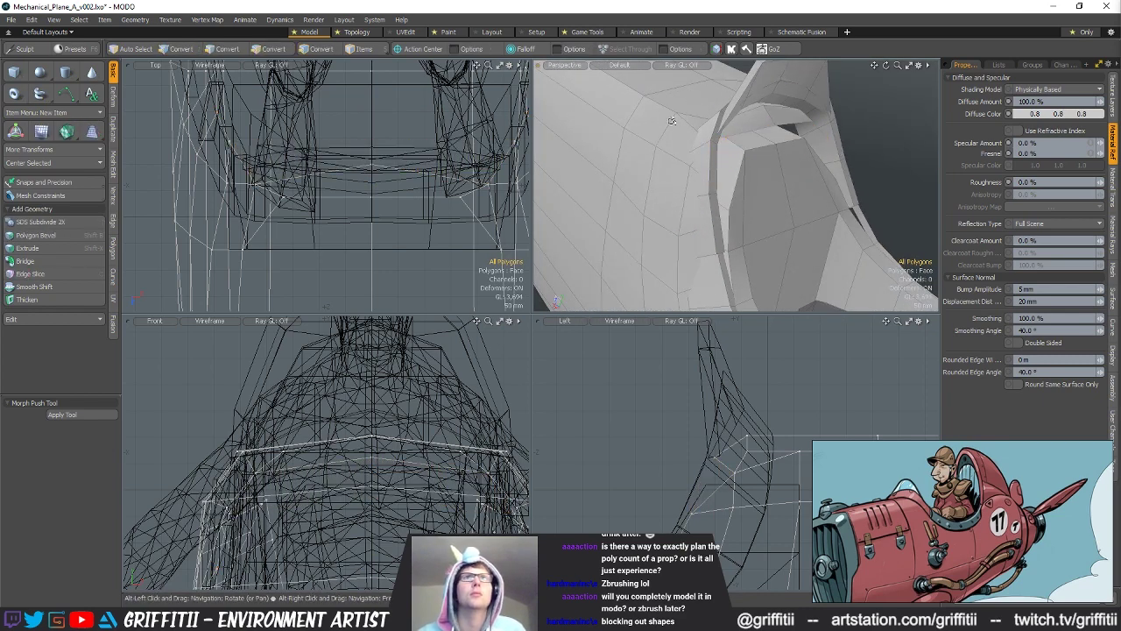
pyautogui.keyDown('alt'); pyautogui.moveTo(671, 120); pyautogui.dragTo(653, 147); pyautogui.keyUp('alt')
pyautogui.keyDown('alt'); pyautogui.moveTo(732, 154); pyautogui.dragTo(842, 149); pyautogui.keyUp('alt')
pyautogui.click(734, 121)
pyautogui.keyDown('shift'); pyautogui.click(784, 112); pyautogui.keyUp('shift')
pyautogui.press('Delete')
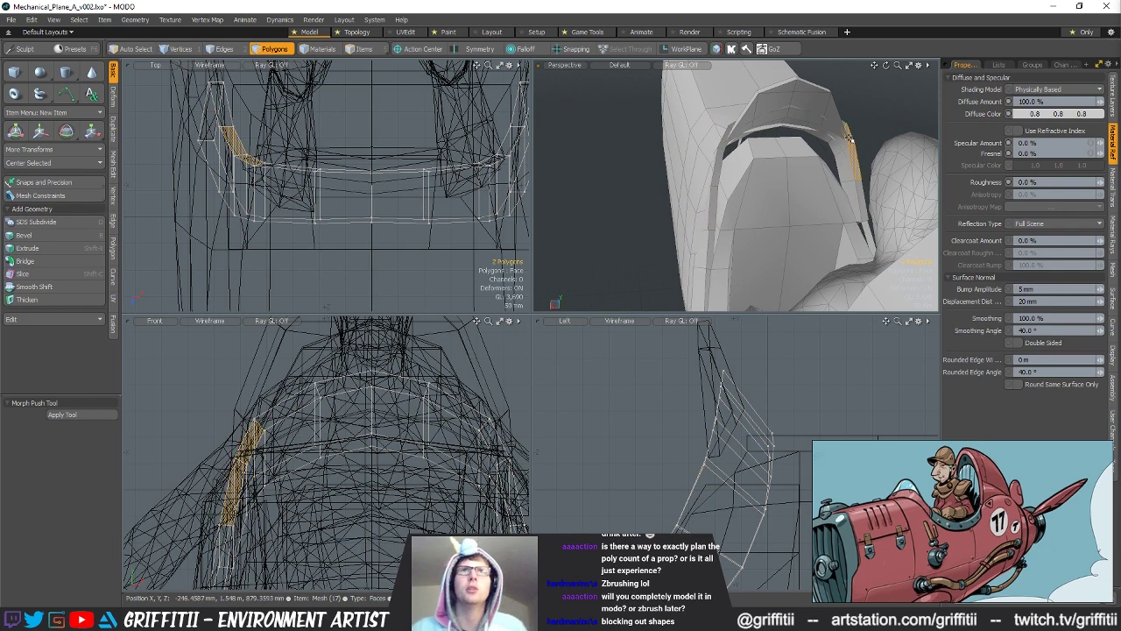
# Step: Select the polygon loop around the dashboard arch's rim, copy it and paste it into a separate mesh
pyautogui.press('l')
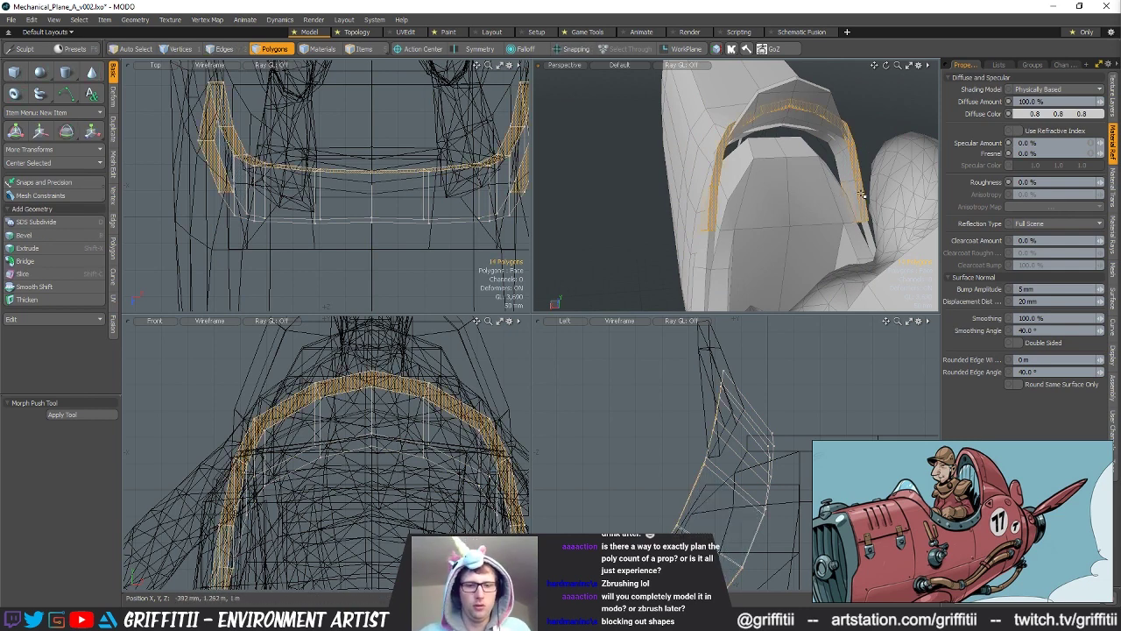
pyautogui.hotkey('ctrl', 'x')
pyautogui.hotkey('ctrl', 'v')
pyautogui.keyDown('alt'); pyautogui.keyDown('shift'); pyautogui.moveTo(701, 525); pyautogui.dragTo(707, 431); pyautogui.keyUp('shift'); pyautogui.keyUp('alt')
pyautogui.scroll(-1, 696, 456)
pyautogui.click(673, 525)
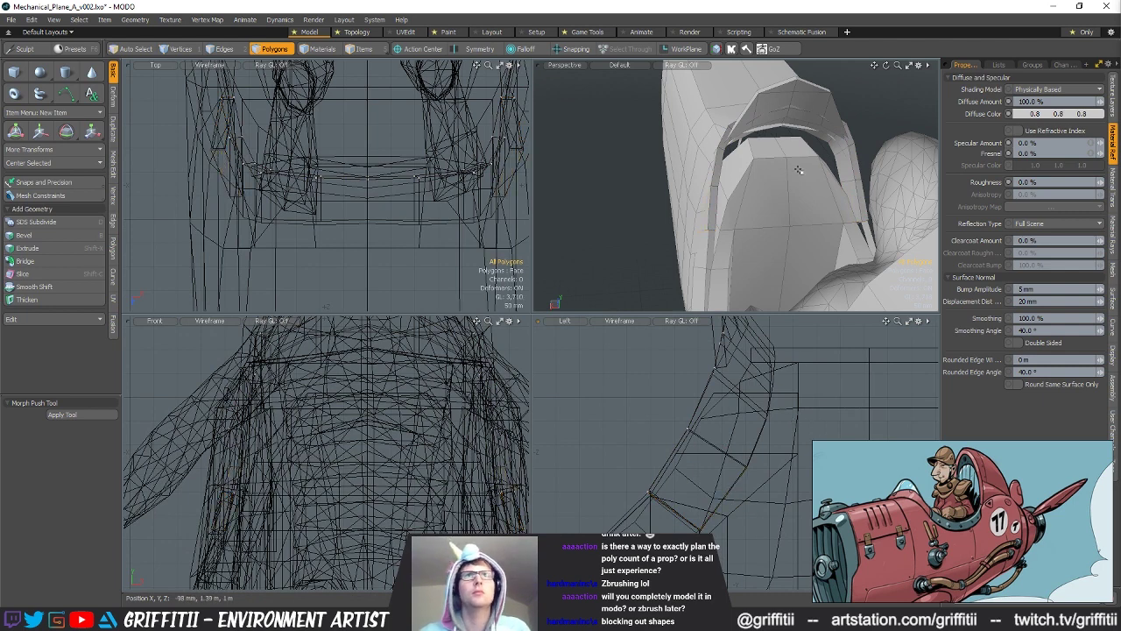
# Step: With the action centre on Selection, adjust the pasted arch strip and scale its inner edges to 88% in X and Y
pyautogui.press('w')
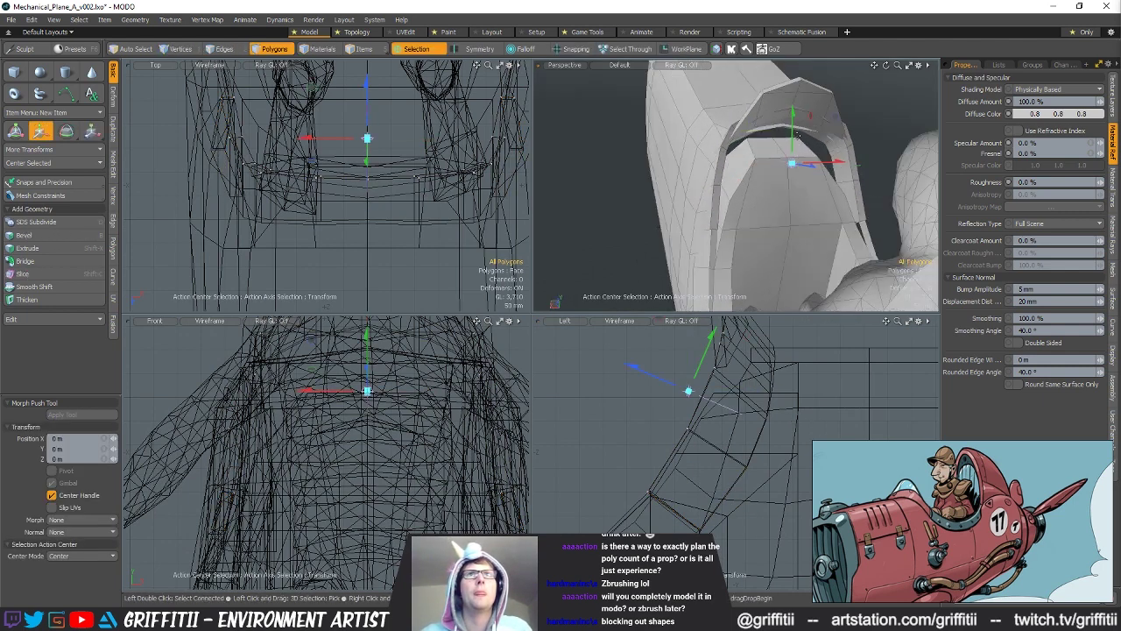
pyautogui.press('r')
pyautogui.moveTo(844, 179); pyautogui.dragTo(761, 145)
pyautogui.press('q')
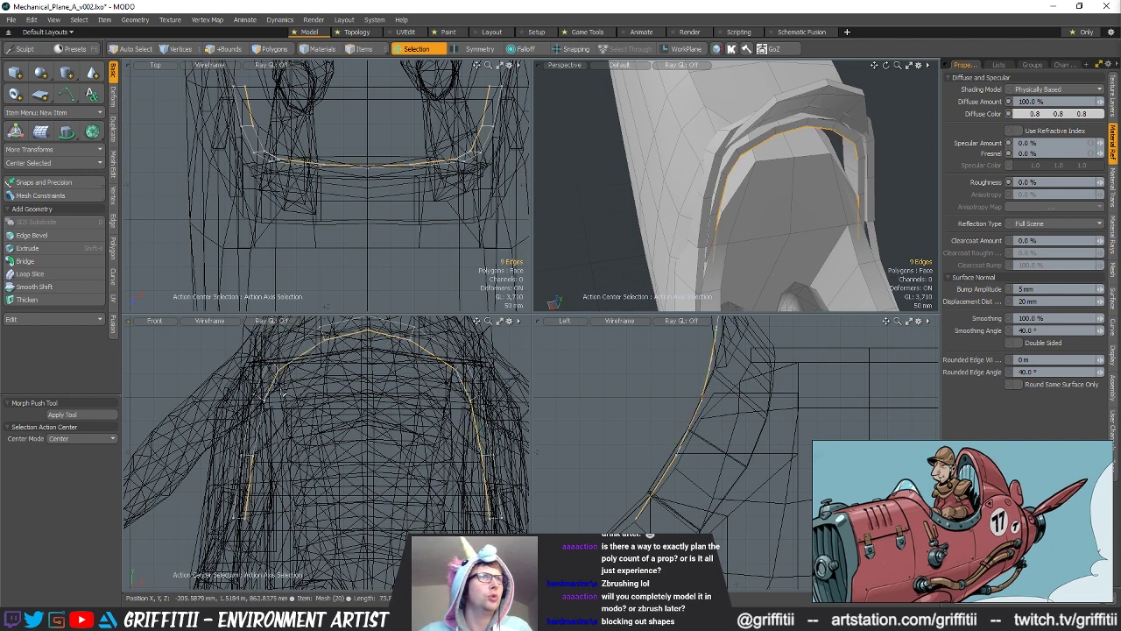
pyautogui.press('r')
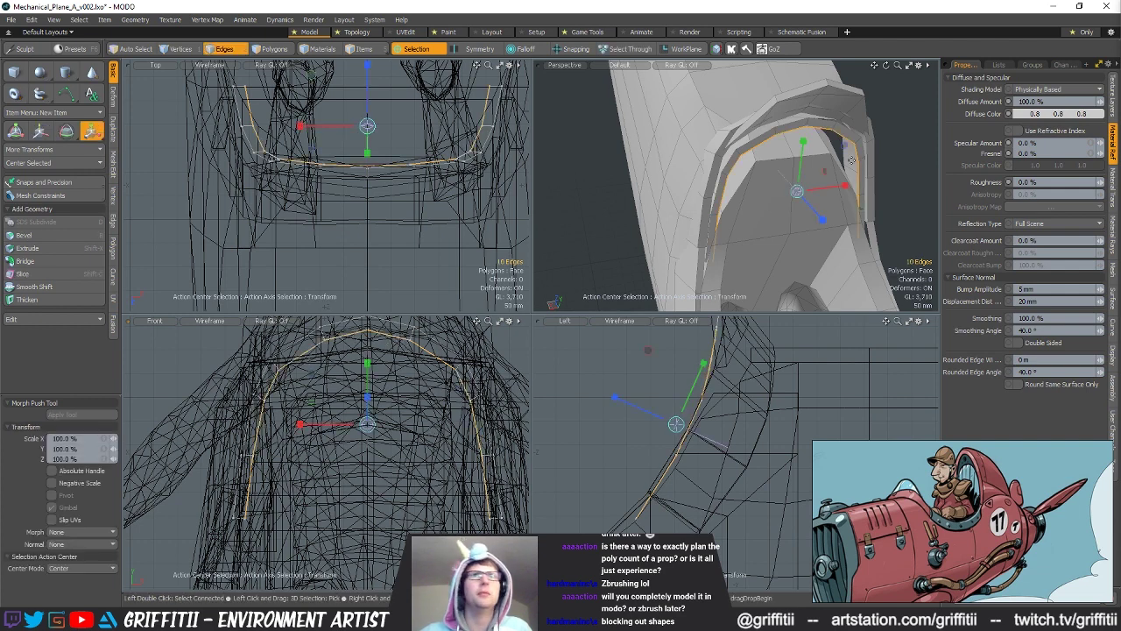
pyautogui.moveTo(848, 148); pyautogui.dragTo(793, 244)
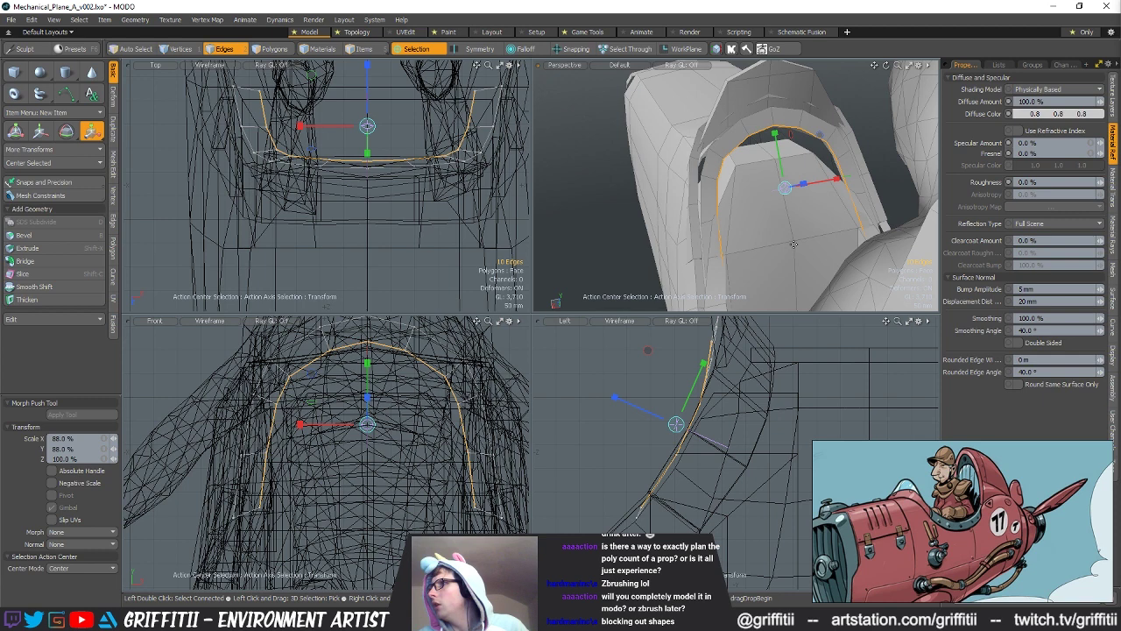
pyautogui.keyDown('alt'); pyautogui.moveTo(763, 255); pyautogui.dragTo(701, 220); pyautogui.keyUp('alt')
pyautogui.press('q')
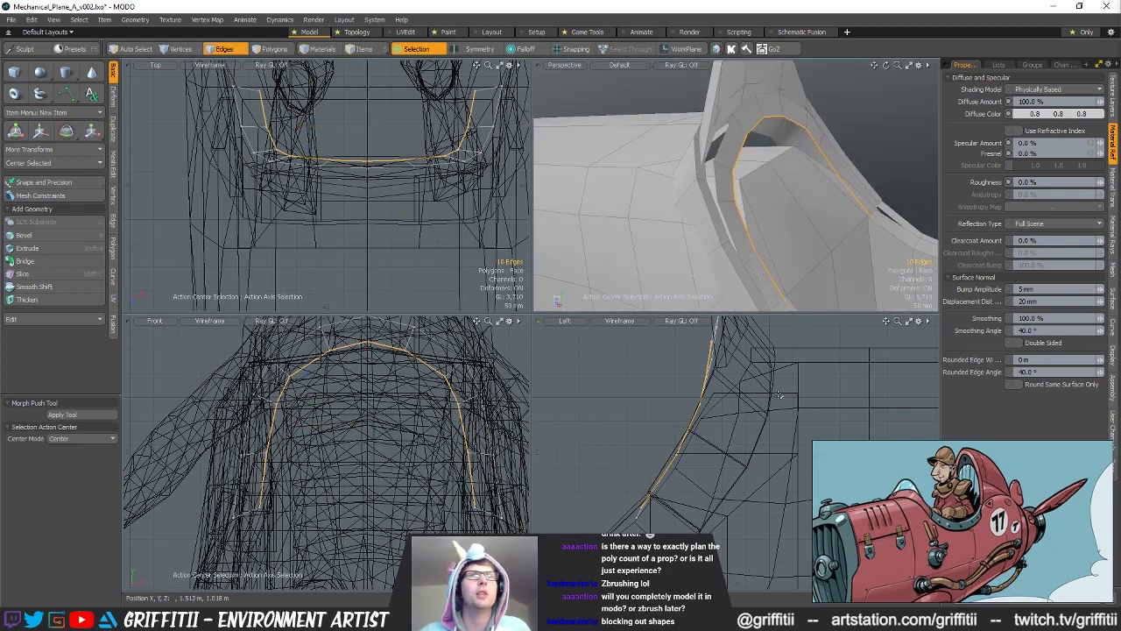
# Step: Scale the arch strip's inner vertices inward and lower them 14 mm in Y
pyautogui.click(762, 169)
pyautogui.press('w')
pyautogui.moveTo(762, 170)
pyautogui.keyDown('alt'); pyautogui.mouseDown()
pyautogui.moveTo(793, 189)
pyautogui.moveTo(823, 169)
pyautogui.moveTo(764, 194)
pyautogui.moveTo(784, 182)
pyautogui.moveTo(800, 131)
pyautogui.moveTo(848, 188)
pyautogui.moveTo(782, 181)
pyautogui.moveTo(816, 168)
pyautogui.moveTo(795, 184)
pyautogui.moveTo(758, 180)
pyautogui.mouseUp(); pyautogui.keyUp('alt')
pyautogui.press('space')
pyautogui.keyDown('alt'); pyautogui.keyDown('shift'); pyautogui.moveTo(395, 435); pyautogui.dragTo(349, 479); pyautogui.keyUp('shift'); pyautogui.keyUp('alt')
pyautogui.press('1')
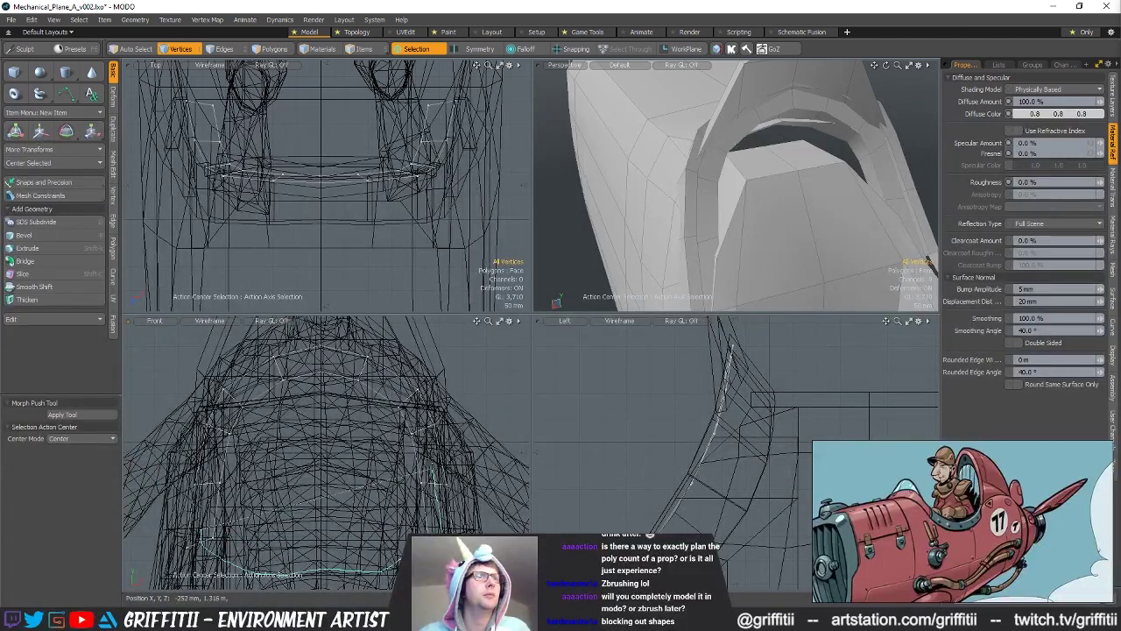
pyautogui.press('y')
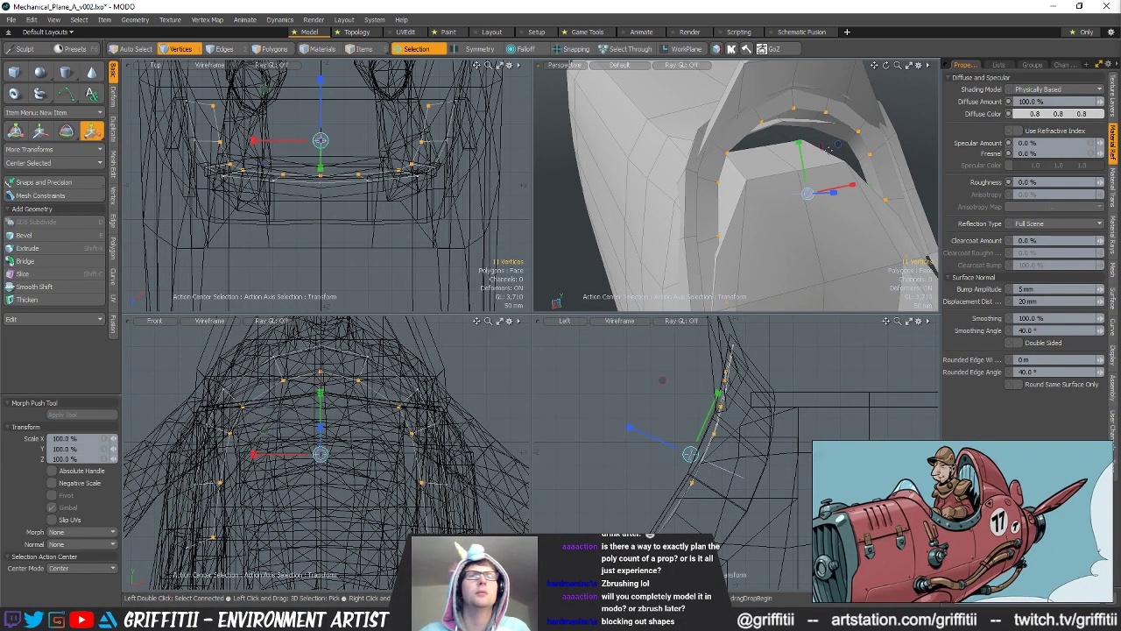
pyautogui.moveTo(840, 147); pyautogui.dragTo(762, 188)
pyautogui.press('w')
pyautogui.moveTo(767, 97); pyautogui.dragTo(662, 140)
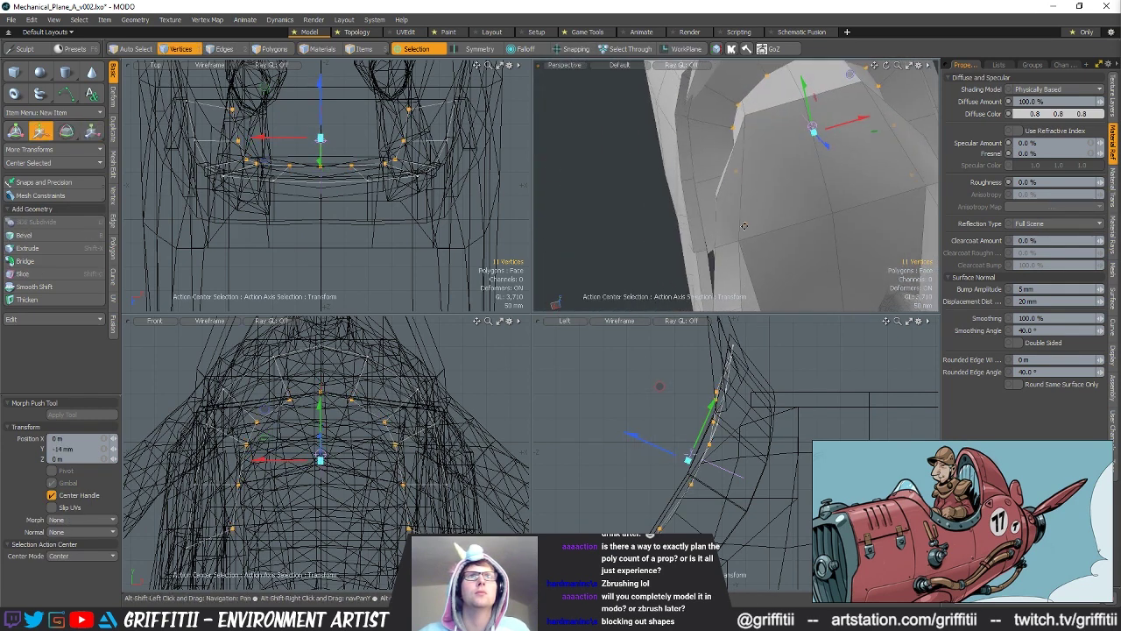
# Step: Move and scale the four vertices near the arch strip's lower ends to line up with the cockpit sides
pyautogui.press('space')
pyautogui.keyDown('alt'); pyautogui.moveTo(684, 532); pyautogui.dragTo(722, 482); pyautogui.keyUp('alt')
pyautogui.press('r')
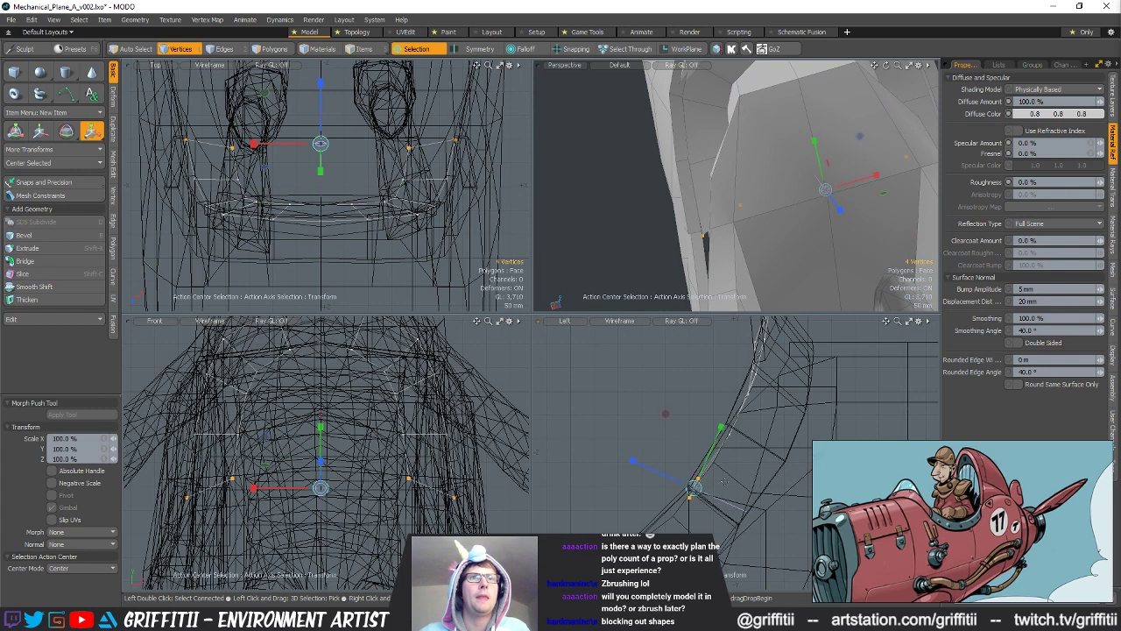
pyautogui.press('w')
pyautogui.keyDown('alt'); pyautogui.moveTo(834, 161); pyautogui.dragTo(815, 154); pyautogui.keyUp('alt')
pyautogui.moveTo(716, 431); pyautogui.dragTo(692, 484)
pyautogui.moveTo(700, 525); pyautogui.dragTo(669, 553)
pyautogui.keyDown('alt'); pyautogui.moveTo(832, 195); pyautogui.dragTo(752, 194); pyautogui.keyUp('alt')
pyautogui.press('r')
pyautogui.moveTo(856, 265); pyautogui.dragTo(828, 261)
# Step: Loop Slice the strip's two lowest side polygons and move the new vertices -2 mm in Y and -10 mm in Z
pyautogui.press('space')
pyautogui.press('space')
pyautogui.press('space')
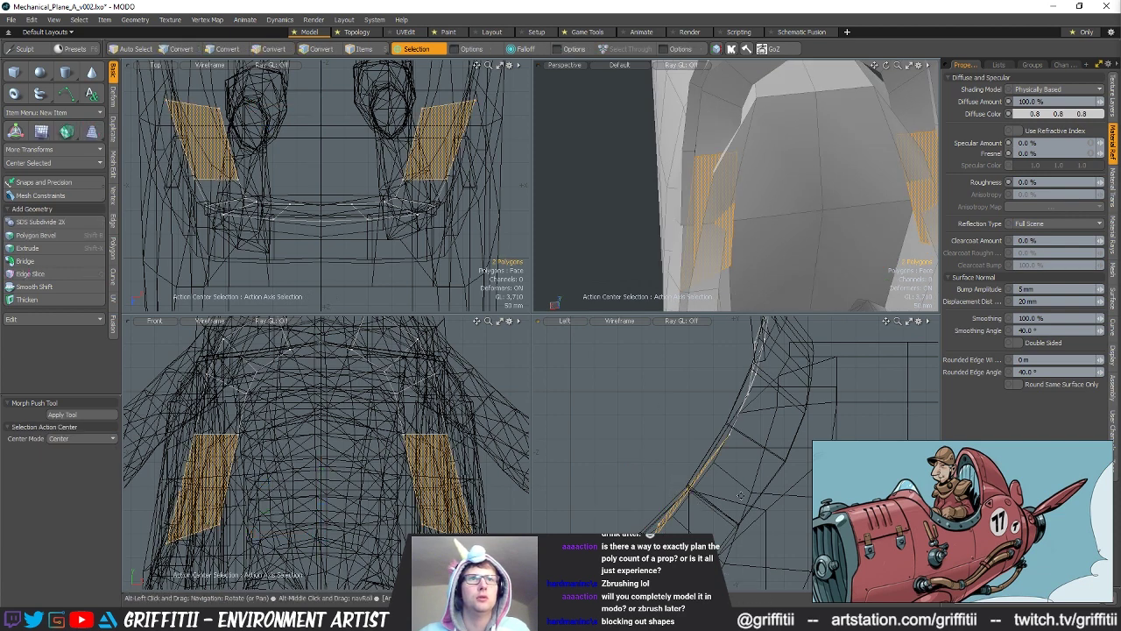
pyautogui.hotkey('alt', 'c')
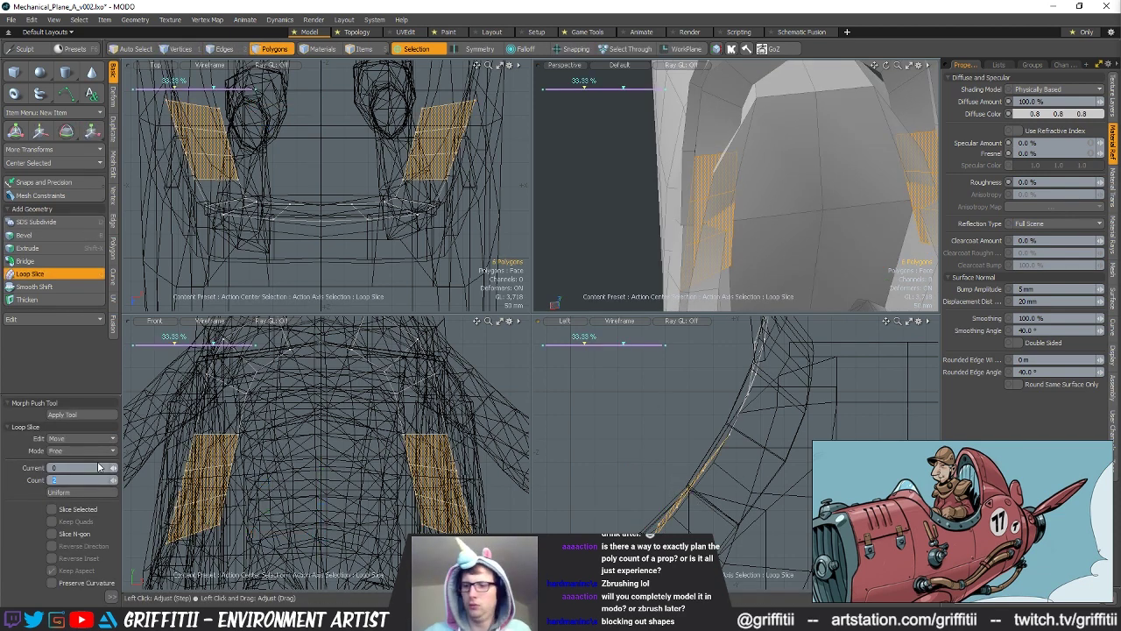
pyautogui.press('space')
pyautogui.press('1')
pyautogui.moveTo(690, 487); pyautogui.dragTo(694, 486, button='right')
pyautogui.press('w')
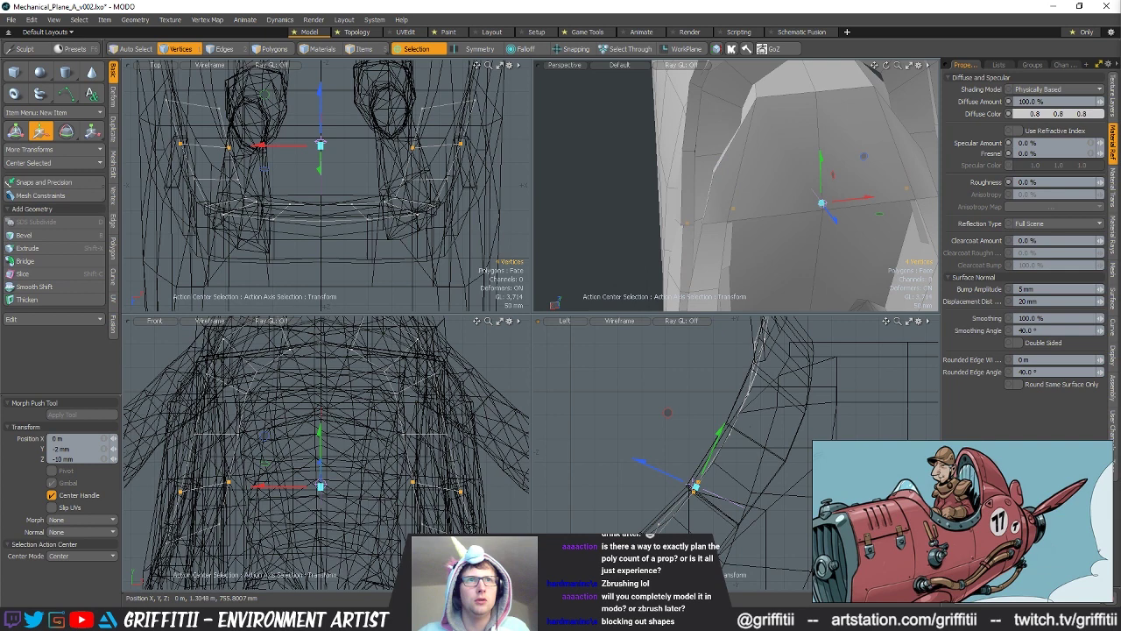
# Step: Nudge the vertex pairs at the strip's lower ends and new slice to follow the curve of the cockpit wall
pyautogui.press('space')
pyautogui.press('w')
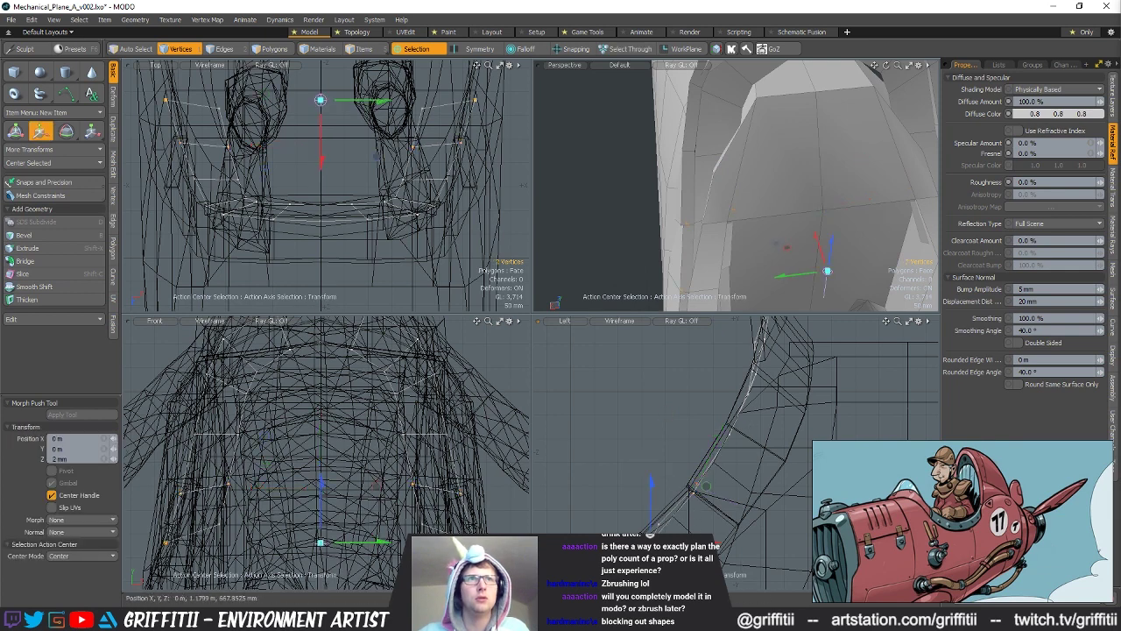
pyautogui.press('space')
pyautogui.moveTo(662, 517)
pyautogui.mouseDown(button='right')
pyautogui.moveTo(648, 529)
pyautogui.moveTo(663, 531)
pyautogui.mouseUp(button='right')
pyautogui.press('w')
pyautogui.press('space')
pyautogui.press('w')
pyautogui.press('space')
pyautogui.moveTo(688, 485); pyautogui.dragTo(695, 502, button='right')
pyautogui.press('w')
pyautogui.press('space')
# Step: Scale the strip's lowest inner vertex pair to 112.5% in X and the pair above it to 108% in X
pyautogui.click(678, 399)
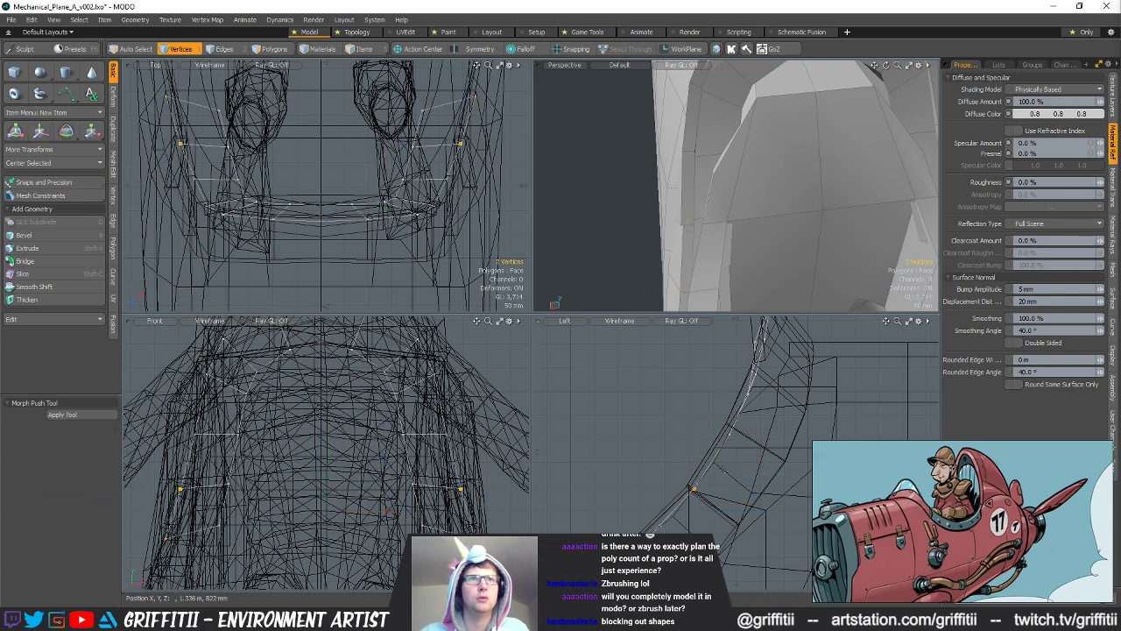
pyautogui.keyDown('alt'); pyautogui.moveTo(678, 398); pyautogui.dragTo(645, 471); pyautogui.keyUp('alt')
pyautogui.keyDown('alt'); pyautogui.moveTo(771, 193); pyautogui.dragTo(760, 217); pyautogui.keyUp('alt')
pyautogui.keyDown('alt'); pyautogui.moveTo(222, 560); pyautogui.dragTo(236, 447); pyautogui.keyUp('alt')
pyautogui.moveTo(450, 439); pyautogui.dragTo(445, 437, button='right')
pyautogui.moveTo(749, 242)
pyautogui.keyDown('alt'); pyautogui.mouseDown()
pyautogui.moveTo(744, 257)
pyautogui.moveTo(760, 225)
pyautogui.mouseUp(); pyautogui.keyUp('alt')
pyautogui.press('r')
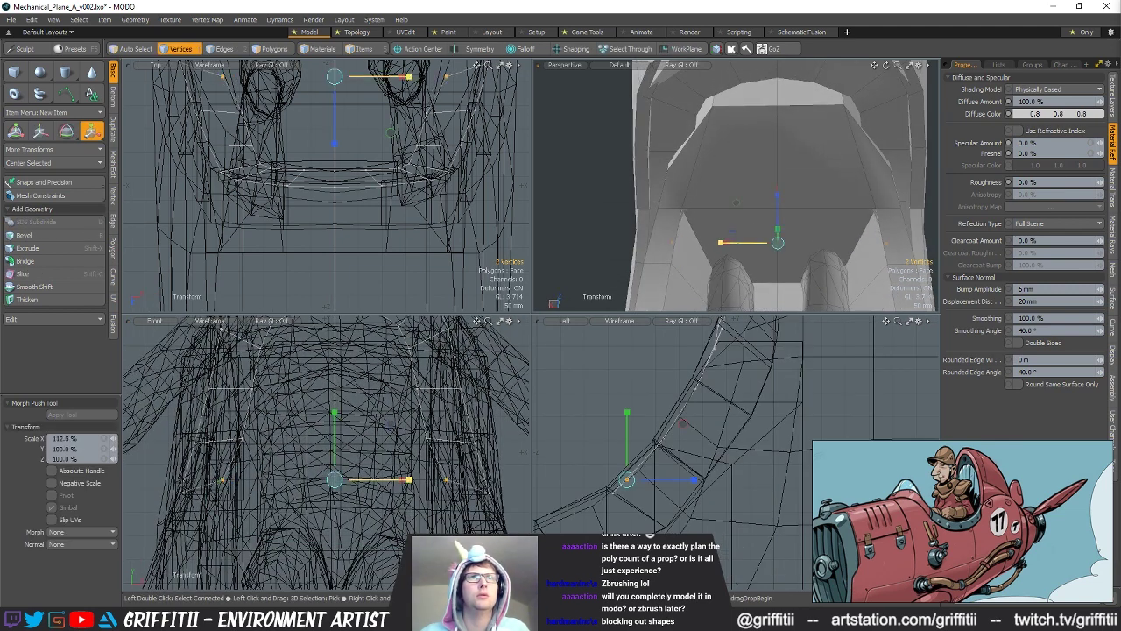
pyautogui.press('space')
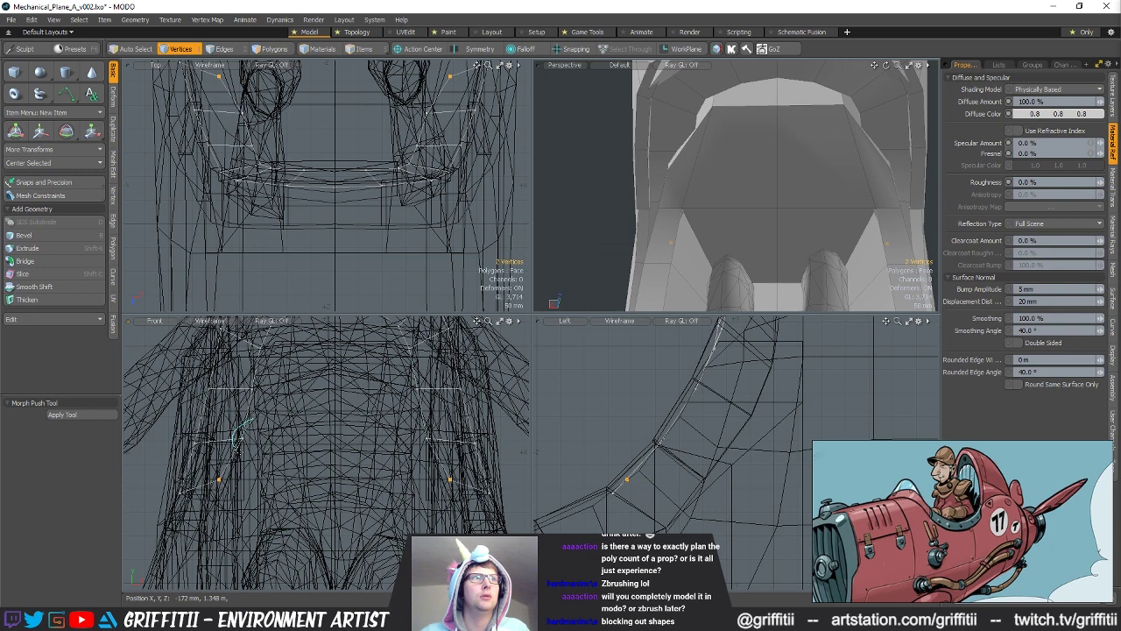
pyautogui.press('y')
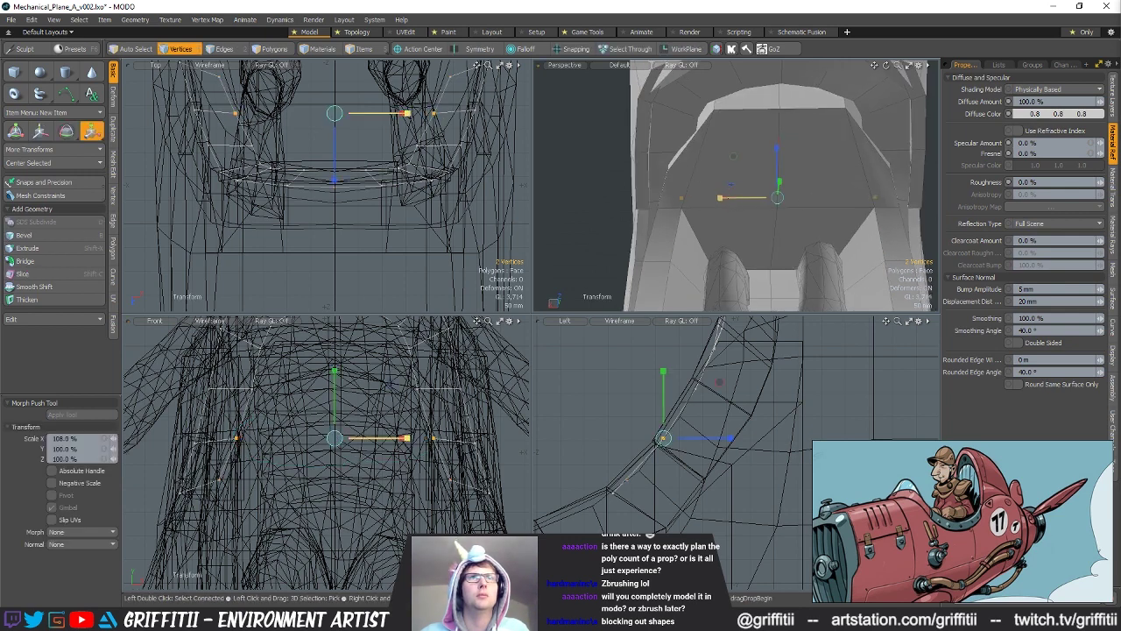
pyautogui.keyDown('alt'); pyautogui.moveTo(761, 210); pyautogui.dragTo(692, 206); pyautogui.keyUp('alt')
pyautogui.press('space')
# Step: Bridge the two opposing pairs of inner side edges across the arch opening to form a flat panel
pyautogui.press('2')
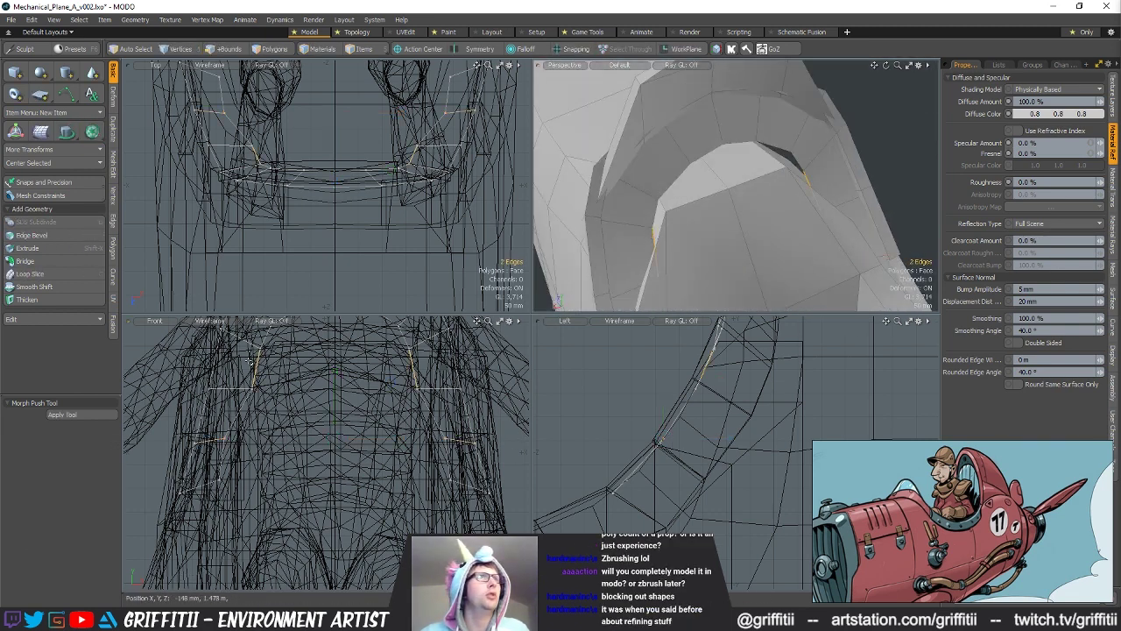
pyautogui.click(26, 261)
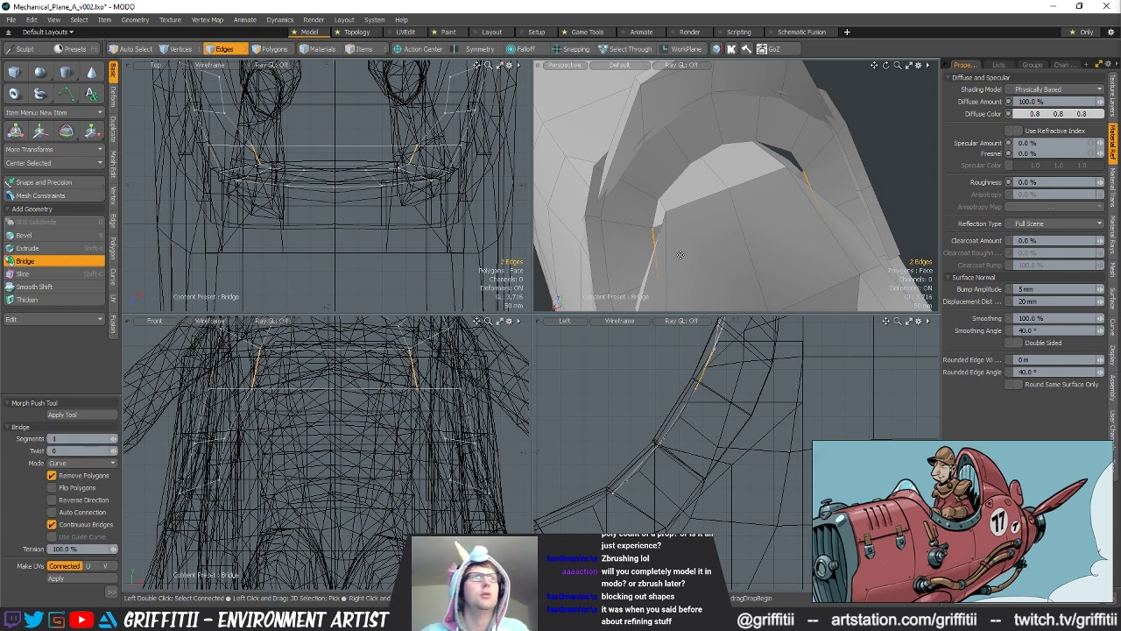
pyautogui.keyDown('alt'); pyautogui.keyDown('shift'); pyautogui.moveTo(406, 337); pyautogui.dragTo(396, 404); pyautogui.keyUp('shift'); pyautogui.keyUp('alt')
pyautogui.press('space')
pyautogui.keyDown('ctrl'); pyautogui.click(273, 390); pyautogui.keyUp('ctrl')
pyautogui.click(35, 261)
pyautogui.click(701, 188)
# Step: Select both bridged polygons and Loop Slice them vertically down the centre
pyautogui.press('space')
pyautogui.press('3')
pyautogui.click(748, 204)
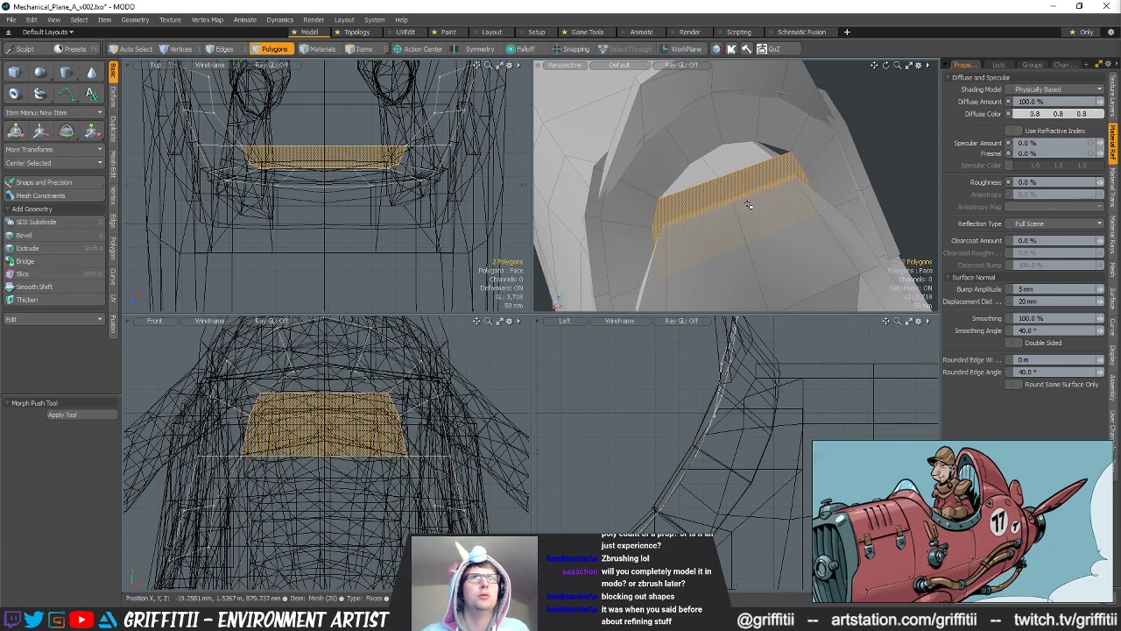
pyautogui.hotkey('alt', 'c')
pyautogui.press('space')
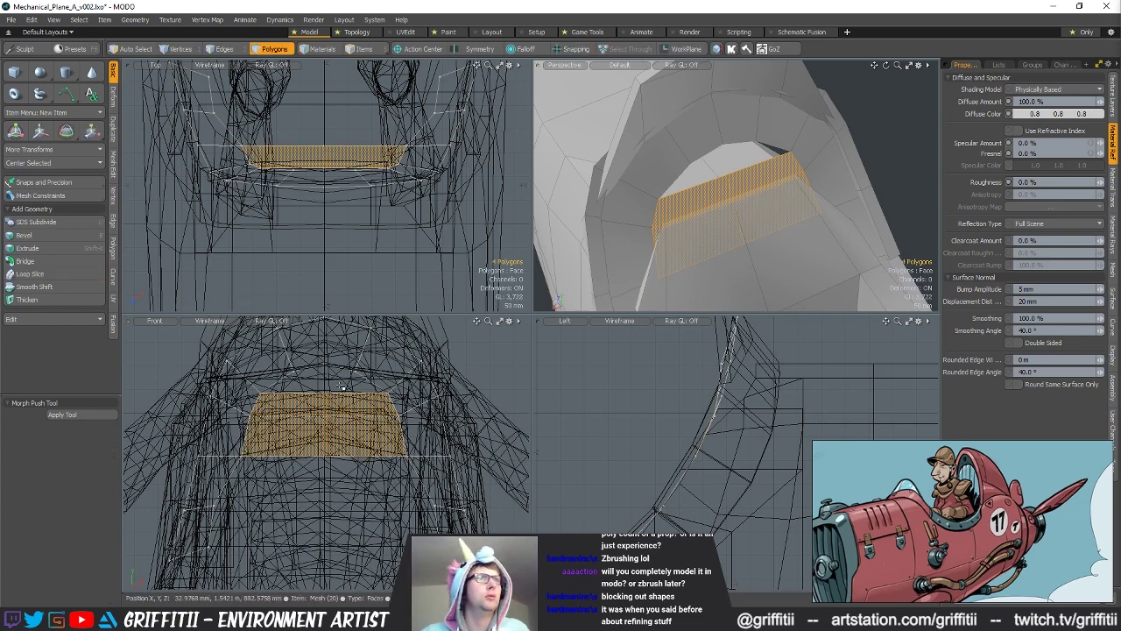
# Step: Bridge the panel's upper edges to the arch's top inner edges to close the remaining gap
pyautogui.press('1')
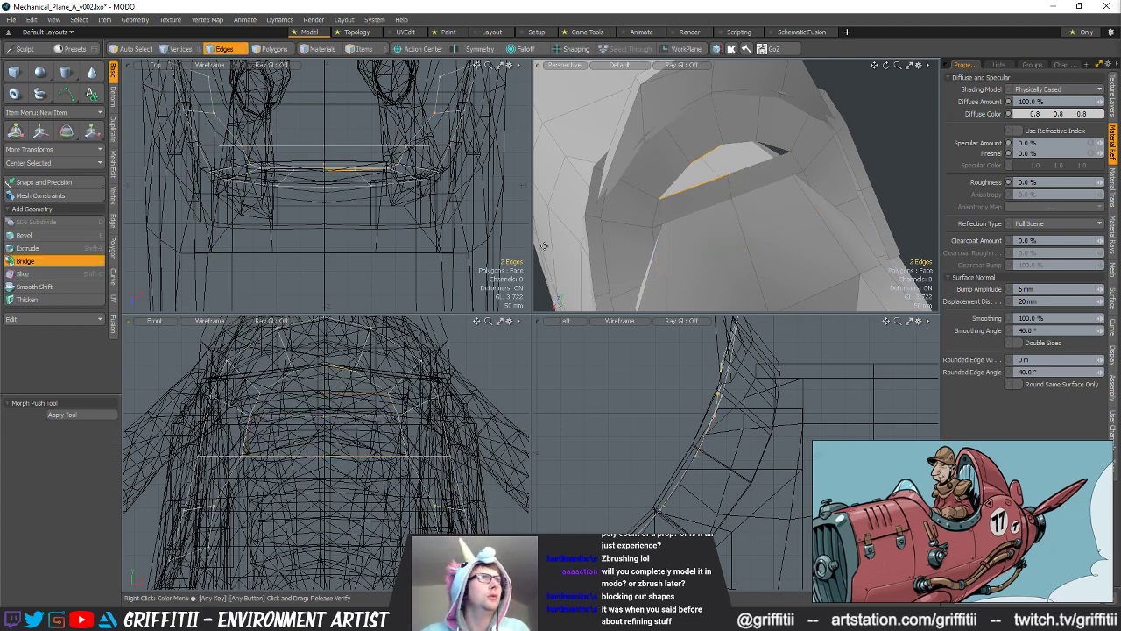
pyautogui.click(544, 246)
pyautogui.press('space')
# Step: Select the four upper polygons of the cockpit's inner front panel mesh and slice them horizontally
pyautogui.keyDown('alt'); pyautogui.moveTo(825, 167); pyautogui.dragTo(745, 231); pyautogui.keyUp('alt')
pyautogui.moveTo(745, 231)
pyautogui.keyDown('ctrl'); pyautogui.keyDown('alt'); pyautogui.mouseDown()
pyautogui.moveTo(785, 237)
pyautogui.moveTo(771, 201)
pyautogui.moveTo(746, 211)
pyautogui.moveTo(812, 178)
pyautogui.moveTo(790, 189)
pyautogui.mouseUp(); pyautogui.keyUp('alt'); pyautogui.keyUp('ctrl')
pyautogui.press('5')
pyautogui.click(772, 213)
pyautogui.press('3')
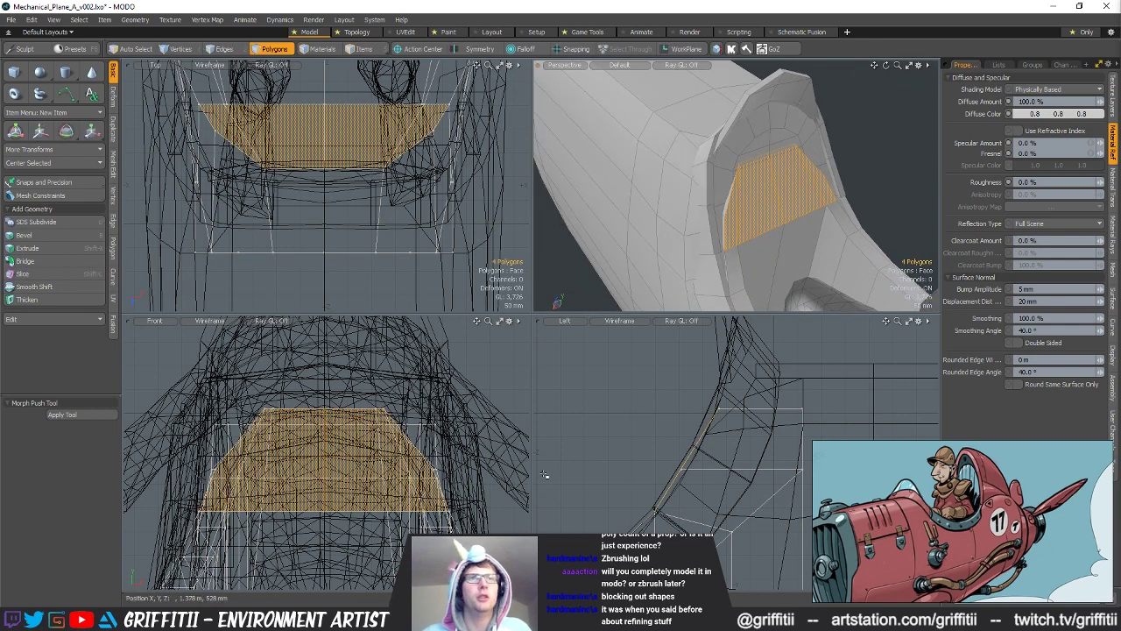
pyautogui.hotkey('shift', 'c')
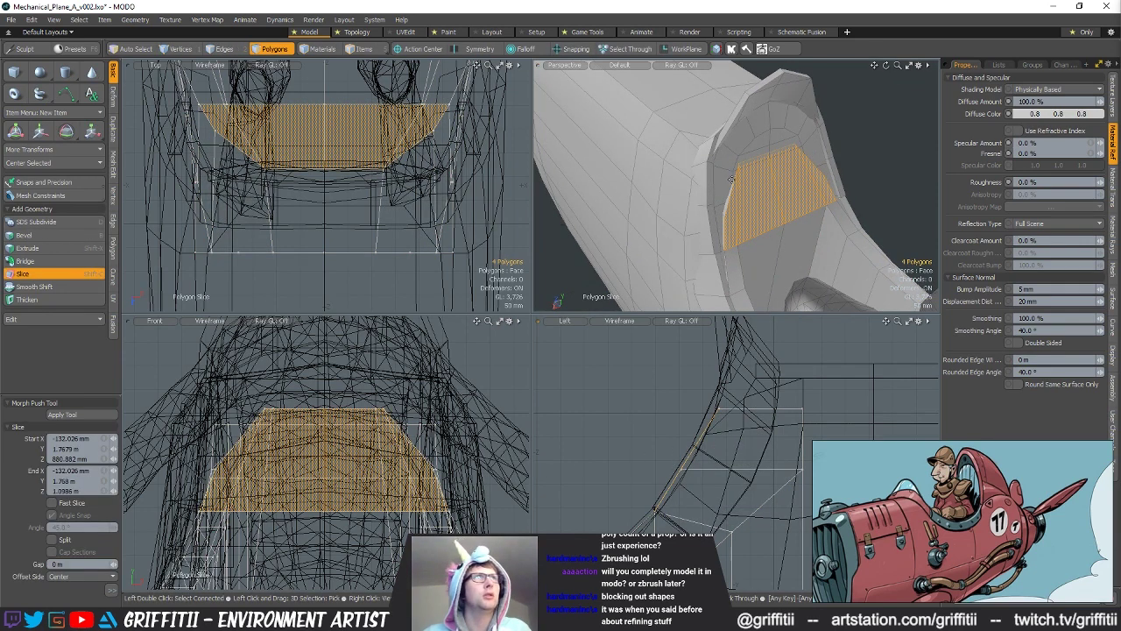
pyautogui.keyDown('alt'); pyautogui.moveTo(731, 180); pyautogui.dragTo(733, 245); pyautogui.keyUp('alt')
pyautogui.keyDown('alt'); pyautogui.moveTo(751, 207); pyautogui.dragTo(836, 182); pyautogui.keyUp('alt')
pyautogui.press('space')
pyautogui.keyDown('alt'); pyautogui.moveTo(714, 199); pyautogui.dragTo(774, 176); pyautogui.keyUp('alt')
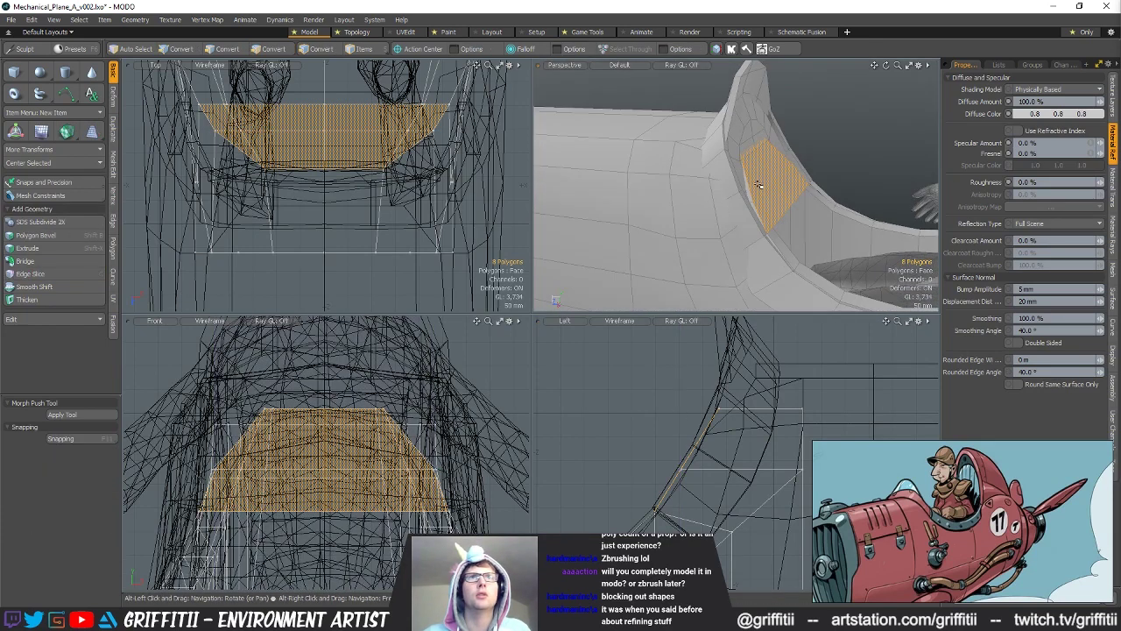
# Step: Turn off snapping and move the inner front panel's new horizontal edges towards the nose in Z
pyautogui.press('1')
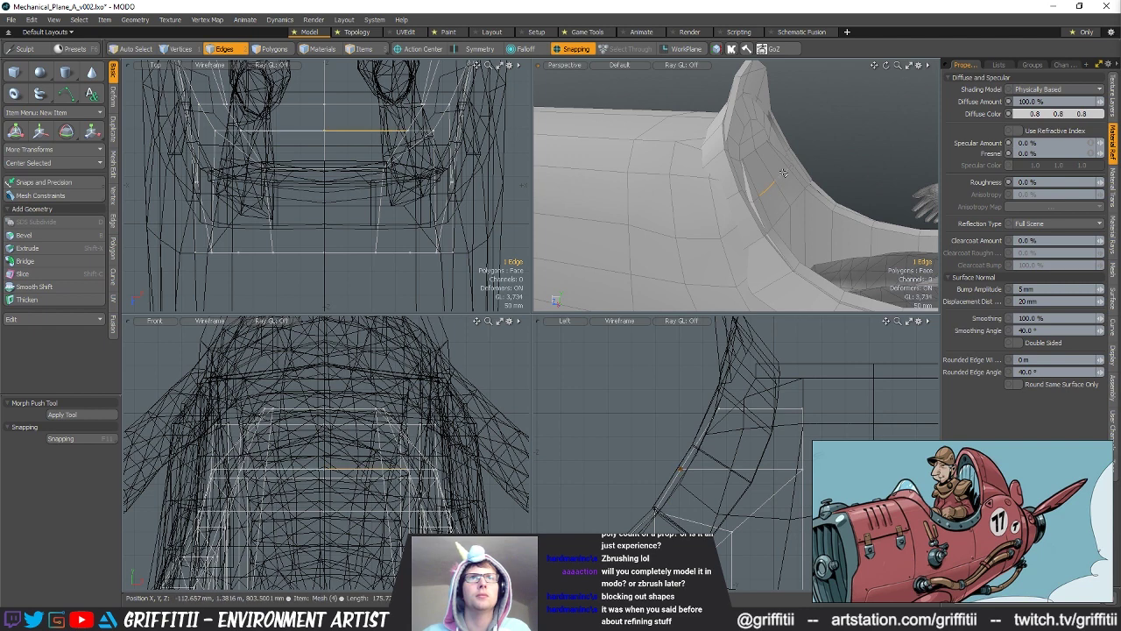
pyautogui.moveTo(696, 431); pyautogui.dragTo(732, 496, button='right')
pyautogui.press('x')
pyautogui.press('w')
pyautogui.moveTo(724, 392); pyautogui.dragTo(732, 392)
pyautogui.moveTo(381, 241); pyautogui.dragTo(382, 244)
pyautogui.press('space')
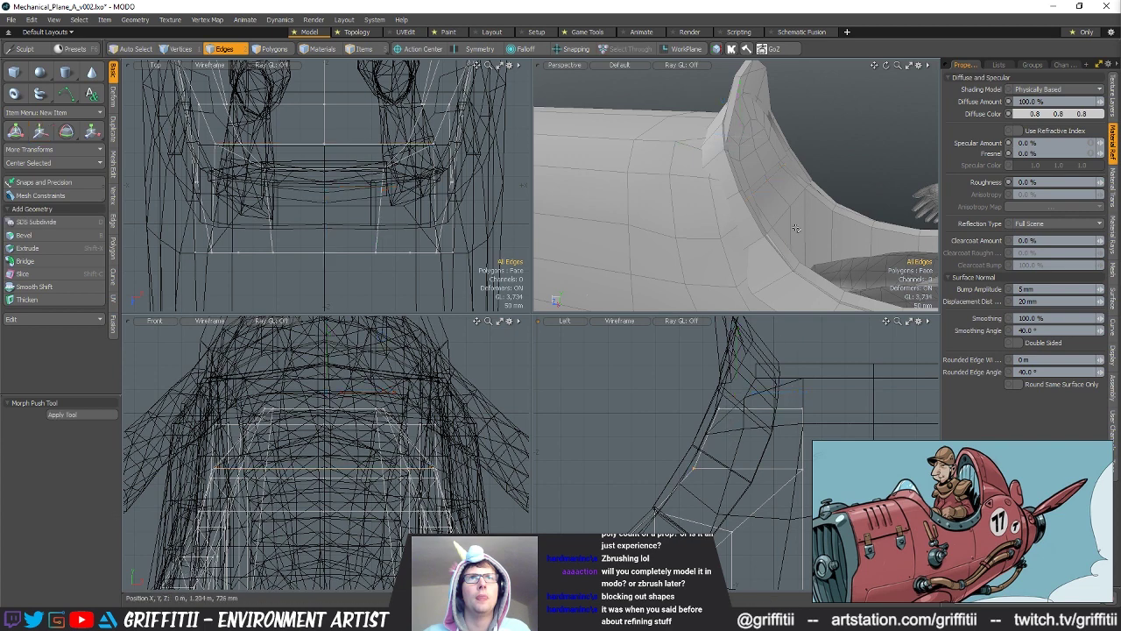
# Step: Select the row of edges below the inner front panel's slice and move it slightly down and 14 mm in Z
pyautogui.moveTo(699, 514); pyautogui.dragTo(701, 507, button='right')
pyautogui.press('w')
pyautogui.moveTo(711, 438); pyautogui.dragTo(716, 441)
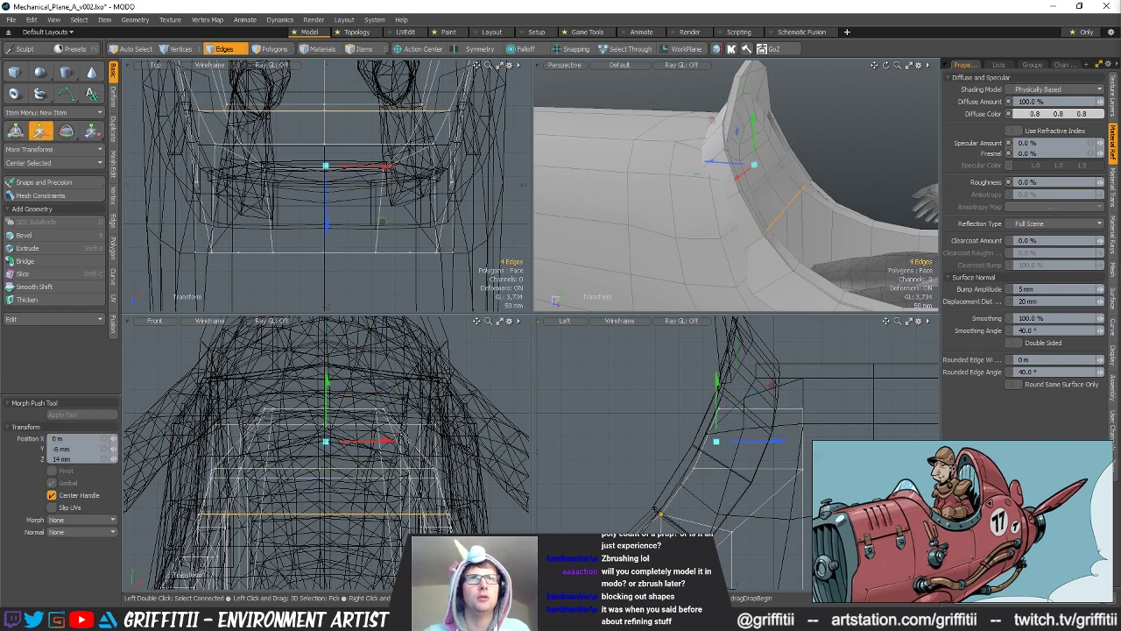
pyautogui.press('space')
# Step: Drop the inner front panel's edge selection and make the dashboard arch lining's mesh the active item
pyautogui.click(862, 145)
pyautogui.keyDown('alt'); pyautogui.moveTo(876, 167); pyautogui.dragTo(701, 201); pyautogui.keyUp('alt')
pyautogui.moveTo(906, 193)
pyautogui.keyDown('alt'); pyautogui.mouseDown()
pyautogui.moveTo(688, 191)
pyautogui.moveTo(819, 179)
pyautogui.moveTo(767, 159)
pyautogui.moveTo(753, 133)
pyautogui.moveTo(758, 173)
pyautogui.moveTo(778, 142)
pyautogui.mouseUp(); pyautogui.keyUp('alt')
pyautogui.press('3')
pyautogui.press('5')
pyautogui.click(768, 142)
pyautogui.press('3')
pyautogui.keyDown('alt'); pyautogui.moveTo(730, 417); pyautogui.dragTo(707, 435); pyautogui.keyUp('alt')
pyautogui.keyDown('ctrl'); pyautogui.keyDown('alt'); pyautogui.moveTo(708, 434); pyautogui.dragTo(730, 428); pyautogui.keyUp('alt'); pyautogui.keyUp('ctrl')
pyautogui.press('1')
pyautogui.keyDown('alt'); pyautogui.moveTo(781, 198); pyautogui.dragTo(751, 131); pyautogui.keyUp('alt')
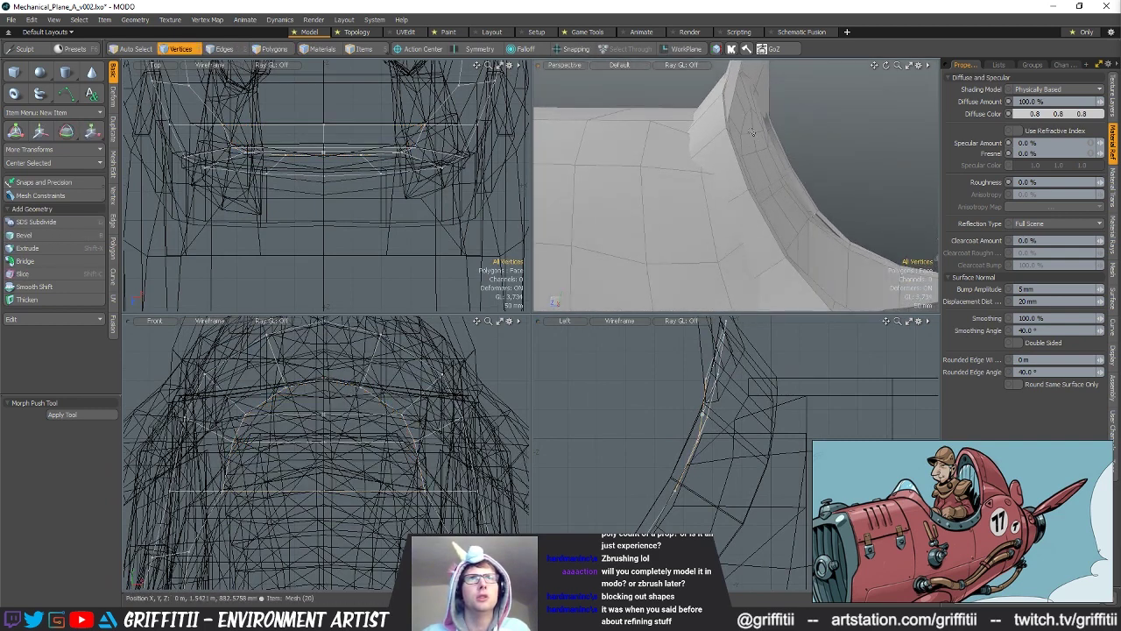
# Step: Turn on snapping and set the action center to Local for working on the arch lining
pyautogui.press('x')
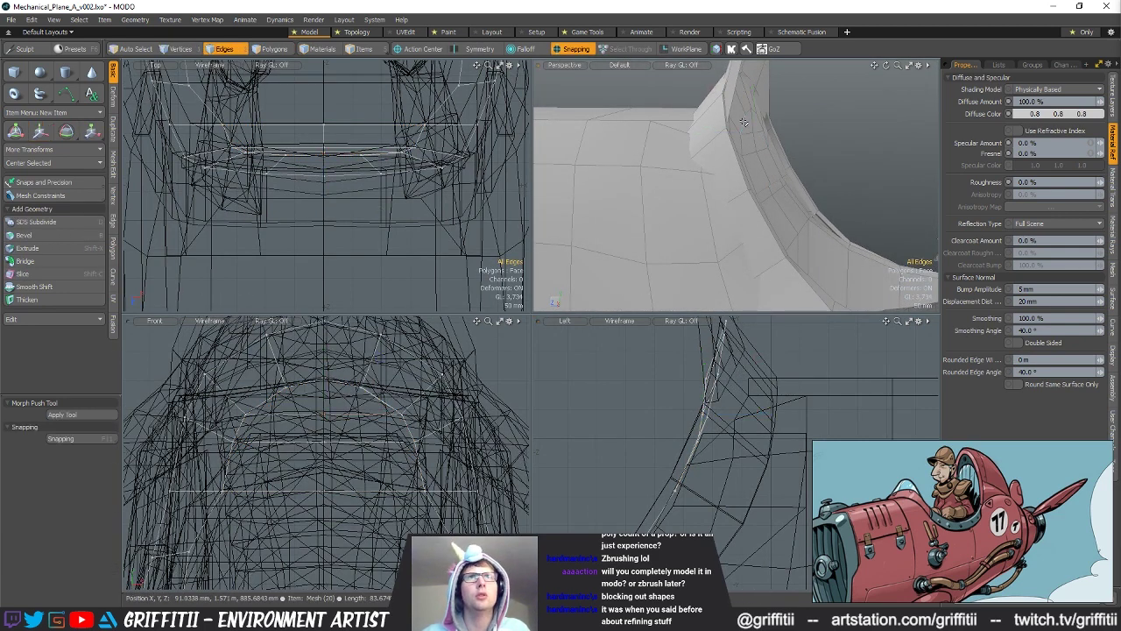
pyautogui.moveTo(750, 158); pyautogui.dragTo(763, 172)
pyautogui.press('3')
pyautogui.moveTo(750, 122); pyautogui.dragTo(765, 131)
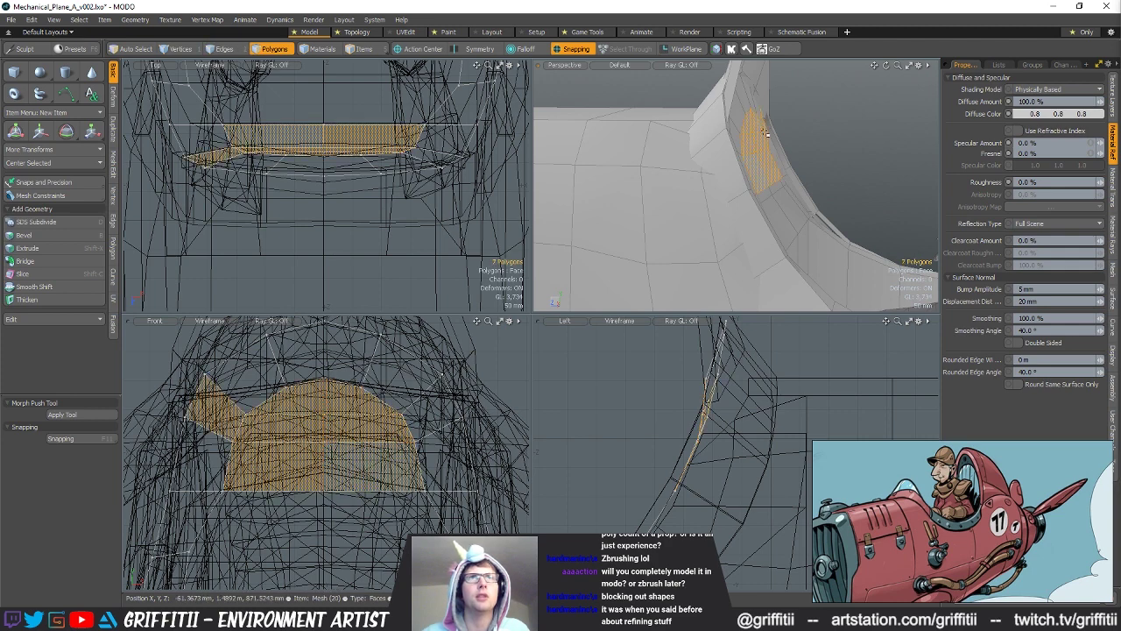
pyautogui.keyDown('alt'); pyautogui.moveTo(861, 199); pyautogui.dragTo(760, 146); pyautogui.keyUp('alt')
pyautogui.press('F5')
pyautogui.press('r')
pyautogui.keyDown('alt'); pyautogui.moveTo(858, 132); pyautogui.dragTo(757, 213); pyautogui.keyUp('alt')
pyautogui.press('q')
pyautogui.click(833, 118)
pyautogui.press('1')
pyautogui.doubleClick(695, 191)
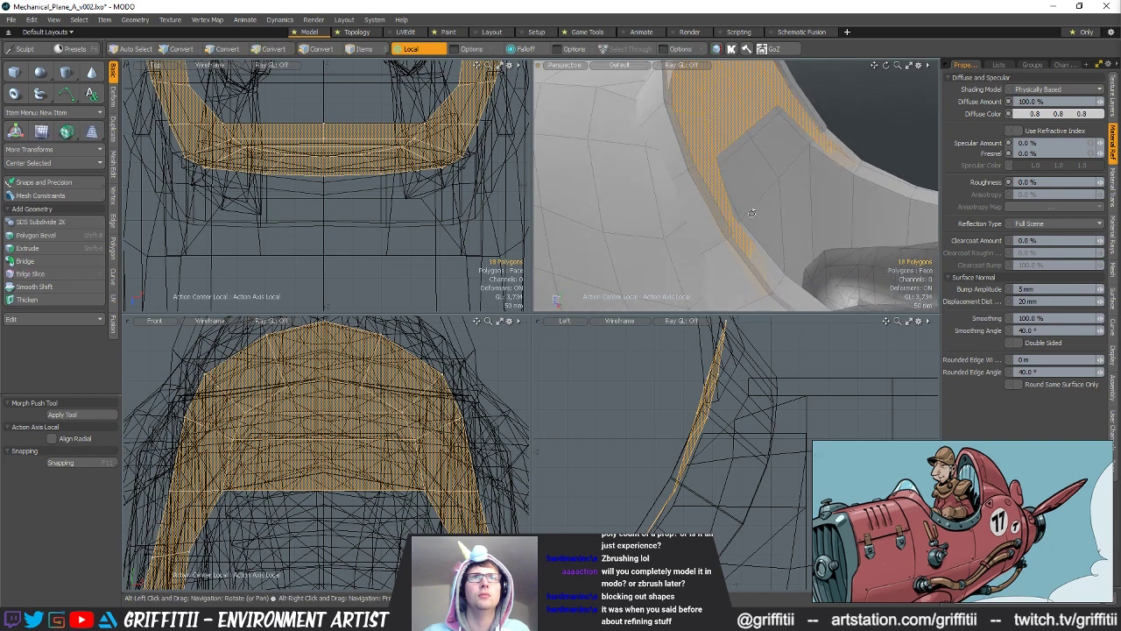
# Step: Bridge the two opposite inner side edges of the arch lining and add a loop through the middle of the bridge
pyautogui.press('2')
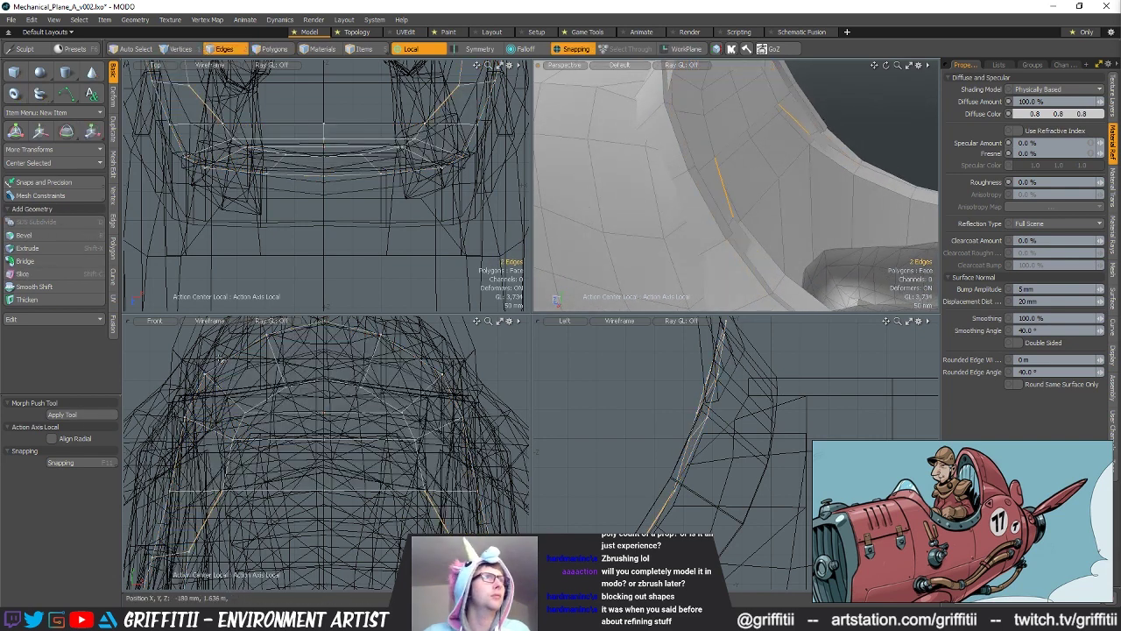
pyautogui.click(45, 261)
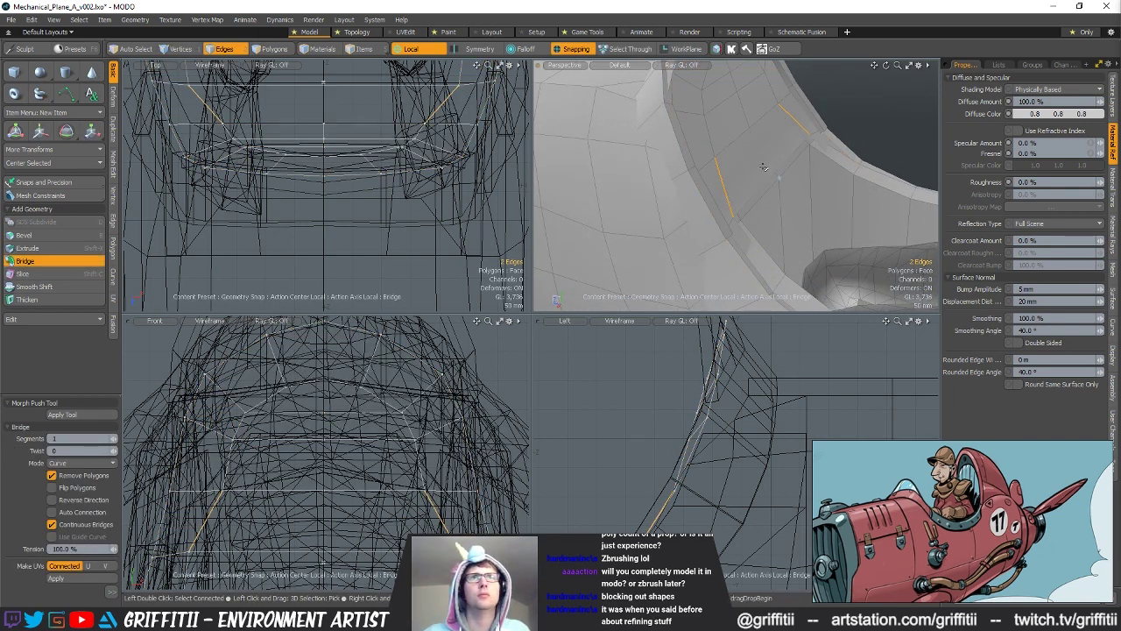
pyautogui.click(780, 198)
pyautogui.press('space')
pyautogui.press('space')
pyautogui.click(768, 146)
pyautogui.hotkey('alt', 'c')
pyautogui.click(773, 150)
pyautogui.press('space')
# Step: Merge the arch lining's overlapping vertices along the centre line with the Merge Tool
pyautogui.press('1')
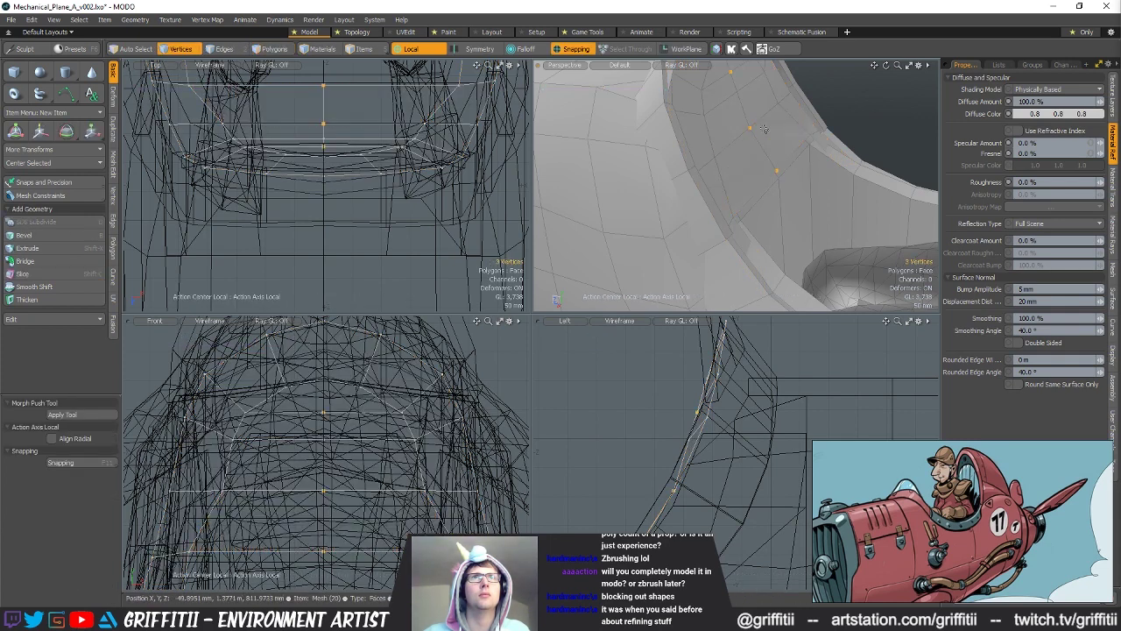
pyautogui.click(113, 196)
pyautogui.click(63, 130)
pyautogui.press('space')
pyautogui.keyDown('alt'); pyautogui.moveTo(798, 198); pyautogui.dragTo(798, 227); pyautogui.keyUp('alt')
# Step: Select the next pair of opposite side edges down the arch lining and bridge them with 2 segments
pyautogui.press('2')
pyautogui.doubleClick(725, 200)
pyautogui.click(803, 140)
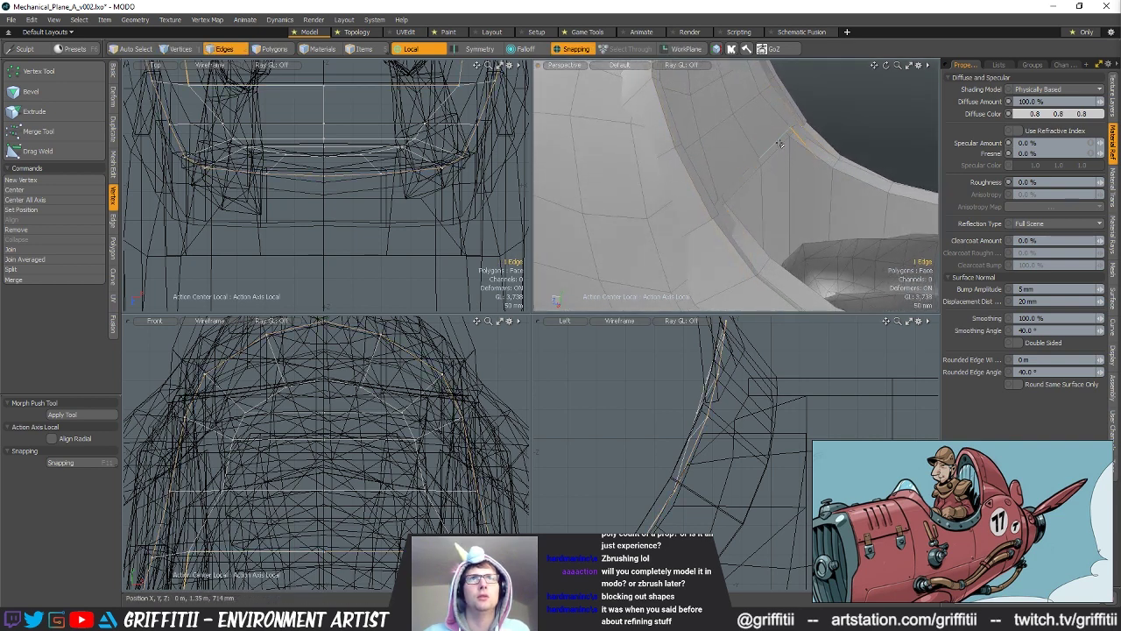
pyautogui.keyDown('alt'); pyautogui.moveTo(858, 170); pyautogui.dragTo(743, 185); pyautogui.keyUp('alt')
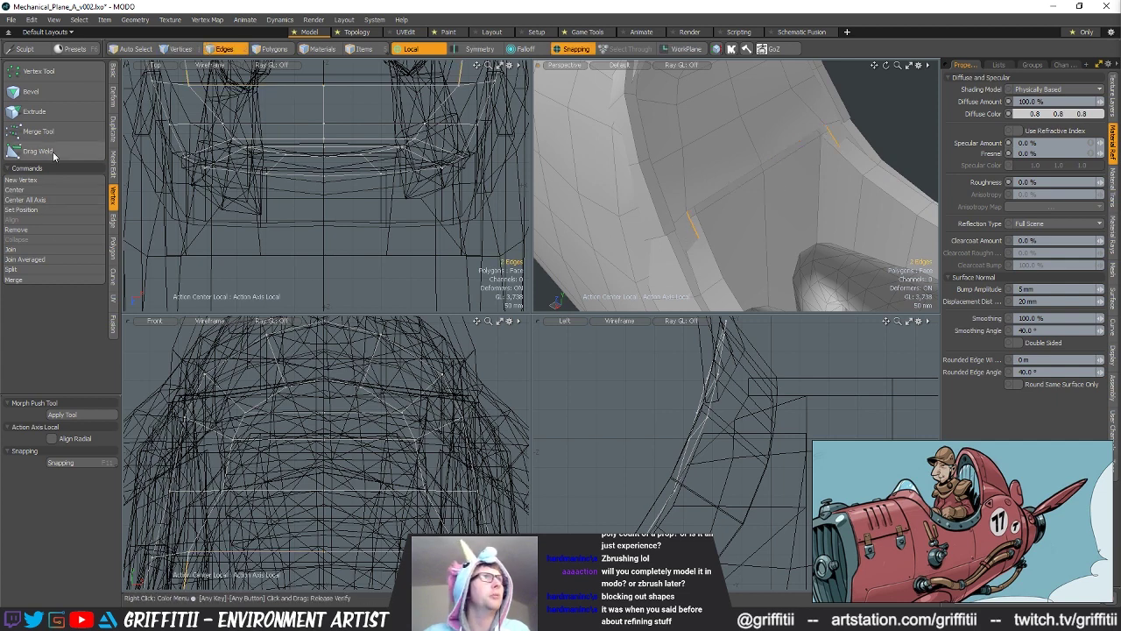
pyautogui.click(112, 220)
pyautogui.click(32, 132)
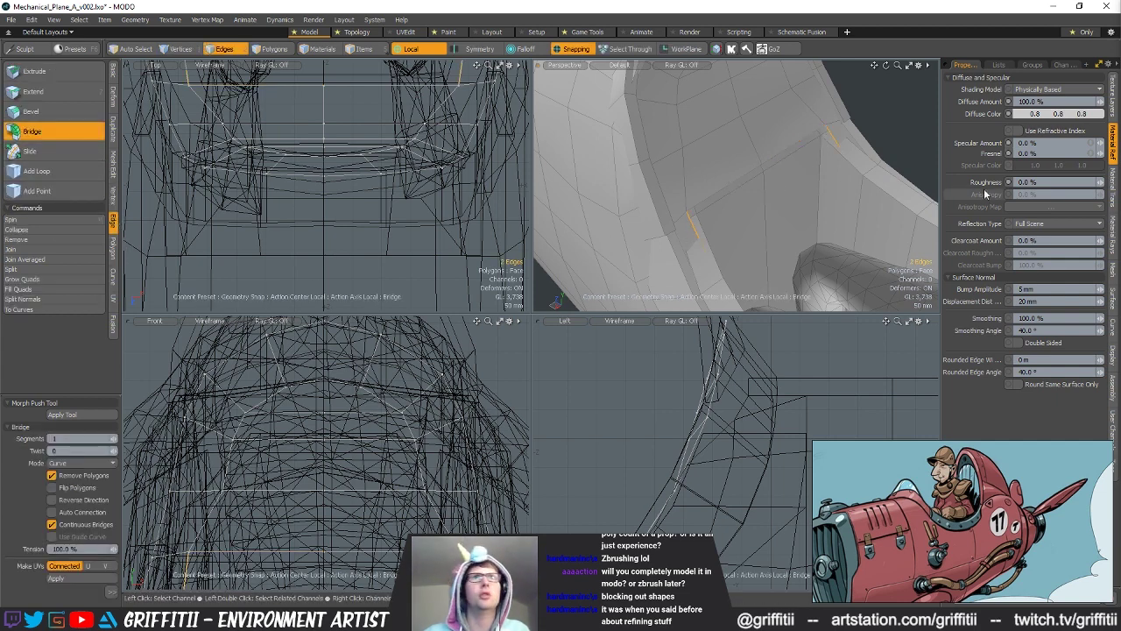
pyautogui.click(792, 186)
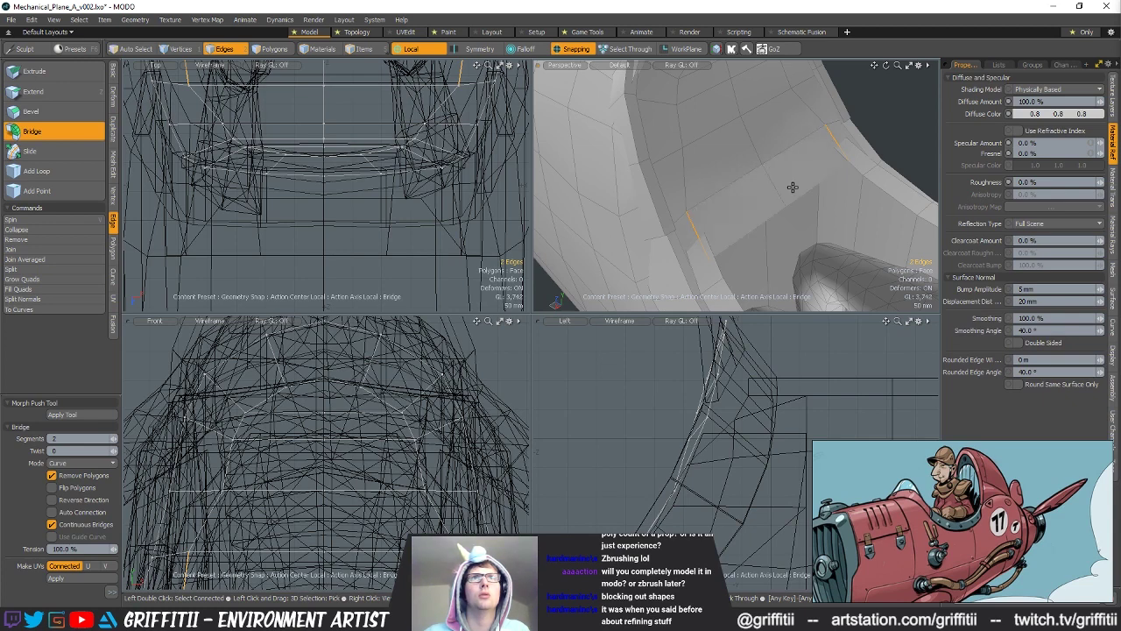
pyautogui.press('space')
pyautogui.press('space')
# Step: Merge the centre vertices where the lower bridge meets the upper one
pyautogui.press('space')
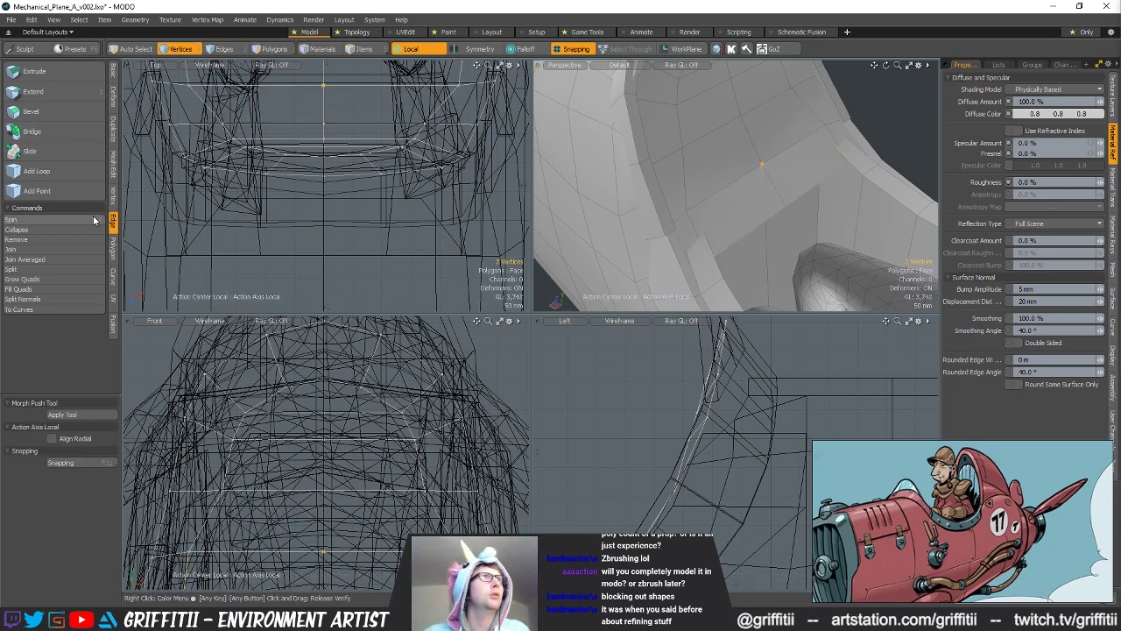
pyautogui.click(113, 194)
pyautogui.click(38, 131)
pyautogui.click(767, 210)
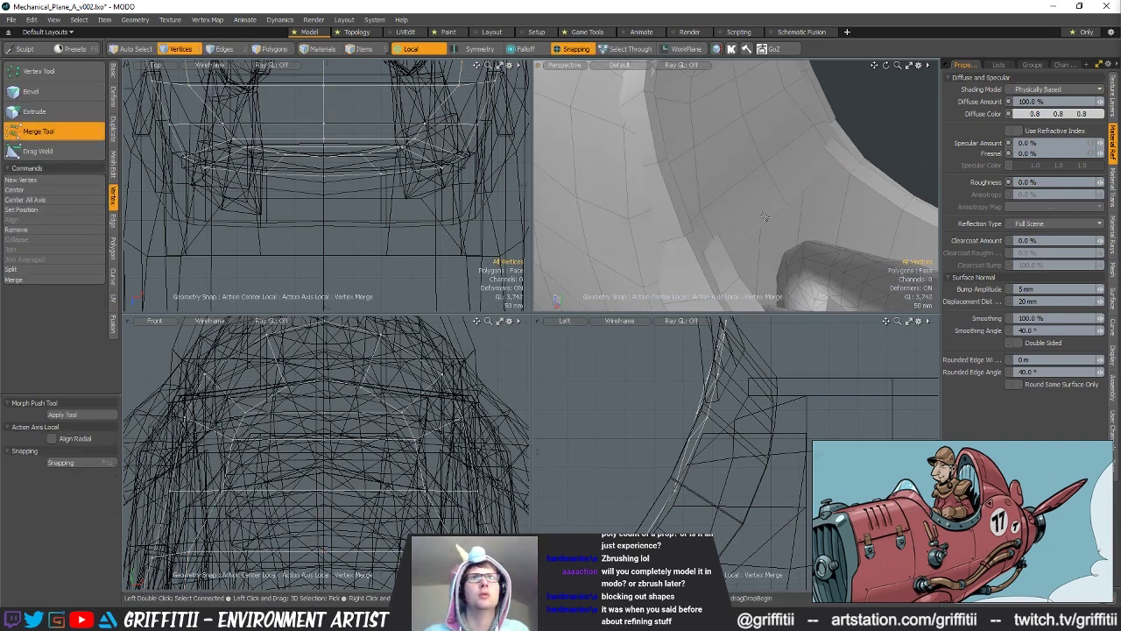
pyautogui.press('space')
# Step: Select the arch lining's open border loop and reduce the selection to its four lower edges
pyautogui.press('2')
pyautogui.doubleClick(786, 216)
pyautogui.keyDown('alt'); pyautogui.moveTo(661, 447); pyautogui.dragTo(762, 330); pyautogui.keyUp('alt')
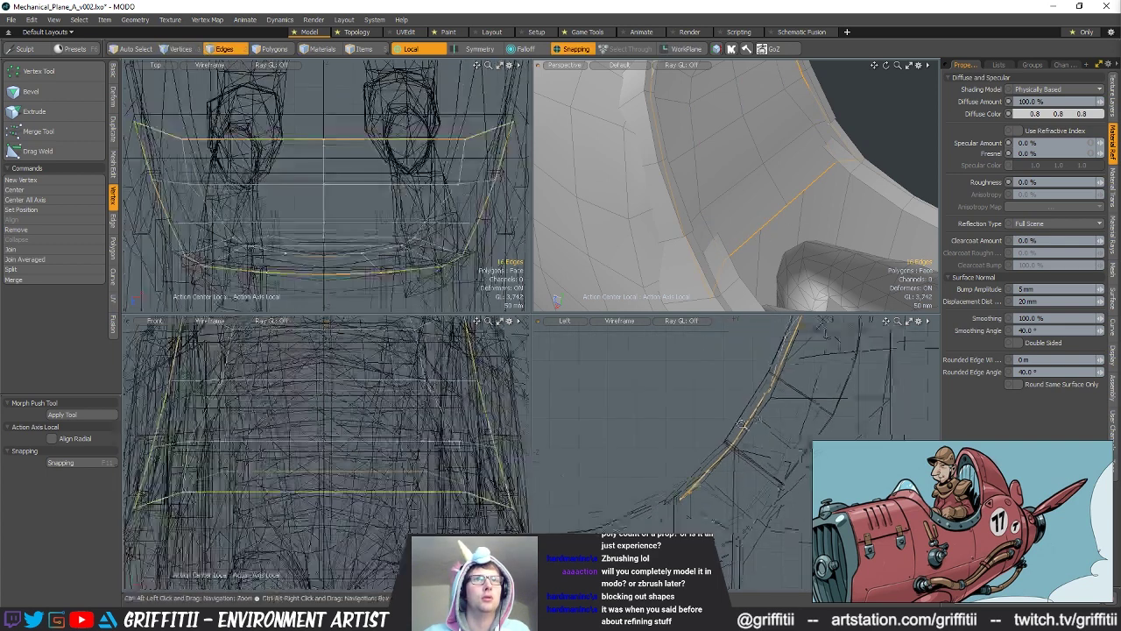
pyautogui.scroll(-2, 778, 424)
pyautogui.press('space')
pyautogui.press('space')
pyautogui.keyDown('alt'); pyautogui.moveTo(786, 178); pyautogui.dragTo(782, 210); pyautogui.keyUp('alt')
pyautogui.press('2')
pyautogui.doubleClick(770, 210)
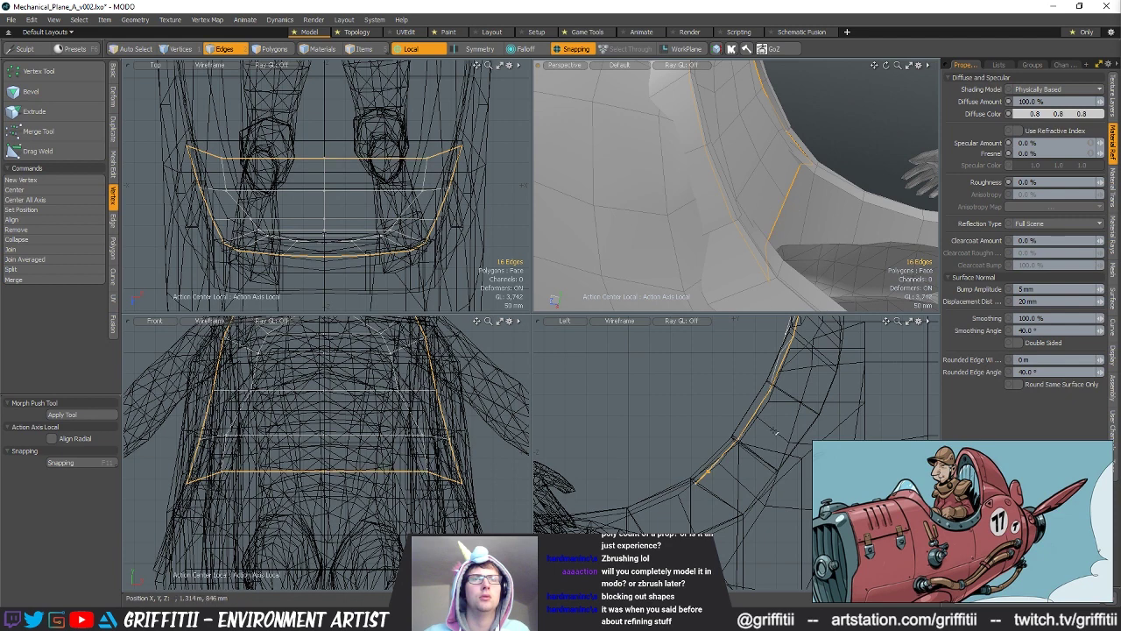
pyautogui.moveTo(760, 529); pyautogui.dragTo(756, 480, button='right')
pyautogui.keyDown('alt'); pyautogui.moveTo(781, 251); pyautogui.dragTo(677, 275); pyautogui.keyUp('alt')
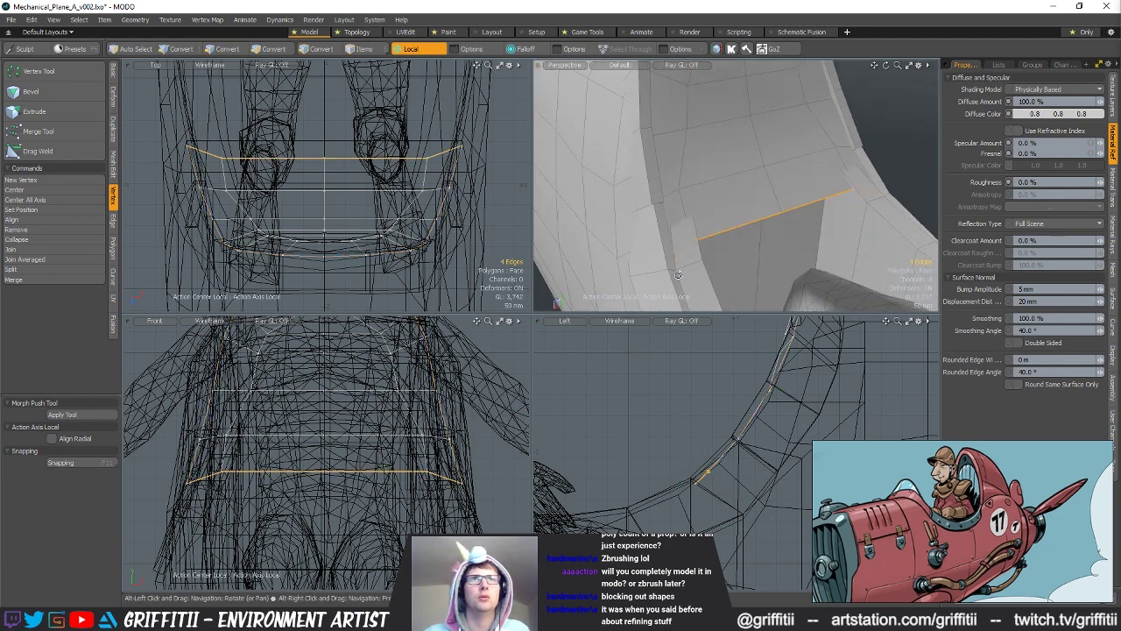
# Step: Extend the arch lining's two lower middle edges downwards to form a short lip
pyautogui.hotkey('ctrl', 'space')
pyautogui.click(929, 223)
pyautogui.press('x')
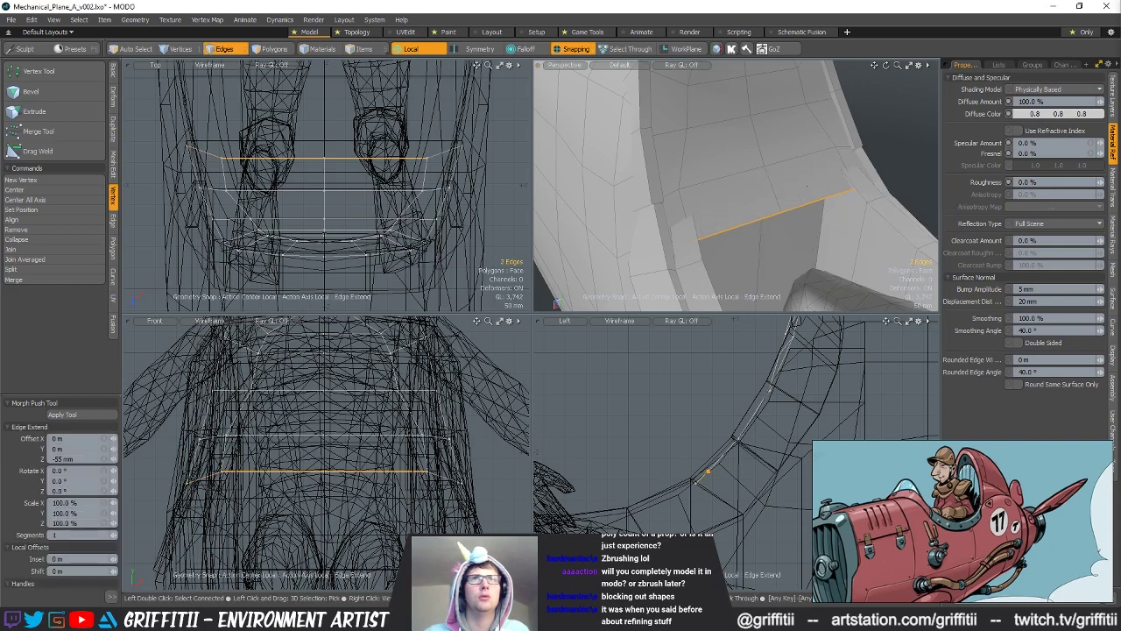
pyautogui.press('space')
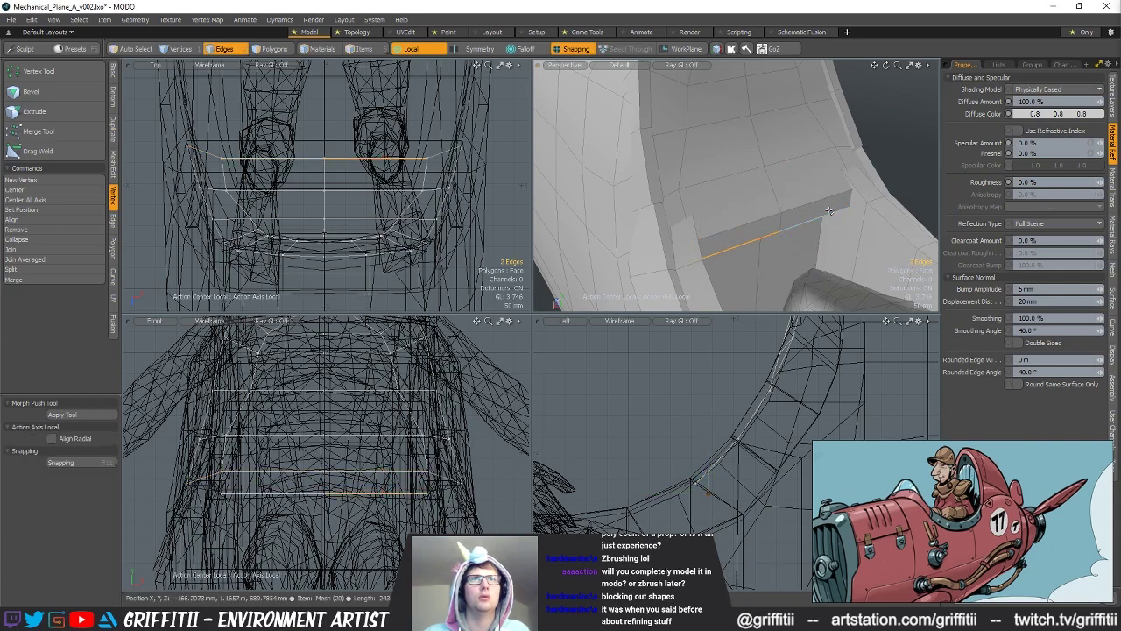
# Step: Examine the whole plane from several angles and compare its overall shape with the full concept art
pyautogui.keyDown('alt'); pyautogui.moveTo(823, 245); pyautogui.dragTo(763, 195); pyautogui.keyUp('alt')
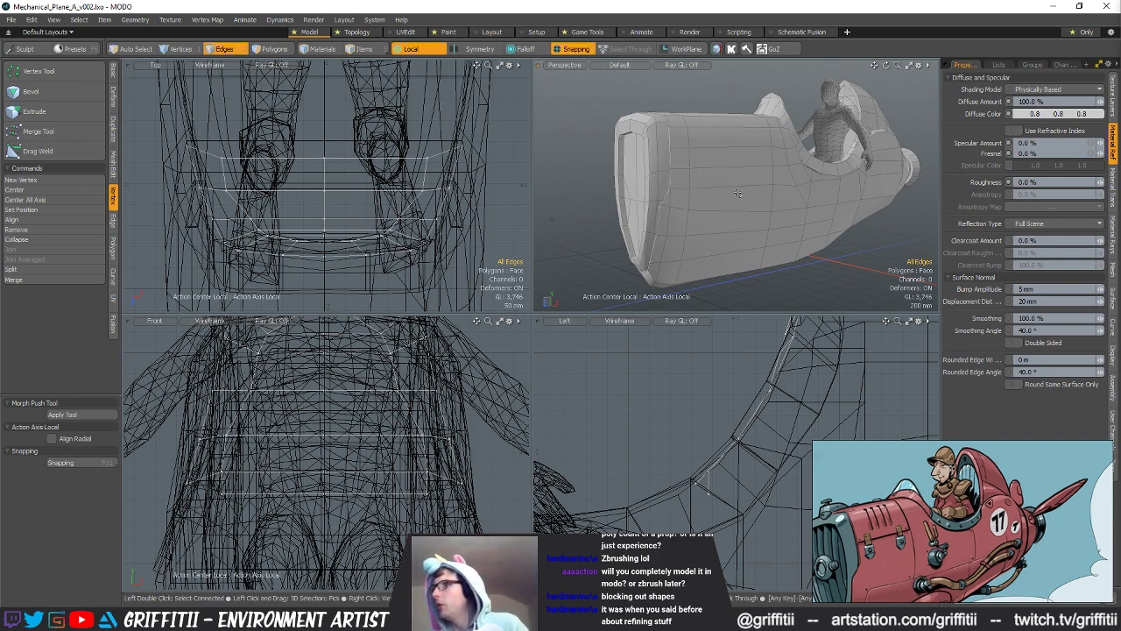
pyautogui.keyDown('alt'); pyautogui.moveTo(755, 183); pyautogui.dragTo(662, 196); pyautogui.keyUp('alt')
pyautogui.scroll(-2, 931, 500)
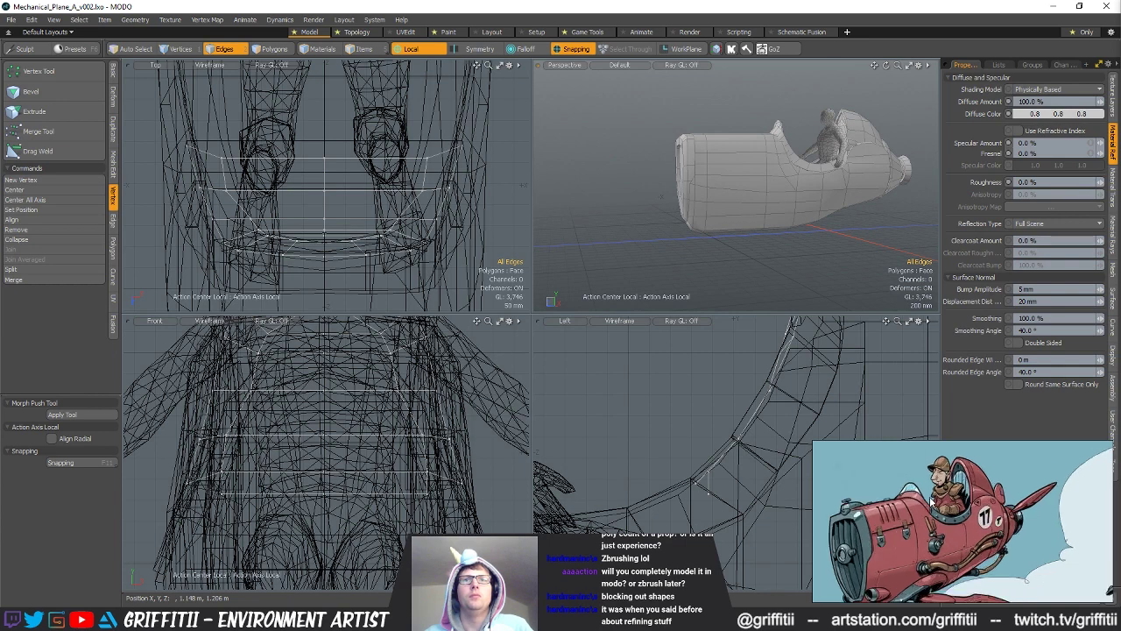
pyautogui.moveTo(929, 500); pyautogui.dragTo(931, 470, button='middle')
pyautogui.keyDown('alt'); pyautogui.moveTo(771, 230); pyautogui.dragTo(810, 229); pyautogui.keyUp('alt')
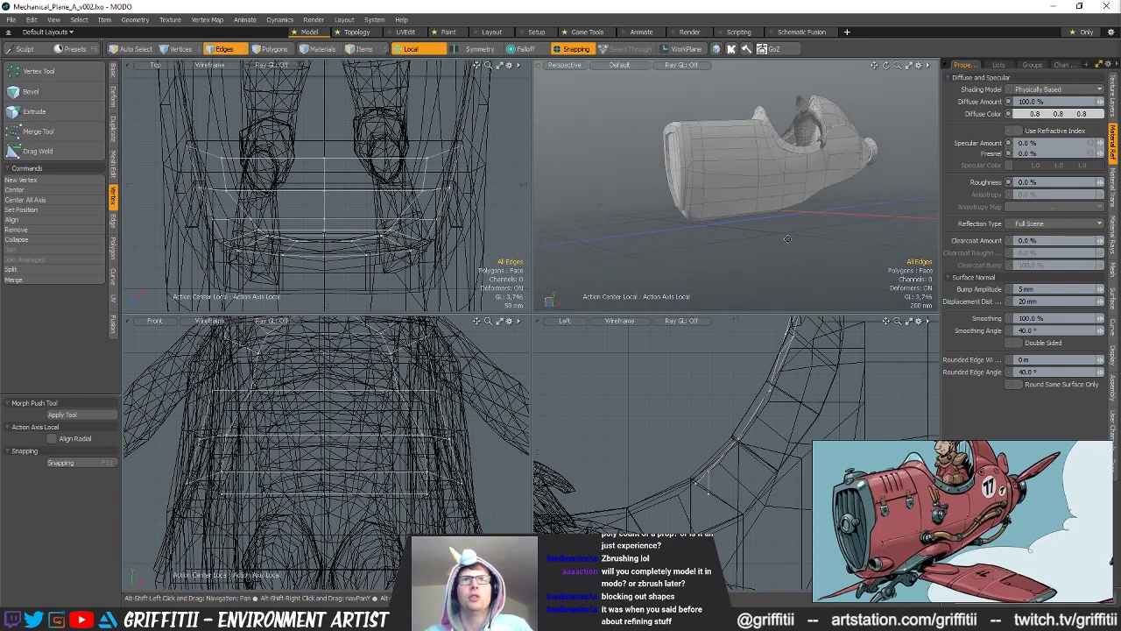
pyautogui.scroll(-1, 958, 542)
pyautogui.keyDown('alt'); pyautogui.moveTo(772, 142); pyautogui.dragTo(846, 185); pyautogui.keyUp('alt')
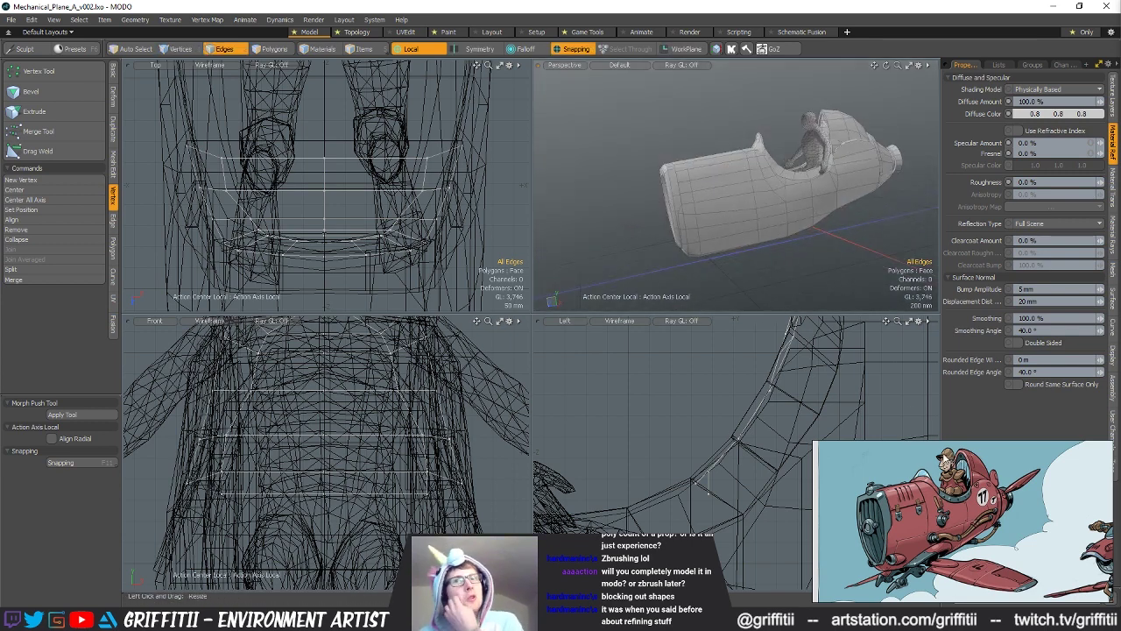
pyautogui.keyDown('alt'); pyautogui.moveTo(775, 173); pyautogui.dragTo(708, 237); pyautogui.keyUp('alt')
pyautogui.scroll(3, 788, 194)
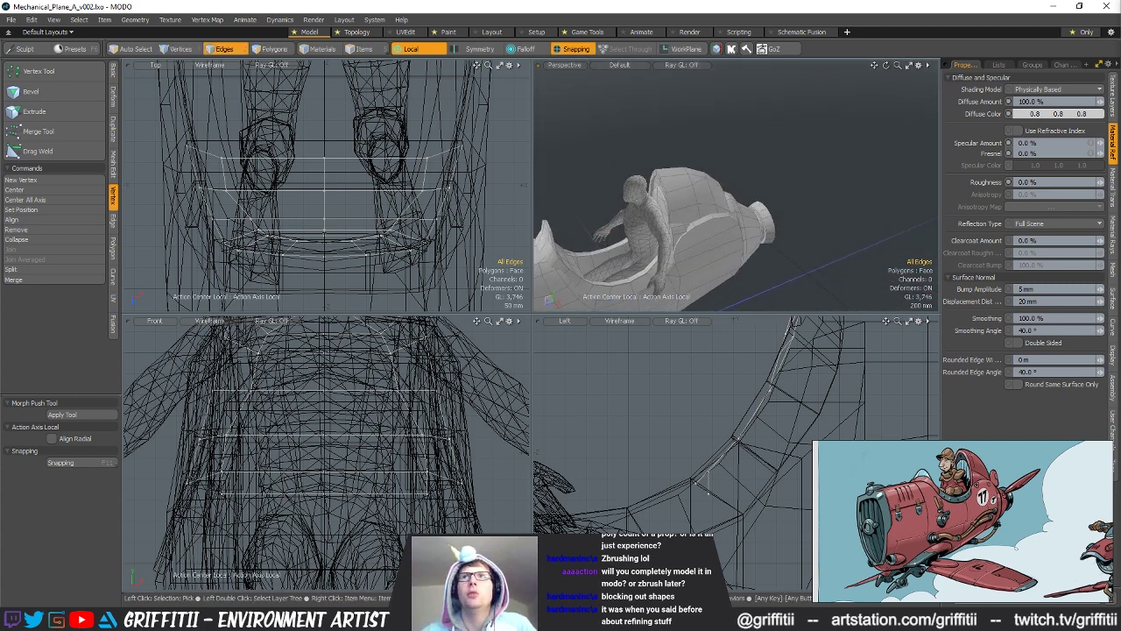
# Step: Add a unit cube as a separate mesh
pyautogui.press('Delete')
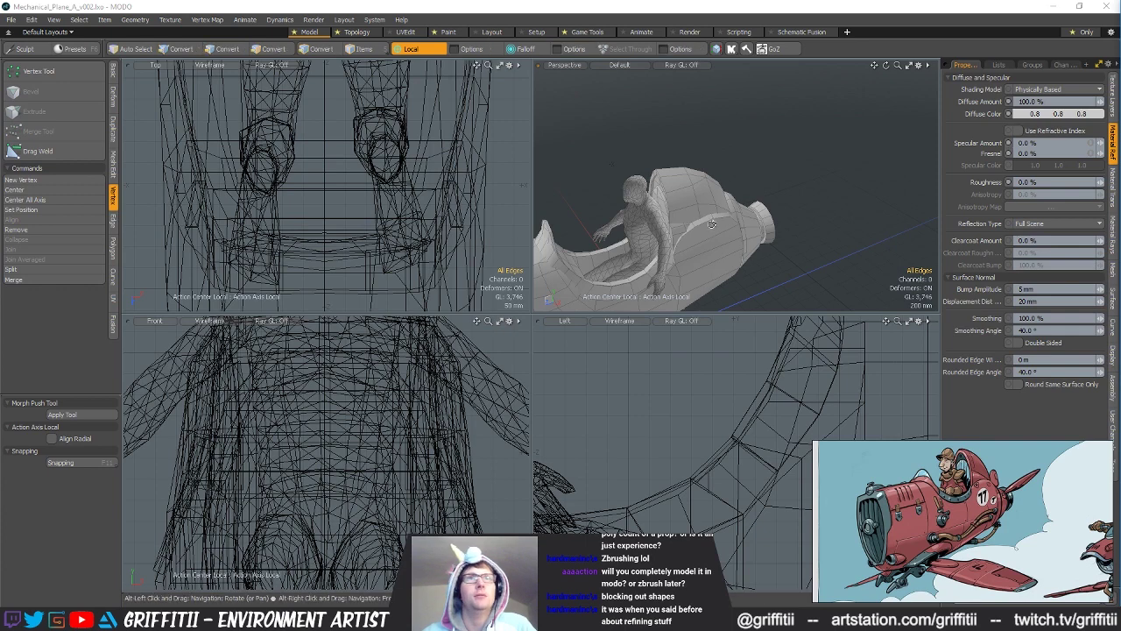
pyautogui.keyDown('alt'); pyautogui.moveTo(708, 236); pyautogui.dragTo(699, 231); pyautogui.keyUp('alt')
pyautogui.click(113, 72)
pyautogui.keyDown('ctrl'); pyautogui.click(14, 72); pyautogui.keyUp('ctrl')
pyautogui.scroll(-8, 263, 84)
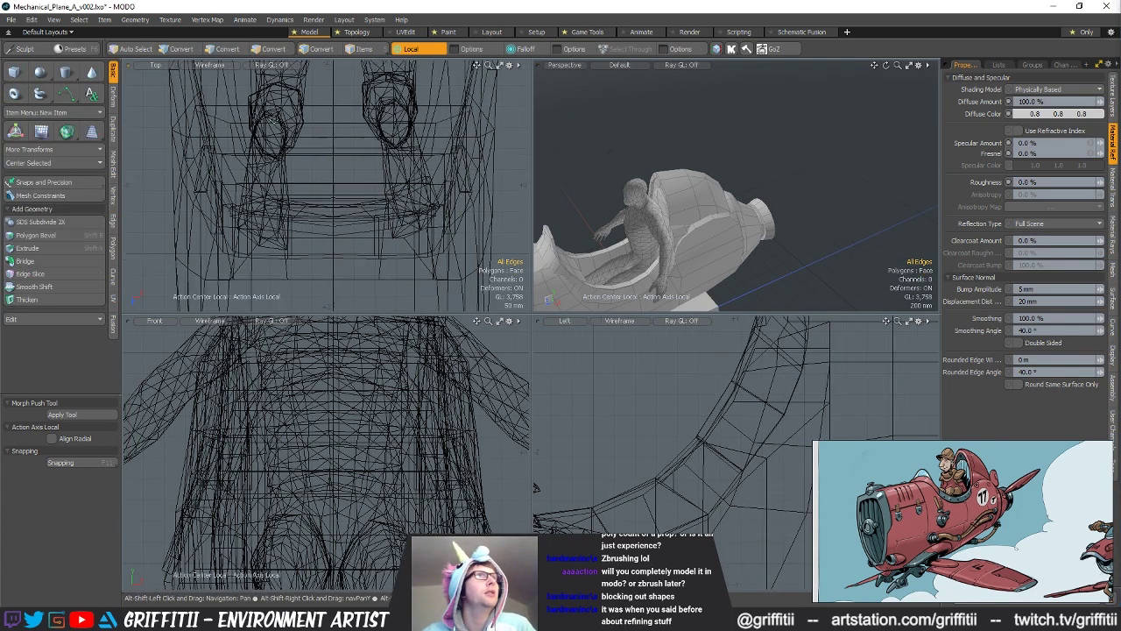
# Step: Scale the cube down in X and Z and move it 710 mm in X and -1.02 m in Z, beside the fuselage's tail
pyautogui.keyDown('alt'); pyautogui.keyDown('shift'); pyautogui.moveTo(272, 83); pyautogui.dragTo(293, 186); pyautogui.keyUp('shift'); pyautogui.keyUp('alt')
pyautogui.press('r')
pyautogui.press('q')
pyautogui.moveTo(341, 239); pyautogui.dragTo(344, 269)
pyautogui.press('w')
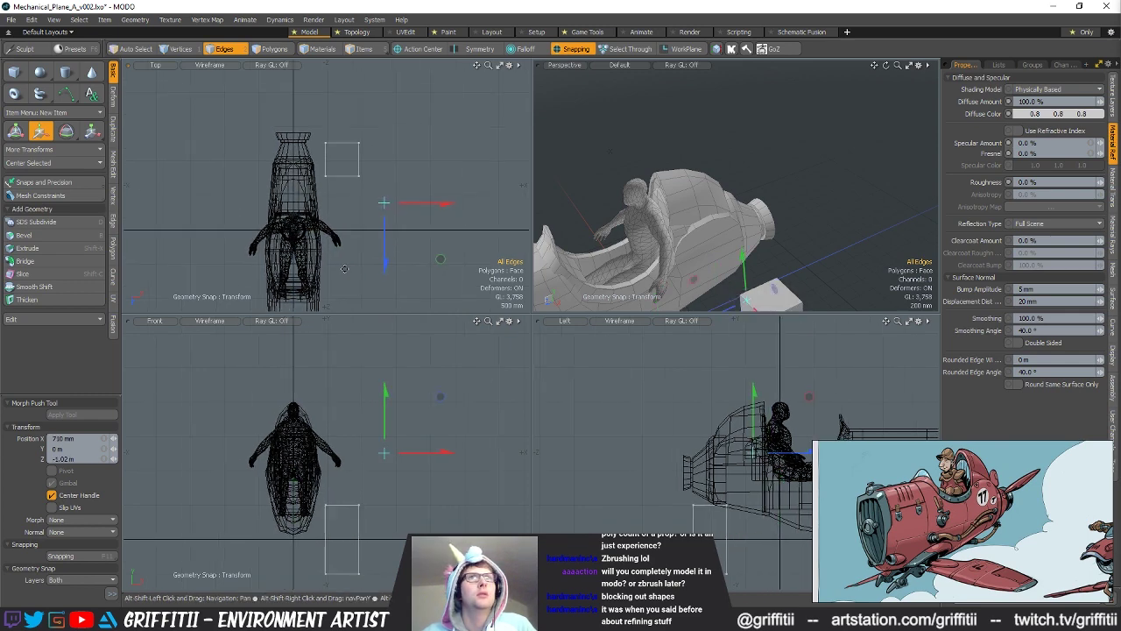
pyautogui.hotkey('ctrl', 'z')
pyautogui.hotkey('ctrl', 'z')
pyautogui.keyDown('ctrl'); pyautogui.keyDown('alt'); pyautogui.moveTo(373, 192); pyautogui.dragTo(359, 234); pyautogui.keyUp('alt'); pyautogui.keyUp('ctrl')
# Step: Turn snapping off and scale the cube wider in X and much shallower in Z to form a flat block
pyautogui.press('space')
pyautogui.press('space')
pyautogui.press('r')
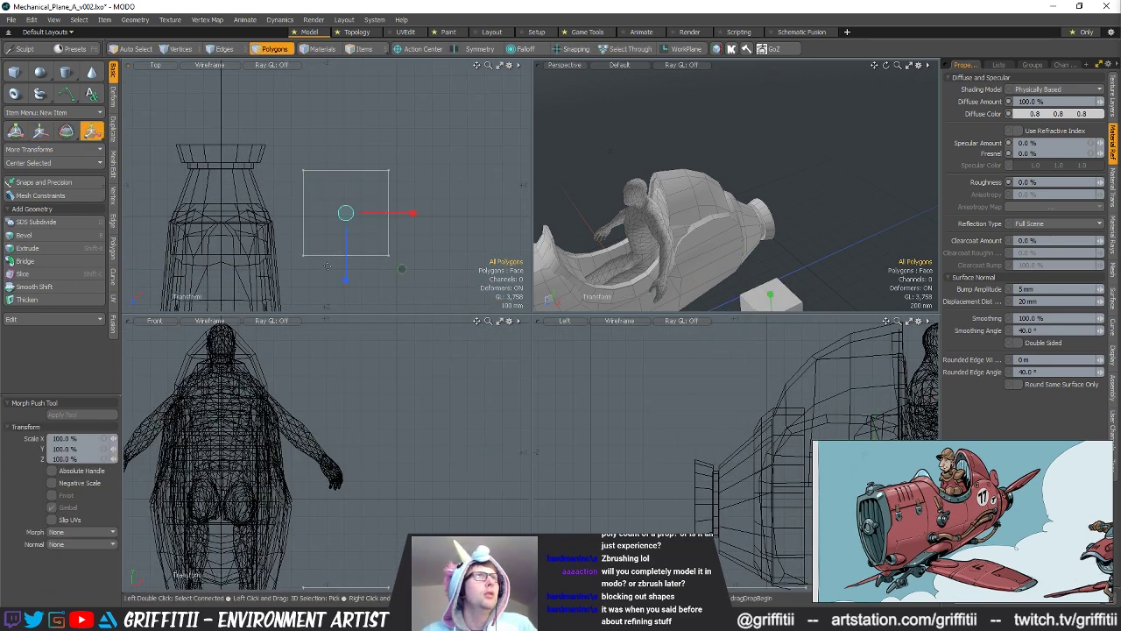
pyautogui.keyDown('alt'); pyautogui.keyDown('shift'); pyautogui.moveTo(353, 276); pyautogui.dragTo(364, 238); pyautogui.keyUp('shift'); pyautogui.keyUp('alt')
pyautogui.press('q')
pyautogui.press('r')
pyautogui.moveTo(475, 203); pyautogui.dragTo(477, 202)
pyautogui.keyDown('alt'); pyautogui.keyDown('shift'); pyautogui.moveTo(399, 270); pyautogui.dragTo(348, 244); pyautogui.keyUp('shift'); pyautogui.keyUp('alt')
pyautogui.press('q')
pyautogui.keyDown('ctrl'); pyautogui.keyDown('alt'); pyautogui.moveTo(349, 244); pyautogui.dragTo(395, 239); pyautogui.keyUp('alt'); pyautogui.keyUp('ctrl')
# Step: Select the block's vertical corner edge nearest the fuselage on the nose side and move it towards the nose in Z
pyautogui.press('2')
pyautogui.keyDown('alt'); pyautogui.keyDown('shift'); pyautogui.moveTo(514, 213); pyautogui.dragTo(438, 232); pyautogui.keyUp('shift'); pyautogui.keyUp('alt')
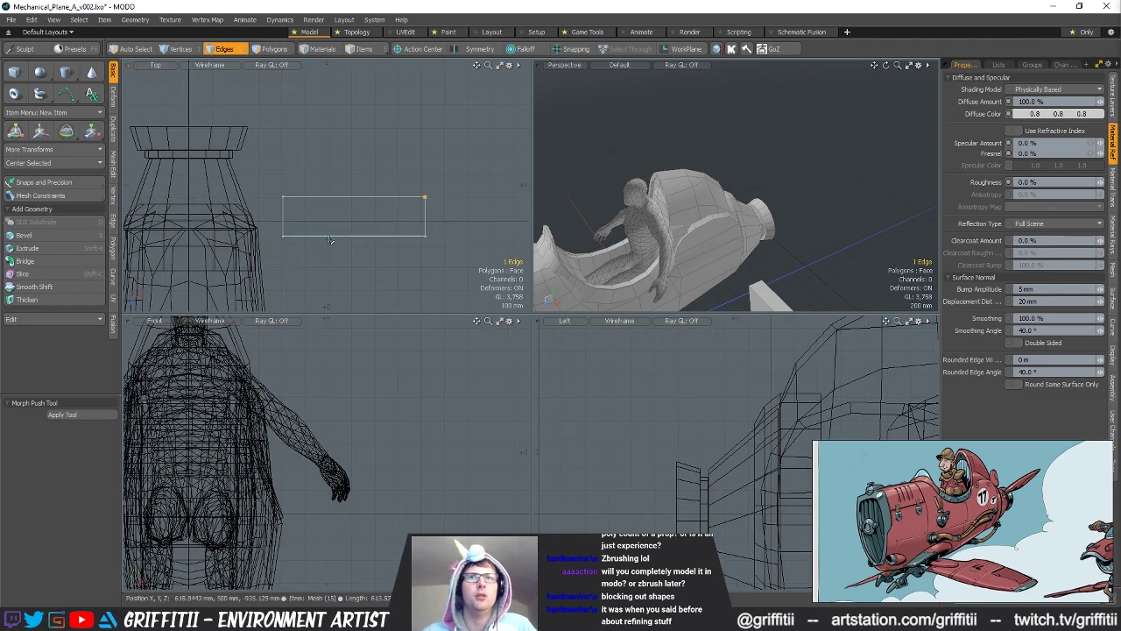
pyautogui.press('w')
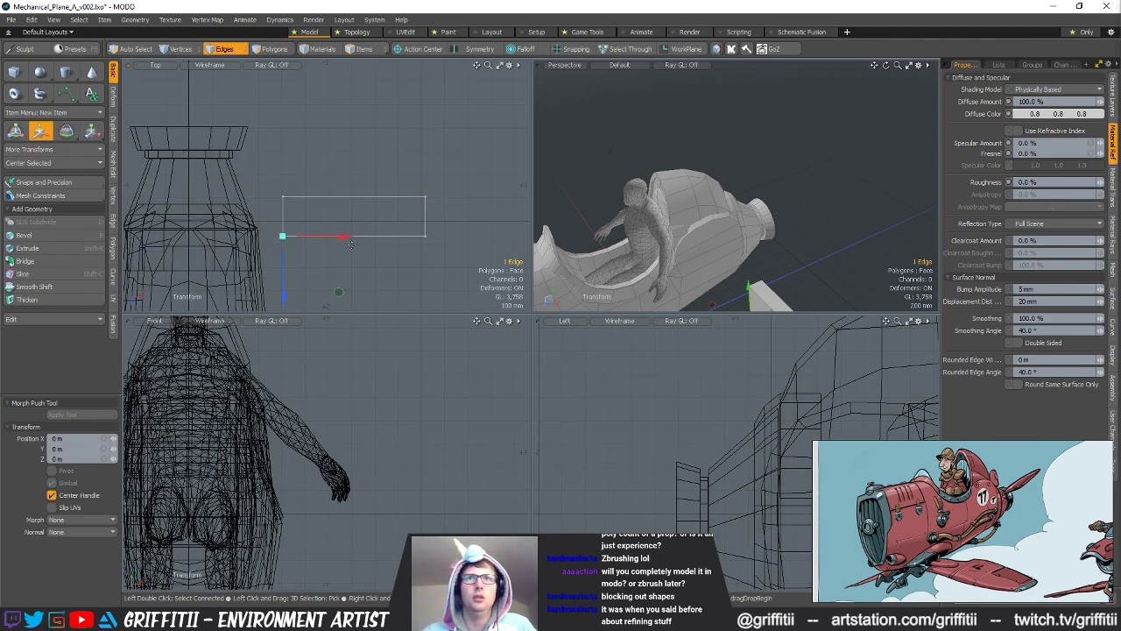
pyautogui.press('space')
pyautogui.press('space')
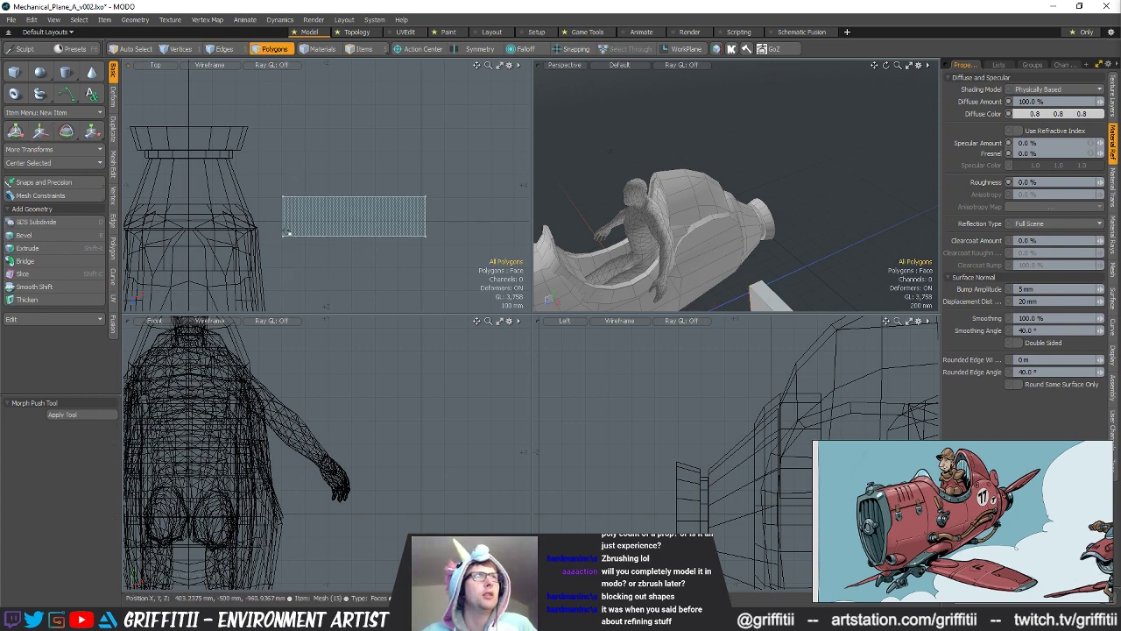
pyautogui.press('space')
pyautogui.press('space')
pyautogui.press('w')
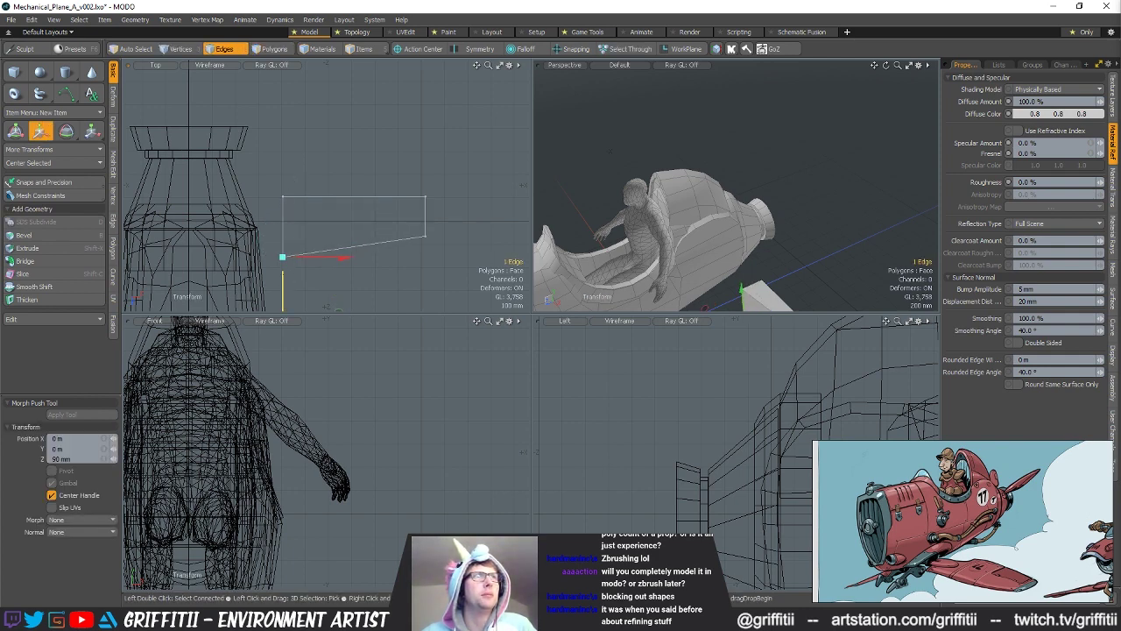
pyautogui.moveTo(338, 309); pyautogui.dragTo(339, 306)
# Step: Move the block's fuselage-side edges outwards in X, away from the fuselage
pyautogui.press('space')
pyautogui.click(339, 306)
pyautogui.press('w')
pyautogui.moveTo(332, 233); pyautogui.dragTo(371, 233)
pyautogui.press('space')
pyautogui.press('space')
# Step: Extrude the block's fuselage-side polygon towards the fuselage and move its nose-side corner edge slightly back in Z
pyautogui.moveTo(381, 267); pyautogui.dragTo(371, 235, button='right')
pyautogui.hotkey('ctrl', '3')
pyautogui.click(316, 233)
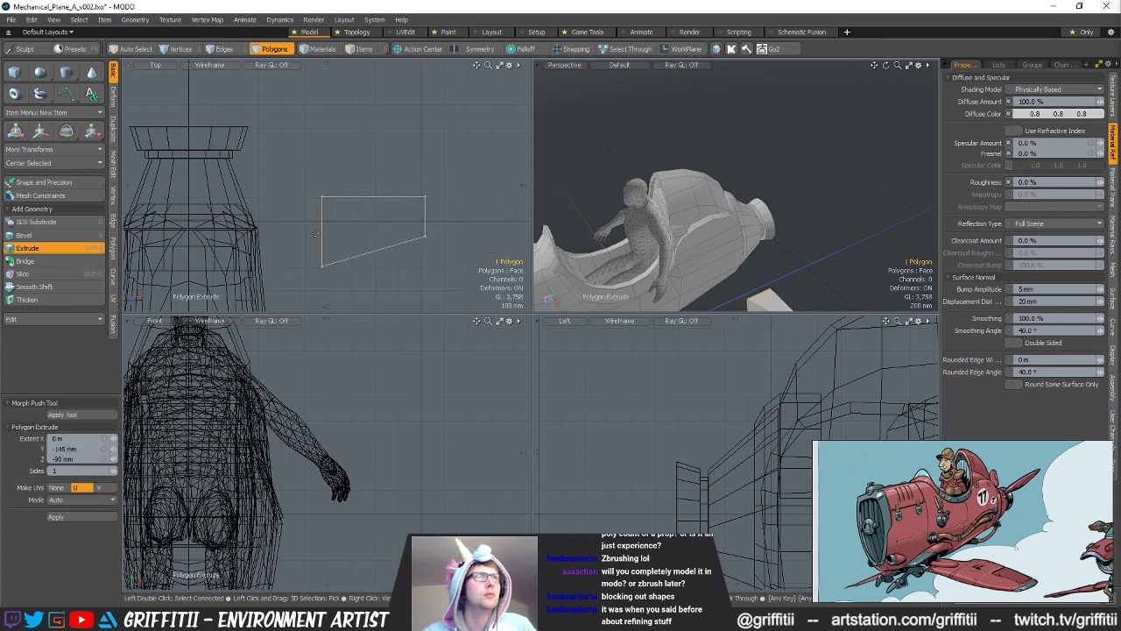
pyautogui.press('space')
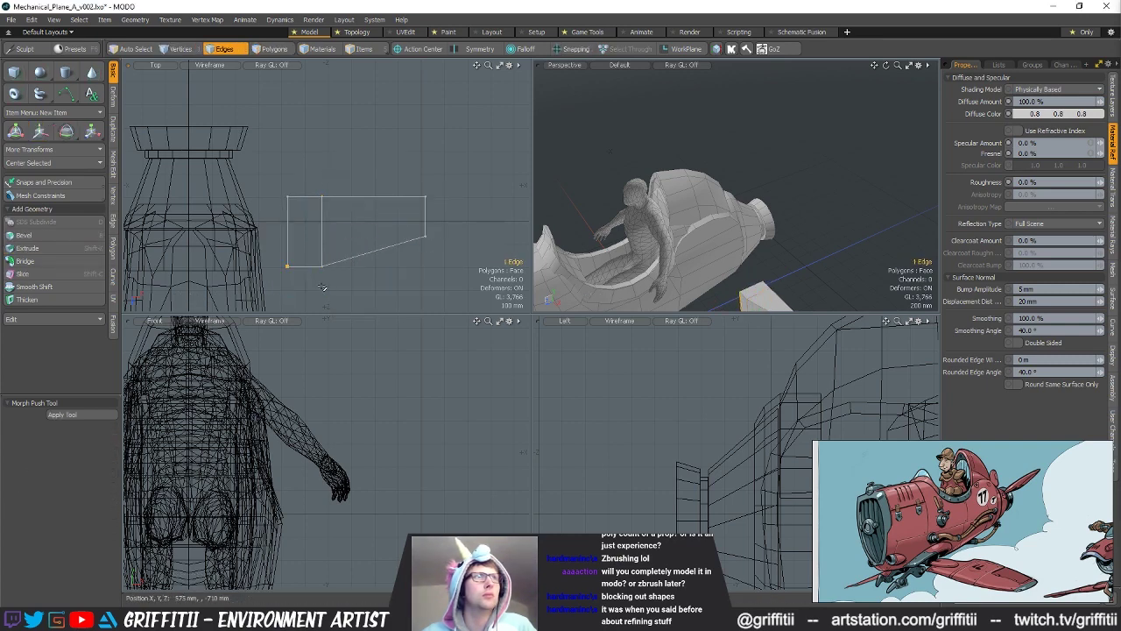
pyautogui.press('w')
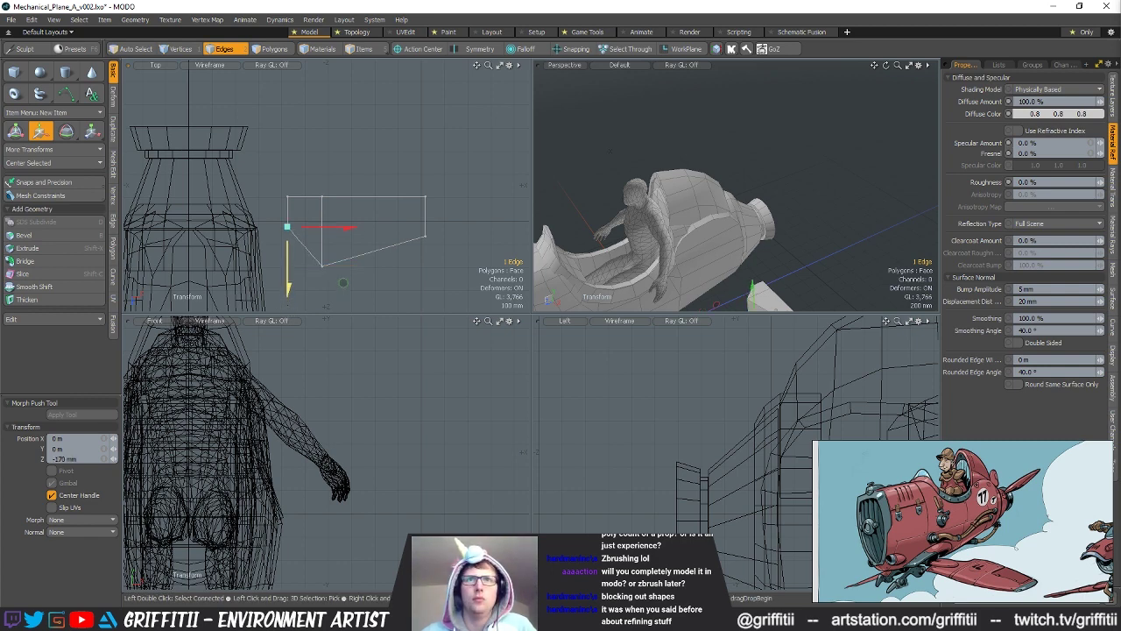
pyautogui.press('space')
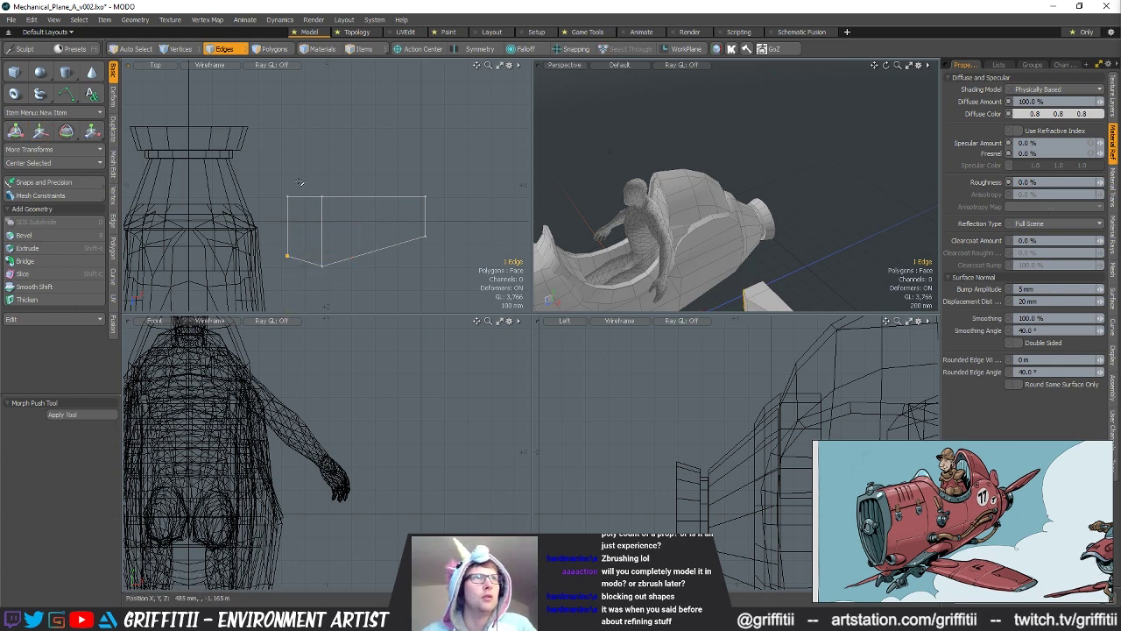
# Step: Move the block's fuselage-side corner edge on the tail side towards the nose in Z
pyautogui.press('w')
pyautogui.press('space')
pyautogui.click(288, 228)
pyautogui.press('w')
pyautogui.press('space')
# Step: Bevel the vertical edge loop between the block's main body and its extruded end by 28 mm
pyautogui.moveTo(296, 223); pyautogui.dragTo(298, 280, button='right')
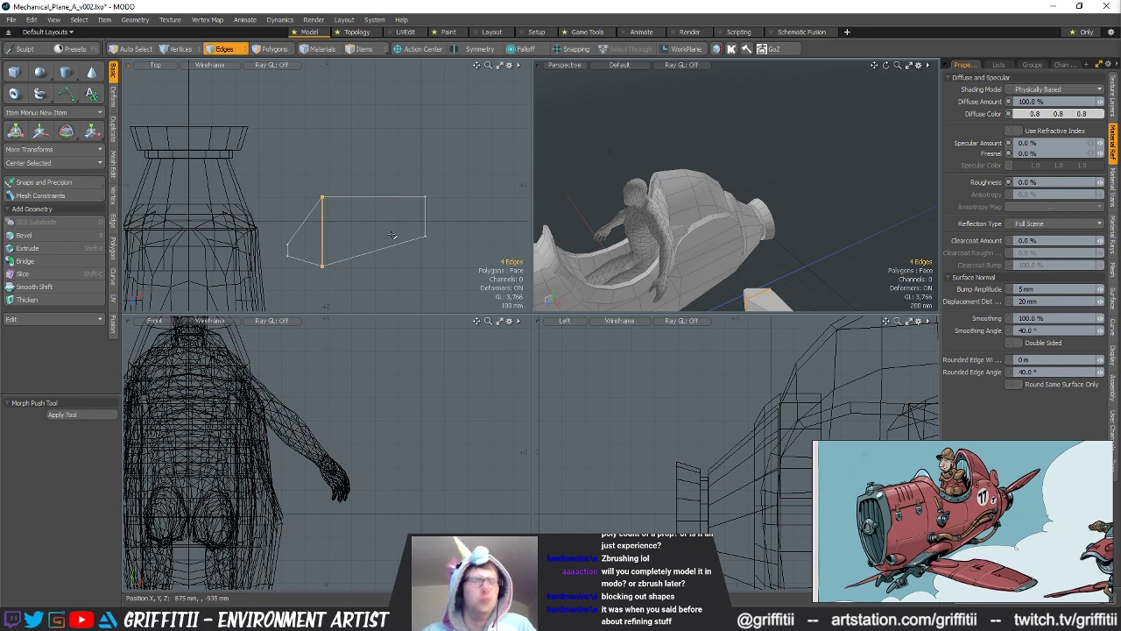
pyautogui.press('b')
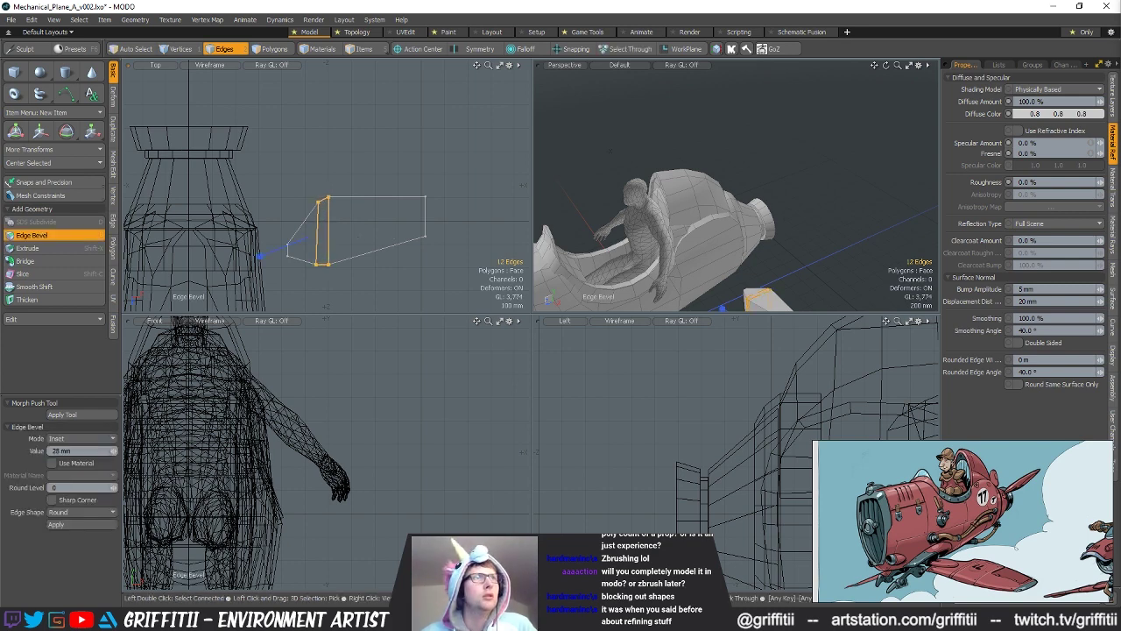
pyautogui.press('space')
pyautogui.click(365, 168)
# Step: Bevel the block's outer corner edge on the nose side by 50 mm
pyautogui.keyDown('alt'); pyautogui.moveTo(435, 230); pyautogui.dragTo(424, 241); pyautogui.keyUp('alt')
pyautogui.moveTo(424, 235); pyautogui.dragTo(434, 272, button='right')
pyautogui.press('b')
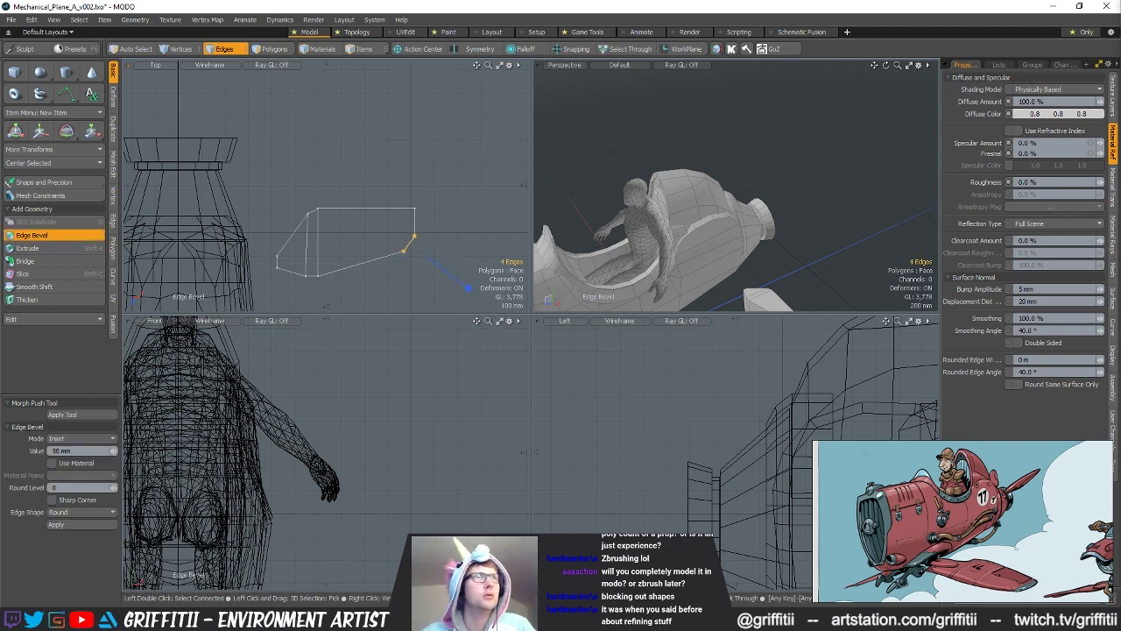
pyautogui.press('space')
# Step: Scale the whole block to 8.5% in Y to make a thin fin
pyautogui.keyDown('alt'); pyautogui.moveTo(755, 259); pyautogui.dragTo(733, 213); pyautogui.keyUp('alt')
pyautogui.press('a')
pyautogui.scroll(-4, 696, 438)
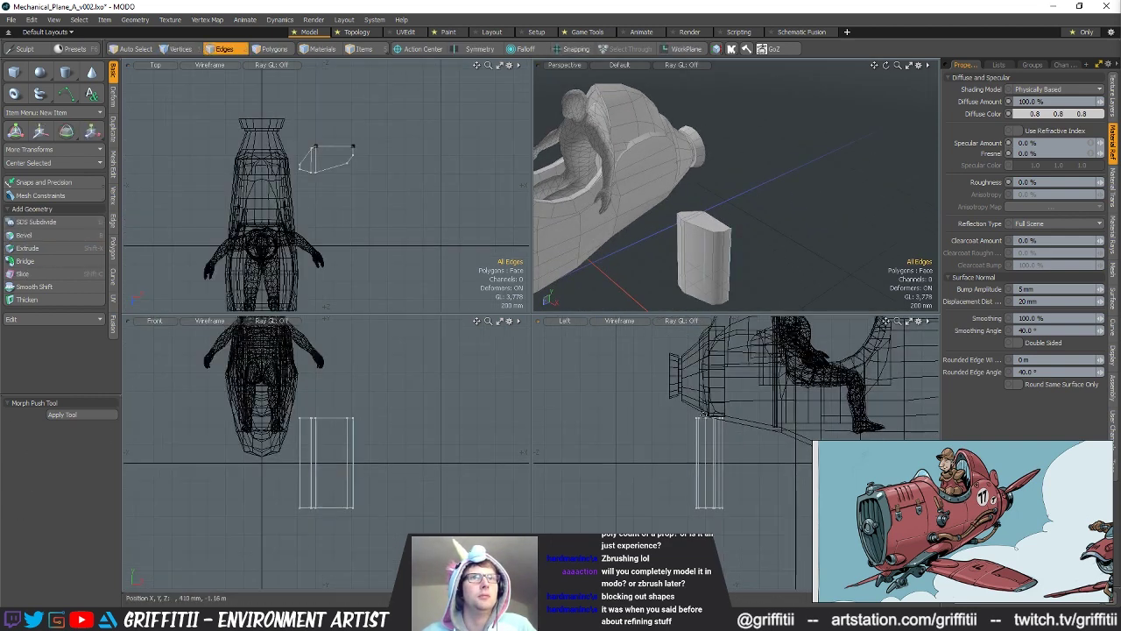
pyautogui.press('r')
pyautogui.moveTo(709, 396); pyautogui.dragTo(709, 458)
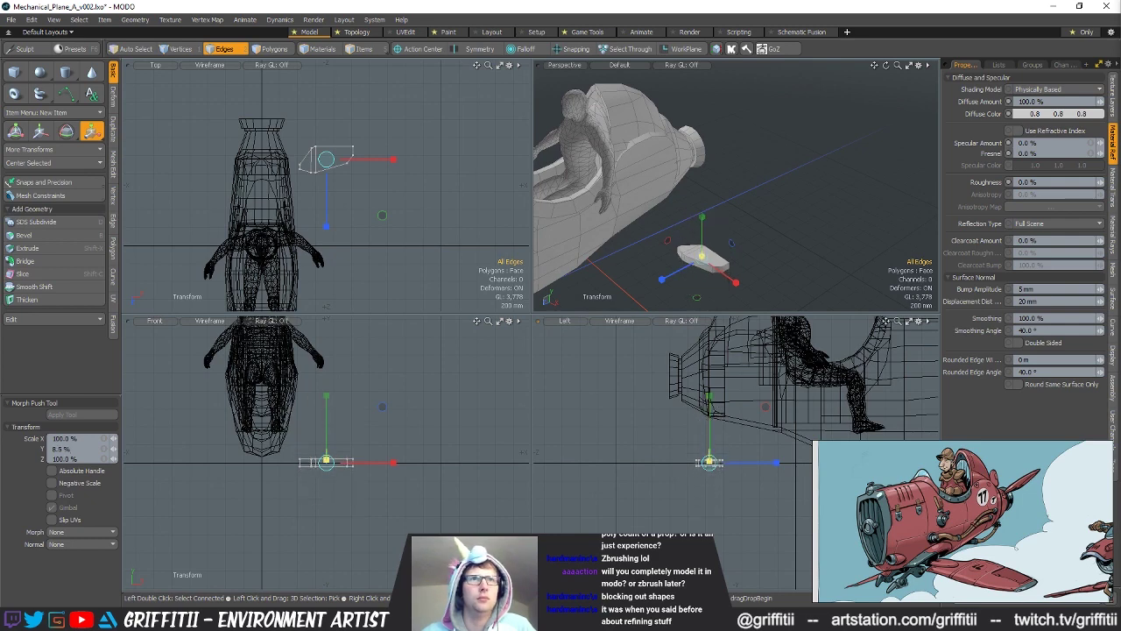
pyautogui.press('space')
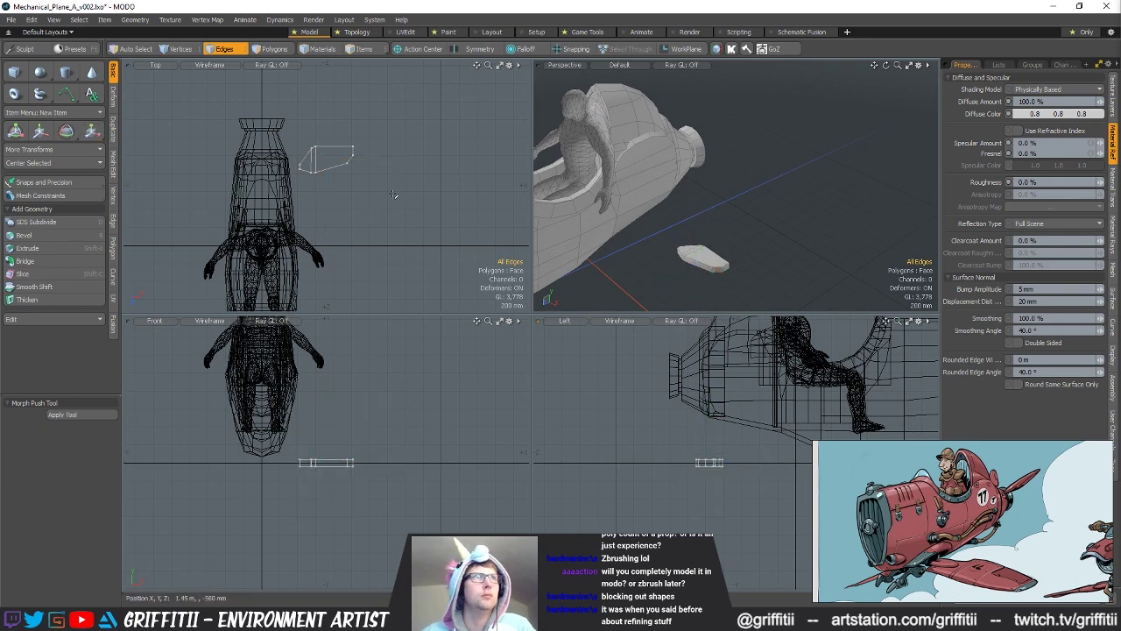
# Step: Lengthen the fin by moving its outer end vertices away from the fuselage in X
pyautogui.keyDown('alt'); pyautogui.keyDown('shift'); pyautogui.moveTo(318, 170); pyautogui.dragTo(325, 192); pyautogui.keyUp('shift'); pyautogui.keyUp('alt')
pyautogui.scroll(1, 325, 193)
pyautogui.press('space')
pyautogui.press('space')
pyautogui.moveTo(357, 219)
pyautogui.mouseDown(button='right')
pyautogui.moveTo(360, 156)
pyautogui.moveTo(352, 175)
pyautogui.mouseUp(button='right')
pyautogui.press('w')
pyautogui.moveTo(385, 180)
pyautogui.mouseDown()
pyautogui.moveTo(416, 179)
pyautogui.moveTo(400, 180)
pyautogui.mouseUp()
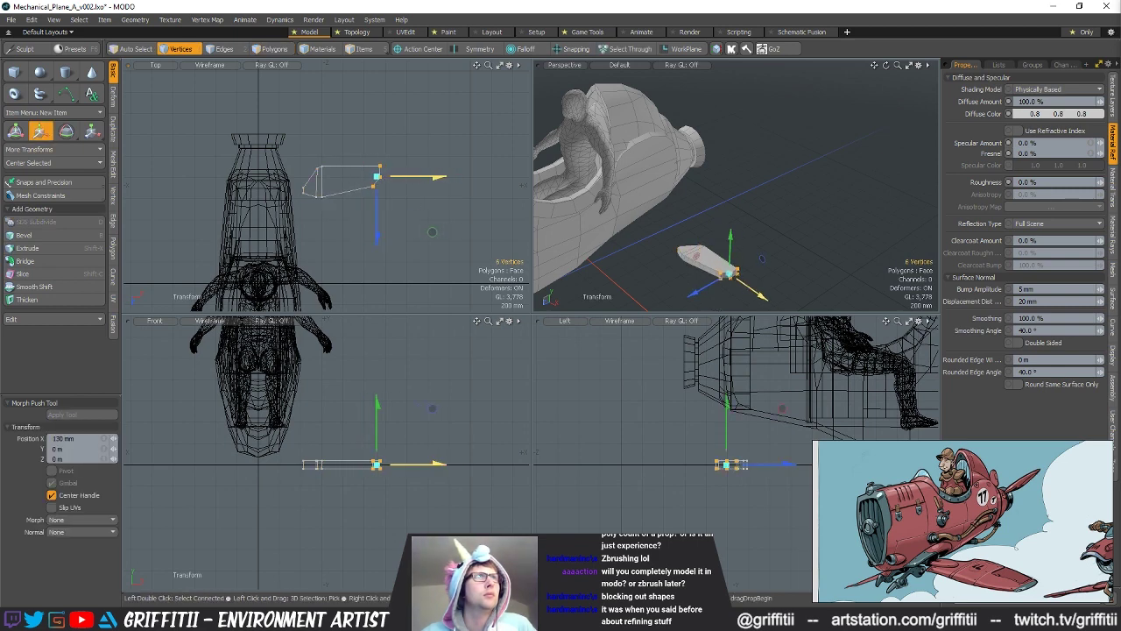
# Step: Scale the four vertices of the fin's bevelled outer corner to 71.5% in X and Z
pyautogui.scroll(2, 389, 180)
pyautogui.press('space')
pyautogui.moveTo(399, 169); pyautogui.dragTo(403, 195, button='right')
pyautogui.press('r')
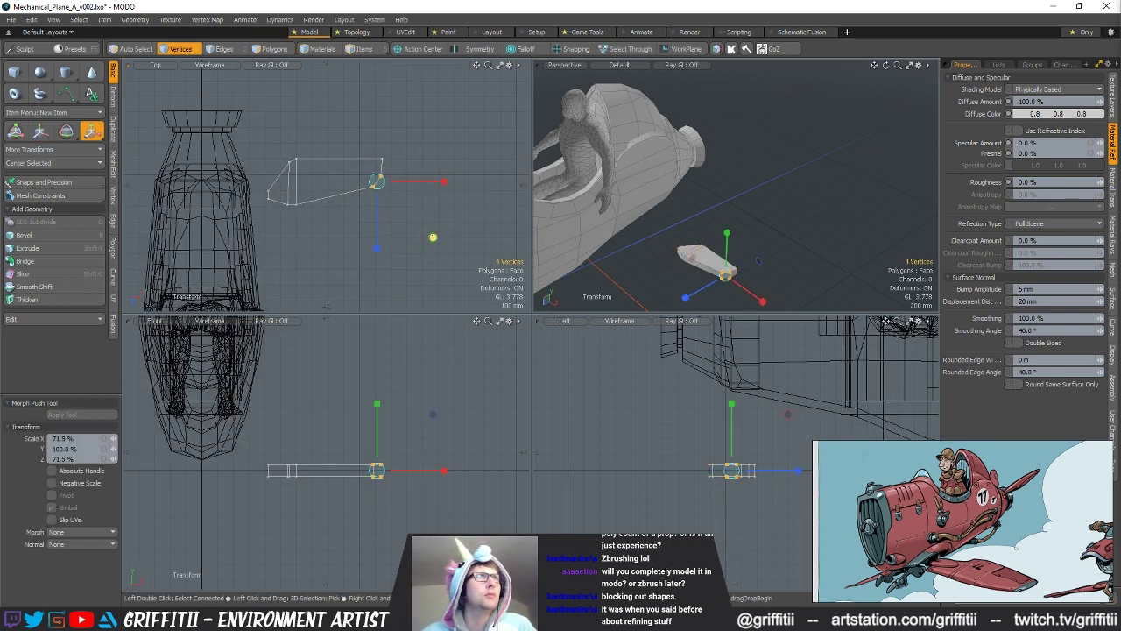
# Step: Move the fin's outer tip vertices towards the tail in Z to sweep the tip back
pyautogui.press('w')
pyautogui.click(432, 222)
pyautogui.press('space')
pyautogui.moveTo(432, 220); pyautogui.dragTo(465, 213)
pyautogui.click(400, 189)
pyautogui.press('w')
pyautogui.press('space')
pyautogui.click(630, 230)
# Step: Scale the whole fin down in Y to make it thinner
pyautogui.keyDown('alt'); pyautogui.moveTo(630, 230); pyautogui.dragTo(793, 264); pyautogui.keyUp('alt')
pyautogui.press('1')
pyautogui.press('y')
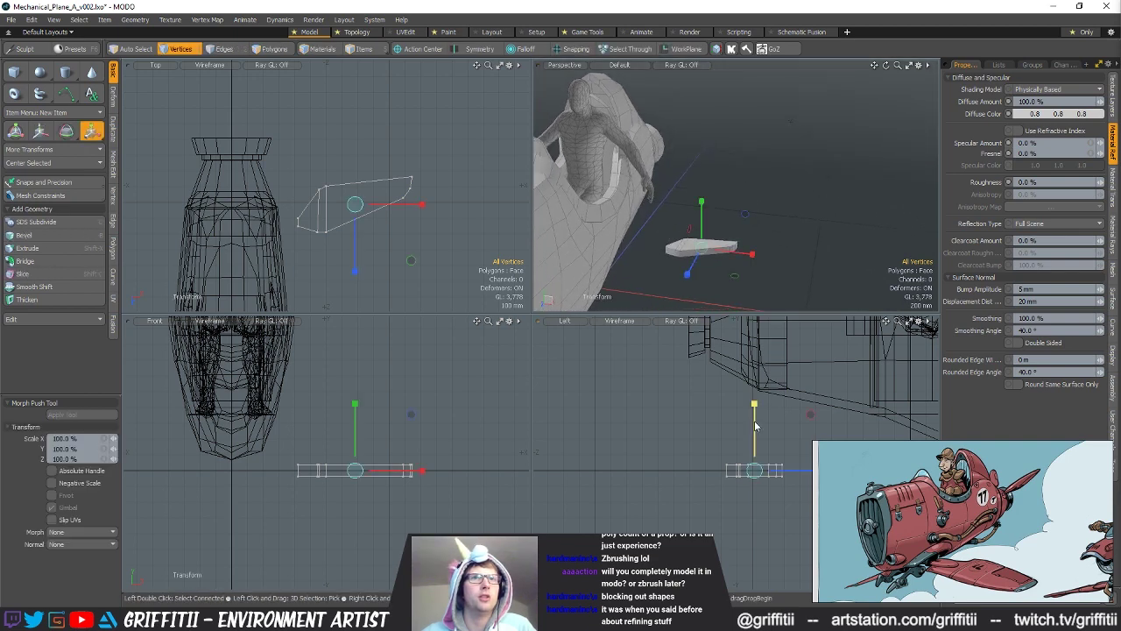
pyautogui.moveTo(754, 421); pyautogui.dragTo(754, 439)
pyautogui.press('space')
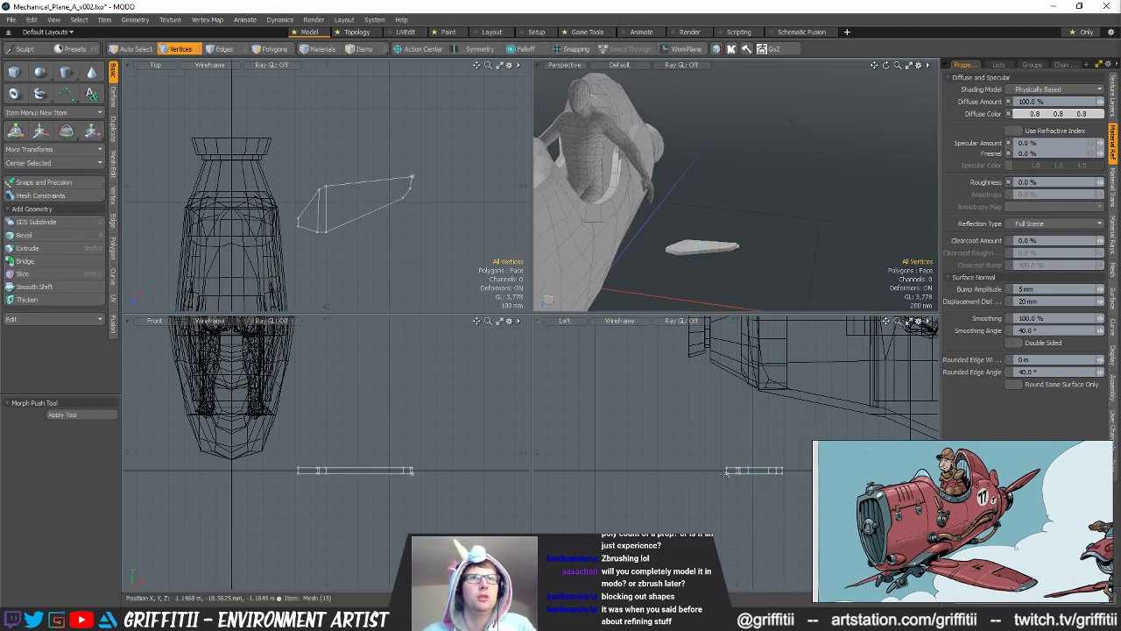
# Step: Select the edges at the fin's fuselage end and outer tip and scale them to 68.5% in Y
pyautogui.press('2')
pyautogui.moveTo(329, 253); pyautogui.dragTo(332, 253, button='right')
pyautogui.moveTo(397, 220)
pyautogui.keyDown('shift'); pyautogui.mouseDown(button='right')
pyautogui.moveTo(413, 137)
pyautogui.moveTo(427, 206)
pyautogui.mouseUp(button='right'); pyautogui.keyUp('shift')
pyautogui.press('r')
pyautogui.scroll(3, 396, 436)
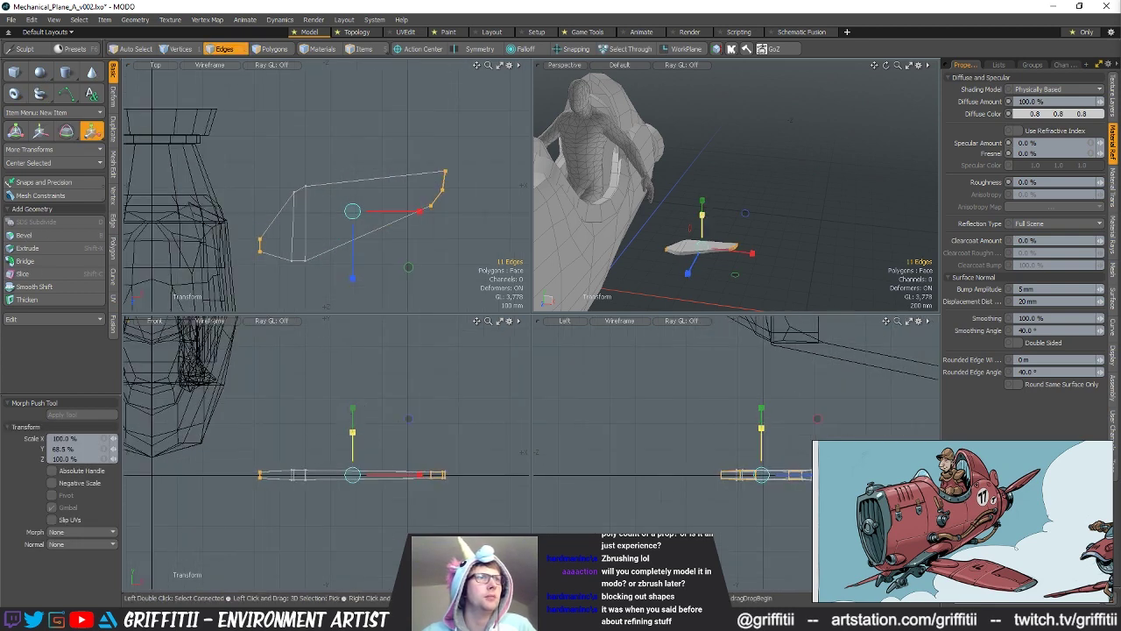
pyautogui.press('space')
# Step: Raise the whole fin 1.4 m in Y to bring it level with the fuselage
pyautogui.click(346, 430)
pyautogui.press('r')
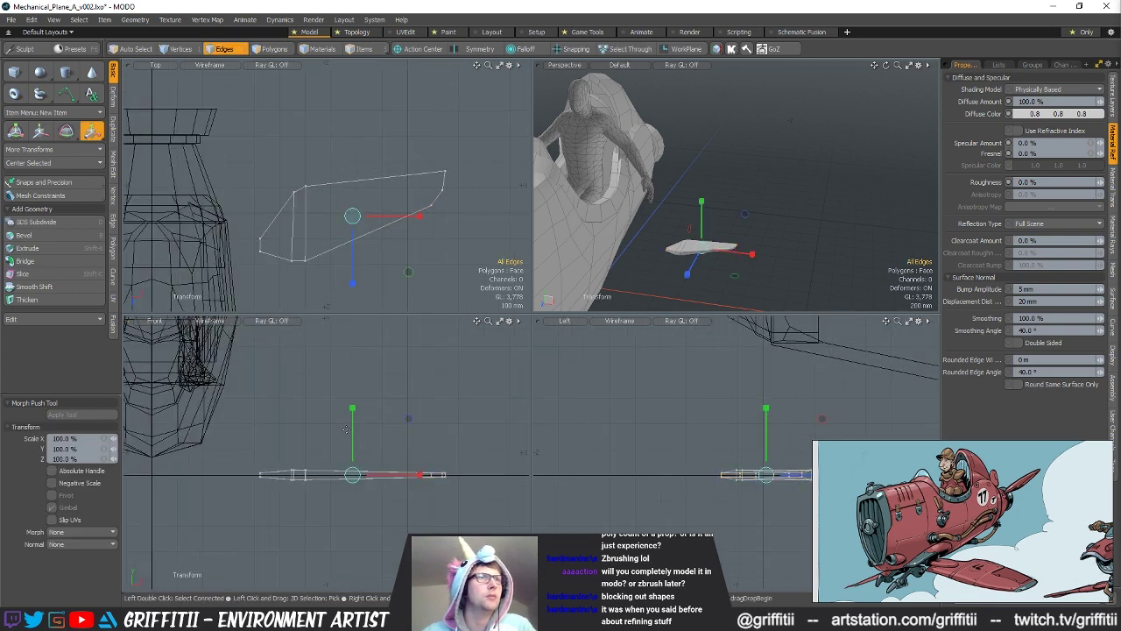
pyautogui.press('space')
pyautogui.keyDown('alt'); pyautogui.moveTo(644, 209); pyautogui.dragTo(718, 267); pyautogui.keyUp('alt')
pyautogui.scroll(-5, 663, 420)
pyautogui.press('w')
pyautogui.keyDown('alt'); pyautogui.moveTo(663, 421); pyautogui.dragTo(662, 404); pyautogui.keyUp('alt')
pyautogui.keyDown('alt'); pyautogui.moveTo(376, 388); pyautogui.dragTo(349, 353); pyautogui.keyUp('alt')
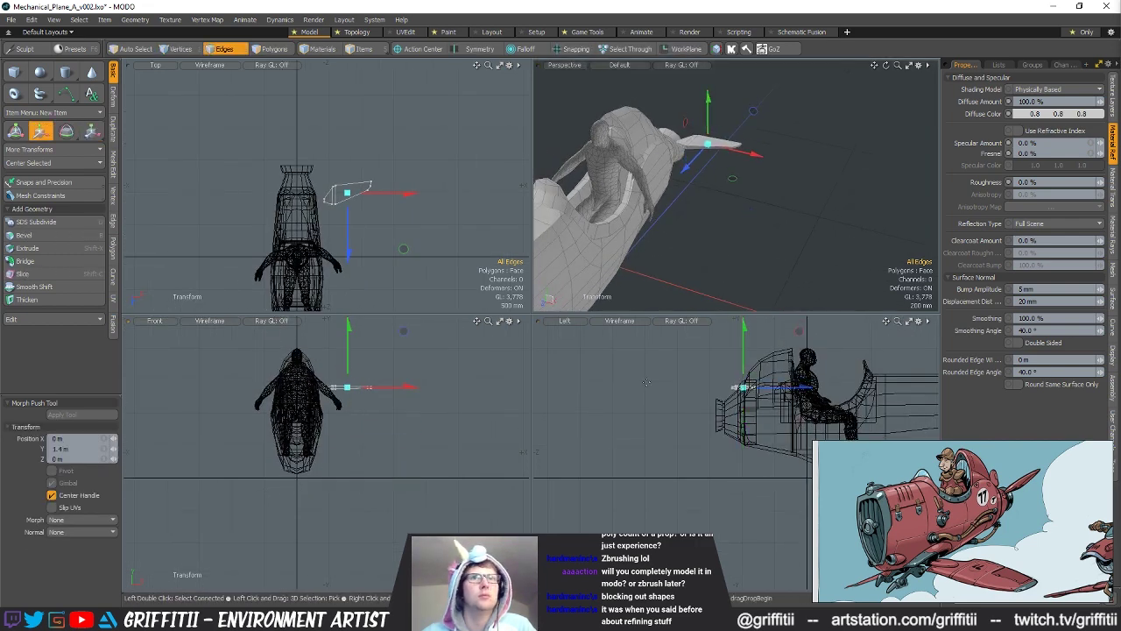
# Step: Insert an edge loop across the fin's tapered section beside the fuselage
pyautogui.press('5')
pyautogui.keyDown('alt'); pyautogui.moveTo(700, 219); pyautogui.dragTo(744, 287); pyautogui.keyUp('alt')
pyautogui.scroll(7, 377, 175)
pyautogui.keyDown('alt'); pyautogui.moveTo(433, 194); pyautogui.dragTo(404, 194); pyautogui.keyUp('alt')
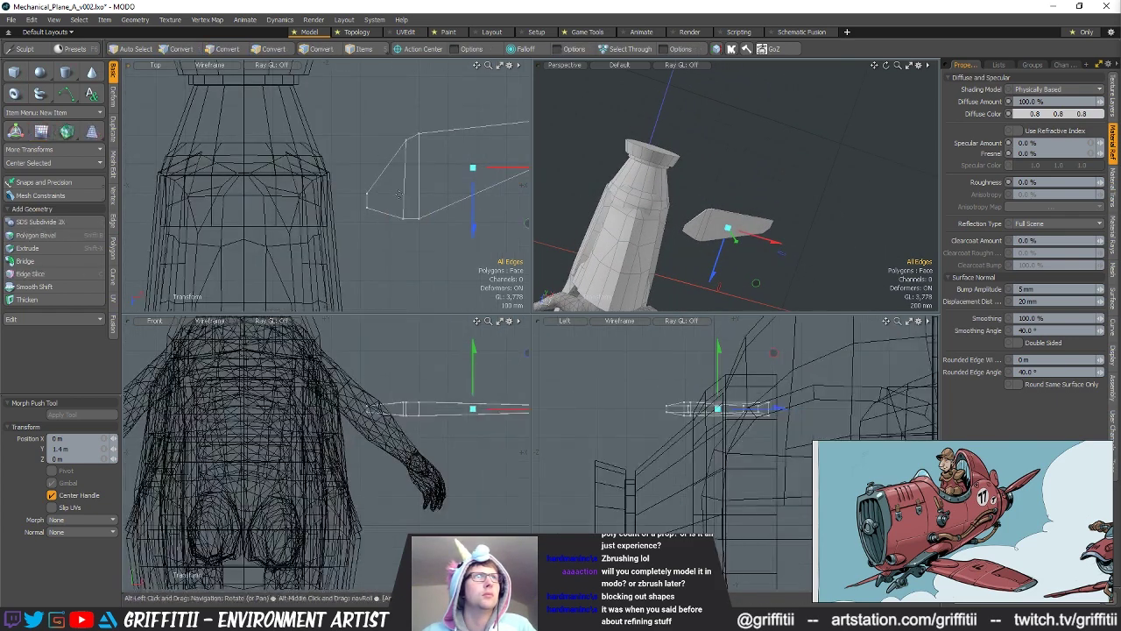
pyautogui.press('space')
pyautogui.press('space')
pyautogui.moveTo(385, 157)
pyautogui.mouseDown()
pyautogui.moveTo(390, 215)
pyautogui.moveTo(345, 207)
pyautogui.mouseUp()
pyautogui.hotkey('alt', 'c')
pyautogui.click(69, 489)
pyautogui.press('space')
pyautogui.scroll(3, 345, 207)
# Step: Flatten the new edge loop and the tail-side portion of the neighbouring loop by scaling each to 0% in X
pyautogui.press('2')
pyautogui.moveTo(366, 187); pyautogui.dragTo(346, 241, button='right')
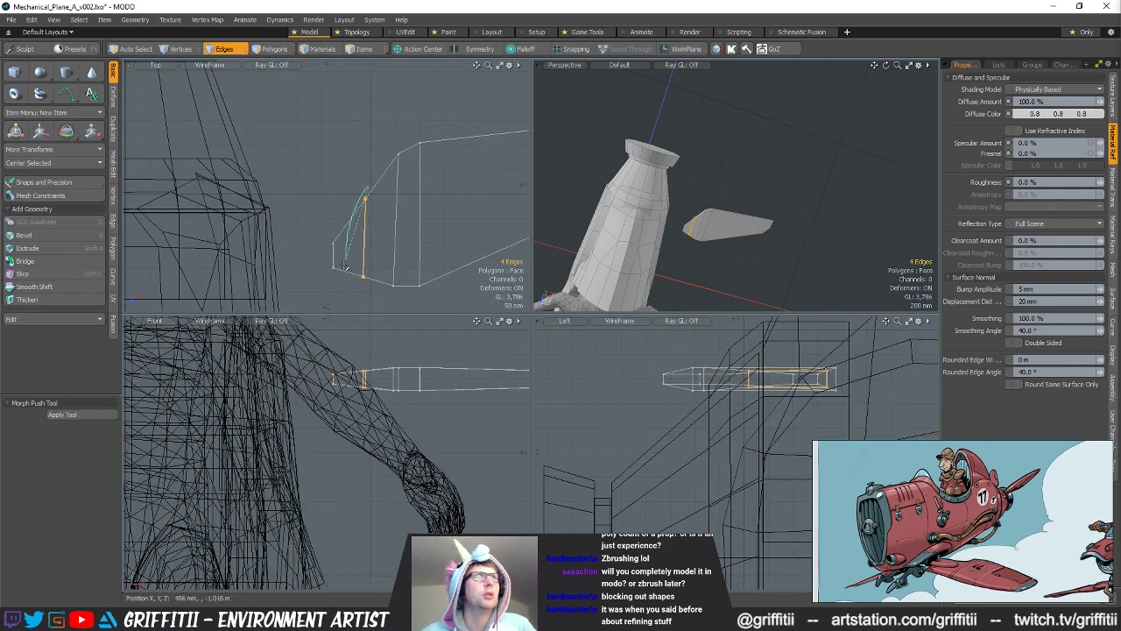
pyautogui.press('y')
pyautogui.press('space')
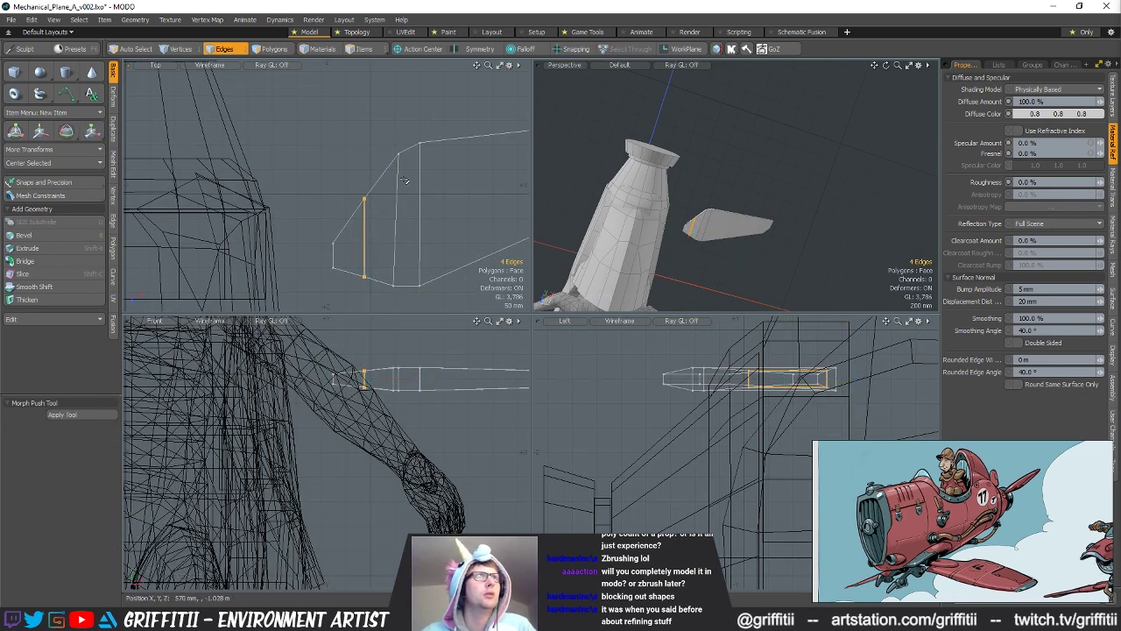
pyautogui.press('y')
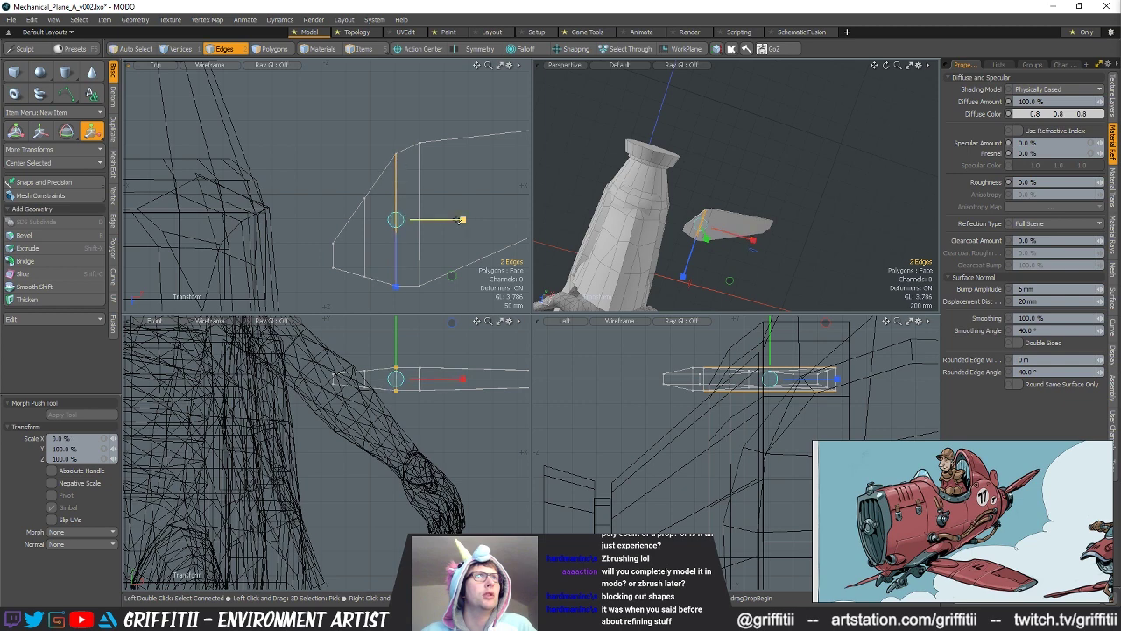
pyautogui.press('space')
pyautogui.click(380, 210)
# Step: Move the inserted loop's tail-side vertices 48 mm towards the nose in Z
pyautogui.press('1')
pyautogui.moveTo(378, 186); pyautogui.dragTo(357, 187, button='right')
pyautogui.press('w')
pyautogui.moveTo(364, 262); pyautogui.dragTo(365, 279)
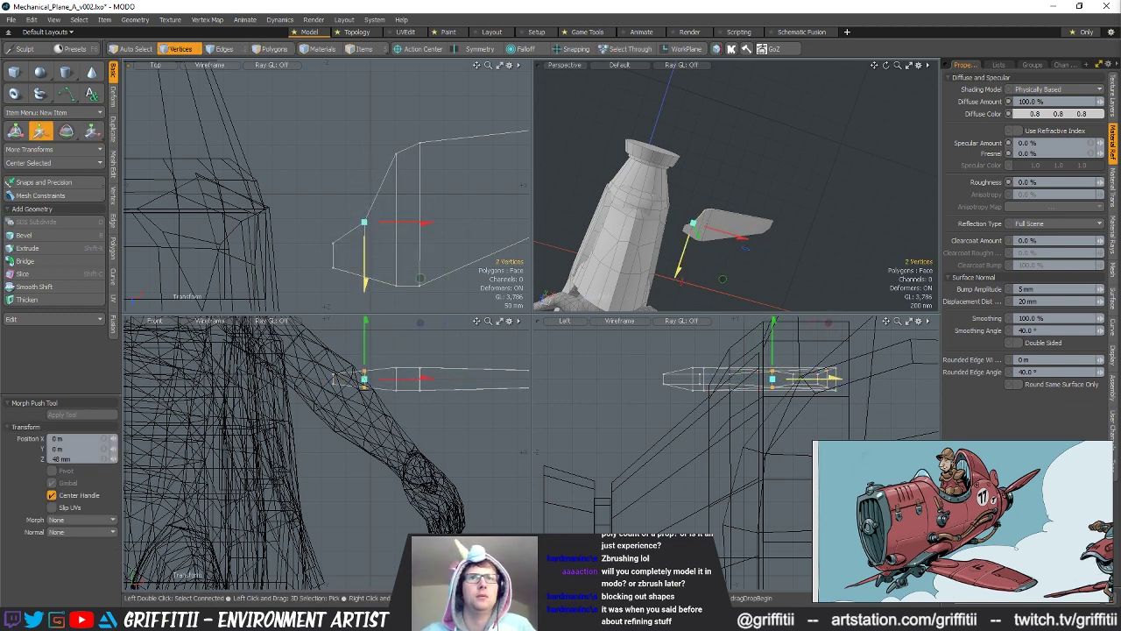
pyautogui.press('space')
pyautogui.click(347, 212)
pyautogui.moveTo(365, 217)
pyautogui.keyDown('alt'); pyautogui.keyDown('shift'); pyautogui.mouseDown()
pyautogui.moveTo(375, 203)
pyautogui.moveTo(360, 223)
pyautogui.mouseUp(); pyautogui.keyUp('shift'); pyautogui.keyUp('alt')
# Step: Move the two tail-side vertices at the fin's fuselage end slightly towards the nose in Z
pyautogui.press('3')
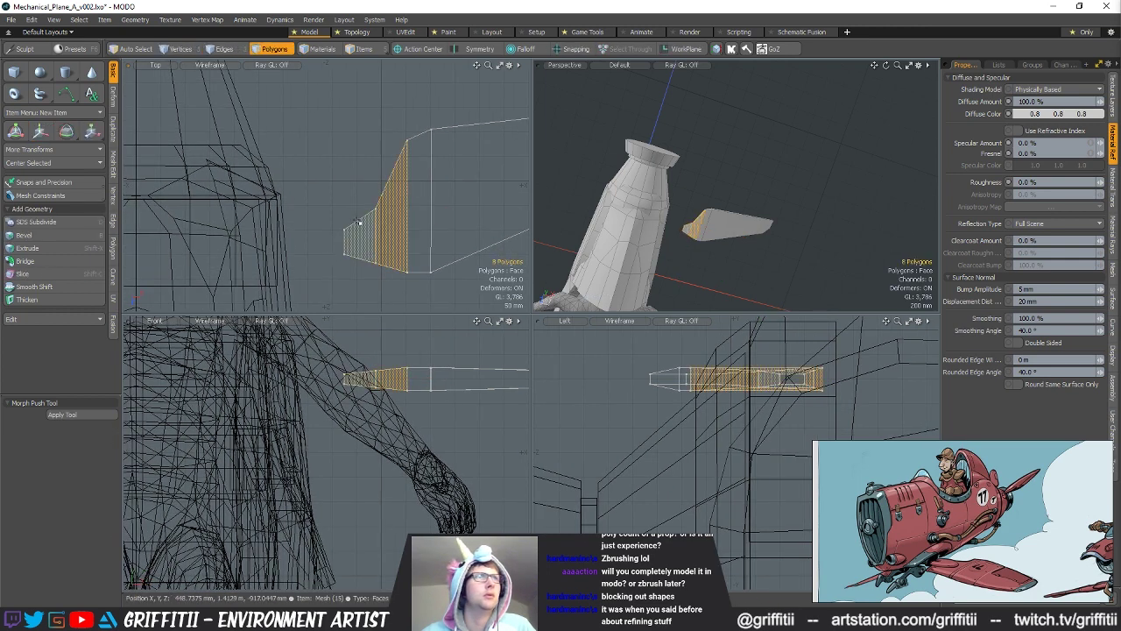
pyautogui.press('1')
pyautogui.press('w')
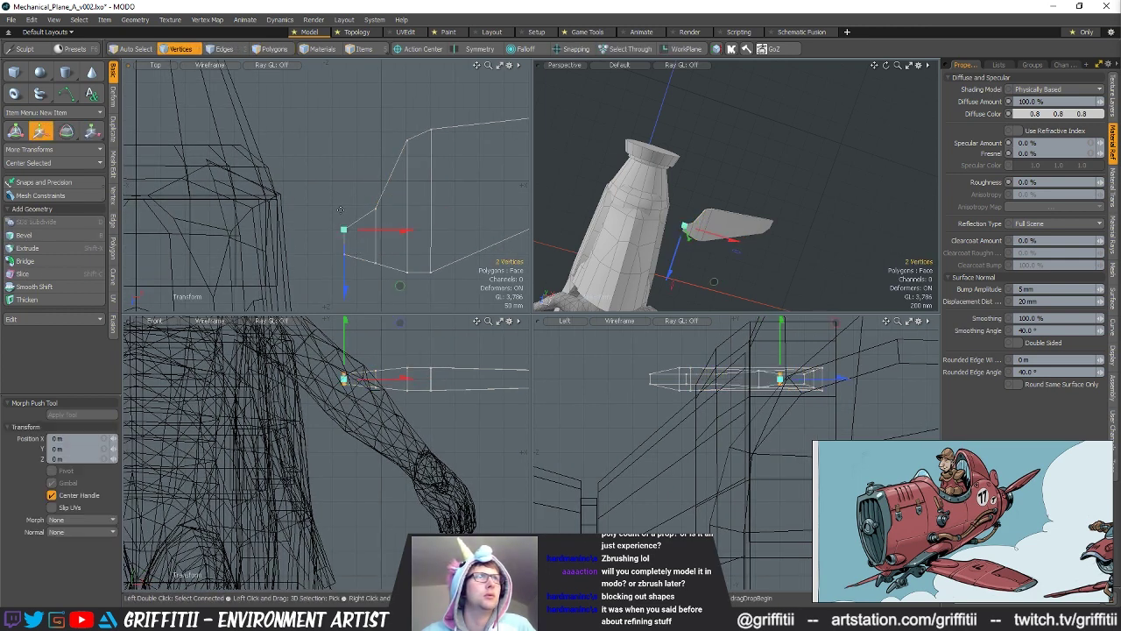
pyautogui.press('space')
# Step: Extrude the fin's end polygon towards the fuselage in X
pyautogui.press('3')
pyautogui.moveTo(357, 217)
pyautogui.mouseDown(button='right')
pyautogui.moveTo(361, 282)
pyautogui.moveTo(355, 260)
pyautogui.mouseUp(button='right')
pyautogui.hotkey('alt', 'd')
pyautogui.click(355, 191)
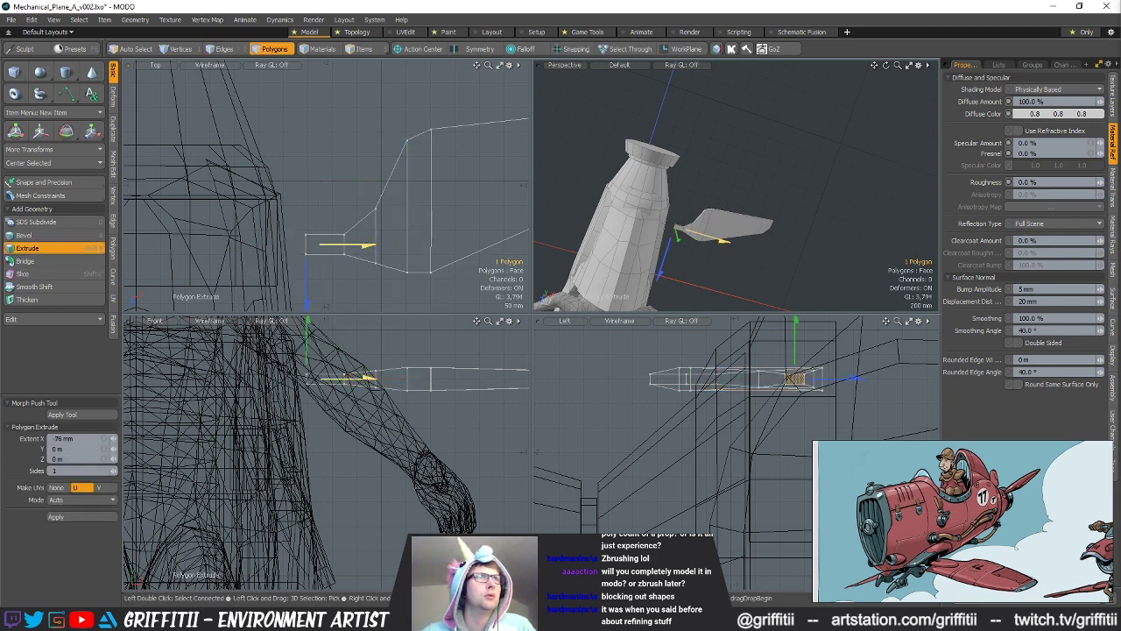
pyautogui.press('space')
# Step: Move the extruded end's tail-side vertices 12 mm towards the nose in Z
pyautogui.press('1')
pyautogui.press('w')
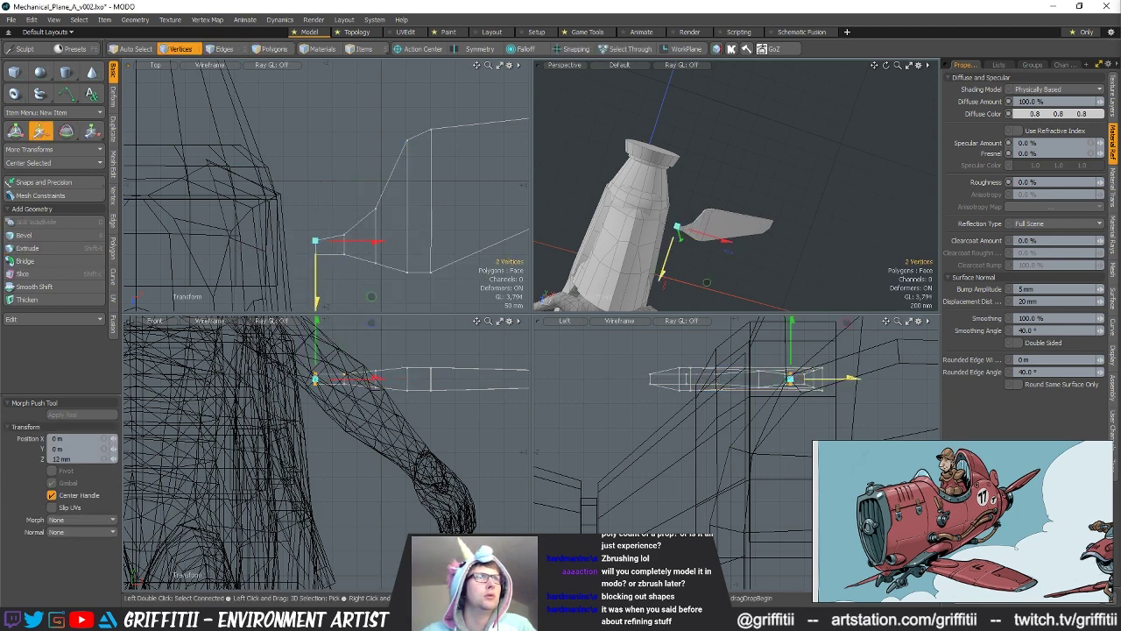
pyautogui.press('space')
pyautogui.click(423, 219)
# Step: Select the whole fin and rotate it about Z so it slants upwards away from the fuselage
pyautogui.scroll(-2, 423, 219)
pyautogui.keyDown('alt'); pyautogui.moveTo(698, 252); pyautogui.dragTo(738, 228); pyautogui.keyUp('alt')
pyautogui.press('space')
pyautogui.press('space')
pyautogui.doubleClick(748, 215)
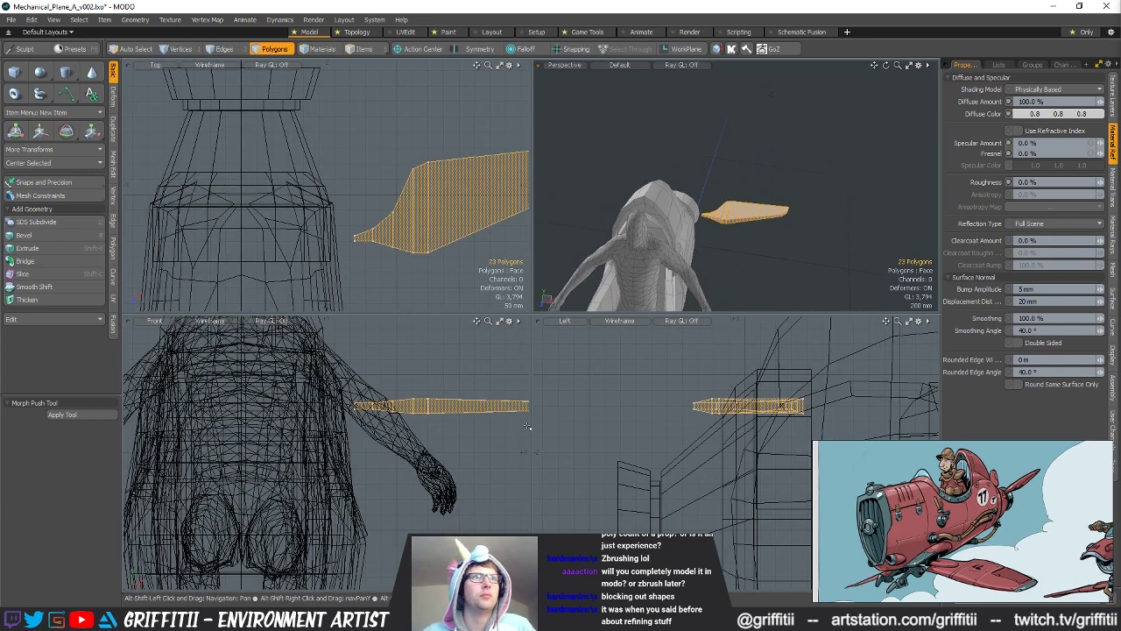
pyautogui.press('e')
pyautogui.keyDown('alt'); pyautogui.moveTo(428, 444); pyautogui.dragTo(374, 506); pyautogui.keyUp('alt')
pyautogui.keyDown('ctrl'); pyautogui.moveTo(427, 401); pyautogui.dragTo(353, 401); pyautogui.keyUp('ctrl')
pyautogui.scroll(-4, 353, 403)
# Step: Move the slanted fin towards the tail and closer to the fuselage
pyautogui.press('w')
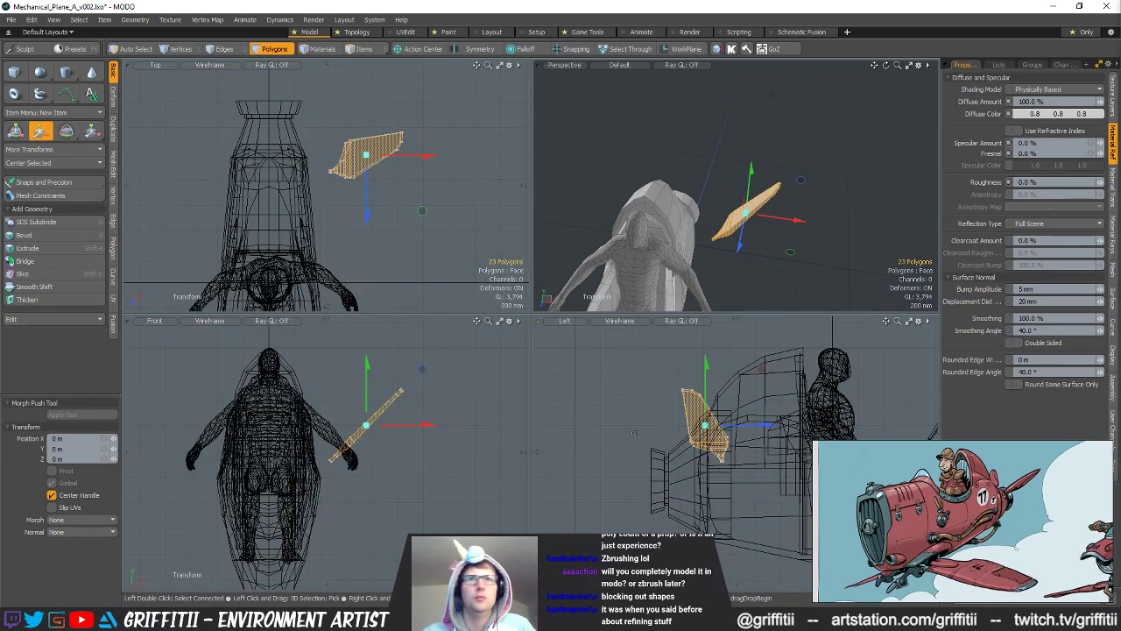
pyautogui.keyDown('alt'); pyautogui.keyDown('shift'); pyautogui.moveTo(404, 197); pyautogui.dragTo(423, 237); pyautogui.keyUp('shift'); pyautogui.keyUp('alt')
pyautogui.moveTo(423, 236); pyautogui.dragTo(404, 201)
pyautogui.keyDown('alt'); pyautogui.moveTo(746, 289); pyautogui.dragTo(690, 235); pyautogui.keyUp('alt')
# Step: Insert an edge loop around the fuselage's tapered tail section
pyautogui.press('5')
pyautogui.click(702, 180)
pyautogui.scroll(5, 722, 210)
pyautogui.press('3')
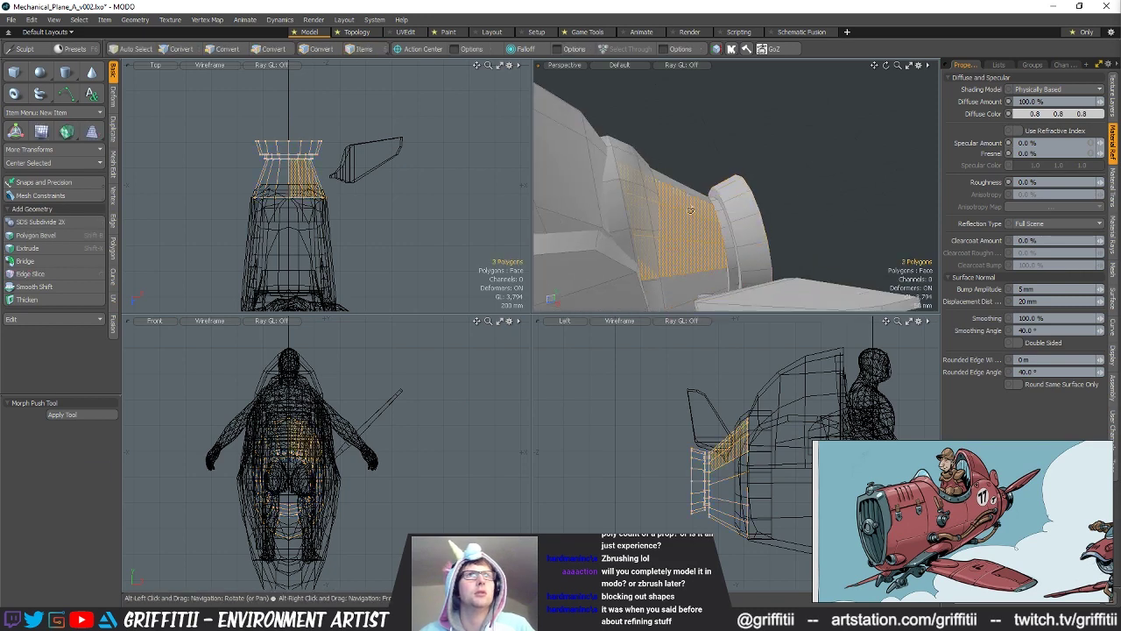
pyautogui.hotkey('alt', 'c')
pyautogui.click(217, 214)
pyautogui.scroll(2, 304, 146)
pyautogui.press('q')
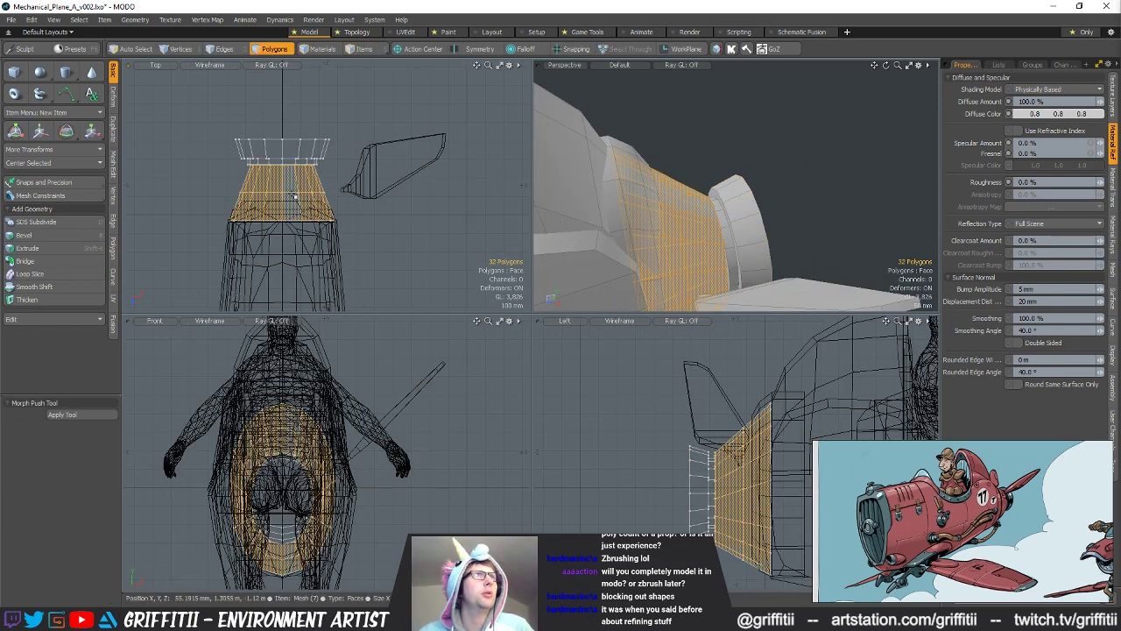
# Step: Scale the new tail edge loop up and shift it slightly towards the tail in Z
pyautogui.press('1')
pyautogui.press('2')
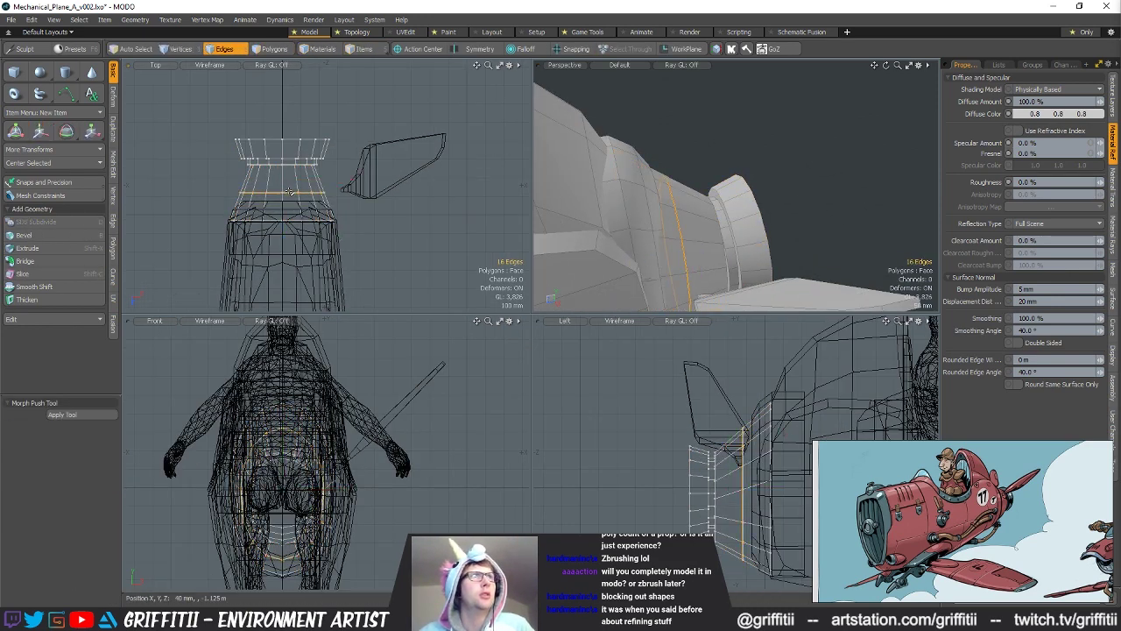
pyautogui.press('r')
pyautogui.scroll(2, 303, 208)
pyautogui.moveTo(273, 187); pyautogui.dragTo(295, 186)
pyautogui.press('w')
pyautogui.moveTo(275, 249); pyautogui.dragTo(275, 230)
# Step: Bevel the enlarged edge loop to round the fuselage's tail section
pyautogui.keyDown('alt'); pyautogui.moveTo(755, 174); pyautogui.dragTo(776, 242); pyautogui.keyUp('alt')
pyautogui.scroll(-3, 797, 185)
pyautogui.press('b')
# Step: Move the fin -43 mm in X and 16 mm in Z so its root sinks into the fuselage's tail section
pyautogui.press('3')
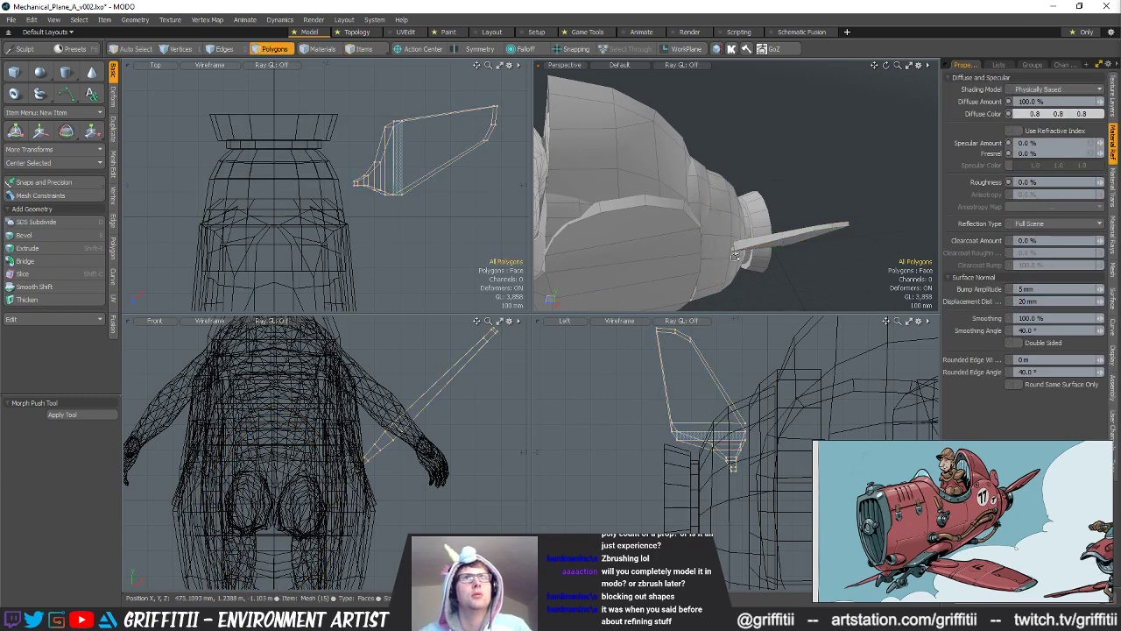
pyautogui.scroll(1, 426, 219)
pyautogui.press('w')
pyautogui.moveTo(412, 218); pyautogui.dragTo(388, 209)
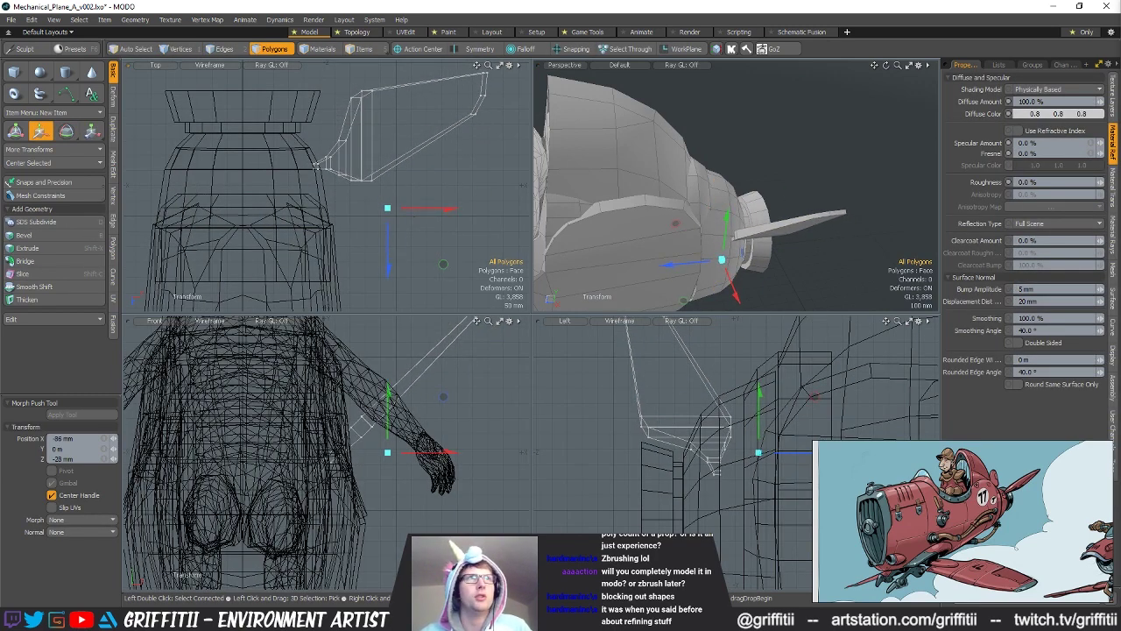
pyautogui.moveTo(775, 215)
pyautogui.keyDown('alt'); pyautogui.mouseDown()
pyautogui.moveTo(774, 202)
pyautogui.moveTo(764, 217)
pyautogui.mouseUp(); pyautogui.keyUp('alt')
pyautogui.keyDown('alt'); pyautogui.moveTo(752, 476); pyautogui.dragTo(718, 473); pyautogui.keyUp('alt')
pyautogui.moveTo(420, 244); pyautogui.dragTo(402, 245)
pyautogui.keyDown('alt'); pyautogui.moveTo(766, 162); pyautogui.dragTo(728, 224); pyautogui.keyUp('alt')
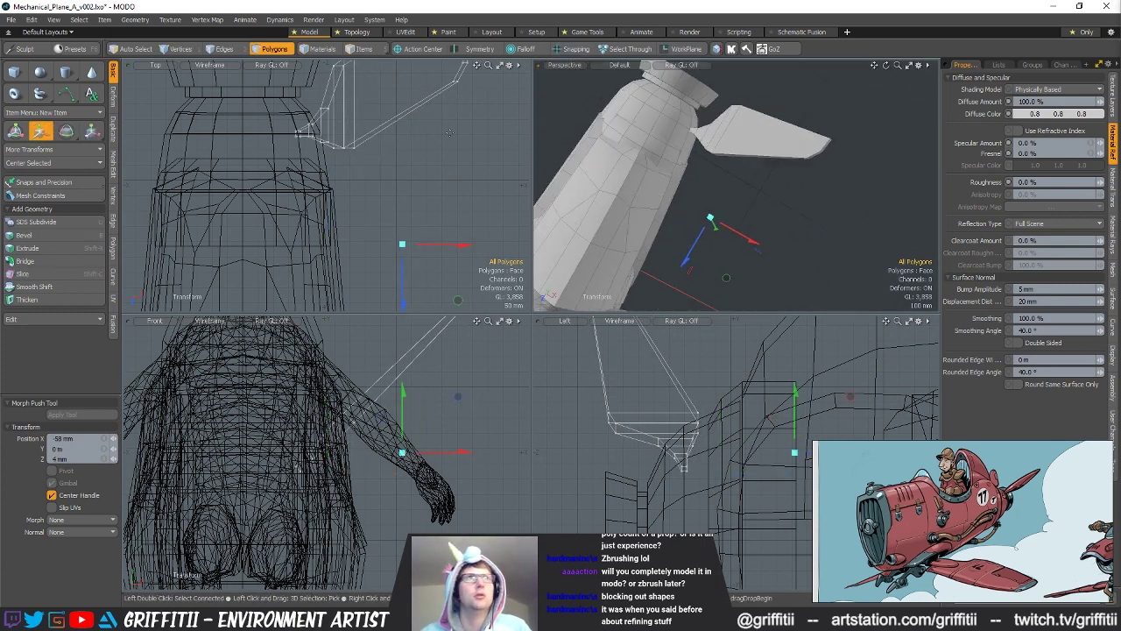
pyautogui.keyDown('alt'); pyautogui.keyDown('shift'); pyautogui.moveTo(443, 118); pyautogui.dragTo(445, 137); pyautogui.keyUp('shift'); pyautogui.keyUp('alt')
pyautogui.keyDown('alt'); pyautogui.moveTo(767, 212); pyautogui.dragTo(737, 219); pyautogui.keyUp('alt')
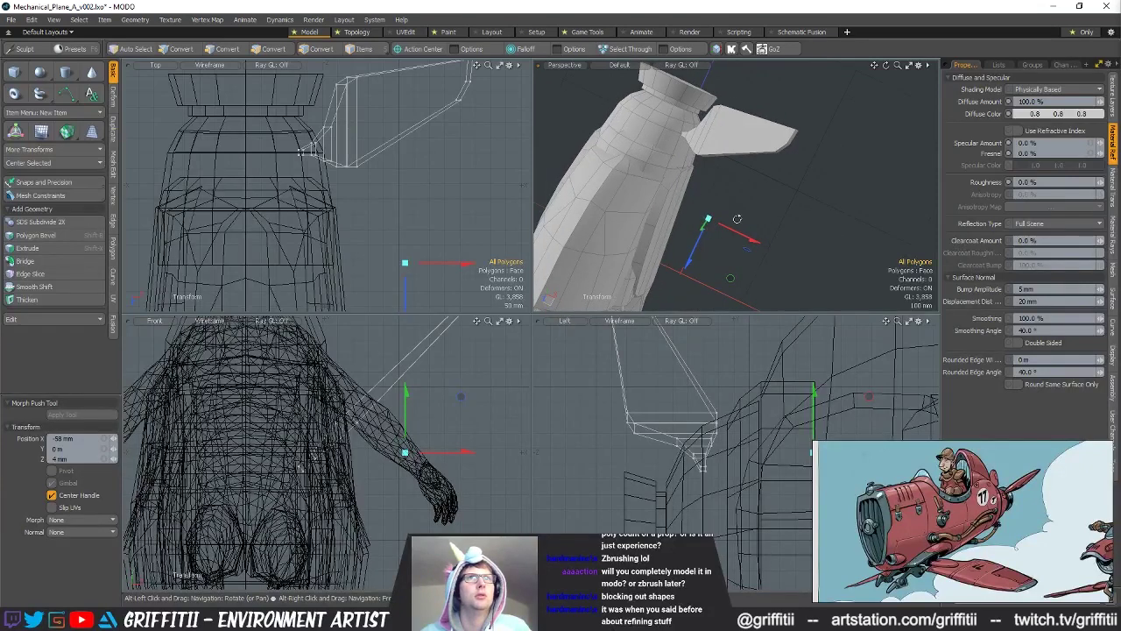
pyautogui.moveTo(732, 279); pyautogui.dragTo(736, 285)
pyautogui.keyDown('alt'); pyautogui.moveTo(743, 210); pyautogui.dragTo(749, 171); pyautogui.keyUp('alt')
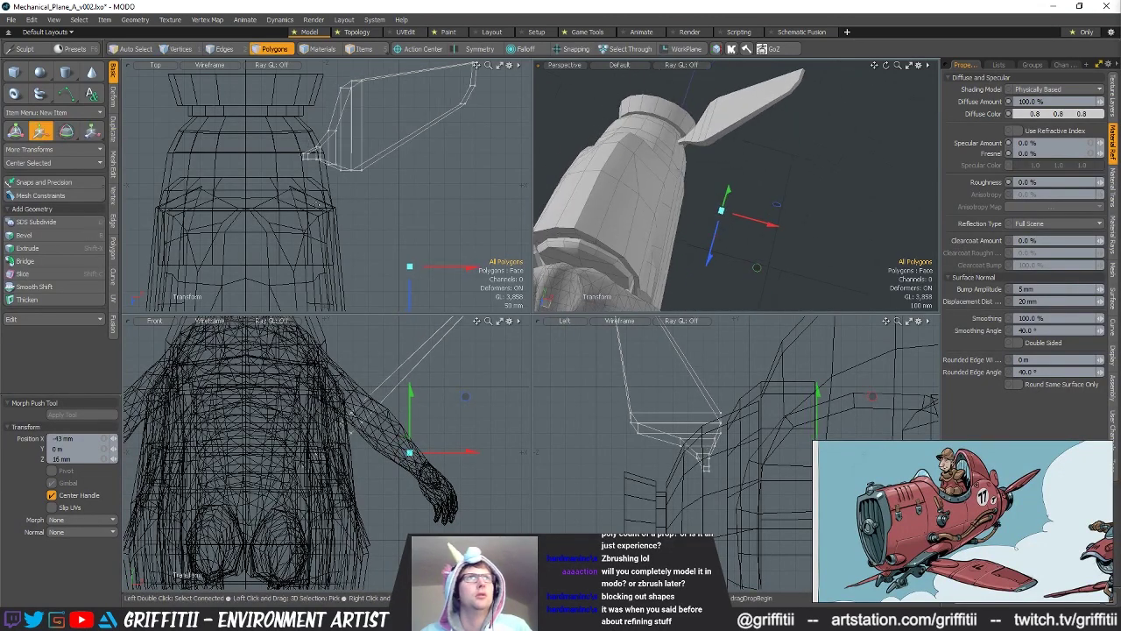
# Step: Rotate the fin 15° about Y around its root
pyautogui.press('e')
pyautogui.click(311, 157)
pyautogui.keyDown('alt'); pyautogui.keyDown('shift'); pyautogui.moveTo(311, 157); pyautogui.dragTo(319, 201); pyautogui.keyUp('shift'); pyautogui.keyUp('alt')
pyautogui.keyDown('ctrl'); pyautogui.moveTo(339, 133); pyautogui.dragTo(322, 132); pyautogui.keyUp('ctrl')
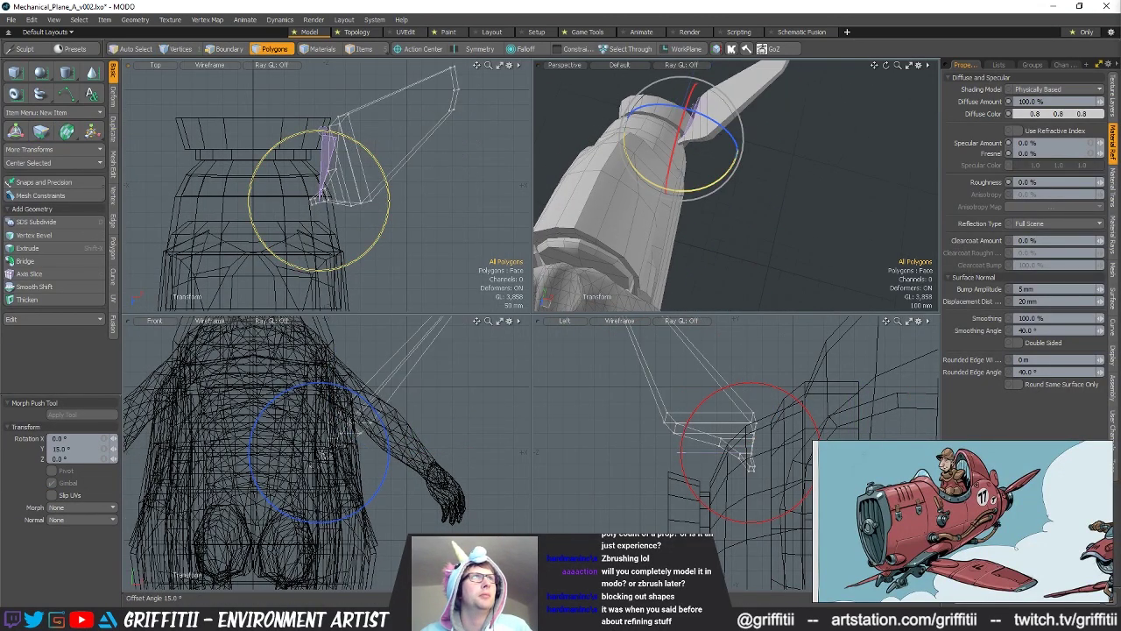
pyautogui.keyDown('alt'); pyautogui.moveTo(742, 146); pyautogui.dragTo(728, 219); pyautogui.keyUp('alt')
pyautogui.scroll(-3, 783, 173)
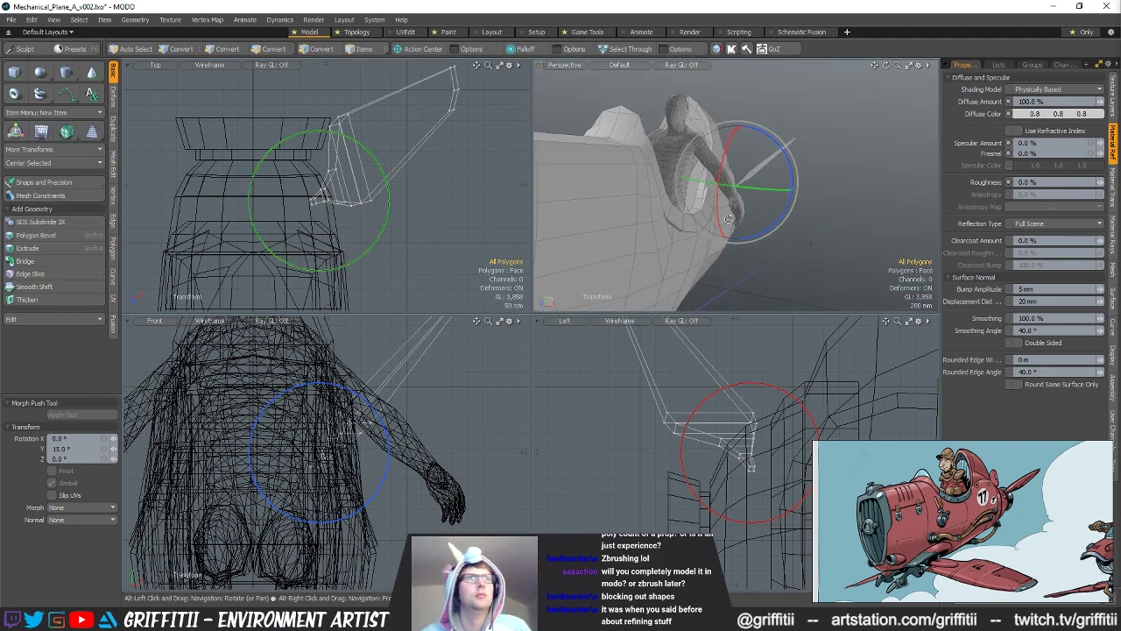
# Step: Undo the most recent moves and rotation applied to the tail fin
pyautogui.keyDown('alt'); pyautogui.keyDown('shift'); pyautogui.moveTo(737, 426); pyautogui.dragTo(716, 455); pyautogui.keyUp('shift'); pyautogui.keyUp('alt')
pyautogui.hotkey('alt', 'a')
pyautogui.keyDown('alt'); pyautogui.moveTo(706, 229); pyautogui.dragTo(788, 205); pyautogui.keyUp('alt')
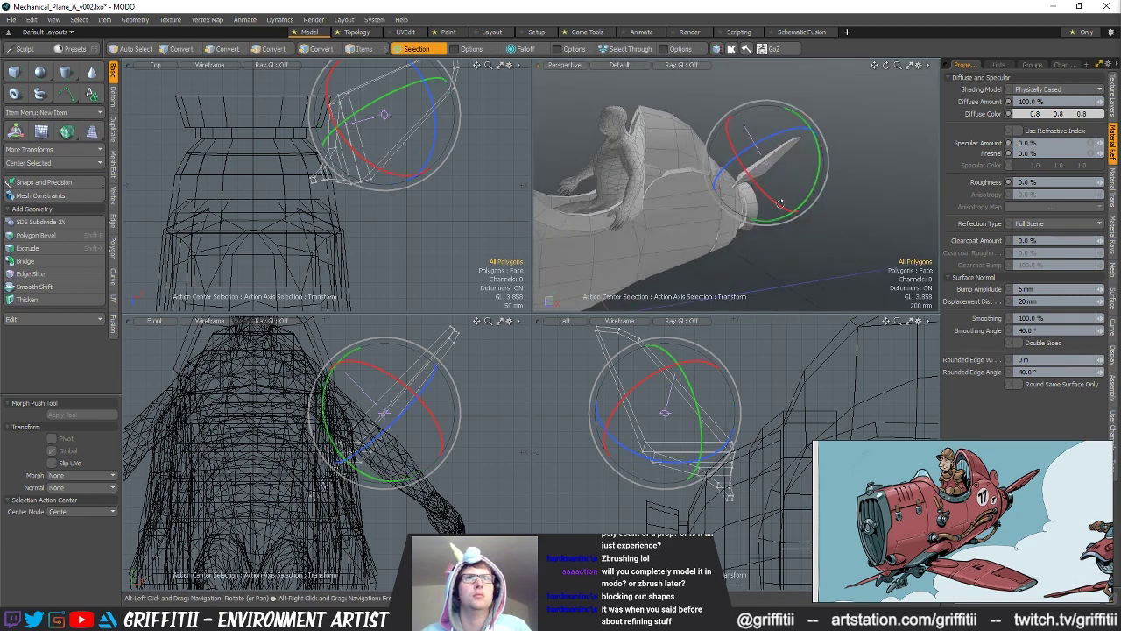
pyautogui.press('space')
pyautogui.hotkey('ctrl', 'z')
pyautogui.hotkey('ctrl', 'z')
pyautogui.hotkey('ctrl', 'z')
pyautogui.hotkey('ctrl', 'z')
pyautogui.press('space')
# Step: Try a duplicate of the tail fin rotated -45° about Z as a horizontal stabiliser
pyautogui.press('2')
pyautogui.press('3')
pyautogui.doubleClick(766, 182)
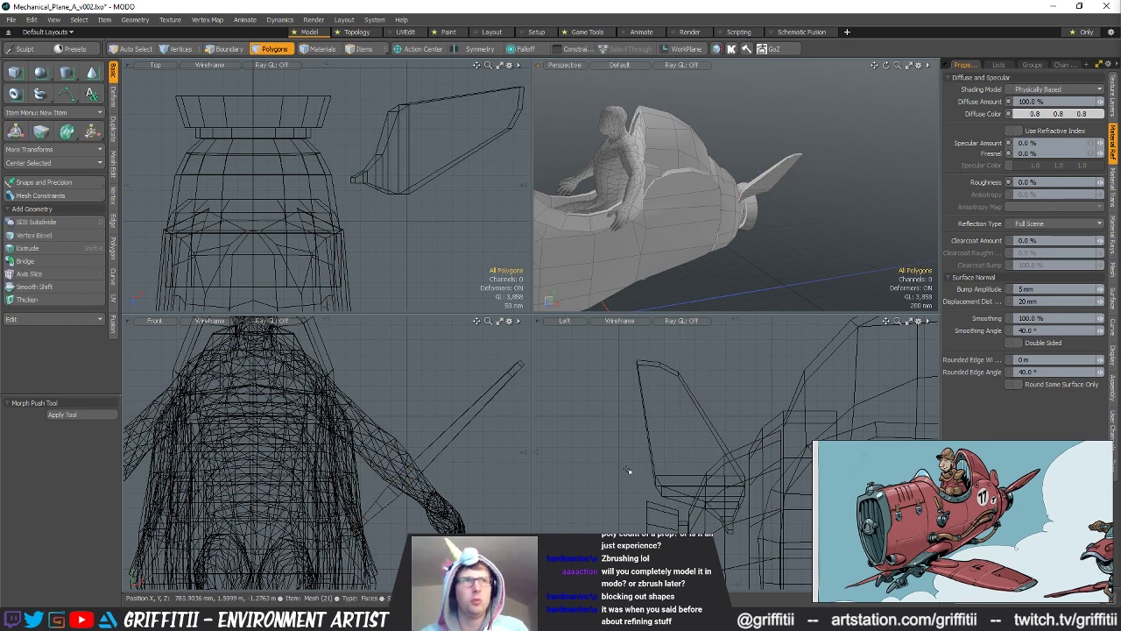
pyautogui.press('e')
pyautogui.moveTo(469, 403); pyautogui.dragTo(508, 442)
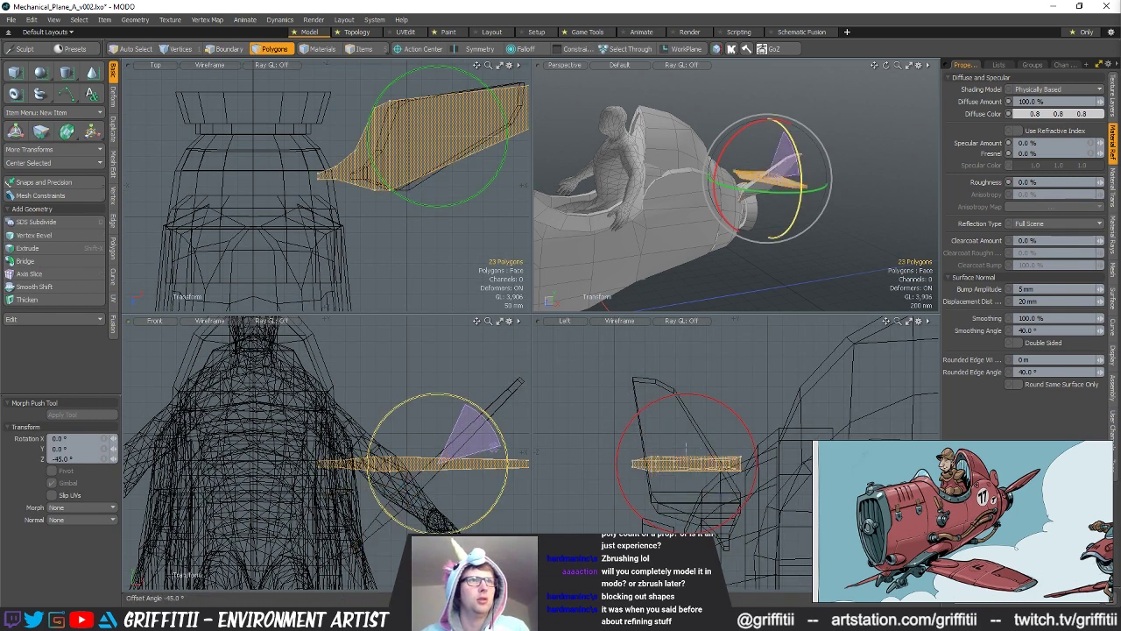
pyautogui.press('space')
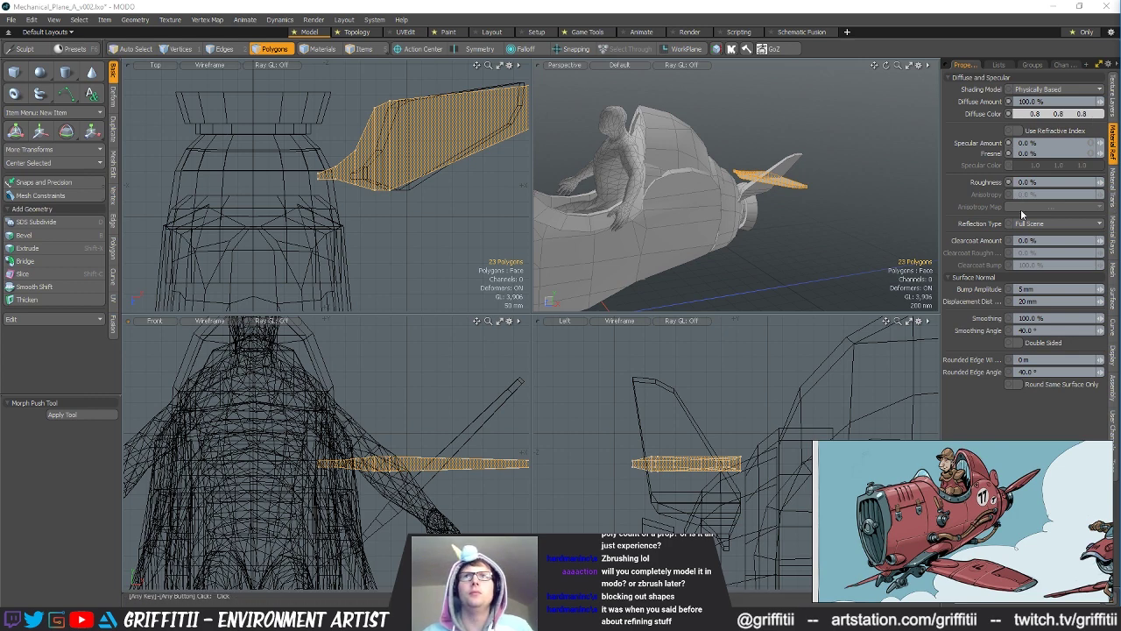
pyautogui.press('Delete')
# Step: Move the whole tail fin about -98 mm in X and 66 mm in Y towards the fuselage's tail section
pyautogui.doubleClick(779, 168)
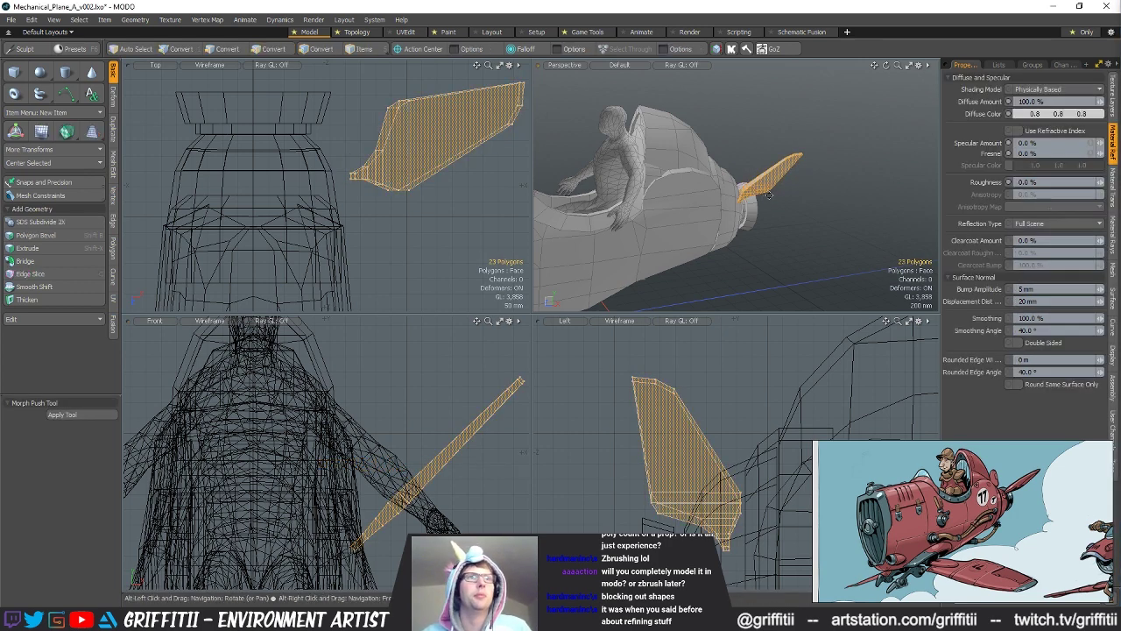
pyautogui.keyDown('alt'); pyautogui.moveTo(776, 180); pyautogui.dragTo(760, 206); pyautogui.keyUp('alt')
pyautogui.press('e')
pyautogui.keyDown('alt'); pyautogui.moveTo(684, 235); pyautogui.dragTo(794, 184); pyautogui.keyUp('alt')
pyautogui.press('w')
pyautogui.moveTo(507, 457); pyautogui.dragTo(477, 437)
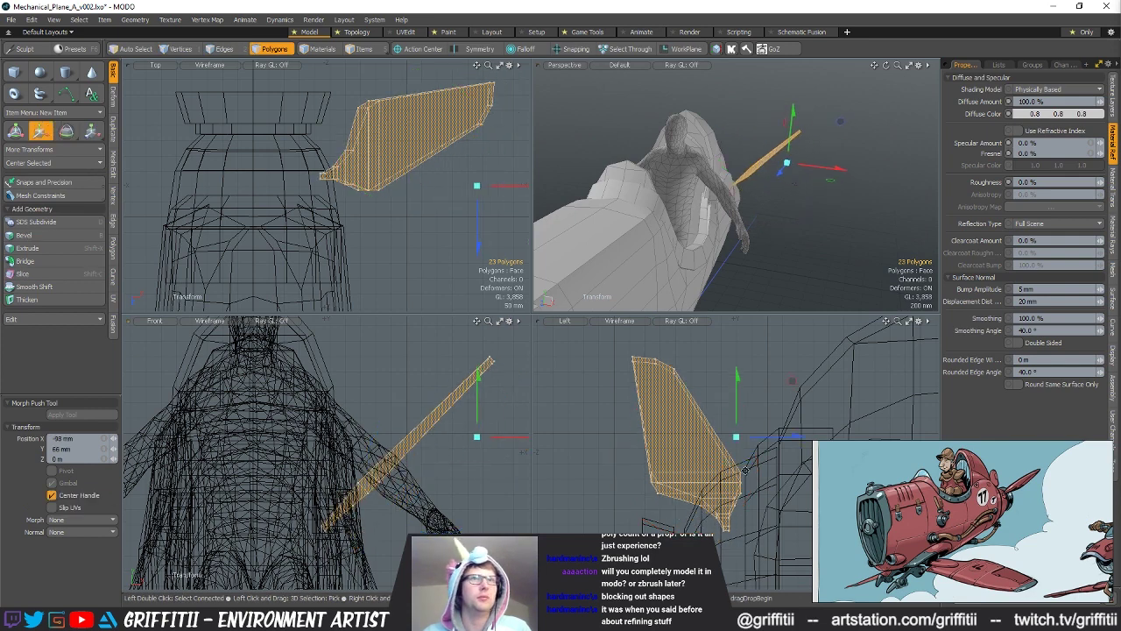
pyautogui.moveTo(719, 491); pyautogui.dragTo(705, 483)
pyautogui.keyDown('alt'); pyautogui.moveTo(676, 248); pyautogui.dragTo(718, 244); pyautogui.keyUp('alt')
pyautogui.keyDown('alt'); pyautogui.moveTo(414, 194); pyautogui.dragTo(382, 221); pyautogui.keyUp('alt')
pyautogui.keyDown('alt'); pyautogui.moveTo(705, 158); pyautogui.dragTo(525, 171); pyautogui.keyUp('alt')
# Step: Rotate the fin about Y to sweep its tip further back and twist it about its own axis
pyautogui.press('e')
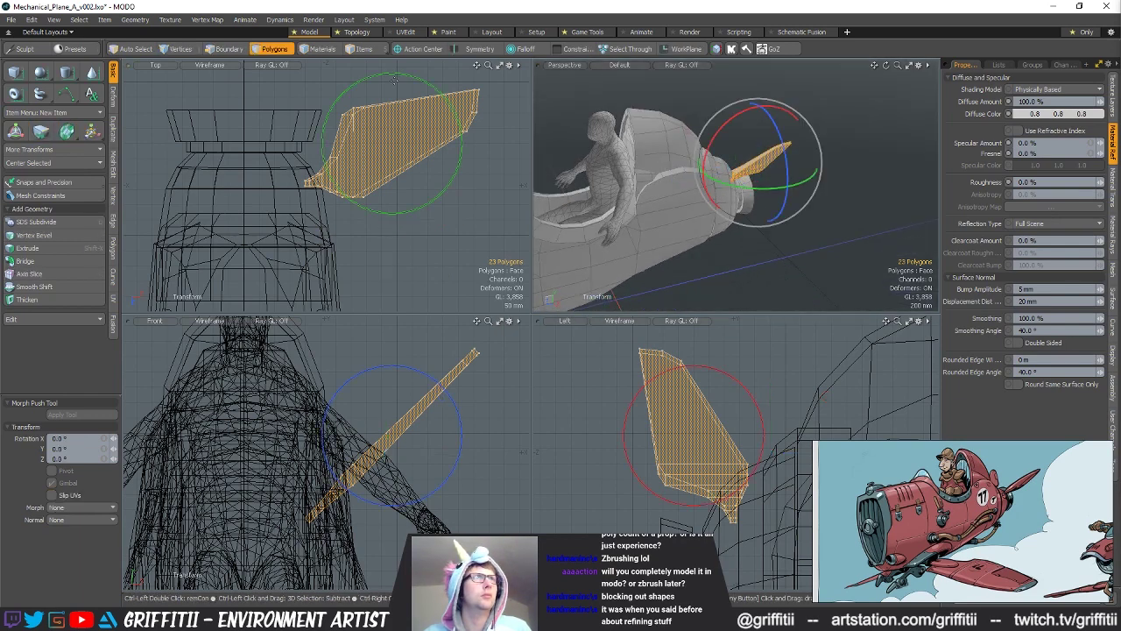
pyautogui.keyDown('ctrl'); pyautogui.moveTo(388, 76); pyautogui.dragTo(364, 78); pyautogui.keyUp('ctrl')
pyautogui.press('w')
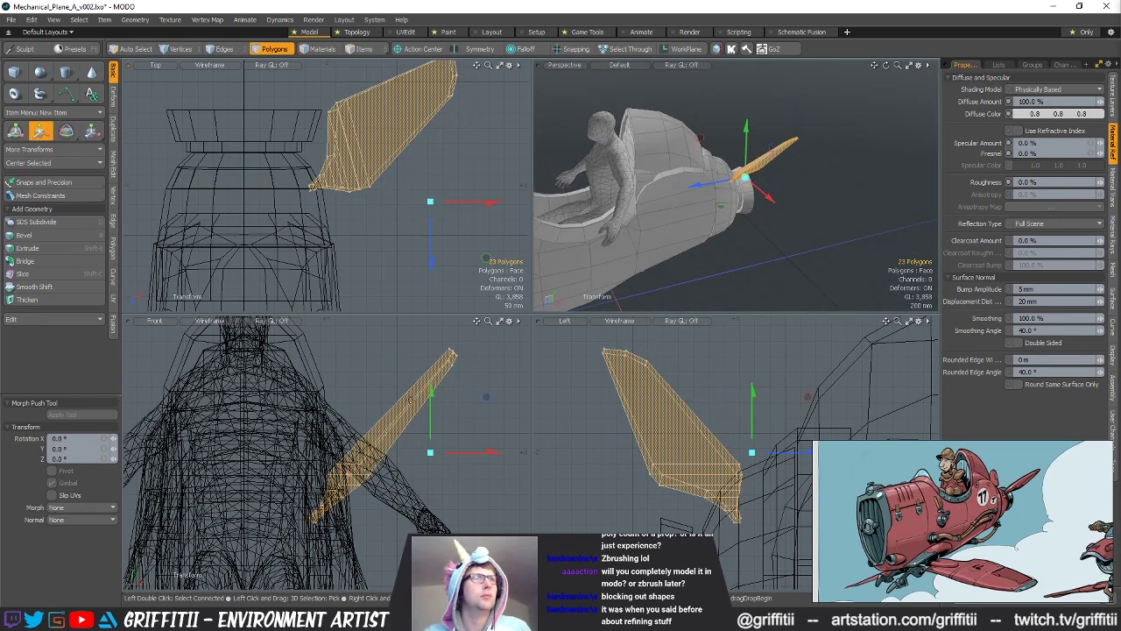
pyautogui.press('e')
pyautogui.hotkey('alt', 's')
pyautogui.moveTo(742, 186); pyautogui.dragTo(781, 230)
pyautogui.press('q')
pyautogui.press('Escape')
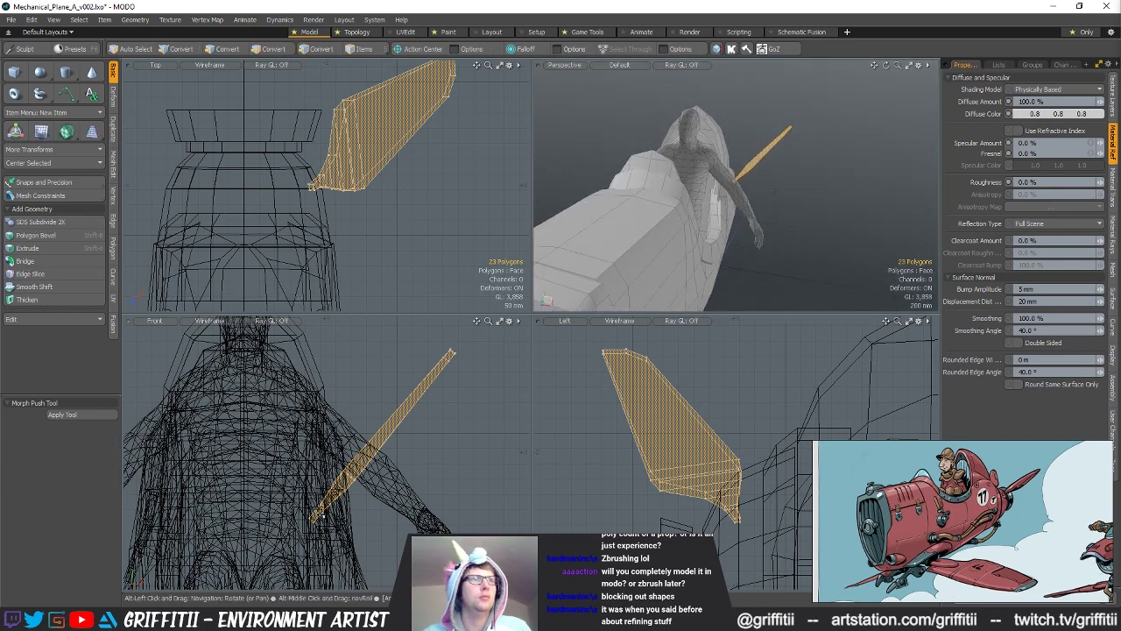
# Step: Rotate the fin to lower its tip to a shallower angle in the front view
pyautogui.press('e')
pyautogui.moveTo(333, 453); pyautogui.dragTo(352, 462)
pyautogui.press('q')
# Step: Scale the six vertices along the fin's rear edge across the fin's thickness to thin that edge
pyautogui.press('1')
pyautogui.keyDown('alt'); pyautogui.keyDown('shift'); pyautogui.moveTo(360, 124); pyautogui.dragTo(338, 153); pyautogui.keyUp('shift'); pyautogui.keyUp('alt')
pyautogui.moveTo(324, 160); pyautogui.dragTo(348, 50, button='right')
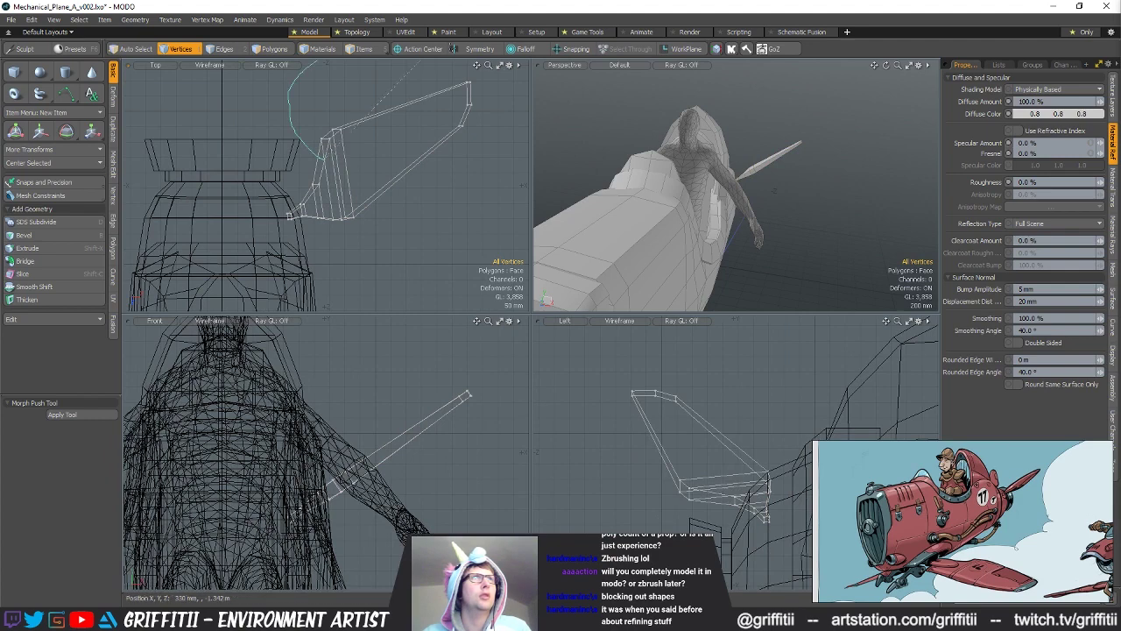
pyautogui.press('r')
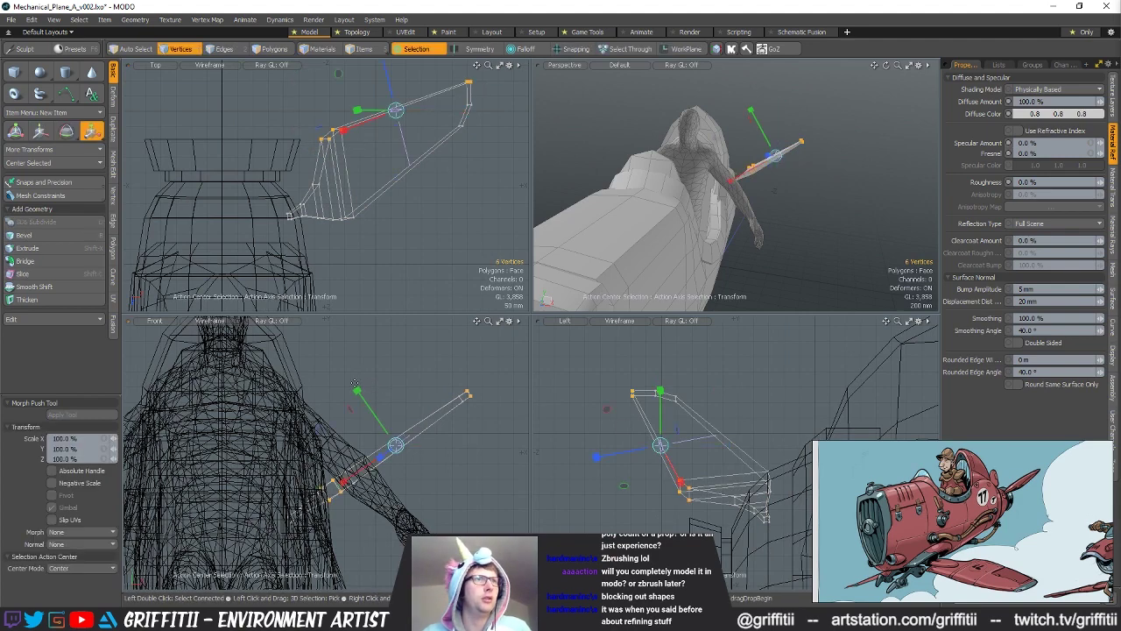
pyautogui.moveTo(659, 392); pyautogui.dragTo(659, 424)
pyautogui.press('q')
pyautogui.click(361, 394)
# Step: Scale the ten vertices along the fin's front edge across the fin's thickness to thin that edge
pyautogui.keyDown('alt'); pyautogui.moveTo(673, 289); pyautogui.dragTo(400, 240); pyautogui.keyUp('alt')
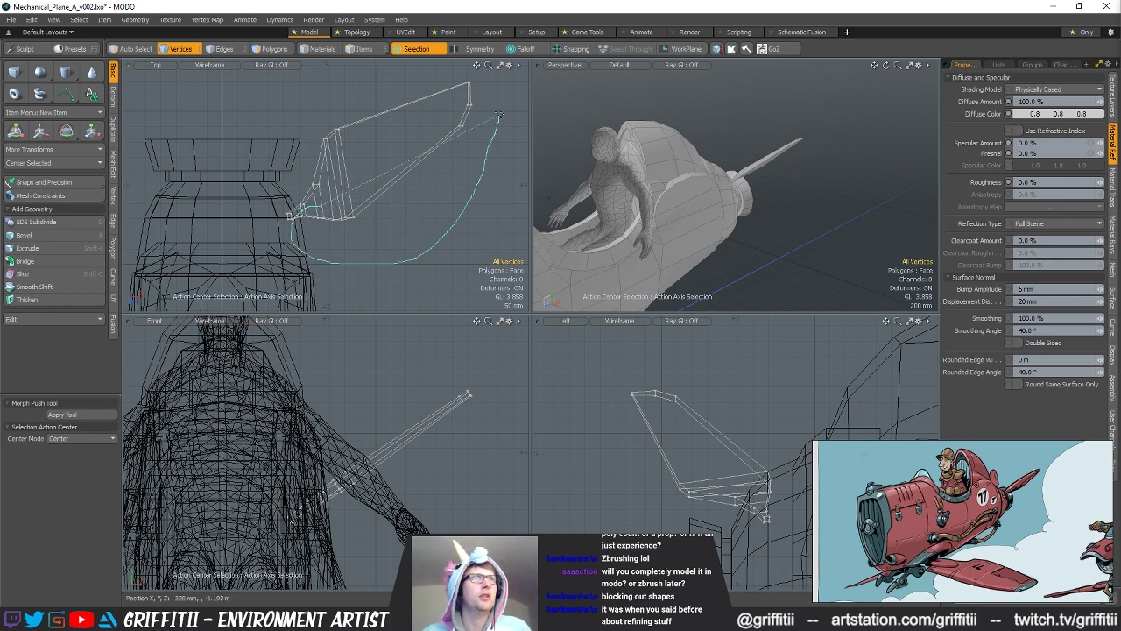
pyautogui.press('r')
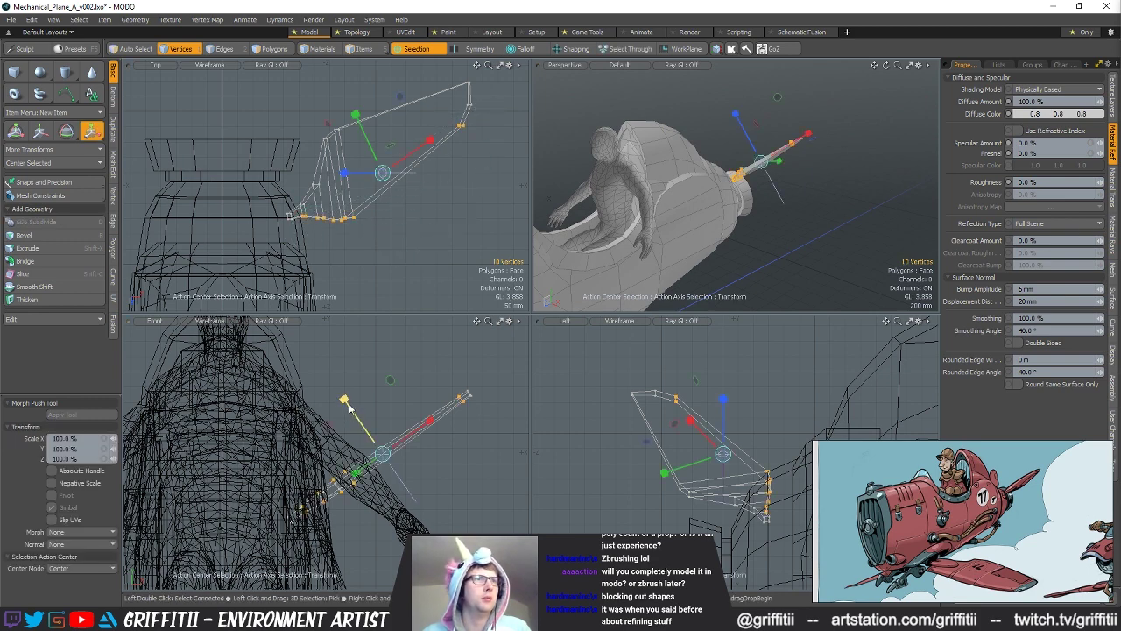
pyautogui.press('q')
# Step: Move the whole fin slightly inwards in X so its root sinks into the fuselage's tail section
pyautogui.keyDown('alt'); pyautogui.moveTo(793, 203); pyautogui.dragTo(832, 215); pyautogui.keyUp('alt')
pyautogui.press('2')
pyautogui.click(771, 144)
pyautogui.hotkey('alt', 'l')
pyautogui.click(829, 204)
pyautogui.press('w')
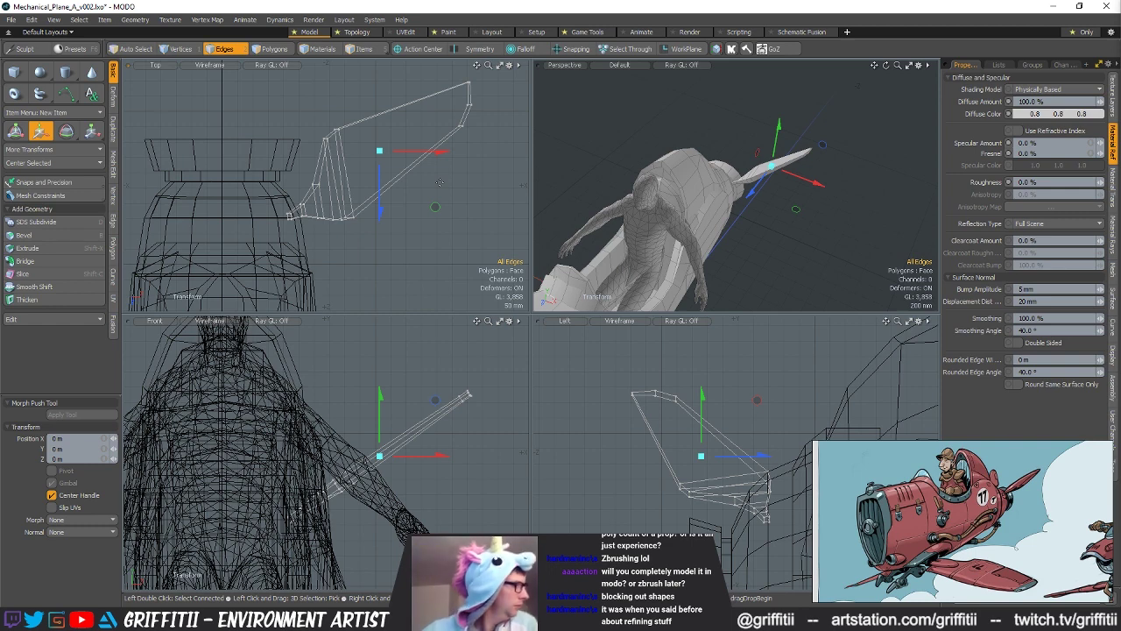
pyautogui.moveTo(423, 195); pyautogui.dragTo(406, 195)
# Step: Rotate the fin slightly about Y to refine its sweep against the fuselage
pyautogui.keyDown('alt'); pyautogui.moveTo(772, 130); pyautogui.dragTo(696, 176); pyautogui.keyUp('alt')
pyautogui.press('e')
pyautogui.moveTo(302, 156); pyautogui.dragTo(294, 156)
pyautogui.keyDown('alt'); pyautogui.moveTo(585, 180); pyautogui.dragTo(637, 245); pyautogui.keyUp('alt')
pyautogui.press('w')
pyautogui.keyDown('alt'); pyautogui.moveTo(785, 147); pyautogui.dragTo(751, 225); pyautogui.keyUp('alt')
pyautogui.moveTo(360, 256)
pyautogui.keyDown('alt'); pyautogui.keyDown('shift'); pyautogui.mouseDown()
pyautogui.moveTo(408, 246)
pyautogui.moveTo(364, 243)
pyautogui.mouseUp(); pyautogui.keyUp('shift'); pyautogui.keyUp('alt')
# Step: Mirror the fin across the X axis to the opposite side of the fuselage
pyautogui.press('space')
pyautogui.press('space')
pyautogui.doubleClick(392, 202)
pyautogui.keyDown('alt'); pyautogui.keyDown('shift'); pyautogui.moveTo(365, 244); pyautogui.dragTo(398, 219); pyautogui.keyUp('shift'); pyautogui.keyUp('alt')
pyautogui.hotkey('shift', 'v')
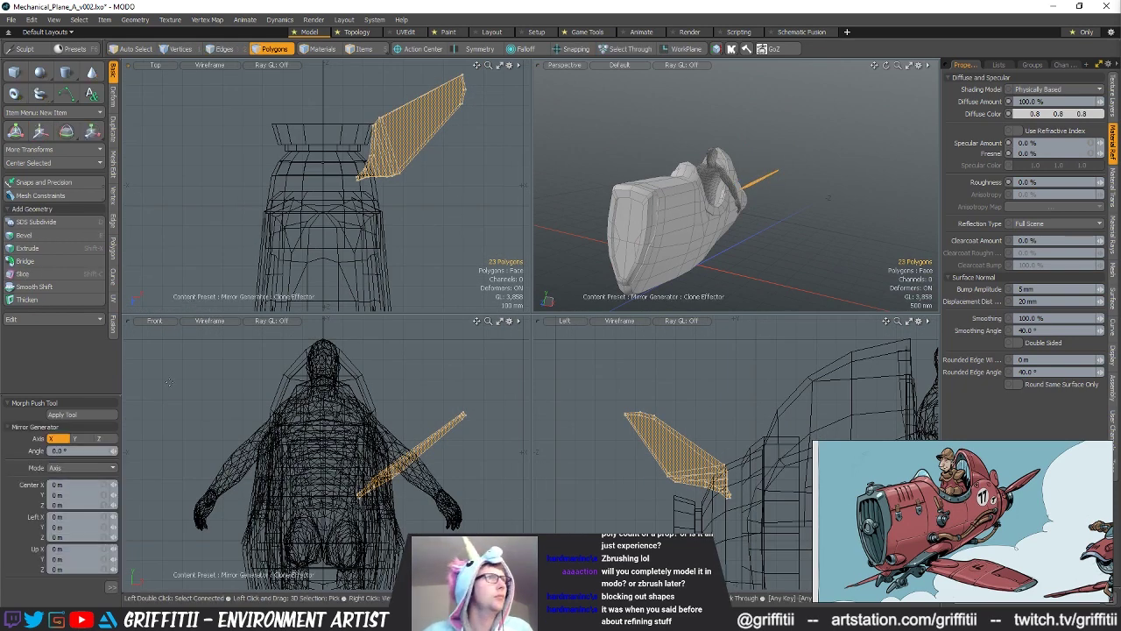
pyautogui.click(89, 414)
pyautogui.moveTo(700, 184)
pyautogui.keyDown('alt'); pyautogui.mouseDown()
pyautogui.moveTo(741, 156)
pyautogui.moveTo(776, 233)
pyautogui.mouseUp(); pyautogui.keyUp('alt')
pyautogui.scroll(3, 765, 194)
pyautogui.press('1')
pyautogui.moveTo(650, 444); pyautogui.dragTo(725, 391, button='right')
pyautogui.keyDown('alt'); pyautogui.keyDown('shift'); pyautogui.moveTo(725, 390); pyautogui.dragTo(683, 382); pyautogui.keyUp('shift'); pyautogui.keyUp('alt')
pyautogui.press('r')
pyautogui.moveTo(723, 217)
pyautogui.keyDown('alt'); pyautogui.mouseDown()
pyautogui.moveTo(739, 248)
pyautogui.moveTo(780, 218)
pyautogui.mouseUp(); pyautogui.keyUp('alt')
pyautogui.press('w')
pyautogui.keyDown('alt'); pyautogui.keyDown('shift'); pyautogui.moveTo(492, 96); pyautogui.dragTo(484, 204); pyautogui.keyUp('shift'); pyautogui.keyUp('alt')
# Step: Move the original fin's six tip vertices 140 mm along its rear edge towards the root, using the Element action center
pyautogui.press('q')
pyautogui.moveTo(483, 124); pyautogui.dragTo(509, 161, button='right')
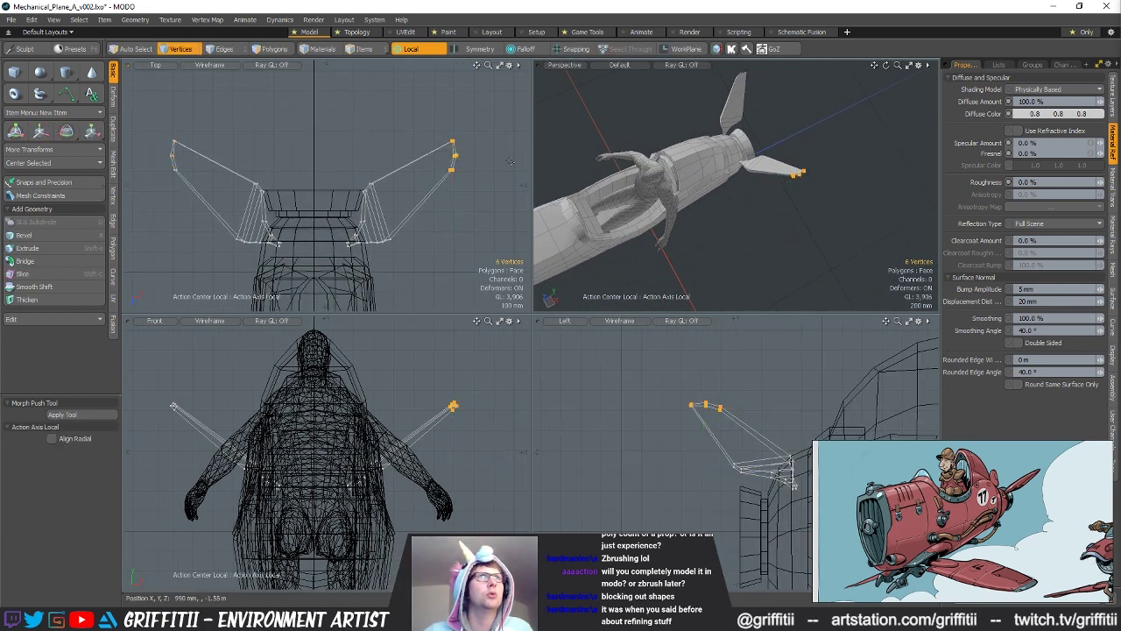
pyautogui.press('w')
pyautogui.keyDown('alt'); pyautogui.moveTo(833, 192); pyautogui.dragTo(827, 152); pyautogui.keyUp('alt')
pyautogui.keyDown('alt'); pyautogui.moveTo(636, 203); pyautogui.dragTo(588, 100); pyautogui.keyUp('alt')
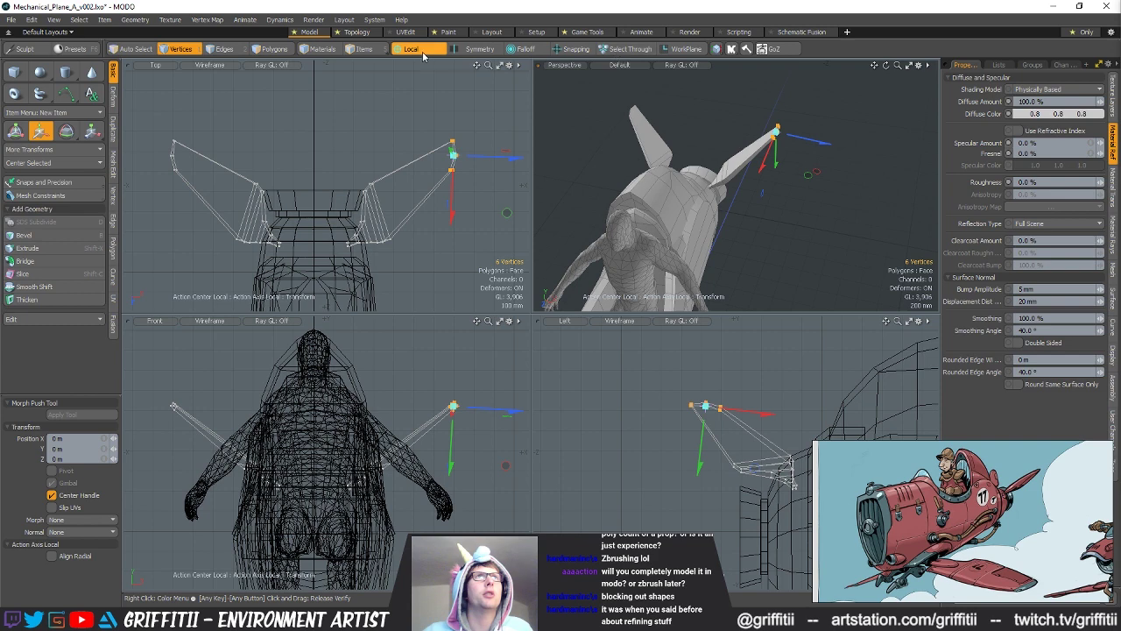
pyautogui.click(427, 54)
pyautogui.click(412, 112)
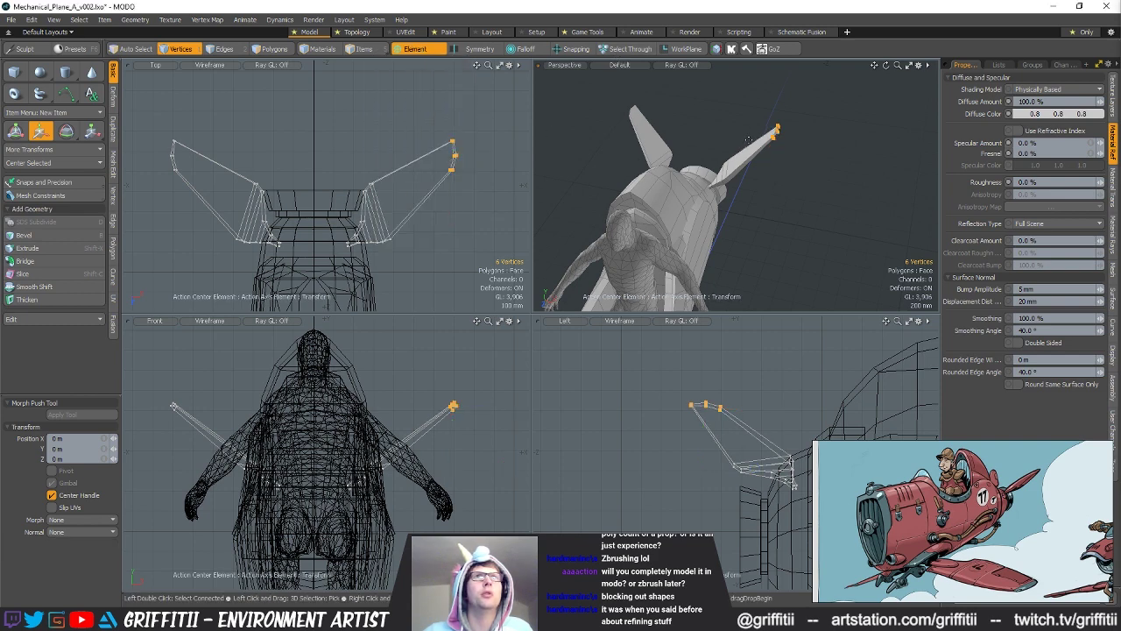
pyautogui.moveTo(729, 163); pyautogui.dragTo(719, 170)
pyautogui.moveTo(412, 163); pyautogui.dragTo(408, 166)
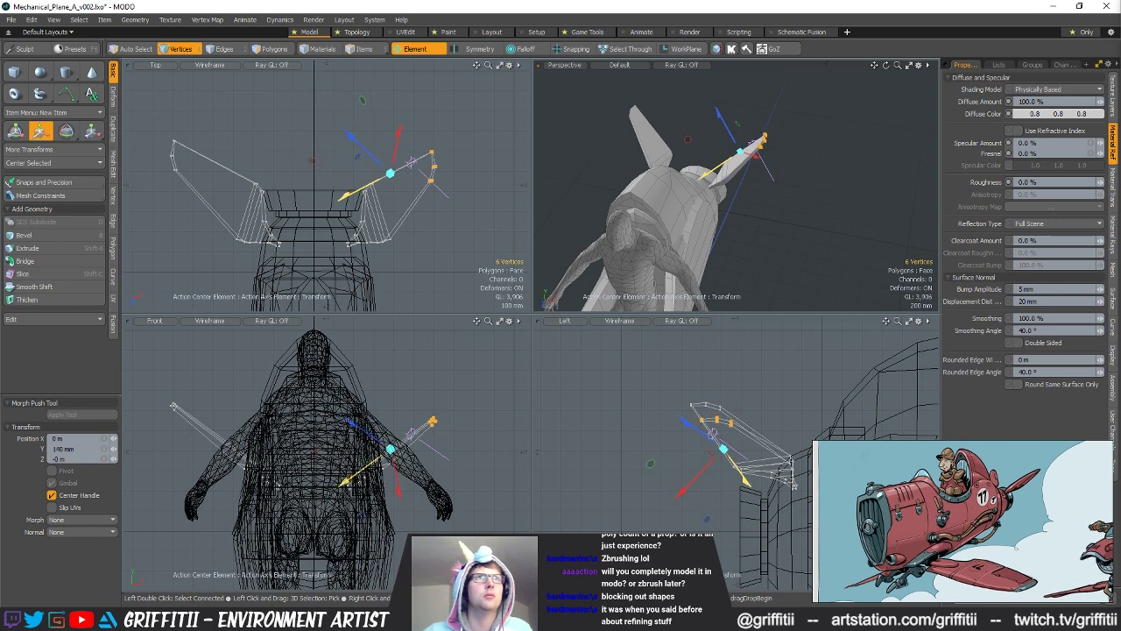
# Step: Delete the mirrored fin that lacks the shortened tip
pyautogui.press('q')
pyautogui.press('3')
pyautogui.doubleClick(250, 181)
pyautogui.press('Delete')
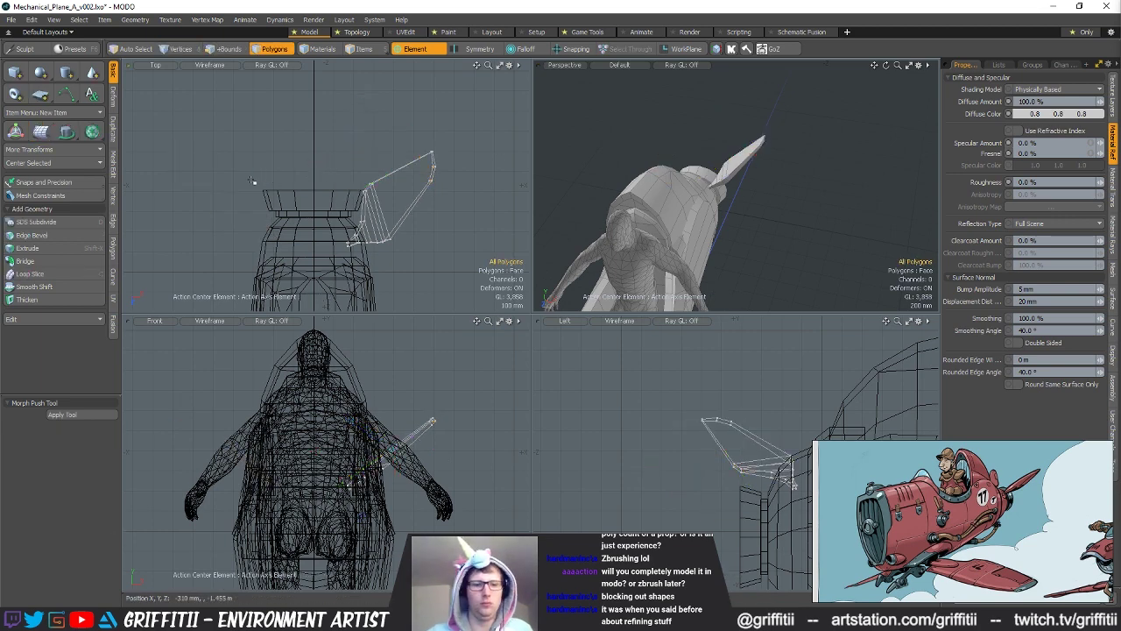
# Step: Mirror the shortened fin across the X axis with the action center reset
pyautogui.hotkey('shift', 'v')
pyautogui.click(408, 50)
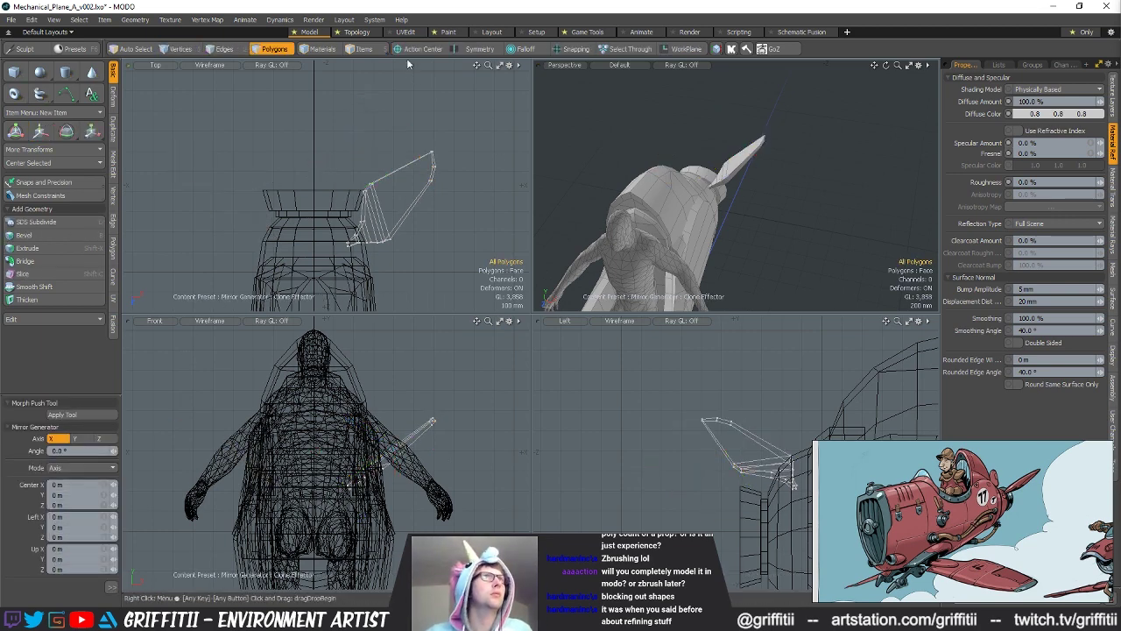
pyautogui.click(61, 414)
pyautogui.keyDown('alt'); pyautogui.moveTo(665, 193); pyautogui.dragTo(854, 209); pyautogui.keyUp('alt')
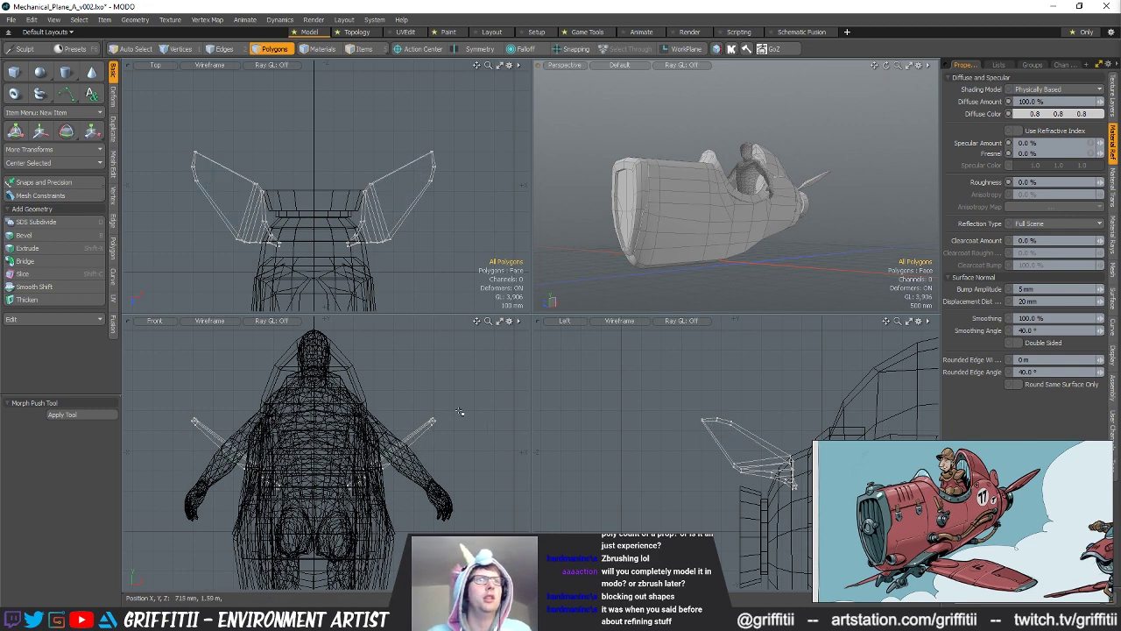
pyautogui.press('1')
pyautogui.moveTo(433, 403)
pyautogui.mouseDown(button='right')
pyautogui.moveTo(448, 452)
pyautogui.moveTo(421, 438)
pyautogui.mouseUp(button='right')
pyautogui.press('w')
pyautogui.moveTo(674, 205)
pyautogui.keyDown('alt'); pyautogui.mouseDown()
pyautogui.moveTo(789, 263)
pyautogui.moveTo(771, 133)
pyautogui.moveTo(765, 158)
pyautogui.mouseUp(); pyautogui.keyUp('alt')
pyautogui.scroll(3, 789, 263)
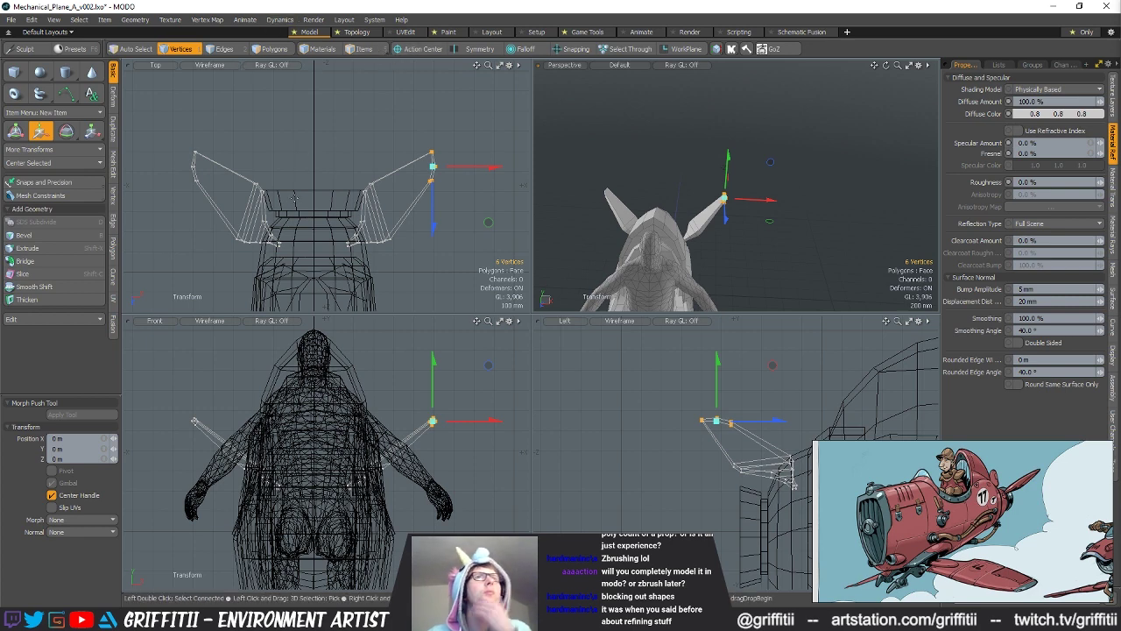
pyautogui.press('space')
# Step: Delete the mirrored copy of the shortened fin
pyautogui.press('3')
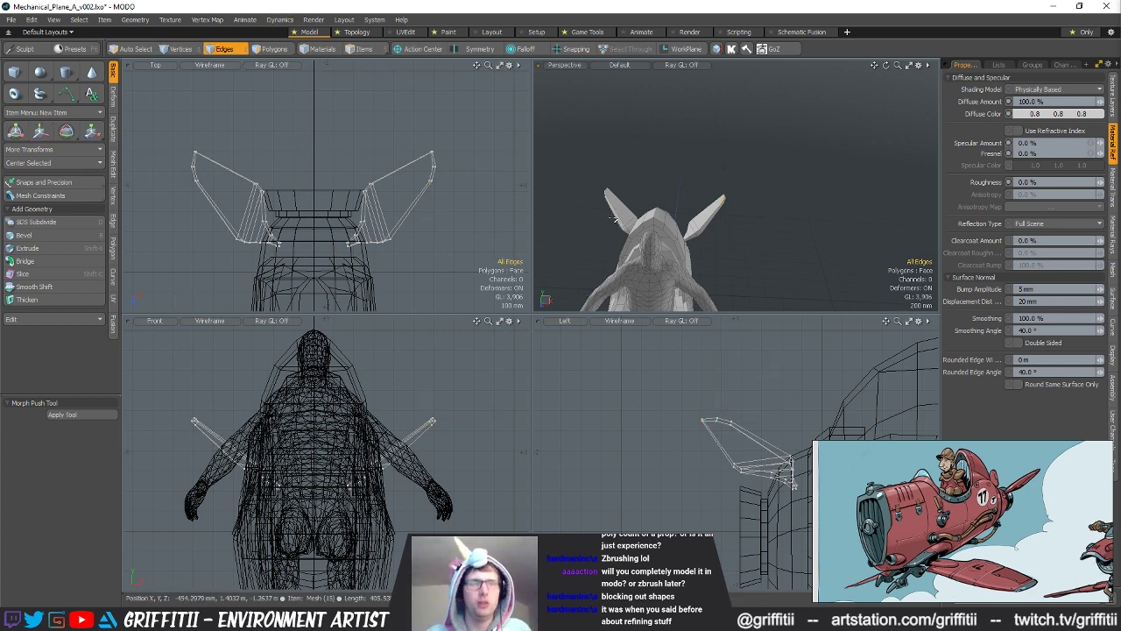
pyautogui.doubleClick(619, 209)
pyautogui.press('h')
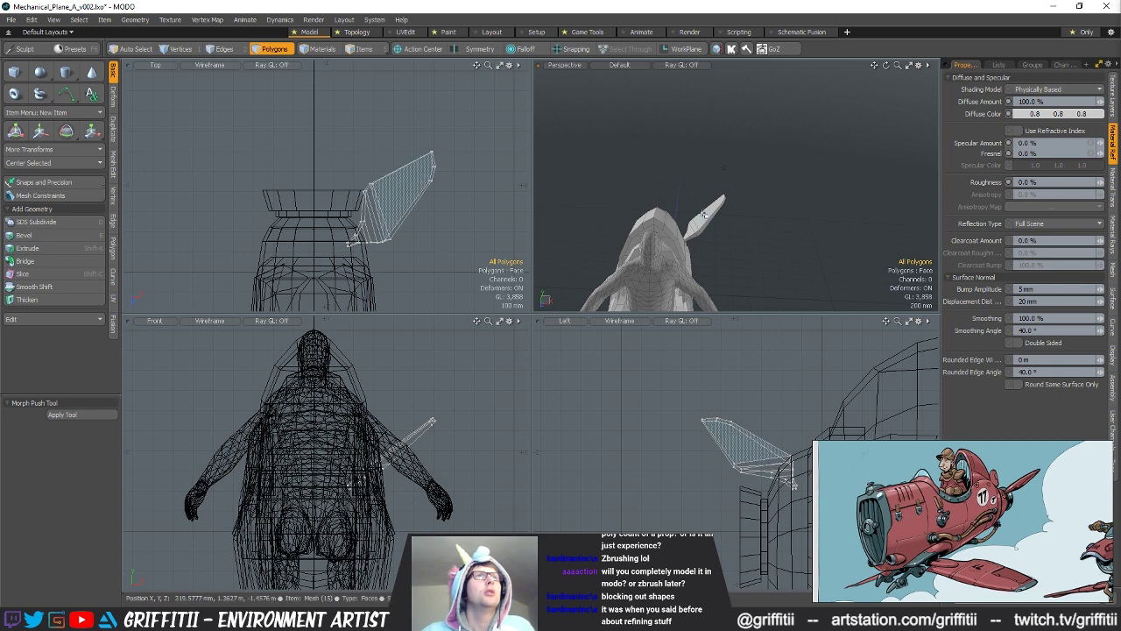
# Step: Create an instance mirror of the fin across the X axis on the opposite side of the fuselage
pyautogui.keyDown('alt'); pyautogui.moveTo(693, 214); pyautogui.dragTo(708, 211); pyautogui.keyUp('alt')
pyautogui.click(113, 196)
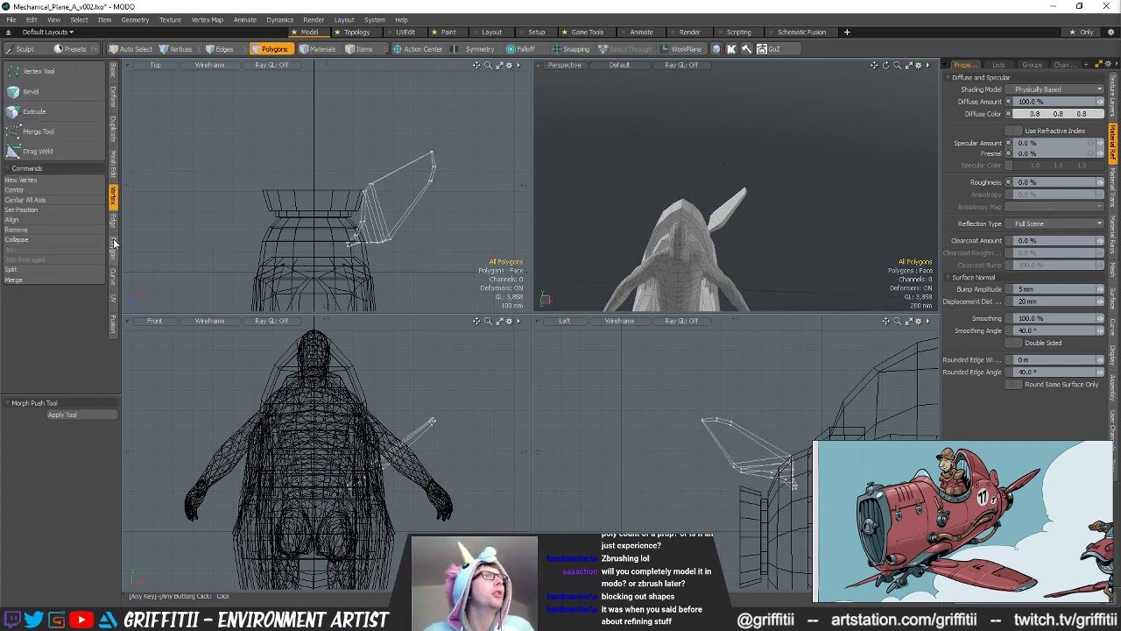
pyautogui.click(113, 123)
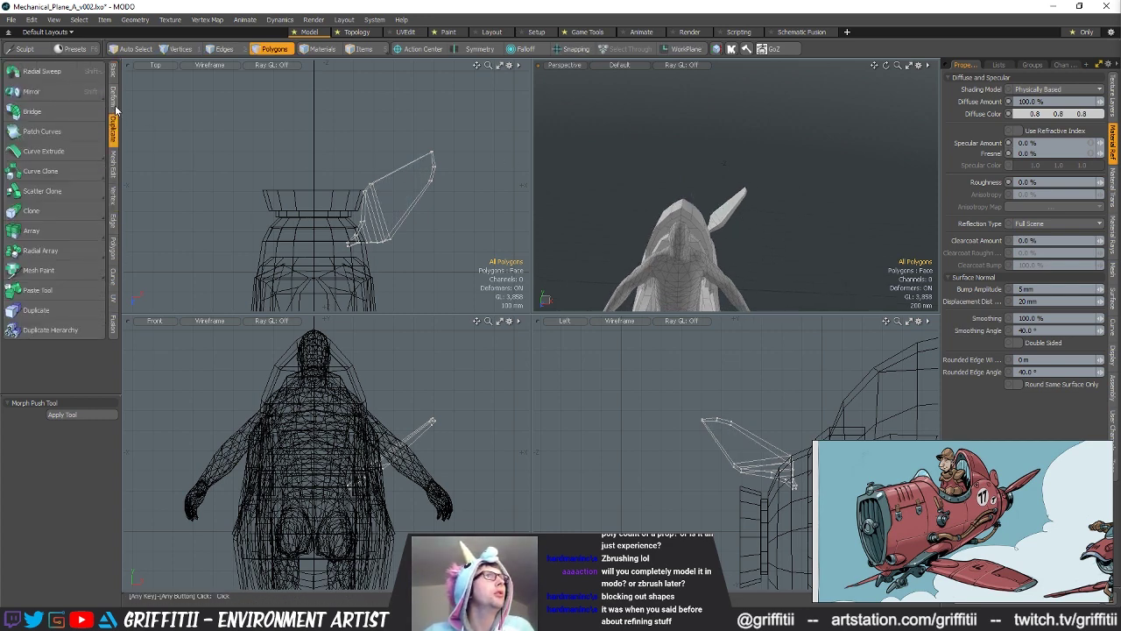
pyautogui.click(52, 98)
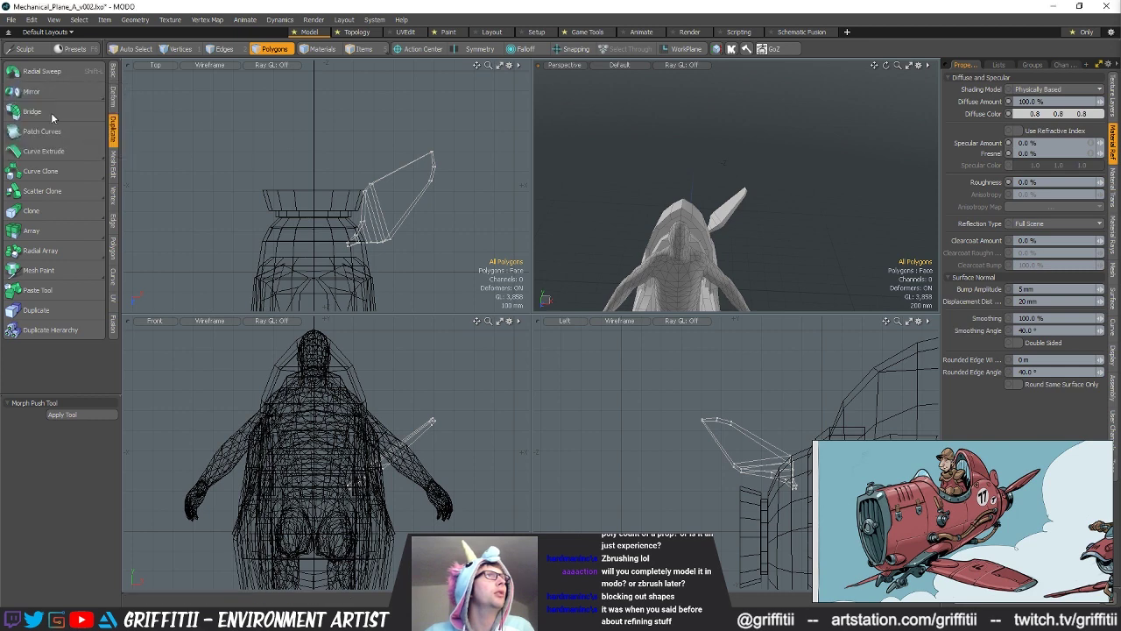
pyautogui.click(44, 119)
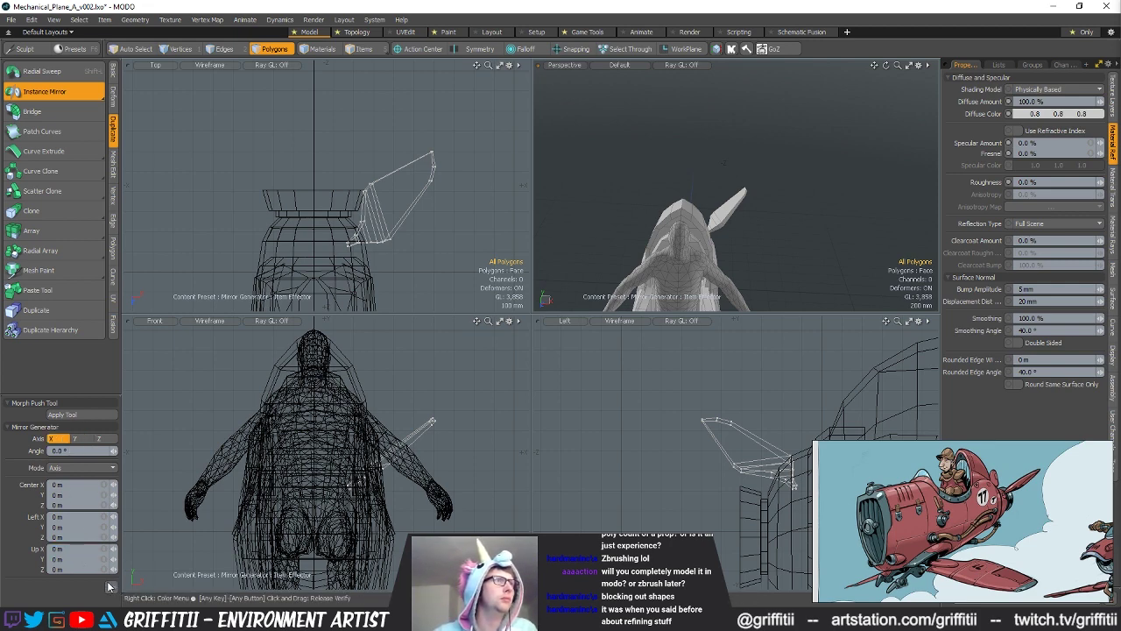
pyautogui.click(96, 419)
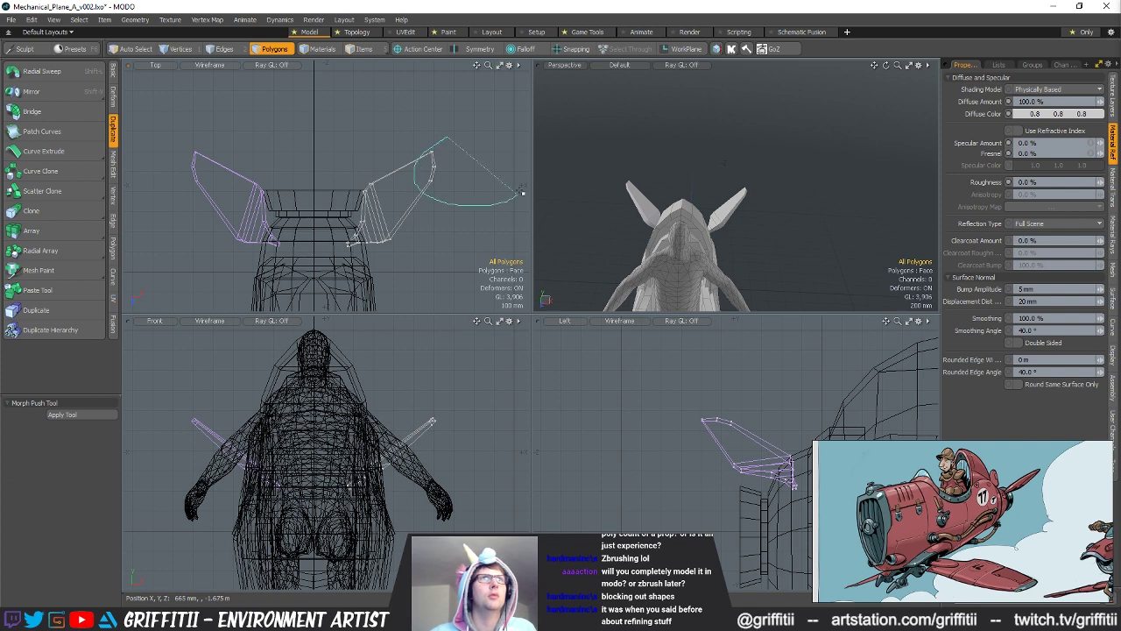
# Step: Move the original fin's two tip polygons slightly outwards along its edge direction, using the Element action center
pyautogui.click(418, 50)
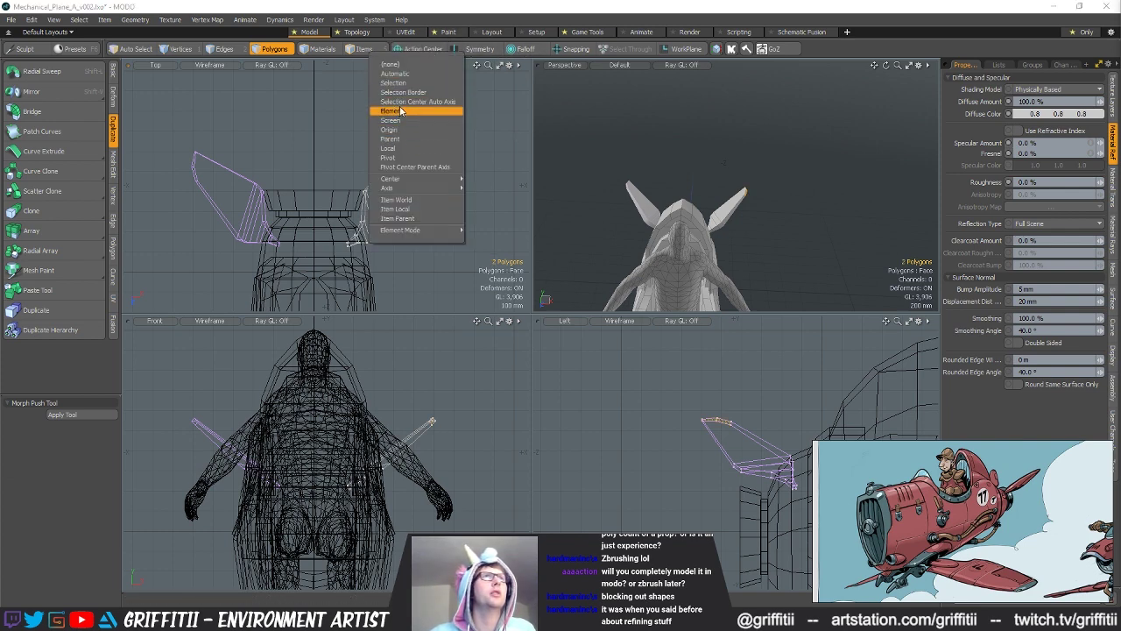
pyautogui.click(392, 110)
pyautogui.moveTo(712, 210); pyautogui.dragTo(723, 202)
pyautogui.keyDown('alt'); pyautogui.moveTo(771, 245); pyautogui.dragTo(771, 178); pyautogui.keyUp('alt')
pyautogui.scroll(-3, 781, 234)
pyautogui.press('q')
pyautogui.click(780, 234)
pyautogui.scroll(-3, 804, 207)
# Step: Rotate the original fin slightly about Y so its tip sweeps further towards the tail
pyautogui.press('3')
pyautogui.press('e')
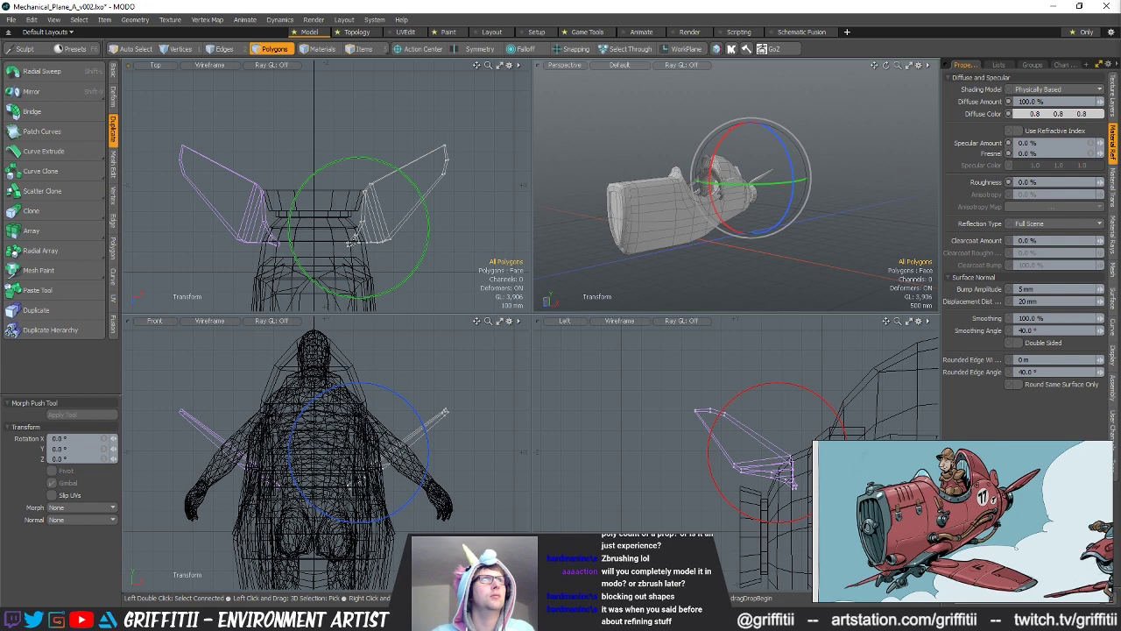
pyautogui.moveTo(370, 179); pyautogui.dragTo(360, 180)
# Step: Twist the original fin slightly about its own axis, using the Selection action center
pyautogui.keyDown('alt'); pyautogui.moveTo(771, 262); pyautogui.dragTo(688, 247); pyautogui.keyUp('alt')
pyautogui.hotkey('alt', 's')
pyautogui.scroll(3, 761, 195)
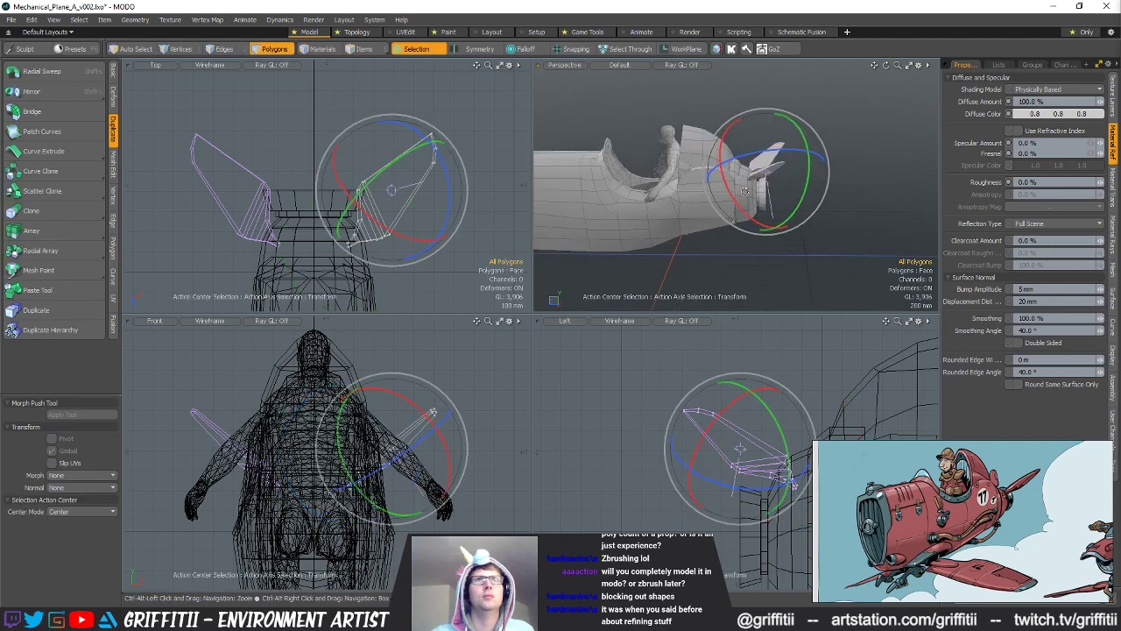
pyautogui.keyDown('alt'); pyautogui.moveTo(761, 195); pyautogui.dragTo(759, 205); pyautogui.keyUp('alt')
pyautogui.moveTo(442, 451); pyautogui.dragTo(433, 473)
pyautogui.press('space')
pyautogui.keyDown('alt'); pyautogui.moveTo(775, 194); pyautogui.dragTo(805, 195); pyautogui.keyUp('alt')
pyautogui.scroll(-4, 771, 174)
pyautogui.scroll(3, 685, 199)
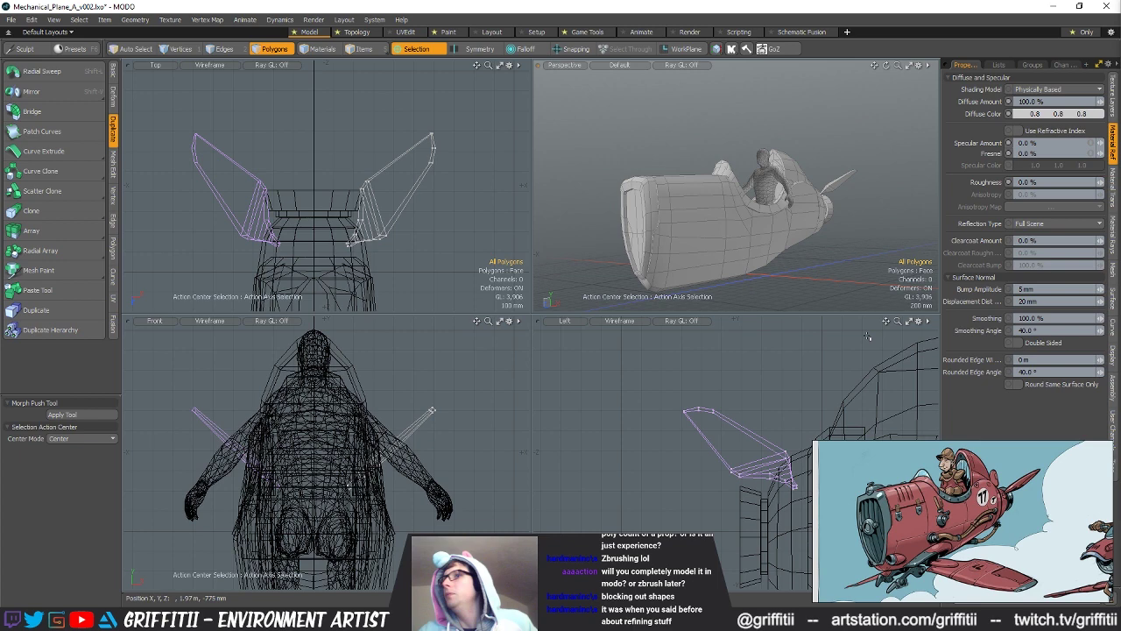
pyautogui.keyDown('alt'); pyautogui.moveTo(888, 292); pyautogui.dragTo(828, 222); pyautogui.keyUp('alt')
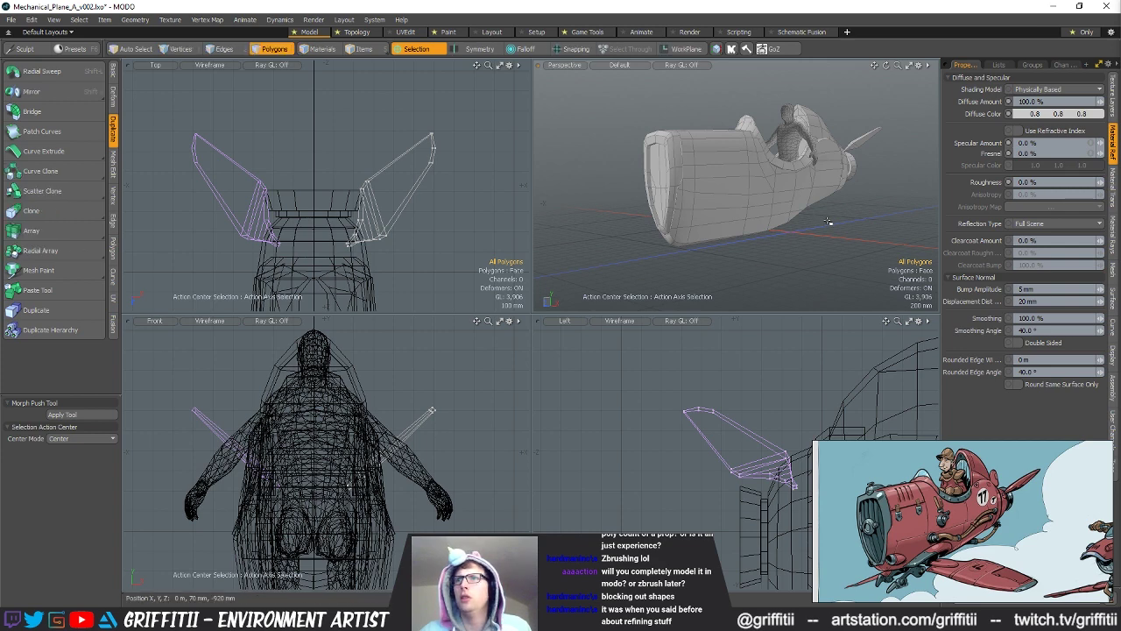
# Step: Raise the vertices along the fuselage's underside, from behind the pilot's feet to the nose, by 45 mm in Y
pyautogui.keyDown('alt'); pyautogui.moveTo(827, 221); pyautogui.dragTo(797, 197); pyautogui.keyUp('alt')
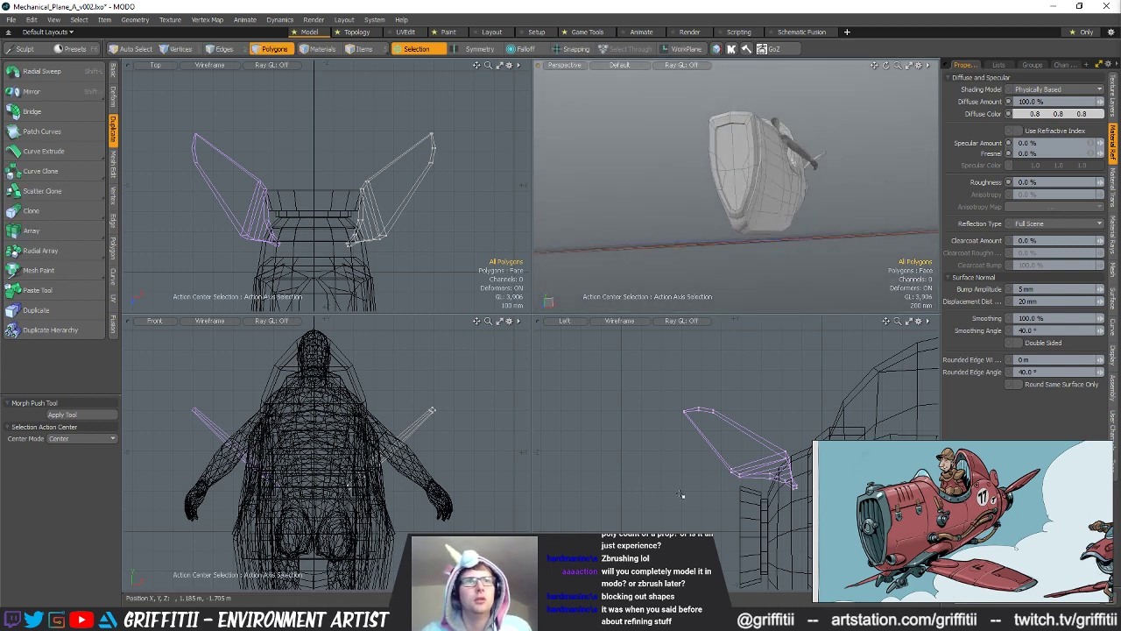
pyautogui.click(766, 211)
pyautogui.press('1')
pyautogui.keyDown('alt'); pyautogui.keyDown('shift'); pyautogui.moveTo(727, 440); pyautogui.dragTo(499, 255); pyautogui.keyUp('shift'); pyautogui.keyUp('alt')
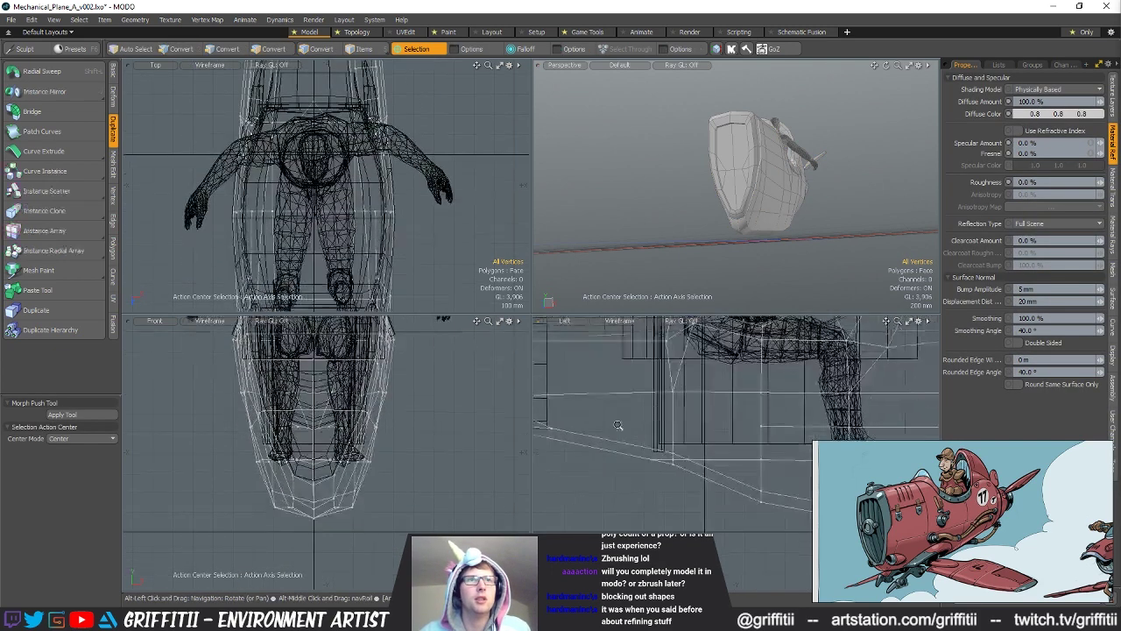
pyautogui.scroll(-3, 753, 477)
pyautogui.keyDown('alt'); pyautogui.keyDown('shift'); pyautogui.moveTo(779, 486); pyautogui.dragTo(636, 465); pyautogui.keyUp('shift'); pyautogui.keyUp('alt')
pyautogui.press('2')
pyautogui.press('a')
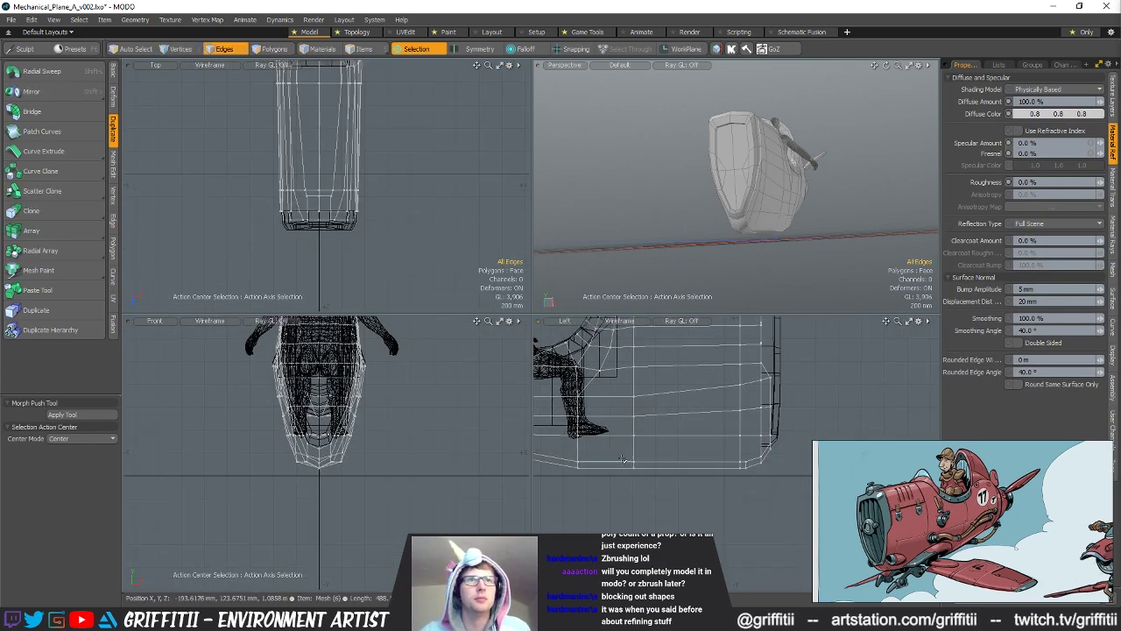
pyautogui.press('3')
pyautogui.moveTo(585, 452)
pyautogui.mouseDown(button='right')
pyautogui.moveTo(783, 483)
pyautogui.moveTo(773, 436)
pyautogui.mouseUp(button='right')
pyautogui.moveTo(730, 235)
pyautogui.keyDown('alt'); pyautogui.mouseDown()
pyautogui.moveTo(748, 214)
pyautogui.moveTo(711, 210)
pyautogui.moveTo(736, 220)
pyautogui.moveTo(806, 211)
pyautogui.moveTo(841, 182)
pyautogui.moveTo(810, 193)
pyautogui.mouseUp(); pyautogui.keyUp('alt')
pyautogui.scroll(5, 747, 214)
pyautogui.hotkey('alt', '1')
pyautogui.scroll(-3, 630, 420)
pyautogui.keyDown('alt'); pyautogui.keyDown('shift'); pyautogui.moveTo(578, 438); pyautogui.dragTo(626, 435); pyautogui.keyUp('shift'); pyautogui.keyUp('alt')
pyautogui.keyDown('shift'); pyautogui.moveTo(571, 444); pyautogui.dragTo(598, 458, button='right'); pyautogui.keyUp('shift')
pyautogui.moveTo(863, 219)
pyautogui.keyDown('alt'); pyautogui.keyDown('shift'); pyautogui.mouseDown()
pyautogui.moveTo(785, 232)
pyautogui.moveTo(826, 195)
pyautogui.mouseUp(); pyautogui.keyUp('shift'); pyautogui.keyUp('alt')
pyautogui.press('w')
pyautogui.scroll(2, 826, 231)
pyautogui.hotkey('alt', 'a')
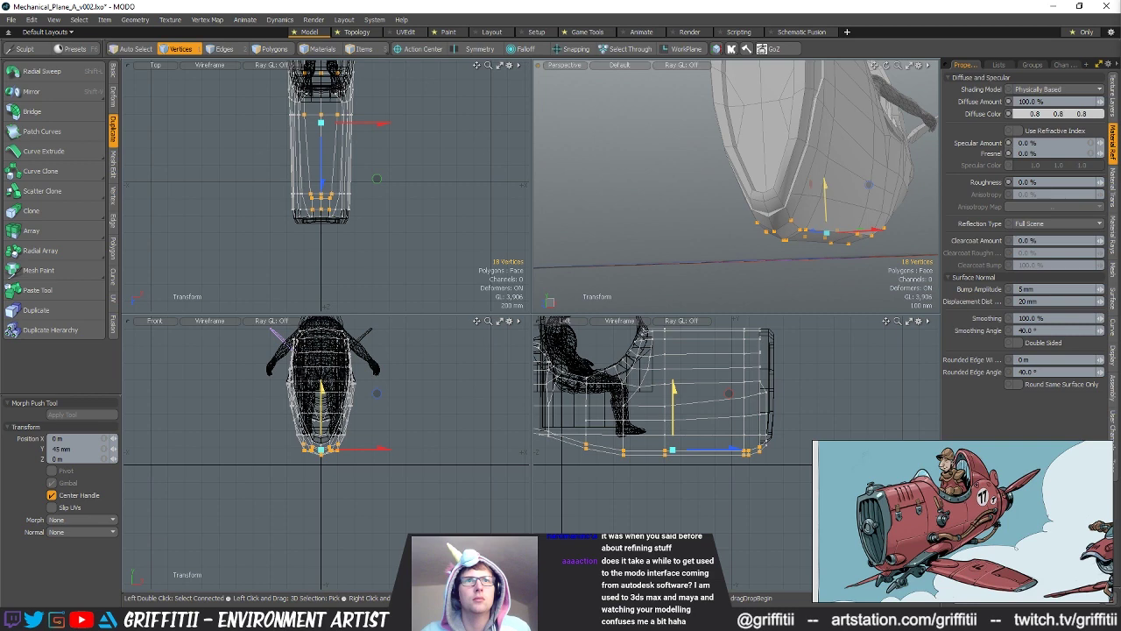
pyautogui.press('q')
pyautogui.keyDown('alt'); pyautogui.moveTo(830, 197); pyautogui.dragTo(797, 211); pyautogui.keyUp('alt')
pyautogui.click(766, 250)
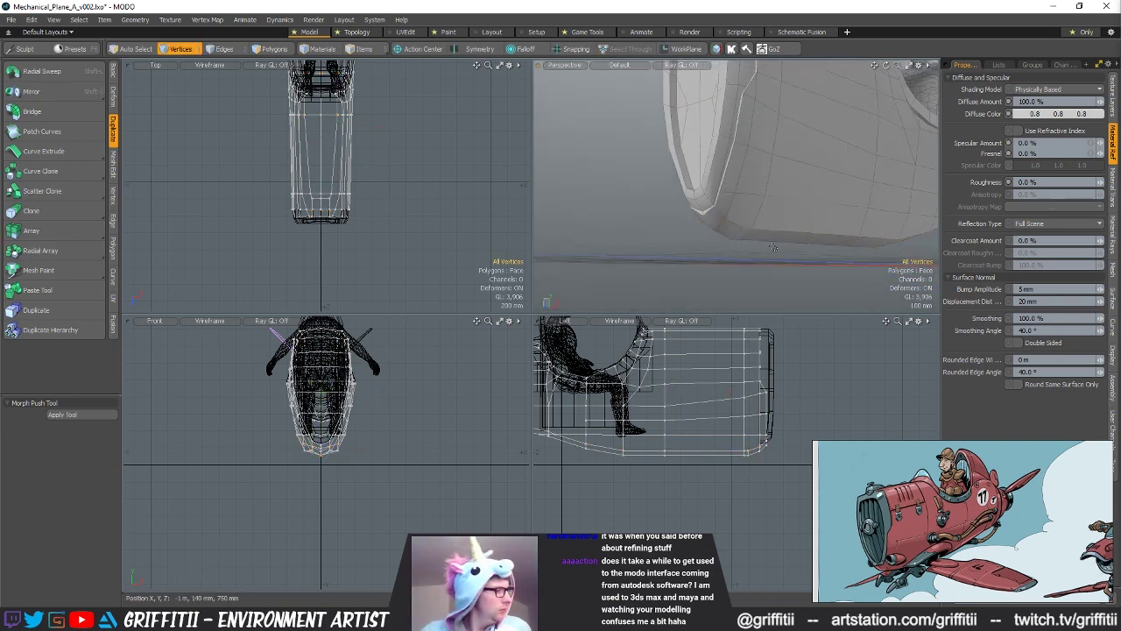
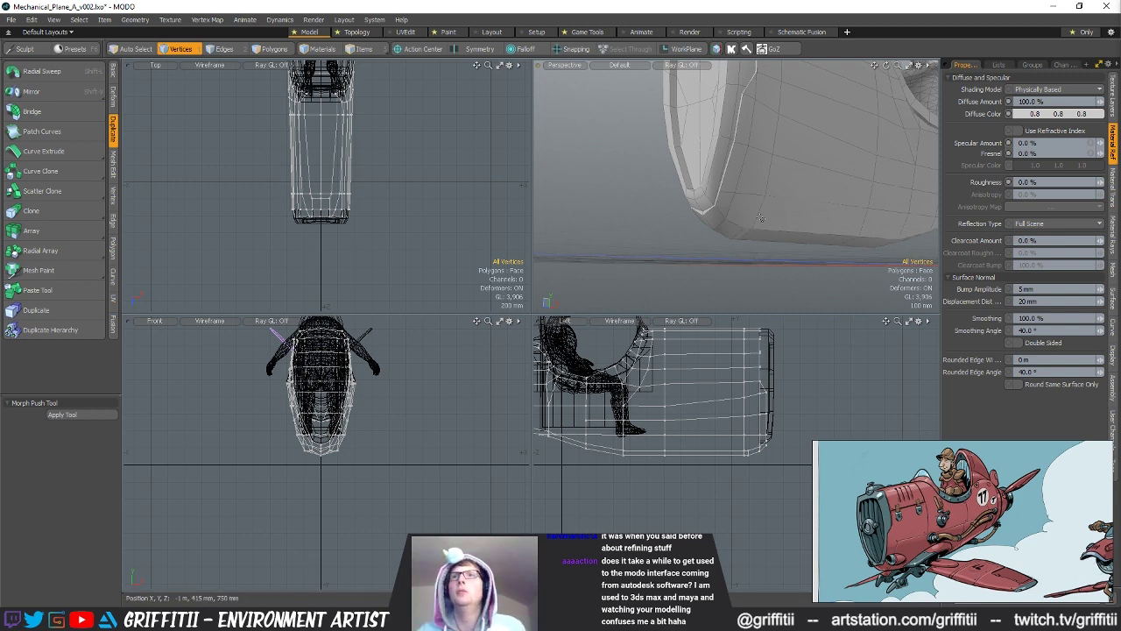
pyautogui.keyDown('alt'); pyautogui.moveTo(842, 113); pyautogui.dragTo(766, 201); pyautogui.keyUp('alt')
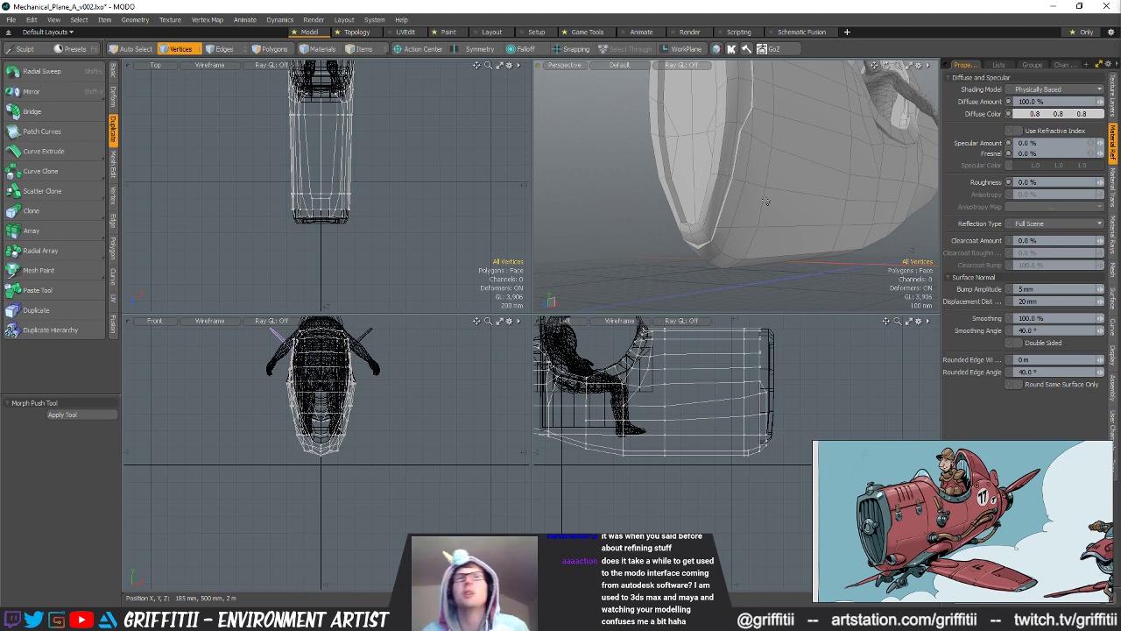
pyautogui.moveTo(765, 202)
pyautogui.keyDown('alt'); pyautogui.mouseDown()
pyautogui.moveTo(746, 222)
pyautogui.moveTo(718, 196)
pyautogui.moveTo(764, 211)
pyautogui.mouseUp(); pyautogui.keyUp('alt')
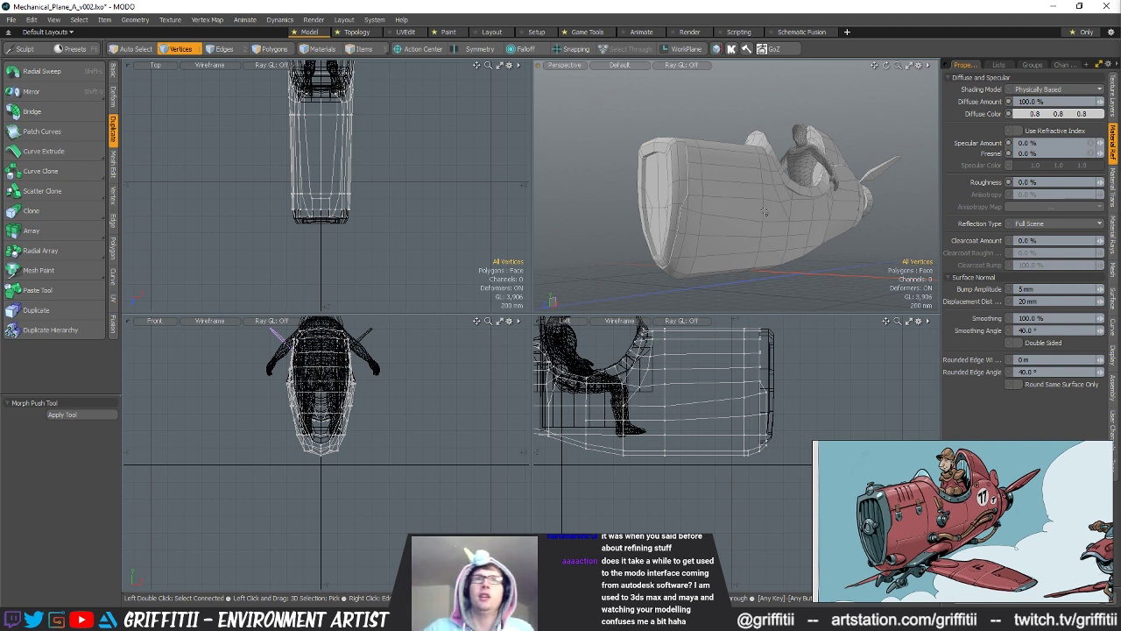
pyautogui.moveTo(764, 211)
pyautogui.keyDown('alt'); pyautogui.mouseDown()
pyautogui.moveTo(762, 235)
pyautogui.moveTo(707, 215)
pyautogui.moveTo(799, 219)
pyautogui.moveTo(703, 210)
pyautogui.moveTo(802, 199)
pyautogui.moveTo(774, 198)
pyautogui.mouseUp(); pyautogui.keyUp('alt')
# Step: Remove the stray short edges on both sides of the fuselage's underside
pyautogui.scroll(3, 746, 215)
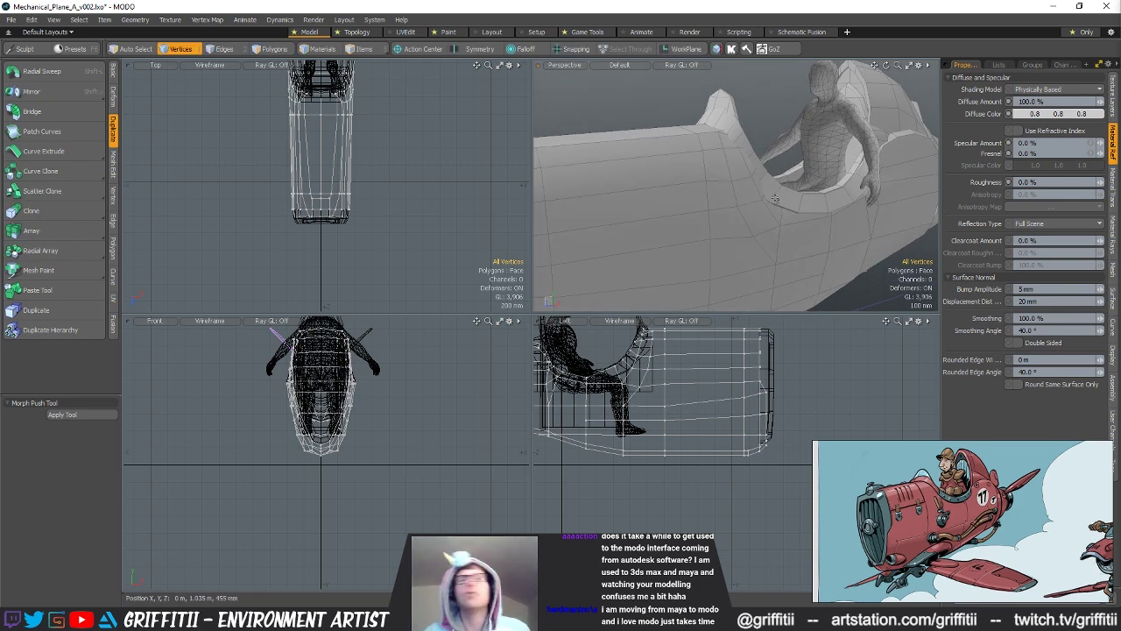
pyautogui.keyDown('alt'); pyautogui.moveTo(769, 197); pyautogui.dragTo(791, 239); pyautogui.keyUp('alt')
pyautogui.press('2')
pyautogui.click(775, 234)
pyautogui.keyDown('shift'); pyautogui.click(781, 250); pyautogui.keyUp('shift')
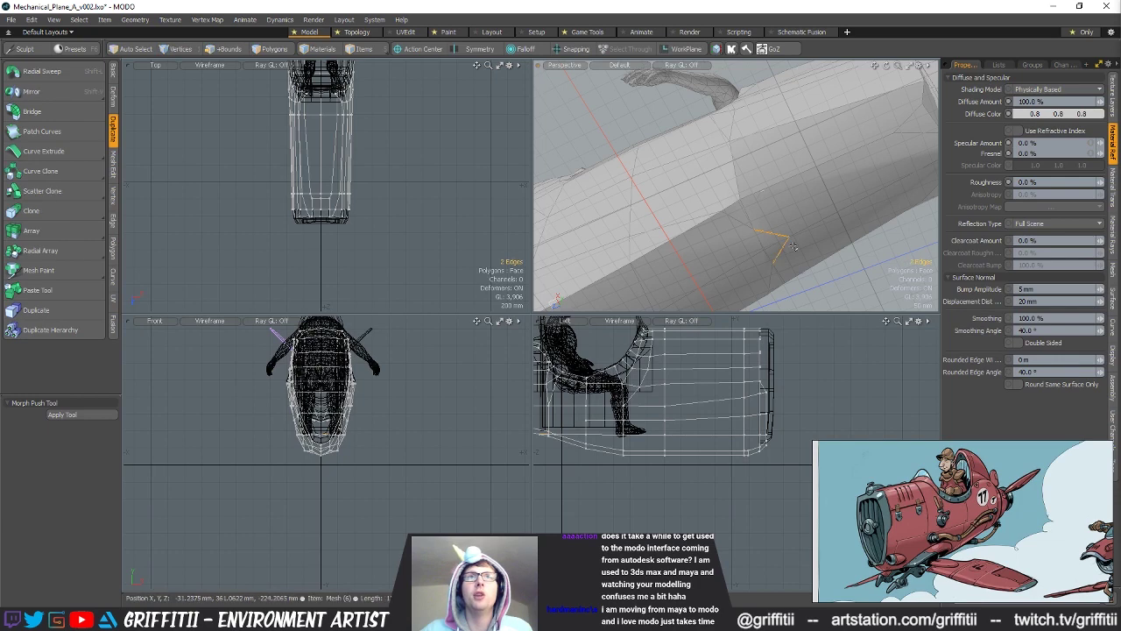
pyautogui.press('BackSpace')
pyautogui.keyDown('alt'); pyautogui.moveTo(828, 214); pyautogui.dragTo(732, 166); pyautogui.keyUp('alt')
pyautogui.click(733, 185)
pyautogui.keyDown('shift'); pyautogui.click(761, 249); pyautogui.keyUp('shift')
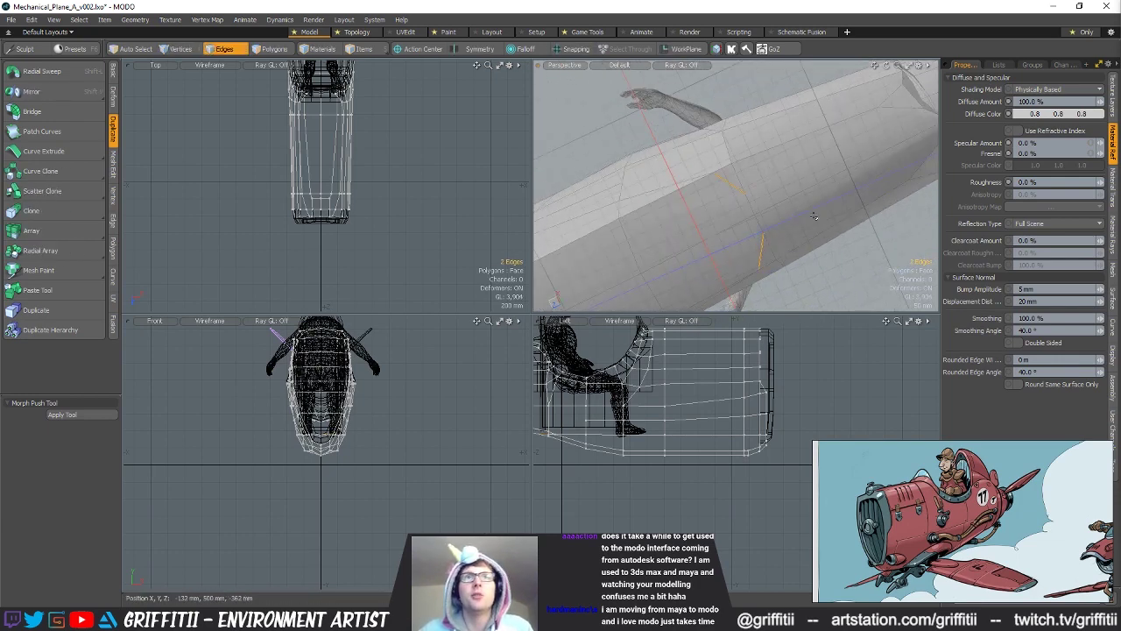
pyautogui.keyDown('alt'); pyautogui.moveTo(813, 216); pyautogui.dragTo(772, 207); pyautogui.keyUp('alt')
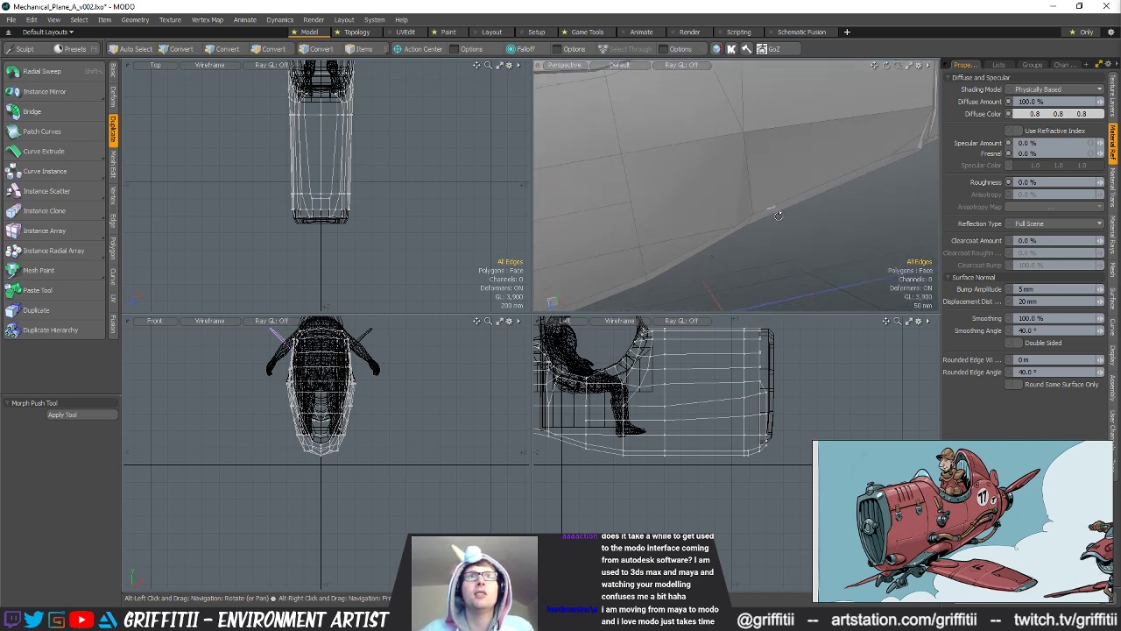
# Step: Raise the bottom vertices of the bulkhead mesh behind the pilot by 50 mm so it stays inside the hull
pyautogui.press('5')
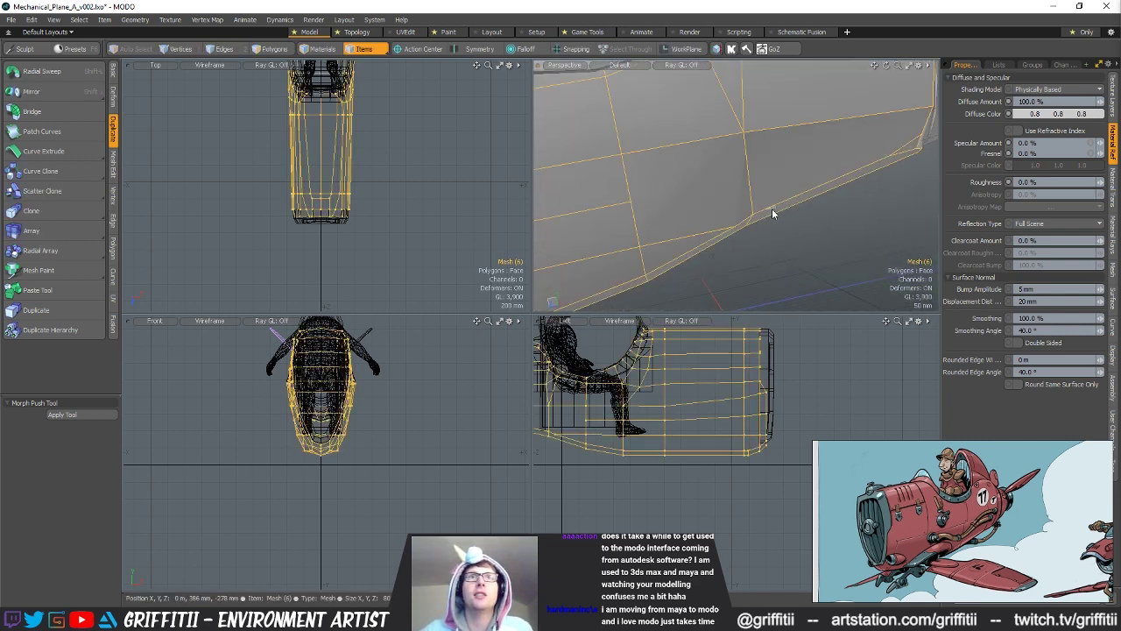
pyautogui.keyDown('ctrl'); pyautogui.keyDown('alt'); pyautogui.moveTo(773, 212); pyautogui.dragTo(832, 210); pyautogui.keyUp('alt'); pyautogui.keyUp('ctrl')
pyautogui.click(787, 210)
pyautogui.press('1')
pyautogui.keyDown('alt'); pyautogui.moveTo(543, 408); pyautogui.dragTo(679, 423); pyautogui.keyUp('alt')
pyautogui.keyDown('ctrl'); pyautogui.keyDown('alt'); pyautogui.moveTo(678, 423); pyautogui.dragTo(694, 425); pyautogui.keyUp('alt'); pyautogui.keyUp('ctrl')
pyautogui.moveTo(719, 445)
pyautogui.mouseDown(button='right')
pyautogui.moveTo(729, 457)
pyautogui.moveTo(723, 449)
pyautogui.mouseUp(button='right')
pyautogui.press('w')
pyautogui.moveTo(709, 396); pyautogui.dragTo(709, 390)
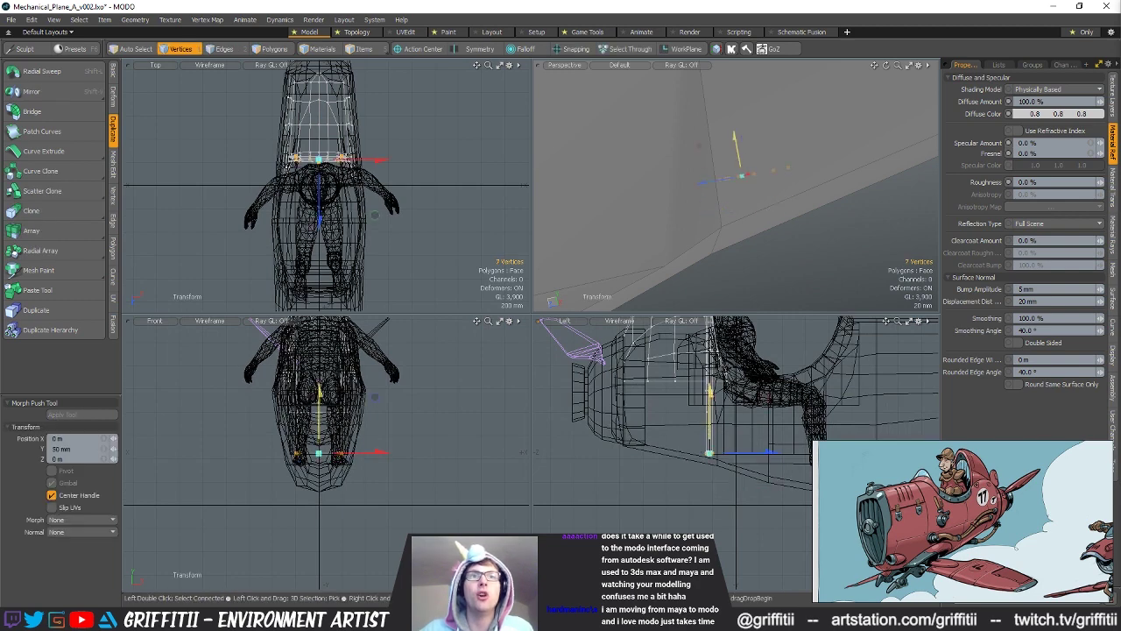
pyautogui.press('Escape')
pyautogui.keyDown('ctrl'); pyautogui.keyDown('alt'); pyautogui.moveTo(752, 172); pyautogui.dragTo(648, 180); pyautogui.keyUp('alt'); pyautogui.keyUp('ctrl')
pyautogui.keyDown('alt'); pyautogui.moveTo(718, 191); pyautogui.dragTo(763, 210); pyautogui.keyUp('alt')
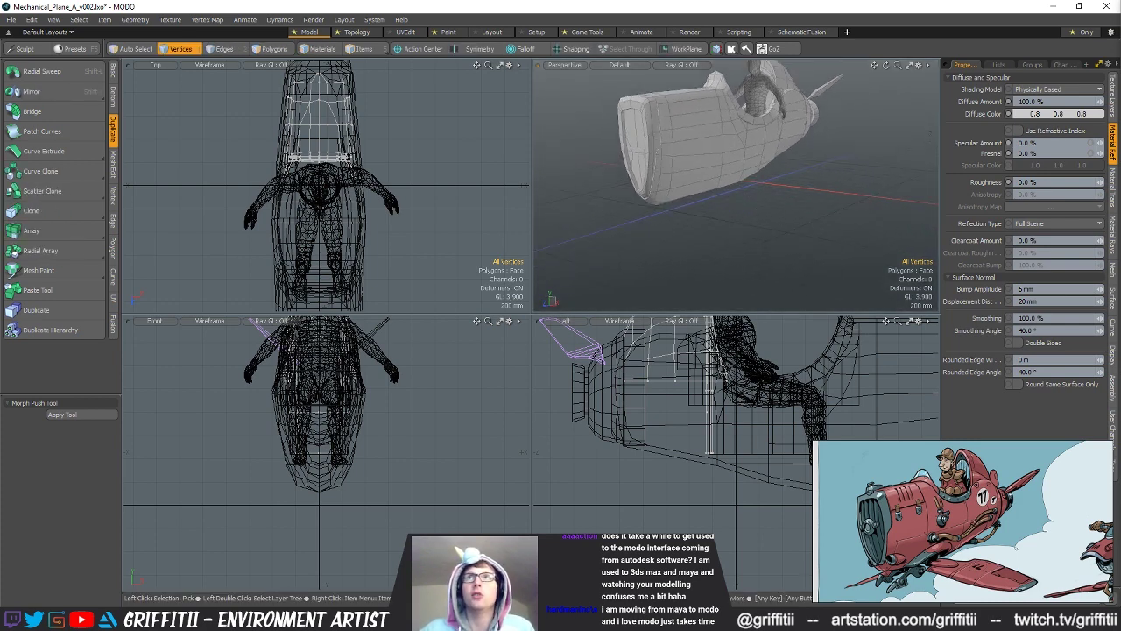
# Step: Add a cube beside the front half of the fuselage as the starting block for a wing
pyautogui.click(112, 74)
pyautogui.click(14, 71)
pyautogui.keyDown('alt'); pyautogui.moveTo(316, 221); pyautogui.dragTo(392, 268); pyautogui.keyUp('alt')
pyautogui.press('q')
pyautogui.keyDown('alt'); pyautogui.moveTo(224, 106); pyautogui.dragTo(276, 109); pyautogui.keyUp('alt')
pyautogui.scroll(-1, 276, 108)
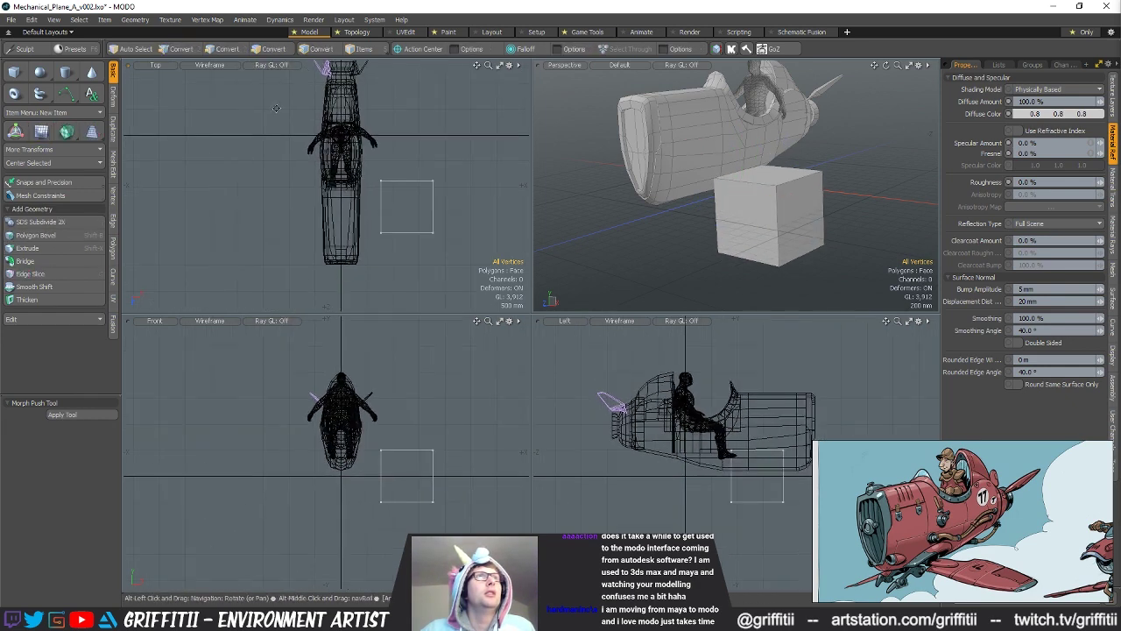
# Step: Create an instance mirror of the cube across the X axis on the other side of the fuselage
pyautogui.click(113, 129)
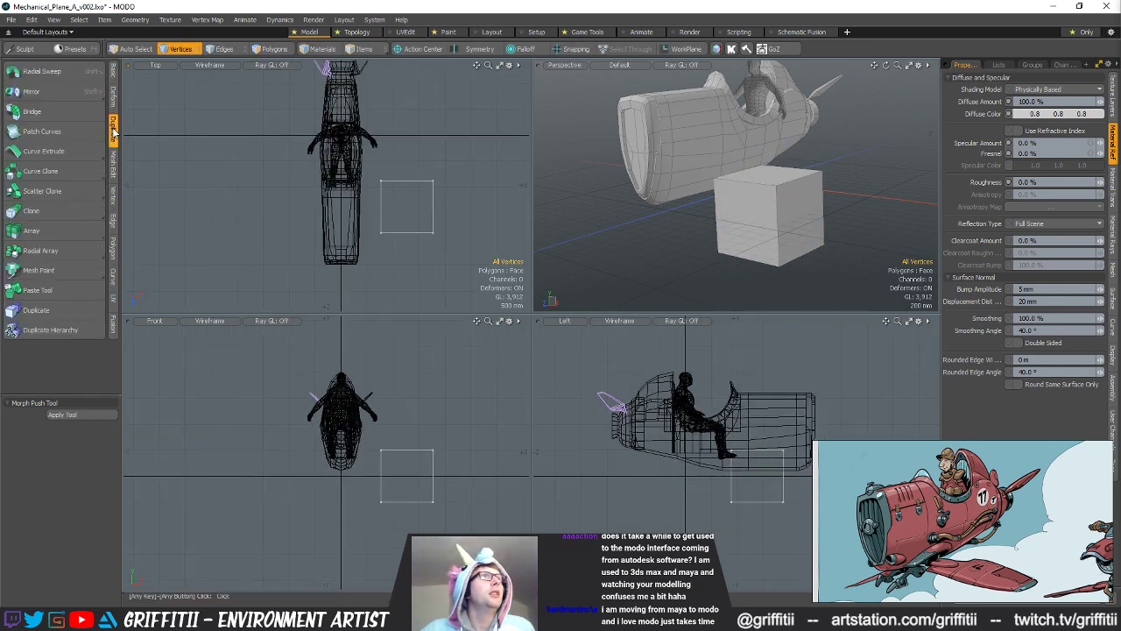
pyautogui.click(45, 92)
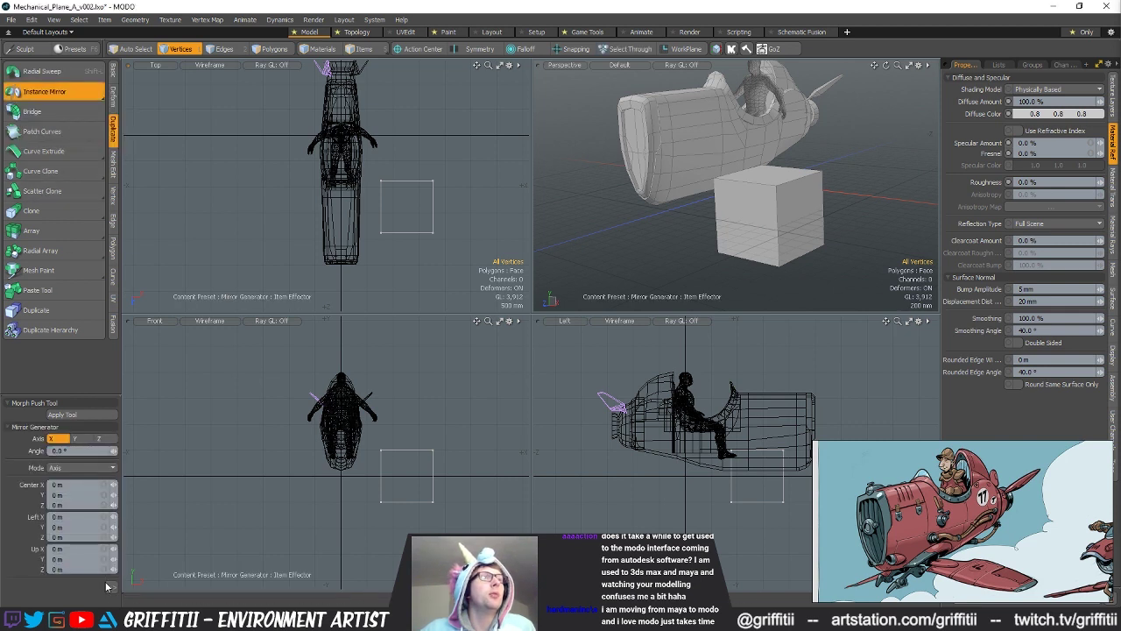
pyautogui.click(61, 414)
# Step: Flatten the cube into a thin plate by scaling it to 8% in Y
pyautogui.keyDown('alt'); pyautogui.moveTo(683, 215); pyautogui.dragTo(757, 223); pyautogui.keyUp('alt')
pyautogui.press('r')
pyautogui.keyDown('alt'); pyautogui.keyDown('shift'); pyautogui.moveTo(695, 441); pyautogui.dragTo(660, 433); pyautogui.keyUp('shift'); pyautogui.keyUp('alt')
pyautogui.moveTo(721, 401); pyautogui.dragTo(721, 465)
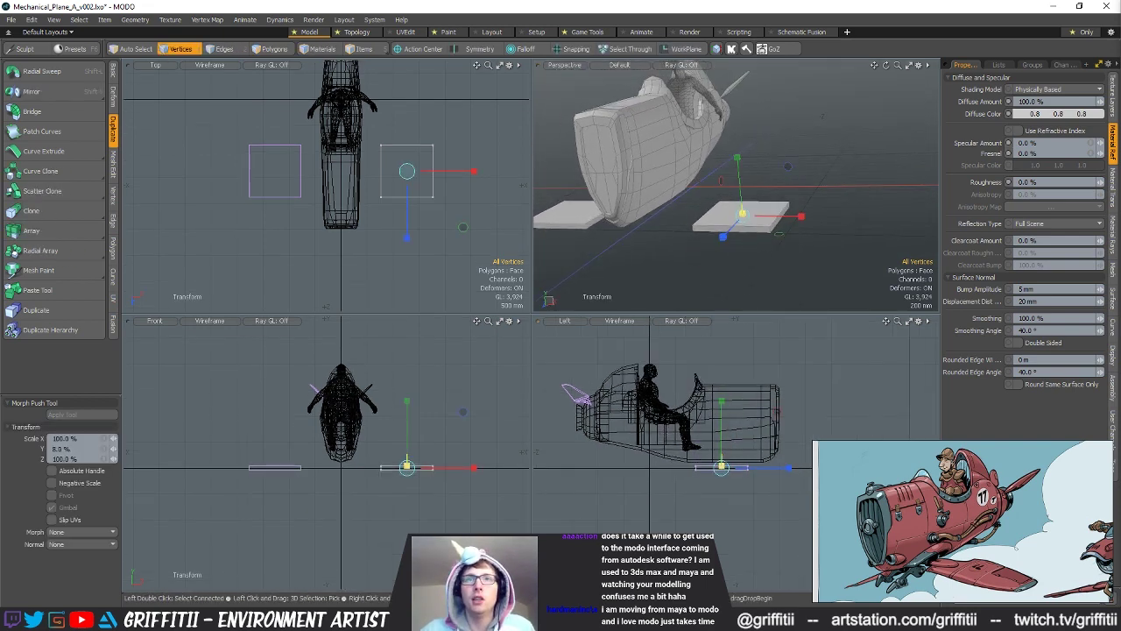
pyautogui.keyDown('alt'); pyautogui.moveTo(736, 201); pyautogui.dragTo(715, 266); pyautogui.keyUp('alt')
# Step: Extrude the plate's outer end polygon away from the fuselage to add a second wing section of about equal width
pyautogui.press('space')
pyautogui.press('space')
pyautogui.press('space')
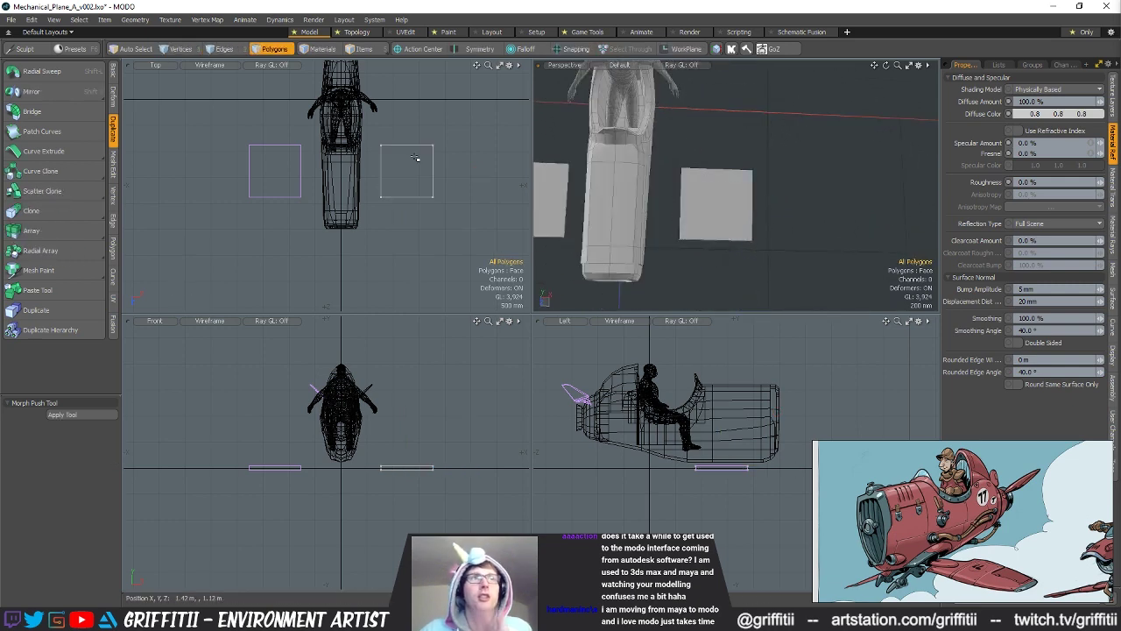
pyautogui.moveTo(457, 177); pyautogui.dragTo(401, 149, button='right')
pyautogui.moveTo(755, 221)
pyautogui.keyDown('alt'); pyautogui.keyDown('shift'); pyautogui.mouseDown()
pyautogui.moveTo(658, 224)
pyautogui.moveTo(692, 228)
pyautogui.mouseUp(); pyautogui.keyUp('shift'); pyautogui.keyUp('alt')
pyautogui.moveTo(692, 228)
pyautogui.keyDown('alt'); pyautogui.keyDown('shift'); pyautogui.mouseDown()
pyautogui.moveTo(713, 211)
pyautogui.moveTo(775, 211)
pyautogui.moveTo(741, 202)
pyautogui.moveTo(765, 227)
pyautogui.moveTo(742, 219)
pyautogui.mouseUp(); pyautogui.keyUp('shift'); pyautogui.keyUp('alt')
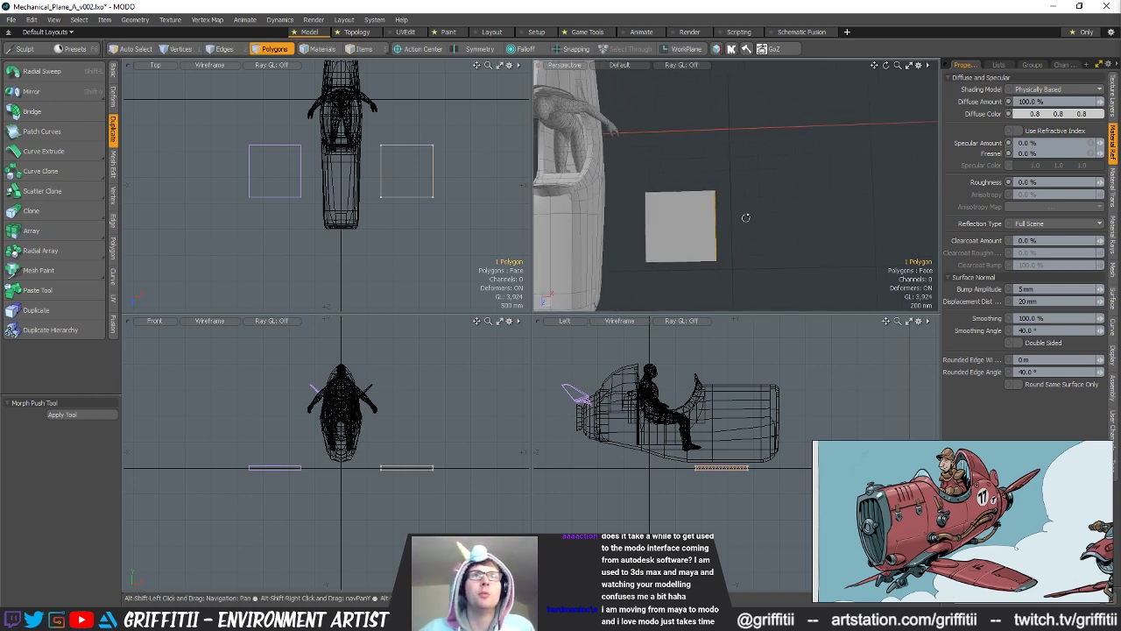
pyautogui.hotkey('ctrl', 'space')
pyautogui.click(712, 134)
pyautogui.hotkey('shift', 'x')
pyautogui.moveTo(461, 173); pyautogui.dragTo(515, 173)
pyautogui.press('q')
# Step: Taper the inner wing section by moving its rear root edge 620 mm in Z towards the nose
pyautogui.click(478, 133)
pyautogui.keyDown('alt'); pyautogui.keyDown('shift'); pyautogui.moveTo(478, 133); pyautogui.dragTo(474, 154); pyautogui.keyUp('shift'); pyautogui.keyUp('alt')
pyautogui.press('1')
pyautogui.press('2')
pyautogui.click(431, 164)
pyautogui.press('w')
pyautogui.moveTo(375, 220); pyautogui.dragTo(376, 253)
# Step: Add a loop slice across the tapered inner wing section, close to where the outer section begins
pyautogui.keyDown('alt'); pyautogui.keyDown('shift'); pyautogui.moveTo(598, 221); pyautogui.dragTo(652, 213); pyautogui.keyUp('shift'); pyautogui.keyUp('alt')
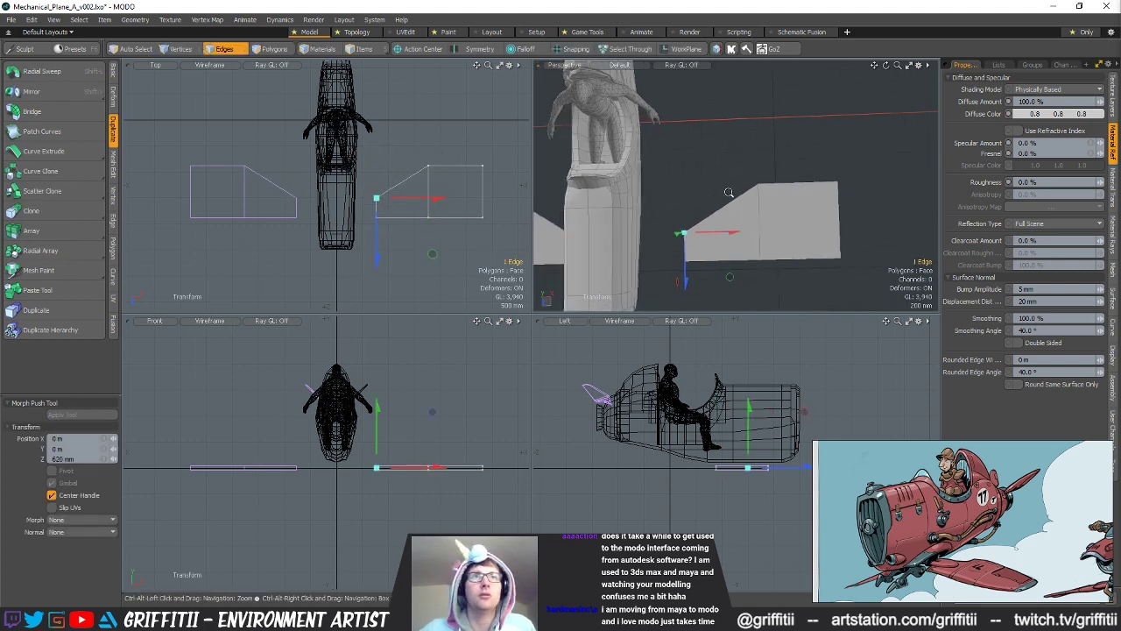
pyautogui.scroll(3, 727, 192)
pyautogui.press('q')
pyautogui.press('3')
pyautogui.moveTo(732, 229); pyautogui.dragTo(708, 214)
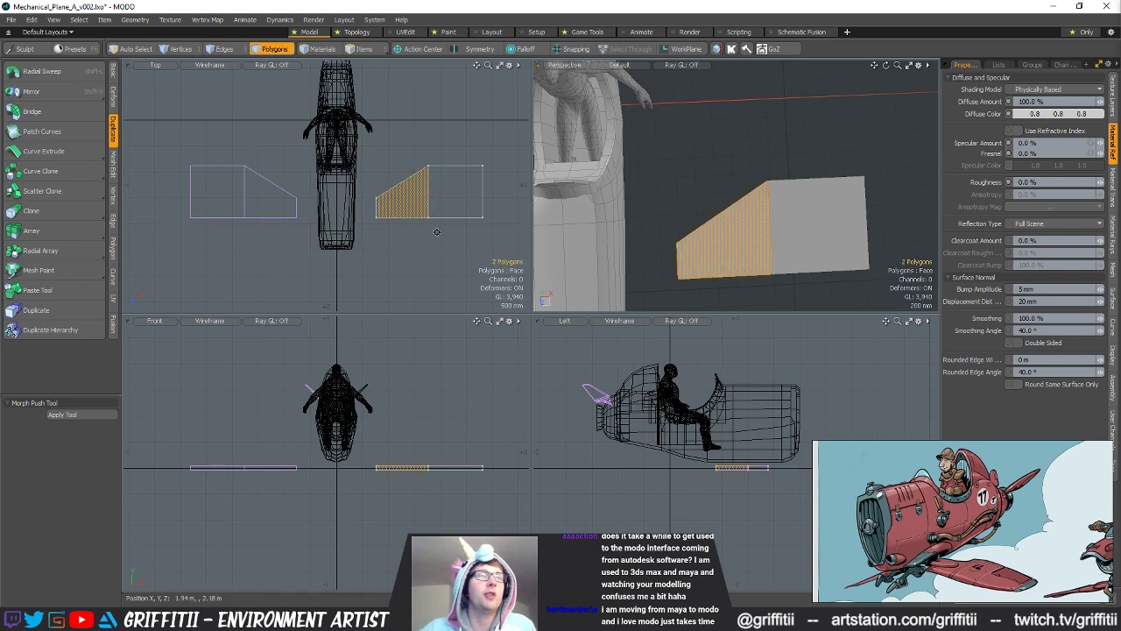
pyautogui.scroll(3, 444, 219)
pyautogui.hotkey('alt', 'c')
pyautogui.moveTo(397, 149); pyautogui.dragTo(446, 163)
pyautogui.press('q')
# Step: Move the rear root edge of the wing back towards the tail to reduce the taper of the inner section
pyautogui.scroll(2, 445, 163)
pyautogui.press('2')
pyautogui.moveTo(337, 190); pyautogui.dragTo(315, 221, button='right')
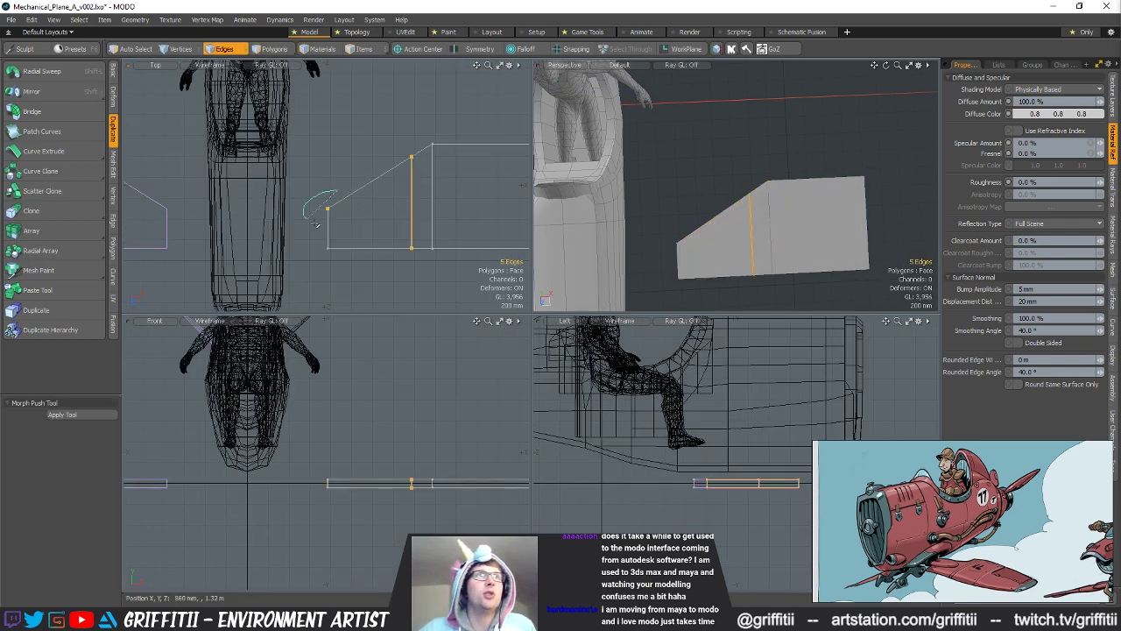
pyautogui.click(317, 225)
pyautogui.press('w')
pyautogui.moveTo(328, 239); pyautogui.dragTo(328, 235)
pyautogui.press('q')
# Step: Move the rear side of the inner wing section slightly towards the nose, deepening the step to the outer section
pyautogui.click(379, 183)
pyautogui.moveTo(434, 154); pyautogui.dragTo(433, 158, button='right')
pyautogui.press('w')
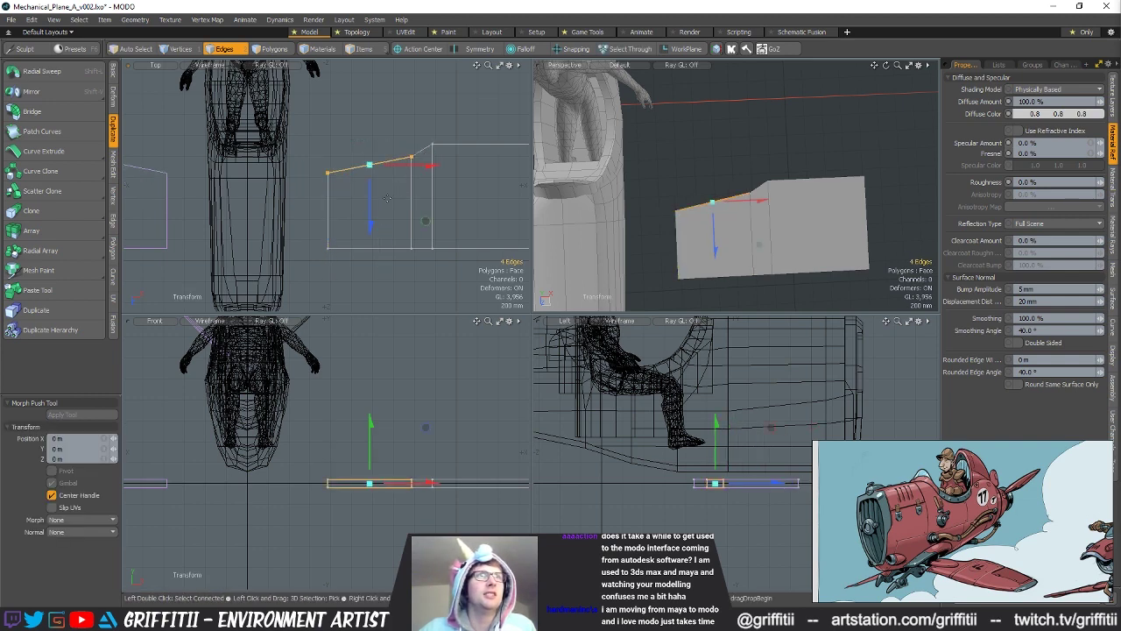
pyautogui.moveTo(370, 227); pyautogui.dragTo(369, 237)
pyautogui.press('q')
# Step: Bevel the vertical edge at the inner corner of the wing's rear step by 68 mm with round level 0
pyautogui.click(432, 185)
pyautogui.keyDown('alt'); pyautogui.moveTo(432, 185); pyautogui.dragTo(457, 217); pyautogui.keyUp('alt')
pyautogui.click(422, 191)
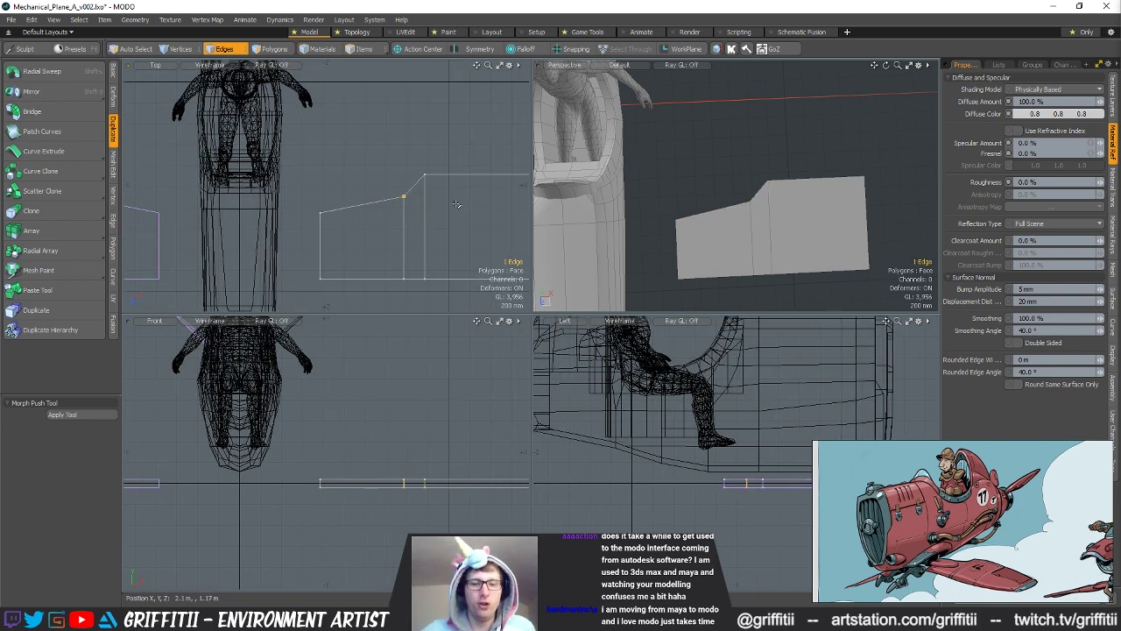
pyautogui.press('b')
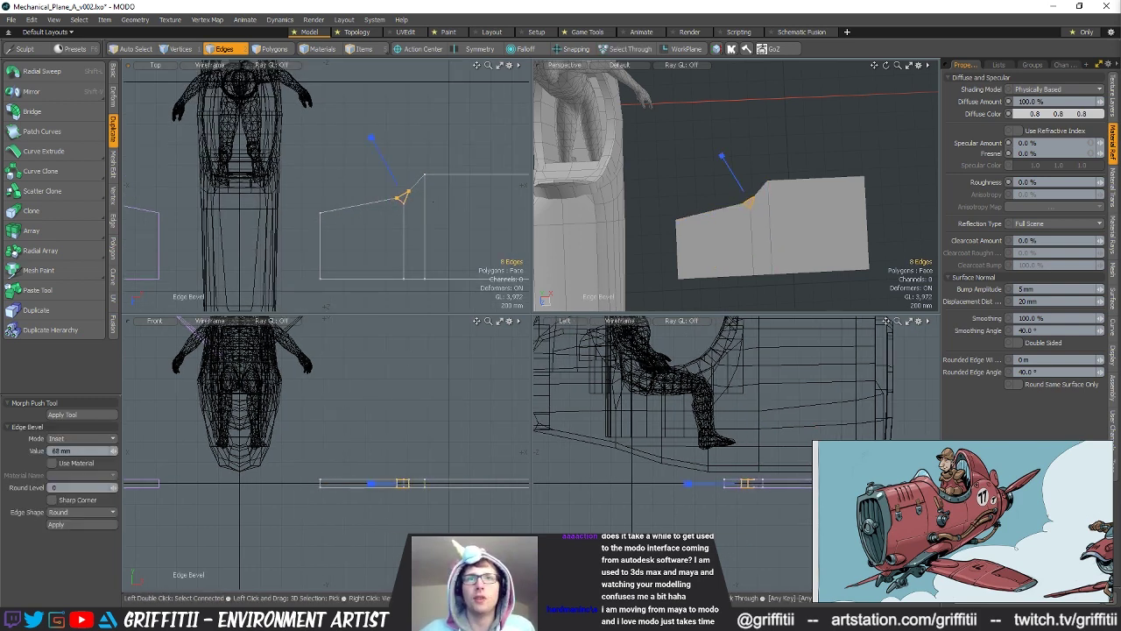
pyautogui.press('q')
# Step: Move the rear root edge of the wing slightly further towards the tail
pyautogui.click(321, 212)
pyautogui.press('w')
pyautogui.moveTo(324, 237); pyautogui.dragTo(324, 230)
pyautogui.press('q')
# Step: Steepen the wing's rear step by moving the boundary edges of the outer section -80 mm in X
pyautogui.click(404, 221)
pyautogui.keyDown('alt'); pyautogui.moveTo(472, 194); pyautogui.dragTo(448, 189); pyautogui.keyUp('alt')
pyautogui.click(400, 206)
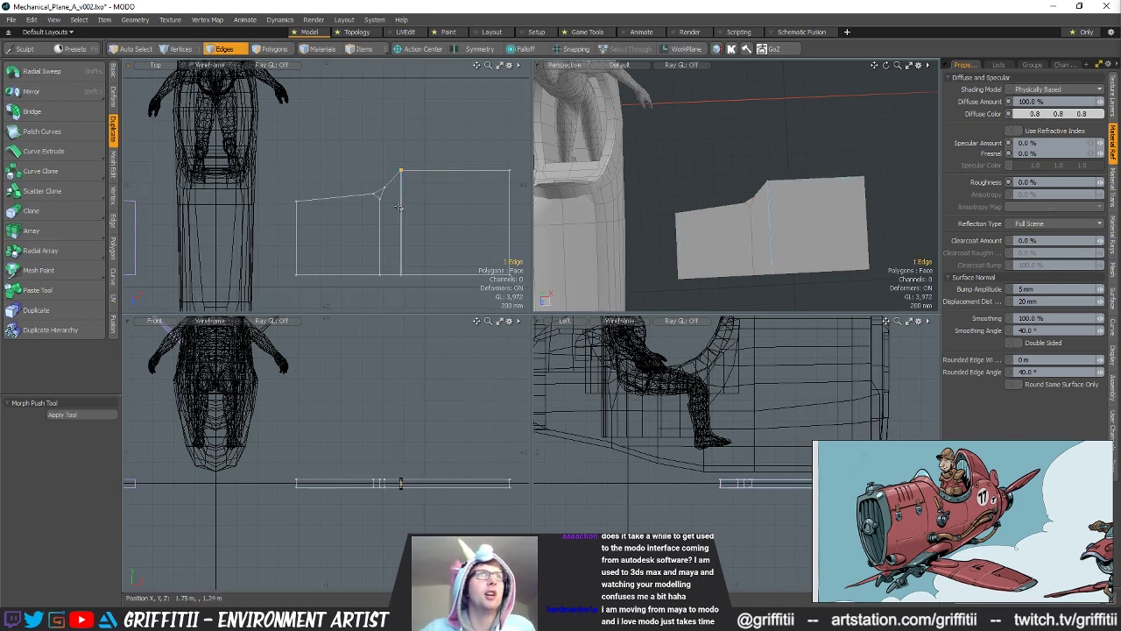
pyautogui.press('w')
pyautogui.moveTo(444, 225); pyautogui.dragTo(435, 224)
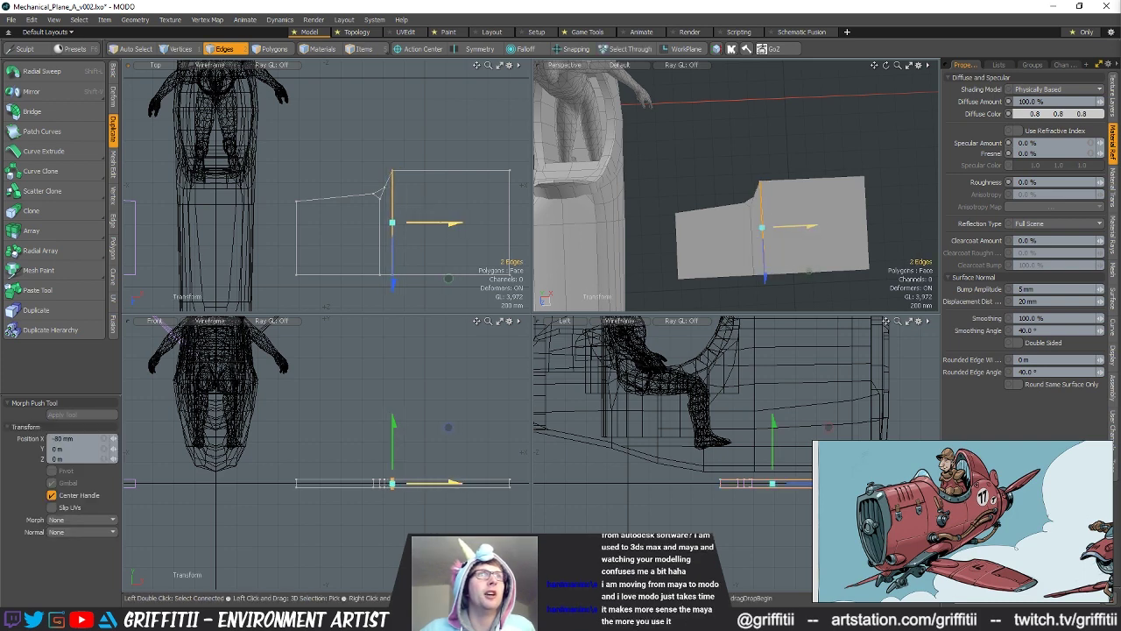
pyautogui.press('q')
# Step: Enlarge the concept art reference around the lower wing and compare its outline with the modelled wing
pyautogui.click(733, 220)
pyautogui.keyDown('alt'); pyautogui.moveTo(733, 220); pyautogui.dragTo(750, 195); pyautogui.keyUp('alt')
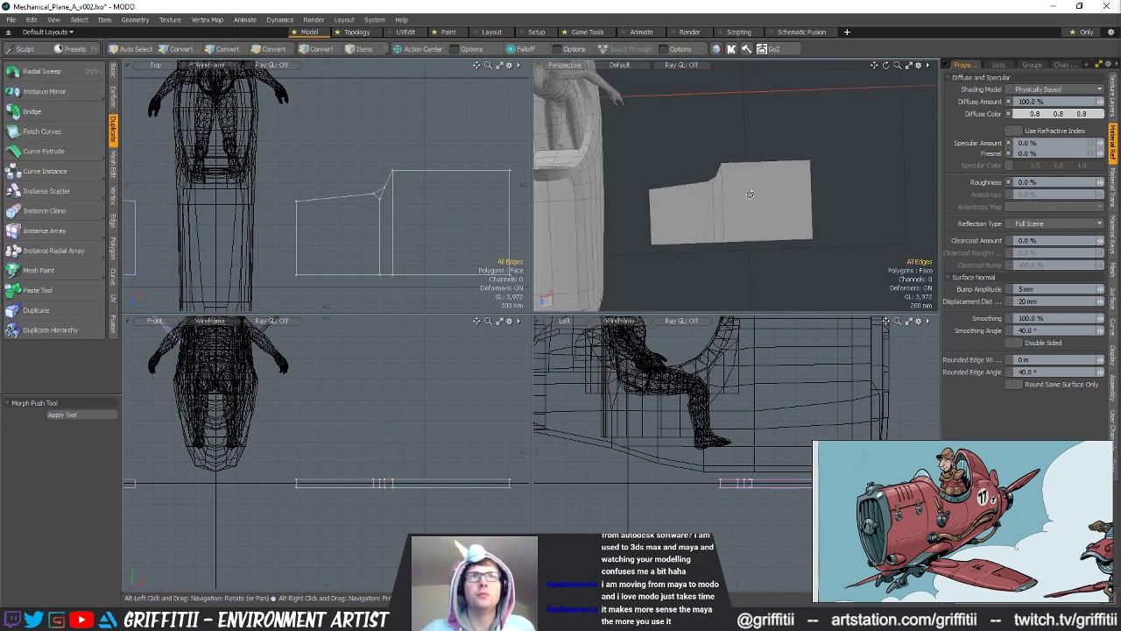
pyautogui.scroll(5, 1004, 547)
pyautogui.moveTo(1005, 547); pyautogui.dragTo(1004, 474, button='middle')
pyautogui.scroll(-3, 811, 269)
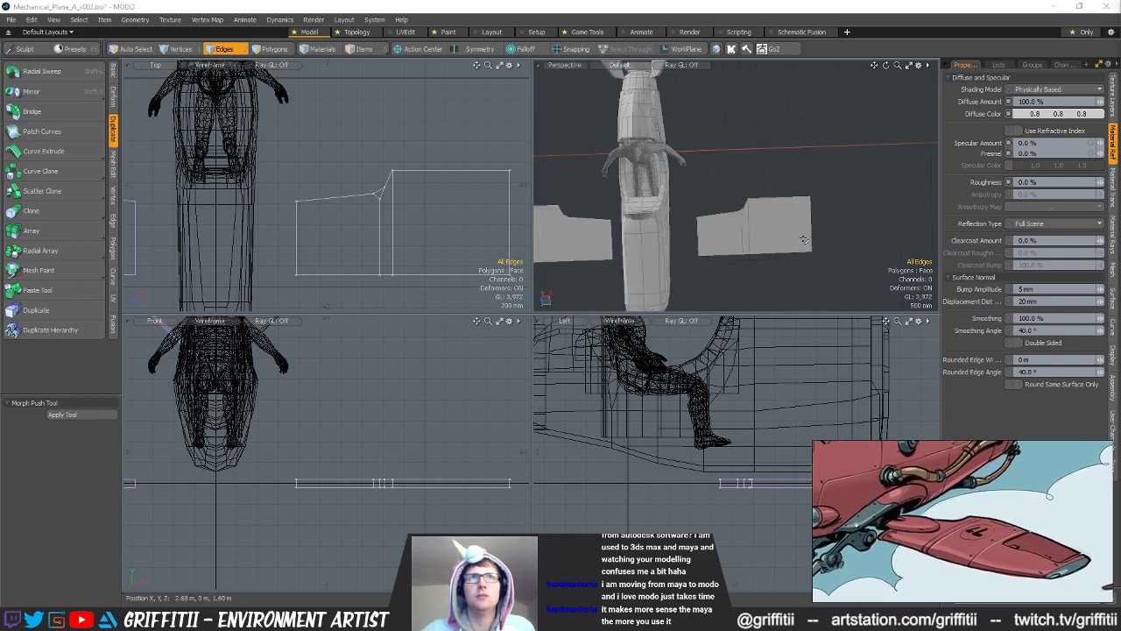
# Step: Lengthen the wing by moving its tip outwards until the outer section is about 1.52 m long
pyautogui.keyDown('alt'); pyautogui.keyDown('shift'); pyautogui.moveTo(771, 228); pyautogui.dragTo(744, 238); pyautogui.keyUp('shift'); pyautogui.keyUp('alt')
pyautogui.keyDown('alt'); pyautogui.keyDown('shift'); pyautogui.moveTo(386, 216); pyautogui.dragTo(289, 191); pyautogui.keyUp('shift'); pyautogui.keyUp('alt')
pyautogui.press('3')
pyautogui.keyDown('ctrl'); pyautogui.keyDown('alt'); pyautogui.moveTo(460, 172); pyautogui.dragTo(426, 171); pyautogui.keyUp('alt'); pyautogui.keyUp('ctrl')
pyautogui.press('space')
pyautogui.press('space')
pyautogui.moveTo(412, 124); pyautogui.dragTo(451, 250, button='right')
pyautogui.press('w')
pyautogui.moveTo(464, 210)
pyautogui.keyDown('alt'); pyautogui.keyDown('shift'); pyautogui.mouseDown()
pyautogui.moveTo(438, 216)
pyautogui.moveTo(489, 196)
pyautogui.mouseUp(); pyautogui.keyUp('shift'); pyautogui.keyUp('alt')
pyautogui.press('space')
pyautogui.moveTo(407, 164)
pyautogui.mouseDown(button='right')
pyautogui.moveTo(434, 144)
pyautogui.moveTo(437, 170)
pyautogui.mouseUp(button='right')
pyautogui.press('w')
pyautogui.keyDown('alt'); pyautogui.keyDown('shift'); pyautogui.moveTo(345, 185); pyautogui.dragTo(392, 191); pyautogui.keyUp('shift'); pyautogui.keyUp('alt')
pyautogui.press('space')
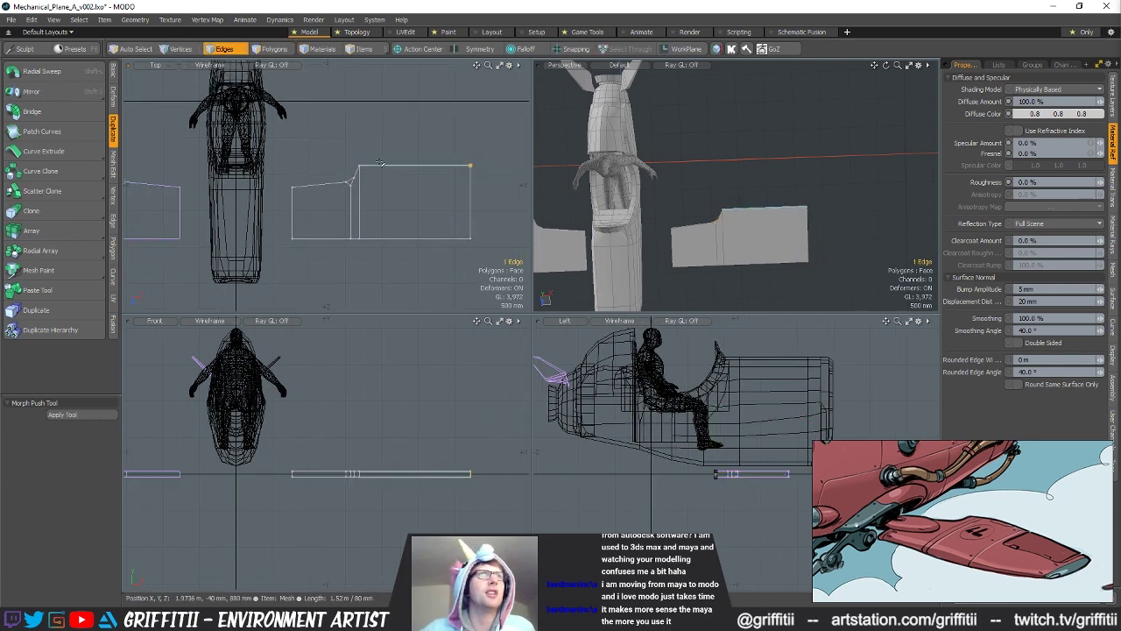
# Step: Add a loop slice at 21.50% across the outer wing section, near its inner end
pyautogui.press('space')
pyautogui.click(381, 214)
pyautogui.click(390, 244)
pyautogui.moveTo(414, 153); pyautogui.dragTo(415, 245, button='right')
pyautogui.hotkey('alt', 'c')
pyautogui.moveTo(415, 245); pyautogui.dragTo(398, 245)
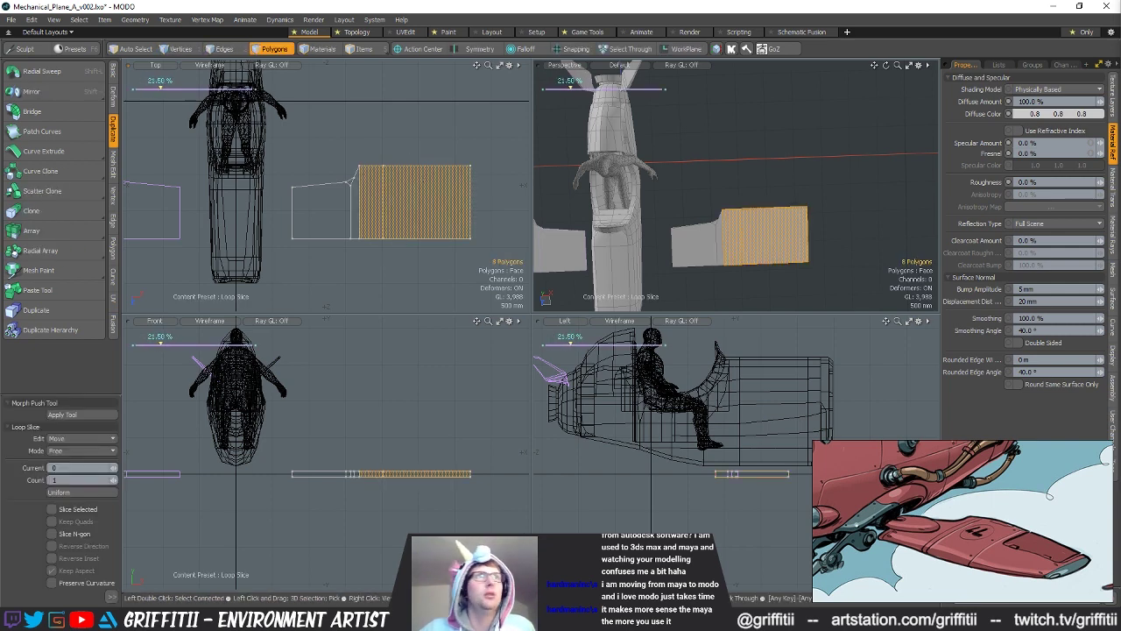
# Step: Move the new slice's two rear vertices -40 mm in Z to bow the wing's rear outline towards the tail
pyautogui.press('space')
pyautogui.press('space')
pyautogui.moveTo(372, 180)
pyautogui.mouseDown(button='right')
pyautogui.moveTo(417, 163)
pyautogui.moveTo(396, 180)
pyautogui.mouseUp(button='right')
pyautogui.press('w')
pyautogui.moveTo(384, 207); pyautogui.dragTo(386, 203)
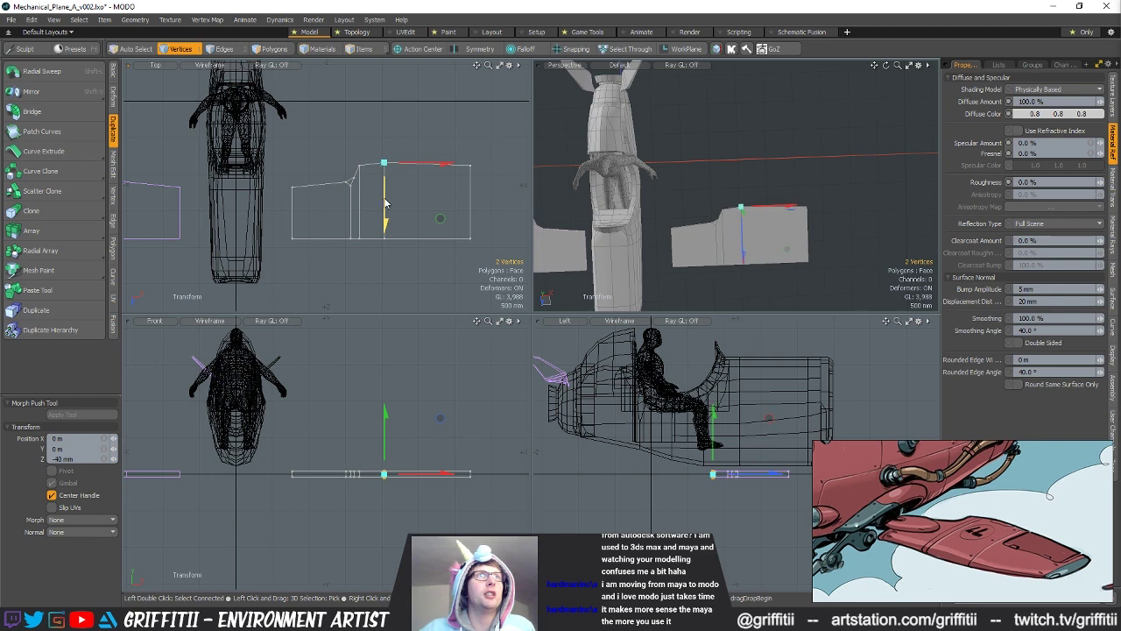
# Step: Lengthen the wing by moving the four vertices at its tip outwards along X
pyautogui.press('space')
pyautogui.click(490, 181)
pyautogui.keyDown('alt'); pyautogui.keyDown('shift'); pyautogui.moveTo(491, 181); pyautogui.dragTo(443, 179); pyautogui.keyUp('shift'); pyautogui.keyUp('alt')
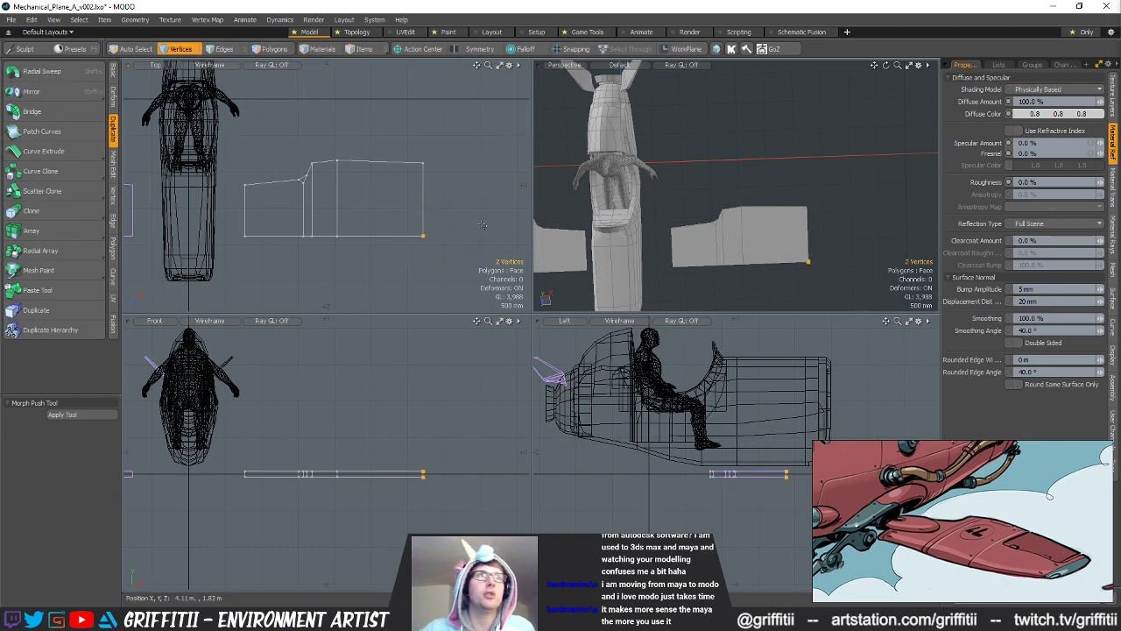
pyautogui.press('w')
pyautogui.click(430, 143)
pyautogui.press('space')
pyautogui.keyDown('shift'); pyautogui.moveTo(434, 145); pyautogui.dragTo(401, 175, button='right'); pyautogui.keyUp('shift')
pyautogui.press('w')
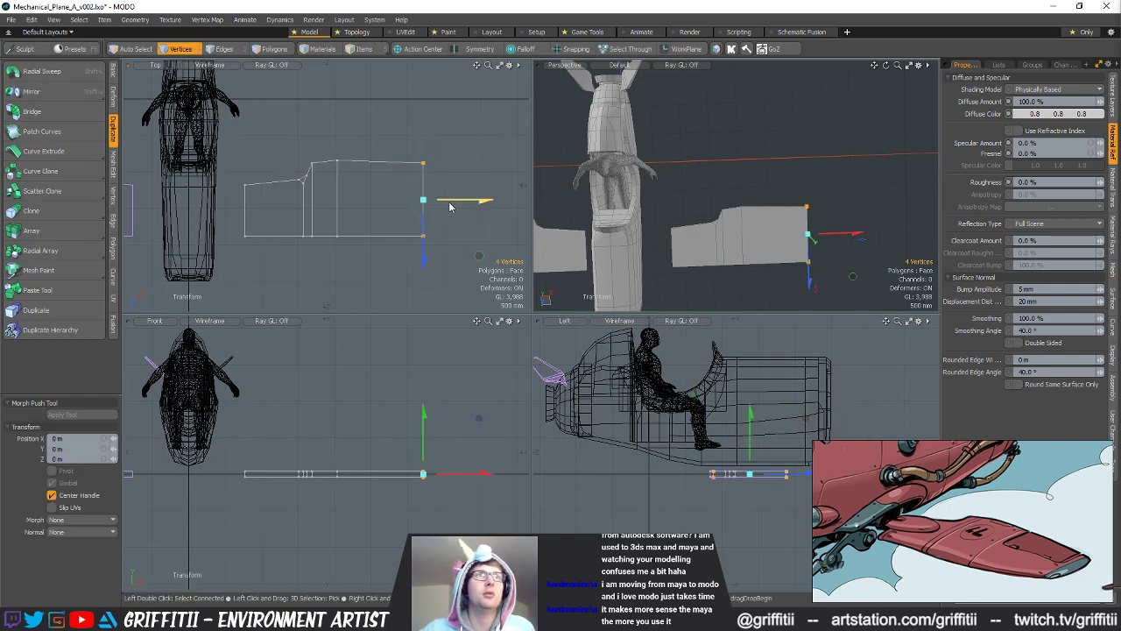
pyautogui.moveTo(450, 207); pyautogui.dragTo(490, 207)
# Step: Scale the four wing tip vertices to 82.5% in Z to taper the outer section
pyautogui.press('space')
pyautogui.press('r')
pyautogui.moveTo(465, 260); pyautogui.dragTo(464, 254)
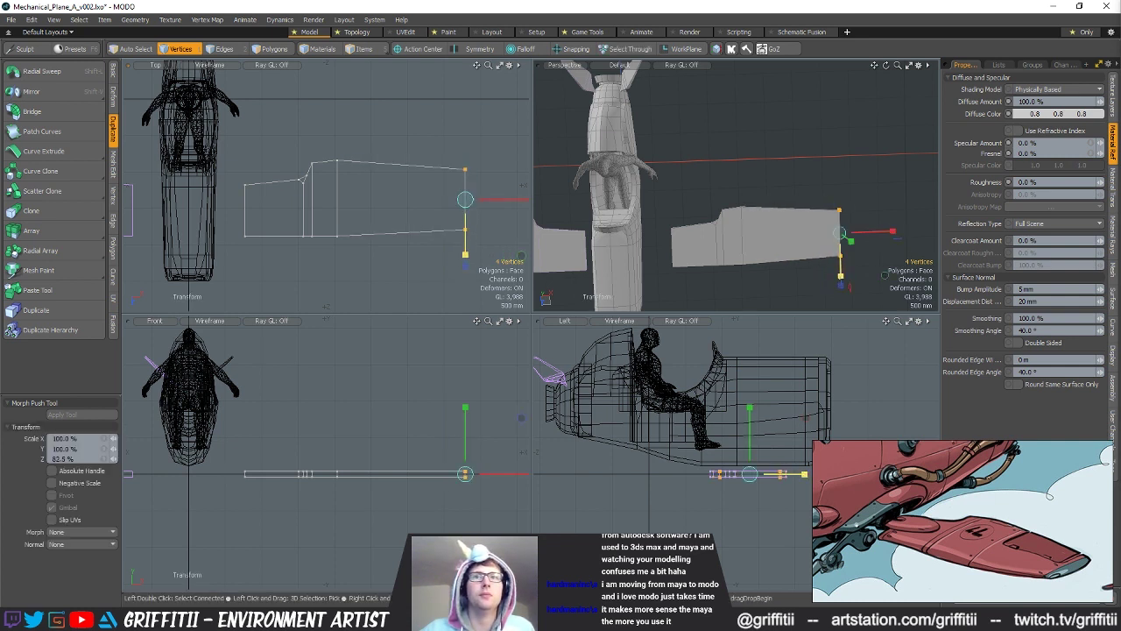
pyautogui.press('space')
# Step: Bevel the two vertical corner edges of the wing tip with an inset of about 98 mm
pyautogui.press('2')
pyautogui.keyDown('alt'); pyautogui.keyDown('shift'); pyautogui.moveTo(464, 252); pyautogui.dragTo(440, 267); pyautogui.keyUp('shift'); pyautogui.keyUp('alt')
pyautogui.press('b')
pyautogui.press('space')
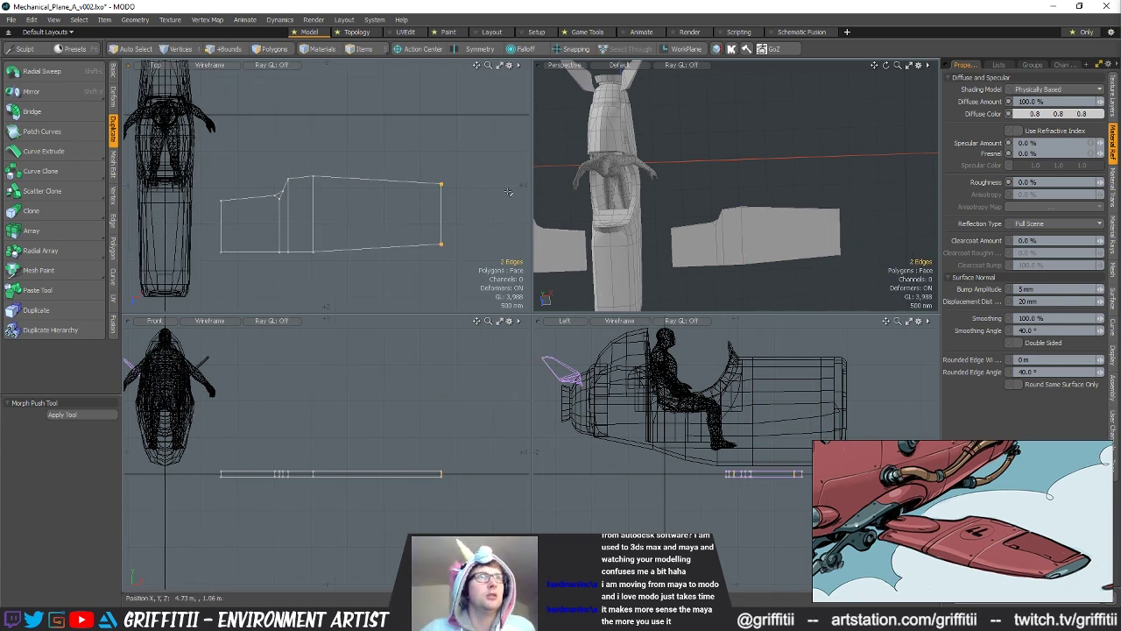
pyautogui.hotkey('alt', 'c')
pyautogui.click(689, 231)
pyautogui.press('b')
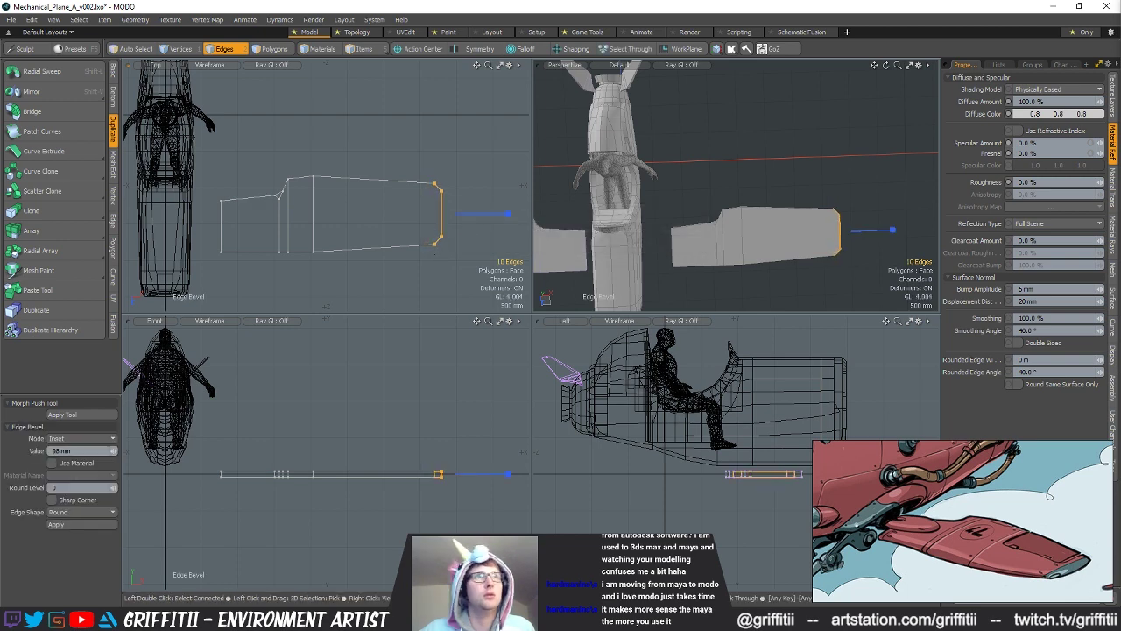
pyautogui.press('space')
pyautogui.click(434, 254)
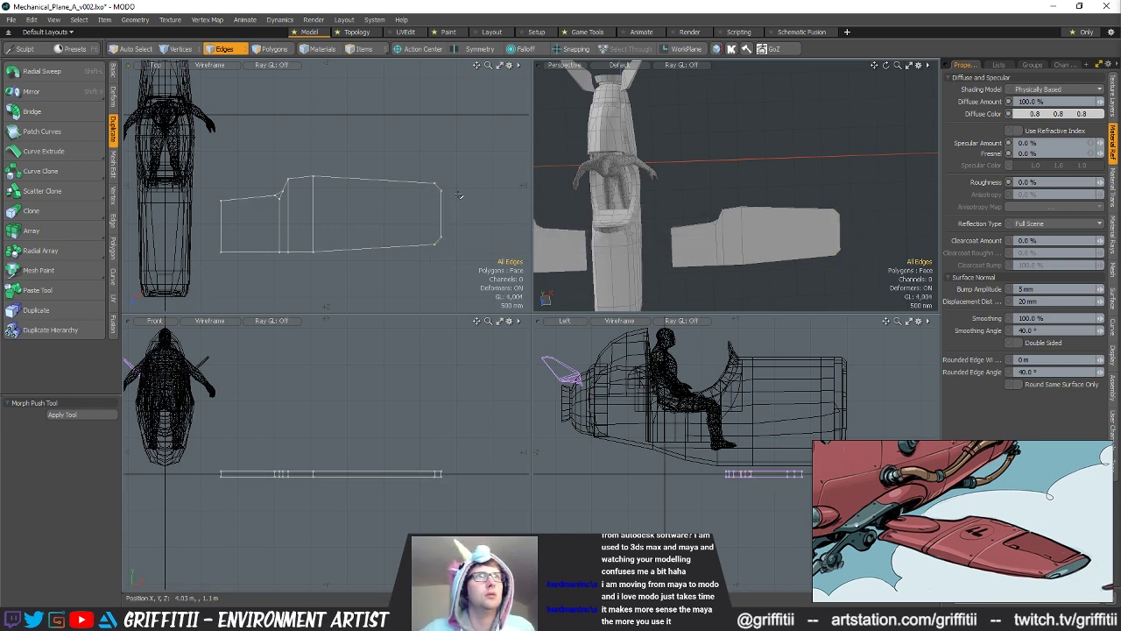
# Step: Scale the wing tip's eight bevelled vertices to 88.5% in Z and move them 30 mm in Z
pyautogui.press('space')
pyautogui.press('space')
pyautogui.moveTo(415, 180); pyautogui.dragTo(425, 250, button='right')
pyautogui.press('r')
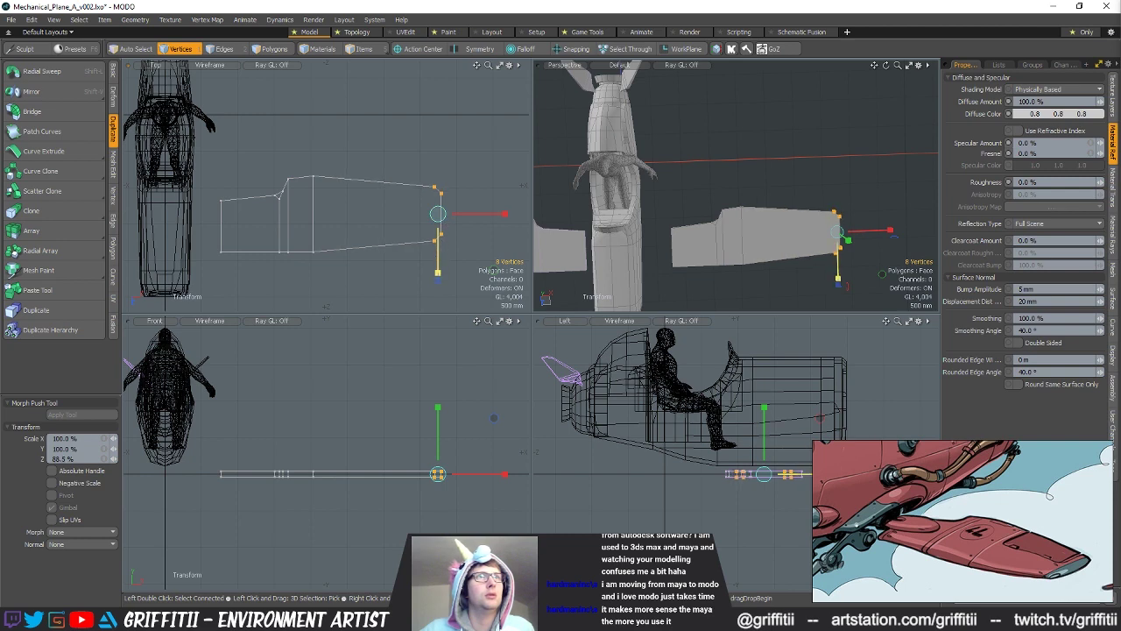
pyautogui.press('w')
pyautogui.moveTo(438, 280); pyautogui.dragTo(438, 277)
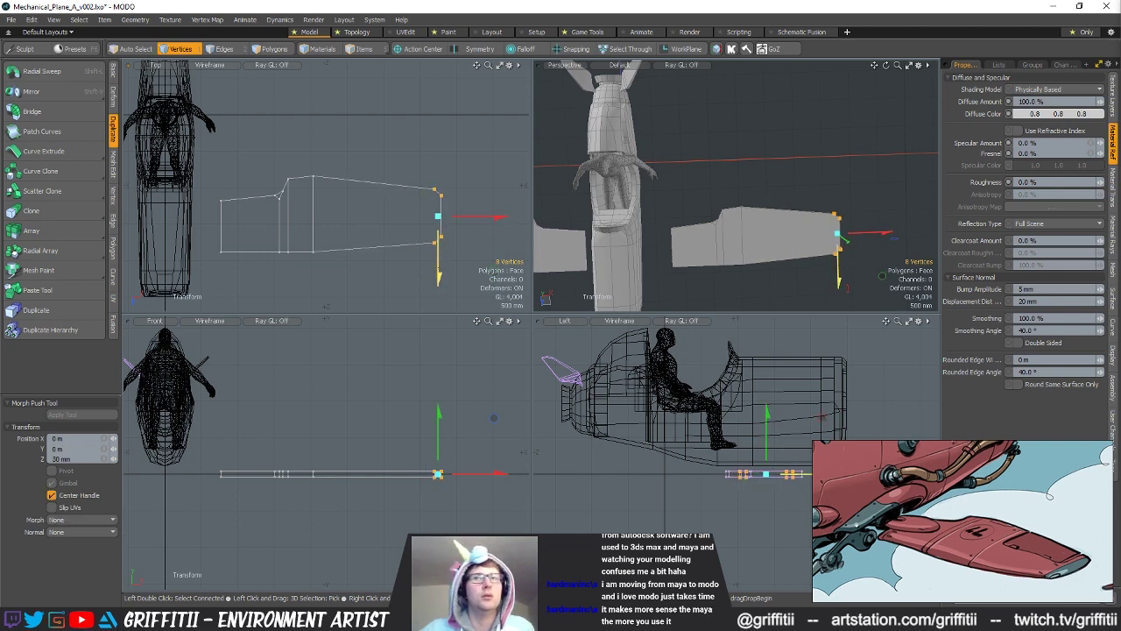
pyautogui.press('space')
# Step: Slice straight across the outer wing section, roughly midway between the inner slice and the tip
pyautogui.press('3')
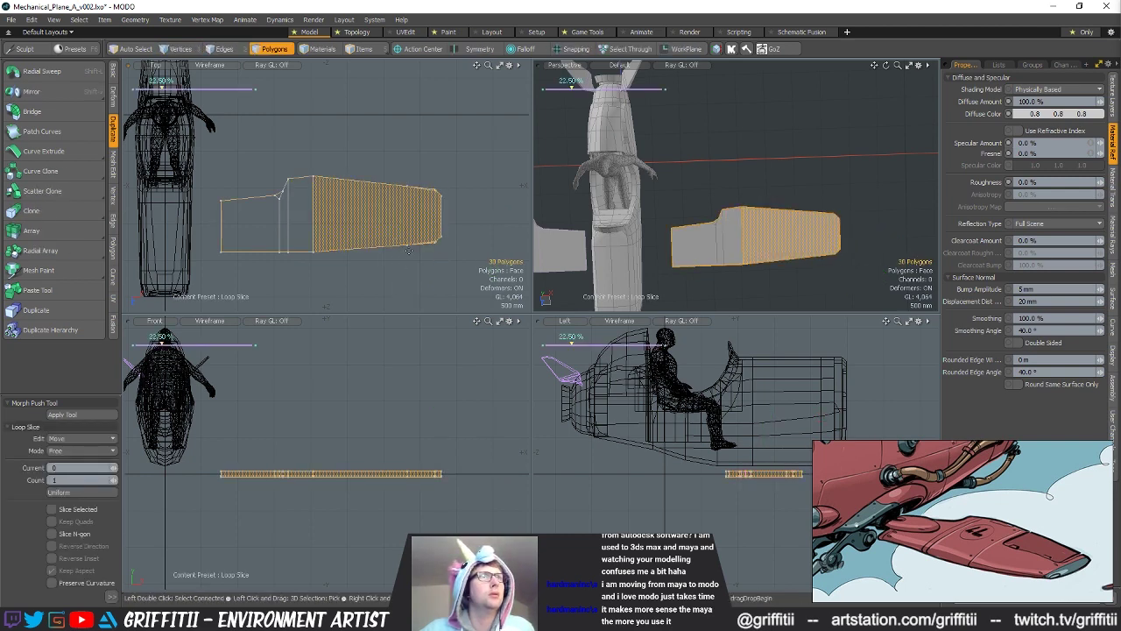
pyautogui.click(464, 253)
pyautogui.press('x')
pyautogui.hotkey('shift', 'c')
pyautogui.moveTo(387, 168); pyautogui.dragTo(391, 288)
pyautogui.press('space')
pyautogui.press('1')
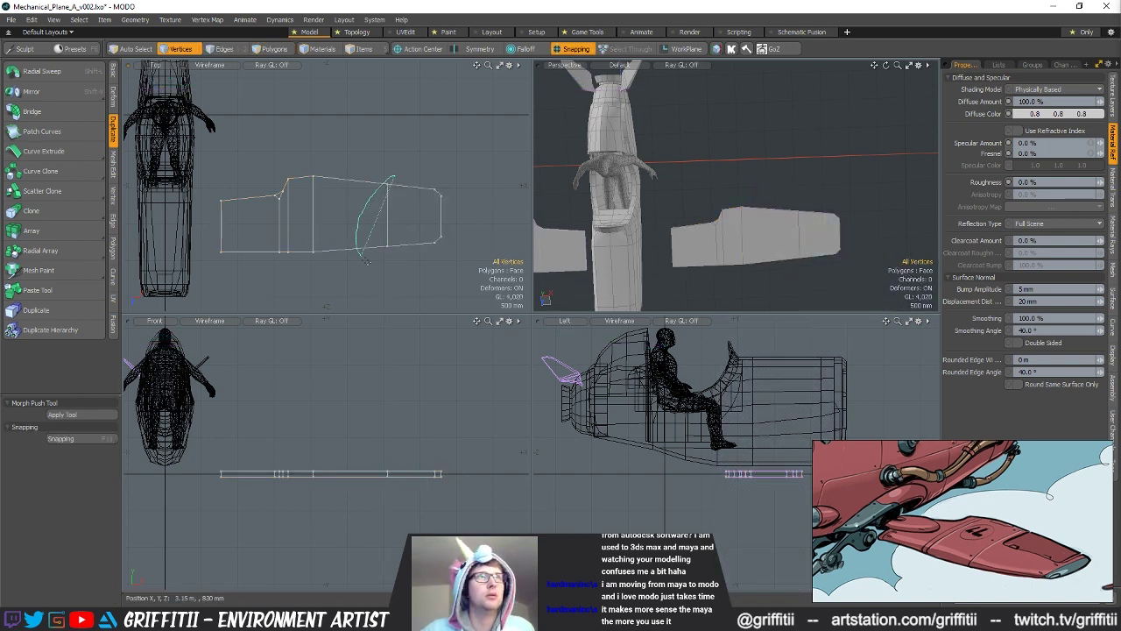
# Step: Move the outer slice's two front vertices 40 mm in Z to round out the wing's front outline
pyautogui.click(387, 246)
pyautogui.press('w')
pyautogui.press('x')
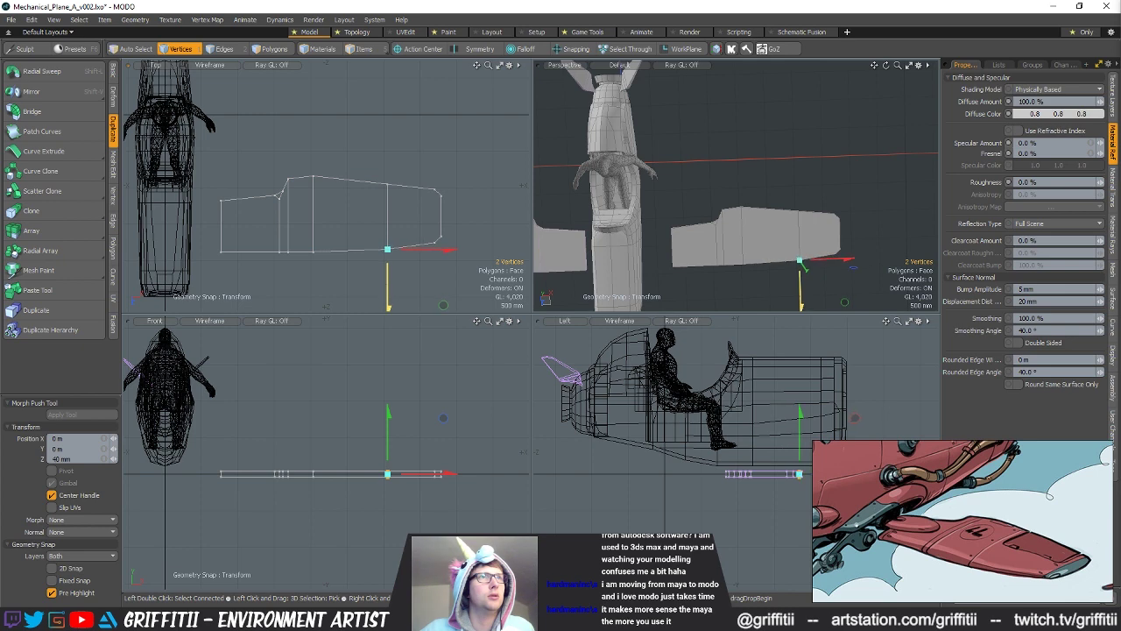
pyautogui.press('space')
pyautogui.click(352, 279)
# Step: Move the four front vertices of the wing's inner section slightly towards the tail
pyautogui.keyDown('alt'); pyautogui.moveTo(243, 239); pyautogui.dragTo(322, 243); pyautogui.keyUp('alt')
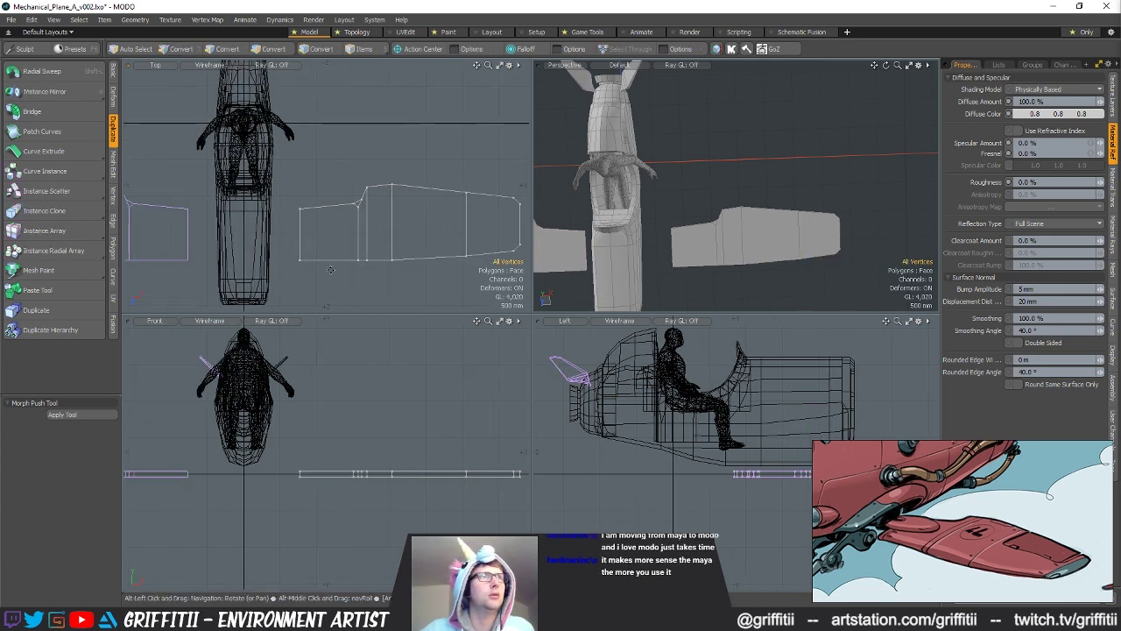
pyautogui.scroll(2, 322, 243)
pyautogui.moveTo(365, 239); pyautogui.dragTo(366, 246, button='right')
pyautogui.press('w')
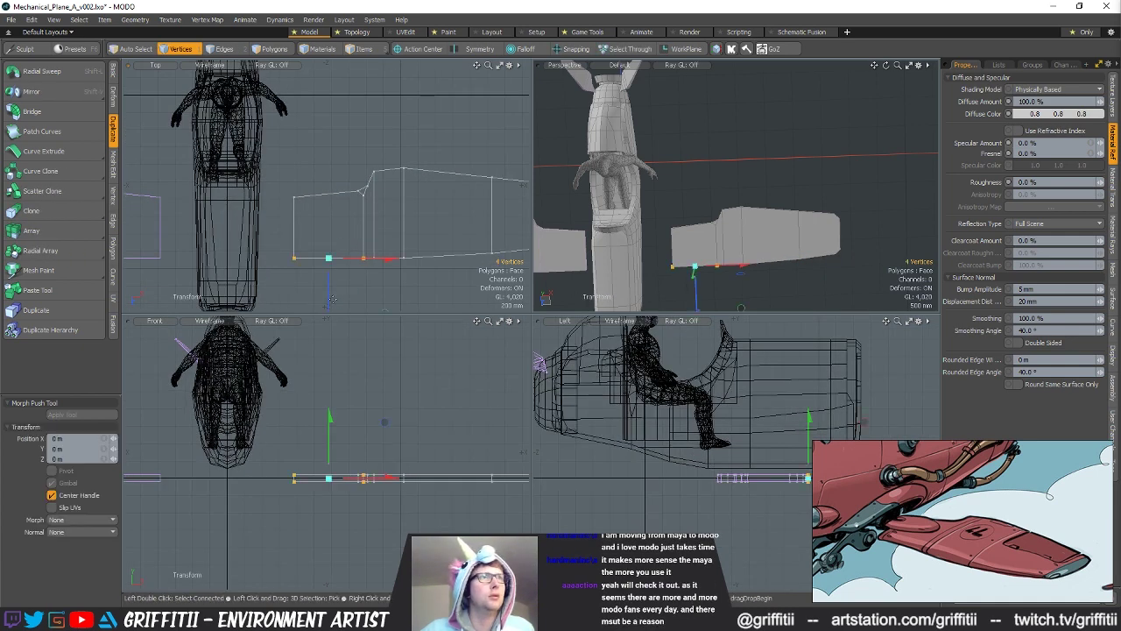
pyautogui.press('space')
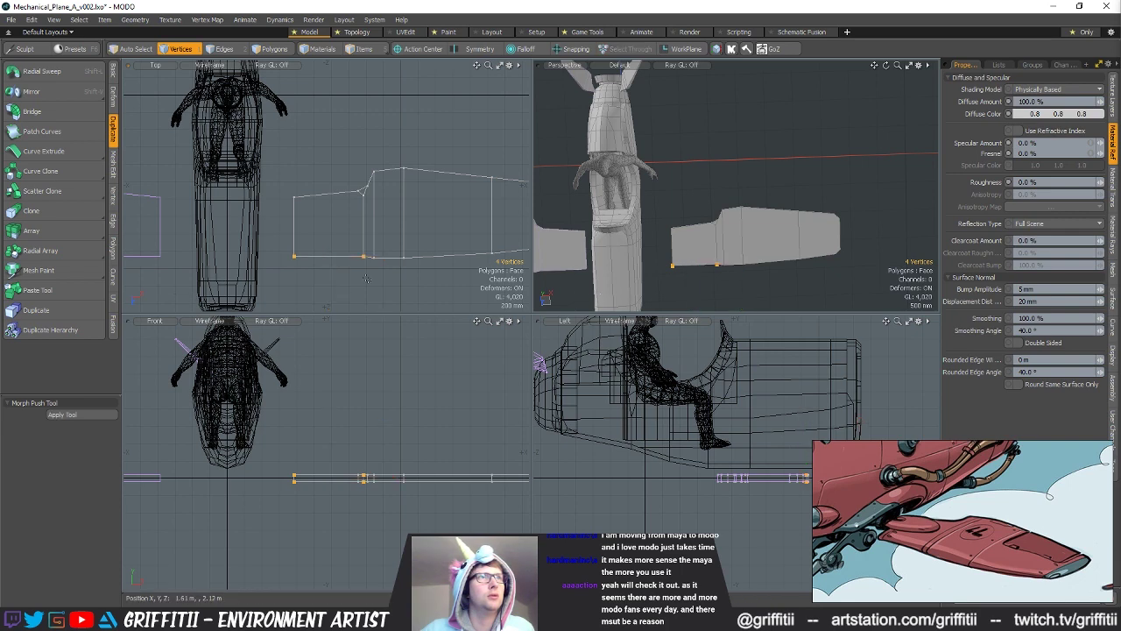
pyautogui.click(418, 267)
# Step: Compare the wing placement with the concept art and move the whole wing closer to the fuselage and slightly forward
pyautogui.keyDown('alt'); pyautogui.moveTo(418, 267); pyautogui.dragTo(361, 264); pyautogui.keyUp('alt')
pyautogui.scroll(-1, 429, 268)
pyautogui.scroll(-3, 753, 210)
pyautogui.keyDown('alt'); pyautogui.keyDown('shift'); pyautogui.moveTo(723, 215); pyautogui.dragTo(745, 226); pyautogui.keyUp('shift'); pyautogui.keyUp('alt')
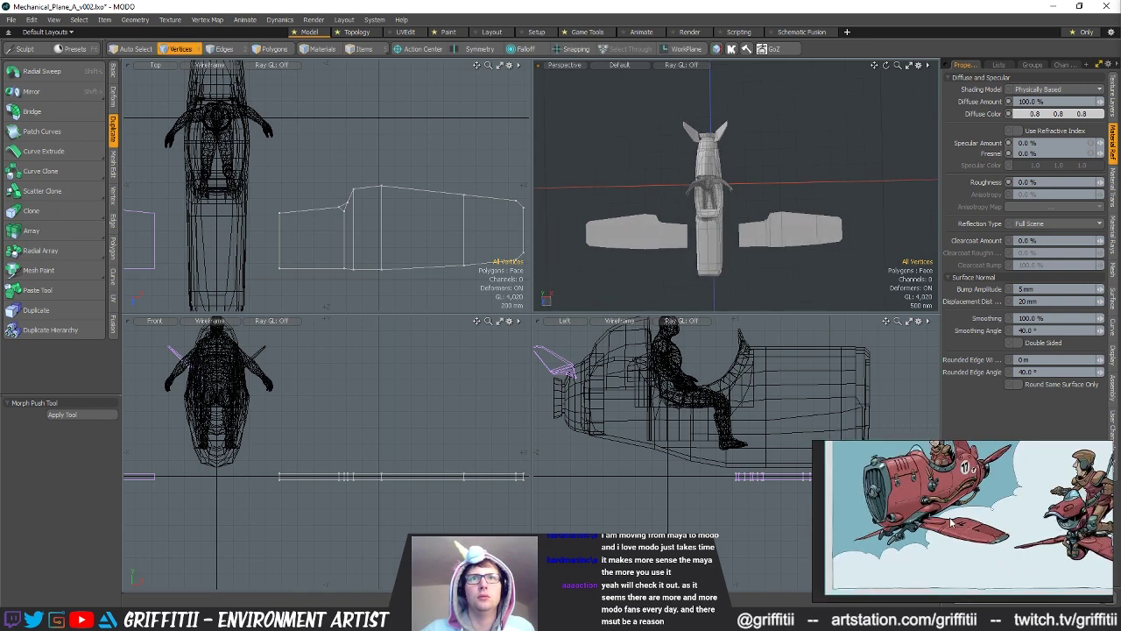
pyautogui.scroll(2, 951, 521)
pyautogui.keyDown('alt'); pyautogui.keyDown('shift'); pyautogui.moveTo(788, 246); pyautogui.dragTo(775, 252); pyautogui.keyUp('shift'); pyautogui.keyUp('alt')
pyautogui.press('w')
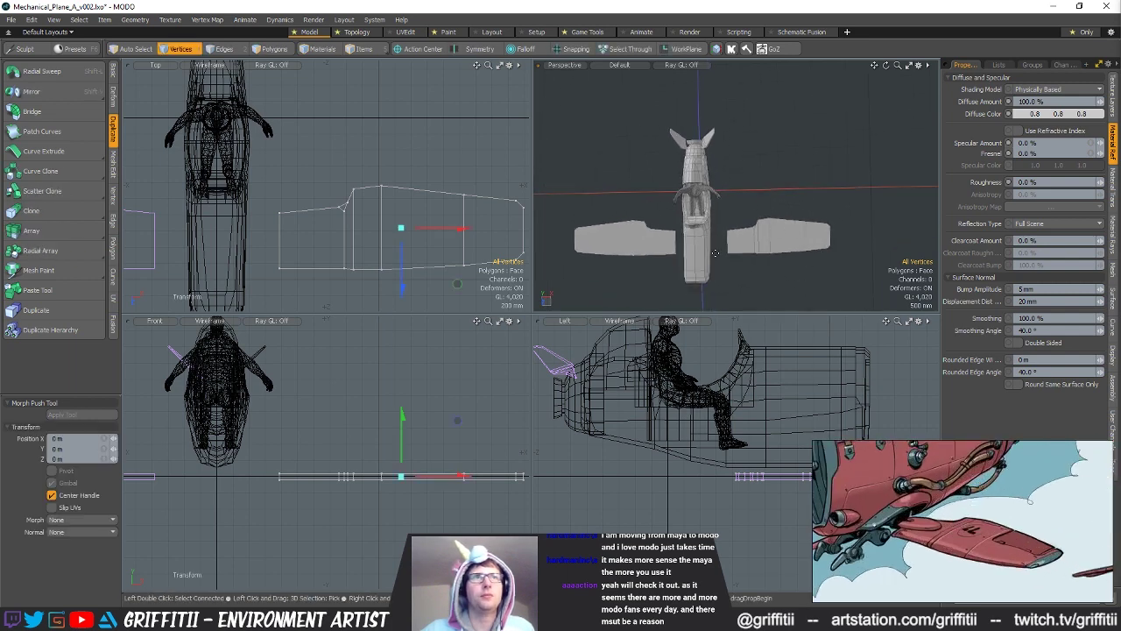
pyautogui.moveTo(433, 259); pyautogui.dragTo(413, 269)
pyautogui.press('q')
# Step: Nudge the end vertices of the wing root beside the fuselage
pyautogui.moveTo(302, 216)
pyautogui.mouseDown(button='right')
pyautogui.moveTo(233, 273)
pyautogui.moveTo(285, 288)
pyautogui.mouseUp(button='right')
pyautogui.press('w')
pyautogui.moveTo(295, 253)
pyautogui.mouseDown()
pyautogui.moveTo(336, 252)
pyautogui.moveTo(296, 252)
pyautogui.mouseUp()
pyautogui.press('q')
pyautogui.click(400, 222)
pyautogui.keyDown('ctrl'); pyautogui.keyDown('alt'); pyautogui.moveTo(400, 222); pyautogui.dragTo(430, 227); pyautogui.keyUp('alt'); pyautogui.keyUp('ctrl')
# Step: Add one uniform loop slice around the wing's side faces, halfway through its thickness
pyautogui.keyDown('alt'); pyautogui.moveTo(804, 239); pyautogui.dragTo(676, 236); pyautogui.keyUp('alt')
pyautogui.press('space')
pyautogui.press('space')
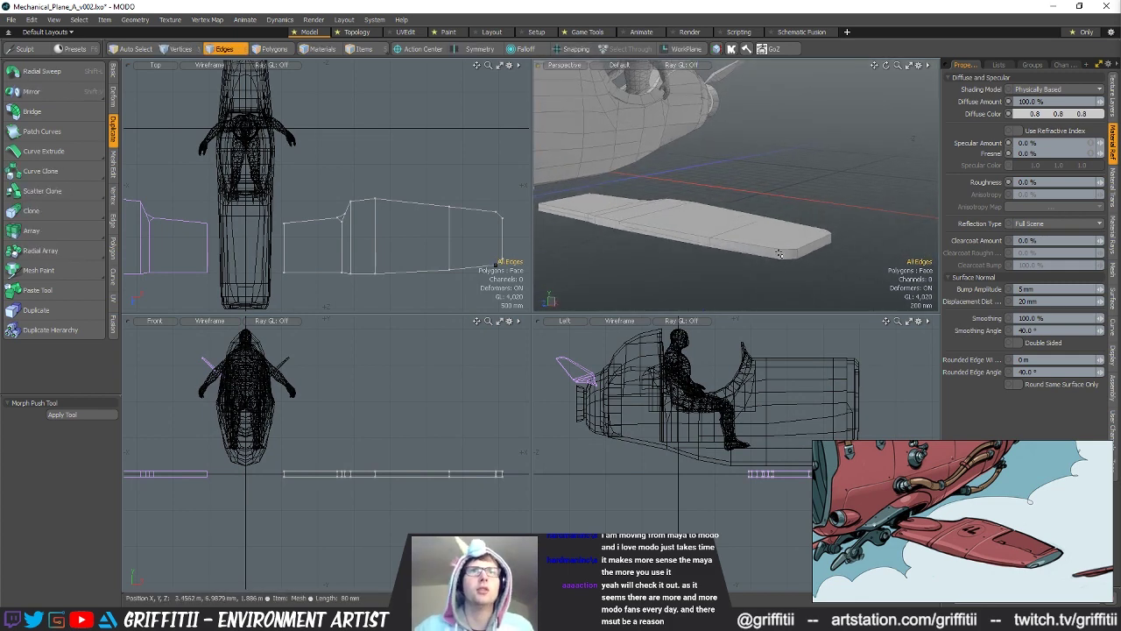
pyautogui.moveTo(782, 254); pyautogui.dragTo(792, 255)
pyautogui.hotkey('alt', 'c')
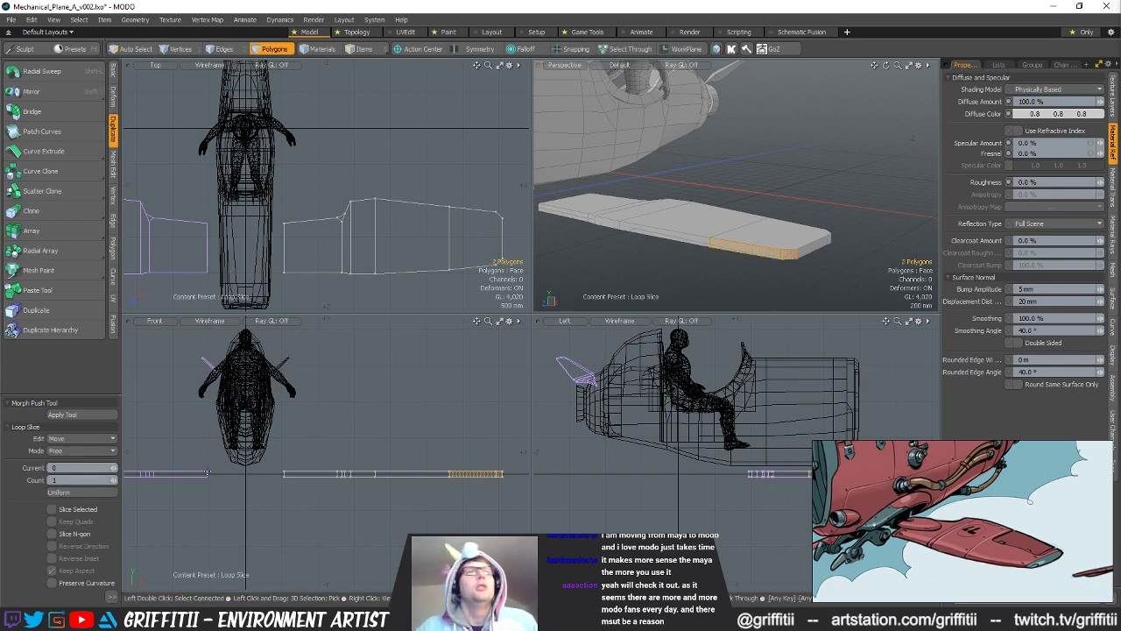
pyautogui.click(65, 492)
pyautogui.press('space')
pyautogui.press('space')
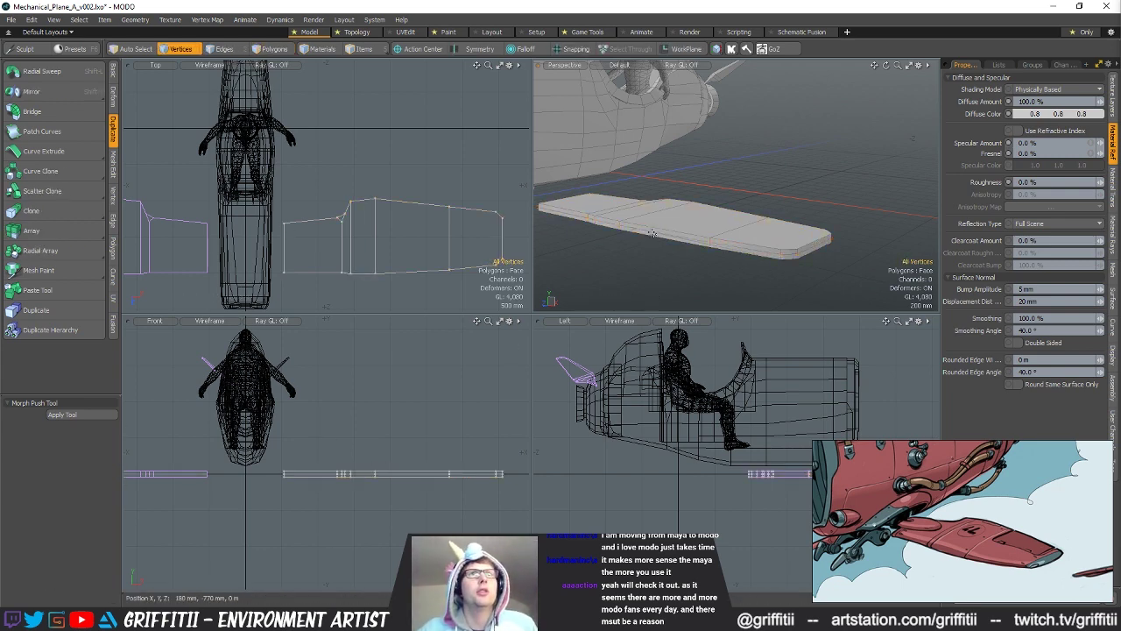
# Step: Scale the mid-thickness edge loop around the wing to 102% in X and 107% in Z
pyautogui.press('space')
pyautogui.press('y')
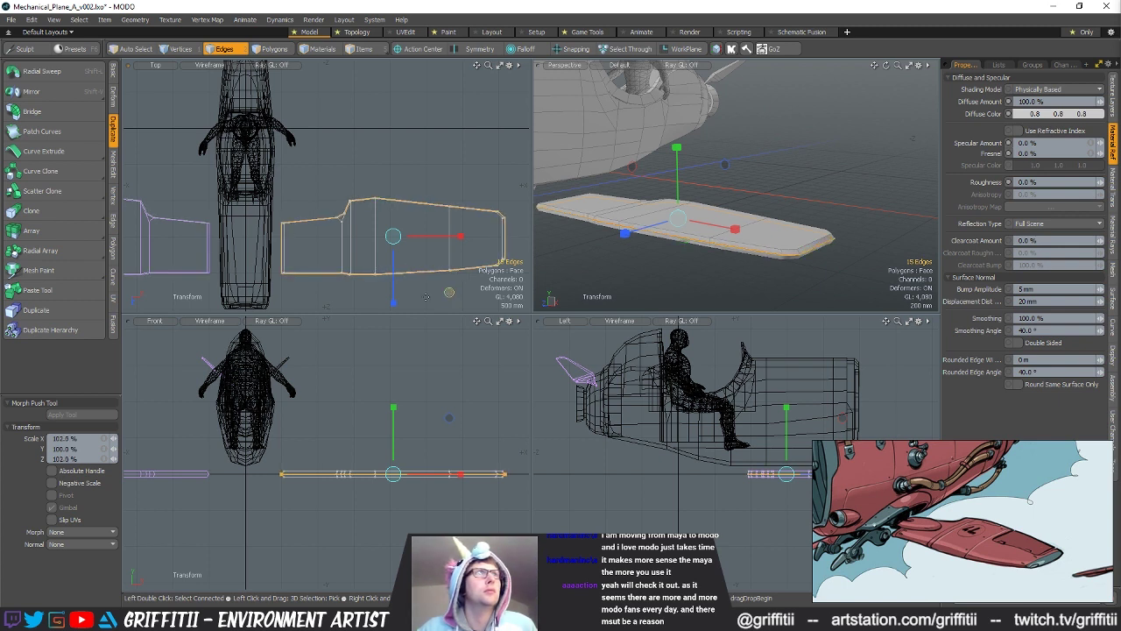
pyautogui.moveTo(396, 300); pyautogui.dragTo(394, 306)
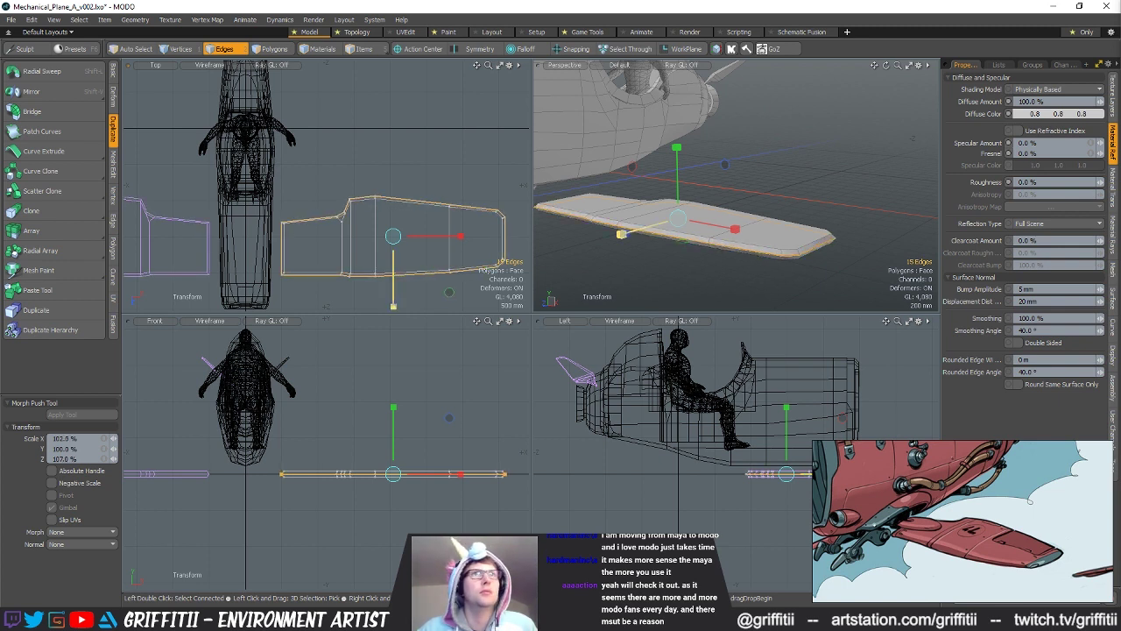
pyautogui.press('space')
pyautogui.click(732, 273)
# Step: Flatten the vertices of the wing's root end along X so that the end face is straight
pyautogui.keyDown('alt'); pyautogui.moveTo(735, 269); pyautogui.dragTo(736, 227); pyautogui.keyUp('alt')
pyautogui.press('2')
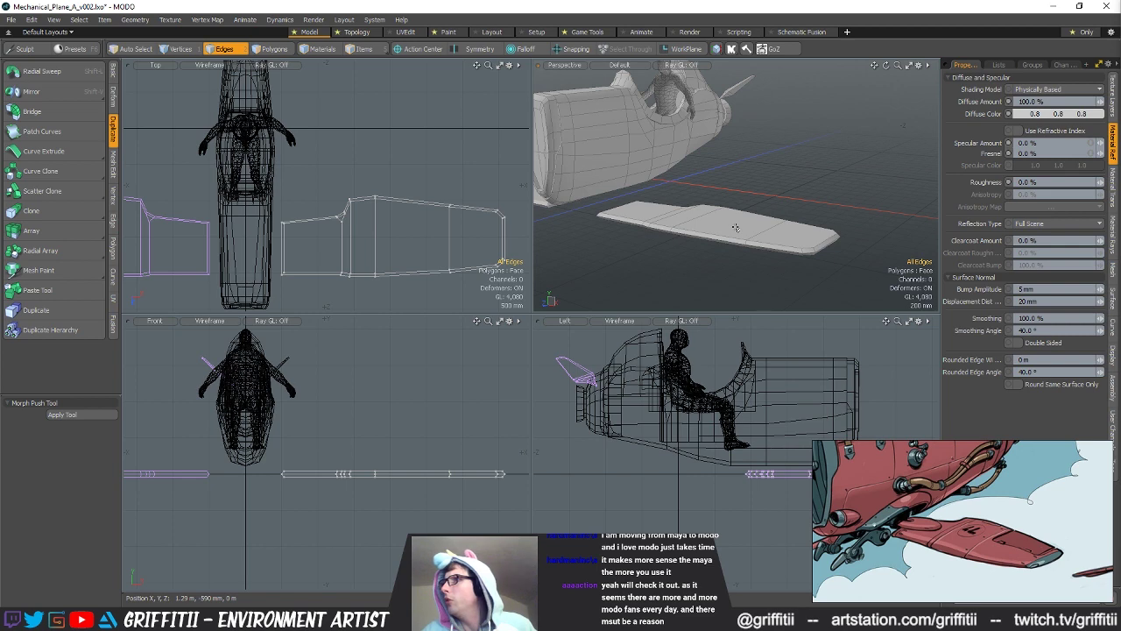
pyautogui.keyDown('alt'); pyautogui.moveTo(735, 226); pyautogui.dragTo(658, 228); pyautogui.keyUp('alt')
pyautogui.press('space')
pyautogui.press('space')
pyautogui.moveTo(306, 203)
pyautogui.mouseDown(button='right')
pyautogui.moveTo(307, 302)
pyautogui.moveTo(315, 272)
pyautogui.mouseUp(button='right')
pyautogui.press('r')
pyautogui.press('space')
pyautogui.press('space')
pyautogui.press('space')
# Step: Adjust the three vertices at the outer corner of the step in the wing's rear outline
pyautogui.keyDown('alt'); pyautogui.moveTo(680, 226); pyautogui.dragTo(731, 235); pyautogui.keyUp('alt')
pyautogui.scroll(4, 687, 231)
pyautogui.keyDown('ctrl'); pyautogui.keyDown('alt'); pyautogui.moveTo(336, 210); pyautogui.dragTo(425, 208); pyautogui.keyUp('alt'); pyautogui.keyUp('ctrl')
pyautogui.press('1')
pyautogui.press('w')
pyautogui.click(402, 222)
pyautogui.scroll(-1, 406, 232)
pyautogui.press('q')
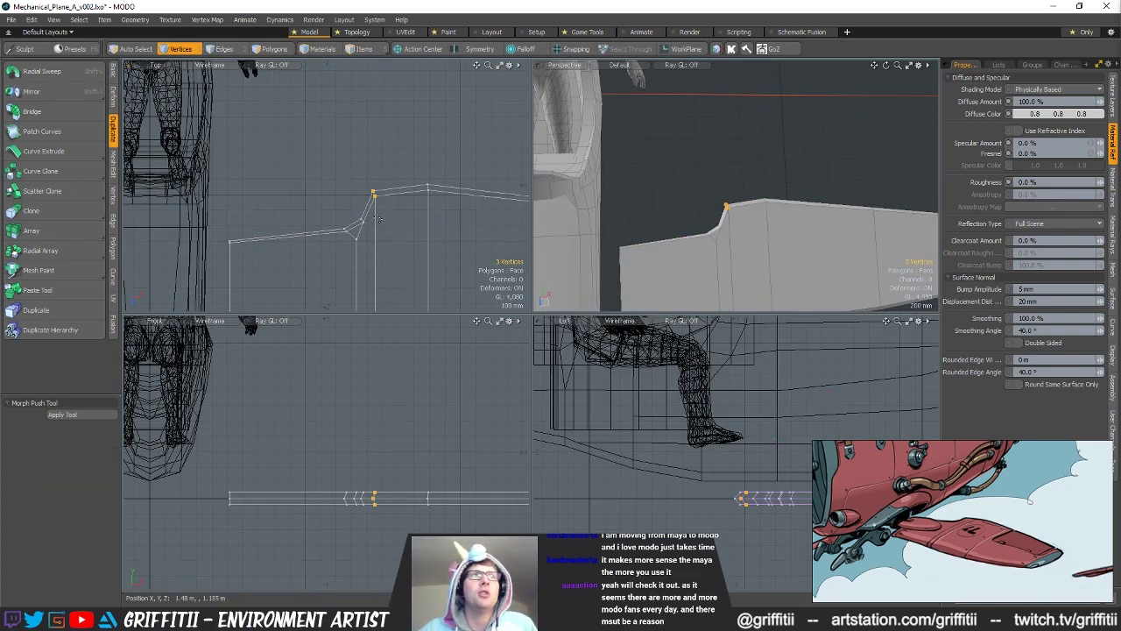
# Step: Shift the vertices along the inner curve of the wing's rear step slightly towards the tail and root to smooth it
pyautogui.press('w')
pyautogui.moveTo(412, 245); pyautogui.dragTo(409, 242)
pyautogui.press('q')
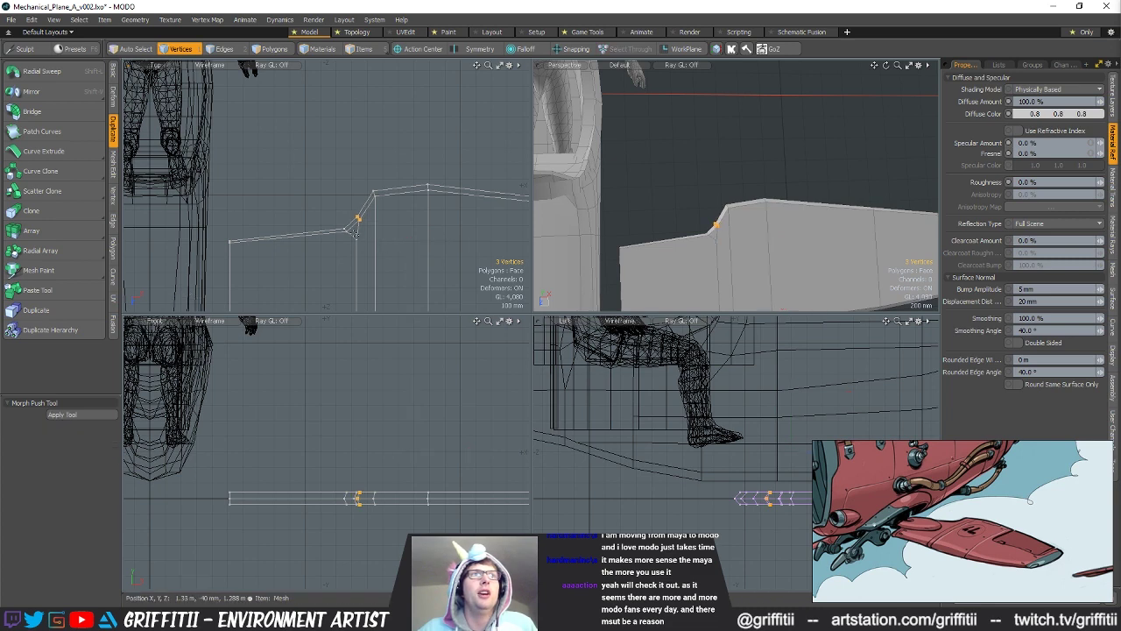
pyautogui.moveTo(352, 243); pyautogui.dragTo(354, 241, button='right')
pyautogui.press('w')
pyautogui.moveTo(370, 264); pyautogui.dragTo(366, 261)
pyautogui.press('q')
pyautogui.click(256, 245)
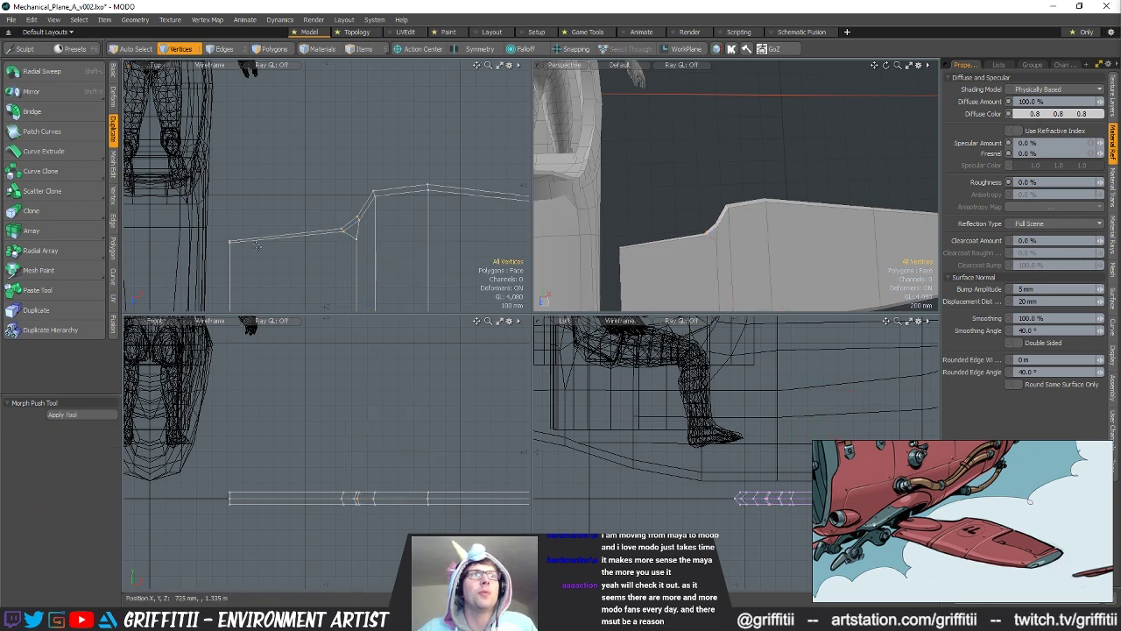
# Step: Move the top and bottom vertices at the wing root's rear corner slightly forward
pyautogui.scroll(-3, 703, 224)
pyautogui.keyDown('alt'); pyautogui.moveTo(703, 224); pyautogui.dragTo(723, 219); pyautogui.keyUp('alt')
pyautogui.scroll(2, 234, 242)
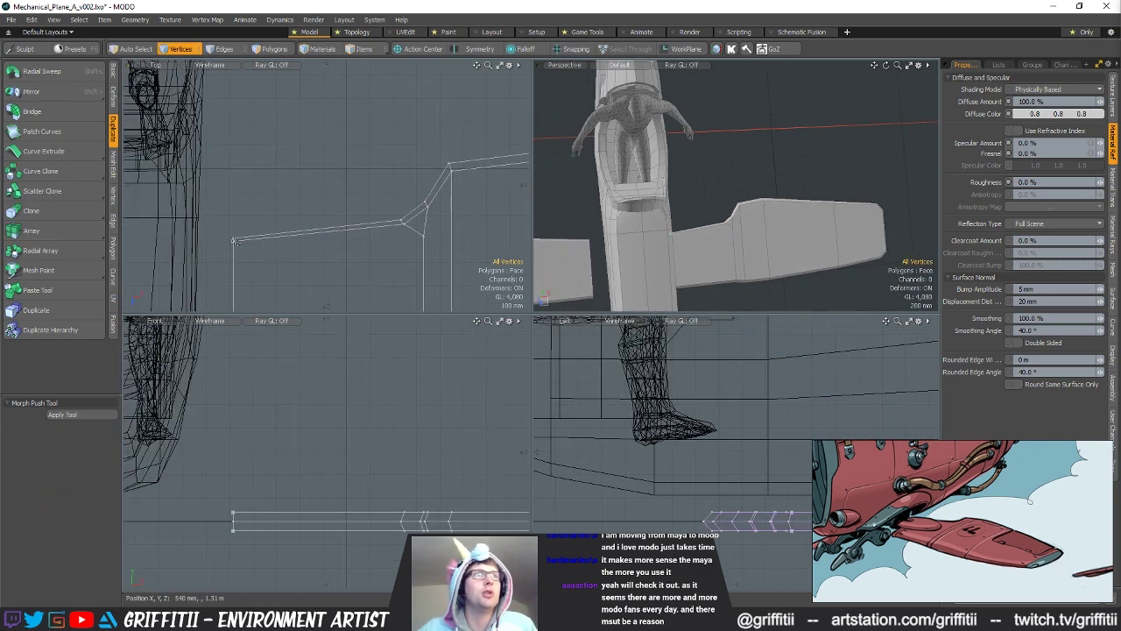
pyautogui.press('w')
pyautogui.press('q')
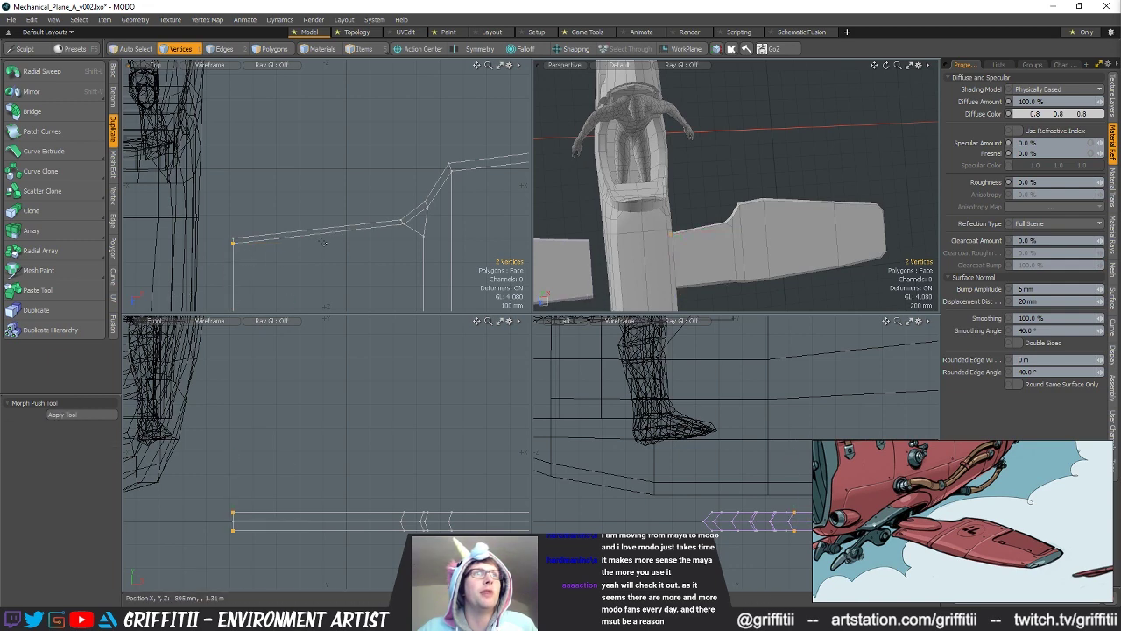
pyautogui.click(338, 246)
# Step: Inspect the wing's outline edge loop and cross slices from above and at an angle
pyautogui.scroll(-3, 341, 245)
pyautogui.keyDown('alt'); pyautogui.moveTo(341, 245); pyautogui.dragTo(309, 187); pyautogui.keyUp('alt')
pyautogui.keyDown('alt'); pyautogui.moveTo(742, 244); pyautogui.dragTo(753, 271); pyautogui.keyUp('alt')
pyautogui.press('2')
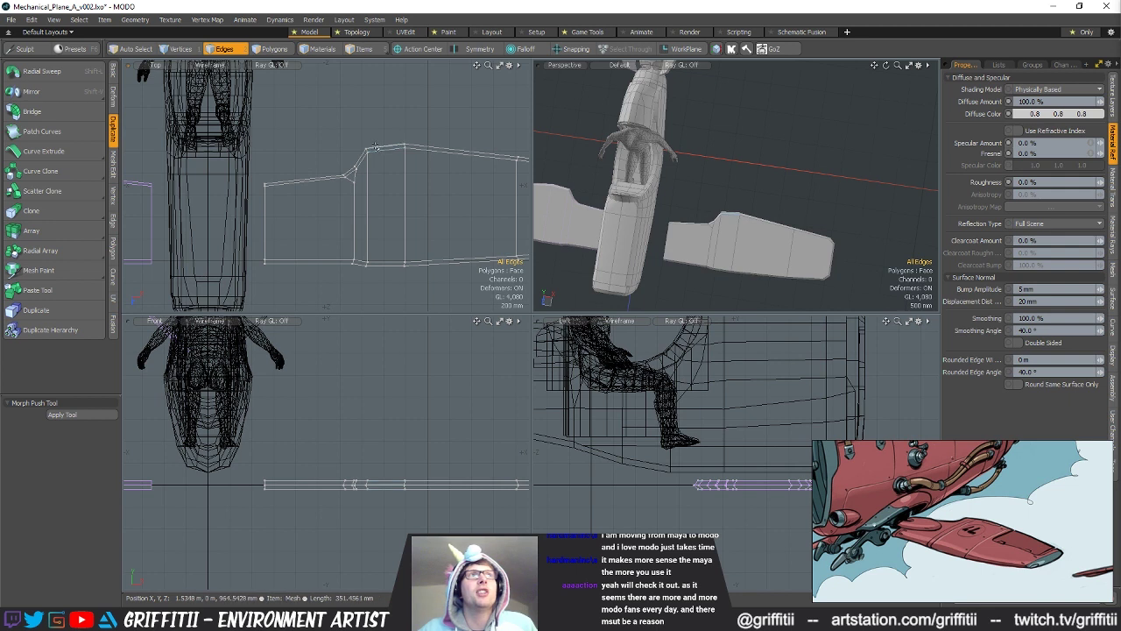
pyautogui.doubleClick(375, 147)
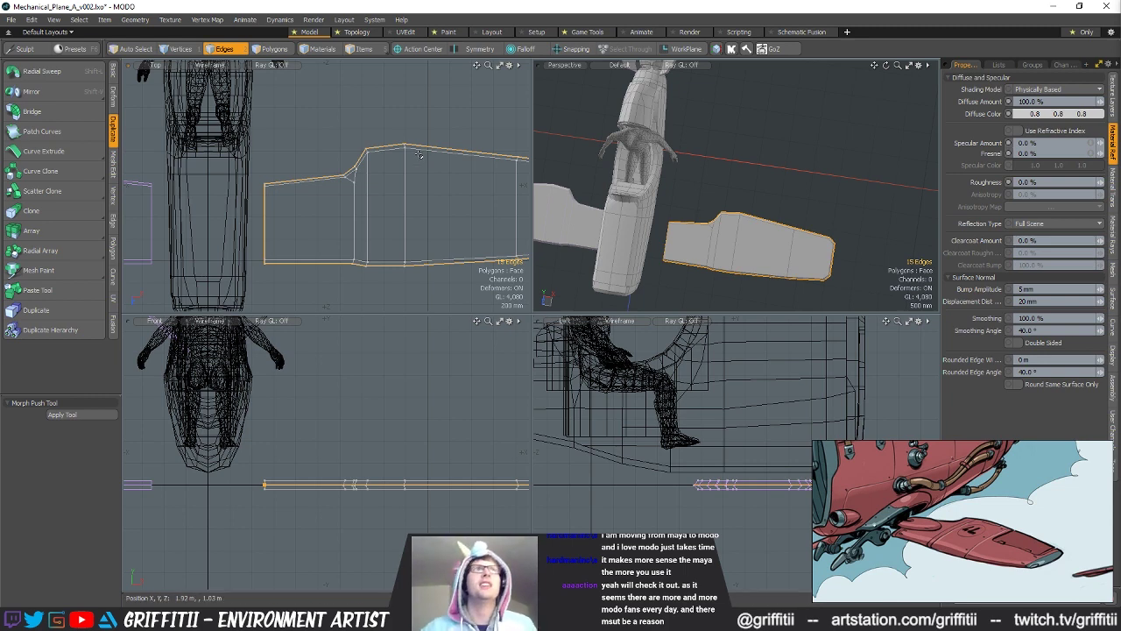
pyautogui.keyDown('alt'); pyautogui.keyDown('shift'); pyautogui.moveTo(380, 214); pyautogui.dragTo(325, 194); pyautogui.keyUp('shift'); pyautogui.keyUp('alt')
pyautogui.click(379, 196)
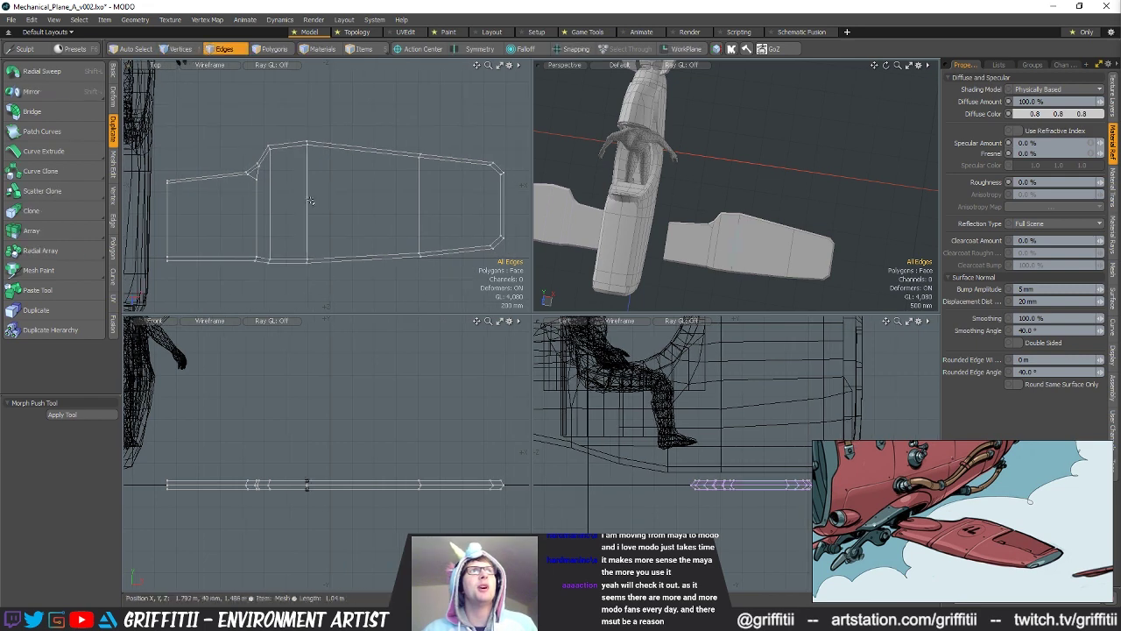
pyautogui.keyDown('alt'); pyautogui.moveTo(663, 219); pyautogui.dragTo(667, 228); pyautogui.keyUp('alt')
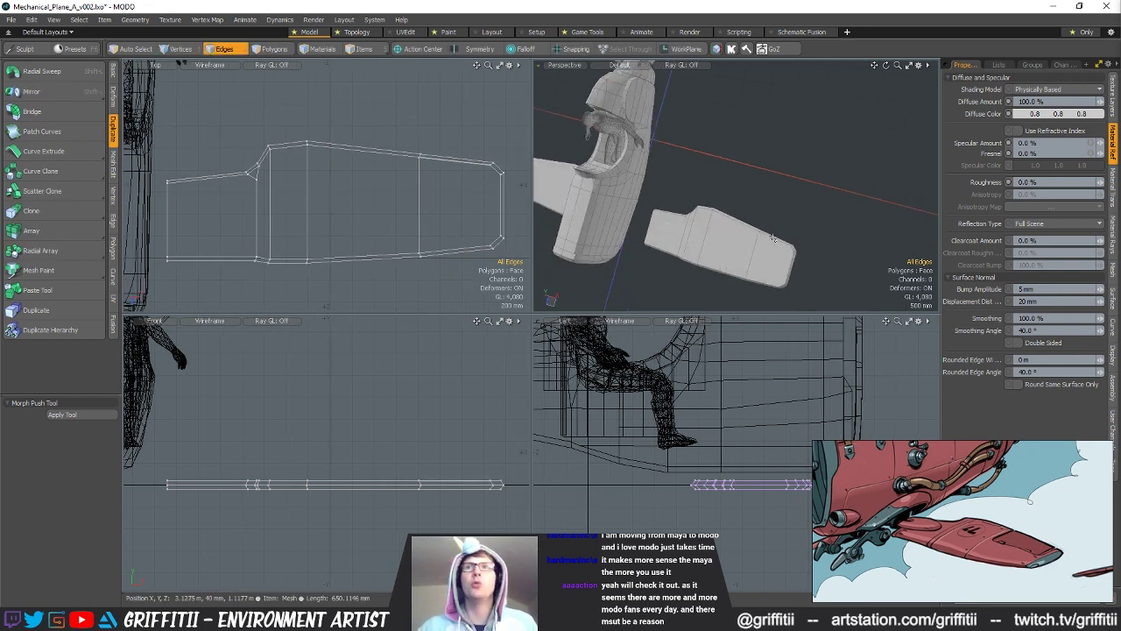
pyautogui.keyDown('alt'); pyautogui.moveTo(773, 237); pyautogui.dragTo(722, 232); pyautogui.keyUp('alt')
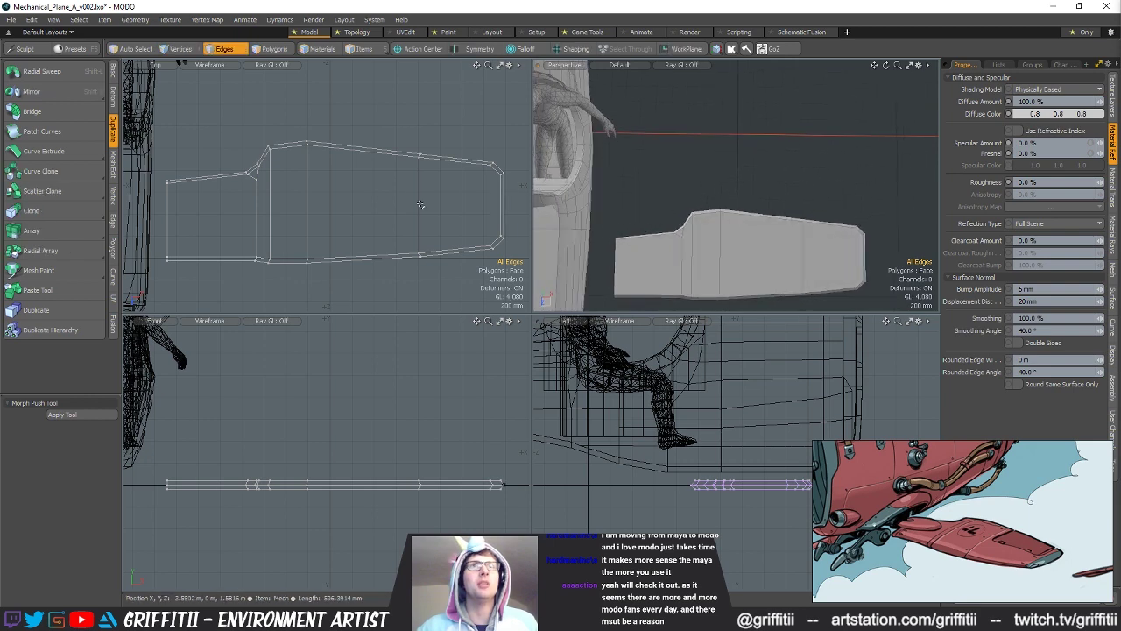
pyautogui.press('space')
pyautogui.press('space')
pyautogui.press('w')
pyautogui.moveTo(421, 213); pyautogui.dragTo(440, 201)
pyautogui.press('space')
pyautogui.click(376, 204)
# Step: Move the six vertices of the outer wing slice inwards along X, away from the tip
pyautogui.scroll(-3, 426, 202)
pyautogui.keyDown('alt'); pyautogui.moveTo(444, 161); pyautogui.dragTo(444, 155); pyautogui.keyUp('alt')
pyautogui.moveTo(441, 148); pyautogui.dragTo(436, 263, button='right')
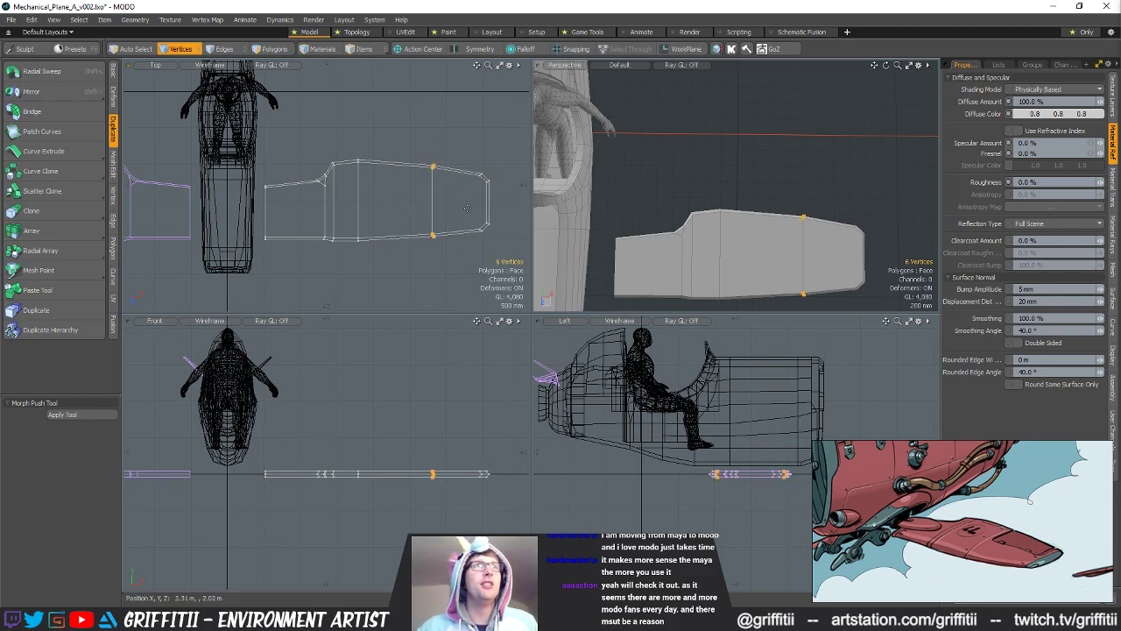
pyautogui.press('w')
pyautogui.moveTo(473, 202); pyautogui.dragTo(445, 202)
pyautogui.moveTo(462, 256); pyautogui.dragTo(460, 257)
pyautogui.moveTo(466, 202); pyautogui.dragTo(475, 202)
# Step: Scale the outer slice's six vertices to 104.5% in Z to widen the wing there
pyautogui.press('r')
pyautogui.moveTo(413, 269); pyautogui.dragTo(412, 272)
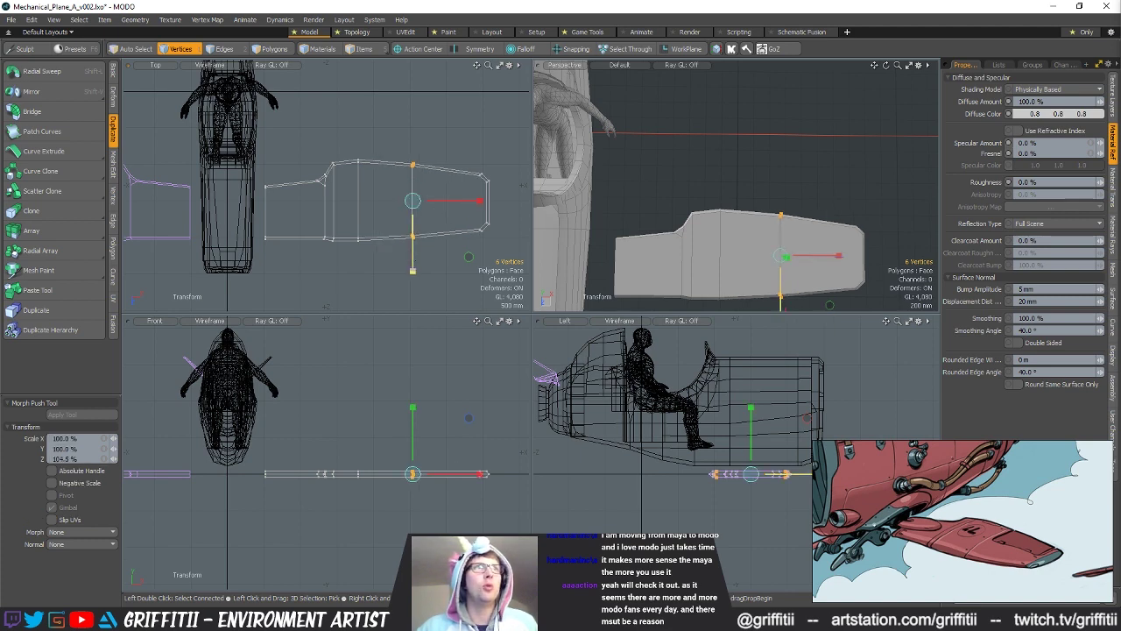
pyautogui.press('q')
pyautogui.click(746, 238)
# Step: Move the vertices at the wing tip's rear corner slightly forward and check the wing's shape at an angle
pyautogui.keyDown('alt'); pyautogui.moveTo(746, 238); pyautogui.dragTo(733, 187); pyautogui.keyUp('alt')
pyautogui.scroll(-3, 750, 231)
pyautogui.moveTo(500, 192); pyautogui.dragTo(478, 196, button='right')
pyautogui.press('w')
pyautogui.moveTo(485, 233); pyautogui.dragTo(485, 236)
pyautogui.press('q')
pyautogui.click(826, 191)
pyautogui.keyDown('alt'); pyautogui.keyDown('shift'); pyautogui.moveTo(831, 209); pyautogui.dragTo(783, 205); pyautogui.keyUp('shift'); pyautogui.keyUp('alt')
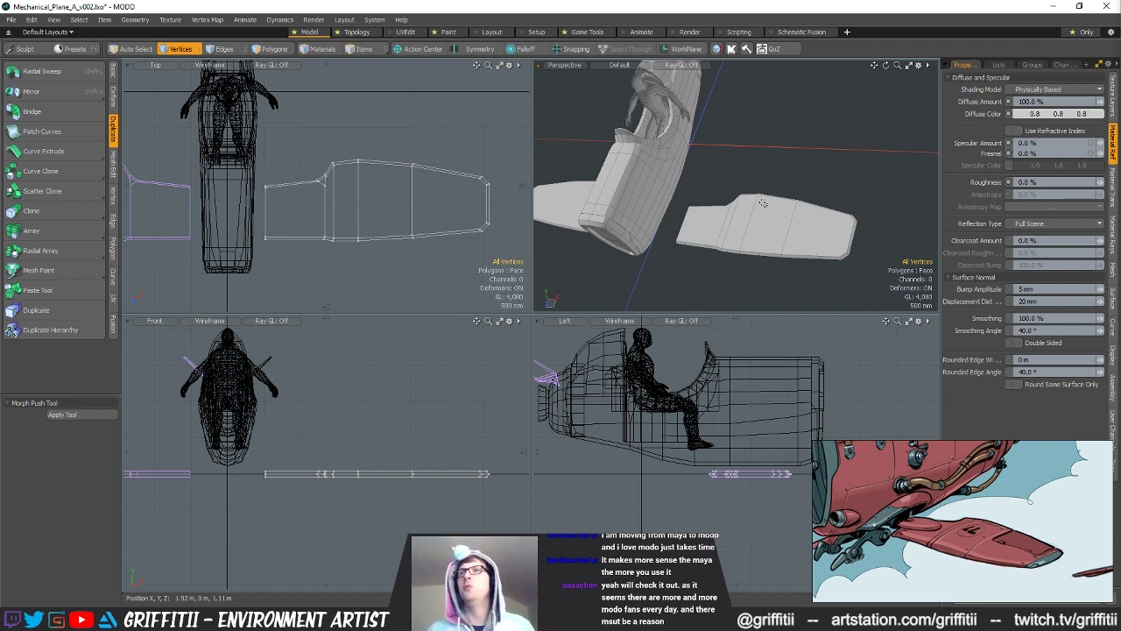
# Step: Move the two vertices at the inner corner of the wing's leading-edge step slightly inwards along X and check the wing at an angle
pyautogui.keyDown('alt'); pyautogui.moveTo(772, 222); pyautogui.dragTo(740, 225); pyautogui.keyUp('alt')
pyautogui.scroll(3, 741, 224)
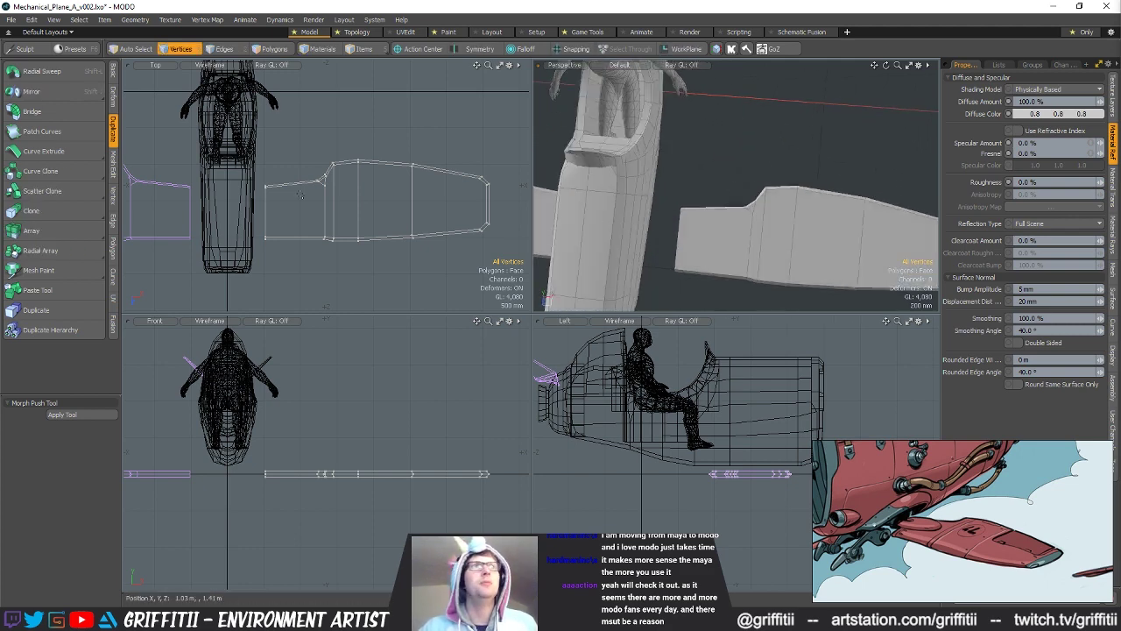
pyautogui.scroll(3, 316, 192)
pyautogui.moveTo(315, 170); pyautogui.dragTo(338, 188, button='right')
pyautogui.press('w')
pyautogui.press('q')
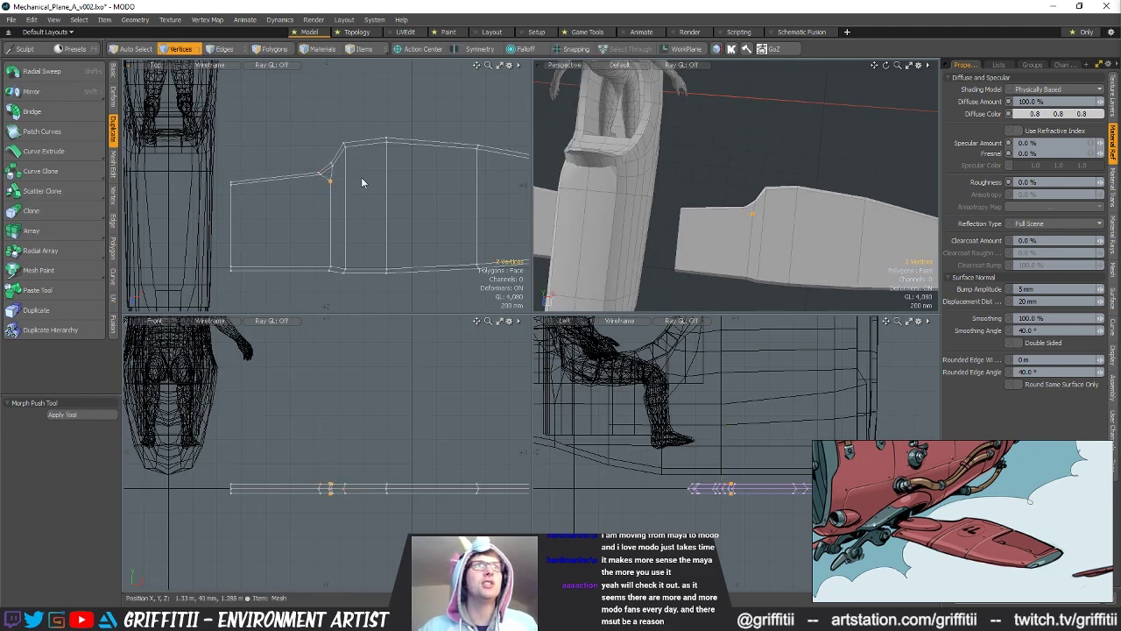
pyautogui.press('w')
pyautogui.moveTo(363, 209); pyautogui.dragTo(360, 210)
pyautogui.press('q')
pyautogui.click(361, 179)
pyautogui.scroll(-2, 803, 238)
pyautogui.keyDown('alt'); pyautogui.moveTo(814, 277); pyautogui.dragTo(740, 187); pyautogui.keyUp('alt')
pyautogui.press('r')
pyautogui.keyDown('alt'); pyautogui.moveTo(427, 466); pyautogui.dragTo(390, 445); pyautogui.keyUp('alt')
pyautogui.press('space')
pyautogui.press('space')
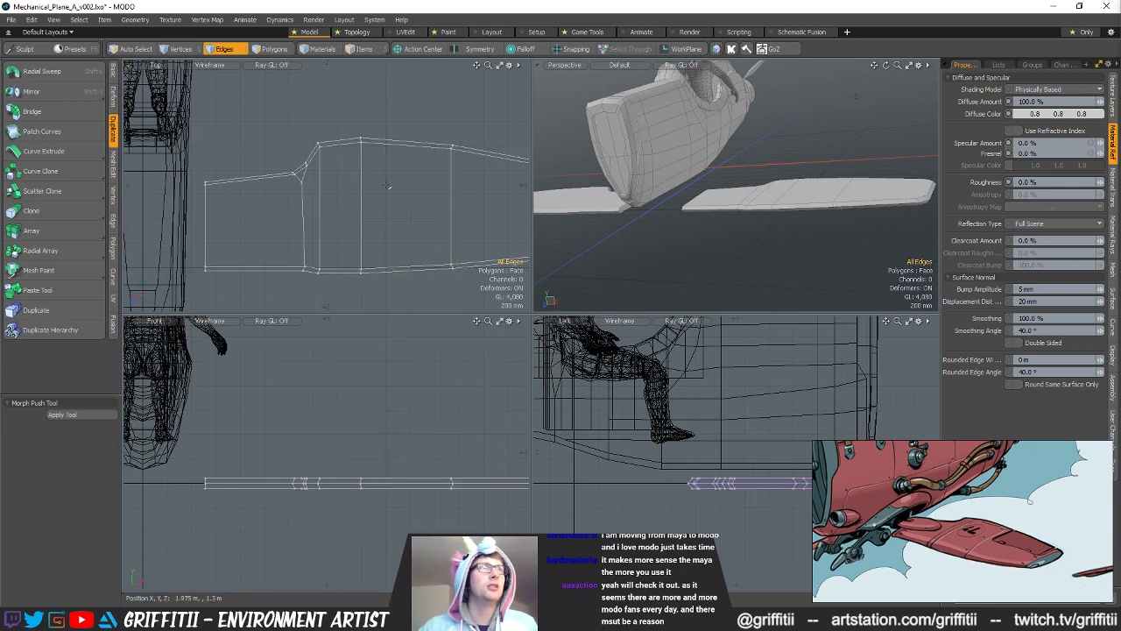
# Step: Select the 23 vertices of the wing slices around the leading-edge step and scale them to 132.5% in Y
pyautogui.scroll(-3, 294, 131)
pyautogui.press('space')
pyautogui.press('space')
pyautogui.moveTo(339, 109); pyautogui.dragTo(287, 132, button='right')
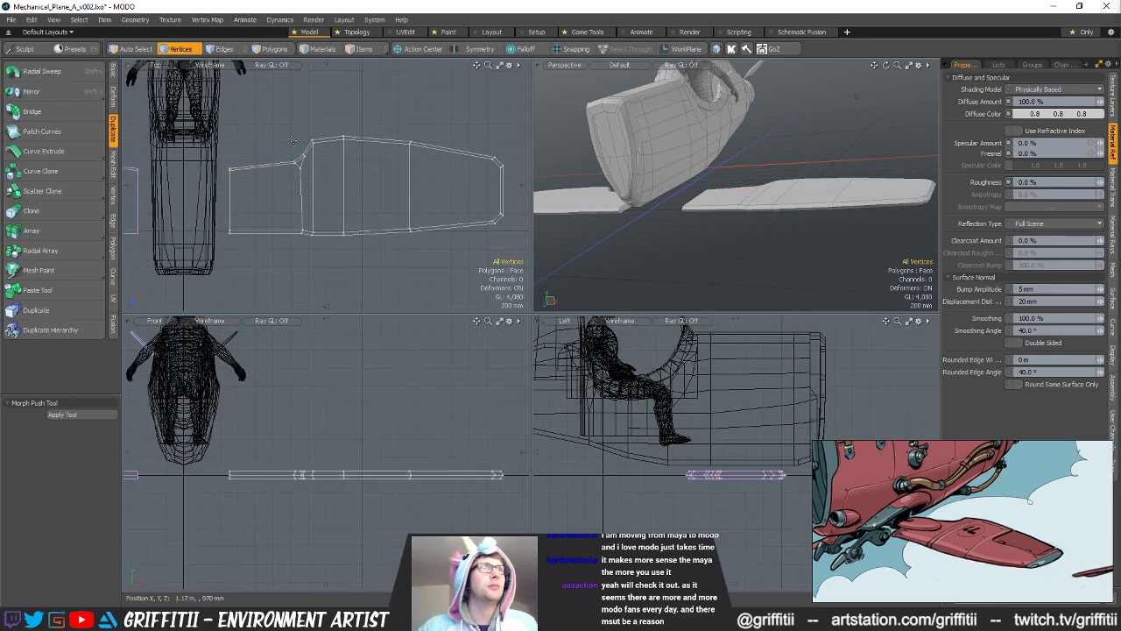
pyautogui.press('2')
pyautogui.doubleClick(312, 186)
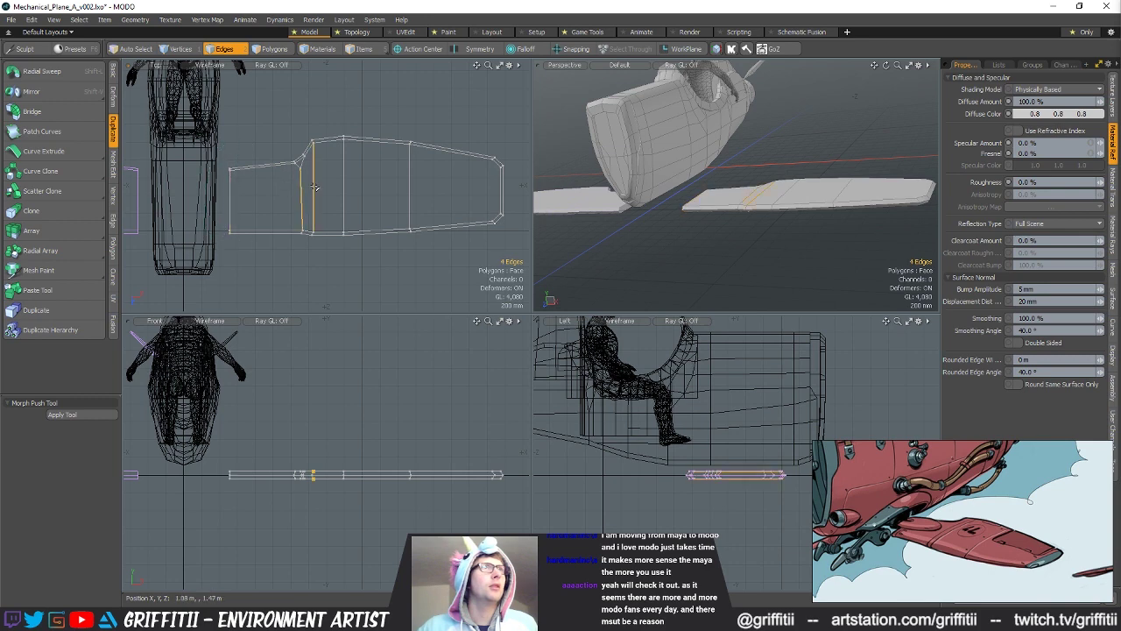
pyautogui.press('1')
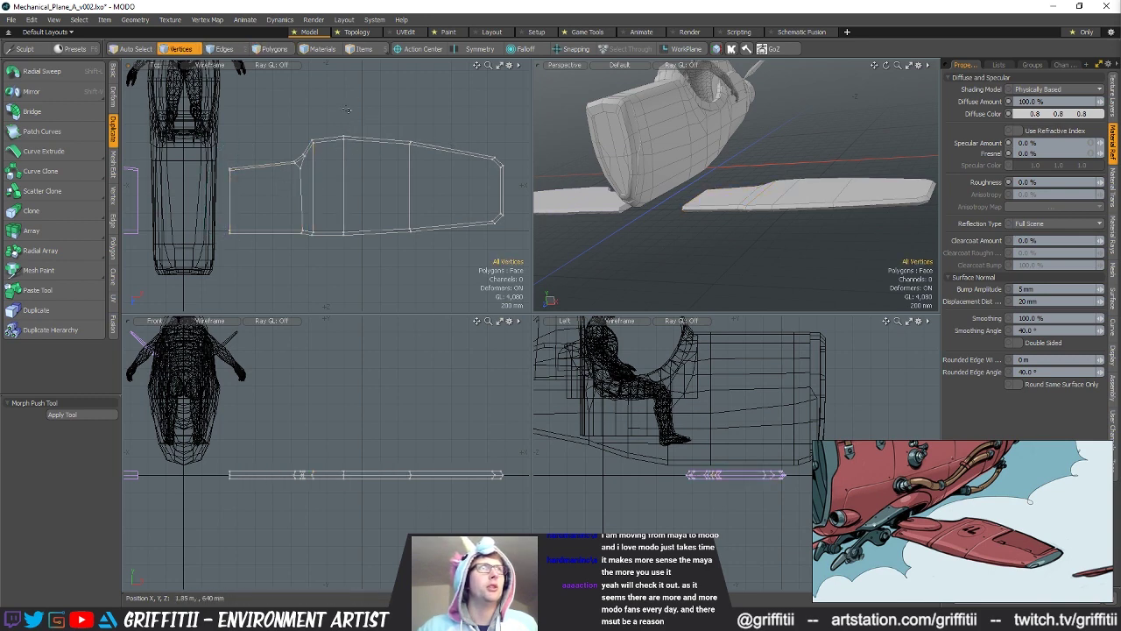
pyautogui.moveTo(362, 242); pyautogui.dragTo(356, 205, button='right')
pyautogui.press('y')
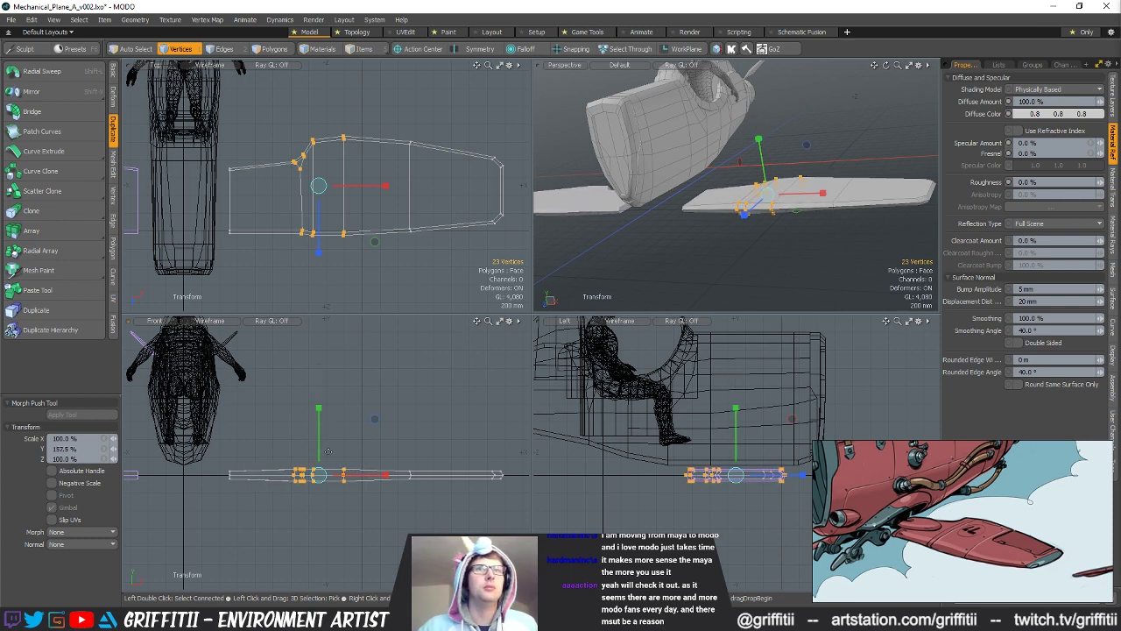
# Step: Scale the six vertices of the outer wing slice to 108% in Y and check the wing root at an angle
pyautogui.keyDown('alt'); pyautogui.moveTo(410, 465); pyautogui.dragTo(379, 465); pyautogui.keyUp('alt')
pyautogui.press('space')
pyautogui.moveTo(388, 454)
pyautogui.mouseDown(button='right')
pyautogui.moveTo(364, 468)
pyautogui.moveTo(391, 459)
pyautogui.mouseUp(button='right')
pyautogui.press('y')
pyautogui.moveTo(383, 439); pyautogui.dragTo(383, 434)
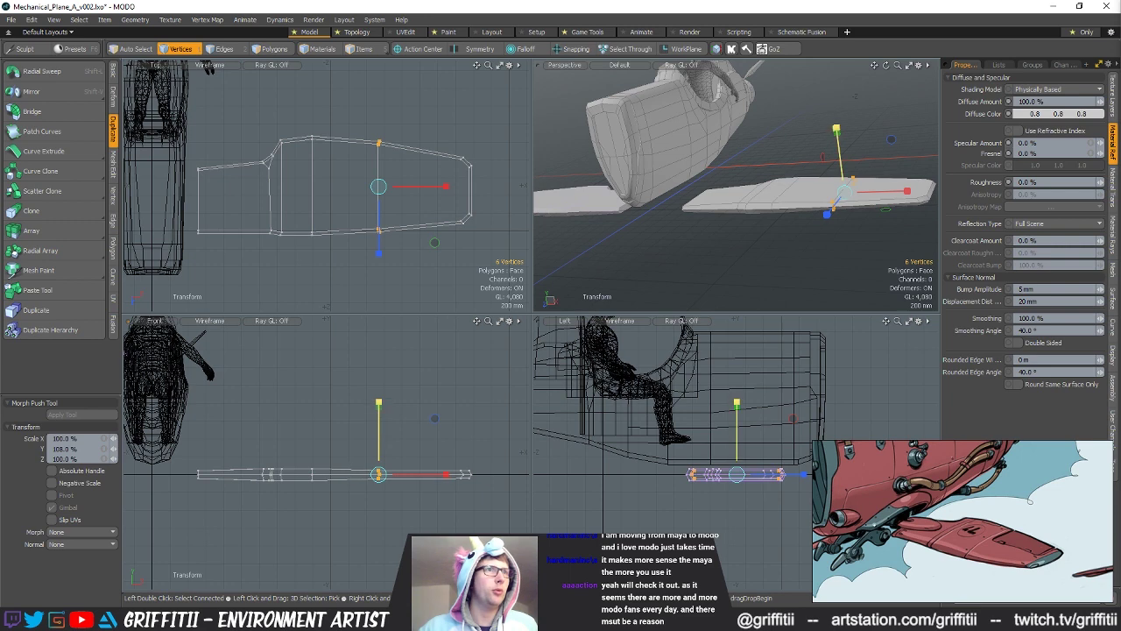
pyautogui.press('space')
pyautogui.click(638, 293)
pyautogui.keyDown('alt'); pyautogui.moveTo(639, 292); pyautogui.dragTo(721, 205); pyautogui.keyUp('alt')
# Step: Add a 16-sided cylinder with radii of 500, 750 and 500 mm as a separate mesh and move it over the wing root
pyautogui.click(178, 171)
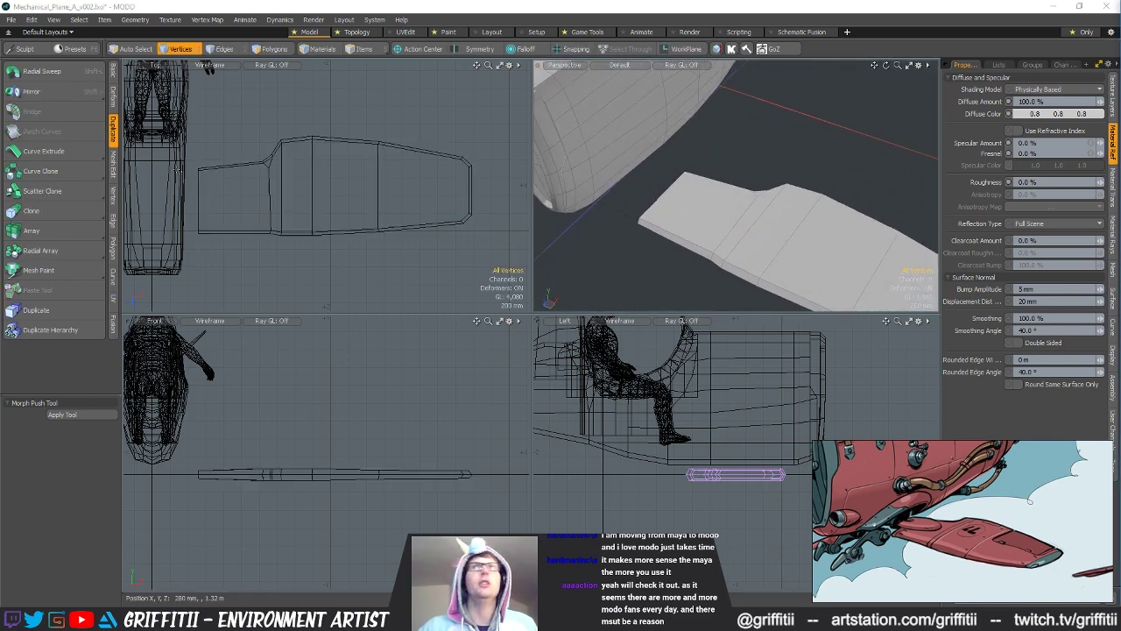
pyautogui.click(112, 72)
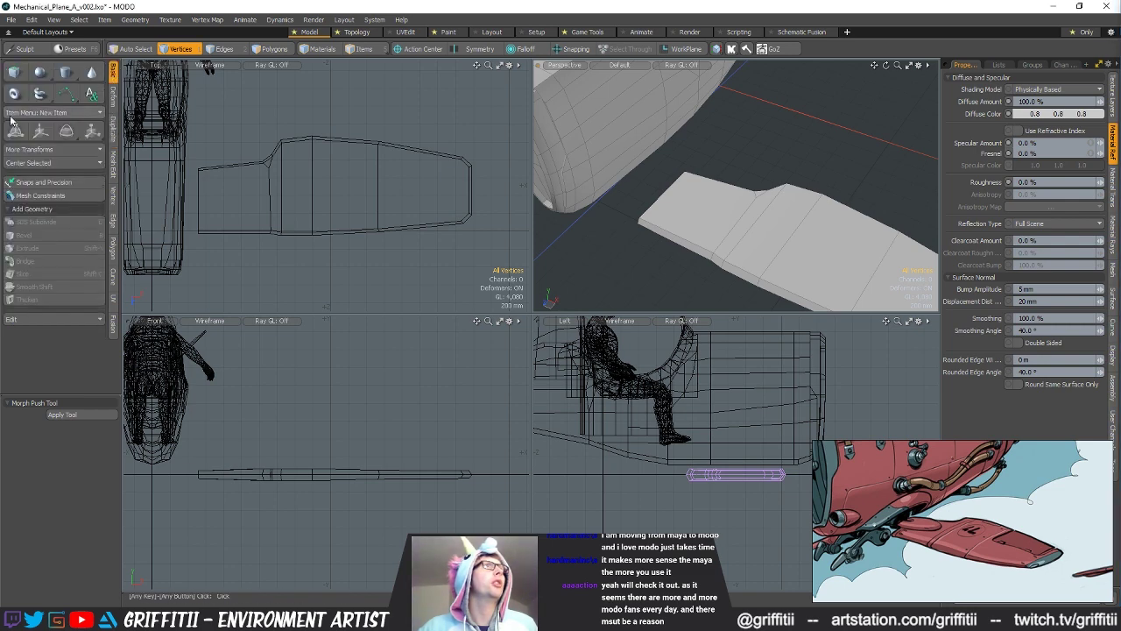
pyautogui.click(66, 72)
pyautogui.click(85, 414)
pyautogui.scroll(-2, 262, 154)
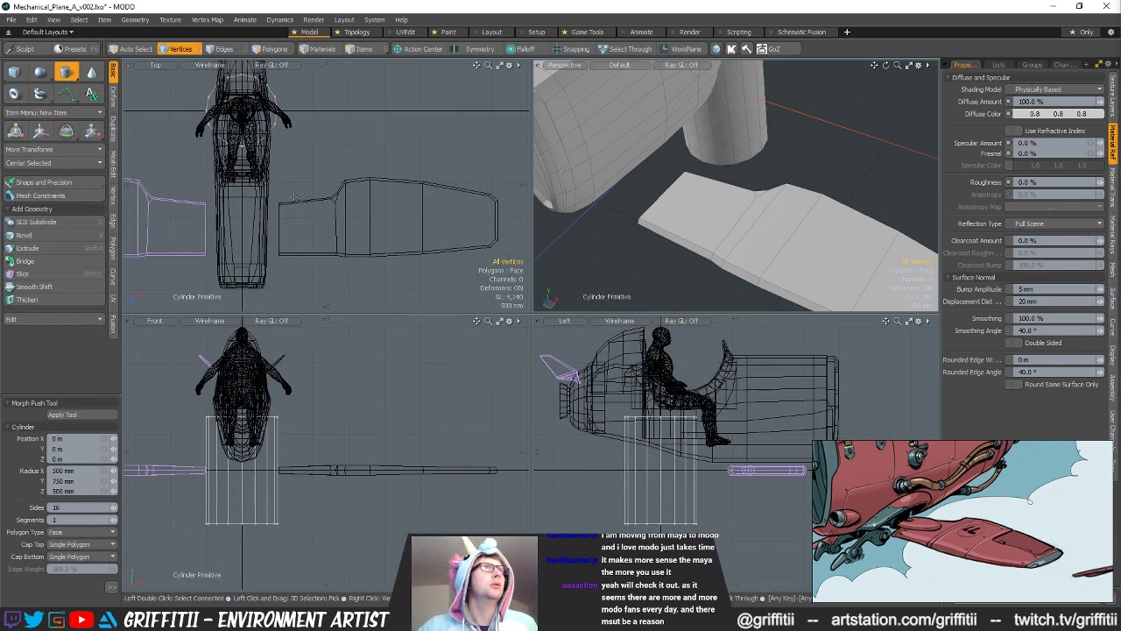
pyautogui.press('w')
pyautogui.moveTo(276, 147); pyautogui.dragTo(321, 255)
pyautogui.scroll(2, 292, 215)
pyautogui.press('r')
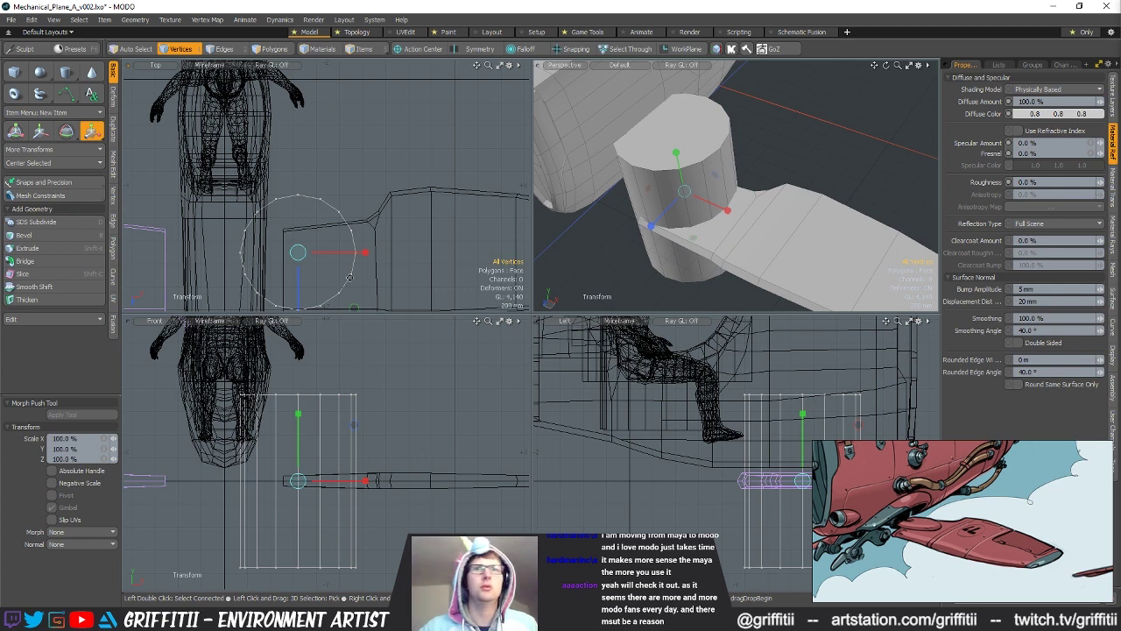
# Step: Delete the fuselage-side polygons and both caps of the cylinder, leaving an open half cylinder
pyautogui.keyDown('alt'); pyautogui.keyDown('shift'); pyautogui.moveTo(293, 215); pyautogui.dragTo(304, 172); pyautogui.keyUp('shift'); pyautogui.keyUp('alt')
pyautogui.press('space')
pyautogui.press('space')
pyautogui.press('space')
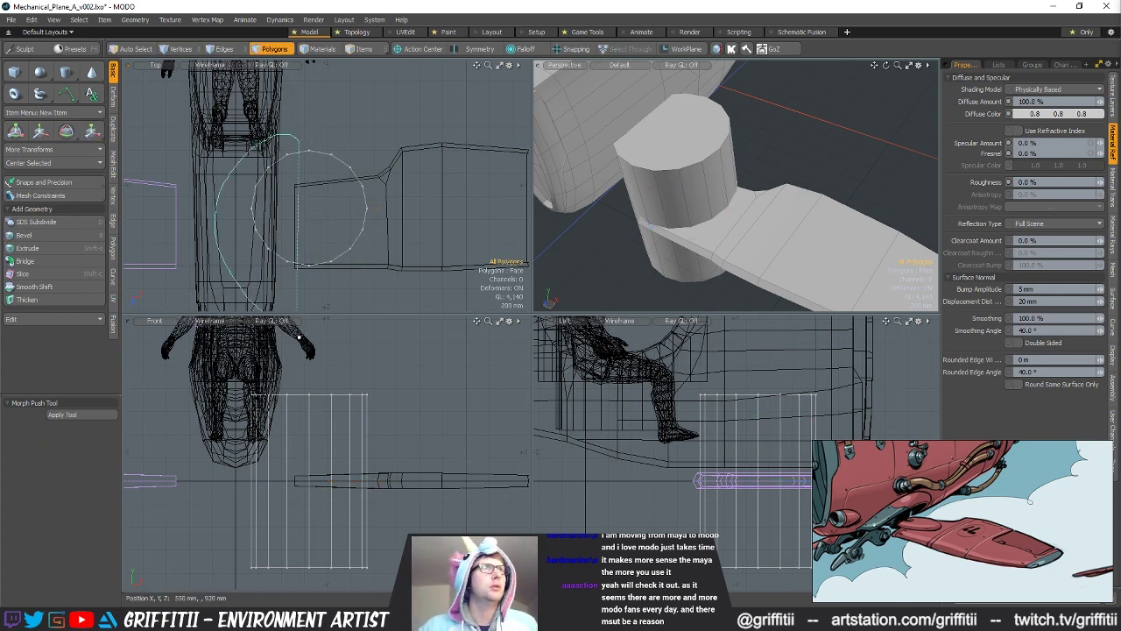
pyautogui.moveTo(297, 333); pyautogui.dragTo(296, 310, button='right')
pyautogui.press('Delete')
pyautogui.moveTo(352, 436)
pyautogui.mouseDown(button='right')
pyautogui.moveTo(494, 426)
pyautogui.moveTo(477, 442)
pyautogui.mouseUp(button='right')
pyautogui.keyDown('shift'); pyautogui.moveTo(376, 483); pyautogui.dragTo(456, 562, button='right'); pyautogui.keyUp('shift')
pyautogui.press('Delete')
# Step: Flatten the half cylinder vertically into a thin strip and raise it onto the wing's upper surface
pyautogui.press('y')
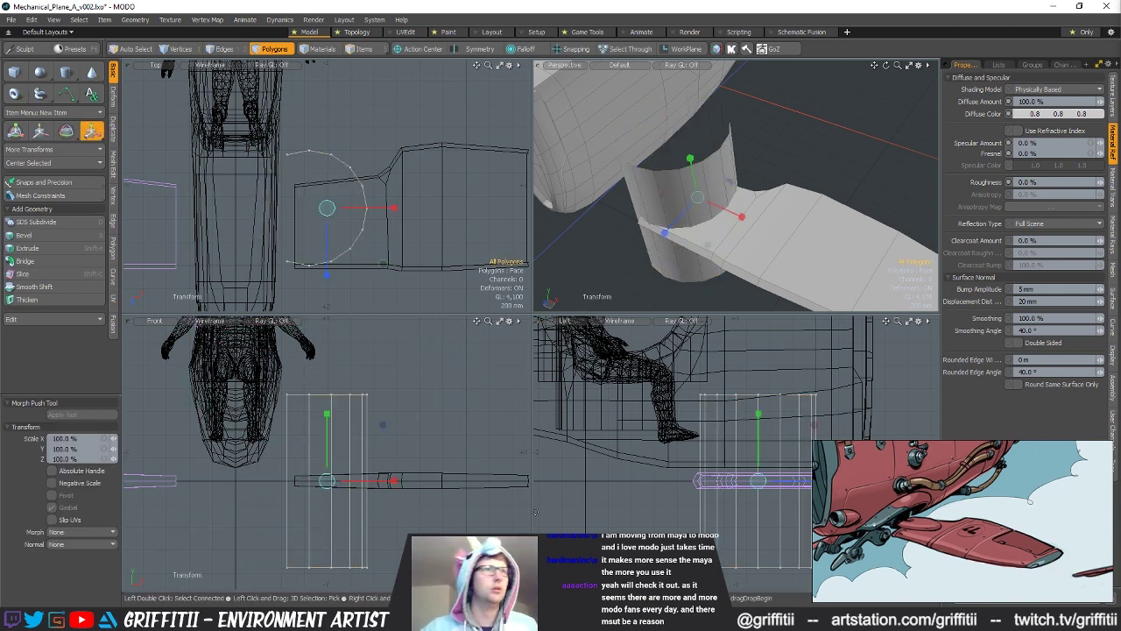
pyautogui.moveTo(326, 413)
pyautogui.mouseDown()
pyautogui.moveTo(326, 475)
pyautogui.moveTo(328, 407)
pyautogui.mouseUp()
pyautogui.press('w')
# Step: Align the strip's four end vertices on each side in Z so both of its ends run straight towards the fuselage
pyautogui.press('1')
pyautogui.scroll(3, 294, 163)
pyautogui.moveTo(326, 144)
pyautogui.mouseDown(button='right')
pyautogui.moveTo(299, 126)
pyautogui.moveTo(337, 180)
pyautogui.mouseUp(button='right')
pyautogui.keyDown('alt'); pyautogui.keyDown('shift'); pyautogui.moveTo(335, 221); pyautogui.dragTo(335, 179); pyautogui.keyUp('shift'); pyautogui.keyUp('alt')
pyautogui.moveTo(293, 229)
pyautogui.keyDown('shift'); pyautogui.mouseDown(button='right')
pyautogui.moveTo(340, 307)
pyautogui.moveTo(336, 235)
pyautogui.mouseUp(button='right'); pyautogui.keyUp('shift')
pyautogui.keyDown('shift'); pyautogui.moveTo(326, 169); pyautogui.dragTo(286, 152, button='right'); pyautogui.keyUp('shift')
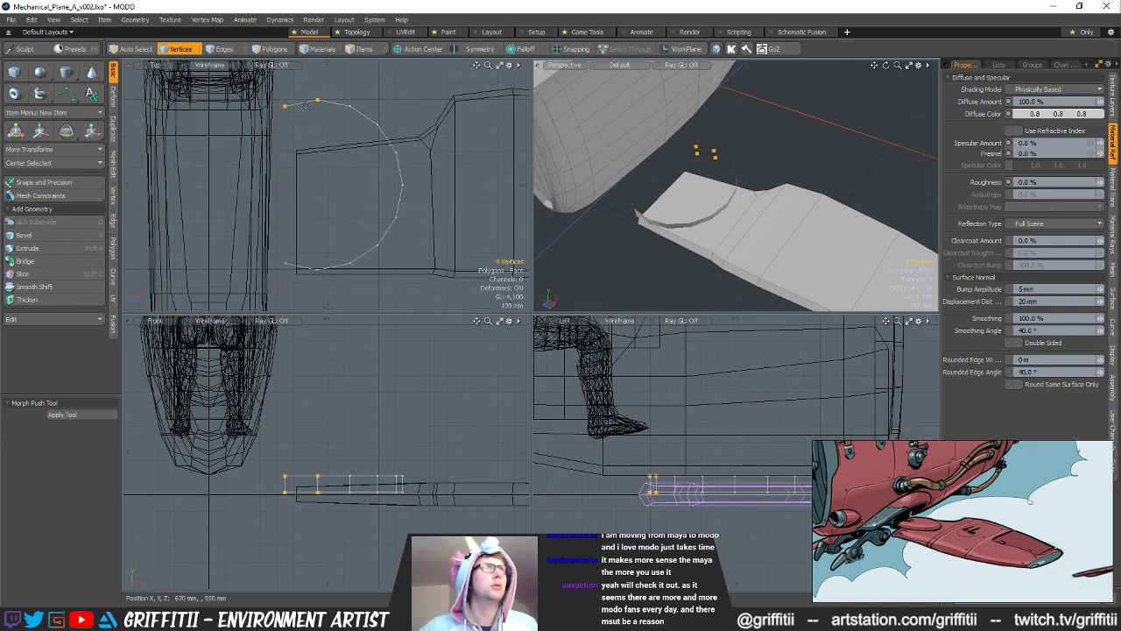
pyautogui.press('r')
pyautogui.press('space')
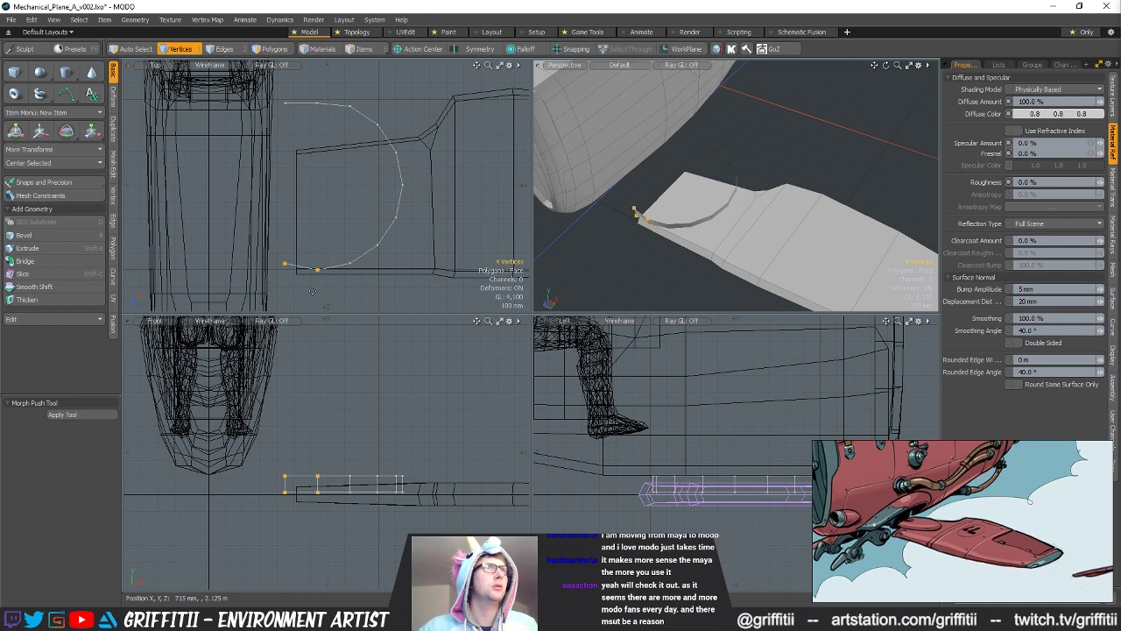
pyautogui.press('r')
pyautogui.press('space')
# Step: Bridge the strip's two open end edges and fill its upper edge loop with a polygon
pyautogui.press('space')
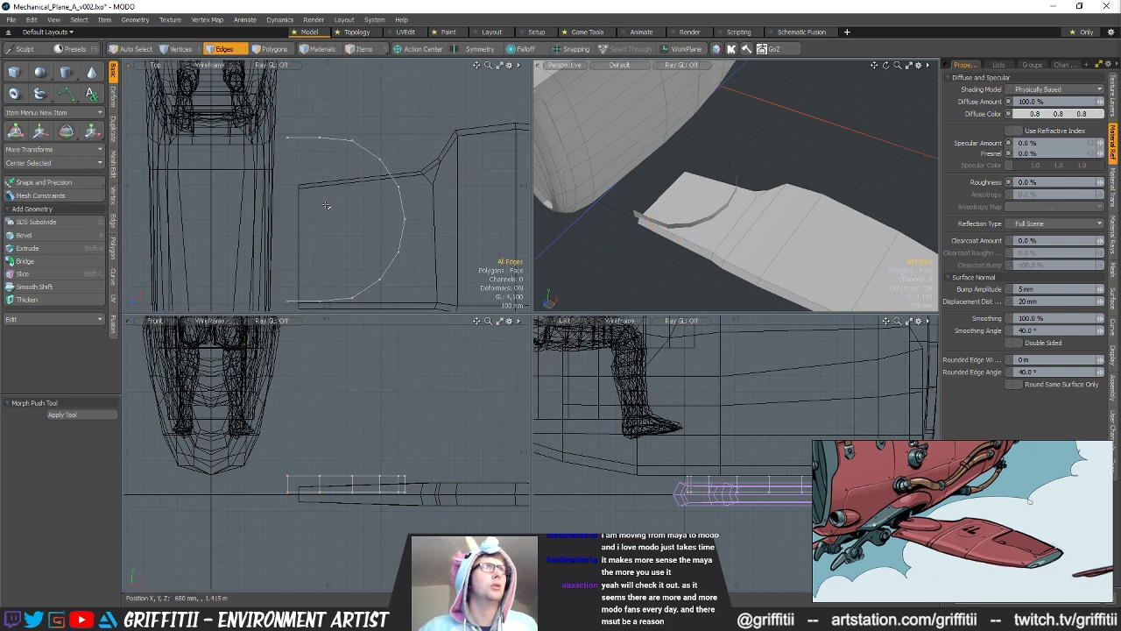
pyautogui.moveTo(284, 351); pyautogui.dragTo(285, 350, button='right')
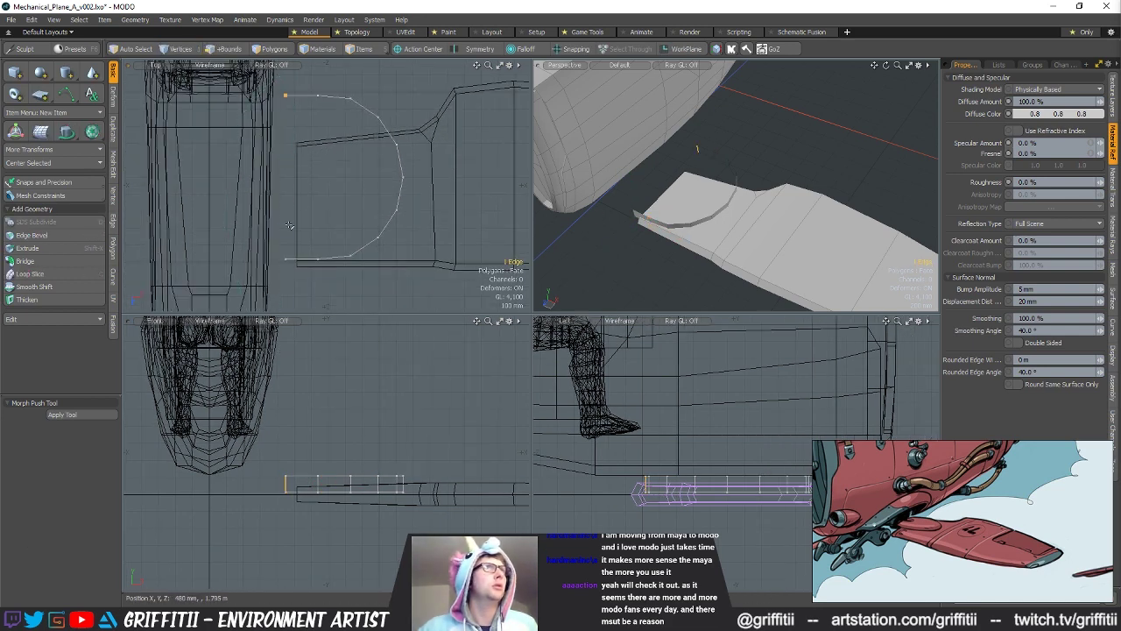
pyautogui.click(73, 261)
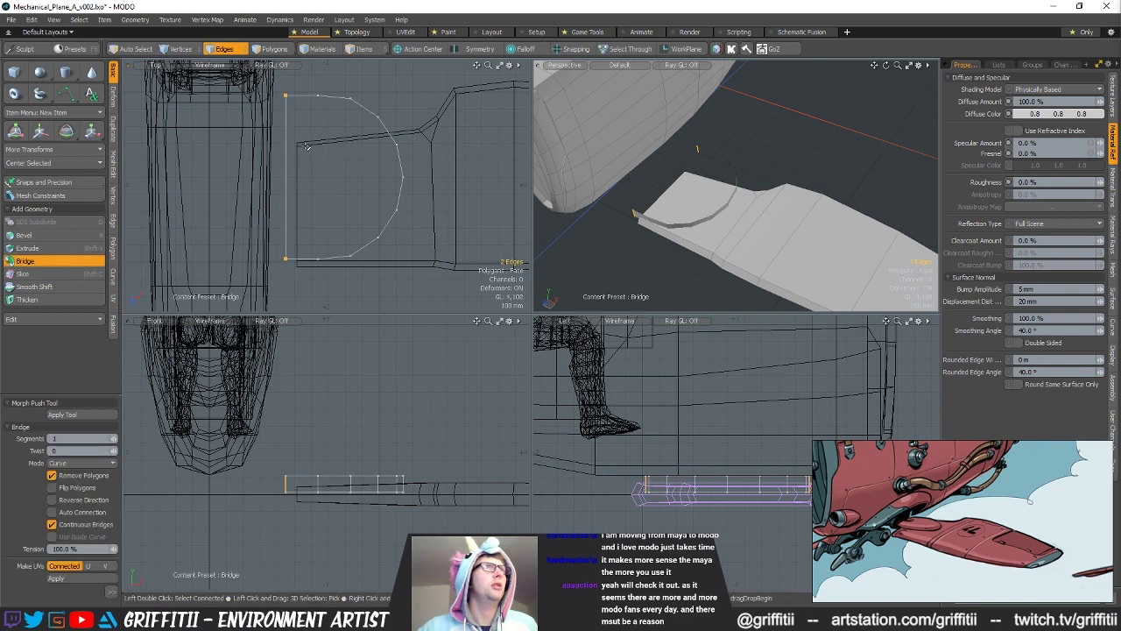
pyautogui.press('space')
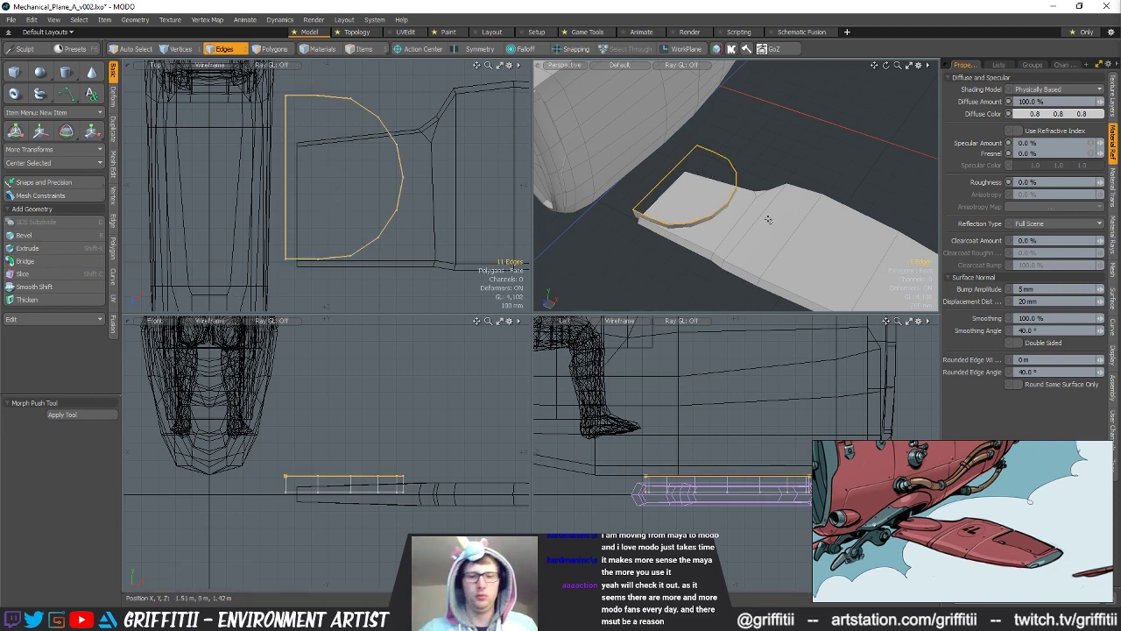
pyautogui.press('p')
pyautogui.press('Escape')
# Step: Scale the rounded plate to 33% in Z and slightly widen its four vertices nearest the straight end
pyautogui.press('r')
pyautogui.moveTo(347, 246); pyautogui.dragTo(344, 196)
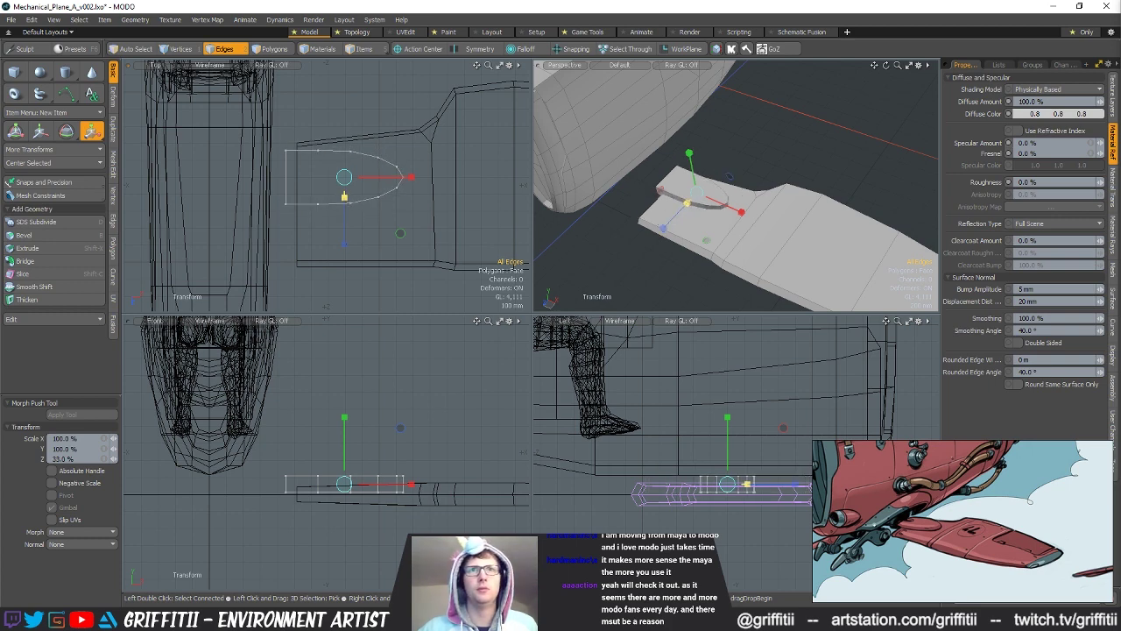
pyautogui.press('space')
pyautogui.press('space')
pyautogui.press('space')
pyautogui.moveTo(304, 137); pyautogui.dragTo(337, 231, button='right')
pyautogui.press('r')
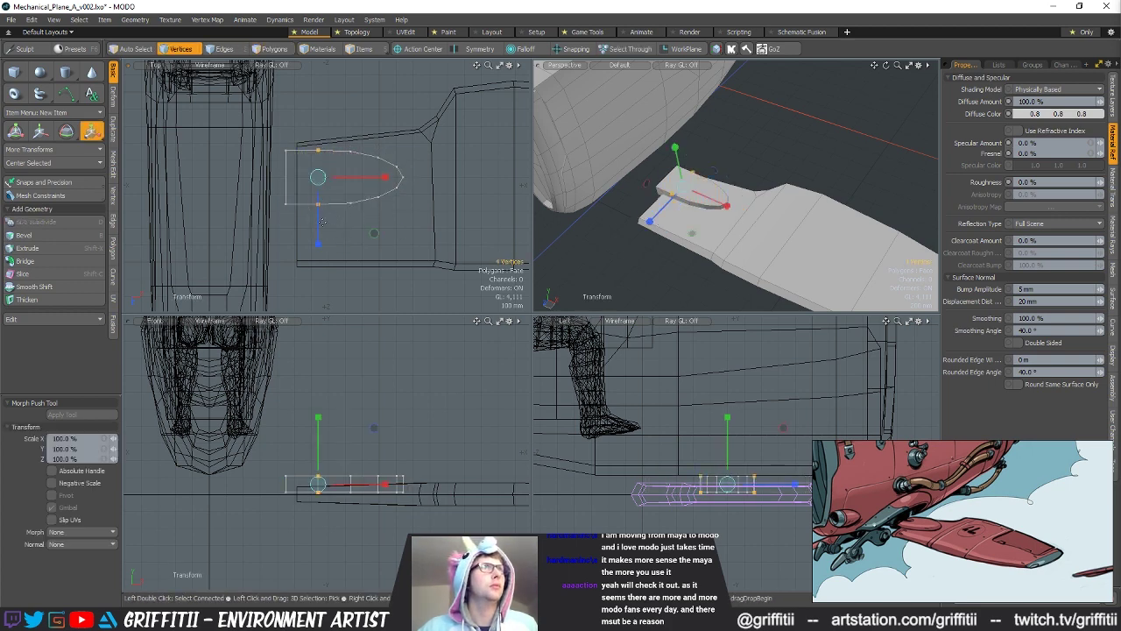
pyautogui.press('space')
# Step: Move the rounded plate -90 mm in X and -15 mm in Z, and scale it to 119.5% in Z from its forward edge
pyautogui.click(401, 232)
pyautogui.press('w')
pyautogui.moveTo(413, 229); pyautogui.dragTo(400, 227)
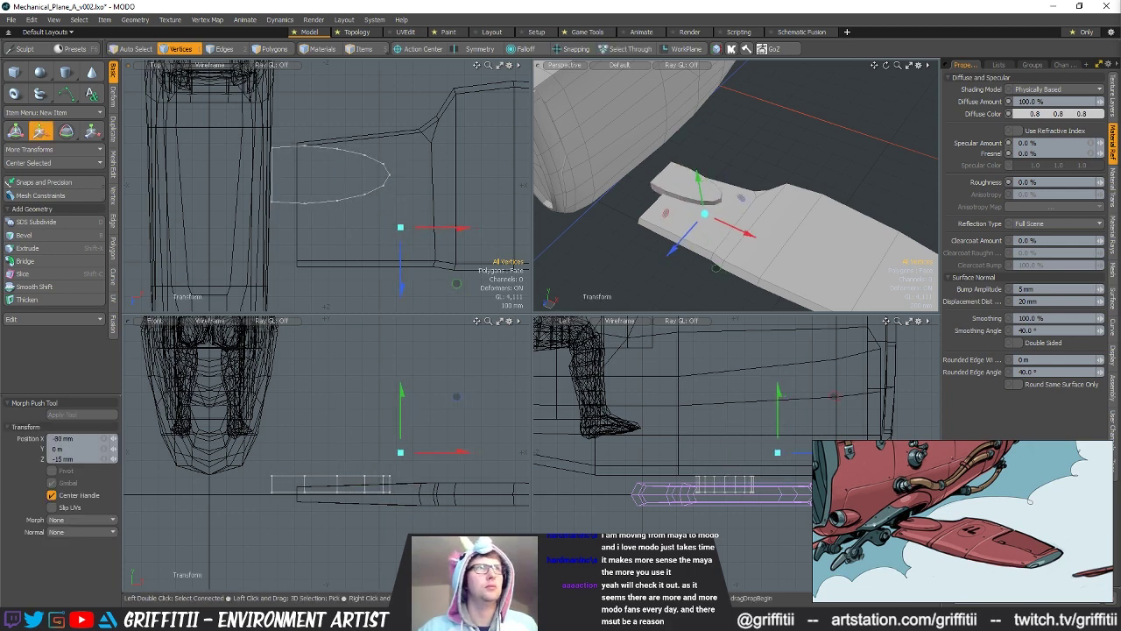
pyautogui.press('r')
pyautogui.click(298, 145)
pyautogui.moveTo(299, 213); pyautogui.dragTo(299, 226)
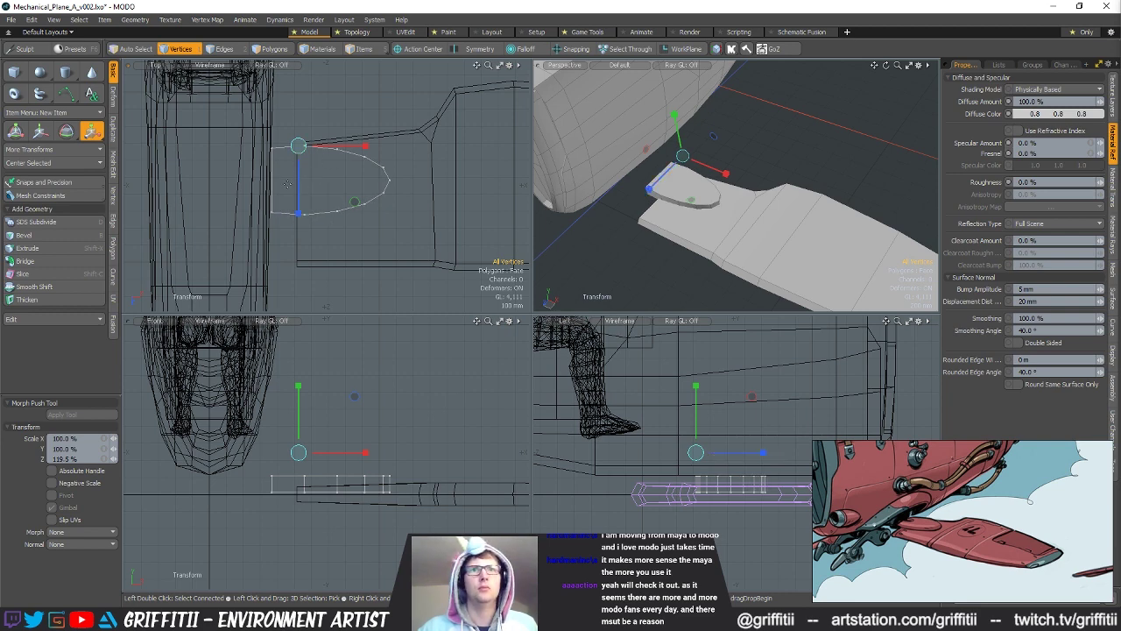
# Step: Move the rounded plate 70 mm outwards along X and scale it to 114.5% in X from the wing root
pyautogui.press('w')
pyautogui.moveTo(348, 181); pyautogui.dragTo(361, 181)
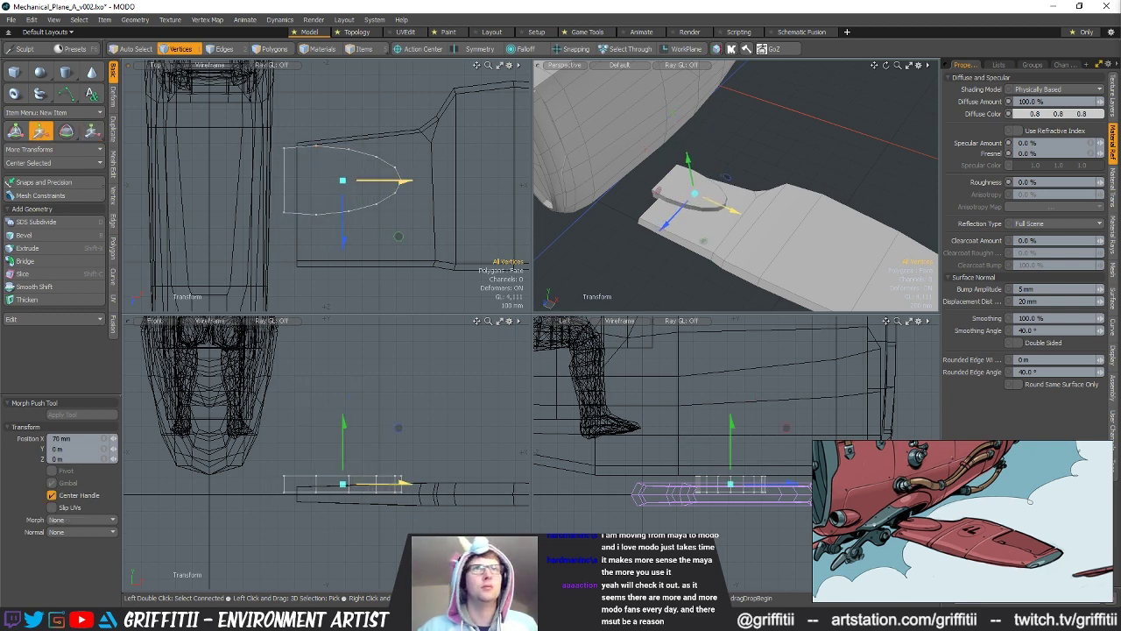
pyautogui.press('r')
pyautogui.click(298, 167)
pyautogui.moveTo(366, 167); pyautogui.dragTo(376, 167)
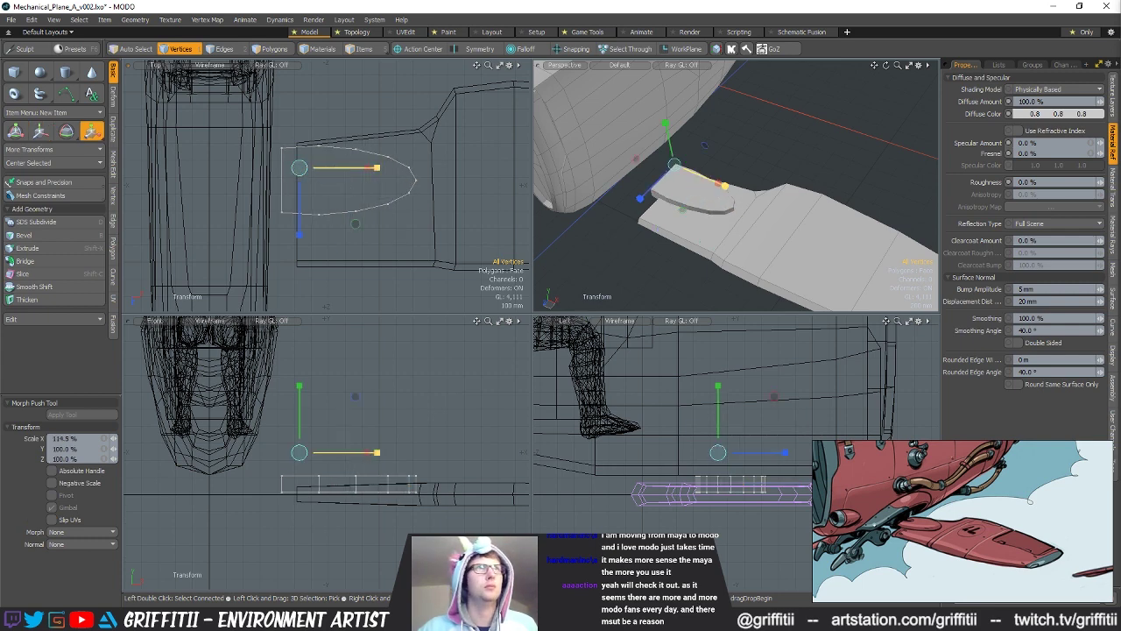
# Step: Bevel the top perimeter edges of the rounded plate on the wing root in Inset mode by about 35 mm
pyautogui.press('q')
pyautogui.scroll(3, 693, 203)
pyautogui.keyDown('alt'); pyautogui.moveTo(692, 270); pyautogui.dragTo(779, 208); pyautogui.keyUp('alt')
pyautogui.press('2')
pyautogui.doubleClick(784, 206)
pyautogui.press('b')
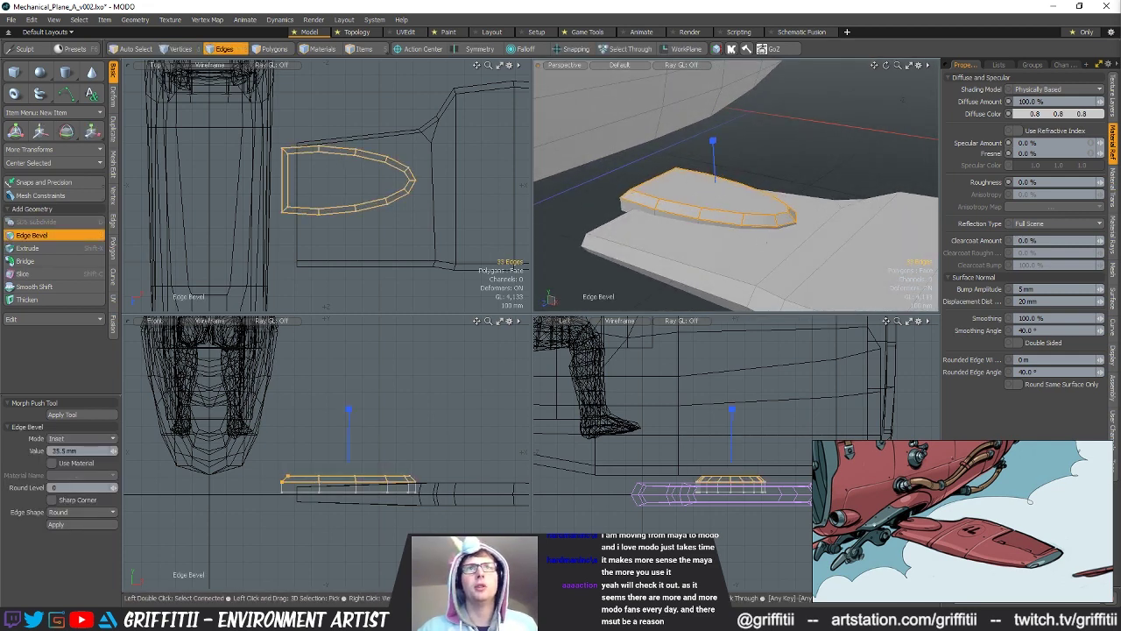
pyautogui.press('space')
pyautogui.keyDown('alt'); pyautogui.moveTo(766, 241); pyautogui.dragTo(692, 238); pyautogui.keyUp('alt')
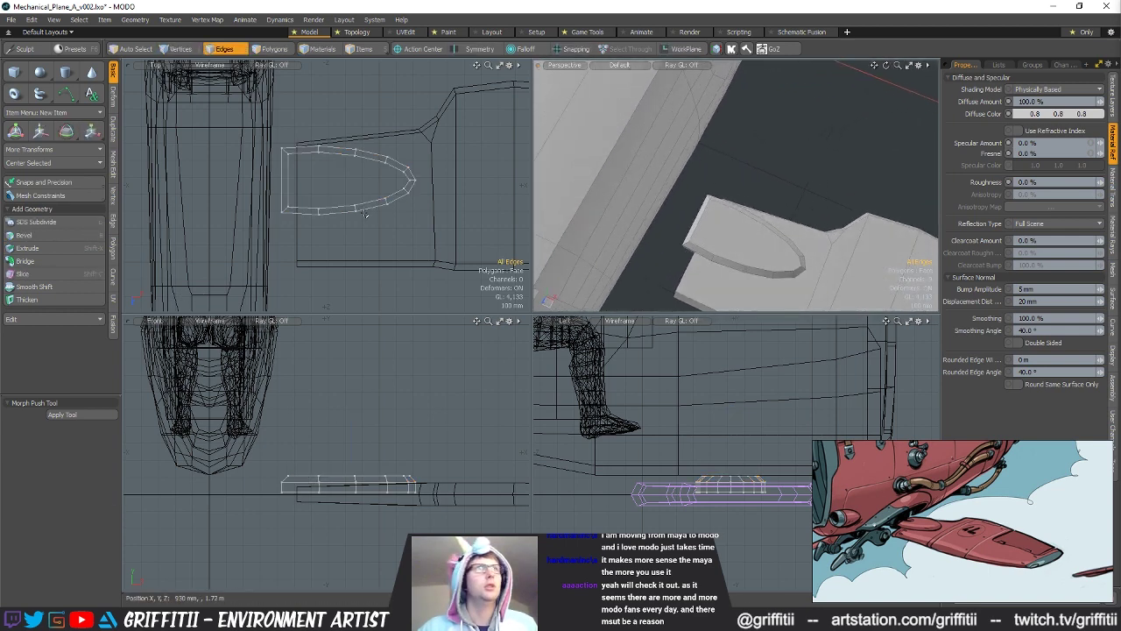
# Step: Loop slice the two polygons at the plate's flat end into three sections using a count of 2
pyautogui.press('3')
pyautogui.click(736, 231)
pyautogui.scroll(3, 279, 180)
pyautogui.moveTo(297, 172)
pyautogui.keyDown('alt'); pyautogui.keyDown('shift'); pyautogui.mouseDown()
pyautogui.moveTo(307, 180)
pyautogui.moveTo(289, 190)
pyautogui.mouseUp(); pyautogui.keyUp('shift'); pyautogui.keyUp('alt')
pyautogui.scroll(2, 303, 175)
pyautogui.scroll(2, 280, 191)
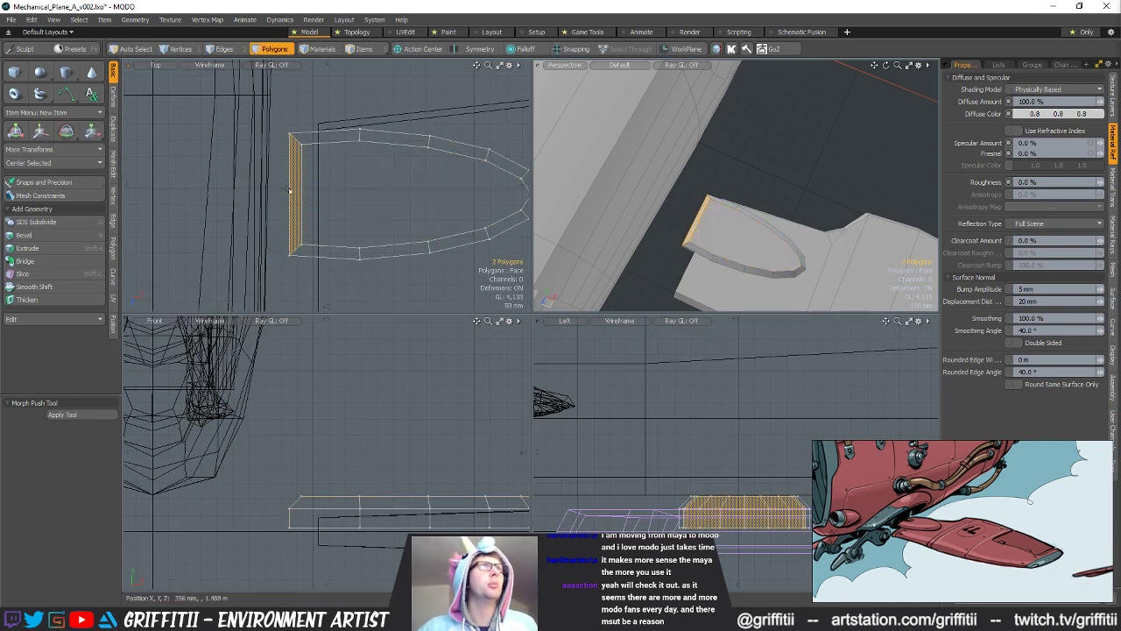
pyautogui.hotkey('alt', 'c')
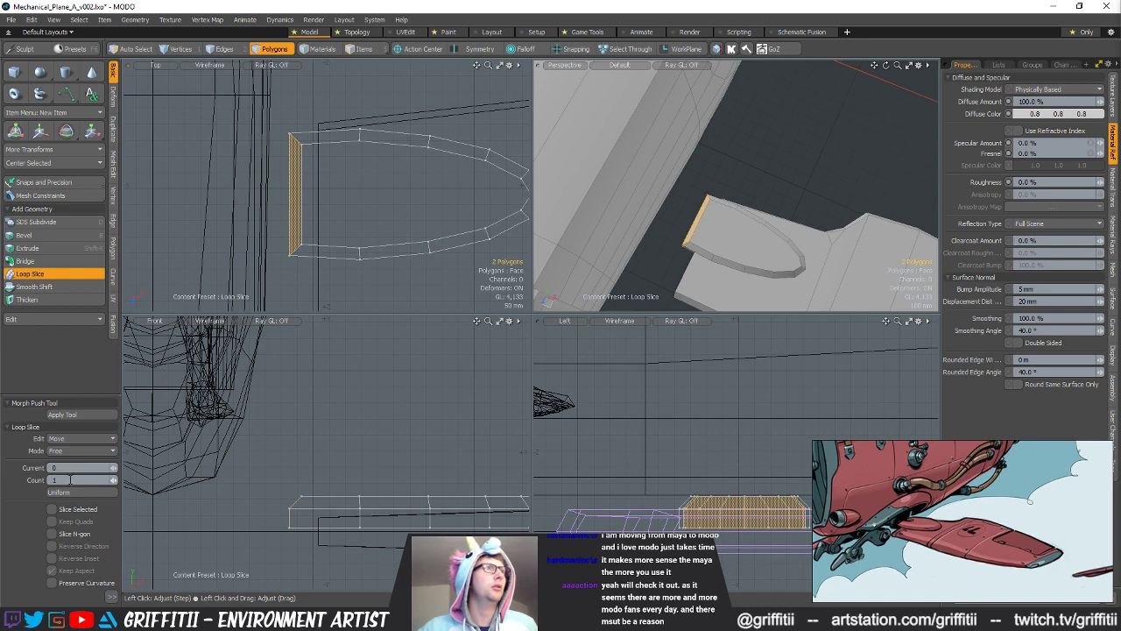
pyautogui.click(322, 212)
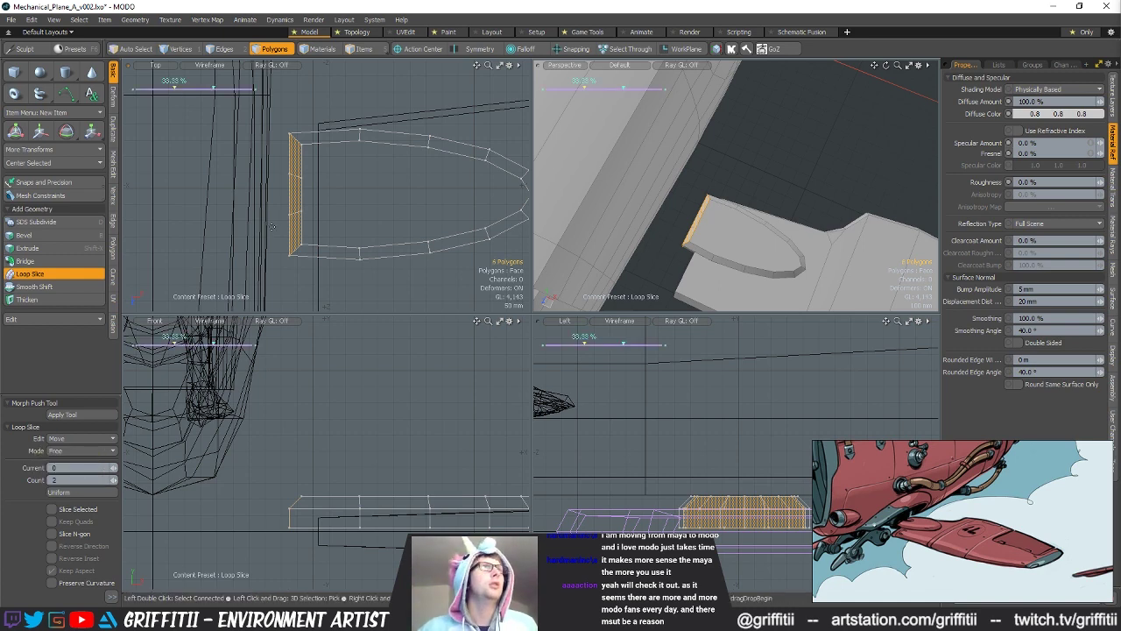
pyautogui.press('space')
# Step: Delete the plate's large top face and extrude the middle section of the flat end inward
pyautogui.click(726, 237)
pyautogui.press('Delete')
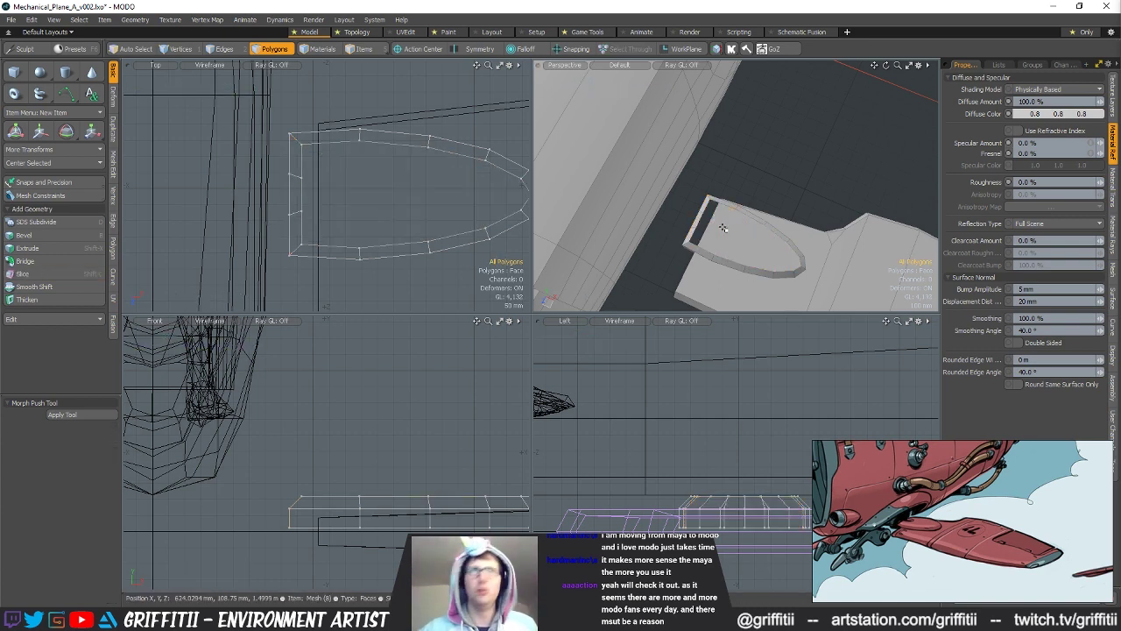
pyautogui.moveTo(321, 167); pyautogui.dragTo(347, 204, button='right')
pyautogui.keyDown('alt'); pyautogui.moveTo(349, 205); pyautogui.dragTo(345, 193); pyautogui.keyUp('alt')
pyautogui.hotkey('ctrl', 'space')
pyautogui.click(307, 102)
pyautogui.press('space')
pyautogui.keyDown('ctrl'); pyautogui.keyDown('alt'); pyautogui.moveTo(692, 227); pyautogui.dragTo(746, 226); pyautogui.keyUp('alt'); pyautogui.keyUp('ctrl')
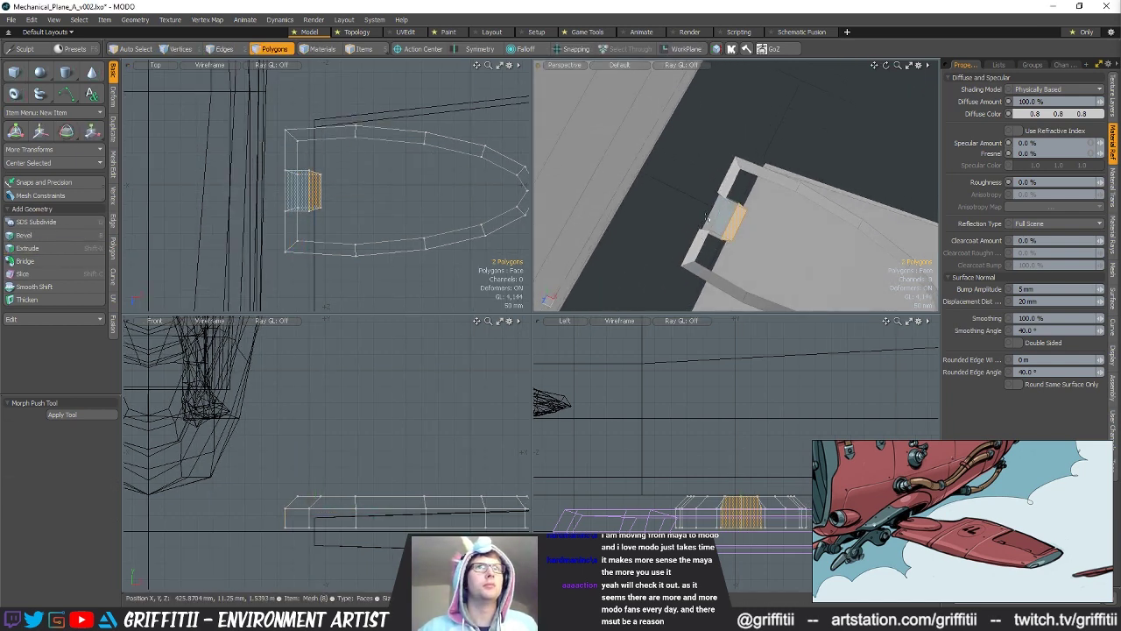
# Step: Delete the outer polygons of the inward extrusion to open a rectangular notch in the flat end
pyautogui.click(713, 215)
pyautogui.moveTo(326, 499)
pyautogui.keyDown('shift'); pyautogui.mouseDown(button='right')
pyautogui.moveTo(270, 501)
pyautogui.moveTo(313, 508)
pyautogui.mouseUp(button='right'); pyautogui.keyUp('shift')
pyautogui.press('Delete')
# Step: Scale the two top side edges of the notch to 160% along Z to slope its sides
pyautogui.keyDown('alt'); pyautogui.moveTo(739, 213); pyautogui.dragTo(608, 242); pyautogui.keyUp('alt')
pyautogui.press('1')
pyautogui.press('2')
pyautogui.click(736, 223)
pyautogui.keyDown('alt'); pyautogui.moveTo(740, 226); pyautogui.dragTo(711, 347); pyautogui.keyUp('alt')
pyautogui.keyDown('shift'); pyautogui.click(732, 213); pyautogui.keyUp('shift')
pyautogui.press('y')
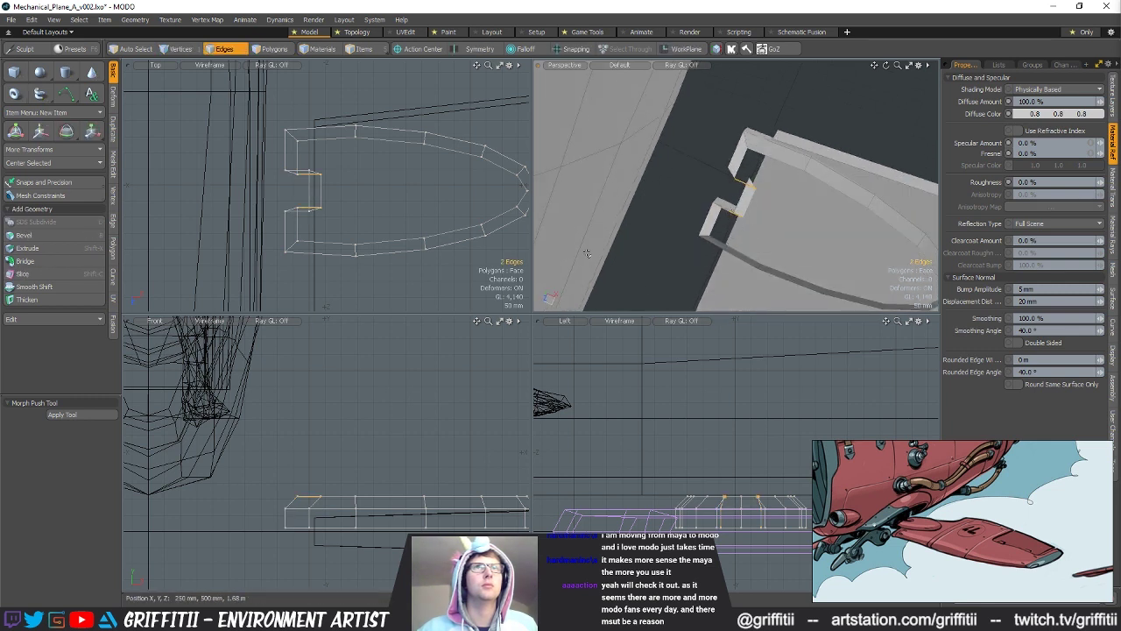
pyautogui.moveTo(308, 270); pyautogui.dragTo(309, 300)
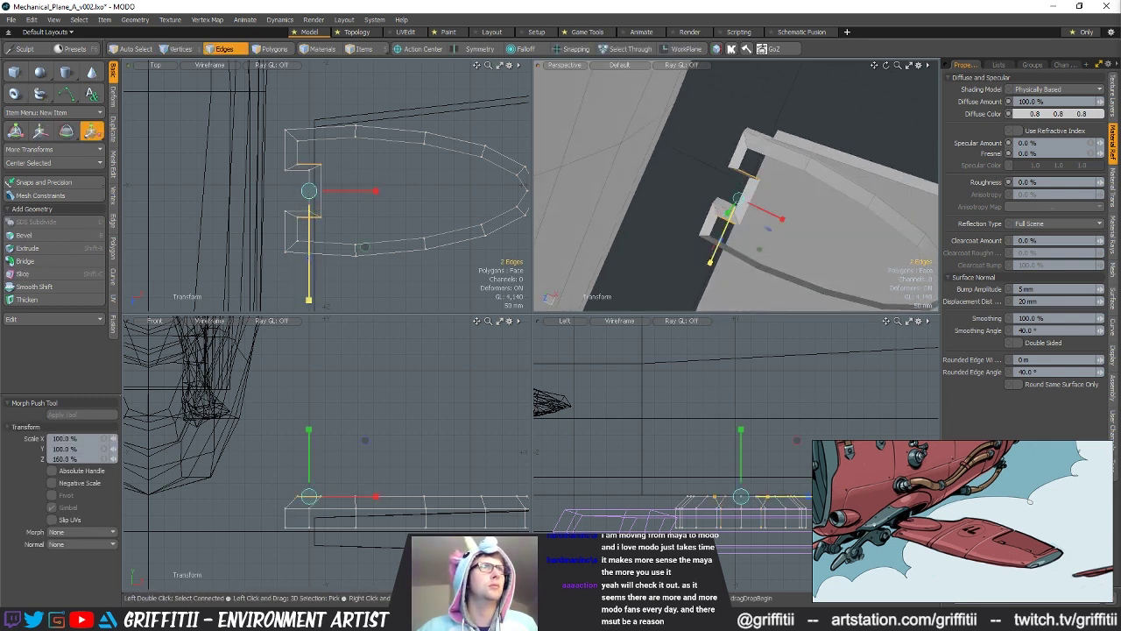
pyautogui.press('space')
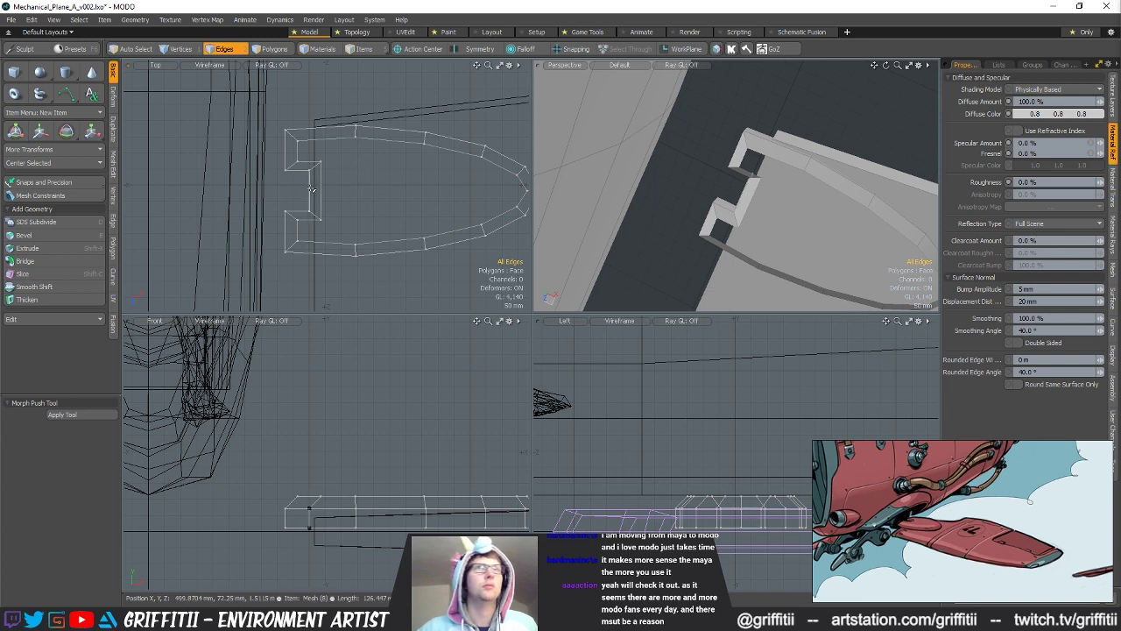
# Step: Loop slice the notch's inner wall once at 50% and move its middle inward to form a V
pyautogui.press('space')
pyautogui.hotkey('alt', 'c')
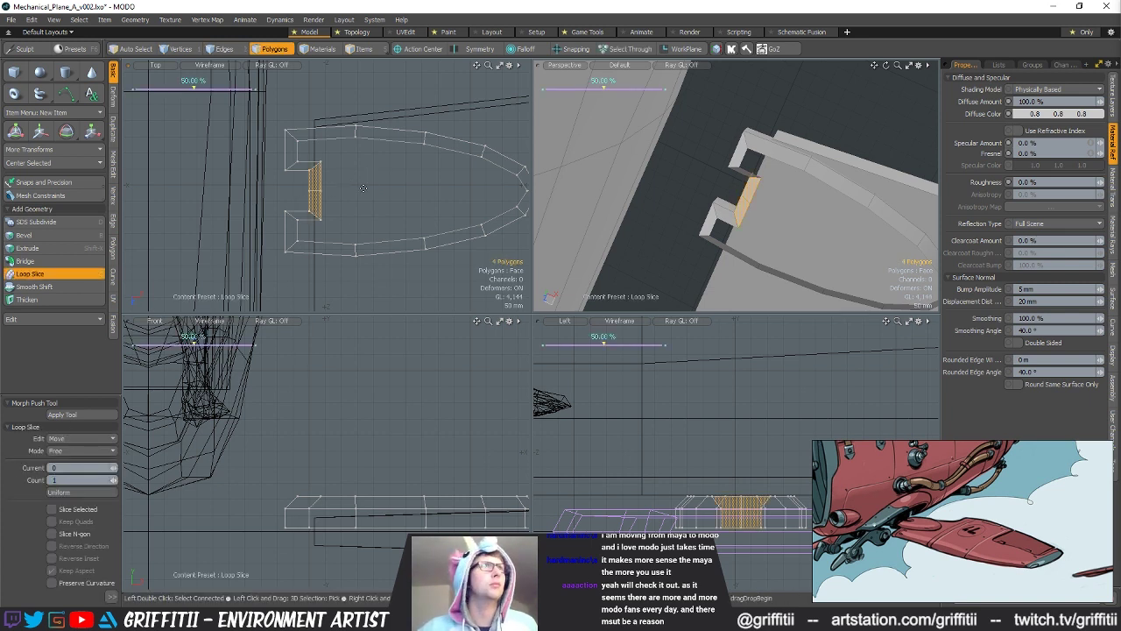
pyautogui.press('space')
pyautogui.press('space')
pyautogui.press('w')
pyautogui.moveTo(348, 191); pyautogui.dragTo(360, 191)
pyautogui.press('space')
# Step: Scale the six vertices at the notch's mouth to about 81% along Z to narrow the opening
pyautogui.moveTo(308, 150)
pyautogui.mouseDown(button='right')
pyautogui.moveTo(268, 195)
pyautogui.moveTo(306, 236)
pyautogui.mouseUp(button='right')
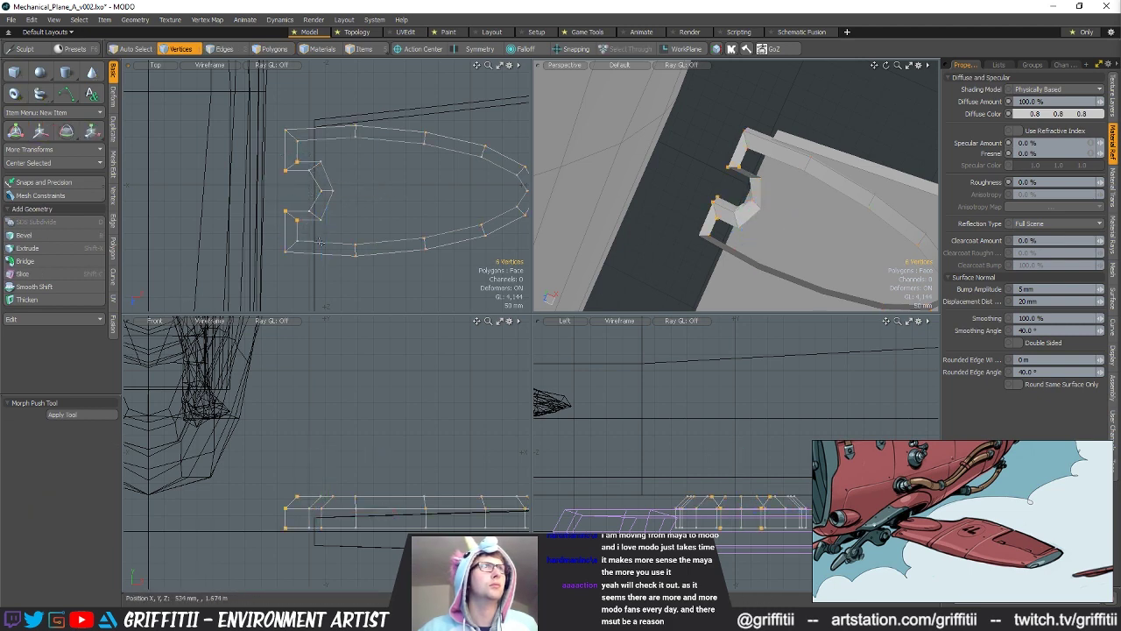
pyautogui.press('r')
pyautogui.moveTo(292, 257); pyautogui.dragTo(291, 243)
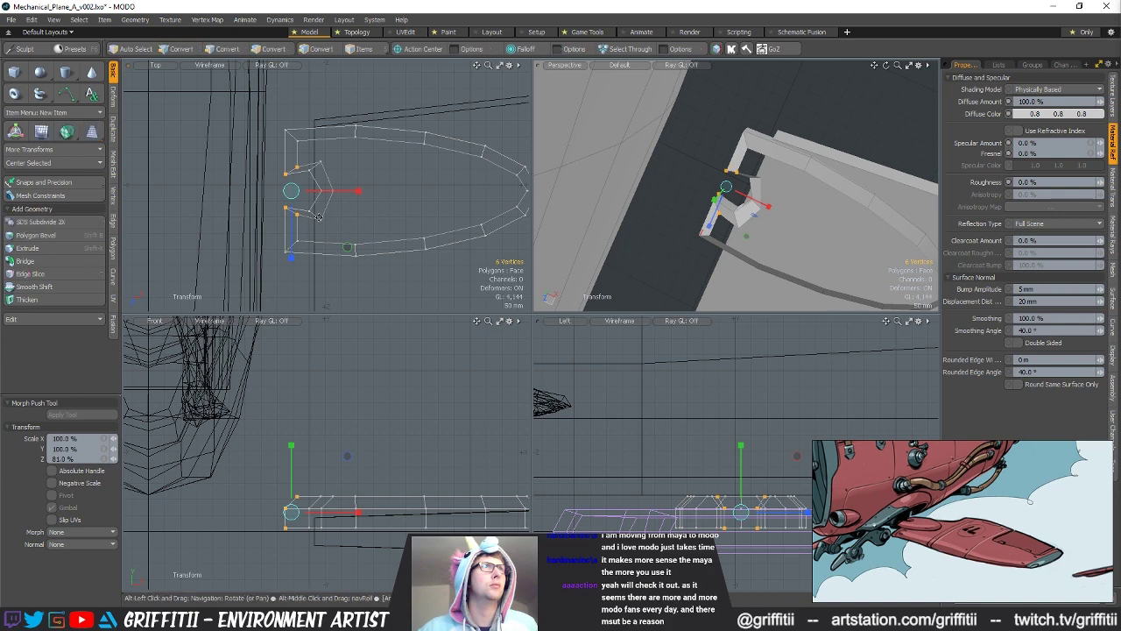
# Step: Scale the four upper vertices along the notch's sides to about 122% in Z
pyautogui.keyDown('ctrl'); pyautogui.keyDown('alt'); pyautogui.moveTo(269, 191); pyautogui.dragTo(319, 210); pyautogui.keyUp('alt'); pyautogui.keyUp('ctrl')
pyautogui.press('space')
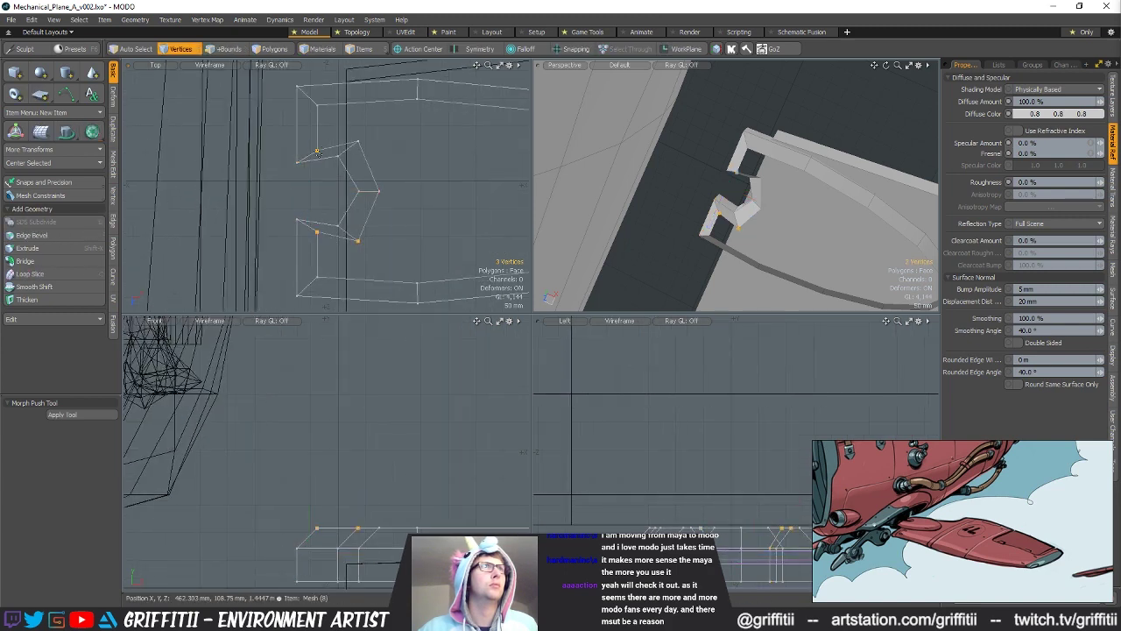
pyautogui.press('y')
pyautogui.moveTo(335, 254); pyautogui.dragTo(338, 273)
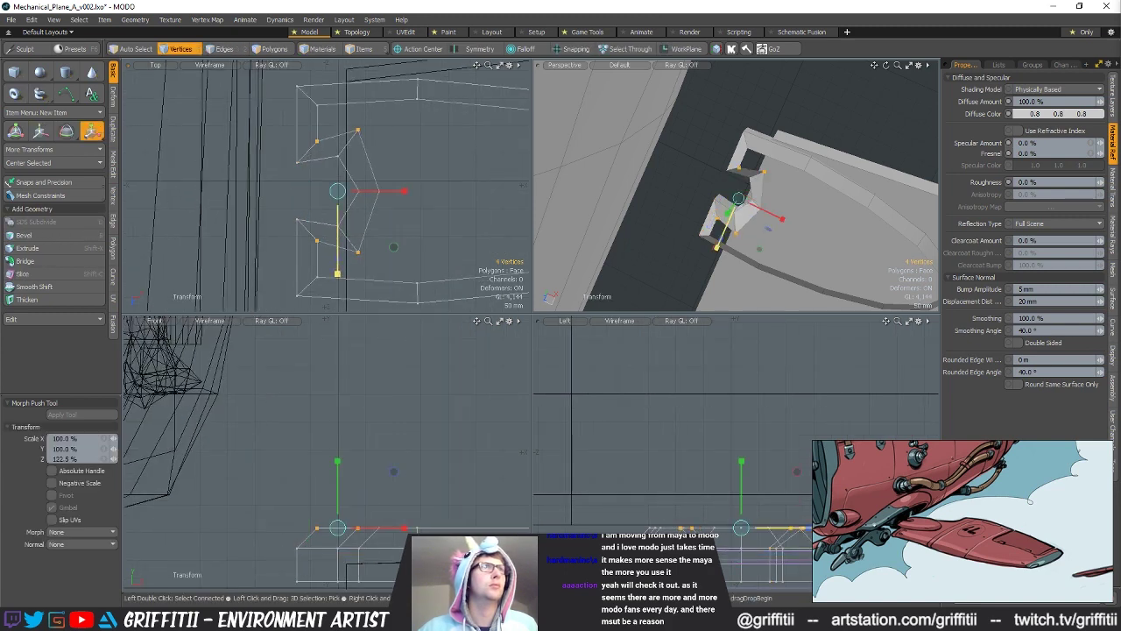
# Step: Move the notch's two inner upper corner vertices toward its mouth and scale them to about 106% in Z
pyautogui.press('q')
pyautogui.moveTo(334, 129)
pyautogui.keyDown('ctrl'); pyautogui.mouseDown(button='right')
pyautogui.moveTo(304, 235)
pyautogui.moveTo(333, 266)
pyautogui.mouseUp(button='right'); pyautogui.keyUp('ctrl')
pyautogui.press('r')
pyautogui.moveTo(358, 257); pyautogui.dragTo(349, 256)
pyautogui.press('w')
pyautogui.press('r')
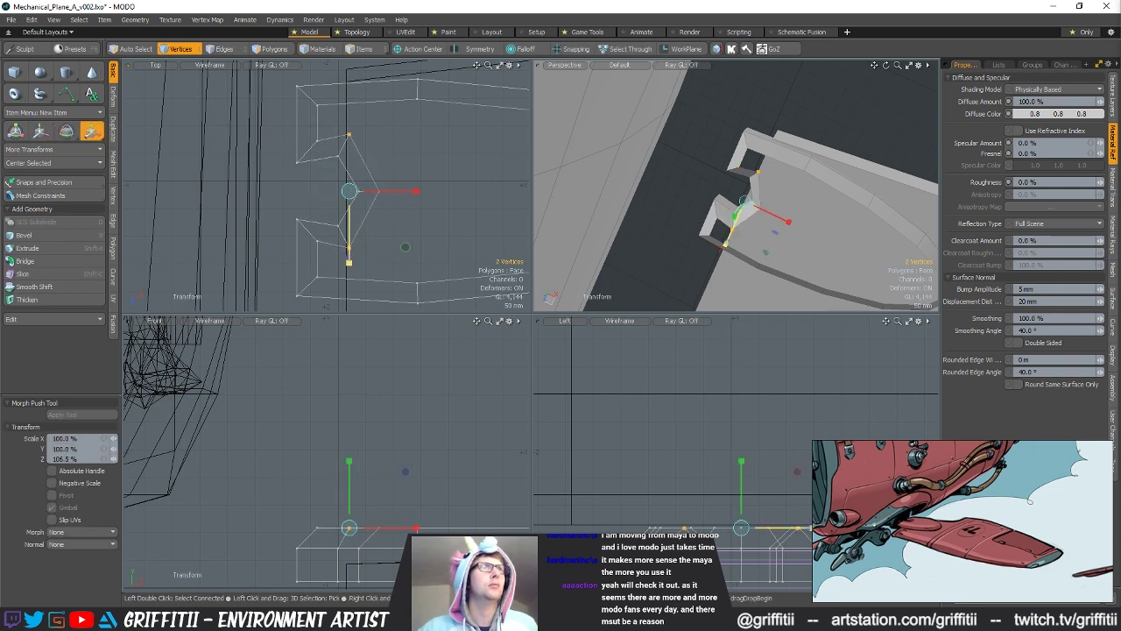
pyautogui.press('q')
# Step: Bridge the top side edge of the notch to the neighbouring rim edge on the far arm
pyautogui.press('2')
pyautogui.keyDown('alt'); pyautogui.moveTo(755, 129); pyautogui.dragTo(808, 172); pyautogui.keyUp('alt')
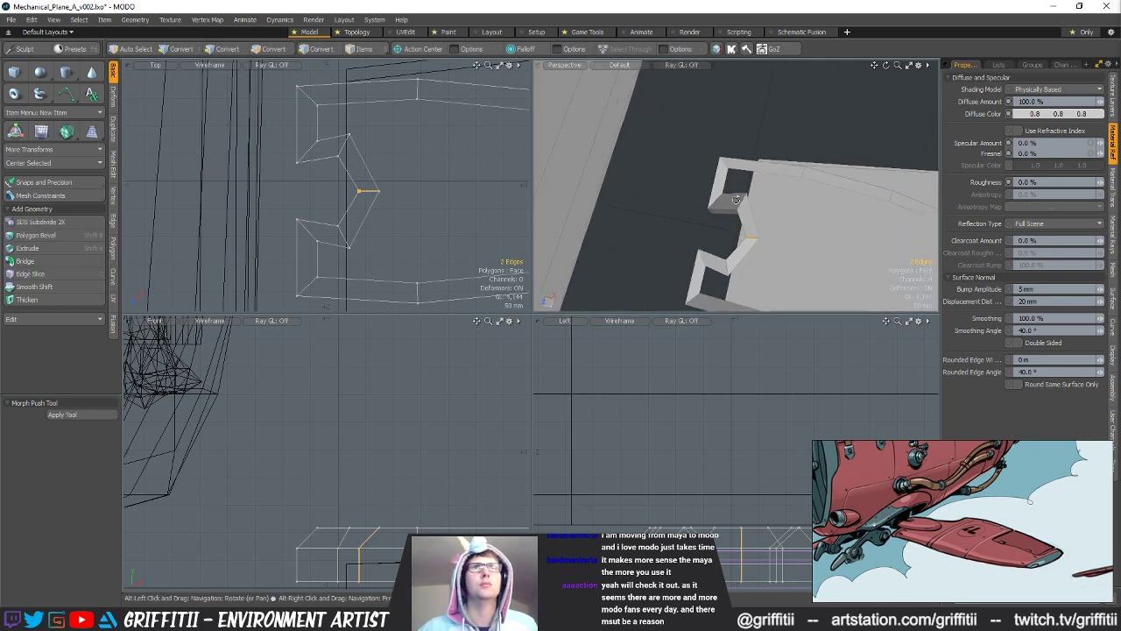
pyautogui.click(735, 193)
pyautogui.keyDown('shift'); pyautogui.click(760, 174); pyautogui.keyUp('shift')
pyautogui.click(38, 260)
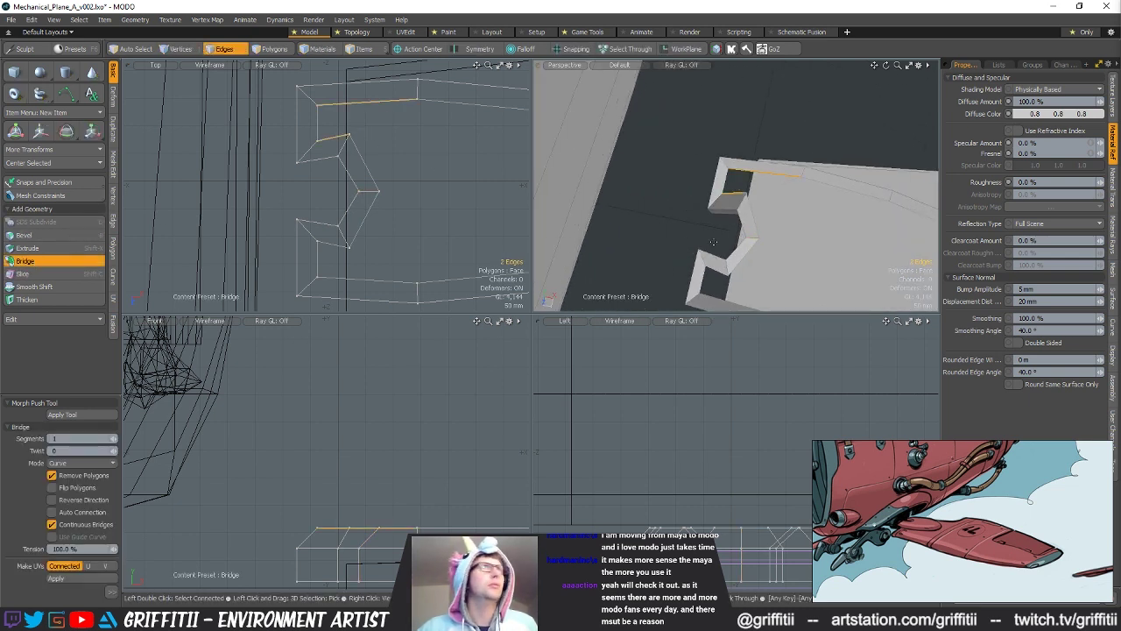
pyautogui.click(780, 222)
pyautogui.keyDown('alt'); pyautogui.keyDown('shift'); pyautogui.moveTo(780, 222); pyautogui.dragTo(765, 166); pyautogui.keyUp('shift'); pyautogui.keyUp('alt')
# Step: Bridge the opposite top side edge of the notch to the rim edge on the near arm
pyautogui.press('q')
pyautogui.click(696, 209)
pyautogui.click(77, 261)
pyautogui.click(798, 211)
pyautogui.keyDown('alt'); pyautogui.keyDown('shift'); pyautogui.moveTo(799, 211); pyautogui.dragTo(674, 219); pyautogui.keyUp('shift'); pyautogui.keyUp('alt')
pyautogui.press('q')
# Step: Bridge the near top edge of the notch's inner V to the next rim edge on that side
pyautogui.click(638, 261)
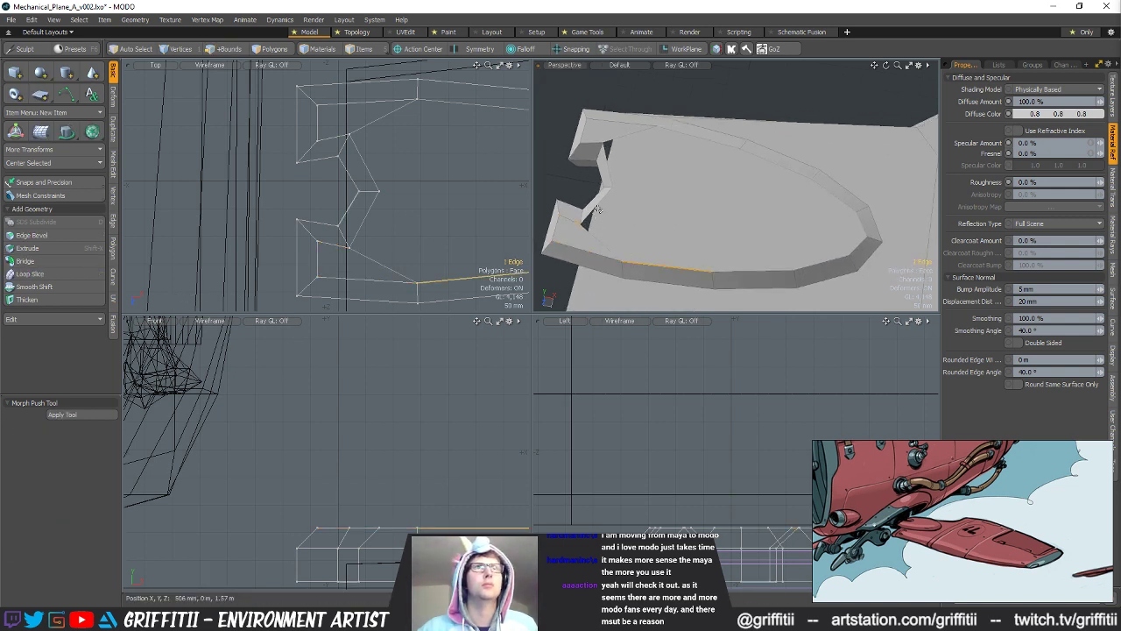
pyautogui.press('2')
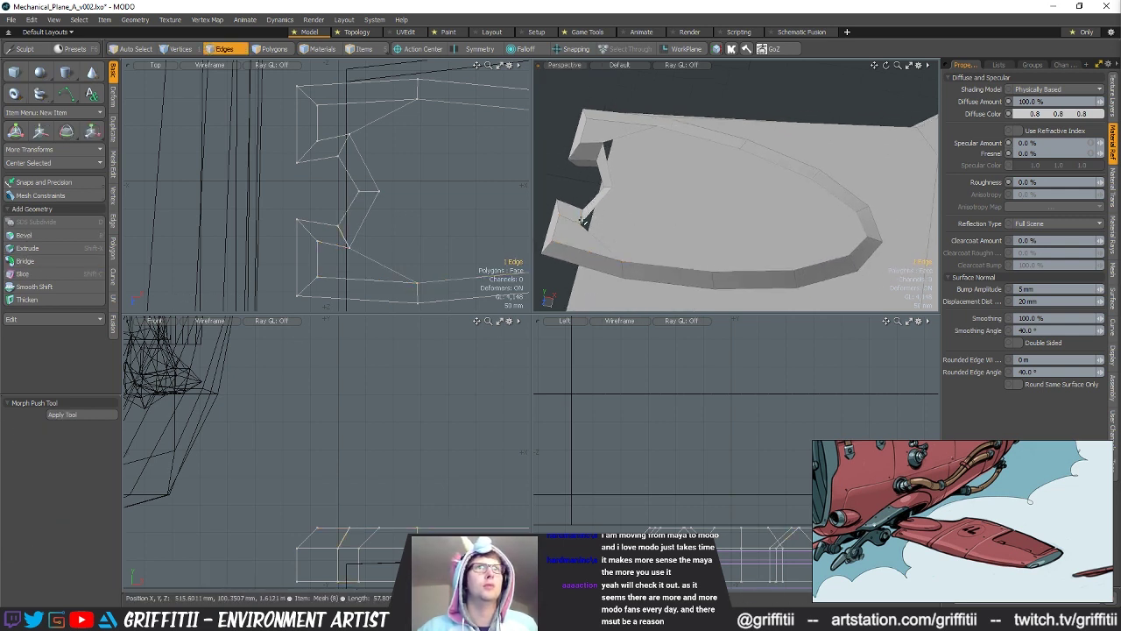
pyautogui.keyDown('shift'); pyautogui.click(639, 261); pyautogui.keyUp('shift')
pyautogui.click(40, 262)
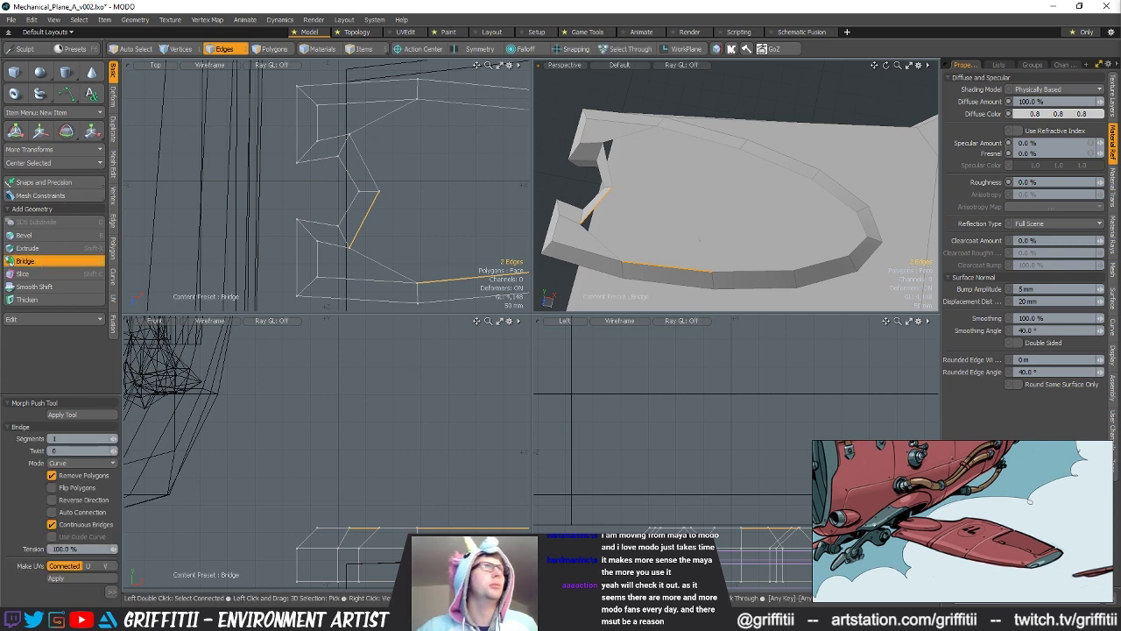
pyautogui.click(592, 158)
pyautogui.press('q')
# Step: Bridge the far top edge of the notch's inner V to the matching rim edge
pyautogui.click(605, 159)
pyautogui.keyDown('shift'); pyautogui.click(672, 129); pyautogui.keyUp('shift')
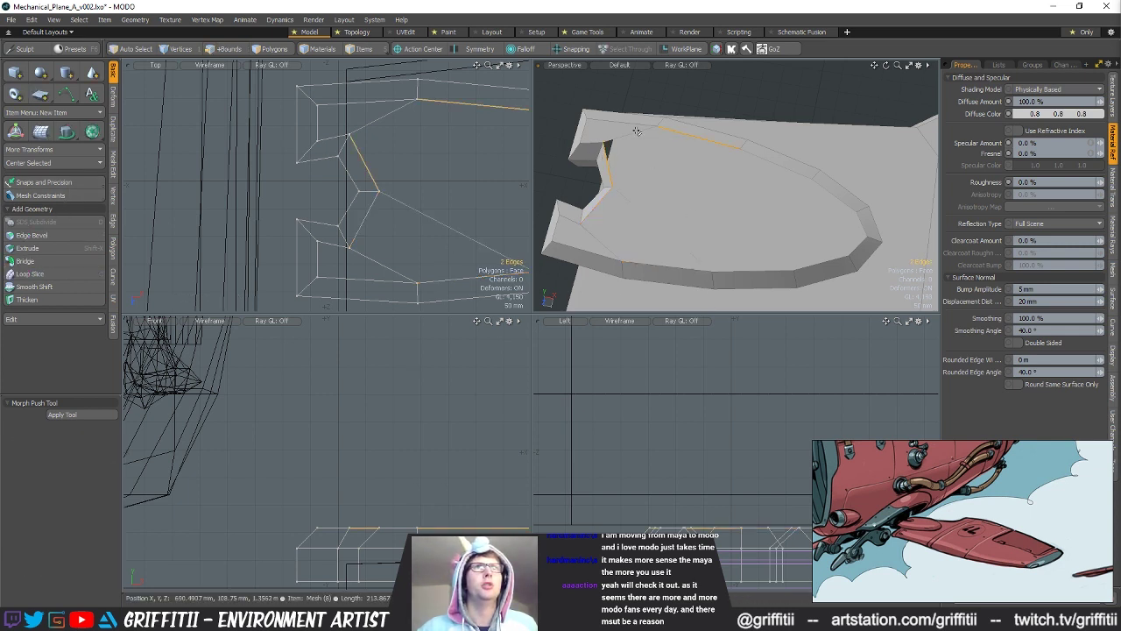
pyautogui.click(43, 261)
pyautogui.click(742, 219)
pyautogui.keyDown('alt'); pyautogui.keyDown('shift'); pyautogui.moveTo(743, 218); pyautogui.dragTo(730, 214); pyautogui.keyUp('shift'); pyautogui.keyUp('alt')
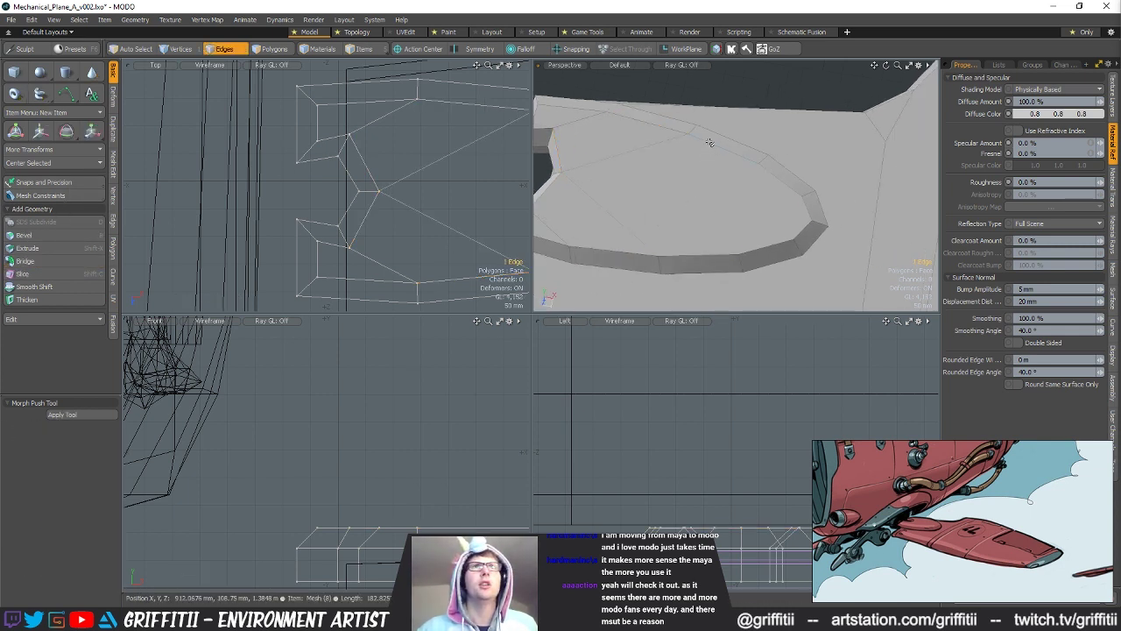
# Step: Fill the remaining top opening toward the rounded tip and edge slice cross edges between opposite rim vertices
pyautogui.press('1')
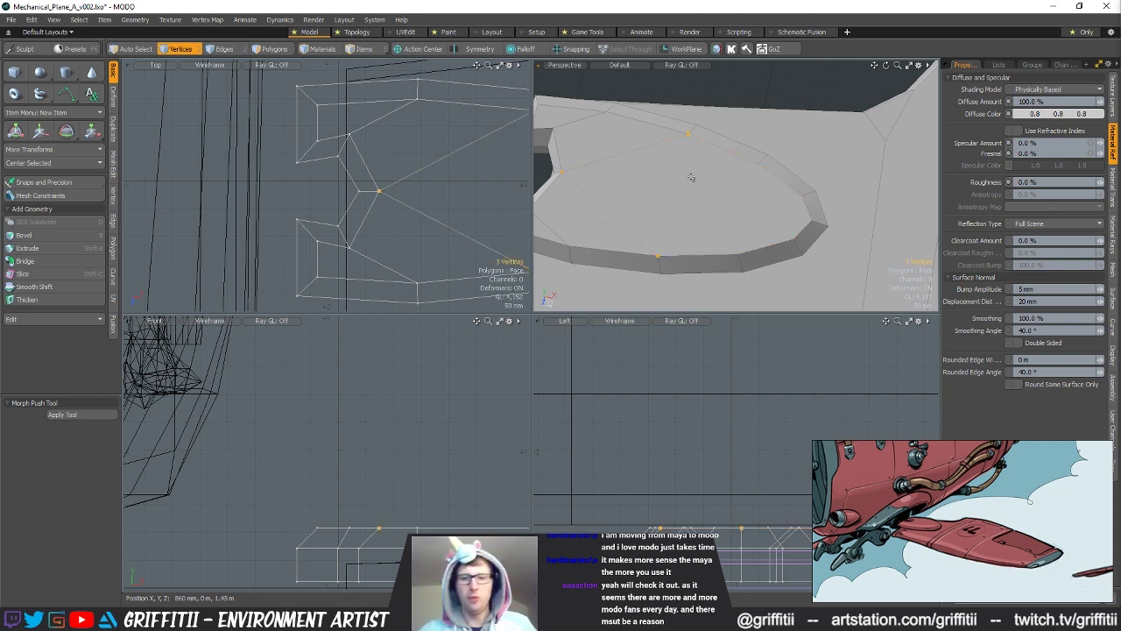
pyautogui.press('2')
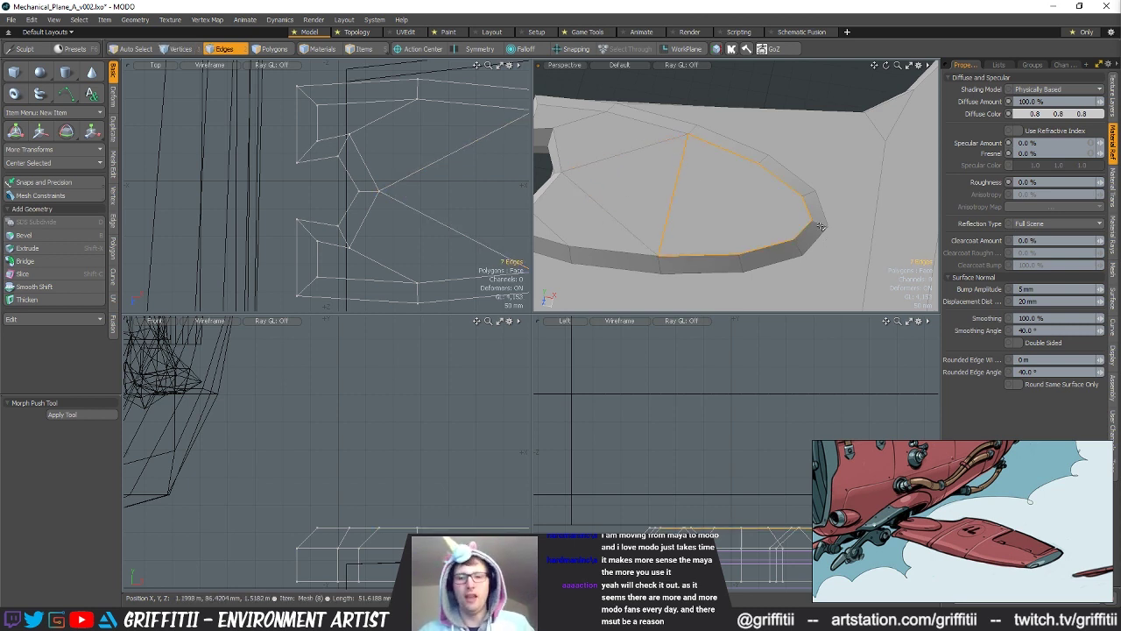
pyautogui.hotkey('alt', 'c')
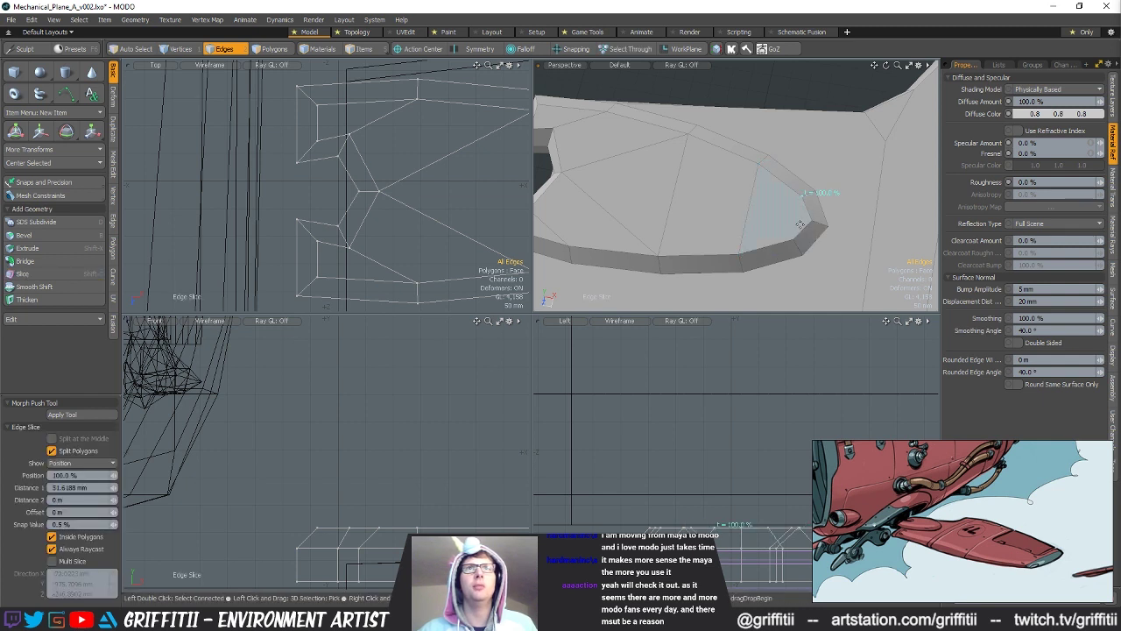
pyautogui.click(794, 237)
pyautogui.press('q')
pyautogui.keyDown('alt'); pyautogui.moveTo(822, 216); pyautogui.dragTo(816, 223); pyautogui.keyUp('alt')
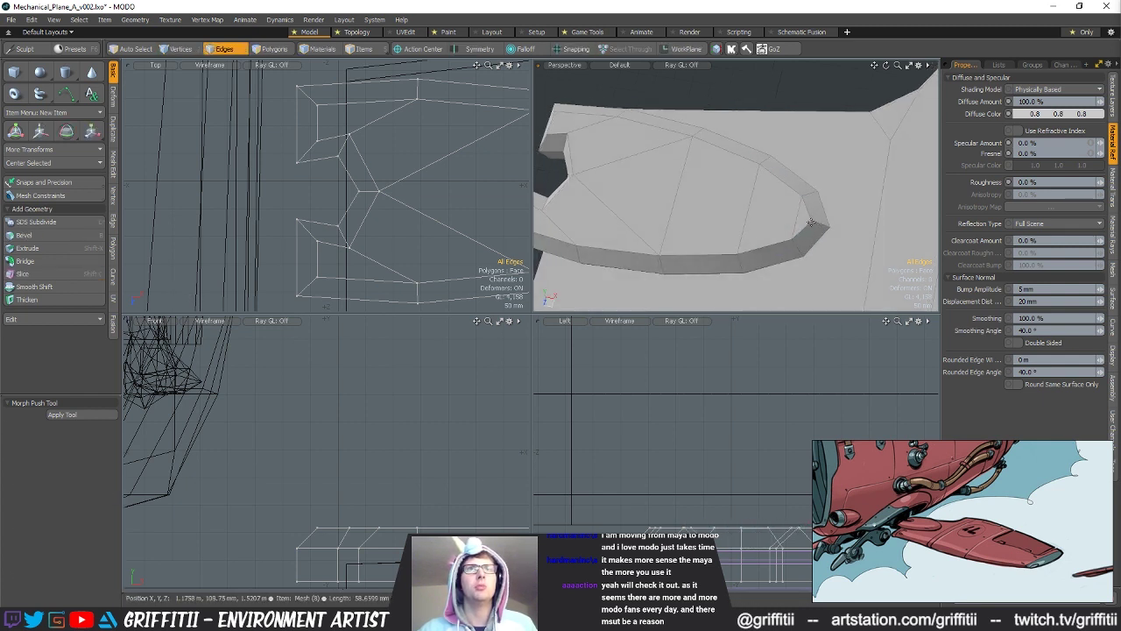
pyautogui.hotkey('alt', 'c')
pyautogui.press('q')
# Step: Slice the central top polygons lengthwise with snapping, from the rounded tip to the point of the notch's V
pyautogui.press('3')
pyautogui.moveTo(637, 200); pyautogui.dragTo(795, 211)
pyautogui.hotkey('shift', 'c')
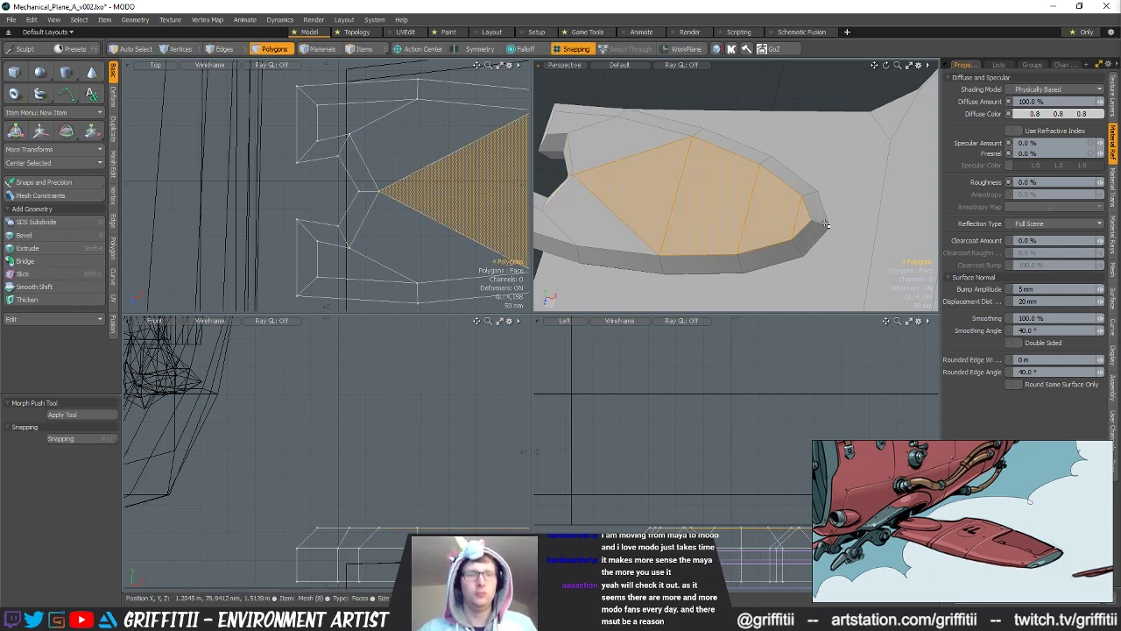
pyautogui.moveTo(812, 221); pyautogui.dragTo(753, 214)
pyautogui.press('q')
pyautogui.press('Escape')
# Step: Scale all the notch vertices to 76% in X and Z and move them -16 mm along X
pyautogui.press('1')
pyautogui.scroll(-3, 765, 245)
pyautogui.scroll(-3, 724, 220)
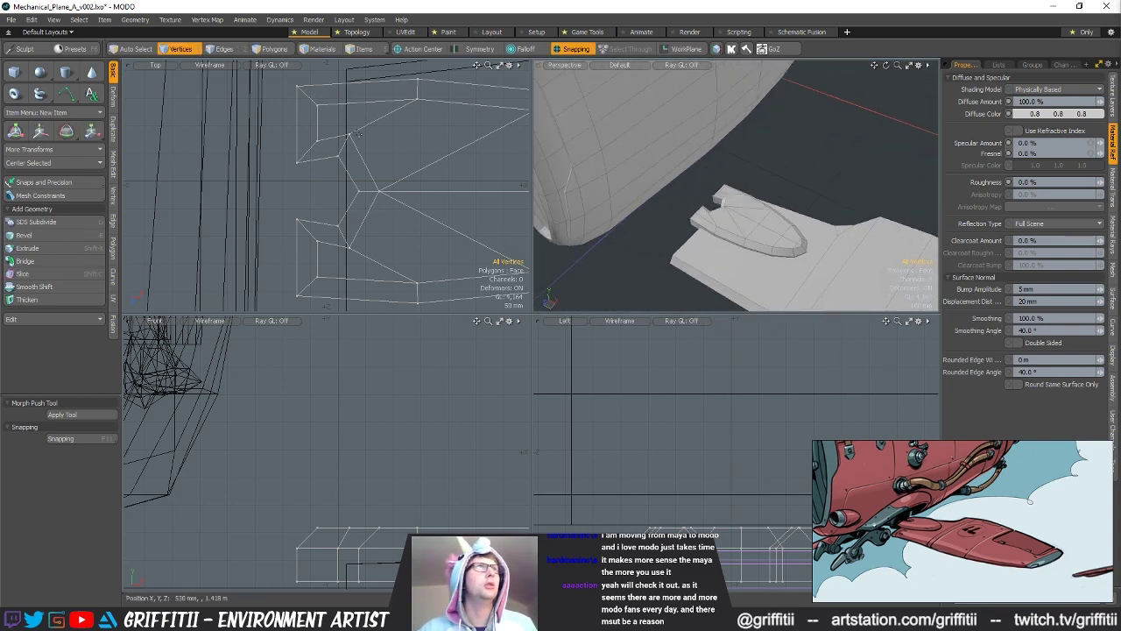
pyautogui.press('y')
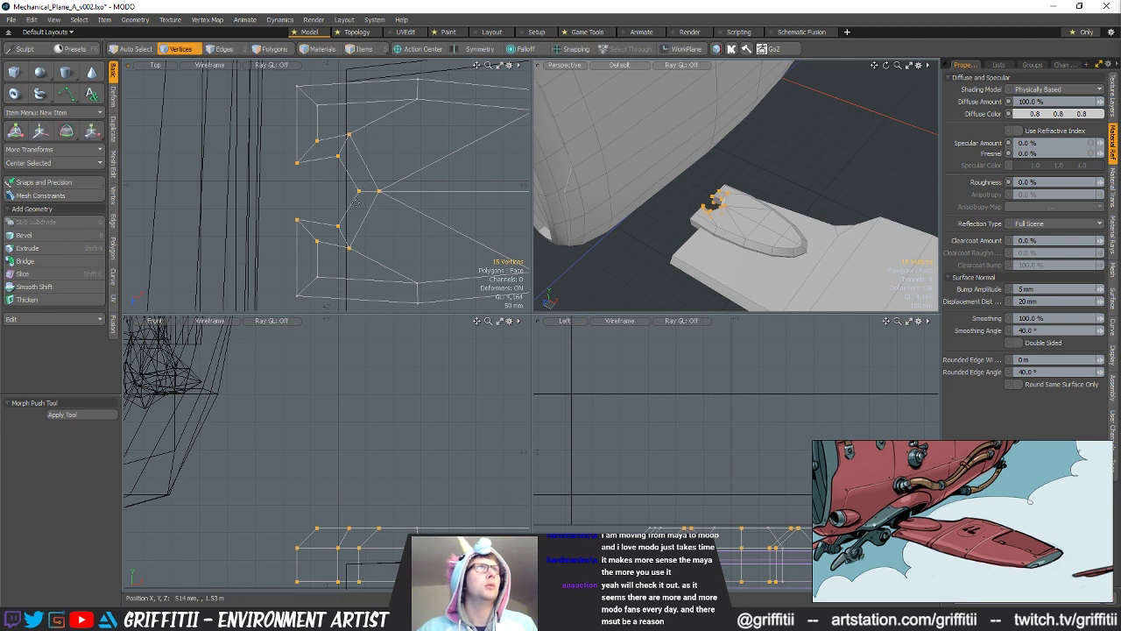
pyautogui.moveTo(394, 247); pyautogui.dragTo(376, 247)
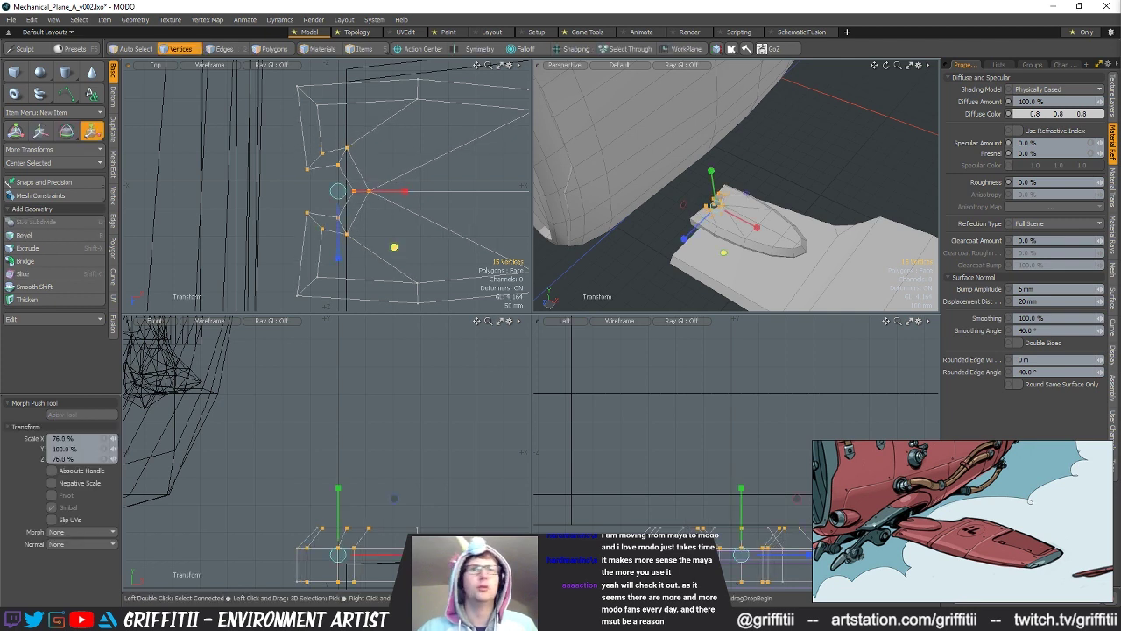
pyautogui.press('w')
pyautogui.moveTo(397, 196); pyautogui.dragTo(387, 192)
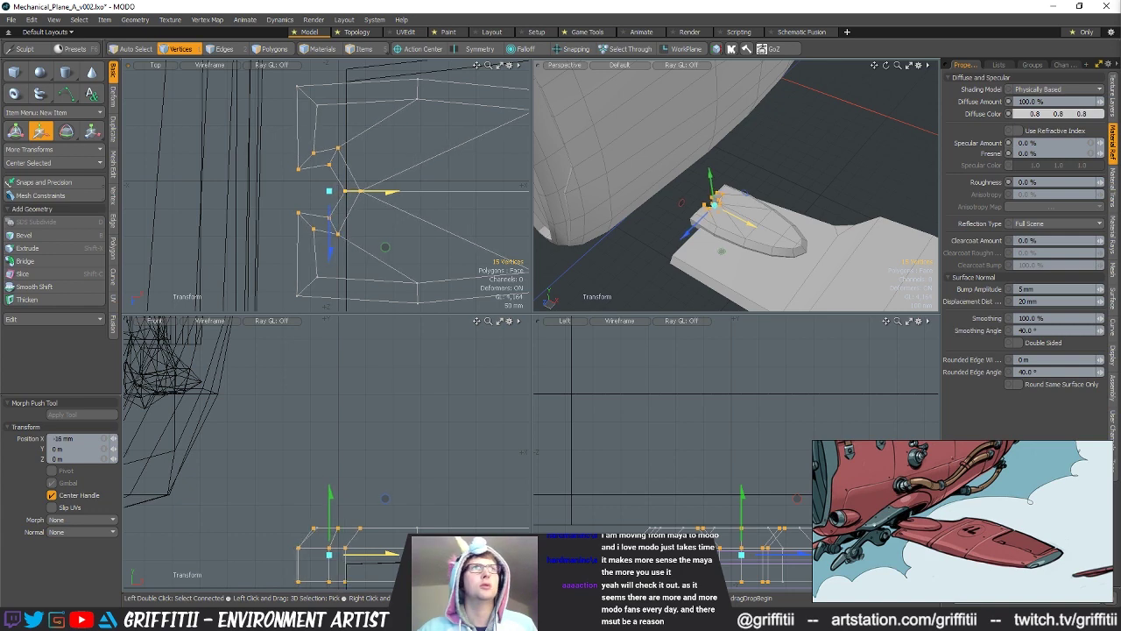
pyautogui.press('q')
# Step: Cut the finished notched plate out of its own mesh and paste it into the wing's mesh
pyautogui.click(659, 166)
pyautogui.keyDown('alt'); pyautogui.moveTo(659, 166); pyautogui.dragTo(701, 127); pyautogui.keyUp('alt')
pyautogui.scroll(-4, 727, 149)
pyautogui.keyDown('alt'); pyautogui.moveTo(744, 157); pyautogui.dragTo(761, 200); pyautogui.keyUp('alt')
pyautogui.press('space')
pyautogui.press('space')
pyautogui.doubleClick(746, 200)
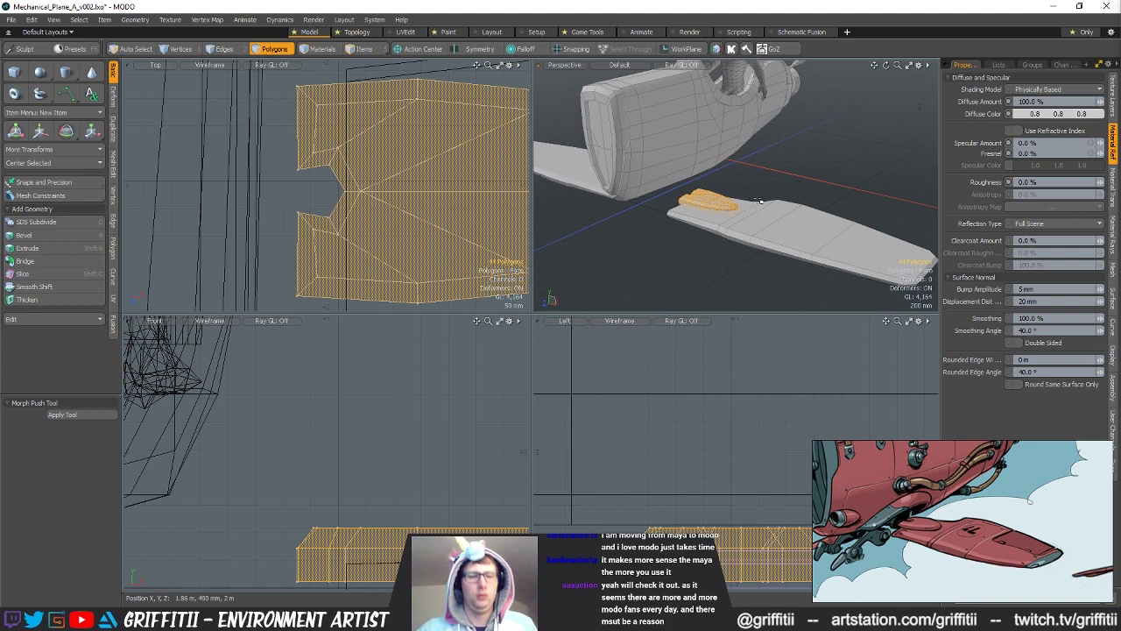
pyautogui.press('Delete')
pyautogui.doubleClick(731, 213)
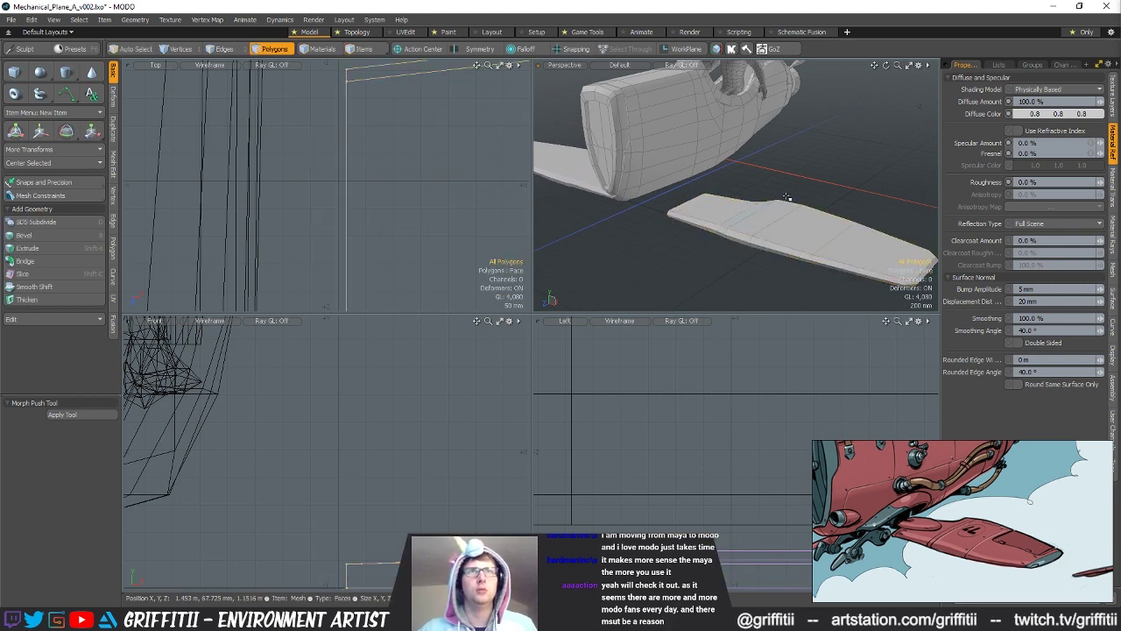
pyautogui.keyDown('alt'); pyautogui.moveTo(793, 169); pyautogui.dragTo(761, 246); pyautogui.keyUp('alt')
pyautogui.scroll(-2, 954, 503)
pyautogui.scroll(2, 954, 504)
pyautogui.scroll(2, 766, 222)
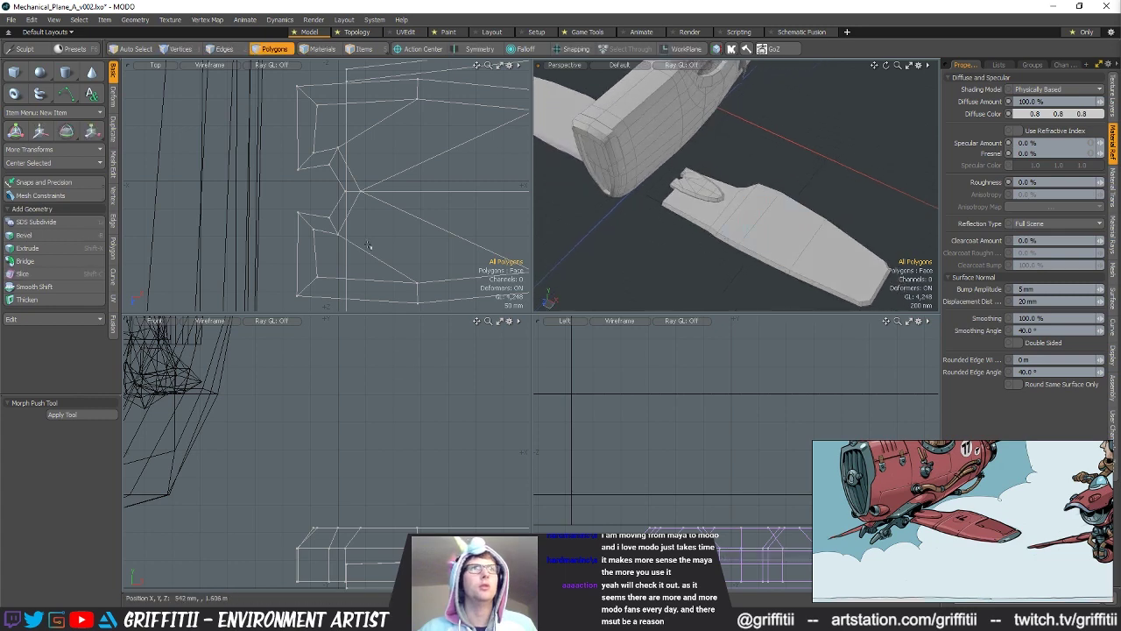
# Step: Move the nine trailing-edge vertices along the inner half of the wing outward along Z to bulge the edge
pyautogui.keyDown('alt'); pyautogui.keyDown('shift'); pyautogui.moveTo(490, 298); pyautogui.dragTo(367, 228); pyautogui.keyUp('shift'); pyautogui.keyUp('alt')
pyautogui.scroll(-6, 368, 227)
pyautogui.press('1')
pyautogui.moveTo(307, 208); pyautogui.dragTo(386, 245, button='right')
pyautogui.press('w')
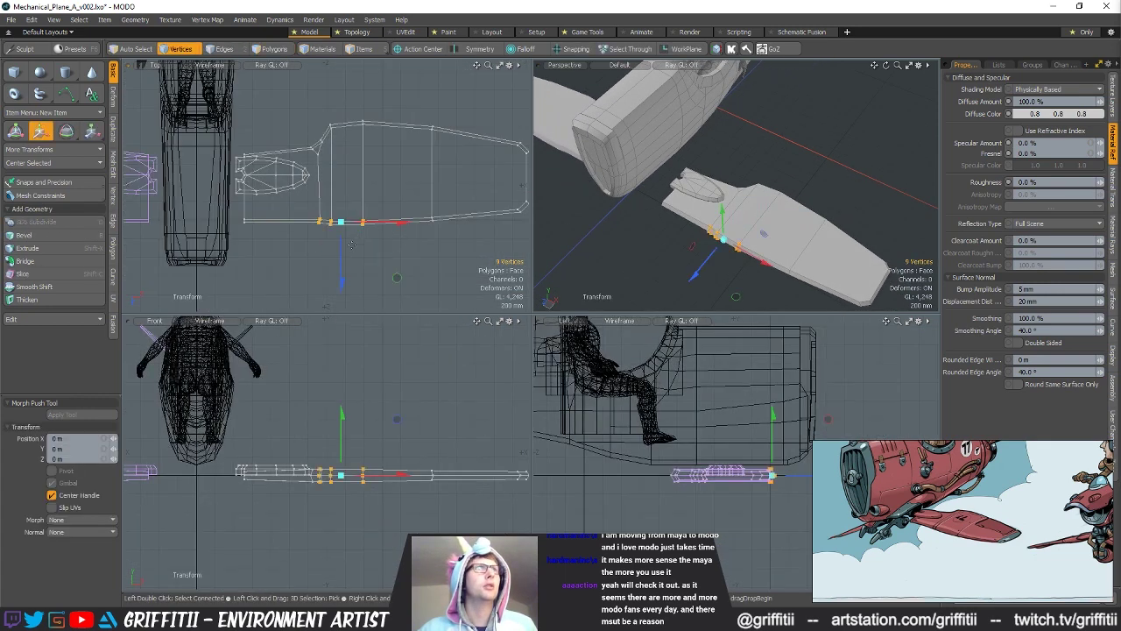
pyautogui.moveTo(695, 274); pyautogui.dragTo(692, 278)
pyautogui.press('q')
# Step: Move the three trailing-edge vertices at the outer crosswise edge of the wing 50 mm along Z
pyautogui.moveTo(410, 210); pyautogui.dragTo(438, 192, button='right')
pyautogui.press('w')
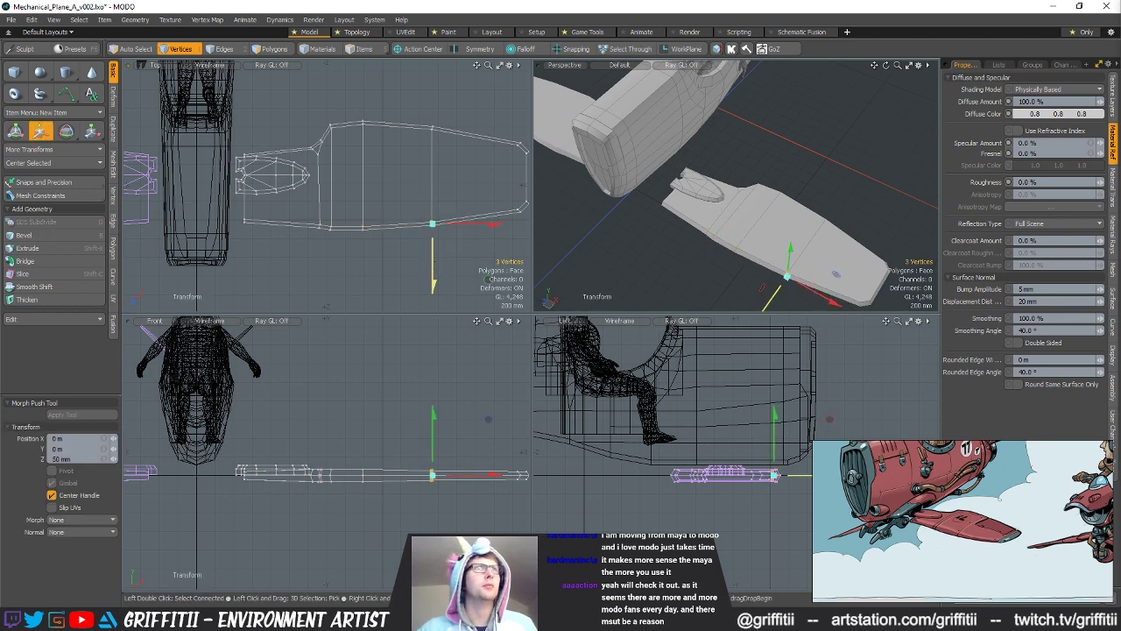
pyautogui.press('q')
pyautogui.click(420, 266)
pyautogui.moveTo(386, 229)
pyautogui.keyDown('alt'); pyautogui.keyDown('shift'); pyautogui.mouseDown()
pyautogui.moveTo(360, 232)
pyautogui.moveTo(390, 223)
pyautogui.moveTo(377, 218)
pyautogui.mouseUp(); pyautogui.keyUp('shift'); pyautogui.keyUp('alt')
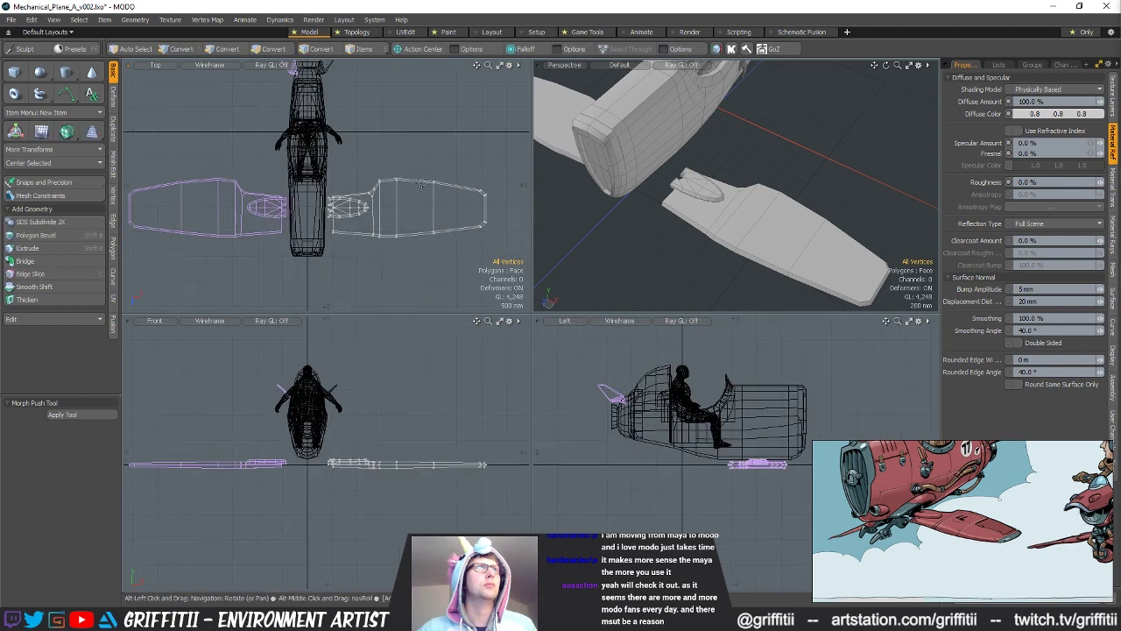
# Step: Shift the leading-edge vertices at the wing's shoulder along Z to give the front edge a slight curve
pyautogui.press('w')
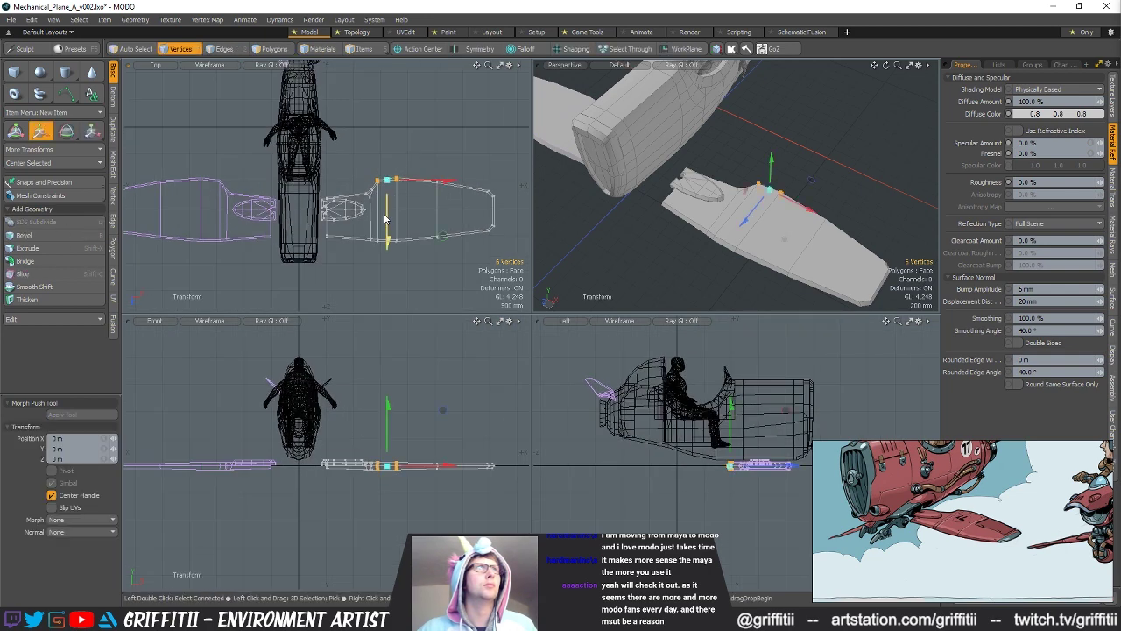
pyautogui.scroll(4, 359, 158)
pyautogui.press('q')
pyautogui.keyDown('ctrl'); pyautogui.moveTo(430, 192); pyautogui.dragTo(429, 206); pyautogui.keyUp('ctrl')
pyautogui.press('w')
pyautogui.moveTo(421, 219); pyautogui.dragTo(416, 220)
pyautogui.click(424, 218)
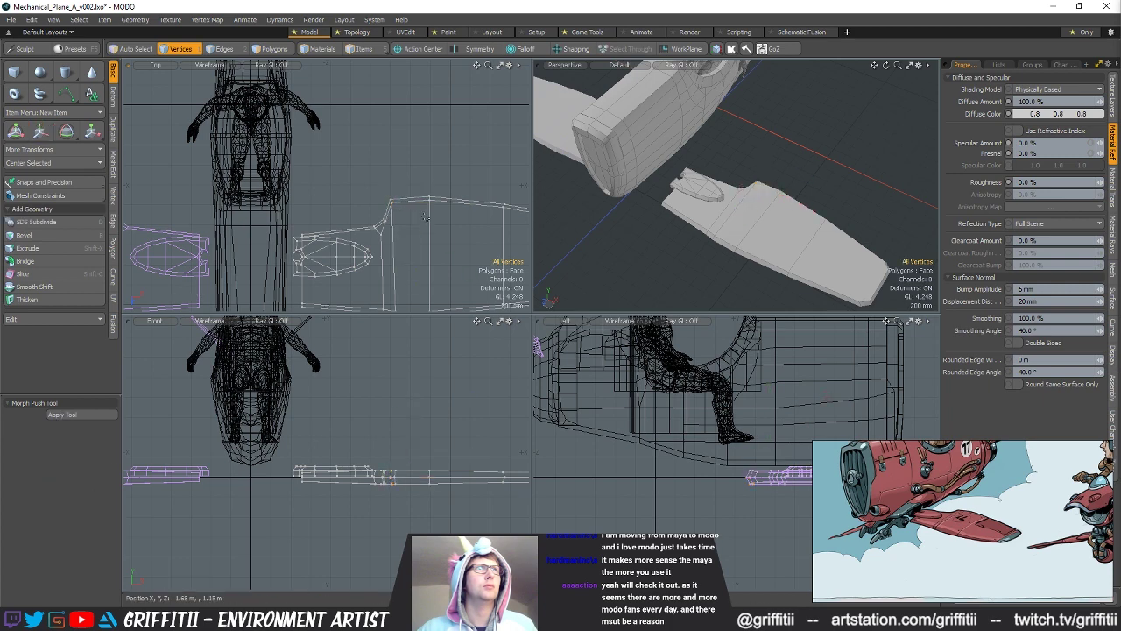
# Step: Fine-tune the Z position of the three leading-edge vertices just outboard of the wing's shoulder
pyautogui.press('w')
pyautogui.press('q')
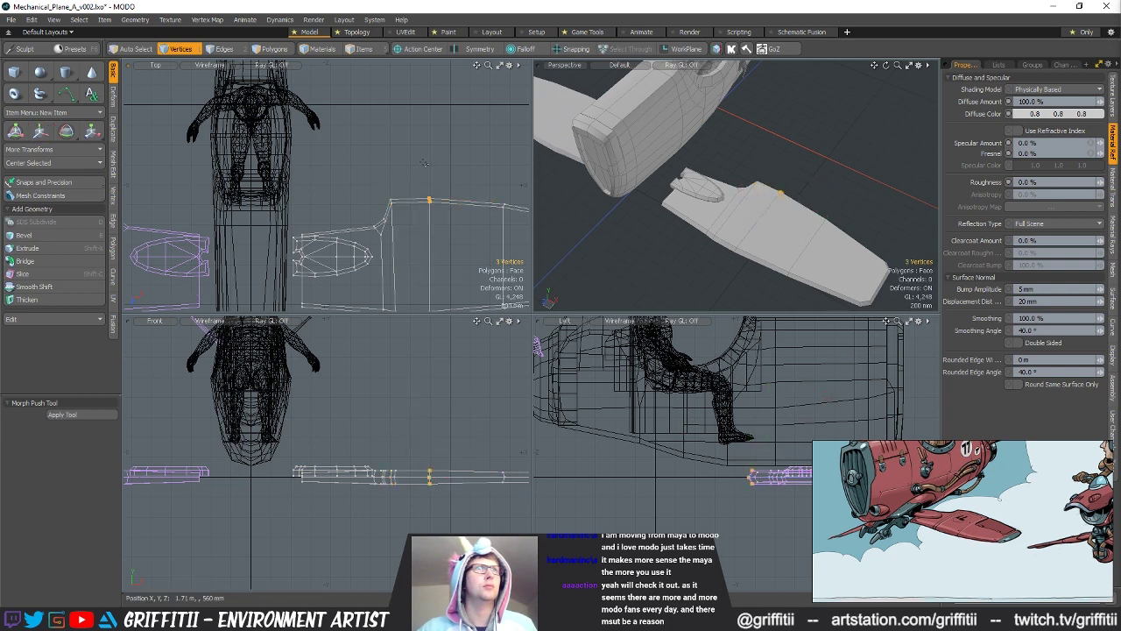
pyautogui.click(407, 212)
pyautogui.scroll(-4, 408, 213)
pyautogui.keyDown('alt'); pyautogui.keyDown('shift'); pyautogui.moveTo(404, 209); pyautogui.dragTo(429, 201); pyautogui.keyUp('shift'); pyautogui.keyUp('alt')
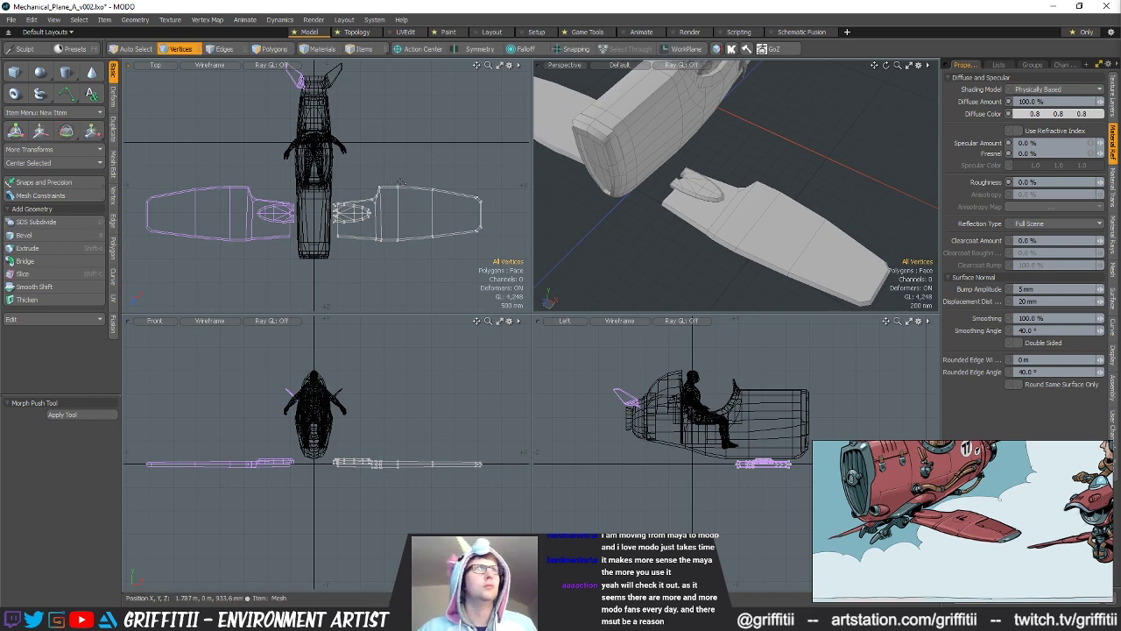
pyautogui.moveTo(400, 182); pyautogui.dragTo(394, 191, button='right')
pyautogui.press('w')
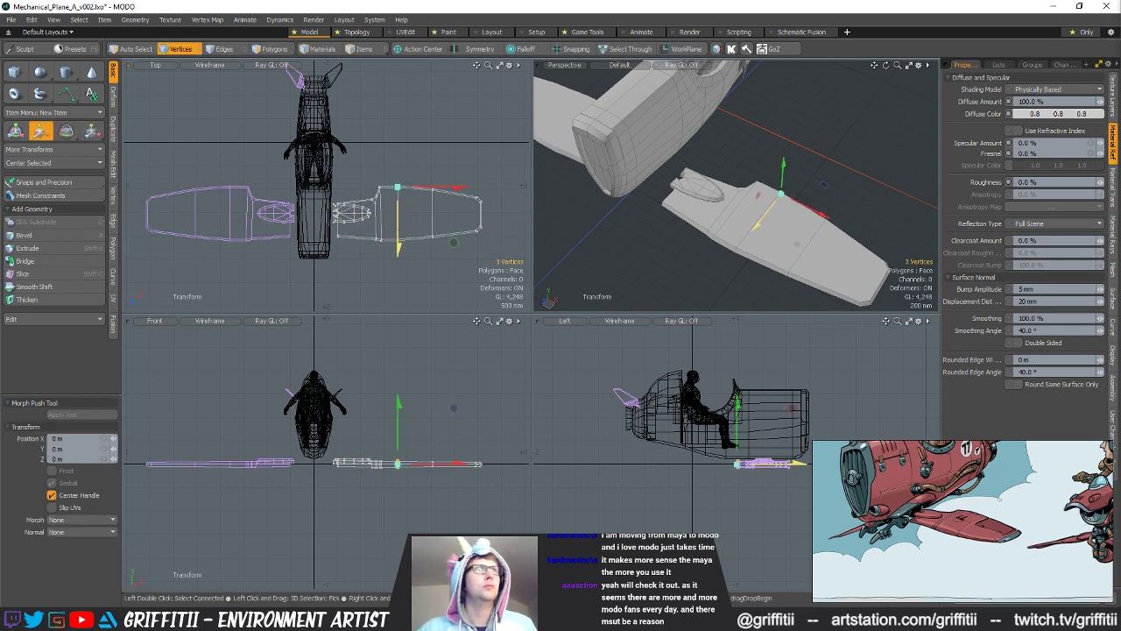
pyautogui.press('space')
# Step: Shift the trailing-edge vertices of the two crosswise edges behind the shoulder along X so those edges slant
pyautogui.scroll(5, 385, 219)
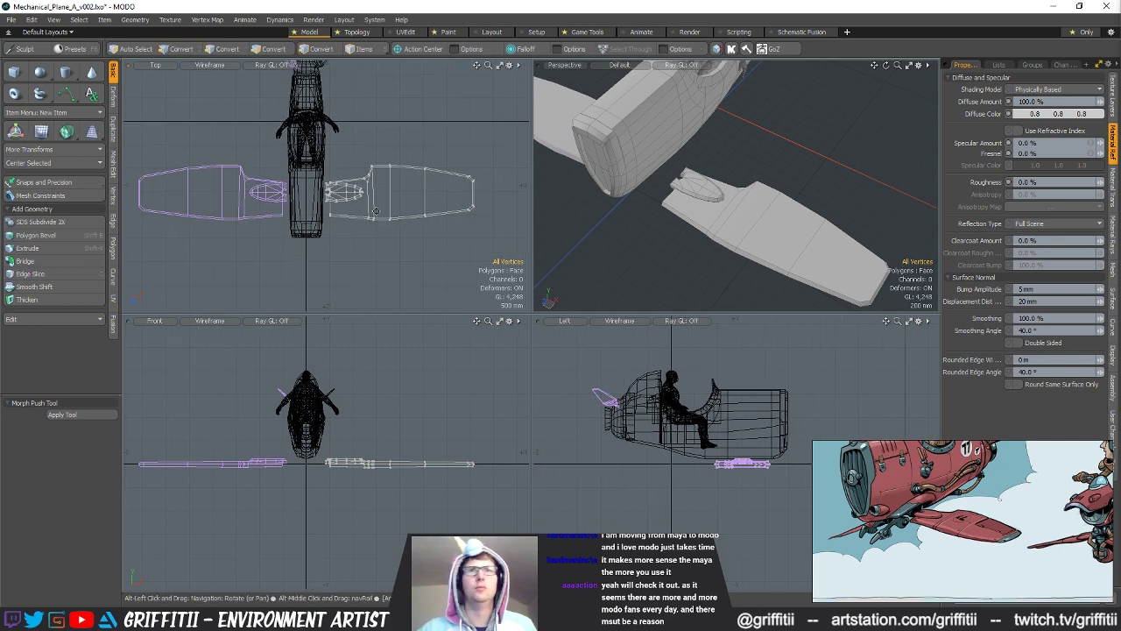
pyautogui.moveTo(407, 253); pyautogui.dragTo(409, 256, button='right')
pyautogui.scroll(-3, 408, 256)
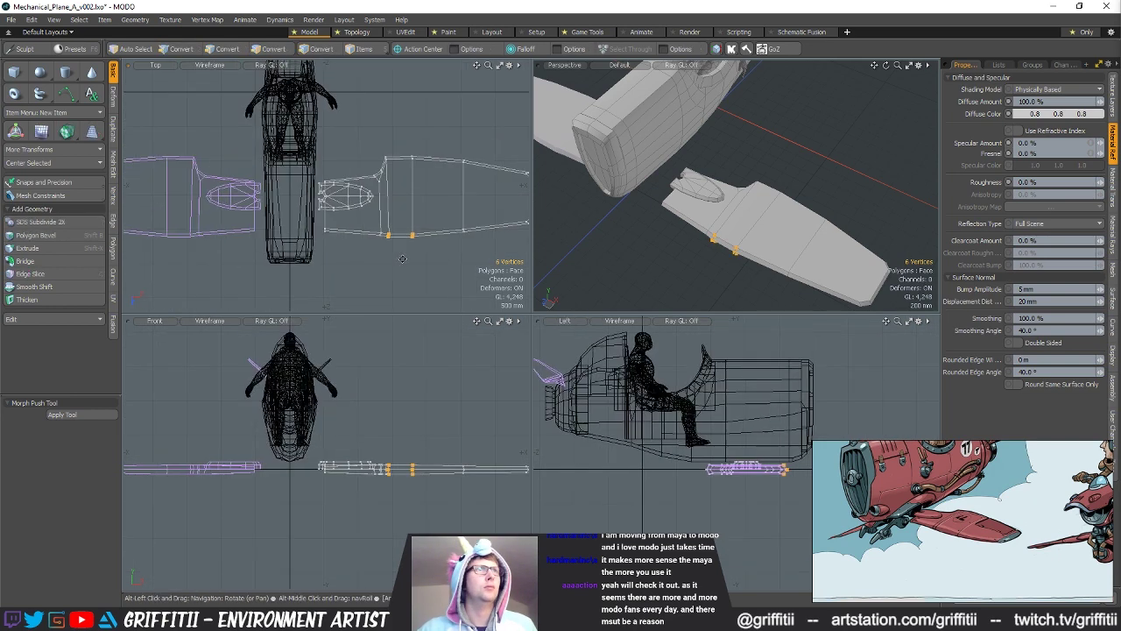
pyautogui.press('w')
pyautogui.press('space')
pyautogui.moveTo(393, 215); pyautogui.dragTo(397, 230, button='right')
pyautogui.press('w')
pyautogui.moveTo(415, 255); pyautogui.dragTo(413, 254)
pyautogui.press('space')
# Step: Add a single uniform loop slice around the fuselage between the cockpit and the nose
pyautogui.scroll(-3, 415, 256)
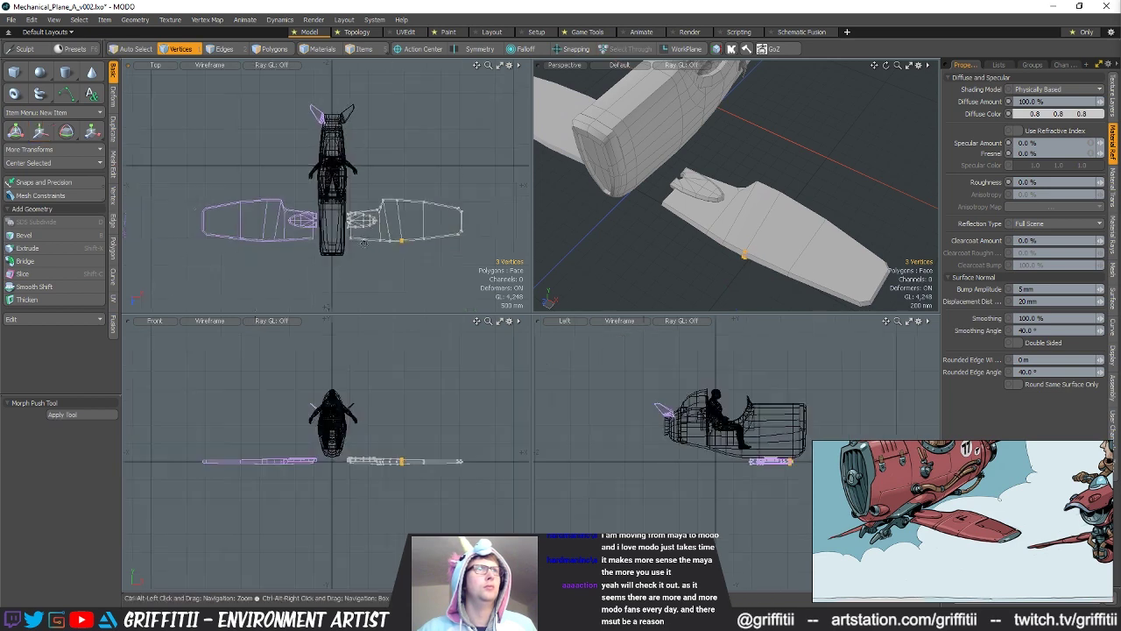
pyautogui.keyDown('alt'); pyautogui.moveTo(473, 241); pyautogui.dragTo(455, 244); pyautogui.keyUp('alt')
pyautogui.scroll(-2, 934, 500)
pyautogui.moveTo(932, 473); pyautogui.dragTo(921, 525, button='middle')
pyautogui.scroll(2, 921, 529)
pyautogui.scroll(4, 283, 213)
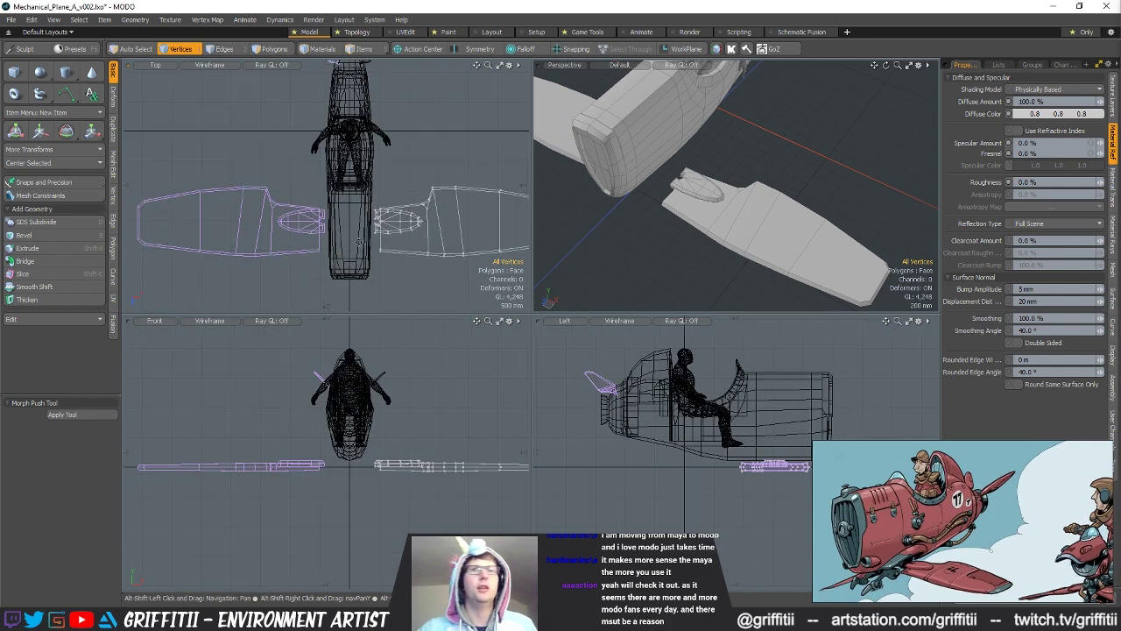
pyautogui.doubleClick(366, 234)
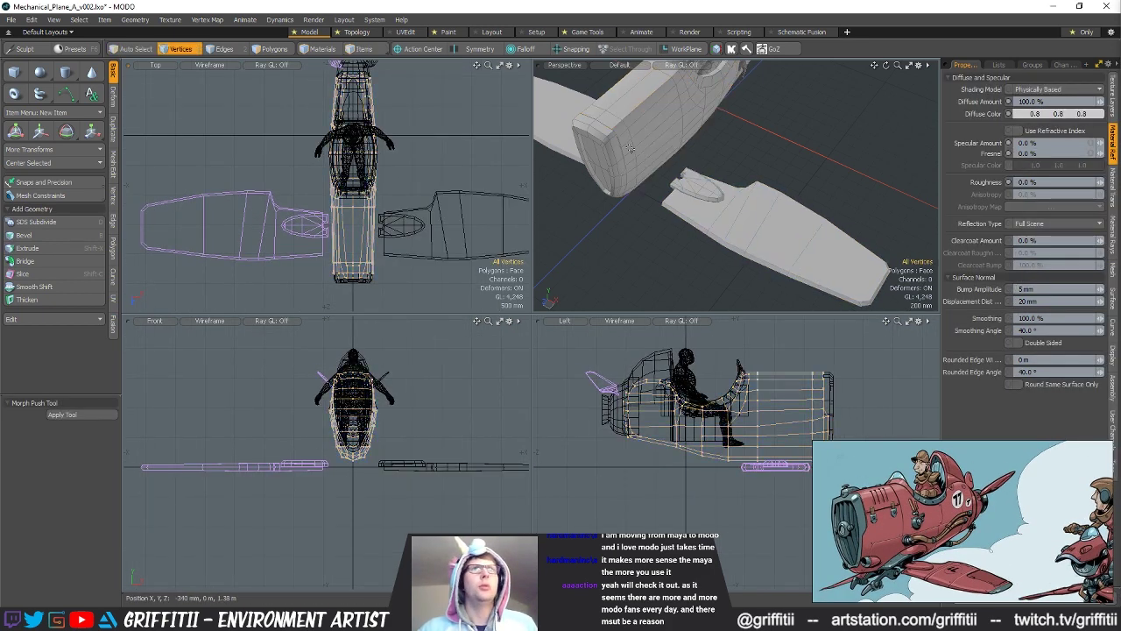
pyautogui.moveTo(644, 109); pyautogui.dragTo(655, 128)
pyautogui.hotkey('alt', 'c')
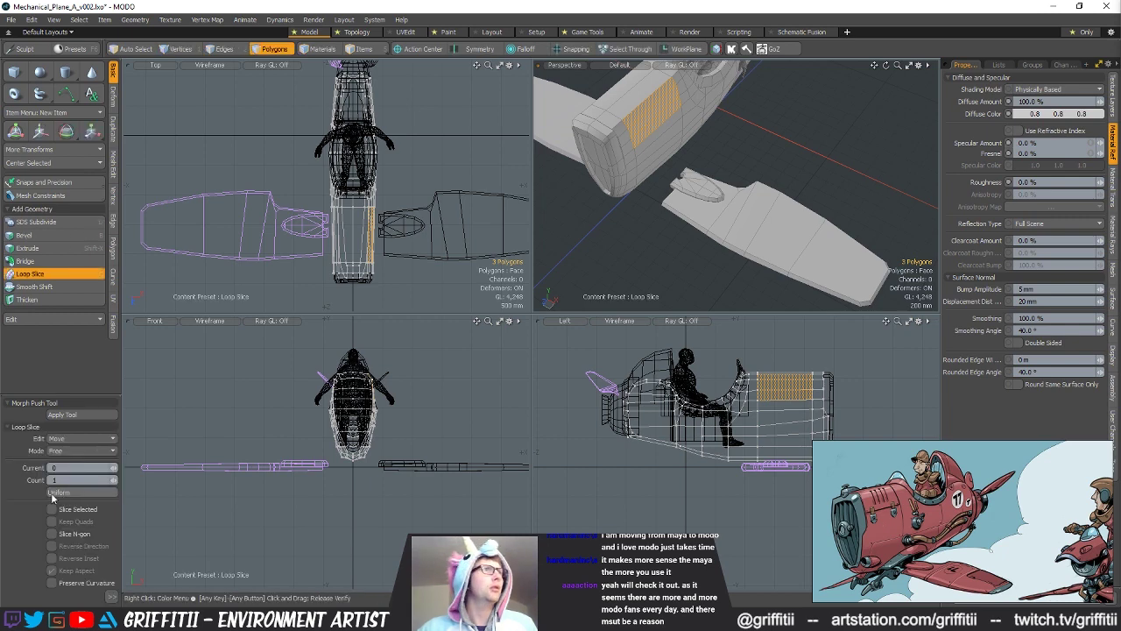
pyautogui.click(275, 347)
pyautogui.scroll(2, 383, 255)
pyautogui.press('space')
# Step: Cut the nose grille piece out of its own mesh and paste it into the fuselage mesh
pyautogui.press('1')
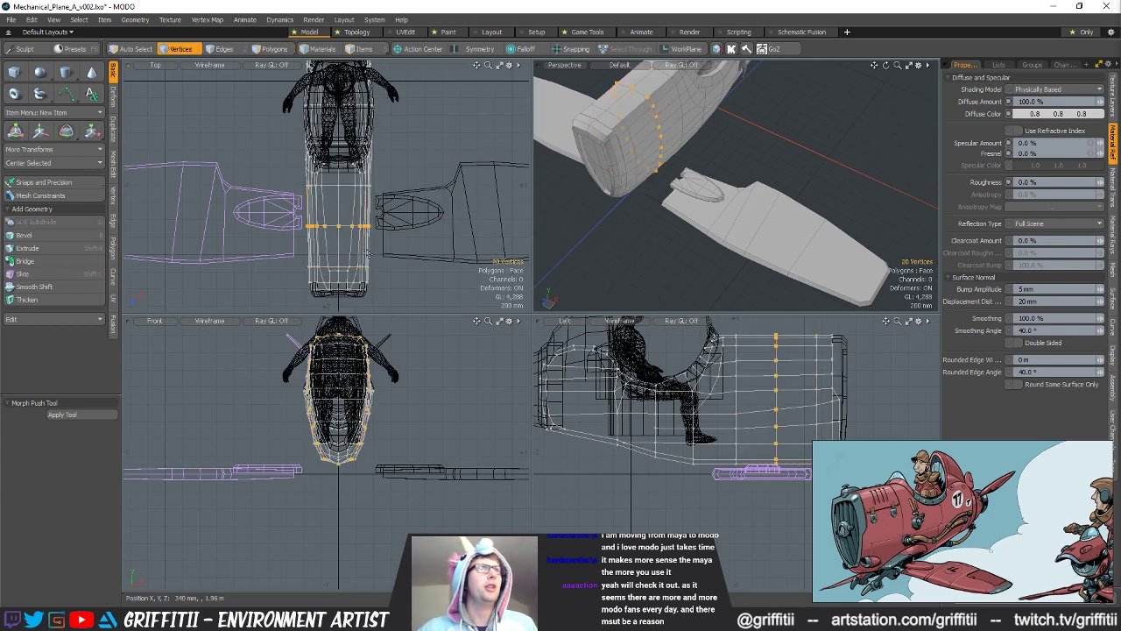
pyautogui.keyDown('alt'); pyautogui.moveTo(381, 260); pyautogui.dragTo(388, 248); pyautogui.keyUp('alt')
pyautogui.click(380, 279)
pyautogui.press('3')
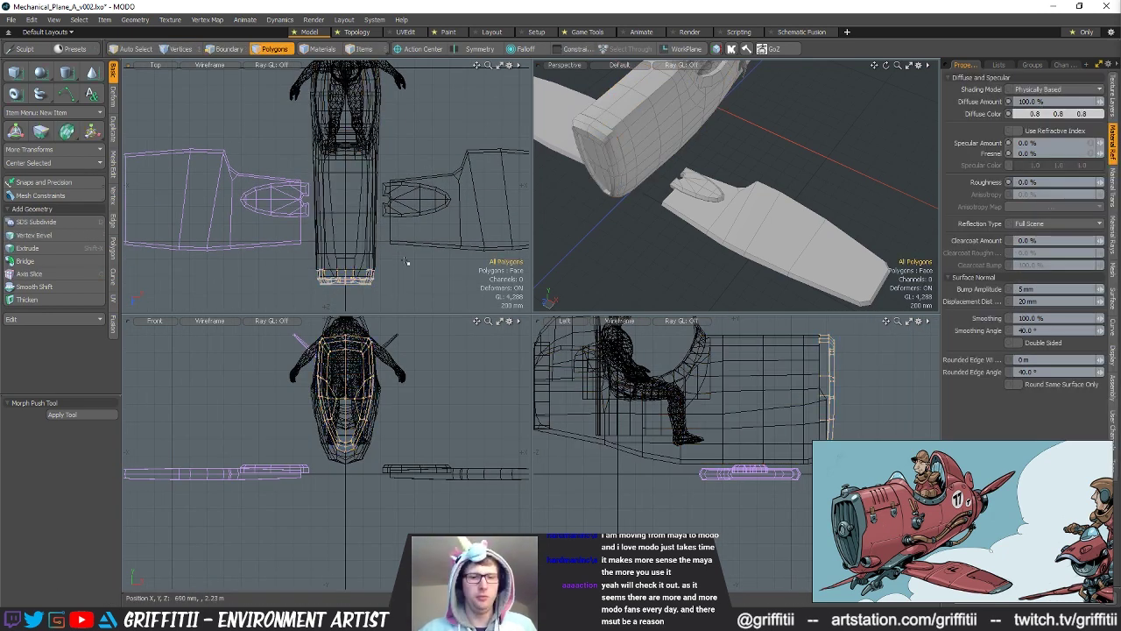
pyautogui.press('5')
pyautogui.press('3')
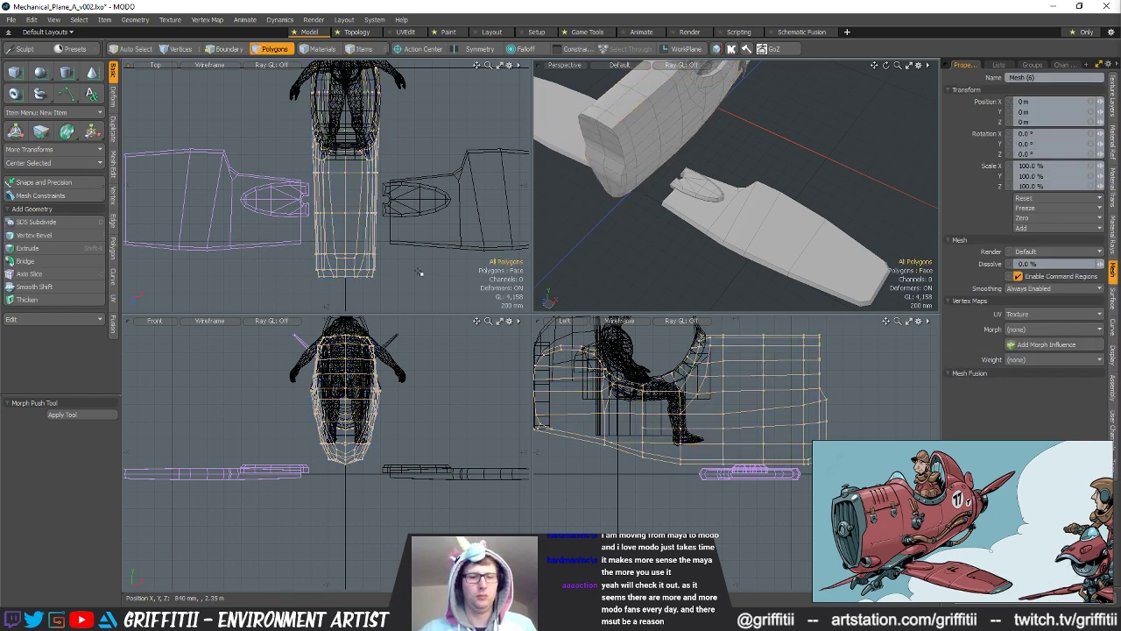
pyautogui.hotkey('ctrl', 'v')
# Step: Scale all vertices of the fuselage's nose end, including the pasted grille, to 89.5% in X
pyautogui.press('1')
pyautogui.moveTo(387, 244); pyautogui.dragTo(265, 300, button='right')
pyautogui.press('r')
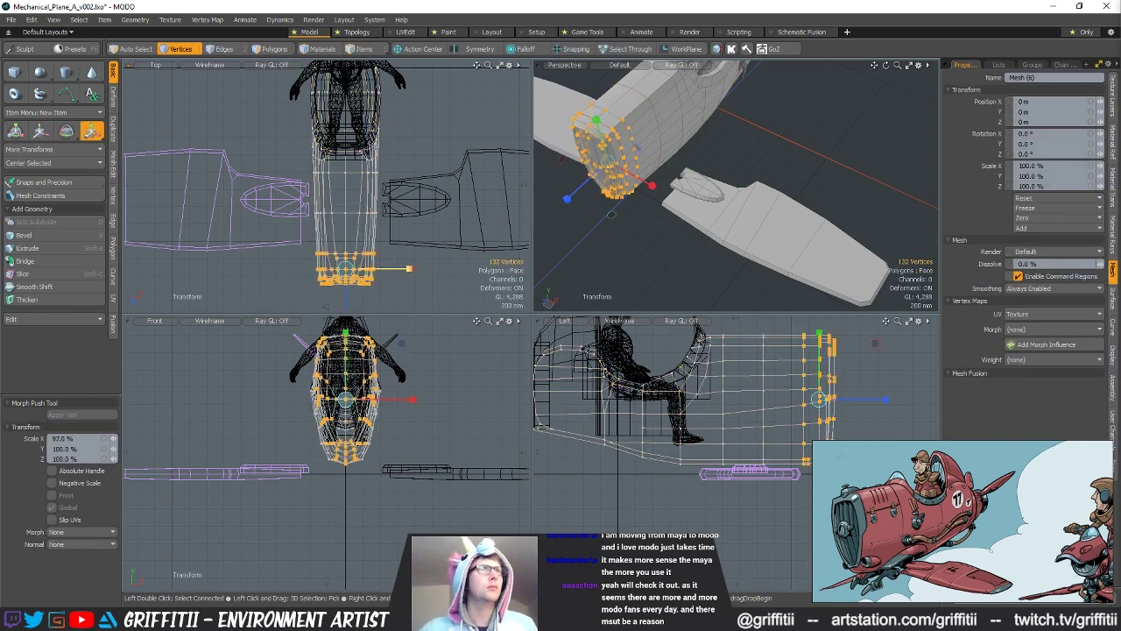
pyautogui.moveTo(412, 399); pyautogui.dragTo(405, 399)
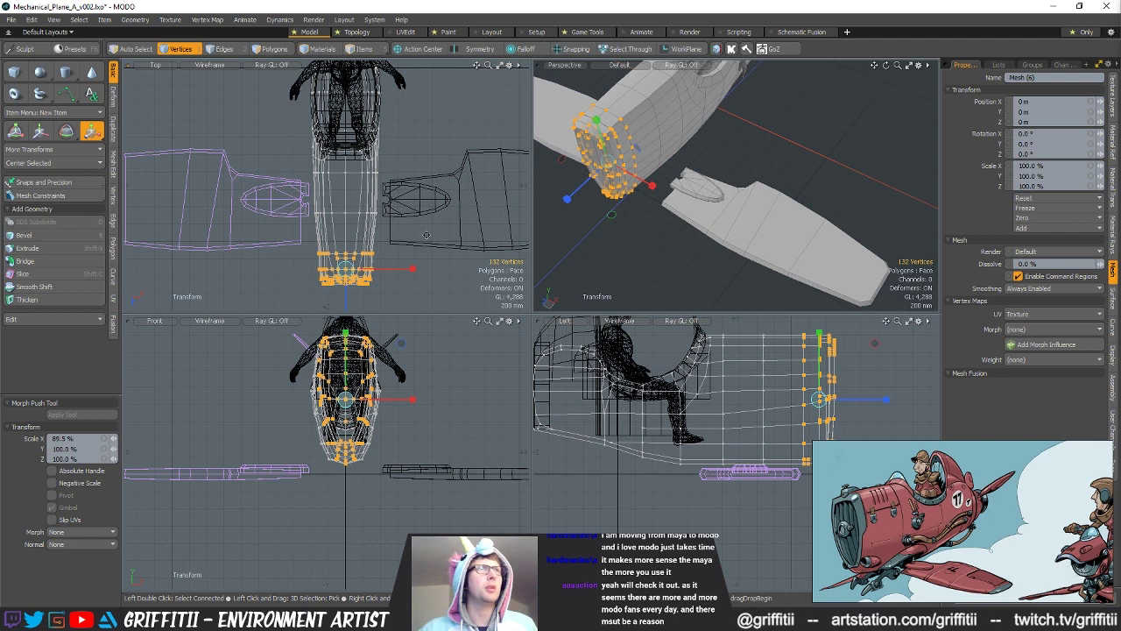
# Step: Scale only the foremost nose vertices to 91.5% in X to taper the tip further
pyautogui.scroll(-2, 426, 235)
pyautogui.keyDown('alt'); pyautogui.moveTo(554, 251); pyautogui.dragTo(592, 282); pyautogui.keyUp('alt')
pyautogui.press('q')
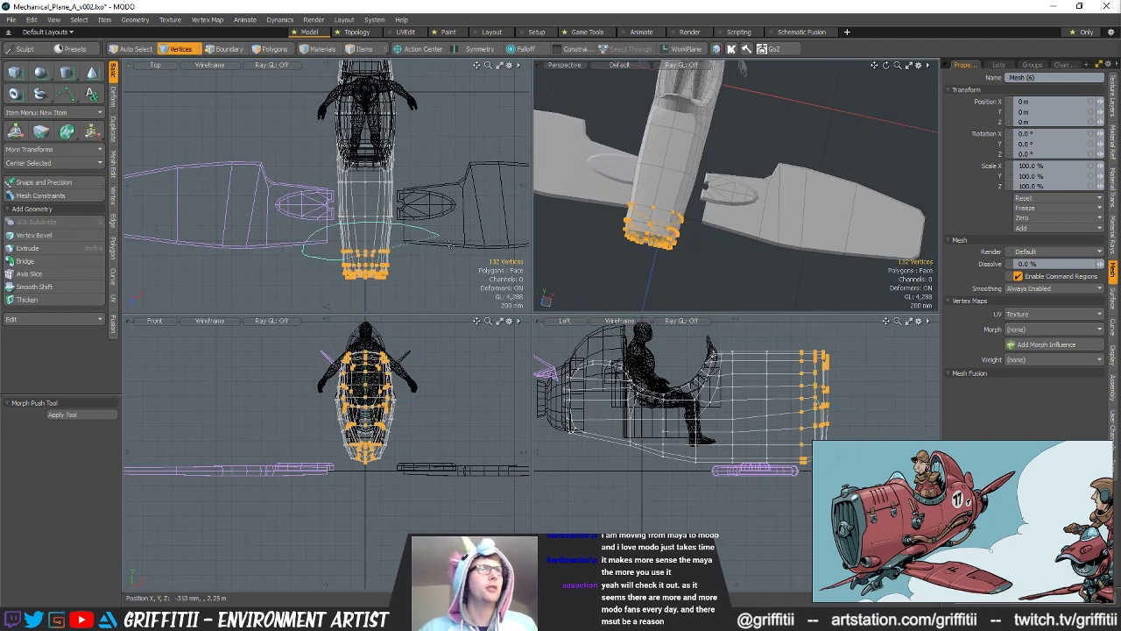
pyautogui.press('r')
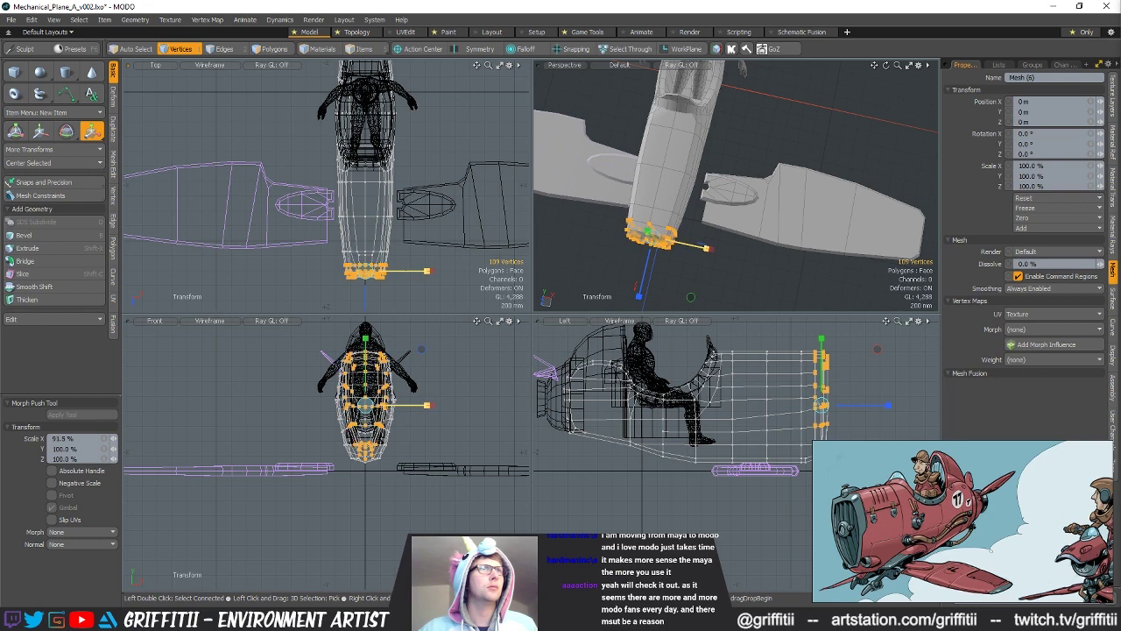
pyautogui.press('q')
pyautogui.click(707, 278)
# Step: Switch to the wing mesh and move the trailing corner vertices at its root along Z to narrow the root
pyautogui.scroll(-3, 700, 272)
pyautogui.moveTo(700, 263)
pyautogui.keyDown('alt'); pyautogui.mouseDown()
pyautogui.moveTo(673, 252)
pyautogui.moveTo(733, 257)
pyautogui.moveTo(694, 192)
pyautogui.moveTo(842, 188)
pyautogui.moveTo(721, 260)
pyautogui.mouseUp(); pyautogui.keyUp('alt')
pyautogui.keyDown('alt'); pyautogui.moveTo(390, 212); pyautogui.dragTo(368, 208); pyautogui.keyUp('alt')
pyautogui.scroll(-3, 385, 241)
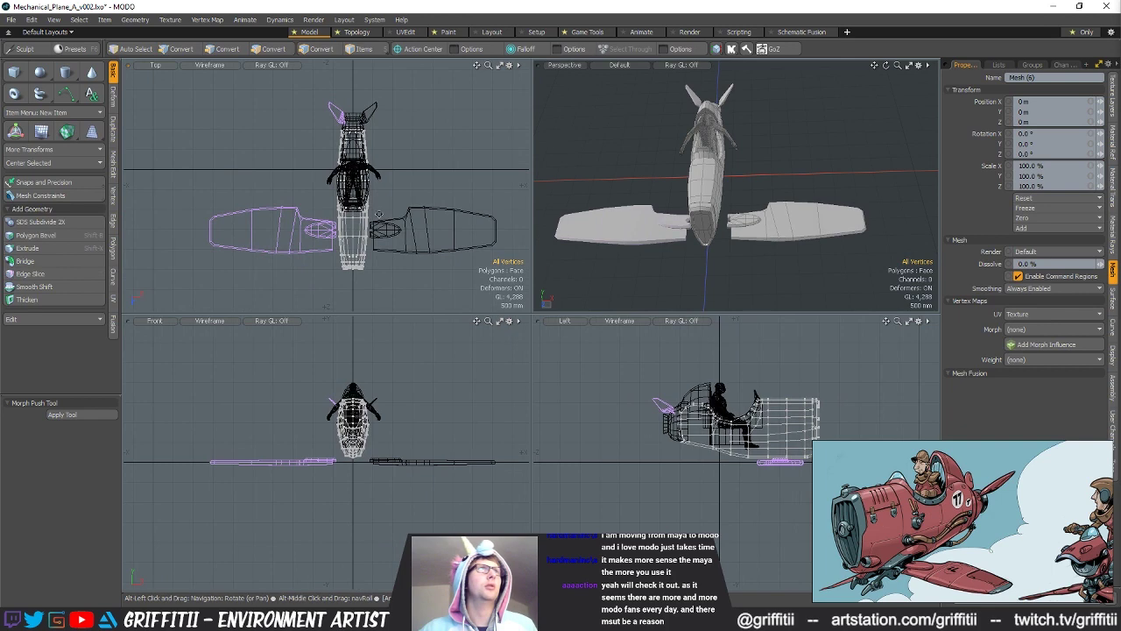
pyautogui.moveTo(595, 211)
pyautogui.keyDown('alt'); pyautogui.mouseDown()
pyautogui.moveTo(614, 220)
pyautogui.moveTo(583, 216)
pyautogui.mouseUp(); pyautogui.keyUp('alt')
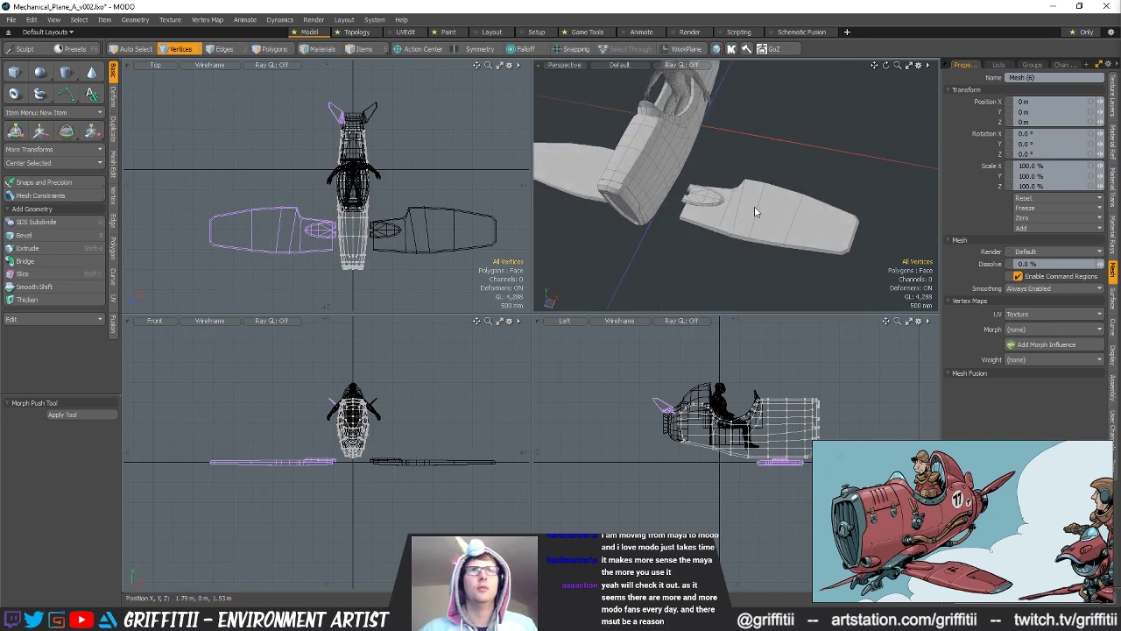
pyautogui.press('5')
pyautogui.click(754, 207)
pyautogui.keyDown('ctrl'); pyautogui.keyDown('alt'); pyautogui.moveTo(386, 240); pyautogui.dragTo(416, 246); pyautogui.keyUp('alt'); pyautogui.keyUp('ctrl')
pyautogui.scroll(2, 416, 246)
pyautogui.press('1')
pyautogui.moveTo(606, 226); pyautogui.dragTo(594, 219, button='right')
pyautogui.press('w')
pyautogui.press('x')
pyautogui.press('q')
pyautogui.press('x')
pyautogui.press('w')
pyautogui.moveTo(418, 263); pyautogui.dragTo(417, 271)
pyautogui.keyDown('alt'); pyautogui.moveTo(718, 219); pyautogui.dragTo(739, 230); pyautogui.keyUp('alt')
pyautogui.press('space')
pyautogui.click(696, 236)
# Step: Slice the looped polygons of the wing's root section crosswise, just short of the mounting plate's rounded tip
pyautogui.scroll(4, 696, 233)
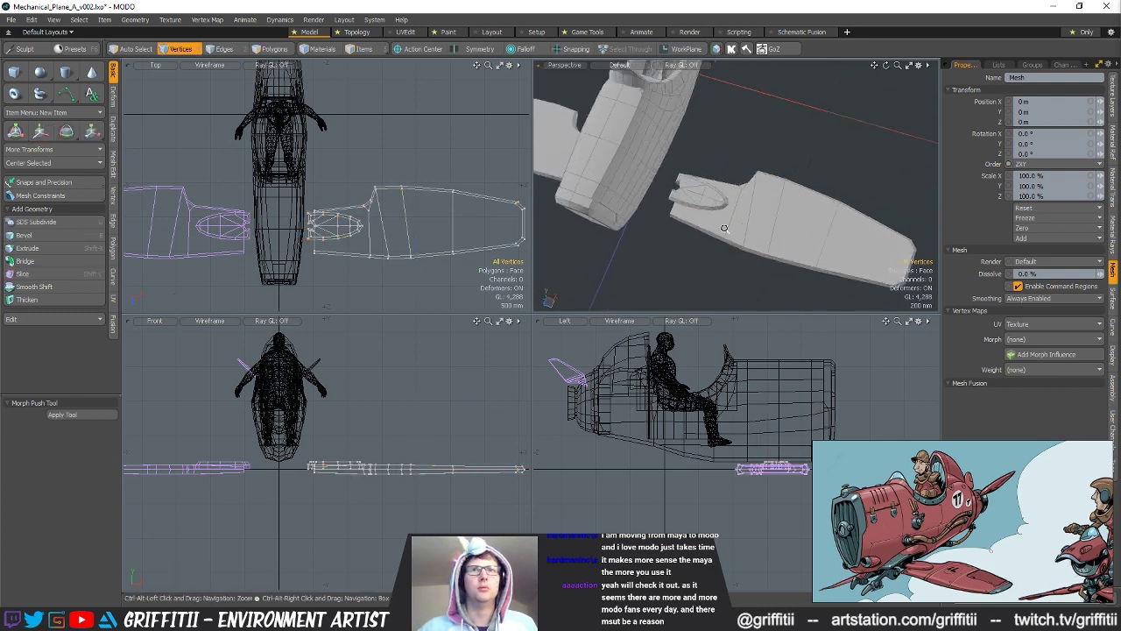
pyautogui.press('space')
pyautogui.press('space')
pyautogui.scroll(3, 930, 543)
pyautogui.moveTo(935, 543); pyautogui.dragTo(980, 508, button='middle')
pyautogui.keyDown('alt'); pyautogui.moveTo(699, 252); pyautogui.dragTo(707, 235); pyautogui.keyUp('alt')
pyautogui.press('space')
pyautogui.press('space')
pyautogui.press('space')
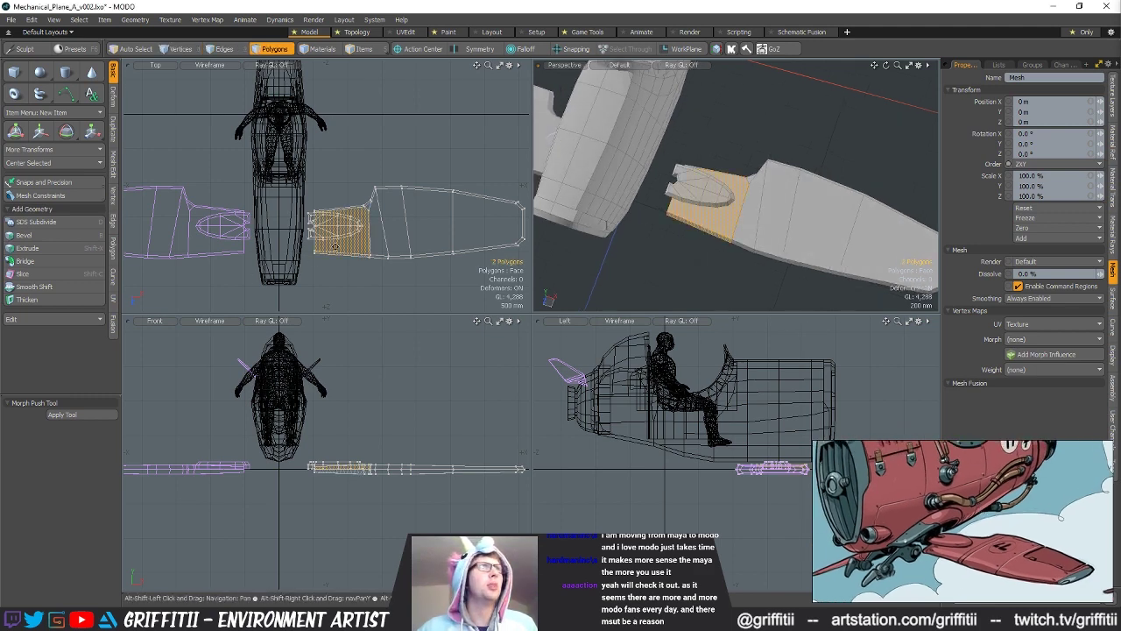
pyautogui.keyDown('ctrl'); pyautogui.keyDown('alt'); pyautogui.moveTo(335, 246); pyautogui.dragTo(368, 265); pyautogui.keyUp('alt'); pyautogui.keyUp('ctrl')
pyautogui.press('l')
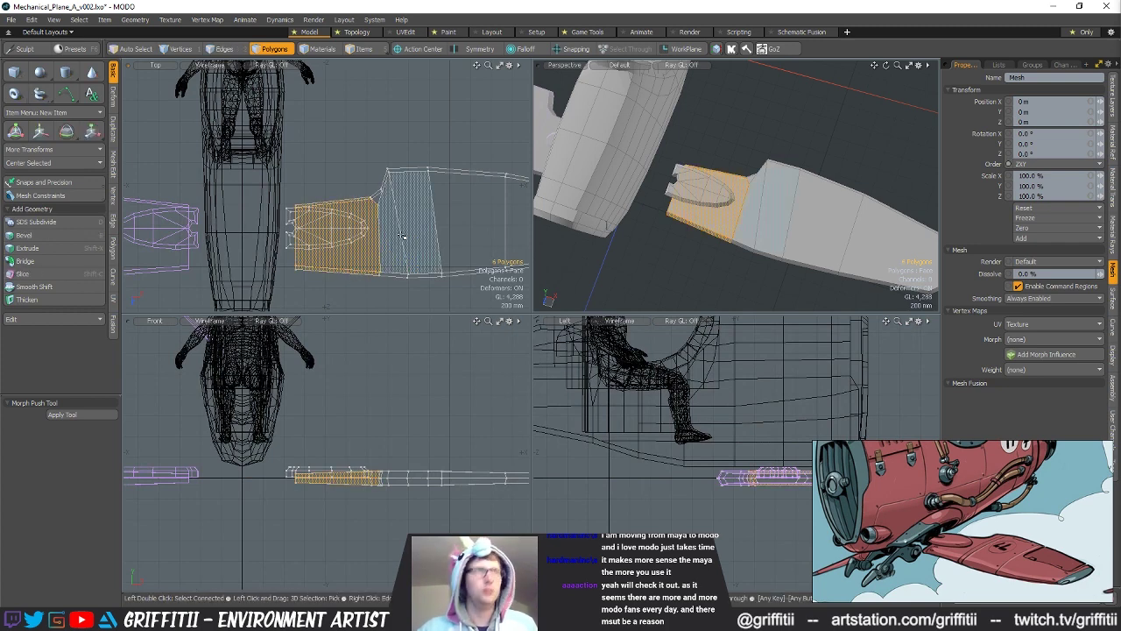
pyautogui.hotkey('shift', 'c')
pyautogui.moveTo(355, 182); pyautogui.dragTo(355, 291)
pyautogui.press('space')
pyautogui.scroll(1, 354, 293)
# Step: Move the three trailing-edge vertices of the new slice -20 mm along Z
pyautogui.press('1')
pyautogui.moveTo(354, 269); pyautogui.dragTo(375, 276, button='right')
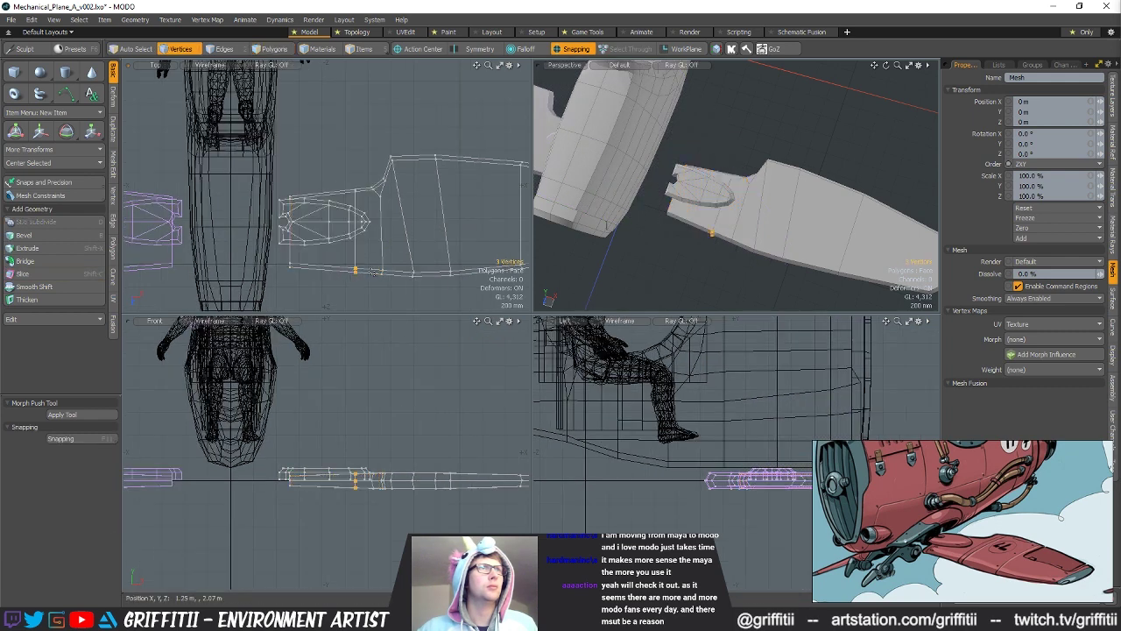
pyautogui.press('w')
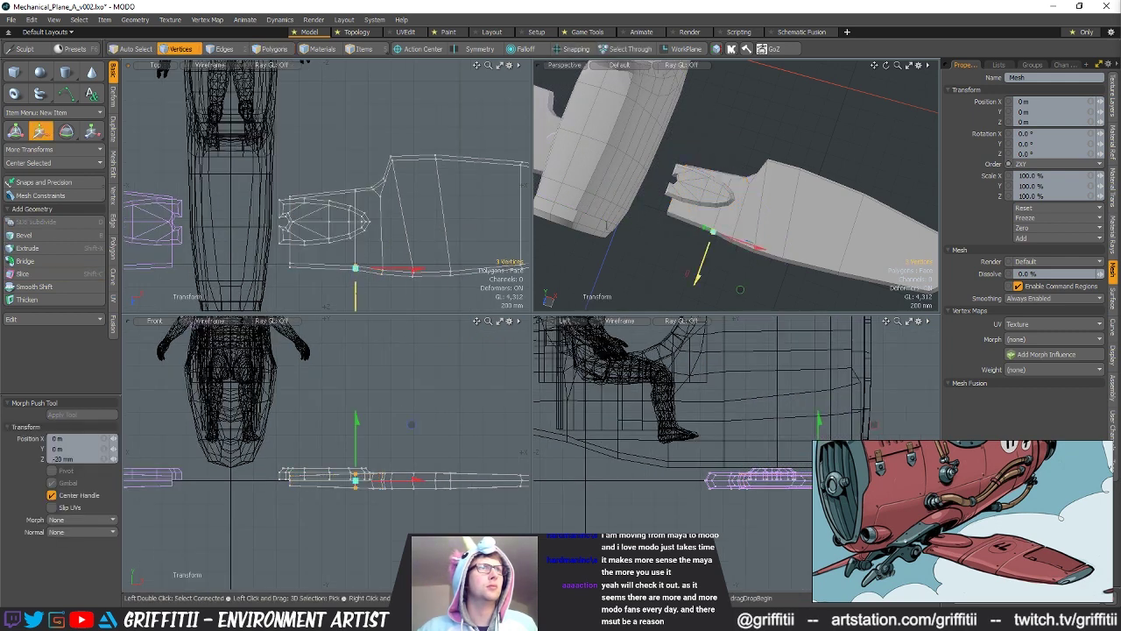
pyautogui.press('space')
# Step: Move the next three trailing-edge vertices outboard of the slice 40 mm along X and 10 mm along Z
pyautogui.moveTo(378, 258); pyautogui.dragTo(397, 273, button='right')
pyautogui.press('w')
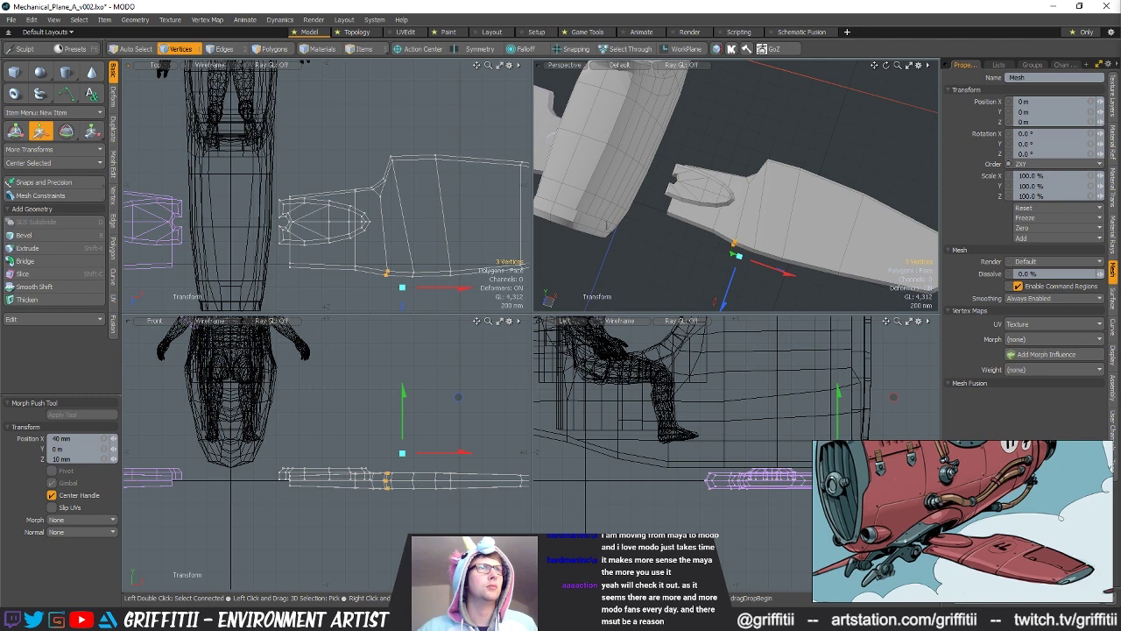
pyautogui.press('space')
pyautogui.click(438, 267)
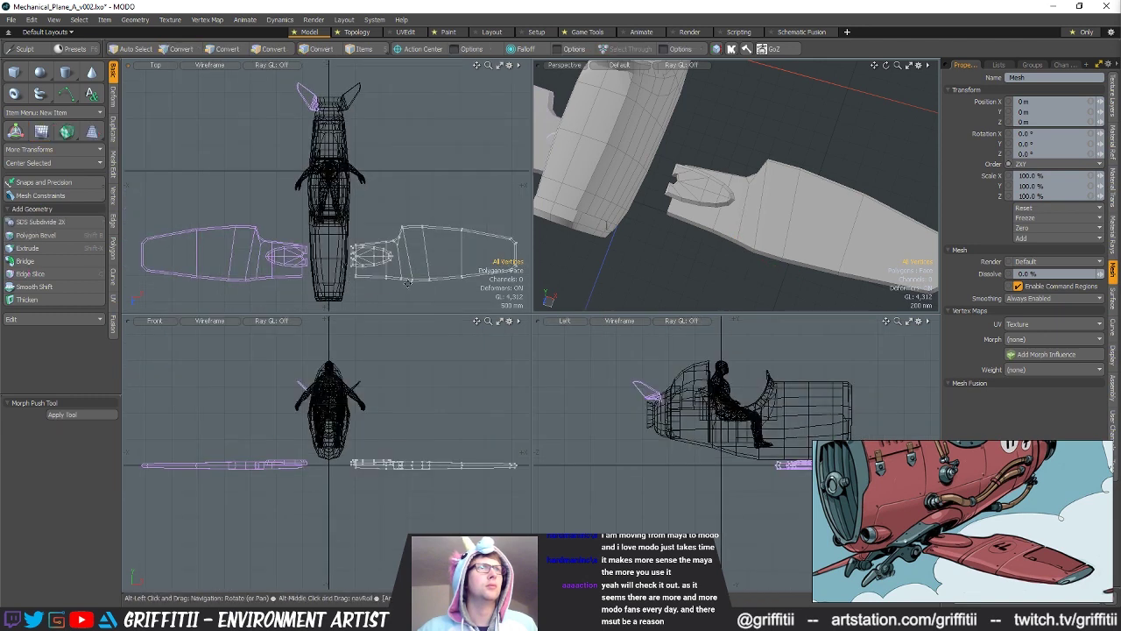
# Step: Move the six trailing-edge vertices at the root corner and the new slice -10 mm along Z
pyautogui.press('a')
pyautogui.scroll(-3, 692, 245)
pyautogui.keyDown('alt'); pyautogui.moveTo(784, 250); pyautogui.dragTo(678, 255); pyautogui.keyUp('alt')
pyautogui.scroll(3, 372, 257)
pyautogui.keyDown('ctrl'); pyautogui.keyDown('alt'); pyautogui.moveTo(393, 269); pyautogui.dragTo(409, 273); pyautogui.keyUp('alt'); pyautogui.keyUp('ctrl')
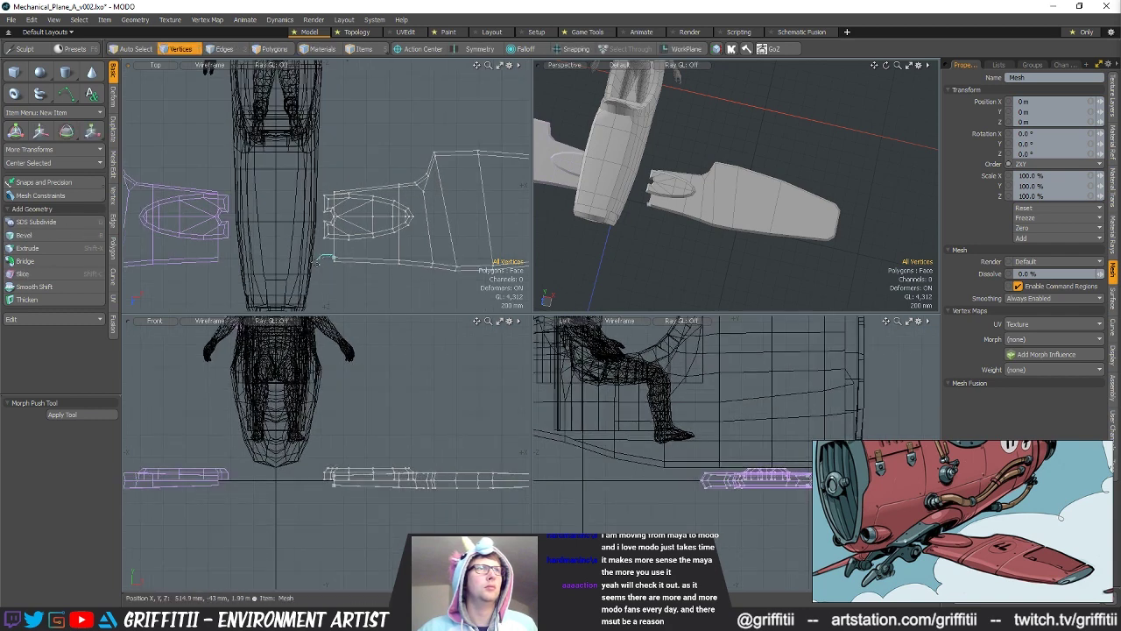
pyautogui.moveTo(404, 247); pyautogui.dragTo(362, 299, button='right')
pyautogui.press('w')
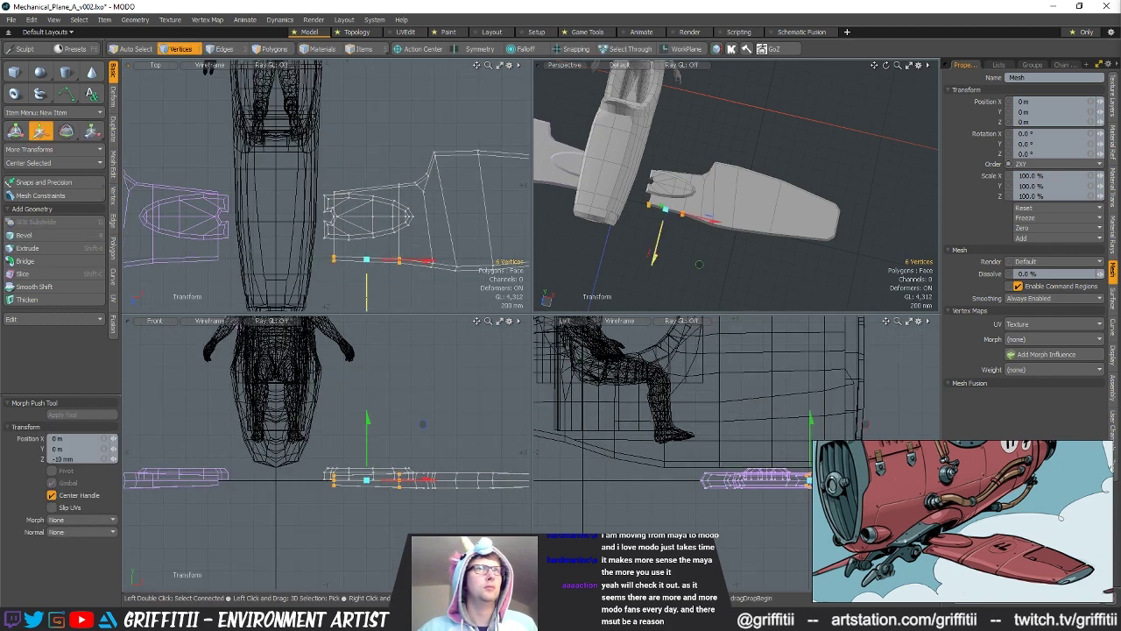
pyautogui.press('q')
pyautogui.click(698, 263)
# Step: Move the three trailing-edge vertices where the root section meets the wider wing -10 mm in X and Z
pyautogui.scroll(-2, 696, 245)
pyautogui.keyDown('alt'); pyautogui.moveTo(695, 243); pyautogui.dragTo(706, 243); pyautogui.keyUp('alt')
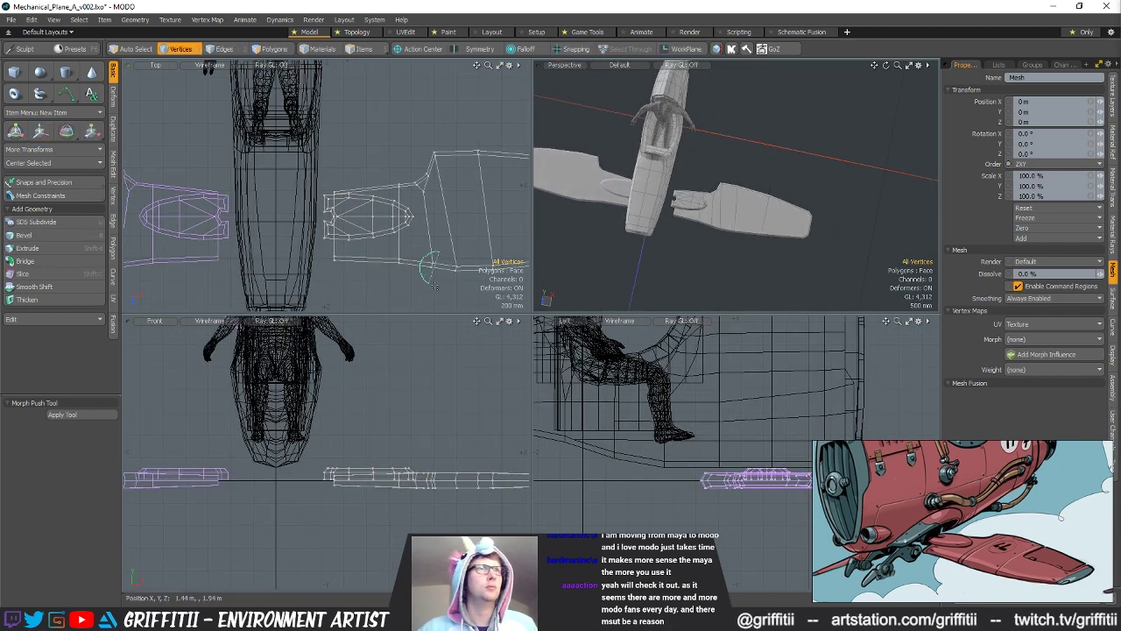
pyautogui.moveTo(433, 287); pyautogui.dragTo(431, 279, button='right')
pyautogui.press('w')
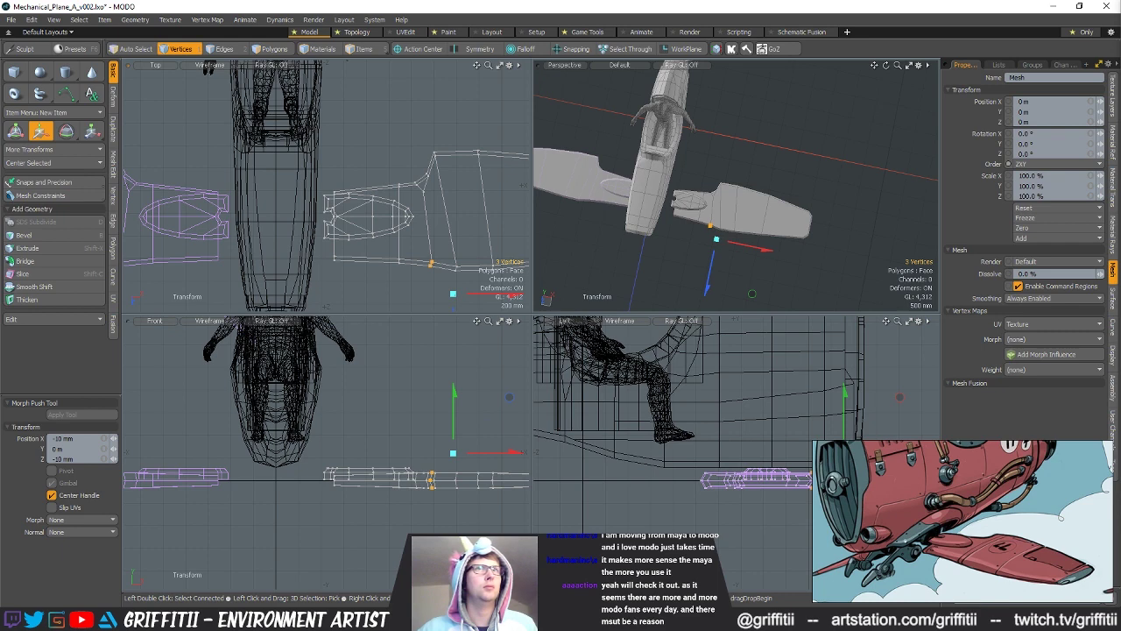
pyautogui.press('space')
pyautogui.keyDown('alt'); pyautogui.moveTo(718, 245); pyautogui.dragTo(815, 259); pyautogui.keyUp('alt')
pyautogui.press('1')
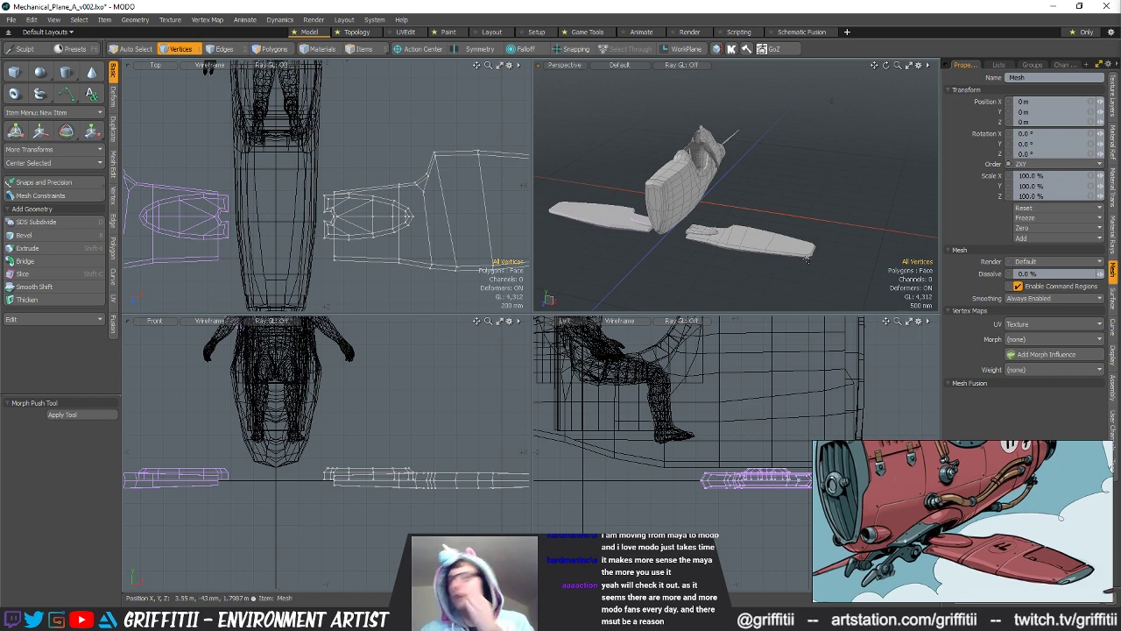
# Step: Create a 16-sided cylinder primitive at the origin with radii of 500, 750 and 500 mm
pyautogui.keyDown('alt'); pyautogui.moveTo(782, 231); pyautogui.dragTo(742, 202); pyautogui.keyUp('alt')
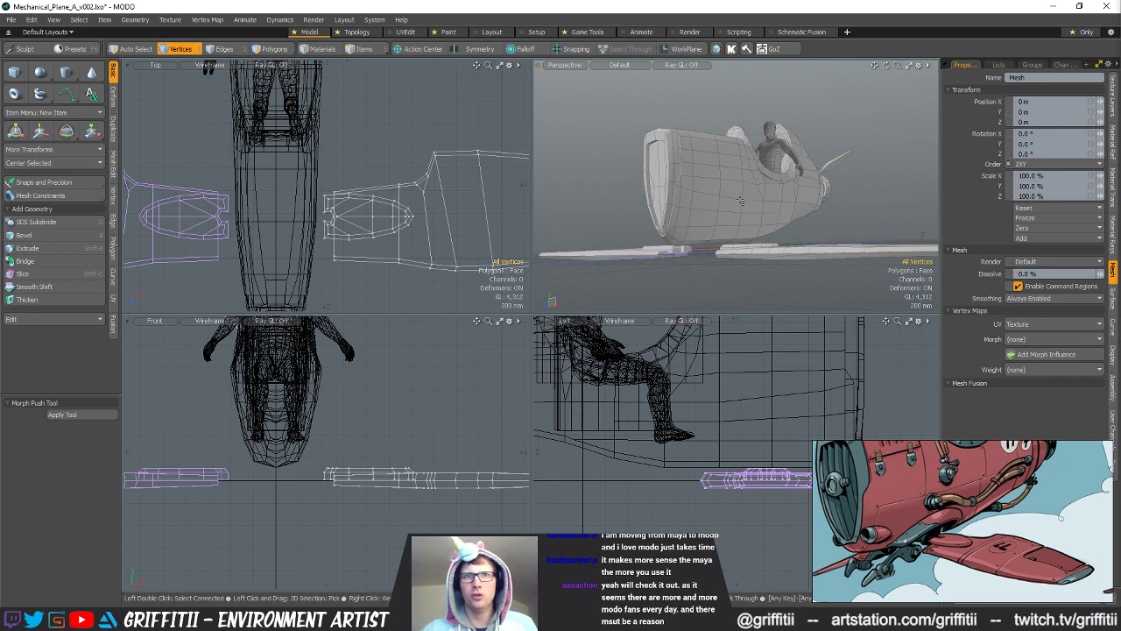
pyautogui.keyDown('alt'); pyautogui.moveTo(765, 218); pyautogui.dragTo(816, 235); pyautogui.keyUp('alt')
pyautogui.scroll(3, 815, 240)
pyautogui.press('1')
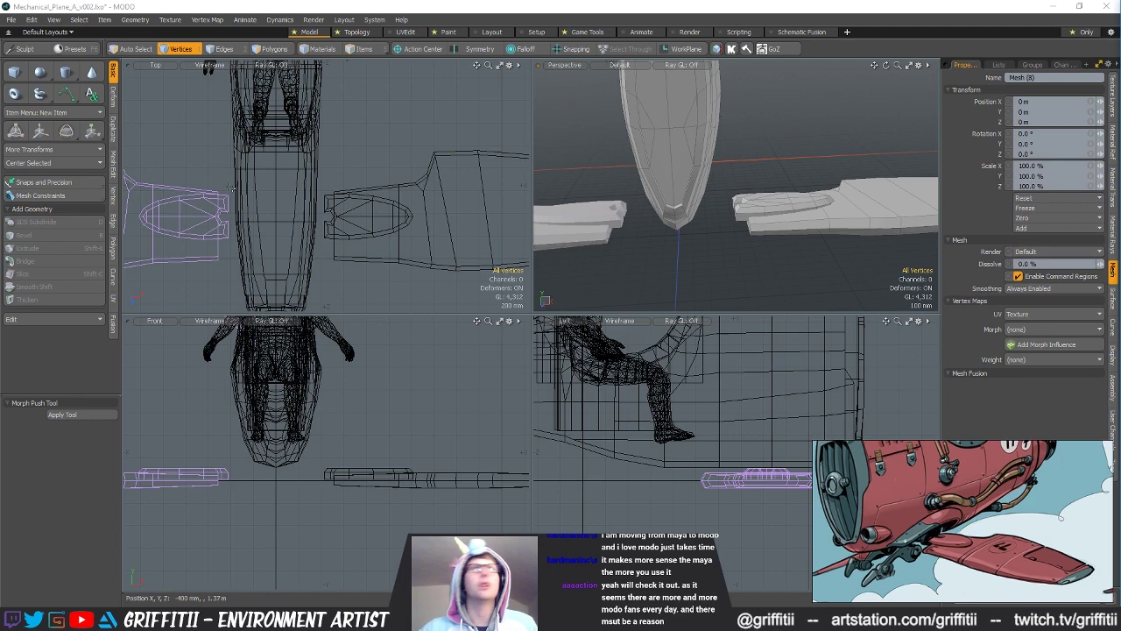
pyautogui.click(66, 73)
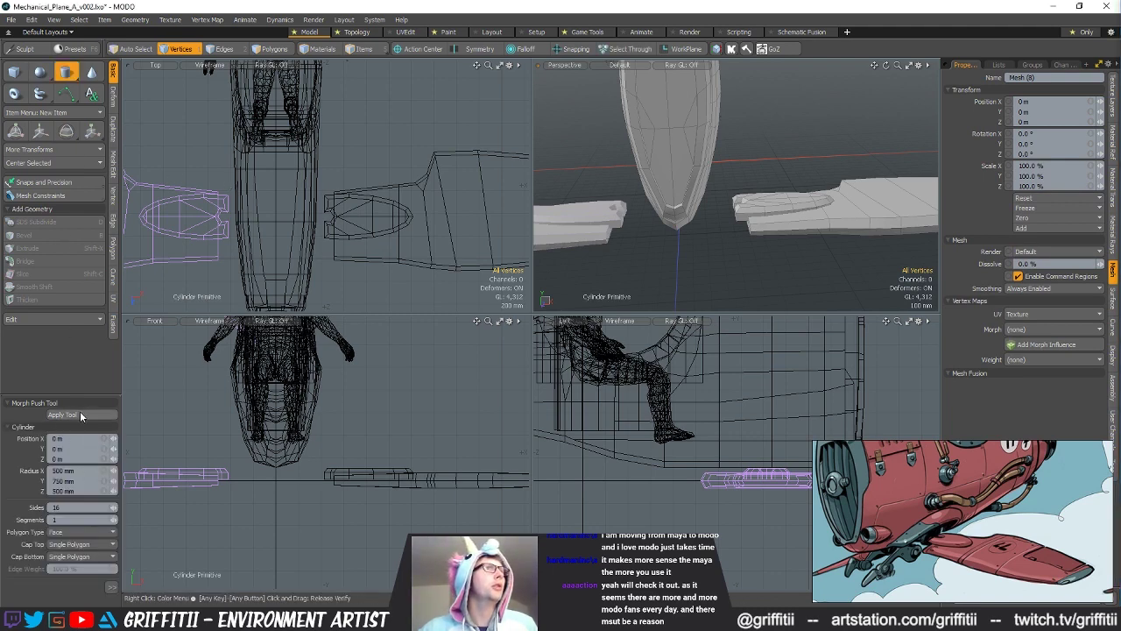
pyautogui.click(81, 415)
pyautogui.press('space')
pyautogui.press('space')
pyautogui.press('space')
# Step: Select the whole cylinder, turn it to lie along the X axis and scale it down to fit beneath the fuselage
pyautogui.moveTo(303, 436); pyautogui.dragTo(314, 436)
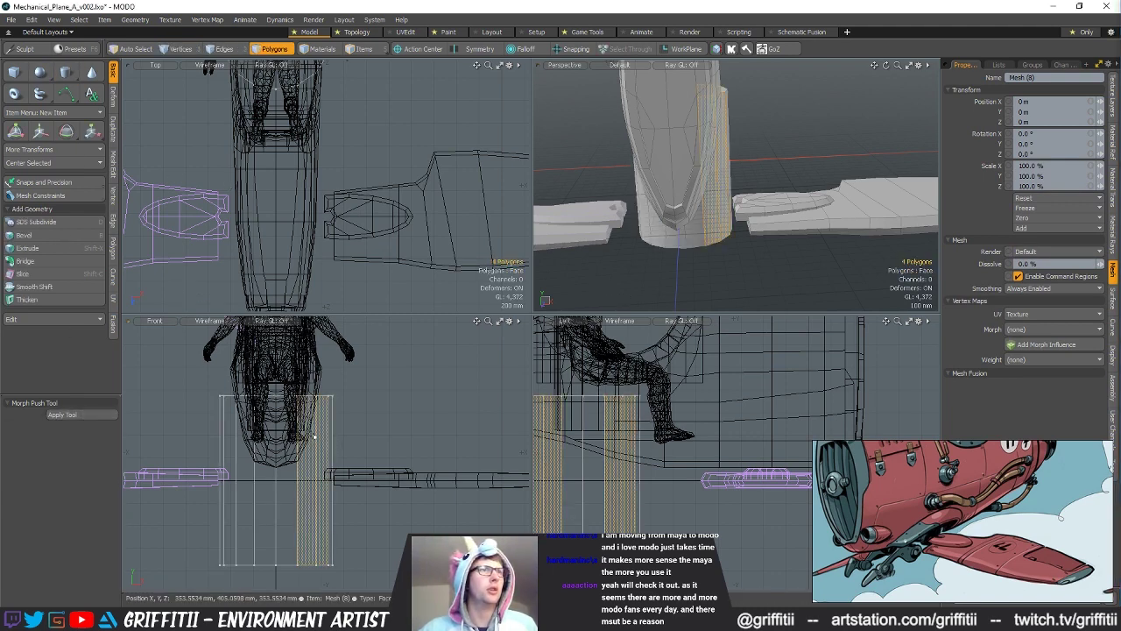
pyautogui.doubleClick(313, 436)
pyautogui.press('y')
pyautogui.moveTo(277, 480); pyautogui.dragTo(238, 481)
pyautogui.press('e')
pyautogui.moveTo(283, 411)
pyautogui.mouseDown()
pyautogui.moveTo(349, 517)
pyautogui.moveTo(354, 490)
pyautogui.mouseUp()
# Step: Delete the cylinder's two end caps and scale the open tube to 61.5% in Y and Z
pyautogui.press('space')
pyautogui.moveTo(264, 430); pyautogui.dragTo(283, 544, button='right')
pyautogui.keyDown('shift'); pyautogui.moveTo(276, 444); pyautogui.dragTo(291, 595, button='right'); pyautogui.keyUp('shift')
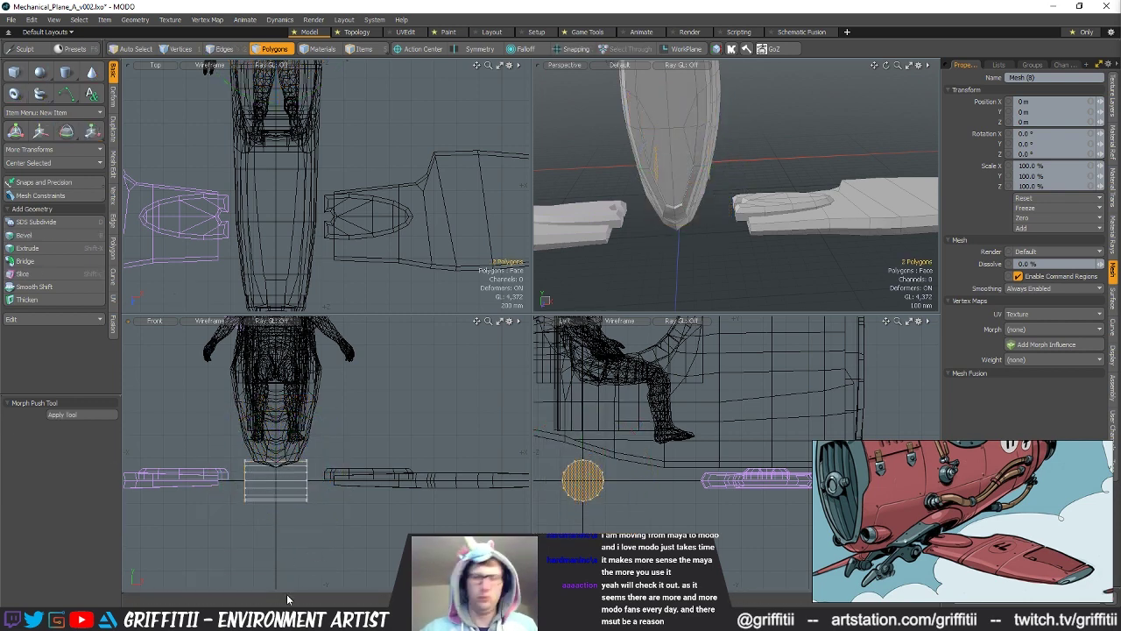
pyautogui.press('r')
pyautogui.keyDown('alt'); pyautogui.moveTo(624, 471); pyautogui.dragTo(600, 466); pyautogui.keyUp('alt')
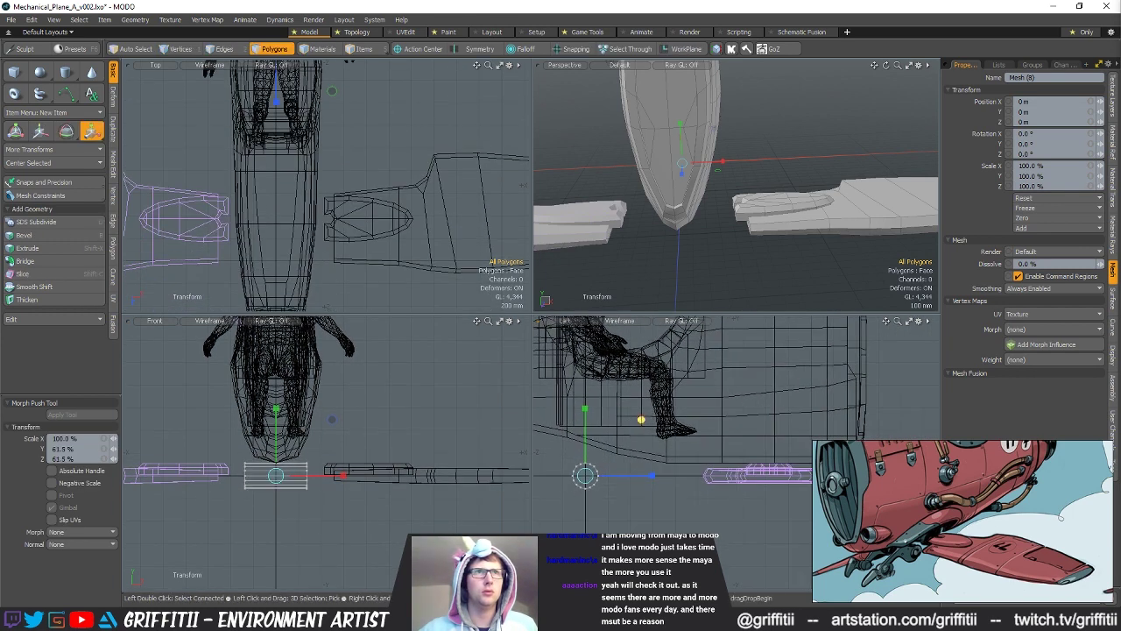
# Step: Move the tube 30 mm in Y and 1.53 m in Z, and fine-tune it by -10 mm in Y and -5 mm in Z
pyautogui.press('w')
pyautogui.moveTo(663, 428); pyautogui.dragTo(848, 425)
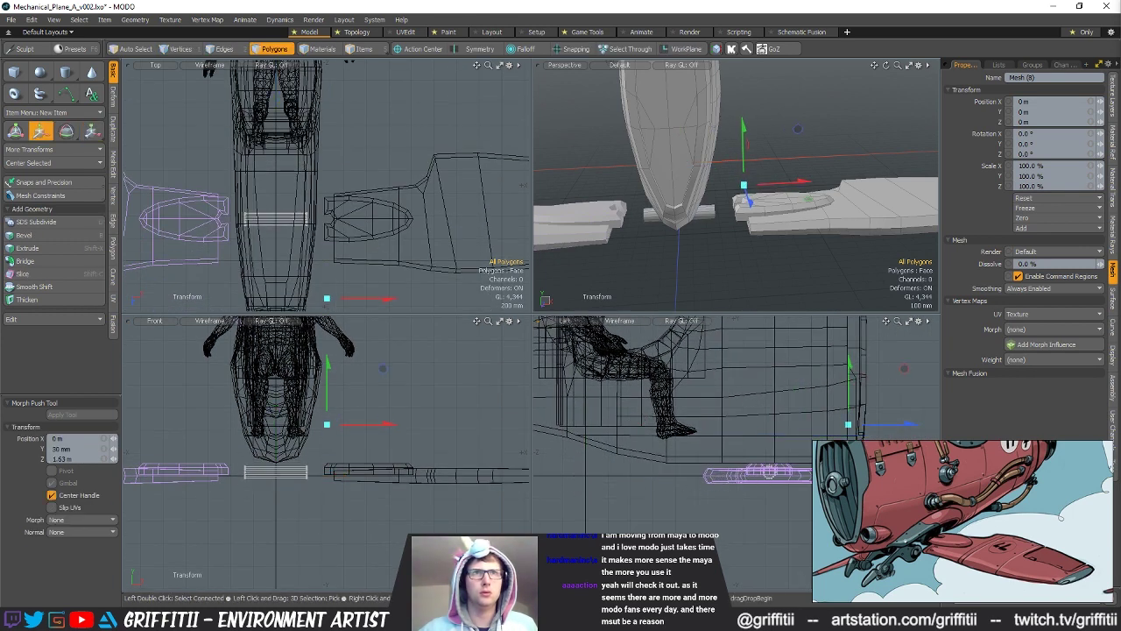
pyautogui.keyDown('alt'); pyautogui.moveTo(520, 445); pyautogui.dragTo(362, 443); pyautogui.keyUp('alt')
pyautogui.keyDown('alt'); pyautogui.moveTo(716, 454); pyautogui.dragTo(703, 455); pyautogui.keyUp('alt')
pyautogui.moveTo(686, 471); pyautogui.dragTo(685, 473)
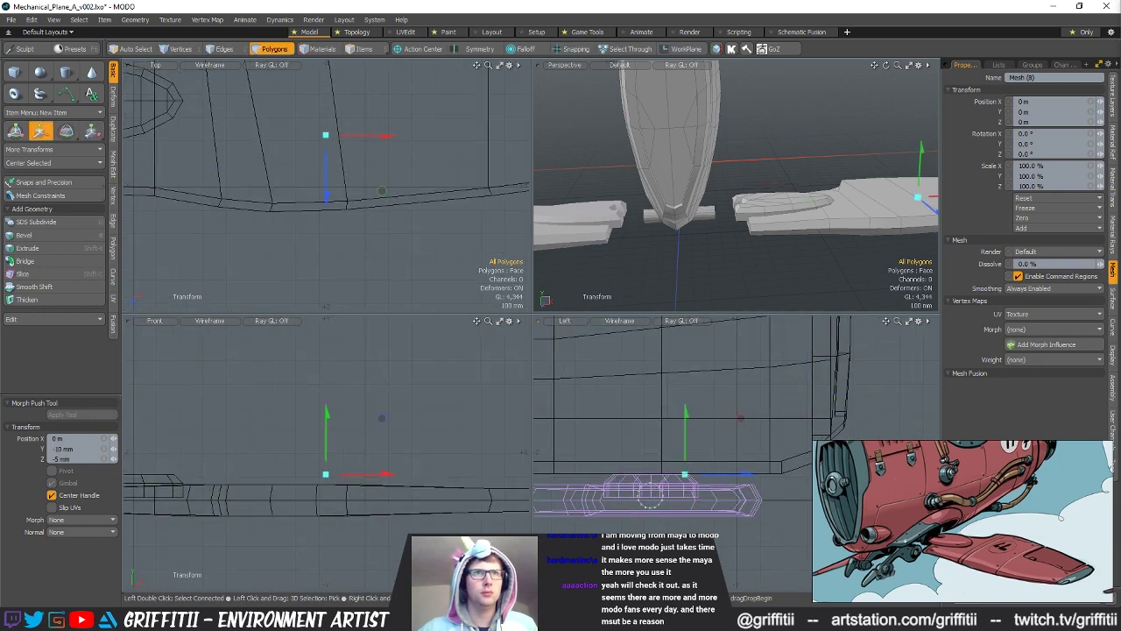
# Step: Move the tube sideways along X until it sits in the slot of the wing's root bracket
pyautogui.scroll(5, 800, 225)
pyautogui.keyDown('alt'); pyautogui.moveTo(801, 225); pyautogui.dragTo(656, 195); pyautogui.keyUp('alt')
pyautogui.press('q')
pyautogui.press('w')
pyautogui.keyDown('alt'); pyautogui.moveTo(692, 252); pyautogui.dragTo(720, 140); pyautogui.keyUp('alt')
pyautogui.scroll(-2, 764, 118)
# Step: Cut the tube from its current mesh and paste it into the wing mesh
pyautogui.press('q')
pyautogui.doubleClick(708, 178)
pyautogui.press('Delete')
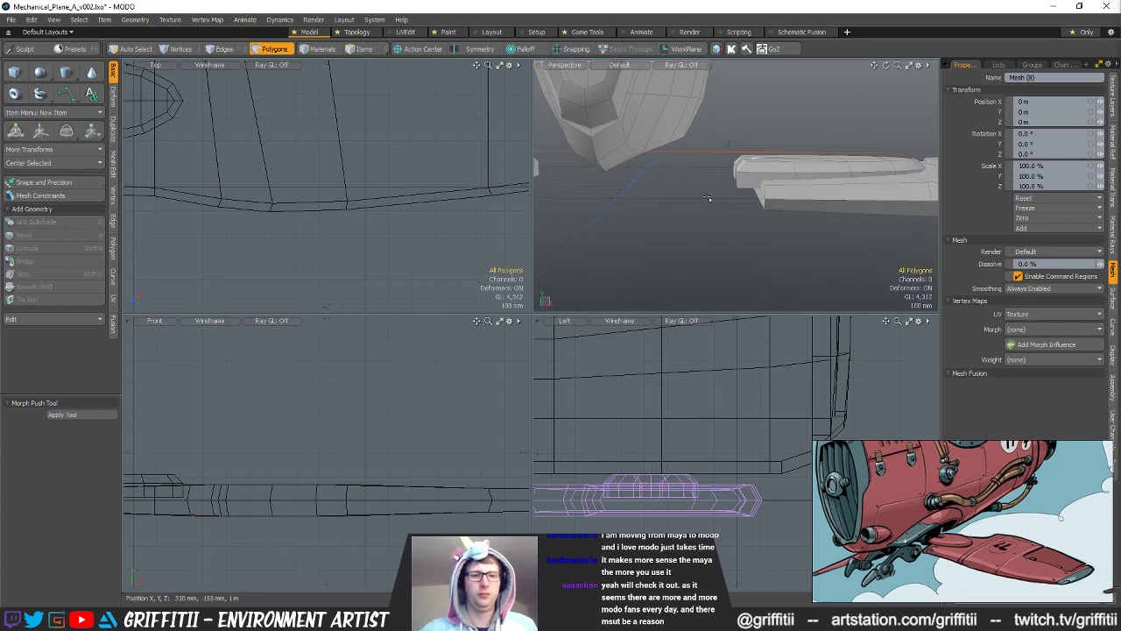
pyautogui.press('5')
pyautogui.click(751, 187)
pyautogui.press('3')
pyautogui.hotkey('ctrl', 'v')
pyautogui.keyDown('alt'); pyautogui.moveTo(710, 218); pyautogui.dragTo(709, 263); pyautogui.keyUp('alt')
pyautogui.scroll(-2, 710, 231)
pyautogui.scroll(2, 951, 574)
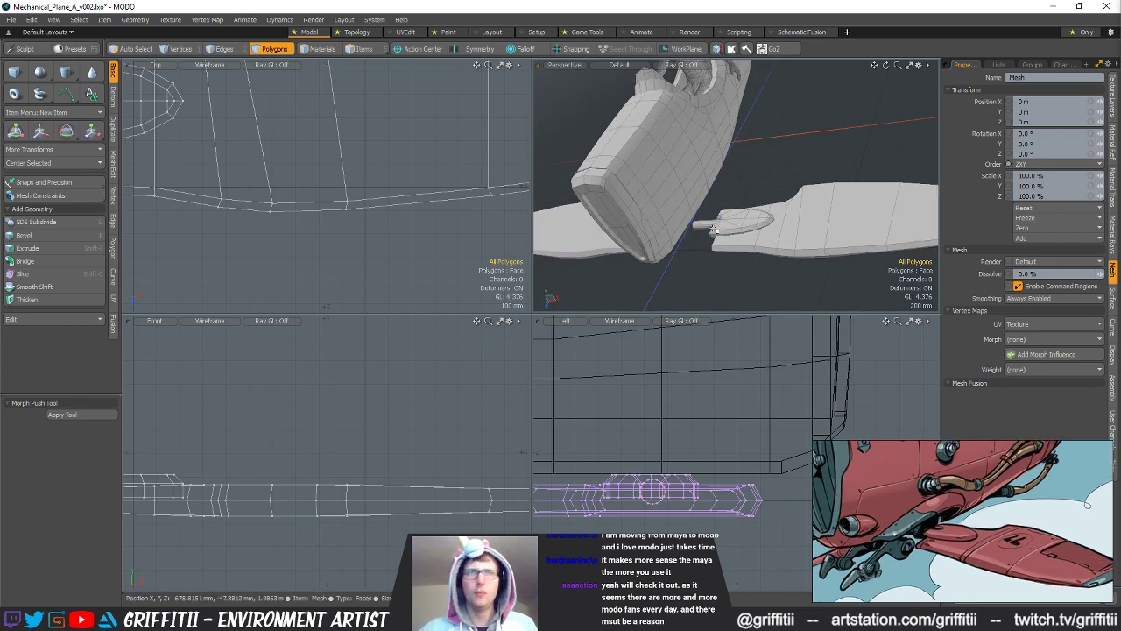
# Step: Duplicate the tube in place and scale the copy to 13.5% in X and 164% in Y and Z to form a ring
pyautogui.doubleClick(706, 229)
pyautogui.keyDown('alt'); pyautogui.moveTo(708, 229); pyautogui.dragTo(723, 230); pyautogui.keyUp('alt')
pyautogui.scroll(-4, 270, 467)
pyautogui.keyDown('alt'); pyautogui.moveTo(215, 462); pyautogui.dragTo(308, 468); pyautogui.keyUp('alt')
pyautogui.press('y')
pyautogui.hotkey('shift', 'a')
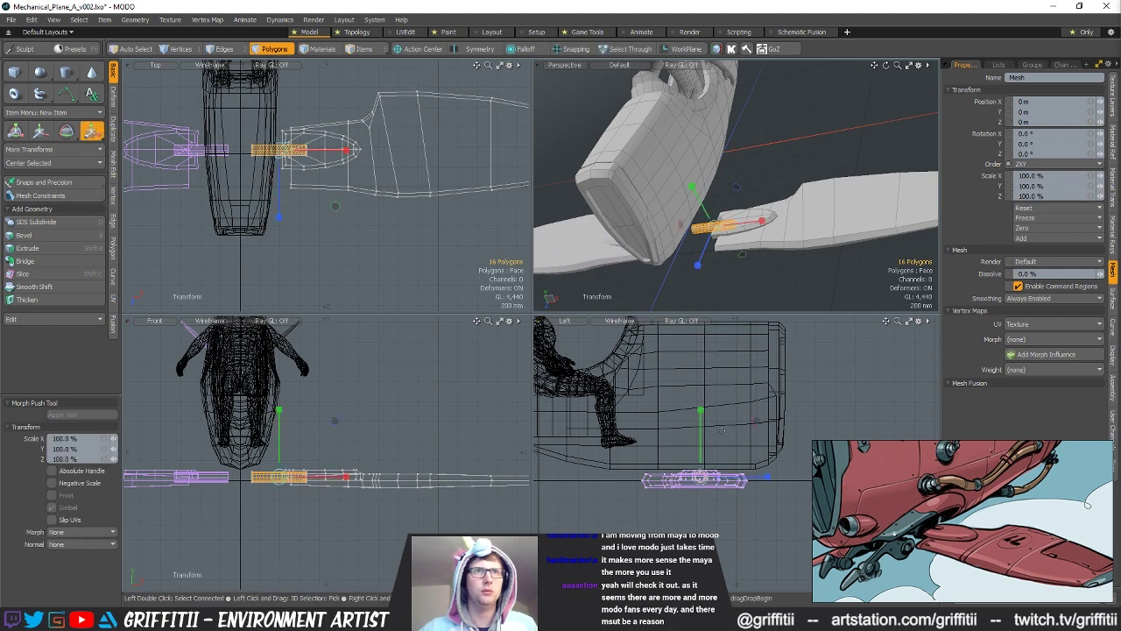
pyautogui.moveTo(735, 451); pyautogui.dragTo(772, 450)
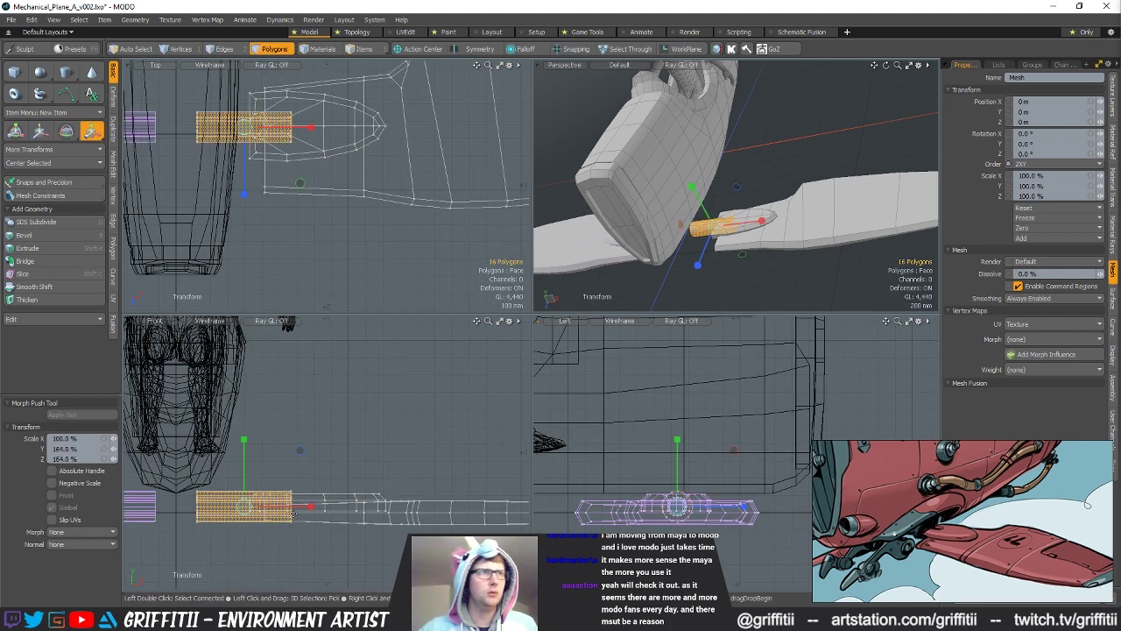
pyautogui.moveTo(282, 506); pyautogui.dragTo(250, 506)
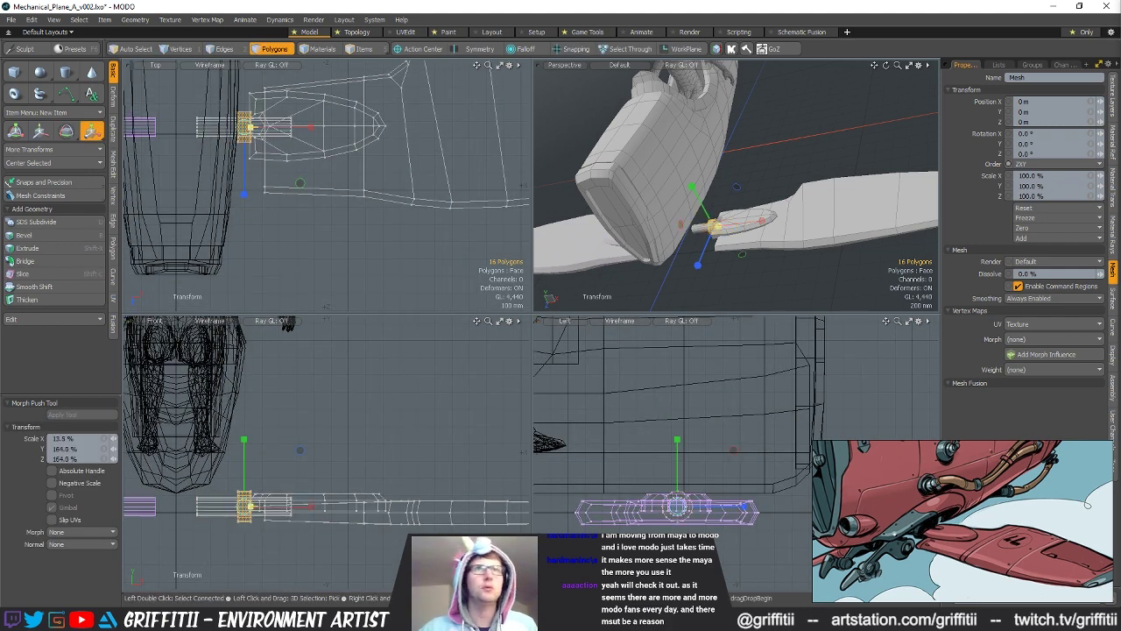
# Step: Move the ring inboard along X toward the tube's fuselage end, clear of the wing bracket
pyautogui.press('w')
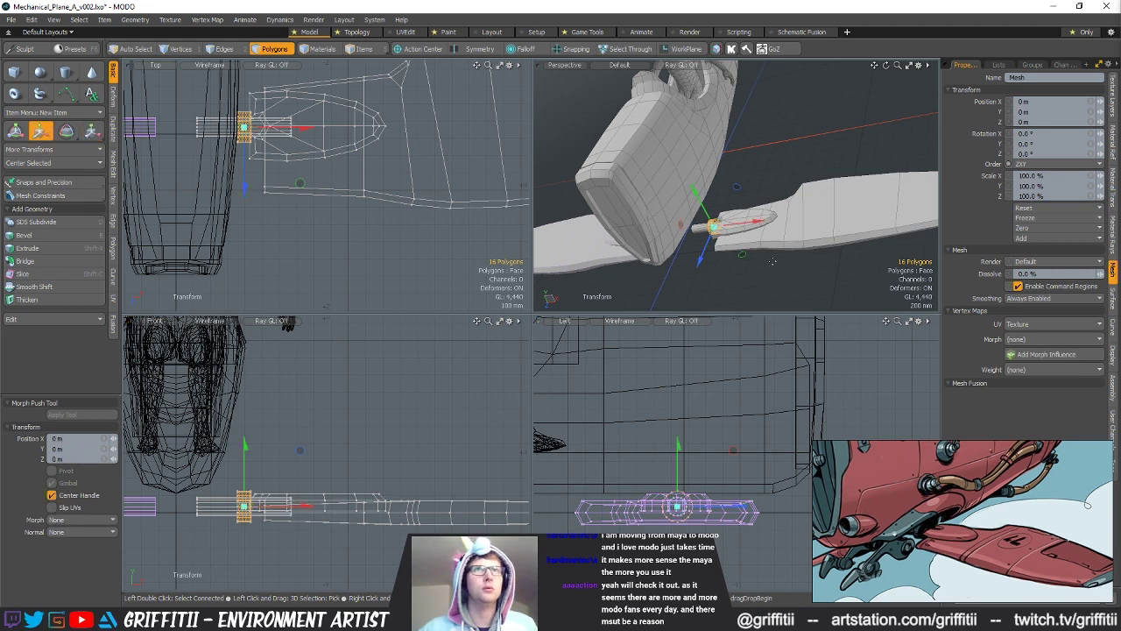
pyautogui.moveTo(756, 226); pyautogui.dragTo(748, 226)
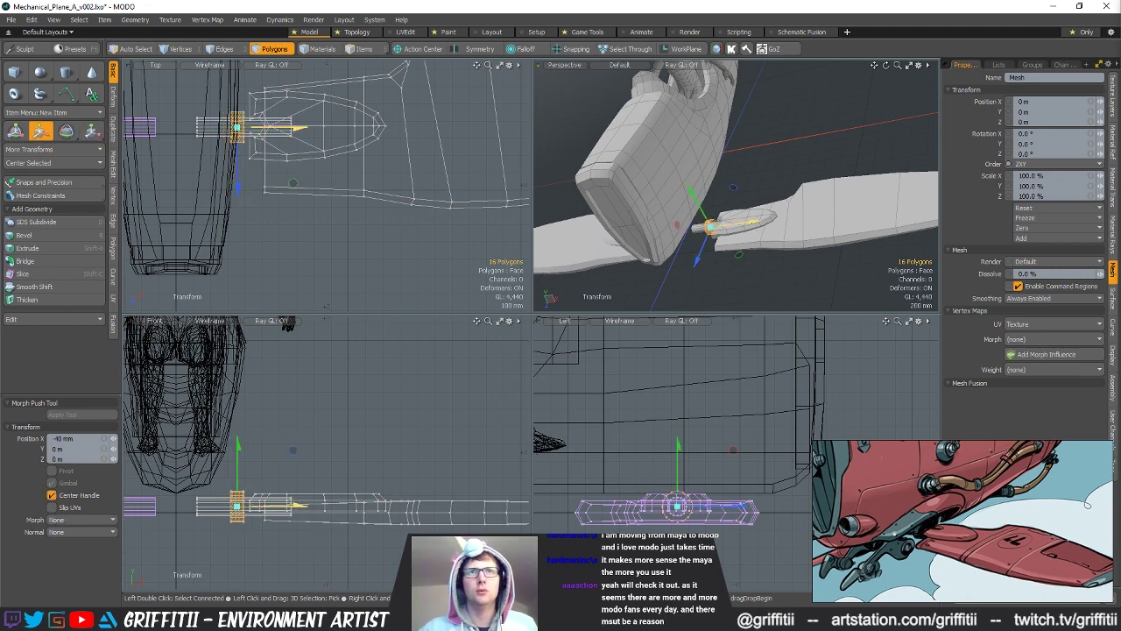
pyautogui.press('q')
pyautogui.scroll(4, 711, 219)
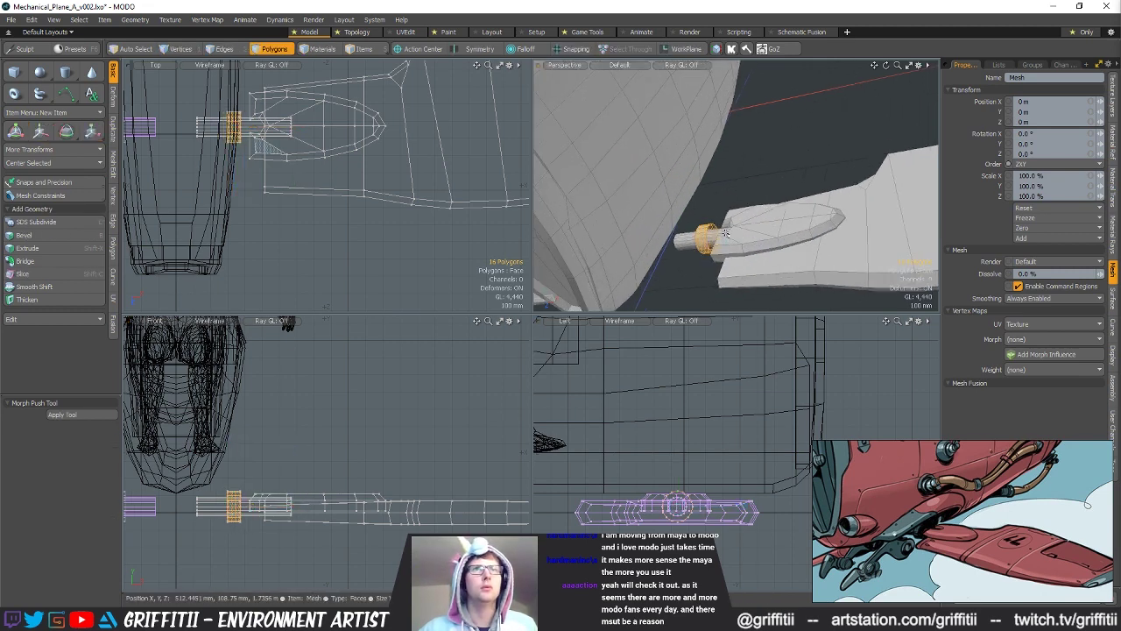
pyautogui.press('w')
pyautogui.moveTo(752, 233); pyautogui.dragTo(742, 235)
pyautogui.press('r')
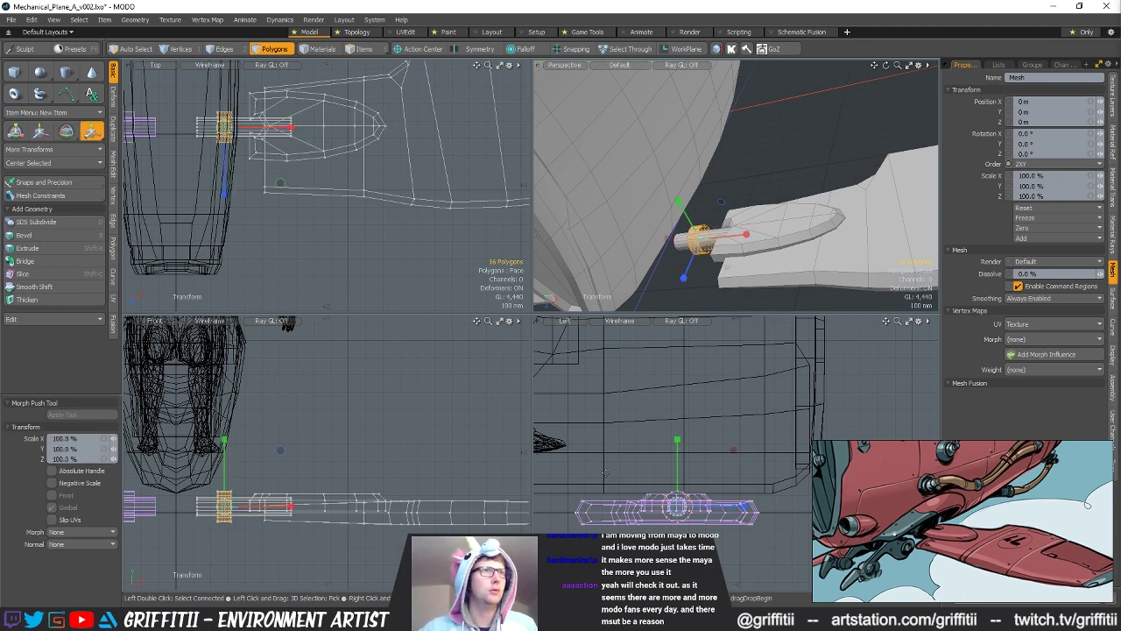
# Step: Extend the ring's two open edge loops inward to form side walls around the tube
pyautogui.press('space')
pyautogui.press('space')
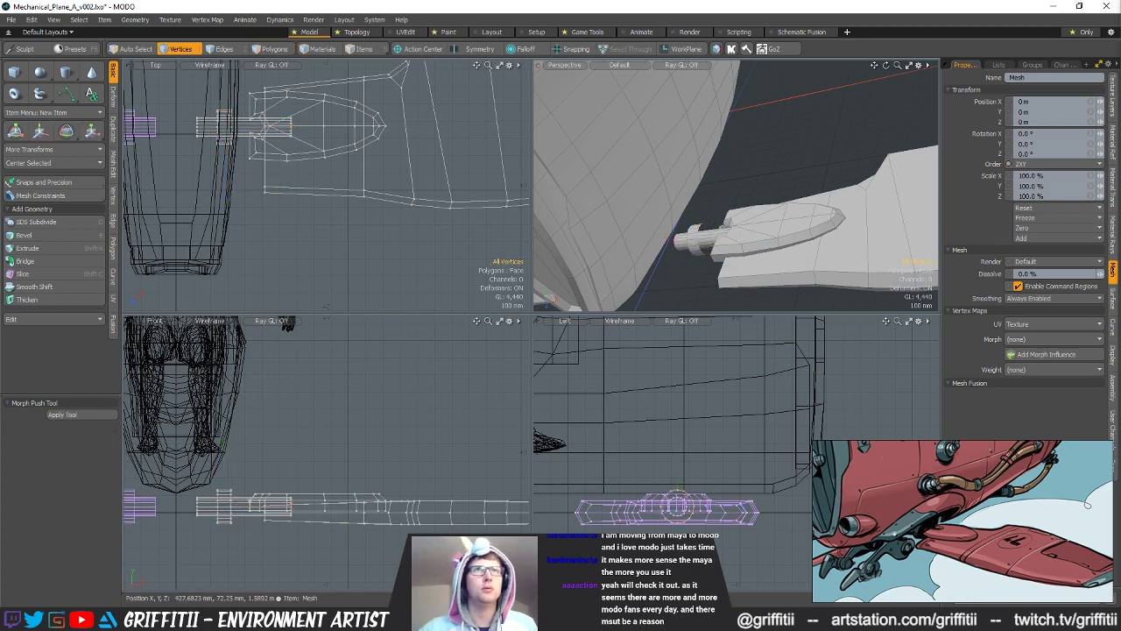
pyautogui.scroll(5, 700, 257)
pyautogui.keyDown('shift'); pyautogui.doubleClick(718, 252); pyautogui.keyUp('shift')
pyautogui.hotkey('ctrl', '4')
pyautogui.click(799, 283)
pyautogui.click(734, 447)
pyautogui.press('r')
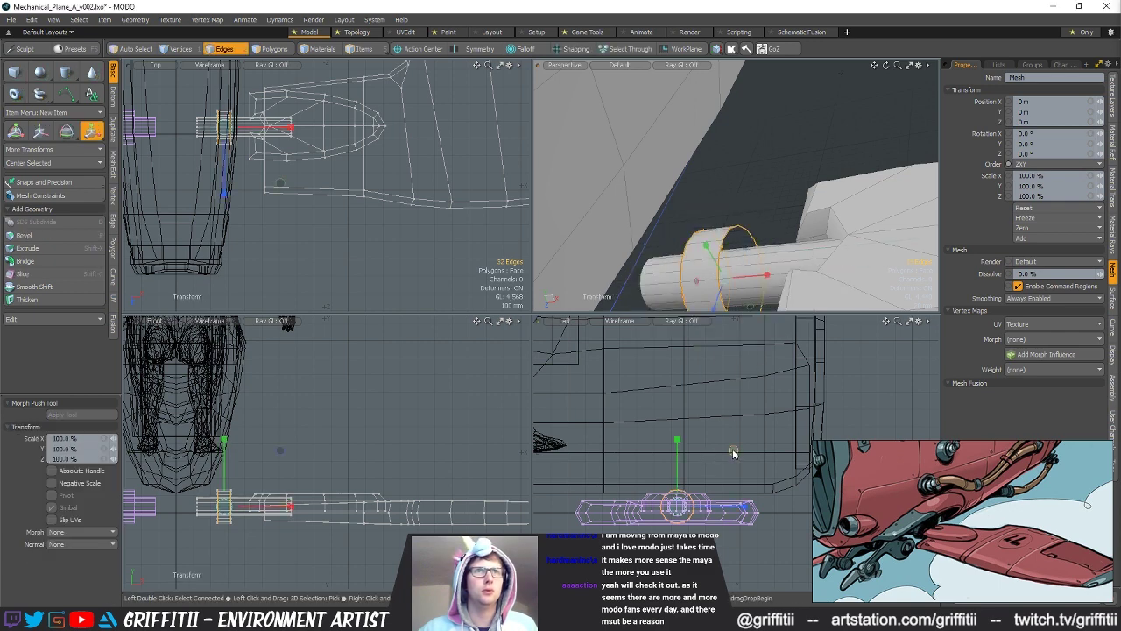
pyautogui.press('space')
pyautogui.press('Escape')
# Step: Duplicate the walled ring and move the copy 202 mm along X into the wing bracket's slot
pyautogui.scroll(-3, 771, 237)
pyautogui.keyDown('alt'); pyautogui.moveTo(770, 236); pyautogui.dragTo(815, 269); pyautogui.keyUp('alt')
pyautogui.press('3')
pyautogui.doubleClick(720, 229)
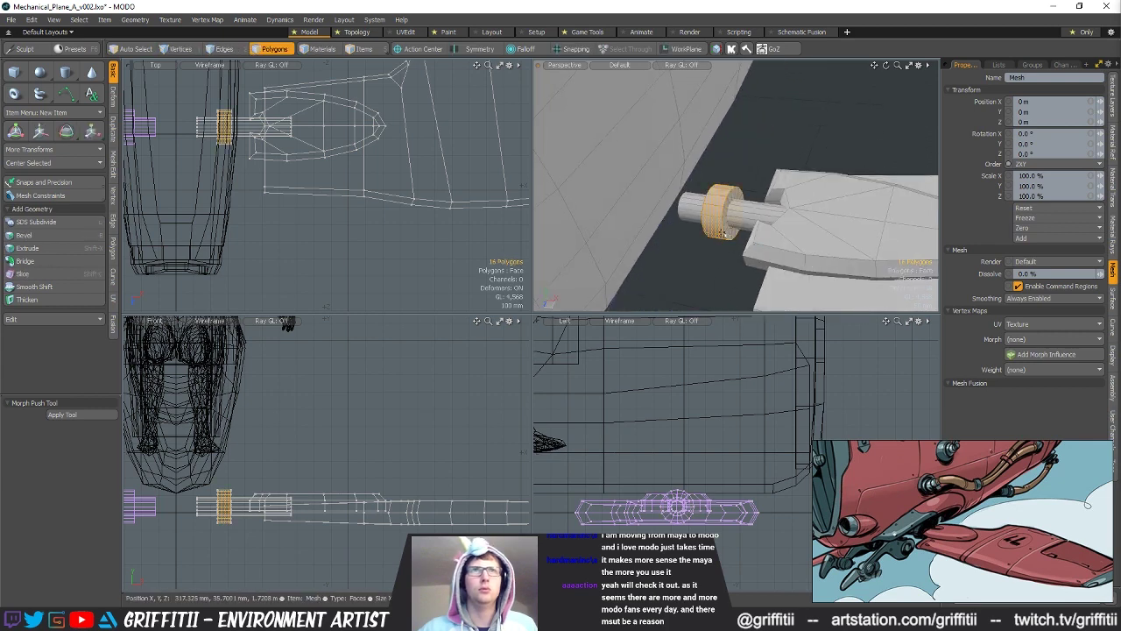
pyautogui.doubleClick(717, 201)
pyautogui.press('w')
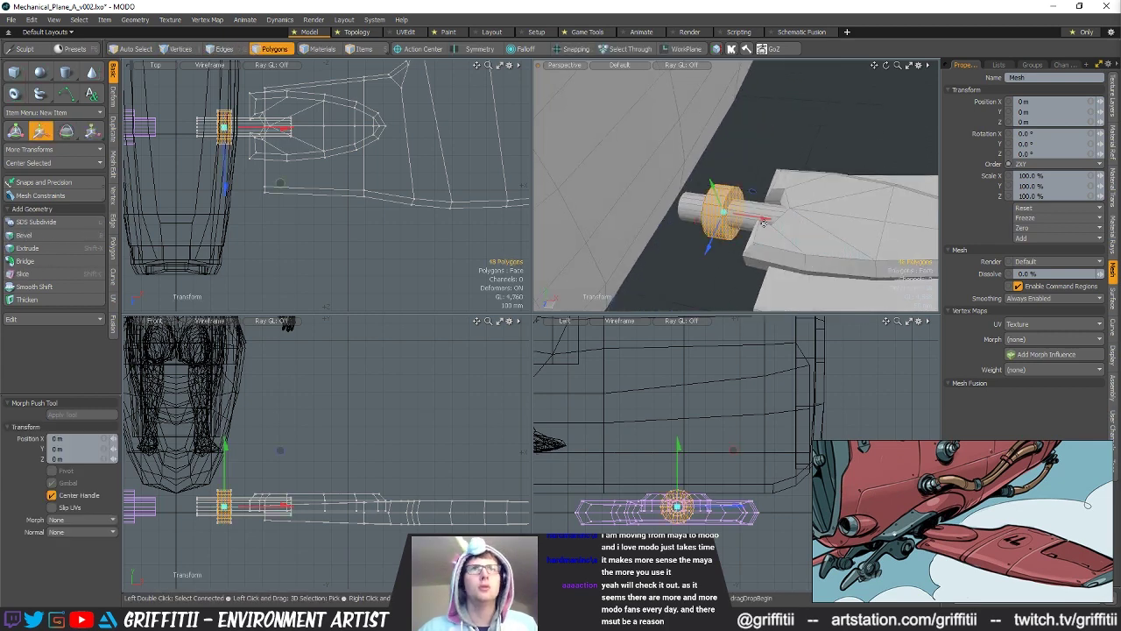
pyautogui.moveTo(762, 218); pyautogui.dragTo(814, 226)
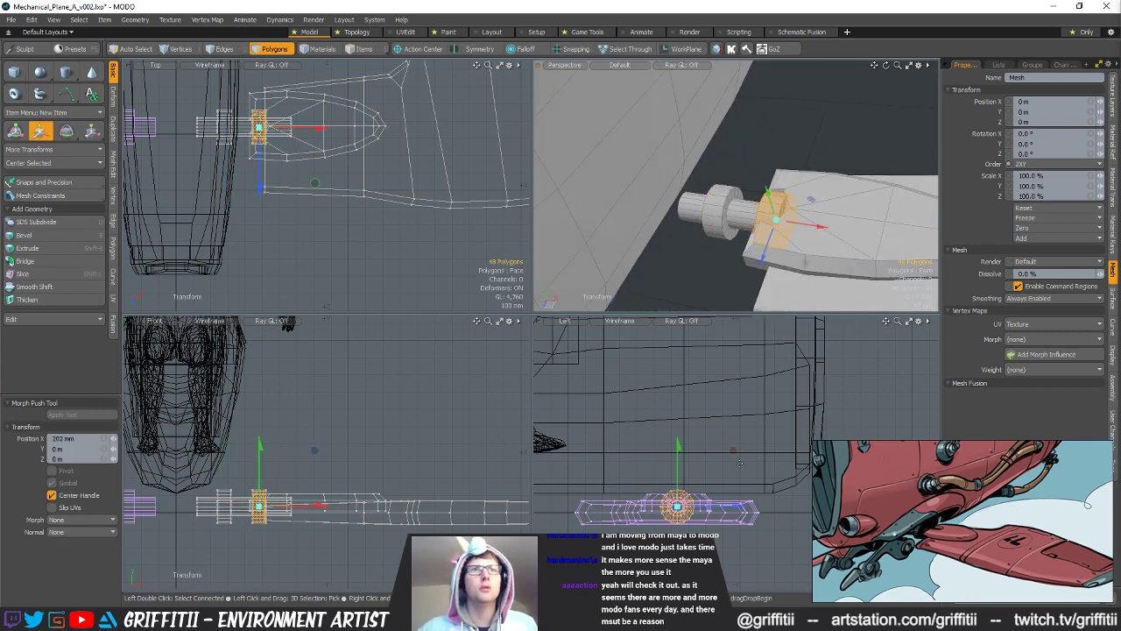
# Step: Scale the copied ring to 77% in Y and Z and delete its outboard side wall
pyautogui.press('r')
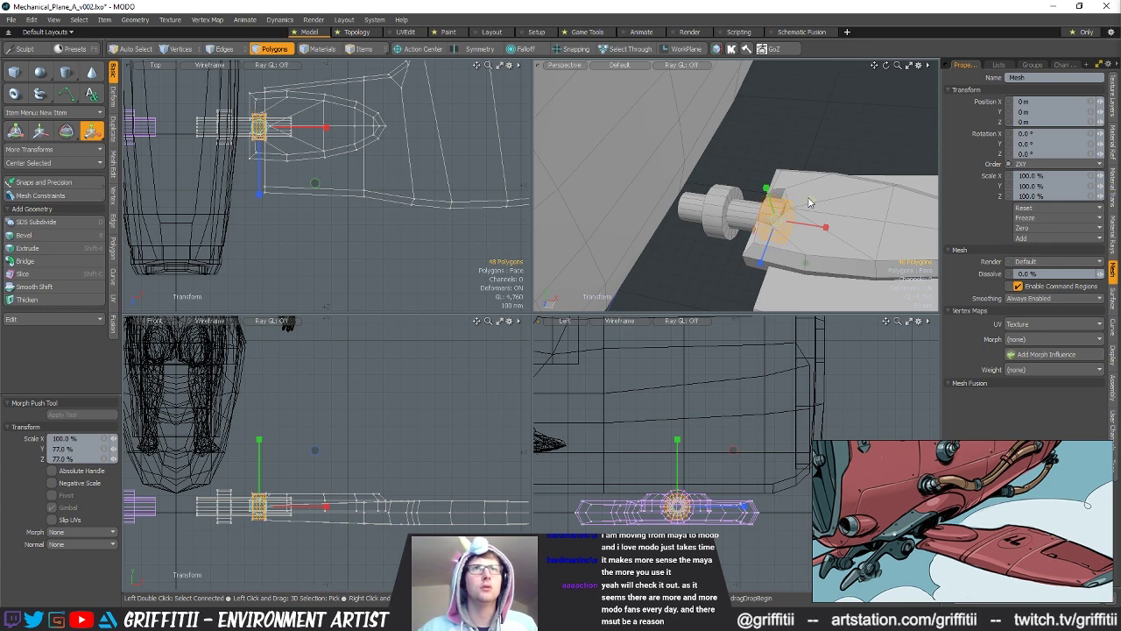
pyautogui.keyDown('alt'); pyautogui.moveTo(808, 202); pyautogui.dragTo(798, 202); pyautogui.keyUp('alt')
pyautogui.scroll(5, 275, 145)
pyautogui.keyDown('alt'); pyautogui.keyDown('shift'); pyautogui.moveTo(275, 145); pyautogui.dragTo(318, 225); pyautogui.keyUp('shift'); pyautogui.keyUp('alt')
pyautogui.press('space')
pyautogui.moveTo(260, 128)
pyautogui.keyDown('ctrl'); pyautogui.mouseDown(button='right')
pyautogui.moveTo(226, 149)
pyautogui.moveTo(258, 211)
pyautogui.mouseUp(button='right'); pyautogui.keyUp('ctrl')
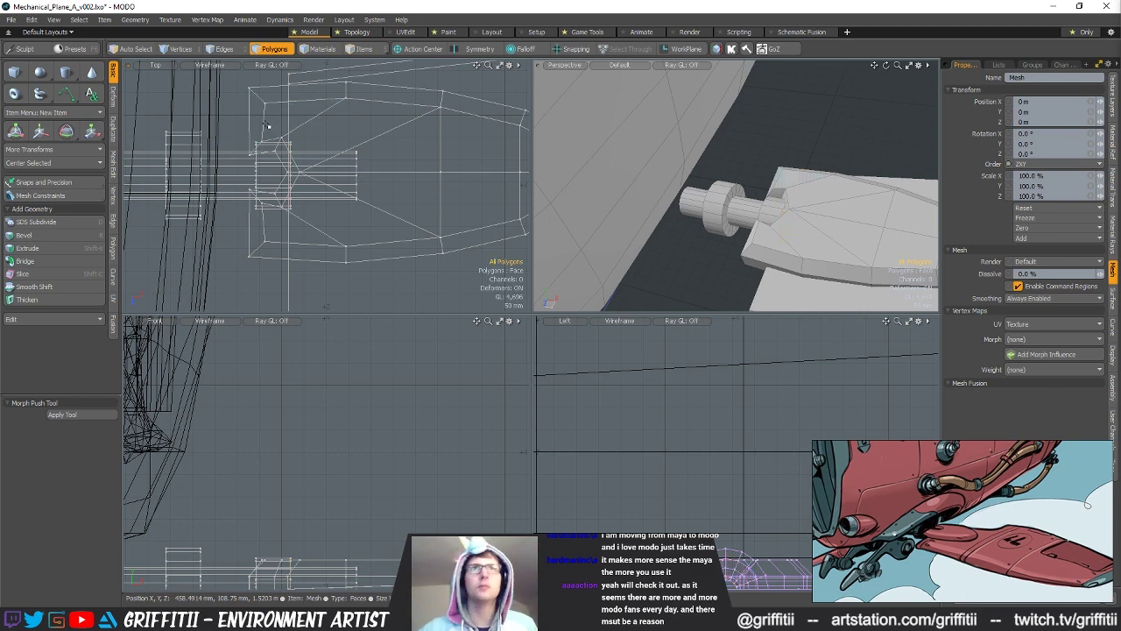
# Step: Move the inner edge loop of the copied ring's inboard wall -61 mm along X to form a tapered collar
pyautogui.keyDown('alt'); pyautogui.moveTo(779, 210); pyautogui.dragTo(710, 205); pyautogui.keyUp('alt')
pyautogui.scroll(4, 828, 199)
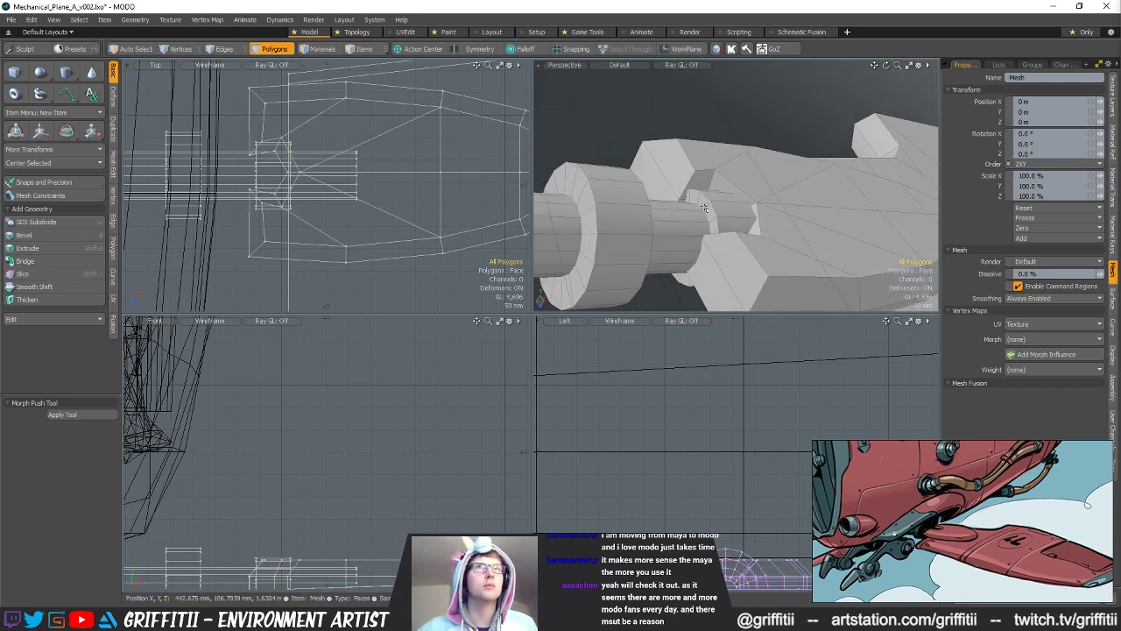
pyautogui.doubleClick(707, 206)
pyautogui.keyDown('alt'); pyautogui.keyDown('shift'); pyautogui.moveTo(769, 482); pyautogui.dragTo(757, 361); pyautogui.keyUp('shift'); pyautogui.keyUp('alt')
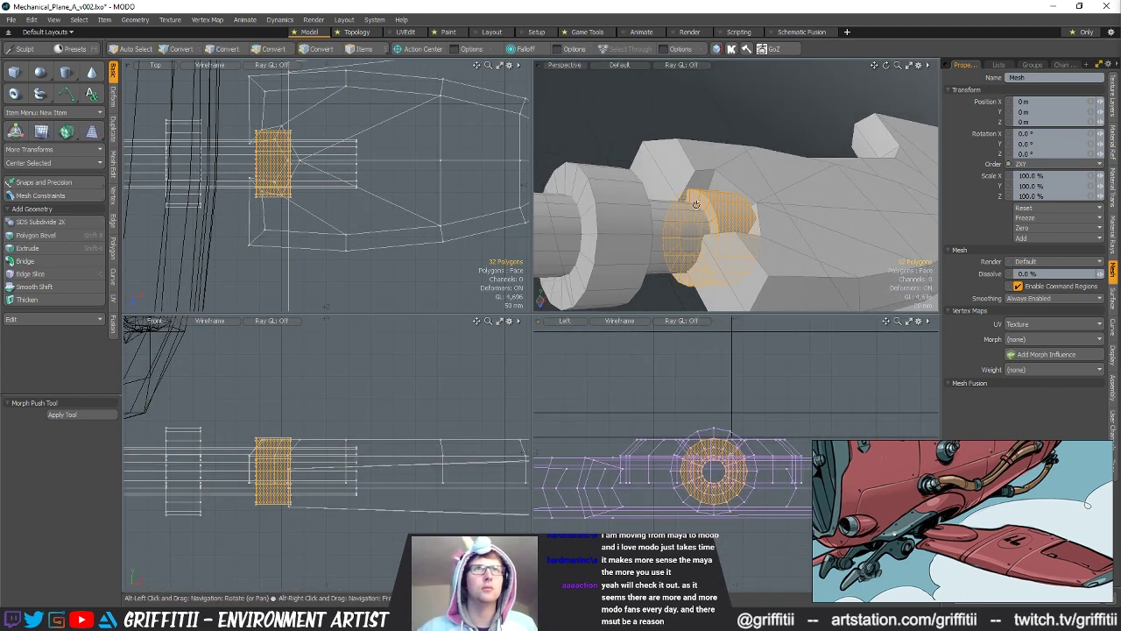
pyautogui.hotkey('alt', '1')
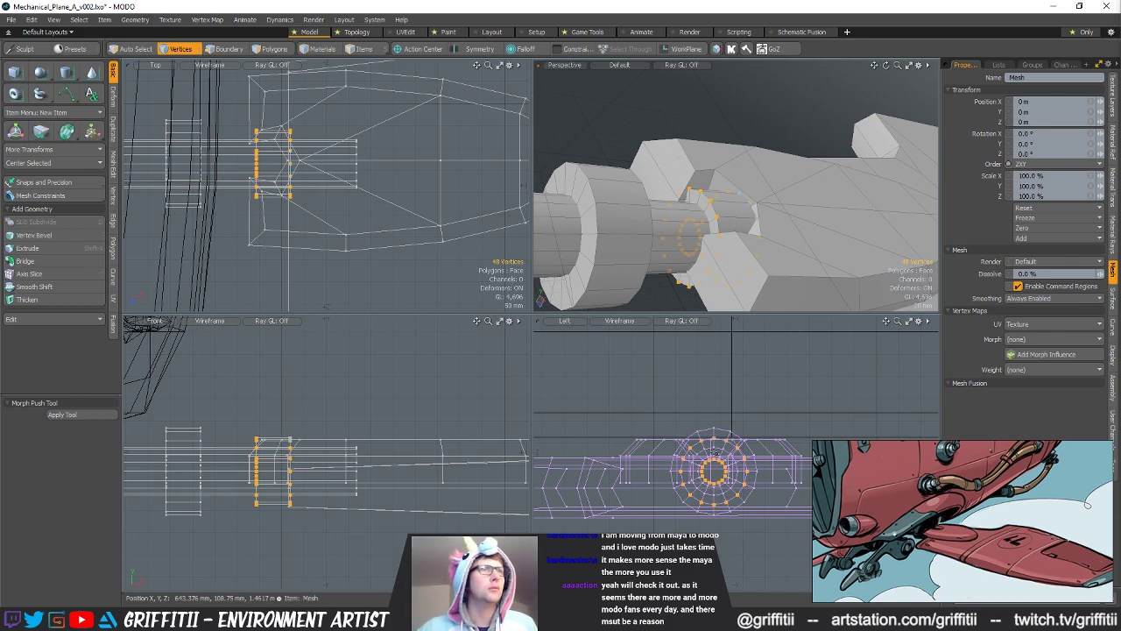
pyautogui.press('3')
pyautogui.keyDown('ctrl'); pyautogui.keyDown('alt'); pyautogui.moveTo(705, 219); pyautogui.dragTo(649, 242); pyautogui.keyUp('alt'); pyautogui.keyUp('ctrl')
pyautogui.press('space')
pyautogui.press('space')
pyautogui.doubleClick(598, 223)
pyautogui.press('w')
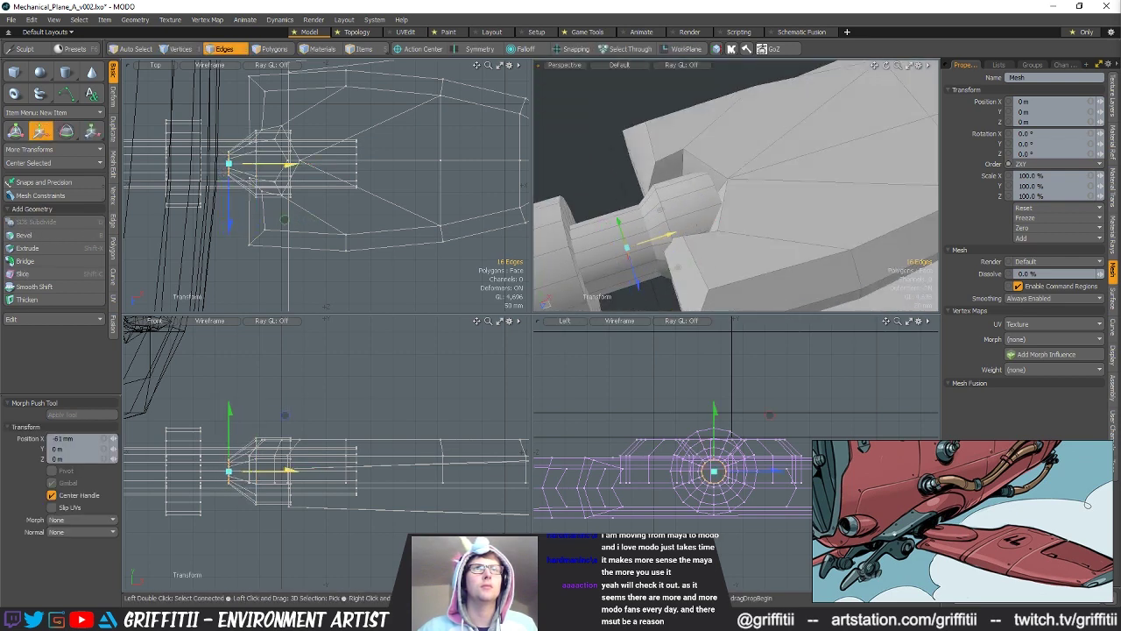
# Step: Move the whole tapered collar -16 mm along X
pyautogui.press('space')
pyautogui.press('space')
pyautogui.press('w')
pyautogui.moveTo(710, 226); pyautogui.dragTo(699, 227)
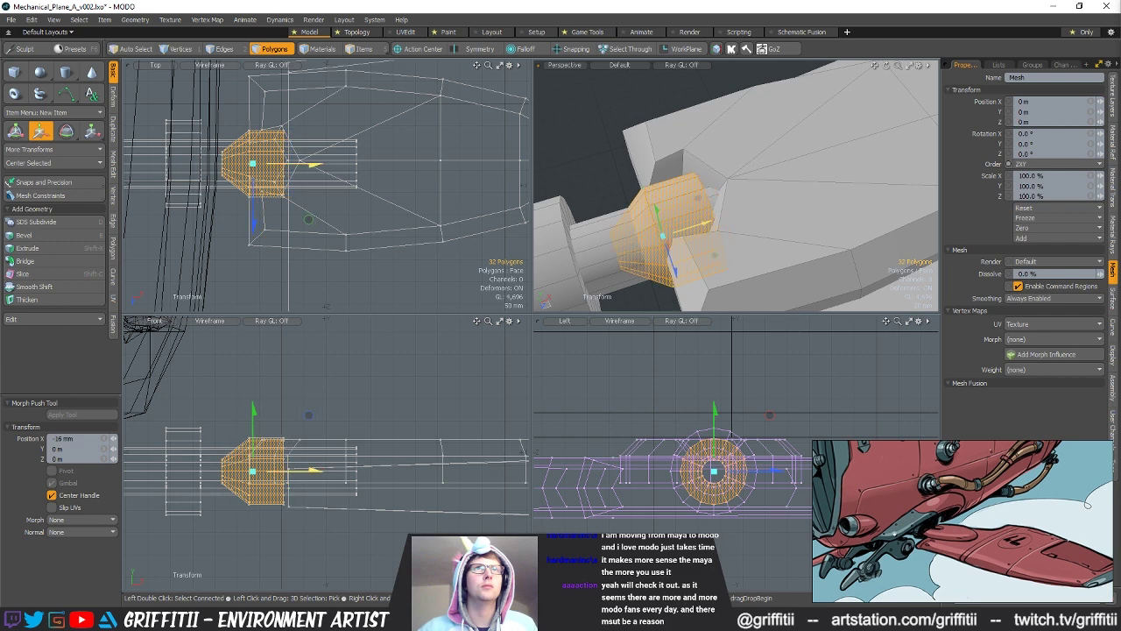
# Step: Move the collar's open outboard edge loop farther outboard along X into the wing bracket
pyautogui.press('r')
pyautogui.press('w')
pyautogui.press('2')
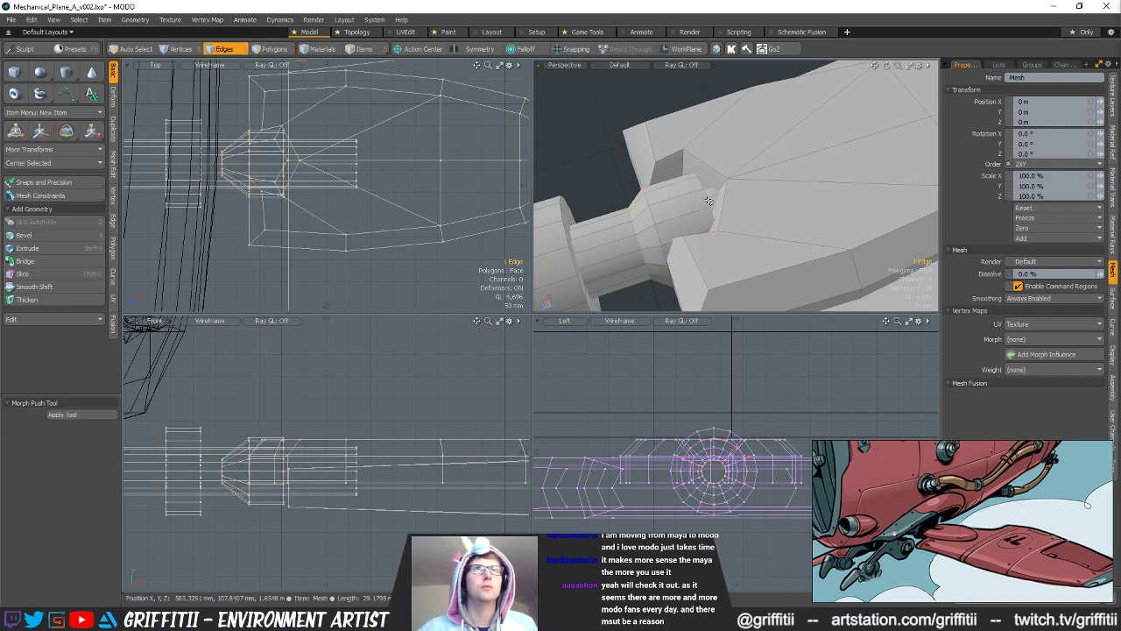
pyautogui.press('space')
pyautogui.press('space')
pyautogui.press('space')
pyautogui.press('space')
pyautogui.press('space')
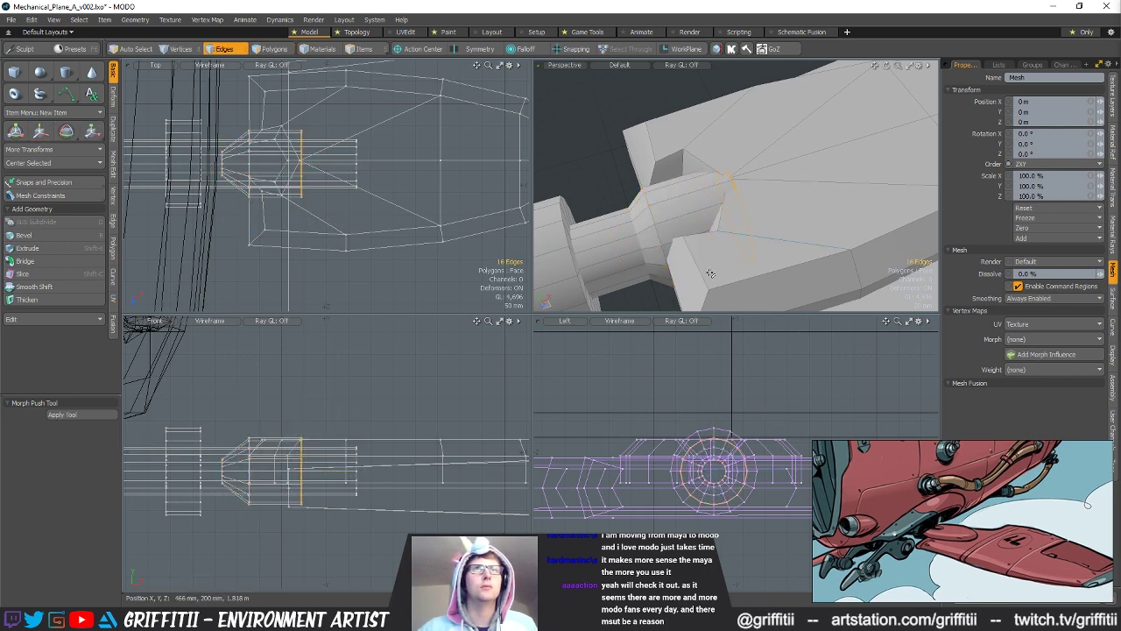
# Step: Scale the entire collar down slightly and evenly on all axes
pyautogui.press('r')
pyautogui.keyDown('alt'); pyautogui.moveTo(648, 264); pyautogui.dragTo(703, 238); pyautogui.keyUp('alt')
pyautogui.press('space')
# Step: Move the collar's two inboard vertex rings farther inboard along X to lengthen its straight section
pyautogui.scroll(-3, 704, 237)
pyautogui.press('1')
pyautogui.press('w')
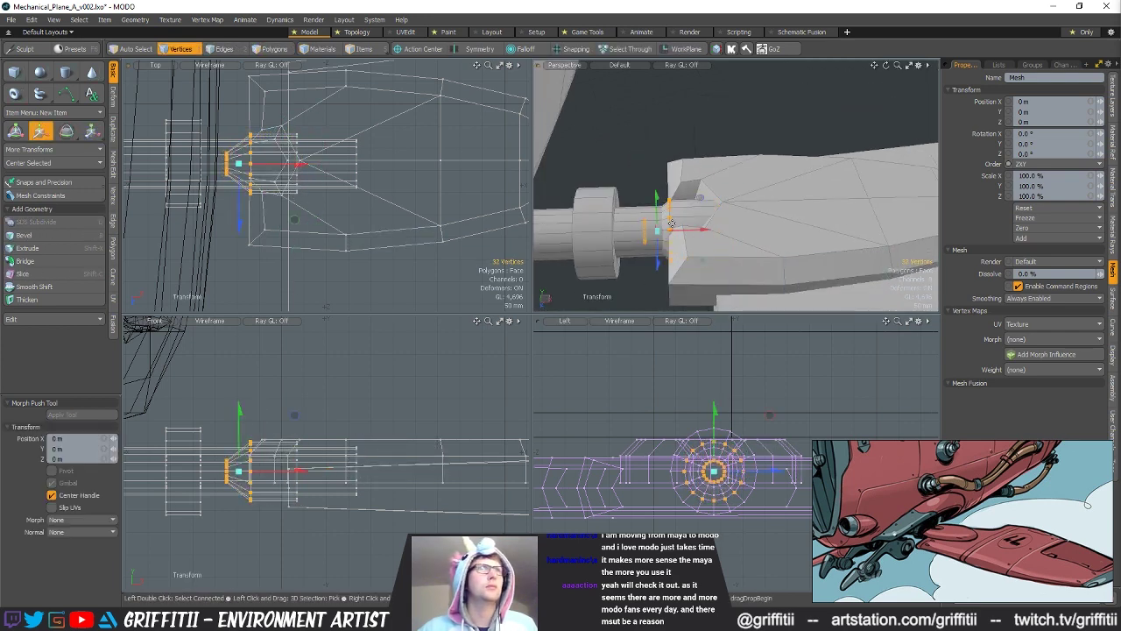
pyautogui.moveTo(673, 237); pyautogui.dragTo(657, 237)
pyautogui.press('q')
pyautogui.click(653, 175)
pyautogui.moveTo(653, 179)
pyautogui.keyDown('alt'); pyautogui.mouseDown()
pyautogui.moveTo(666, 206)
pyautogui.moveTo(611, 204)
pyautogui.moveTo(652, 185)
pyautogui.mouseUp(); pyautogui.keyUp('alt')
pyautogui.scroll(-6, 656, 206)
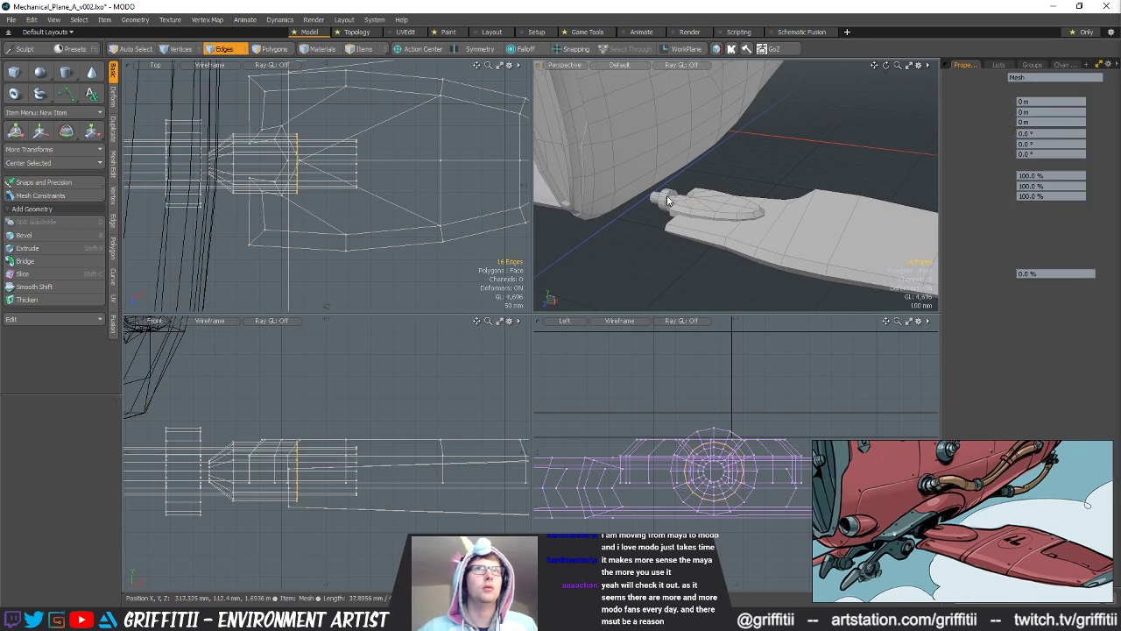
# Step: Select the large ring on the tube and move it farther inboard along X toward the fuselage
pyautogui.press('3')
pyautogui.doubleClick(667, 200)
pyautogui.press('y')
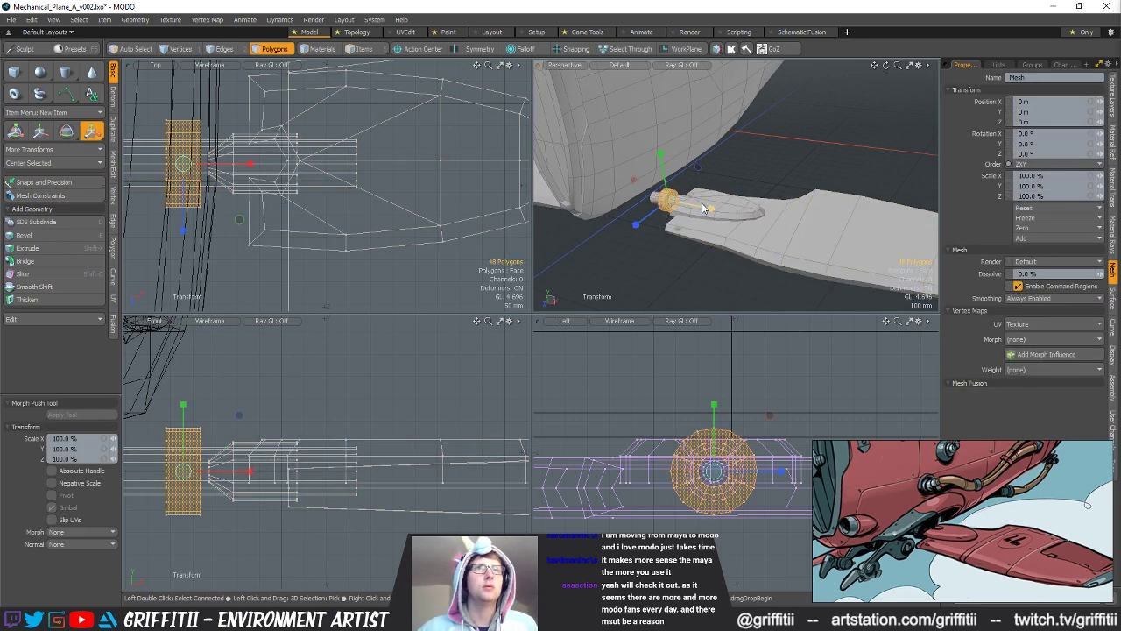
pyautogui.press('w')
pyautogui.moveTo(710, 209); pyautogui.dragTo(694, 207)
pyautogui.press('q')
pyautogui.click(735, 169)
pyautogui.moveTo(736, 170)
pyautogui.keyDown('alt'); pyautogui.mouseDown()
pyautogui.moveTo(731, 207)
pyautogui.moveTo(705, 177)
pyautogui.moveTo(742, 198)
pyautogui.moveTo(734, 185)
pyautogui.mouseUp(); pyautogui.keyUp('alt')
pyautogui.scroll(-2, 707, 180)
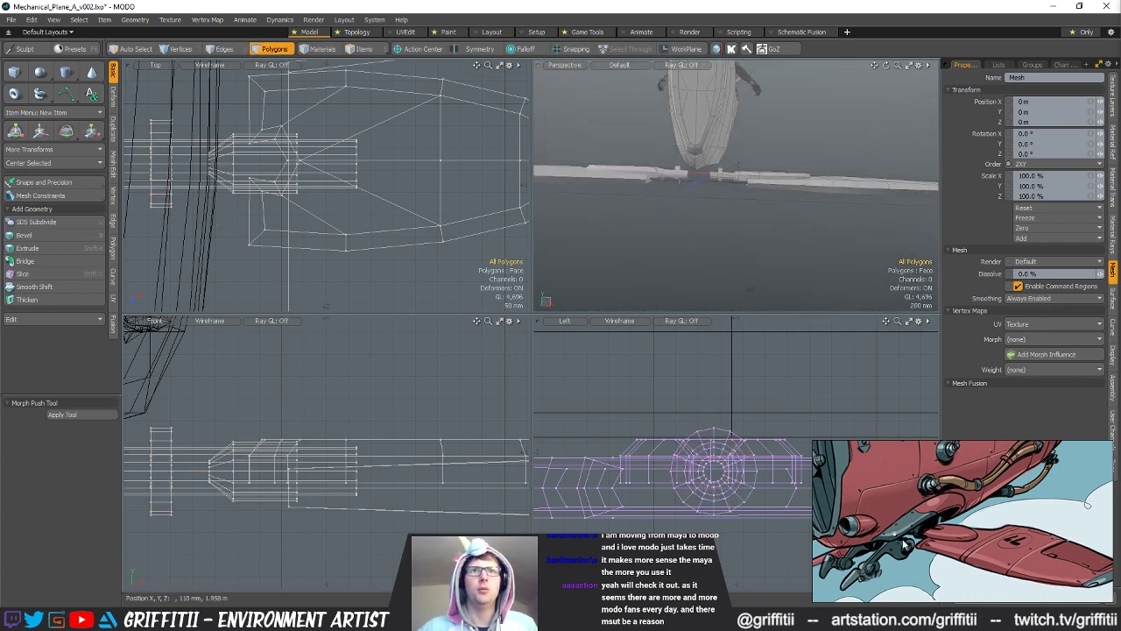
# Step: Paste a copy of the wing's polygons into a new mesh item and name it large_wing_orig
pyautogui.keyDown('alt'); pyautogui.moveTo(791, 252); pyautogui.dragTo(772, 189); pyautogui.keyUp('alt')
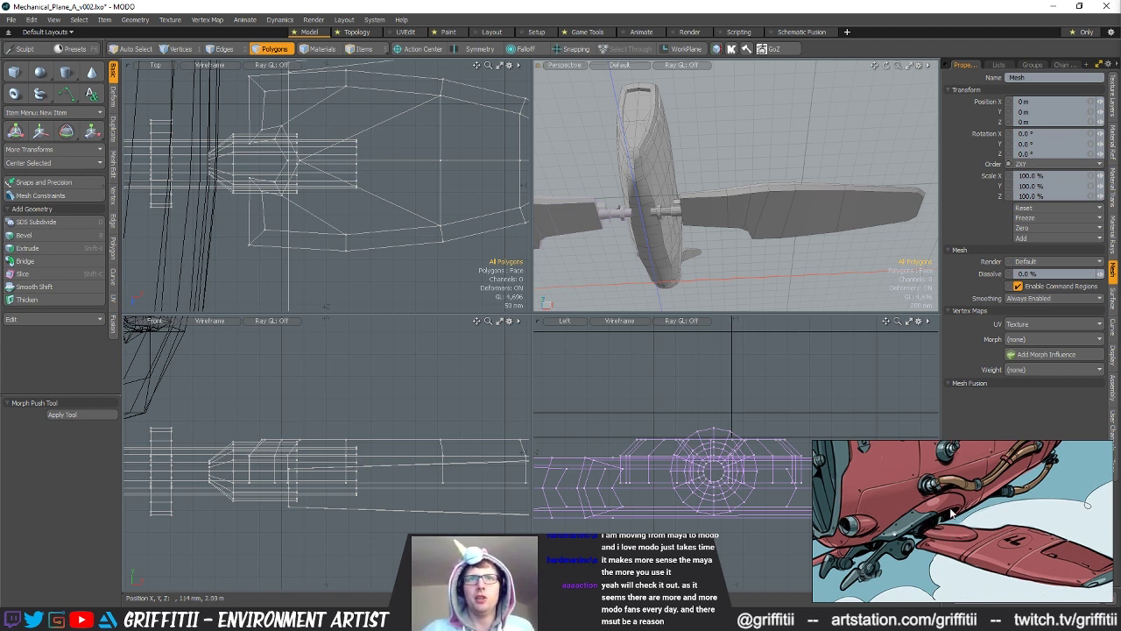
pyautogui.keyDown('alt'); pyautogui.moveTo(793, 148); pyautogui.dragTo(744, 210); pyautogui.keyUp('alt')
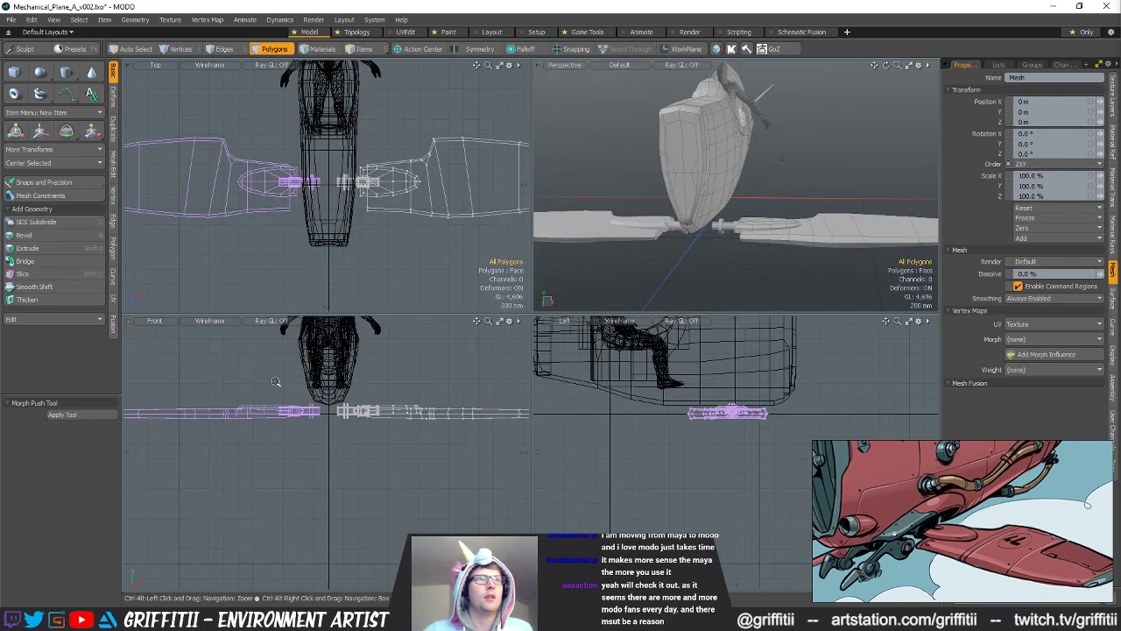
pyautogui.press('a')
pyautogui.moveTo(332, 415); pyautogui.dragTo(446, 424, button='right')
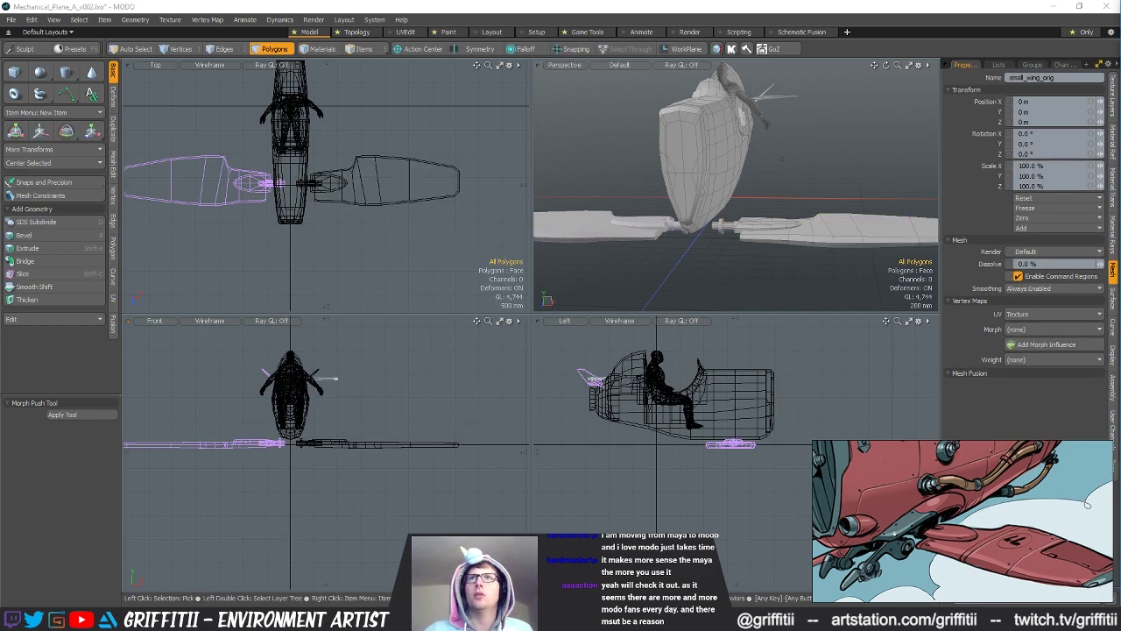
pyautogui.hotkey('ctrl', 'v')
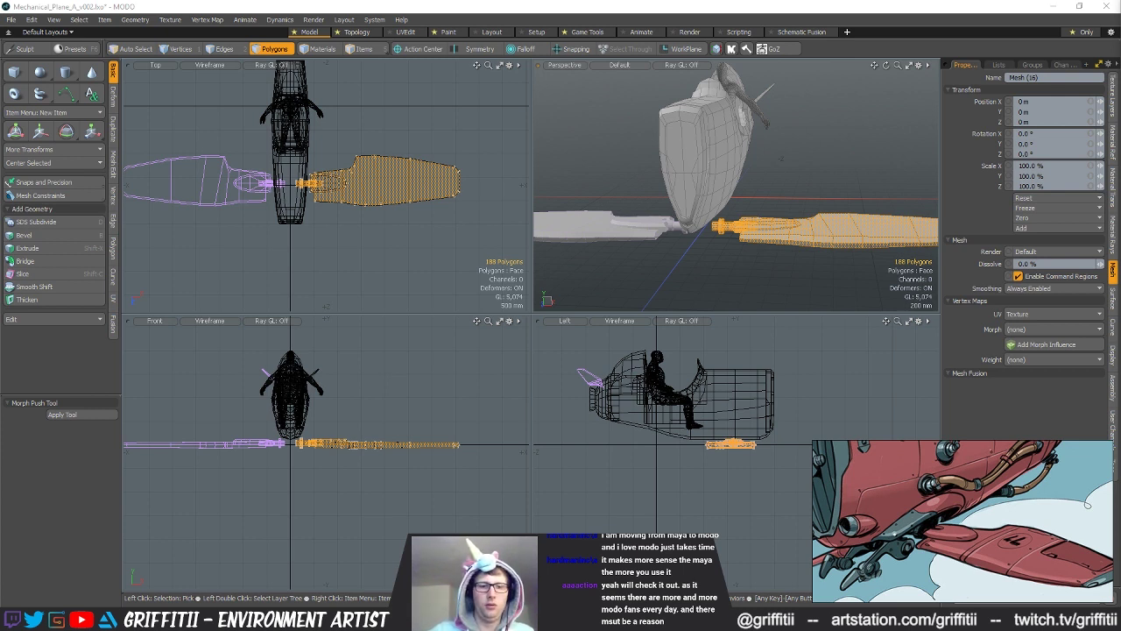
pyautogui.press('Return')
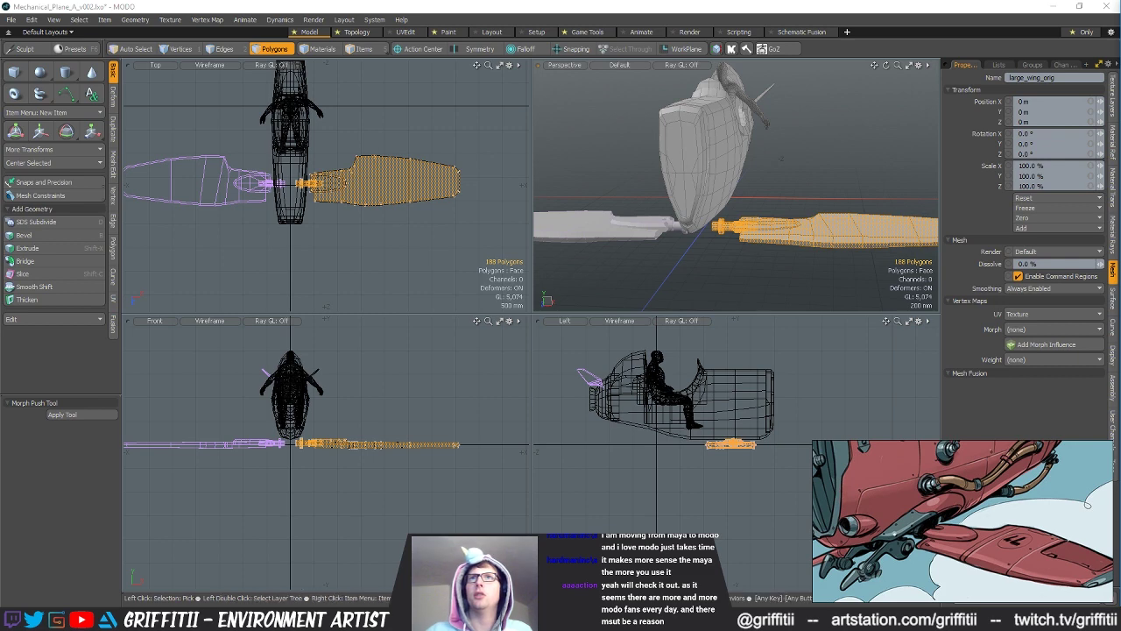
pyautogui.keyDown('alt'); pyautogui.moveTo(768, 181); pyautogui.dragTo(720, 202); pyautogui.keyUp('alt')
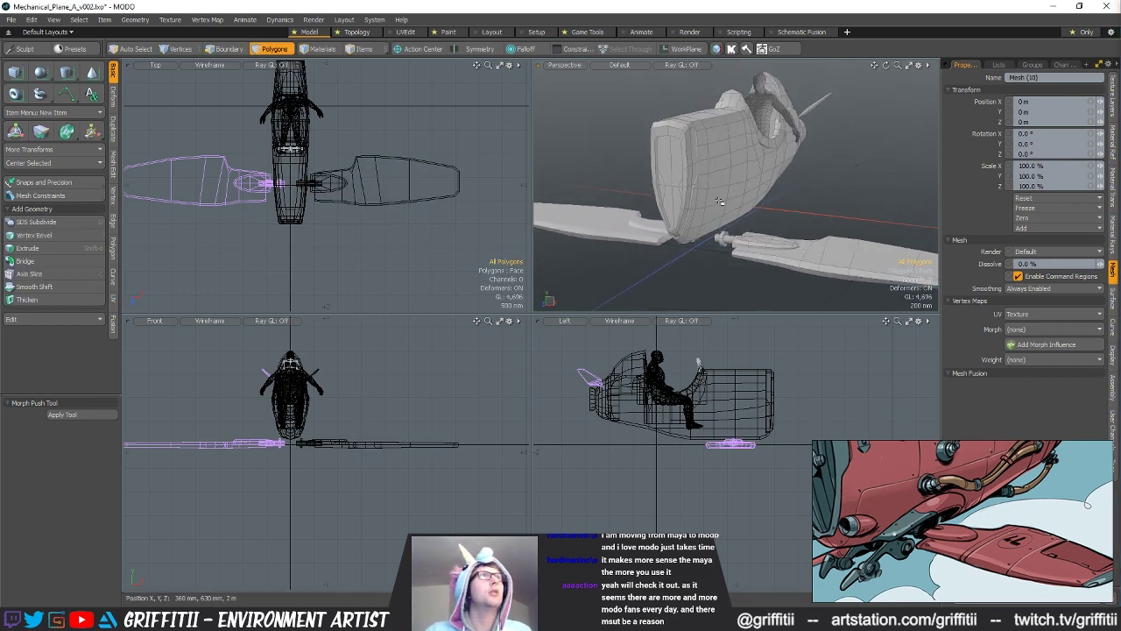
# Step: Save the scene as a new version named Mechanical_Plane_A_v003
pyautogui.hotkey('ctrl', 'shift', 's')
pyautogui.press('End')
pyautogui.press('BackSpace')
pyautogui.write('3')
pyautogui.press('Return')
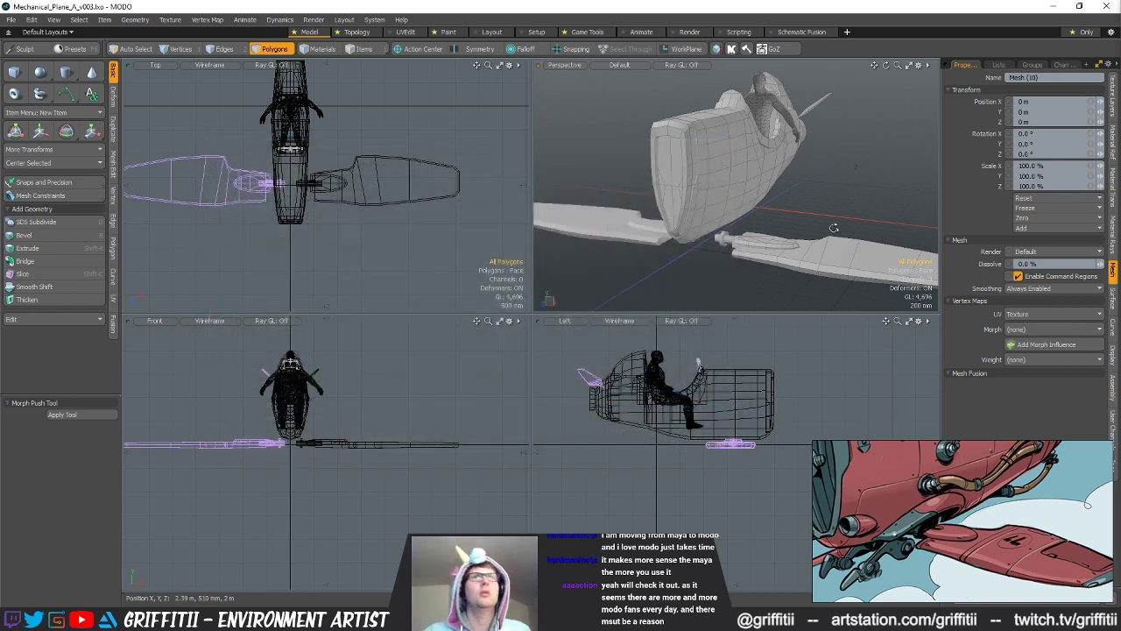
# Step: Select the wing mesh and rotate it -9° on Z about a center near the fuselage so the wing slopes downward
pyautogui.press('e')
pyautogui.keyDown('alt'); pyautogui.moveTo(292, 456); pyautogui.dragTo(260, 479); pyautogui.keyUp('alt')
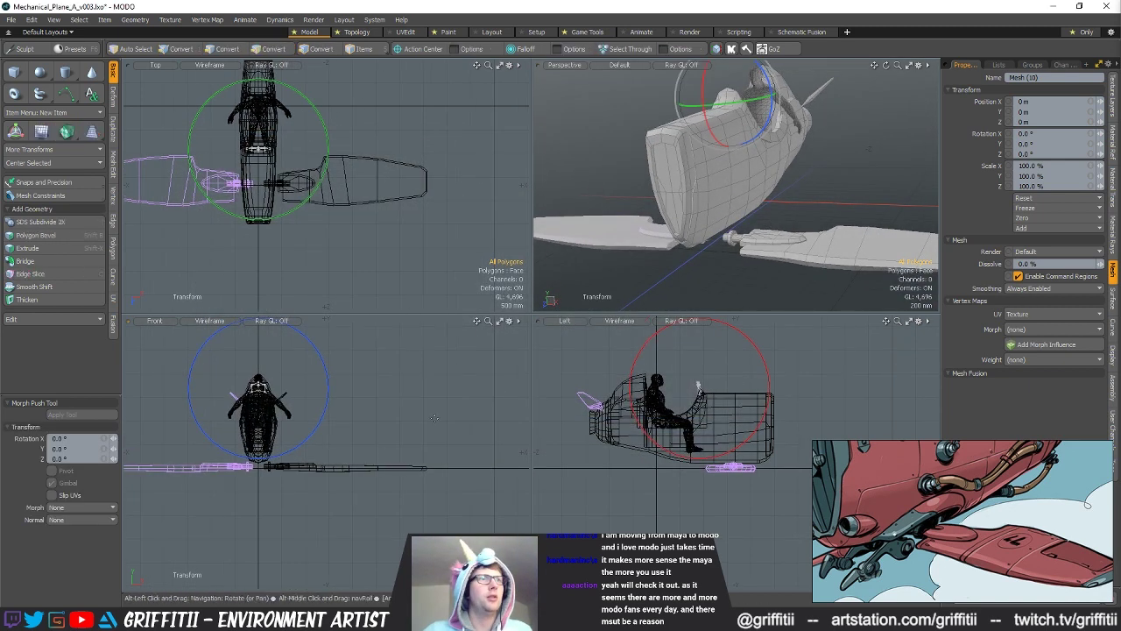
pyautogui.press('5')
pyautogui.click(772, 252)
pyautogui.press('3')
pyautogui.keyDown('alt'); pyautogui.moveTo(360, 436); pyautogui.dragTo(374, 430); pyautogui.keyUp('alt')
pyautogui.press('e')
pyautogui.keyDown('ctrl'); pyautogui.keyDown('alt'); pyautogui.moveTo(266, 464); pyautogui.dragTo(292, 449); pyautogui.keyUp('alt'); pyautogui.keyUp('ctrl')
pyautogui.click(295, 456)
pyautogui.scroll(-3, 291, 451)
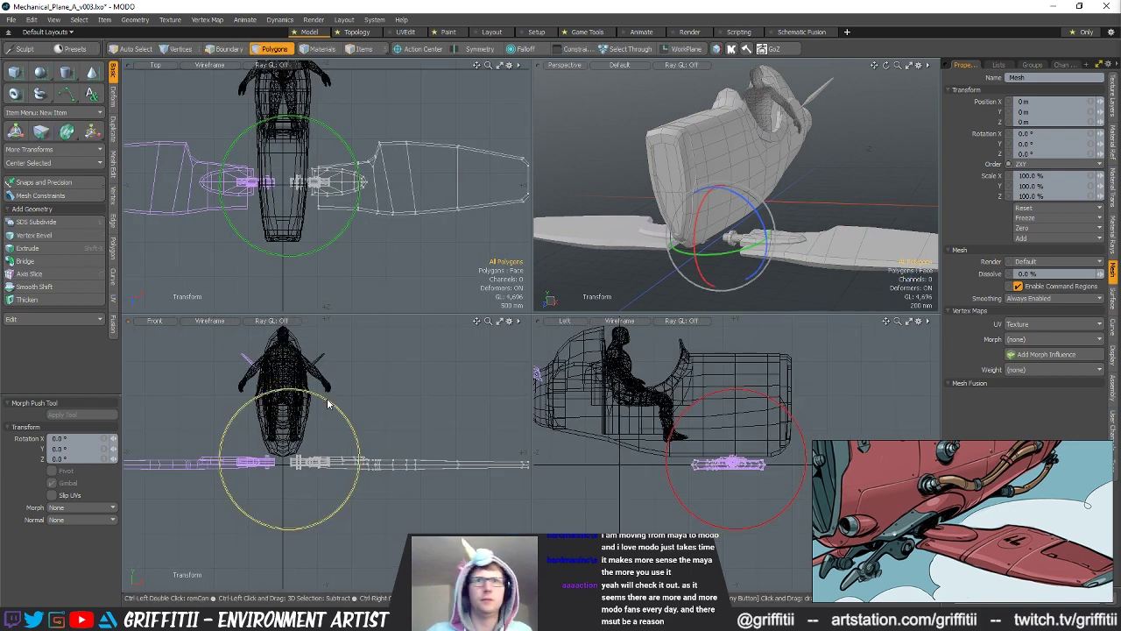
pyautogui.scroll(-3, 932, 523)
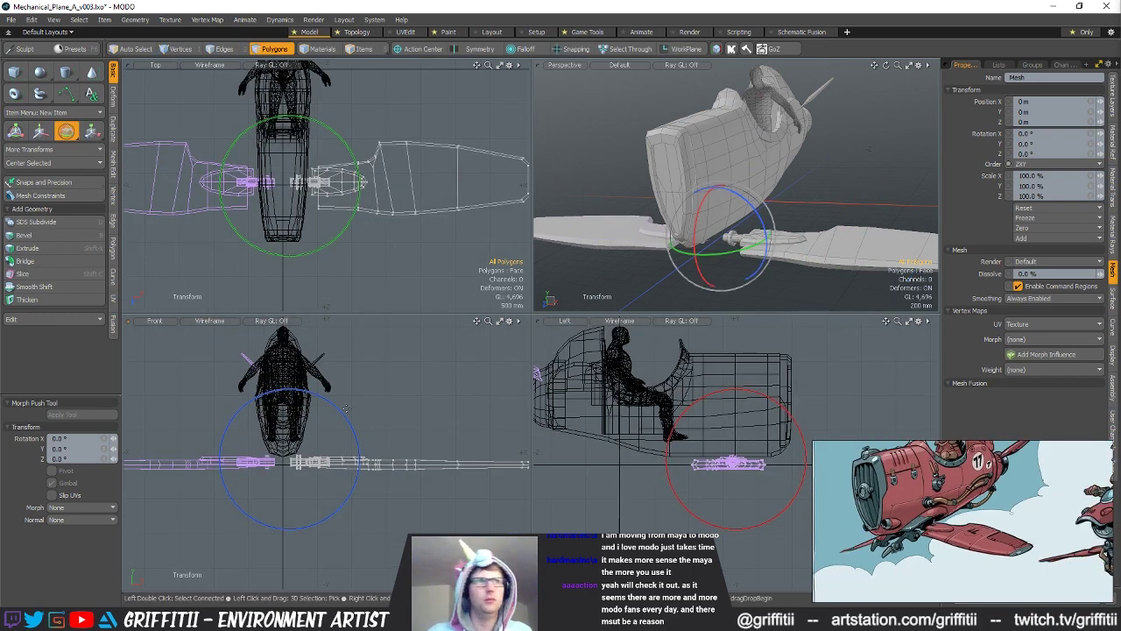
pyautogui.moveTo(307, 392)
pyautogui.keyDown('ctrl'); pyautogui.mouseDown()
pyautogui.moveTo(322, 402)
pyautogui.moveTo(315, 394)
pyautogui.mouseUp(); pyautogui.keyUp('ctrl')
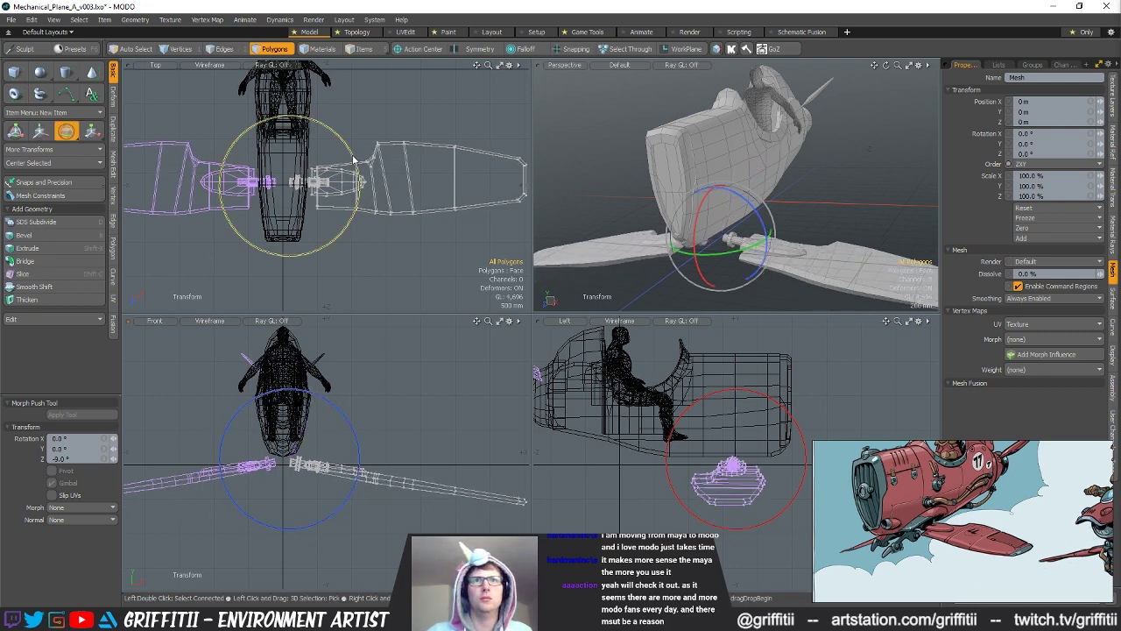
# Step: Move the whole wing slightly aft along Z beneath the fuselage
pyautogui.press('w')
pyautogui.keyDown('alt'); pyautogui.moveTo(758, 233); pyautogui.dragTo(678, 248); pyautogui.keyUp('alt')
pyautogui.hotkey('ctrl', 'z')
pyautogui.moveTo(282, 276); pyautogui.dragTo(283, 267)
pyautogui.keyDown('alt'); pyautogui.moveTo(770, 260); pyautogui.dragTo(671, 287); pyautogui.keyUp('alt')
pyautogui.keyDown('alt'); pyautogui.moveTo(847, 238); pyautogui.dragTo(814, 185); pyautogui.keyUp('alt')
pyautogui.press('space')
pyautogui.moveTo(958, 516); pyautogui.dragTo(961, 527, button='middle')
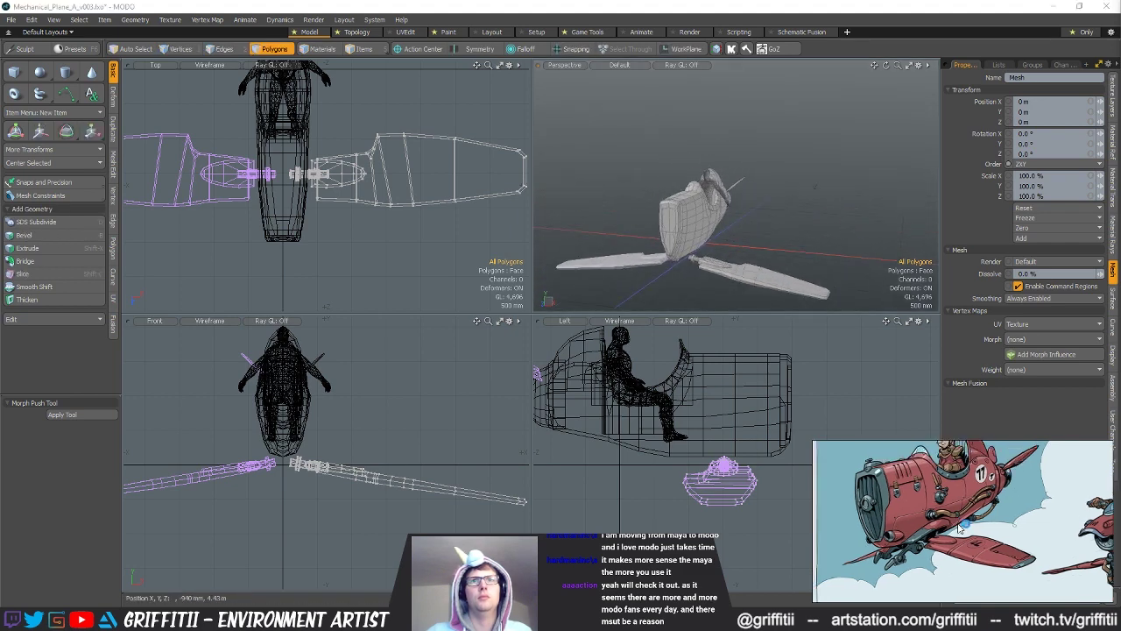
# Step: Select the outer wing's 24 vertices, scale them shorter along the wing's length and shift them slightly inboard
pyautogui.moveTo(815, 186)
pyautogui.keyDown('alt'); pyautogui.mouseDown()
pyautogui.moveTo(732, 228)
pyautogui.moveTo(747, 208)
pyautogui.moveTo(739, 203)
pyautogui.mouseUp(); pyautogui.keyUp('alt')
pyautogui.keyDown('alt'); pyautogui.moveTo(460, 165); pyautogui.dragTo(412, 193); pyautogui.keyUp('alt')
pyautogui.moveTo(385, 187)
pyautogui.mouseDown(button='right')
pyautogui.moveTo(507, 219)
pyautogui.moveTo(377, 213)
pyautogui.mouseUp(button='right')
pyautogui.press('1')
pyautogui.moveTo(383, 368); pyautogui.dragTo(372, 350, button='right')
pyautogui.hotkey('alt', 's')
pyautogui.keyDown('alt'); pyautogui.moveTo(378, 206); pyautogui.dragTo(379, 232); pyautogui.keyUp('alt')
pyautogui.press('r')
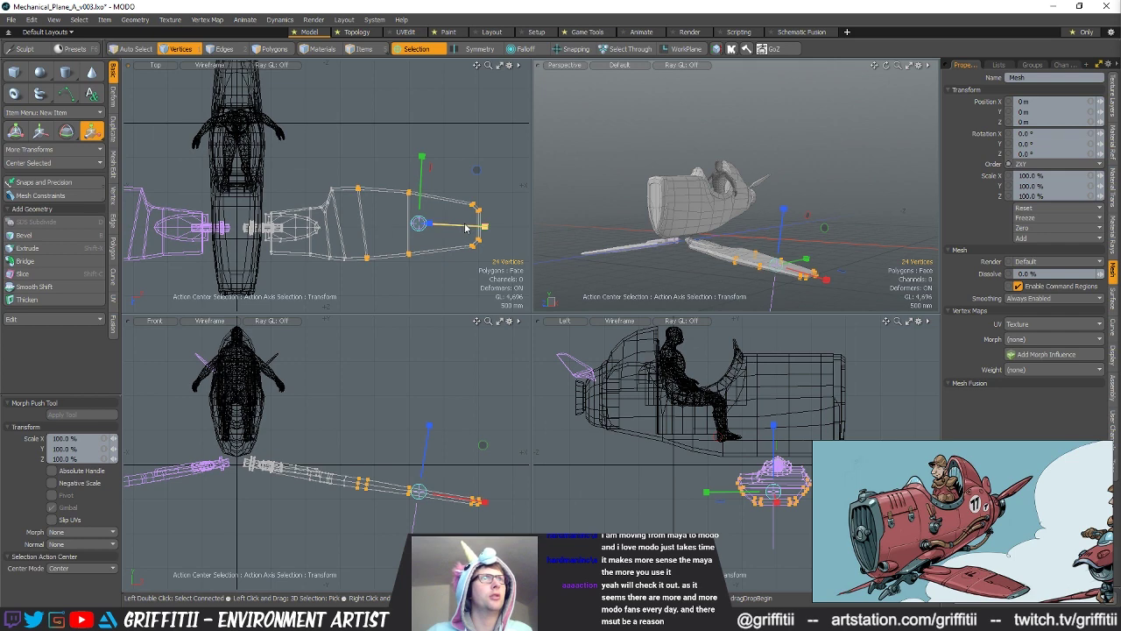
pyautogui.moveTo(483, 227); pyautogui.dragTo(461, 224)
pyautogui.press('w')
pyautogui.press('q')
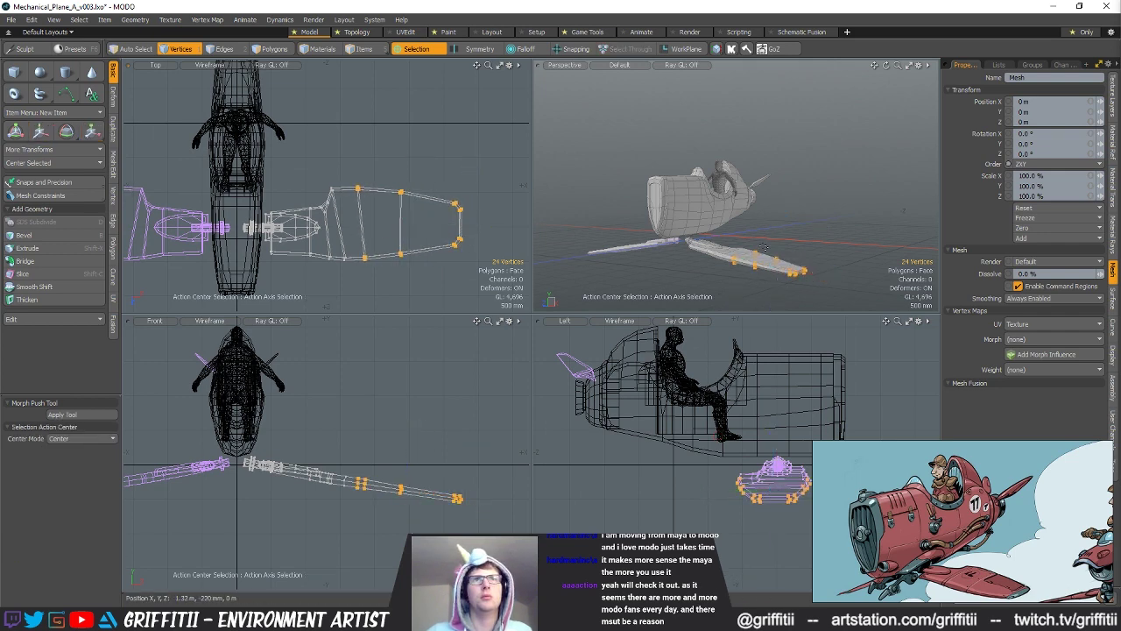
# Step: Keep only the wing tip and its neighbouring section selected and move those vertices farther inboard to shorten the wing
pyautogui.keyDown('alt'); pyautogui.moveTo(661, 175); pyautogui.dragTo(599, 181); pyautogui.keyUp('alt')
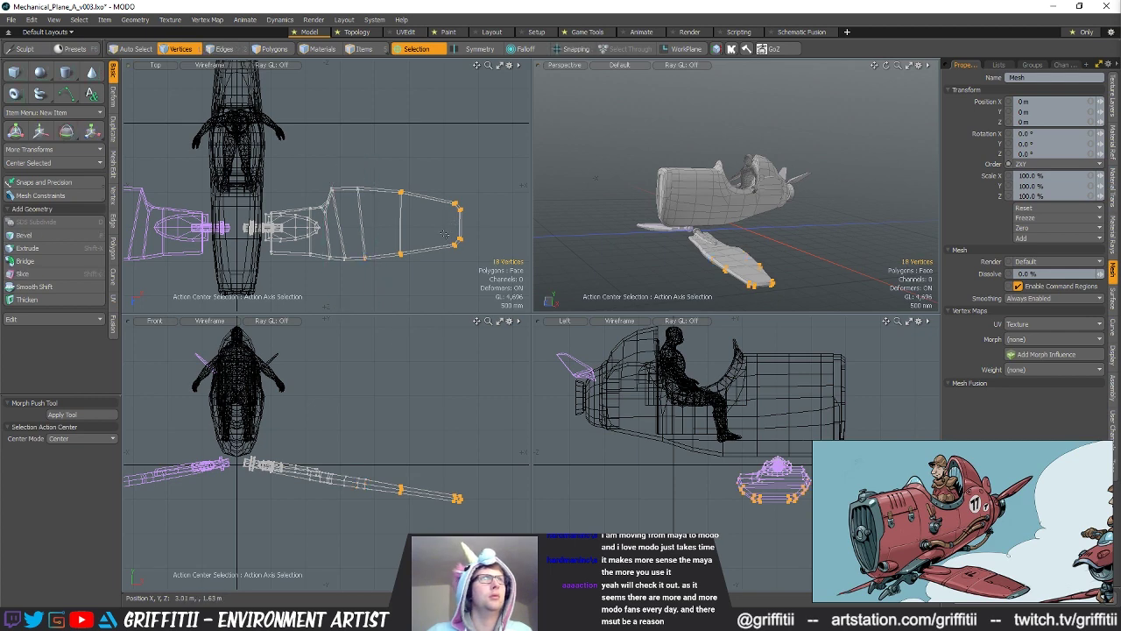
pyautogui.press('r')
pyautogui.press('w')
pyautogui.moveTo(468, 227); pyautogui.dragTo(458, 227)
pyautogui.press('q')
pyautogui.click(731, 222)
pyautogui.moveTo(729, 222)
pyautogui.keyDown('alt'); pyautogui.mouseDown()
pyautogui.moveTo(707, 226)
pyautogui.moveTo(727, 238)
pyautogui.mouseUp(); pyautogui.keyUp('alt')
pyautogui.keyDown('alt'); pyautogui.moveTo(357, 229); pyautogui.dragTo(363, 237); pyautogui.keyUp('alt')
pyautogui.scroll(5, 363, 238)
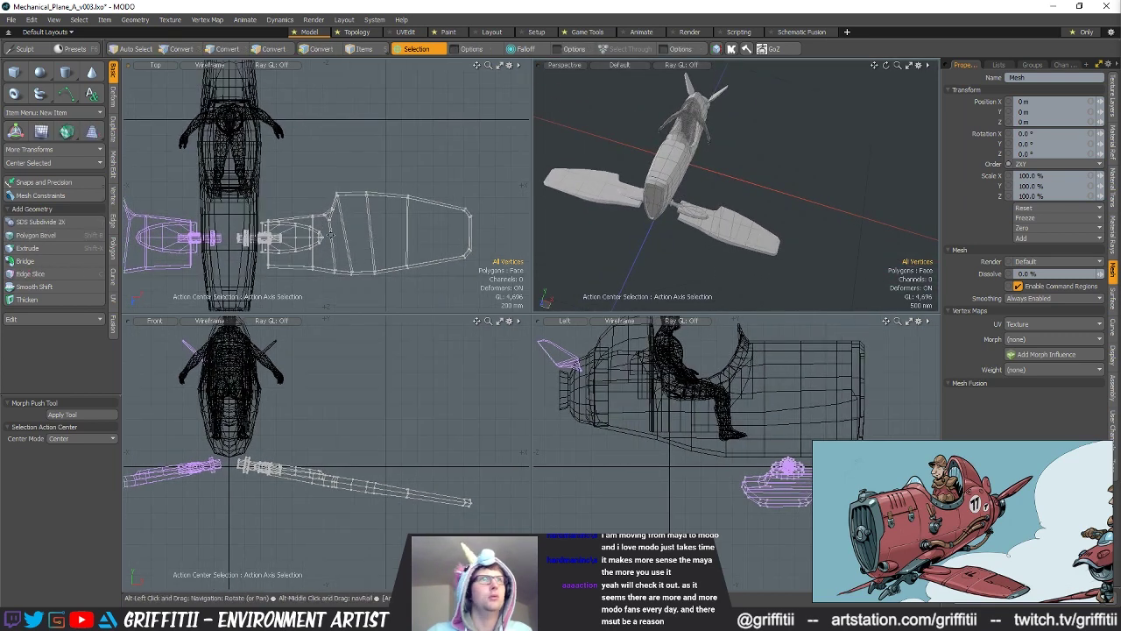
# Step: Select the wing panel's vertices except its innermost edge and move them inboard along the panel's local X axis
pyautogui.doubleClick(313, 220)
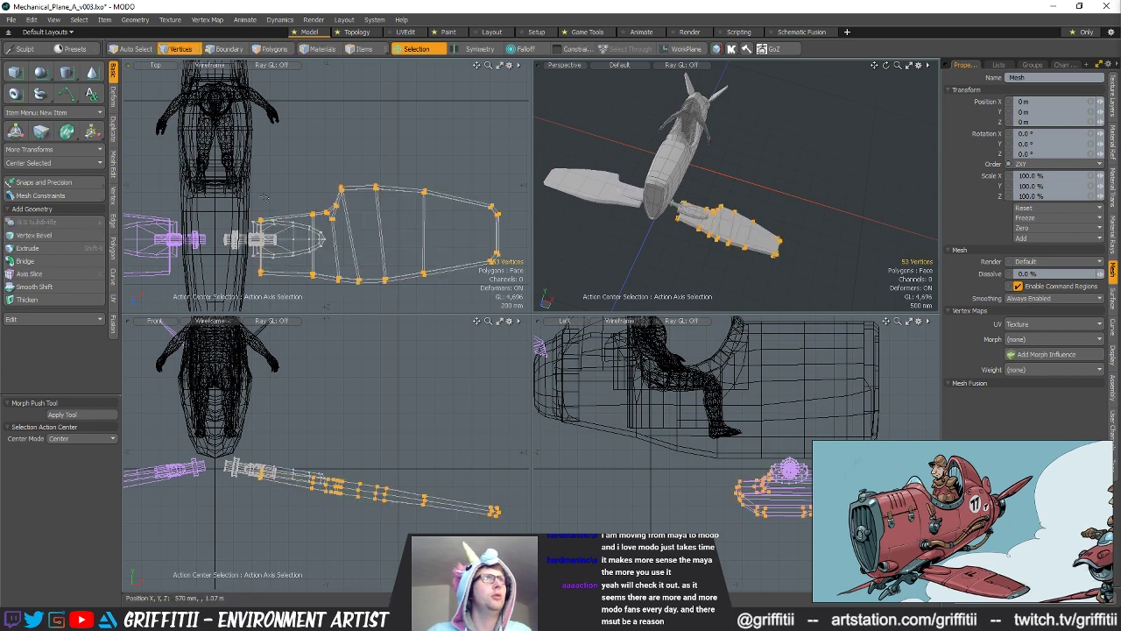
pyautogui.press('w')
pyautogui.moveTo(368, 234); pyautogui.dragTo(367, 234)
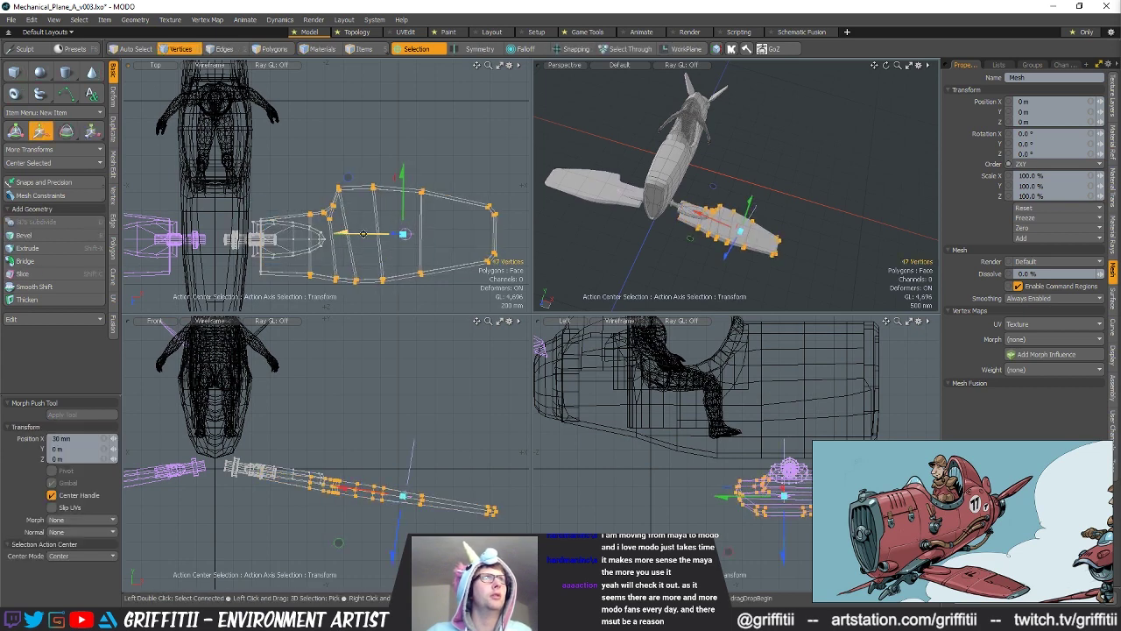
pyautogui.hotkey('alt', 'a')
pyautogui.moveTo(457, 290); pyautogui.dragTo(451, 289)
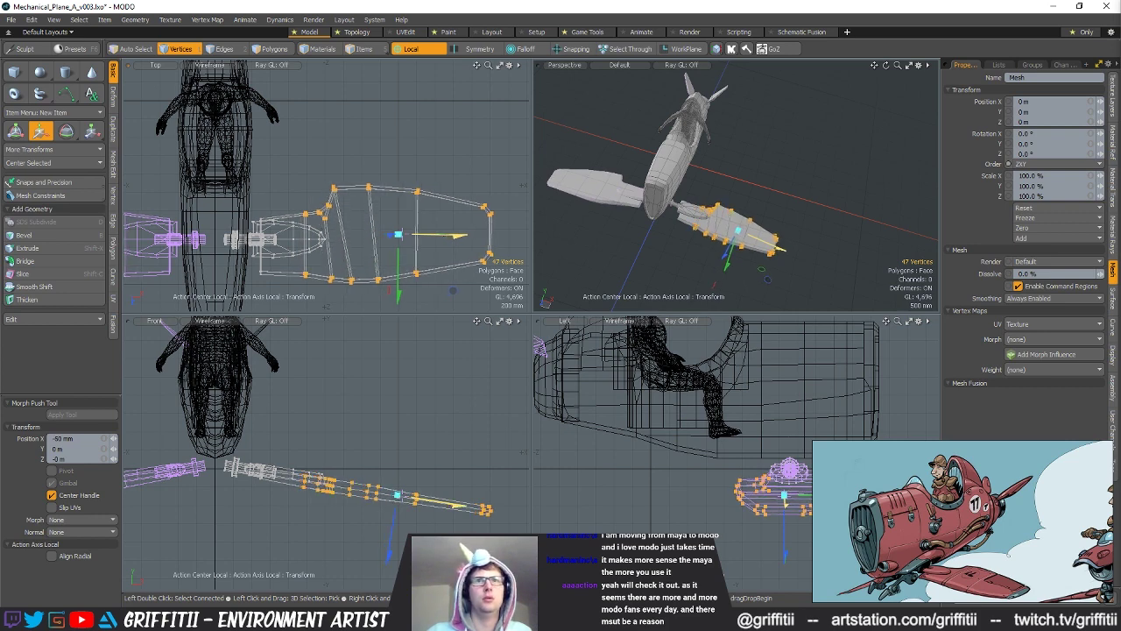
pyautogui.moveTo(462, 234); pyautogui.dragTo(465, 235)
pyautogui.press('space')
# Step: Select the wing root bracket, scale it to 86.5% along its length and move it 50 mm inboard
pyautogui.press('space')
pyautogui.press('space')
pyautogui.doubleClick(285, 239)
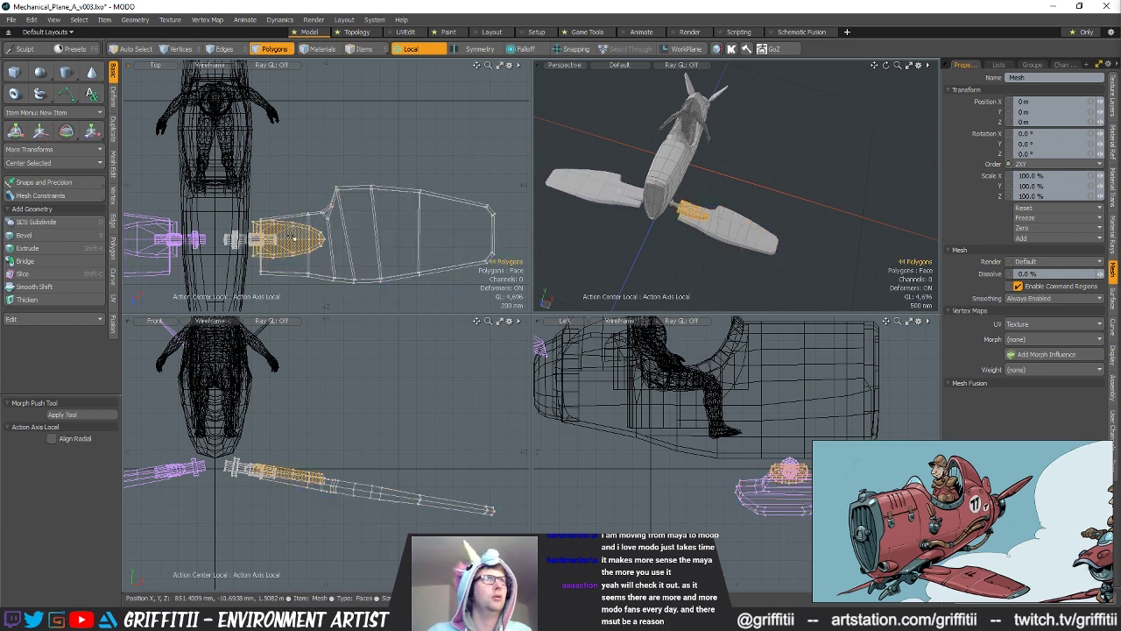
pyautogui.scroll(4, 285, 239)
pyautogui.press('r')
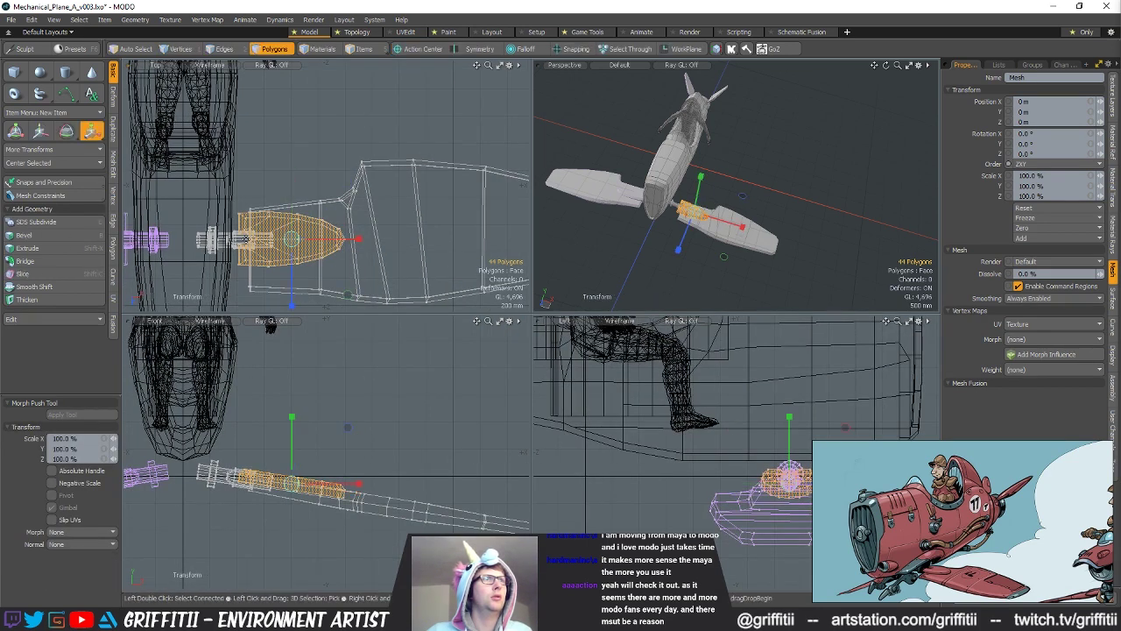
pyautogui.press('y')
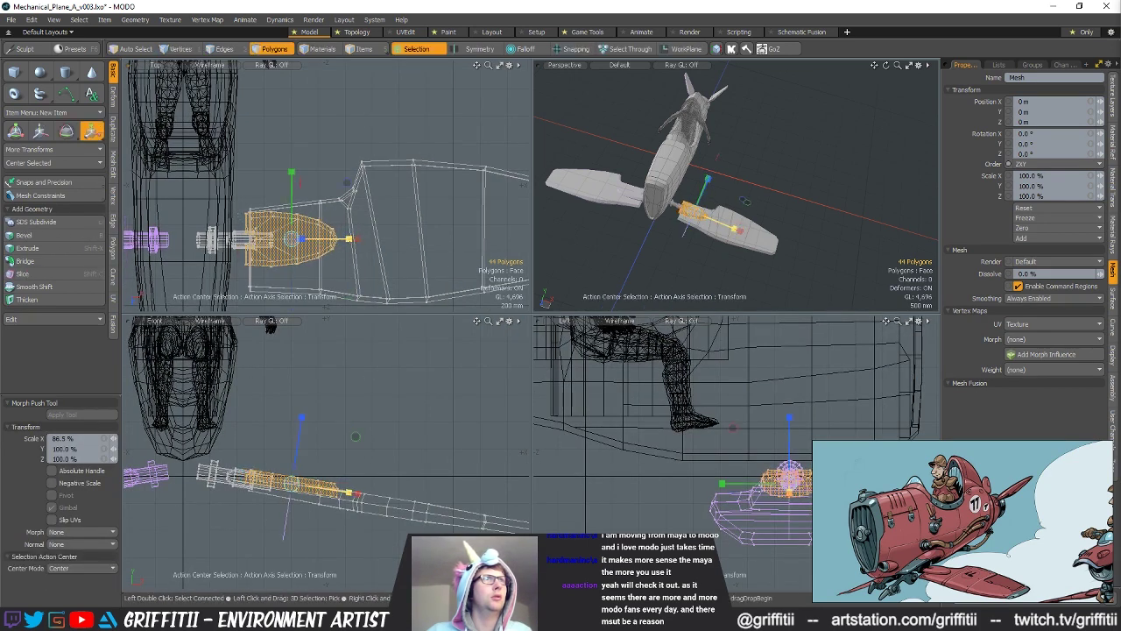
pyautogui.press('w')
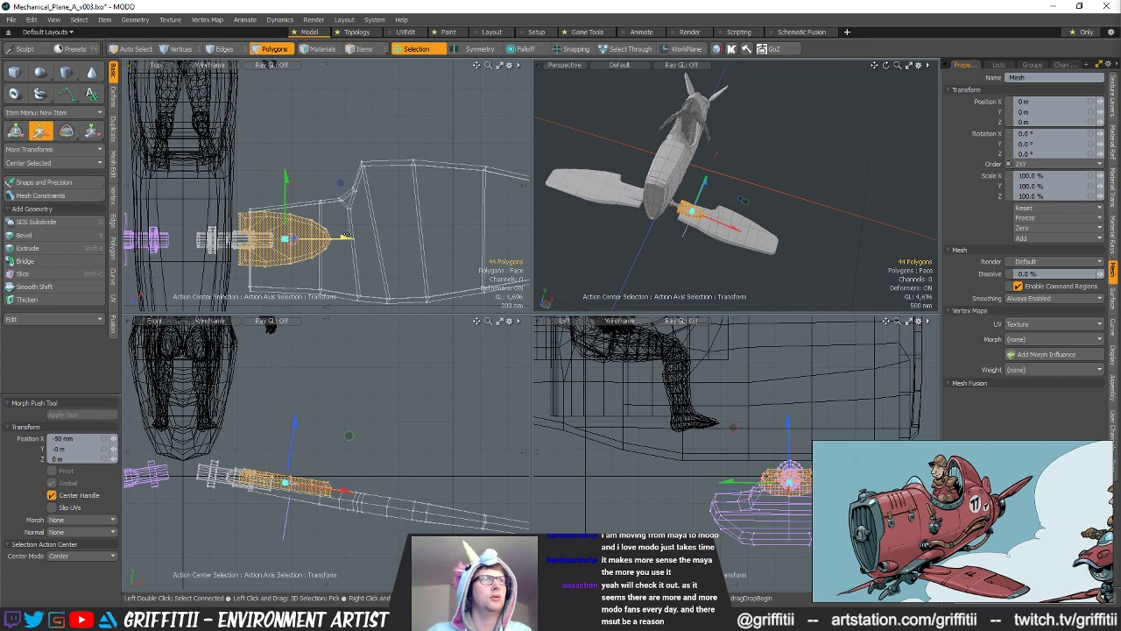
pyautogui.press('q')
pyautogui.keyDown('alt'); pyautogui.moveTo(745, 219); pyautogui.dragTo(714, 182); pyautogui.keyUp('alt')
# Step: Move the three vertices at the wing panel's inner leading-edge corner slightly aft to taper the root
pyautogui.press('1')
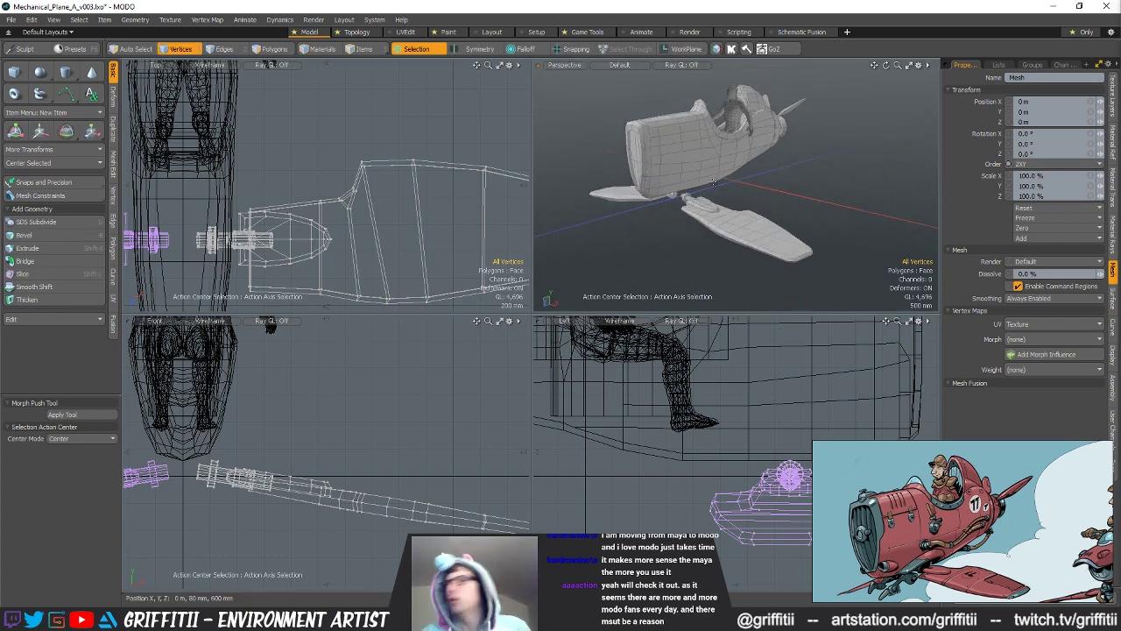
pyautogui.keyDown('alt'); pyautogui.moveTo(698, 185); pyautogui.dragTo(751, 157); pyautogui.keyUp('alt')
pyautogui.keyDown('alt'); pyautogui.moveTo(328, 282); pyautogui.dragTo(303, 218); pyautogui.keyUp('alt')
pyautogui.press('space')
pyautogui.press('space')
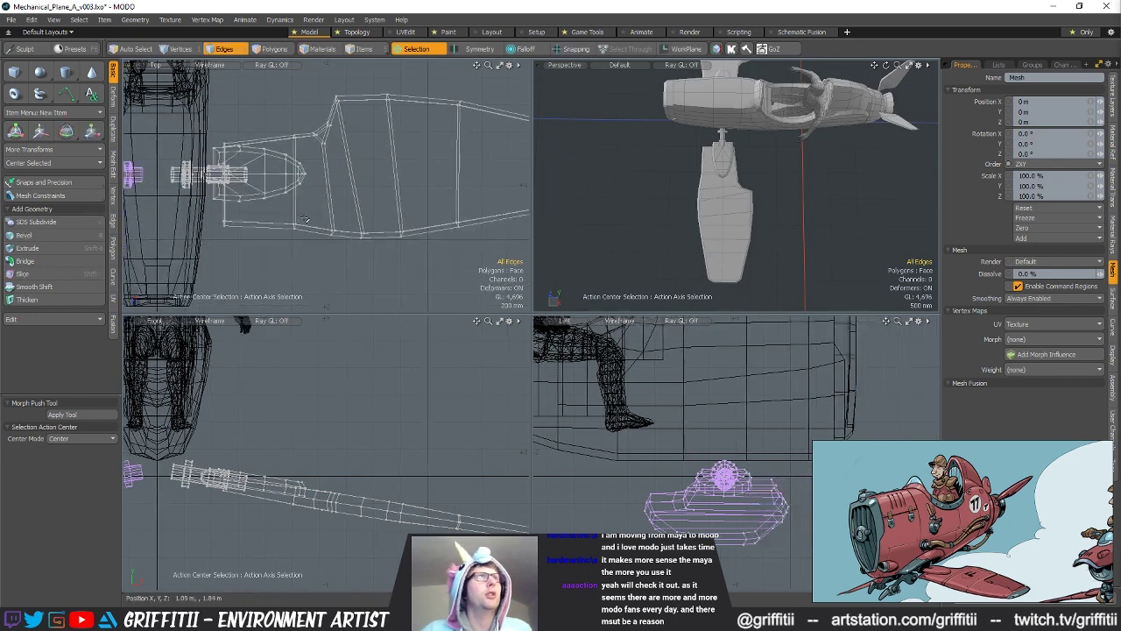
pyautogui.press('space')
pyautogui.moveTo(302, 217)
pyautogui.mouseDown(button='right')
pyautogui.moveTo(284, 233)
pyautogui.moveTo(300, 229)
pyautogui.mouseUp(button='right')
pyautogui.keyDown('alt'); pyautogui.moveTo(300, 229); pyautogui.dragTo(295, 246); pyautogui.keyUp('alt')
pyautogui.keyDown('alt'); pyautogui.moveTo(698, 210); pyautogui.dragTo(713, 150); pyautogui.keyUp('alt')
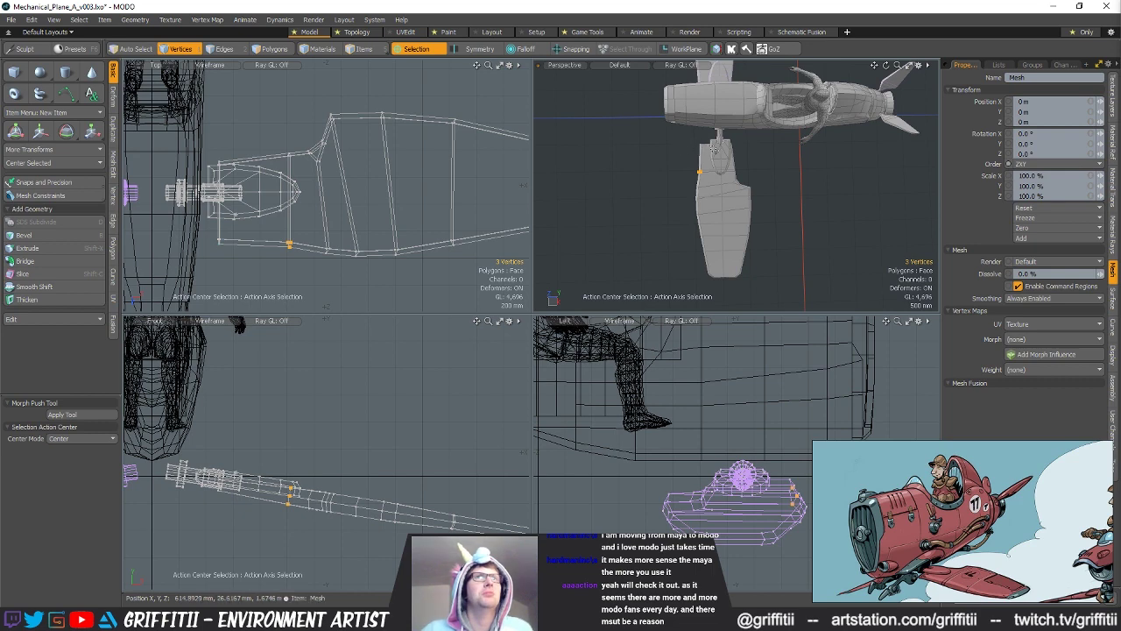
pyautogui.press('w')
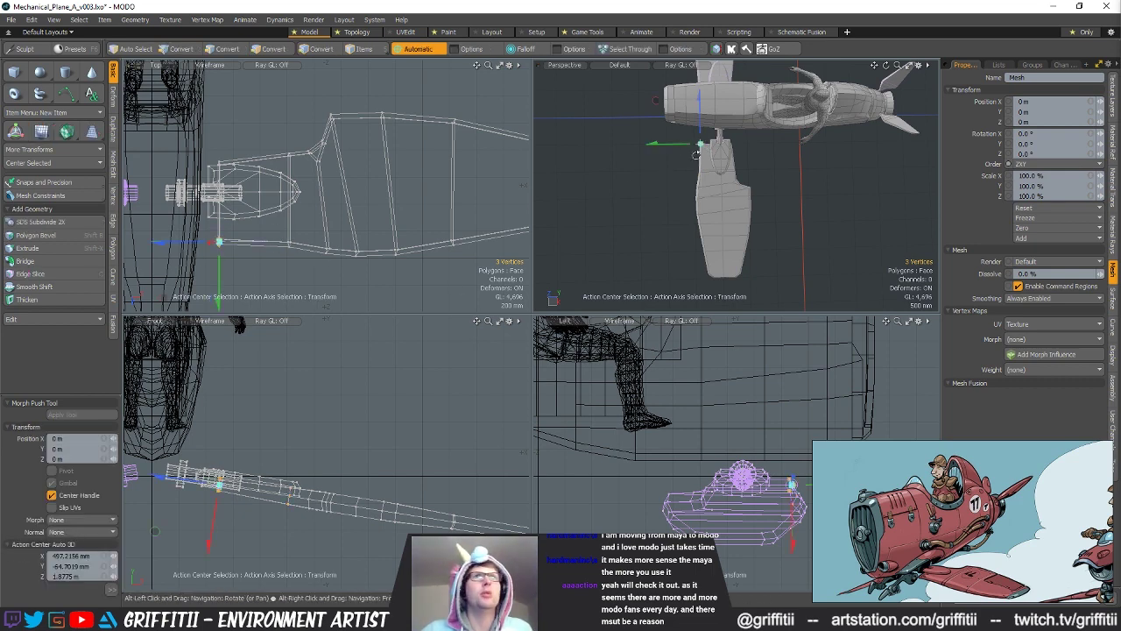
pyautogui.press('space')
pyautogui.click(686, 180)
pyautogui.keyDown('alt'); pyautogui.moveTo(686, 180); pyautogui.dragTo(701, 188); pyautogui.keyUp('alt')
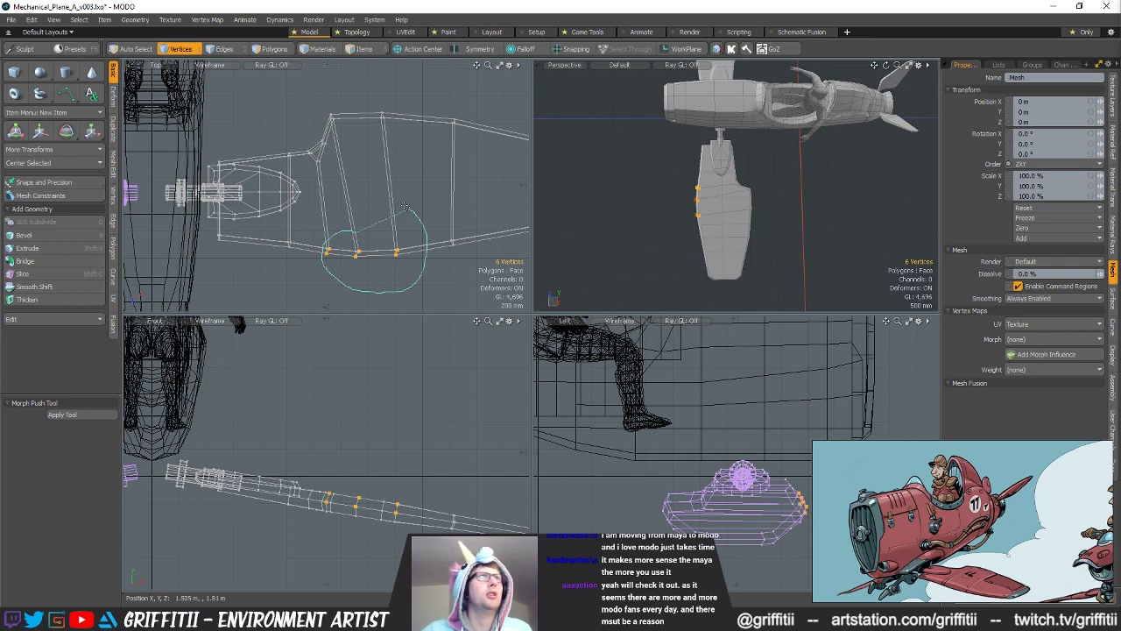
# Step: Nudge the nine mid-wing leading-edge vertices along Z to refine the edge's curve
pyautogui.press('w')
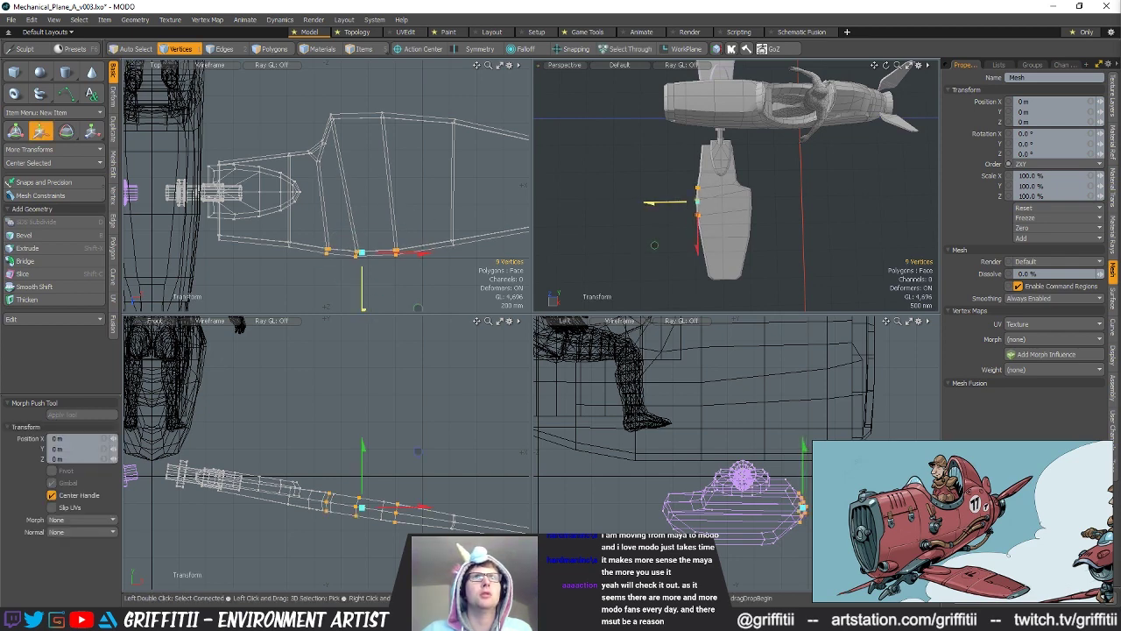
pyautogui.press('space')
pyautogui.click(654, 245)
pyautogui.keyDown('alt'); pyautogui.moveTo(706, 214); pyautogui.dragTo(736, 177); pyautogui.keyUp('alt')
# Step: Adjust the three leading-edge vertices beside the bracket's outboard end along Z, finishing with a 5 mm move
pyautogui.moveTo(299, 271); pyautogui.dragTo(290, 281, button='right')
pyautogui.press('w')
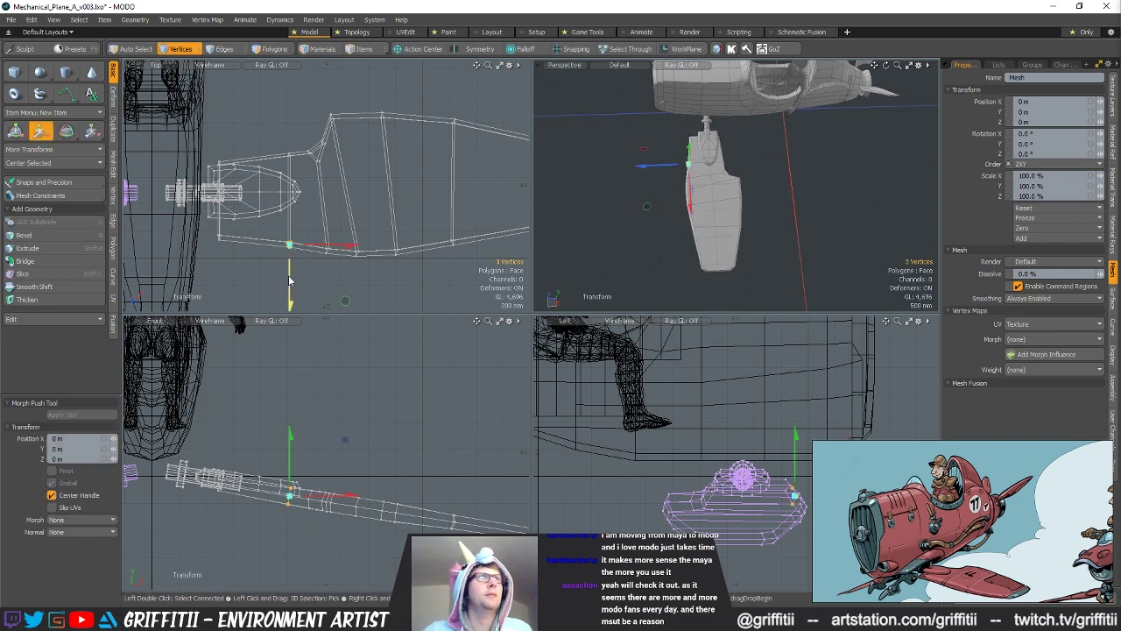
pyautogui.press('space')
pyautogui.click(745, 250)
pyautogui.keyDown('alt'); pyautogui.moveTo(744, 250); pyautogui.dragTo(696, 214); pyautogui.keyUp('alt')
pyautogui.scroll(-4, 736, 276)
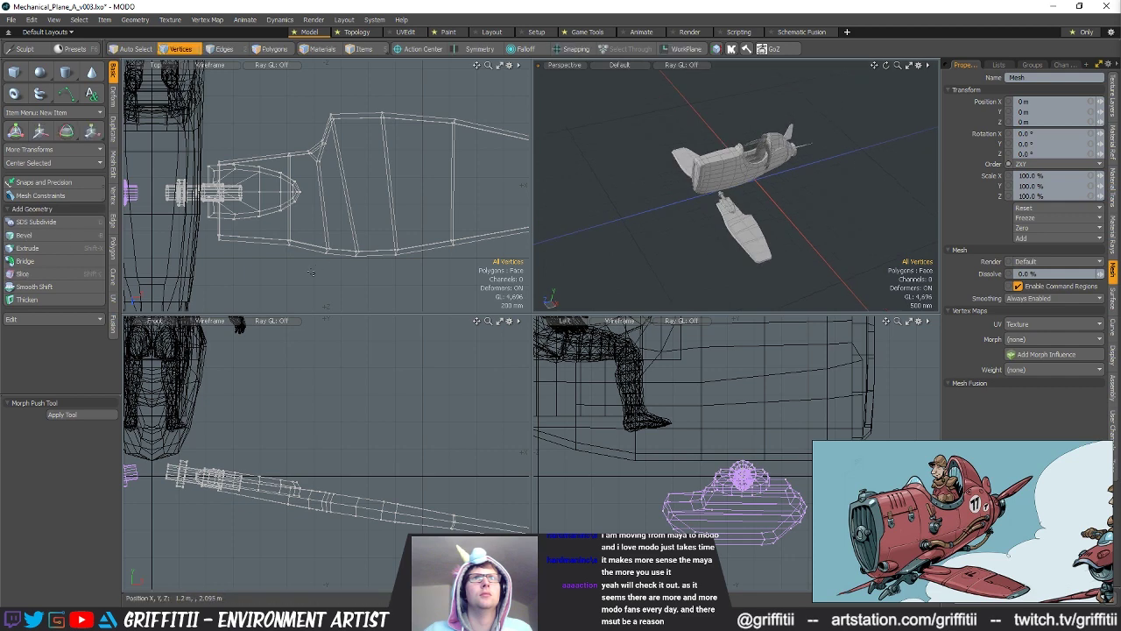
pyautogui.moveTo(301, 272); pyautogui.dragTo(291, 276, button='right')
pyautogui.press('w')
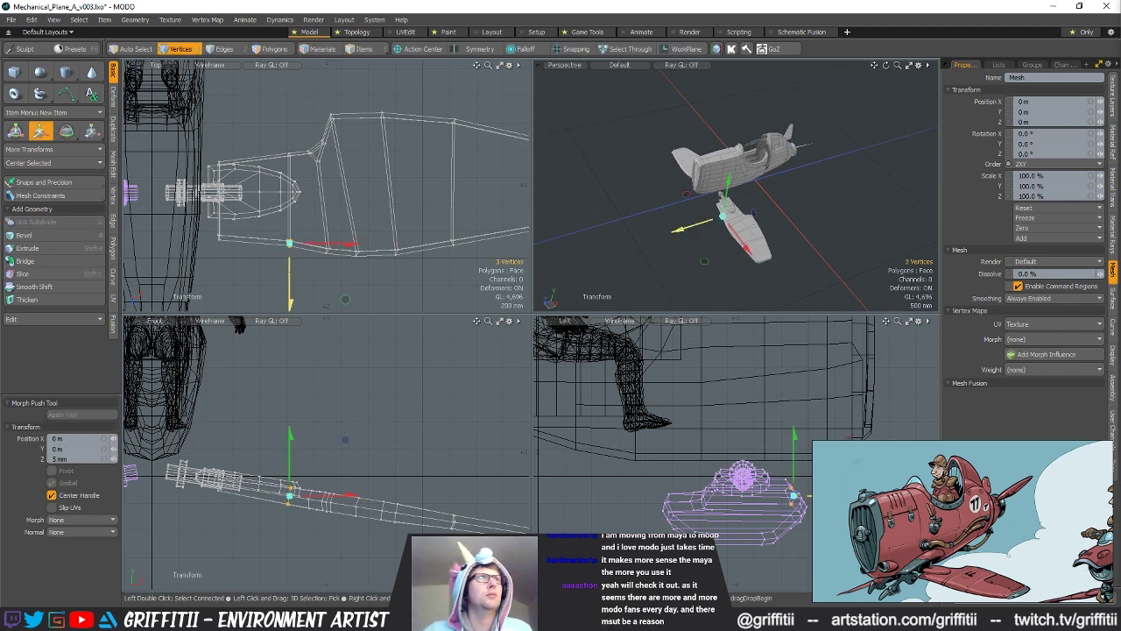
pyautogui.press('space')
pyautogui.click(695, 213)
pyautogui.keyDown('alt'); pyautogui.moveTo(695, 213); pyautogui.dragTo(697, 227); pyautogui.keyUp('alt')
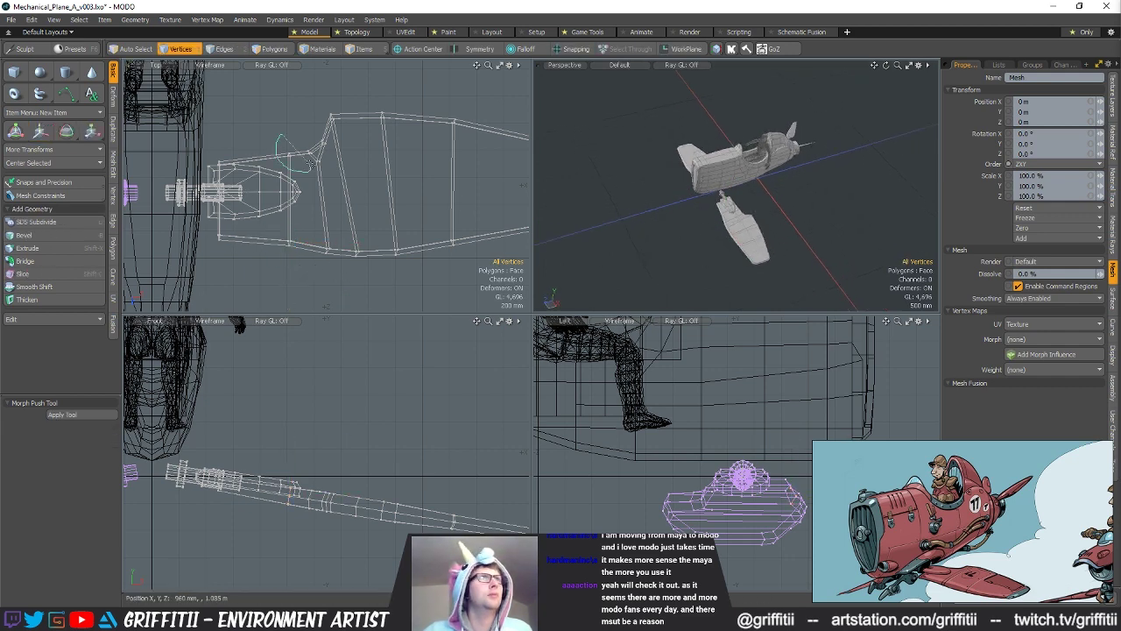
# Step: Select the trailing-edge vertices beside the bracket's outboard end and nudge them to refine the root outline
pyautogui.moveTo(310, 165); pyautogui.dragTo(289, 187, button='right')
pyautogui.press('w')
pyautogui.press('space')
pyautogui.keyDown('alt'); pyautogui.moveTo(744, 176); pyautogui.dragTo(769, 204); pyautogui.keyUp('alt')
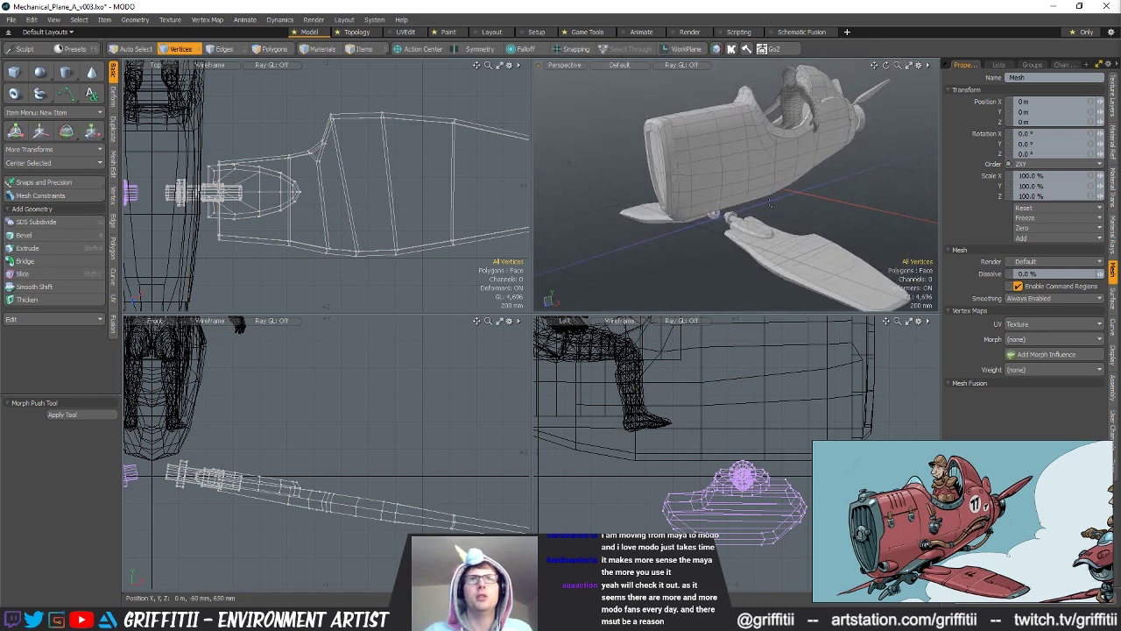
# Step: Copy the cockpit rim's polygons and paste them into a new mesh item
pyautogui.press('5')
pyautogui.click(793, 133)
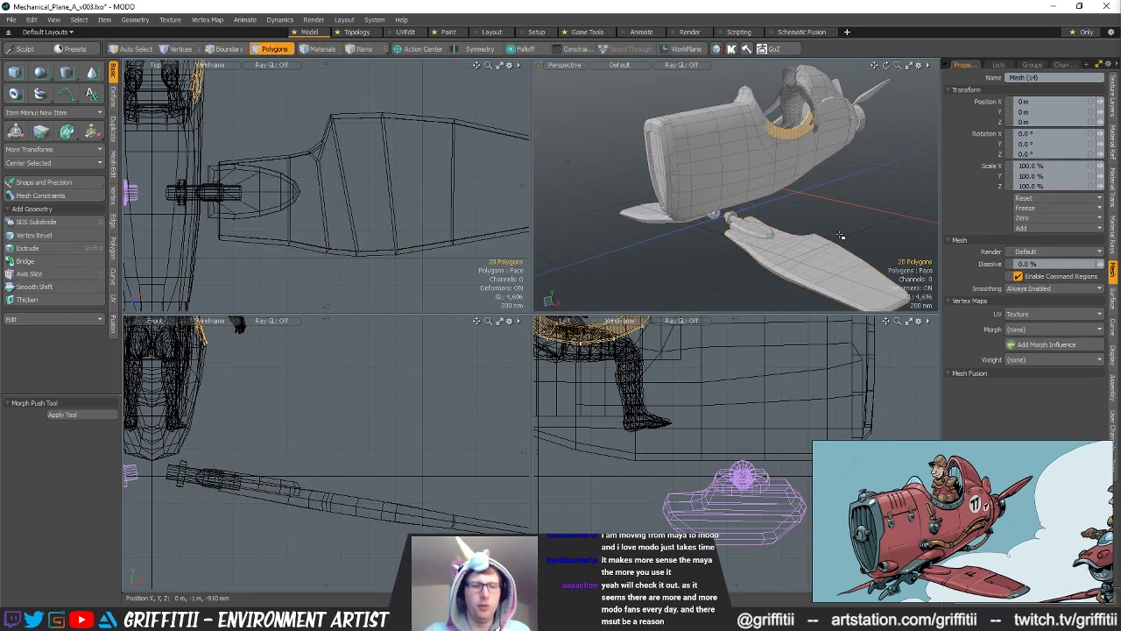
pyautogui.press('n')
pyautogui.hotkey('ctrl', 'v')
# Step: Rotate the pasted arc and move it down beside the wing bracket, shifting it -110 mm in X against the fuselage side
pyautogui.press('w')
pyautogui.scroll(-2, 379, 482)
pyautogui.keyDown('alt'); pyautogui.keyDown('shift'); pyautogui.moveTo(657, 436); pyautogui.dragTo(785, 555); pyautogui.keyUp('shift'); pyautogui.keyUp('alt')
pyautogui.press('e')
pyautogui.moveTo(674, 416); pyautogui.dragTo(692, 560)
pyautogui.press('w')
pyautogui.moveTo(687, 469); pyautogui.dragTo(709, 471)
pyautogui.keyDown('alt'); pyautogui.moveTo(720, 227); pyautogui.dragTo(866, 227); pyautogui.keyUp('alt')
pyautogui.scroll(3, 750, 231)
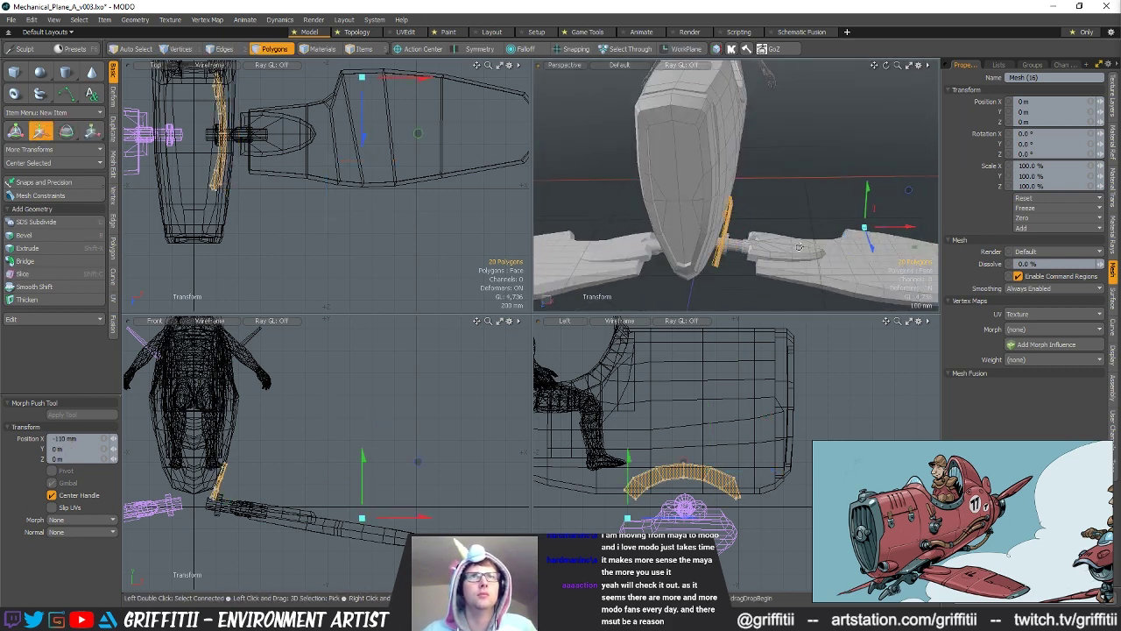
# Step: Rotate the arc about the Y axis so it follows the fuselage side above the wing joint
pyautogui.keyDown('alt'); pyautogui.moveTo(798, 247); pyautogui.dragTo(719, 268); pyautogui.keyUp('alt')
pyautogui.press('e')
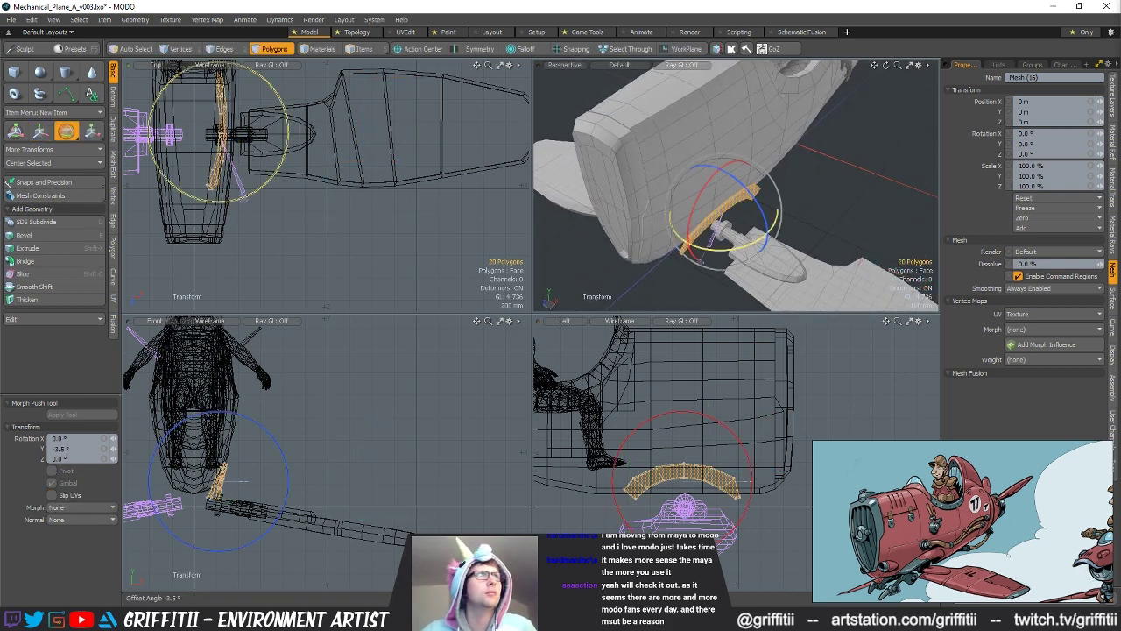
pyautogui.keyDown('alt'); pyautogui.moveTo(718, 230); pyautogui.dragTo(741, 190); pyautogui.keyUp('alt')
pyautogui.press('space')
pyautogui.scroll(4, 263, 499)
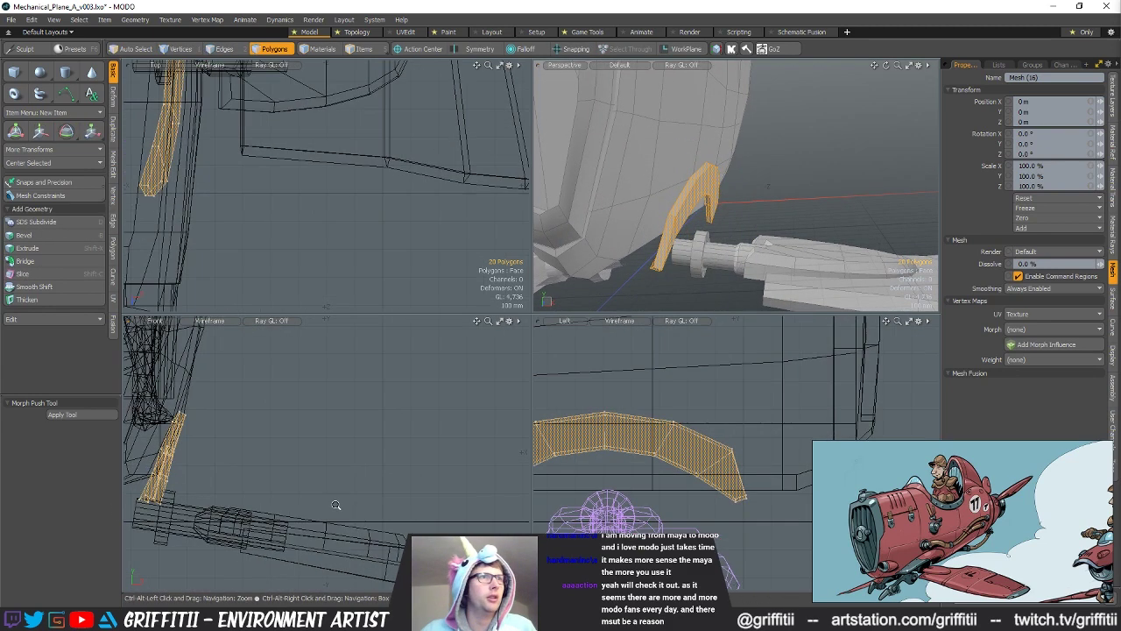
# Step: Select the 14 vertices along the arc's lower edge and move them outward 50 mm in X
pyautogui.keyDown('alt'); pyautogui.moveTo(610, 480); pyautogui.dragTo(634, 474); pyautogui.keyUp('alt')
pyautogui.press('1')
pyautogui.scroll(-2, 600, 460)
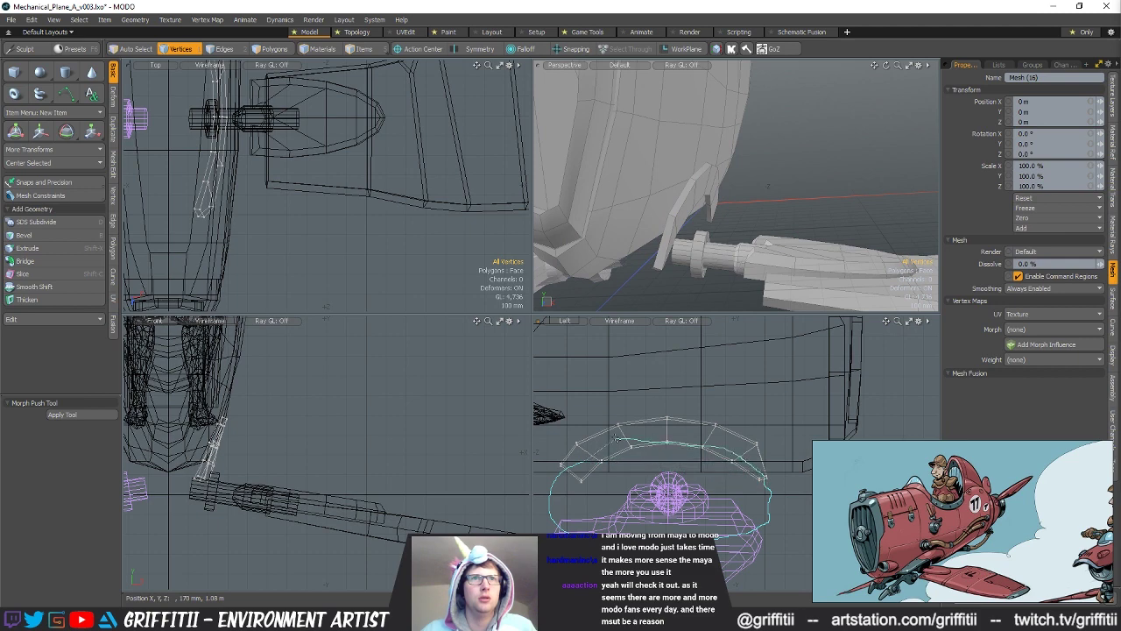
pyautogui.press('w')
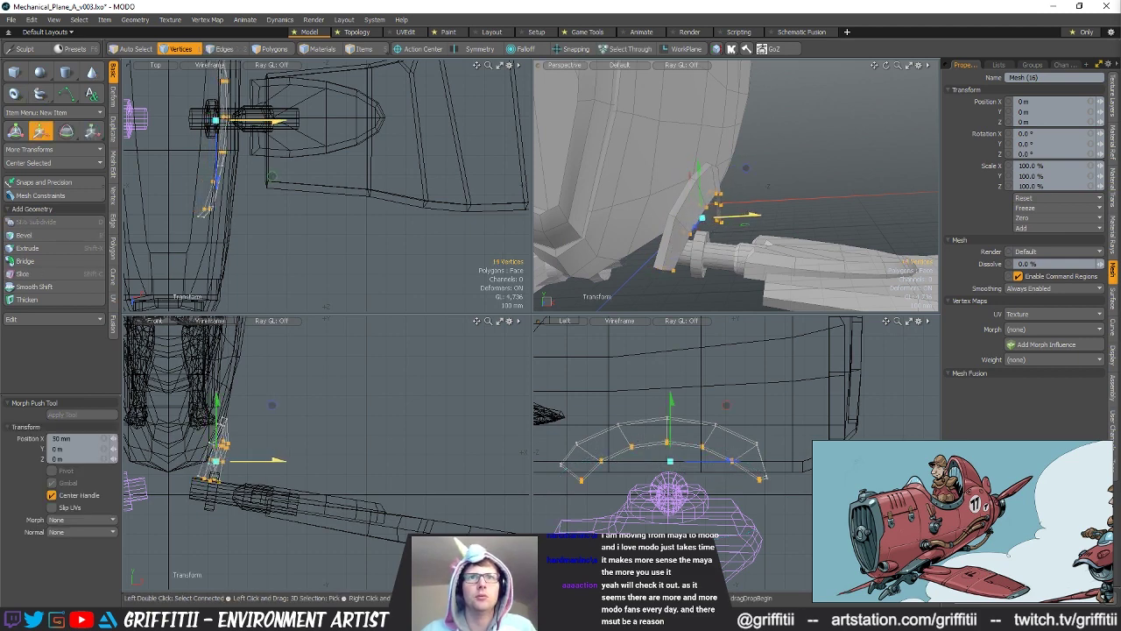
pyautogui.keyDown('alt'); pyautogui.moveTo(735, 222); pyautogui.dragTo(761, 195); pyautogui.keyUp('alt')
pyautogui.press('space')
# Step: Select all of the arc's polygons and move them -25 mm in X into the fuselage
pyautogui.press('3')
pyautogui.doubleClick(700, 167)
pyautogui.press('w')
pyautogui.moveTo(733, 232)
pyautogui.keyDown('alt'); pyautogui.mouseDown()
pyautogui.moveTo(773, 202)
pyautogui.moveTo(737, 186)
pyautogui.moveTo(800, 225)
pyautogui.moveTo(734, 169)
pyautogui.moveTo(851, 208)
pyautogui.moveTo(749, 193)
pyautogui.moveTo(760, 196)
pyautogui.moveTo(749, 194)
pyautogui.moveTo(752, 224)
pyautogui.mouseUp(); pyautogui.keyUp('alt')
pyautogui.keyDown('alt'); pyautogui.moveTo(794, 481); pyautogui.dragTo(689, 470); pyautogui.keyUp('alt')
pyautogui.scroll(2, 690, 472)
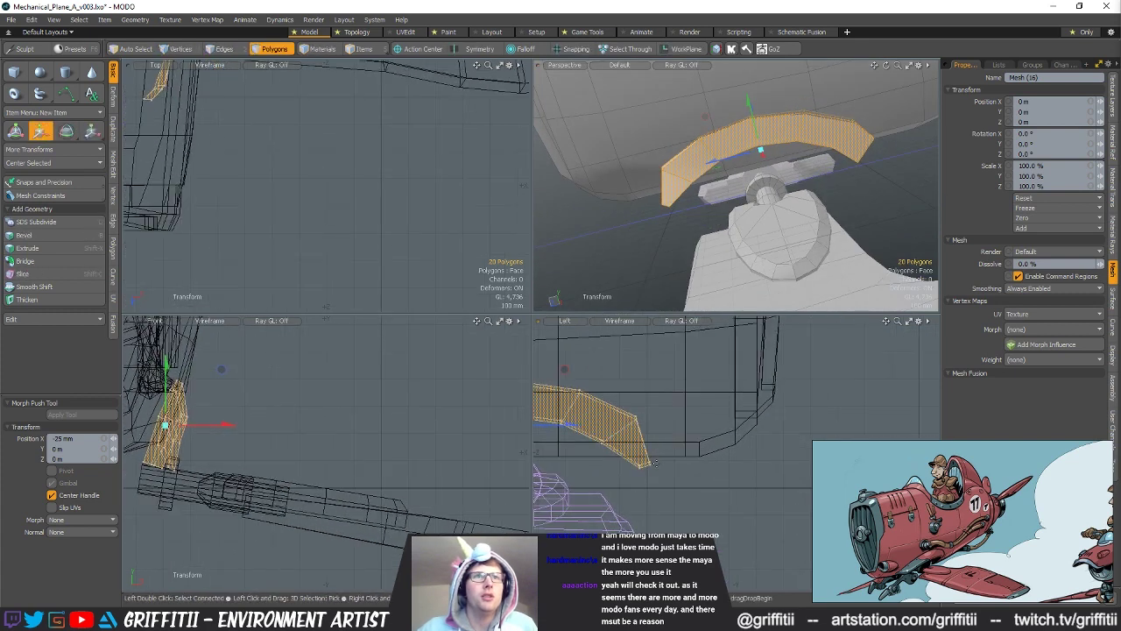
pyautogui.press('space')
# Step: Move the two outer vertices at the arc's front tip up, forward and inward to follow the hull
pyautogui.press('1')
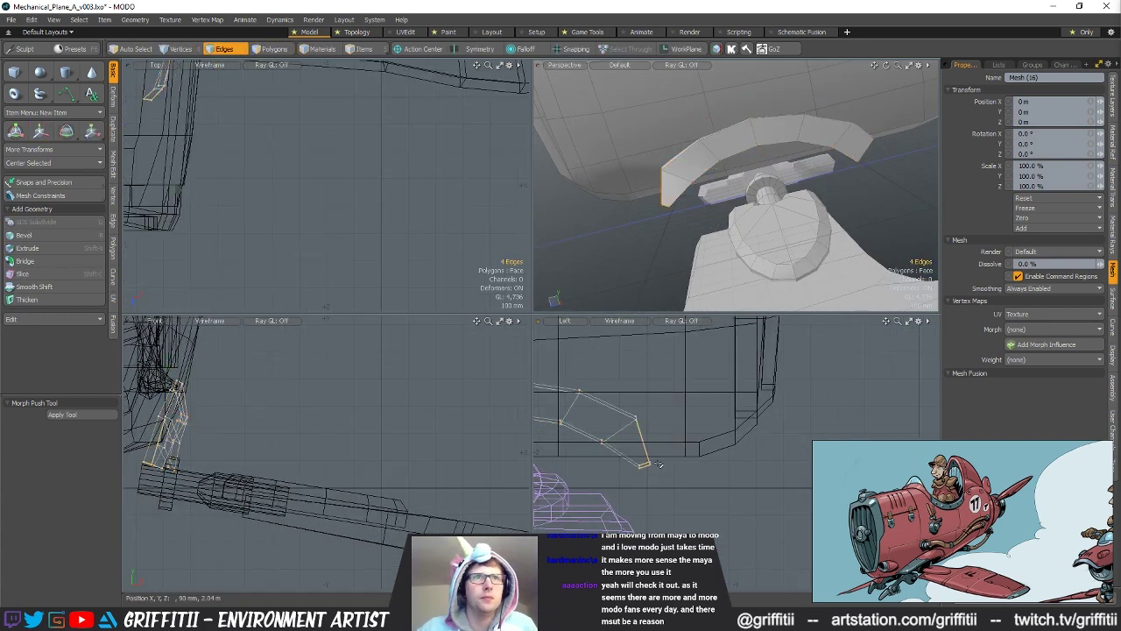
pyautogui.moveTo(656, 472); pyautogui.dragTo(660, 458, button='right')
pyautogui.press('w')
pyautogui.moveTo(697, 434); pyautogui.dragTo(702, 426)
pyautogui.keyDown('alt'); pyautogui.moveTo(763, 200); pyautogui.dragTo(770, 206); pyautogui.keyUp('alt')
pyautogui.moveTo(777, 160); pyautogui.dragTo(776, 157)
pyautogui.keyDown('alt'); pyautogui.moveTo(776, 161); pyautogui.dragTo(723, 149); pyautogui.keyUp('alt')
pyautogui.press('space')
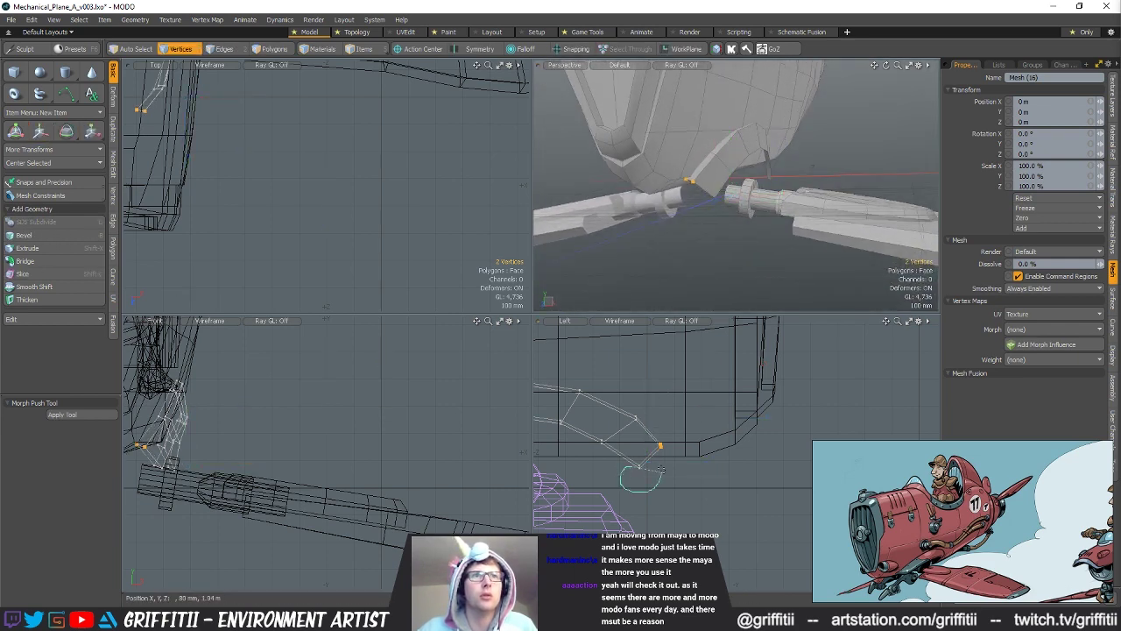
# Step: Move the two lower vertices at the arc's front tip 5 mm in Y and -100 mm in Z
pyautogui.moveTo(659, 480); pyautogui.dragTo(647, 457, button='right')
pyautogui.press('w')
pyautogui.keyDown('alt'); pyautogui.moveTo(707, 215); pyautogui.dragTo(757, 228); pyautogui.keyUp('alt')
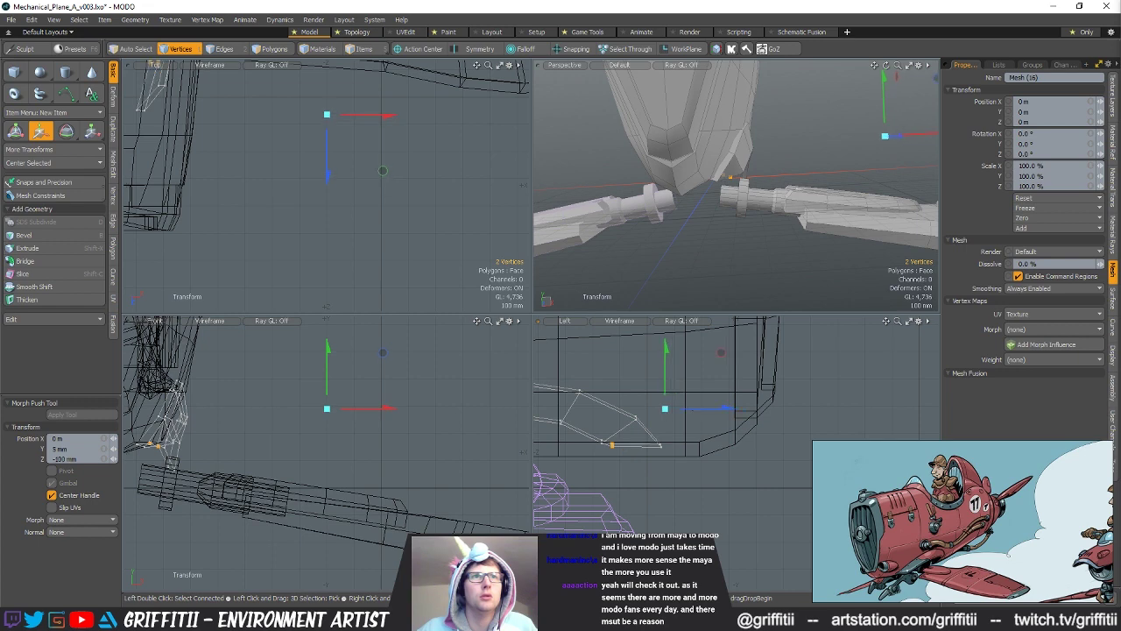
pyautogui.press('q')
# Step: Adjust the two lower front-tip vertices by 26 mm in X and -16 mm in Y
pyautogui.keyDown('alt'); pyautogui.moveTo(648, 194); pyautogui.dragTo(681, 173); pyautogui.keyUp('alt')
pyautogui.scroll(3, 737, 229)
pyautogui.press('w')
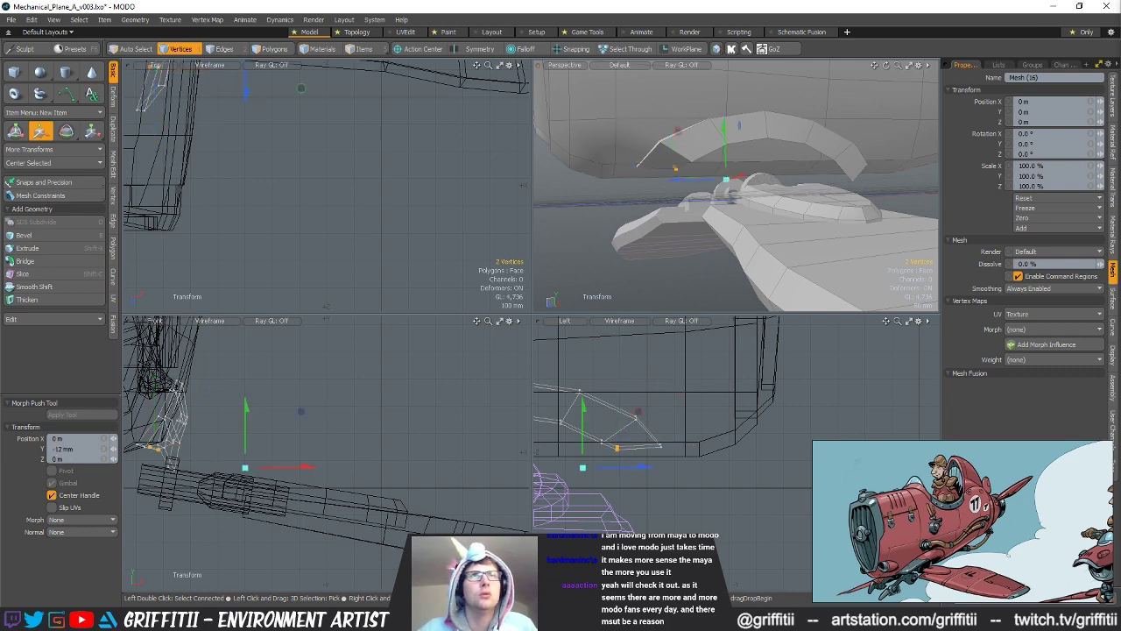
pyautogui.keyDown('alt'); pyautogui.moveTo(680, 172); pyautogui.dragTo(797, 157); pyautogui.keyUp('alt')
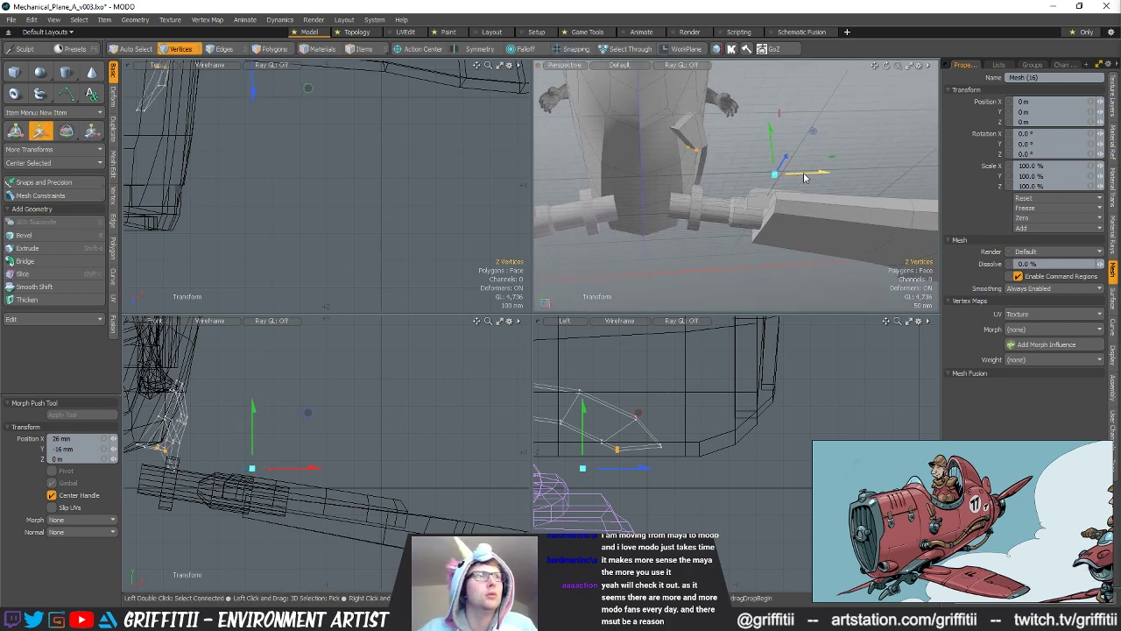
pyautogui.keyDown('alt'); pyautogui.keyDown('shift'); pyautogui.moveTo(219, 390); pyautogui.dragTo(244, 392); pyautogui.keyUp('shift'); pyautogui.keyUp('alt')
pyautogui.keyDown('alt'); pyautogui.keyDown('shift'); pyautogui.moveTo(217, 90); pyautogui.dragTo(236, 197); pyautogui.keyUp('shift'); pyautogui.keyUp('alt')
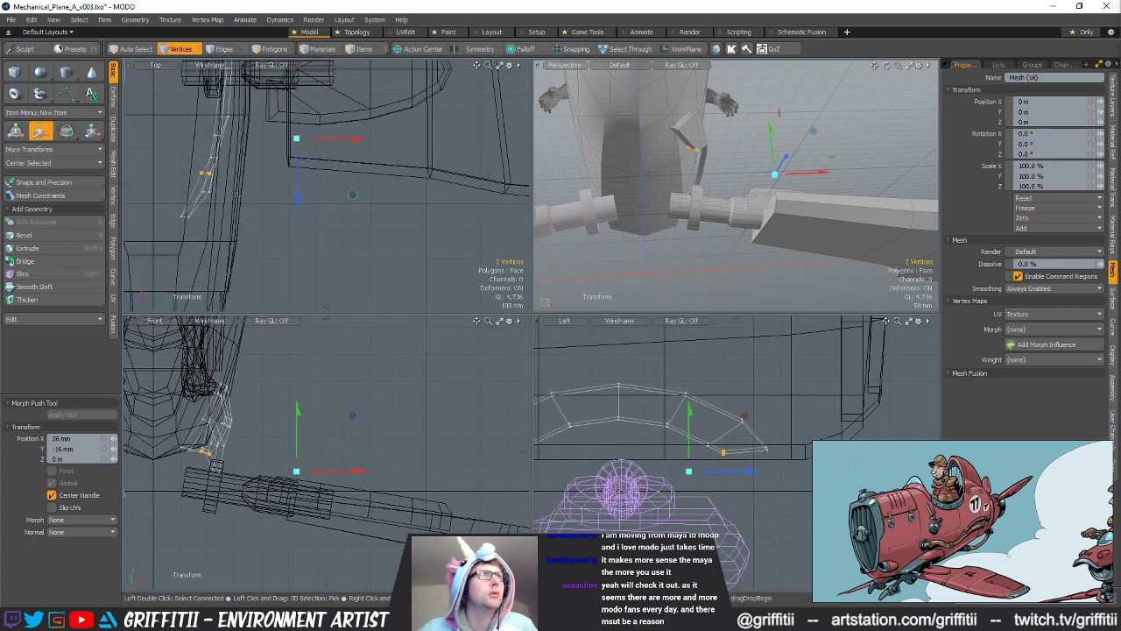
pyautogui.press('space')
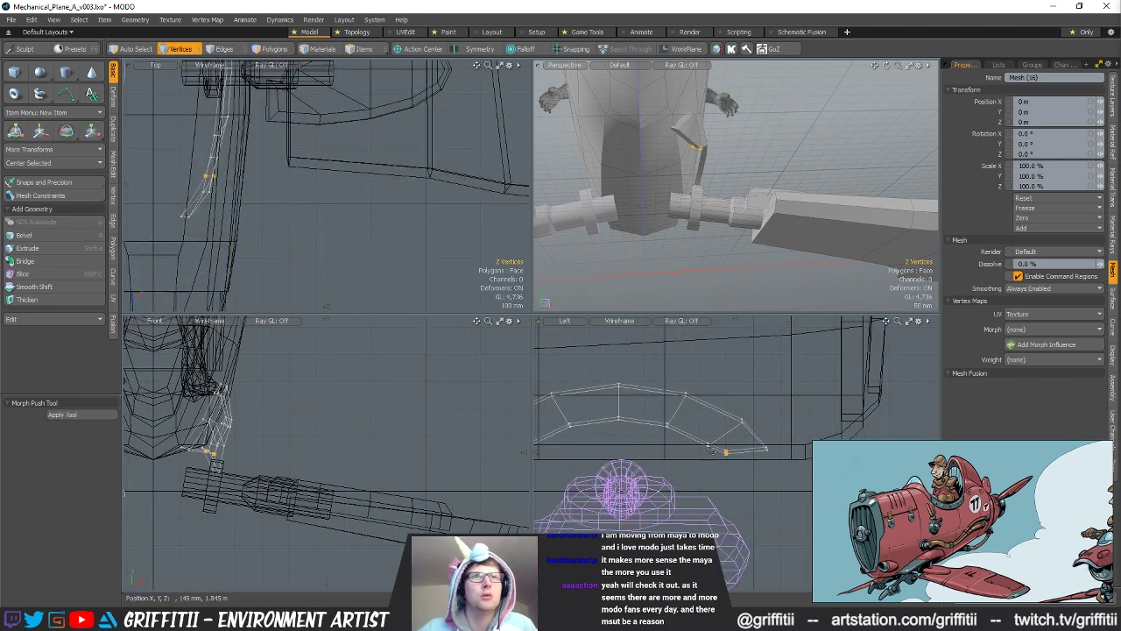
# Step: Select the four lower-edge vertices near the arc's front end and move them 8 mm in X and 2 mm in Z
pyautogui.scroll(3, 313, 296)
pyautogui.keyDown('alt'); pyautogui.keyDown('shift'); pyautogui.moveTo(248, 234); pyautogui.dragTo(301, 271); pyautogui.keyUp('shift'); pyautogui.keyUp('alt')
pyautogui.press('w')
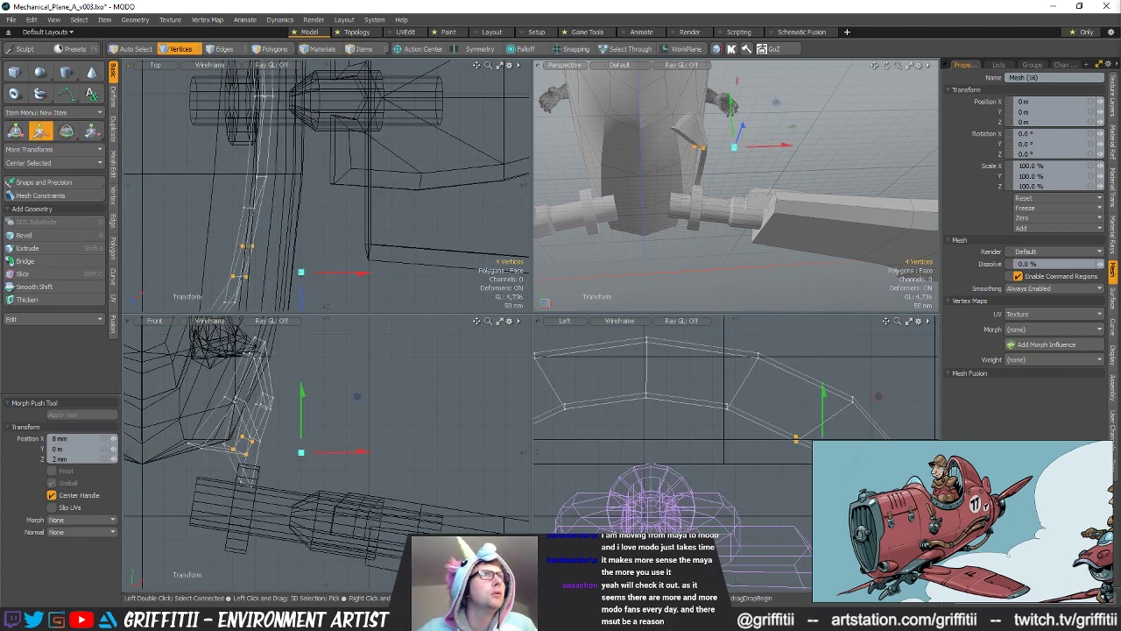
pyautogui.scroll(-3, 277, 193)
pyautogui.press('space')
# Step: Nudge the upper-edge vertex pairs at the arc's front end to fit its outline to the hull
pyautogui.click(363, 214)
pyautogui.keyDown('alt'); pyautogui.moveTo(767, 197); pyautogui.dragTo(685, 186); pyautogui.keyUp('alt')
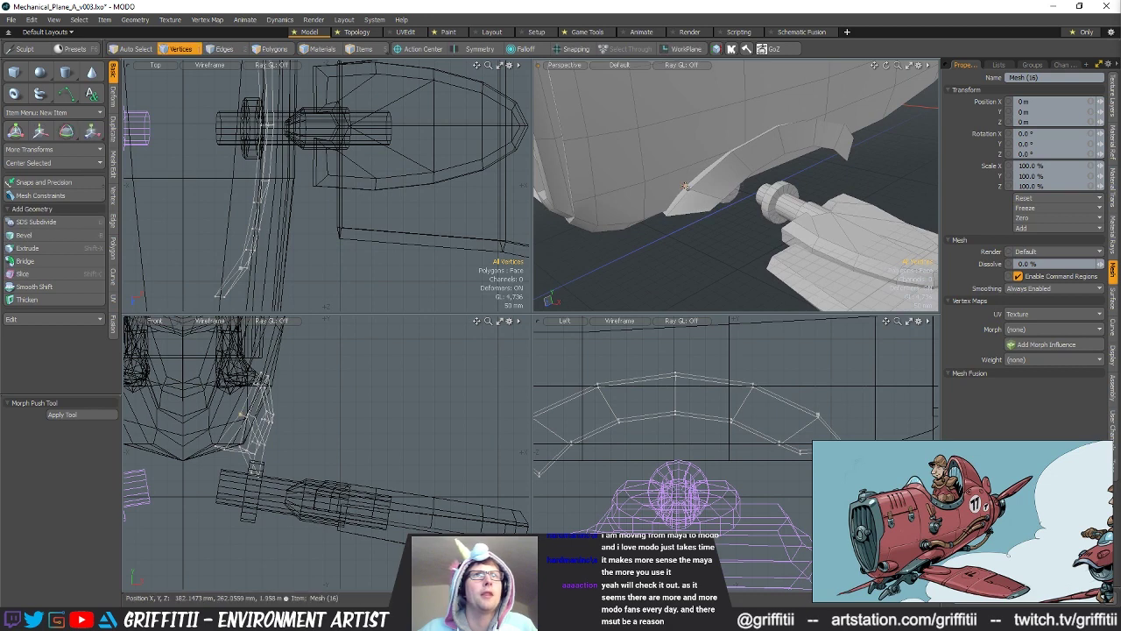
pyautogui.press('w')
pyautogui.keyDown('alt'); pyautogui.moveTo(798, 234); pyautogui.dragTo(704, 189); pyautogui.keyUp('alt')
pyautogui.press('q')
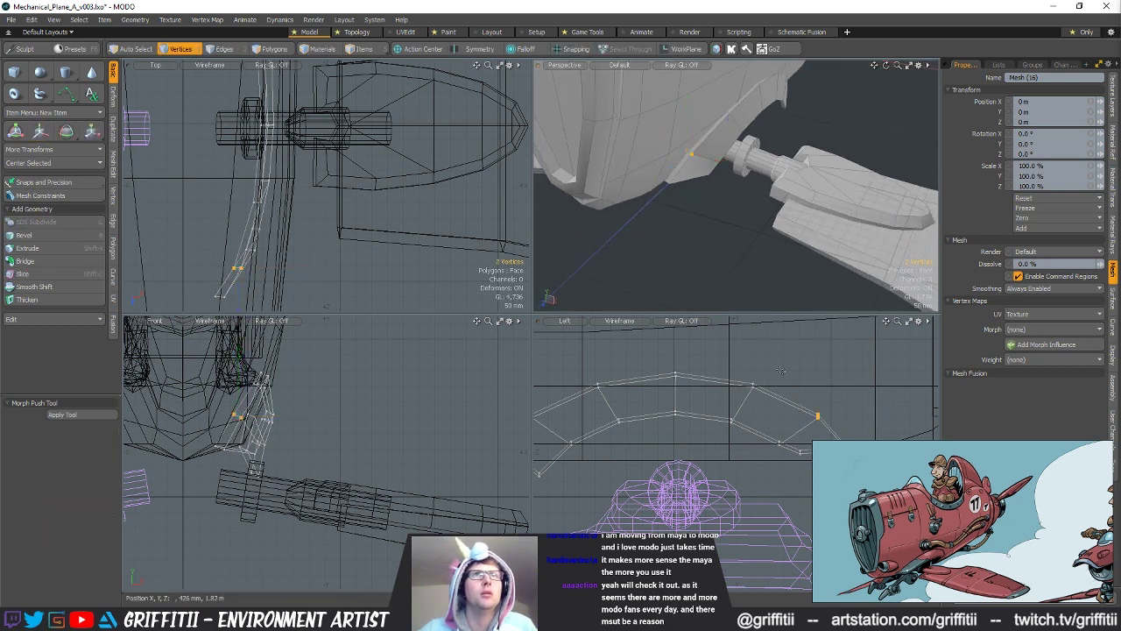
pyautogui.keyDown('alt'); pyautogui.keyDown('shift'); pyautogui.moveTo(783, 369); pyautogui.dragTo(654, 326); pyautogui.keyUp('shift'); pyautogui.keyUp('alt')
pyautogui.moveTo(706, 390); pyautogui.dragTo(732, 415, button='right')
pyautogui.press('w')
pyautogui.press('q')
pyautogui.click(734, 195)
# Step: Reshape the arc's rear end, moving the two lower tip vertices 18 mm in Y and 30 mm in Z
pyautogui.keyDown('alt'); pyautogui.moveTo(740, 189); pyautogui.dragTo(762, 173); pyautogui.keyUp('alt')
pyautogui.keyDown('alt'); pyautogui.keyDown('shift'); pyautogui.moveTo(629, 419); pyautogui.dragTo(734, 450); pyautogui.keyUp('shift'); pyautogui.keyUp('alt')
pyautogui.keyDown('alt'); pyautogui.keyDown('shift'); pyautogui.moveTo(623, 450); pyautogui.dragTo(745, 454); pyautogui.keyUp('shift'); pyautogui.keyUp('alt')
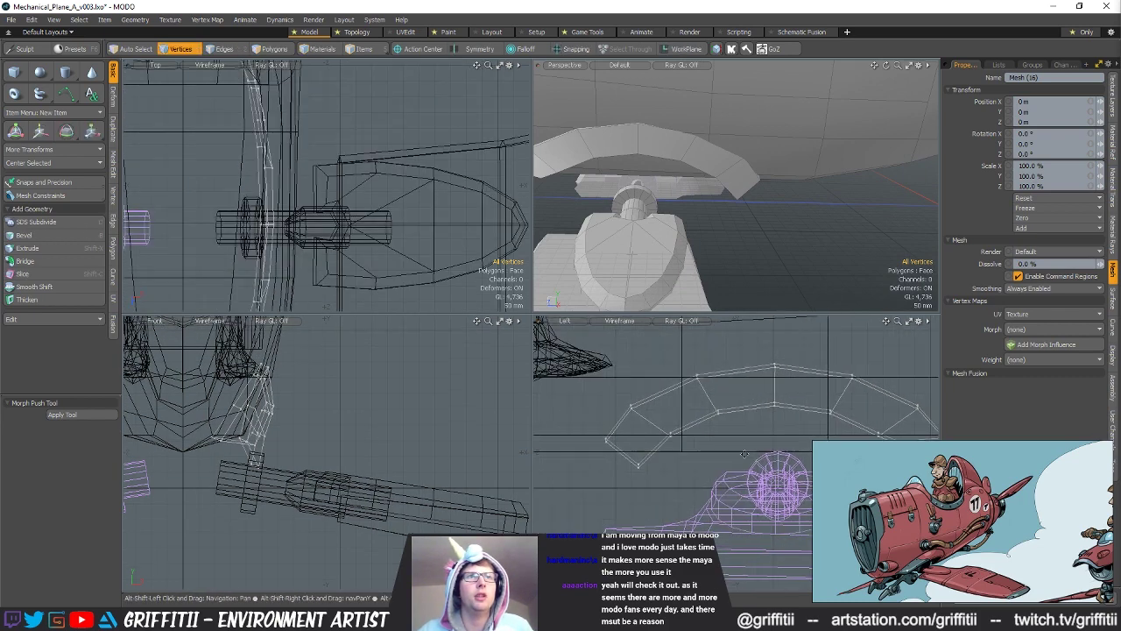
pyautogui.click(675, 431)
pyautogui.press('w')
pyautogui.moveTo(663, 465); pyautogui.dragTo(667, 492, button='right')
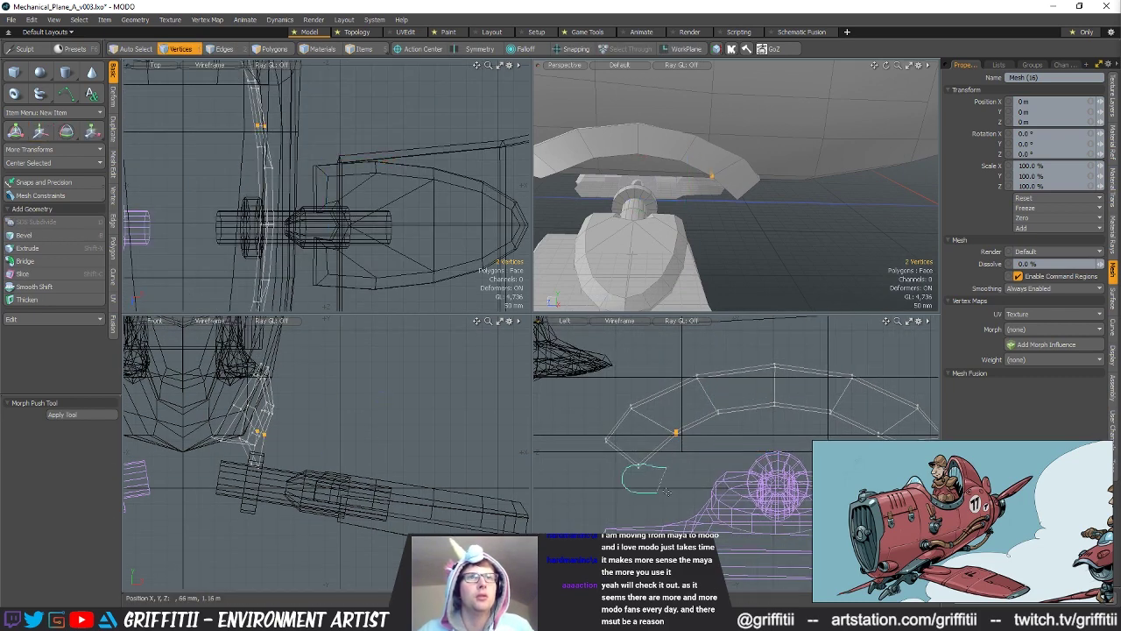
pyautogui.press('w')
pyautogui.moveTo(670, 484); pyautogui.dragTo(682, 482)
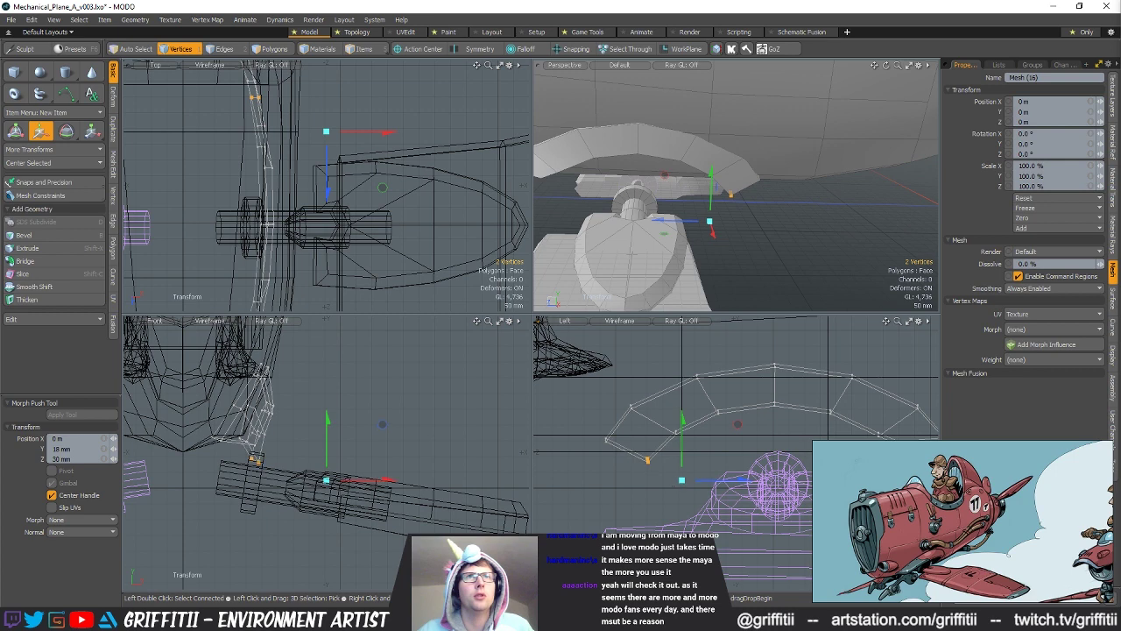
pyautogui.keyDown('alt'); pyautogui.moveTo(875, 219); pyautogui.dragTo(784, 191); pyautogui.keyUp('alt')
pyautogui.press('q')
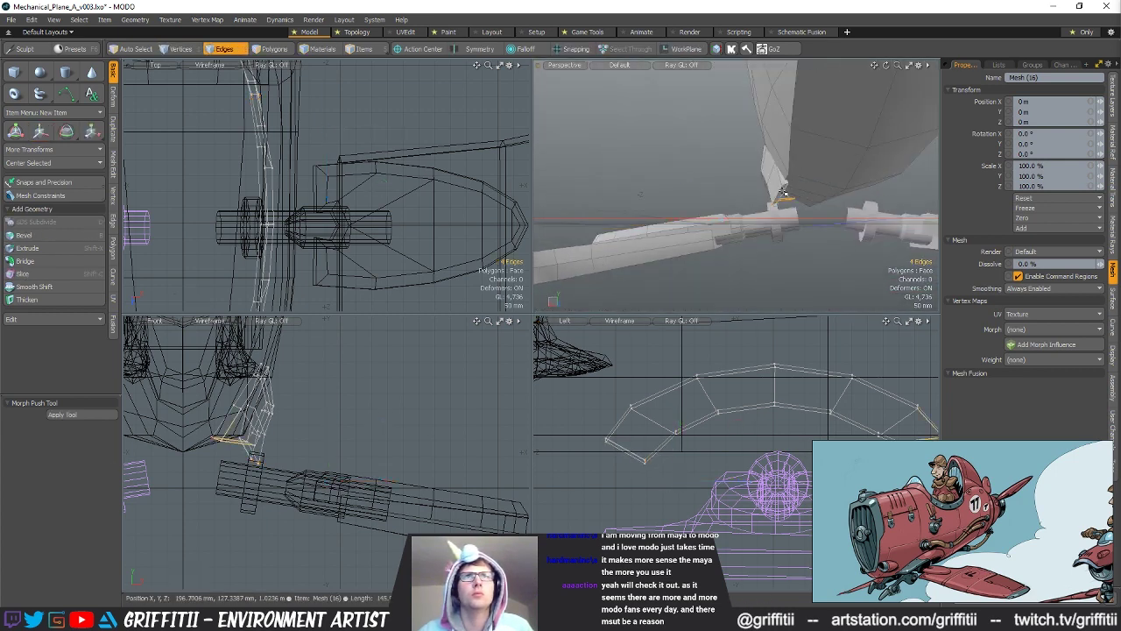
# Step: Select the polygon at the arc's rear end and move it -30 mm in X under the hull
pyautogui.click(784, 191)
pyautogui.press('w')
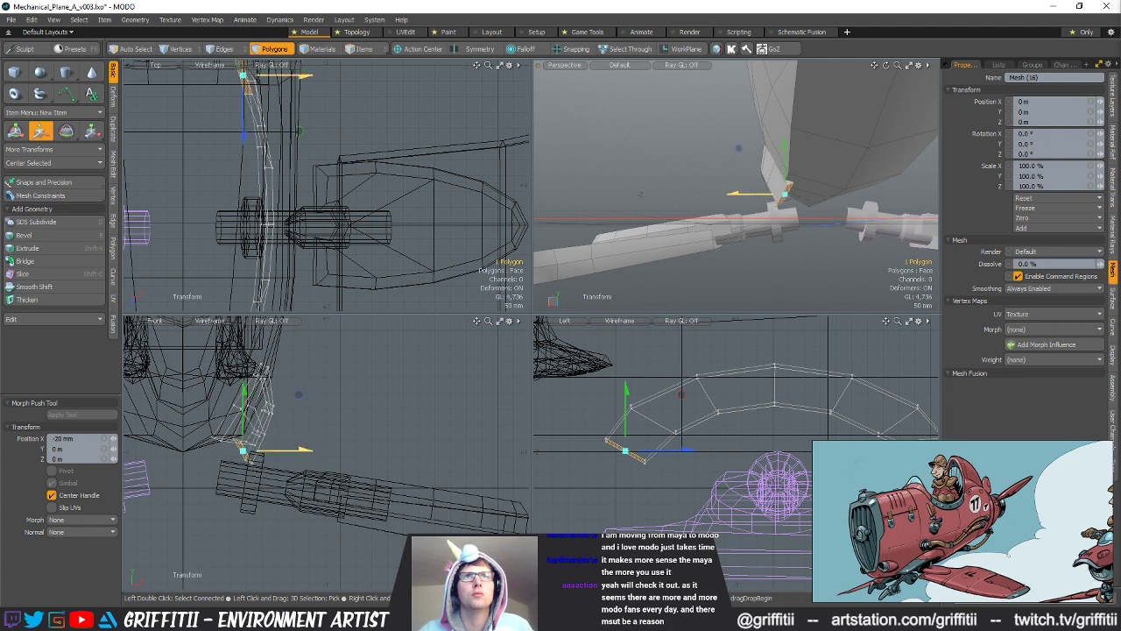
pyautogui.keyDown('alt'); pyautogui.moveTo(754, 202); pyautogui.dragTo(783, 208); pyautogui.keyUp('alt')
# Step: Extrude the rear end polygon by -106 mm in X, -44 mm in Y and -92 mm in Z
pyautogui.hotkey('ctrl', '3')
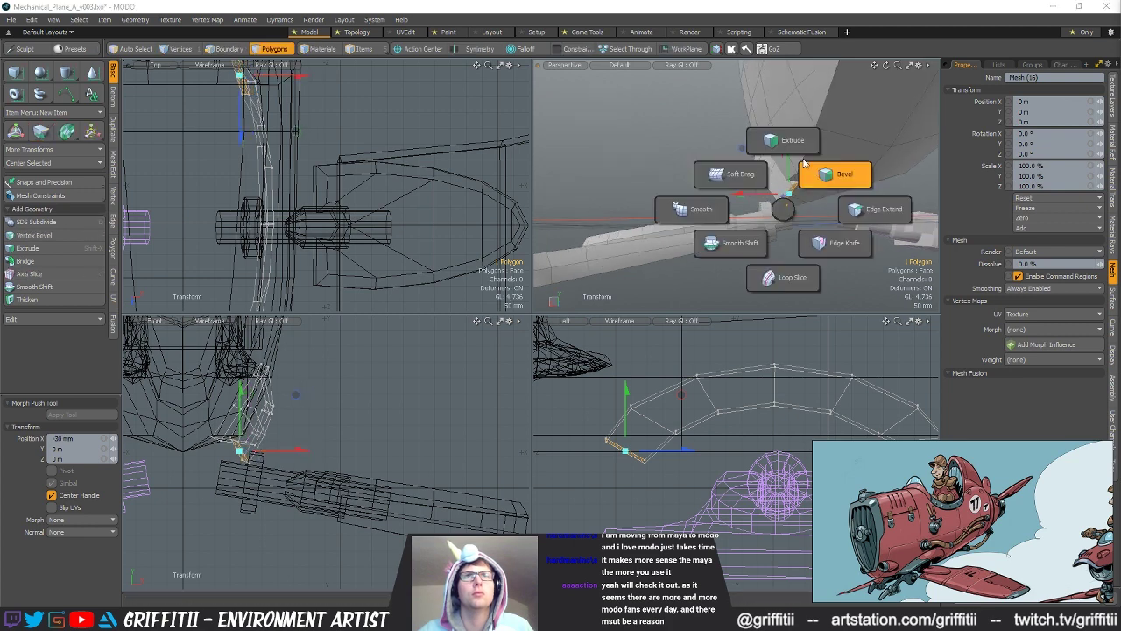
pyautogui.click(782, 141)
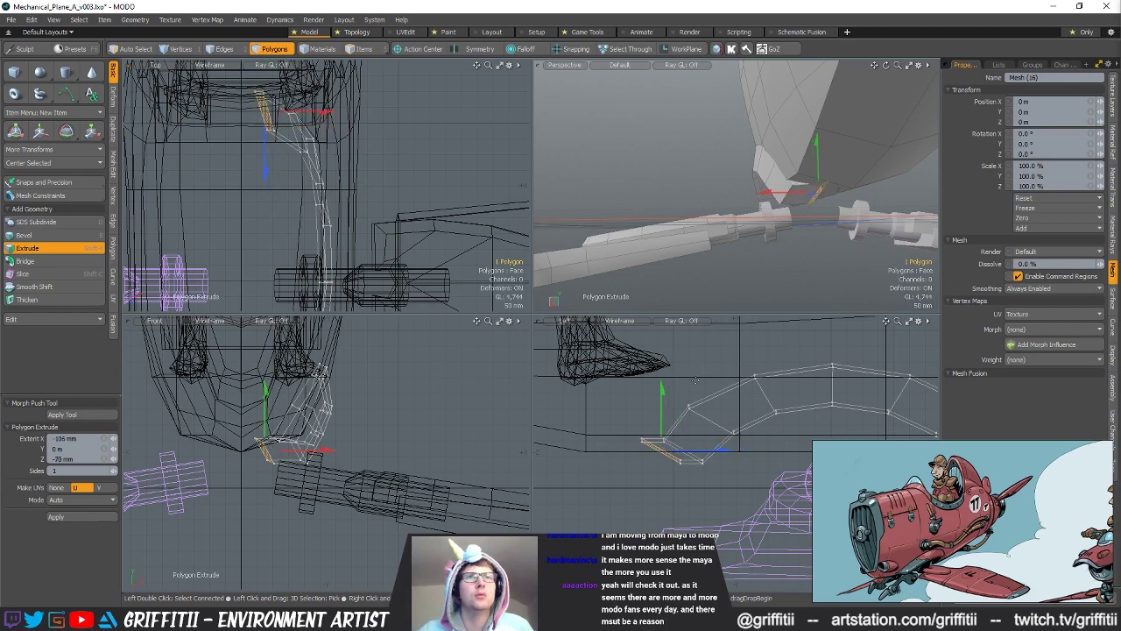
pyautogui.keyDown('alt'); pyautogui.moveTo(844, 145); pyautogui.dragTo(742, 279); pyautogui.keyUp('alt')
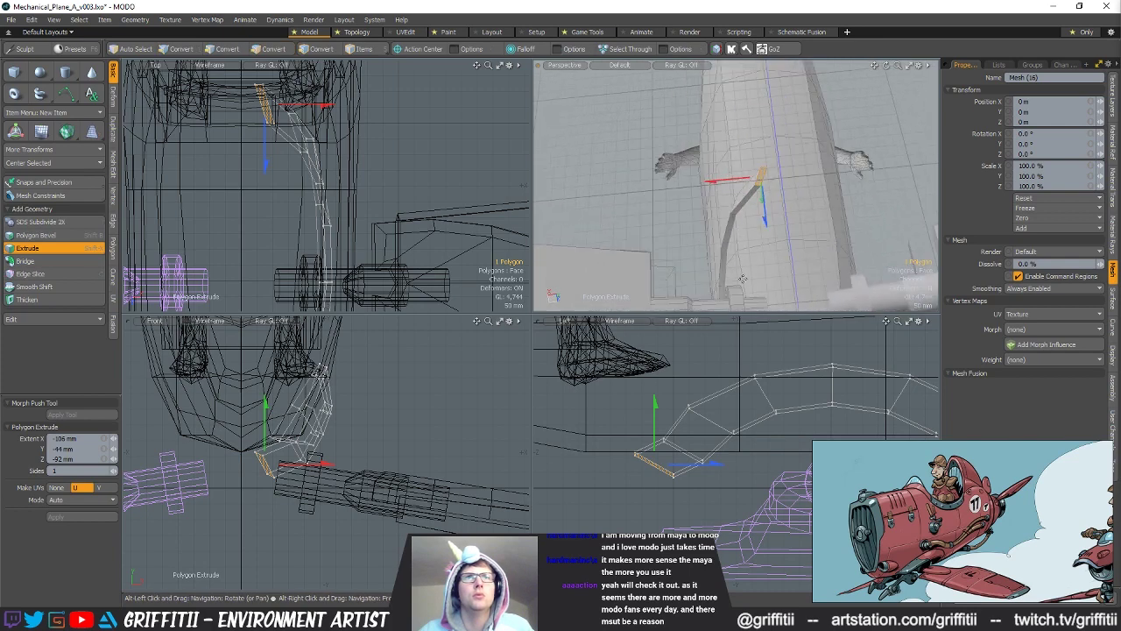
# Step: Shift the extruded end polygon about 22 mm in X and -17 mm in Z beneath the hull
pyautogui.press('w')
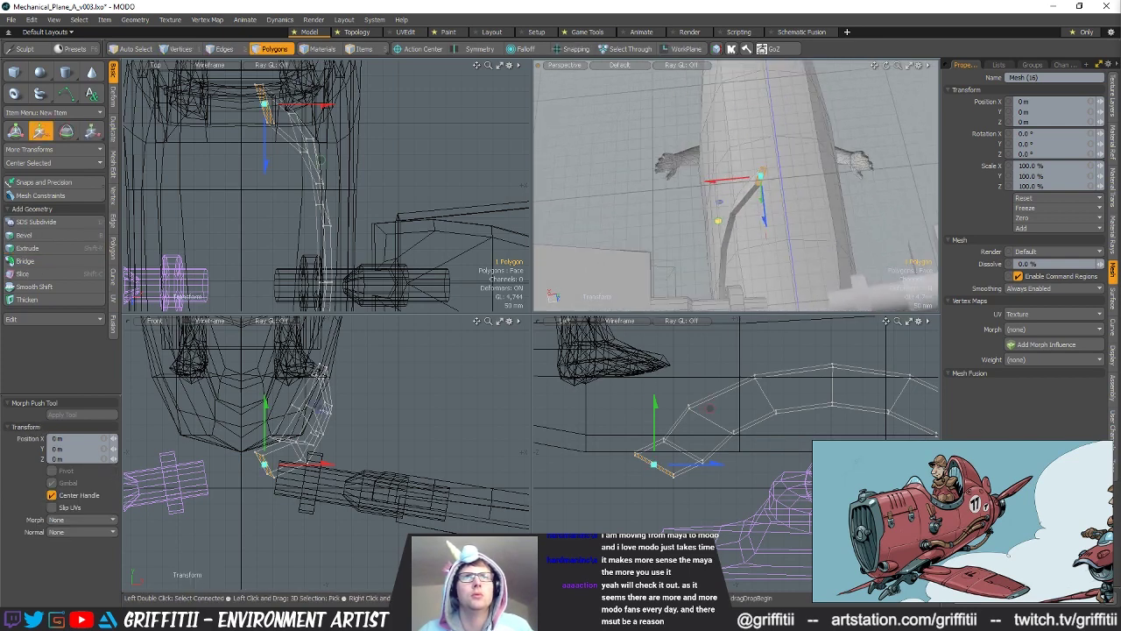
pyautogui.keyDown('alt'); pyautogui.moveTo(716, 220); pyautogui.dragTo(831, 210); pyautogui.keyUp('alt')
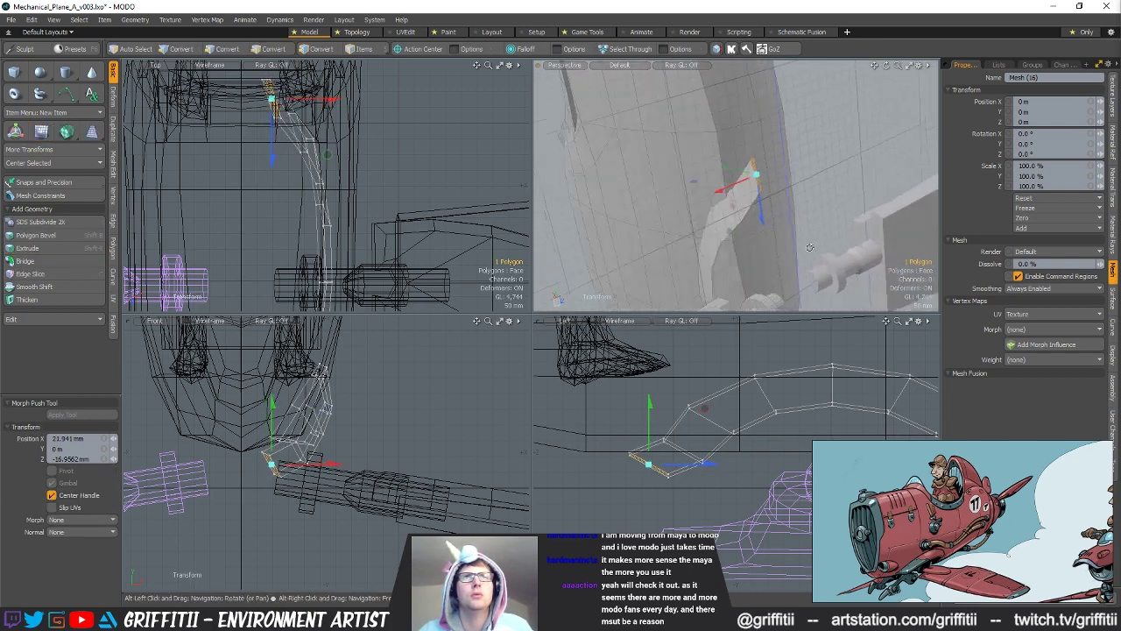
pyautogui.press('q')
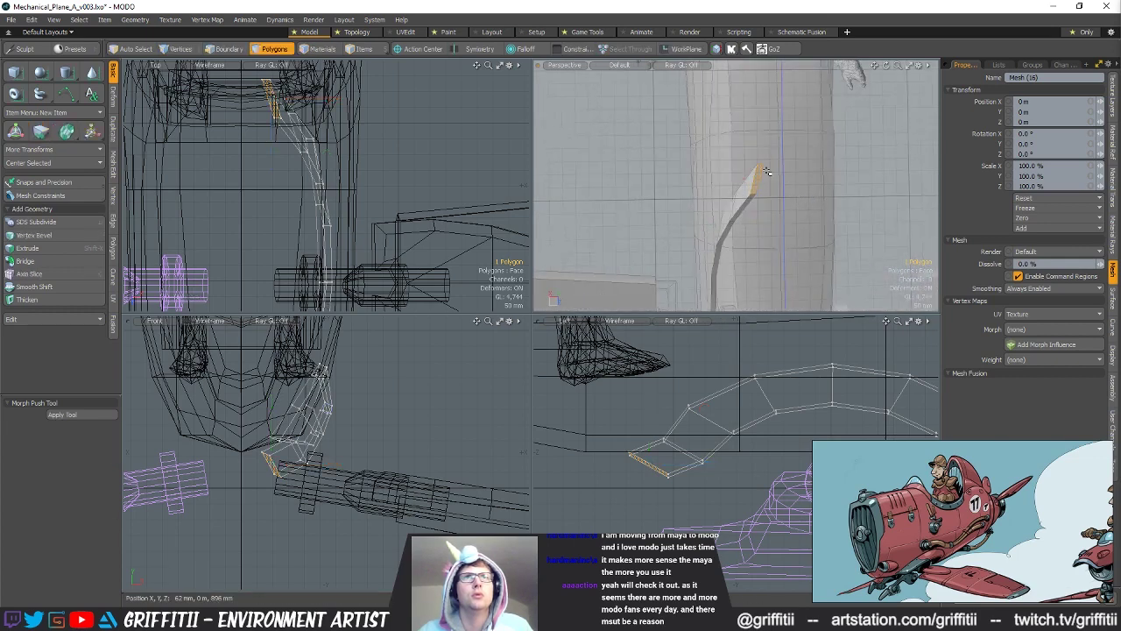
# Step: Try extending the strip's rear end with another extrusion of -92 mm in Z
pyautogui.click(767, 103)
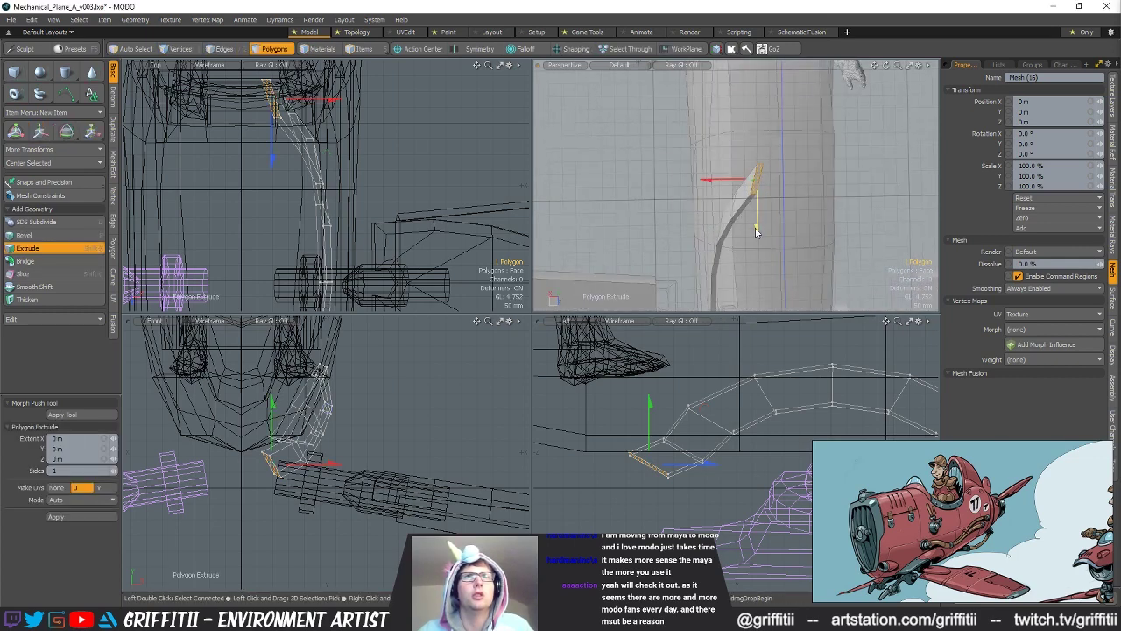
pyautogui.keyDown('alt'); pyautogui.moveTo(715, 213); pyautogui.dragTo(854, 182); pyautogui.keyUp('alt')
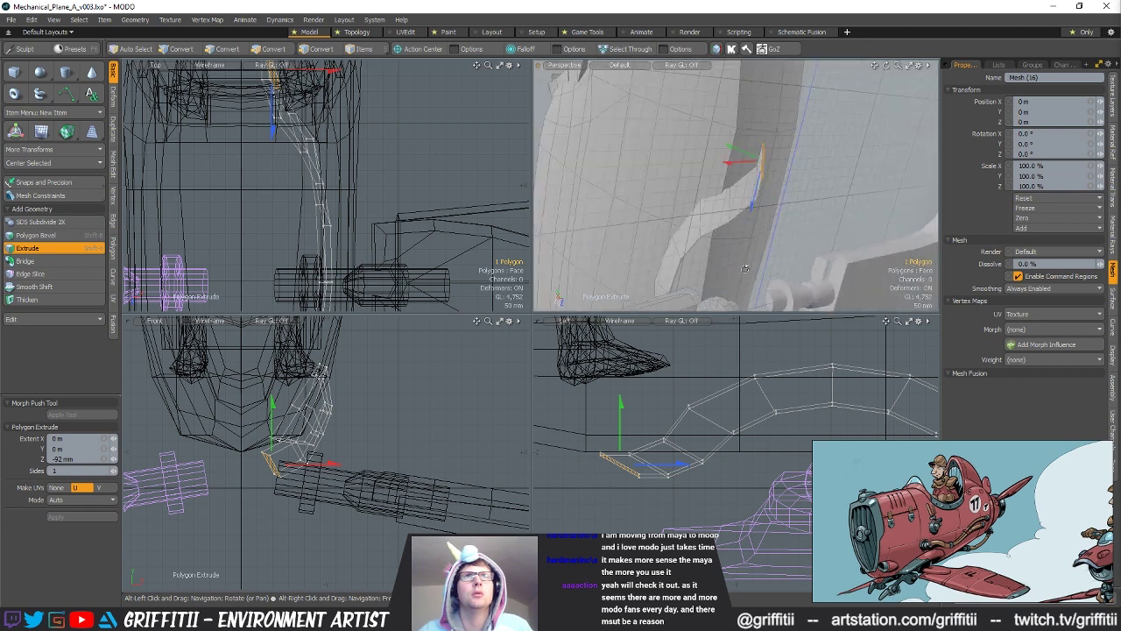
pyautogui.moveTo(755, 137)
pyautogui.keyDown('alt'); pyautogui.mouseDown()
pyautogui.moveTo(740, 214)
pyautogui.moveTo(680, 170)
pyautogui.moveTo(819, 201)
pyautogui.moveTo(603, 153)
pyautogui.moveTo(635, 188)
pyautogui.mouseUp(); pyautogui.keyUp('alt')
# Step: Delete the polygons of the last extruded segment at the strip's rear end
pyautogui.press('space')
pyautogui.moveTo(620, 428); pyautogui.dragTo(664, 523, button='right')
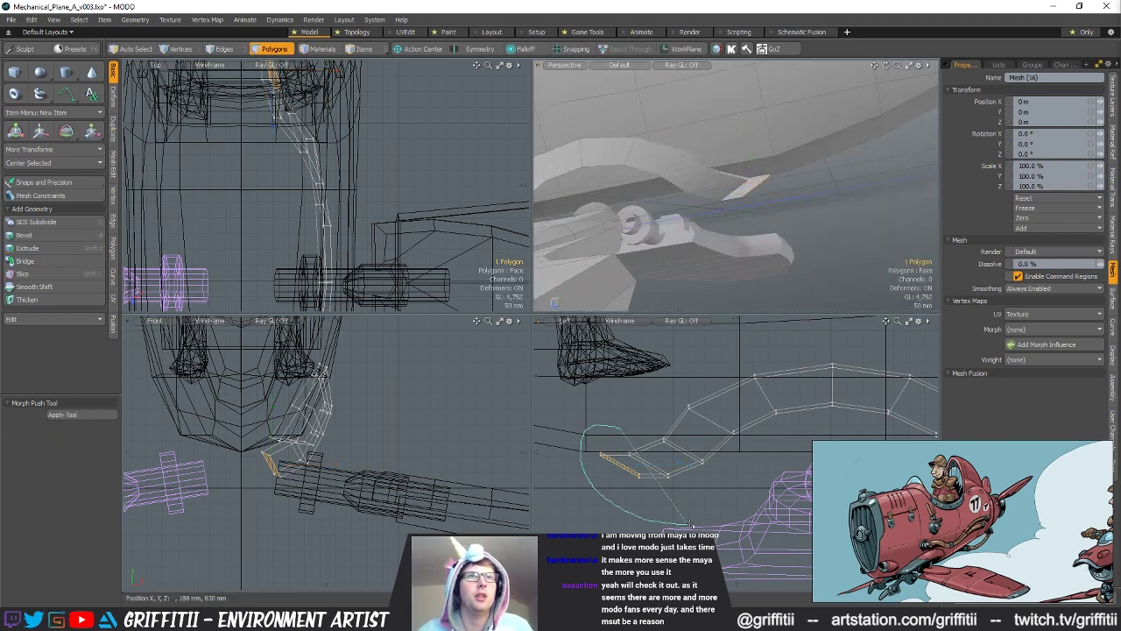
pyautogui.keyDown('alt'); pyautogui.moveTo(731, 263); pyautogui.dragTo(759, 214); pyautogui.keyUp('alt')
pyautogui.doubleClick(725, 145)
pyautogui.press('Delete')
pyautogui.keyDown('alt'); pyautogui.moveTo(717, 174); pyautogui.dragTo(755, 181); pyautogui.keyUp('alt')
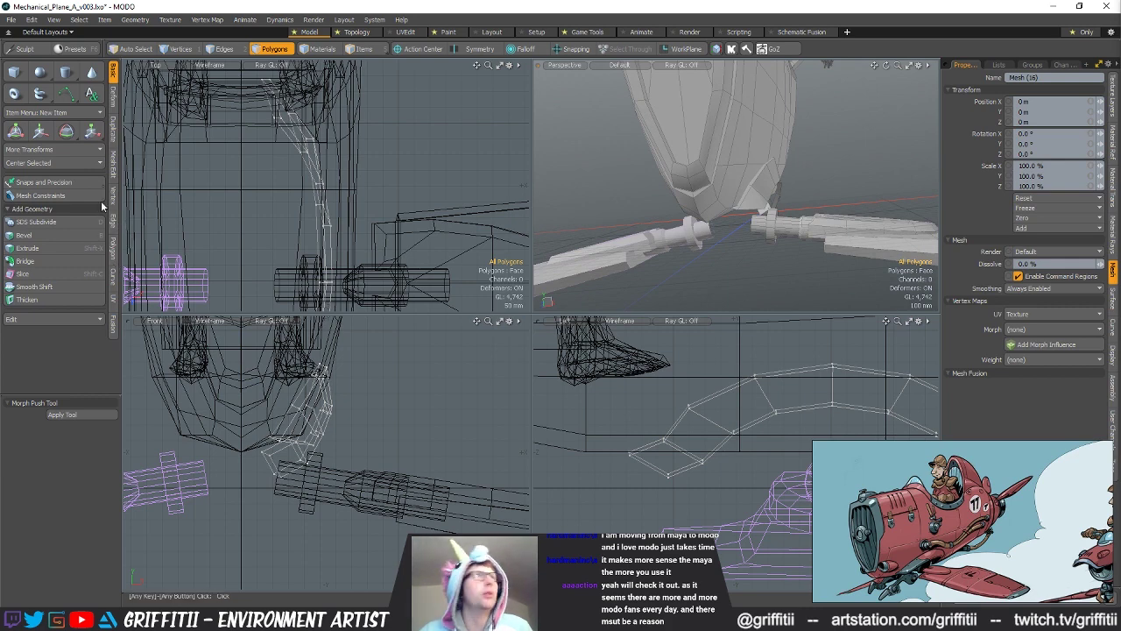
# Step: Mirror the strip mesh across the X axis to the opposite fuselage side with Instance Mirror
pyautogui.click(114, 249)
pyautogui.click(112, 130)
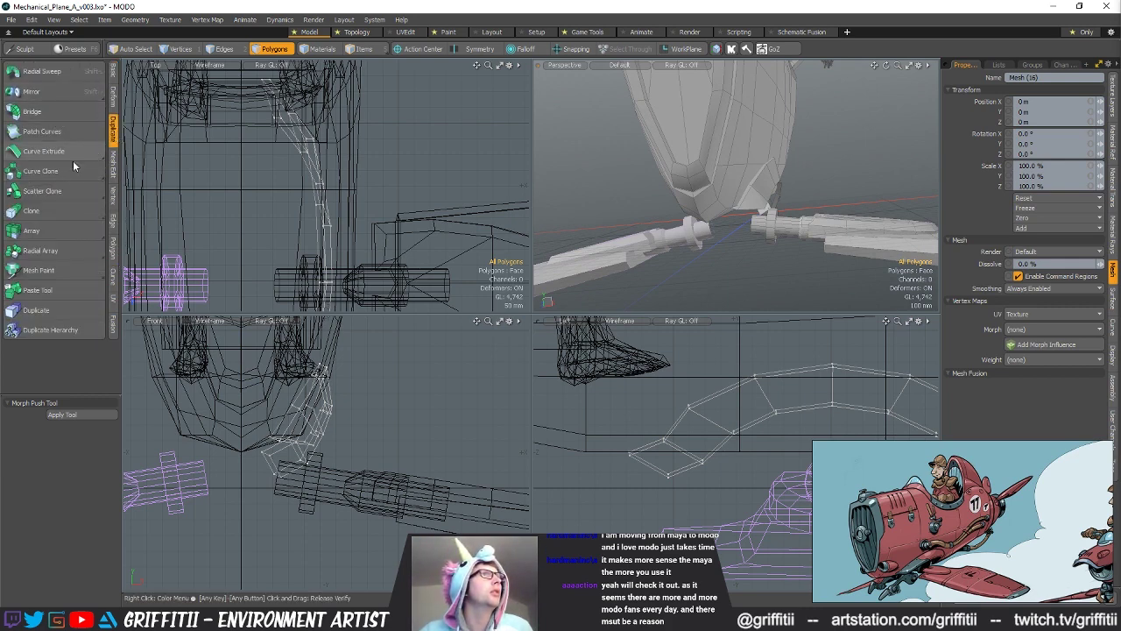
pyautogui.keyDown('shift'); pyautogui.click(40, 92); pyautogui.keyUp('shift')
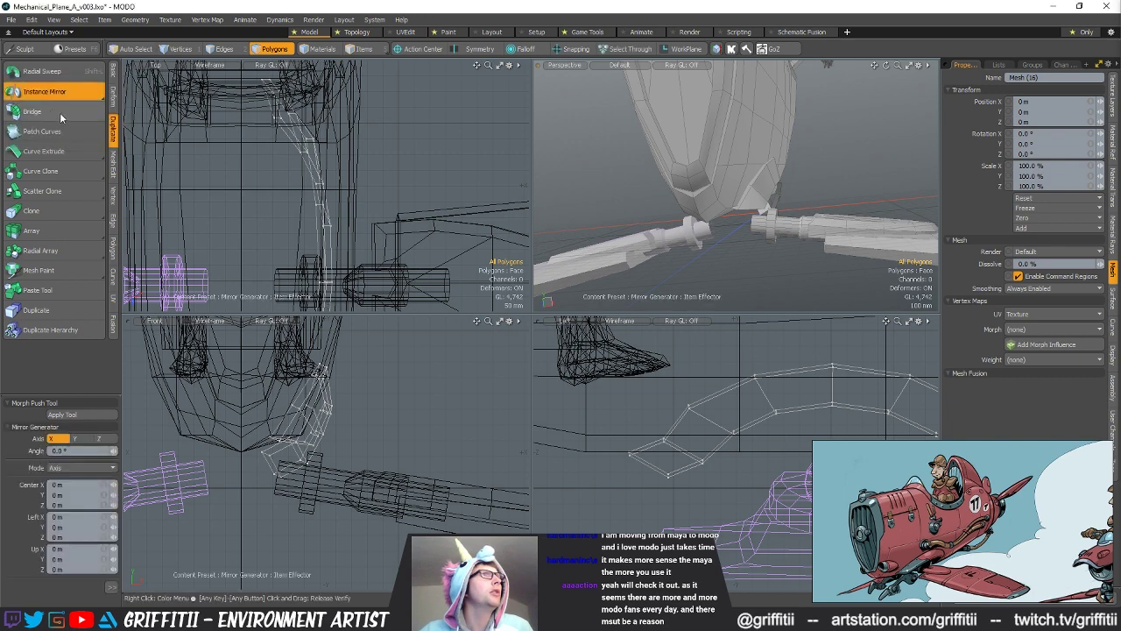
pyautogui.click(92, 419)
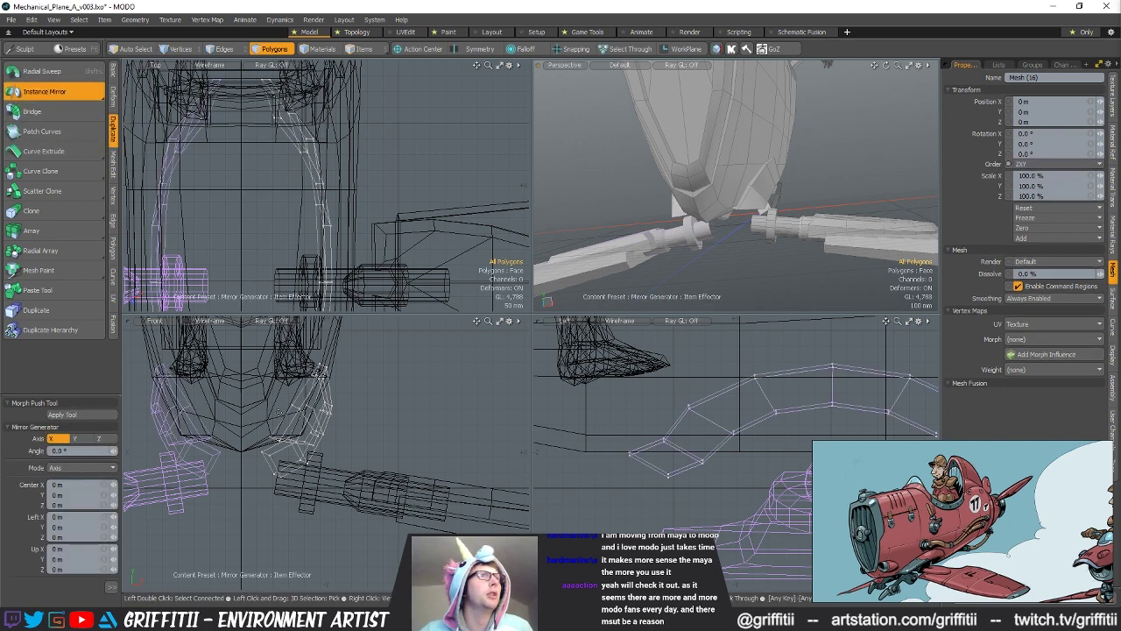
# Step: Edge Slice the hull mesh along the rear half of the strip's arc on both sides of the fuselage
pyautogui.keyDown('alt'); pyautogui.moveTo(754, 175); pyautogui.dragTo(846, 247); pyautogui.keyUp('alt')
pyautogui.press('5')
pyautogui.click(721, 195)
pyautogui.press('3')
pyautogui.scroll(4, 701, 153)
pyautogui.click(846, 248)
pyautogui.press('c')
pyautogui.keyDown('alt'); pyautogui.moveTo(854, 201); pyautogui.dragTo(760, 156); pyautogui.keyUp('alt')
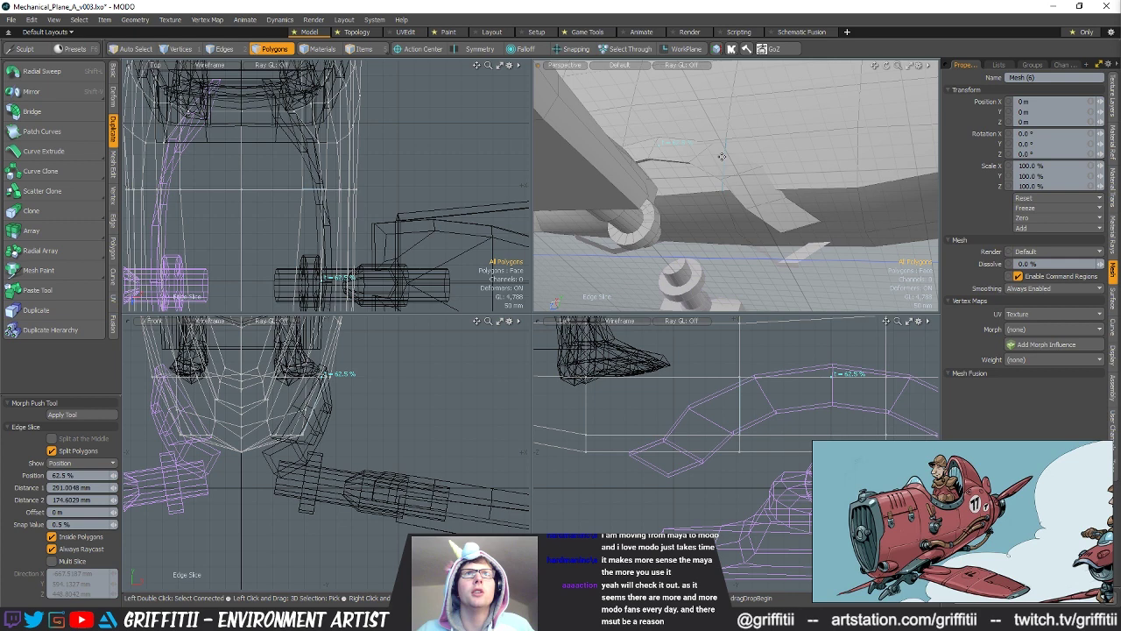
pyautogui.moveTo(728, 155); pyautogui.dragTo(729, 157)
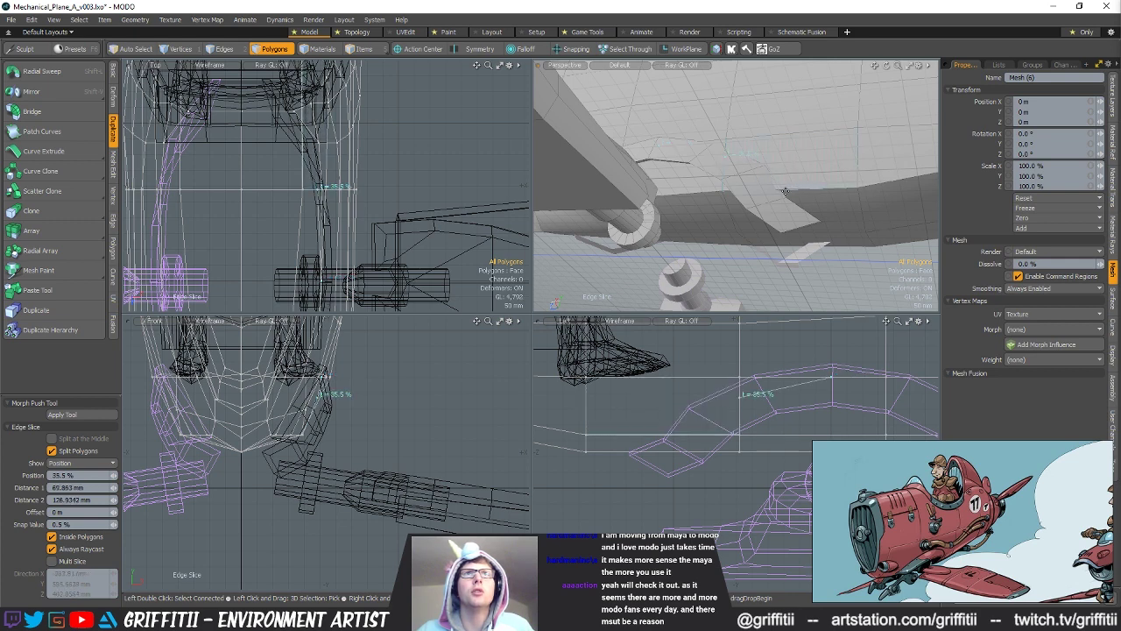
pyautogui.moveTo(760, 184)
pyautogui.keyDown('alt'); pyautogui.mouseDown()
pyautogui.moveTo(803, 156)
pyautogui.moveTo(774, 191)
pyautogui.mouseUp(); pyautogui.keyUp('alt')
pyautogui.click(798, 160)
pyautogui.keyDown('alt'); pyautogui.moveTo(782, 146); pyautogui.dragTo(745, 159); pyautogui.keyUp('alt')
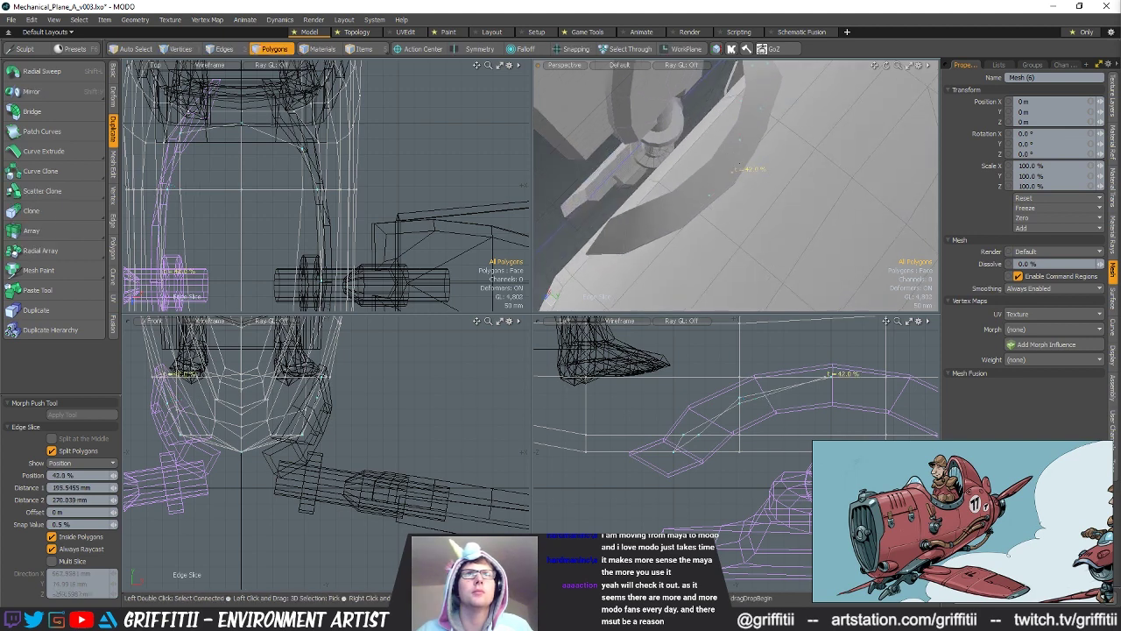
pyautogui.press('space')
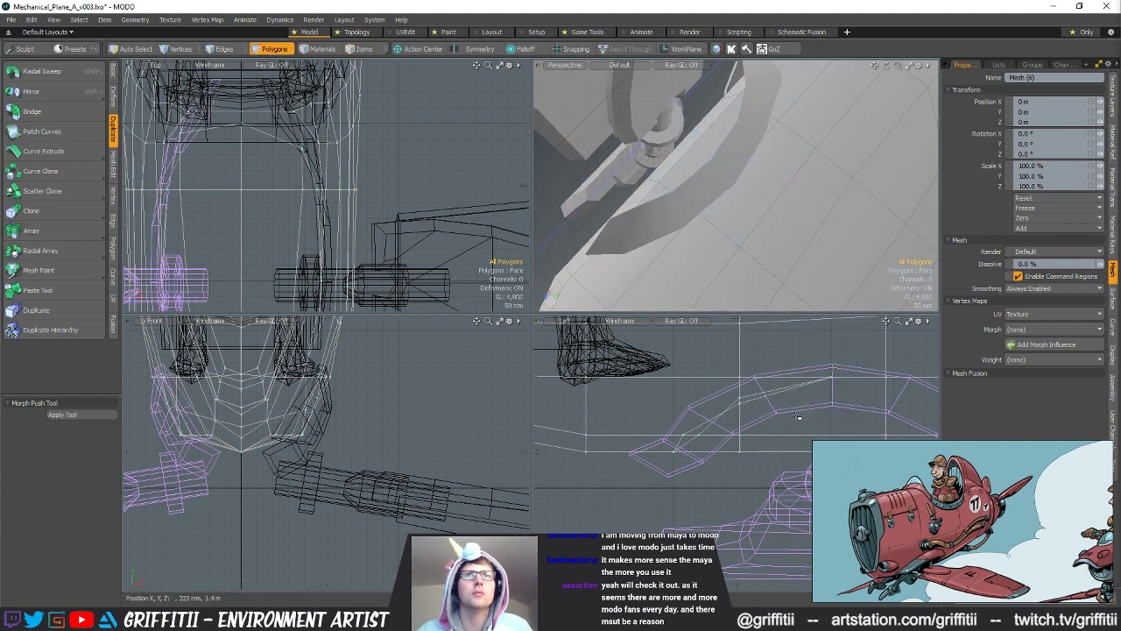
# Step: Move the middle vertex of the hull's rear slice about -18.2 mm in Y with geometry snapping
pyautogui.scroll(4, 737, 397)
pyautogui.press('space')
pyautogui.press('space')
pyautogui.press('space')
pyautogui.press('space')
pyautogui.press('w')
pyautogui.press('x')
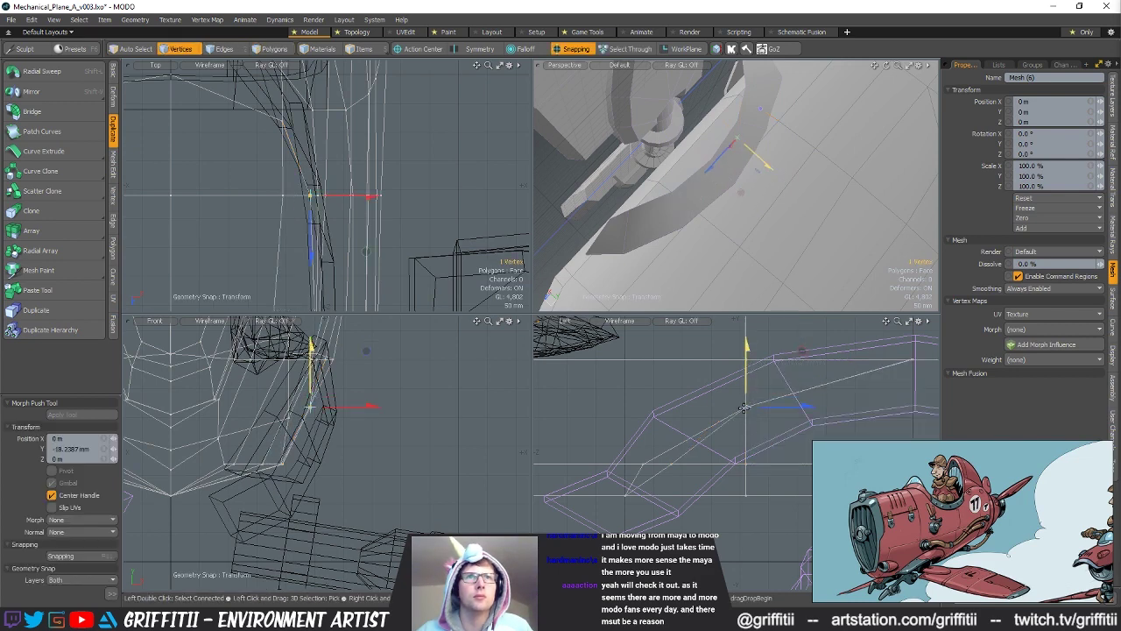
pyautogui.press('space')
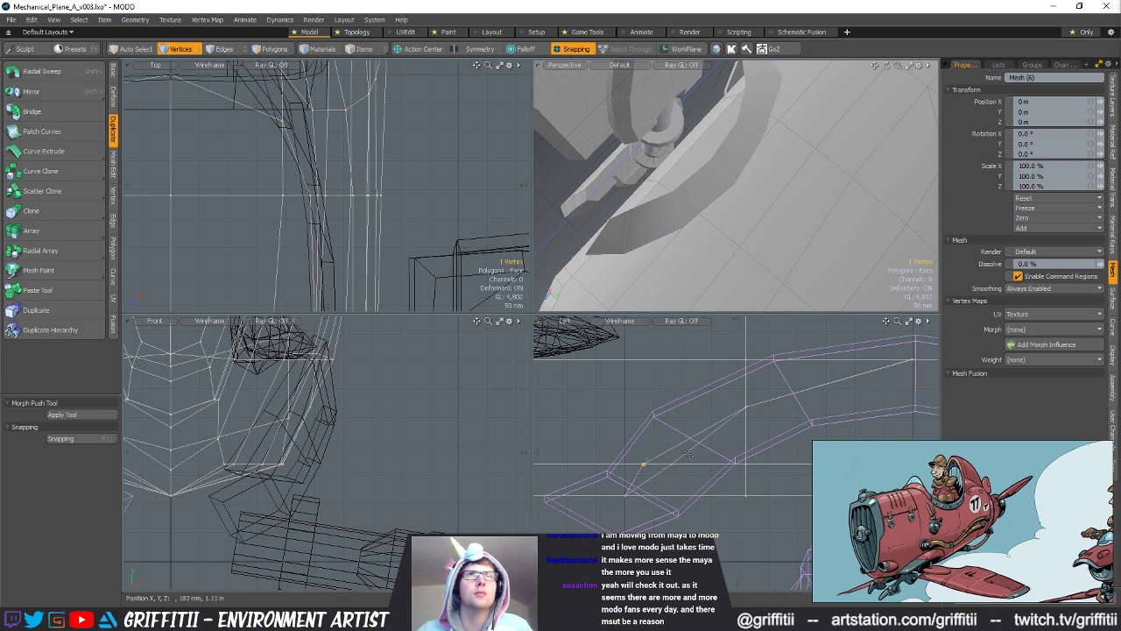
# Step: Adjust the remaining rear slice vertices on the hull to follow the strip's outline, nudging the upper one in Z
pyautogui.keyDown('alt'); pyautogui.moveTo(789, 223); pyautogui.dragTo(775, 261); pyautogui.keyUp('alt')
pyautogui.press('w')
pyautogui.press('space')
pyautogui.keyDown('alt'); pyautogui.keyDown('shift'); pyautogui.moveTo(764, 395); pyautogui.dragTo(699, 427); pyautogui.keyUp('shift'); pyautogui.keyUp('alt')
pyautogui.hotkey('shift', 'a')
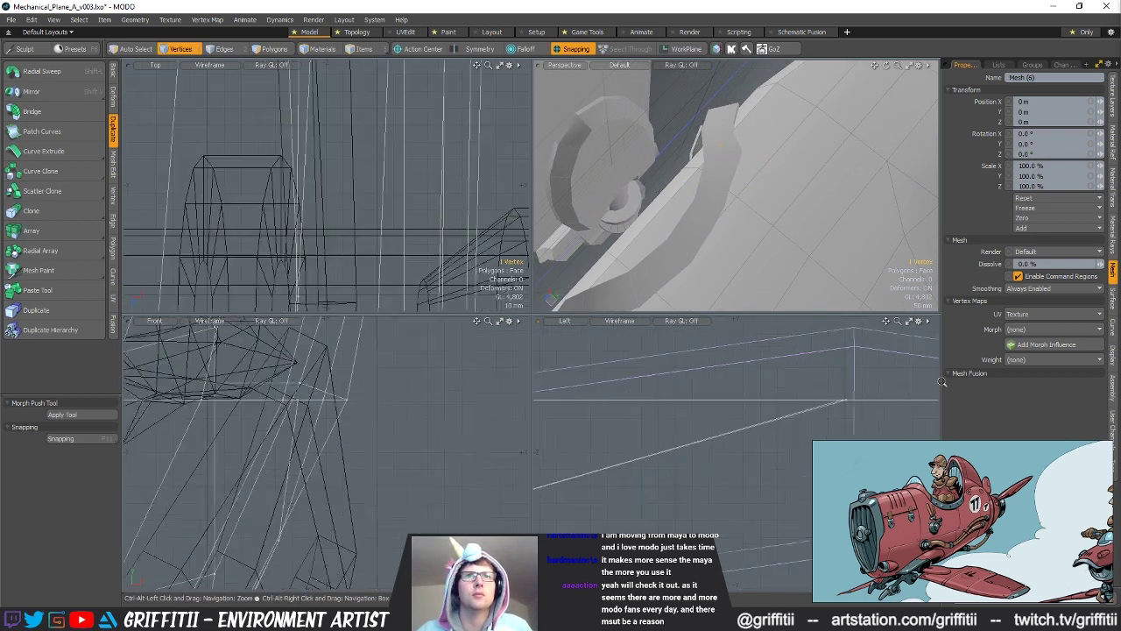
pyautogui.press('w')
pyautogui.moveTo(866, 403); pyautogui.dragTo(861, 404)
pyautogui.press('space')
pyautogui.click(867, 373)
pyautogui.keyDown('alt'); pyautogui.moveTo(760, 189); pyautogui.dragTo(708, 220); pyautogui.keyUp('alt')
pyautogui.press('space')
pyautogui.press('space')
pyautogui.keyDown('shift'); pyautogui.click(668, 156); pyautogui.keyUp('shift')
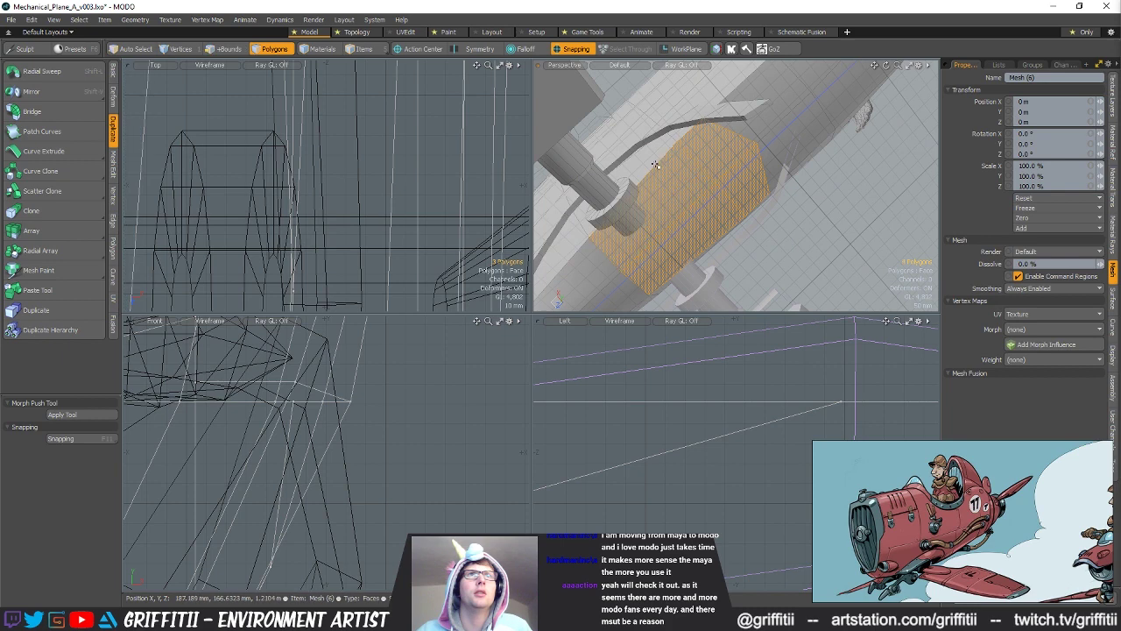
pyautogui.keyDown('alt'); pyautogui.moveTo(676, 145); pyautogui.dragTo(762, 150); pyautogui.keyUp('alt')
pyautogui.keyDown('shift'); pyautogui.moveTo(668, 168); pyautogui.dragTo(634, 190); pyautogui.keyUp('shift')
pyautogui.keyDown('alt'); pyautogui.moveTo(632, 256); pyautogui.dragTo(691, 267); pyautogui.keyUp('alt')
pyautogui.click(694, 260)
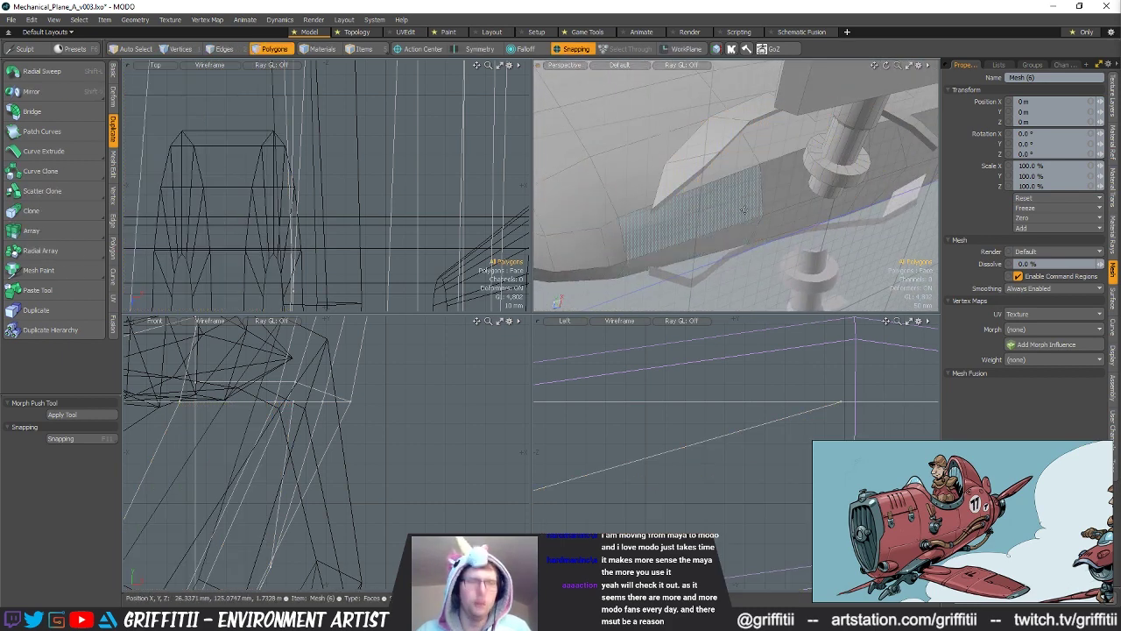
pyautogui.hotkey('alt', 'c')
pyautogui.keyDown('alt'); pyautogui.moveTo(735, 129); pyautogui.dragTo(742, 189); pyautogui.keyUp('alt')
pyautogui.press('space')
# Step: Snap the two upper slice vertices 6 mm in Z to line up with the strip's middle edge
pyautogui.press('1')
pyautogui.keyDown('alt'); pyautogui.keyDown('shift'); pyautogui.moveTo(845, 405); pyautogui.dragTo(791, 365); pyautogui.keyUp('shift'); pyautogui.keyUp('alt')
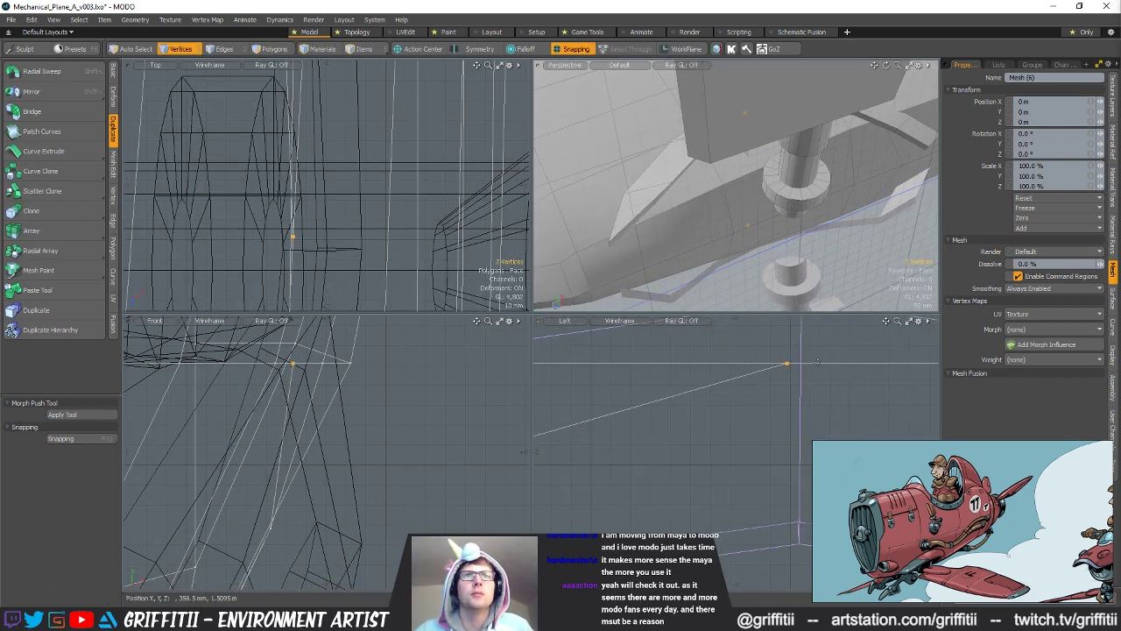
pyautogui.press('w')
pyautogui.press('x')
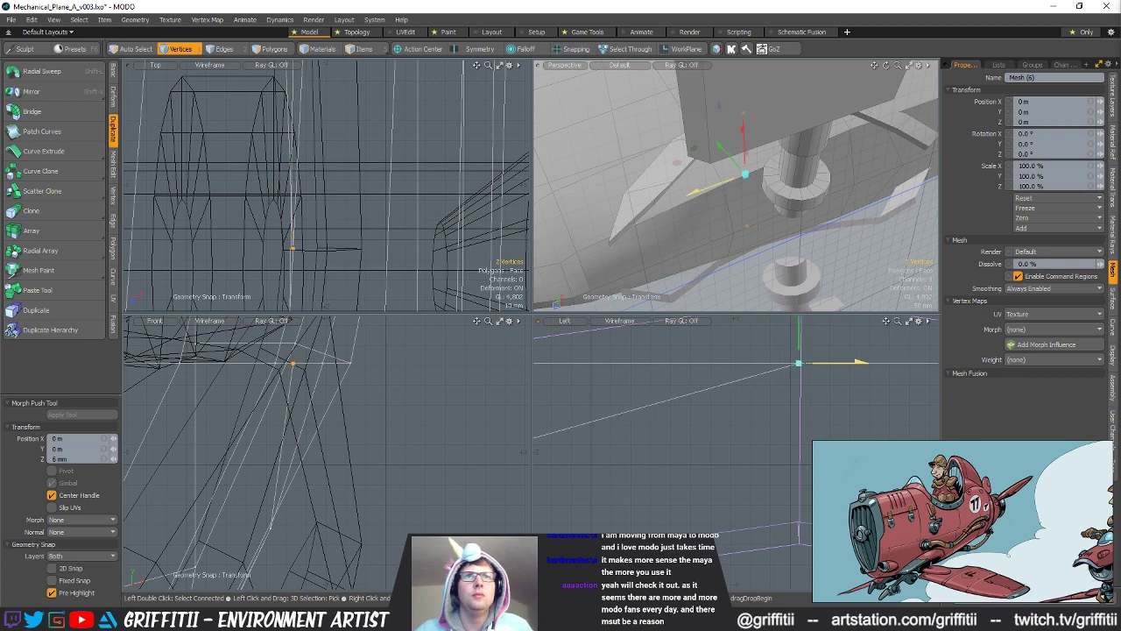
pyautogui.press('space')
pyautogui.press('Escape')
# Step: Edge Slice the hull along the front half of the strip's arc on both sides
pyautogui.keyDown('alt'); pyautogui.moveTo(708, 184); pyautogui.dragTo(736, 117); pyautogui.keyUp('alt')
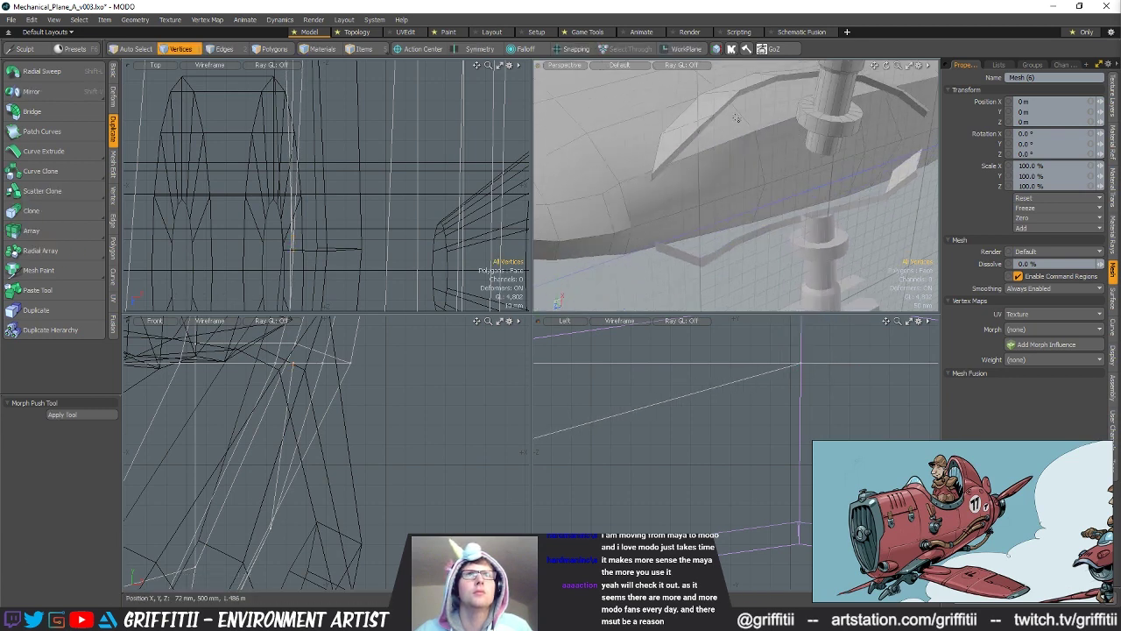
pyautogui.hotkey('alt', 'c')
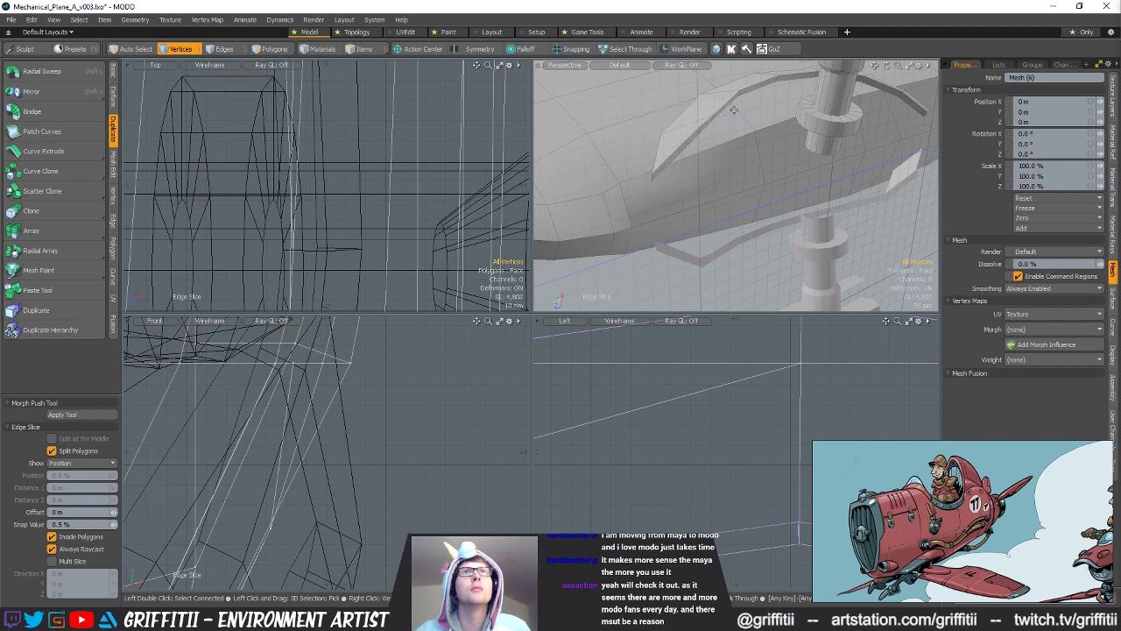
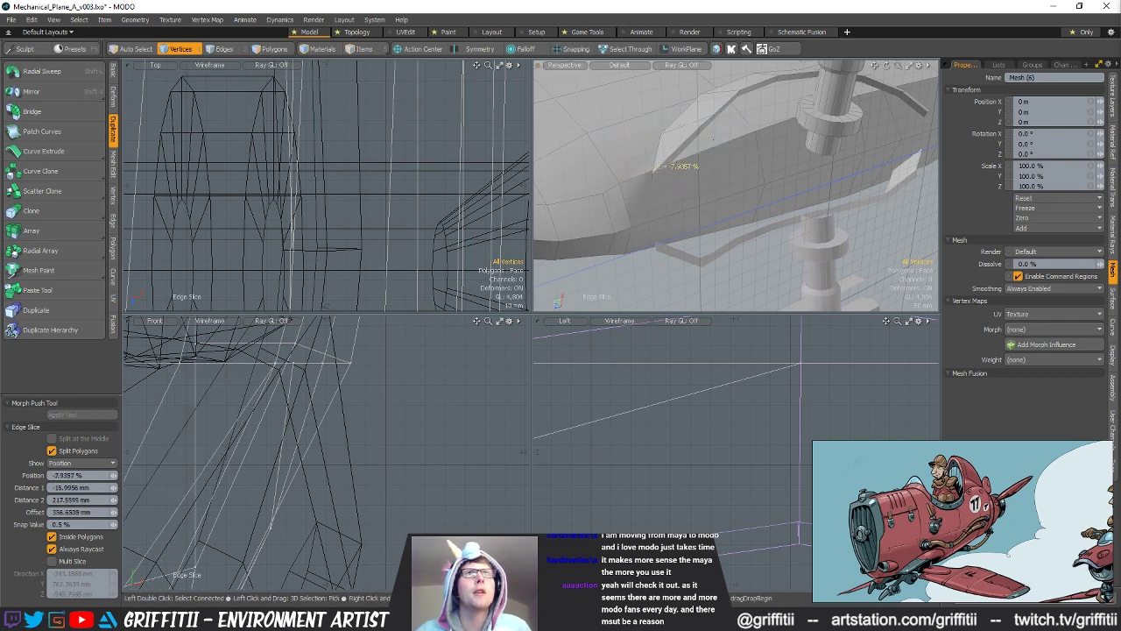
pyautogui.keyDown('alt'); pyautogui.moveTo(713, 139); pyautogui.dragTo(727, 201); pyautogui.keyUp('alt')
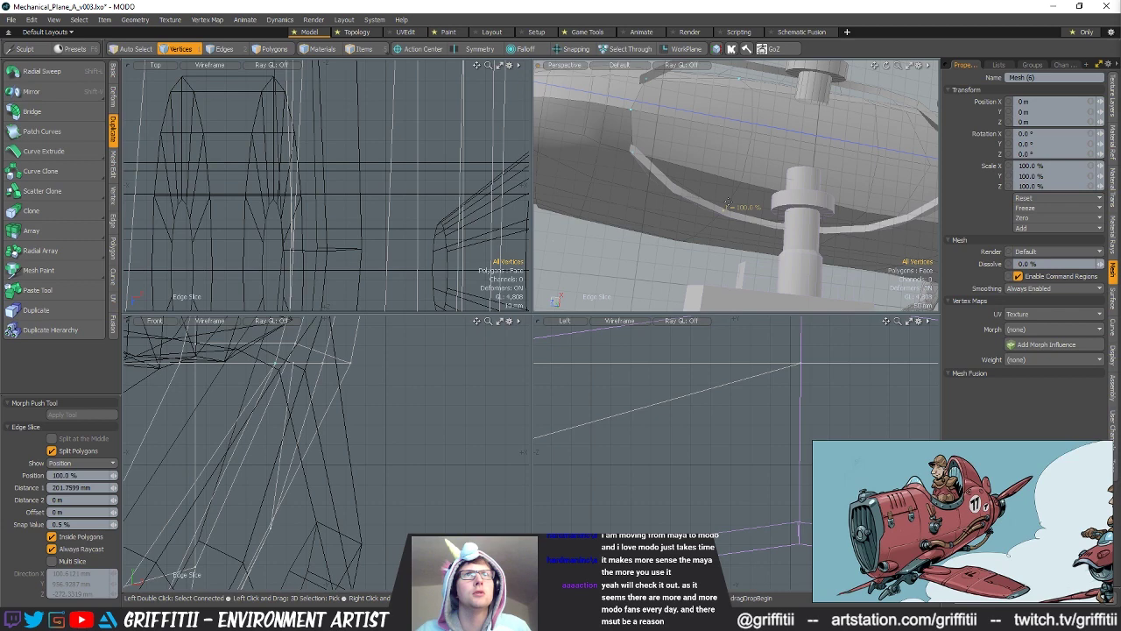
pyautogui.press('space')
# Step: Reposition the hull's slice vertex at the strip's front end with snapping
pyautogui.keyDown('ctrl'); pyautogui.keyDown('alt'); pyautogui.moveTo(719, 466); pyautogui.dragTo(672, 415); pyautogui.keyUp('alt'); pyautogui.keyUp('ctrl')
pyautogui.moveTo(771, 437)
pyautogui.keyDown('alt'); pyautogui.mouseDown()
pyautogui.moveTo(604, 428)
pyautogui.moveTo(623, 429)
pyautogui.mouseUp(); pyautogui.keyUp('alt')
pyautogui.press('3')
pyautogui.press('1')
pyautogui.press('w')
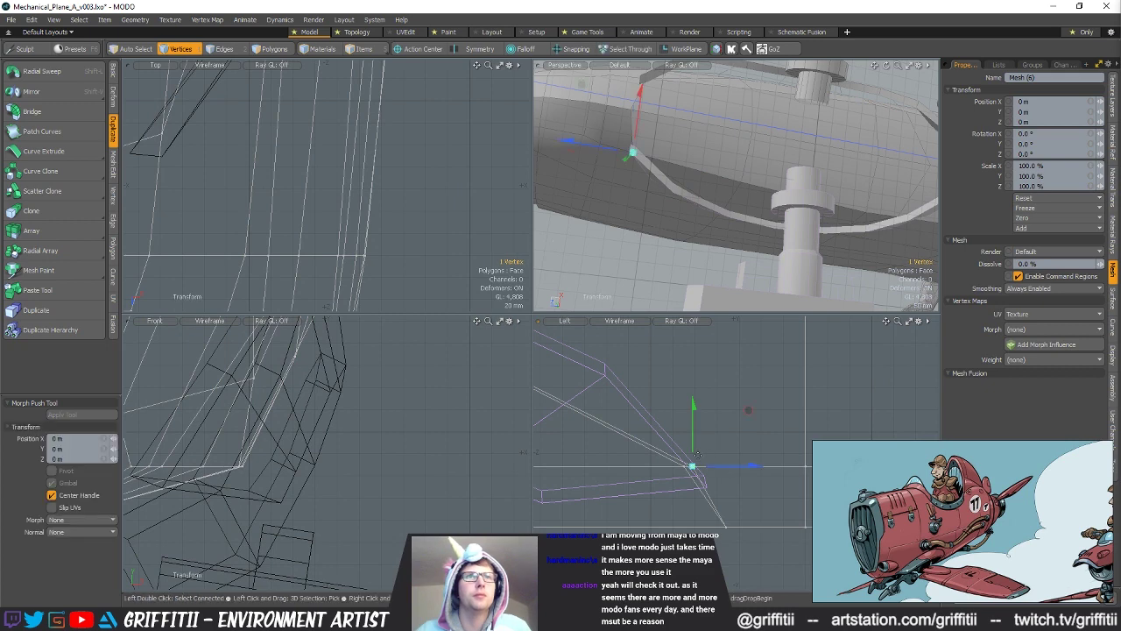
pyautogui.press('x')
pyautogui.press('q')
# Step: Delete the 12 hull underside polygons enclosed by the slices between the two strips
pyautogui.keyDown('alt'); pyautogui.moveTo(683, 149); pyautogui.dragTo(678, 119); pyautogui.keyUp('alt')
pyautogui.press('3')
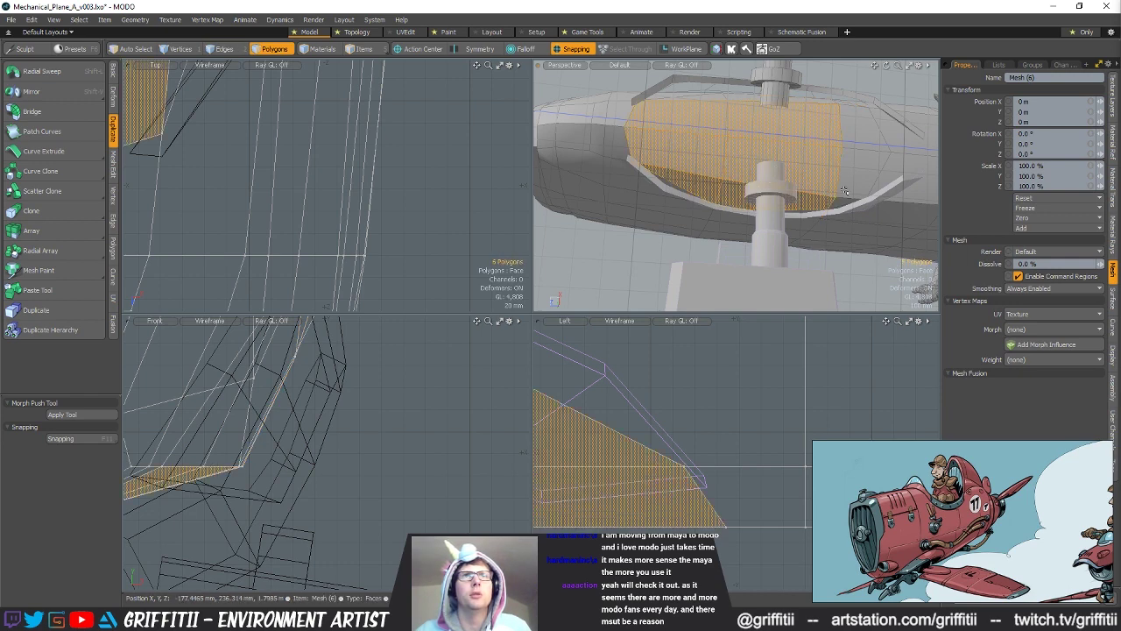
pyautogui.keyDown('alt'); pyautogui.moveTo(900, 211); pyautogui.dragTo(869, 213); pyautogui.keyUp('alt')
pyautogui.moveTo(810, 157)
pyautogui.keyDown('shift'); pyautogui.mouseDown()
pyautogui.moveTo(742, 139)
pyautogui.moveTo(715, 151)
pyautogui.moveTo(843, 178)
pyautogui.moveTo(688, 237)
pyautogui.moveTo(758, 245)
pyautogui.mouseUp(); pyautogui.keyUp('shift')
pyautogui.scroll(-8, 471, 466)
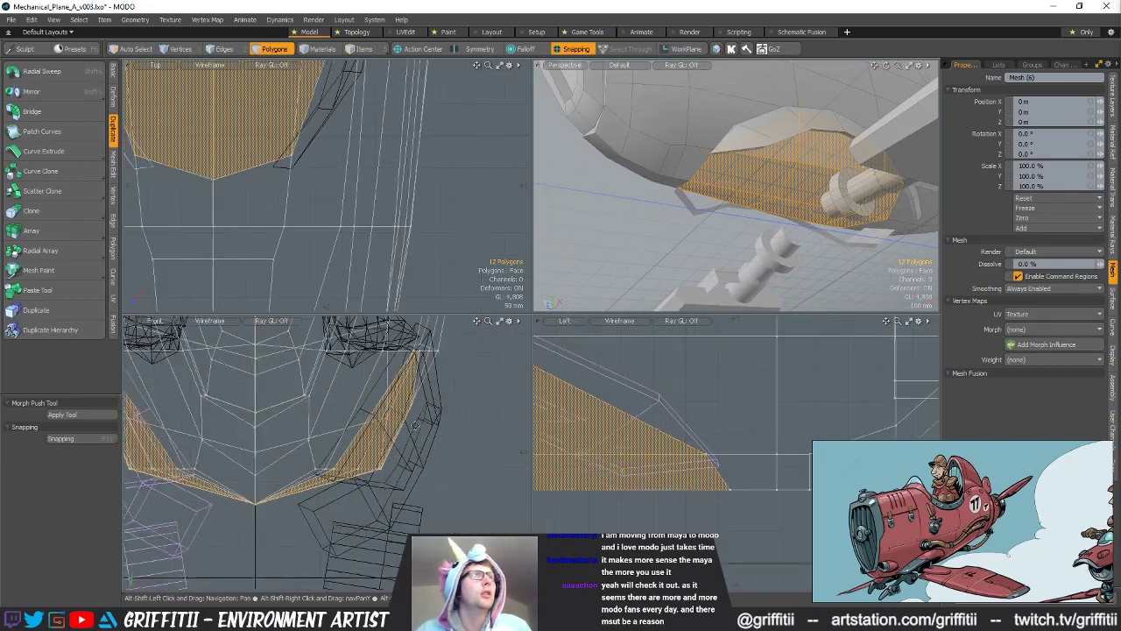
pyautogui.keyDown('alt'); pyautogui.moveTo(587, 405); pyautogui.dragTo(730, 414); pyautogui.keyUp('alt')
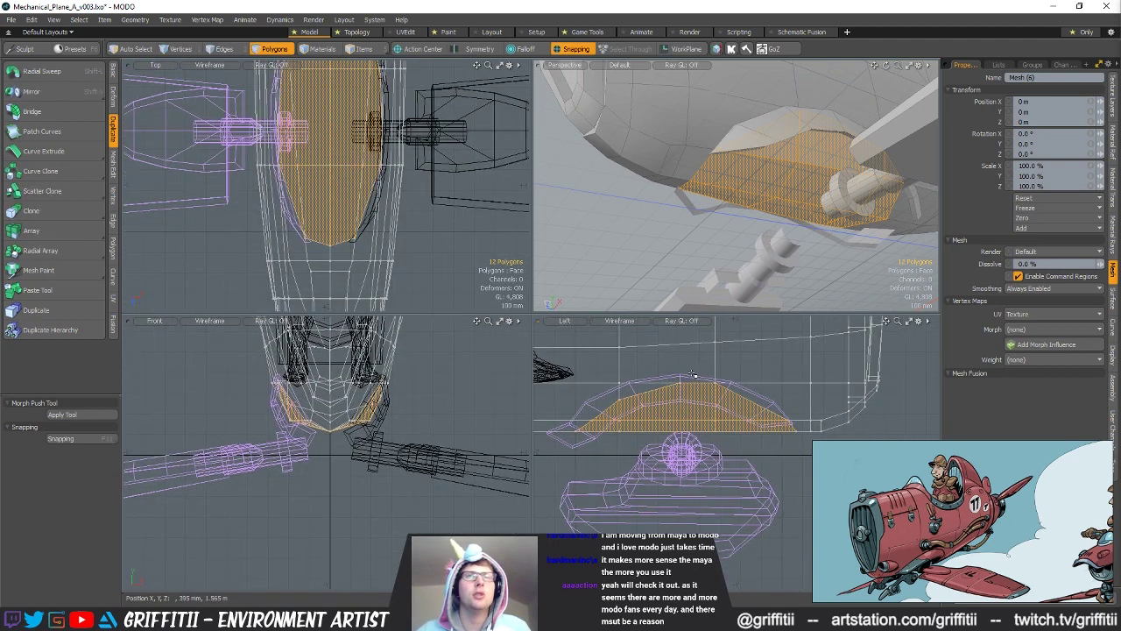
pyautogui.press('1')
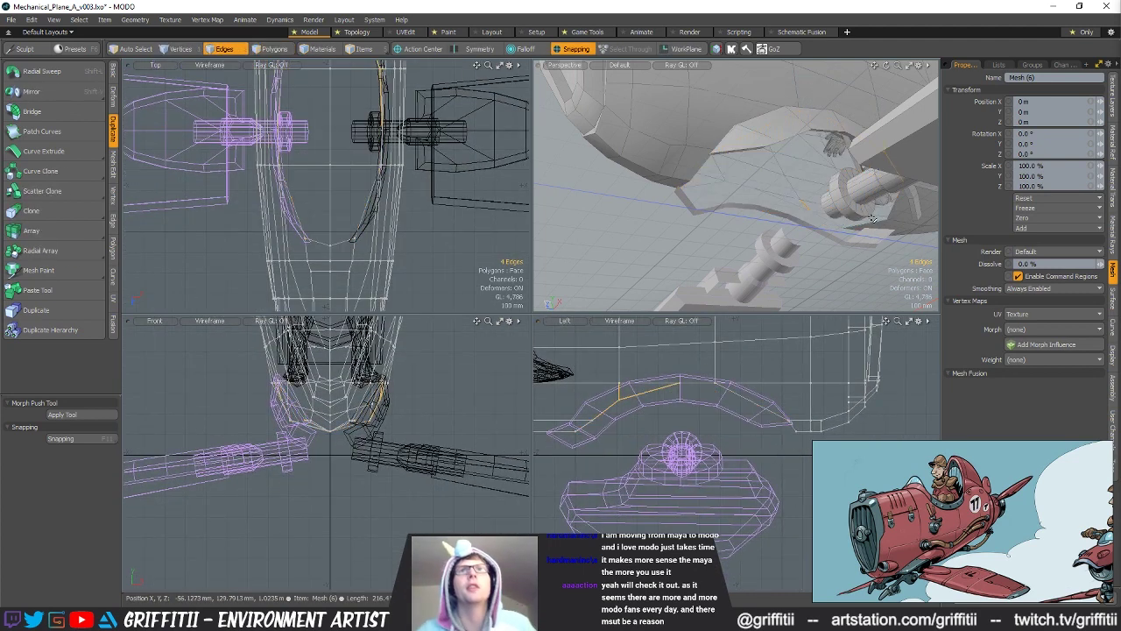
# Step: Extend the 12 border edges of the hull opening, scale the new loop down and raise it 110 mm in Y
pyautogui.hotkey('ctrl', '3')
pyautogui.click(792, 375)
pyautogui.click(744, 386)
pyautogui.press('r')
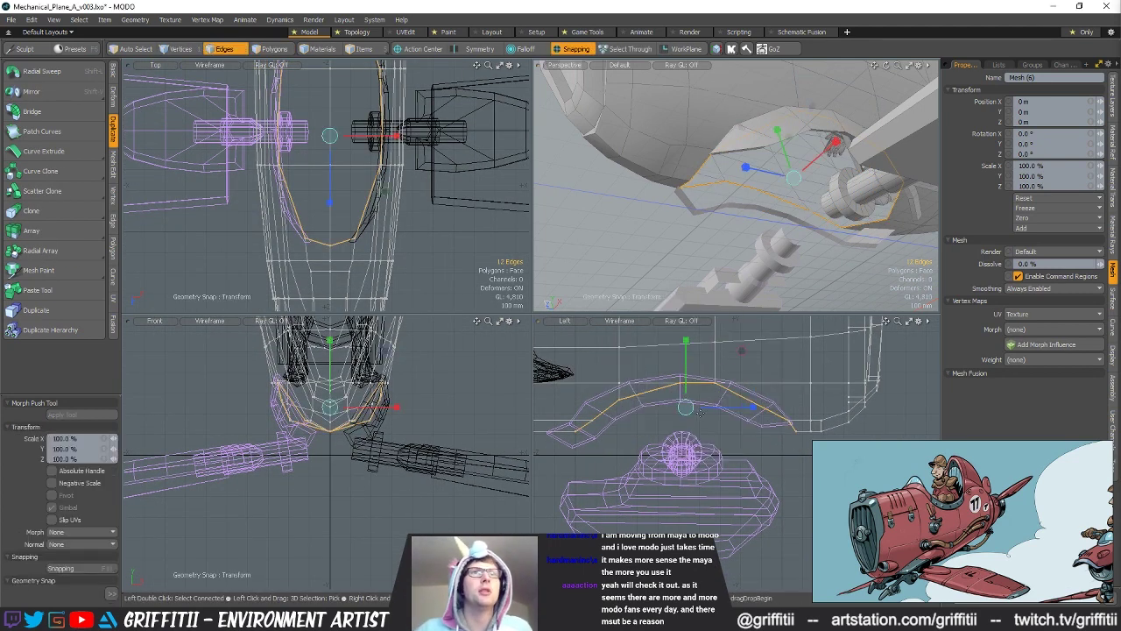
pyautogui.moveTo(686, 407); pyautogui.dragTo(663, 405)
pyautogui.press('w')
pyautogui.keyDown('alt'); pyautogui.moveTo(821, 174); pyautogui.dragTo(774, 128); pyautogui.keyUp('alt')
pyautogui.press('x')
pyautogui.moveTo(688, 331); pyautogui.dragTo(683, 322)
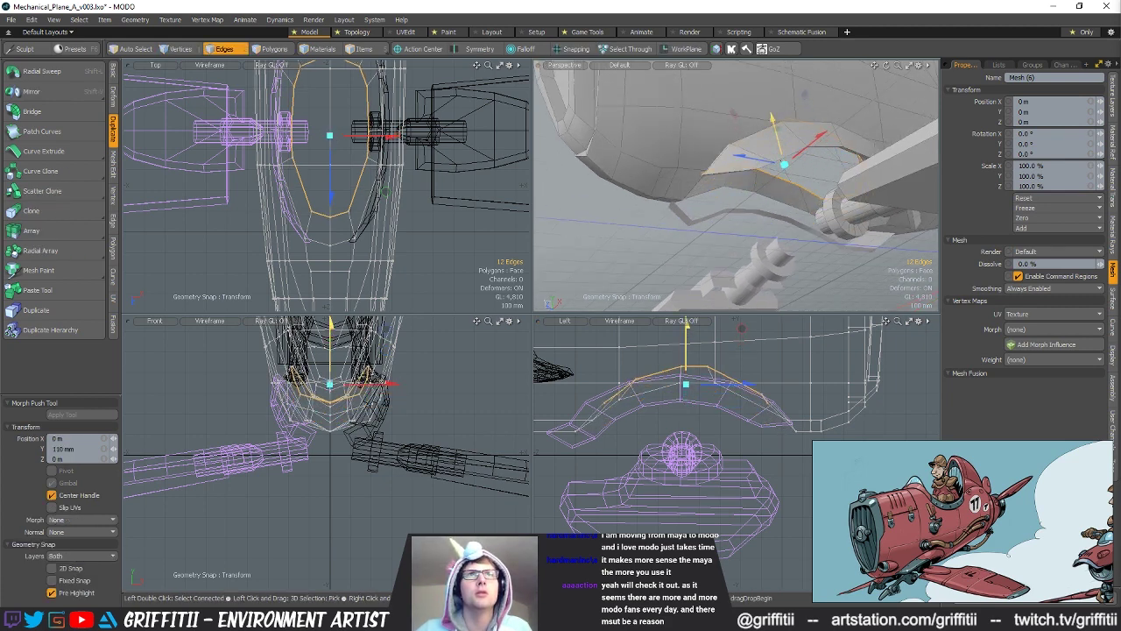
# Step: Bring the extended loop back to just inside the hull opening's rim and scale it to 91.5% in X
pyautogui.moveTo(774, 125); pyautogui.dragTo(775, 180)
pyautogui.press('r')
pyautogui.moveTo(746, 112); pyautogui.dragTo(728, 163)
pyautogui.press('w')
pyautogui.press('r')
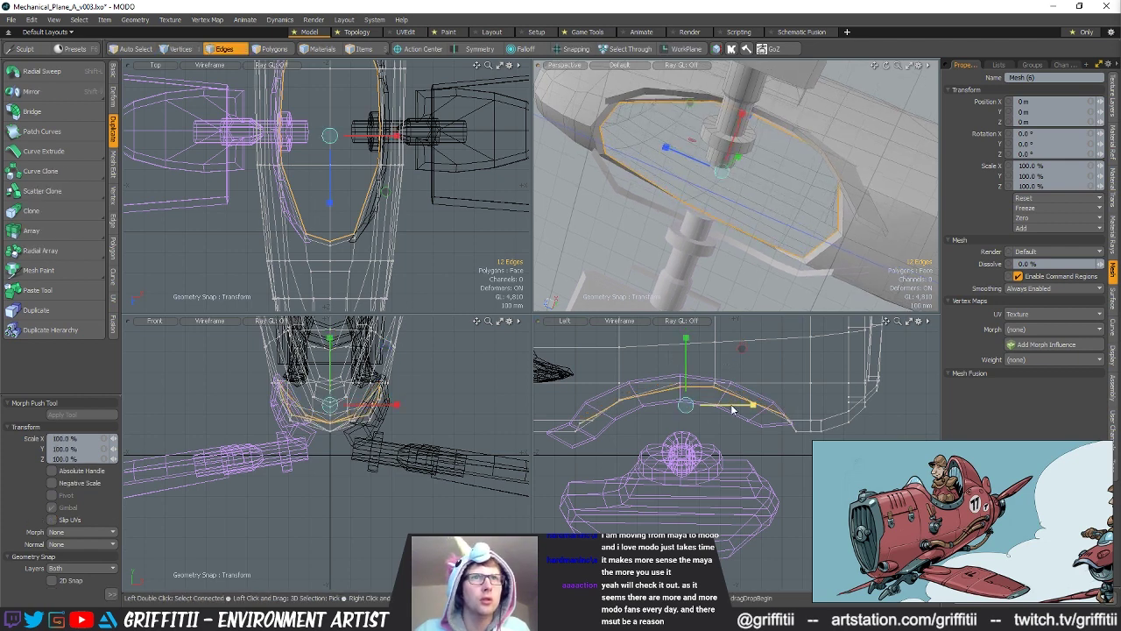
pyautogui.press('w')
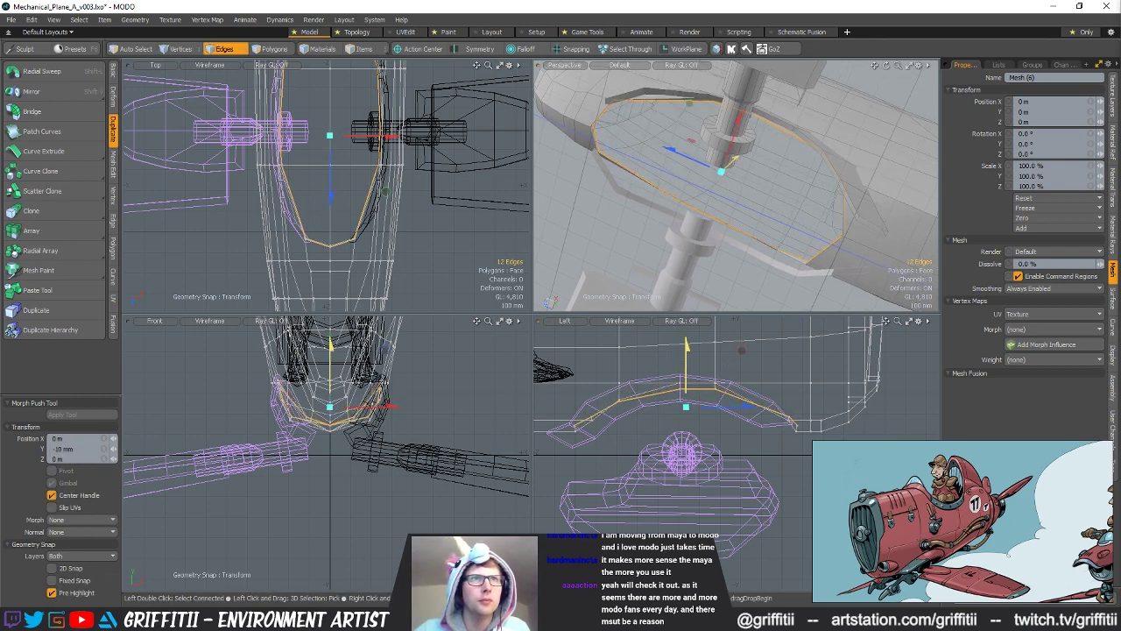
pyautogui.moveTo(701, 184)
pyautogui.keyDown('alt'); pyautogui.mouseDown()
pyautogui.moveTo(709, 180)
pyautogui.moveTo(697, 197)
pyautogui.moveTo(706, 135)
pyautogui.moveTo(714, 182)
pyautogui.moveTo(801, 141)
pyautogui.moveTo(792, 156)
pyautogui.moveTo(750, 152)
pyautogui.moveTo(701, 180)
pyautogui.mouseUp(); pyautogui.keyUp('alt')
pyautogui.press('r')
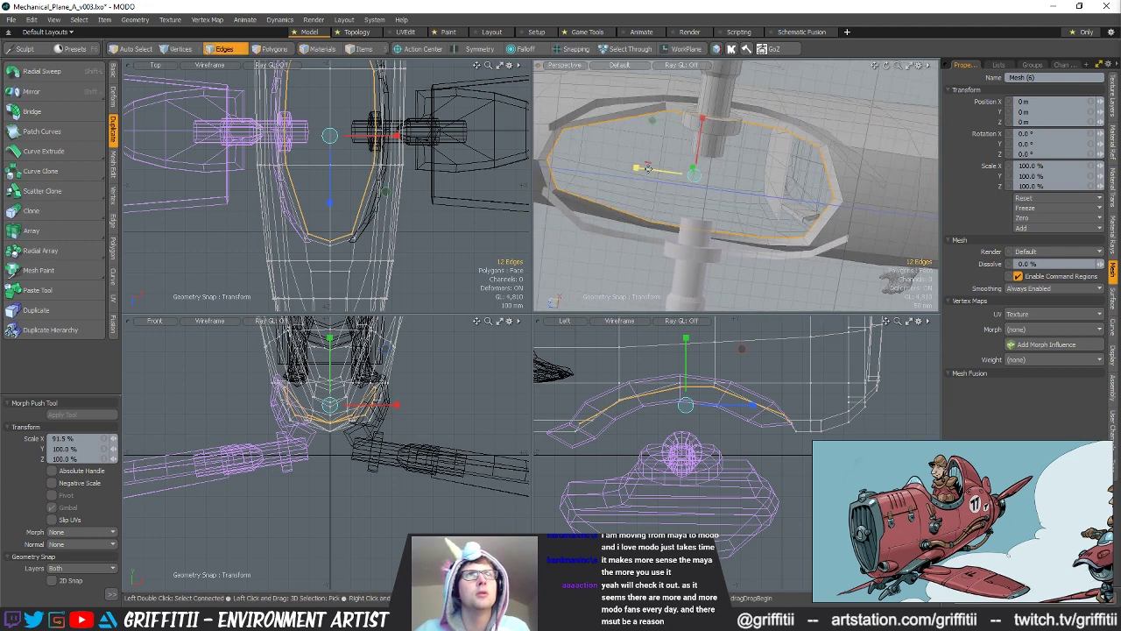
pyautogui.press('w')
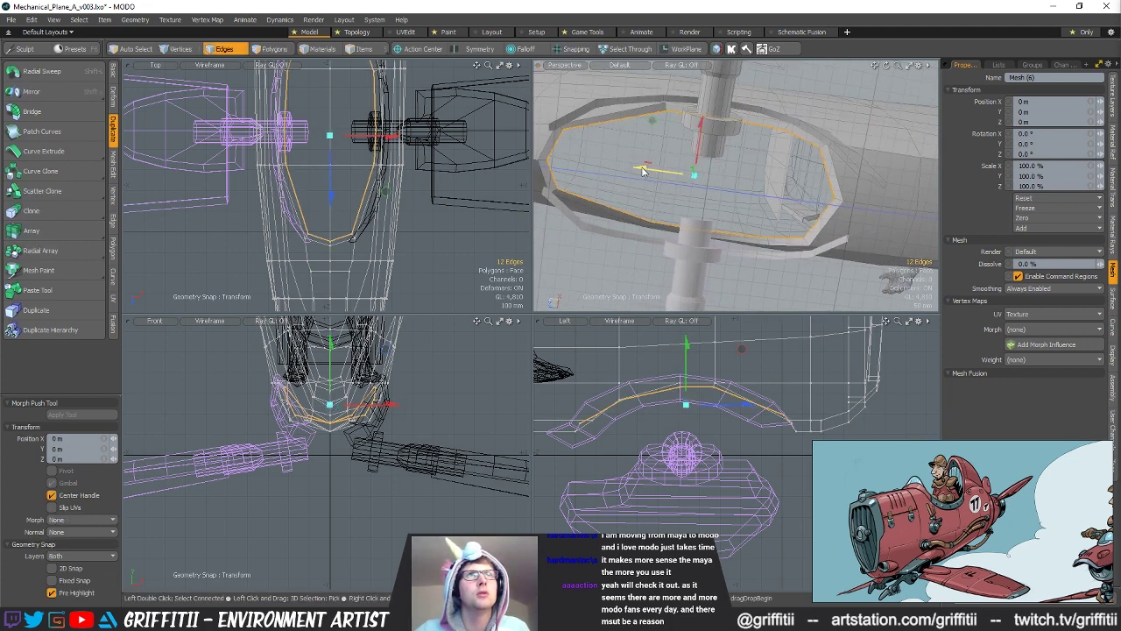
pyautogui.press('r')
pyautogui.keyDown('alt'); pyautogui.moveTo(637, 167); pyautogui.dragTo(692, 186); pyautogui.keyUp('alt')
# Step: Extend the inner edge loop again up into the hull, flatten it horizontally and raise it above the wing joints
pyautogui.hotkey('ctrl', '3')
pyautogui.click(904, 187)
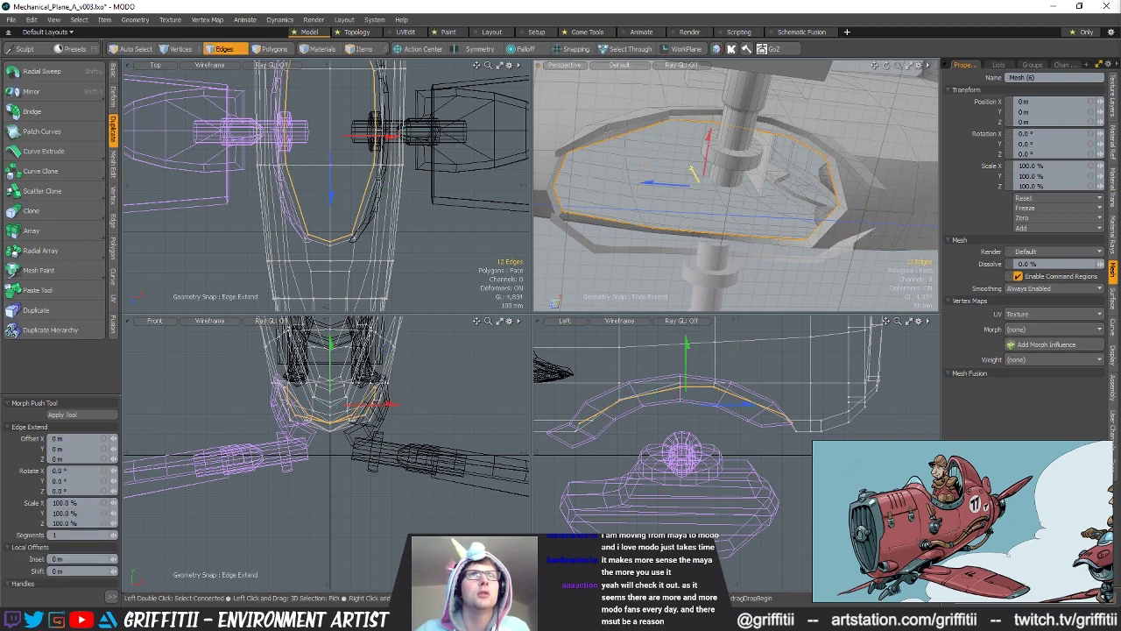
pyautogui.moveTo(686, 346); pyautogui.dragTo(685, 326)
pyautogui.press('r')
pyautogui.keyDown('alt'); pyautogui.keyDown('shift'); pyautogui.moveTo(694, 364); pyautogui.dragTo(711, 431); pyautogui.keyUp('shift'); pyautogui.keyUp('alt')
pyautogui.press('w')
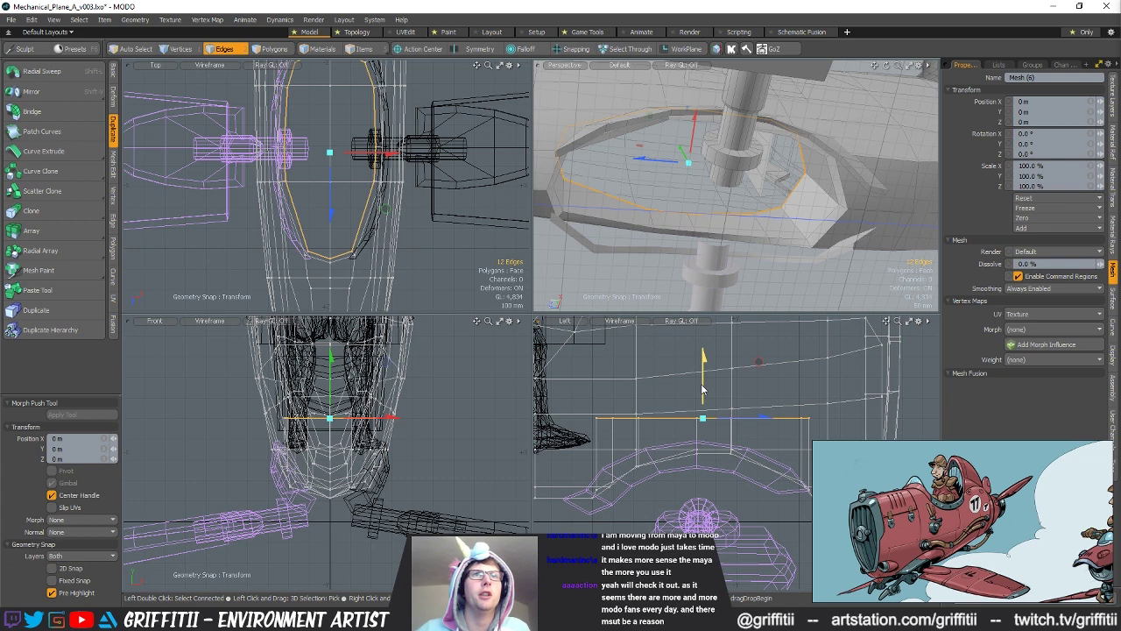
pyautogui.moveTo(692, 355); pyautogui.dragTo(696, 330)
pyautogui.moveTo(769, 169)
pyautogui.keyDown('alt'); pyautogui.mouseDown()
pyautogui.moveTo(826, 180)
pyautogui.moveTo(689, 189)
pyautogui.moveTo(723, 189)
pyautogui.moveTo(767, 147)
pyautogui.moveTo(794, 181)
pyautogui.moveTo(754, 192)
pyautogui.mouseUp(); pyautogui.keyUp('alt')
pyautogui.press('q')
# Step: Switch to the curved strip mesh beside the hull and shift its first group of vertices against the hull
pyautogui.click(826, 180)
pyautogui.press('5')
pyautogui.click(766, 149)
pyautogui.press('3')
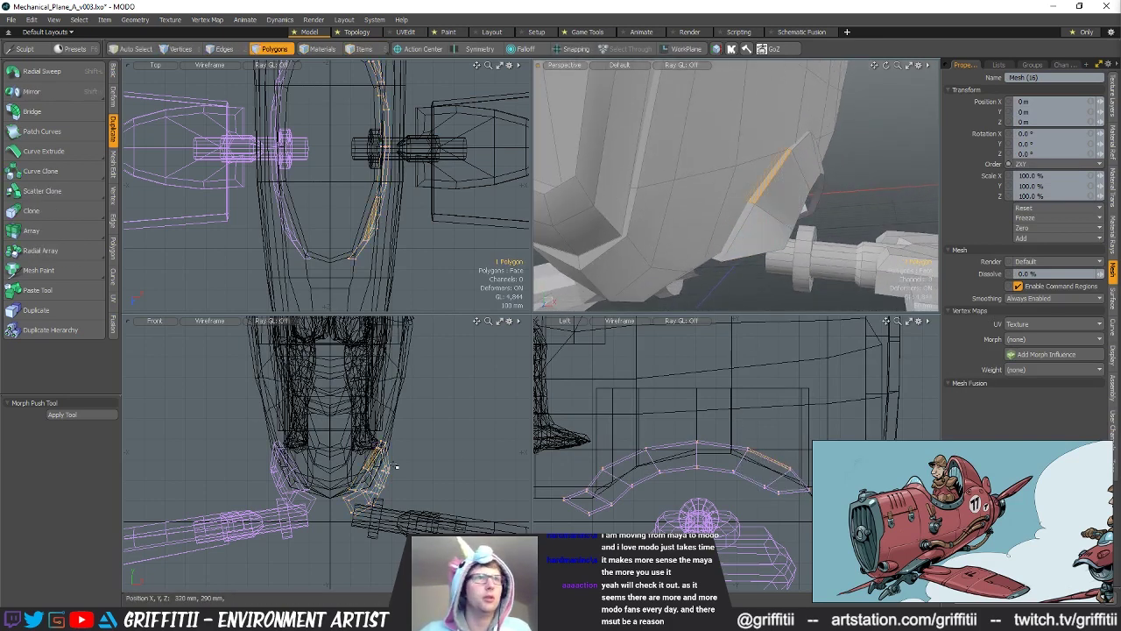
pyautogui.scroll(3, 370, 473)
pyautogui.moveTo(359, 467); pyautogui.dragTo(367, 466, button='right')
pyautogui.moveTo(752, 214)
pyautogui.keyDown('alt'); pyautogui.mouseDown()
pyautogui.moveTo(768, 237)
pyautogui.moveTo(779, 194)
pyautogui.mouseUp(); pyautogui.keyUp('alt')
pyautogui.press('w')
pyautogui.press('space')
pyautogui.moveTo(732, 200); pyautogui.dragTo(751, 223, button='right')
pyautogui.keyDown('alt'); pyautogui.moveTo(766, 224); pyautogui.dragTo(755, 238); pyautogui.keyUp('alt')
pyautogui.keyDown('alt'); pyautogui.moveTo(799, 242); pyautogui.dragTo(754, 254); pyautogui.keyUp('alt')
pyautogui.press('q')
# Step: Move the strip's following vertex groups one after another to fit the curve of the hull
pyautogui.moveTo(717, 171)
pyautogui.mouseDown(button='right')
pyautogui.moveTo(740, 206)
pyautogui.moveTo(752, 194)
pyautogui.mouseUp(button='right')
pyautogui.press('w')
pyautogui.moveTo(816, 213); pyautogui.dragTo(749, 236)
pyautogui.press('q')
pyautogui.moveTo(721, 165); pyautogui.dragTo(755, 200, button='right')
pyautogui.keyDown('alt'); pyautogui.moveTo(754, 200); pyautogui.dragTo(732, 218); pyautogui.keyUp('alt')
pyautogui.press('w')
pyautogui.press('q')
pyautogui.moveTo(720, 149); pyautogui.dragTo(761, 198, button='right')
pyautogui.keyDown('alt'); pyautogui.moveTo(769, 206); pyautogui.dragTo(732, 229); pyautogui.keyUp('alt')
pyautogui.press('w')
pyautogui.press('q')
# Step: Try to shift the two vertices near the strip's rear end 16 mm in Y and 52 mm in Z
pyautogui.moveTo(725, 166); pyautogui.dragTo(777, 216, button='right')
pyautogui.keyDown('alt'); pyautogui.moveTo(778, 215); pyautogui.dragTo(736, 209); pyautogui.keyUp('alt')
pyautogui.press('w')
pyautogui.keyDown('alt'); pyautogui.moveTo(746, 429); pyautogui.dragTo(903, 390); pyautogui.keyUp('alt')
pyautogui.moveTo(670, 447); pyautogui.dragTo(676, 443)
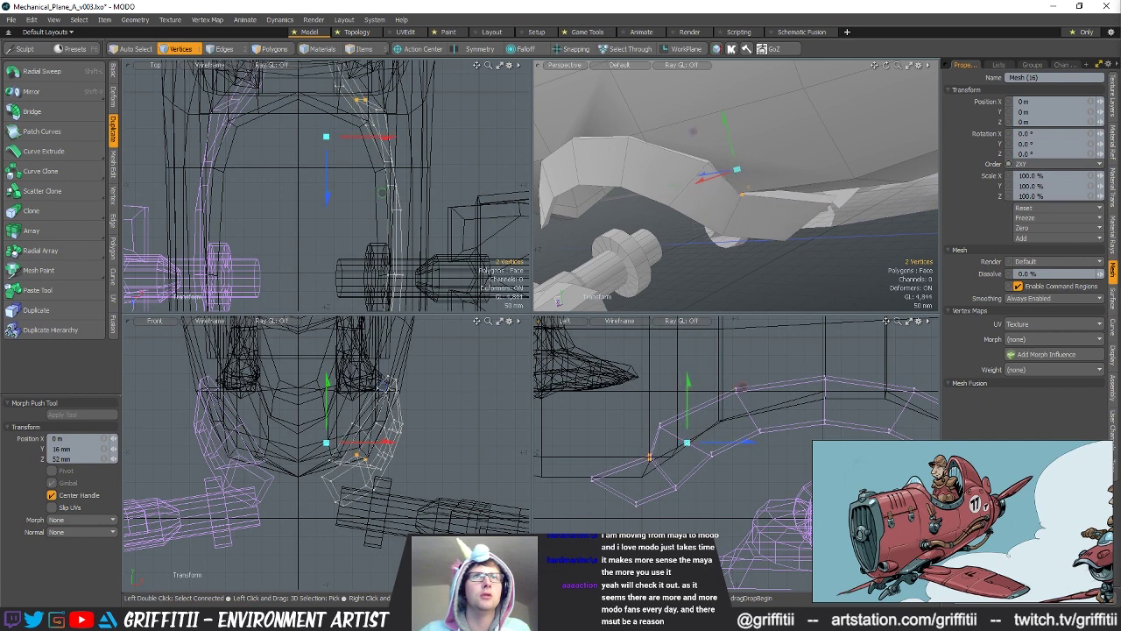
pyautogui.hotkey('ctrl', 'z')
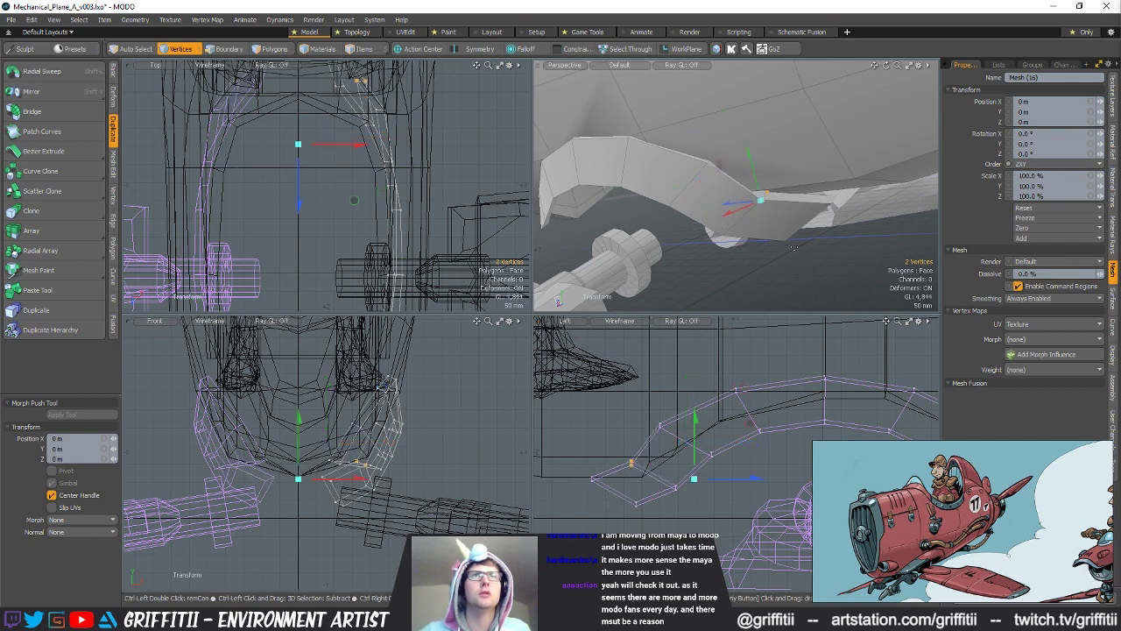
# Step: Add the rear tip vertices to the selection and move all four 12 mm in X, about 17.7 mm in Y and -17 mm in Z
pyautogui.scroll(-2, 740, 216)
pyautogui.keyDown('alt'); pyautogui.moveTo(740, 216); pyautogui.dragTo(813, 194); pyautogui.keyUp('alt')
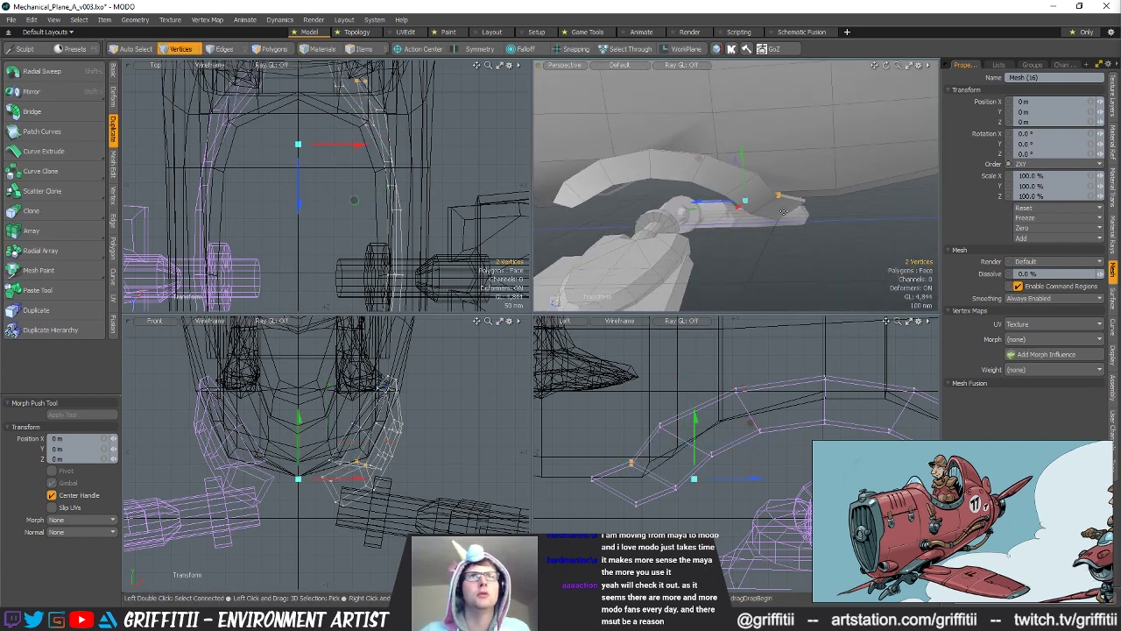
pyautogui.press('q')
pyautogui.keyDown('shift'); pyautogui.moveTo(567, 456); pyautogui.dragTo(604, 451, button='right'); pyautogui.keyUp('shift')
pyautogui.press('w')
pyautogui.scroll(2, 753, 204)
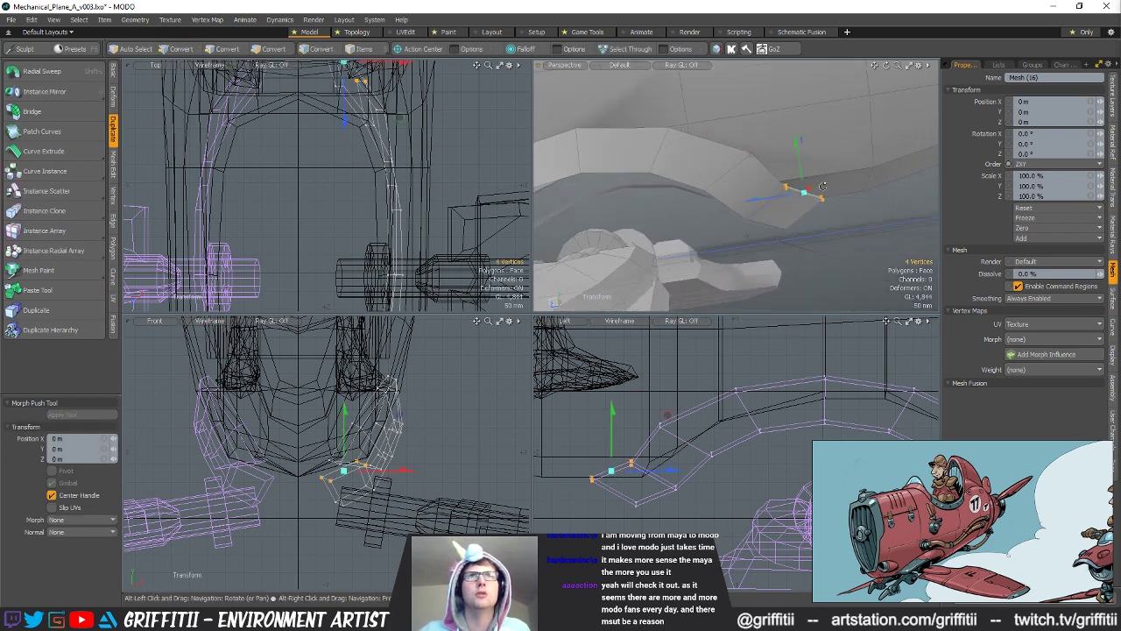
pyautogui.keyDown('alt'); pyautogui.moveTo(753, 205); pyautogui.dragTo(746, 186); pyautogui.keyUp('alt')
pyautogui.moveTo(667, 415); pyautogui.dragTo(661, 408)
pyautogui.moveTo(774, 195)
pyautogui.keyDown('alt'); pyautogui.mouseDown()
pyautogui.moveTo(744, 231)
pyautogui.moveTo(767, 238)
pyautogui.moveTo(764, 212)
pyautogui.mouseUp(); pyautogui.keyUp('alt')
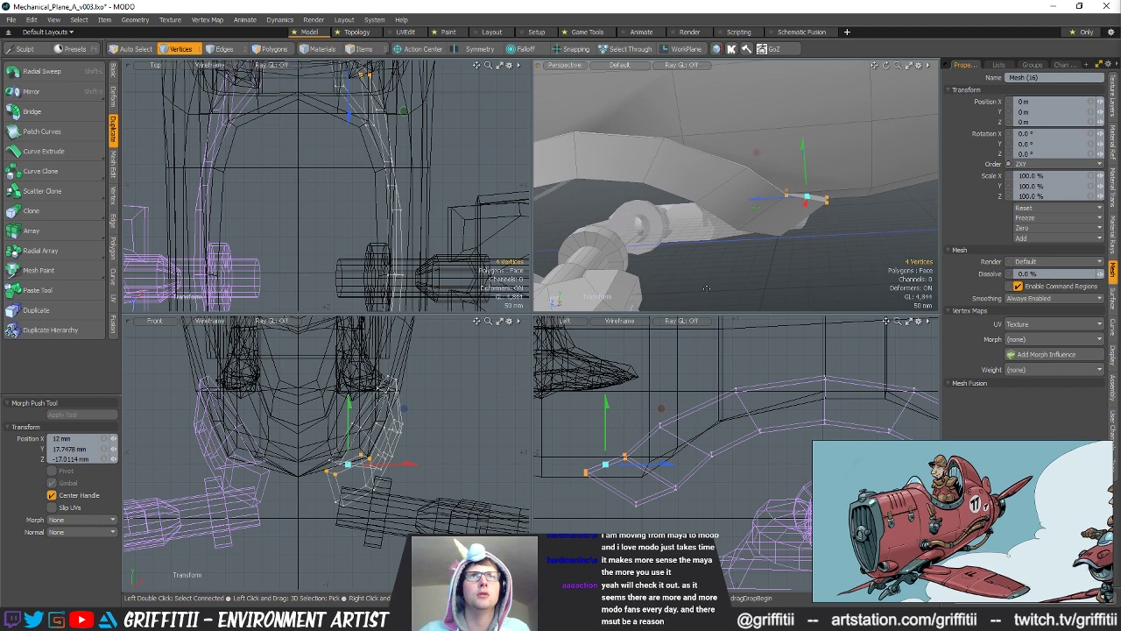
# Step: Drop the vertex move and bridge the two facing open edges along the middle segment of the curved strip
pyautogui.press('q')
pyautogui.keyDown('ctrl'); pyautogui.moveTo(613, 438); pyautogui.dragTo(646, 429, button='right'); pyautogui.keyUp('ctrl')
pyautogui.keyDown('alt'); pyautogui.moveTo(744, 230); pyautogui.dragTo(796, 235); pyautogui.keyUp('alt')
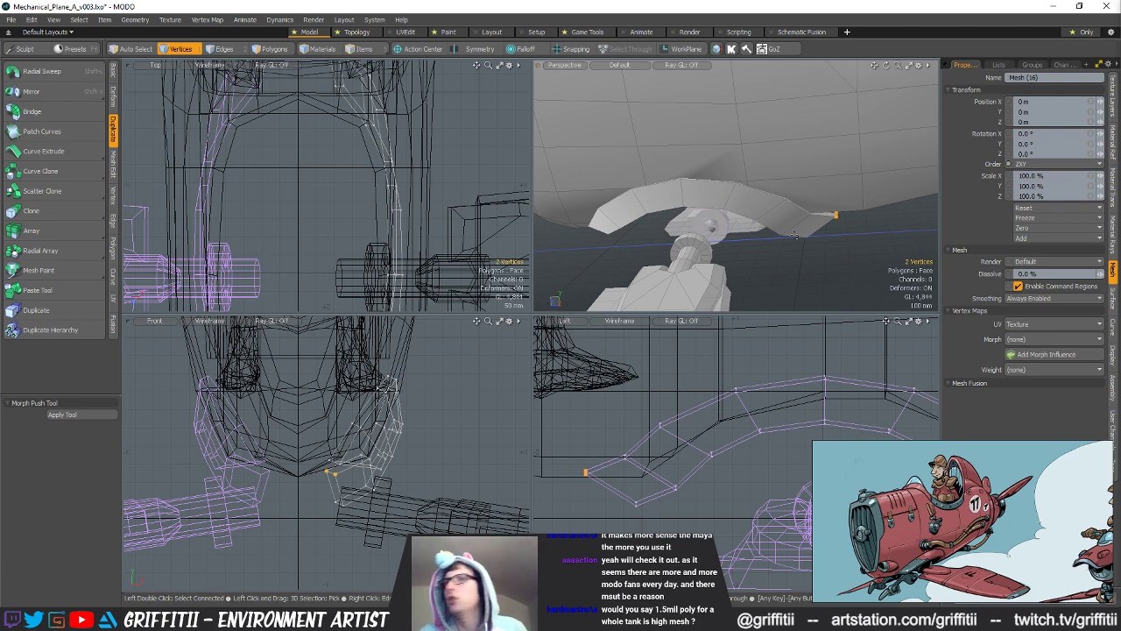
pyautogui.keyDown('alt'); pyautogui.moveTo(732, 198); pyautogui.dragTo(814, 193); pyautogui.keyUp('alt')
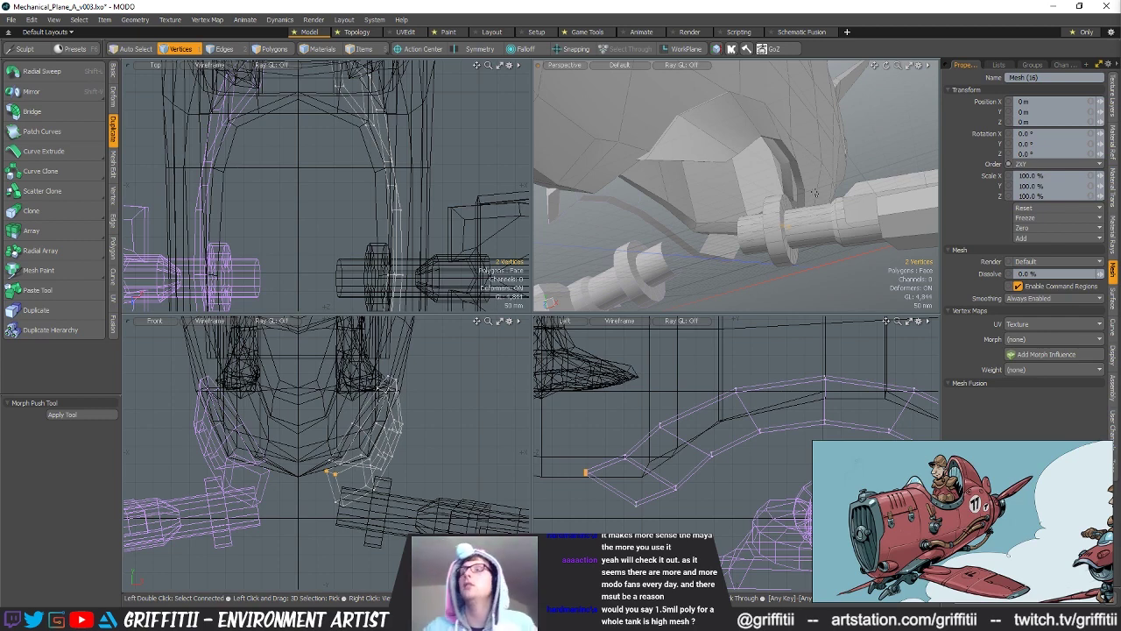
pyautogui.keyDown('alt'); pyautogui.moveTo(768, 176); pyautogui.dragTo(737, 151); pyautogui.keyUp('alt')
pyautogui.press('2')
pyautogui.doubleClick(798, 130)
pyautogui.click(729, 138)
pyautogui.press('2')
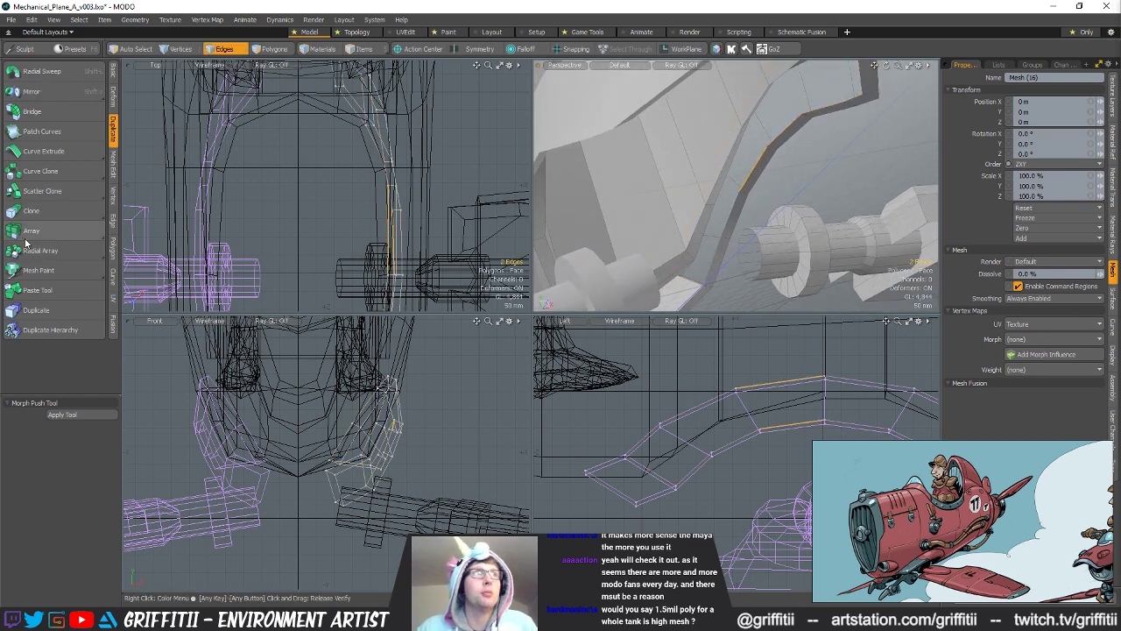
pyautogui.click(112, 221)
pyautogui.click(66, 131)
pyautogui.click(738, 178)
pyautogui.press('q')
# Step: Bridge the facing open edges of the strip's neighbouring segment toward its nose end
pyautogui.click(821, 106)
pyautogui.keyDown('alt'); pyautogui.moveTo(821, 107); pyautogui.dragTo(758, 123); pyautogui.keyUp('alt')
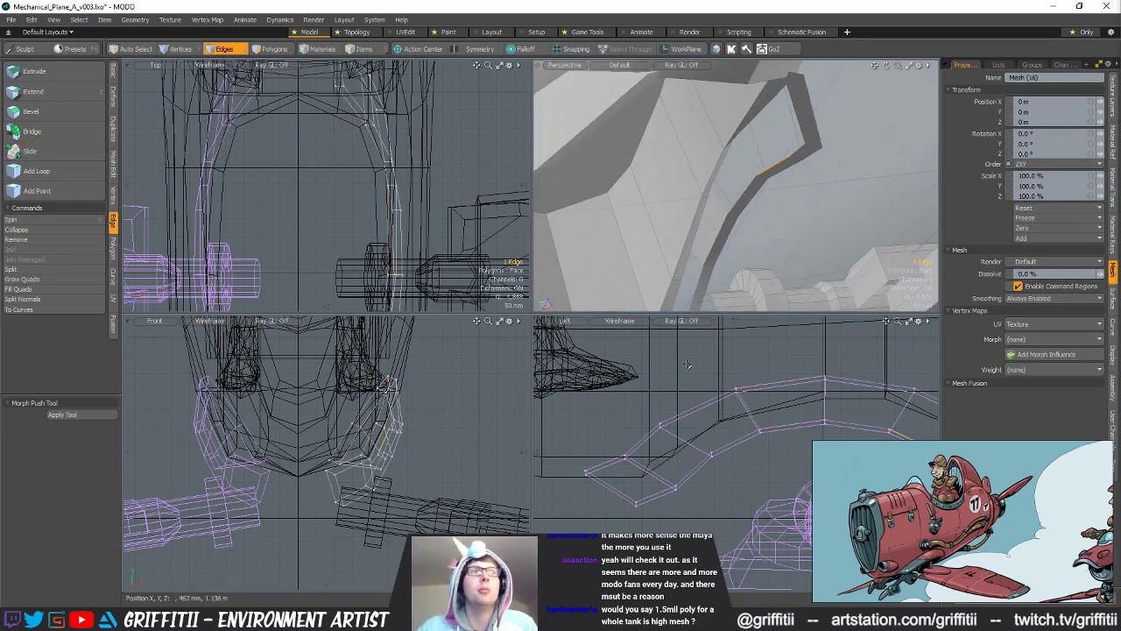
pyautogui.keyDown('alt'); pyautogui.moveTo(815, 226); pyautogui.dragTo(777, 123); pyautogui.keyUp('alt')
pyautogui.press('3')
pyautogui.click(822, 144)
pyautogui.doubleClick(821, 144)
pyautogui.press('1')
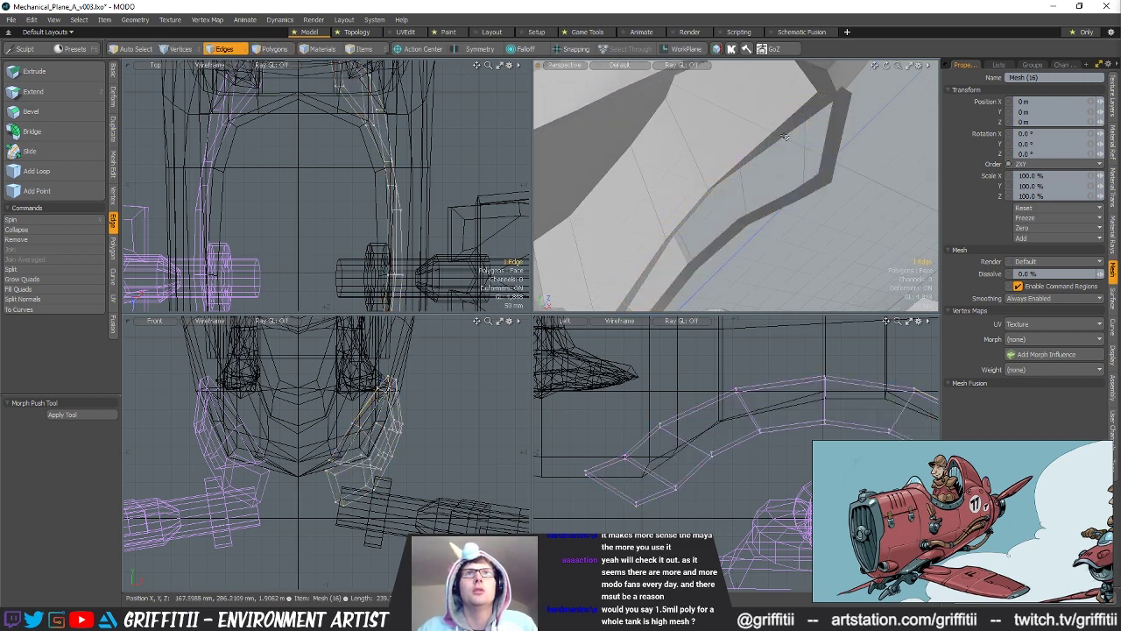
pyautogui.click(32, 131)
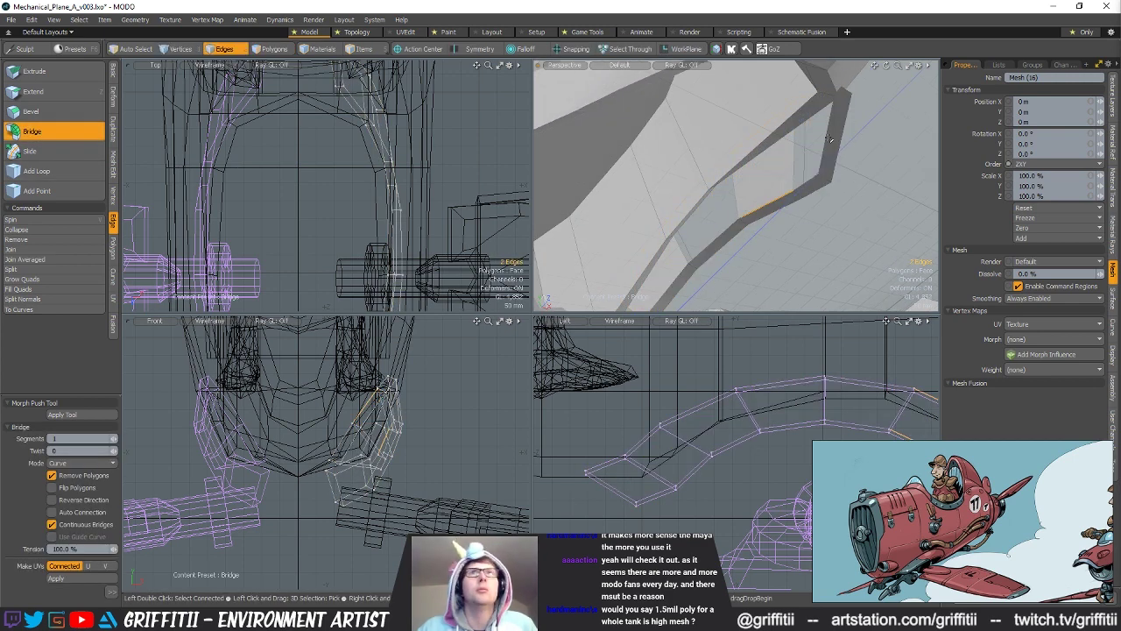
pyautogui.click(789, 151)
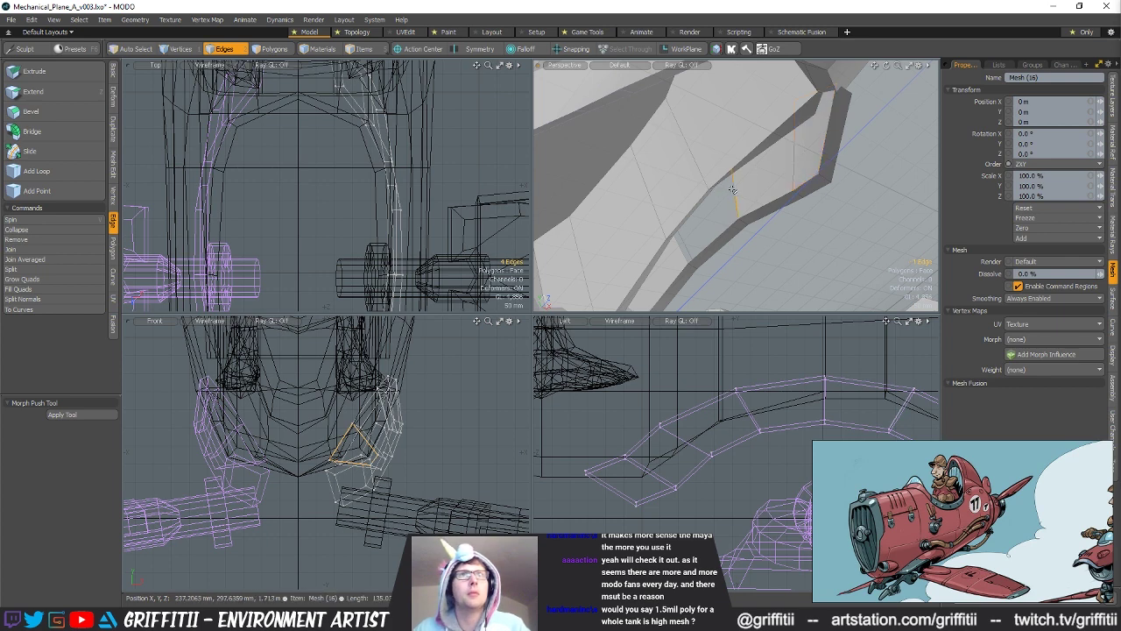
# Step: Fill the four-edge gap between the bridged segments with a polygon and close the strip's next segments toward its rear end
pyautogui.press('p')
pyautogui.keyDown('alt'); pyautogui.moveTo(671, 225); pyautogui.dragTo(729, 190); pyautogui.keyUp('alt')
pyautogui.click(695, 228)
pyautogui.keyDown('alt'); pyautogui.moveTo(695, 228); pyautogui.dragTo(661, 217); pyautogui.keyUp('alt')
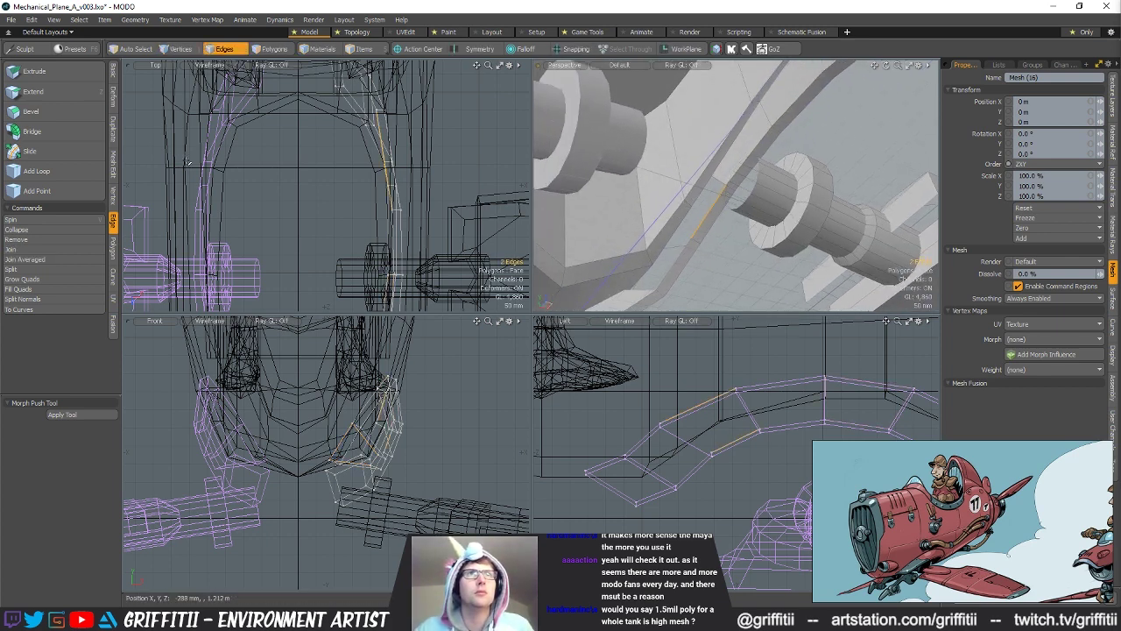
pyautogui.click(54, 130)
pyautogui.click(675, 240)
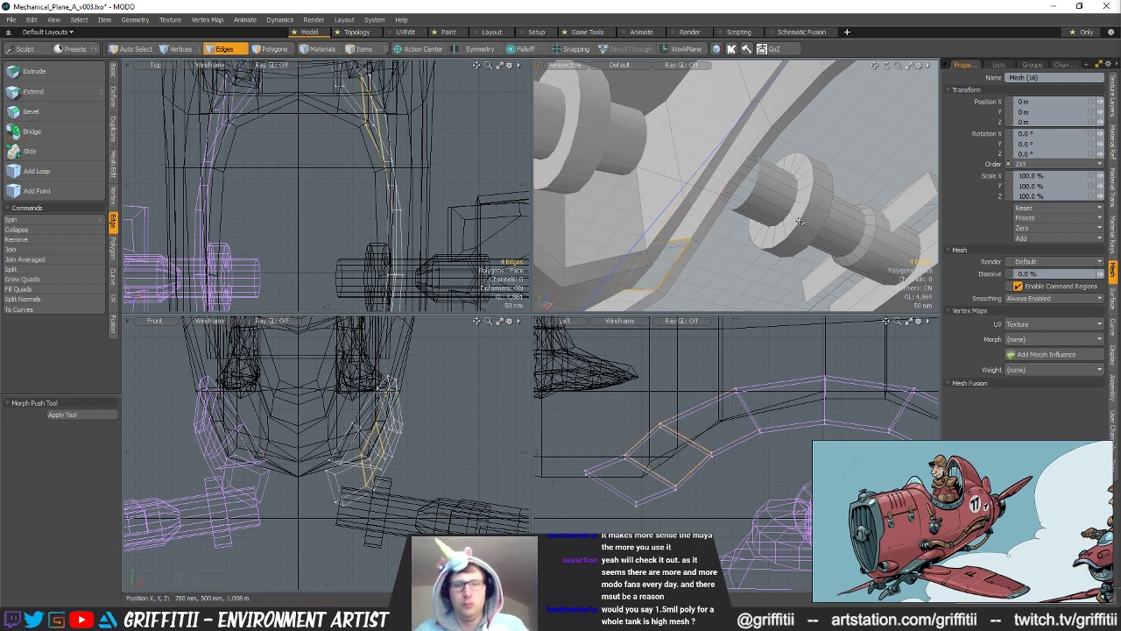
# Step: Examine the closed strip and its rear end against the hull from several angles
pyautogui.keyDown('alt'); pyautogui.moveTo(727, 216); pyautogui.dragTo(715, 211); pyautogui.keyUp('alt')
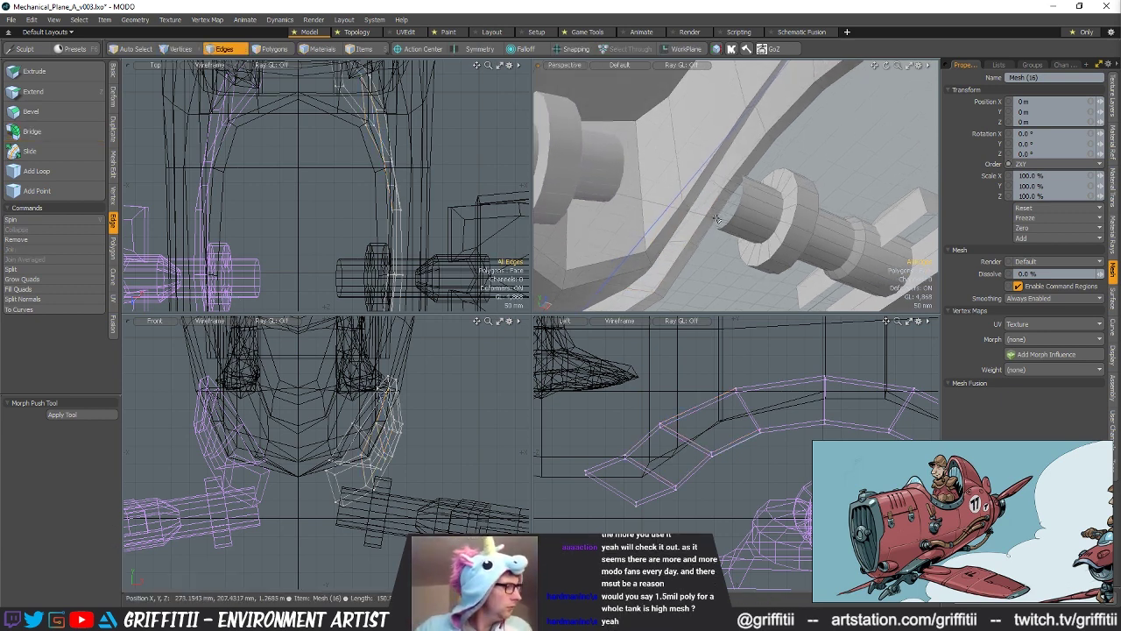
pyautogui.keyDown('alt'); pyautogui.moveTo(718, 216); pyautogui.dragTo(784, 191); pyautogui.keyUp('alt')
pyautogui.keyDown('alt'); pyautogui.moveTo(712, 202); pyautogui.dragTo(776, 137); pyautogui.keyUp('alt')
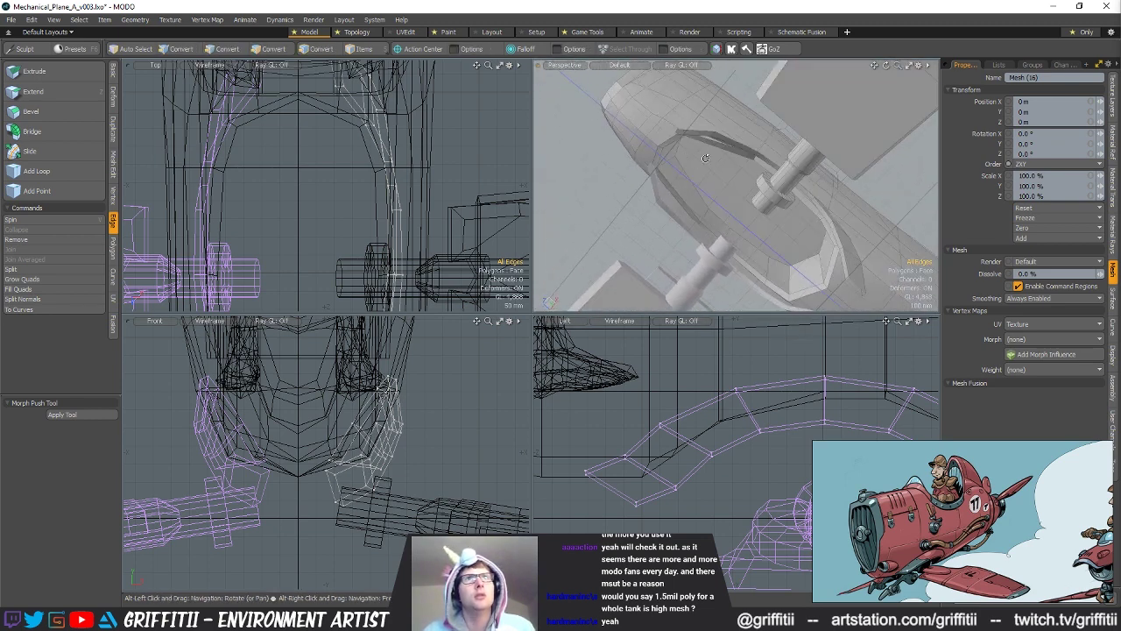
pyautogui.keyDown('alt'); pyautogui.moveTo(691, 181); pyautogui.dragTo(732, 161); pyautogui.keyUp('alt')
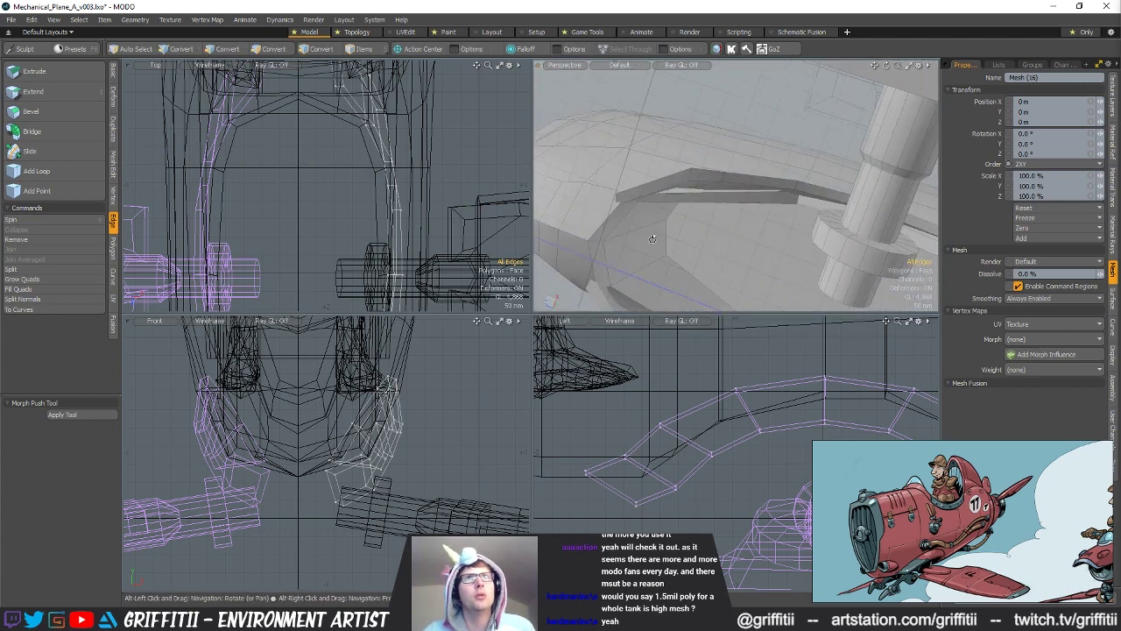
pyautogui.keyDown('alt'); pyautogui.moveTo(732, 280); pyautogui.dragTo(821, 222); pyautogui.keyUp('alt')
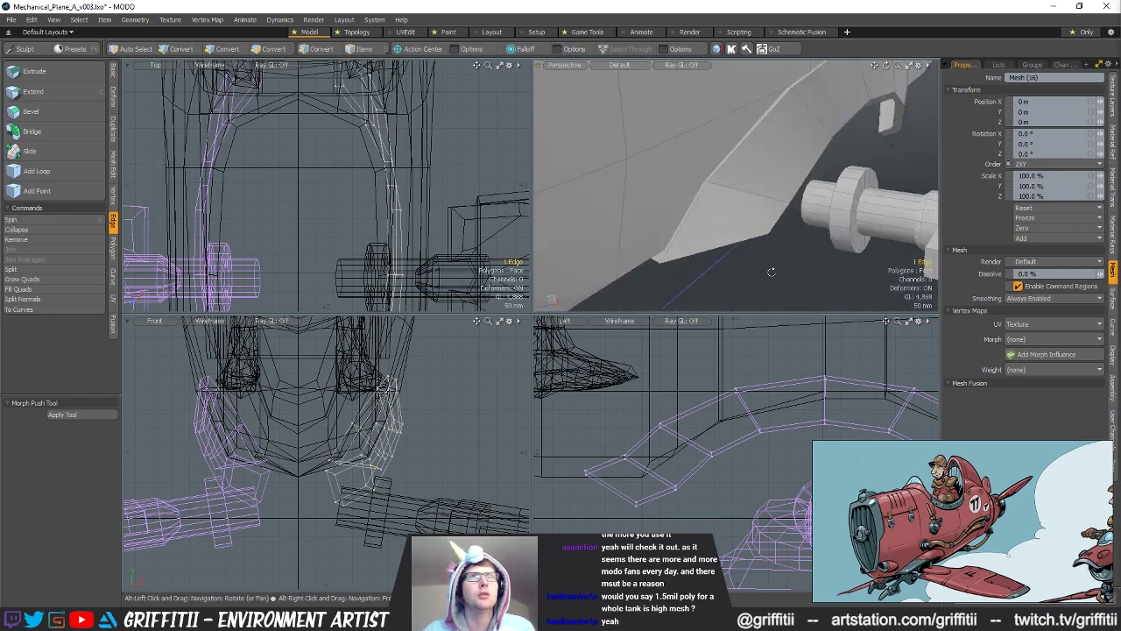
pyautogui.keyDown('alt'); pyautogui.moveTo(799, 272); pyautogui.dragTo(592, 456); pyautogui.keyUp('alt')
pyautogui.press('alt')
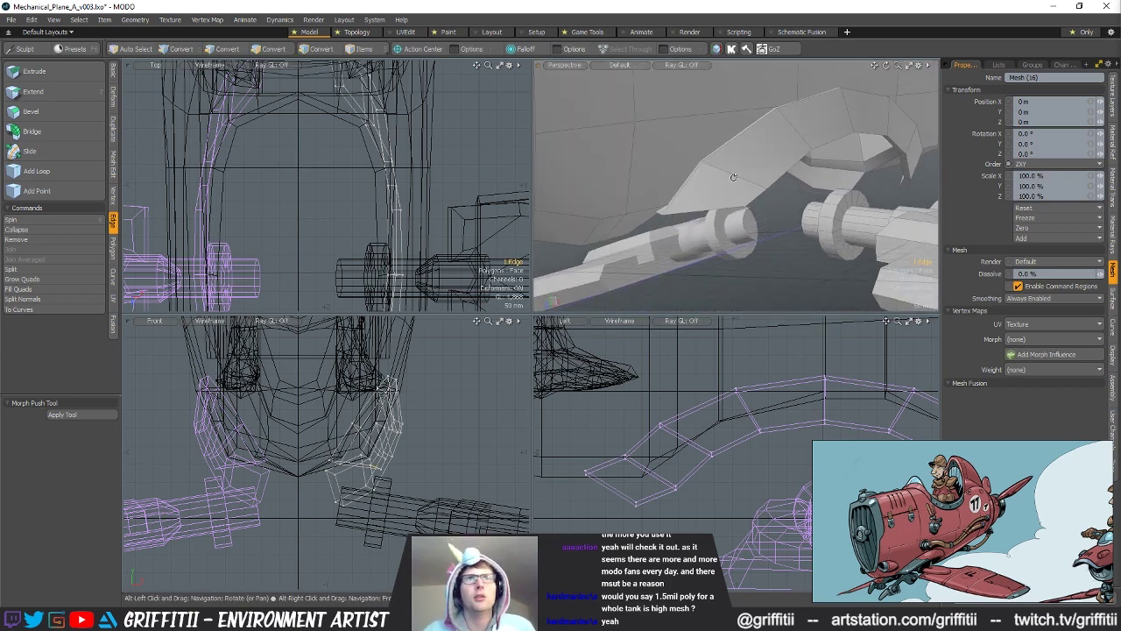
# Step: Shift the edge at the strip's rear tip in the top view and select the four-edge open border there
pyautogui.press('w')
pyautogui.keyDown('alt'); pyautogui.moveTo(718, 92); pyautogui.dragTo(739, 71); pyautogui.keyUp('alt')
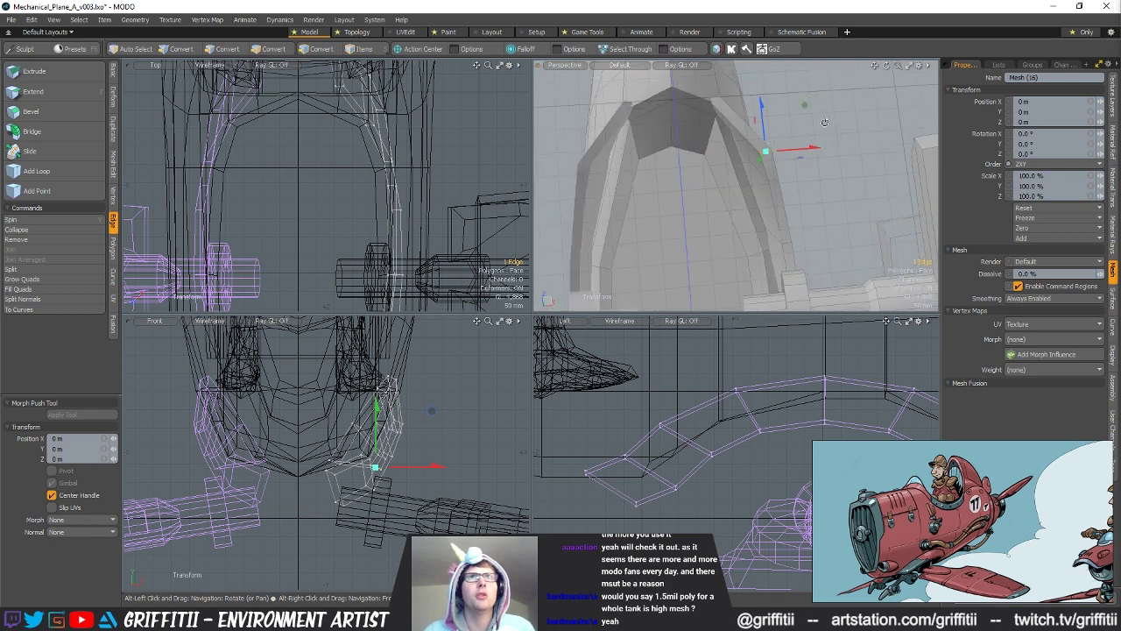
pyautogui.moveTo(793, 96); pyautogui.dragTo(791, 96)
pyautogui.keyDown('alt'); pyautogui.moveTo(791, 98); pyautogui.dragTo(814, 250); pyautogui.keyUp('alt')
pyautogui.scroll(-3, 762, 175)
pyautogui.press('q')
pyautogui.keyDown('alt'); pyautogui.keyDown('shift'); pyautogui.moveTo(382, 198); pyautogui.dragTo(393, 302); pyautogui.keyUp('shift'); pyautogui.keyUp('alt')
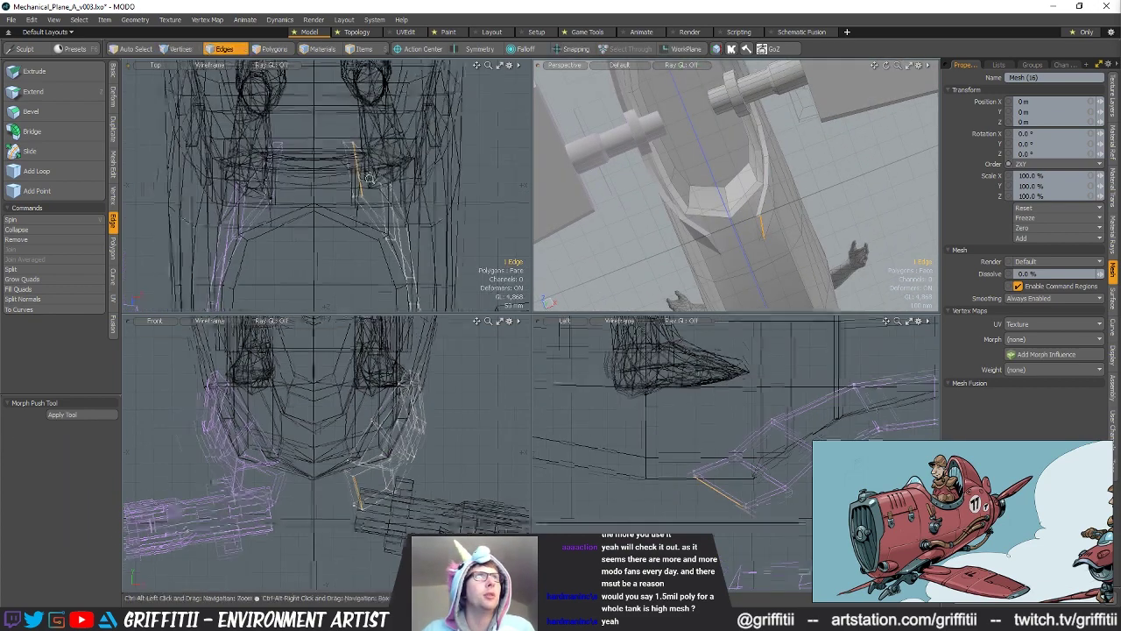
pyautogui.scroll(2, 393, 302)
pyautogui.press('w')
pyautogui.moveTo(411, 245); pyautogui.dragTo(398, 225)
pyautogui.keyDown('alt'); pyautogui.moveTo(710, 213); pyautogui.dragTo(734, 282); pyautogui.keyUp('alt')
pyautogui.press('q')
pyautogui.doubleClick(353, 194)
pyautogui.rightClick(359, 198)
pyautogui.click(438, 192)
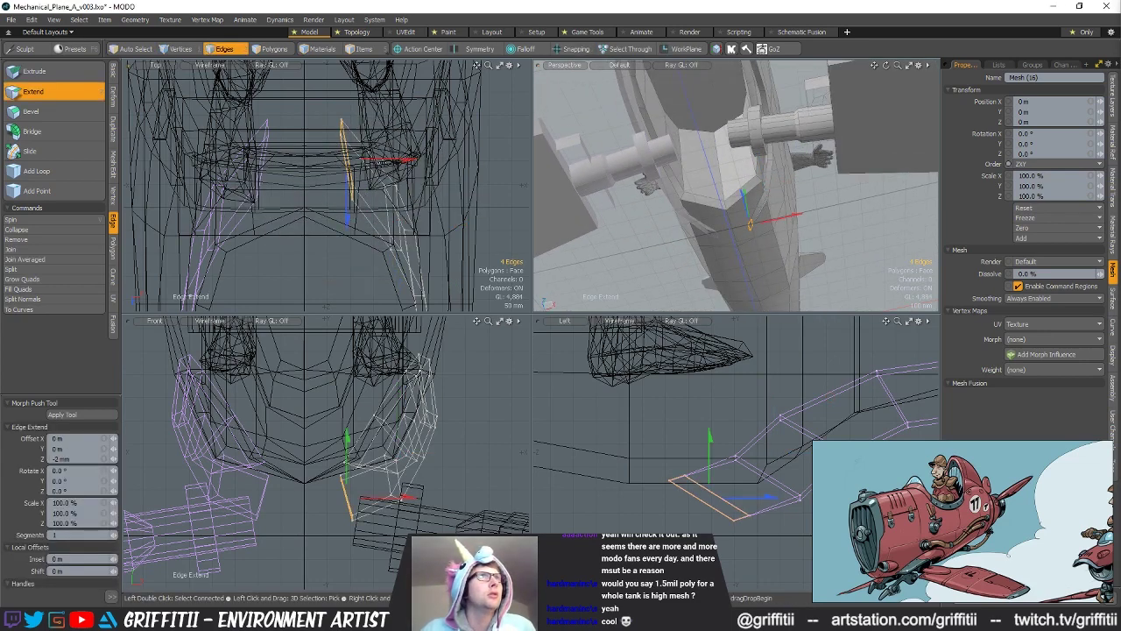
pyautogui.hotkey('ctrl', 'z')
pyautogui.hotkey('ctrl', 'z')
# Step: Extend the strip's rear border edges inward toward the hull's centreline and flatten them to 0% scale in X
pyautogui.moveTo(378, 223); pyautogui.dragTo(380, 224, button='right')
pyautogui.press('q')
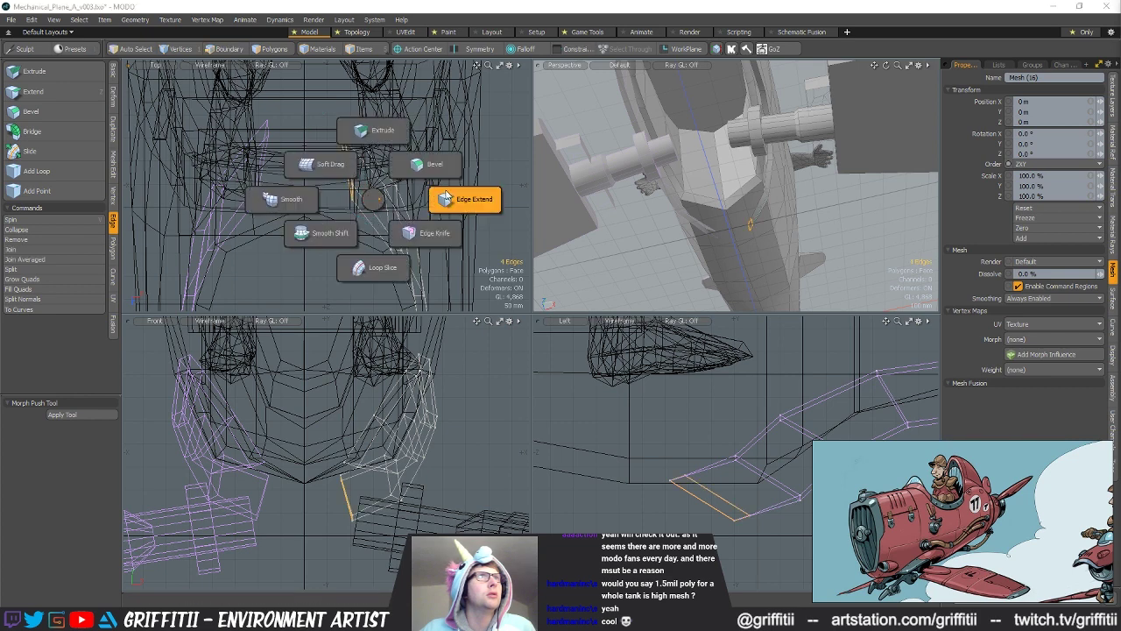
pyautogui.click(449, 195)
pyautogui.moveTo(393, 162); pyautogui.dragTo(376, 162)
pyautogui.press('r')
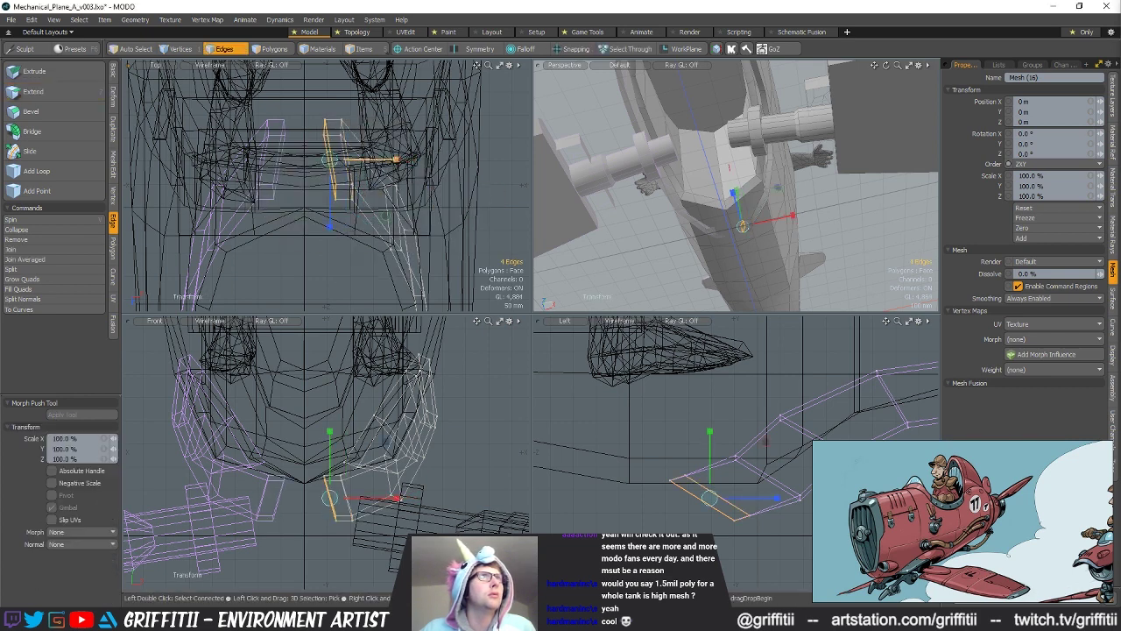
pyautogui.scroll(-6, 414, 183)
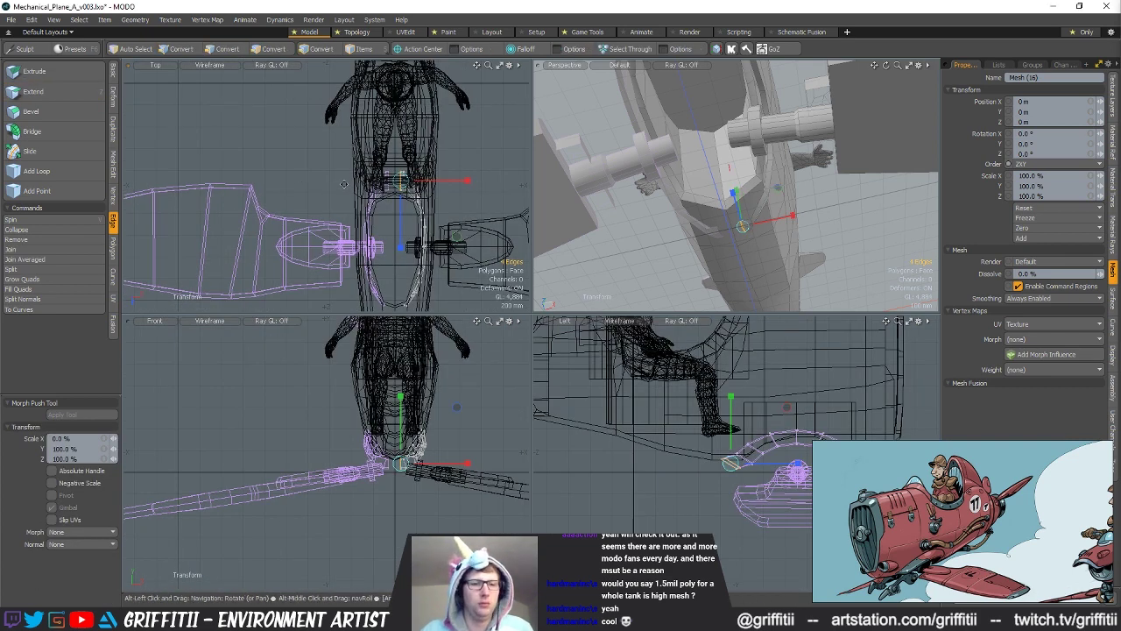
# Step: Set the action center to Origin and scale the strip's end edges in X onto the hull's centreline
pyautogui.hotkey('alt', 'o')
pyautogui.press('space')
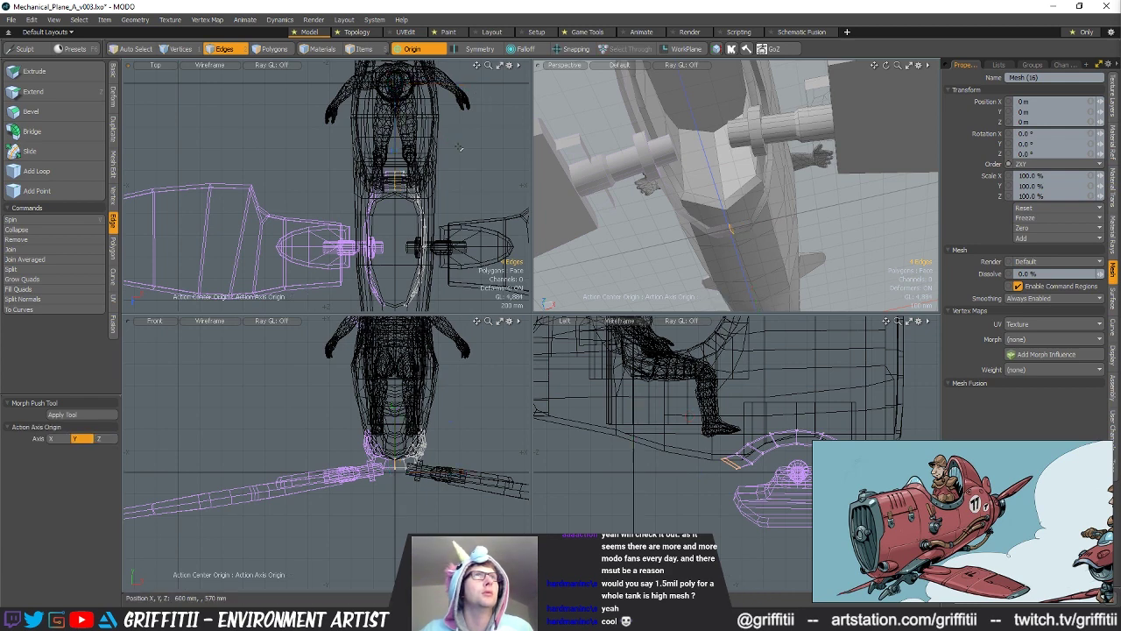
pyautogui.press('r')
pyautogui.keyDown('alt'); pyautogui.moveTo(805, 212); pyautogui.dragTo(800, 175); pyautogui.keyUp('alt')
pyautogui.press('space')
# Step: Select the strip's end vertices on the centreline and move them -40 mm in Z
pyautogui.press('space')
pyautogui.scroll(5, 392, 182)
pyautogui.press('space')
pyautogui.moveTo(415, 142); pyautogui.dragTo(429, 252, button='right')
pyautogui.press('r')
pyautogui.moveTo(755, 253)
pyautogui.keyDown('alt'); pyautogui.mouseDown()
pyautogui.moveTo(750, 218)
pyautogui.moveTo(729, 213)
pyautogui.mouseUp(); pyautogui.keyUp('alt')
pyautogui.press('space')
pyautogui.press('Escape')
pyautogui.press('w')
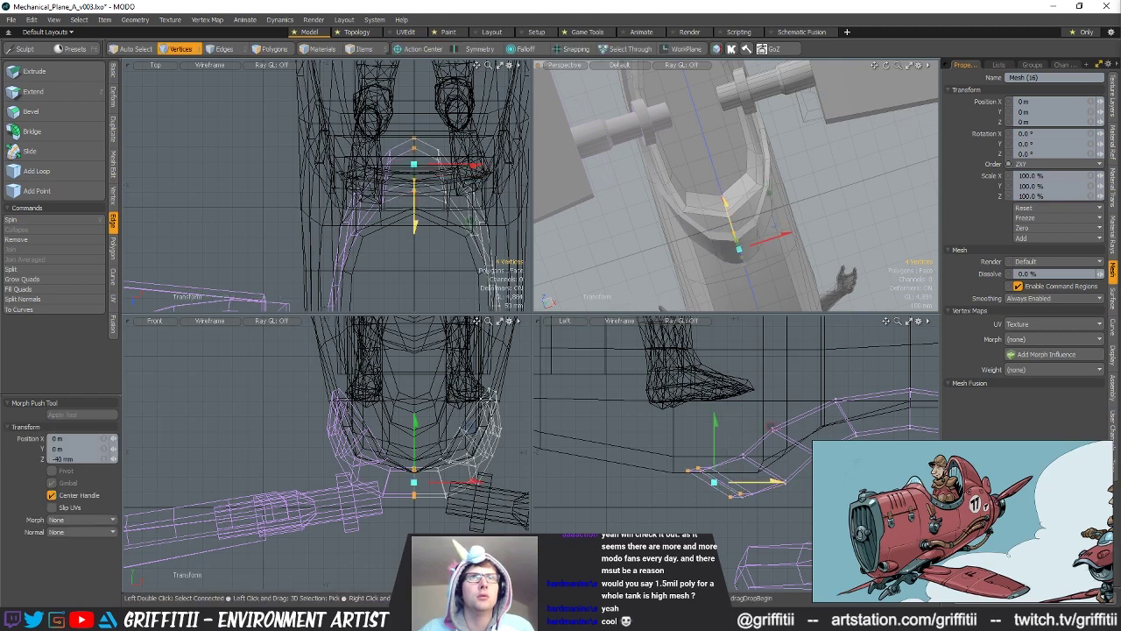
pyautogui.press('space')
# Step: Switch to the hull mesh and loop slice the faces beside the nose end of the opening
pyautogui.click(843, 215)
pyautogui.keyDown('alt'); pyautogui.moveTo(843, 214); pyautogui.dragTo(790, 163); pyautogui.keyUp('alt')
pyautogui.press('space')
pyautogui.press('5')
pyautogui.press('1')
pyautogui.scroll(3, 646, 166)
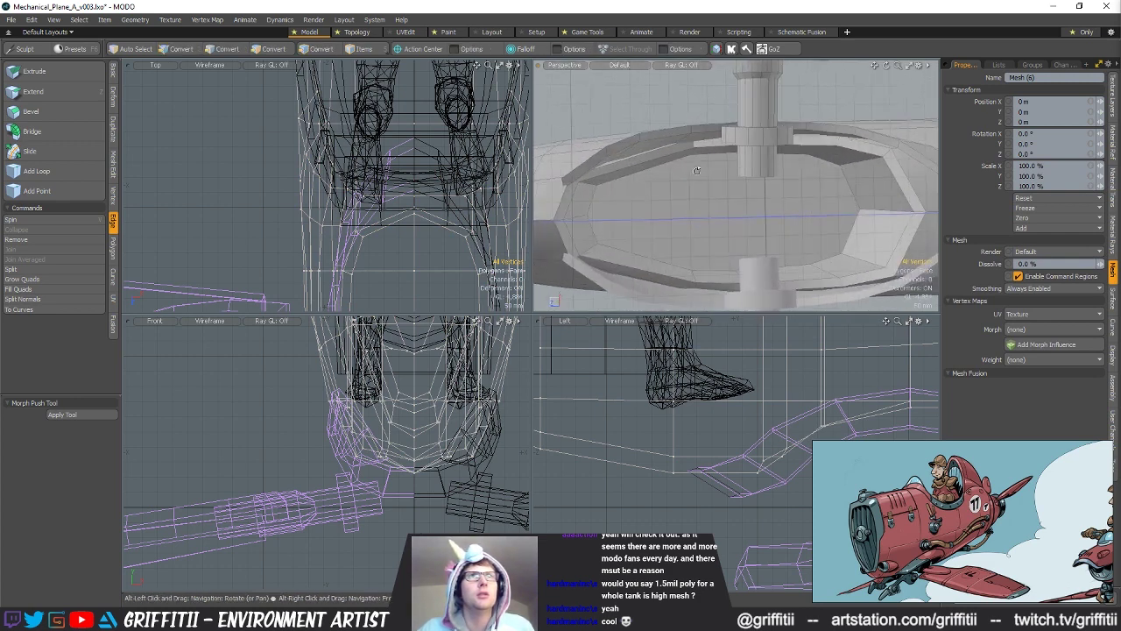
pyautogui.keyDown('alt'); pyautogui.moveTo(636, 164); pyautogui.dragTo(624, 98); pyautogui.keyUp('alt')
pyautogui.press('space')
pyautogui.click(646, 175)
pyautogui.keyDown('shift'); pyautogui.click(644, 161); pyautogui.keyUp('shift')
pyautogui.hotkey('alt', 'c')
# Step: Loop slice the matching hull faces on the opposite side of the opening
pyautogui.keyDown('alt'); pyautogui.moveTo(650, 163); pyautogui.dragTo(664, 245); pyautogui.keyUp('alt')
pyautogui.scroll(-3, 745, 168)
pyautogui.press('space')
pyautogui.click(665, 245)
pyautogui.hotkey('alt', 'c')
pyautogui.press('space')
pyautogui.keyDown('alt'); pyautogui.keyDown('shift'); pyautogui.moveTo(593, 406); pyautogui.dragTo(224, 450); pyautogui.keyUp('shift'); pyautogui.keyUp('alt')
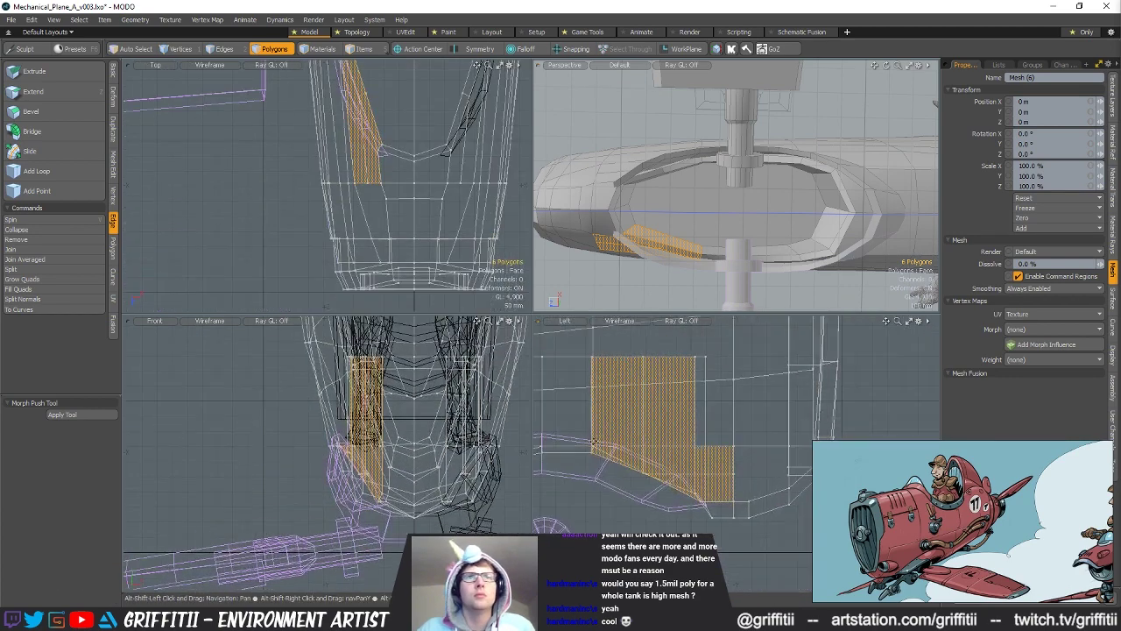
# Step: Remove the mirrored pair of lengthwise edges on the hull at the nose end of the opening
pyautogui.keyDown('alt'); pyautogui.moveTo(679, 183); pyautogui.dragTo(630, 224); pyautogui.keyUp('alt')
pyautogui.press('1')
pyautogui.press('2')
pyautogui.click(613, 213)
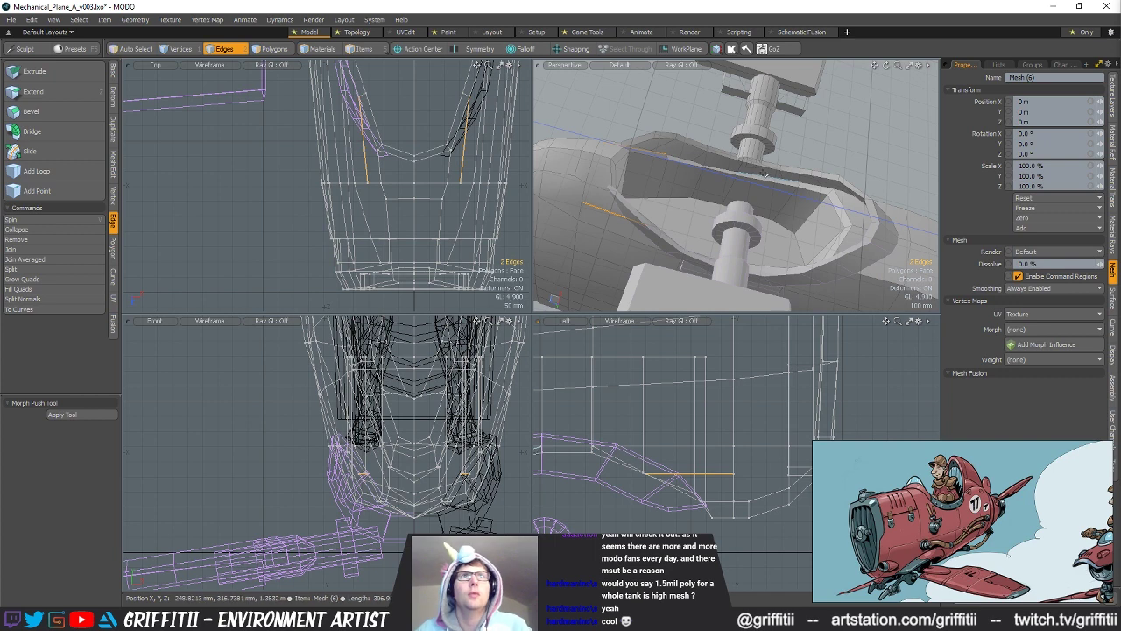
pyautogui.keyDown('alt'); pyautogui.moveTo(763, 182); pyautogui.dragTo(667, 174); pyautogui.keyUp('alt')
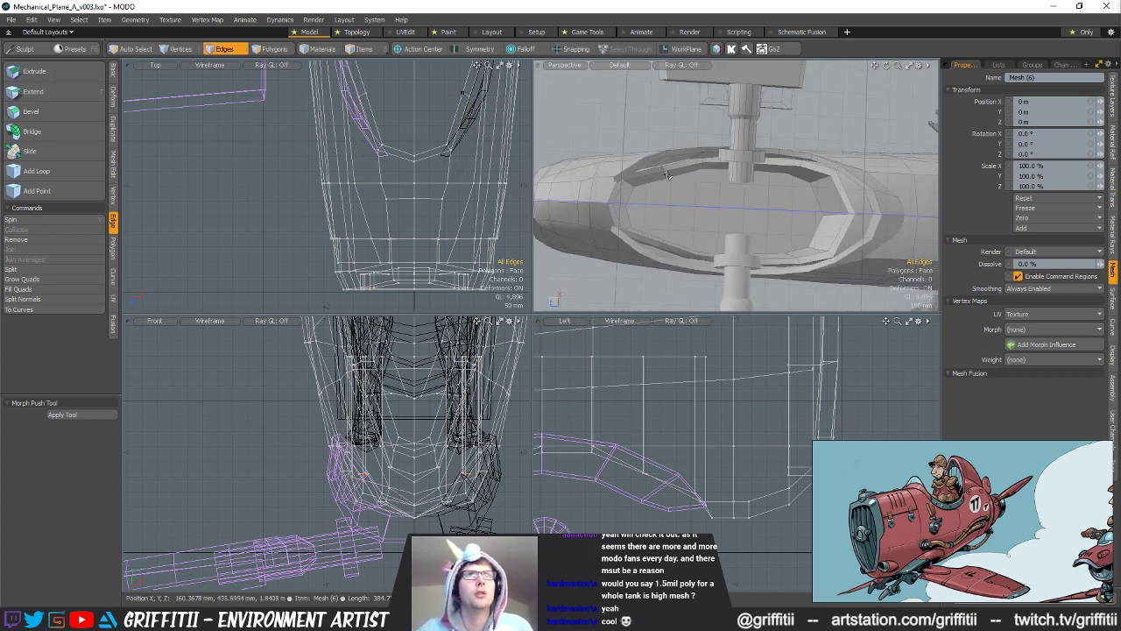
# Step: Select the hull vertices on both sides near the opening's nose end and scale them to 116% in X
pyautogui.keyDown('alt'); pyautogui.keyDown('shift'); pyautogui.moveTo(407, 157); pyautogui.dragTo(369, 227); pyautogui.keyUp('shift'); pyautogui.keyUp('alt')
pyautogui.press('space')
pyautogui.press('space')
pyautogui.keyDown('shift'); pyautogui.moveTo(367, 185); pyautogui.dragTo(369, 181, button='right'); pyautogui.keyUp('shift')
pyautogui.moveTo(613, 195)
pyautogui.keyDown('alt'); pyautogui.mouseDown()
pyautogui.moveTo(658, 189)
pyautogui.moveTo(666, 168)
pyautogui.mouseUp(); pyautogui.keyUp('alt')
pyautogui.press('r')
pyautogui.moveTo(448, 165); pyautogui.dragTo(462, 164)
pyautogui.moveTo(664, 151); pyautogui.dragTo(665, 155)
pyautogui.keyDown('alt'); pyautogui.moveTo(661, 207); pyautogui.dragTo(593, 283); pyautogui.keyUp('alt')
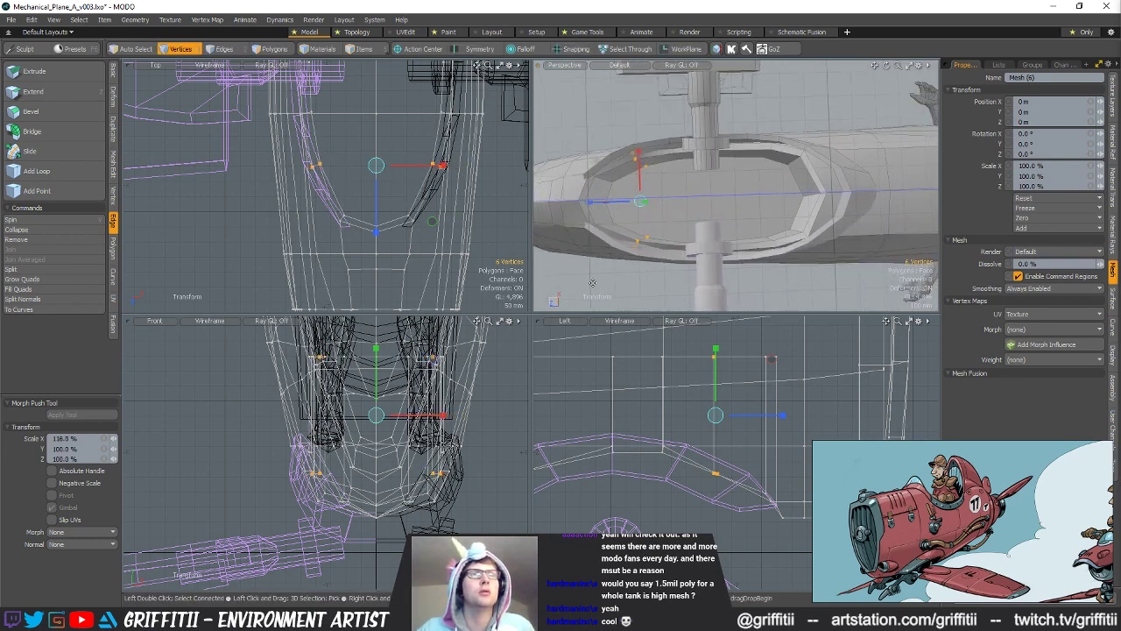
# Step: Switch to edges and adjust the width of the neighbouring side edges of the opening by scaling them
pyautogui.press('w')
pyautogui.keyDown('alt'); pyautogui.moveTo(620, 203); pyautogui.dragTo(658, 164); pyautogui.keyUp('alt')
pyautogui.press('r')
pyautogui.press('q')
pyautogui.press('2')
pyautogui.keyDown('shift'); pyautogui.click(643, 213); pyautogui.keyUp('shift')
pyautogui.press('r')
pyautogui.press('q')
# Step: Select only the vertical side edges at the middle of the hull opening and scale them in X to fit the trims
pyautogui.click(632, 149)
pyautogui.keyDown('shift'); pyautogui.doubleClick(744, 109); pyautogui.keyUp('shift')
pyautogui.keyDown('shift'); pyautogui.click(655, 223); pyautogui.keyUp('shift')
pyautogui.keyDown('shift'); pyautogui.doubleClick(746, 224); pyautogui.keyUp('shift')
pyautogui.keyDown('alt'); pyautogui.moveTo(746, 224); pyautogui.dragTo(734, 219); pyautogui.keyUp('alt')
pyautogui.scroll(-3, 629, 453)
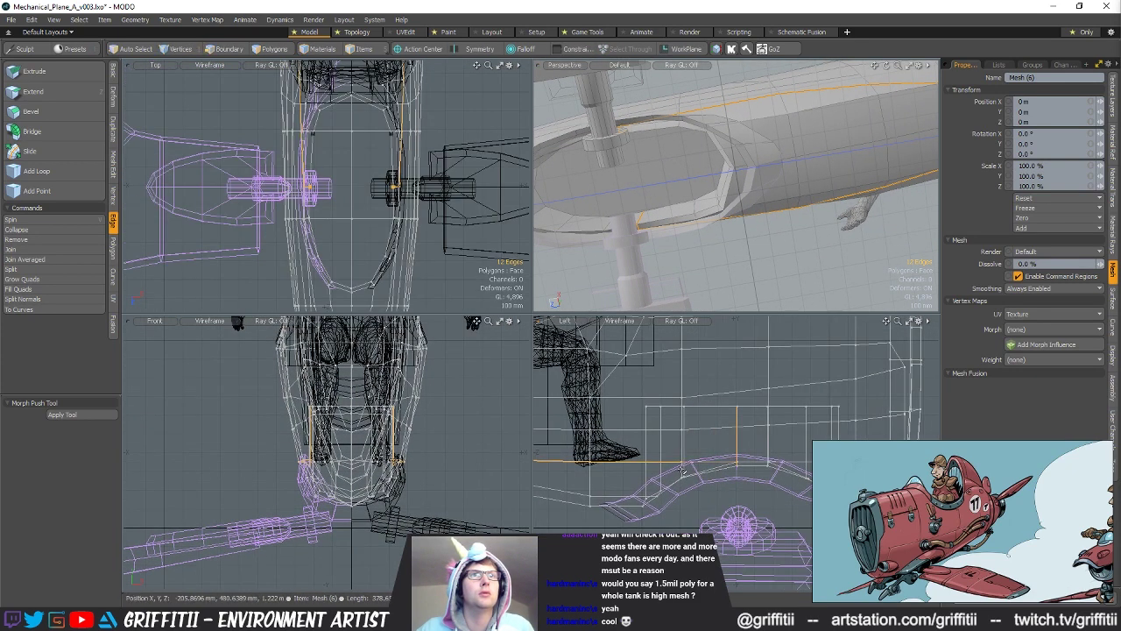
pyautogui.scroll(-4, 693, 464)
pyautogui.moveTo(673, 451)
pyautogui.keyDown('ctrl'); pyautogui.mouseDown(button='right')
pyautogui.moveTo(686, 473)
pyautogui.moveTo(648, 412)
pyautogui.moveTo(653, 438)
pyautogui.mouseUp(button='right'); pyautogui.keyUp('ctrl')
pyautogui.keyDown('ctrl'); pyautogui.moveTo(644, 435); pyautogui.dragTo(593, 532, button='right'); pyautogui.keyUp('ctrl')
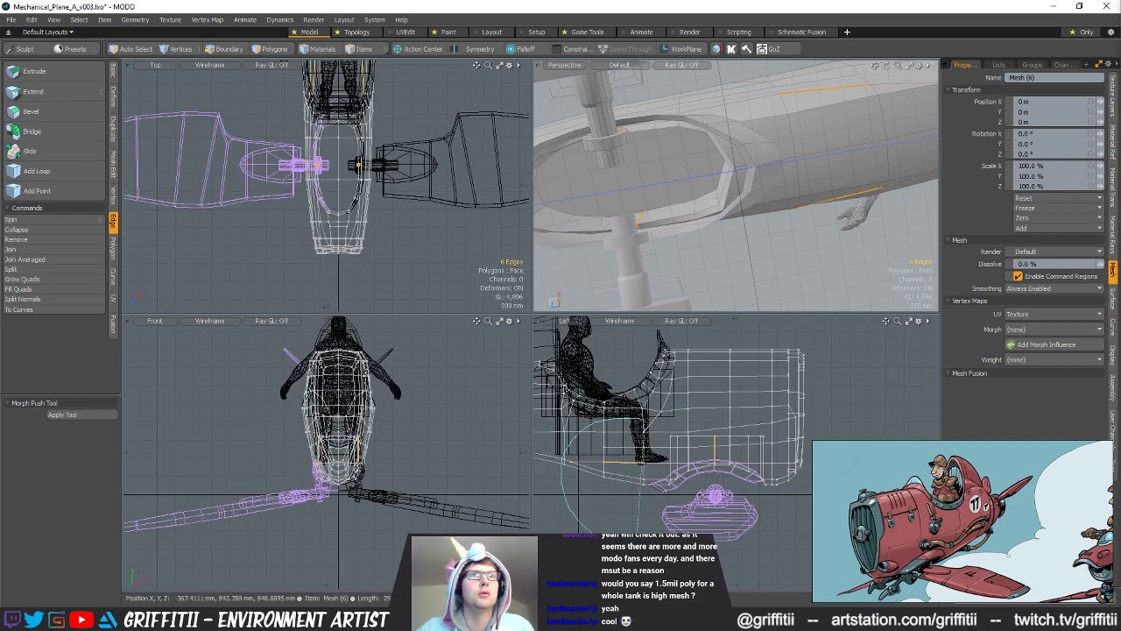
pyautogui.press('r')
pyautogui.keyDown('alt'); pyautogui.moveTo(725, 113); pyautogui.dragTo(679, 147); pyautogui.keyUp('alt')
pyautogui.press('w')
pyautogui.click(589, 177)
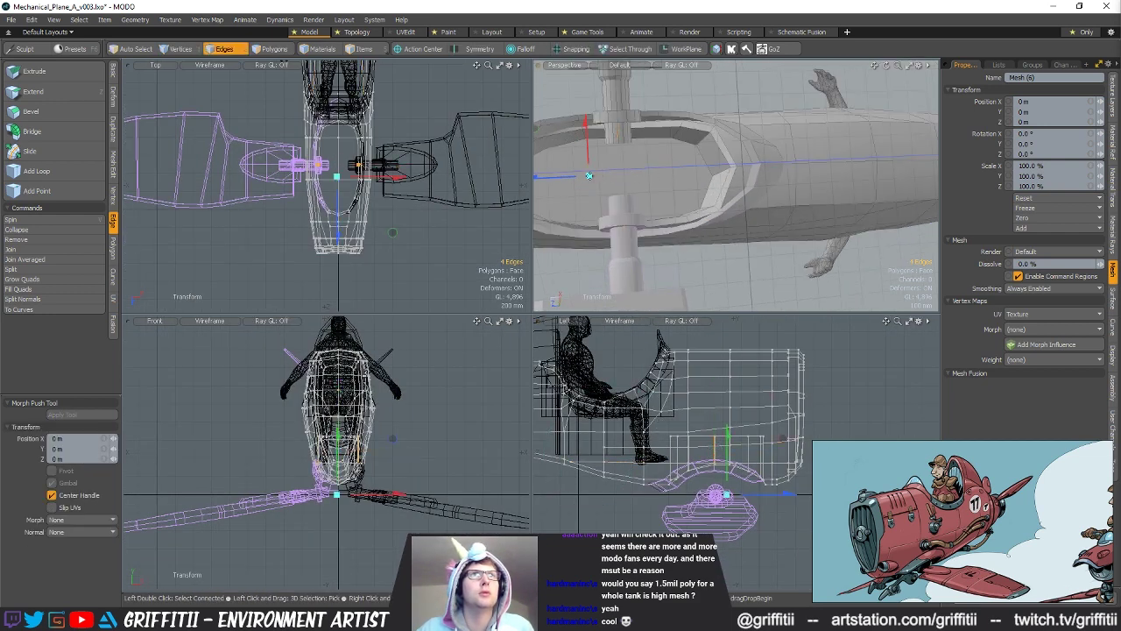
pyautogui.press('r')
pyautogui.moveTo(568, 177); pyautogui.dragTo(591, 179)
pyautogui.keyDown('alt'); pyautogui.moveTo(591, 178); pyautogui.dragTo(625, 170); pyautogui.keyUp('alt')
pyautogui.press('r')
pyautogui.moveTo(648, 128); pyautogui.dragTo(690, 212)
pyautogui.press('q')
pyautogui.doubleClick(684, 181)
pyautogui.keyDown('alt'); pyautogui.moveTo(684, 180); pyautogui.dragTo(741, 382); pyautogui.keyUp('alt')
pyautogui.press('r')
pyautogui.hotkey('ctrl', 'z')
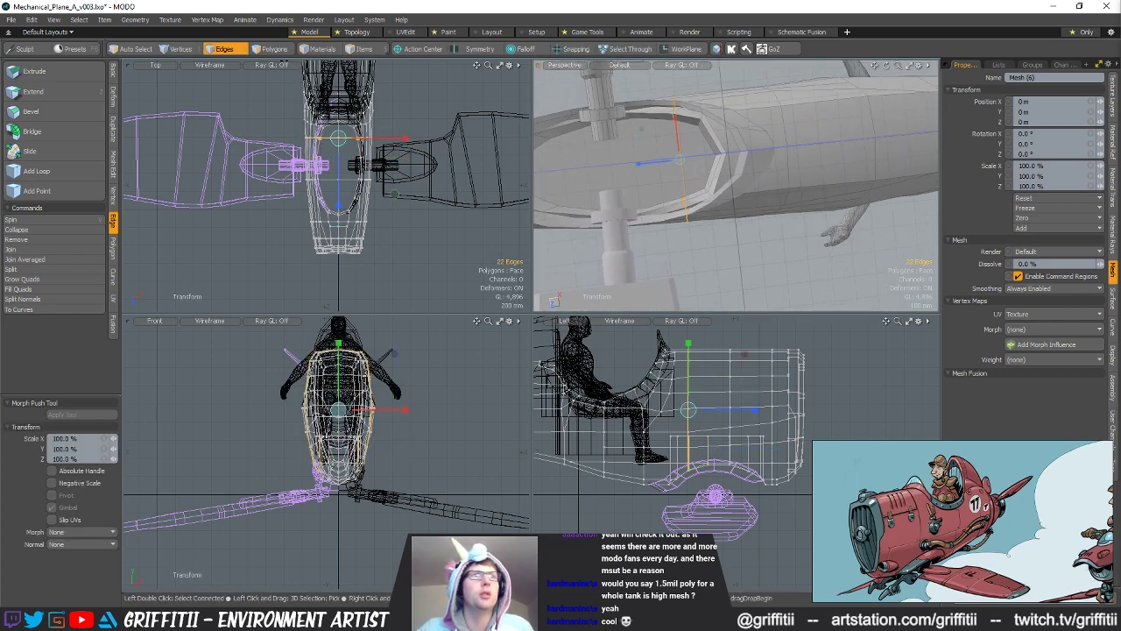
# Step: Select the pair of vertical side edges toward the opening's rear end and scale them to 108.5% in X
pyautogui.press('q')
pyautogui.keyDown('alt'); pyautogui.moveTo(640, 191); pyautogui.dragTo(684, 201); pyautogui.keyUp('alt')
pyautogui.click(675, 122)
pyautogui.click(666, 140)
pyautogui.press('r')
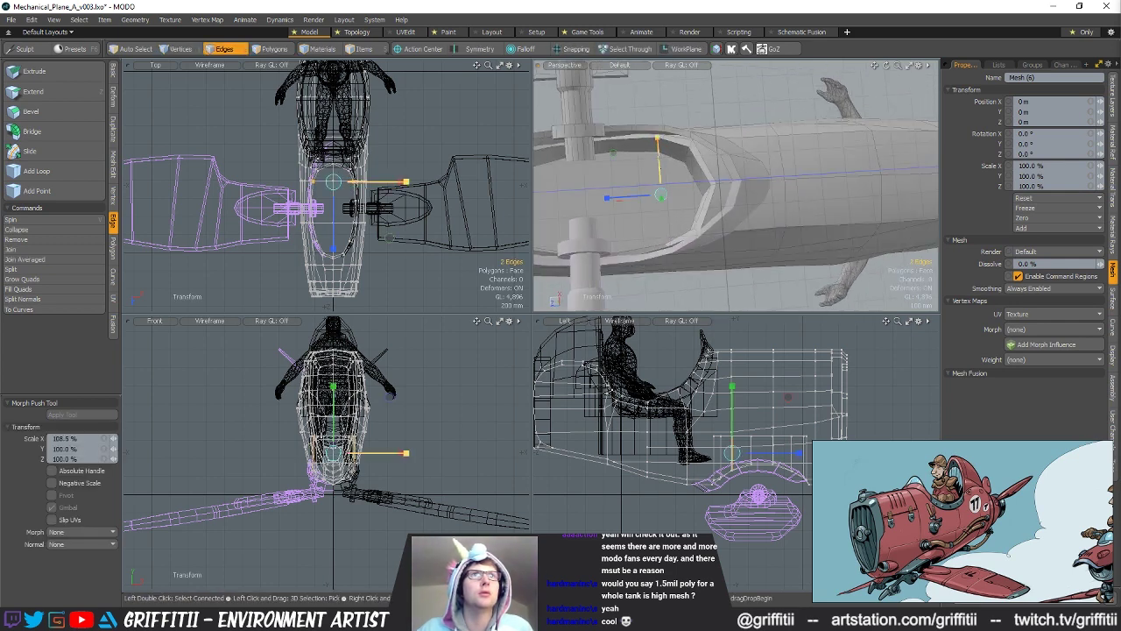
pyautogui.press('q')
# Step: Scale the four side edges near the opening's rear end to 105.5% in X and drop the tool
pyautogui.scroll(3, 664, 143)
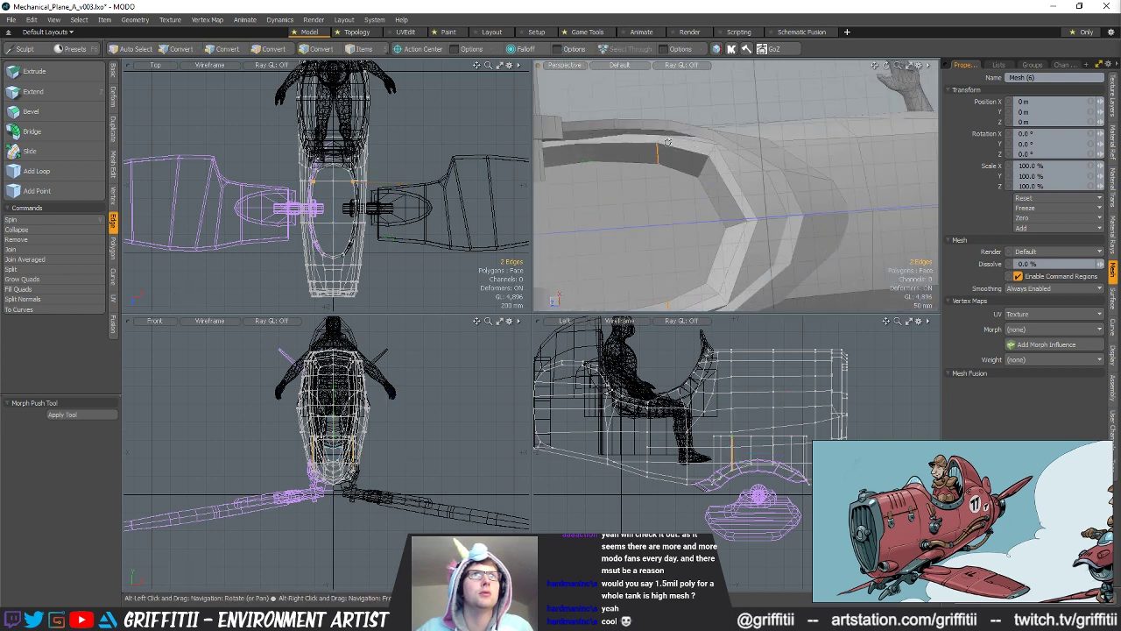
pyautogui.moveTo(662, 144)
pyautogui.keyDown('alt'); pyautogui.mouseDown()
pyautogui.moveTo(690, 267)
pyautogui.moveTo(680, 149)
pyautogui.mouseUp(); pyautogui.keyUp('alt')
pyautogui.press('y')
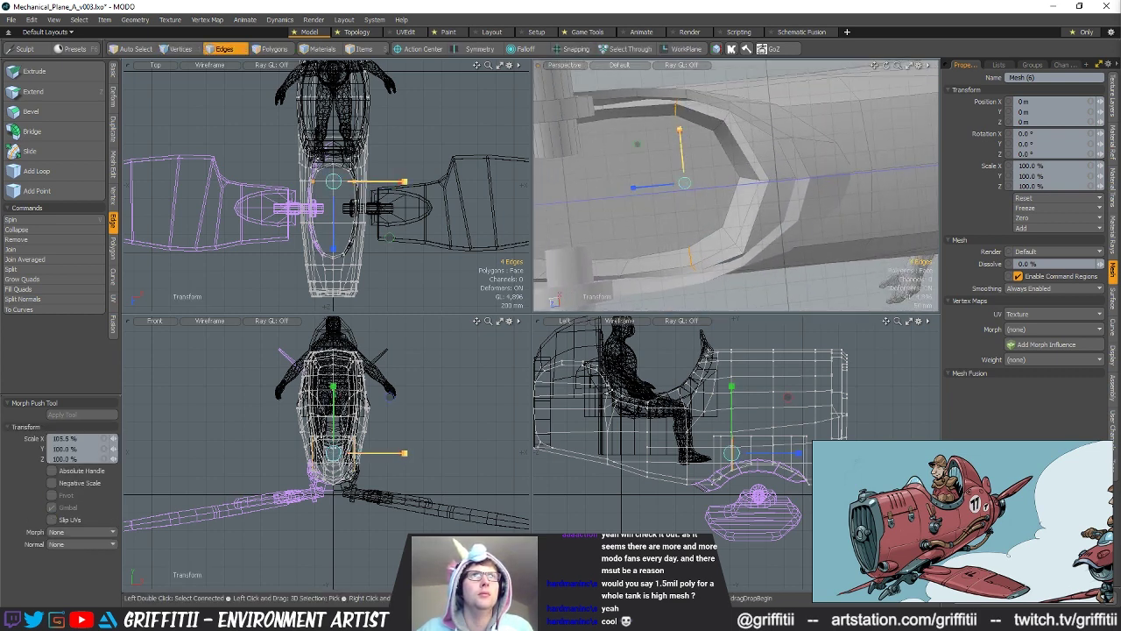
pyautogui.keyDown('alt'); pyautogui.moveTo(688, 187); pyautogui.dragTo(701, 140); pyautogui.keyUp('alt')
pyautogui.press('space')
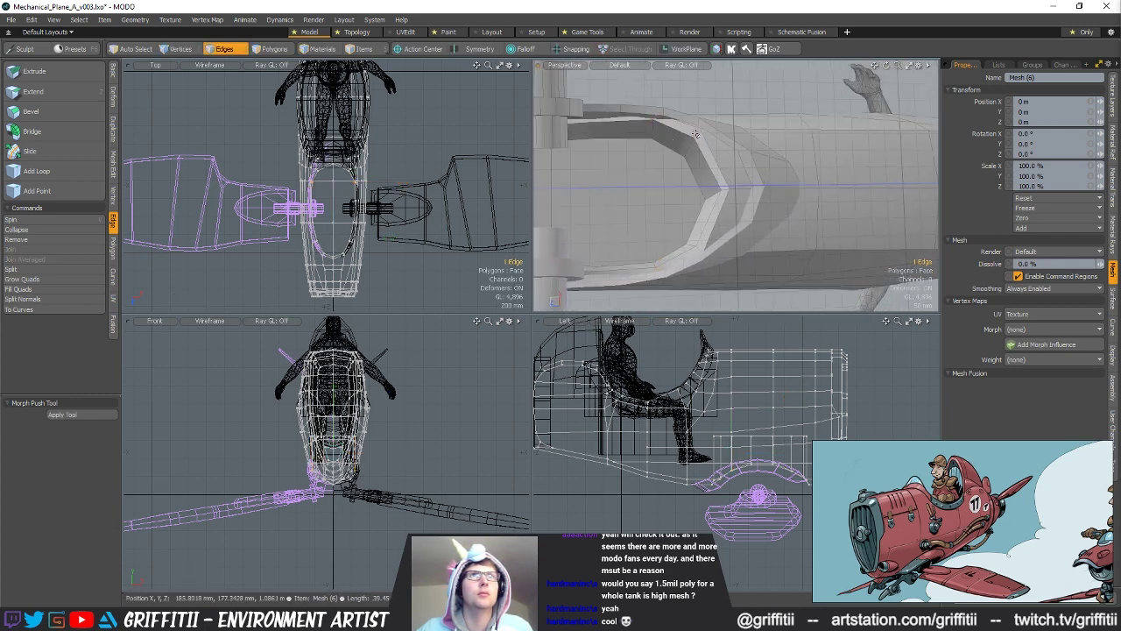
# Step: Move the edges at the rear end of the hull opening along Z and adjust them with the Scale tool
pyautogui.keyDown('alt'); pyautogui.moveTo(698, 140); pyautogui.dragTo(670, 153); pyautogui.keyUp('alt')
pyautogui.press('w')
pyautogui.moveTo(637, 188); pyautogui.dragTo(748, 196)
pyautogui.press('r')
pyautogui.press('w')
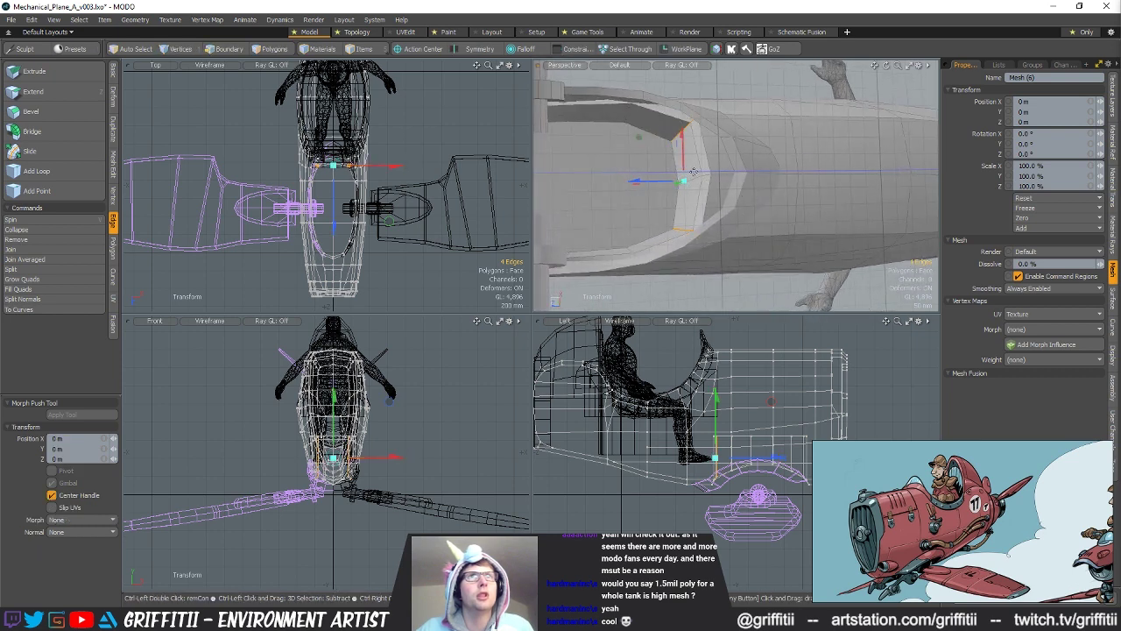
pyautogui.press('q')
pyautogui.keyDown('ctrl'); pyautogui.click(687, 131); pyautogui.keyUp('ctrl')
pyautogui.keyDown('alt'); pyautogui.moveTo(690, 139); pyautogui.dragTo(670, 184); pyautogui.keyUp('alt')
pyautogui.keyDown('ctrl'); pyautogui.click(698, 145); pyautogui.keyUp('ctrl')
pyautogui.press('r')
pyautogui.press('q')
# Step: Select the two centre edges at the opening's rear tip and move them -102 mm in Z
pyautogui.click(692, 184)
pyautogui.keyDown('shift'); pyautogui.click(684, 194); pyautogui.keyUp('shift')
pyautogui.press('w')
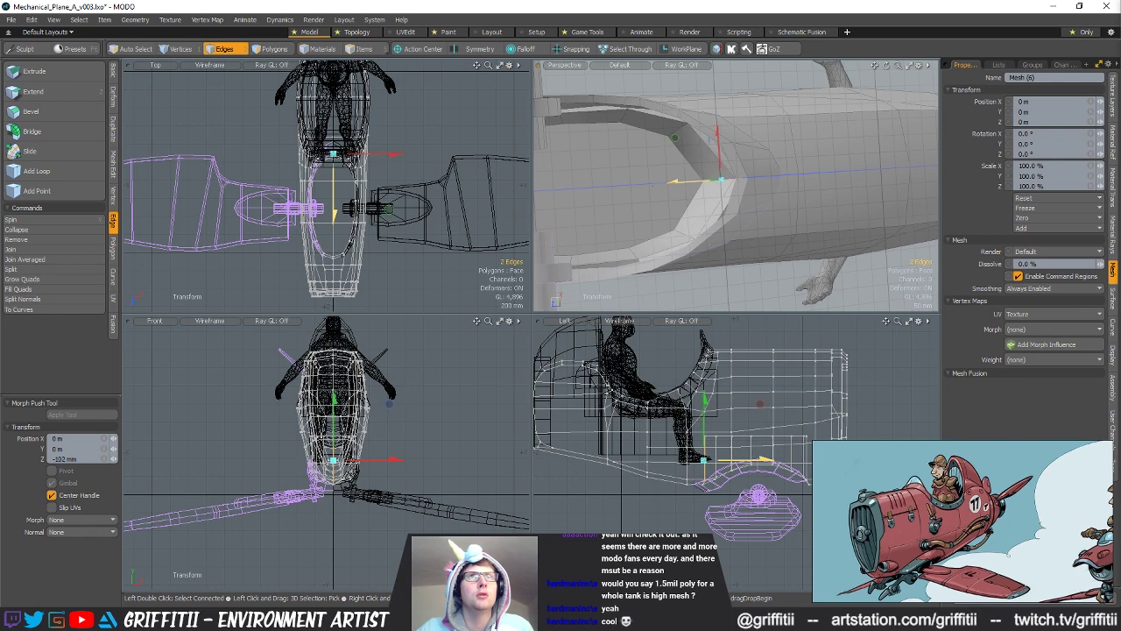
pyautogui.keyDown('alt'); pyautogui.moveTo(763, 222); pyautogui.dragTo(858, 180); pyautogui.keyUp('alt')
pyautogui.press('space')
# Step: Make the curved trim beside the hull opening the active mesh and switch to vertex selection
pyautogui.press('3')
pyautogui.scroll(4, 788, 236)
pyautogui.keyDown('alt'); pyautogui.moveTo(770, 247); pyautogui.dragTo(741, 228); pyautogui.keyUp('alt')
pyautogui.press('5')
pyautogui.click(742, 236)
pyautogui.press('1')
# Step: Select the vertices along the trim's lower edge and move them outward from the hull in X
pyautogui.moveTo(350, 473)
pyautogui.keyDown('ctrl'); pyautogui.keyDown('alt'); pyautogui.mouseDown()
pyautogui.moveTo(400, 463)
pyautogui.moveTo(343, 470)
pyautogui.mouseUp(); pyautogui.keyUp('alt'); pyautogui.keyUp('ctrl')
pyautogui.scroll(-3, 726, 453)
pyautogui.keyDown('alt'); pyautogui.keyDown('shift'); pyautogui.moveTo(726, 453); pyautogui.dragTo(663, 448); pyautogui.keyUp('shift'); pyautogui.keyUp('alt')
pyautogui.moveTo(632, 443); pyautogui.dragTo(604, 488, button='right')
pyautogui.moveTo(666, 420); pyautogui.dragTo(639, 436, button='right')
pyautogui.moveTo(648, 433)
pyautogui.keyDown('alt'); pyautogui.keyDown('shift'); pyautogui.mouseDown()
pyautogui.moveTo(577, 415)
pyautogui.moveTo(623, 421)
pyautogui.mouseUp(); pyautogui.keyUp('shift'); pyautogui.keyUp('alt')
pyautogui.scroll(-4, 771, 224)
pyautogui.moveTo(770, 224)
pyautogui.keyDown('alt'); pyautogui.mouseDown()
pyautogui.moveTo(802, 216)
pyautogui.moveTo(785, 216)
pyautogui.mouseUp(); pyautogui.keyUp('alt')
pyautogui.moveTo(663, 450)
pyautogui.keyDown('alt'); pyautogui.keyDown('shift'); pyautogui.mouseDown()
pyautogui.moveTo(619, 445)
pyautogui.moveTo(657, 445)
pyautogui.mouseUp(); pyautogui.keyUp('shift'); pyautogui.keyUp('alt')
pyautogui.keyDown('ctrl'); pyautogui.moveTo(767, 421); pyautogui.dragTo(798, 435, button='right'); pyautogui.keyUp('ctrl')
pyautogui.moveTo(770, 226)
pyautogui.keyDown('alt'); pyautogui.mouseDown()
pyautogui.moveTo(823, 231)
pyautogui.moveTo(793, 230)
pyautogui.mouseUp(); pyautogui.keyUp('alt')
pyautogui.press('w')
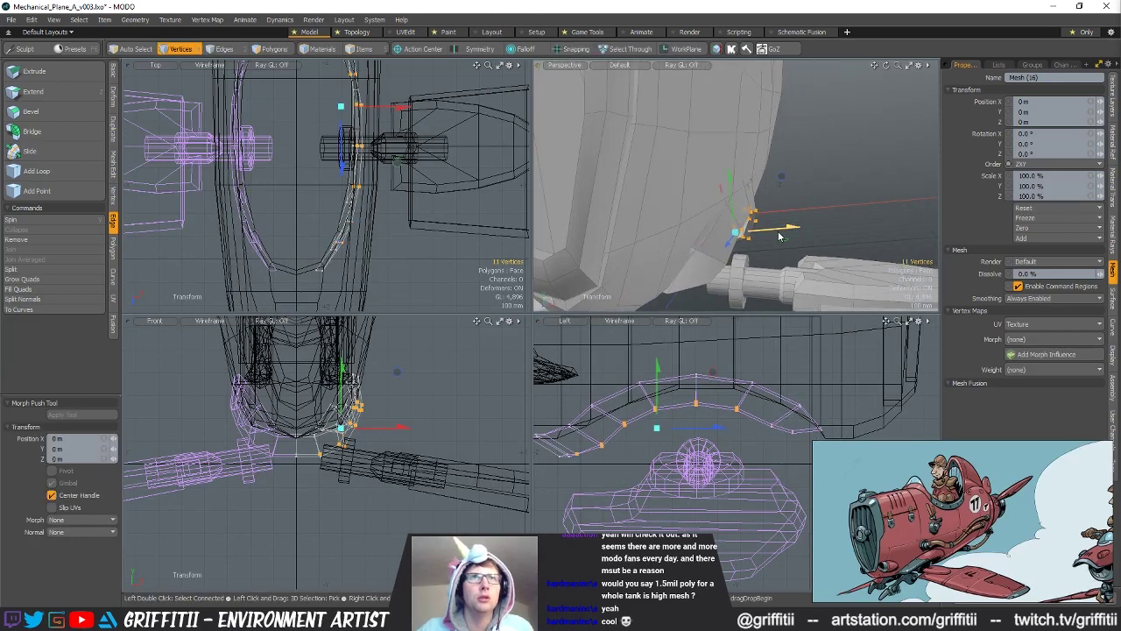
pyautogui.moveTo(781, 176); pyautogui.dragTo(791, 175)
pyautogui.moveTo(801, 226); pyautogui.dragTo(660, 239)
pyautogui.press('q')
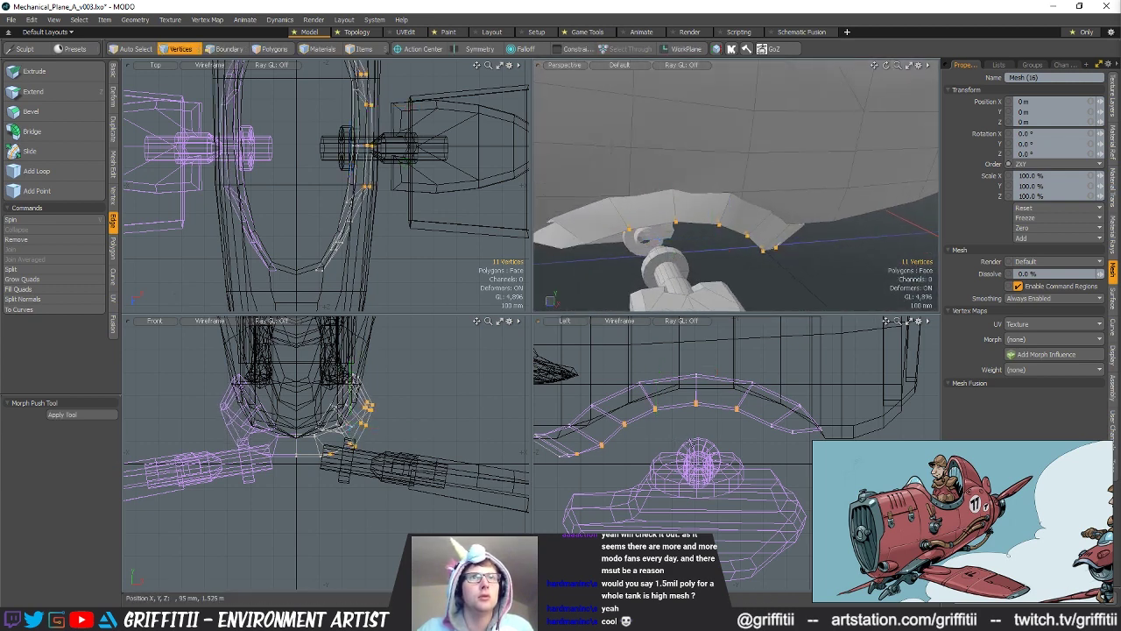
# Step: Reposition individual lower-edge vertices of the trim in the side view to smooth its curve
pyautogui.keyDown('alt'); pyautogui.moveTo(705, 197); pyautogui.dragTo(813, 196); pyautogui.keyUp('alt')
pyautogui.press('w')
pyautogui.keyDown('alt'); pyautogui.moveTo(640, 360); pyautogui.dragTo(709, 354); pyautogui.keyUp('alt')
pyautogui.moveTo(720, 420); pyautogui.dragTo(716, 419)
pyautogui.press('q')
pyautogui.keyDown('alt'); pyautogui.moveTo(727, 219); pyautogui.dragTo(691, 206); pyautogui.keyUp('alt')
pyautogui.press('w')
pyautogui.moveTo(724, 400); pyautogui.dragTo(721, 402)
# Step: Move the lower-edge vertices near the trim's rear end 15 mm in Y and -25 mm in Z
pyautogui.press('q')
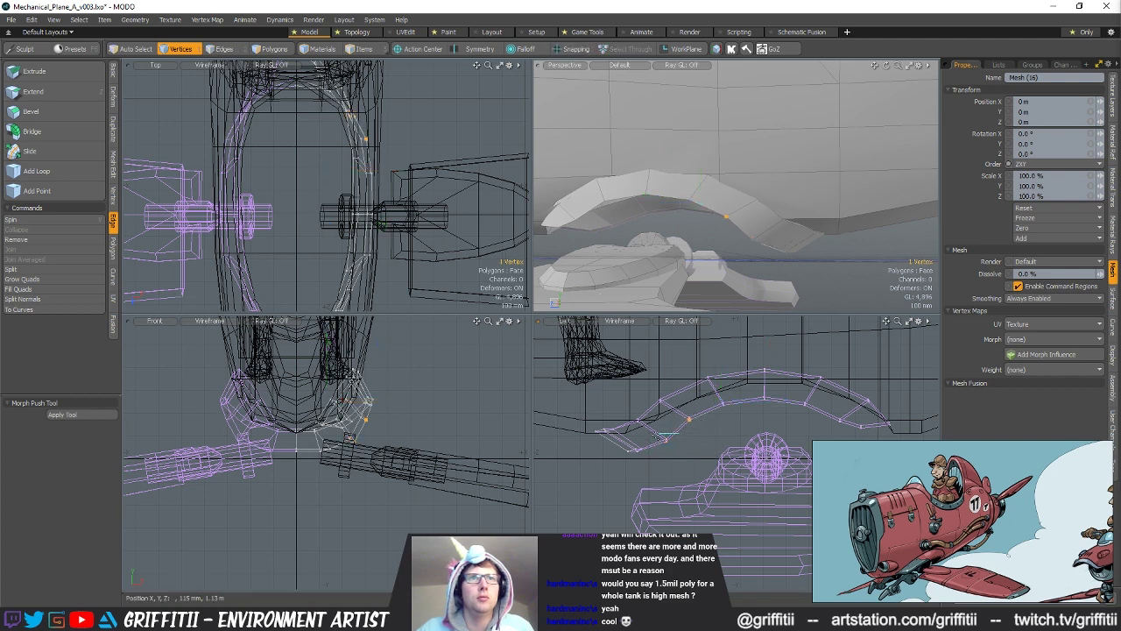
pyautogui.keyDown('shift'); pyautogui.click(664, 435); pyautogui.keyUp('shift')
pyautogui.press('w')
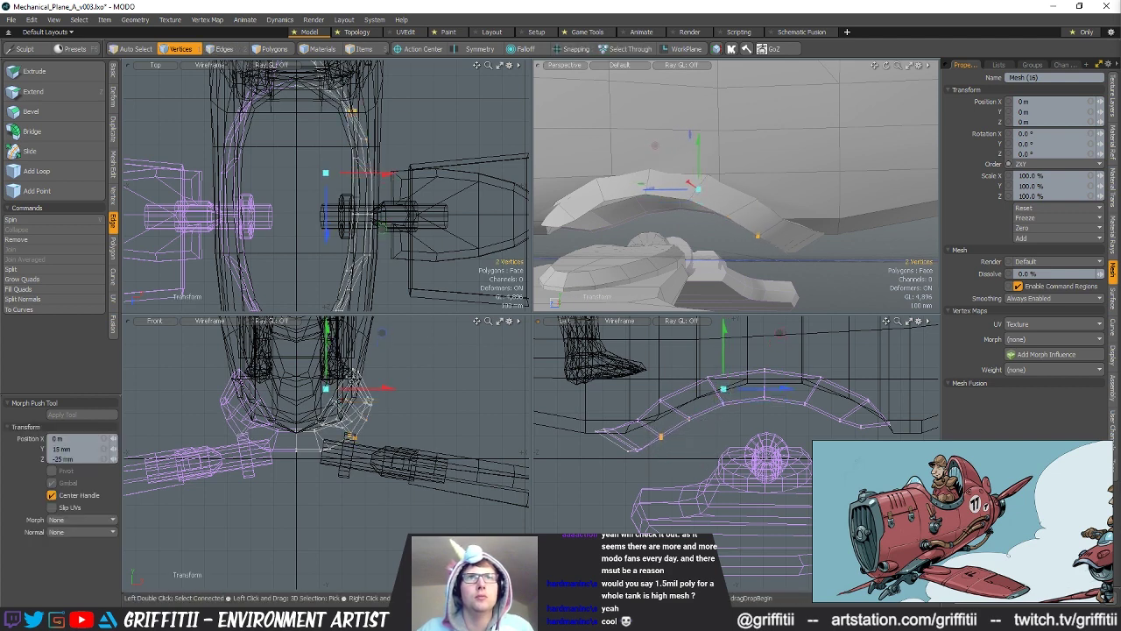
pyautogui.press('q')
# Step: Reposition the vertex near the trim's rear tip, then shift the neighbouring corner vertex about 7.8 mm in Z
pyautogui.click(683, 198)
pyautogui.keyDown('alt'); pyautogui.moveTo(683, 198); pyautogui.dragTo(760, 186); pyautogui.keyUp('alt')
pyautogui.press('w')
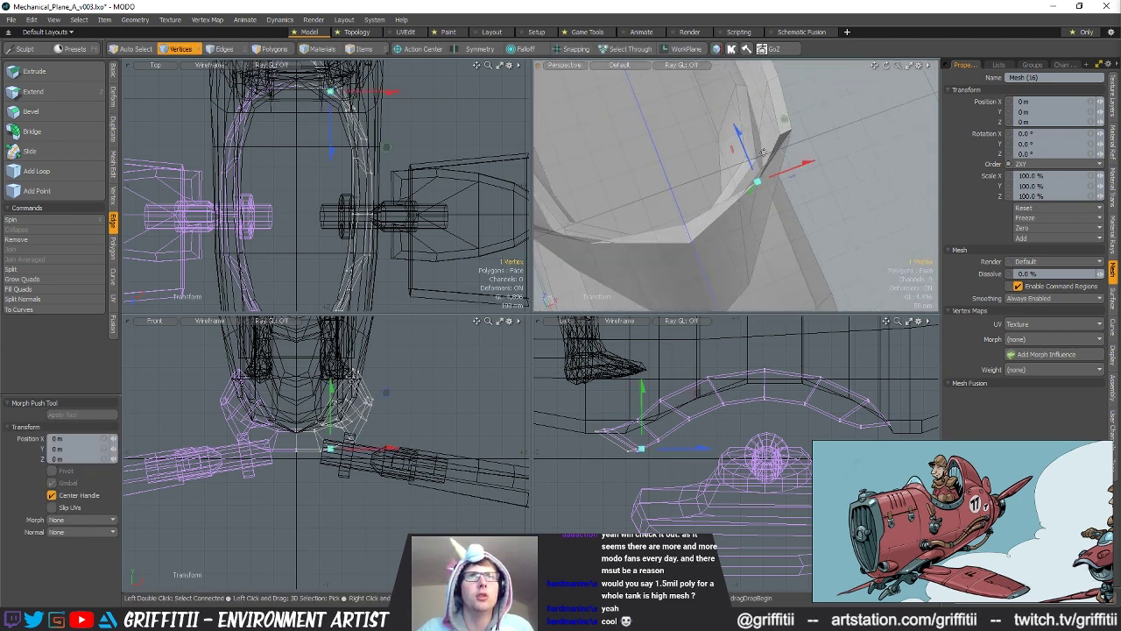
pyautogui.moveTo(782, 118); pyautogui.dragTo(752, 247)
pyautogui.press('space')
pyautogui.click(785, 170)
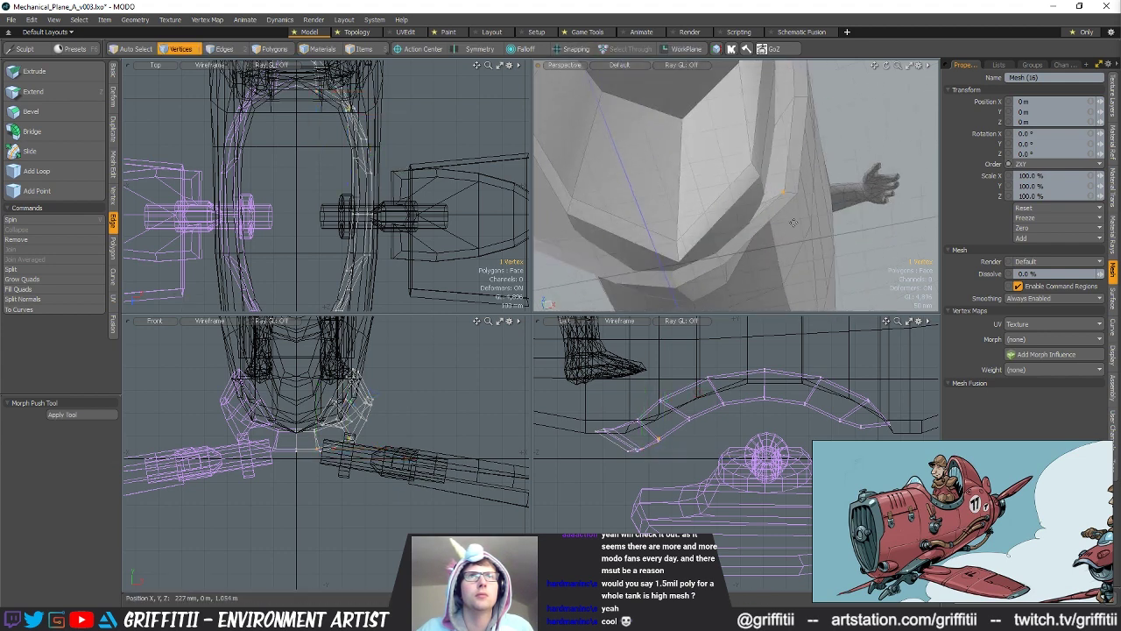
pyautogui.press('w')
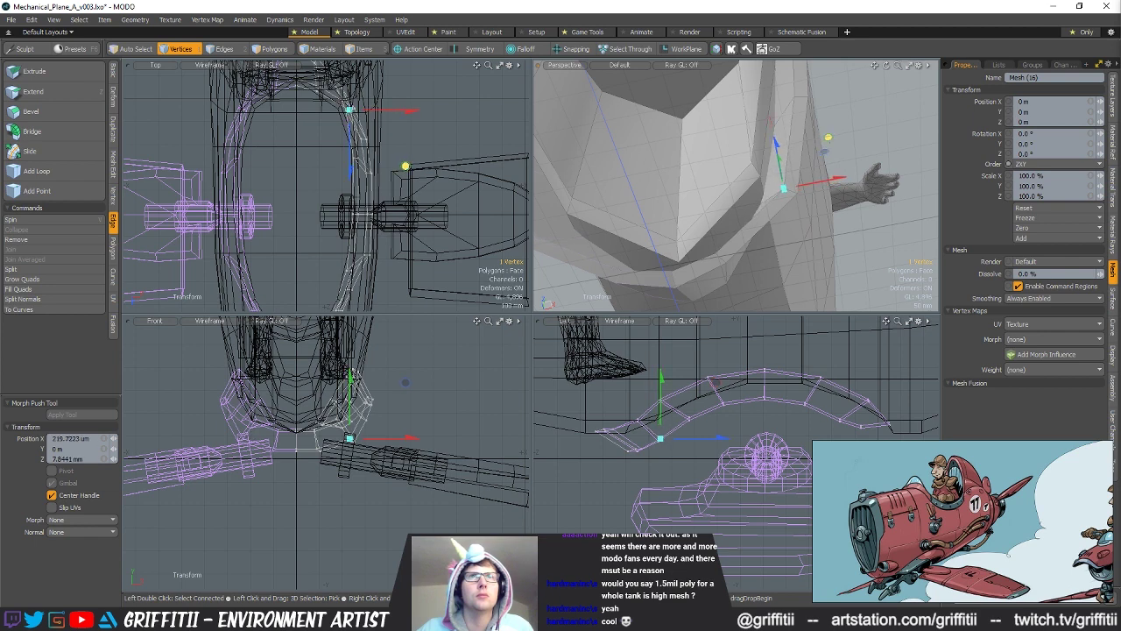
pyautogui.keyDown('alt'); pyautogui.moveTo(813, 171); pyautogui.dragTo(760, 242); pyautogui.keyUp('alt')
# Step: Move the vertex pair near the trim's rear tip about 31.5 mm X, 13.1 mm Z, and the neighbouring pair -28.1 mm X, 16.1 mm Z
pyautogui.press('space')
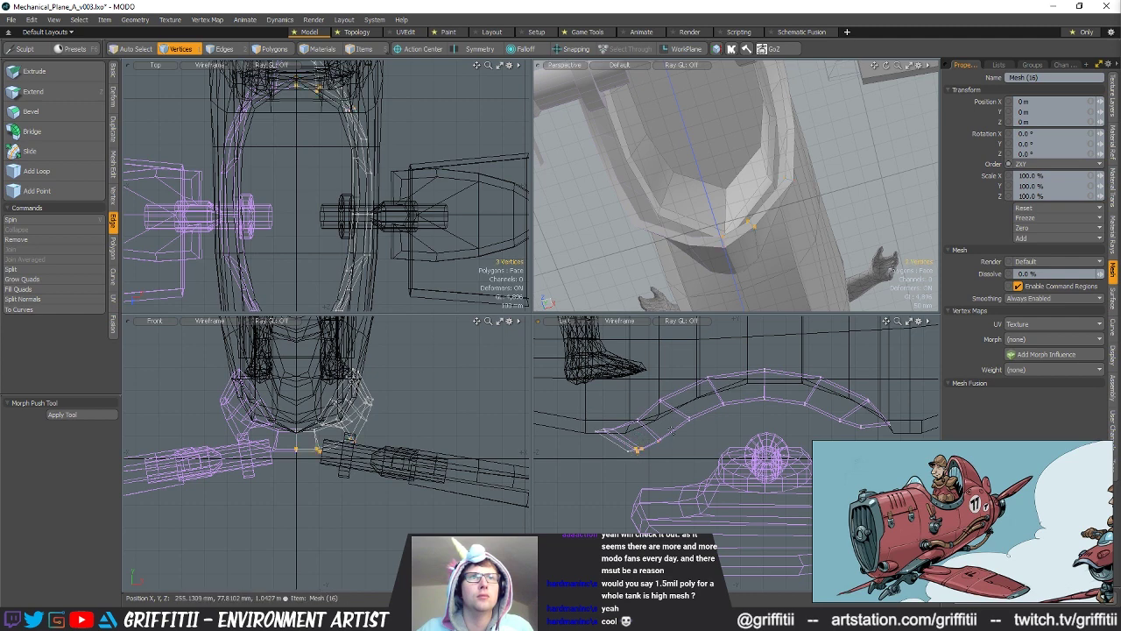
pyautogui.press('w')
pyautogui.keyDown('alt'); pyautogui.moveTo(760, 163); pyautogui.dragTo(798, 176); pyautogui.keyUp('alt')
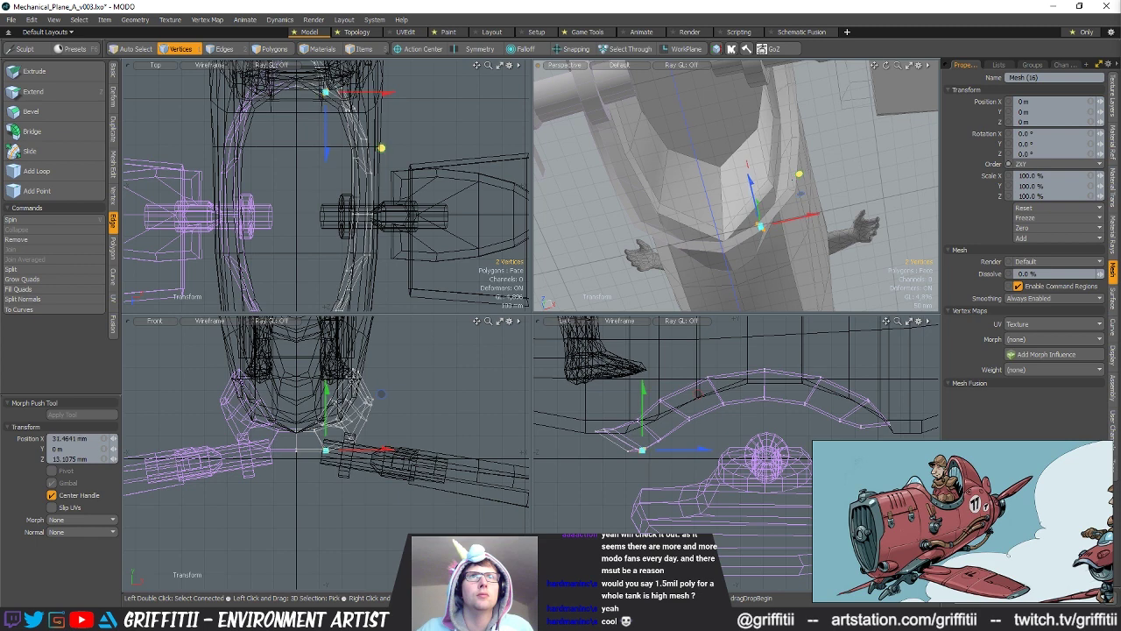
pyautogui.press('space')
pyautogui.press('w')
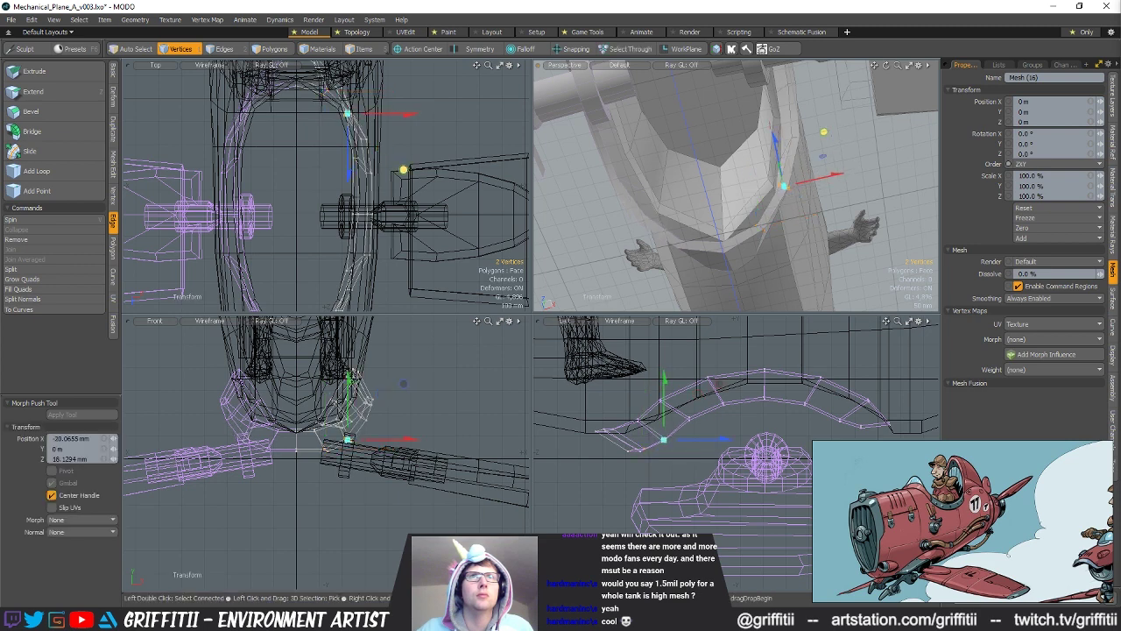
# Step: Raise both vertex pairs near the trim's rear tip by 8 mm in Y, shifting them -15 mm and -16 mm in Z
pyautogui.hotkey('shift', 'a')
pyautogui.keyDown('alt'); pyautogui.moveTo(675, 314); pyautogui.dragTo(623, 331); pyautogui.keyUp('alt')
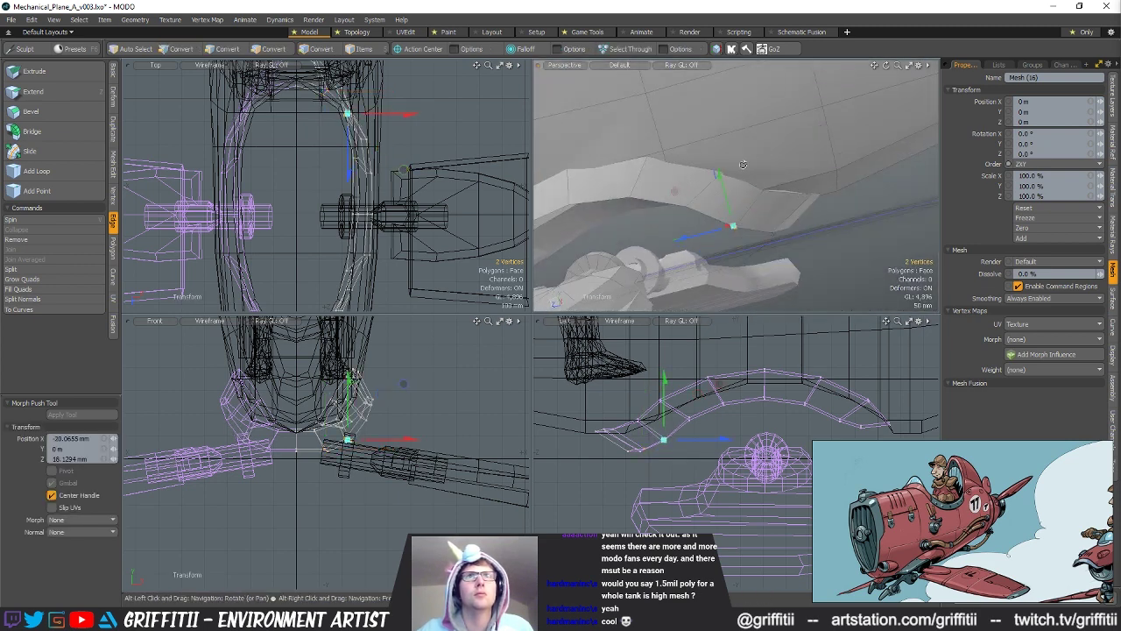
pyautogui.moveTo(763, 209); pyautogui.dragTo(771, 207)
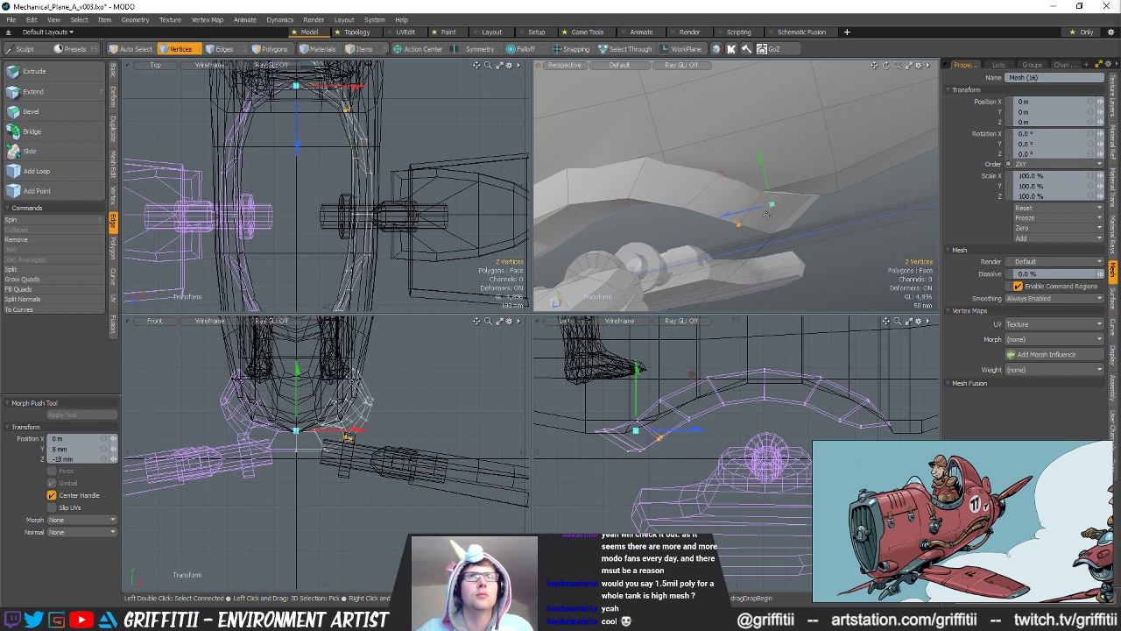
pyautogui.press('space')
pyautogui.press('w')
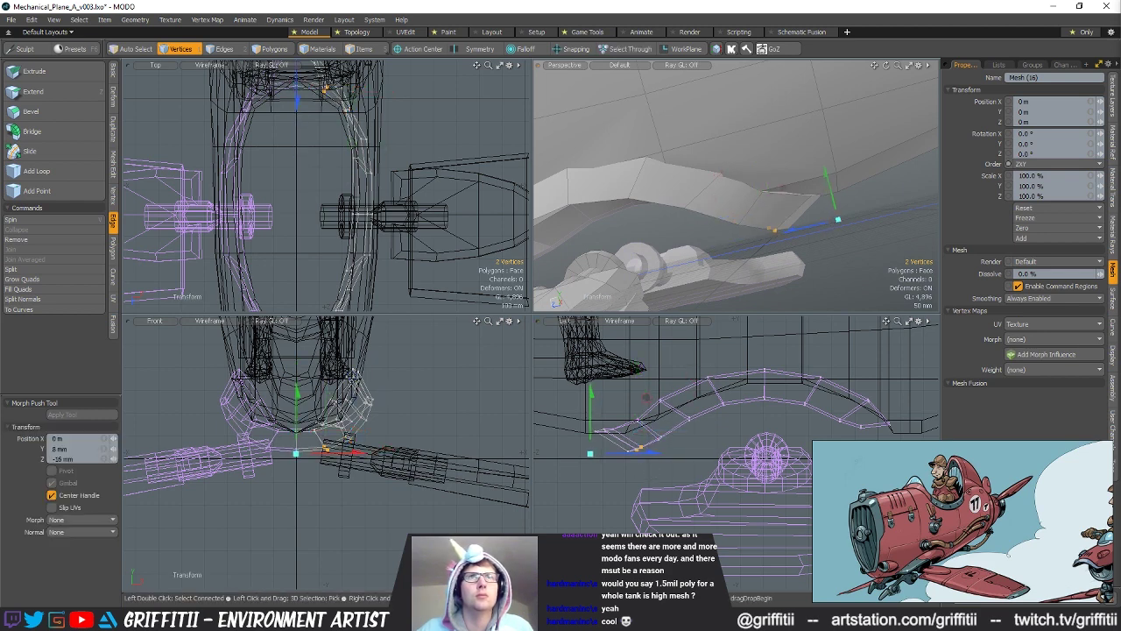
pyautogui.press('space')
pyautogui.click(838, 229)
pyautogui.keyDown('alt'); pyautogui.moveTo(838, 230); pyautogui.dragTo(900, 189); pyautogui.keyUp('alt')
pyautogui.scroll(-3, 846, 163)
pyautogui.scroll(-6, 745, 209)
# Step: Copy the round flange from the wing's shaft and paste it into a new mesh
pyautogui.press('5')
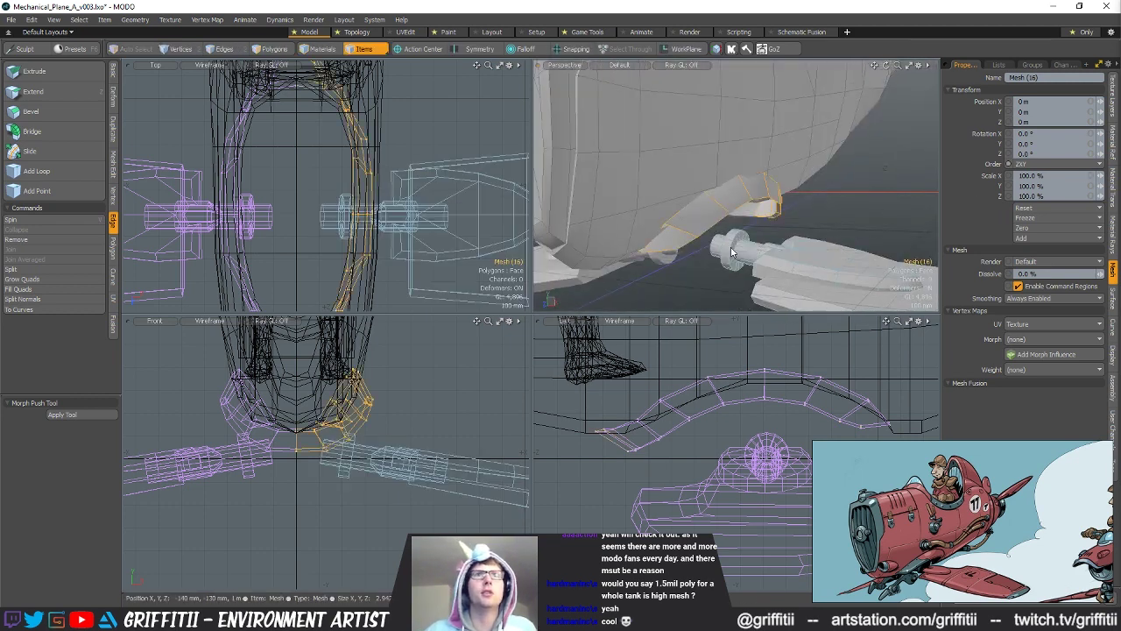
pyautogui.click(747, 254)
pyautogui.press('3')
pyautogui.doubleClick(740, 251)
pyautogui.keyDown('alt'); pyautogui.moveTo(744, 251); pyautogui.dragTo(773, 243); pyautogui.keyUp('alt')
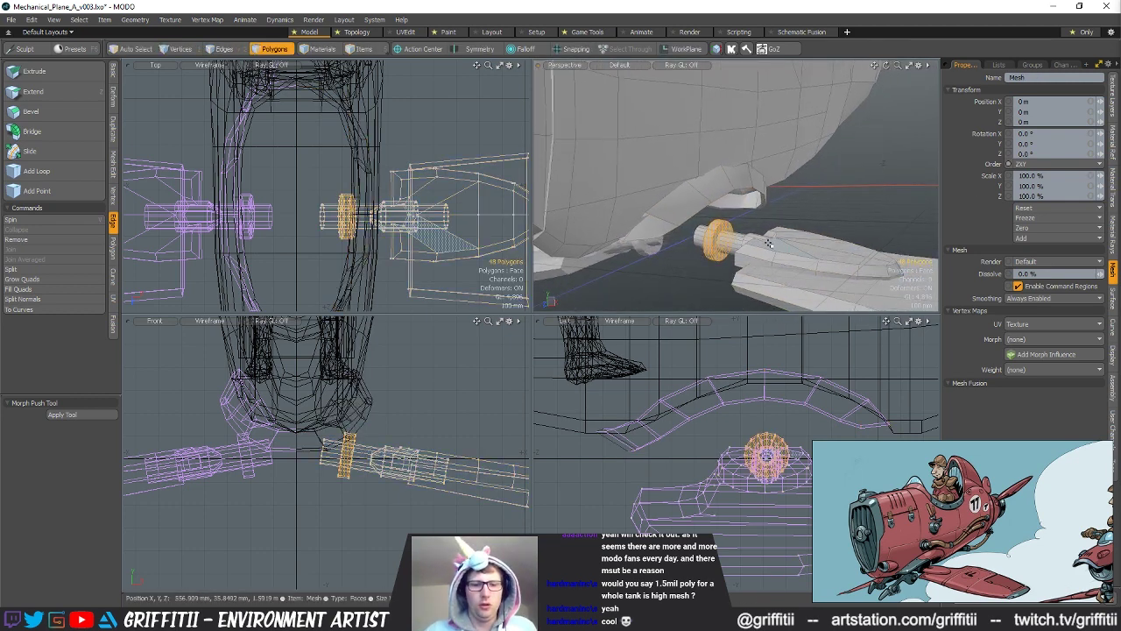
pyautogui.hotkey('ctrl', 'c')
pyautogui.press('n')
pyautogui.hotkey('ctrl', 'v')
# Step: Rotate the pasted flange 12° in Z so that it stands upright
pyautogui.keyDown('alt'); pyautogui.moveTo(782, 503); pyautogui.dragTo(684, 522); pyautogui.keyUp('alt')
pyautogui.scroll(-3, 682, 522)
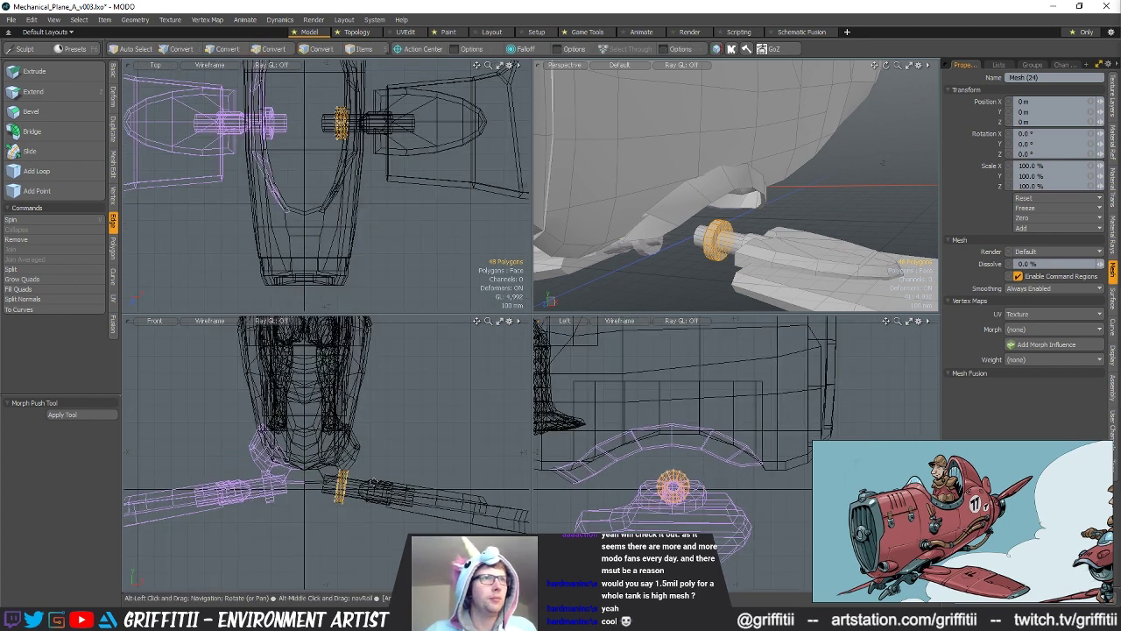
pyautogui.press('e')
pyautogui.keyDown('ctrl'); pyautogui.keyDown('alt'); pyautogui.moveTo(362, 484); pyautogui.dragTo(369, 457); pyautogui.keyUp('alt'); pyautogui.keyUp('ctrl')
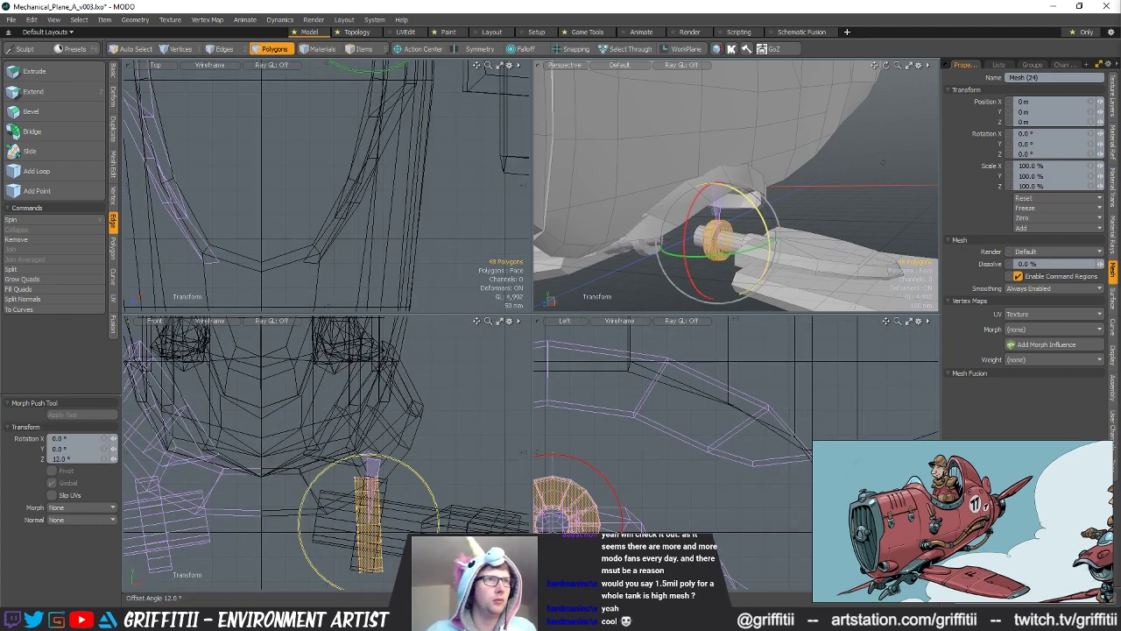
pyautogui.moveTo(412, 508)
pyautogui.keyDown('alt'); pyautogui.mouseDown()
pyautogui.moveTo(393, 476)
pyautogui.moveTo(440, 450)
pyautogui.mouseUp(); pyautogui.keyUp('alt')
pyautogui.scroll(-2, 393, 477)
# Step: Move the upright flange outward beside the original and scale the edge loops on its two flat sides
pyautogui.press('w')
pyautogui.press('q')
pyautogui.press('2')
pyautogui.moveTo(399, 434)
pyautogui.mouseDown(button='right')
pyautogui.moveTo(396, 574)
pyautogui.moveTo(401, 561)
pyautogui.mouseUp(button='right')
pyautogui.press('r')
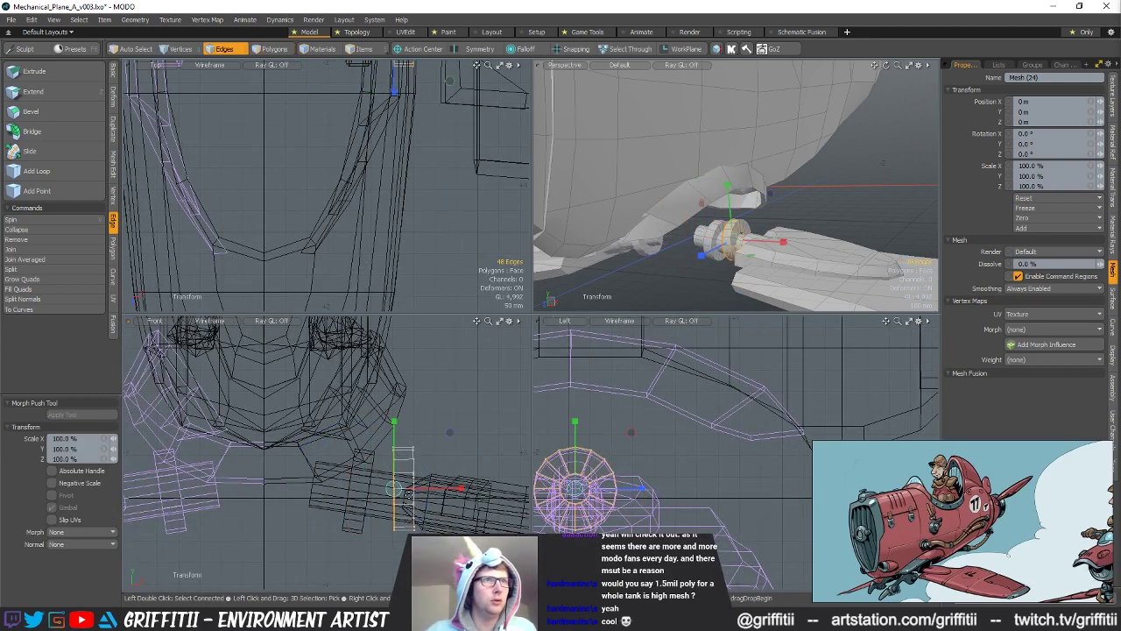
pyautogui.press('space')
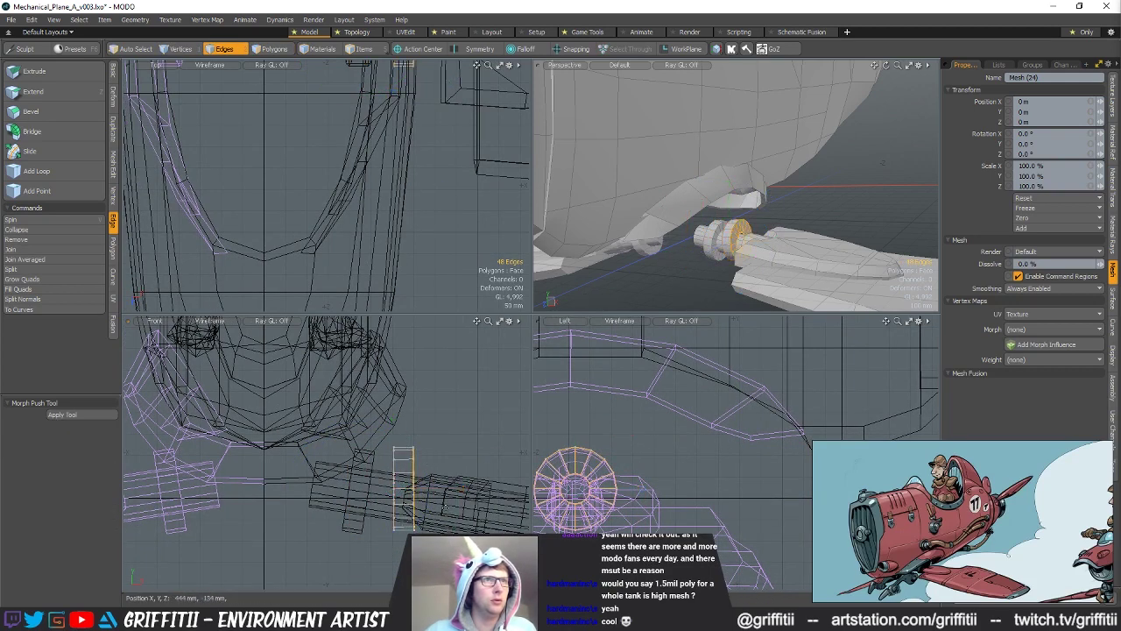
pyautogui.press('r')
pyautogui.press('space')
# Step: Select the polygons of the flange copy's upper half and delete them
pyautogui.scroll(4, 403, 493)
pyautogui.keyDown('alt'); pyautogui.keyDown('shift'); pyautogui.moveTo(423, 490); pyautogui.dragTo(384, 471); pyautogui.keyUp('shift'); pyautogui.keyUp('alt')
pyautogui.press('space')
pyautogui.press('space')
pyautogui.press('space')
pyautogui.click(381, 494)
pyautogui.hotkey('shift', 'a')
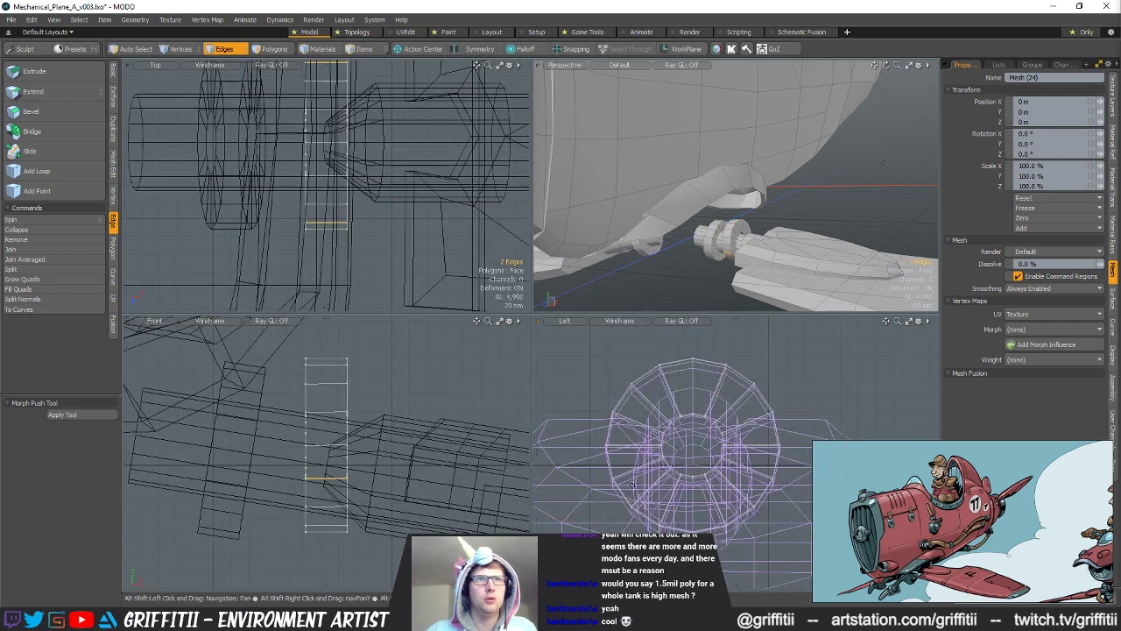
pyautogui.press('space')
pyautogui.moveTo(333, 453)
pyautogui.mouseDown(button='right')
pyautogui.moveTo(288, 288)
pyautogui.moveTo(641, 443)
pyautogui.mouseUp(button='right')
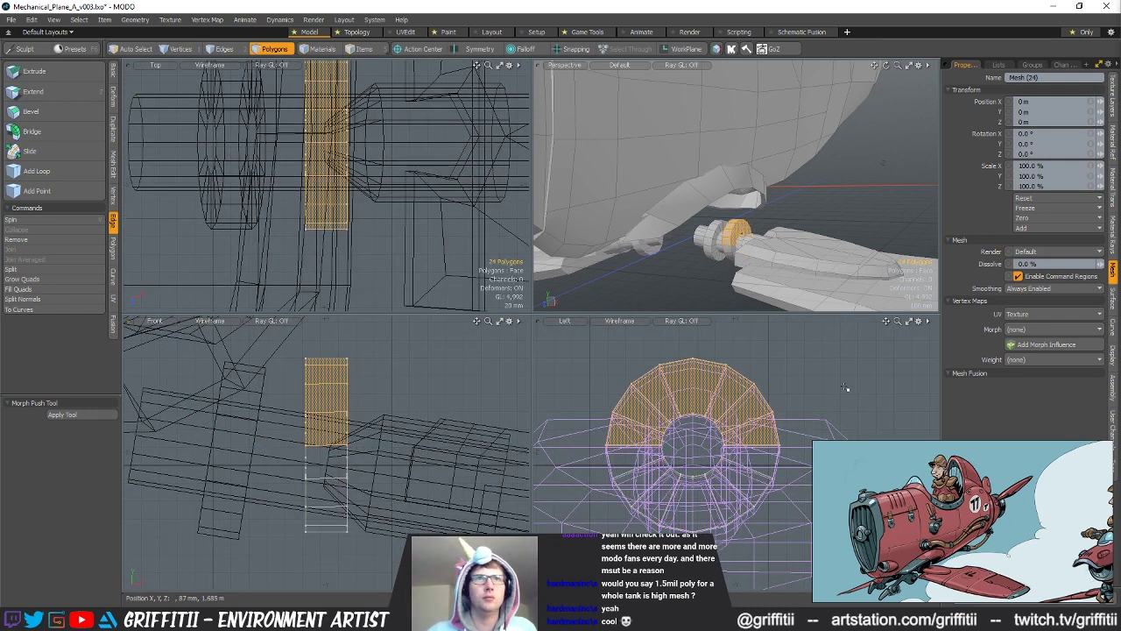
pyautogui.press('Delete')
# Step: Select the open upper edges of the half flange and extend them 141 mm upward in Y with Edge Extend
pyautogui.keyDown('alt'); pyautogui.keyDown('shift'); pyautogui.moveTo(664, 391); pyautogui.dragTo(697, 469); pyautogui.keyUp('shift'); pyautogui.keyUp('alt')
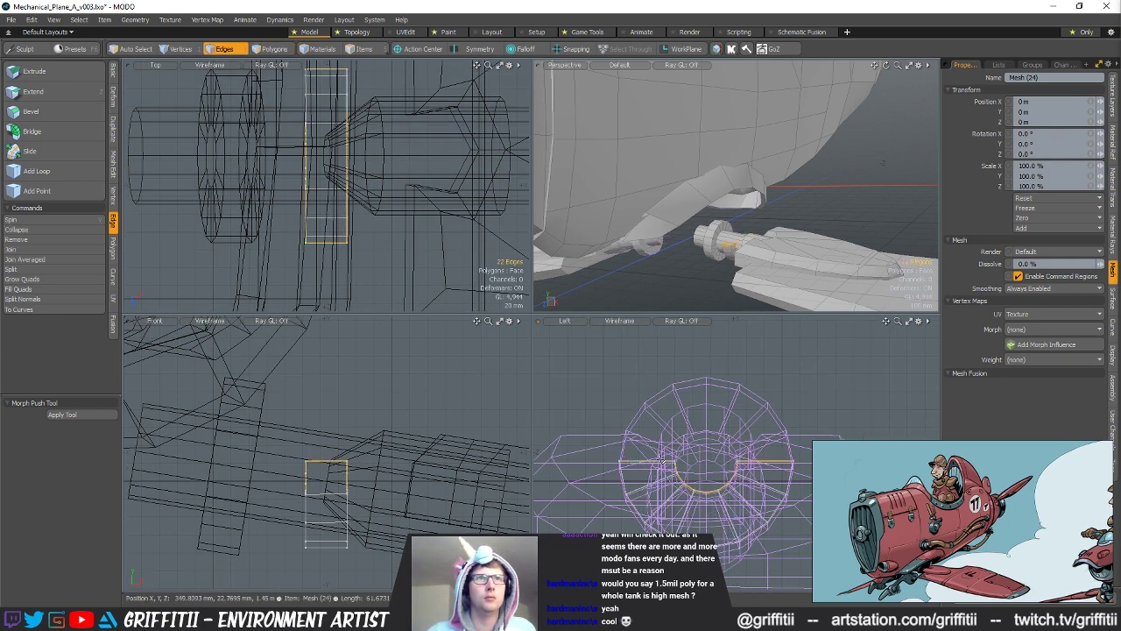
pyautogui.keyDown('ctrl'); pyautogui.moveTo(754, 460); pyautogui.dragTo(746, 466, button='right'); pyautogui.keyUp('ctrl')
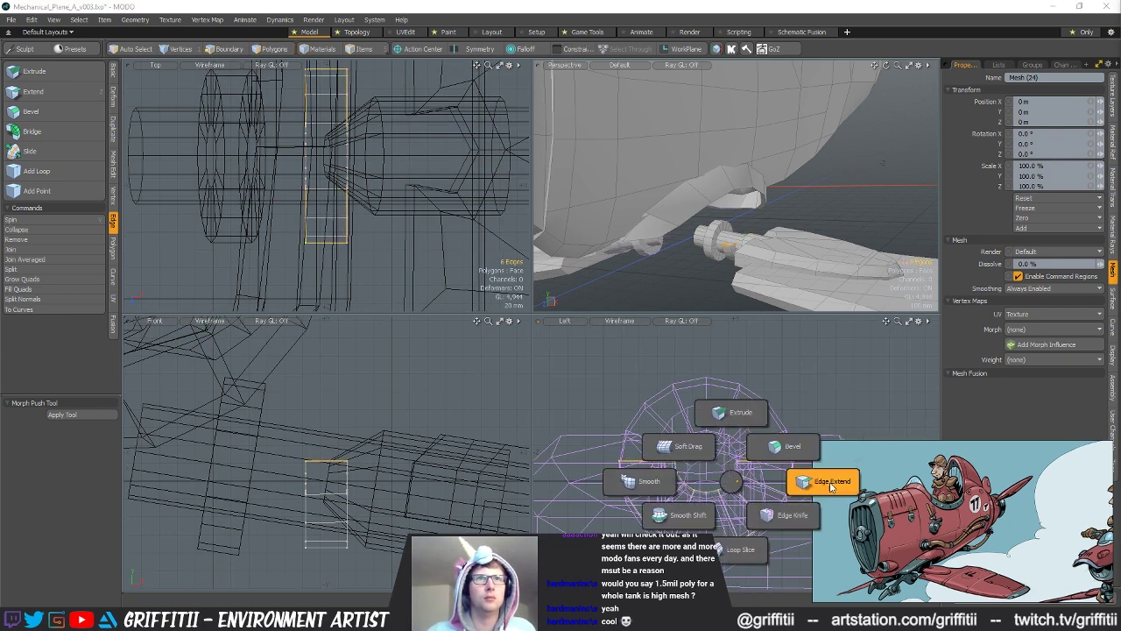
pyautogui.click(821, 480)
pyautogui.moveTo(326, 403); pyautogui.dragTo(327, 286)
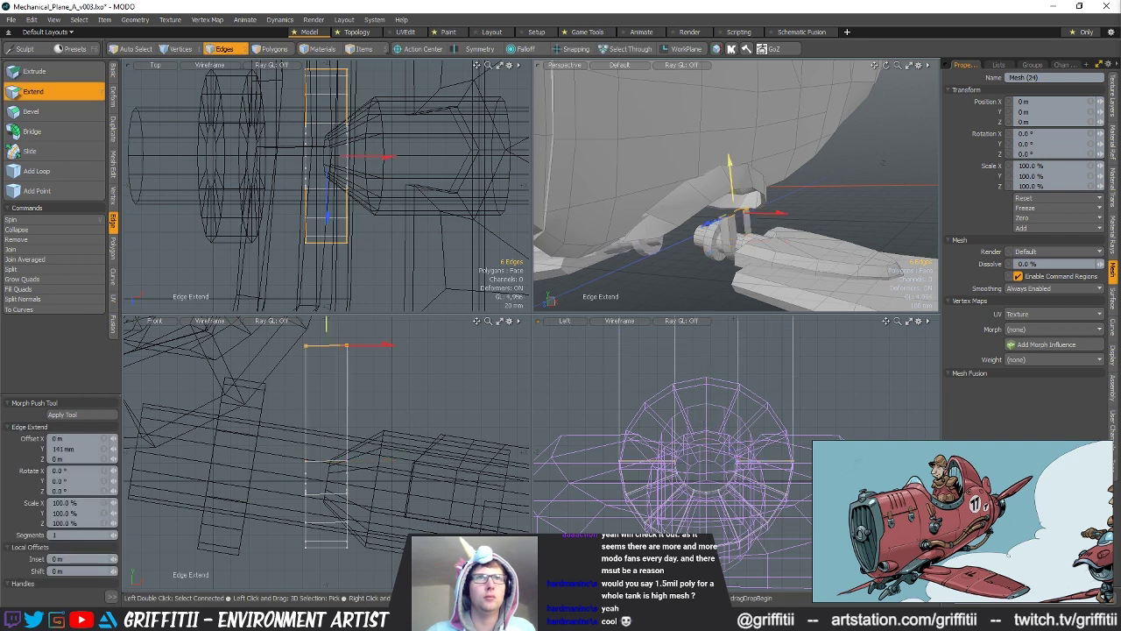
pyautogui.press('space')
# Step: Bridge the facing vertical edges of the extended strips to close both sides of the bracket arm
pyautogui.keyDown('alt'); pyautogui.moveTo(787, 216); pyautogui.dragTo(706, 221); pyautogui.keyUp('alt')
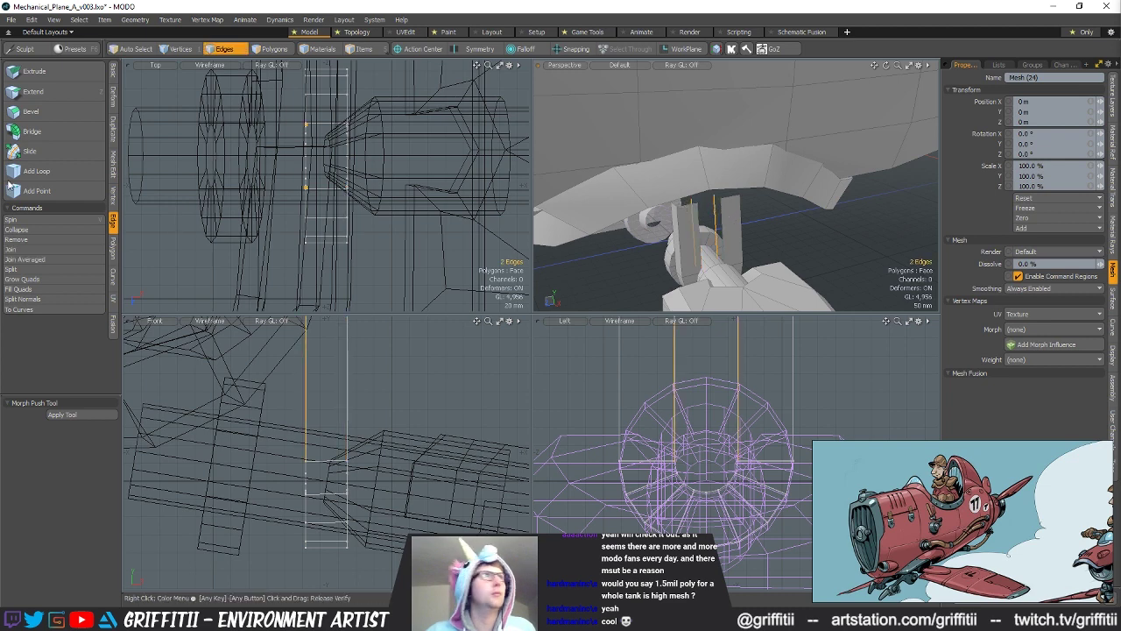
pyautogui.click(50, 133)
pyautogui.press('space')
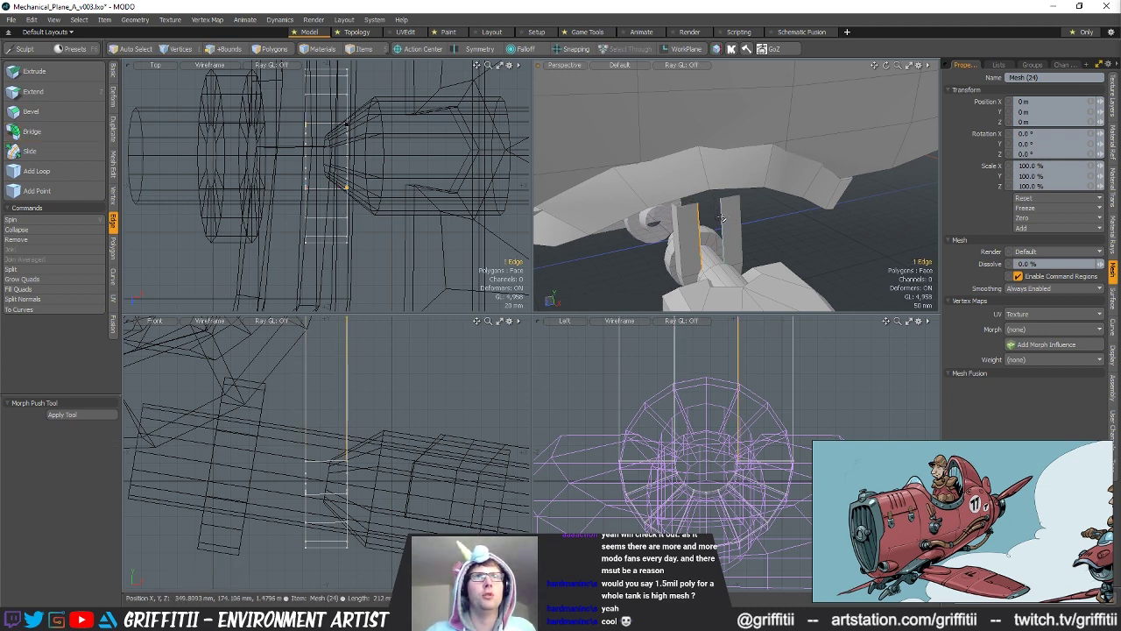
pyautogui.press('space')
# Step: Move the whole bracket arm inward under the hull and raise its top vertices up into the body
pyautogui.keyDown('alt'); pyautogui.moveTo(728, 218); pyautogui.dragTo(670, 189); pyautogui.keyUp('alt')
pyautogui.press('3')
pyautogui.doubleClick(683, 191)
pyautogui.press('w')
pyautogui.press('q')
pyautogui.scroll(-5, 744, 435)
pyautogui.keyDown('alt'); pyautogui.keyDown('shift'); pyautogui.moveTo(740, 409); pyautogui.dragTo(720, 431); pyautogui.keyUp('shift'); pyautogui.keyUp('alt')
pyautogui.press('1')
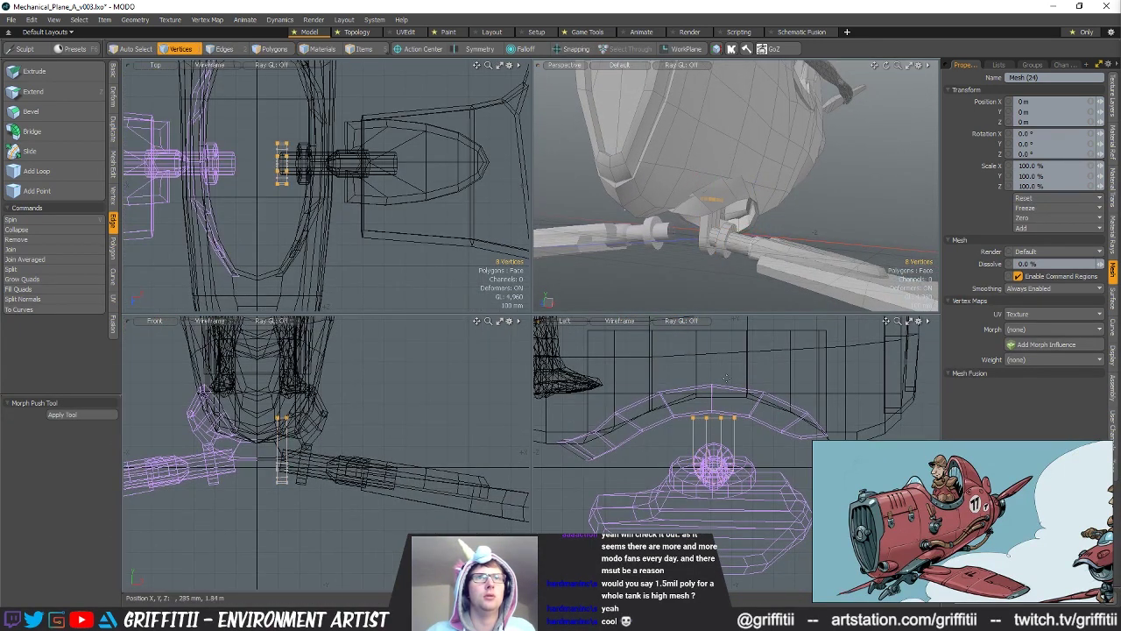
pyautogui.press('w')
pyautogui.press('q')
# Step: Select the whole bracket arm, cut it from its own mesh and paste it into the wing mesh
pyautogui.keyDown('alt'); pyautogui.moveTo(713, 272); pyautogui.dragTo(712, 205); pyautogui.keyUp('alt')
pyautogui.press('space')
pyautogui.press('space')
pyautogui.doubleClick(712, 205)
pyautogui.scroll(4, 715, 213)
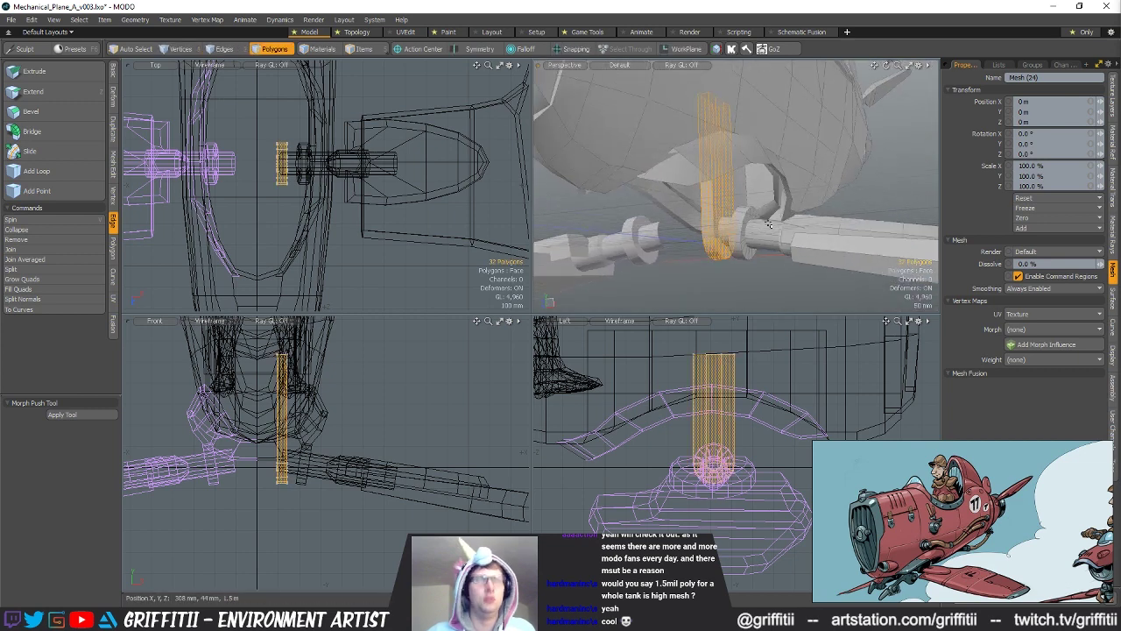
pyautogui.press('Delete')
pyautogui.press('5')
pyautogui.press('3')
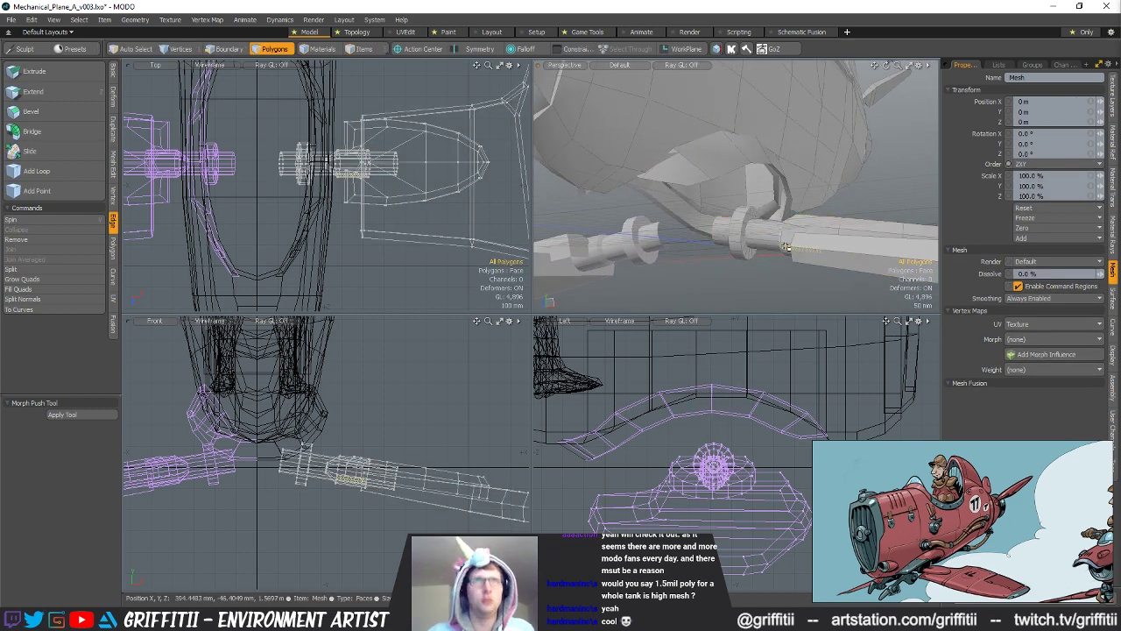
pyautogui.hotkey('ctrl', 'v')
# Step: Select the border of the hole in the bracket arm's lower end and close it with a polygon
pyautogui.click(728, 286)
pyautogui.keyDown('alt'); pyautogui.moveTo(728, 285); pyautogui.dragTo(772, 175); pyautogui.keyUp('alt')
pyautogui.scroll(5, 792, 252)
pyautogui.press('space')
pyautogui.press('space')
pyautogui.click(766, 216)
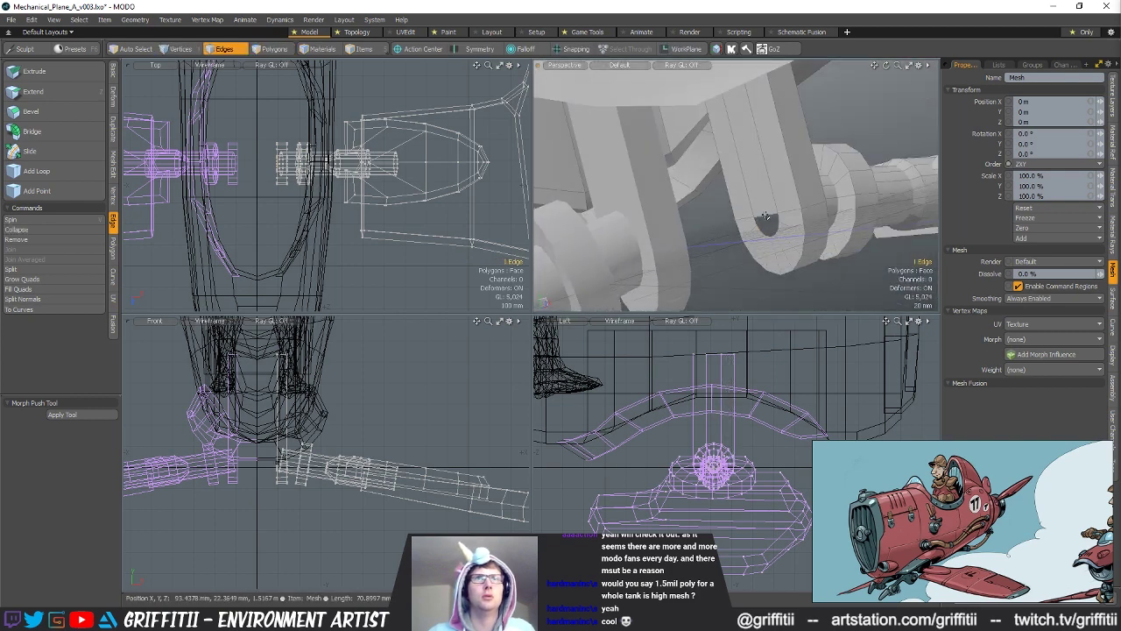
pyautogui.press('p')
pyautogui.click(886, 242)
pyautogui.keyDown('ctrl'); pyautogui.keyDown('alt'); pyautogui.moveTo(887, 243); pyautogui.dragTo(683, 217); pyautogui.keyUp('alt'); pyautogui.keyUp('ctrl')
# Step: Duplicate the bracket arm and rotate the copy -45° in X around the shaft
pyautogui.press('space')
pyautogui.doubleClick(728, 216)
pyautogui.keyDown('alt'); pyautogui.keyDown('shift'); pyautogui.moveTo(732, 419); pyautogui.dragTo(722, 441); pyautogui.keyUp('shift'); pyautogui.keyUp('alt')
pyautogui.press('e')
pyautogui.moveTo(711, 423); pyautogui.dragTo(666, 456)
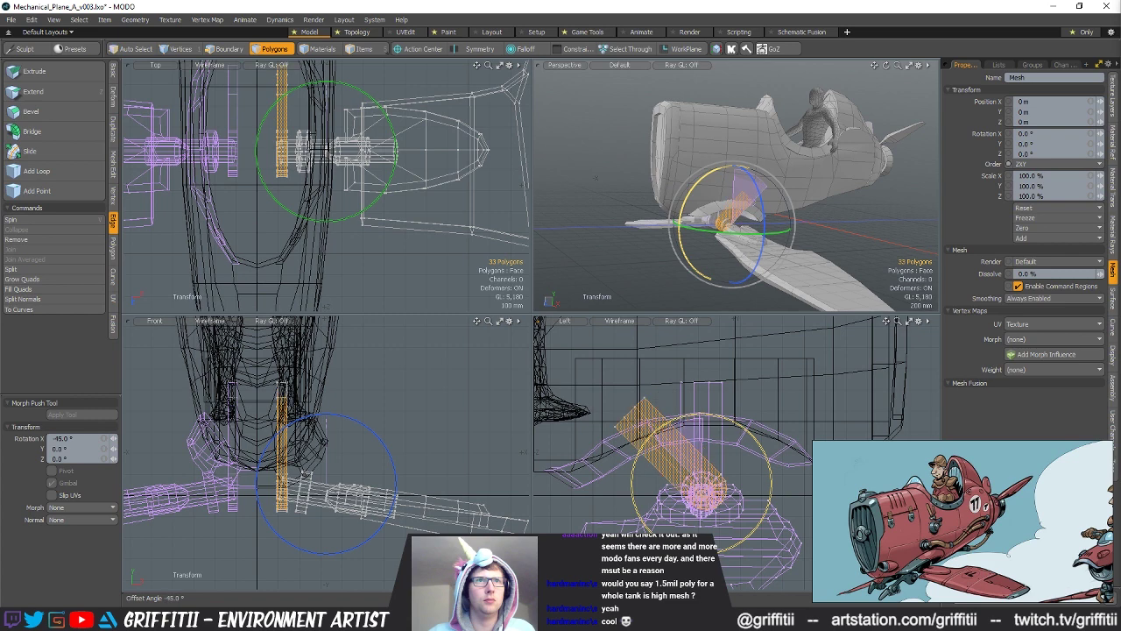
# Step: Set the action center to Local, scale and reposition the angled arm beside the vertical one, and switch to item selection
pyautogui.hotkey('alt', 'a')
pyautogui.press('r')
pyautogui.moveTo(717, 407); pyautogui.dragTo(704, 421)
pyautogui.press('w')
pyautogui.moveTo(627, 409); pyautogui.dragTo(613, 396)
pyautogui.scroll(3, 269, 502)
pyautogui.moveTo(352, 405); pyautogui.dragTo(319, 405)
pyautogui.press('r')
pyautogui.press('q')
pyautogui.click(400, 417)
pyautogui.moveTo(779, 200)
pyautogui.keyDown('alt'); pyautogui.mouseDown()
pyautogui.moveTo(703, 202)
pyautogui.moveTo(764, 197)
pyautogui.mouseUp(); pyautogui.keyUp('alt')
pyautogui.keyDown('alt'); pyautogui.moveTo(725, 282); pyautogui.dragTo(778, 189); pyautogui.keyUp('alt')
pyautogui.press('5')
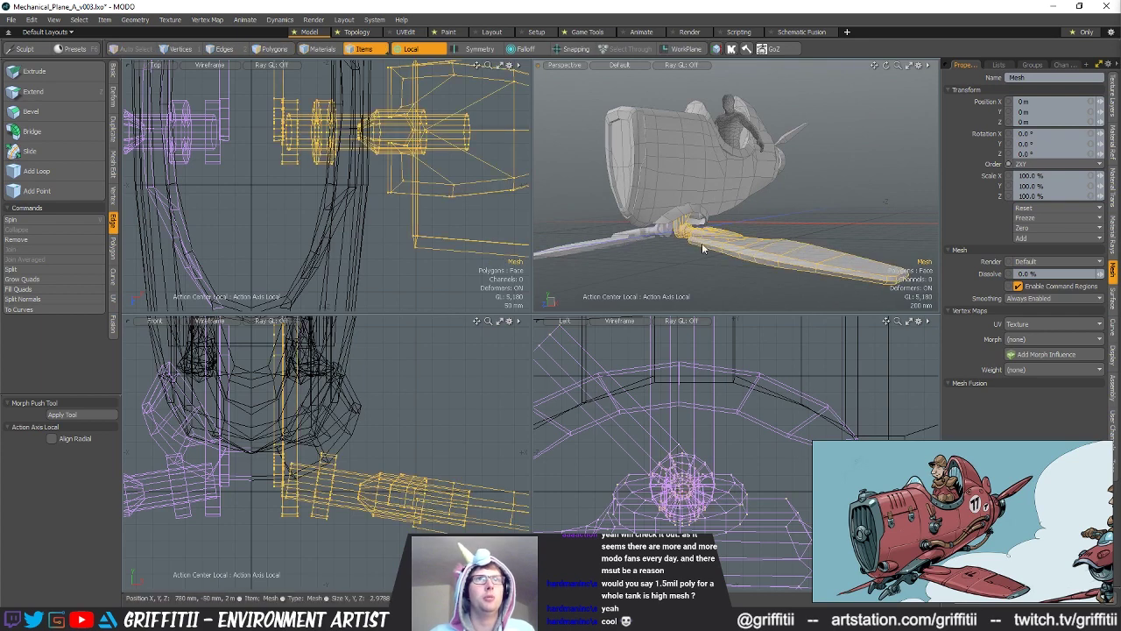
# Step: Move the whole wing mesh, including shaft and bracket arms, upward in Y closer to the hull's underside
pyautogui.press('1')
pyautogui.press('w')
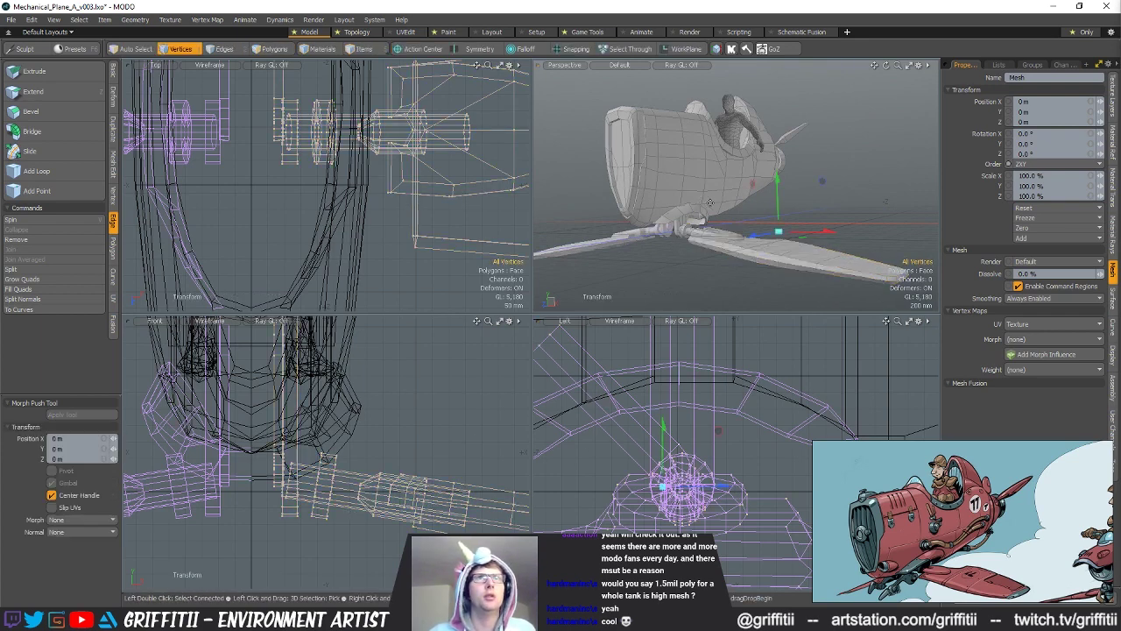
pyautogui.moveTo(779, 204); pyautogui.dragTo(751, 134)
pyautogui.keyDown('alt'); pyautogui.moveTo(720, 219); pyautogui.dragTo(714, 270); pyautogui.keyUp('alt')
pyautogui.press('q')
pyautogui.press('5')
pyautogui.press('4')
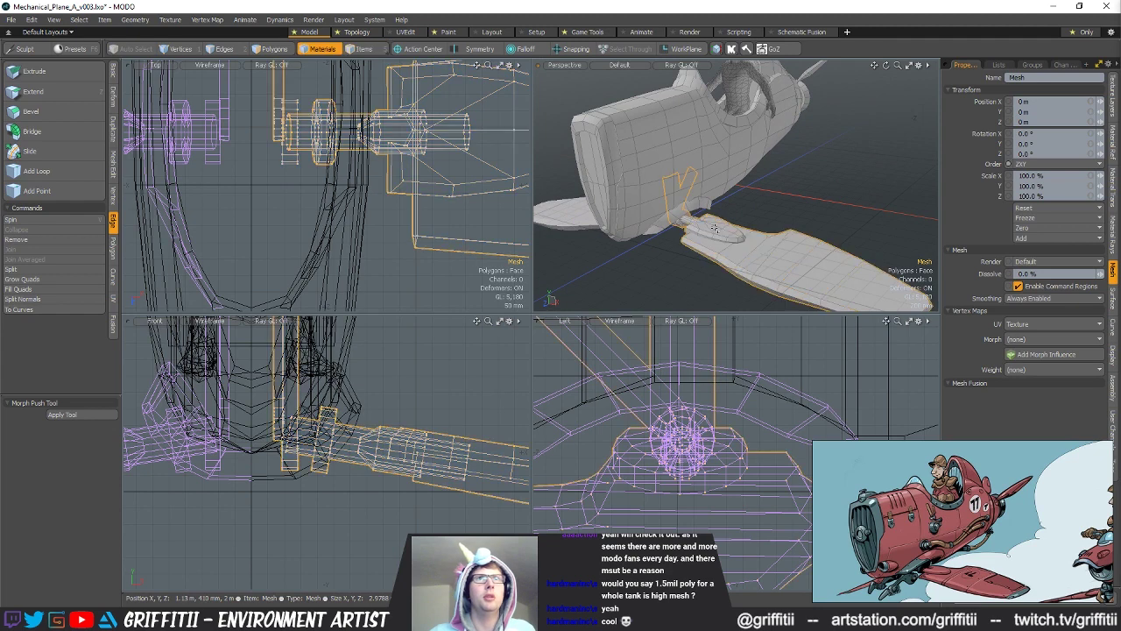
# Step: Select the raised fairing on the wing root and scale it to about 85% along its local Y axis
pyautogui.press('3')
pyautogui.doubleClick(717, 232)
pyautogui.hotkey('alt', 'l')
pyautogui.keyDown('alt'); pyautogui.moveTo(717, 233); pyautogui.dragTo(751, 245); pyautogui.keyUp('alt')
pyautogui.press('r')
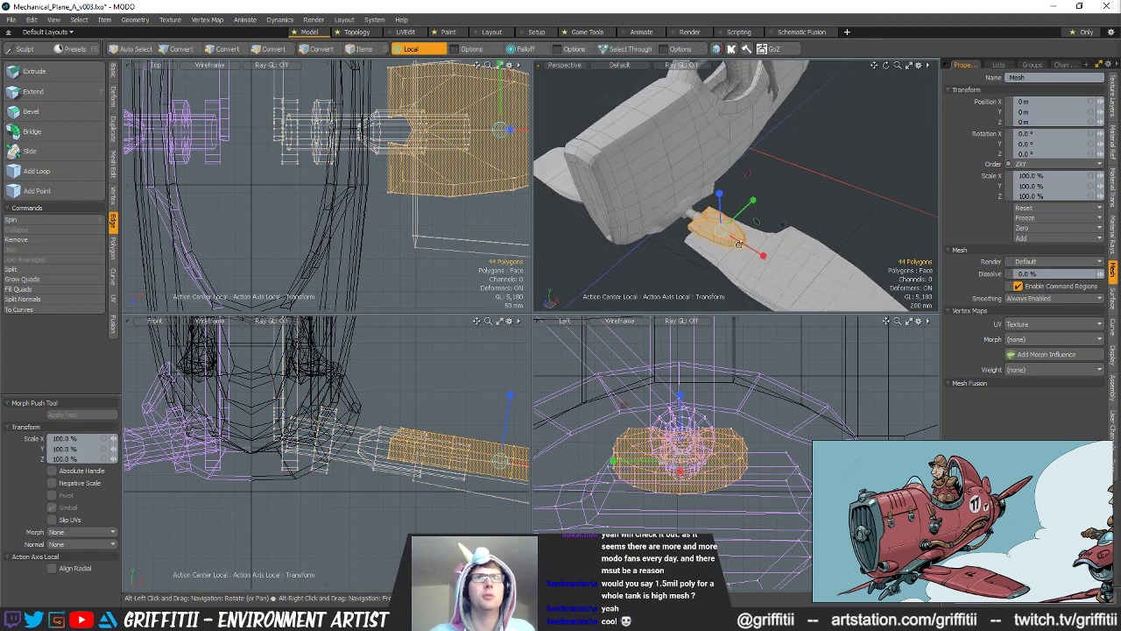
pyautogui.moveTo(751, 204); pyautogui.dragTo(749, 205)
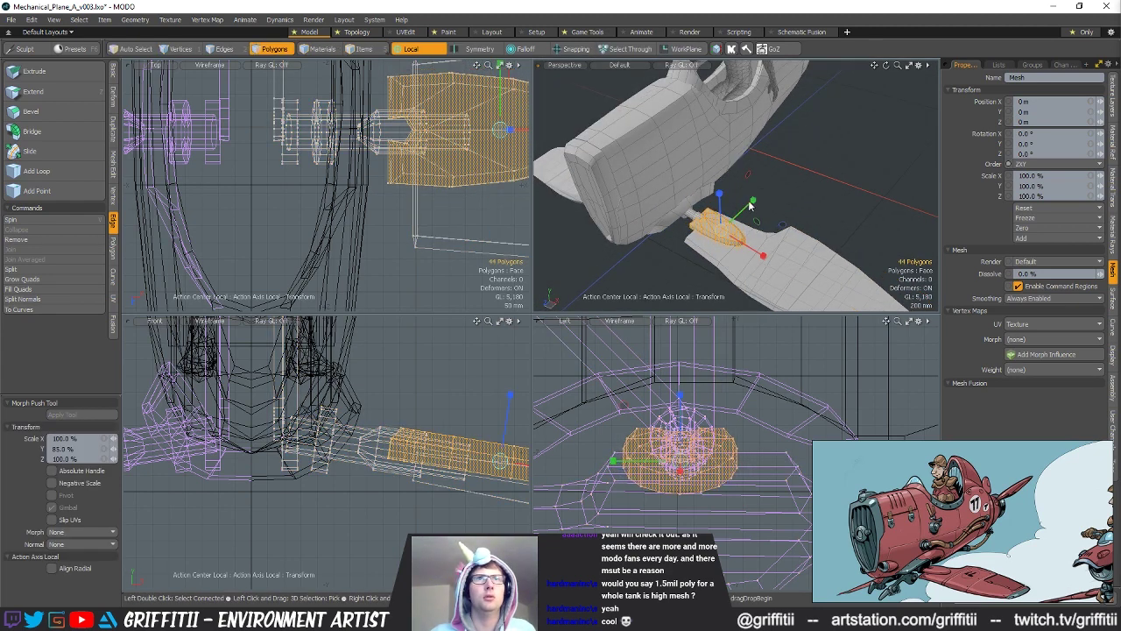
pyautogui.hotkey('shift', 'a')
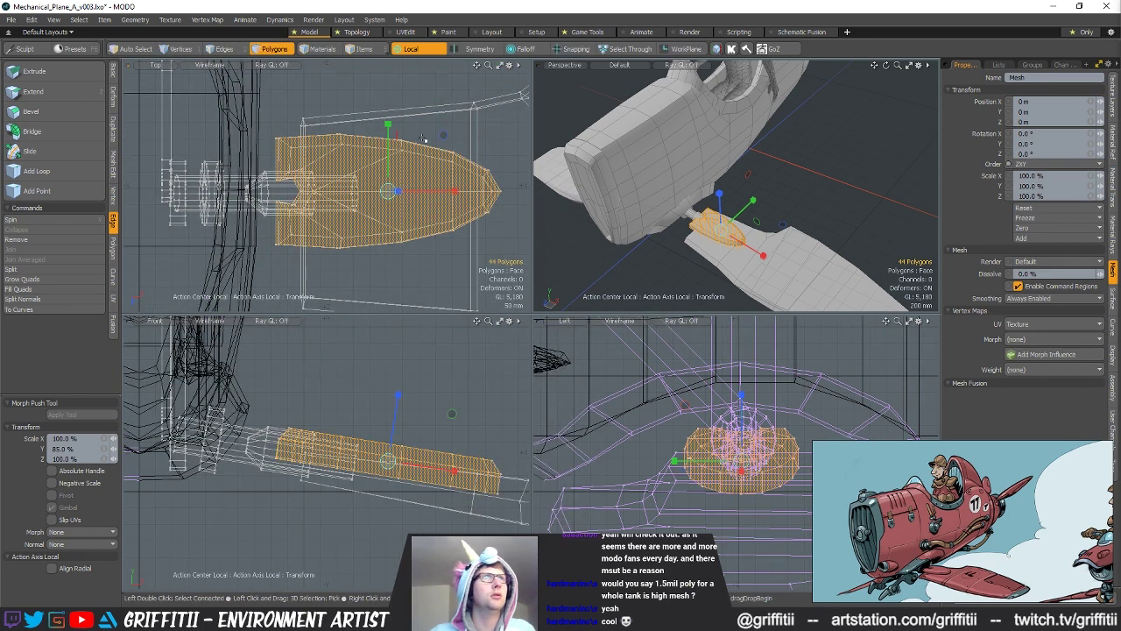
# Step: Select the vertices of the fairing's rounded outer end and scale them to about 64% in local X
pyautogui.press('1')
pyautogui.moveTo(509, 158); pyautogui.dragTo(506, 156, button='right')
pyautogui.press('y')
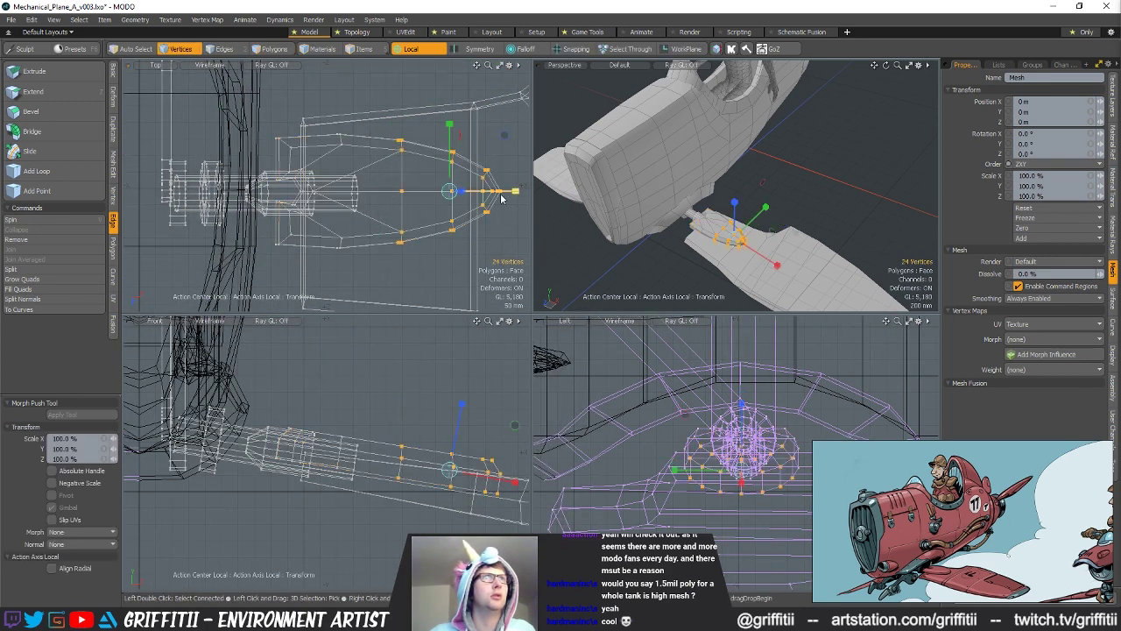
pyautogui.moveTo(510, 197); pyautogui.dragTo(492, 197)
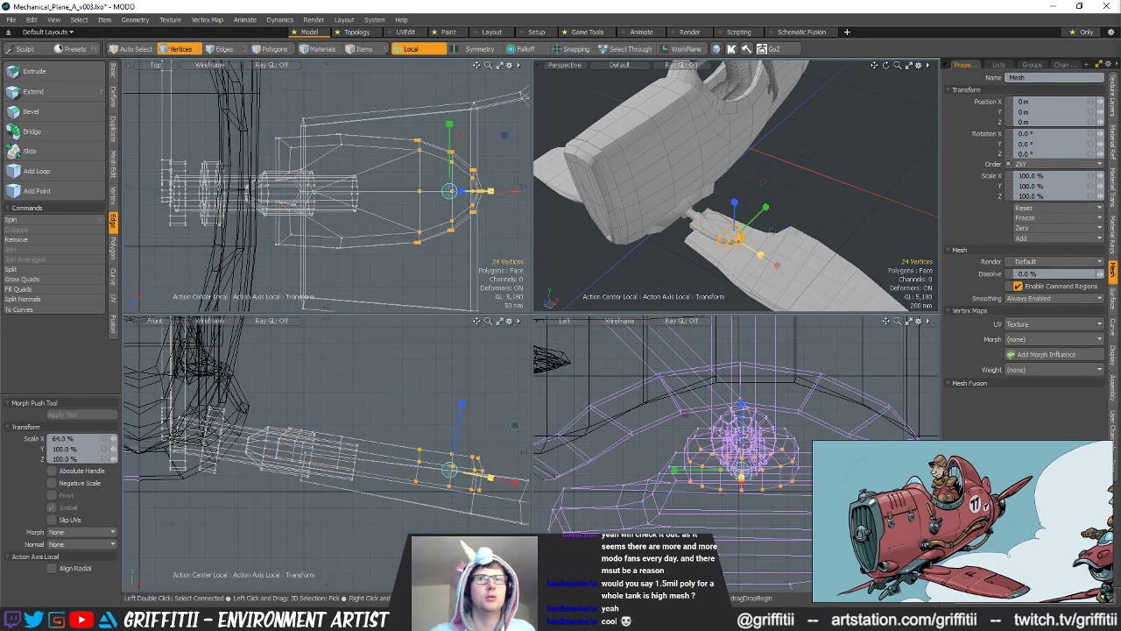
pyautogui.press('Escape')
# Step: Select the side vertices on both shoulders of the fairing and scale them slightly outward to widen it there
pyautogui.keyDown('alt'); pyautogui.moveTo(723, 205); pyautogui.dragTo(774, 219); pyautogui.keyUp('alt')
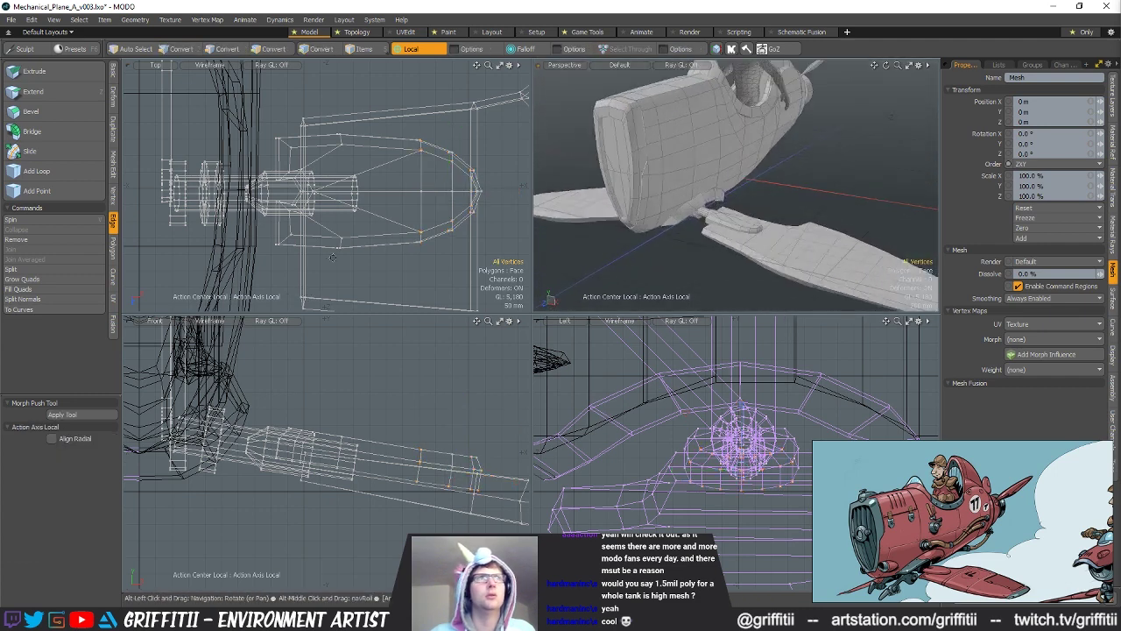
pyautogui.keyDown('alt'); pyautogui.keyDown('shift'); pyautogui.moveTo(333, 179); pyautogui.dragTo(329, 190); pyautogui.keyUp('shift'); pyautogui.keyUp('alt')
pyautogui.keyDown('shift'); pyautogui.moveTo(327, 241); pyautogui.dragTo(340, 247, button='right'); pyautogui.keyUp('shift')
pyautogui.press('r')
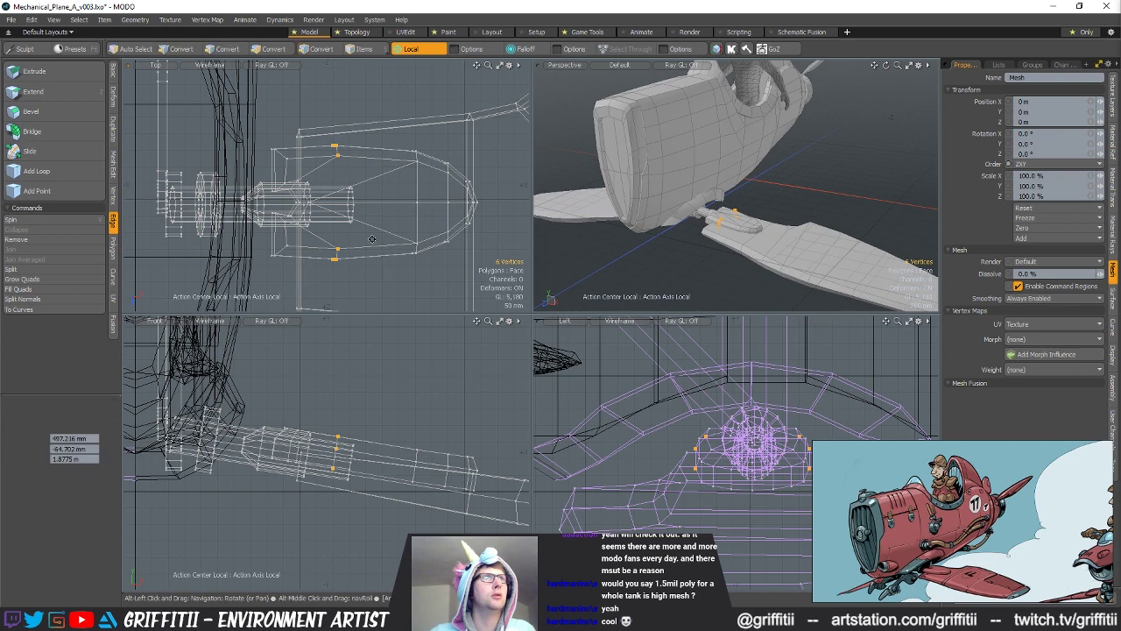
pyautogui.press('Escape')
pyautogui.press('r')
pyautogui.press('Escape')
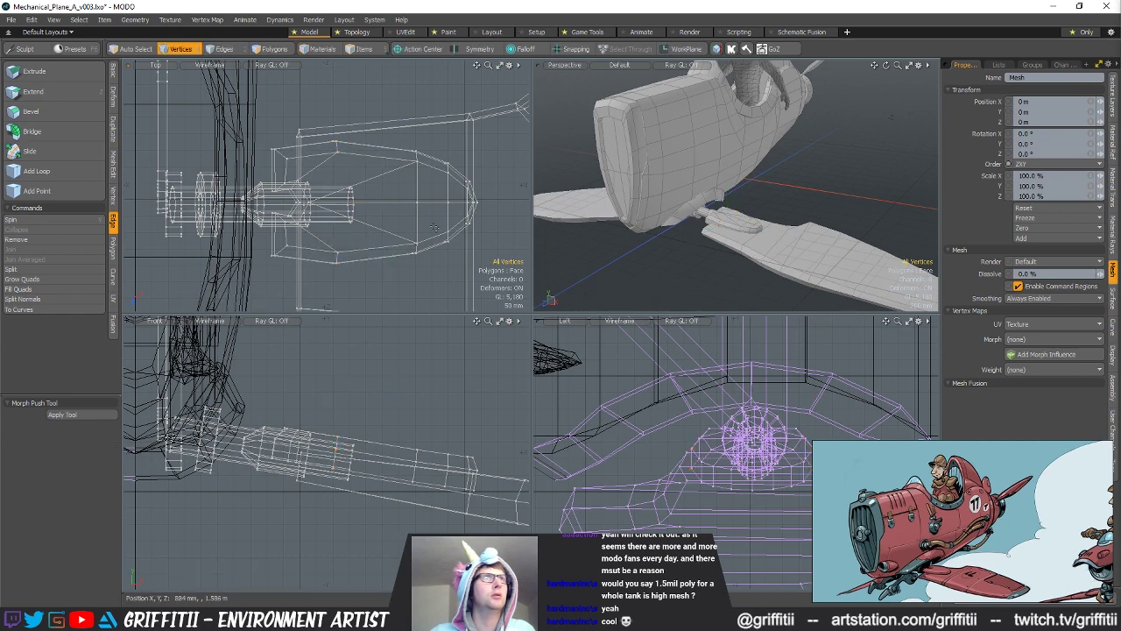
# Step: Select the fairing's inner-end corner vertices beside the shaft and scale them to 92.5% in Z
pyautogui.keyDown('alt'); pyautogui.moveTo(734, 207); pyautogui.dragTo(737, 218); pyautogui.keyUp('alt')
pyautogui.keyDown('ctrl'); pyautogui.keyDown('alt'); pyautogui.moveTo(262, 204); pyautogui.dragTo(283, 173); pyautogui.keyUp('alt'); pyautogui.keyUp('ctrl')
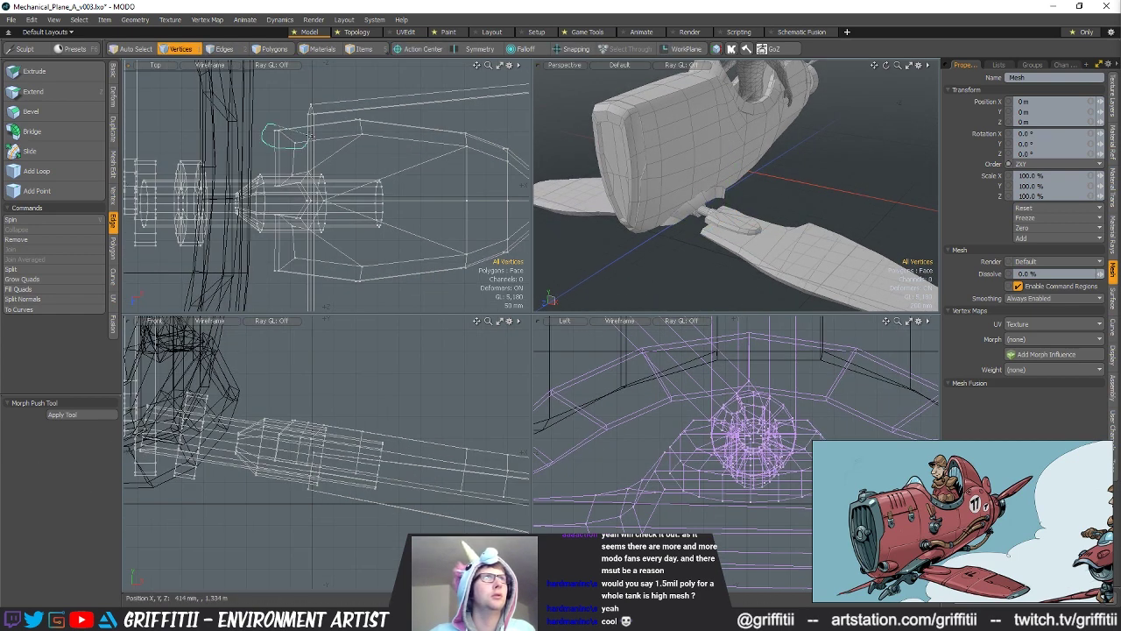
pyautogui.keyDown('shift'); pyautogui.moveTo(293, 239); pyautogui.dragTo(301, 284, button='right'); pyautogui.keyUp('shift')
pyautogui.press('r')
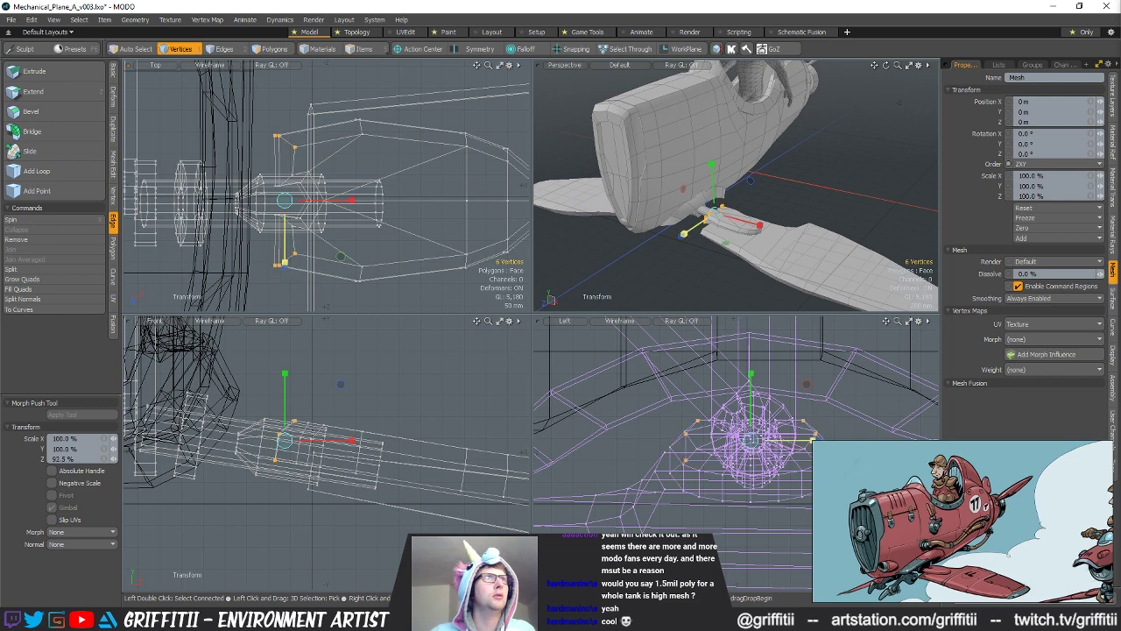
pyautogui.press('Escape')
# Step: Select the whole fairing, set the action center to Selection, and adjust how it sits on the wing
pyautogui.keyDown('alt'); pyautogui.moveTo(734, 176); pyautogui.dragTo(734, 215); pyautogui.keyUp('alt')
pyautogui.scroll(-3, 747, 182)
pyautogui.scroll(3, 711, 221)
pyautogui.press('space')
pyautogui.press('space')
pyautogui.doubleClick(744, 232)
pyautogui.hotkey('alt', '1')
pyautogui.press('w')
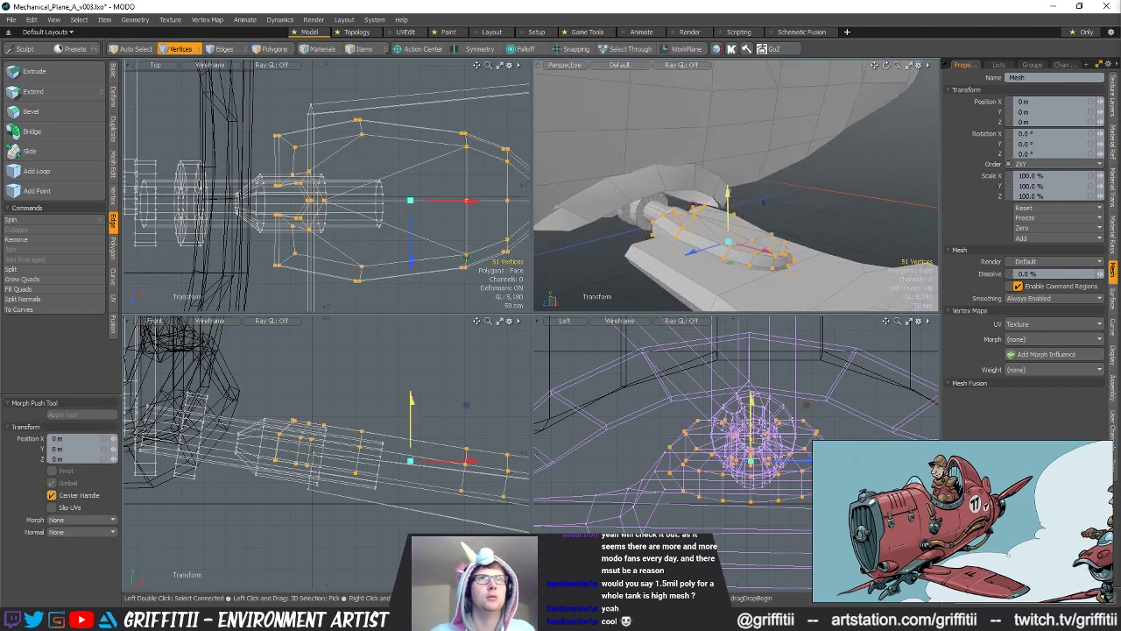
pyautogui.hotkey('alt', 'a')
pyautogui.moveTo(729, 196); pyautogui.dragTo(771, 231)
pyautogui.press('q')
pyautogui.click(777, 206)
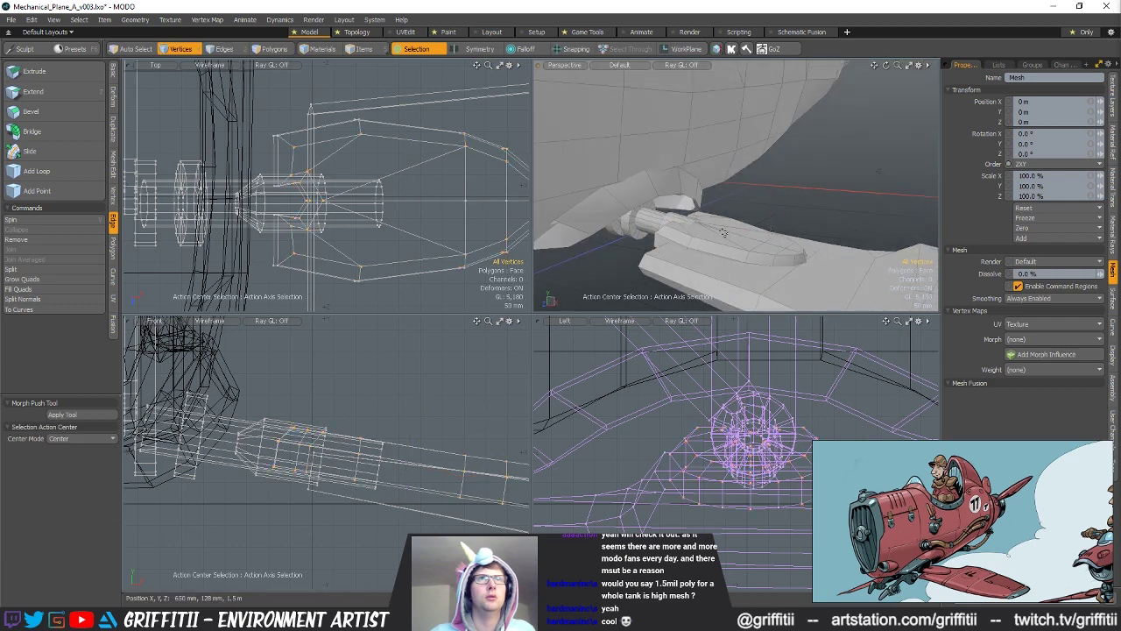
pyautogui.hotkey('ctrl', 'z')
pyautogui.press('q')
pyautogui.click(804, 210)
# Step: Review the whole plane against the reference artwork and save the scene
pyautogui.keyDown('alt'); pyautogui.moveTo(805, 211); pyautogui.dragTo(709, 176); pyautogui.keyUp('alt')
pyautogui.scroll(-9, 741, 224)
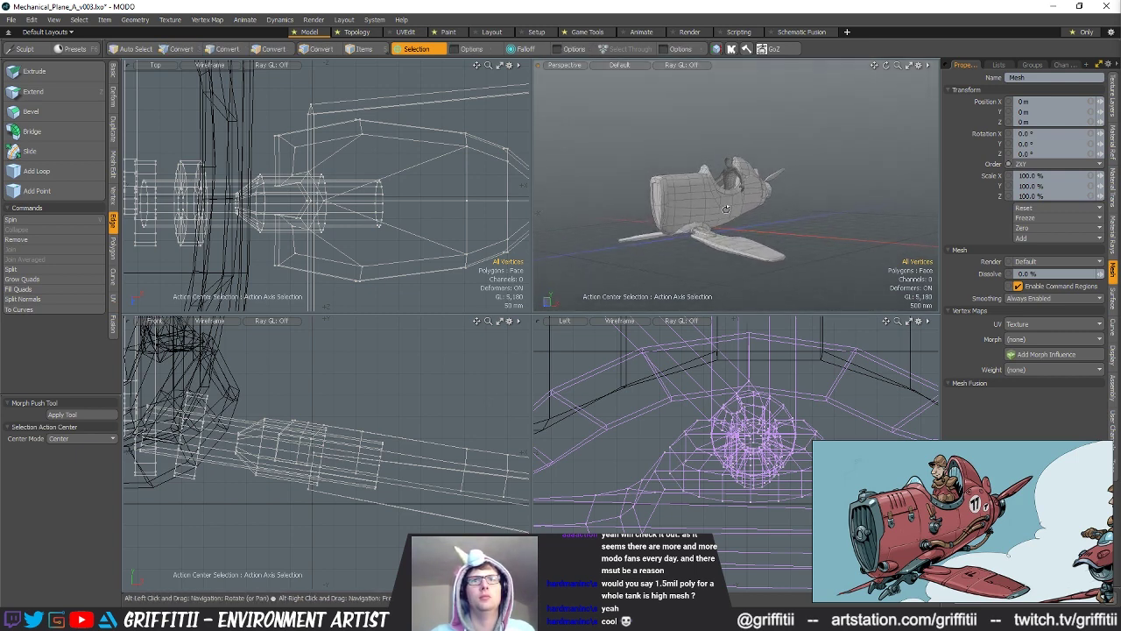
pyautogui.keyDown('ctrl'); pyautogui.keyDown('alt'); pyautogui.moveTo(699, 217); pyautogui.dragTo(923, 207); pyautogui.keyUp('alt'); pyautogui.keyUp('ctrl')
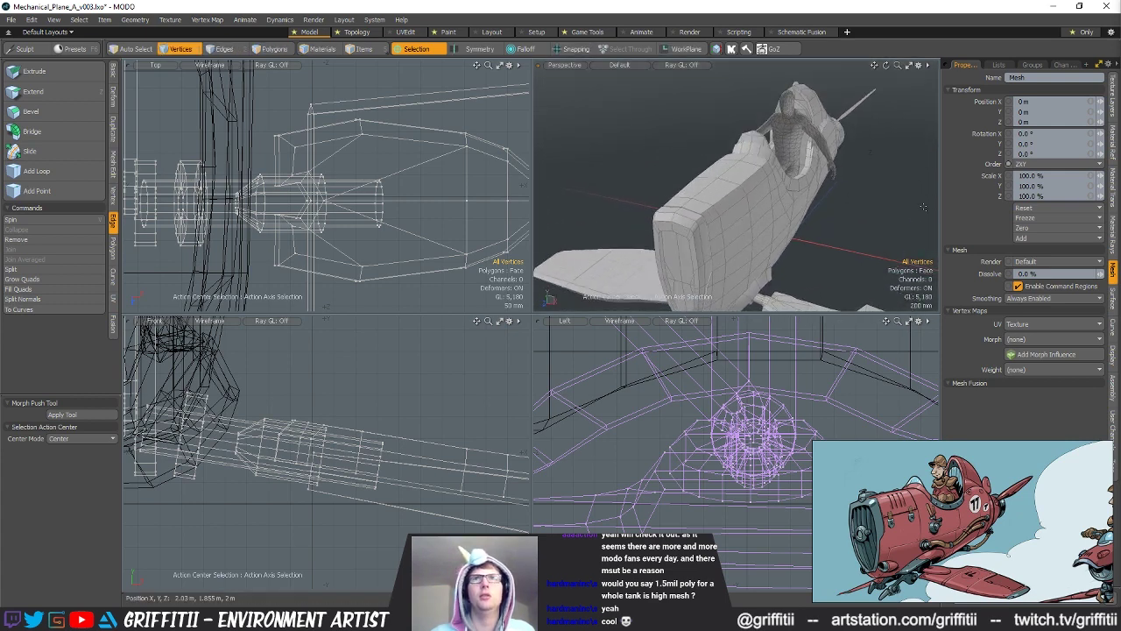
pyautogui.hotkey('ctrl', 's')
# Step: Create a new mesh item and add a cube to it
pyautogui.press('n')
pyautogui.keyDown('alt'); pyautogui.moveTo(776, 127); pyautogui.dragTo(786, 109); pyautogui.keyUp('alt')
pyautogui.click(113, 71)
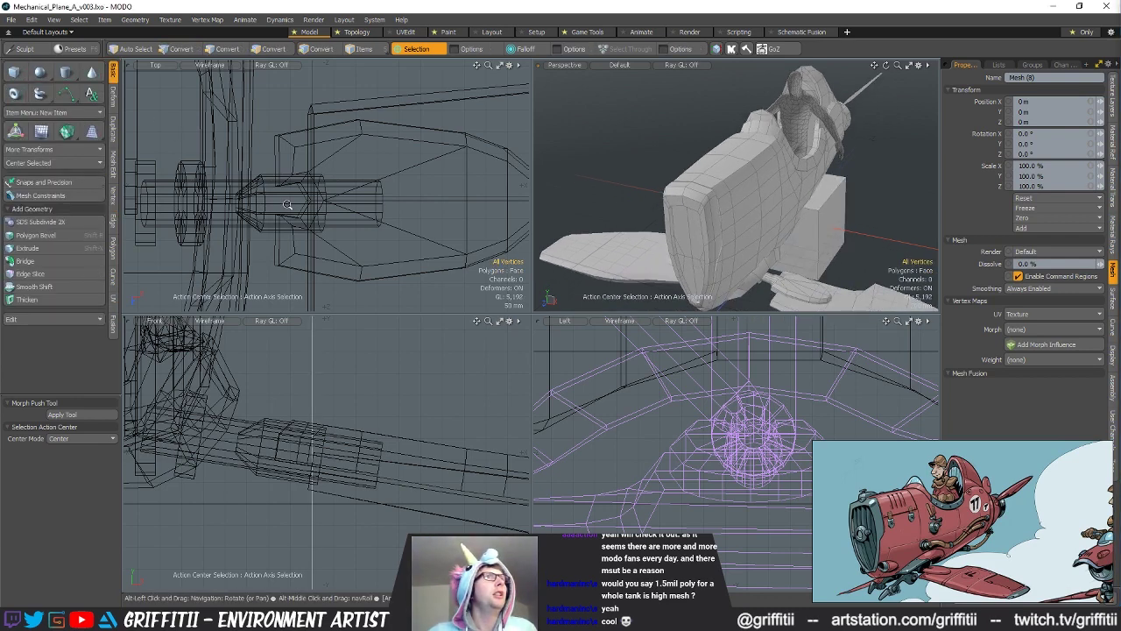
# Step: Move the new cube forward and up to the top of the plane's nose
pyautogui.press('a')
pyautogui.keyDown('ctrl'); pyautogui.keyDown('alt'); pyautogui.moveTo(303, 179); pyautogui.dragTo(294, 180); pyautogui.keyUp('alt'); pyautogui.keyUp('ctrl')
pyautogui.press('q')
pyautogui.press('w')
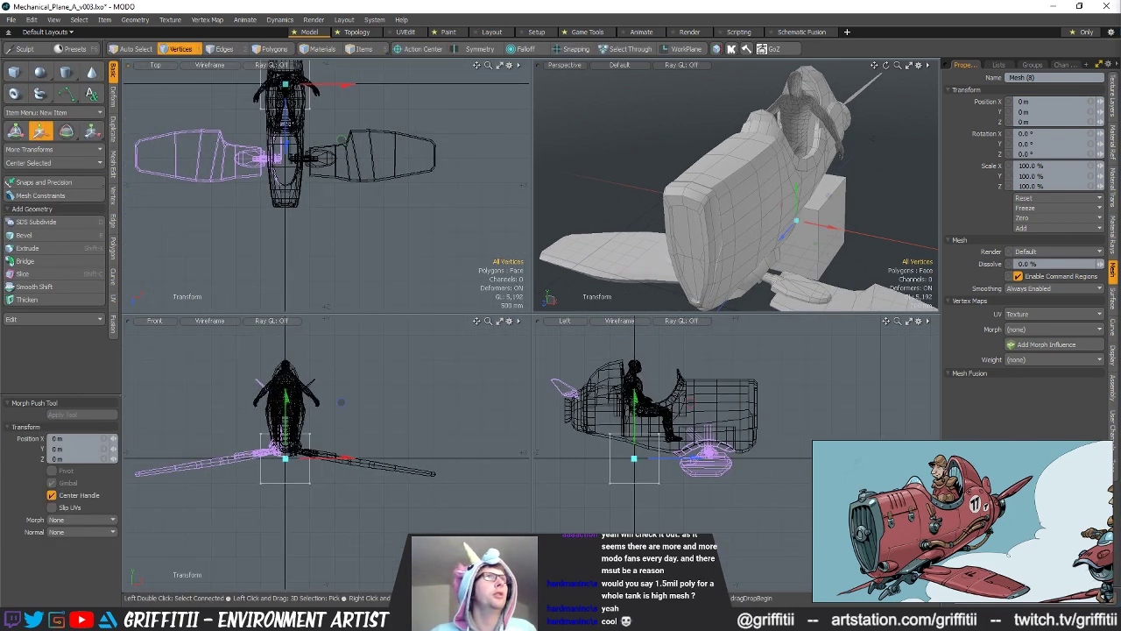
pyautogui.moveTo(285, 245); pyautogui.dragTo(286, 256)
pyautogui.moveTo(288, 422); pyautogui.dragTo(287, 364)
pyautogui.keyDown('ctrl'); pyautogui.keyDown('alt'); pyautogui.moveTo(775, 352); pyautogui.dragTo(810, 352); pyautogui.keyUp('alt'); pyautogui.keyUp('ctrl')
# Step: Scale the cube down, seat it on top of the nose, and narrow it to 20% in X
pyautogui.press('r')
pyautogui.moveTo(702, 459); pyautogui.dragTo(669, 457)
pyautogui.press('w')
pyautogui.moveTo(705, 378); pyautogui.dragTo(705, 359)
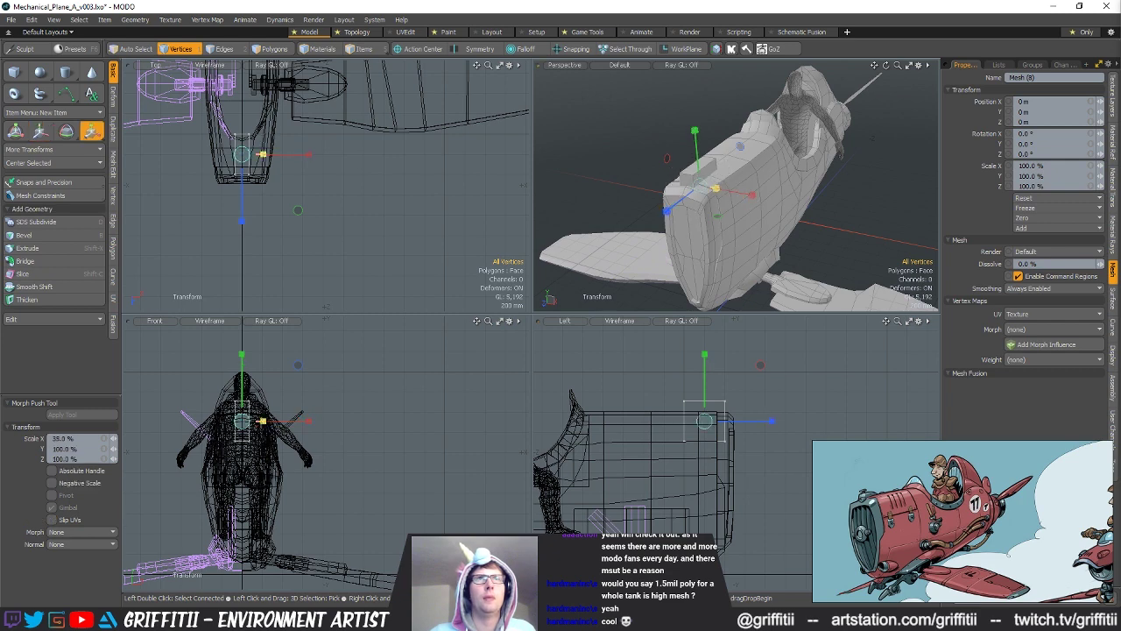
pyautogui.keyDown('ctrl'); pyautogui.keyDown('alt'); pyautogui.moveTo(757, 196); pyautogui.dragTo(701, 199); pyautogui.keyUp('alt'); pyautogui.keyUp('ctrl')
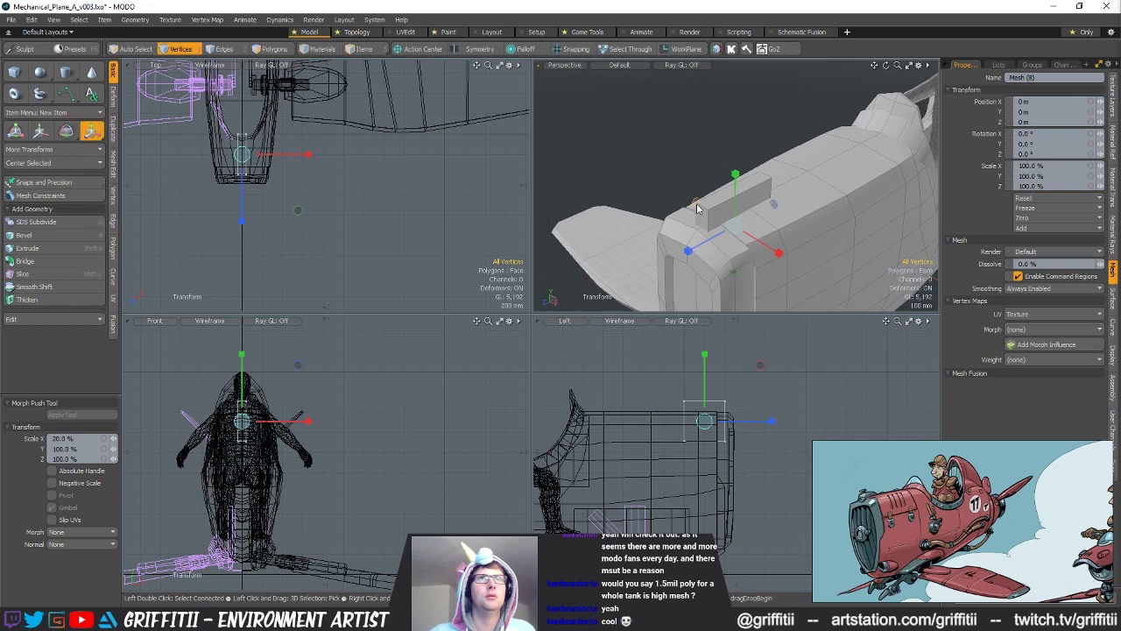
# Step: Add a single loop slice lengthwise down the middle of the narrow block on the nose
pyautogui.press('space')
pyautogui.press('space')
pyautogui.hotkey('alt', 'c')
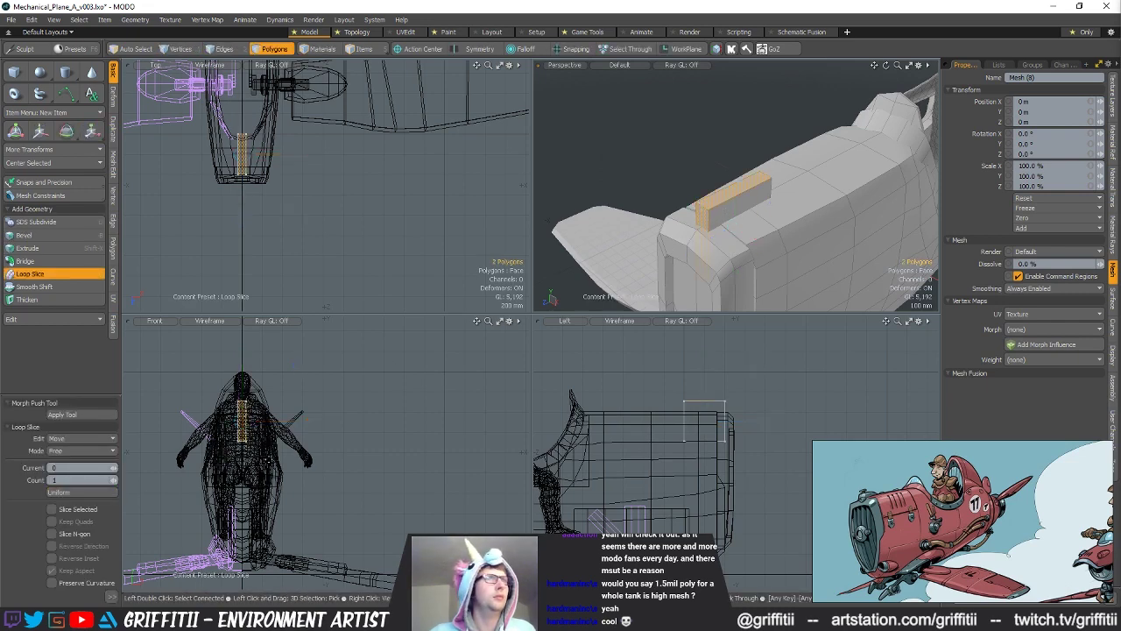
pyautogui.press('space')
pyautogui.keyDown('alt'); pyautogui.moveTo(791, 279); pyautogui.dragTo(788, 266); pyautogui.keyUp('alt')
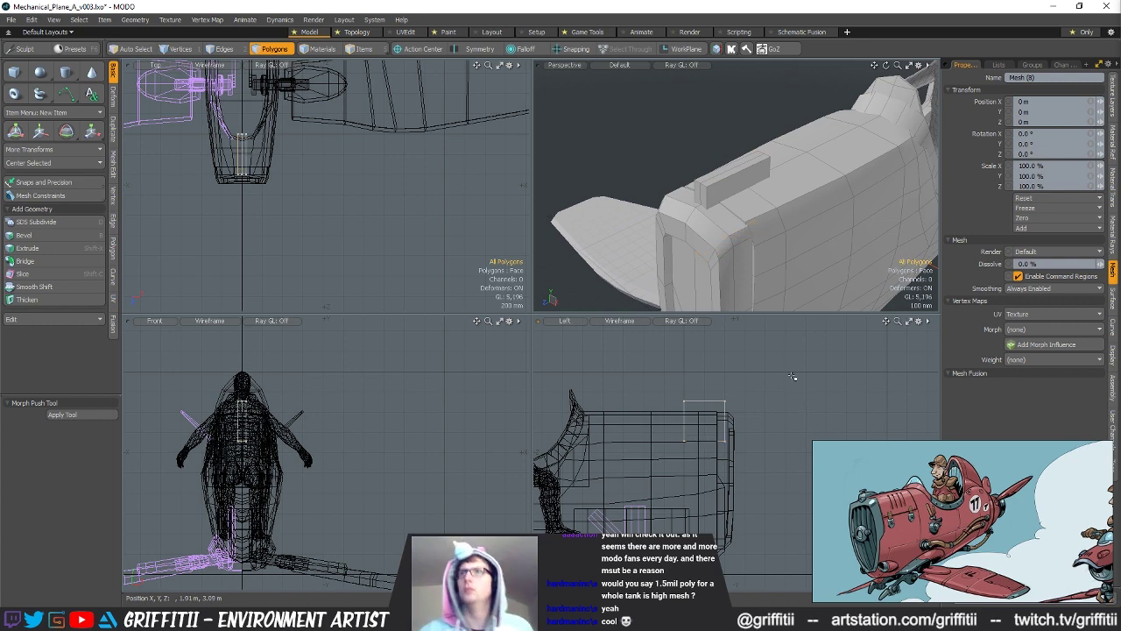
# Step: Select the edges of the block's rear end and move them about 164 mm forward in Z to shorten it
pyautogui.moveTo(755, 203)
pyautogui.keyDown('alt'); pyautogui.mouseDown()
pyautogui.moveTo(755, 235)
pyautogui.moveTo(753, 192)
pyautogui.mouseUp(); pyautogui.keyUp('alt')
pyautogui.press('w')
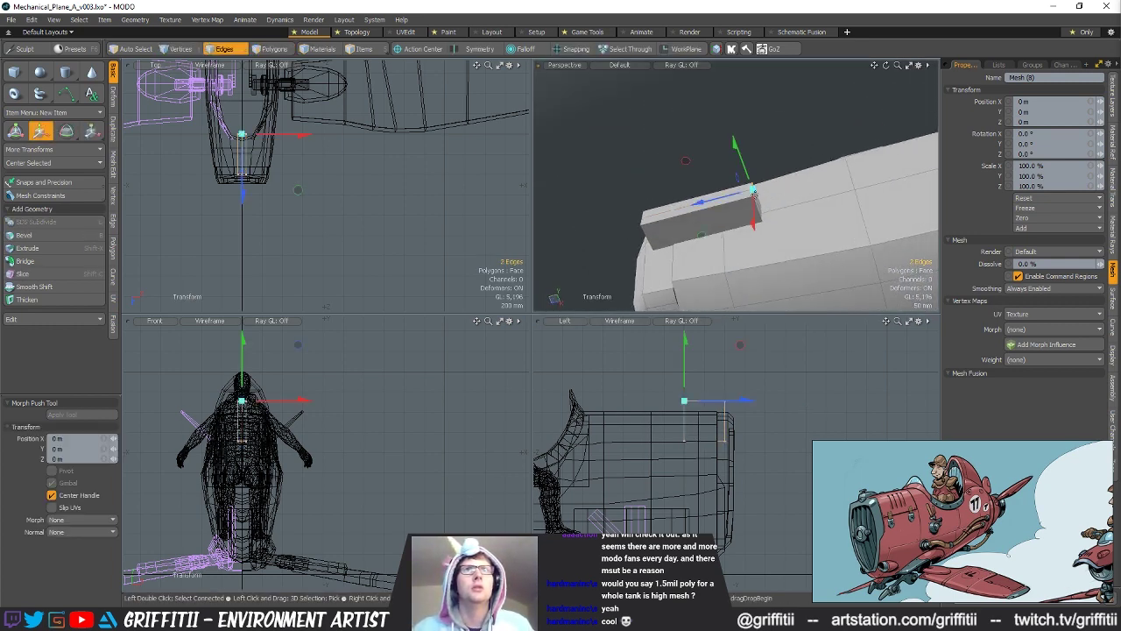
pyautogui.press('3')
pyautogui.keyDown('alt'); pyautogui.keyDown('shift'); pyautogui.moveTo(256, 99); pyautogui.dragTo(265, 127); pyautogui.keyUp('shift'); pyautogui.keyUp('alt')
pyautogui.press('2')
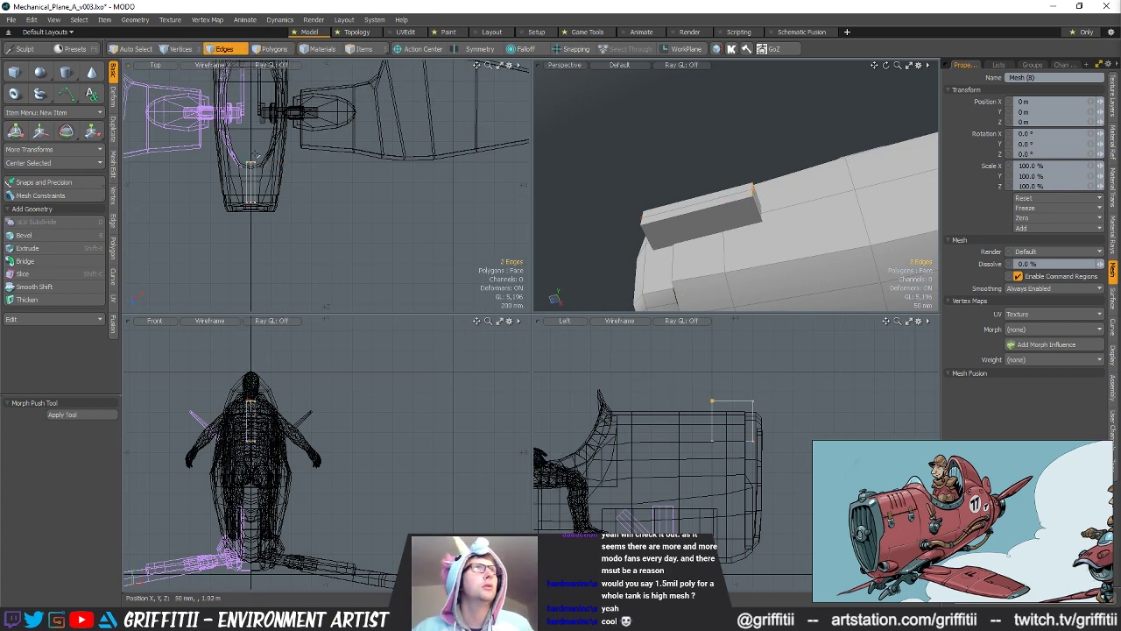
pyautogui.moveTo(240, 151); pyautogui.dragTo(307, 166, button='right')
pyautogui.press('w')
pyautogui.moveTo(698, 249); pyautogui.dragTo(675, 254)
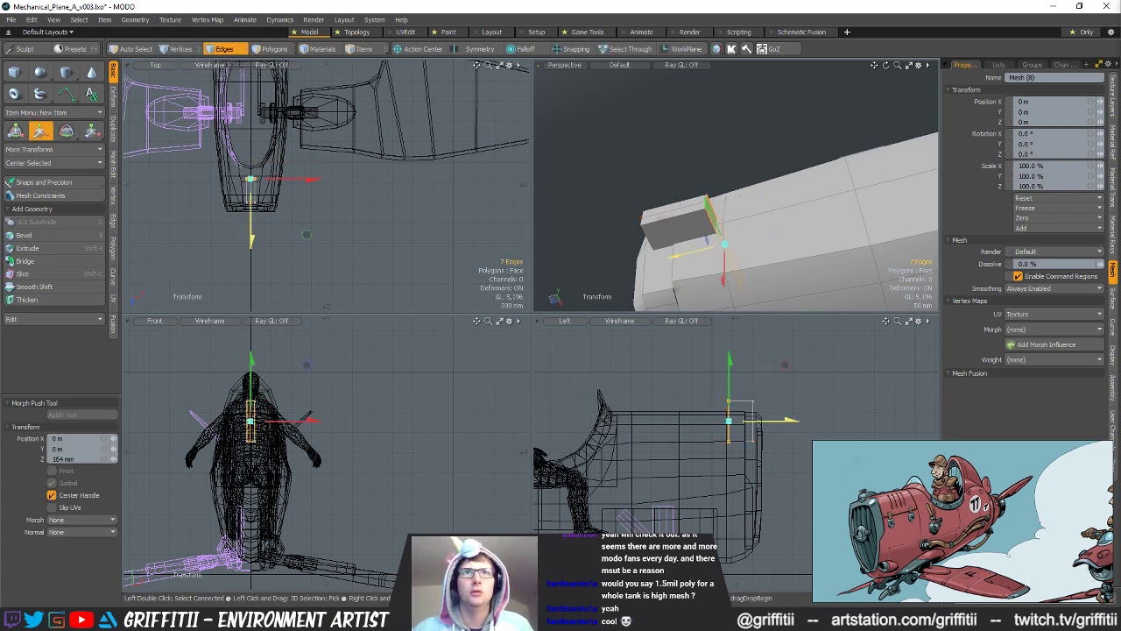
pyautogui.moveTo(736, 229)
pyautogui.keyDown('alt'); pyautogui.mouseDown()
pyautogui.moveTo(752, 219)
pyautogui.moveTo(793, 241)
pyautogui.moveTo(779, 237)
pyautogui.mouseUp(); pyautogui.keyUp('alt')
pyautogui.press('q')
# Step: Add a loop slice across the shortened block, halfway between its front and rear ends
pyautogui.moveTo(732, 140); pyautogui.dragTo(811, 210, button='right')
pyautogui.keyDown('alt'); pyautogui.moveTo(801, 208); pyautogui.dragTo(760, 203); pyautogui.keyUp('alt')
pyautogui.press('space')
pyautogui.press('space')
pyautogui.press('space')
pyautogui.press('space')
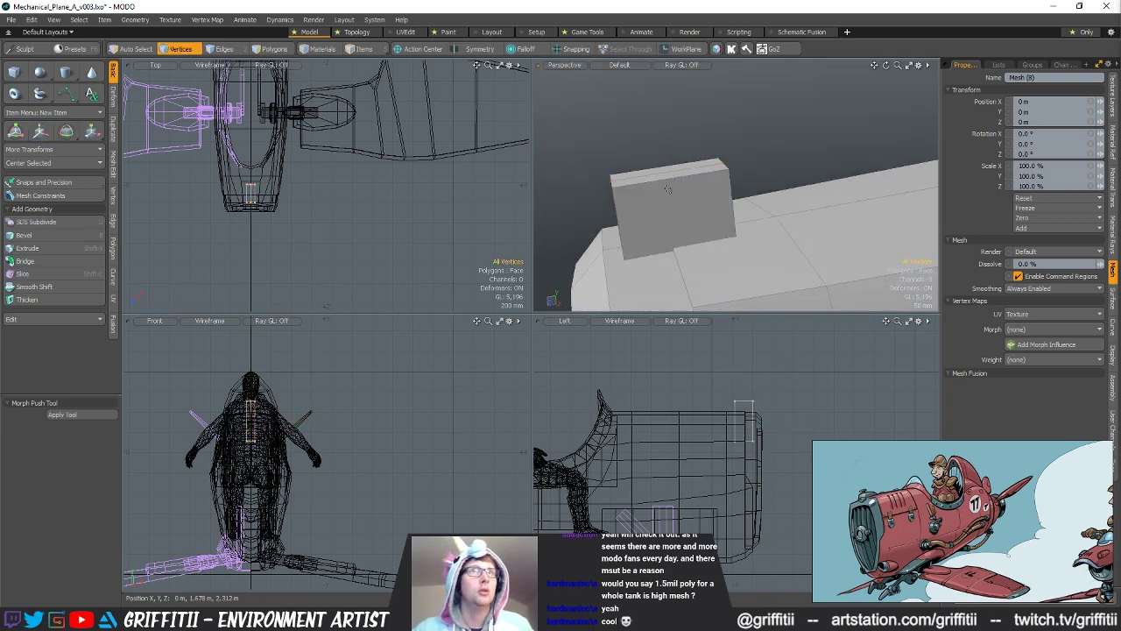
pyautogui.hotkey('alt', 'c')
pyautogui.click(436, 354)
pyautogui.press('space')
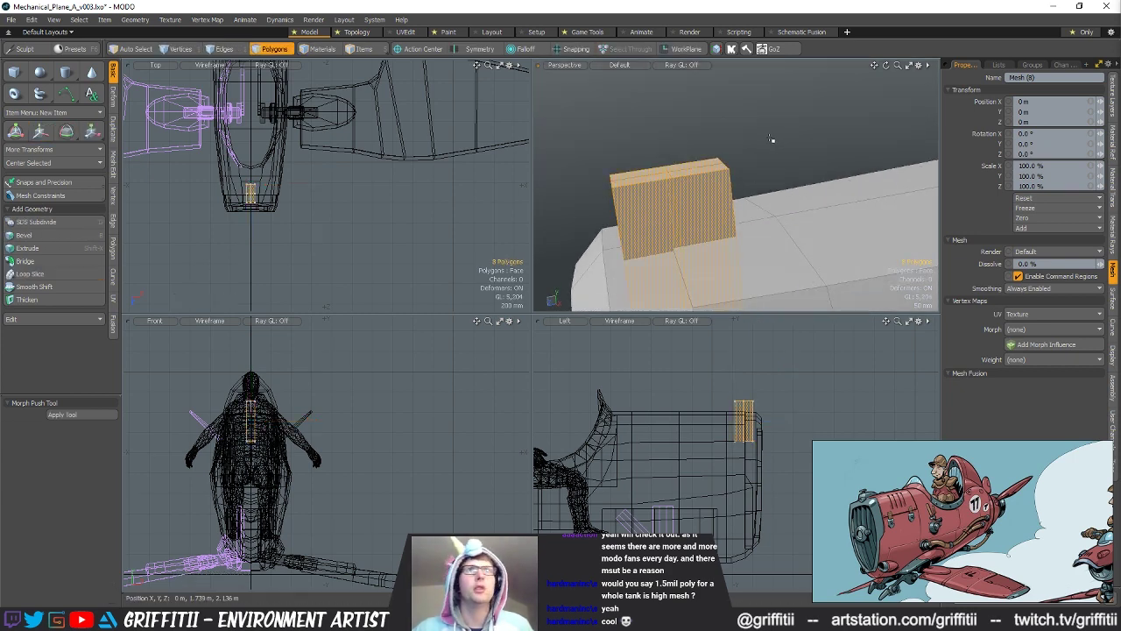
# Step: Select the block's upper rear edges and bevel them by about 20 mm to slope the corner
pyautogui.press('space')
pyautogui.press('space')
pyautogui.click(767, 167)
pyautogui.keyDown('alt'); pyautogui.moveTo(762, 180); pyautogui.dragTo(733, 190); pyautogui.keyUp('alt')
pyautogui.moveTo(703, 151); pyautogui.dragTo(725, 186, button='right')
pyautogui.press('b')
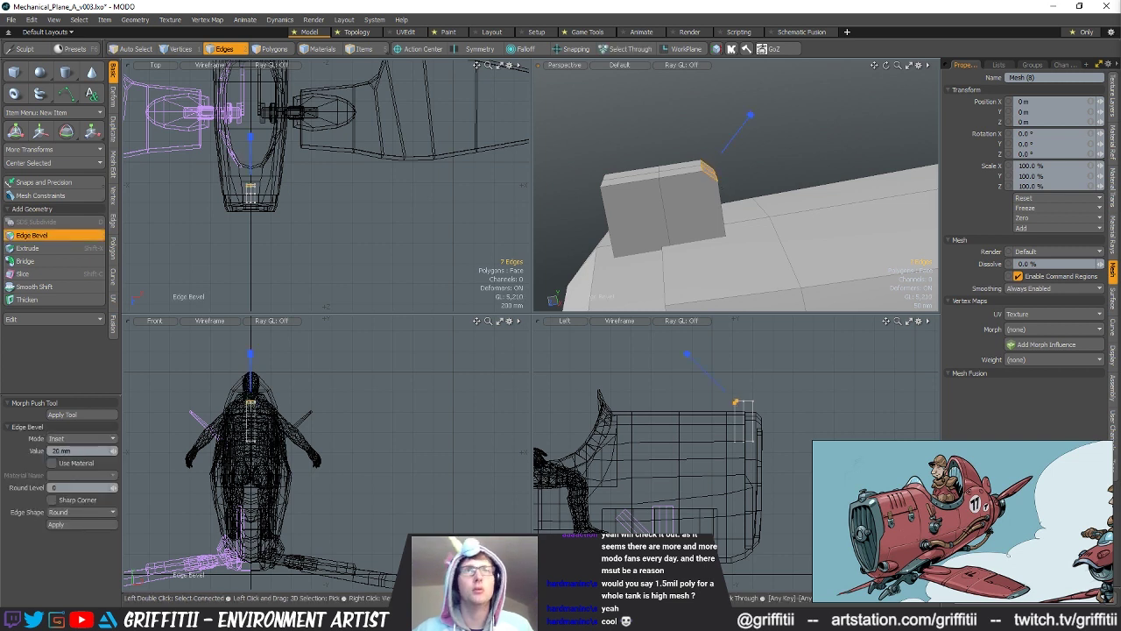
pyautogui.press('space')
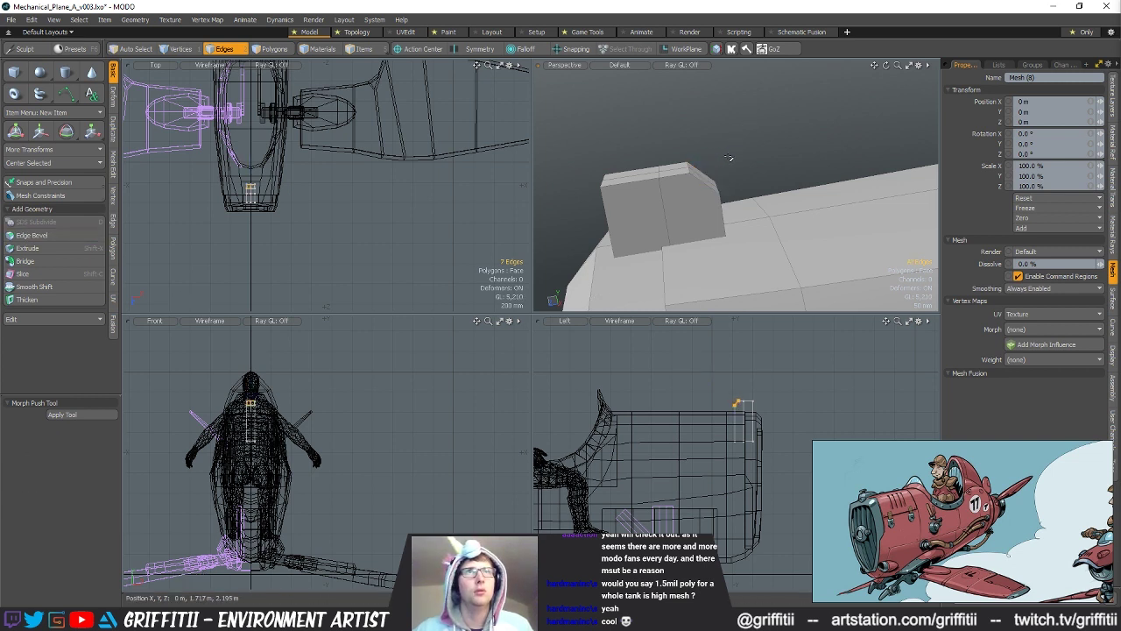
# Step: Lower the whole block by about 58 mm in Y into the top of the nose
pyautogui.click(732, 158)
pyautogui.keyDown('alt'); pyautogui.moveTo(732, 157); pyautogui.dragTo(745, 150); pyautogui.keyUp('alt')
pyautogui.press('w')
pyautogui.moveTo(676, 231); pyautogui.dragTo(679, 268)
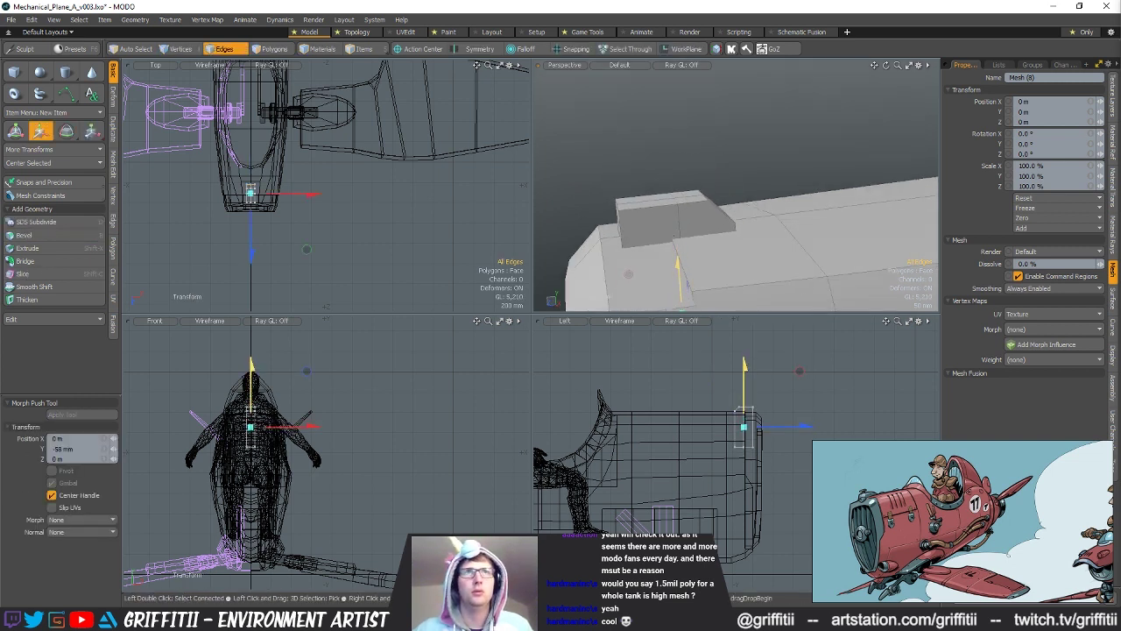
# Step: Select the vertical centre edge on the block's front face and move it about 6 mm forward in Z
pyautogui.keyDown('alt'); pyautogui.moveTo(691, 218); pyautogui.dragTo(779, 240); pyautogui.keyUp('alt')
pyautogui.scroll(6, 263, 187)
pyautogui.keyDown('alt'); pyautogui.moveTo(273, 185); pyautogui.dragTo(370, 149); pyautogui.keyUp('alt')
pyautogui.keyDown('alt'); pyautogui.moveTo(613, 217); pyautogui.dragTo(778, 233); pyautogui.keyUp('alt')
pyautogui.press('space')
pyautogui.keyDown('alt'); pyautogui.moveTo(755, 178); pyautogui.dragTo(740, 203); pyautogui.keyUp('alt')
pyautogui.press('1')
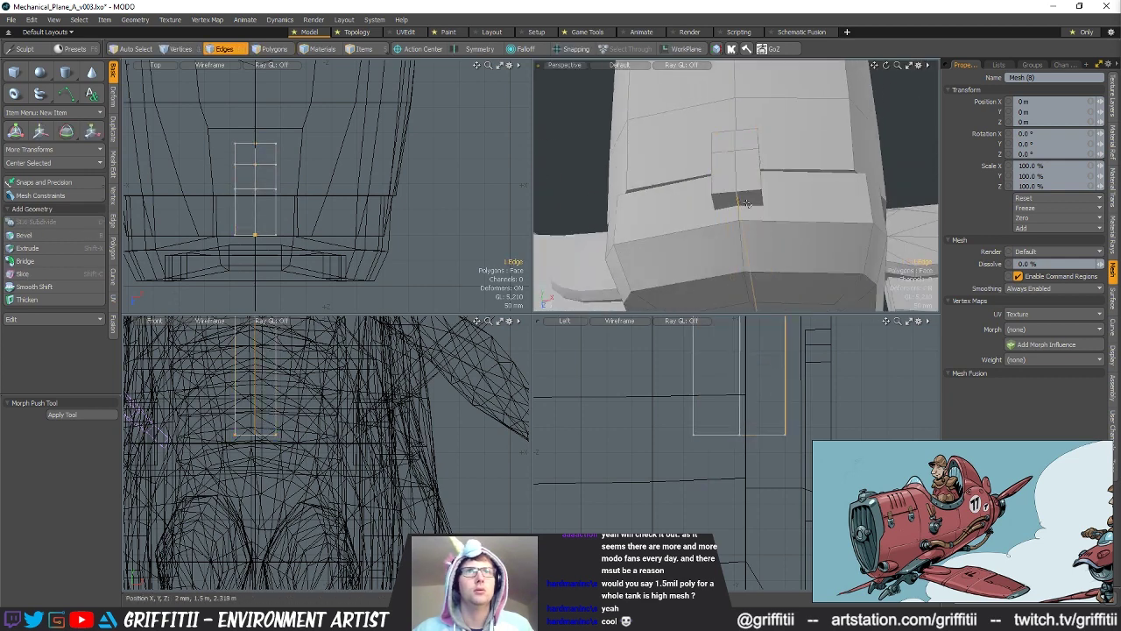
pyautogui.press('w')
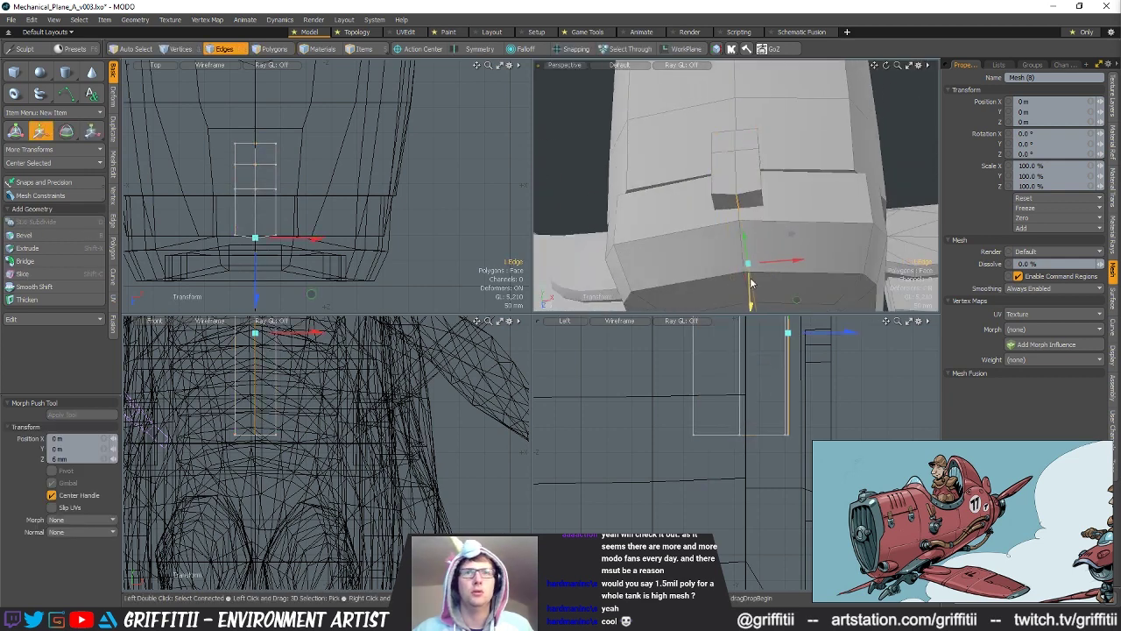
pyautogui.press('space')
pyautogui.keyDown('alt'); pyautogui.moveTo(749, 287); pyautogui.dragTo(775, 158); pyautogui.keyUp('alt')
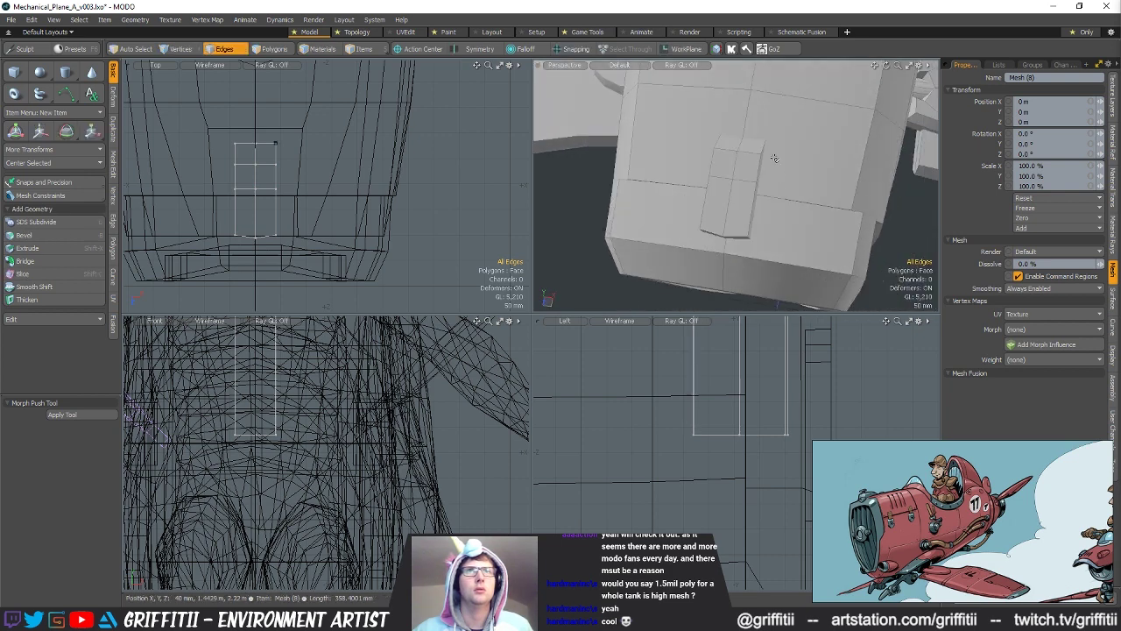
# Step: Scale the block's upper rear side vertices to 77.5% in X and move the rear centre vertices back in Z to form a point
pyautogui.press('y')
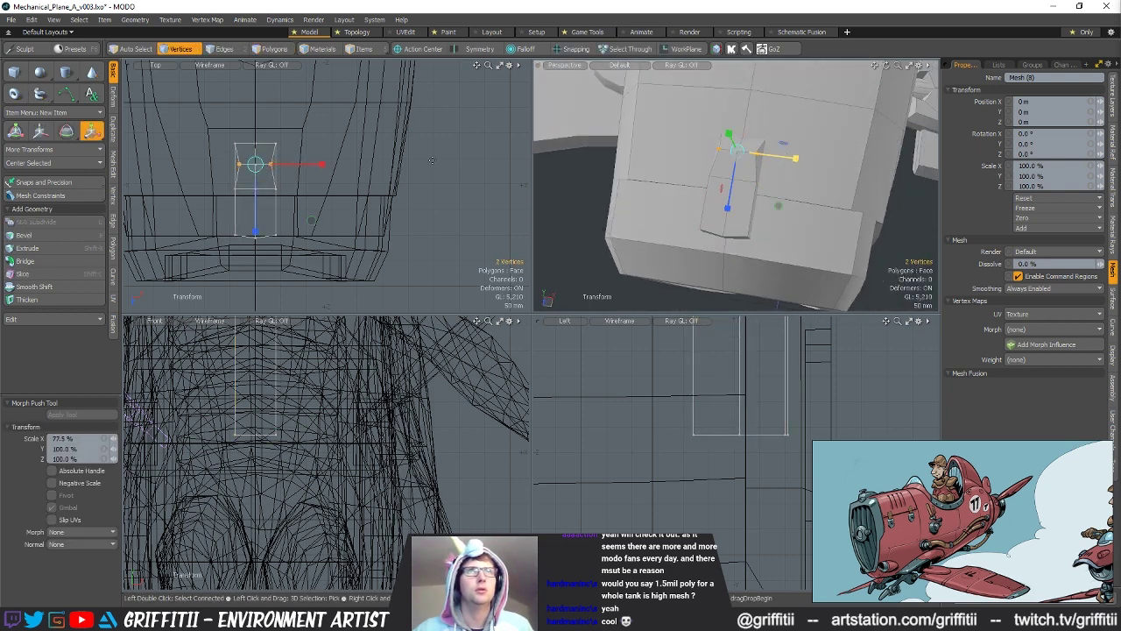
pyautogui.keyDown('alt'); pyautogui.moveTo(252, 134); pyautogui.dragTo(268, 160); pyautogui.keyUp('alt')
pyautogui.scroll(2, 269, 160)
pyautogui.press('space')
pyautogui.press('w')
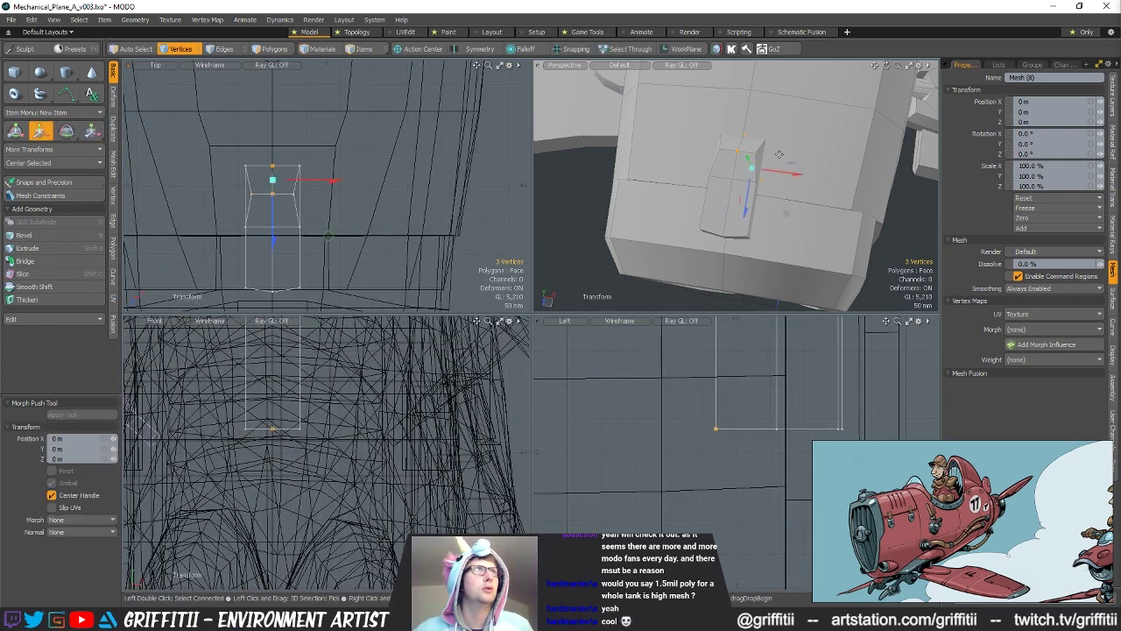
pyautogui.press('space')
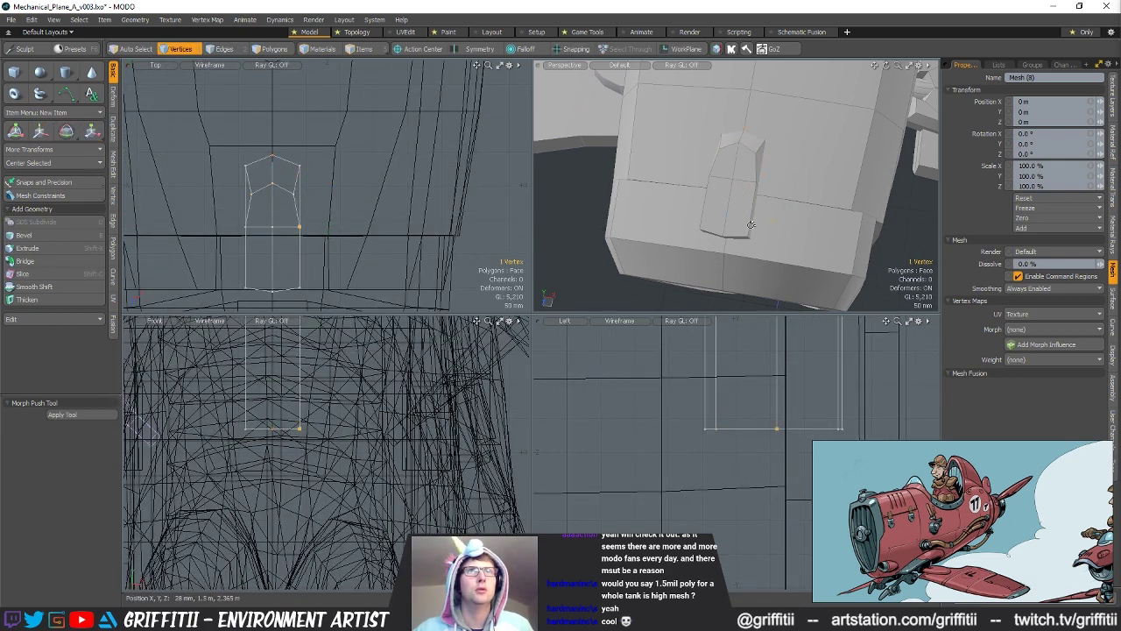
# Step: Raise the block's eight underside vertices in Y to make it shallower, and shift the whole block slightly forward in Z
pyautogui.keyDown('alt'); pyautogui.moveTo(701, 219); pyautogui.dragTo(688, 191); pyautogui.keyUp('alt')
pyautogui.moveTo(670, 386); pyautogui.dragTo(858, 499, button='right')
pyautogui.scroll(-3, 768, 361)
pyautogui.keyDown('alt'); pyautogui.moveTo(768, 360); pyautogui.dragTo(803, 437); pyautogui.keyUp('alt')
pyautogui.press('w')
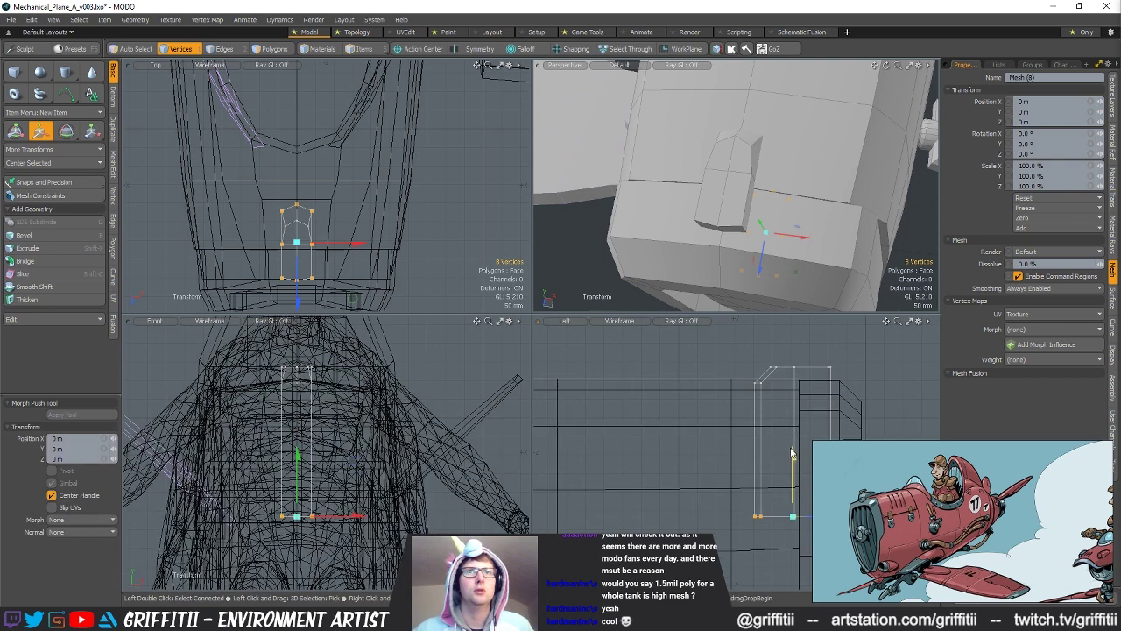
pyautogui.press('space')
pyautogui.keyDown('alt'); pyautogui.moveTo(751, 178); pyautogui.dragTo(650, 248); pyautogui.keyUp('alt')
pyautogui.press('3')
pyautogui.press('w')
# Step: Select the nose cowling's recessed front polygons, grow the selection to include the inner walls and rim, and move them slightly back in Z
pyautogui.press('5')
pyautogui.click(699, 279)
pyautogui.scroll(-5, 699, 278)
pyautogui.press('1')
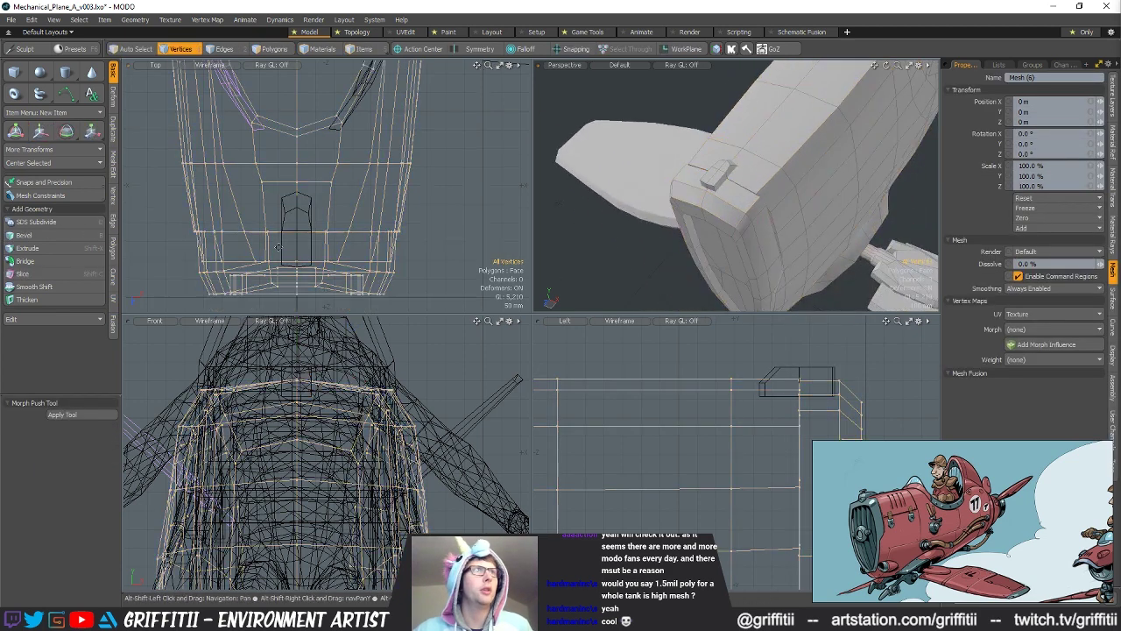
pyautogui.scroll(-1, 377, 254)
pyautogui.keyDown('alt'); pyautogui.moveTo(377, 254); pyautogui.dragTo(369, 175); pyautogui.keyUp('alt')
pyautogui.press('space')
pyautogui.press('space')
pyautogui.keyDown('alt'); pyautogui.moveTo(771, 249); pyautogui.dragTo(755, 221); pyautogui.keyUp('alt')
pyautogui.click(710, 254)
pyautogui.keyDown('shift'); pyautogui.moveTo(735, 212); pyautogui.dragTo(723, 260); pyautogui.keyUp('shift')
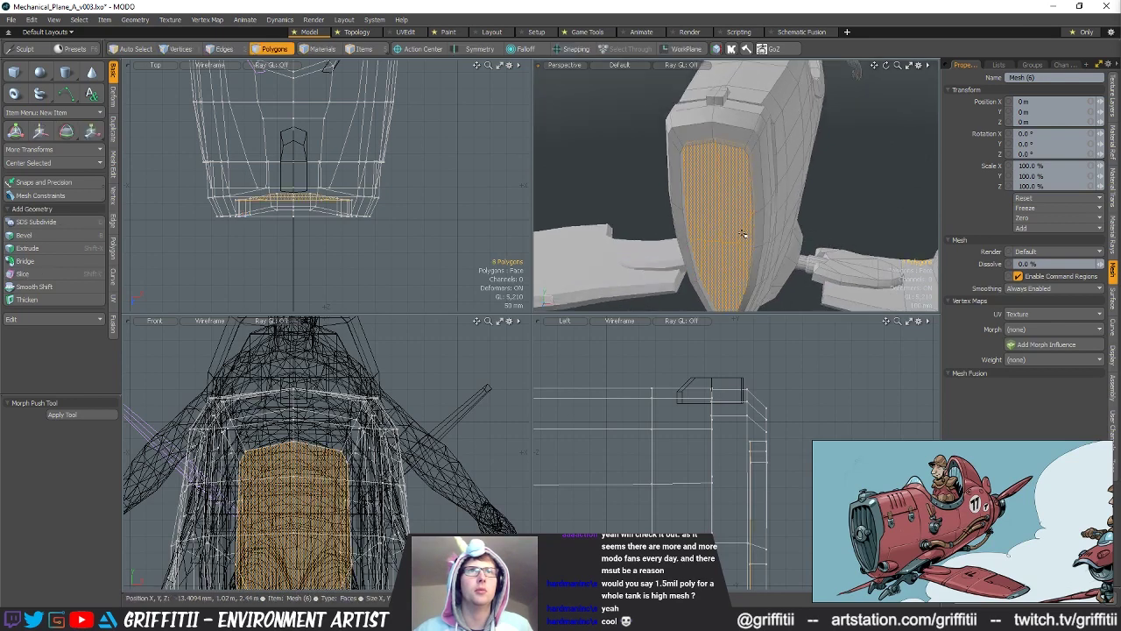
pyautogui.hotkey('shift', 'Up')
pyautogui.hotkey('shift', 'Up')
pyautogui.keyDown('alt'); pyautogui.moveTo(743, 232); pyautogui.dragTo(725, 187); pyautogui.keyUp('alt')
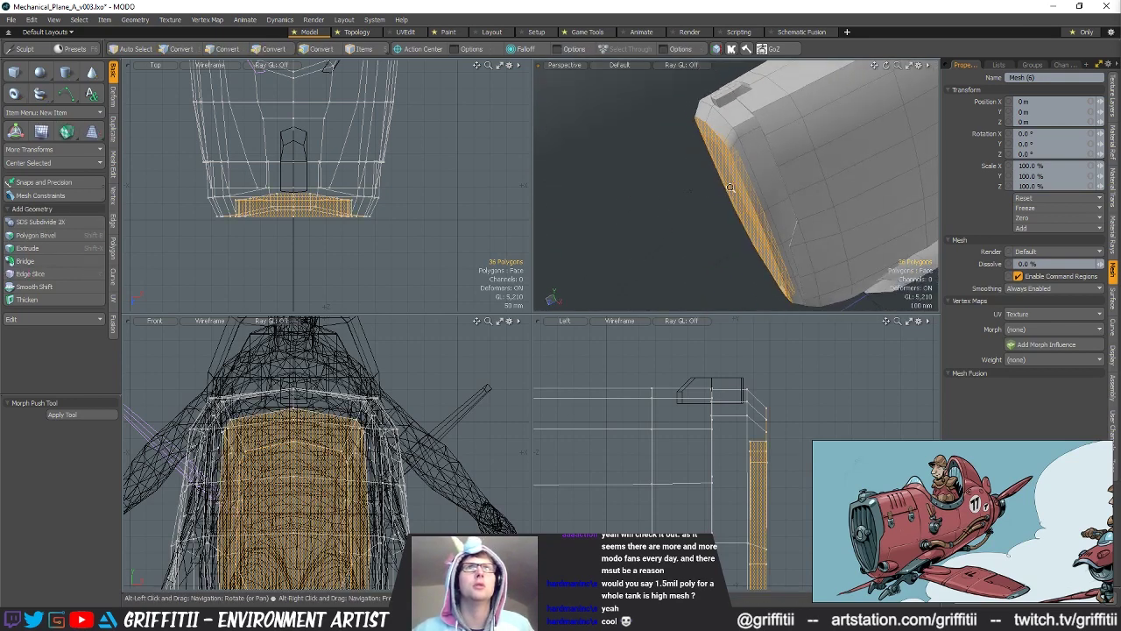
pyautogui.press('w')
pyautogui.keyDown('alt'); pyautogui.moveTo(809, 206); pyautogui.dragTo(788, 245); pyautogui.keyUp('alt')
pyautogui.hotkey('ctrl', 'z')
pyautogui.press('Escape')
pyautogui.press('Escape')
pyautogui.keyDown('alt'); pyautogui.moveTo(751, 188); pyautogui.dragTo(733, 170); pyautogui.keyUp('alt')
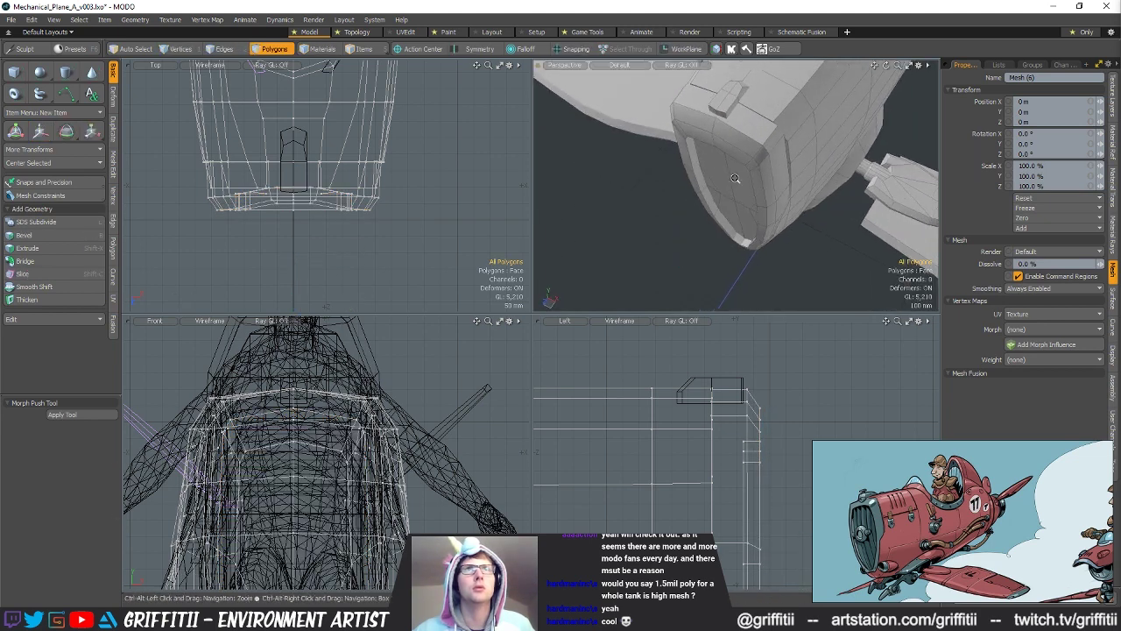
# Step: Select the whole detail block on top of the nose and move it 10 mm forward in Z
pyautogui.press('2')
pyautogui.keyDown('alt'); pyautogui.moveTo(729, 102); pyautogui.dragTo(742, 202); pyautogui.keyUp('alt')
pyautogui.press('3')
pyautogui.doubleClick(715, 171)
pyautogui.press('y')
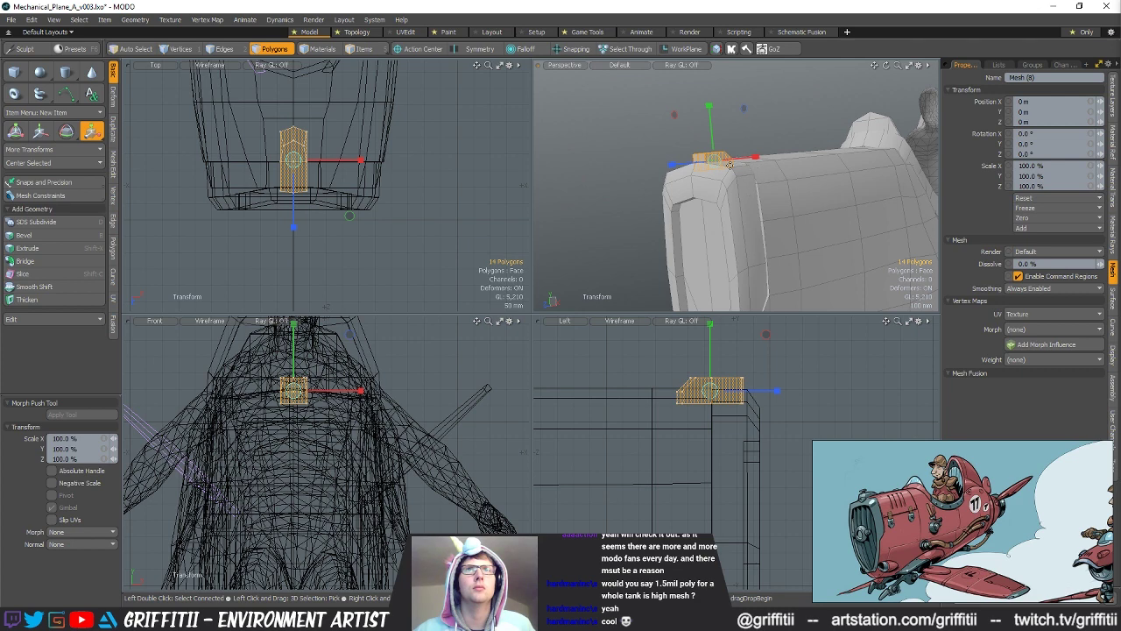
pyautogui.keyDown('alt'); pyautogui.moveTo(718, 184); pyautogui.dragTo(688, 218); pyautogui.keyUp('alt')
pyautogui.press('w')
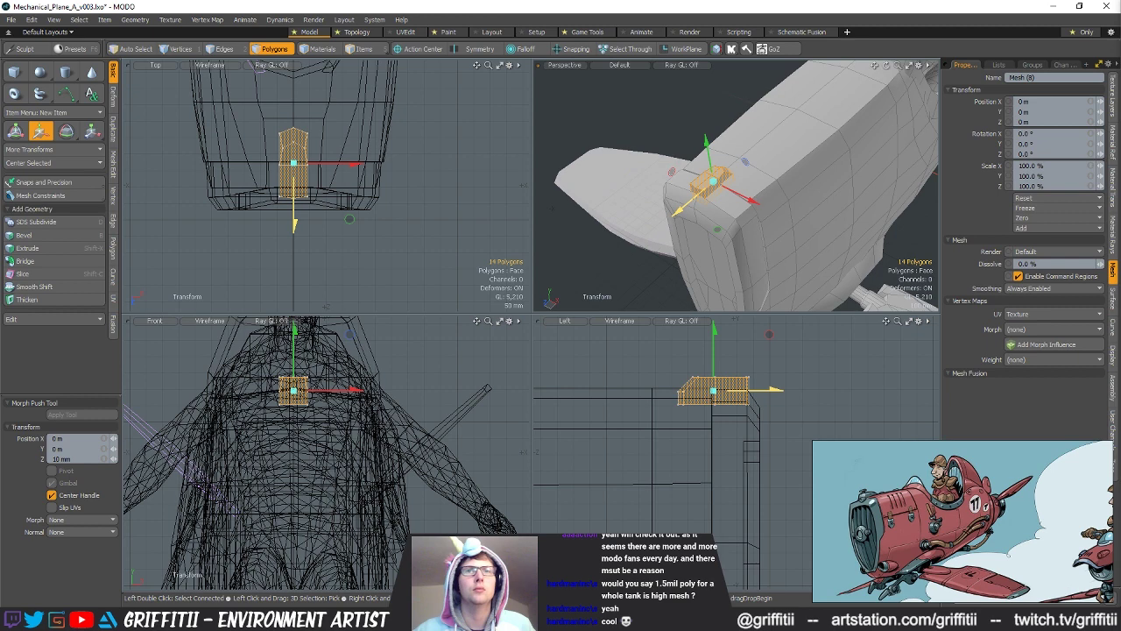
pyautogui.press('space')
# Step: Copy the block's two flat top polygons into a new mesh and raise the copy in Y above the block
pyautogui.keyDown('alt'); pyautogui.moveTo(786, 207); pyautogui.dragTo(774, 246); pyautogui.keyUp('alt')
pyautogui.scroll(4, 715, 191)
pyautogui.click(708, 131)
pyautogui.keyDown('alt'); pyautogui.moveTo(708, 131); pyautogui.dragTo(695, 194); pyautogui.keyUp('alt')
pyautogui.scroll(3, 733, 185)
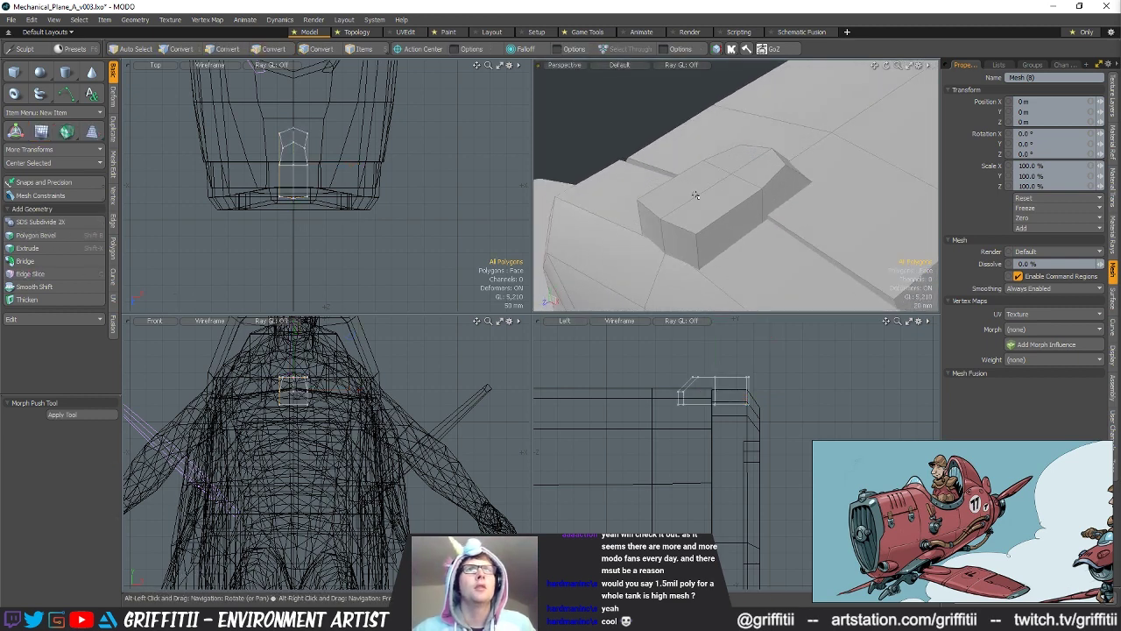
pyautogui.click(698, 195)
pyautogui.hotkey('ctrl', 'c')
pyautogui.press('n')
pyautogui.hotkey('ctrl', 'v')
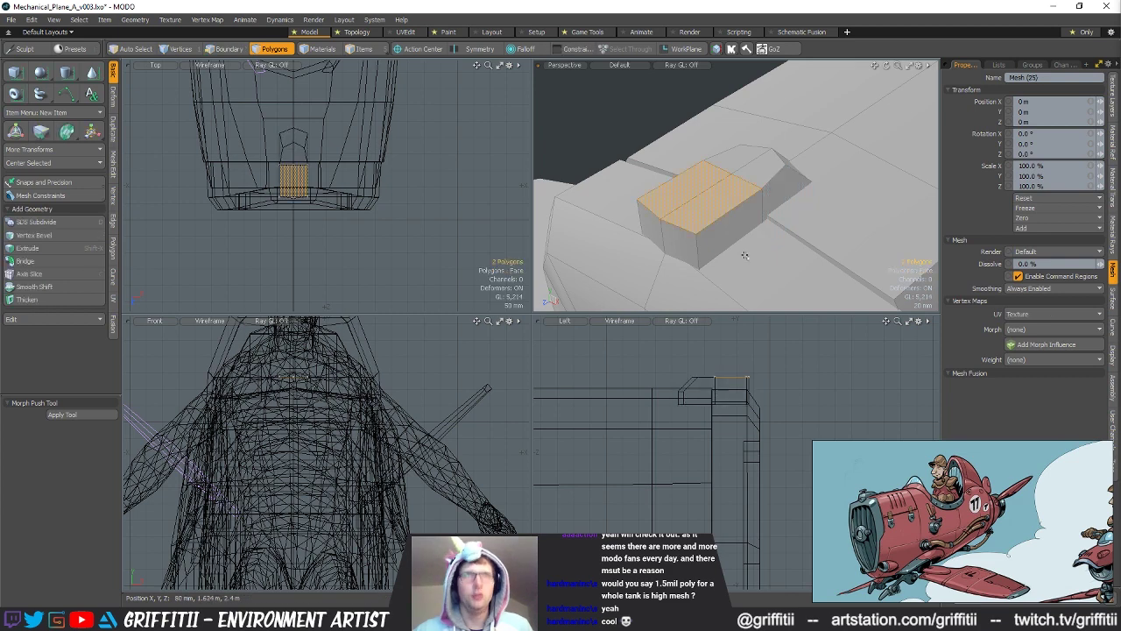
pyautogui.press('w')
pyautogui.press('space')
pyautogui.moveTo(690, 170); pyautogui.dragTo(711, 176)
# Step: Slice the copied plate crosswise through its middle and delete its front half
pyautogui.hotkey('alt', 'c')
pyautogui.click(743, 179)
pyautogui.press('space')
pyautogui.press('1')
pyautogui.scroll(5, 267, 186)
pyautogui.press('space')
pyautogui.press('space')
pyautogui.moveTo(348, 155)
pyautogui.mouseDown(button='right')
pyautogui.moveTo(299, 254)
pyautogui.moveTo(407, 171)
pyautogui.mouseUp(button='right')
pyautogui.press('Delete')
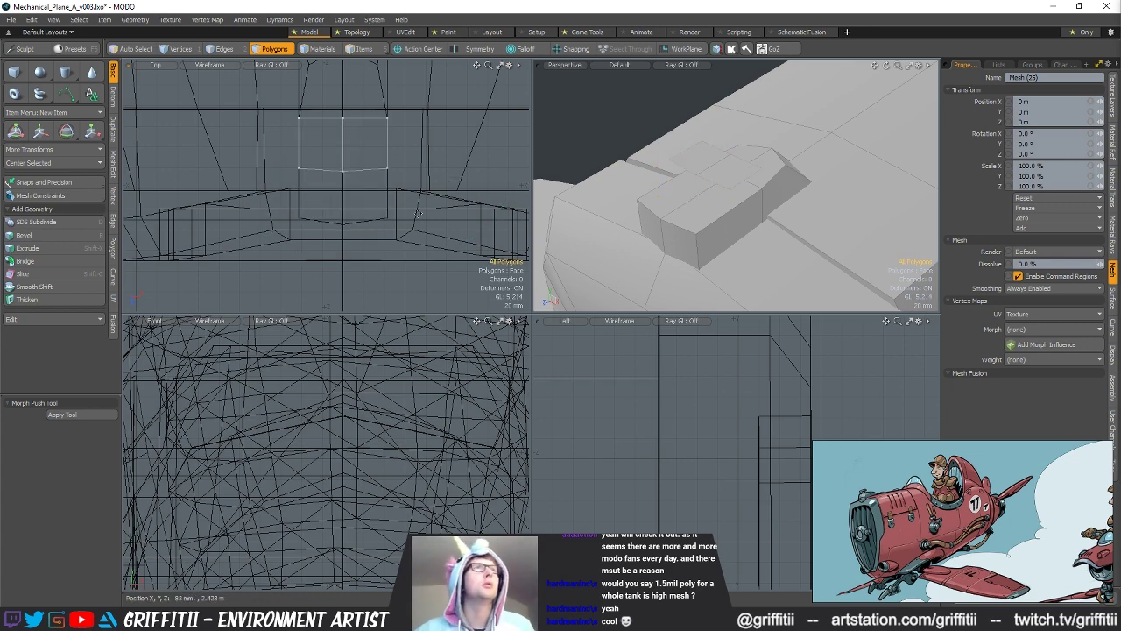
# Step: Move the plate's rear centre vertex by -3 mm in Z to give the back edge a slight point
pyautogui.keyDown('alt'); pyautogui.keyDown('shift'); pyautogui.moveTo(417, 213); pyautogui.dragTo(421, 246); pyautogui.keyUp('shift'); pyautogui.keyUp('alt')
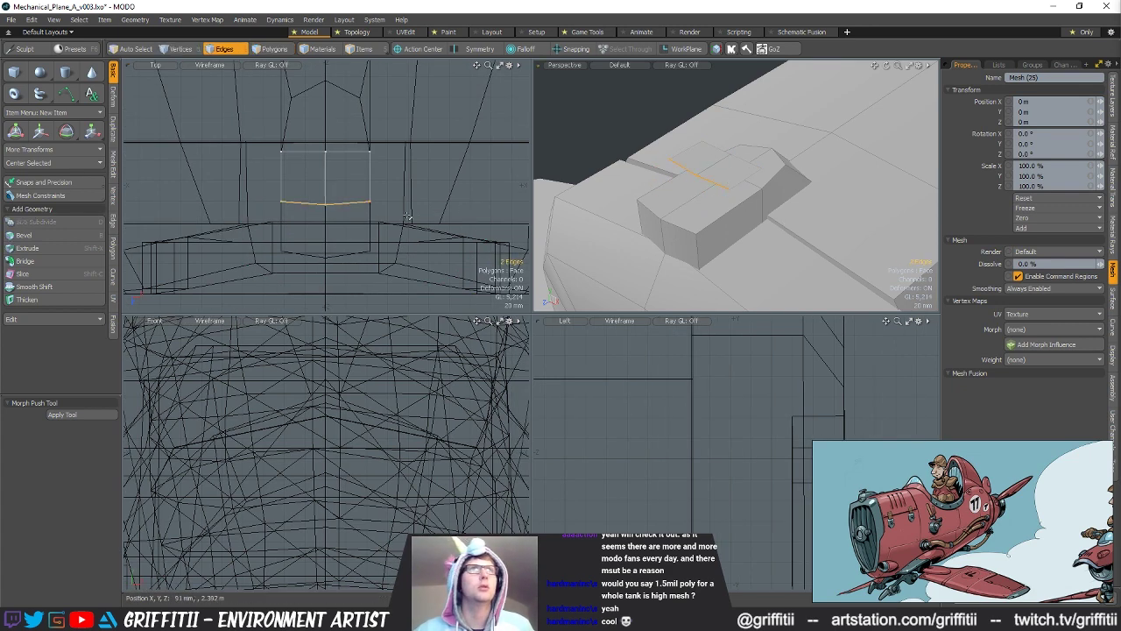
pyautogui.press('space')
pyautogui.press('space')
pyautogui.click(326, 151)
pyautogui.press('w')
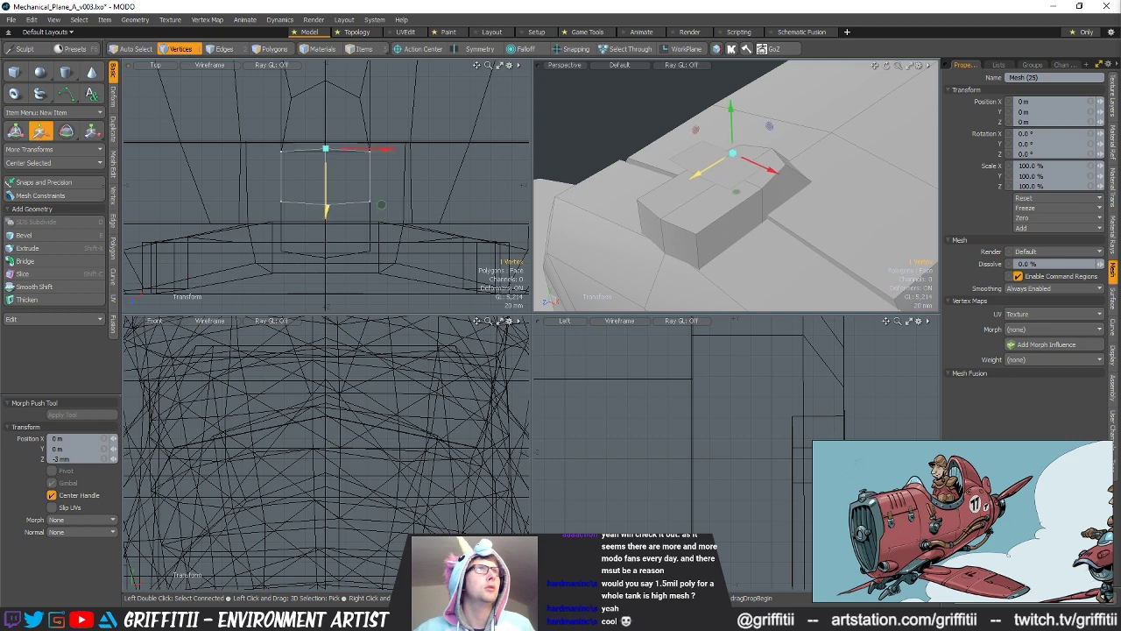
pyautogui.click(388, 205)
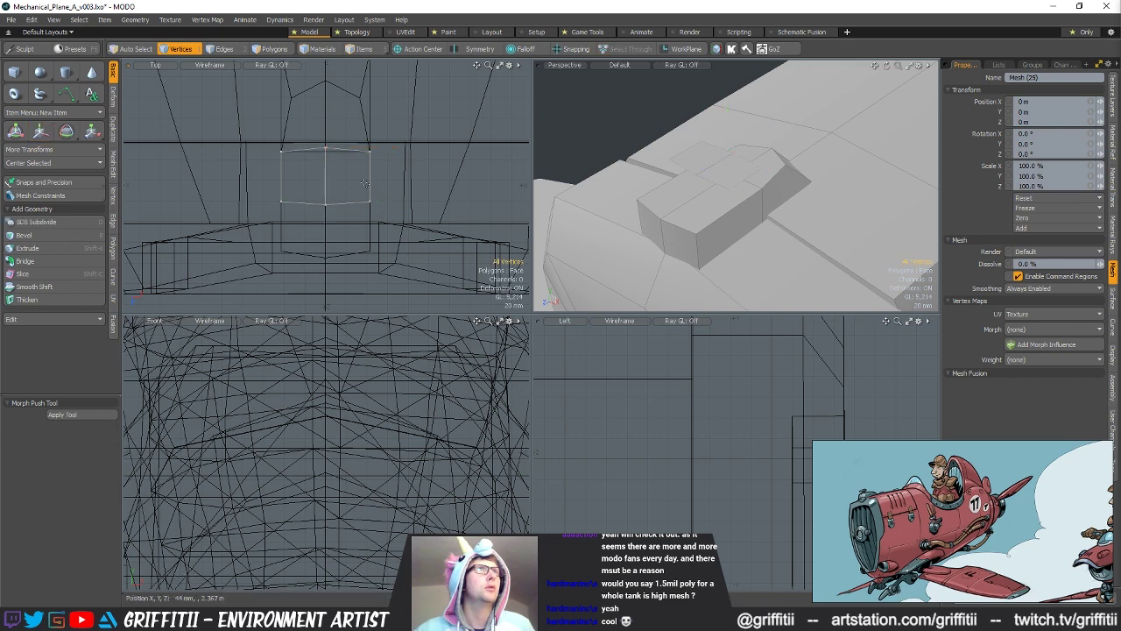
# Step: Select the plate's six boundary edges and extend them by -10 mm in Y to give it thickness
pyautogui.hotkey('ctrl', '4')
pyautogui.click(883, 178)
pyautogui.click(739, 156)
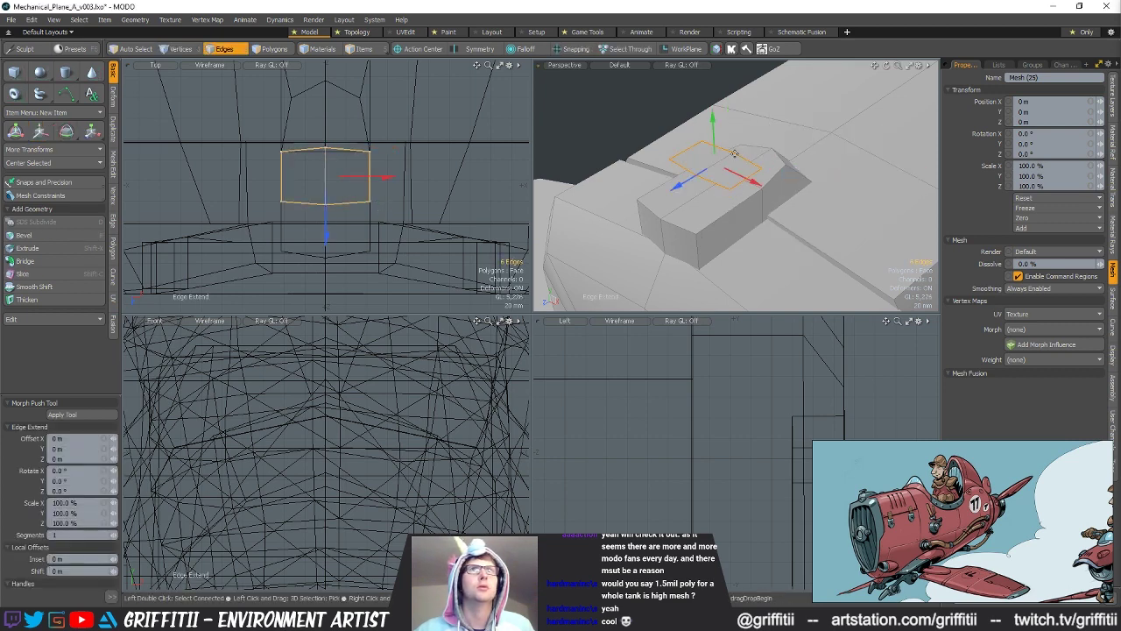
pyautogui.keyDown('alt'); pyautogui.moveTo(714, 135); pyautogui.dragTo(770, 233); pyautogui.keyUp('alt')
pyautogui.hotkey('shift', 'a')
pyautogui.keyDown('alt'); pyautogui.moveTo(769, 187); pyautogui.dragTo(758, 136); pyautogui.keyUp('alt')
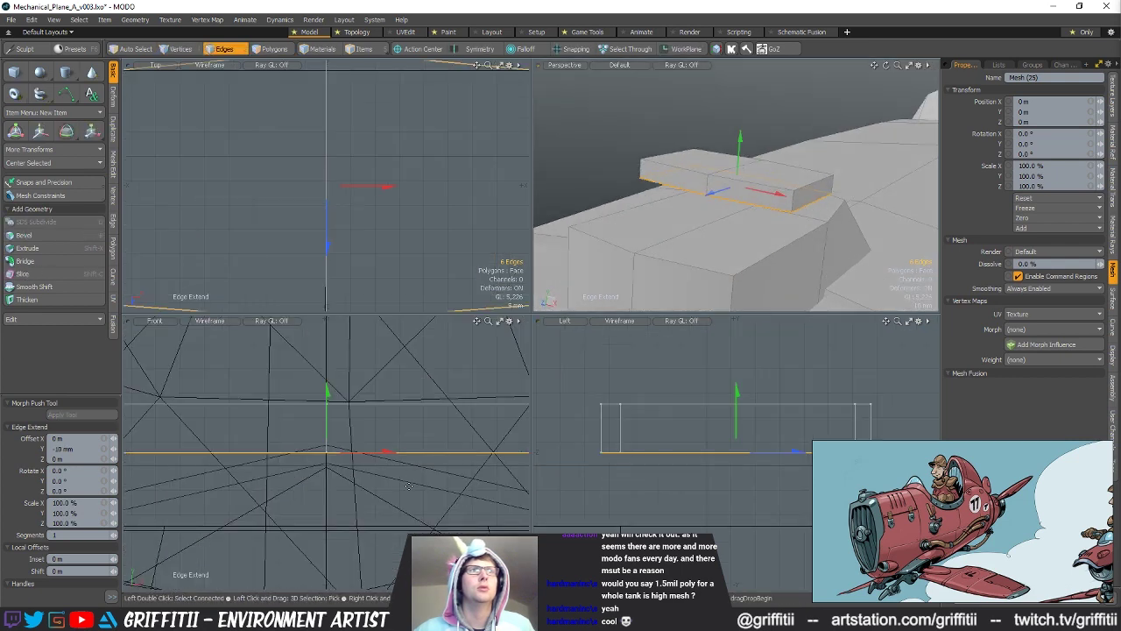
# Step: Bridge the lower edges of the plate to close its open underside
pyautogui.press('space')
pyautogui.click(436, 433)
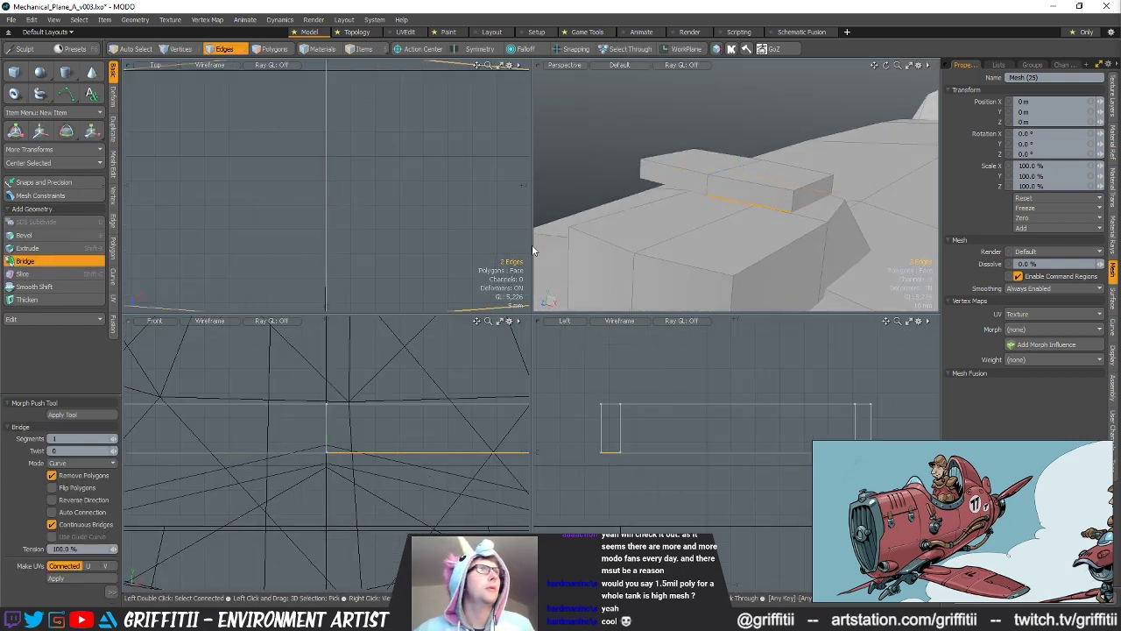
pyautogui.click(681, 190)
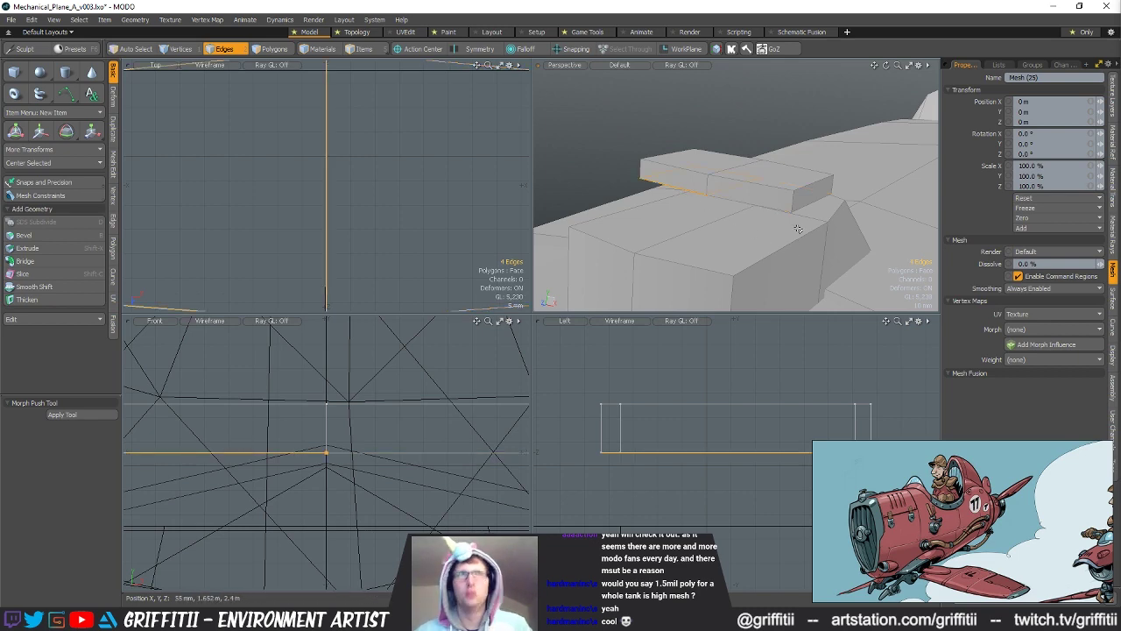
# Step: Select the whole plate and scale it to about 84% in X so it is narrower than the block
pyautogui.keyDown('alt'); pyautogui.moveTo(785, 201); pyautogui.dragTo(746, 163); pyautogui.keyUp('alt')
pyautogui.press('3')
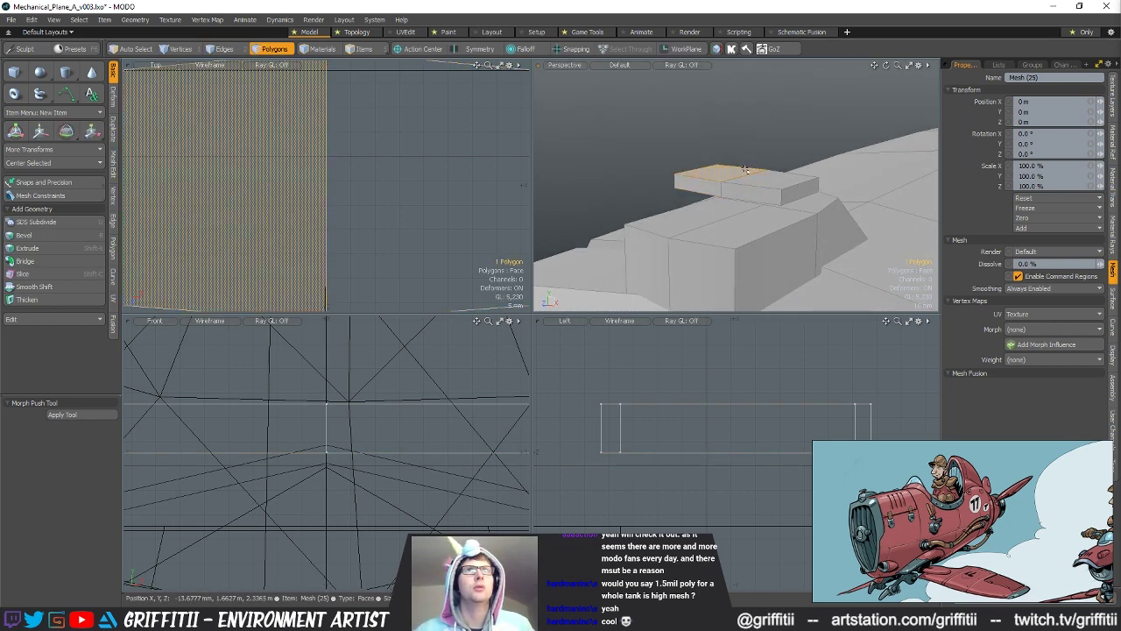
pyautogui.doubleClick(745, 170)
pyautogui.scroll(-6, 228, 201)
pyautogui.press('r')
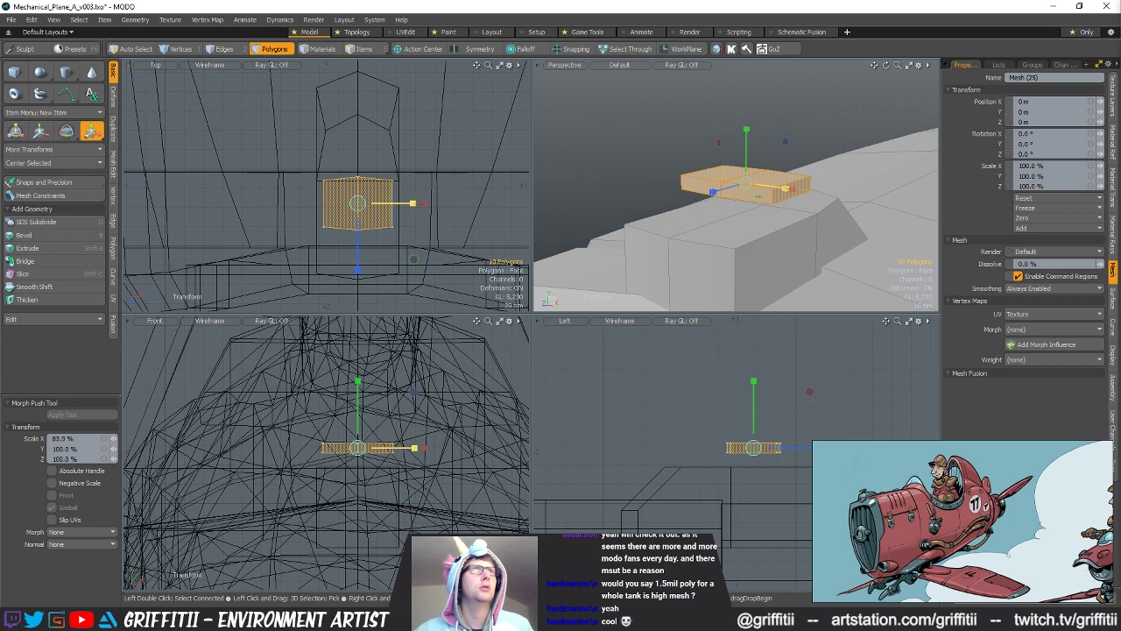
pyautogui.keyDown('alt'); pyautogui.moveTo(783, 188); pyautogui.dragTo(659, 190); pyautogui.keyUp('alt')
# Step: Move the whole plate forward in Z so it hovers over the front part of the block
pyautogui.press('w')
pyautogui.keyDown('alt'); pyautogui.moveTo(718, 210); pyautogui.dragTo(683, 195); pyautogui.keyUp('alt')
pyautogui.keyDown('alt'); pyautogui.moveTo(713, 206); pyautogui.dragTo(720, 224); pyautogui.keyUp('alt')
pyautogui.press('r')
pyautogui.keyDown('alt'); pyautogui.moveTo(726, 175); pyautogui.dragTo(649, 172); pyautogui.keyUp('alt')
pyautogui.press('w')
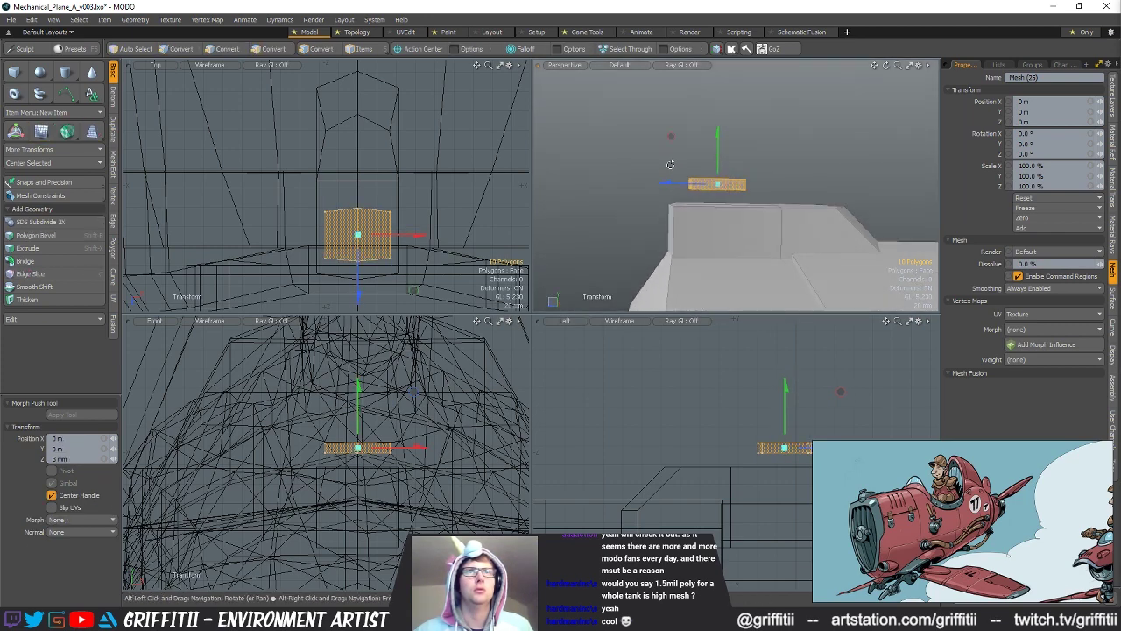
pyautogui.moveTo(672, 137); pyautogui.dragTo(668, 133)
pyautogui.press('q')
pyautogui.click(756, 133)
pyautogui.keyDown('alt'); pyautogui.moveTo(756, 133); pyautogui.dragTo(734, 205); pyautogui.keyUp('alt')
pyautogui.doubleClick(760, 183)
pyautogui.press('w')
pyautogui.press('q')
pyautogui.click(802, 161)
pyautogui.scroll(3, 760, 186)
pyautogui.scroll(-3, 733, 205)
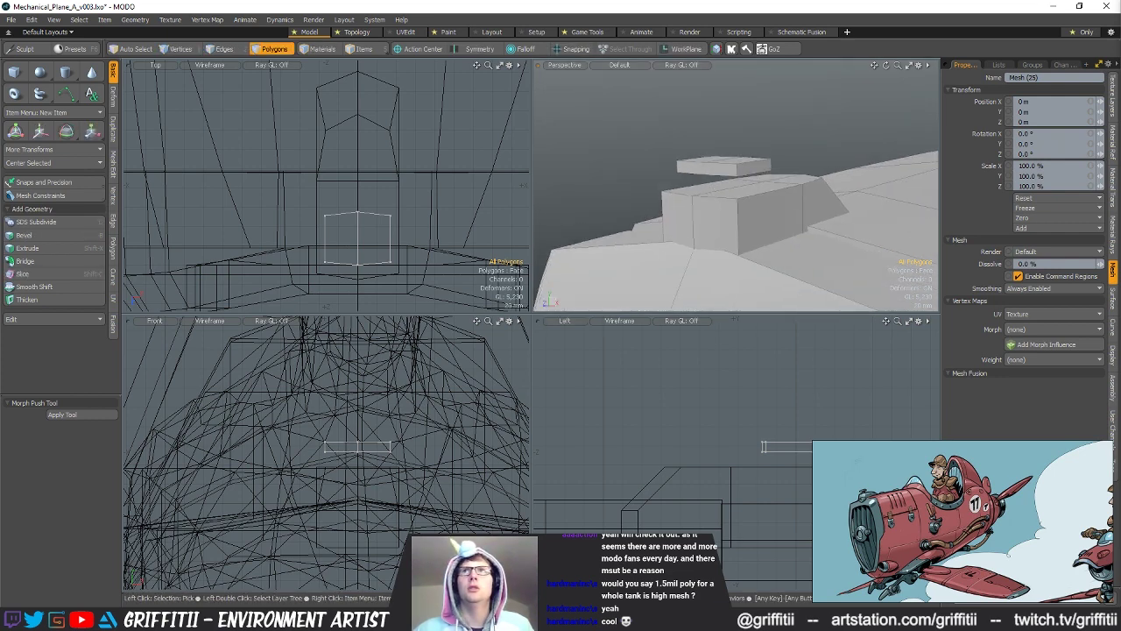
# Step: Create a 16-sided cylinder in a separate mesh and move it about 2.26 m forward in Z to the nose
pyautogui.click(65, 73)
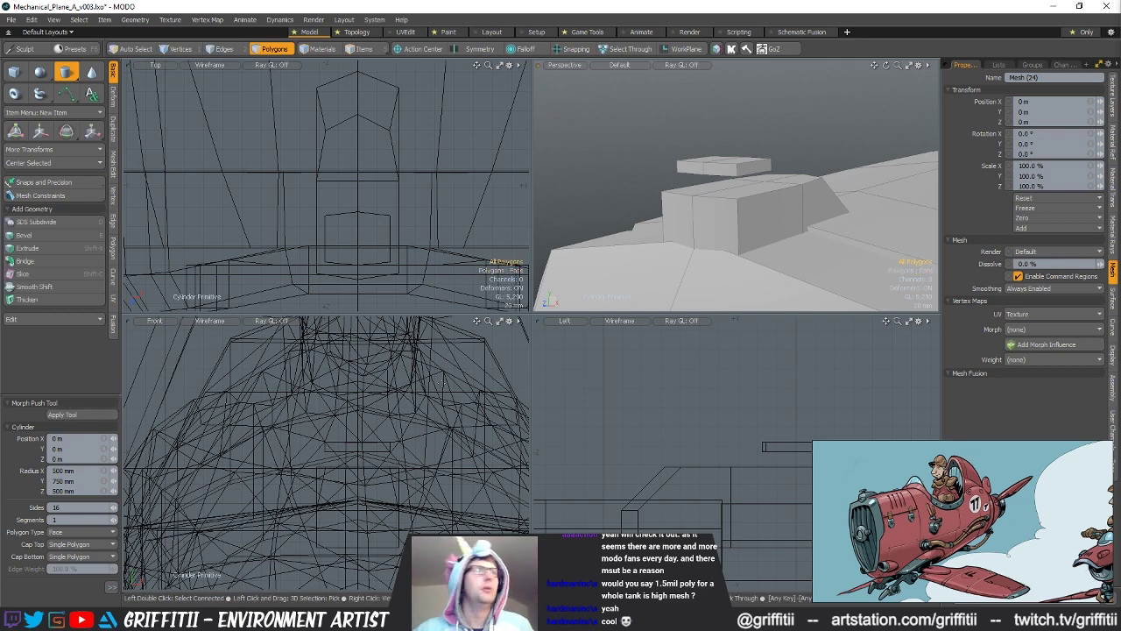
pyautogui.scroll(-10, 271, 257)
pyautogui.keyDown('alt'); pyautogui.keyDown('shift'); pyautogui.moveTo(282, 217); pyautogui.dragTo(330, 287); pyautogui.keyUp('shift'); pyautogui.keyUp('alt')
pyautogui.press('space')
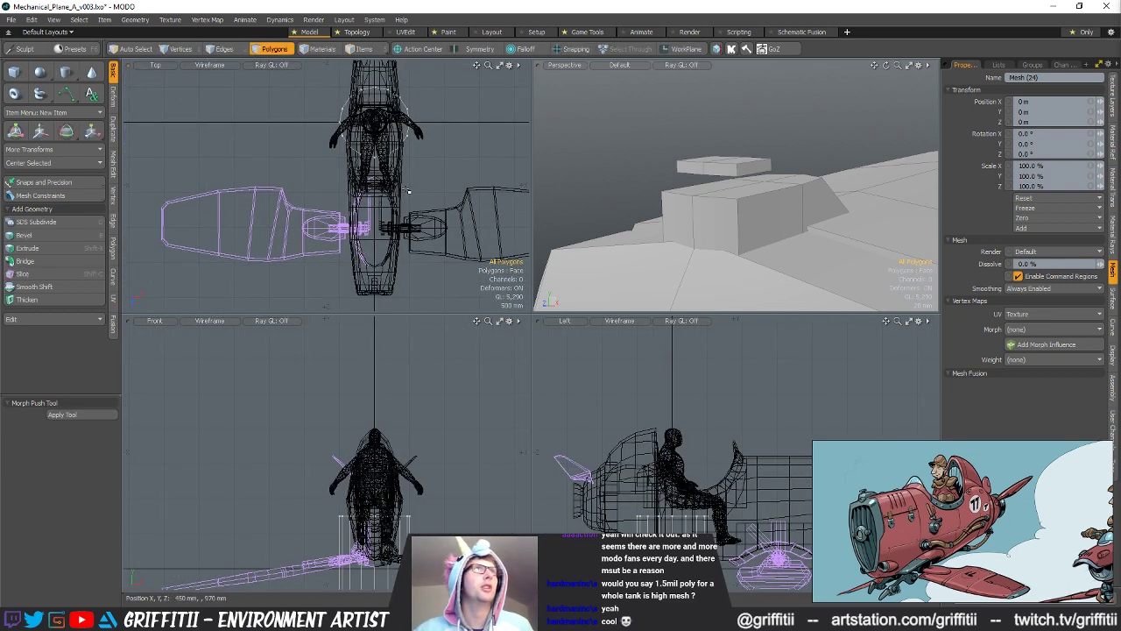
pyautogui.press('w')
pyautogui.moveTo(375, 173); pyautogui.dragTo(376, 343)
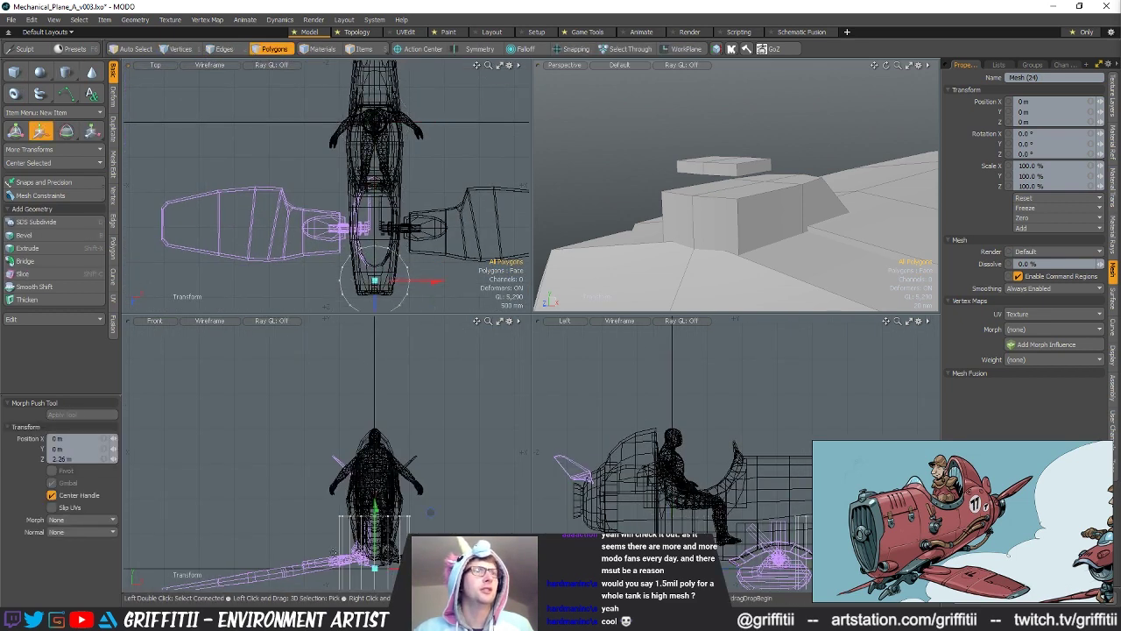
# Step: Scale the cylinder down uniformly and raise it about 1.5 m in Y to the top of the nose
pyautogui.press('r')
pyautogui.moveTo(375, 566); pyautogui.dragTo(331, 567)
pyautogui.press('w')
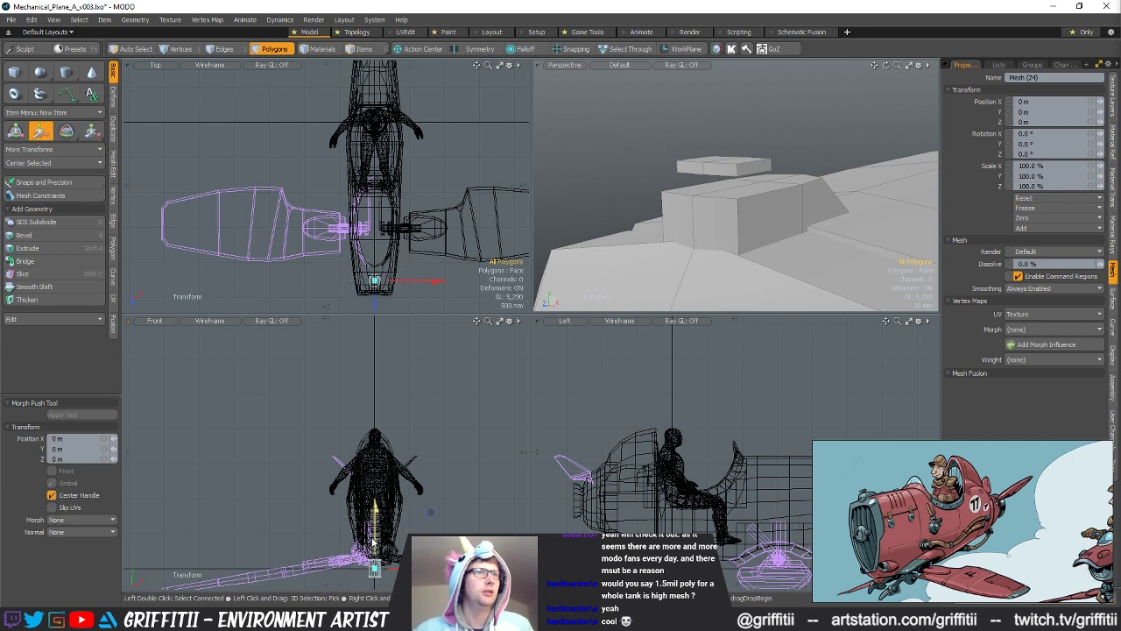
pyautogui.moveTo(375, 396); pyautogui.dragTo(375, 403)
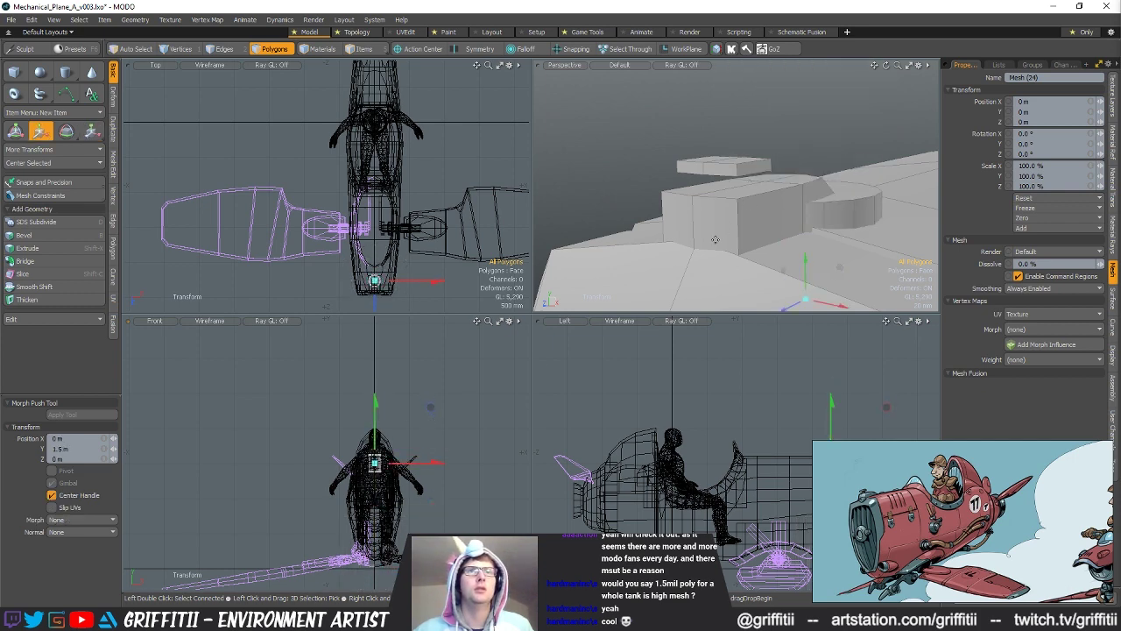
# Step: Scale the cylinder to about 16% and position it as a stem between the block and the plate
pyautogui.keyDown('alt'); pyautogui.moveTo(831, 460); pyautogui.dragTo(570, 445); pyautogui.keyUp('alt')
pyautogui.scroll(8, 570, 444)
pyautogui.moveTo(608, 482)
pyautogui.mouseDown()
pyautogui.moveTo(665, 457)
pyautogui.moveTo(602, 464)
pyautogui.mouseUp()
pyautogui.press('r')
pyautogui.scroll(4, 596, 460)
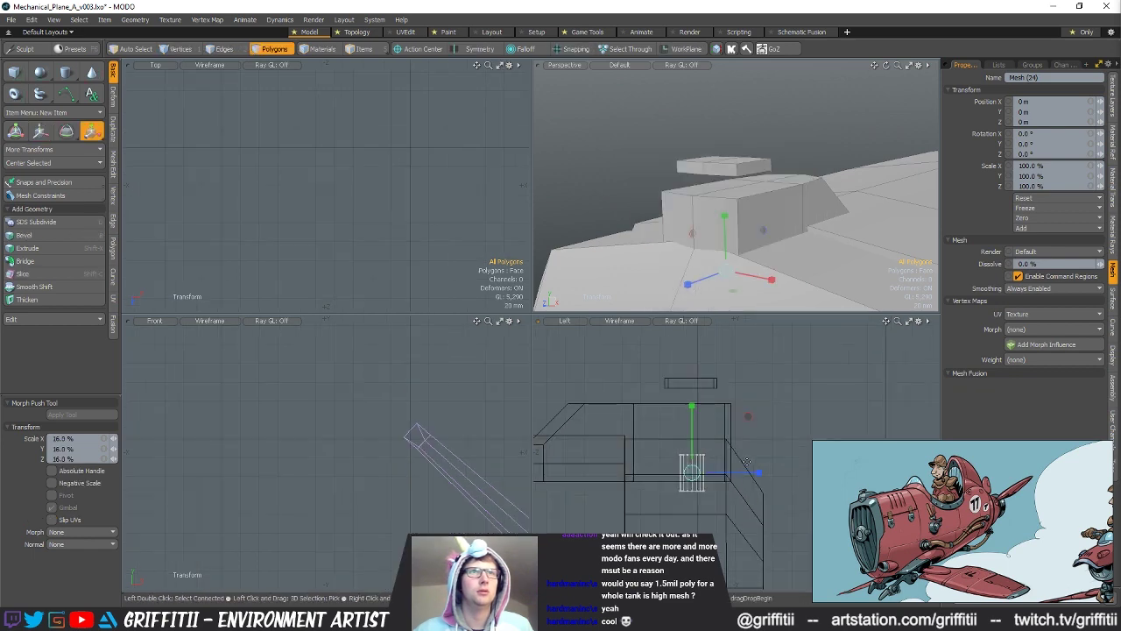
pyautogui.press('w')
pyautogui.moveTo(750, 449); pyautogui.dragTo(749, 387)
# Step: Select the stem cylinder's top and bottom cap polygons and delete them
pyautogui.hotkey('shift', 'a')
pyautogui.scroll(-5, 341, 180)
pyautogui.press('space')
pyautogui.keyDown('shift'); pyautogui.click(308, 383); pyautogui.keyUp('shift')
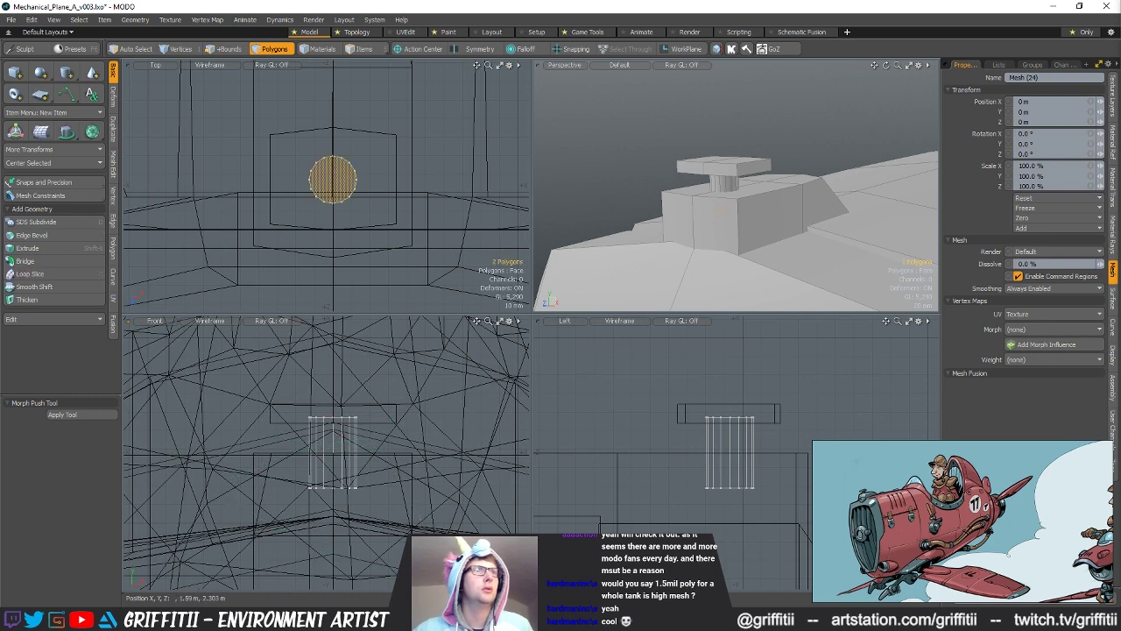
pyautogui.moveTo(805, 208)
pyautogui.keyDown('alt'); pyautogui.mouseDown()
pyautogui.moveTo(771, 210)
pyautogui.moveTo(782, 219)
pyautogui.moveTo(801, 198)
pyautogui.mouseUp(); pyautogui.keyUp('alt')
pyautogui.press('r')
pyautogui.press('space')
pyautogui.press('Delete')
# Step: Transfer the stem cylinder from its own mesh into the plate's mesh
pyautogui.press('5')
pyautogui.click(761, 168)
pyautogui.press('3')
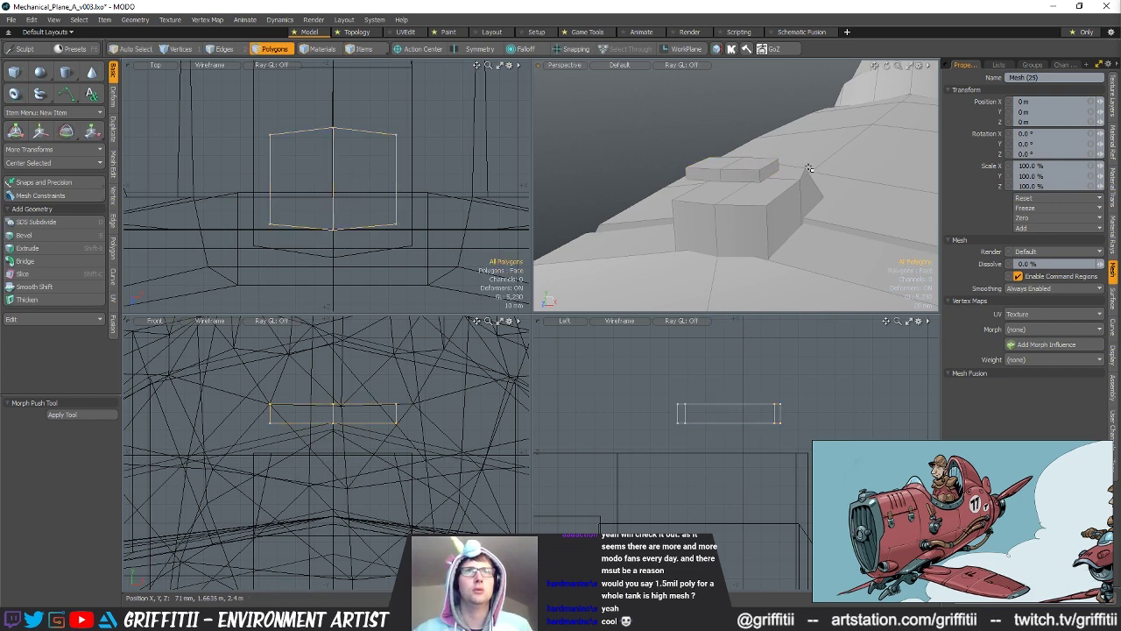
pyautogui.hotkey('ctrl', 'v')
pyautogui.click(782, 113)
# Step: Cut the combined plate and stem and paste them into the nose block's mesh
pyautogui.hotkey('ctrl', 'x')
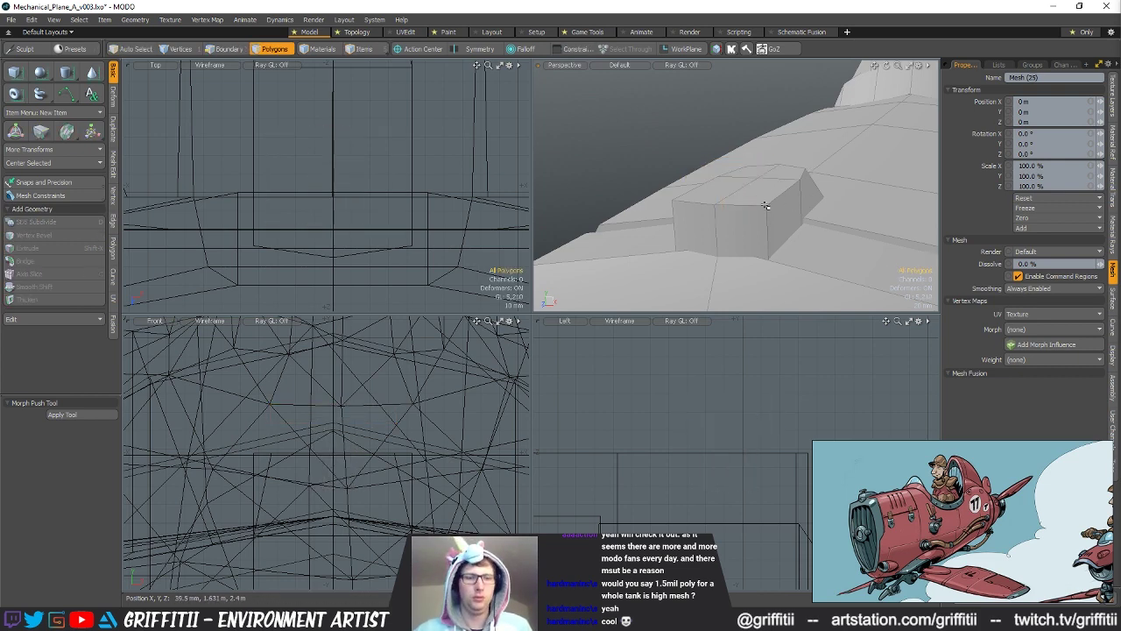
pyautogui.press('5')
pyautogui.click(763, 218)
pyautogui.press('3')
pyautogui.hotkey('ctrl', 'v')
pyautogui.keyDown('alt'); pyautogui.moveTo(804, 229); pyautogui.dragTo(721, 207); pyautogui.keyUp('alt')
pyautogui.click(771, 165)
pyautogui.keyDown('alt'); pyautogui.moveTo(771, 165); pyautogui.dragTo(768, 195); pyautogui.keyUp('alt')
pyautogui.scroll(-4, 692, 205)
pyautogui.scroll(3, 779, 201)
# Step: Select the upper outer edges of the nose block beneath the stem and bevel them into a chamfer
pyautogui.press('5')
pyautogui.click(771, 198)
pyautogui.press('2')
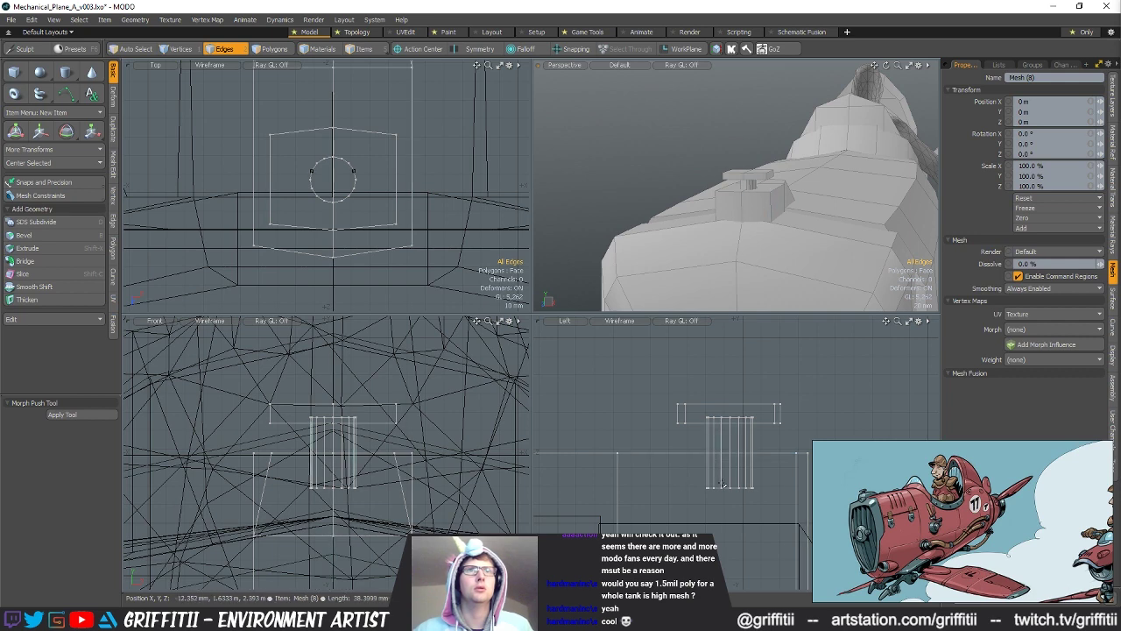
pyautogui.keyDown('alt'); pyautogui.moveTo(733, 288); pyautogui.dragTo(702, 301); pyautogui.keyUp('alt')
pyautogui.scroll(1, 702, 301)
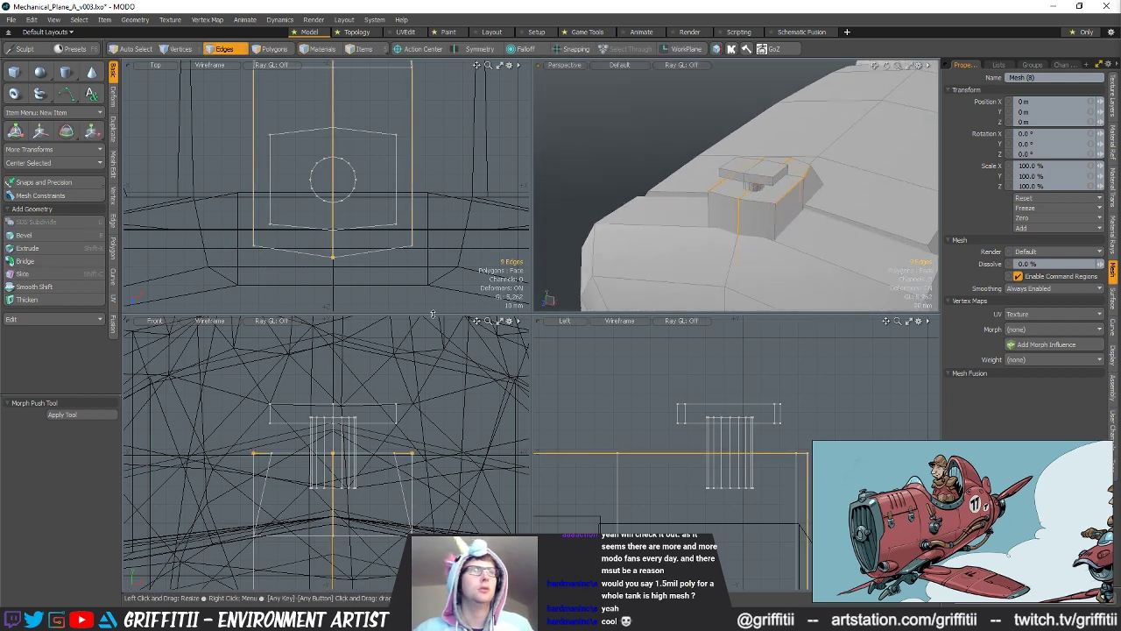
pyautogui.moveTo(523, 431); pyautogui.dragTo(520, 427, button='right')
pyautogui.keyDown('alt'); pyautogui.moveTo(438, 149); pyautogui.dragTo(430, 251); pyautogui.keyUp('alt')
pyautogui.moveTo(769, 217)
pyautogui.keyDown('alt'); pyautogui.mouseDown()
pyautogui.moveTo(731, 219)
pyautogui.moveTo(753, 219)
pyautogui.mouseUp(); pyautogui.keyUp('alt')
pyautogui.press('b')
pyautogui.press('q')
pyautogui.click(696, 126)
pyautogui.keyDown('alt'); pyautogui.moveTo(696, 126); pyautogui.dragTo(749, 212); pyautogui.keyUp('alt')
# Step: Duplicate the cap plate, rotate the copy upright, and position it just in front of the nose block
pyautogui.press('3')
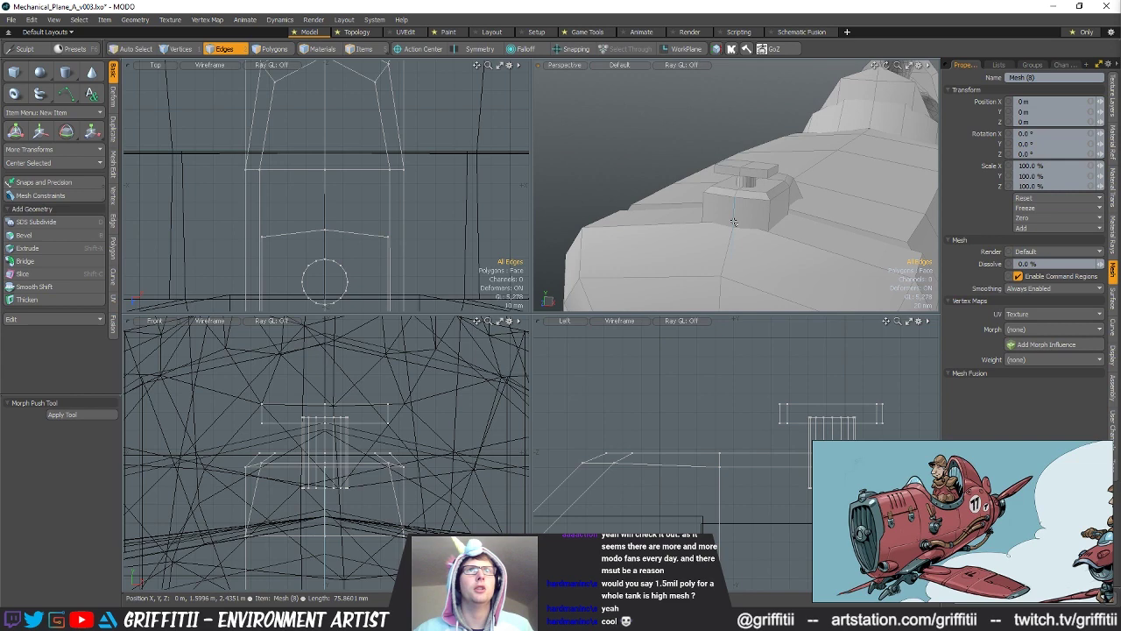
pyautogui.keyDown('alt'); pyautogui.moveTo(805, 247); pyautogui.dragTo(762, 202); pyautogui.keyUp('alt')
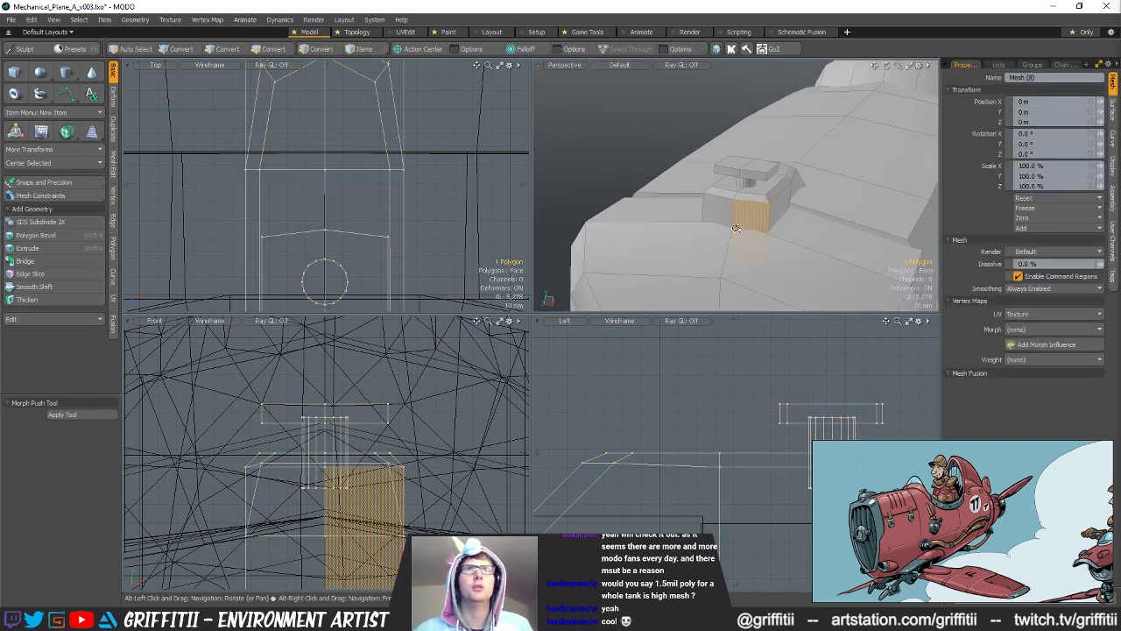
pyautogui.doubleClick(750, 179)
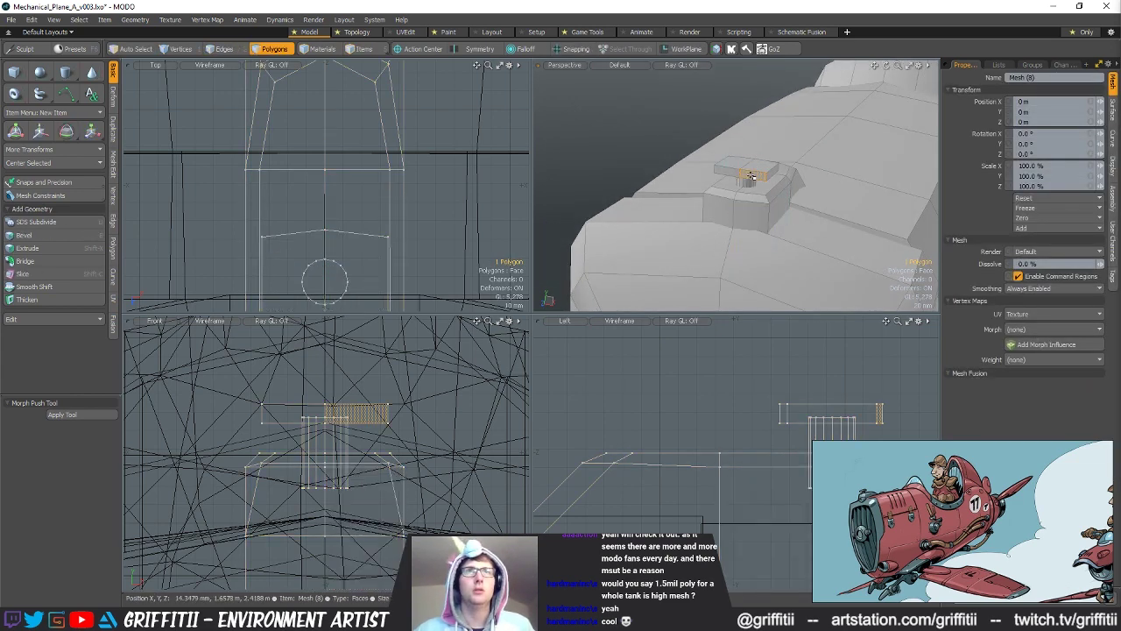
pyautogui.press('w')
pyautogui.keyDown('alt'); pyautogui.moveTo(776, 403); pyautogui.dragTo(547, 345); pyautogui.keyUp('alt')
pyautogui.scroll(-3, 578, 355)
pyautogui.moveTo(711, 383); pyautogui.dragTo(793, 393)
pyautogui.press('e')
pyautogui.moveTo(760, 345); pyautogui.dragTo(802, 414)
pyautogui.press('w')
pyautogui.moveTo(796, 364); pyautogui.dragTo(775, 428)
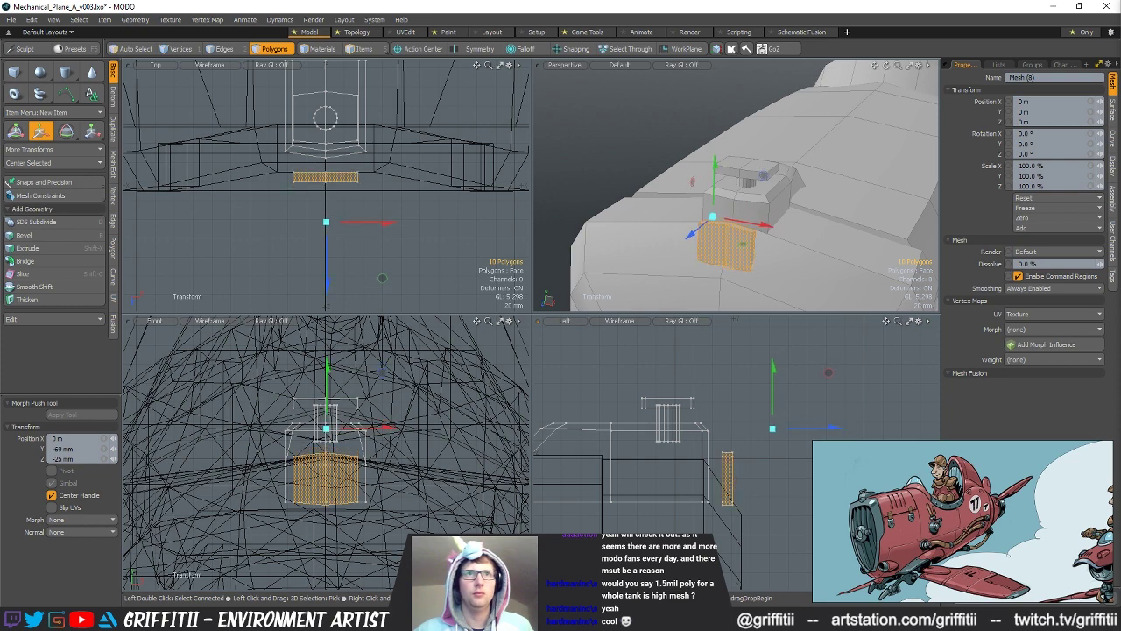
# Step: Frame the upright plate copy and raise it slightly against the front of the nose
pyautogui.hotkey('shift', 'a')
pyautogui.moveTo(771, 206)
pyautogui.keyDown('alt'); pyautogui.mouseDown()
pyautogui.moveTo(743, 225)
pyautogui.moveTo(754, 213)
pyautogui.mouseUp(); pyautogui.keyUp('alt')
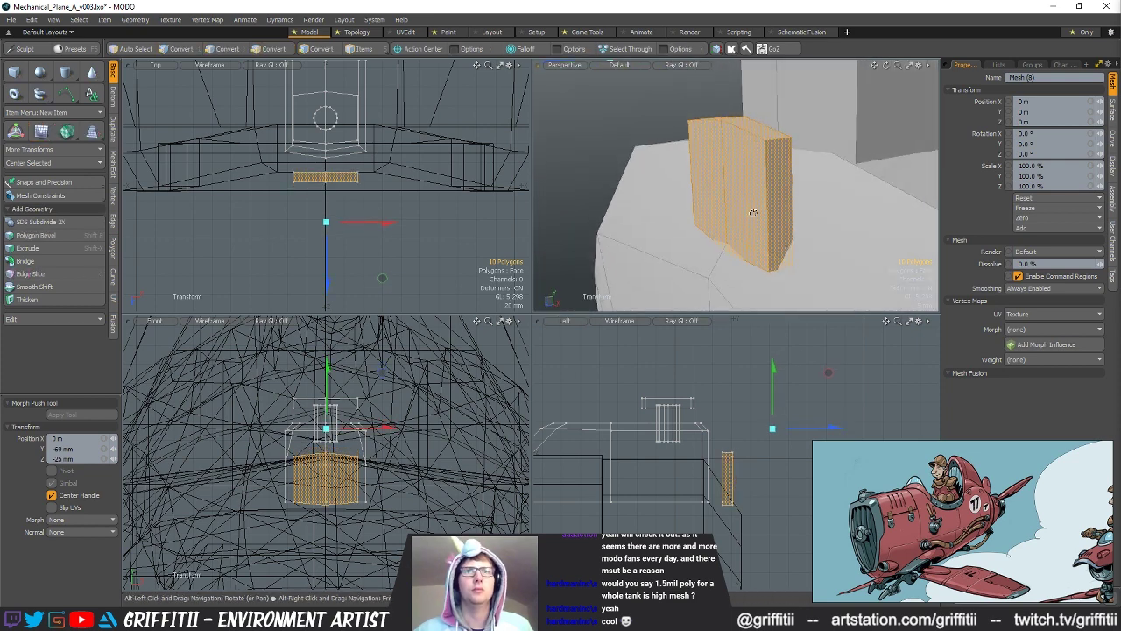
pyautogui.press('q')
pyautogui.press('y')
pyautogui.moveTo(736, 167); pyautogui.dragTo(735, 157)
pyautogui.press('q')
# Step: Separate the upright plate into its own mesh and raise its lower side vertices so it tapers to a point at the bottom
pyautogui.press('space')
pyautogui.press('space')
pyautogui.press('space')
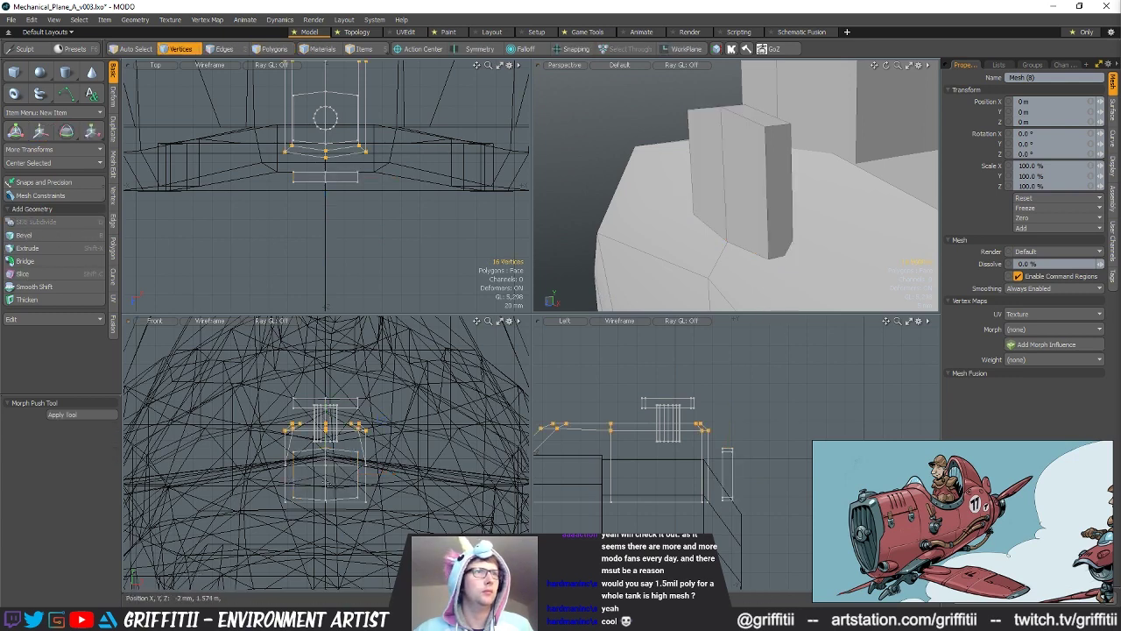
pyautogui.press('2')
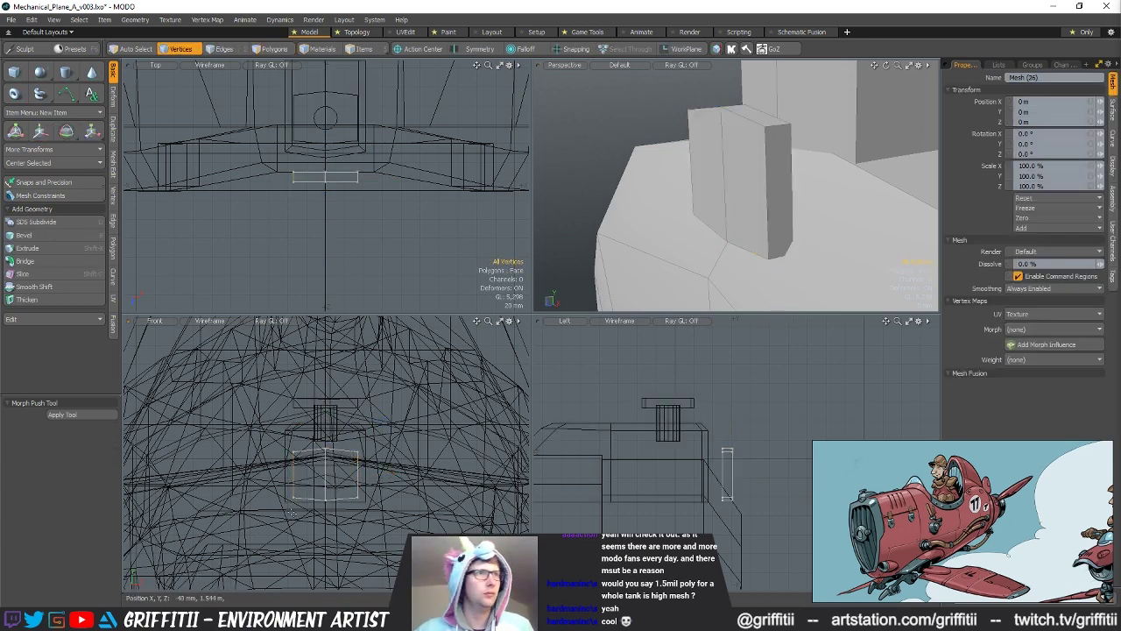
pyautogui.press('w')
pyautogui.moveTo(327, 458); pyautogui.dragTo(327, 417)
pyautogui.press('space')
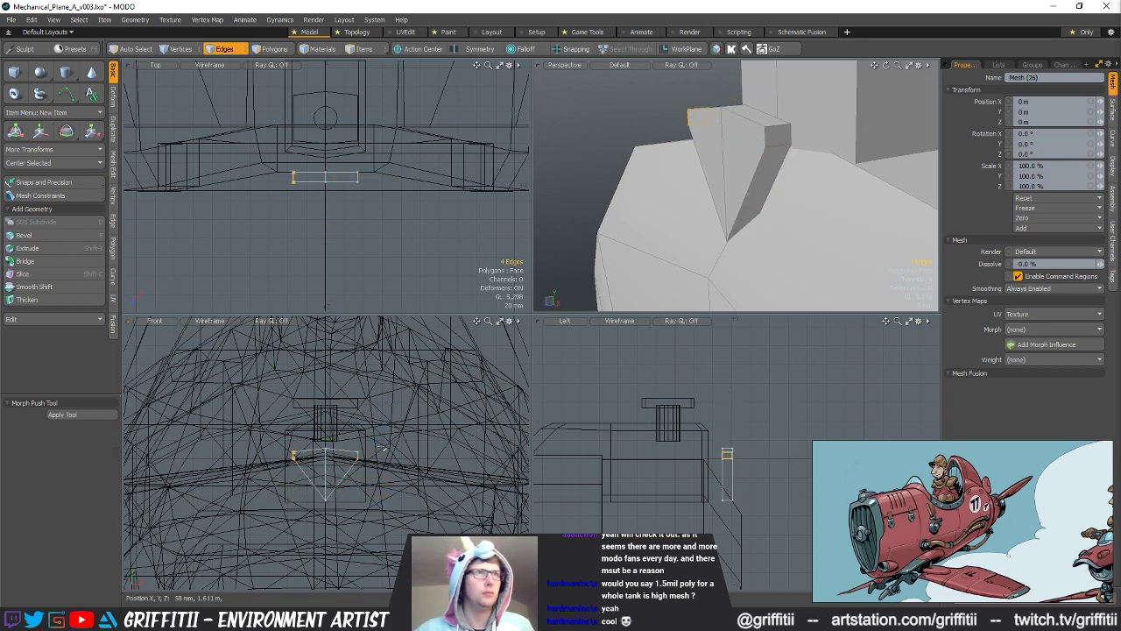
# Step: Widen the pointed plate to about 126% along the X axis
pyautogui.keyDown('alt'); pyautogui.moveTo(666, 249); pyautogui.dragTo(825, 212); pyautogui.keyUp('alt')
pyautogui.press('3')
pyautogui.press('r')
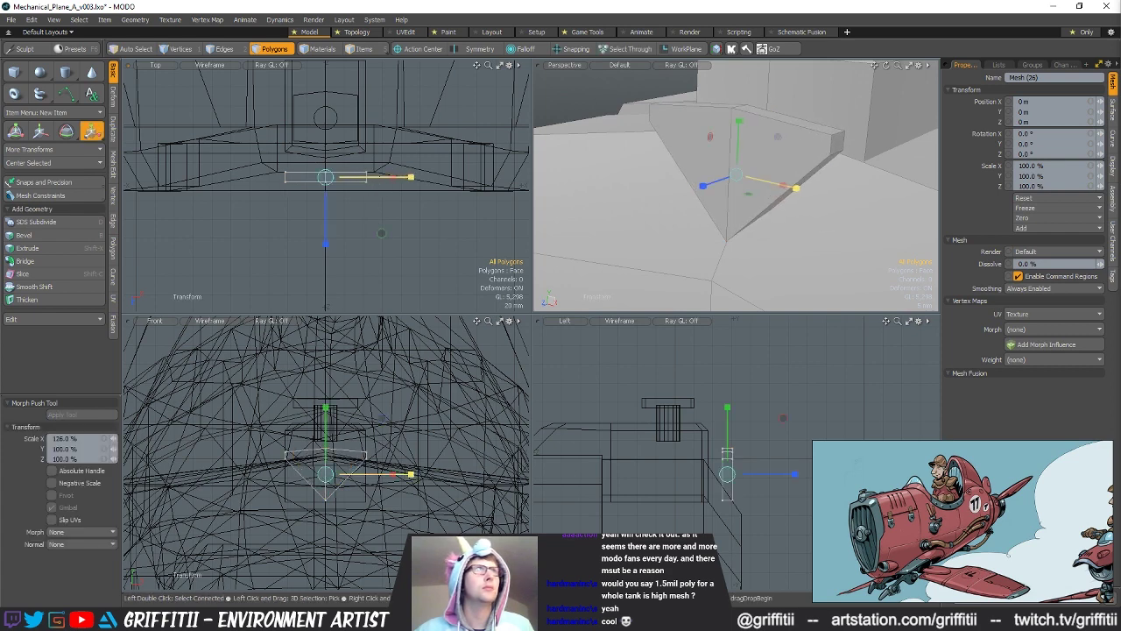
pyautogui.press('space')
# Step: Select the upper side vertices at both ends of the pointed plate and lower them slightly
pyautogui.keyDown('alt'); pyautogui.moveTo(841, 218); pyautogui.dragTo(806, 187); pyautogui.keyUp('alt')
pyautogui.press('space')
pyautogui.press('space')
pyautogui.press('space')
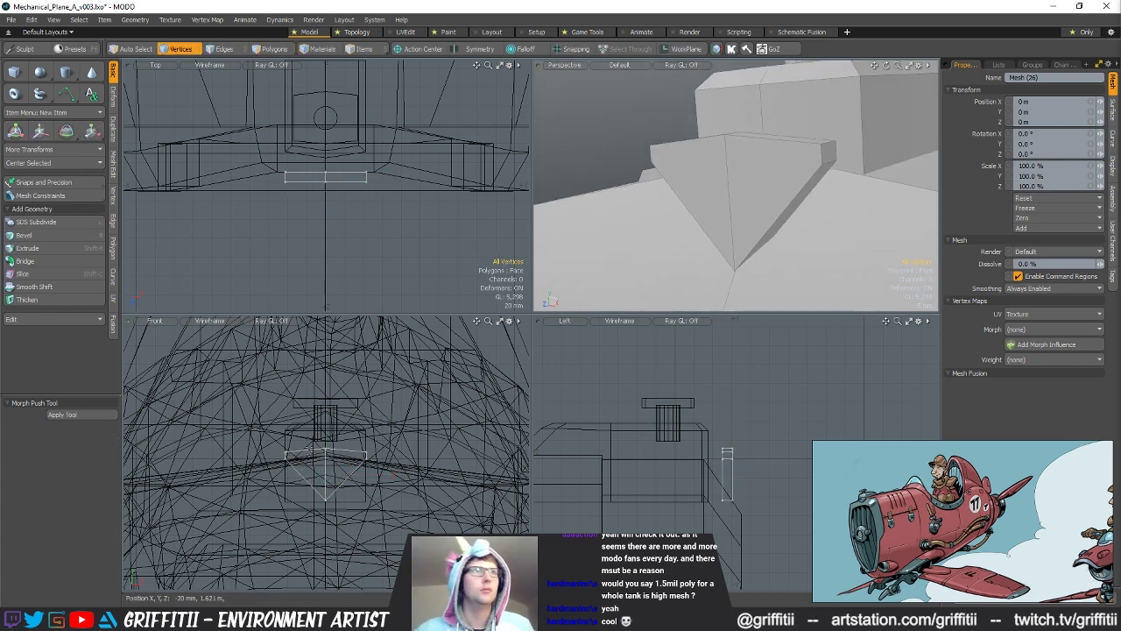
pyautogui.moveTo(378, 439); pyautogui.dragTo(359, 476, button='right')
pyautogui.keyDown('shift'); pyautogui.moveTo(278, 443); pyautogui.dragTo(294, 457, button='right'); pyautogui.keyUp('shift')
pyautogui.press('1')
pyautogui.press('w')
pyautogui.moveTo(325, 436); pyautogui.dragTo(326, 439)
pyautogui.press('Escape')
# Step: Adjust the pointed plate's profile vertically and scale it slightly wider to match the reference artwork
pyautogui.keyDown('alt'); pyautogui.moveTo(689, 211); pyautogui.dragTo(788, 212); pyautogui.keyUp('alt')
pyautogui.scroll(-2, 872, 508)
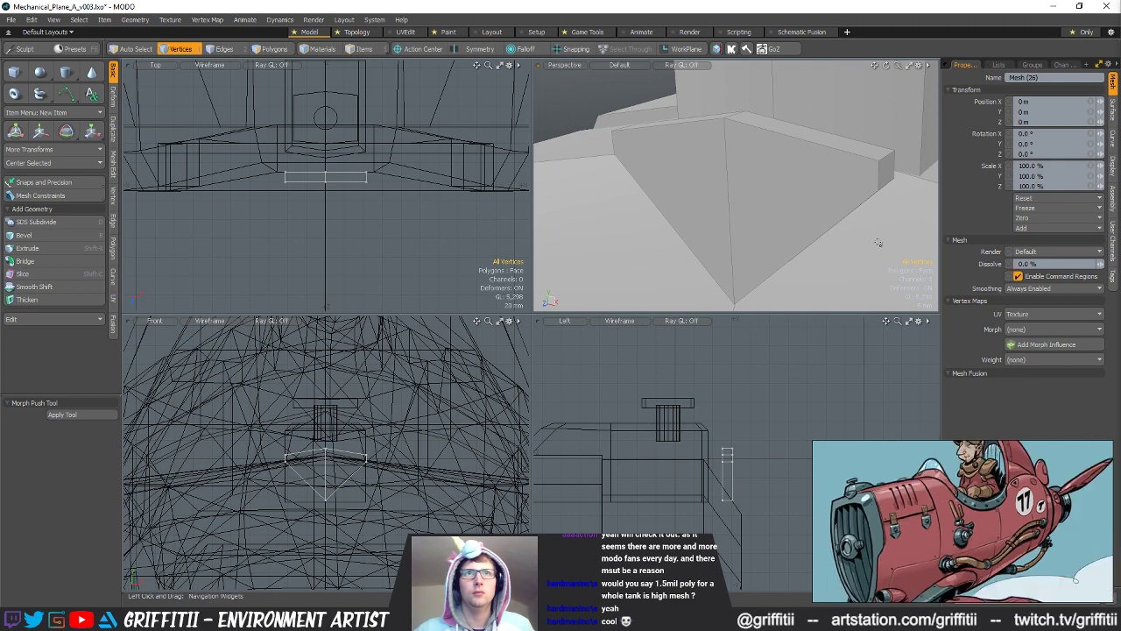
pyautogui.keyDown('alt'); pyautogui.moveTo(700, 214); pyautogui.dragTo(734, 213); pyautogui.keyUp('alt')
pyautogui.press('w')
pyautogui.moveTo(325, 480); pyautogui.dragTo(326, 472)
pyautogui.press('q')
pyautogui.click(380, 422)
pyautogui.press('r')
pyautogui.moveTo(380, 420); pyautogui.dragTo(386, 417)
pyautogui.press('q')
# Step: Try tilting the pointed plate about -8° around the X axis
pyautogui.keyDown('alt'); pyautogui.moveTo(821, 194); pyautogui.dragTo(780, 191); pyautogui.keyUp('alt')
pyautogui.scroll(-2, 783, 172)
pyautogui.press('w')
pyautogui.press('e')
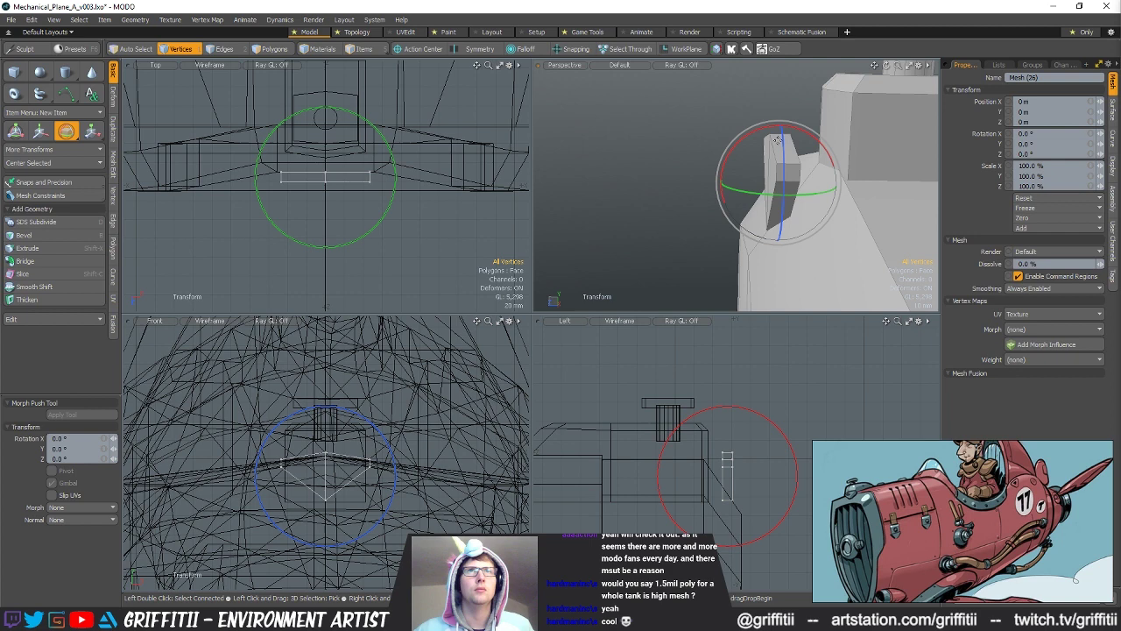
pyautogui.moveTo(795, 136); pyautogui.dragTo(794, 138)
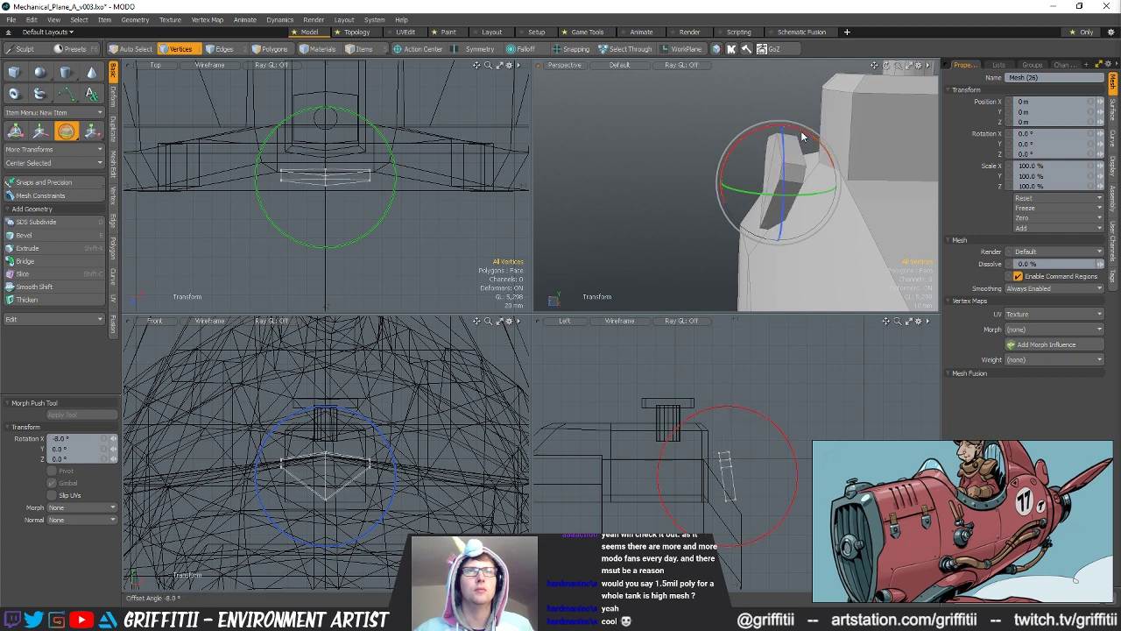
pyautogui.press('q')
pyautogui.scroll(3, 867, 414)
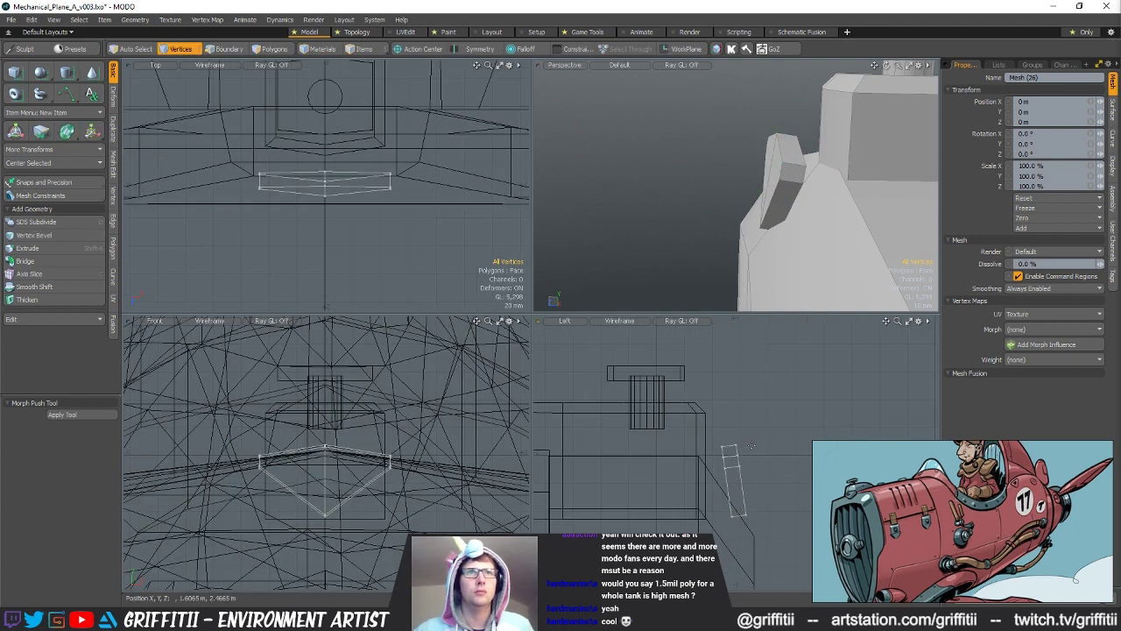
pyautogui.hotkey('ctrl', 'z')
pyautogui.hotkey('ctrl', 'z')
# Step: Move the pointed plate's rear vertices back about 24.5 mm along Z to extend it into the nose block
pyautogui.press('q')
pyautogui.moveTo(733, 433); pyautogui.dragTo(726, 540, button='right')
pyautogui.press('w')
pyautogui.moveTo(756, 486); pyautogui.dragTo(711, 461)
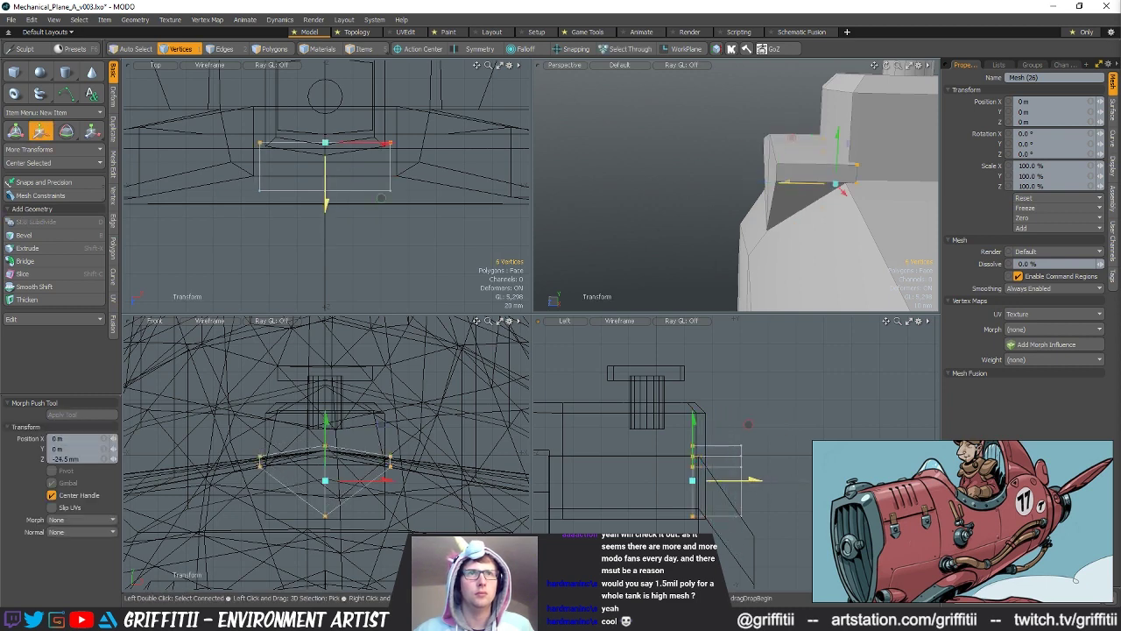
# Step: Rotate the front vertices of the pointed plate so its front face slopes outward toward the lower tip
pyautogui.press('q')
pyautogui.press('e')
pyautogui.moveTo(742, 449); pyautogui.dragTo(732, 450)
pyautogui.press('q')
pyautogui.click(760, 421)
pyautogui.keyDown('alt'); pyautogui.moveTo(764, 188); pyautogui.dragTo(837, 210); pyautogui.keyUp('alt')
# Step: Move the pointed plate's rear vertices forward about 6.5 mm along Z
pyautogui.press('w')
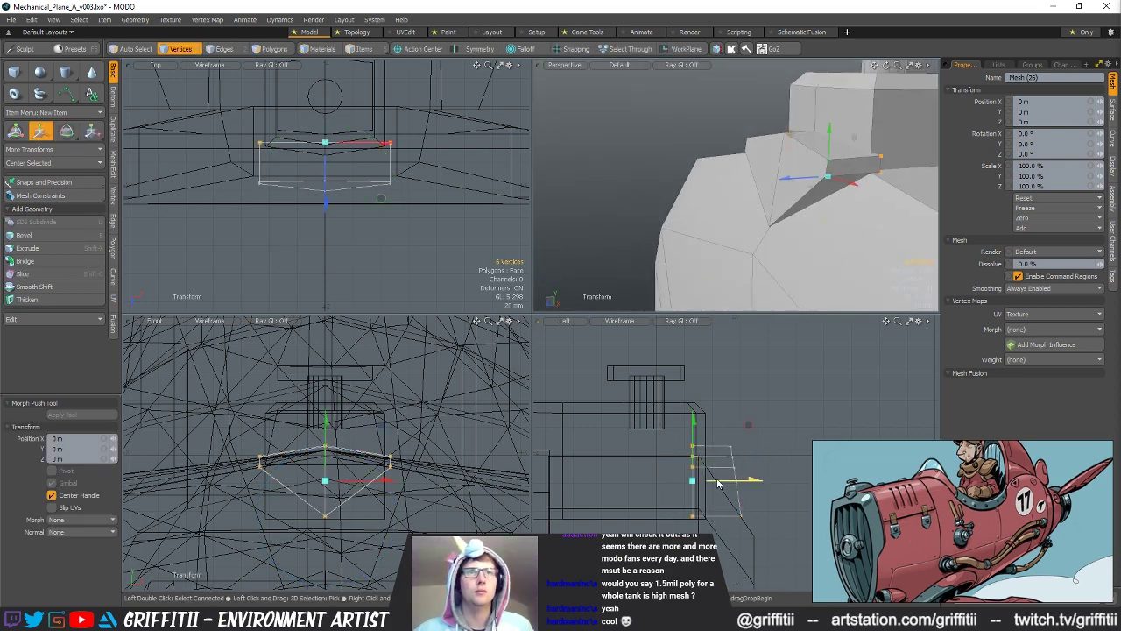
pyautogui.moveTo(715, 484); pyautogui.dragTo(724, 484)
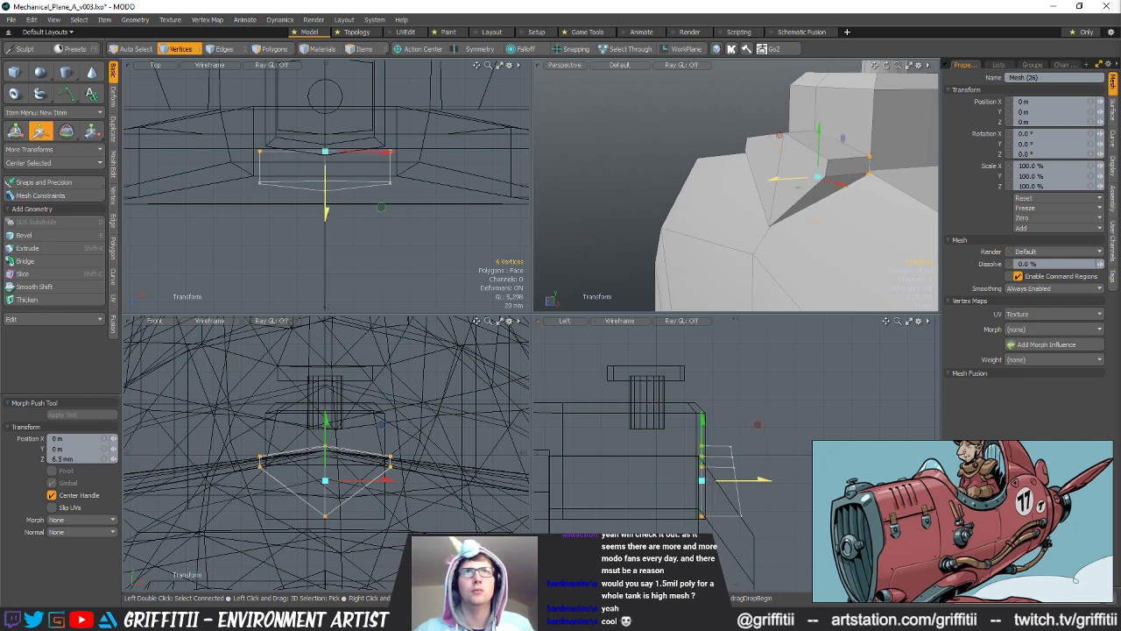
pyautogui.press('q')
pyautogui.click(754, 454)
# Step: Move the four outer front vertices of the pointed plate back to give its front face a central ridge
pyautogui.keyDown('alt'); pyautogui.moveTo(808, 227); pyautogui.dragTo(731, 180); pyautogui.keyUp('alt')
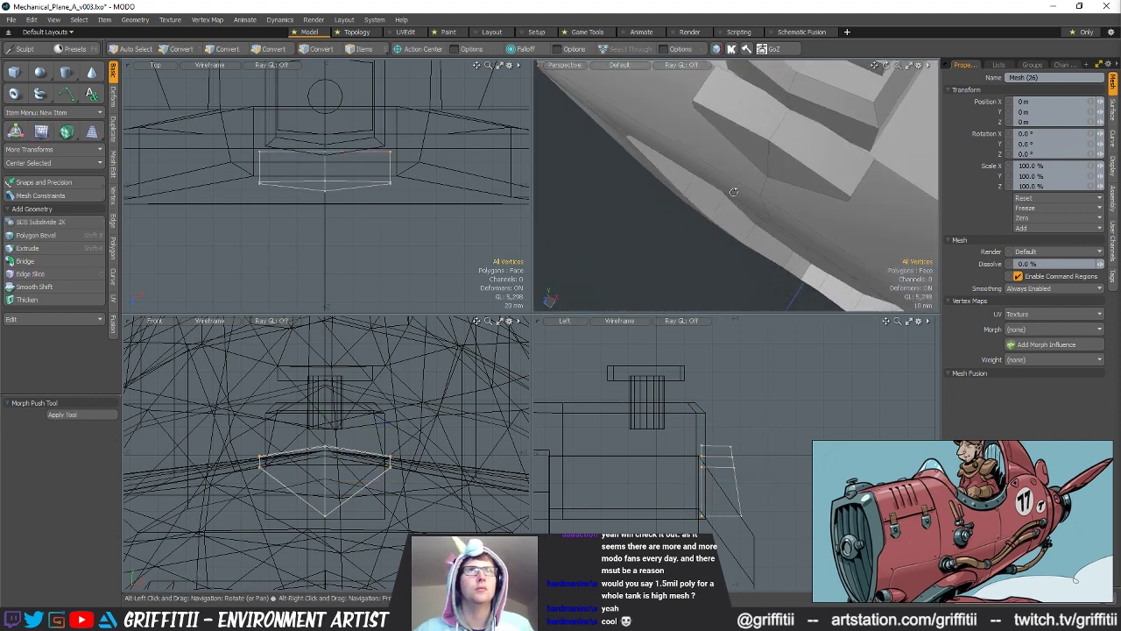
pyautogui.press('w')
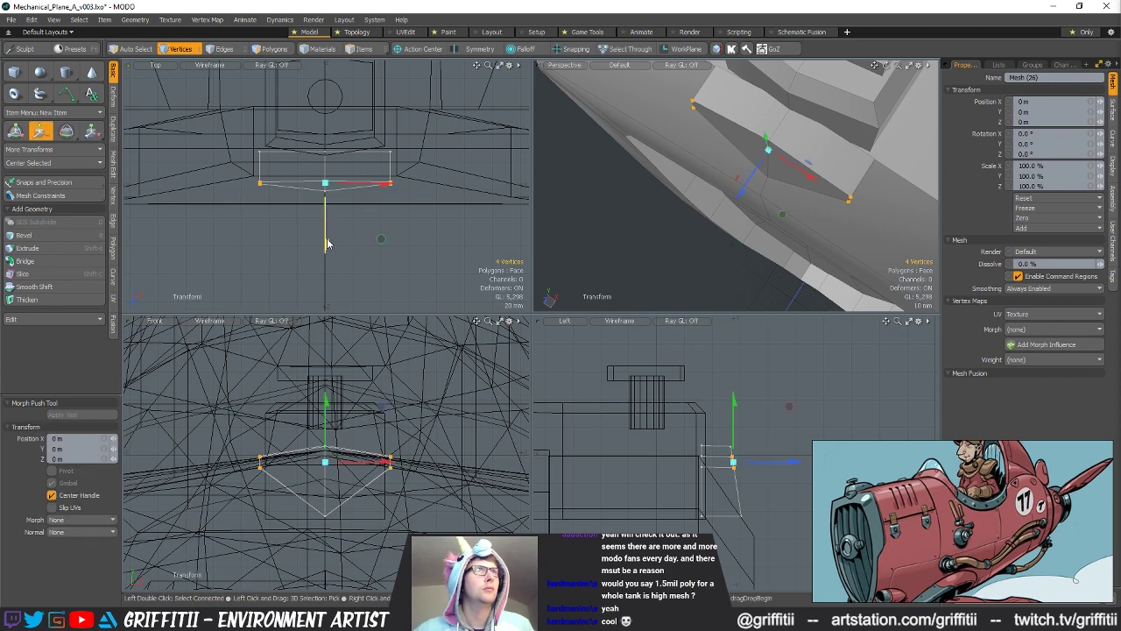
pyautogui.moveTo(325, 244); pyautogui.dragTo(326, 234)
pyautogui.press('q')
pyautogui.click(780, 218)
# Step: Cut the pointed plate from its own mesh and paste it into the nose block's mesh
pyautogui.keyDown('alt'); pyautogui.moveTo(780, 218); pyautogui.dragTo(692, 182); pyautogui.keyUp('alt')
pyautogui.scroll(-5, 726, 164)
pyautogui.press('5')
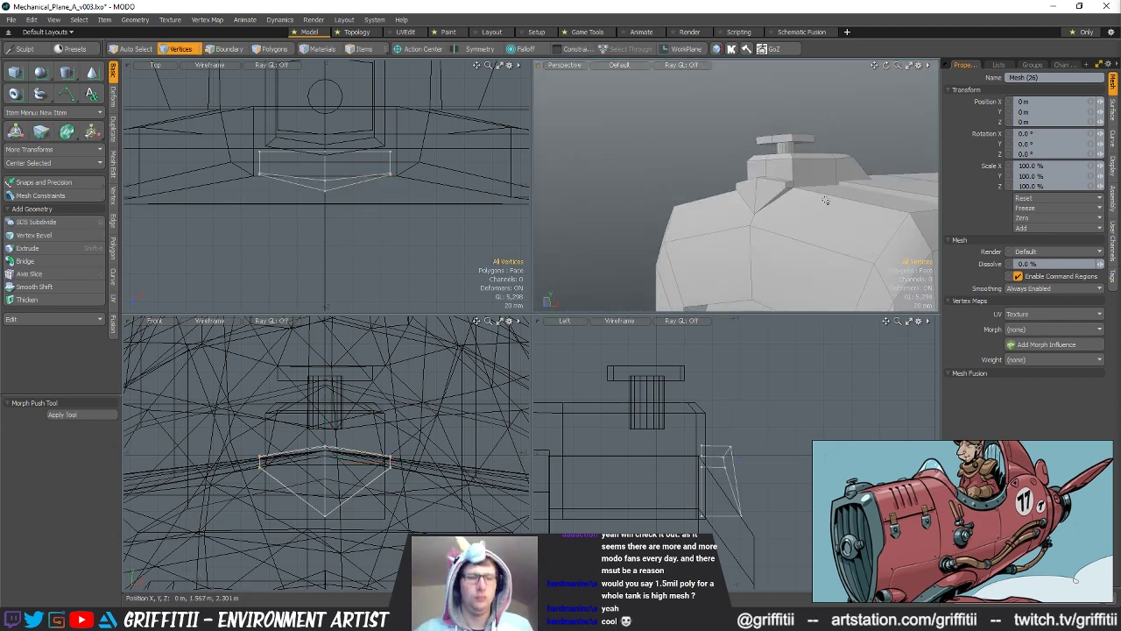
pyautogui.press('3')
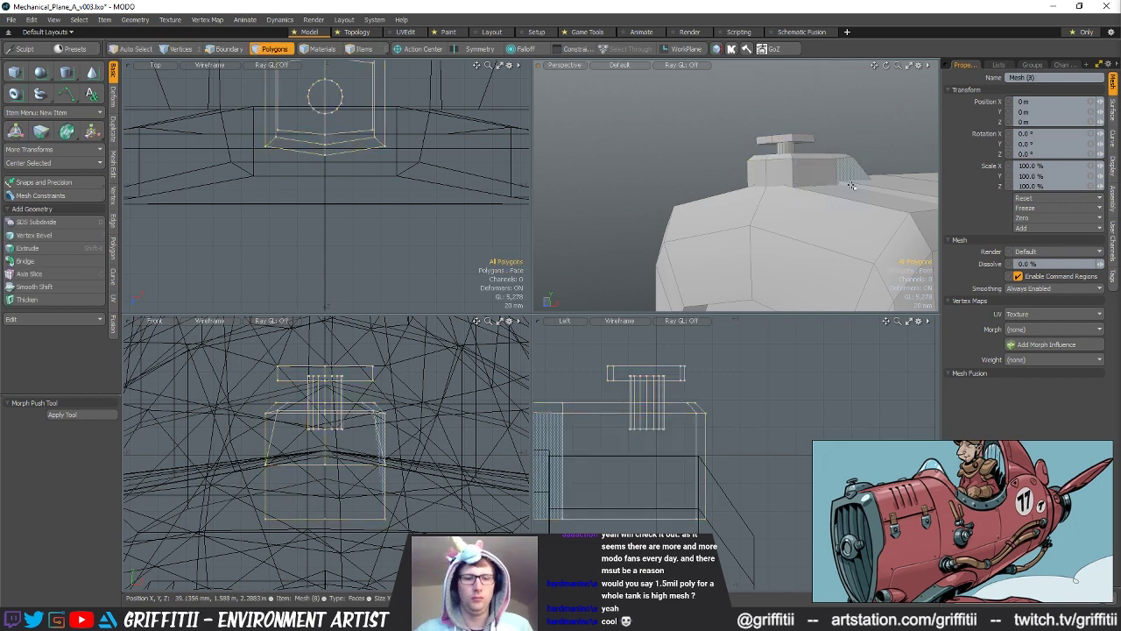
pyautogui.hotkey('ctrl', 'v')
# Step: Examine the whole plane from several angles and compare its proportions with the reference artwork
pyautogui.scroll(-3, 831, 186)
pyautogui.click(698, 188)
pyautogui.scroll(-4, 695, 200)
pyautogui.keyDown('alt'); pyautogui.moveTo(695, 202); pyautogui.dragTo(746, 219); pyautogui.keyUp('alt')
pyautogui.scroll(-2, 788, 197)
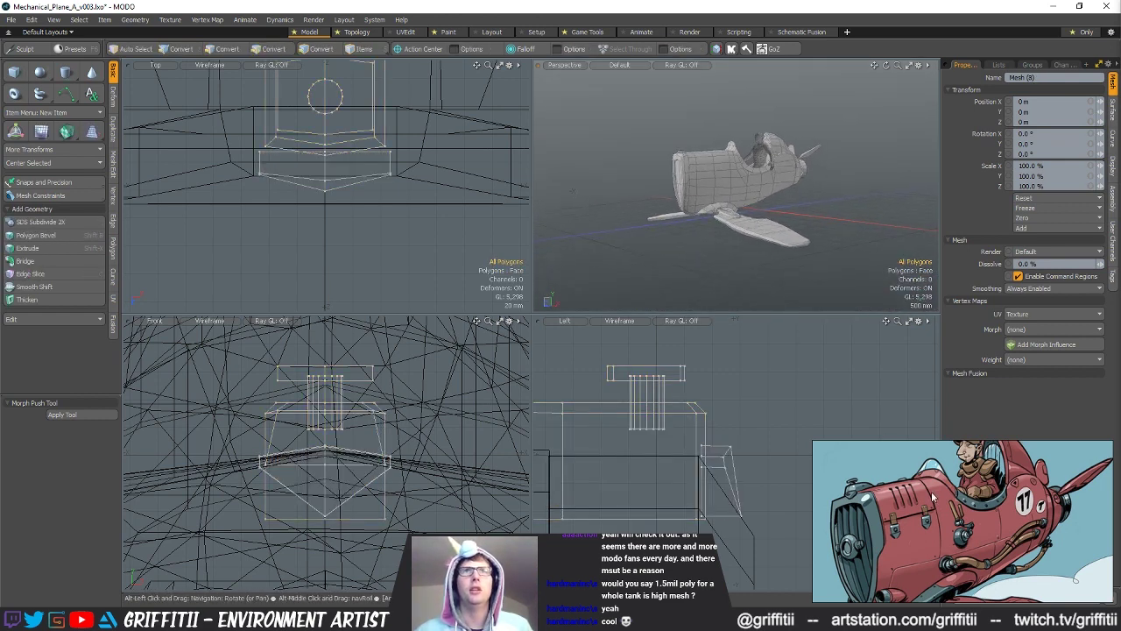
pyautogui.keyDown('alt'); pyautogui.moveTo(761, 203); pyautogui.dragTo(744, 184); pyautogui.keyUp('alt')
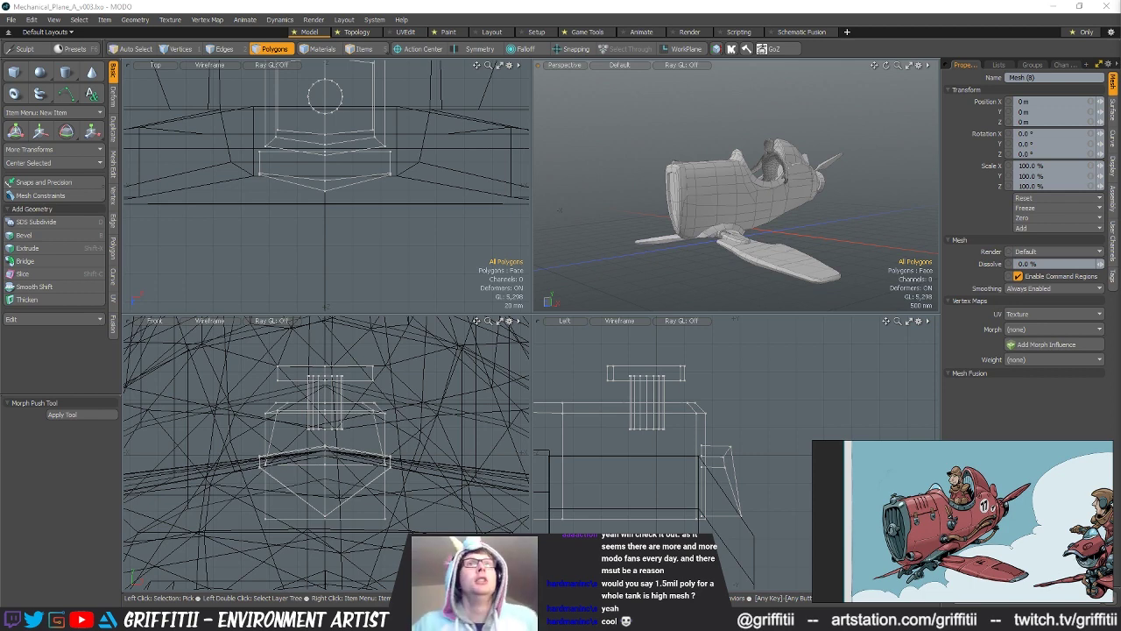
pyautogui.keyDown('alt'); pyautogui.moveTo(757, 184); pyautogui.dragTo(811, 185); pyautogui.keyUp('alt')
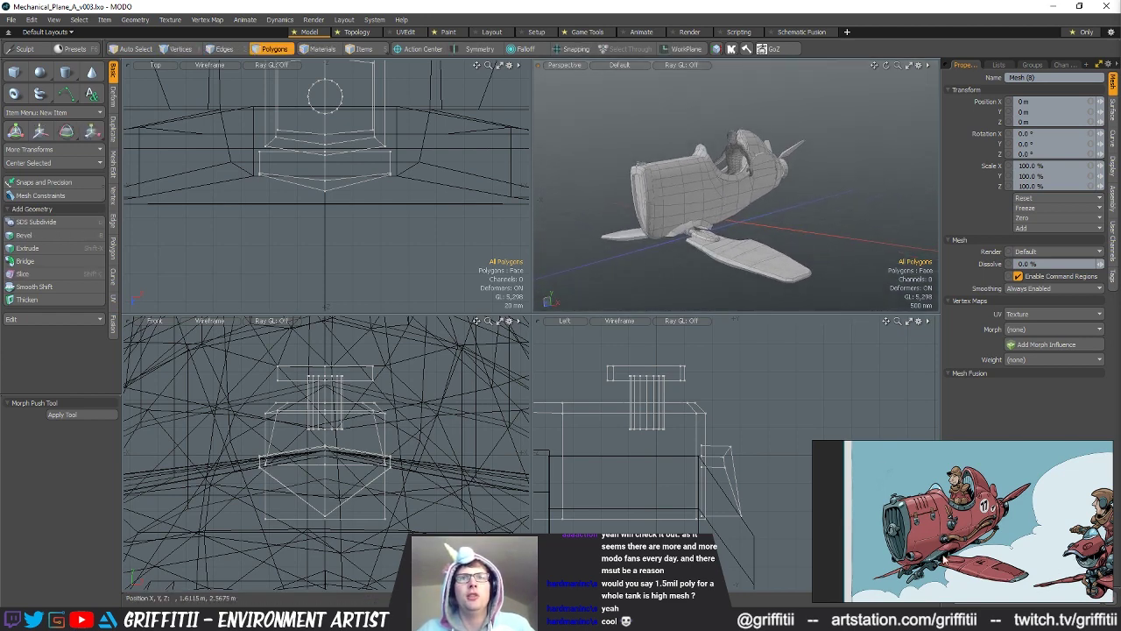
pyautogui.keyDown('alt'); pyautogui.moveTo(754, 140); pyautogui.dragTo(776, 207); pyautogui.keyUp('alt')
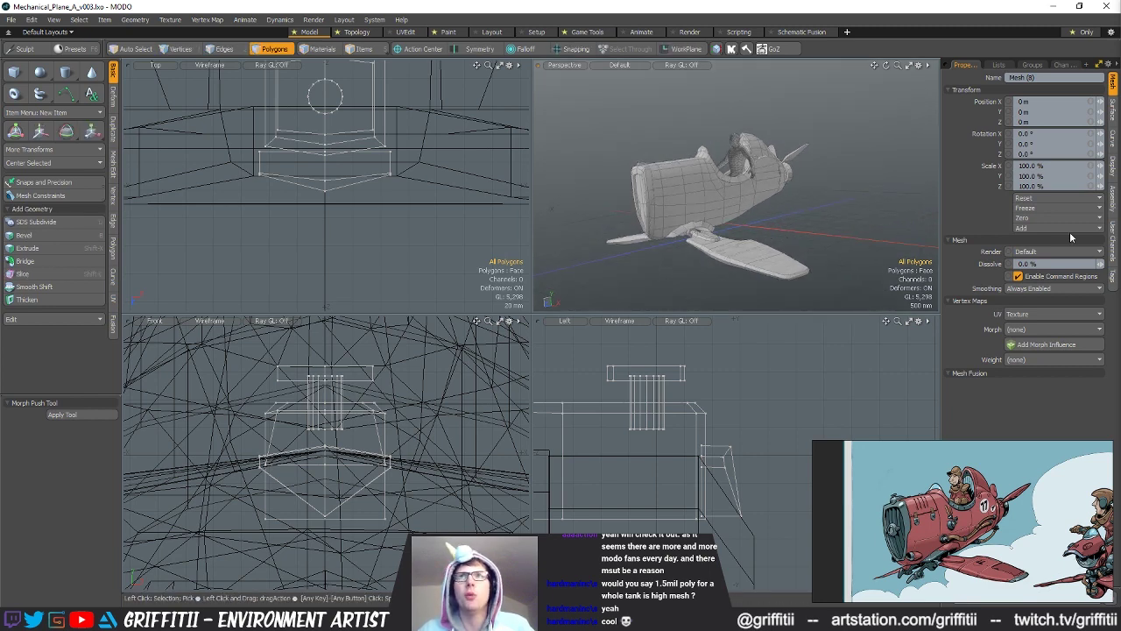
pyautogui.keyDown('alt'); pyautogui.moveTo(705, 214); pyautogui.dragTo(694, 225); pyautogui.keyUp('alt')
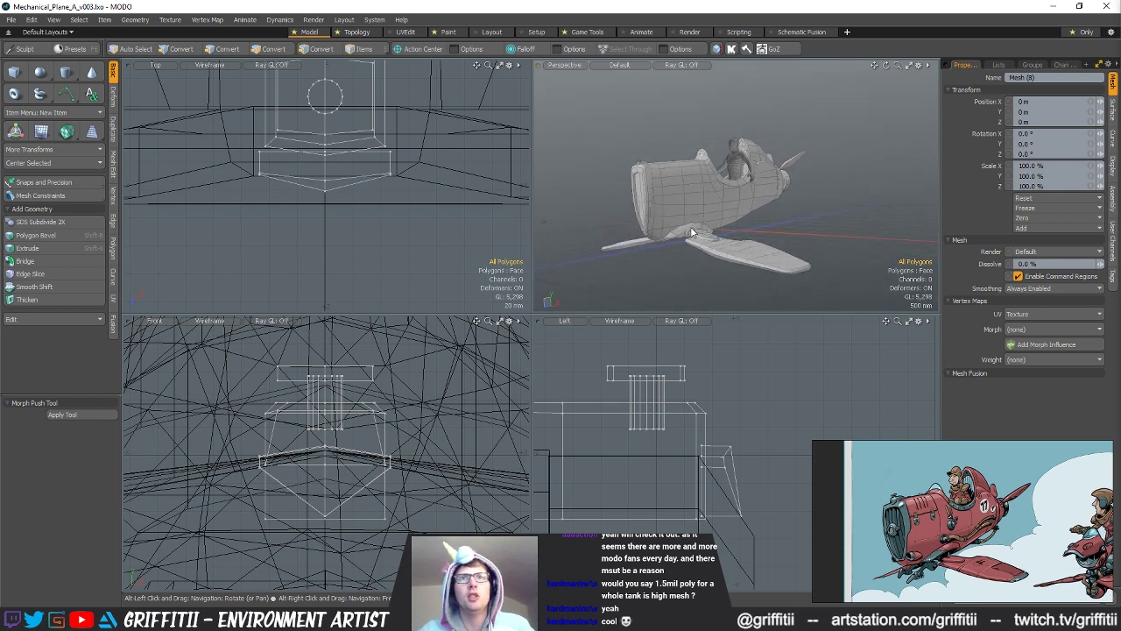
pyautogui.keyDown('alt'); pyautogui.moveTo(764, 256); pyautogui.dragTo(724, 182); pyautogui.keyUp('alt')
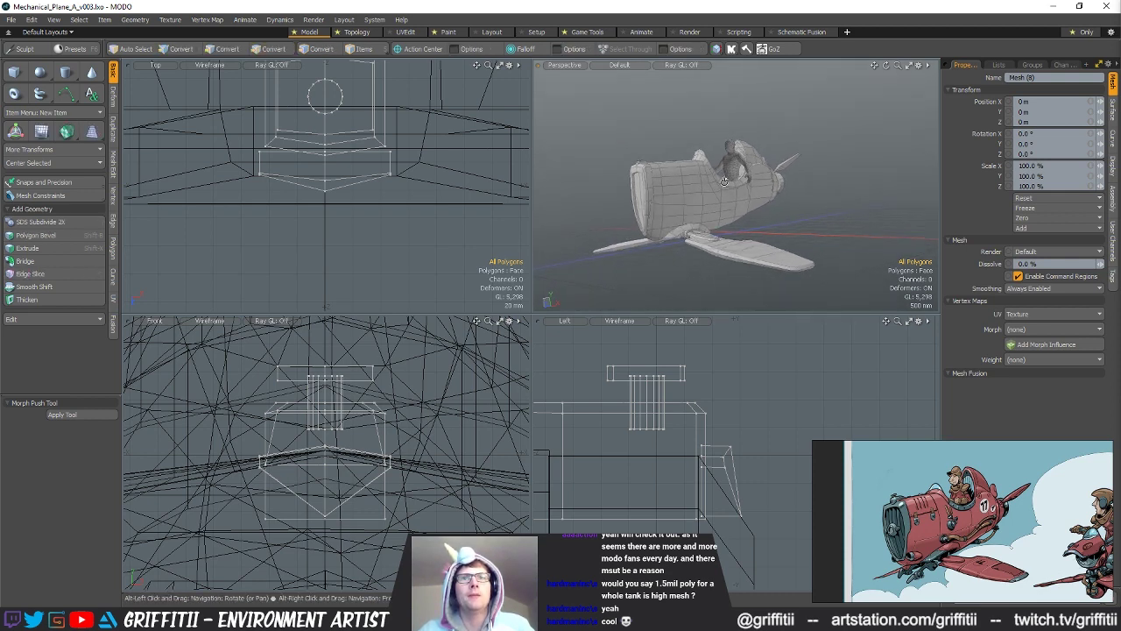
pyautogui.keyDown('alt'); pyautogui.moveTo(714, 179); pyautogui.dragTo(790, 187); pyautogui.keyUp('alt')
pyautogui.keyDown('ctrl'); pyautogui.keyDown('alt'); pyautogui.moveTo(667, 234); pyautogui.dragTo(679, 234); pyautogui.keyUp('alt'); pyautogui.keyUp('ctrl')
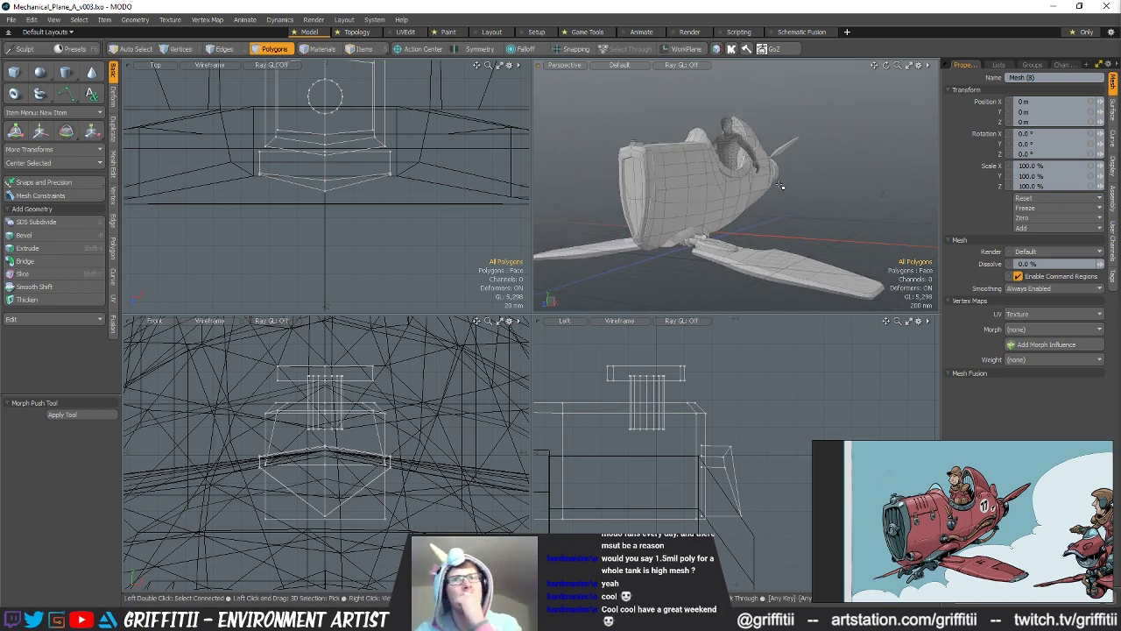
pyautogui.keyDown('alt'); pyautogui.moveTo(781, 186); pyautogui.dragTo(699, 176); pyautogui.keyUp('alt')
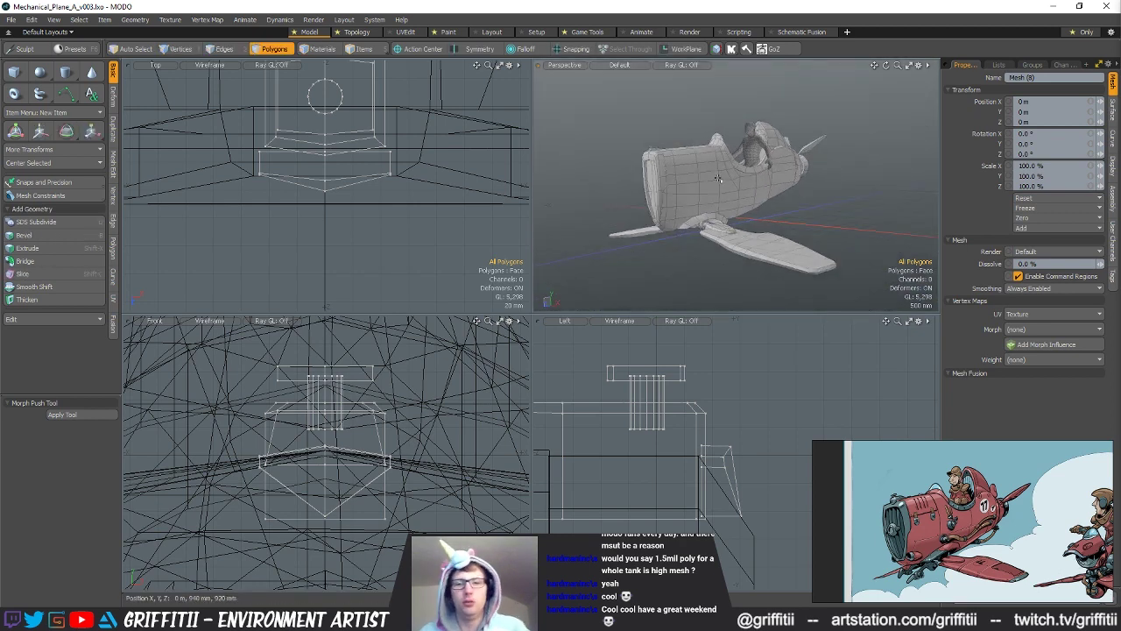
# Step: Open a render preview of the plane and orbit around it to inspect the shading
pyautogui.press('F8')
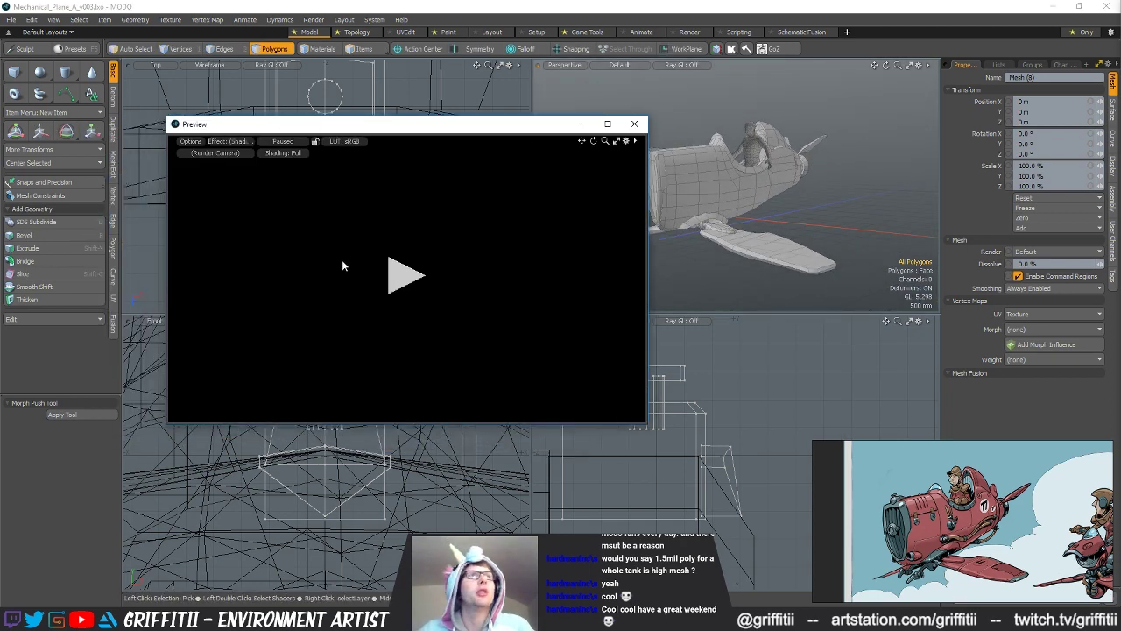
pyautogui.keyDown('alt'); pyautogui.moveTo(555, 257); pyautogui.dragTo(391, 249); pyautogui.keyUp('alt')
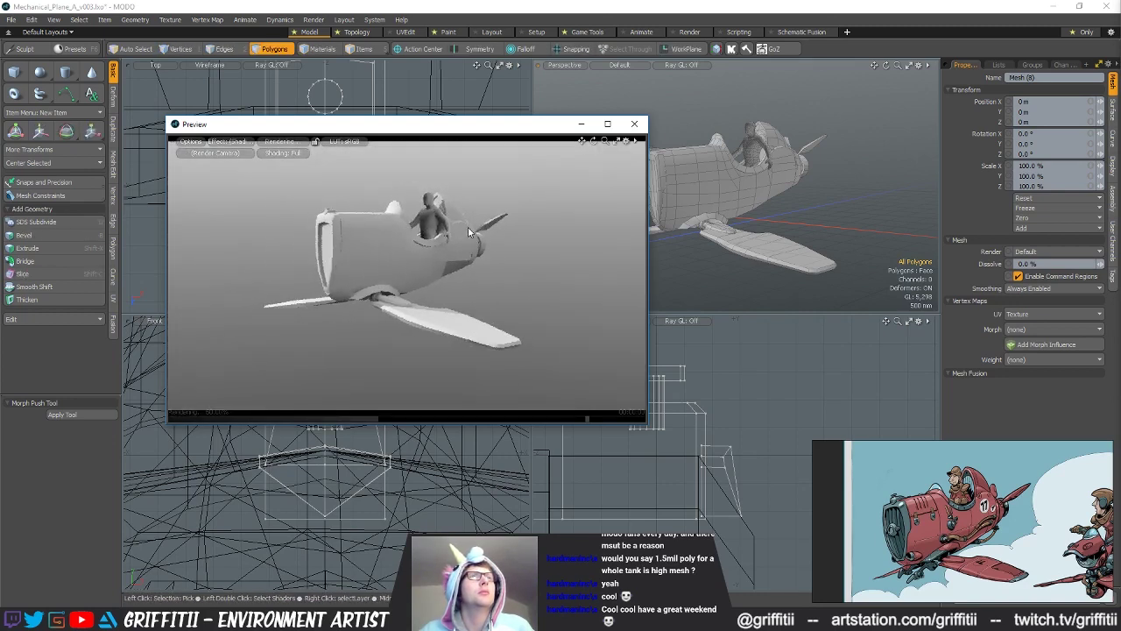
pyautogui.keyDown('alt'); pyautogui.moveTo(876, 162); pyautogui.dragTo(840, 178); pyautogui.keyUp('alt')
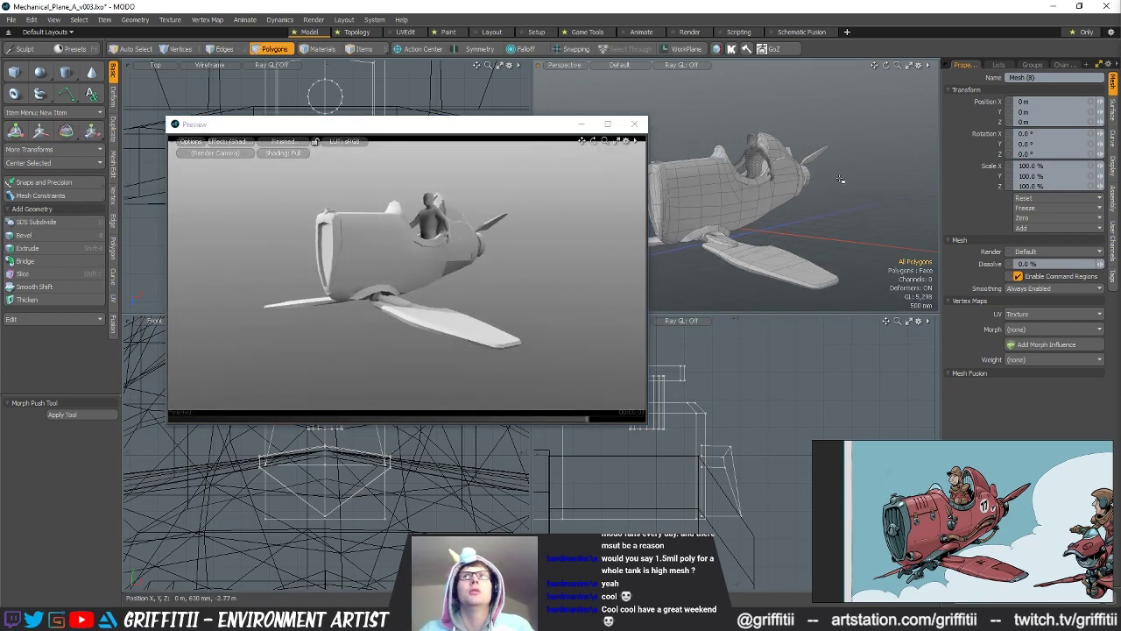
# Step: Use the Vertex Normal Toolkit to update the vertex normal smoothing of the current mesh
pyautogui.click(716, 49)
pyautogui.click(692, 161)
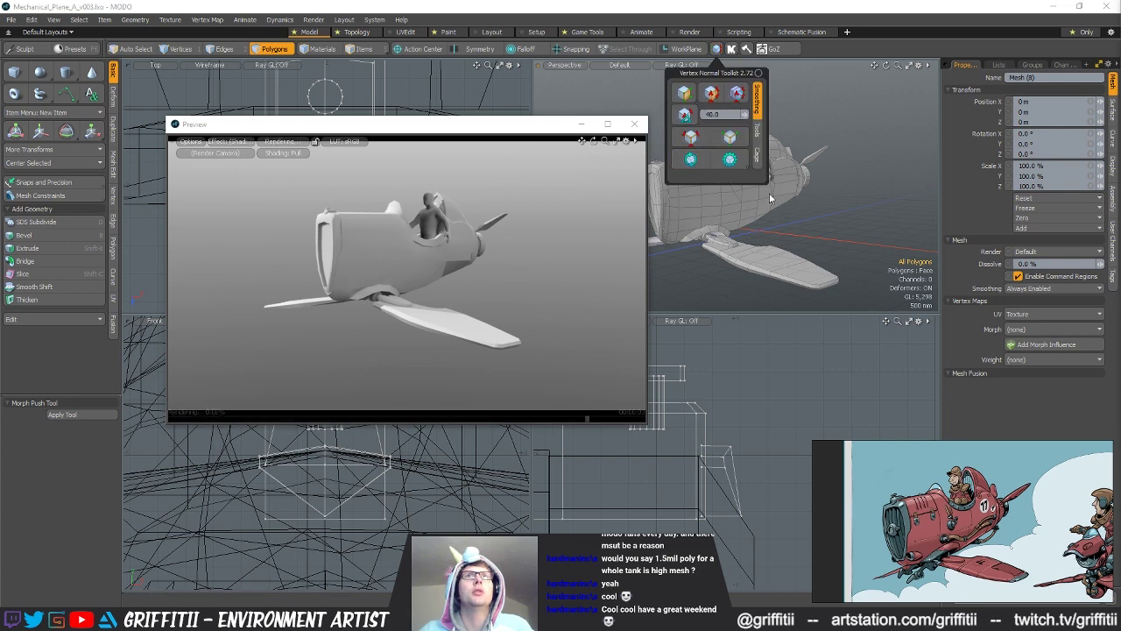
# Step: Pause the render preview, select all the plane's meshes and update their vertex normals with the Vertex Normal Toolkit
pyautogui.keyDown('alt'); pyautogui.moveTo(788, 211); pyautogui.dragTo(828, 233); pyautogui.keyUp('alt')
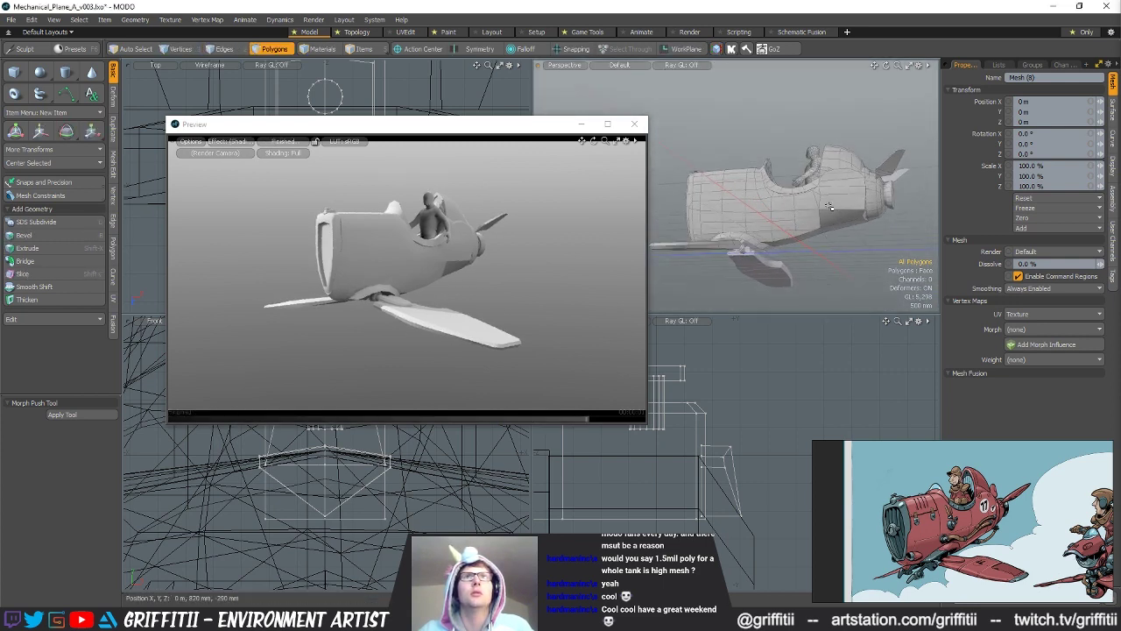
pyautogui.click(828, 227)
pyautogui.keyDown('alt'); pyautogui.moveTo(824, 232); pyautogui.dragTo(810, 261); pyautogui.keyUp('alt')
pyautogui.scroll(-4, 810, 263)
pyautogui.scroll(-12, 701, 408)
pyautogui.click(289, 143)
pyautogui.moveTo(908, 483); pyautogui.dragTo(895, 462, button='right')
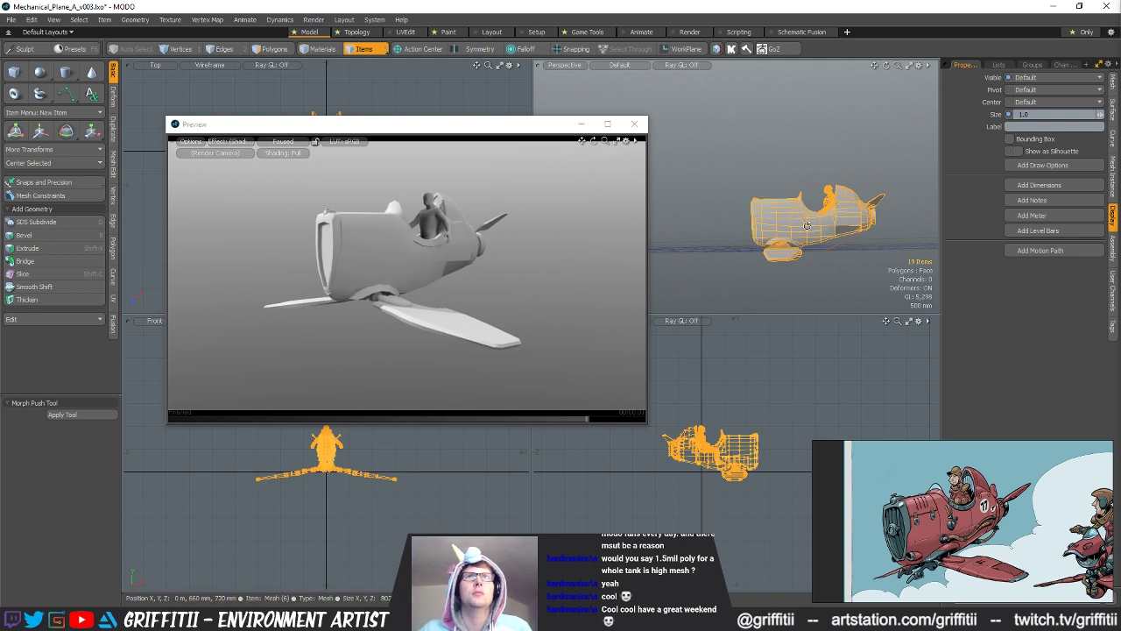
pyautogui.keyDown('alt'); pyautogui.moveTo(734, 149); pyautogui.dragTo(760, 165); pyautogui.keyUp('alt')
pyautogui.press('3')
pyautogui.click(718, 50)
pyautogui.click(693, 161)
pyautogui.keyDown('ctrl'); pyautogui.keyDown('alt'); pyautogui.moveTo(844, 217); pyautogui.dragTo(868, 241); pyautogui.keyUp('alt'); pyautogui.keyUp('ctrl')
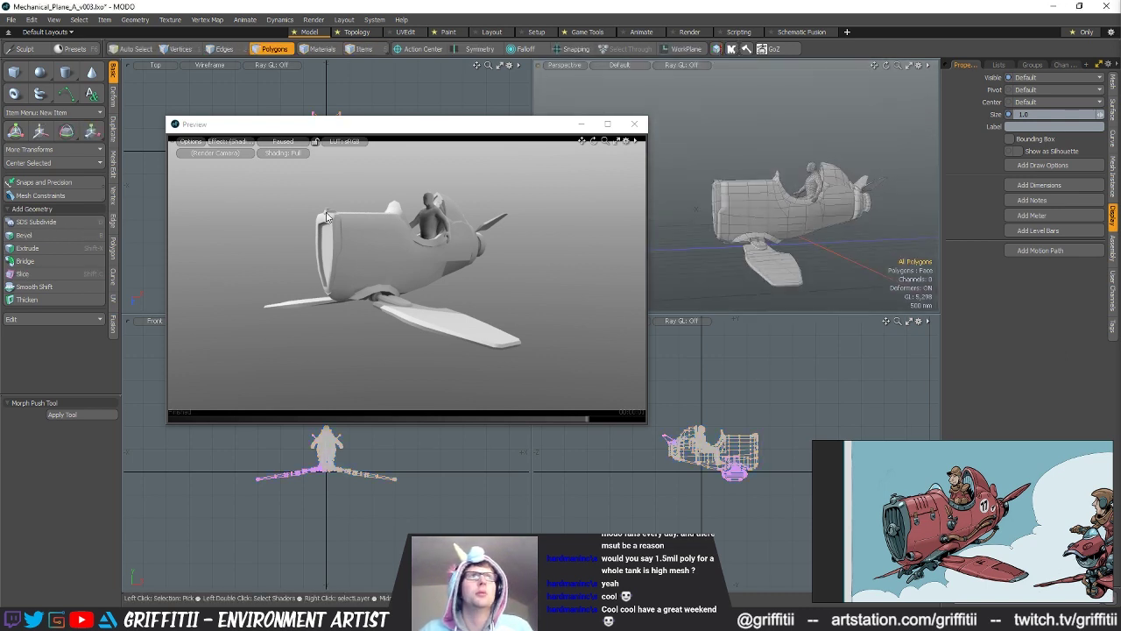
# Step: Resume the render preview and orbit around the plane to check the shading of the updated normals
pyautogui.click(296, 142)
pyautogui.keyDown('alt'); pyautogui.moveTo(385, 241); pyautogui.dragTo(468, 237); pyautogui.keyUp('alt')
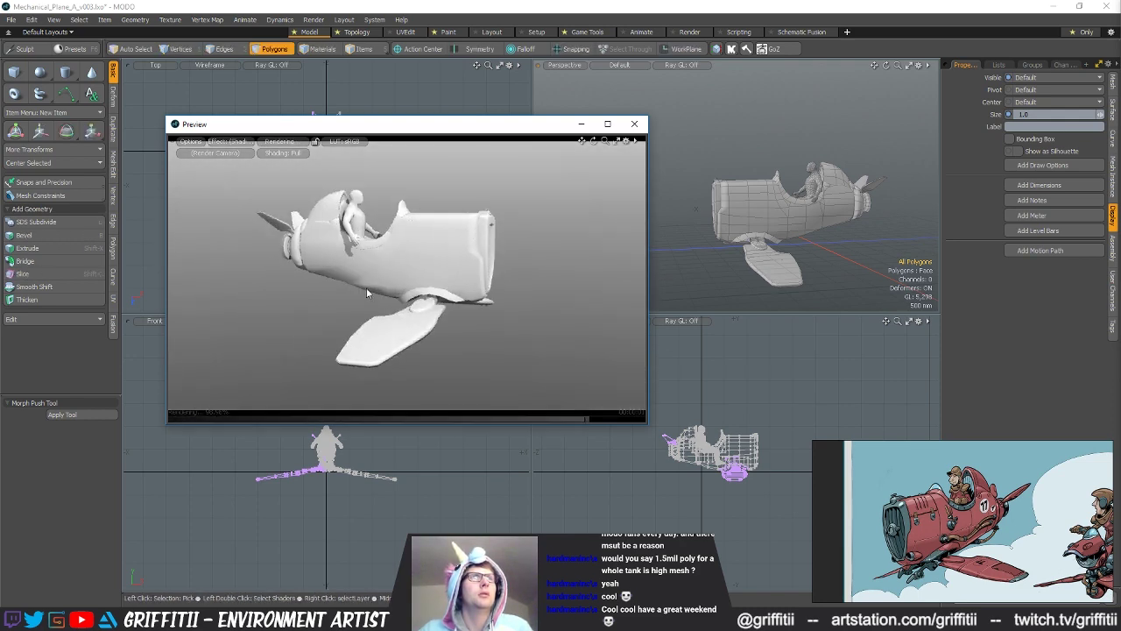
pyautogui.keyDown('alt'); pyautogui.moveTo(435, 331); pyautogui.dragTo(563, 255); pyautogui.keyUp('alt')
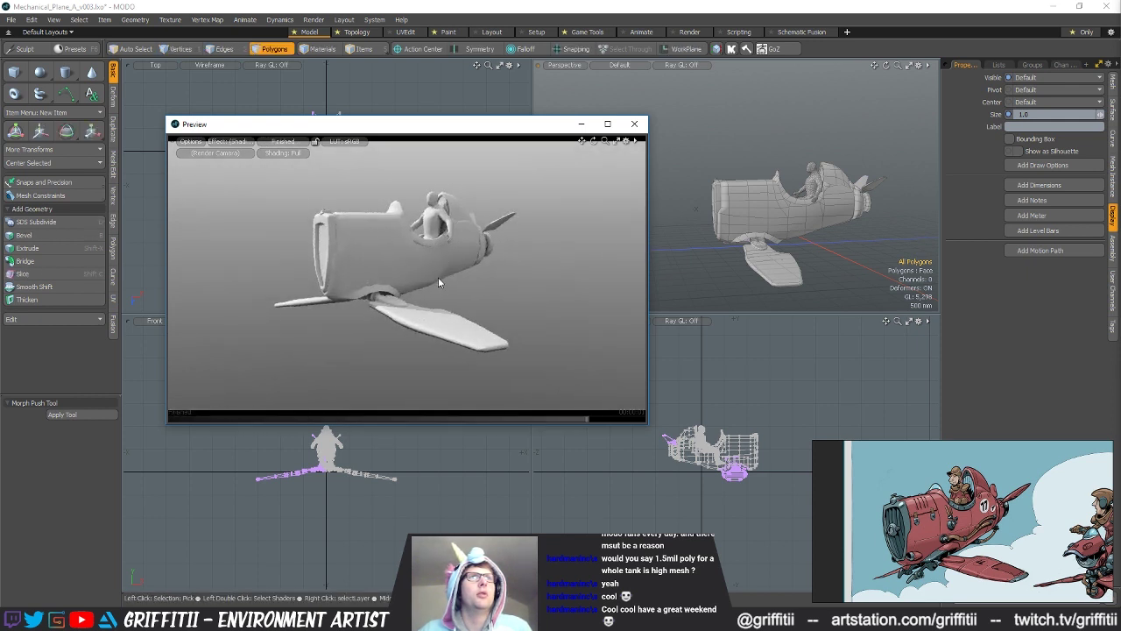
# Step: Isolate the main fuselage body by selecting its connected polygons and hiding everything else, with its front end in view
pyautogui.keyDown('alt'); pyautogui.moveTo(813, 222); pyautogui.dragTo(863, 236); pyautogui.keyUp('alt')
pyautogui.scroll(4, 837, 221)
pyautogui.click(752, 201)
pyautogui.hotkey('shift', 'a')
pyautogui.moveTo(755, 195)
pyautogui.keyDown('alt'); pyautogui.mouseDown()
pyautogui.moveTo(816, 166)
pyautogui.moveTo(757, 138)
pyautogui.moveTo(751, 173)
pyautogui.mouseUp(); pyautogui.keyUp('alt')
pyautogui.click(848, 285)
pyautogui.hotkey('shift', 'a')
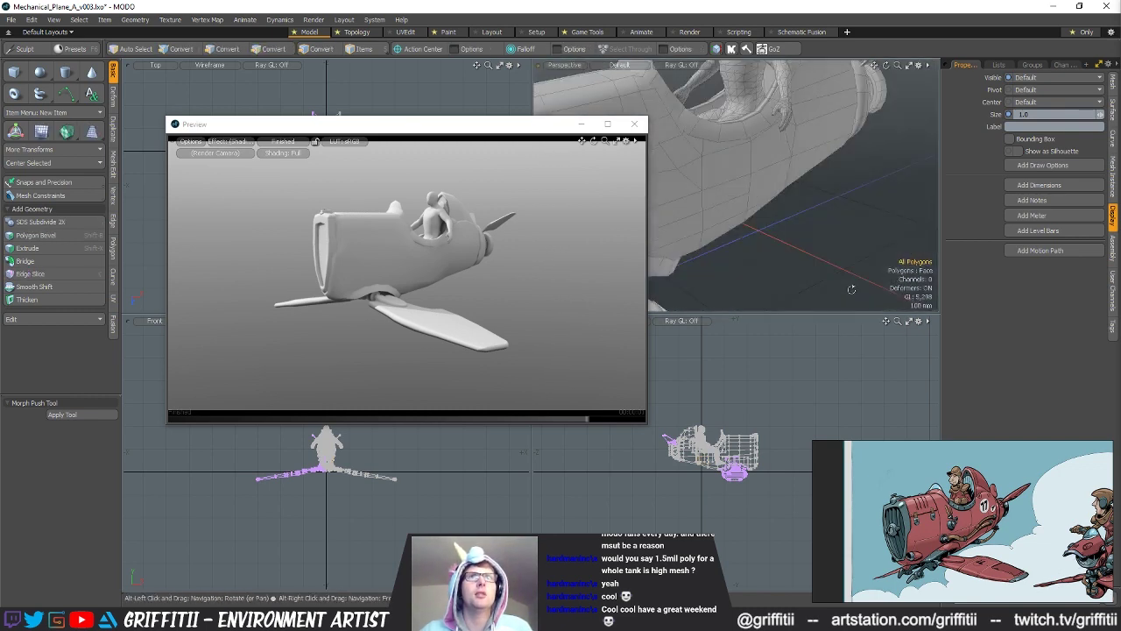
pyautogui.moveTo(759, 219)
pyautogui.keyDown('alt'); pyautogui.mouseDown()
pyautogui.moveTo(779, 147)
pyautogui.moveTo(748, 164)
pyautogui.moveTo(798, 204)
pyautogui.moveTo(706, 156)
pyautogui.moveTo(741, 226)
pyautogui.mouseUp(); pyautogui.keyUp('alt')
pyautogui.doubleClick(761, 197)
pyautogui.hotkey('shift', 'h')
pyautogui.keyDown('alt'); pyautogui.moveTo(741, 226); pyautogui.dragTo(740, 161); pyautogui.keyUp('alt')
# Step: Select all the fuselage's front-face polygons, update their vertex normals with the Vertex Normal Toolkit and unhide the rest of the plane
pyautogui.moveTo(757, 203); pyautogui.dragTo(717, 225)
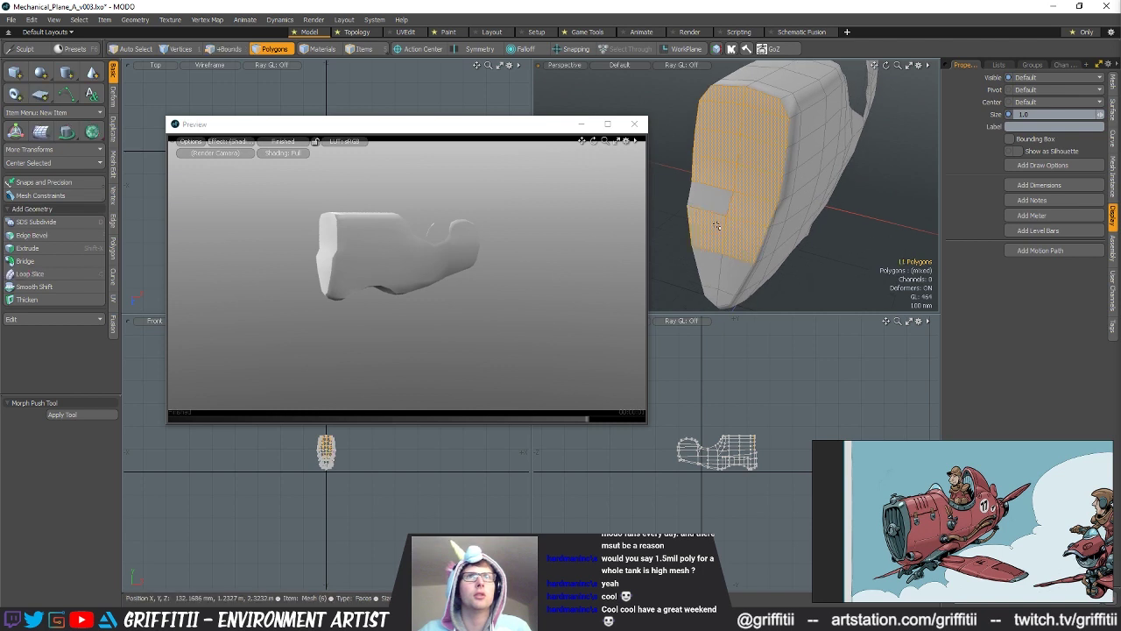
pyautogui.click(715, 49)
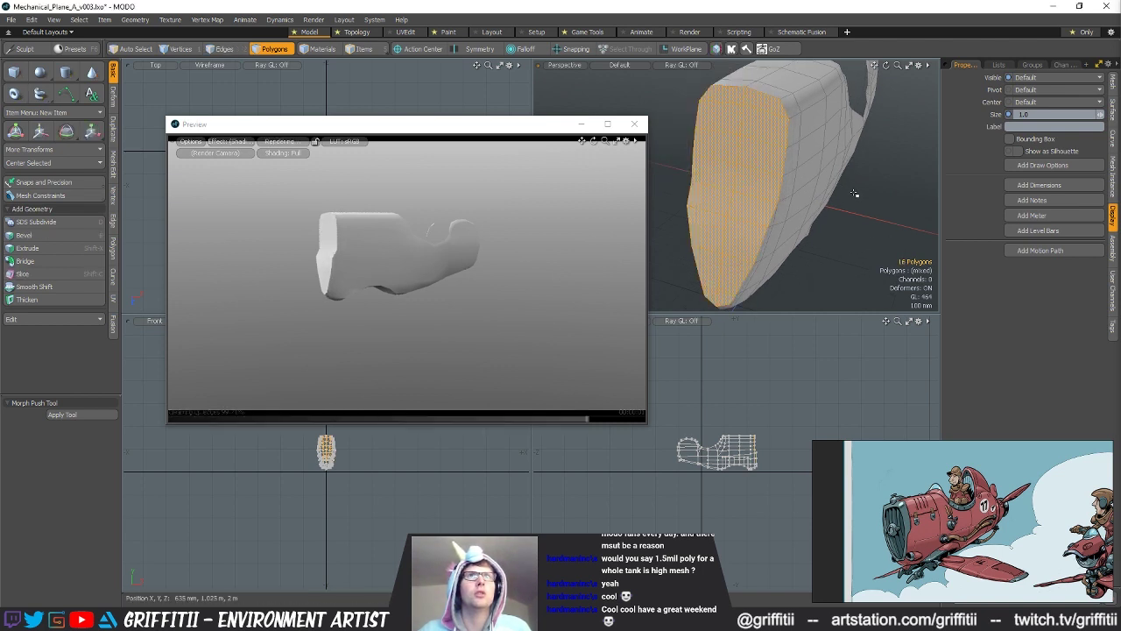
pyautogui.keyDown('alt'); pyautogui.moveTo(855, 192); pyautogui.dragTo(819, 206); pyautogui.keyUp('alt')
pyautogui.press('Escape')
pyautogui.press('u')
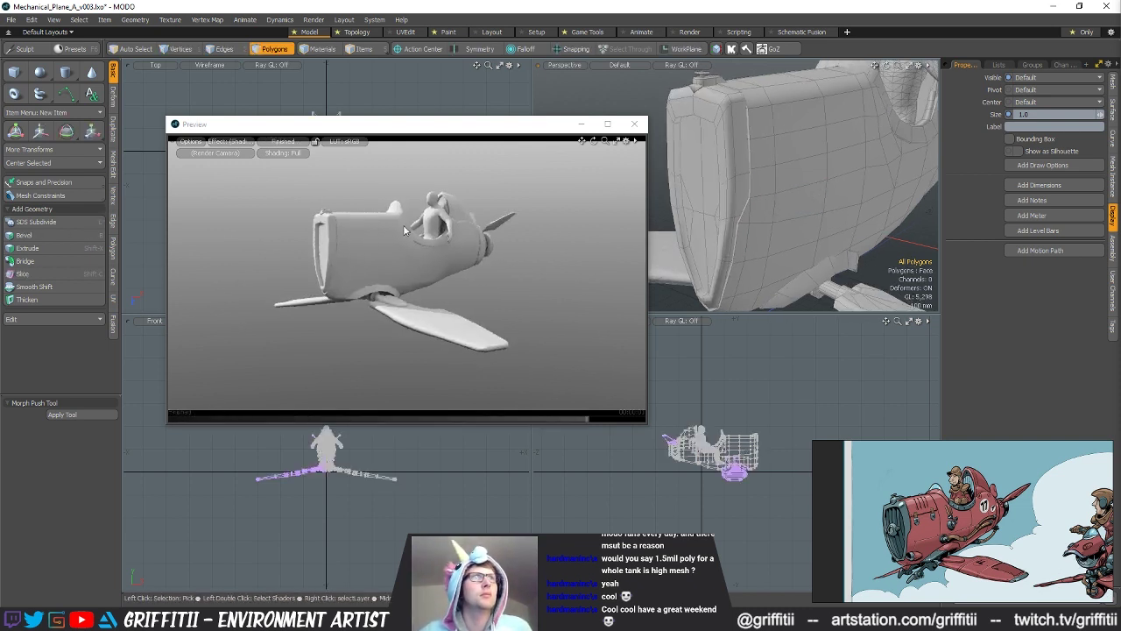
# Step: Examine the plane's shading and silhouette in the render preview from the front, below, above and three-quarter angles
pyautogui.keyDown('alt'); pyautogui.moveTo(823, 207); pyautogui.dragTo(794, 207); pyautogui.keyUp('alt')
pyautogui.scroll(-3, 765, 215)
pyautogui.scroll(-3, 781, 198)
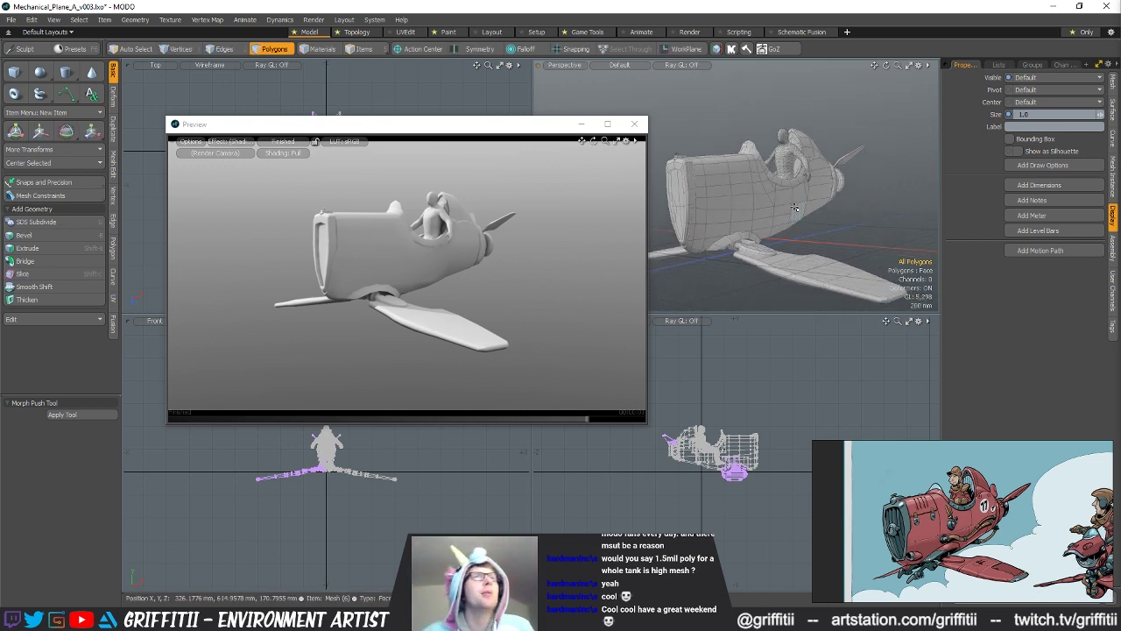
pyautogui.keyDown('alt'); pyautogui.moveTo(795, 207); pyautogui.dragTo(742, 208); pyautogui.keyUp('alt')
pyautogui.keyDown('alt'); pyautogui.moveTo(435, 263); pyautogui.dragTo(485, 237); pyautogui.keyUp('alt')
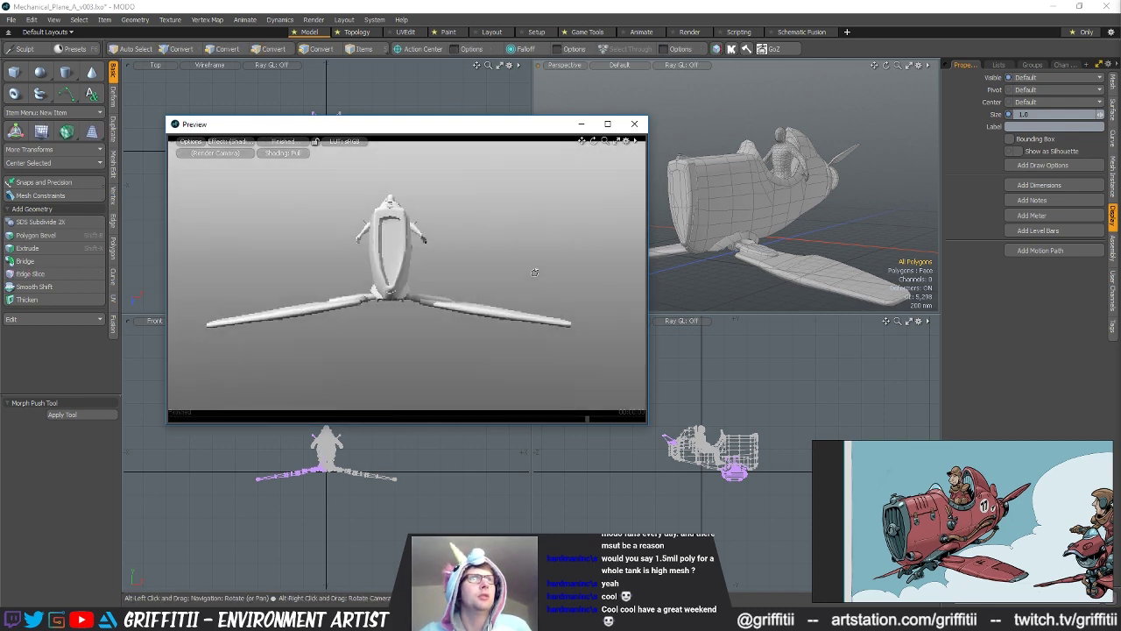
pyautogui.keyDown('alt'); pyautogui.moveTo(535, 272); pyautogui.dragTo(411, 283); pyautogui.keyUp('alt')
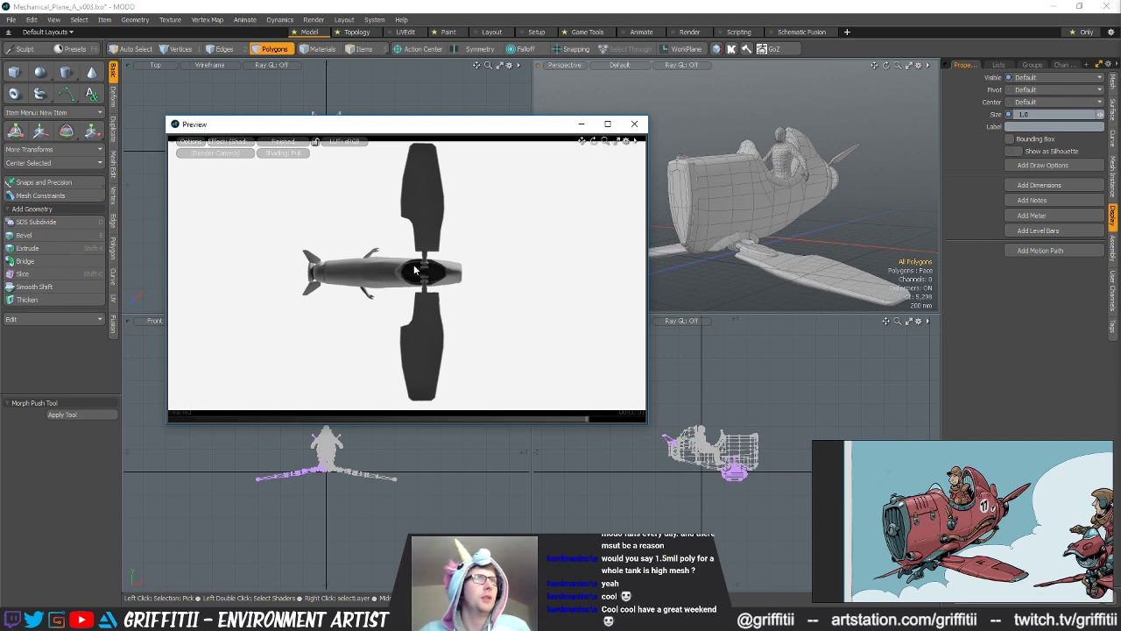
pyautogui.keyDown('alt'); pyautogui.moveTo(451, 213); pyautogui.dragTo(435, 342); pyautogui.keyUp('alt')
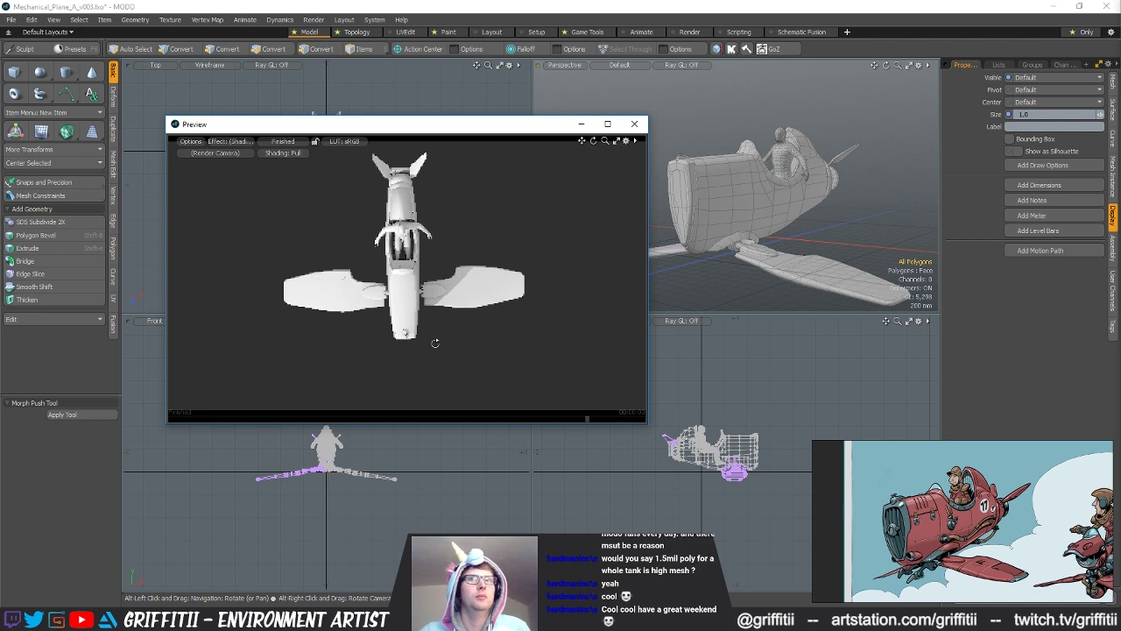
pyautogui.keyDown('alt'); pyautogui.keyDown('shift'); pyautogui.moveTo(438, 240); pyautogui.dragTo(425, 280); pyautogui.keyUp('shift'); pyautogui.keyUp('alt')
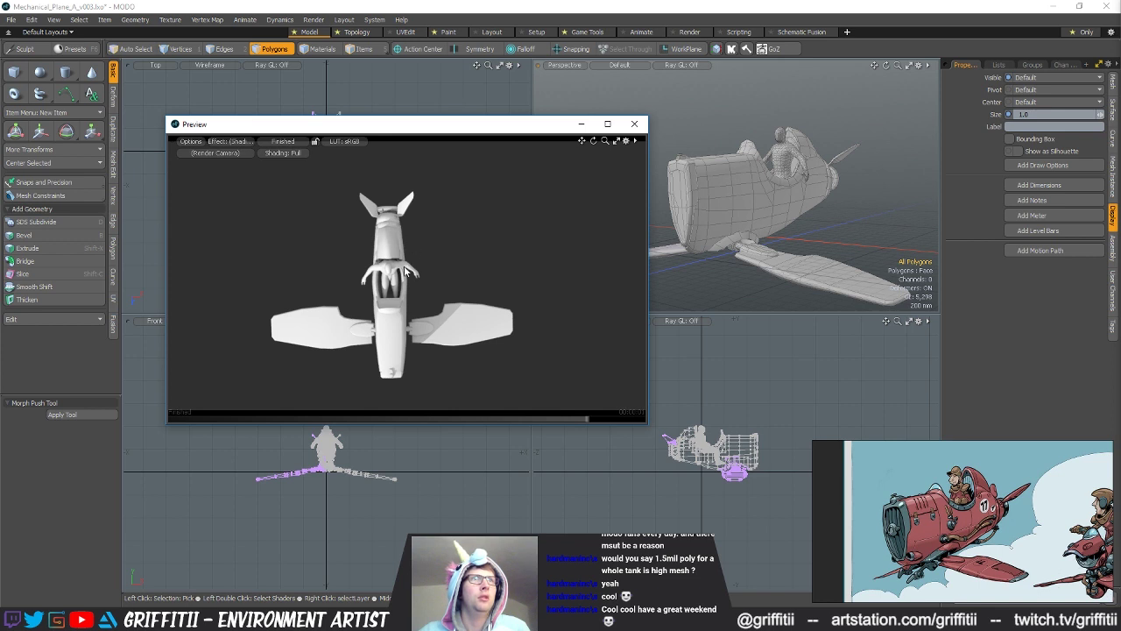
pyautogui.press('alt')
pyautogui.keyDown('alt'); pyautogui.moveTo(381, 282); pyautogui.dragTo(455, 263); pyautogui.keyUp('alt')
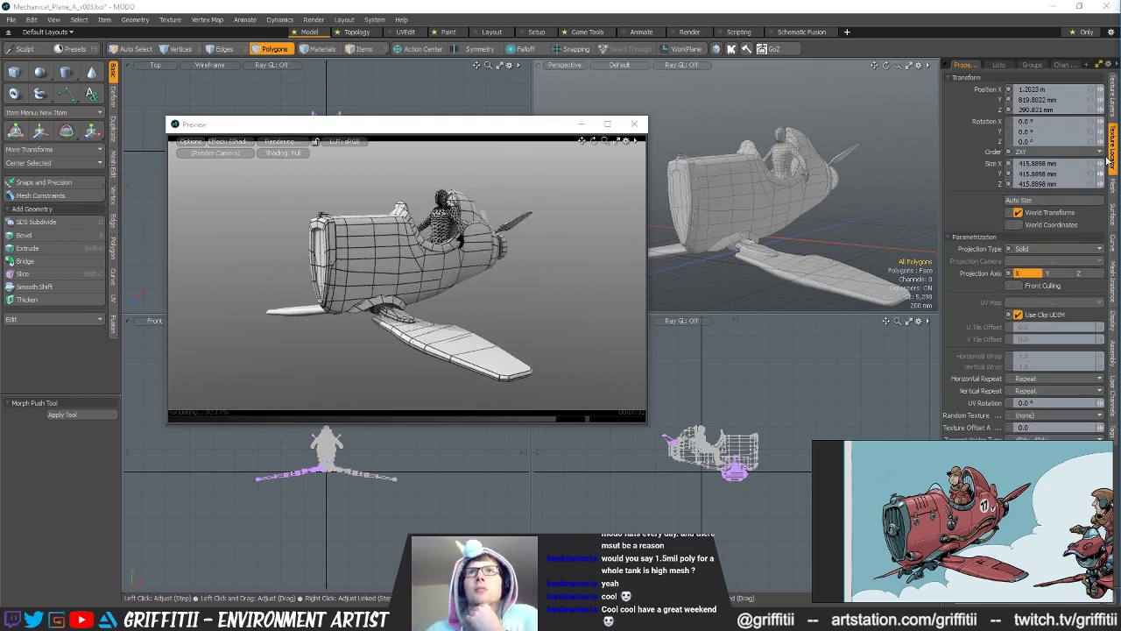
# Step: Set the wireframe texture layer's opacity to 20%
pyautogui.click(1112, 98)
pyautogui.moveTo(1045, 128); pyautogui.dragTo(967, 127)
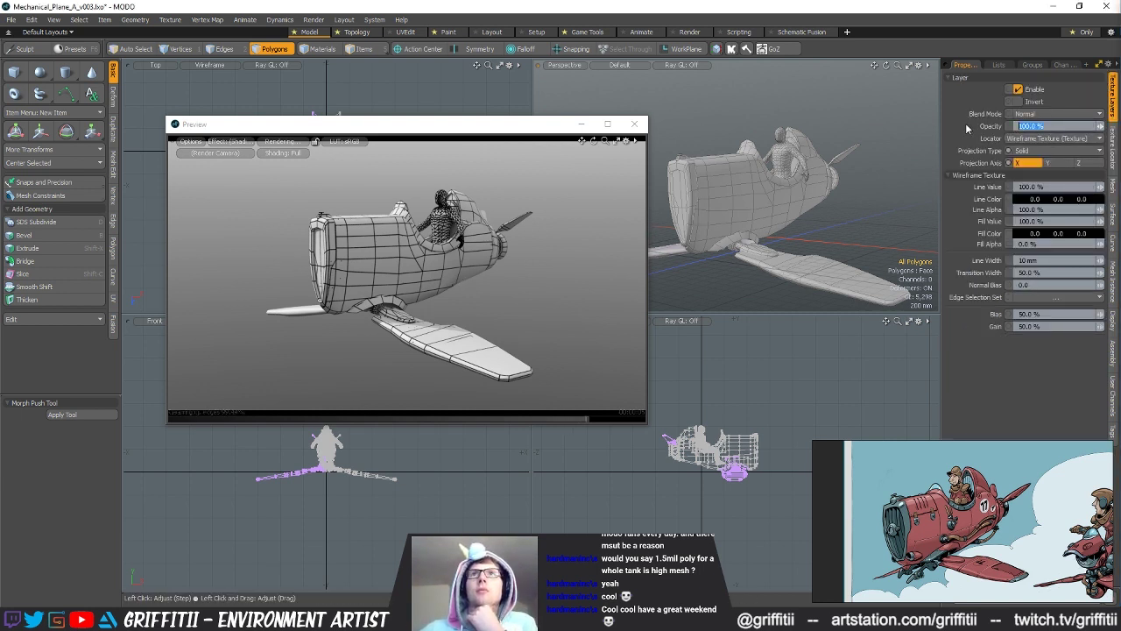
pyautogui.write('20')
pyautogui.press('Return')
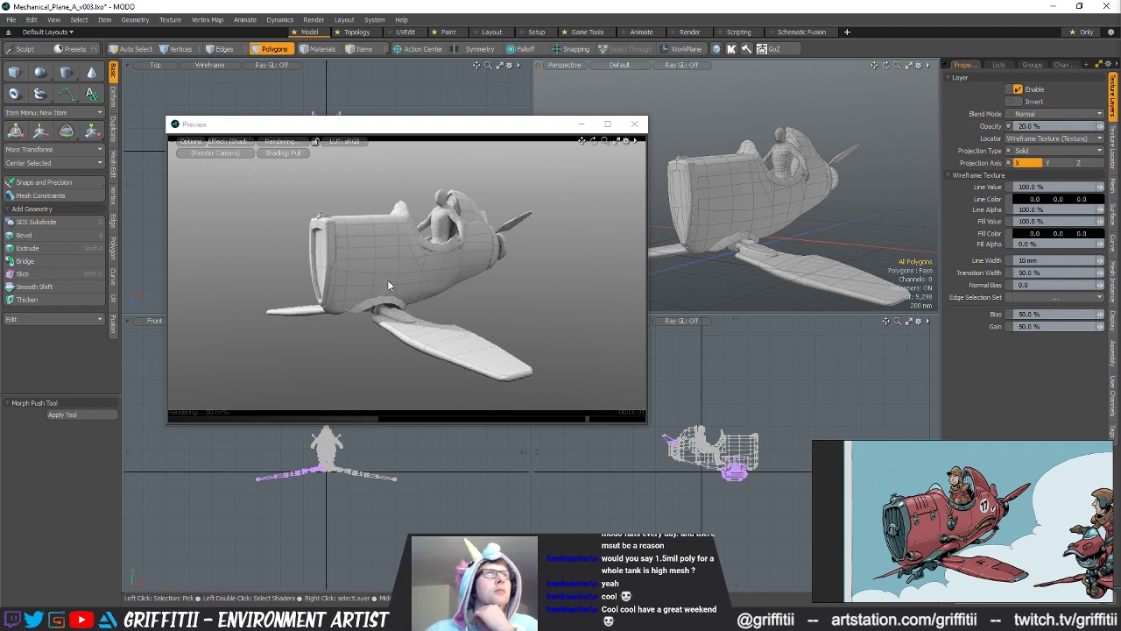
# Step: Check the faint wireframe in the render preview, pause the preview and disable the wireframe texture layer
pyautogui.keyDown('alt'); pyautogui.moveTo(409, 298); pyautogui.dragTo(453, 267); pyautogui.keyUp('alt')
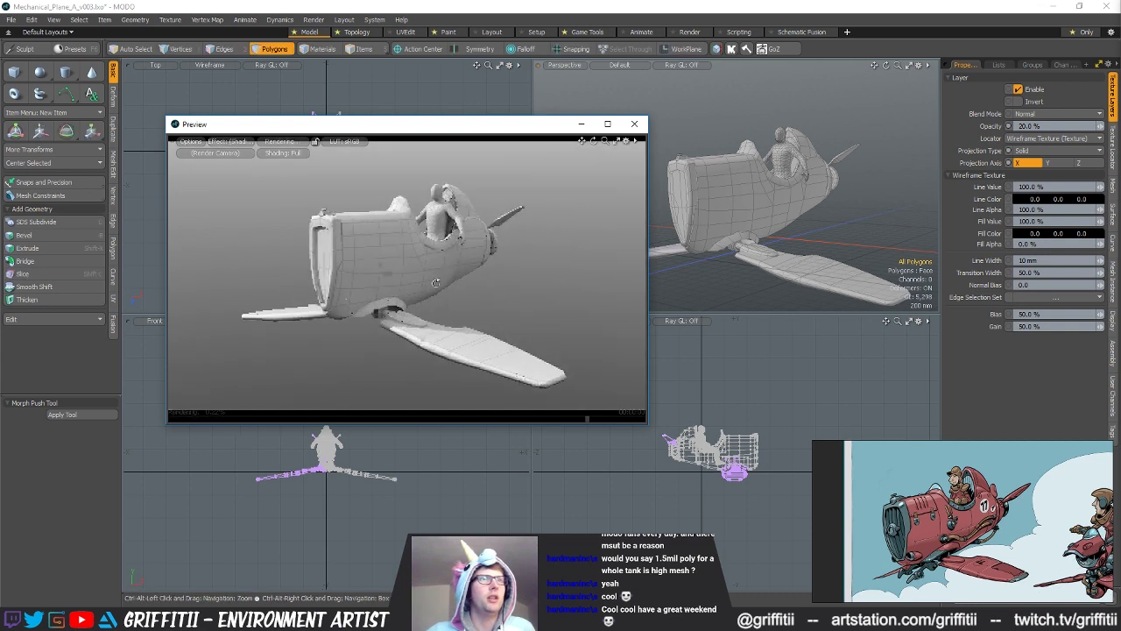
pyautogui.click(296, 144)
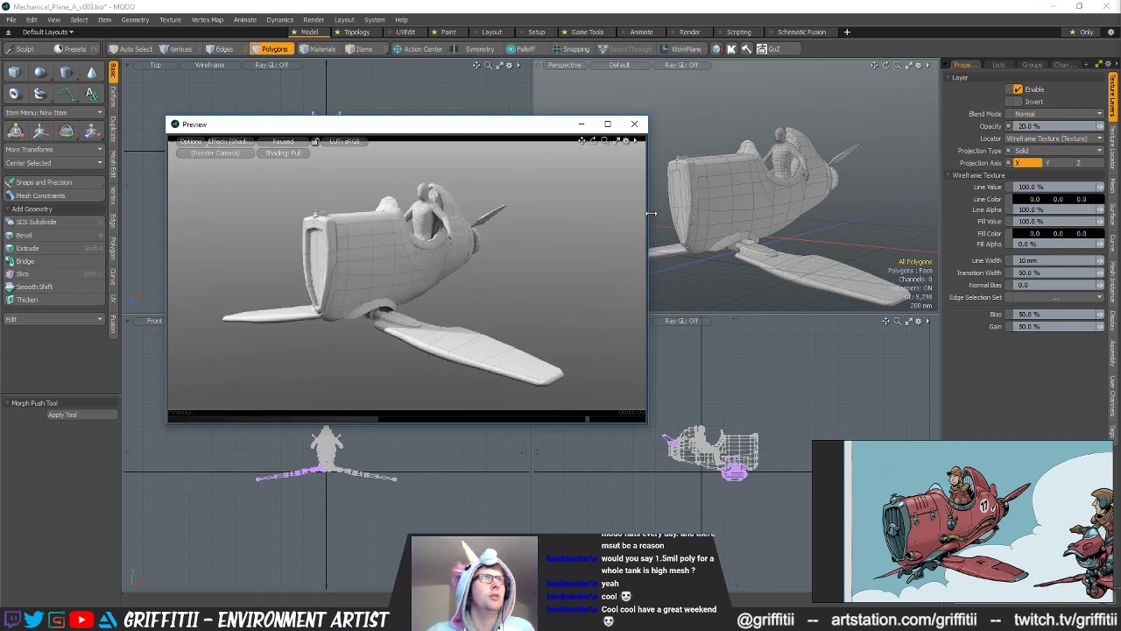
pyautogui.click(1016, 90)
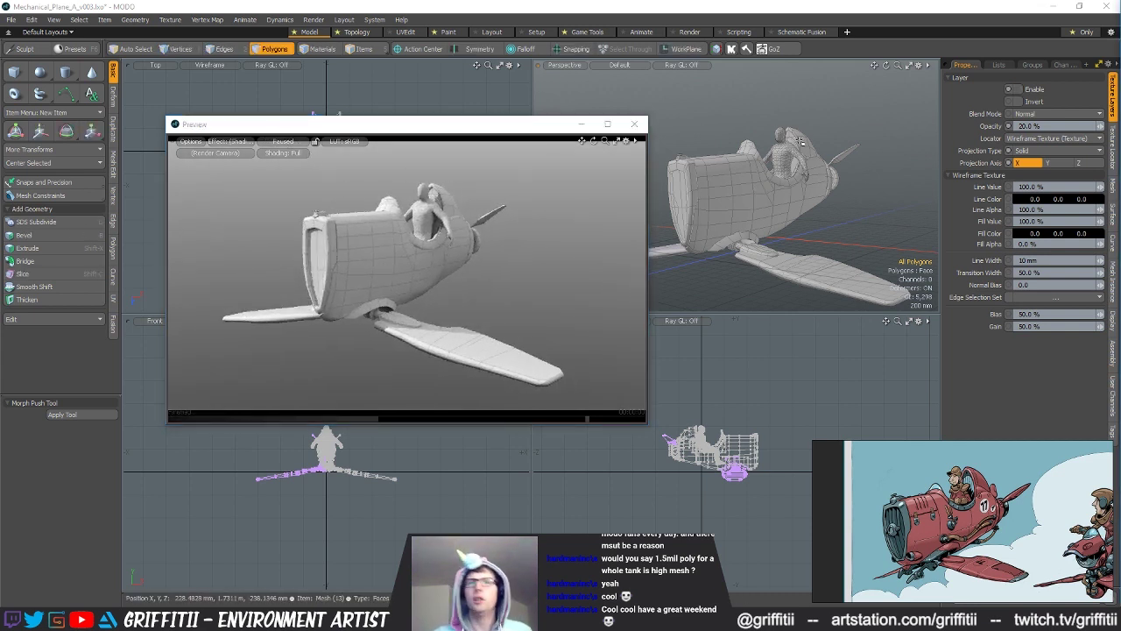